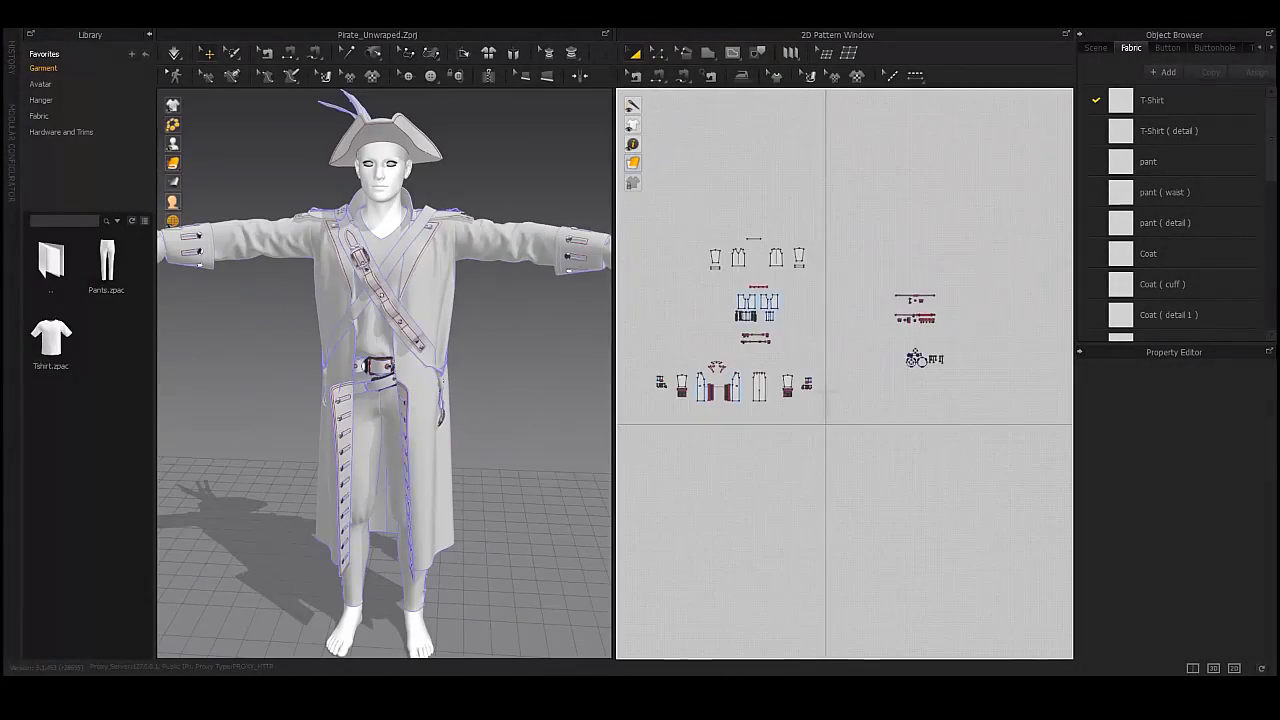
Select all garment patterns and start an OBJ export into the Desktop\pirate folder.
{"action": "key", "text": "ctrl+a"}
{"action": "key", "text": "alt+f"}
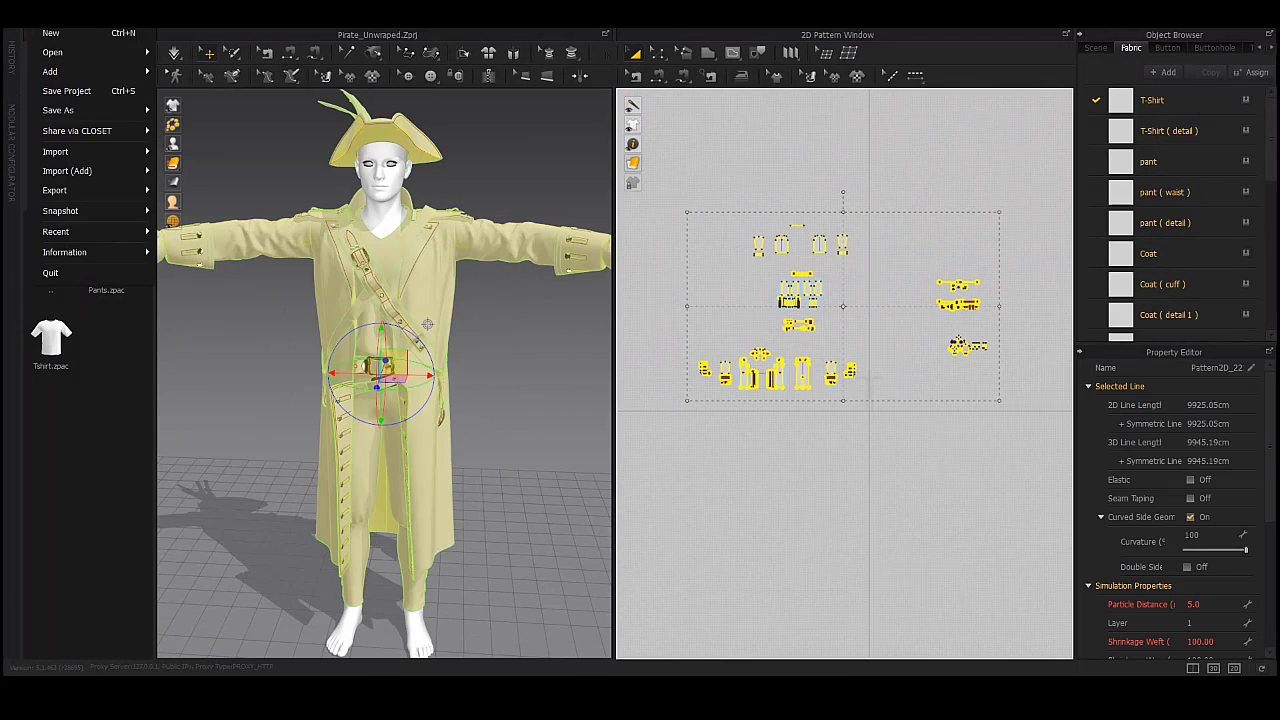
{"action": "left_click", "coordinate": [200, 212]}
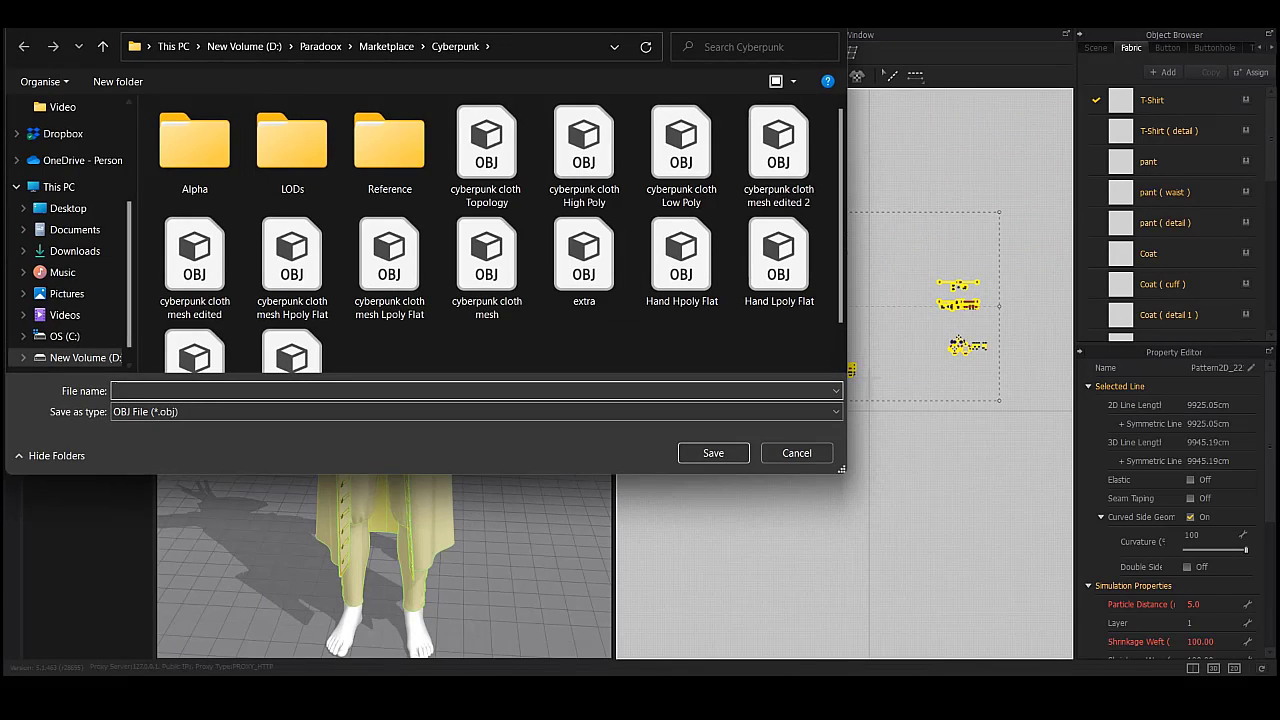
{"action": "scroll", "coordinate": [70, 240], "scroll_direction": "up", "scroll_amount": 5}
{"action": "left_click", "coordinate": [68, 133]}
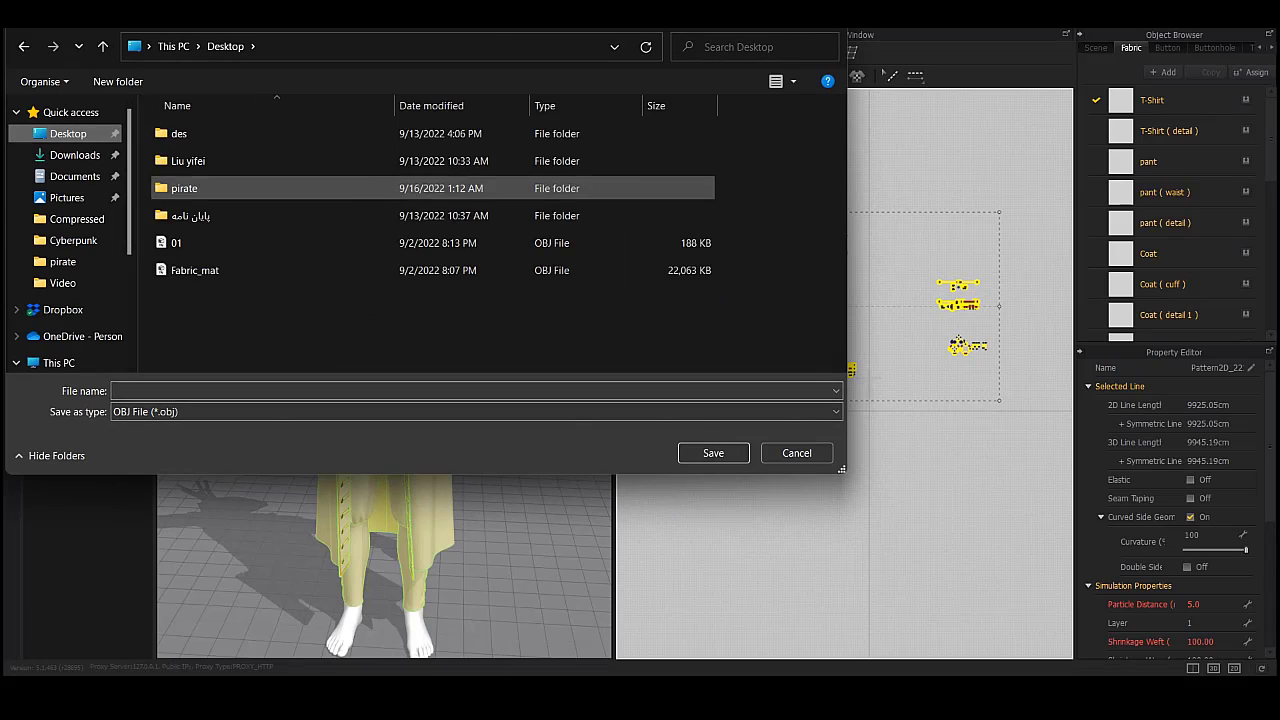
{"action": "double_click", "coordinate": [180, 187]}
Save the OBJ as 'thin weld' using the Thin and Weld options.
{"action": "right_click", "coordinate": [240, 240]}
{"action": "left_click", "coordinate": [283, 306]}
{"action": "type", "text": "thin we"}
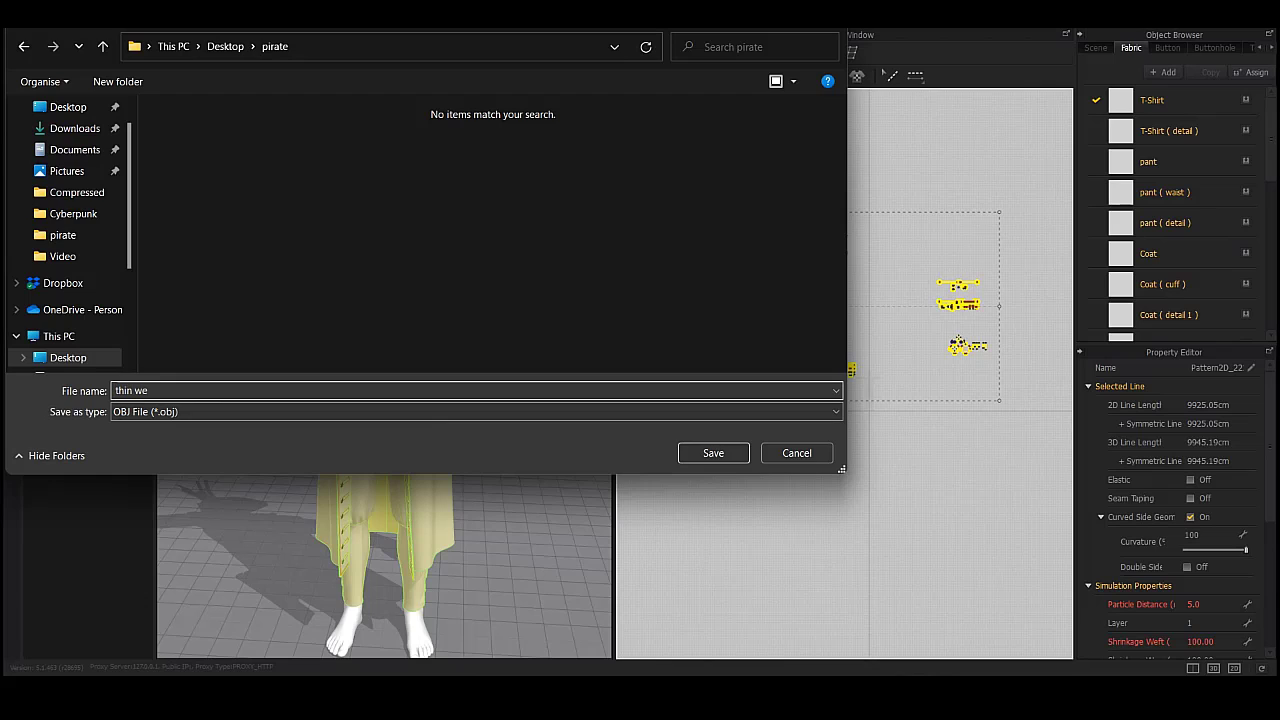
{"action": "type", "text": "ld"}
{"action": "key", "text": "Return"}
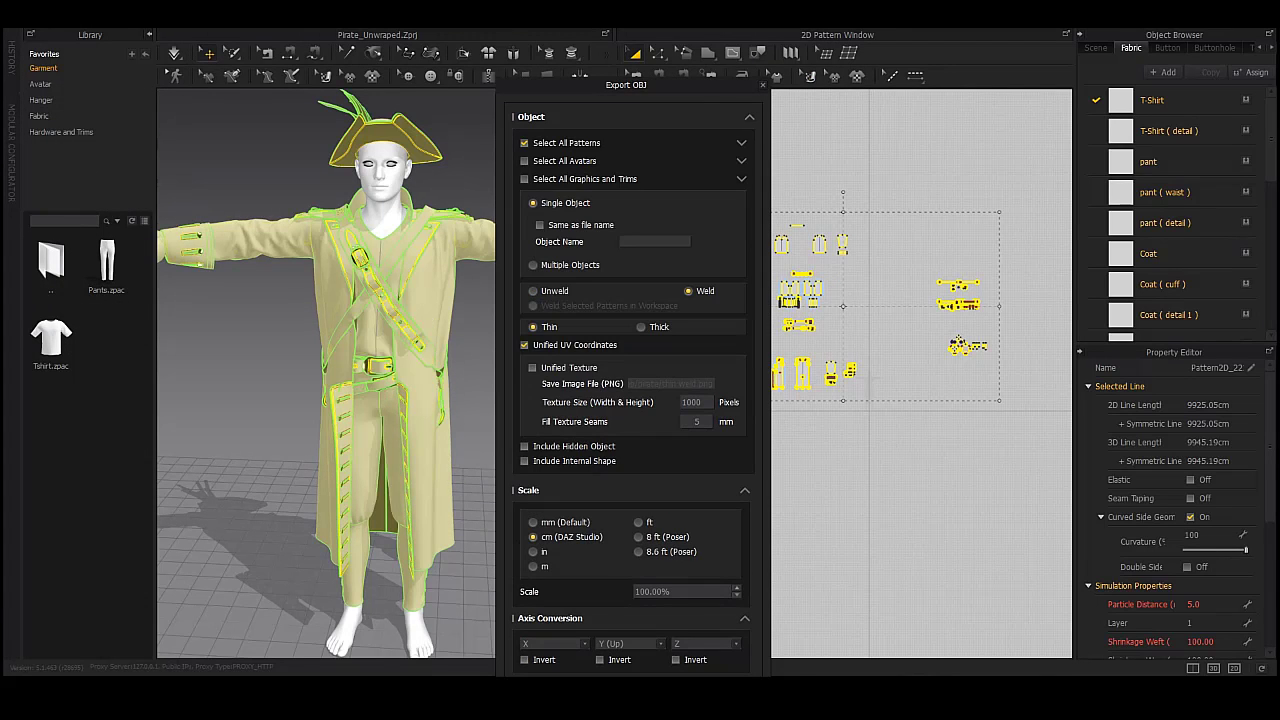
{"action": "scroll", "coordinate": [634, 400], "scroll_direction": "down", "scroll_amount": 5}
{"action": "left_click", "coordinate": [671, 457]}
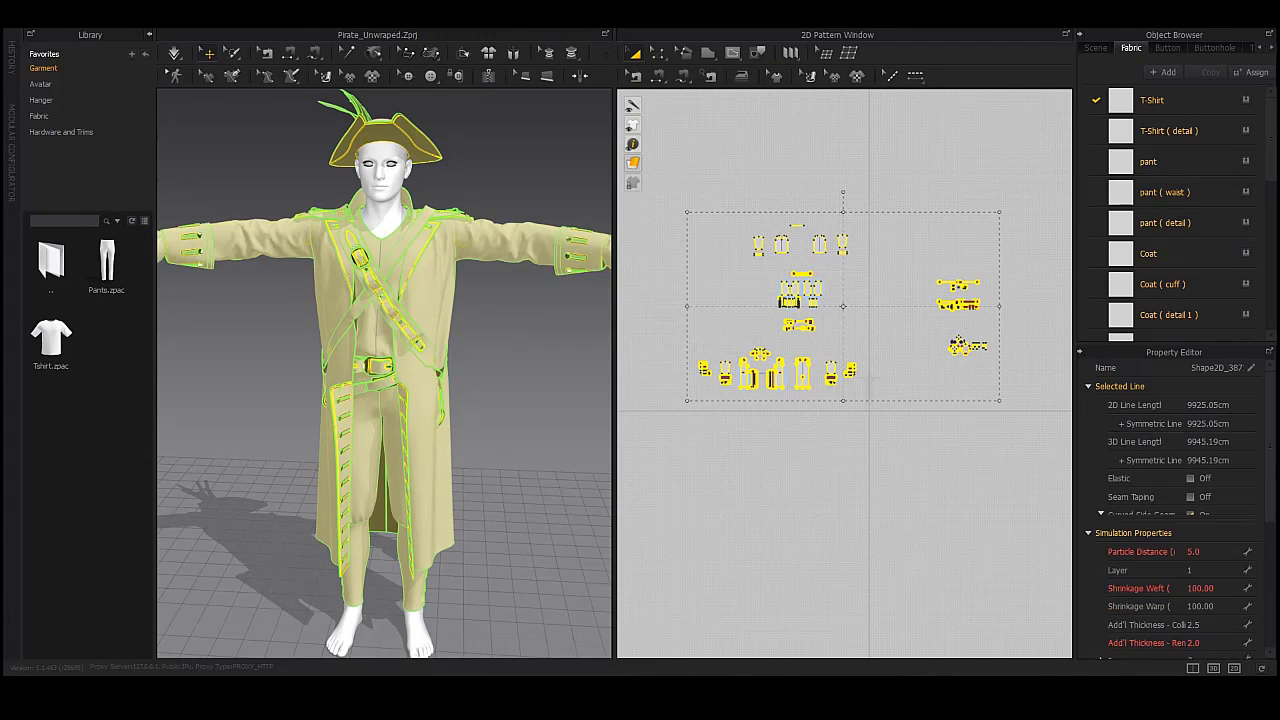
{"action": "left_click", "coordinate": [30, 15]}
Export the garment as a 'thin Unweld' OBJ with the Unweld option.
{"action": "left_click", "coordinate": [200, 212]}
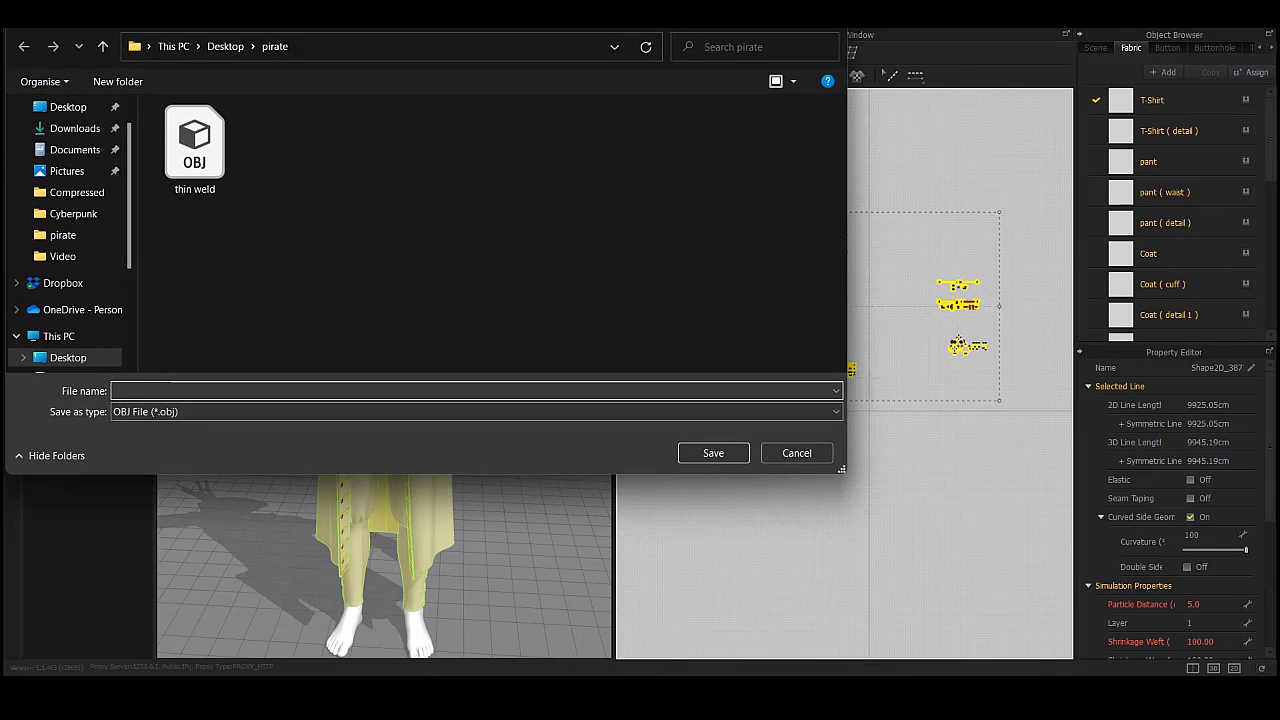
{"action": "left_click", "coordinate": [194, 150]}
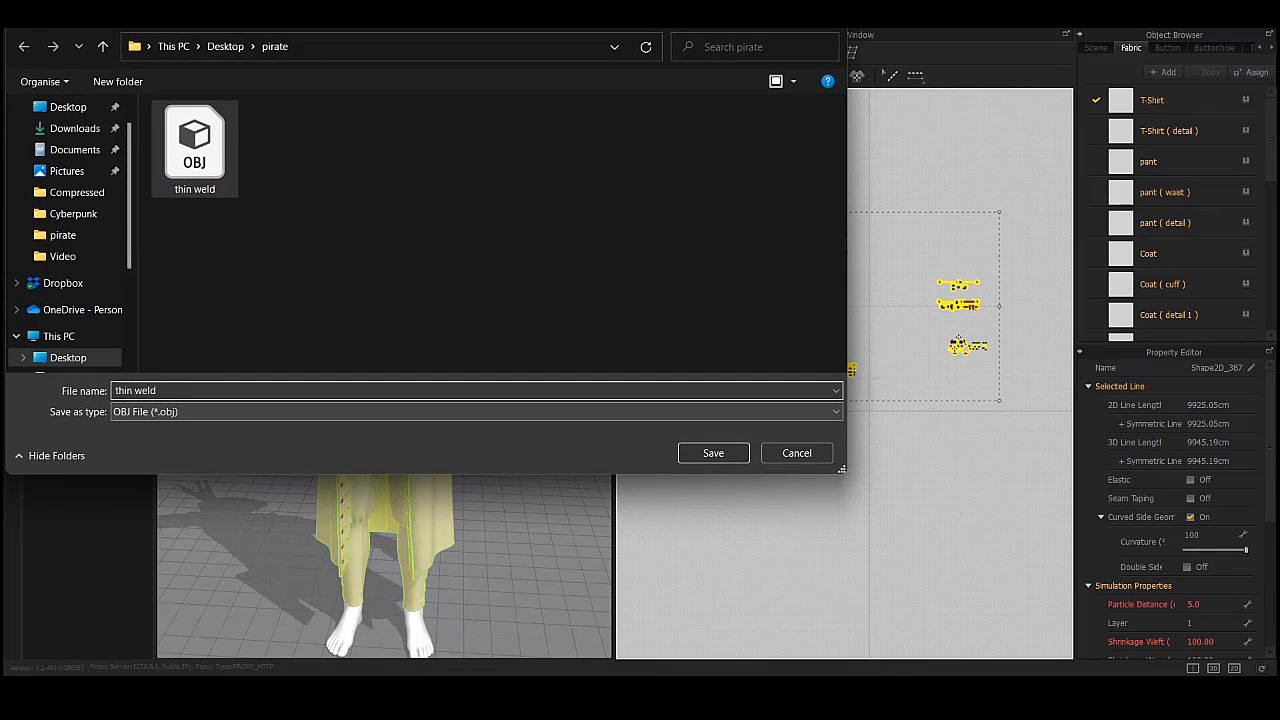
{"action": "key", "text": "Return"}
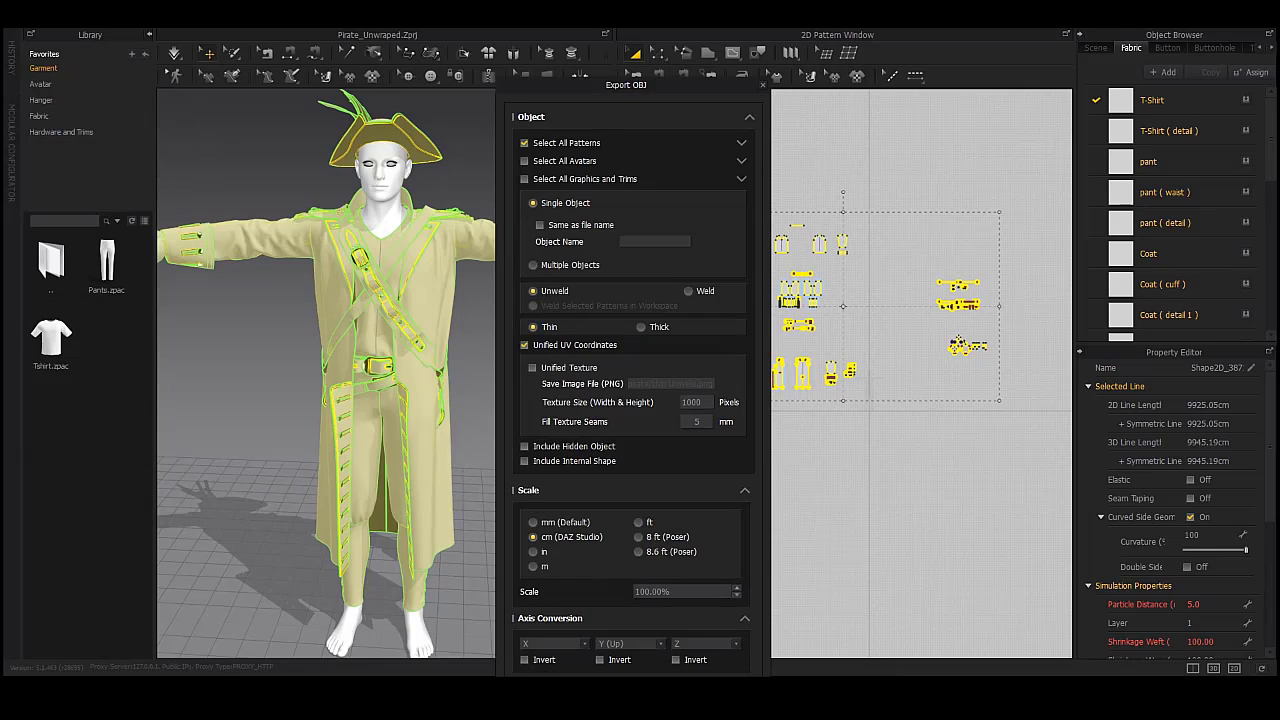
{"action": "left_click", "coordinate": [749, 116]}
{"action": "left_click", "coordinate": [657, 457]}
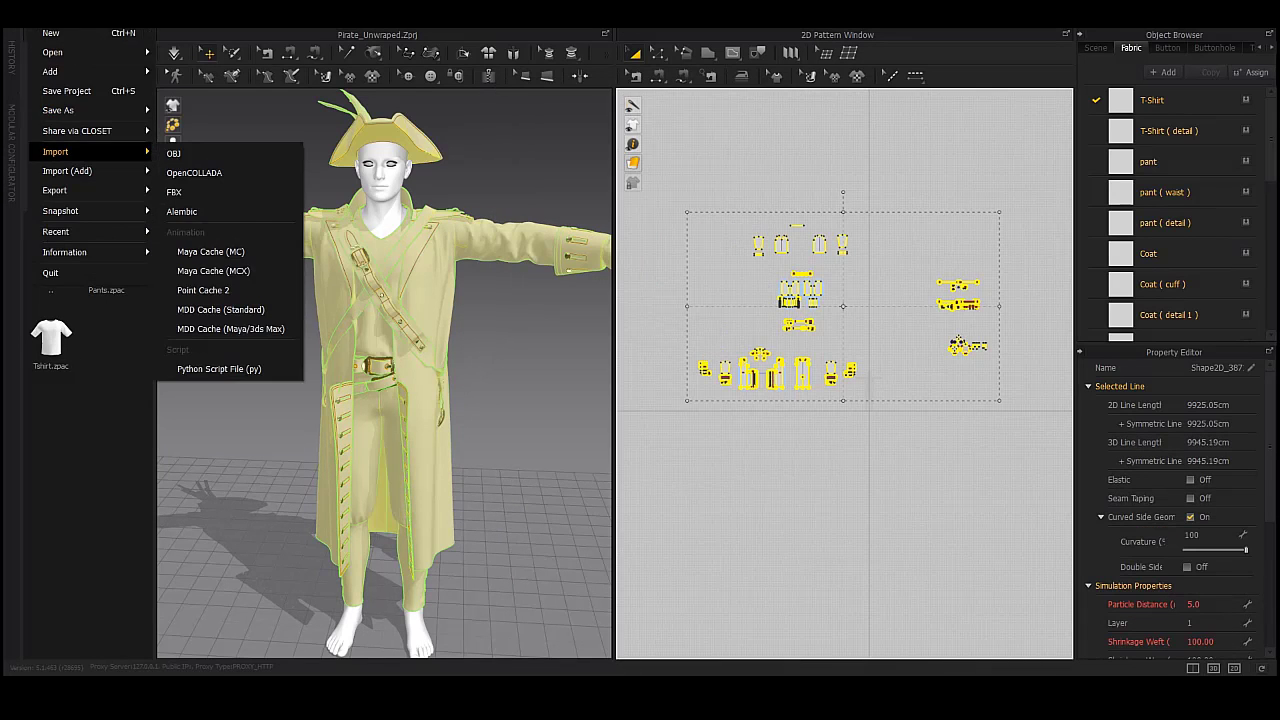
Export the garment as a 'thick' OBJ with the Thick option.
{"action": "left_click", "coordinate": [189, 209]}
{"action": "type", "text": "thi"}
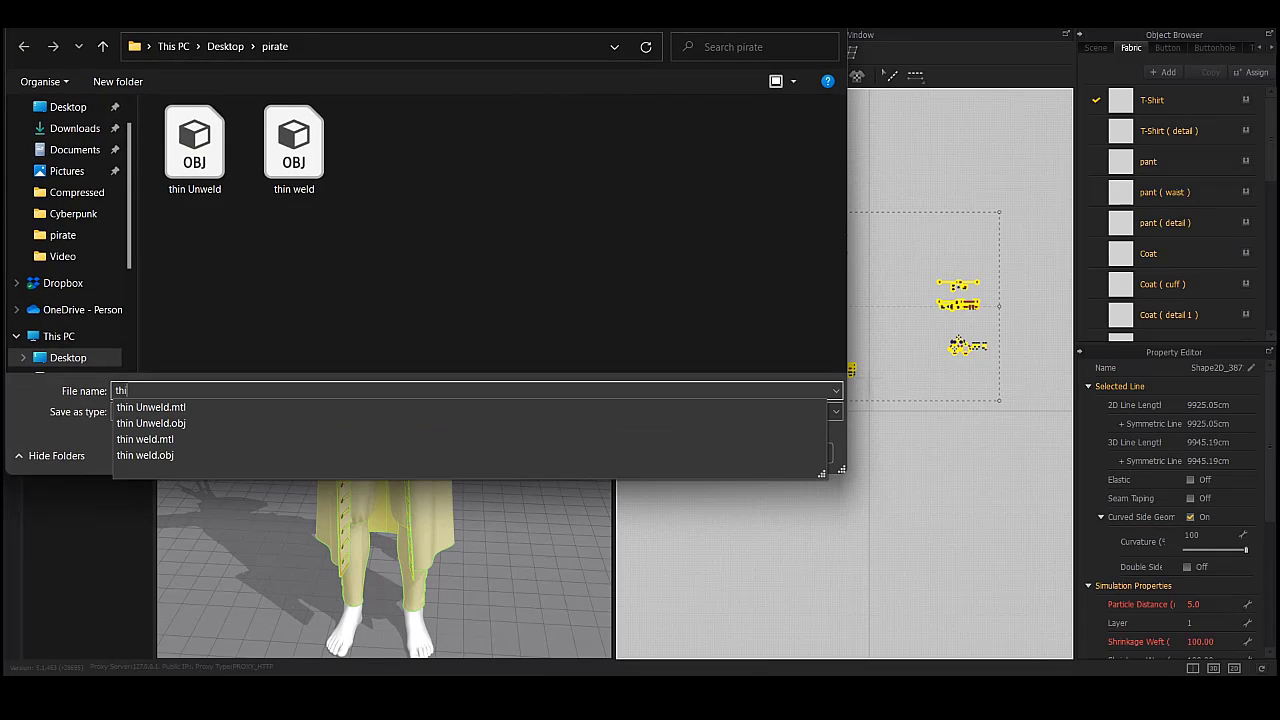
{"action": "type", "text": "ck"}
{"action": "key", "text": "Return"}
{"action": "left_click", "coordinate": [749, 116]}
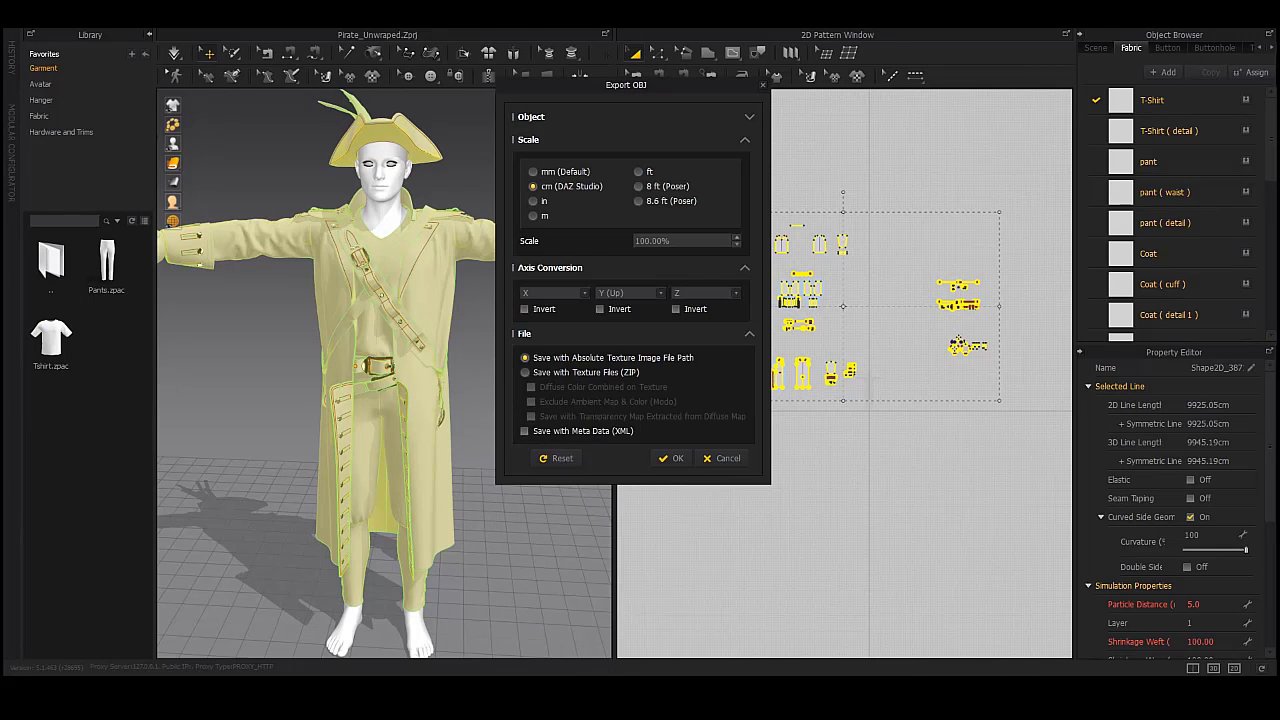
{"action": "left_click", "coordinate": [749, 116]}
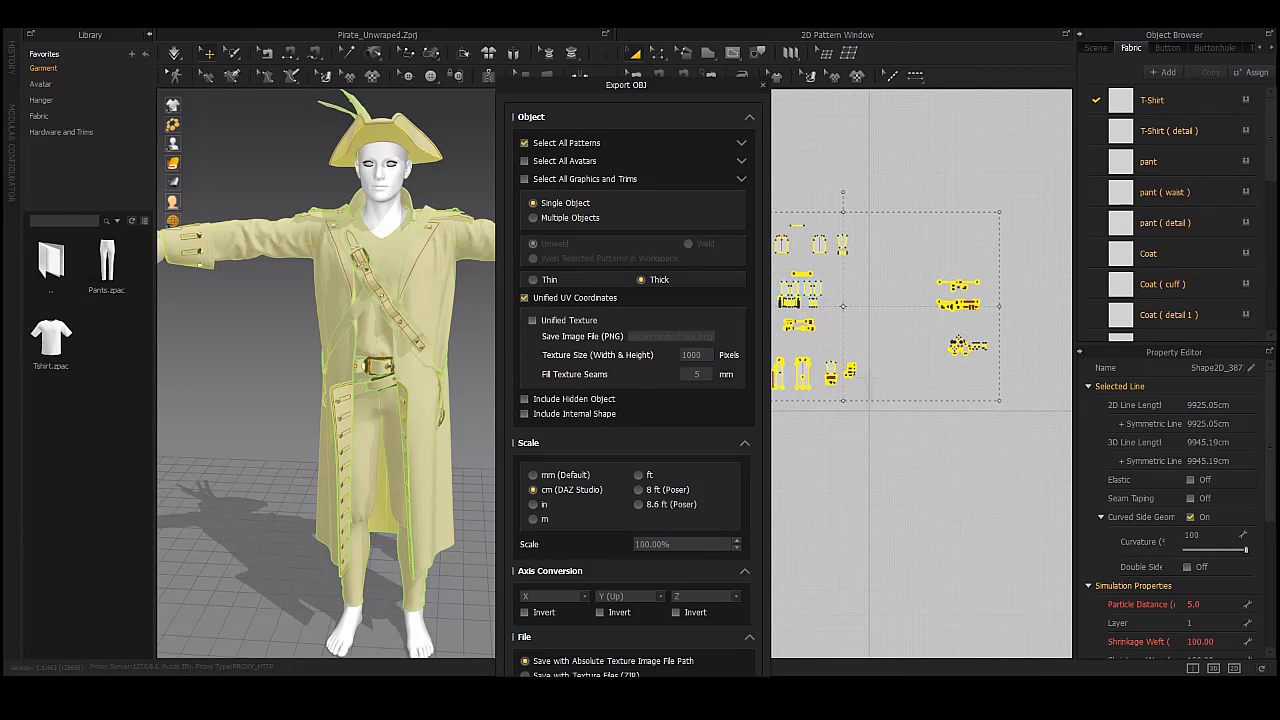
{"action": "left_click", "coordinate": [749, 116]}
{"action": "left_click", "coordinate": [666, 457]}
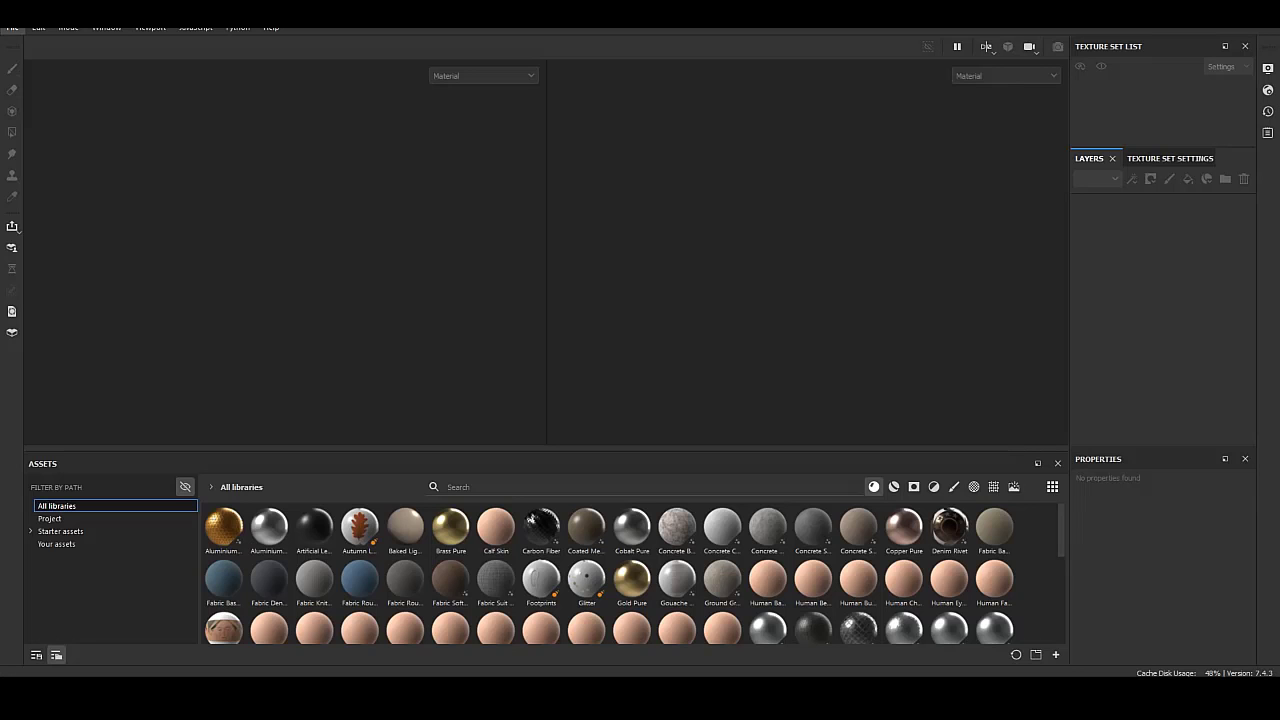
Create a new Painter project from Desktop\pirate\thin weld.obj.
{"action": "left_click", "coordinate": [12, 27]}
{"action": "left_click", "coordinate": [40, 45]}
{"action": "left_click", "coordinate": [773, 200]}
{"action": "left_click", "coordinate": [521, 327]}
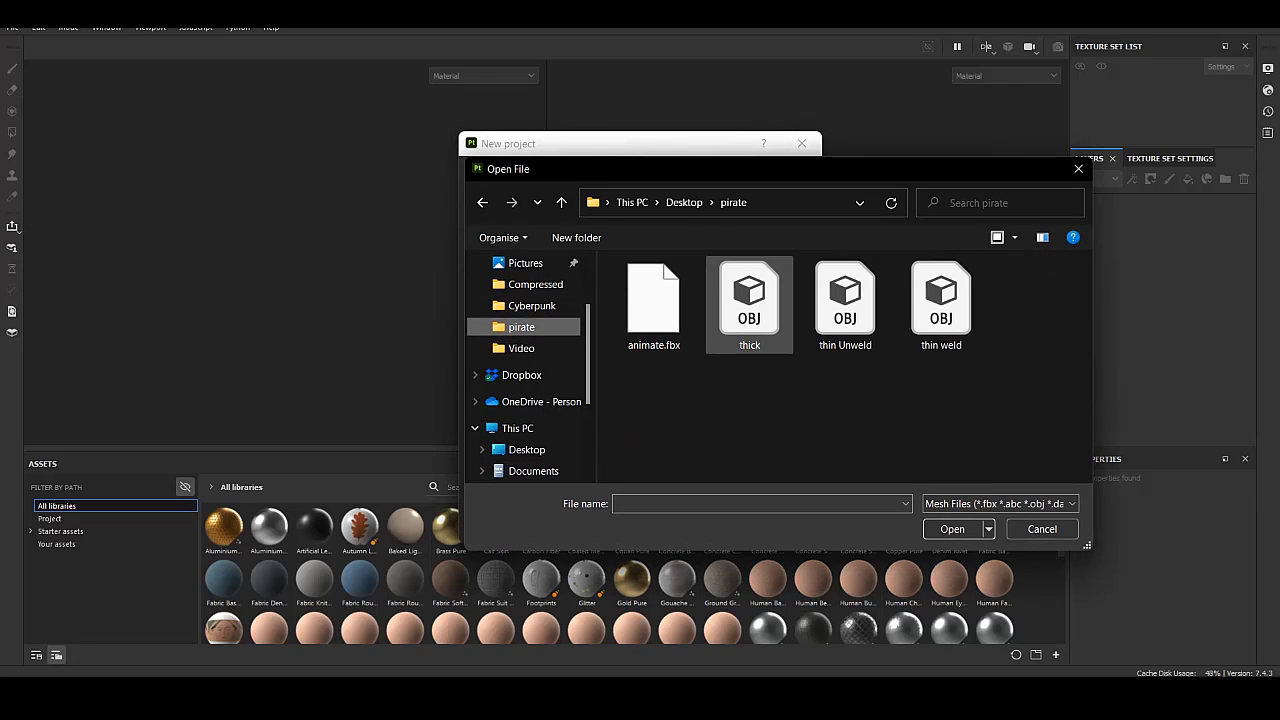
{"action": "double_click", "coordinate": [940, 300]}
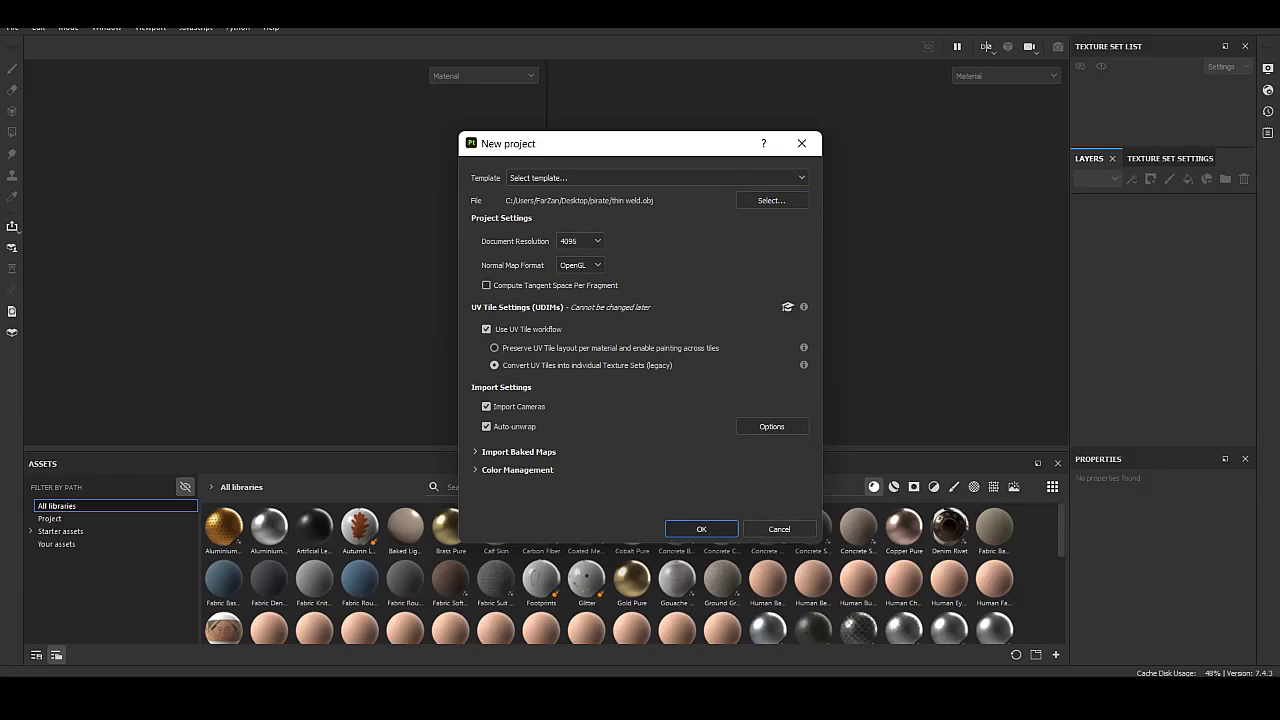
{"action": "key", "text": "Return"}
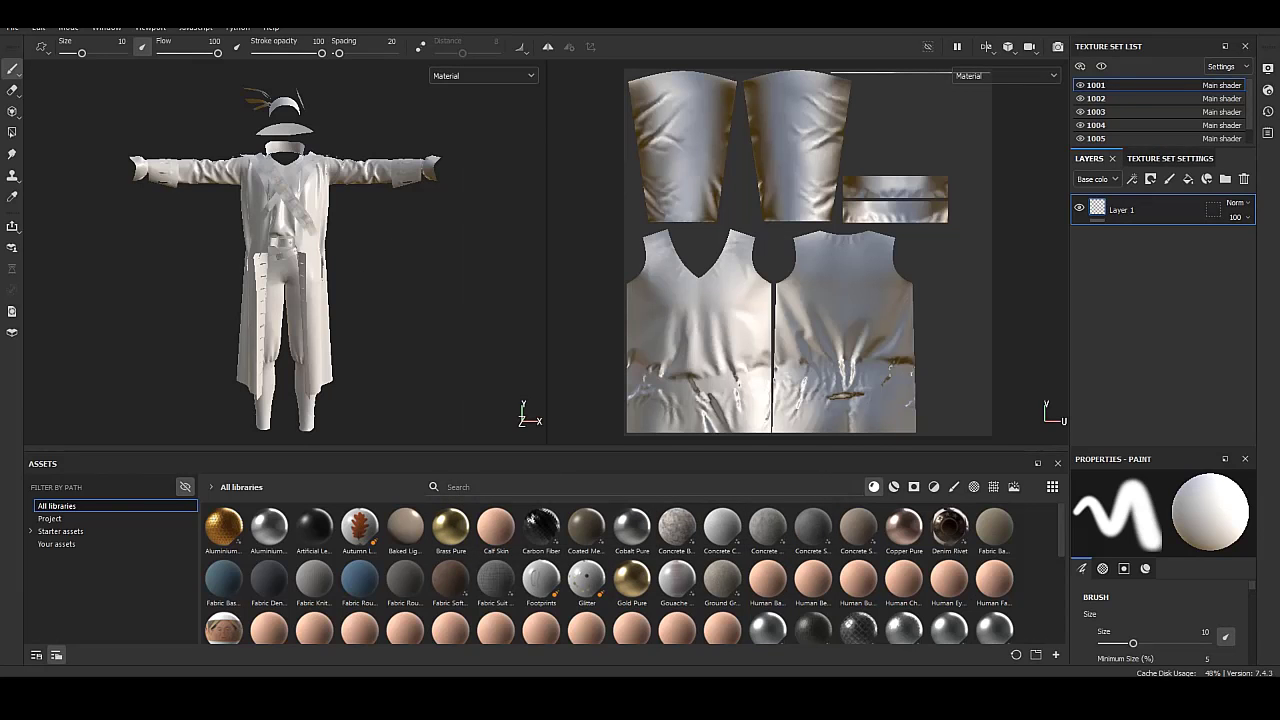
{"action": "mouse_move", "coordinate": [394, 203]}
{"action": "left_mouse_down", "text": "alt"}
{"action": "mouse_move", "coordinate": [322, 268]}
{"action": "mouse_move", "coordinate": [337, 231]}
{"action": "left_mouse_up", "text": "alt"}
Set the project shader to pbr-metal-rough-with-alpha-blending.
{"action": "left_click", "coordinate": [1268, 68]}
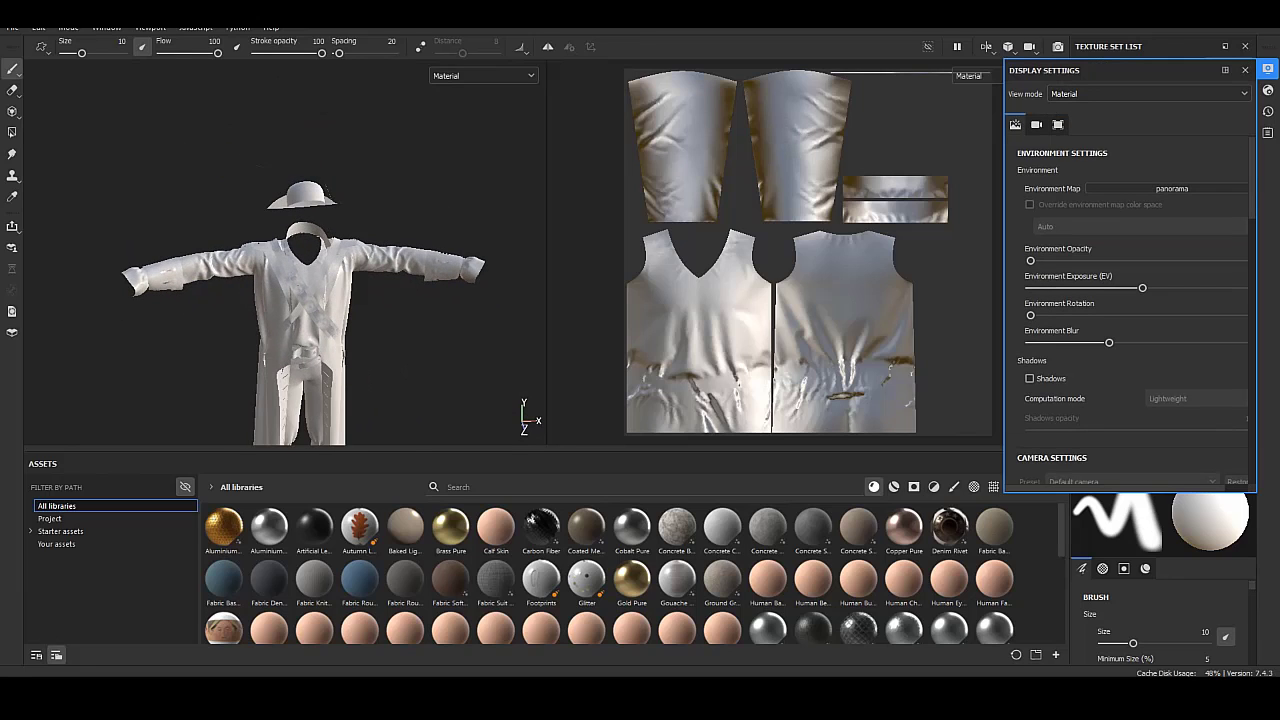
{"action": "left_click", "coordinate": [1268, 90]}
{"action": "left_click", "coordinate": [1120, 130]}
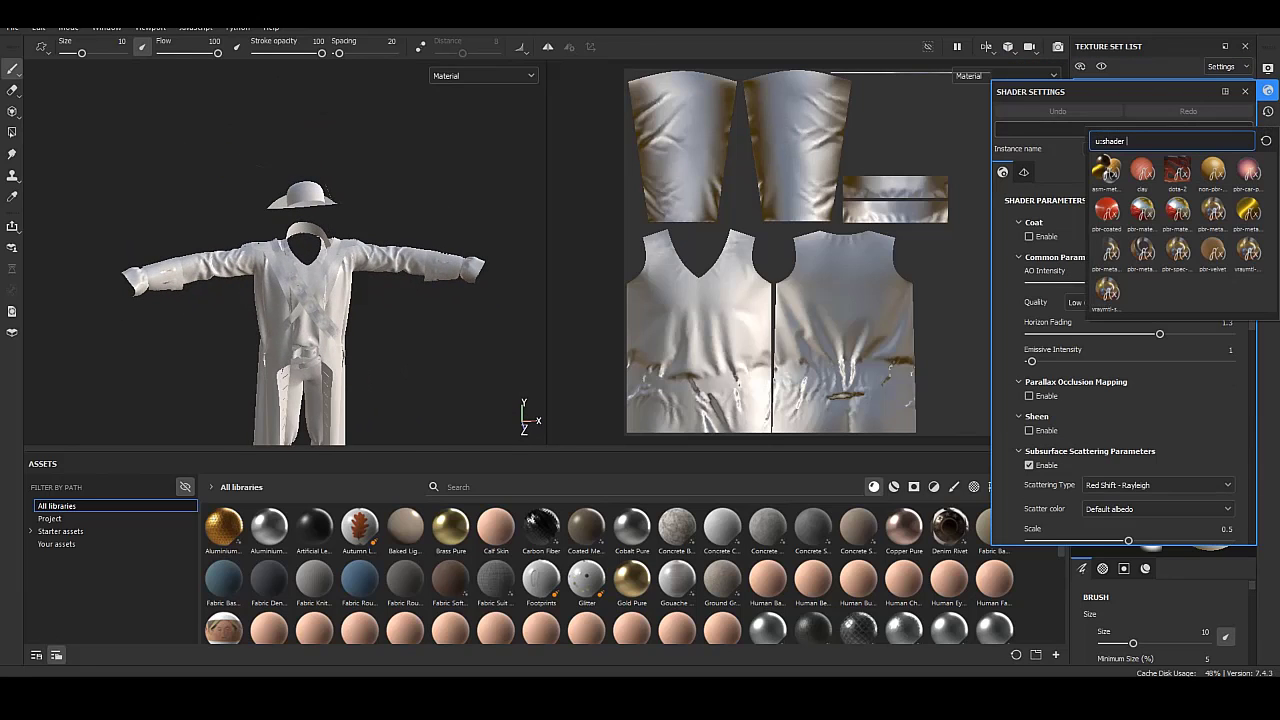
{"action": "left_click", "coordinate": [1110, 172]}
{"action": "mouse_move", "coordinate": [384, 270]}
{"action": "left_mouse_down", "text": "alt"}
{"action": "mouse_move", "coordinate": [350, 310]}
{"action": "mouse_move", "coordinate": [318, 300]}
{"action": "left_mouse_up", "text": "alt"}
Bake ambient occlusion and curvature maps at 4096, excluding position and thickness maps.
{"action": "left_click", "coordinate": [1245, 91]}
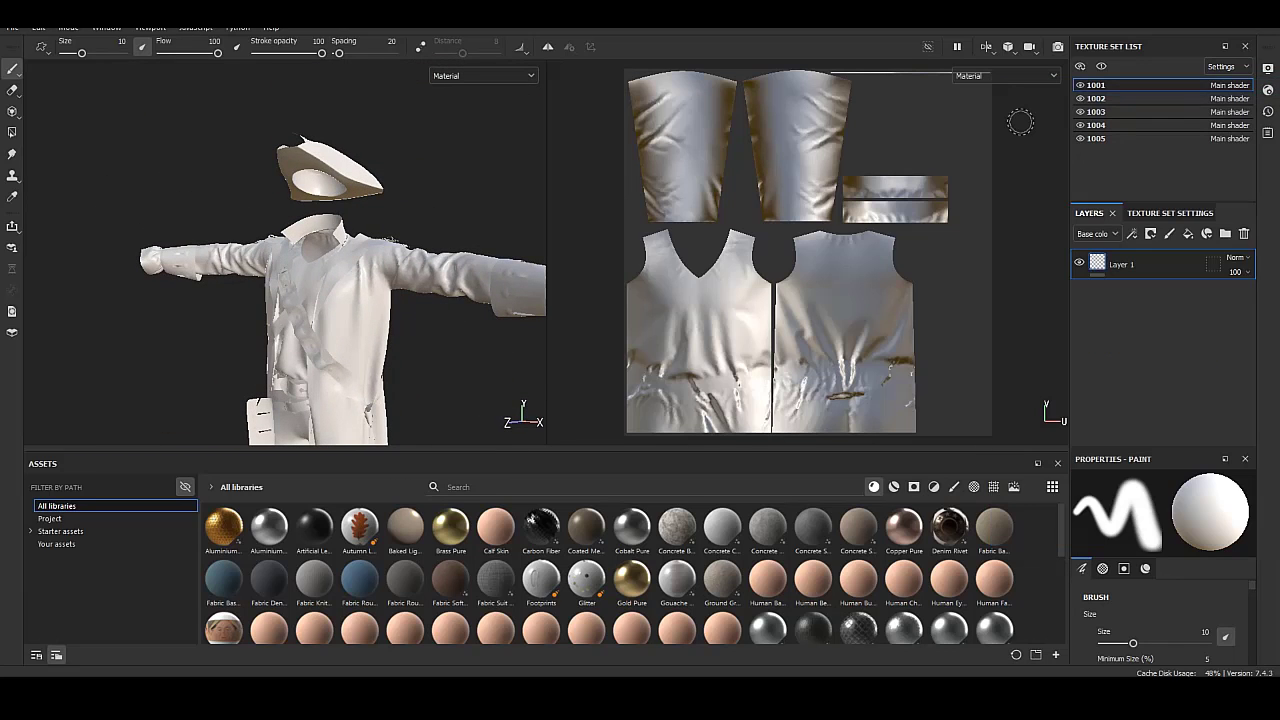
{"action": "left_click", "coordinate": [1152, 213]}
{"action": "scroll", "coordinate": [1160, 330], "scroll_direction": "down", "scroll_amount": 5}
{"action": "left_click", "coordinate": [1207, 301]}
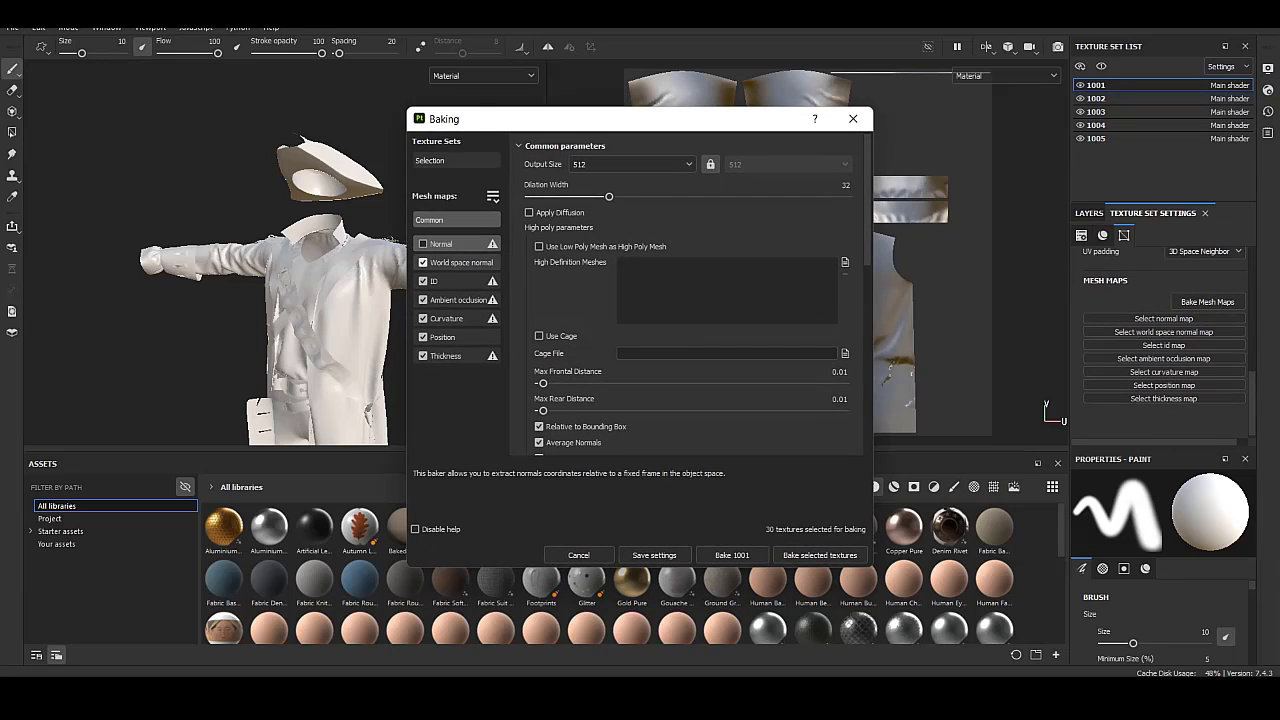
{"action": "left_click", "coordinate": [423, 337]}
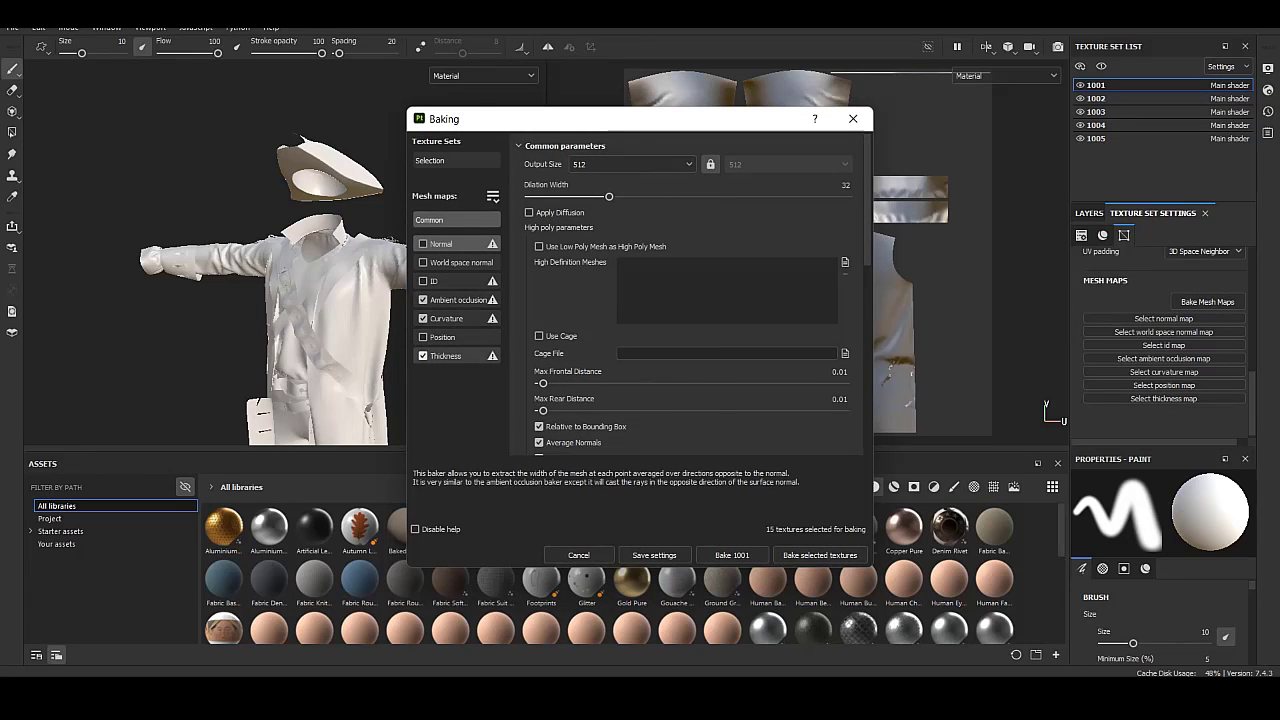
{"action": "left_click", "coordinate": [423, 356]}
{"action": "left_click", "coordinate": [630, 164]}
{"action": "left_click", "coordinate": [630, 275]}
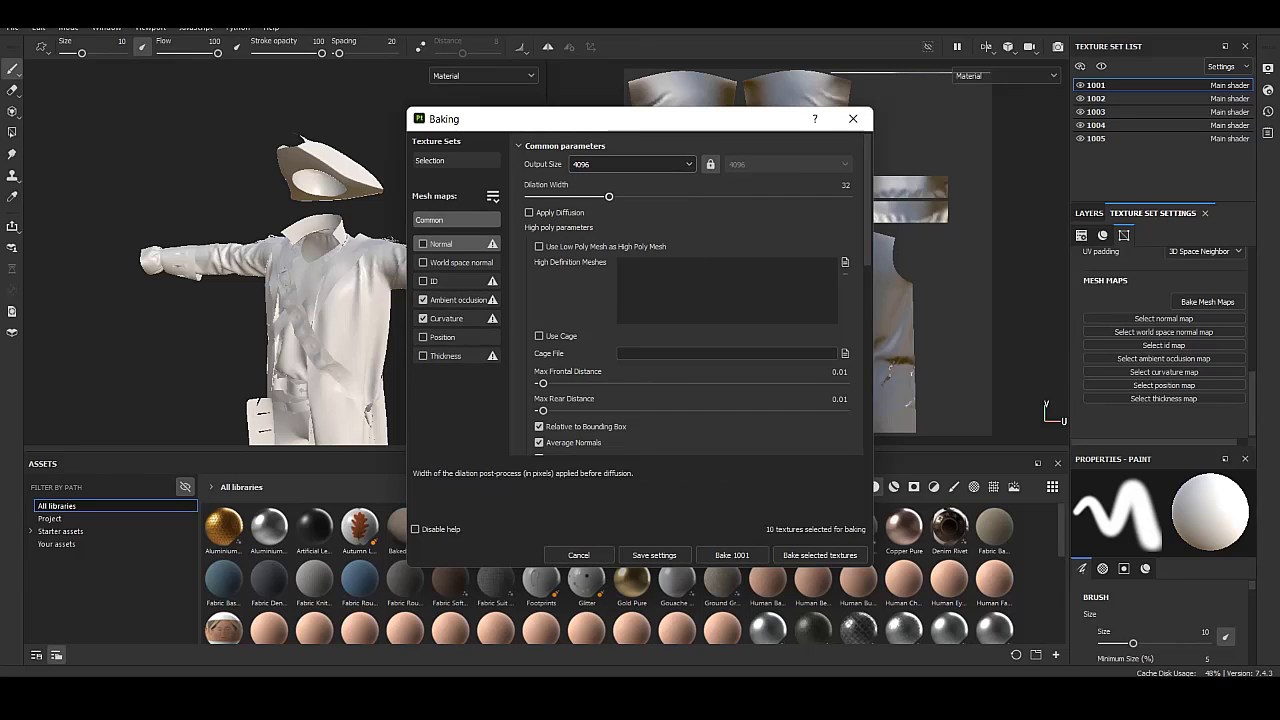
{"action": "left_click", "coordinate": [440, 243]}
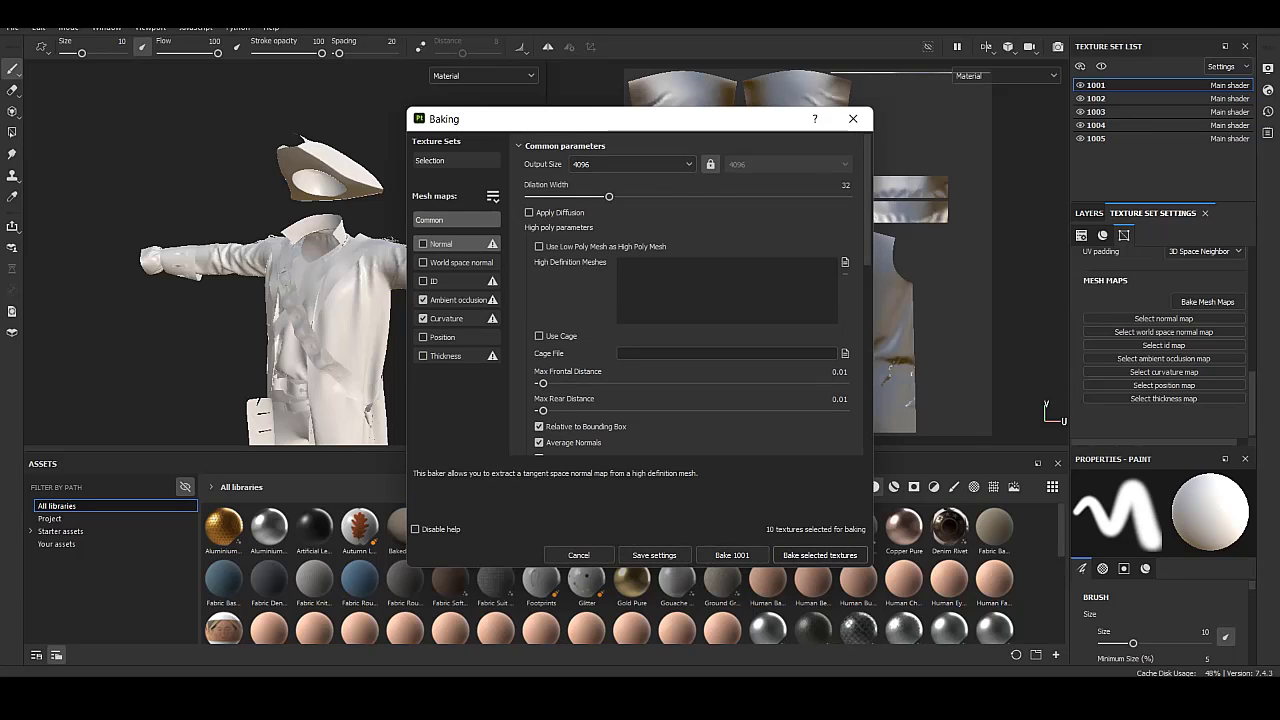
{"action": "left_click", "coordinate": [820, 555]}
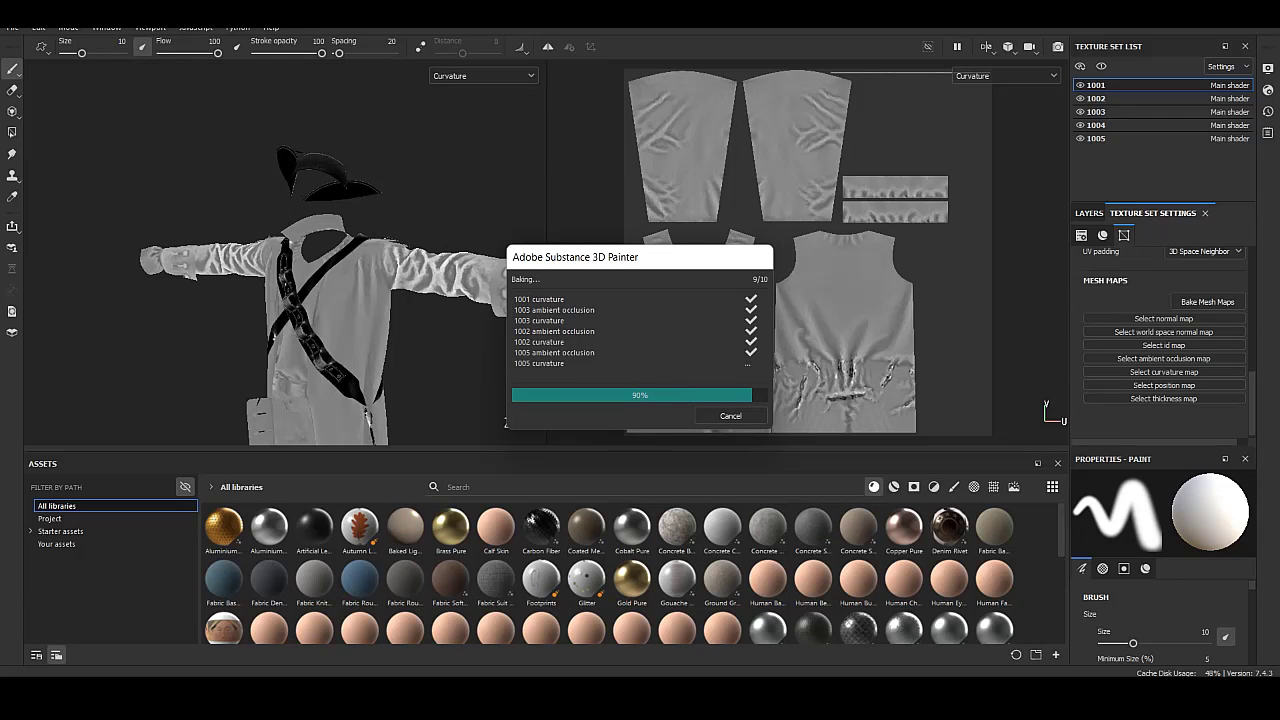
Dismiss the finished bake and zoom in on the coat's torso and buttons.
{"action": "key", "text": "Return"}
{"action": "left_click_drag", "start_coordinate": [300, 250], "coordinate": [440, 250], "text": "alt"}
{"action": "scroll", "coordinate": [300, 250], "scroll_direction": "up", "scroll_amount": 3}
{"action": "scroll", "coordinate": [300, 250], "scroll_direction": "up", "scroll_amount": 2}
{"action": "scroll", "coordinate": [350, 250], "scroll_direction": "up", "scroll_amount": 3}
{"action": "left_click_drag", "start_coordinate": [300, 250], "coordinate": [420, 250], "text": "alt"}
{"action": "scroll", "coordinate": [300, 250], "scroll_direction": "up", "scroll_amount": 3}
{"action": "scroll", "coordinate": [400, 243], "scroll_direction": "up", "scroll_amount": 3}
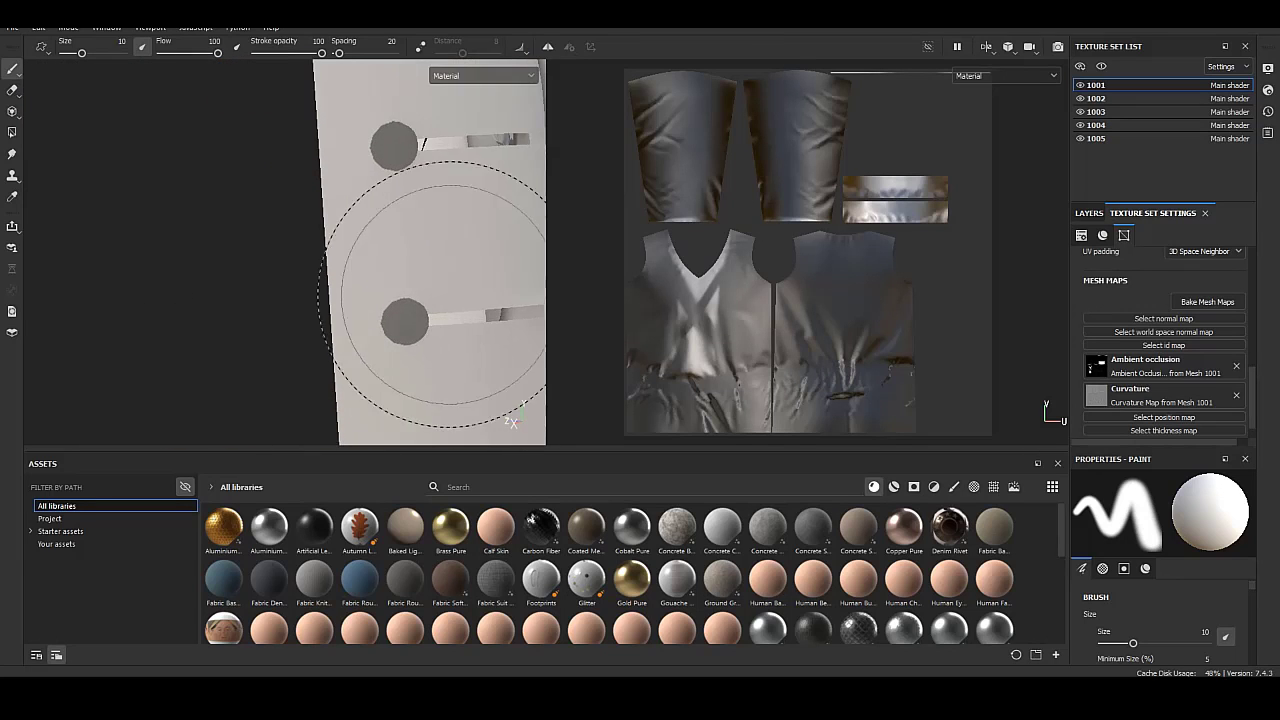
{"action": "scroll", "coordinate": [400, 243], "scroll_direction": "up", "scroll_amount": 2}
{"action": "scroll", "coordinate": [400, 243], "scroll_direction": "down", "scroll_amount": 2}
{"action": "scroll", "coordinate": [423, 233], "scroll_direction": "up", "scroll_amount": 1}
Select texture set 1003, reframe the character, and filter Assets to Project only.
{"action": "right_click", "coordinate": [423, 233], "text": "ctrl+alt"}
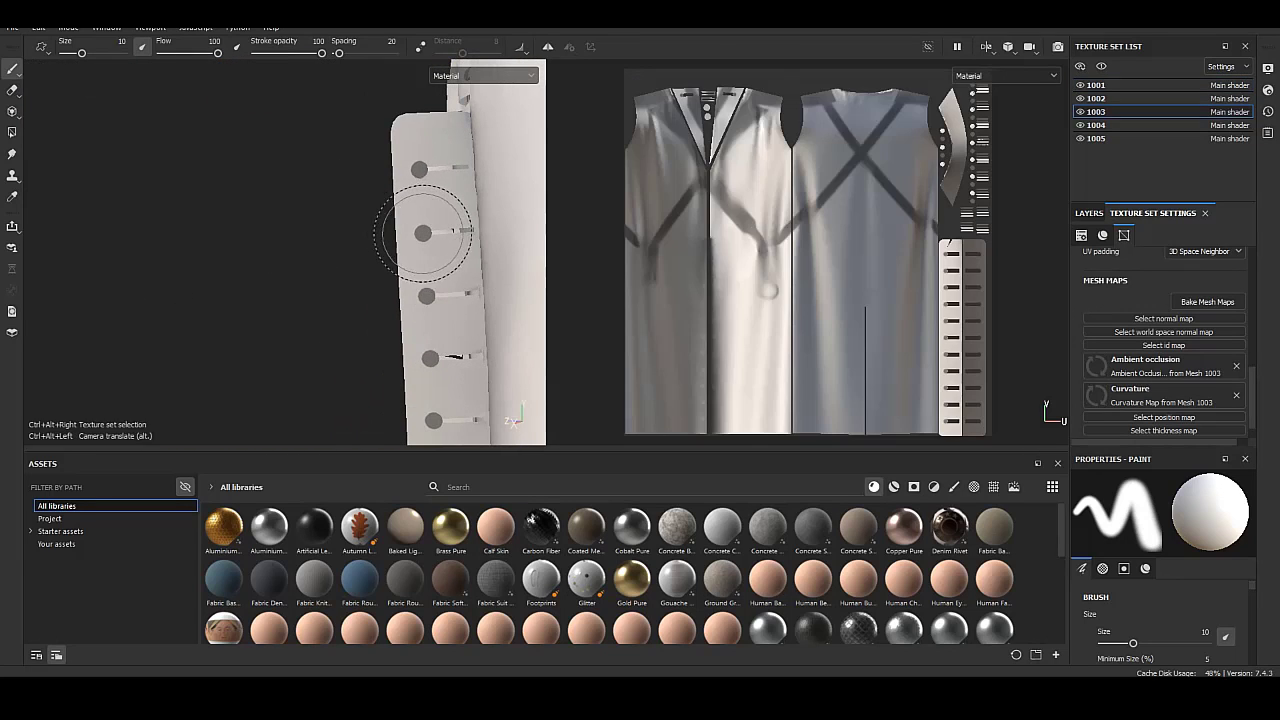
{"action": "scroll", "coordinate": [450, 250], "scroll_direction": "down", "scroll_amount": 3}
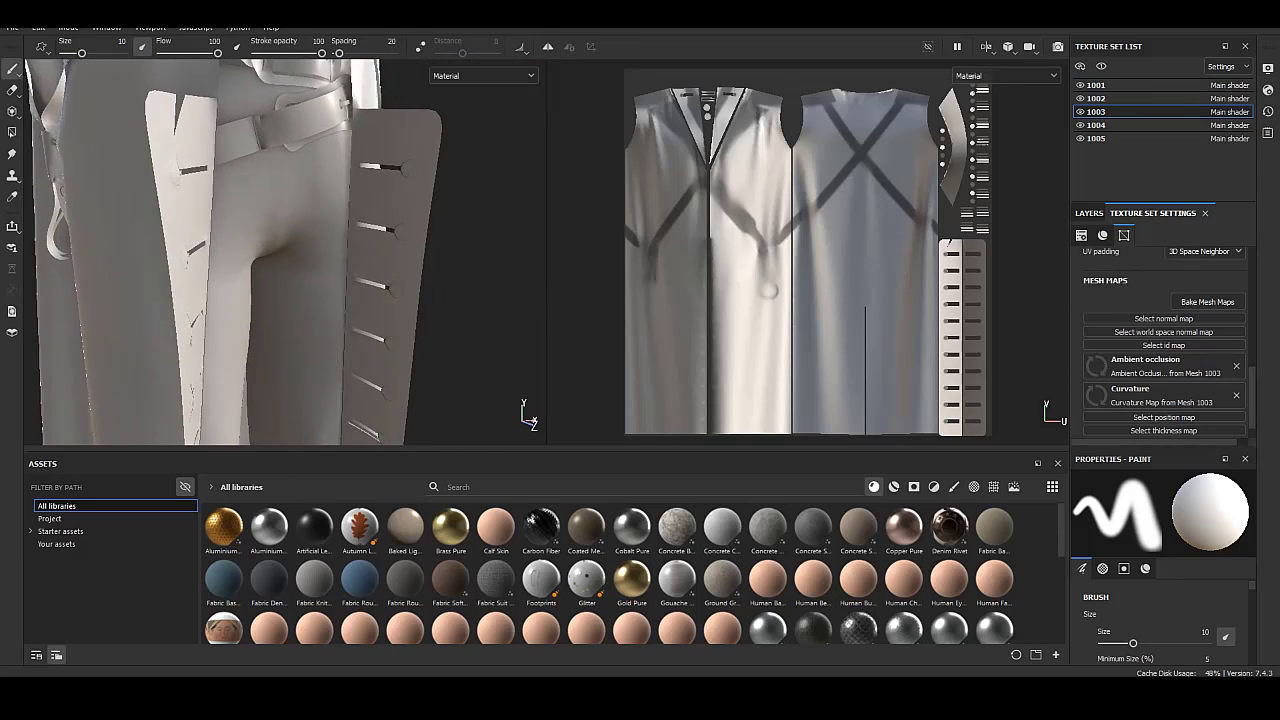
{"action": "left_click_drag", "start_coordinate": [450, 250], "coordinate": [510, 210], "text": "alt"}
{"action": "right_click_drag", "start_coordinate": [510, 210], "coordinate": [540, 210], "text": "shift"}
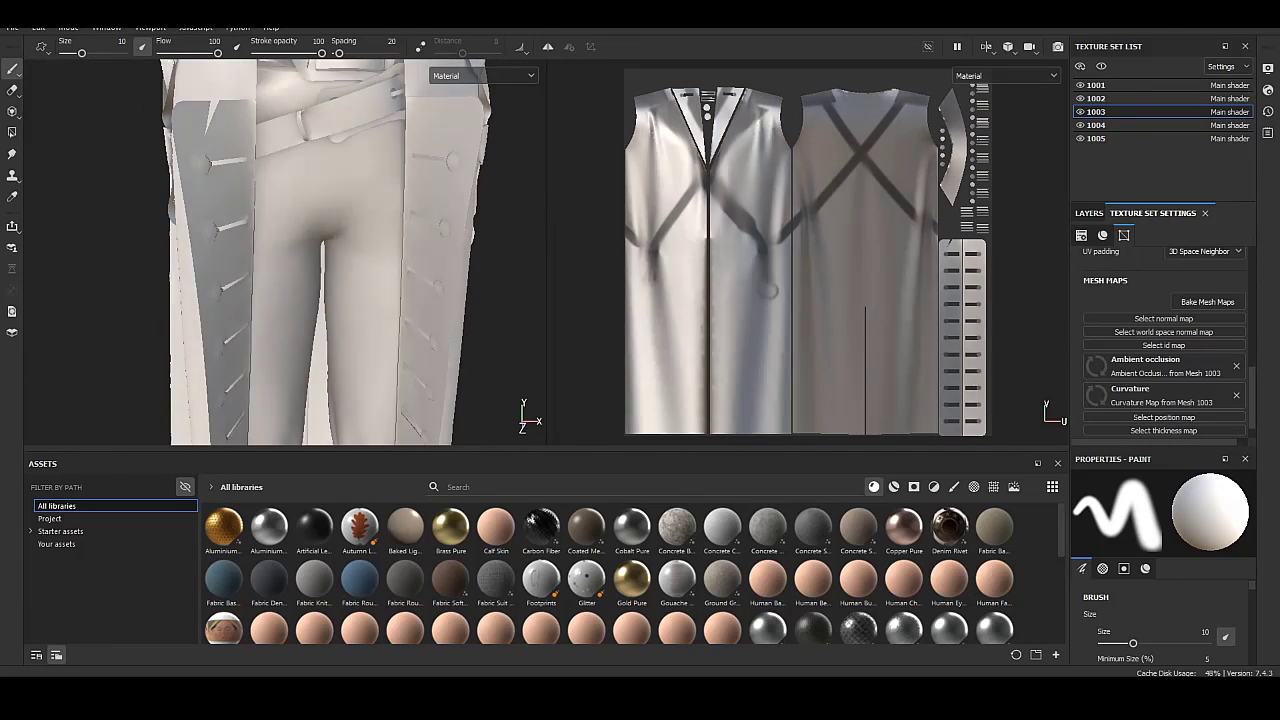
{"action": "left_click_drag", "start_coordinate": [510, 210], "coordinate": [470, 220], "text": "alt"}
{"action": "key", "text": "f"}
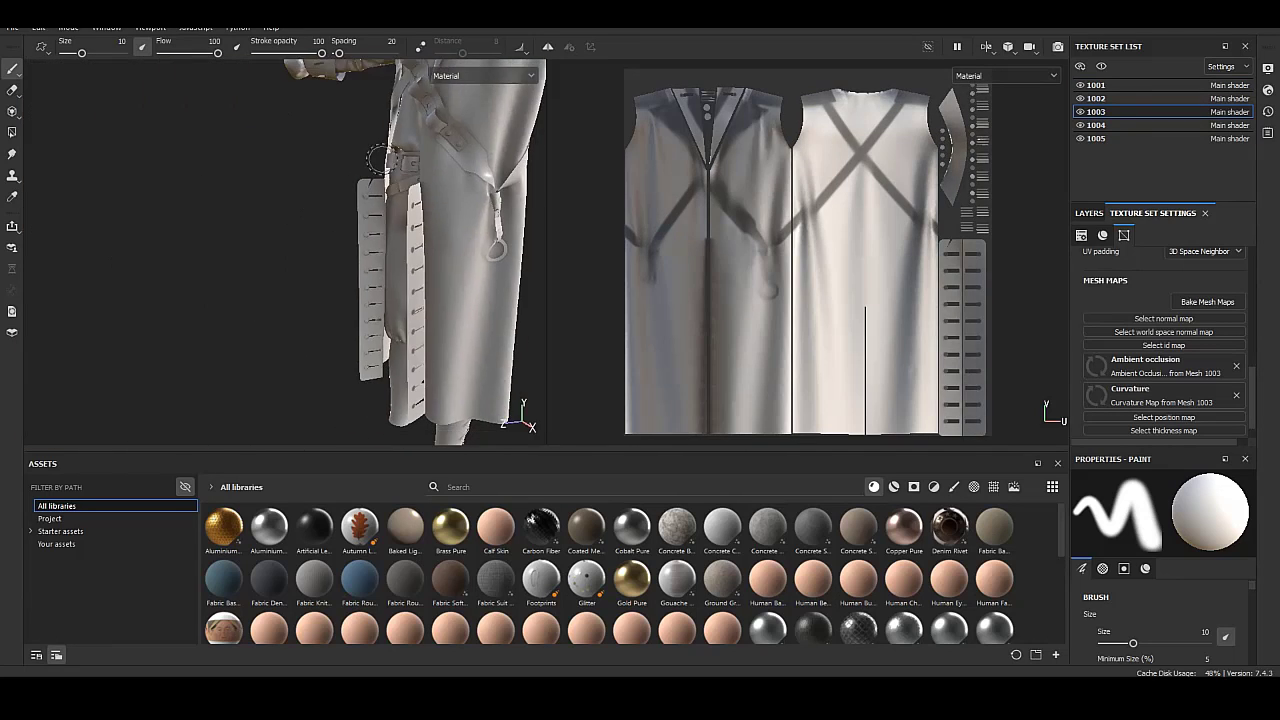
{"action": "left_click", "coordinate": [49, 518]}
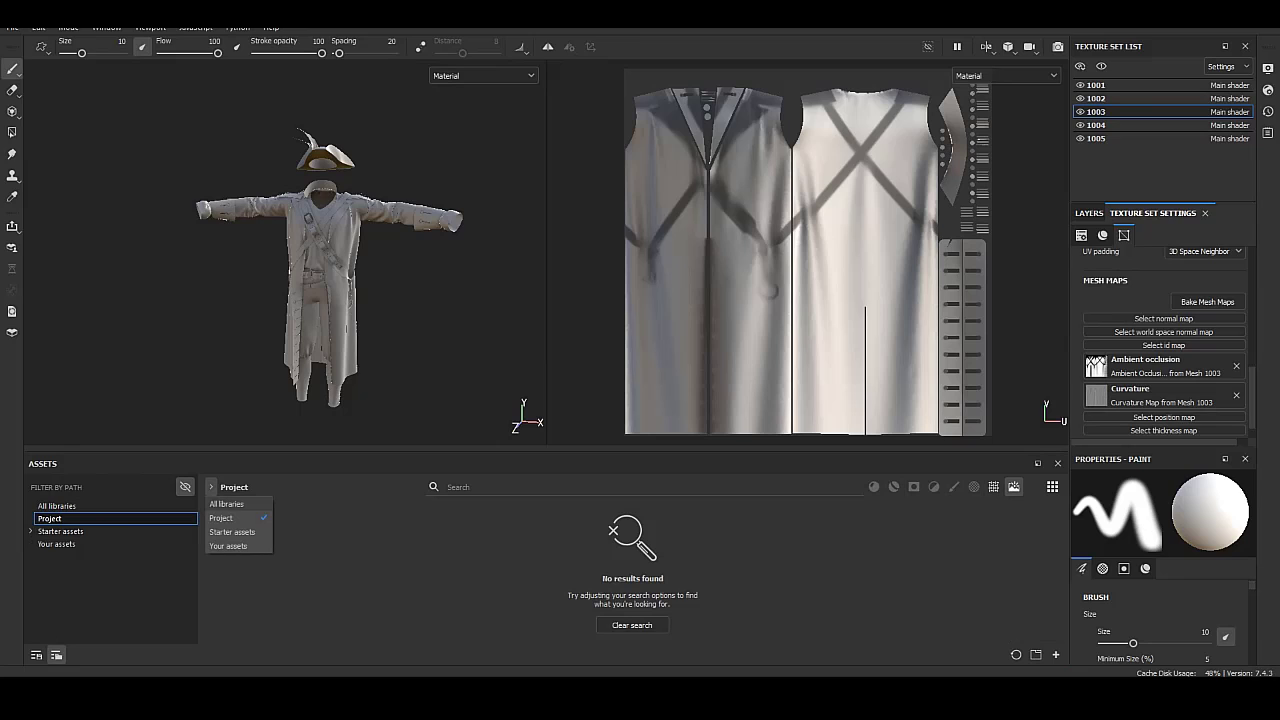
Export the first ambient occlusion map into a new 'Baked map' folder in Desktop/pirate.
{"action": "left_click", "coordinate": [228, 545]}
{"action": "left_click", "coordinate": [38, 543]}
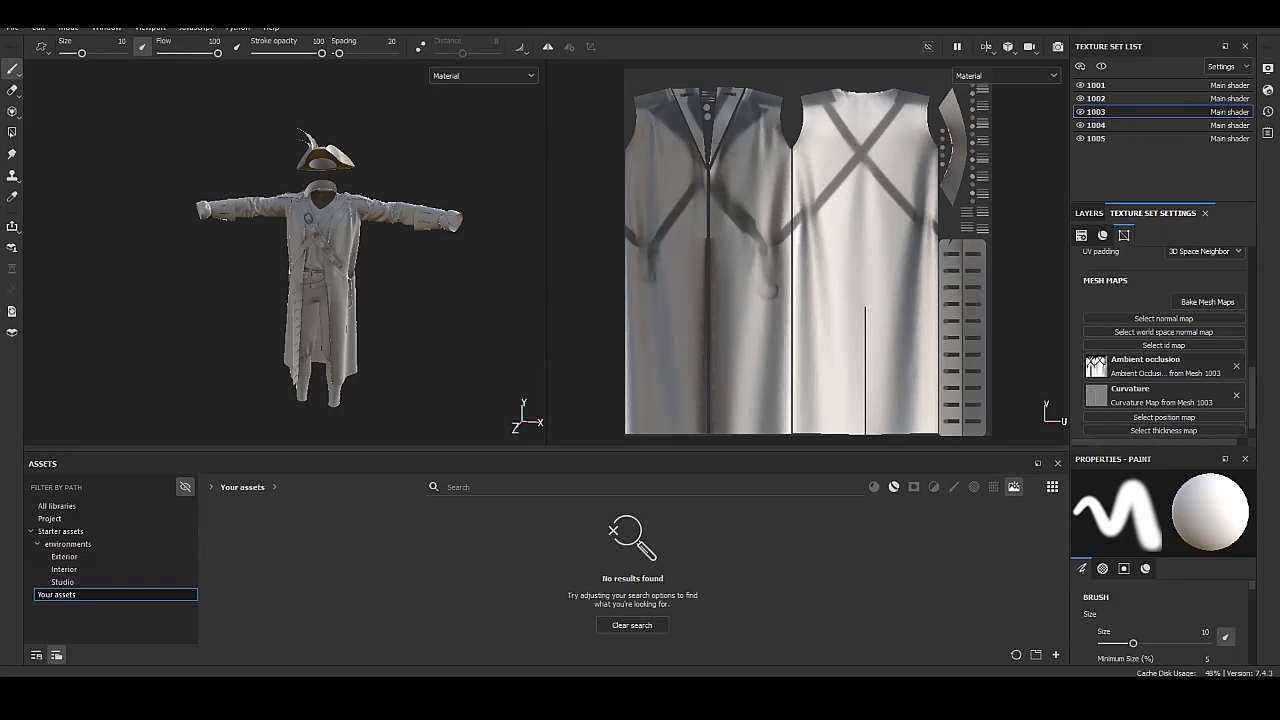
{"action": "left_click", "coordinate": [56, 505]}
{"action": "left_click", "coordinate": [49, 518]}
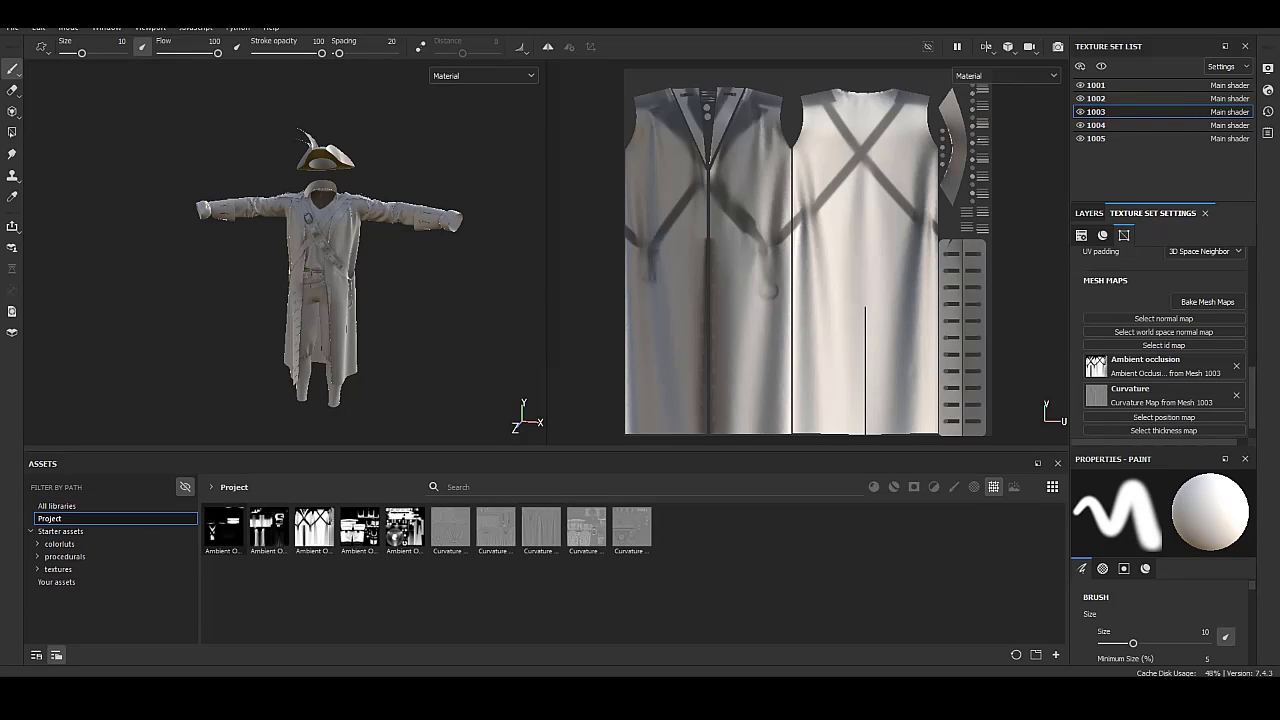
{"action": "right_click", "coordinate": [232, 517]}
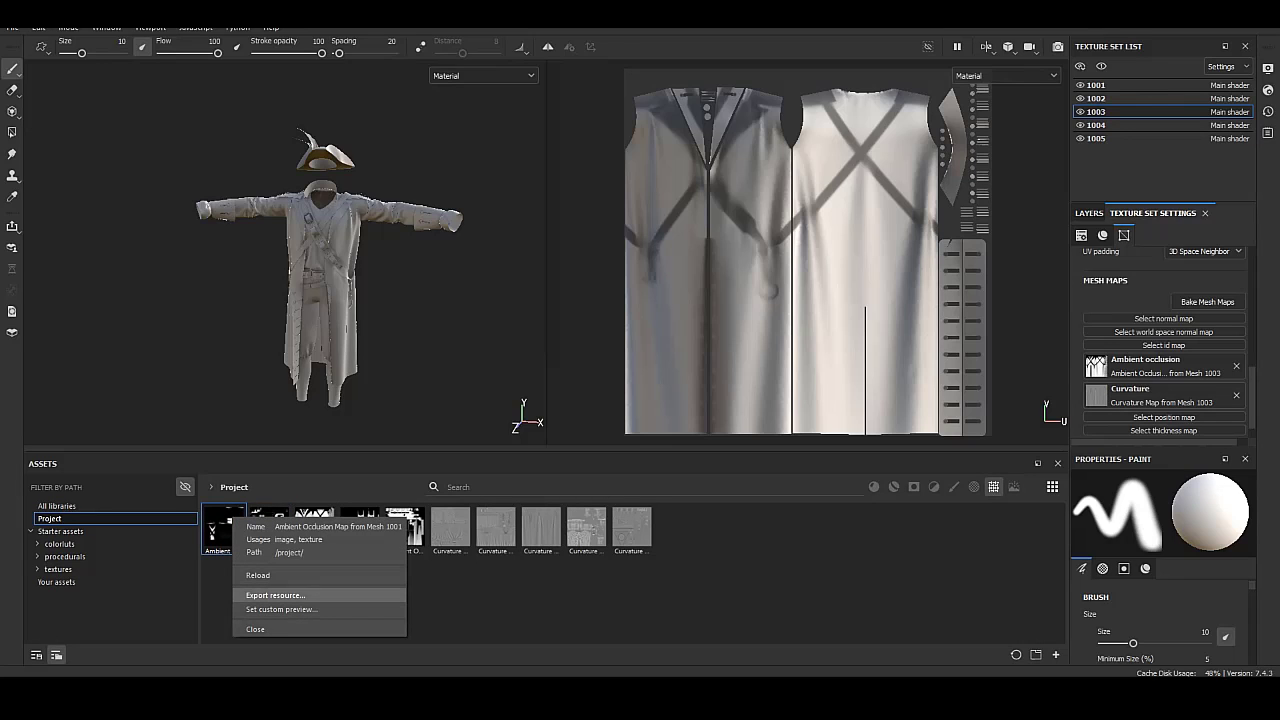
{"action": "left_click", "coordinate": [275, 595]}
{"action": "scroll", "coordinate": [70, 238], "scroll_direction": "up", "scroll_amount": 3}
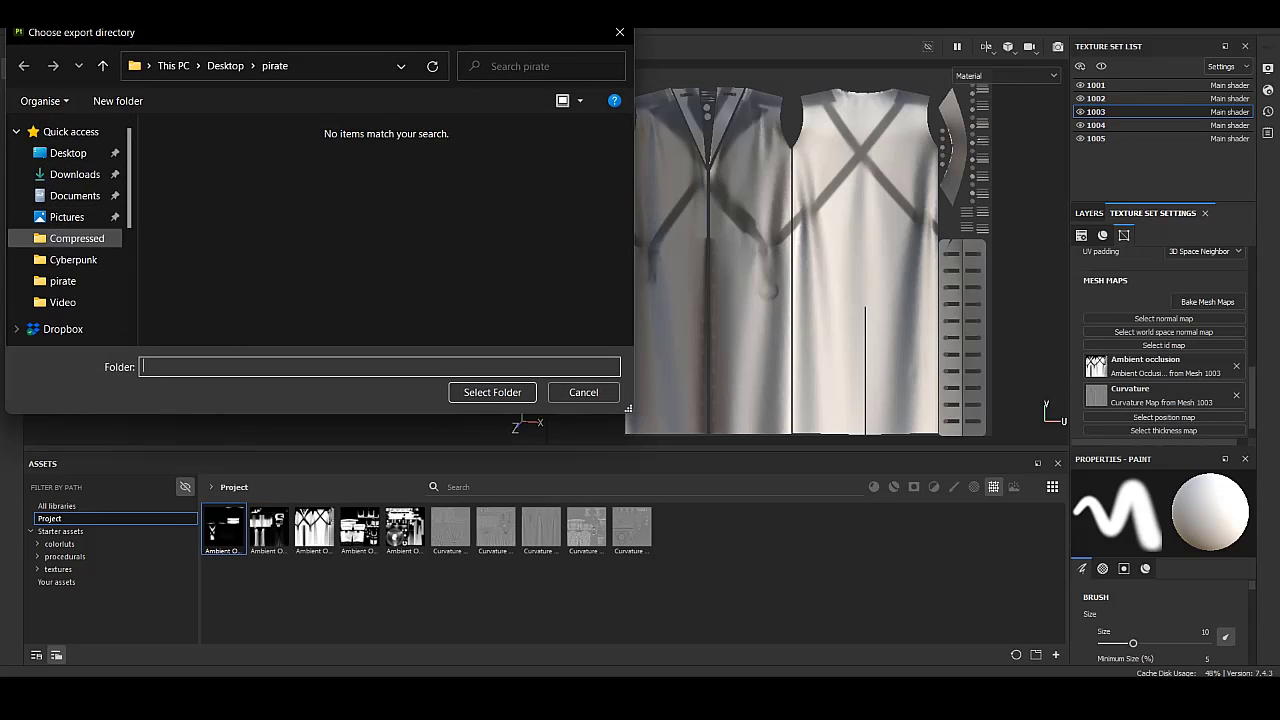
{"action": "right_click", "coordinate": [230, 243]}
{"action": "left_click", "coordinate": [470, 467]}
{"action": "type", "text": "Baked map"}
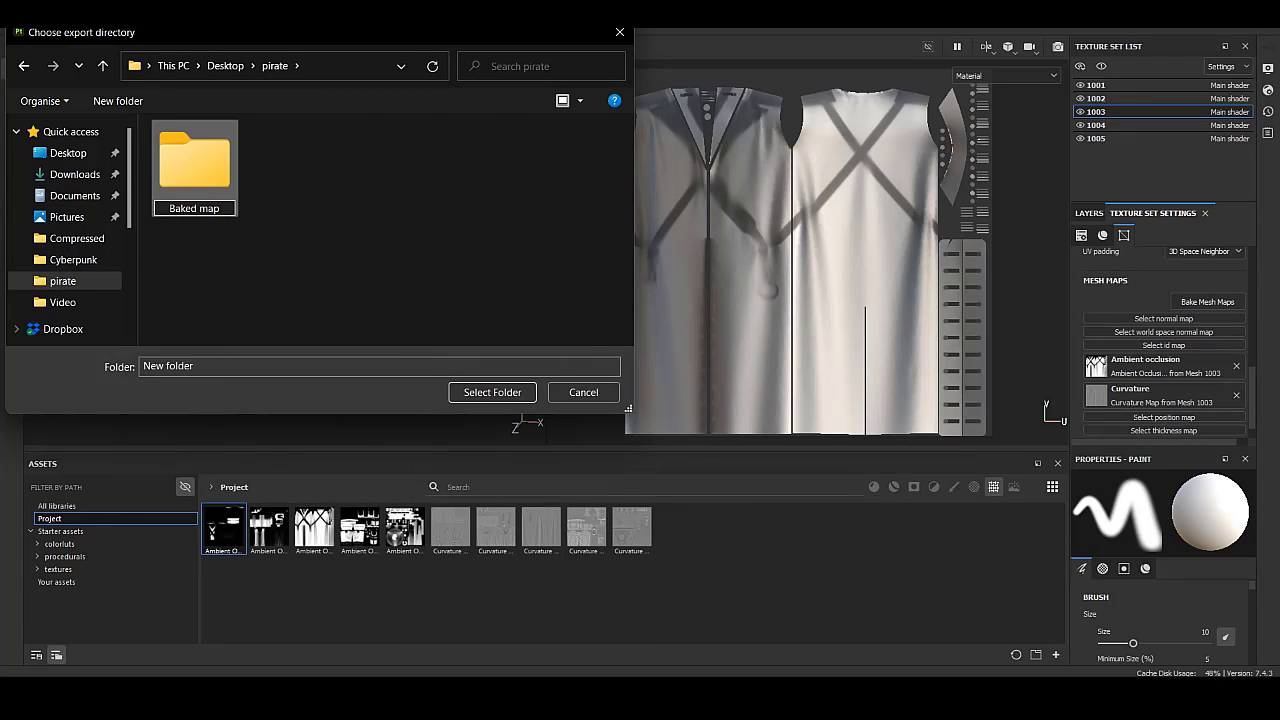
{"action": "key", "text": "Return"}
{"action": "key", "text": "Return"}
{"action": "key", "text": "Return"}
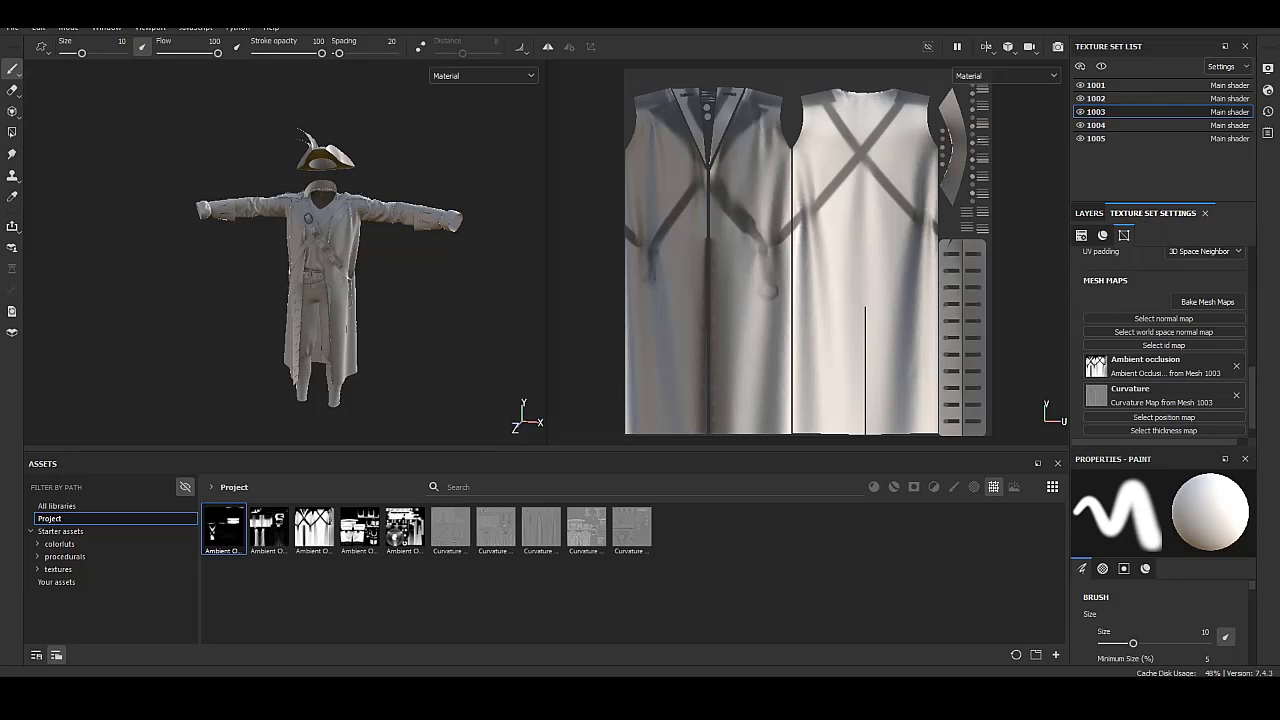
Export the remaining four ambient occlusion maps to the Baked map folder.
{"action": "right_click", "coordinate": [268, 520]}
{"action": "left_click", "coordinate": [310, 595]}
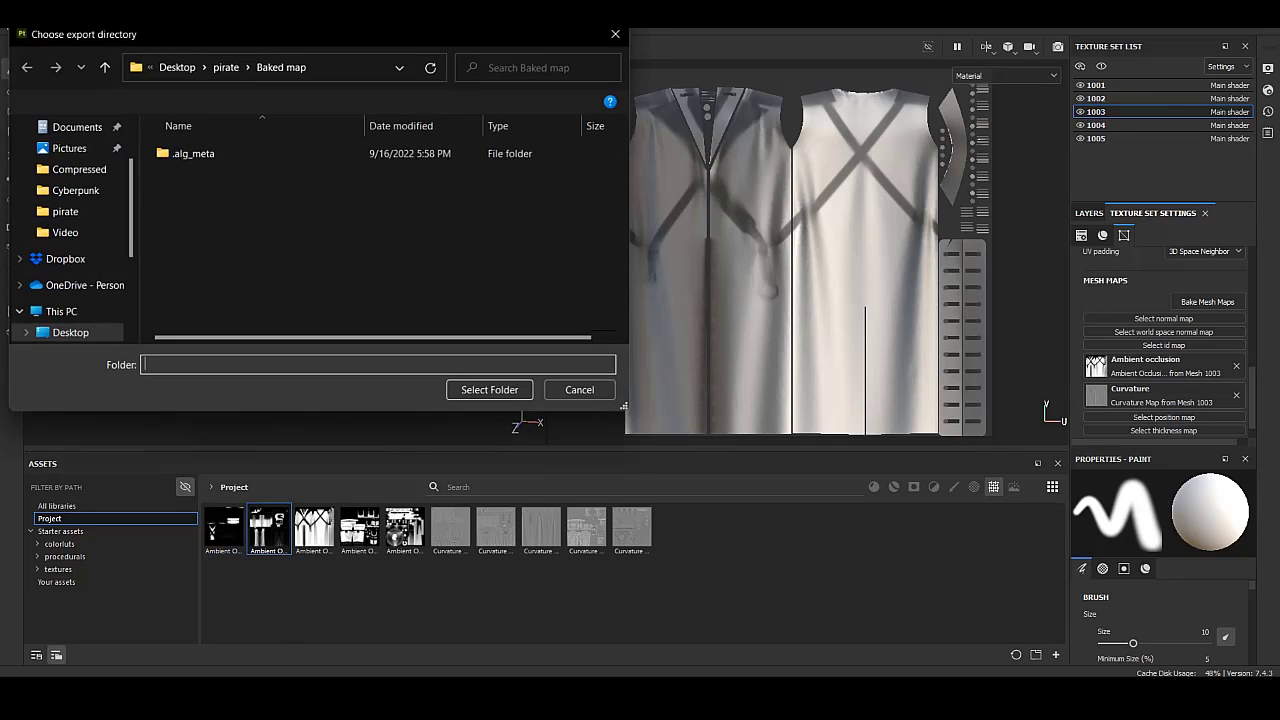
{"action": "right_click", "coordinate": [314, 528]}
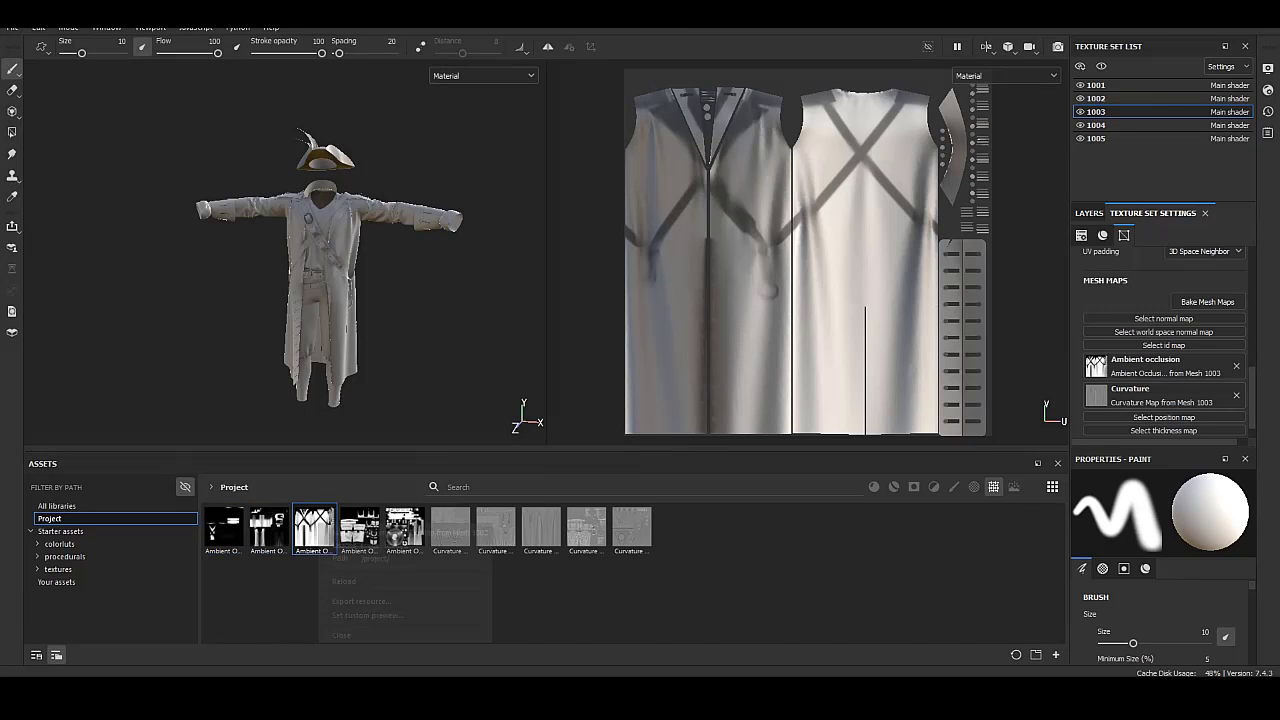
{"action": "left_click", "coordinate": [358, 595]}
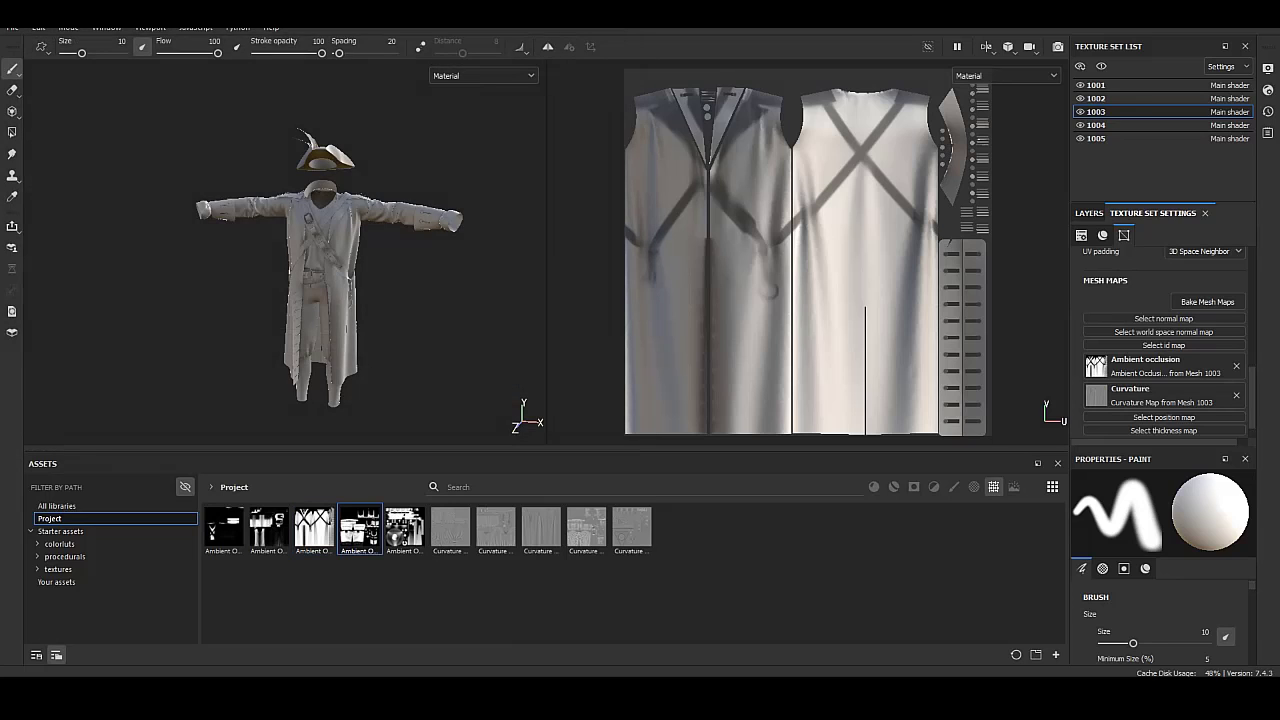
{"action": "right_click", "coordinate": [365, 525]}
{"action": "left_click", "coordinate": [405, 598]}
{"action": "left_click", "coordinate": [489, 392]}
{"action": "right_click", "coordinate": [405, 528]}
{"action": "left_click", "coordinate": [415, 598]}
{"action": "left_click", "coordinate": [491, 392]}
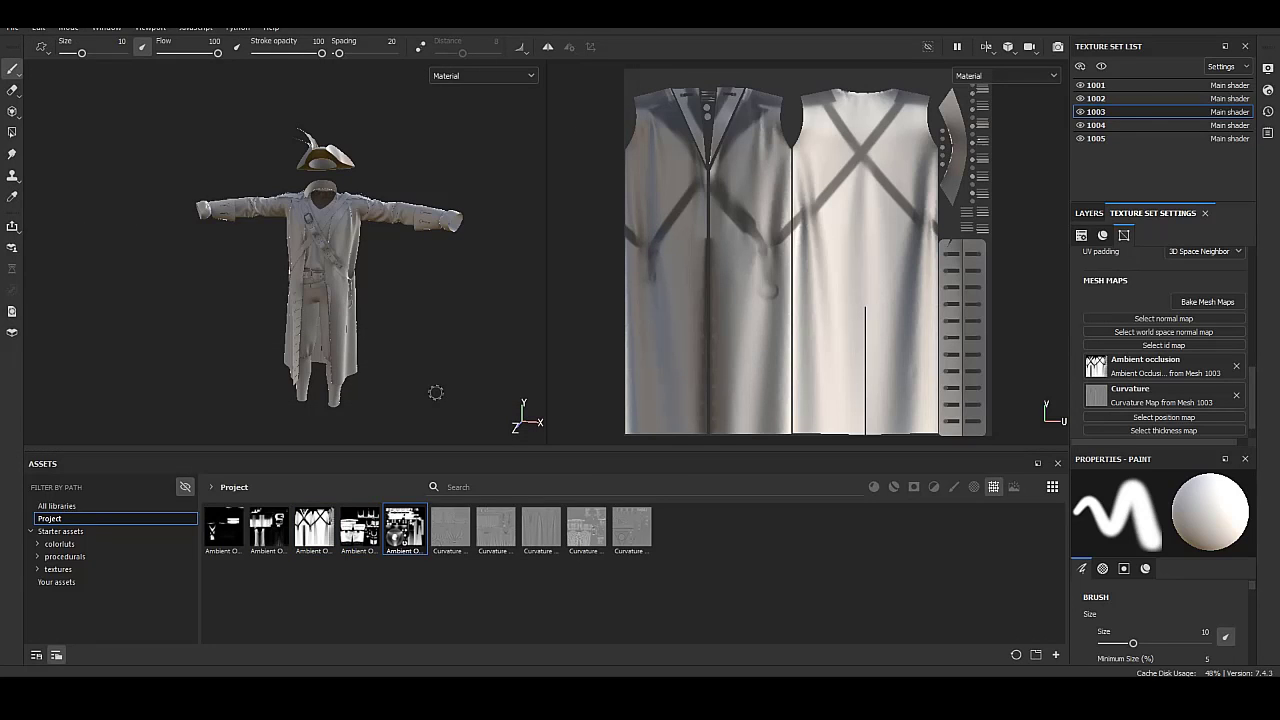
Export all five curvature maps to the Baked map folder.
{"action": "right_click", "coordinate": [450, 528]}
{"action": "left_click", "coordinate": [460, 598]}
{"action": "left_click", "coordinate": [491, 392]}
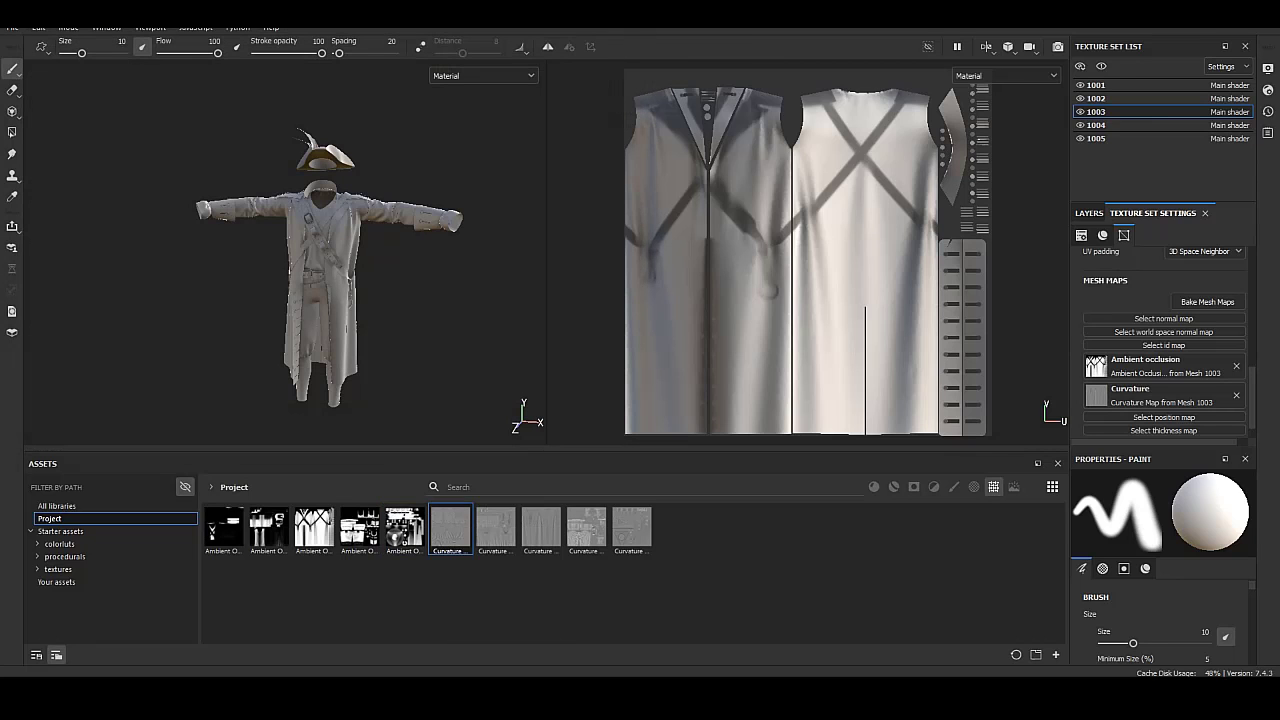
{"action": "right_click", "coordinate": [496, 528]}
{"action": "left_click", "coordinate": [506, 598]}
{"action": "left_click", "coordinate": [491, 392]}
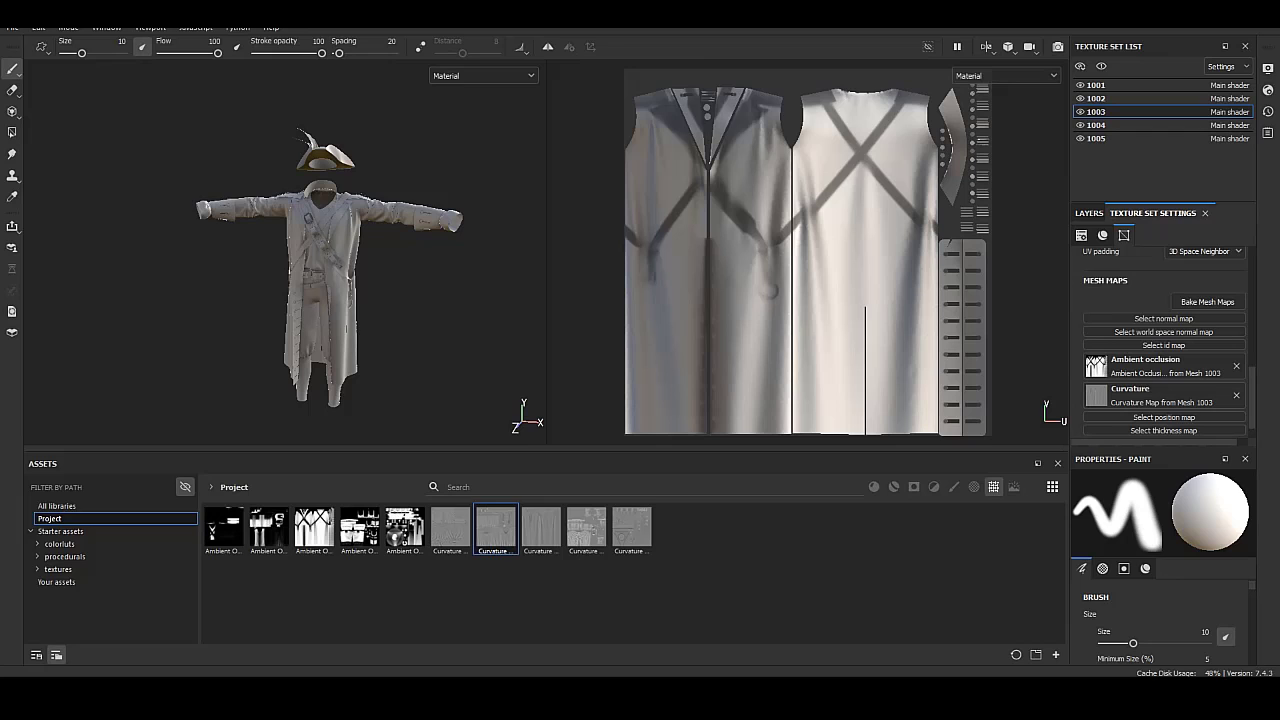
{"action": "right_click", "coordinate": [541, 528]}
{"action": "left_click", "coordinate": [551, 600]}
{"action": "left_click", "coordinate": [491, 392]}
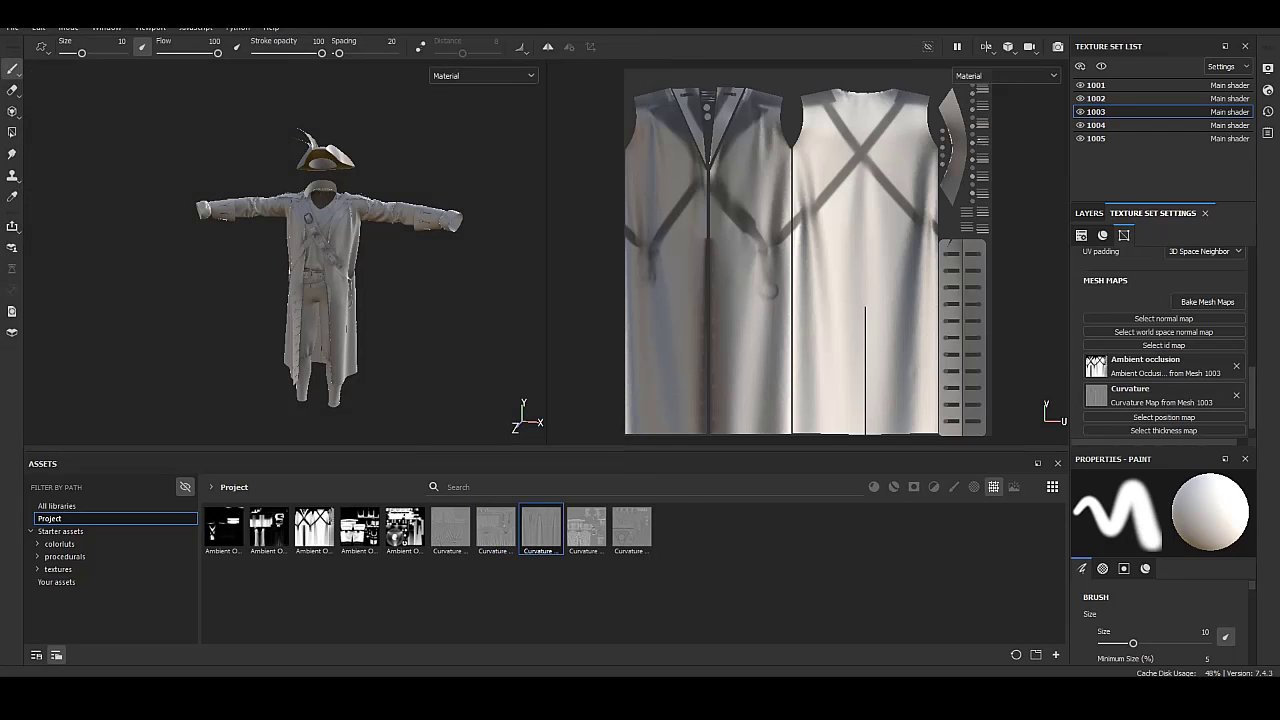
{"action": "right_click", "coordinate": [586, 528]}
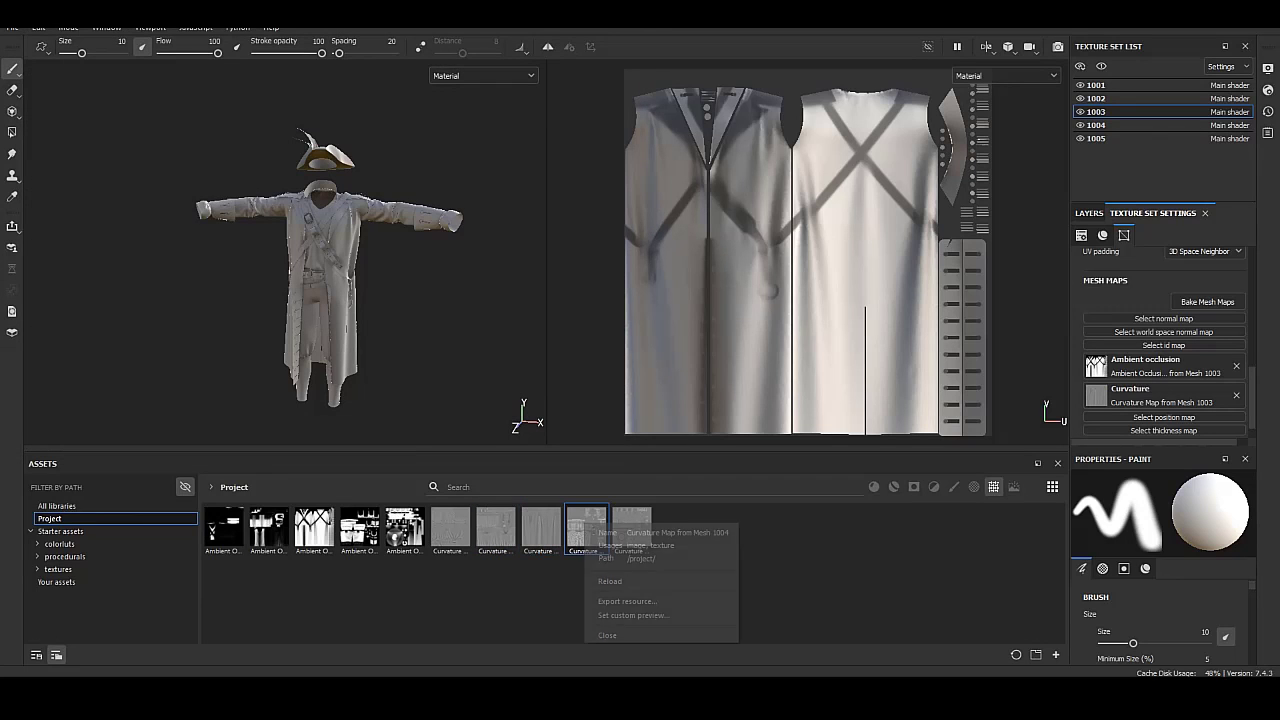
{"action": "left_click", "coordinate": [596, 598]}
{"action": "left_click", "coordinate": [491, 392]}
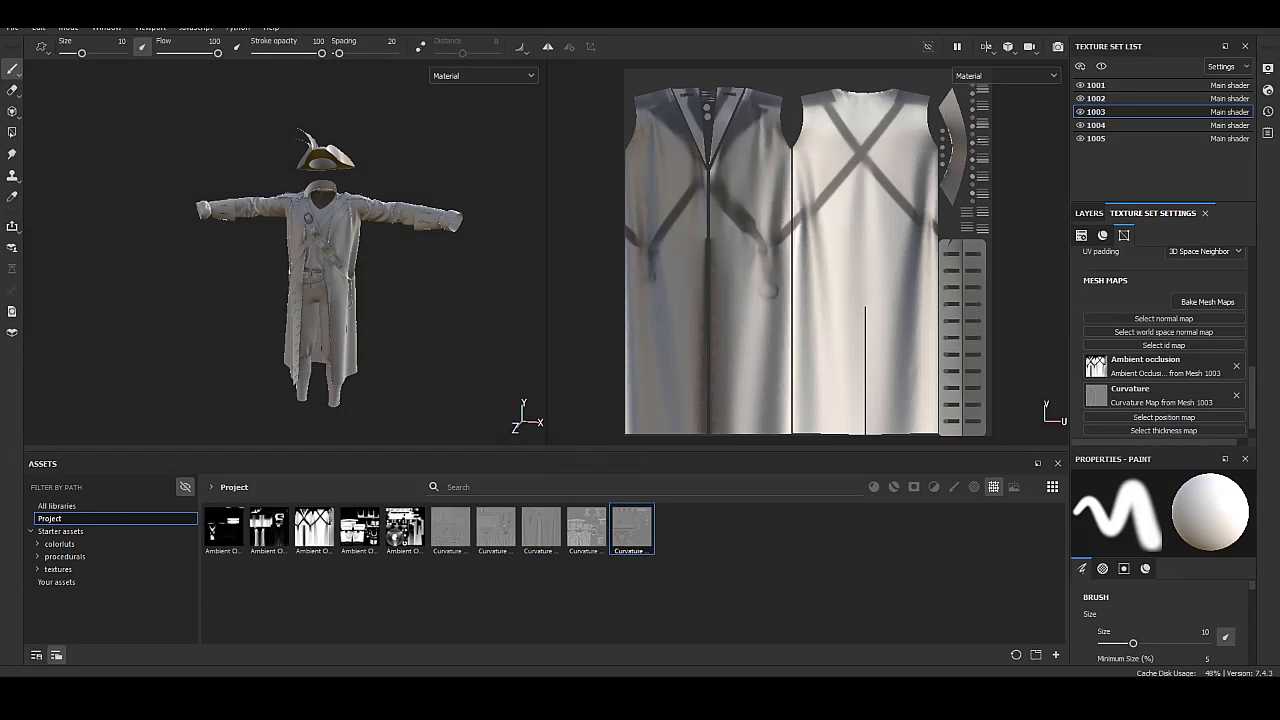
{"action": "right_click", "coordinate": [631, 528]}
{"action": "left_click", "coordinate": [641, 598]}
{"action": "left_click", "coordinate": [491, 392]}
Start a new project using thick.obj as the mesh.
{"action": "left_click", "coordinate": [12, 27]}
{"action": "left_click", "coordinate": [40, 42]}
{"action": "left_click", "coordinate": [771, 200]}
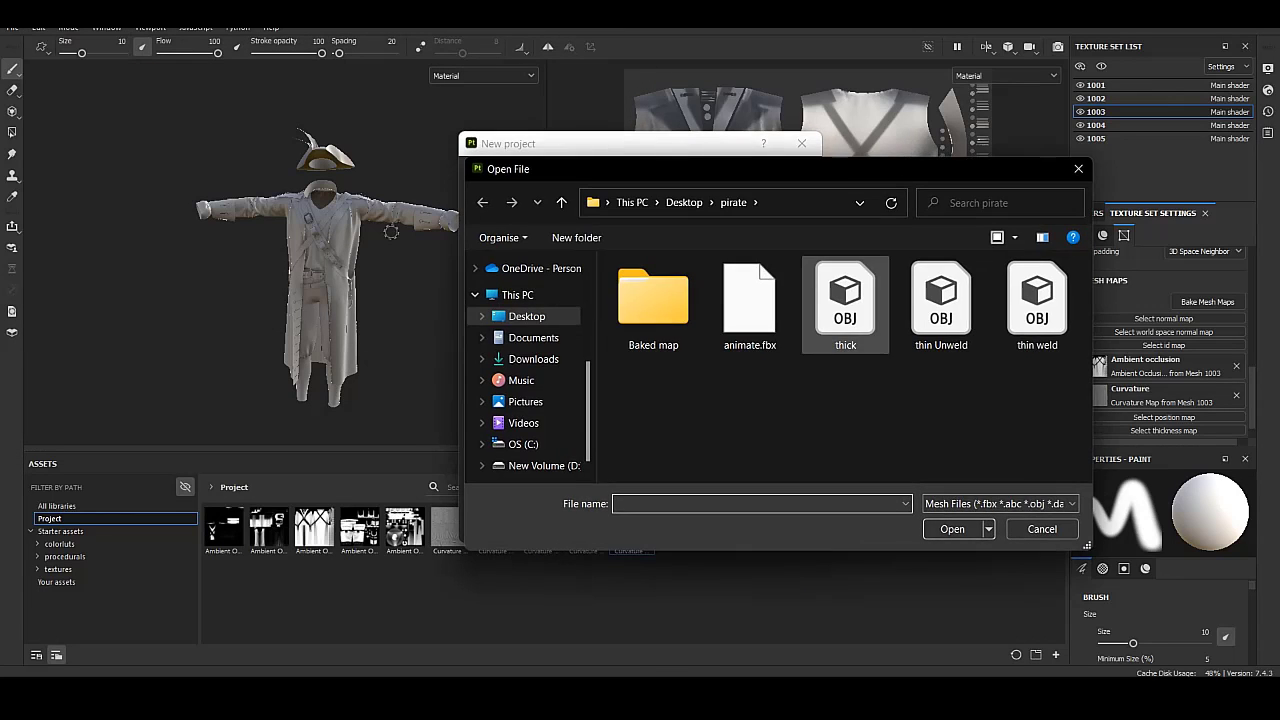
{"action": "double_click", "coordinate": [846, 298]}
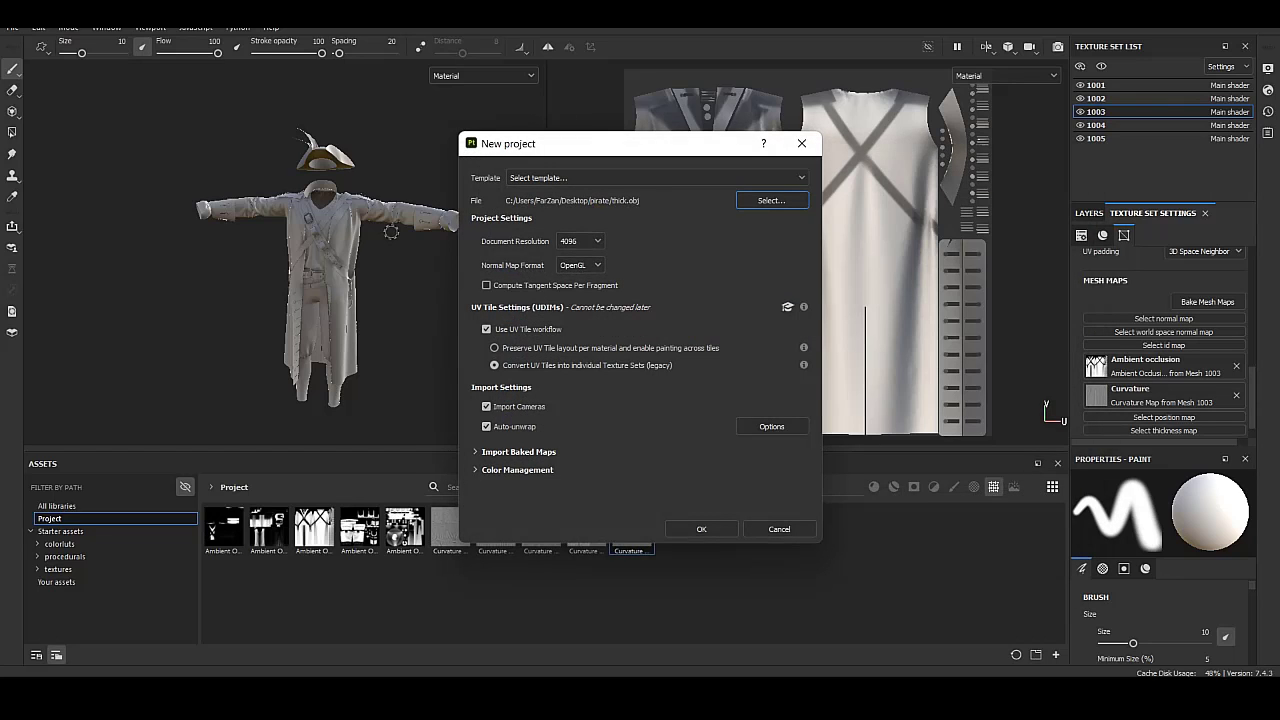
Import all ten maps from the Baked map folder and create the project without saving the old one.
{"action": "left_click", "coordinate": [518, 451]}
{"action": "scroll", "coordinate": [640, 350], "scroll_direction": "down", "scroll_amount": 3}
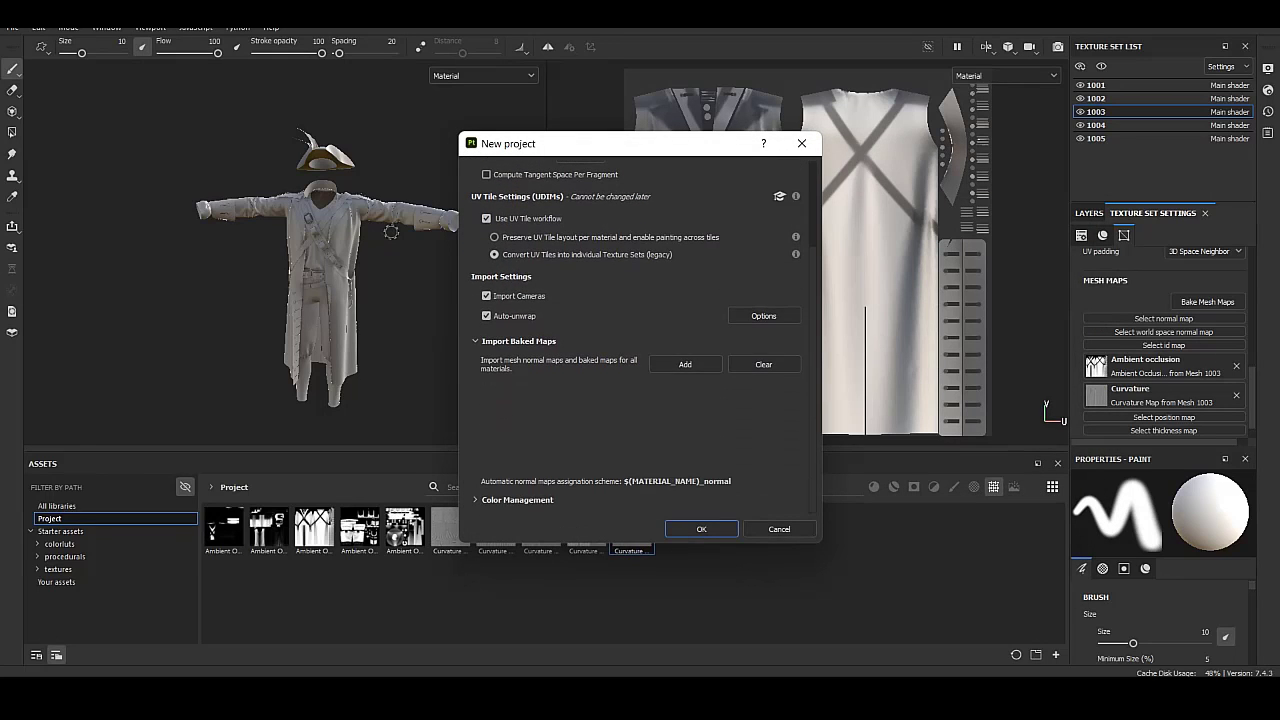
{"action": "left_click", "coordinate": [685, 364]}
{"action": "double_click", "coordinate": [654, 294]}
{"action": "left_click", "coordinate": [748, 300]}
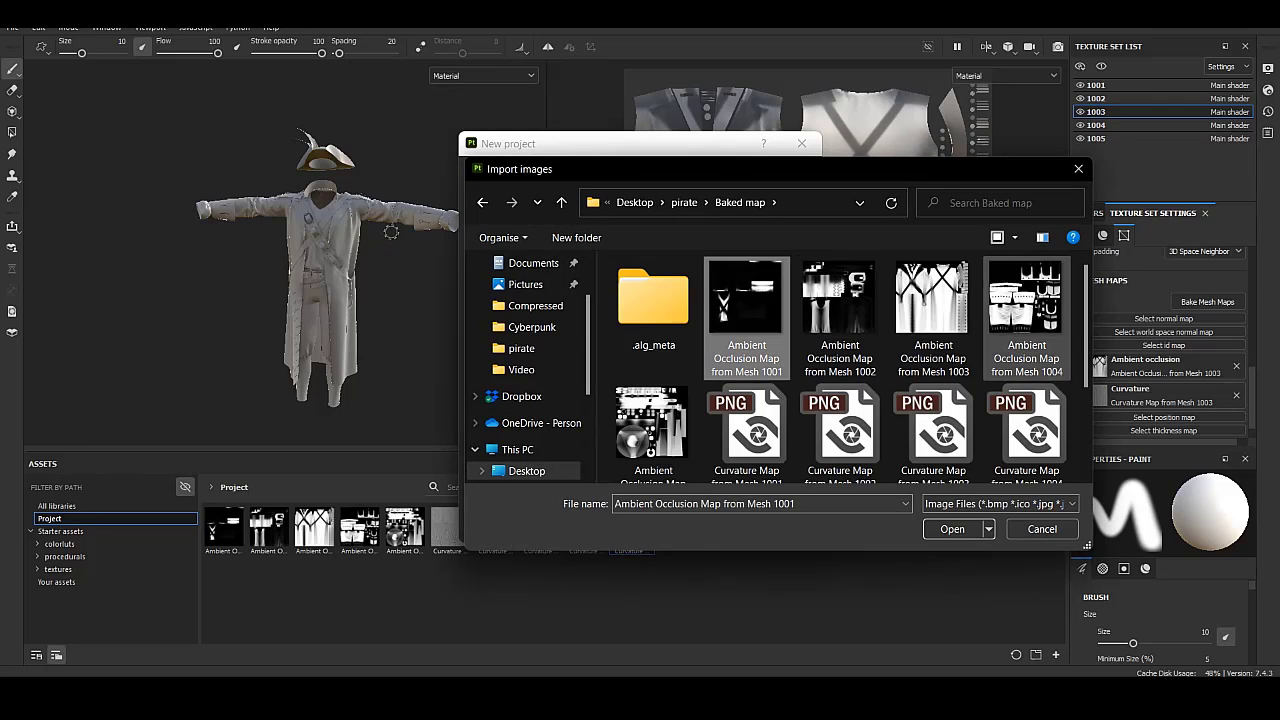
{"action": "scroll", "coordinate": [850, 360], "scroll_direction": "down", "scroll_amount": 3}
{"action": "left_click", "coordinate": [653, 425], "text": "shift"}
{"action": "left_click", "coordinate": [952, 529]}
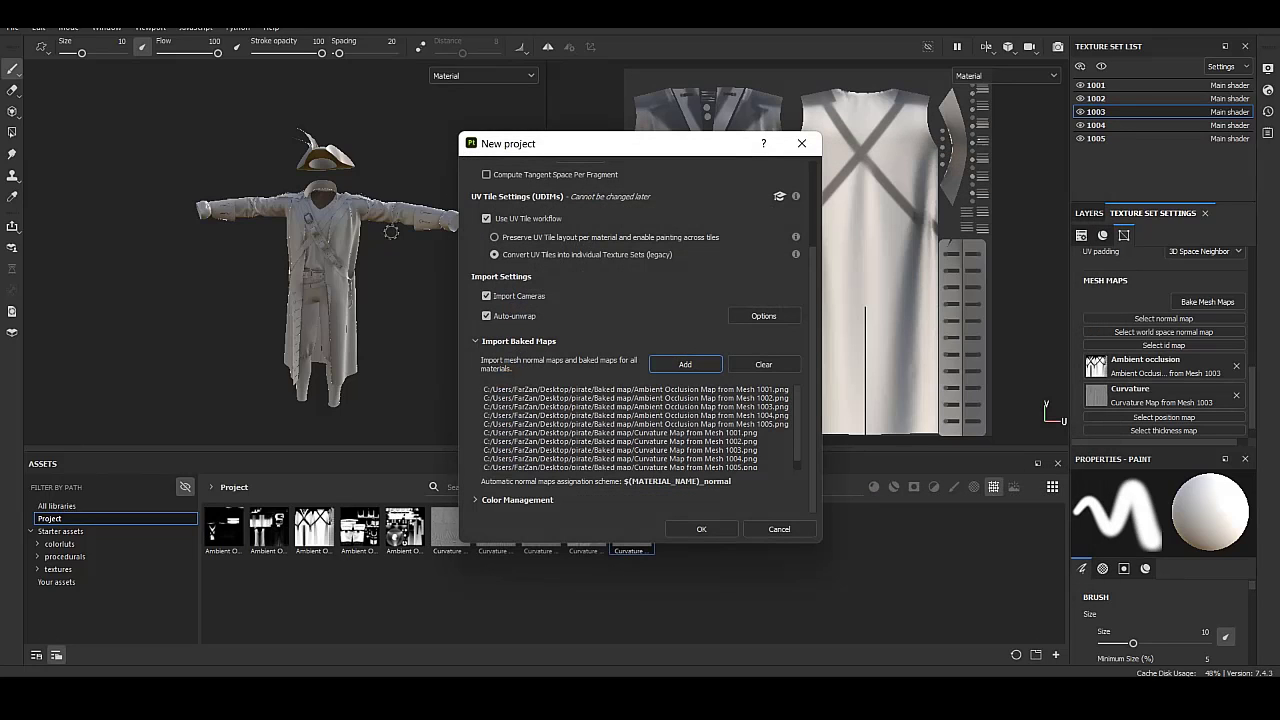
{"action": "key", "text": "Return"}
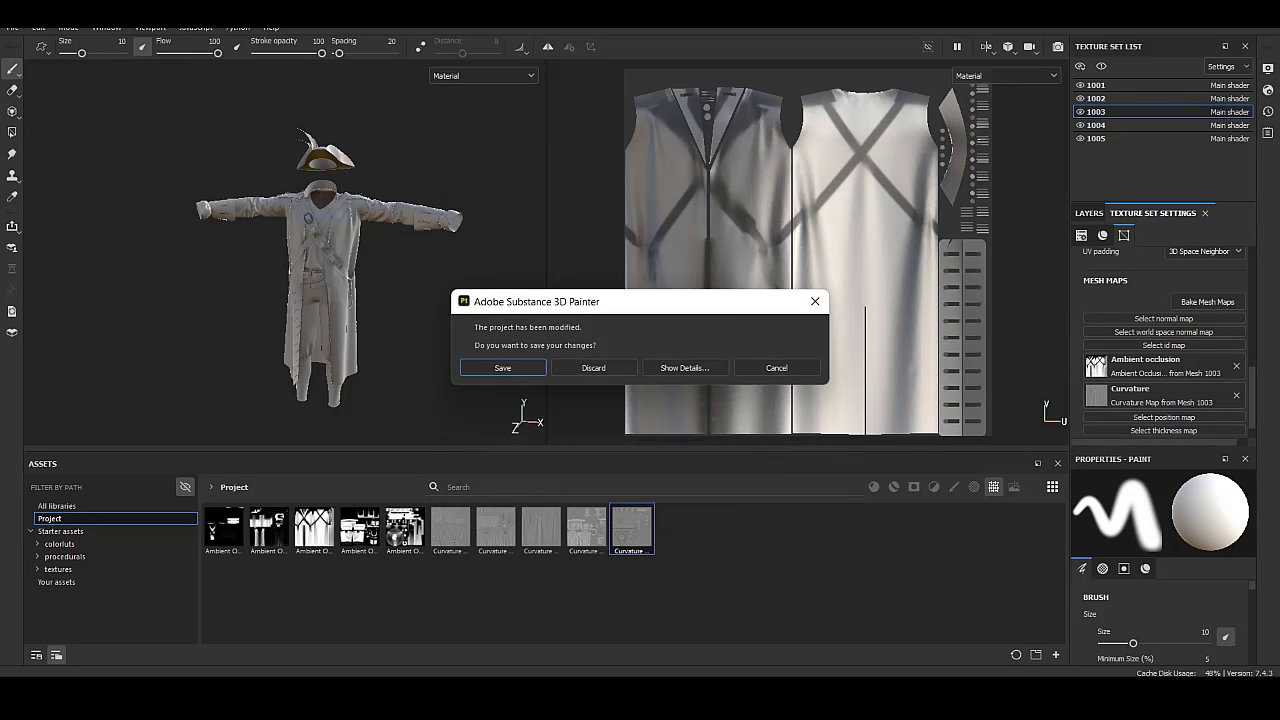
{"action": "key", "text": "Return"}
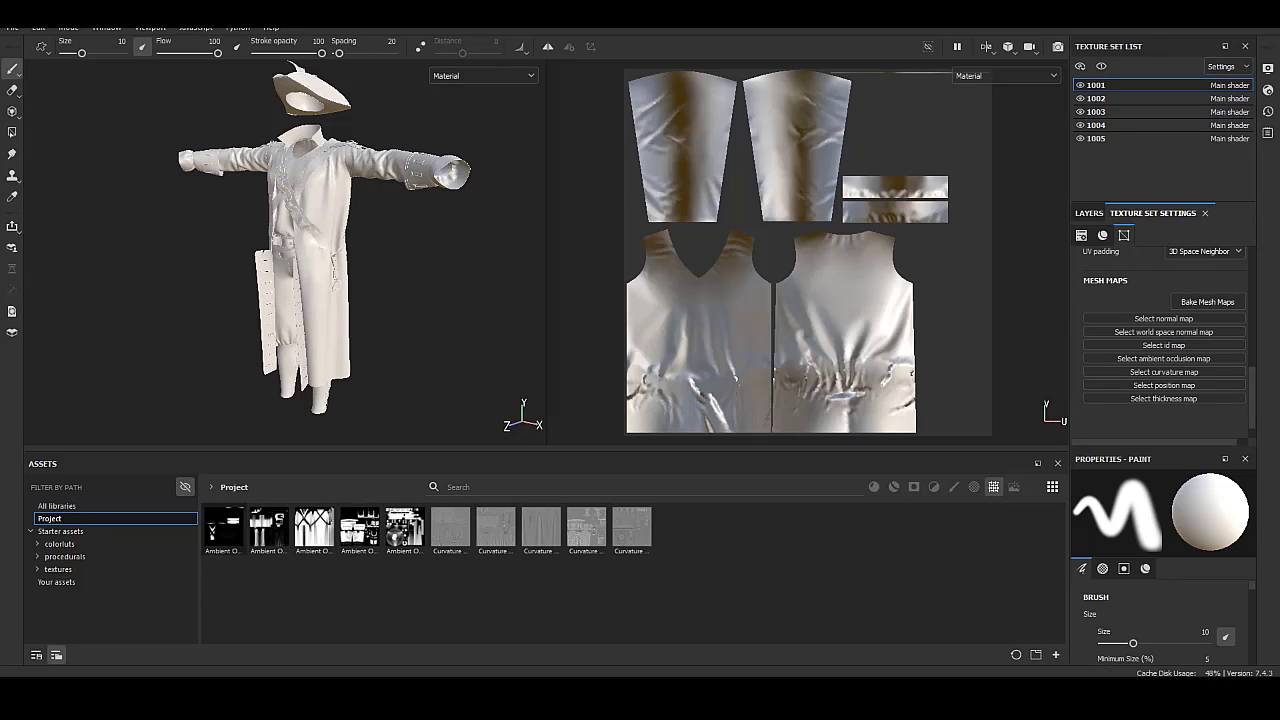
Assign mesh 1001's ambient occlusion and curvature maps to texture set 1001.
{"action": "left_click", "coordinate": [1052, 487]}
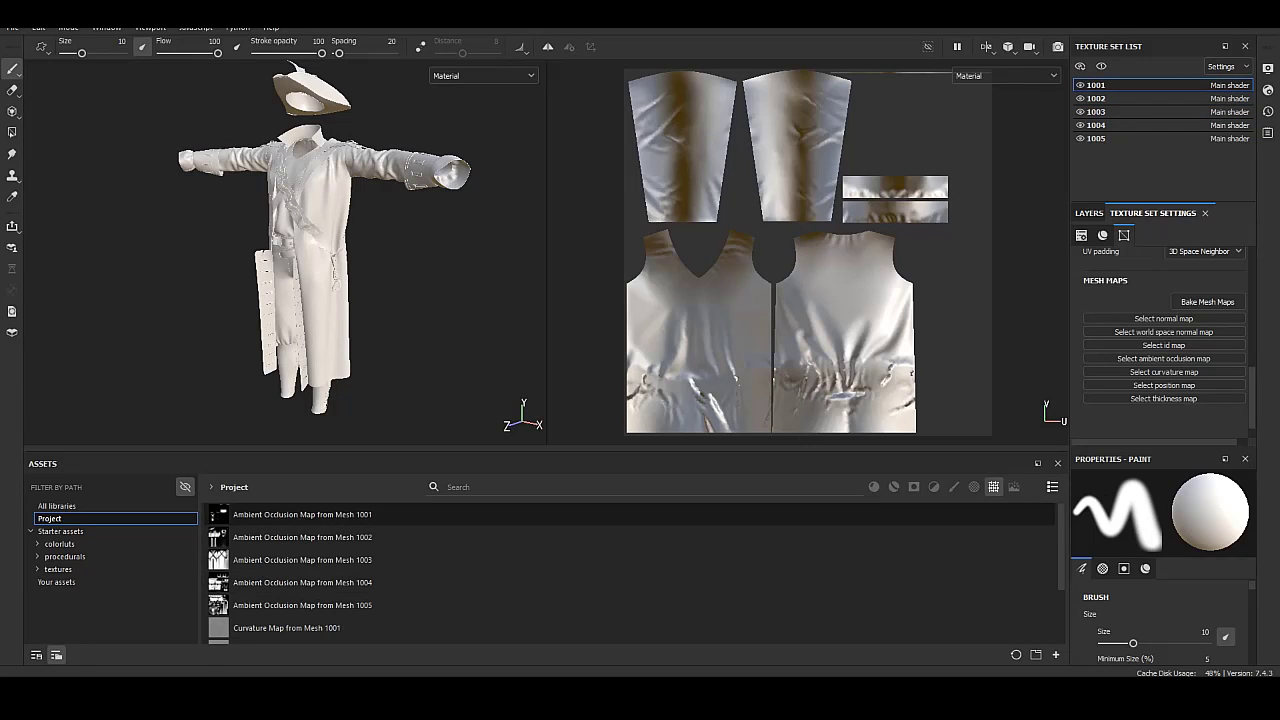
{"action": "left_click", "coordinate": [300, 514]}
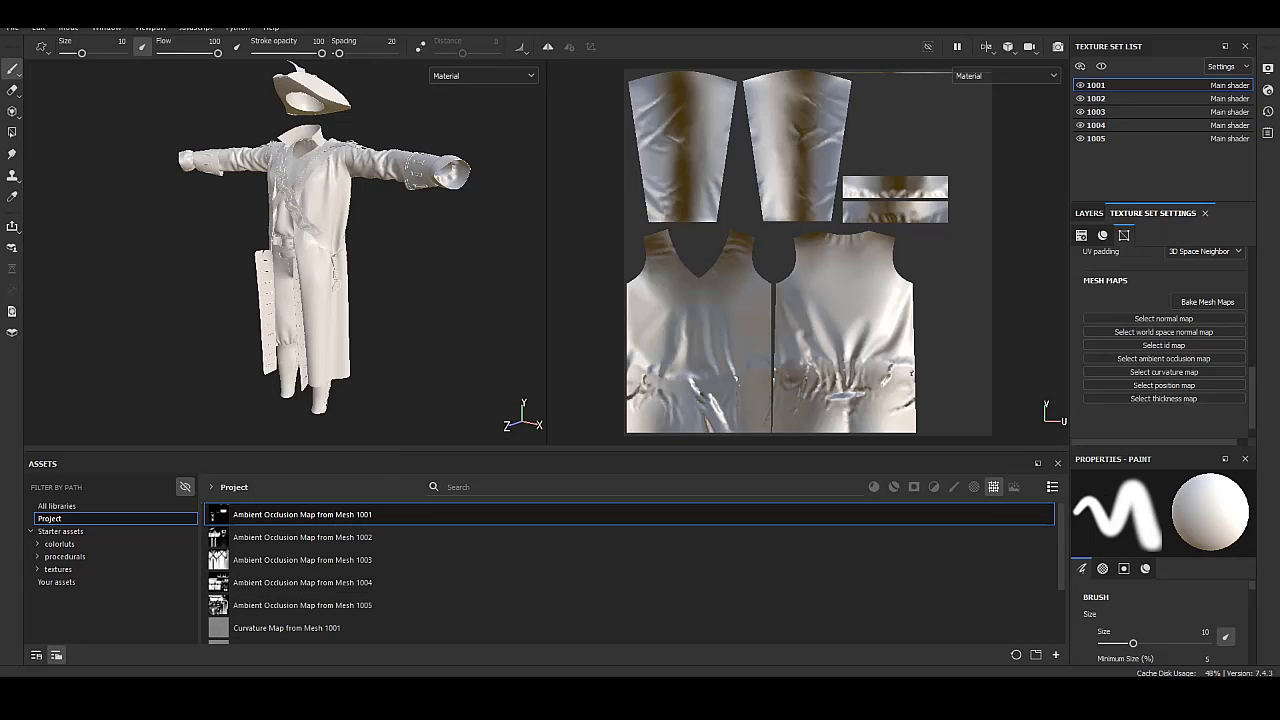
{"action": "left_click_drag", "start_coordinate": [300, 514], "coordinate": [1163, 358]}
{"action": "scroll", "coordinate": [265, 190], "scroll_direction": "up", "scroll_amount": 5}
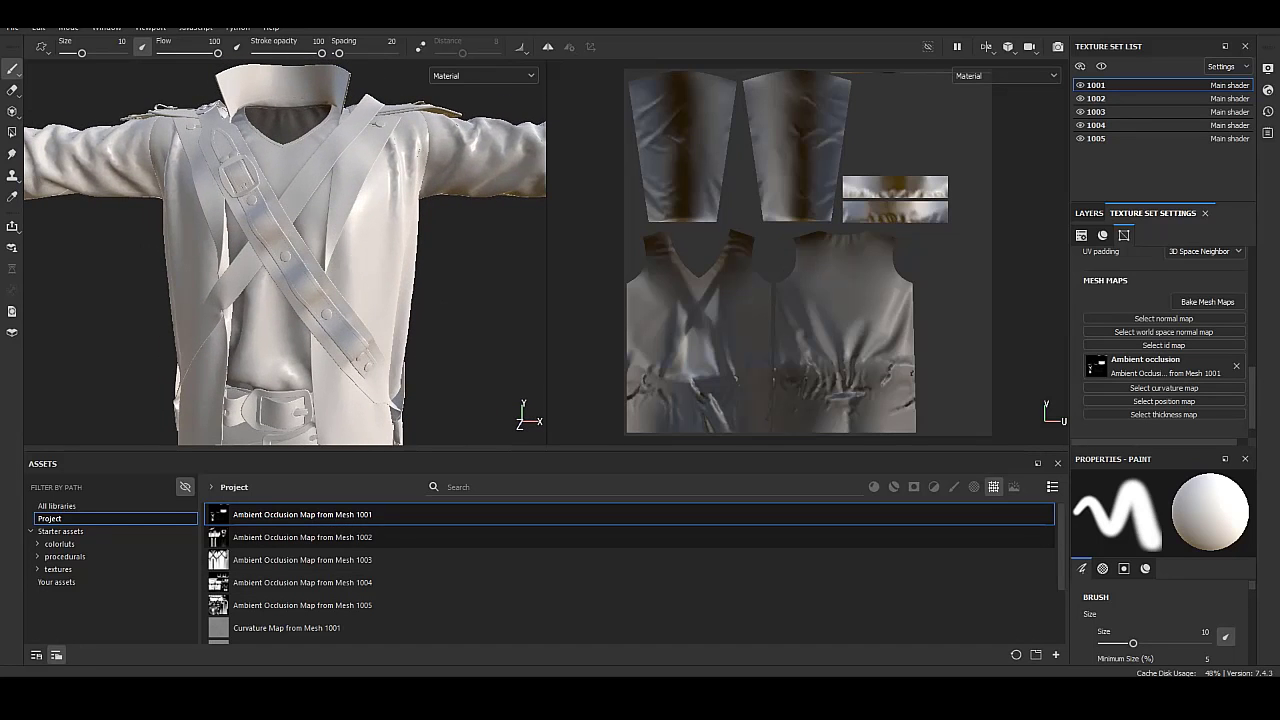
{"action": "left_click_drag", "start_coordinate": [286, 627], "coordinate": [1163, 388]}
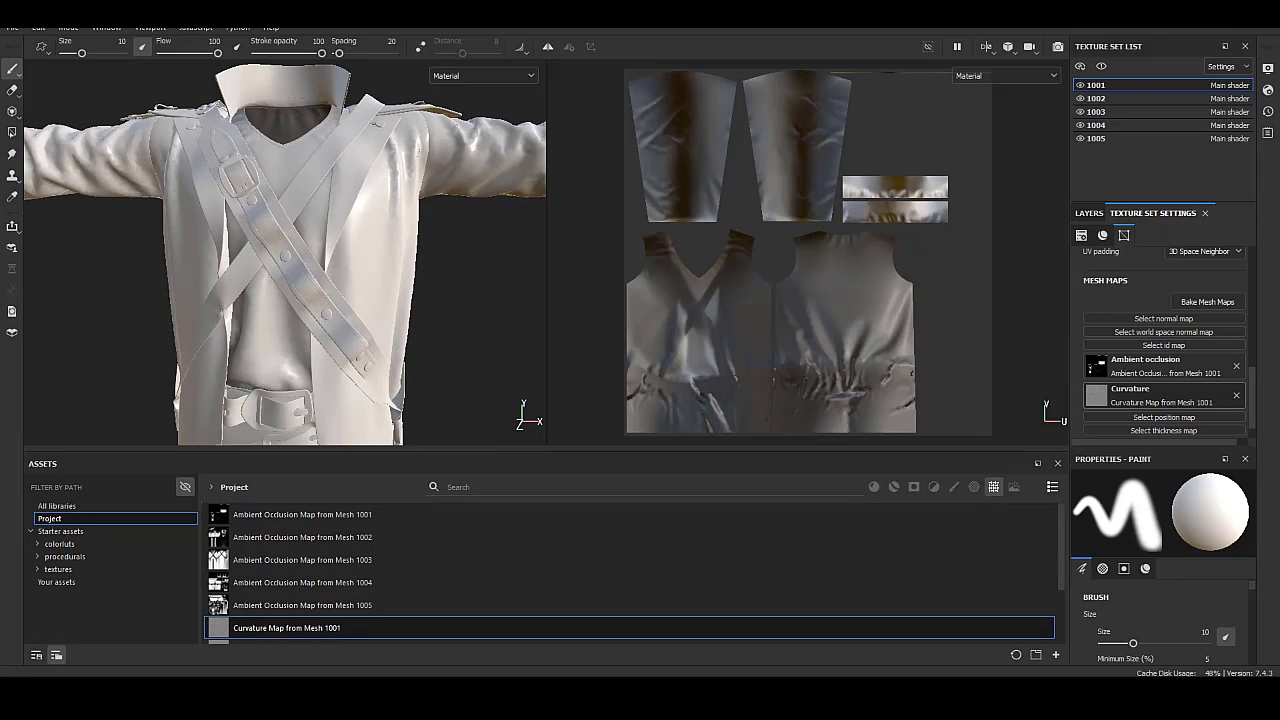
Assign the ambient occlusion maps for texture sets 1002 and 1003.
{"action": "left_click", "coordinate": [1096, 98]}
{"action": "left_click", "coordinate": [302, 537]}
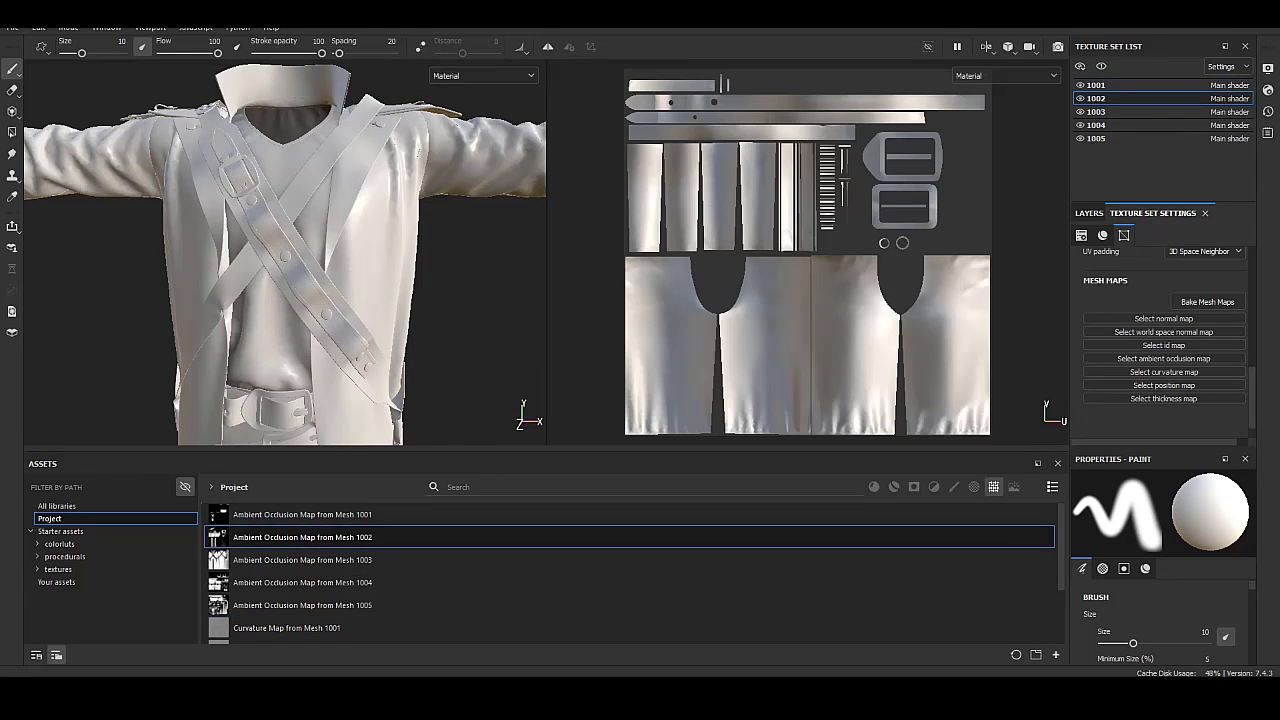
{"action": "left_click_drag", "start_coordinate": [302, 537], "coordinate": [1163, 358]}
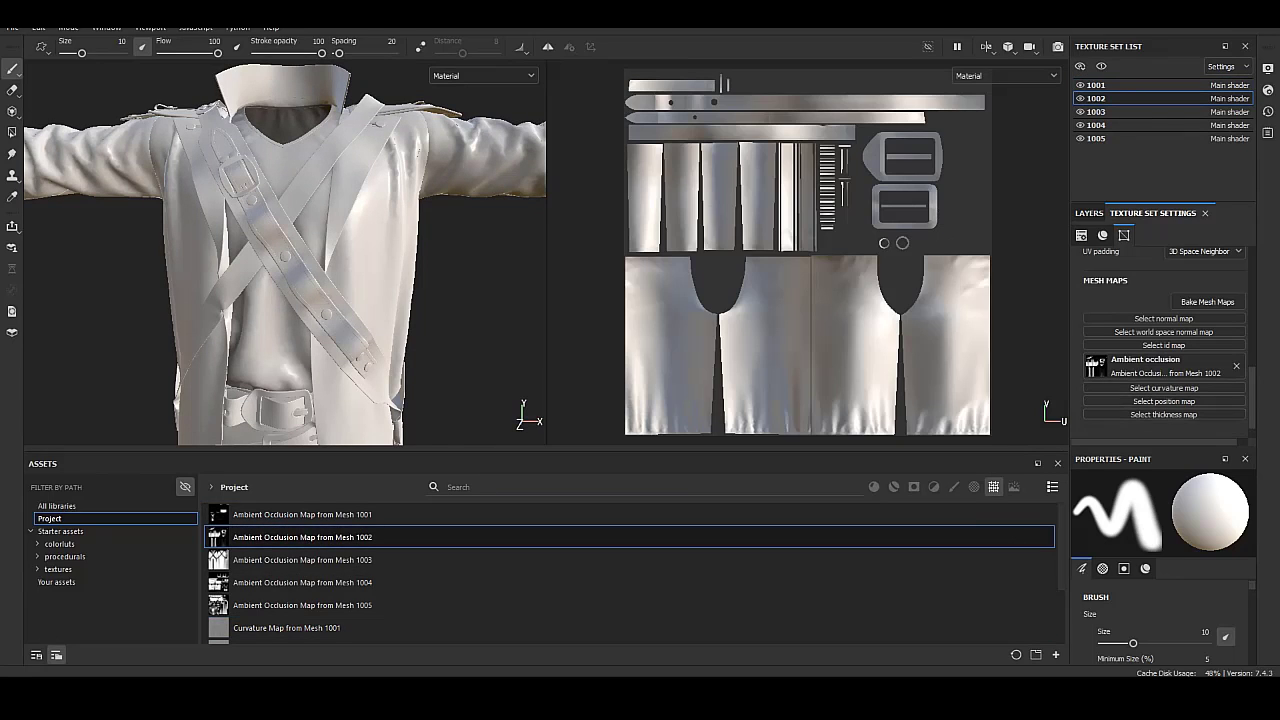
{"action": "scroll", "coordinate": [400, 589], "scroll_direction": "down", "scroll_amount": 2}
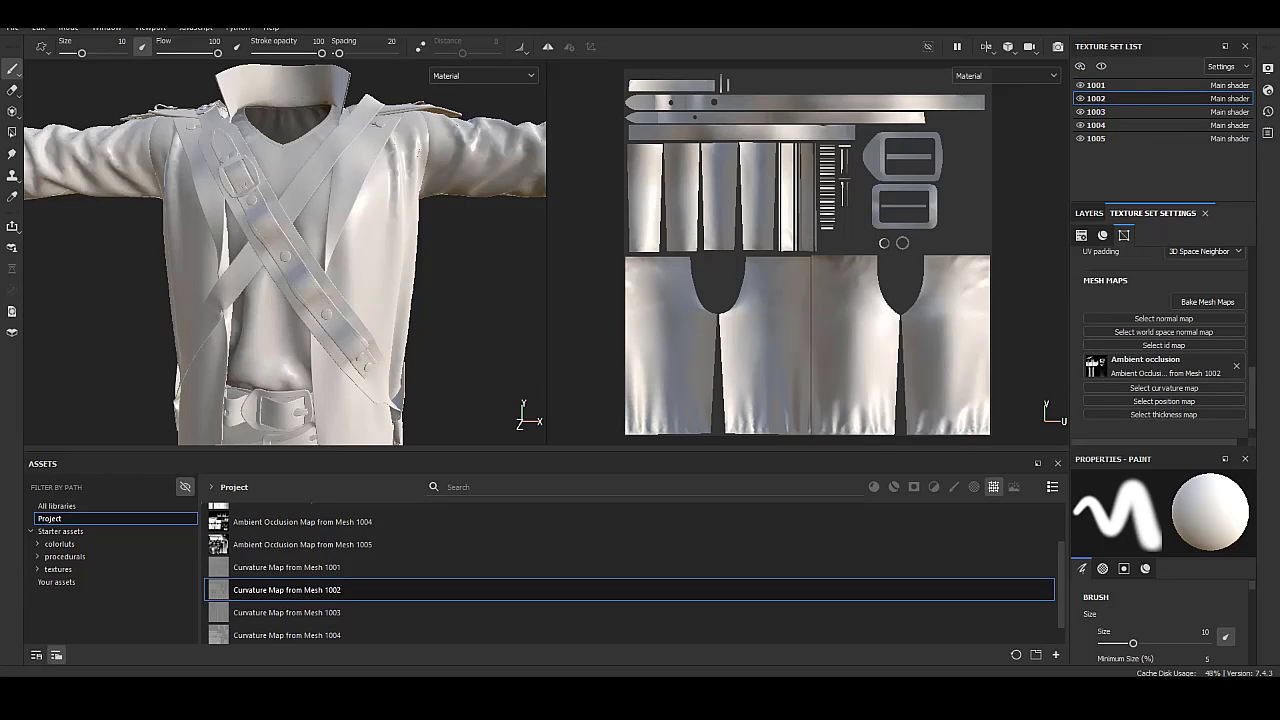
{"action": "left_click", "coordinate": [1096, 111]}
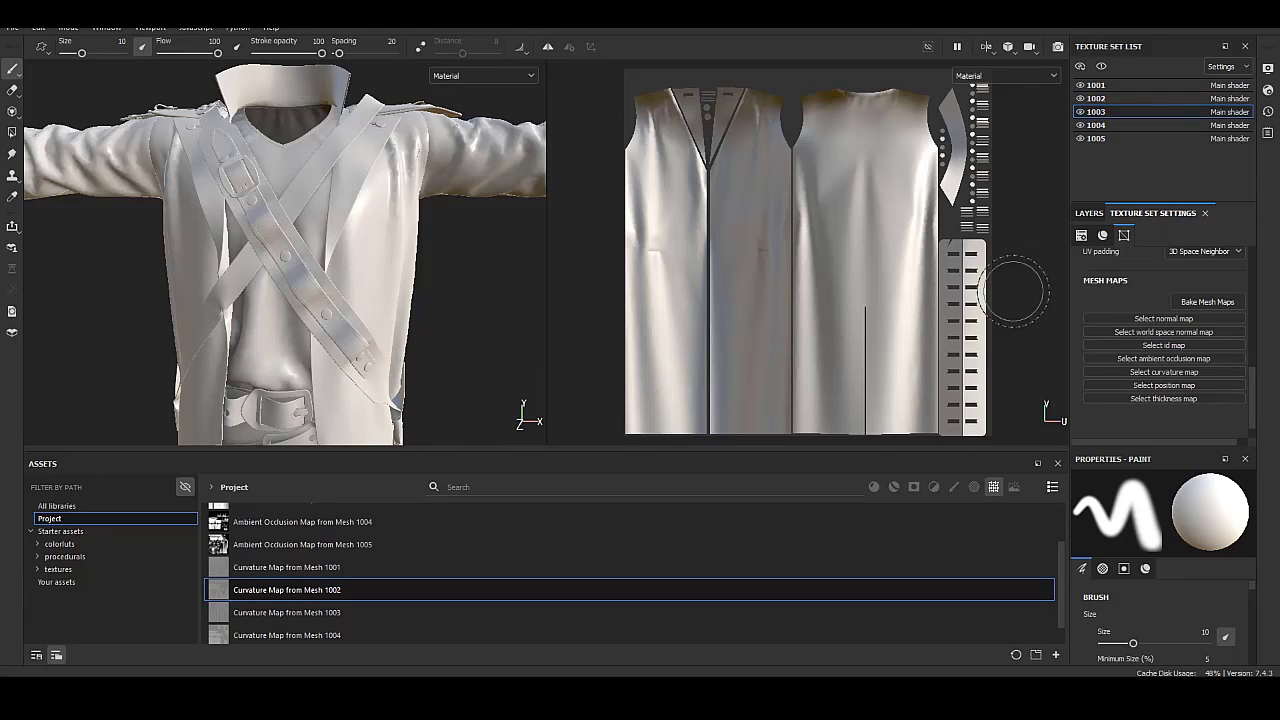
{"action": "scroll", "coordinate": [600, 570], "scroll_direction": "up", "scroll_amount": 2}
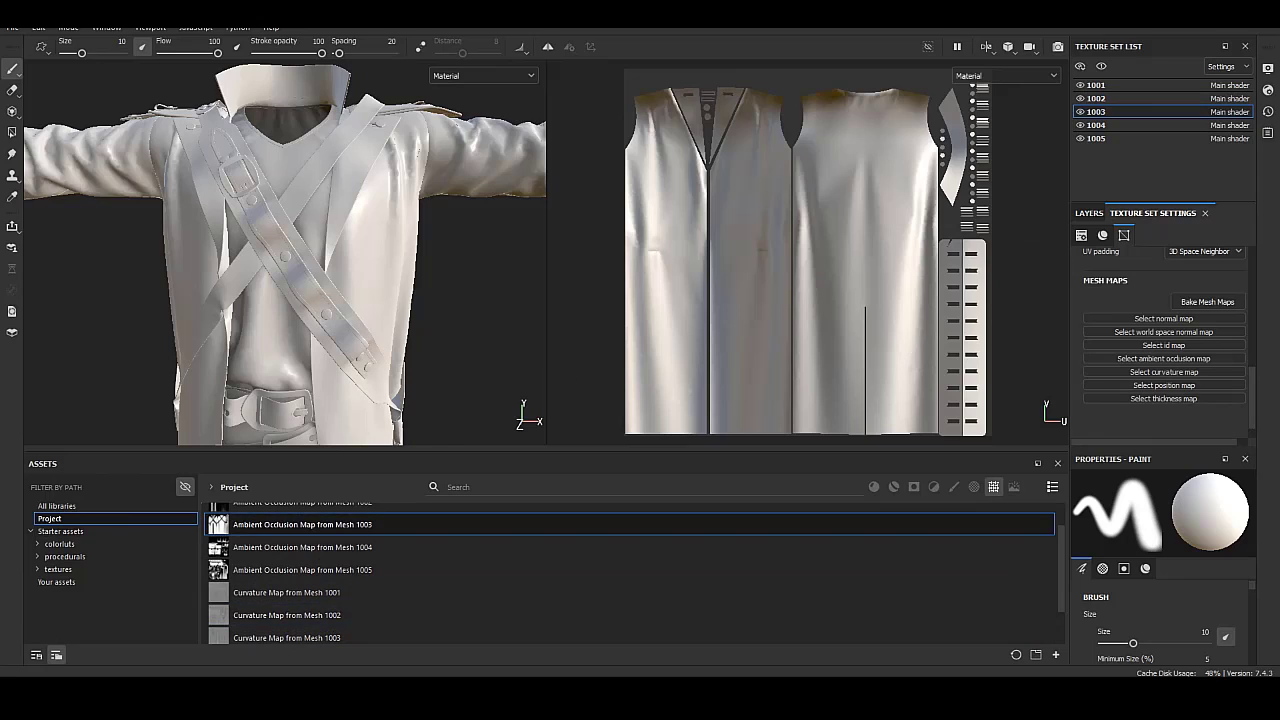
{"action": "left_click_drag", "start_coordinate": [300, 524], "coordinate": [1163, 358]}
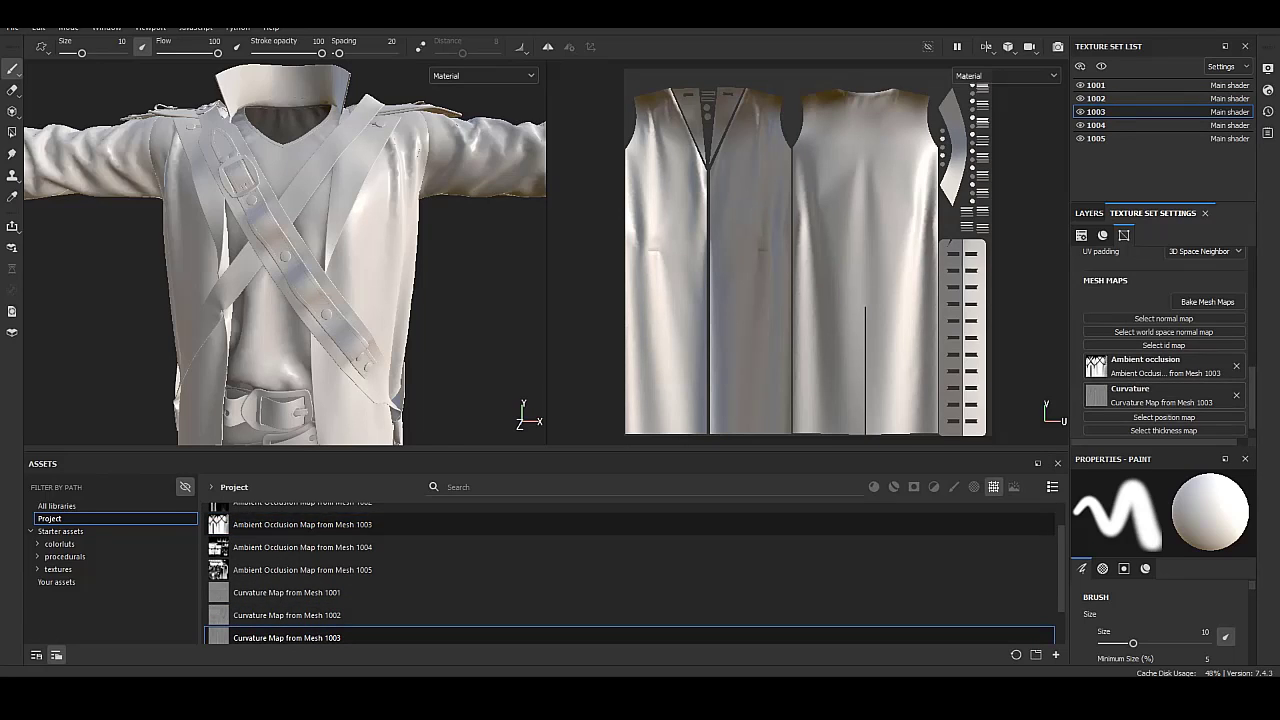
{"action": "scroll", "coordinate": [630, 587], "scroll_direction": "up", "scroll_amount": 1}
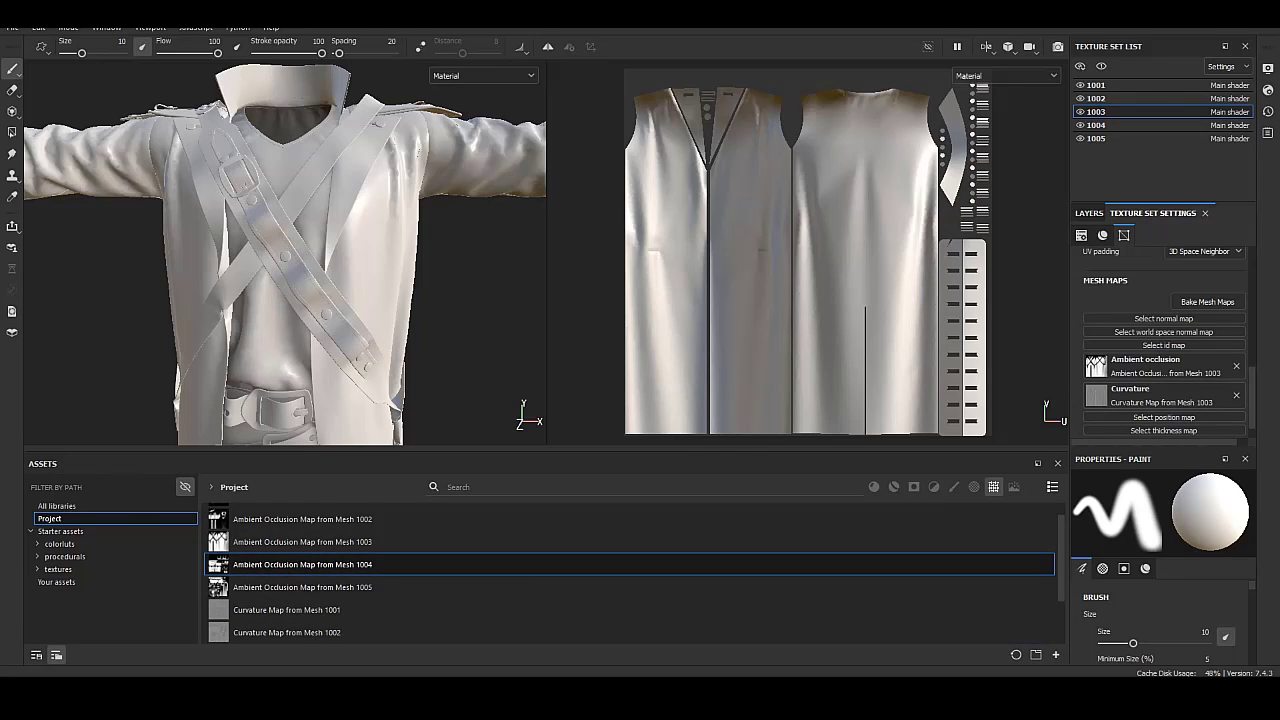
Assign ambient occlusion and curvature maps to texture sets 1004 and 1005.
{"action": "left_click", "coordinate": [1096, 125]}
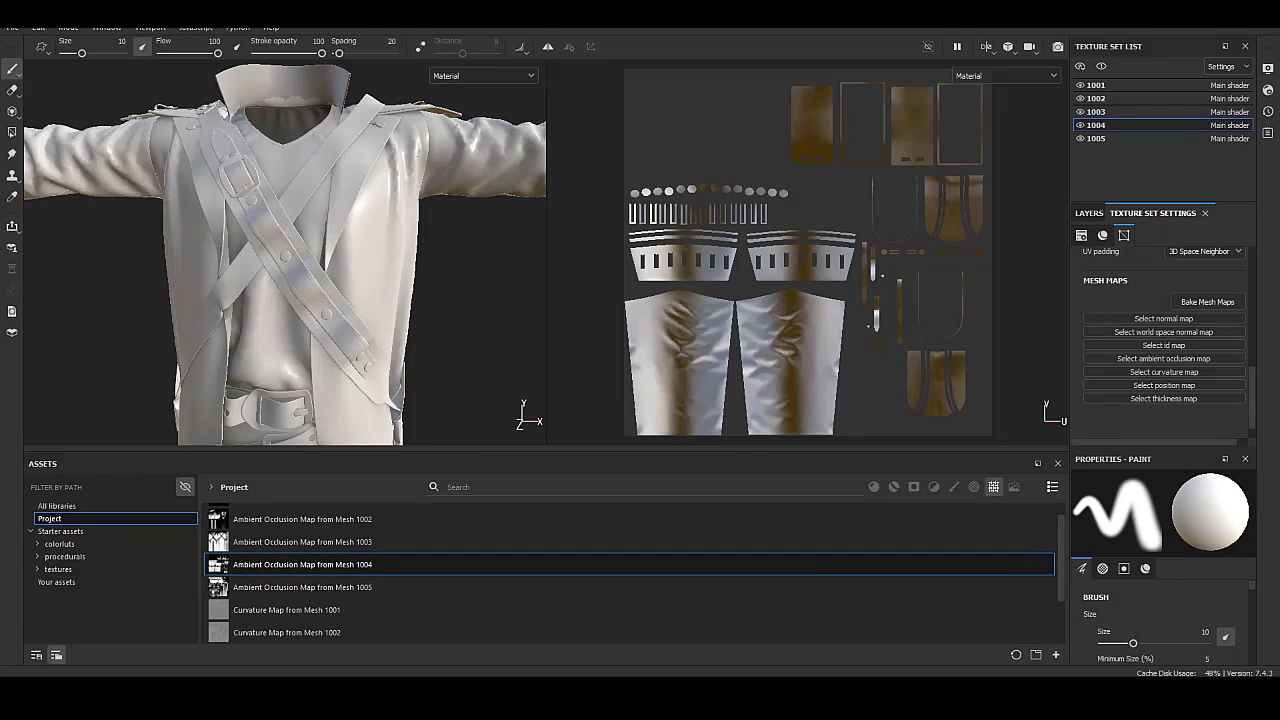
{"action": "left_click_drag", "start_coordinate": [300, 564], "coordinate": [1163, 358]}
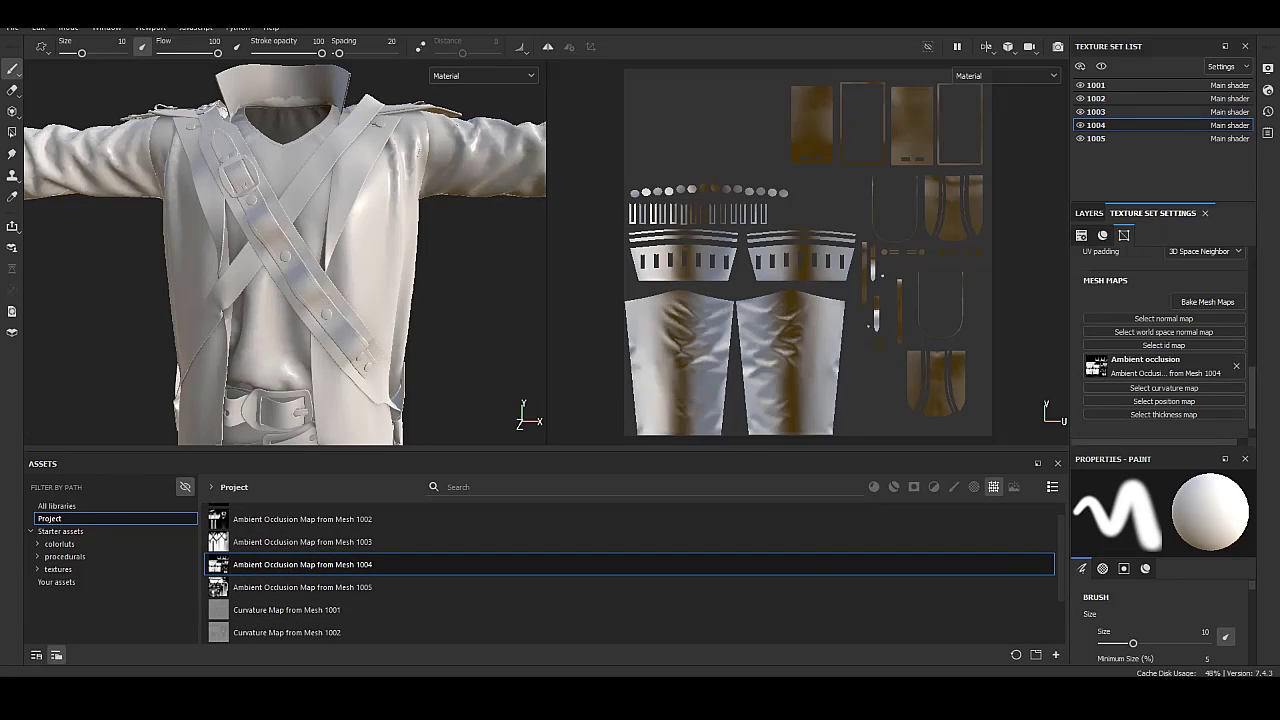
{"action": "scroll", "coordinate": [630, 575], "scroll_direction": "down", "scroll_amount": 3}
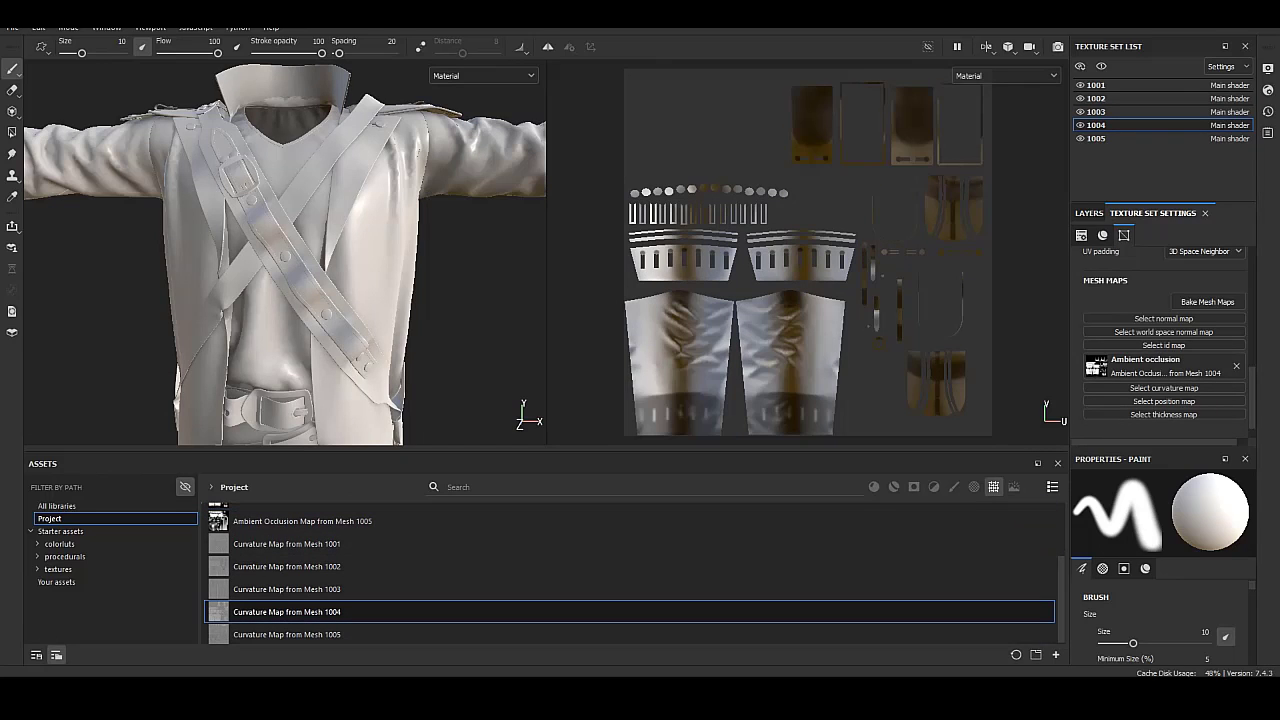
{"action": "left_click_drag", "start_coordinate": [287, 611], "coordinate": [1163, 387]}
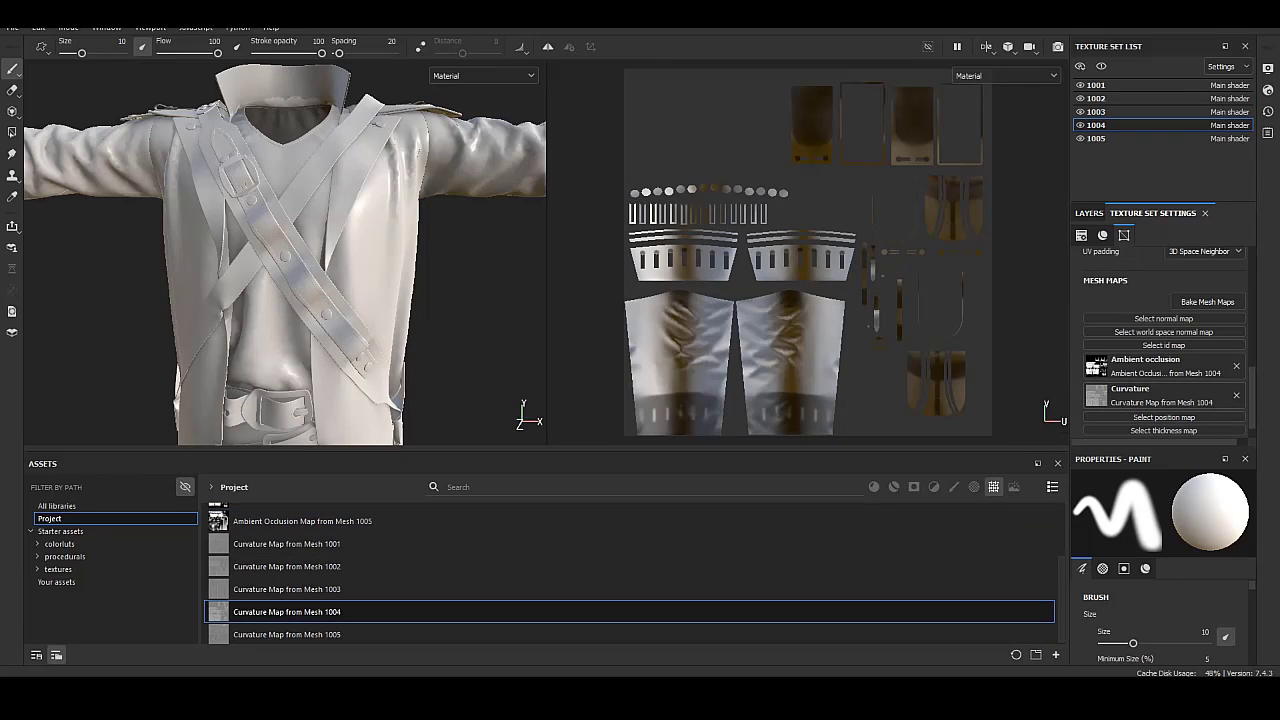
{"action": "left_click", "coordinate": [1096, 138]}
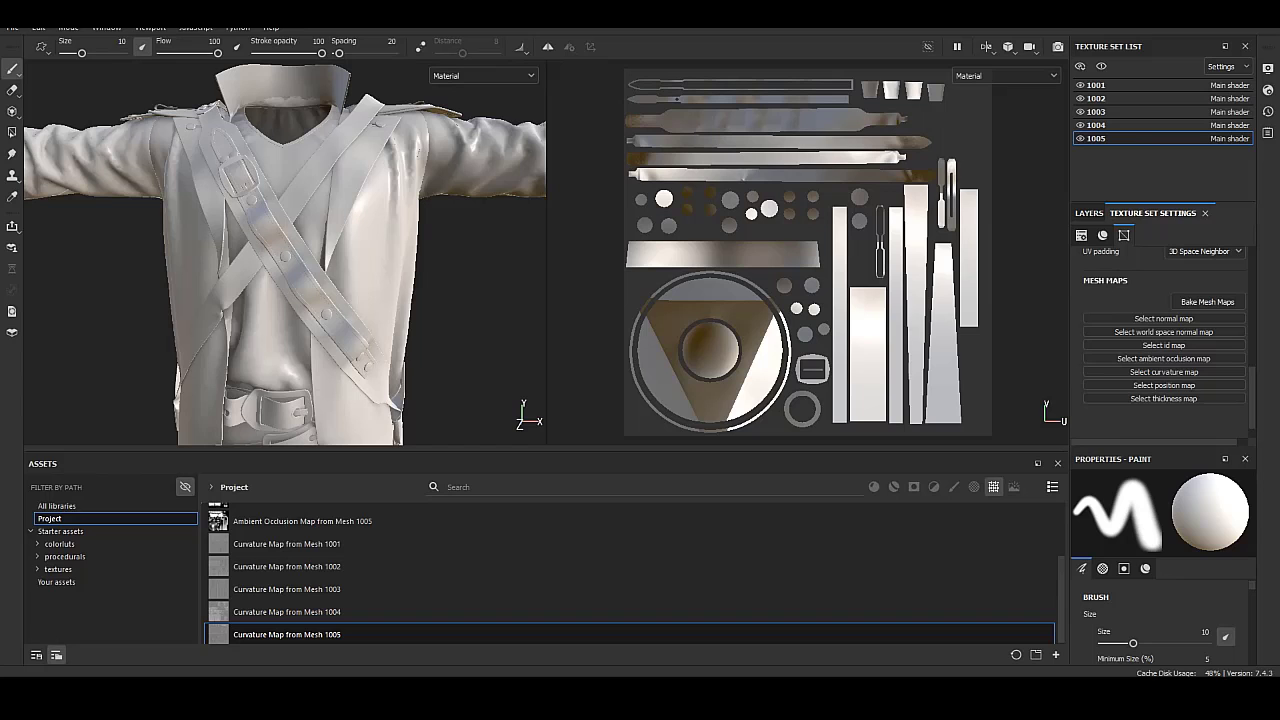
{"action": "left_click_drag", "start_coordinate": [287, 634], "coordinate": [1163, 380]}
{"action": "scroll", "coordinate": [630, 575], "scroll_direction": "up", "scroll_amount": 4}
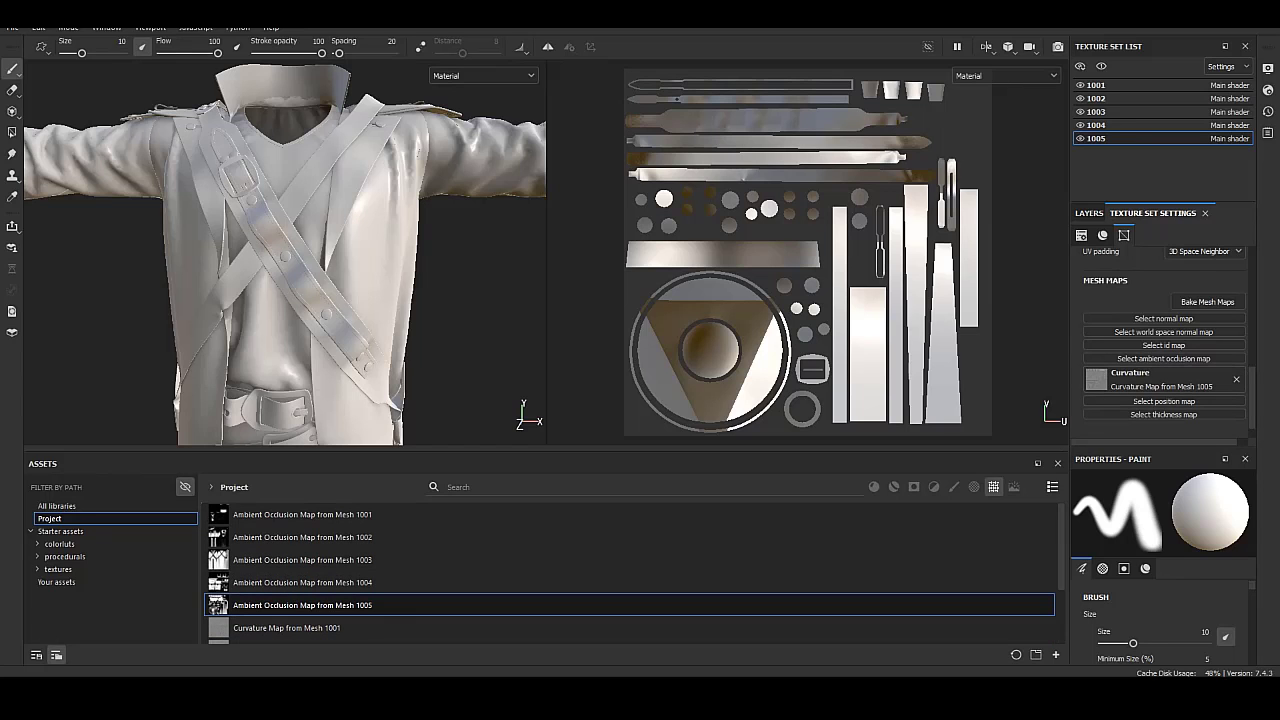
{"action": "left_click_drag", "start_coordinate": [302, 605], "coordinate": [1163, 358]}
{"action": "mouse_move", "coordinate": [512, 277]}
{"action": "left_mouse_down", "text": "alt"}
{"action": "mouse_move", "coordinate": [300, 280]}
{"action": "mouse_move", "coordinate": [450, 280]}
{"action": "mouse_move", "coordinate": [500, 250]}
{"action": "left_mouse_up", "text": "alt"}
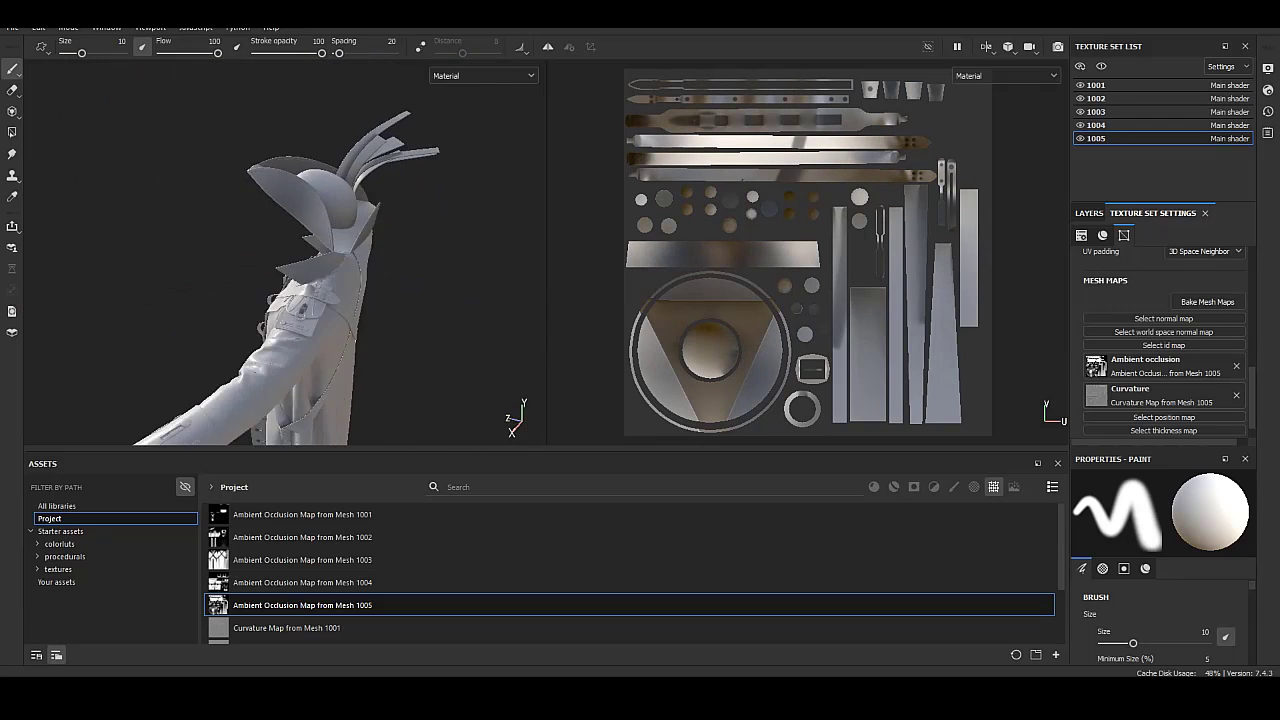
Inspect the shirt and pants, then clear texture set 1002's ambient occlusion map.
{"action": "left_click", "coordinate": [1096, 85]}
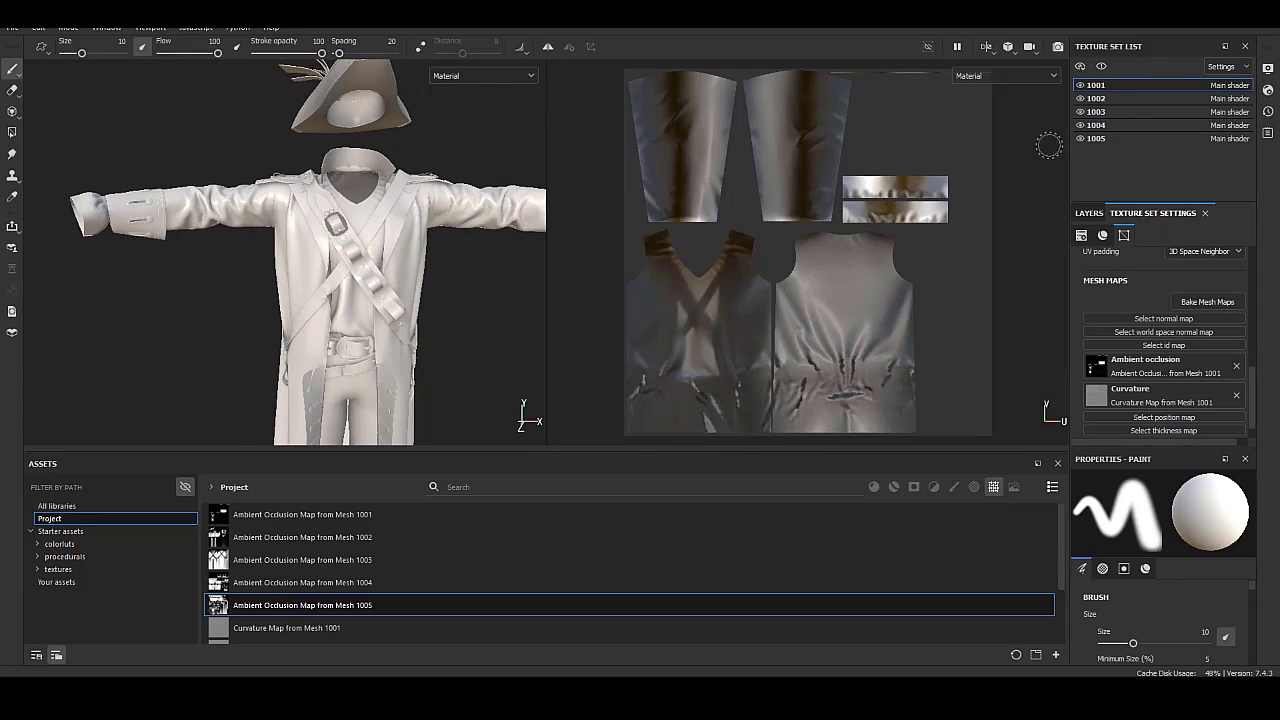
{"action": "left_click_drag", "start_coordinate": [359, 280], "coordinate": [450, 280], "text": "alt"}
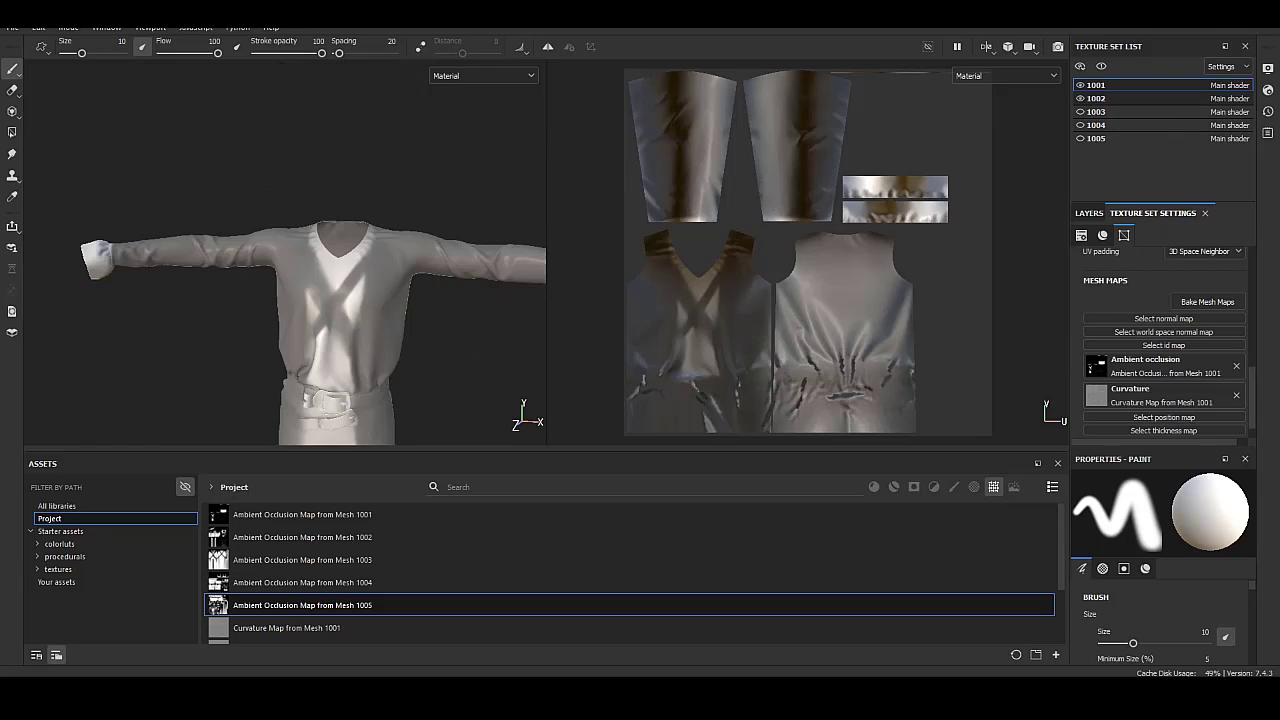
{"action": "left_click_drag", "start_coordinate": [400, 300], "coordinate": [418, 305], "text": "alt"}
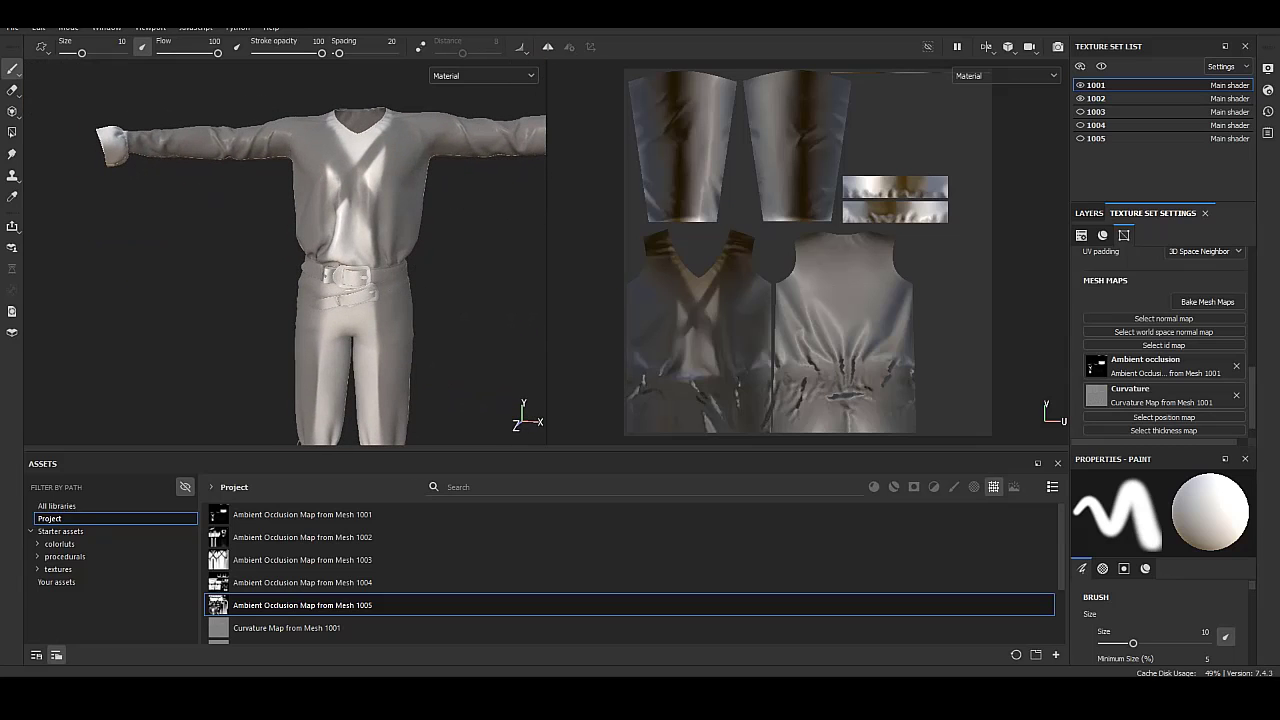
{"action": "left_click_drag", "start_coordinate": [488, 193], "coordinate": [475, 205], "text": "alt"}
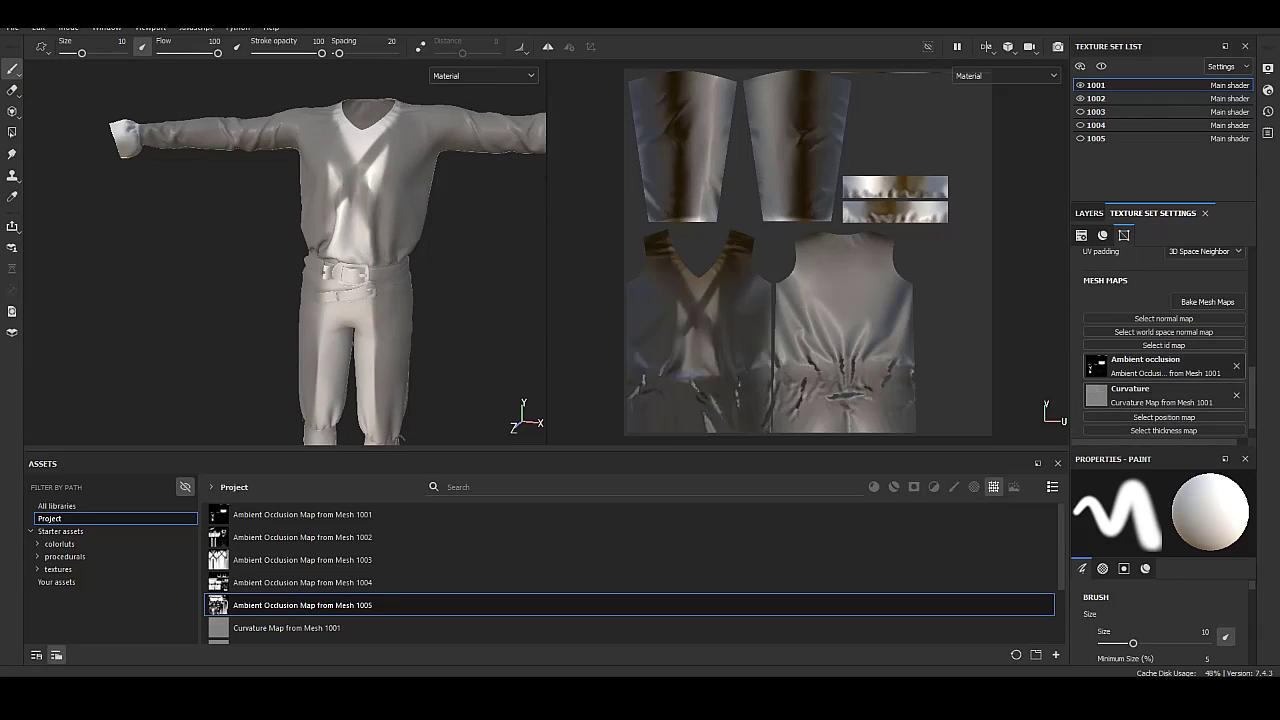
{"action": "left_click", "coordinate": [1096, 98]}
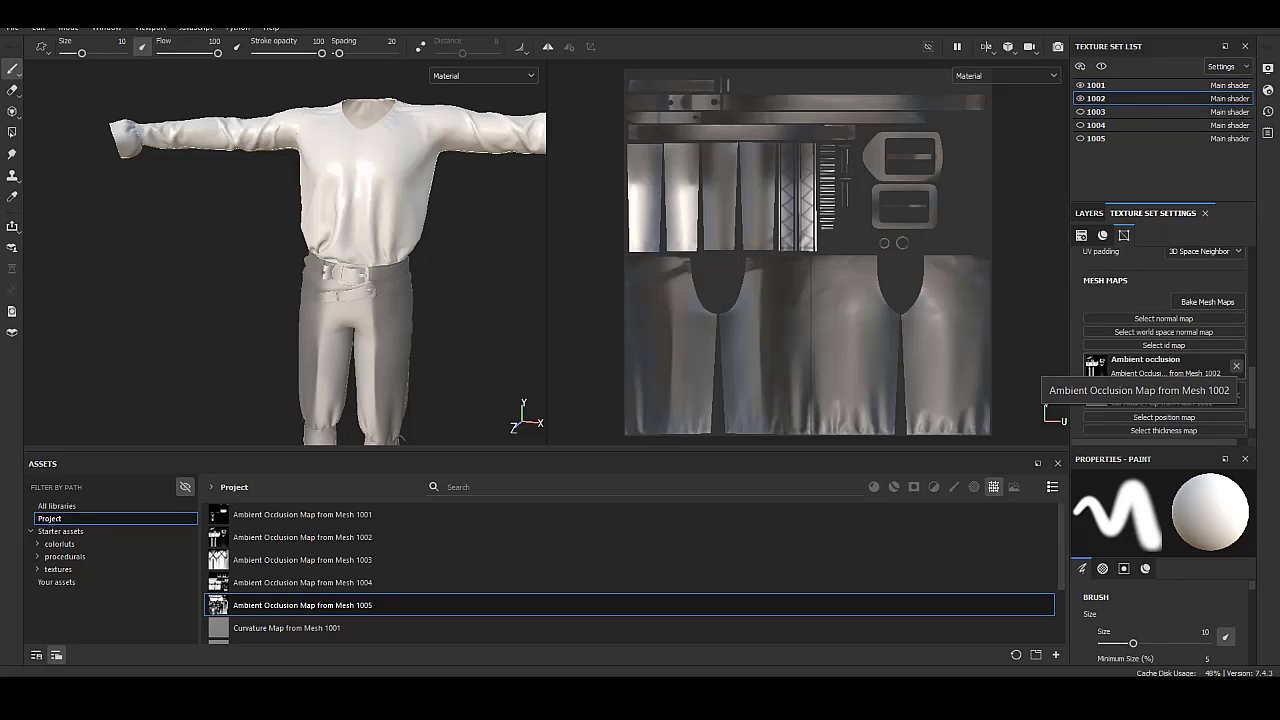
{"action": "mouse_move", "coordinate": [300, 260]}
{"action": "left_mouse_down", "text": "alt"}
{"action": "mouse_move", "coordinate": [330, 265]}
{"action": "mouse_move", "coordinate": [399, 201]}
{"action": "left_mouse_up", "text": "alt"}
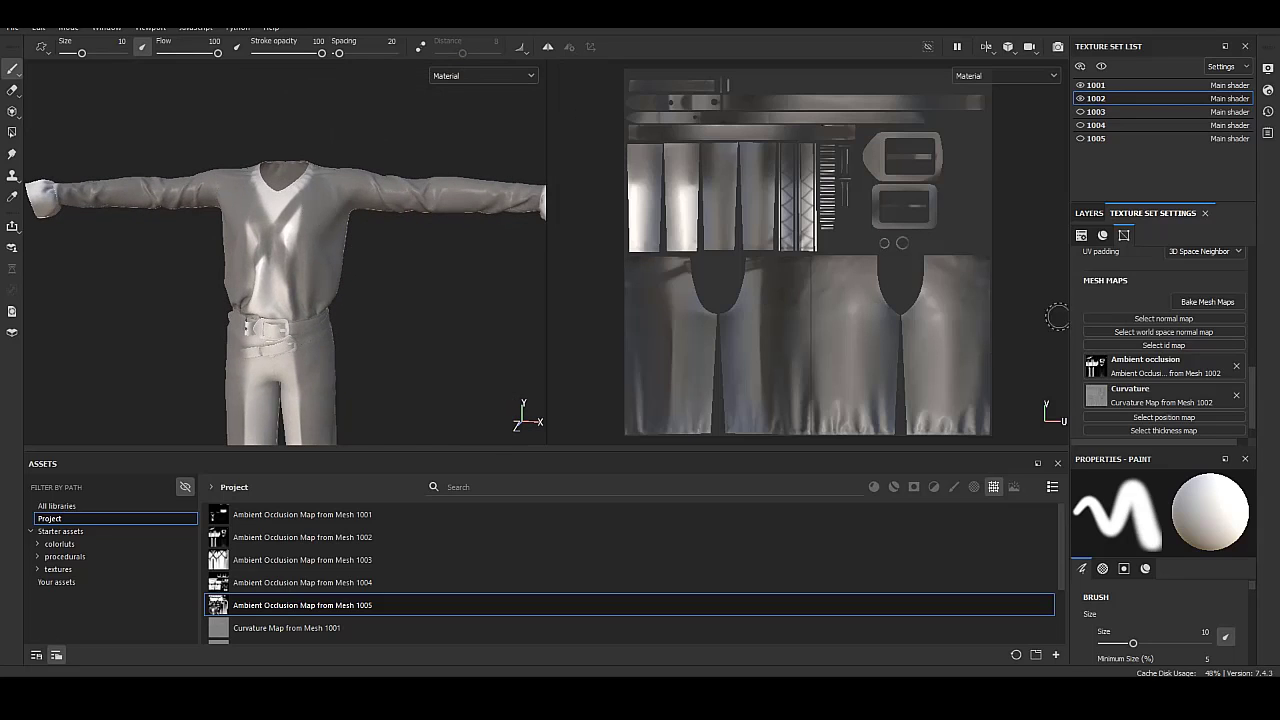
{"action": "left_click", "coordinate": [1236, 366]}
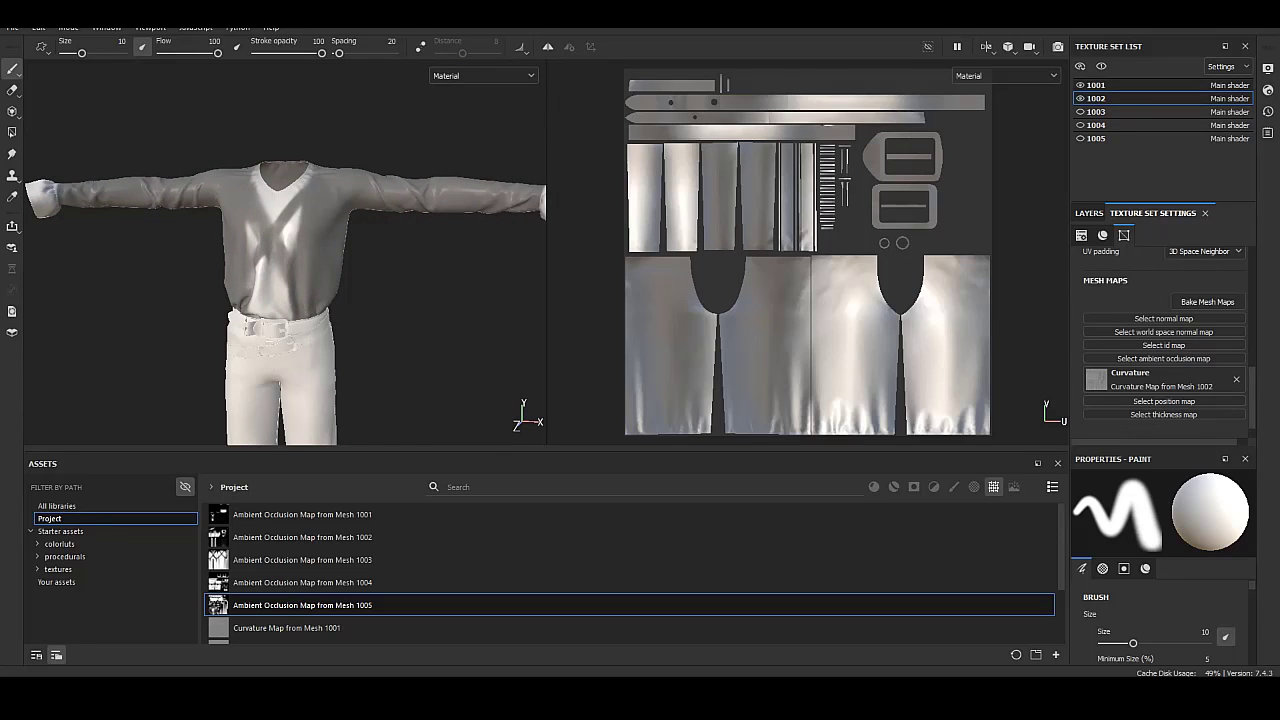
Clear the ambient occlusion map from sets 1004 and 1005, and show assets as thumbnails.
{"action": "left_click", "coordinate": [1096, 111]}
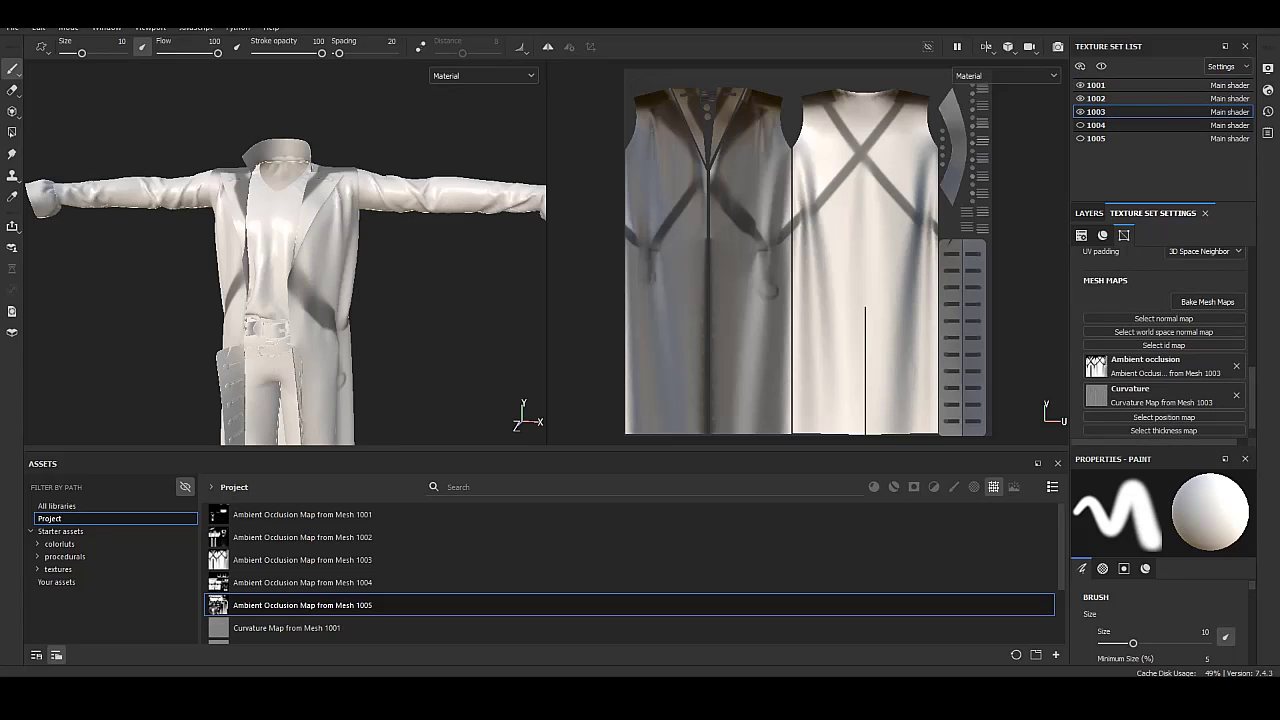
{"action": "left_click", "coordinate": [1096, 125]}
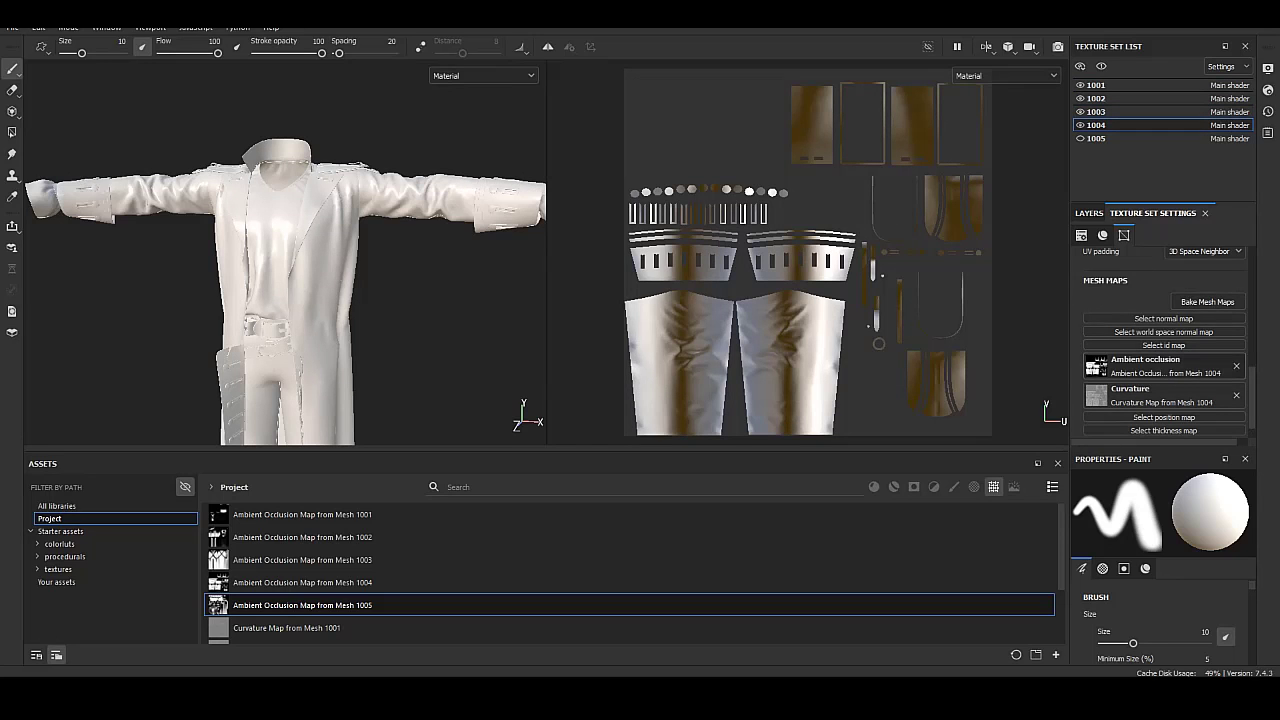
{"action": "mouse_move", "coordinate": [335, 263]}
{"action": "left_mouse_down", "text": "alt"}
{"action": "mouse_move", "coordinate": [422, 232]}
{"action": "mouse_move", "coordinate": [680, 233]}
{"action": "left_mouse_up", "text": "alt"}
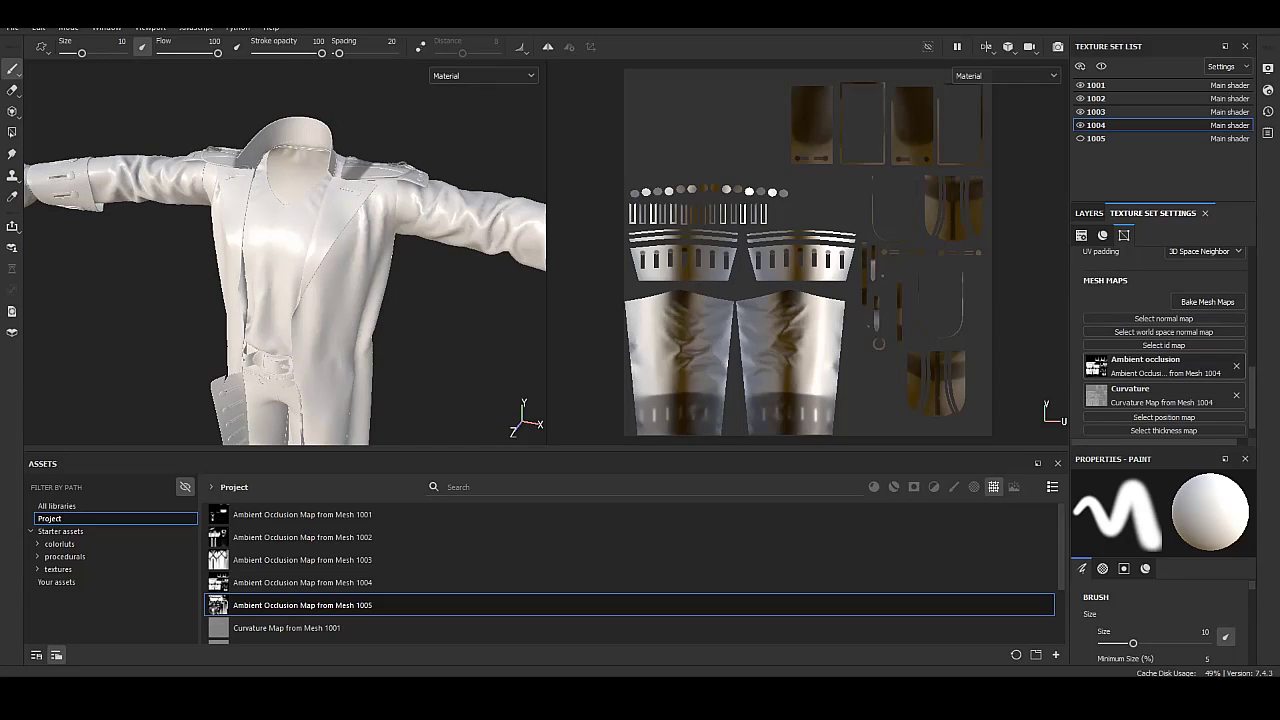
{"action": "left_click", "coordinate": [1096, 138]}
{"action": "mouse_move", "coordinate": [340, 270]}
{"action": "left_mouse_down", "text": "alt"}
{"action": "mouse_move", "coordinate": [420, 274]}
{"action": "mouse_move", "coordinate": [408, 279]}
{"action": "left_mouse_up", "text": "alt"}
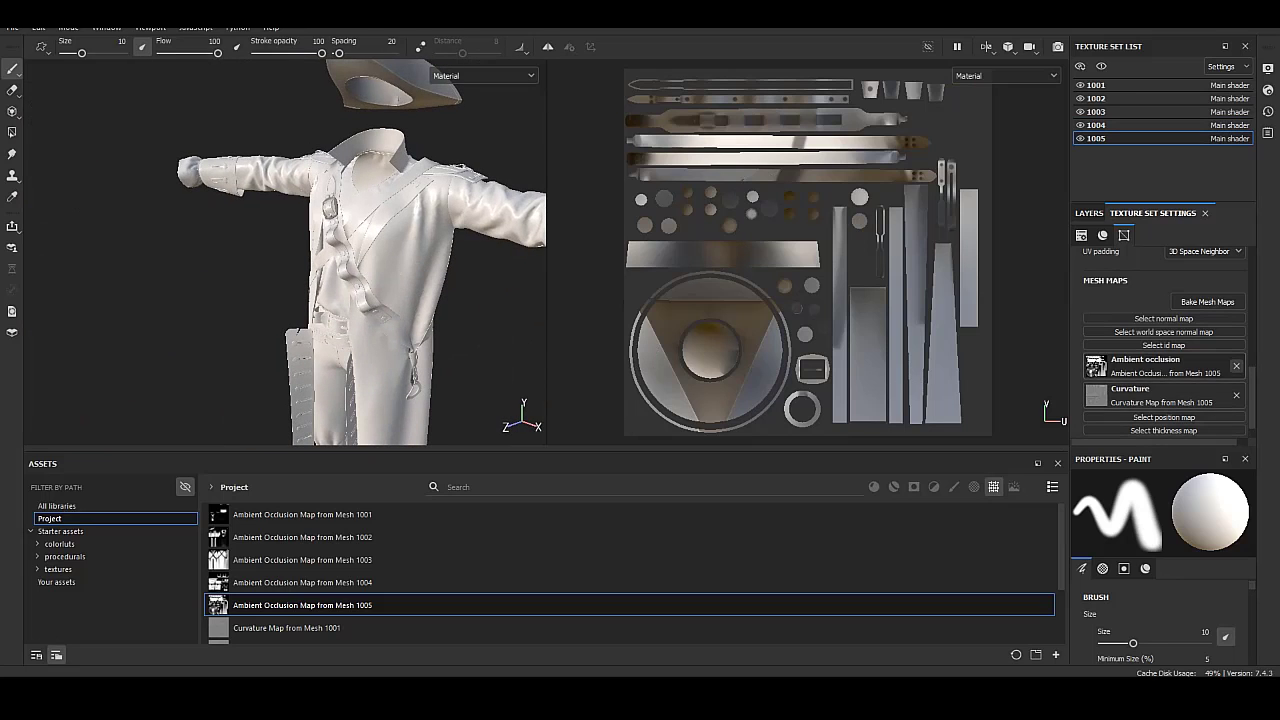
{"action": "left_click_drag", "start_coordinate": [595, 259], "coordinate": [452, 247], "text": "alt"}
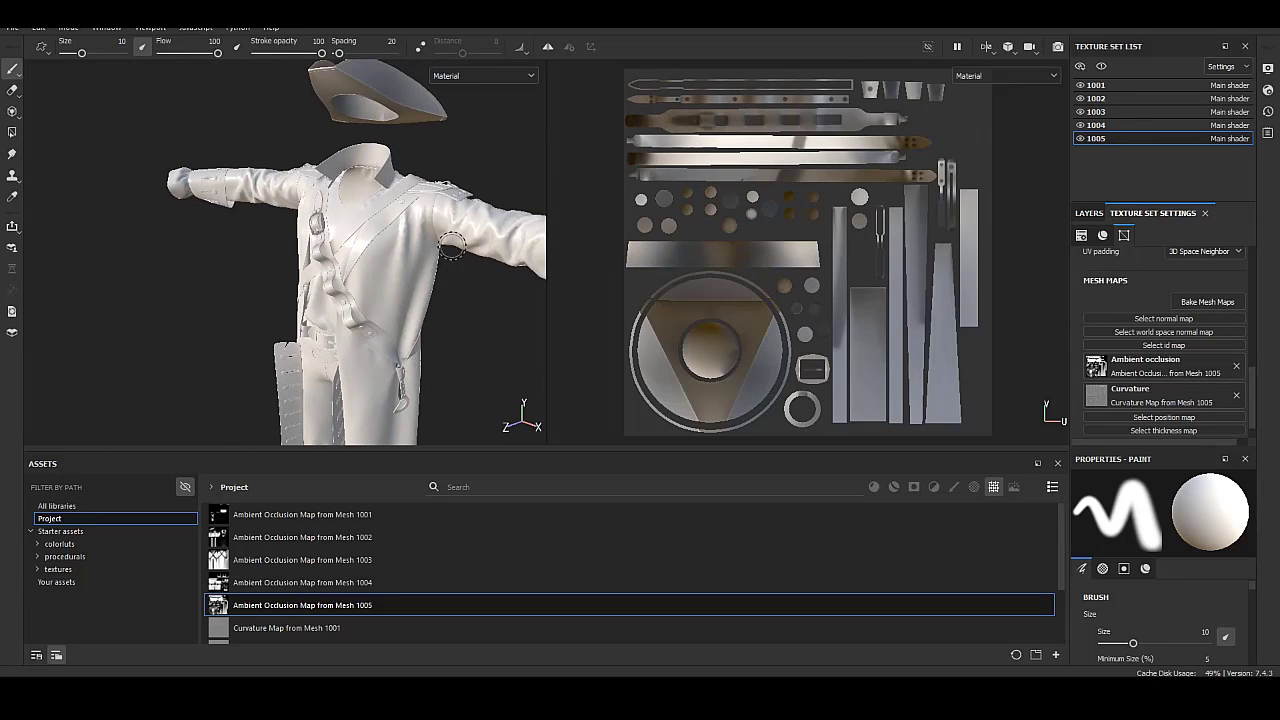
{"action": "left_click", "coordinate": [1096, 125]}
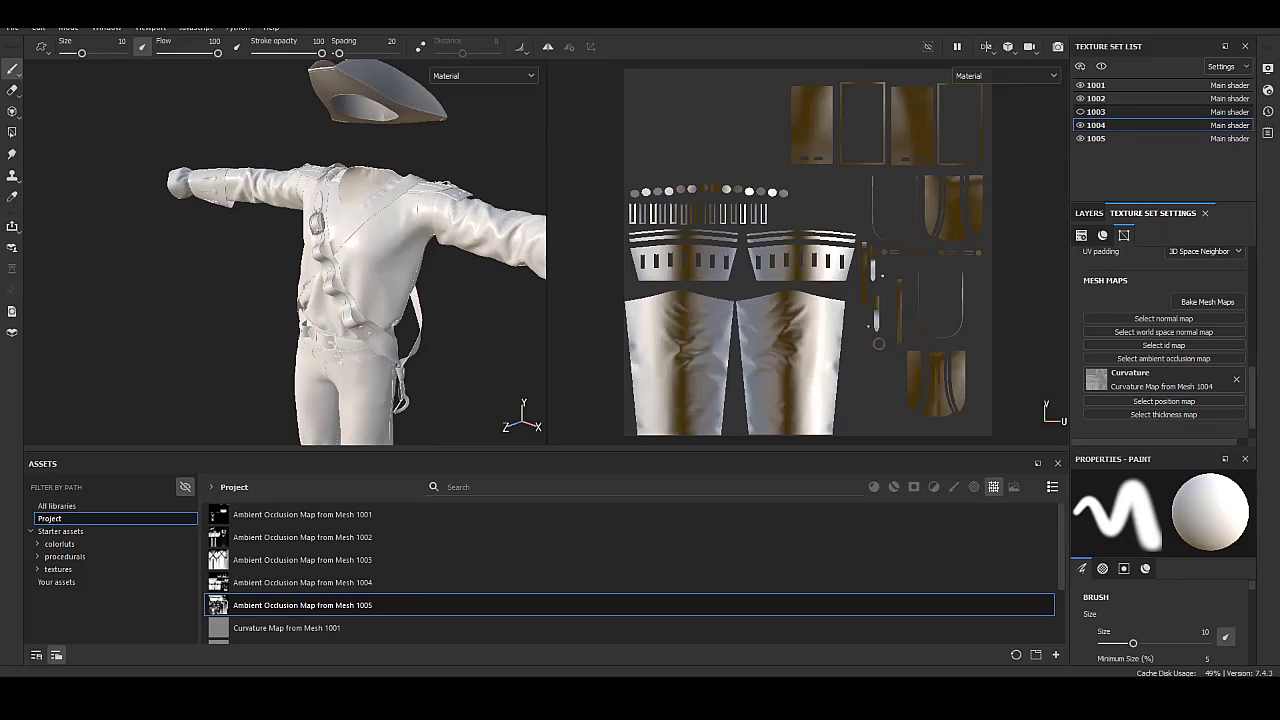
{"action": "left_click", "coordinate": [1096, 138]}
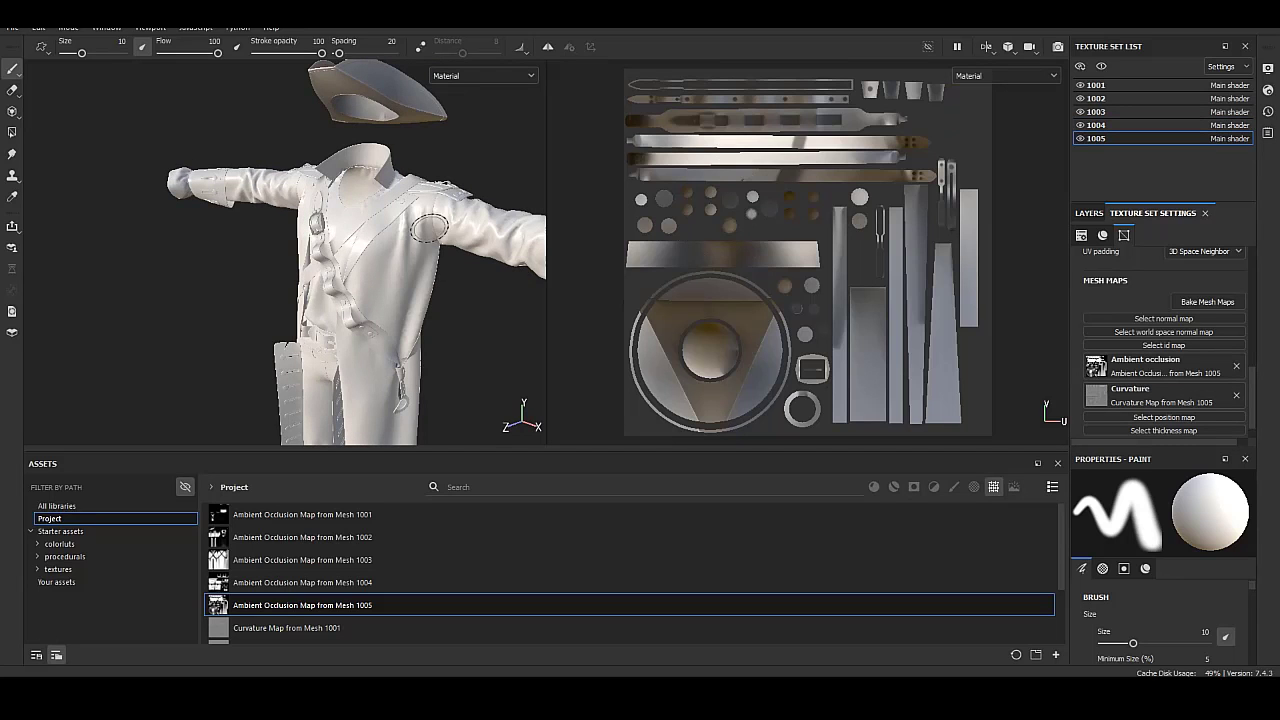
{"action": "mouse_move", "coordinate": [330, 250]}
{"action": "left_mouse_down", "text": "alt"}
{"action": "mouse_move", "coordinate": [400, 235]}
{"action": "mouse_move", "coordinate": [375, 255]}
{"action": "left_mouse_up", "text": "alt"}
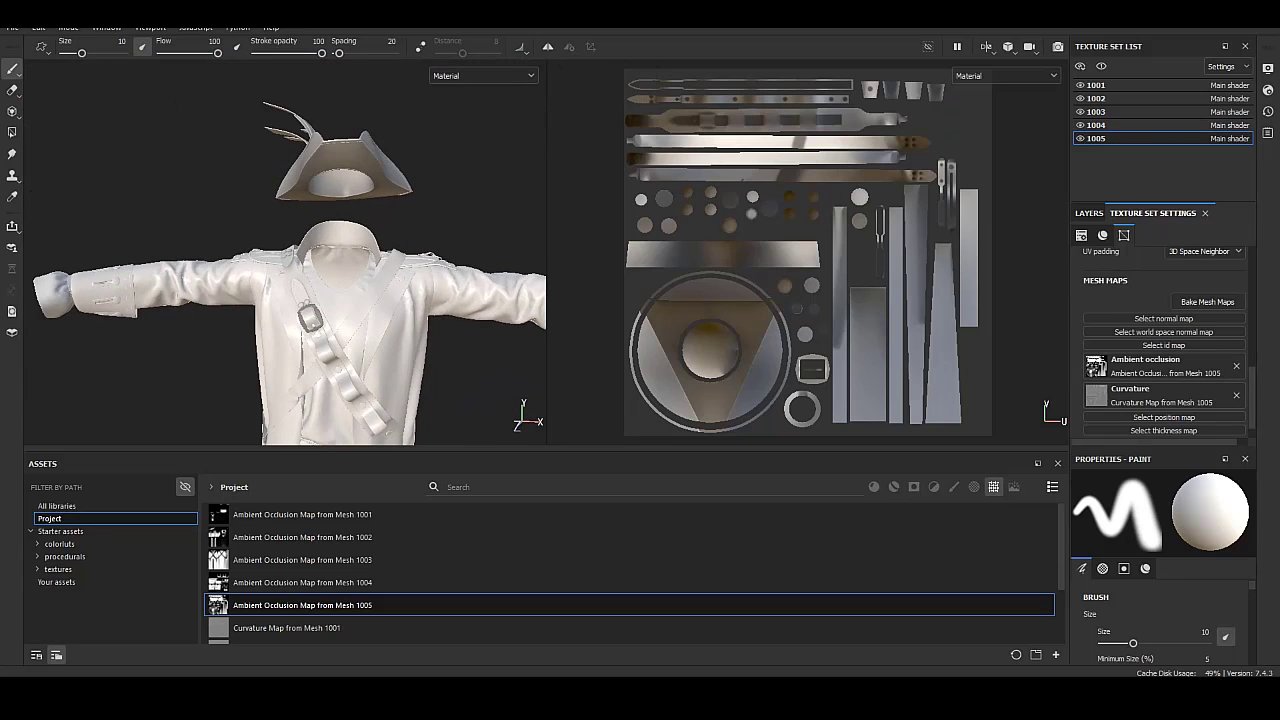
{"action": "left_click", "coordinate": [1236, 366]}
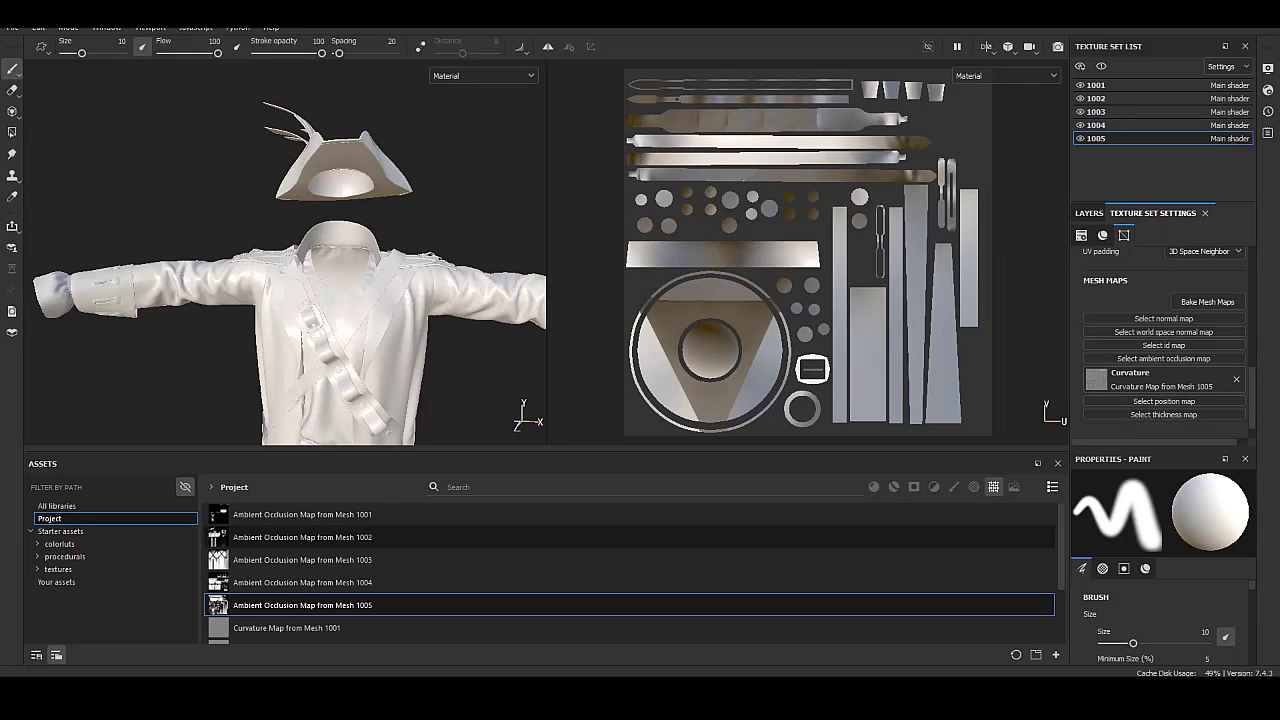
{"action": "left_click", "coordinate": [1052, 487]}
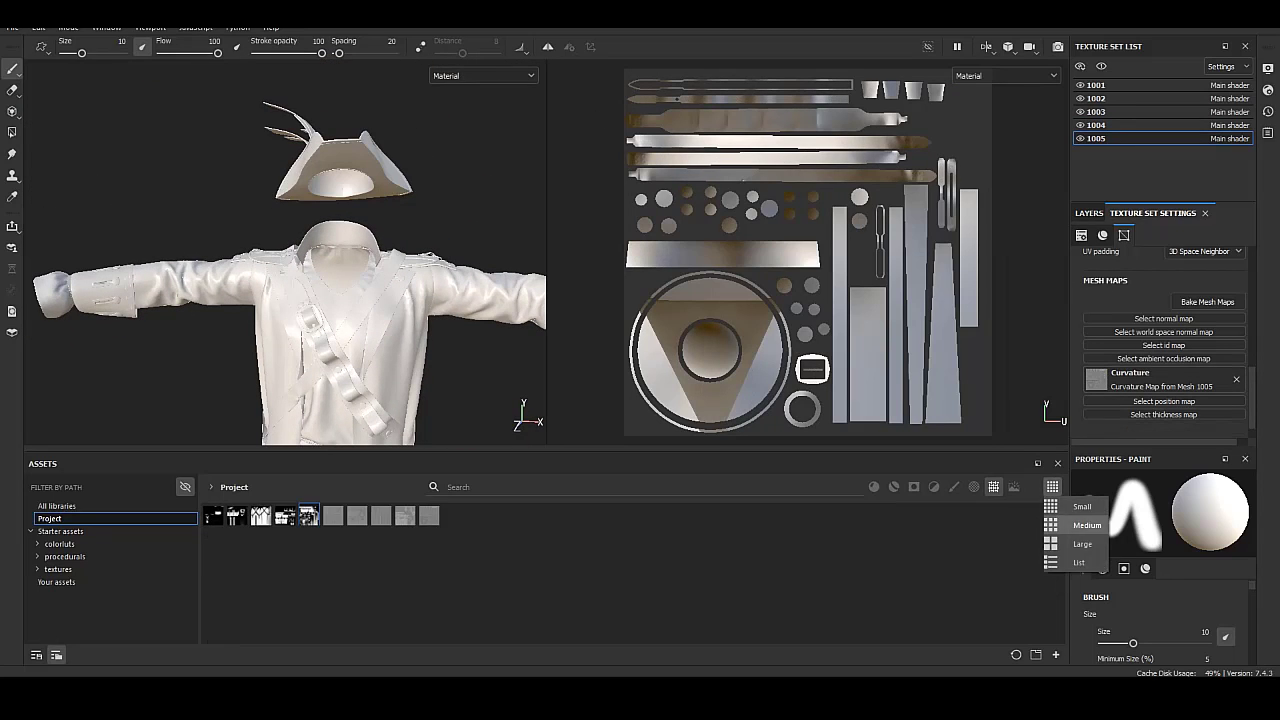
Clear shirt texture set 1001's ambient occlusion map and dock Layers beside Assets.
{"action": "left_click_drag", "start_coordinate": [300, 300], "coordinate": [340, 260], "text": "alt"}
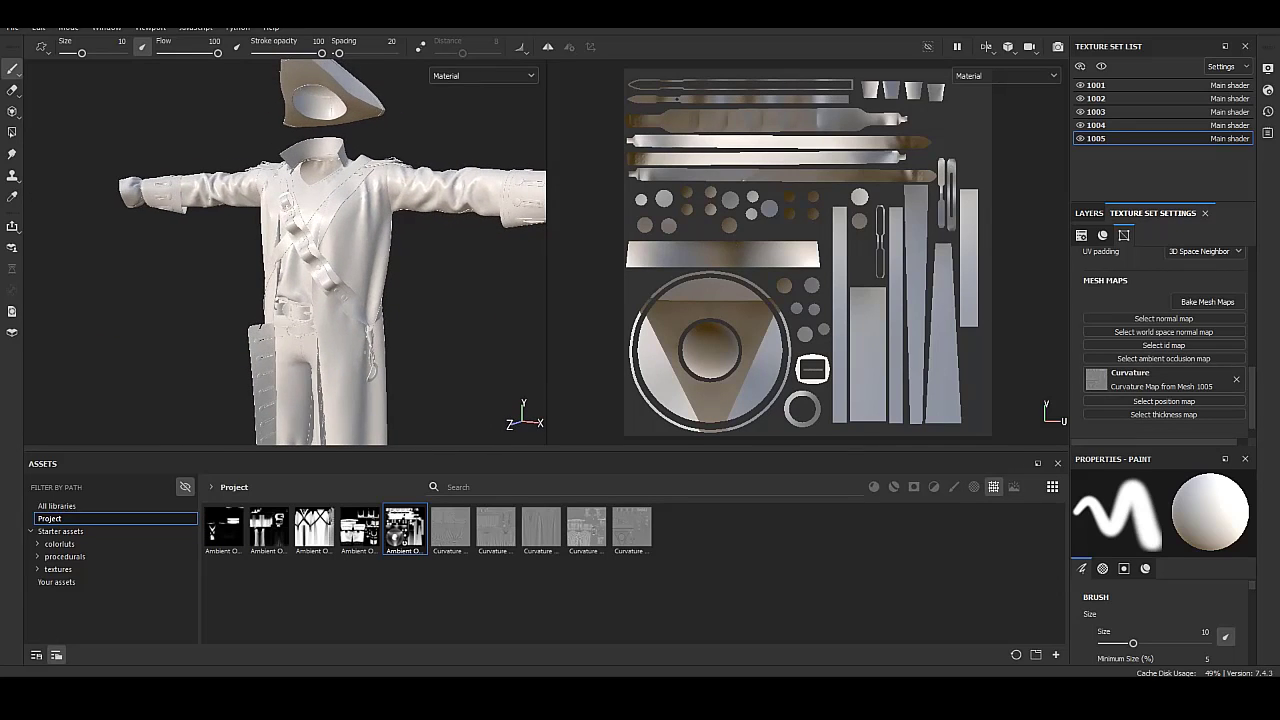
{"action": "left_click", "coordinate": [1096, 85]}
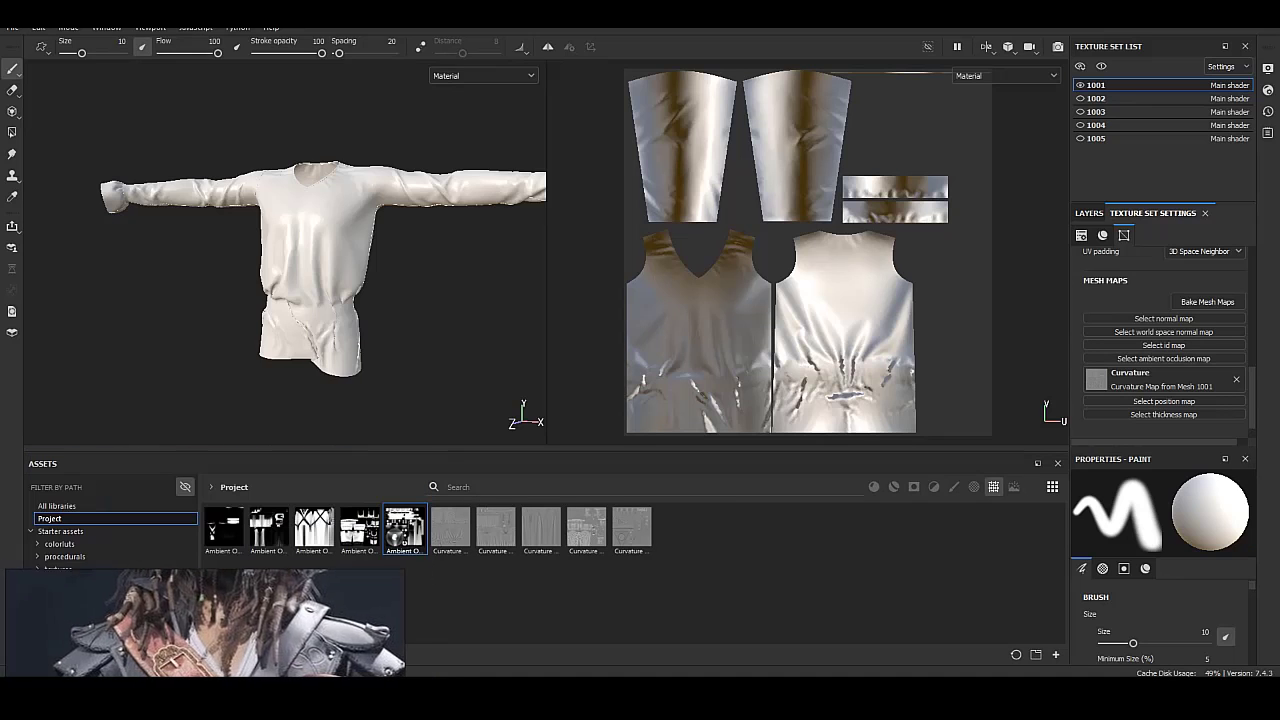
{"action": "scroll", "coordinate": [334, 261], "scroll_direction": "up", "scroll_amount": 5}
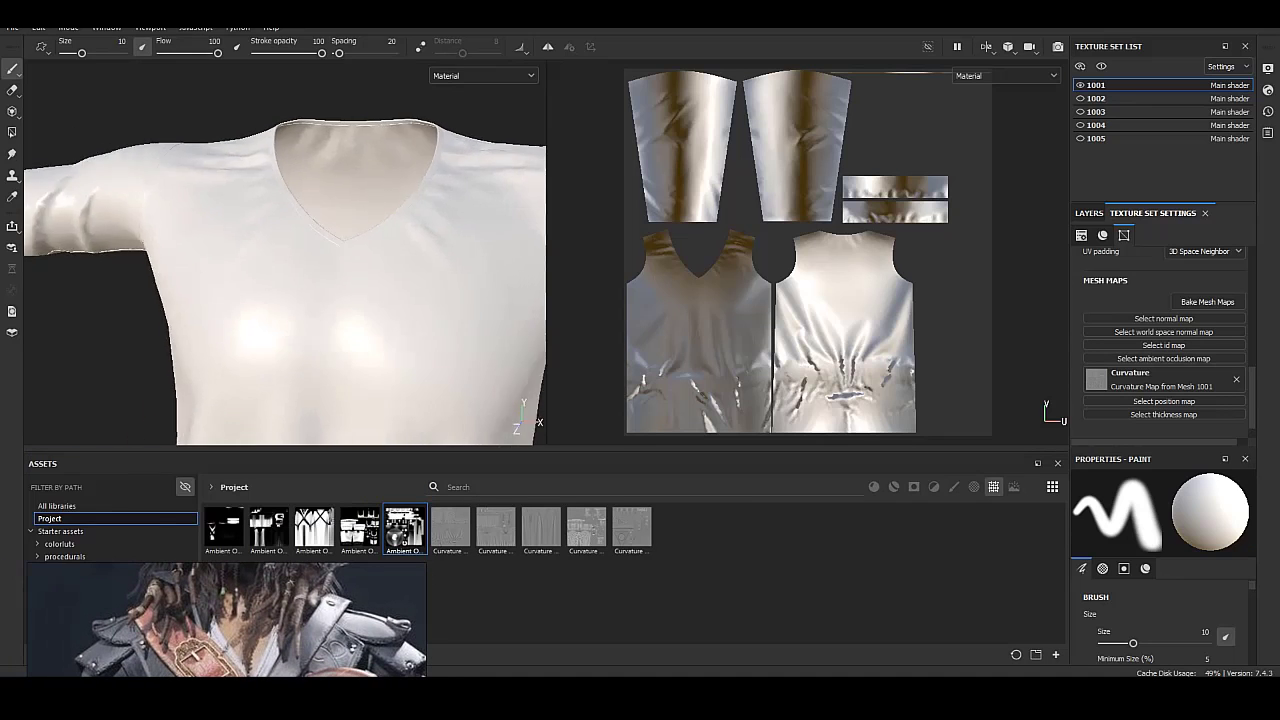
{"action": "left_click_drag", "start_coordinate": [286, 206], "coordinate": [292, 250], "text": "alt"}
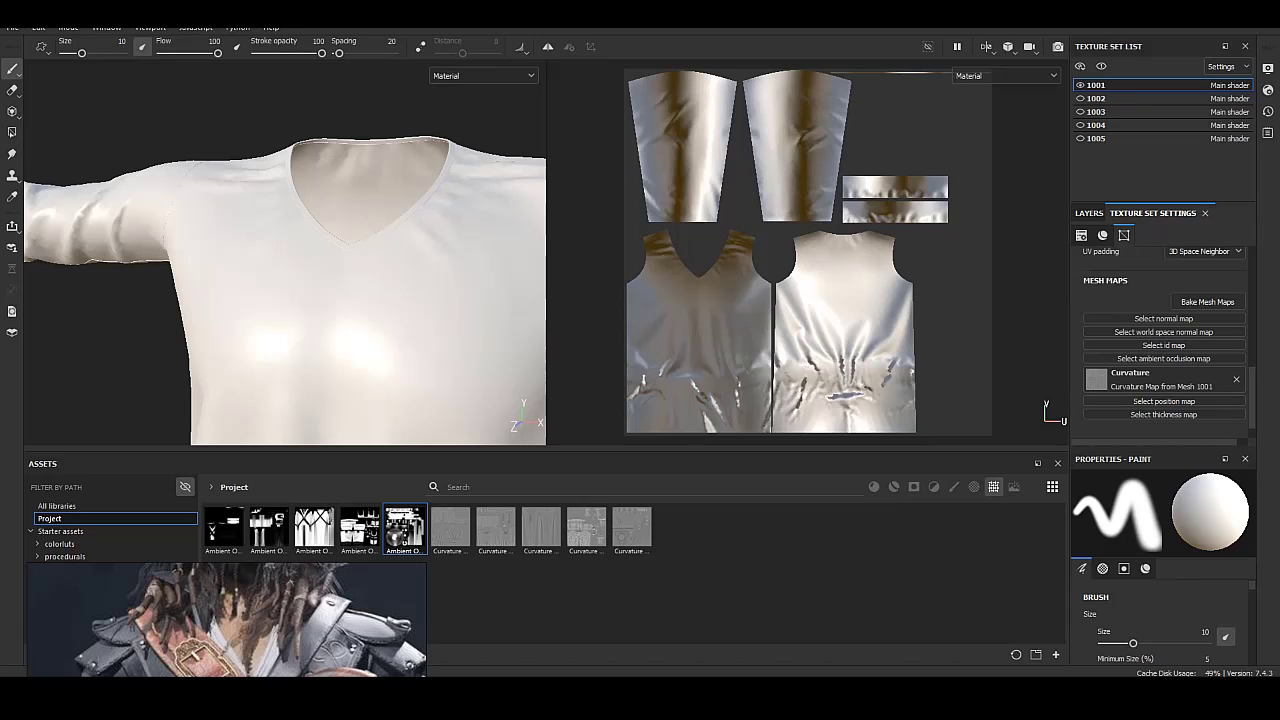
{"action": "left_click_drag", "start_coordinate": [1089, 213], "coordinate": [720, 520]}
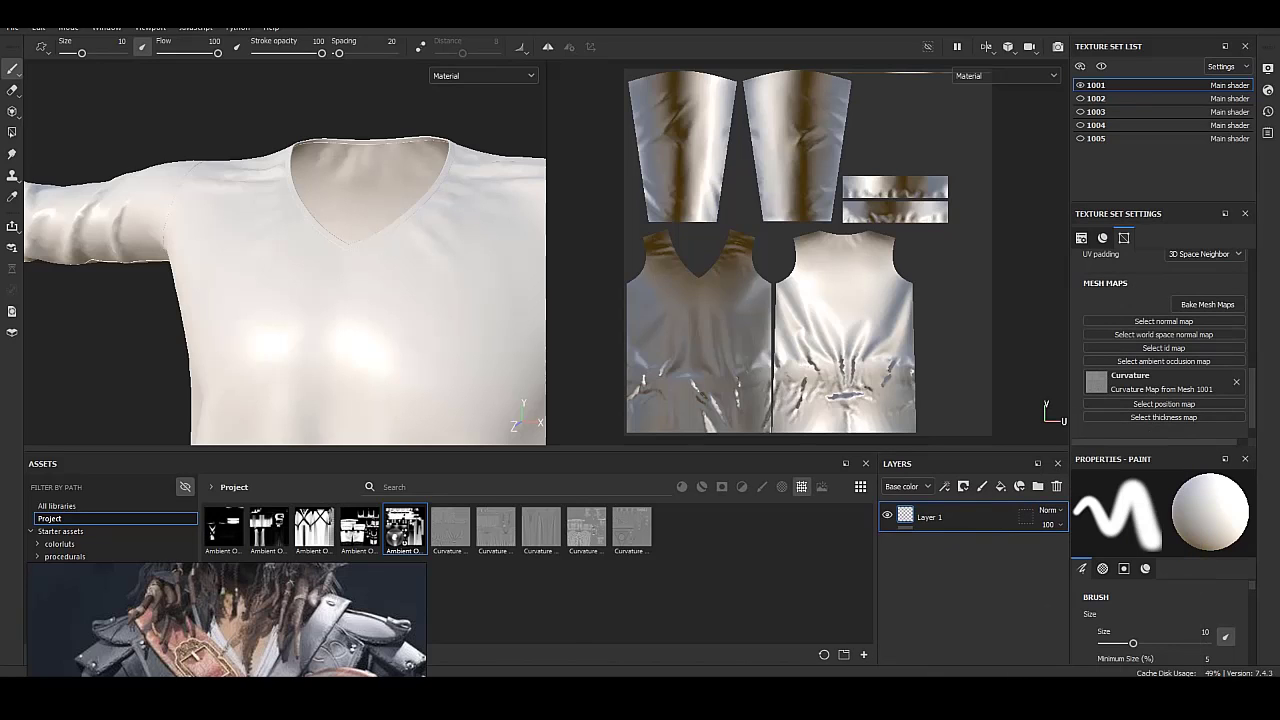
Replace the default paint layer with a fill layer whose base colour is grey 9C9C9C.
{"action": "left_click", "coordinate": [1056, 486]}
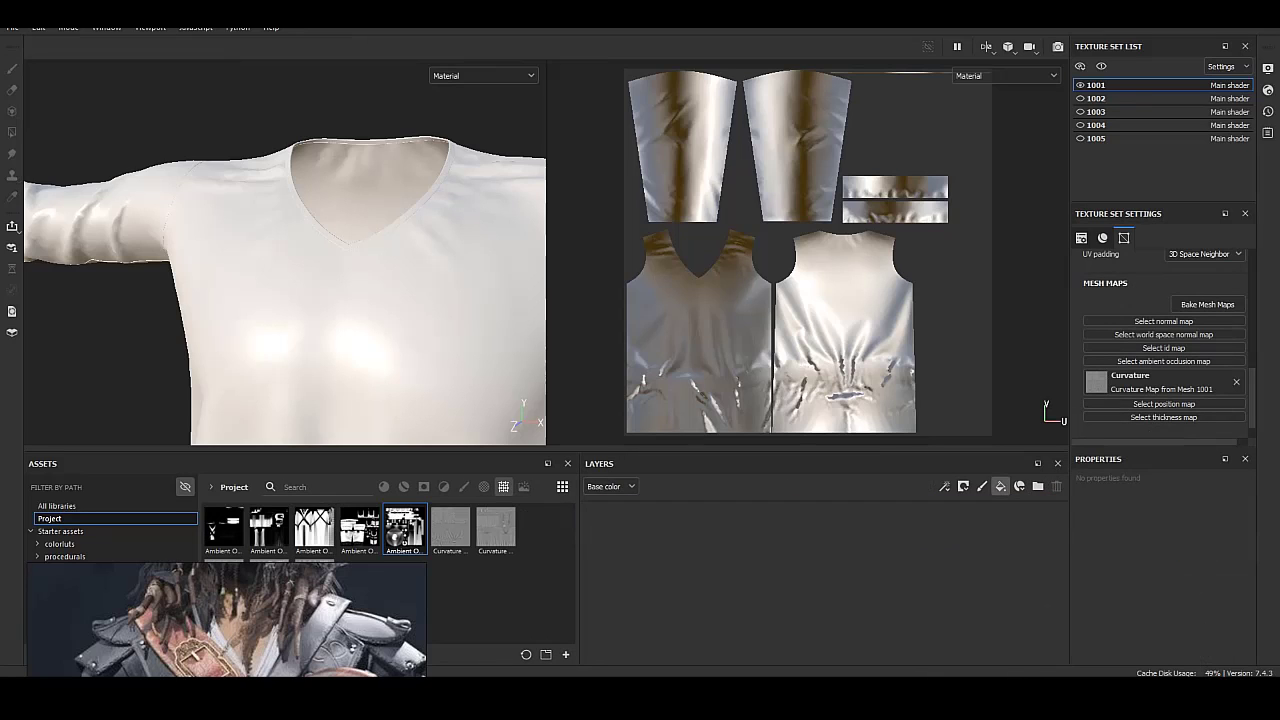
{"action": "left_click", "coordinate": [1000, 486]}
{"action": "key", "text": "f"}
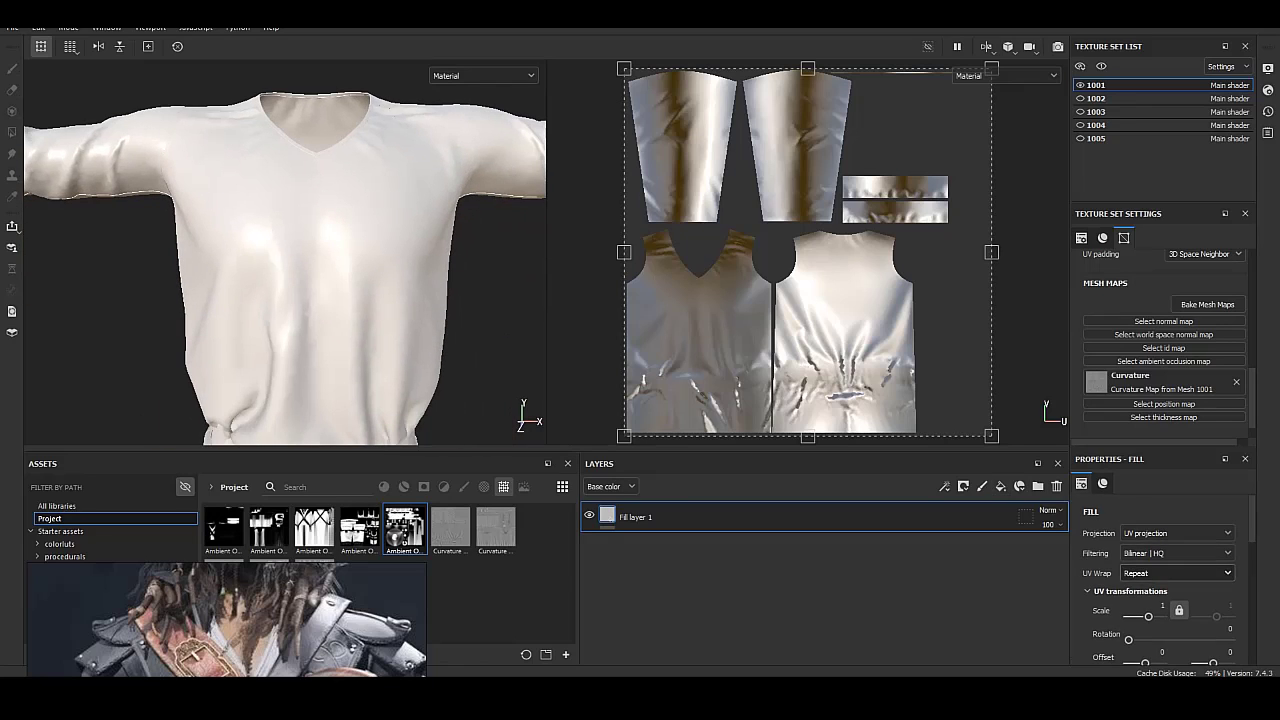
{"action": "scroll", "coordinate": [1160, 570], "scroll_direction": "down", "scroll_amount": 5}
{"action": "scroll", "coordinate": [1160, 570], "scroll_direction": "down", "scroll_amount": 3}
{"action": "left_click", "coordinate": [1160, 595]}
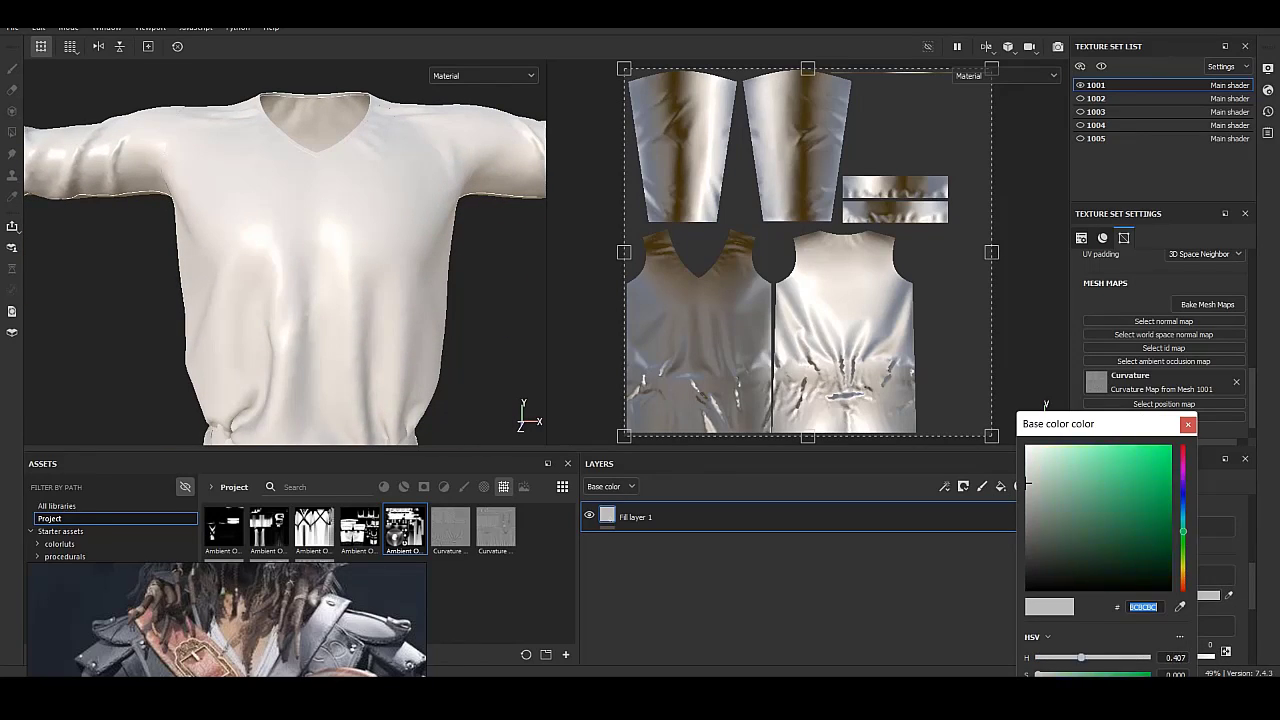
{"action": "left_click_drag", "start_coordinate": [1027, 403], "coordinate": [1027, 413]}
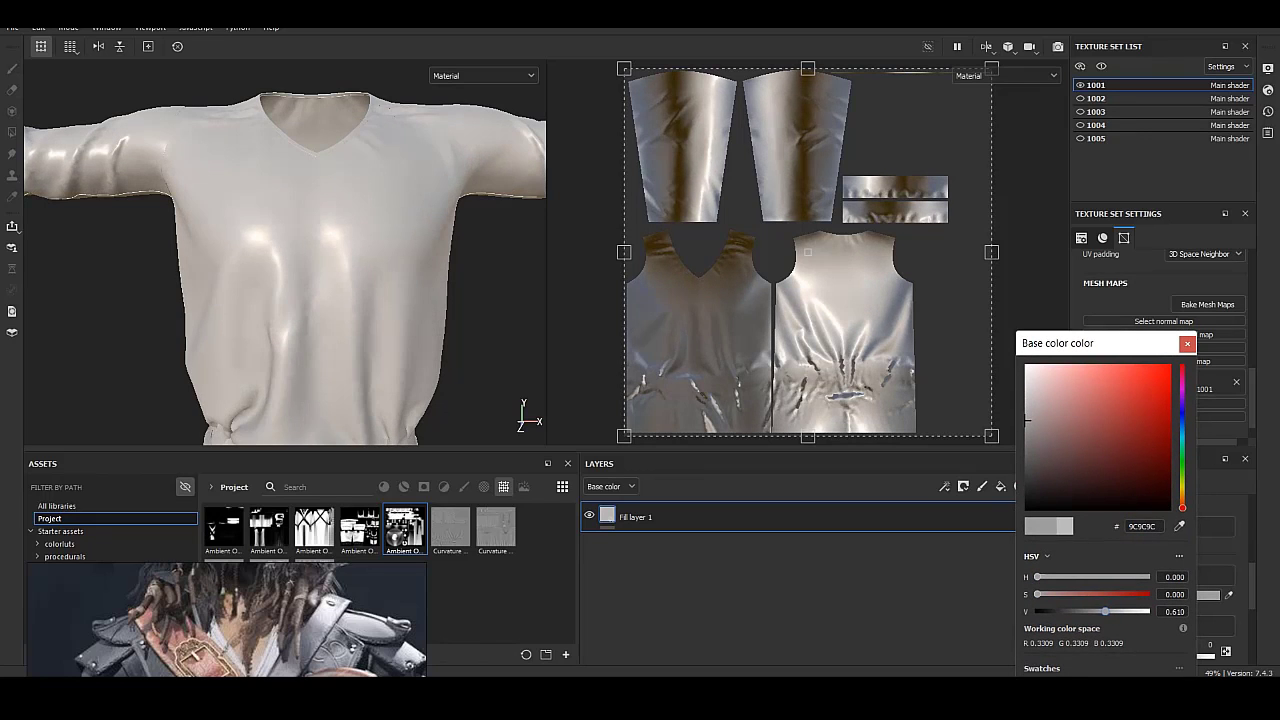
{"action": "key", "text": "Escape"}
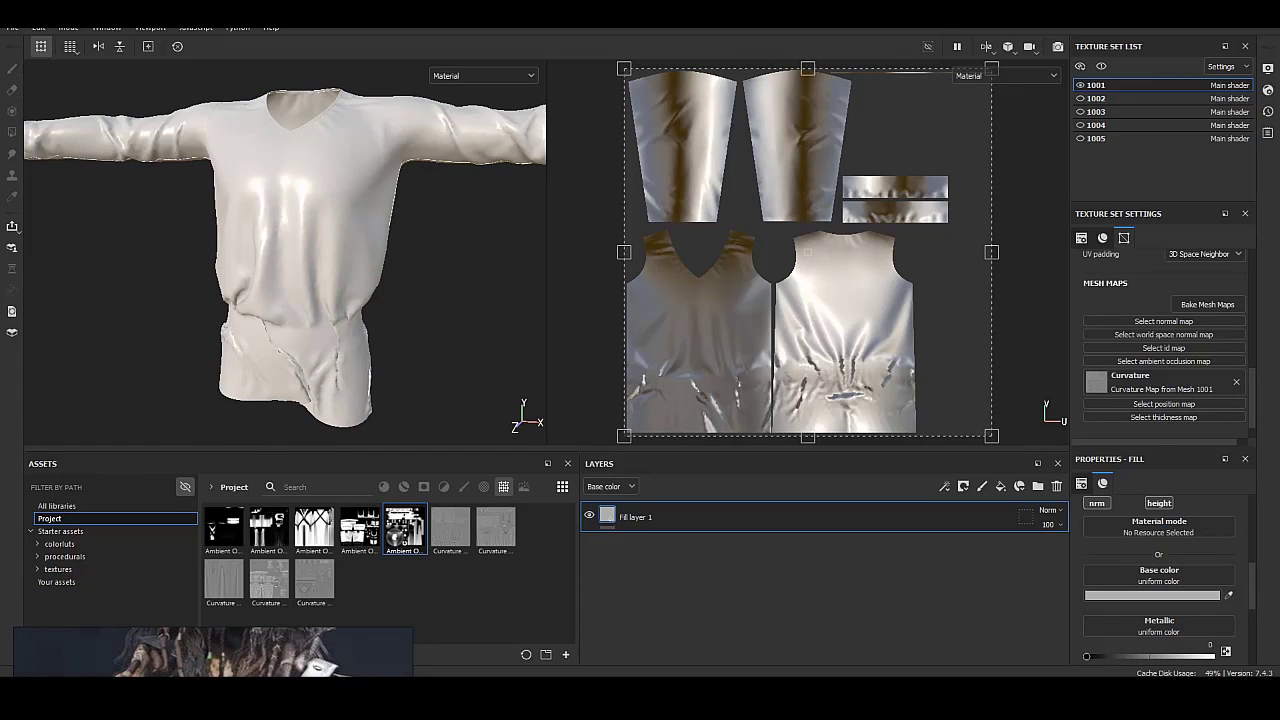
Raise Fill layer 1's roughness to about 0.87 for a matte fabric look.
{"action": "scroll", "coordinate": [1160, 580], "scroll_direction": "down", "scroll_amount": 2}
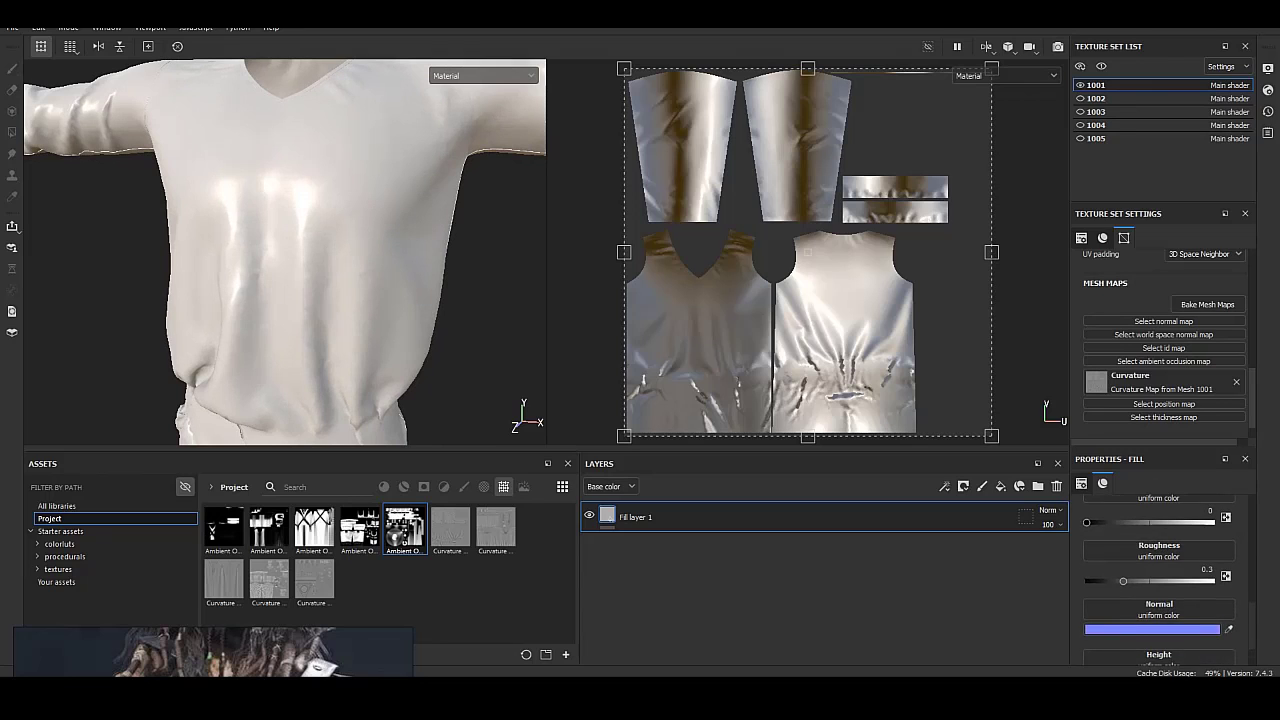
{"action": "scroll", "coordinate": [1160, 580], "scroll_direction": "down", "scroll_amount": 2}
{"action": "scroll", "coordinate": [1160, 580], "scroll_direction": "down", "scroll_amount": 2}
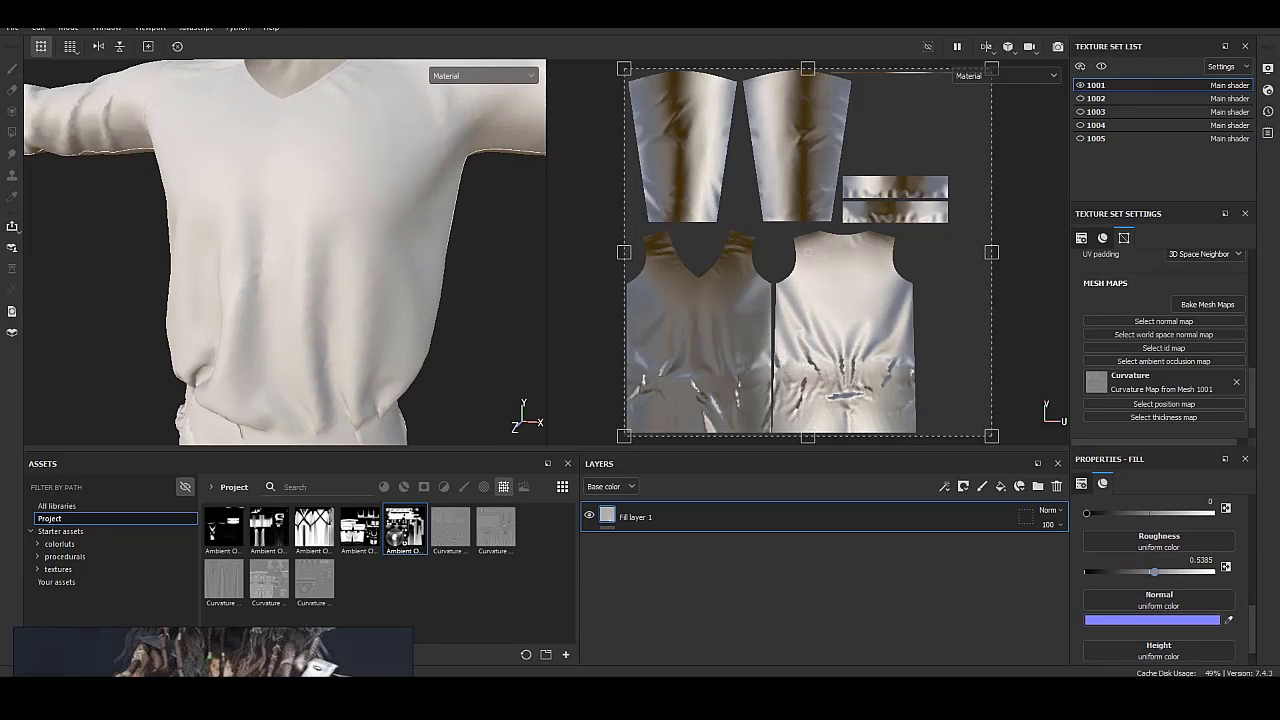
{"action": "mouse_move", "coordinate": [1154, 572]}
{"action": "left_mouse_down"}
{"action": "mouse_move", "coordinate": [1096, 572]}
{"action": "mouse_move", "coordinate": [1180, 572]}
{"action": "left_mouse_up"}
{"action": "scroll", "coordinate": [285, 250], "scroll_direction": "down", "scroll_amount": 2}
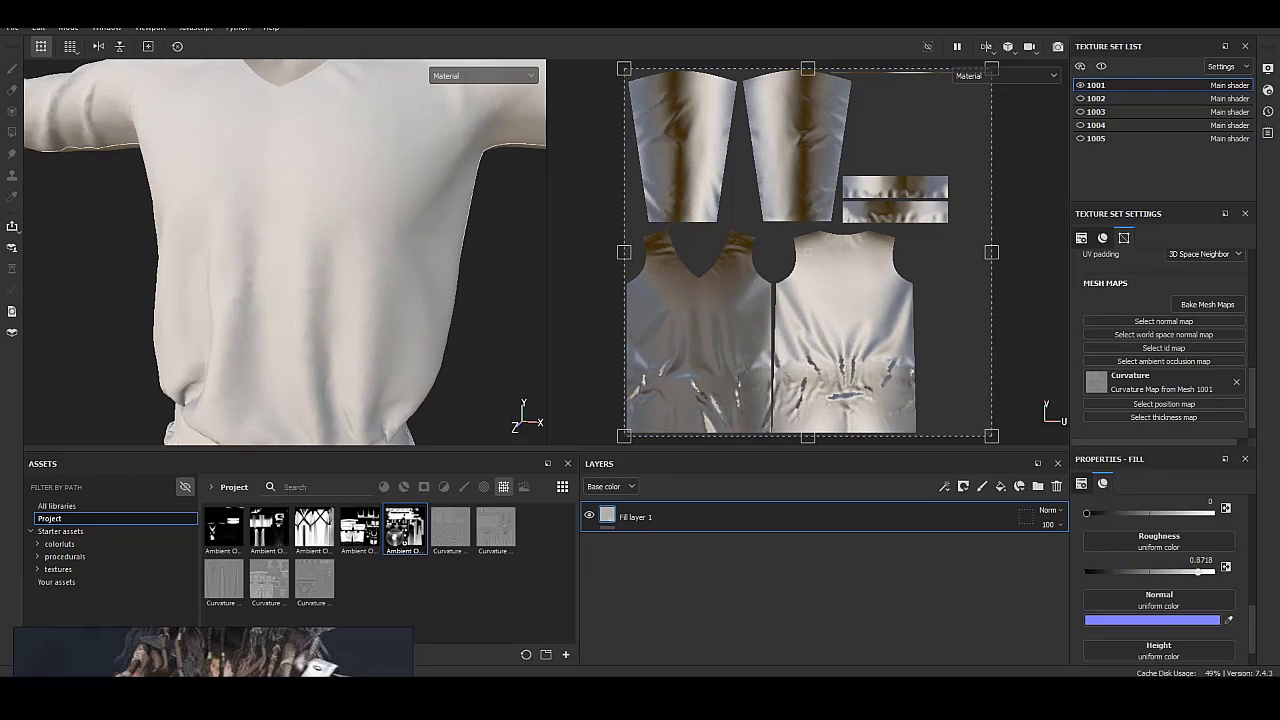
{"action": "scroll", "coordinate": [285, 250], "scroll_direction": "down", "scroll_amount": 2}
{"action": "mouse_move", "coordinate": [285, 250]}
{"action": "left_mouse_down", "text": "alt"}
{"action": "mouse_move", "coordinate": [330, 250]}
{"action": "mouse_move", "coordinate": [290, 250]}
{"action": "mouse_move", "coordinate": [310, 255]}
{"action": "left_mouse_up", "text": "alt"}
{"action": "scroll", "coordinate": [285, 250], "scroll_direction": "up", "scroll_amount": 2}
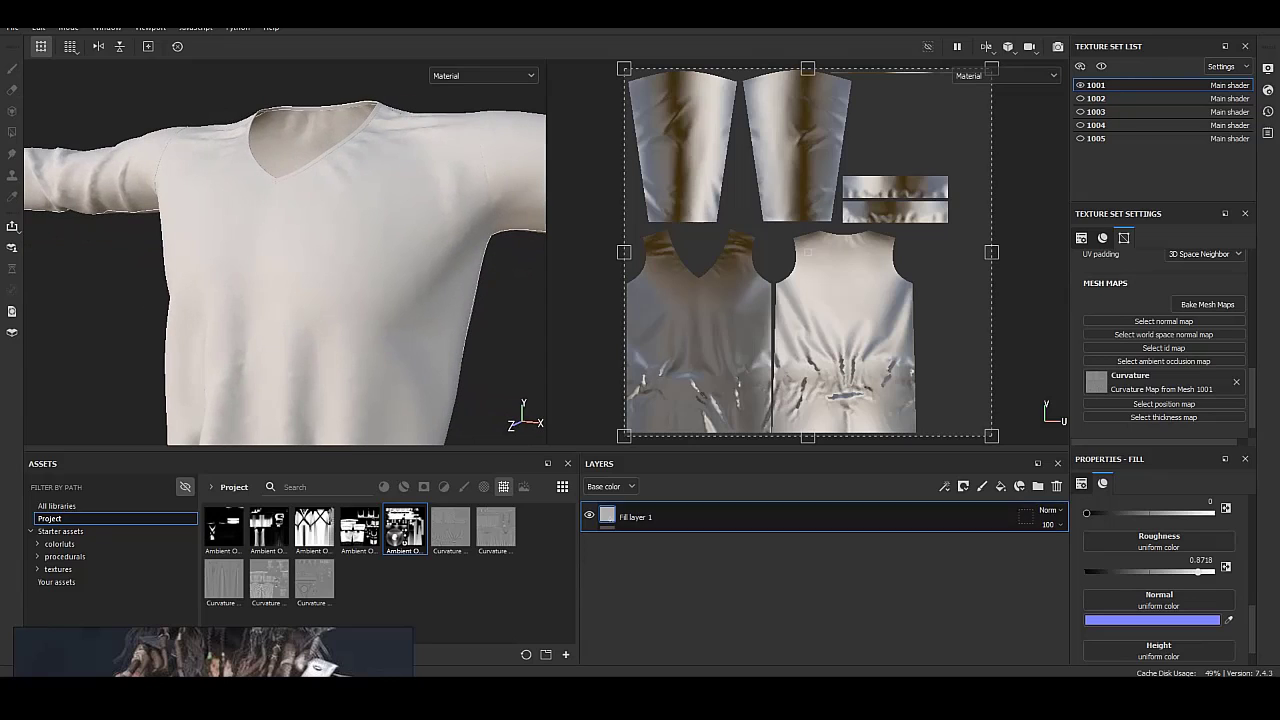
{"action": "left_click", "coordinate": [1001, 486]}
Give Fill layer 2 a black mask with a fill effect and restrict it to height only.
{"action": "right_click", "coordinate": [655, 517]}
{"action": "left_click", "coordinate": [714, 183]}
{"action": "right_click", "coordinate": [627, 515]}
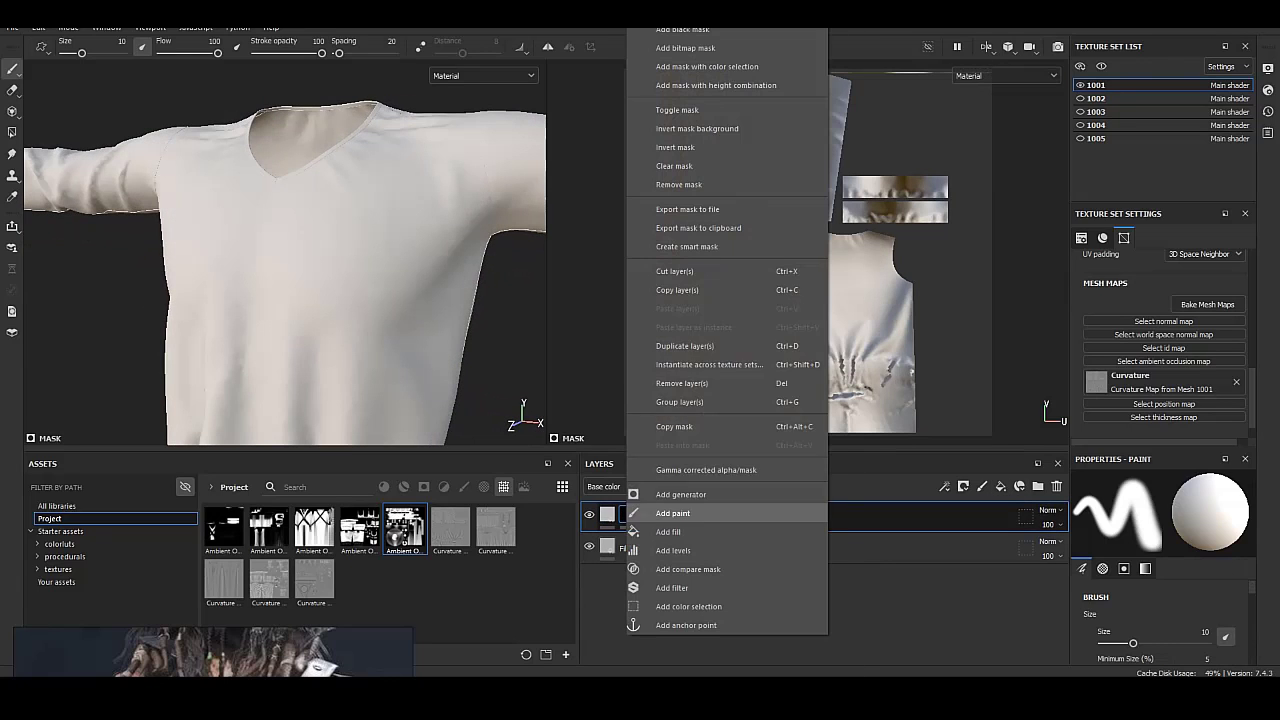
{"action": "left_click", "coordinate": [690, 528]}
{"action": "left_click", "coordinate": [607, 515]}
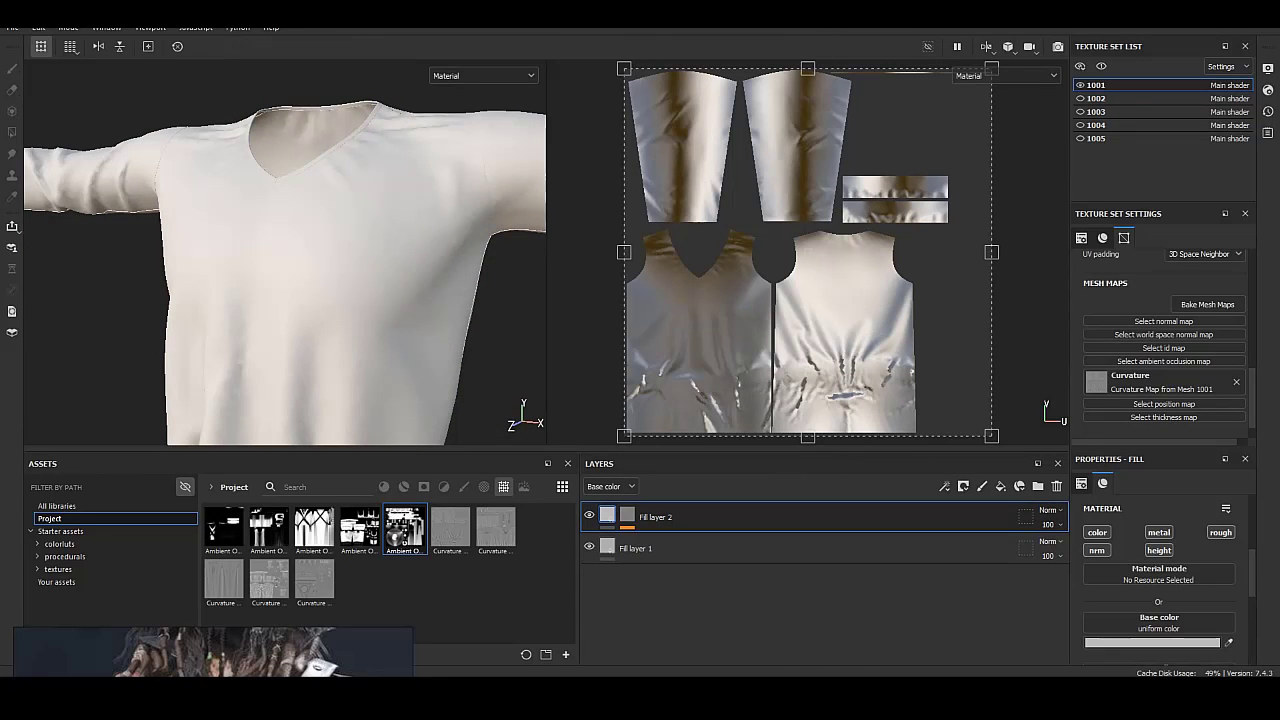
{"action": "left_click", "coordinate": [1097, 532]}
{"action": "left_click", "coordinate": [1220, 532]}
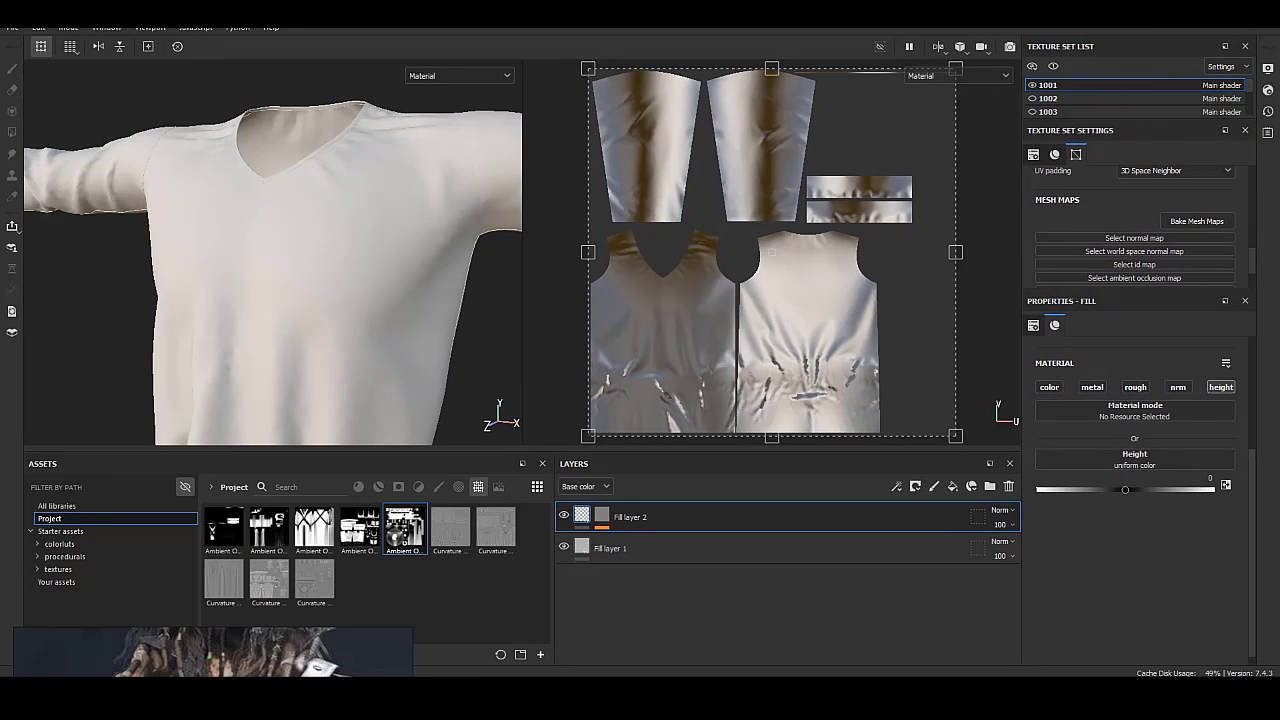
Replace the mask's fill effect with a UV Border Distance generator.
{"action": "right_click", "coordinate": [630, 517]}
{"action": "left_click", "coordinate": [700, 300]}
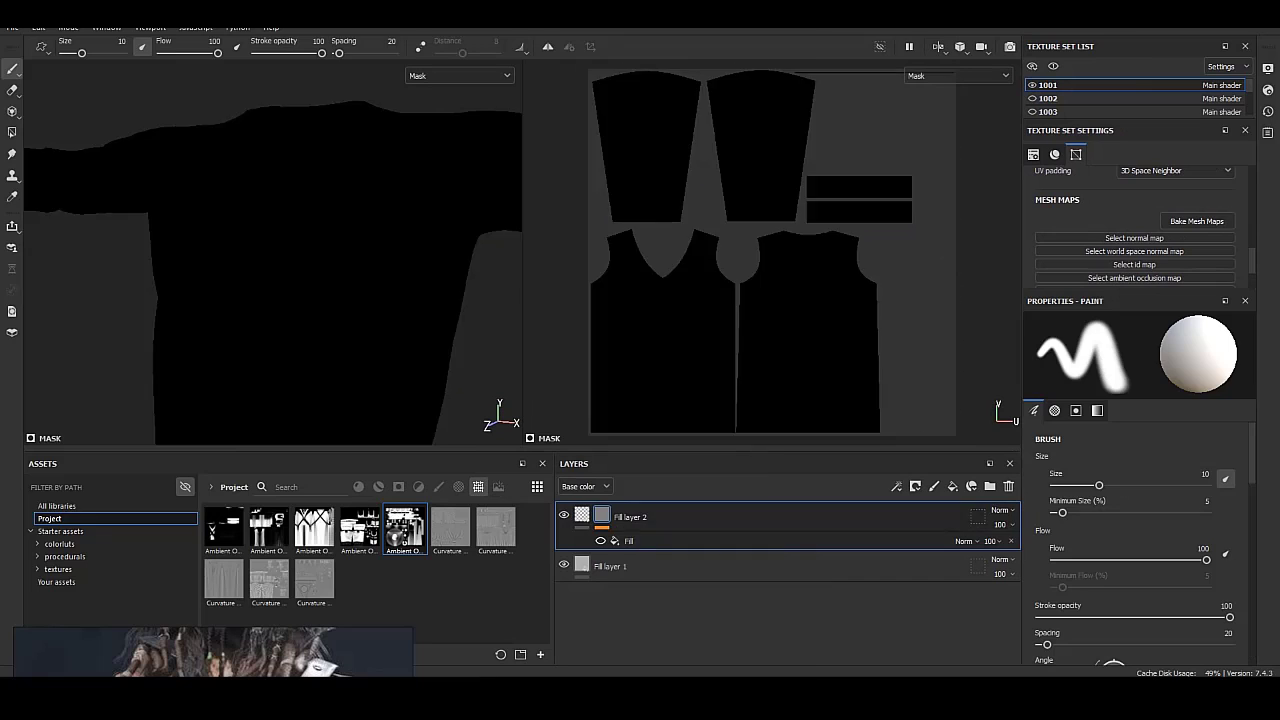
{"action": "right_click", "coordinate": [630, 540]}
{"action": "left_click", "coordinate": [672, 437]}
{"action": "left_click", "coordinate": [1135, 390]}
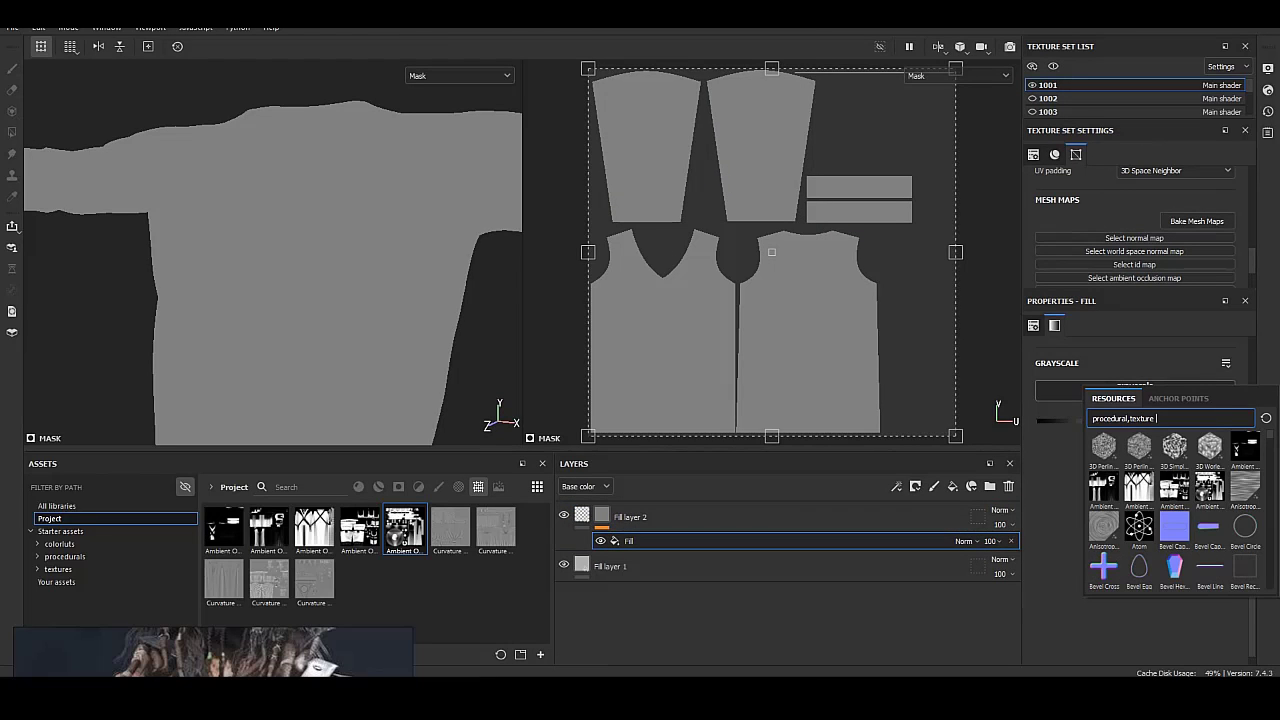
{"action": "key", "text": "Delete"}
{"action": "right_click", "coordinate": [601, 517]}
{"action": "left_click", "coordinate": [640, 549]}
{"action": "left_click", "coordinate": [1139, 360]}
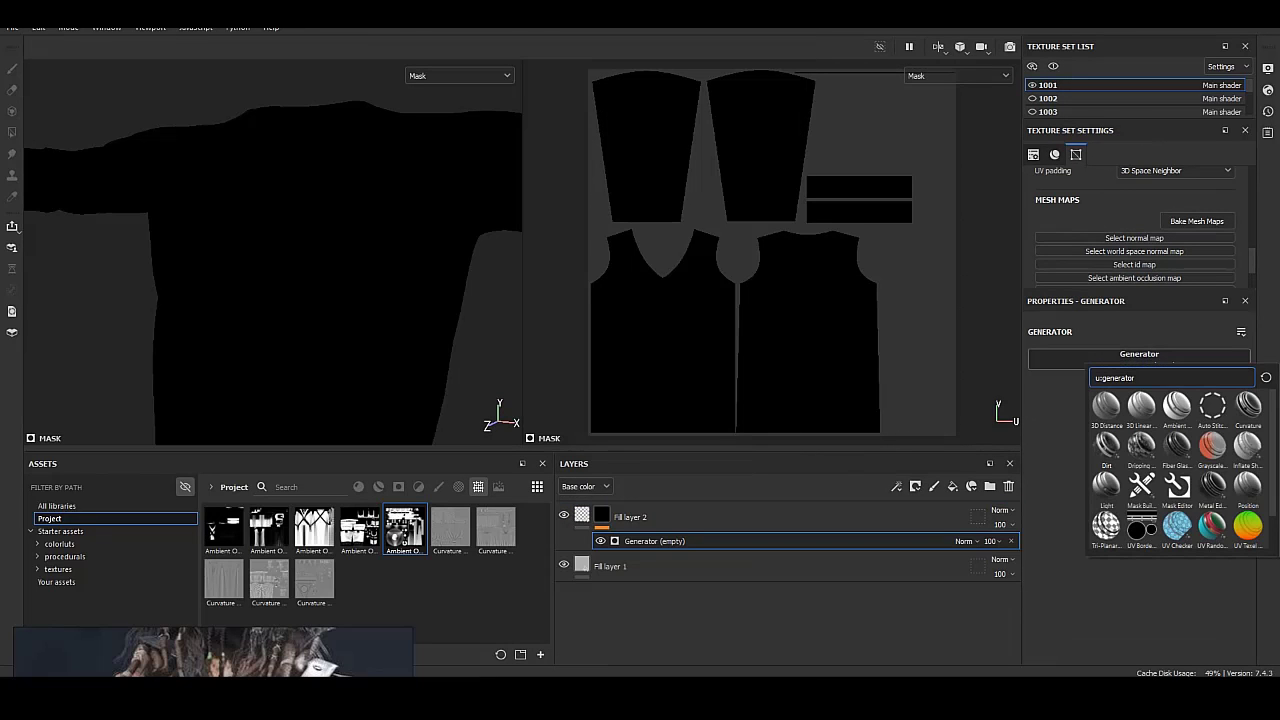
{"action": "scroll", "coordinate": [1176, 470], "scroll_direction": "down", "scroll_amount": 1}
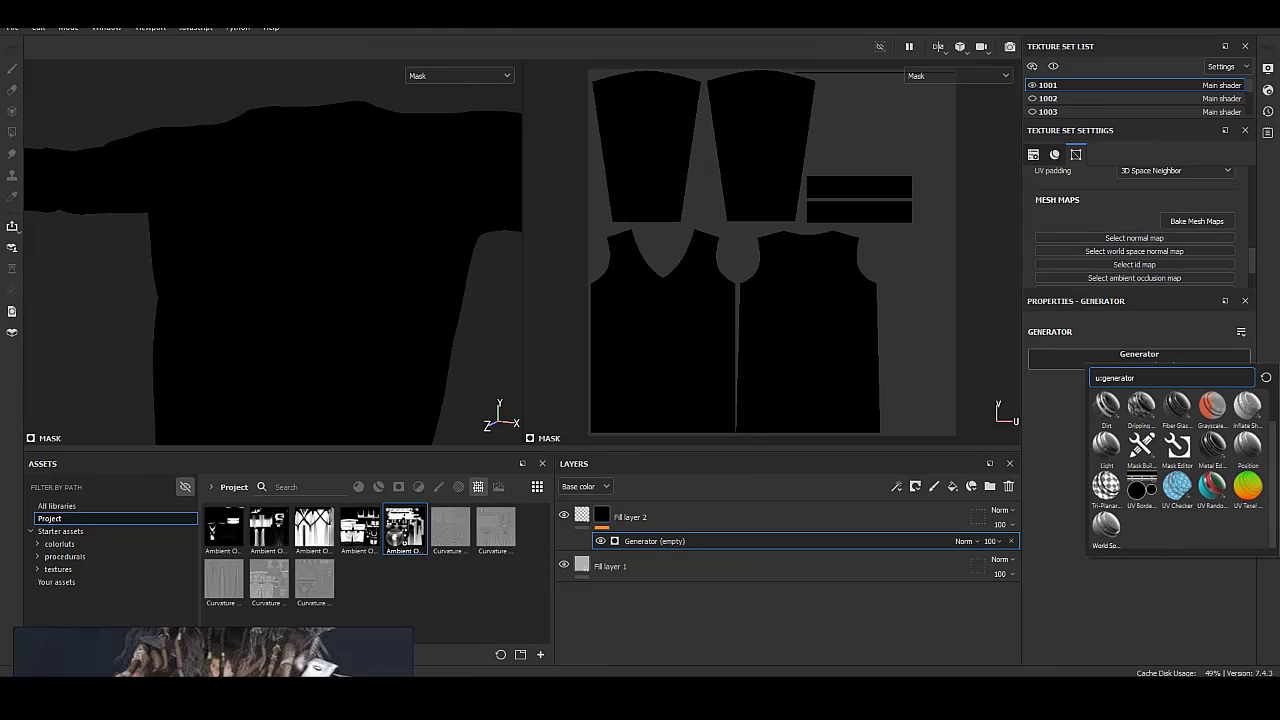
{"action": "left_click", "coordinate": [1141, 488]}
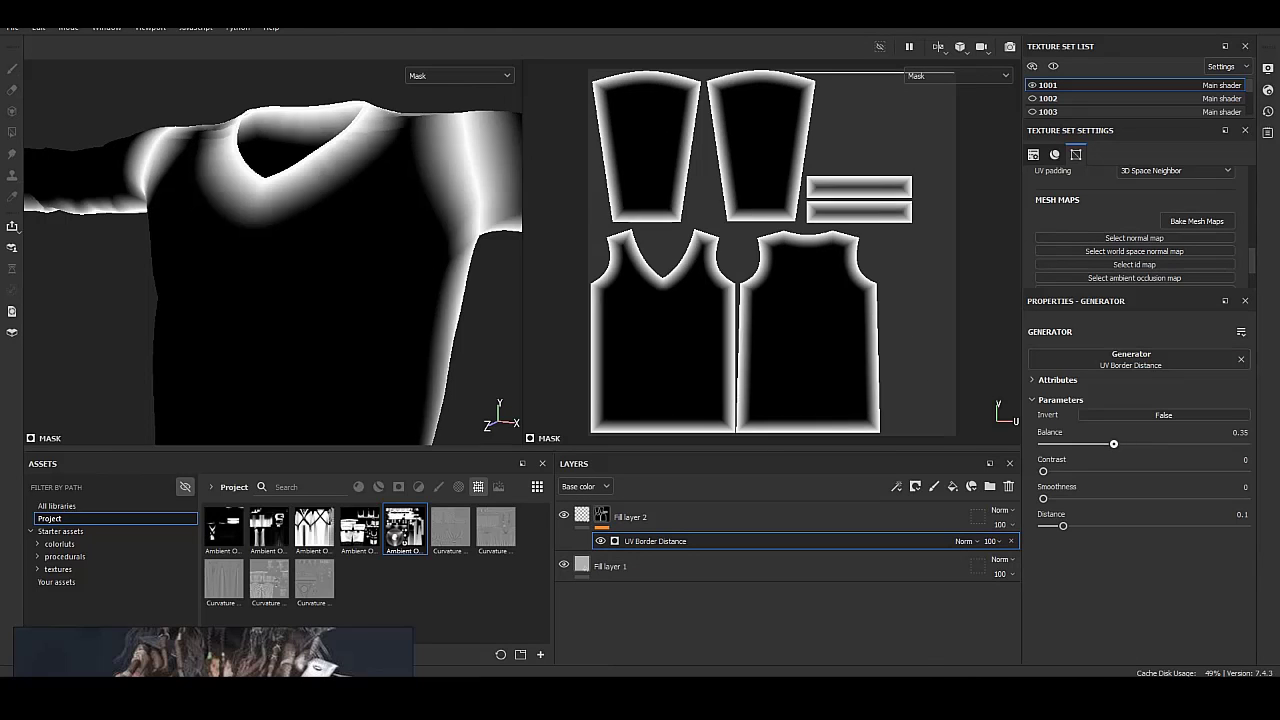
Set border Balance 0.06 and Distance 0.08, then tune the layer height to 0.0861.
{"action": "left_click_drag", "start_coordinate": [1113, 444], "coordinate": [1055, 444]}
{"action": "key", "text": "m"}
{"action": "key", "text": "m"}
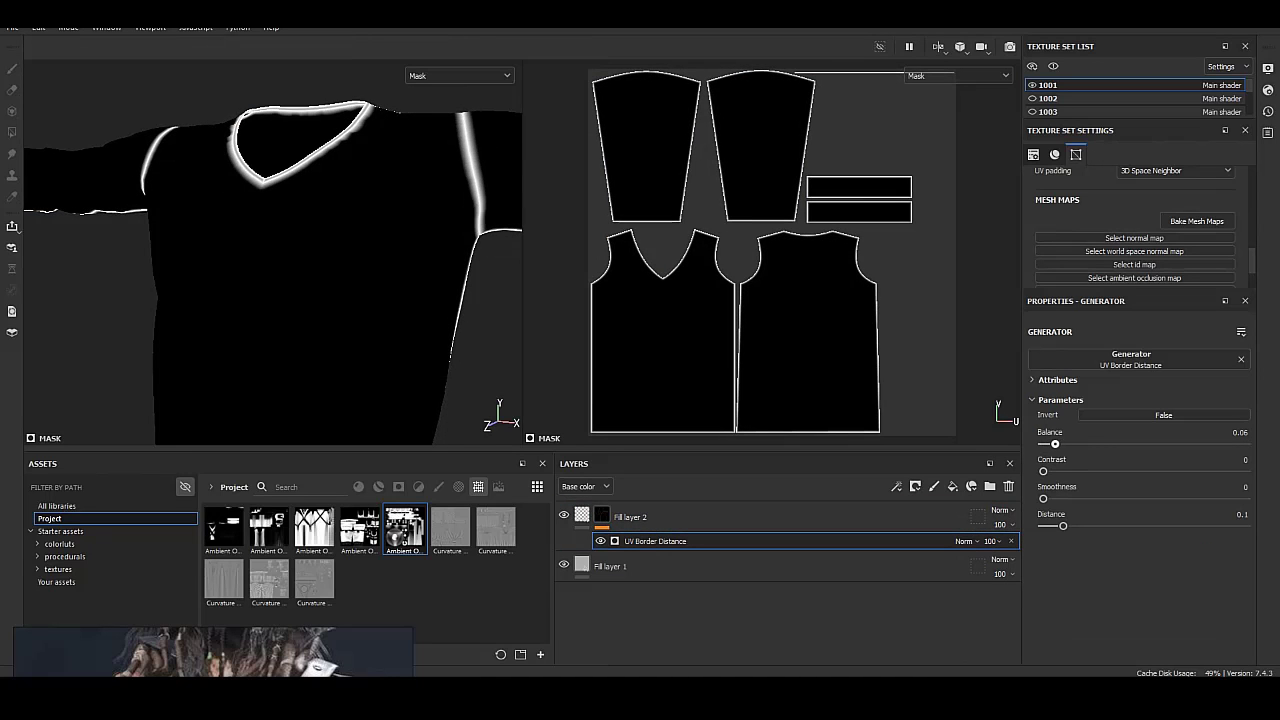
{"action": "left_click_drag", "start_coordinate": [1063, 526], "coordinate": [1059, 526]}
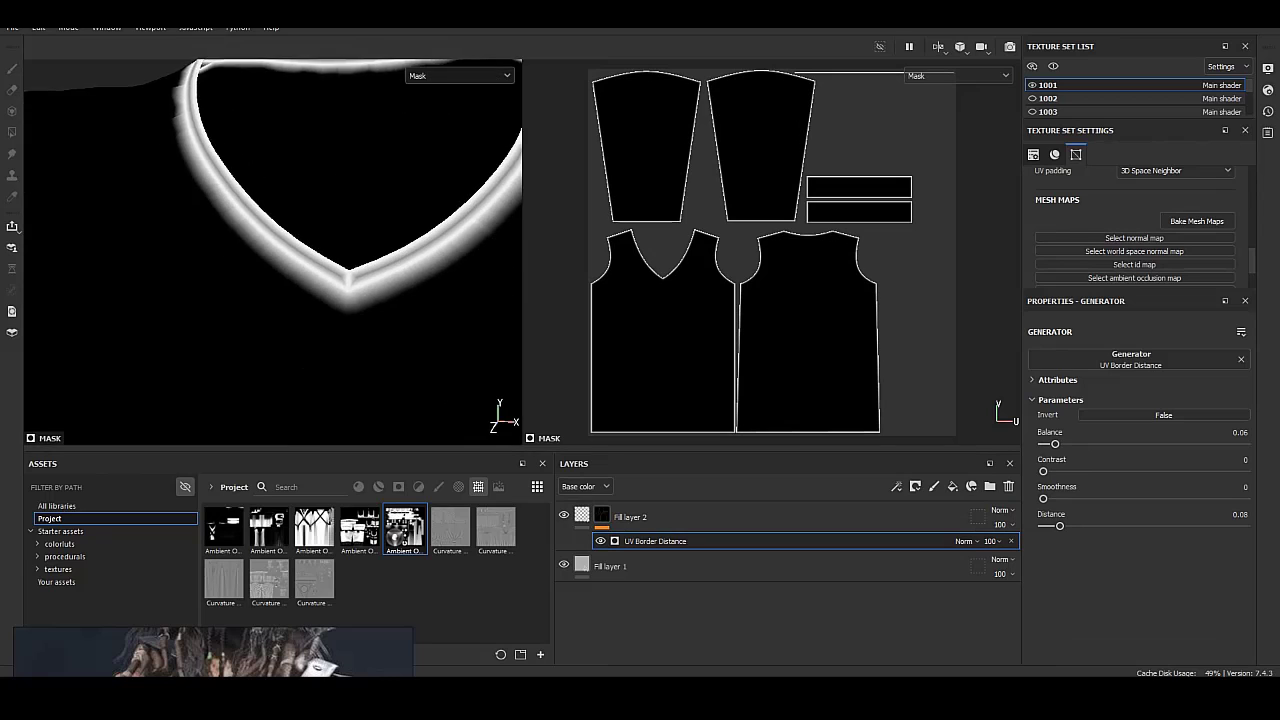
{"action": "key", "text": "m"}
{"action": "left_click", "coordinate": [630, 517]}
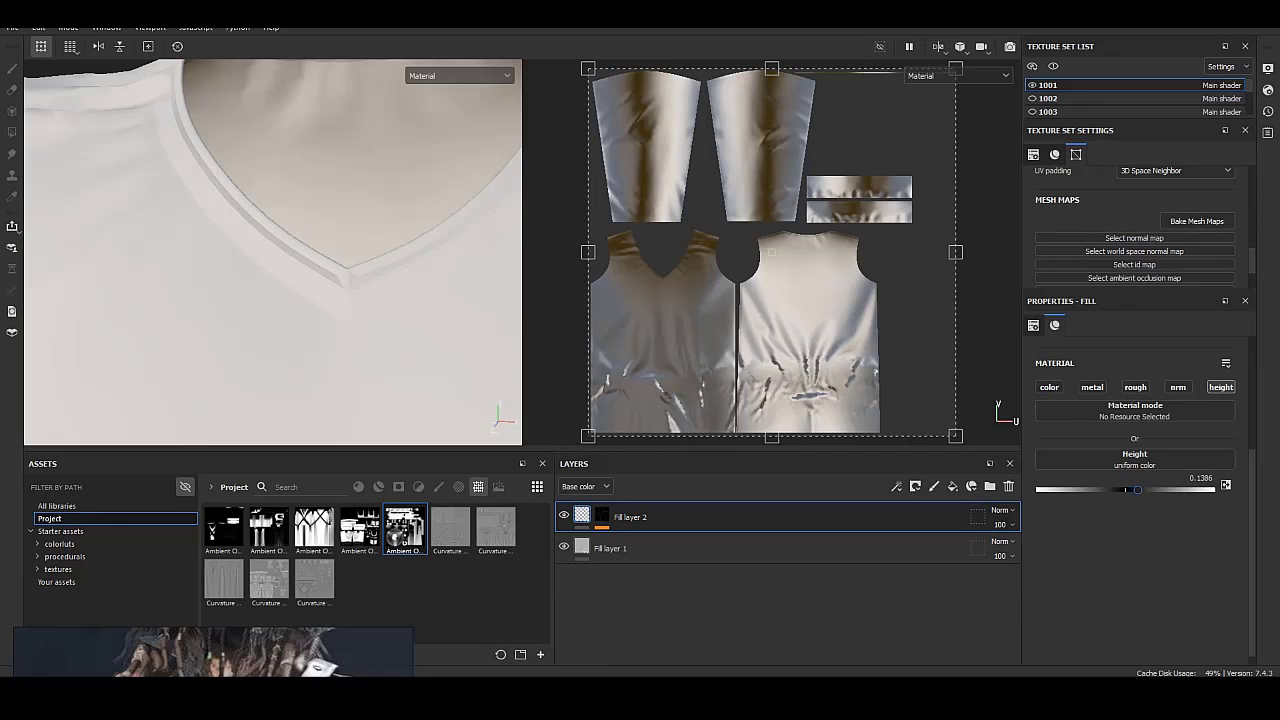
{"action": "left_click_drag", "start_coordinate": [270, 250], "coordinate": [350, 240], "text": "alt"}
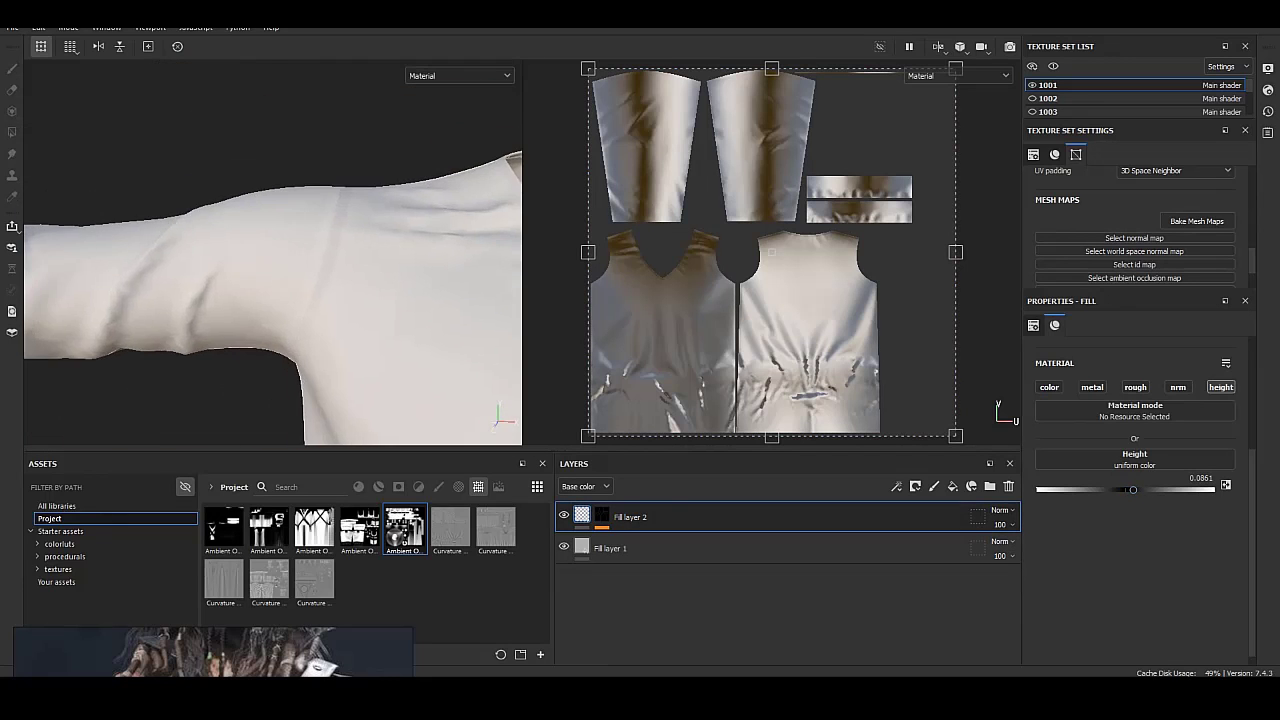
{"action": "left_click_drag", "start_coordinate": [1133, 489], "coordinate": [1114, 489]}
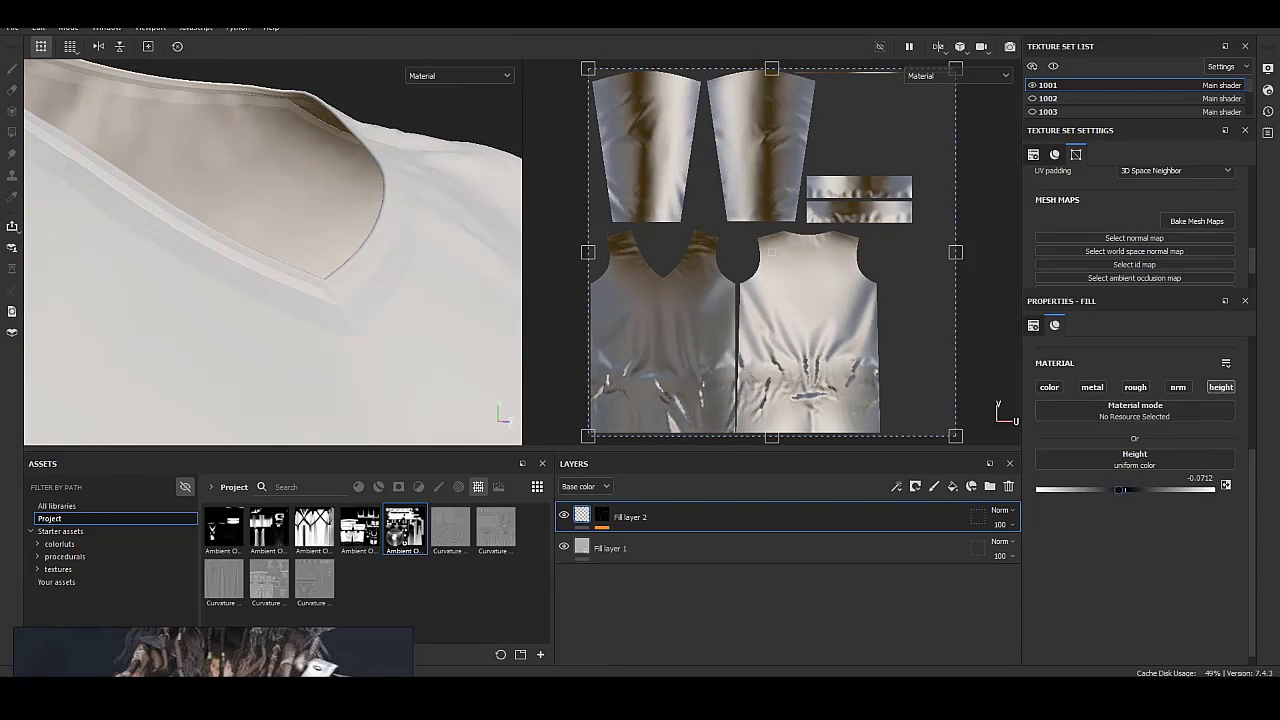
{"action": "left_click_drag", "start_coordinate": [300, 200], "coordinate": [460, 76], "text": "alt"}
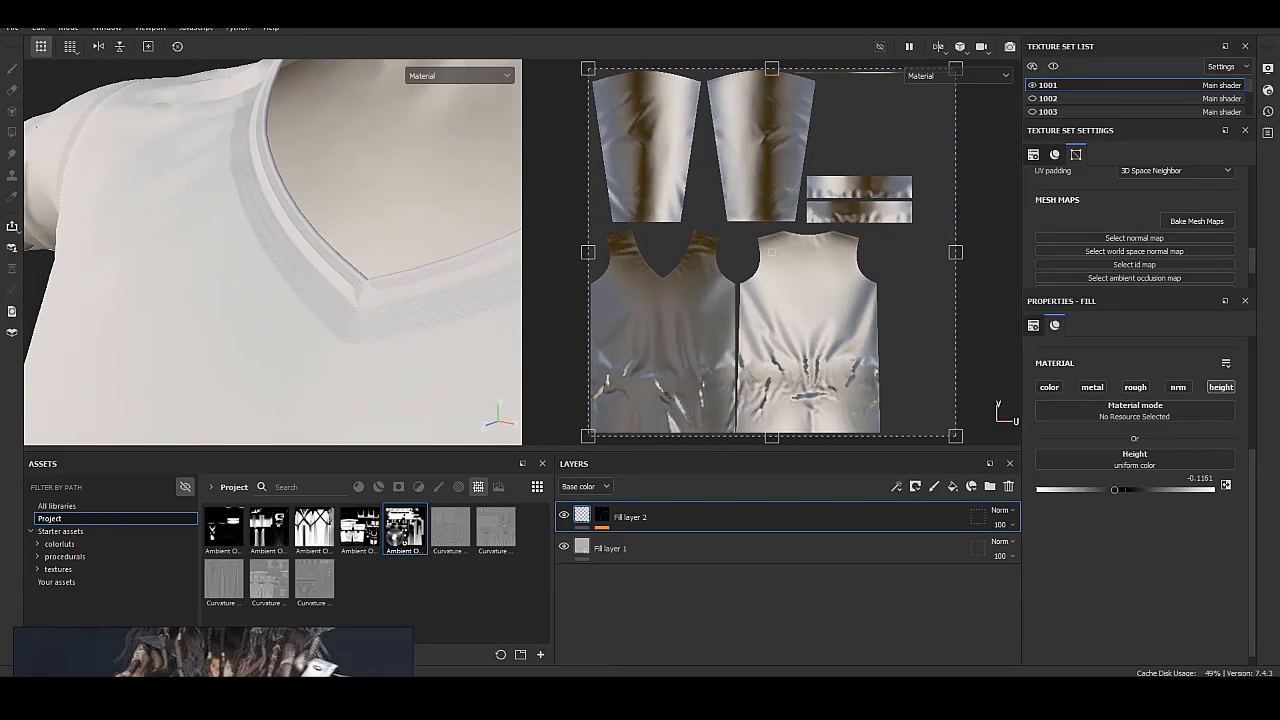
{"action": "left_click_drag", "start_coordinate": [1121, 489], "coordinate": [1128, 489]}
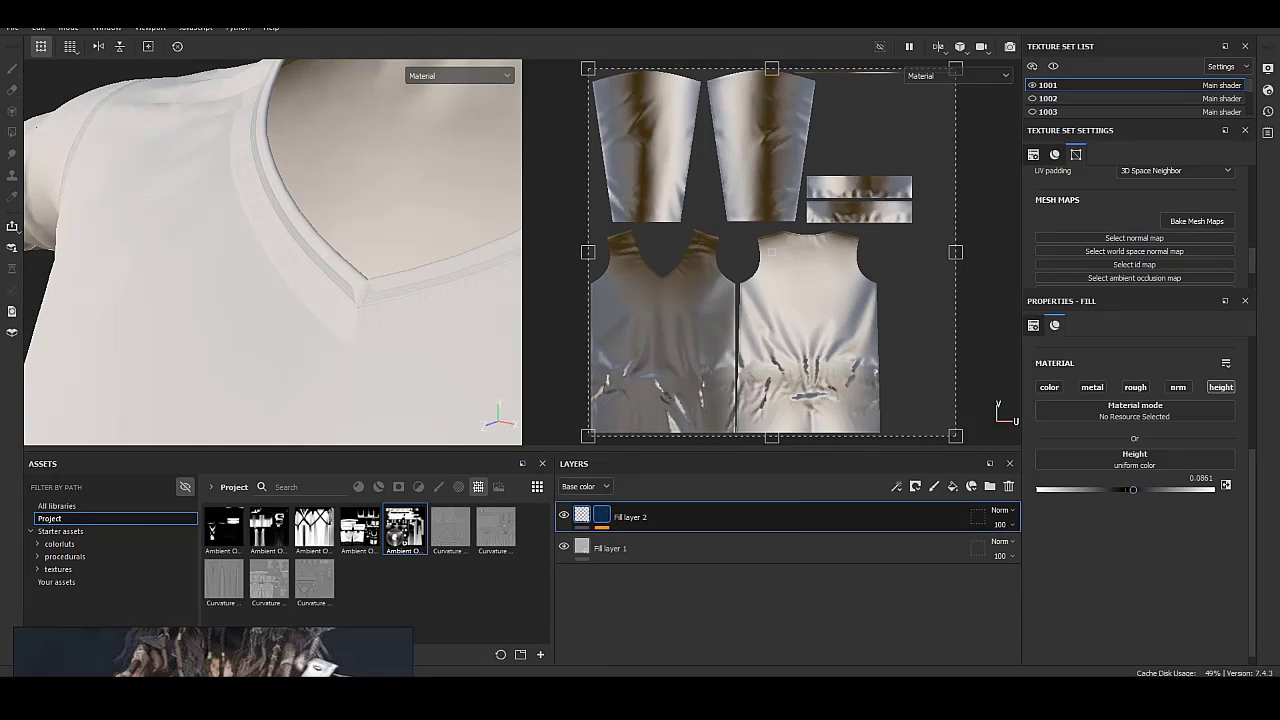
Add a Blur filter to Fill layer 2's seam mask and preview it.
{"action": "right_click", "coordinate": [601, 517]}
{"action": "left_click", "coordinate": [640, 543]}
{"action": "left_click", "coordinate": [1139, 358]}
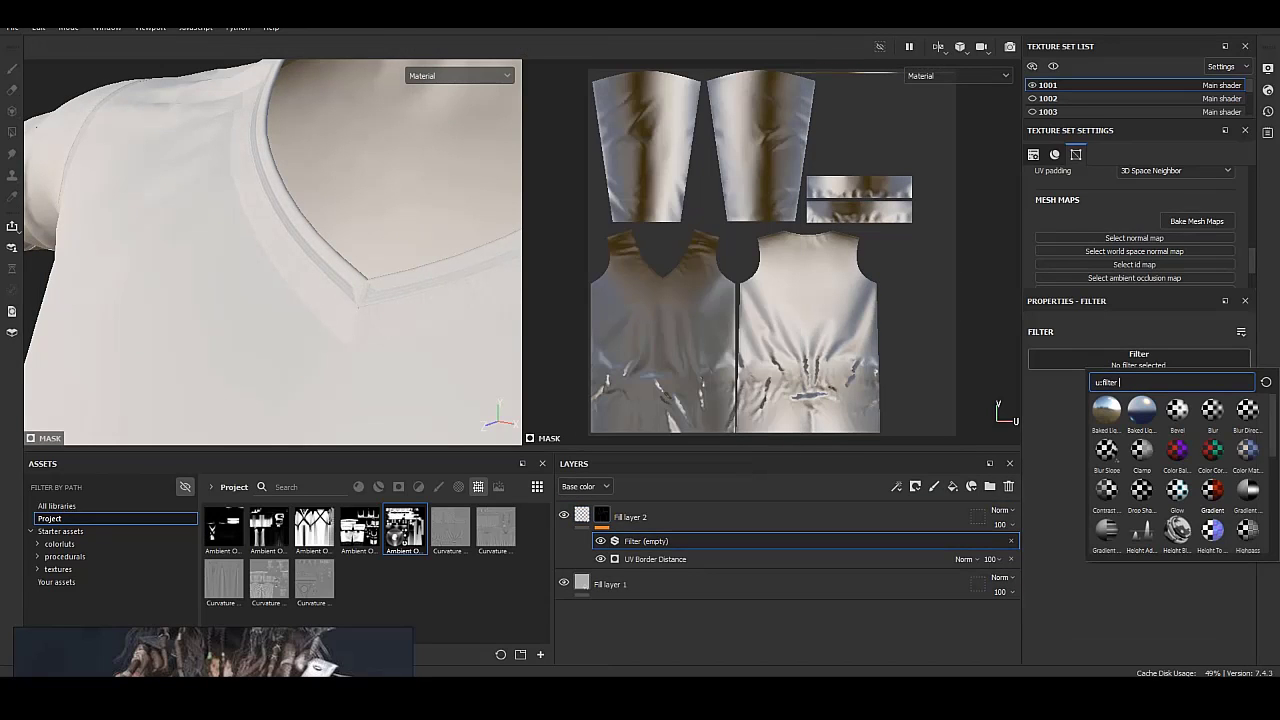
{"action": "left_click", "coordinate": [601, 516], "text": "alt"}
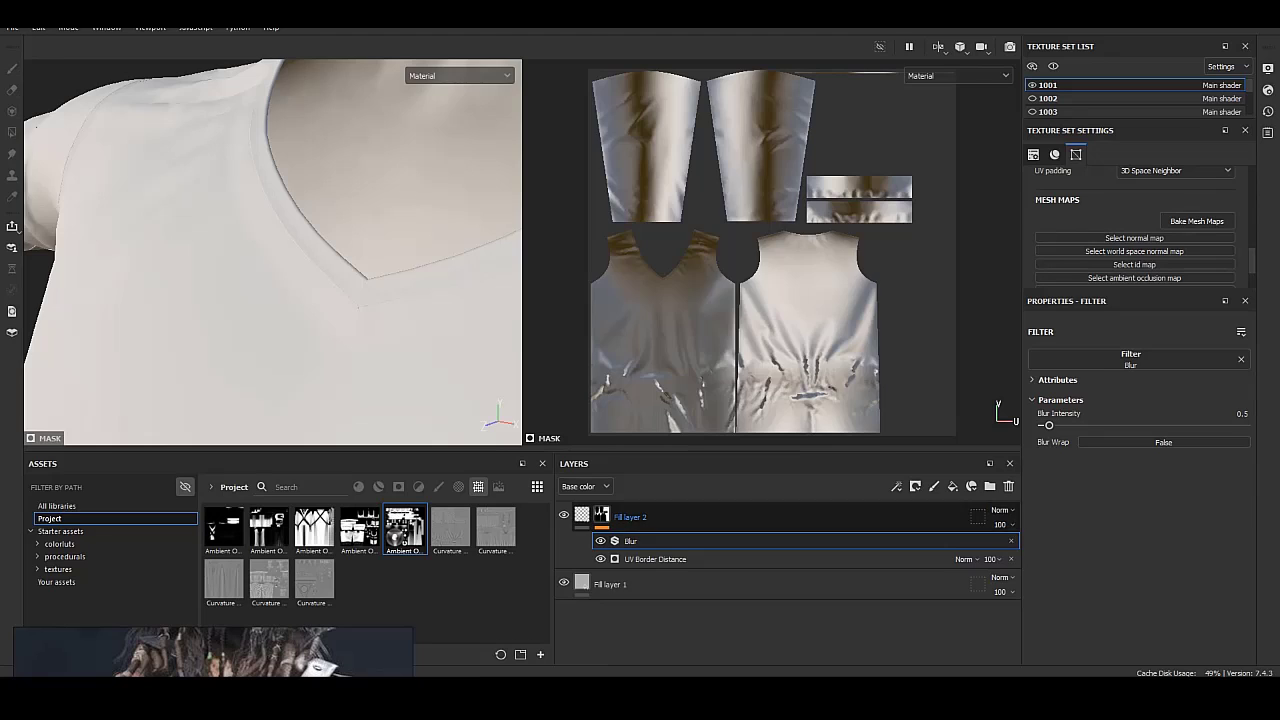
{"action": "left_click", "coordinate": [630, 540]}
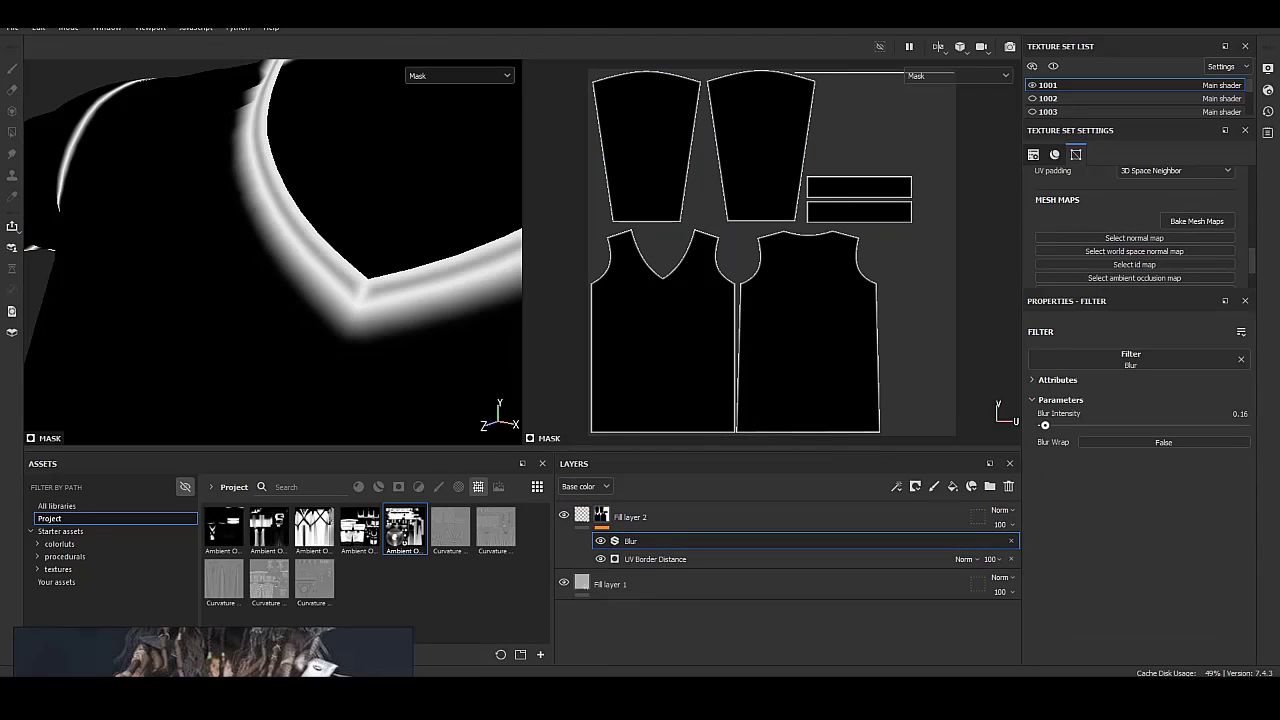
{"action": "left_click", "coordinate": [601, 516], "text": "alt"}
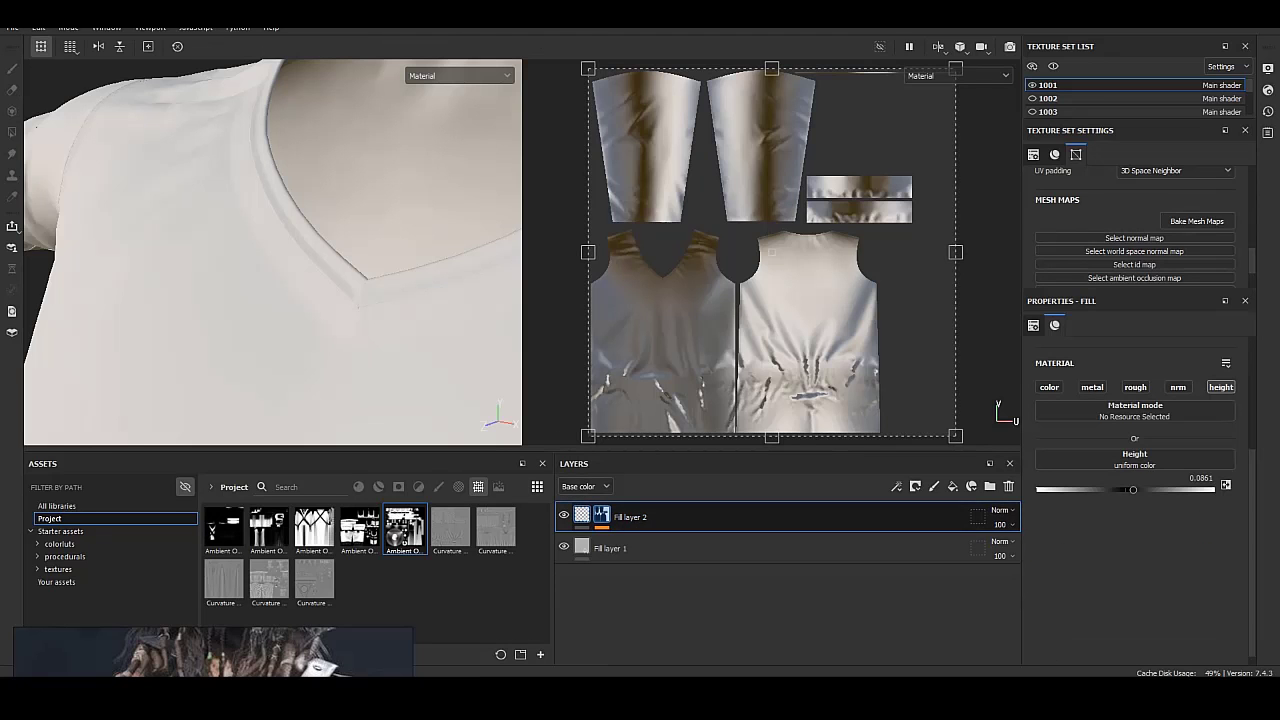
Reduce Blur Intensity to about 0.37 and lower UV Border Distance Balance to 0.04.
{"action": "left_click", "coordinate": [601, 516]}
{"action": "left_click", "coordinate": [630, 540]}
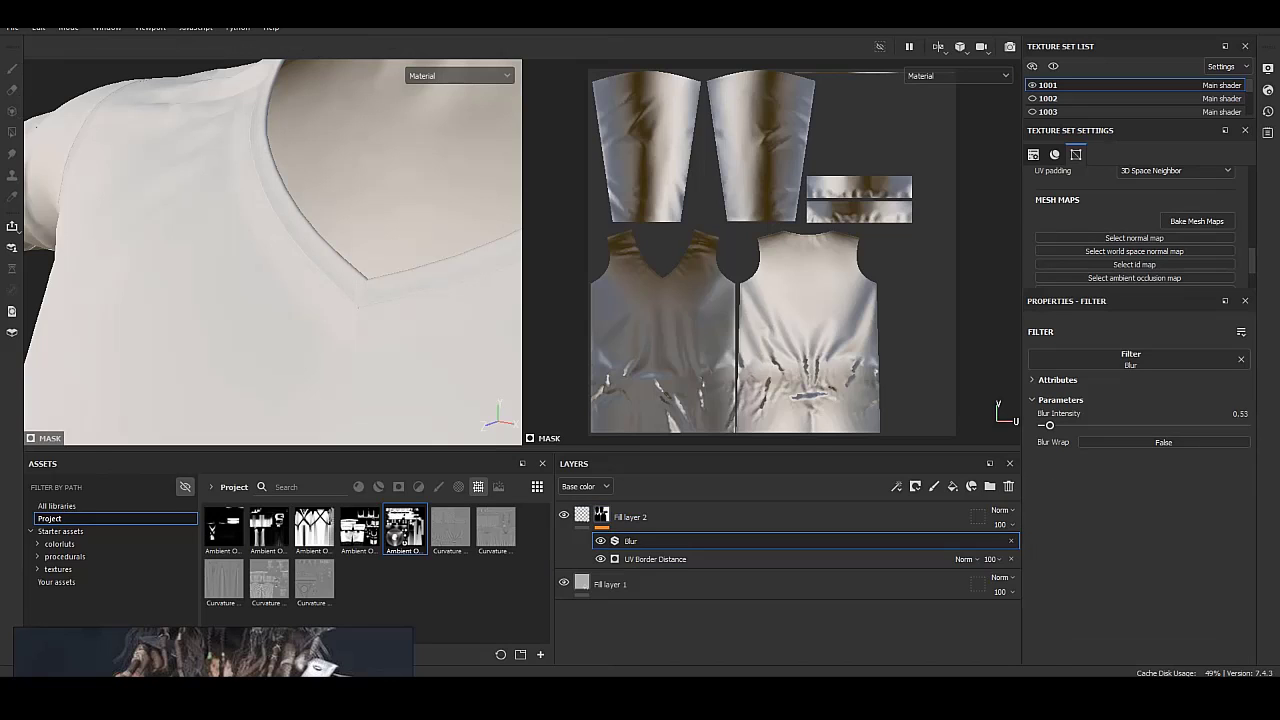
{"action": "left_click", "coordinate": [601, 516], "text": "alt"}
{"action": "left_click", "coordinate": [630, 540]}
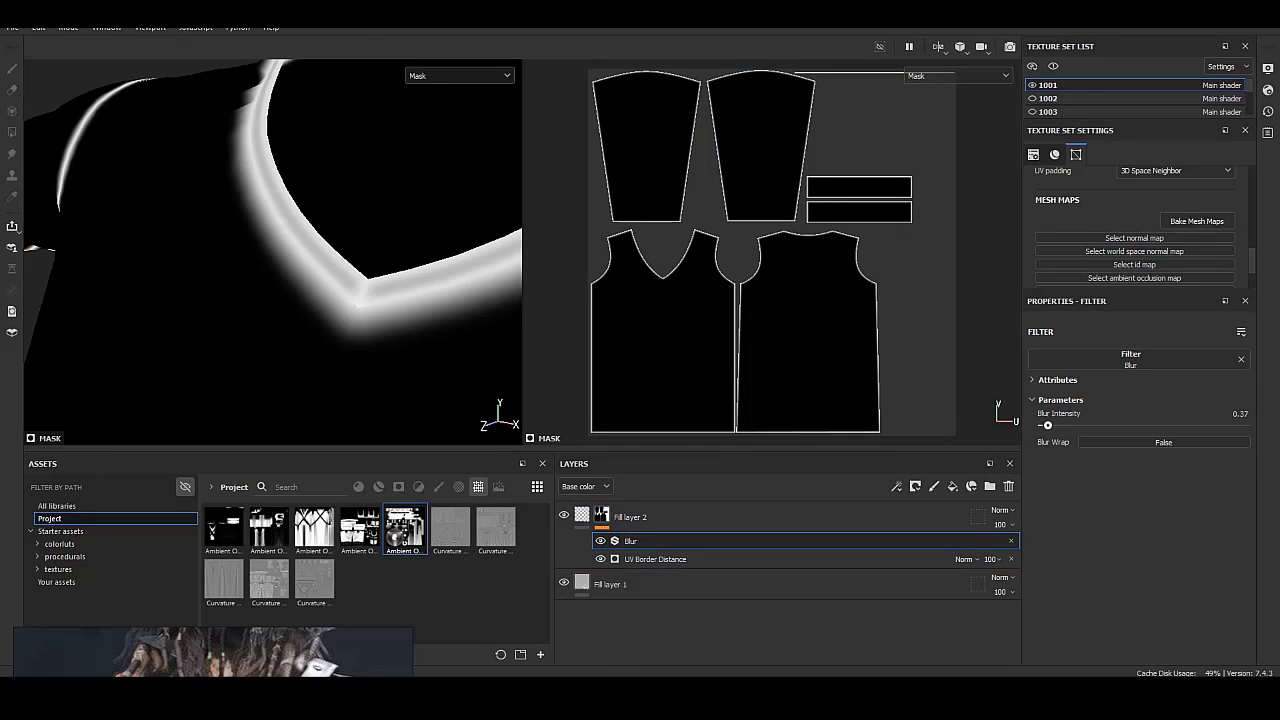
{"action": "left_click", "coordinate": [655, 559]}
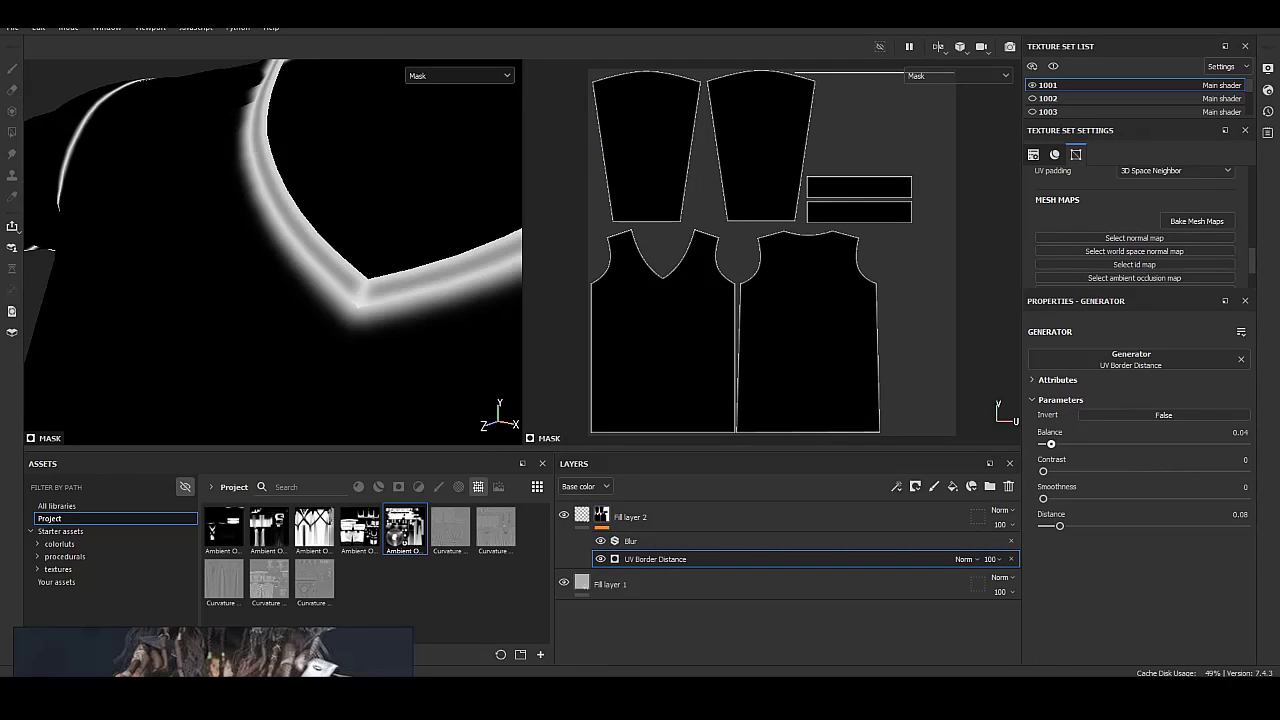
{"action": "left_click", "coordinate": [582, 514]}
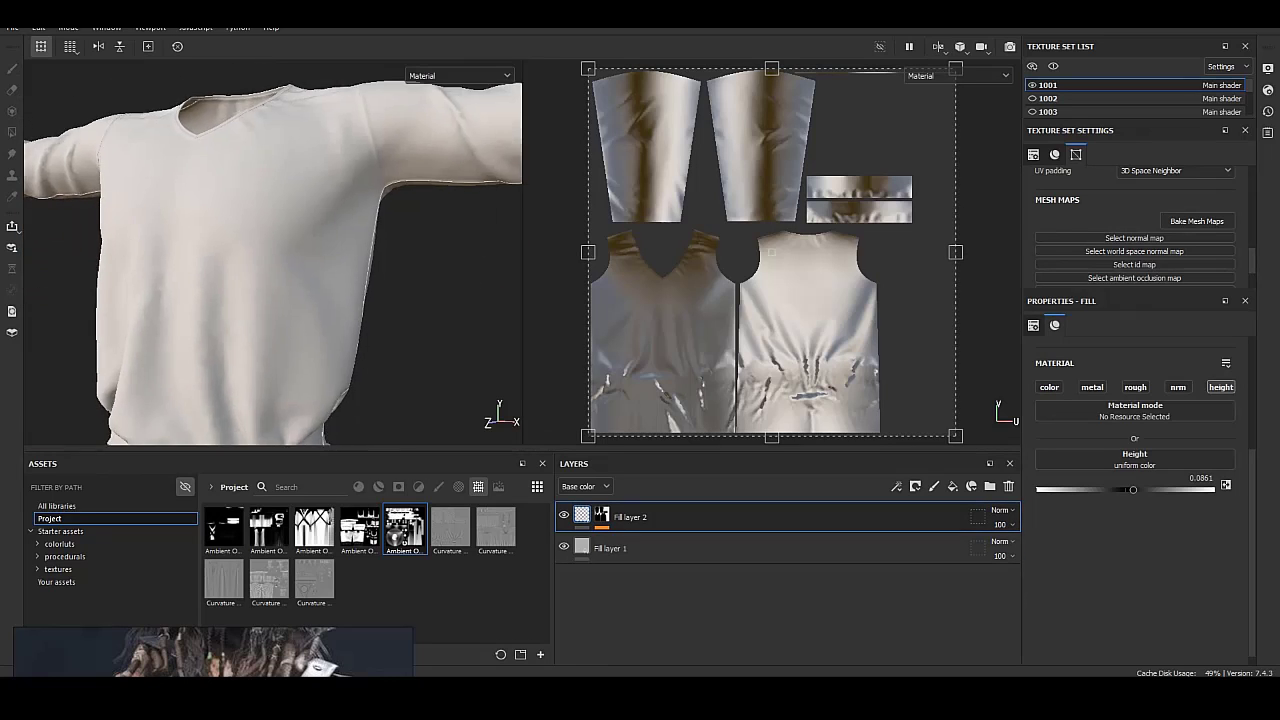
{"action": "left_click_drag", "start_coordinate": [229, 345], "coordinate": [234, 338], "text": "alt"}
{"action": "left_click_drag", "start_coordinate": [176, 425], "coordinate": [147, 387], "text": "alt"}
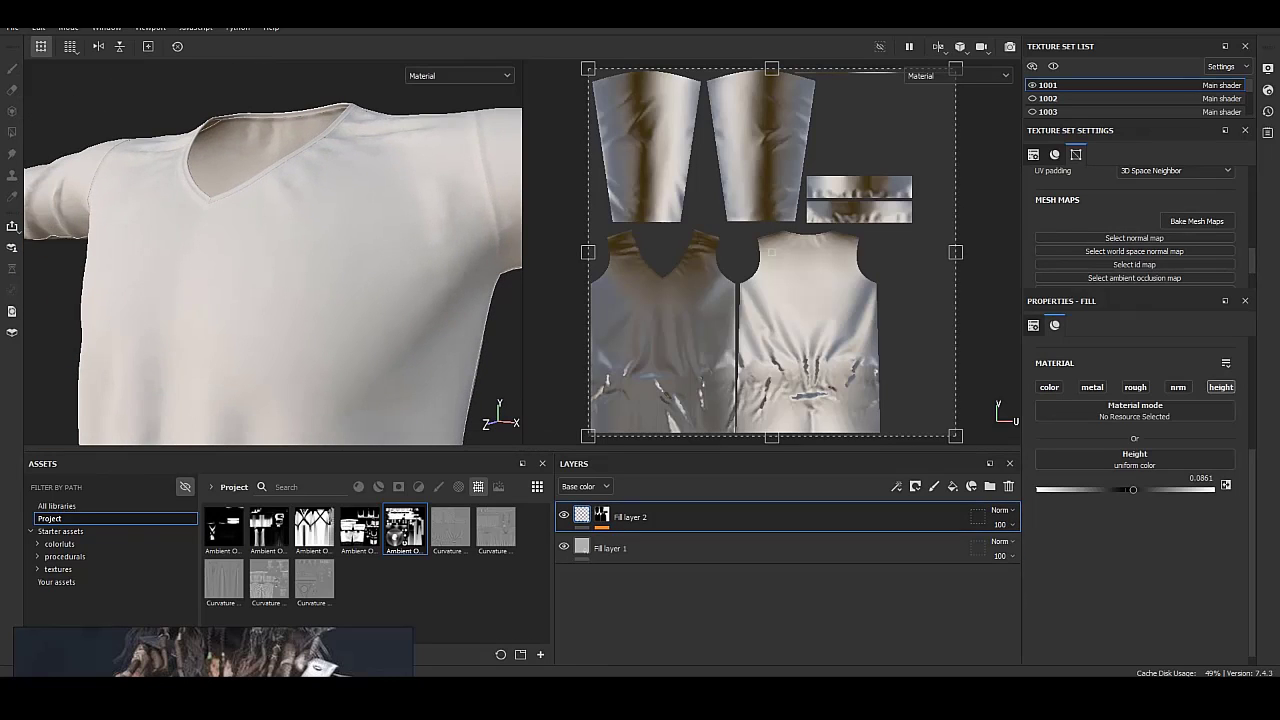
Add Fill layer 3 with a black mask.
{"action": "right_click", "coordinate": [630, 517]}
{"action": "left_click", "coordinate": [680, 100]}
{"action": "right_click", "coordinate": [630, 517]}
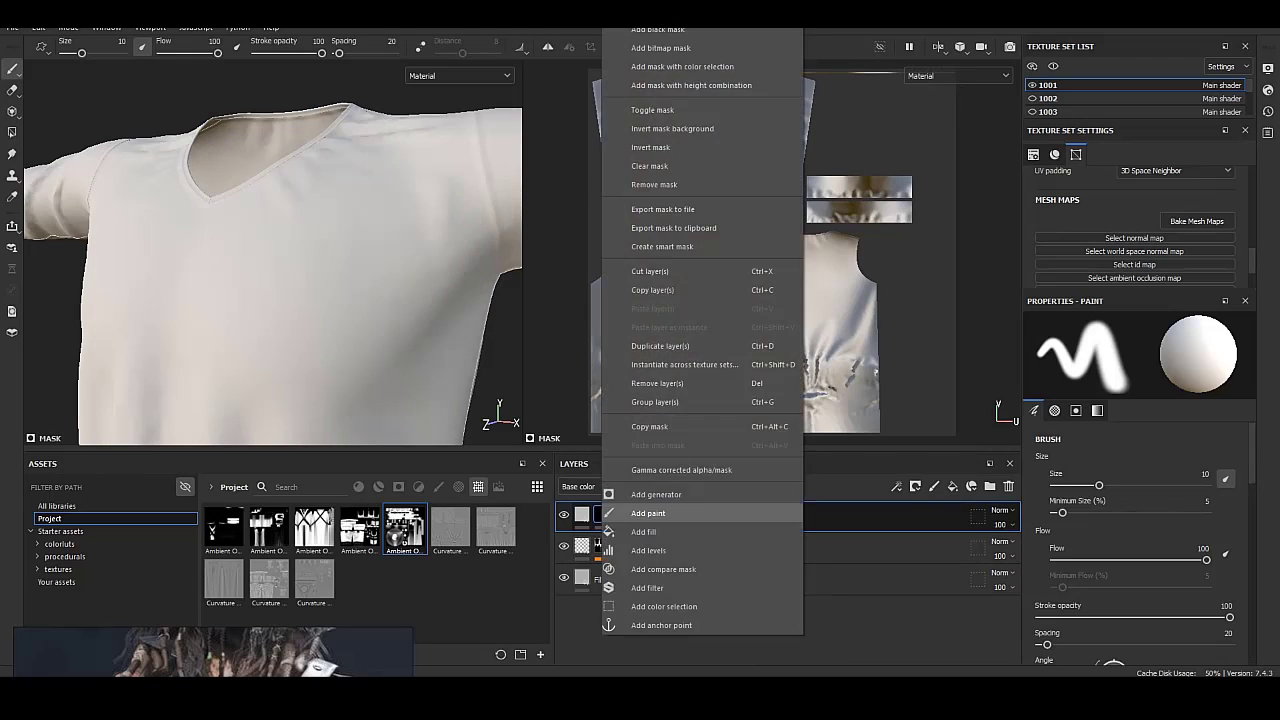
{"action": "left_click", "coordinate": [680, 512]}
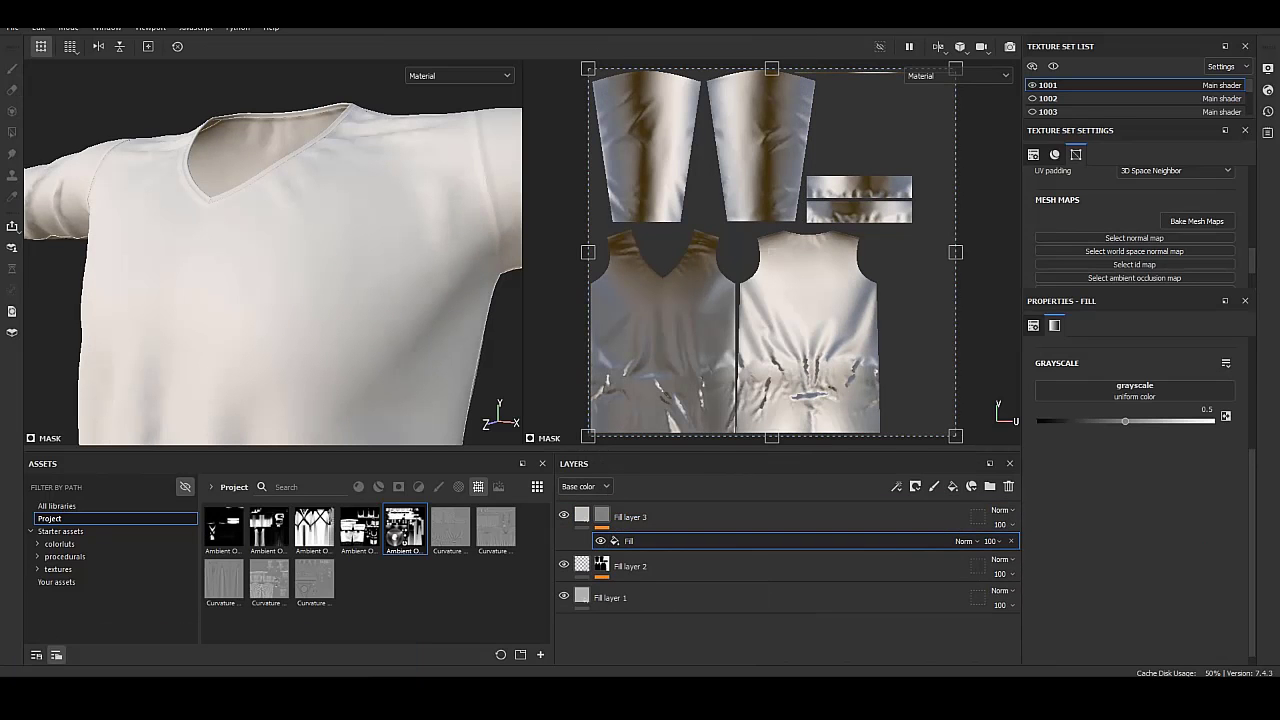
Import 11_alpha, 11_ao and 11_zDepth as textures and use 11_zDepth as the mask fill.
{"action": "left_click", "coordinate": [290, 610]}
{"action": "mouse_move", "coordinate": [1000, 255]}
{"action": "left_mouse_down"}
{"action": "mouse_move", "coordinate": [905, 240]}
{"action": "mouse_move", "coordinate": [296, 519]}
{"action": "left_mouse_up"}
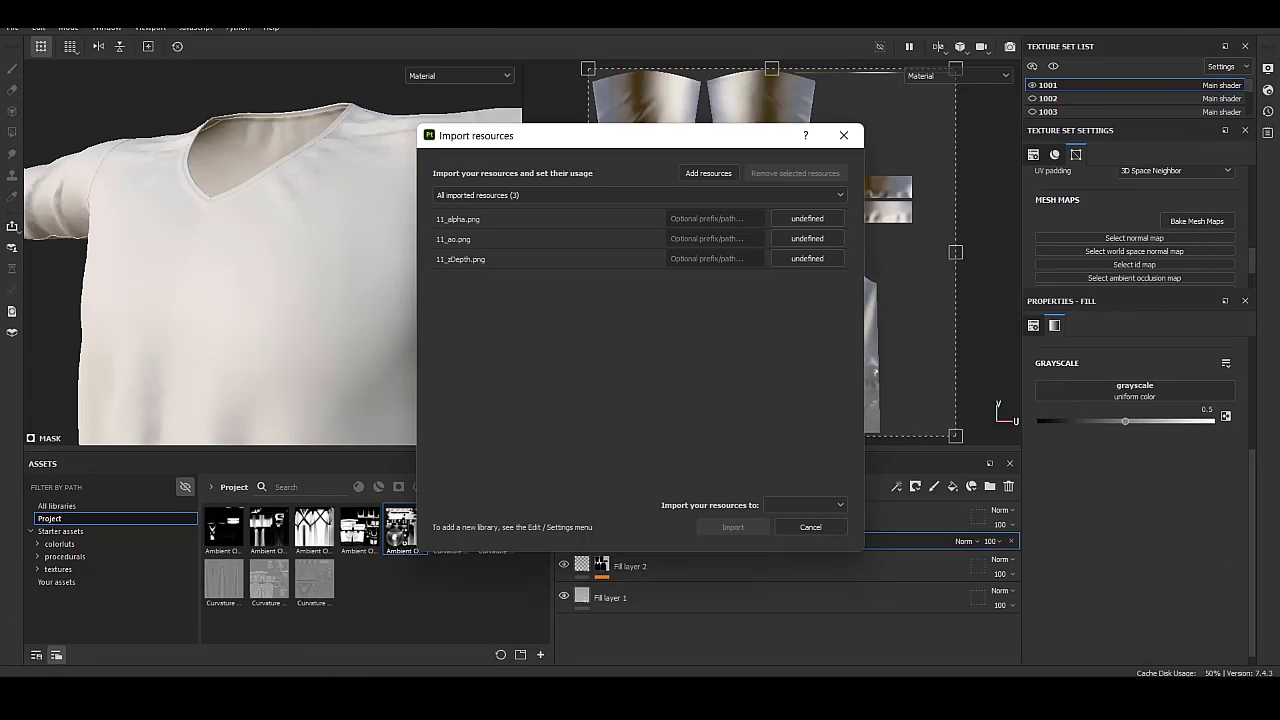
{"action": "left_click", "coordinate": [807, 238]}
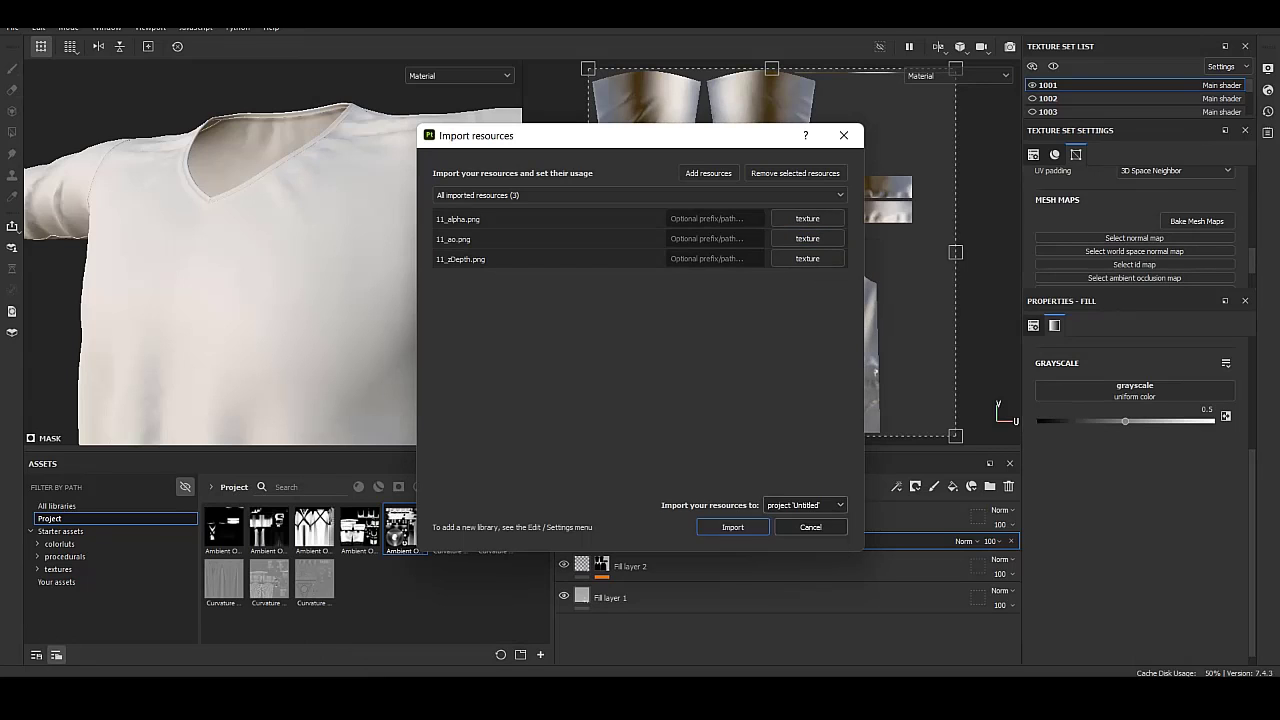
{"action": "left_click", "coordinate": [733, 527]}
{"action": "right_click", "coordinate": [632, 541]}
{"action": "key", "text": "Escape"}
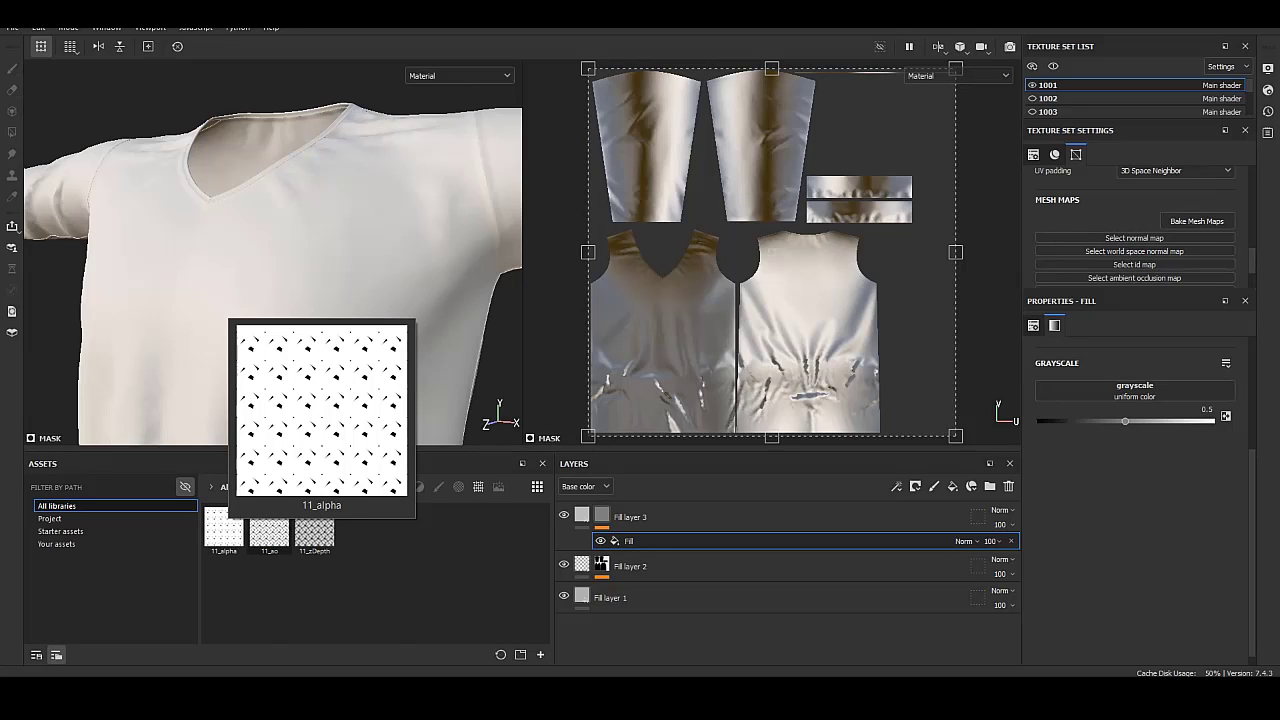
{"action": "left_click", "coordinate": [314, 527]}
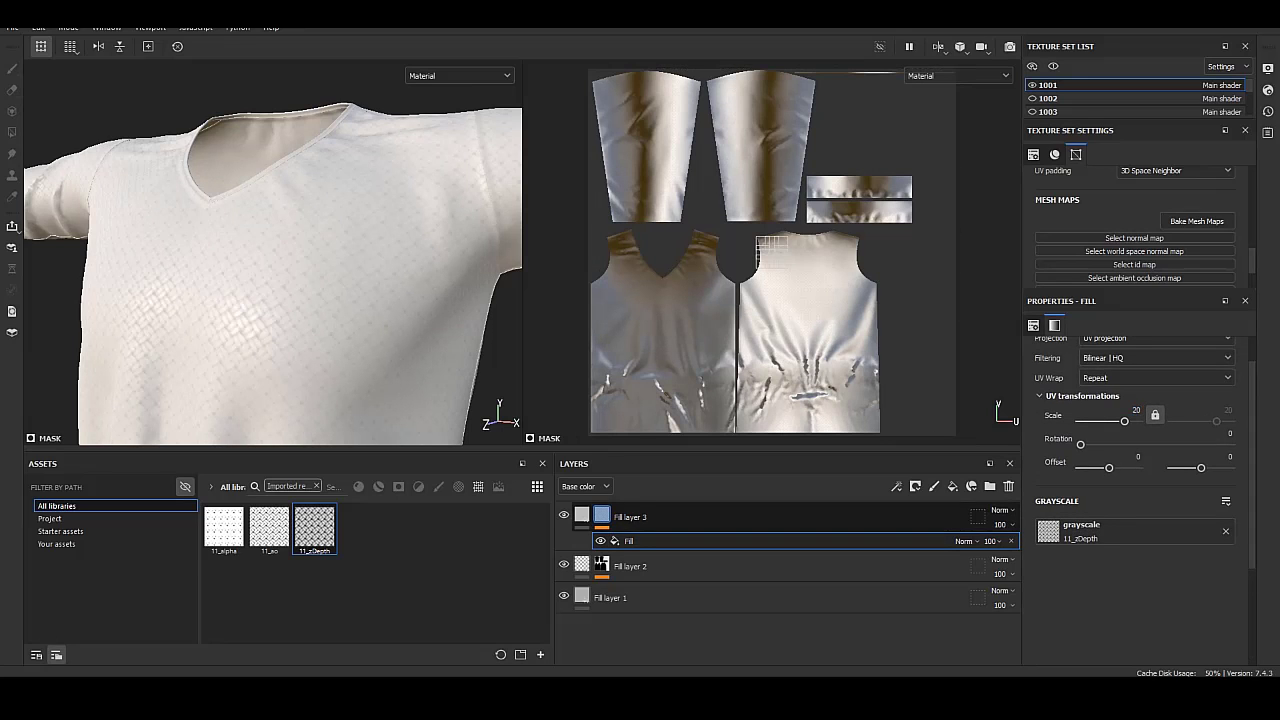
Raise Fill layer 3's height to about 0.15.
{"action": "left_click", "coordinate": [700, 517]}
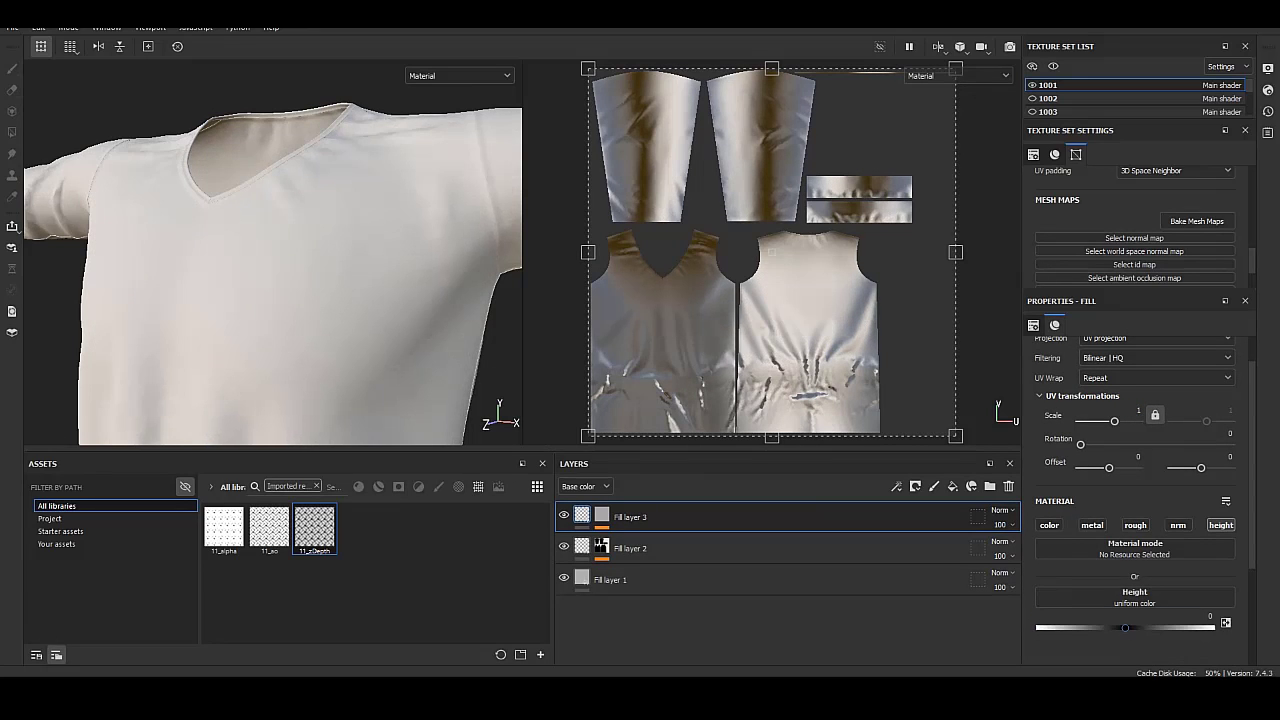
{"action": "left_click_drag", "start_coordinate": [1125, 628], "coordinate": [1138, 628]}
{"action": "scroll", "coordinate": [273, 253], "scroll_direction": "up", "scroll_amount": 5}
{"action": "scroll", "coordinate": [273, 253], "scroll_direction": "up", "scroll_amount": 5}
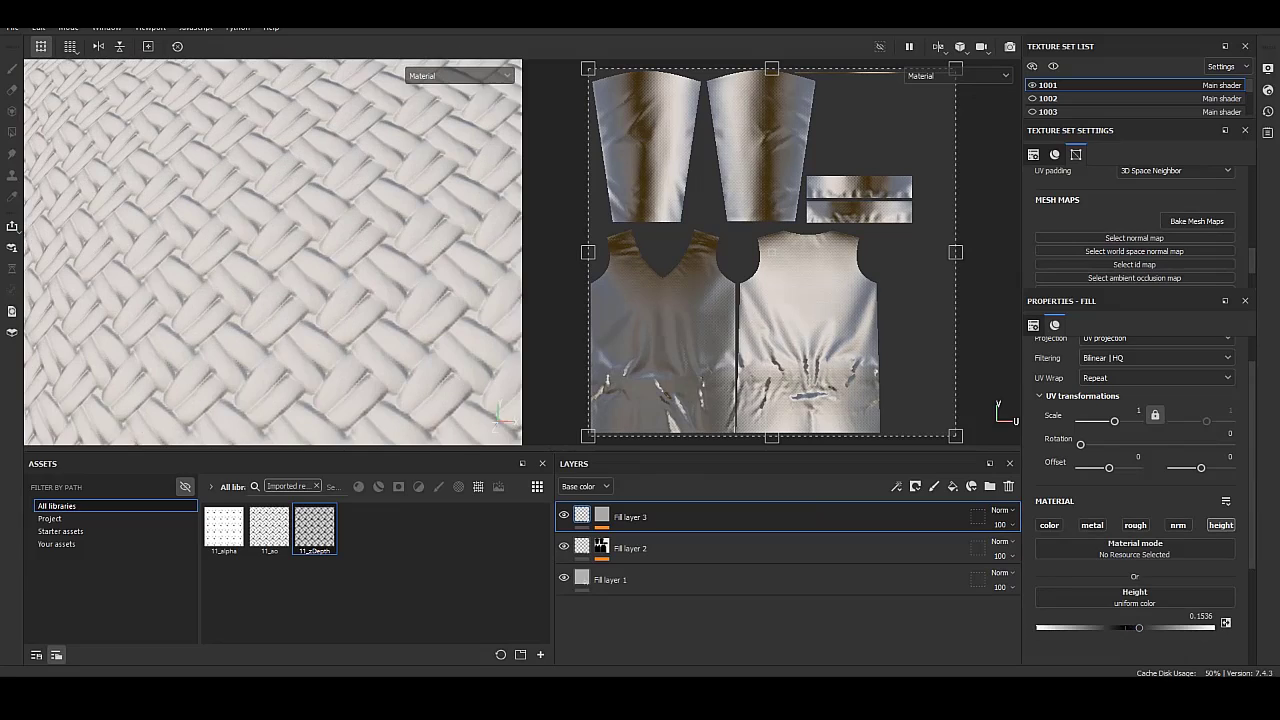
Adjust the 11_zDepth mask fill's UV tiling scale, trying 40 and 50 on the way to 100.
{"action": "left_click", "coordinate": [601, 514]}
{"action": "left_click", "coordinate": [628, 540]}
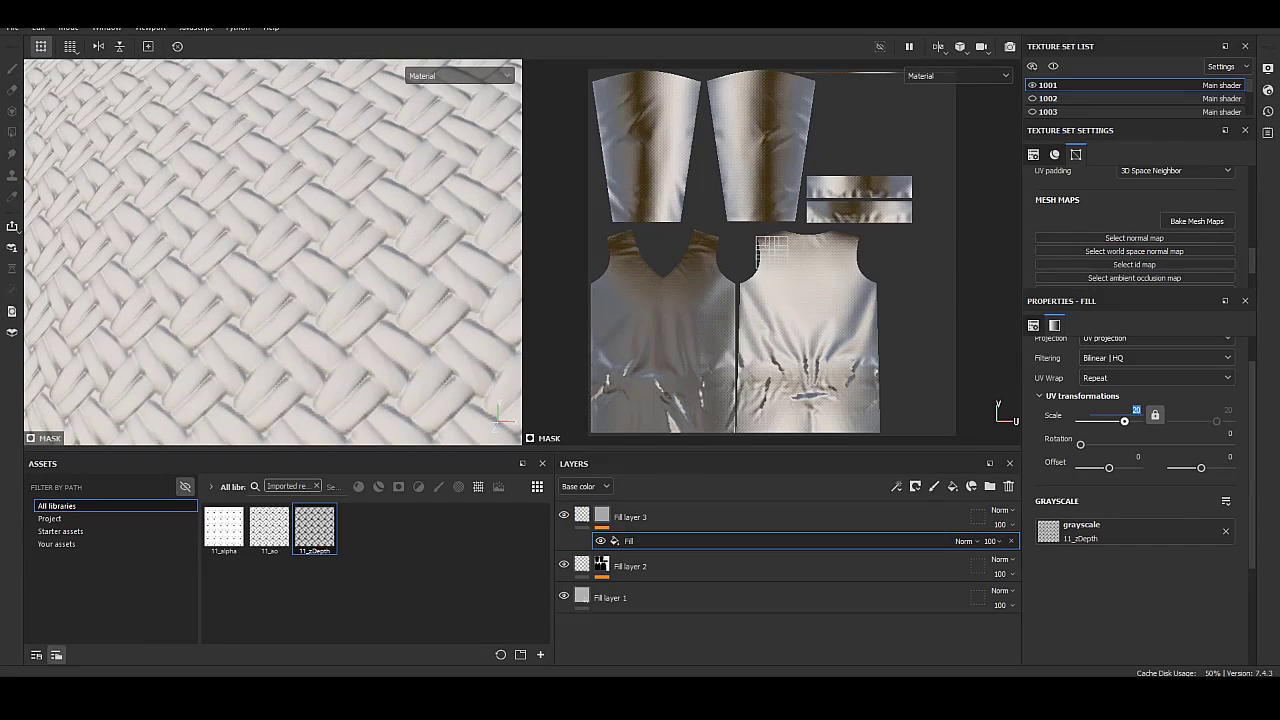
{"action": "type", "text": "40"}
{"action": "key", "text": "Return"}
{"action": "key", "text": "Return"}
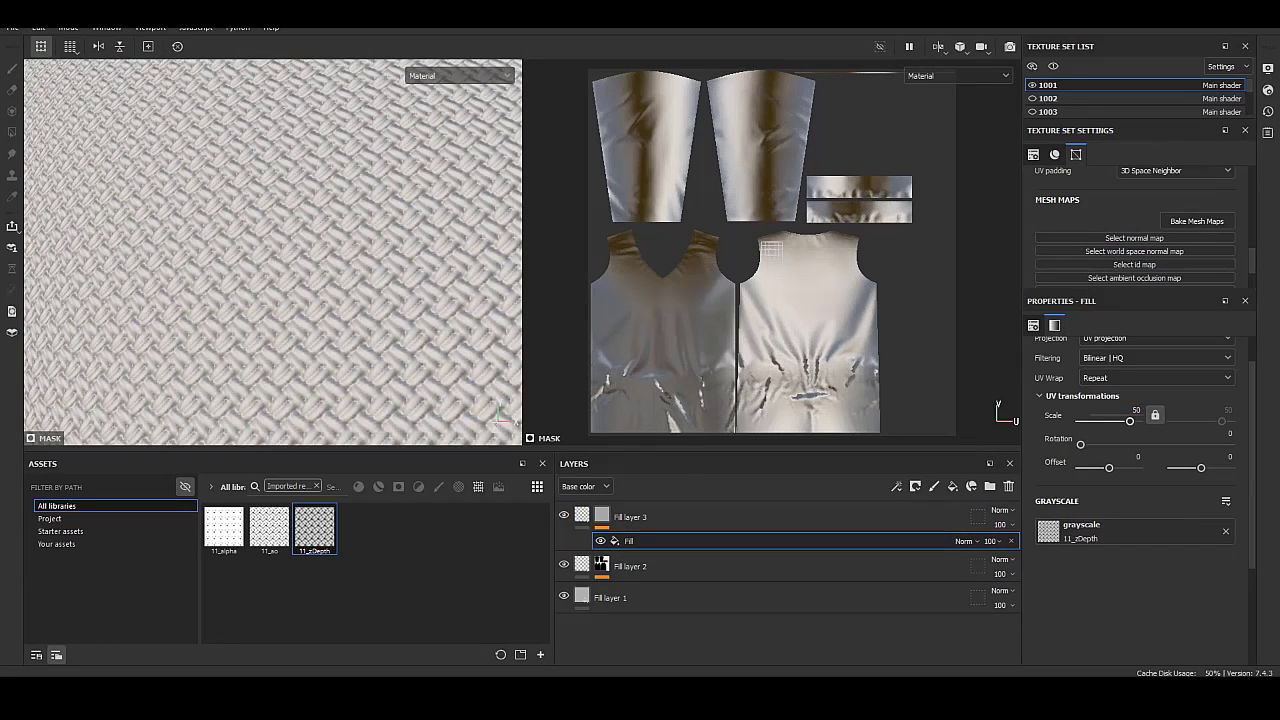
{"action": "key", "text": "Return"}
{"action": "scroll", "coordinate": [273, 252], "scroll_direction": "down", "scroll_amount": 5}
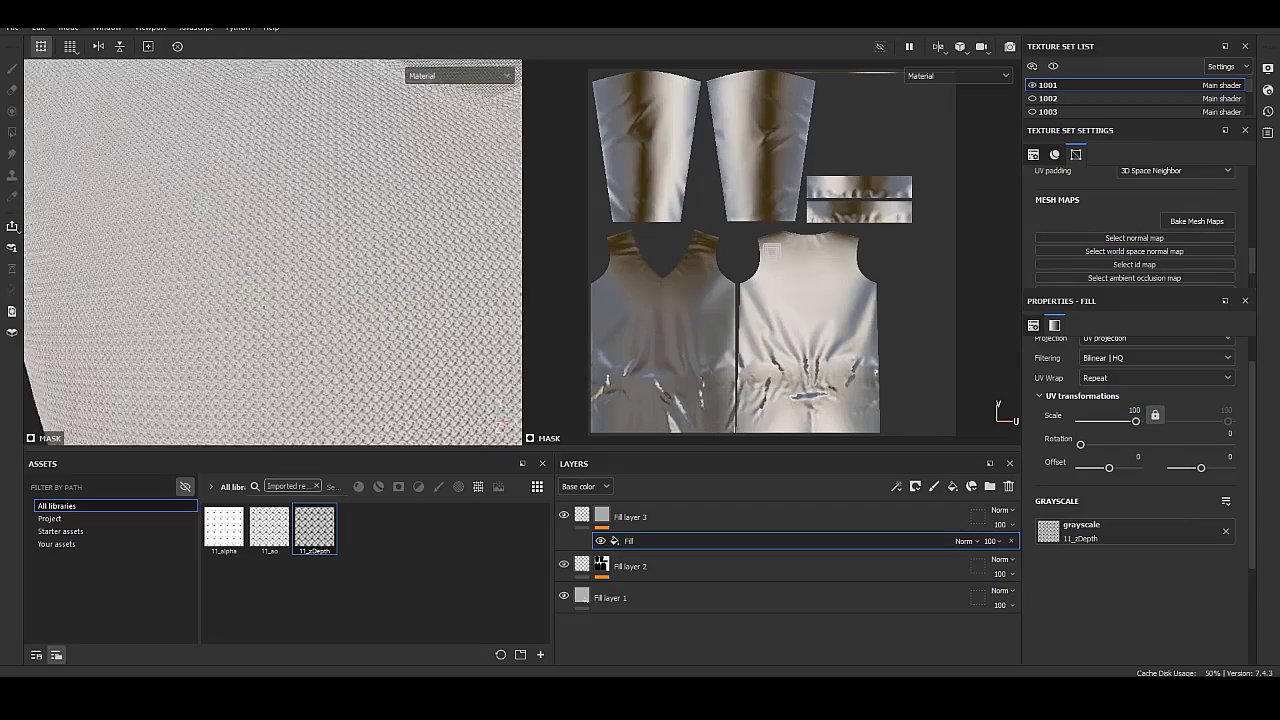
{"action": "left_click_drag", "start_coordinate": [273, 252], "coordinate": [330, 240], "text": "alt"}
{"action": "scroll", "coordinate": [273, 252], "scroll_direction": "up", "scroll_amount": 5}
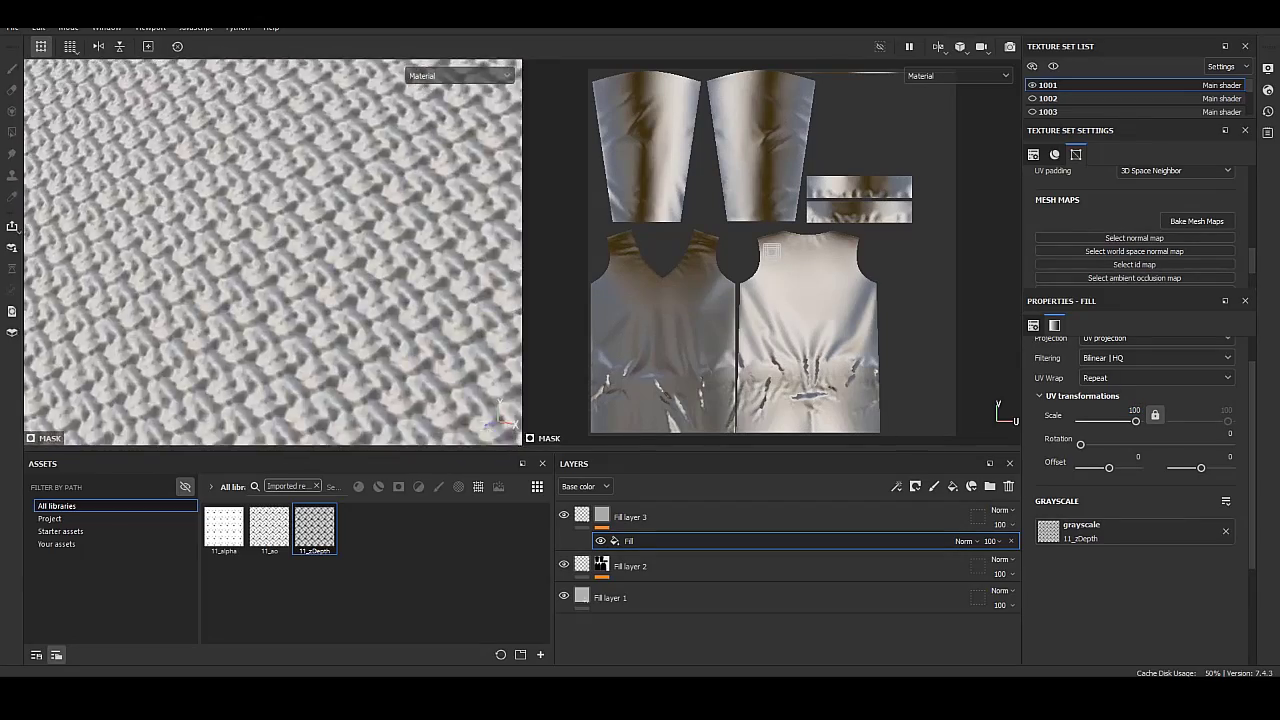
{"action": "scroll", "coordinate": [273, 252], "scroll_direction": "down", "scroll_amount": 5}
{"action": "scroll", "coordinate": [273, 252], "scroll_direction": "up", "scroll_amount": 3}
{"action": "scroll", "coordinate": [273, 252], "scroll_direction": "up", "scroll_amount": 5}
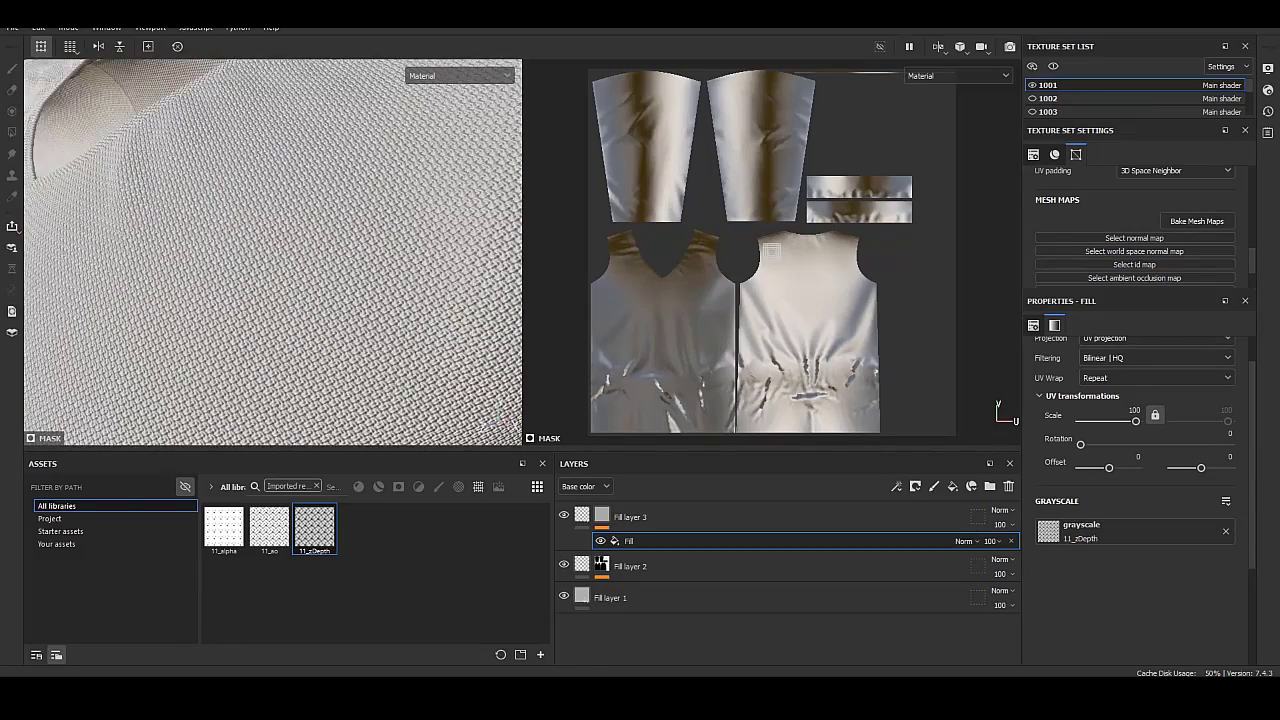
{"action": "scroll", "coordinate": [273, 252], "scroll_direction": "down", "scroll_amount": 3}
Lower Fill layer 3's height to about 0.10 for a fine weave.
{"action": "left_click", "coordinate": [630, 517]}
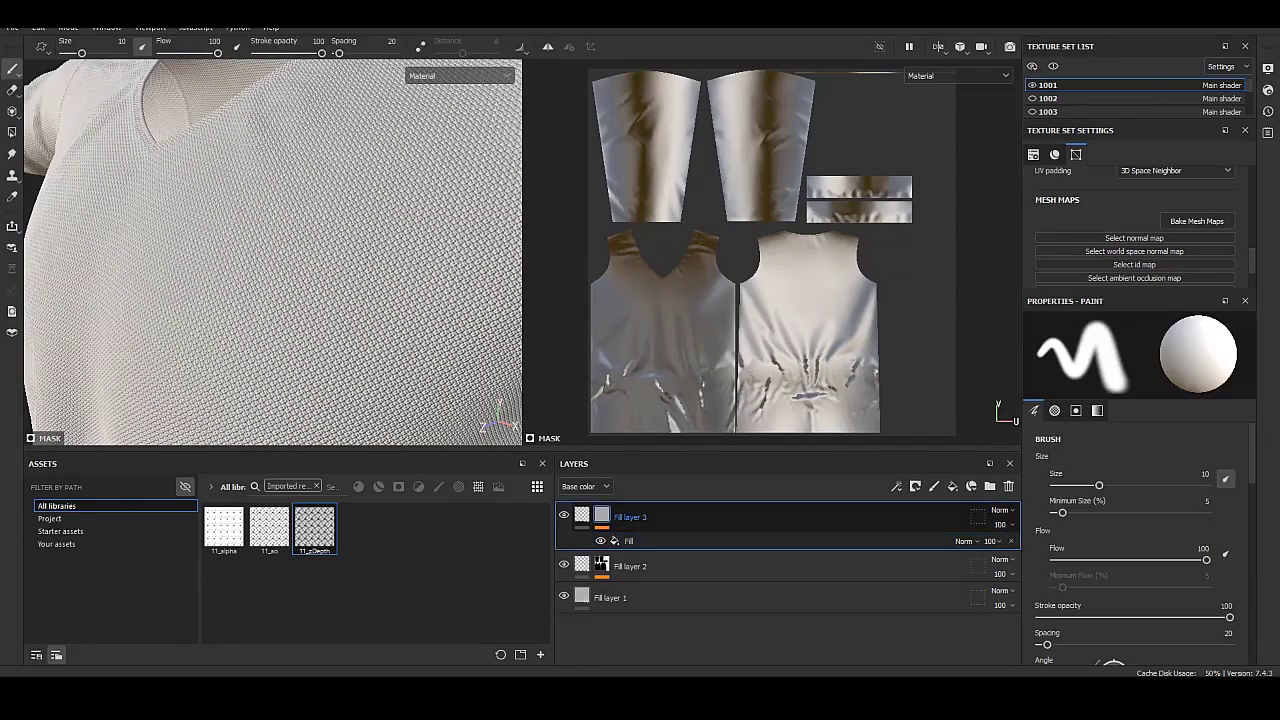
{"action": "left_click_drag", "start_coordinate": [1139, 627], "coordinate": [1134, 627]}
{"action": "scroll", "coordinate": [273, 252], "scroll_direction": "down", "scroll_amount": 2}
{"action": "scroll", "coordinate": [273, 252], "scroll_direction": "up", "scroll_amount": 4}
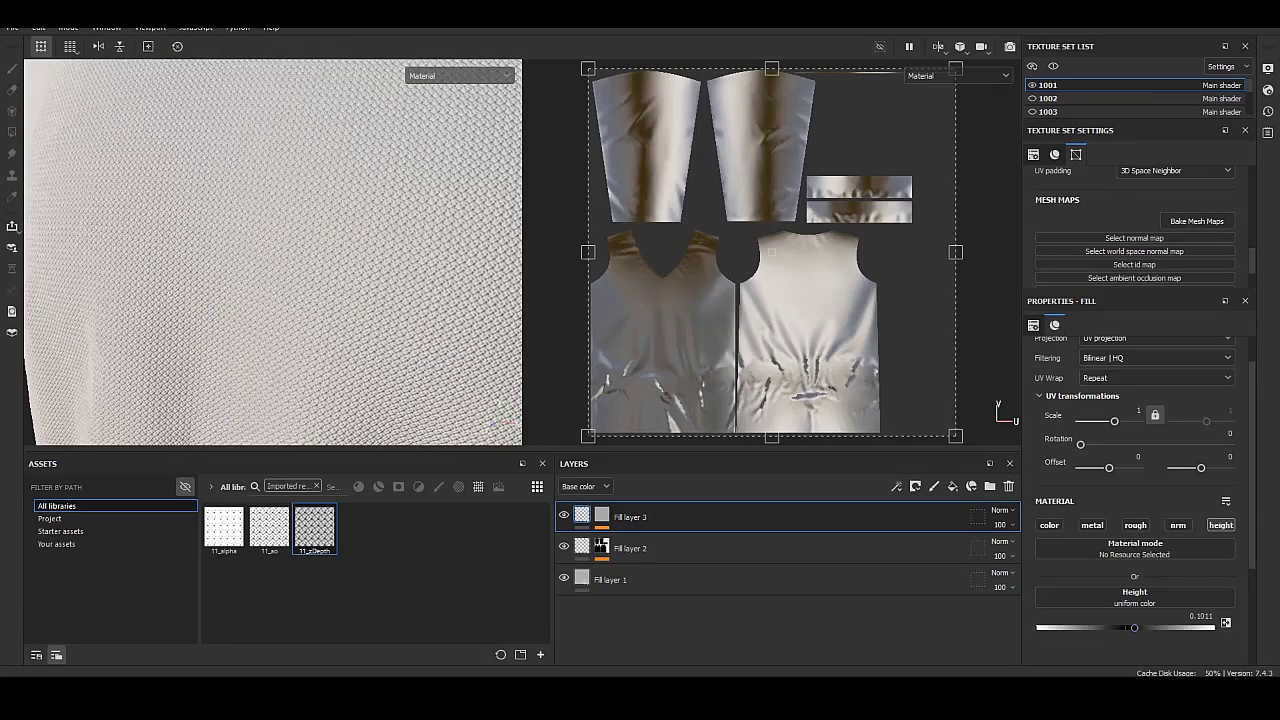
Duplicate Fill layer 3 and set the copy's base colour to black 000000.
{"action": "right_click", "coordinate": [655, 517]}
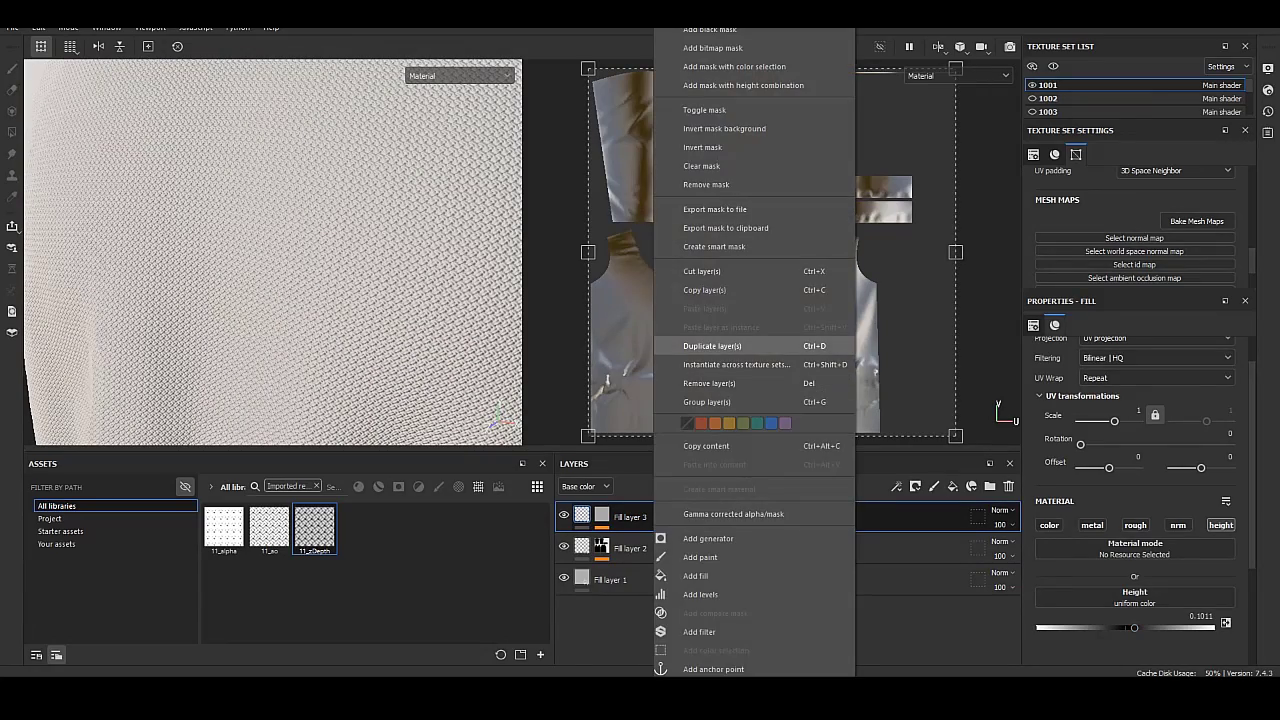
{"action": "left_click", "coordinate": [712, 345]}
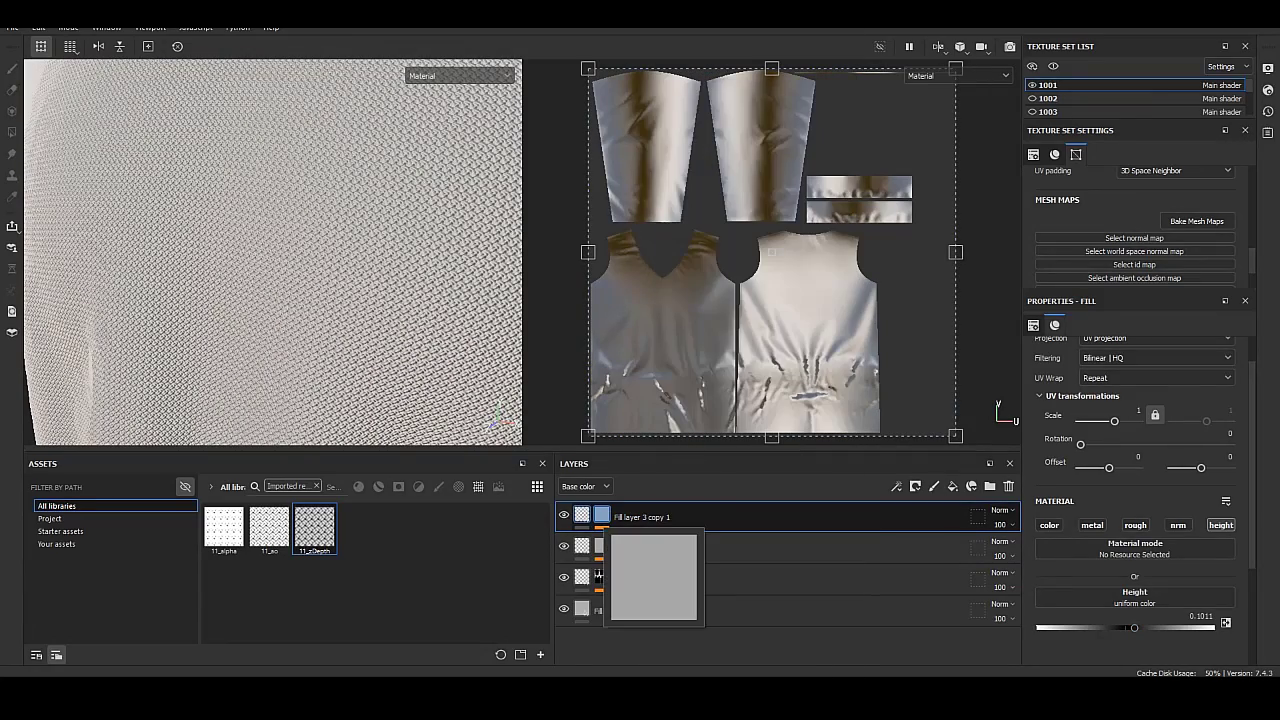
{"action": "left_click_drag", "start_coordinate": [601, 515], "coordinate": [601, 517]}
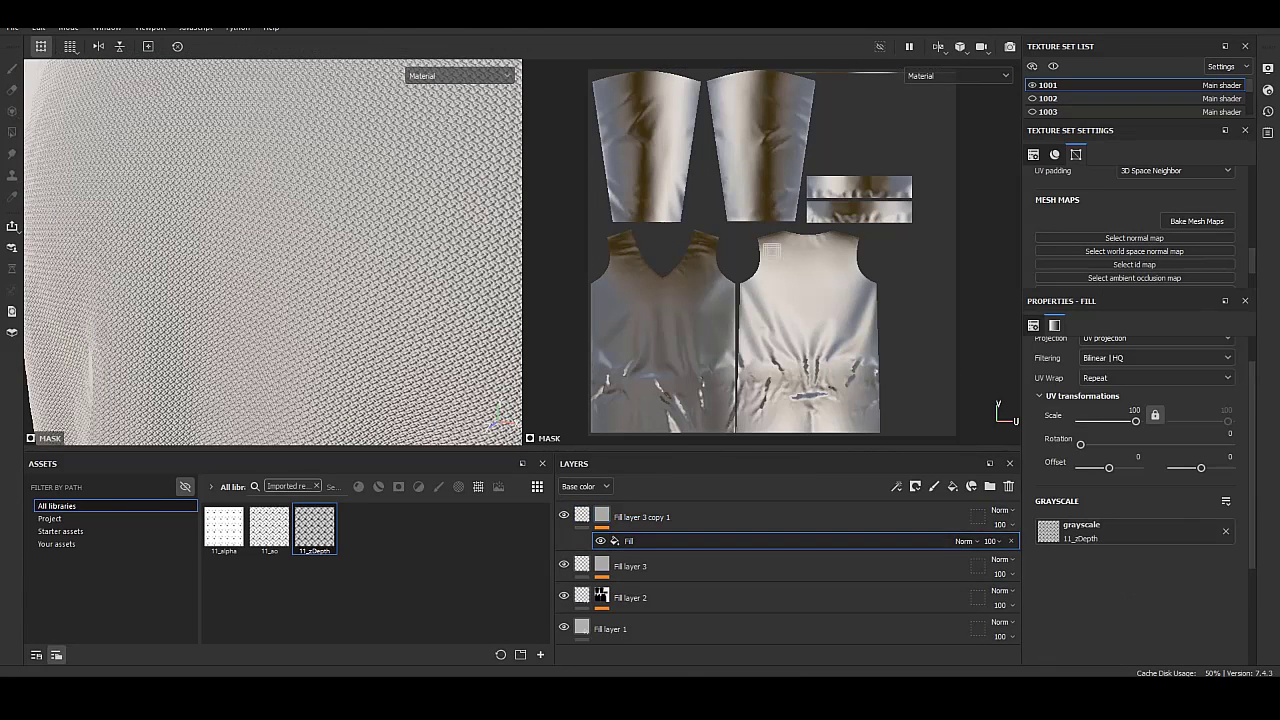
{"action": "left_click", "coordinate": [640, 517]}
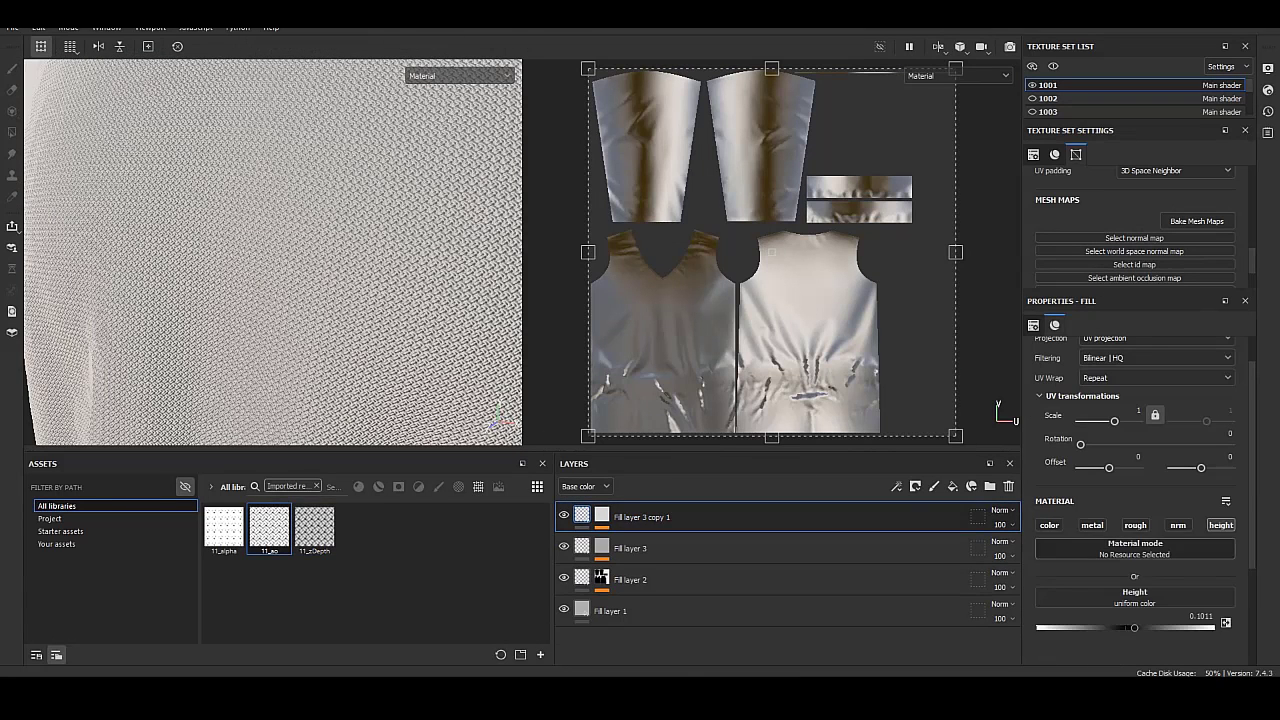
{"action": "left_click", "coordinate": [1157, 617]}
{"action": "type", "text": "000000"}
{"action": "key", "text": "Return"}
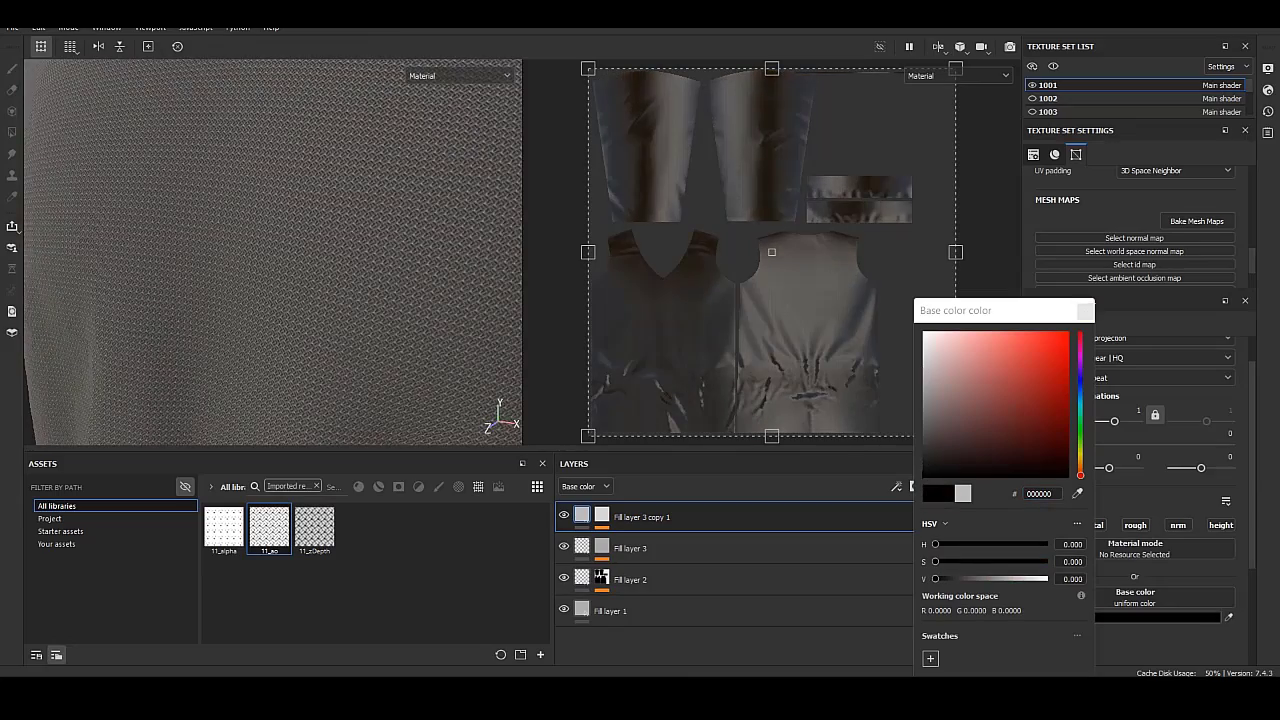
Invert the copy's mask and lighten its base colour to dark grey 4E4E4E.
{"action": "left_click", "coordinate": [585, 518]}
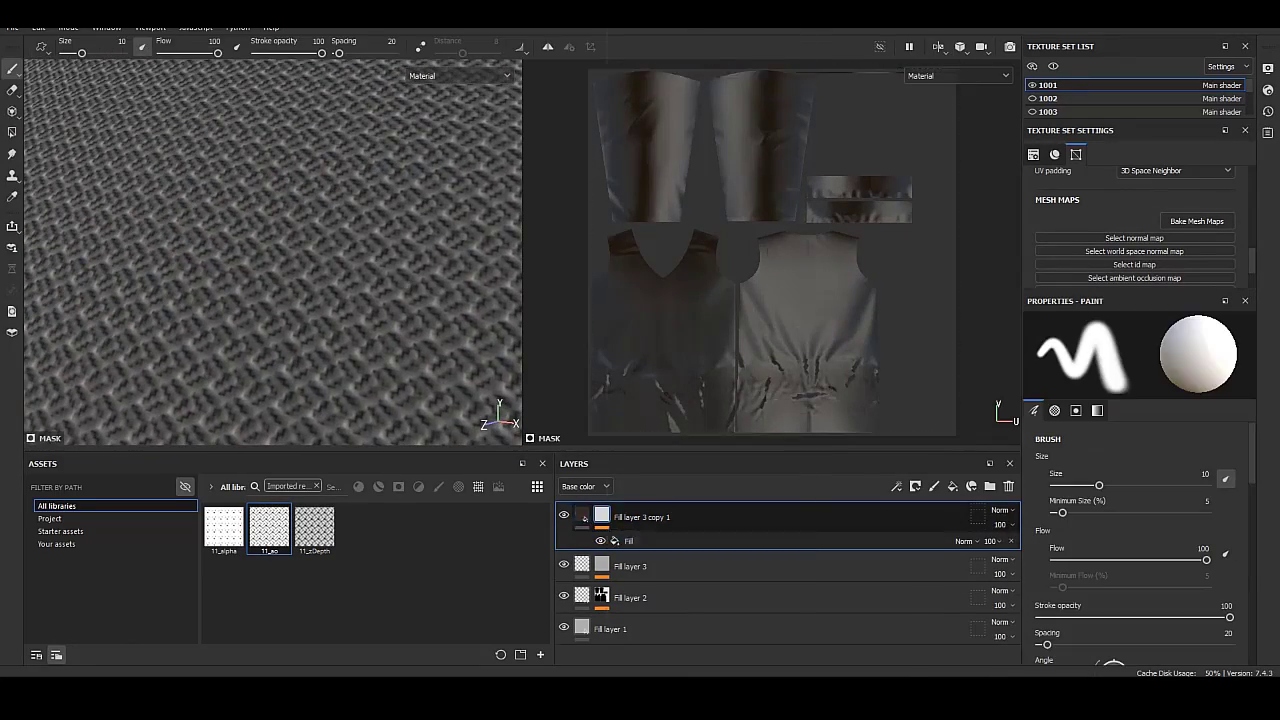
{"action": "right_click", "coordinate": [585, 518]}
{"action": "left_click", "coordinate": [654, 147]}
{"action": "left_click", "coordinate": [640, 517]}
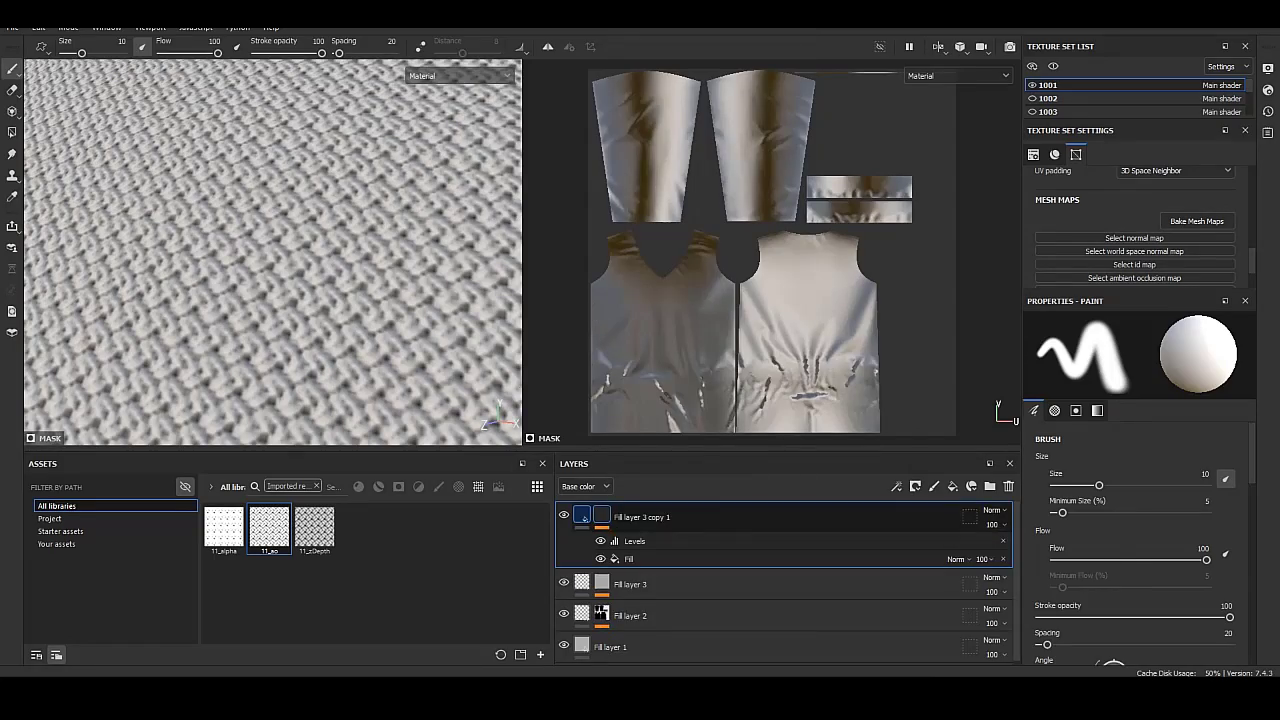
{"action": "left_click", "coordinate": [1157, 617]}
{"action": "left_click", "coordinate": [1090, 432]}
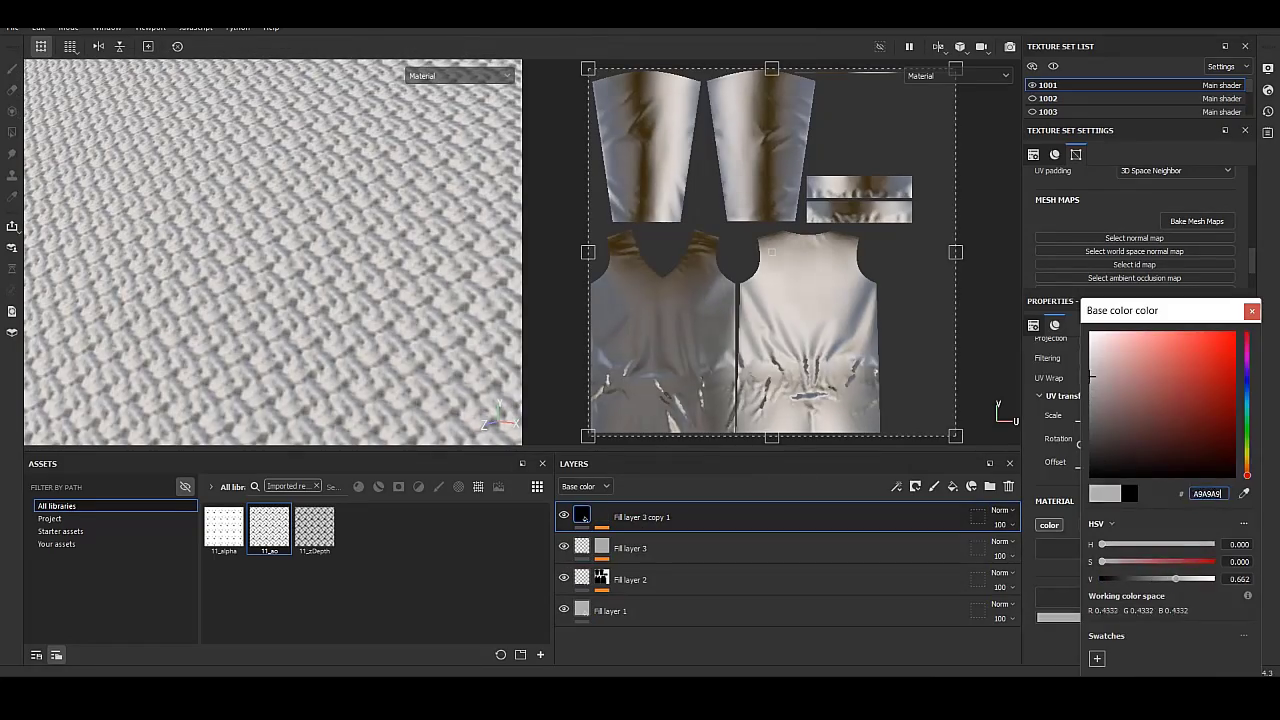
{"action": "scroll", "coordinate": [273, 250], "scroll_direction": "down", "scroll_amount": 5}
{"action": "scroll", "coordinate": [273, 250], "scroll_direction": "up", "scroll_amount": 2}
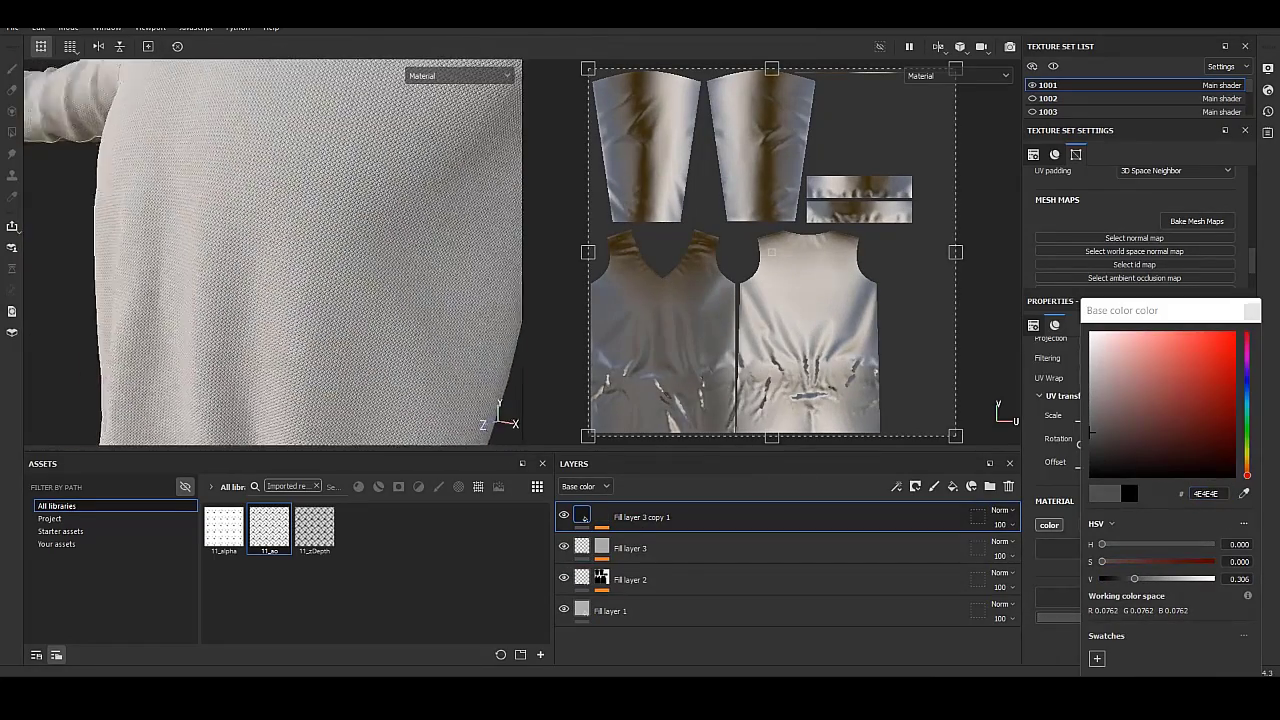
{"action": "scroll", "coordinate": [273, 250], "scroll_direction": "up", "scroll_amount": 2}
{"action": "scroll", "coordinate": [273, 250], "scroll_direction": "up", "scroll_amount": 1}
Duplicate Fill layer 3 copy 1 into Fill layer 3 copy 2 and select its mask.
{"action": "right_click", "coordinate": [584, 517]}
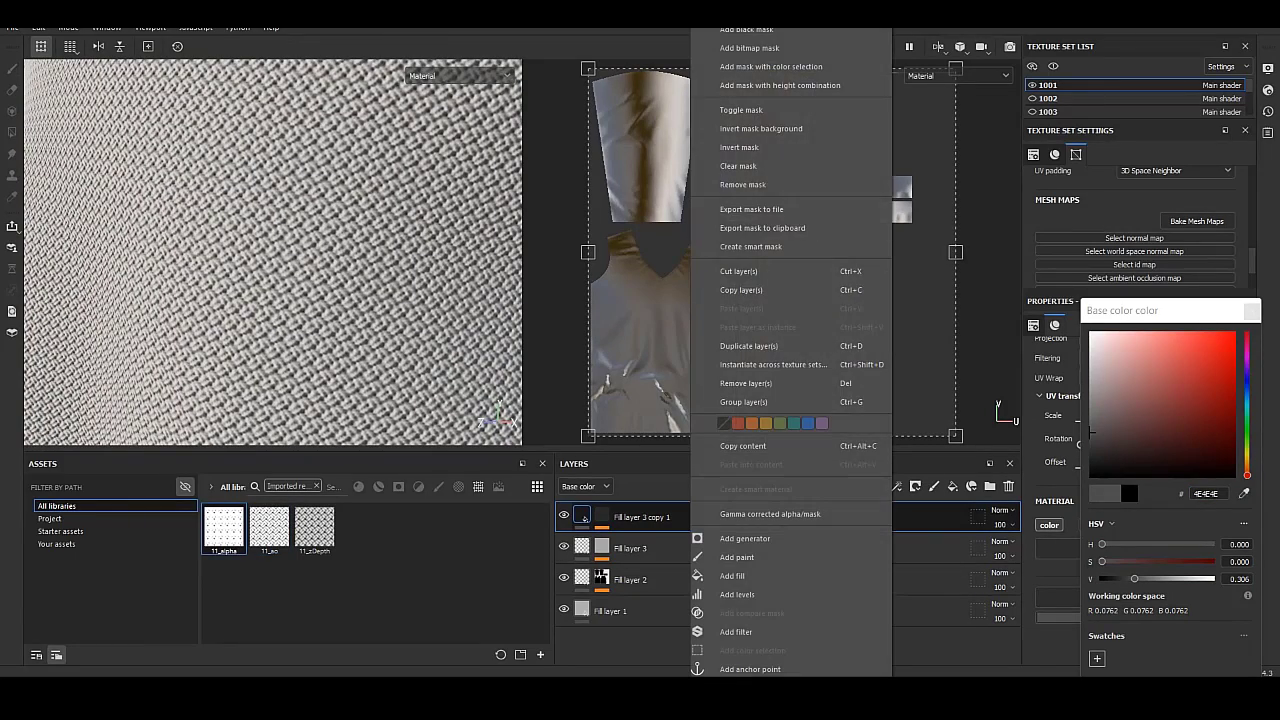
{"action": "key", "text": "Down"}
{"action": "key", "text": "Return"}
{"action": "left_click", "coordinate": [601, 517]}
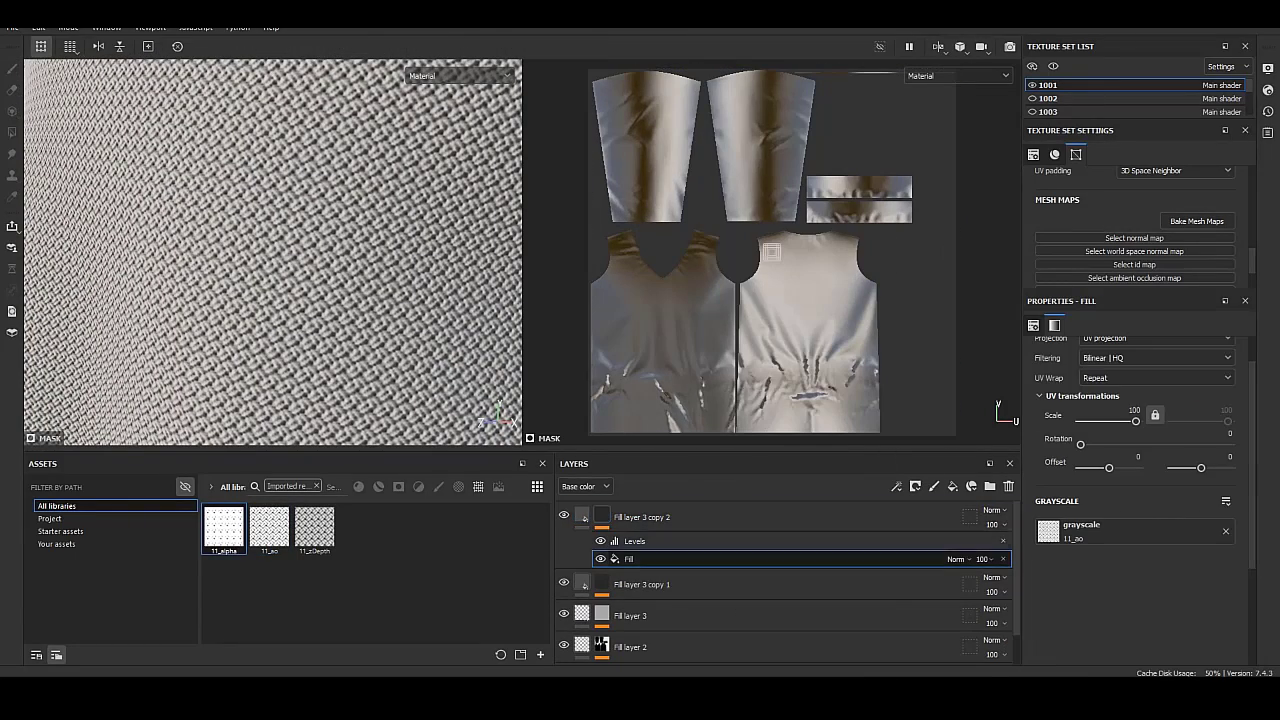
Check the shader settings and the texture set's channel list.
{"action": "left_click", "coordinate": [1267, 89]}
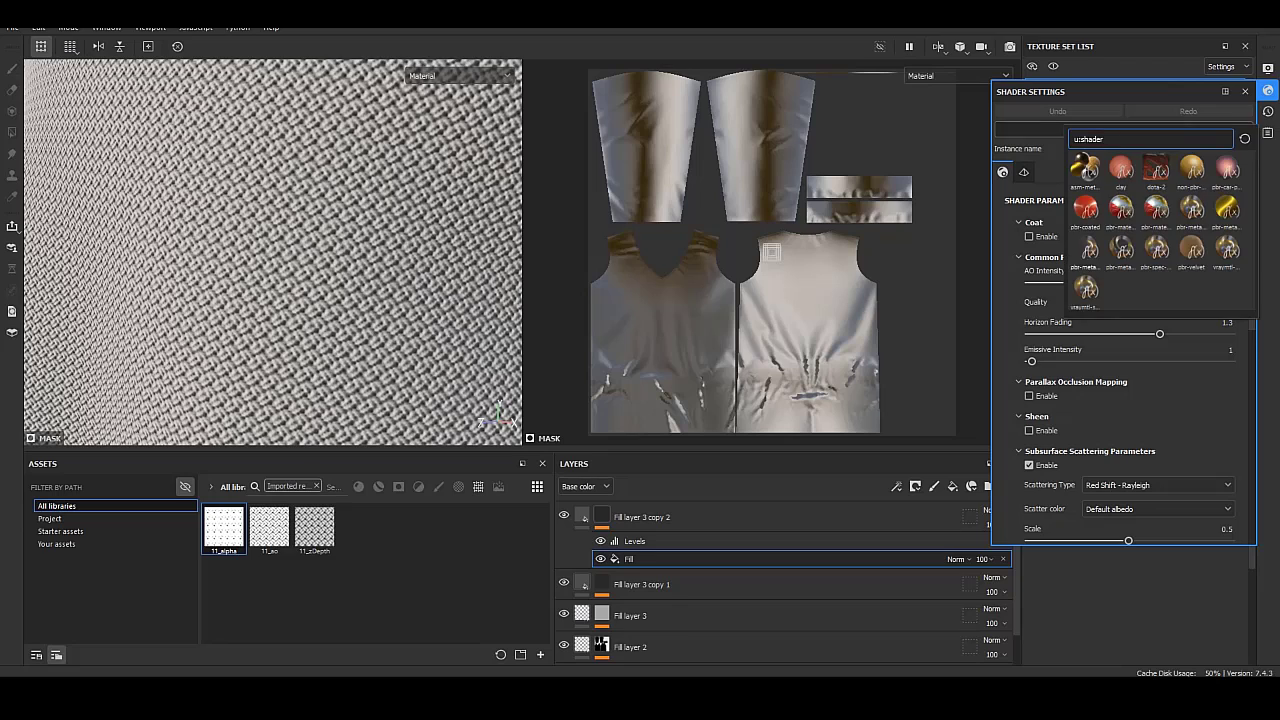
{"action": "key", "text": "Escape"}
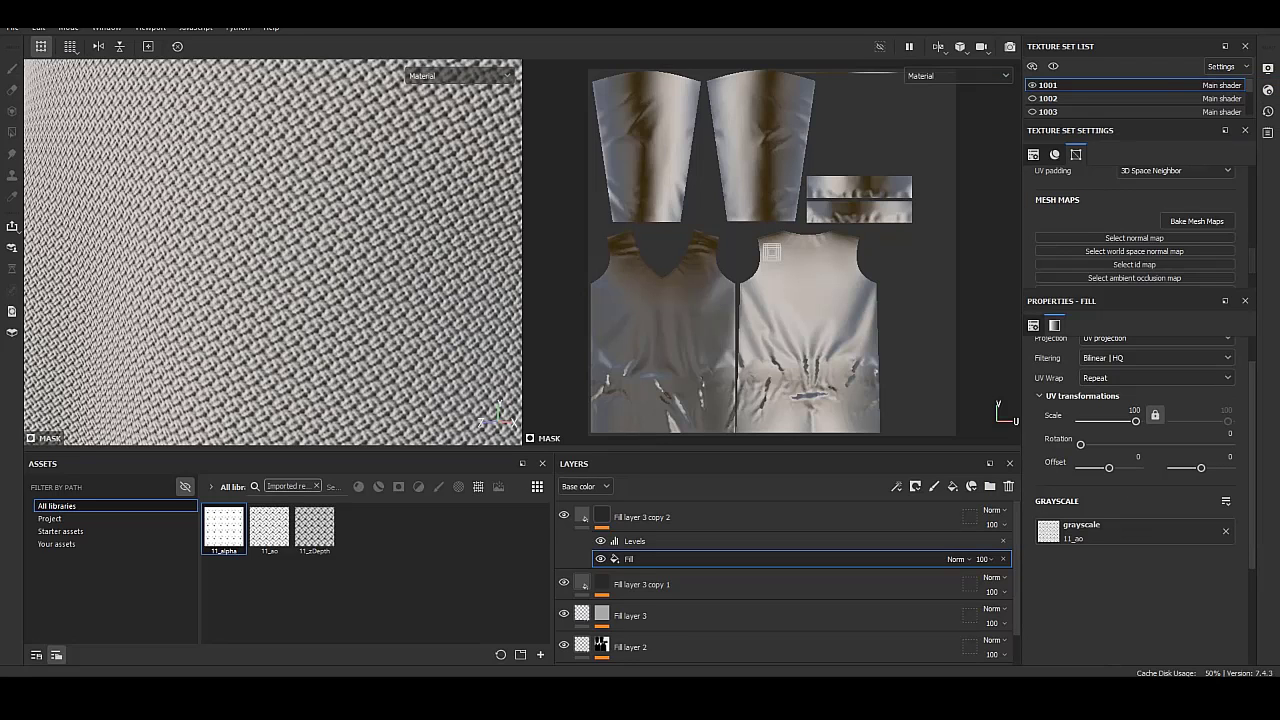
{"action": "left_click", "coordinate": [1054, 154]}
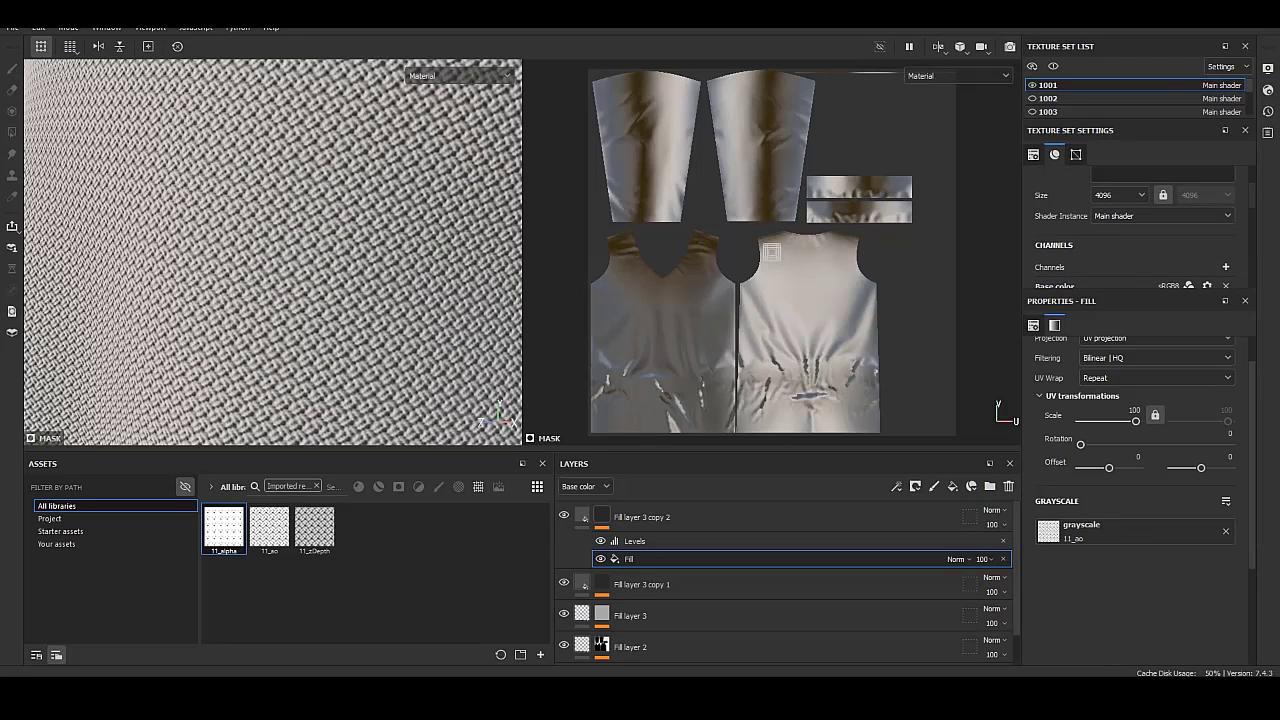
{"action": "left_click", "coordinate": [1226, 267]}
{"action": "key", "text": "Escape"}
{"action": "scroll", "coordinate": [1135, 210], "scroll_direction": "down", "scroll_amount": 3}
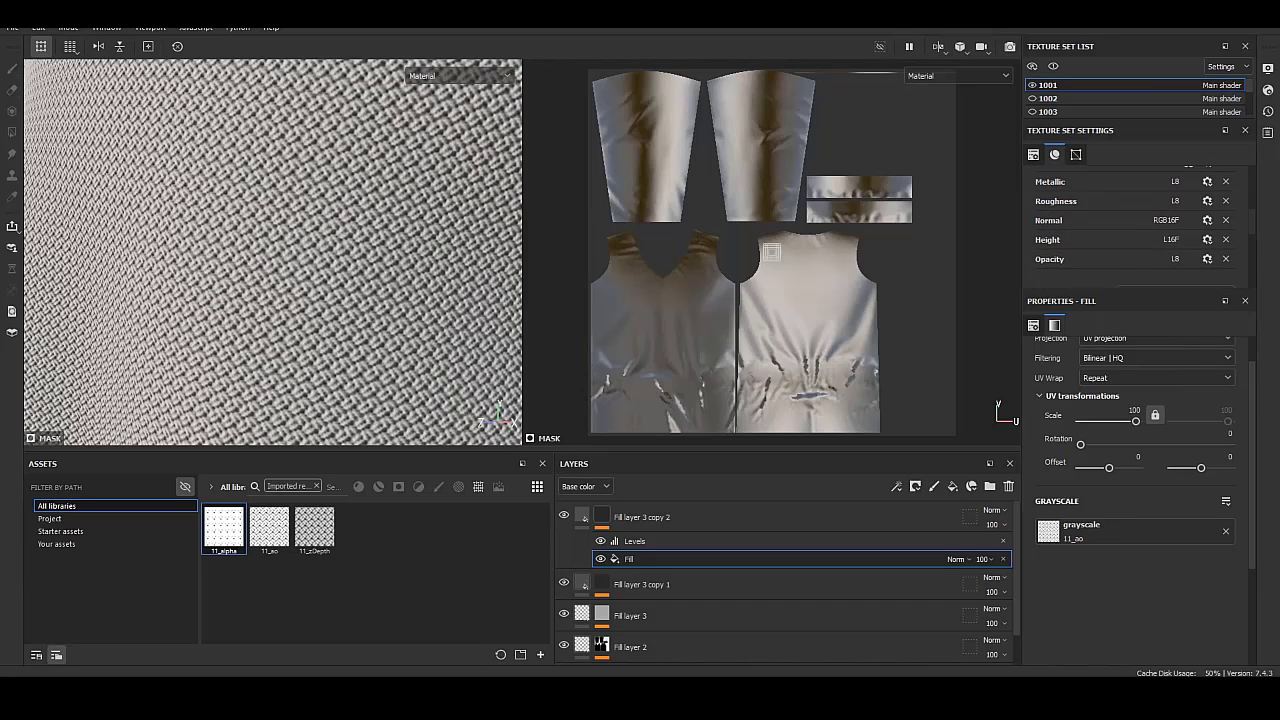
{"action": "scroll", "coordinate": [1139, 447], "scroll_direction": "up", "scroll_amount": 2}
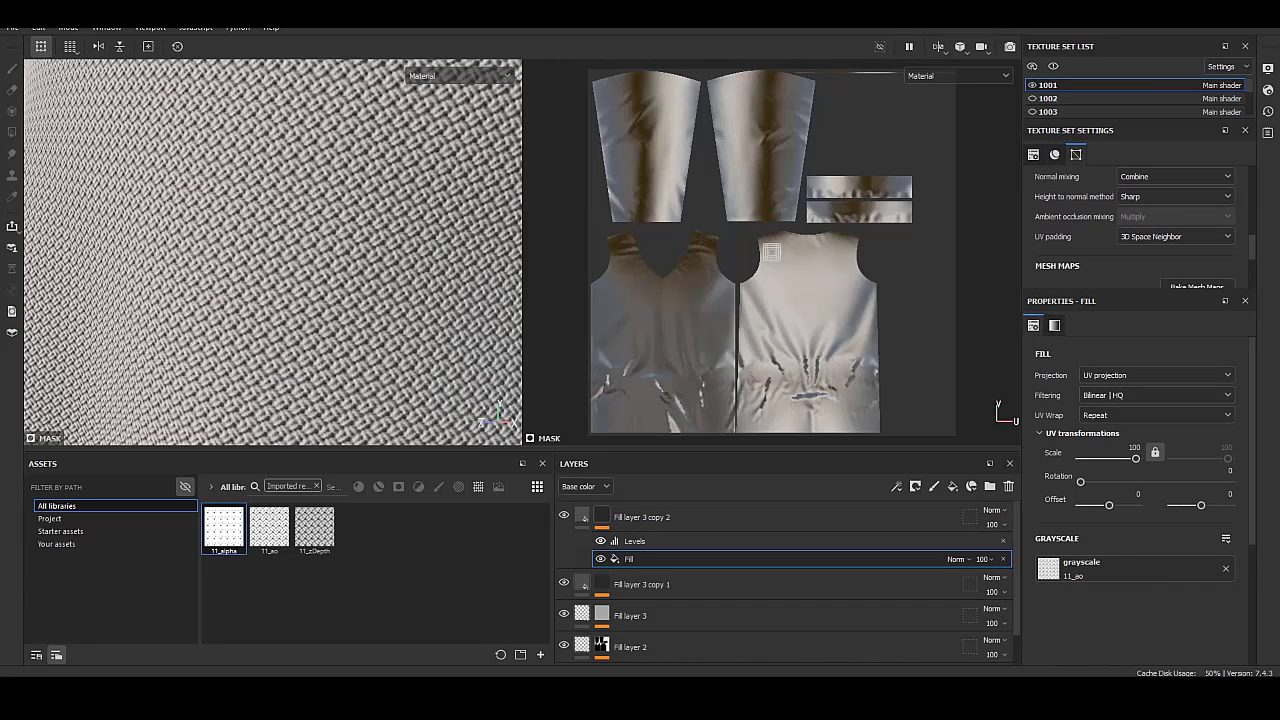
Remove the mask's Levels effect and use the dotted 11_alpha texture as the mask fill.
{"action": "left_click", "coordinate": [635, 541]}
{"action": "key", "text": "Delete"}
{"action": "left_click", "coordinate": [1080, 566]}
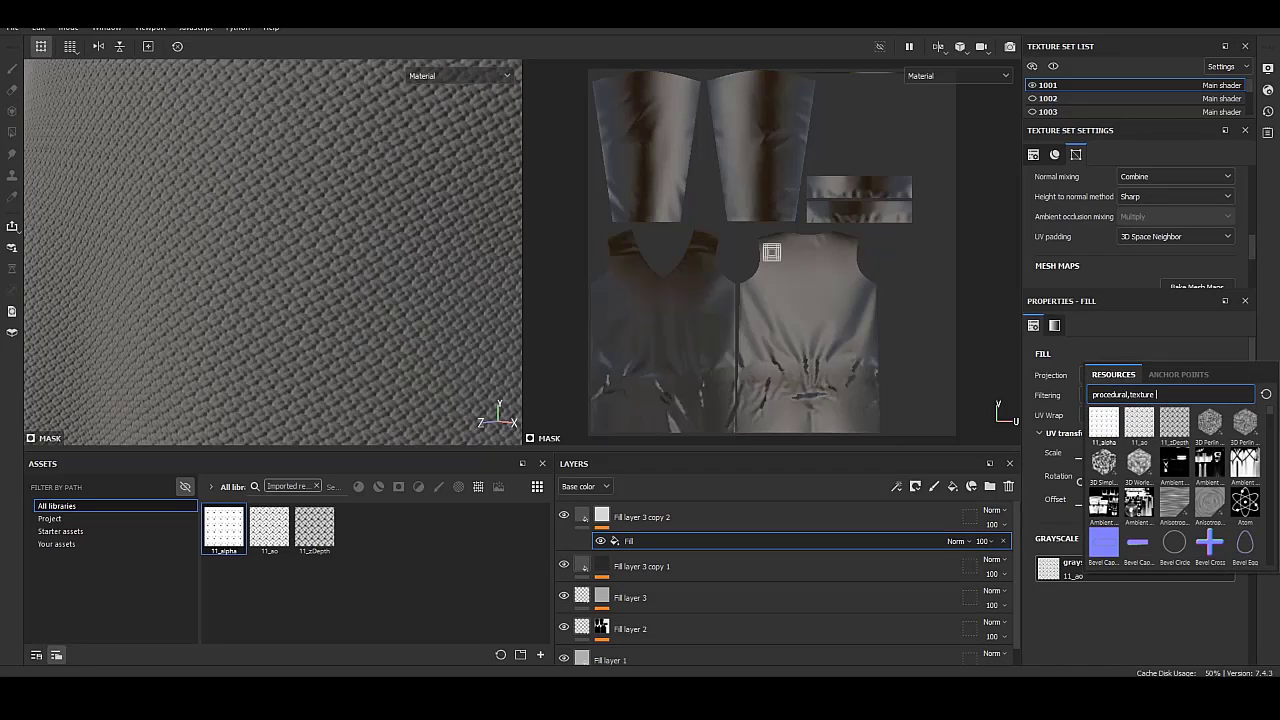
{"action": "left_click", "coordinate": [1103, 422]}
{"action": "left_click", "coordinate": [582, 516], "text": "alt"}
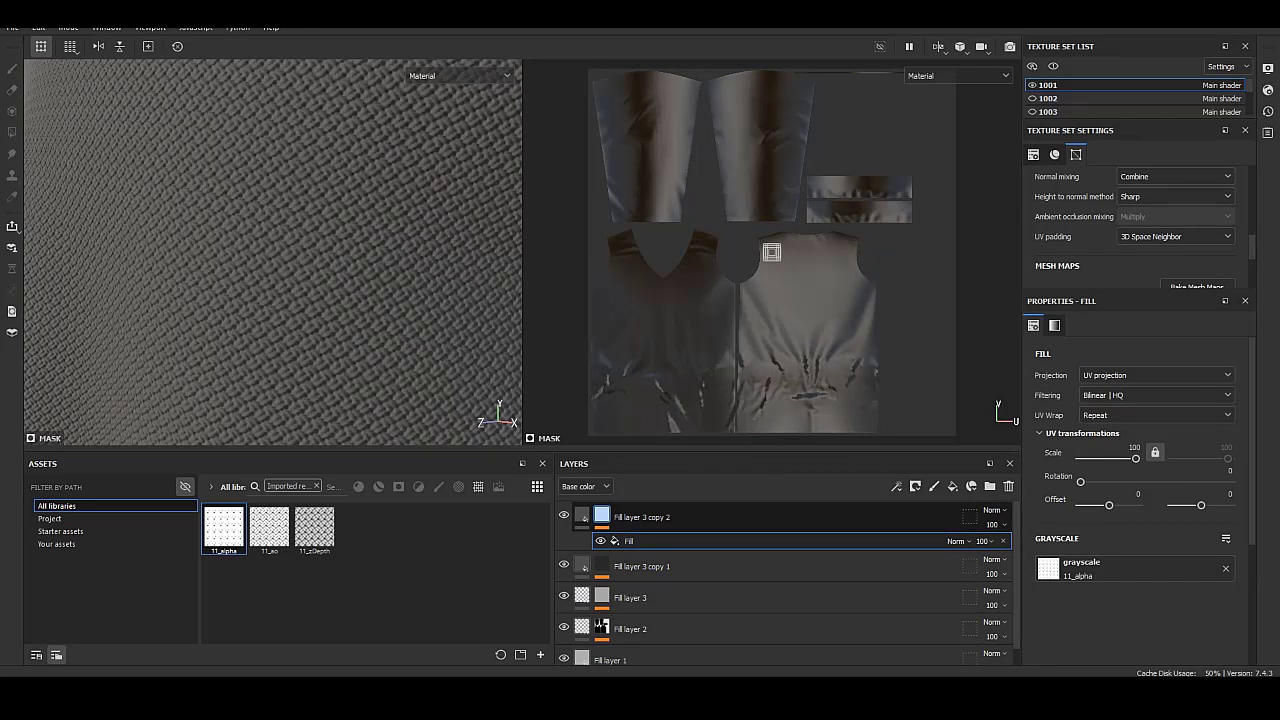
{"action": "left_click", "coordinate": [582, 515]}
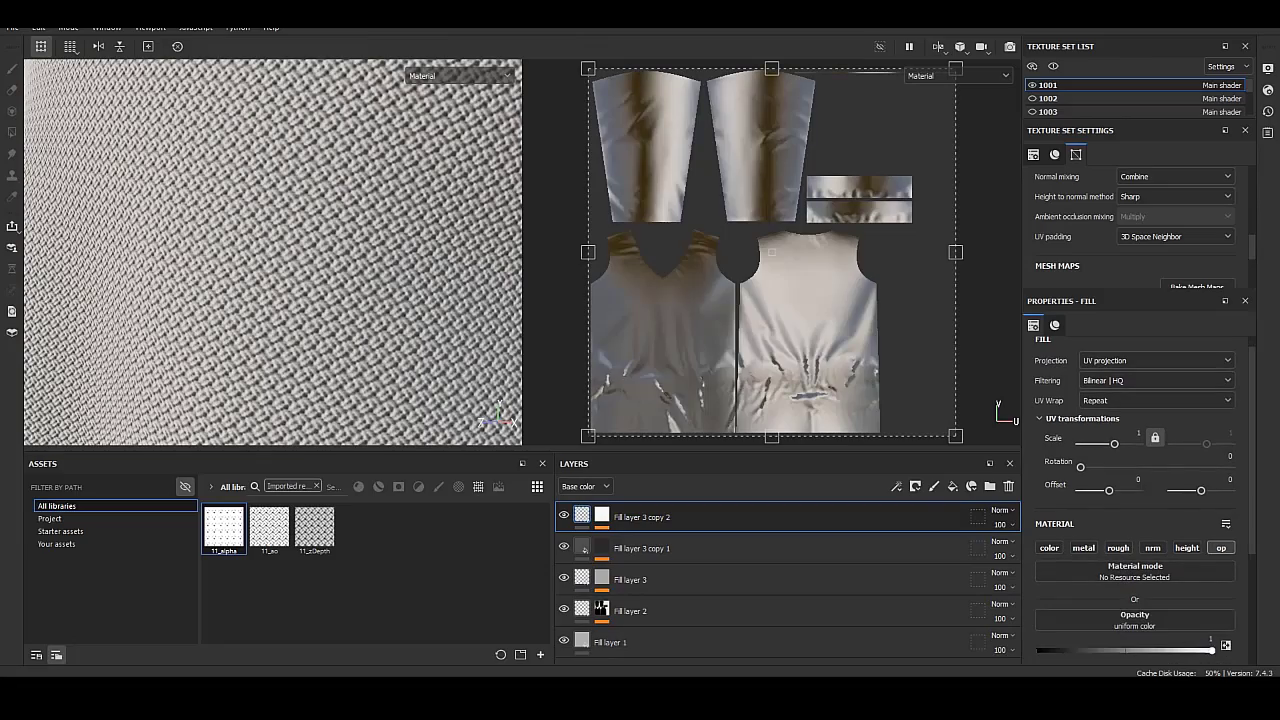
{"action": "scroll", "coordinate": [1140, 480], "scroll_direction": "down", "scroll_amount": 2}
{"action": "left_click_drag", "start_coordinate": [1212, 562], "coordinate": [1040, 562]}
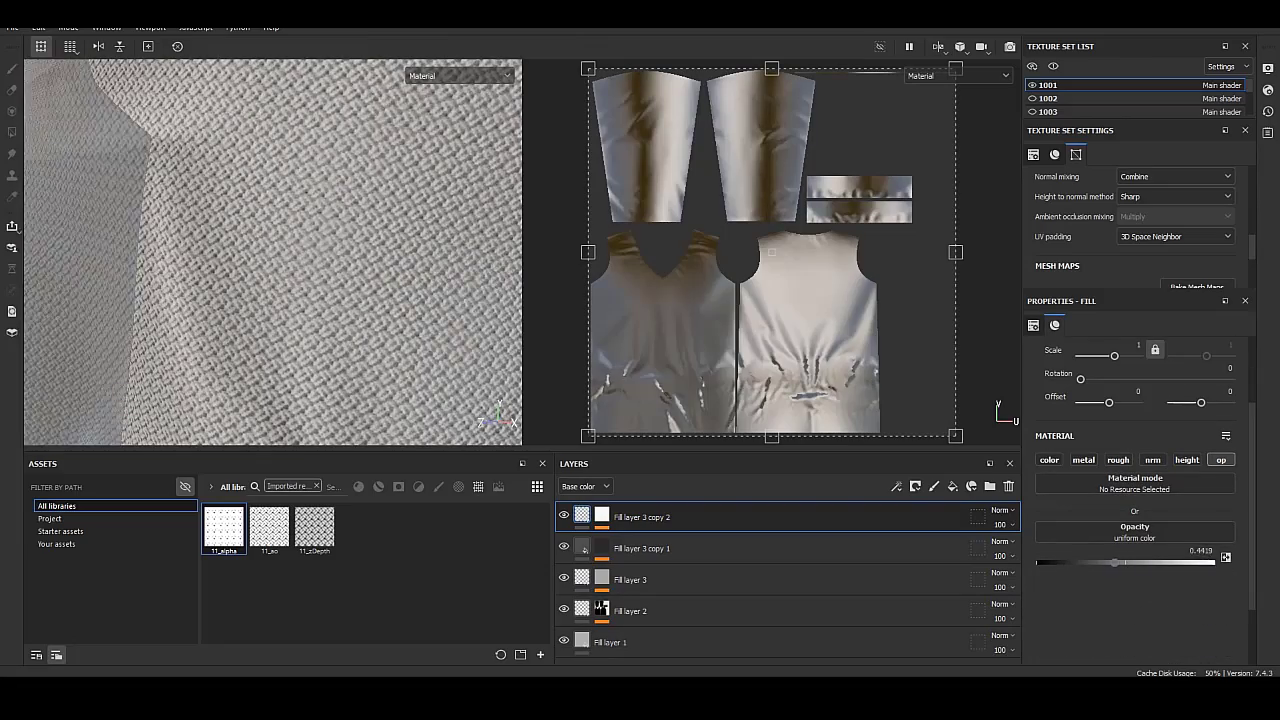
Add a Levels effect to Fill layer 3 copy 2's mask and orbit to check it.
{"action": "right_click", "coordinate": [601, 516]}
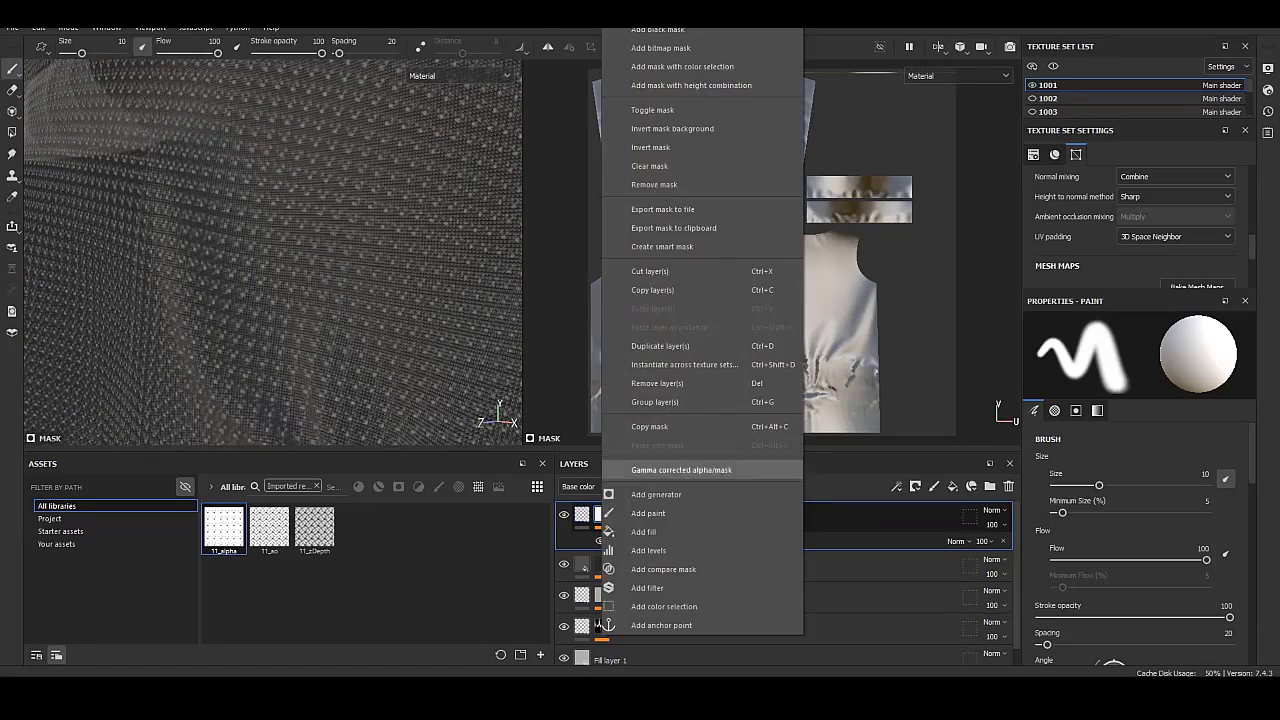
{"action": "left_click", "coordinate": [690, 463]}
{"action": "scroll", "coordinate": [170, 285], "scroll_direction": "down", "scroll_amount": 5}
{"action": "scroll", "coordinate": [170, 285], "scroll_direction": "down", "scroll_amount": 3}
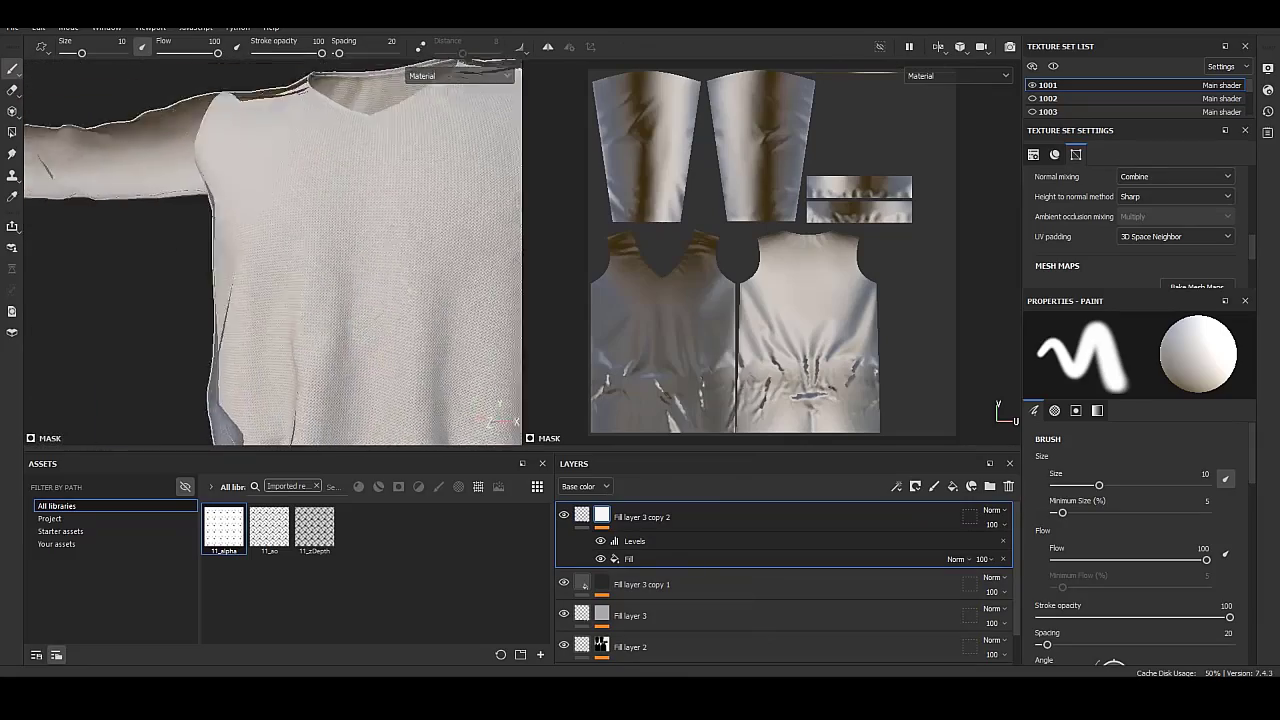
{"action": "left_click_drag", "start_coordinate": [300, 280], "coordinate": [314, 305], "text": "alt"}
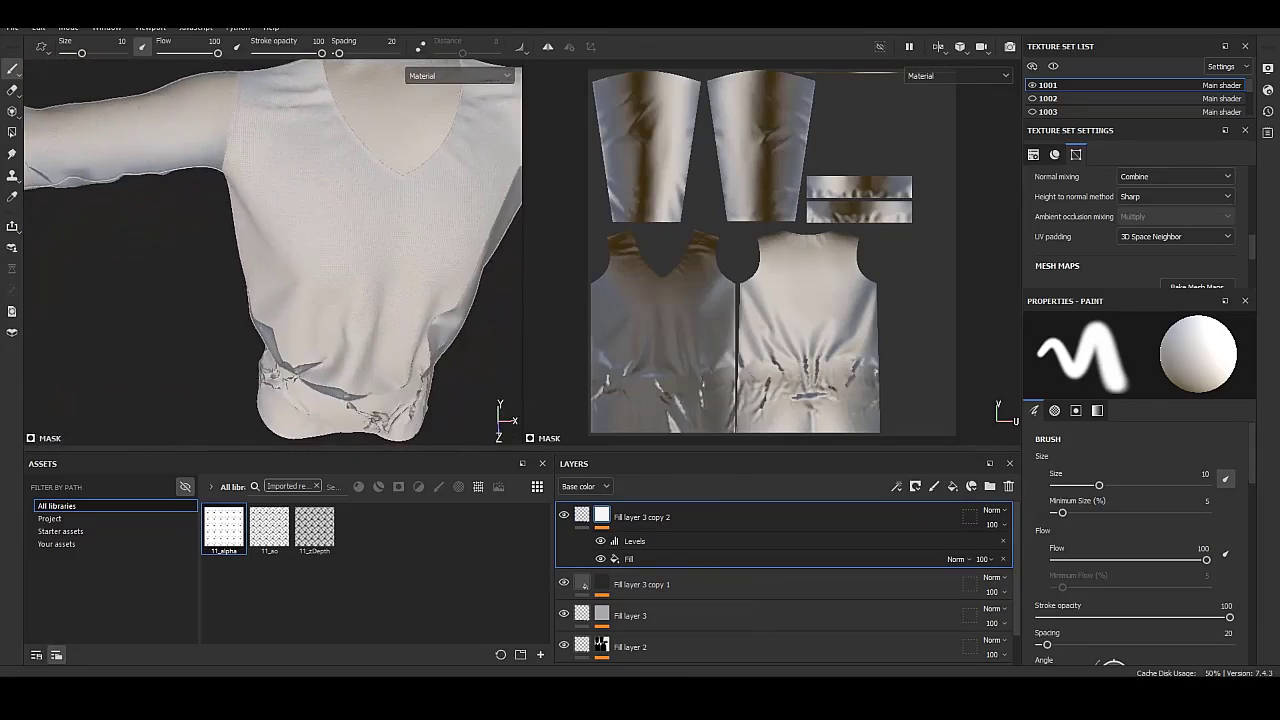
{"action": "scroll", "coordinate": [314, 305], "scroll_direction": "up", "scroll_amount": 5}
{"action": "scroll", "coordinate": [270, 250], "scroll_direction": "down", "scroll_amount": 5}
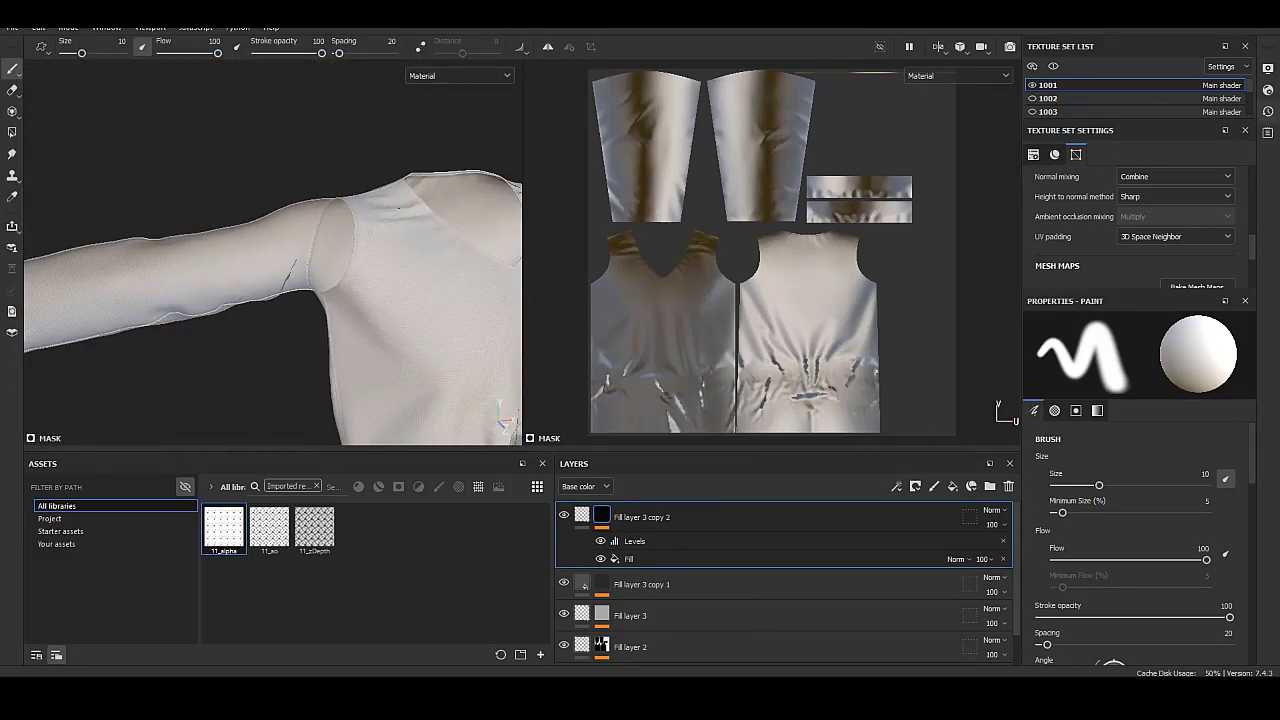
Try the pbr-metal-rough-with-alpha-test shader on the fabric close-up.
{"action": "left_click", "coordinate": [1267, 90]}
{"action": "left_click", "coordinate": [1125, 130]}
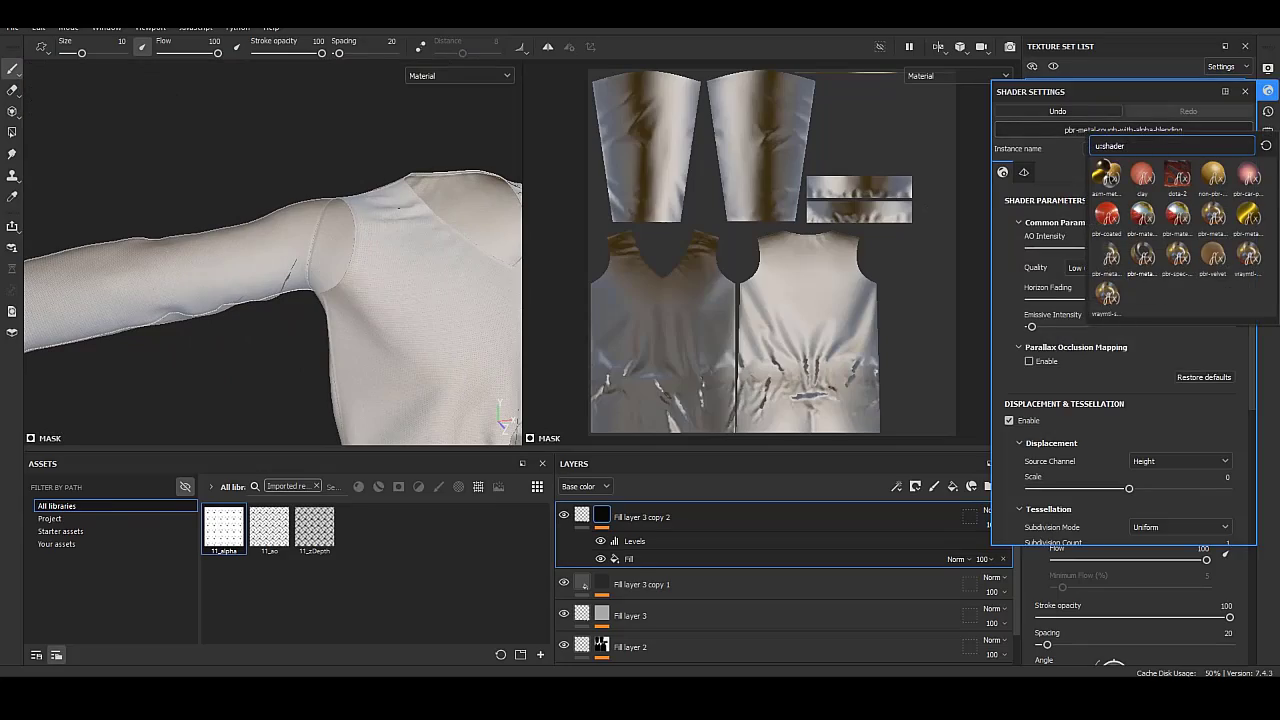
{"action": "left_click", "coordinate": [1106, 255]}
{"action": "scroll", "coordinate": [360, 432], "scroll_direction": "up", "scroll_amount": 5}
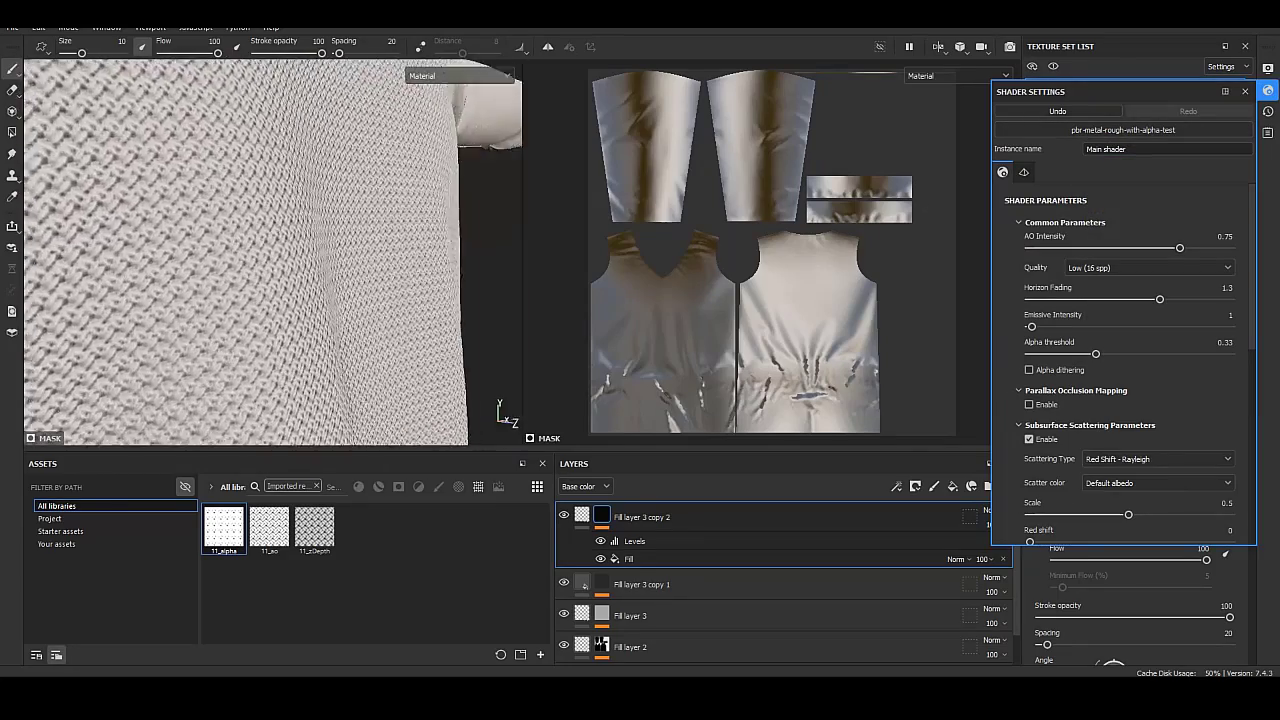
{"action": "left_click_drag", "start_coordinate": [360, 432], "coordinate": [450, 300], "text": "alt"}
Settle on the pbr-metal-rough-with-alpha-blending shader after trying plain pbr-metal-rough.
{"action": "left_click", "coordinate": [1123, 130]}
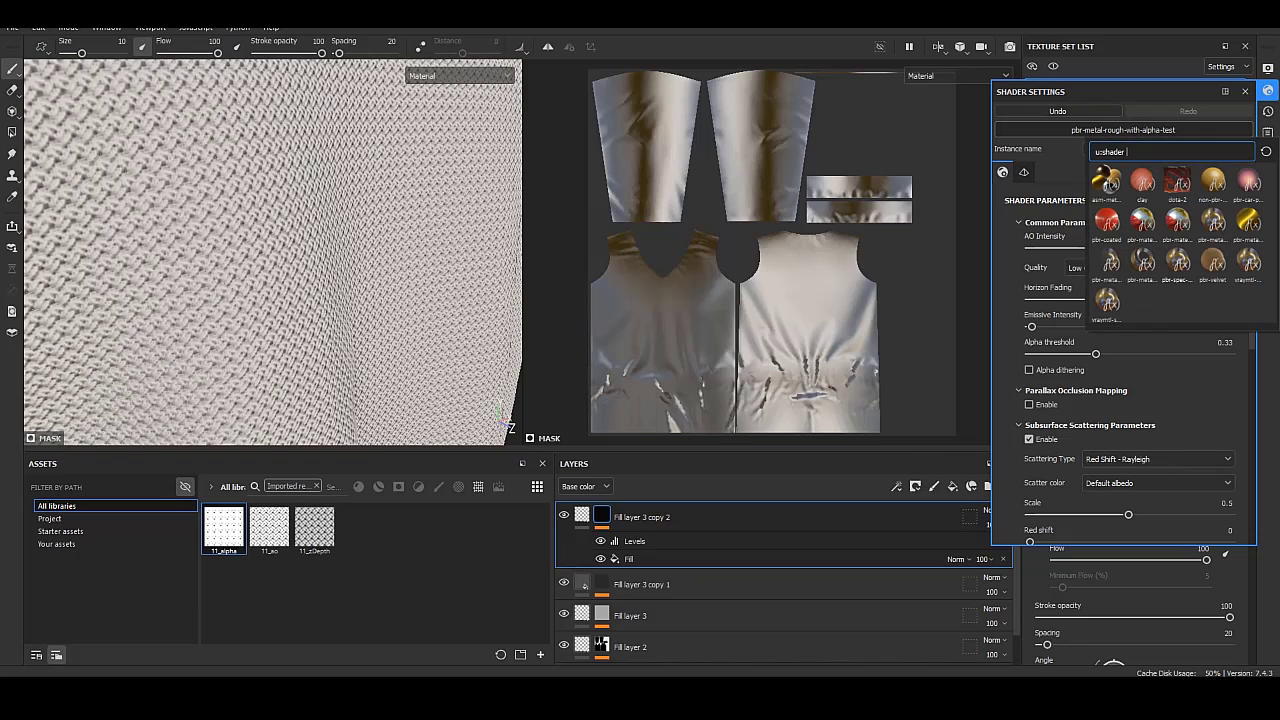
{"action": "left_click", "coordinate": [1142, 220]}
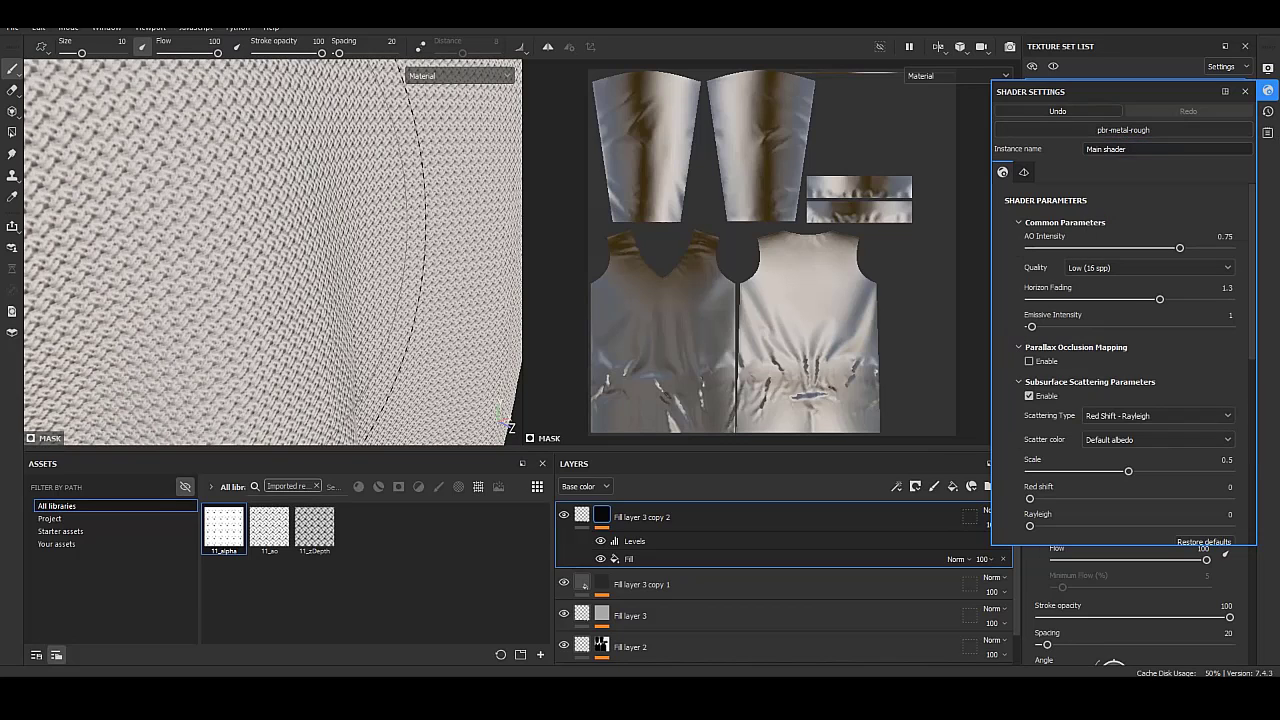
{"action": "left_click", "coordinate": [1123, 130]}
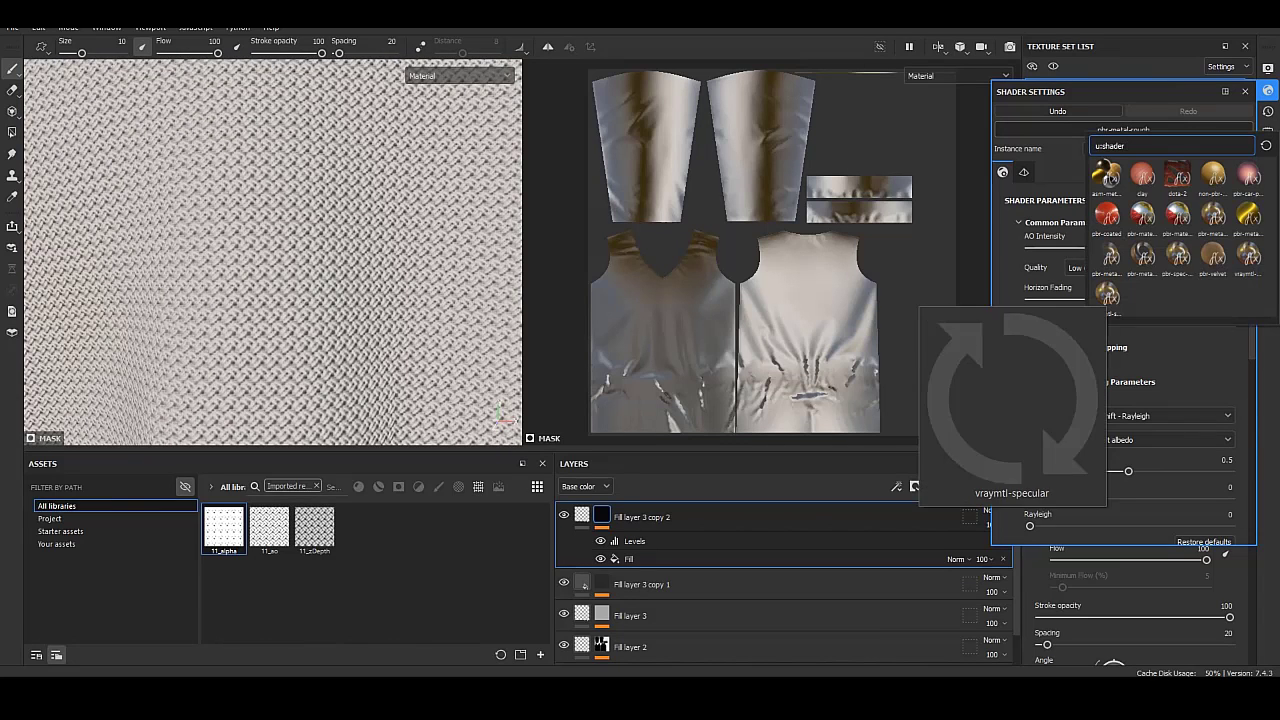
{"action": "left_click", "coordinate": [1178, 215]}
{"action": "key", "text": "f"}
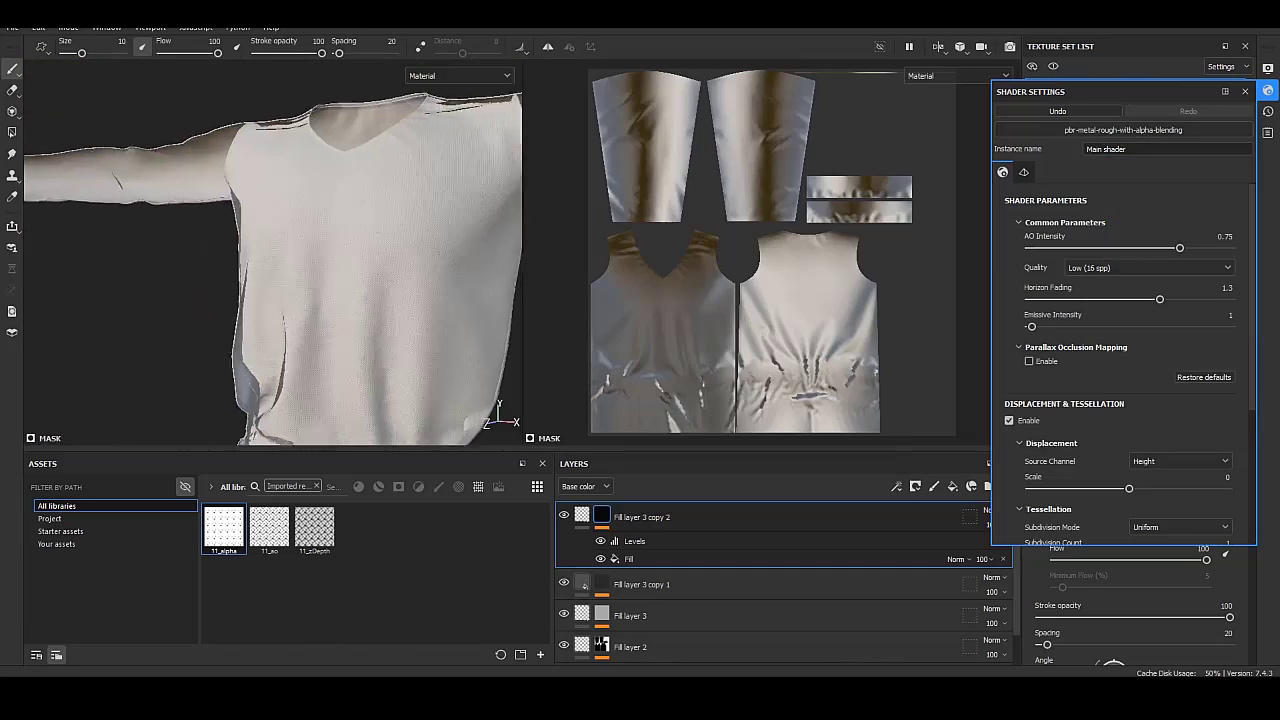
{"action": "mouse_move", "coordinate": [270, 250]}
{"action": "left_mouse_down", "text": "alt"}
{"action": "mouse_move", "coordinate": [330, 180]}
{"action": "mouse_move", "coordinate": [330, 300]}
{"action": "left_mouse_up", "text": "alt"}
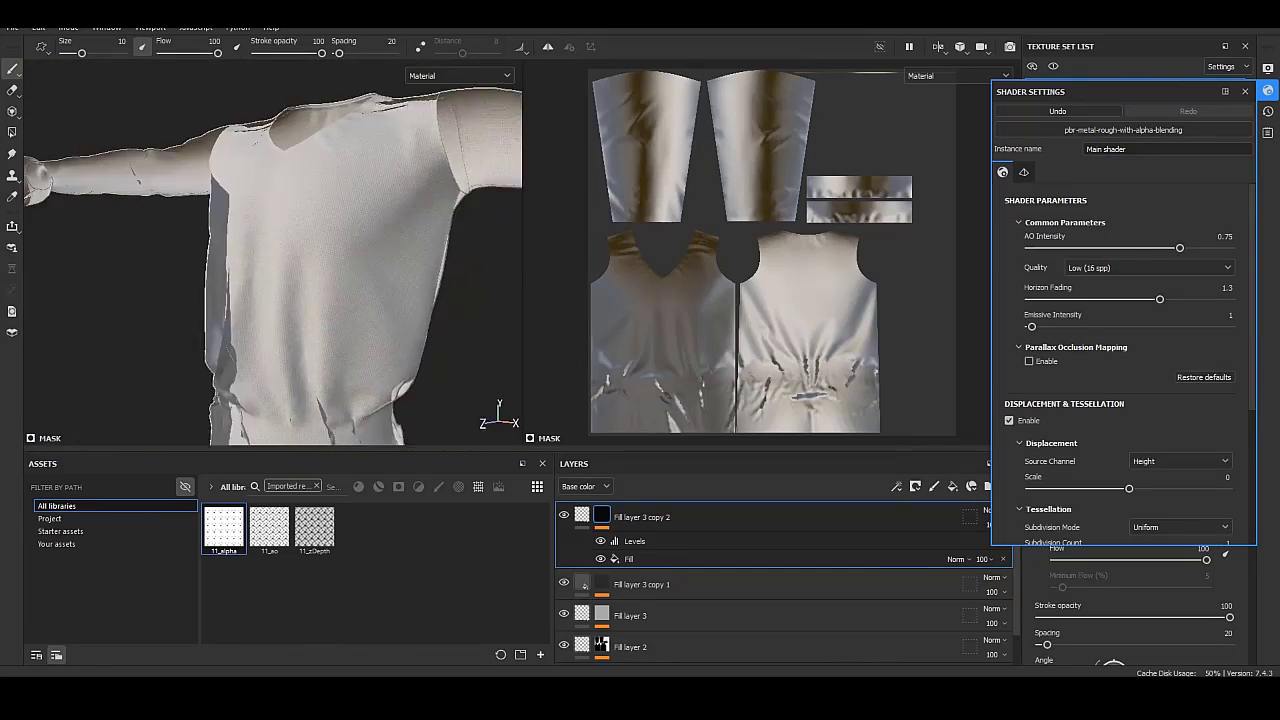
{"action": "left_click", "coordinate": [1268, 90]}
{"action": "scroll", "coordinate": [1135, 220], "scroll_direction": "down", "scroll_amount": 3}
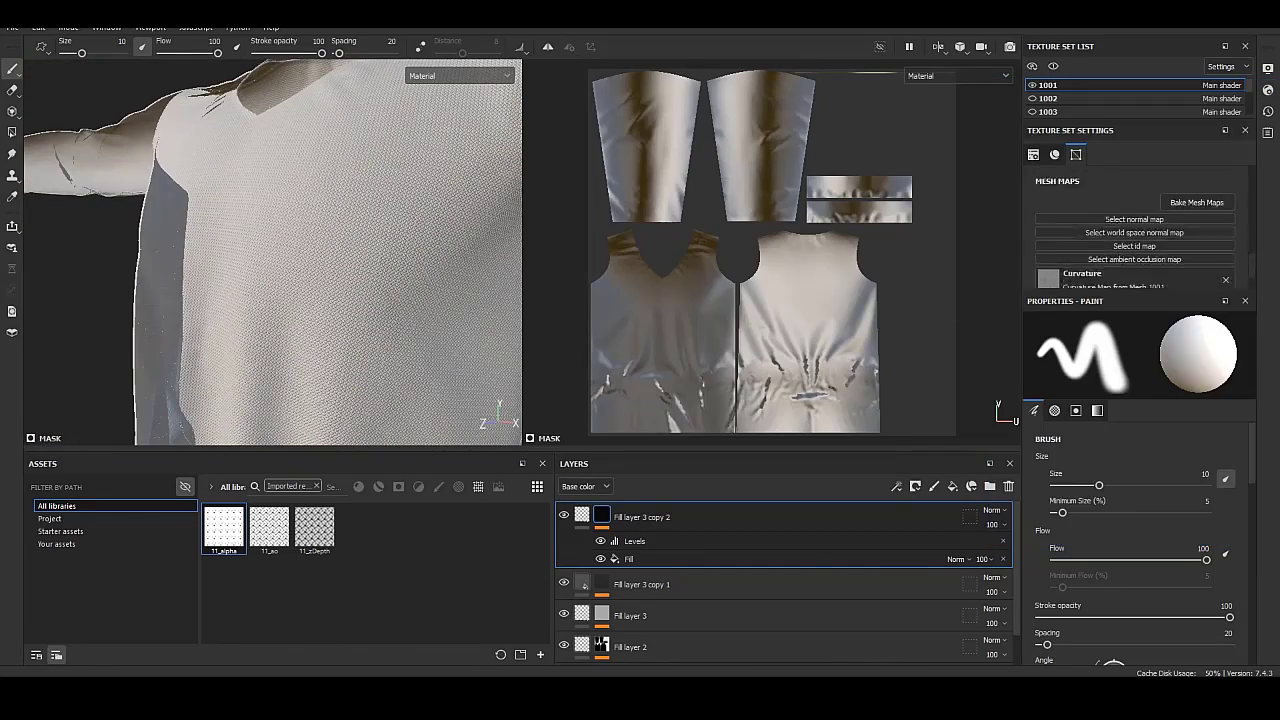
{"action": "scroll", "coordinate": [1135, 220], "scroll_direction": "down", "scroll_amount": 3}
Raise Fill layer 3 copy 2's fill opacity to nearly full.
{"action": "left_click", "coordinate": [581, 516]}
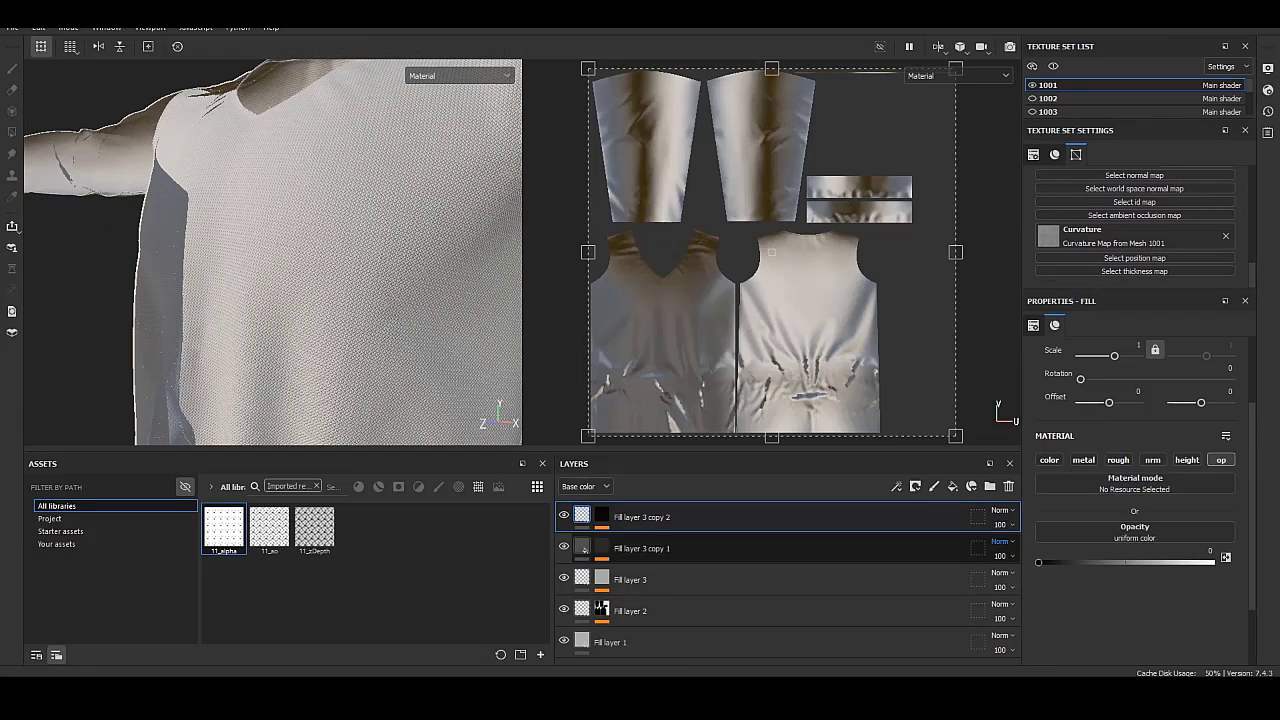
{"action": "left_click_drag", "start_coordinate": [1155, 563], "coordinate": [1220, 562]}
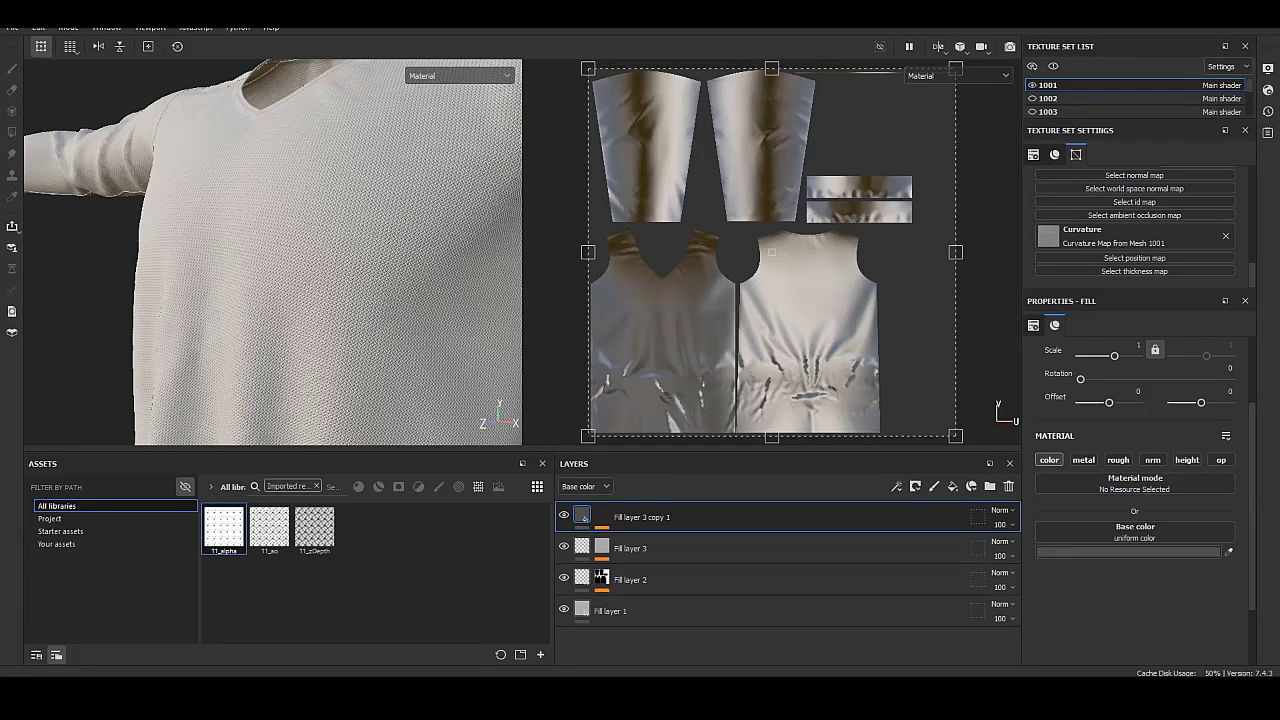
{"action": "scroll", "coordinate": [1135, 230], "scroll_direction": "up", "scroll_amount": 3}
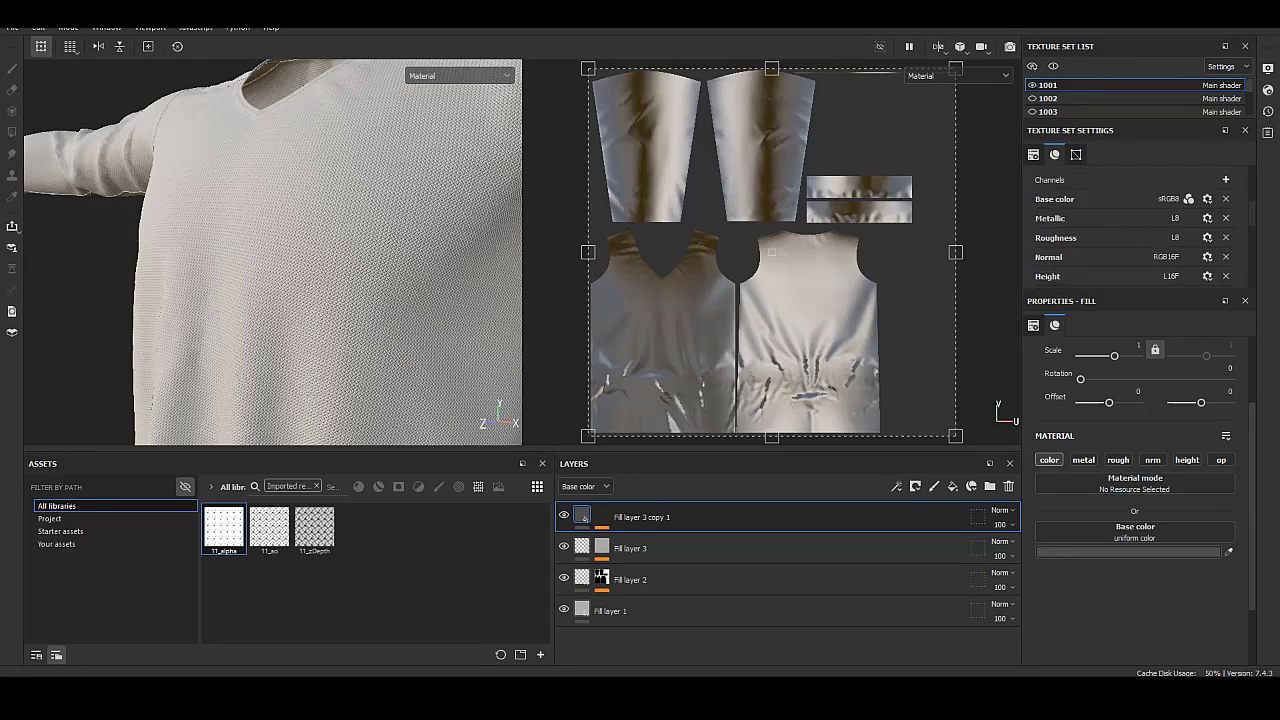
{"action": "scroll", "coordinate": [272, 250], "scroll_direction": "down", "scroll_amount": 3}
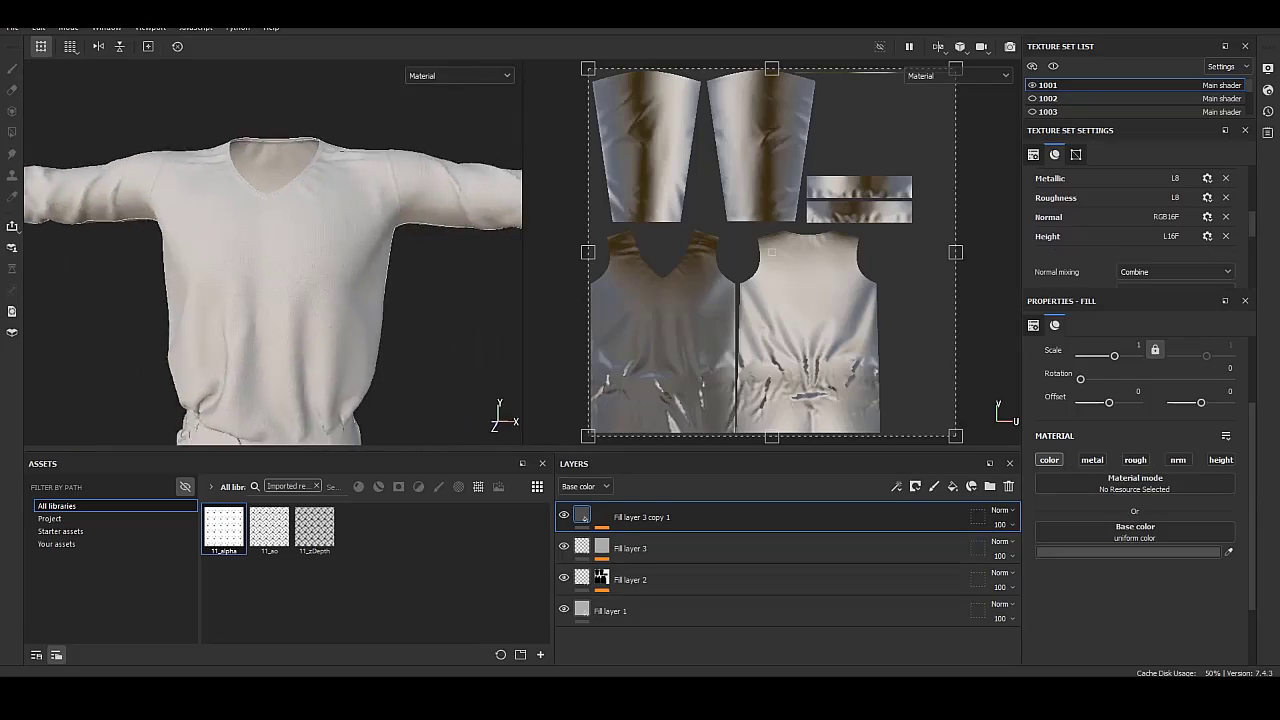
Inspect the knit under the arm and shoulder, then hide Fill layer 3 copy 1.
{"action": "mouse_move", "coordinate": [272, 250]}
{"action": "left_mouse_down", "text": "alt"}
{"action": "mouse_move", "coordinate": [330, 250]}
{"action": "mouse_move", "coordinate": [330, 230]}
{"action": "left_mouse_up", "text": "alt"}
{"action": "scroll", "coordinate": [272, 250], "scroll_direction": "up", "scroll_amount": 6}
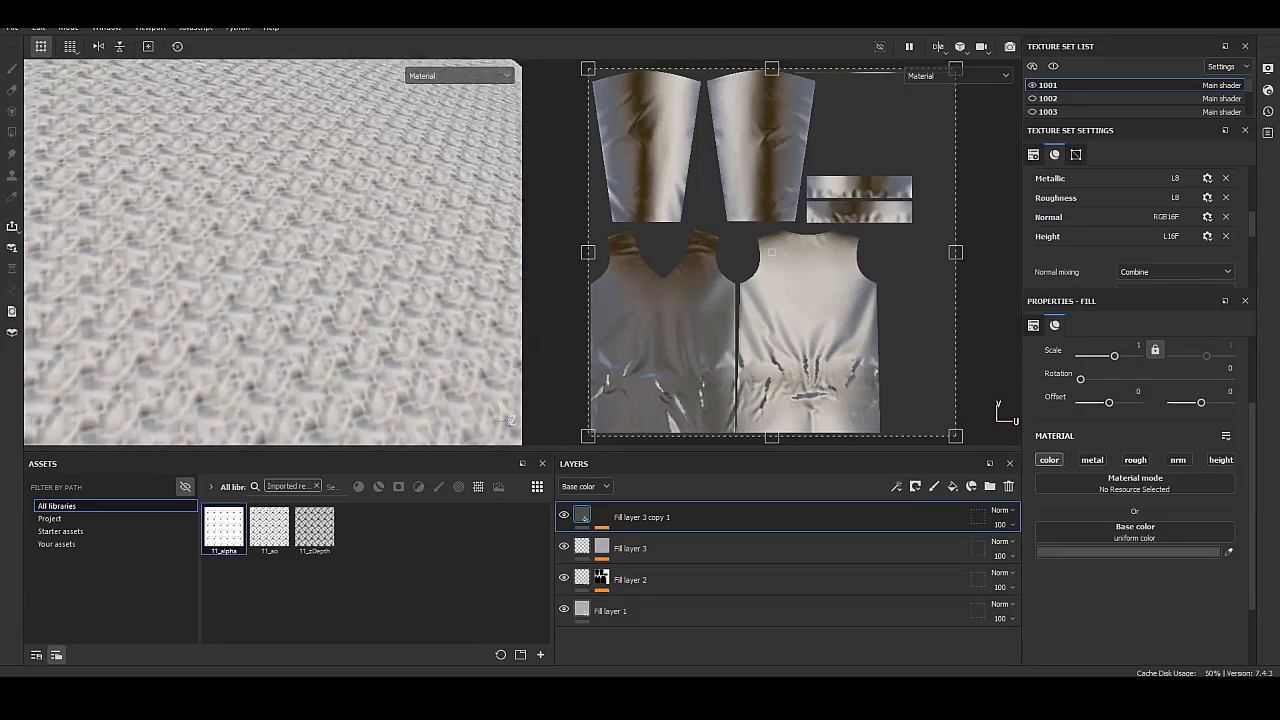
{"action": "scroll", "coordinate": [272, 250], "scroll_direction": "down", "scroll_amount": 3}
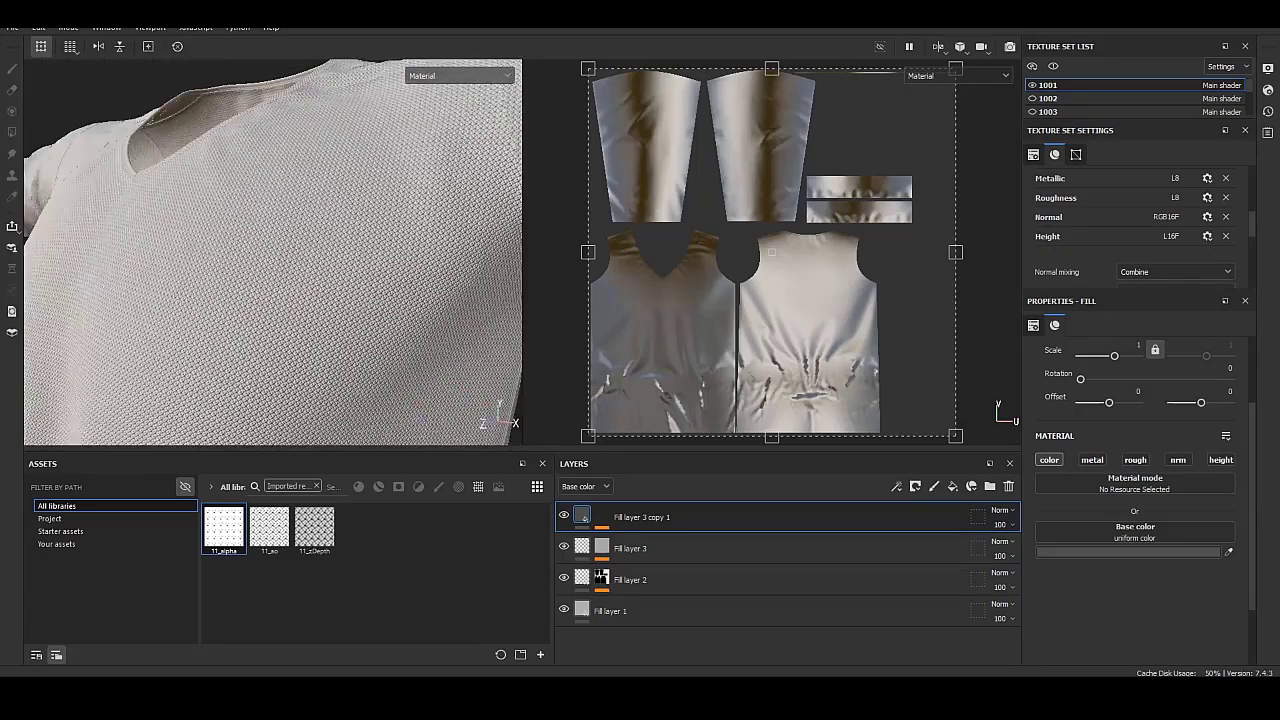
{"action": "mouse_move", "coordinate": [272, 250]}
{"action": "left_mouse_down", "text": "alt"}
{"action": "mouse_move", "coordinate": [45, 307]}
{"action": "mouse_move", "coordinate": [136, 195]}
{"action": "left_mouse_up", "text": "alt"}
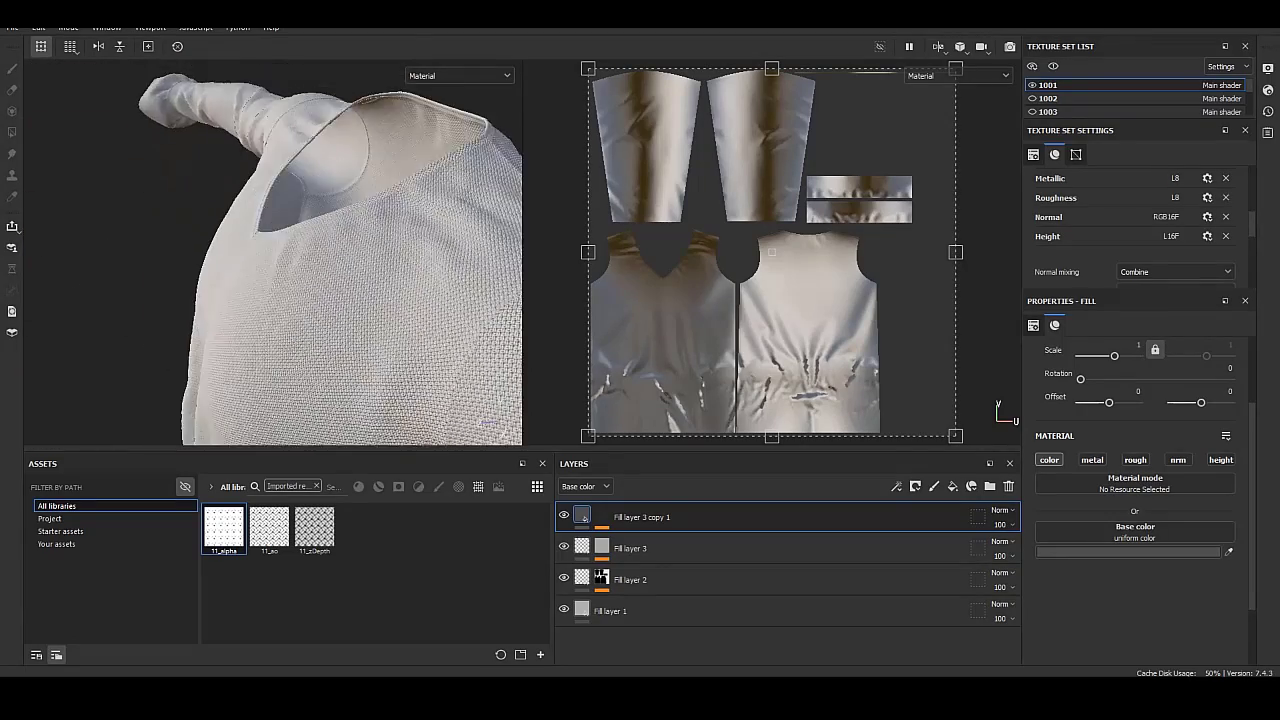
{"action": "left_click", "coordinate": [563, 515]}
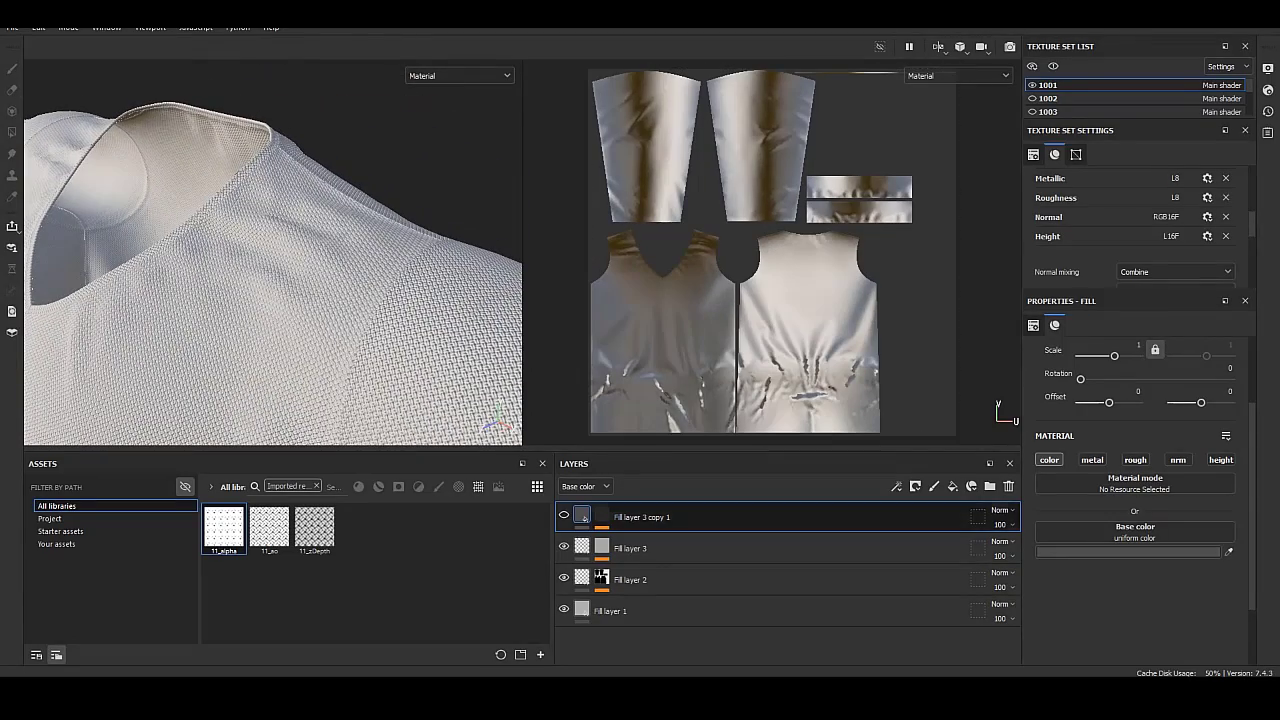
Add a Warp filter to Fill layer 3 with intensity 0.1 and source tiling 2.
{"action": "left_click", "coordinate": [630, 548]}
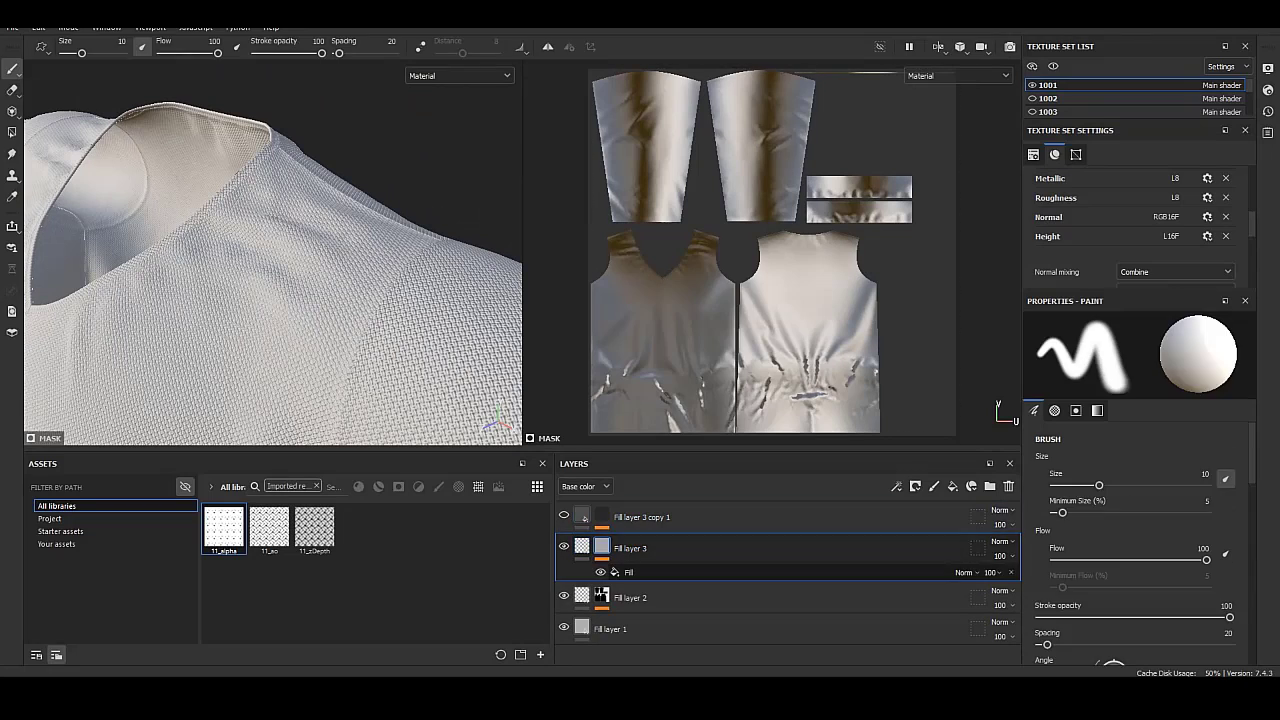
{"action": "right_click", "coordinate": [640, 572]}
{"action": "left_click", "coordinate": [660, 520]}
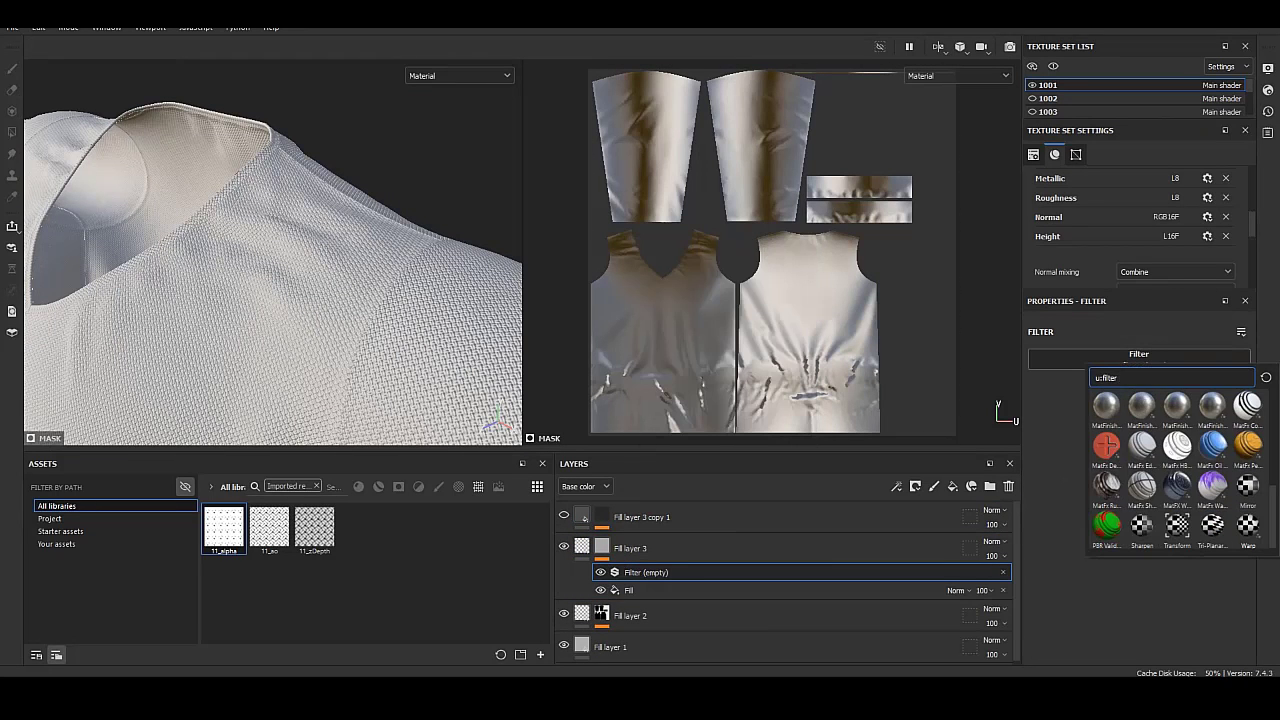
{"action": "scroll", "coordinate": [1175, 470], "scroll_direction": "down", "scroll_amount": 2}
{"action": "scroll", "coordinate": [1175, 470], "scroll_direction": "down", "scroll_amount": 5}
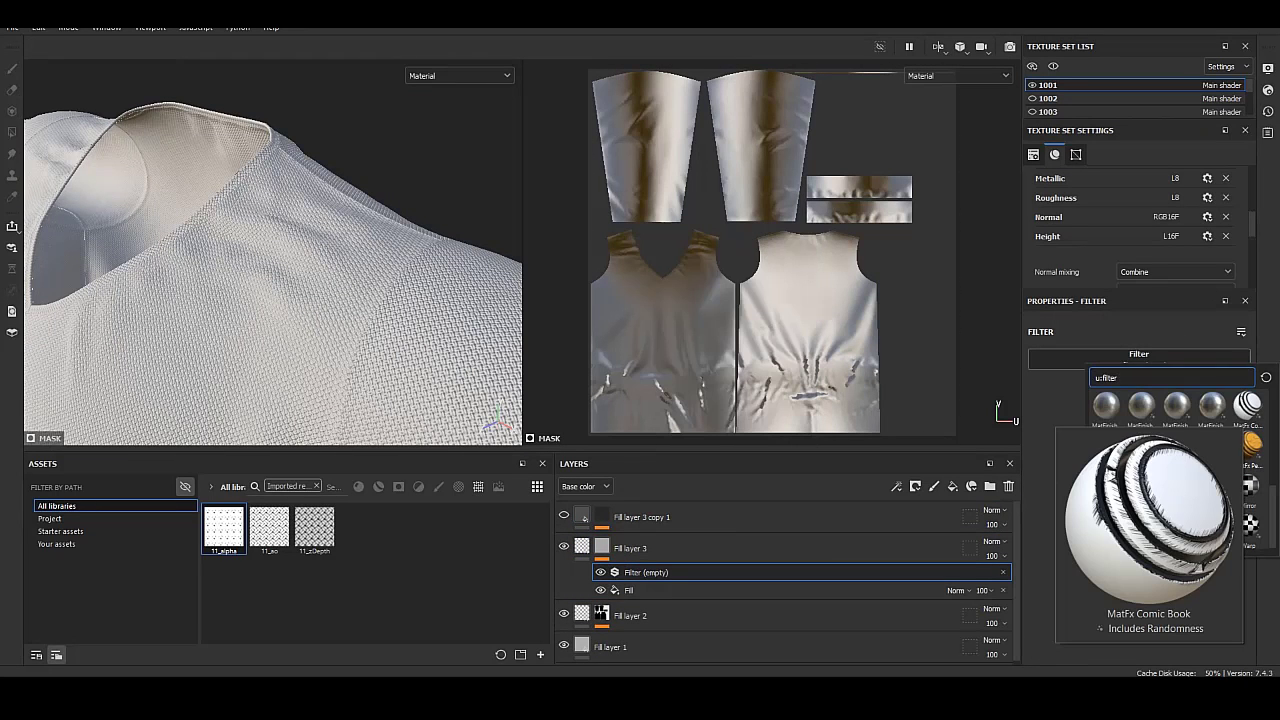
{"action": "left_click", "coordinate": [1250, 522]}
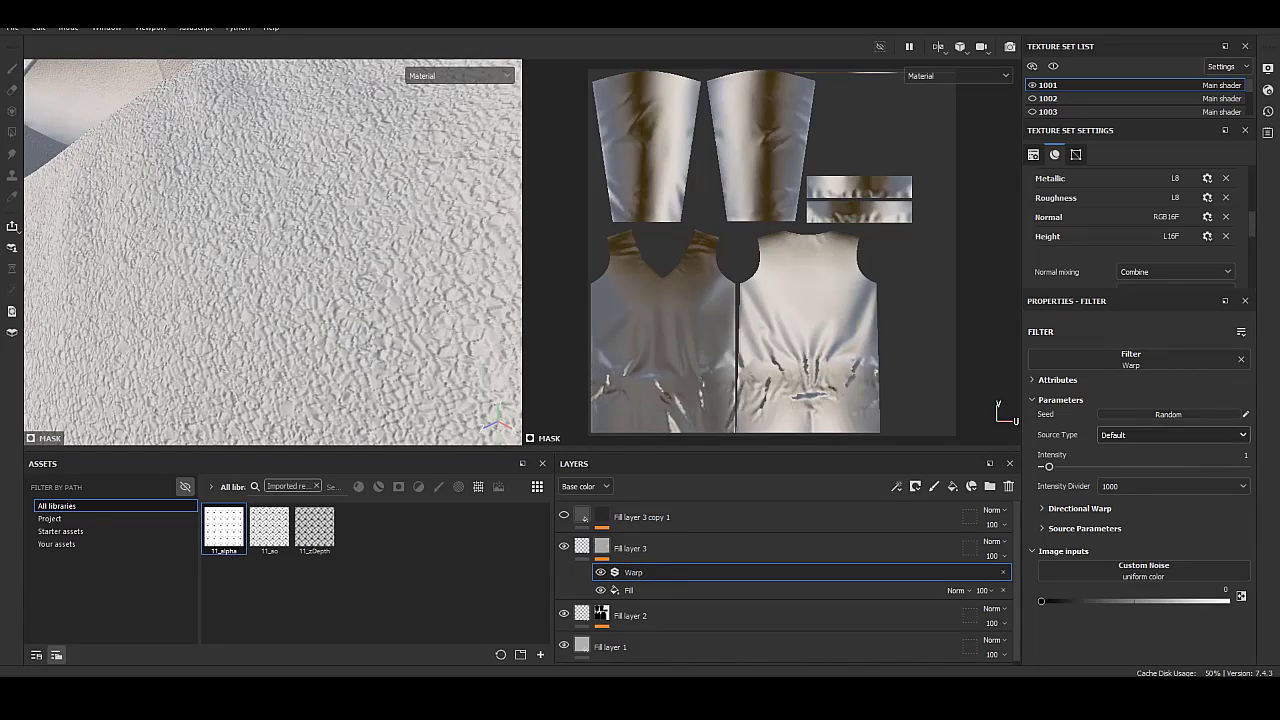
{"action": "type", "text": "0.1"}
{"action": "key", "text": "Return"}
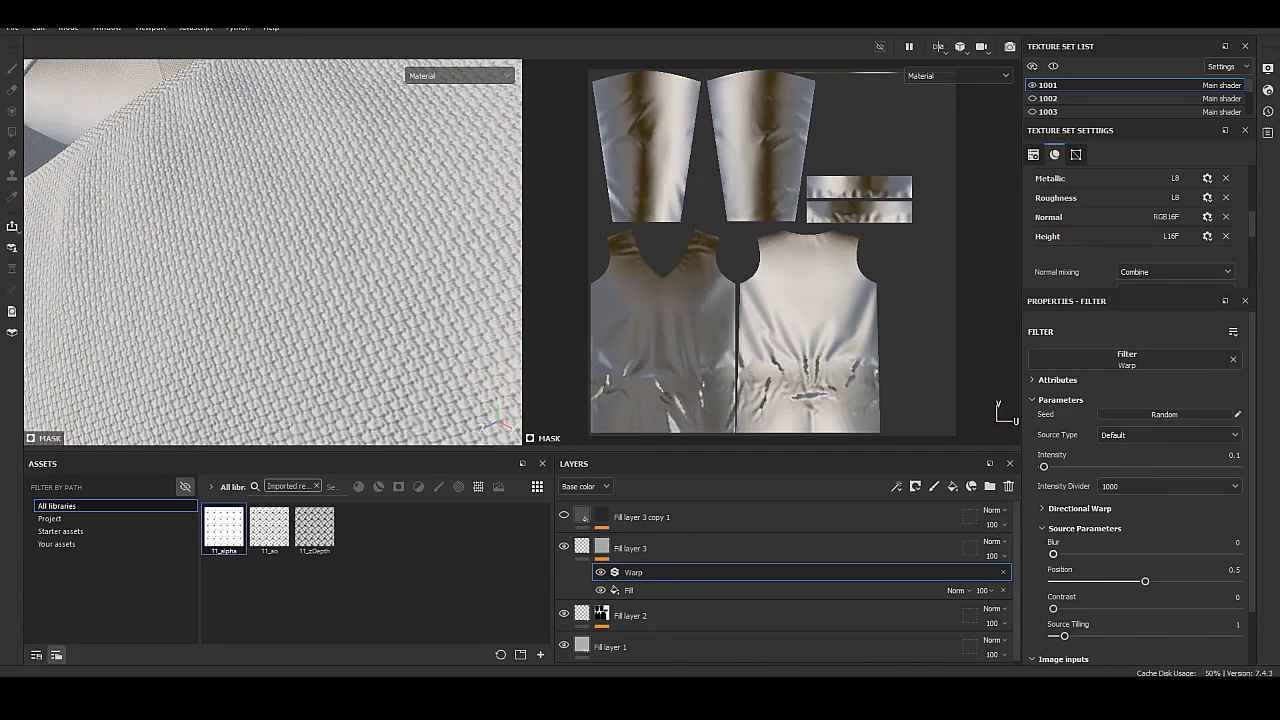
{"action": "left_click_drag", "start_coordinate": [1064, 636], "coordinate": [1076, 636]}
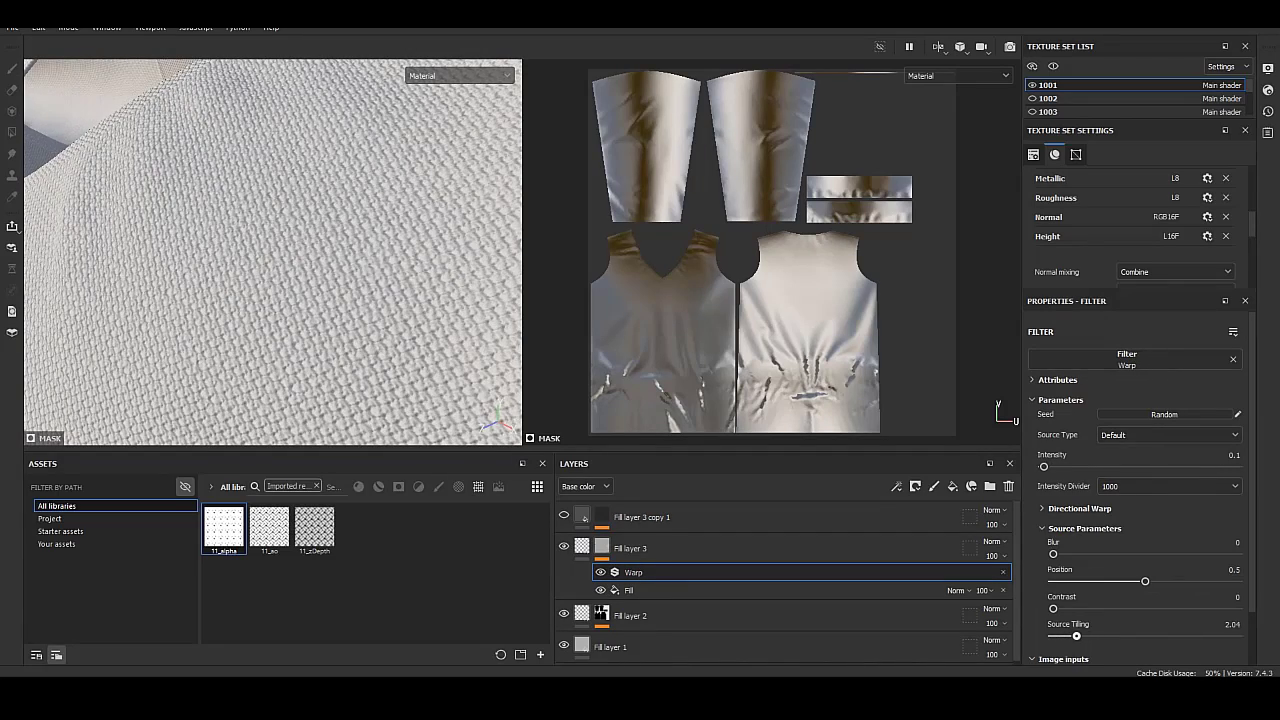
{"action": "key", "text": "Return"}
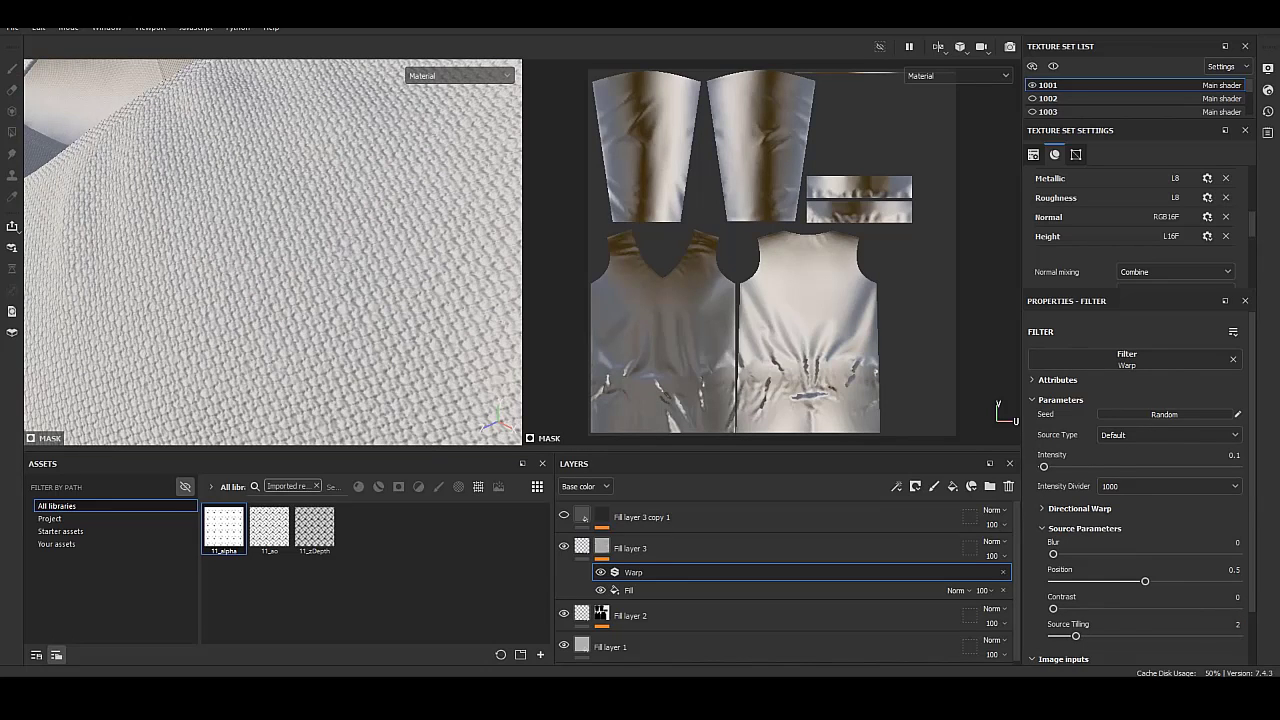
Add a Warp filter at intensity 0.1 below Fill layer 3 copy 1's Levels effect.
{"action": "left_click", "coordinate": [640, 517]}
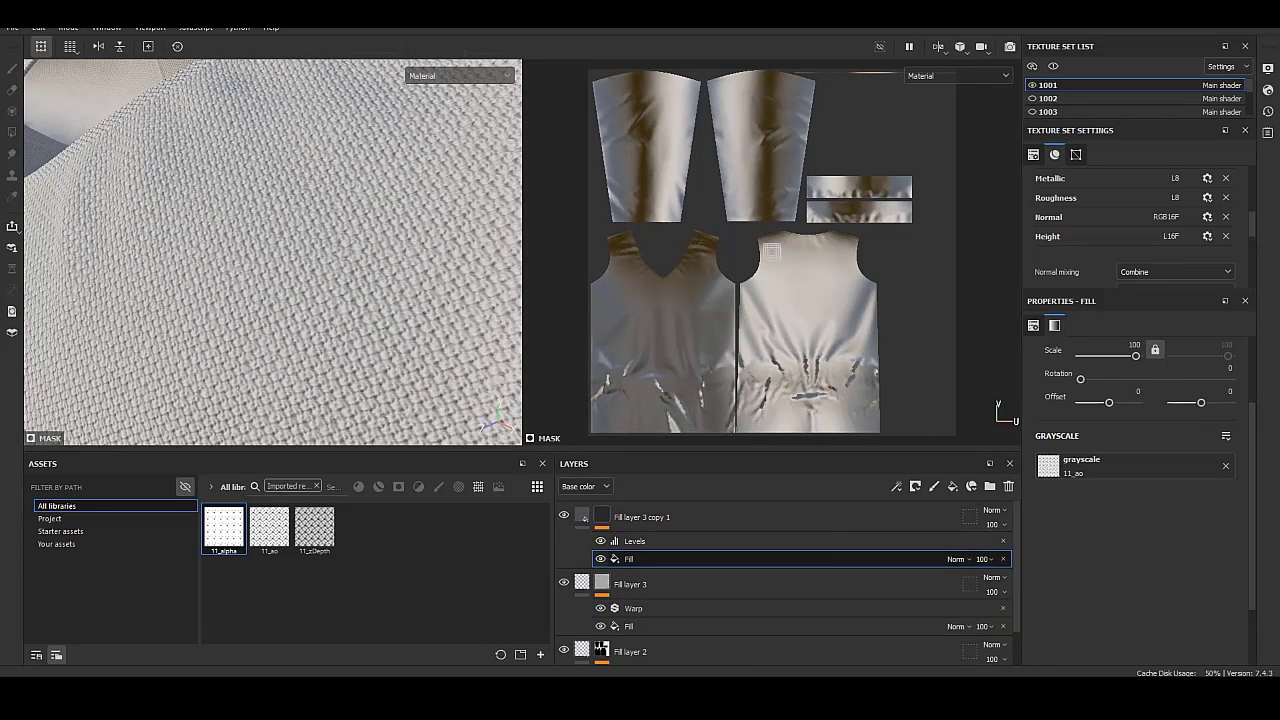
{"action": "right_click", "coordinate": [640, 540]}
{"action": "left_click", "coordinate": [680, 497]}
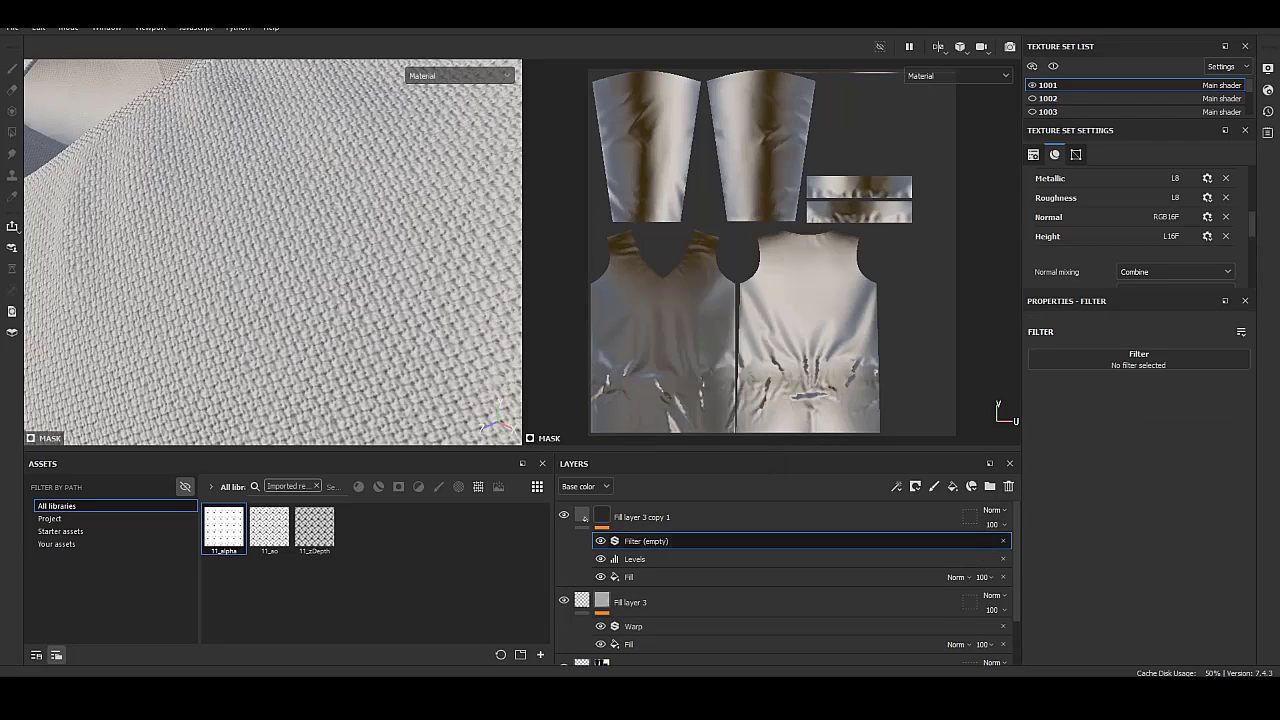
{"action": "left_click_drag", "start_coordinate": [646, 541], "coordinate": [646, 565]}
{"action": "left_click", "coordinate": [1138, 358]}
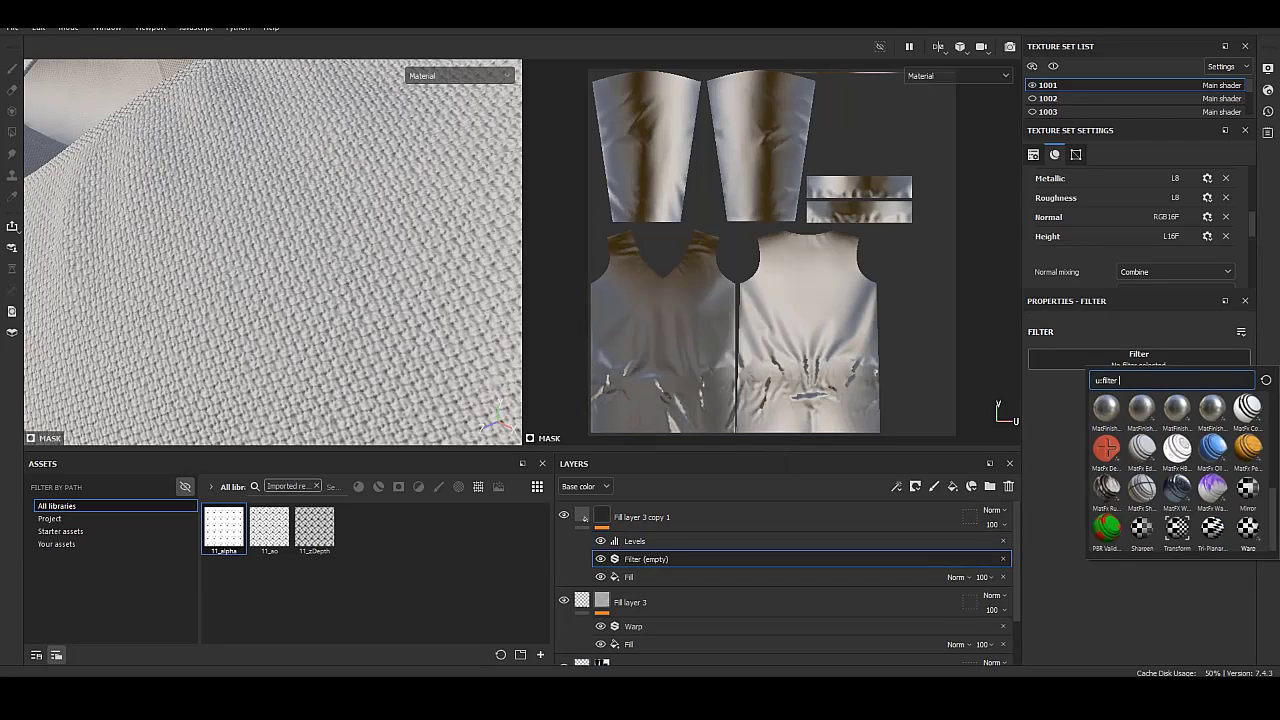
{"action": "left_click", "coordinate": [1125, 444]}
{"action": "left_click", "coordinate": [1084, 528]}
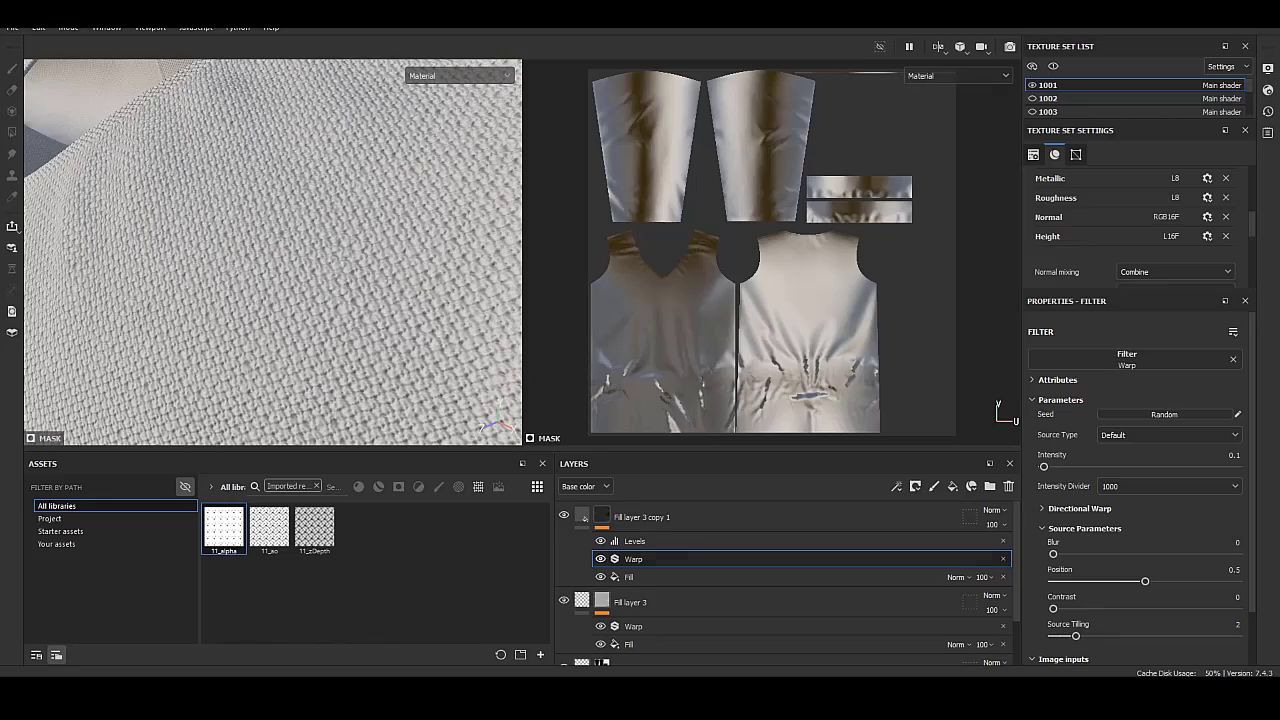
{"action": "scroll", "coordinate": [273, 251], "scroll_direction": "down", "scroll_amount": 2}
{"action": "scroll", "coordinate": [273, 251], "scroll_direction": "down", "scroll_amount": 2}
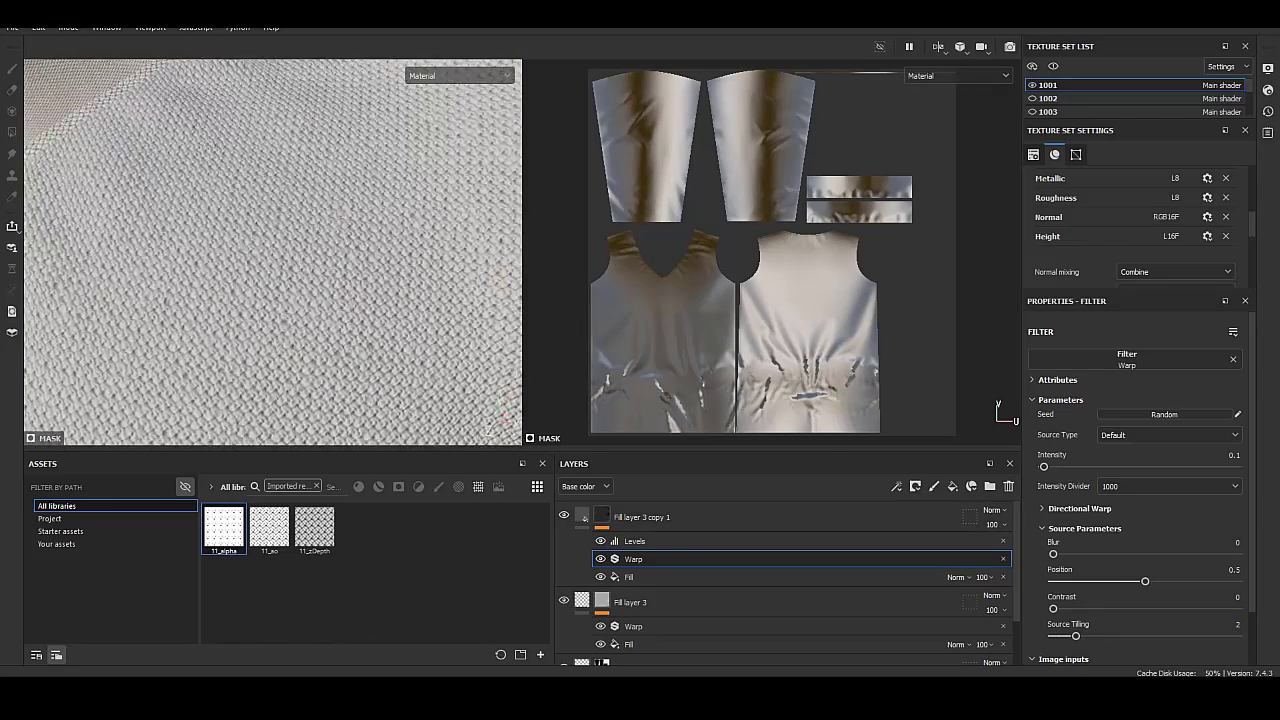
{"action": "scroll", "coordinate": [273, 251], "scroll_direction": "down", "scroll_amount": 5}
{"action": "scroll", "coordinate": [280, 198], "scroll_direction": "up", "scroll_amount": 3}
{"action": "scroll", "coordinate": [280, 198], "scroll_direction": "down", "scroll_amount": 3}
{"action": "left_click_drag", "start_coordinate": [280, 198], "coordinate": [193, 150], "text": "alt"}
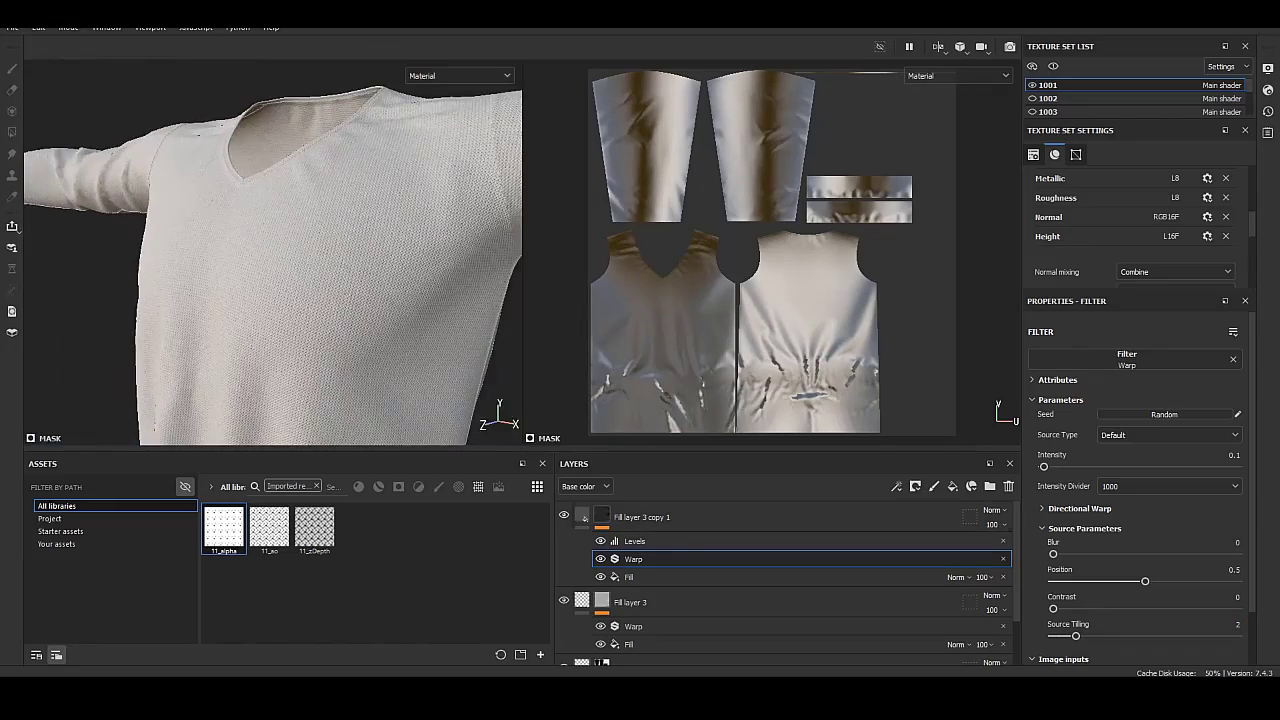
Lower Fill layer 3's height to about 0.0637 and add a new fill layer.
{"action": "left_click", "coordinate": [582, 514]}
{"action": "scroll", "coordinate": [225, 197], "scroll_direction": "up", "scroll_amount": 5}
{"action": "scroll", "coordinate": [225, 197], "scroll_direction": "up", "scroll_amount": 2}
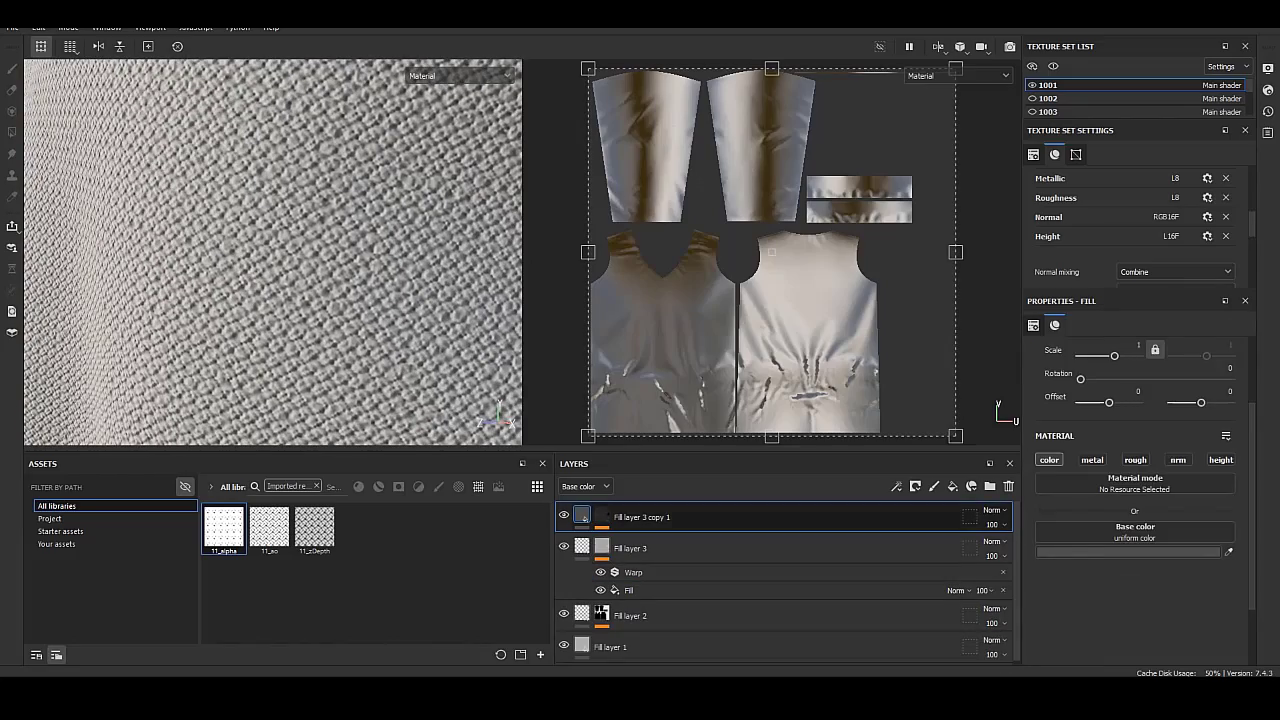
{"action": "key", "text": "Down"}
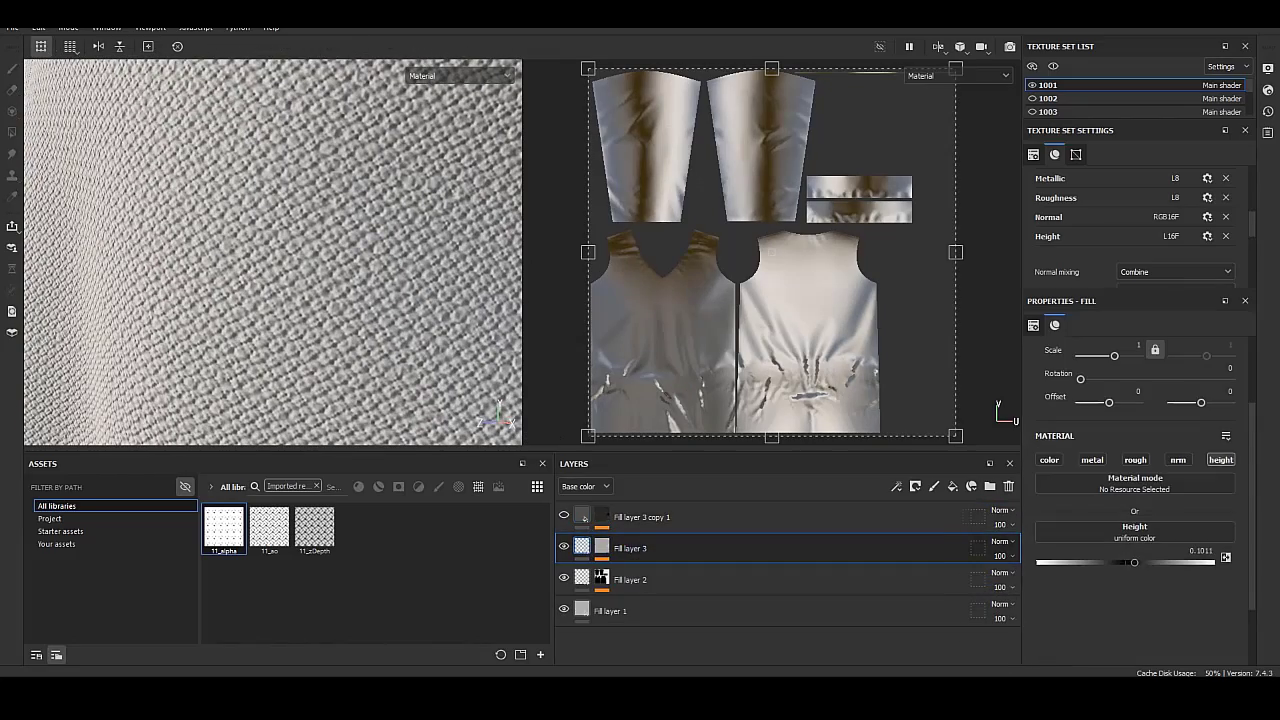
{"action": "left_click_drag", "start_coordinate": [1133, 562], "coordinate": [1131, 562]}
{"action": "key", "text": "f"}
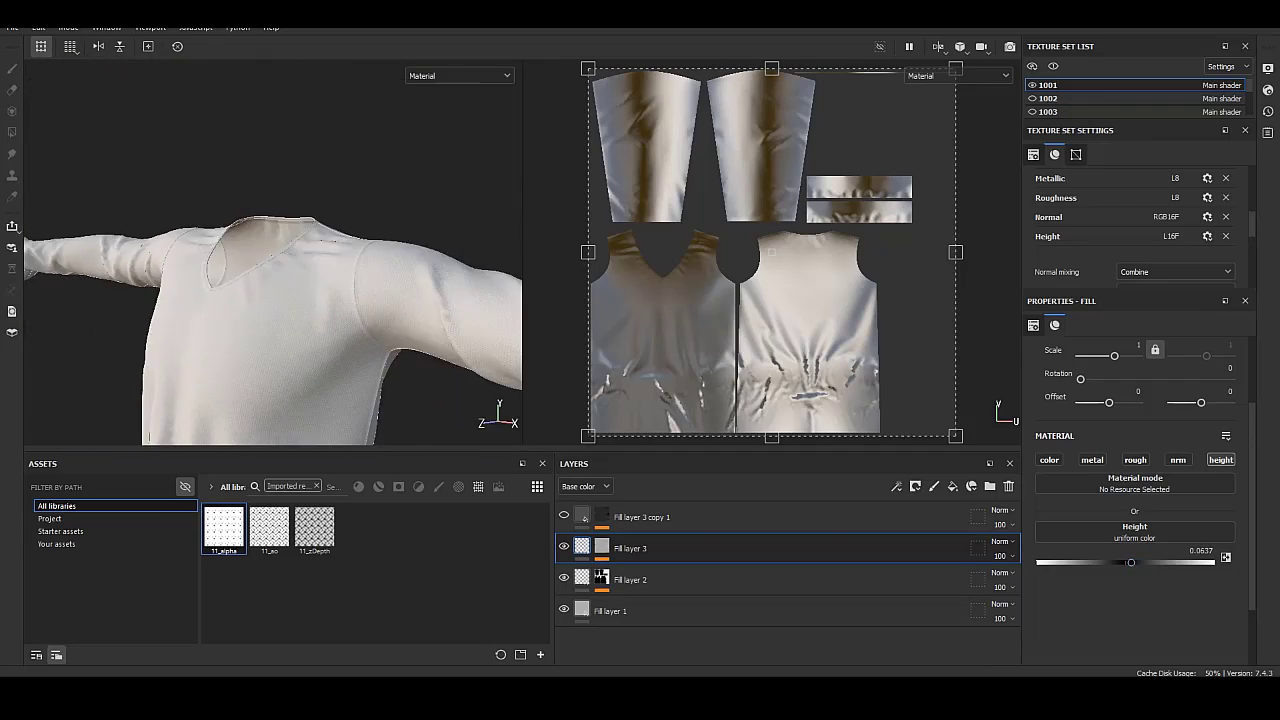
{"action": "left_click", "coordinate": [952, 486]}
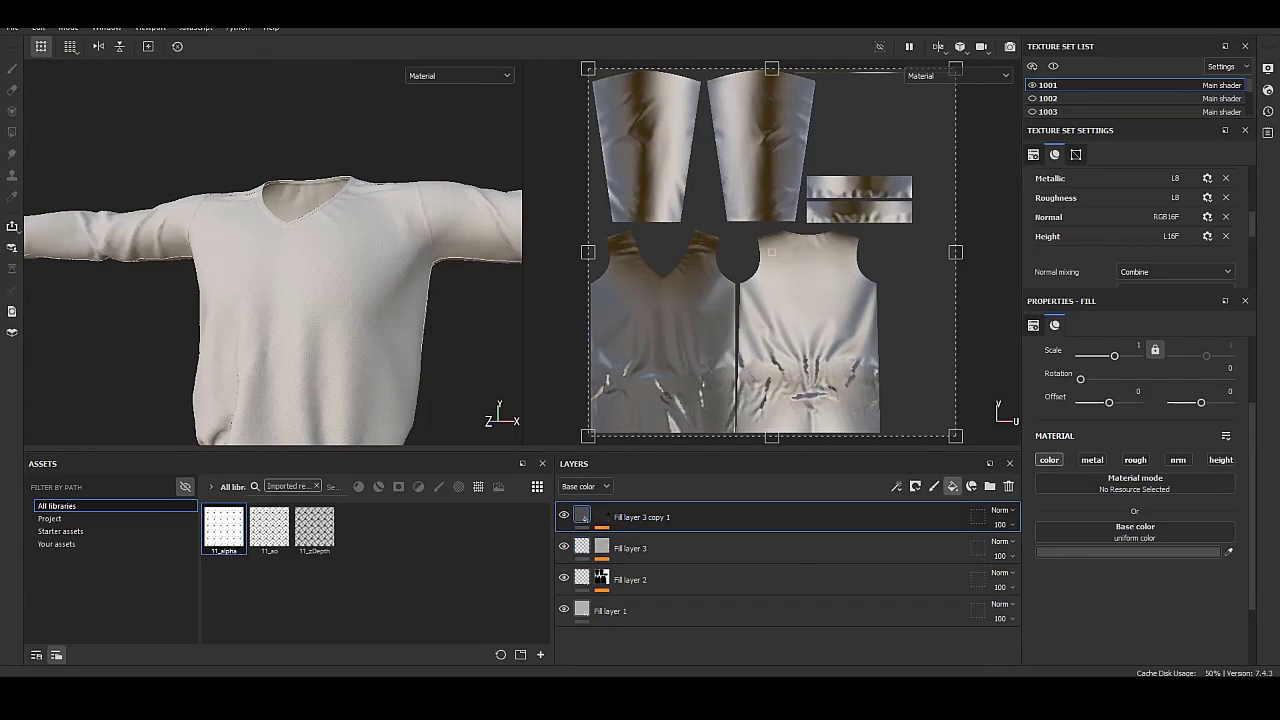
Give Fill layer 4 a black mask with a Fiber Glass Edge Wear generator.
{"action": "right_click", "coordinate": [585, 516]}
{"action": "left_click", "coordinate": [638, 33]}
{"action": "right_click", "coordinate": [602, 514]}
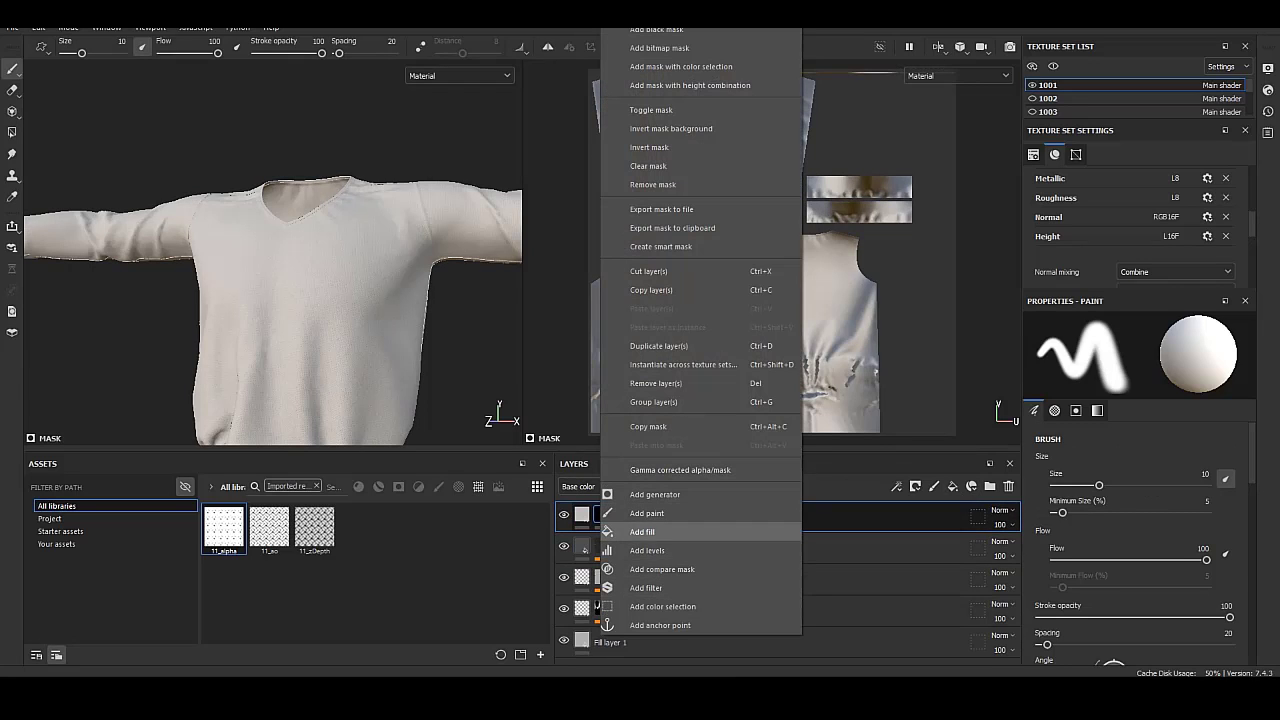
{"action": "left_click", "coordinate": [655, 494]}
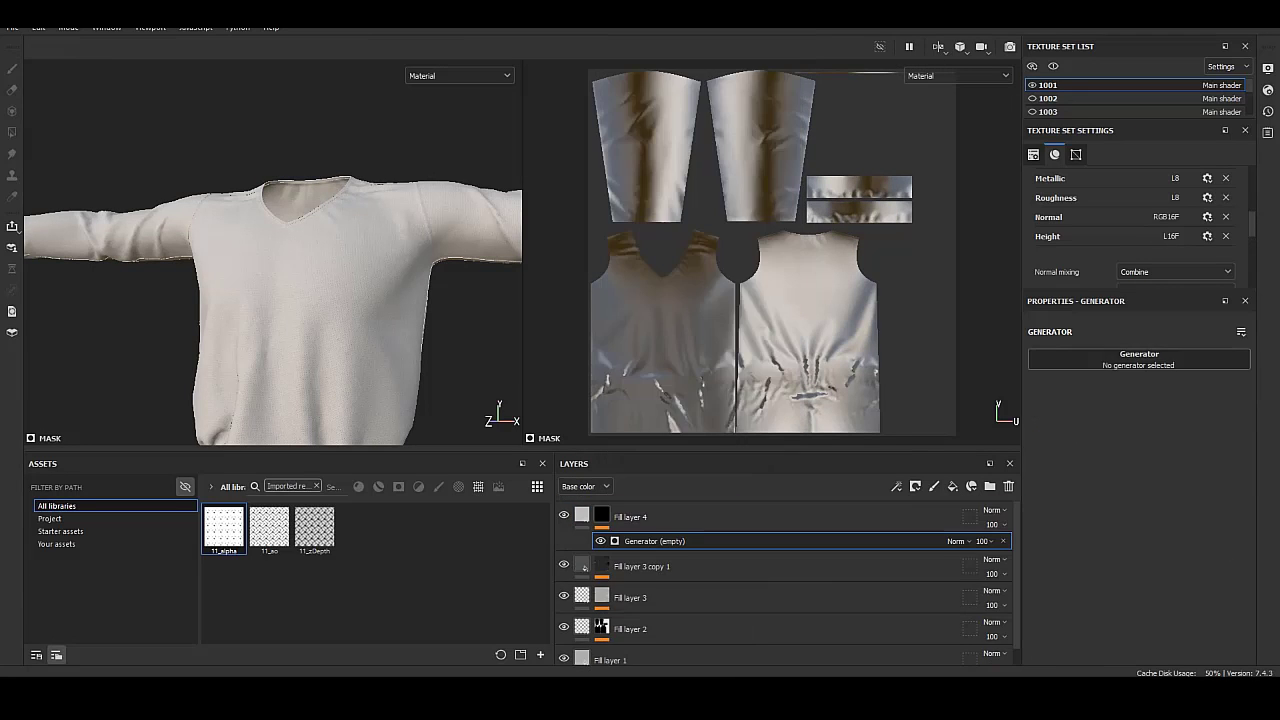
{"action": "left_click", "coordinate": [1139, 360]}
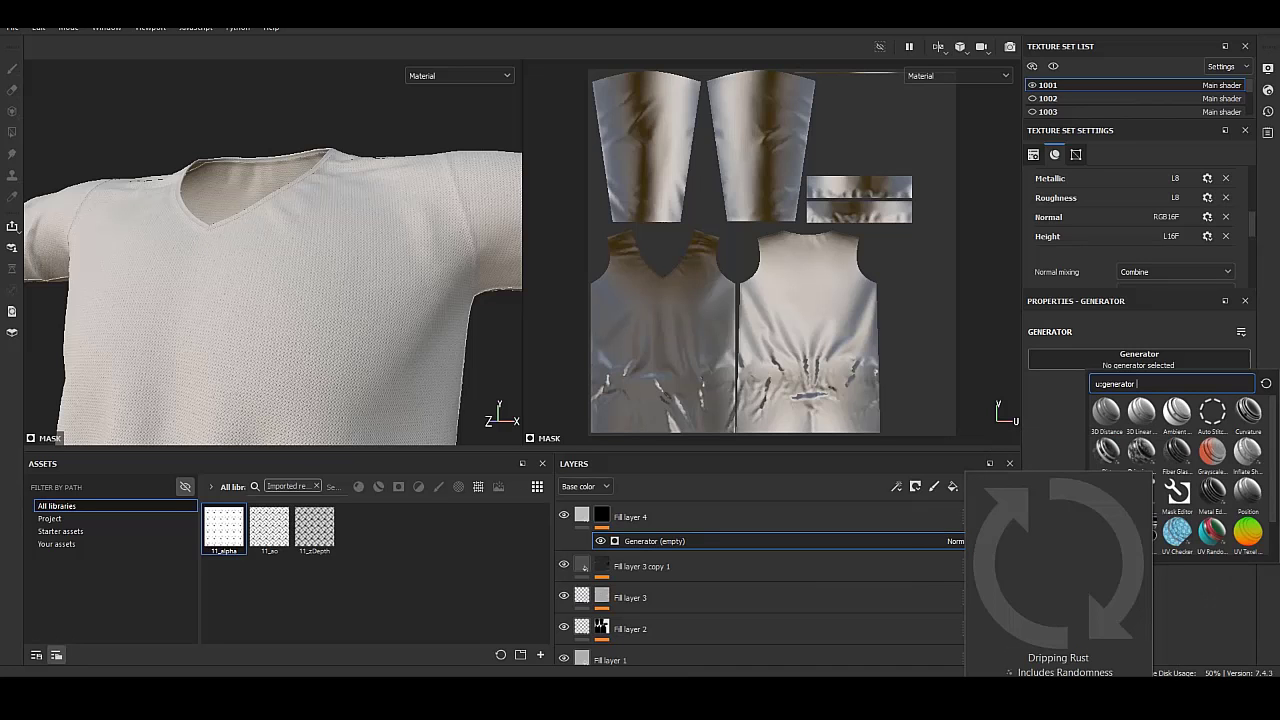
{"action": "left_click", "coordinate": [1177, 451]}
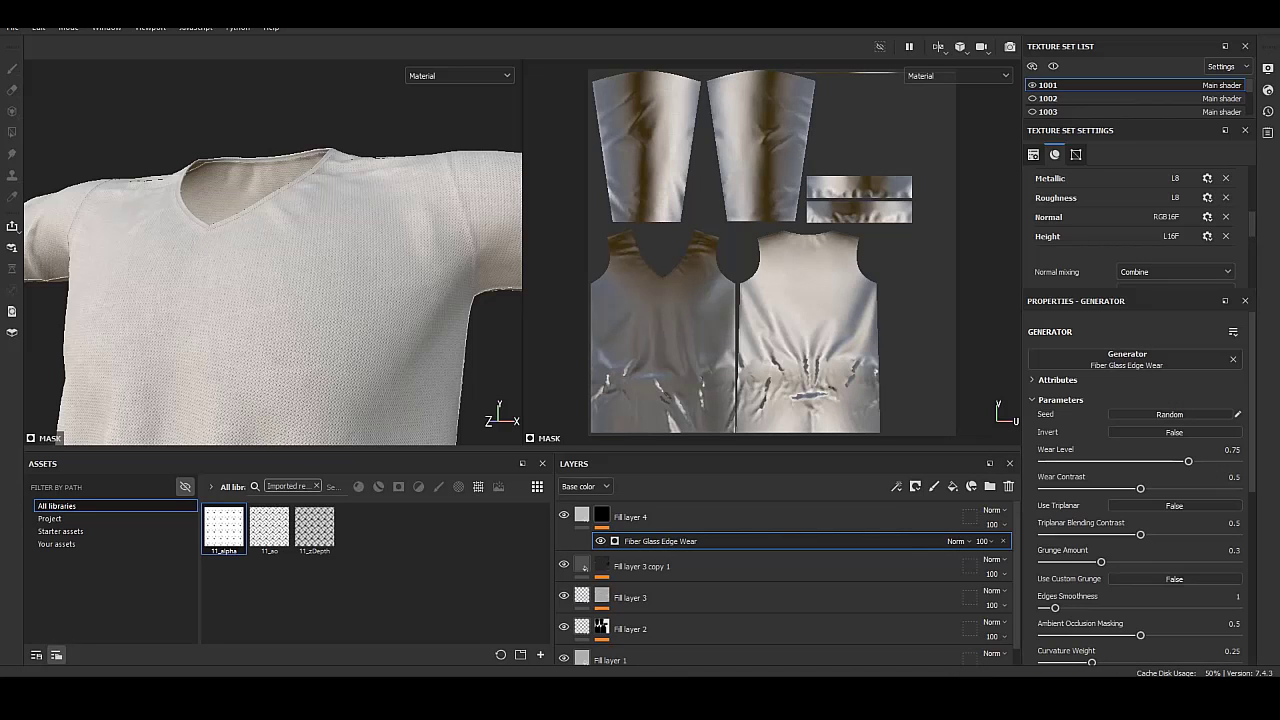
{"action": "scroll", "coordinate": [270, 250], "scroll_direction": "up", "scroll_amount": 3}
{"action": "left_click", "coordinate": [601, 515], "text": "alt"}
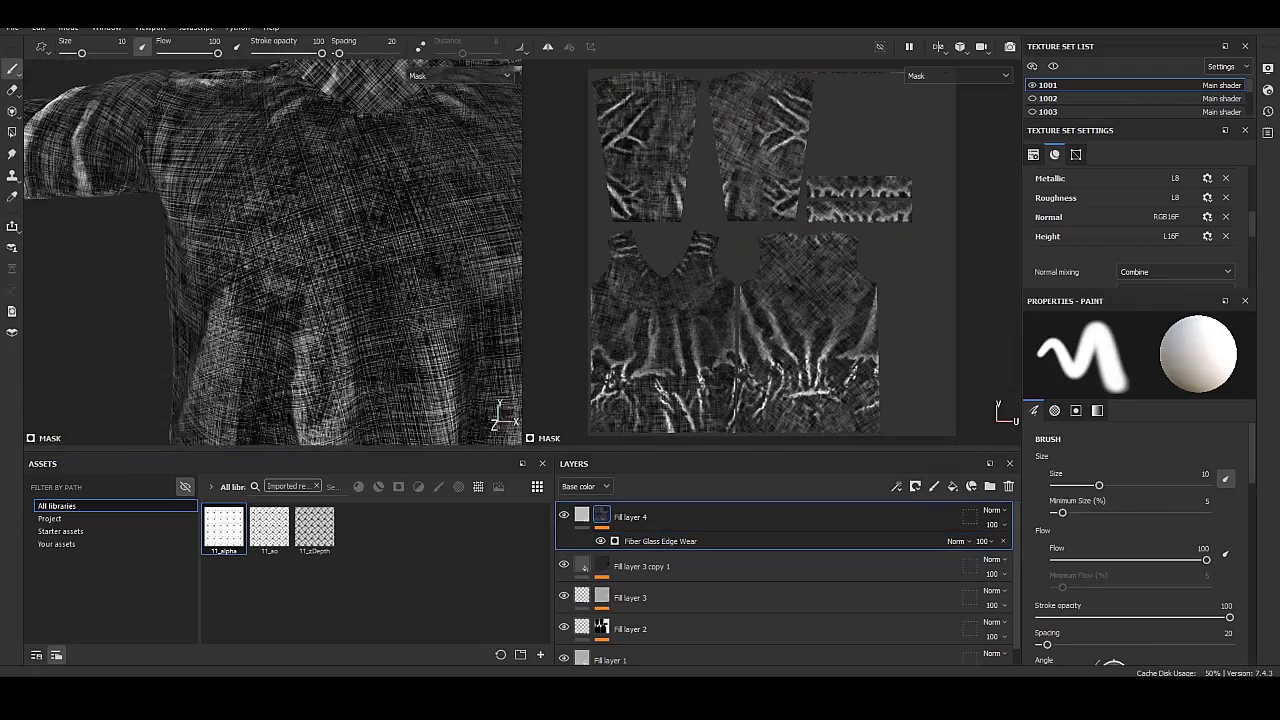
{"action": "scroll", "coordinate": [270, 250], "scroll_direction": "down", "scroll_amount": 3}
{"action": "left_click_drag", "start_coordinate": [270, 250], "coordinate": [330, 300], "text": "alt"}
{"action": "left_click_drag", "start_coordinate": [210, 240], "coordinate": [300, 250], "text": "alt"}
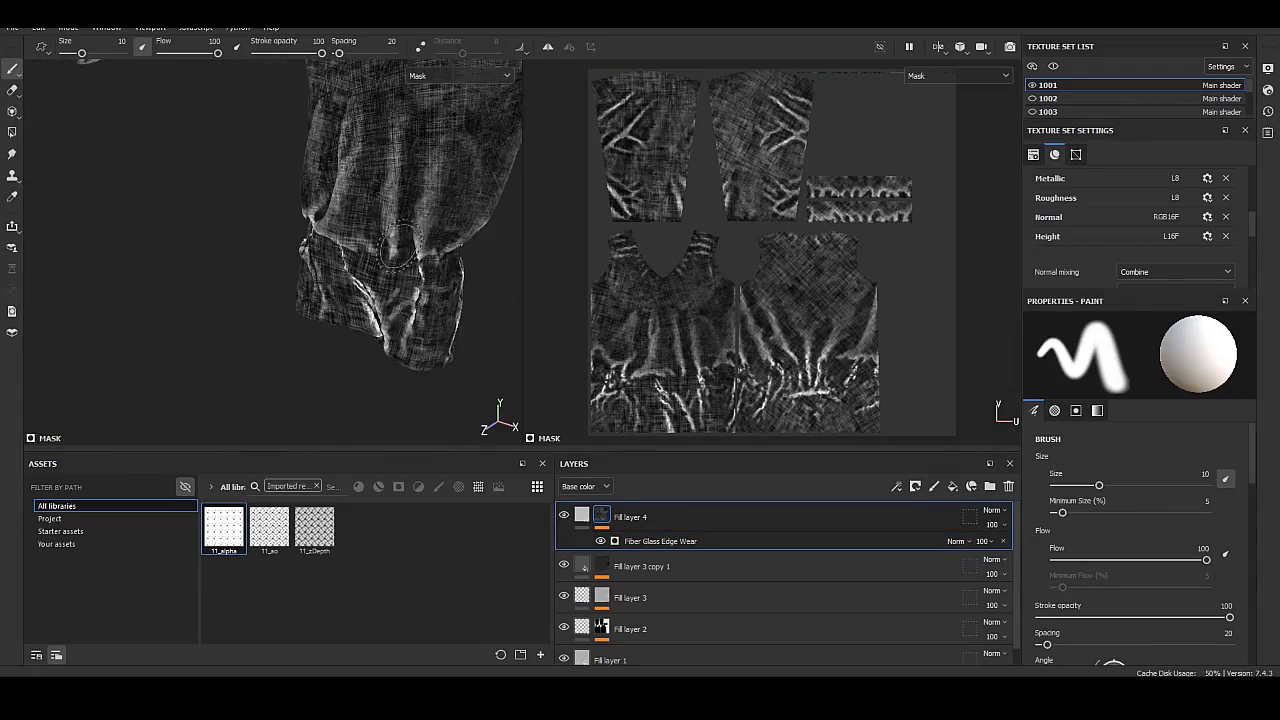
Set wear level 0.68, grunge amount 0.27, edges smoothness about 12, curvature weight 0.22.
{"action": "left_click", "coordinate": [660, 541]}
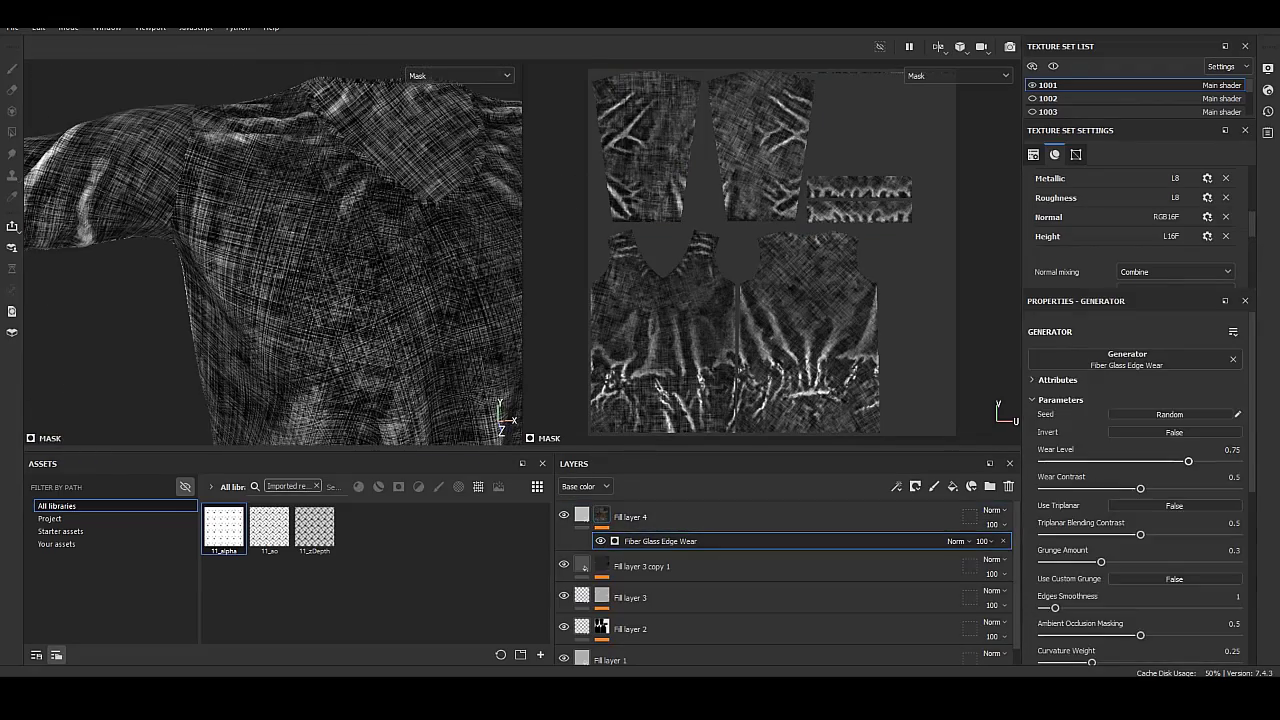
{"action": "left_click_drag", "start_coordinate": [1188, 461], "coordinate": [1142, 488]}
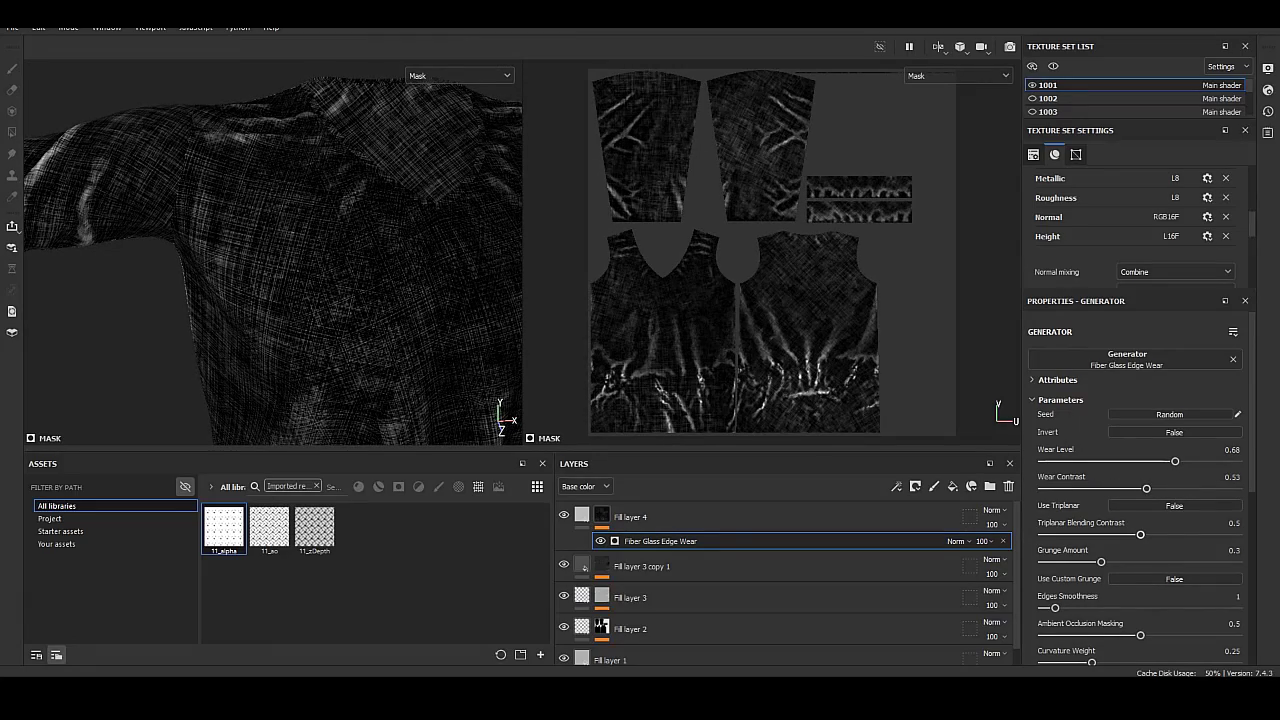
{"action": "left_click_drag", "start_coordinate": [1101, 562], "coordinate": [1096, 562]}
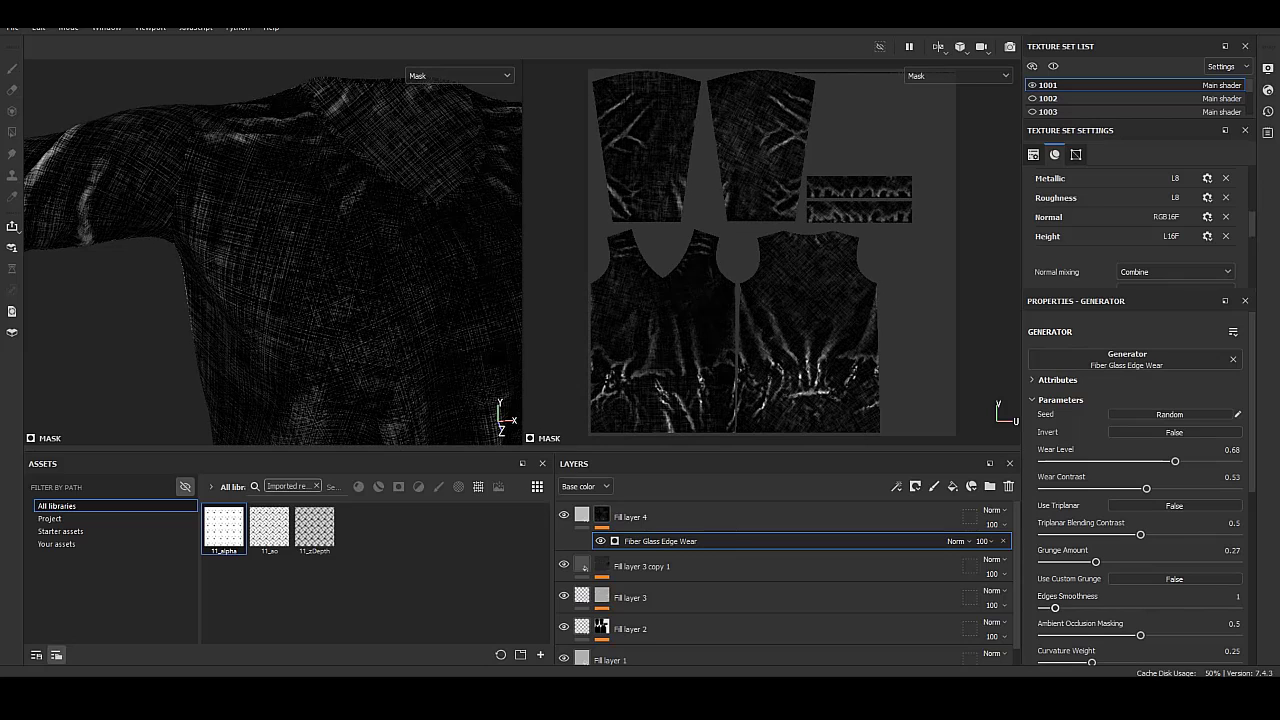
{"action": "left_click_drag", "start_coordinate": [1055, 608], "coordinate": [1237, 608]}
{"action": "scroll", "coordinate": [1140, 500], "scroll_direction": "down", "scroll_amount": 1}
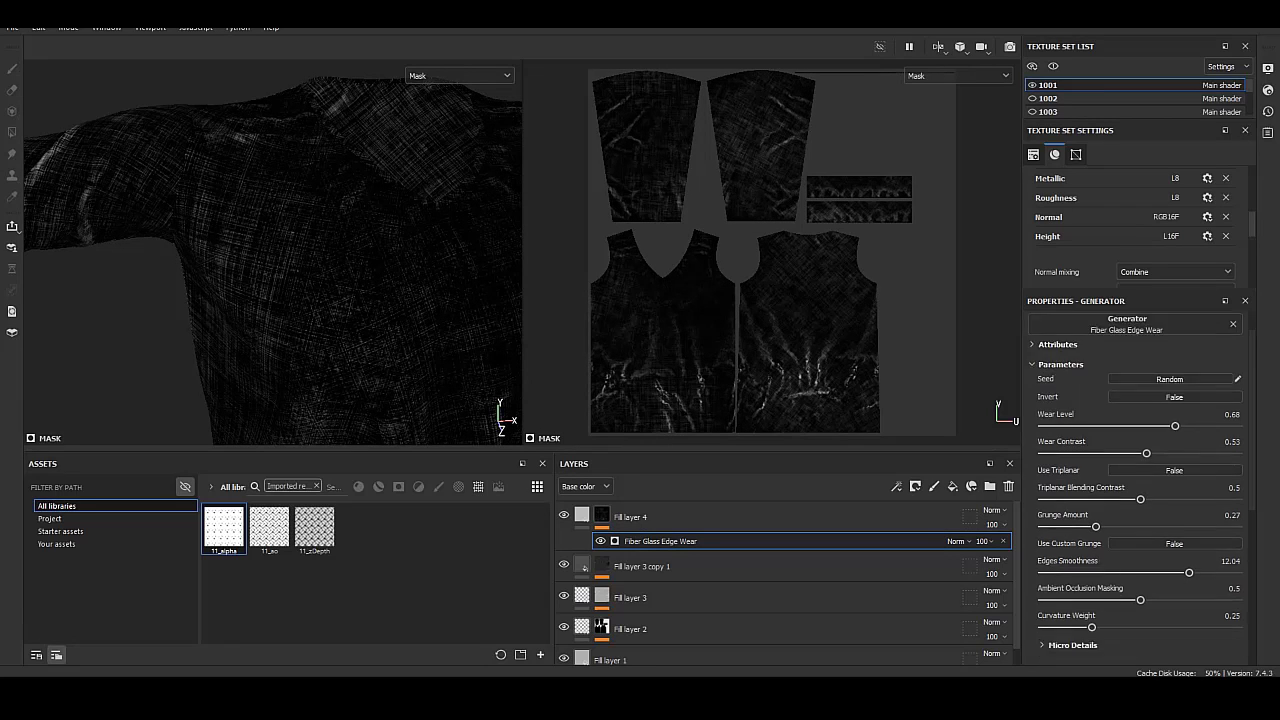
{"action": "scroll", "coordinate": [1140, 500], "scroll_direction": "down", "scroll_amount": 2}
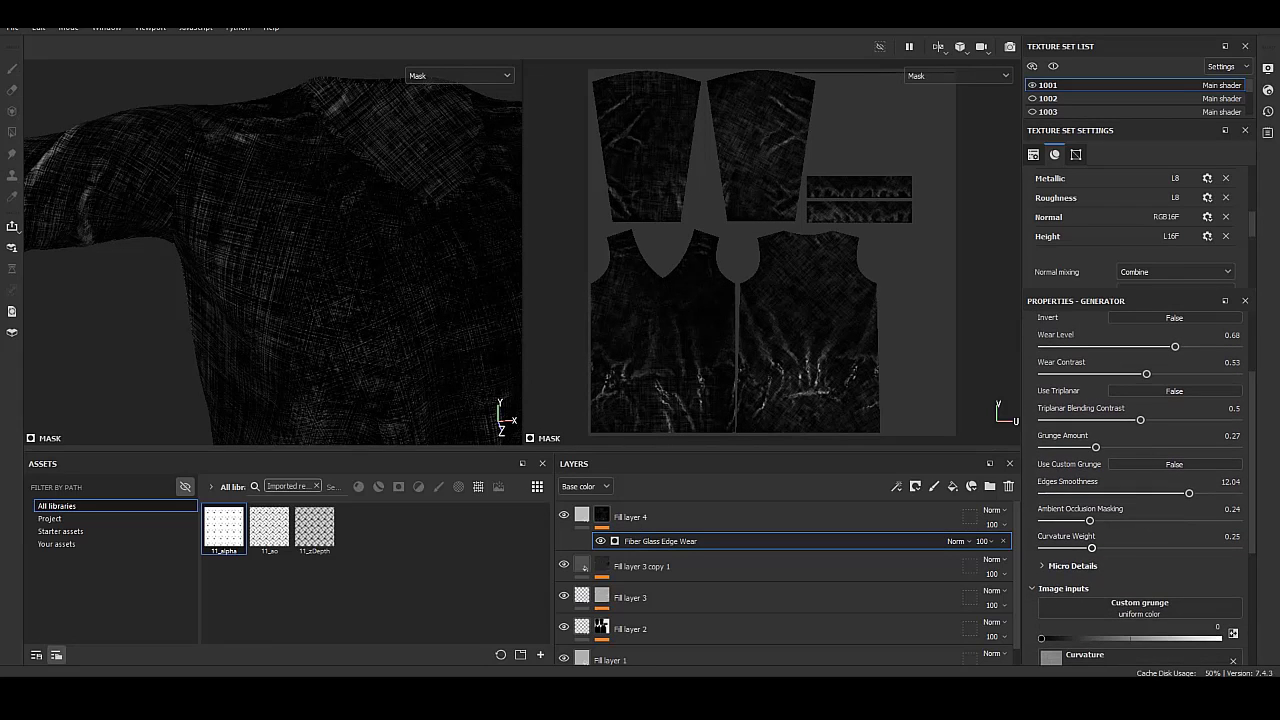
{"action": "left_click_drag", "start_coordinate": [1092, 548], "coordinate": [1086, 548]}
{"action": "left_click", "coordinate": [630, 517]}
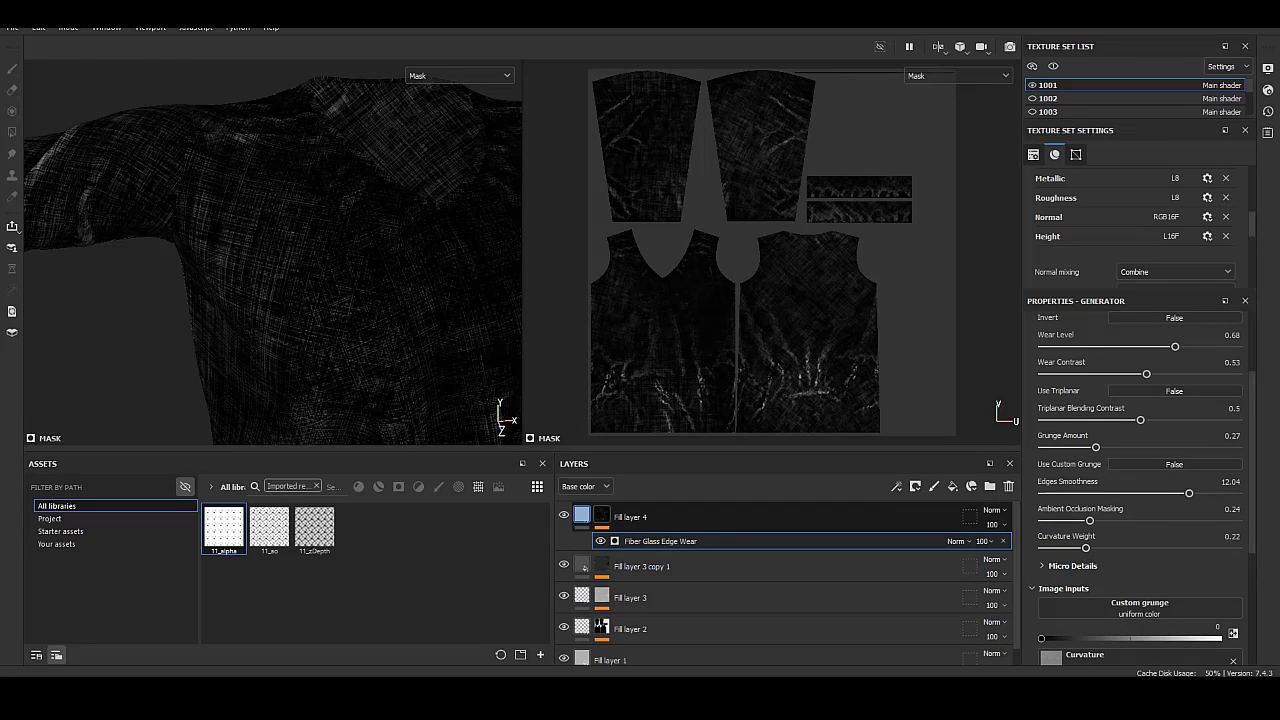
Turn off Fill layer 4's normal channel and trial a positive height.
{"action": "left_click", "coordinate": [1178, 459]}
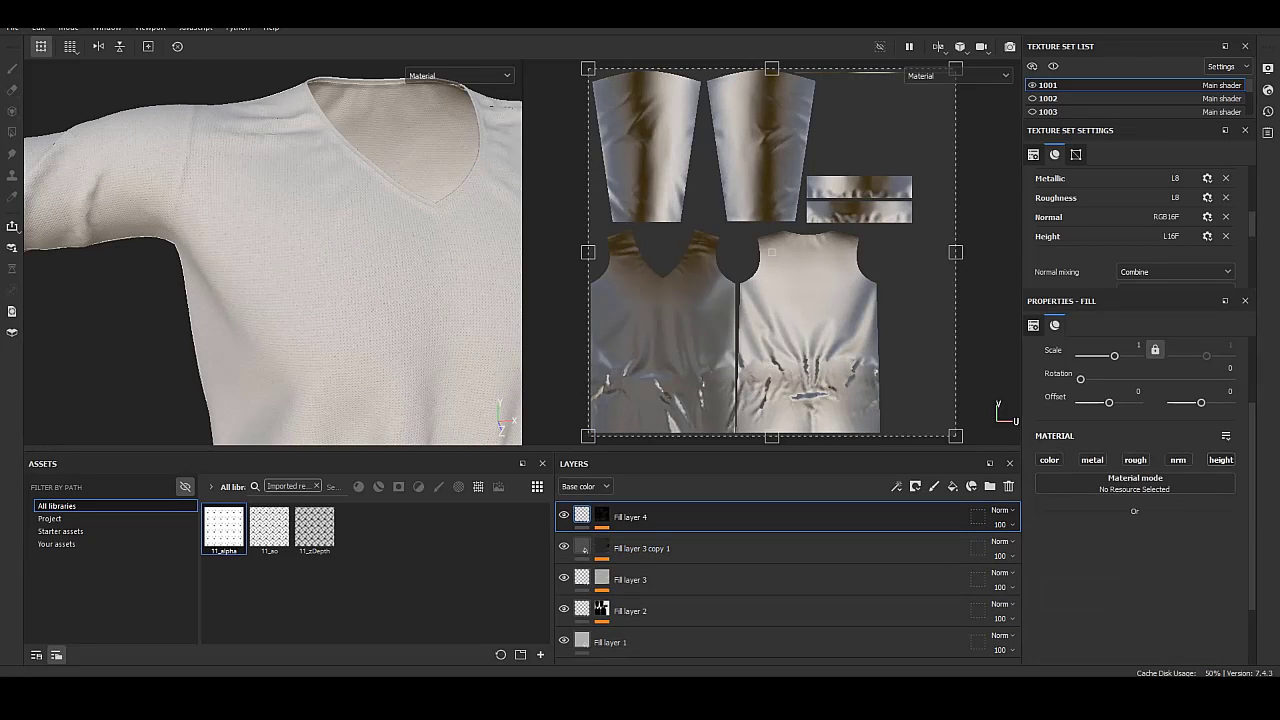
{"action": "left_click_drag", "start_coordinate": [1125, 562], "coordinate": [1157, 562]}
{"action": "left_click_drag", "start_coordinate": [270, 250], "coordinate": [230, 250], "text": "alt"}
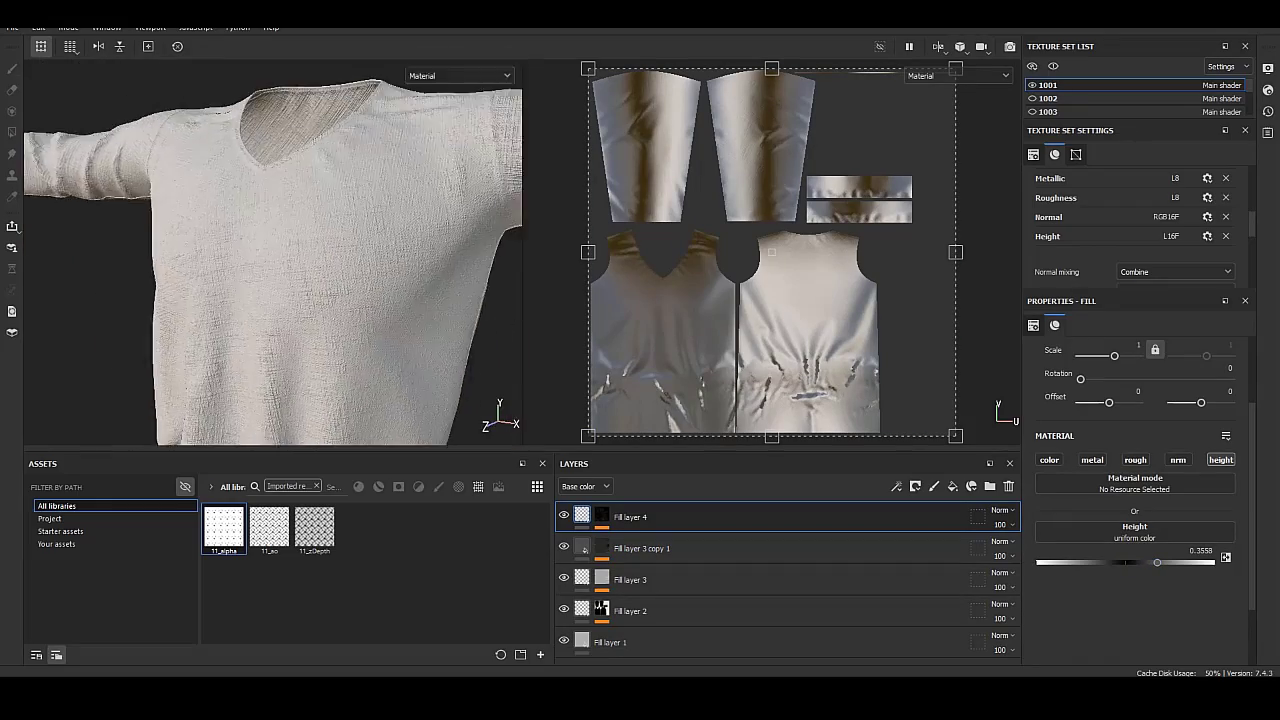
{"action": "right_click_drag", "start_coordinate": [270, 250], "coordinate": [300, 280], "text": "alt"}
{"action": "mouse_move", "coordinate": [270, 250]}
{"action": "left_mouse_down", "text": "alt"}
{"action": "mouse_move", "coordinate": [320, 250]}
{"action": "mouse_move", "coordinate": [240, 230]}
{"action": "left_mouse_up", "text": "alt"}
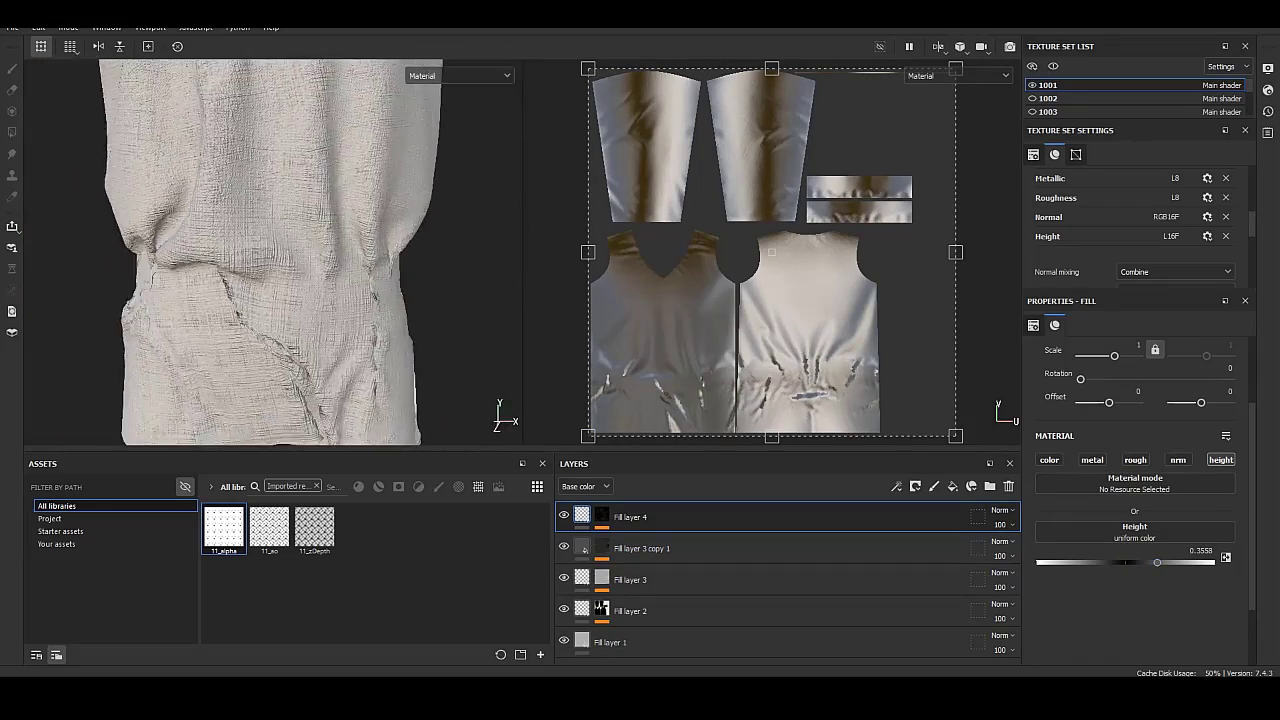
{"action": "right_click_drag", "start_coordinate": [270, 250], "coordinate": [300, 280], "text": "alt"}
{"action": "left_click_drag", "start_coordinate": [270, 250], "coordinate": [330, 260], "text": "alt"}
Set Fill layer 4's height to about -0.146 and inspect the shoulder, sleeve and collar.
{"action": "left_click_drag", "start_coordinate": [1157, 562], "coordinate": [1112, 562]}
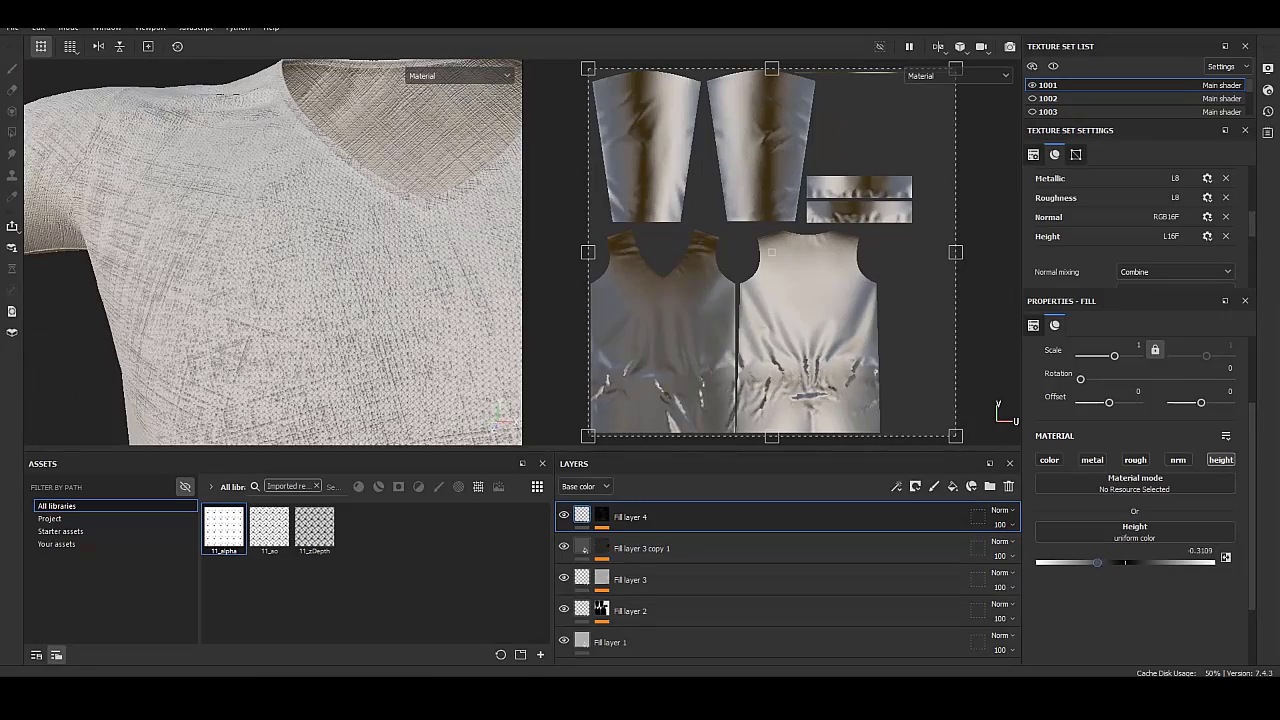
{"action": "left_click_drag", "start_coordinate": [270, 250], "coordinate": [330, 230], "text": "alt"}
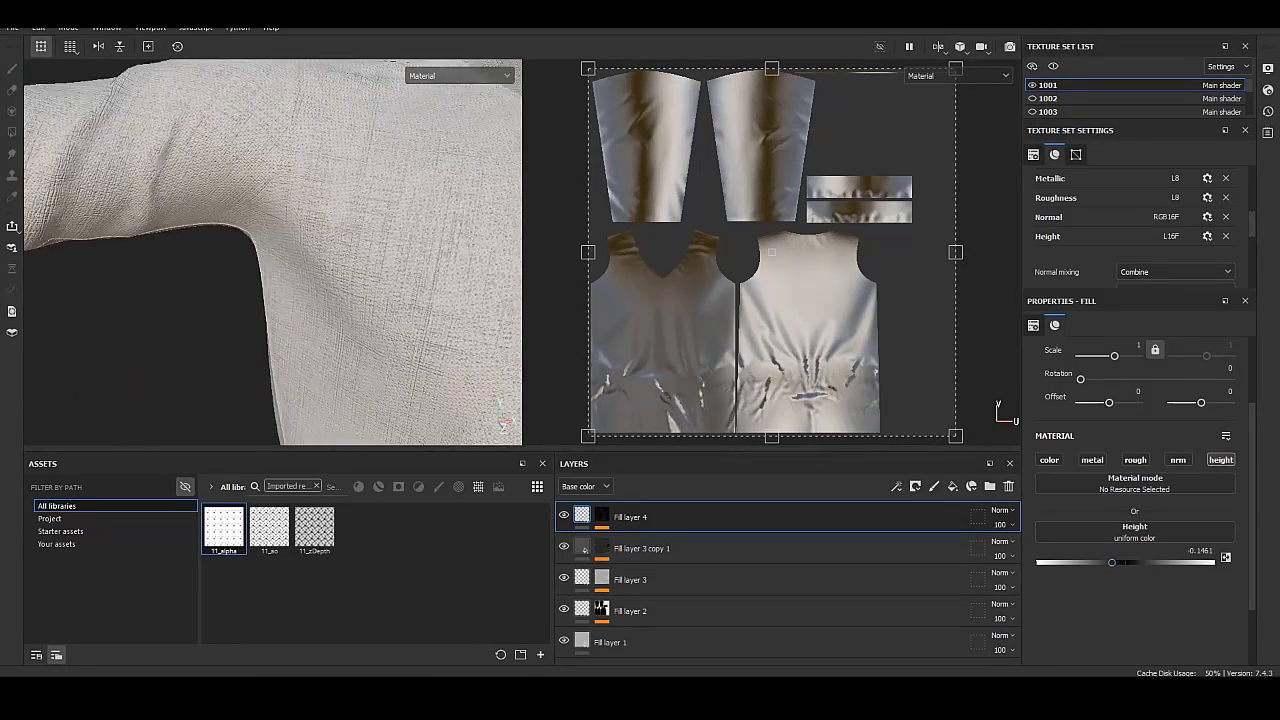
{"action": "right_click_drag", "start_coordinate": [270, 250], "coordinate": [300, 270], "text": "alt"}
{"action": "mouse_move", "coordinate": [270, 250]}
{"action": "left_mouse_down", "text": "alt"}
{"action": "mouse_move", "coordinate": [230, 260]}
{"action": "mouse_move", "coordinate": [320, 240]}
{"action": "mouse_move", "coordinate": [300, 260]}
{"action": "left_mouse_up", "text": "alt"}
{"action": "right_click_drag", "start_coordinate": [270, 250], "coordinate": [300, 280], "text": "alt"}
{"action": "left_click_drag", "start_coordinate": [270, 250], "coordinate": [230, 270], "text": "alt"}
{"action": "mouse_move", "coordinate": [336, 296]}
{"action": "left_mouse_down", "text": "alt"}
{"action": "mouse_move", "coordinate": [300, 280]}
{"action": "mouse_move", "coordinate": [330, 290]}
{"action": "left_mouse_up", "text": "alt"}
{"action": "mouse_move", "coordinate": [330, 290]}
{"action": "right_mouse_down", "text": "alt"}
{"action": "mouse_move", "coordinate": [300, 260]}
{"action": "mouse_move", "coordinate": [342, 288]}
{"action": "right_mouse_up", "text": "alt"}
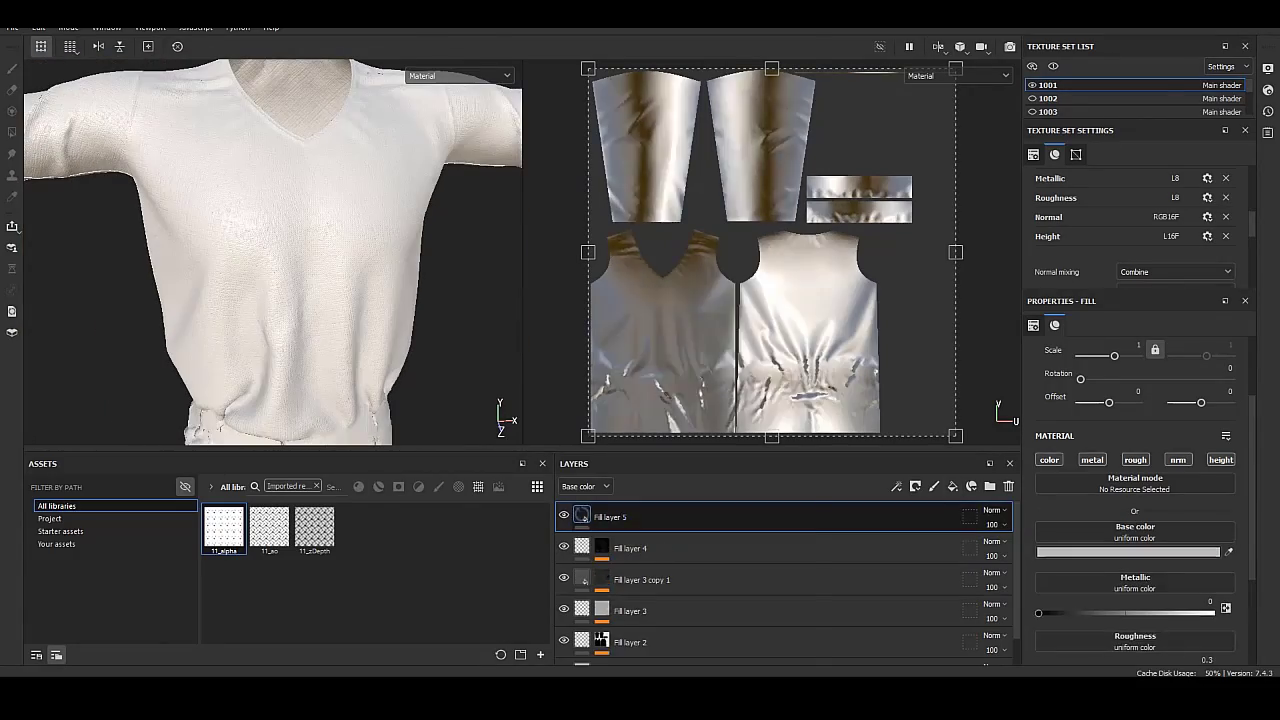
Give Fill layer 5 a black mask driven by a Dirt generator.
{"action": "right_click", "coordinate": [598, 516]}
{"action": "left_click", "coordinate": [655, 30]}
{"action": "right_click", "coordinate": [600, 515]}
{"action": "key", "text": "Escape"}
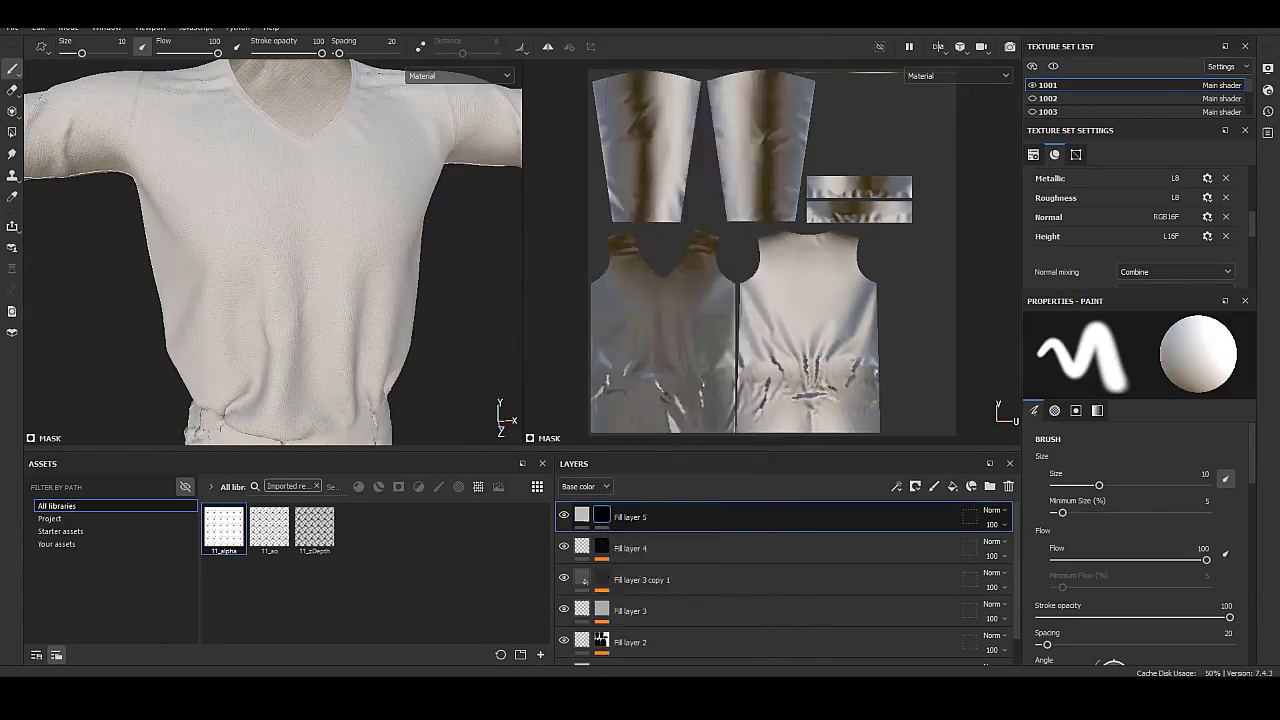
{"action": "right_click", "coordinate": [598, 516]}
{"action": "left_click", "coordinate": [655, 538]}
{"action": "left_click", "coordinate": [1139, 358]}
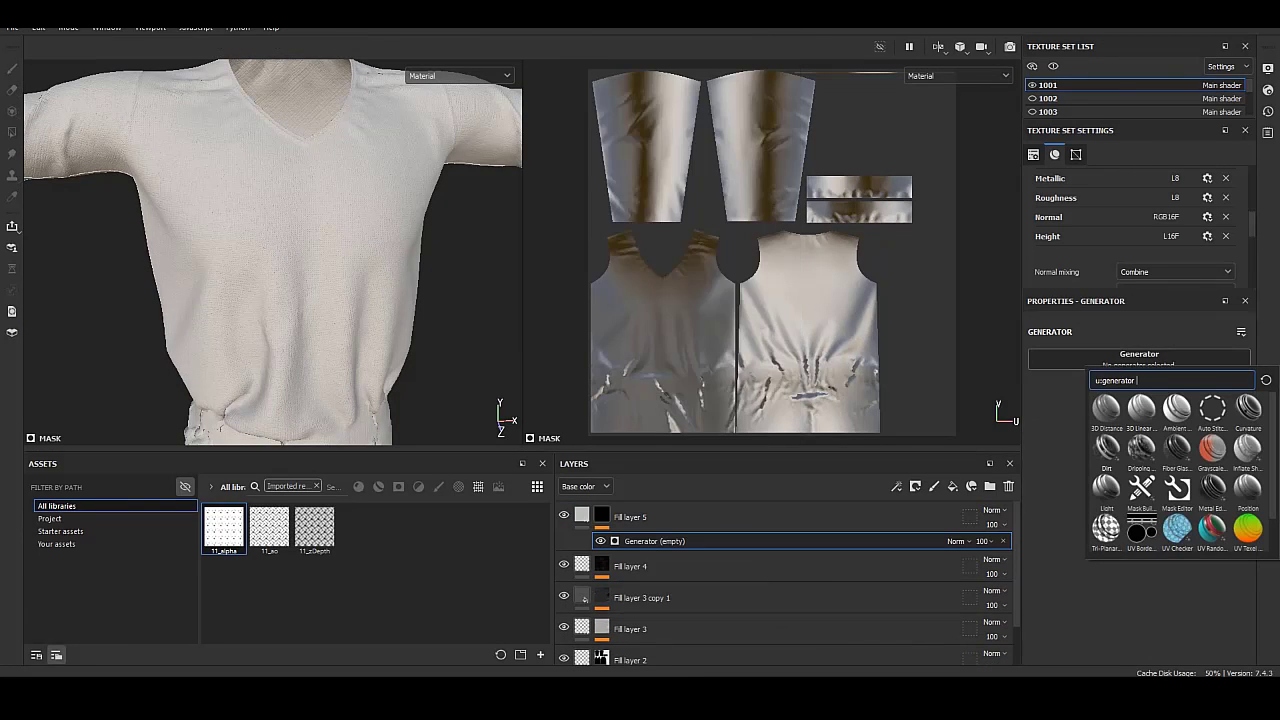
{"action": "left_click", "coordinate": [1106, 448]}
{"action": "key", "text": "ctrl+z"}
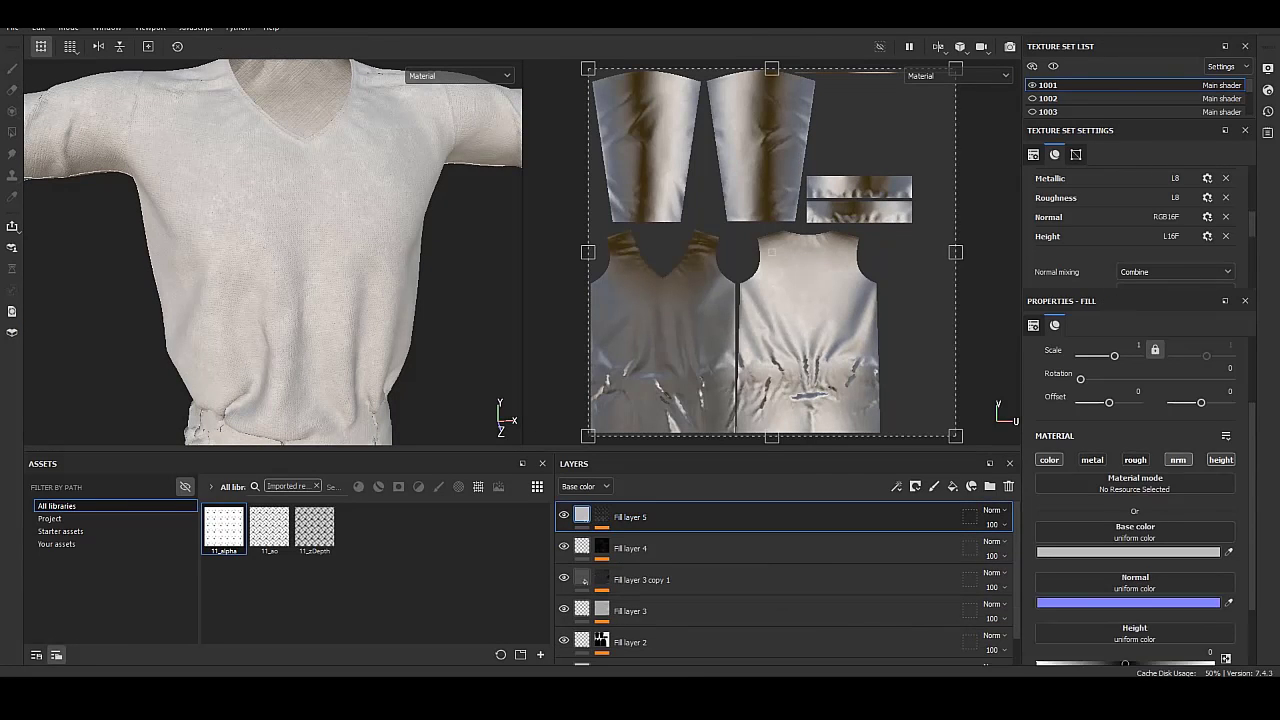
Set Fill layer 5's base colour to 707070 and bring back the dirt mask.
{"action": "left_click", "coordinate": [1128, 551]}
{"action": "double_click", "coordinate": [1057, 462]}
{"action": "type", "text": "707070"}
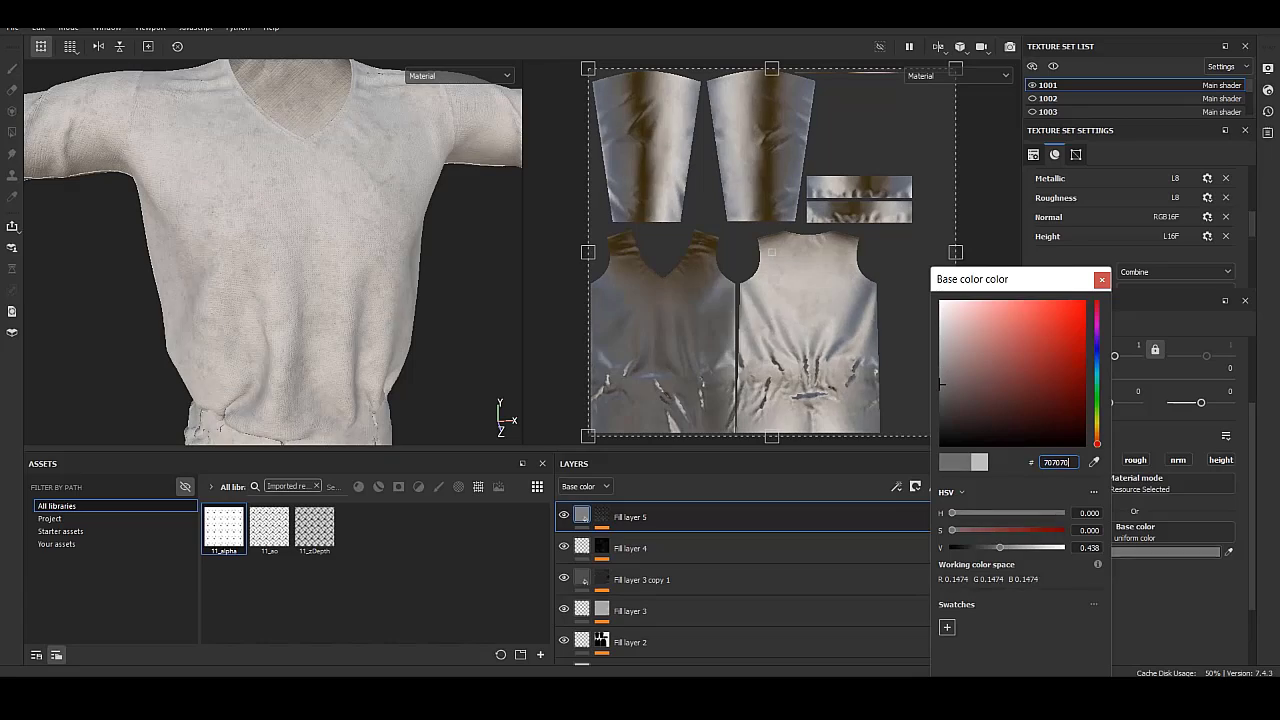
{"action": "mouse_move", "coordinate": [270, 250]}
{"action": "left_mouse_down", "text": "alt"}
{"action": "mouse_move", "coordinate": [340, 260]}
{"action": "mouse_move", "coordinate": [330, 250]}
{"action": "left_mouse_up", "text": "alt"}
{"action": "key", "text": "ctrl+y"}
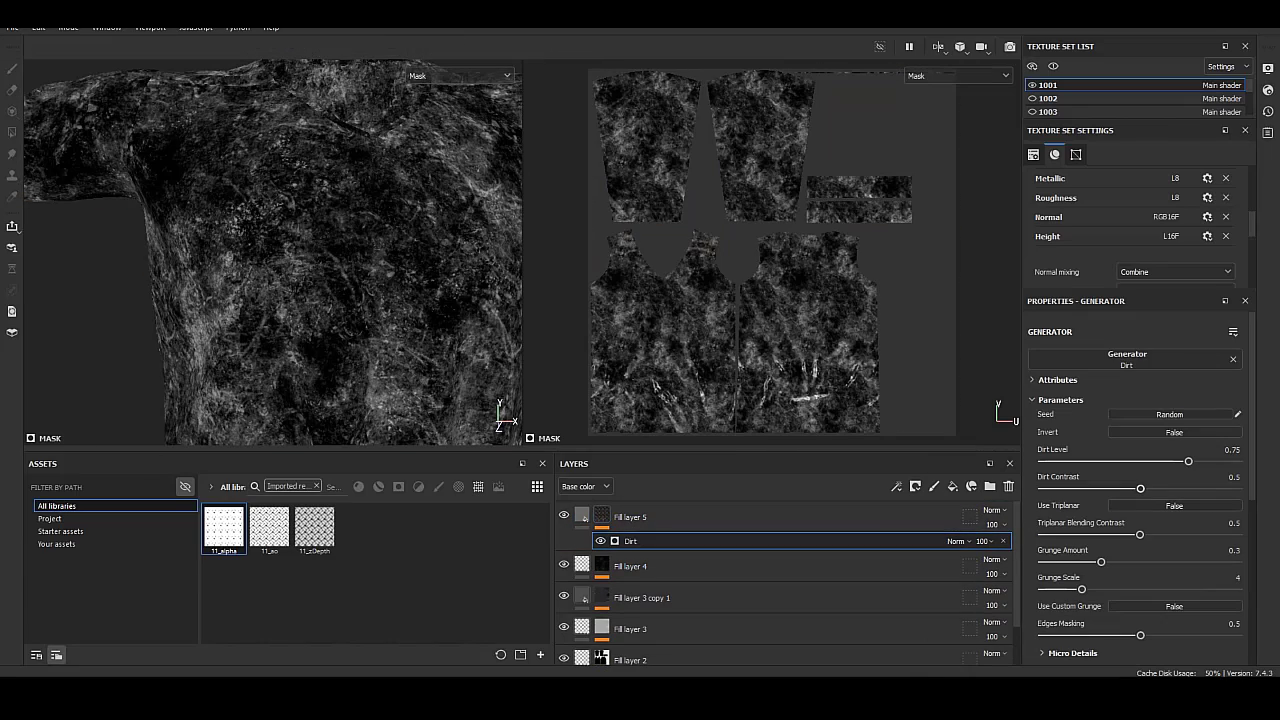
Raise Dirt grunge scale to 6 and edges masking to 0.51, and lower contrast slightly.
{"action": "left_click_drag", "start_coordinate": [1081, 589], "coordinate": [1107, 589]}
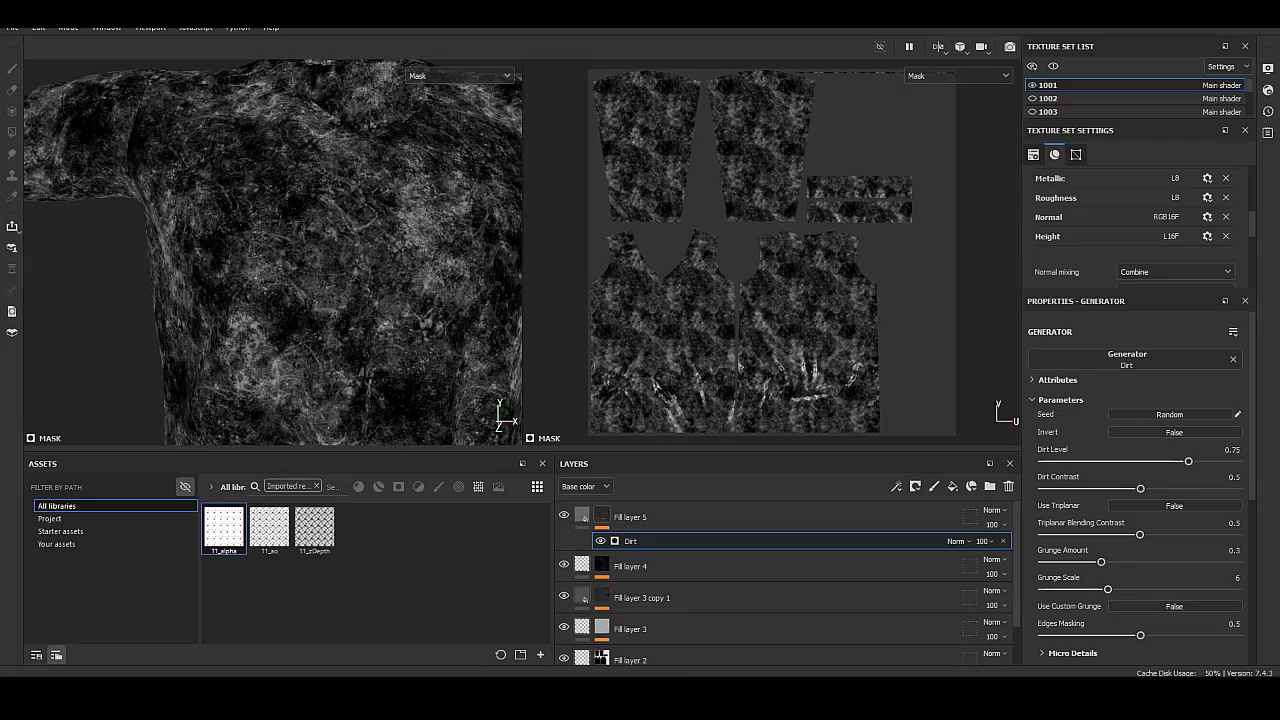
{"action": "left_click_drag", "start_coordinate": [270, 250], "coordinate": [350, 250], "text": "alt"}
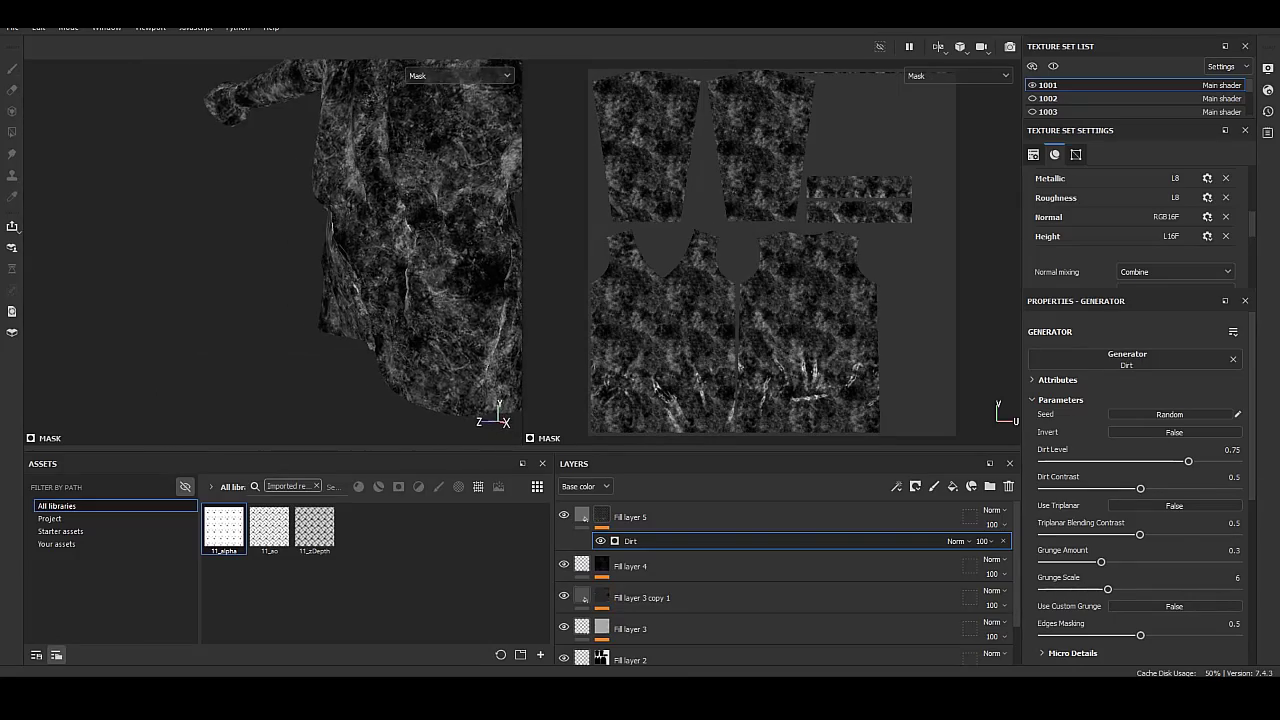
{"action": "left_click_drag", "start_coordinate": [270, 250], "coordinate": [350, 250], "text": "alt"}
{"action": "scroll", "coordinate": [1140, 490], "scroll_direction": "down", "scroll_amount": 3}
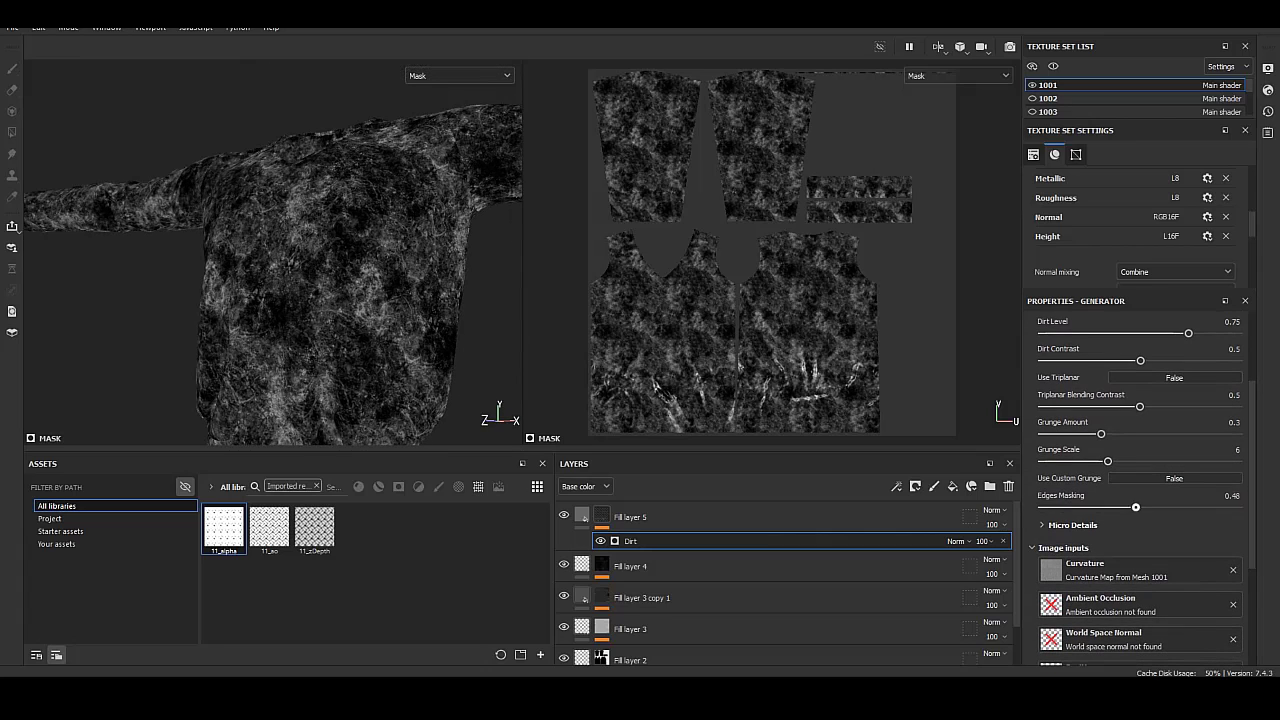
{"action": "left_click_drag", "start_coordinate": [1135, 507], "coordinate": [1142, 507]}
{"action": "left_click_drag", "start_coordinate": [1140, 360], "coordinate": [1137, 360]}
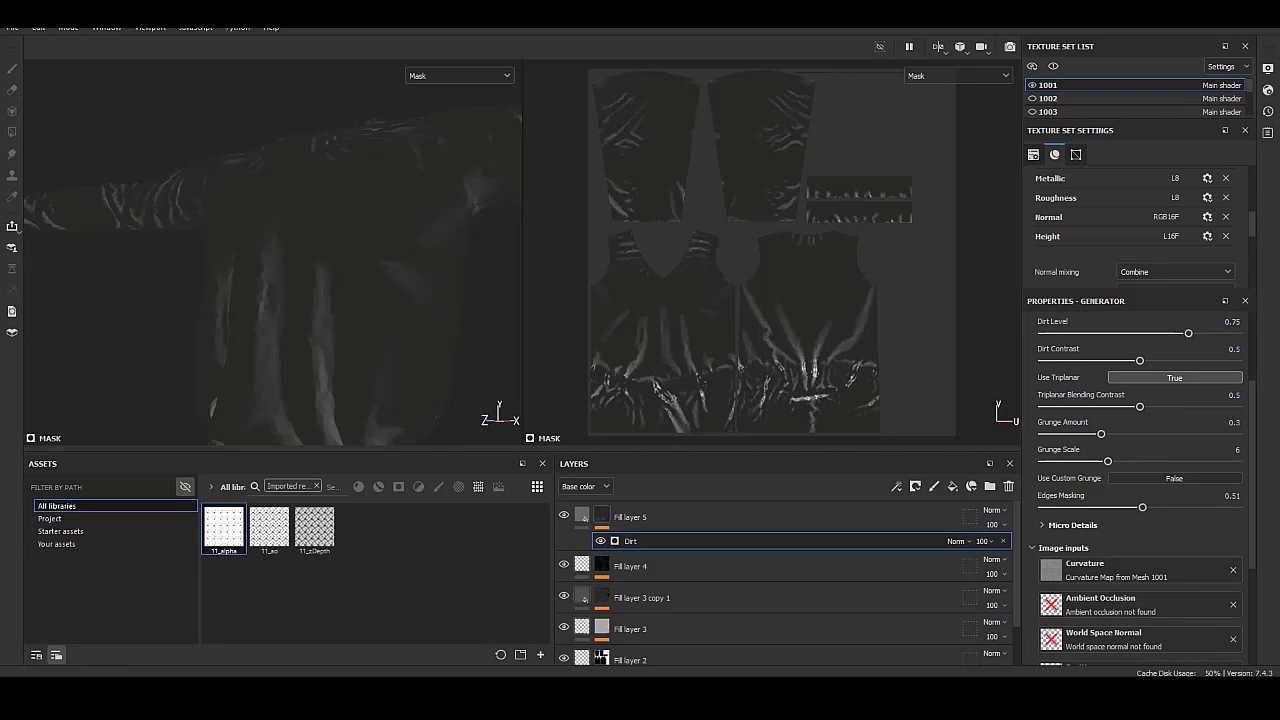
{"action": "left_click_drag", "start_coordinate": [270, 250], "coordinate": [370, 250], "text": "alt"}
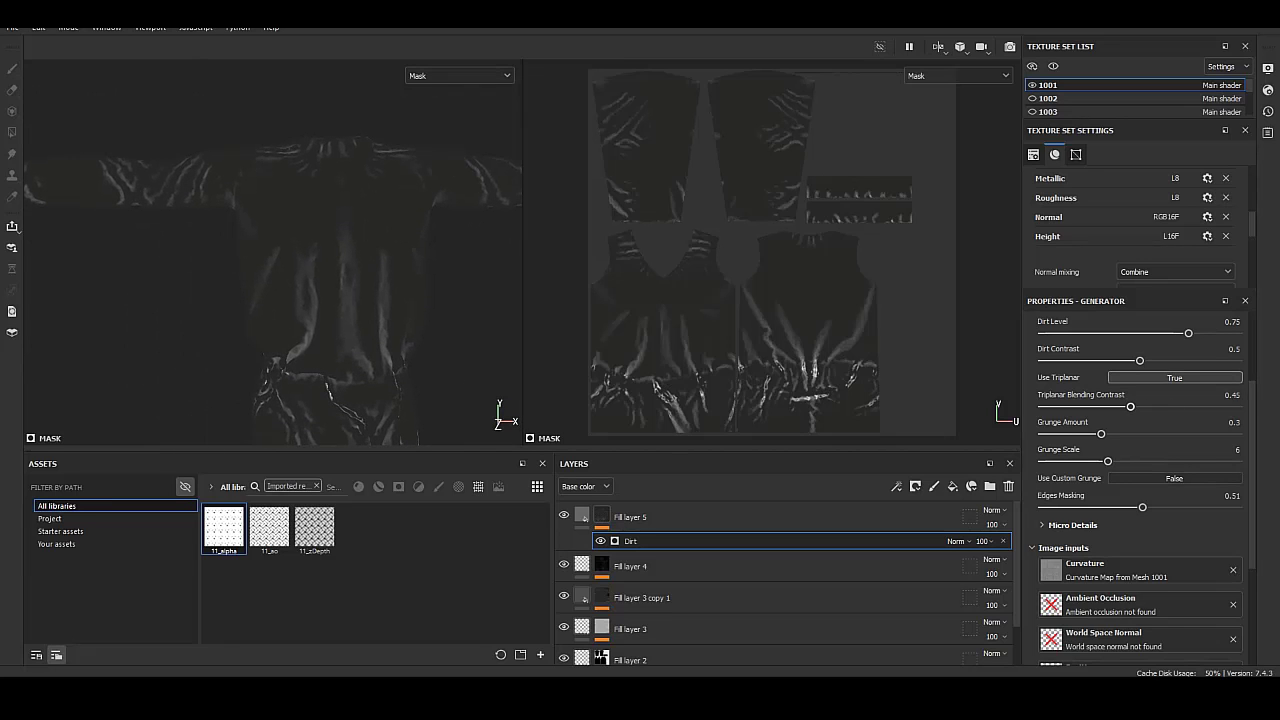
{"action": "scroll", "coordinate": [1140, 490], "scroll_direction": "down", "scroll_amount": 3}
Toggle between Fill layer 5's material view and its Dirt mask view.
{"action": "left_click", "coordinate": [630, 517]}
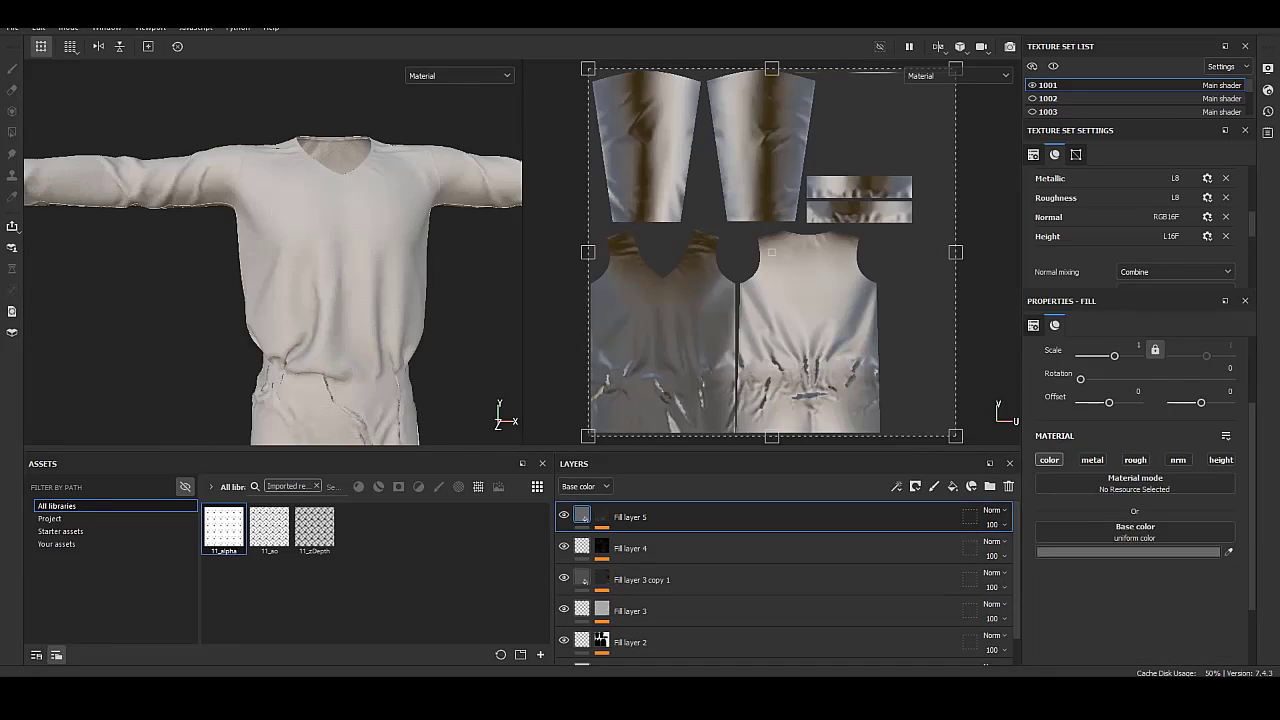
{"action": "left_click", "coordinate": [601, 517]}
{"action": "left_click", "coordinate": [630, 541]}
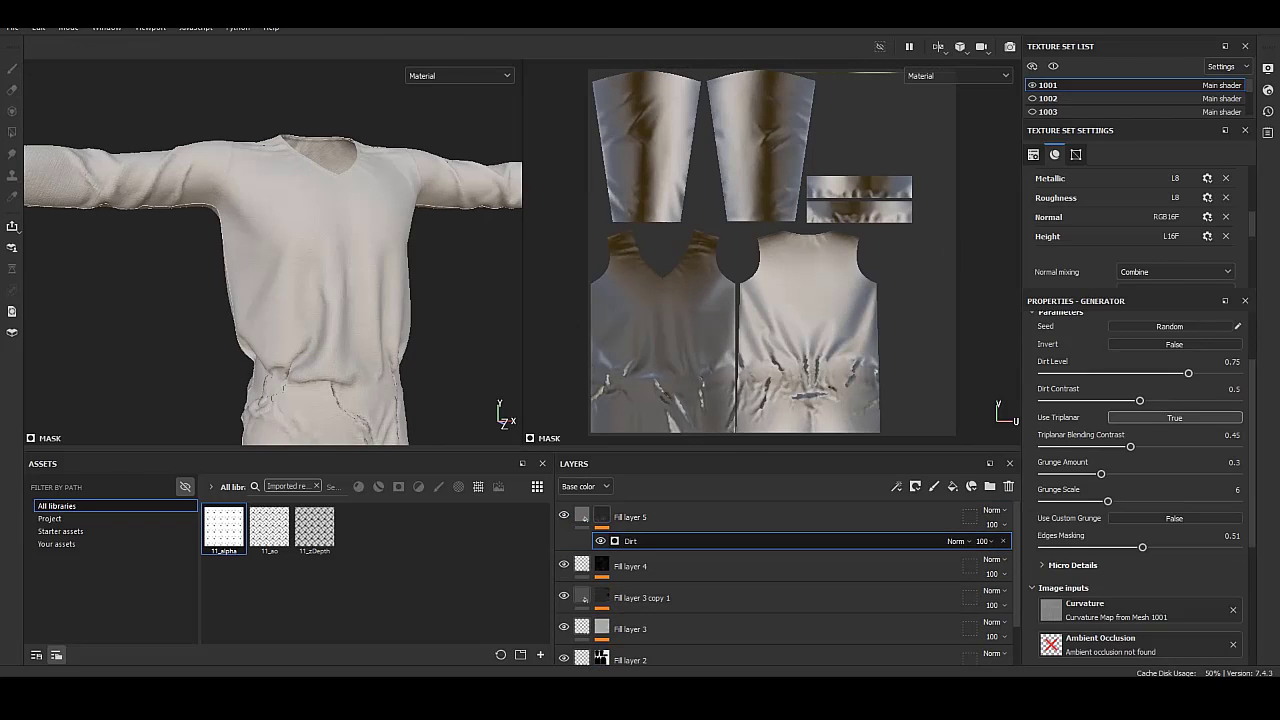
{"action": "left_click", "coordinate": [601, 517], "text": "alt"}
{"action": "left_click", "coordinate": [630, 541]}
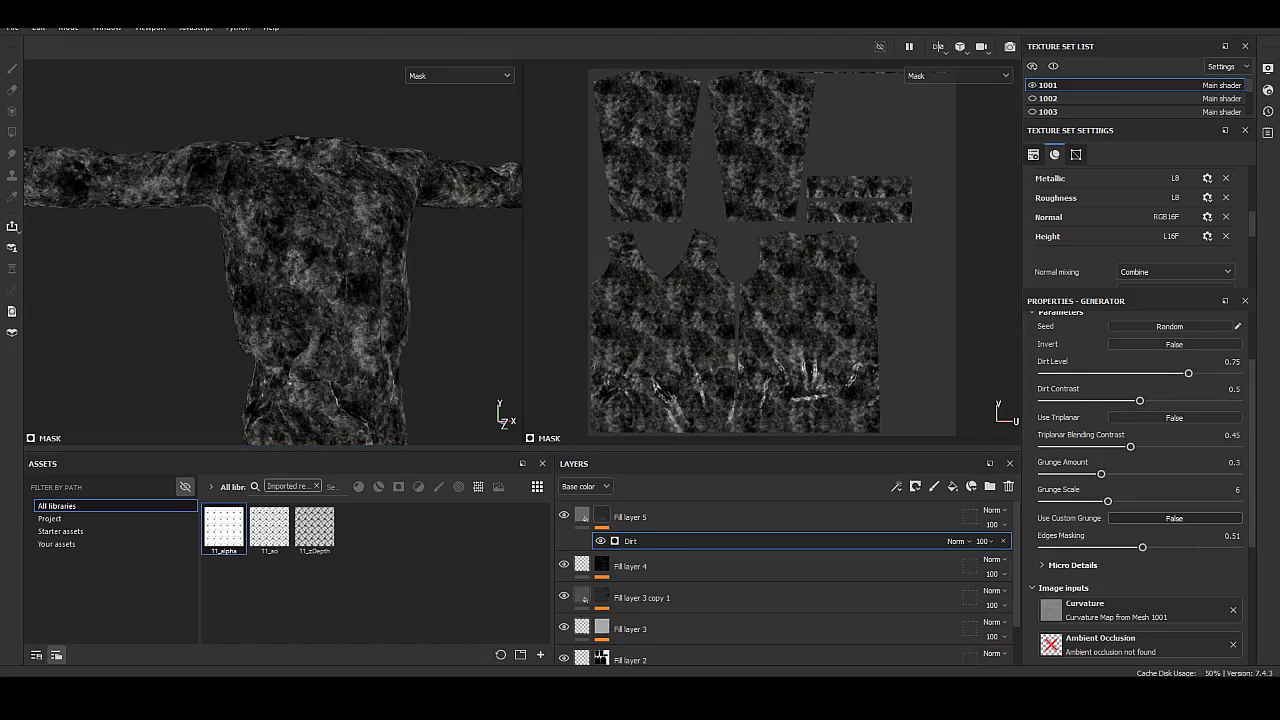
{"action": "scroll", "coordinate": [1140, 490], "scroll_direction": "up", "scroll_amount": 2}
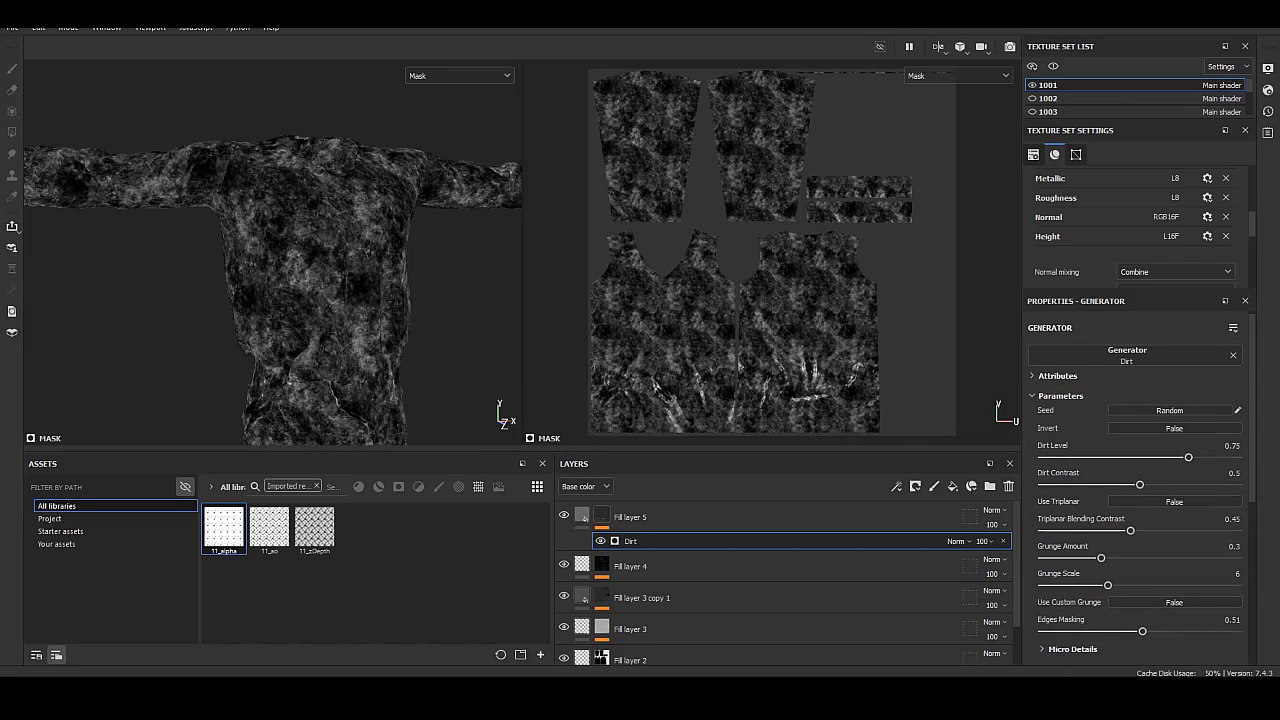
Re-randomize the Dirt grunge seed six times, then reselect Fill layer 5.
{"action": "left_click", "coordinate": [1170, 410]}
{"action": "left_click", "coordinate": [1170, 410]}
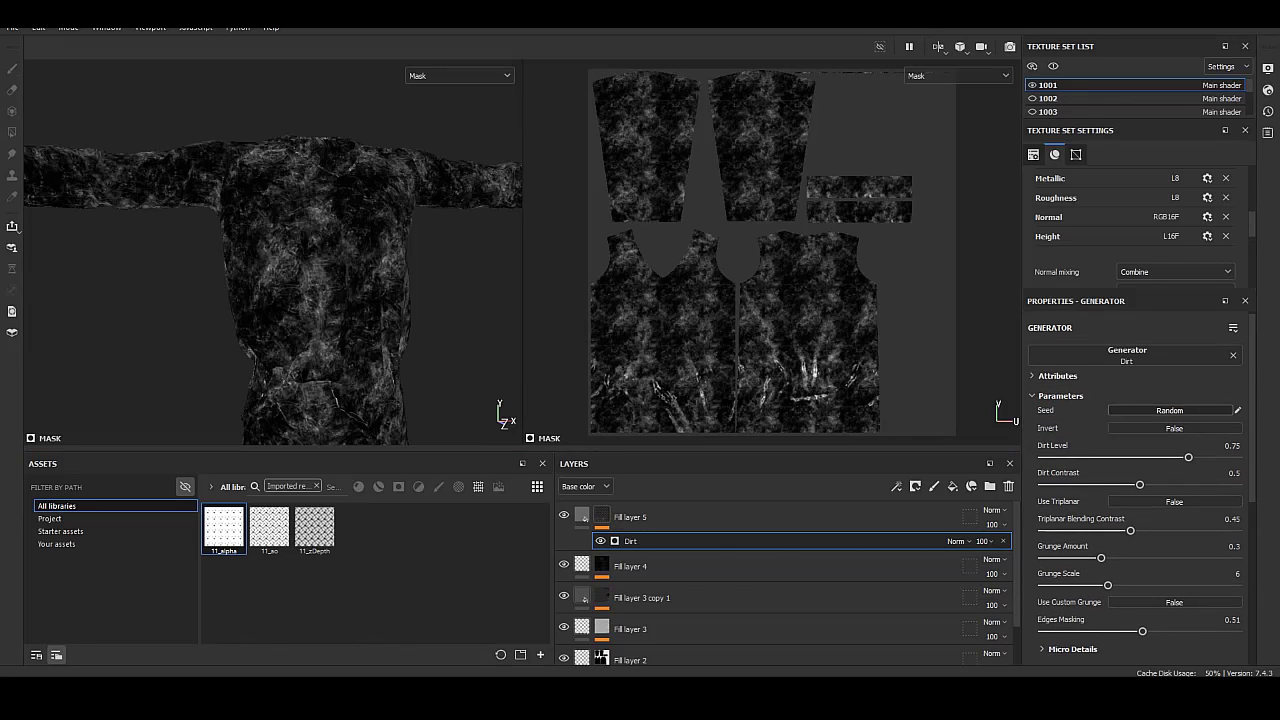
{"action": "left_click", "coordinate": [1170, 410]}
{"action": "left_click", "coordinate": [1170, 410]}
{"action": "left_click", "coordinate": [1170, 410]}
{"action": "left_click", "coordinate": [1170, 410]}
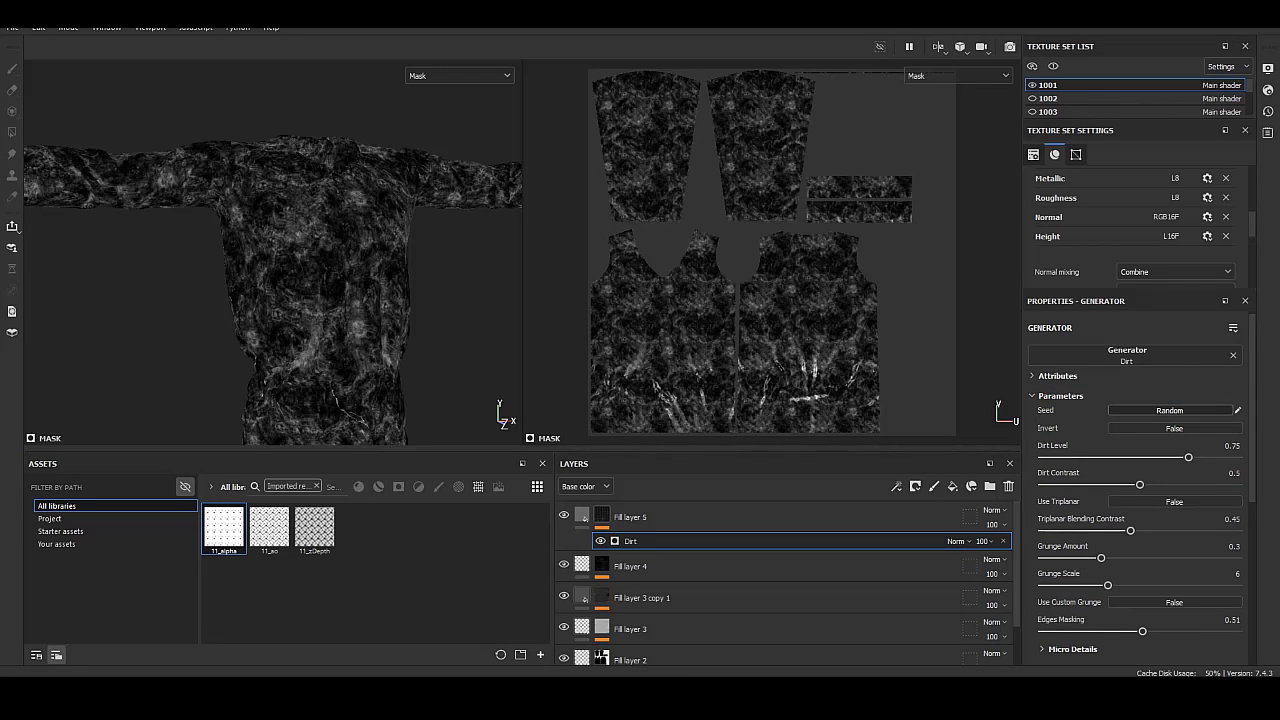
{"action": "left_click", "coordinate": [630, 517]}
Check Fill layer 5's grey base colour without changing it, then orbit to the shirt's front.
{"action": "scroll", "coordinate": [270, 250], "scroll_direction": "up", "scroll_amount": 4}
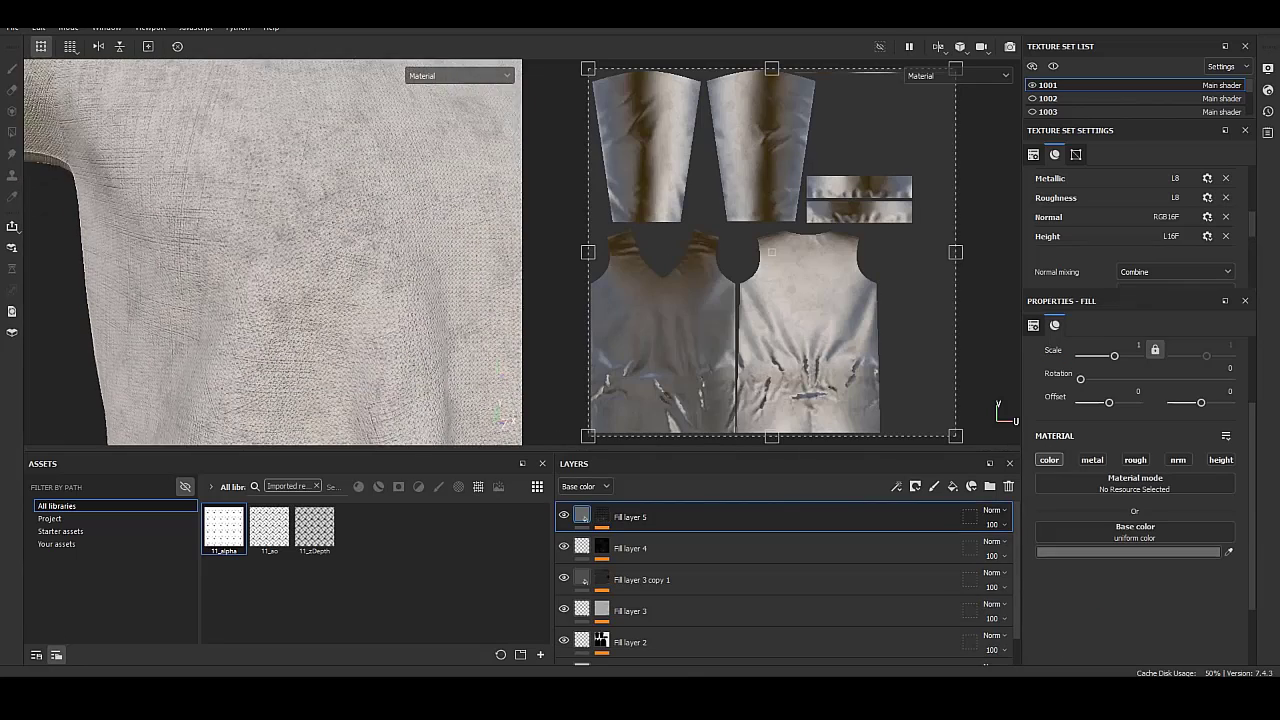
{"action": "scroll", "coordinate": [270, 250], "scroll_direction": "up", "scroll_amount": 2}
{"action": "left_click", "coordinate": [1128, 551]}
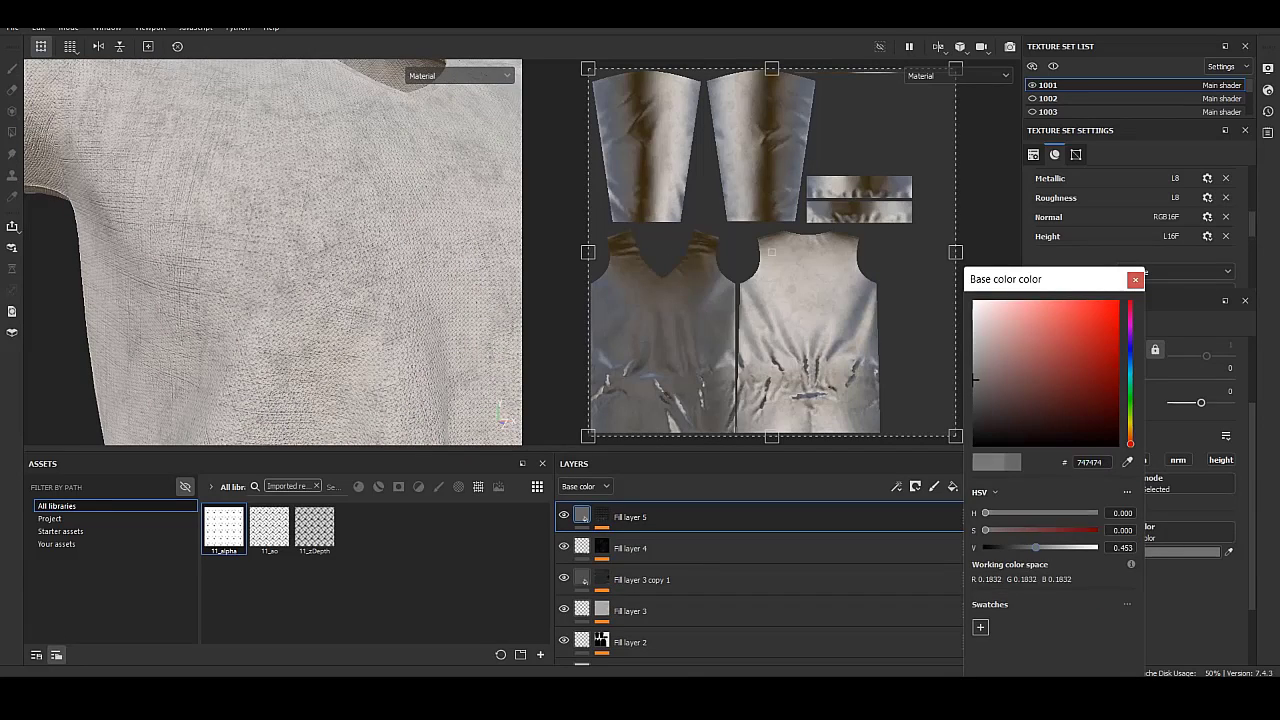
{"action": "key", "text": "Escape"}
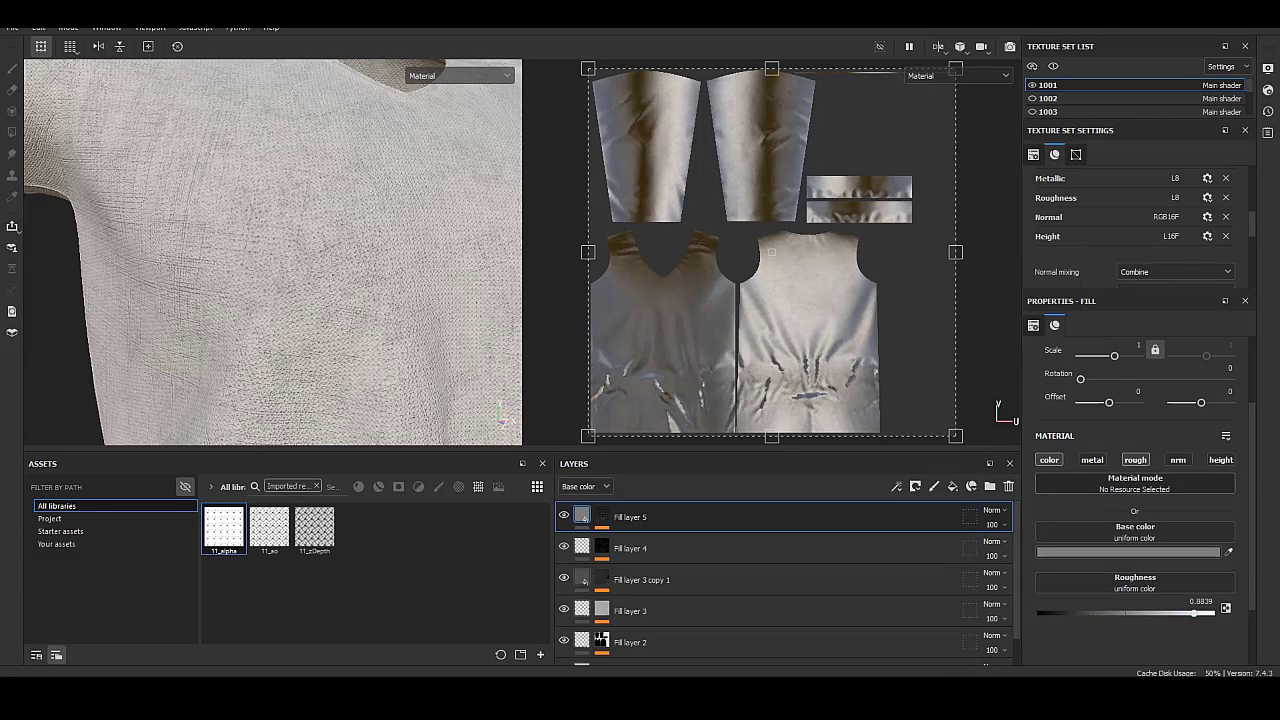
{"action": "scroll", "coordinate": [270, 250], "scroll_direction": "down", "scroll_amount": 5}
{"action": "left_click_drag", "start_coordinate": [270, 250], "coordinate": [420, 250], "text": "alt"}
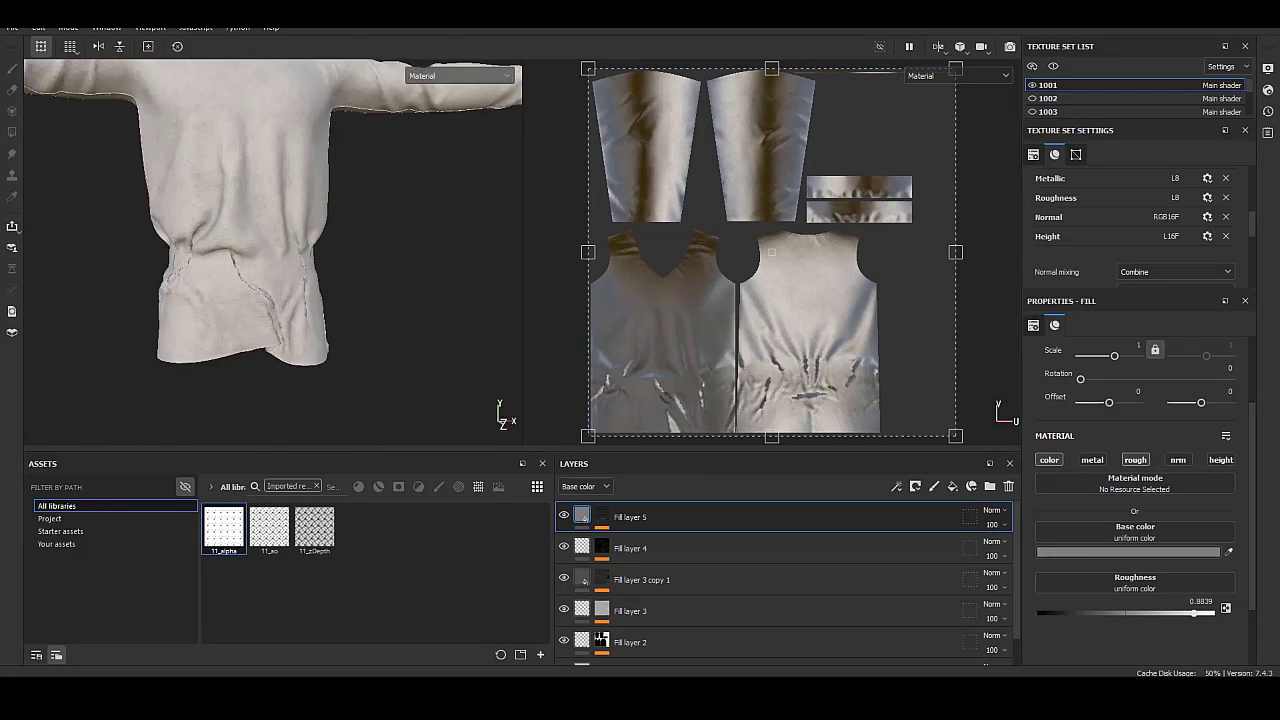
Add a black mask with an empty generator to Fill layer 6.
{"action": "right_click", "coordinate": [588, 514]}
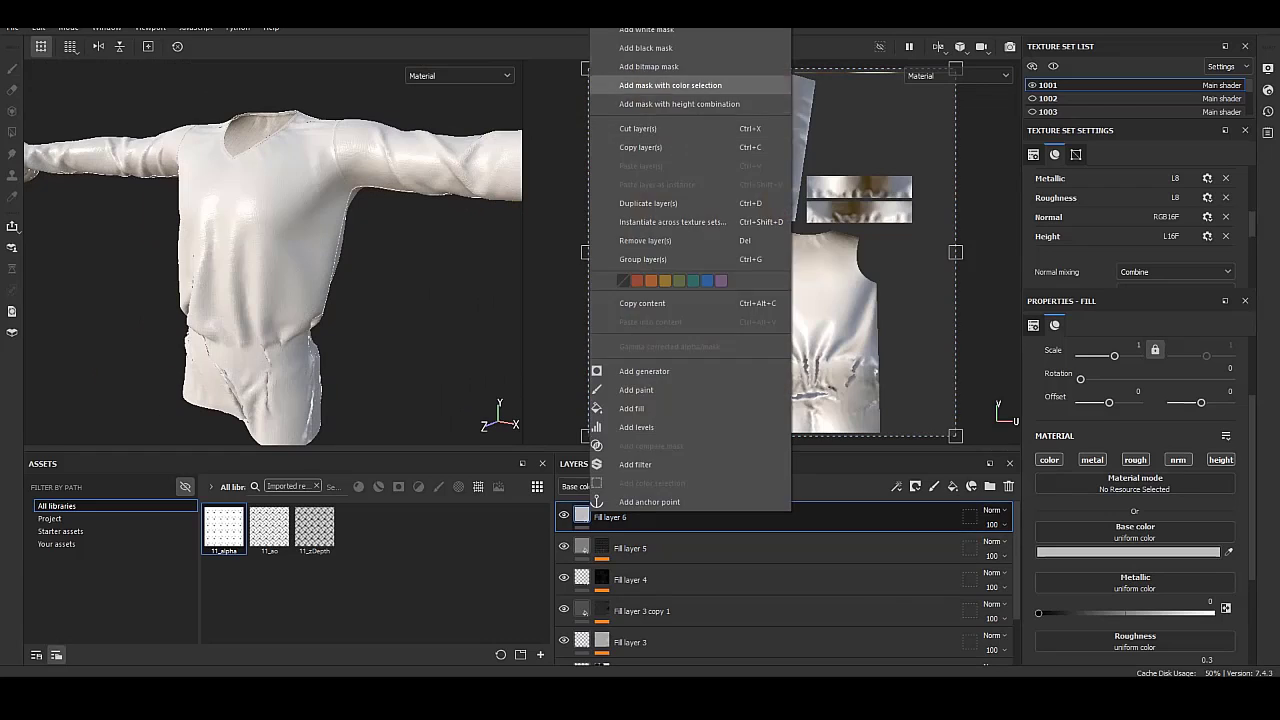
{"action": "left_click", "coordinate": [650, 48]}
{"action": "right_click", "coordinate": [602, 514]}
{"action": "left_click", "coordinate": [656, 494]}
{"action": "left_click", "coordinate": [1140, 358]}
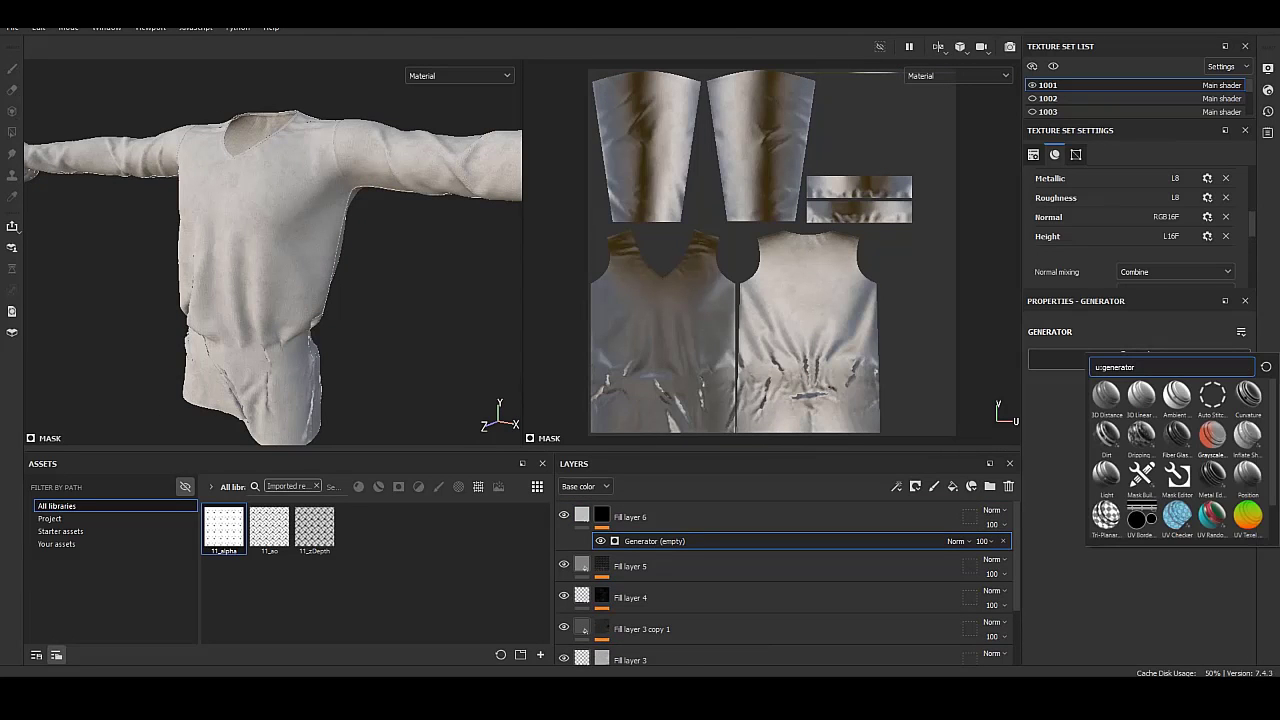
{"action": "key", "text": "Escape"}
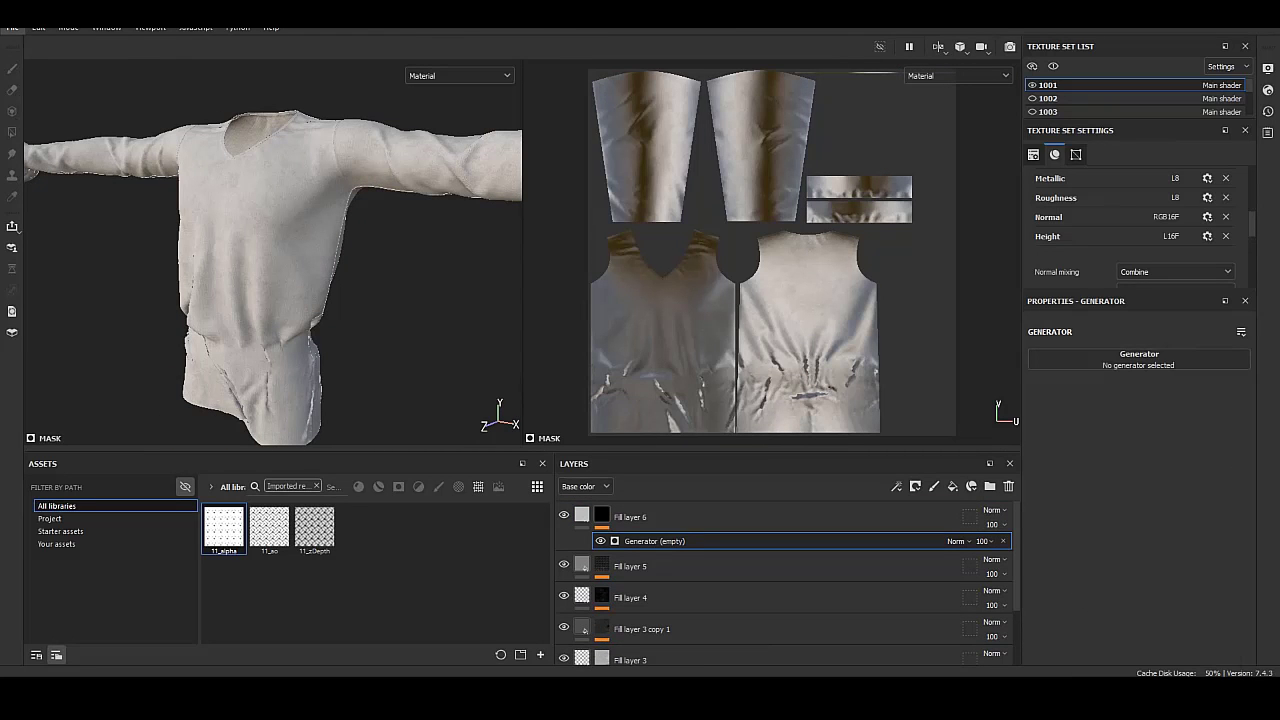
Save the project as a copy in the Desktop/pirate folder.
{"action": "left_click", "coordinate": [12, 27]}
{"action": "left_click", "coordinate": [40, 130]}
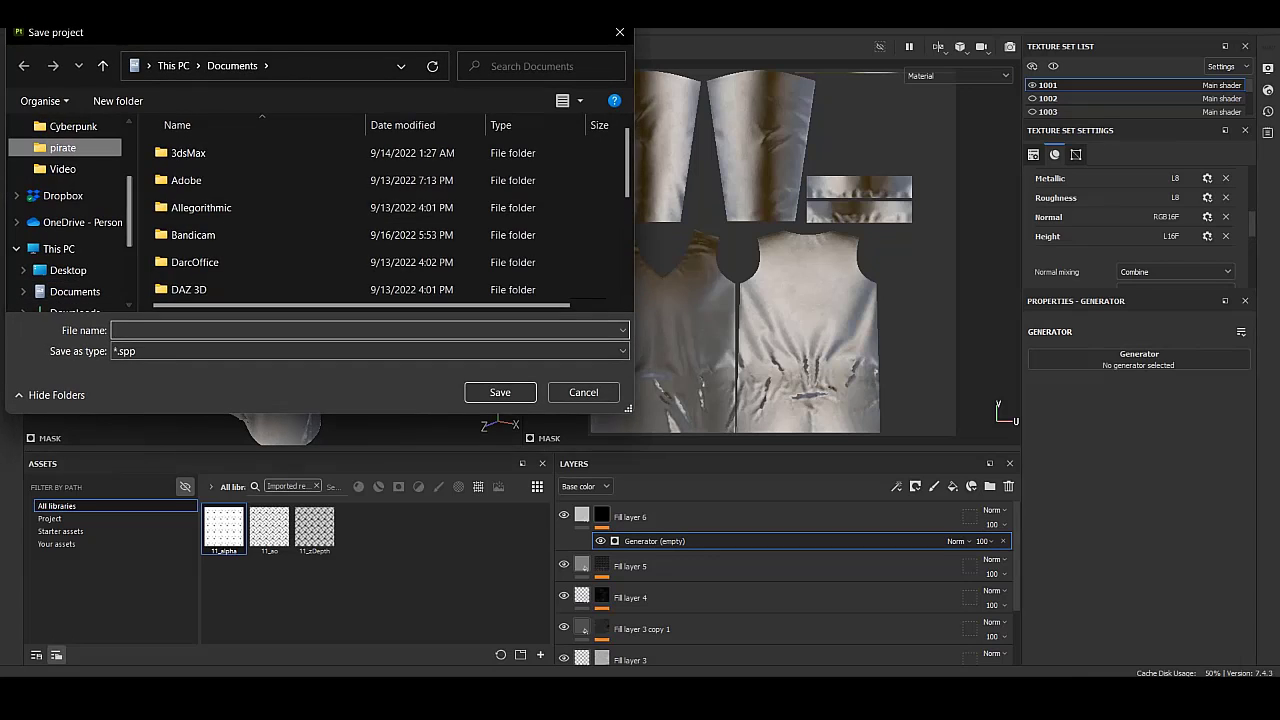
{"action": "left_click", "coordinate": [62, 147]}
{"action": "key", "text": "Return"}
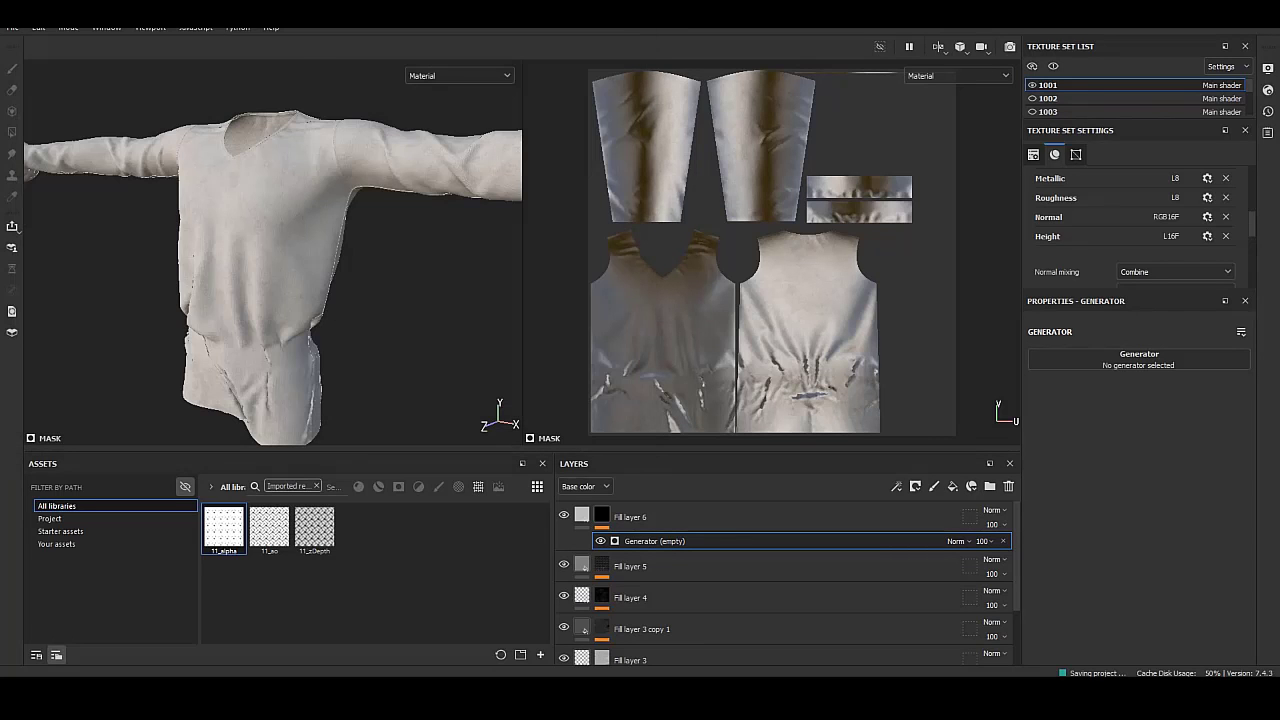
Use the Inflate Shrinkwrap generator on the mask and raise Fill layer 6's height.
{"action": "left_click", "coordinate": [1139, 359]}
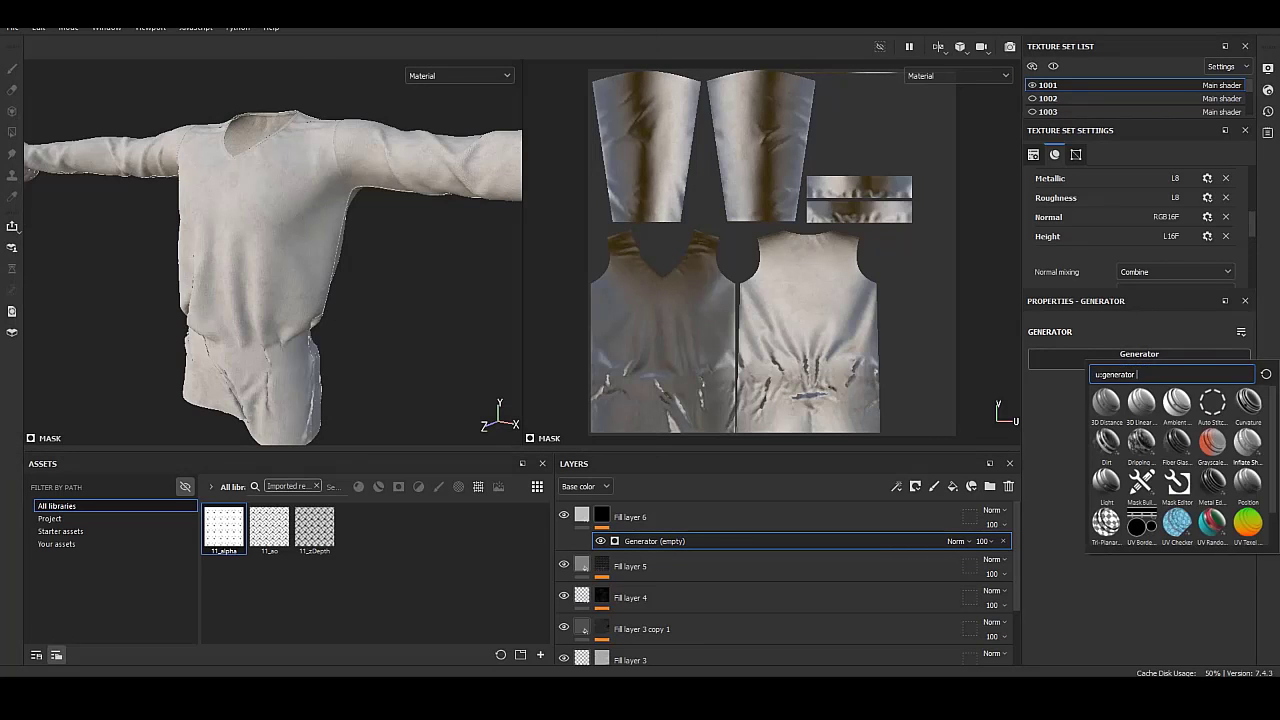
{"action": "left_click", "coordinate": [1247, 441]}
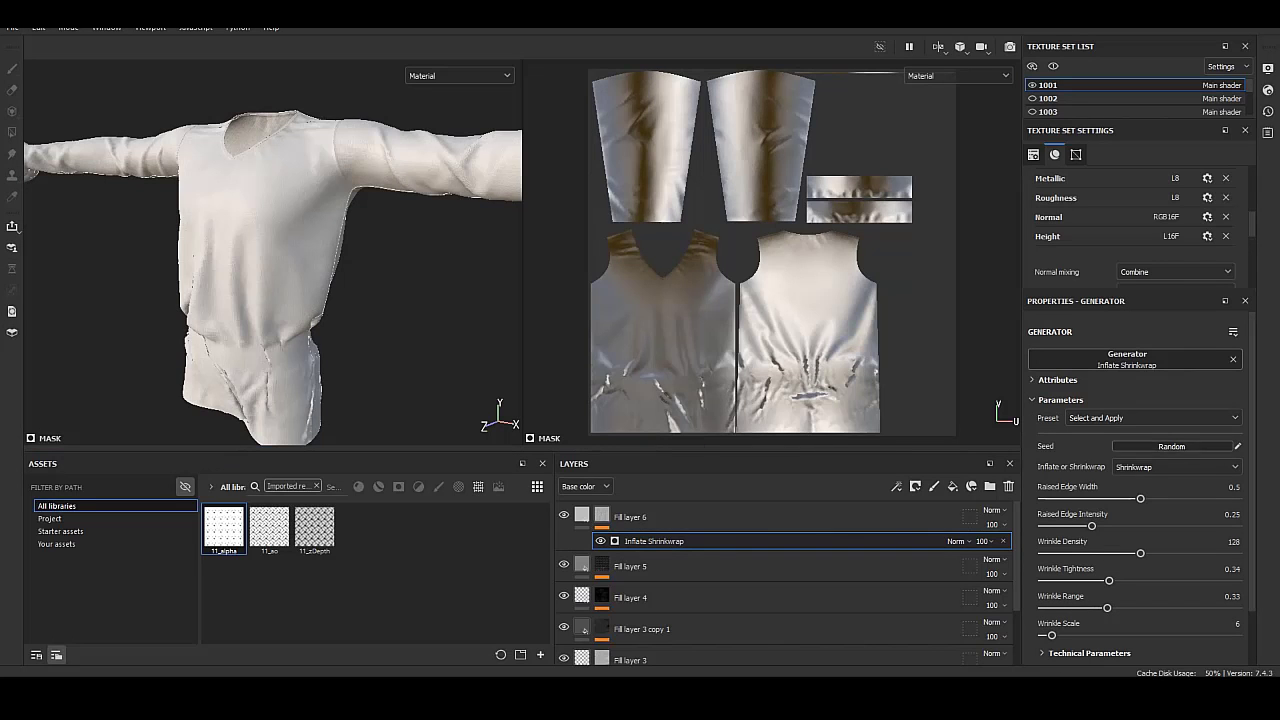
{"action": "left_click", "coordinate": [630, 517]}
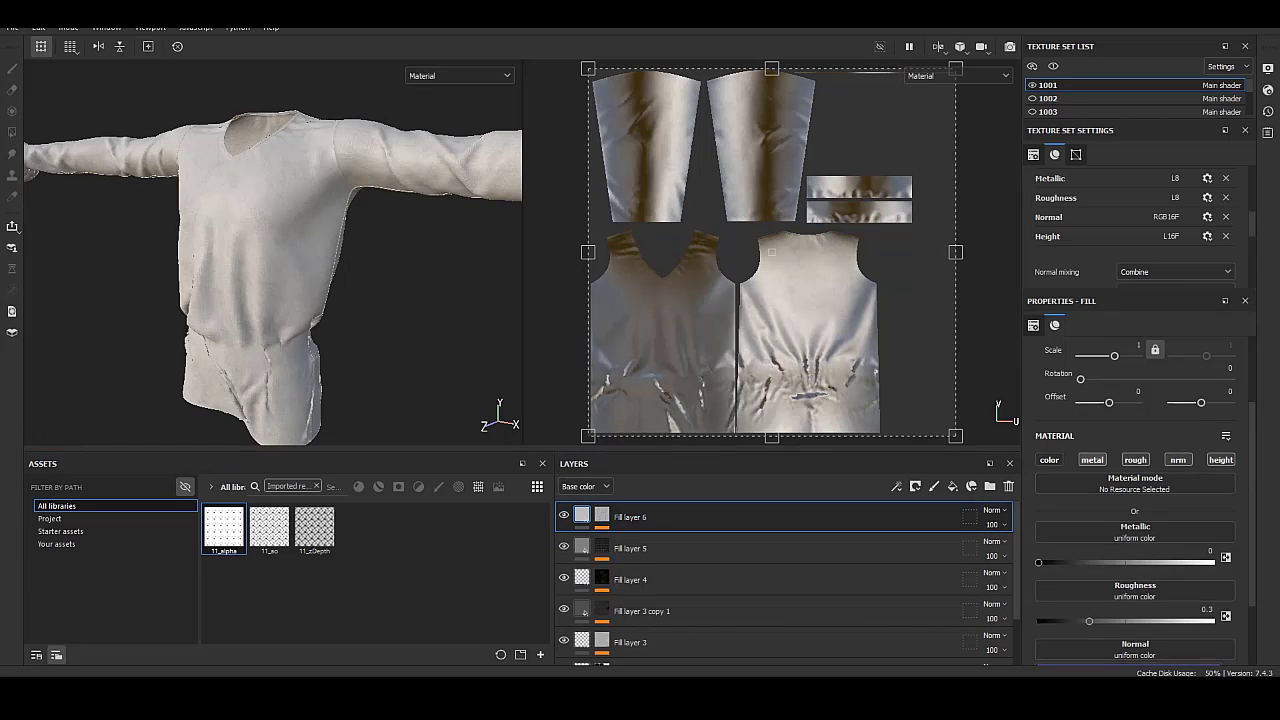
{"action": "left_click_drag", "start_coordinate": [1125, 613], "coordinate": [1140, 554]}
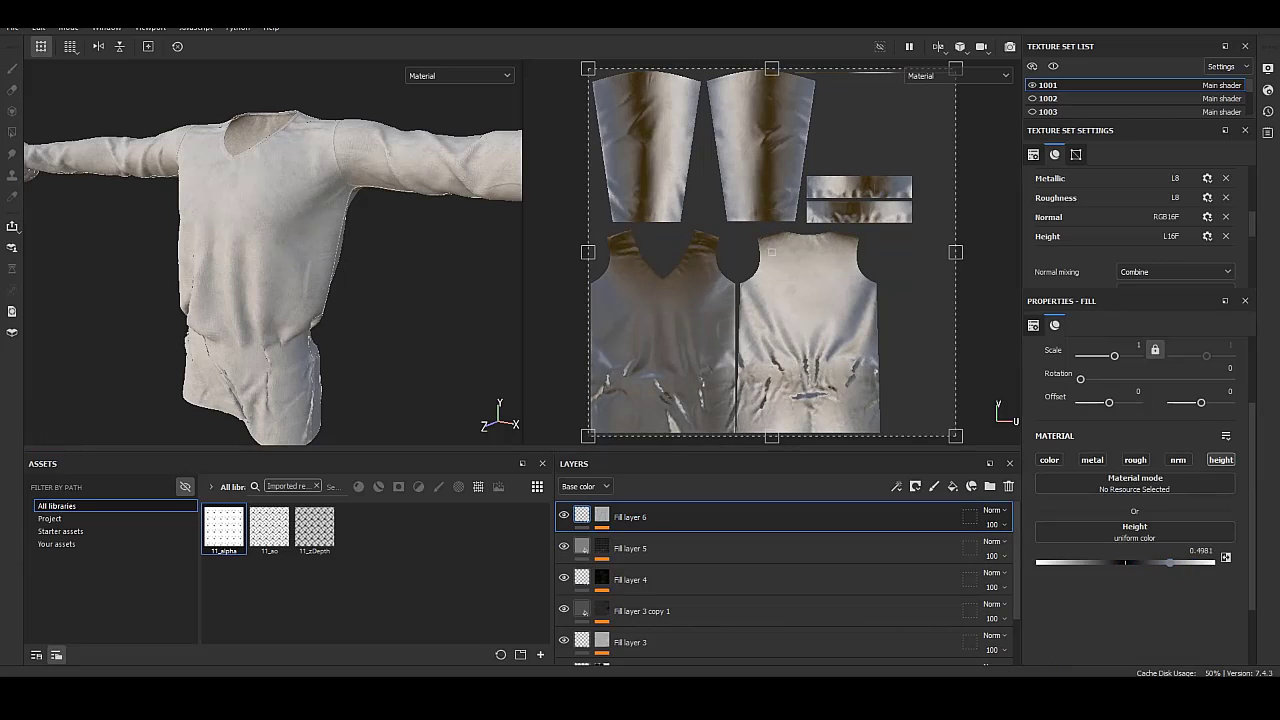
{"action": "left_click", "coordinate": [601, 515], "text": "alt"}
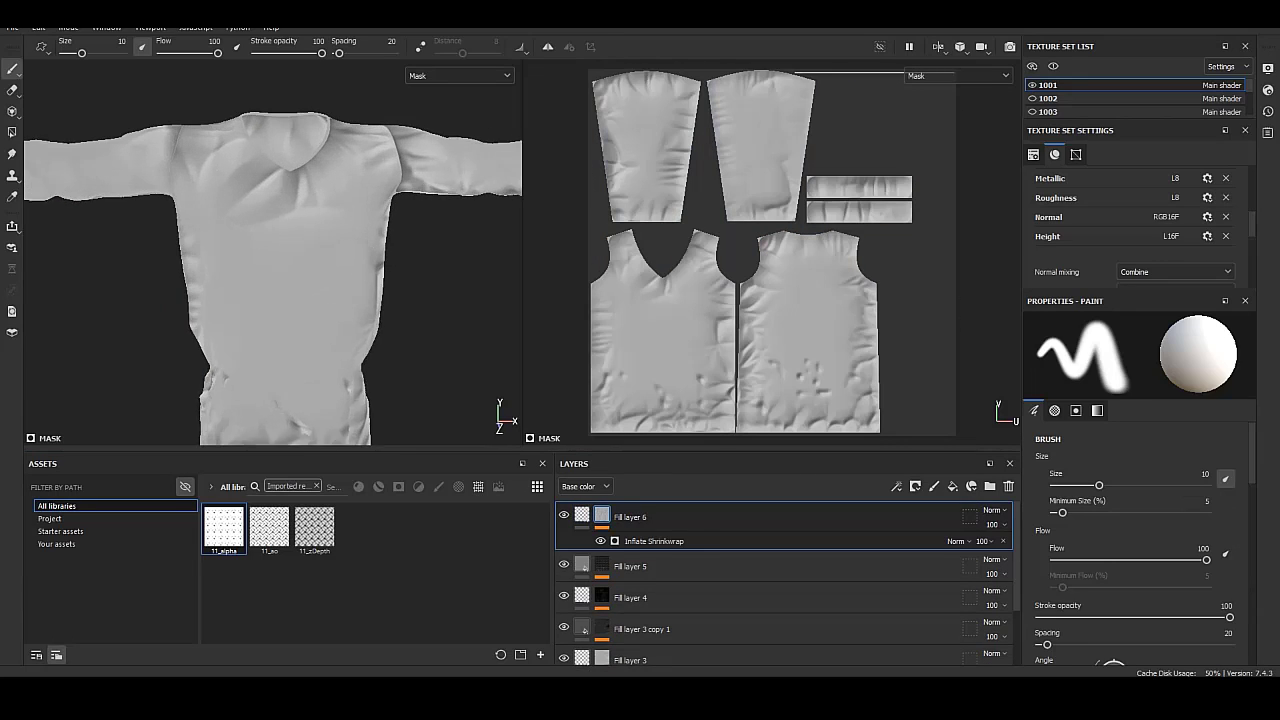
Switch the Inflate Shrinkwrap generator to Shrinkwrap mode with the Tight wrinkle preset.
{"action": "left_click", "coordinate": [654, 541]}
{"action": "left_click", "coordinate": [1153, 417]}
{"action": "left_click", "coordinate": [1150, 432]}
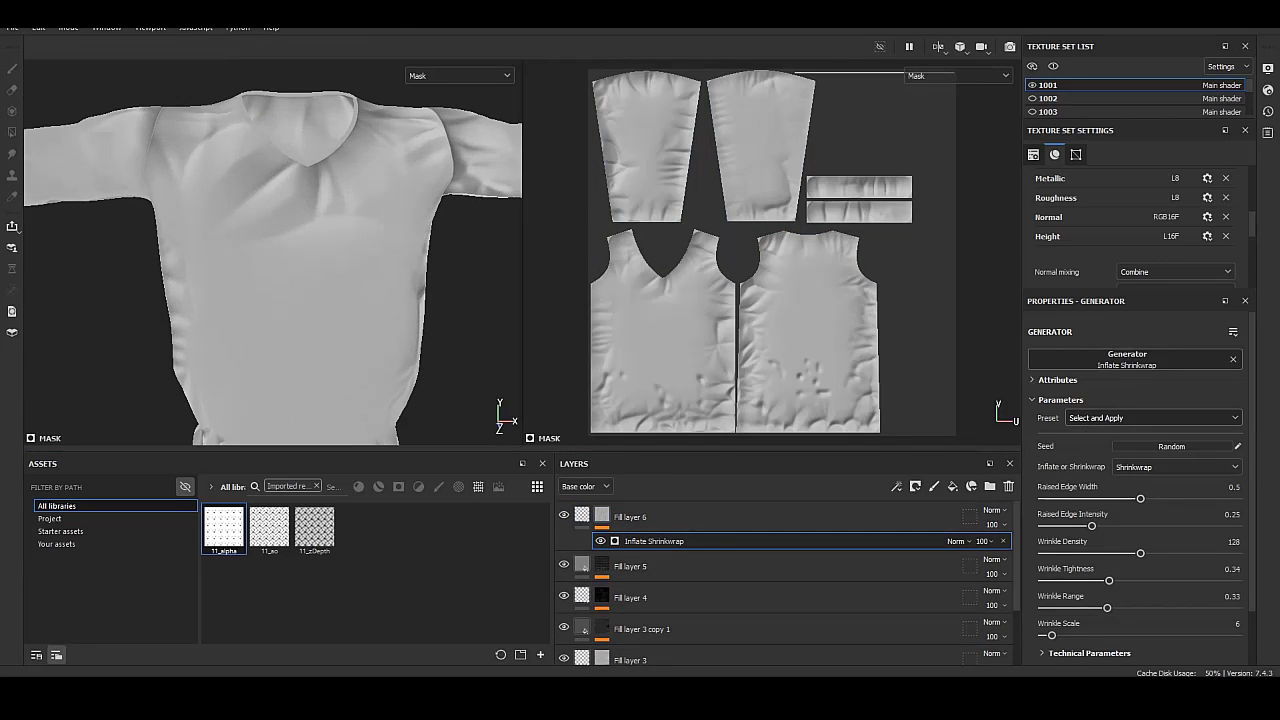
{"action": "left_click", "coordinate": [1153, 417]}
{"action": "left_click", "coordinate": [1150, 447]}
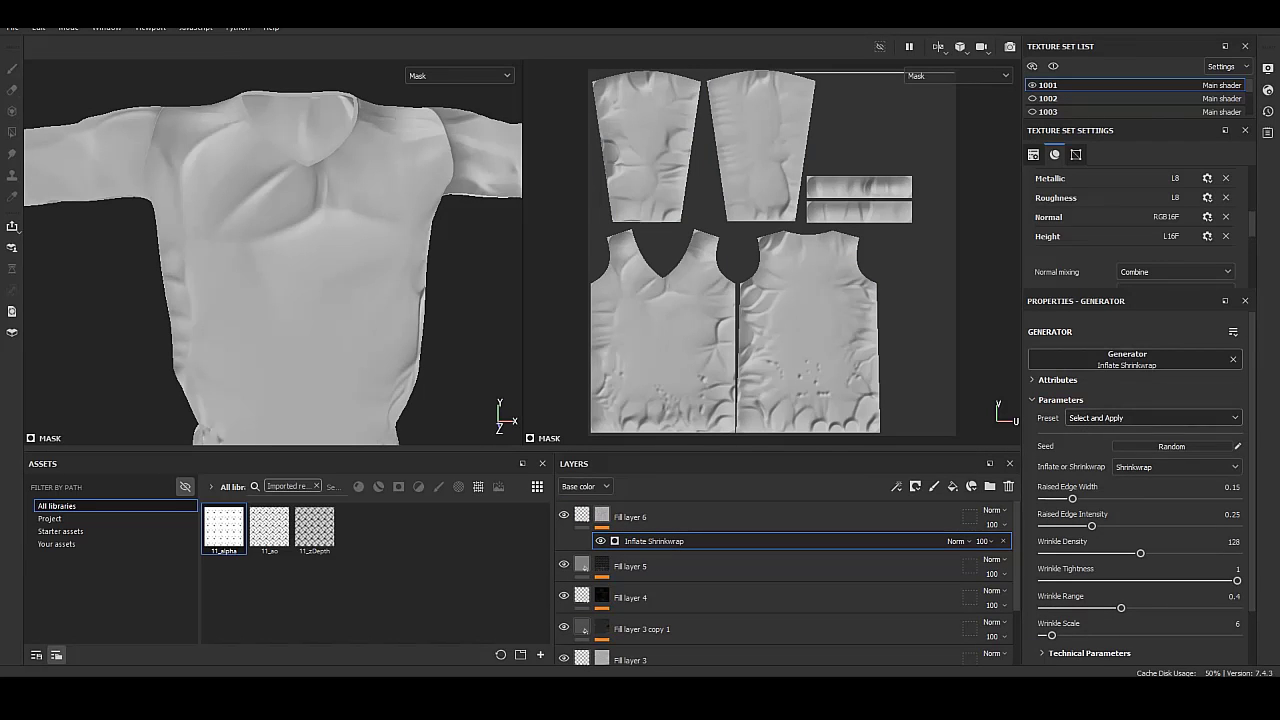
{"action": "left_click", "coordinate": [1153, 417]}
{"action": "left_click", "coordinate": [1077, 448]}
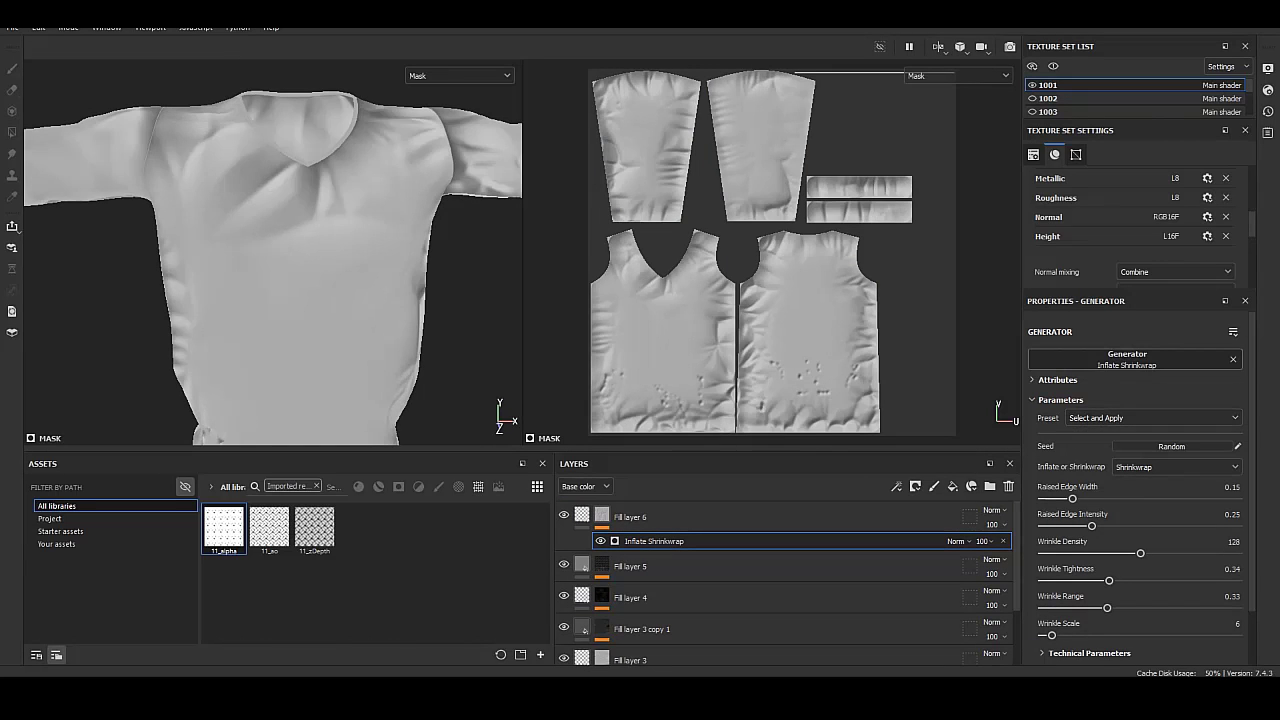
{"action": "left_click", "coordinate": [582, 515]}
{"action": "left_click", "coordinate": [601, 515]}
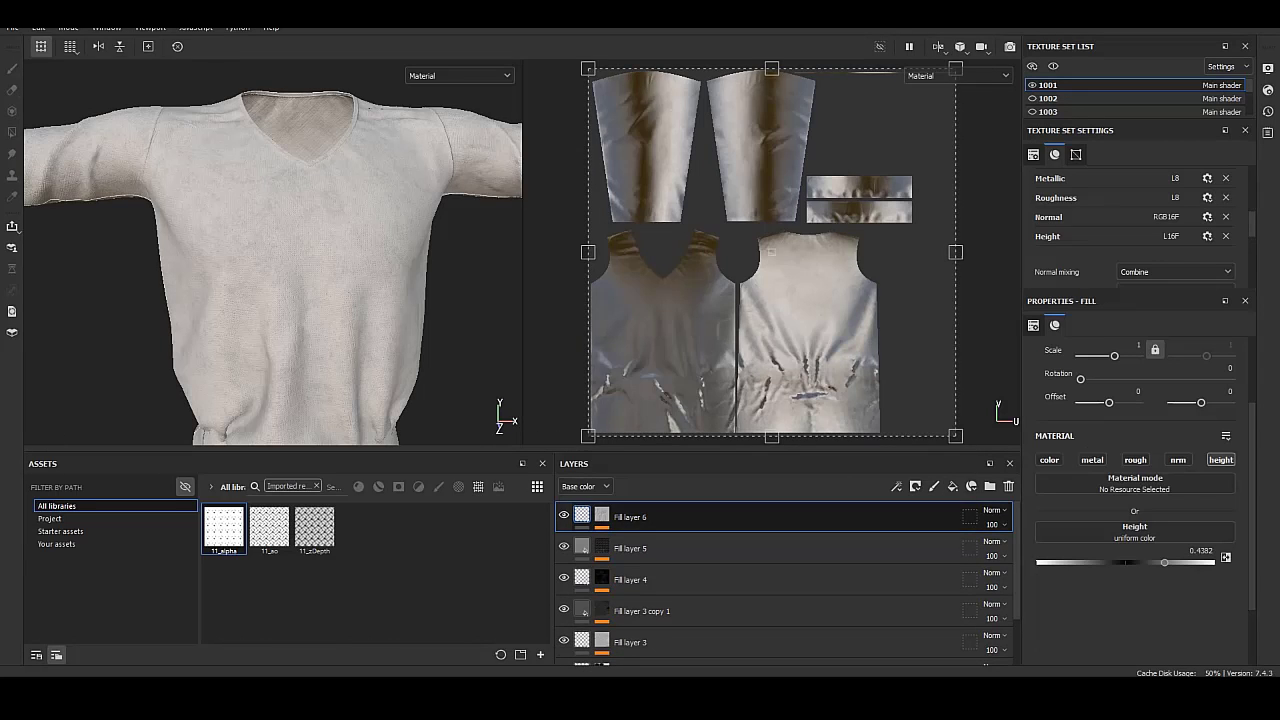
{"action": "left_click", "coordinate": [654, 541]}
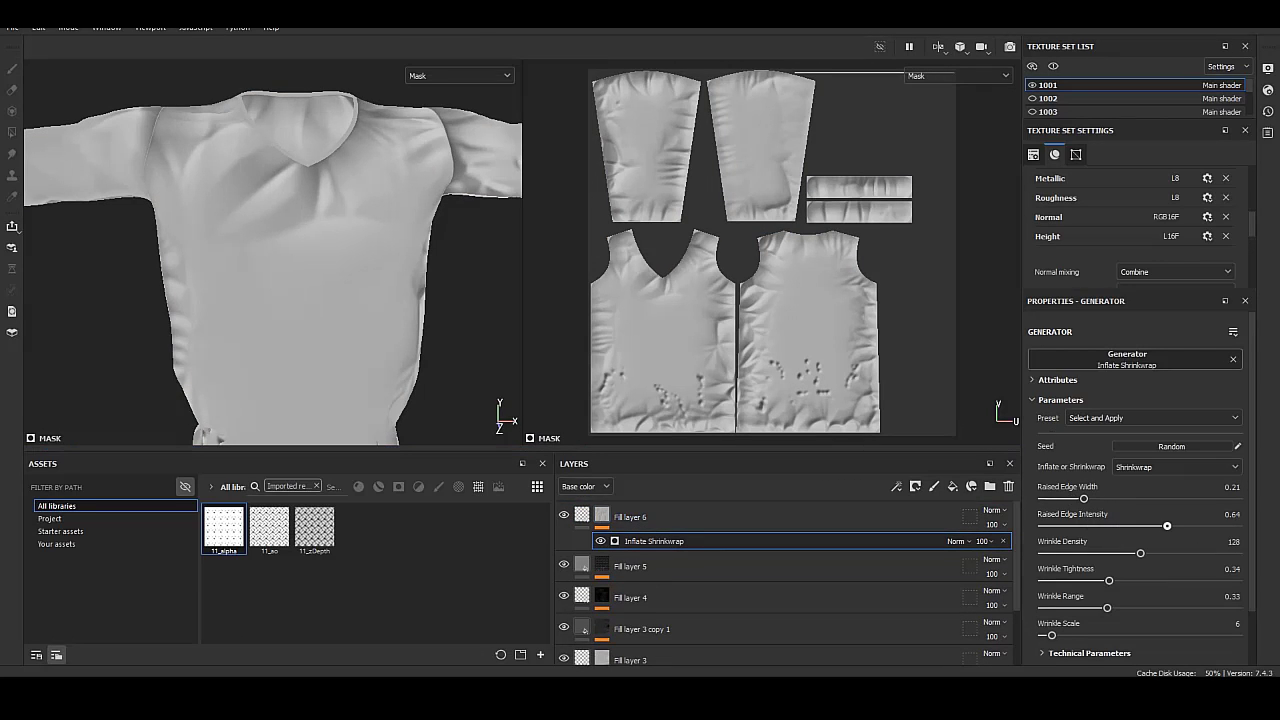
Increase wrinkle density, adjust tightness, and set wrinkle scale to 15.84.
{"action": "left_click_drag", "start_coordinate": [1132, 553], "coordinate": [1216, 553]}
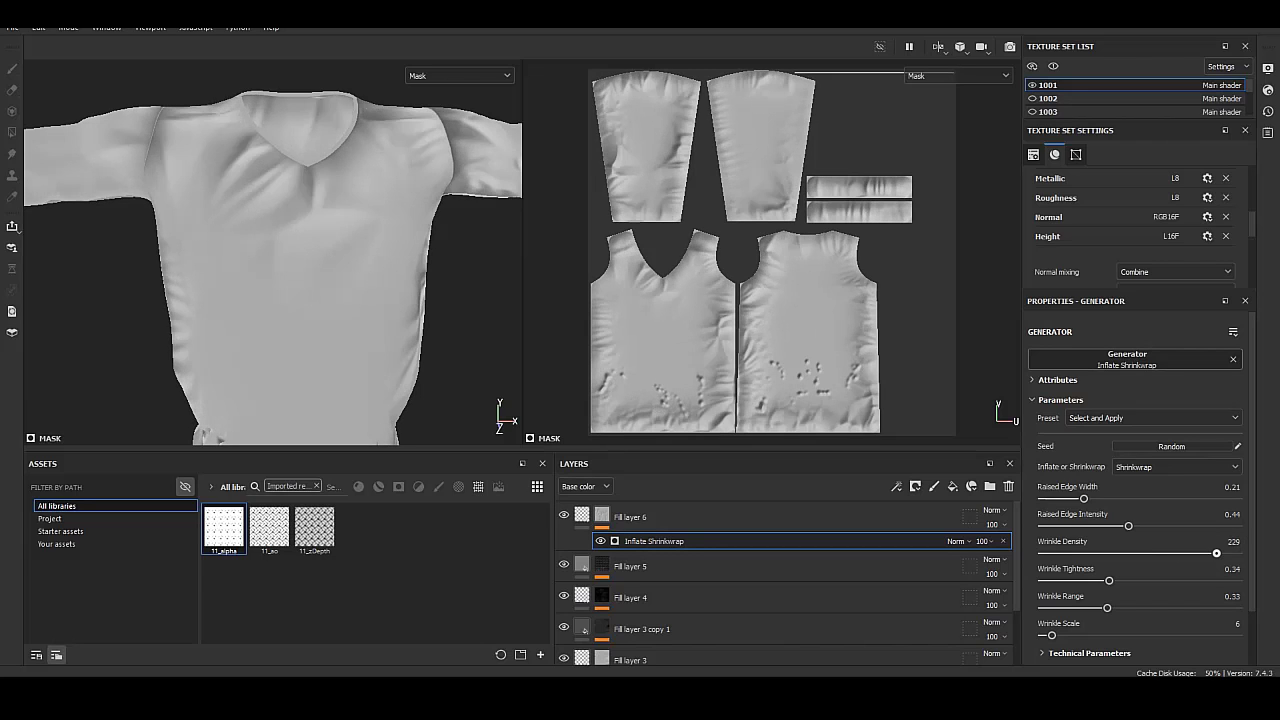
{"action": "left_click_drag", "start_coordinate": [1110, 581], "coordinate": [1194, 581]}
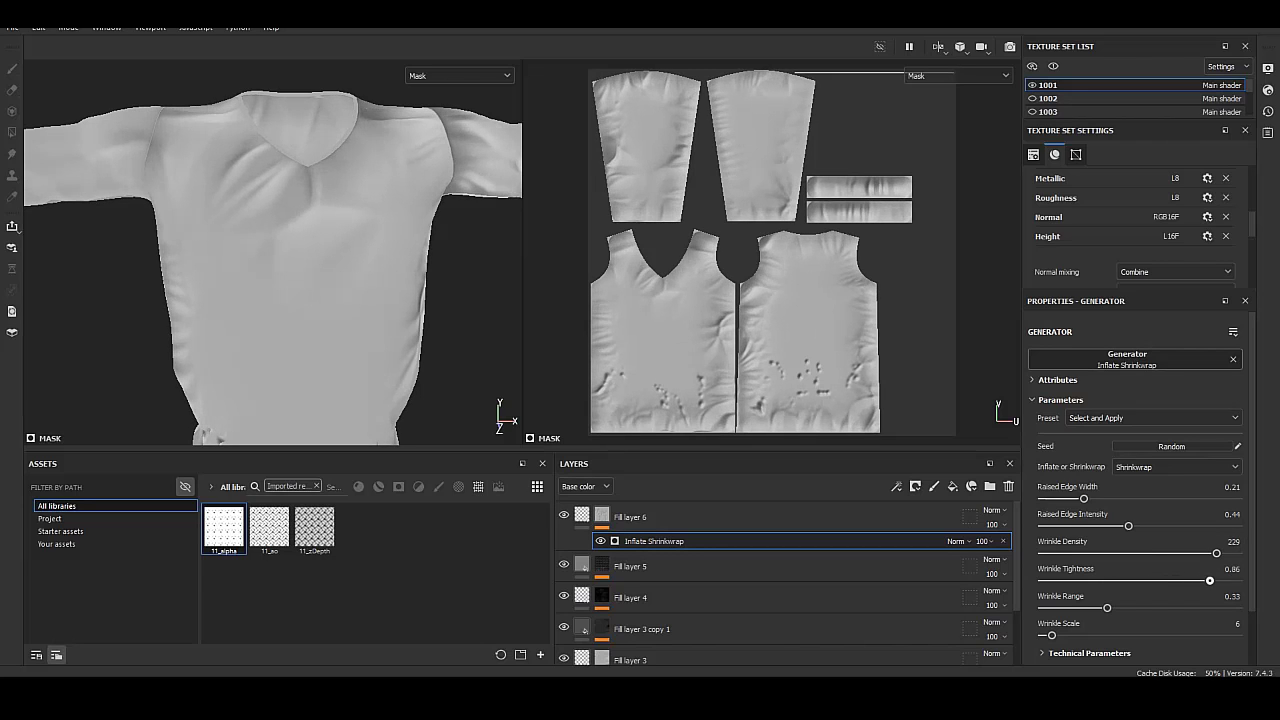
{"action": "mouse_move", "coordinate": [1083, 581]}
{"action": "left_mouse_down"}
{"action": "mouse_move", "coordinate": [1050, 581]}
{"action": "mouse_move", "coordinate": [1110, 581]}
{"action": "mouse_move", "coordinate": [1157, 608]}
{"action": "mouse_move", "coordinate": [1122, 608]}
{"action": "left_mouse_up"}
{"action": "left_click_drag", "start_coordinate": [1057, 635], "coordinate": [1067, 635]}
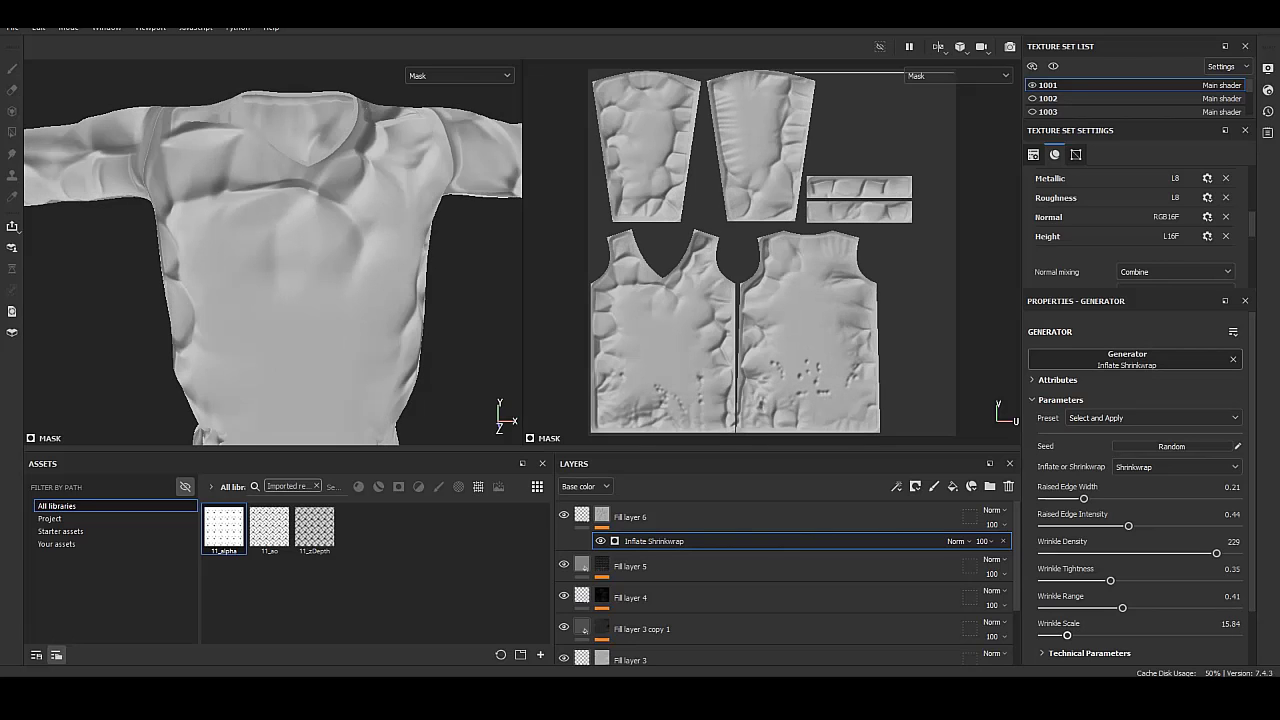
Set Fill layer 6's height to 0.3184 and orbit to inspect the back and shoulders.
{"action": "left_click", "coordinate": [700, 517]}
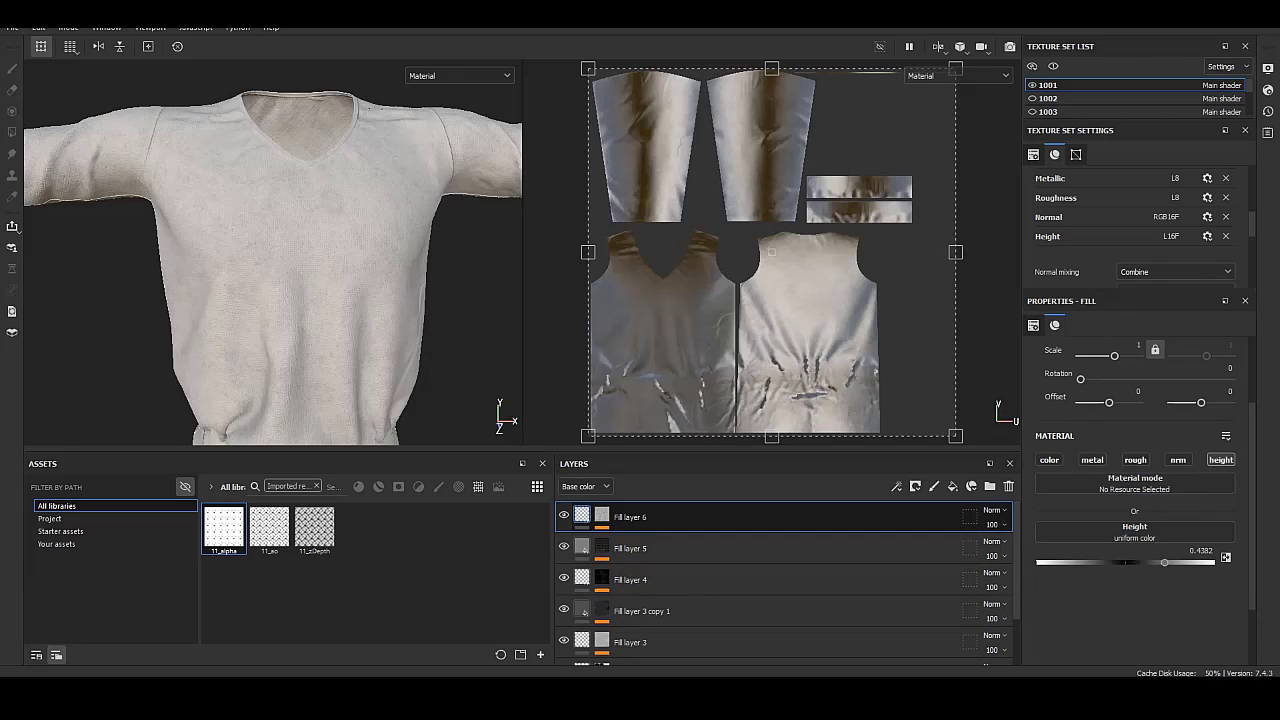
{"action": "left_click_drag", "start_coordinate": [1163, 562], "coordinate": [1208, 562]}
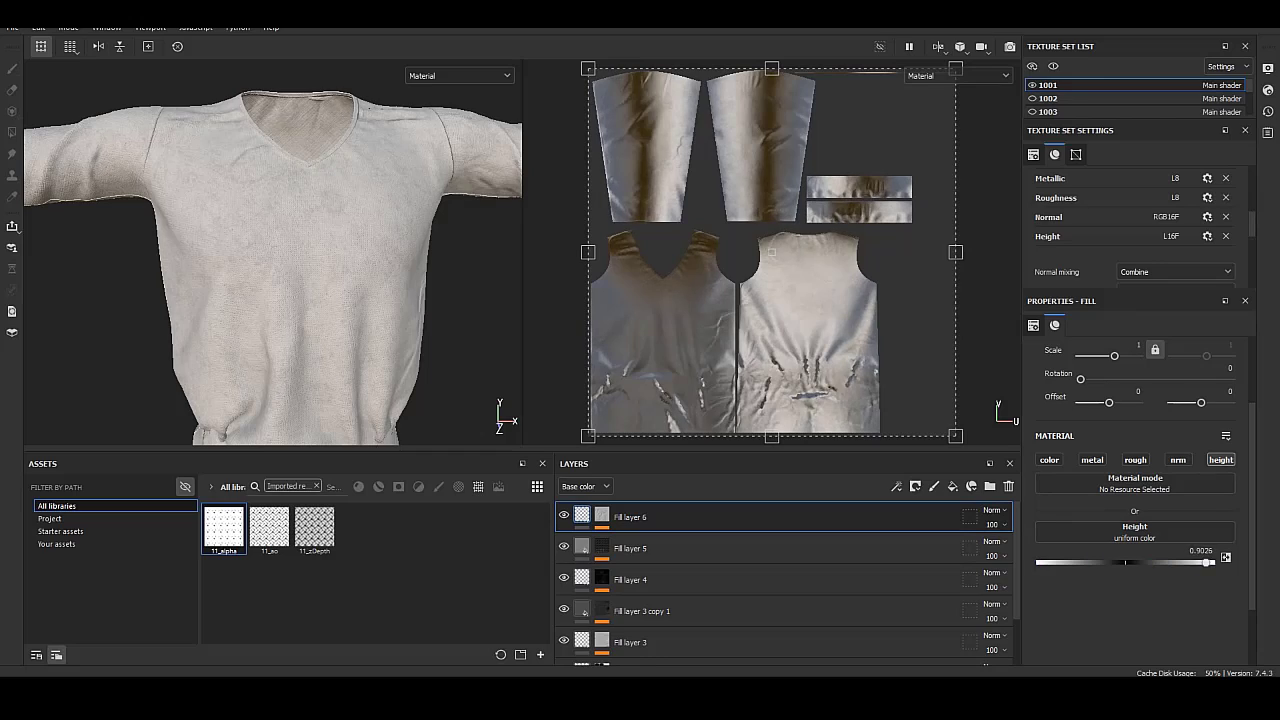
{"action": "left_click_drag", "start_coordinate": [270, 250], "coordinate": [450, 250], "text": "alt"}
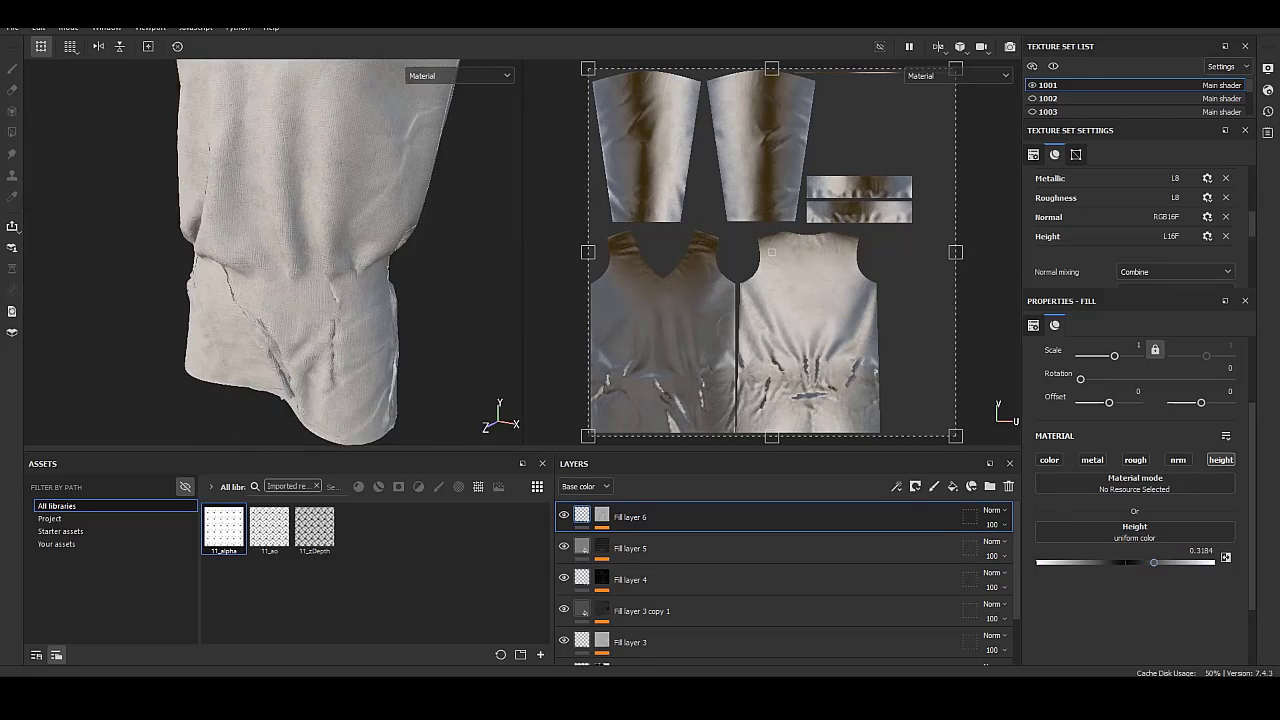
{"action": "mouse_move", "coordinate": [270, 250]}
{"action": "left_mouse_down", "text": "alt"}
{"action": "mouse_move", "coordinate": [400, 200]}
{"action": "mouse_move", "coordinate": [270, 300]}
{"action": "left_mouse_up", "text": "alt"}
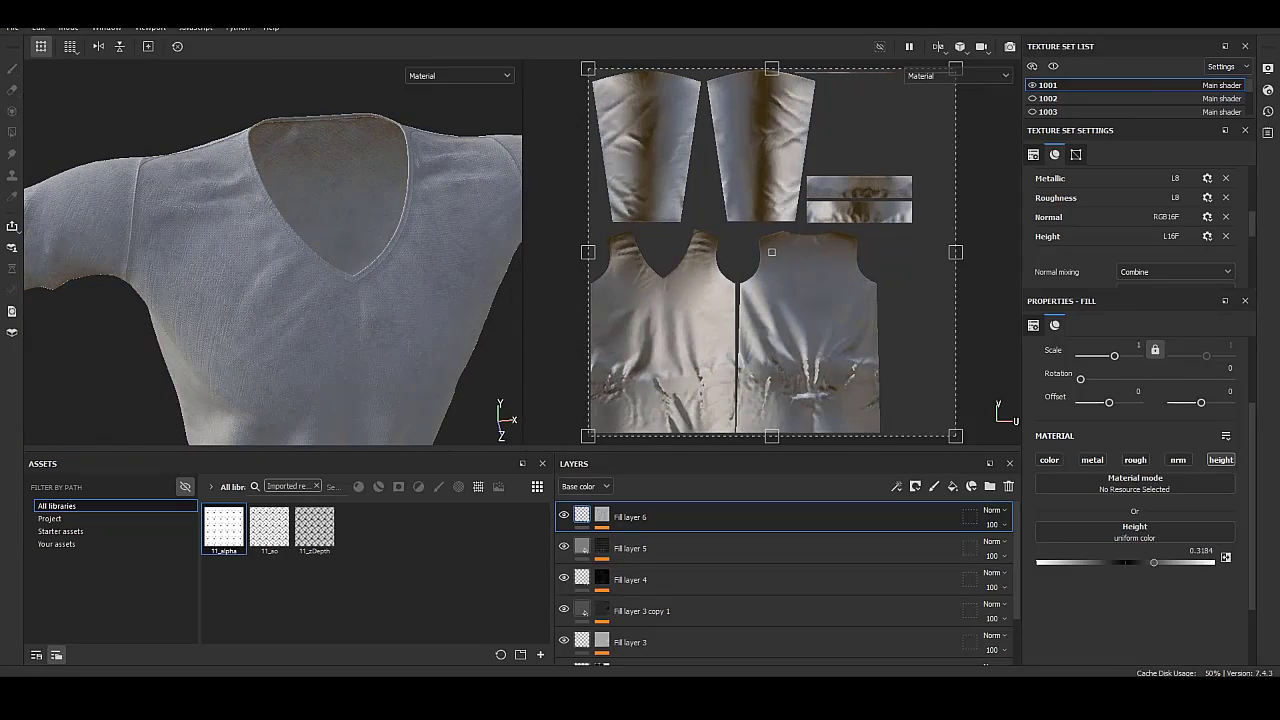
Paste an Inflate Shrinkwrap generator onto Fill layer 6's mask in Inflate mode and view the mask.
{"action": "key", "text": "ctrl+v"}
{"action": "left_click", "coordinate": [1176, 467]}
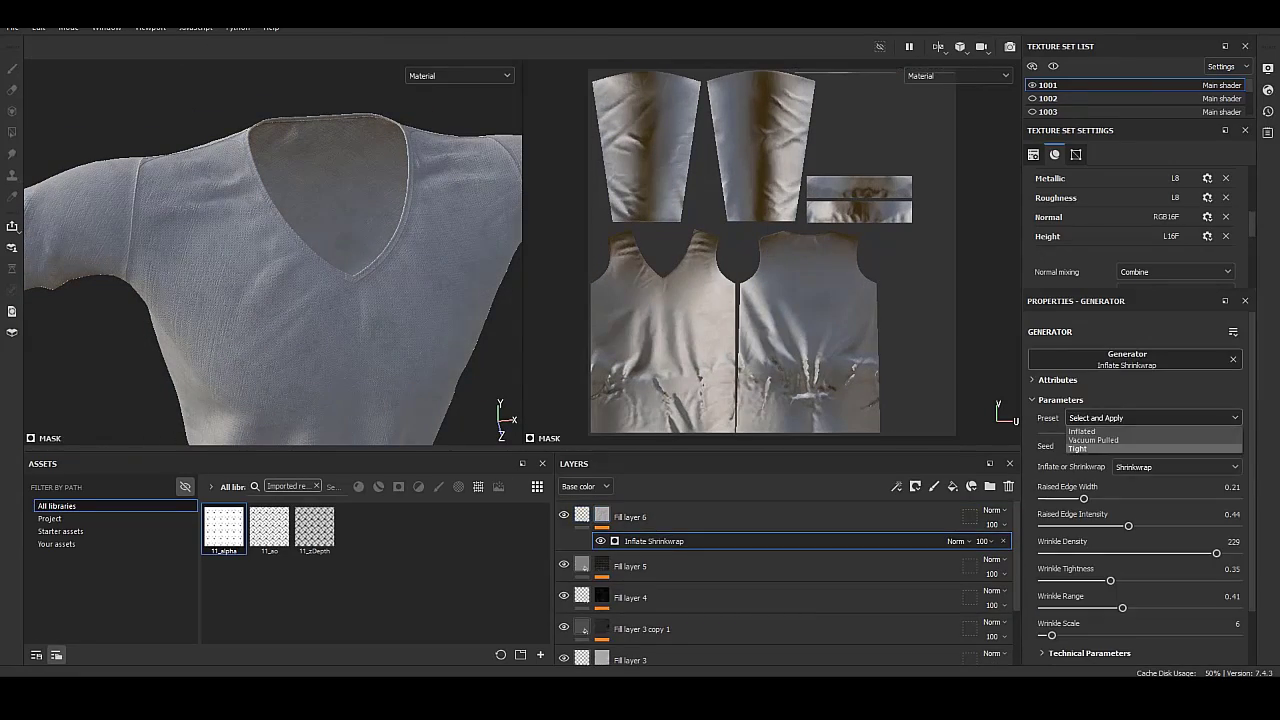
{"action": "left_click", "coordinate": [1150, 444]}
{"action": "left_click", "coordinate": [1176, 467]}
{"action": "left_click", "coordinate": [1150, 420]}
{"action": "left_click", "coordinate": [601, 516], "text": "alt"}
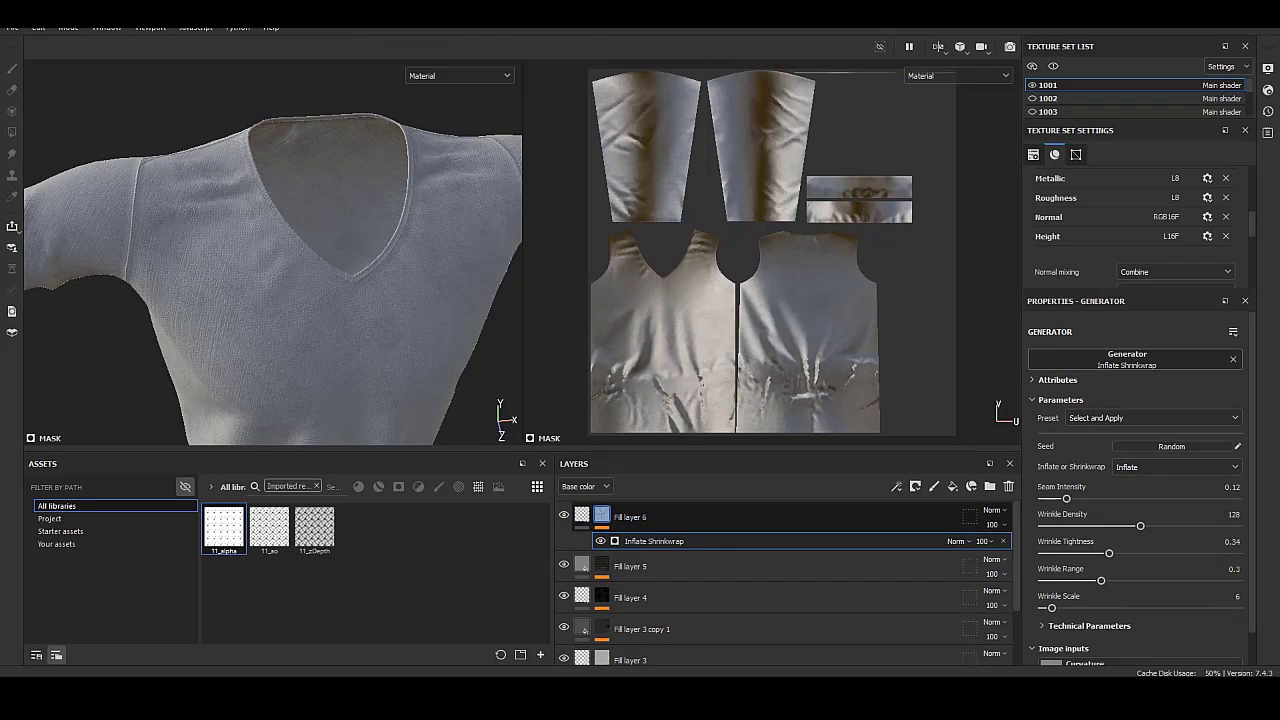
Set Wrinkle Scale to 0 and Wrinkle Density to 110.
{"action": "left_click_drag", "start_coordinate": [1052, 607], "coordinate": [1043, 607]}
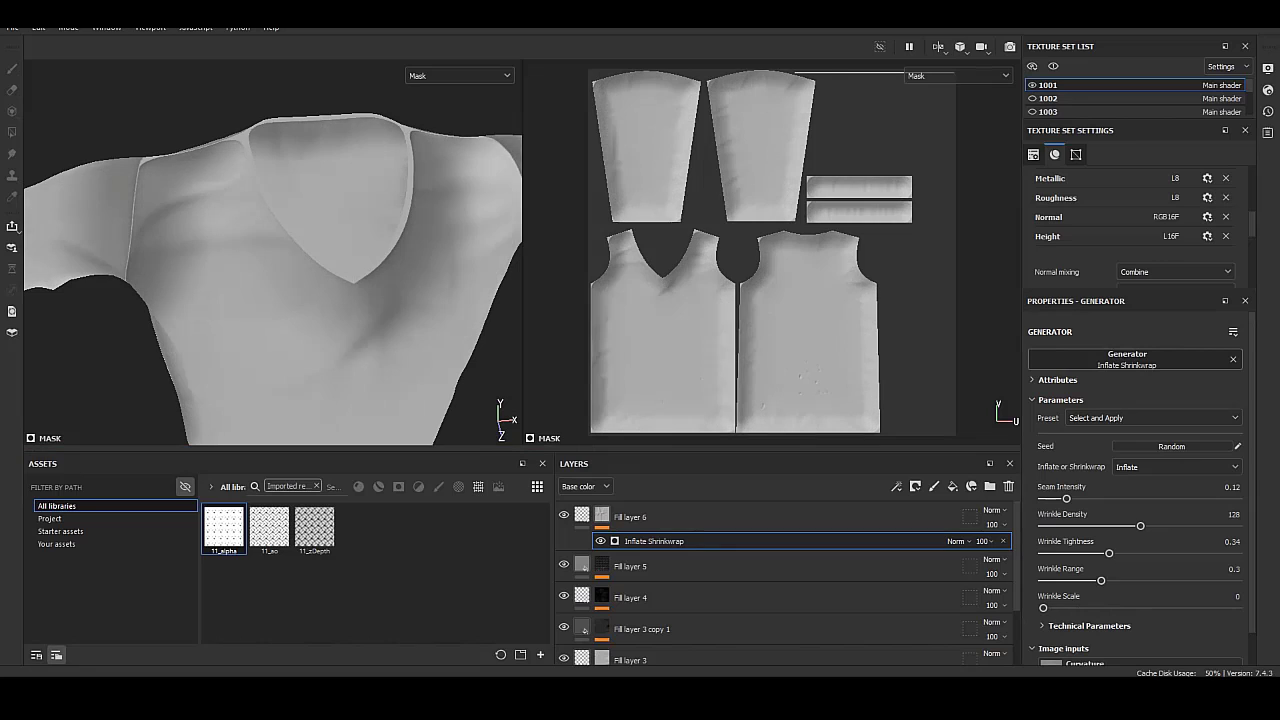
{"action": "mouse_move", "coordinate": [1119, 526]}
{"action": "left_mouse_down"}
{"action": "mouse_move", "coordinate": [1147, 580]}
{"action": "mouse_move", "coordinate": [1070, 580]}
{"action": "left_mouse_up"}
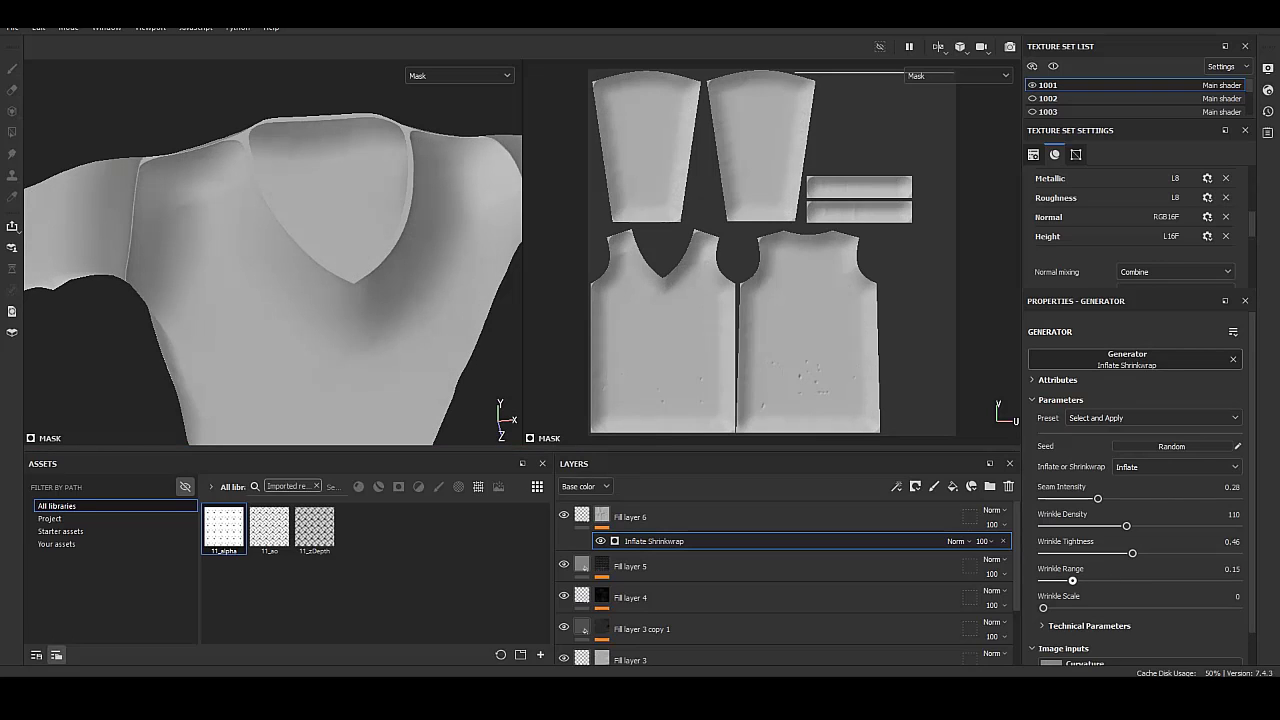
{"action": "scroll", "coordinate": [1135, 490], "scroll_direction": "down", "scroll_amount": 1}
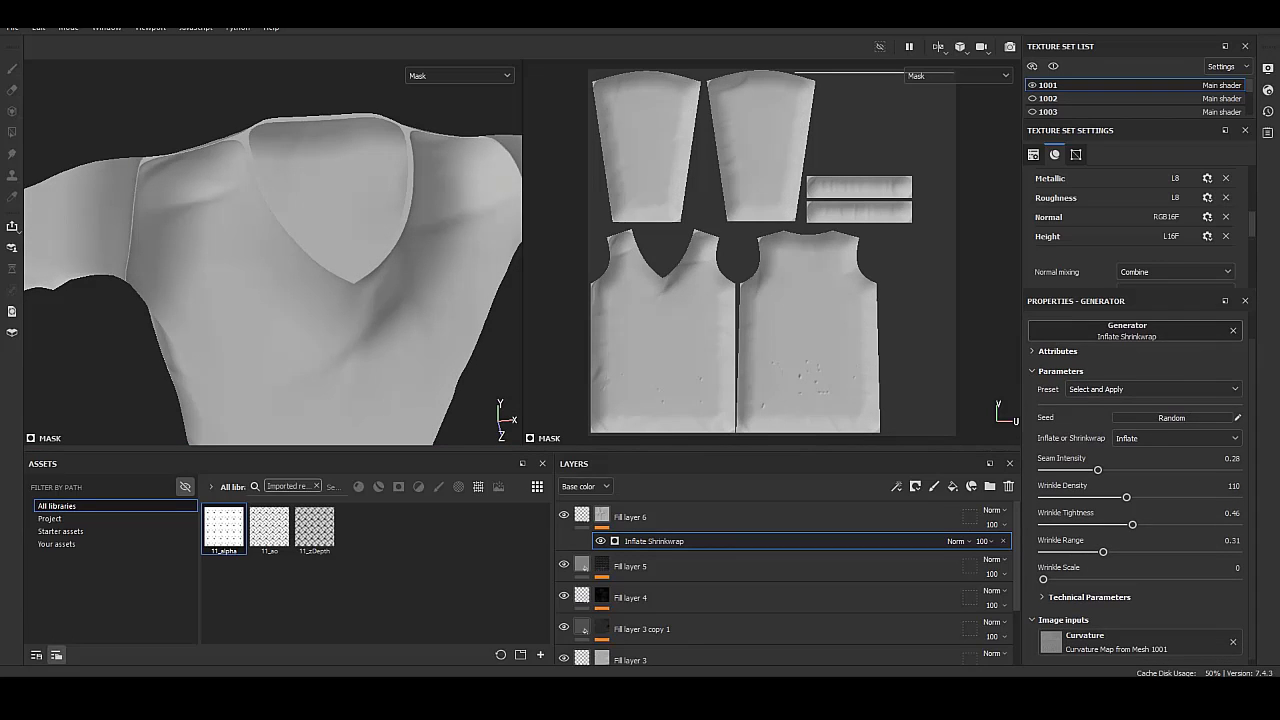
{"action": "scroll", "coordinate": [1135, 490], "scroll_direction": "up", "scroll_amount": 1}
{"action": "scroll", "coordinate": [1135, 490], "scroll_direction": "down", "scroll_amount": 1}
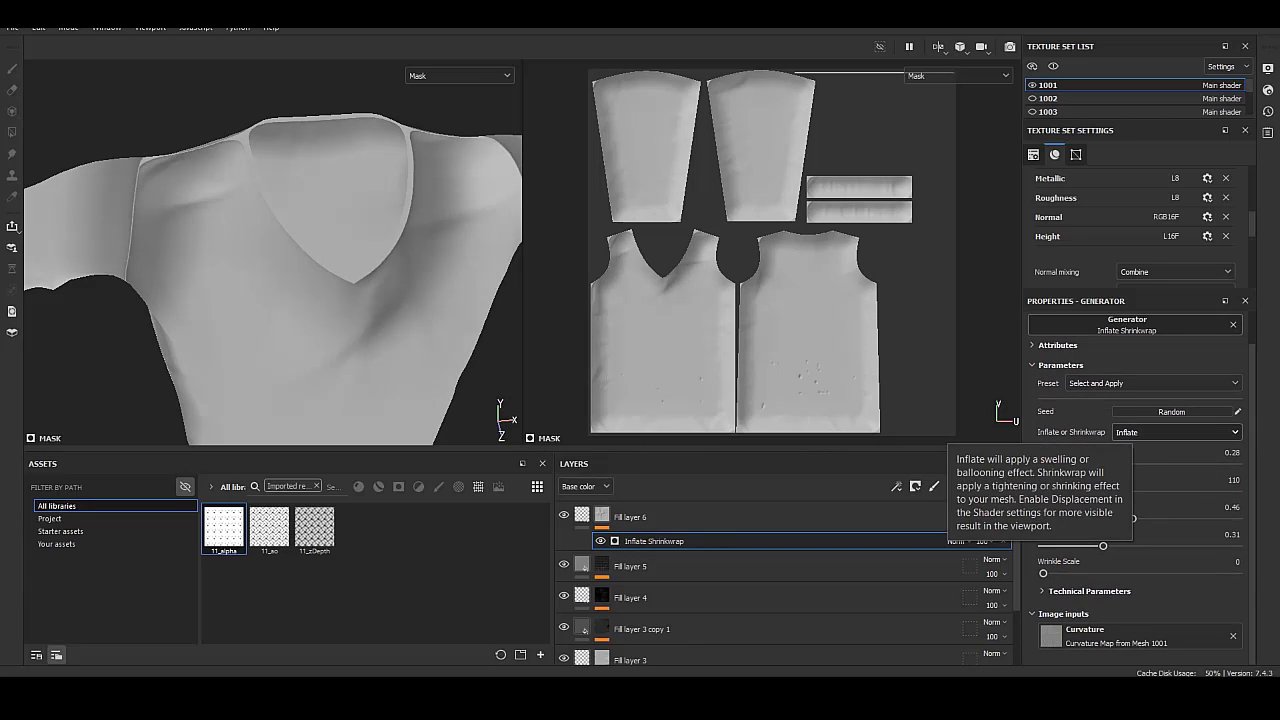
{"action": "left_click", "coordinate": [1171, 411]}
Replace Fill layer 6's mask generator with a fresh Inflate Shrinkwrap in Shrinkwrap mode.
{"action": "key", "text": "Delete"}
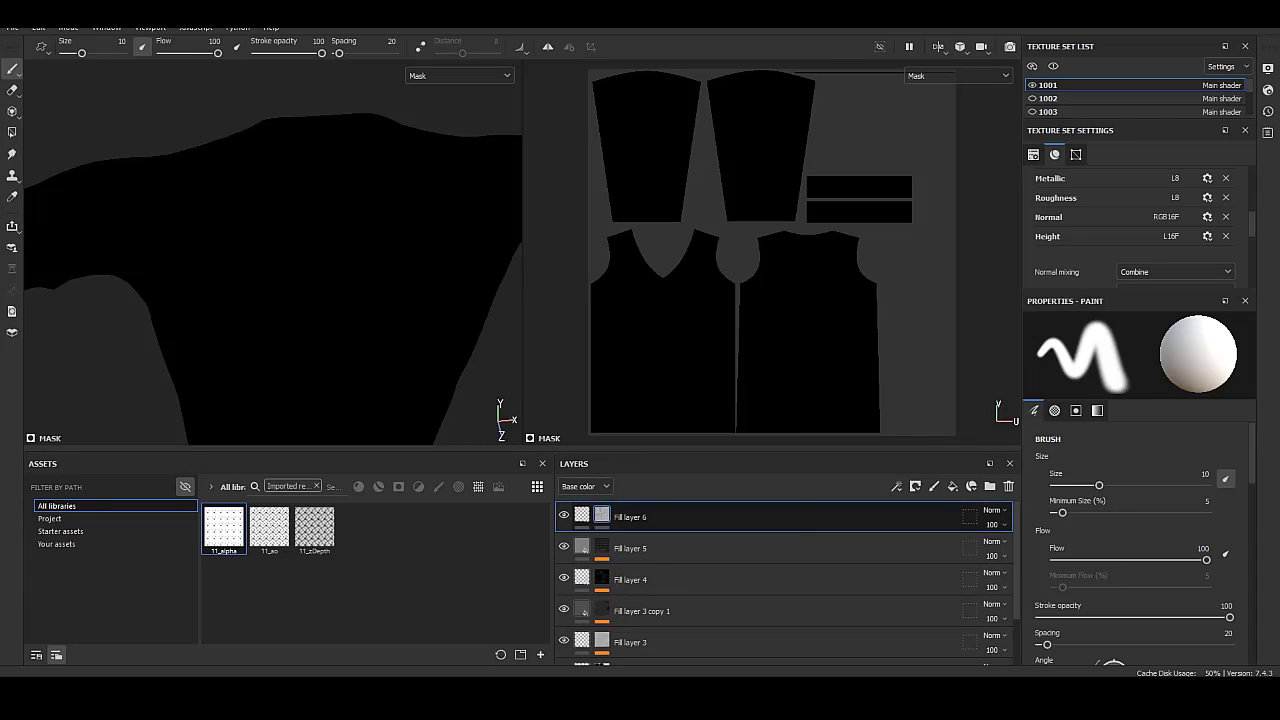
{"action": "right_click", "coordinate": [601, 515]}
{"action": "left_click", "coordinate": [657, 492]}
{"action": "left_click", "coordinate": [1139, 360]}
{"action": "left_click", "coordinate": [1247, 451]}
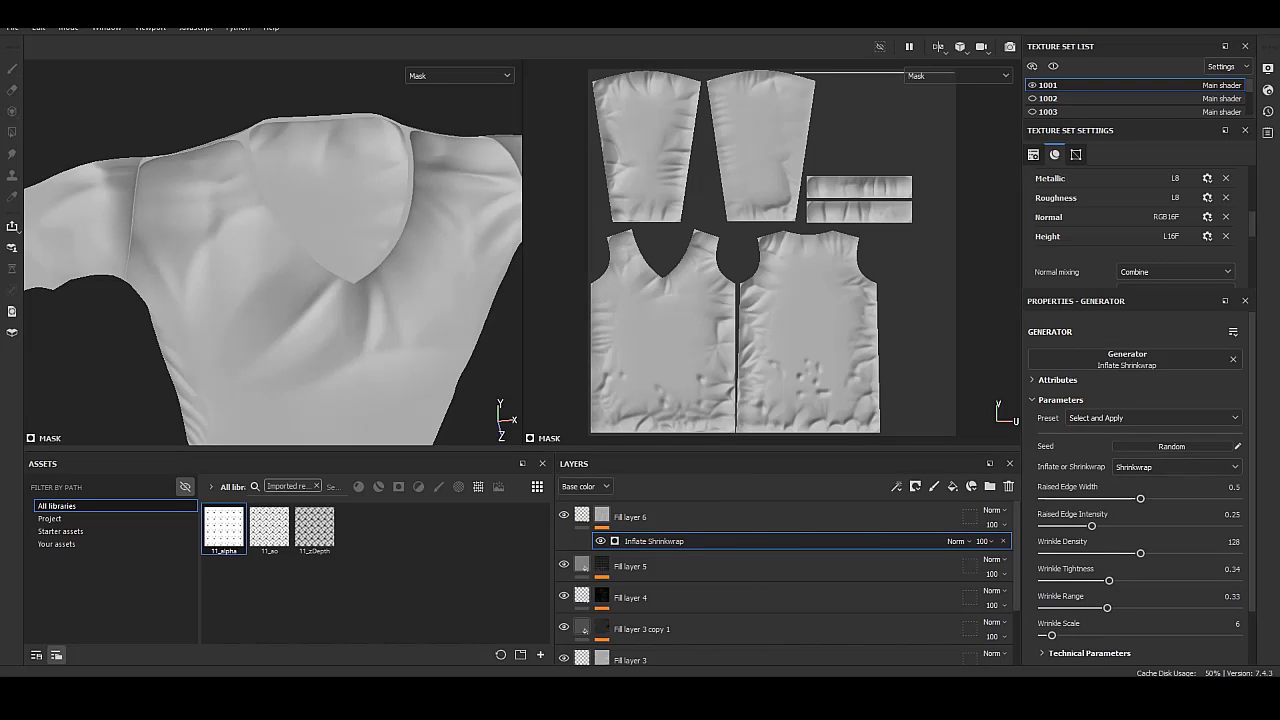
Set Raised Edge Width to 0.56 and Wrinkle Scale to 6, adjust wrinkle range, and inspect the material.
{"action": "left_click_drag", "start_coordinate": [1140, 498], "coordinate": [1151, 498]}
{"action": "left_click_drag", "start_coordinate": [1053, 635], "coordinate": [1051, 635]}
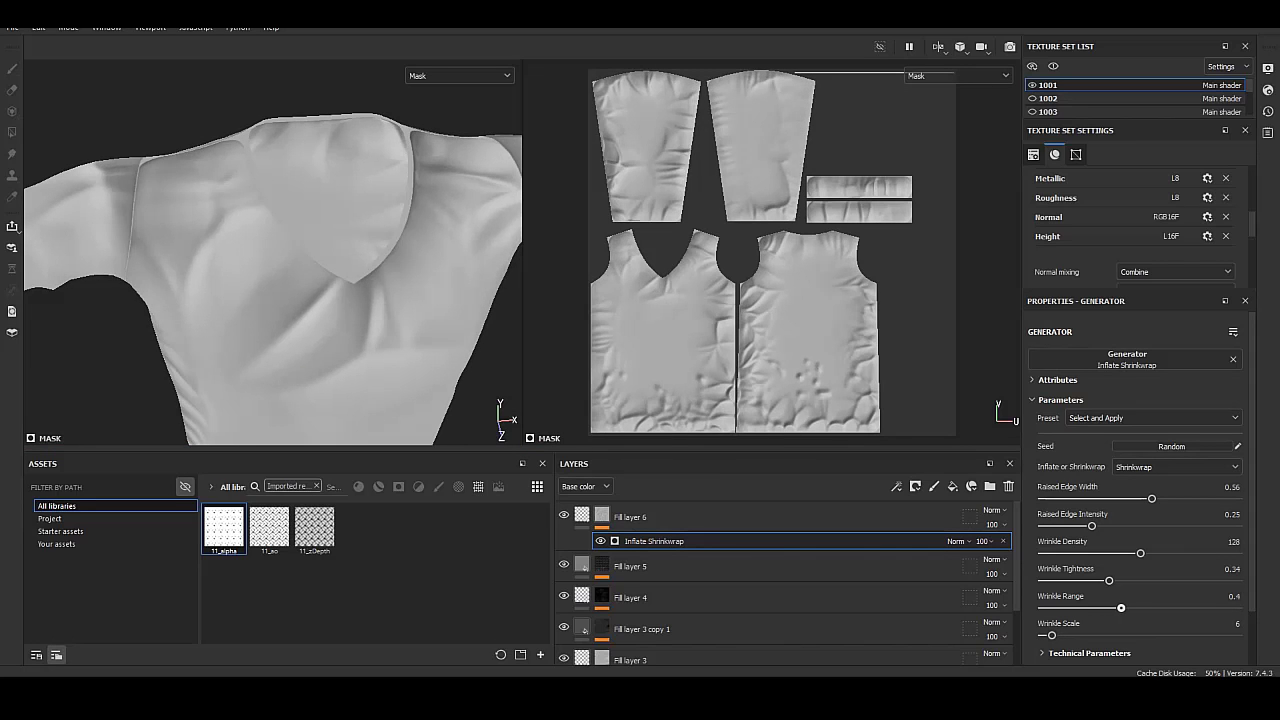
{"action": "left_click_drag", "start_coordinate": [1121, 608], "coordinate": [1121, 608]}
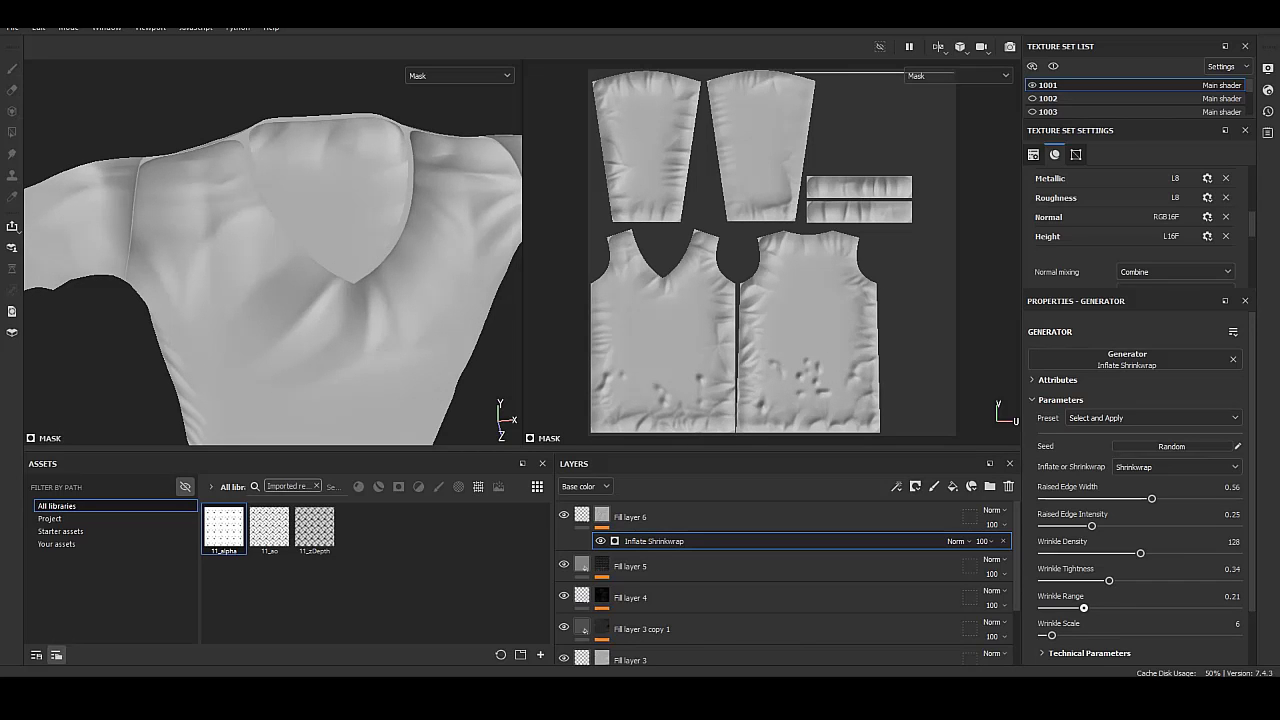
{"action": "left_click", "coordinate": [581, 515]}
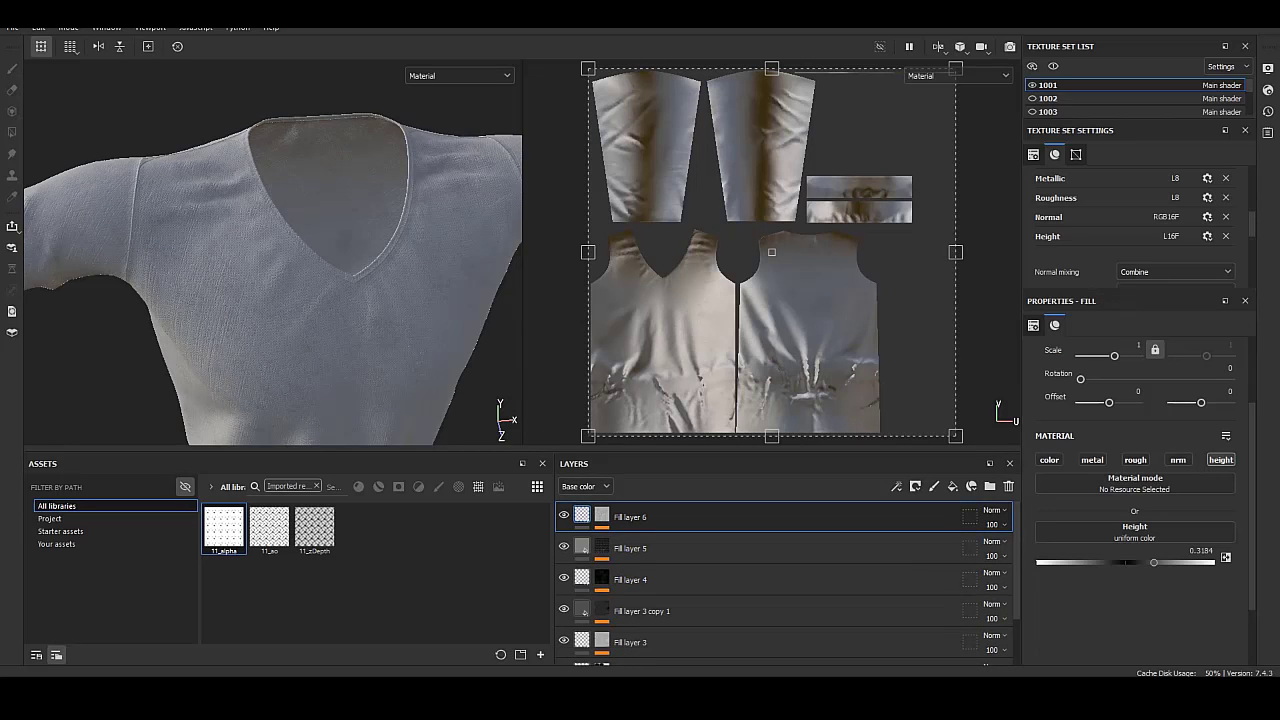
{"action": "left_click_drag", "start_coordinate": [270, 300], "coordinate": [300, 300], "text": "alt"}
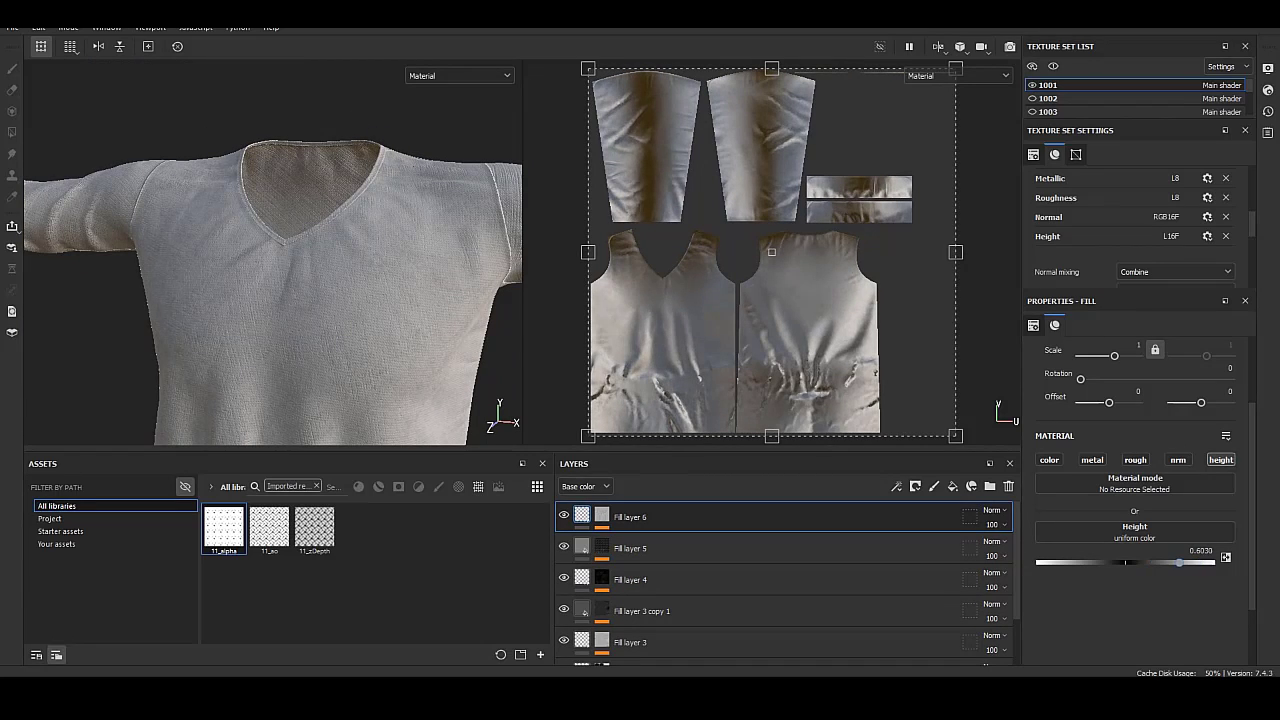
Add Fill layer 7 with a black mask containing a Fill effect.
{"action": "left_click", "coordinate": [952, 486]}
{"action": "right_click", "coordinate": [582, 516]}
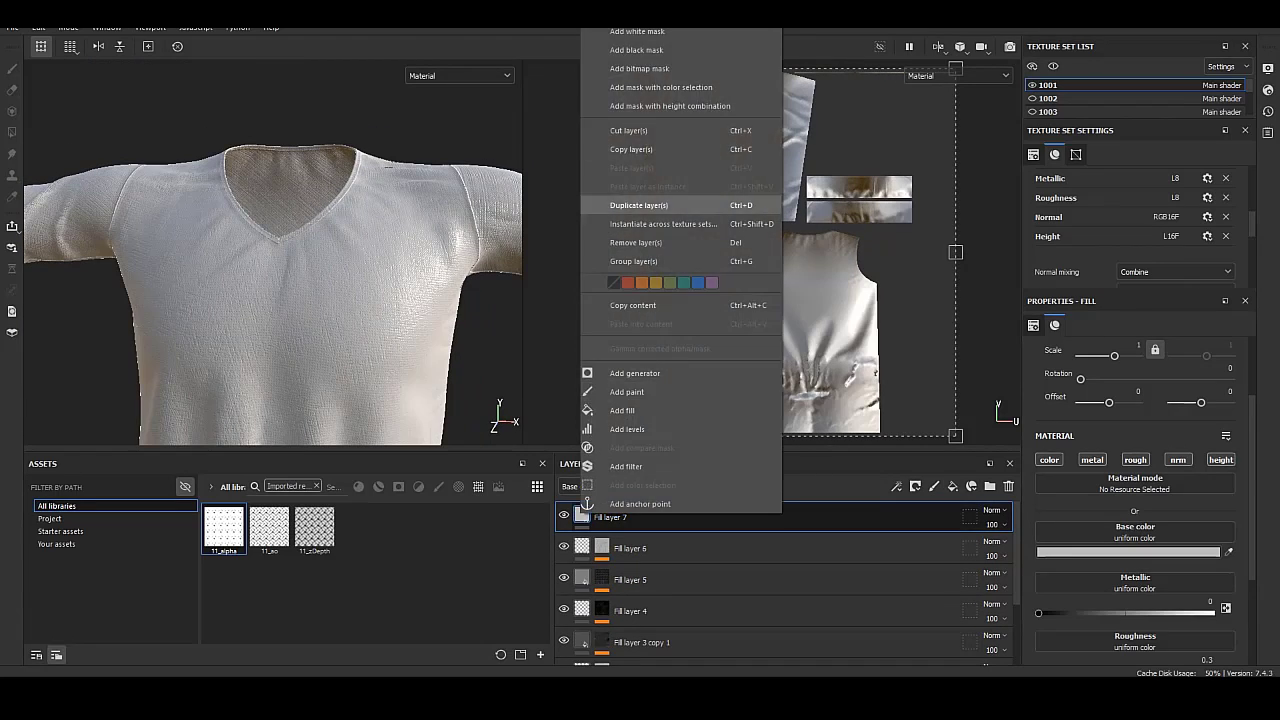
{"action": "left_click", "coordinate": [680, 50]}
{"action": "right_click", "coordinate": [601, 516]}
{"action": "left_click", "coordinate": [640, 526]}
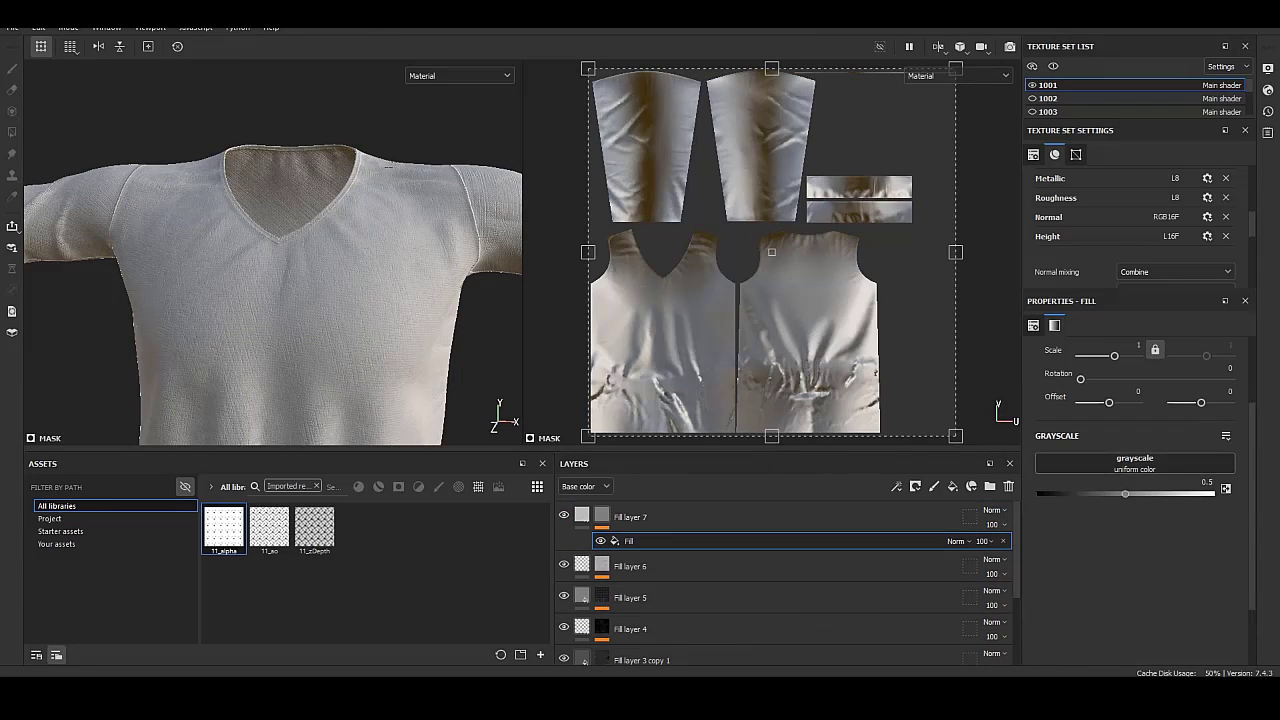
Fill the mask with Directional Noise 4 at Angle Random 1.
{"action": "scroll", "coordinate": [1175, 595], "scroll_direction": "down", "scroll_amount": 2}
{"action": "scroll", "coordinate": [1175, 595], "scroll_direction": "down", "scroll_amount": 2}
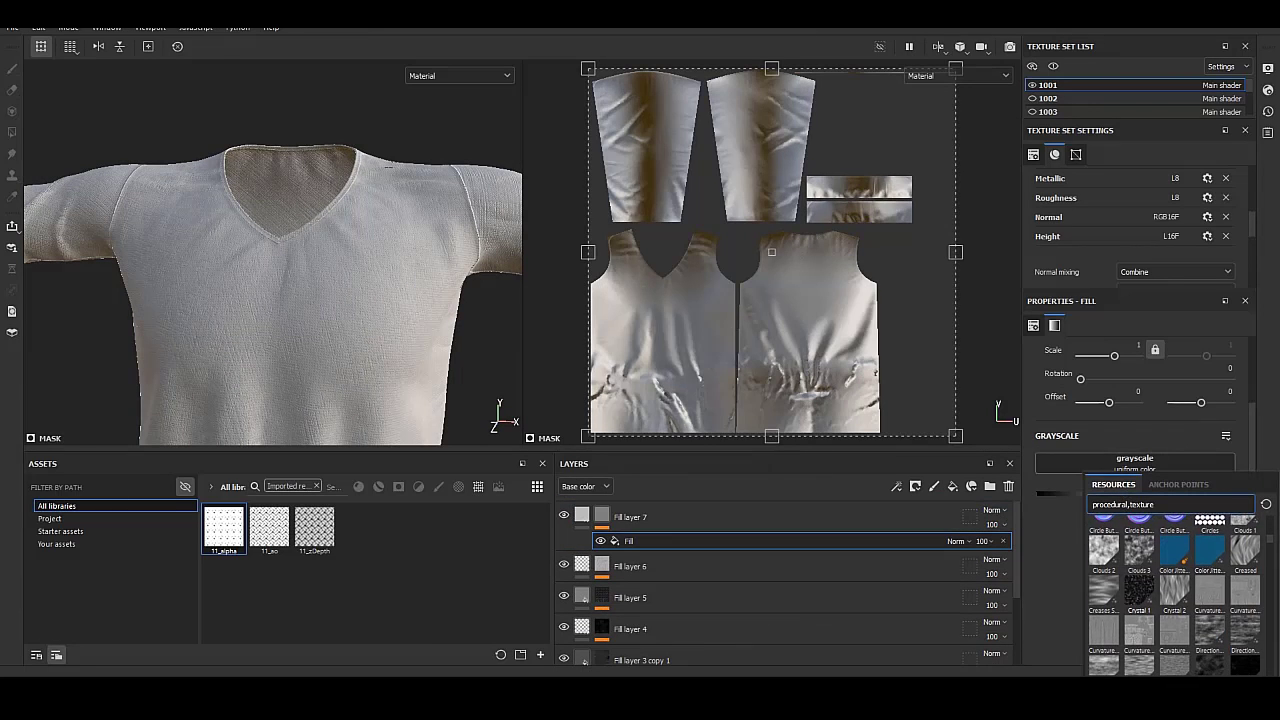
{"action": "scroll", "coordinate": [1175, 595], "scroll_direction": "down", "scroll_amount": 1}
{"action": "scroll", "coordinate": [1175, 595], "scroll_direction": "down", "scroll_amount": 1}
{"action": "scroll", "coordinate": [1175, 595], "scroll_direction": "down", "scroll_amount": 1}
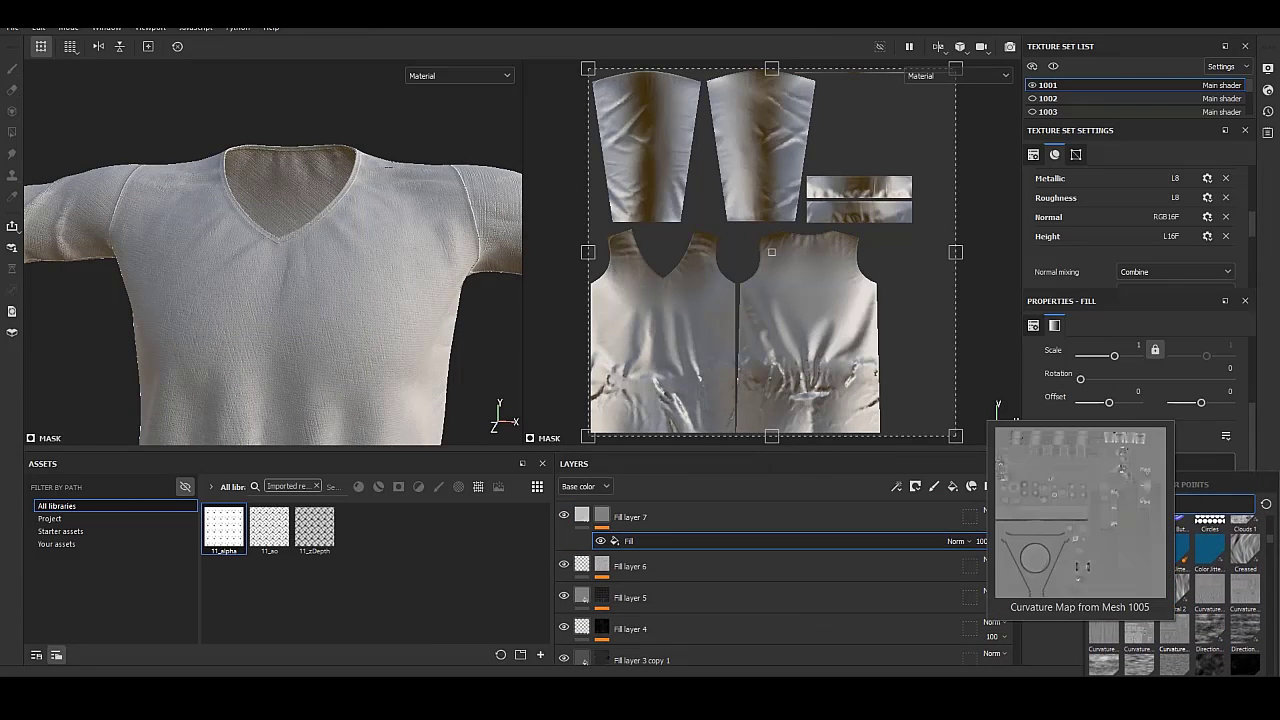
{"action": "scroll", "coordinate": [1175, 600], "scroll_direction": "down", "scroll_amount": 1}
{"action": "left_click", "coordinate": [1175, 605]}
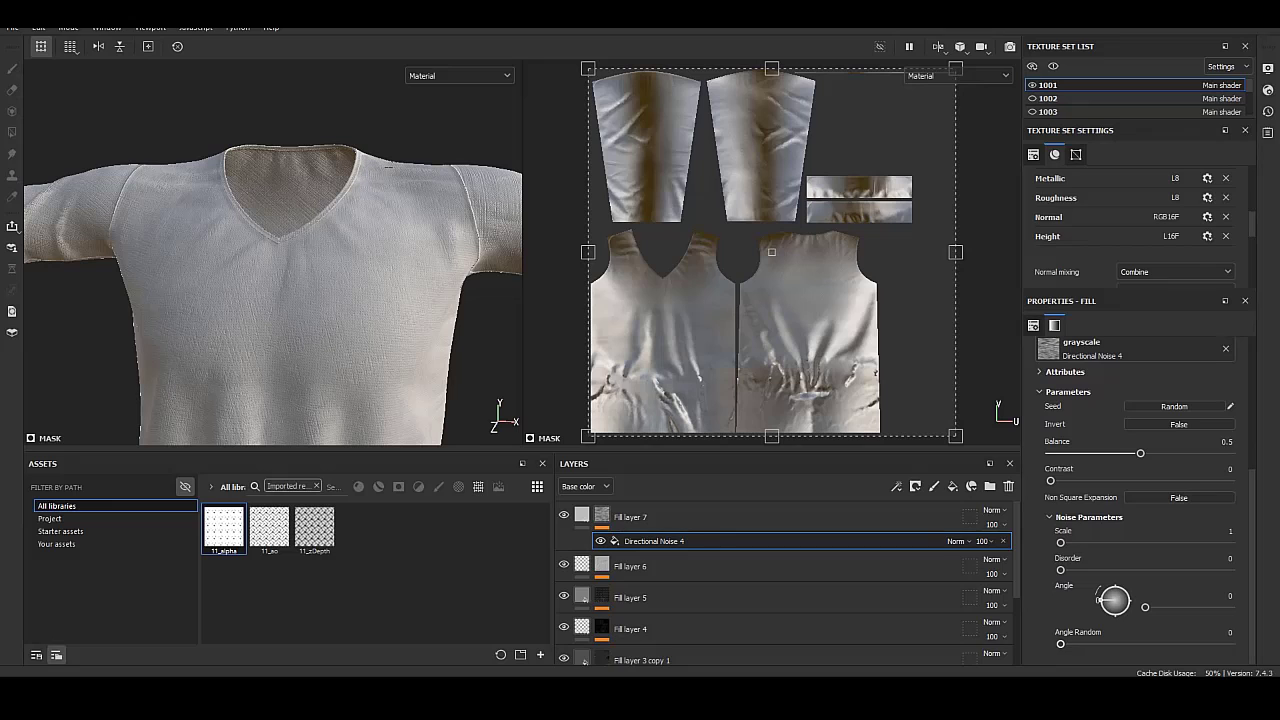
{"action": "left_click_drag", "start_coordinate": [1076, 643], "coordinate": [1229, 643]}
{"action": "left_click", "coordinate": [601, 514], "text": "alt"}
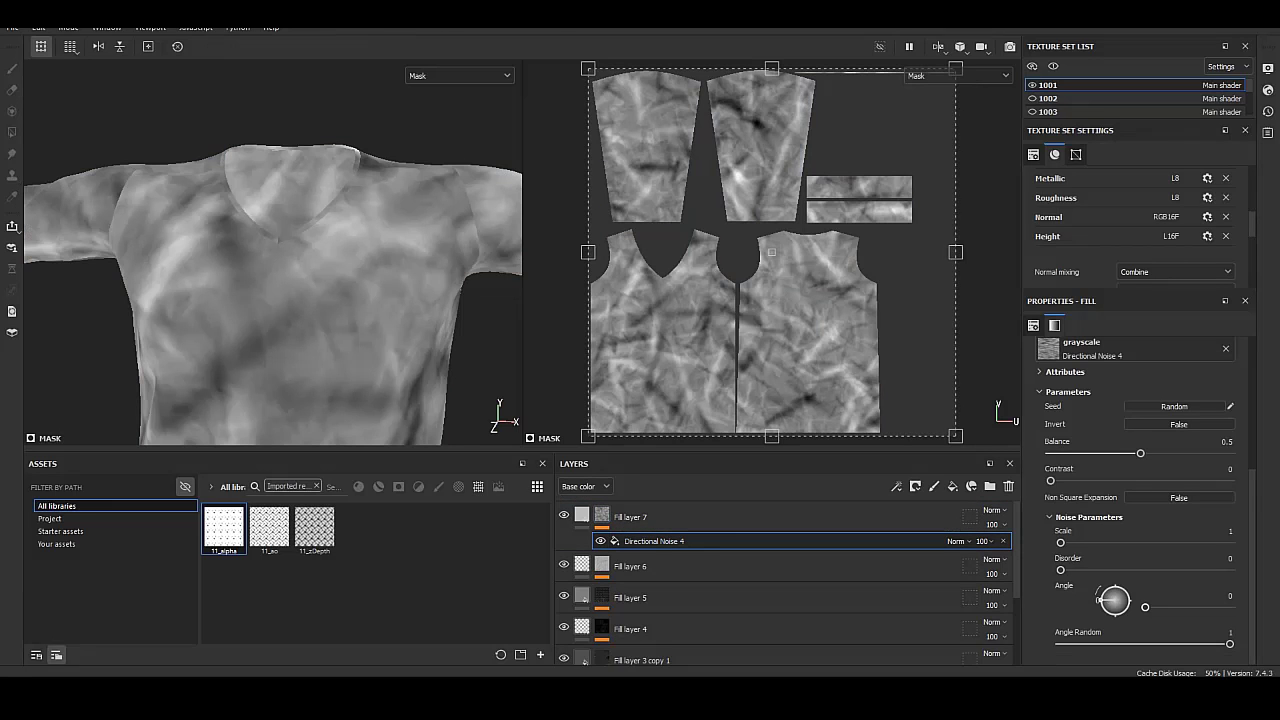
{"action": "left_click", "coordinate": [601, 516]}
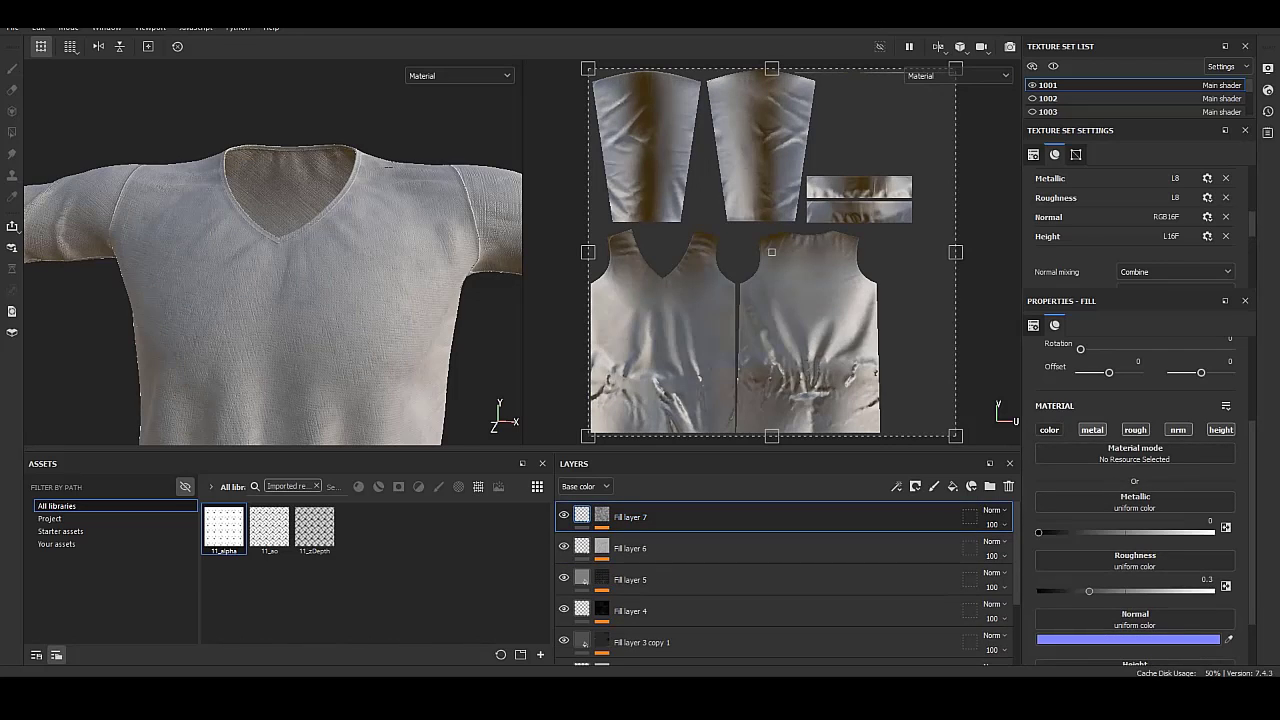
Restrict Fill layer 7 to the height channel at 0.3109 and check the relief.
{"action": "left_click", "coordinate": [1220, 429]}
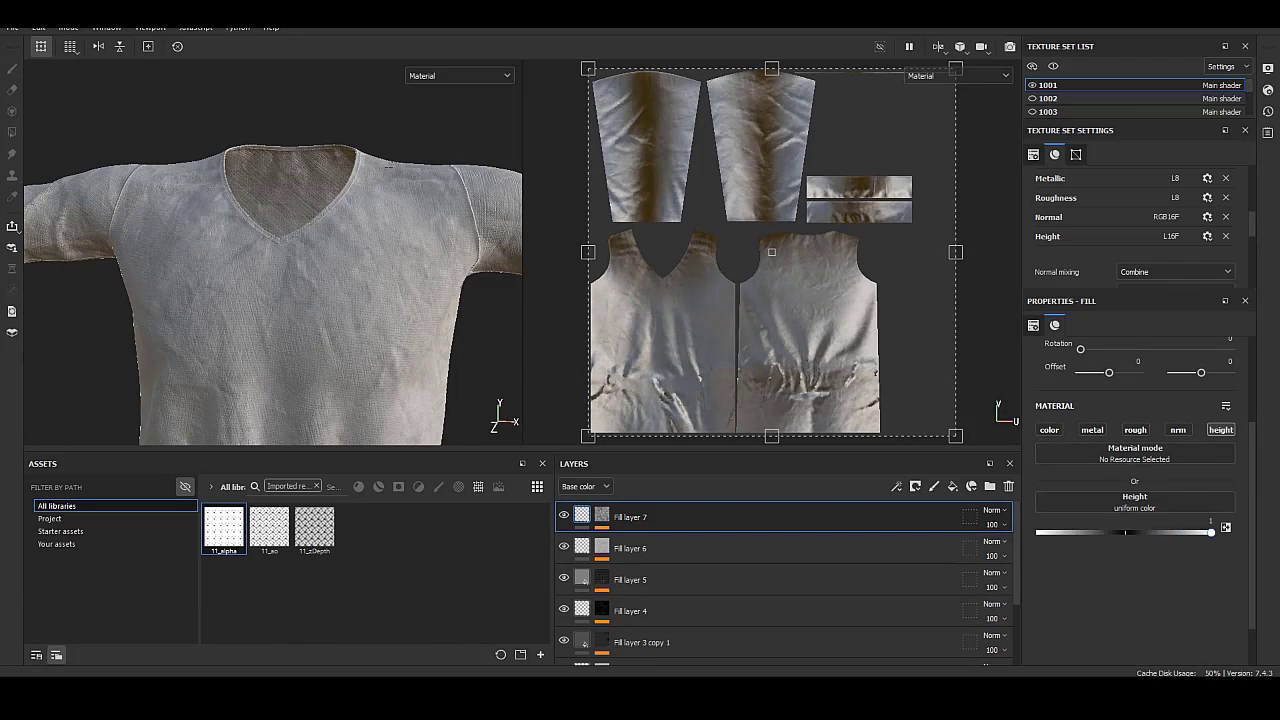
{"action": "scroll", "coordinate": [270, 290], "scroll_direction": "down", "scroll_amount": 5}
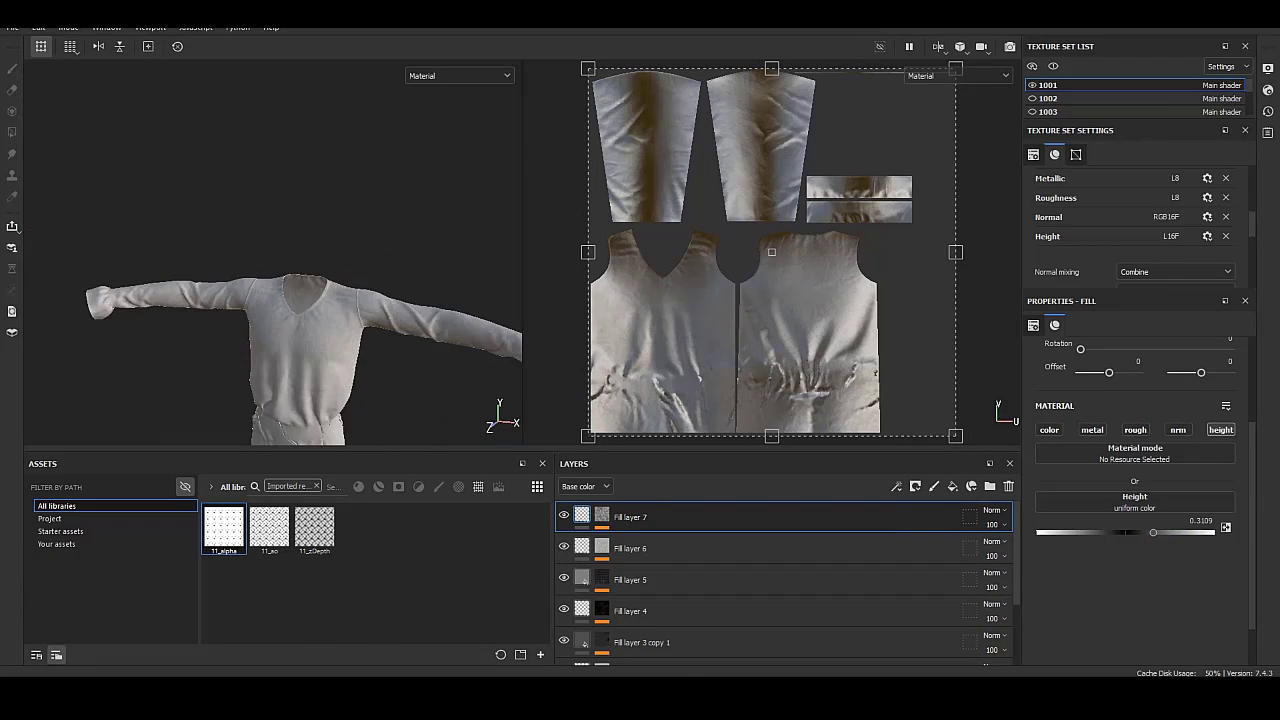
{"action": "left_click_drag", "start_coordinate": [270, 290], "coordinate": [420, 290], "text": "alt"}
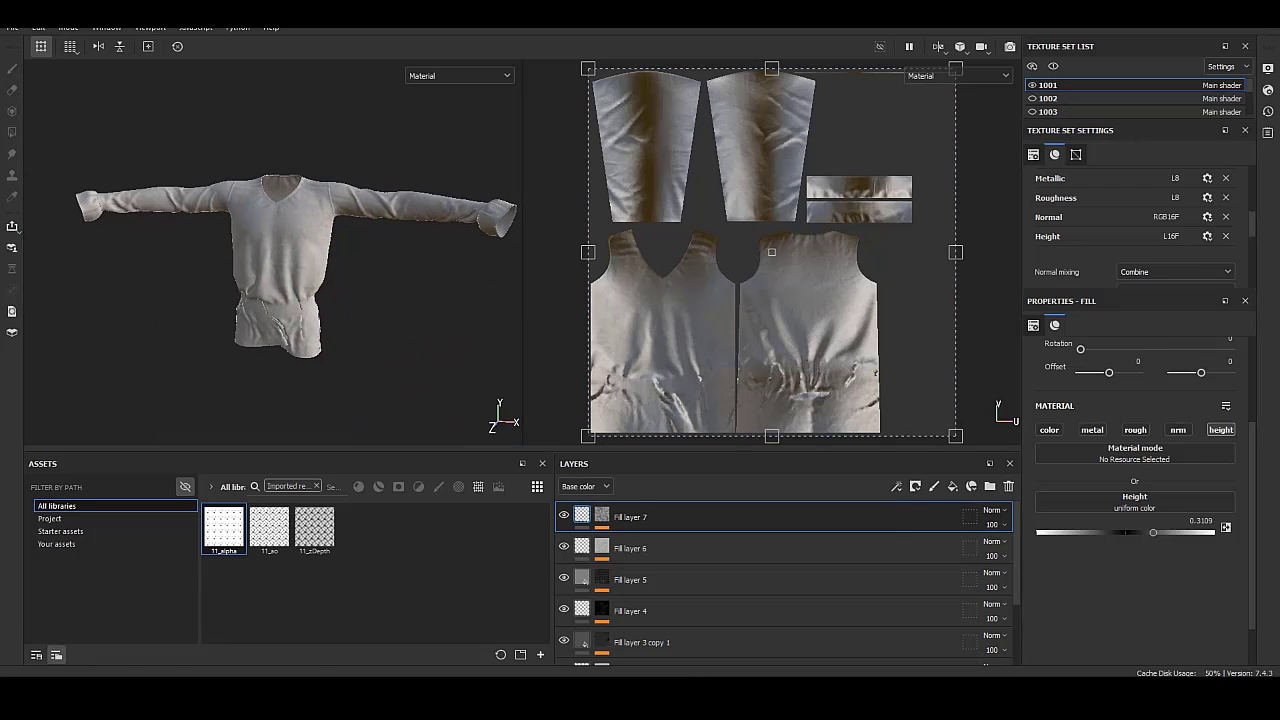
{"action": "scroll", "coordinate": [270, 290], "scroll_direction": "up", "scroll_amount": 4}
{"action": "scroll", "coordinate": [270, 250], "scroll_direction": "up", "scroll_amount": 3}
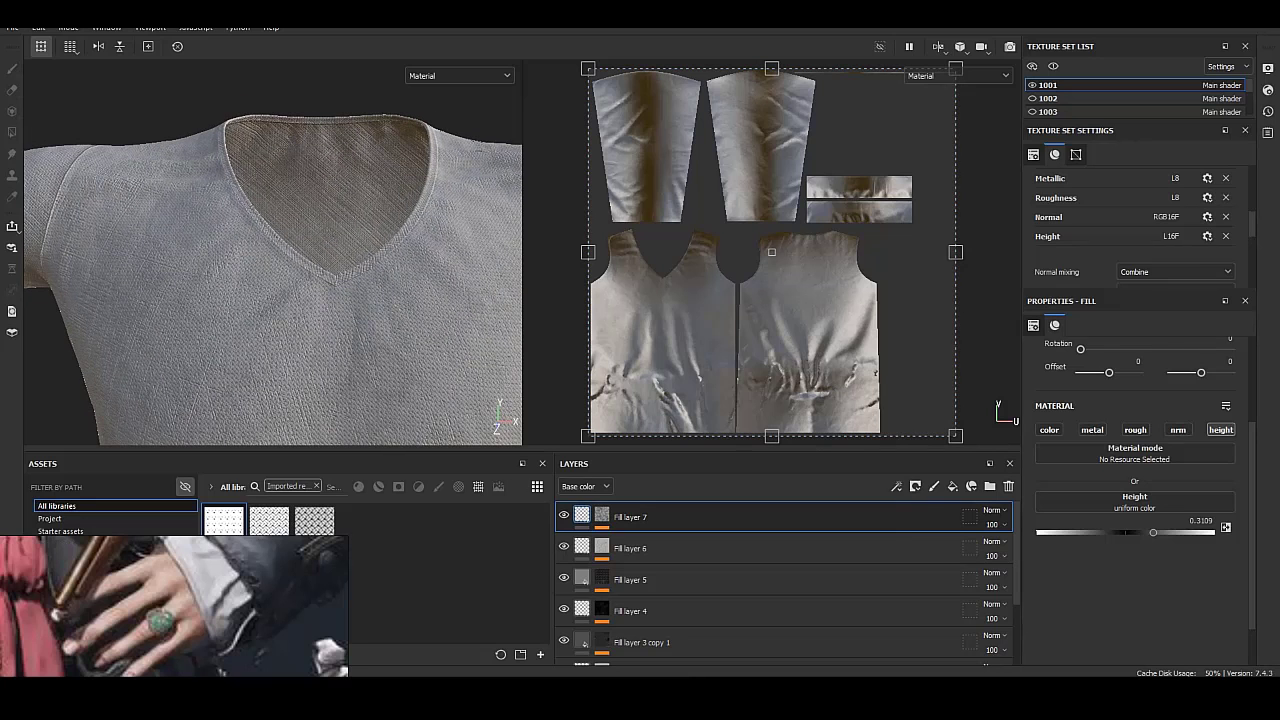
Set Fill layer 1's base colour to DEDEDE, brighten it toward ECECEC, and review the shirt.
{"action": "scroll", "coordinate": [780, 580], "scroll_direction": "down", "scroll_amount": 3}
{"action": "left_click", "coordinate": [700, 642]}
{"action": "left_click", "coordinate": [1130, 521]}
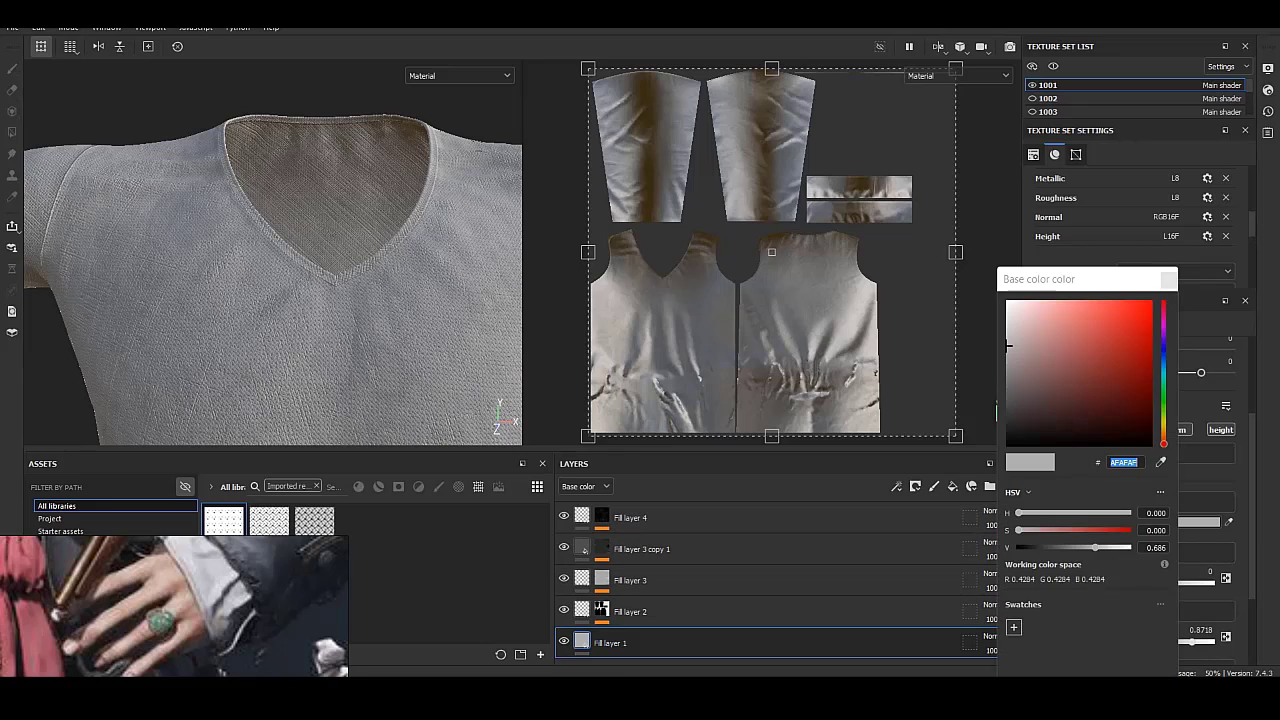
{"action": "type", "text": "DEDEDE"}
{"action": "key", "text": "Return"}
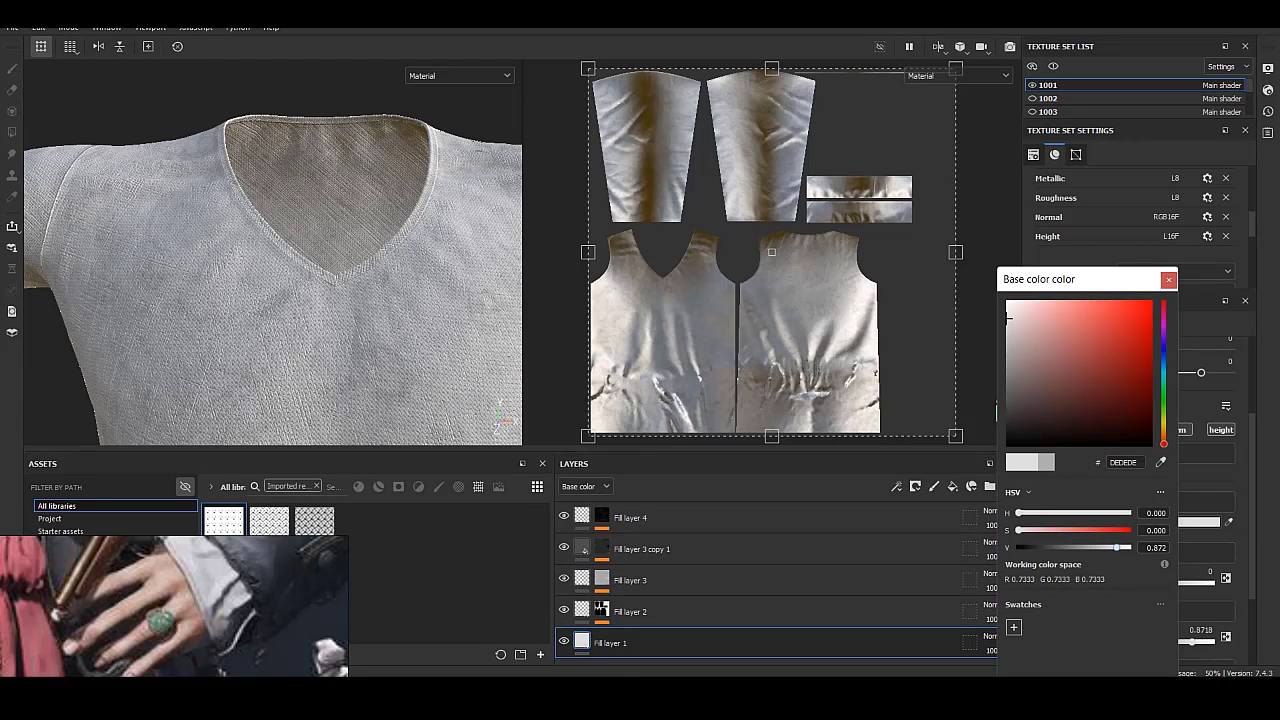
{"action": "left_click_drag", "start_coordinate": [1008, 317], "coordinate": [1008, 311]}
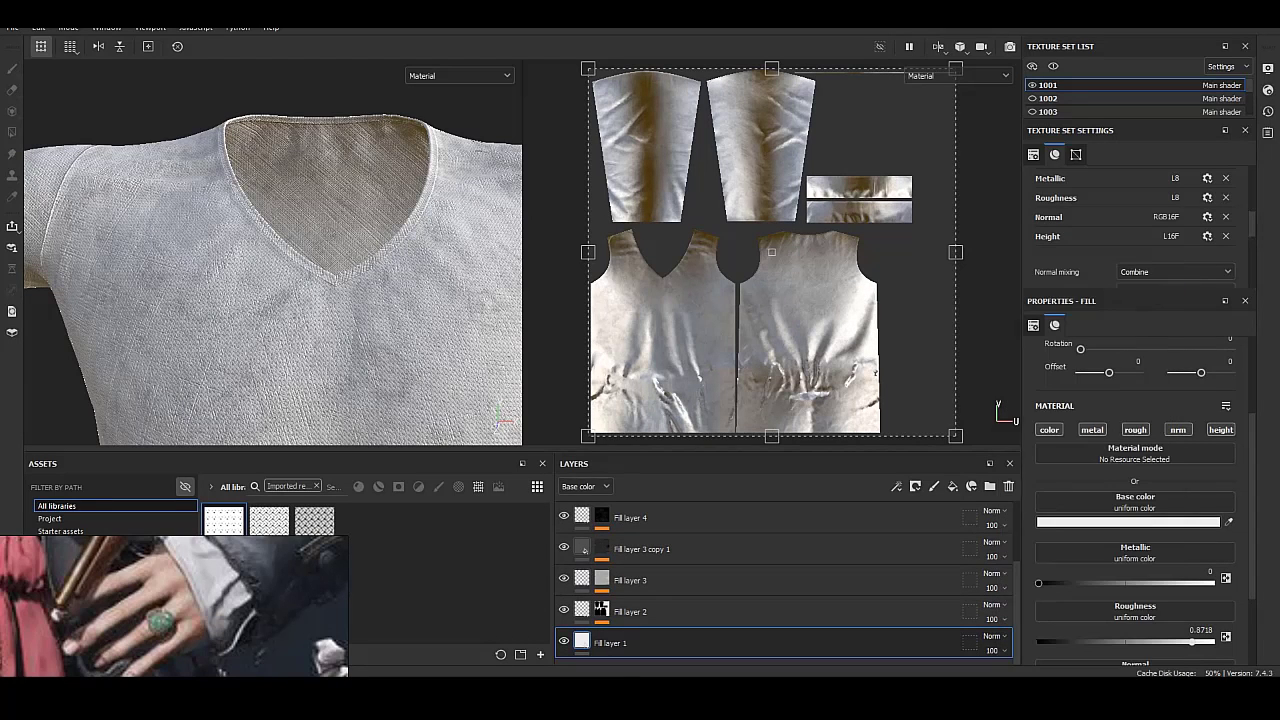
{"action": "left_click_drag", "start_coordinate": [270, 300], "coordinate": [400, 300], "text": "alt"}
{"action": "left_click_drag", "start_coordinate": [300, 300], "coordinate": [200, 300], "text": "alt"}
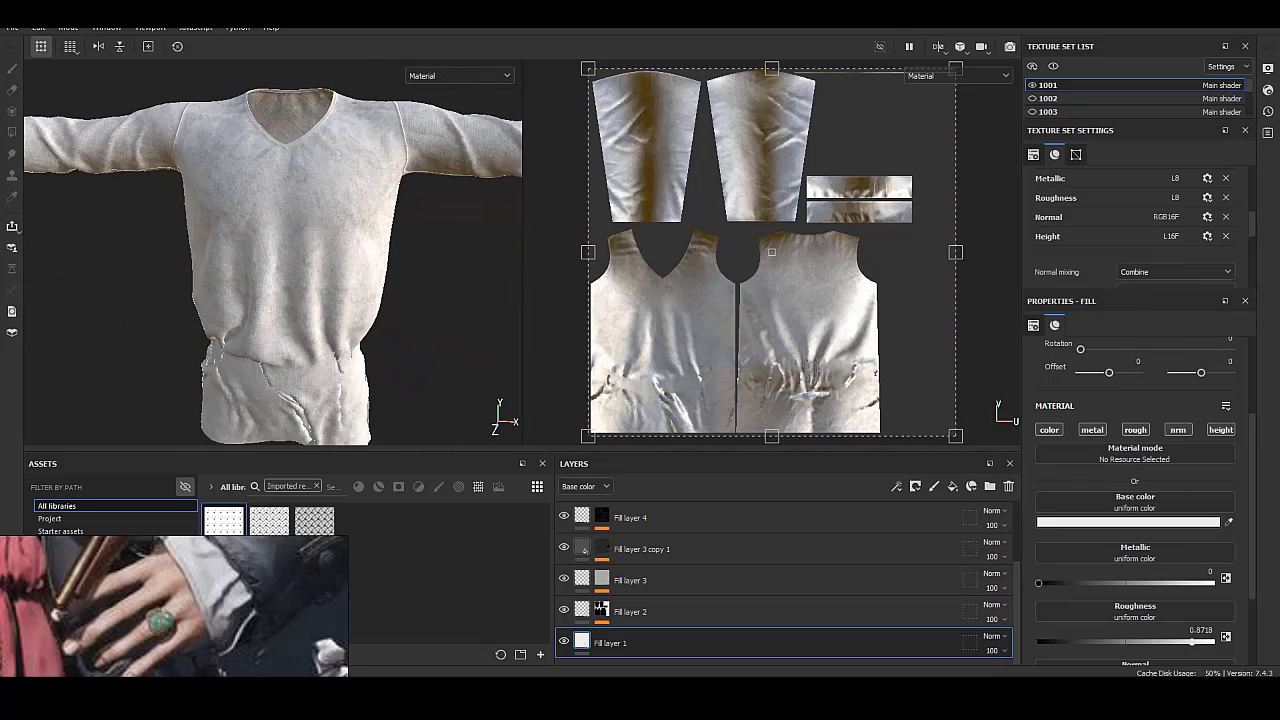
{"action": "middle_click_drag", "start_coordinate": [270, 380], "coordinate": [270, 180], "text": "alt"}
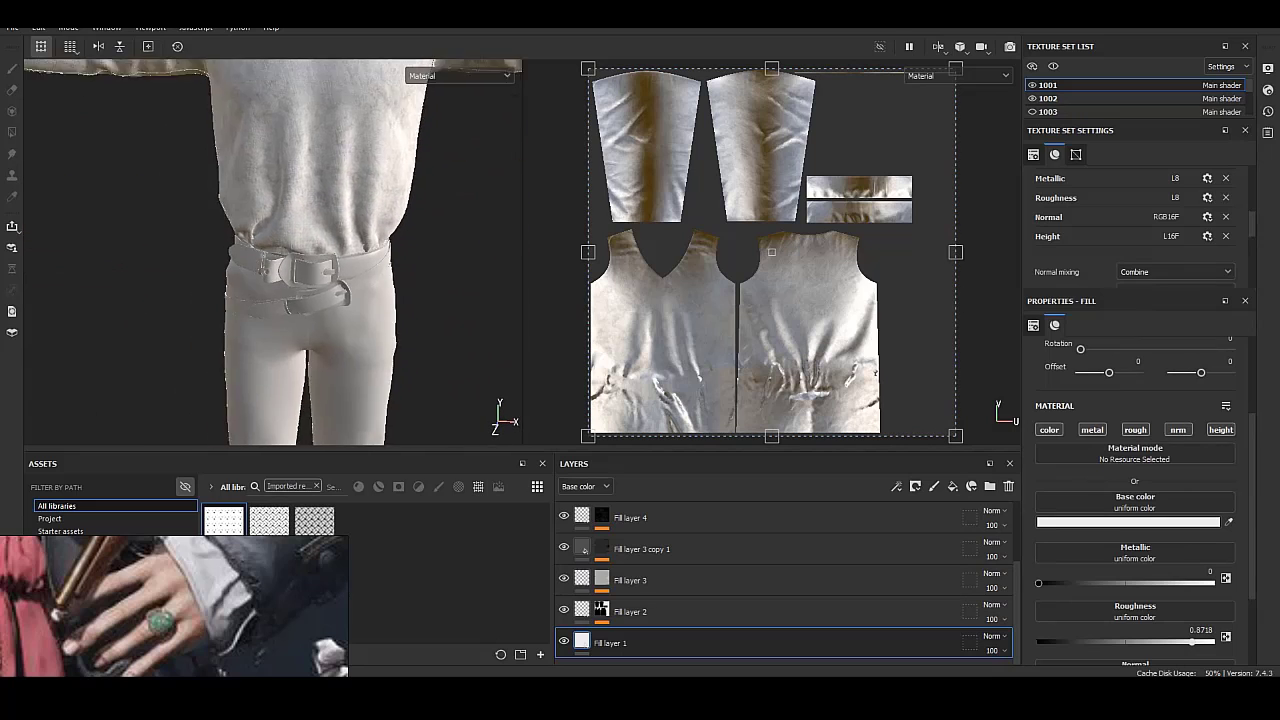
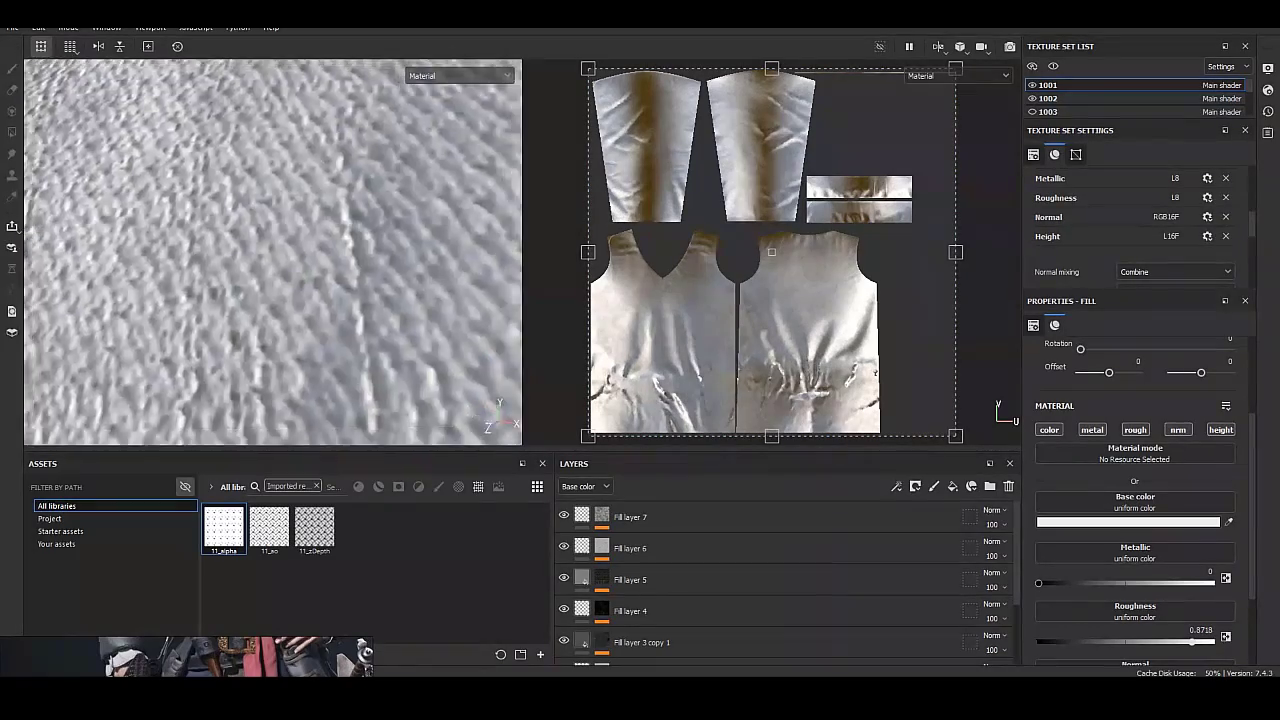
Add a new paint layer, Layer 1, above Fill layer 7.
{"action": "left_click", "coordinate": [630, 517]}
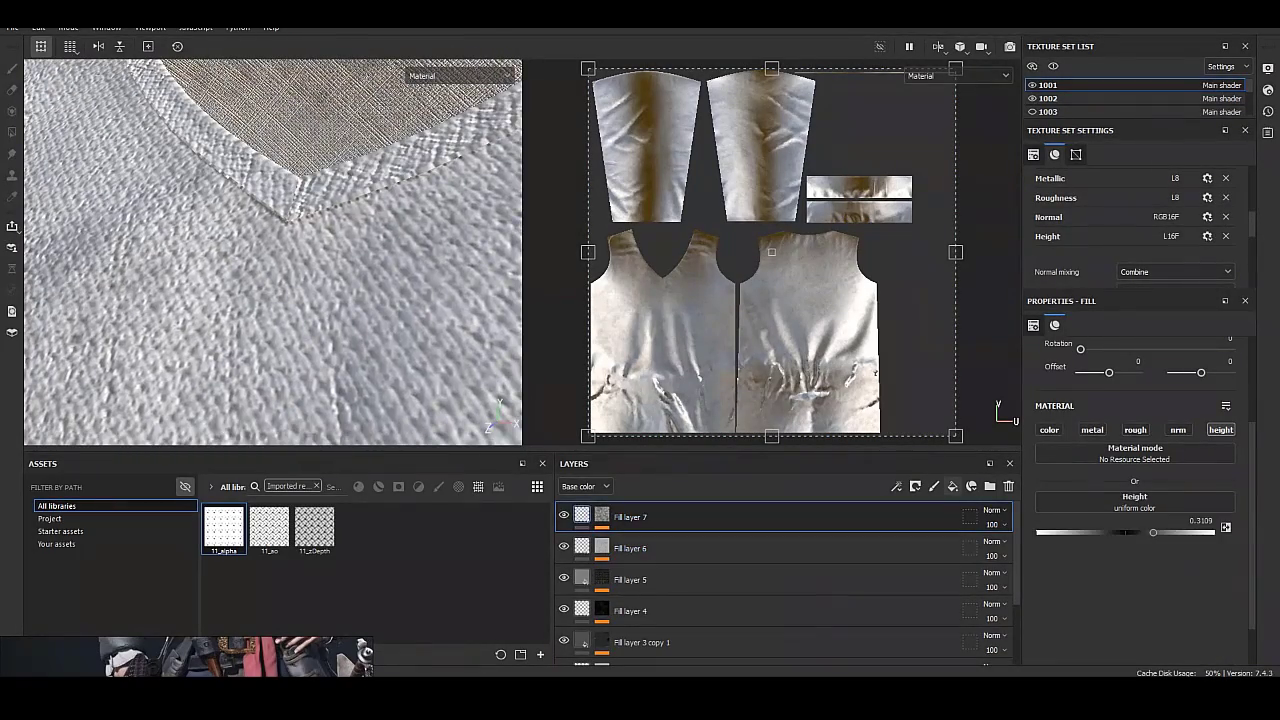
{"action": "left_click", "coordinate": [934, 486]}
{"action": "left_click", "coordinate": [49, 518]}
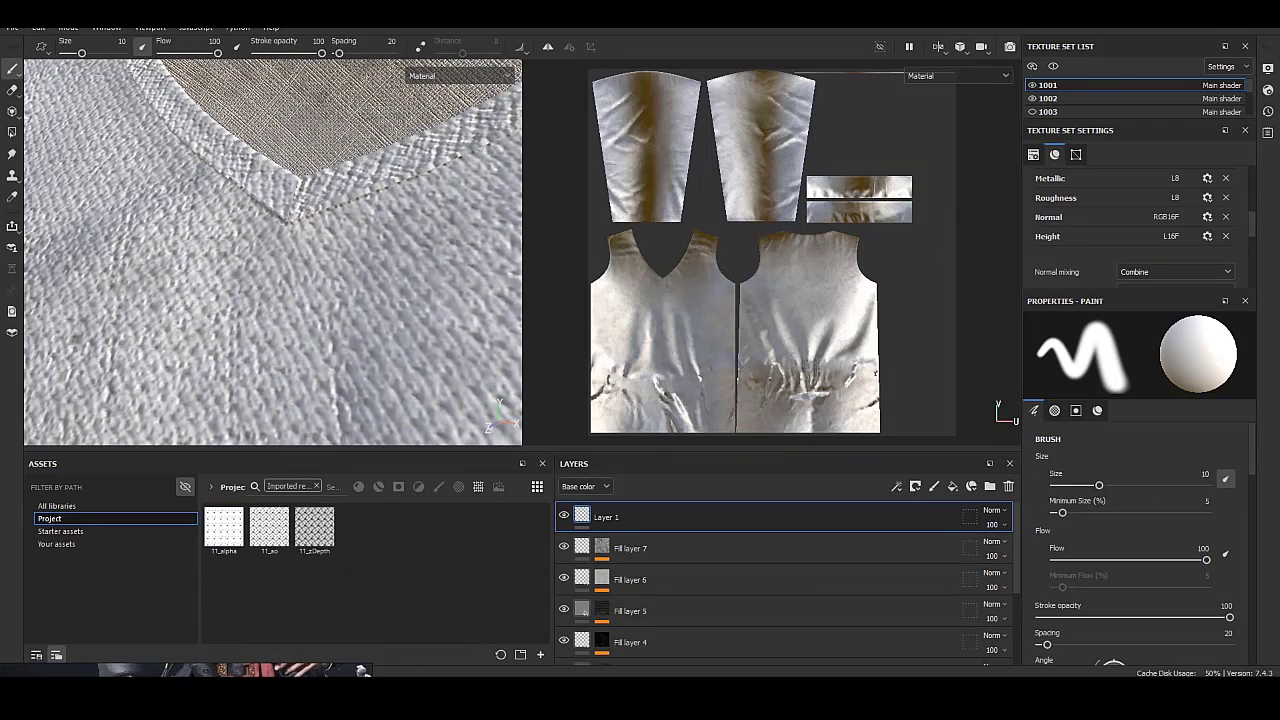
Browse the starter assets to the tool presets that hold the stitch brushes.
{"action": "left_click", "coordinate": [60, 531]}
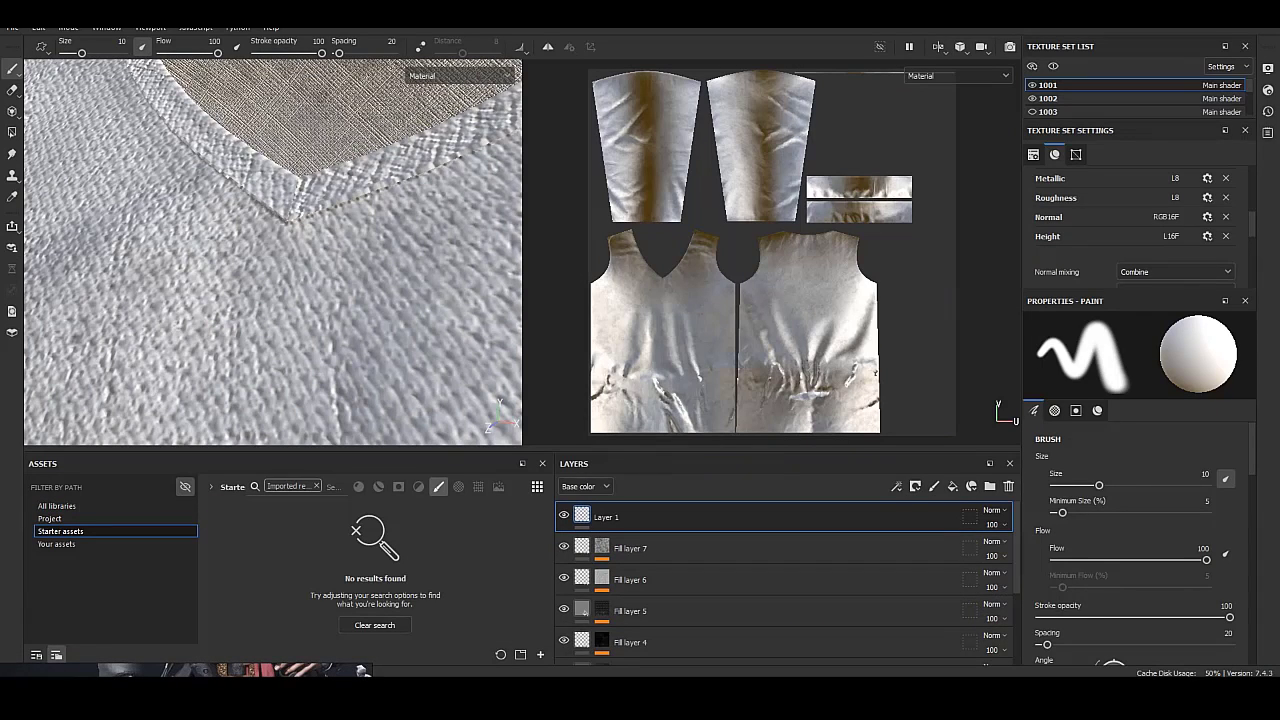
{"action": "left_click", "coordinate": [56, 506]}
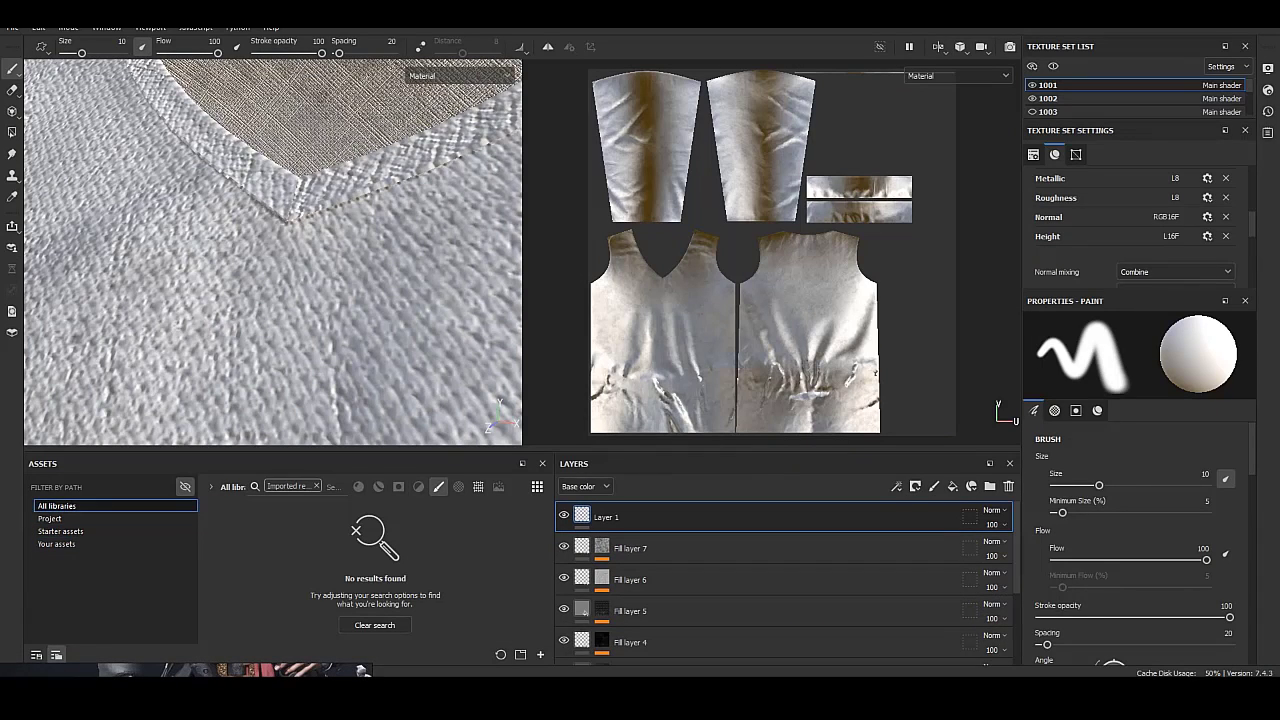
{"action": "left_click", "coordinate": [374, 625]}
{"action": "left_click", "coordinate": [56, 544]}
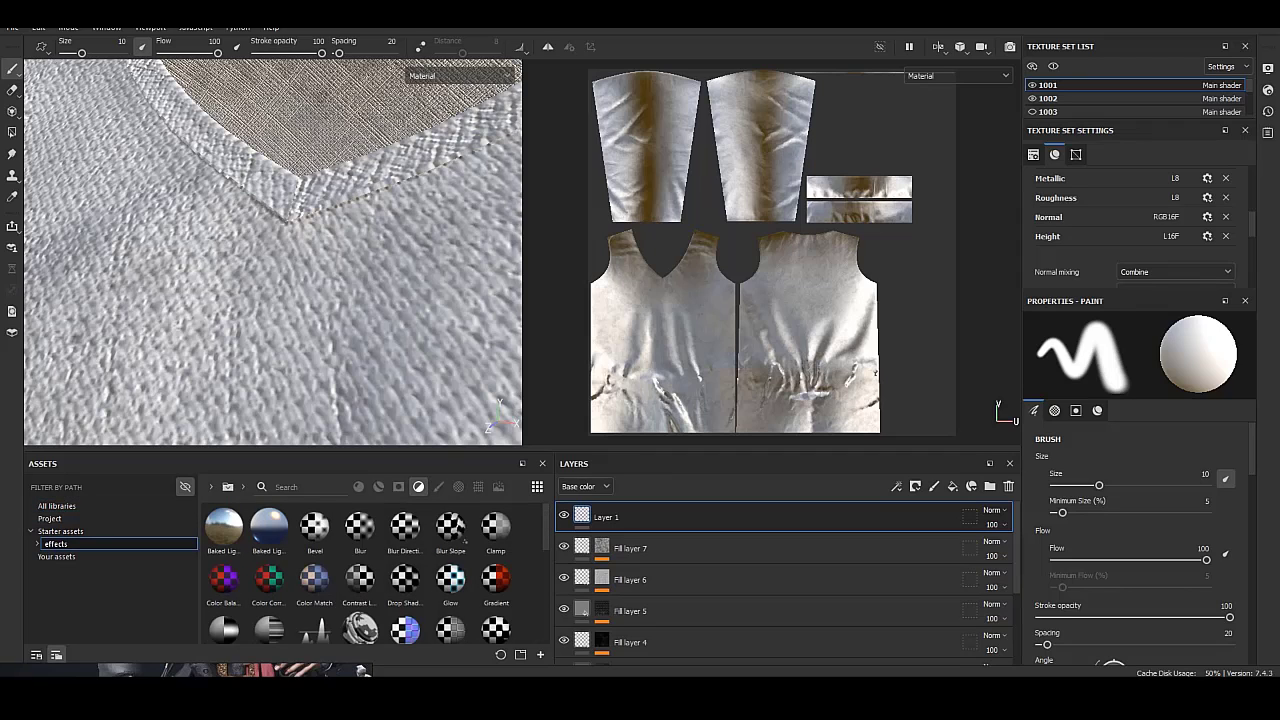
{"action": "left_click", "coordinate": [398, 486]}
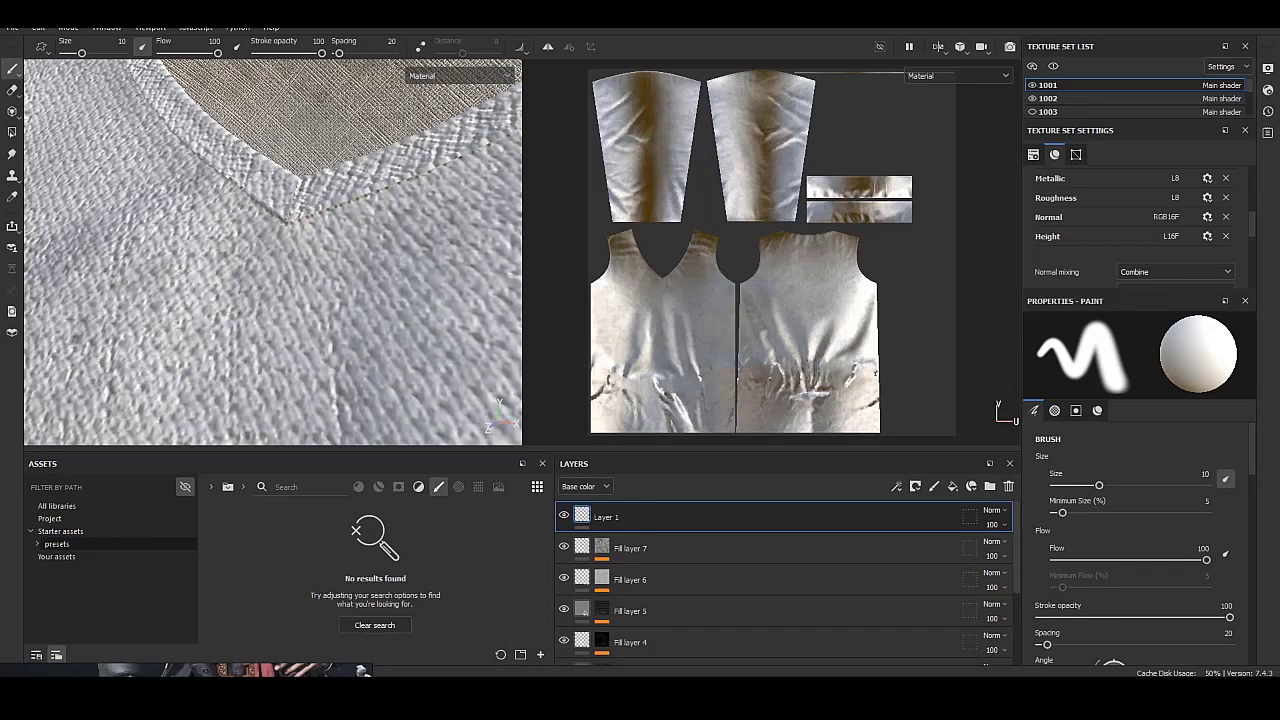
{"action": "left_click", "coordinate": [56, 544]}
{"action": "left_click", "coordinate": [60, 582]}
{"action": "scroll", "coordinate": [375, 575], "scroll_direction": "down", "scroll_amount": 1}
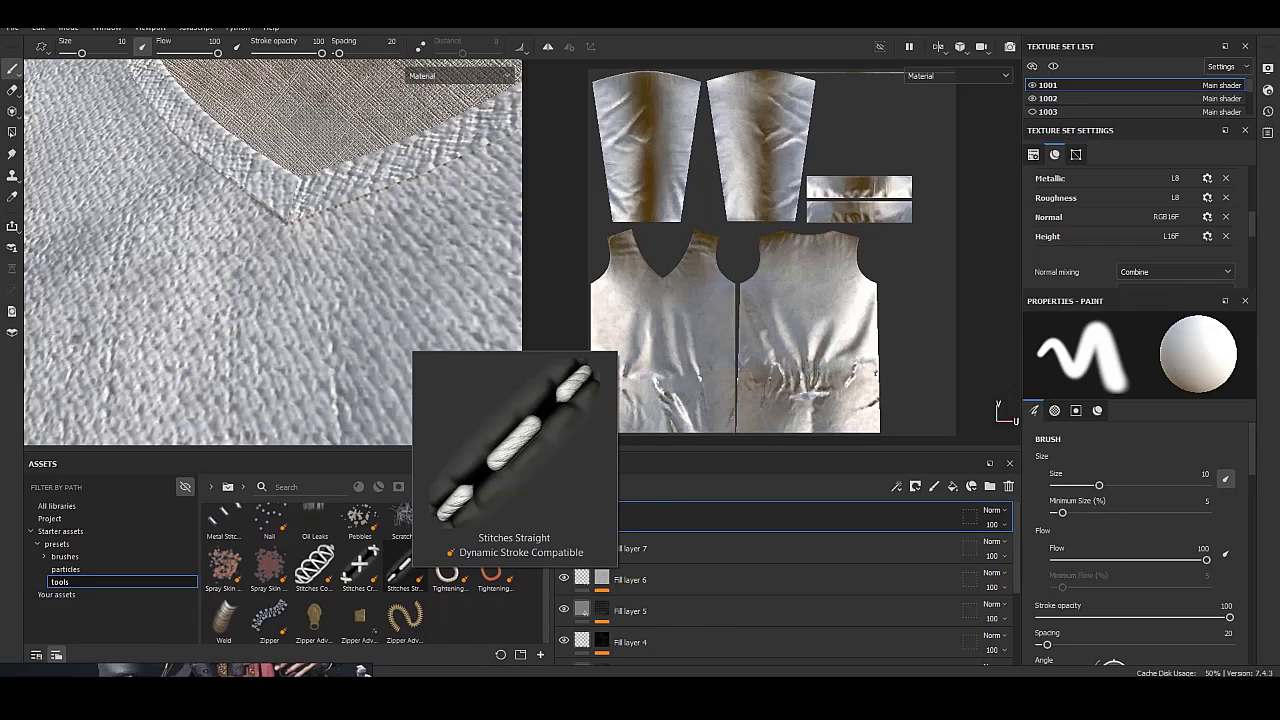
Load the Stitches Straight preset and set its base colour to white.
{"action": "left_click", "coordinate": [404, 566]}
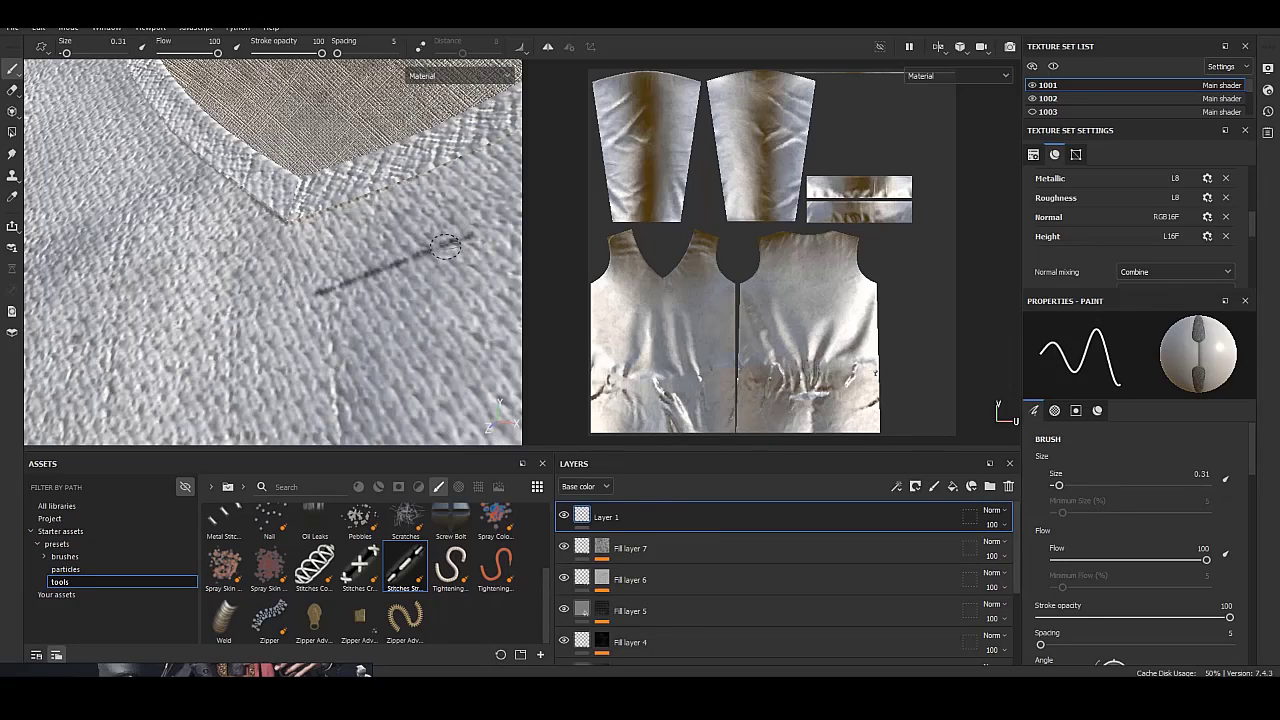
{"action": "left_click_drag", "start_coordinate": [446, 246], "coordinate": [371, 360], "text": "alt"}
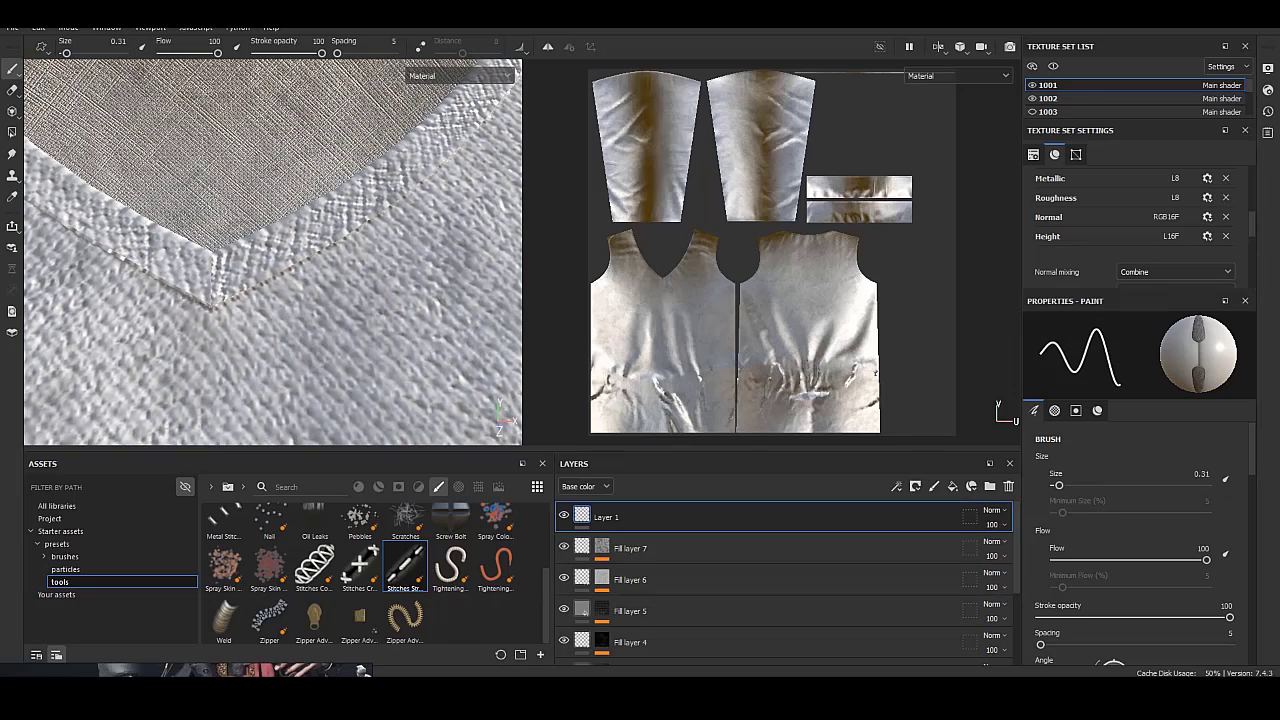
{"action": "left_click", "coordinate": [1097, 410]}
{"action": "left_click", "coordinate": [1160, 602]}
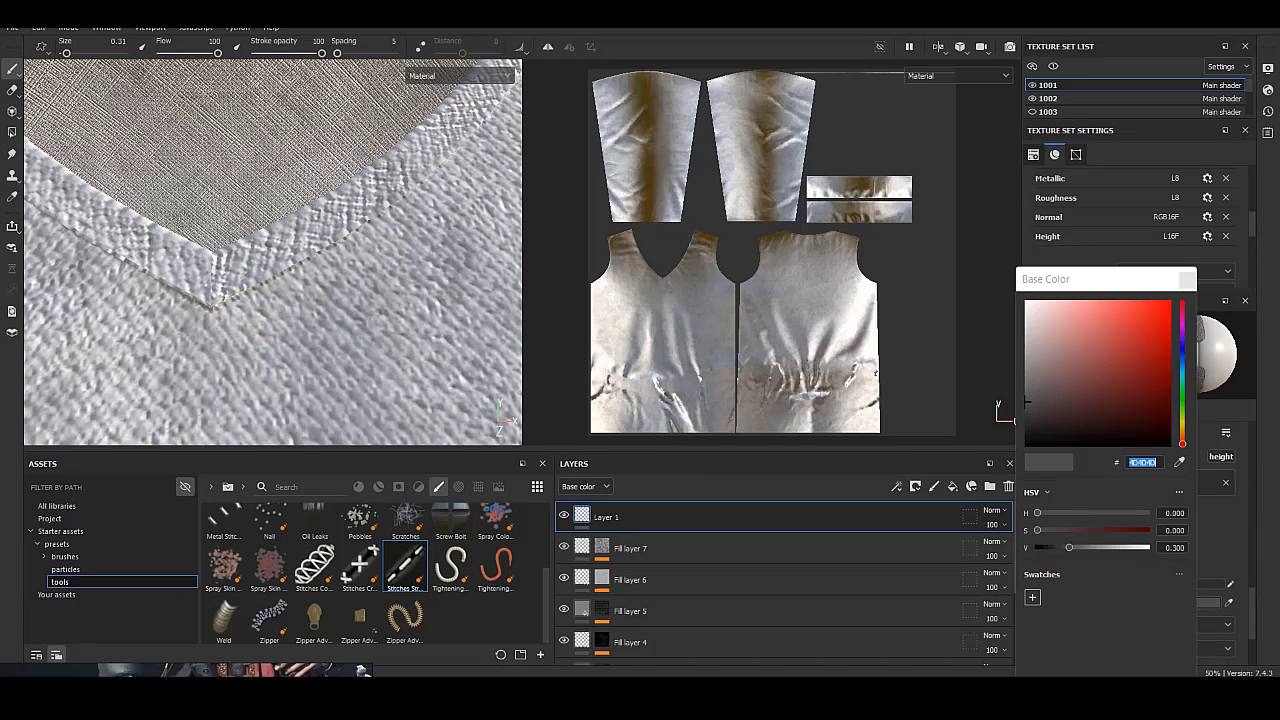
{"action": "left_click", "coordinate": [1026, 297]}
{"action": "left_click", "coordinate": [816, 258]}
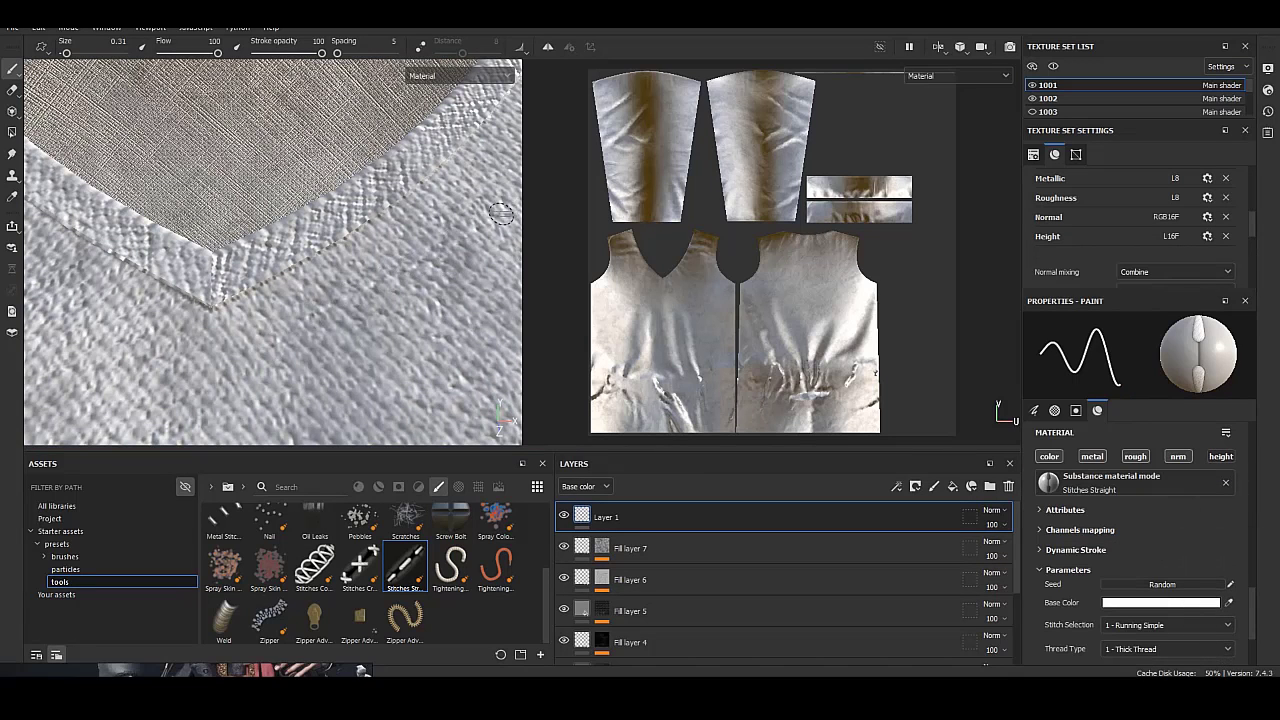
Orbit the view to line up the collar seam in perspective.
{"action": "left_click_drag", "start_coordinate": [442, 266], "coordinate": [438, 294], "text": "alt"}
{"action": "left_click_drag", "start_coordinate": [445, 240], "coordinate": [343, 302], "text": "alt"}
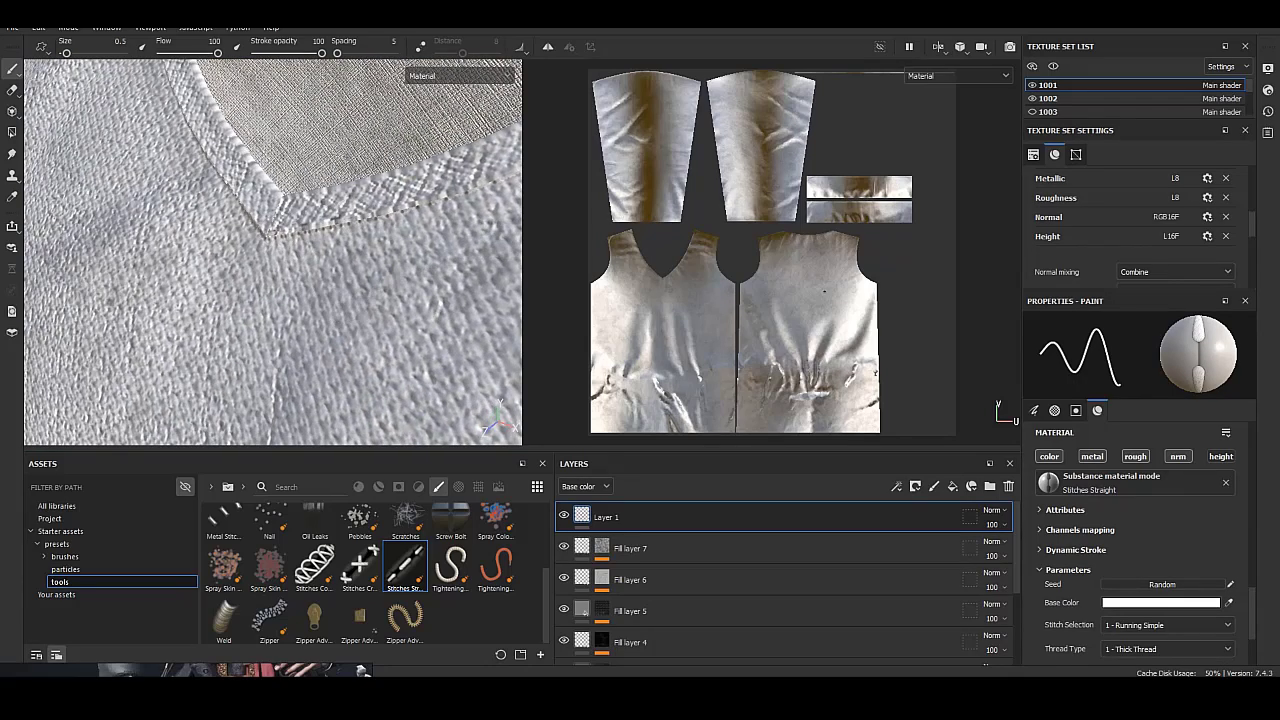
{"action": "mouse_move", "coordinate": [740, 300]}
{"action": "left_mouse_down", "text": "alt"}
{"action": "mouse_move", "coordinate": [760, 330]}
{"action": "mouse_move", "coordinate": [652, 268]}
{"action": "left_mouse_up", "text": "alt"}
Paint a collar-seam stitch, then set stitch width 0.66, roughness 0.69 and double stitches on.
{"action": "left_click", "coordinate": [938, 262], "text": "shift"}
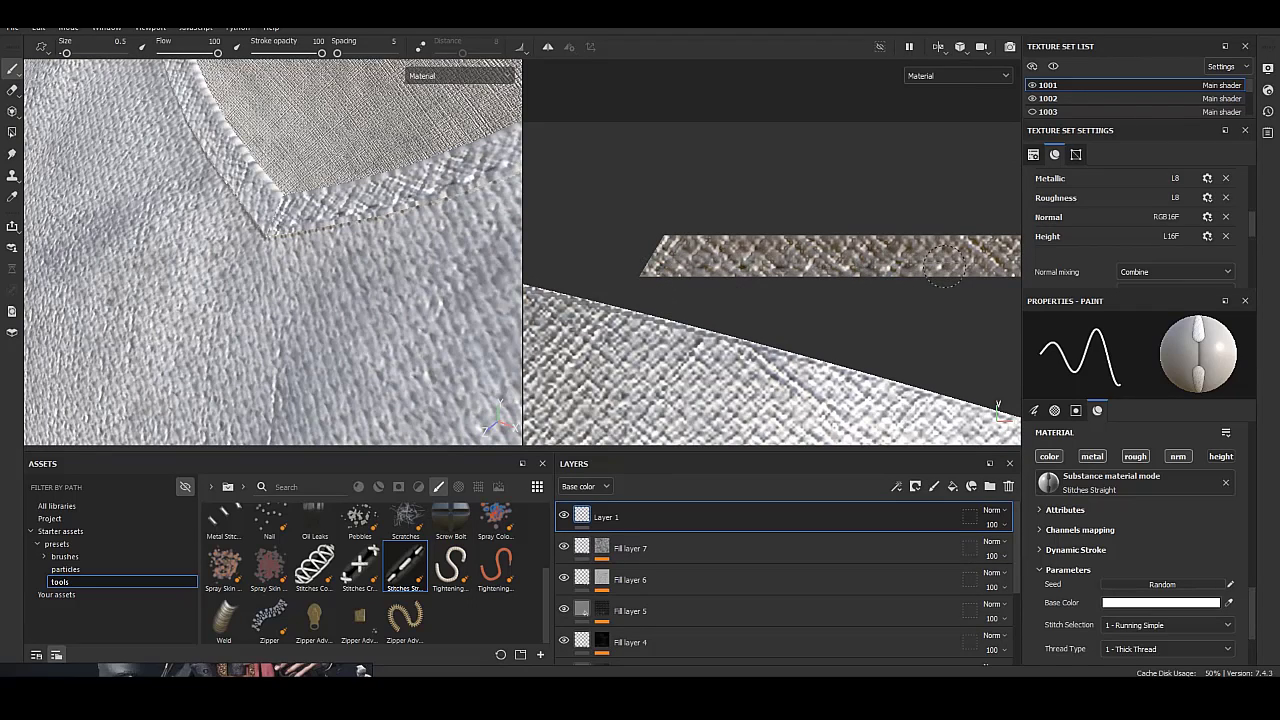
{"action": "scroll", "coordinate": [1140, 547], "scroll_direction": "down", "scroll_amount": 3}
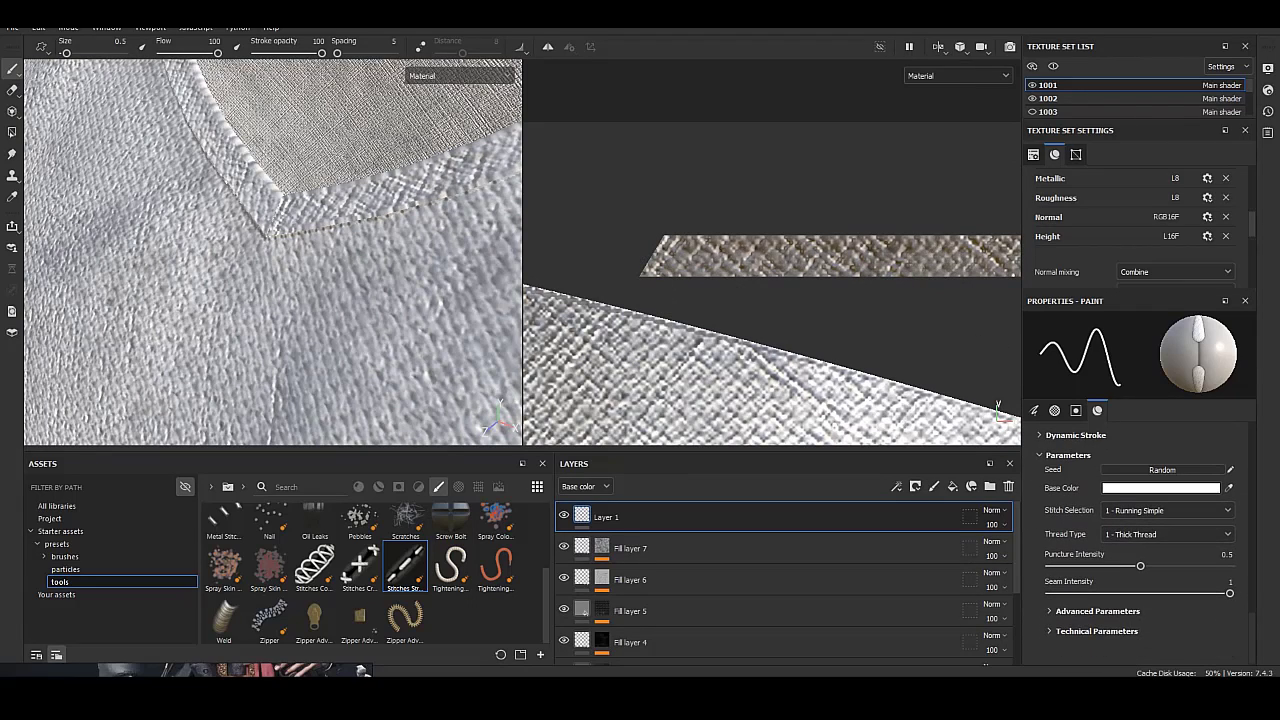
{"action": "scroll", "coordinate": [1140, 547], "scroll_direction": "down", "scroll_amount": 4}
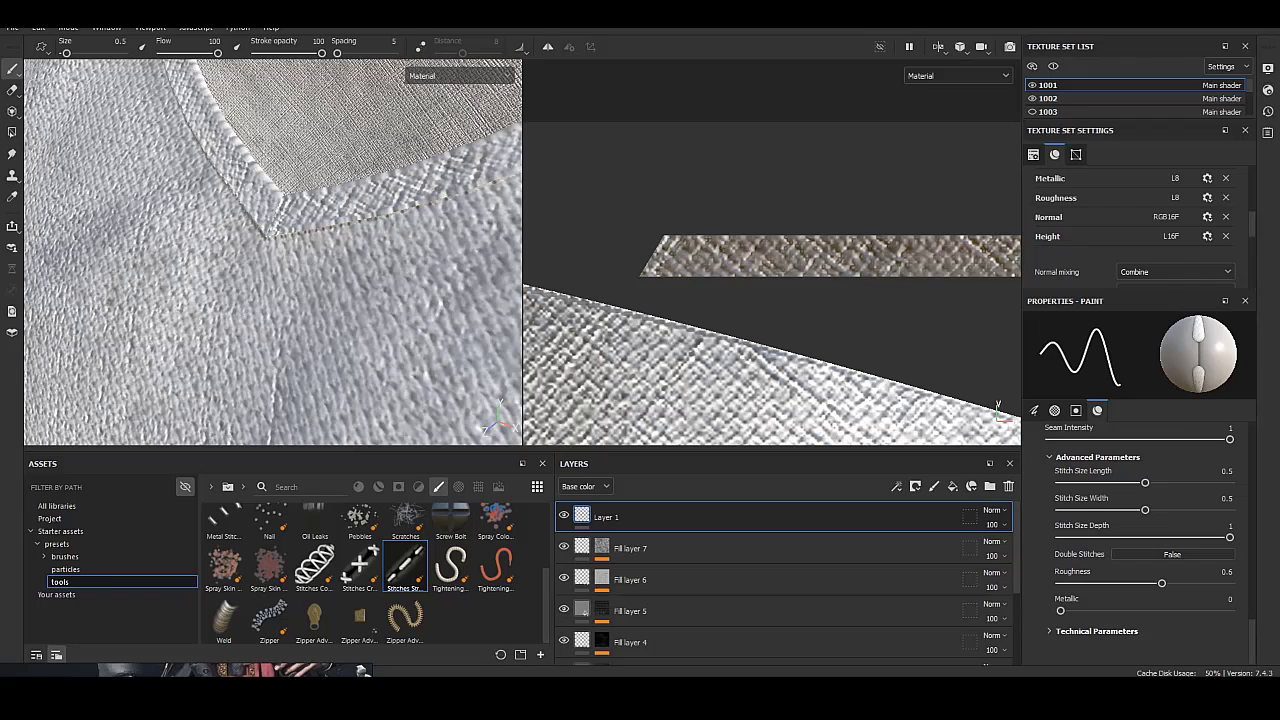
{"action": "scroll", "coordinate": [1140, 547], "scroll_direction": "down", "scroll_amount": 2}
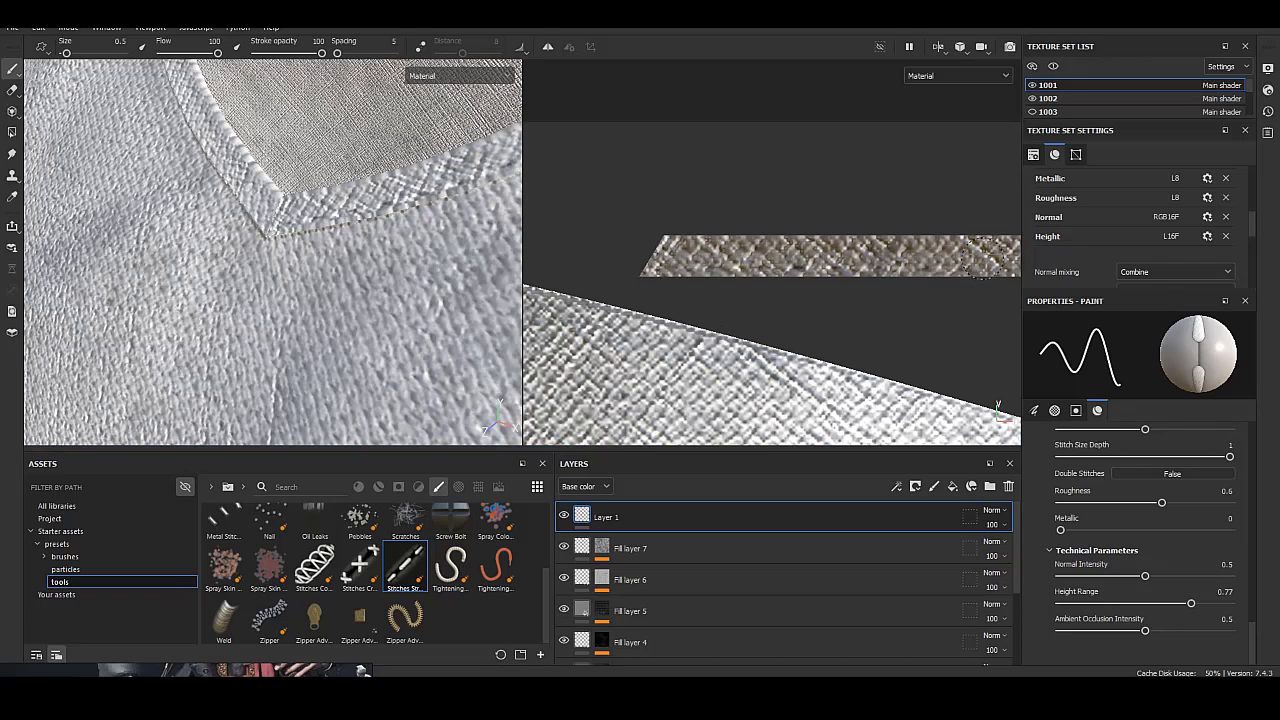
{"action": "scroll", "coordinate": [1140, 545], "scroll_direction": "up", "scroll_amount": 2}
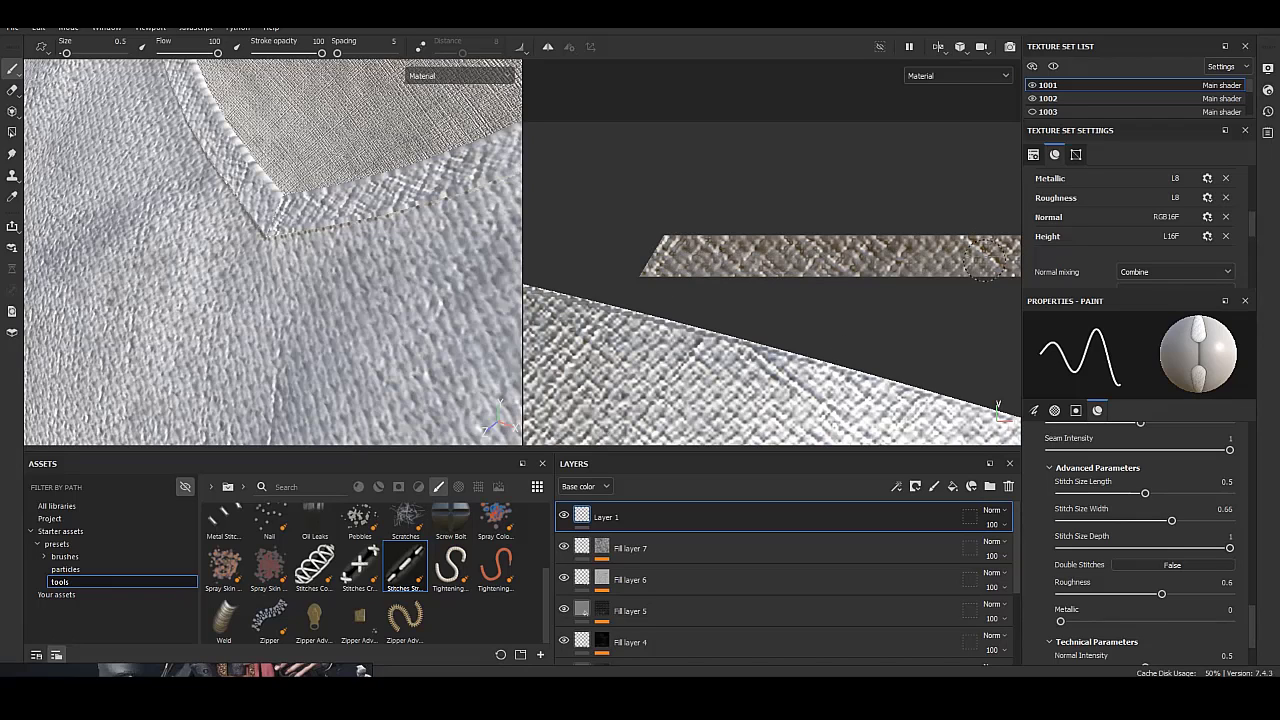
{"action": "right_click", "coordinate": [530, 228]}
{"action": "key", "text": "Escape"}
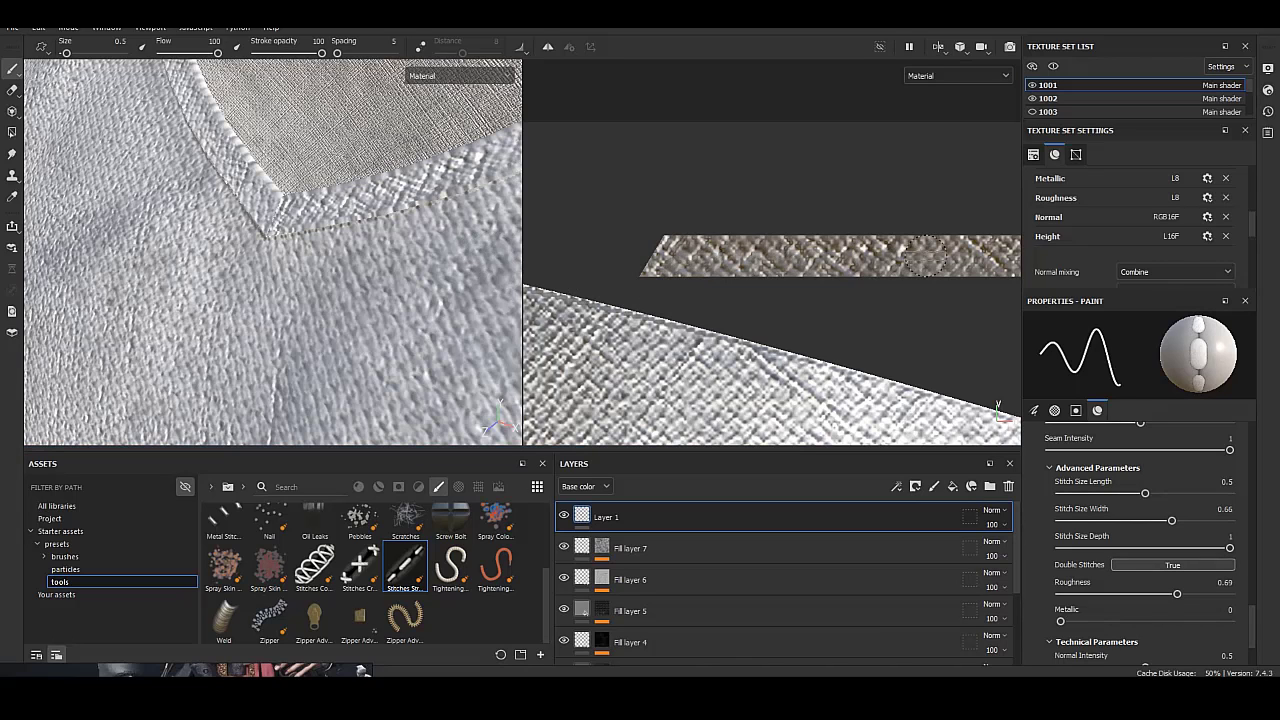
Paint two trial stitch rows across the sweater front and undo both.
{"action": "mouse_move", "coordinate": [420, 305]}
{"action": "left_mouse_down"}
{"action": "mouse_move", "coordinate": [180, 305]}
{"action": "mouse_move", "coordinate": [300, 280]}
{"action": "left_mouse_up"}
{"action": "key", "text": "ctrl+z"}
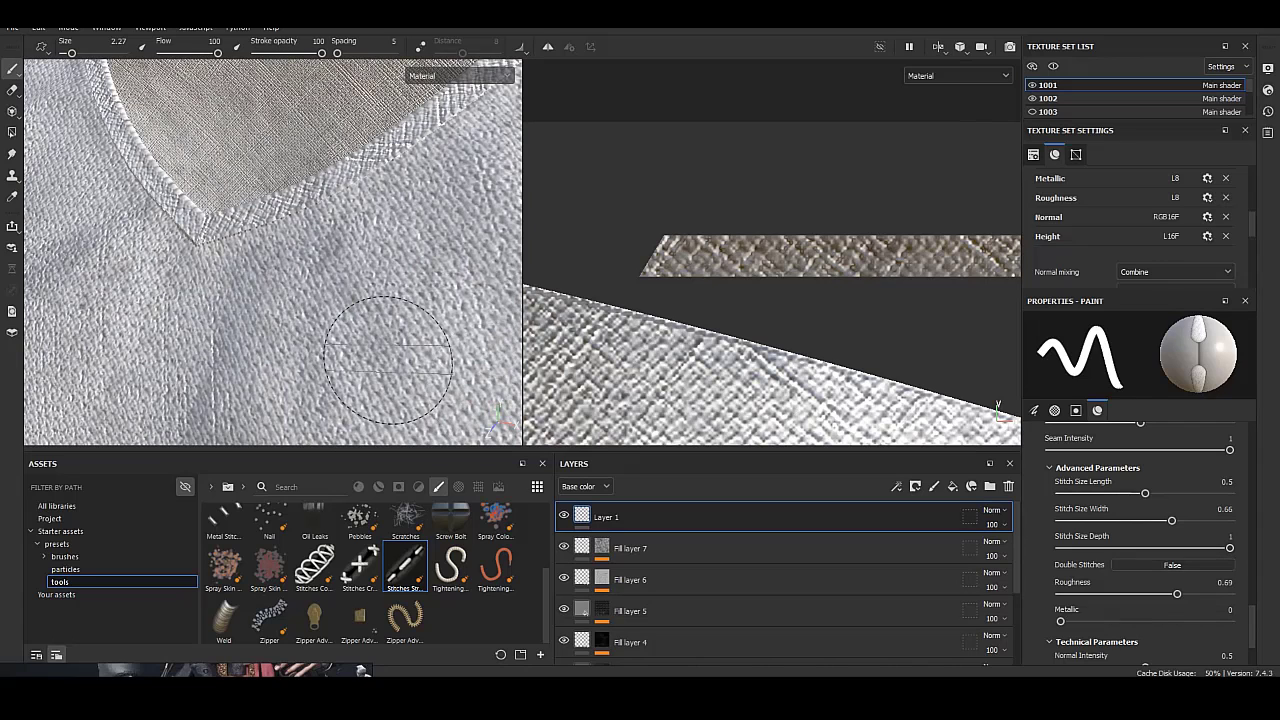
{"action": "left_click", "coordinate": [405, 325], "text": "shift"}
{"action": "key", "text": "ctrl+z"}
Turn double stitches back off and zoom out to bring the sleeve cuff into view.
{"action": "left_click_drag", "start_coordinate": [435, 340], "coordinate": [355, 290], "text": "alt"}
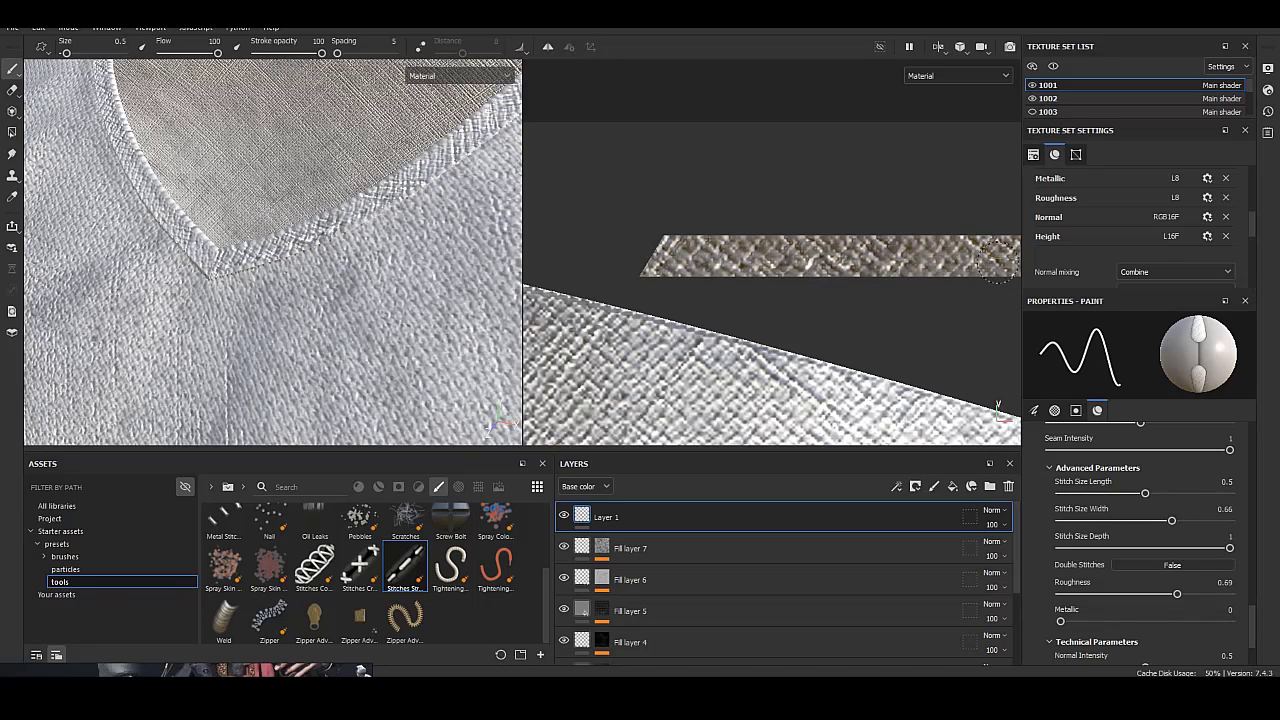
{"action": "scroll", "coordinate": [608, 303], "scroll_direction": "down", "scroll_amount": 3}
{"action": "scroll", "coordinate": [608, 303], "scroll_direction": "down", "scroll_amount": 2}
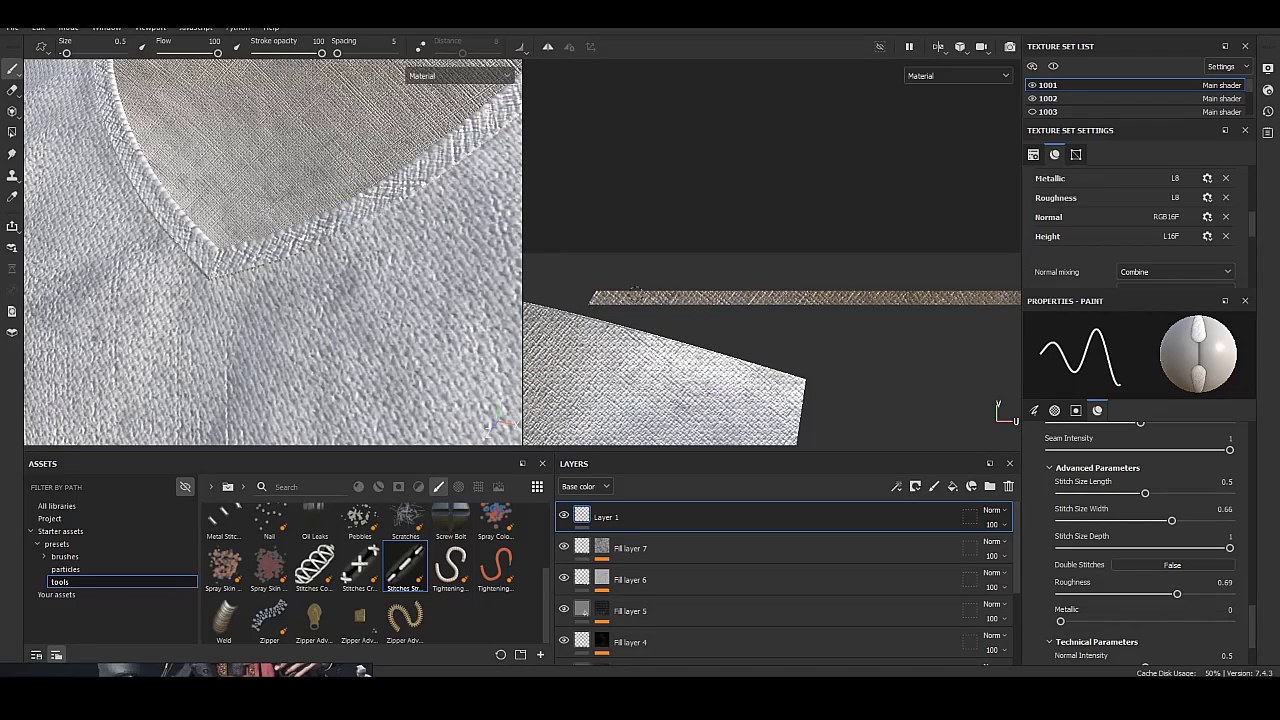
{"action": "scroll", "coordinate": [1008, 313], "scroll_direction": "down", "scroll_amount": 1}
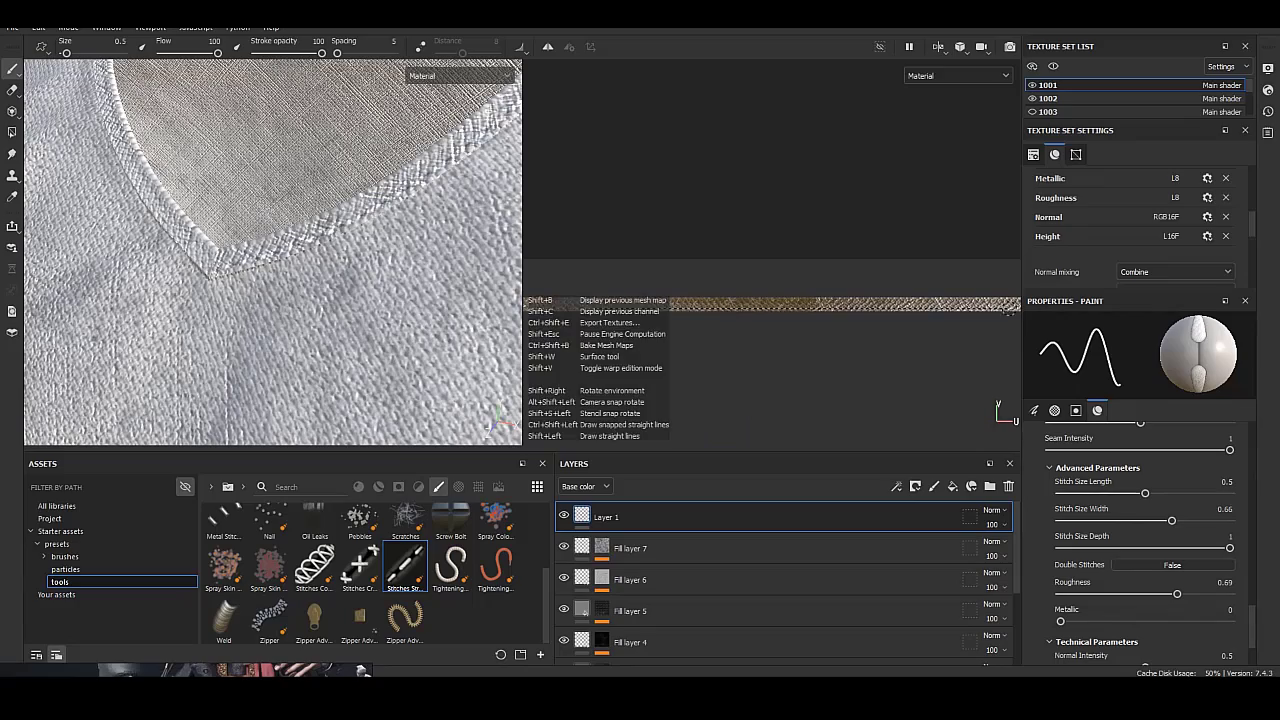
{"action": "middle_click_drag", "start_coordinate": [1008, 313], "coordinate": [582, 311]}
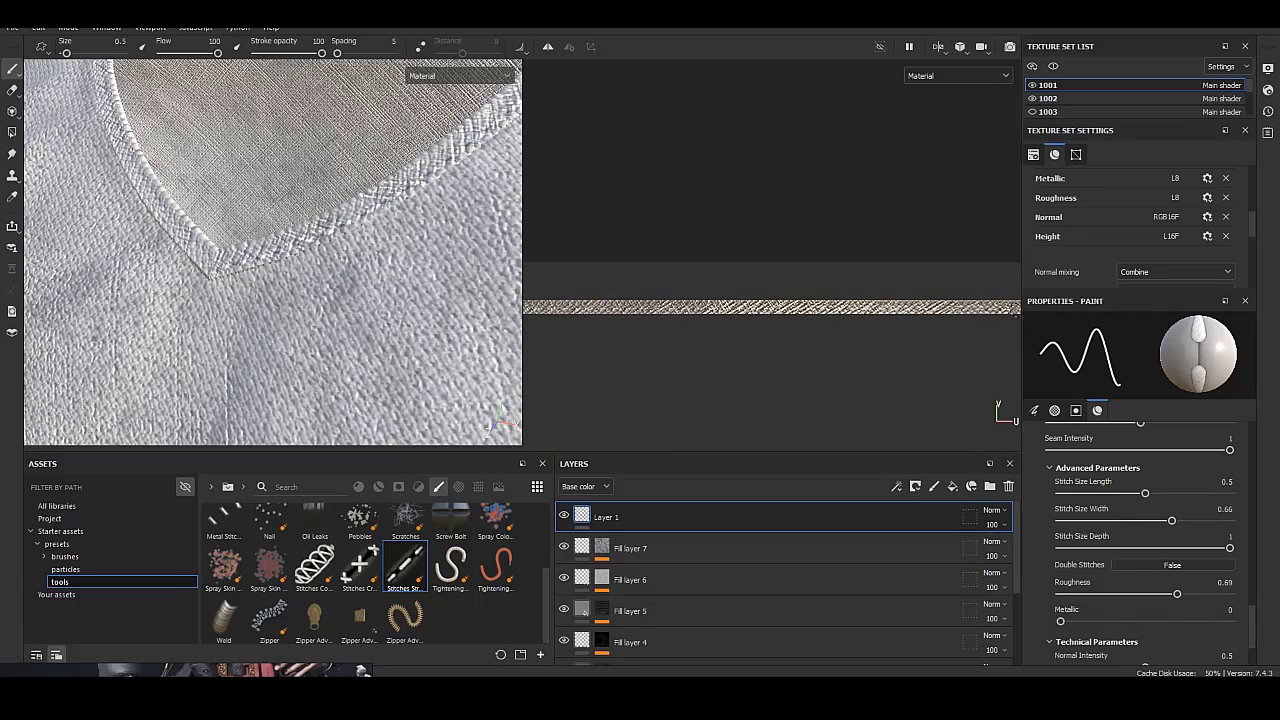
{"action": "scroll", "coordinate": [551, 307], "scroll_direction": "down", "scroll_amount": 1}
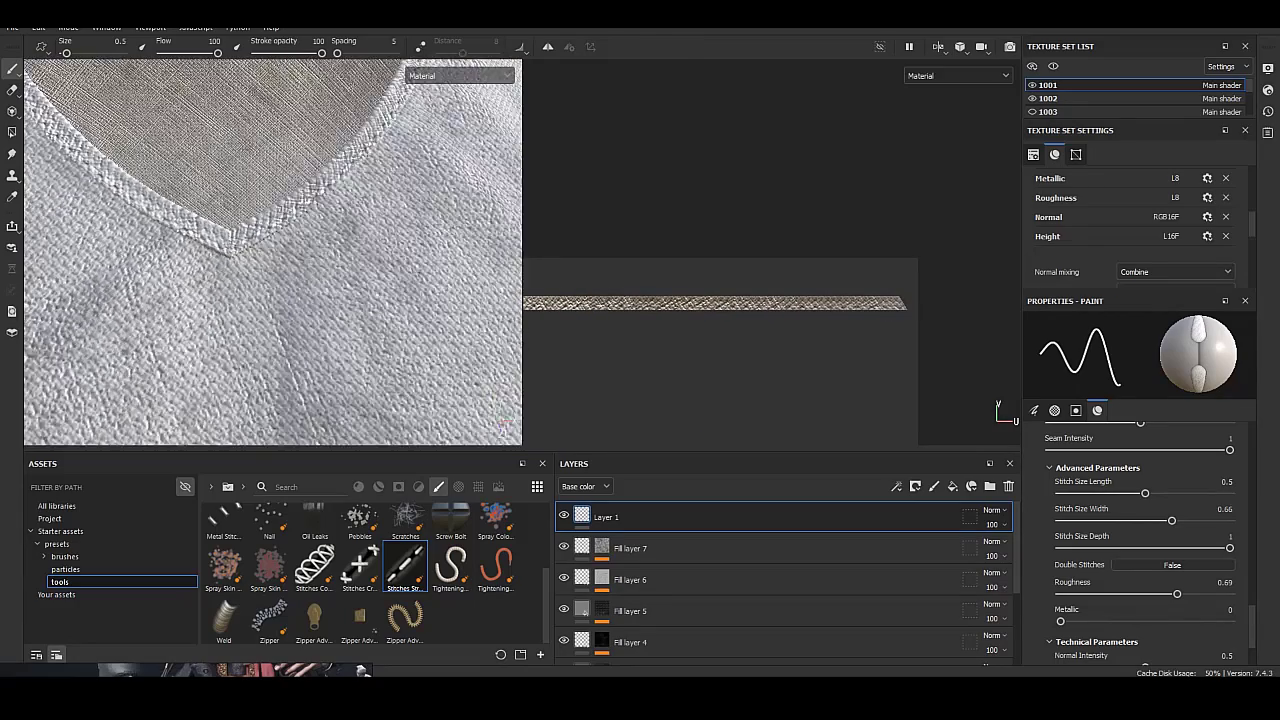
{"action": "scroll", "coordinate": [192, 206], "scroll_direction": "down", "scroll_amount": 5}
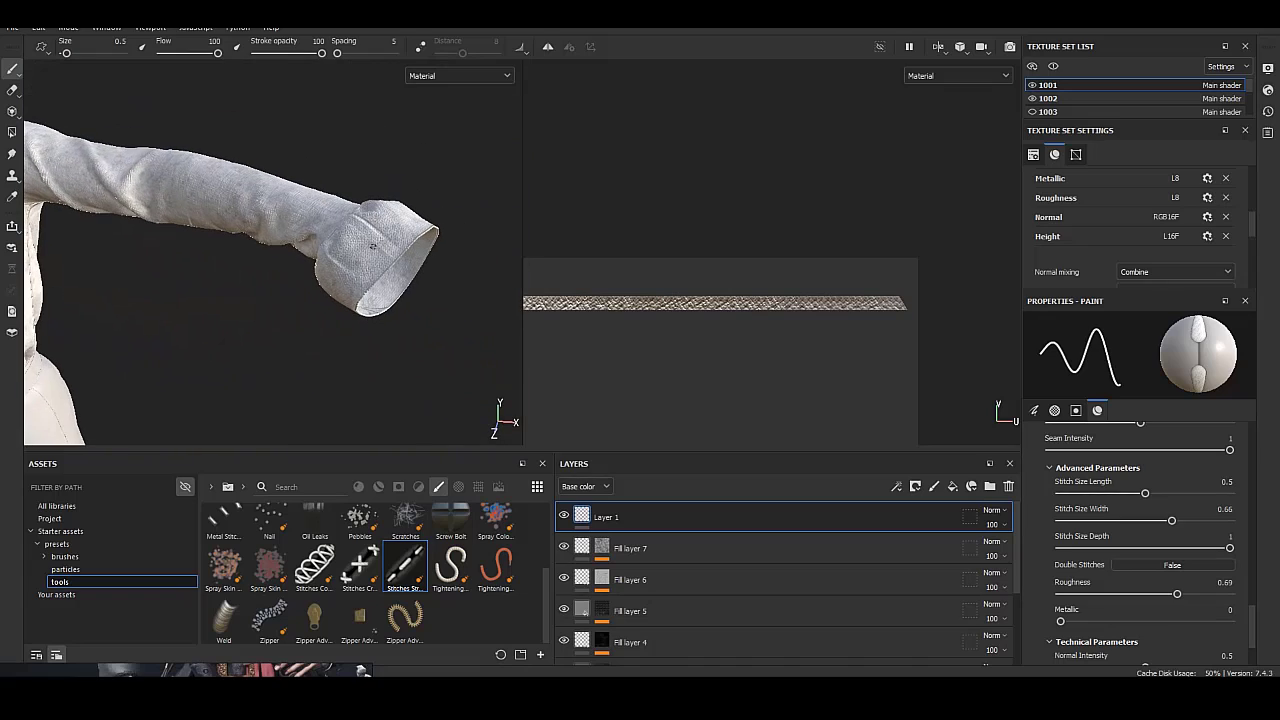
Frame a cuff UV strip in the 2D view and paint a stitch line along its top edge.
{"action": "scroll", "coordinate": [682, 371], "scroll_direction": "down", "scroll_amount": 3}
{"action": "scroll", "coordinate": [682, 371], "scroll_direction": "up", "scroll_amount": 4}
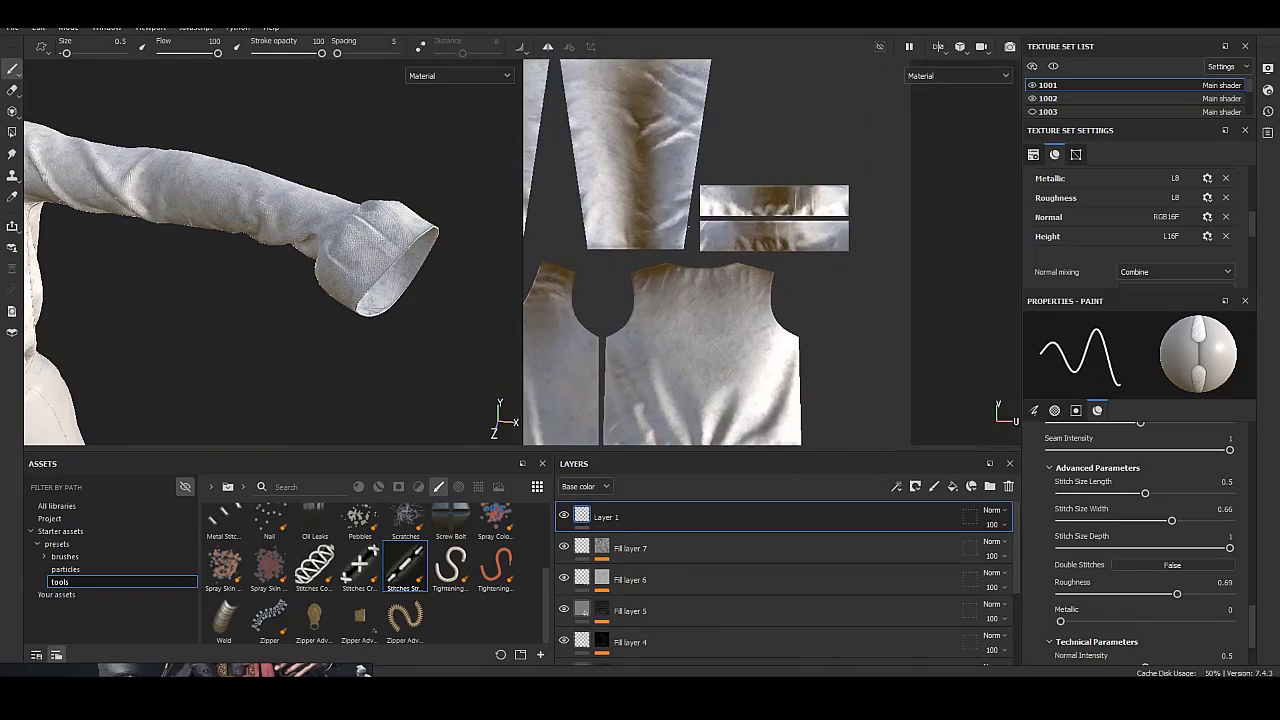
{"action": "scroll", "coordinate": [356, 252], "scroll_direction": "up", "scroll_amount": 2}
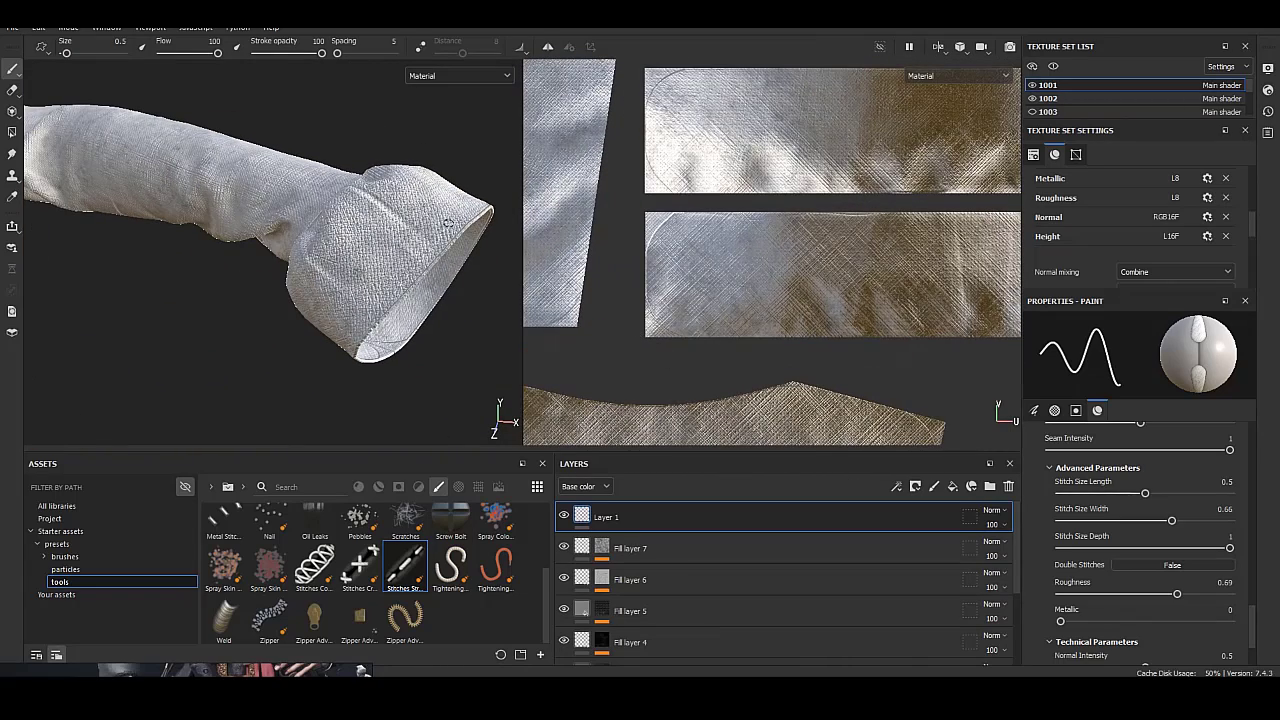
{"action": "middle_click_drag", "start_coordinate": [860, 330], "coordinate": [640, 325]}
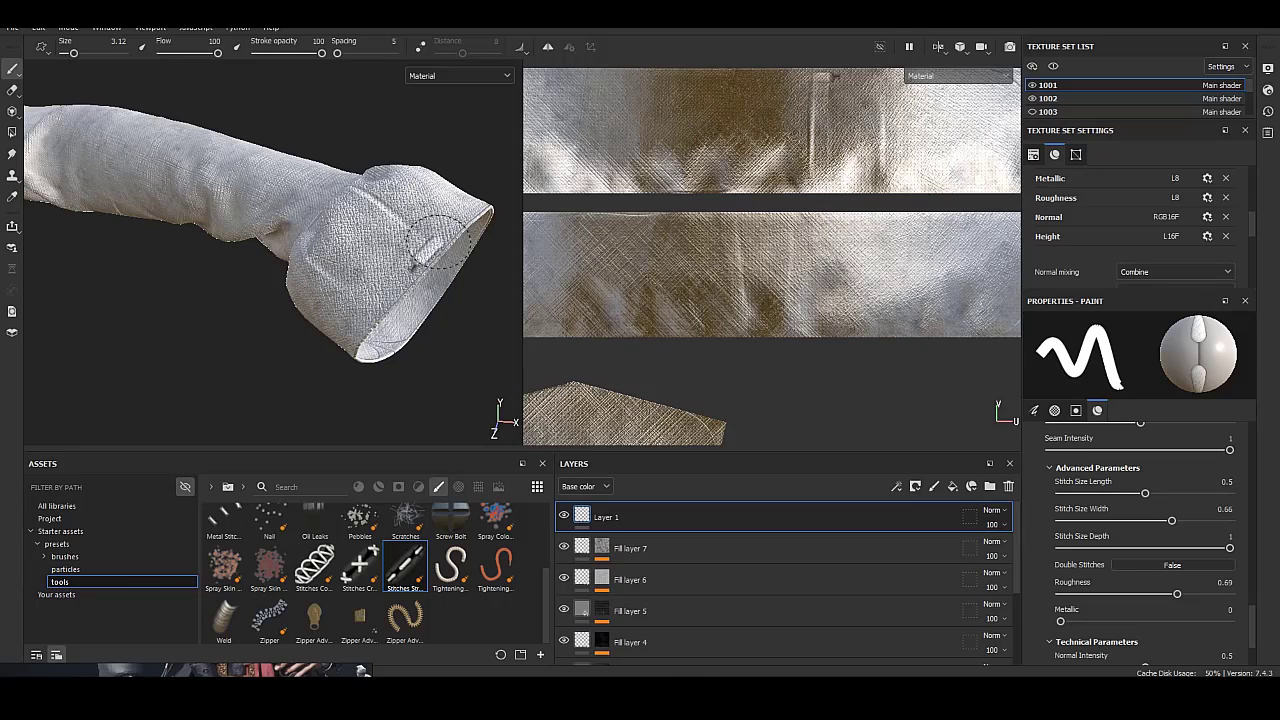
{"action": "middle_click_drag", "start_coordinate": [900, 210], "coordinate": [904, 252]}
{"action": "scroll", "coordinate": [904, 252], "scroll_direction": "up", "scroll_amount": 2}
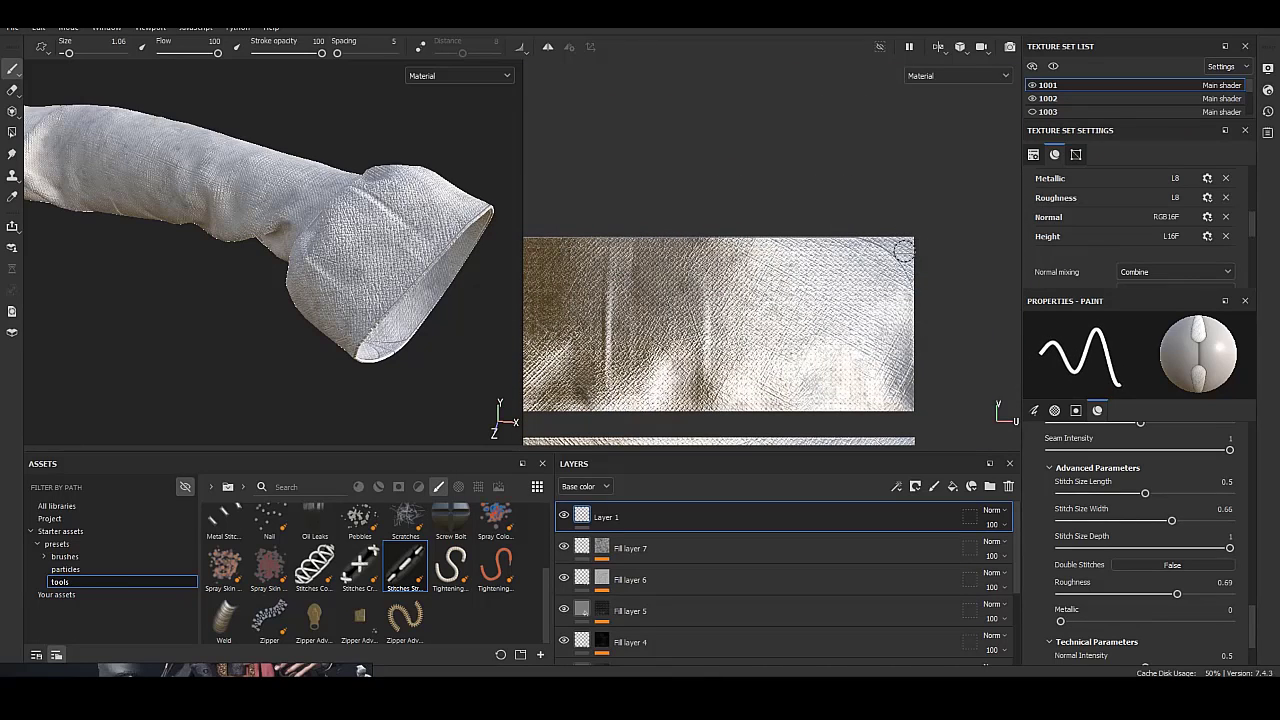
{"action": "left_click", "coordinate": [545, 242], "text": "shift"}
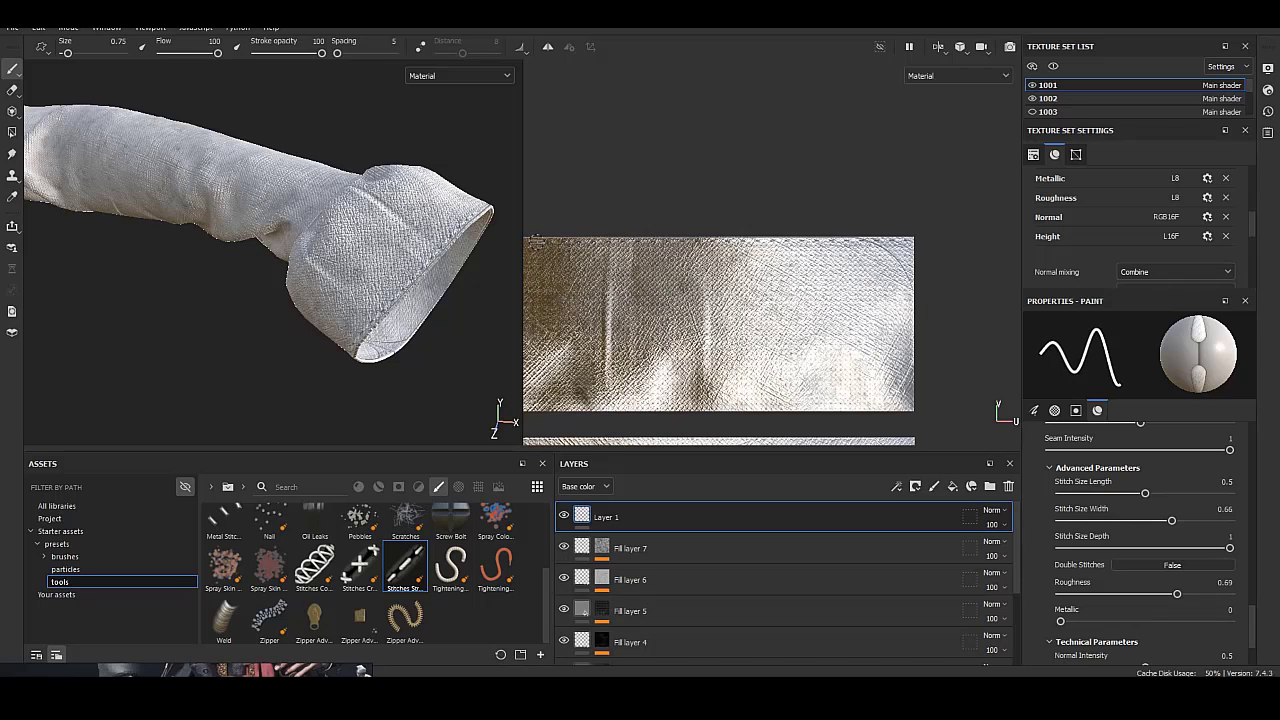
Pan the UV view and orbit the 3D view to check the cuff stitch seam.
{"action": "middle_click_drag", "start_coordinate": [560, 246], "coordinate": [832, 241]}
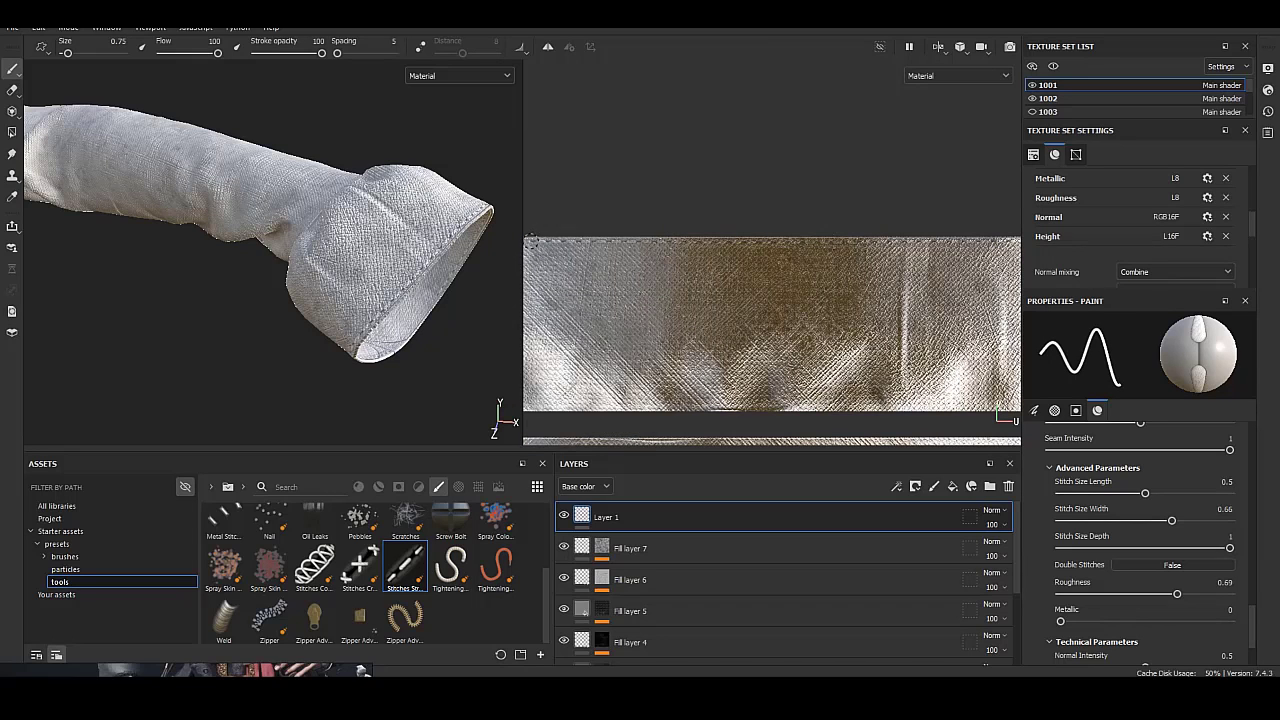
{"action": "middle_click_drag", "start_coordinate": [687, 242], "coordinate": [916, 242]}
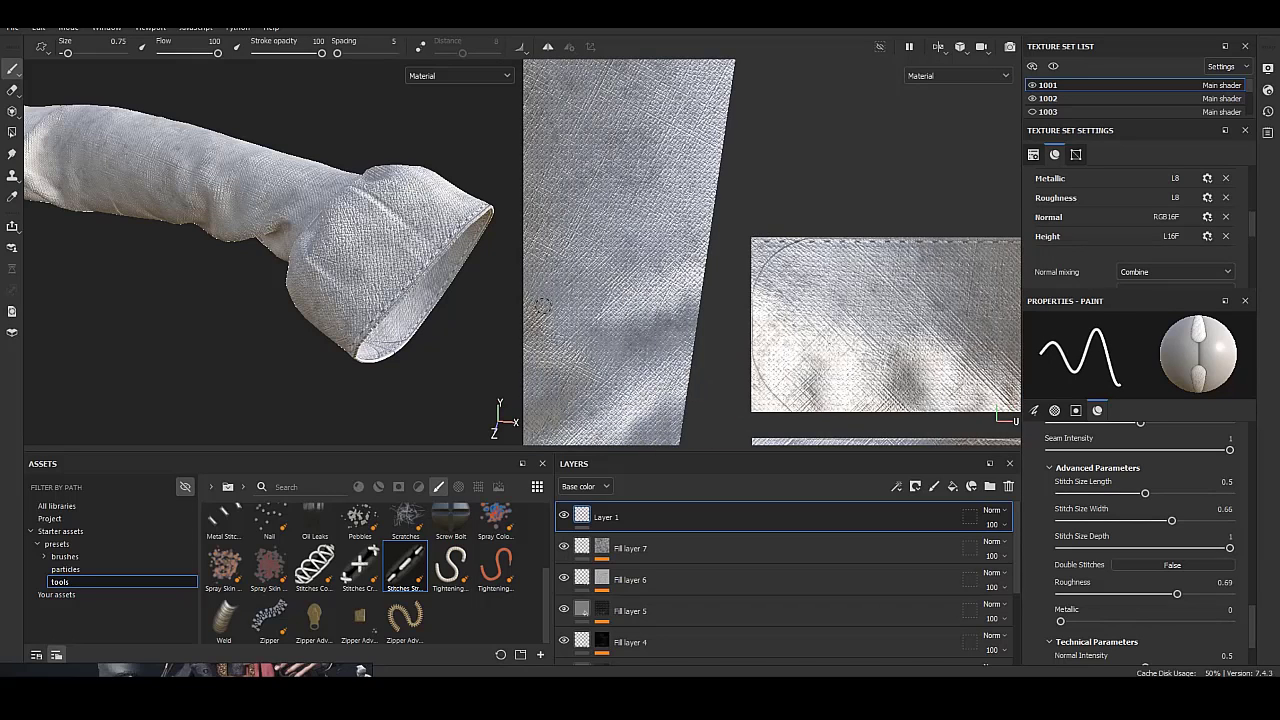
{"action": "middle_click_drag", "start_coordinate": [542, 305], "coordinate": [440, 252]}
{"action": "mouse_move", "coordinate": [440, 252]}
{"action": "left_mouse_down", "text": "alt"}
{"action": "mouse_move", "coordinate": [309, 187]}
{"action": "mouse_move", "coordinate": [454, 413]}
{"action": "left_mouse_up", "text": "alt"}
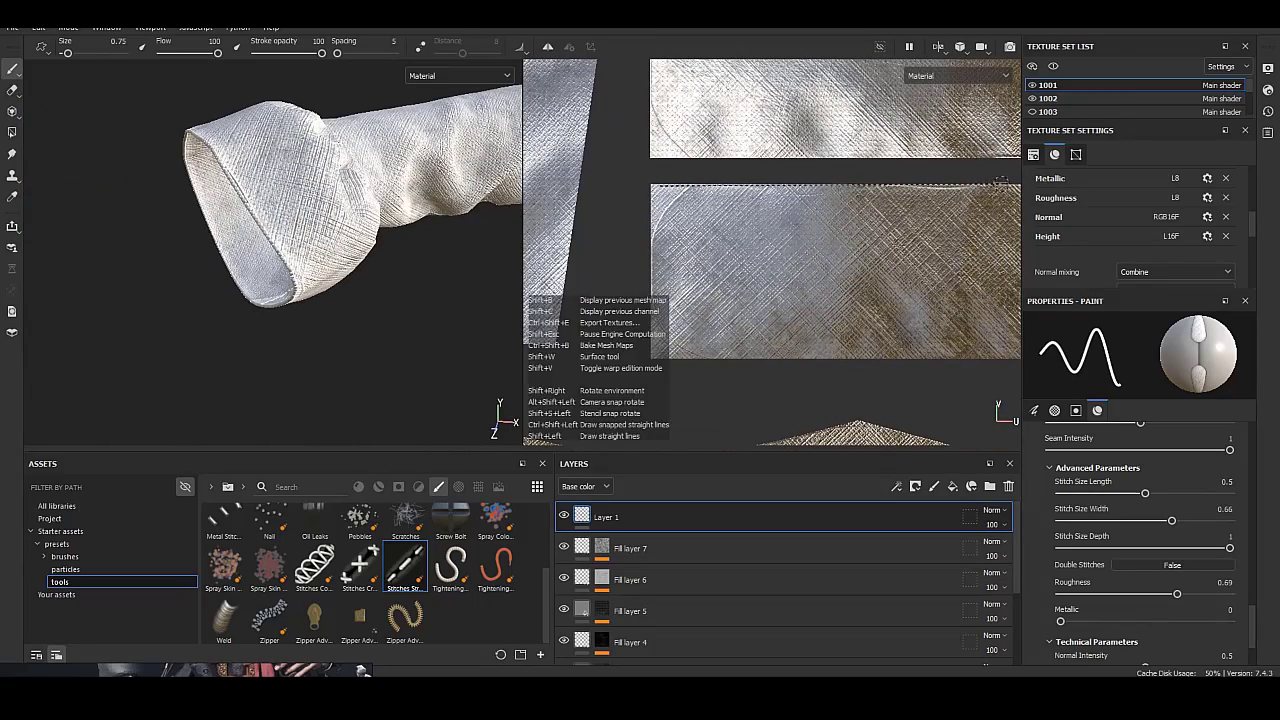
{"action": "mouse_move", "coordinate": [792, 186]}
{"action": "middle_mouse_down"}
{"action": "mouse_move", "coordinate": [1011, 192]}
{"action": "mouse_move", "coordinate": [660, 190]}
{"action": "mouse_move", "coordinate": [806, 195]}
{"action": "middle_mouse_up"}
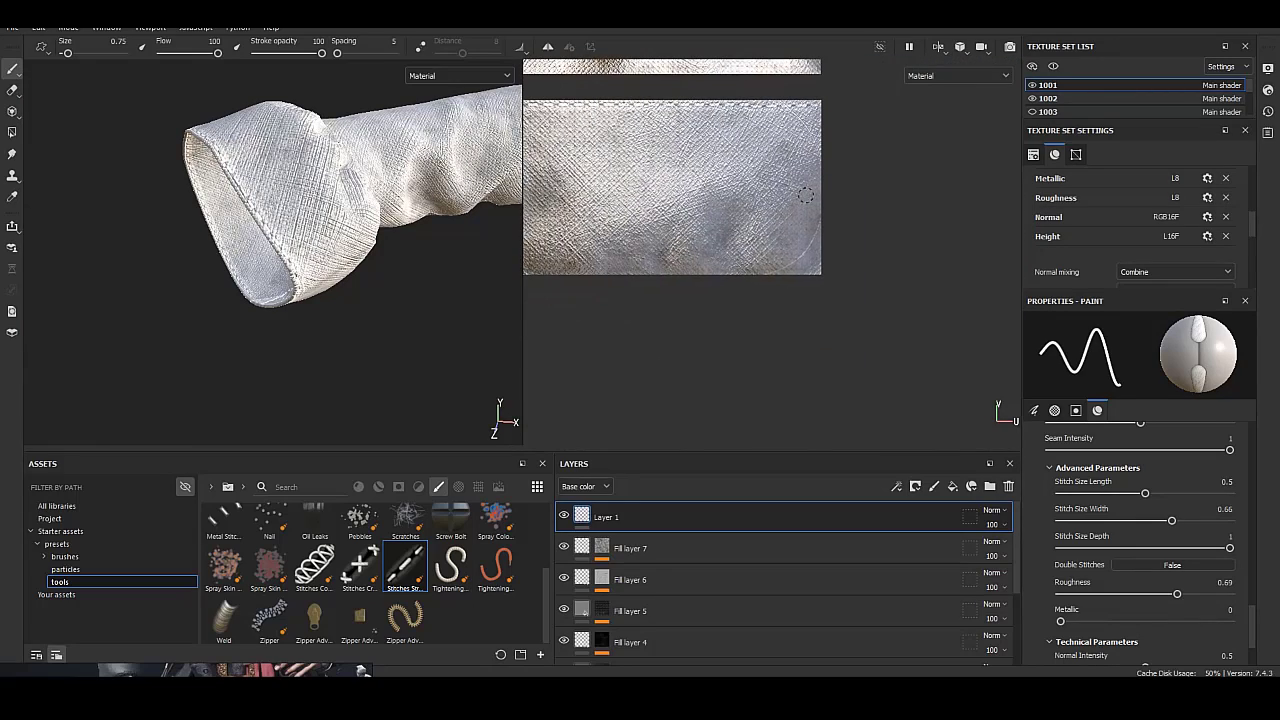
{"action": "key", "text": "f"}
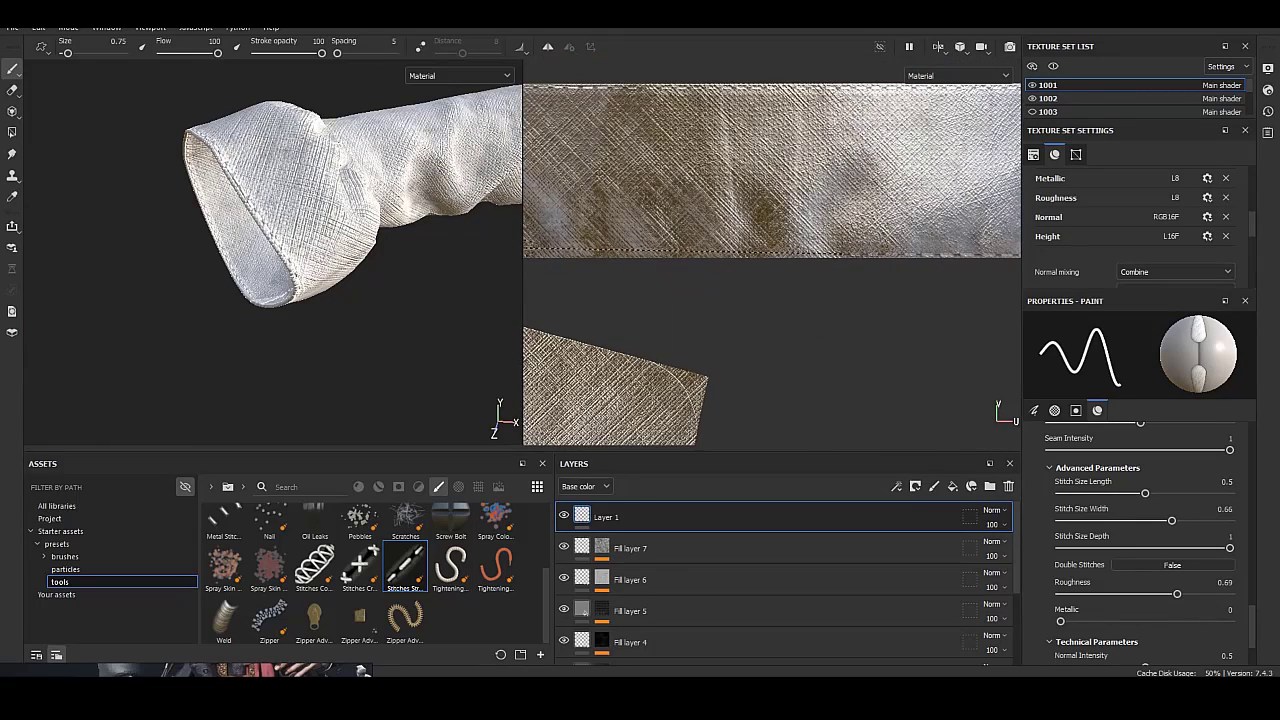
{"action": "middle_click_drag", "start_coordinate": [549, 261], "coordinate": [591, 252]}
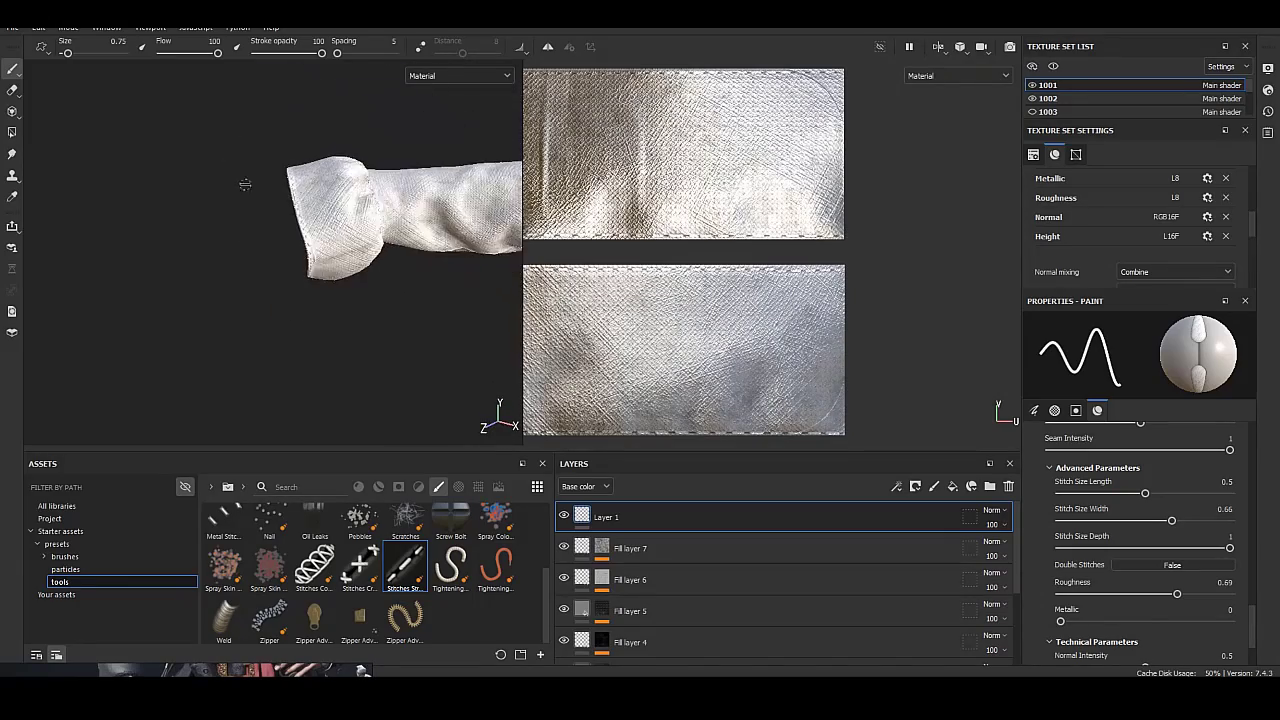
{"action": "mouse_move", "coordinate": [286, 217]}
{"action": "left_mouse_down", "text": "alt"}
{"action": "mouse_move", "coordinate": [143, 262]}
{"action": "mouse_move", "coordinate": [455, 335]}
{"action": "mouse_move", "coordinate": [361, 257]}
{"action": "mouse_move", "coordinate": [250, 300]}
{"action": "left_mouse_up", "text": "alt"}
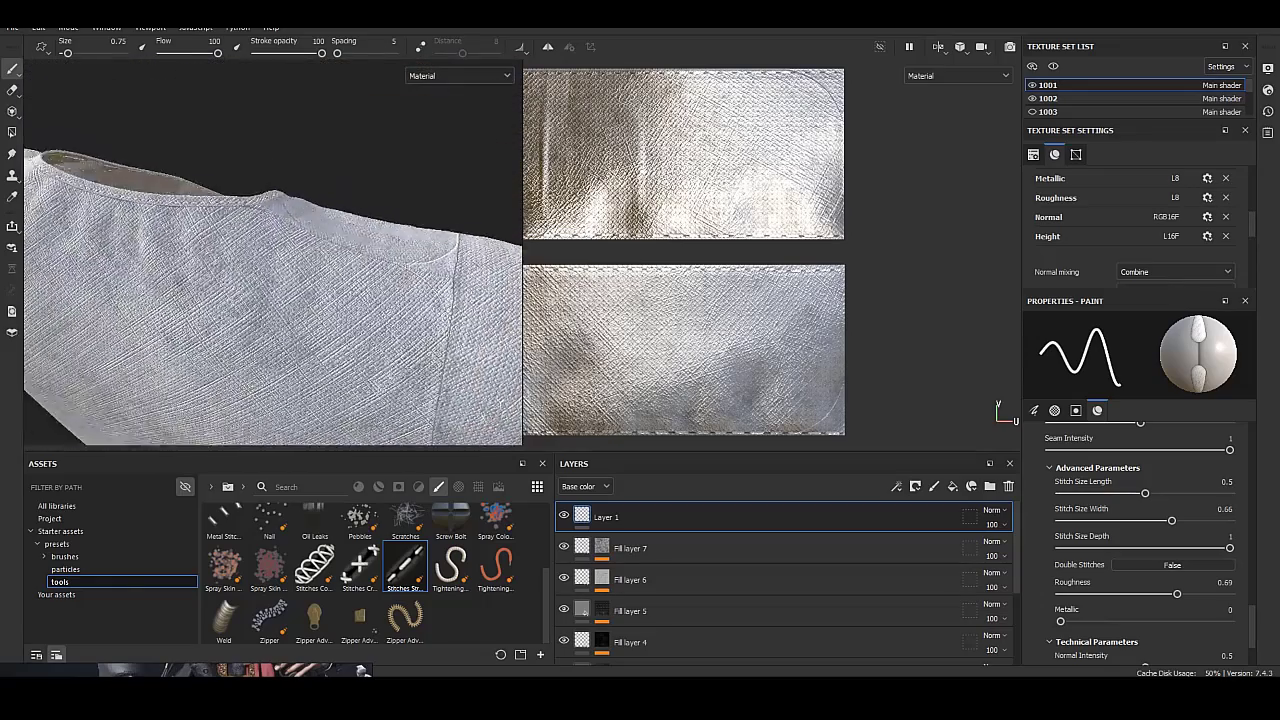
Group the shirt's layers, Layer 1 through Fill layer 4, into Folder 1.
{"action": "key", "text": "f"}
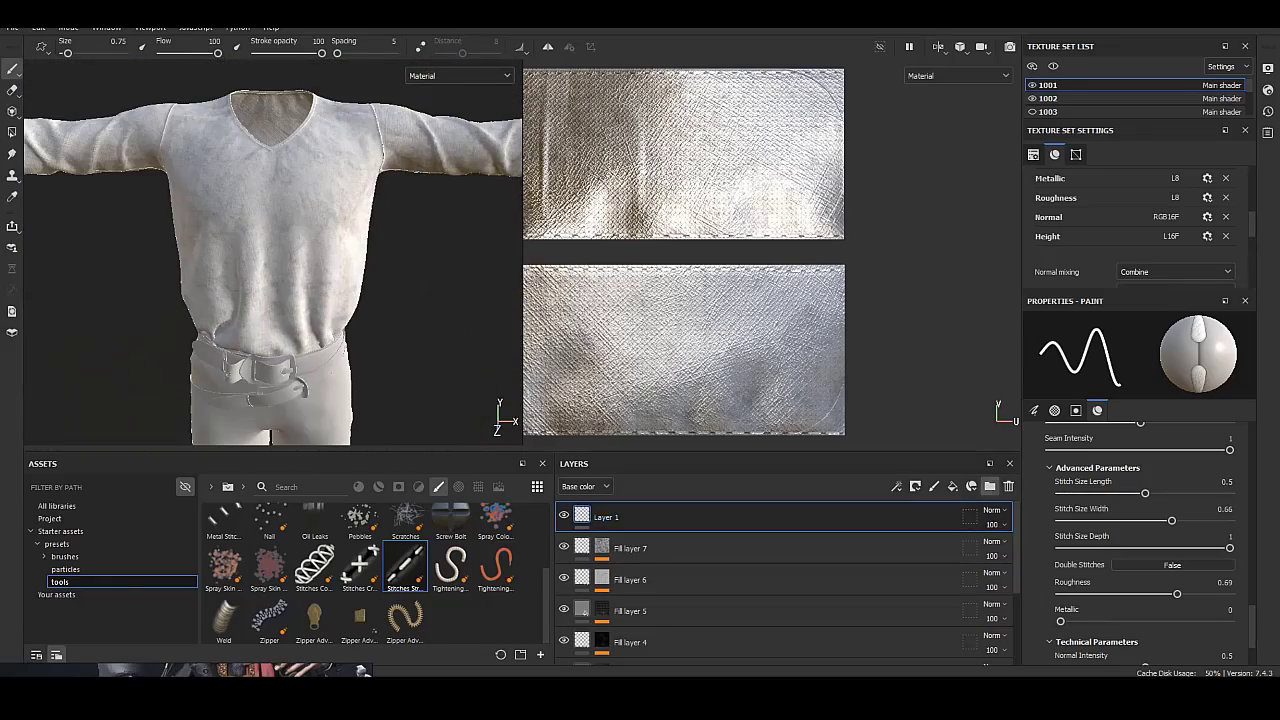
{"action": "left_click", "coordinate": [630, 548]}
{"action": "left_click", "coordinate": [630, 640], "text": "shift"}
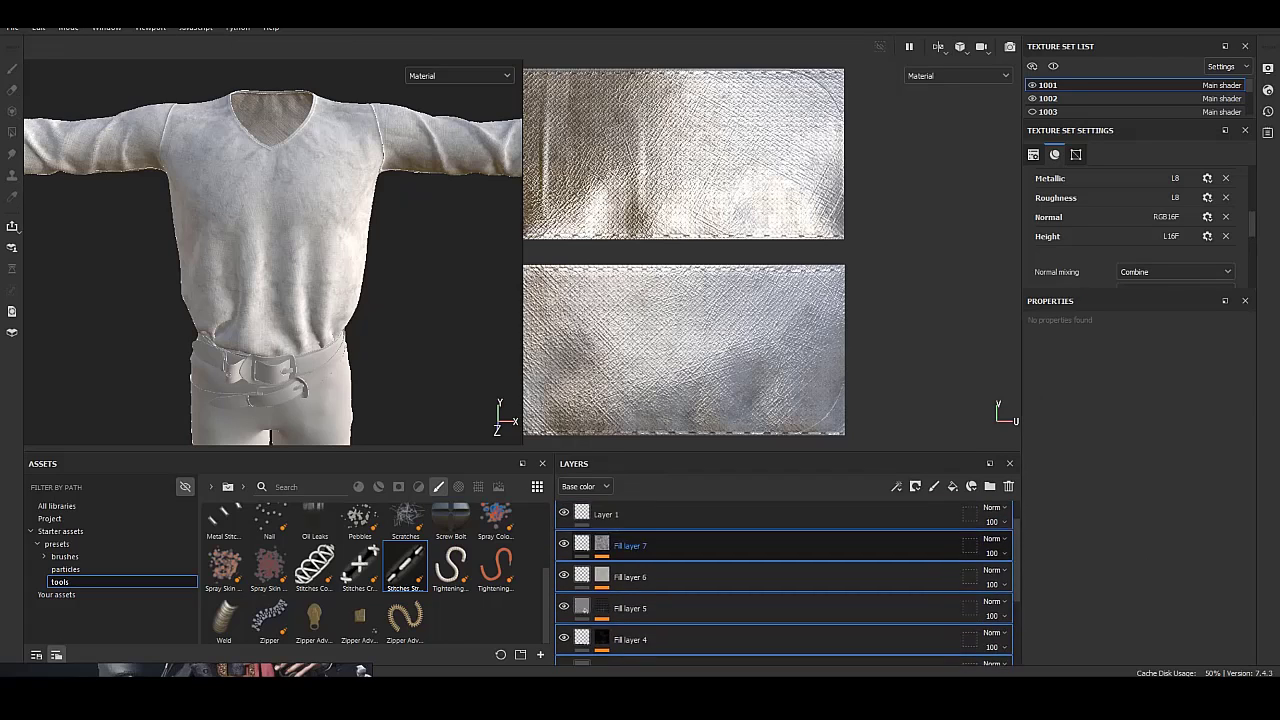
{"action": "left_click", "coordinate": [989, 486]}
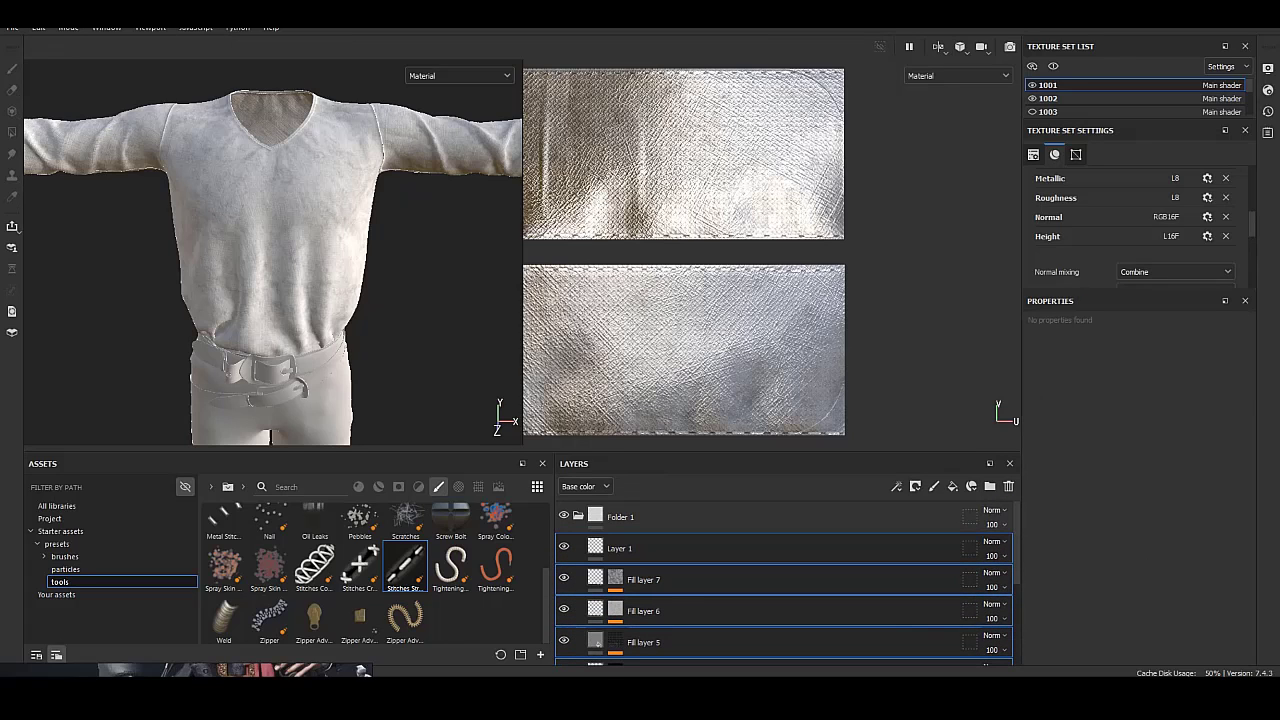
Switch to texture set 1002 and frame the trousers and UV layout.
{"action": "left_click_drag", "start_coordinate": [270, 250], "coordinate": [300, 250], "text": "alt"}
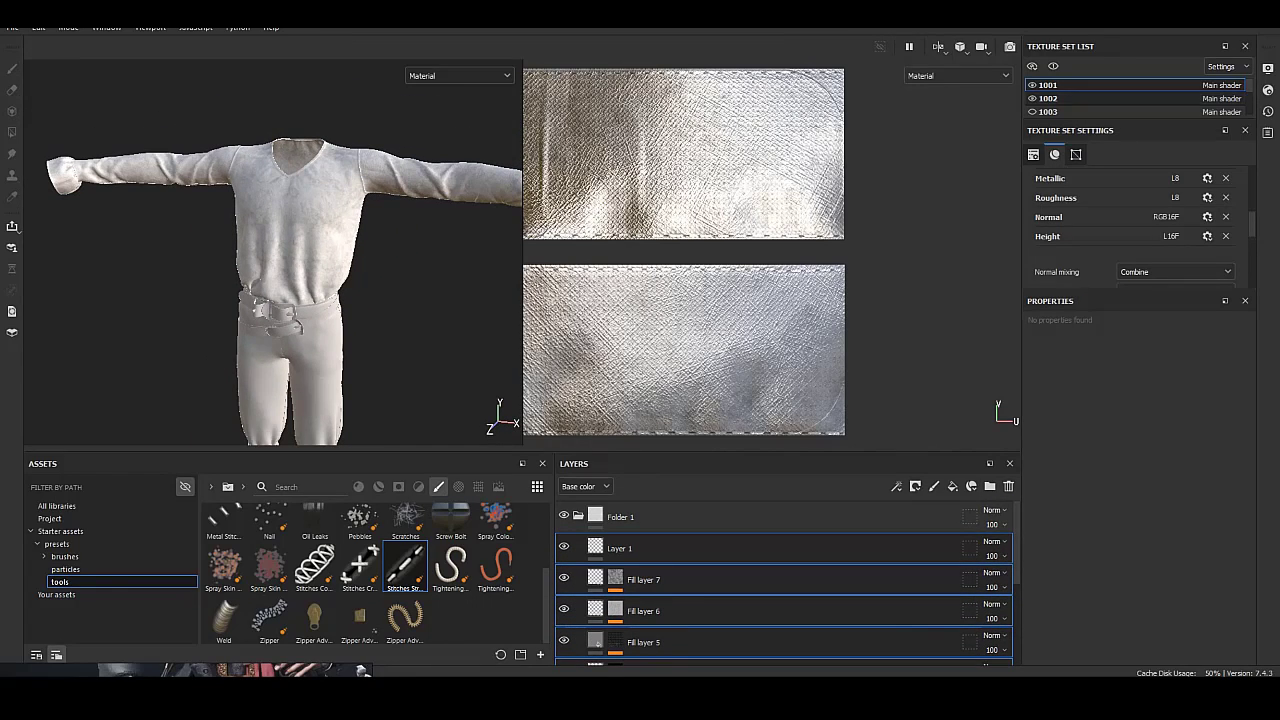
{"action": "left_click", "coordinate": [1048, 98]}
{"action": "key", "text": "f"}
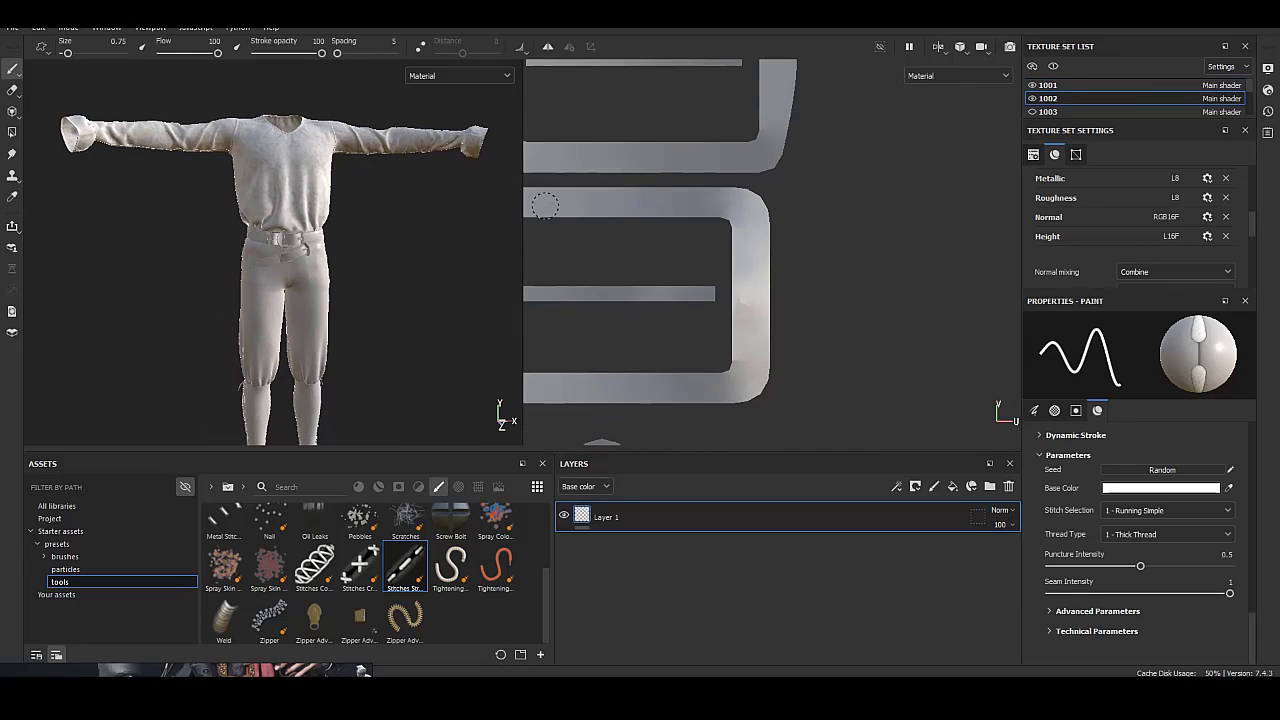
Convert the trousers' Layer 1 into Fill layer 1.
{"action": "left_click", "coordinate": [1008, 486]}
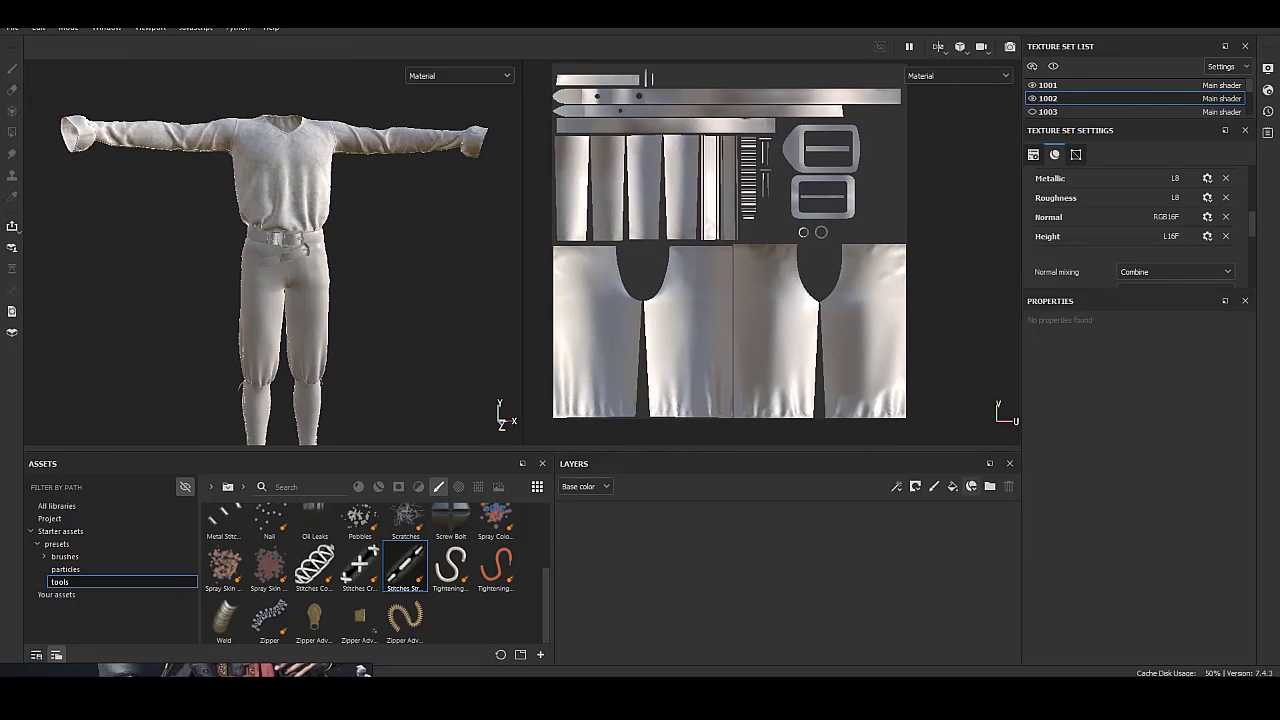
{"action": "left_click", "coordinate": [952, 486]}
{"action": "scroll", "coordinate": [270, 250], "scroll_direction": "up", "scroll_amount": 3}
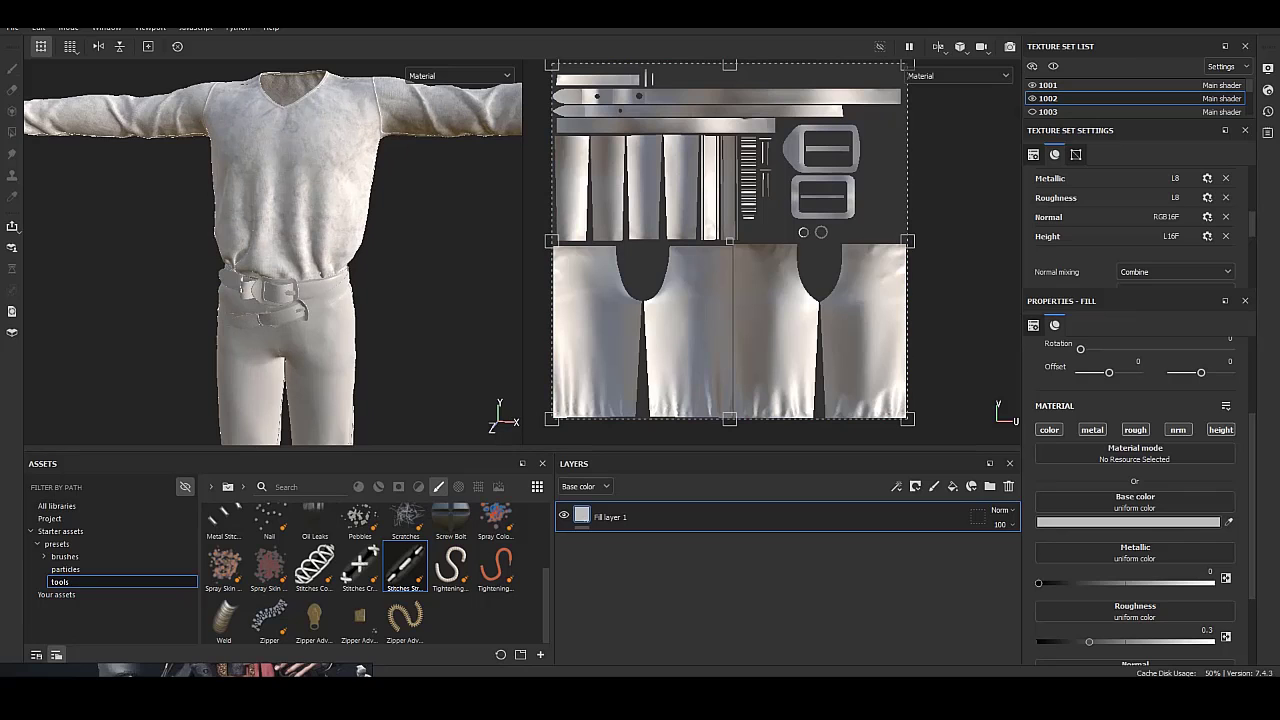
{"action": "scroll", "coordinate": [270, 250], "scroll_direction": "up", "scroll_amount": 3}
{"action": "scroll", "coordinate": [270, 250], "scroll_direction": "up", "scroll_amount": 2}
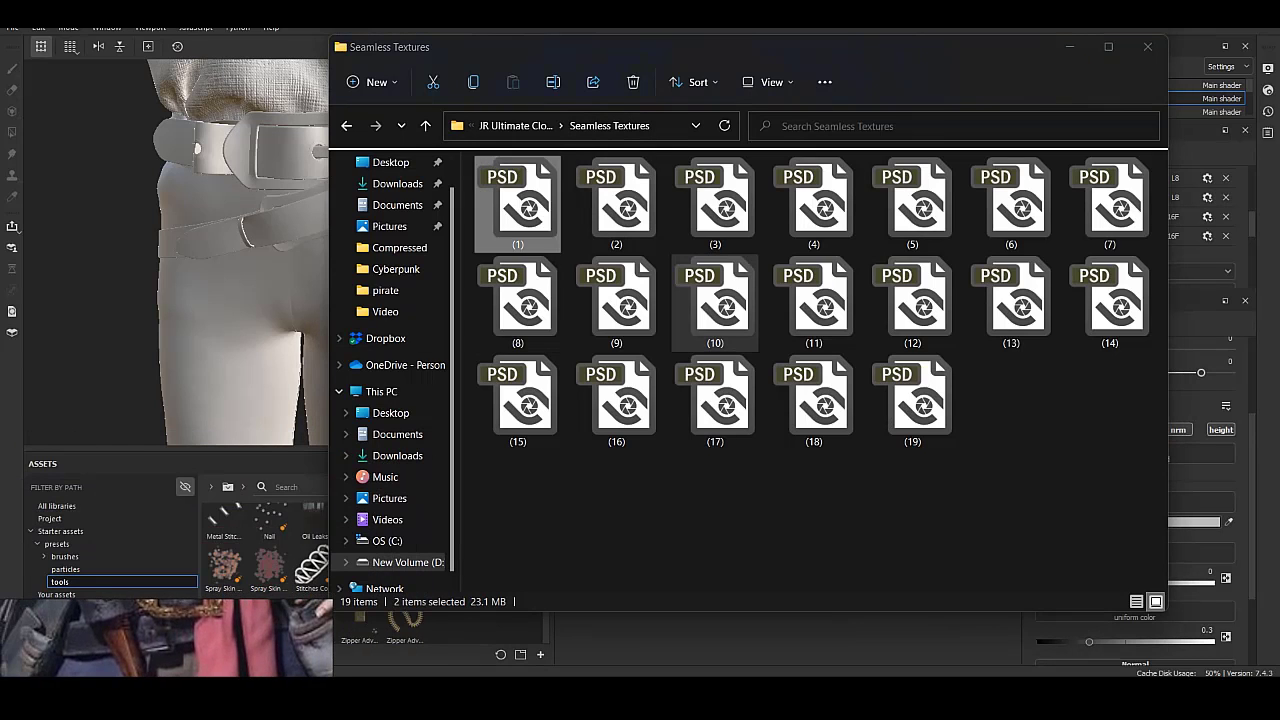
Import (1).psd and (10).psd as textures into the project.
{"action": "mouse_move", "coordinate": [518, 205]}
{"action": "left_mouse_down"}
{"action": "mouse_move", "coordinate": [405, 350]}
{"action": "mouse_move", "coordinate": [300, 540]}
{"action": "left_mouse_up"}
{"action": "left_click", "coordinate": [807, 218]}
{"action": "left_click", "coordinate": [807, 230]}
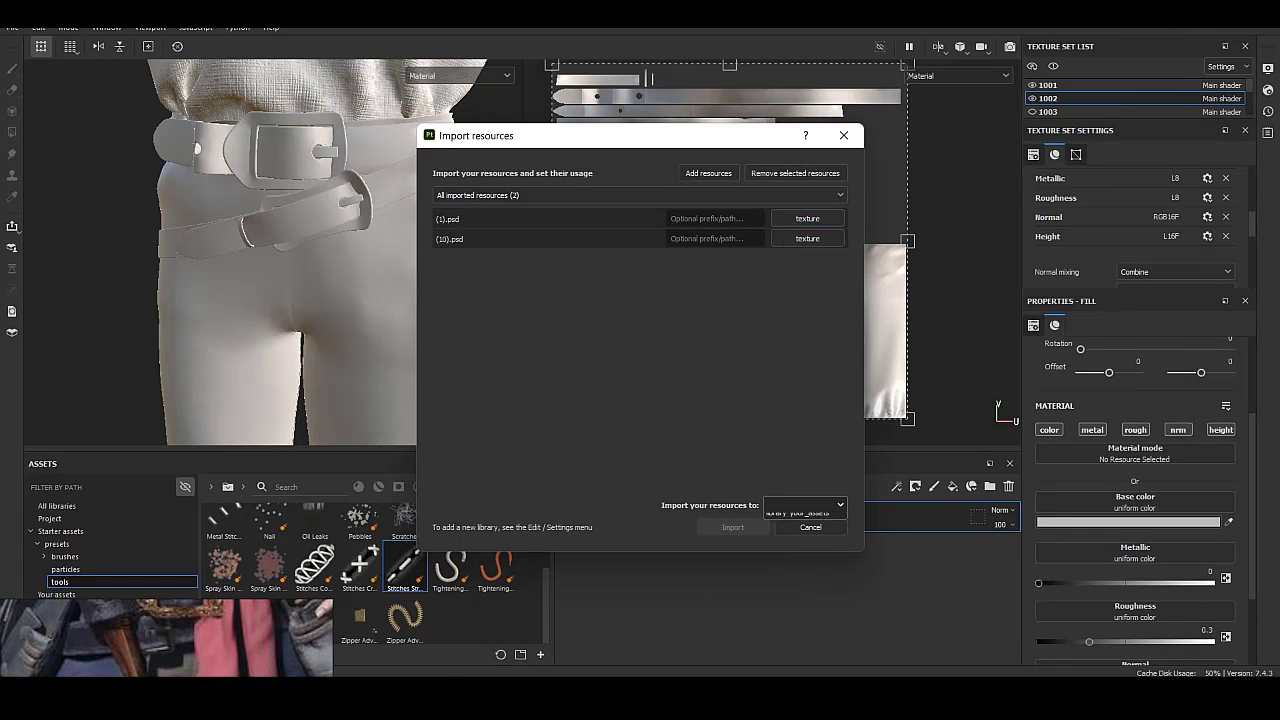
{"action": "left_click", "coordinate": [805, 505]}
{"action": "left_click", "coordinate": [800, 540]}
{"action": "left_click", "coordinate": [733, 527]}
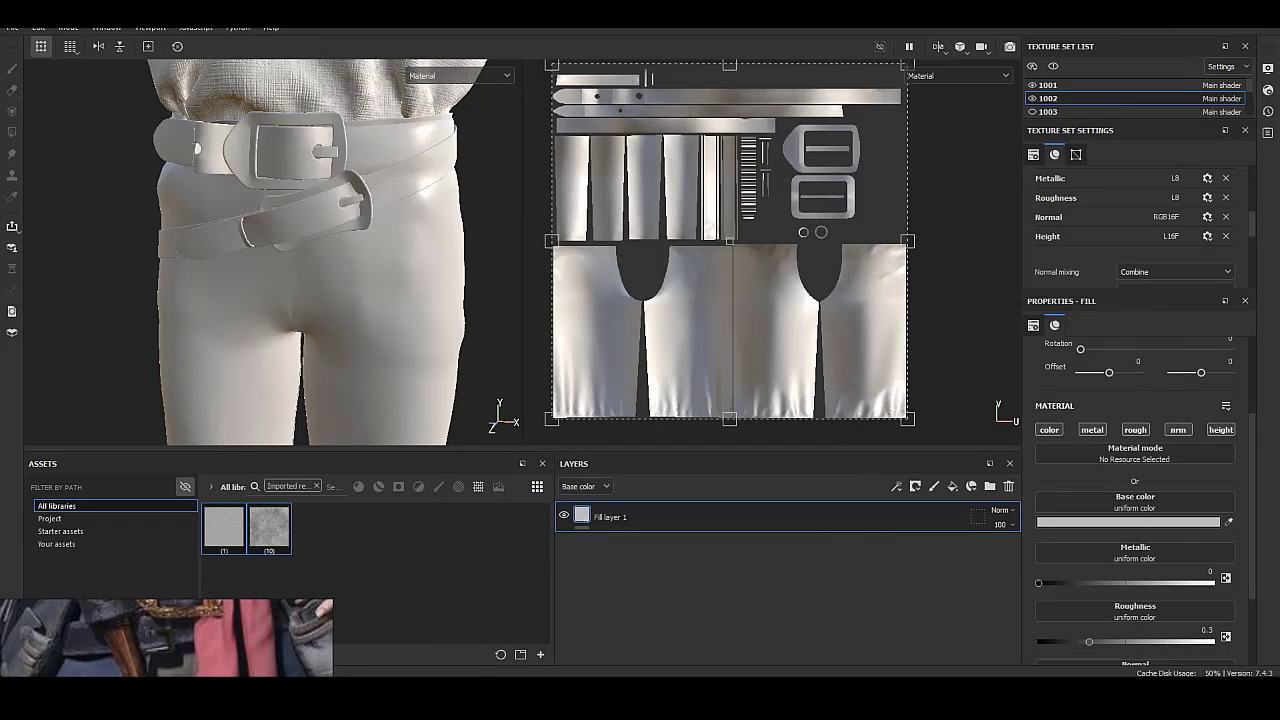
Set Fill layer 1's base colour to a darkened brown.
{"action": "left_click", "coordinate": [1128, 521]}
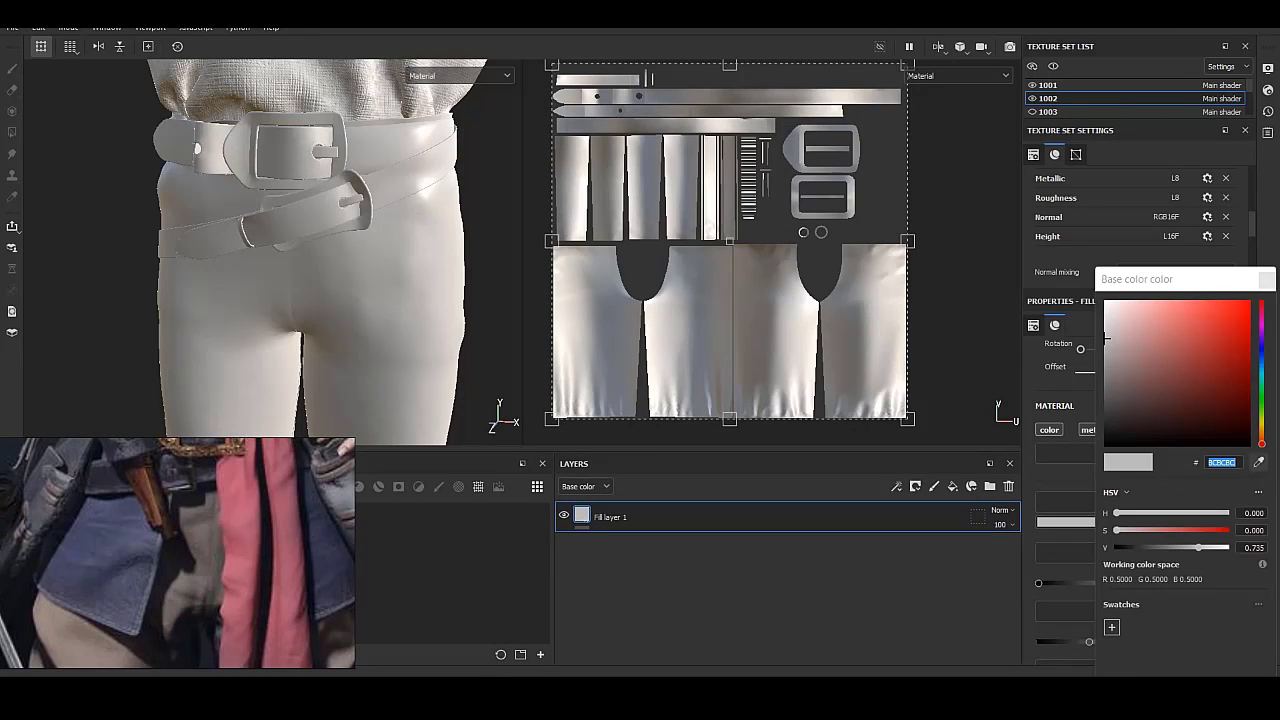
{"action": "type", "text": "151618"}
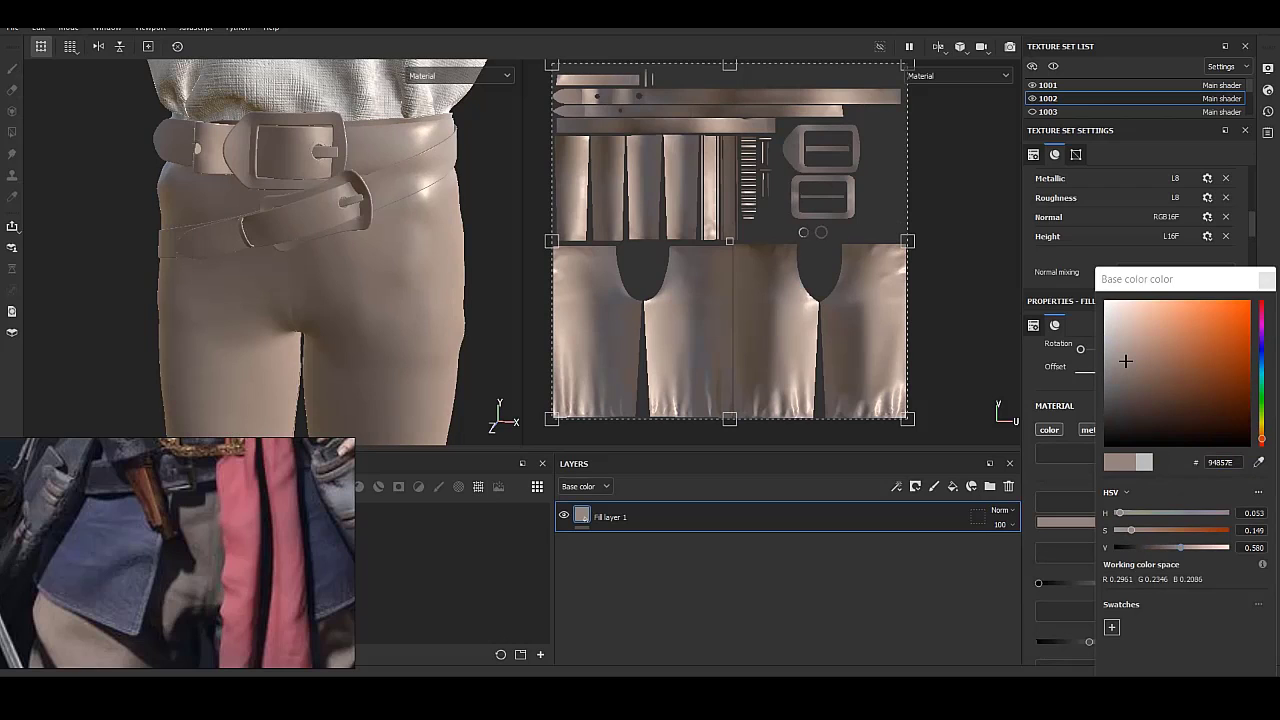
{"action": "left_click_drag", "start_coordinate": [1125, 361], "coordinate": [1135, 382]}
{"action": "key", "text": "Escape"}
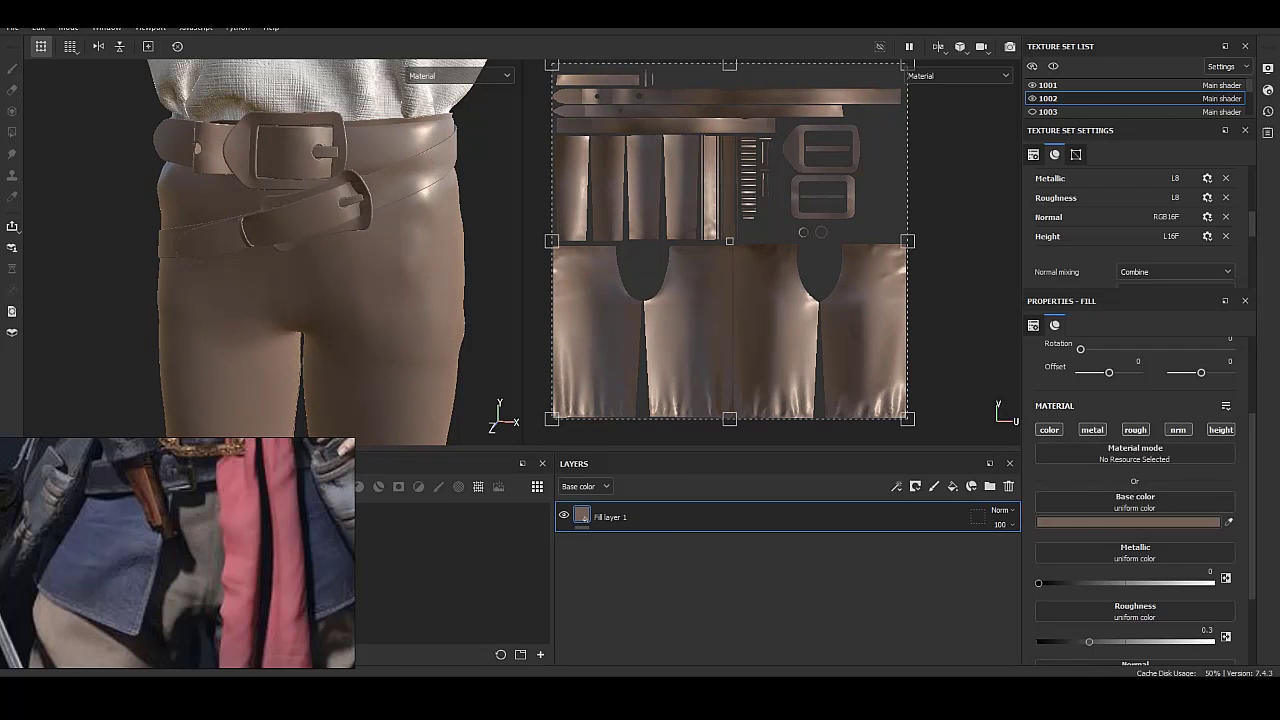
Raise roughness to about 0.91 and add Folder 1 above the fill.
{"action": "left_click_drag", "start_coordinate": [1089, 641], "coordinate": [1203, 641]}
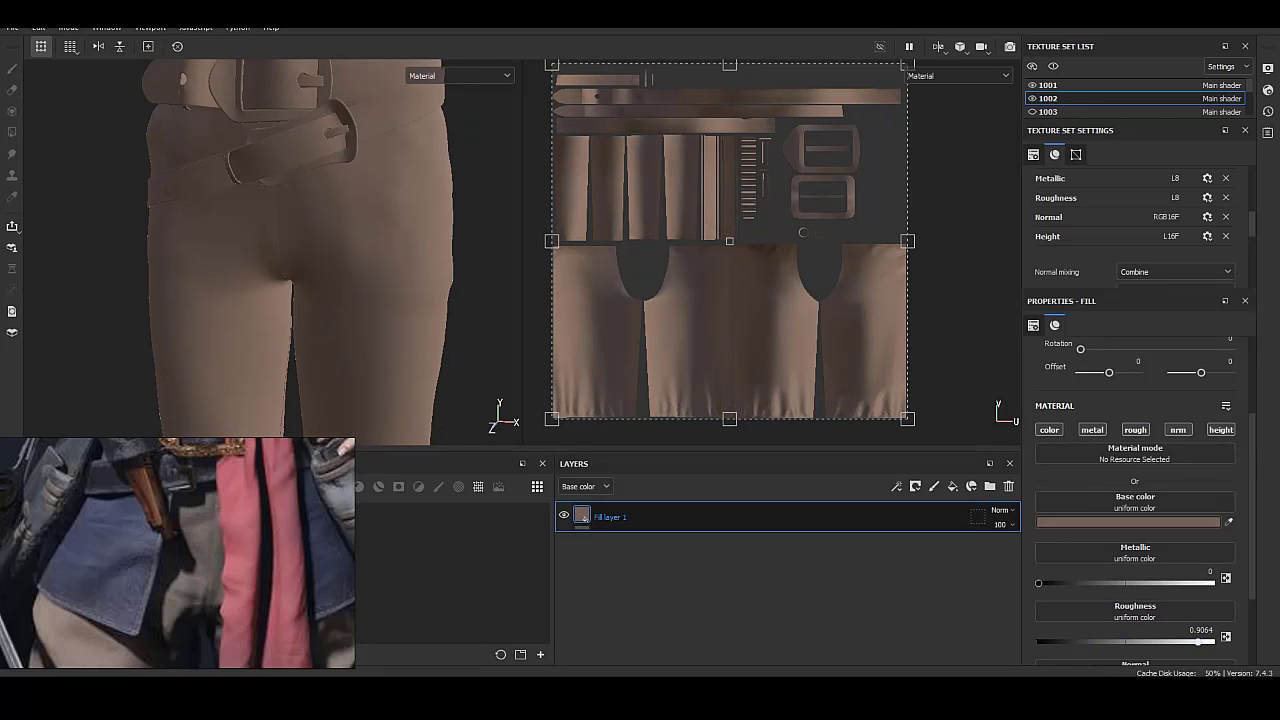
{"action": "left_click", "coordinate": [989, 486]}
{"action": "left_click", "coordinate": [694, 66]}
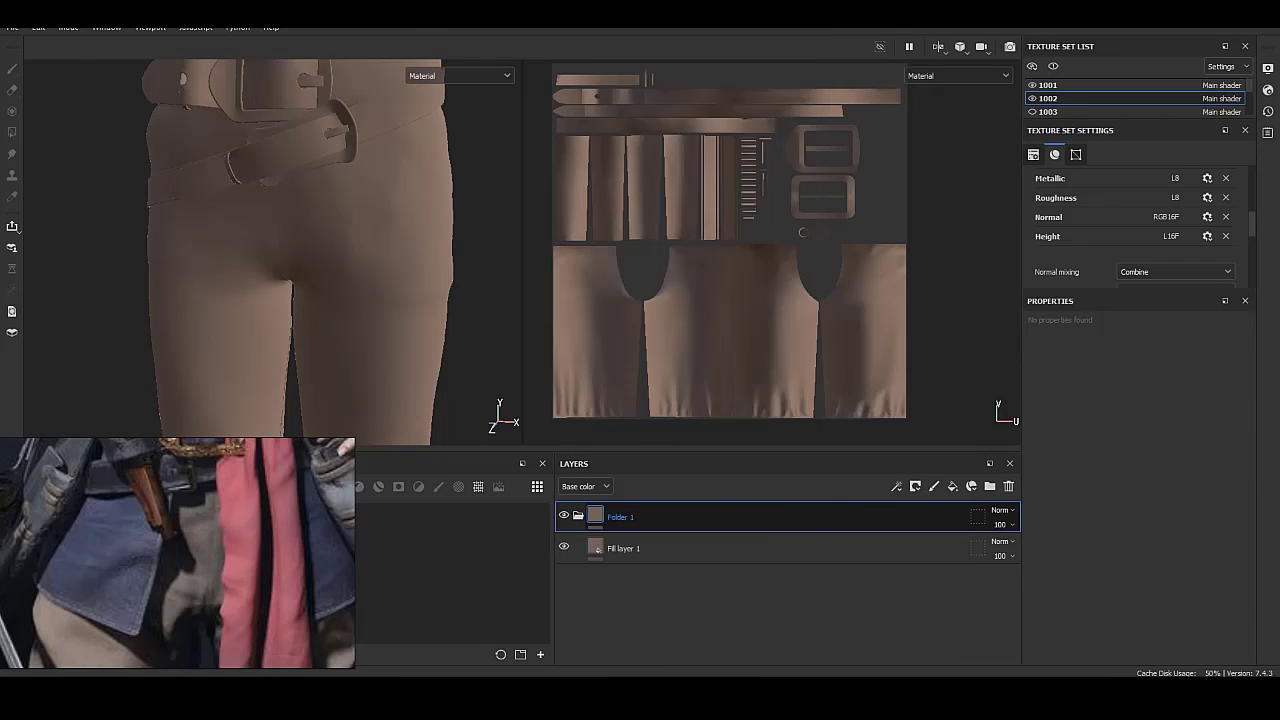
Fill the trouser UV islands in Folder 1's polygon-fill mask, leaving belt and buckles white.
{"action": "left_click", "coordinate": [105, 46]}
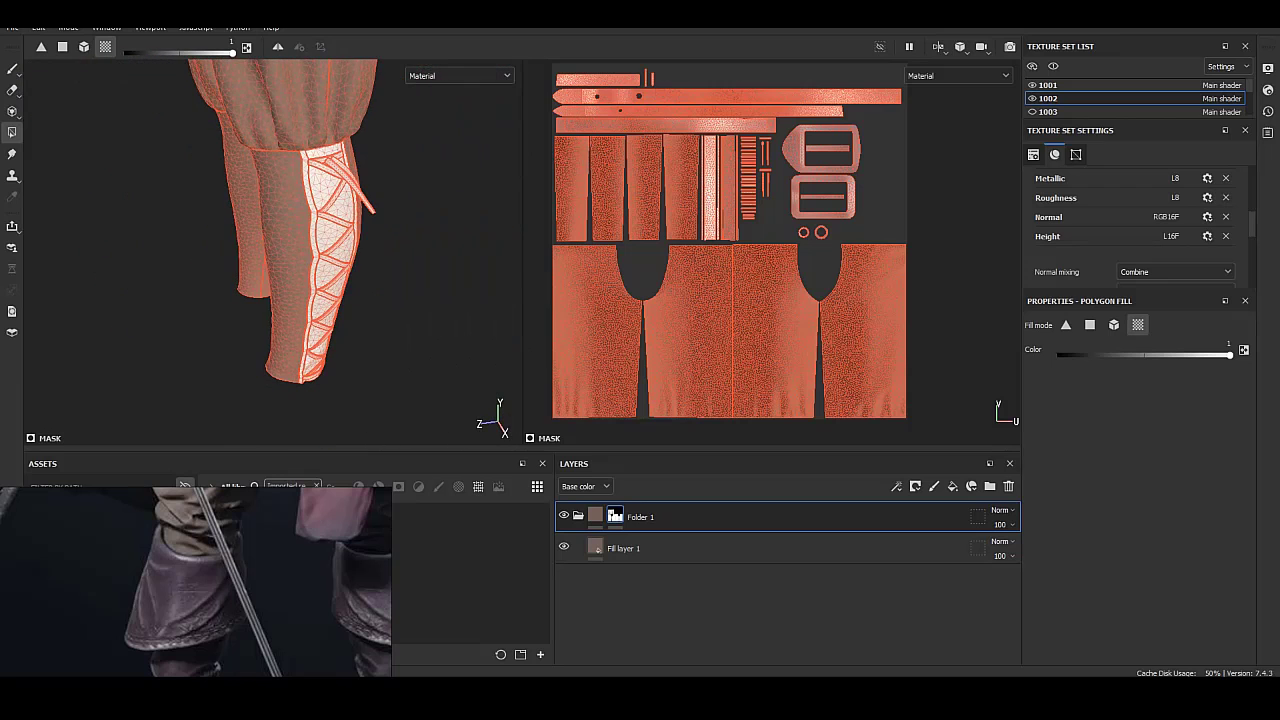
{"action": "left_click", "coordinate": [595, 515]}
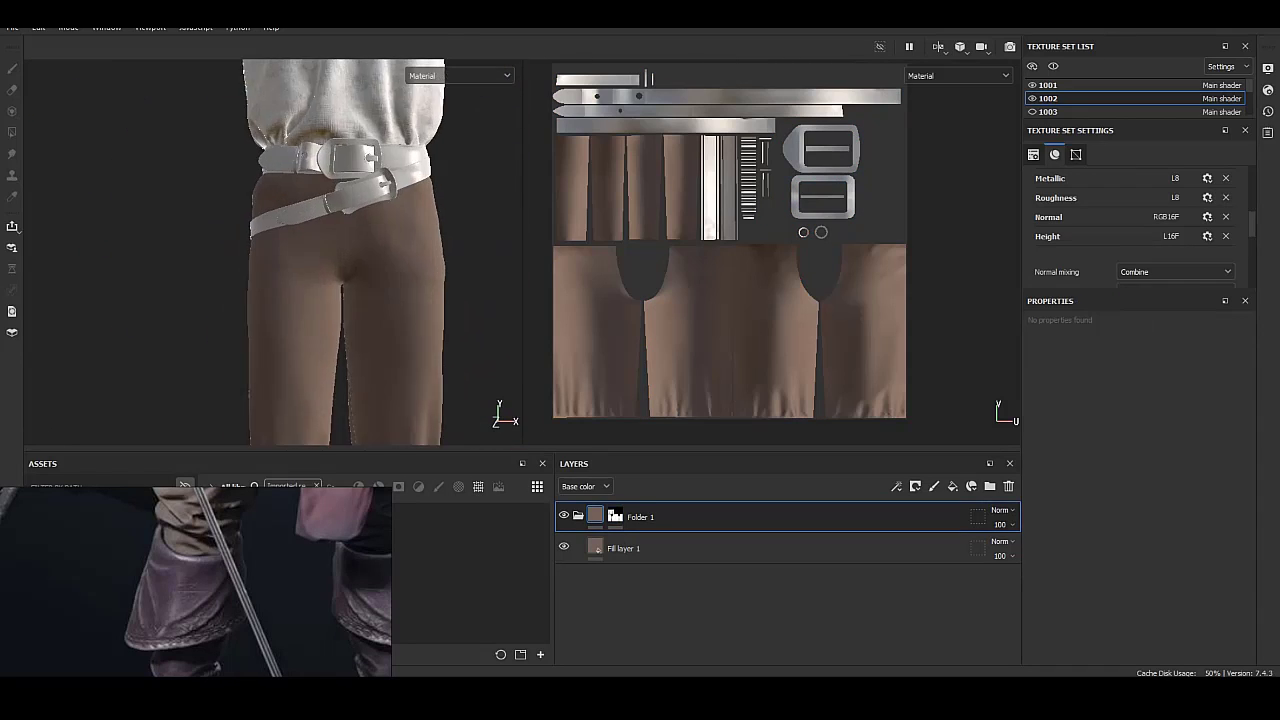
{"action": "left_click", "coordinate": [615, 516]}
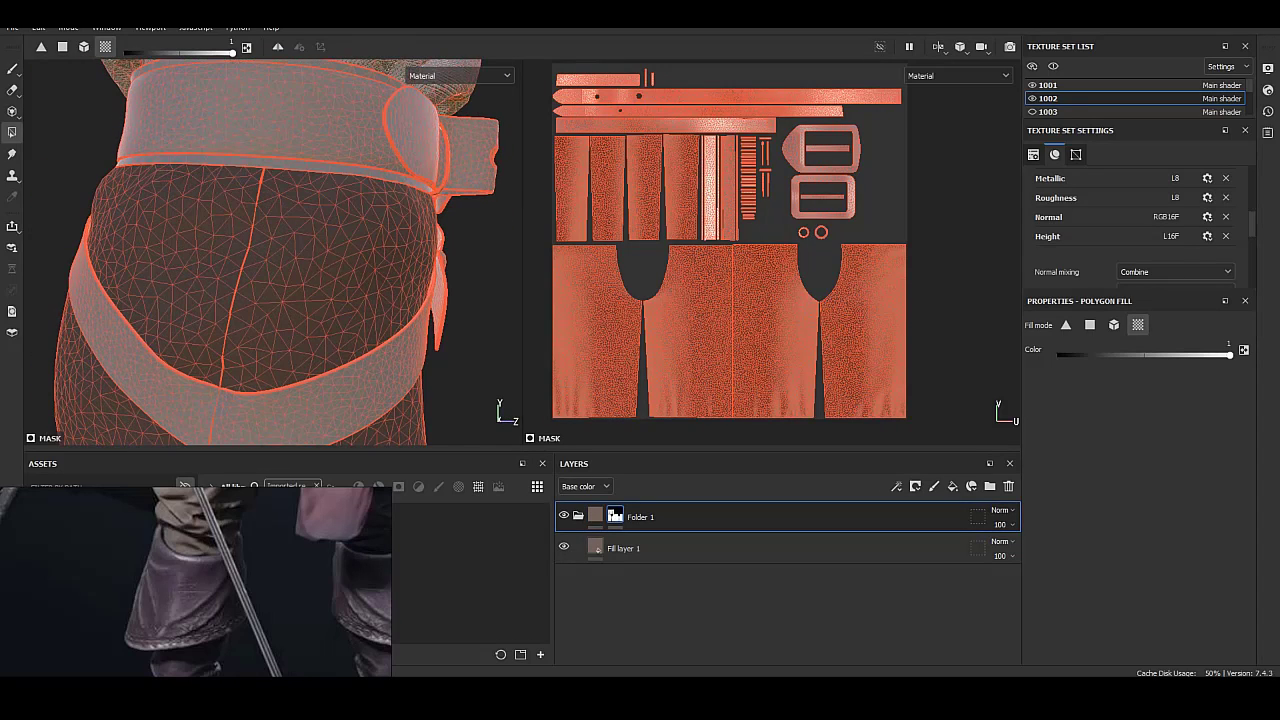
{"action": "left_click", "coordinate": [595, 516]}
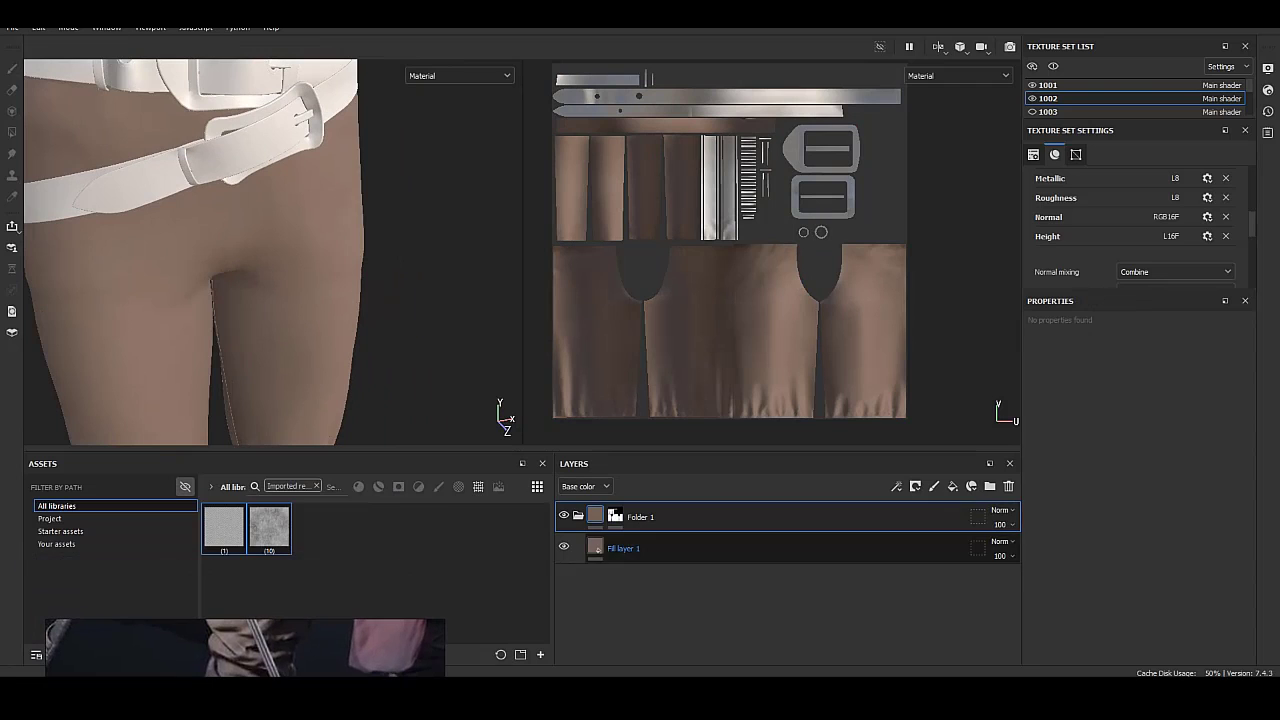
{"action": "left_click", "coordinate": [623, 548]}
Add a mask with a Fill effect to Fill layer 2.
{"action": "right_click", "coordinate": [652, 548]}
{"action": "left_click", "coordinate": [710, 66]}
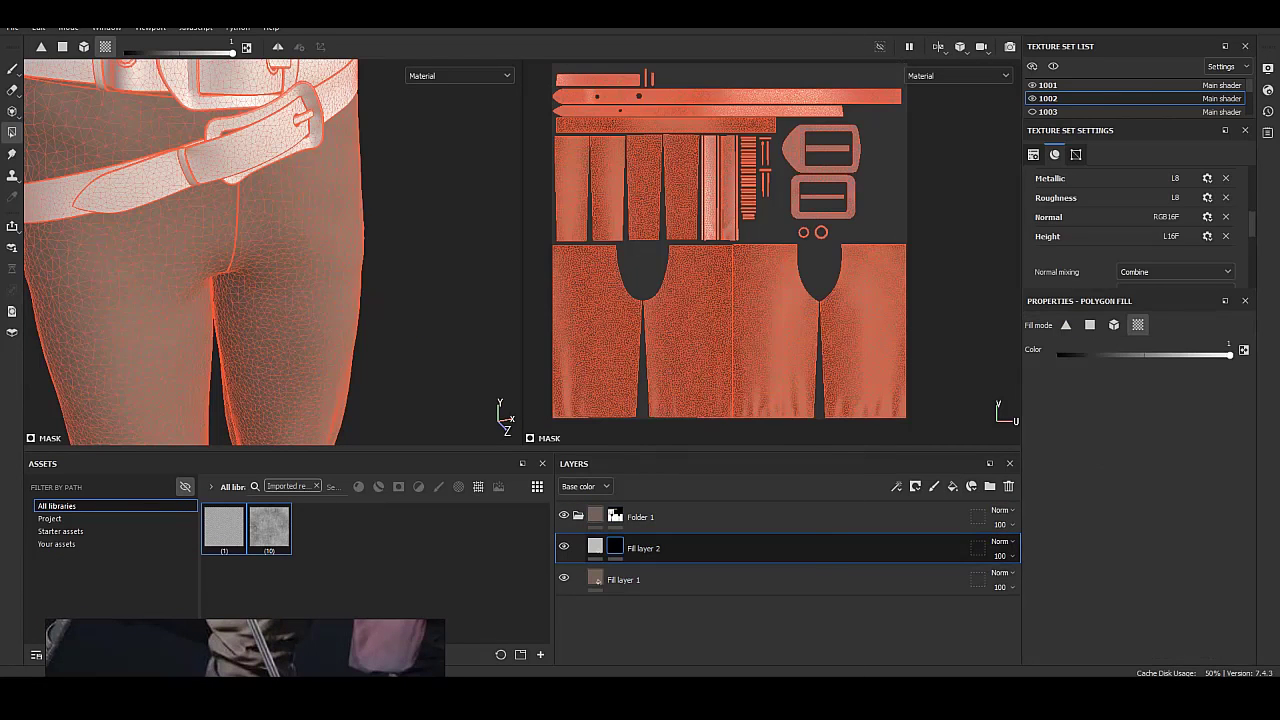
{"action": "right_click", "coordinate": [620, 545]}
{"action": "left_click", "coordinate": [662, 532]}
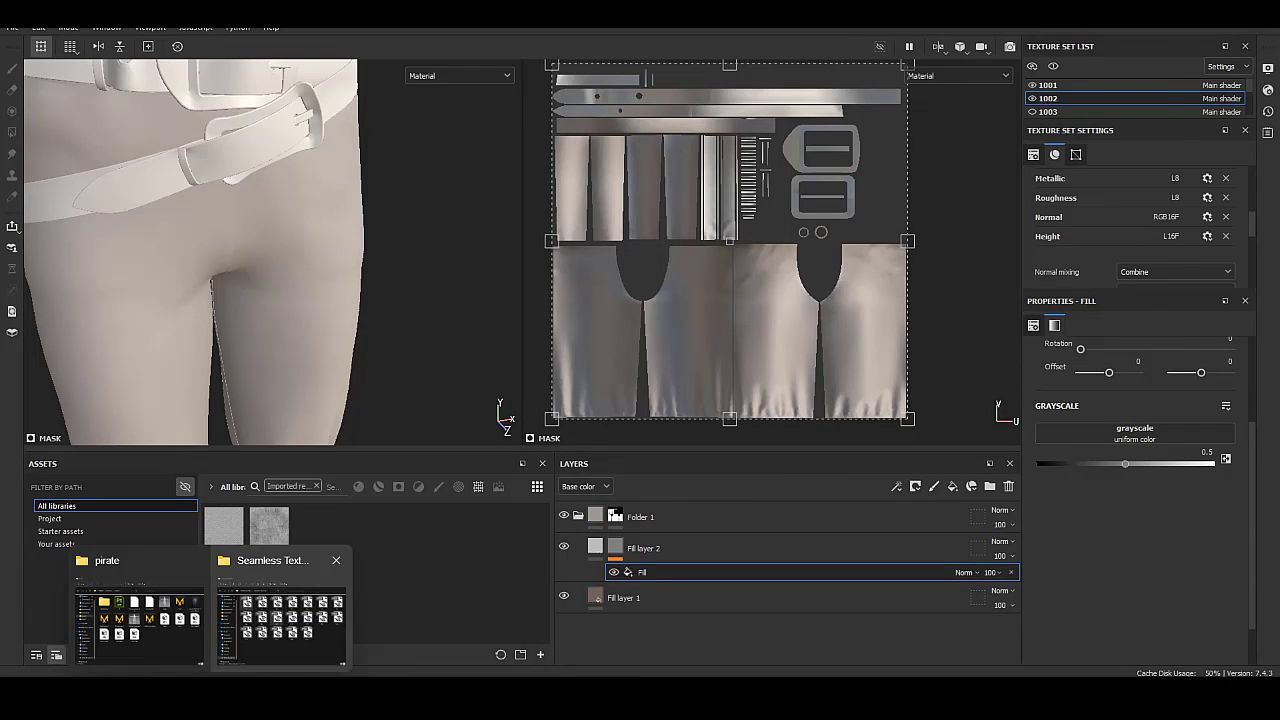
Import the striped texture (2).psd into the project assets.
{"action": "left_click", "coordinate": [280, 610]}
{"action": "left_click", "coordinate": [616, 205]}
{"action": "left_click_drag", "start_coordinate": [279, 598], "coordinate": [279, 598]}
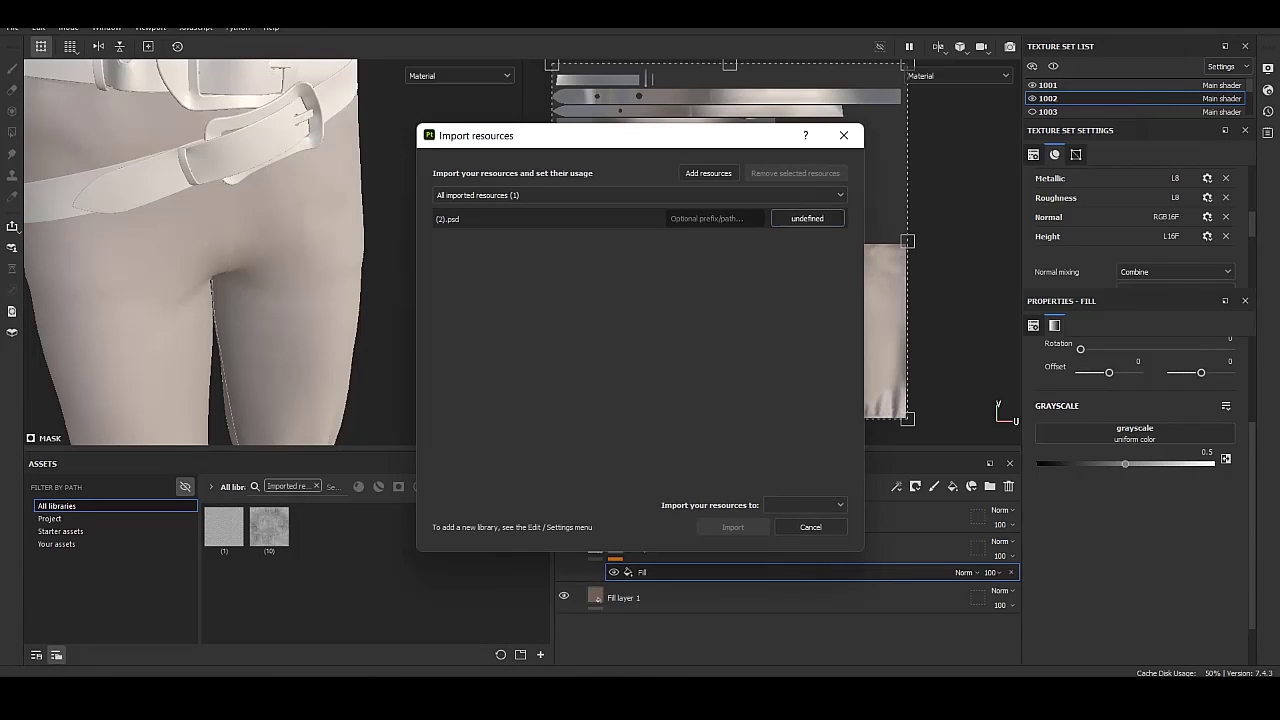
{"action": "left_click", "coordinate": [790, 522]}
{"action": "left_click", "coordinate": [733, 527]}
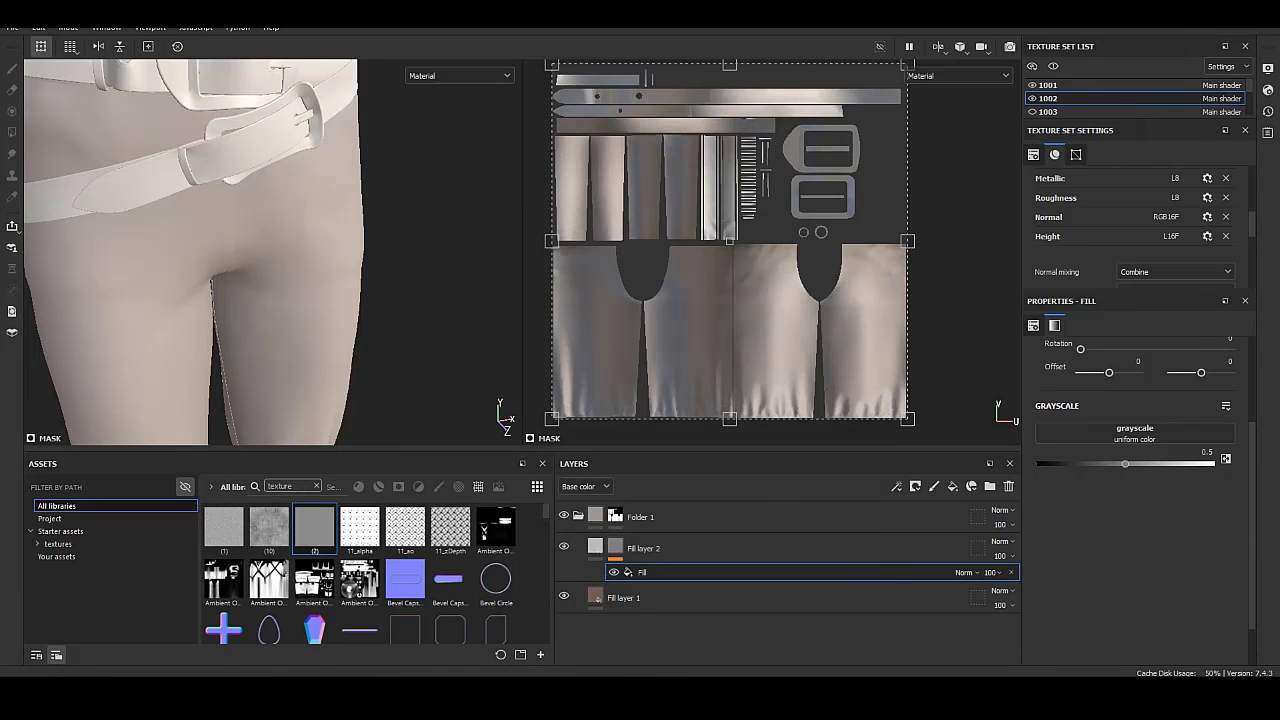
Plug (2).psd into the mask's grayscale slot and tile it at UV scale 5.
{"action": "left_click_drag", "start_coordinate": [314, 527], "coordinate": [1135, 433]}
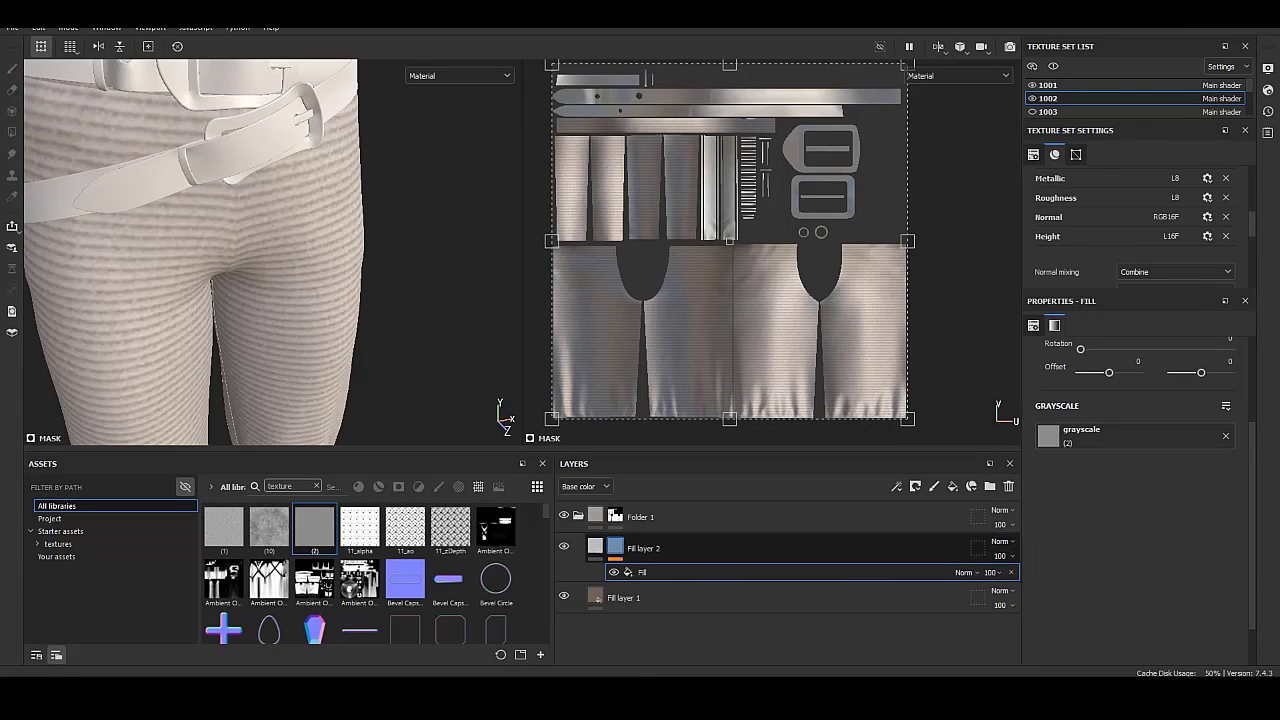
{"action": "left_click", "coordinate": [615, 548], "text": "alt"}
{"action": "scroll", "coordinate": [1135, 450], "scroll_direction": "up", "scroll_amount": 3}
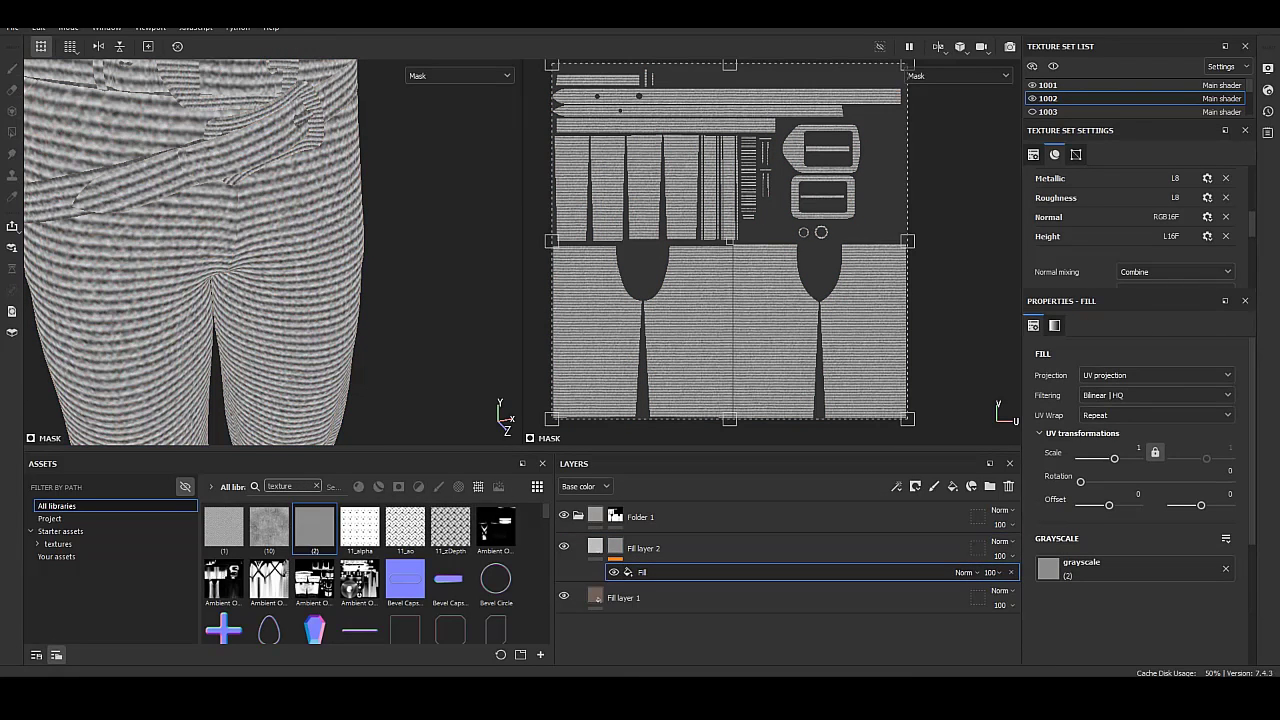
{"action": "type", "text": "3"}
{"action": "key", "text": "Return"}
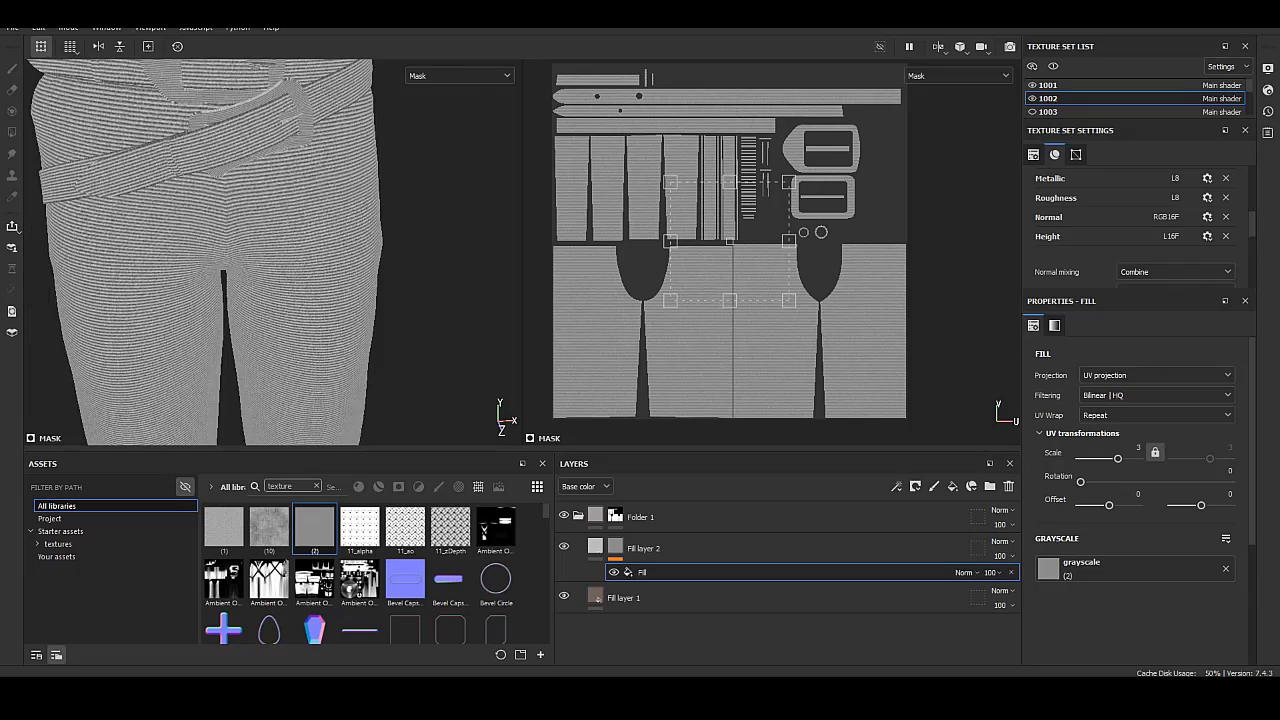
{"action": "scroll", "coordinate": [190, 250], "scroll_direction": "up", "scroll_amount": 5}
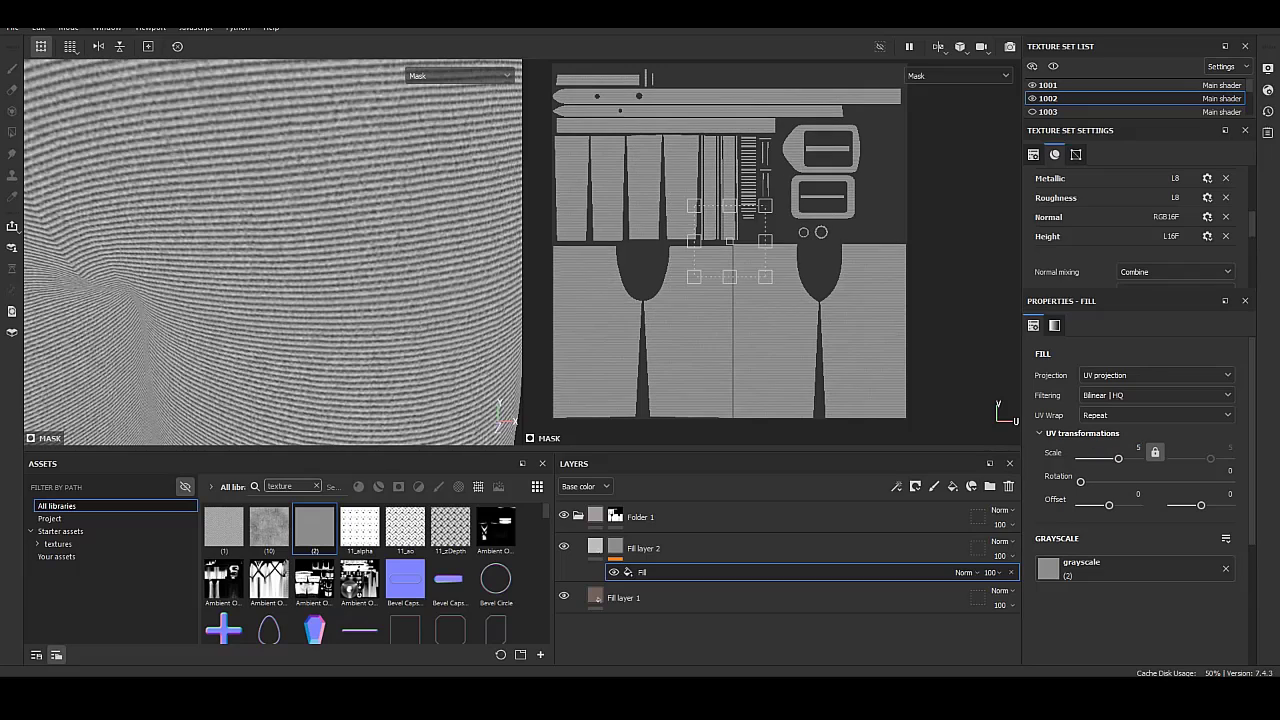
{"action": "left_click", "coordinate": [595, 548]}
Limit Fill layer 2's material channels to height only.
{"action": "left_click", "coordinate": [1092, 562]}
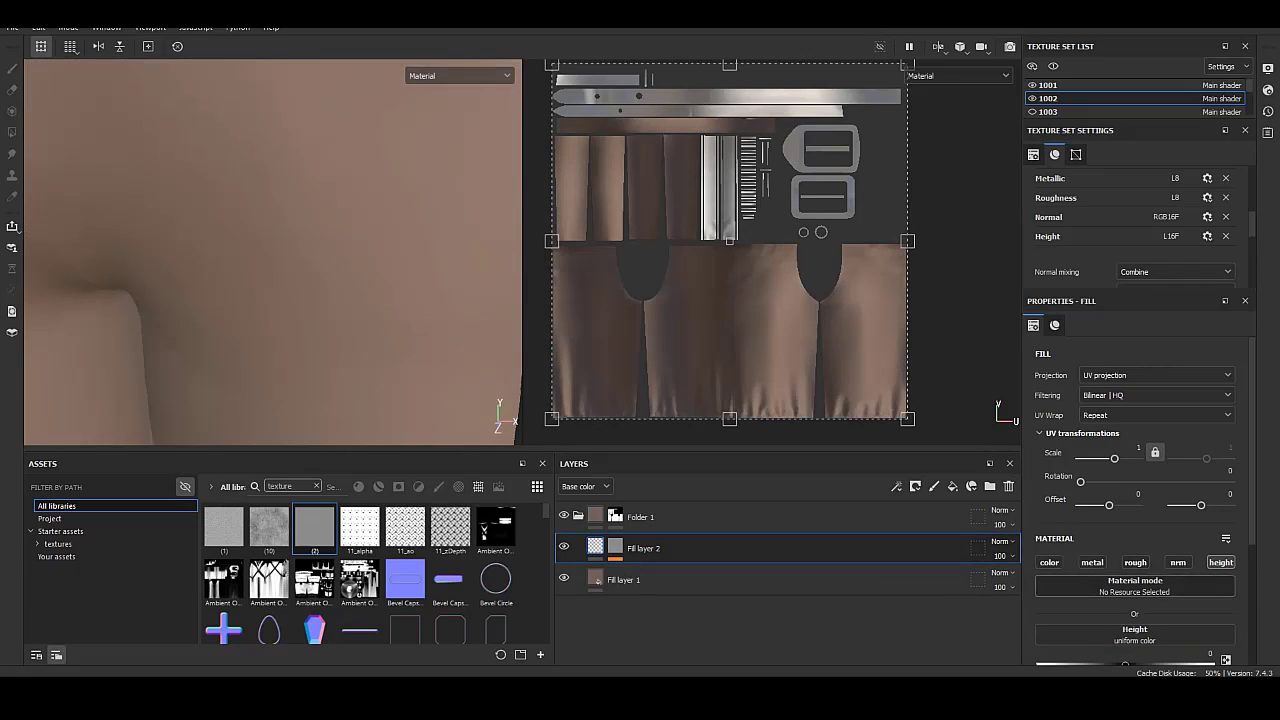
{"action": "left_click", "coordinate": [1220, 562]}
{"action": "scroll", "coordinate": [270, 250], "scroll_direction": "down", "scroll_amount": 5}
{"action": "scroll", "coordinate": [270, 250], "scroll_direction": "up", "scroll_amount": 5}
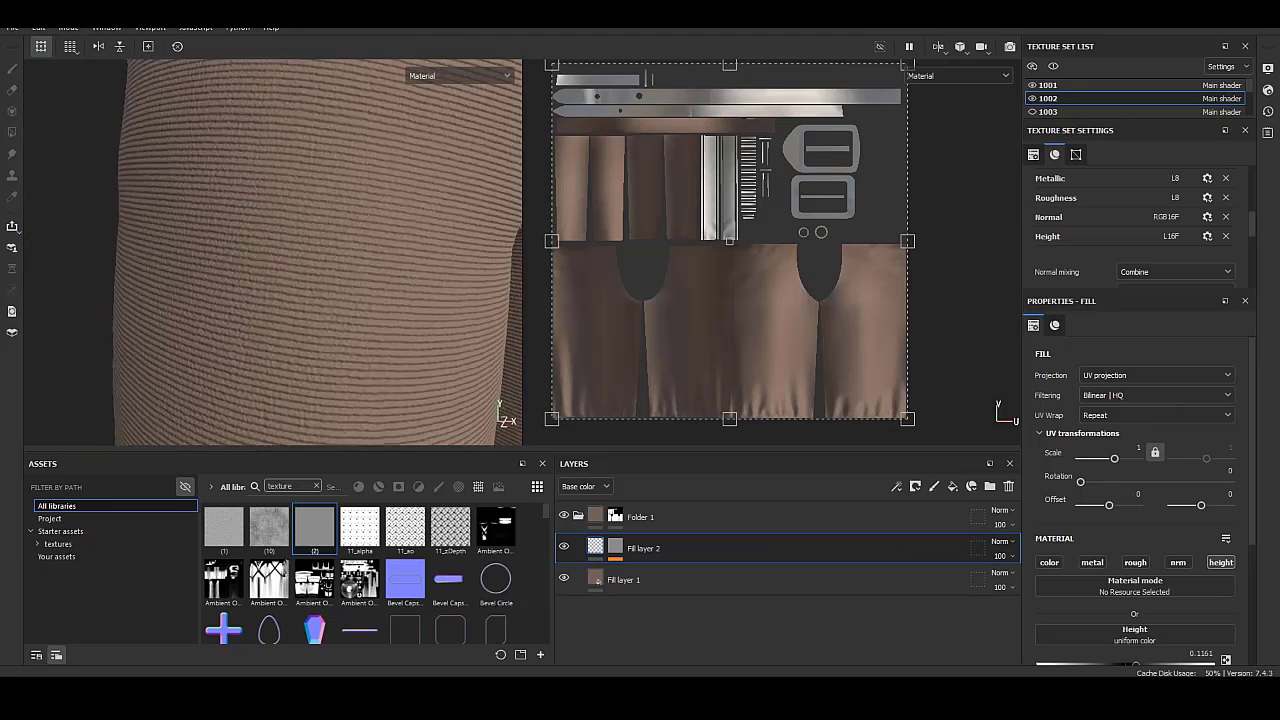
{"action": "scroll", "coordinate": [270, 250], "scroll_direction": "down", "scroll_amount": 4}
Raise Fill layer 2's height to about 0.0487 and orbit to inspect the stripes.
{"action": "left_click_drag", "start_coordinate": [270, 300], "coordinate": [270, 220], "text": "alt"}
{"action": "scroll", "coordinate": [270, 250], "scroll_direction": "up", "scroll_amount": 5}
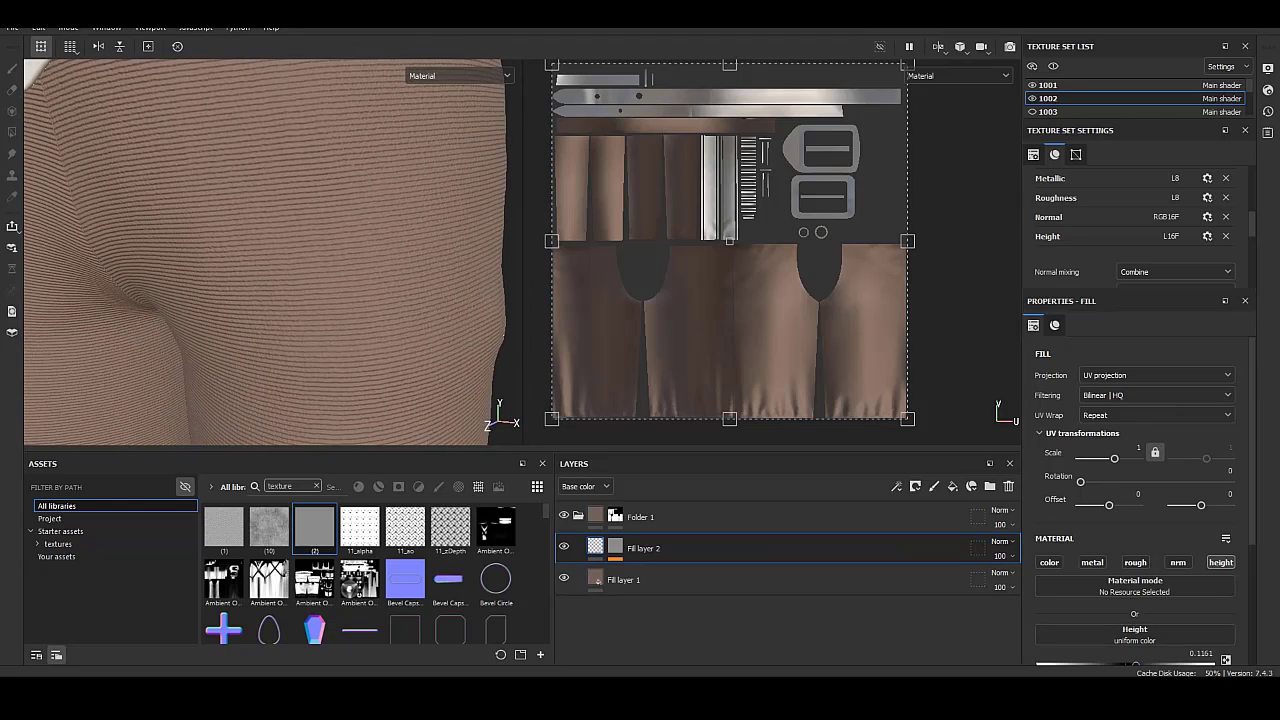
{"action": "scroll", "coordinate": [1139, 490], "scroll_direction": "down", "scroll_amount": 2}
{"action": "left_click_drag", "start_coordinate": [1130, 573], "coordinate": [1132, 573]}
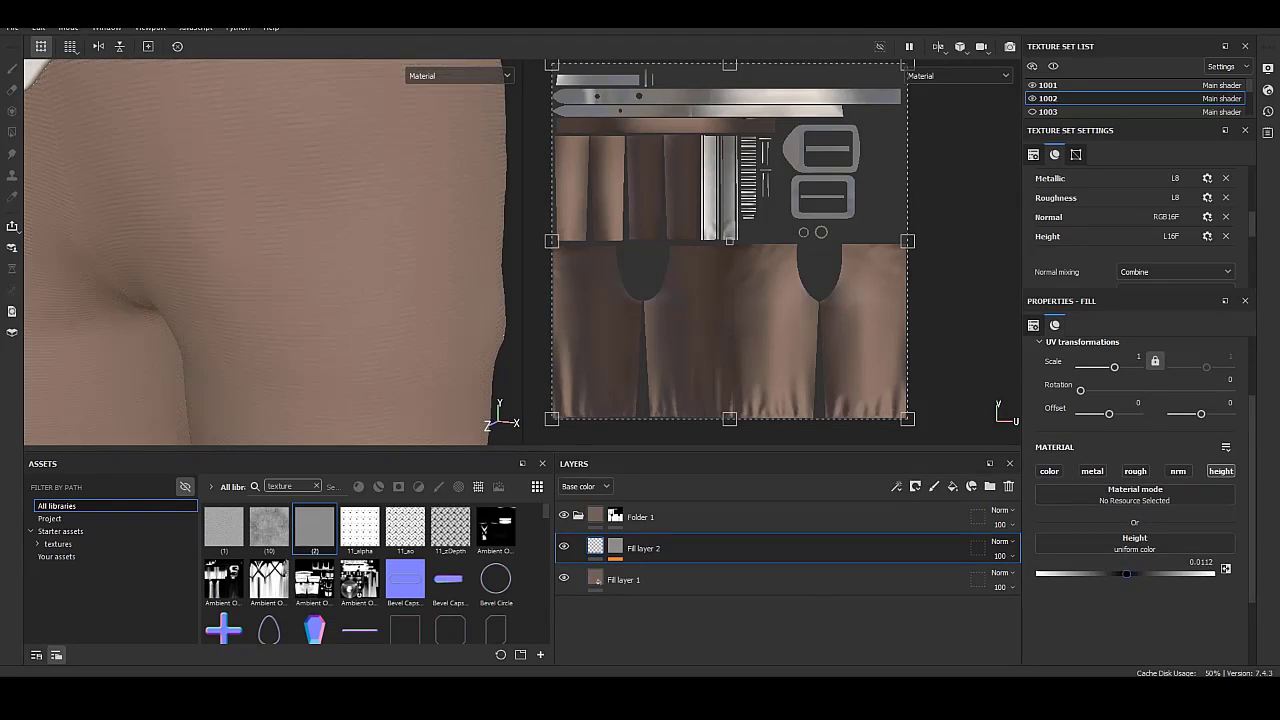
{"action": "mouse_move", "coordinate": [270, 250]}
{"action": "left_mouse_down", "text": "alt"}
{"action": "mouse_move", "coordinate": [300, 230]}
{"action": "mouse_move", "coordinate": [240, 280]}
{"action": "left_mouse_up", "text": "alt"}
{"action": "scroll", "coordinate": [270, 250], "scroll_direction": "up", "scroll_amount": 3}
{"action": "scroll", "coordinate": [270, 250], "scroll_direction": "down", "scroll_amount": 3}
{"action": "mouse_move", "coordinate": [330, 250]}
{"action": "left_mouse_down", "text": "alt"}
{"action": "mouse_move", "coordinate": [360, 250]}
{"action": "mouse_move", "coordinate": [413, 352]}
{"action": "mouse_move", "coordinate": [370, 250]}
{"action": "left_mouse_up", "text": "alt"}
{"action": "scroll", "coordinate": [360, 250], "scroll_direction": "down", "scroll_amount": 5}
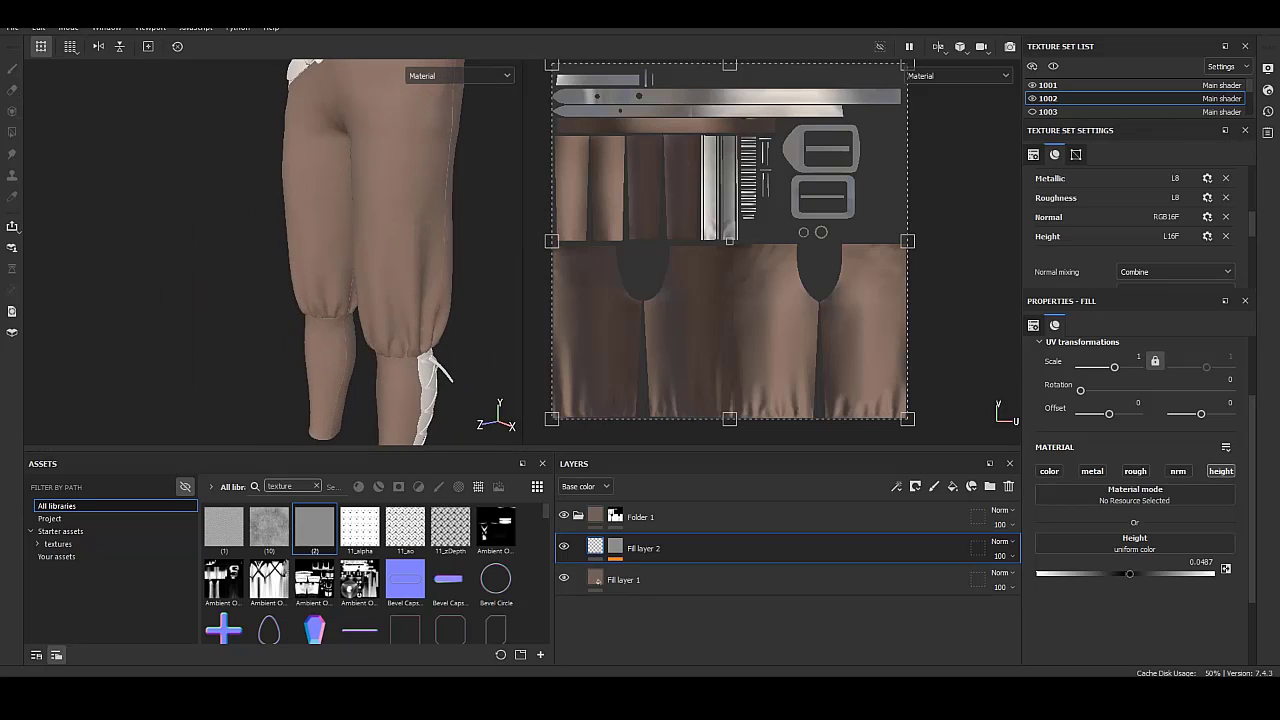
{"action": "scroll", "coordinate": [270, 250], "scroll_direction": "up", "scroll_amount": 5}
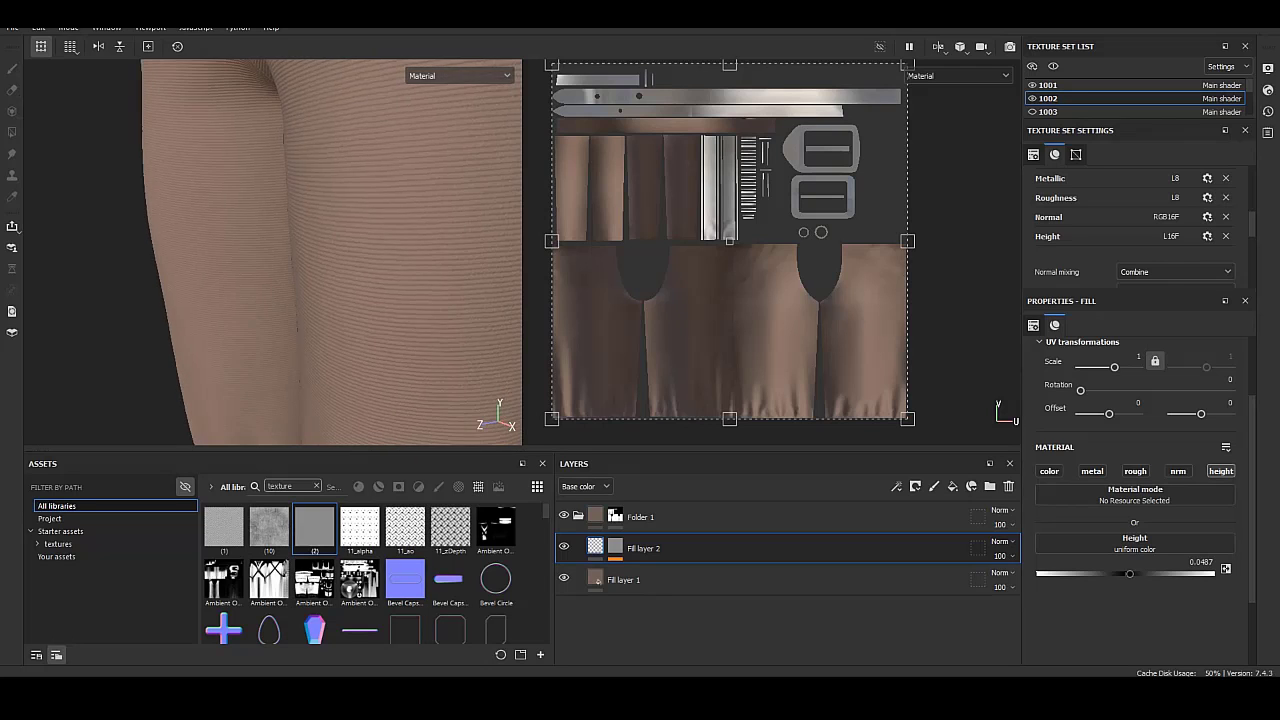
Darken Fill layer 1's base brown and set its roughness to 1.
{"action": "left_click", "coordinate": [640, 579]}
{"action": "left_click", "coordinate": [1170, 563]}
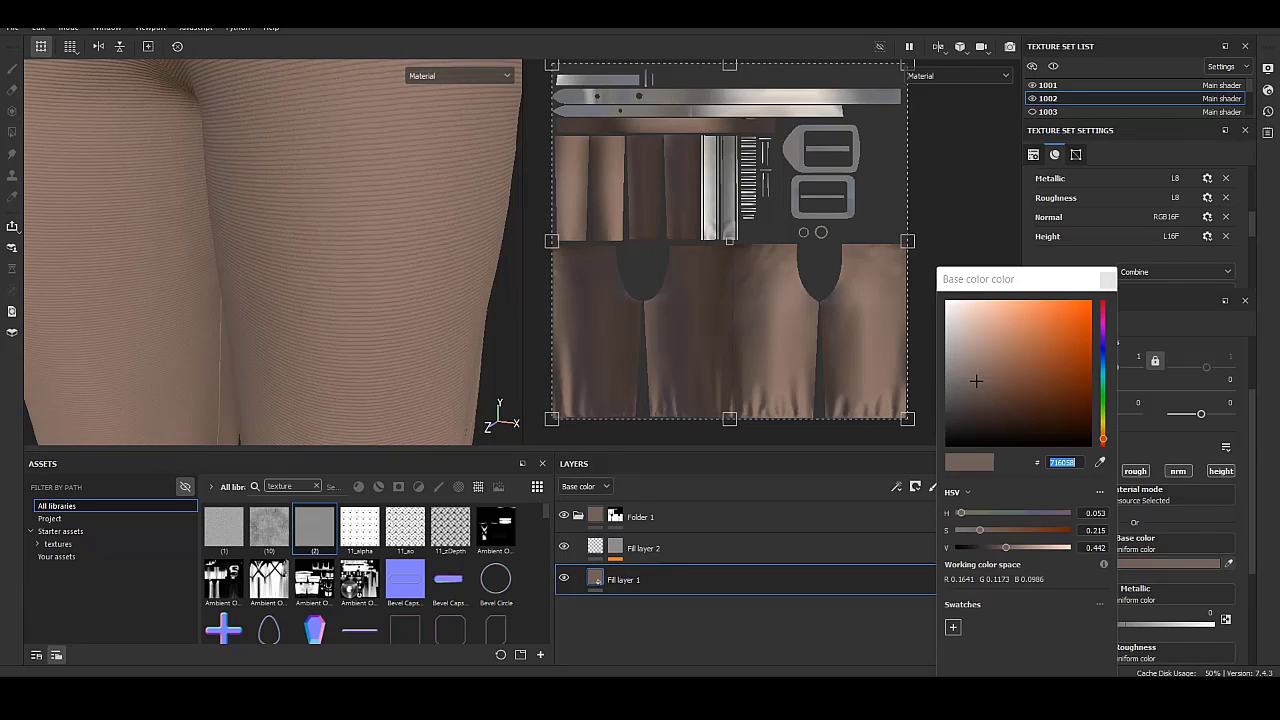
{"action": "left_click_drag", "start_coordinate": [976, 380], "coordinate": [976, 393]}
{"action": "key", "text": "Escape"}
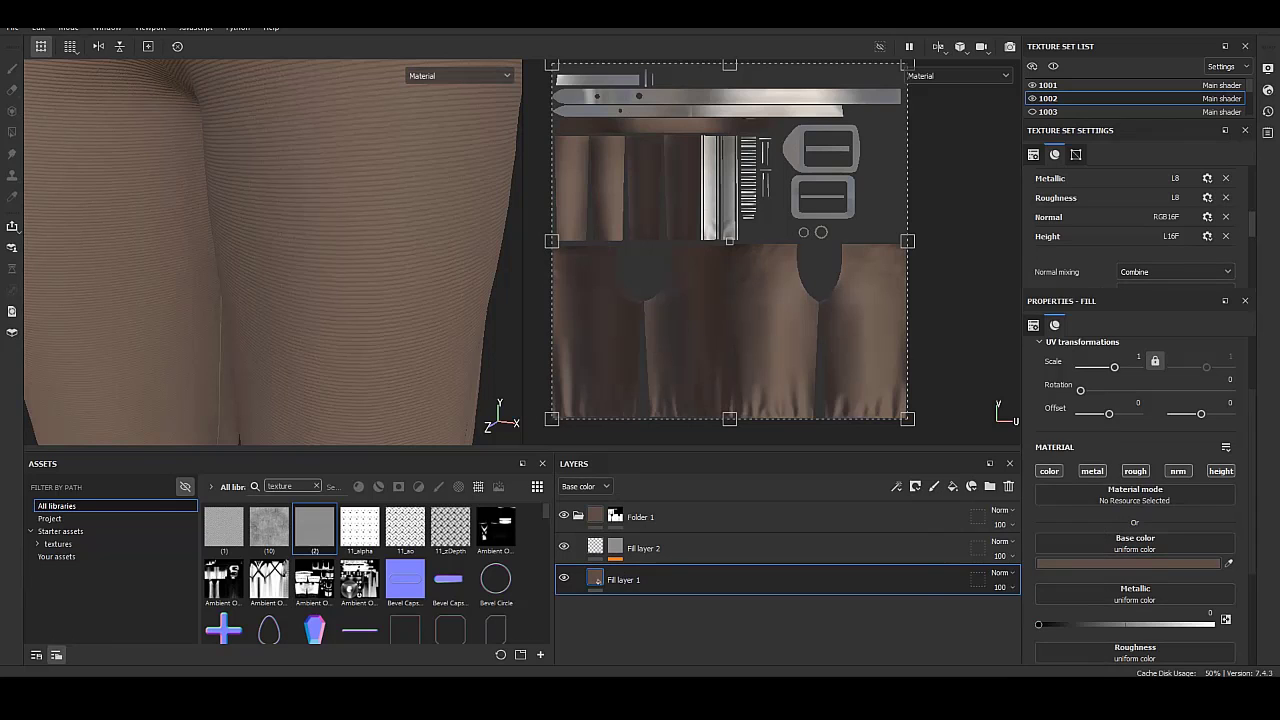
{"action": "scroll", "coordinate": [1135, 500], "scroll_direction": "down", "scroll_amount": 5}
{"action": "left_click_drag", "start_coordinate": [1176, 532], "coordinate": [1211, 532]}
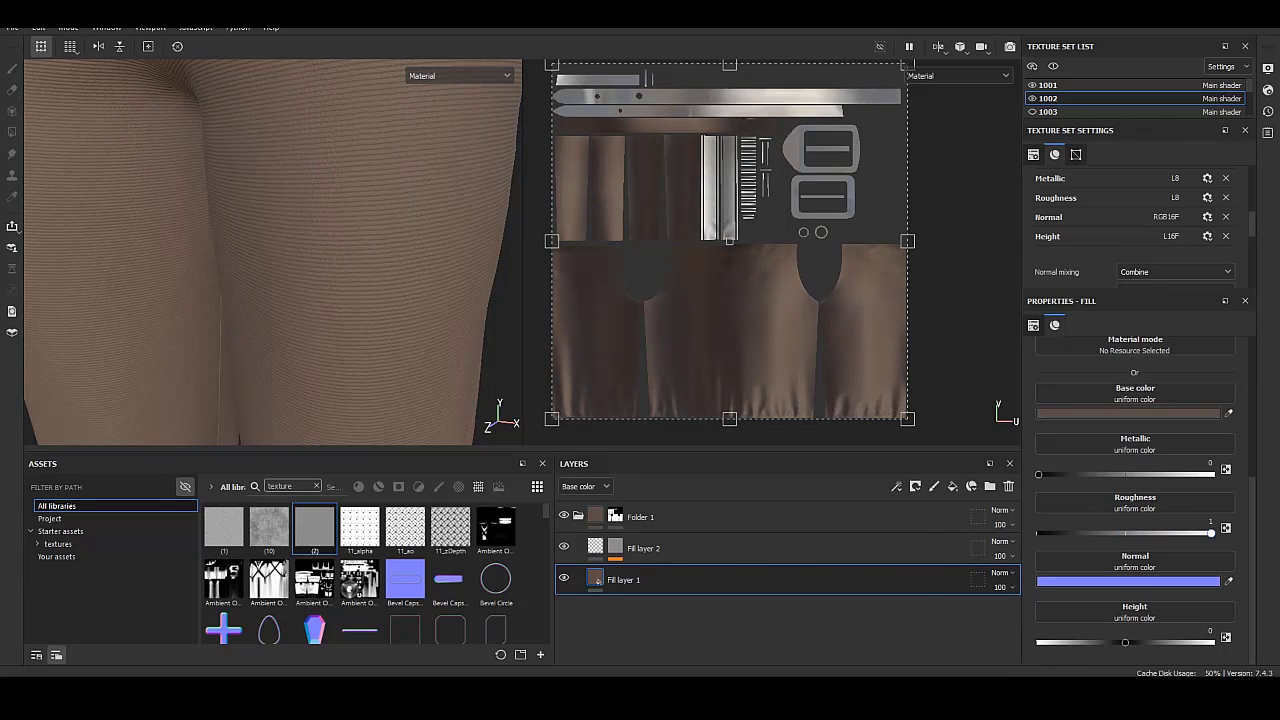
{"action": "scroll", "coordinate": [1135, 500], "scroll_direction": "up", "scroll_amount": 2}
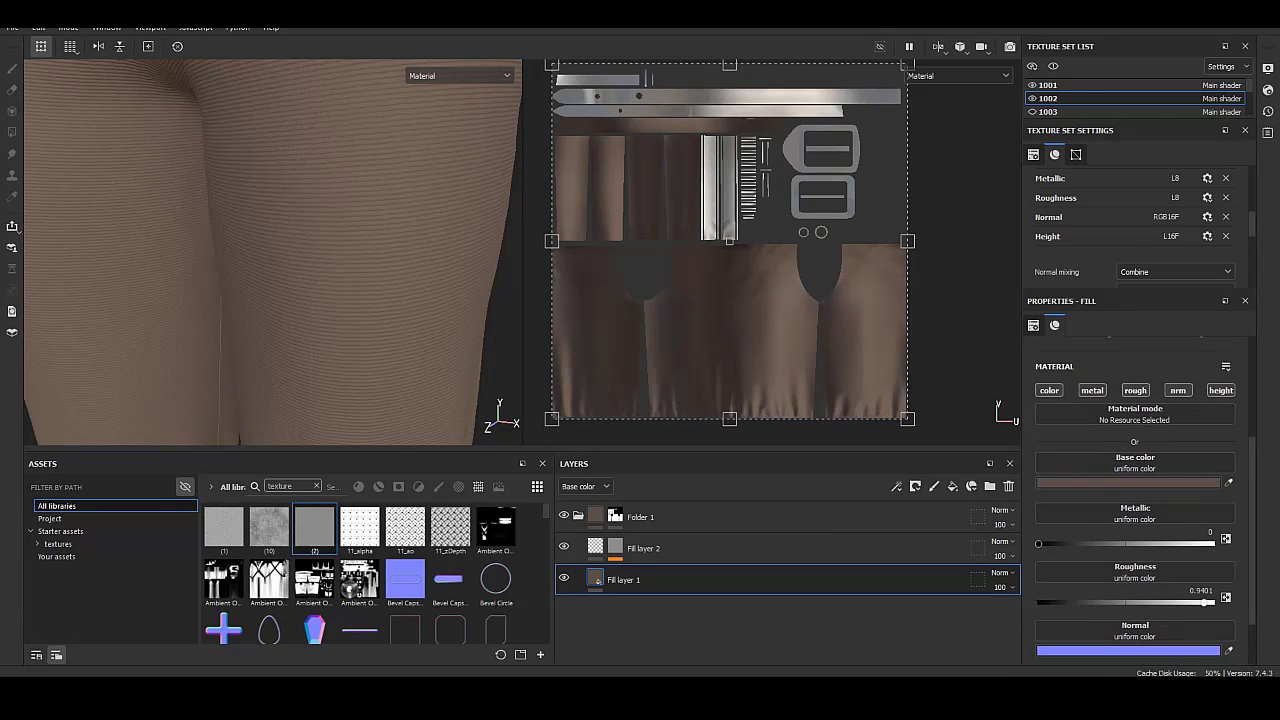
Enable colour on Fill layer 2 and give the stripes a dark brown from hex 333333.
{"action": "left_click", "coordinate": [643, 548]}
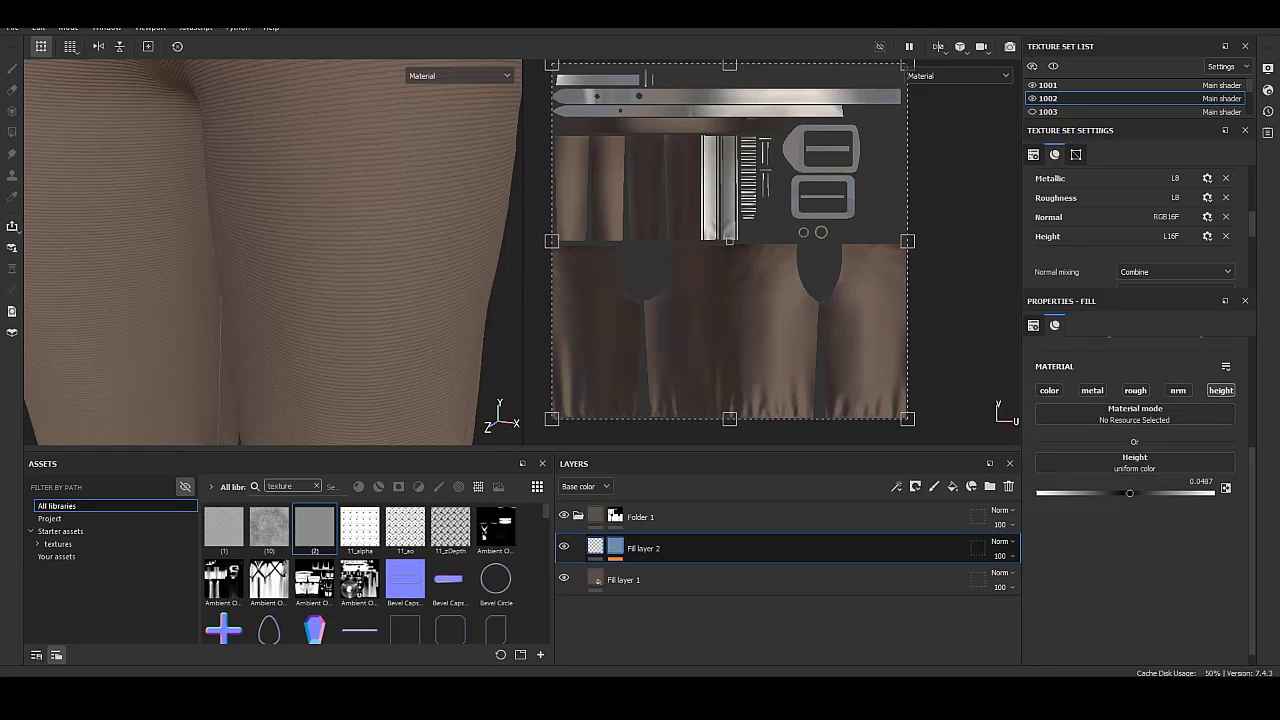
{"action": "left_click", "coordinate": [1049, 390]}
{"action": "left_click", "coordinate": [1128, 483]}
{"action": "type", "text": "333333"}
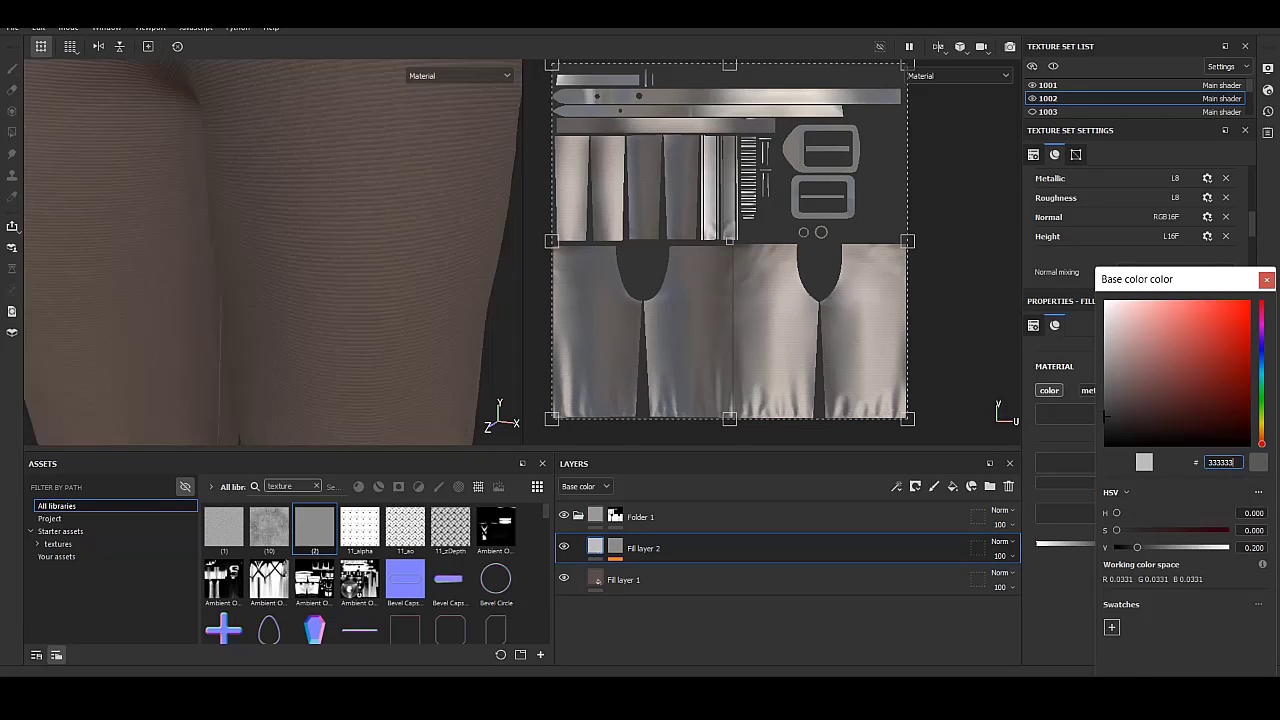
{"action": "left_click", "coordinate": [1134, 395]}
{"action": "left_click_drag", "start_coordinate": [1134, 395], "coordinate": [1134, 422]}
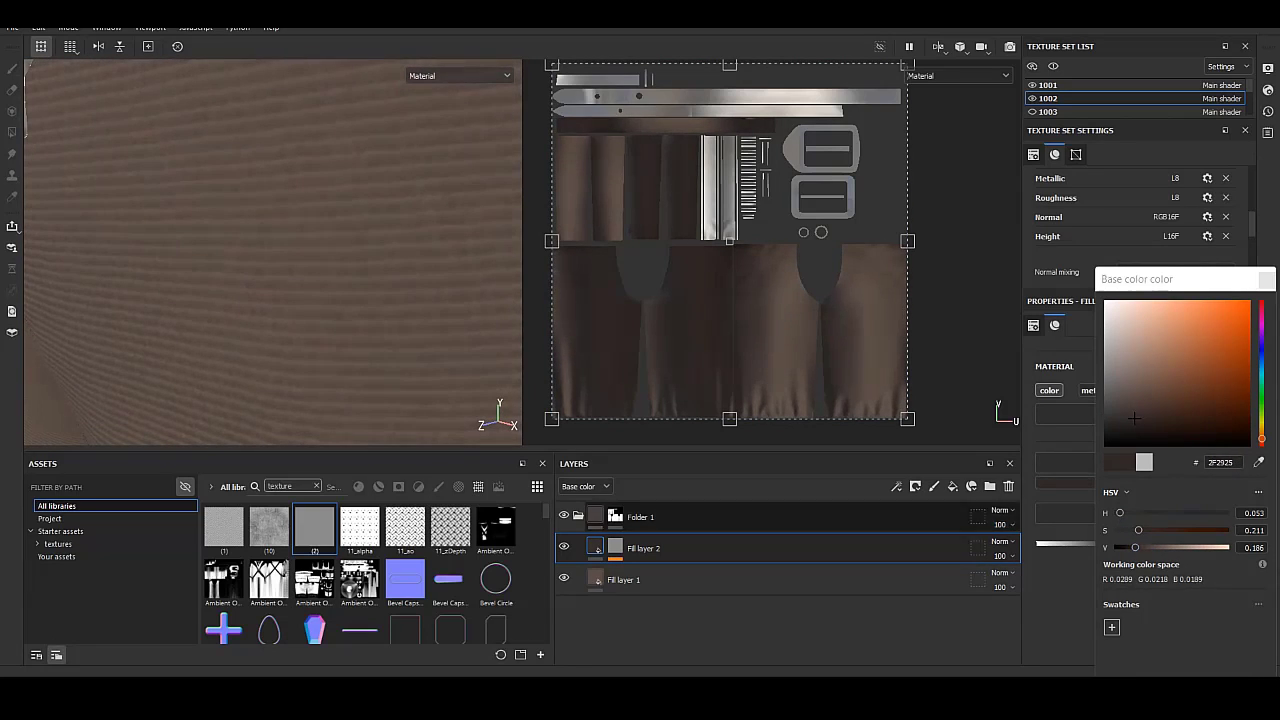
Lighten Fill layer 1's base brown slightly.
{"action": "left_click", "coordinate": [623, 579]}
{"action": "left_click", "coordinate": [1140, 482]}
{"action": "left_click_drag", "start_coordinate": [1098, 362], "coordinate": [1098, 353]}
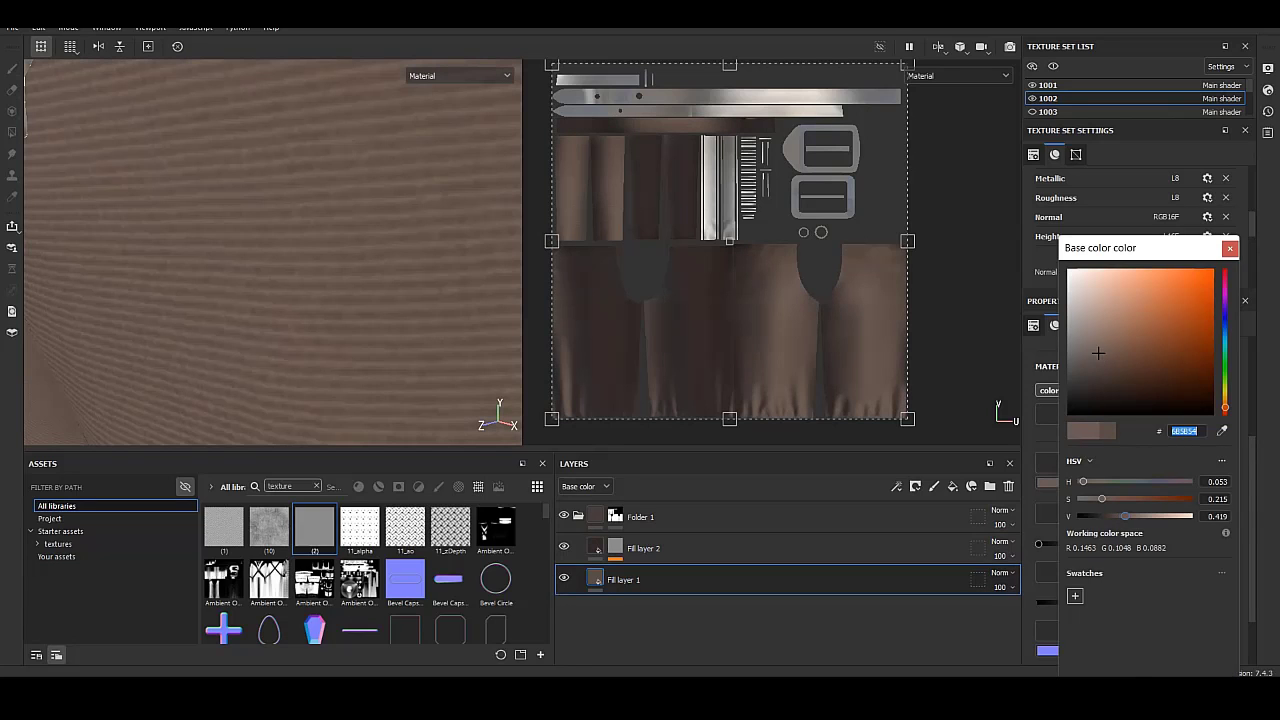
Set Fill layer 2's stripe colour to hex 000000 and check the whole pants.
{"action": "left_click", "coordinate": [643, 548]}
{"action": "left_click", "coordinate": [1160, 483]}
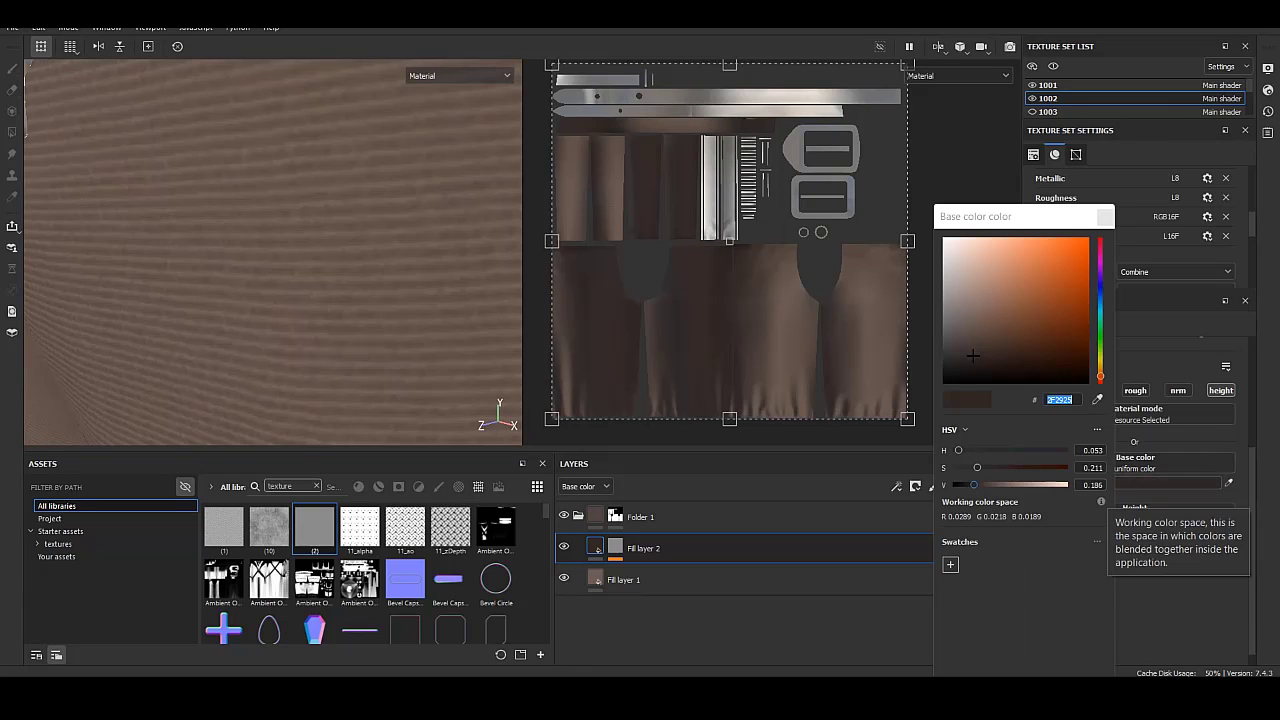
{"action": "type", "text": "000000"}
{"action": "key", "text": "Return"}
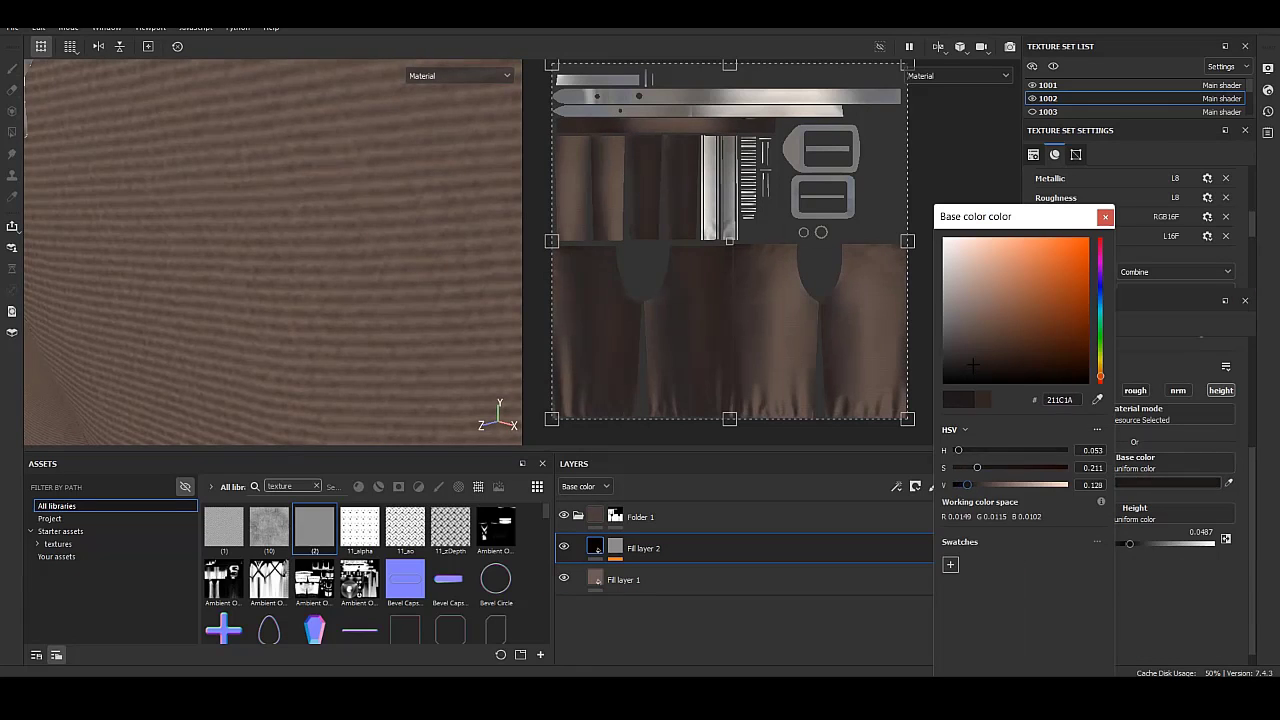
{"action": "left_click_drag", "start_coordinate": [270, 250], "coordinate": [300, 260], "text": "alt"}
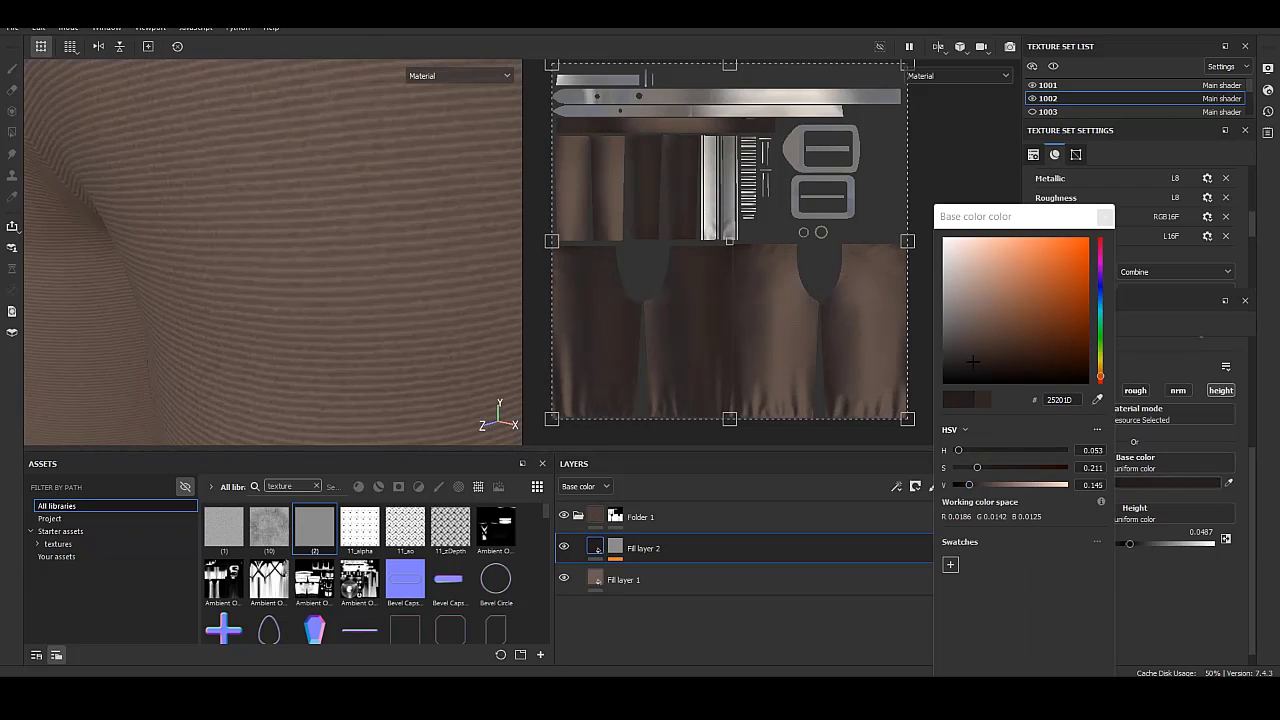
{"action": "key", "text": "Escape"}
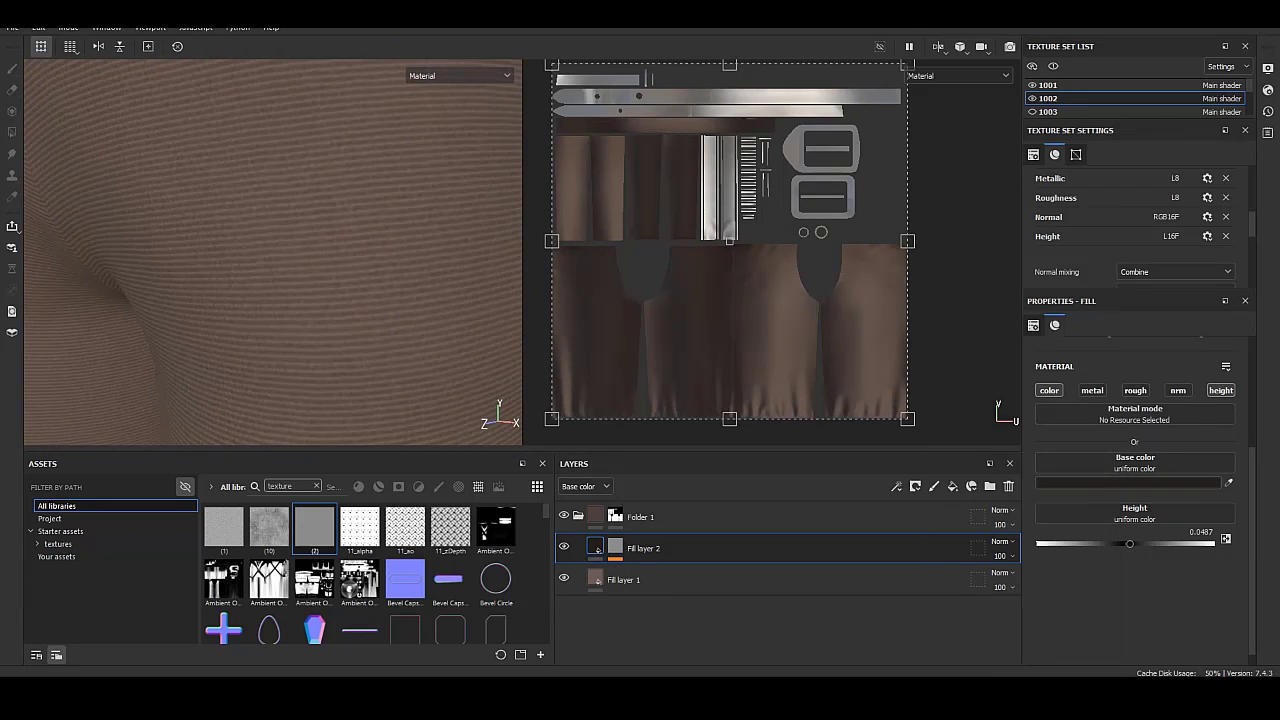
{"action": "left_click_drag", "start_coordinate": [270, 250], "coordinate": [330, 260], "text": "alt"}
Add Fill layer 3 with a black mask and a narrowed UV Border Distance generator.
{"action": "left_click", "coordinate": [952, 486]}
{"action": "right_click", "coordinate": [615, 548]}
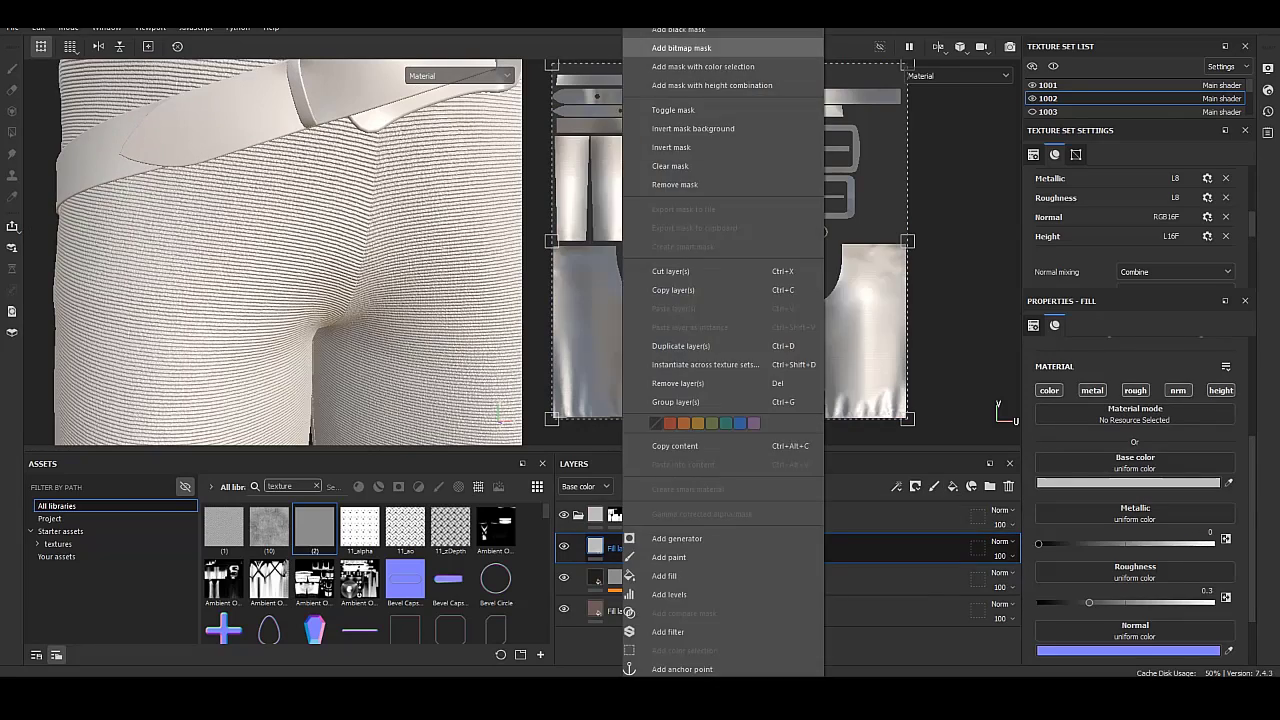
{"action": "left_click", "coordinate": [675, 29]}
{"action": "right_click", "coordinate": [615, 548]}
{"action": "left_click", "coordinate": [673, 494]}
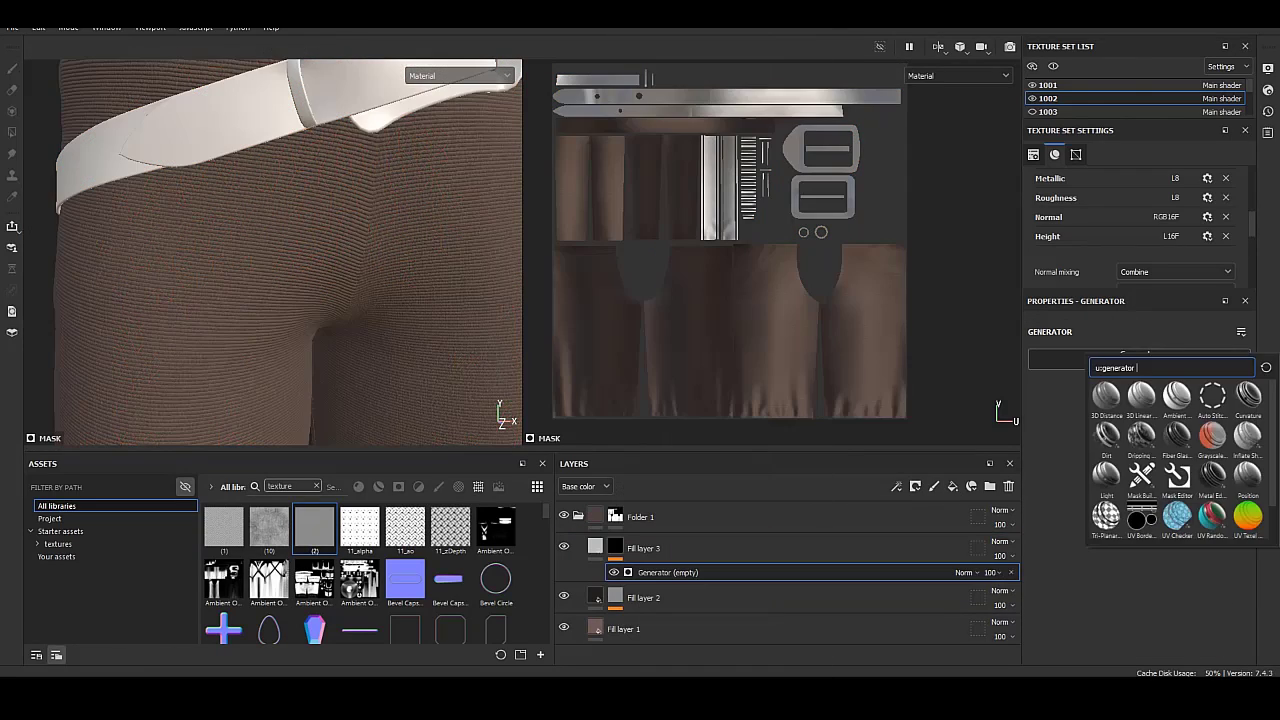
{"action": "left_click", "coordinate": [1142, 515]}
{"action": "left_click_drag", "start_coordinate": [1107, 443], "coordinate": [1052, 443]}
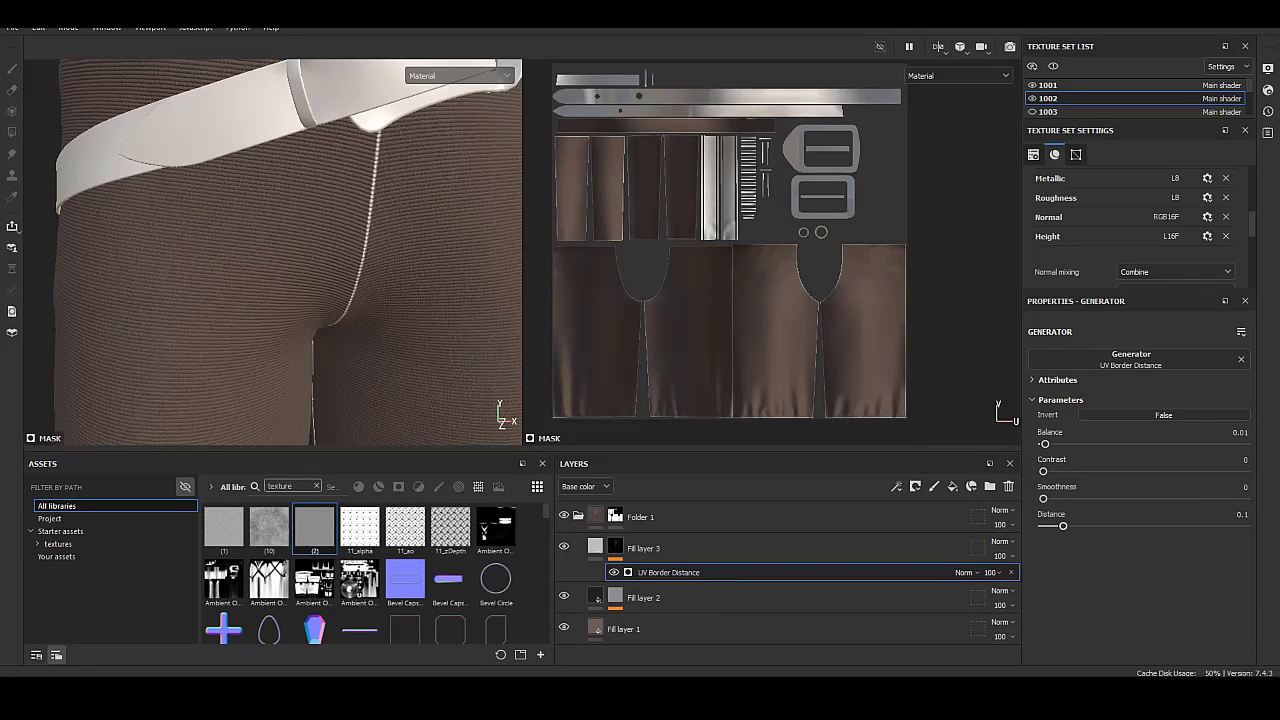
Add a Blur filter to the UV Border Distance seam mask.
{"action": "right_click", "coordinate": [655, 572]}
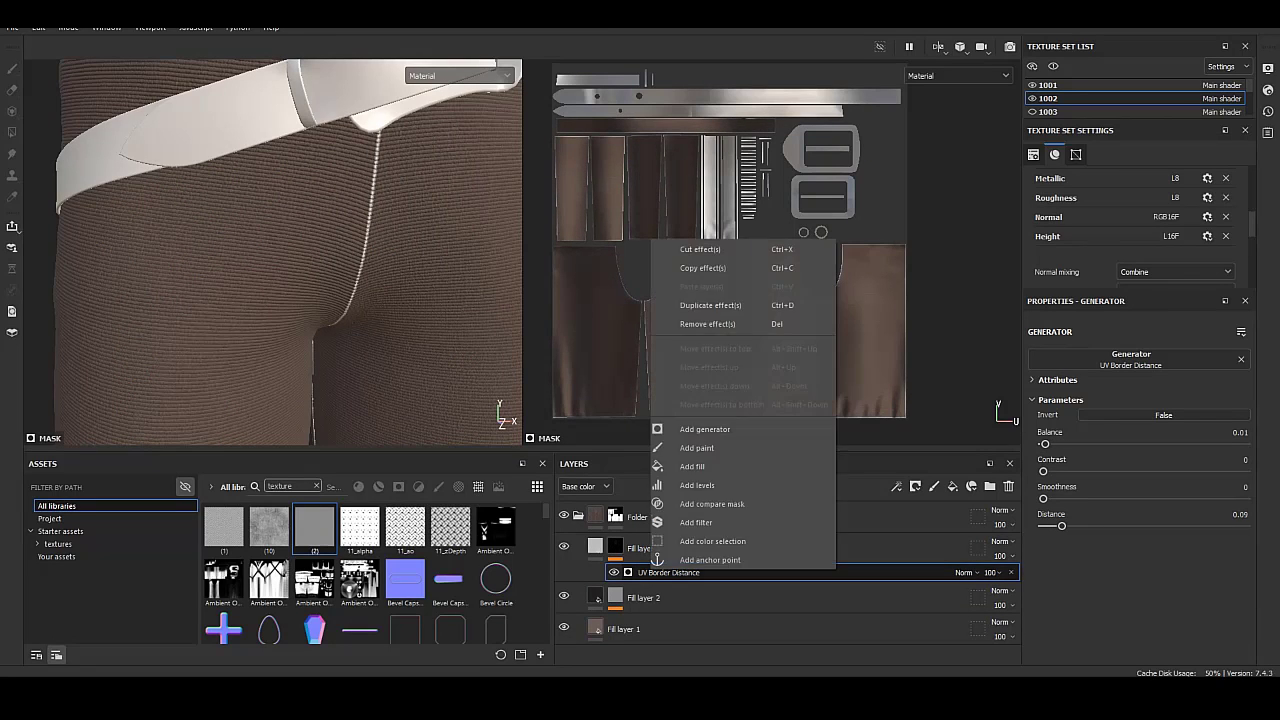
{"action": "left_click", "coordinate": [700, 466]}
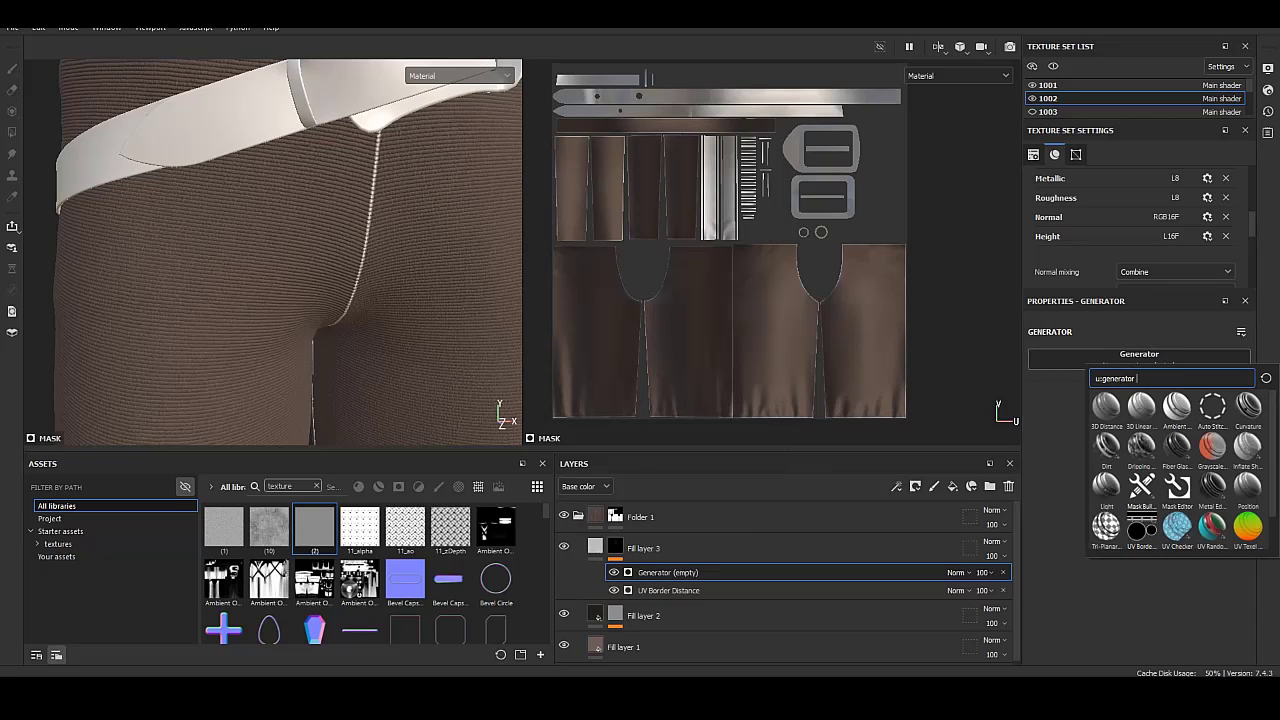
{"action": "scroll", "coordinate": [1175, 470], "scroll_direction": "down", "scroll_amount": 1}
{"action": "left_click", "coordinate": [670, 590]}
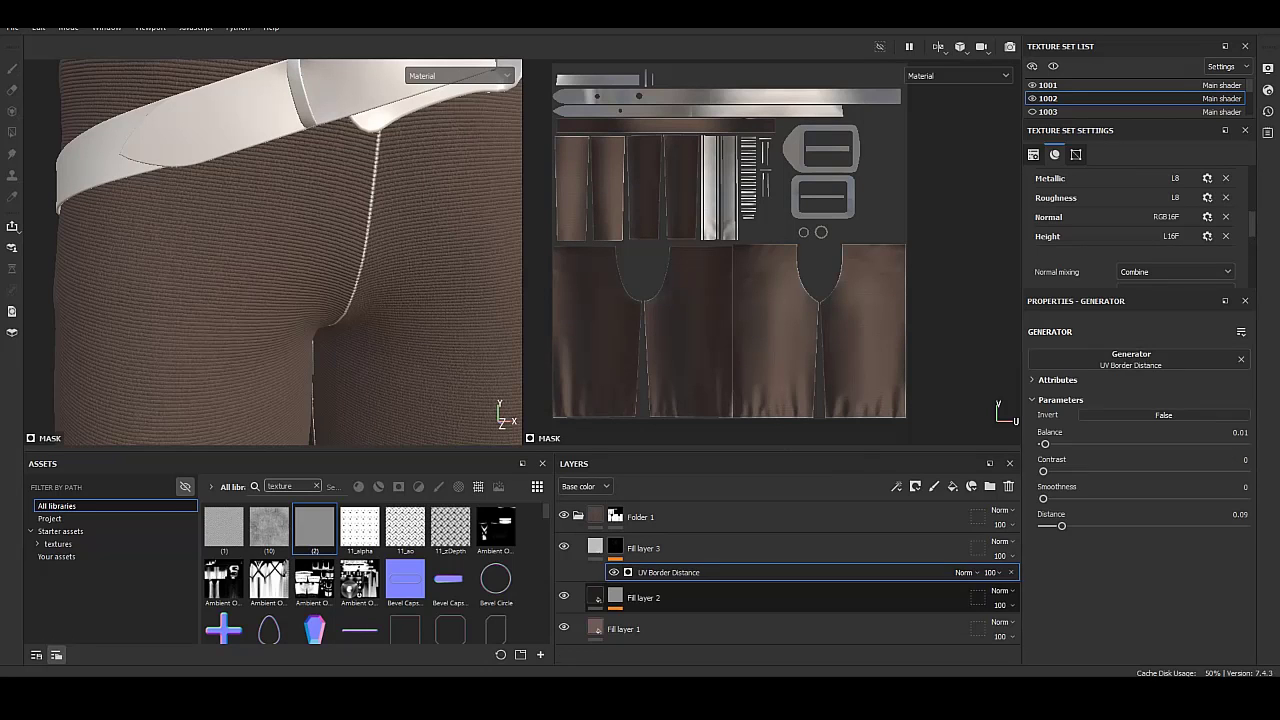
{"action": "right_click", "coordinate": [676, 572]}
{"action": "left_click", "coordinate": [720, 527]}
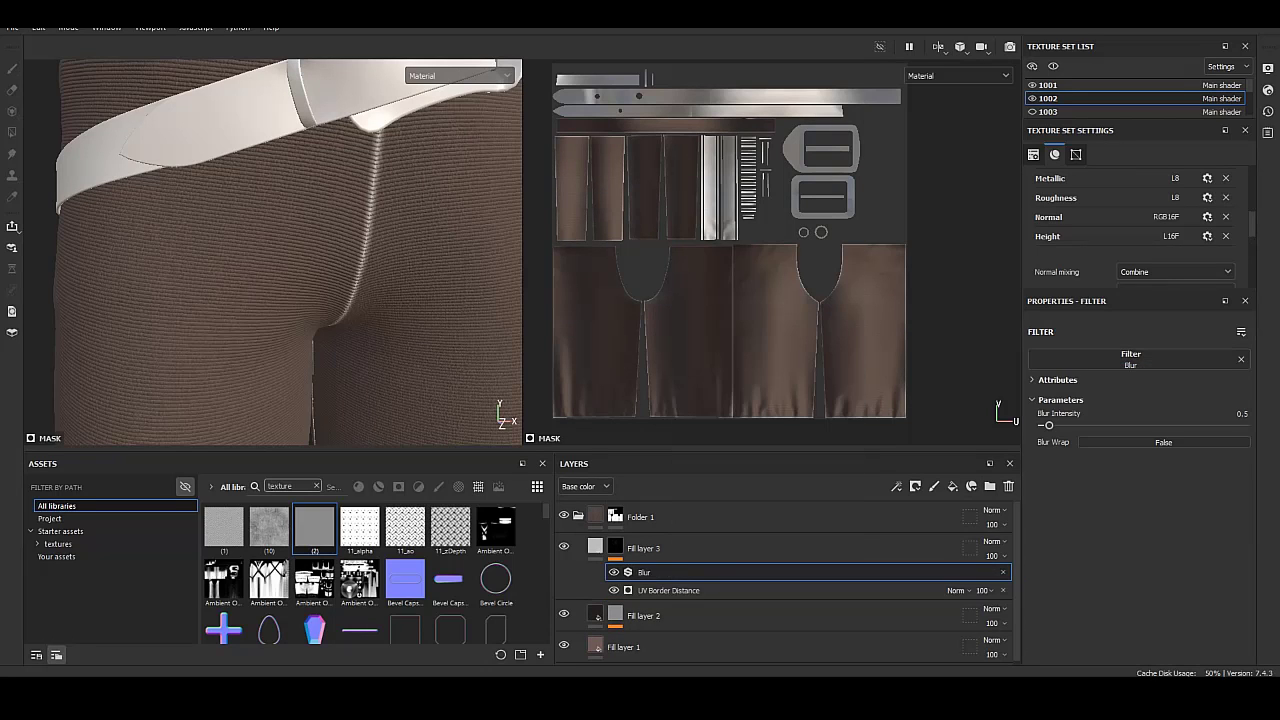
Turn off colour and metallic on Fill layer 3 so it drives height only, then inspect the seams.
{"action": "left_click", "coordinate": [643, 548]}
{"action": "left_click", "coordinate": [1049, 390]}
{"action": "left_click", "coordinate": [1092, 390]}
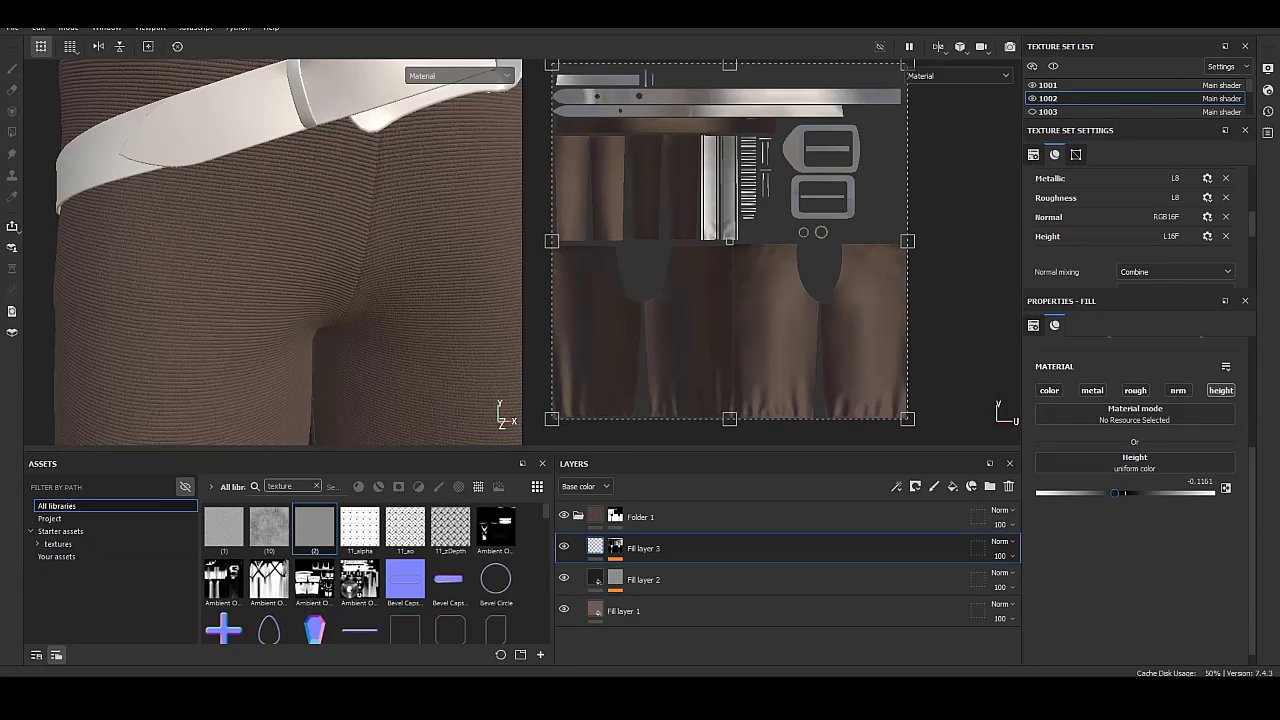
{"action": "left_click_drag", "start_coordinate": [300, 250], "coordinate": [400, 250], "text": "alt"}
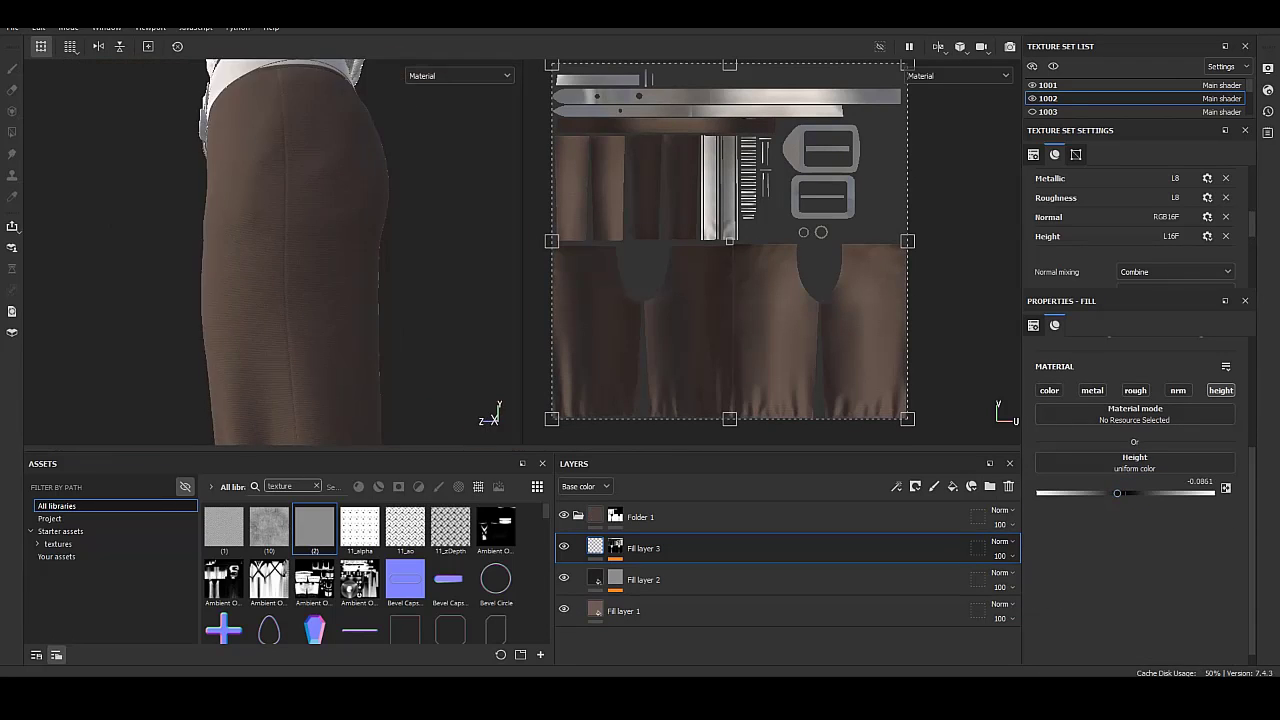
{"action": "mouse_move", "coordinate": [270, 250]}
{"action": "left_mouse_down", "text": "alt"}
{"action": "mouse_move", "coordinate": [360, 240]}
{"action": "mouse_move", "coordinate": [370, 220]}
{"action": "mouse_move", "coordinate": [290, 240]}
{"action": "mouse_move", "coordinate": [350, 210]}
{"action": "left_mouse_up", "text": "alt"}
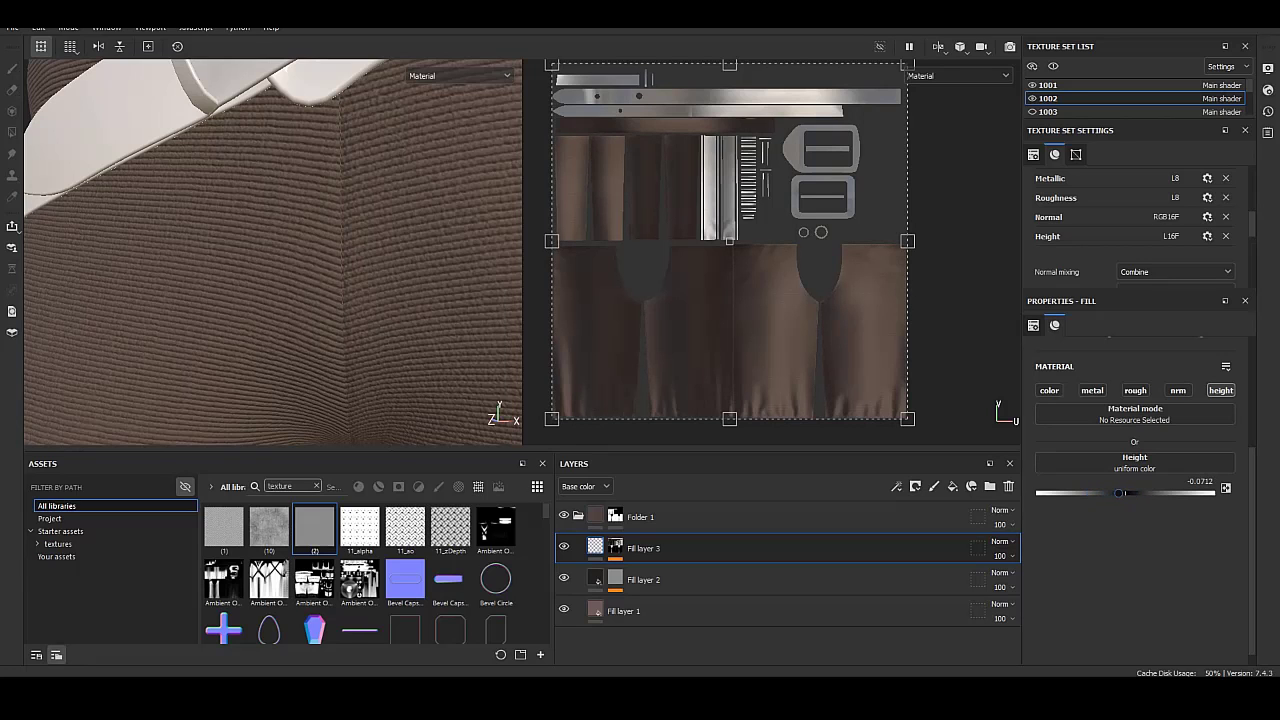
{"action": "left_click_drag", "start_coordinate": [270, 250], "coordinate": [350, 230], "text": "alt"}
{"action": "scroll", "coordinate": [300, 250], "scroll_direction": "down", "scroll_amount": 3}
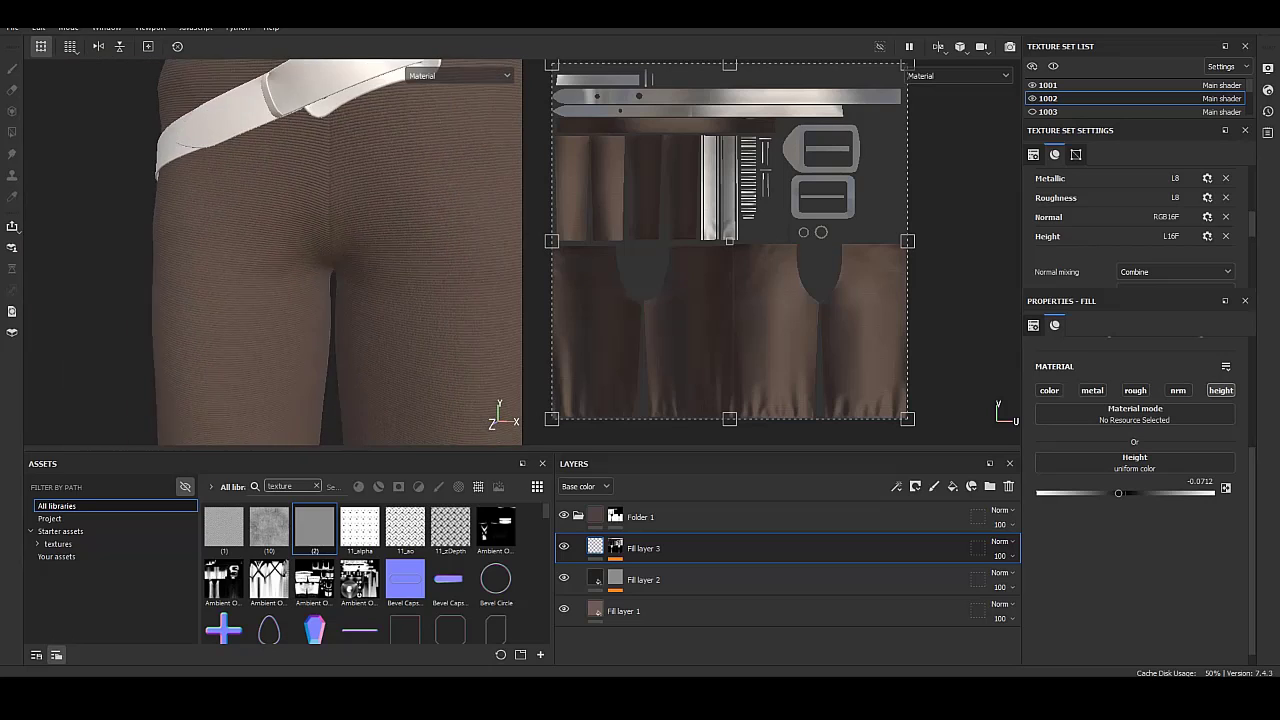
Add Fill layer 4 with a black mask and a mask generator.
{"action": "left_click", "coordinate": [952, 486]}
{"action": "right_click", "coordinate": [630, 548]}
{"action": "left_click", "coordinate": [687, 29]}
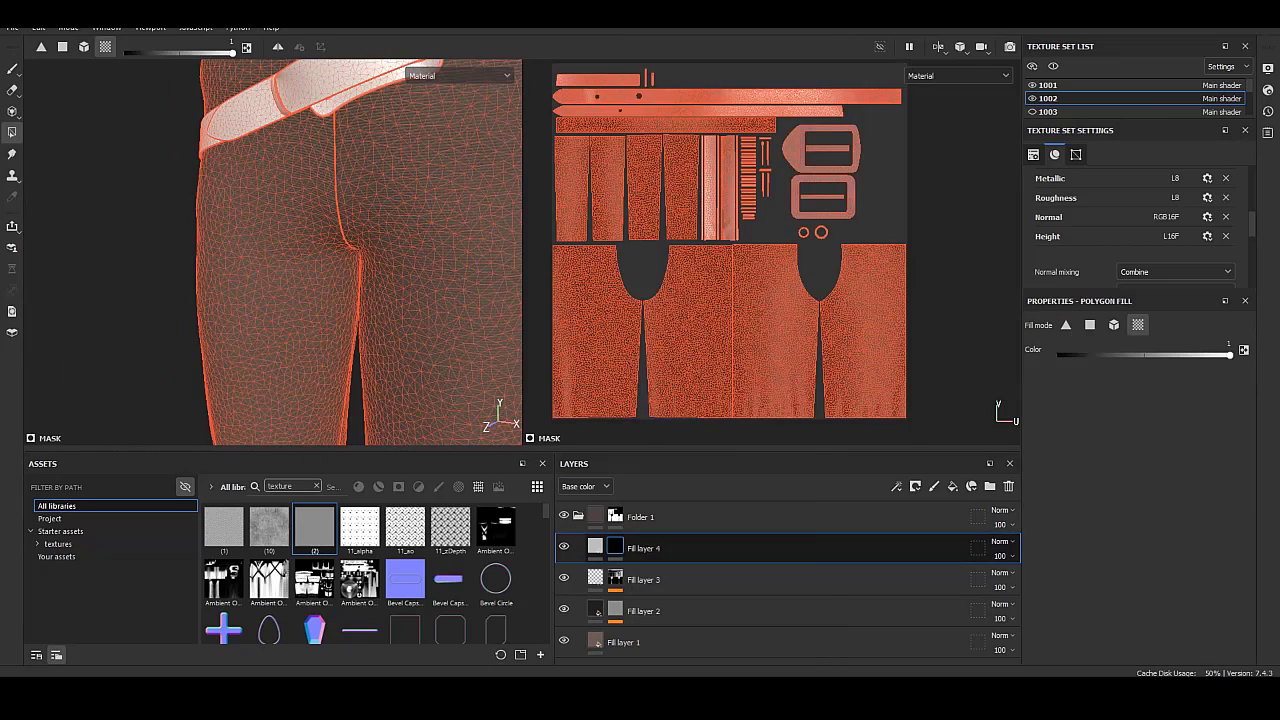
{"action": "right_click", "coordinate": [617, 548]}
{"action": "left_click", "coordinate": [672, 494]}
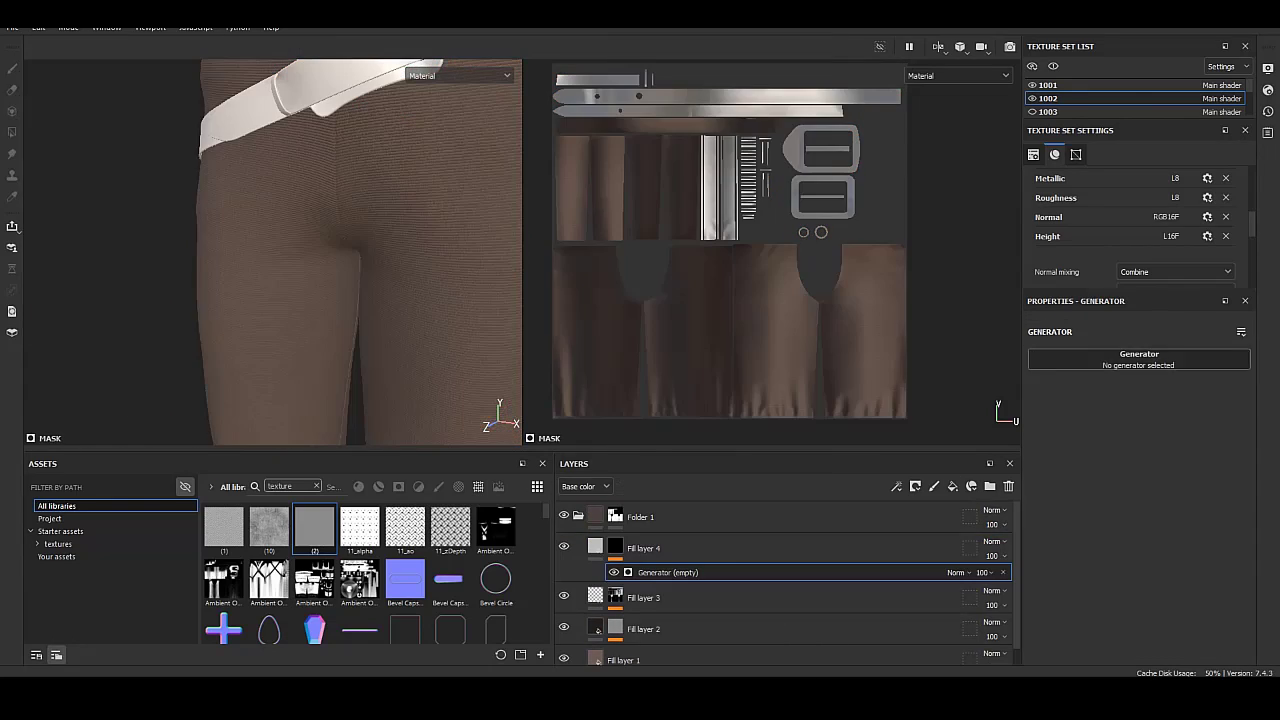
Use Fiber Glass Edge Wear as the mask, lowering Wear Contrast and raising Curvature Weight.
{"action": "left_click", "coordinate": [1139, 358]}
{"action": "left_click", "coordinate": [1141, 438]}
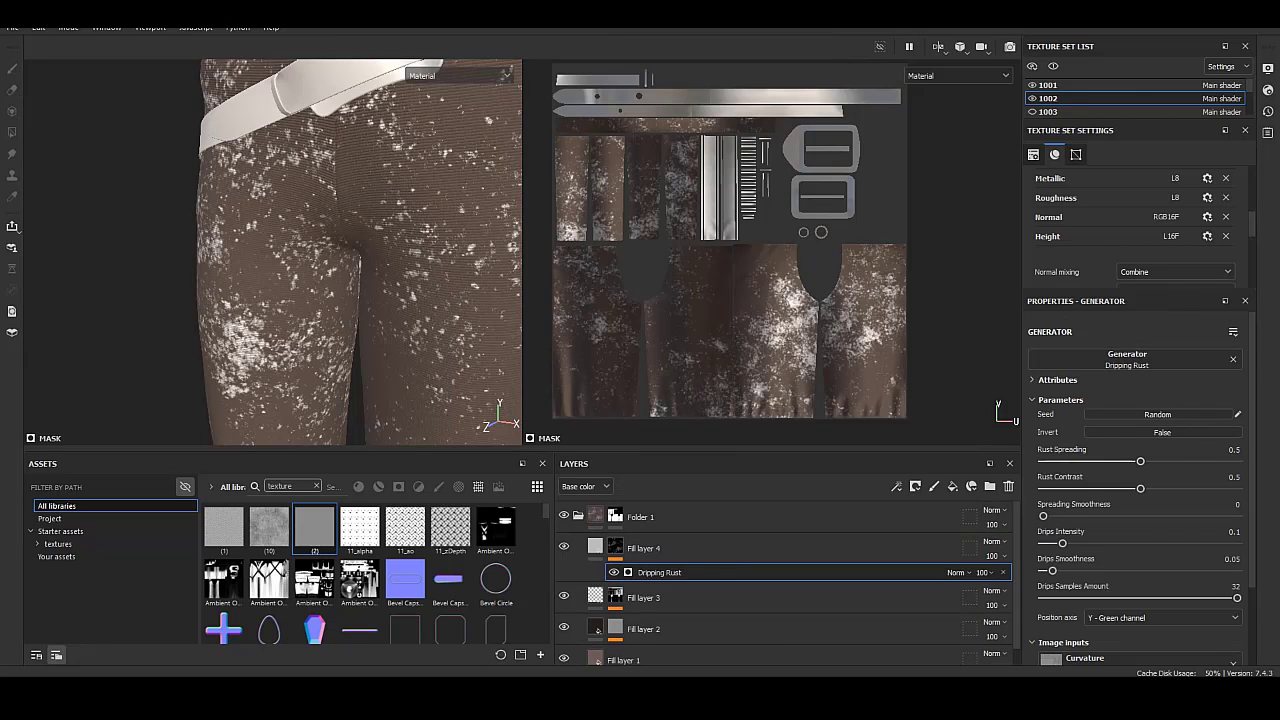
{"action": "left_click", "coordinate": [1127, 358]}
{"action": "left_click", "coordinate": [1177, 440]}
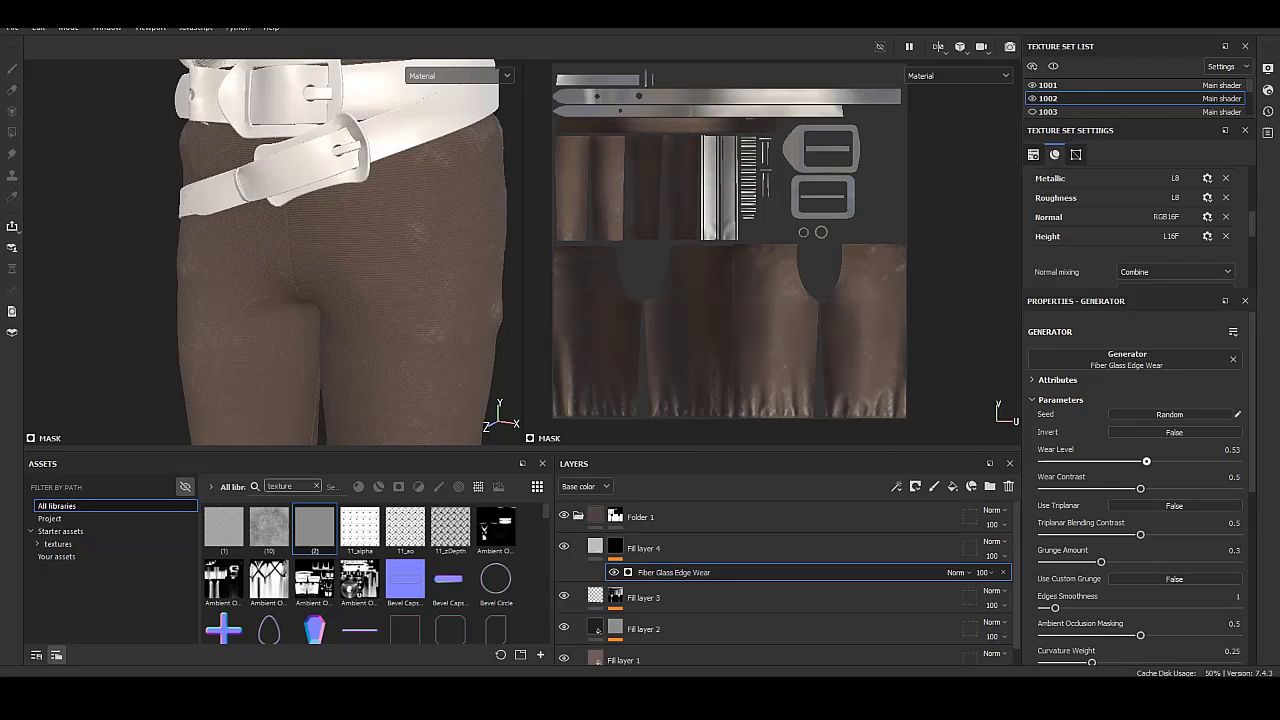
{"action": "left_click_drag", "start_coordinate": [1140, 488], "coordinate": [1133, 488]}
{"action": "scroll", "coordinate": [1140, 490], "scroll_direction": "down", "scroll_amount": 5}
{"action": "left_click_drag", "start_coordinate": [1101, 519], "coordinate": [1166, 519]}
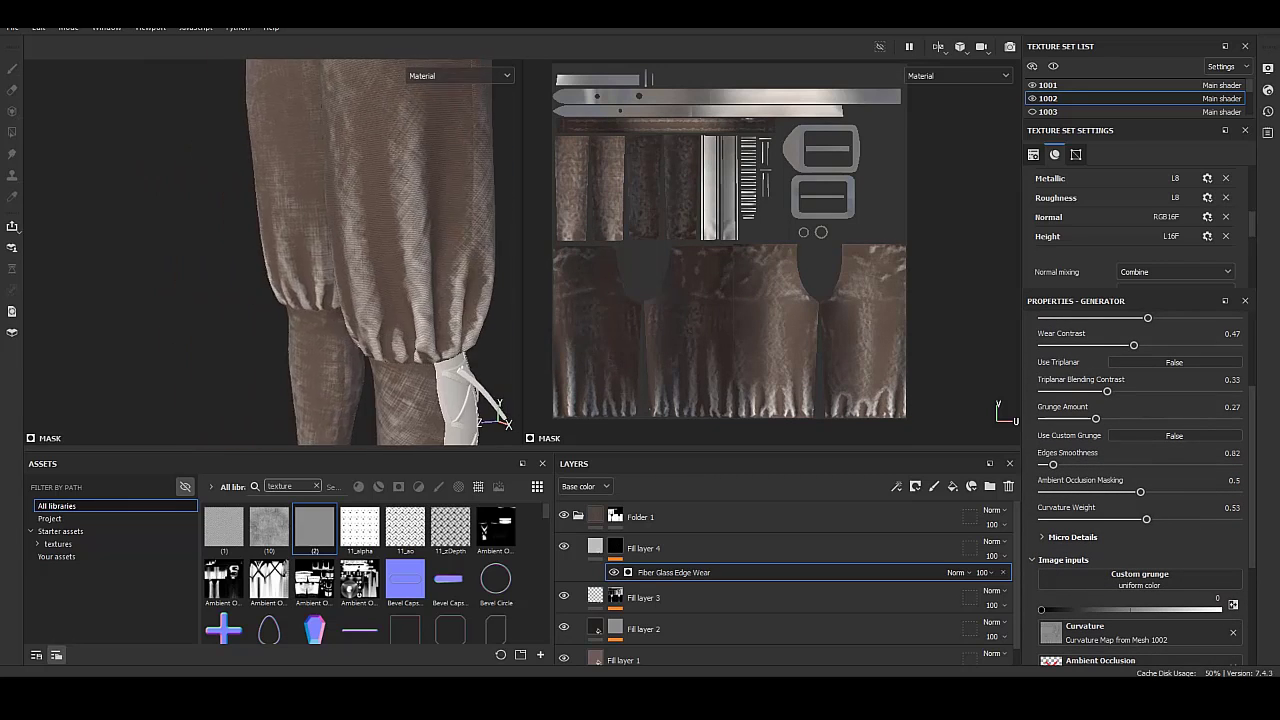
{"action": "left_click_drag", "start_coordinate": [300, 250], "coordinate": [380, 200], "text": "alt"}
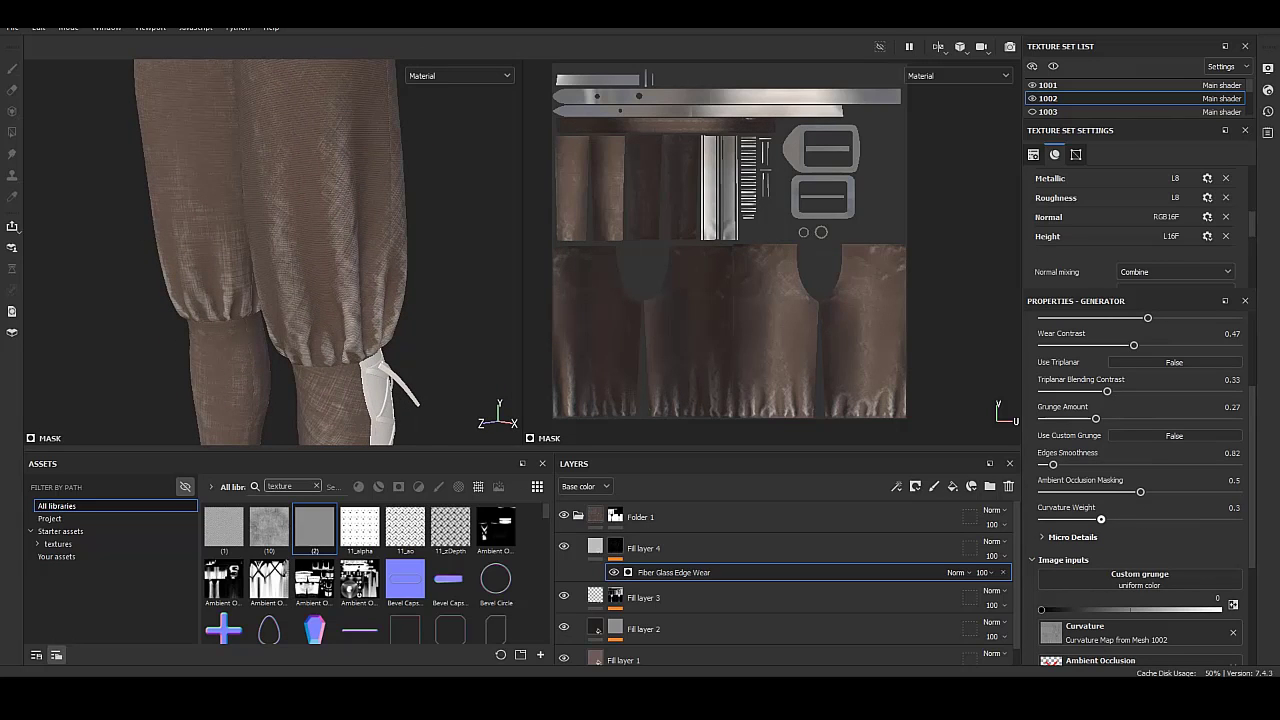
{"action": "left_click_drag", "start_coordinate": [300, 250], "coordinate": [360, 230], "text": "alt"}
Make Fill layer 4 height only, with height about 0.191.
{"action": "left_click", "coordinate": [595, 548]}
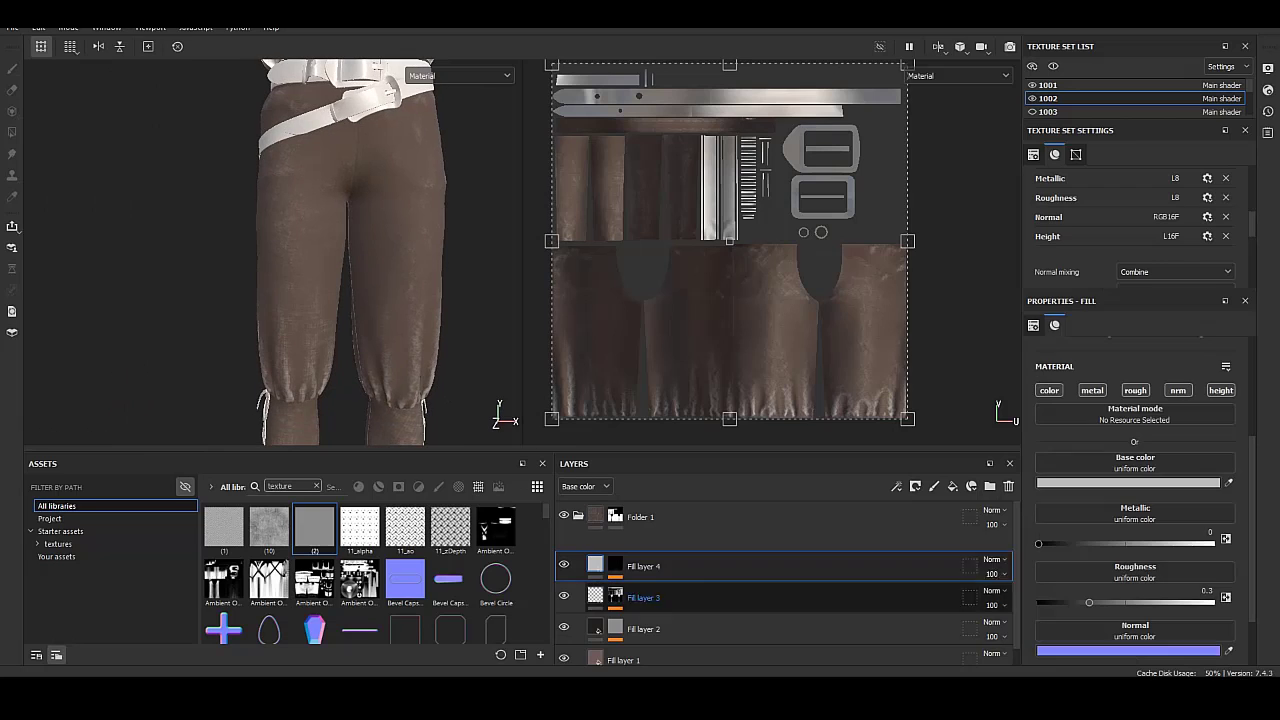
{"action": "left_click", "coordinate": [1049, 390]}
{"action": "left_click", "coordinate": [1092, 390]}
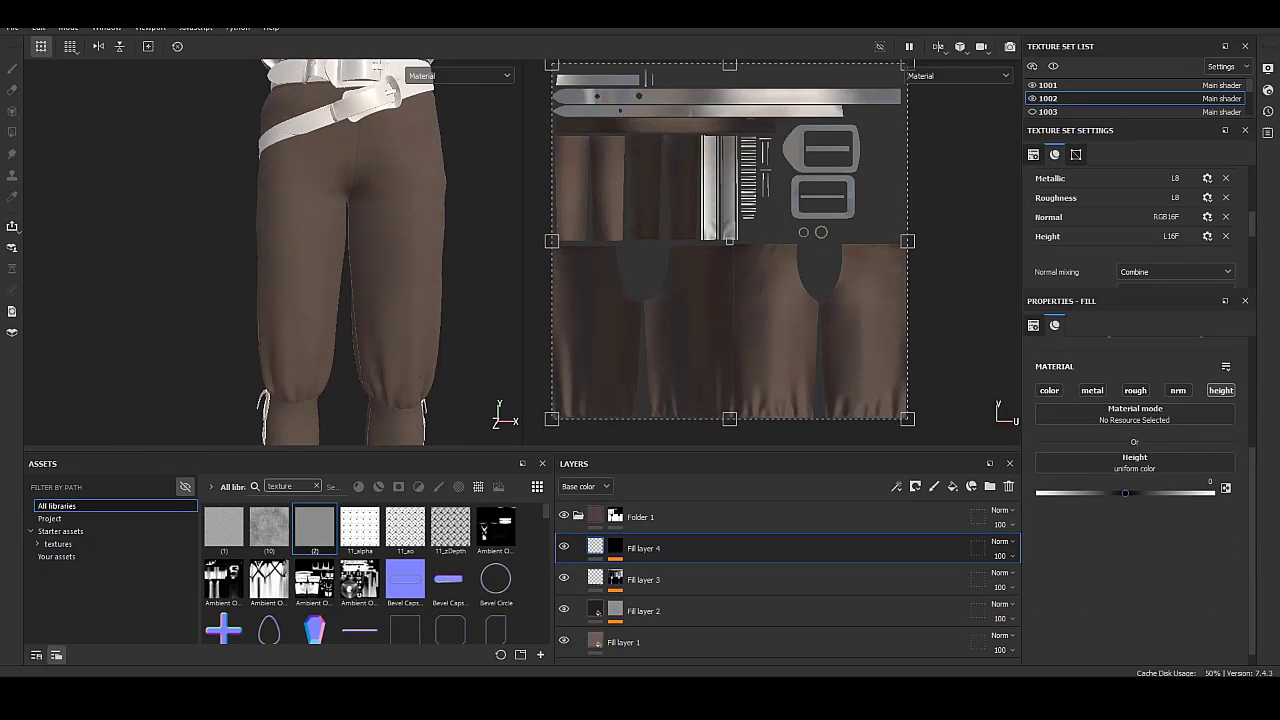
{"action": "left_click_drag", "start_coordinate": [1168, 492], "coordinate": [1171, 492]}
{"action": "scroll", "coordinate": [350, 250], "scroll_direction": "up", "scroll_amount": 5}
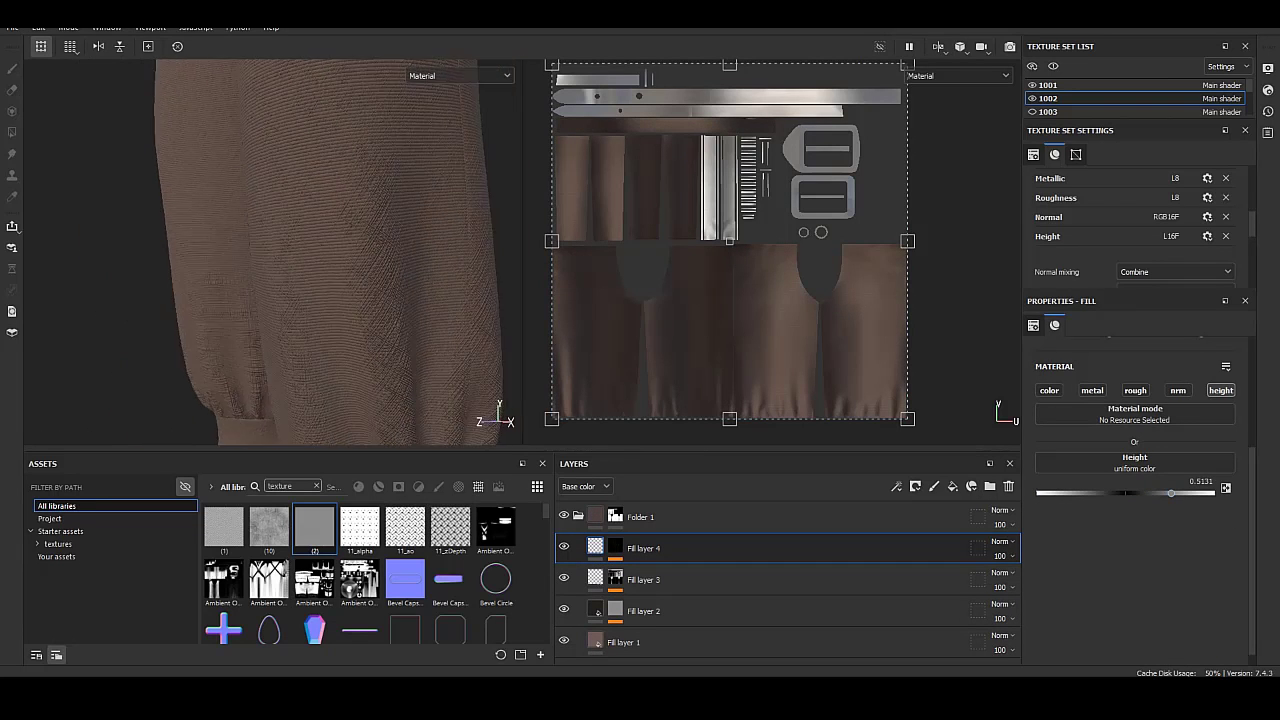
{"action": "scroll", "coordinate": [322, 252], "scroll_direction": "down", "scroll_amount": 2}
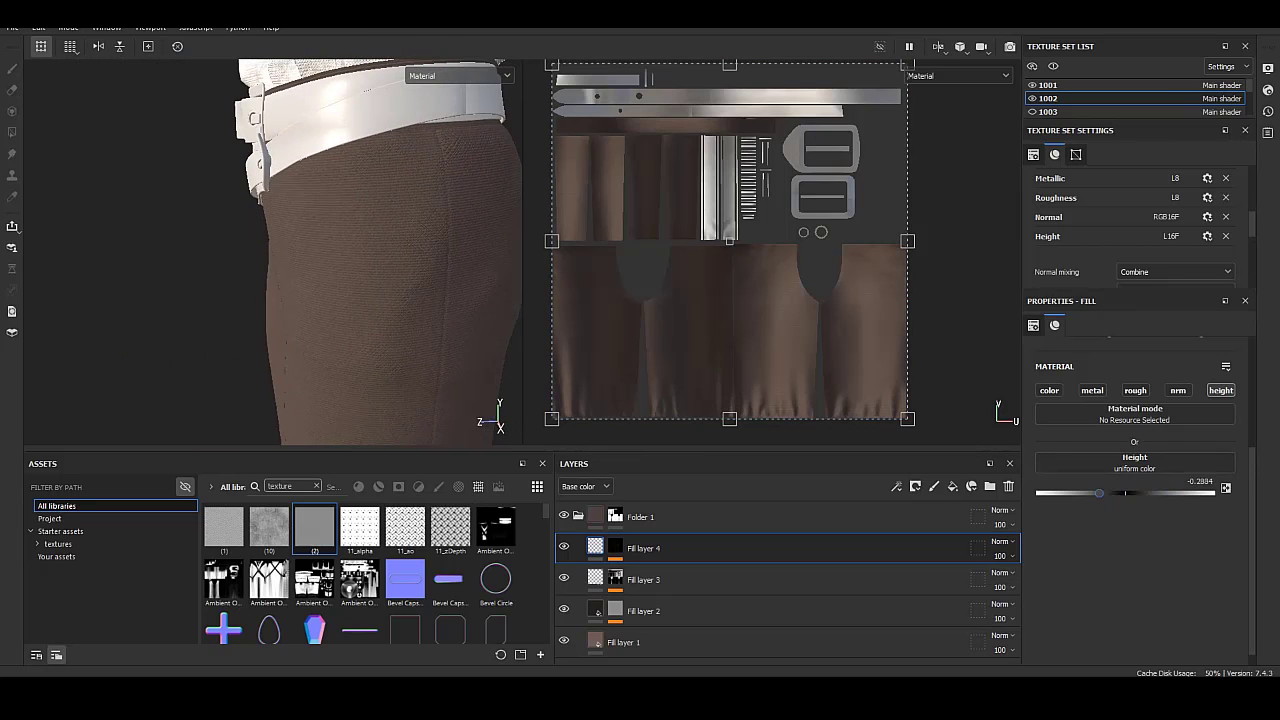
{"action": "left_click_drag", "start_coordinate": [1146, 493], "coordinate": [1139, 493]}
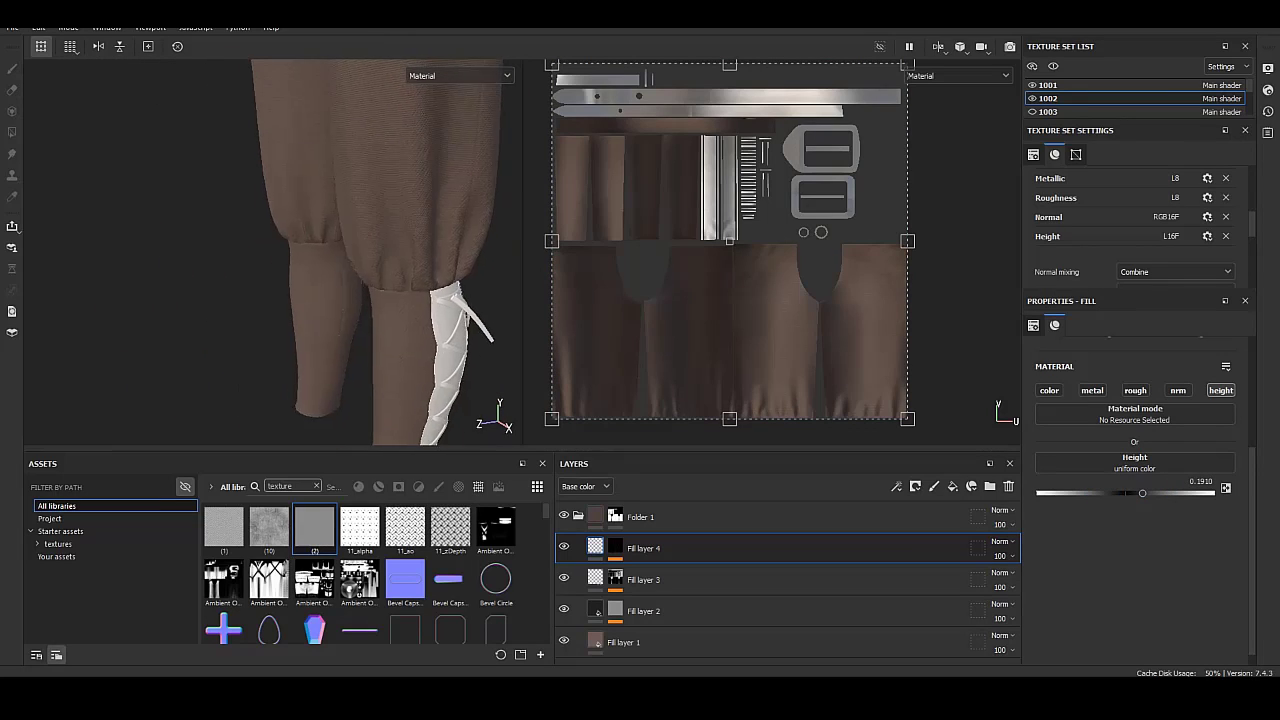
Re-enable Fill layer 4's colour with base 232323, and add a new fill layer above.
{"action": "left_click", "coordinate": [1049, 390]}
{"action": "left_click", "coordinate": [1157, 482]}
{"action": "type", "text": "232323"}
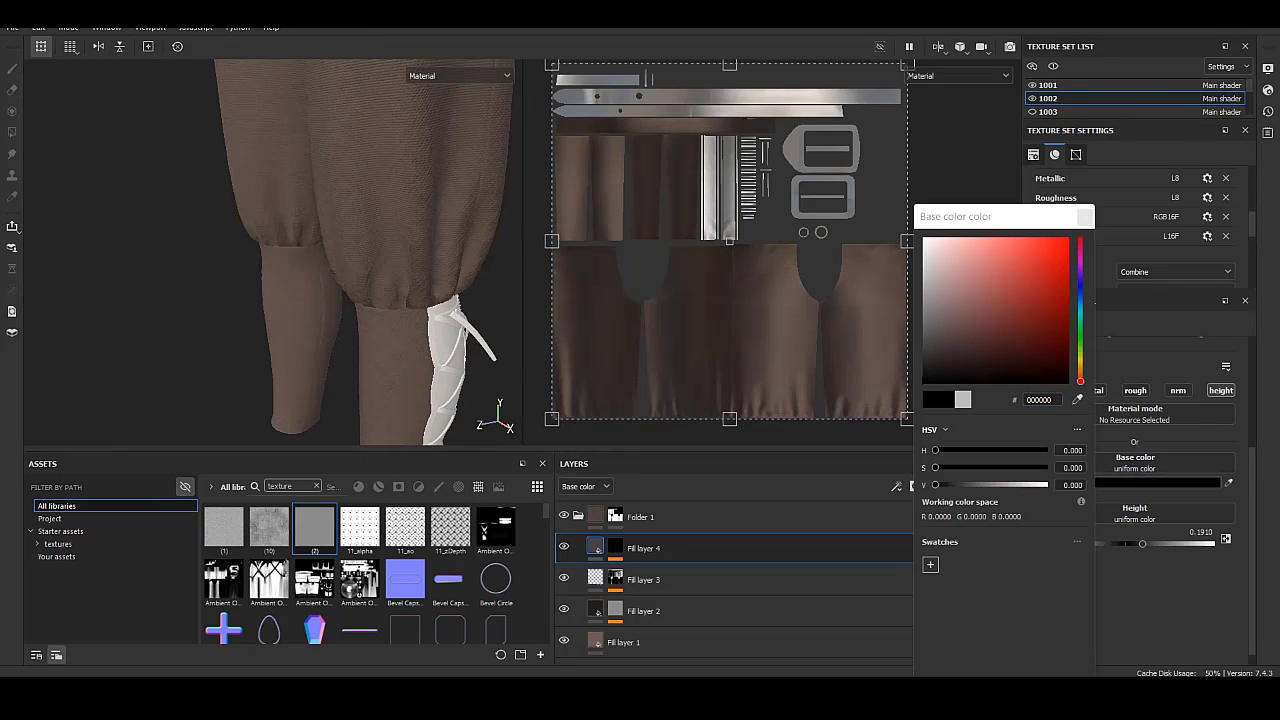
{"action": "left_click_drag", "start_coordinate": [300, 250], "coordinate": [300, 350], "text": "alt"}
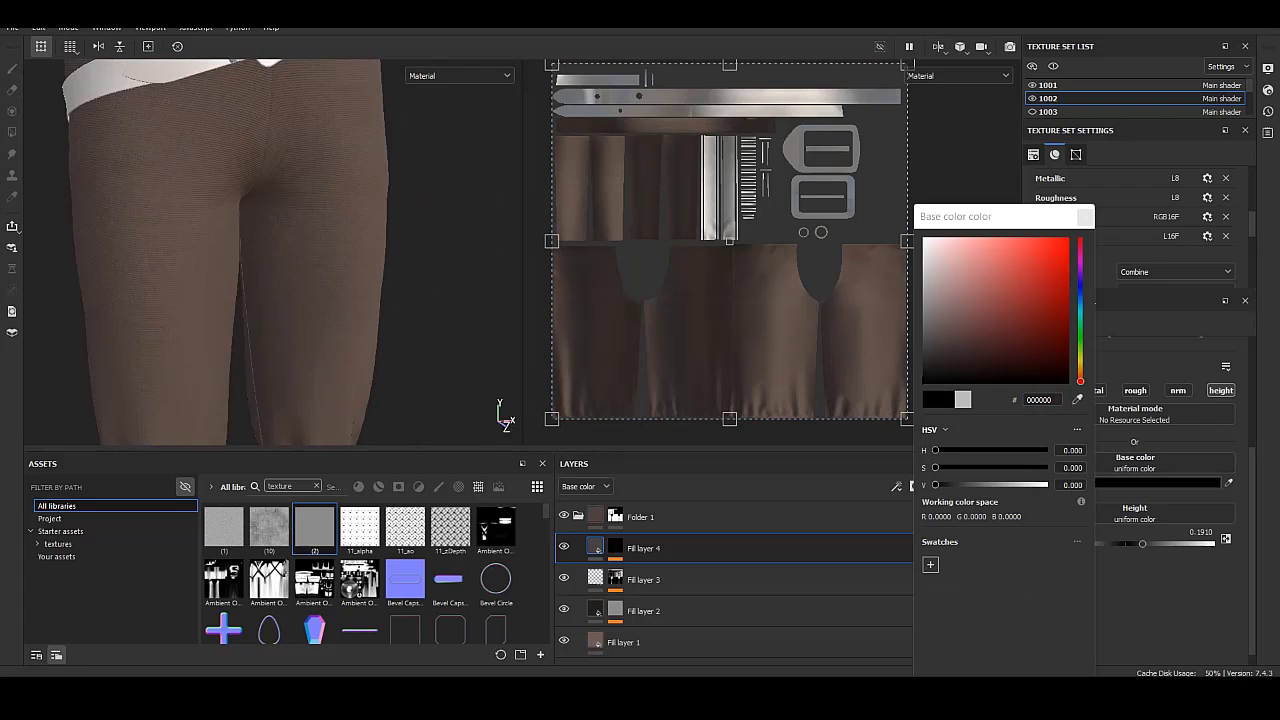
{"action": "scroll", "coordinate": [270, 250], "scroll_direction": "down", "scroll_amount": 3}
{"action": "left_click", "coordinate": [952, 486]}
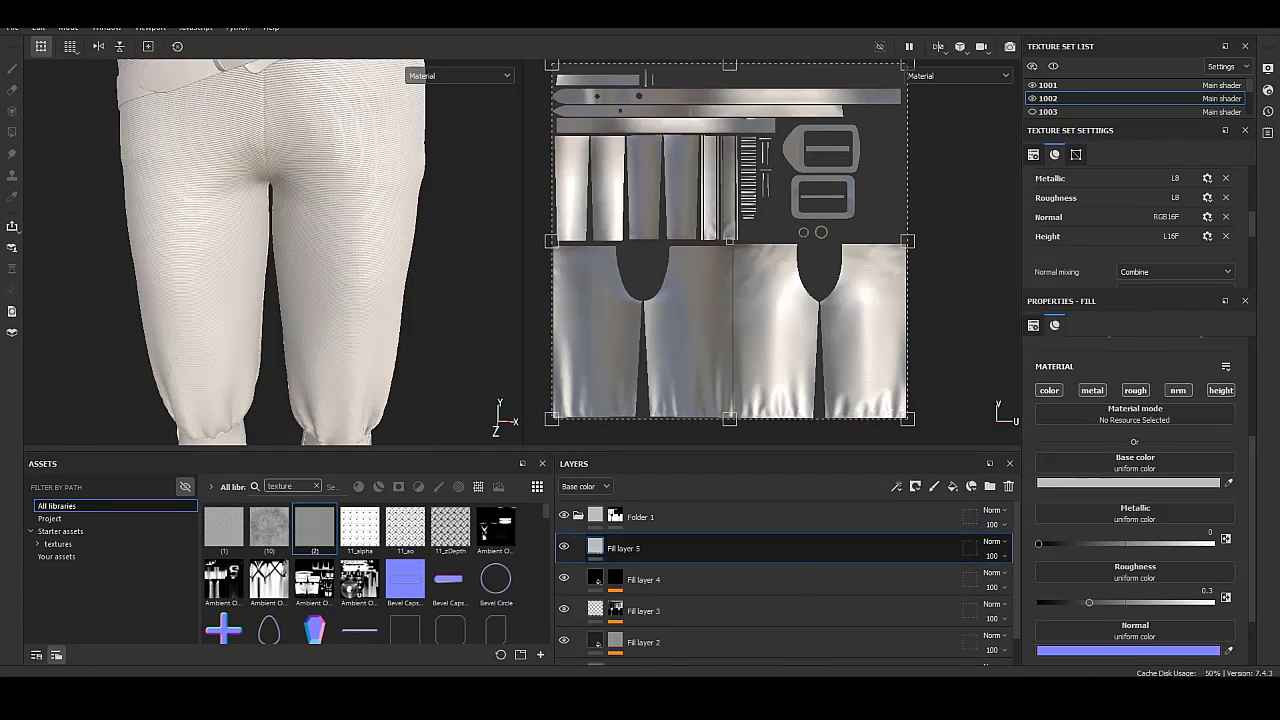
{"action": "right_click", "coordinate": [590, 548]}
{"action": "left_click", "coordinate": [650, 538]}
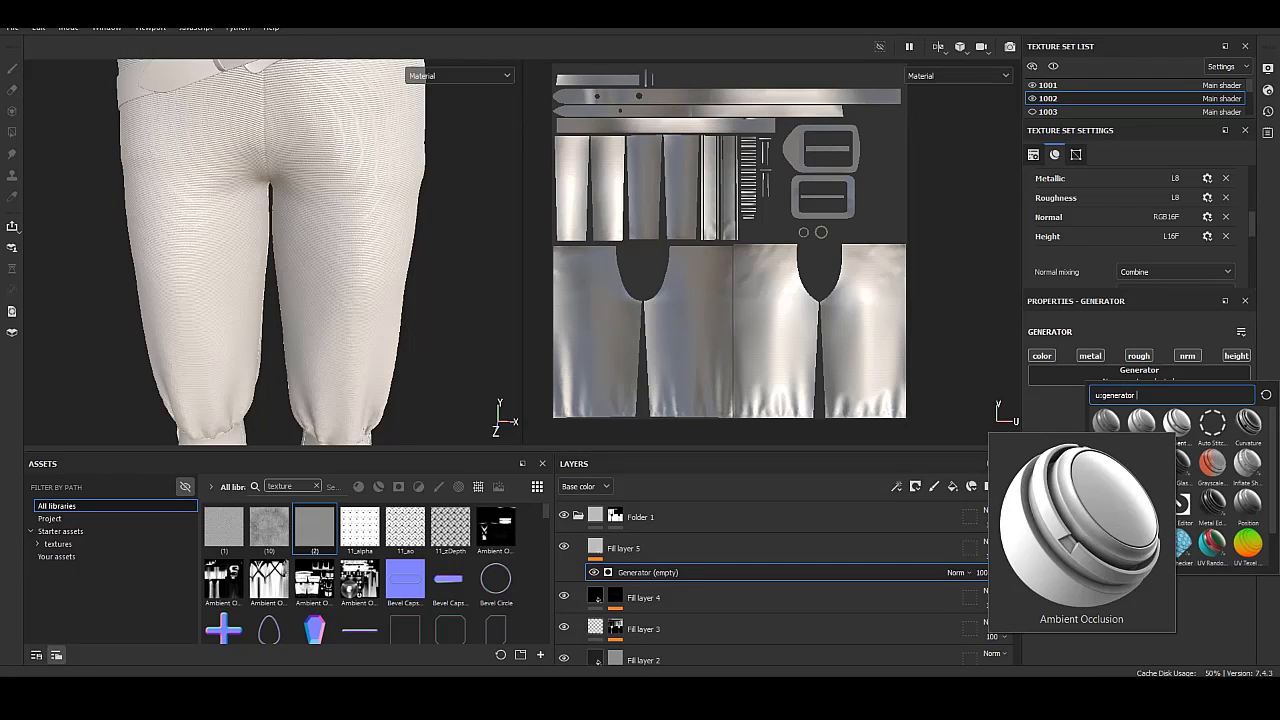
{"action": "left_click", "coordinate": [1140, 422]}
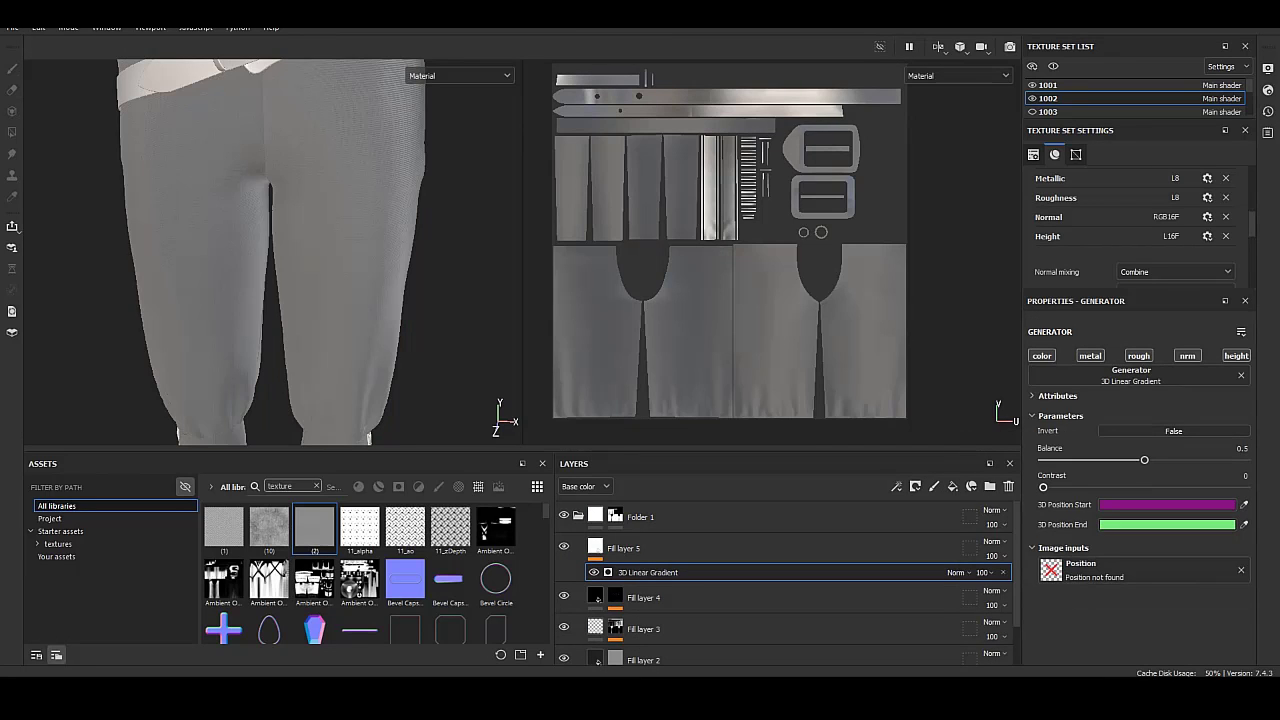
{"action": "middle_click_drag", "start_coordinate": [270, 250], "coordinate": [300, 280], "text": "alt"}
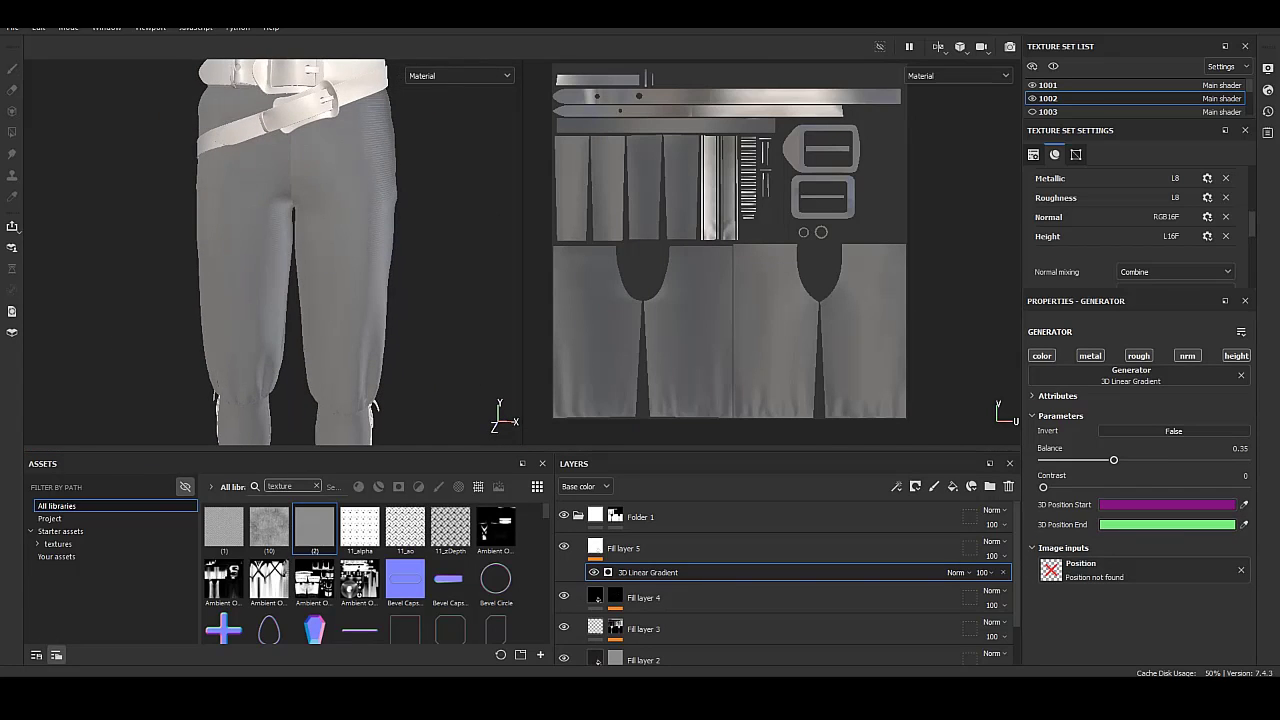
{"action": "left_click", "coordinate": [1174, 431]}
{"action": "left_click_drag", "start_coordinate": [290, 250], "coordinate": [380, 250], "text": "alt"}
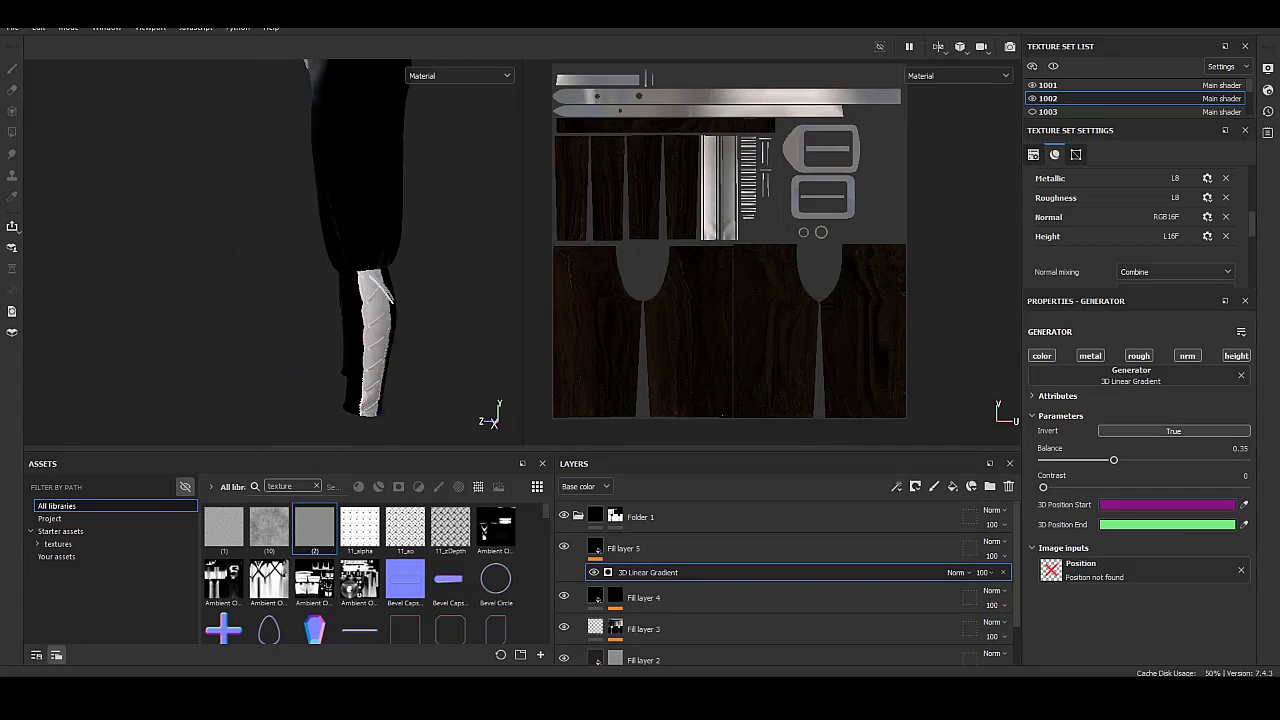
{"action": "left_click", "coordinate": [1167, 504]}
{"action": "left_click", "coordinate": [965, 247]}
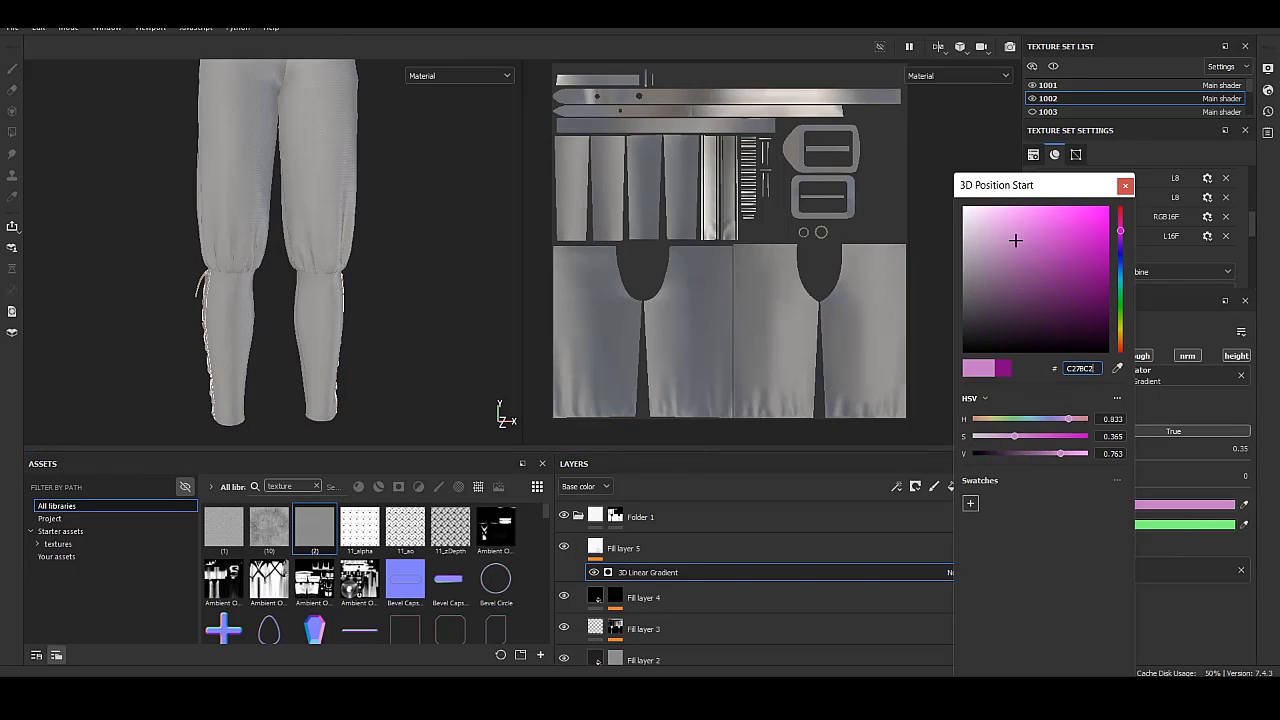
{"action": "left_click_drag", "start_coordinate": [969, 240], "coordinate": [1006, 250]}
{"action": "key", "text": "Escape"}
{"action": "left_click_drag", "start_coordinate": [290, 250], "coordinate": [370, 250], "text": "alt"}
{"action": "right_click", "coordinate": [622, 548]}
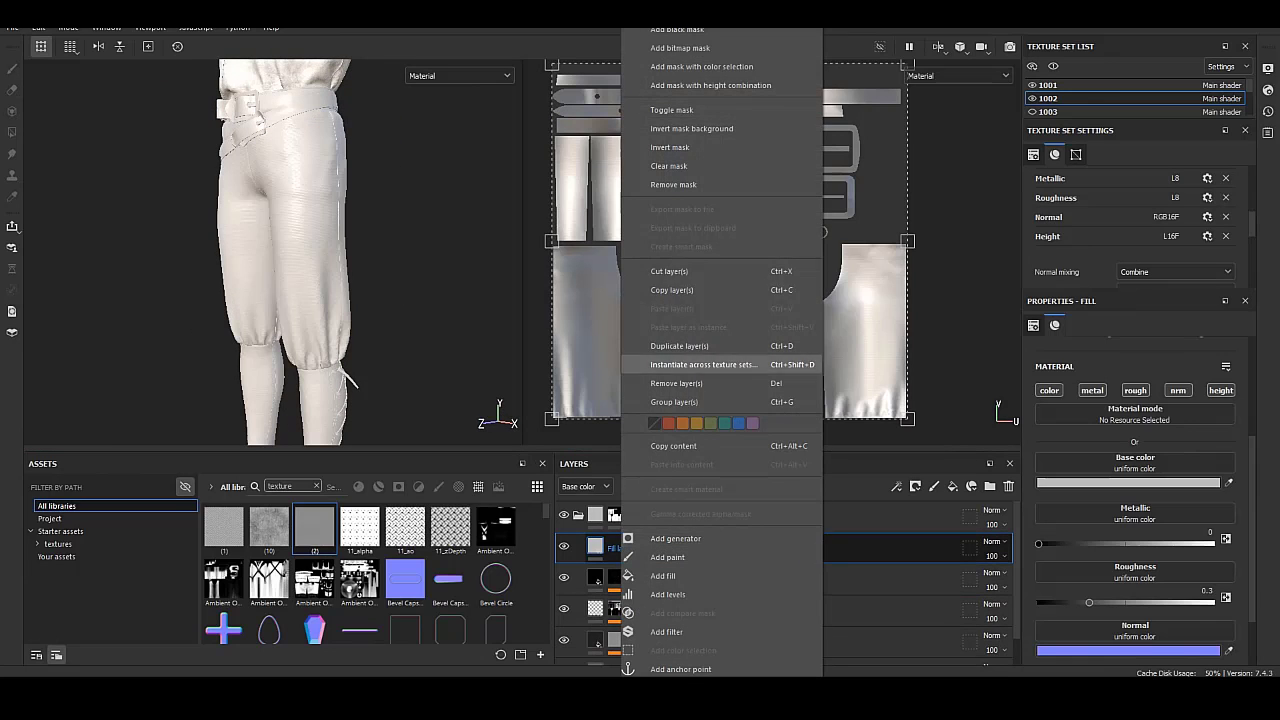
Give Fill layer 5 a black mask driven by a Curvature generator.
{"action": "left_click", "coordinate": [677, 29]}
{"action": "right_click", "coordinate": [614, 548]}
{"action": "left_click", "coordinate": [670, 491]}
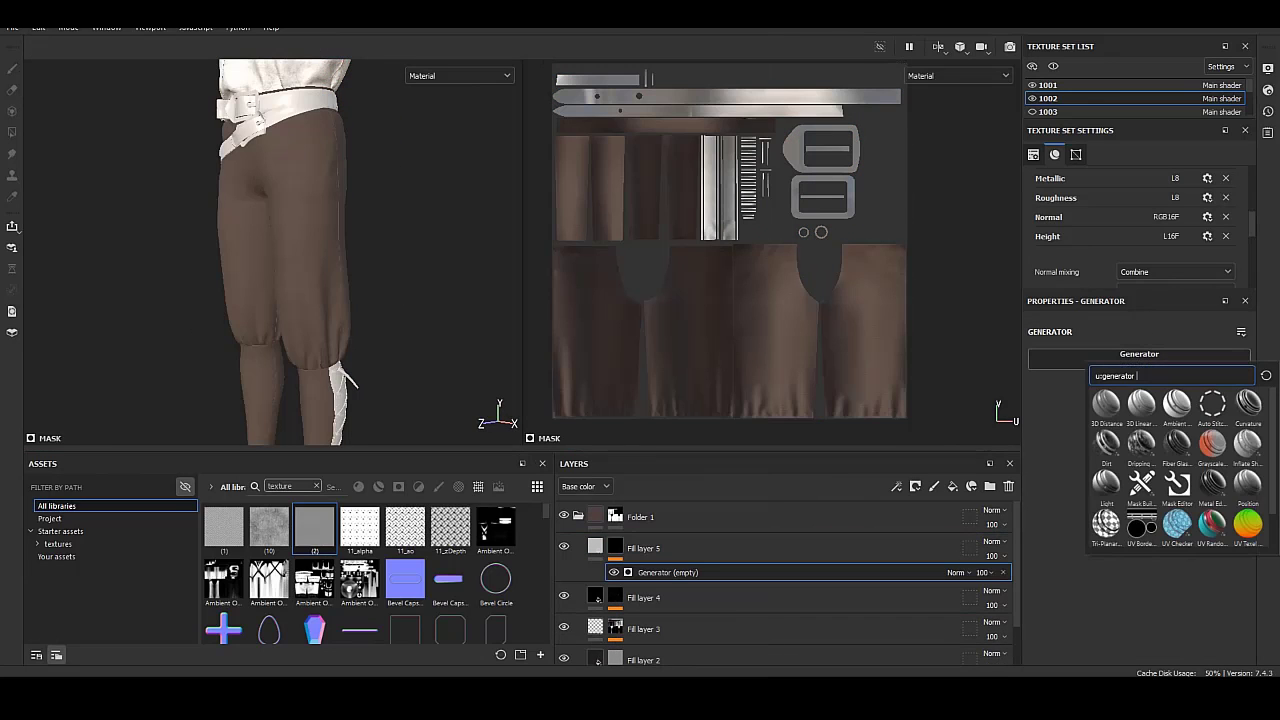
{"action": "left_click", "coordinate": [1141, 403]}
{"action": "left_click", "coordinate": [1131, 358]}
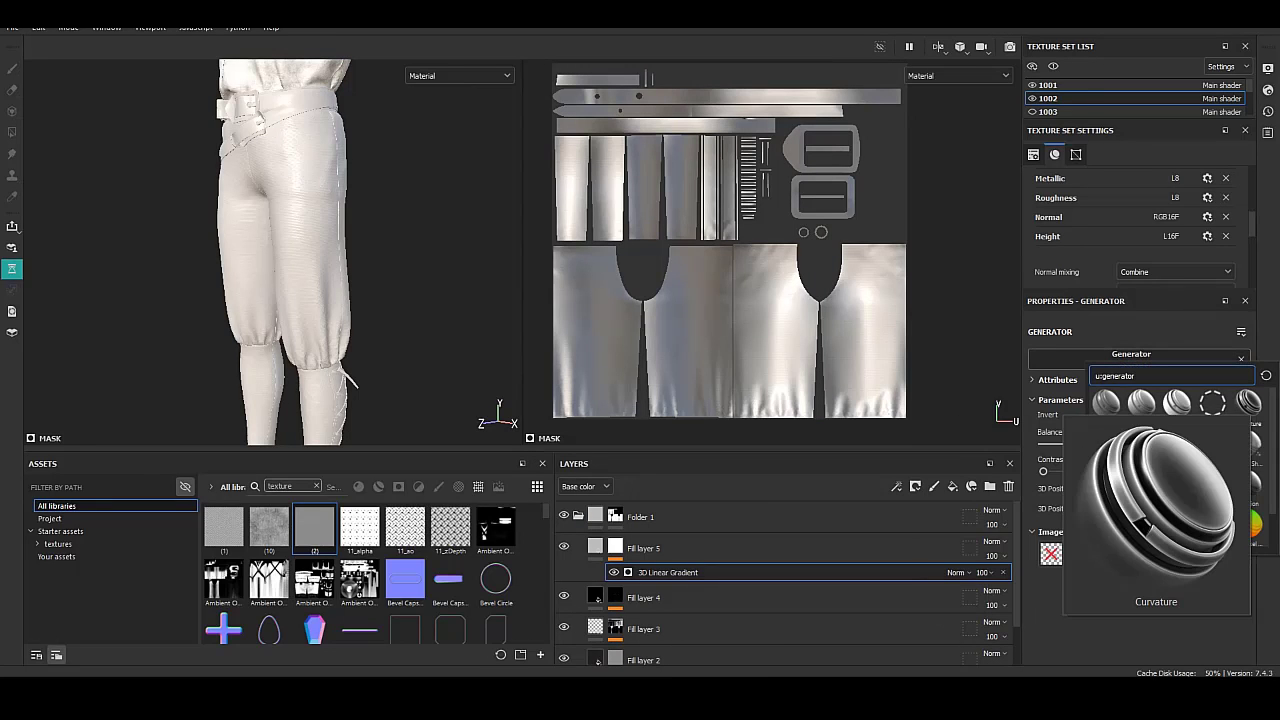
{"action": "left_click", "coordinate": [1141, 403]}
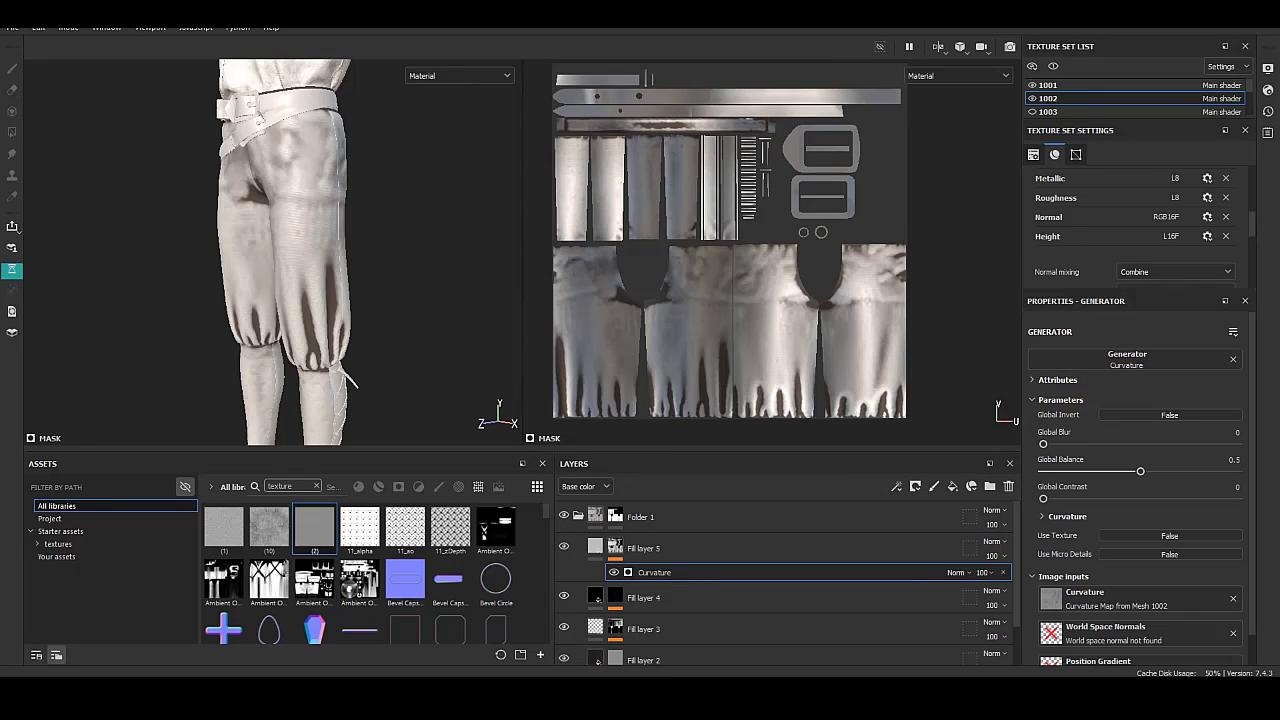
Invert the curvature mask and set Balance 0.6 and Contrast 0.14.
{"action": "left_click", "coordinate": [1170, 415]}
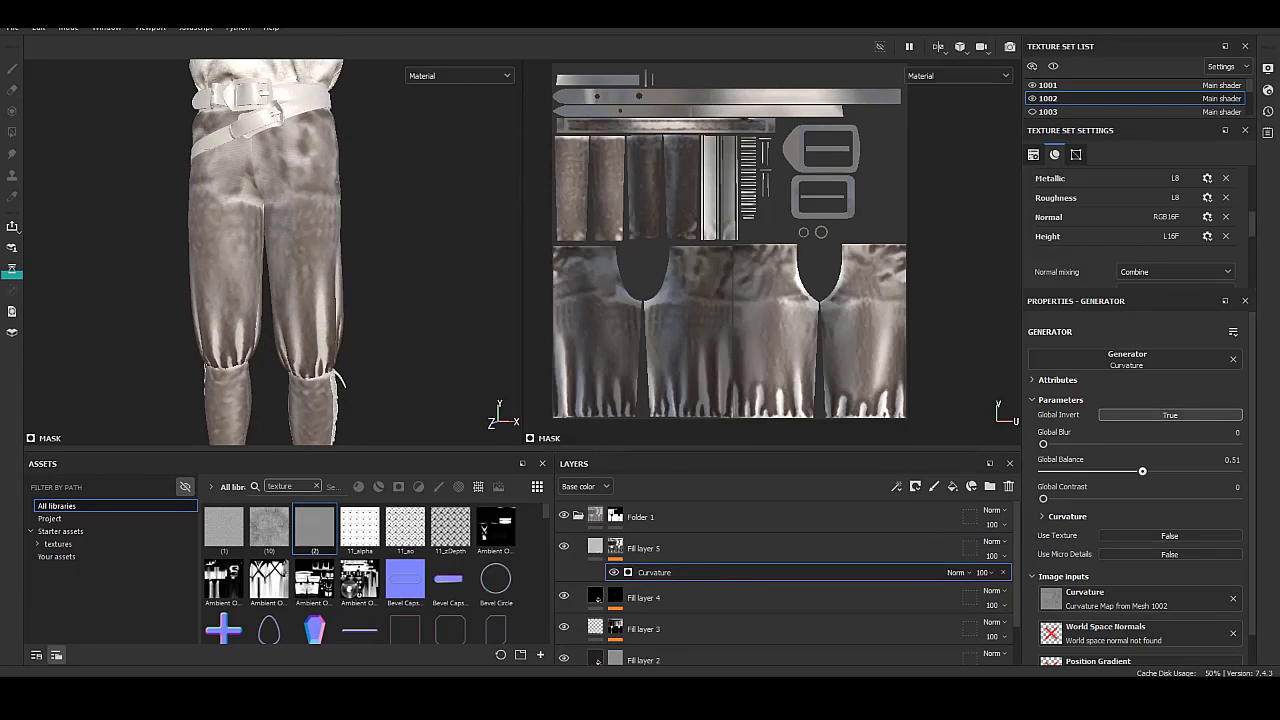
{"action": "left_click_drag", "start_coordinate": [1142, 471], "coordinate": [1159, 471]}
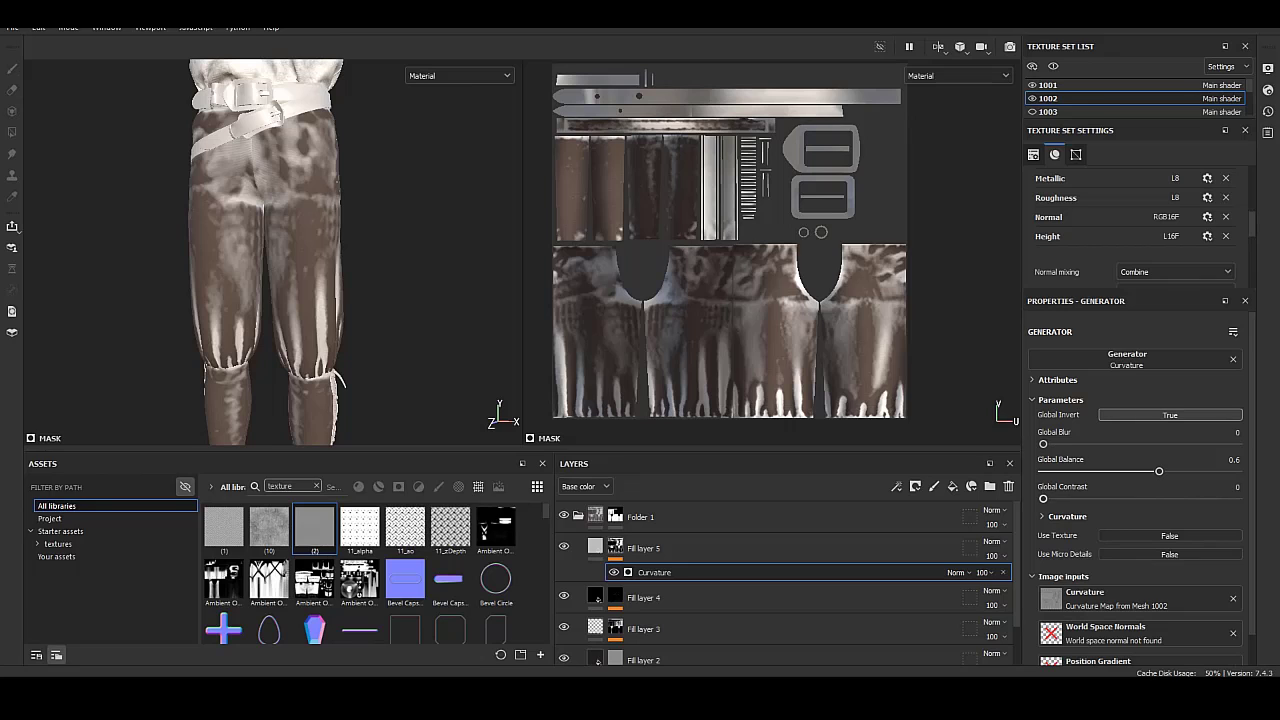
{"action": "left_click_drag", "start_coordinate": [1043, 498], "coordinate": [1070, 498]}
{"action": "mouse_move", "coordinate": [1043, 444]}
{"action": "left_mouse_down"}
{"action": "mouse_move", "coordinate": [1086, 444]}
{"action": "mouse_move", "coordinate": [1043, 444]}
{"action": "left_mouse_up"}
{"action": "scroll", "coordinate": [1140, 490], "scroll_direction": "down", "scroll_amount": 1}
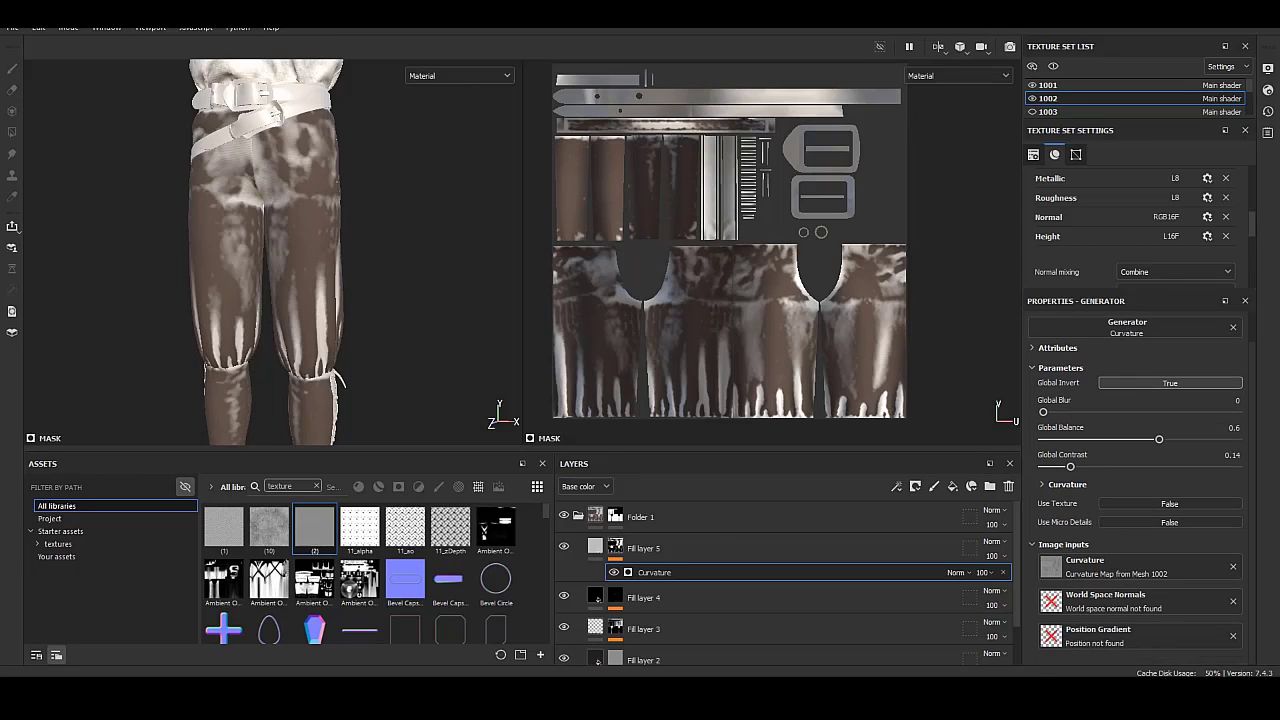
Tune the curvature levels: Sharp 0.59, Fine 1, Huge 0.3.
{"action": "left_click", "coordinate": [1060, 484]}
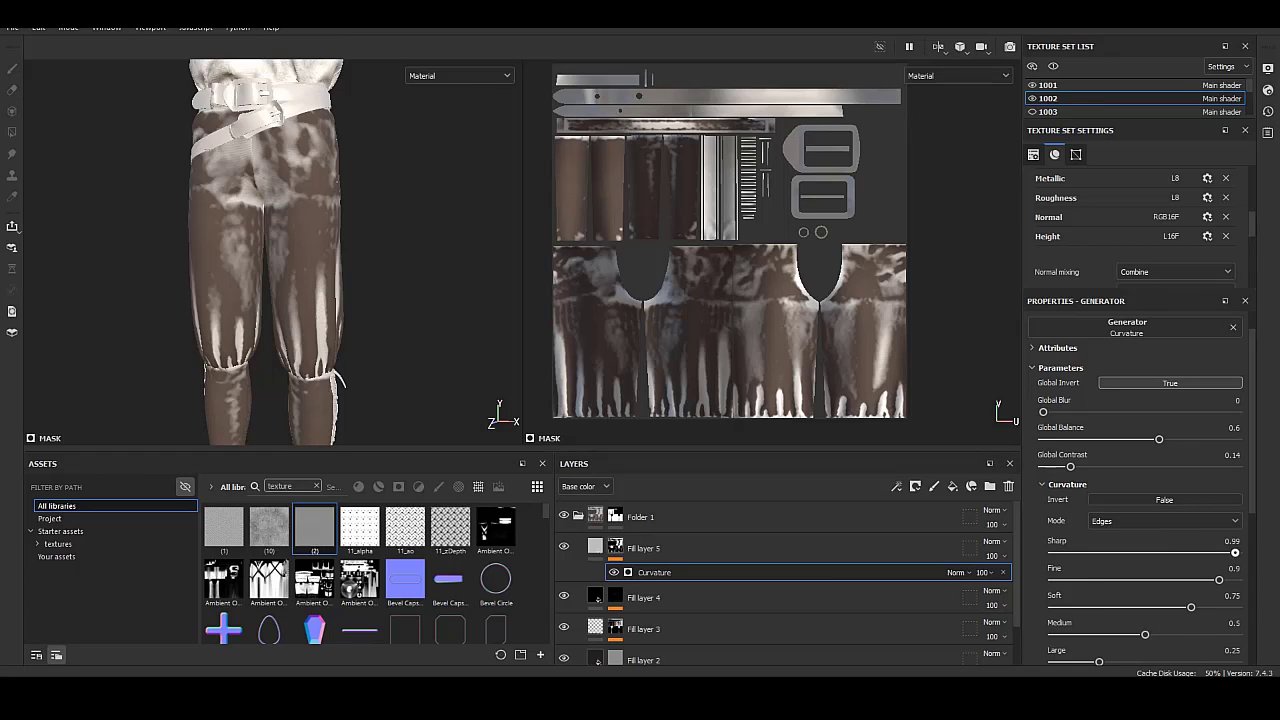
{"action": "left_click_drag", "start_coordinate": [1235, 552], "coordinate": [1147, 552]}
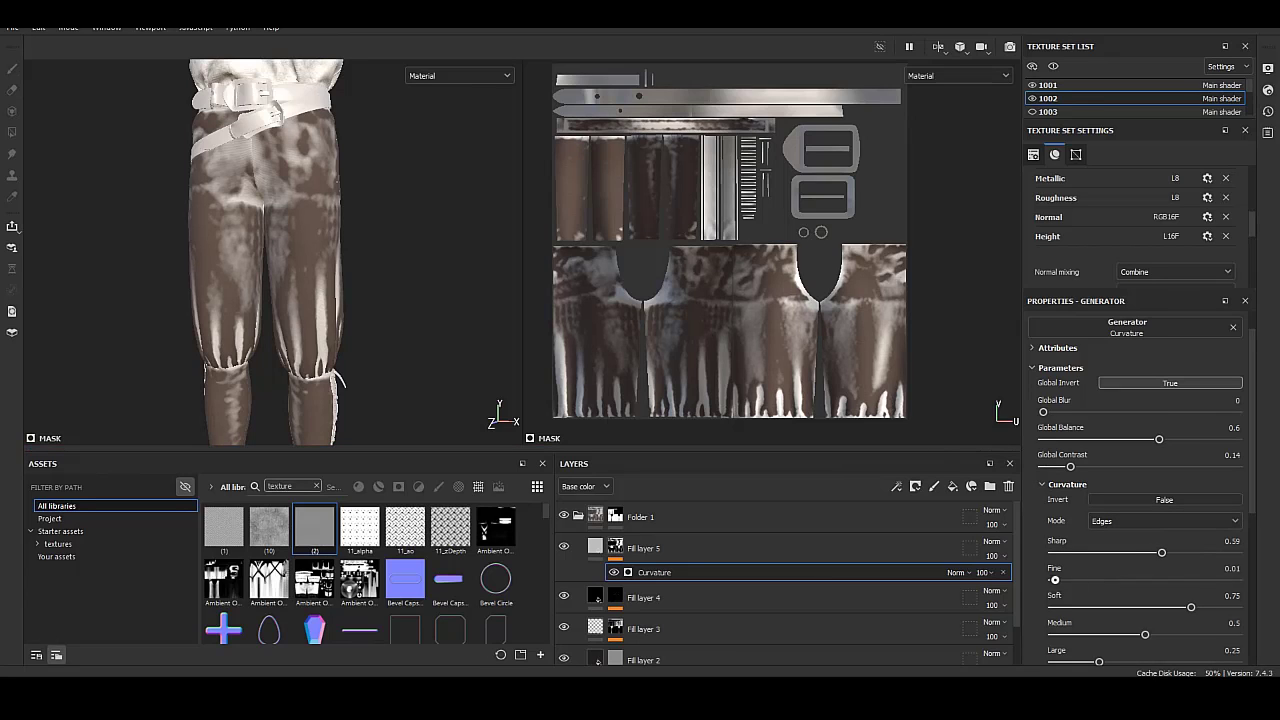
{"action": "mouse_move", "coordinate": [1054, 580]}
{"action": "left_mouse_down"}
{"action": "mouse_move", "coordinate": [1237, 580]}
{"action": "mouse_move", "coordinate": [1237, 607]}
{"action": "left_mouse_up"}
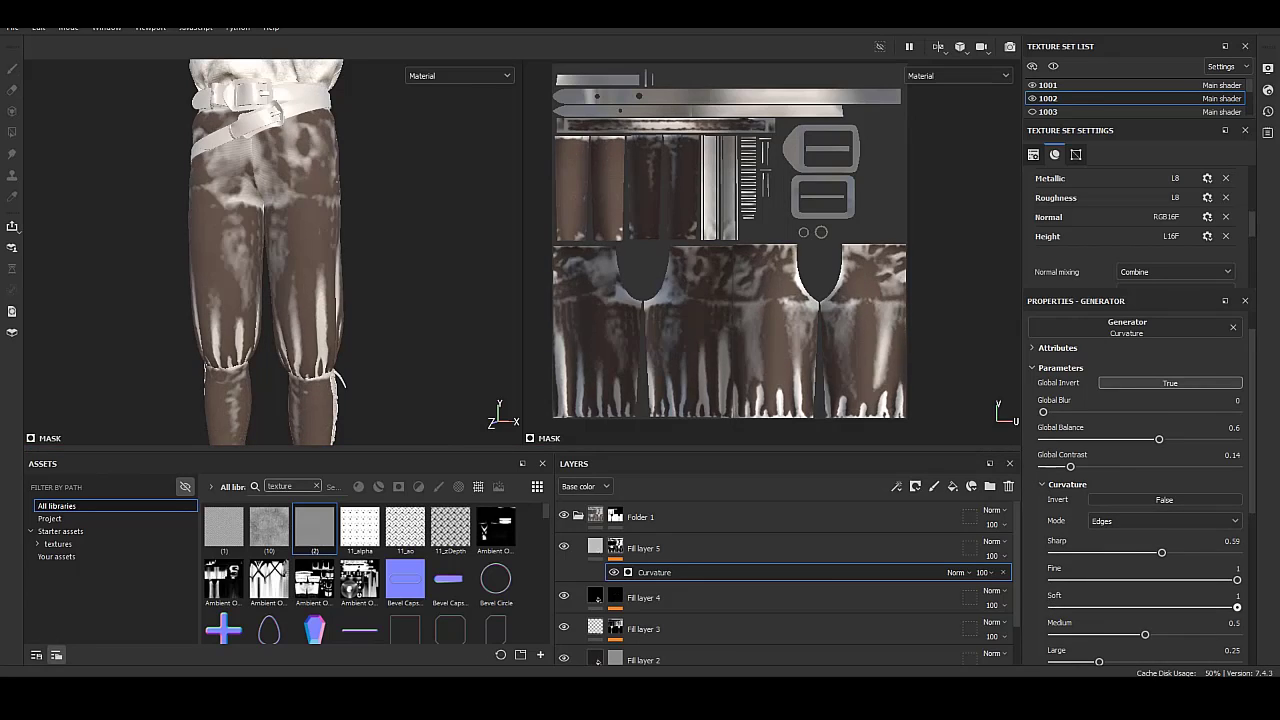
{"action": "left_click_drag", "start_coordinate": [1141, 635], "coordinate": [1237, 635]}
{"action": "scroll", "coordinate": [1140, 560], "scroll_direction": "down", "scroll_amount": 2}
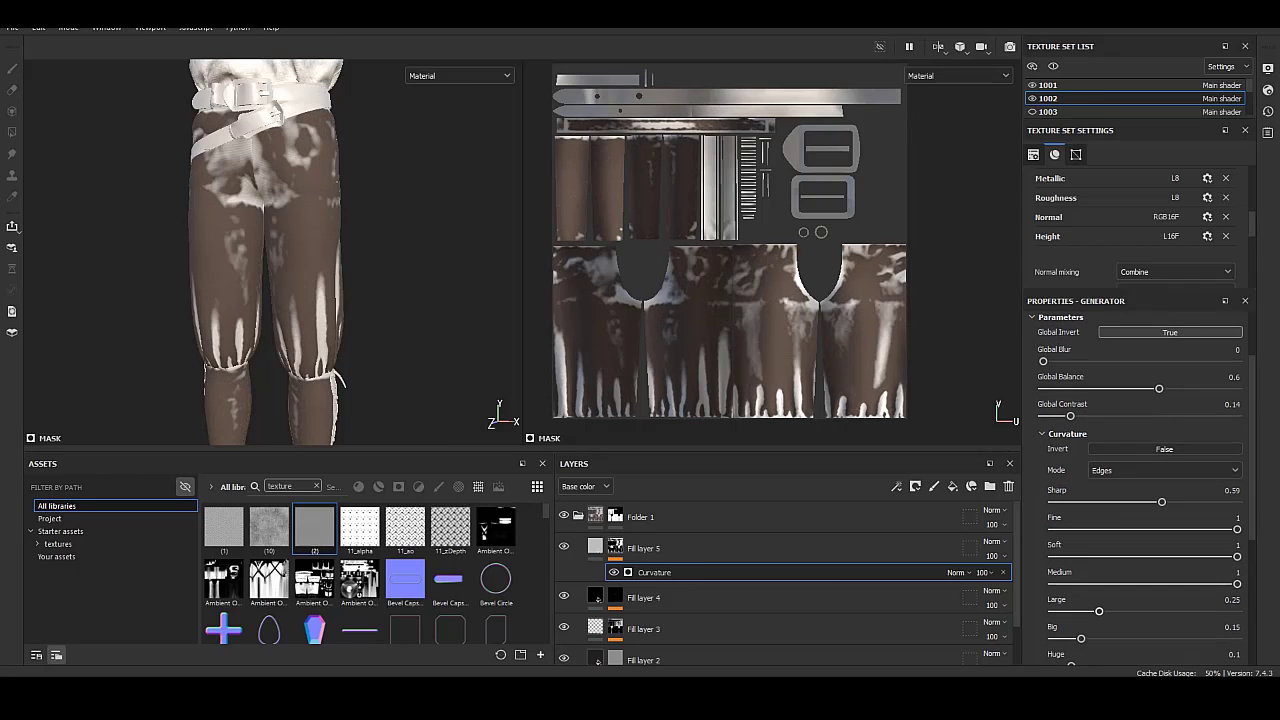
{"action": "mouse_move", "coordinate": [1099, 611]}
{"action": "left_mouse_down"}
{"action": "mouse_move", "coordinate": [1222, 611]}
{"action": "mouse_move", "coordinate": [1084, 611]}
{"action": "mouse_move", "coordinate": [1237, 638]}
{"action": "left_mouse_up"}
{"action": "scroll", "coordinate": [1140, 600], "scroll_direction": "down", "scroll_amount": 2}
{"action": "scroll", "coordinate": [1140, 600], "scroll_direction": "down", "scroll_amount": 2}
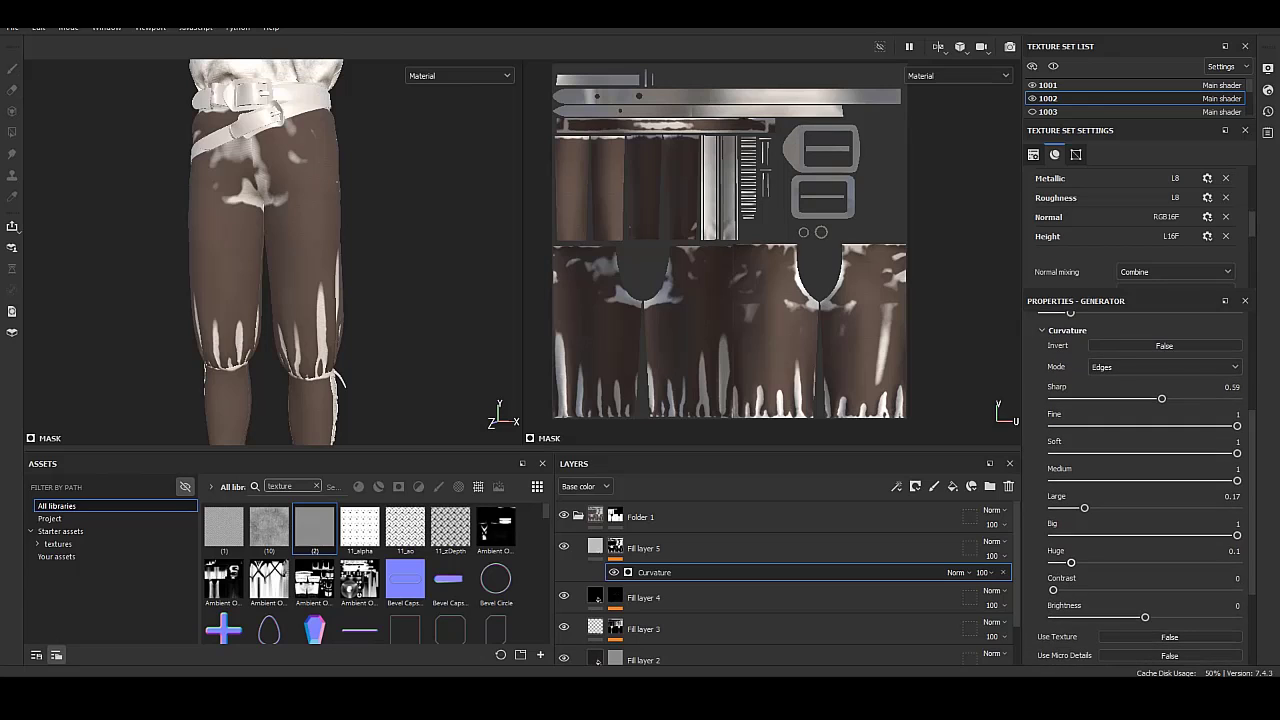
{"action": "mouse_move", "coordinate": [1070, 563]}
{"action": "left_mouse_down"}
{"action": "mouse_move", "coordinate": [1054, 563]}
{"action": "mouse_move", "coordinate": [1108, 563]}
{"action": "left_mouse_up"}
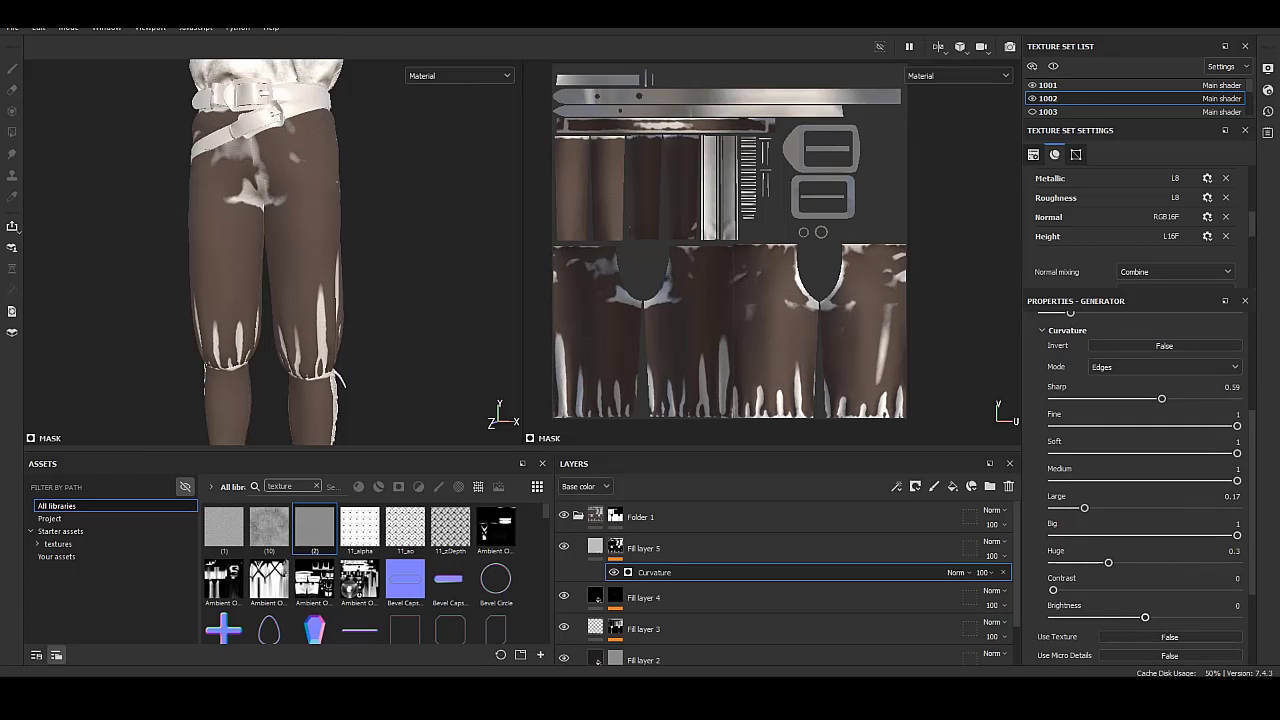
{"action": "left_click_drag", "start_coordinate": [1145, 617], "coordinate": [1152, 617]}
Delete the Curvature generator from Fill layer 5's mask.
{"action": "right_click", "coordinate": [670, 572]}
{"action": "key", "text": "Escape"}
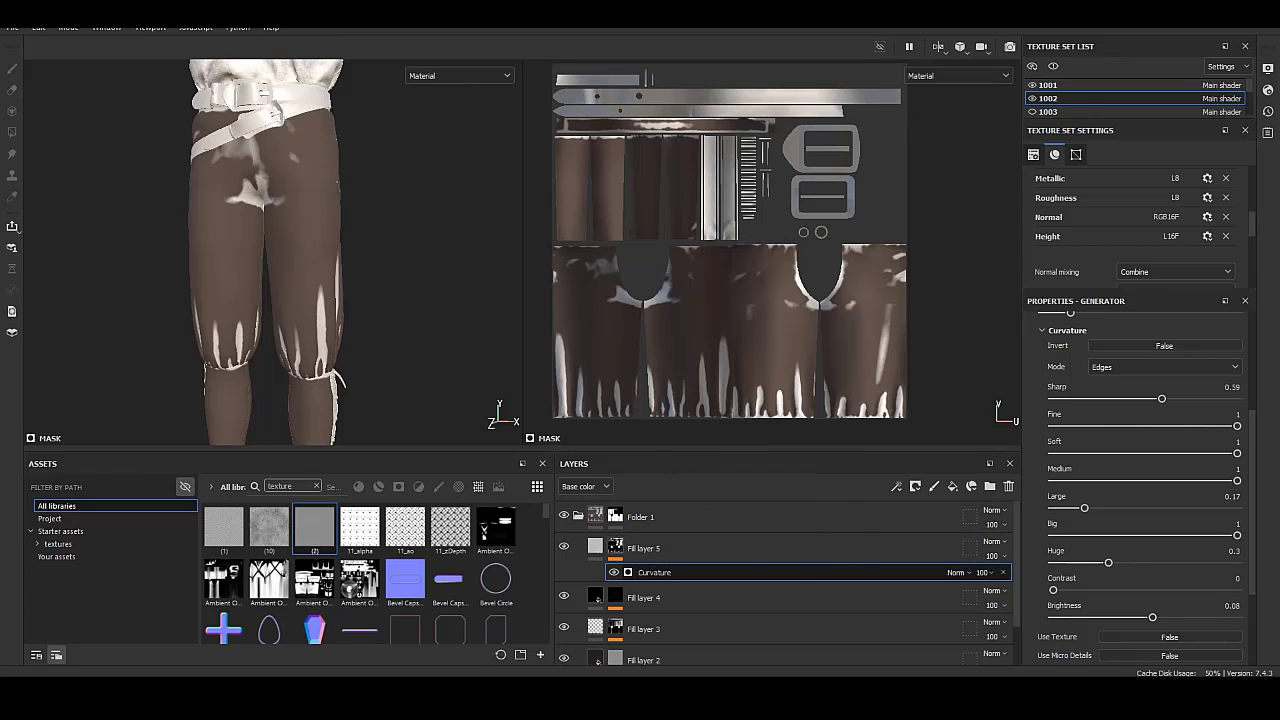
{"action": "left_click_drag", "start_coordinate": [300, 250], "coordinate": [341, 217], "text": "alt"}
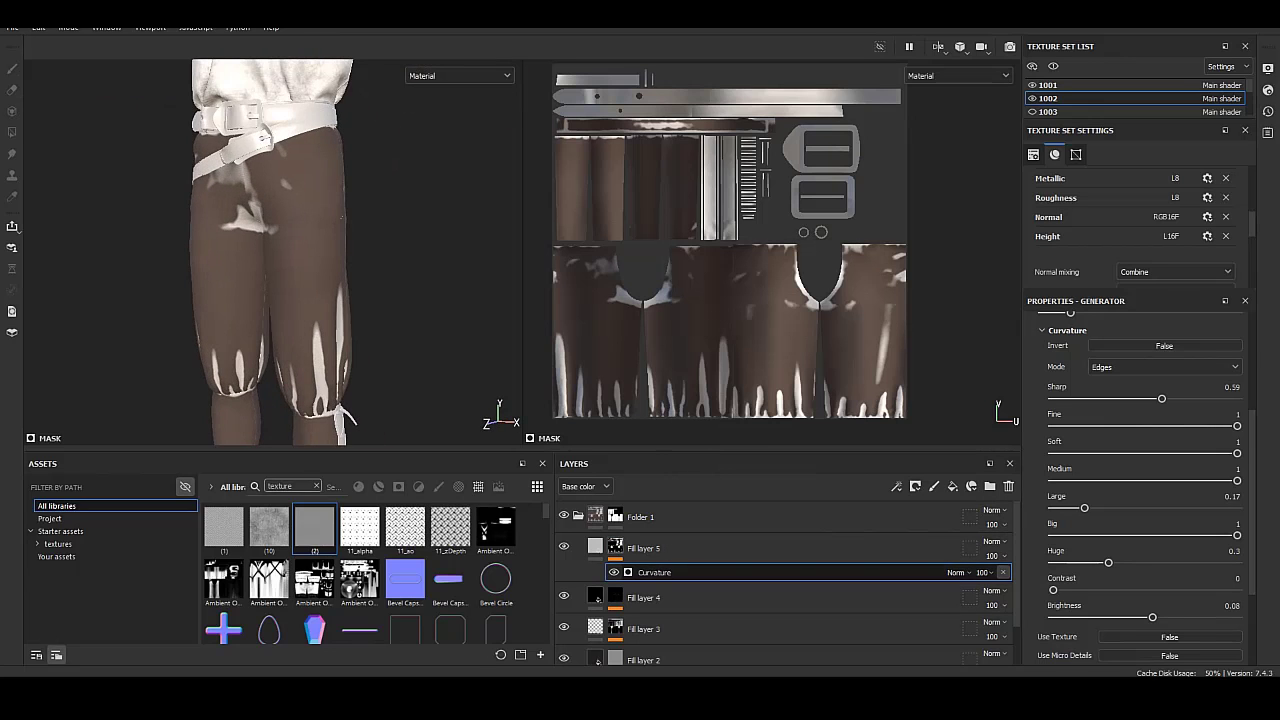
{"action": "key", "text": "Delete"}
{"action": "key", "text": "4"}
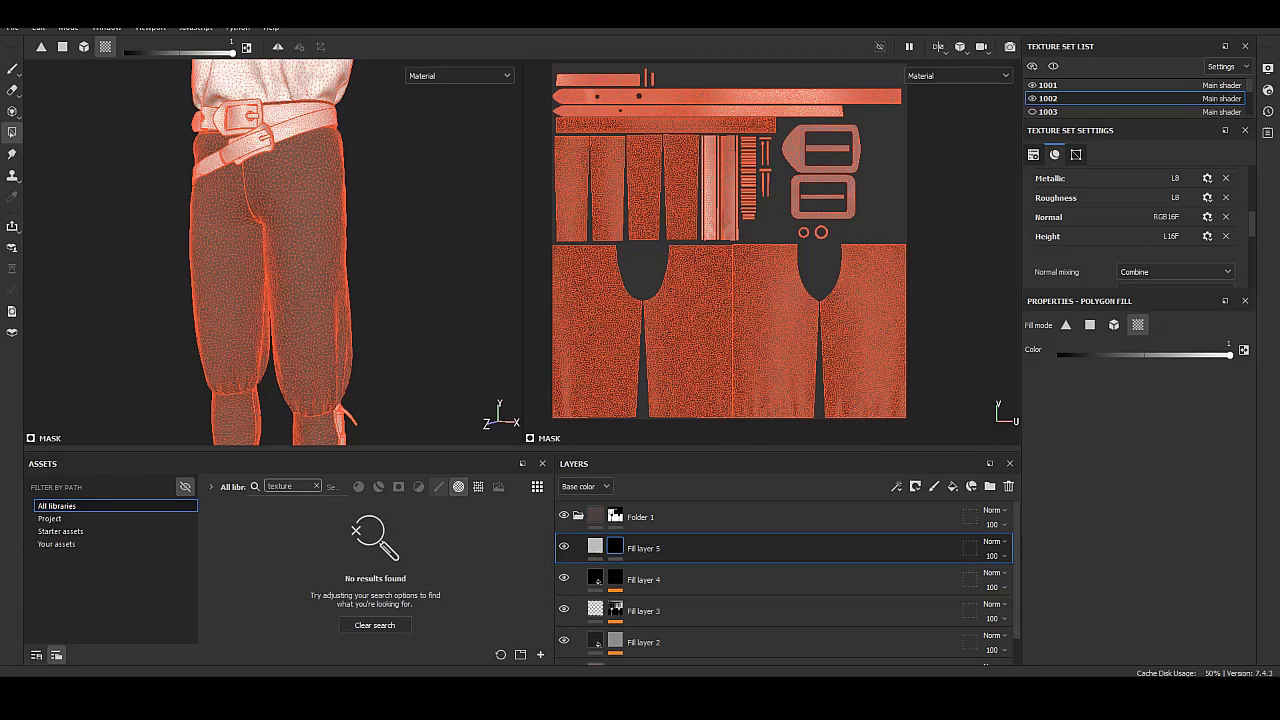
Clear the asset search and apply the Fabric Edge smart mask to Fill layer 5.
{"action": "left_click", "coordinate": [374, 625]}
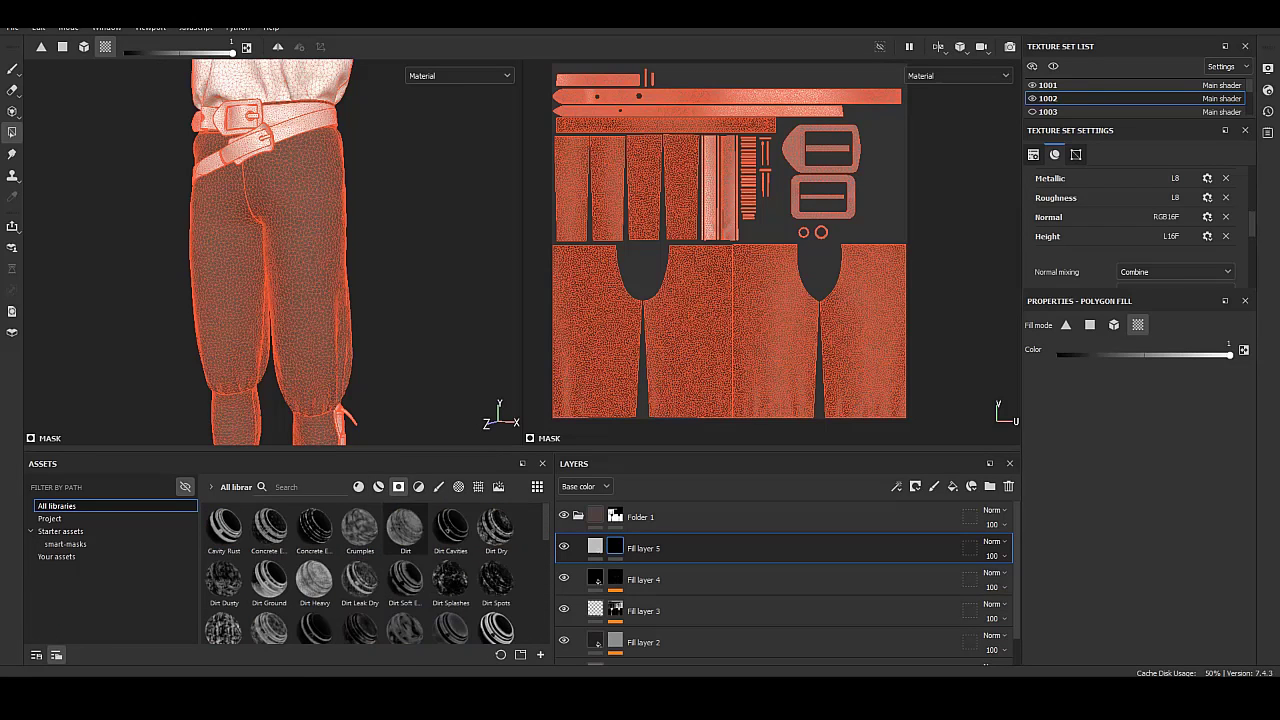
{"action": "scroll", "coordinate": [377, 573], "scroll_direction": "down", "scroll_amount": 2}
{"action": "scroll", "coordinate": [377, 573], "scroll_direction": "down", "scroll_amount": 2}
{"action": "scroll", "coordinate": [377, 573], "scroll_direction": "down", "scroll_amount": 2}
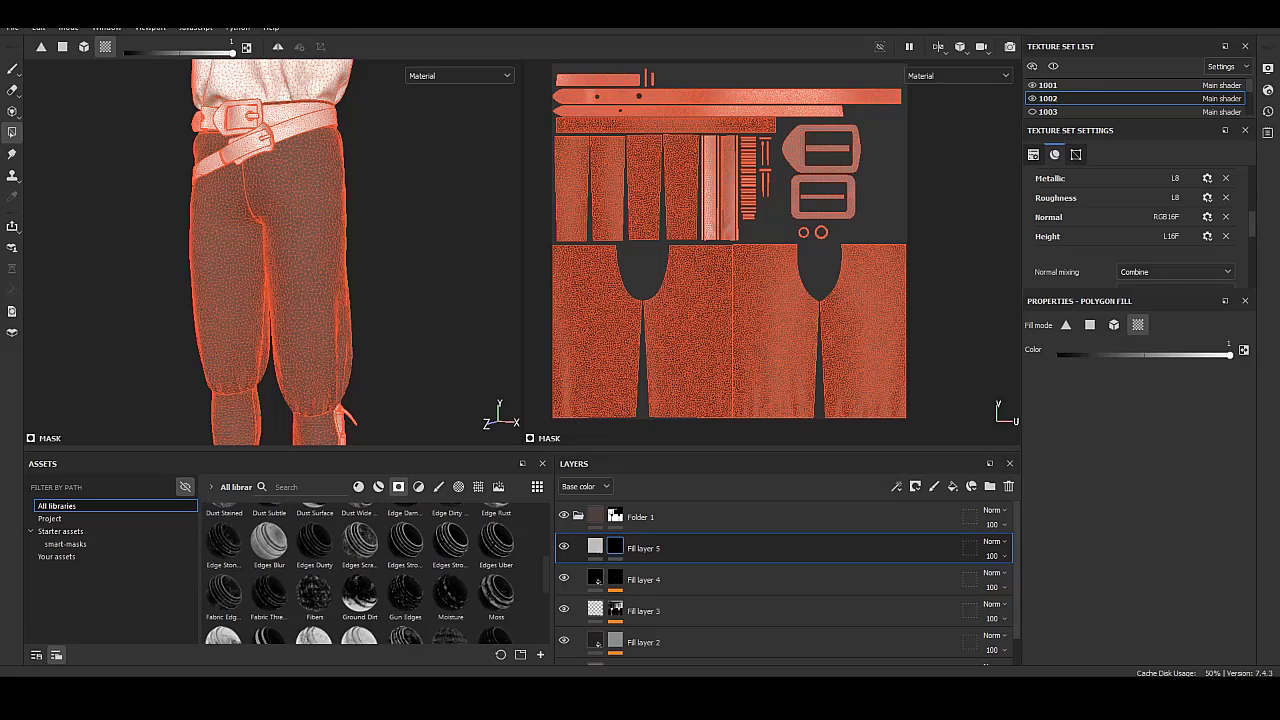
{"action": "scroll", "coordinate": [377, 573], "scroll_direction": "down", "scroll_amount": 1}
{"action": "scroll", "coordinate": [377, 573], "scroll_direction": "down", "scroll_amount": 1}
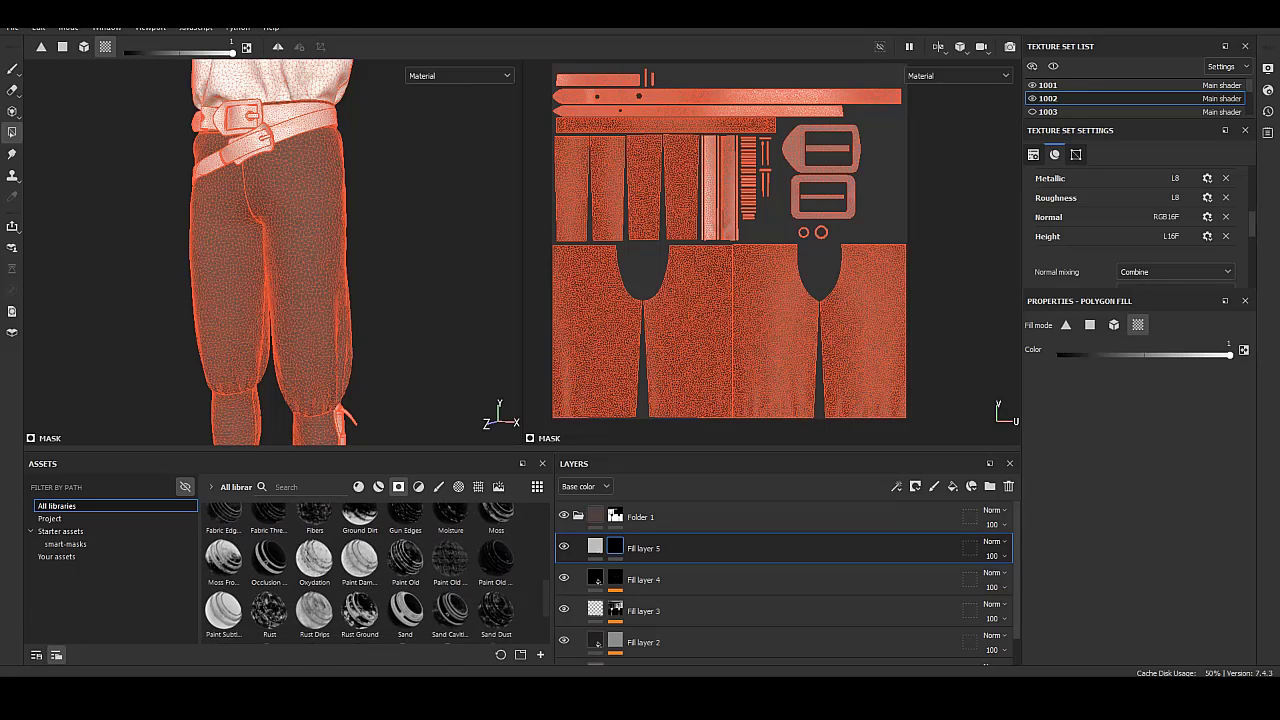
{"action": "scroll", "coordinate": [377, 573], "scroll_direction": "down", "scroll_amount": 1}
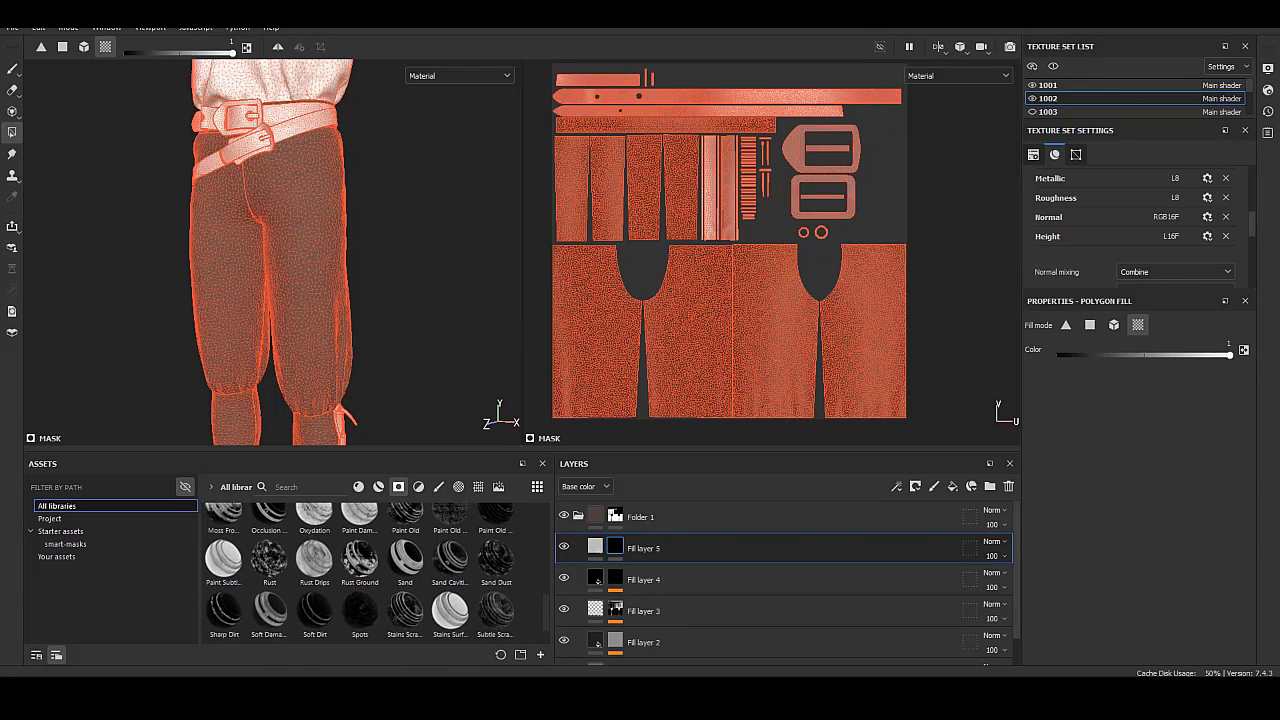
{"action": "scroll", "coordinate": [377, 573], "scroll_direction": "up", "scroll_amount": 1}
{"action": "scroll", "coordinate": [377, 573], "scroll_direction": "up", "scroll_amount": 1}
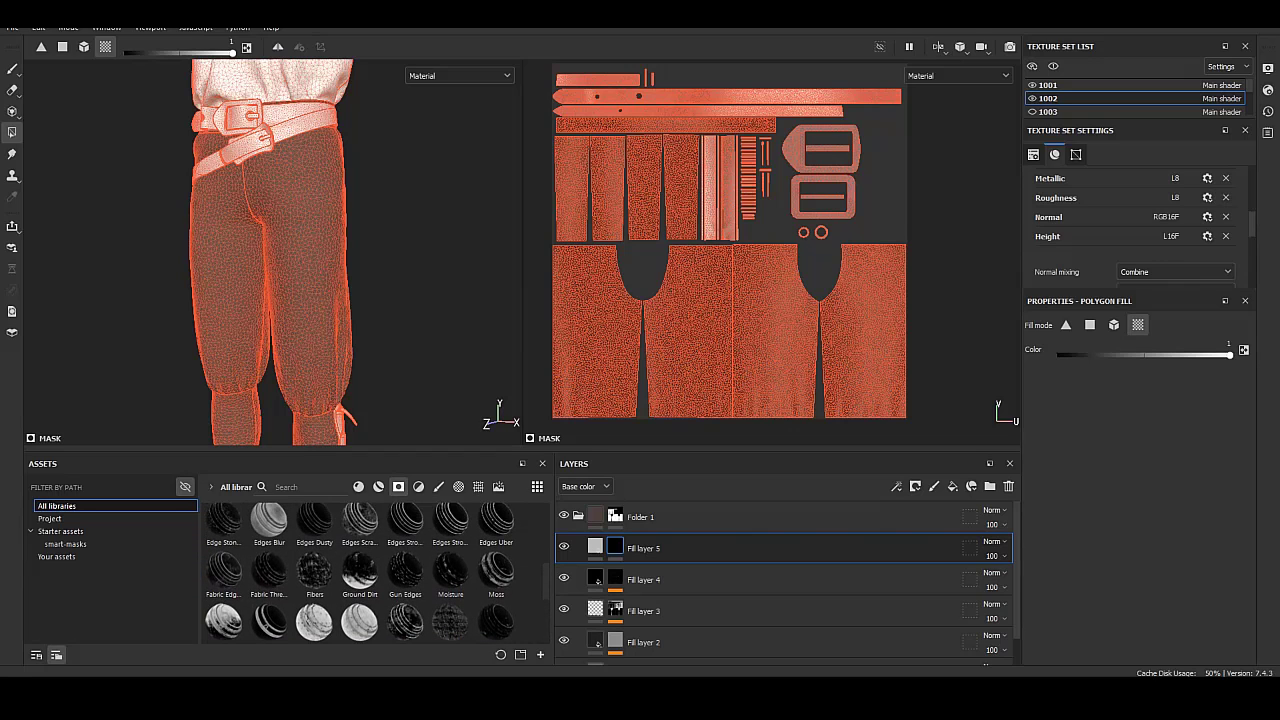
{"action": "left_click_drag", "start_coordinate": [224, 570], "coordinate": [640, 548]}
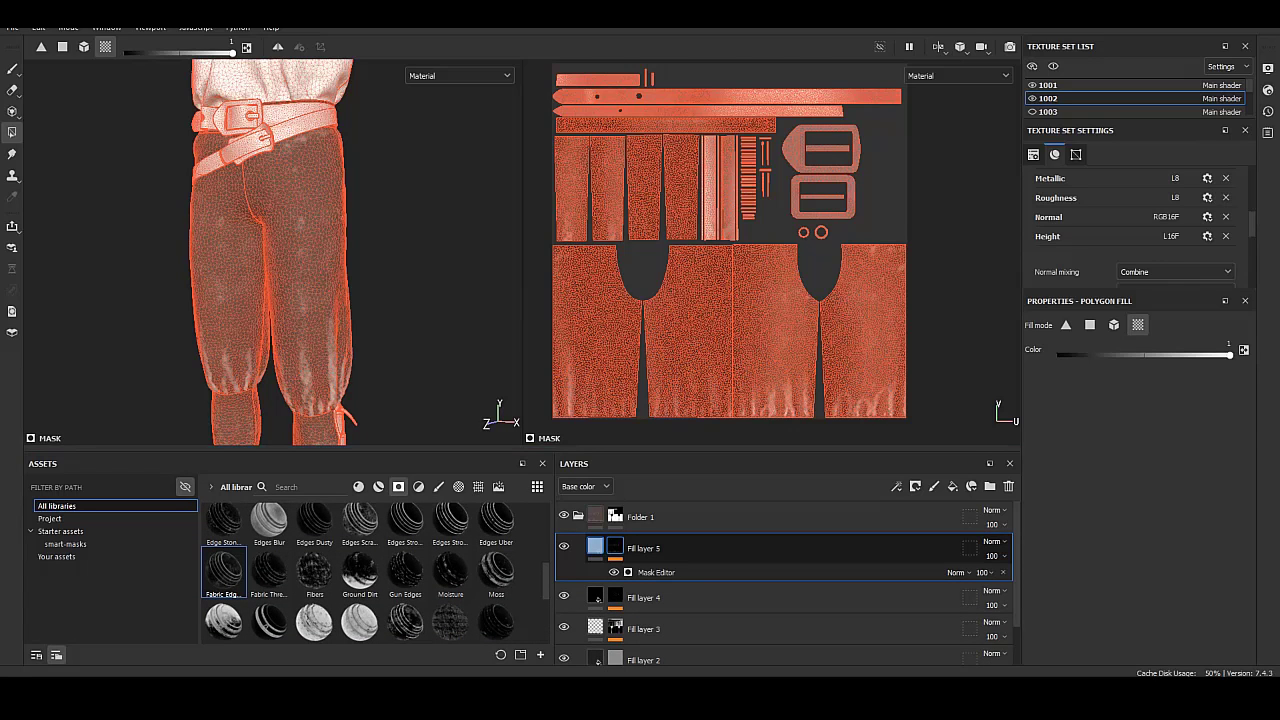
In the mask generator, set Texture to 0.57 and Texture 2 to 1.
{"action": "left_click", "coordinate": [595, 547]}
{"action": "scroll", "coordinate": [270, 250], "scroll_direction": "up", "scroll_amount": 5}
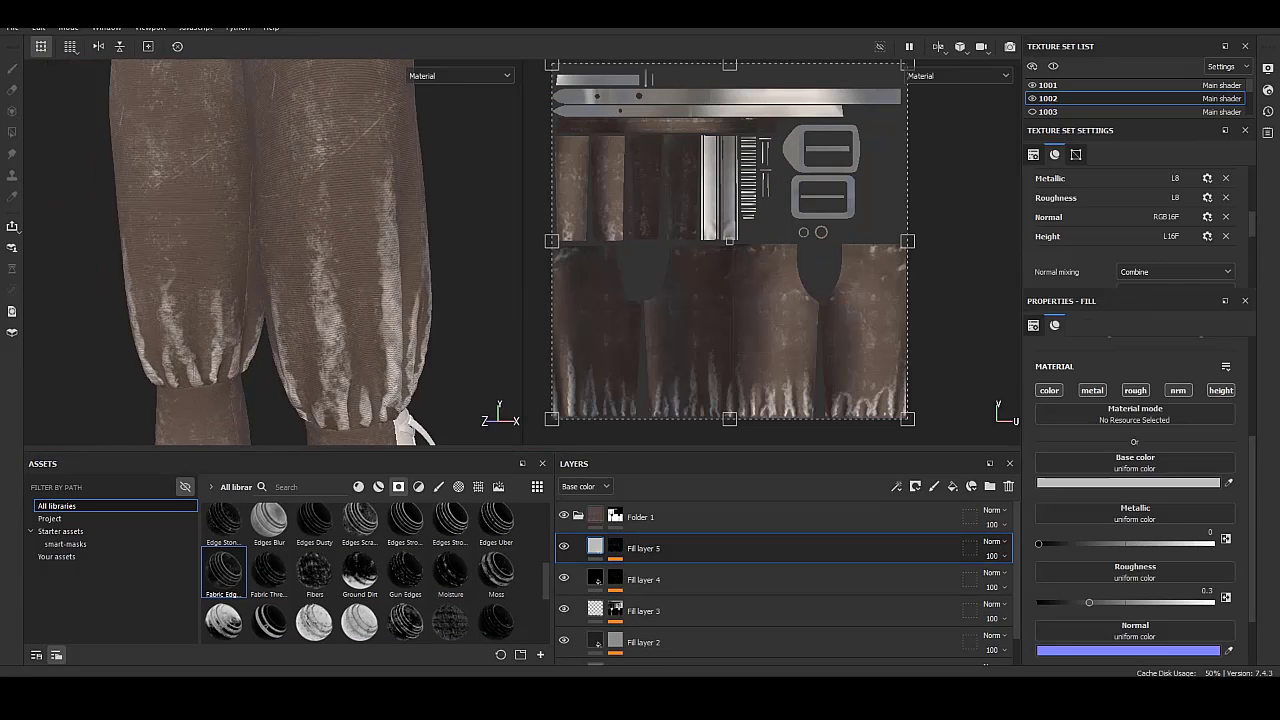
{"action": "left_click", "coordinate": [615, 548]}
{"action": "key", "text": "4"}
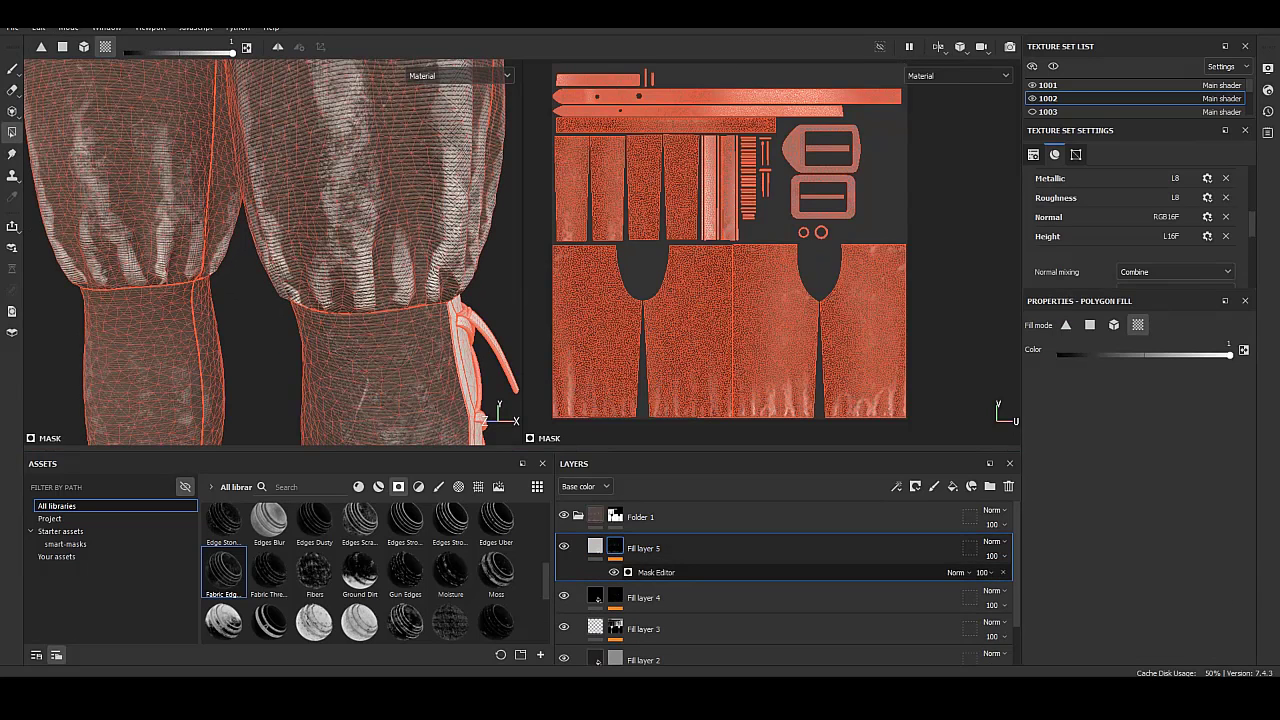
{"action": "left_click", "coordinate": [657, 572]}
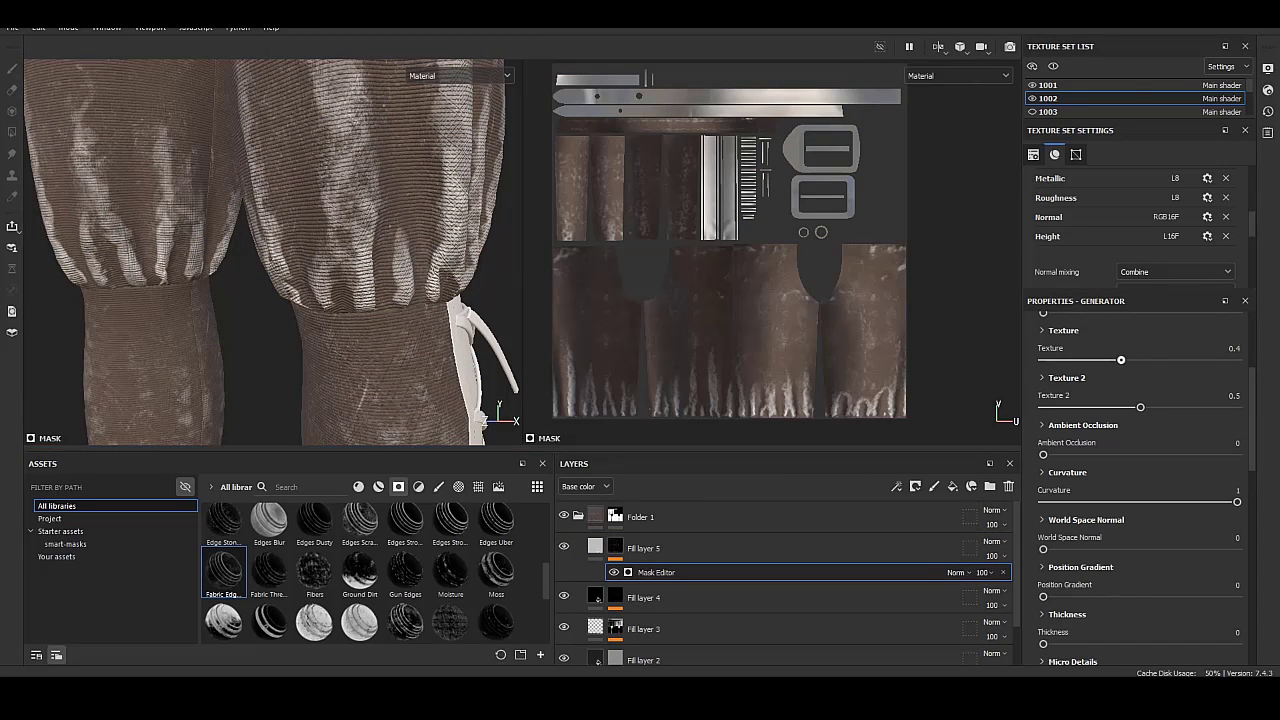
{"action": "left_click_drag", "start_coordinate": [1120, 360], "coordinate": [1155, 360]}
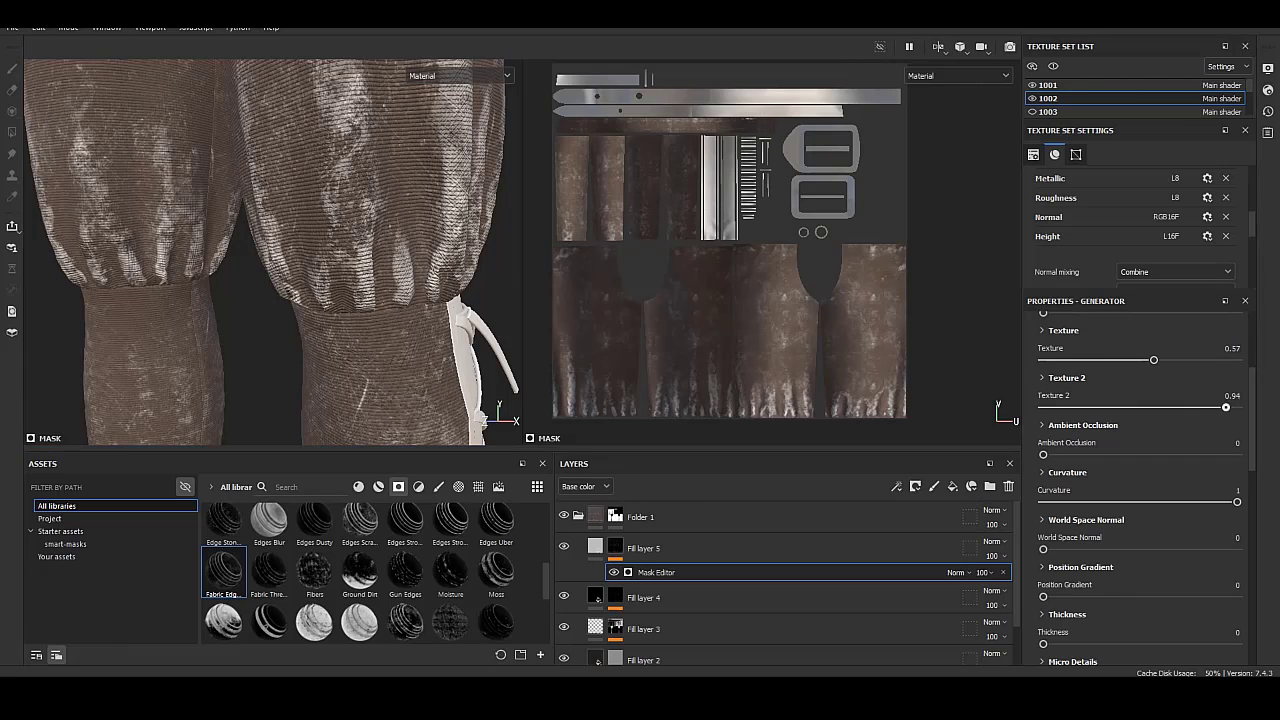
{"action": "mouse_move", "coordinate": [1144, 407]}
{"action": "left_mouse_down"}
{"action": "mouse_move", "coordinate": [1099, 407]}
{"action": "mouse_move", "coordinate": [1237, 407]}
{"action": "left_mouse_up"}
{"action": "scroll", "coordinate": [1140, 490], "scroll_direction": "down", "scroll_amount": 4}
{"action": "scroll", "coordinate": [1140, 490], "scroll_direction": "down", "scroll_amount": 3}
{"action": "scroll", "coordinate": [1140, 490], "scroll_direction": "down", "scroll_amount": 3}
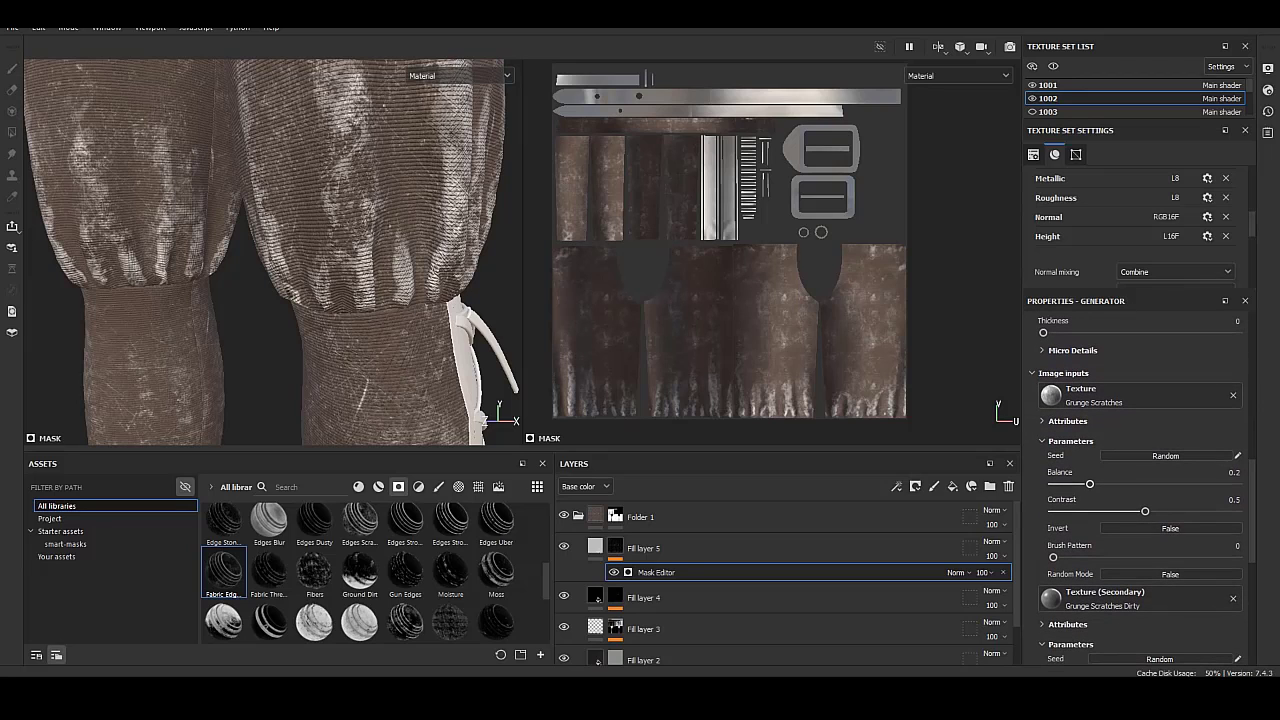
{"action": "scroll", "coordinate": [1140, 490], "scroll_direction": "down", "scroll_amount": 3}
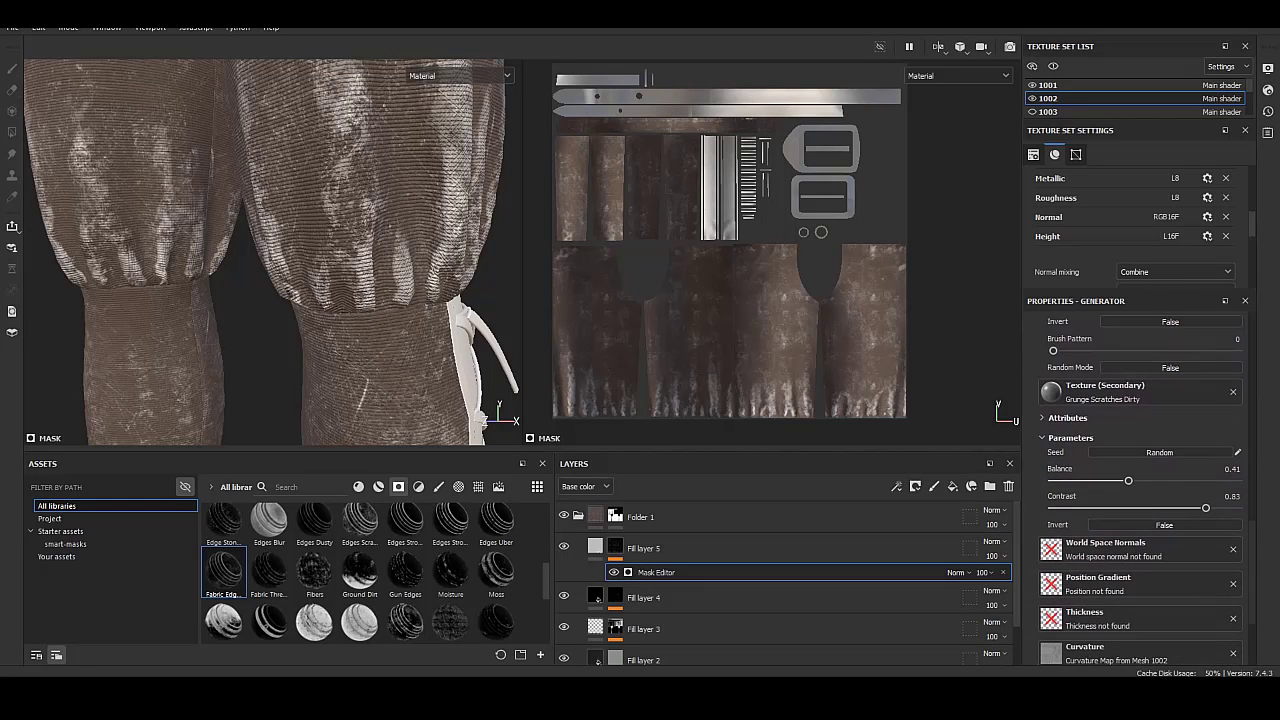
{"action": "scroll", "coordinate": [1140, 490], "scroll_direction": "up", "scroll_amount": 10}
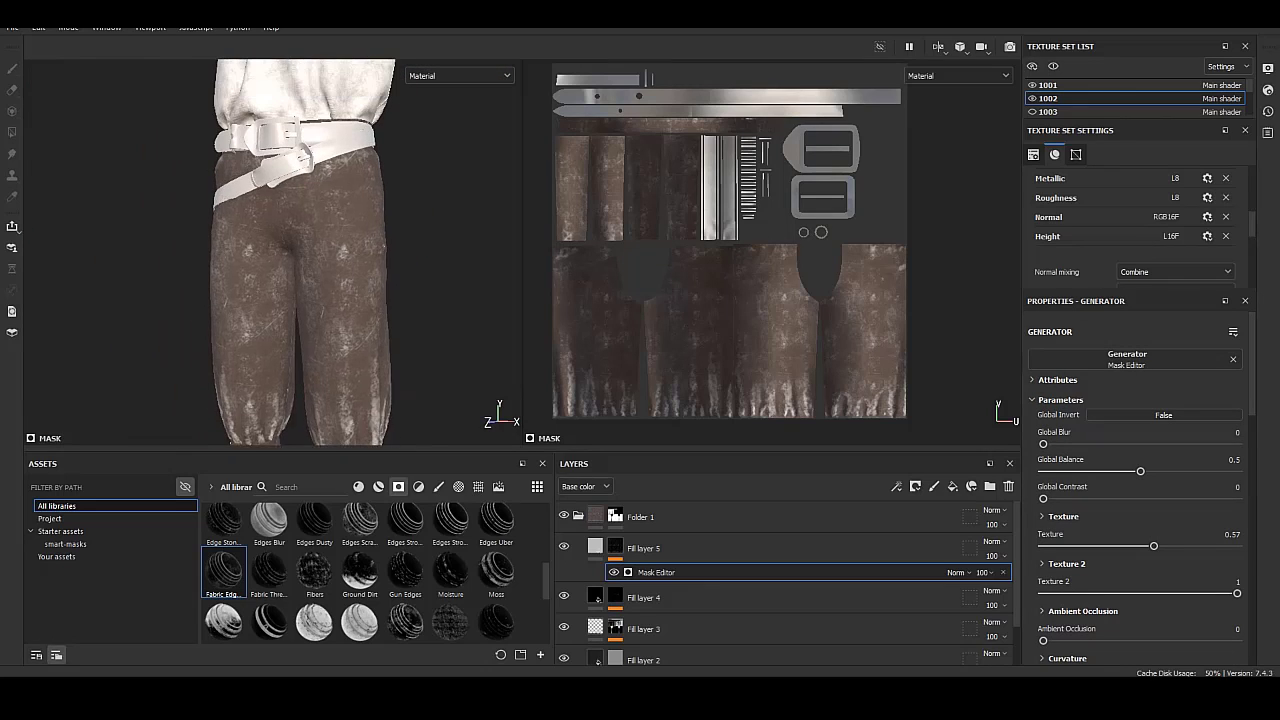
Give Fill layer 5 a dark brown-grey base colour.
{"action": "left_click", "coordinate": [643, 548]}
{"action": "left_click", "coordinate": [1128, 482]}
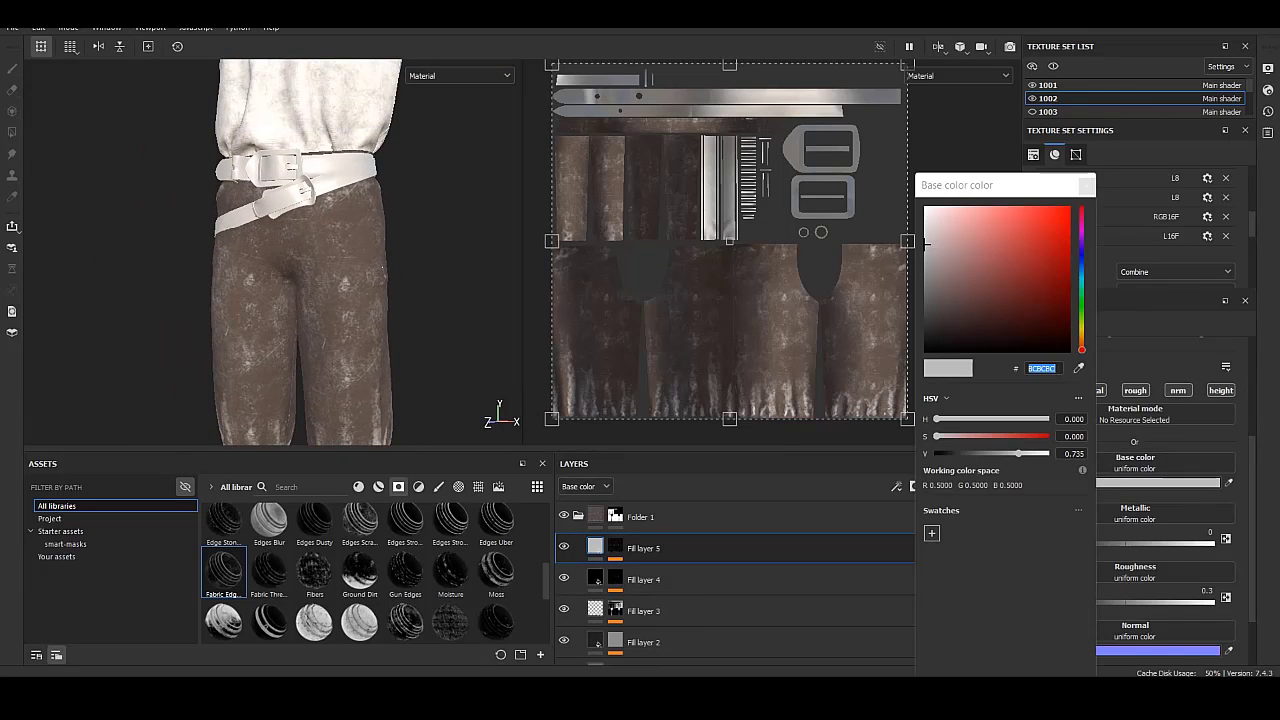
{"action": "left_click", "coordinate": [1078, 368]}
{"action": "left_click", "coordinate": [868, 340]}
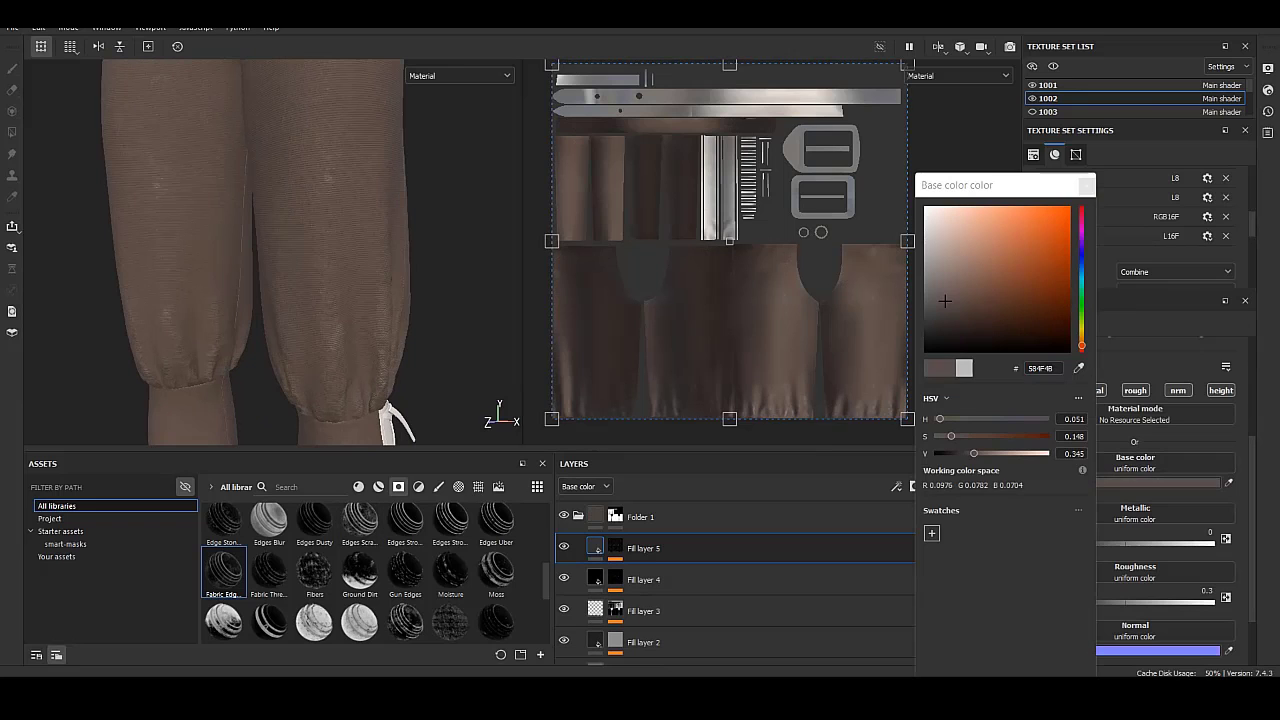
{"action": "left_click", "coordinate": [926, 281]}
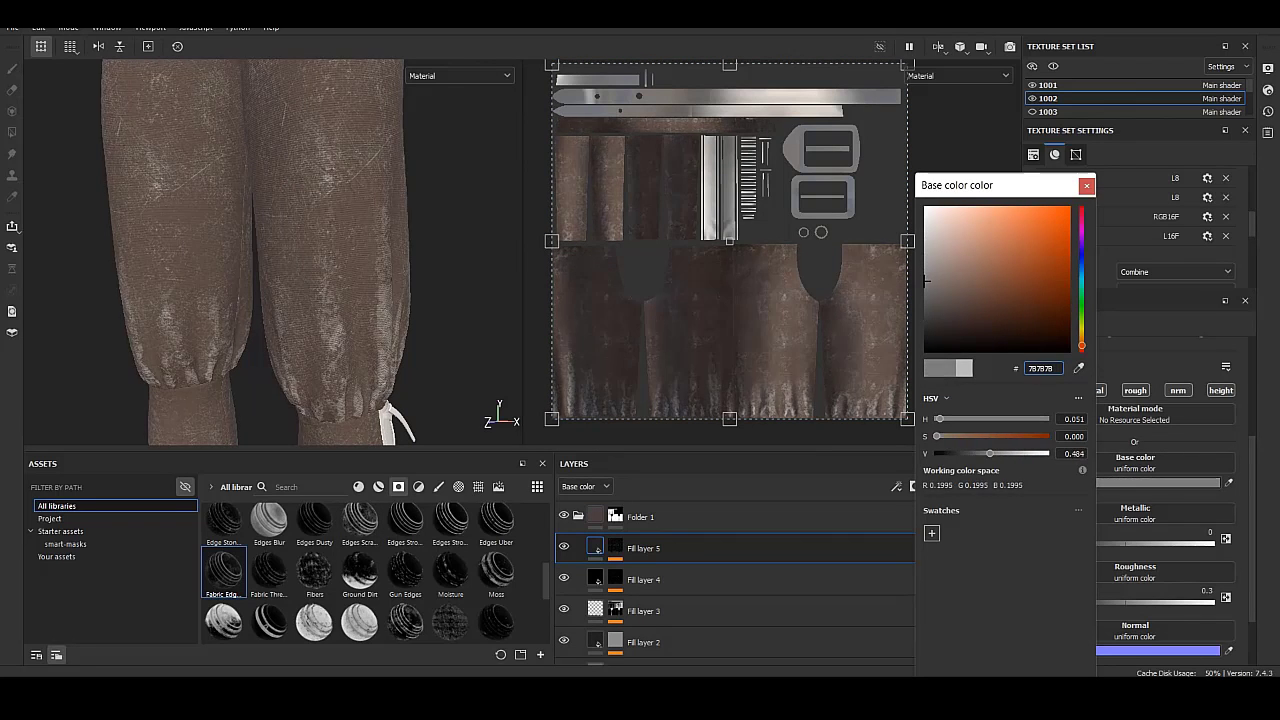
{"action": "mouse_move", "coordinate": [926, 281]}
{"action": "left_mouse_down"}
{"action": "mouse_move", "coordinate": [955, 330]}
{"action": "mouse_move", "coordinate": [955, 282]}
{"action": "left_mouse_up"}
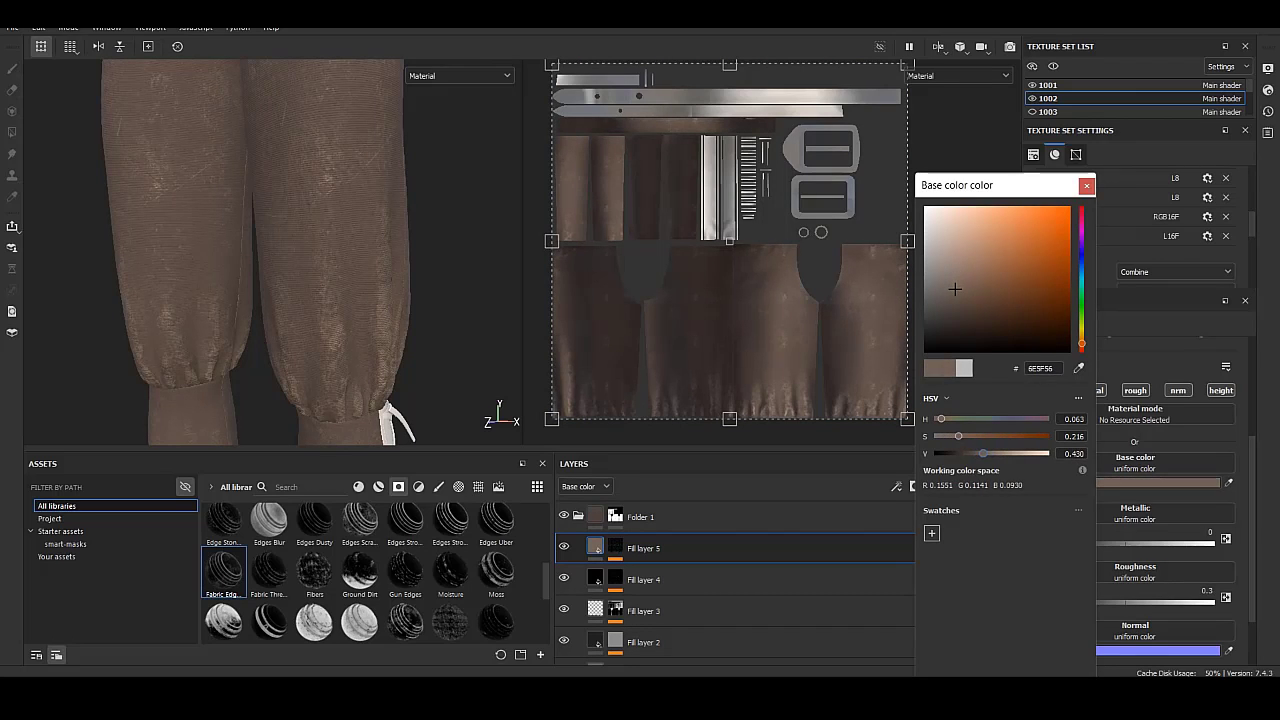
{"action": "left_click", "coordinate": [1086, 185]}
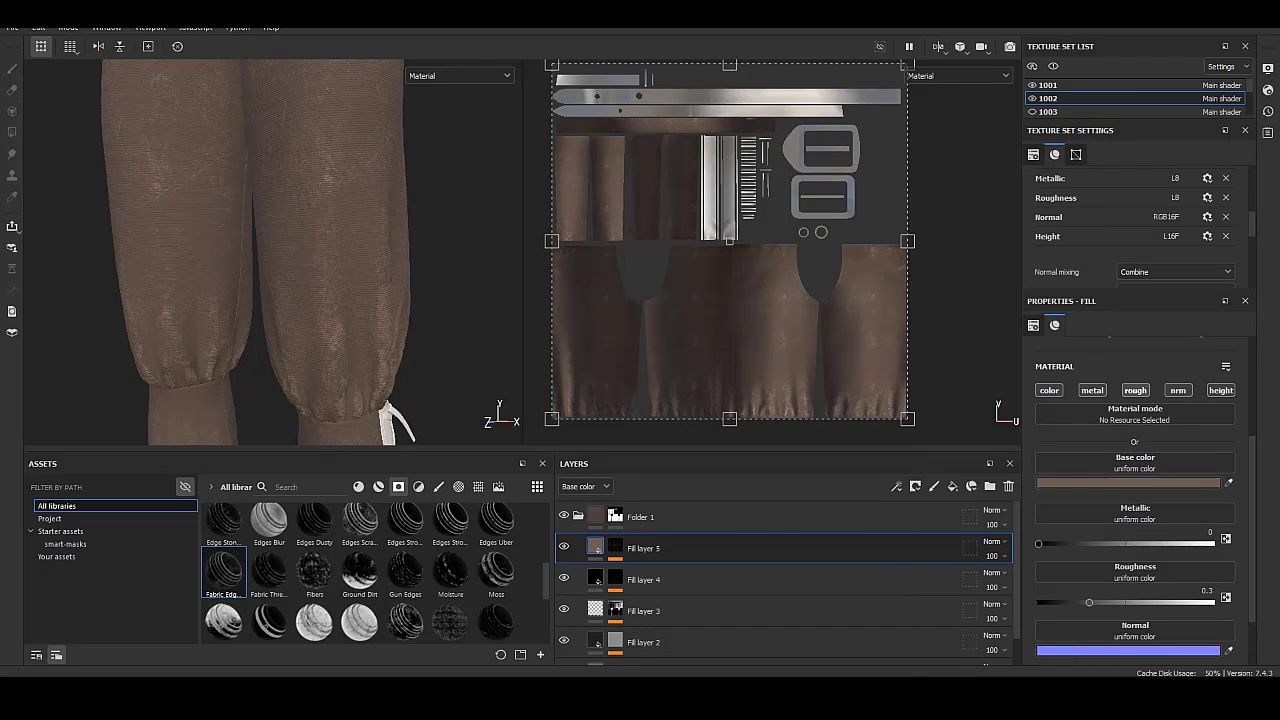
Disable metallic, roughness and normal channels on Fill layer 5 and set height to about -0.03.
{"action": "left_click", "coordinate": [1178, 390]}
{"action": "left_click", "coordinate": [1135, 390]}
{"action": "left_click", "coordinate": [1092, 390]}
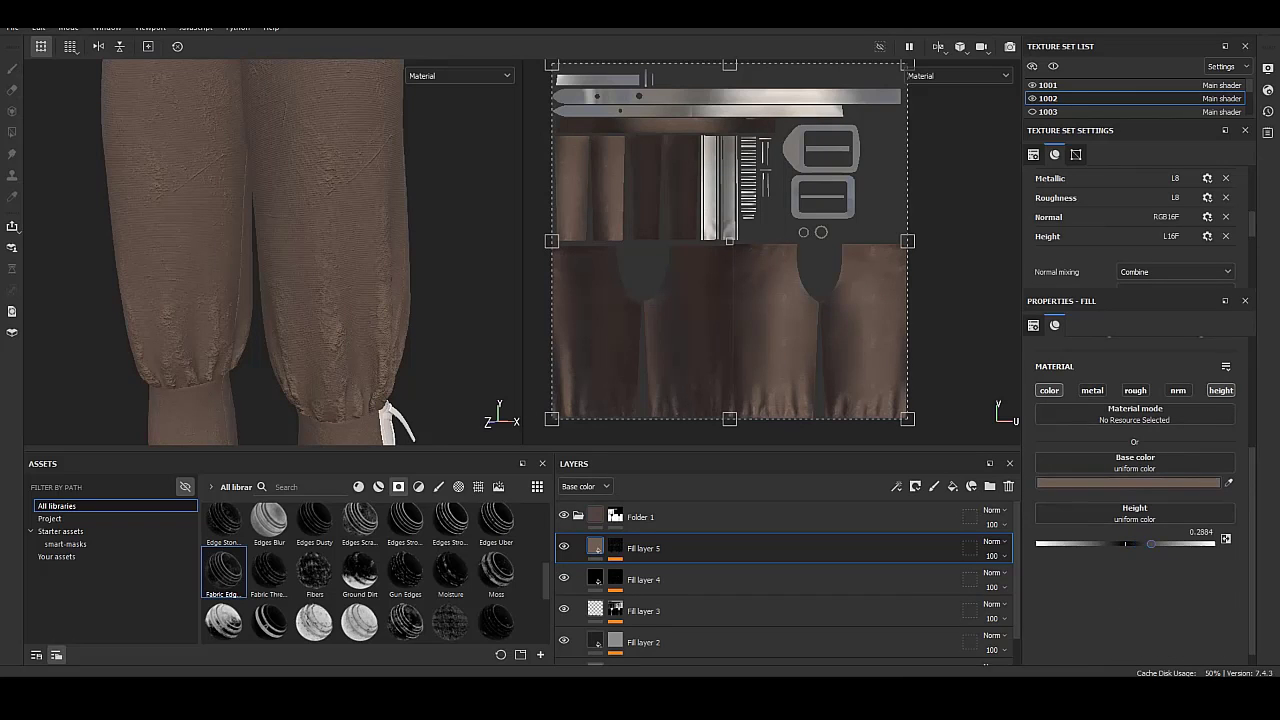
{"action": "mouse_move", "coordinate": [1129, 543]}
{"action": "left_mouse_down"}
{"action": "mouse_move", "coordinate": [1078, 543]}
{"action": "mouse_move", "coordinate": [1212, 543]}
{"action": "left_mouse_up"}
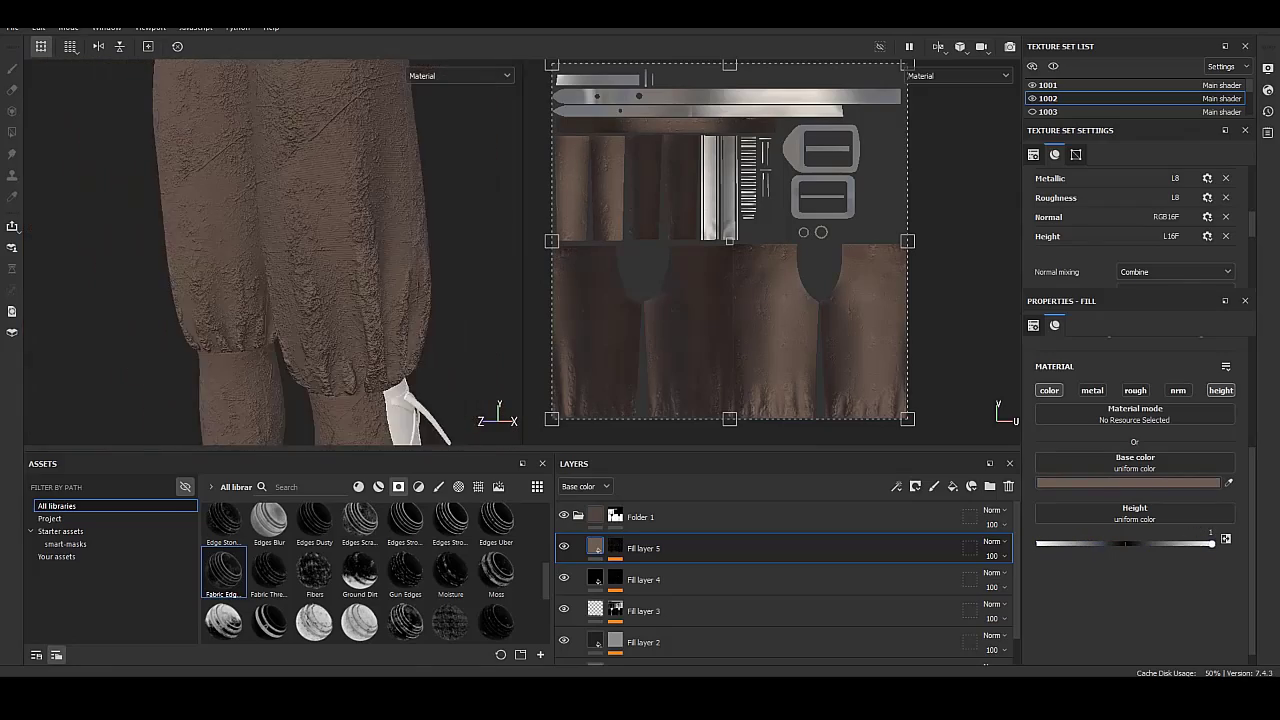
{"action": "left_click_drag", "start_coordinate": [270, 250], "coordinate": [300, 220], "text": "alt"}
{"action": "left_click_drag", "start_coordinate": [1212, 543], "coordinate": [1136, 543]}
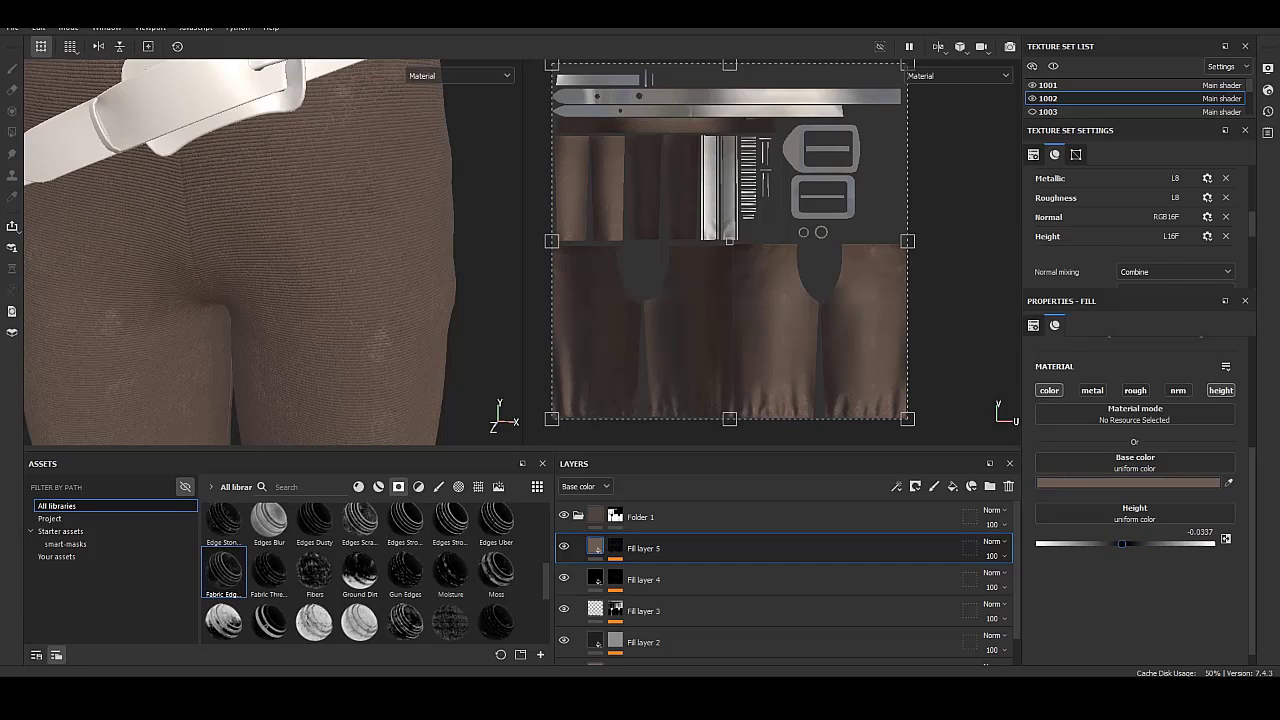
{"action": "left_click_drag", "start_coordinate": [240, 250], "coordinate": [330, 250], "text": "alt"}
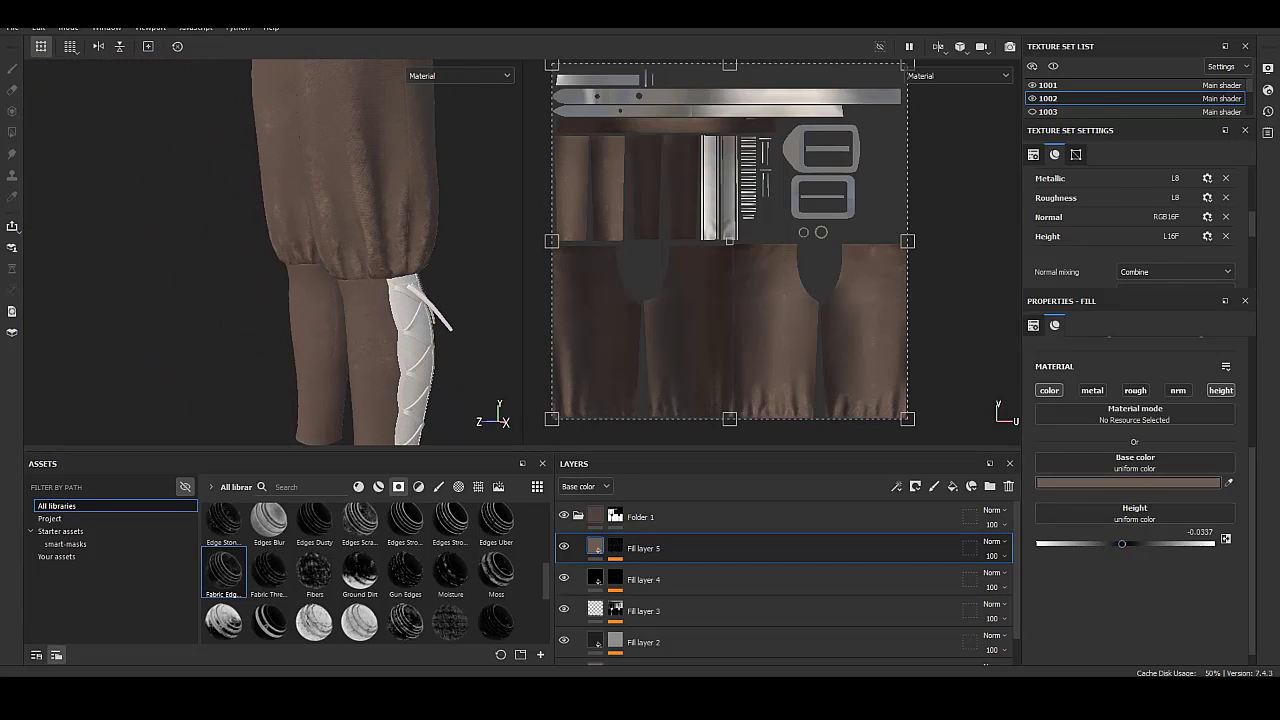
{"action": "left_click", "coordinate": [1128, 482]}
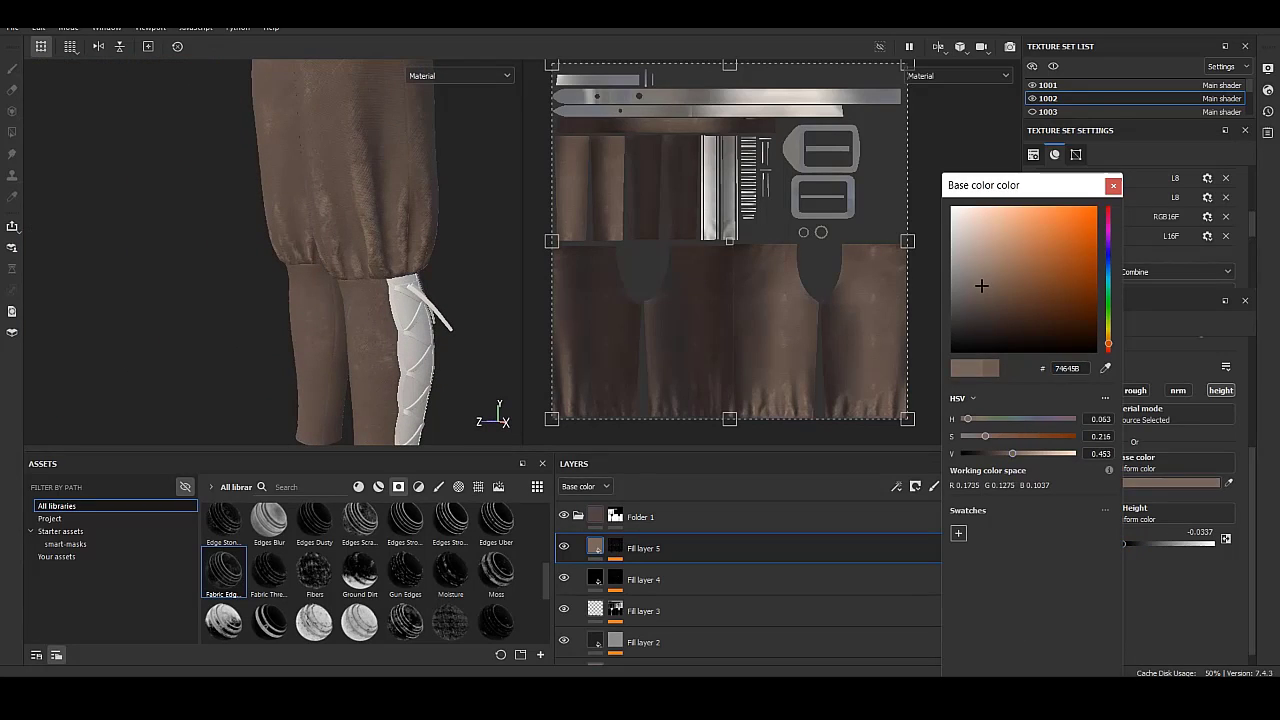
{"action": "left_click", "coordinate": [1113, 185]}
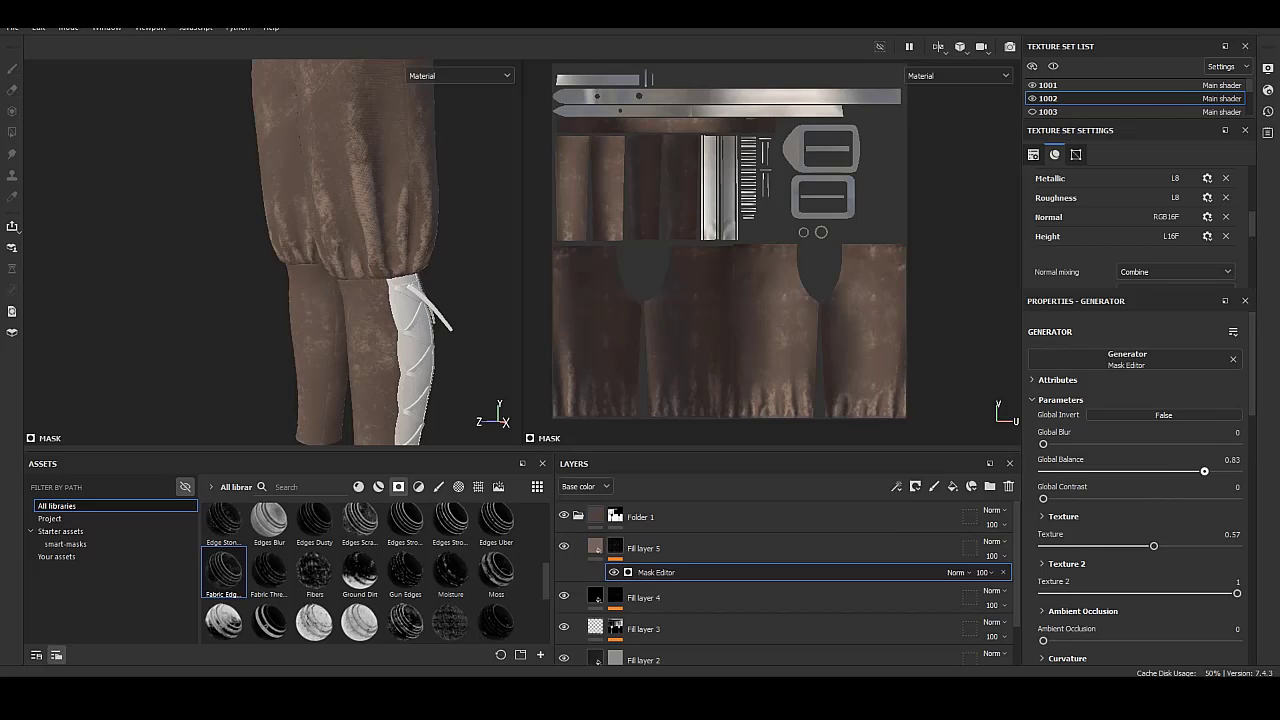
Lower the mask generator's Global Balance to 0.64.
{"action": "left_click_drag", "start_coordinate": [270, 250], "coordinate": [370, 250], "text": "alt"}
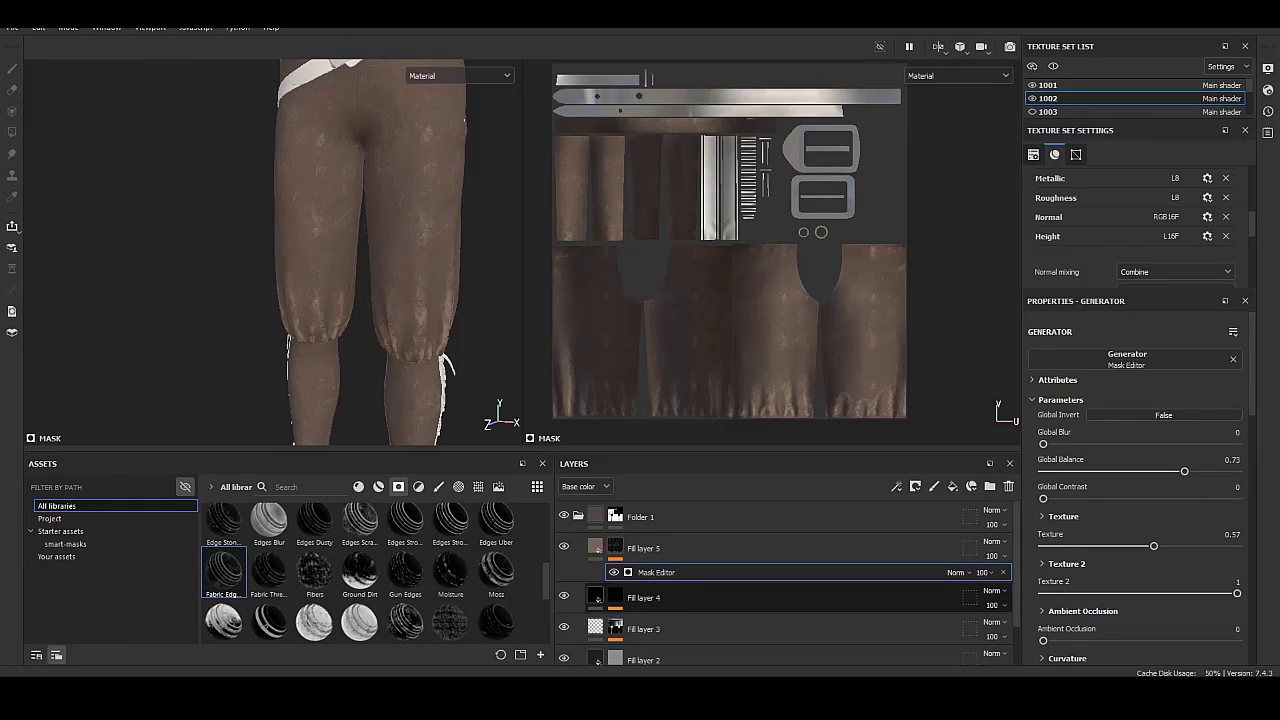
{"action": "left_click_drag", "start_coordinate": [1184, 471], "coordinate": [1173, 471]}
{"action": "scroll", "coordinate": [1140, 490], "scroll_direction": "down", "scroll_amount": 3}
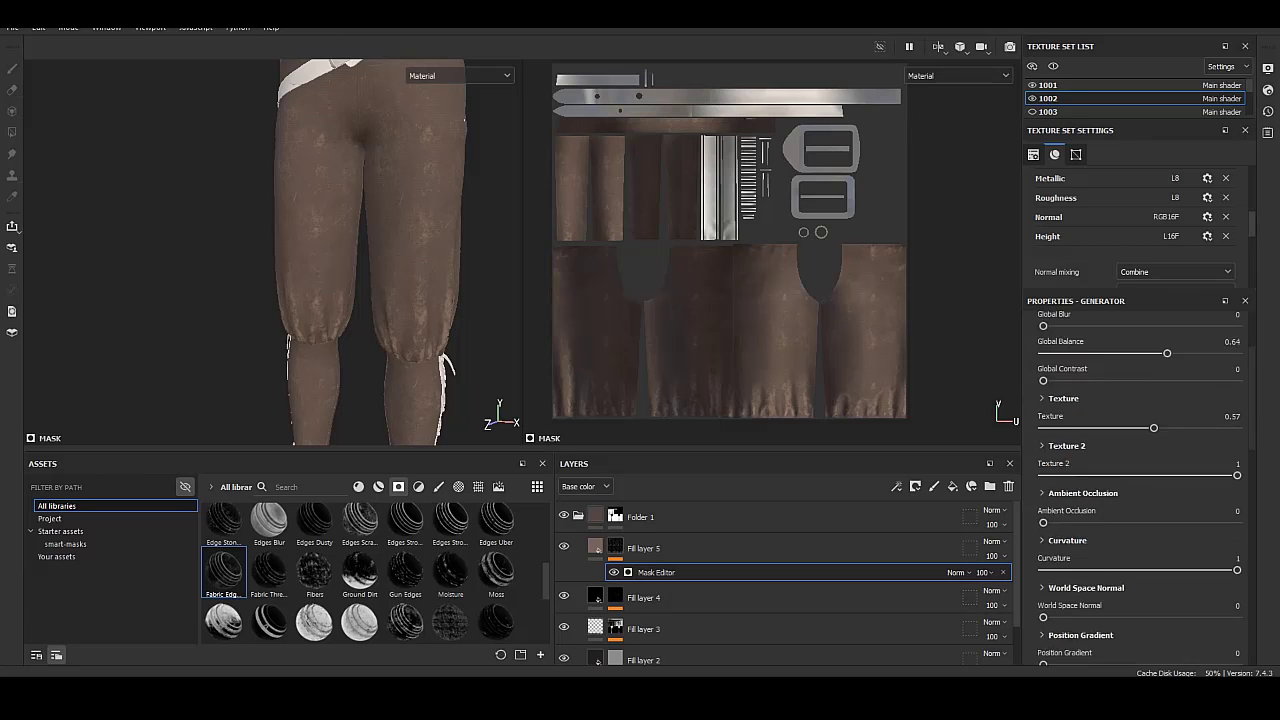
{"action": "scroll", "coordinate": [1140, 490], "scroll_direction": "down", "scroll_amount": 3}
{"action": "scroll", "coordinate": [1140, 490], "scroll_direction": "down", "scroll_amount": 3}
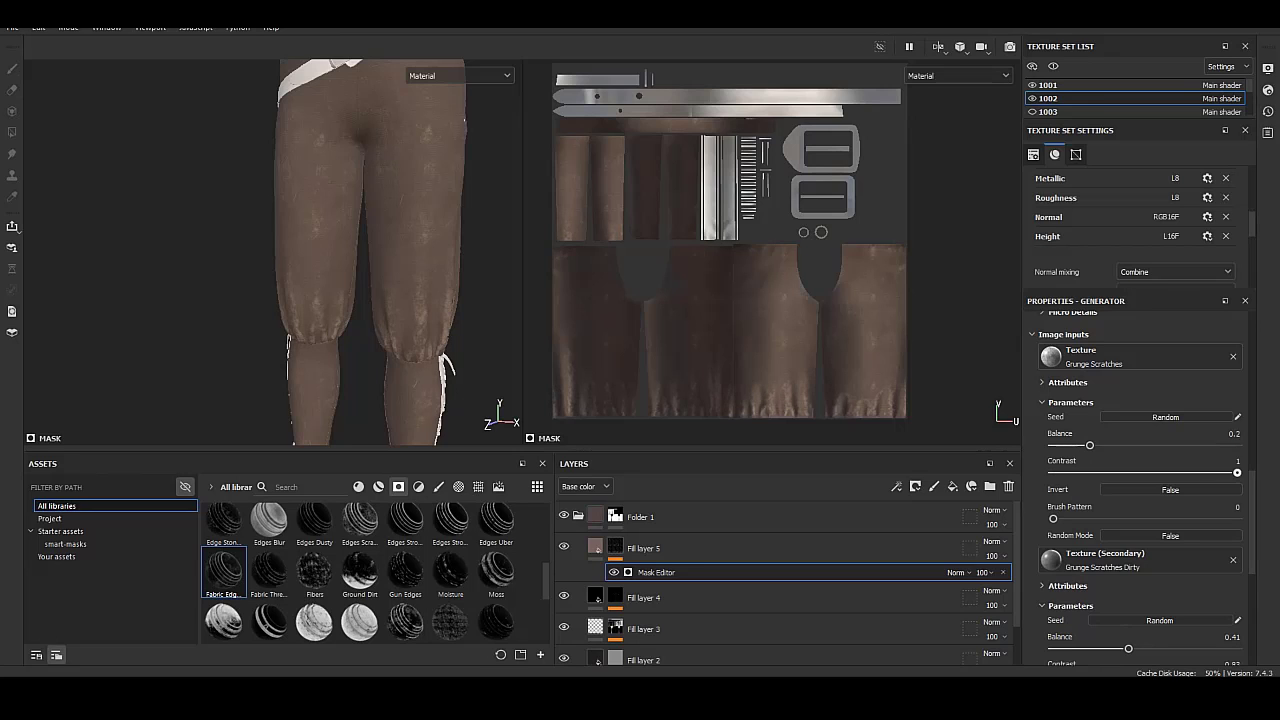
{"action": "scroll", "coordinate": [1140, 490], "scroll_direction": "down", "scroll_amount": 2}
{"action": "scroll", "coordinate": [1140, 490], "scroll_direction": "down", "scroll_amount": 1}
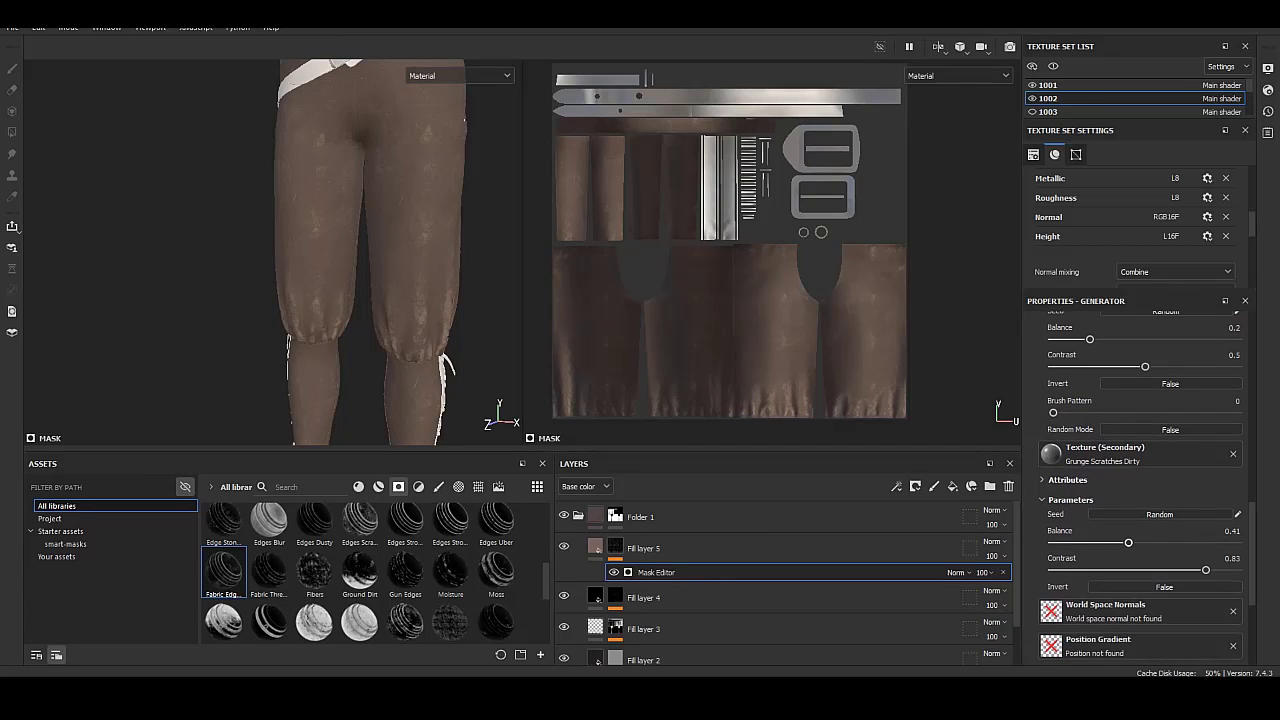
Set the secondary Grunge Scratches Dirty texture to contrast 0.85 and balance 0.43.
{"action": "mouse_move", "coordinate": [1128, 542]}
{"action": "left_mouse_down"}
{"action": "mouse_move", "coordinate": [1149, 542]}
{"action": "mouse_move", "coordinate": [1128, 542]}
{"action": "left_mouse_up"}
{"action": "left_click_drag", "start_coordinate": [1183, 570], "coordinate": [1218, 570]}
{"action": "scroll", "coordinate": [273, 252], "scroll_direction": "up", "scroll_amount": 3}
{"action": "scroll", "coordinate": [273, 252], "scroll_direction": "up", "scroll_amount": 3}
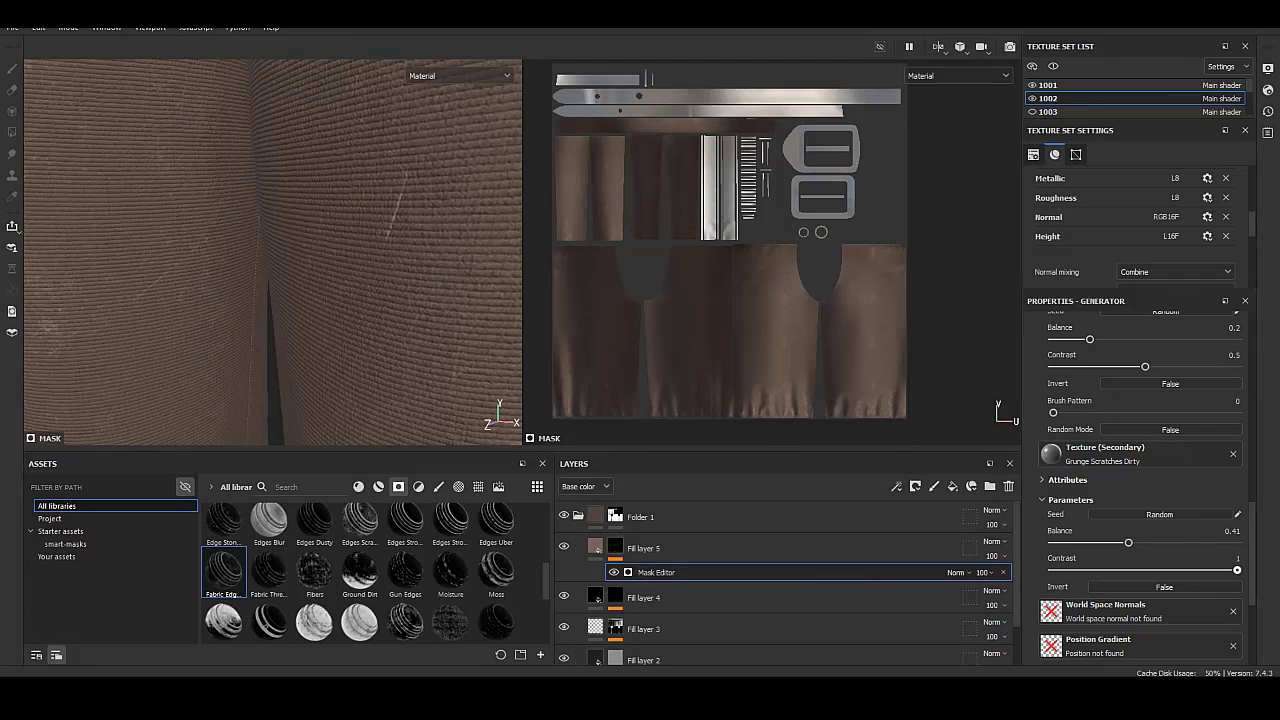
{"action": "left_click_drag", "start_coordinate": [1128, 542], "coordinate": [1137, 542]}
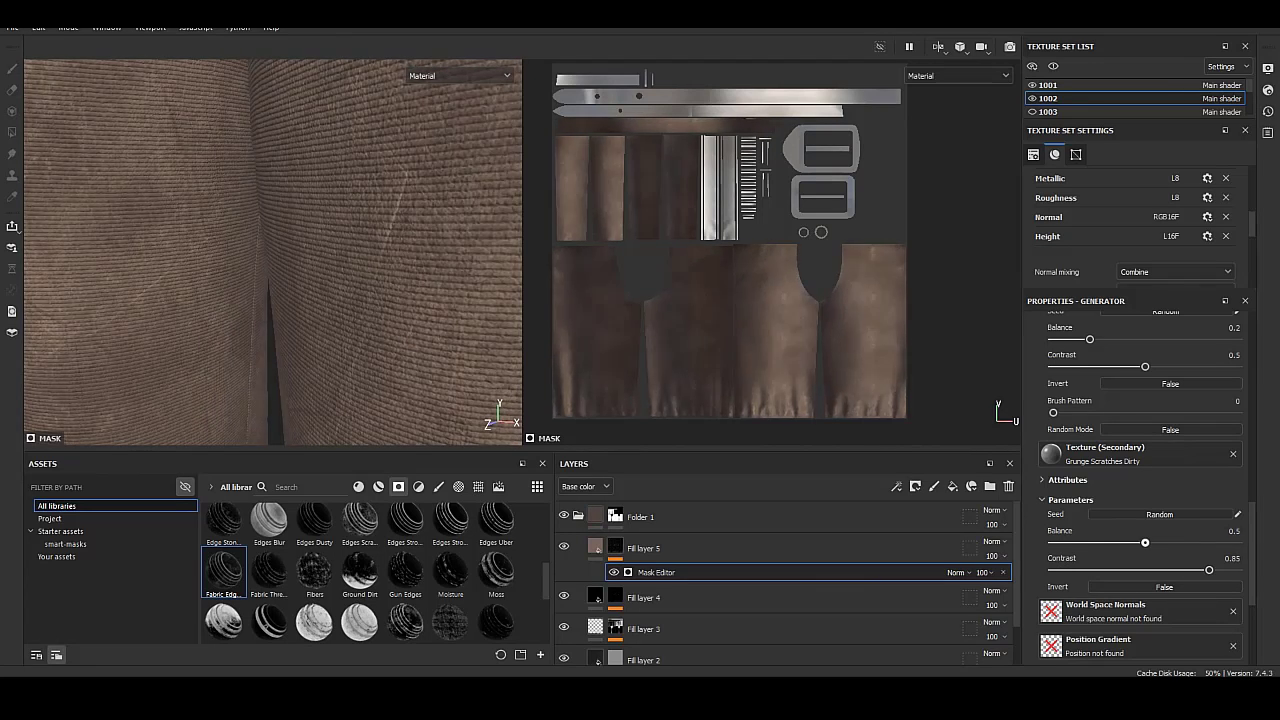
{"action": "scroll", "coordinate": [273, 252], "scroll_direction": "down", "scroll_amount": 3}
{"action": "scroll", "coordinate": [273, 252], "scroll_direction": "down", "scroll_amount": 3}
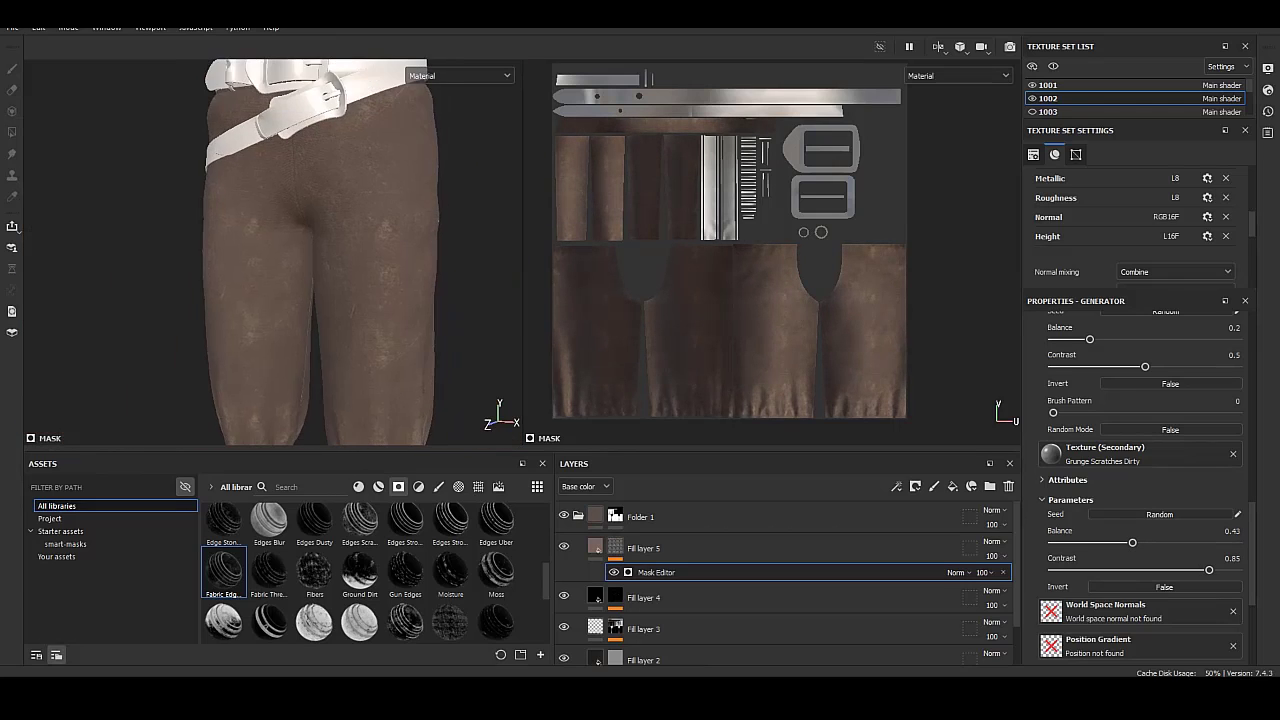
{"action": "scroll", "coordinate": [273, 252], "scroll_direction": "up", "scroll_amount": 1}
{"action": "scroll", "coordinate": [273, 252], "scroll_direction": "down", "scroll_amount": 2}
Give Fill layer 6 a black mask containing a Fill effect.
{"action": "left_click", "coordinate": [952, 486]}
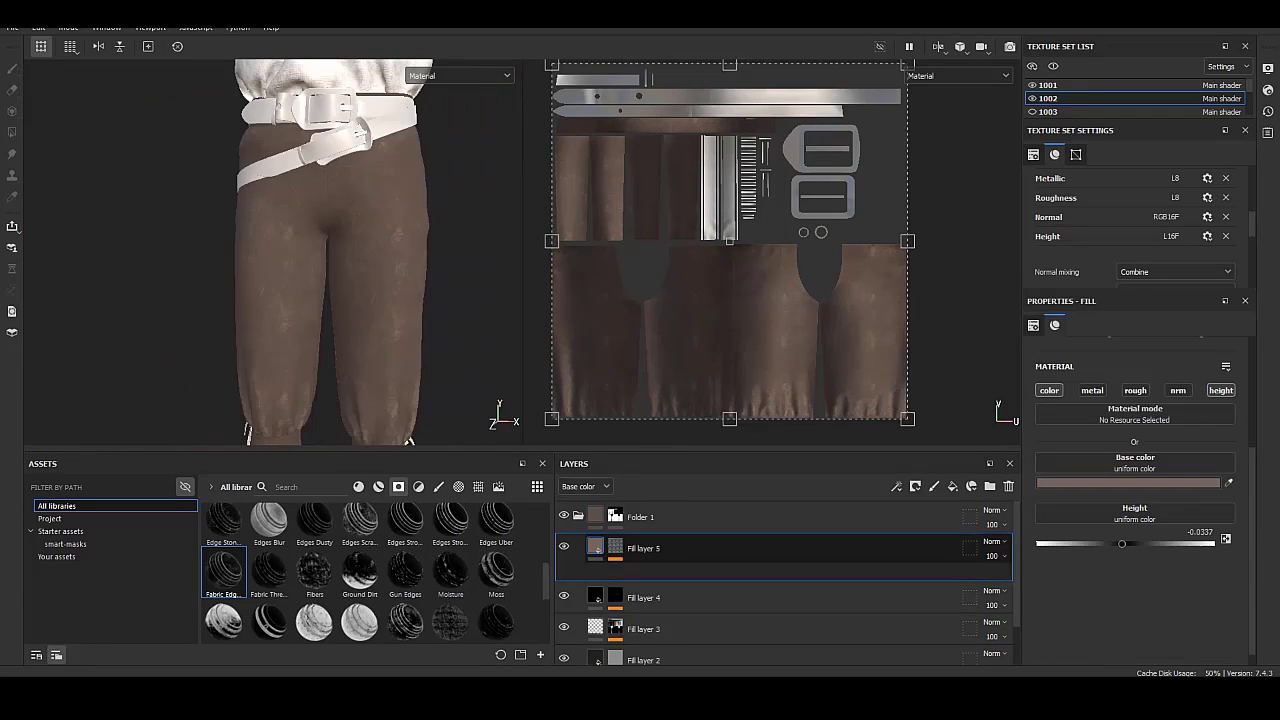
{"action": "right_click", "coordinate": [598, 548]}
{"action": "left_click", "coordinate": [652, 79]}
{"action": "right_click", "coordinate": [618, 547]}
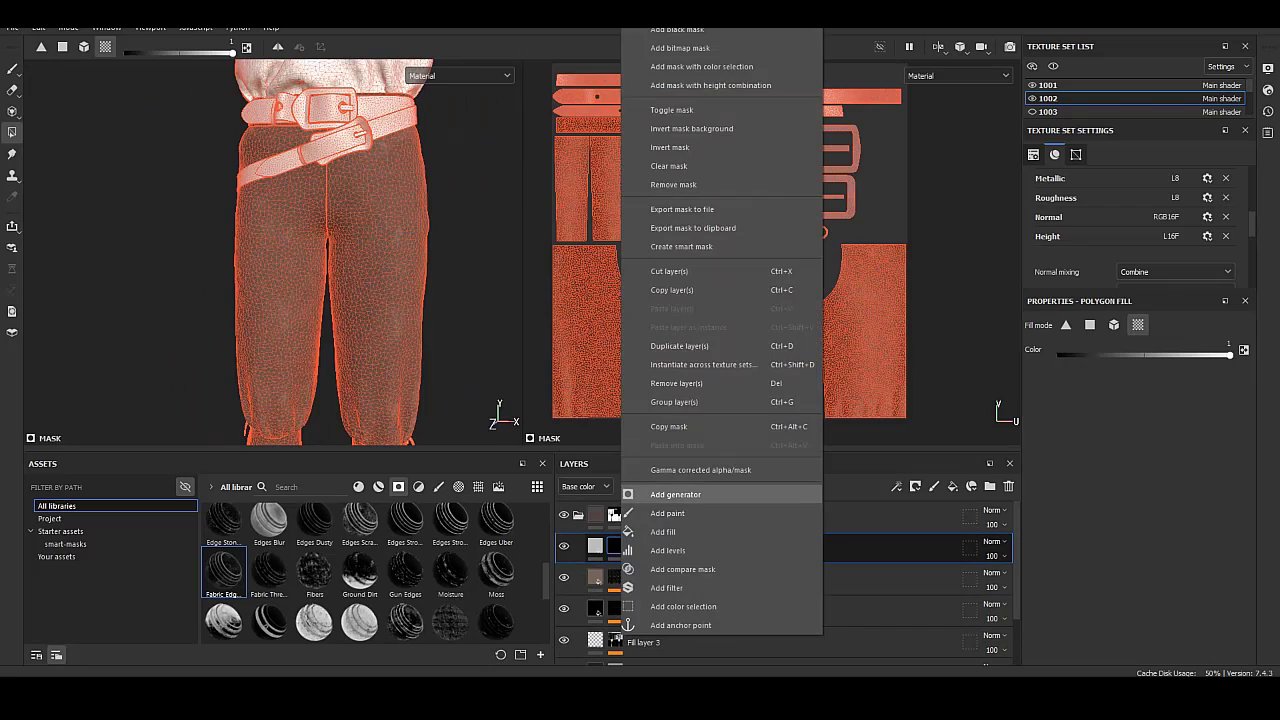
{"action": "left_click", "coordinate": [662, 531]}
Browse the mask fill's grayscale textures, trying 'fab' and 'wr' search filters.
{"action": "left_click", "coordinate": [1135, 393]}
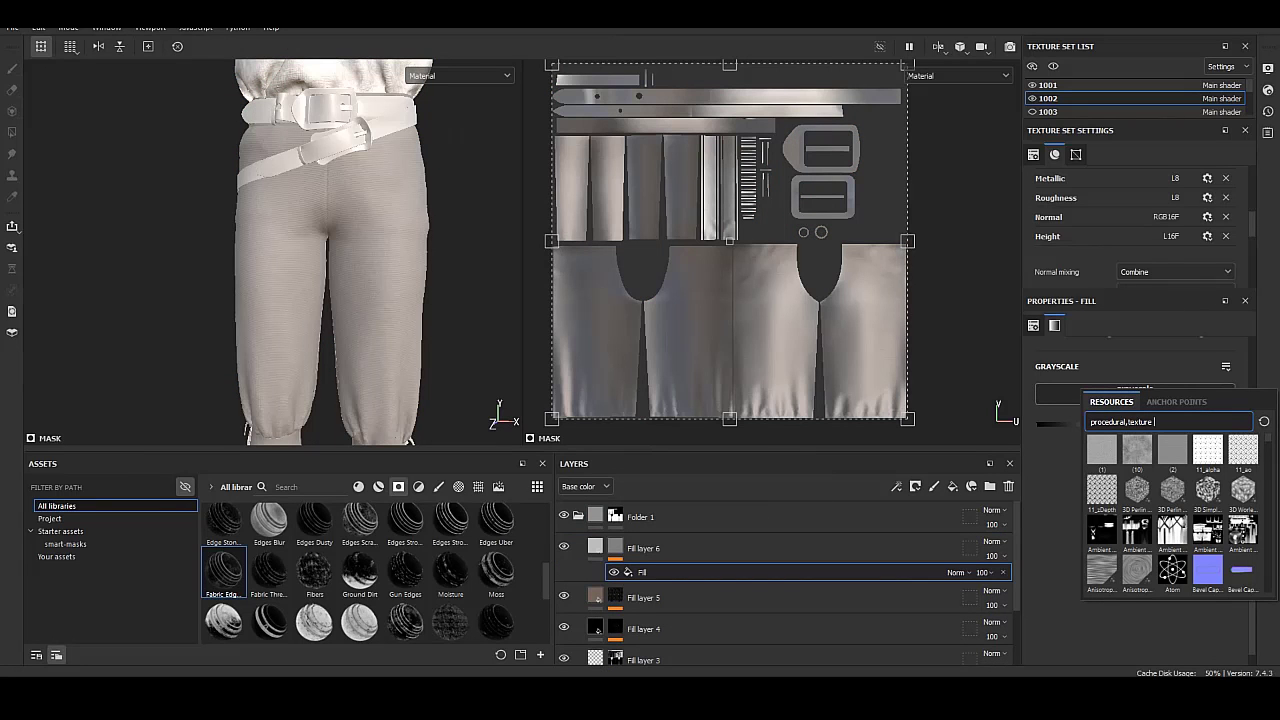
{"action": "scroll", "coordinate": [1172, 510], "scroll_direction": "down", "scroll_amount": 3}
{"action": "scroll", "coordinate": [1172, 510], "scroll_direction": "down", "scroll_amount": 2}
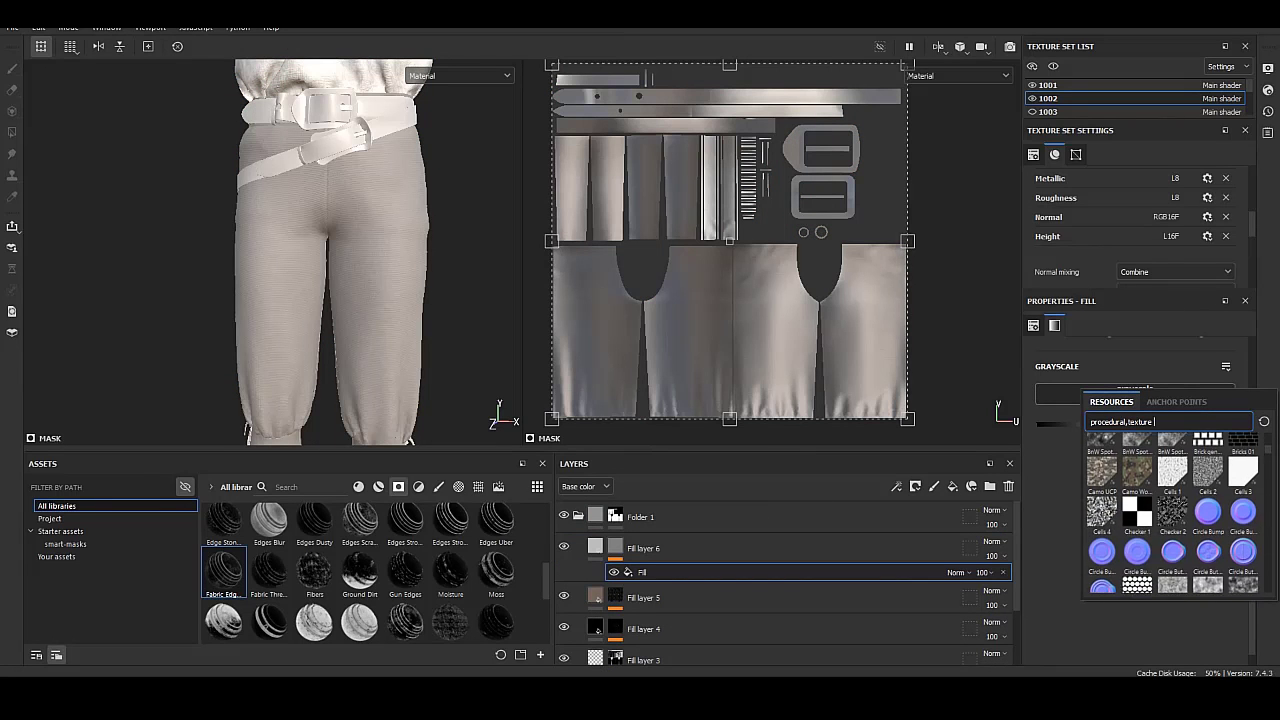
{"action": "scroll", "coordinate": [1172, 510], "scroll_direction": "down", "scroll_amount": 2}
{"action": "scroll", "coordinate": [1172, 510], "scroll_direction": "down", "scroll_amount": 2}
{"action": "scroll", "coordinate": [1172, 510], "scroll_direction": "down", "scroll_amount": 2}
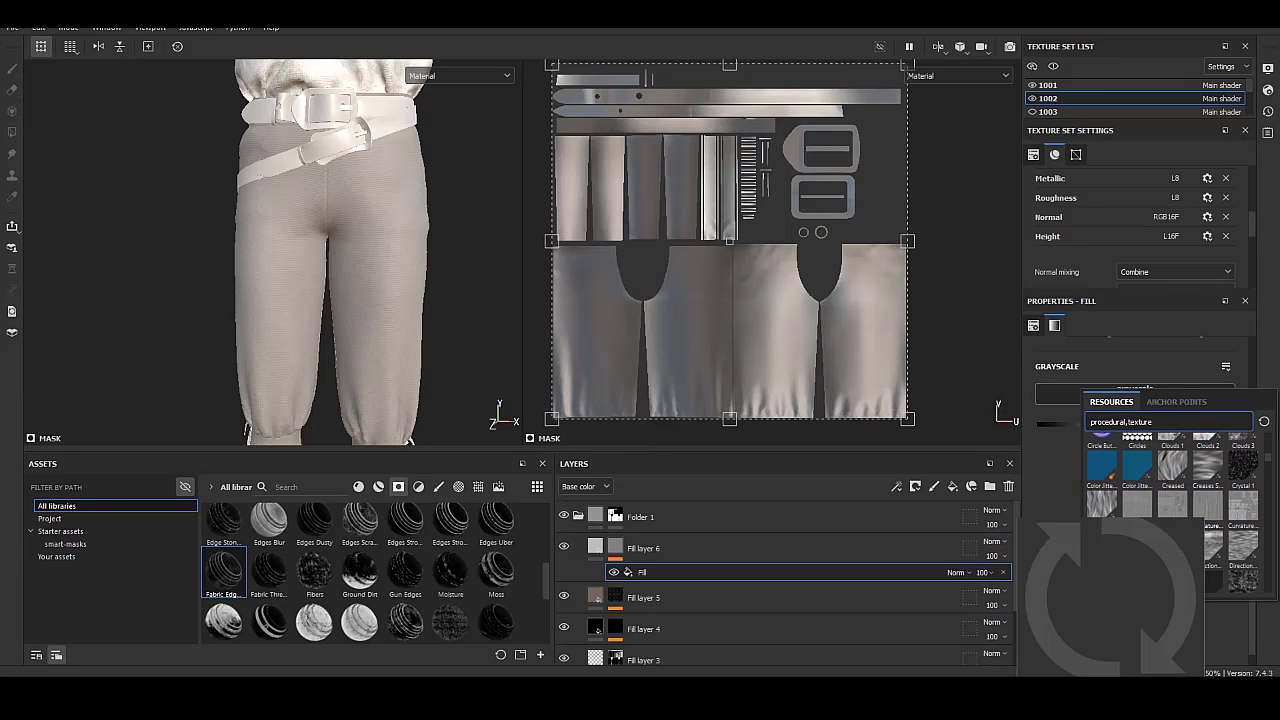
{"action": "scroll", "coordinate": [1172, 510], "scroll_direction": "down", "scroll_amount": 2}
{"action": "scroll", "coordinate": [1172, 510], "scroll_direction": "down", "scroll_amount": 3}
{"action": "scroll", "coordinate": [1172, 510], "scroll_direction": "down", "scroll_amount": 2}
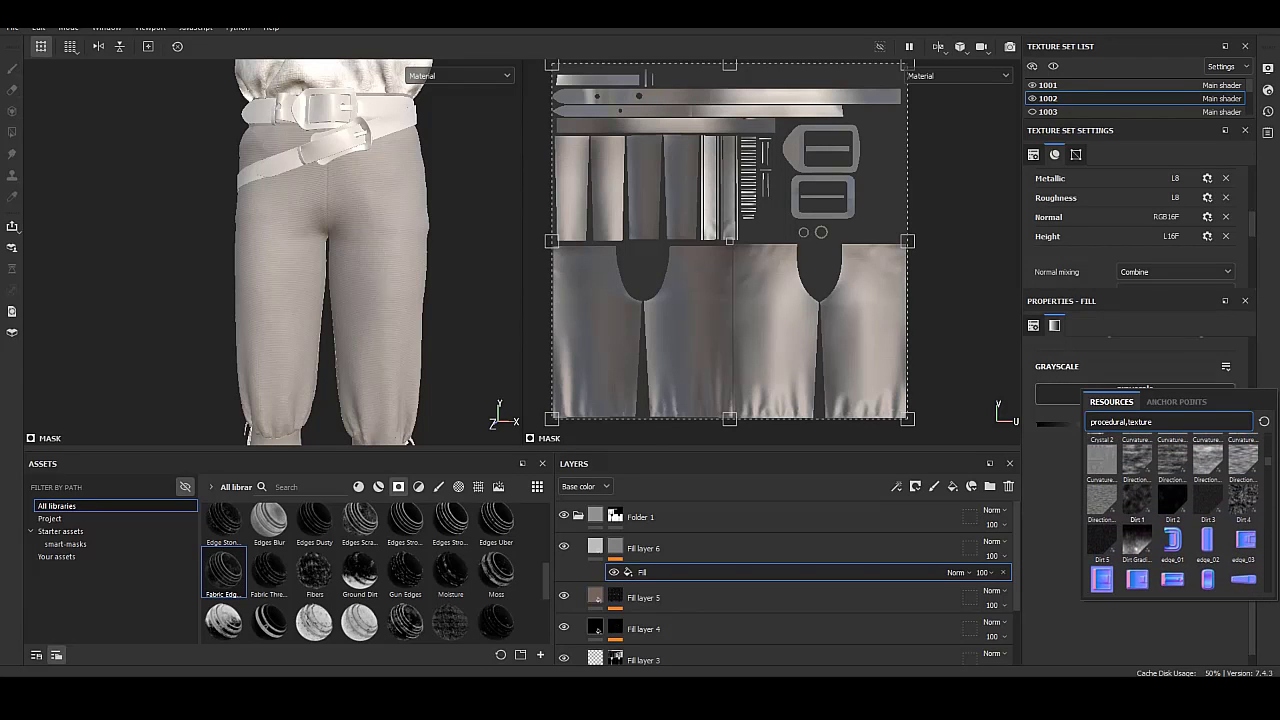
{"action": "scroll", "coordinate": [1172, 510], "scroll_direction": "down", "scroll_amount": 3}
{"action": "scroll", "coordinate": [1172, 510], "scroll_direction": "down", "scroll_amount": 2}
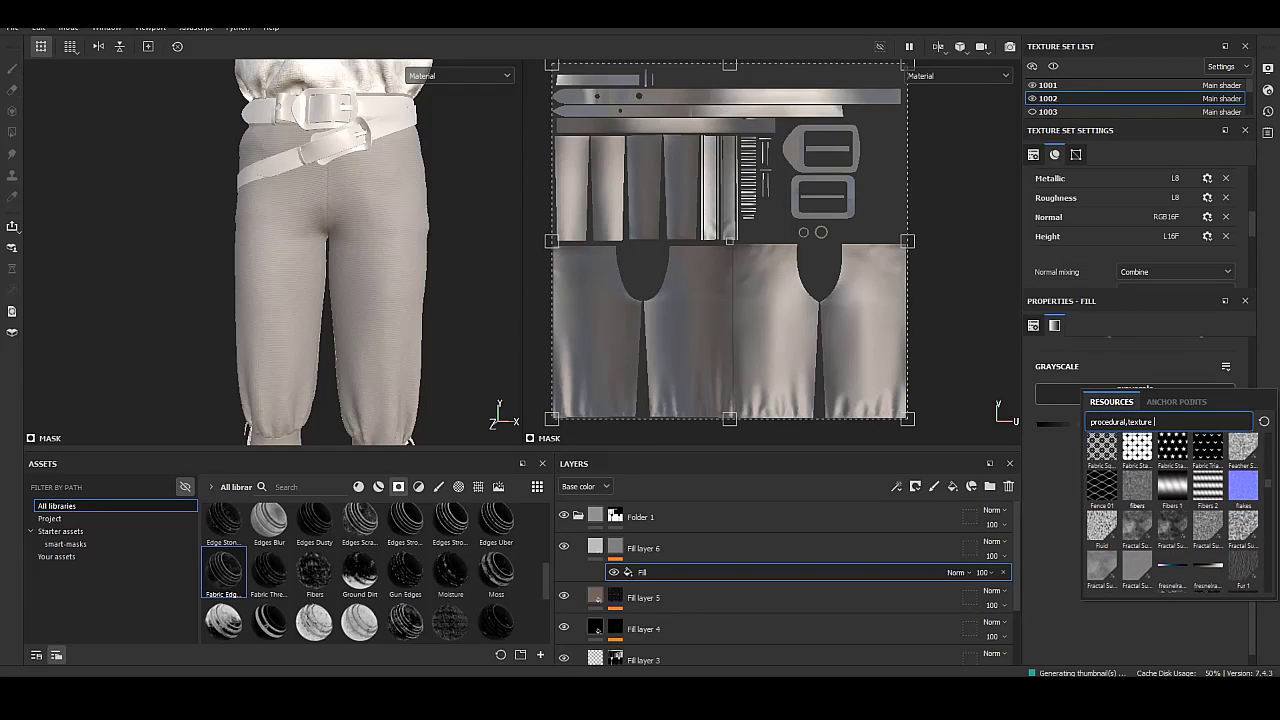
{"action": "scroll", "coordinate": [1172, 510], "scroll_direction": "down", "scroll_amount": 2}
{"action": "scroll", "coordinate": [1172, 510], "scroll_direction": "down", "scroll_amount": 2}
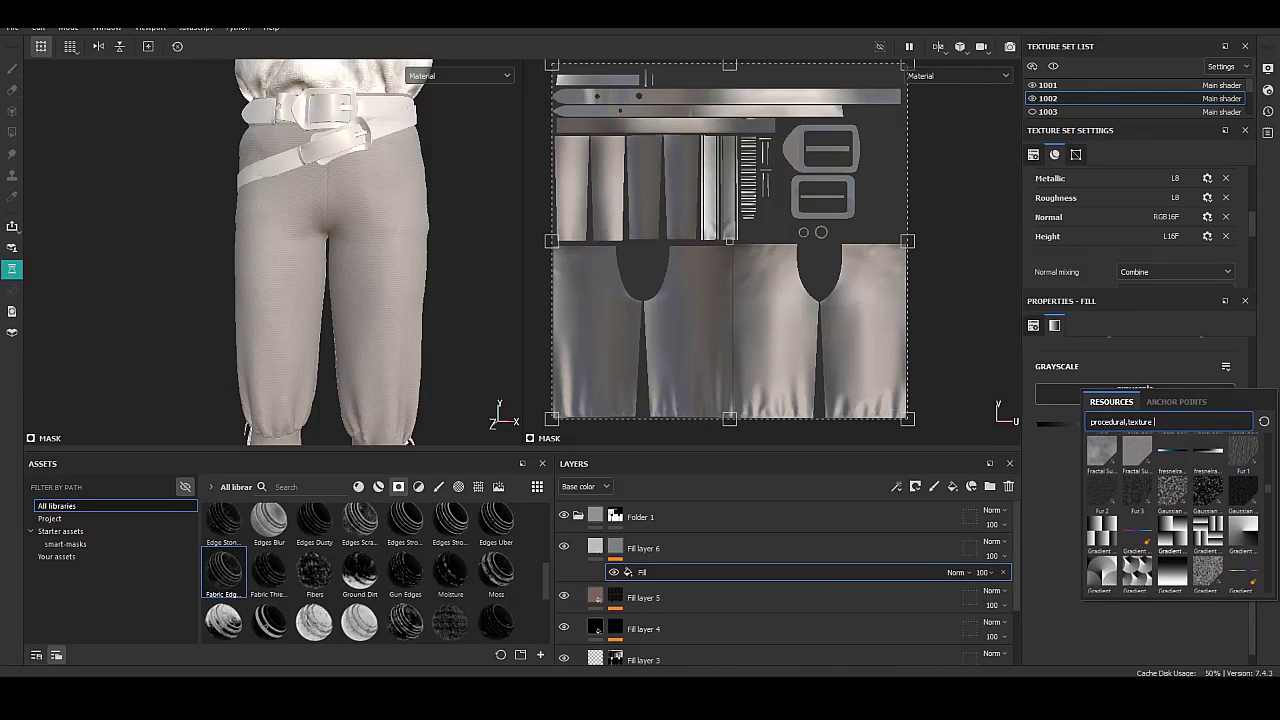
{"action": "scroll", "coordinate": [1172, 510], "scroll_direction": "down", "scroll_amount": 2}
{"action": "key", "text": "BackSpace"}
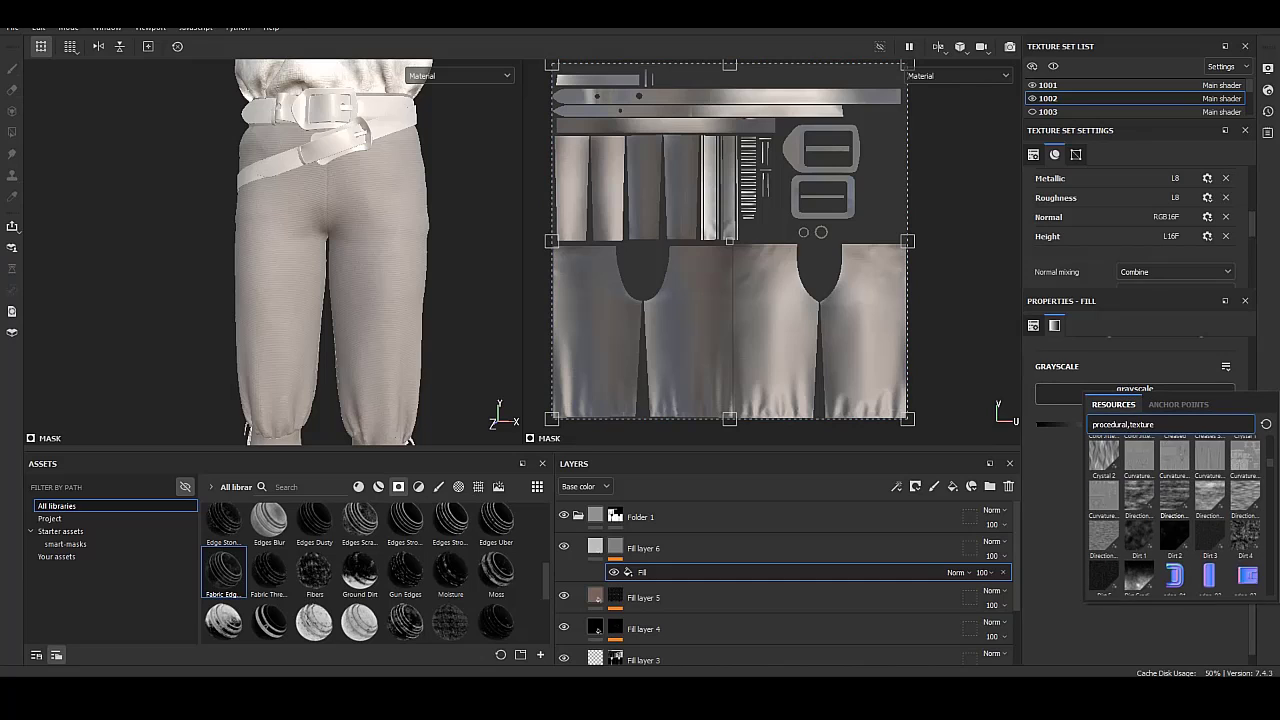
{"action": "scroll", "coordinate": [1172, 515], "scroll_direction": "down", "scroll_amount": 4}
{"action": "type", "text": "fa"}
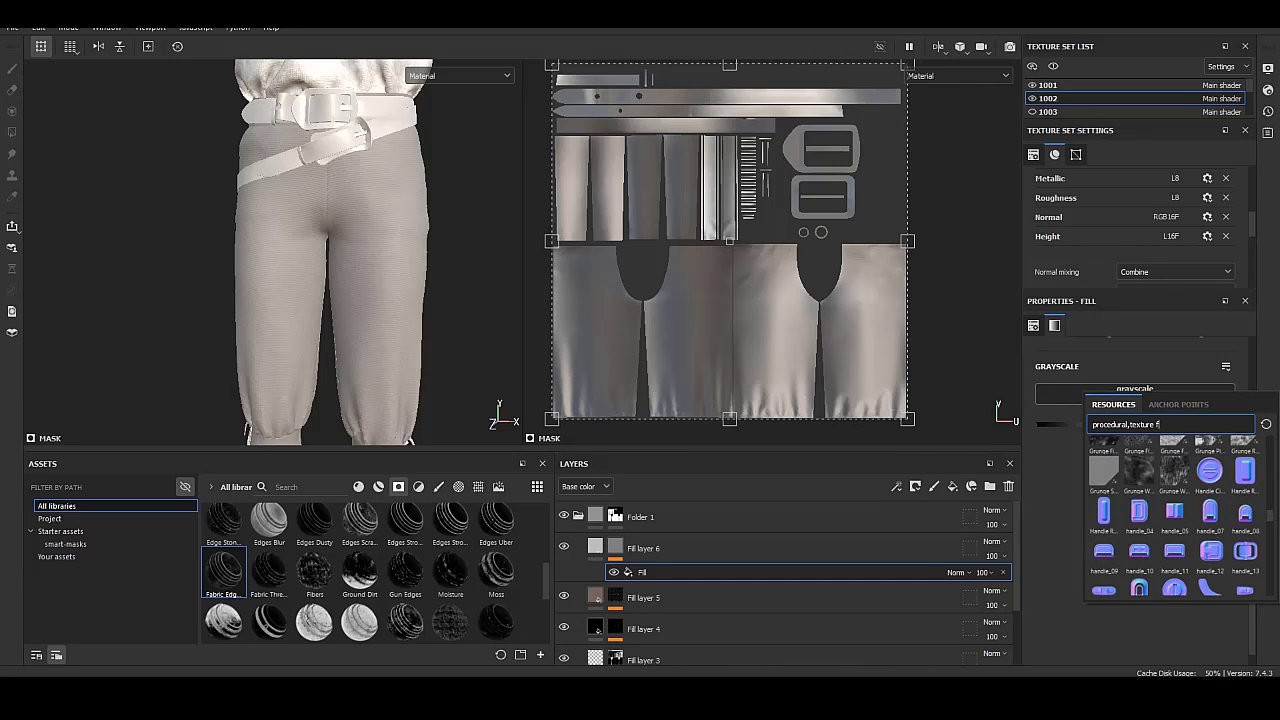
{"action": "type", "text": "b"}
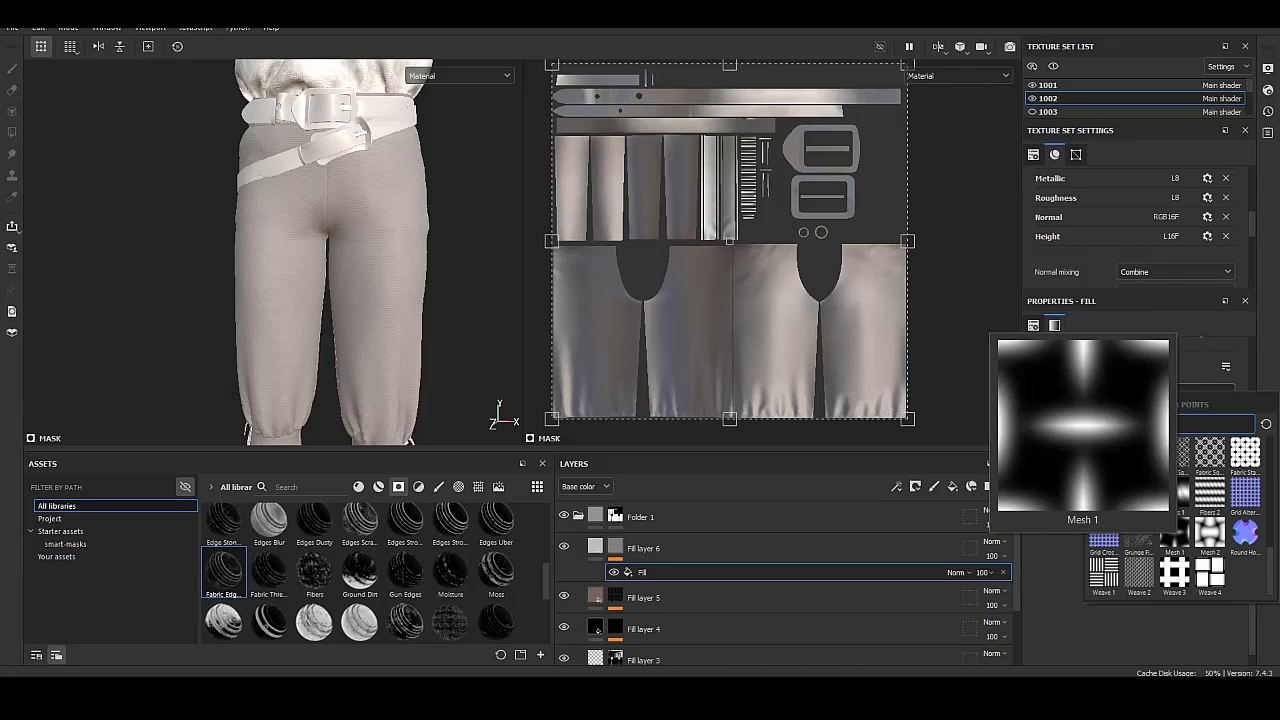
{"action": "type", "text": "fa"}
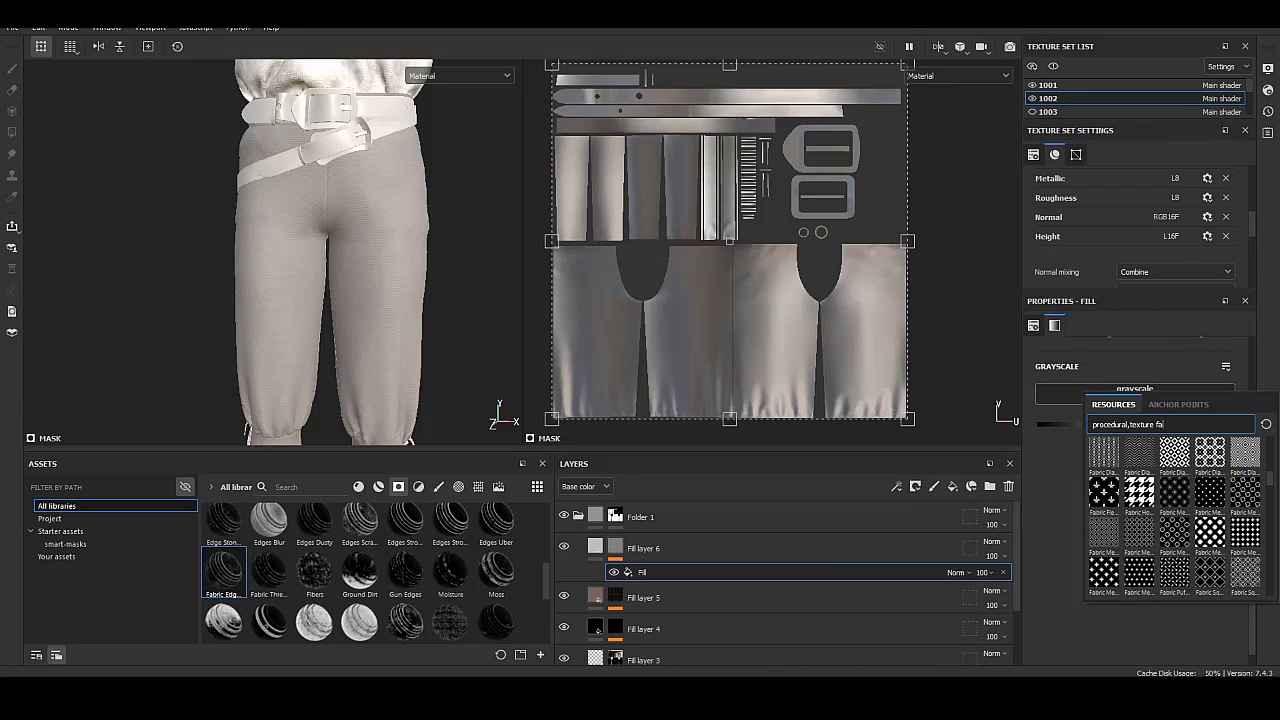
{"action": "key", "text": "BackSpace"}
{"action": "key", "text": "BackSpace"}
{"action": "type", "text": "wr"}
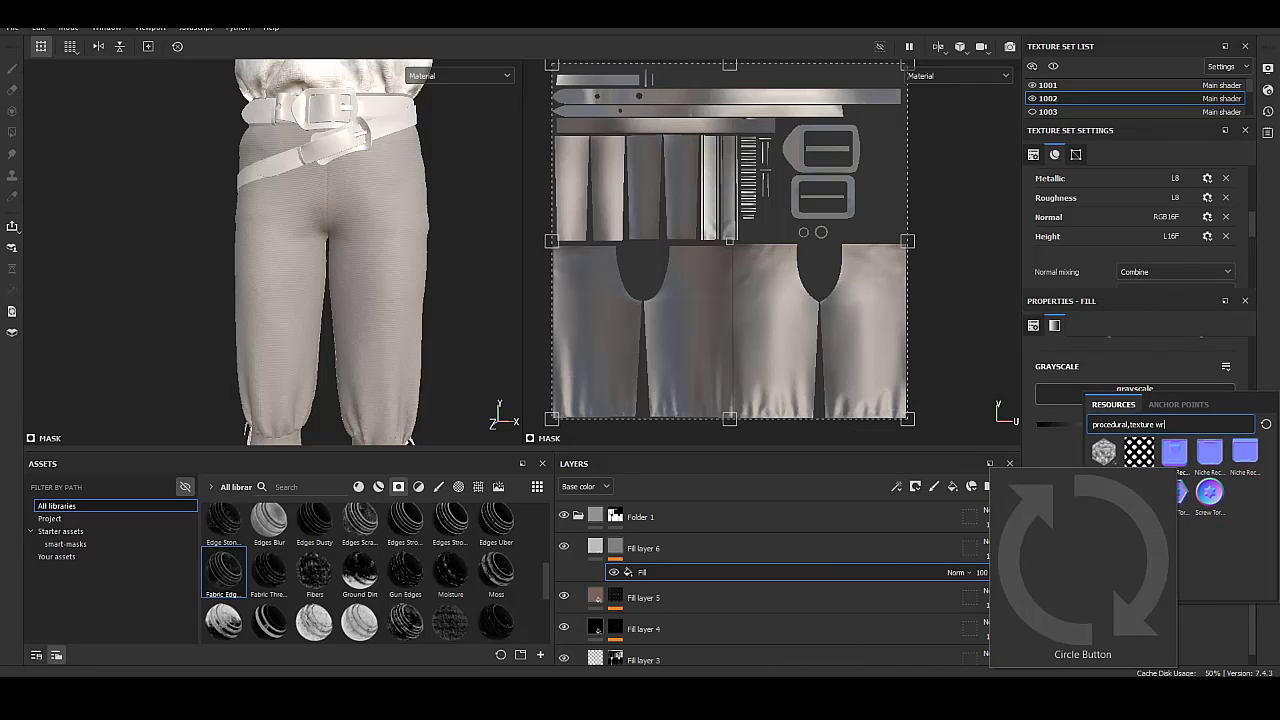
{"action": "key", "text": "BackSpace"}
{"action": "key", "text": "BackSpace"}
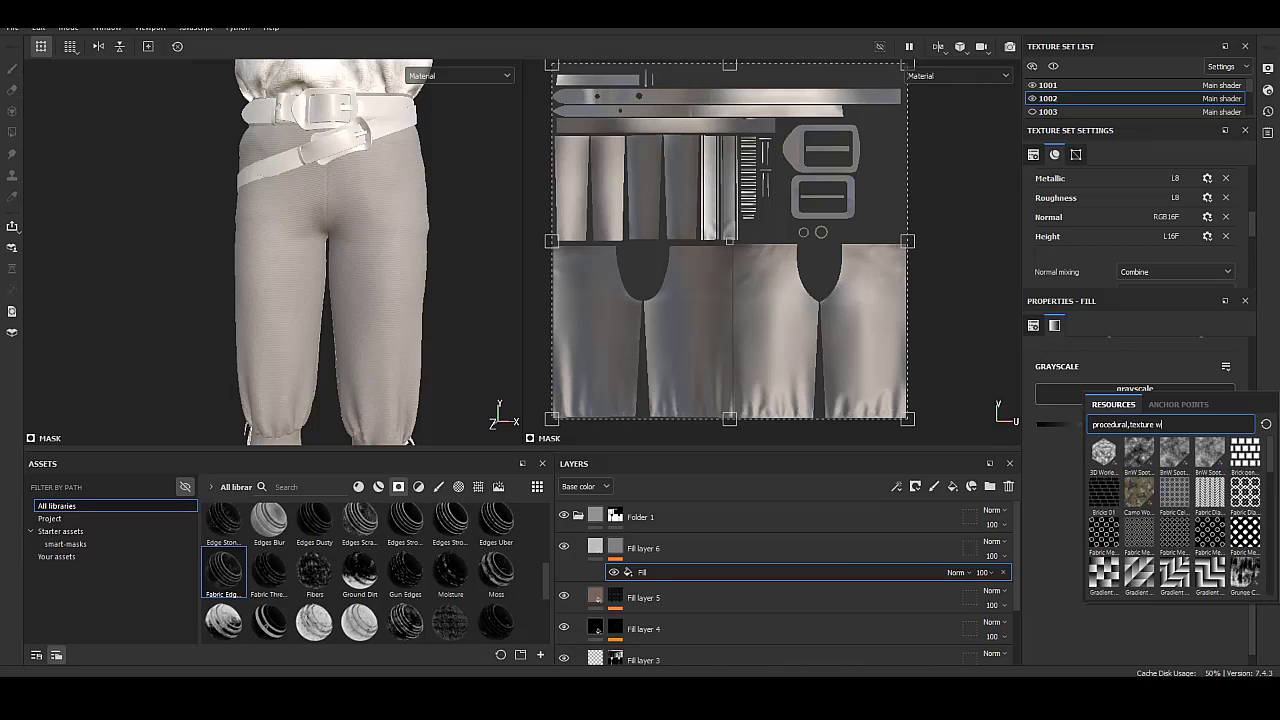
Scroll through the procedural textures to the Directional Noise thumbnails.
{"action": "scroll", "coordinate": [1140, 500], "scroll_direction": "down", "scroll_amount": 3}
{"action": "scroll", "coordinate": [1140, 500], "scroll_direction": "down", "scroll_amount": 3}
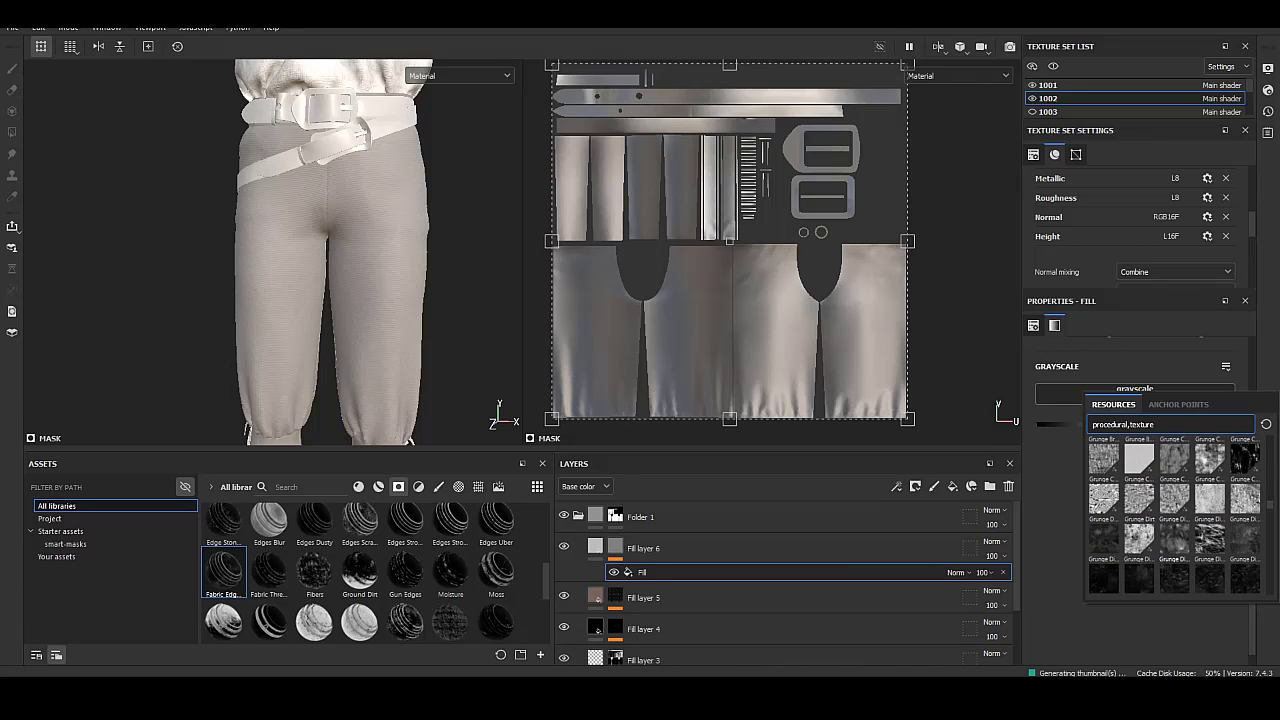
{"action": "scroll", "coordinate": [1140, 500], "scroll_direction": "down", "scroll_amount": 2}
{"action": "scroll", "coordinate": [1170, 520], "scroll_direction": "down", "scroll_amount": 2}
{"action": "scroll", "coordinate": [1170, 520], "scroll_direction": "down", "scroll_amount": 2}
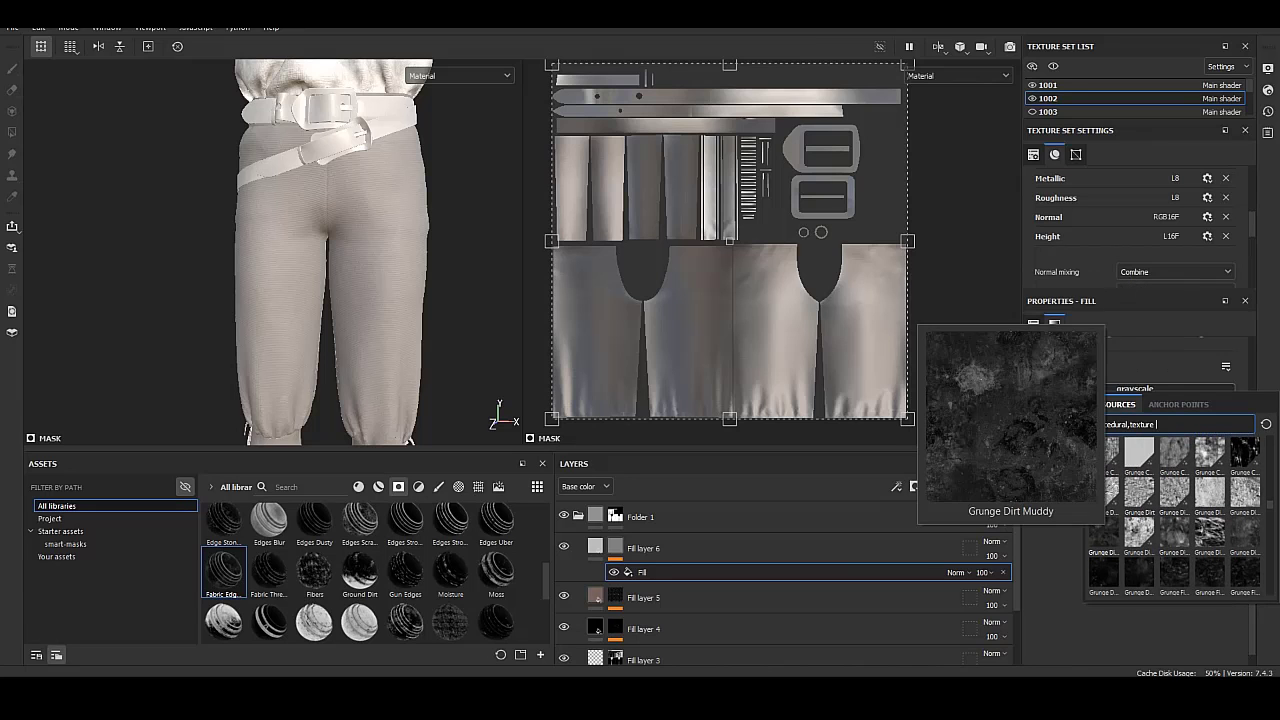
{"action": "scroll", "coordinate": [1170, 520], "scroll_direction": "down", "scroll_amount": 2}
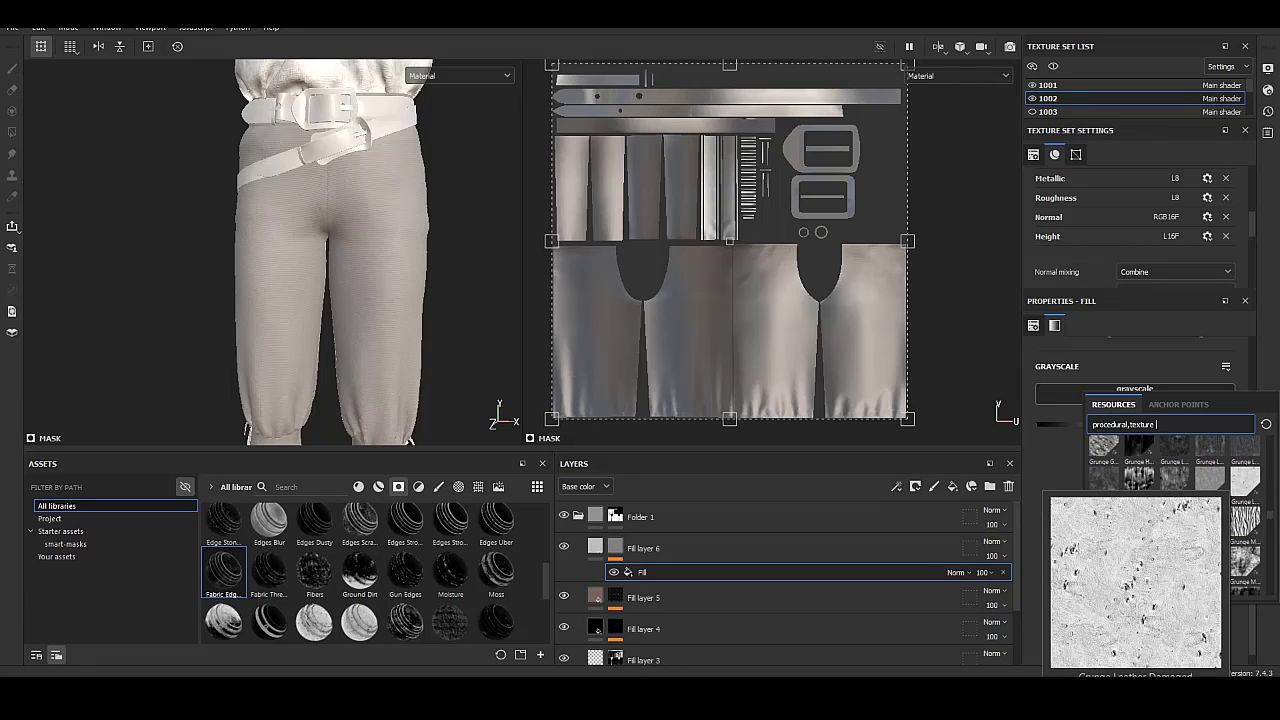
{"action": "scroll", "coordinate": [1170, 520], "scroll_direction": "down", "scroll_amount": 2}
{"action": "scroll", "coordinate": [1170, 520], "scroll_direction": "down", "scroll_amount": 2}
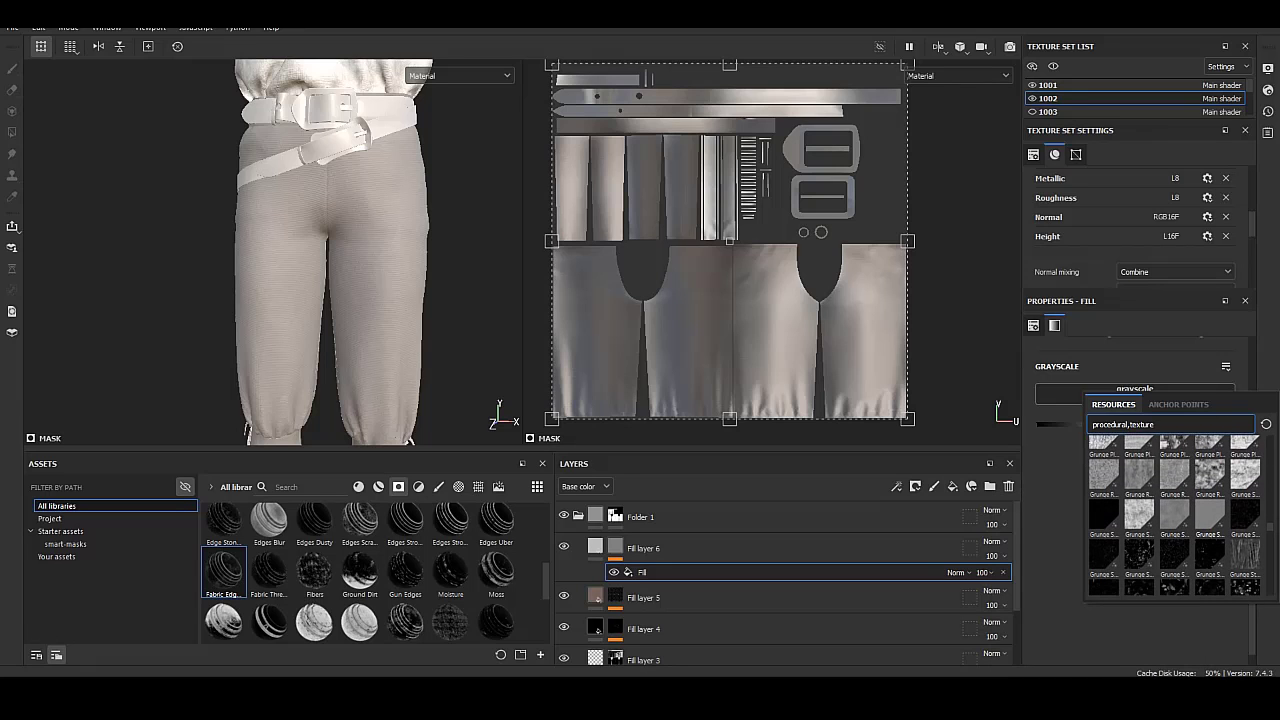
{"action": "scroll", "coordinate": [1170, 520], "scroll_direction": "down", "scroll_amount": 1}
{"action": "scroll", "coordinate": [1170, 520], "scroll_direction": "down", "scroll_amount": 3}
{"action": "scroll", "coordinate": [1170, 520], "scroll_direction": "down", "scroll_amount": 2}
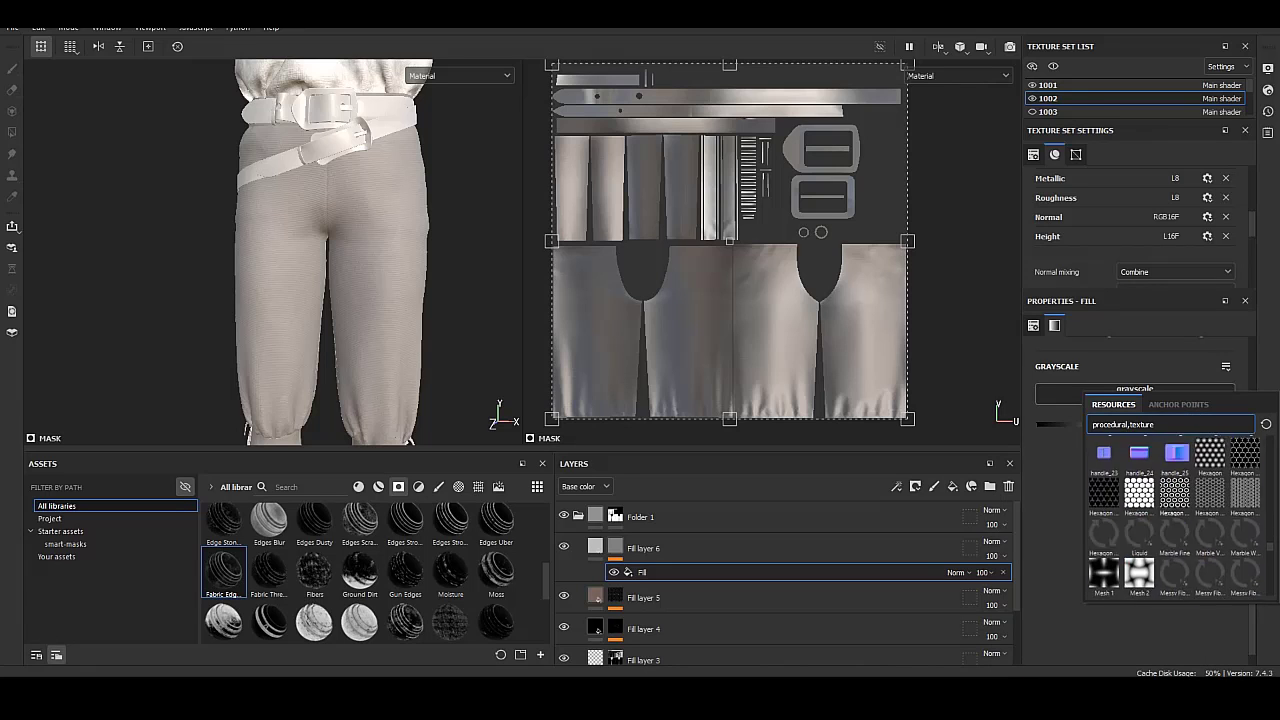
{"action": "scroll", "coordinate": [1170, 520], "scroll_direction": "down", "scroll_amount": 2}
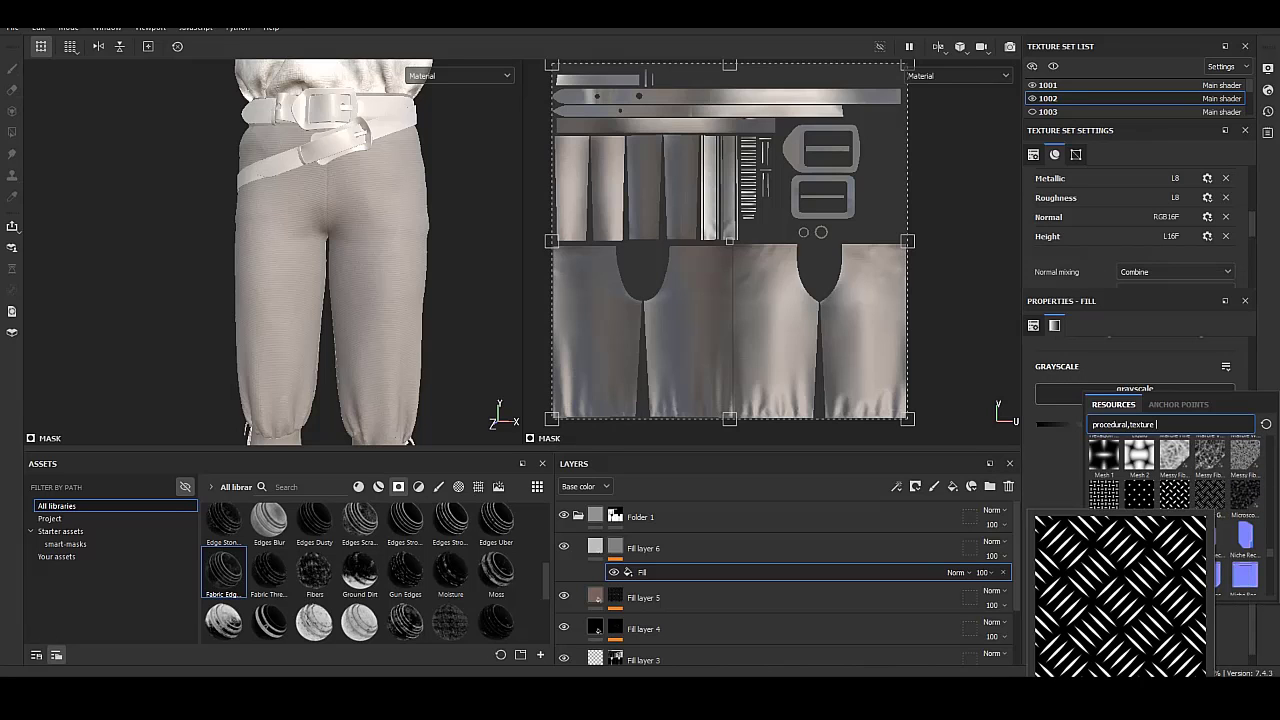
{"action": "scroll", "coordinate": [1170, 520], "scroll_direction": "down", "scroll_amount": 2}
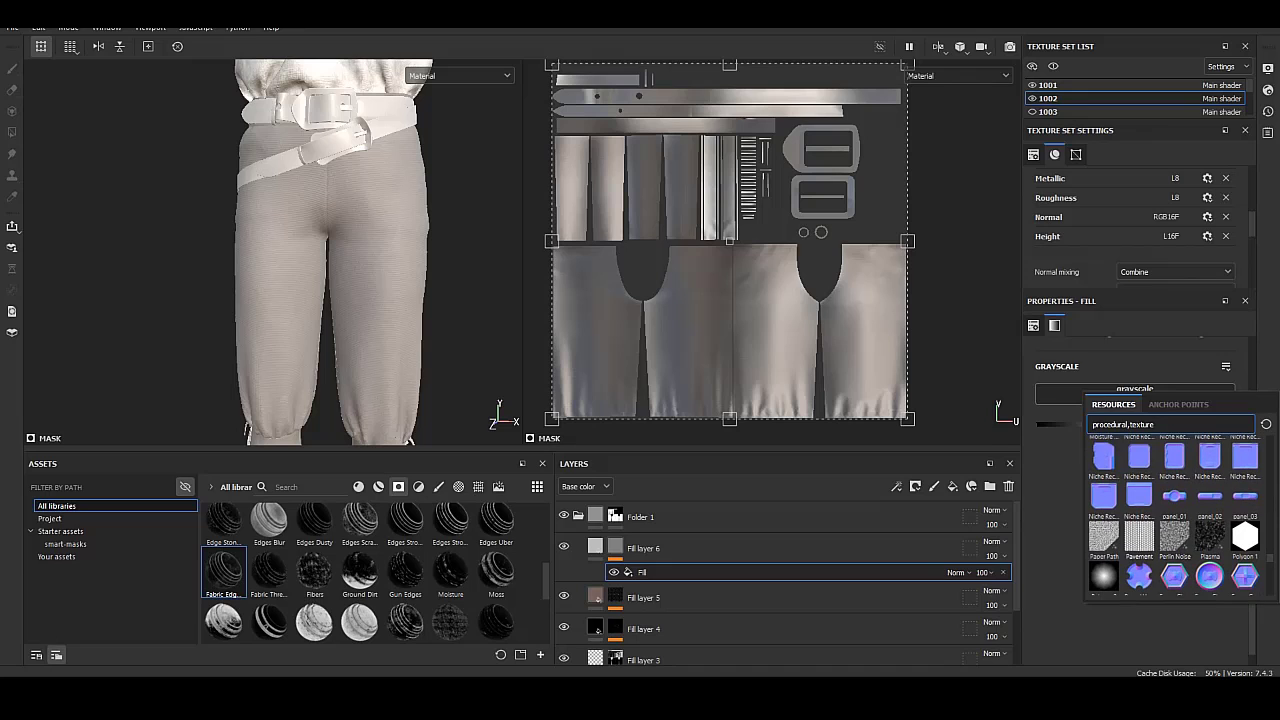
{"action": "scroll", "coordinate": [1175, 530], "scroll_direction": "down", "scroll_amount": 2}
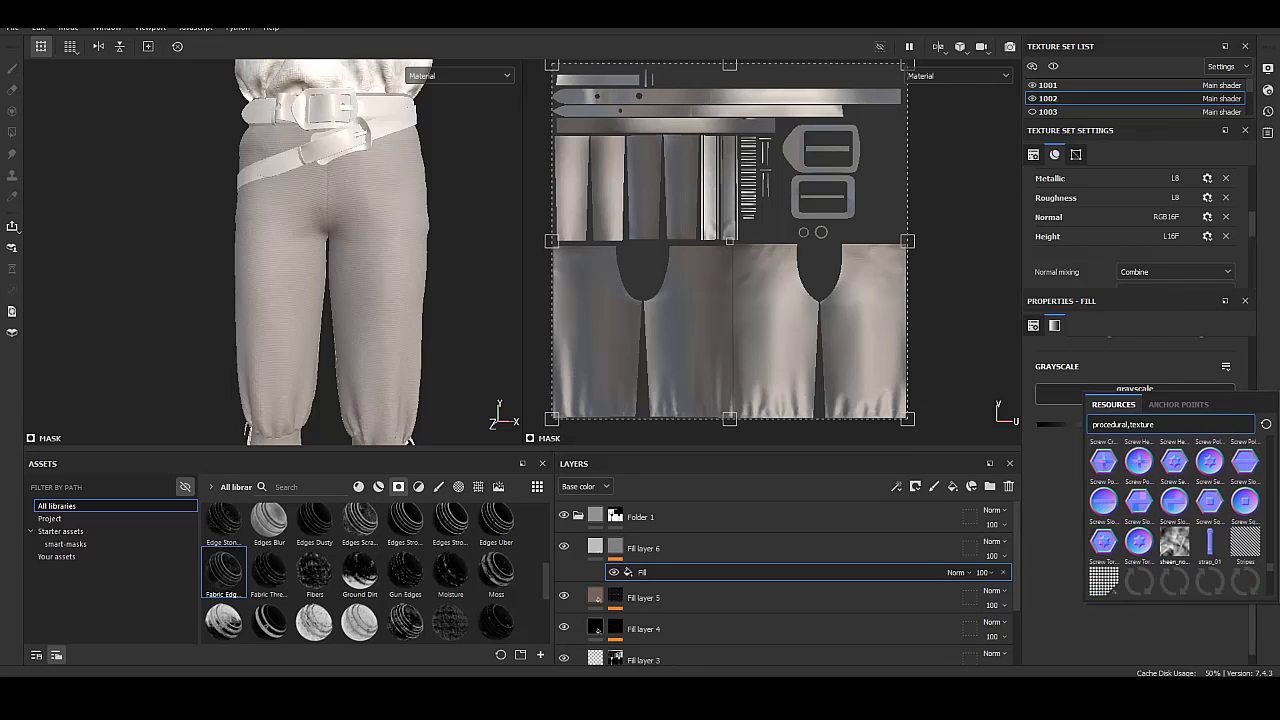
{"action": "scroll", "coordinate": [1175, 530], "scroll_direction": "down", "scroll_amount": 2}
{"action": "scroll", "coordinate": [1175, 520], "scroll_direction": "up", "scroll_amount": 1}
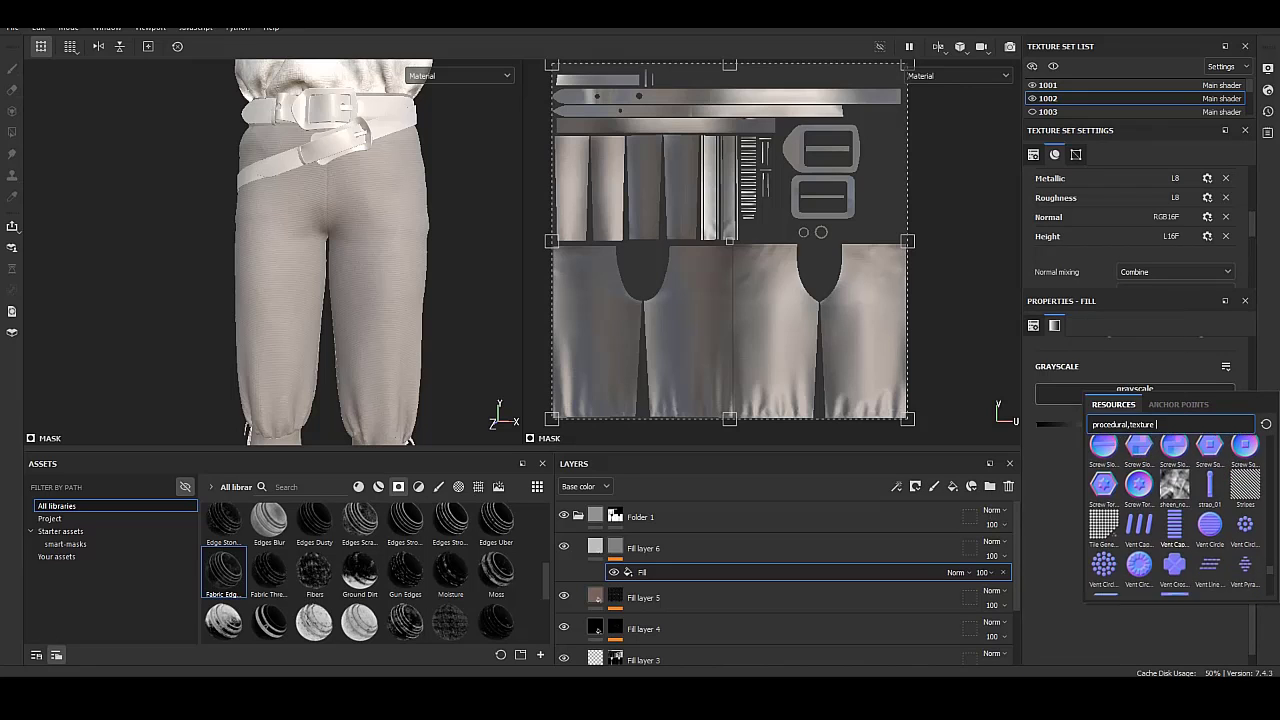
{"action": "scroll", "coordinate": [1175, 520], "scroll_direction": "up", "scroll_amount": 2}
{"action": "scroll", "coordinate": [1175, 520], "scroll_direction": "up", "scroll_amount": 2}
{"action": "scroll", "coordinate": [1175, 520], "scroll_direction": "up", "scroll_amount": 2}
{"action": "scroll", "coordinate": [1175, 520], "scroll_direction": "up", "scroll_amount": 1}
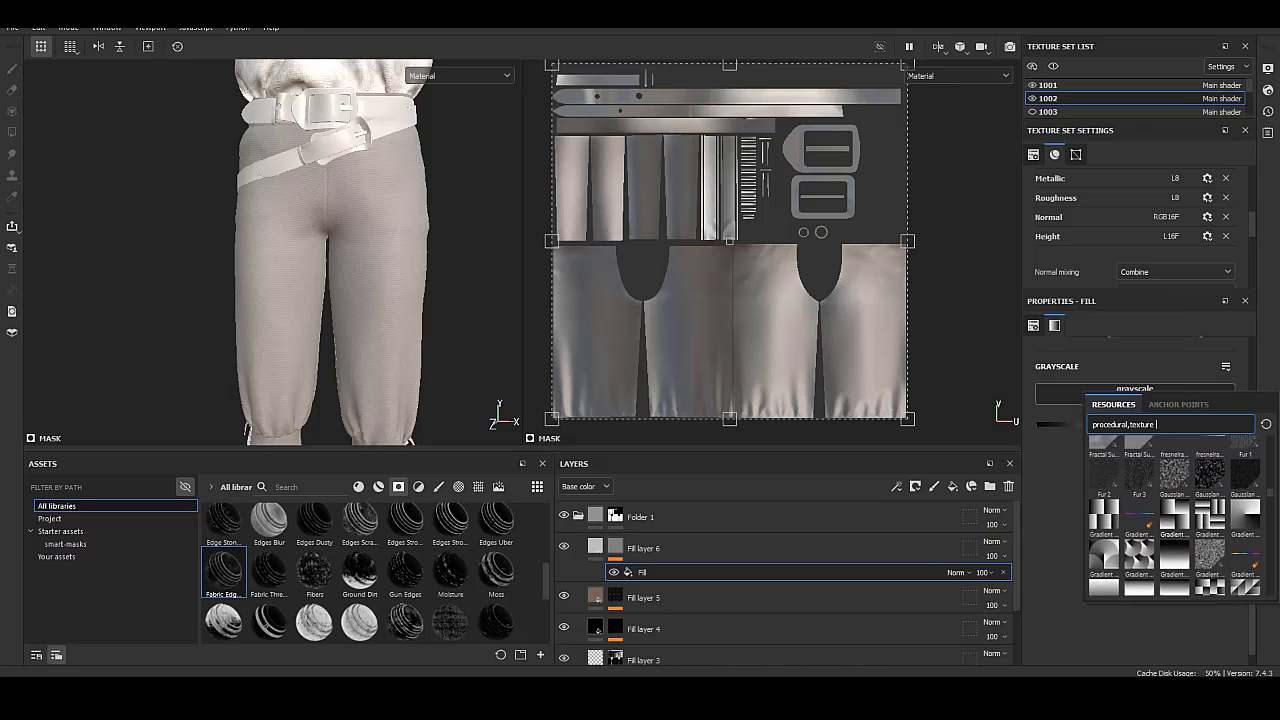
{"action": "scroll", "coordinate": [1175, 520], "scroll_direction": "up", "scroll_amount": 1}
{"action": "scroll", "coordinate": [1175, 520], "scroll_direction": "up", "scroll_amount": 1}
{"action": "scroll", "coordinate": [1175, 520], "scroll_direction": "up", "scroll_amount": 1}
{"action": "scroll", "coordinate": [1175, 515], "scroll_direction": "up", "scroll_amount": 2}
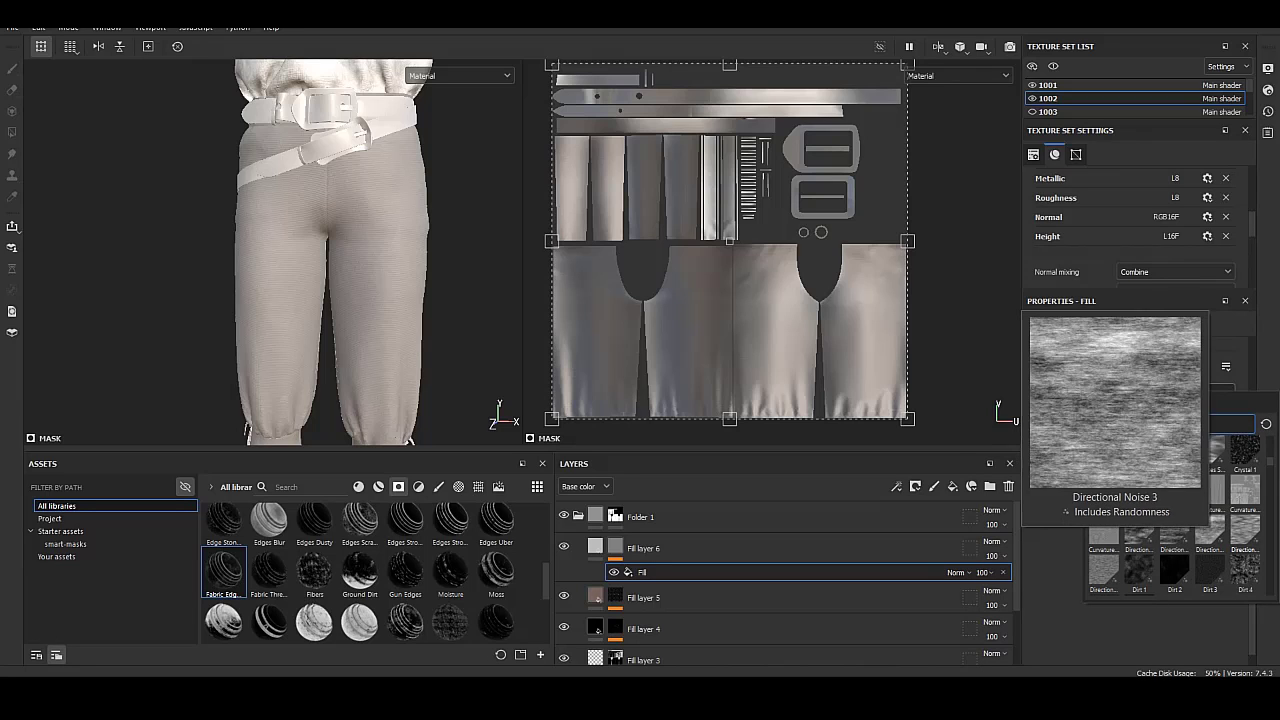
Load Directional Noise 4 into the mask, set noise scale 4 and lower the height.
{"action": "left_click", "coordinate": [1245, 535]}
{"action": "left_click", "coordinate": [1088, 565]}
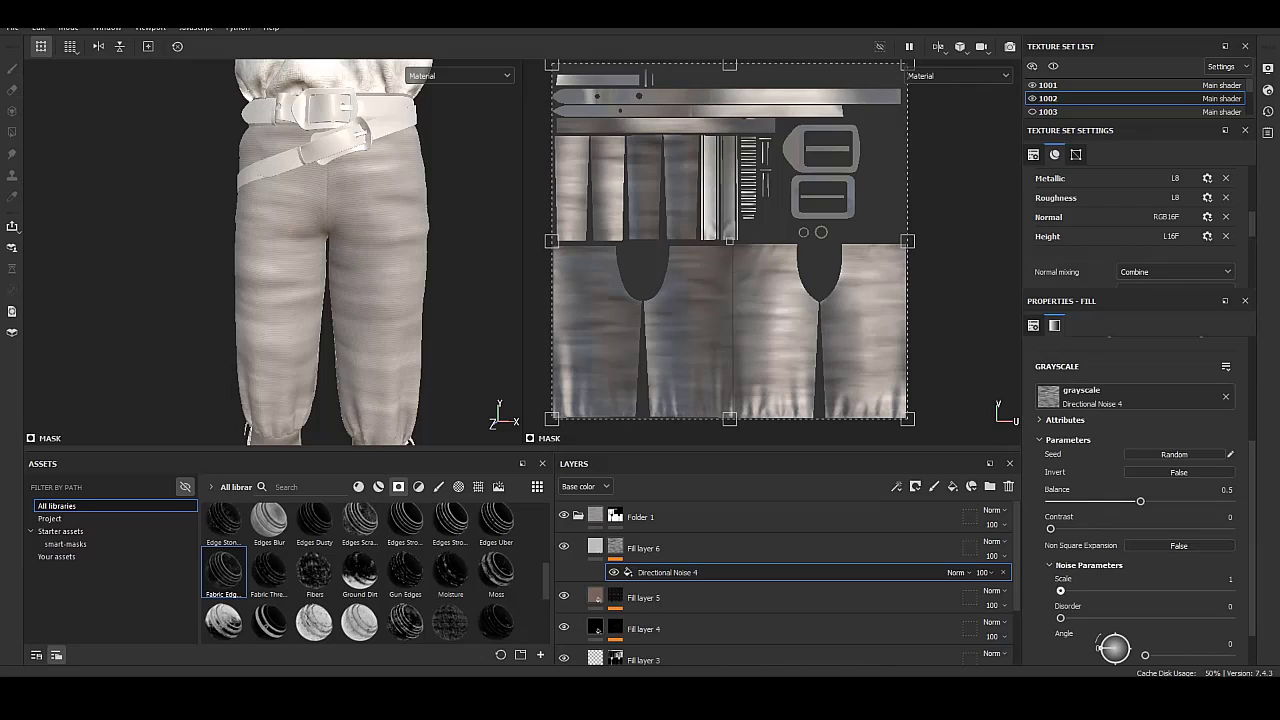
{"action": "left_click_drag", "start_coordinate": [1060, 590], "coordinate": [1157, 590]}
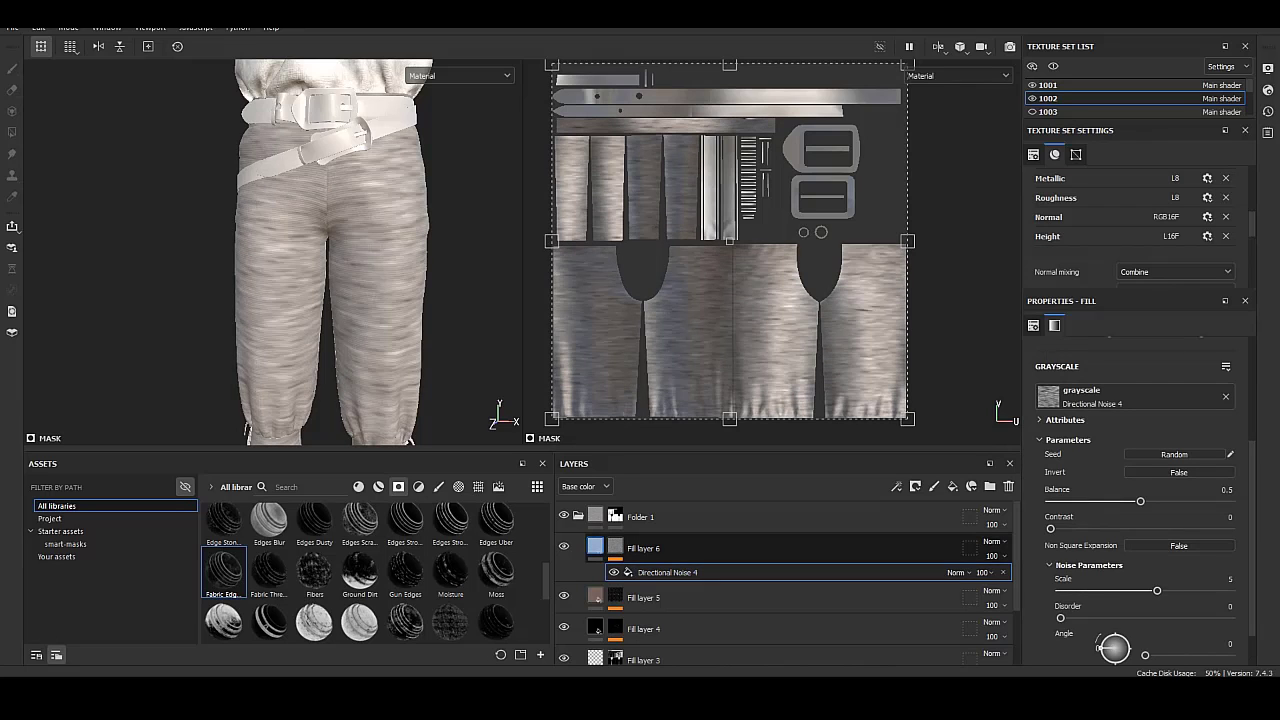
{"action": "left_click", "coordinate": [700, 548]}
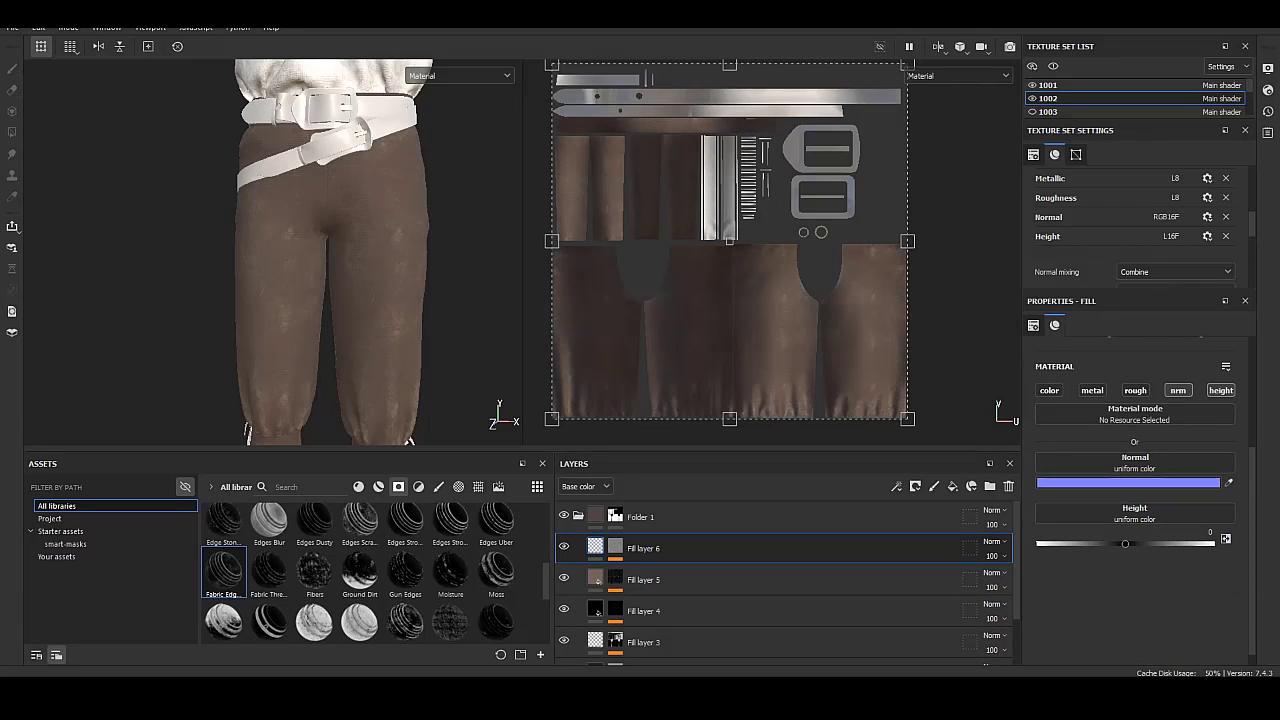
{"action": "left_click_drag", "start_coordinate": [1146, 543], "coordinate": [1142, 543]}
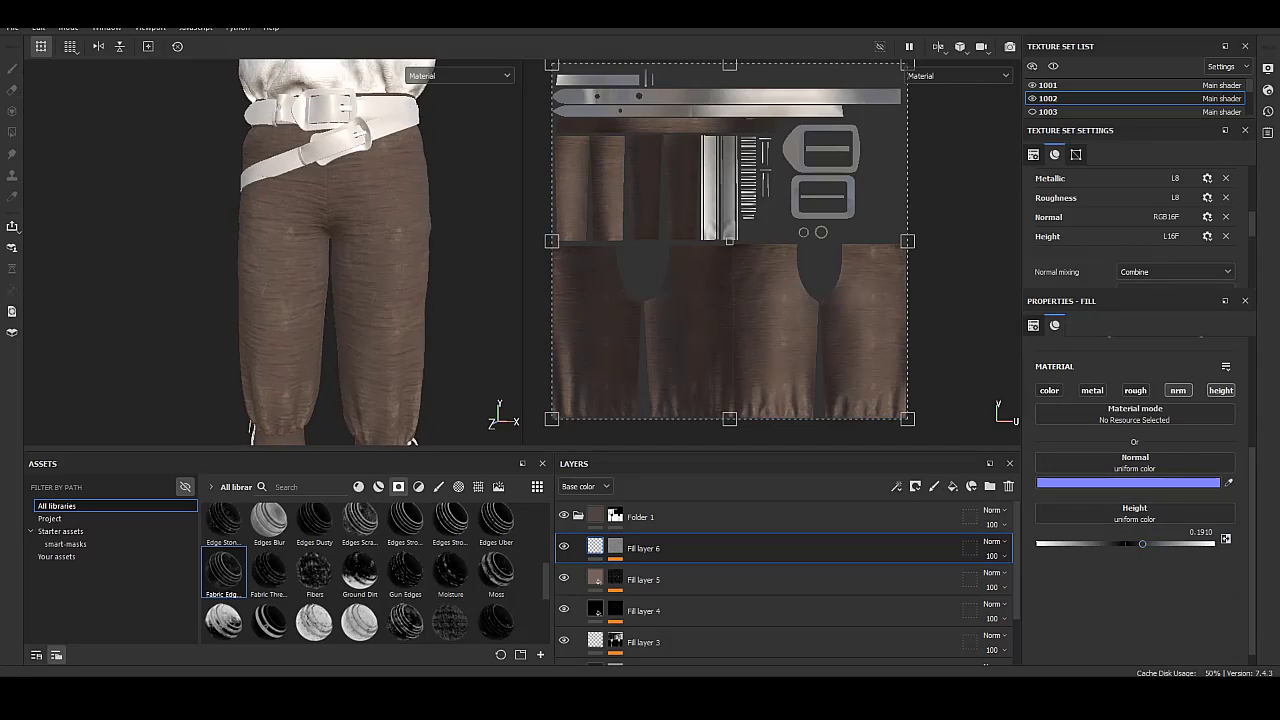
{"action": "scroll", "coordinate": [270, 250], "scroll_direction": "up", "scroll_amount": 5}
{"action": "scroll", "coordinate": [270, 250], "scroll_direction": "up", "scroll_amount": 3}
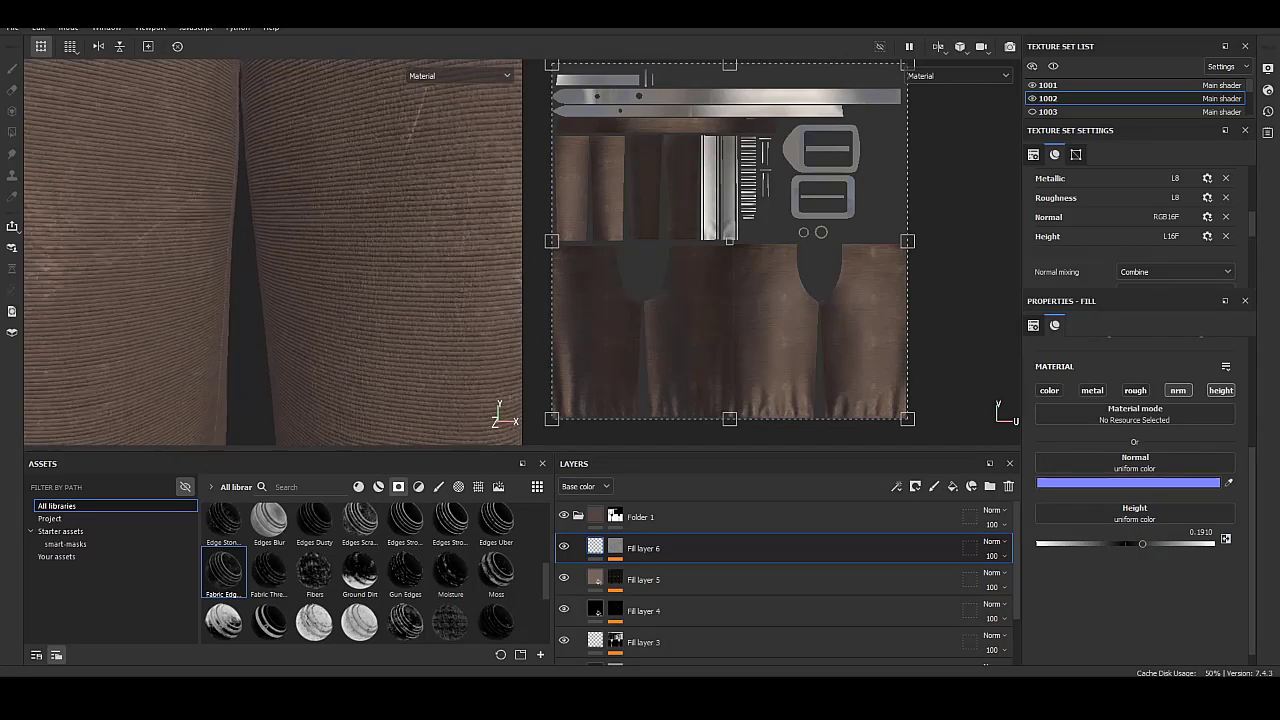
{"action": "scroll", "coordinate": [270, 250], "scroll_direction": "up", "scroll_amount": 2}
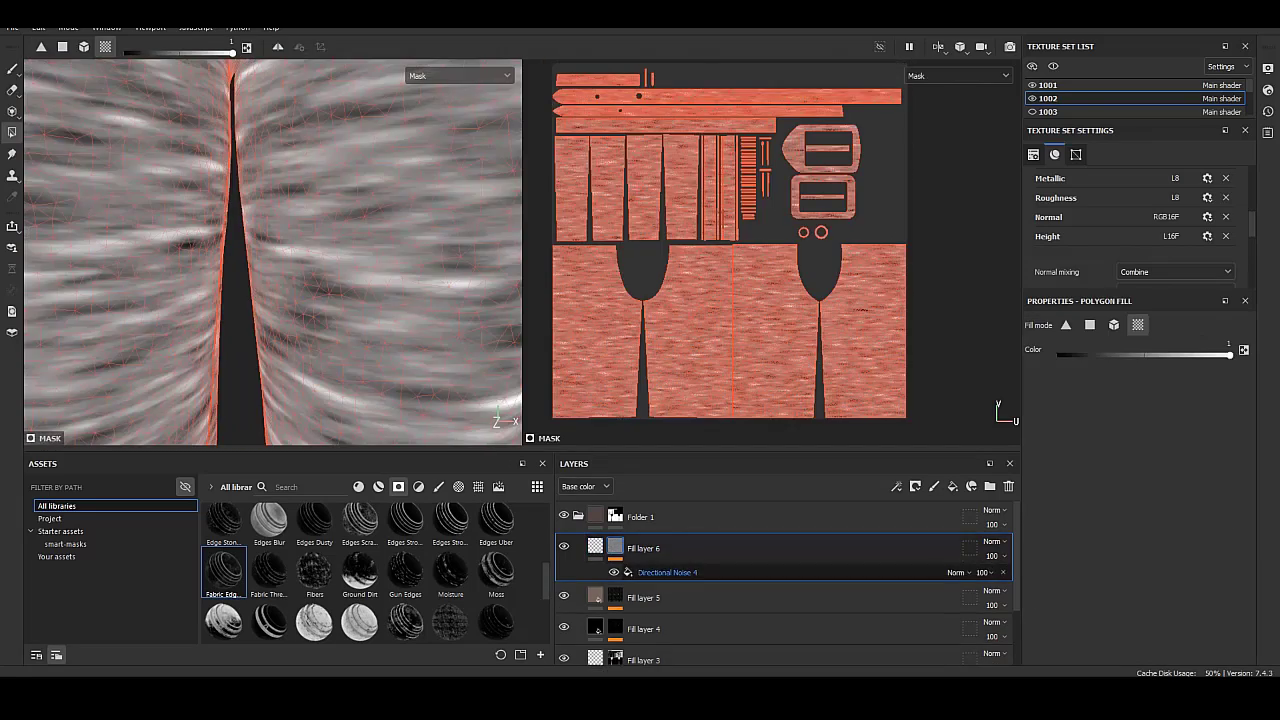
{"action": "left_click_drag", "start_coordinate": [1181, 590], "coordinate": [1133, 590]}
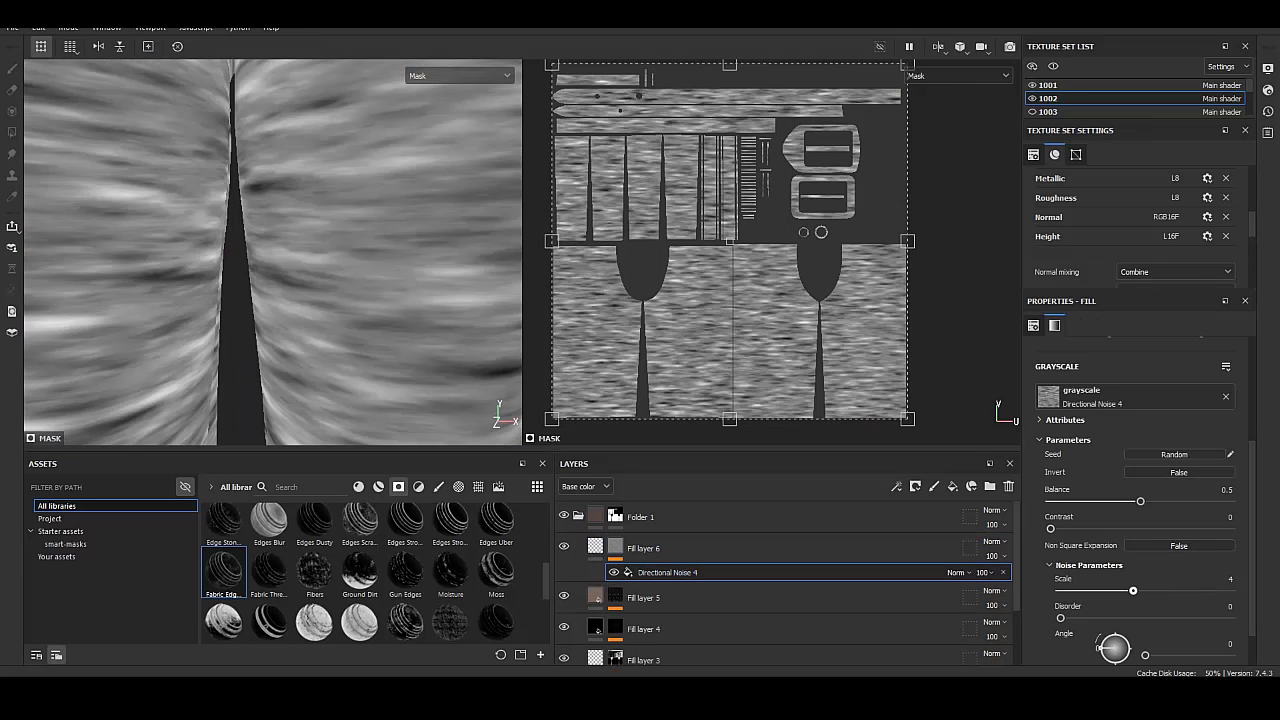
Stretch the noise fill horizontally across the UVs and set balance to 0.5.
{"action": "scroll", "coordinate": [818, 304], "scroll_direction": "down", "scroll_amount": 2}
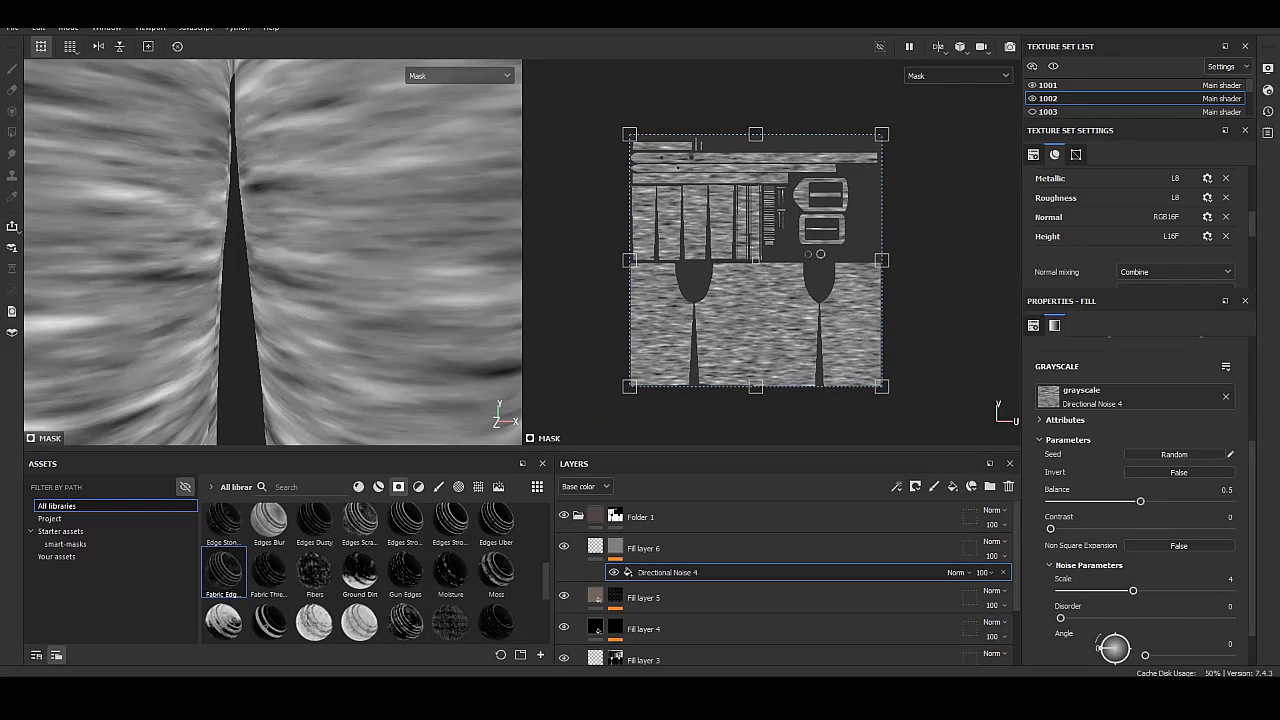
{"action": "left_click_drag", "start_coordinate": [881, 260], "coordinate": [1240, 265]}
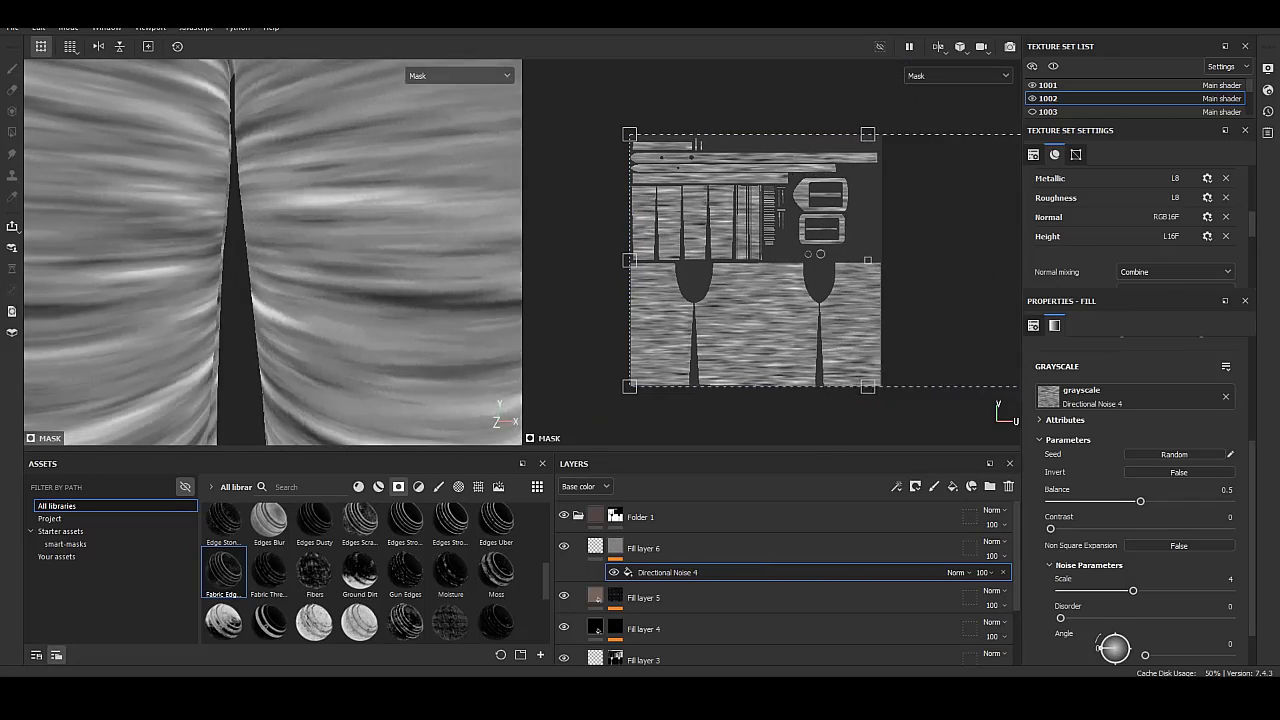
{"action": "left_click_drag", "start_coordinate": [629, 260], "coordinate": [321, 260]}
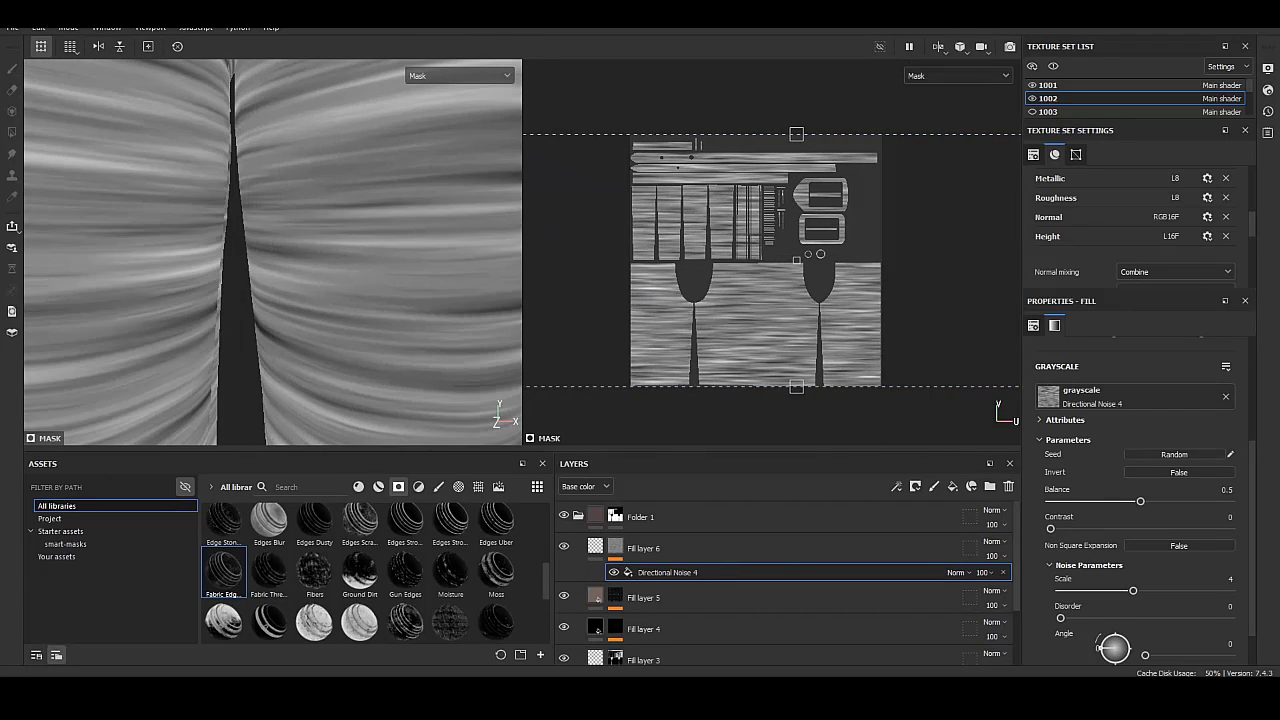
{"action": "key", "text": "ctrl+z"}
{"action": "key", "text": "ctrl+z"}
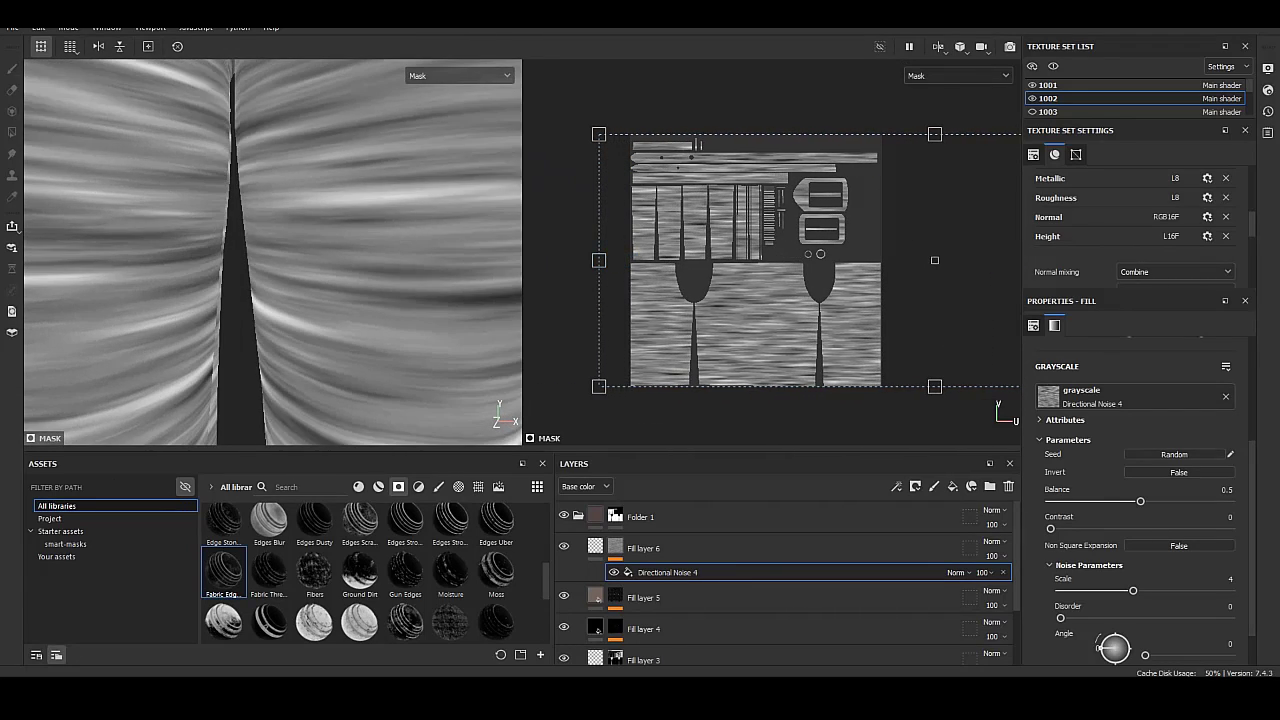
{"action": "key", "text": "ctrl+z"}
{"action": "left_click_drag", "start_coordinate": [290, 250], "coordinate": [300, 240], "text": "alt"}
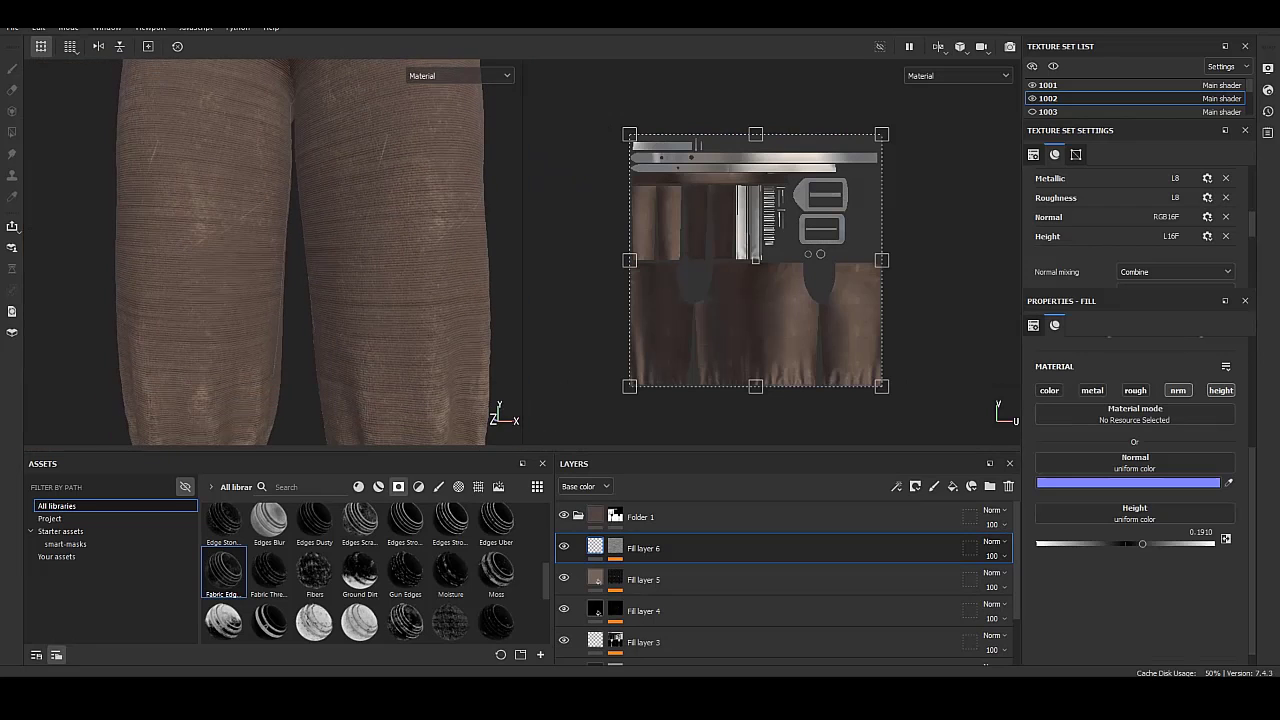
{"action": "key", "text": "ctrl+y"}
{"action": "key", "text": "ctrl+y"}
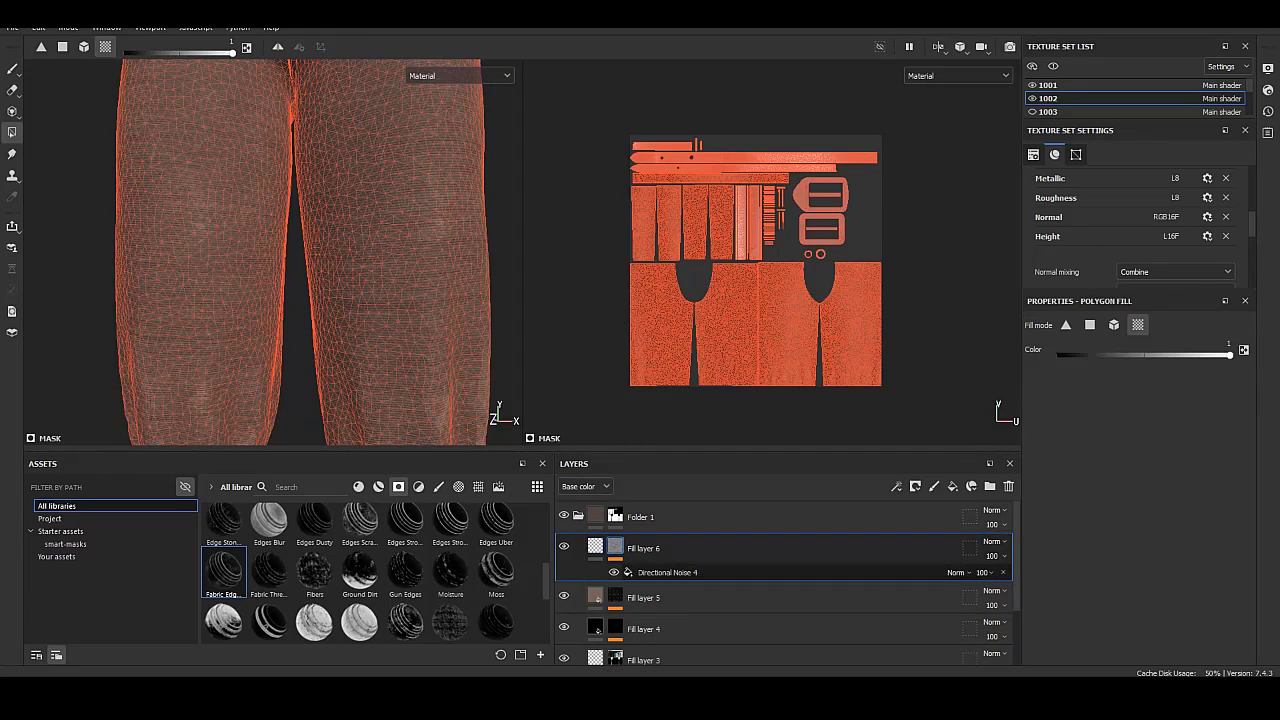
{"action": "scroll", "coordinate": [736, 270], "scroll_direction": "down", "scroll_amount": 2}
{"action": "scroll", "coordinate": [736, 270], "scroll_direction": "down", "scroll_amount": 2}
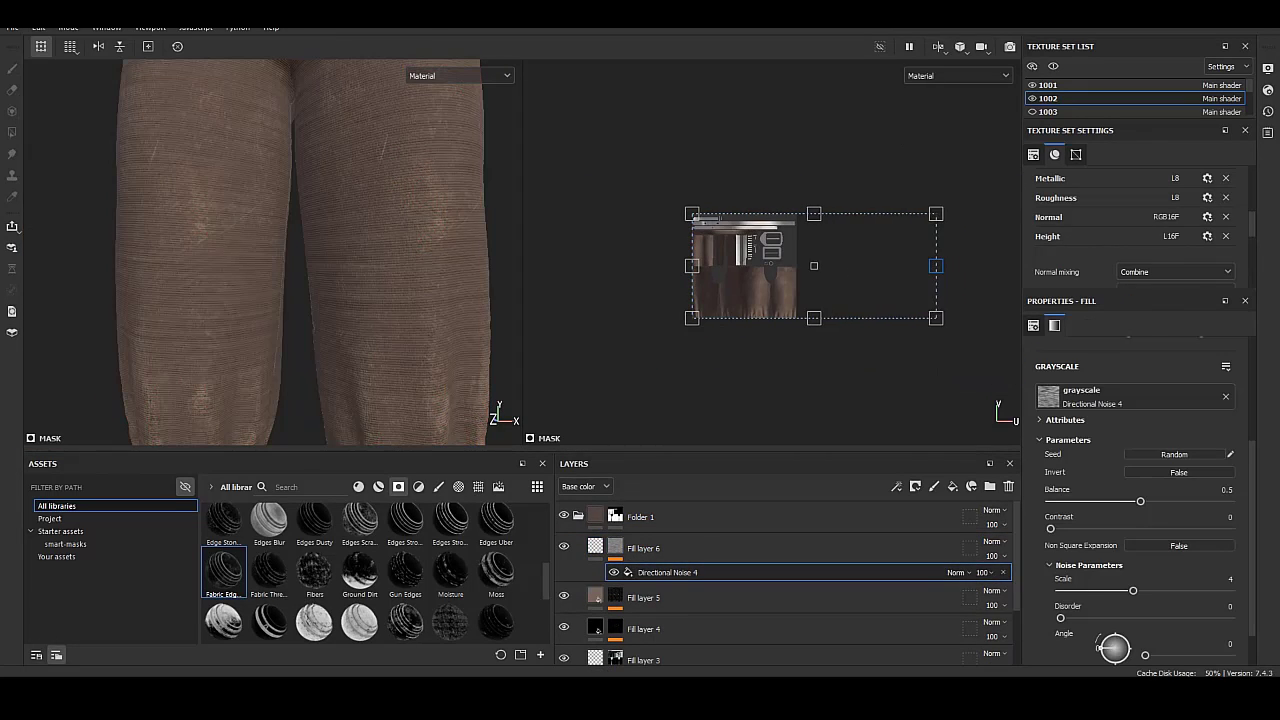
{"action": "key", "text": "4"}
{"action": "scroll", "coordinate": [902, 266], "scroll_direction": "up", "scroll_amount": 3}
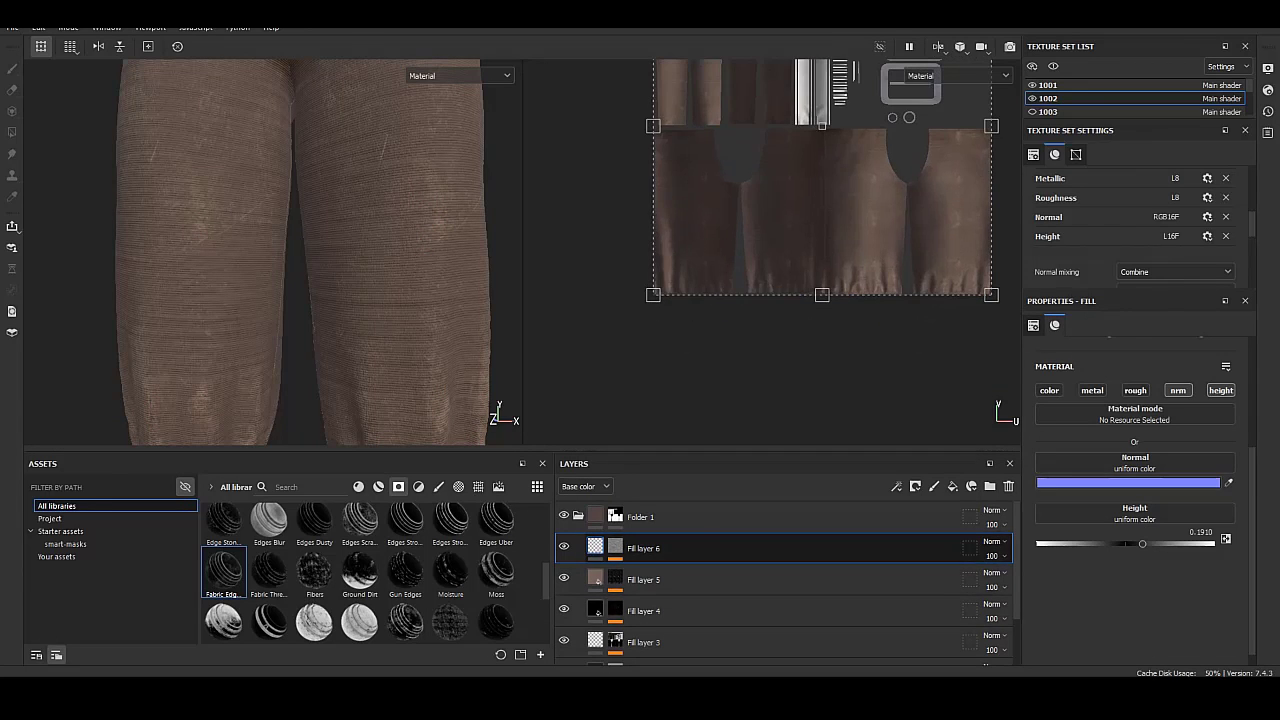
{"action": "key", "text": "ctrl+z"}
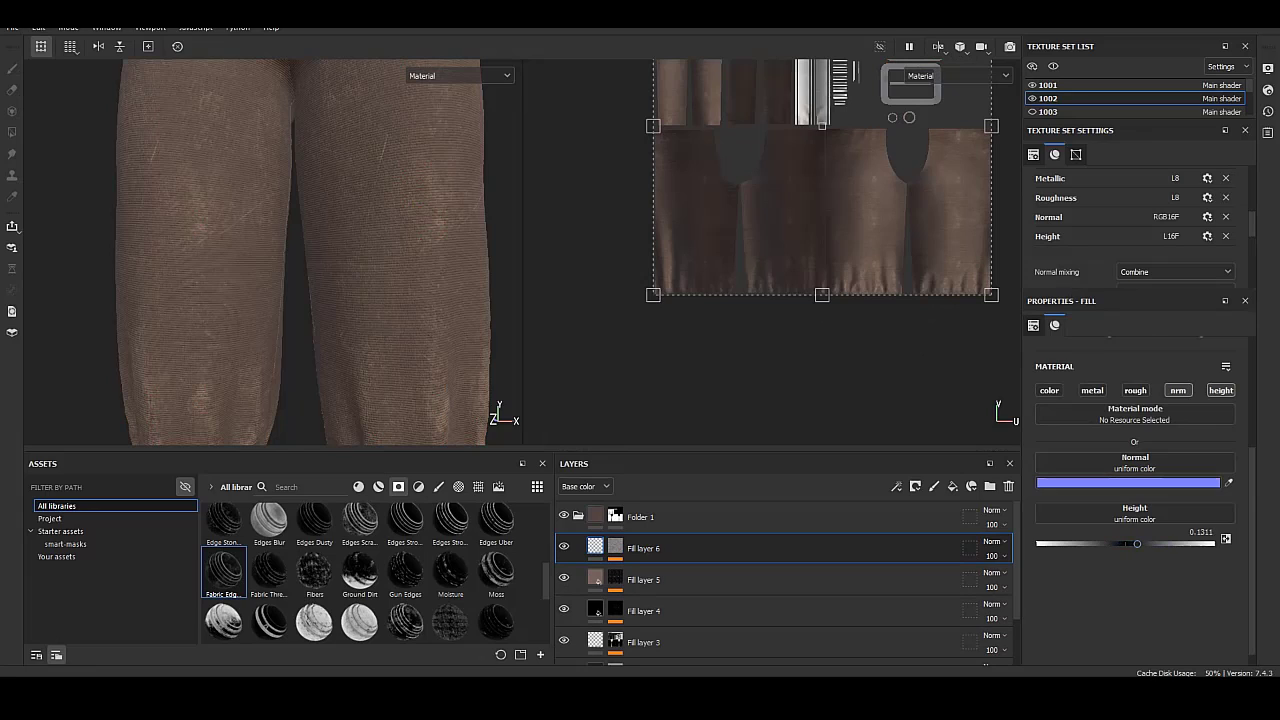
{"action": "mouse_move", "coordinate": [270, 250]}
{"action": "left_mouse_down", "text": "alt"}
{"action": "mouse_move", "coordinate": [370, 250]}
{"action": "mouse_move", "coordinate": [270, 250]}
{"action": "mouse_move", "coordinate": [300, 200]}
{"action": "left_mouse_up", "text": "alt"}
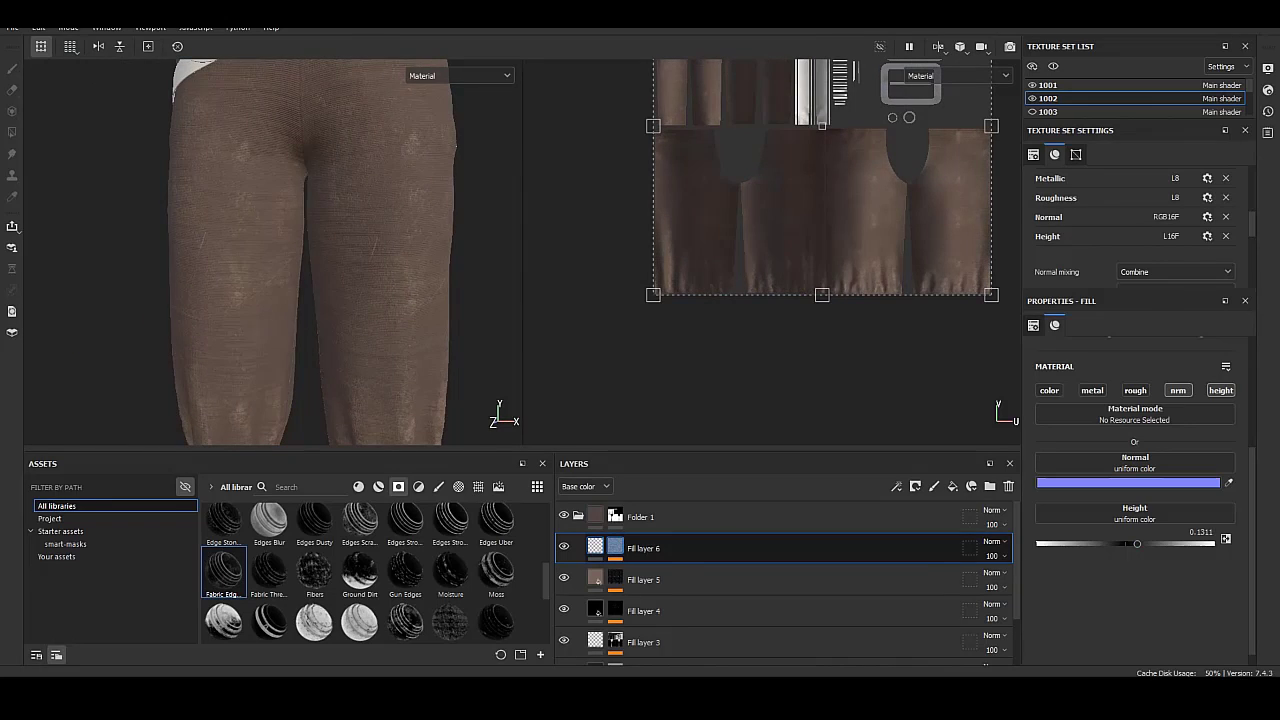
{"action": "left_click_drag", "start_coordinate": [1146, 501], "coordinate": [1140, 501]}
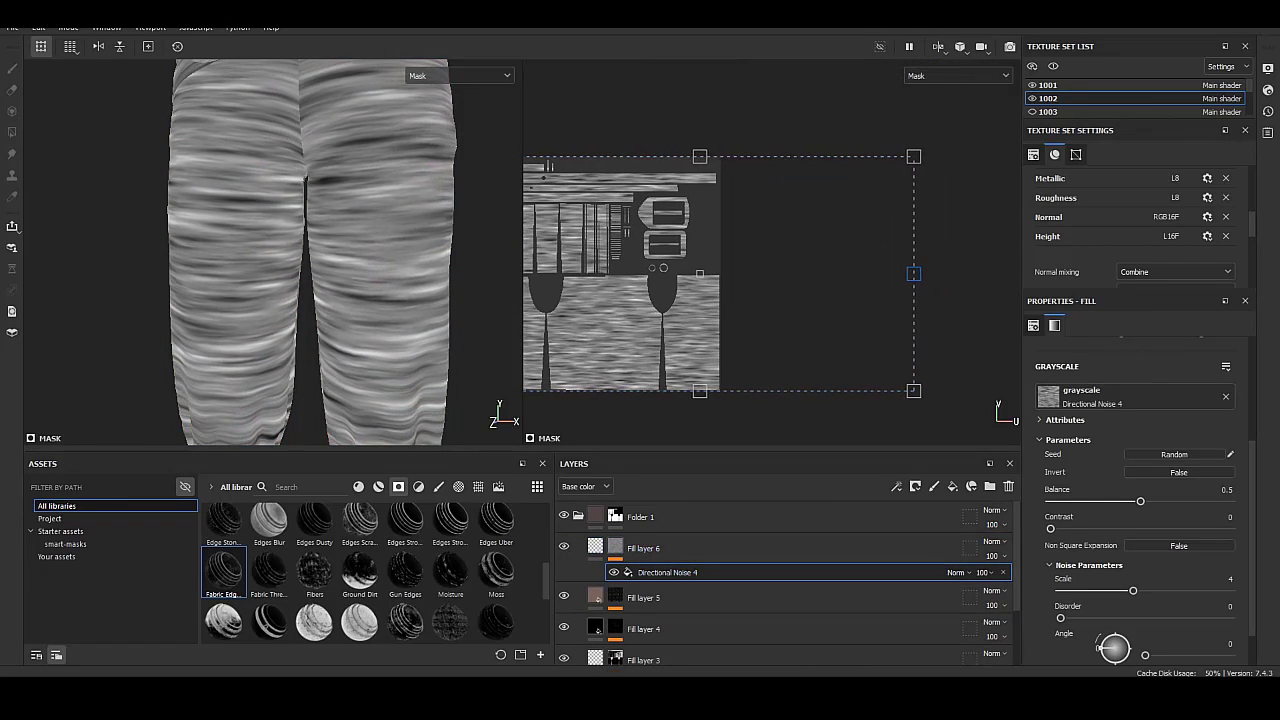
Add a second mask fill and try Clouds 2 at scale 8 with Multiply, then undo it.
{"action": "right_click", "coordinate": [635, 572]}
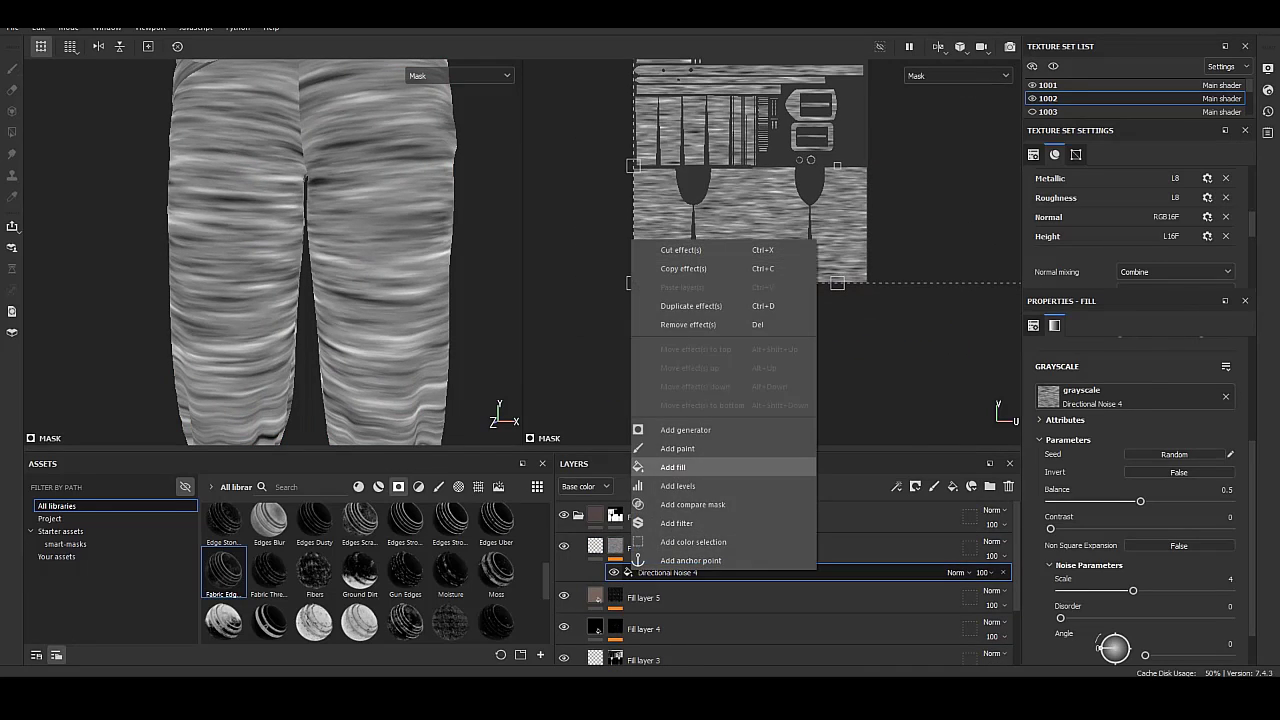
{"action": "left_click", "coordinate": [665, 466]}
{"action": "left_click", "coordinate": [1134, 393]}
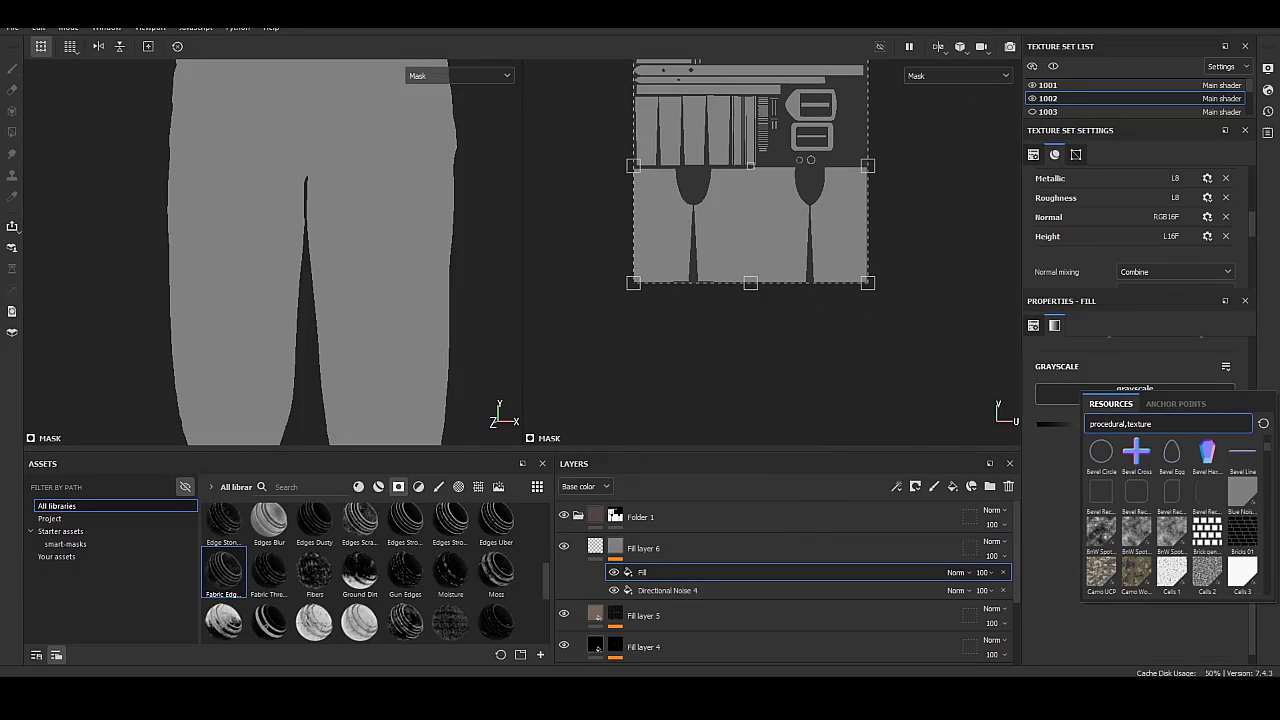
{"action": "scroll", "coordinate": [1170, 520], "scroll_direction": "down", "scroll_amount": 2}
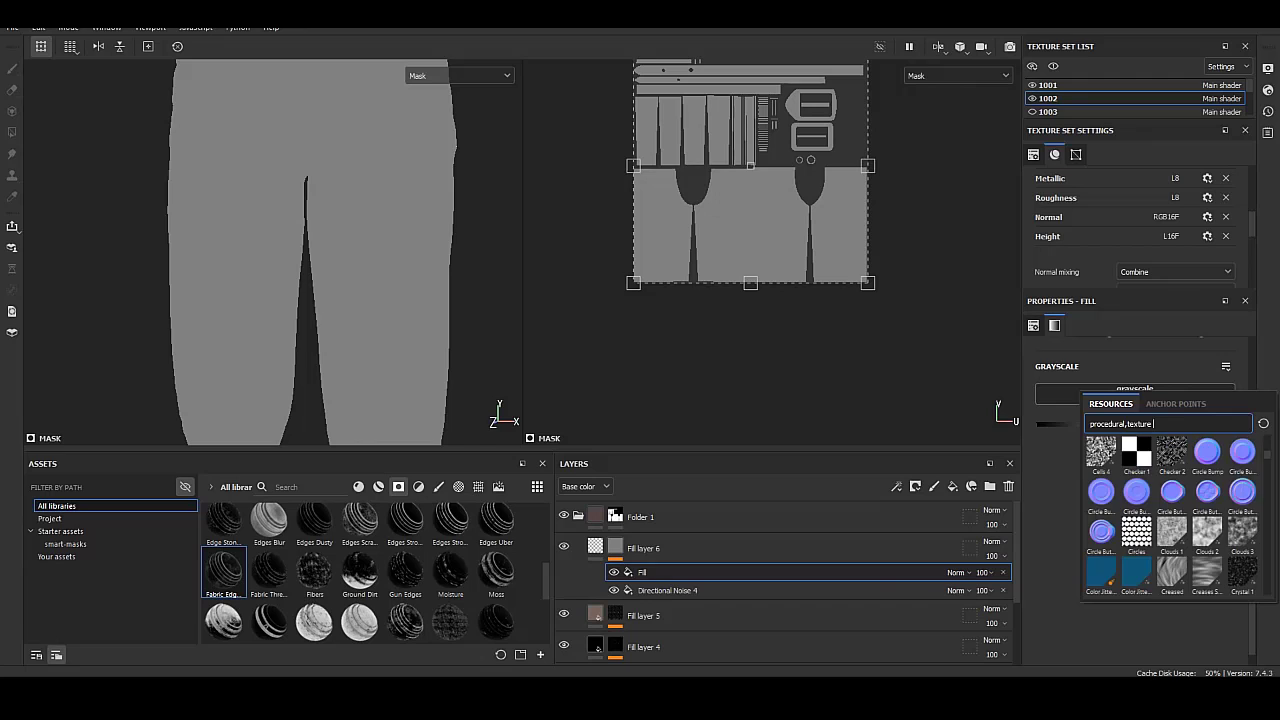
{"action": "mouse_move", "coordinate": [1242, 571]}
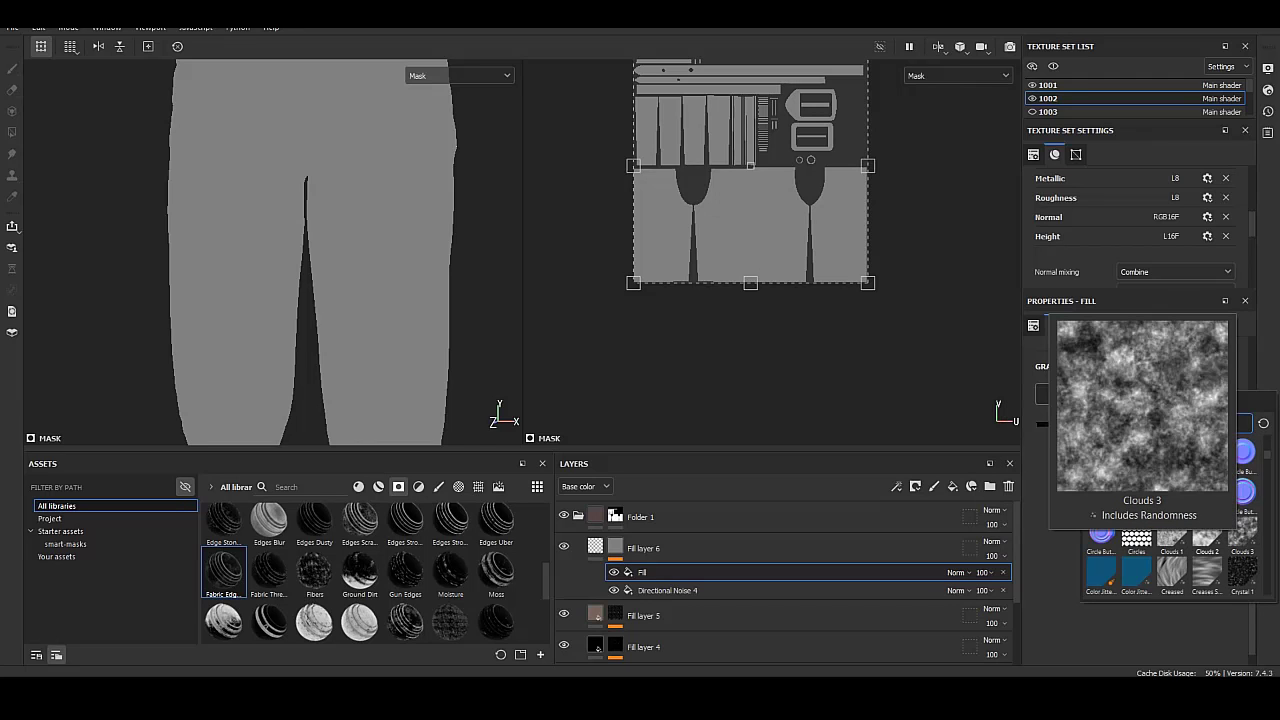
{"action": "left_click", "coordinate": [1207, 540]}
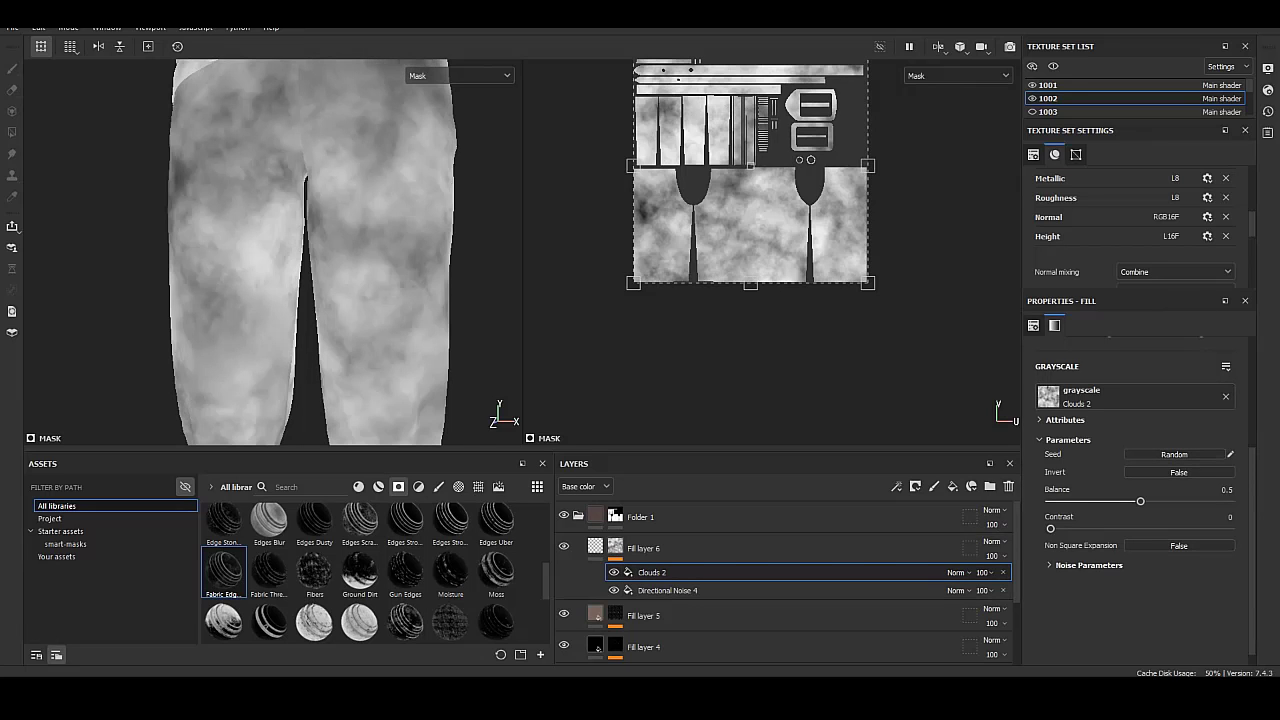
{"action": "left_click", "coordinate": [1088, 565]}
{"action": "left_click_drag", "start_coordinate": [1100, 590], "coordinate": [1230, 590]}
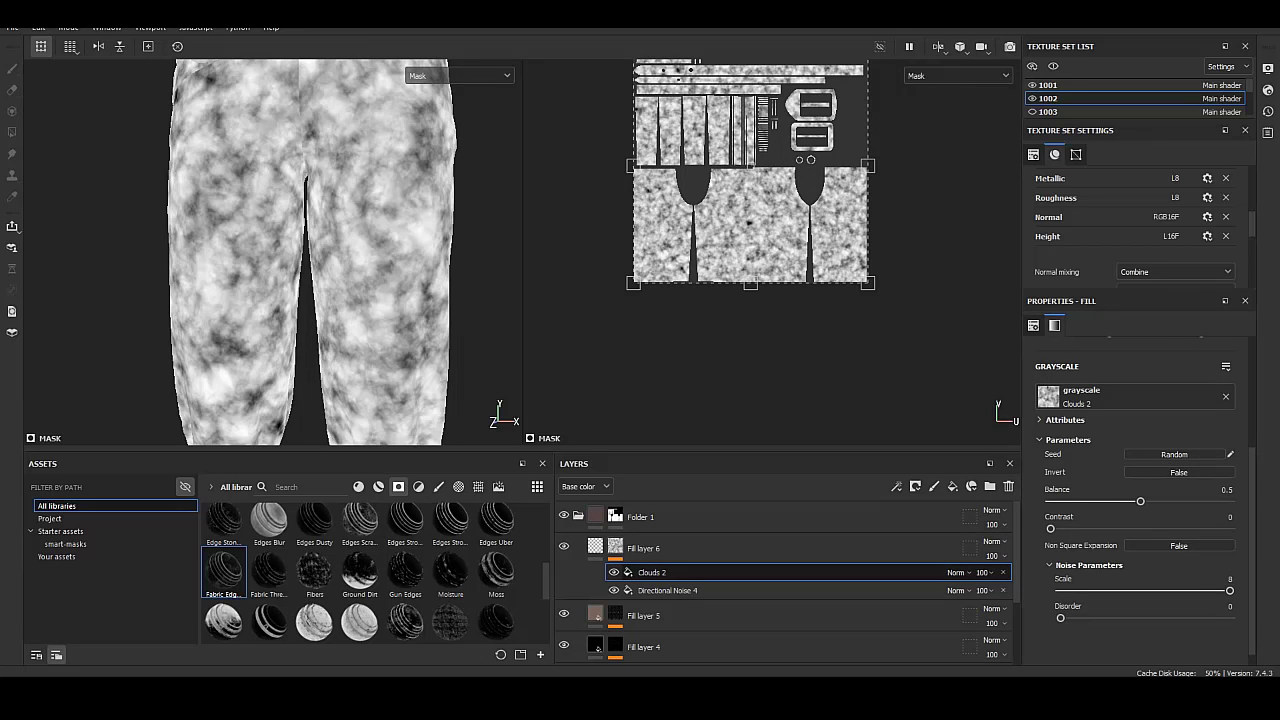
{"action": "left_click", "coordinate": [956, 572]}
{"action": "left_click", "coordinate": [962, 224]}
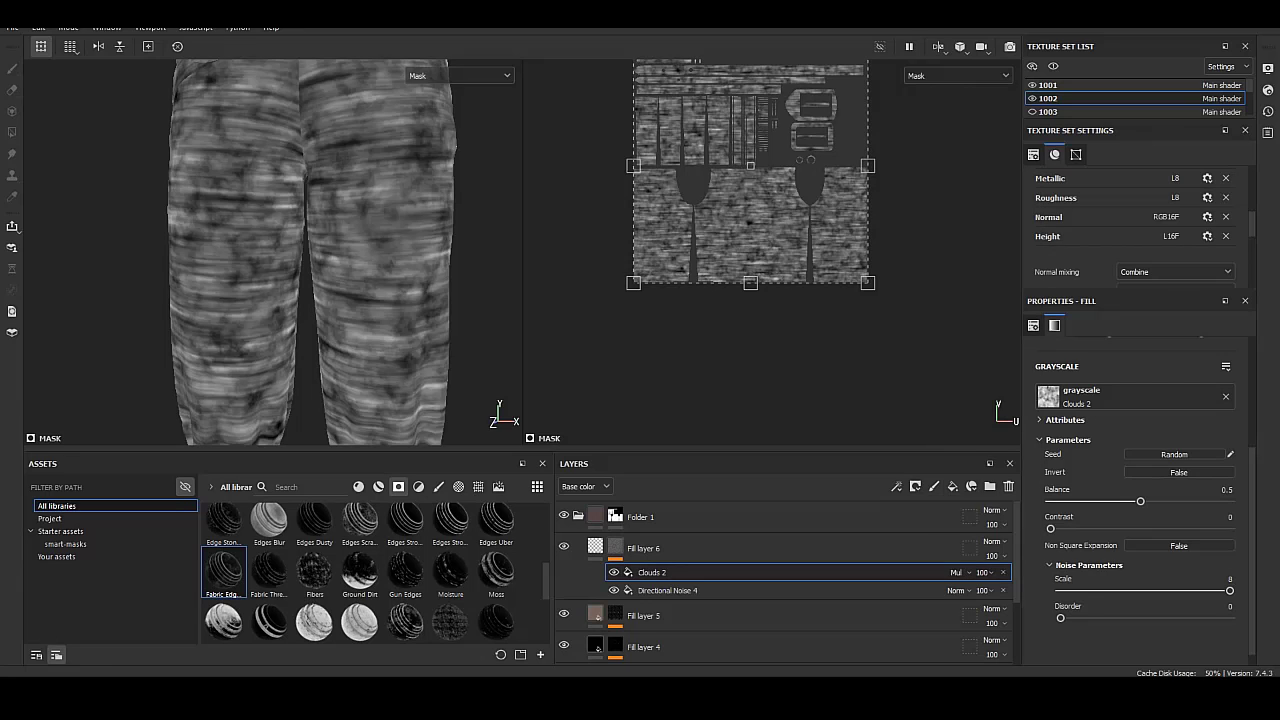
{"action": "key", "text": "ctrl+z"}
{"action": "left_click", "coordinate": [1047, 396]}
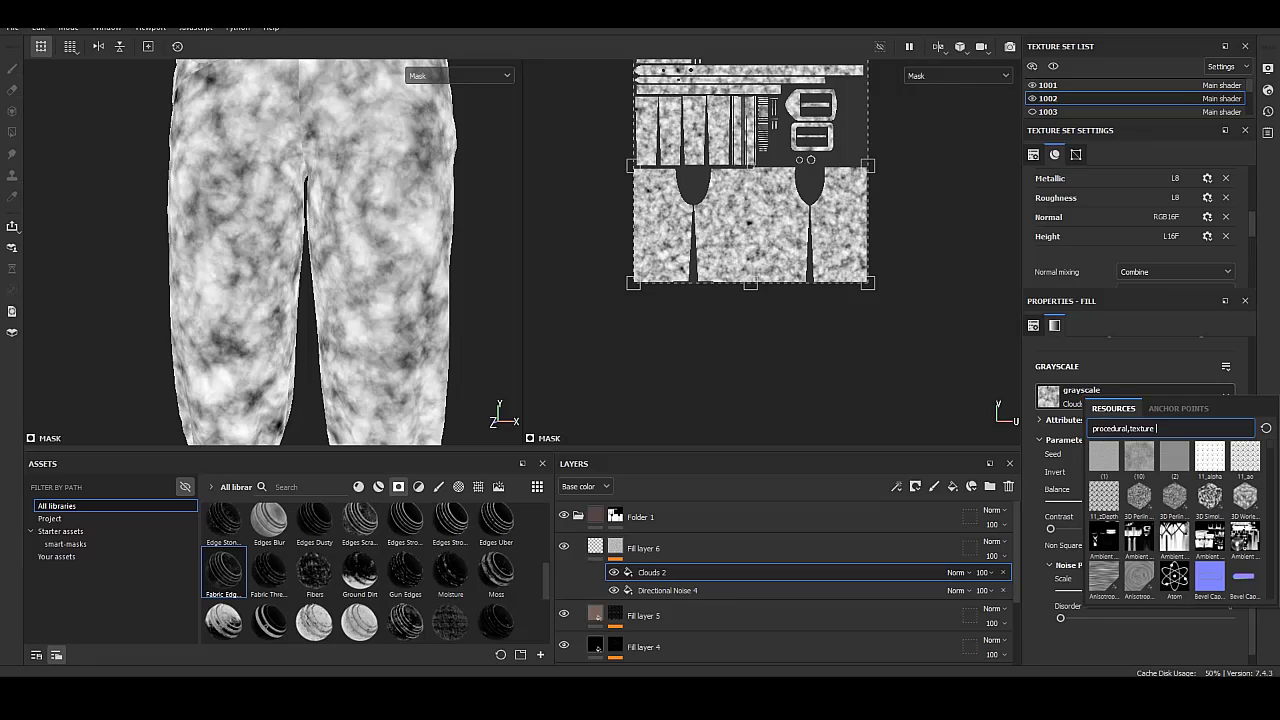
{"action": "key", "text": "ctrl+z"}
Fill it with Curvature Map from Mesh 1002 and place it below Directional Noise 4.
{"action": "left_click", "coordinate": [49, 518]}
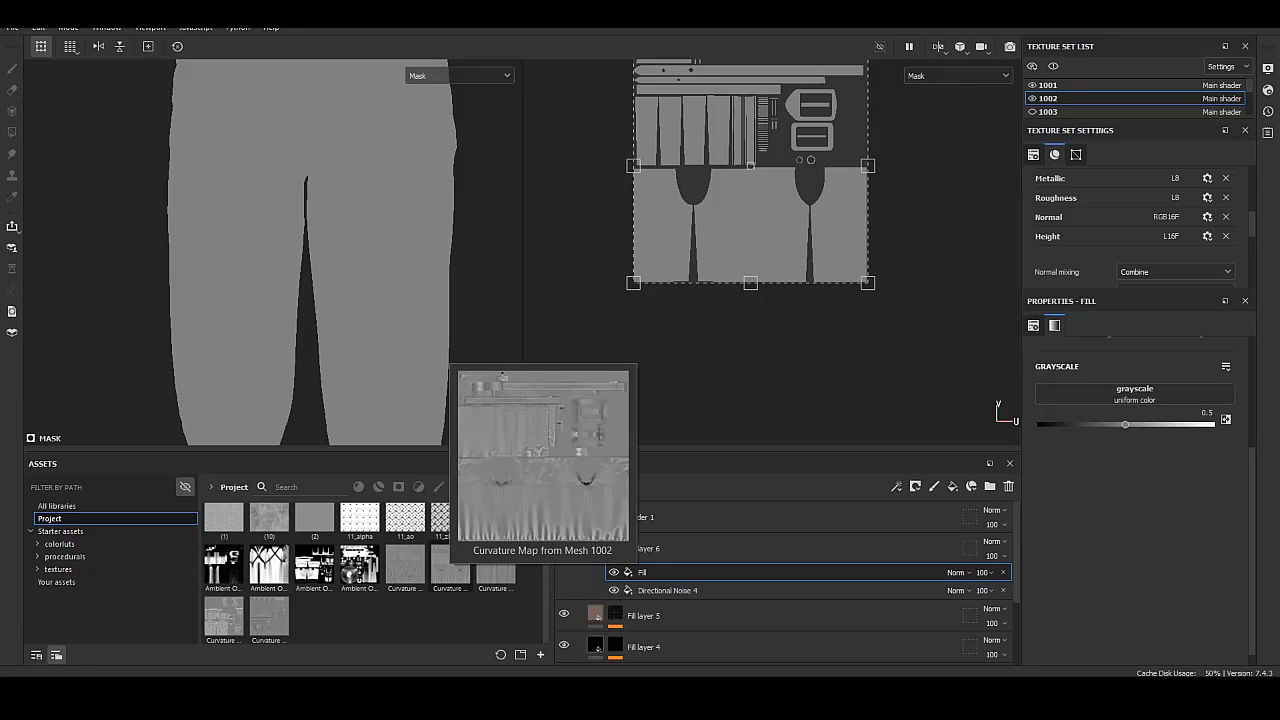
{"action": "left_click_drag", "start_coordinate": [450, 565], "coordinate": [1135, 395]}
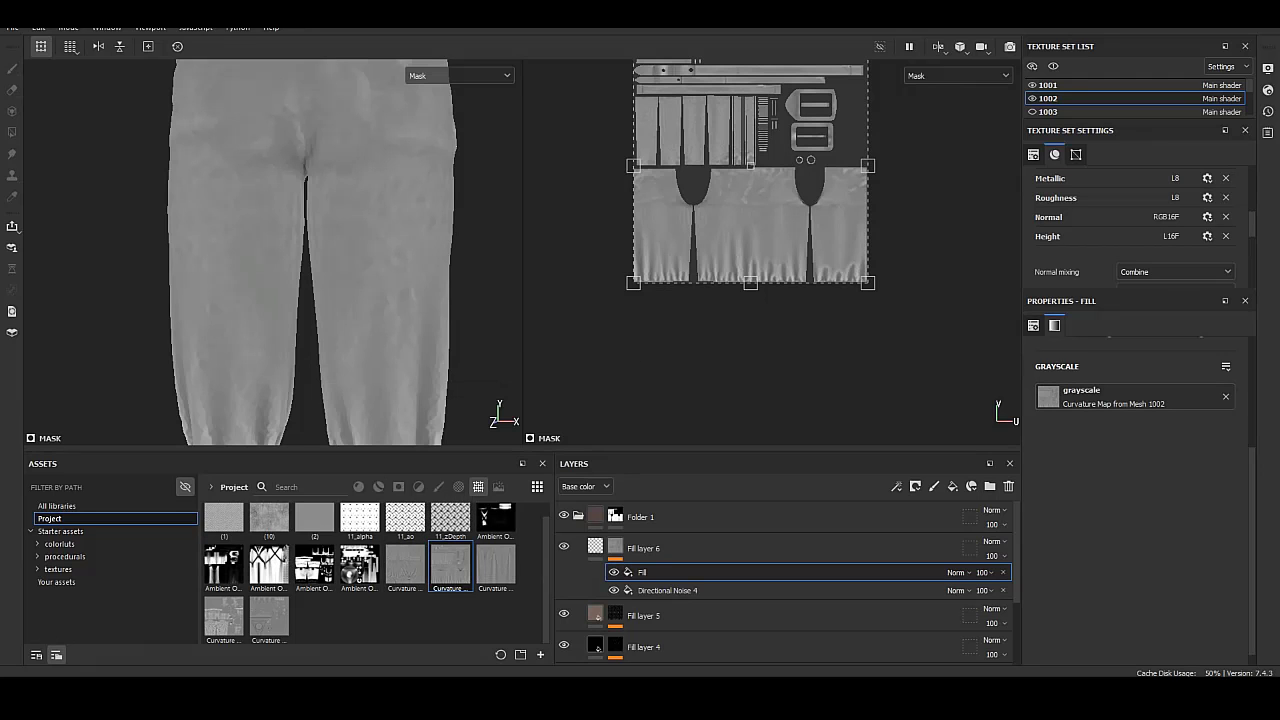
{"action": "left_click", "coordinate": [955, 572]}
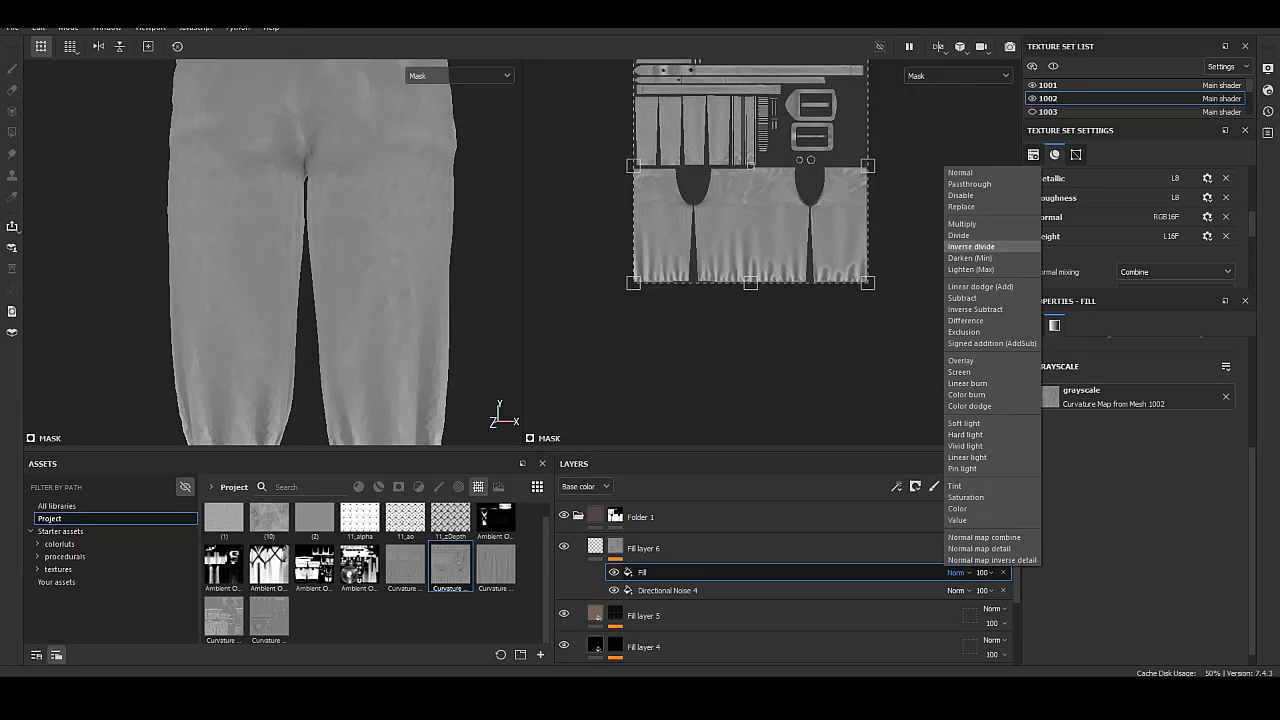
{"action": "key", "text": "Escape"}
{"action": "left_click_drag", "start_coordinate": [642, 572], "coordinate": [642, 592]}
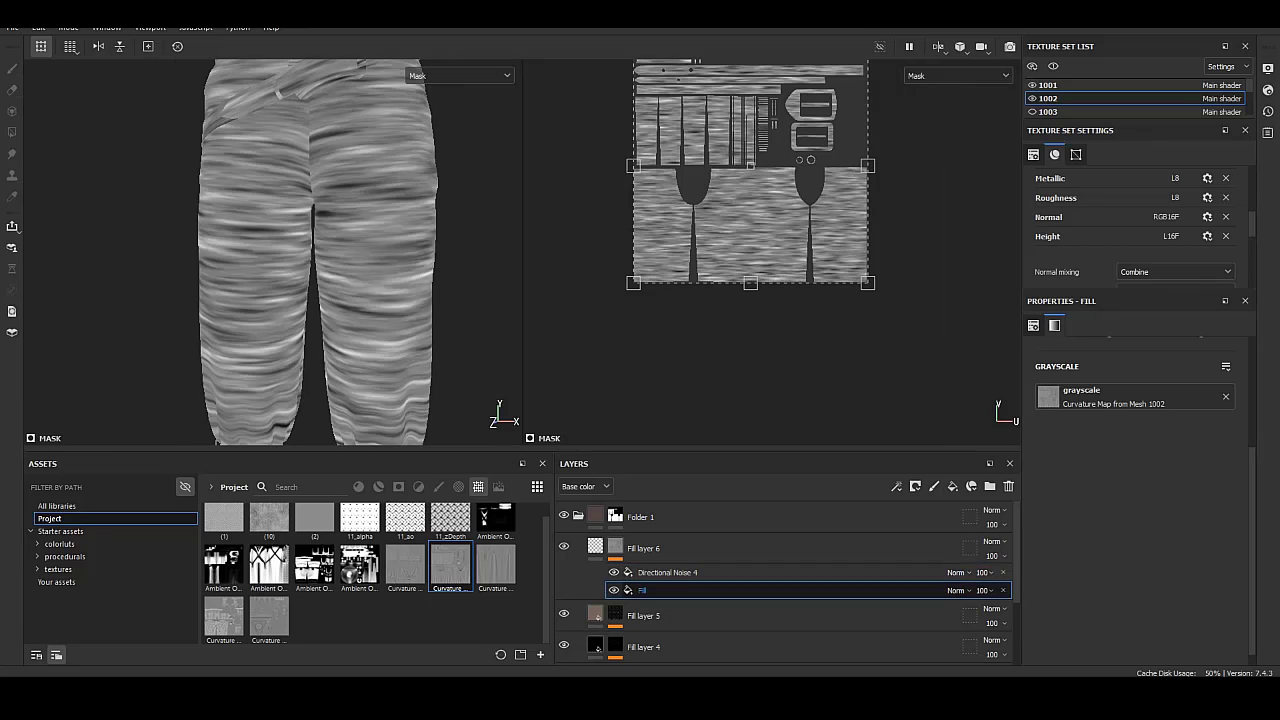
{"action": "left_click", "coordinate": [955, 572]}
{"action": "left_click", "coordinate": [962, 224]}
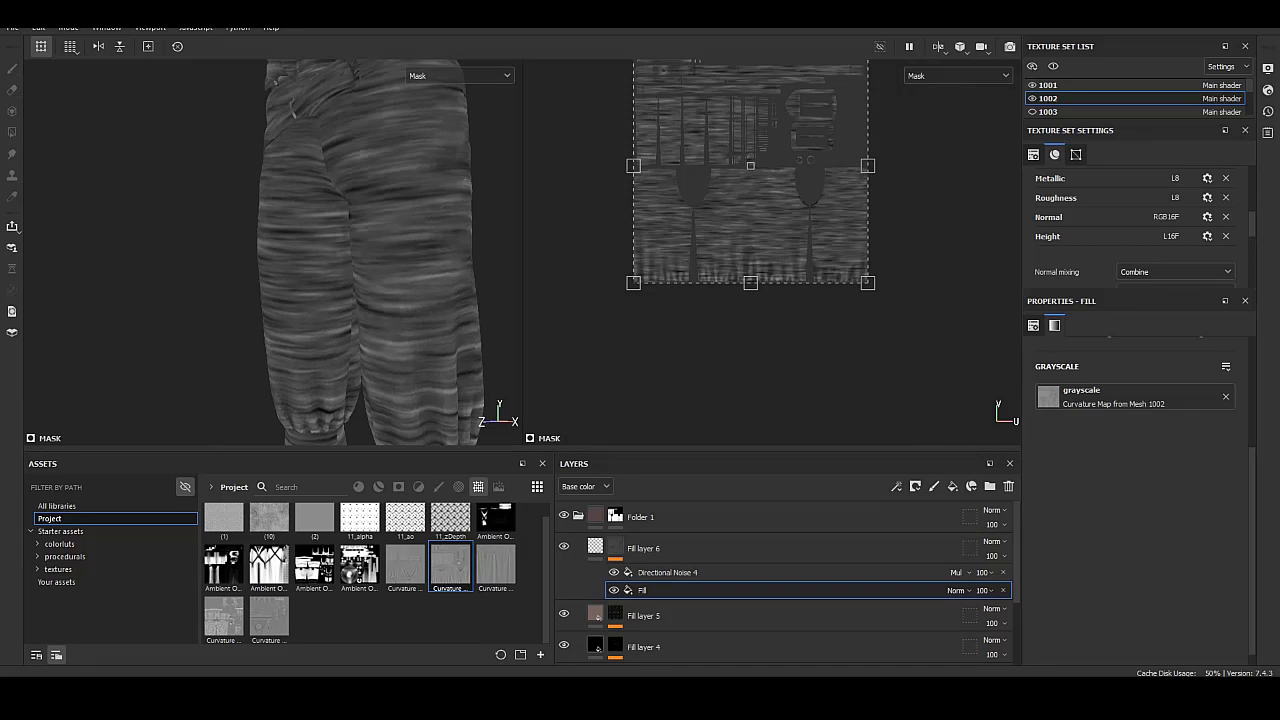
{"action": "key", "text": "ctrl+z"}
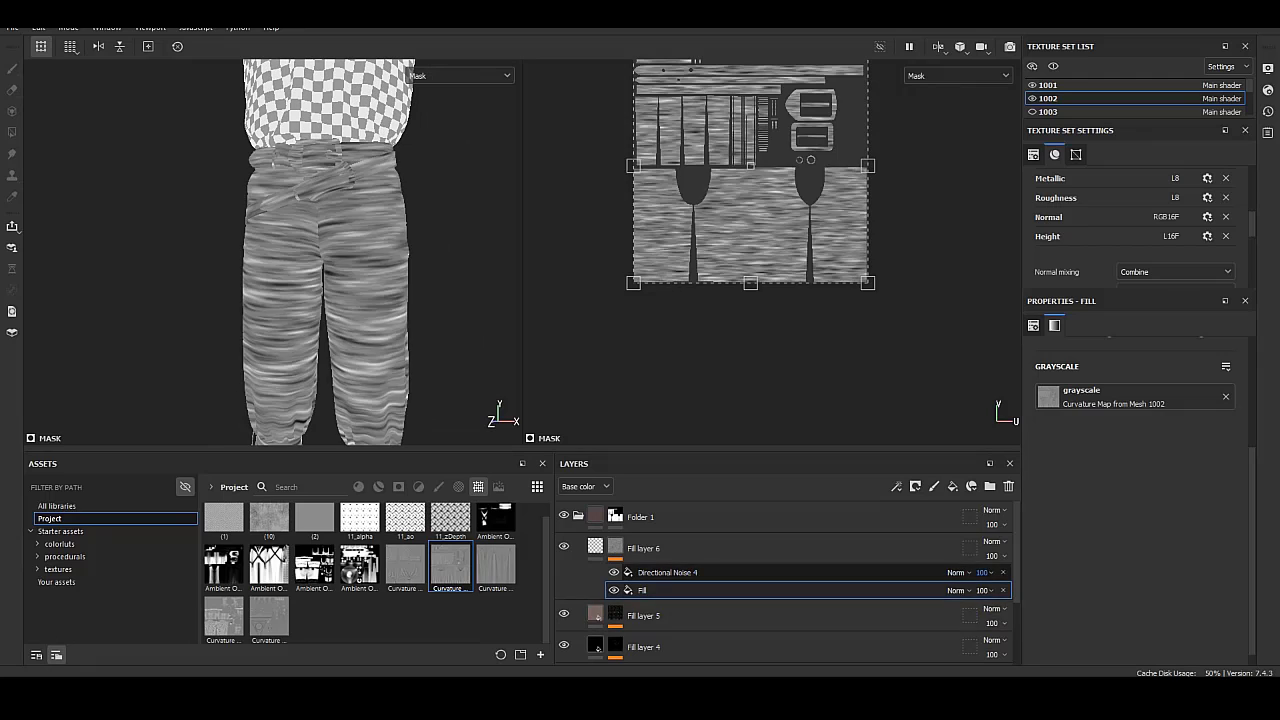
Add a Curvature generator to the mask with Multiply blend.
{"action": "left_click", "coordinate": [1003, 572]}
{"action": "right_click", "coordinate": [717, 574]}
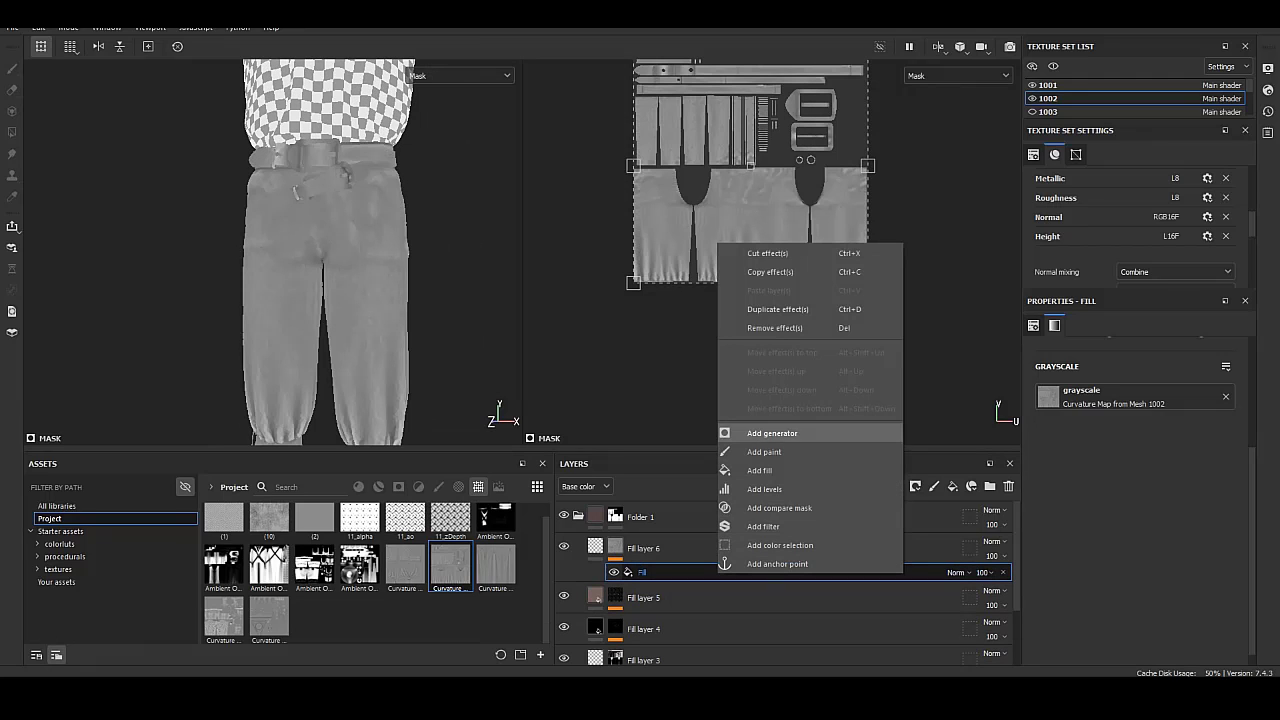
{"action": "left_click", "coordinate": [772, 433]}
{"action": "left_click", "coordinate": [1139, 358]}
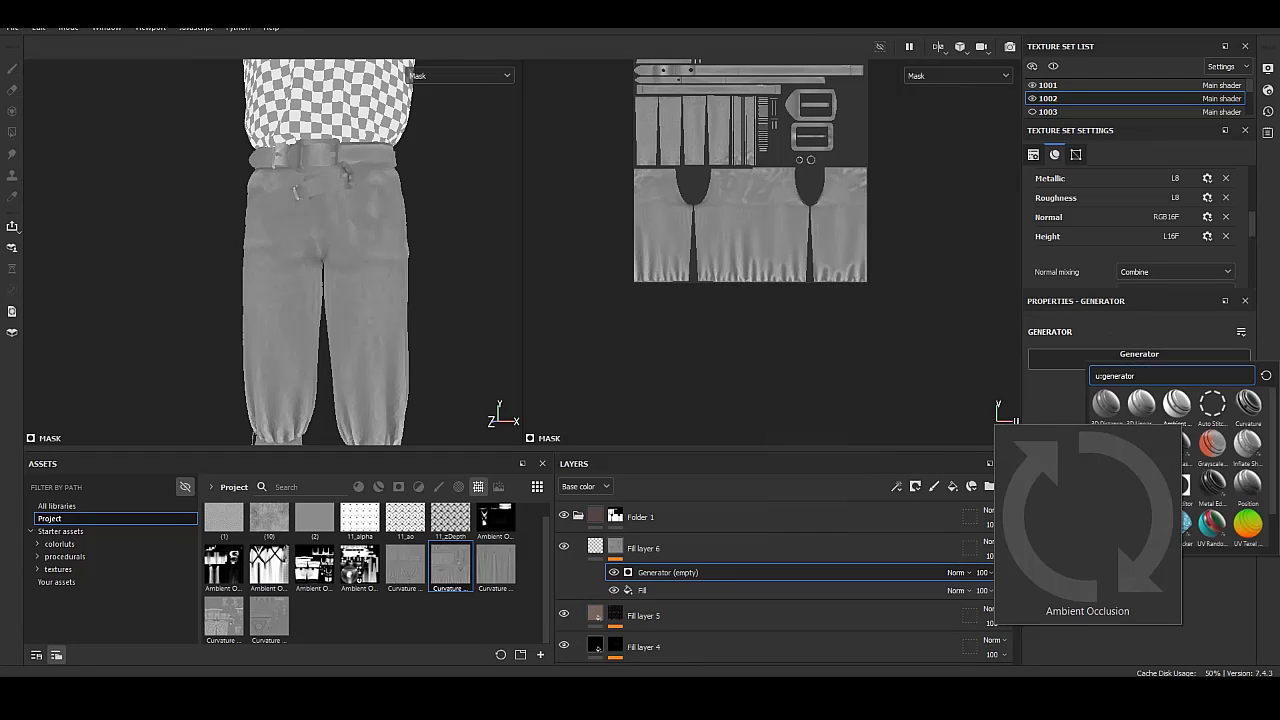
{"action": "left_click", "coordinate": [1248, 404]}
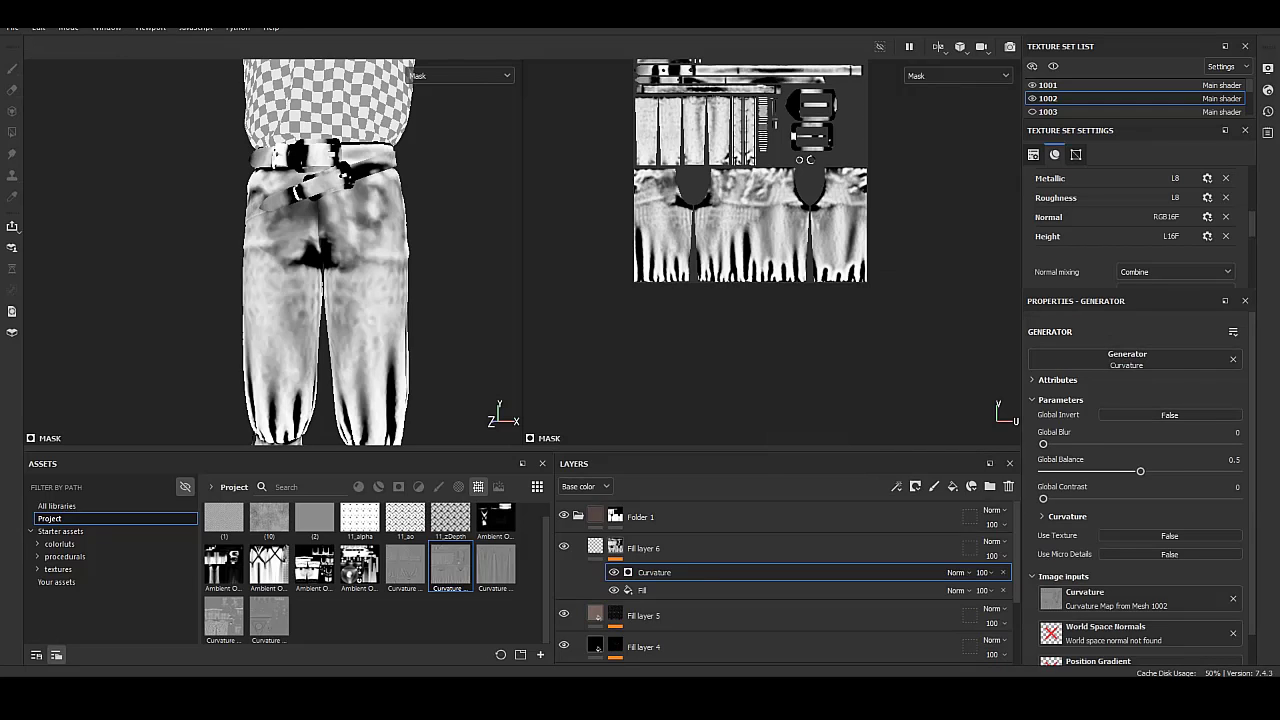
{"action": "left_click_drag", "start_coordinate": [270, 250], "coordinate": [340, 250], "text": "alt"}
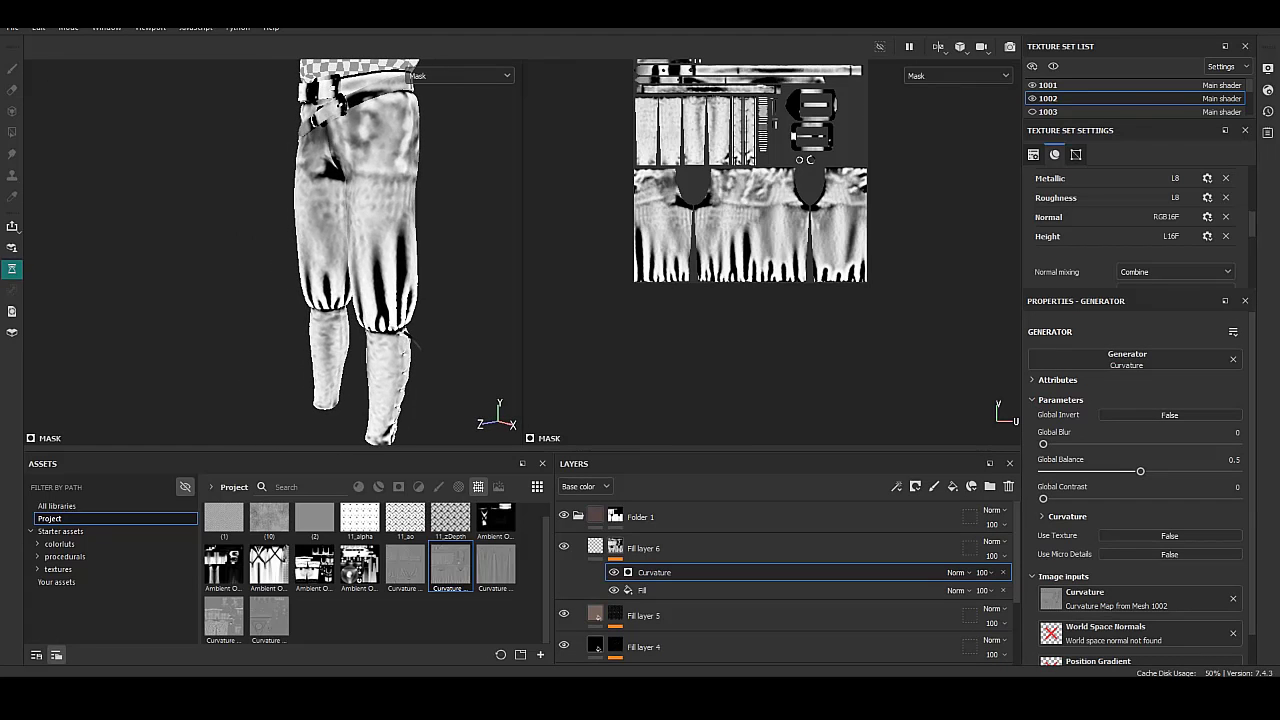
{"action": "left_click", "coordinate": [957, 572]}
{"action": "left_click", "coordinate": [985, 230]}
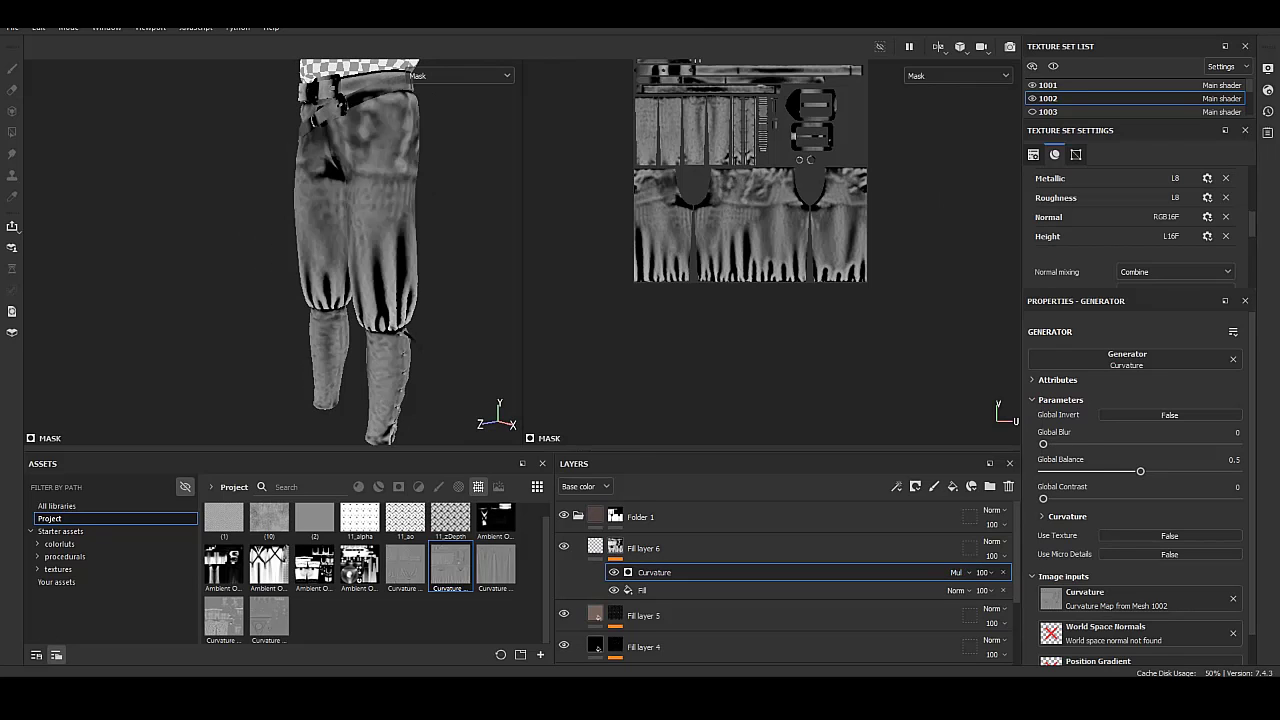
Undo the Curvature generator changes, leaving only Directional Noise 4 in the mask.
{"action": "scroll", "coordinate": [340, 250], "scroll_direction": "up", "scroll_amount": 3}
{"action": "key", "text": "ctrl+z"}
{"action": "left_click", "coordinate": [640, 590]}
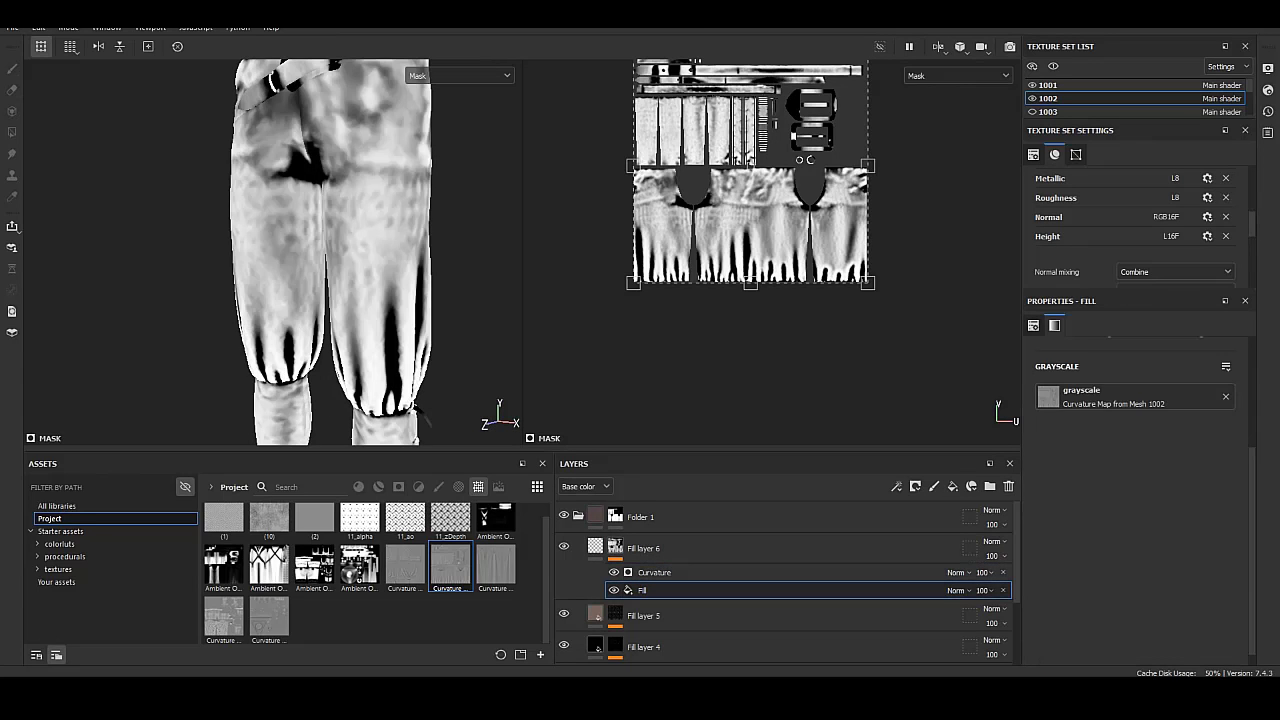
{"action": "key", "text": "ctrl+z"}
{"action": "key", "text": "ctrl+z"}
{"action": "key", "text": "ctrl+z"}
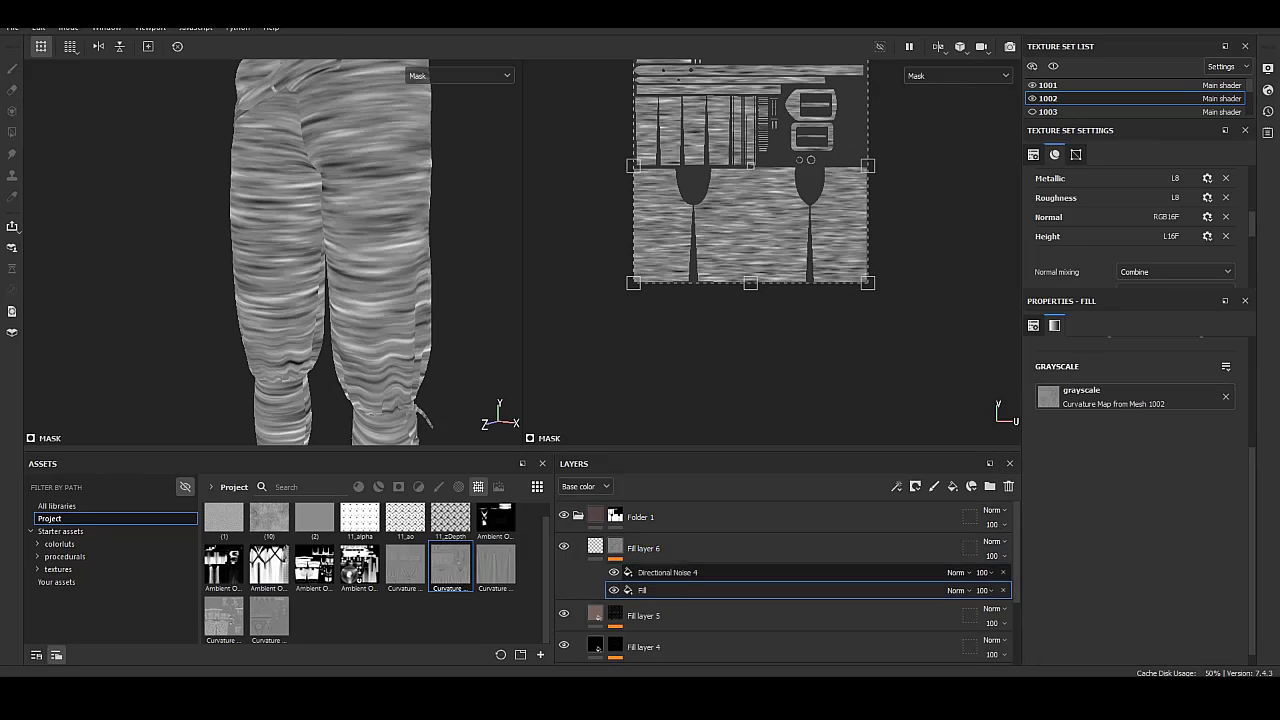
{"action": "key", "text": "ctrl+z"}
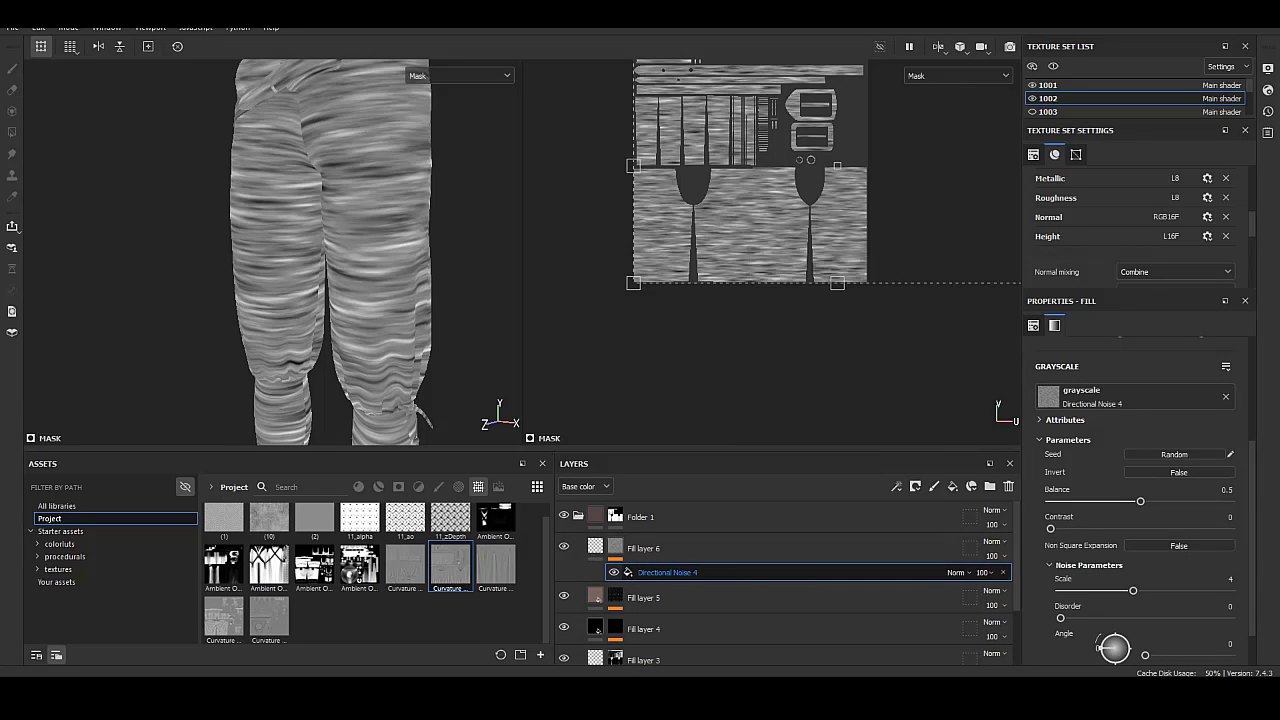
Browse the grayscale sources without choosing one, then delete the uniform fill effect from the mask.
{"action": "left_click", "coordinate": [1135, 393]}
{"action": "scroll", "coordinate": [1158, 530], "scroll_direction": "down", "scroll_amount": 3}
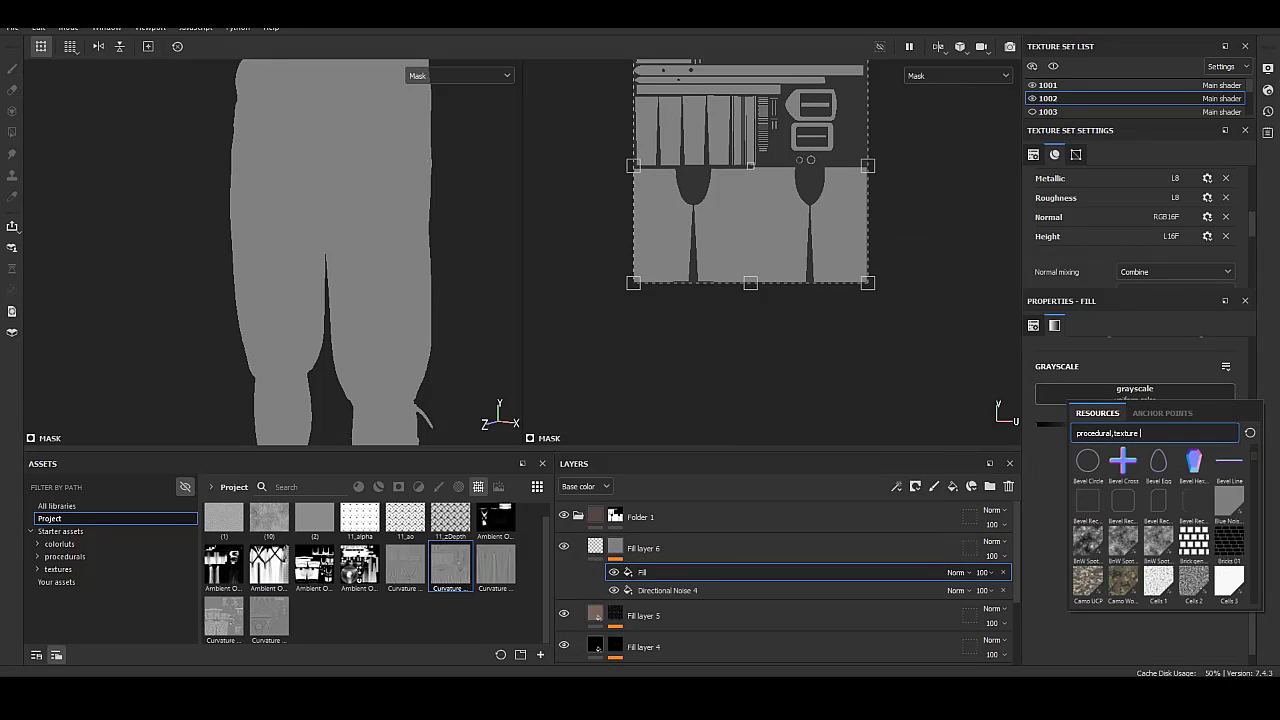
{"action": "scroll", "coordinate": [1158, 530], "scroll_direction": "down", "scroll_amount": 3}
{"action": "scroll", "coordinate": [1158, 525], "scroll_direction": "down", "scroll_amount": 3}
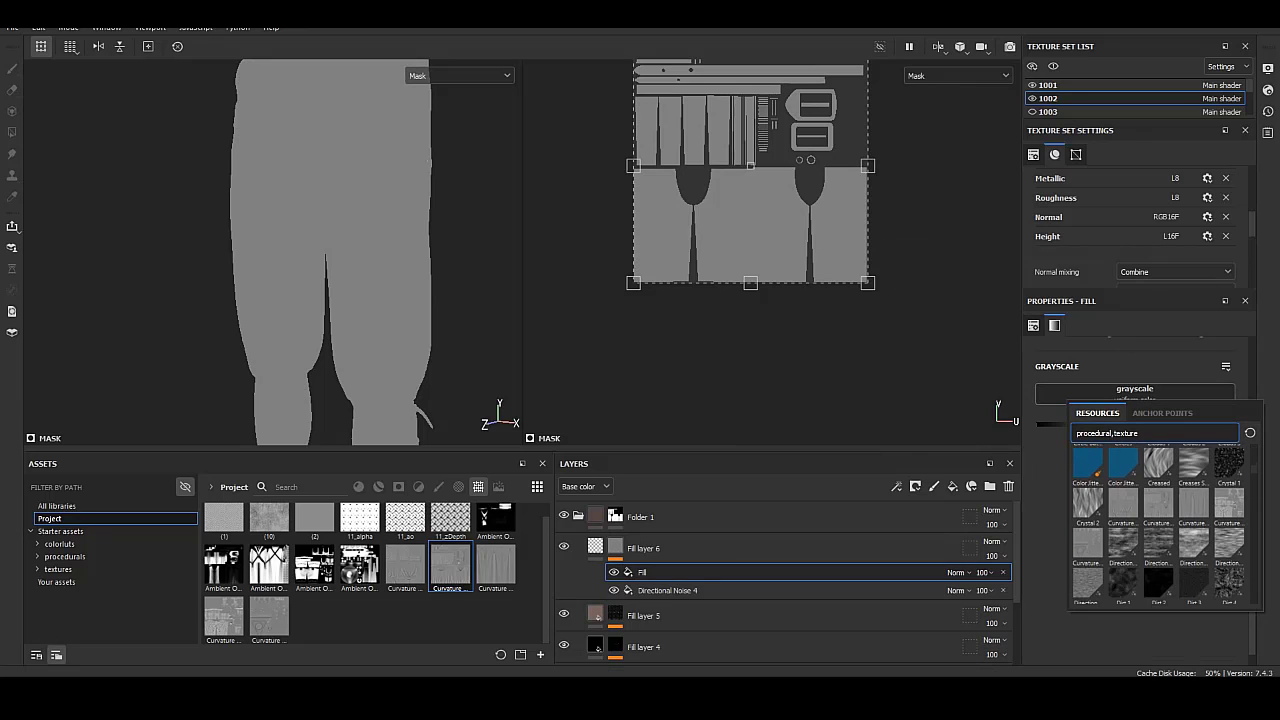
{"action": "scroll", "coordinate": [1158, 525], "scroll_direction": "down", "scroll_amount": 3}
{"action": "scroll", "coordinate": [1158, 525], "scroll_direction": "down", "scroll_amount": 3}
{"action": "scroll", "coordinate": [1158, 525], "scroll_direction": "down", "scroll_amount": 3}
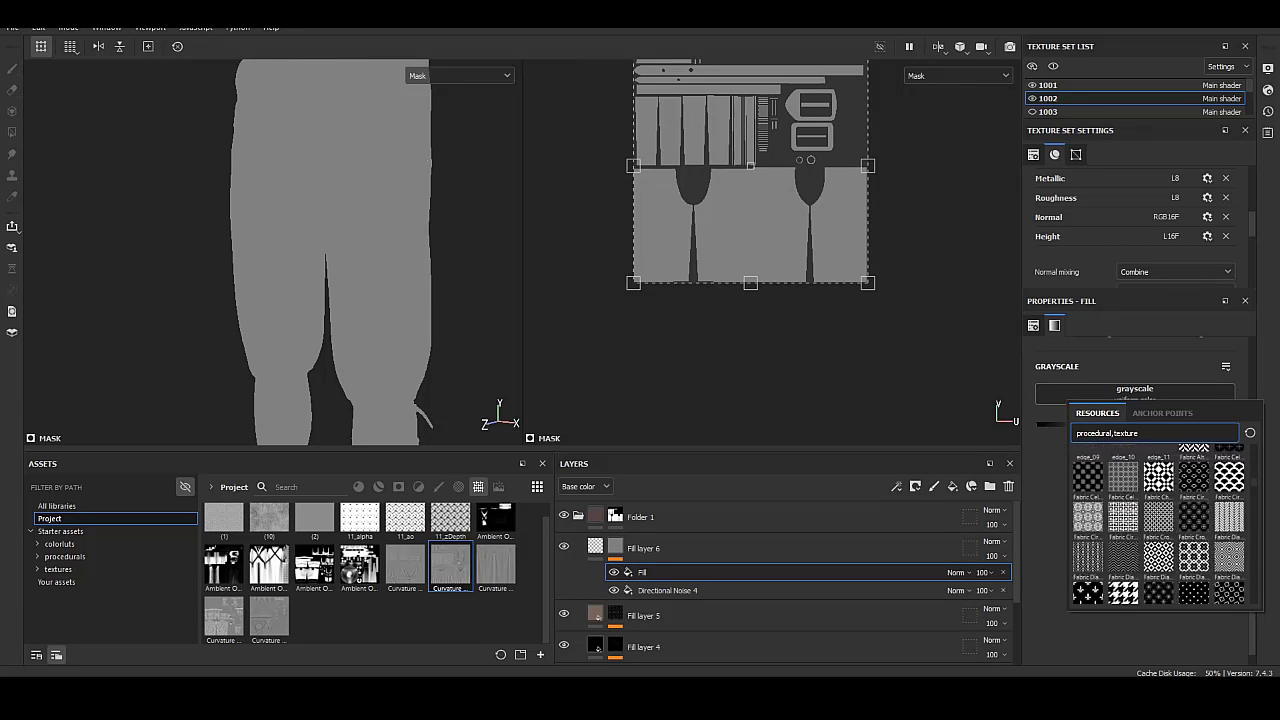
{"action": "key", "text": "Escape"}
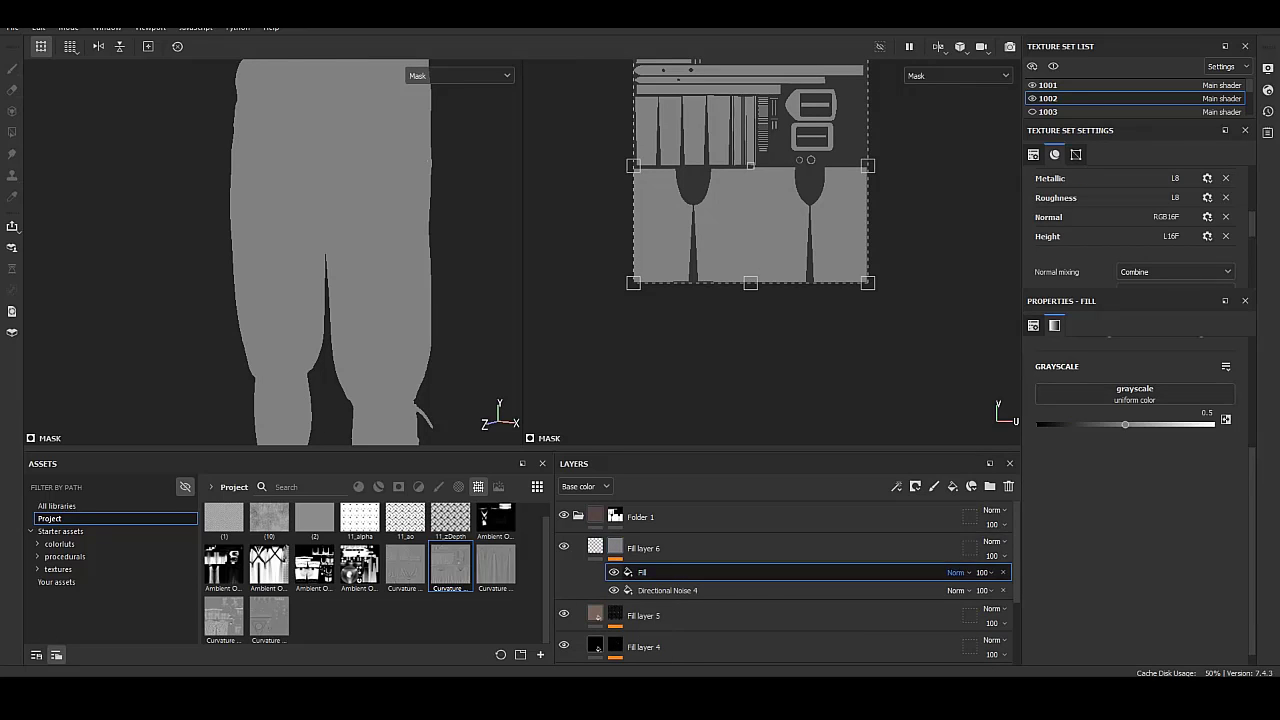
{"action": "left_click", "coordinate": [956, 590]}
{"action": "key", "text": "Delete"}
Add a UV Border Distance generator to the mask with balance 0.76, distance 0.16 and full smoothness.
{"action": "right_click", "coordinate": [662, 572]}
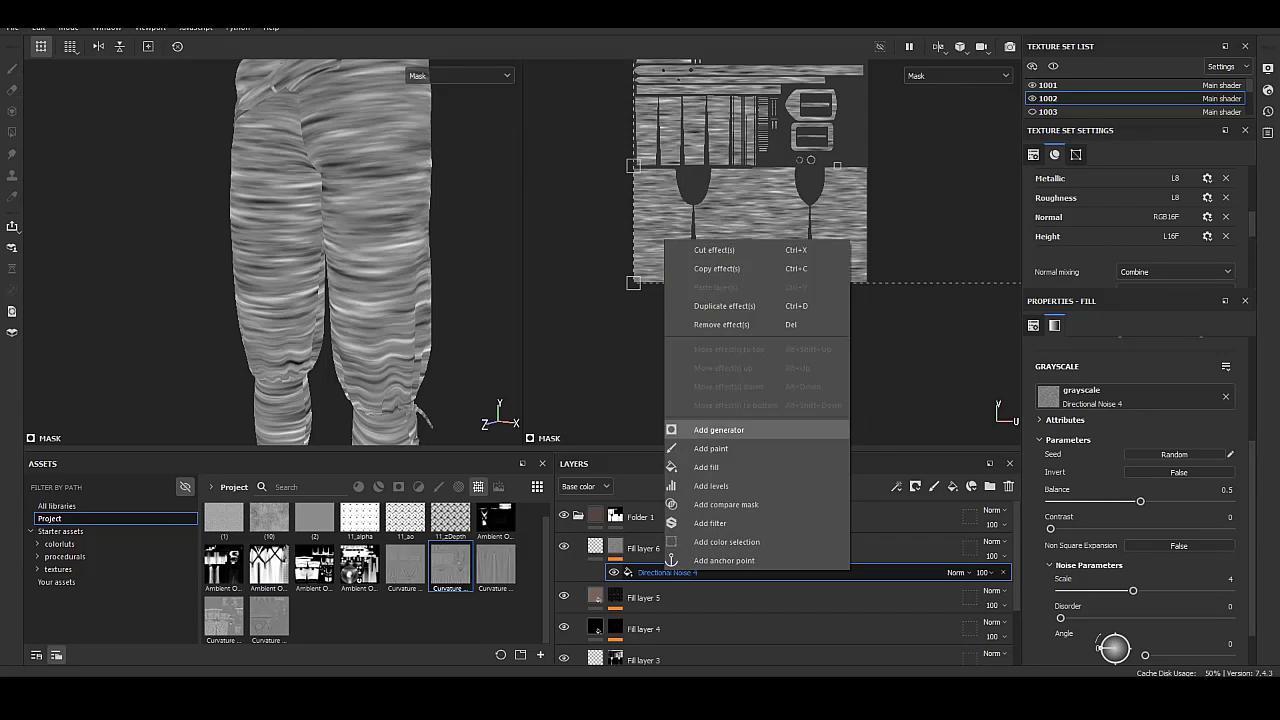
{"action": "left_click", "coordinate": [700, 430]}
{"action": "left_click", "coordinate": [1139, 358]}
{"action": "scroll", "coordinate": [1177, 470], "scroll_direction": "down", "scroll_amount": 1}
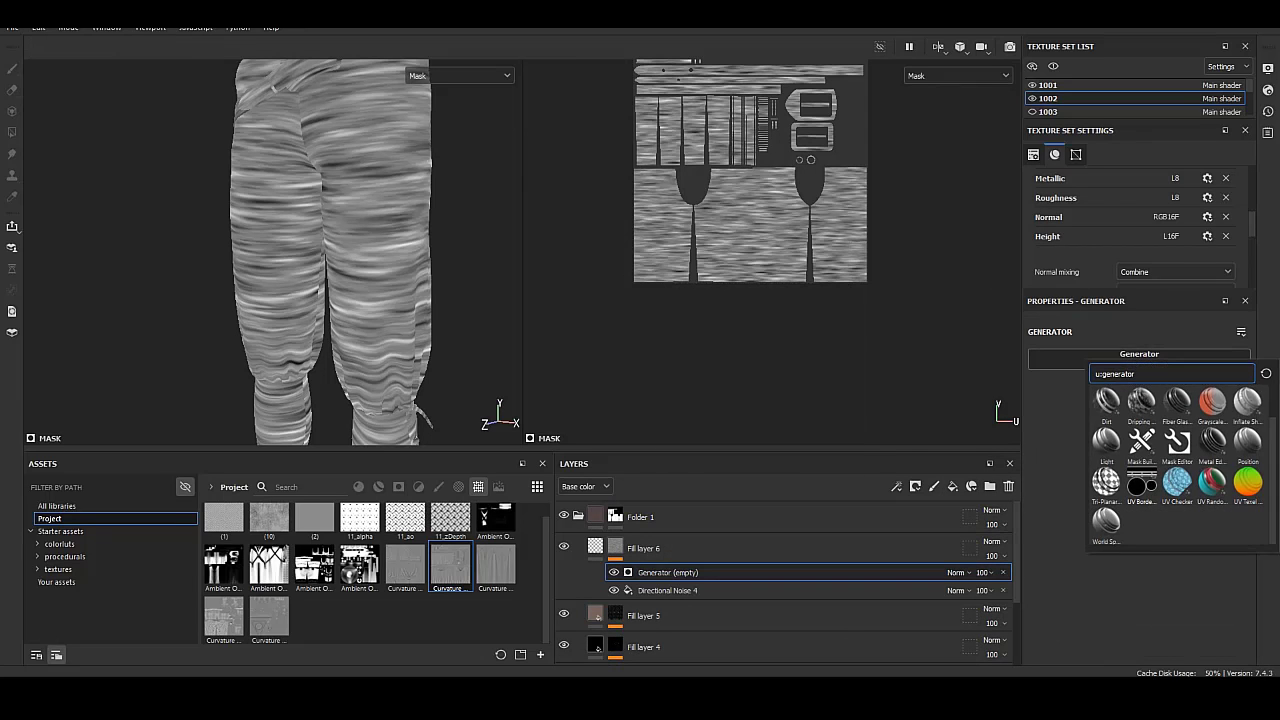
{"action": "left_click", "coordinate": [1141, 485]}
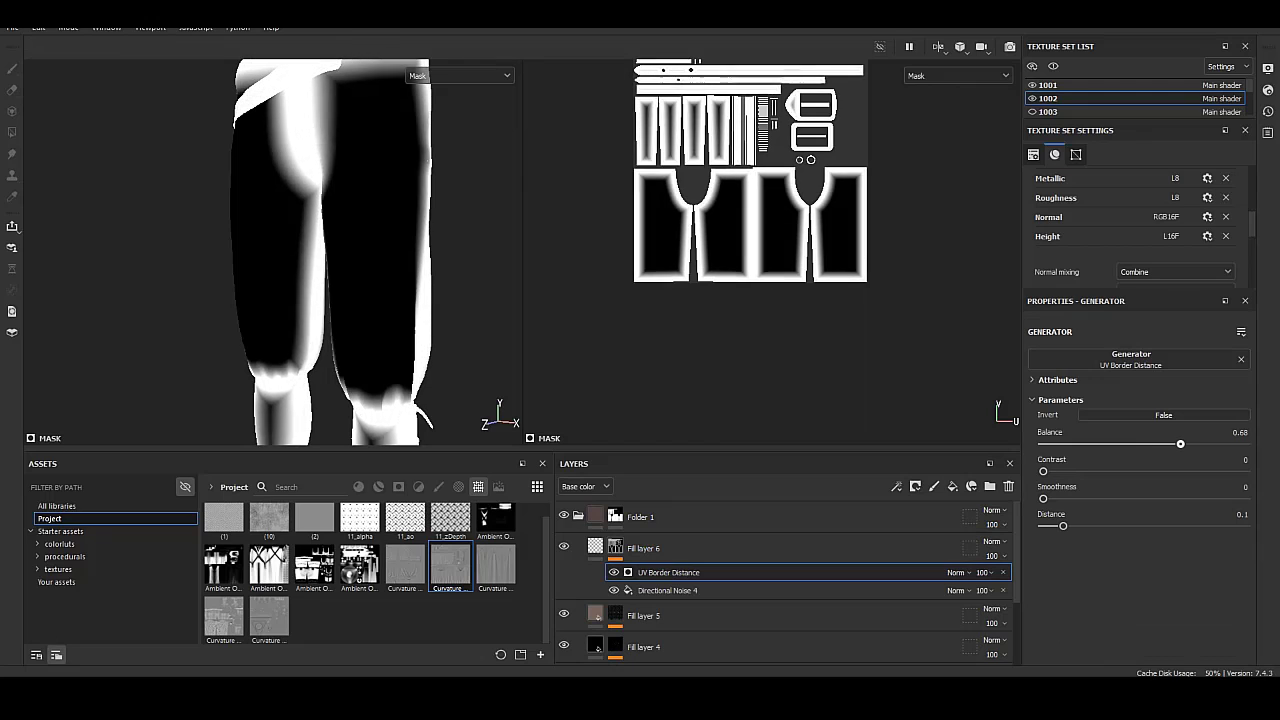
{"action": "left_click_drag", "start_coordinate": [1180, 443], "coordinate": [1196, 443]}
{"action": "left_click_drag", "start_coordinate": [1063, 525], "coordinate": [1245, 498]}
{"action": "left_click_drag", "start_coordinate": [300, 250], "coordinate": [400, 250], "text": "alt"}
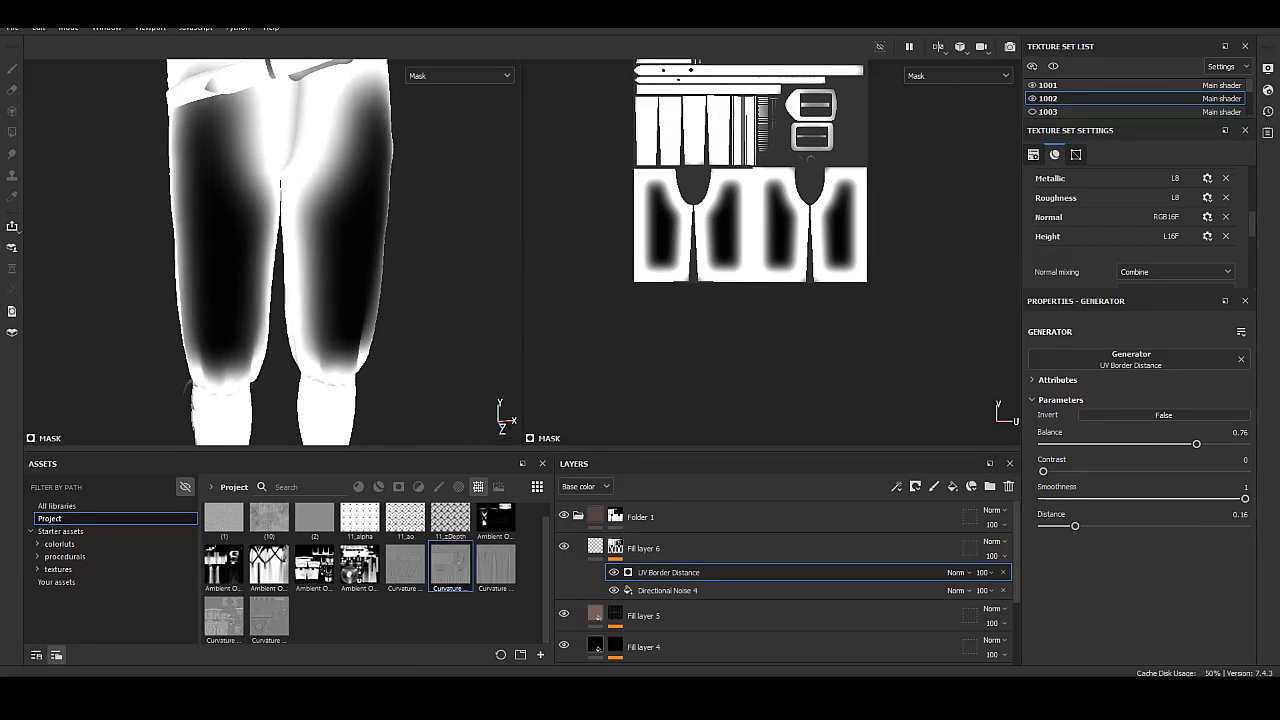
{"action": "left_click_drag", "start_coordinate": [1043, 471], "coordinate": [1043, 471]}
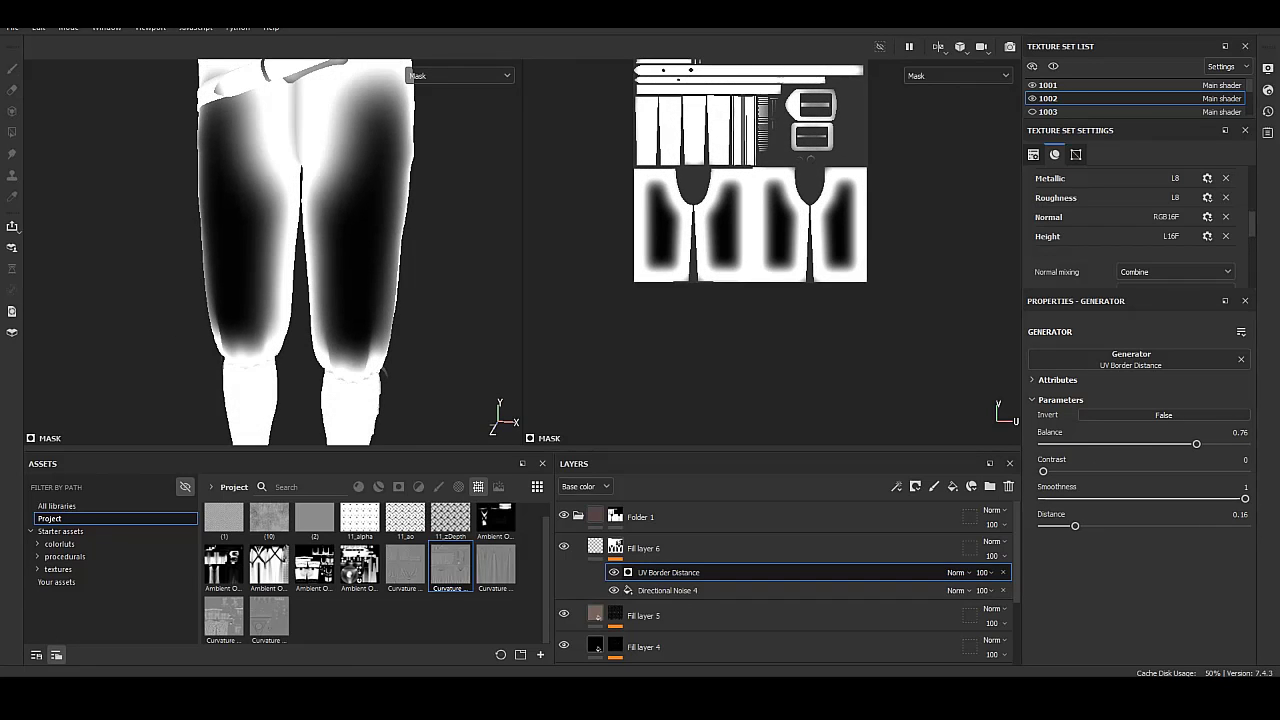
Put Directional Noise 4 above UV Border Distance in Multiply mode and inspect the streaked legs.
{"action": "left_click_drag", "start_coordinate": [668, 572], "coordinate": [668, 596]}
{"action": "left_click", "coordinate": [957, 572]}
{"action": "left_click", "coordinate": [990, 224]}
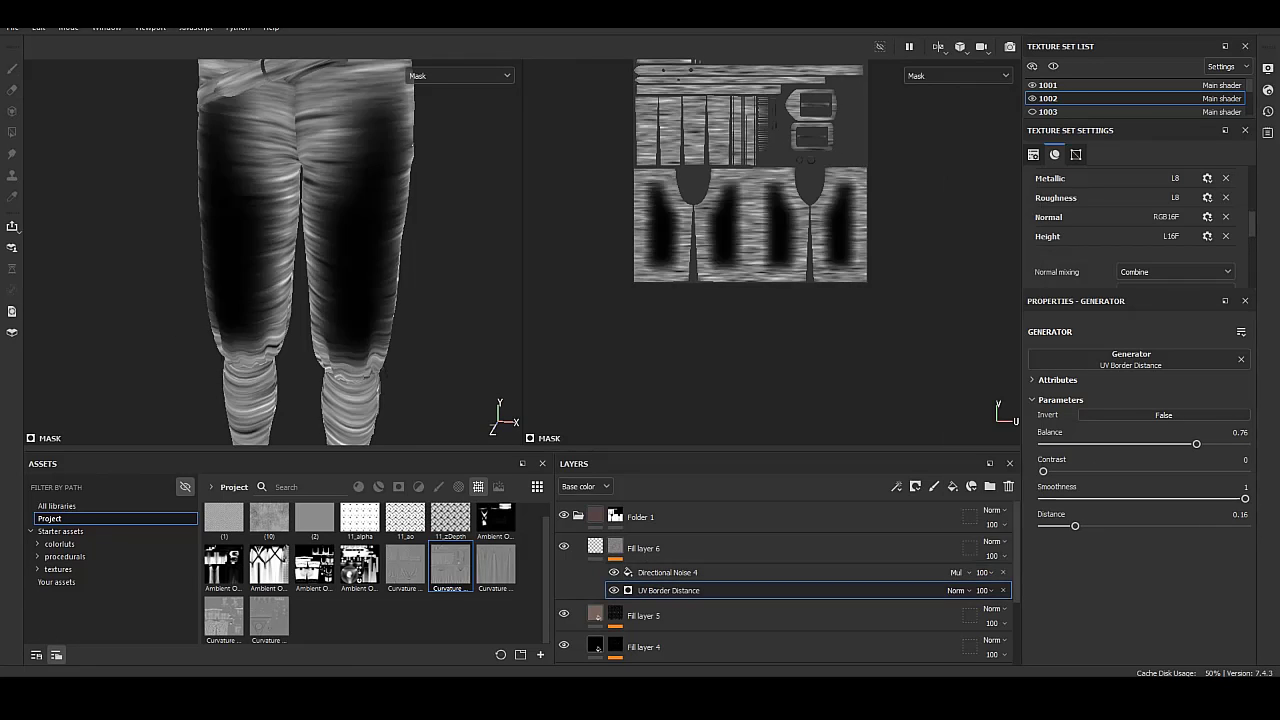
{"action": "left_click_drag", "start_coordinate": [350, 250], "coordinate": [300, 250], "text": "alt"}
{"action": "left_click_drag", "start_coordinate": [418, 398], "coordinate": [380, 398], "text": "alt"}
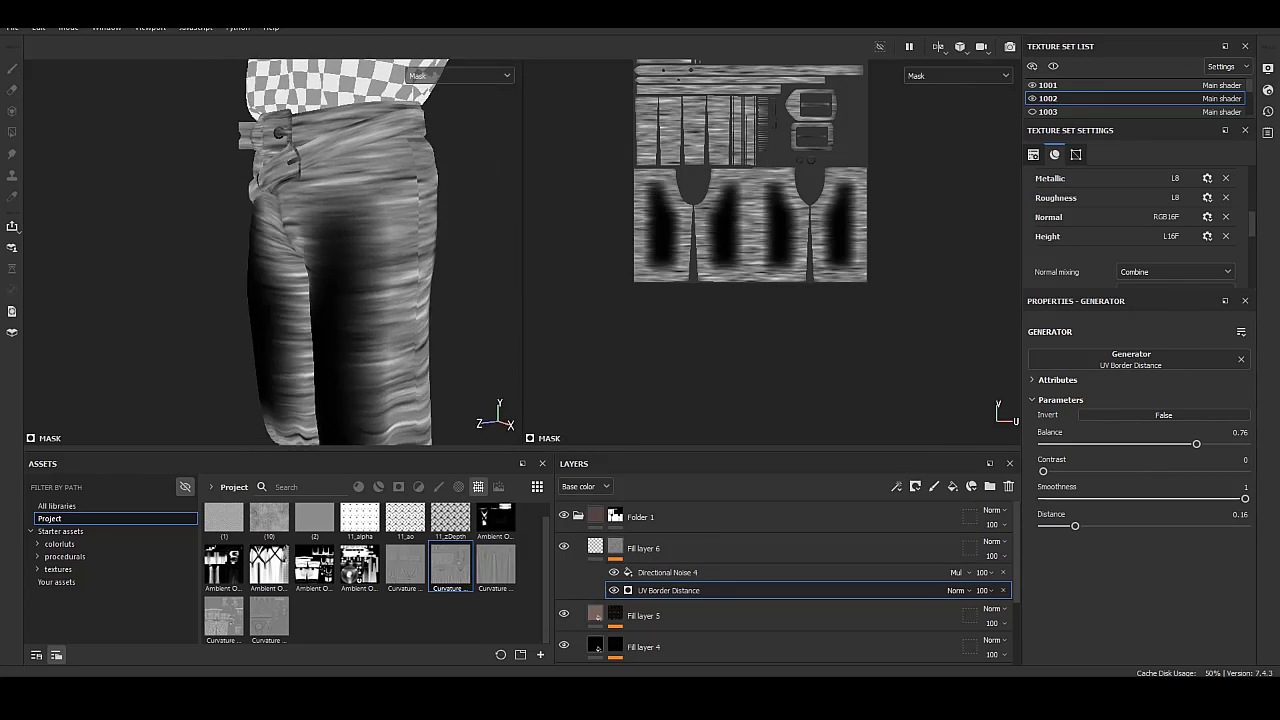
Set Fill layer 6's height to 0.3258 and add new paint layer Layer 1 for stitches.
{"action": "left_click", "coordinate": [595, 548]}
{"action": "left_click_drag", "start_coordinate": [300, 300], "coordinate": [365, 437], "text": "alt"}
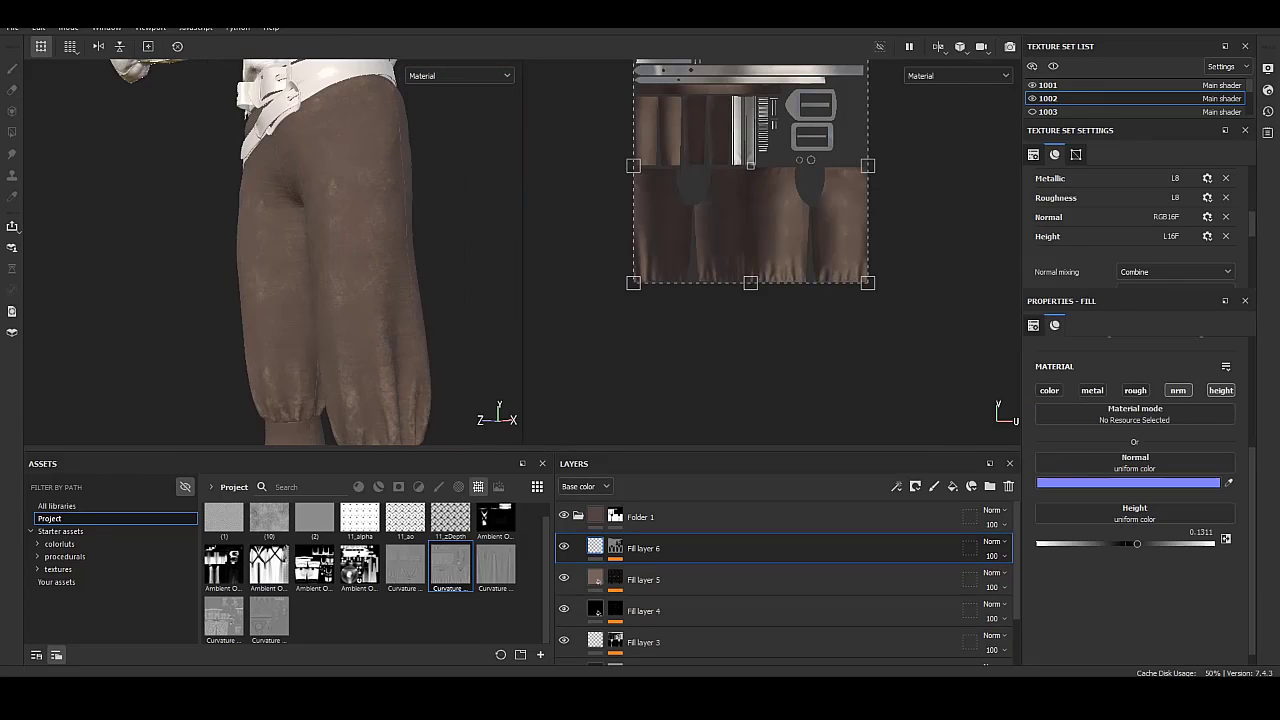
{"action": "scroll", "coordinate": [365, 437], "scroll_direction": "up", "scroll_amount": 3}
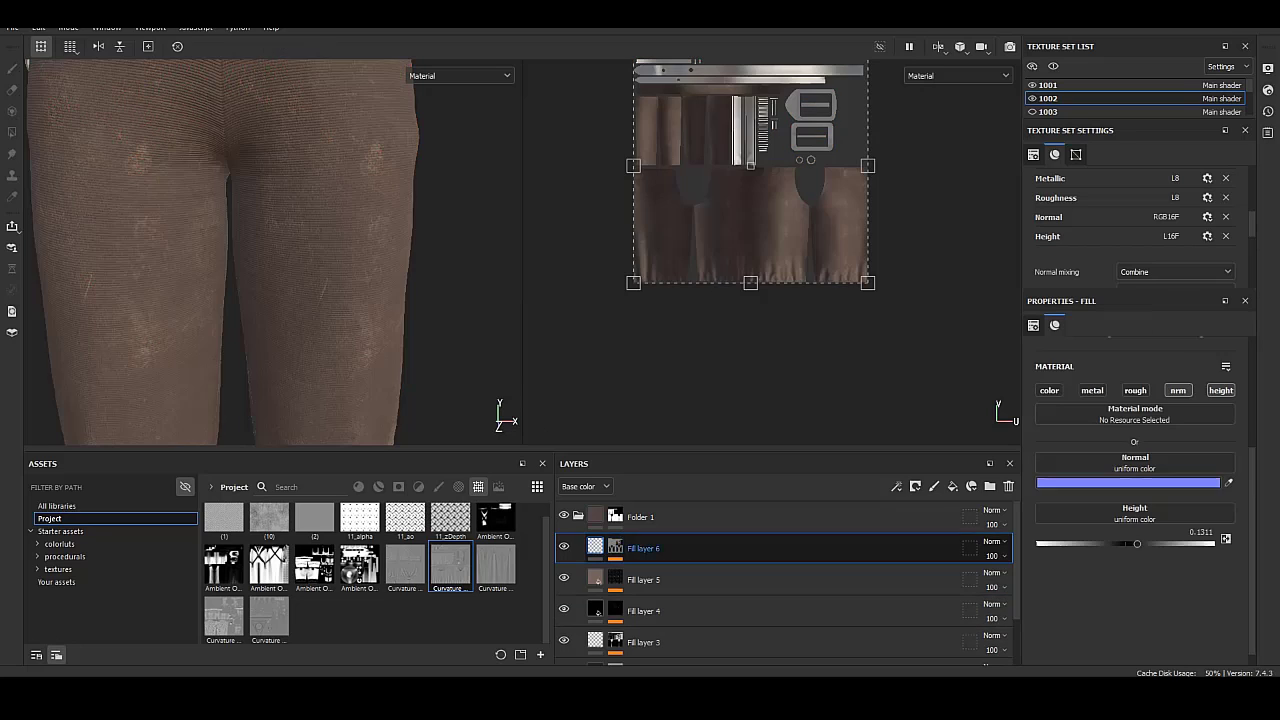
{"action": "mouse_move", "coordinate": [500, 420]}
{"action": "left_mouse_down", "text": "alt"}
{"action": "mouse_move", "coordinate": [458, 443]}
{"action": "mouse_move", "coordinate": [390, 320]}
{"action": "left_mouse_up", "text": "alt"}
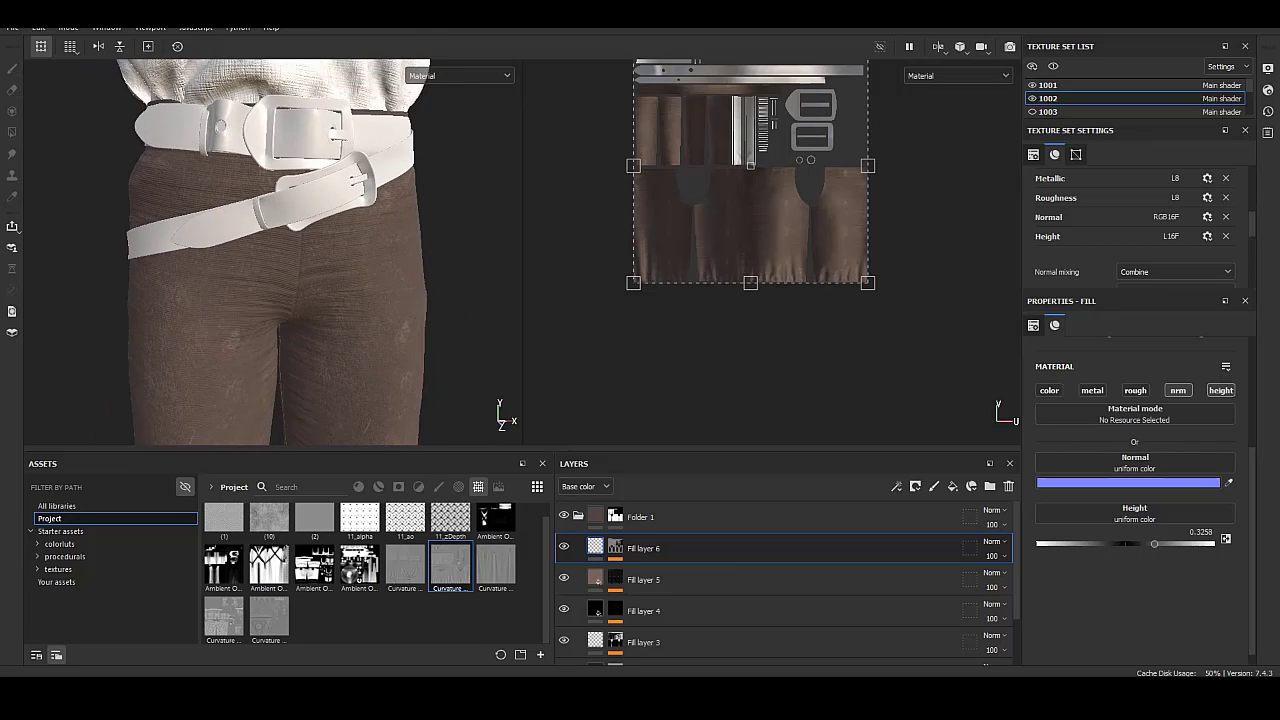
{"action": "left_click", "coordinate": [640, 516]}
{"action": "left_click", "coordinate": [934, 486]}
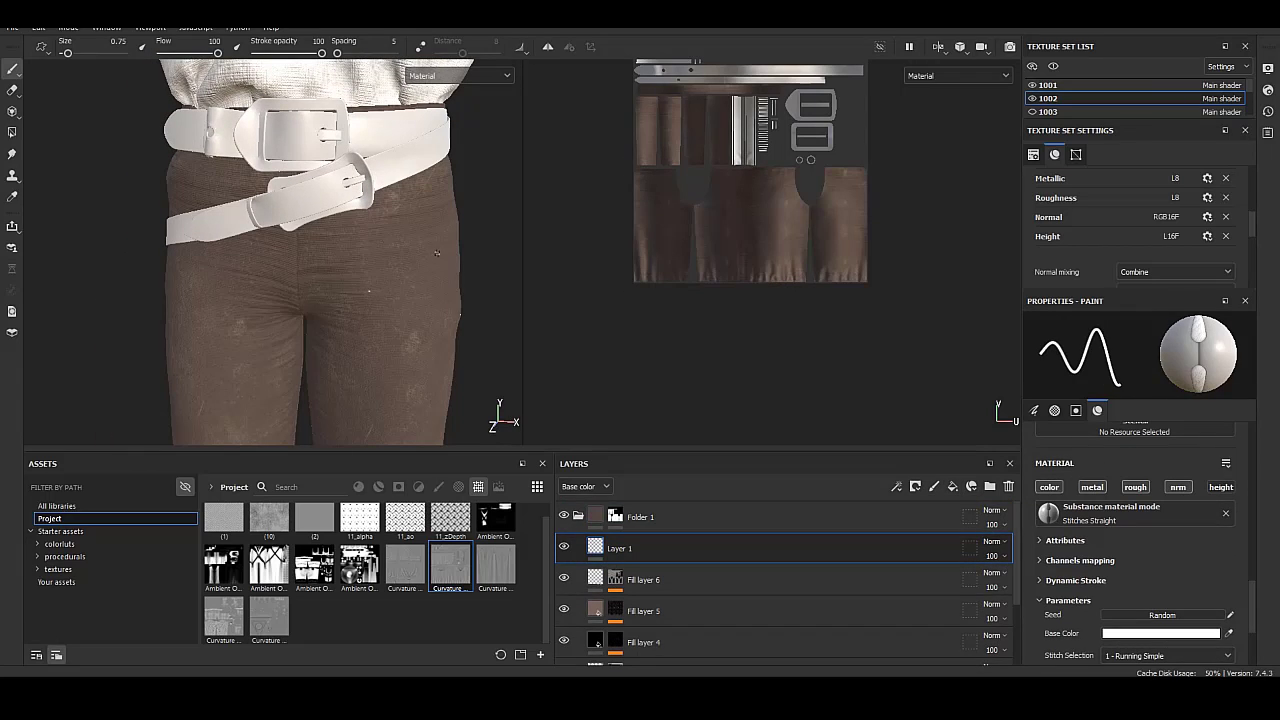
Pick the Stitches Straight brush from the starter tools assets.
{"action": "scroll", "coordinate": [436, 253], "scroll_direction": "up", "scroll_amount": 5}
{"action": "scroll", "coordinate": [387, 411], "scroll_direction": "up", "scroll_amount": 3}
{"action": "scroll", "coordinate": [387, 300], "scroll_direction": "down", "scroll_amount": 5}
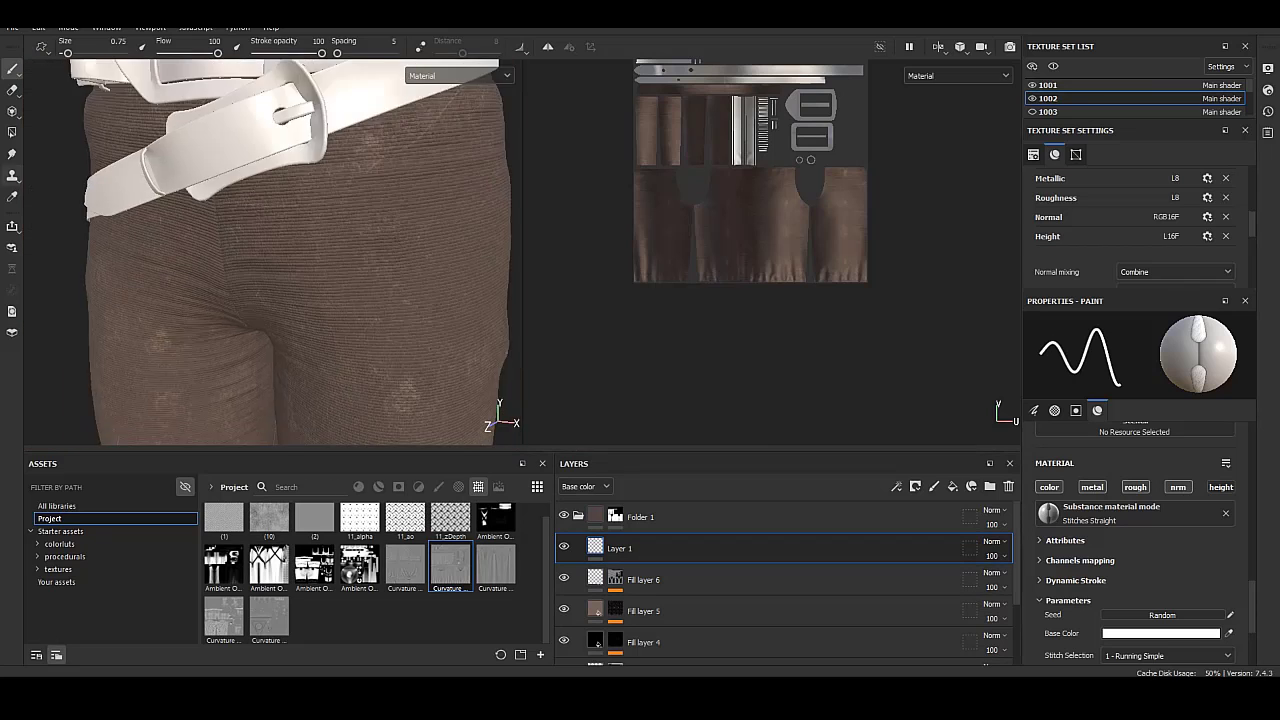
{"action": "mouse_move", "coordinate": [297, 286]}
{"action": "left_mouse_down", "text": "alt"}
{"action": "mouse_move", "coordinate": [349, 263]}
{"action": "mouse_move", "coordinate": [341, 174]}
{"action": "left_mouse_up", "text": "alt"}
{"action": "scroll", "coordinate": [341, 174], "scroll_direction": "up", "scroll_amount": 4}
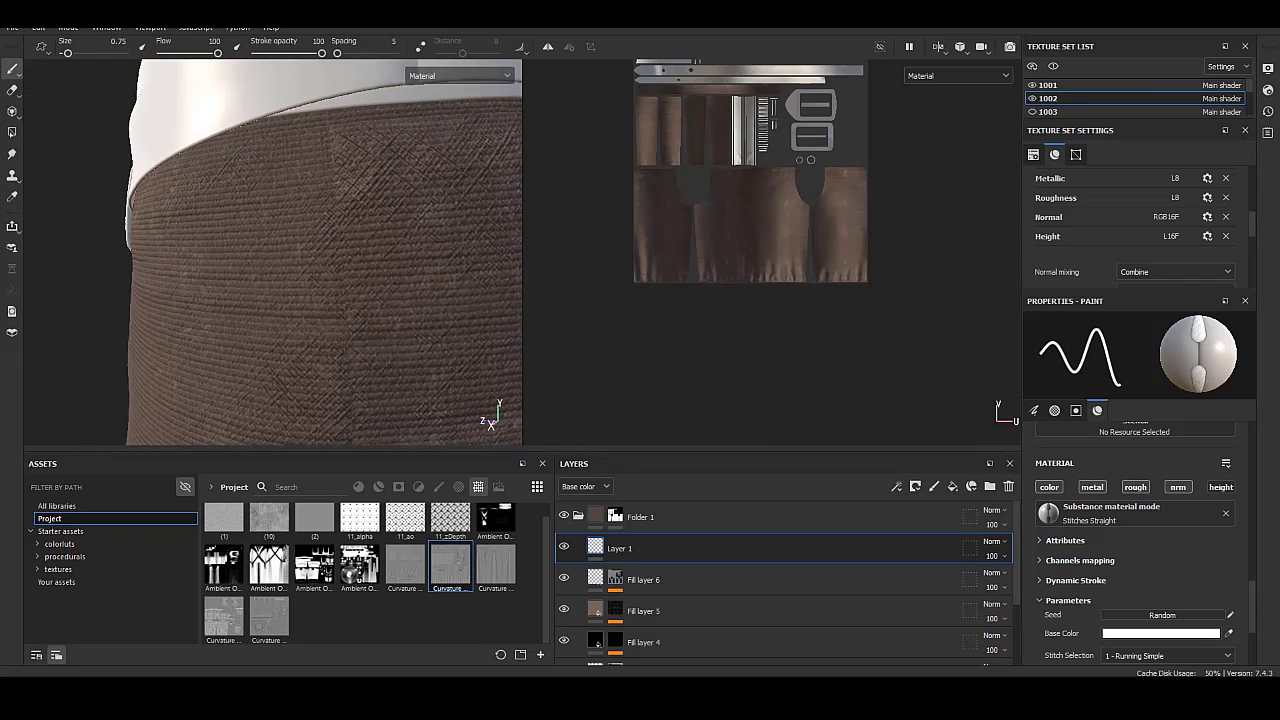
{"action": "scroll", "coordinate": [341, 174], "scroll_direction": "up", "scroll_amount": 2}
{"action": "left_click", "coordinate": [438, 486]}
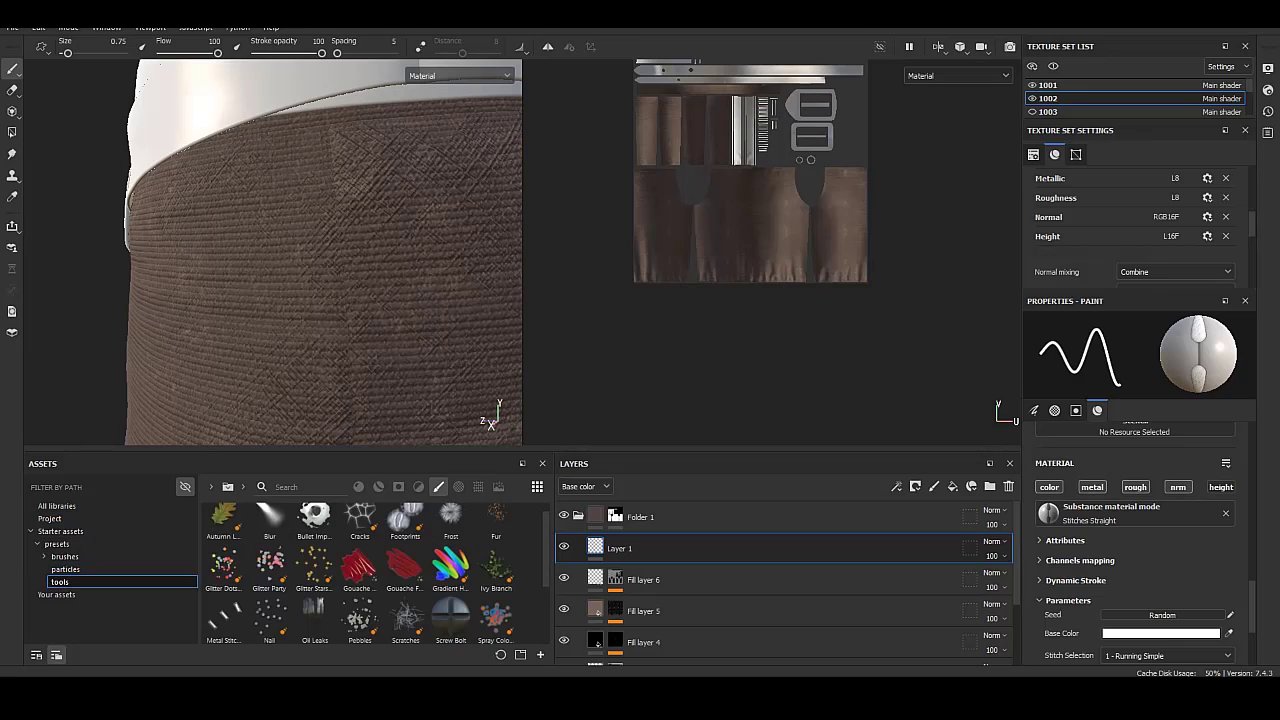
{"action": "scroll", "coordinate": [375, 573], "scroll_direction": "down", "scroll_amount": 2}
{"action": "left_click", "coordinate": [405, 565]}
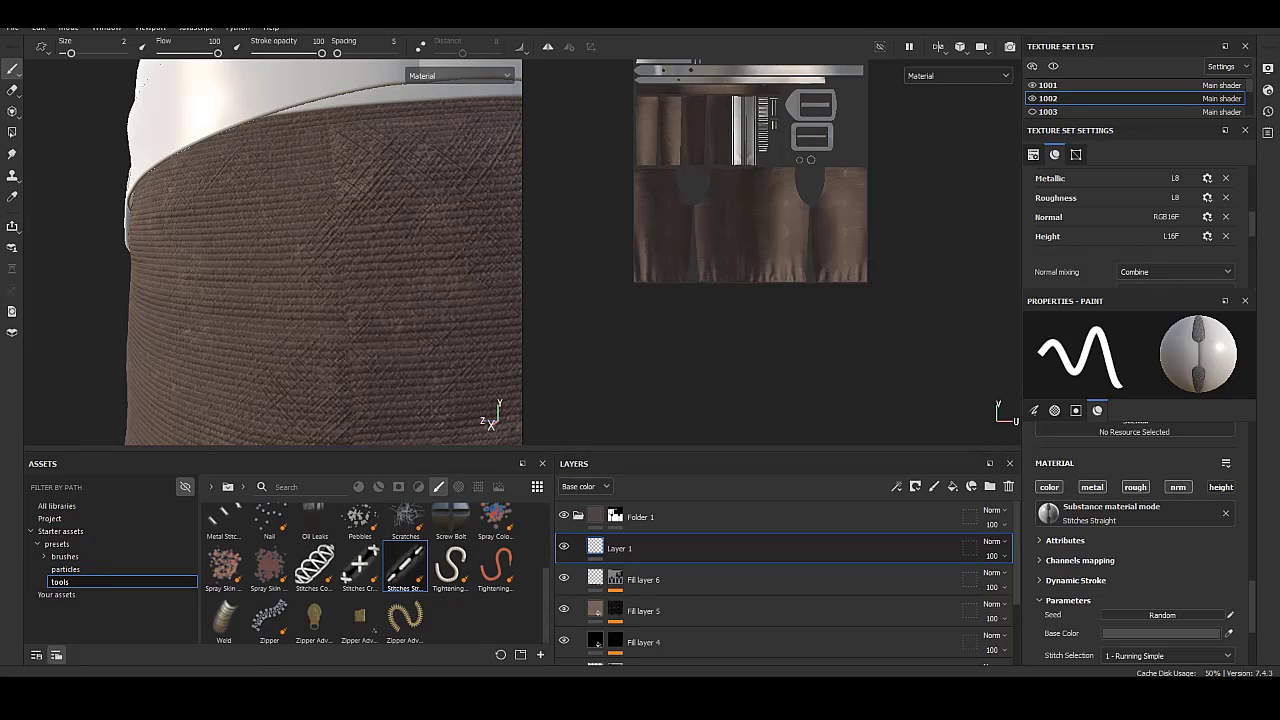
Set the stitch type to 2 - Running Double and undo the test stroke.
{"action": "scroll", "coordinate": [1140, 540], "scroll_direction": "down", "scroll_amount": 2}
{"action": "left_click", "coordinate": [1167, 553]}
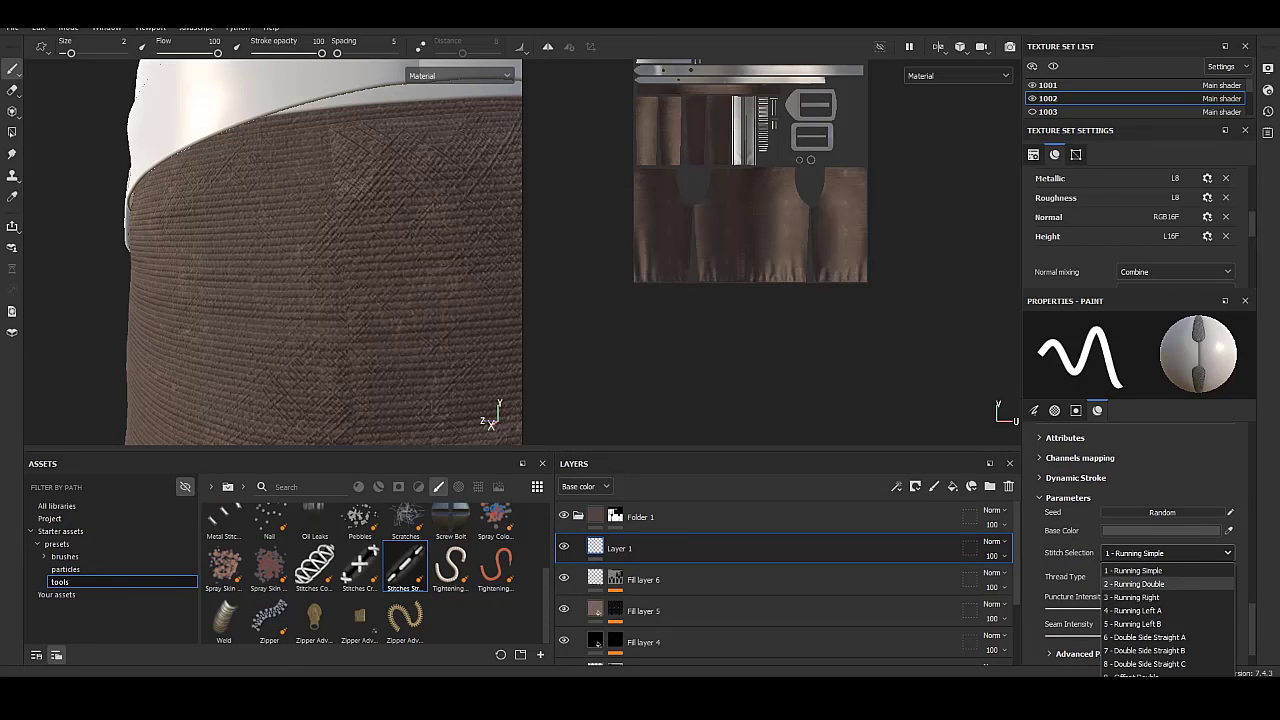
{"action": "left_click", "coordinate": [1134, 584]}
{"action": "key", "text": "ctrl+z"}
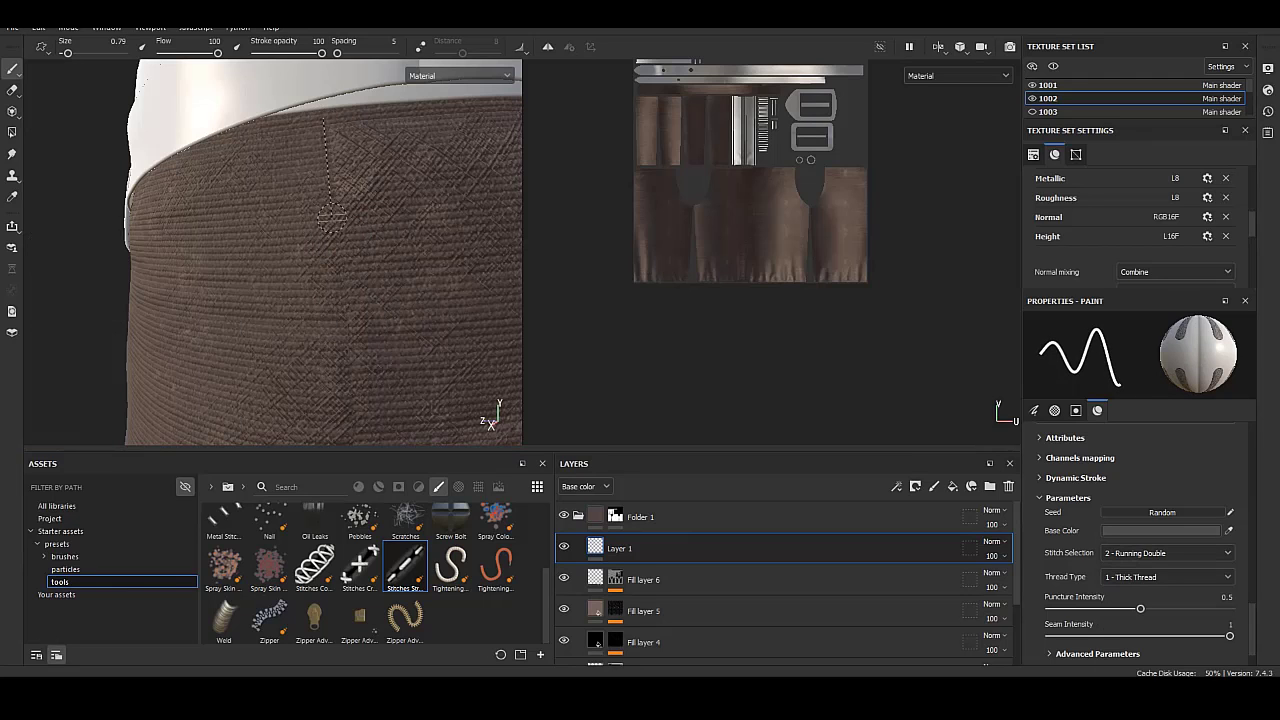
{"action": "left_click_drag", "start_coordinate": [343, 313], "coordinate": [350, 300], "text": "alt"}
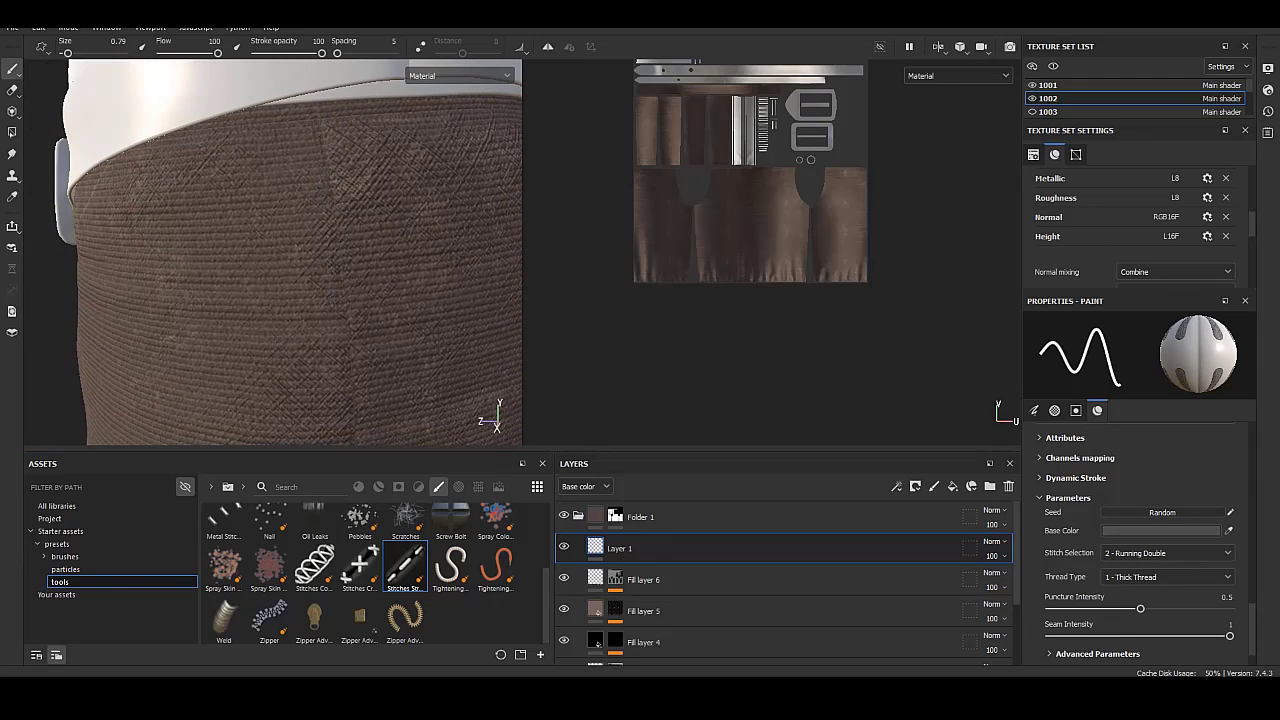
Set the stitch colour to 51443F, tweaking it darker and lighter over test seams.
{"action": "scroll", "coordinate": [1150, 540], "scroll_direction": "down", "scroll_amount": 2}
{"action": "left_click", "coordinate": [1180, 488]}
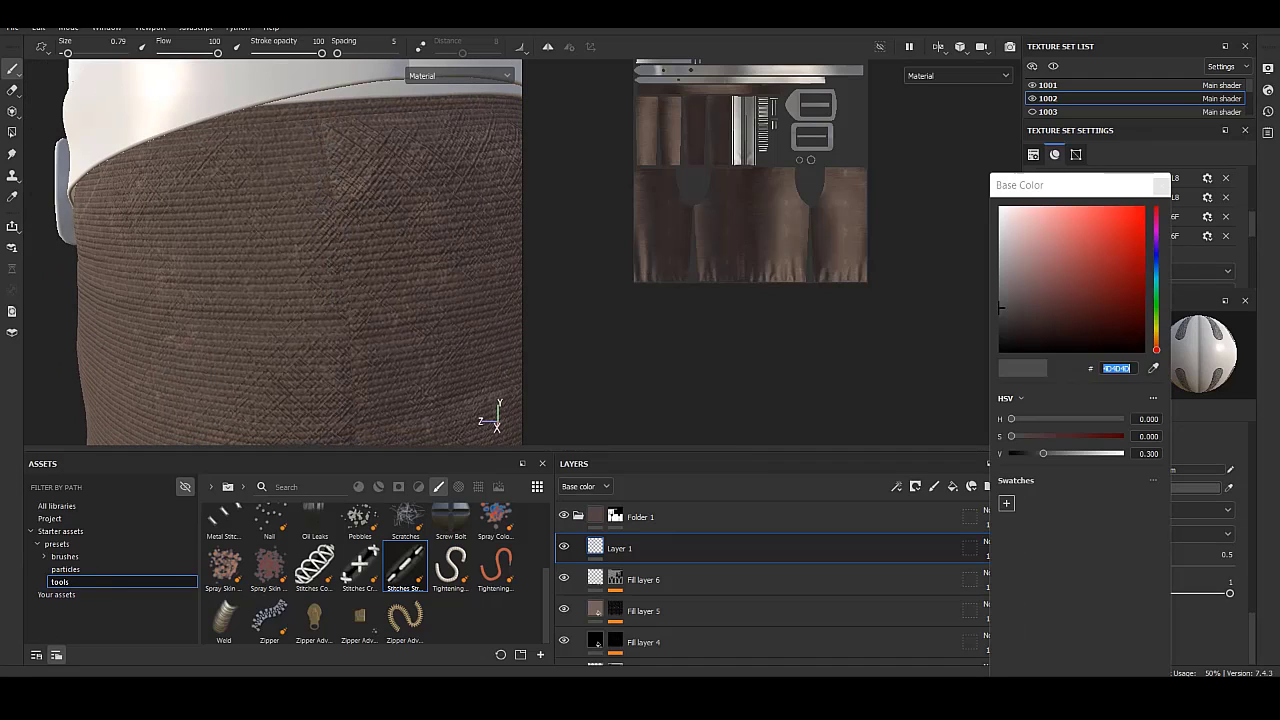
{"action": "type", "text": "51443F"}
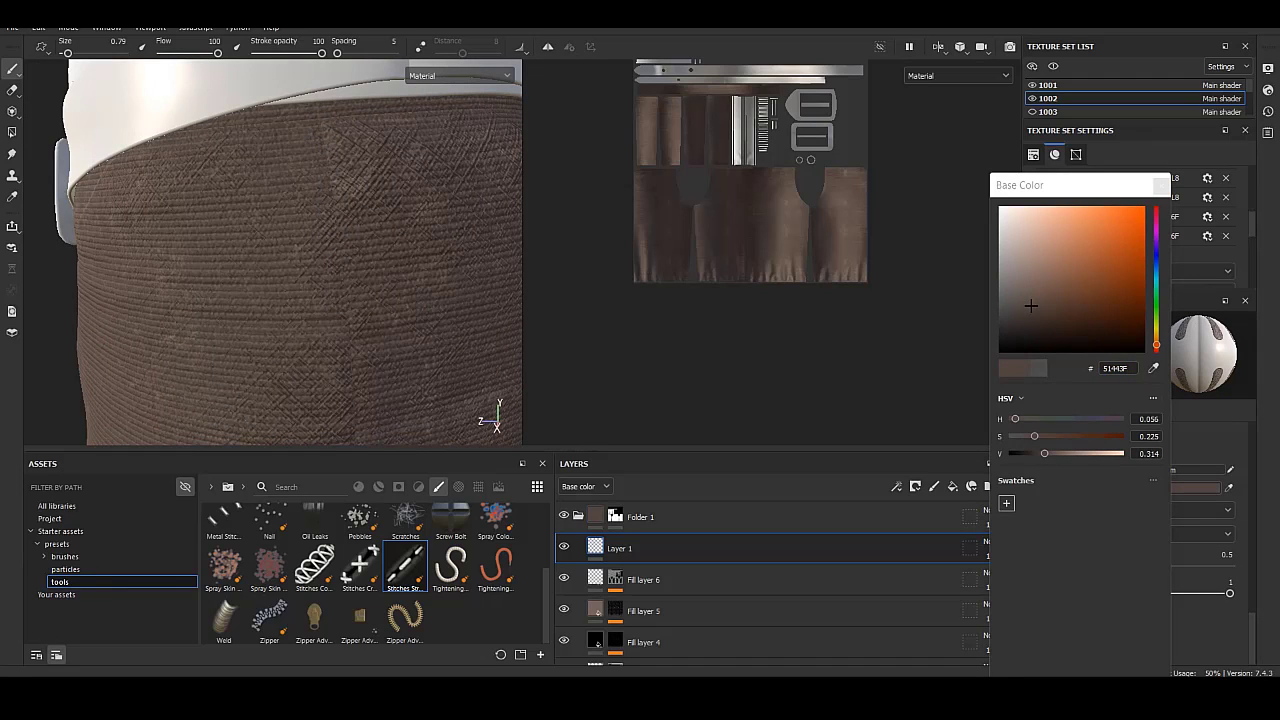
{"action": "left_click_drag", "start_coordinate": [1031, 305], "coordinate": [1031, 335]}
{"action": "left_click_drag", "start_coordinate": [352, 168], "coordinate": [385, 350]}
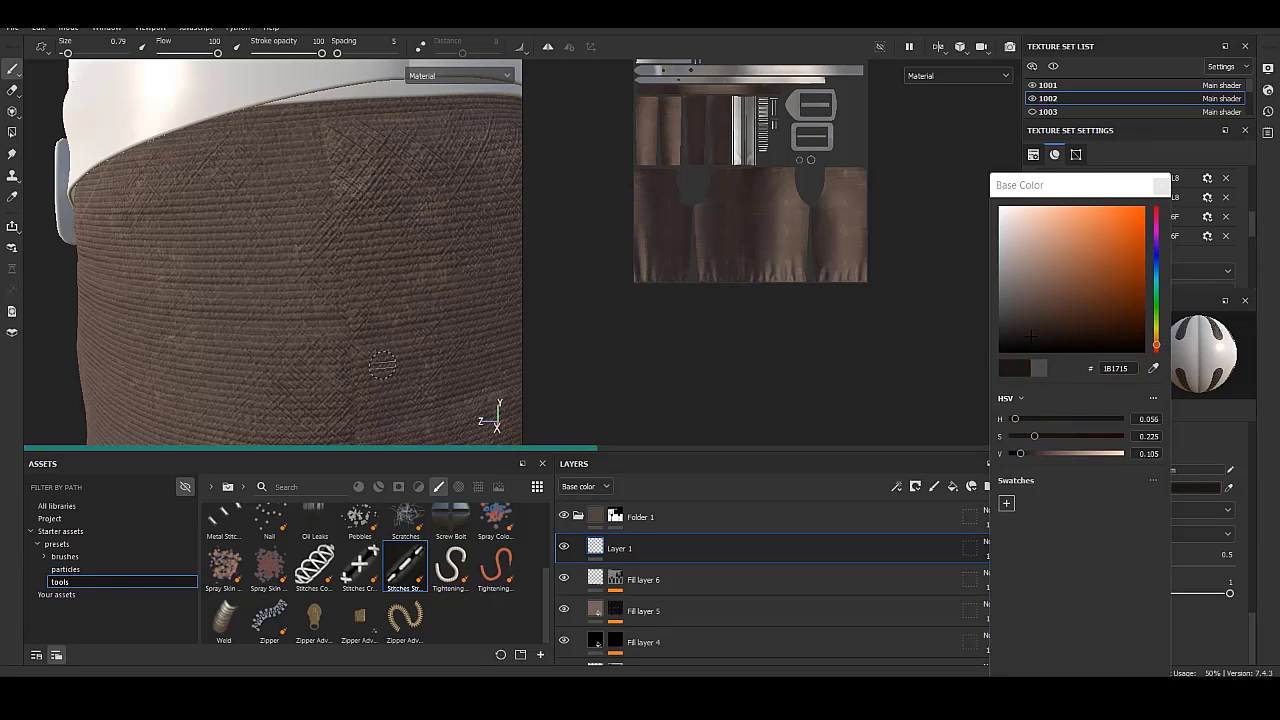
{"action": "mouse_move", "coordinate": [1031, 335]}
{"action": "left_mouse_down"}
{"action": "mouse_move", "coordinate": [1031, 268]}
{"action": "mouse_move", "coordinate": [1031, 308]}
{"action": "left_mouse_up"}
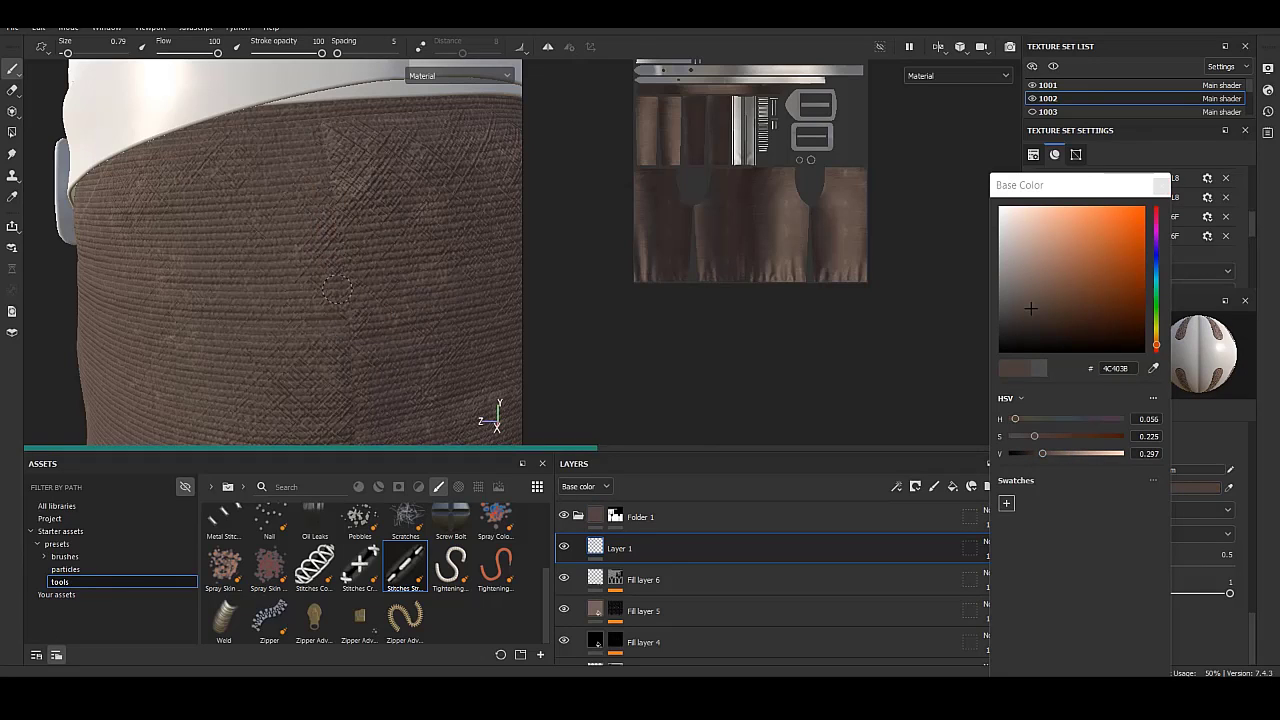
{"action": "left_click_drag", "start_coordinate": [328, 132], "coordinate": [338, 300]}
{"action": "left_click", "coordinate": [1162, 186]}
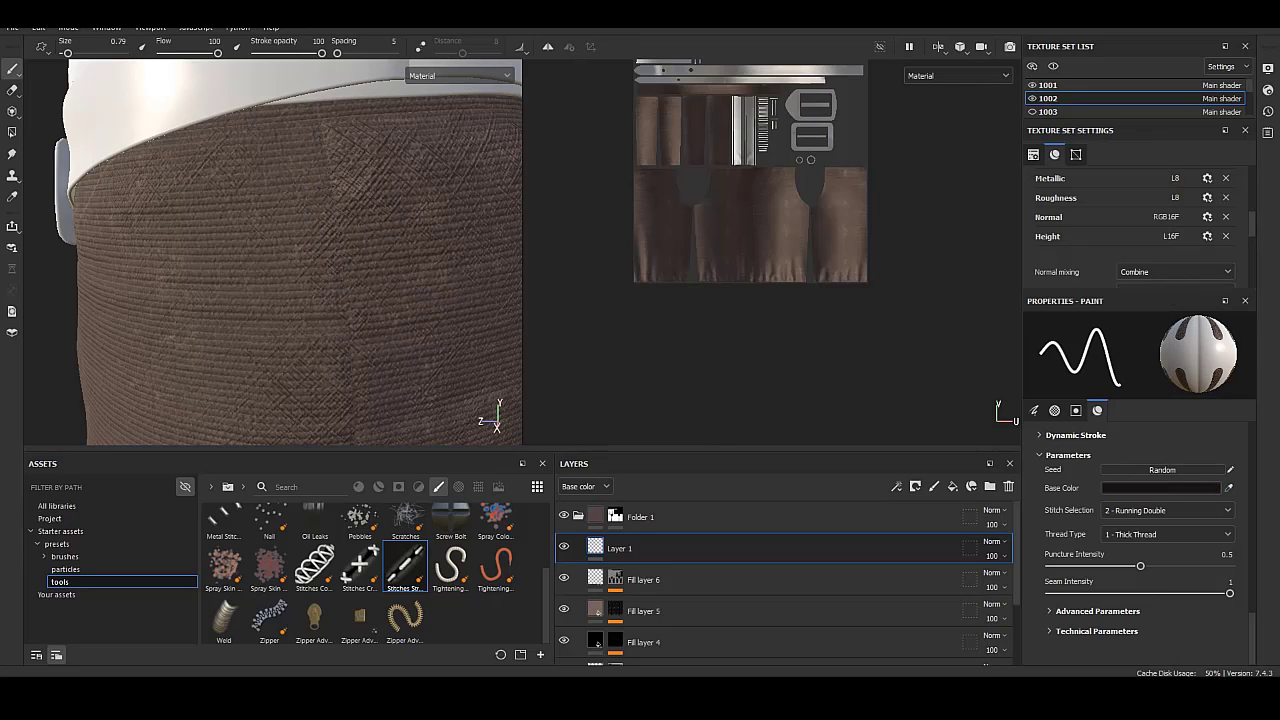
Paint a running double stitch seam down the side of the trouser leg.
{"action": "left_click_drag", "start_coordinate": [336, 230], "coordinate": [345, 345]}
{"action": "middle_click_drag", "start_coordinate": [345, 345], "coordinate": [349, 160]}
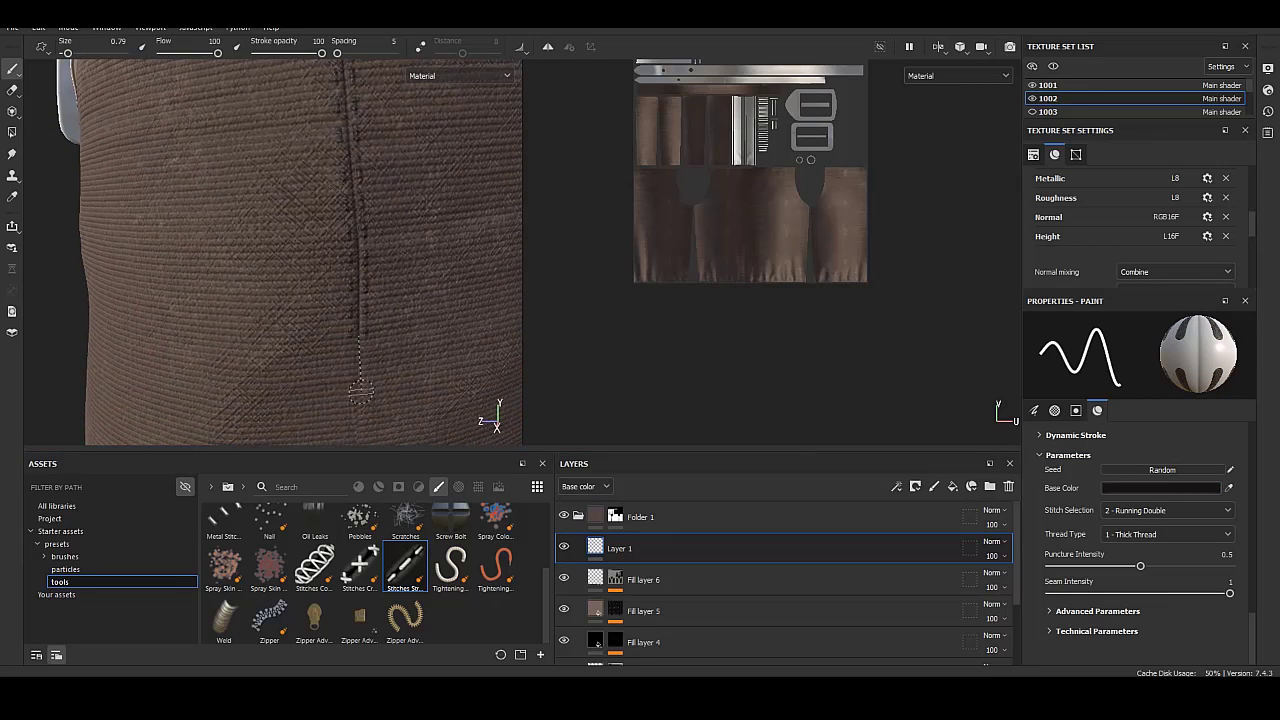
{"action": "middle_click_drag", "start_coordinate": [360, 392], "coordinate": [367, 218]}
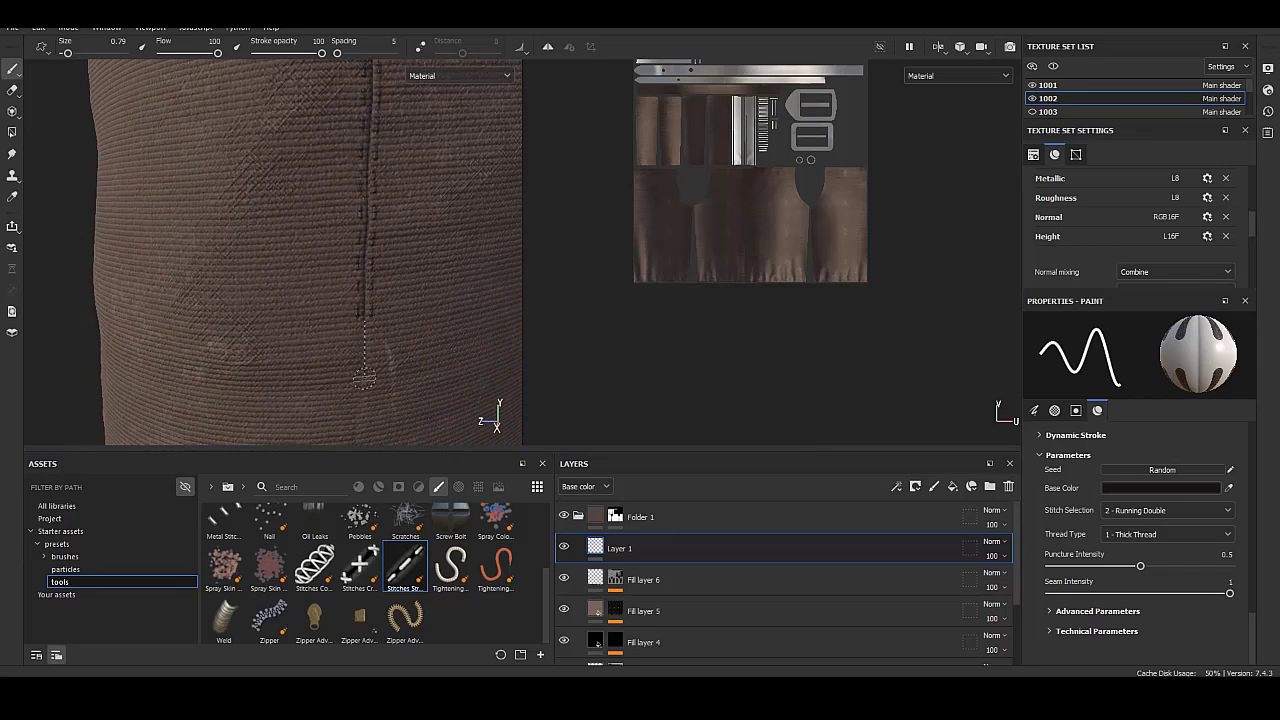
{"action": "middle_click_drag", "start_coordinate": [364, 378], "coordinate": [366, 272]}
{"action": "middle_click_drag", "start_coordinate": [360, 345], "coordinate": [374, 140]}
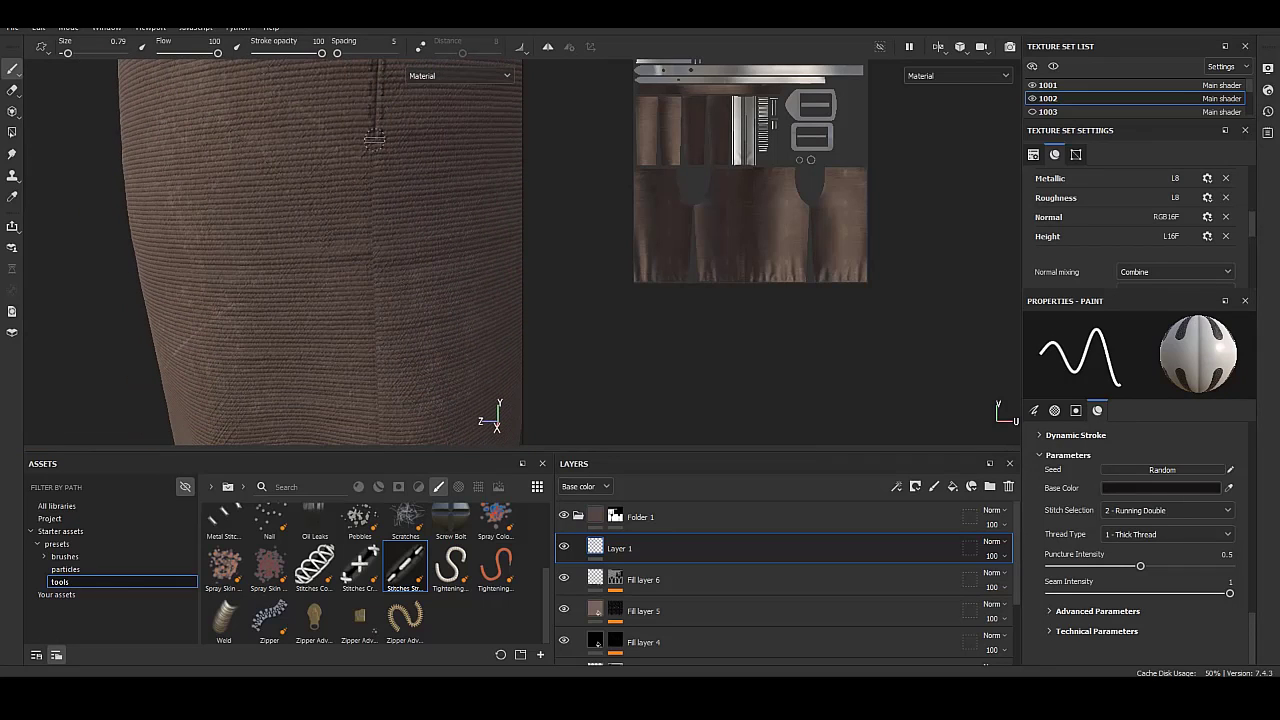
{"action": "middle_click_drag", "start_coordinate": [374, 365], "coordinate": [375, 197]}
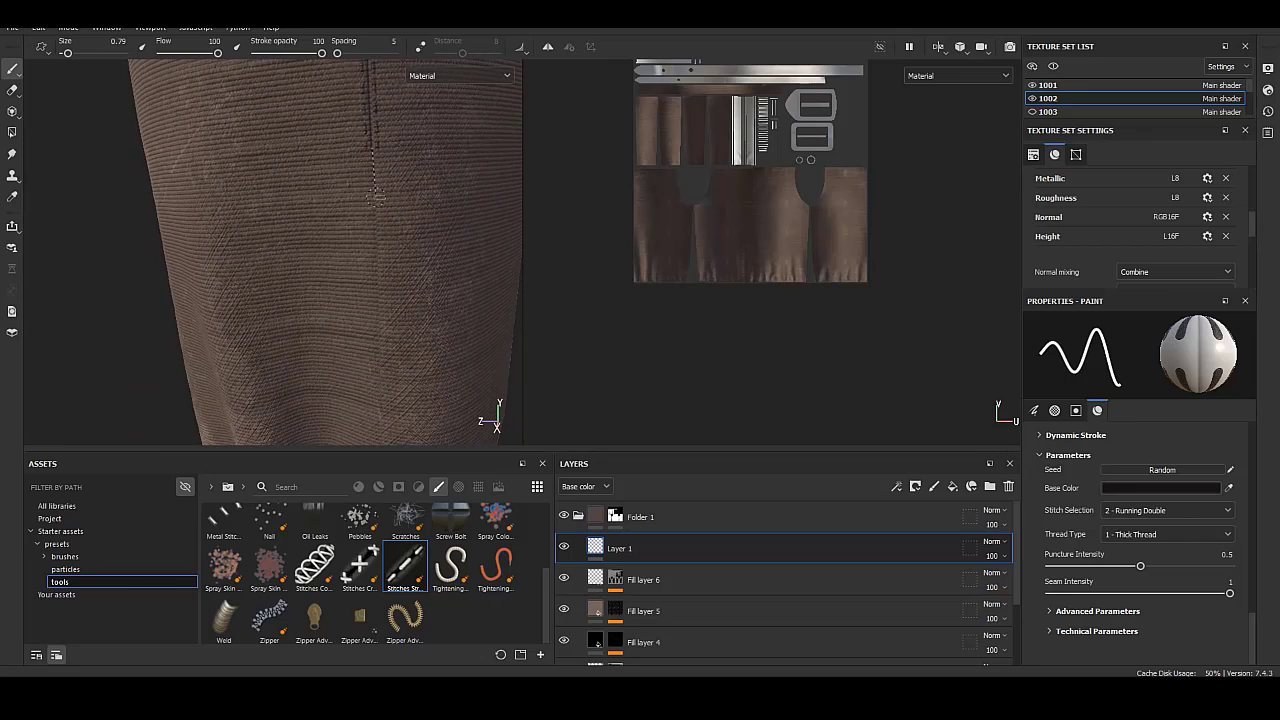
Orbit down to the cuff and boot, up to the waistband seam, then out to the whole trousers.
{"action": "middle_click_drag", "start_coordinate": [378, 425], "coordinate": [407, 200]}
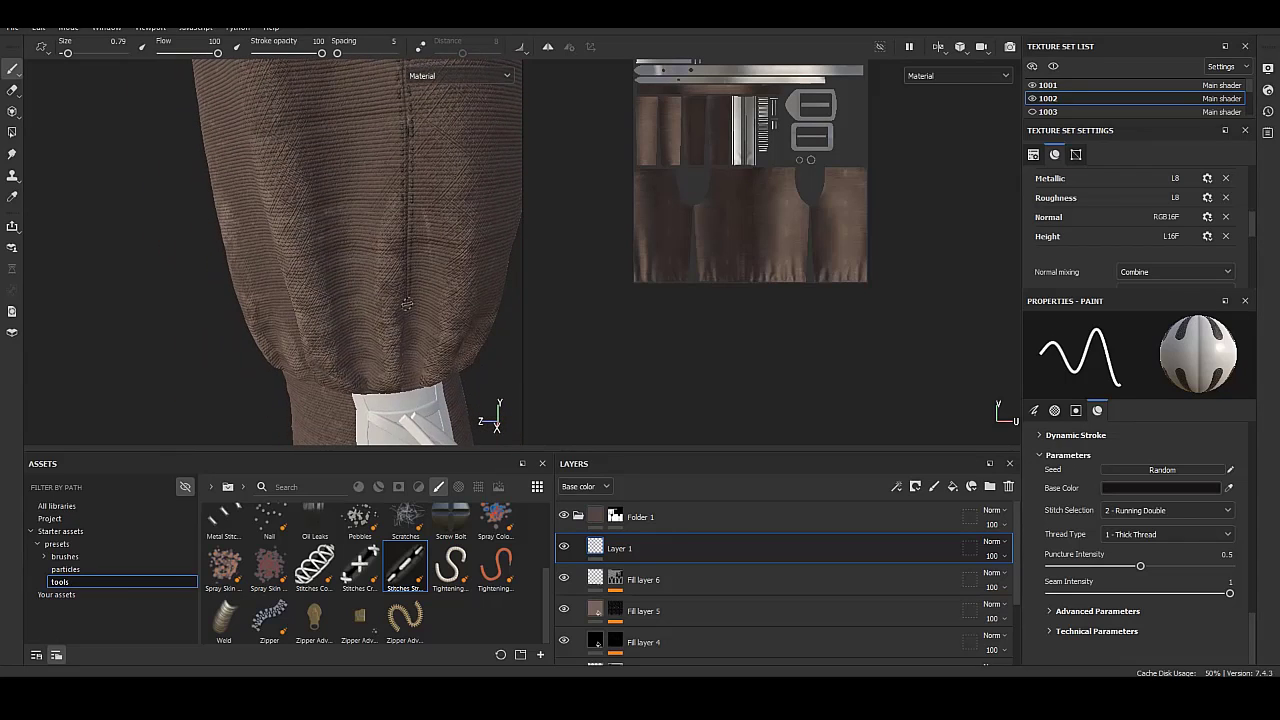
{"action": "middle_click_drag", "start_coordinate": [407, 303], "coordinate": [427, 132]}
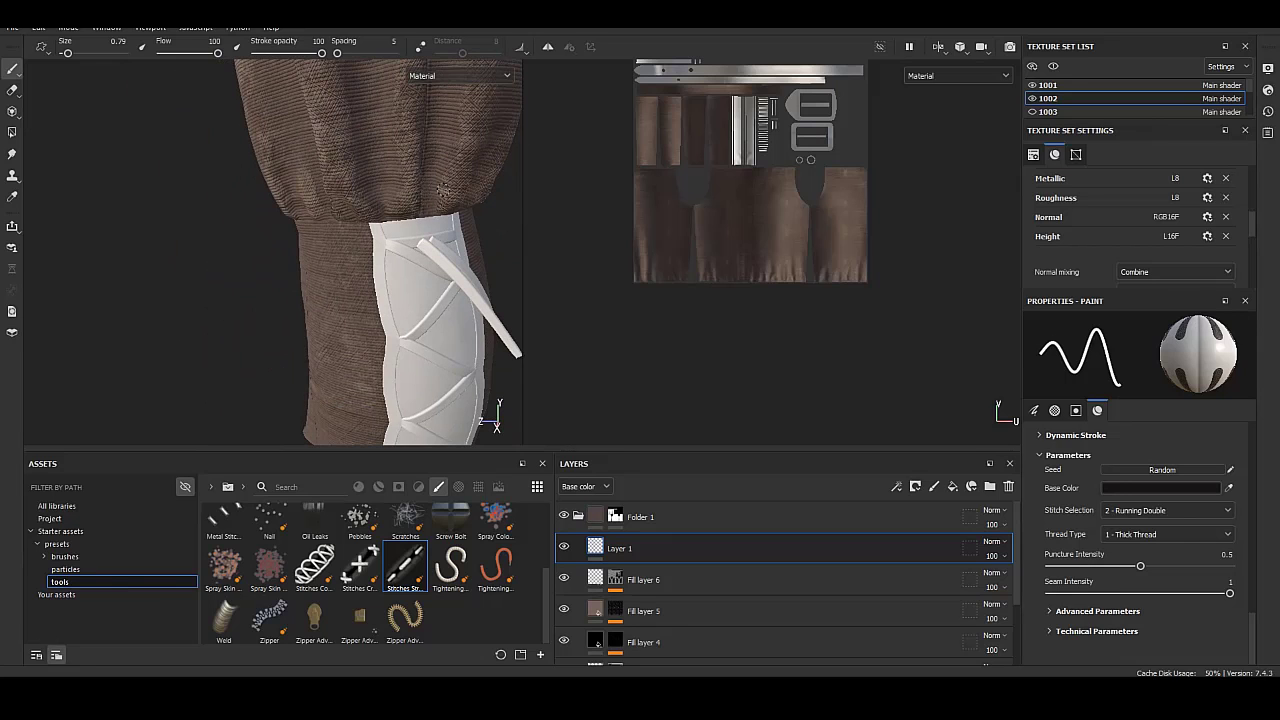
{"action": "left_click_drag", "start_coordinate": [443, 190], "coordinate": [425, 177], "text": "alt"}
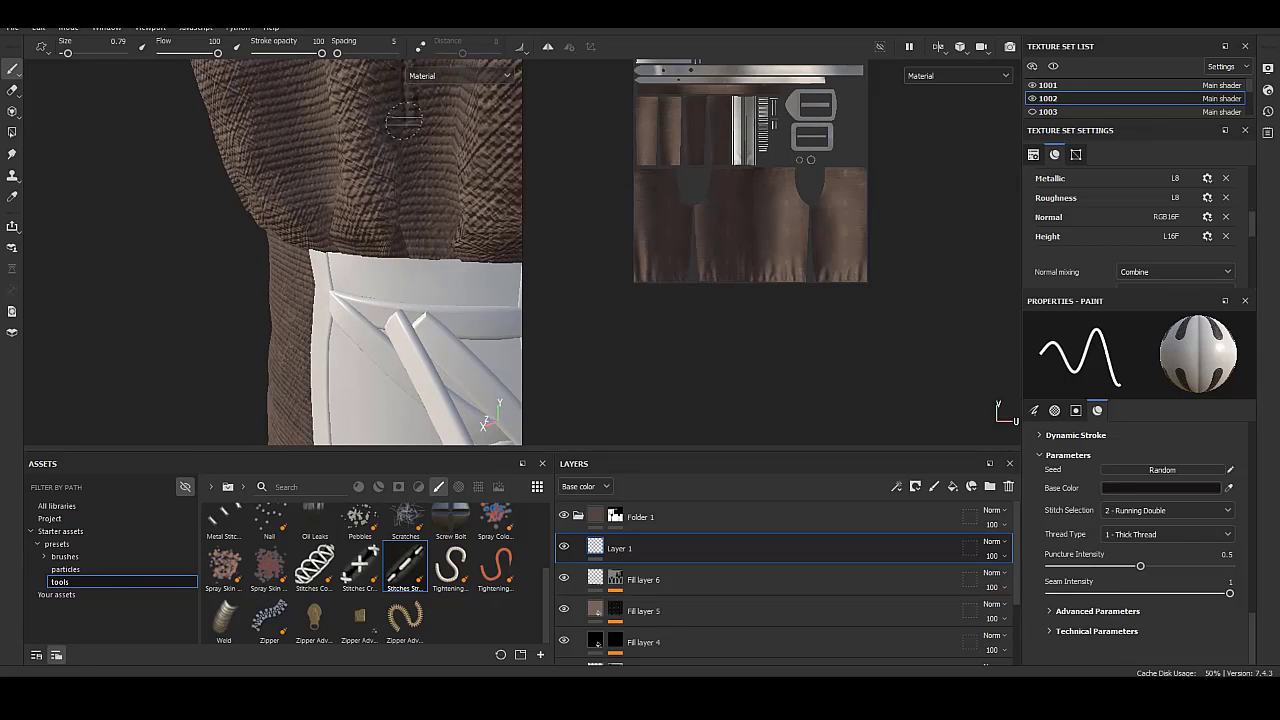
{"action": "mouse_move", "coordinate": [416, 238]}
{"action": "left_mouse_down", "text": "alt"}
{"action": "mouse_move", "coordinate": [329, 130]}
{"action": "mouse_move", "coordinate": [397, 128]}
{"action": "left_mouse_up", "text": "alt"}
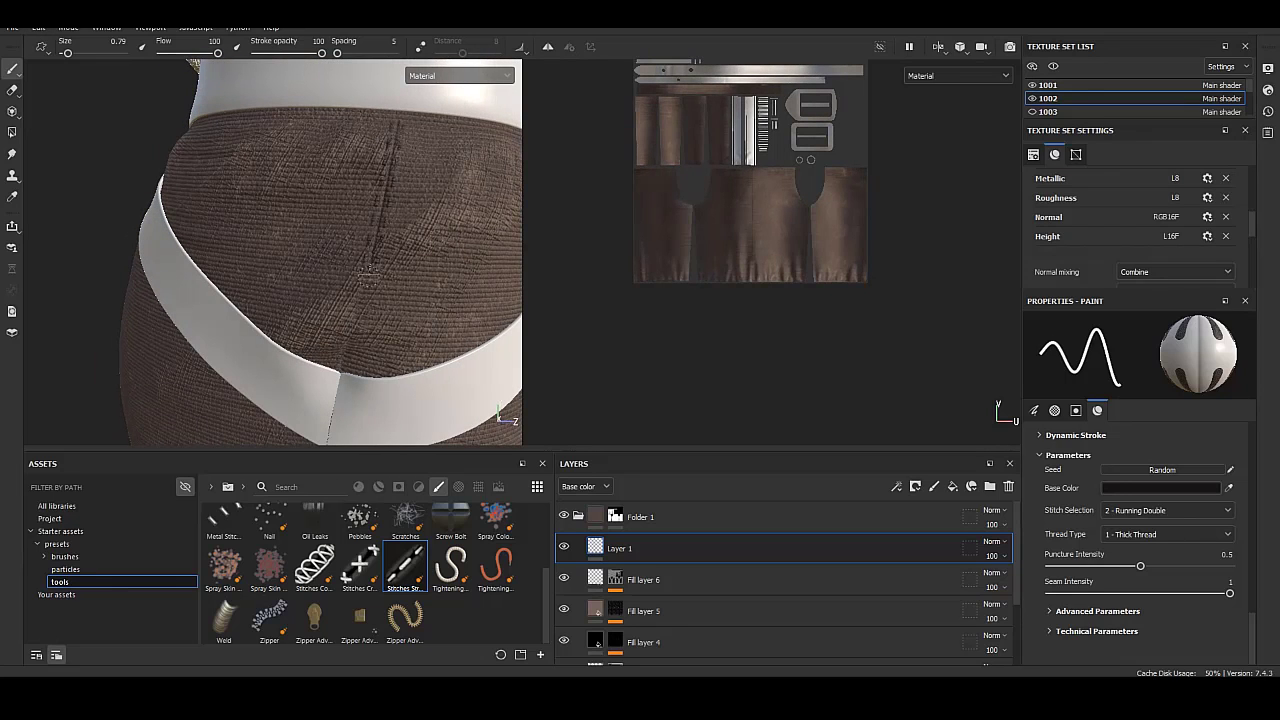
{"action": "left_click_drag", "start_coordinate": [347, 356], "coordinate": [397, 183], "text": "alt"}
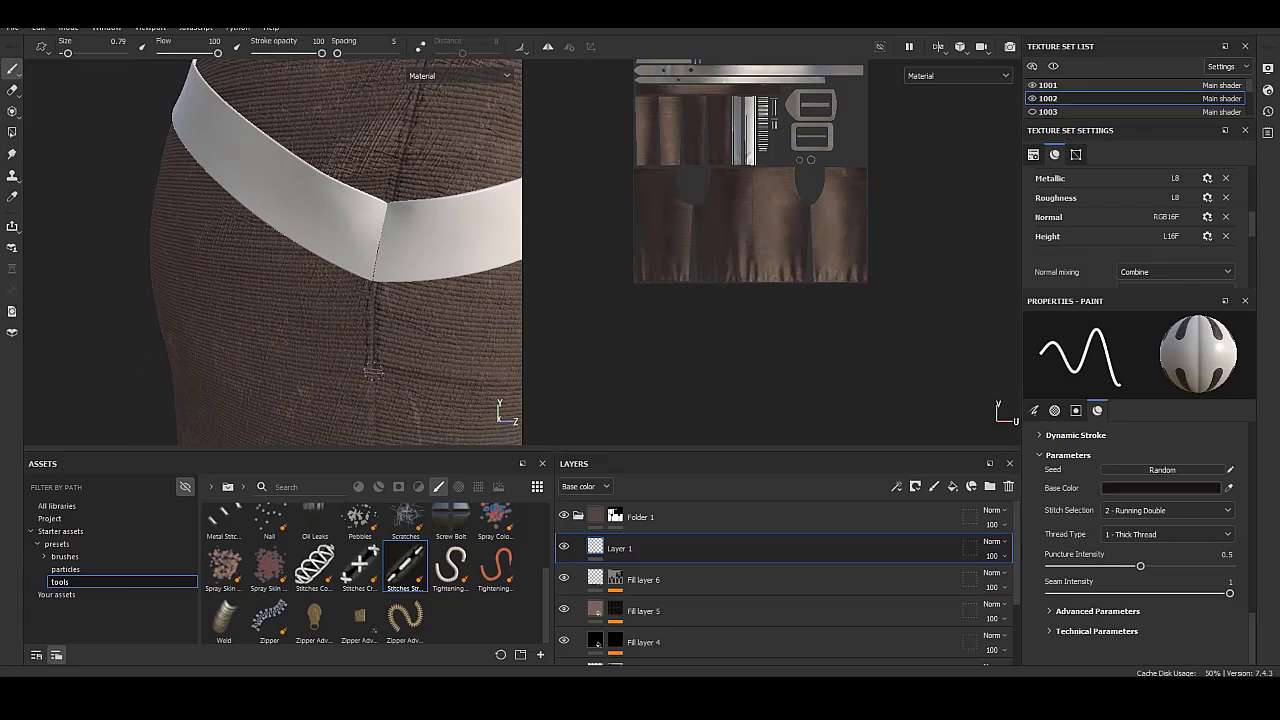
{"action": "mouse_move", "coordinate": [372, 372]}
{"action": "left_mouse_down", "text": "alt"}
{"action": "mouse_move", "coordinate": [372, 200]}
{"action": "mouse_move", "coordinate": [416, 180]}
{"action": "left_mouse_up", "text": "alt"}
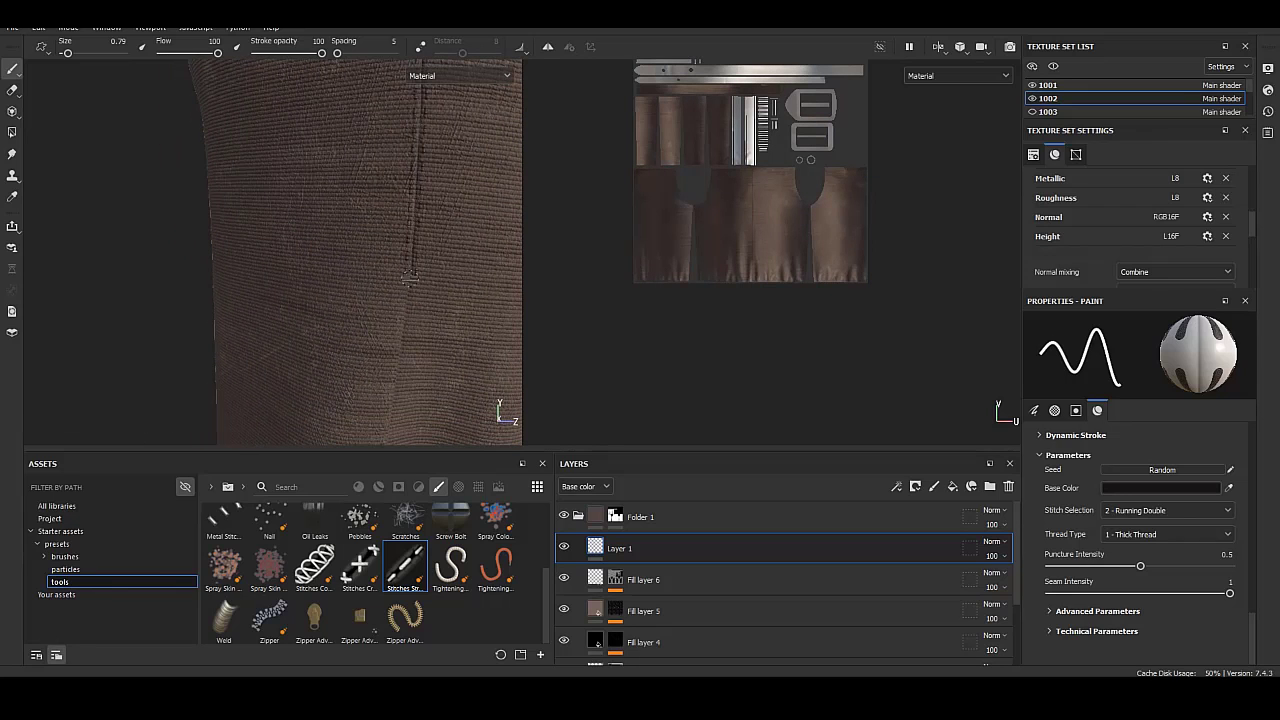
{"action": "left_click_drag", "start_coordinate": [395, 375], "coordinate": [403, 296], "text": "alt"}
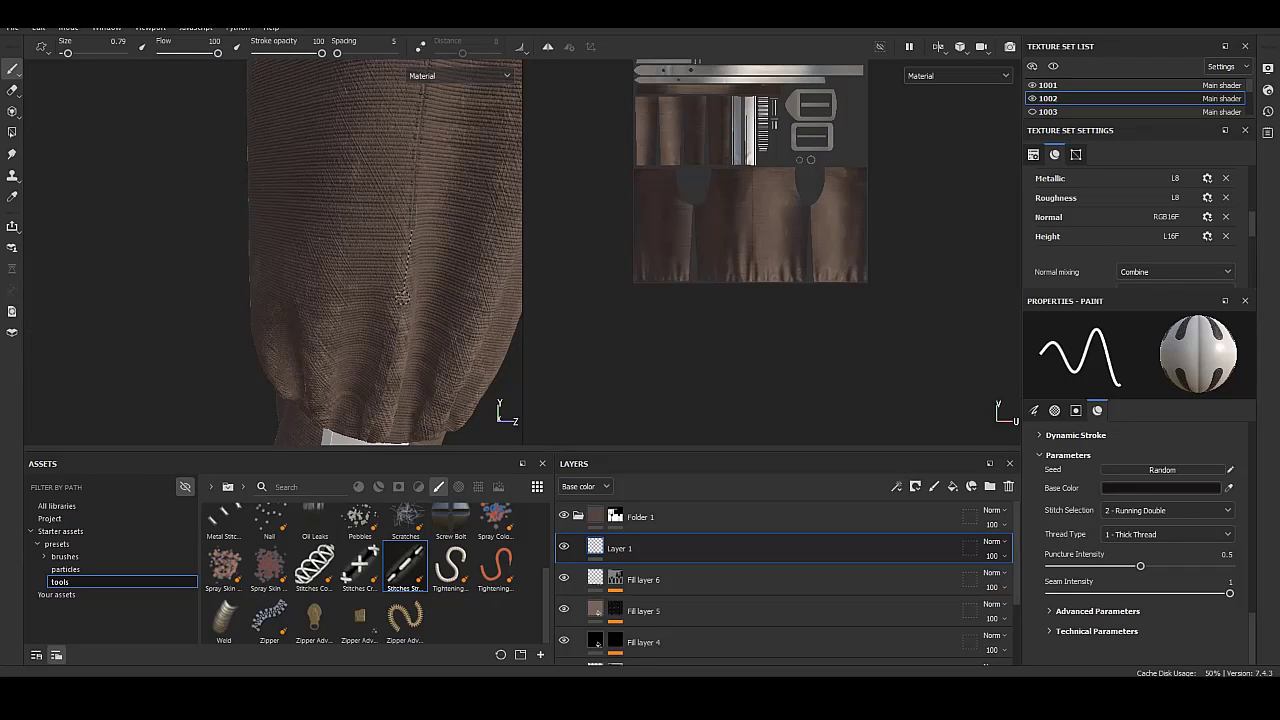
{"action": "mouse_move", "coordinate": [376, 416]}
{"action": "left_mouse_down", "text": "alt"}
{"action": "mouse_move", "coordinate": [420, 276]}
{"action": "mouse_move", "coordinate": [358, 143]}
{"action": "mouse_move", "coordinate": [360, 300]}
{"action": "left_mouse_up", "text": "alt"}
Try the Running Right, Double Side Straight A and cross stitch patterns, undoing the test row.
{"action": "scroll", "coordinate": [360, 300], "scroll_direction": "up", "scroll_amount": 5}
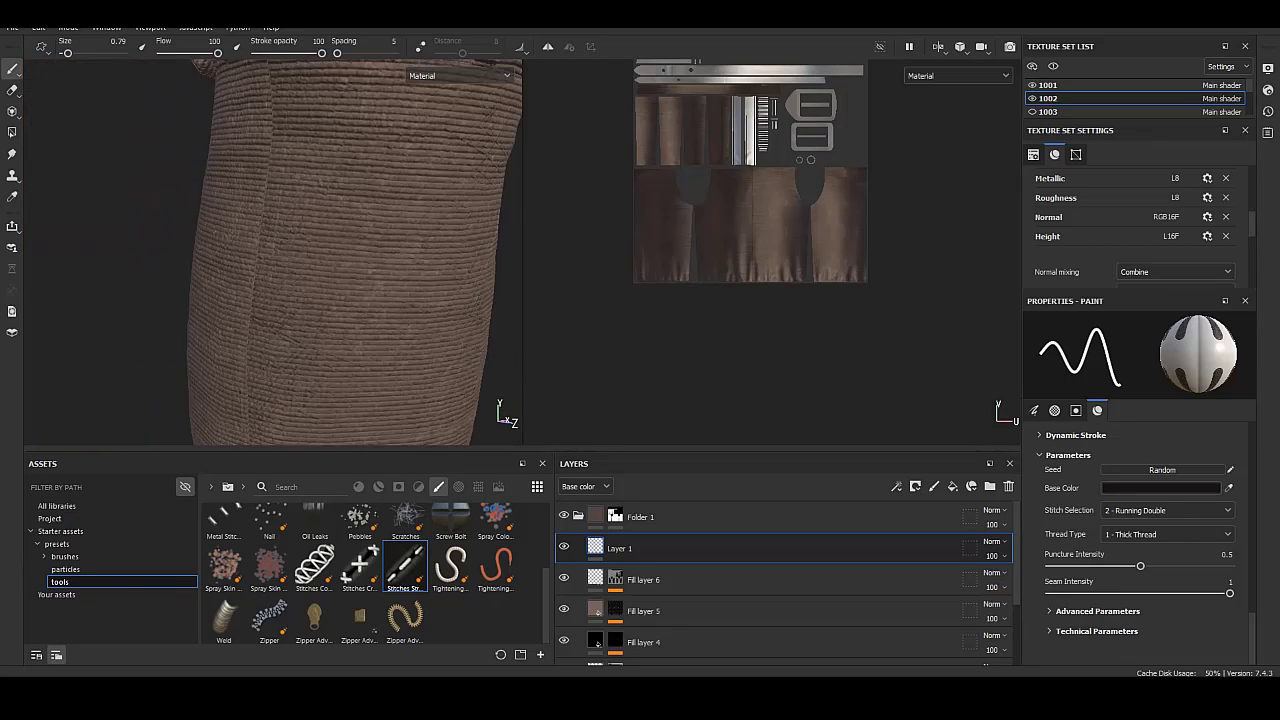
{"action": "scroll", "coordinate": [360, 300], "scroll_direction": "up", "scroll_amount": 3}
{"action": "left_click", "coordinate": [1168, 510]}
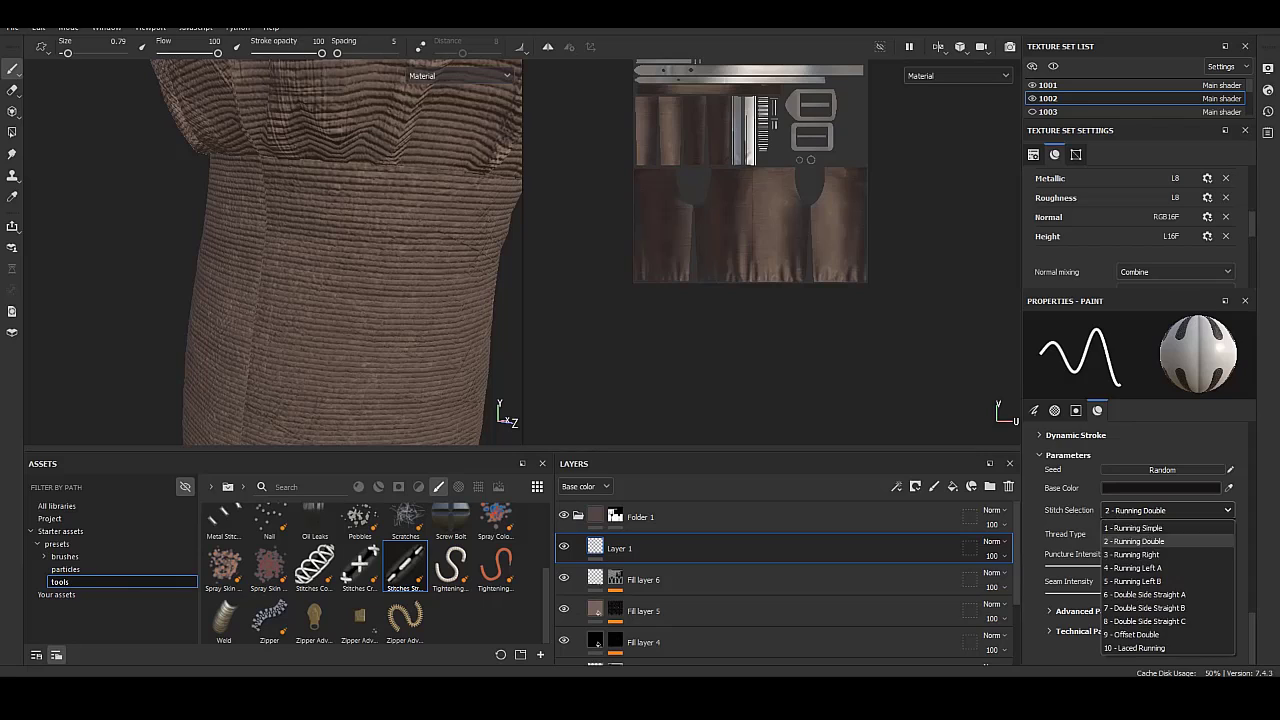
{"action": "left_click", "coordinate": [1140, 548]}
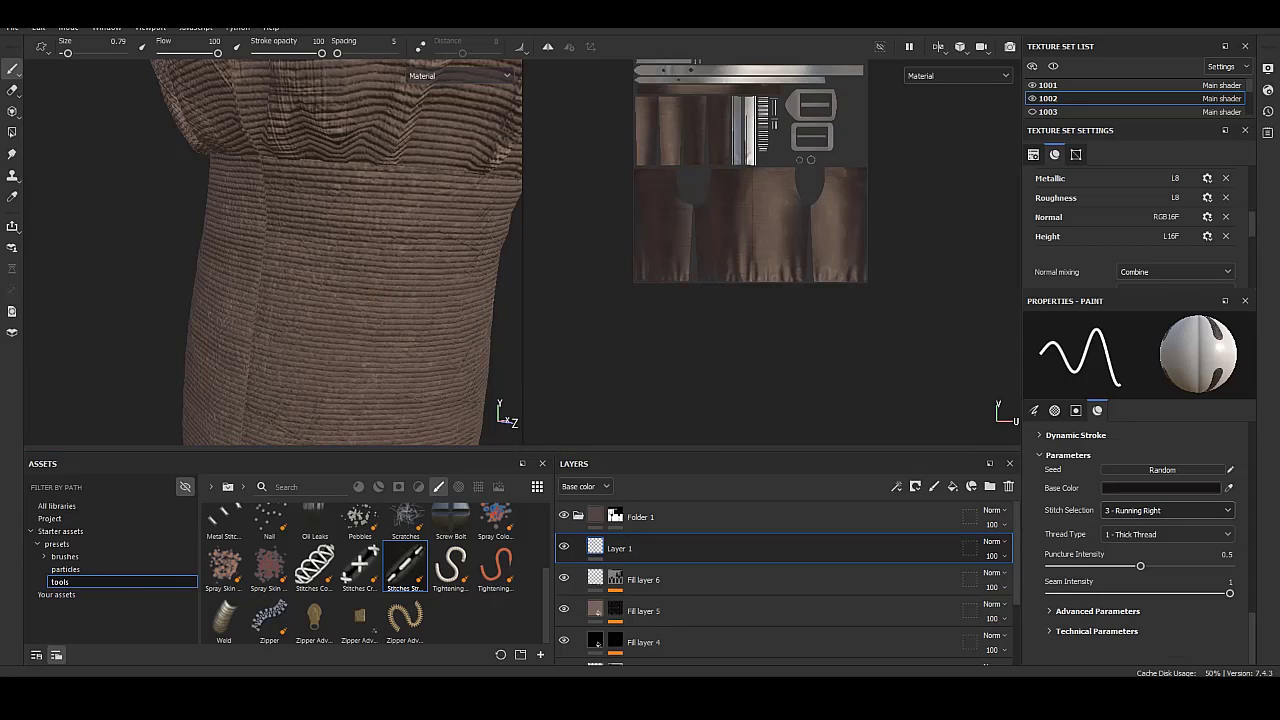
{"action": "left_click", "coordinate": [1168, 510]}
{"action": "left_click", "coordinate": [1160, 594]}
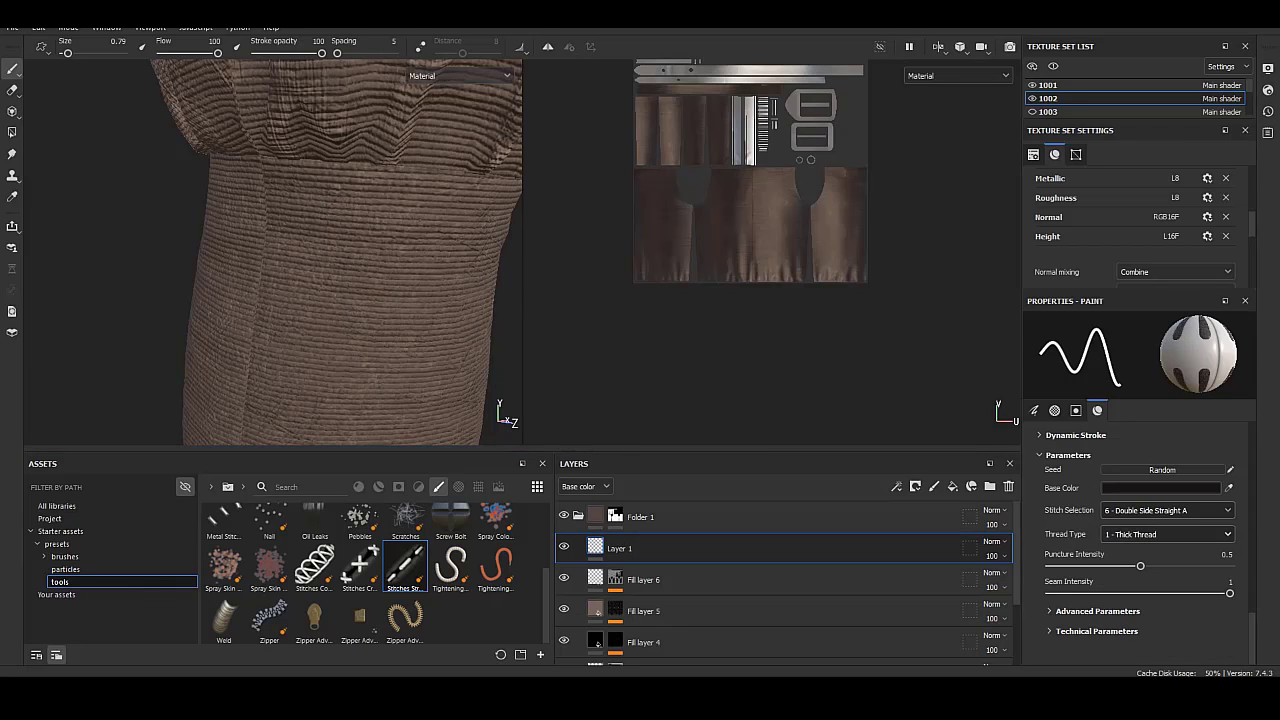
{"action": "left_click", "coordinate": [360, 567]}
{"action": "left_click_drag", "start_coordinate": [302, 228], "coordinate": [415, 362]}
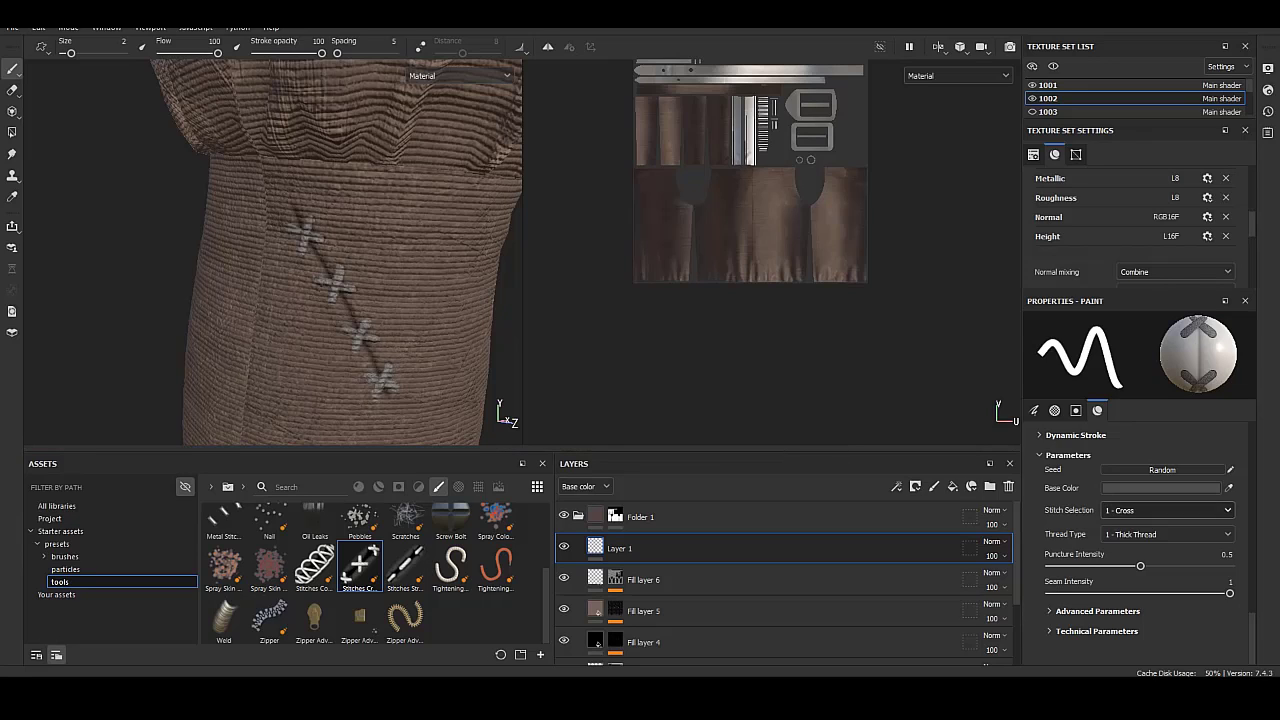
{"action": "key", "text": "ctrl+z"}
Test-paint Herringbone, Arrowhead Tight and Bosnian stitch patterns, undoing each stroke.
{"action": "left_click", "coordinate": [1168, 510]}
{"action": "left_click", "coordinate": [1150, 563]}
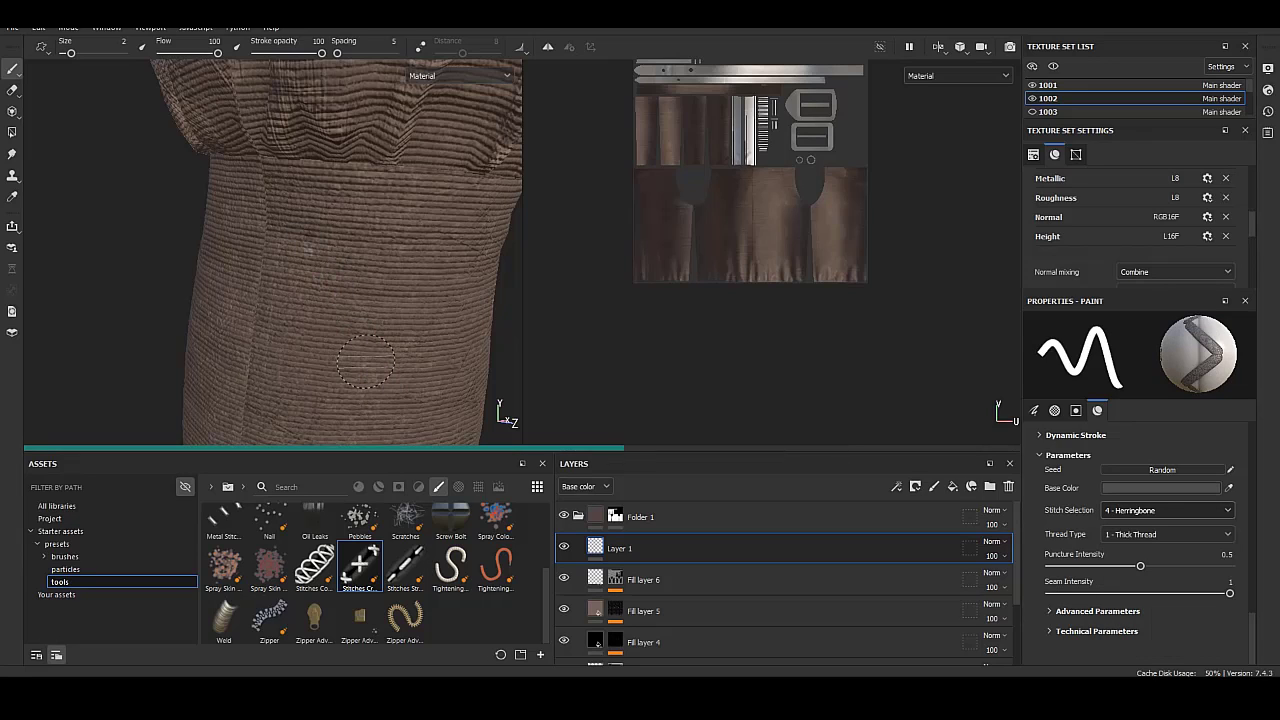
{"action": "key", "text": "ctrl+z"}
{"action": "left_click", "coordinate": [1168, 510]}
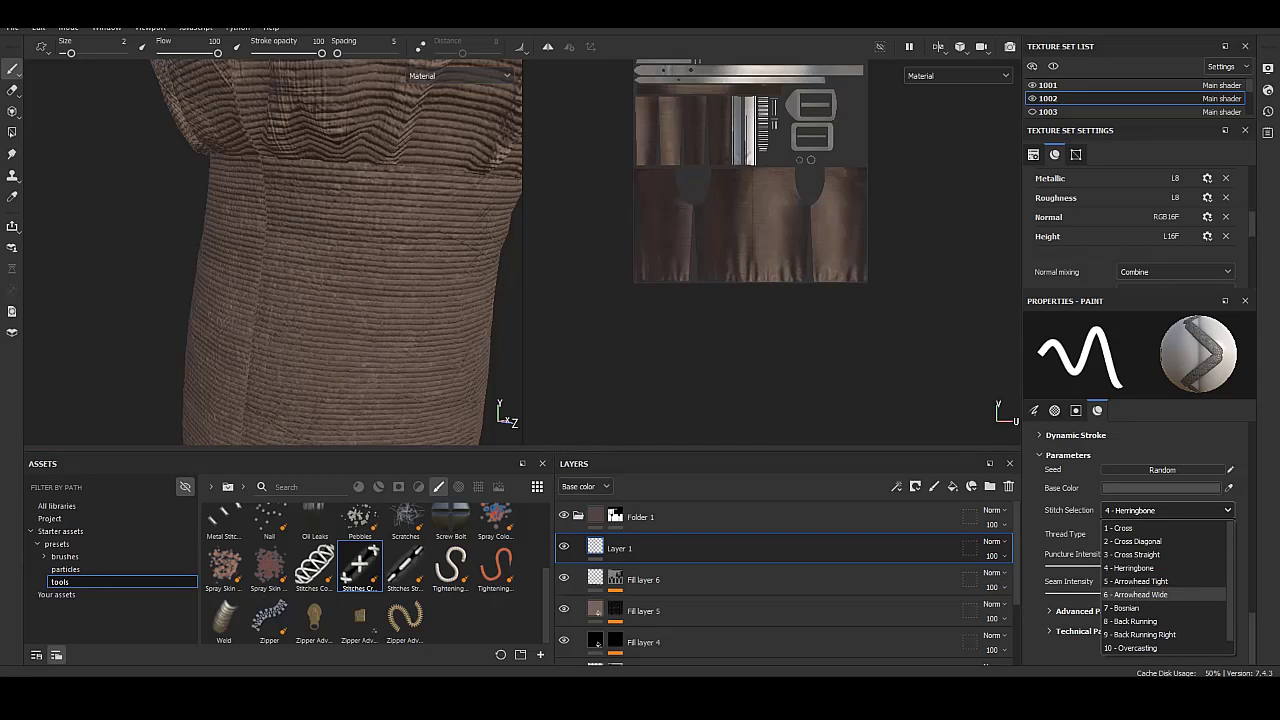
{"action": "left_click", "coordinate": [1136, 581]}
{"action": "left_click_drag", "start_coordinate": [338, 214], "coordinate": [372, 380]}
{"action": "key", "text": "ctrl+z"}
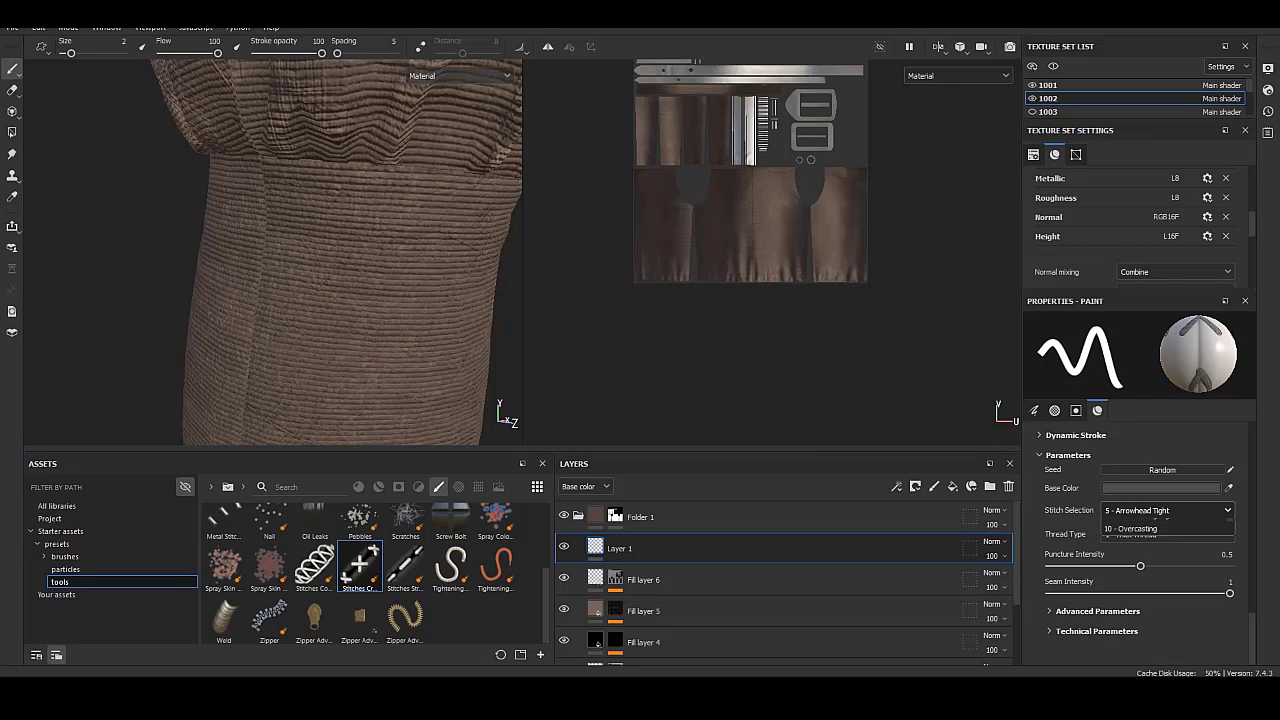
{"action": "left_click", "coordinate": [1150, 617]}
{"action": "left_click_drag", "start_coordinate": [330, 210], "coordinate": [365, 385]}
{"action": "key", "text": "ctrl+z"}
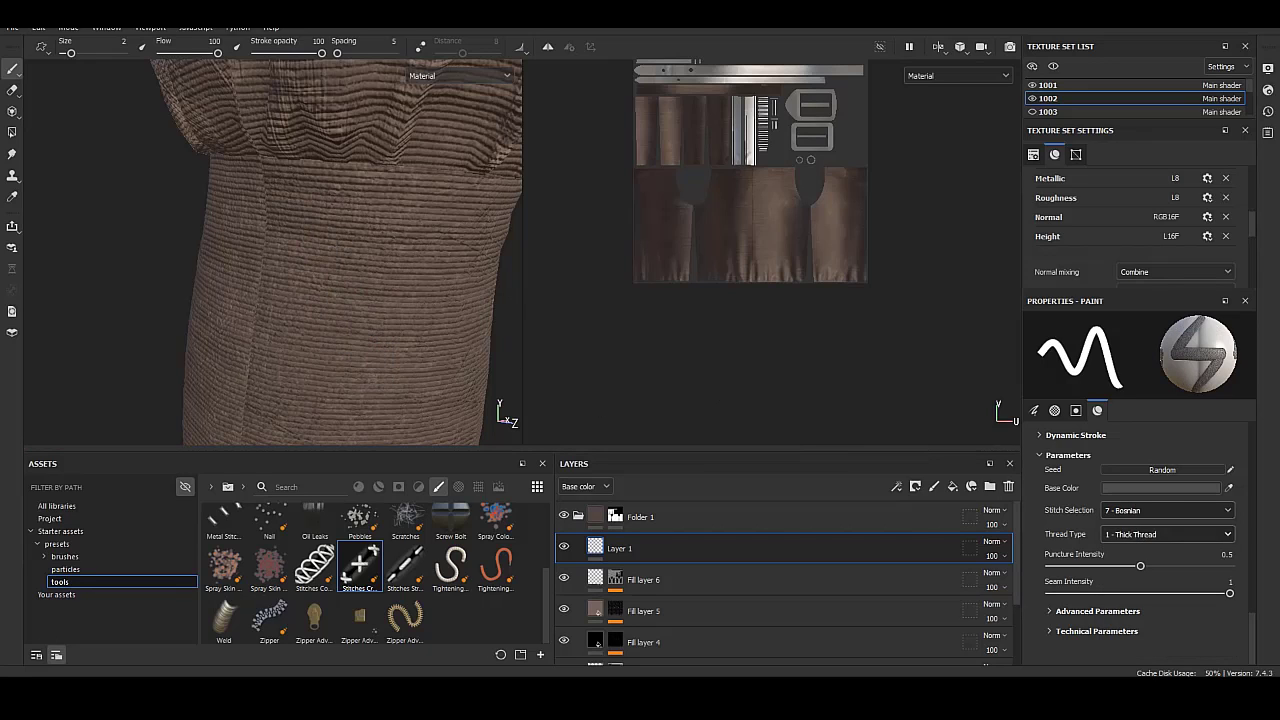
Test-paint Back Running and Overcasting stitch patterns, undoing the overcasting stroke.
{"action": "left_click", "coordinate": [1168, 510]}
{"action": "left_click", "coordinate": [1150, 635]}
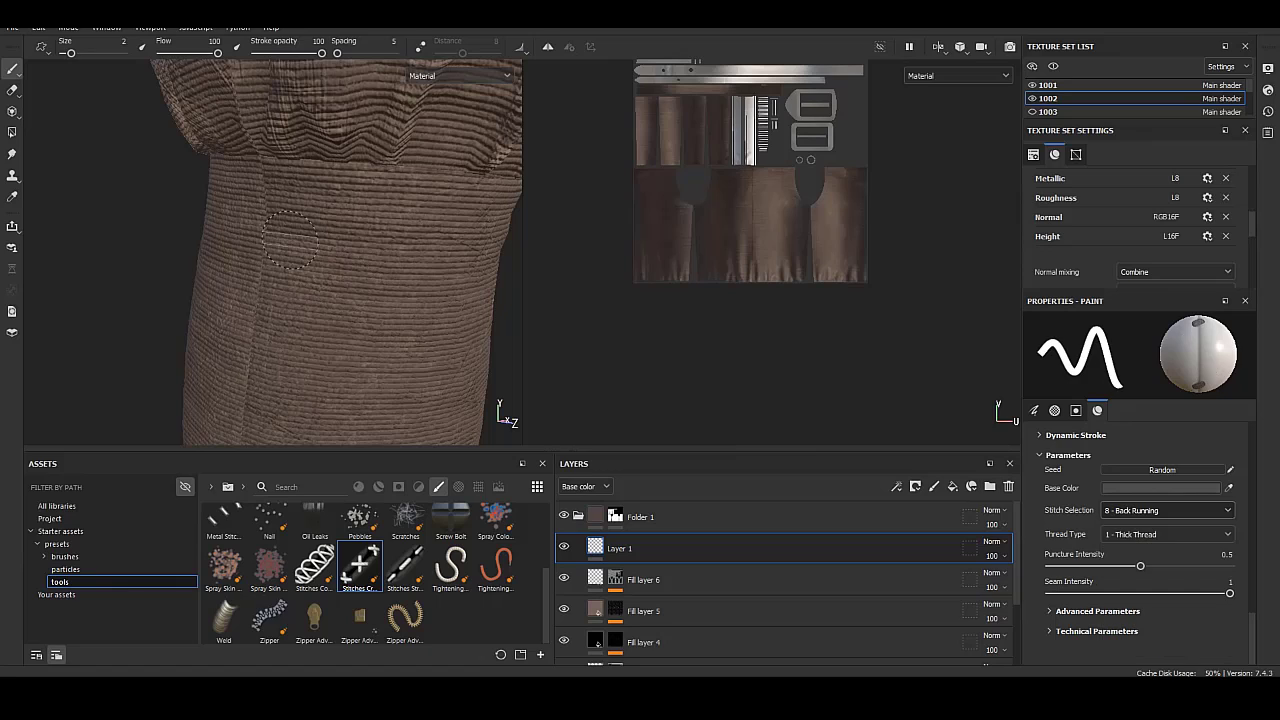
{"action": "left_click_drag", "start_coordinate": [289, 240], "coordinate": [356, 350]}
{"action": "left_click", "coordinate": [1168, 510]}
{"action": "left_click", "coordinate": [1150, 633]}
{"action": "left_click_drag", "start_coordinate": [280, 222], "coordinate": [362, 385]}
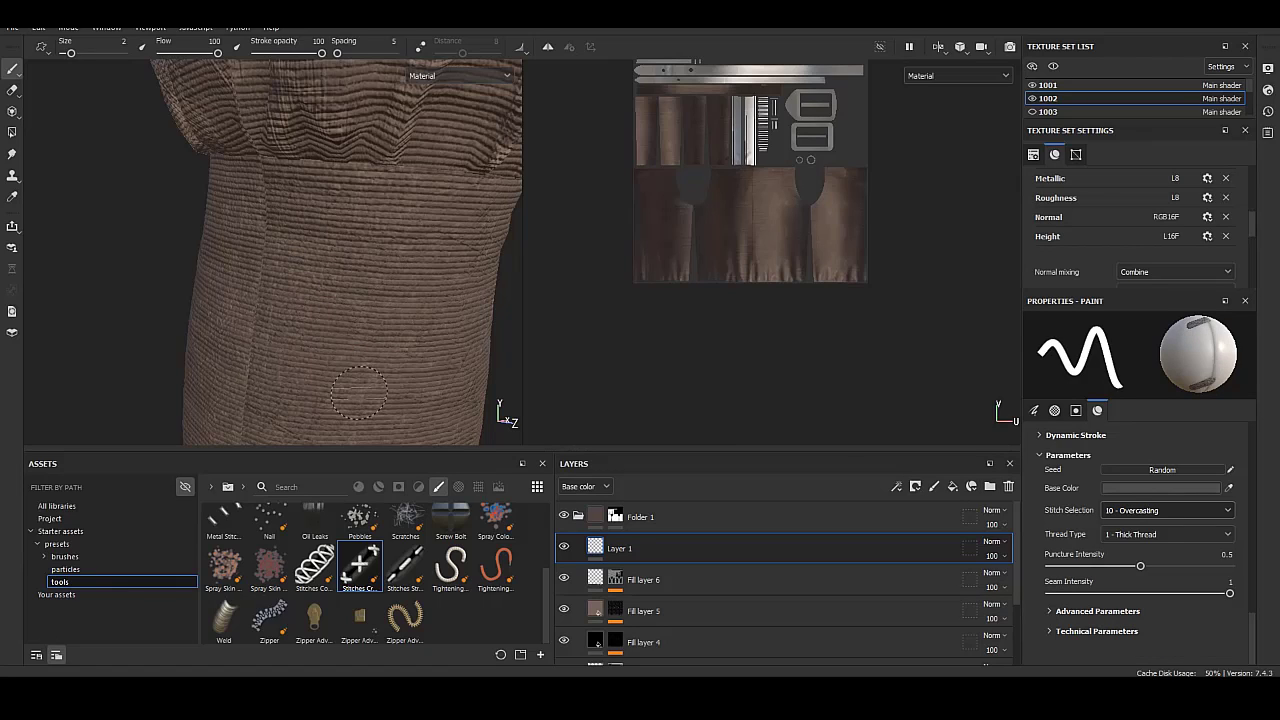
{"action": "key", "text": "ctrl+z"}
Test Cross Diagonal with Thick Thread, then settle on the 4 - Herringbone pattern.
{"action": "left_click", "coordinate": [1168, 510]}
{"action": "left_click", "coordinate": [1133, 541]}
{"action": "left_click", "coordinate": [1168, 534]}
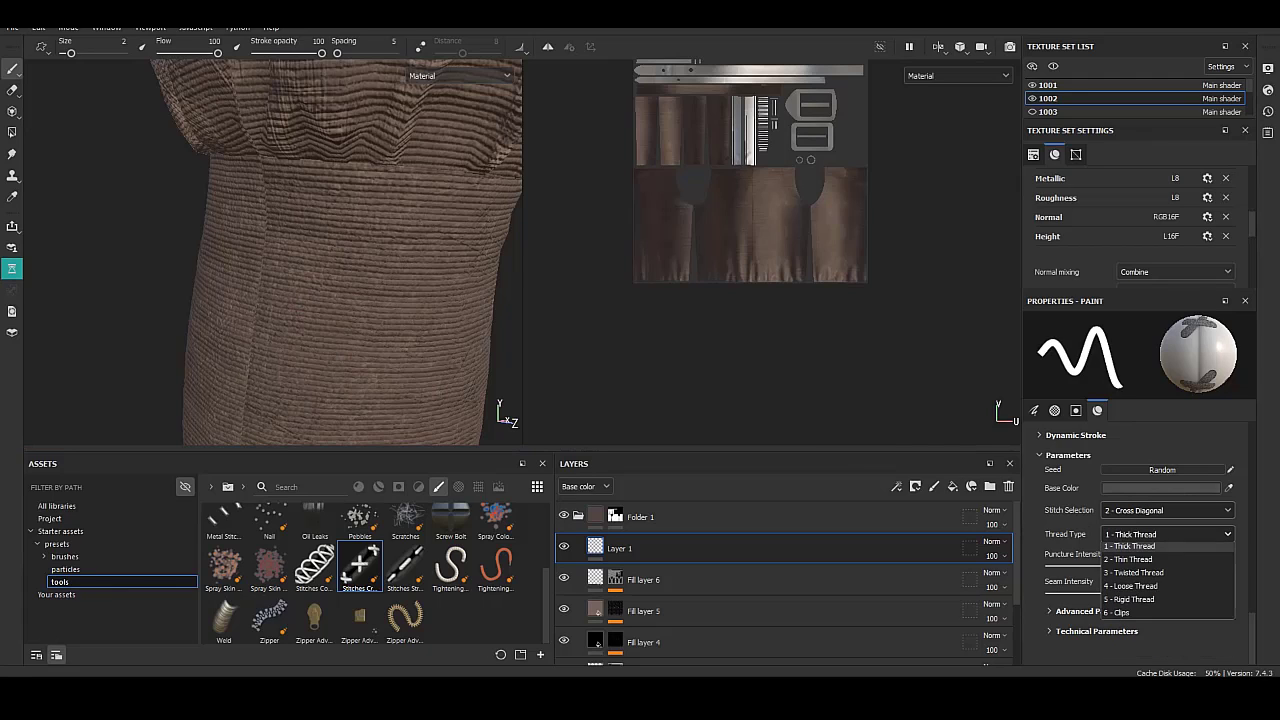
{"action": "left_click", "coordinate": [1133, 551]}
{"action": "left_click_drag", "start_coordinate": [330, 220], "coordinate": [340, 340]}
{"action": "left_click", "coordinate": [1168, 510]}
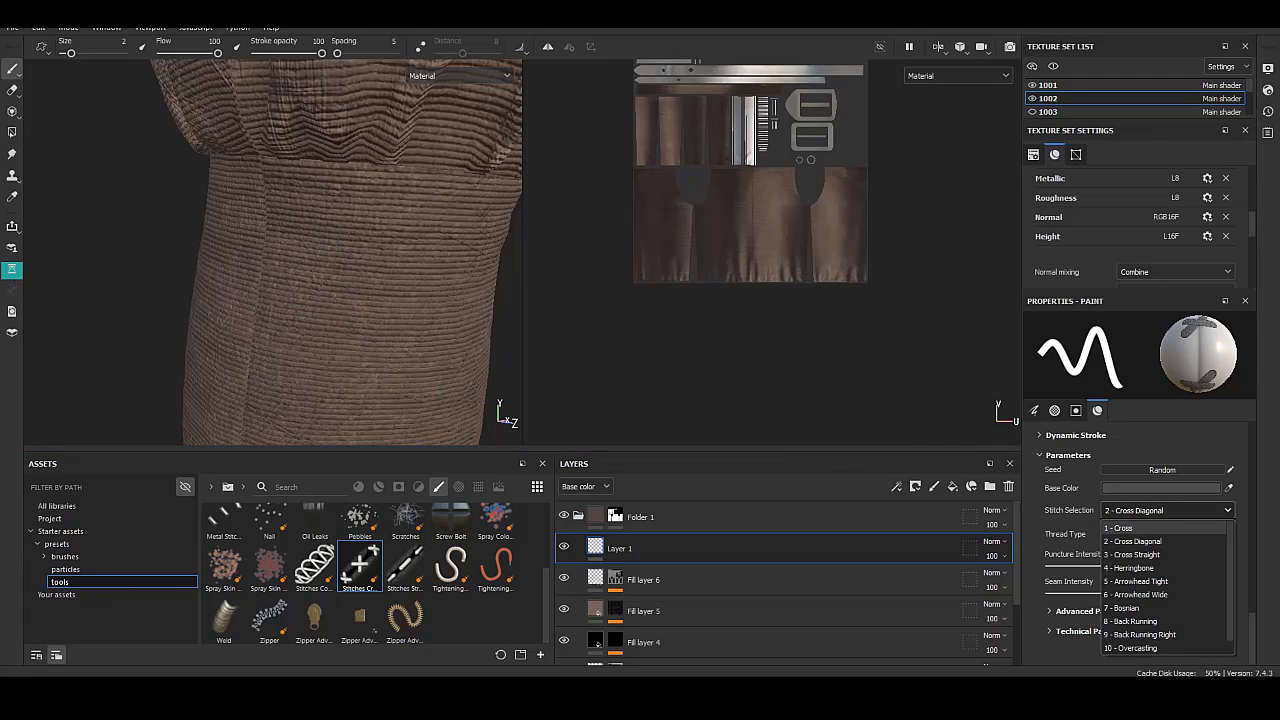
{"action": "left_click", "coordinate": [1150, 566]}
Paint a herringbone stitch line down the leg's side seam, saving and repainting it once.
{"action": "mouse_move", "coordinate": [257, 200]}
{"action": "left_mouse_down"}
{"action": "mouse_move", "coordinate": [335, 375]}
{"action": "mouse_move", "coordinate": [340, 100]}
{"action": "left_mouse_up"}
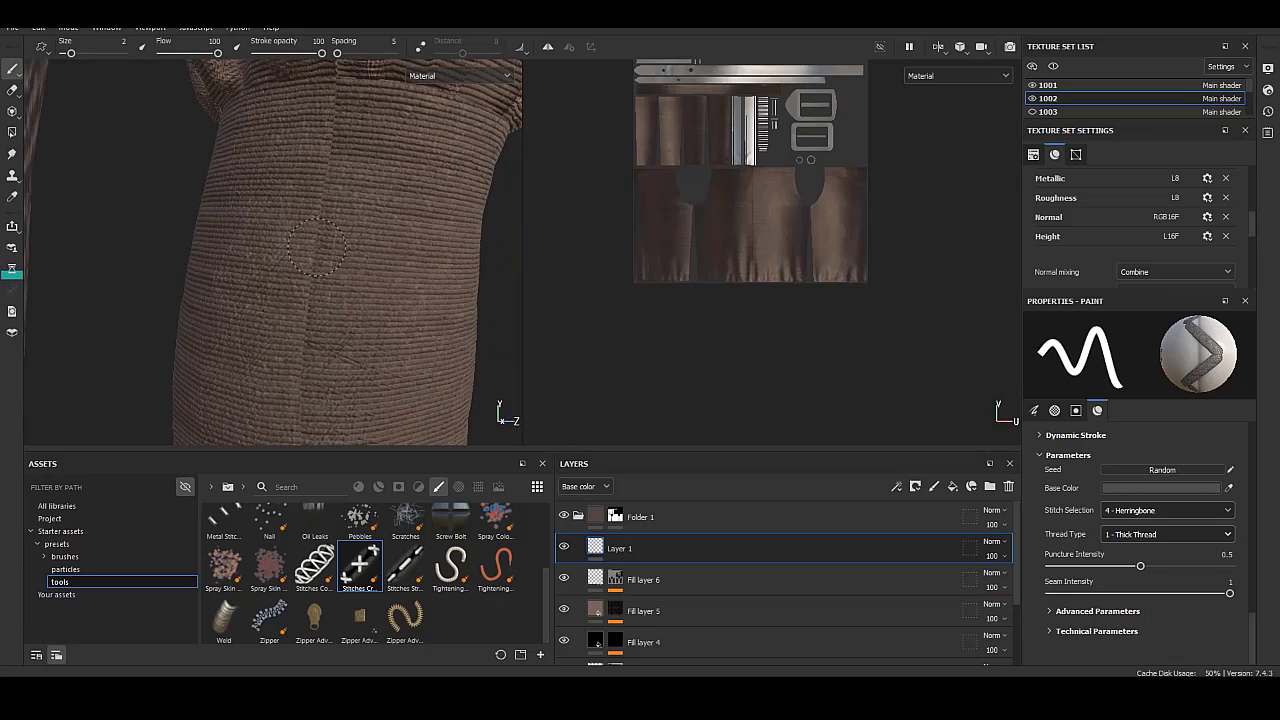
{"action": "left_click_drag", "start_coordinate": [322, 205], "coordinate": [335, 268], "text": "alt"}
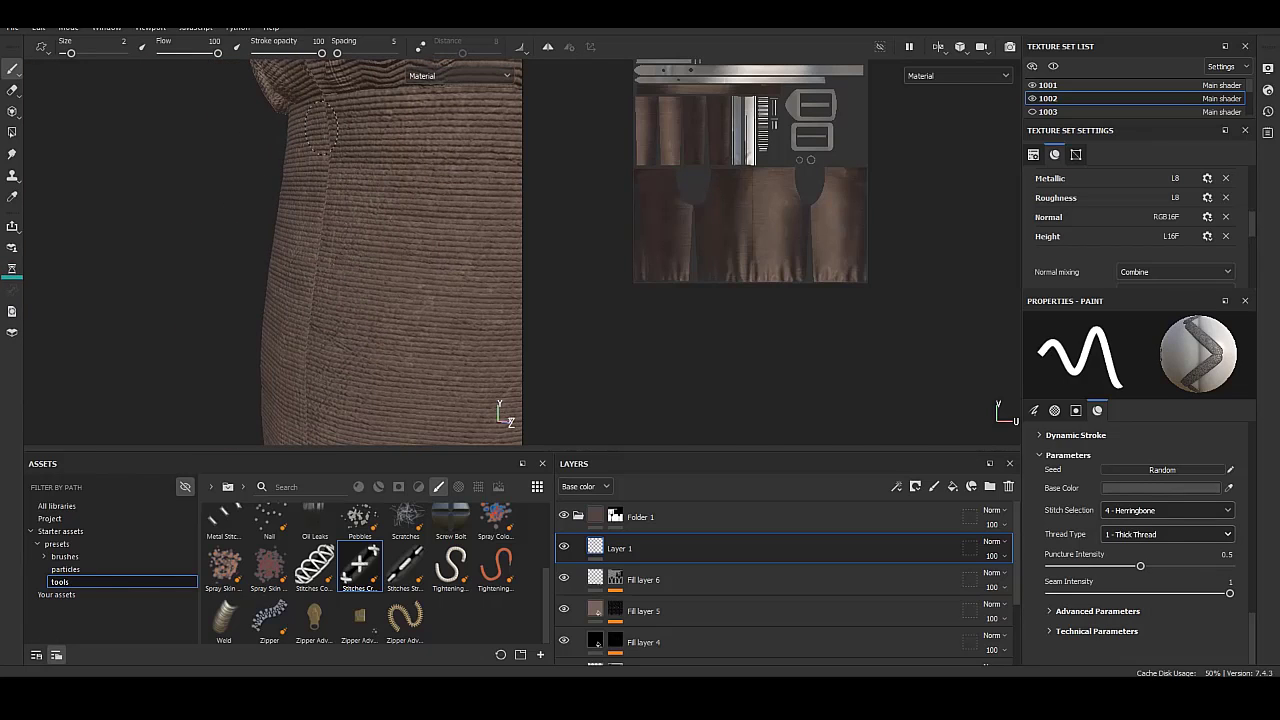
{"action": "left_click_drag", "start_coordinate": [322, 140], "coordinate": [295, 330]}
{"action": "key", "text": "ctrl+s"}
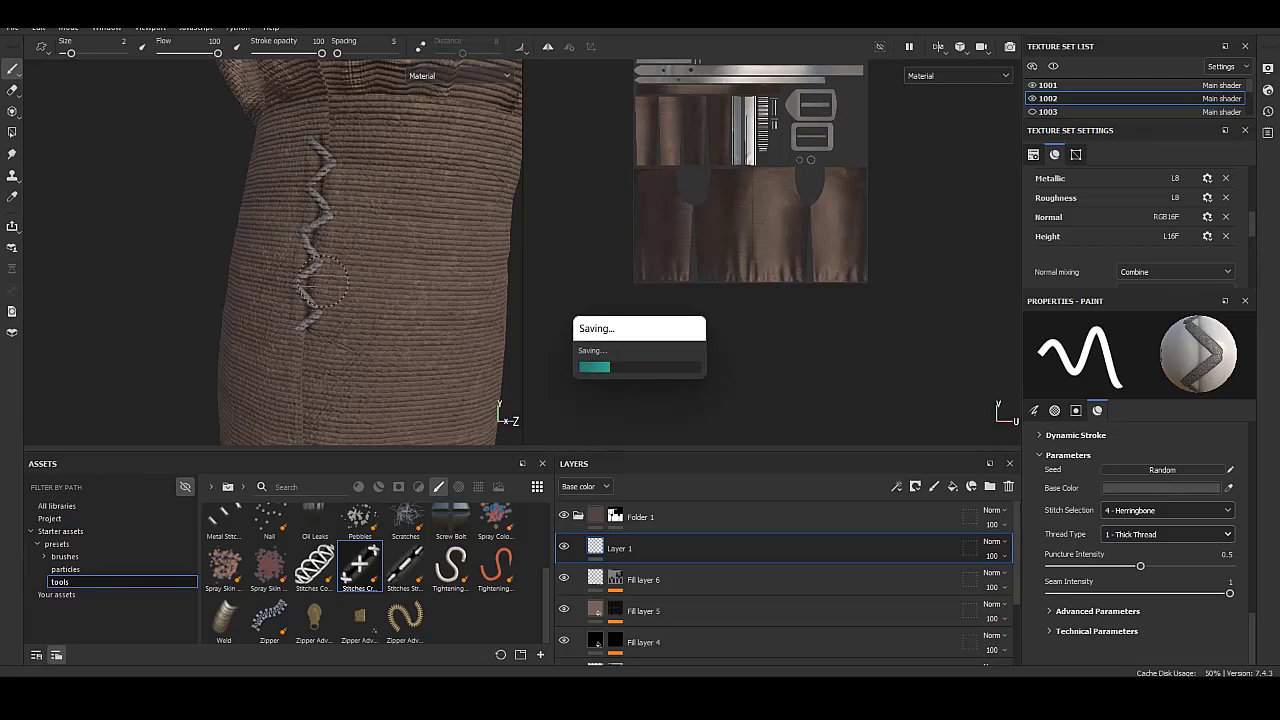
{"action": "key", "text": "ctrl+z"}
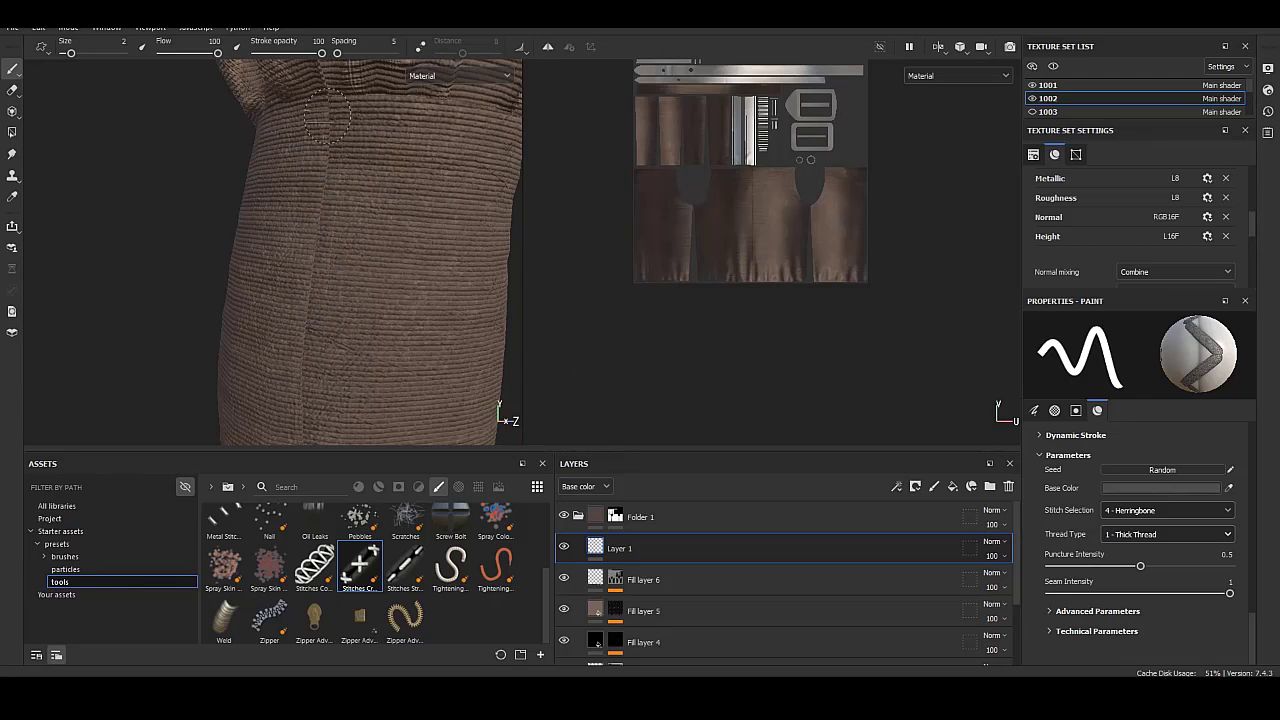
{"action": "left_click_drag", "start_coordinate": [327, 152], "coordinate": [298, 342]}
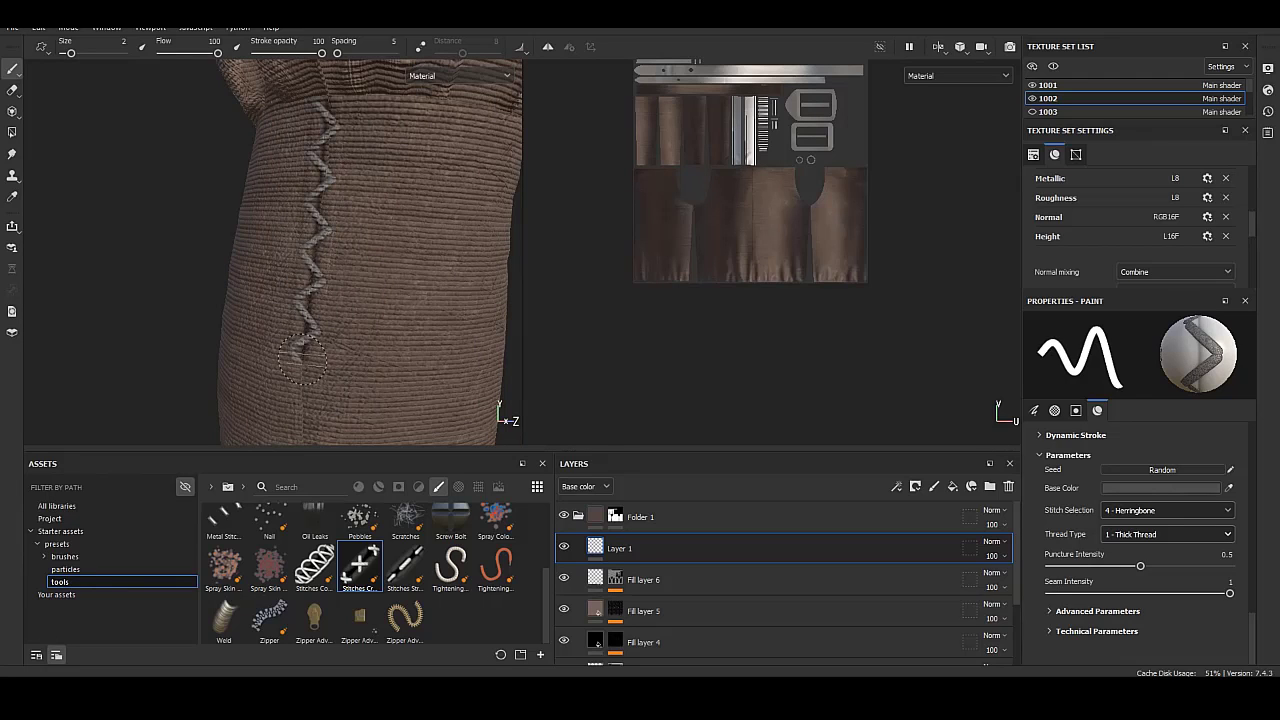
Extend the herringbone zigzag down the leg to the hem using a Shift-click line.
{"action": "middle_click_drag", "start_coordinate": [302, 358], "coordinate": [313, 178]}
{"action": "key", "text": "ctrl+z"}
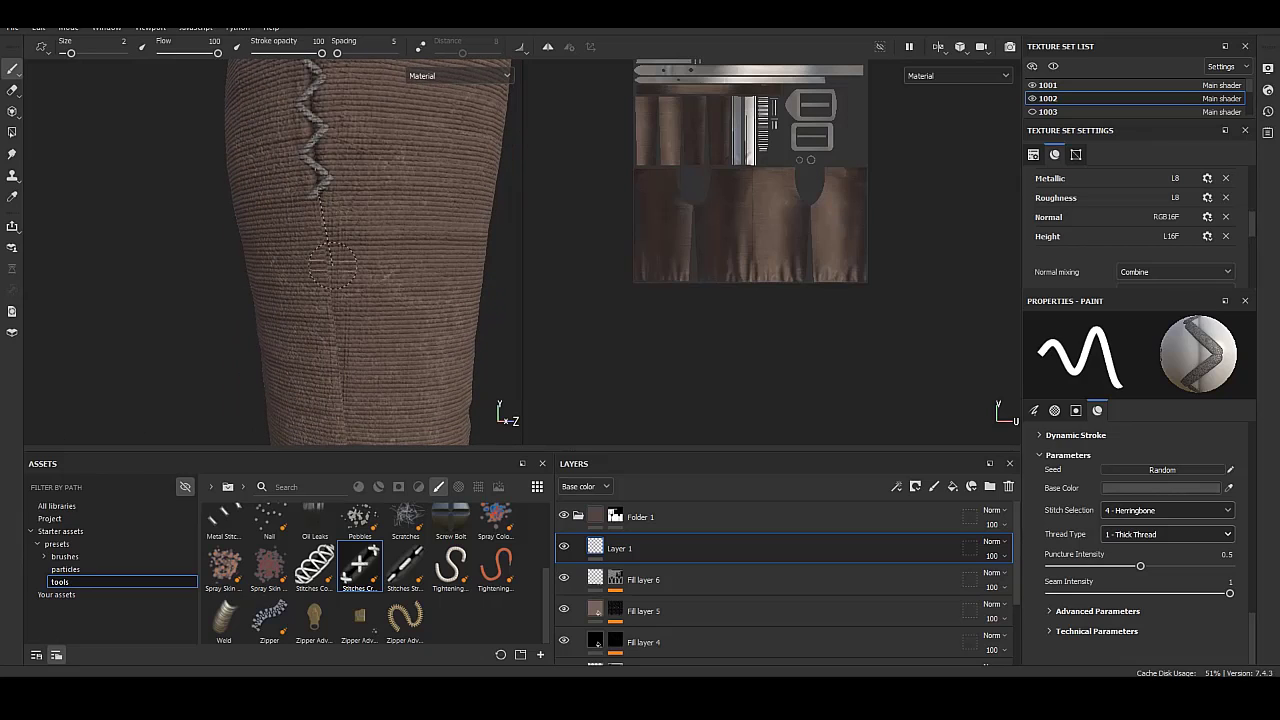
{"action": "scroll", "coordinate": [357, 280], "scroll_direction": "down", "scroll_amount": 2}
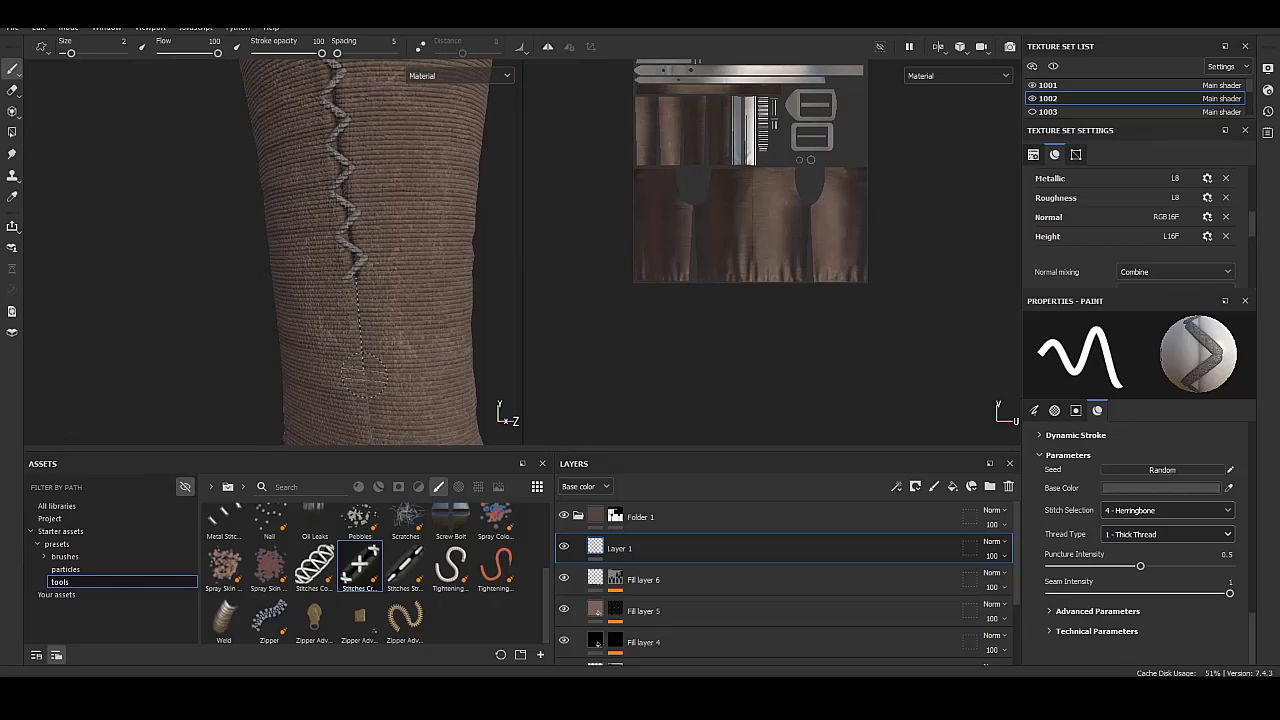
{"action": "middle_click_drag", "start_coordinate": [362, 375], "coordinate": [366, 306]}
{"action": "left_click", "coordinate": [366, 306], "text": "shift"}
{"action": "scroll", "coordinate": [474, 297], "scroll_direction": "down", "scroll_amount": 3}
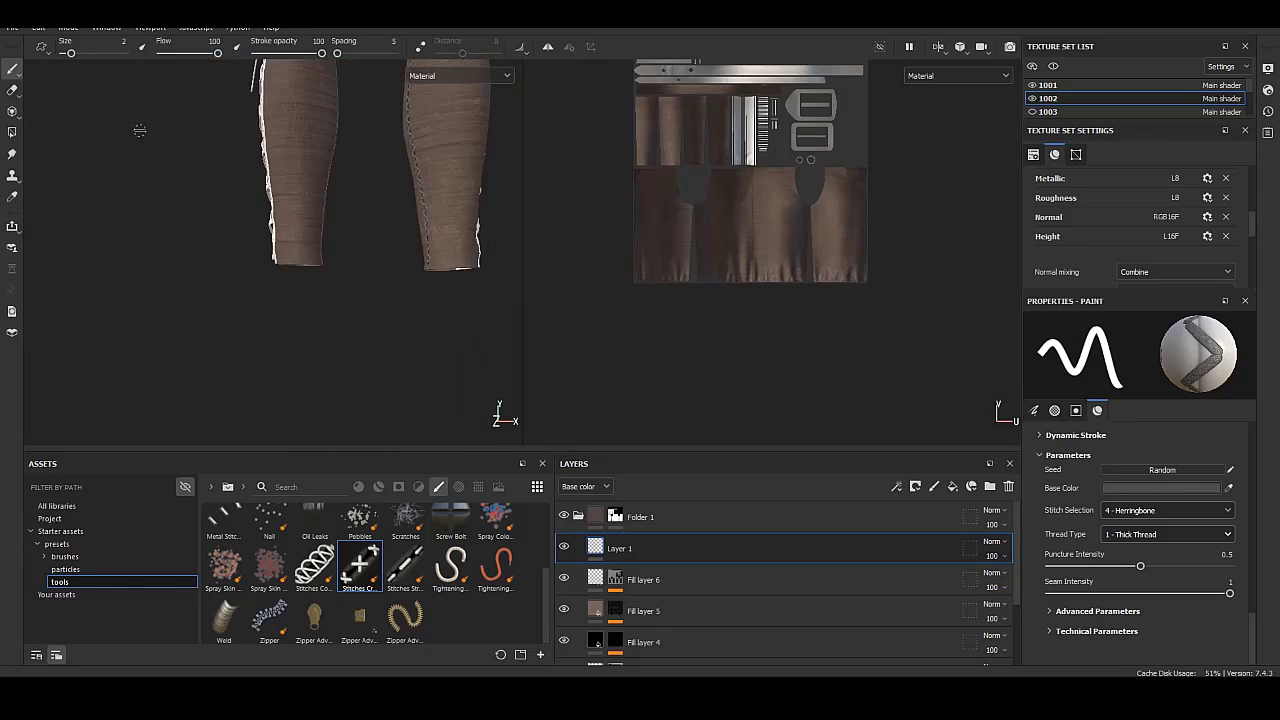
Orbit out to review both trouser legs and turn toward the other leg.
{"action": "left_click_drag", "start_coordinate": [137, 129], "coordinate": [174, 242], "text": "alt"}
{"action": "scroll", "coordinate": [174, 242], "scroll_direction": "up", "scroll_amount": 4}
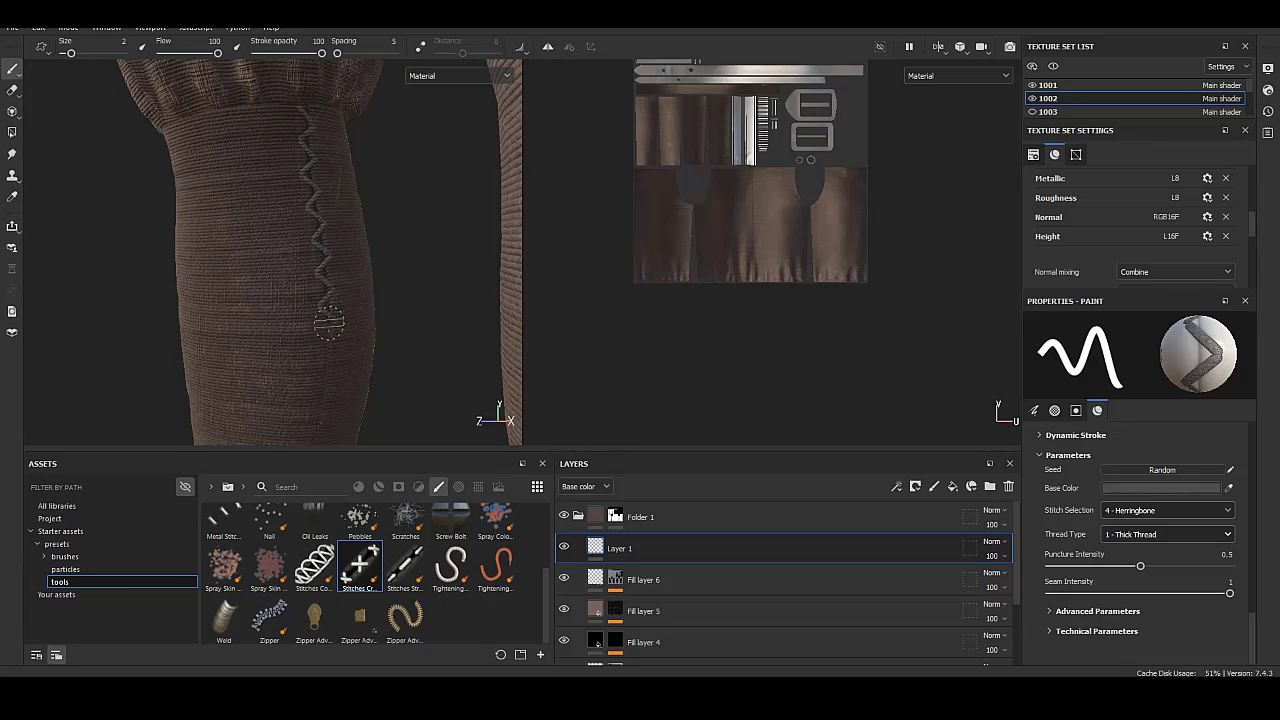
{"action": "middle_click_drag", "start_coordinate": [329, 322], "coordinate": [329, 266]}
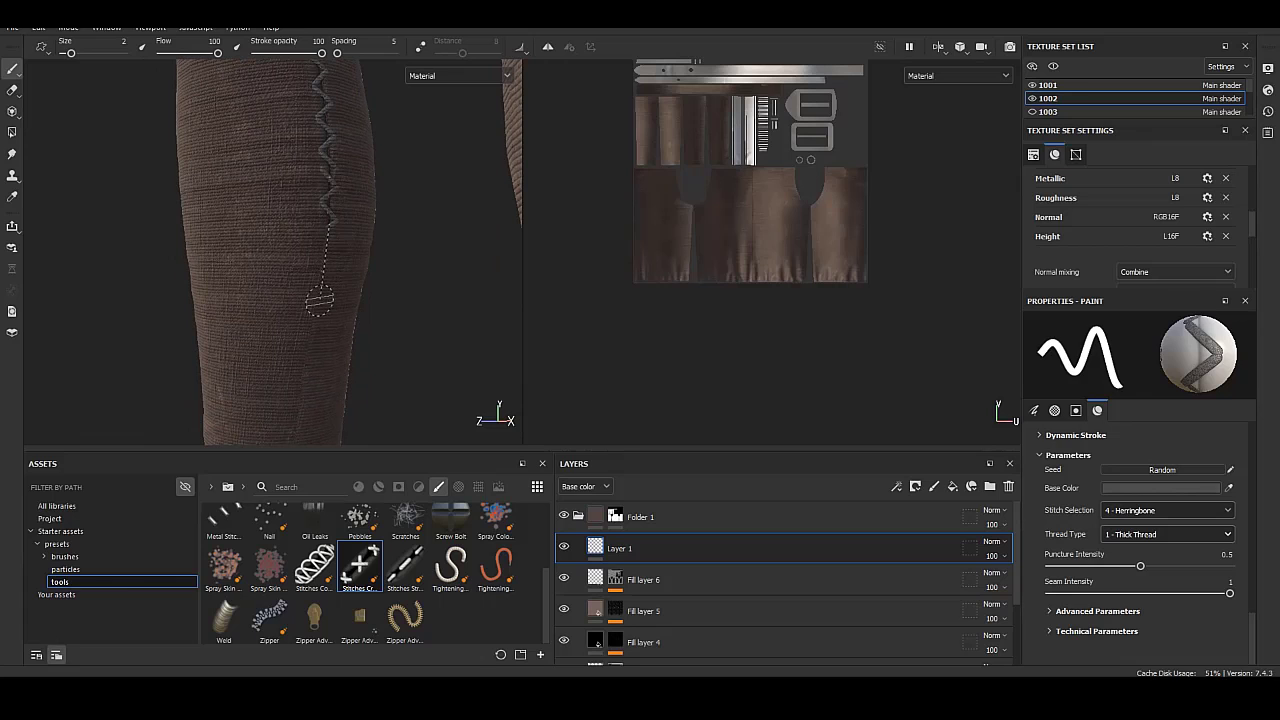
{"action": "left_click_drag", "start_coordinate": [304, 362], "coordinate": [286, 263], "text": "alt"}
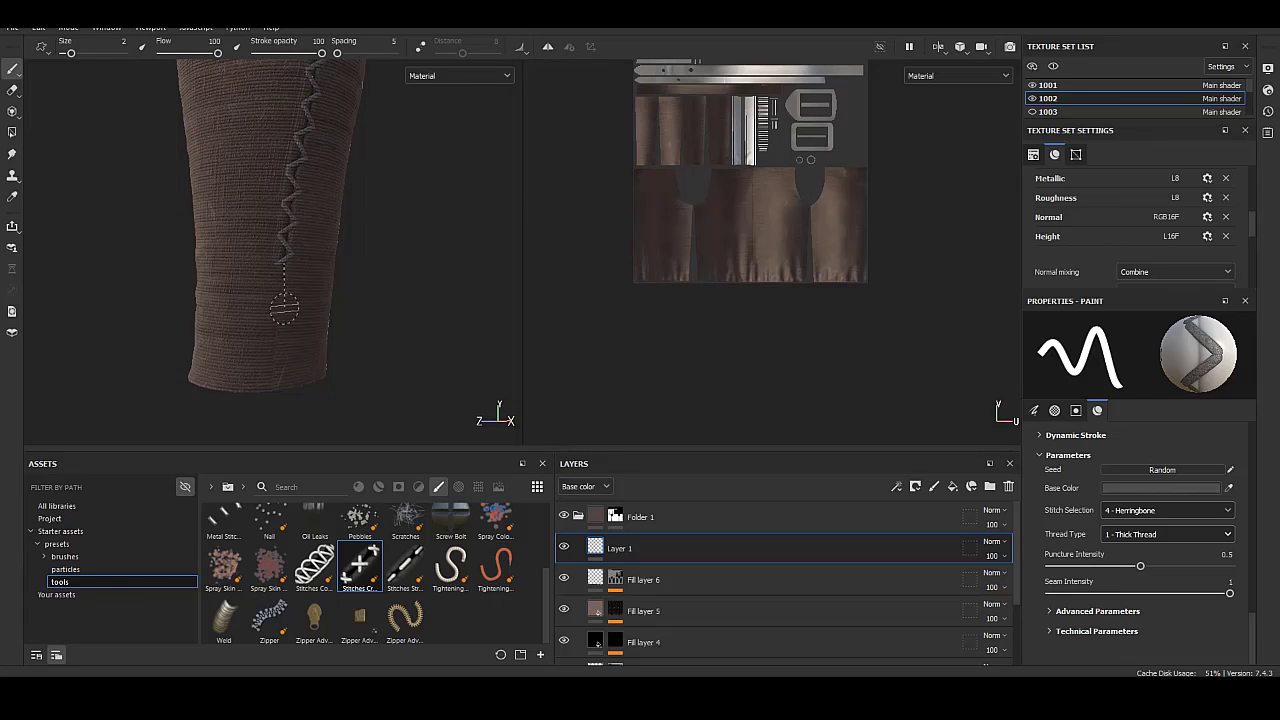
{"action": "mouse_move", "coordinate": [273, 387]}
{"action": "left_mouse_down", "text": "alt"}
{"action": "mouse_move", "coordinate": [200, 380]}
{"action": "mouse_move", "coordinate": [260, 300]}
{"action": "left_mouse_up", "text": "alt"}
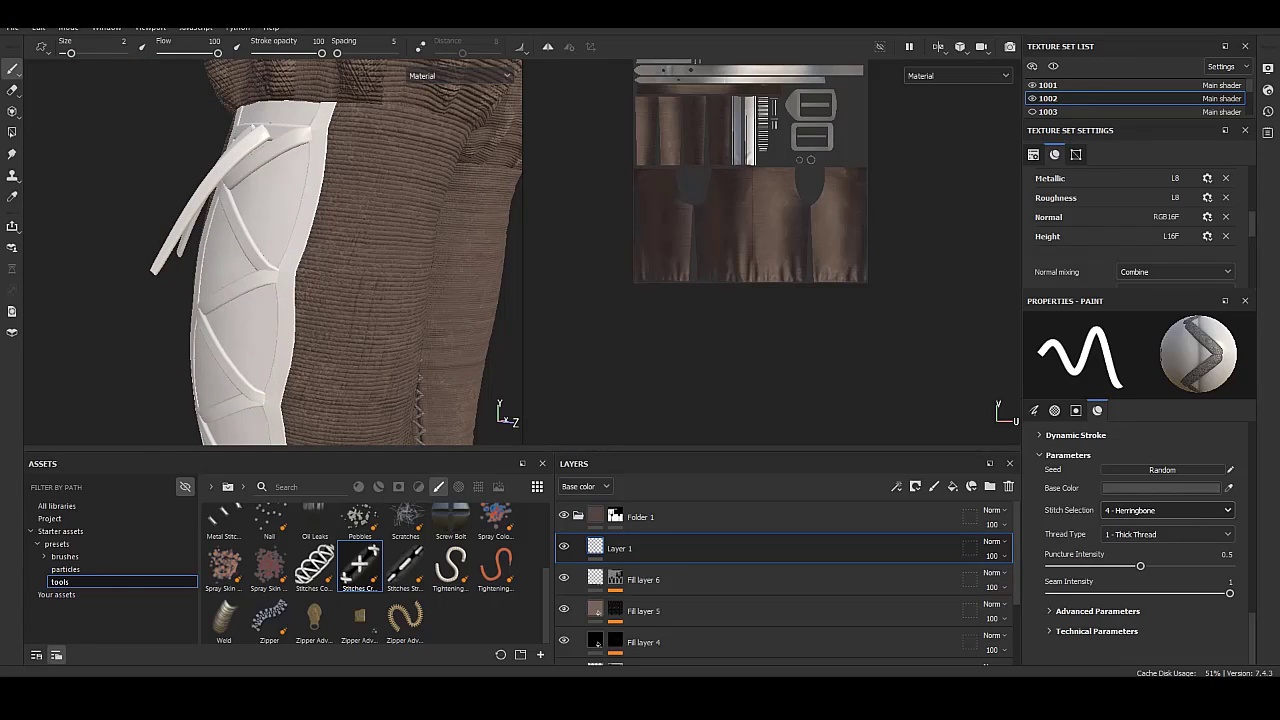
Set Stitch Selection to 10 - Overcasting, keeping Thick Thread, and orbit around the other leg.
{"action": "left_click", "coordinate": [1167, 510]}
{"action": "left_click", "coordinate": [1135, 648]}
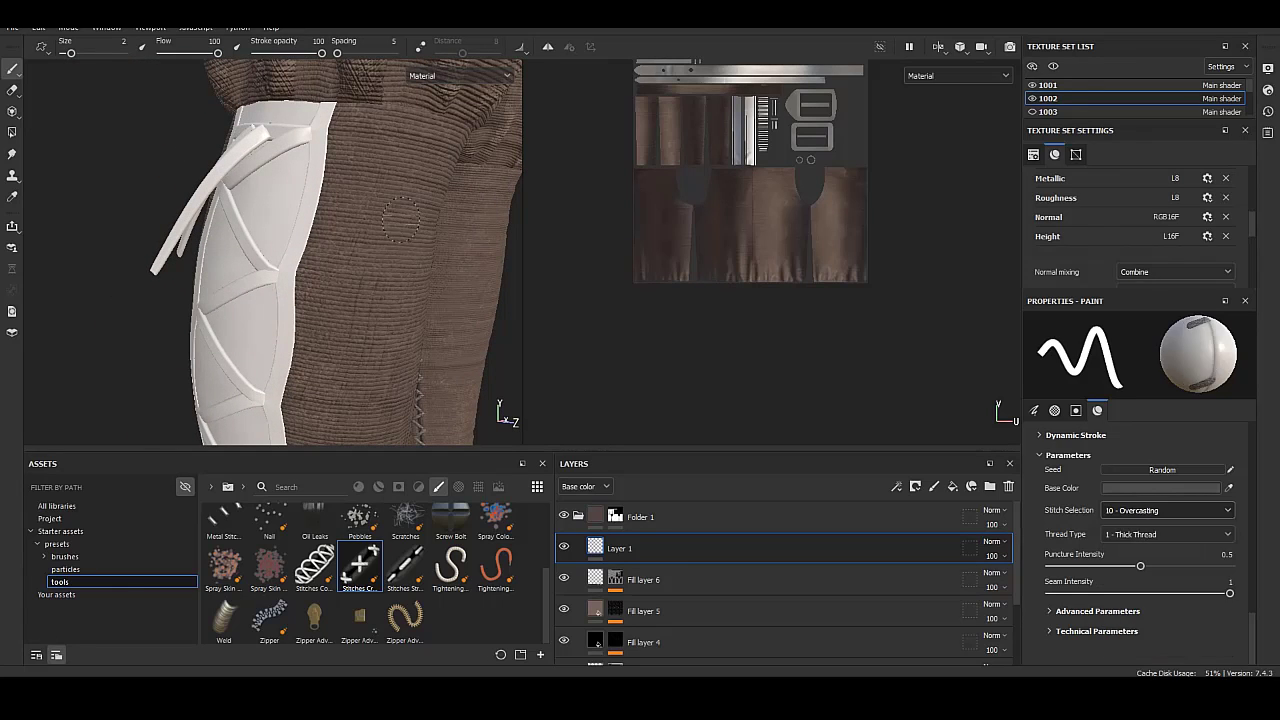
{"action": "left_click_drag", "start_coordinate": [357, 355], "coordinate": [337, 112], "text": "alt"}
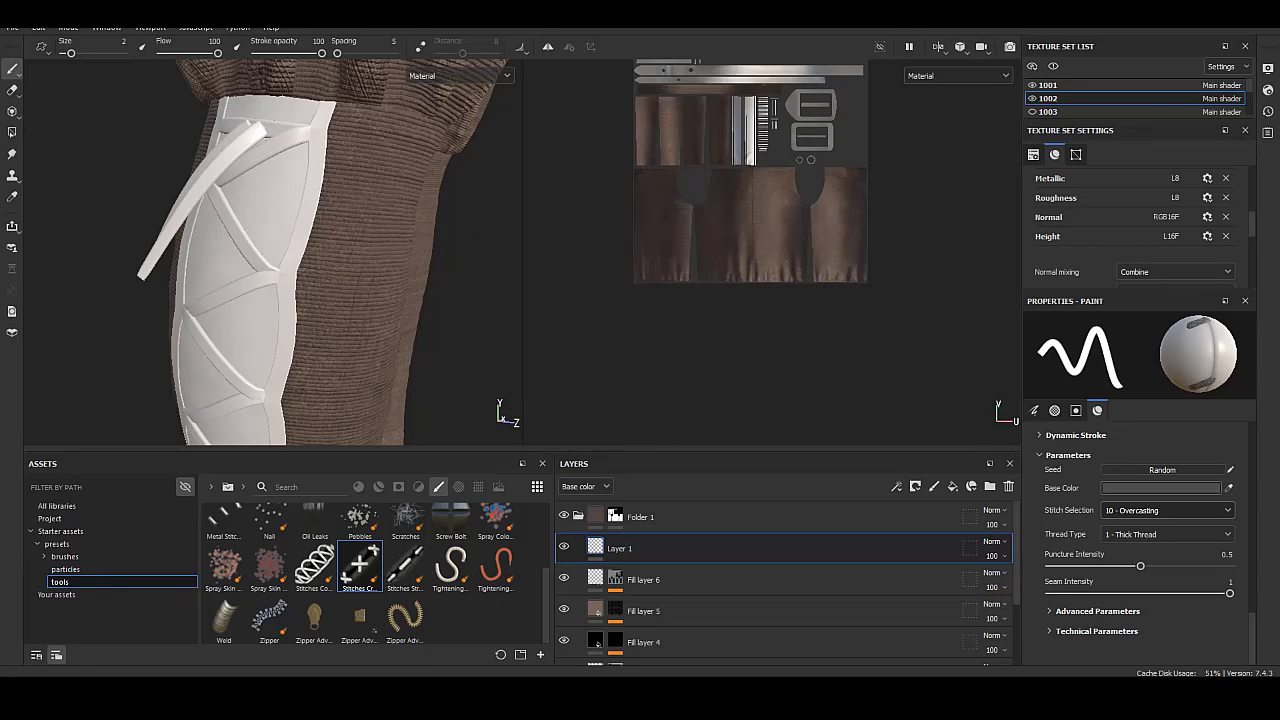
Switch to the Stitches Straight brush and paint a vertical stitch seam on the trousers.
{"action": "left_click", "coordinate": [1167, 510]}
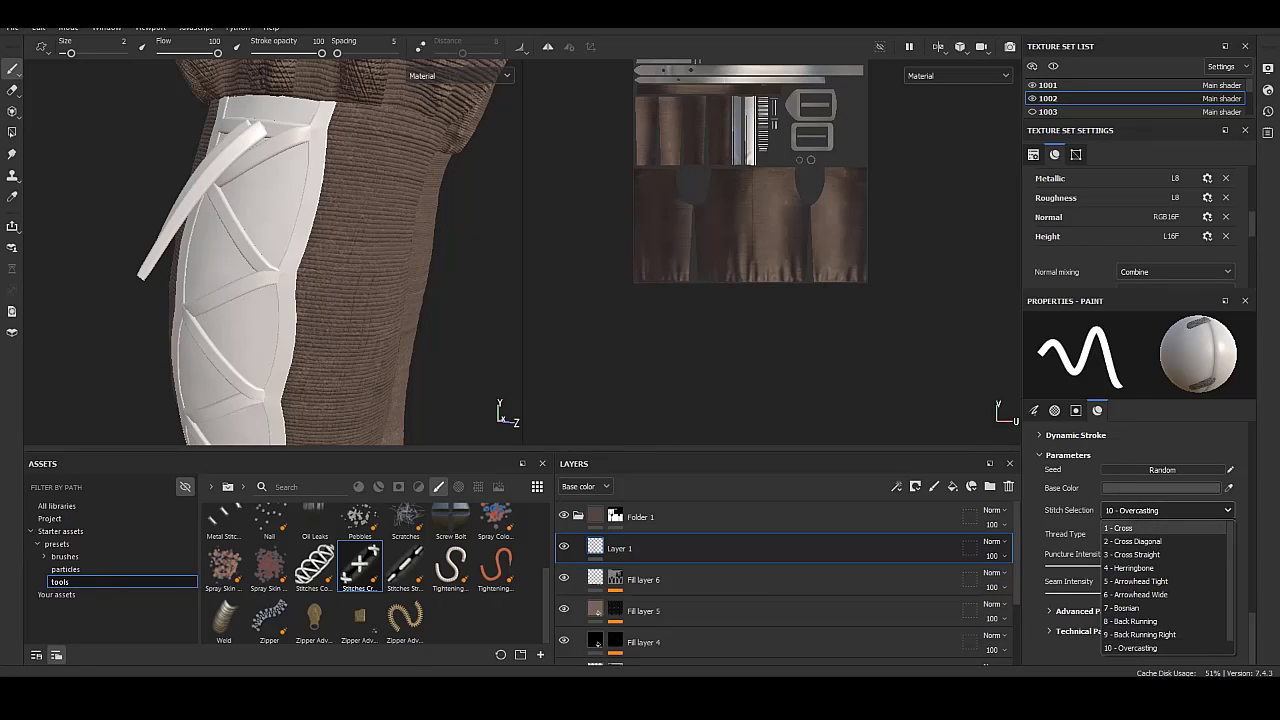
{"action": "left_click", "coordinate": [405, 565]}
{"action": "left_click_drag", "start_coordinate": [338, 326], "coordinate": [362, 162]}
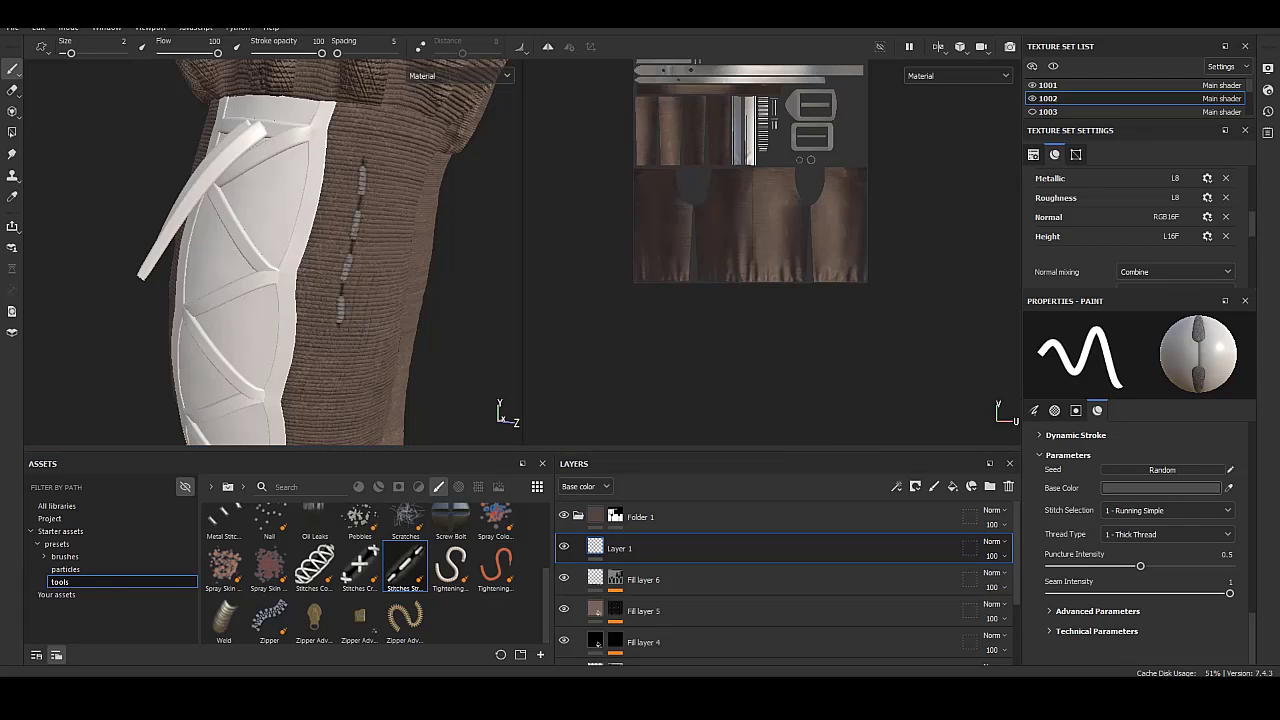
Set the stitch pattern to 4 - Running Left A and shrink the brush to 1.12.
{"action": "left_click", "coordinate": [1167, 510]}
{"action": "left_click", "coordinate": [1160, 567]}
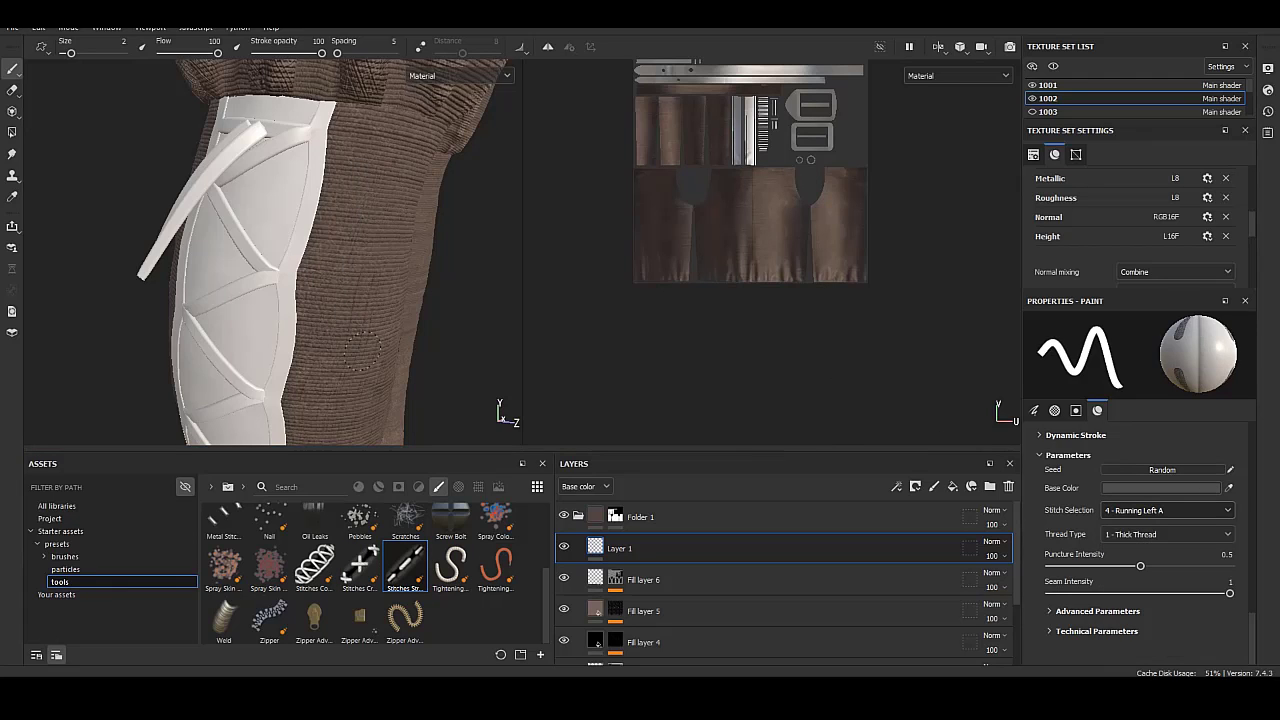
{"action": "left_click_drag", "start_coordinate": [360, 232], "coordinate": [390, 255], "text": "alt"}
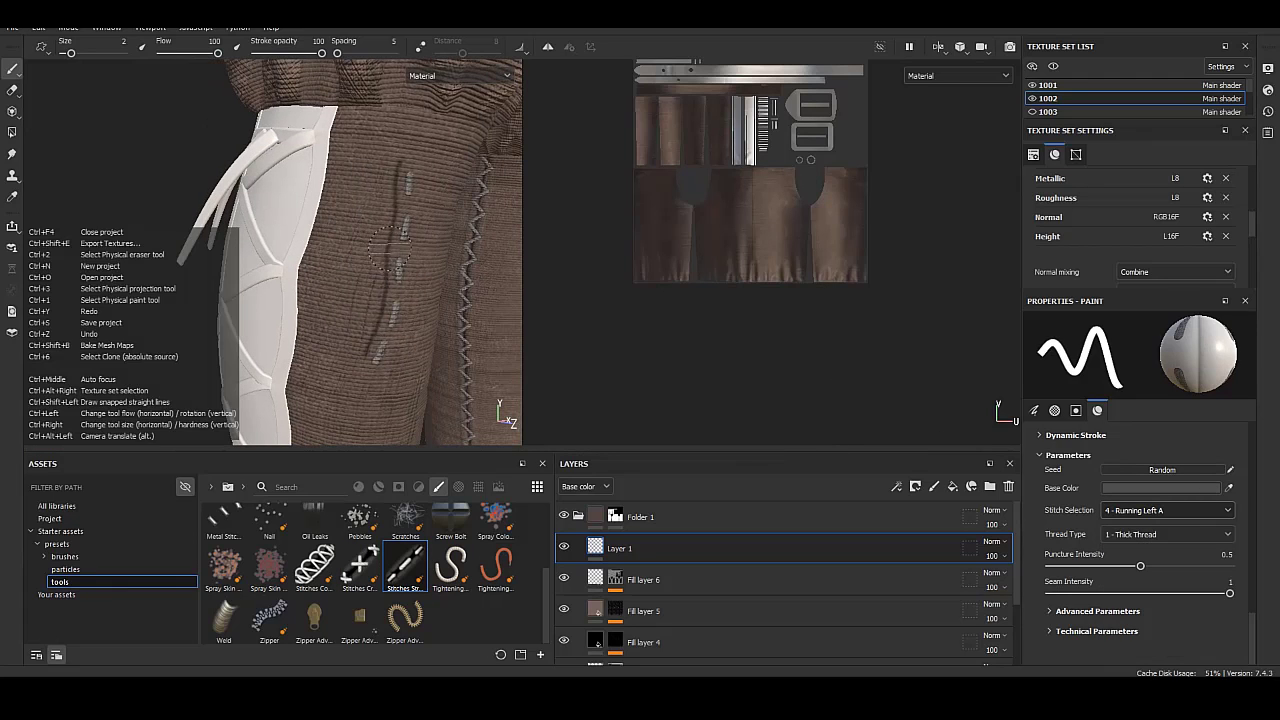
{"action": "right_click_drag", "start_coordinate": [392, 250], "coordinate": [380, 250], "text": "ctrl"}
{"action": "scroll", "coordinate": [640, 80], "scroll_direction": "up", "scroll_amount": 3}
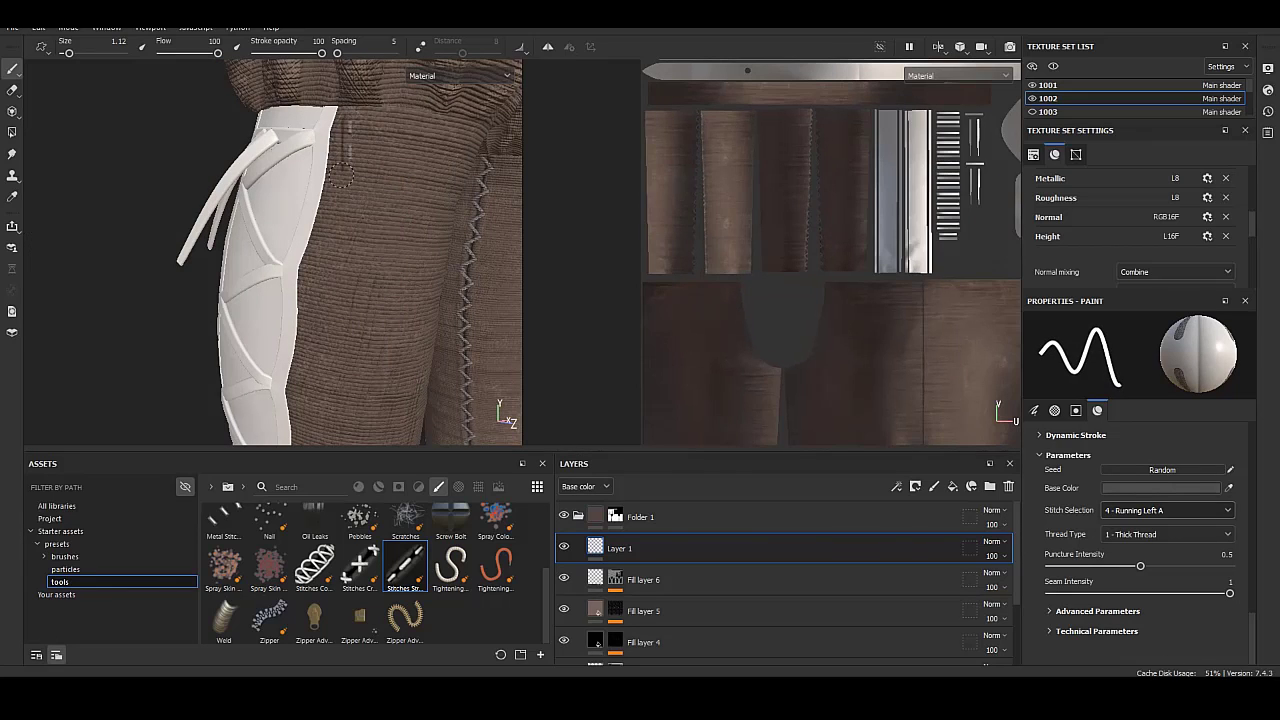
{"action": "scroll", "coordinate": [795, 155], "scroll_direction": "up", "scroll_amount": 2}
{"action": "scroll", "coordinate": [795, 155], "scroll_direction": "up", "scroll_amount": 2}
{"action": "scroll", "coordinate": [795, 155], "scroll_direction": "up", "scroll_amount": 2}
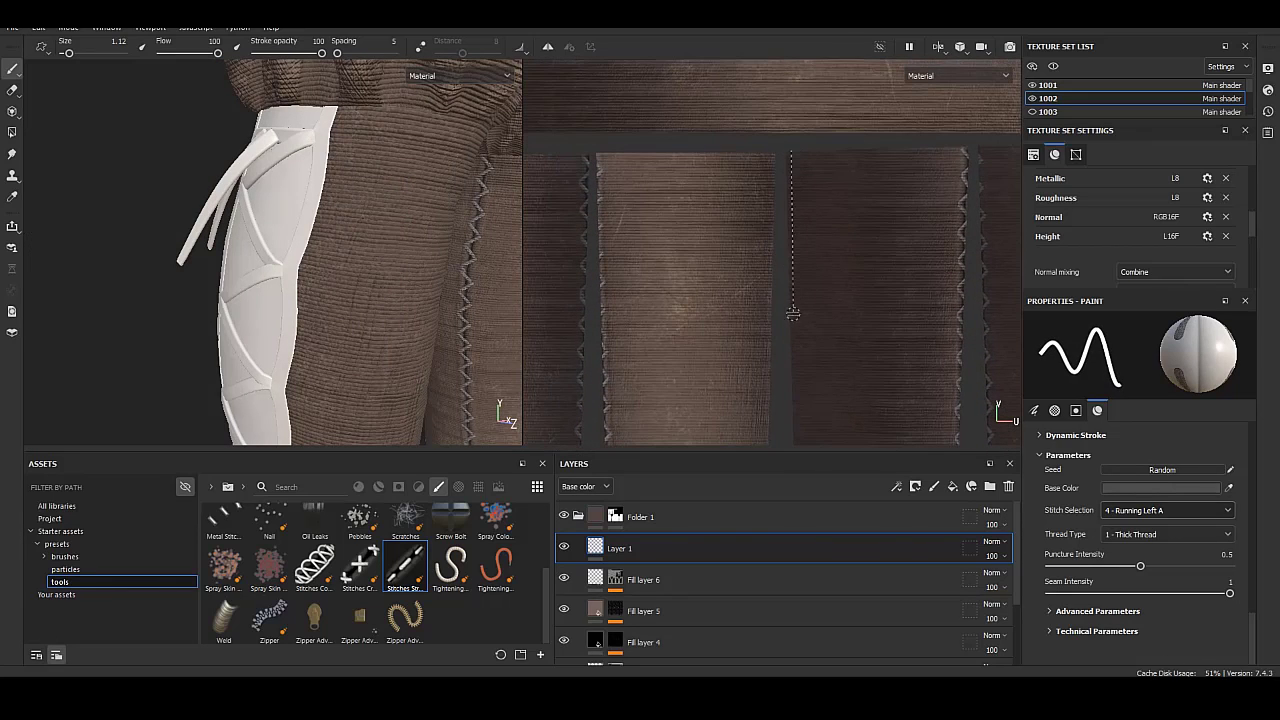
Lay a straight Running Left A stitch line along the trouser seam in the 2D view.
{"action": "left_click", "coordinate": [792, 313], "text": "shift"}
{"action": "middle_click_drag", "start_coordinate": [793, 307], "coordinate": [797, 243]}
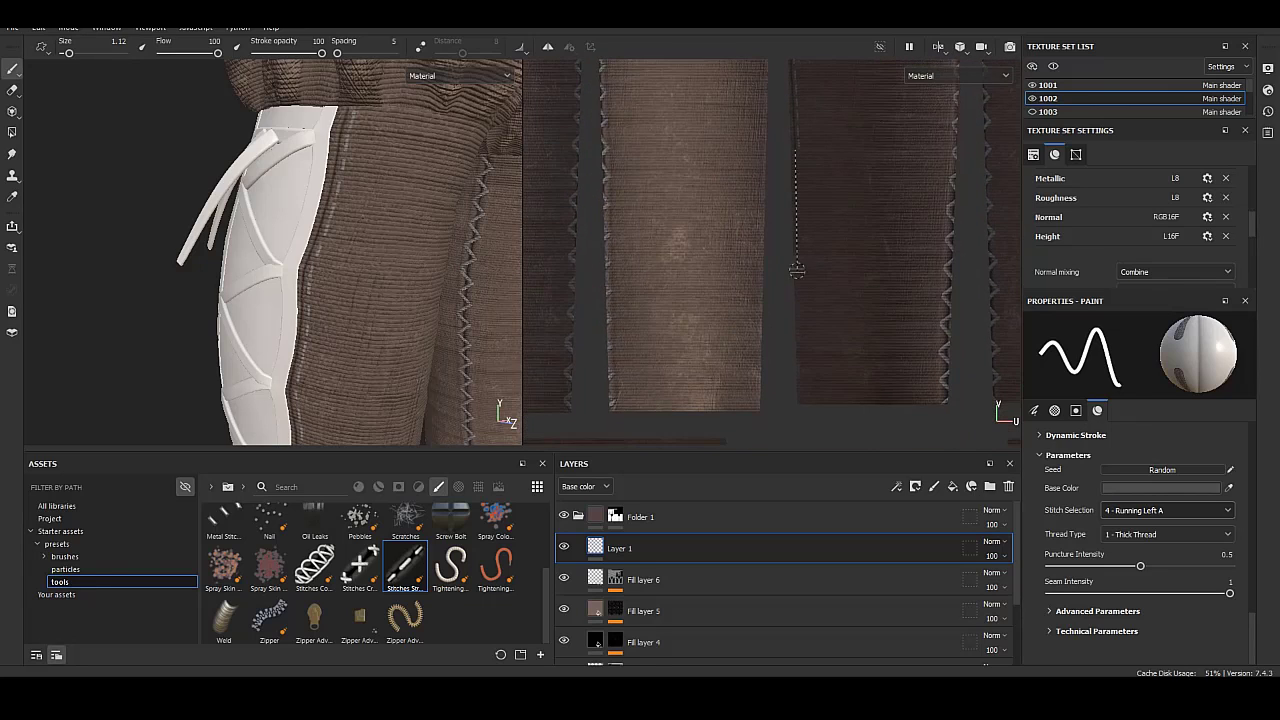
{"action": "middle_click_drag", "start_coordinate": [797, 293], "coordinate": [809, 164]}
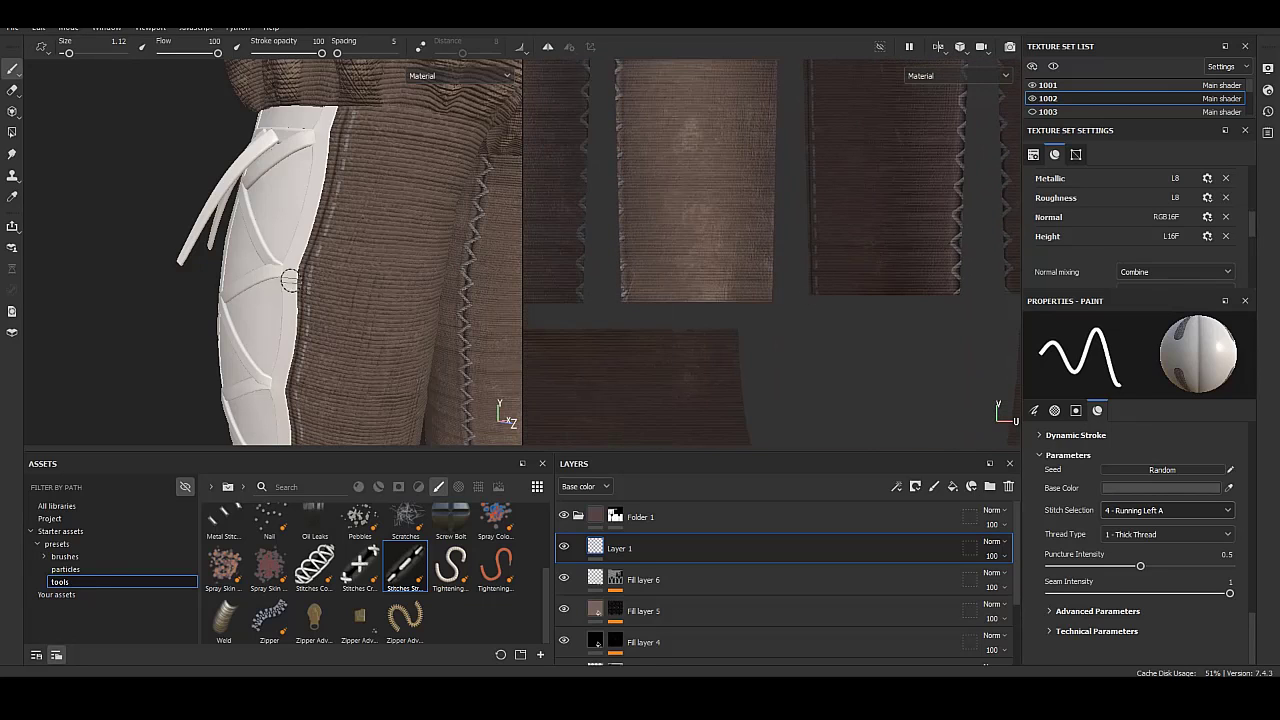
{"action": "mouse_move", "coordinate": [289, 281]}
{"action": "left_mouse_down", "text": "alt"}
{"action": "mouse_move", "coordinate": [190, 285]}
{"action": "mouse_move", "coordinate": [247, 118]}
{"action": "left_mouse_up", "text": "alt"}
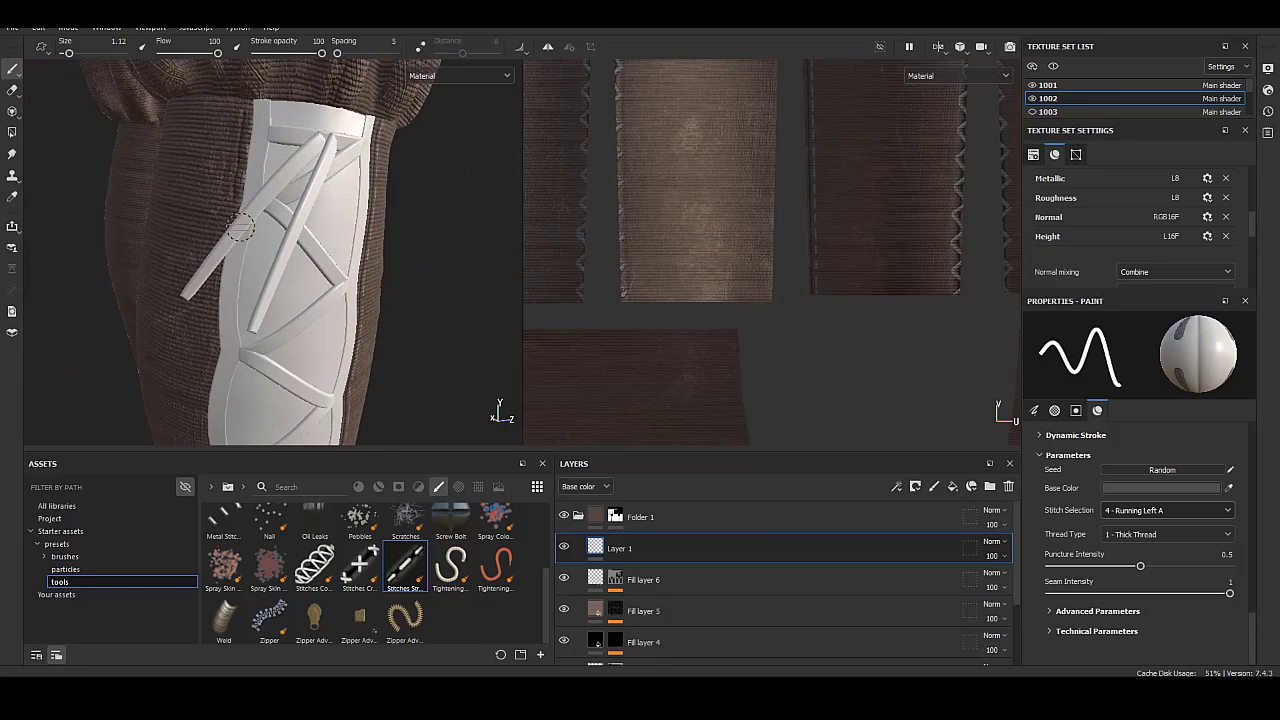
Switch to 5 - Running Left B and paint stitch lines down the fabric strips.
{"action": "left_click", "coordinate": [1167, 510]}
{"action": "left_click", "coordinate": [1160, 551]}
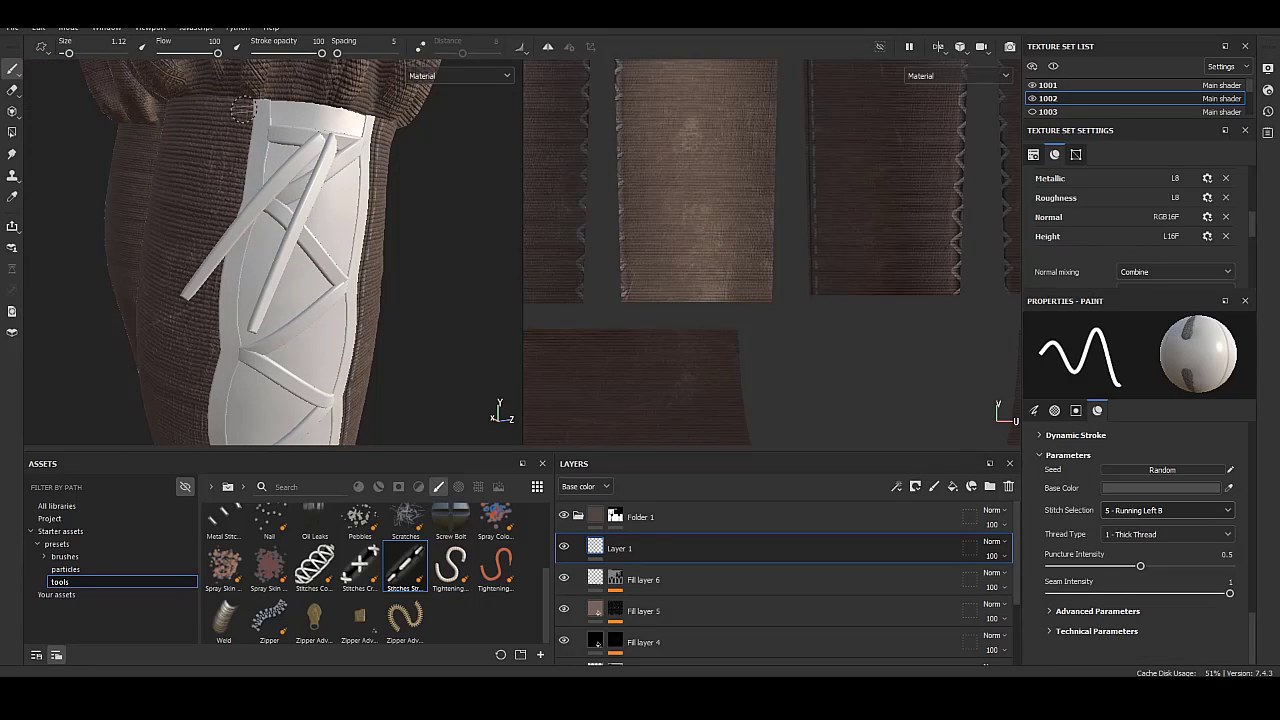
{"action": "mouse_move", "coordinate": [719, 191]}
{"action": "middle_mouse_down"}
{"action": "mouse_move", "coordinate": [703, 167]}
{"action": "mouse_move", "coordinate": [779, 228]}
{"action": "mouse_move", "coordinate": [793, 309]}
{"action": "middle_mouse_up"}
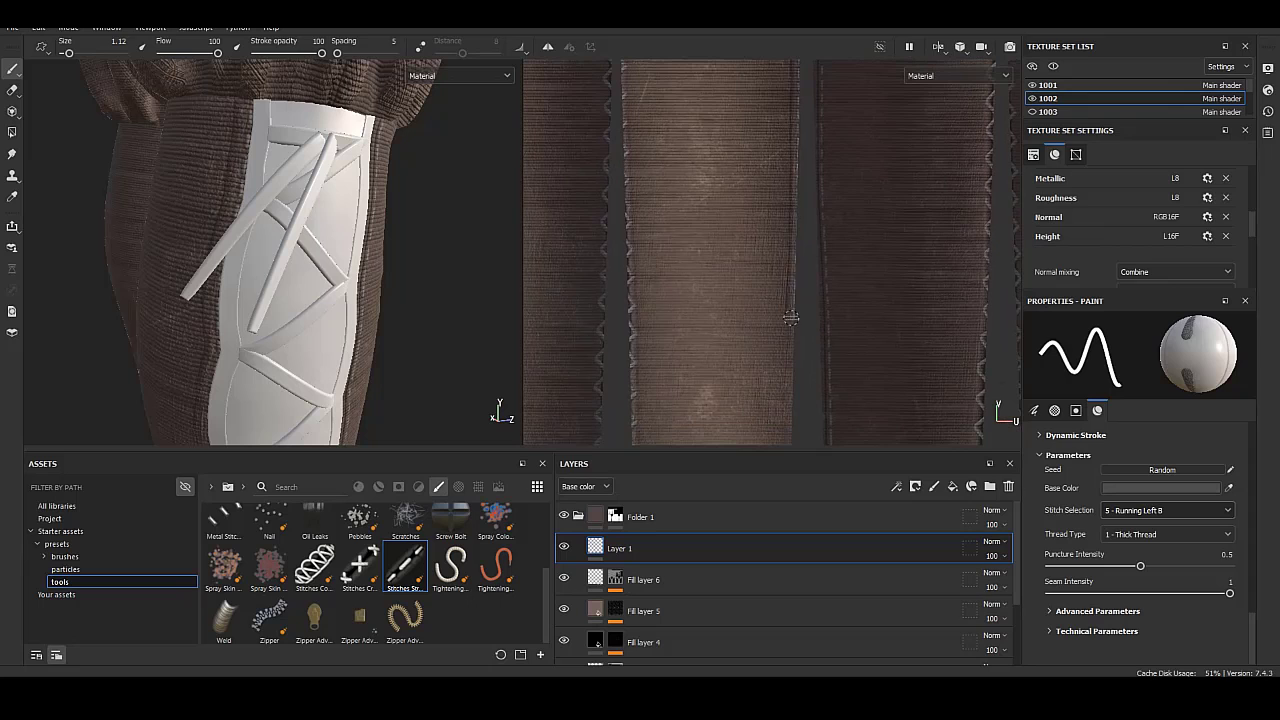
{"action": "middle_click_drag", "start_coordinate": [795, 210], "coordinate": [791, 76]}
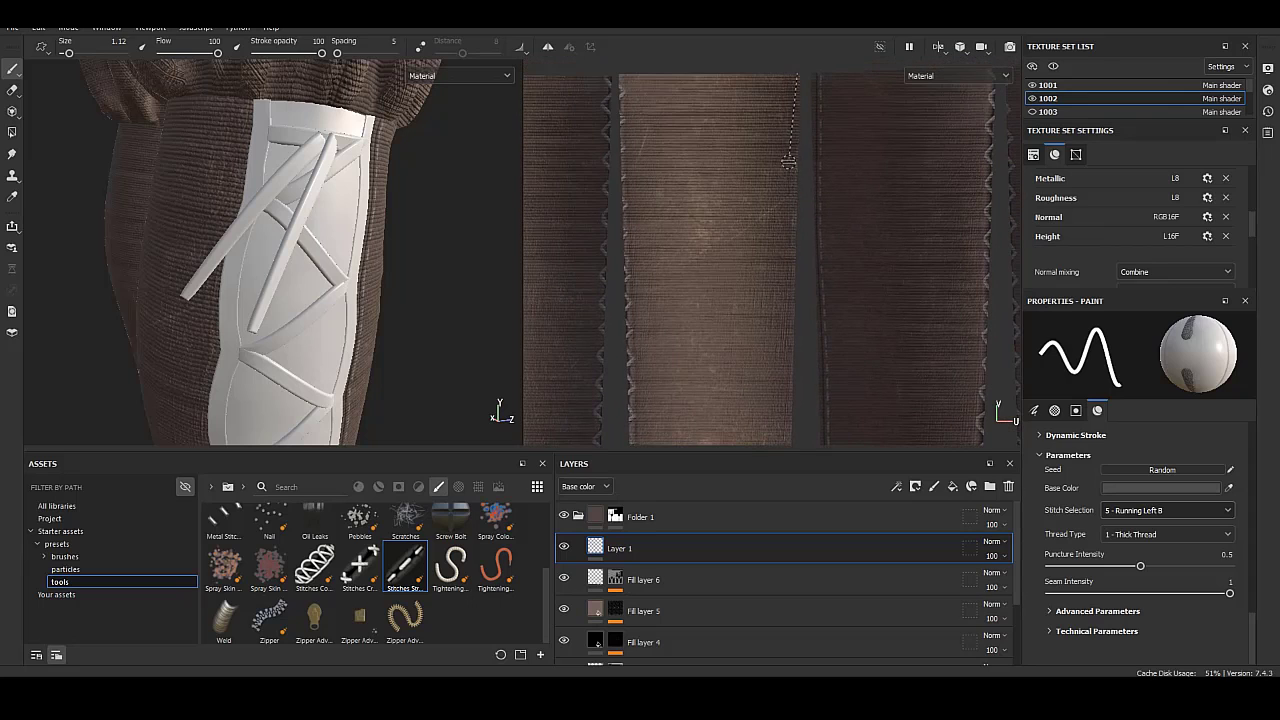
{"action": "left_click_drag", "start_coordinate": [788, 160], "coordinate": [791, 289]}
{"action": "middle_click_drag", "start_coordinate": [788, 432], "coordinate": [802, 400]}
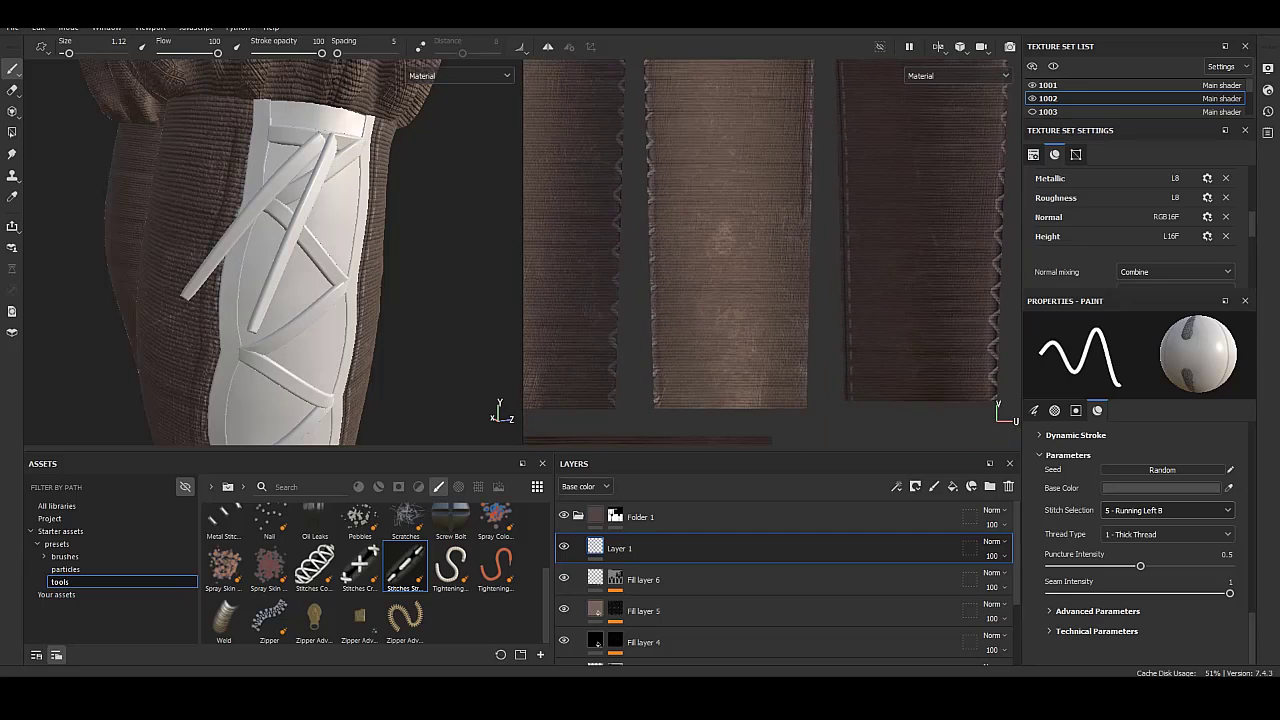
{"action": "left_click", "coordinate": [803, 410], "text": "shift"}
{"action": "left_click_drag", "start_coordinate": [200, 256], "coordinate": [275, 256], "text": "alt"}
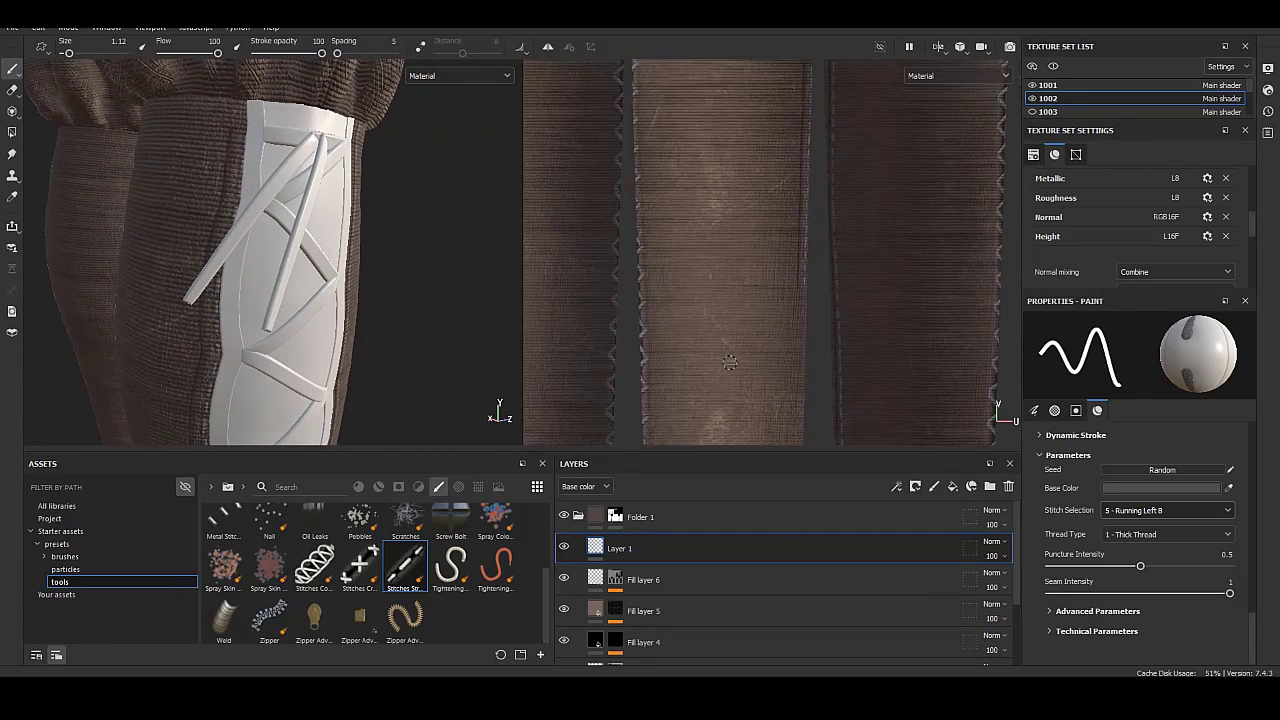
{"action": "middle_click_drag", "start_coordinate": [770, 240], "coordinate": [779, 400]}
Change the stitch pattern to 3 - Running Right and reframe the trouser leg.
{"action": "left_click", "coordinate": [1167, 510]}
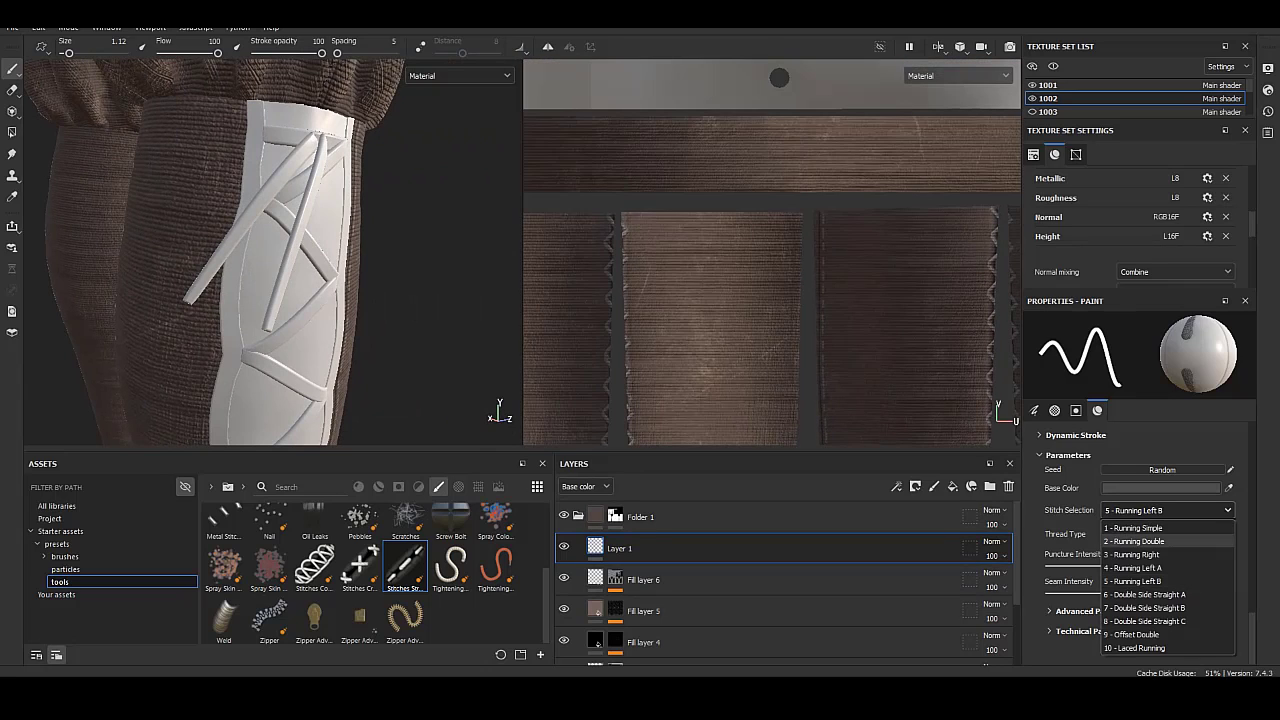
{"action": "left_click", "coordinate": [1133, 554]}
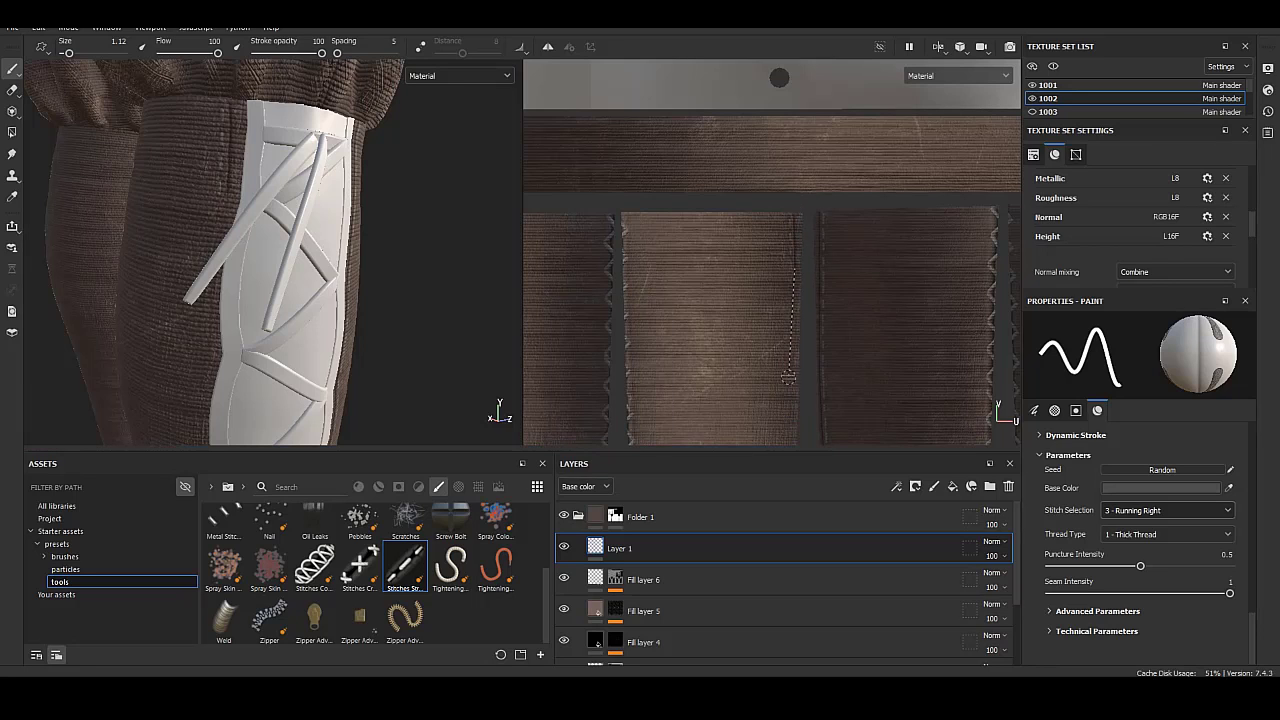
{"action": "middle_click_drag", "start_coordinate": [793, 398], "coordinate": [809, 399]}
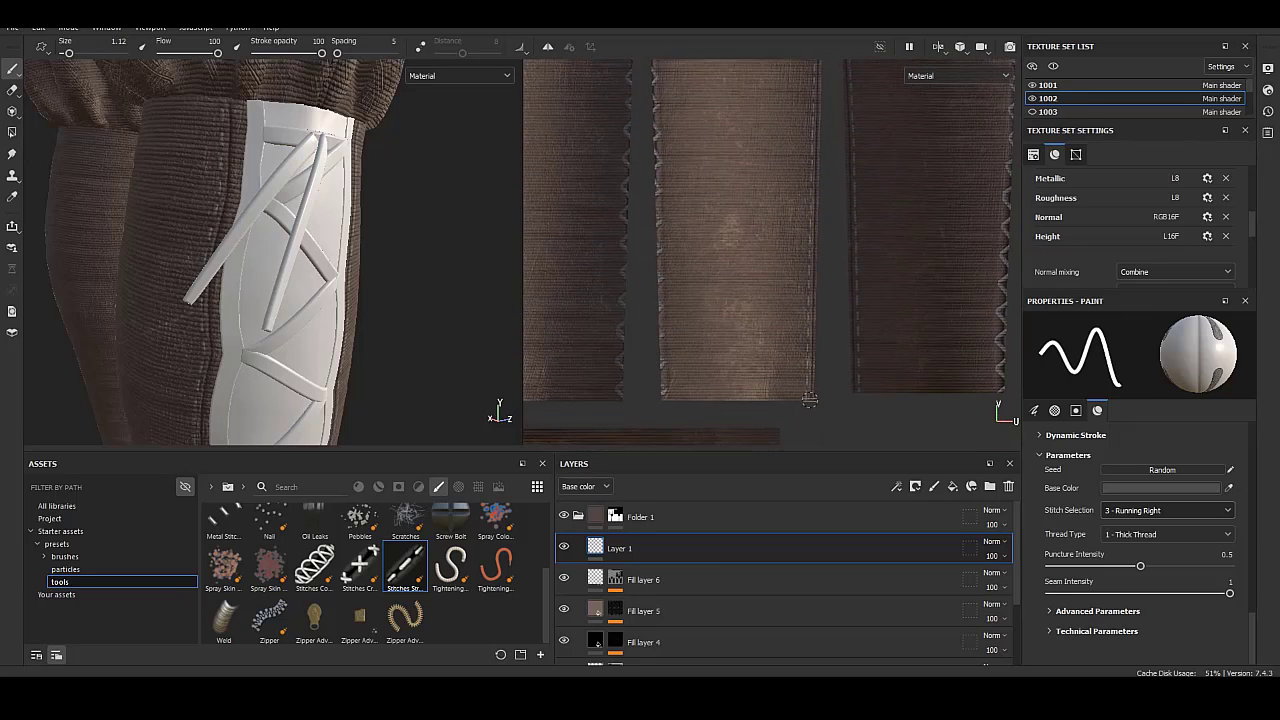
{"action": "left_click_drag", "start_coordinate": [337, 293], "coordinate": [328, 181], "text": "alt"}
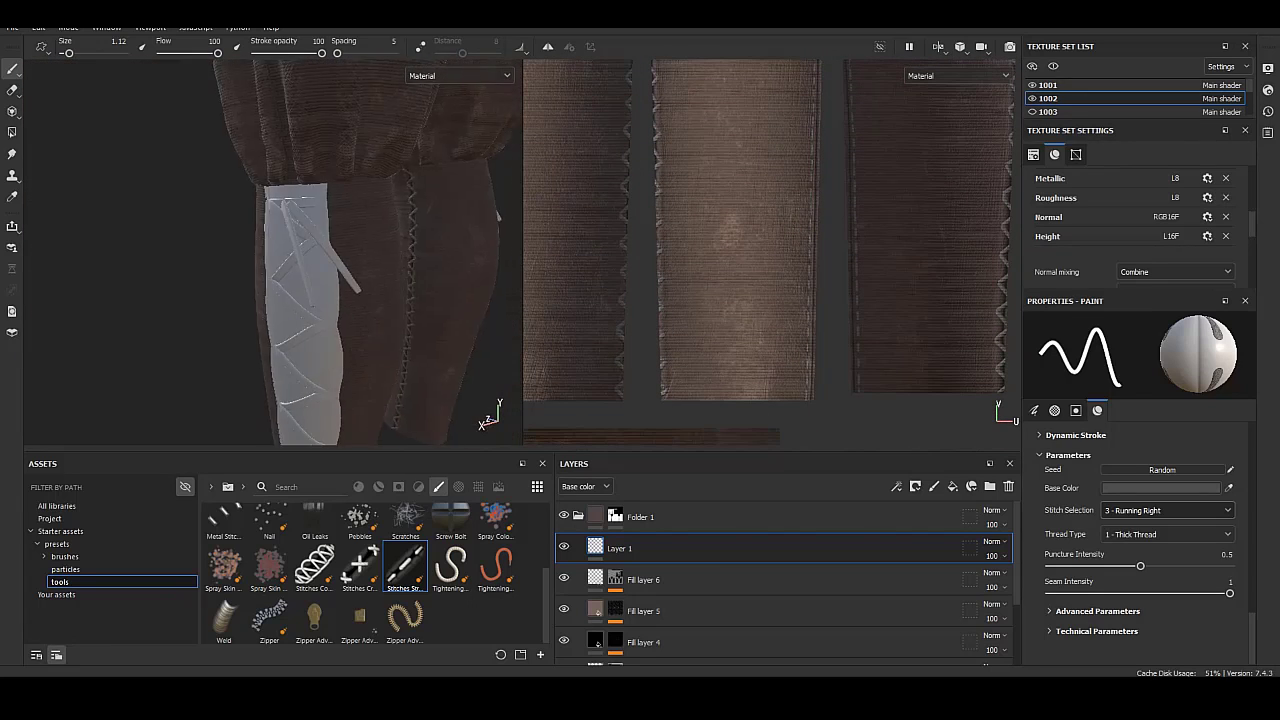
{"action": "left_click_drag", "start_coordinate": [326, 278], "coordinate": [284, 168], "text": "alt"}
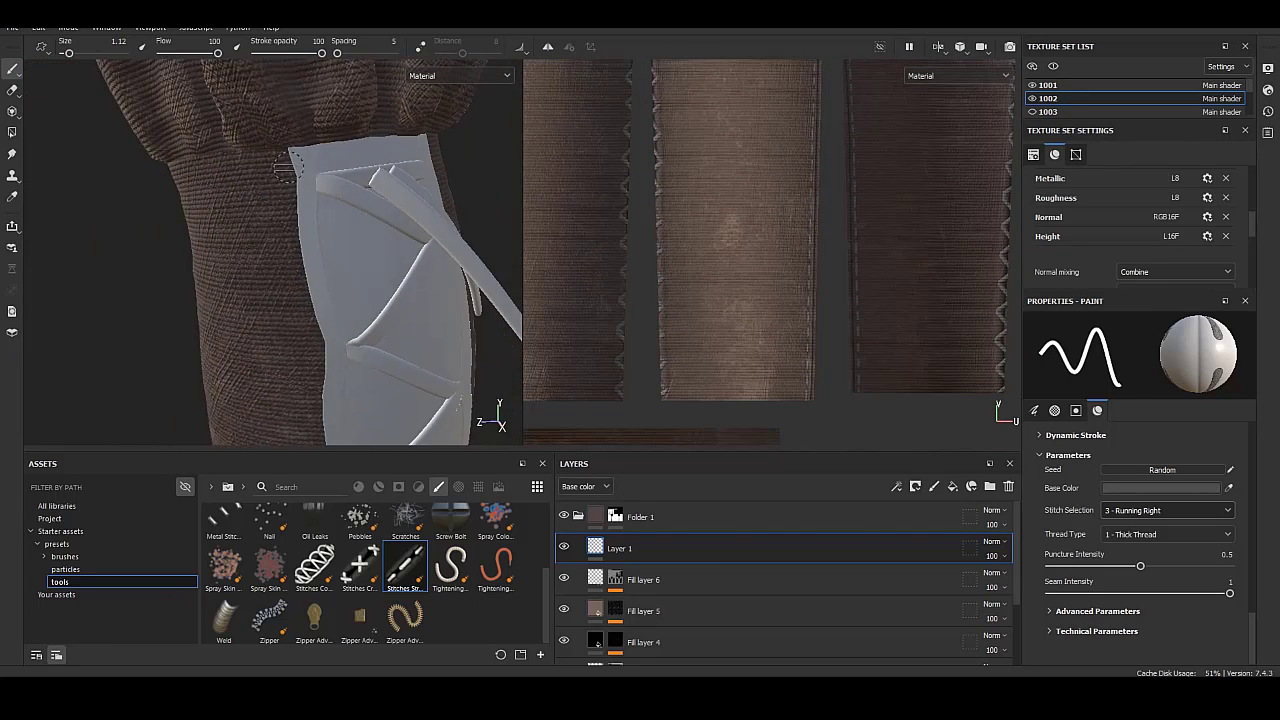
{"action": "scroll", "coordinate": [856, 240], "scroll_direction": "up", "scroll_amount": 3}
{"action": "scroll", "coordinate": [856, 240], "scroll_direction": "up", "scroll_amount": 3}
Lay a Running Right stitch line down the fabric in the UV view.
{"action": "mouse_move", "coordinate": [899, 136]}
{"action": "middle_mouse_down"}
{"action": "mouse_move", "coordinate": [831, 160]}
{"action": "mouse_move", "coordinate": [700, 250]}
{"action": "middle_mouse_up"}
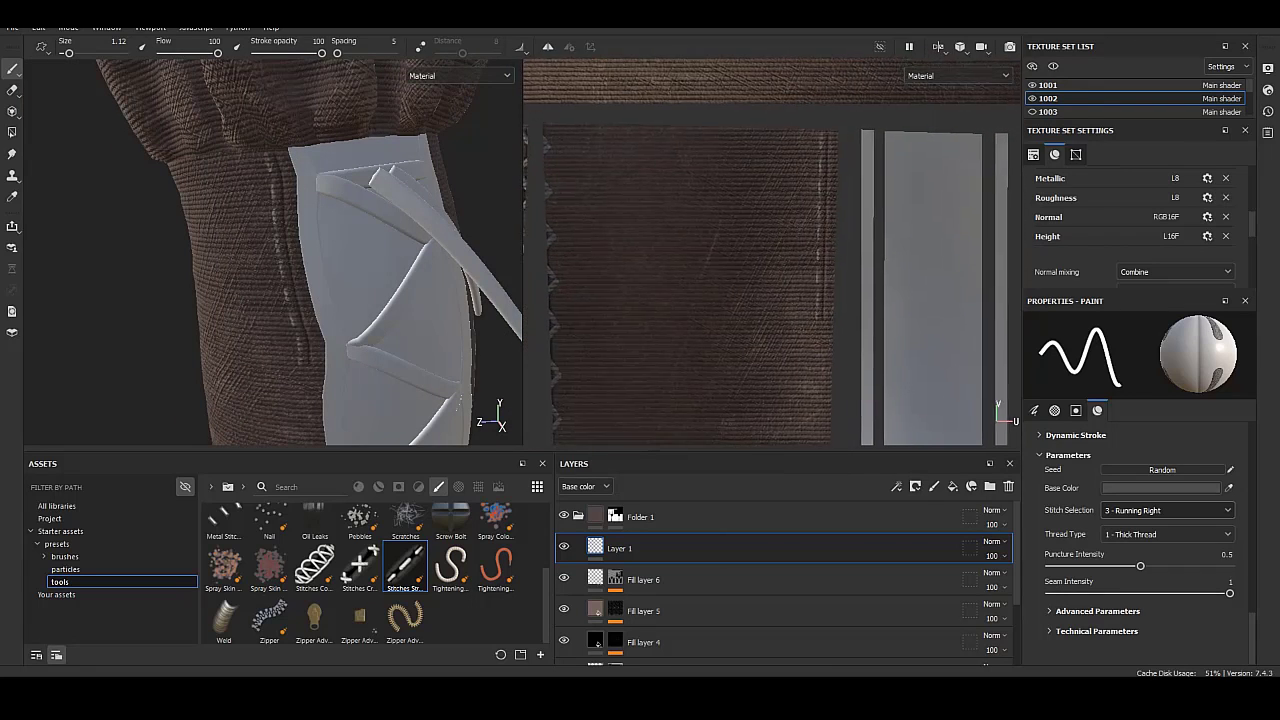
{"action": "scroll", "coordinate": [700, 250], "scroll_direction": "up", "scroll_amount": 2}
{"action": "middle_click_drag", "start_coordinate": [792, 89], "coordinate": [794, 133]}
{"action": "left_click", "coordinate": [803, 262], "text": "shift"}
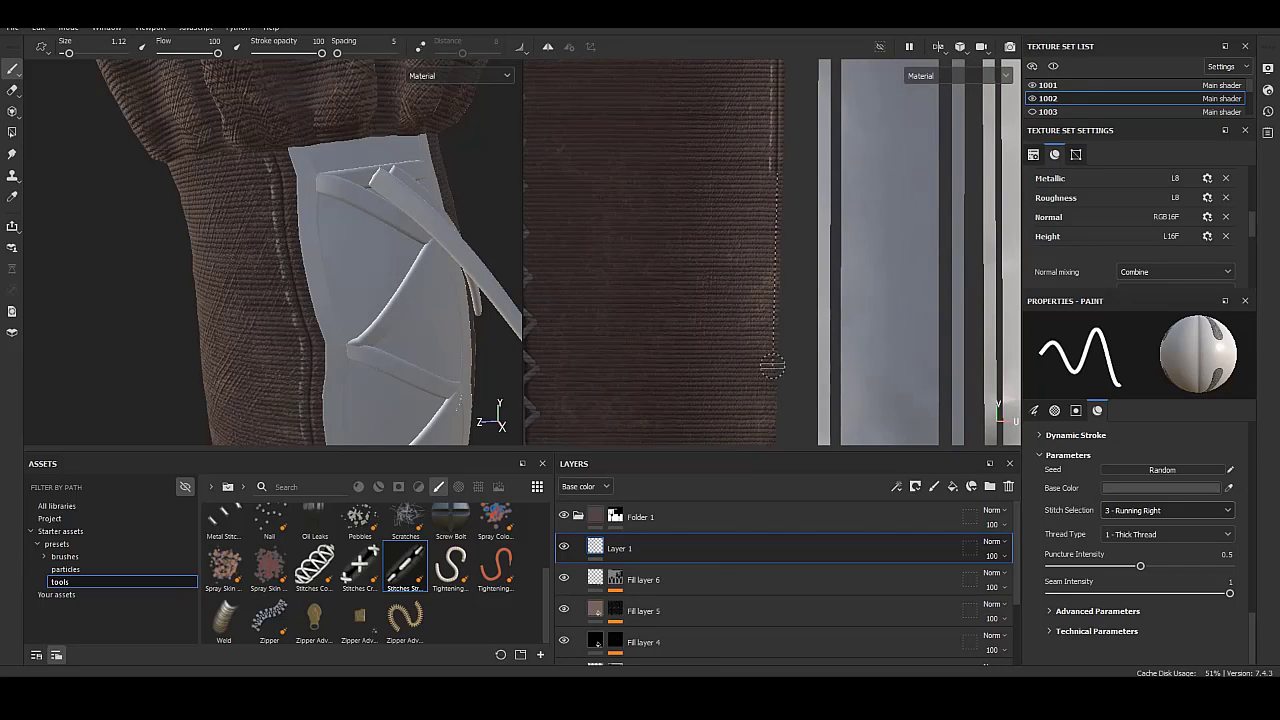
{"action": "middle_click_drag", "start_coordinate": [768, 357], "coordinate": [785, 160]}
{"action": "scroll", "coordinate": [330, 280], "scroll_direction": "down", "scroll_amount": 5}
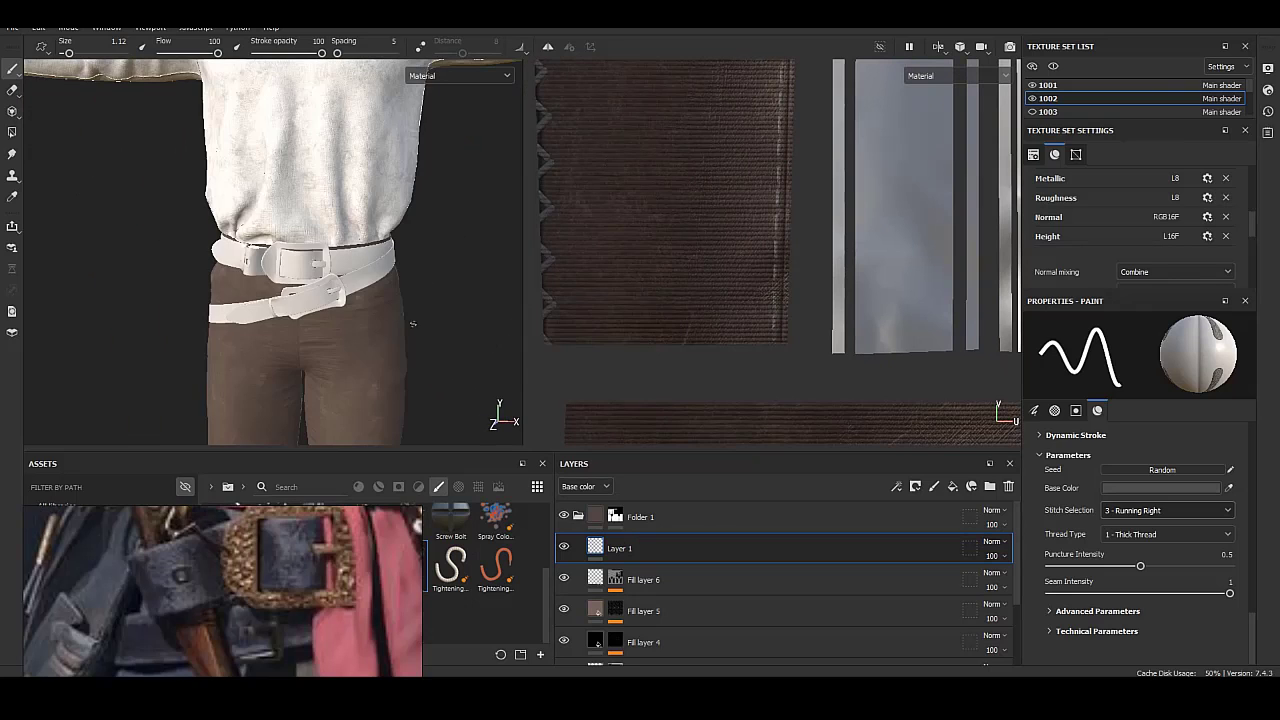
Group the trouser layers into a folder and add a near-black fill layer.
{"action": "key", "text": "ctrl+g"}
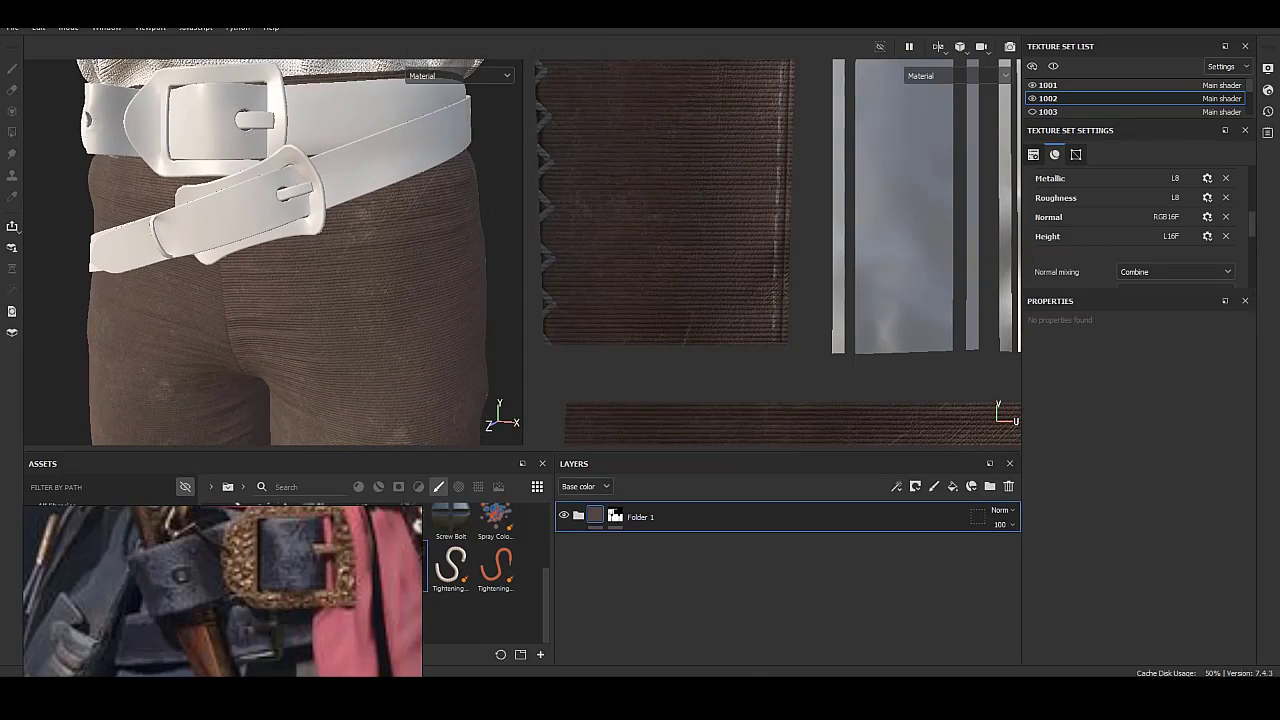
{"action": "left_click", "coordinate": [952, 486]}
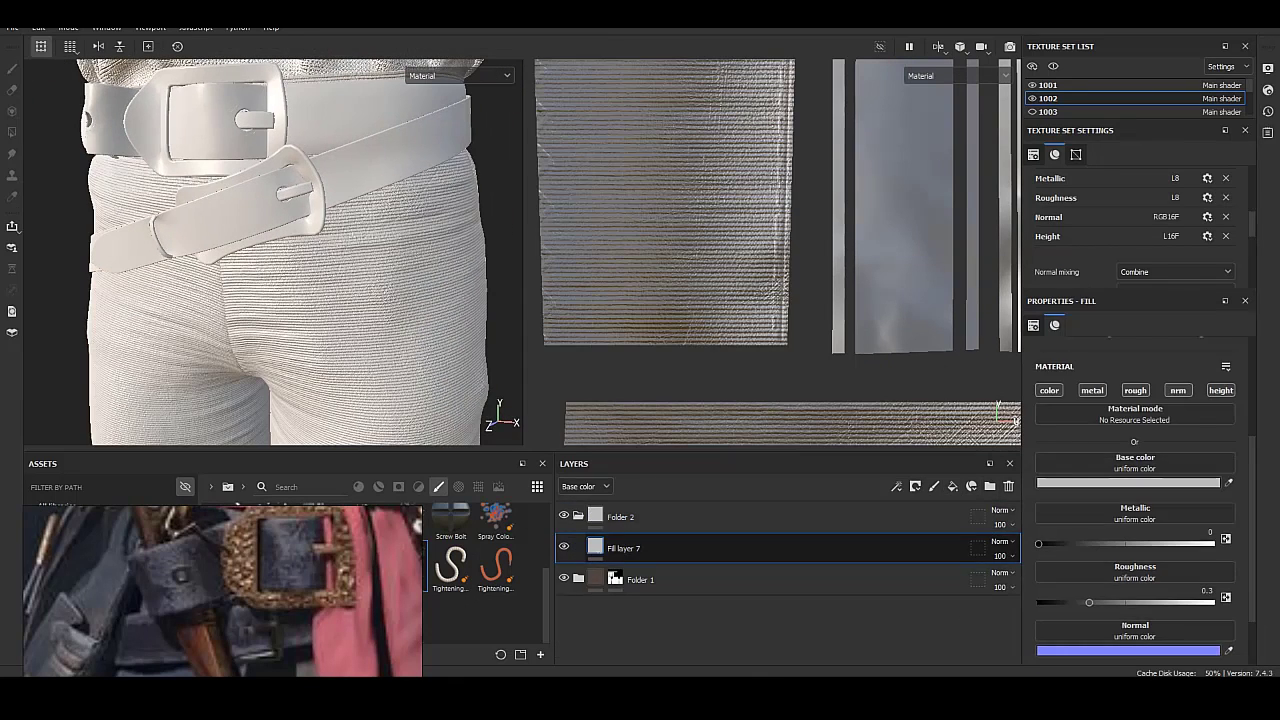
{"action": "left_click", "coordinate": [1128, 483]}
{"action": "left_click", "coordinate": [1100, 345]}
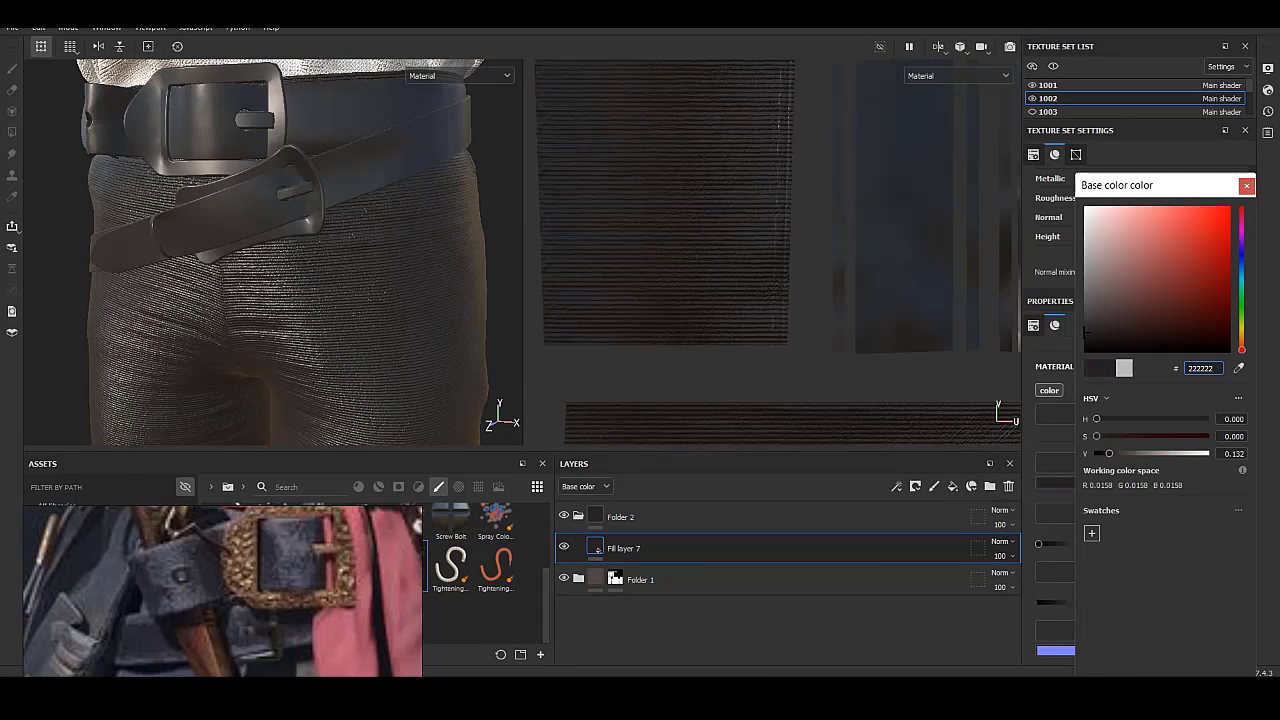
Add a mask to the new folder, using polygon fill, and inspect the belt buckles.
{"action": "left_click", "coordinate": [595, 516]}
{"action": "right_click", "coordinate": [595, 516]}
{"action": "key", "text": "Escape"}
{"action": "key", "text": "4"}
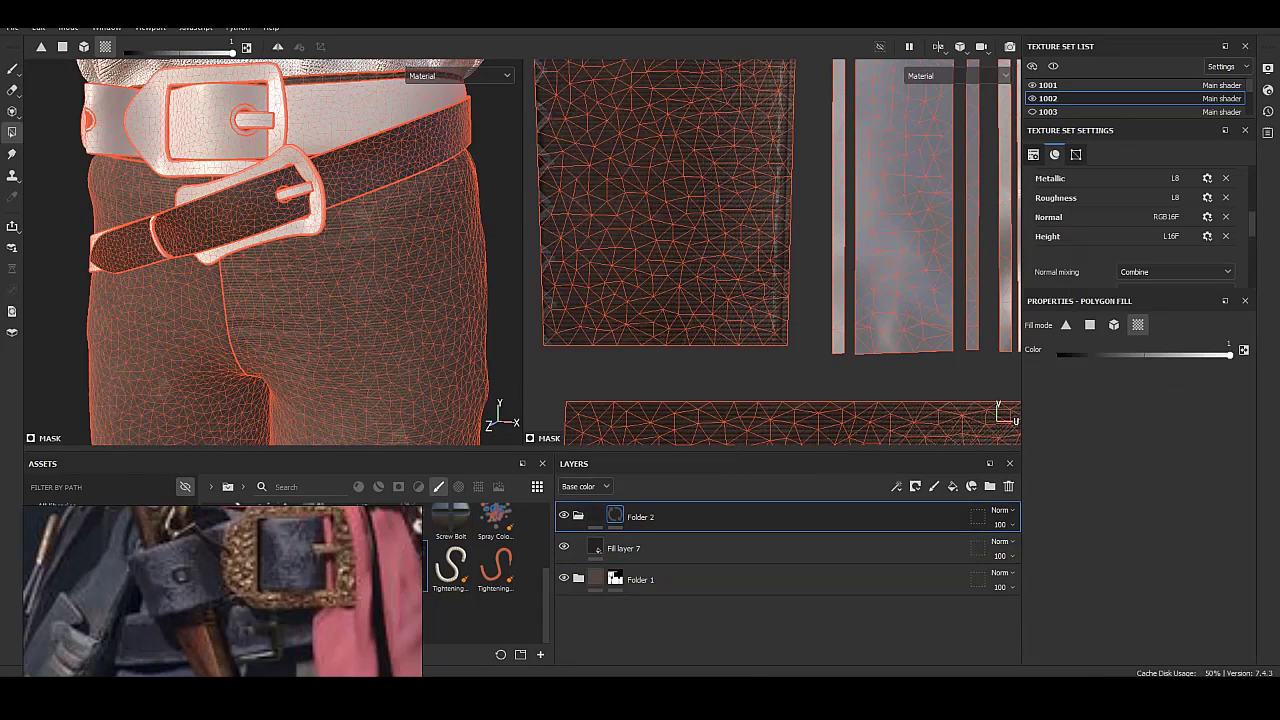
{"action": "scroll", "coordinate": [250, 250], "scroll_direction": "up", "scroll_amount": 3}
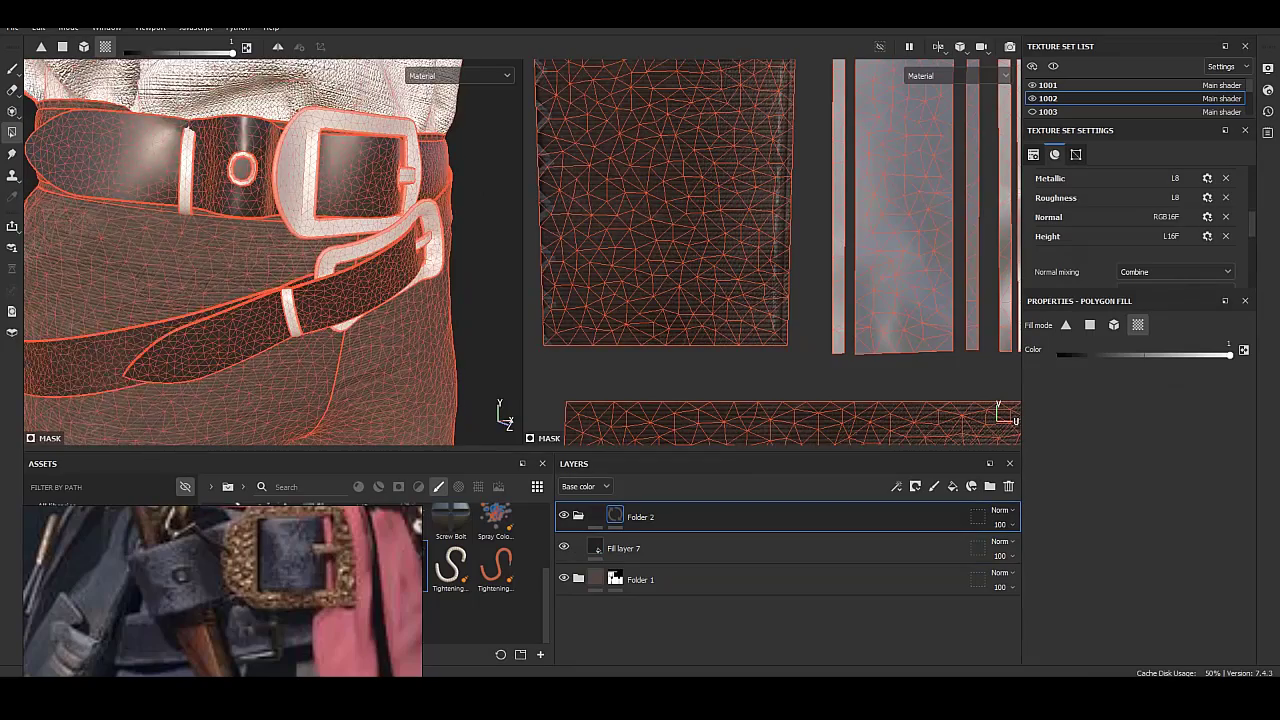
{"action": "mouse_move", "coordinate": [270, 250]}
{"action": "left_mouse_down", "text": "alt"}
{"action": "mouse_move", "coordinate": [200, 250]}
{"action": "mouse_move", "coordinate": [370, 250]}
{"action": "mouse_move", "coordinate": [150, 250]}
{"action": "left_mouse_up", "text": "alt"}
{"action": "left_click_drag", "start_coordinate": [270, 250], "coordinate": [180, 260], "text": "alt"}
Darken Fill layer 7's belt colour and set its roughness to about 0.4157.
{"action": "left_click", "coordinate": [623, 548]}
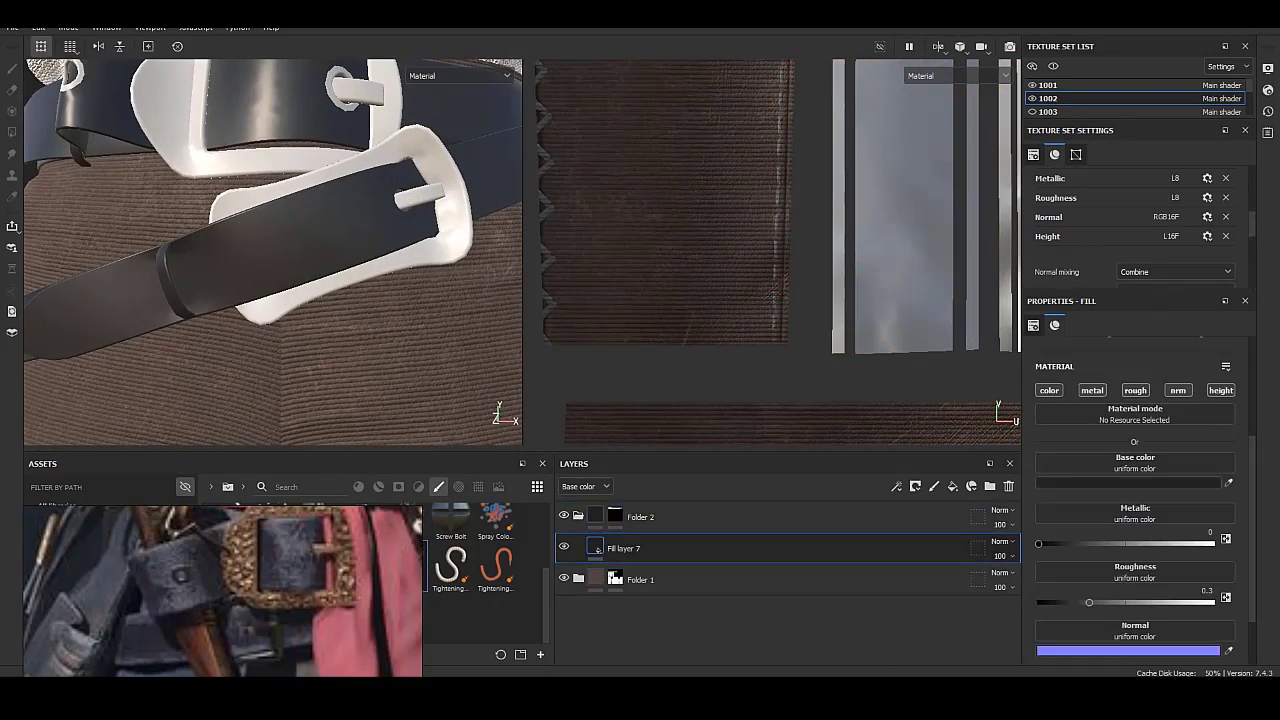
{"action": "scroll", "coordinate": [1135, 500], "scroll_direction": "up", "scroll_amount": 1}
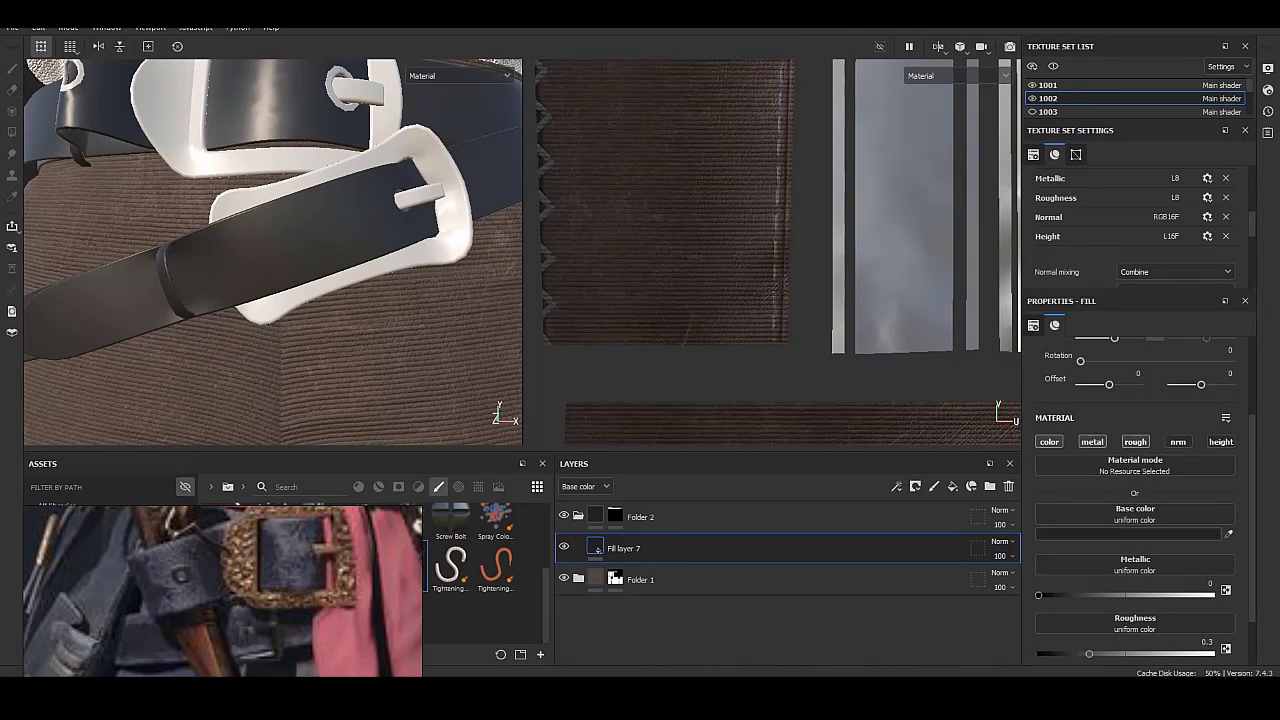
{"action": "left_click", "coordinate": [1130, 534]}
{"action": "left_click_drag", "start_coordinate": [962, 453], "coordinate": [955, 453]}
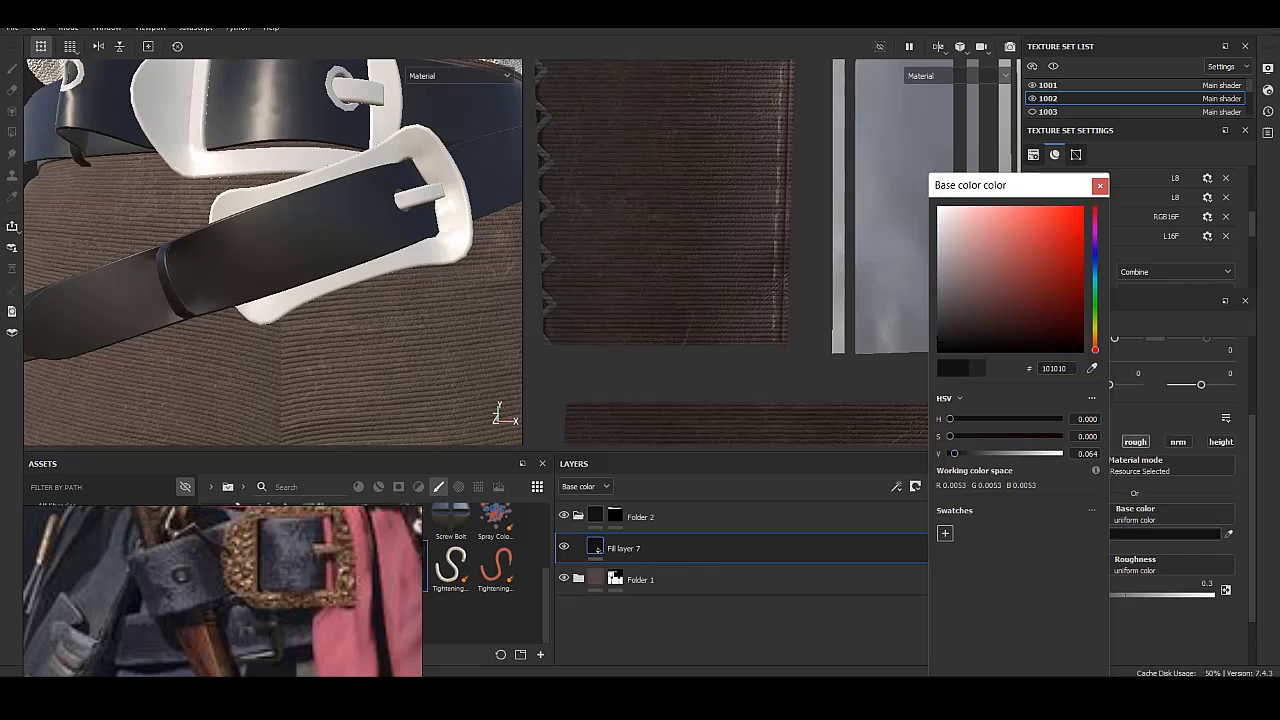
{"action": "key", "text": "Escape"}
{"action": "mouse_move", "coordinate": [1091, 595]}
{"action": "left_mouse_down"}
{"action": "mouse_move", "coordinate": [1126, 595]}
{"action": "mouse_move", "coordinate": [1109, 595]}
{"action": "left_mouse_up"}
{"action": "key", "text": "f"}
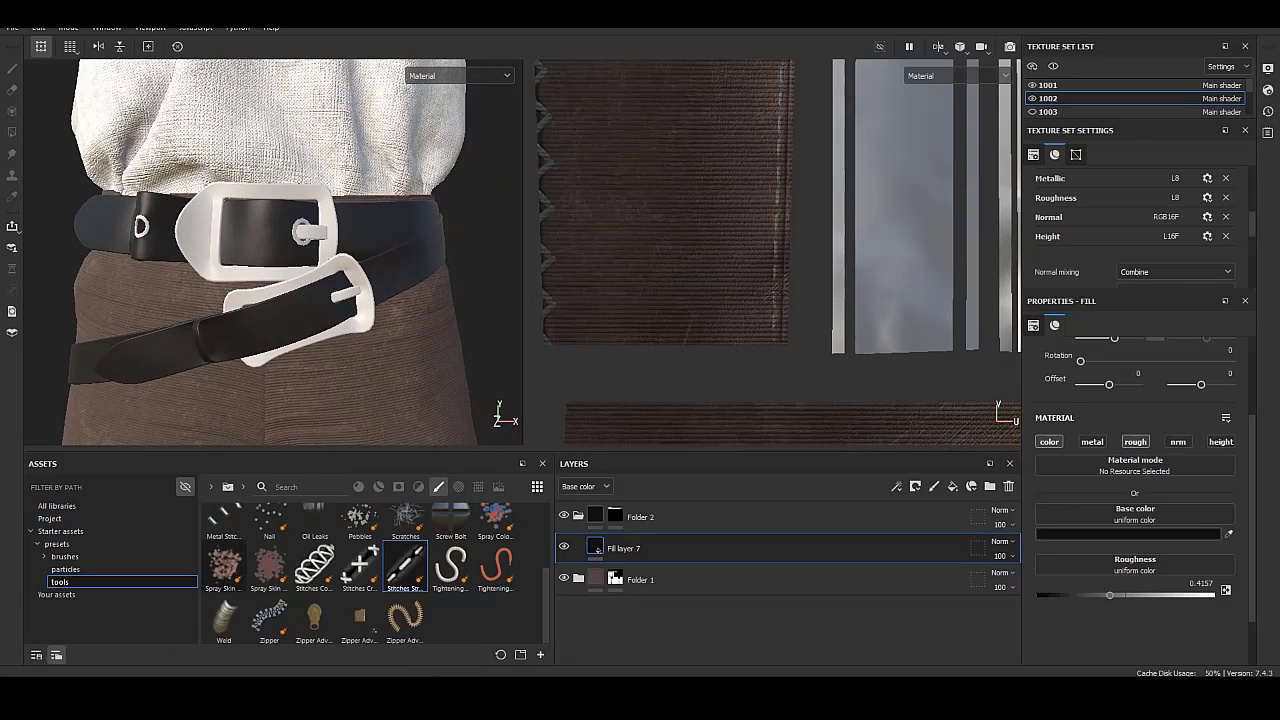
Filter assets to project textures and add a new fill layer with a fill mask.
{"action": "left_click", "coordinate": [50, 518]}
{"action": "left_click", "coordinate": [478, 486]}
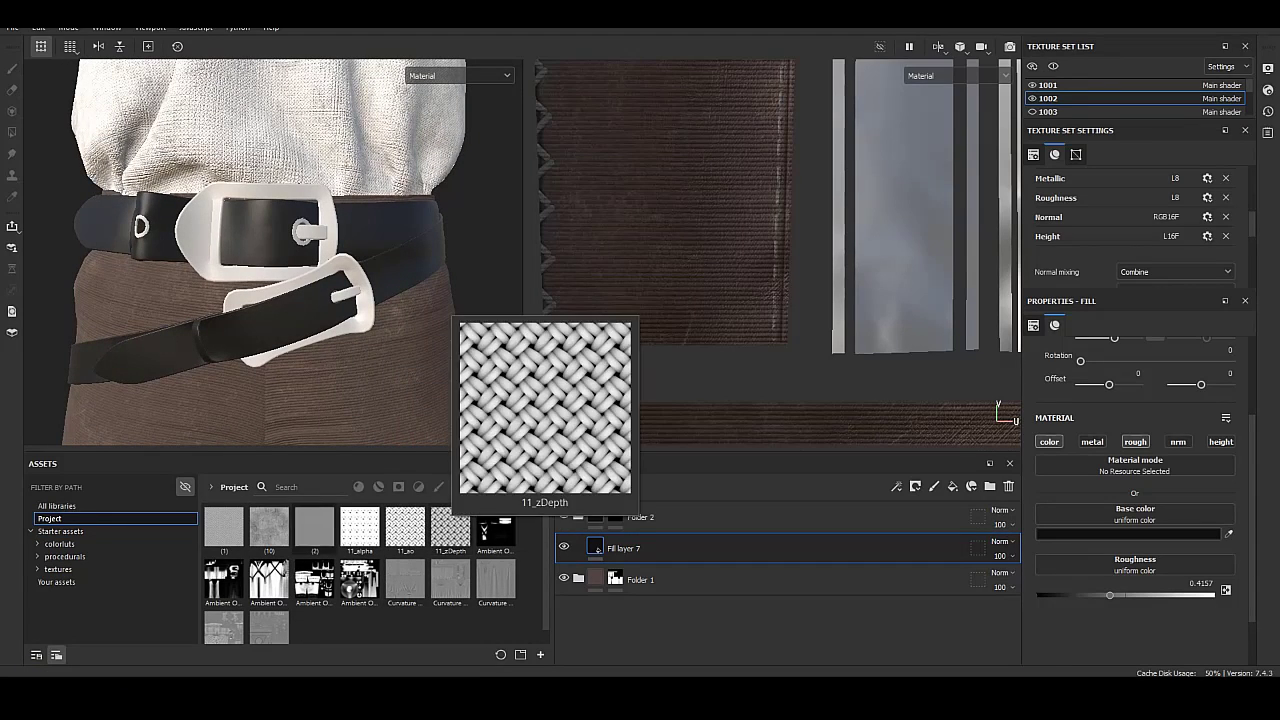
{"action": "left_click", "coordinate": [952, 486]}
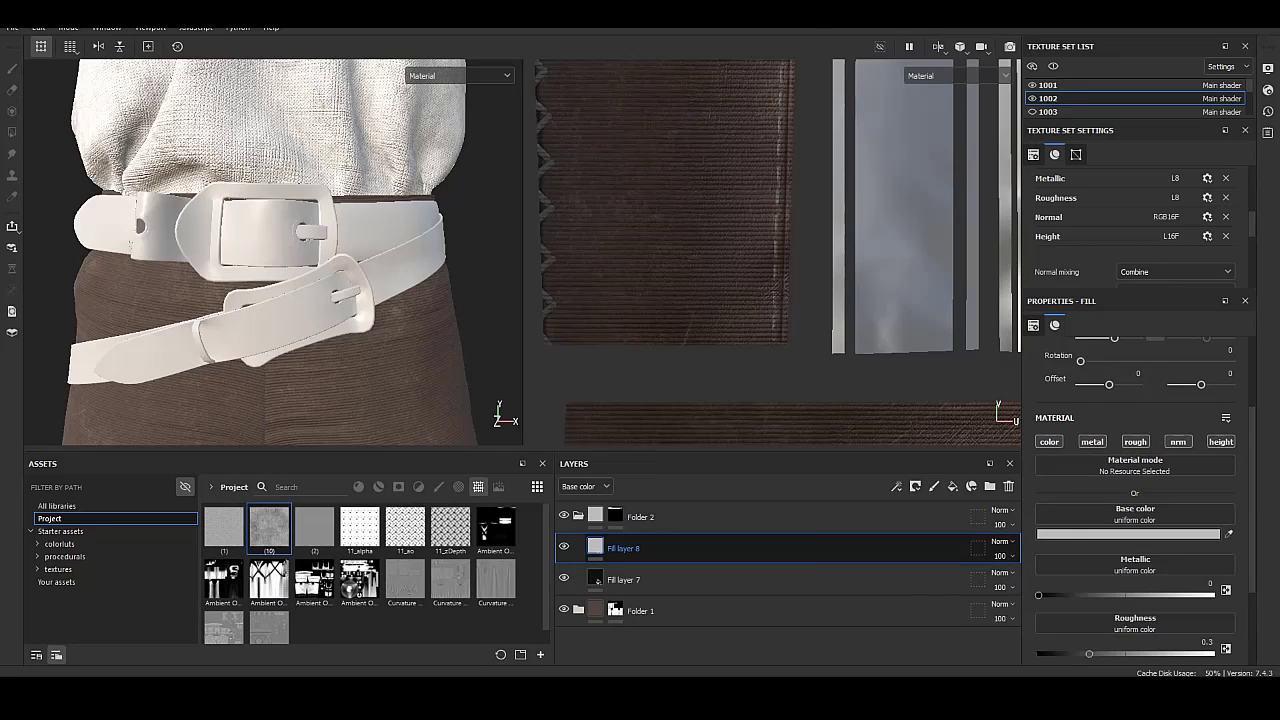
{"action": "right_click", "coordinate": [612, 548]}
{"action": "left_click", "coordinate": [660, 532]}
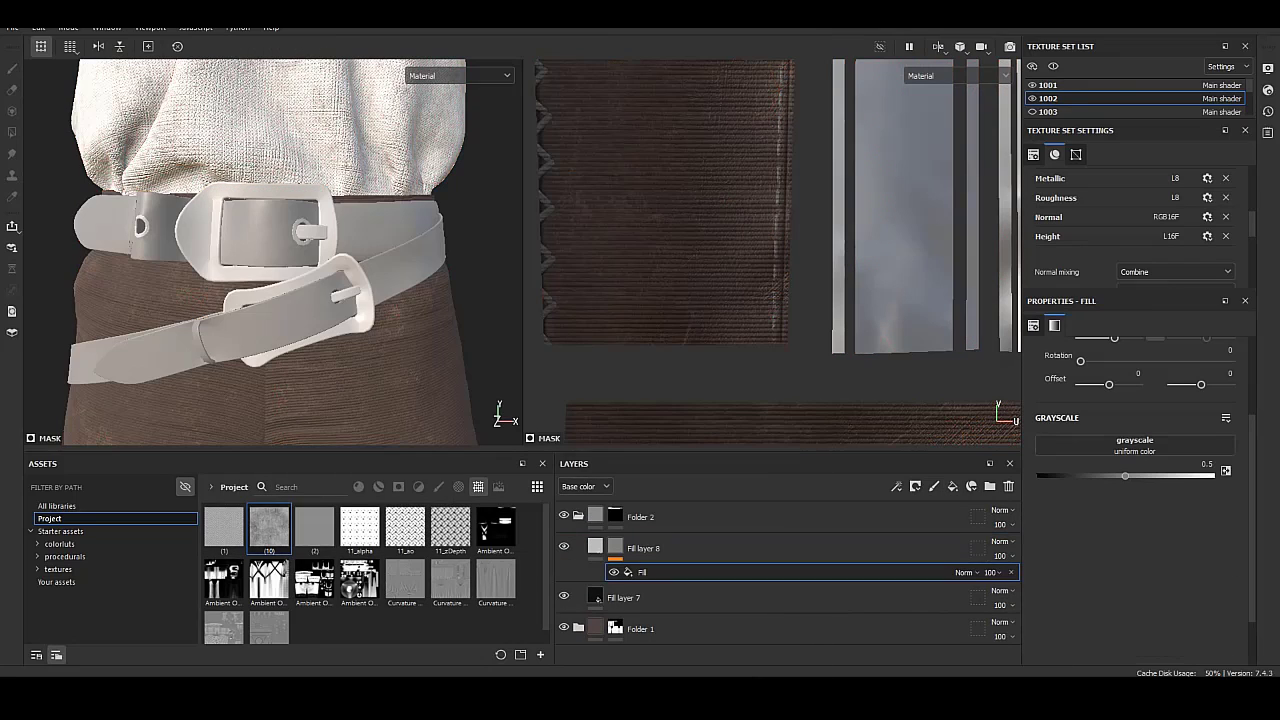
Assign texture (10) to the fill with a tiling scale of 5.
{"action": "left_click_drag", "start_coordinate": [269, 527], "coordinate": [1135, 445]}
{"action": "scroll", "coordinate": [252, 324], "scroll_direction": "up", "scroll_amount": 3}
{"action": "scroll", "coordinate": [252, 324], "scroll_direction": "up", "scroll_amount": 2}
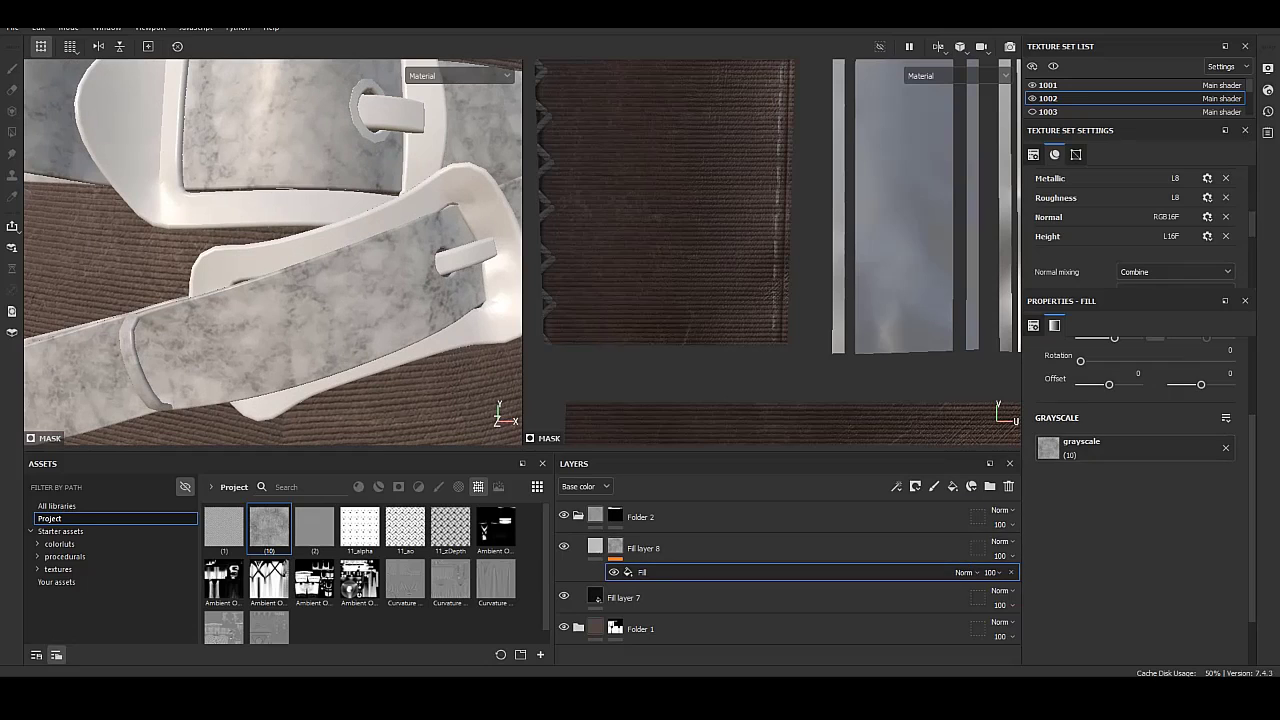
{"action": "scroll", "coordinate": [1135, 450], "scroll_direction": "up", "scroll_amount": 2}
{"action": "type", "text": "5"}
{"action": "key", "text": "Return"}
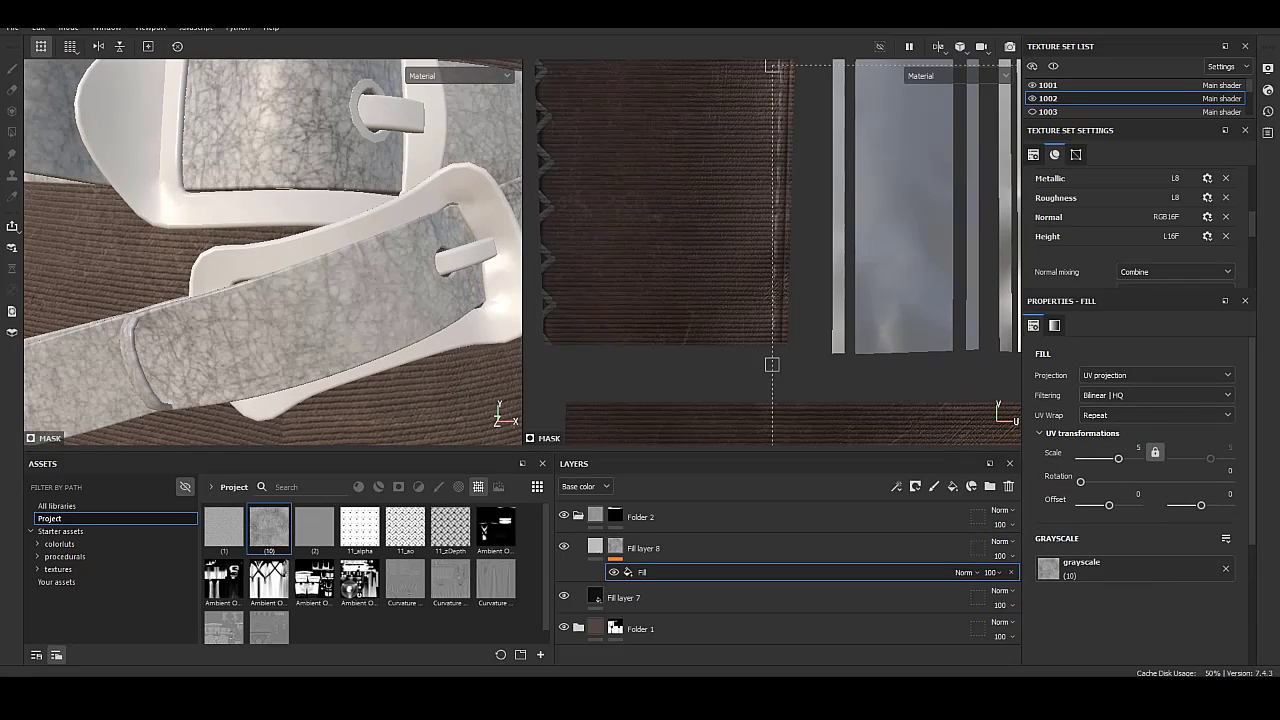
{"action": "left_click_drag", "start_coordinate": [414, 300], "coordinate": [230, 322], "text": "alt"}
{"action": "scroll", "coordinate": [272, 252], "scroll_direction": "up", "scroll_amount": 3}
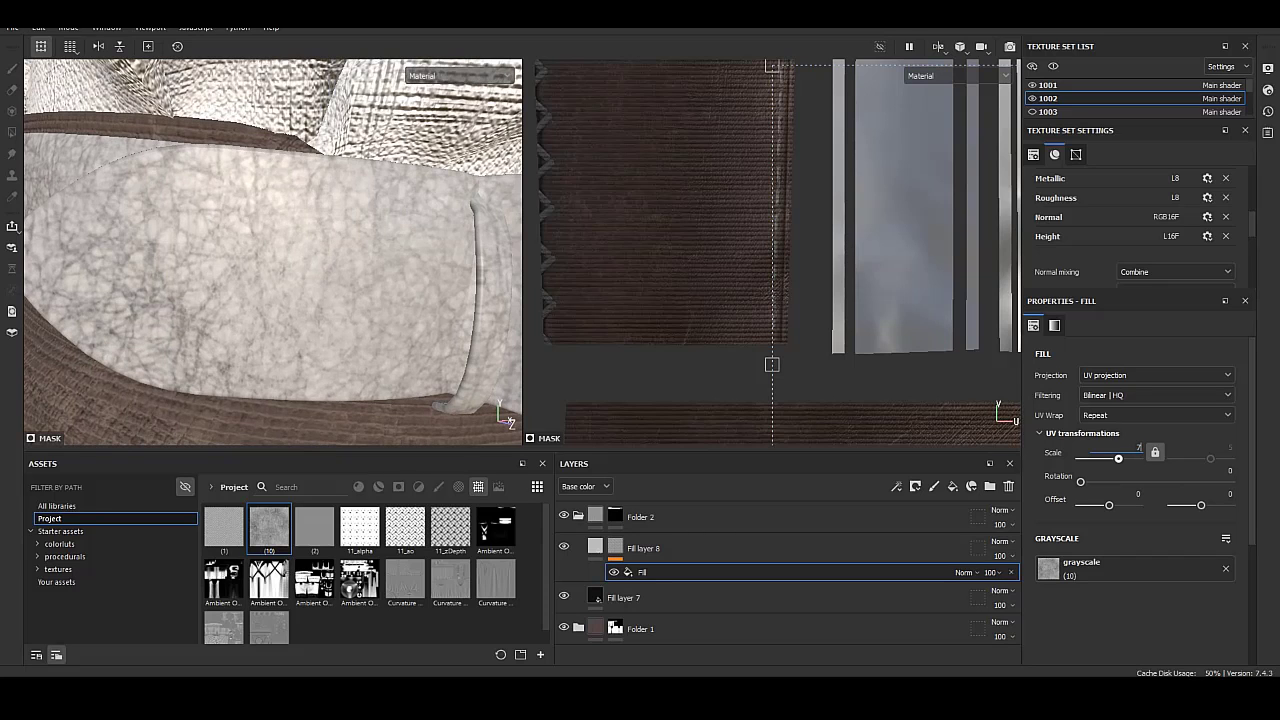
Set the leather-grain height to 0.0337 at scale 5 and remove the mask fill effect.
{"action": "left_click", "coordinate": [1010, 572]}
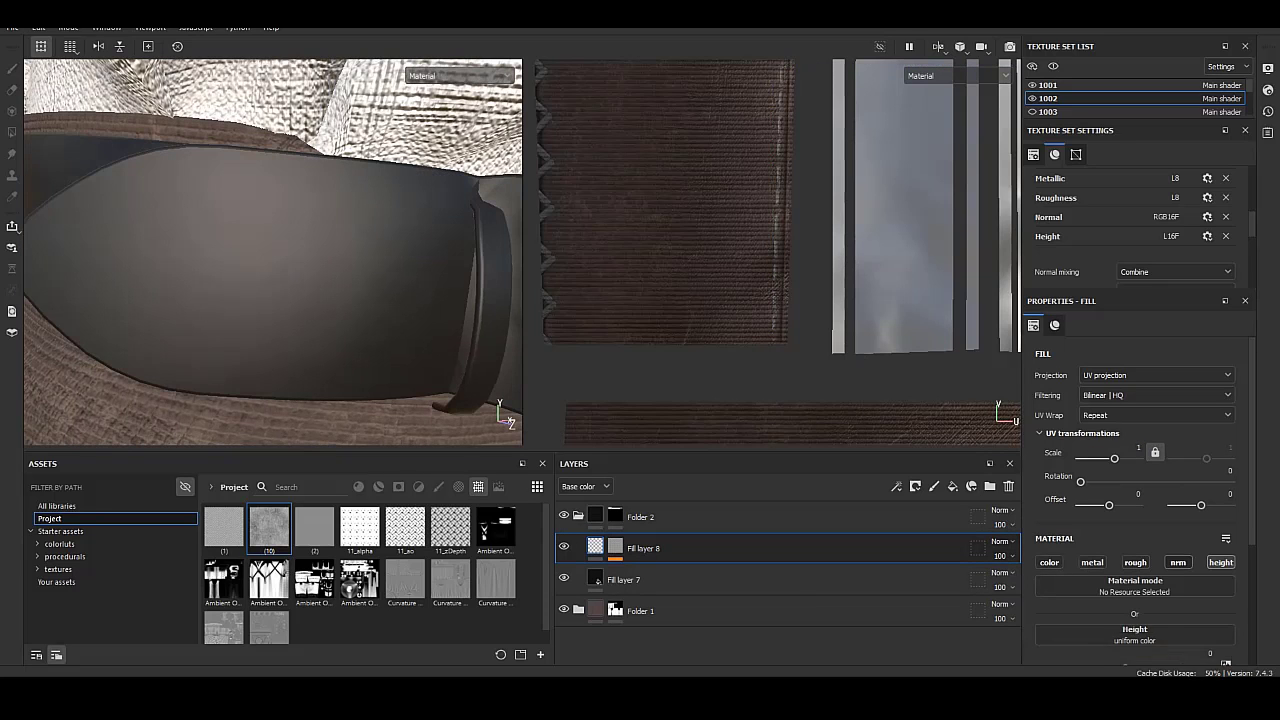
{"action": "scroll", "coordinate": [1135, 600], "scroll_direction": "down", "scroll_amount": 2}
{"action": "left_click_drag", "start_coordinate": [1125, 579], "coordinate": [1127, 579]}
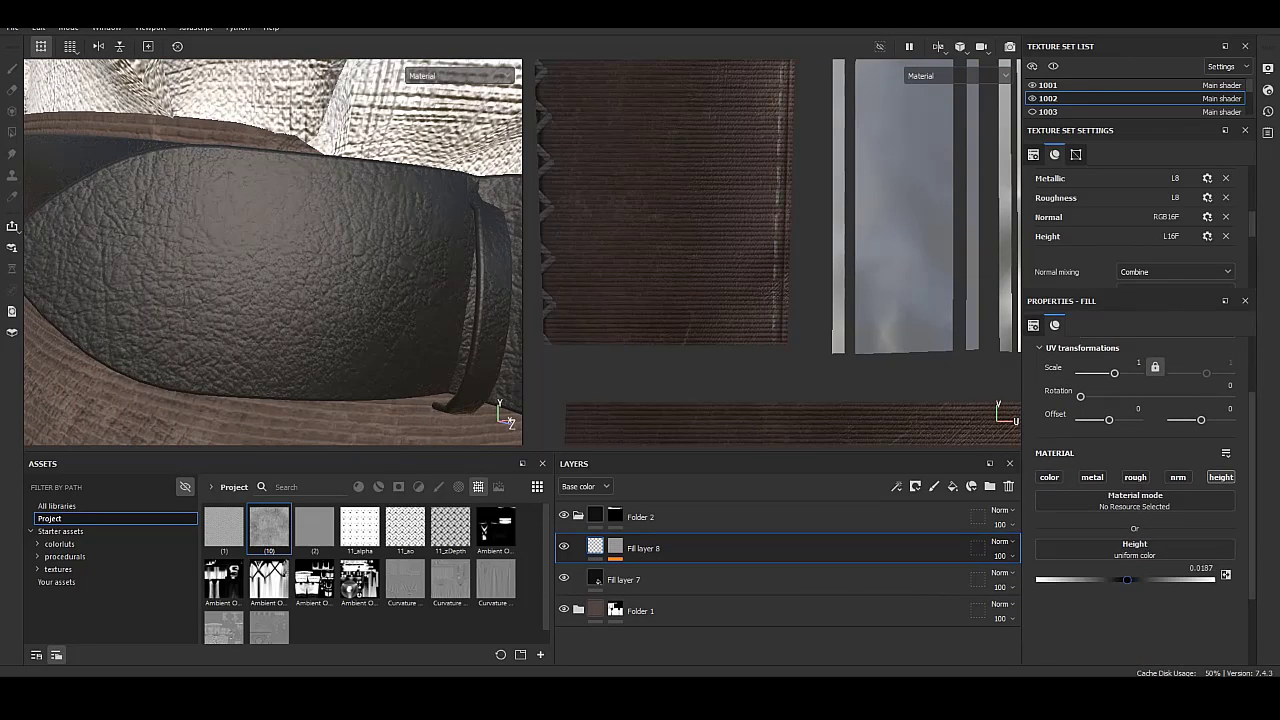
{"action": "mouse_move", "coordinate": [20, 232]}
{"action": "left_mouse_down", "text": "alt"}
{"action": "mouse_move", "coordinate": [24, 220]}
{"action": "mouse_move", "coordinate": [20, 232]}
{"action": "left_mouse_up", "text": "alt"}
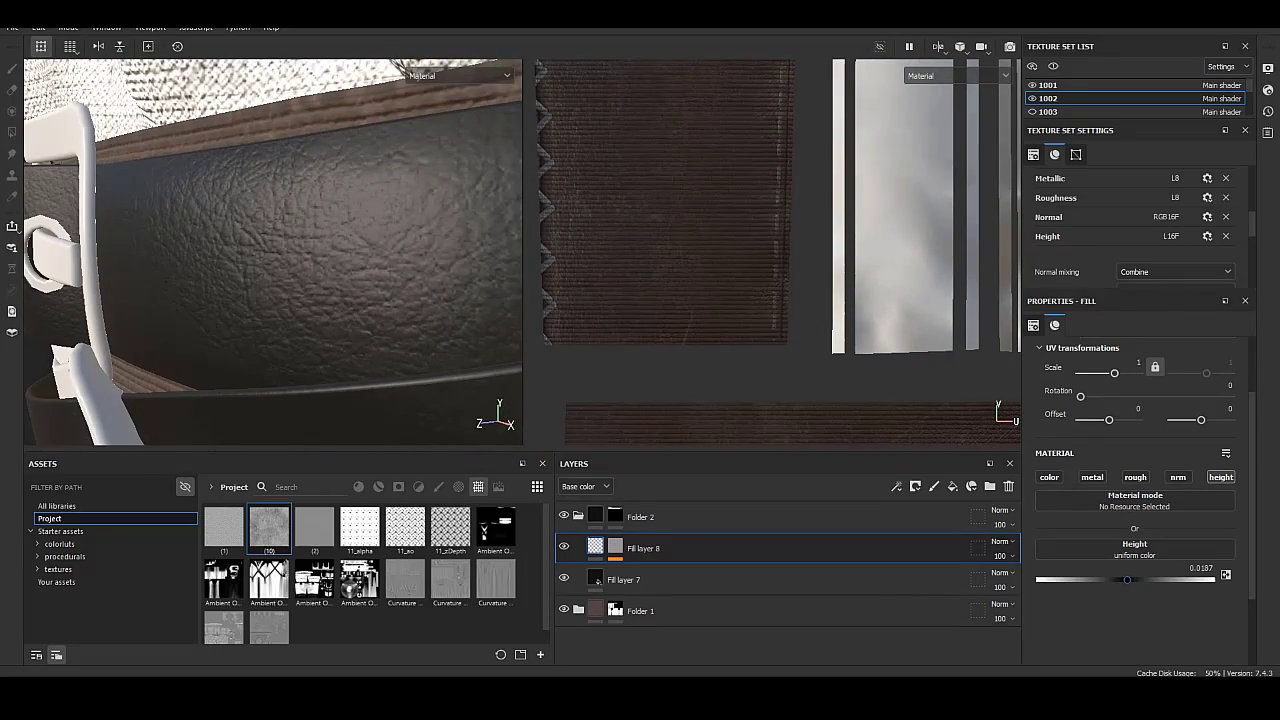
{"action": "left_click_drag", "start_coordinate": [1127, 579], "coordinate": [1125, 579]}
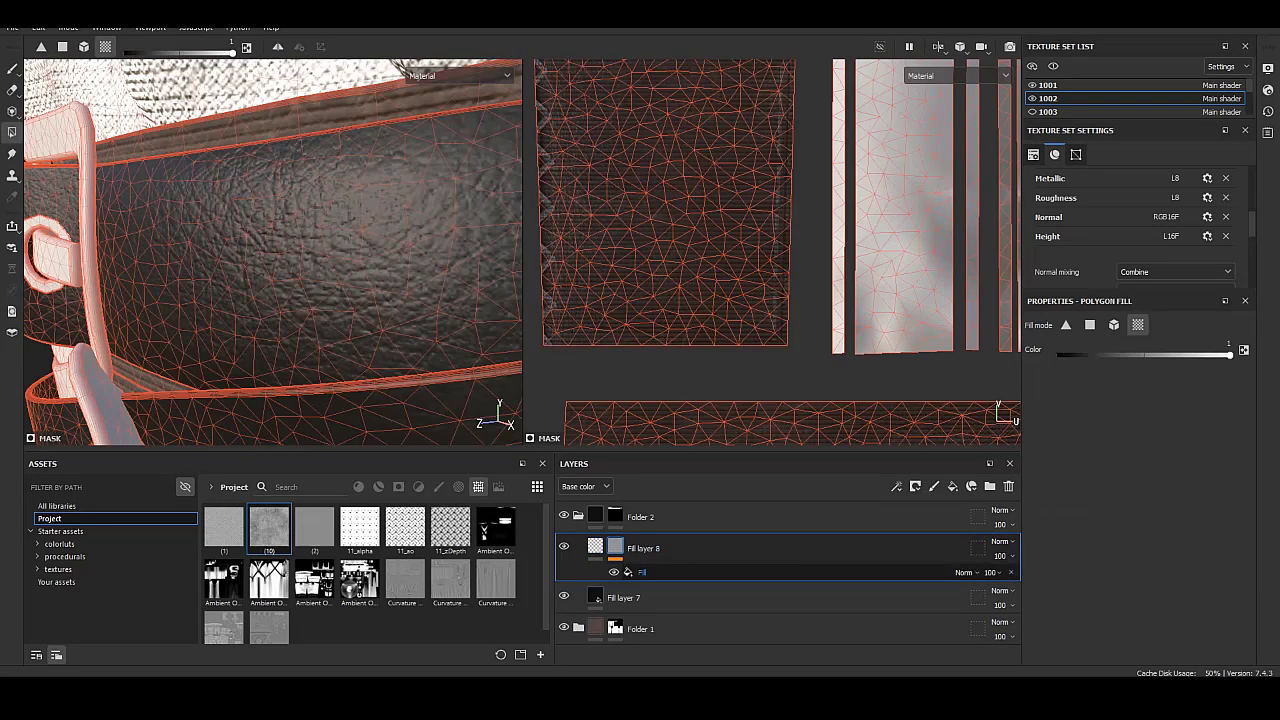
{"action": "type", "text": "5"}
{"action": "key", "text": "Return"}
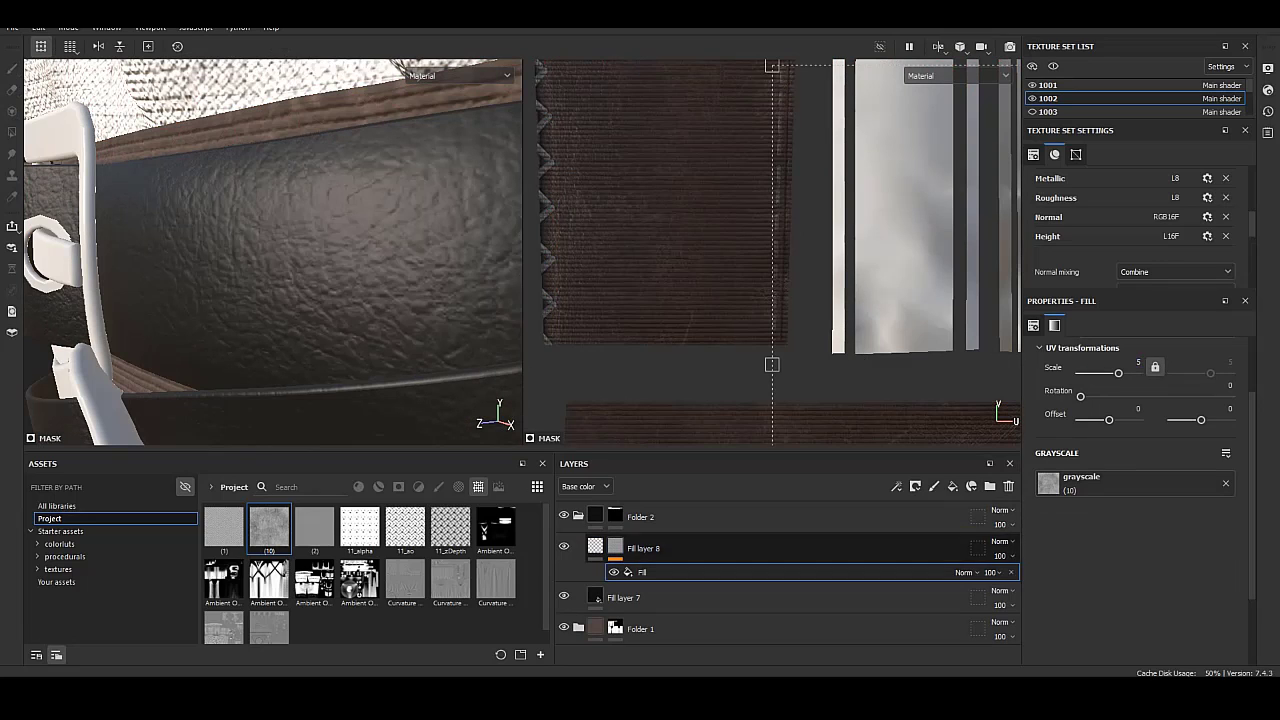
{"action": "key", "text": "Delete"}
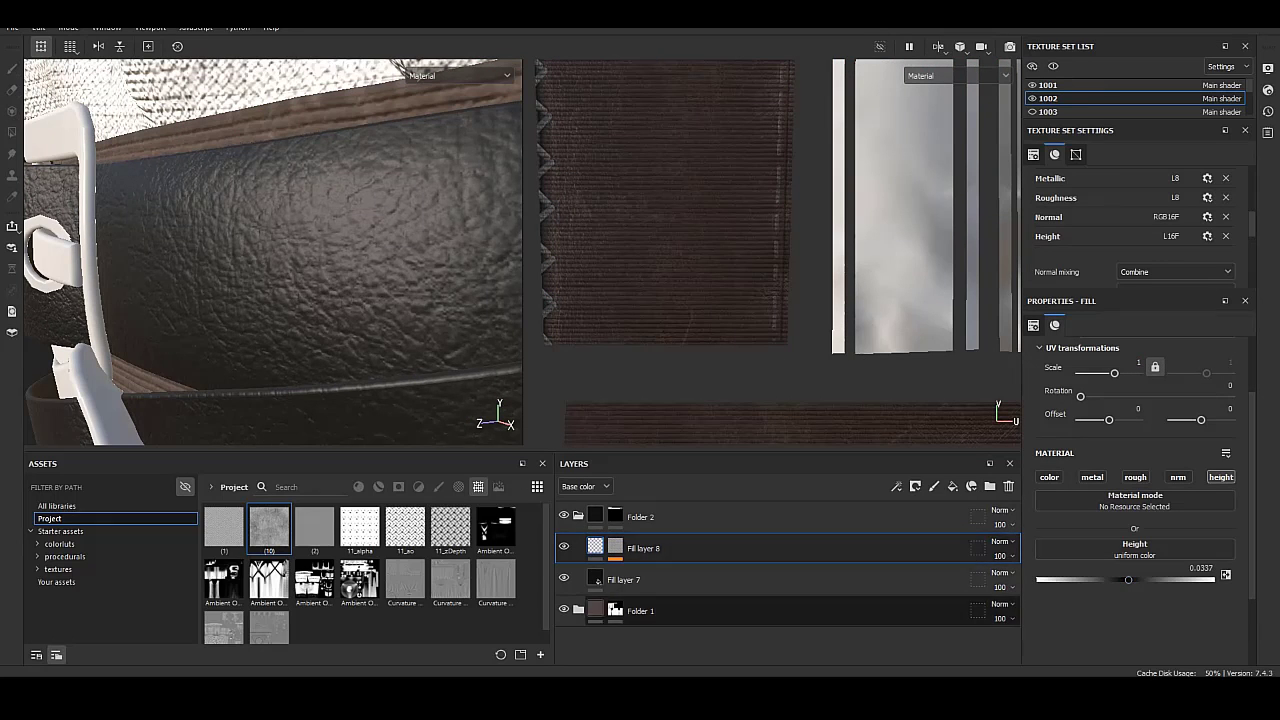
Enable colour on the leather layer, entering 1D1919 then lightening it to mid grey.
{"action": "left_click", "coordinate": [1049, 477]}
{"action": "left_click", "coordinate": [1165, 569]}
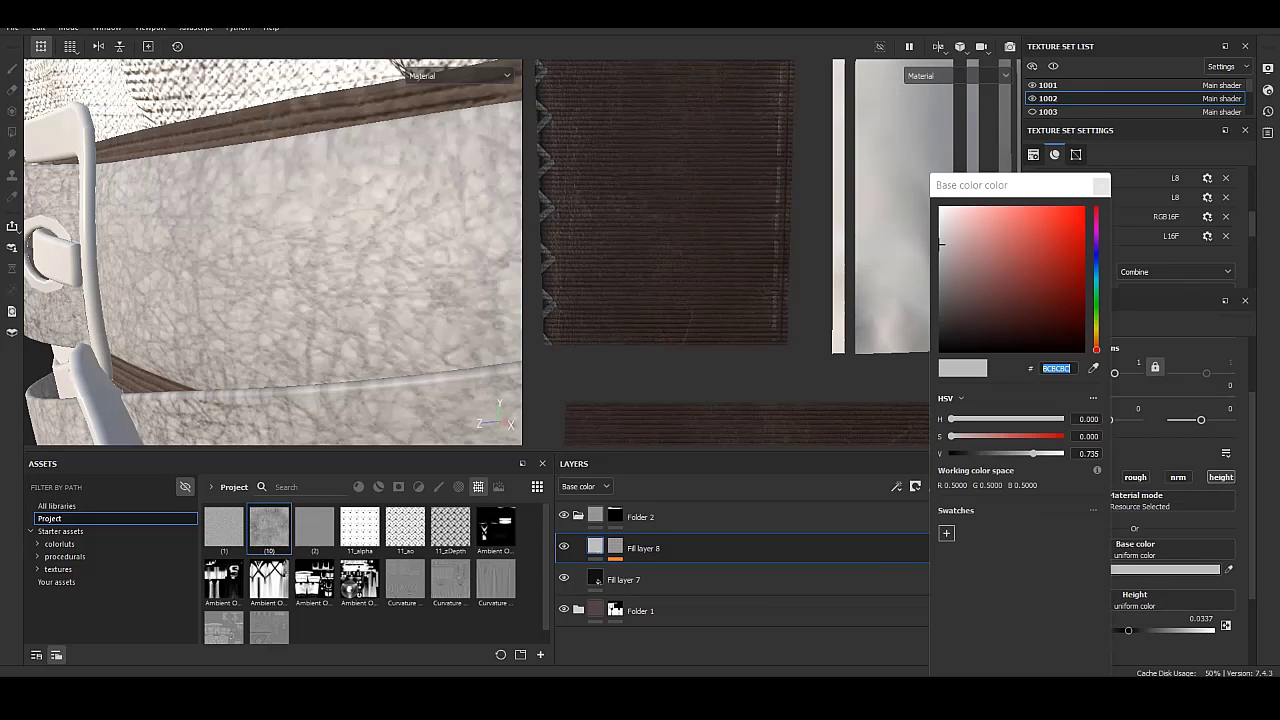
{"action": "type", "text": "1D1919"}
{"action": "key", "text": "Return"}
{"action": "left_click_drag", "start_coordinate": [940, 313], "coordinate": [941, 286]}
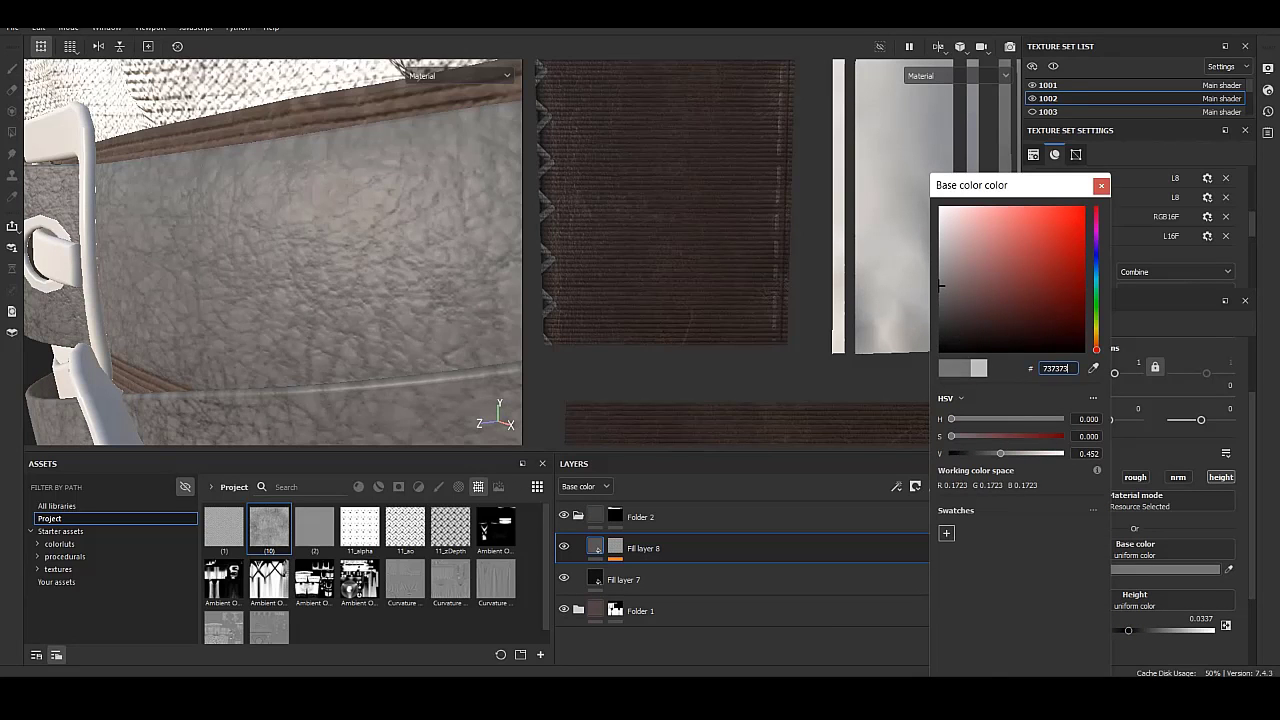
Try base colours 000000, E8E8E8 and reddish brown on the leather layer.
{"action": "type", "text": "000000"}
{"action": "key", "text": "Return"}
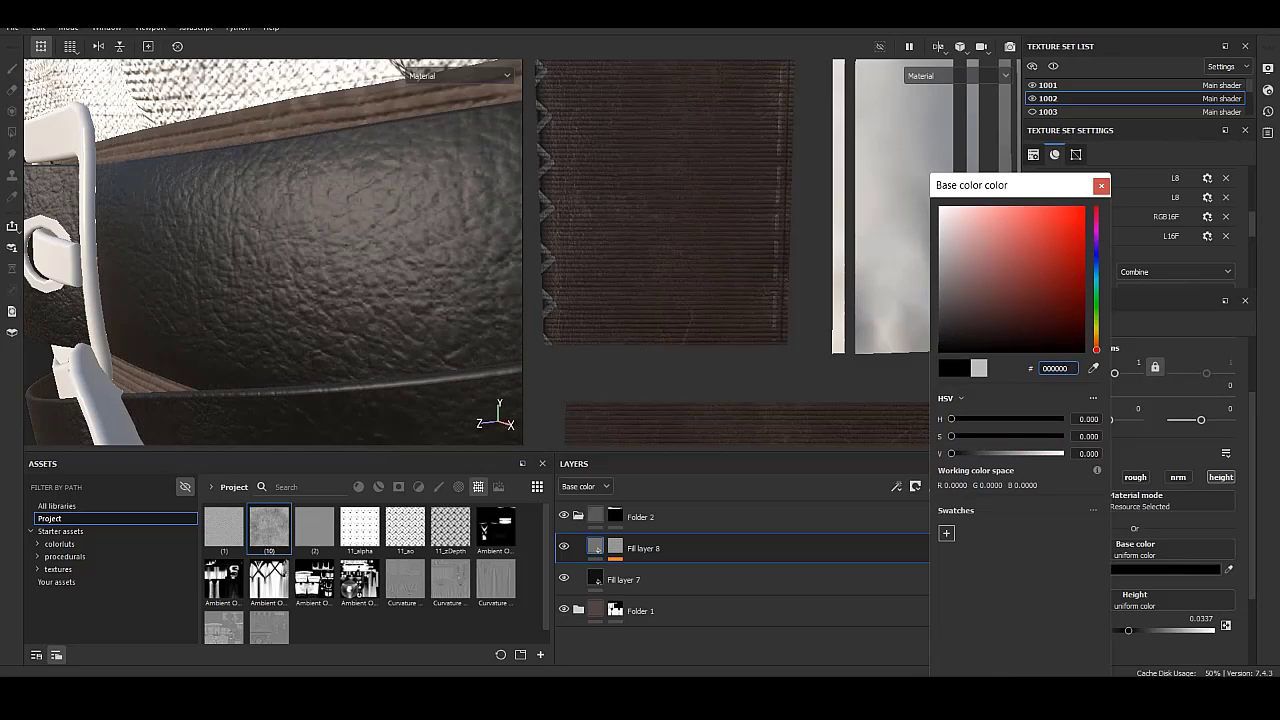
{"action": "left_click", "coordinate": [940, 331]}
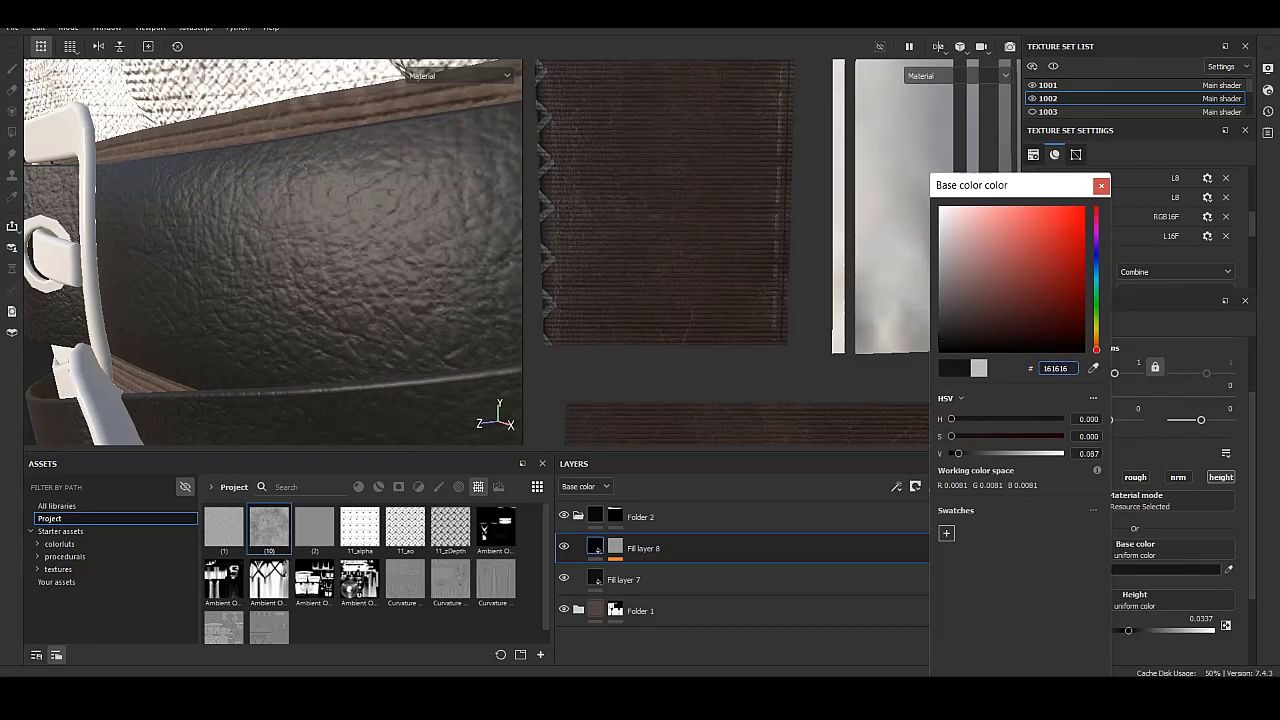
{"action": "type", "text": "E8E8E8"}
{"action": "key", "text": "Return"}
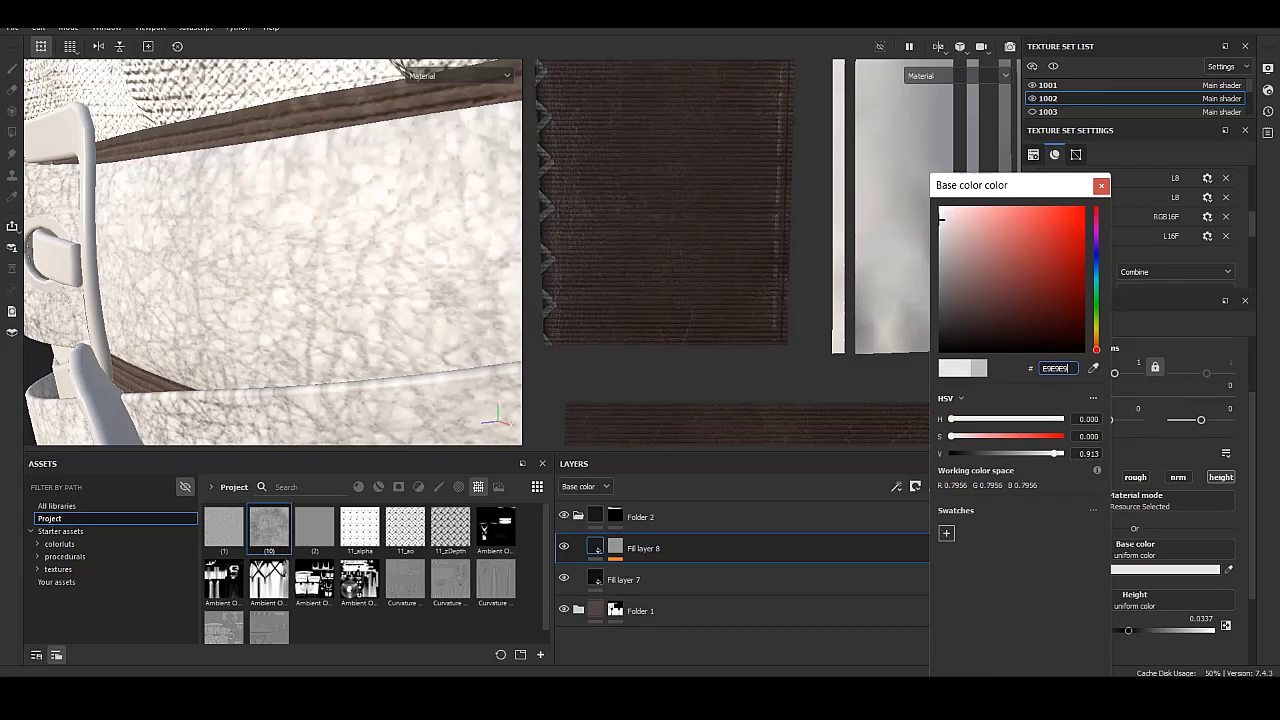
{"action": "left_click_drag", "start_coordinate": [965, 295], "coordinate": [1011, 311]}
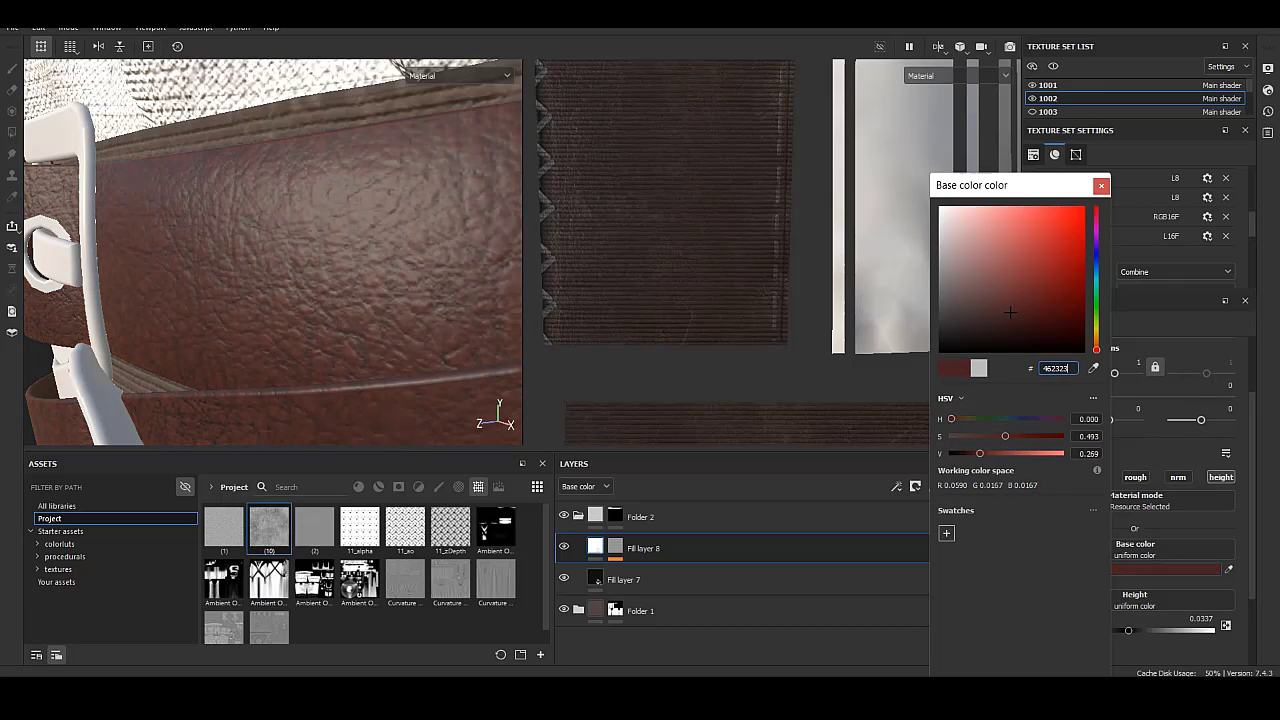
Turn off the colour and roughness channels so Fill layer 8 affects height only.
{"action": "key", "text": "Escape"}
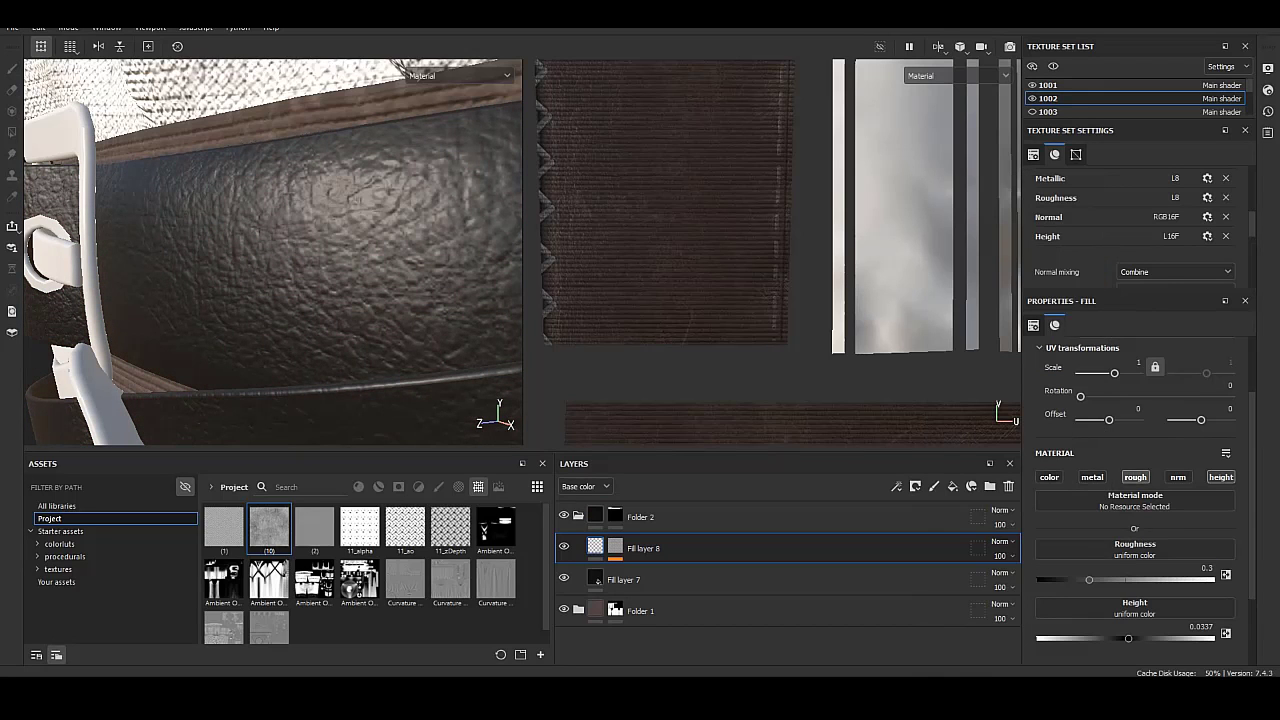
{"action": "mouse_move", "coordinate": [1089, 579]}
{"action": "left_mouse_down"}
{"action": "mouse_move", "coordinate": [1211, 579]}
{"action": "mouse_move", "coordinate": [1126, 579]}
{"action": "left_mouse_up"}
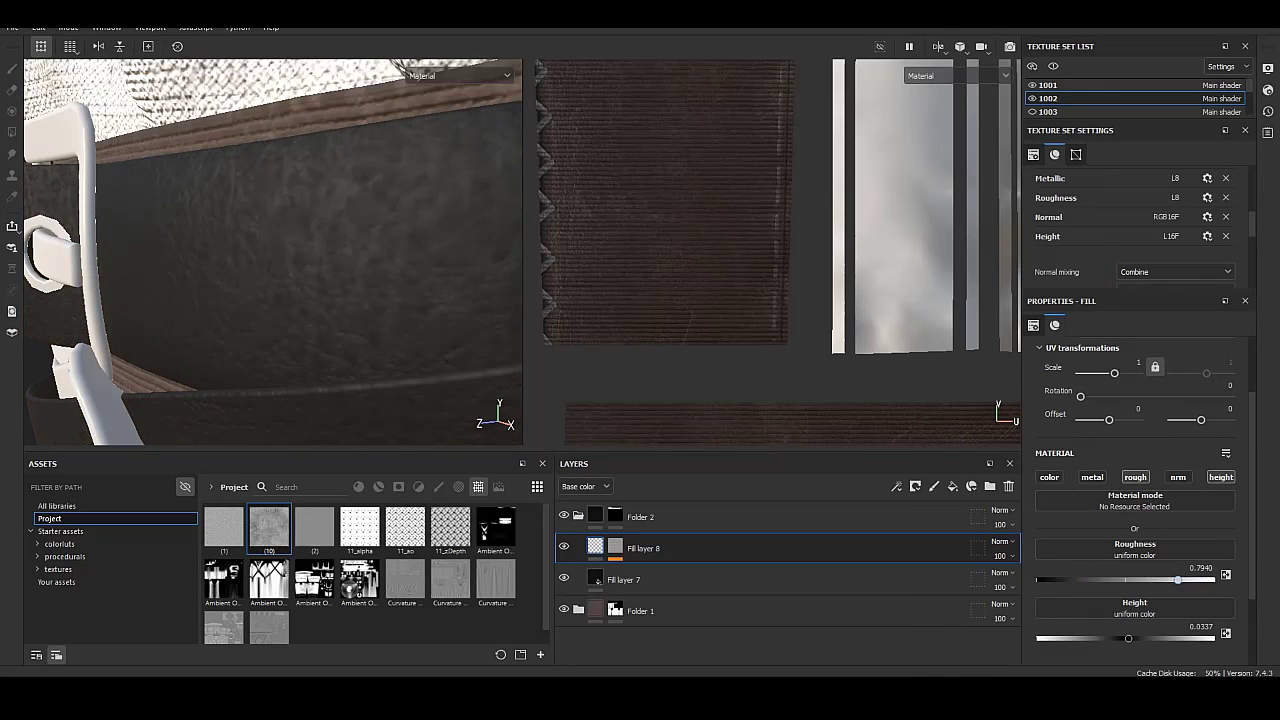
{"action": "key", "text": "ctrl+z"}
{"action": "key", "text": "ctrl+z"}
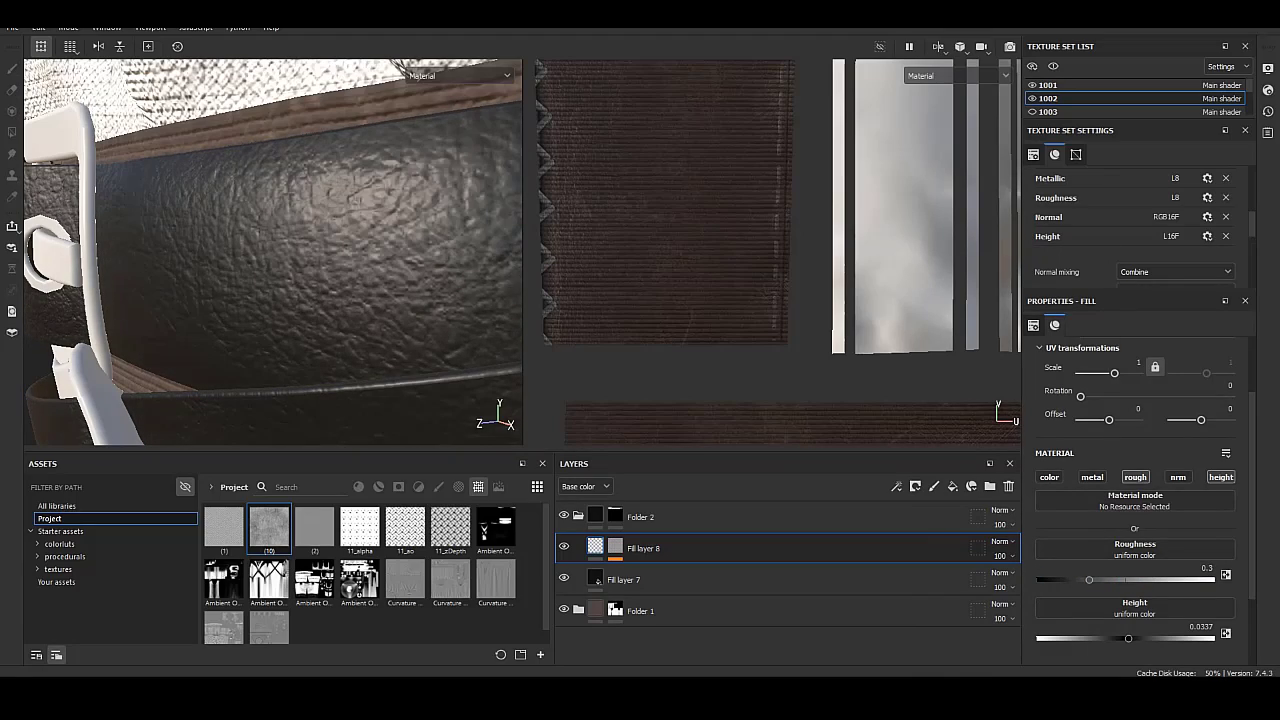
{"action": "key", "text": "ctrl+z"}
{"action": "mouse_move", "coordinate": [270, 250]}
{"action": "left_mouse_down", "text": "alt"}
{"action": "mouse_move", "coordinate": [390, 271]}
{"action": "mouse_move", "coordinate": [320, 245]}
{"action": "mouse_move", "coordinate": [290, 255]}
{"action": "left_mouse_up", "text": "alt"}
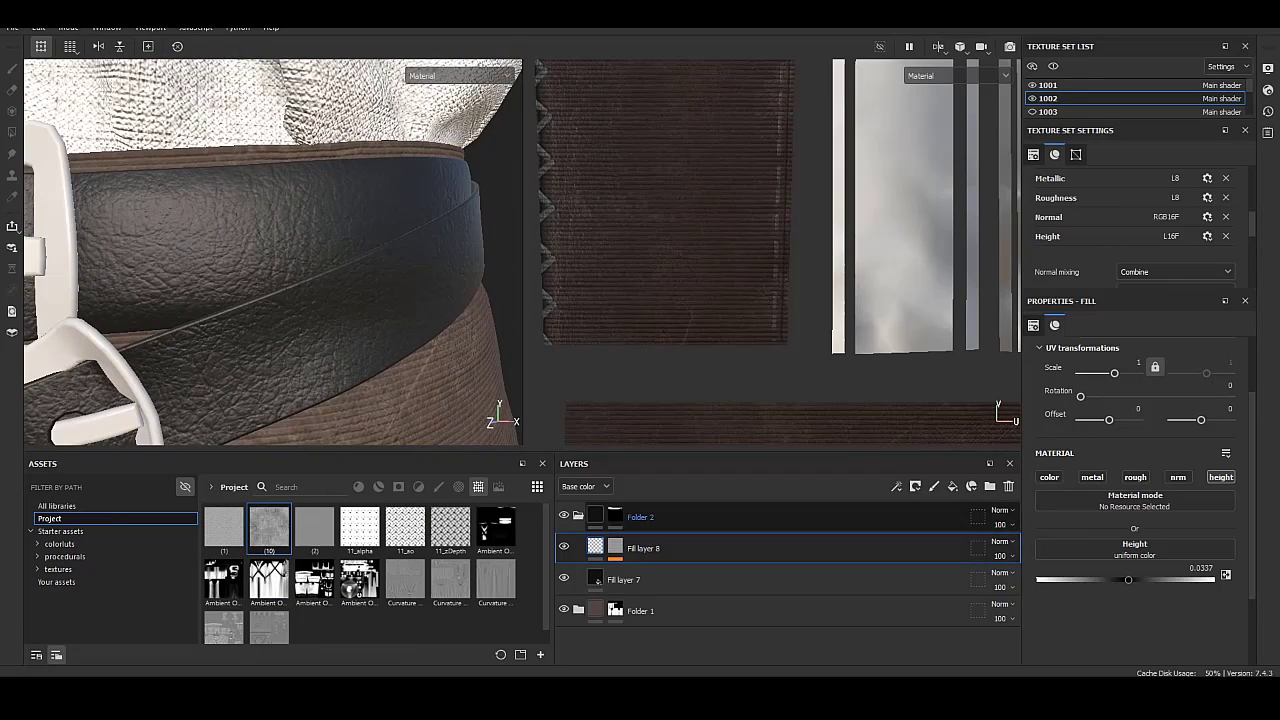
Add a fill effect to Fill layer 8's mask using the Dirt 2 pattern.
{"action": "left_click", "coordinate": [615, 545]}
{"action": "right_click", "coordinate": [615, 545]}
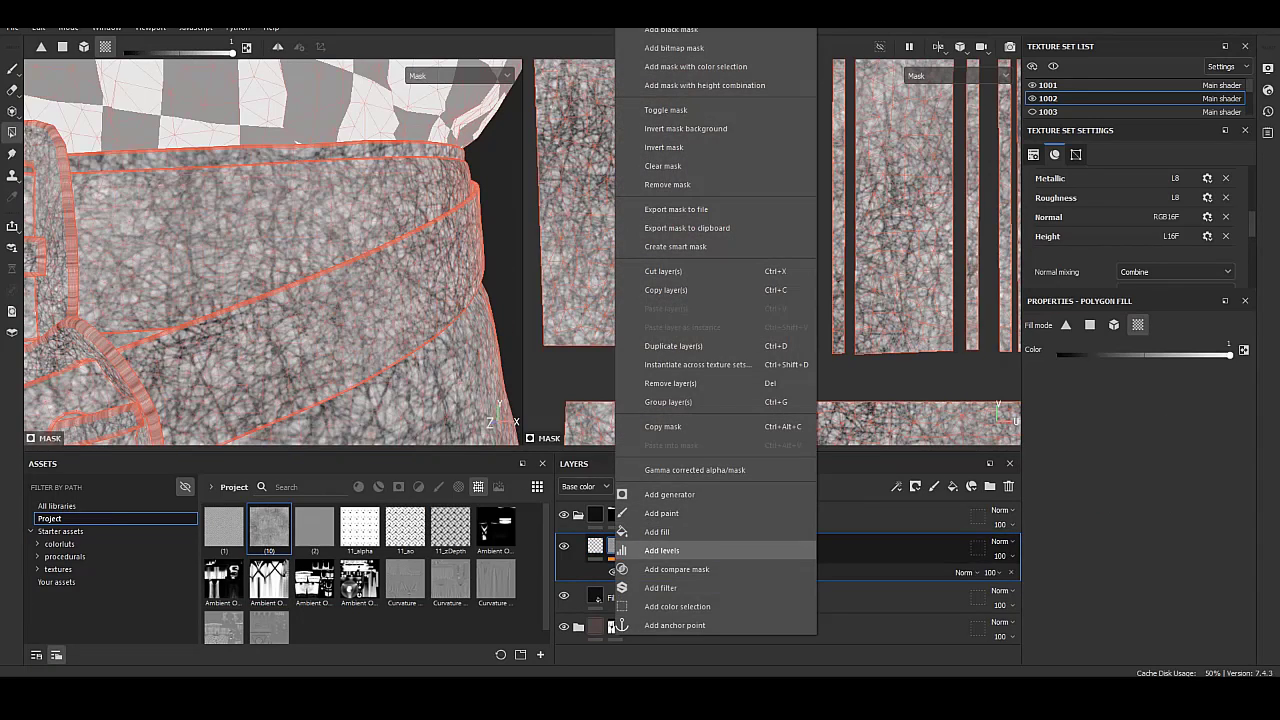
{"action": "left_click", "coordinate": [657, 531]}
{"action": "left_click", "coordinate": [1134, 475]}
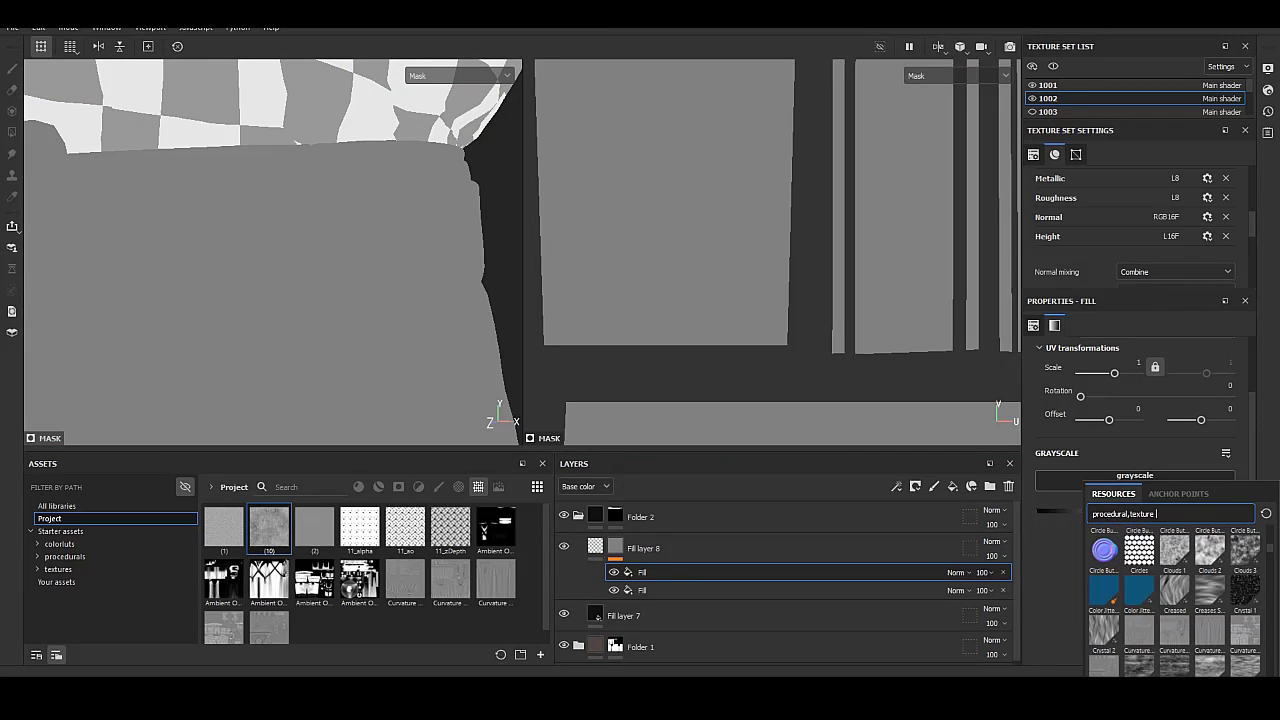
{"action": "scroll", "coordinate": [1175, 595], "scroll_direction": "down", "scroll_amount": 5}
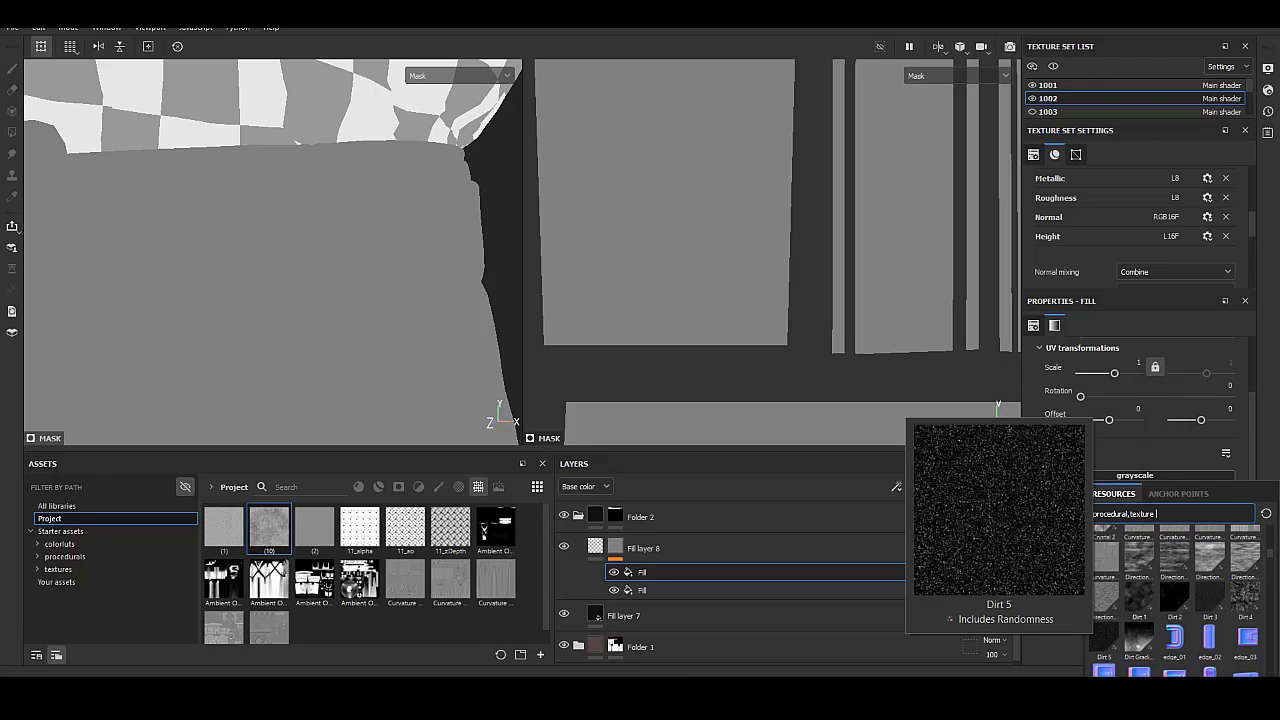
{"action": "left_click", "coordinate": [1175, 597]}
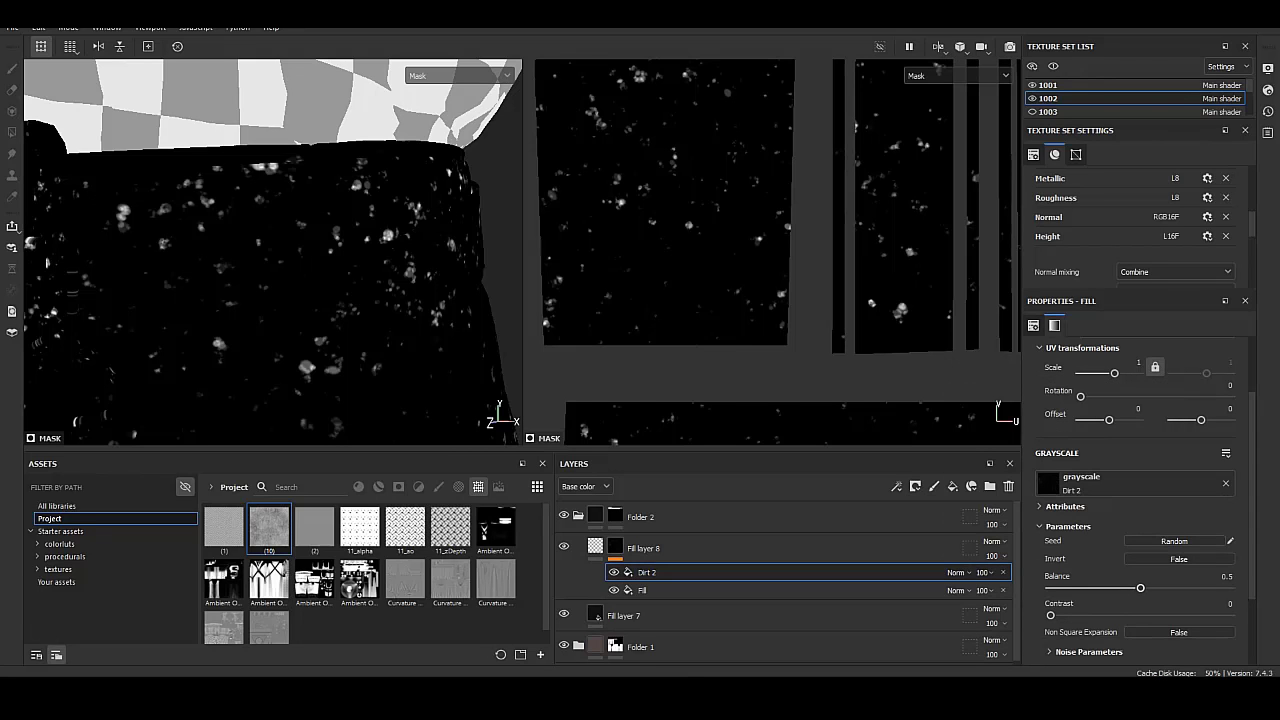
Swap the mask pattern to Gaussian Spots 1 and raise contrast to about 0.9.
{"action": "left_click", "coordinate": [1100, 482]}
{"action": "scroll", "coordinate": [1175, 600], "scroll_direction": "down", "scroll_amount": 5}
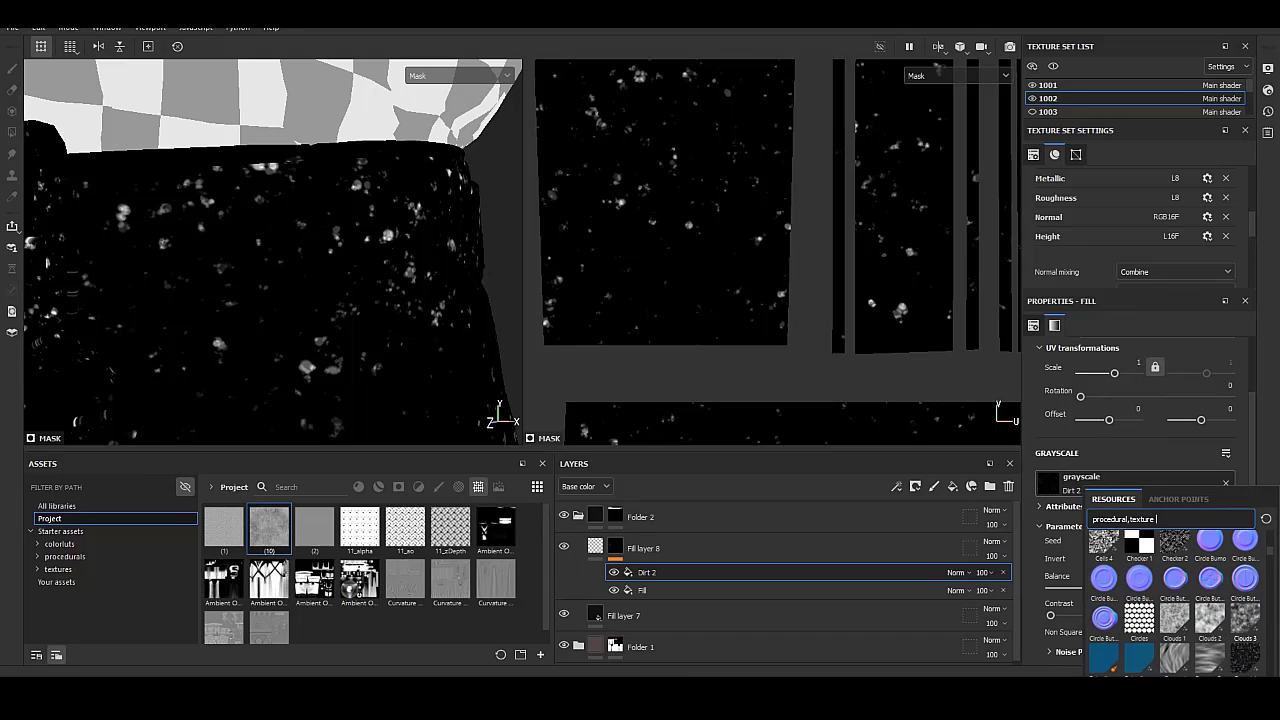
{"action": "scroll", "coordinate": [1175, 600], "scroll_direction": "down", "scroll_amount": 2}
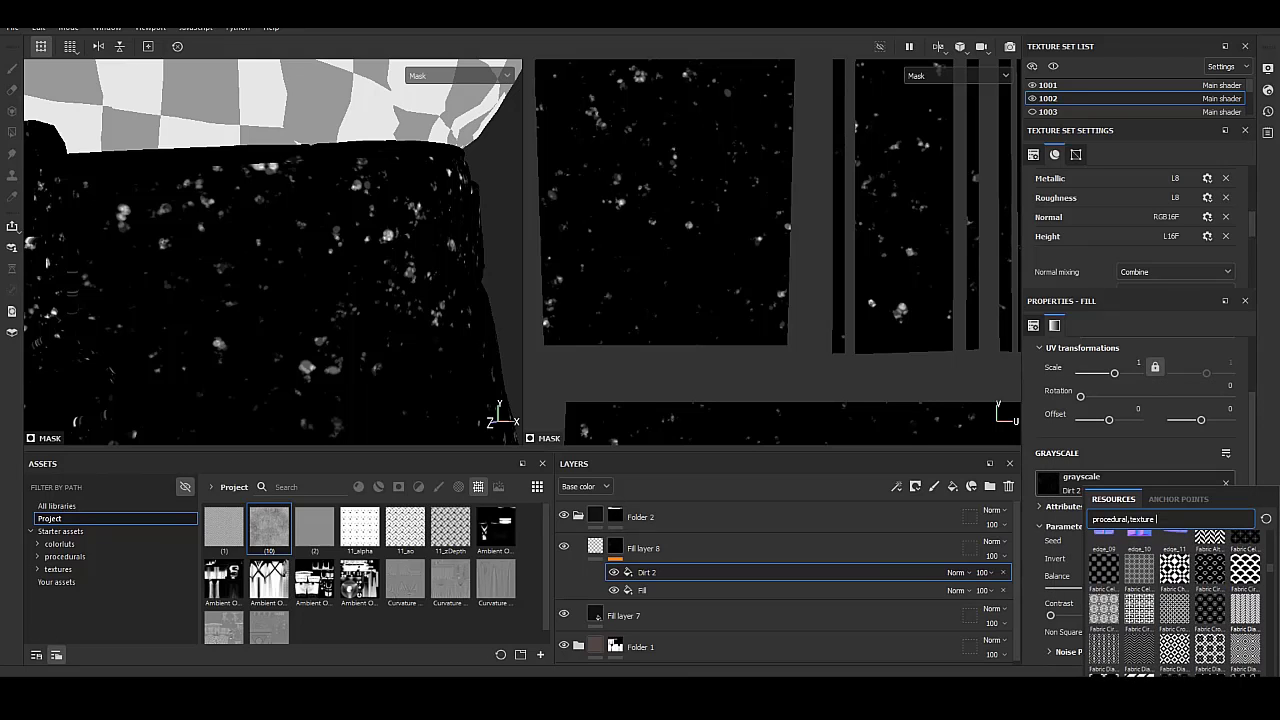
{"action": "scroll", "coordinate": [1175, 600], "scroll_direction": "down", "scroll_amount": 1}
{"action": "scroll", "coordinate": [1175, 600], "scroll_direction": "down", "scroll_amount": 1}
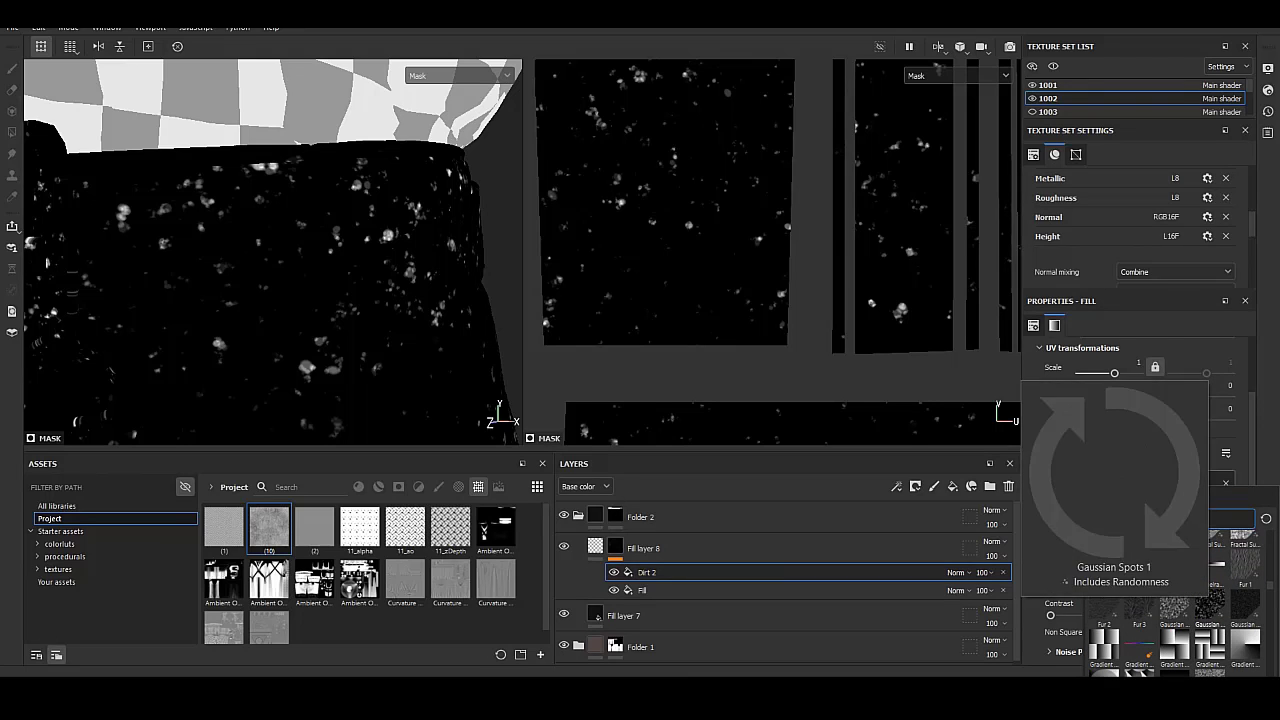
{"action": "left_click", "coordinate": [1175, 605]}
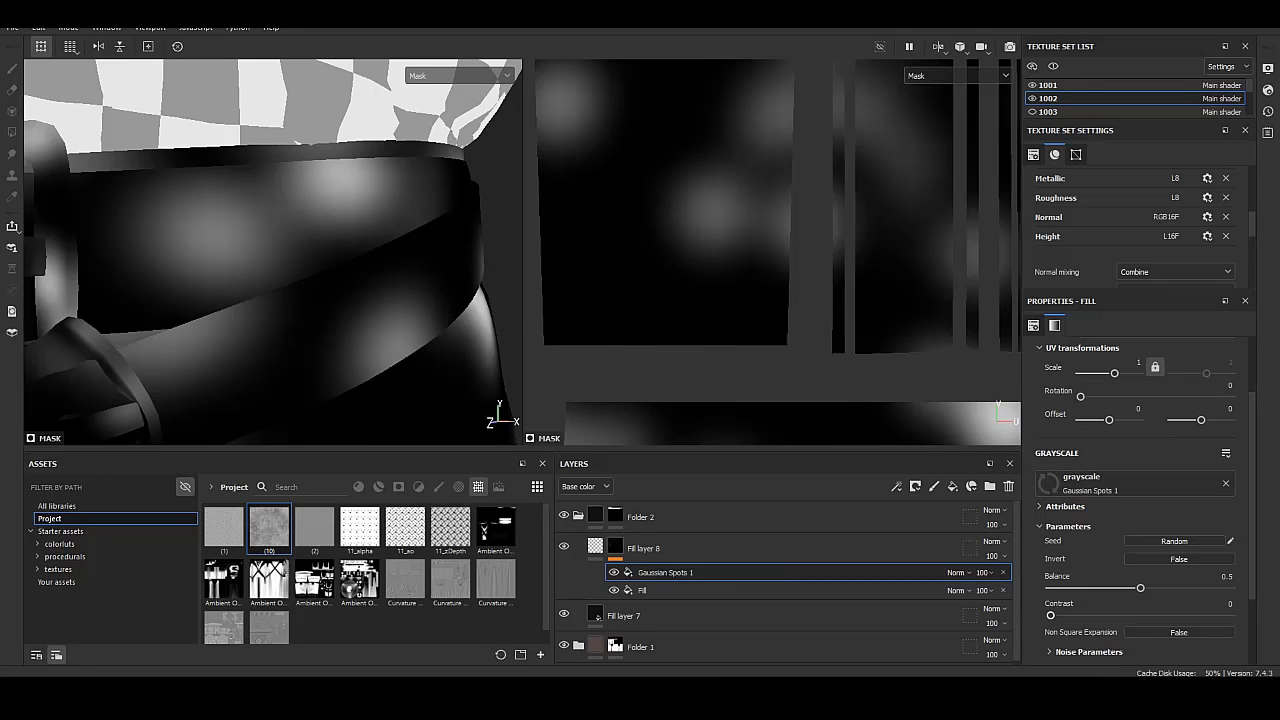
{"action": "scroll", "coordinate": [1145, 496], "scroll_direction": "down", "scroll_amount": 1}
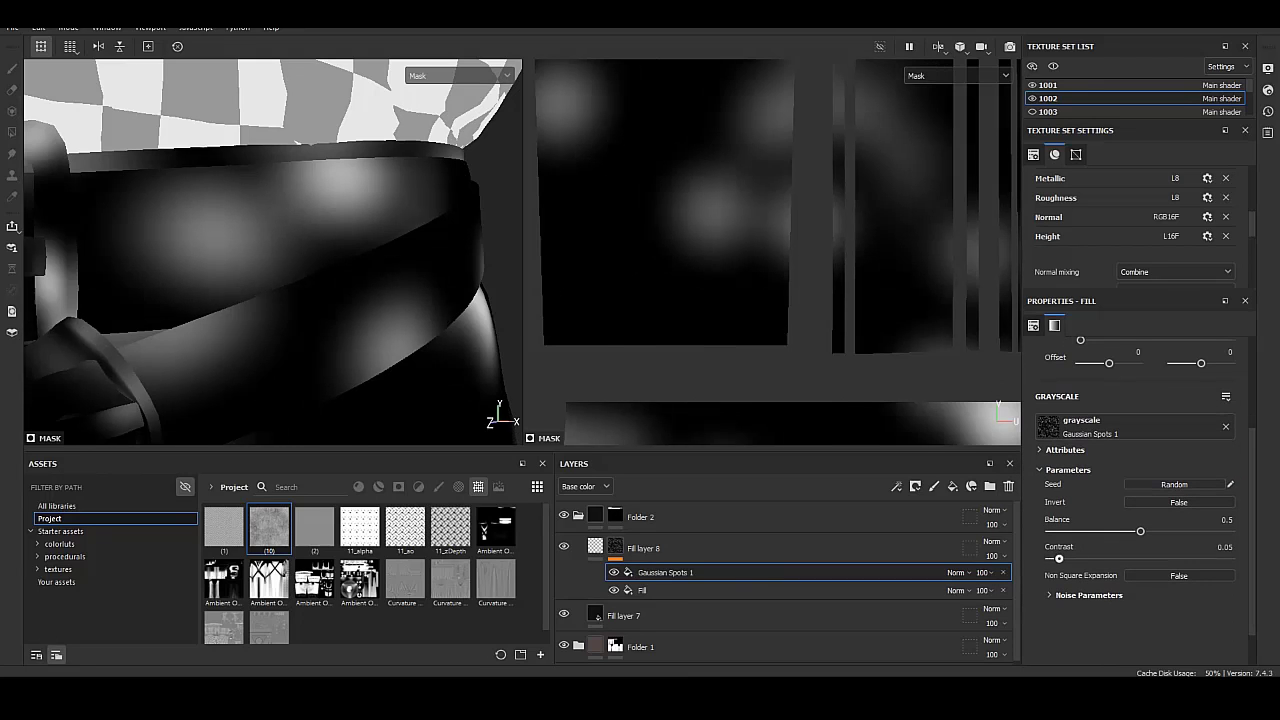
{"action": "left_click_drag", "start_coordinate": [1059, 558], "coordinate": [1229, 558]}
Set Gaussian Spots 1 to Noise Scale 2 and Disorder 0.38.
{"action": "key", "text": "f"}
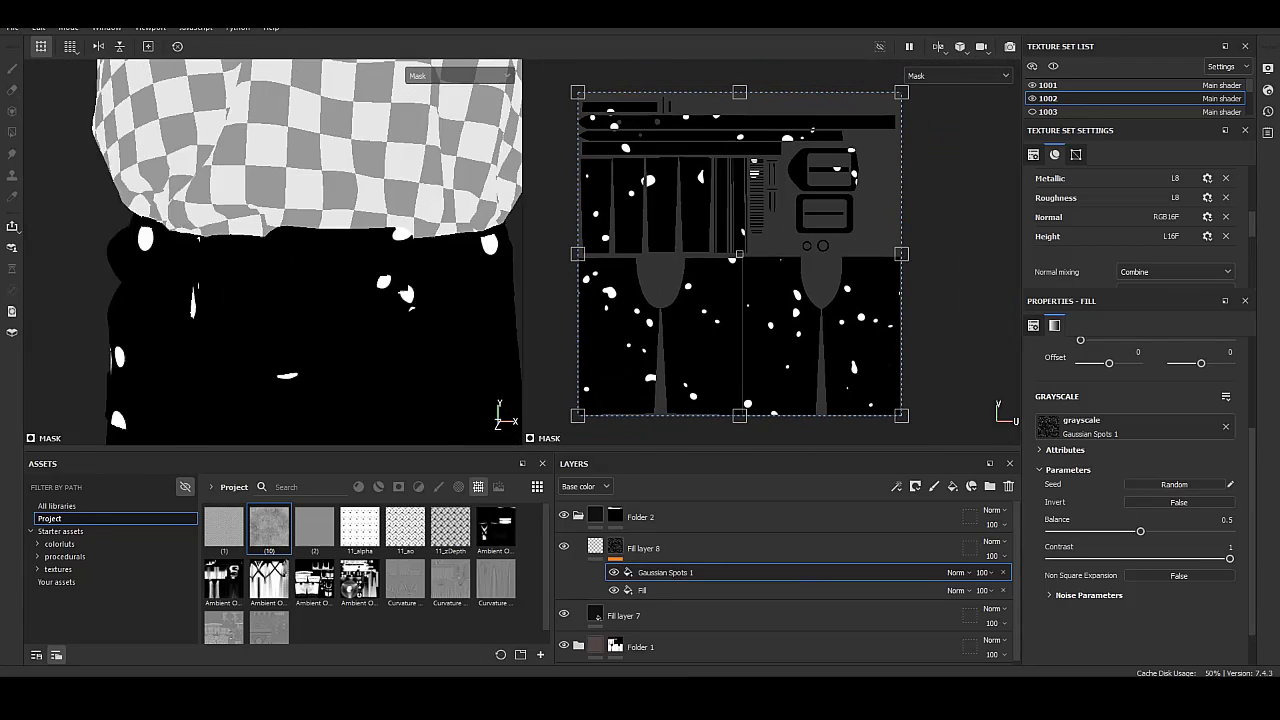
{"action": "left_click", "coordinate": [596, 546]}
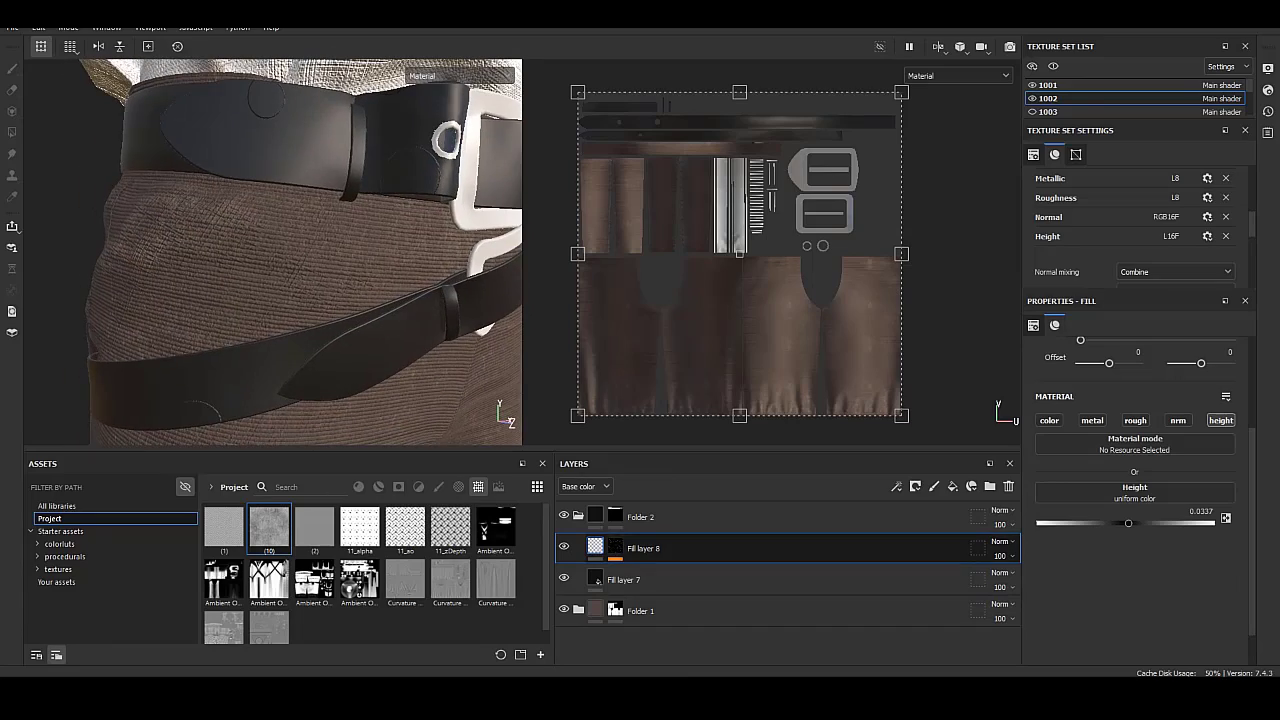
{"action": "left_click", "coordinate": [615, 547]}
{"action": "left_click", "coordinate": [665, 572]}
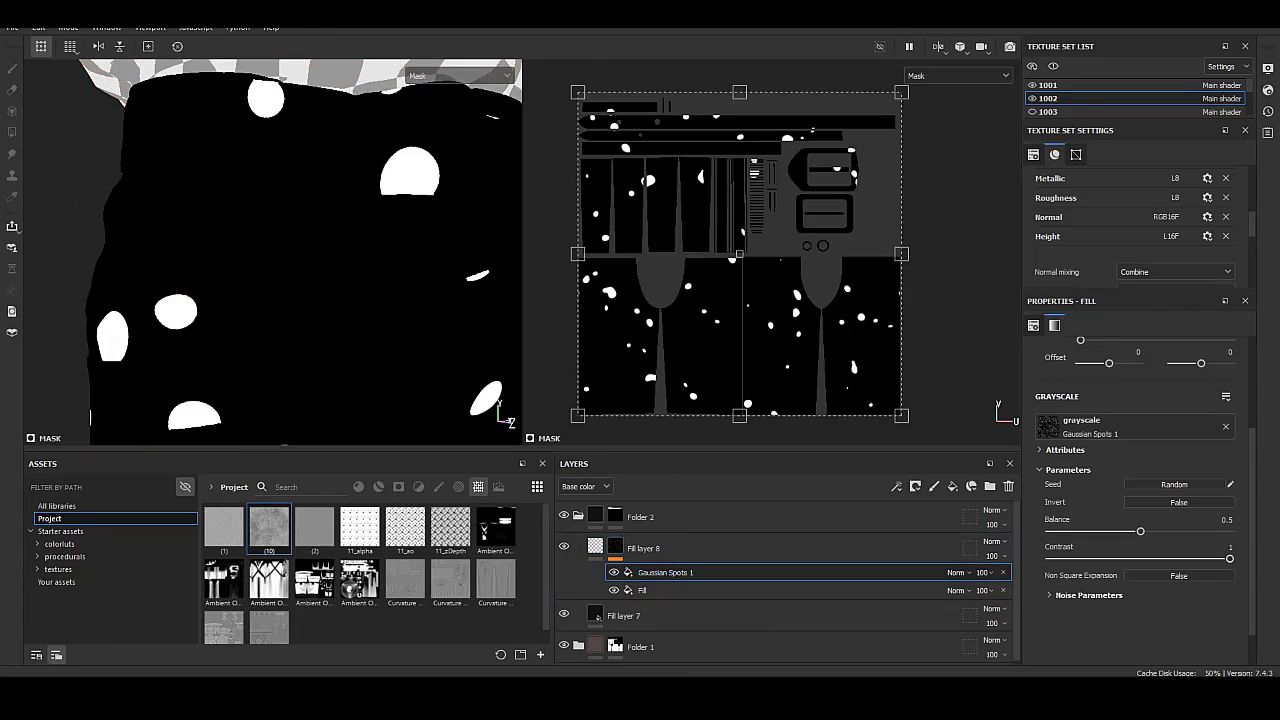
{"action": "mouse_move", "coordinate": [1060, 648]}
{"action": "left_mouse_down"}
{"action": "mouse_move", "coordinate": [1199, 648]}
{"action": "mouse_move", "coordinate": [1186, 648]}
{"action": "left_mouse_up"}
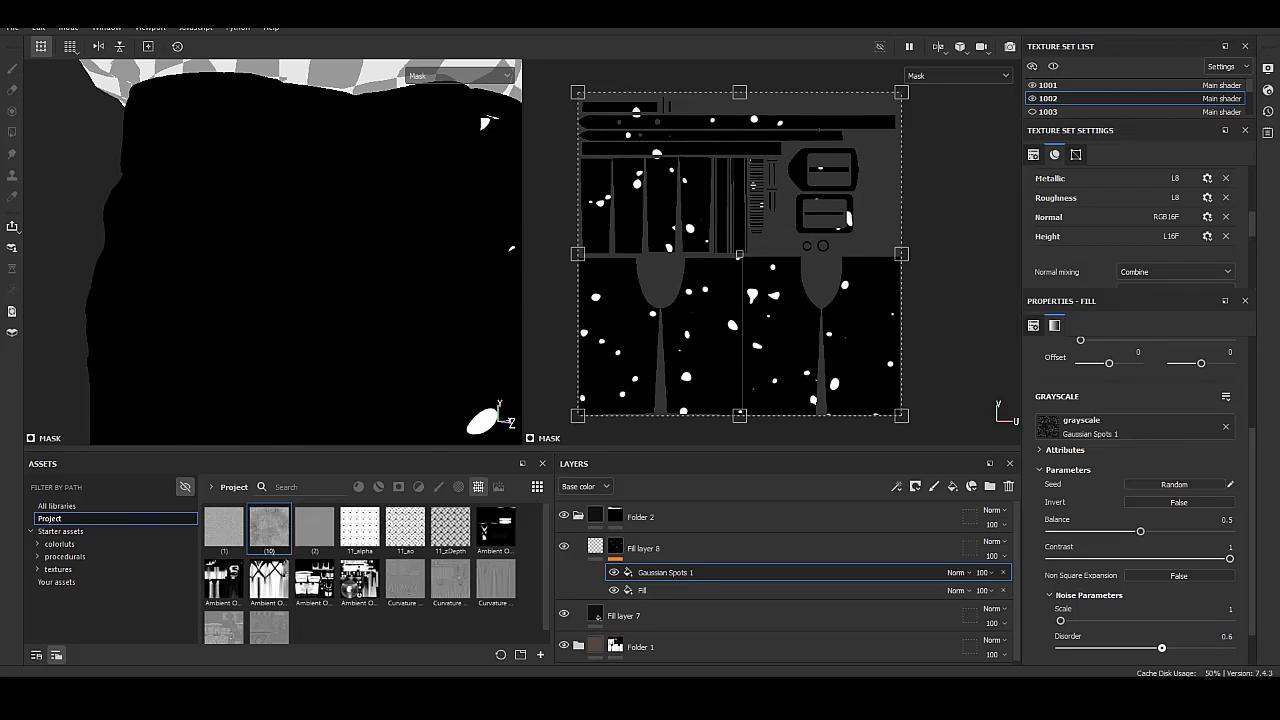
{"action": "left_click_drag", "start_coordinate": [1060, 620], "coordinate": [1072, 620]}
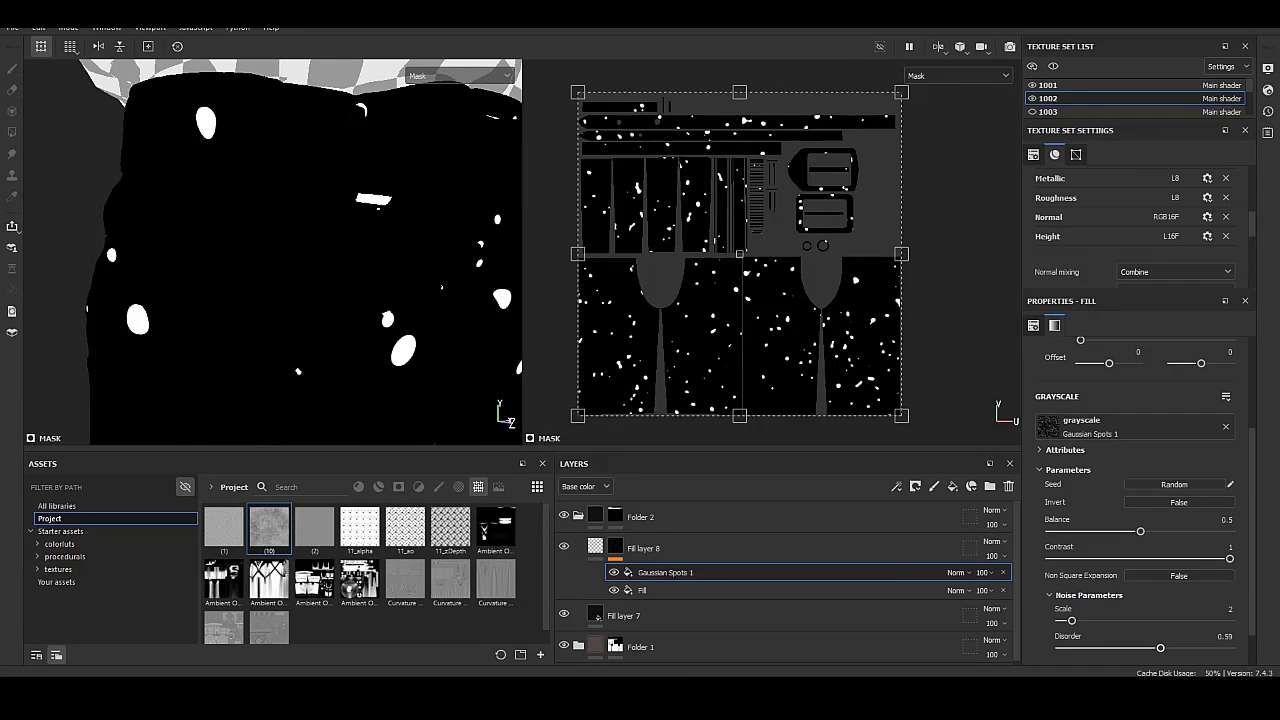
{"action": "left_click_drag", "start_coordinate": [1160, 648], "coordinate": [1125, 648]}
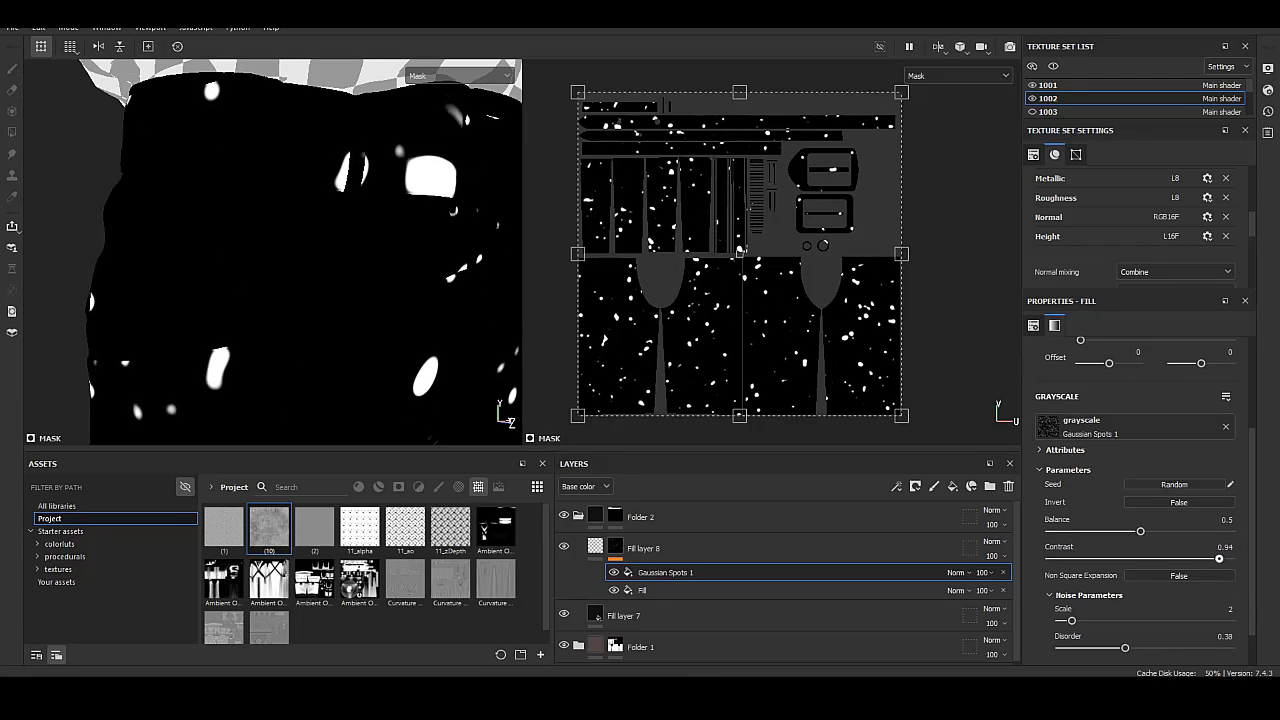
{"action": "left_click_drag", "start_coordinate": [400, 430], "coordinate": [452, 435], "text": "alt"}
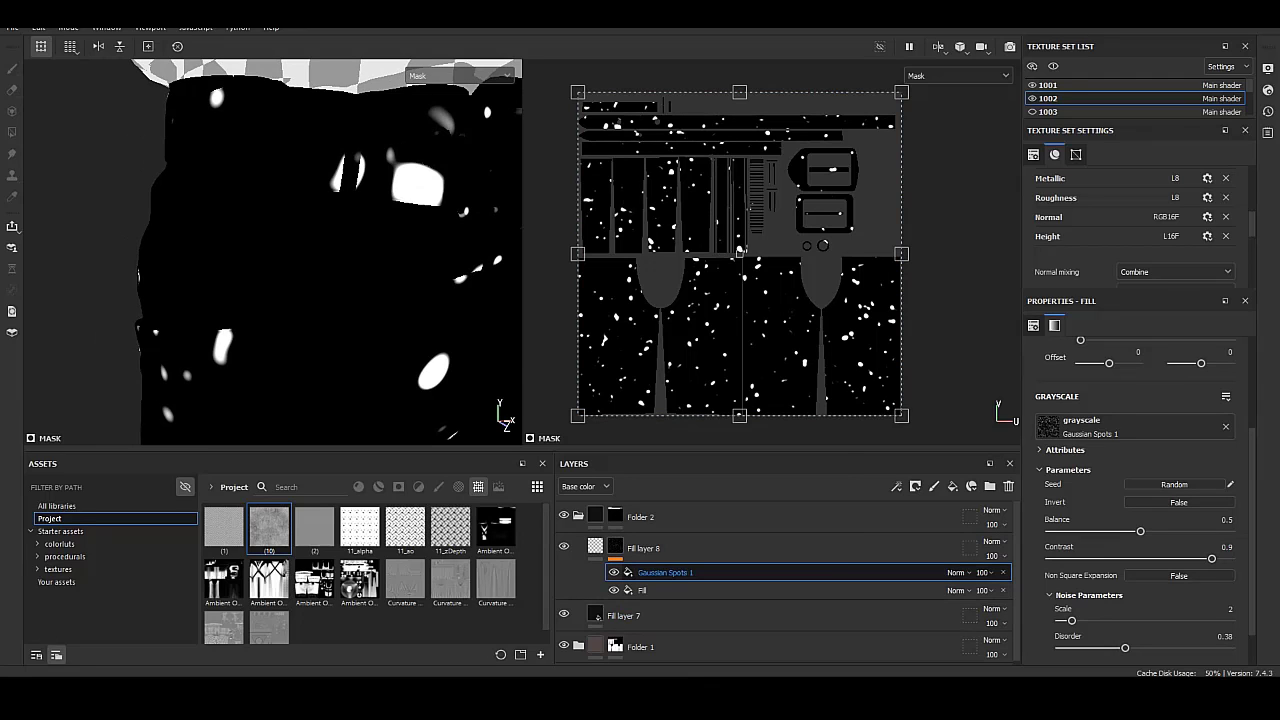
Add a Warp filter above Gaussian Spots 1 with intensity divider 1000.
{"action": "right_click", "coordinate": [660, 572]}
{"action": "left_click", "coordinate": [700, 505]}
{"action": "scroll", "coordinate": [1177, 470], "scroll_direction": "down", "scroll_amount": 5}
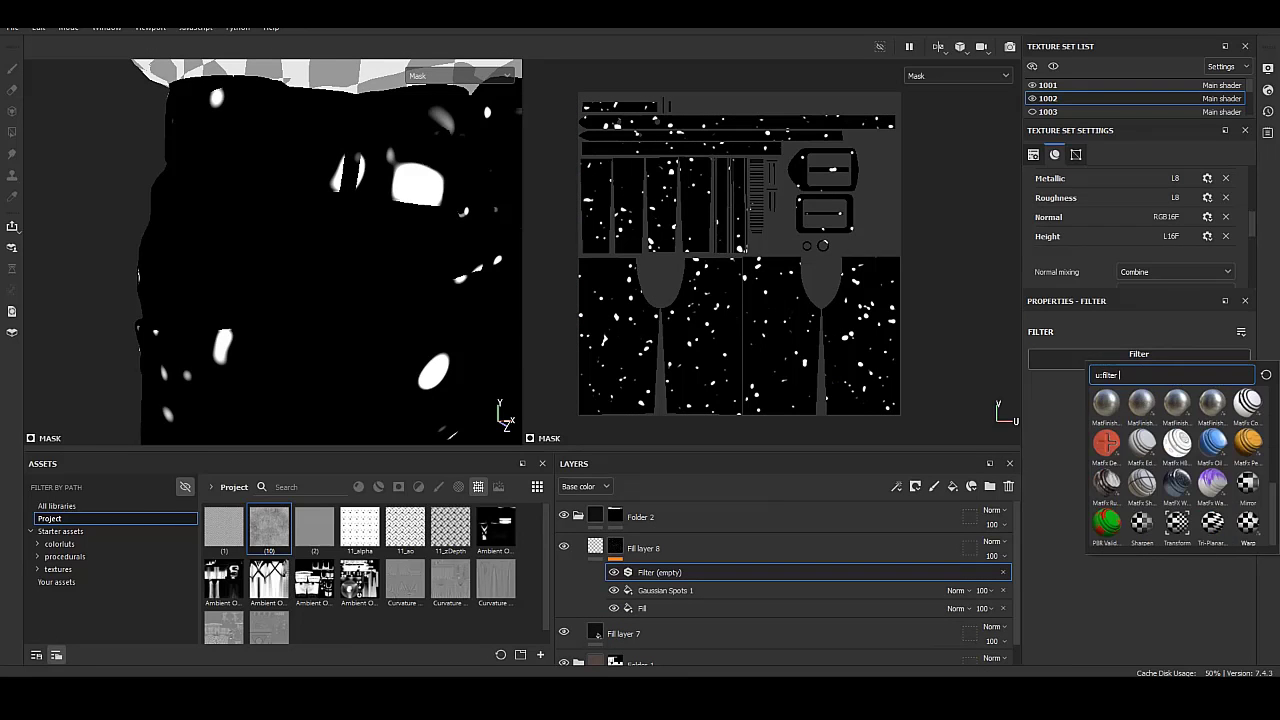
{"action": "left_click", "coordinate": [1177, 480]}
{"action": "left_click", "coordinate": [1172, 486]}
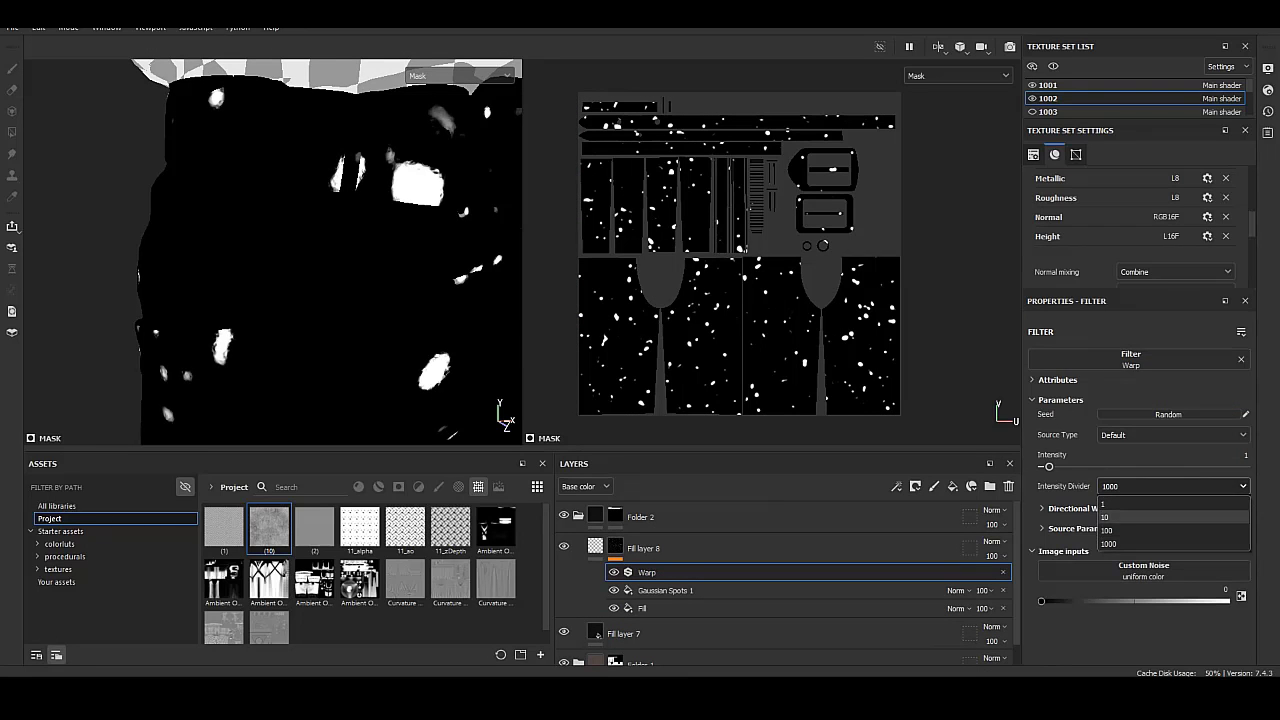
{"action": "left_click", "coordinate": [1172, 520]}
{"action": "left_click", "coordinate": [1172, 486]}
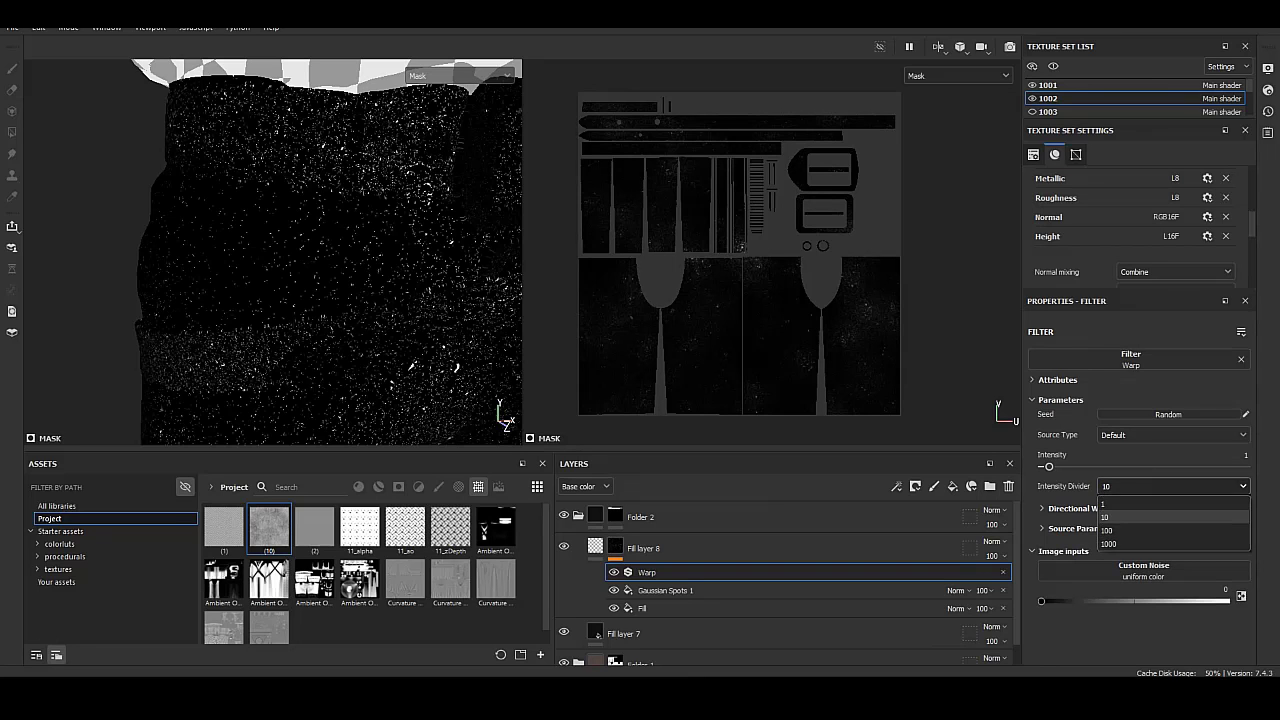
{"action": "left_click", "coordinate": [1172, 543]}
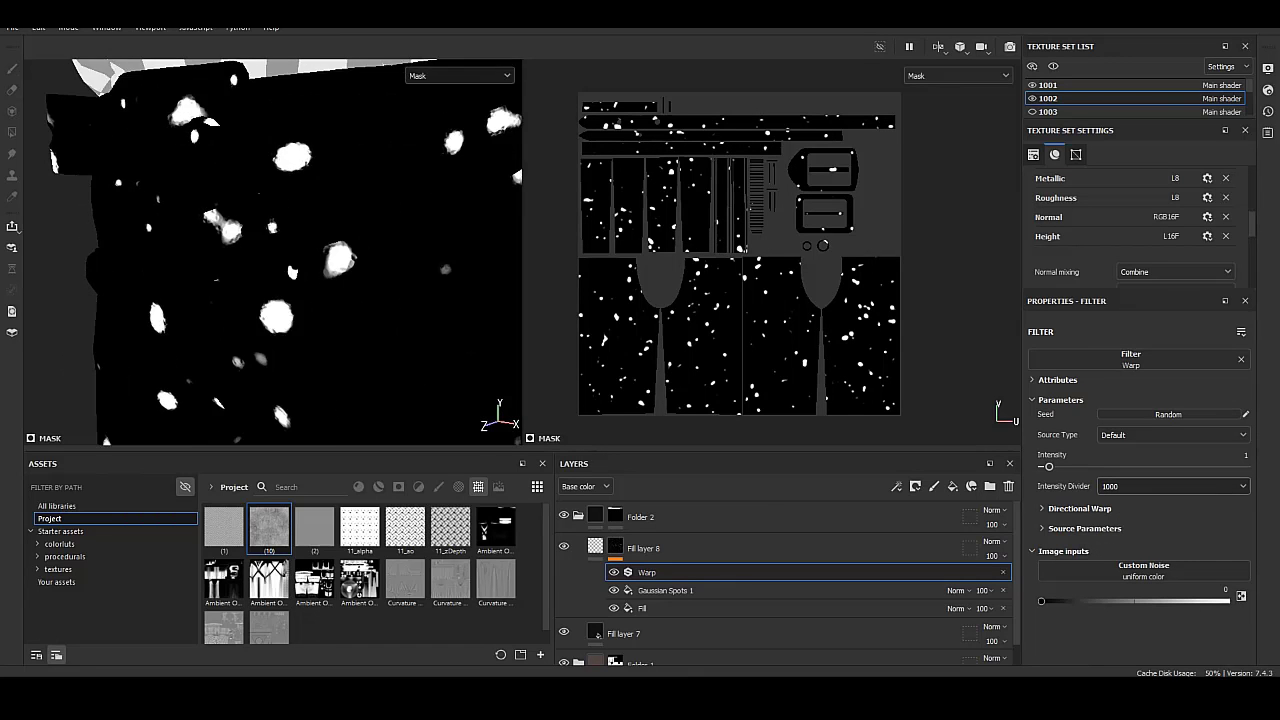
Move the Fill effect above the Warp and set its blend mode to Multiply.
{"action": "left_click", "coordinate": [595, 545]}
{"action": "left_click", "coordinate": [615, 546]}
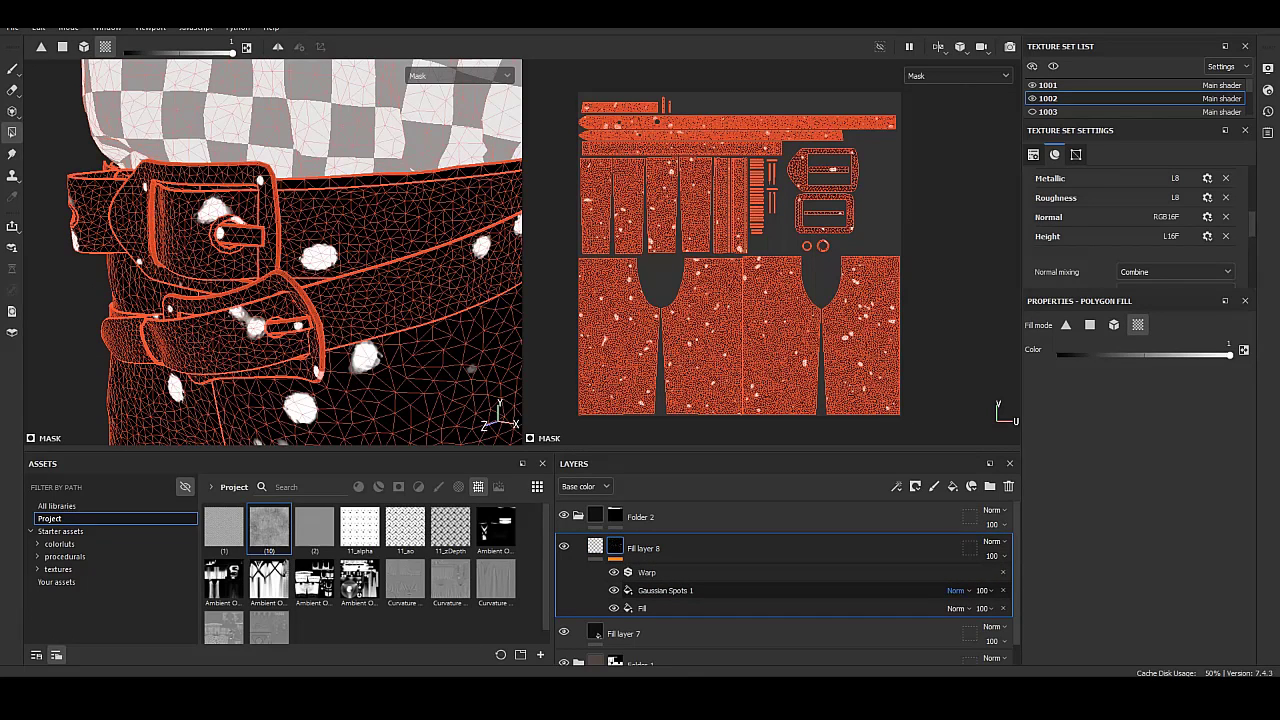
{"action": "left_click", "coordinate": [956, 590]}
{"action": "key", "text": "Escape"}
{"action": "left_click_drag", "start_coordinate": [642, 608], "coordinate": [642, 570]}
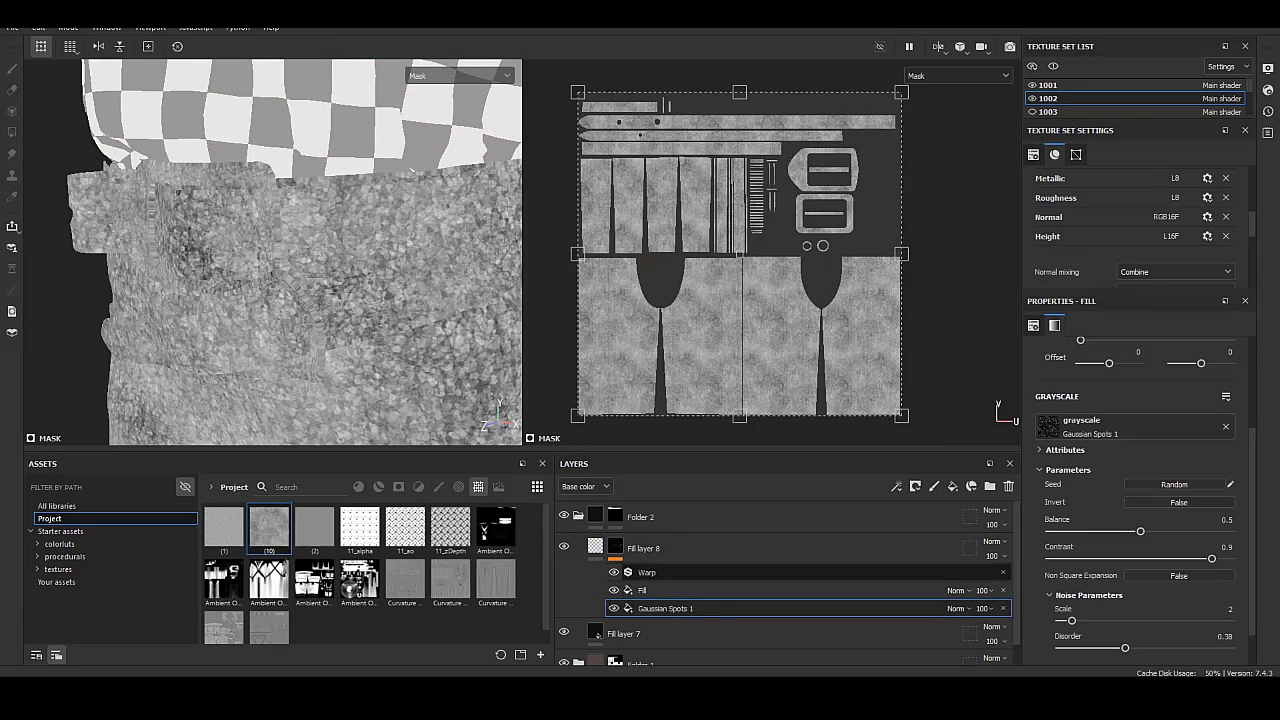
{"action": "left_click", "coordinate": [955, 572]}
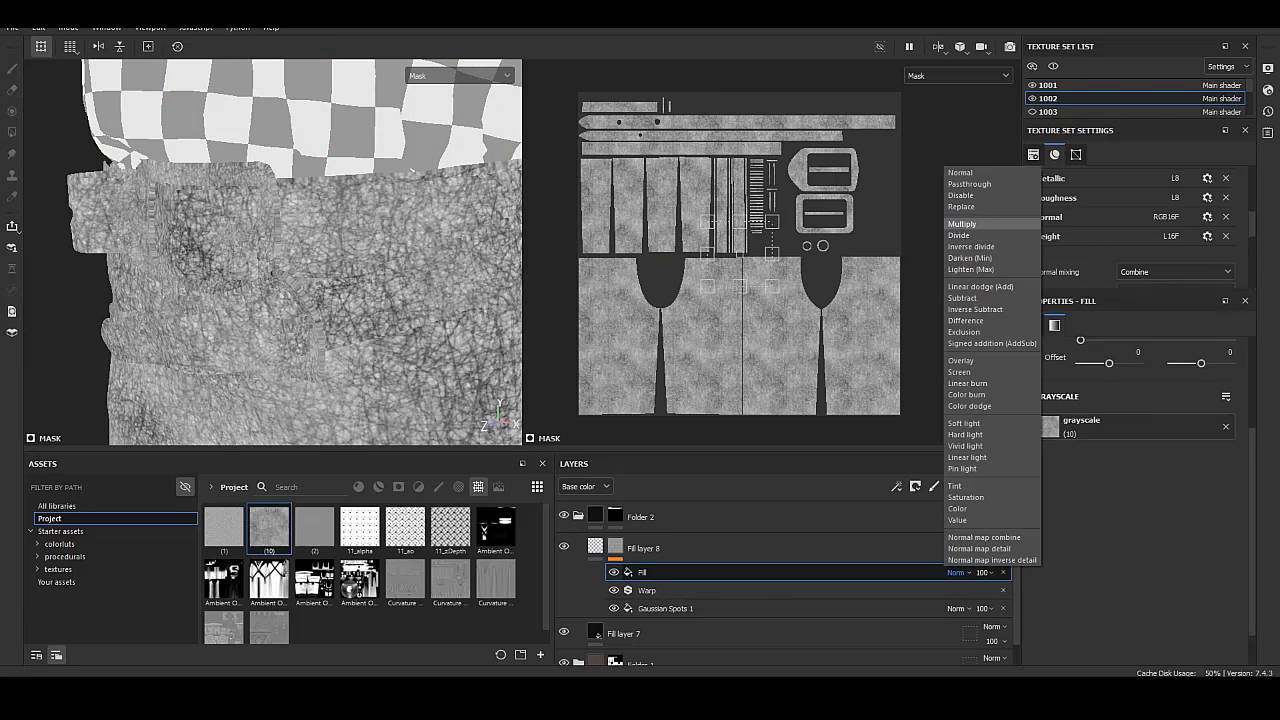
{"action": "left_click", "coordinate": [962, 224]}
Invert Gaussian Spots 1 so the spots become holes, and preview the material.
{"action": "left_click", "coordinate": [680, 608]}
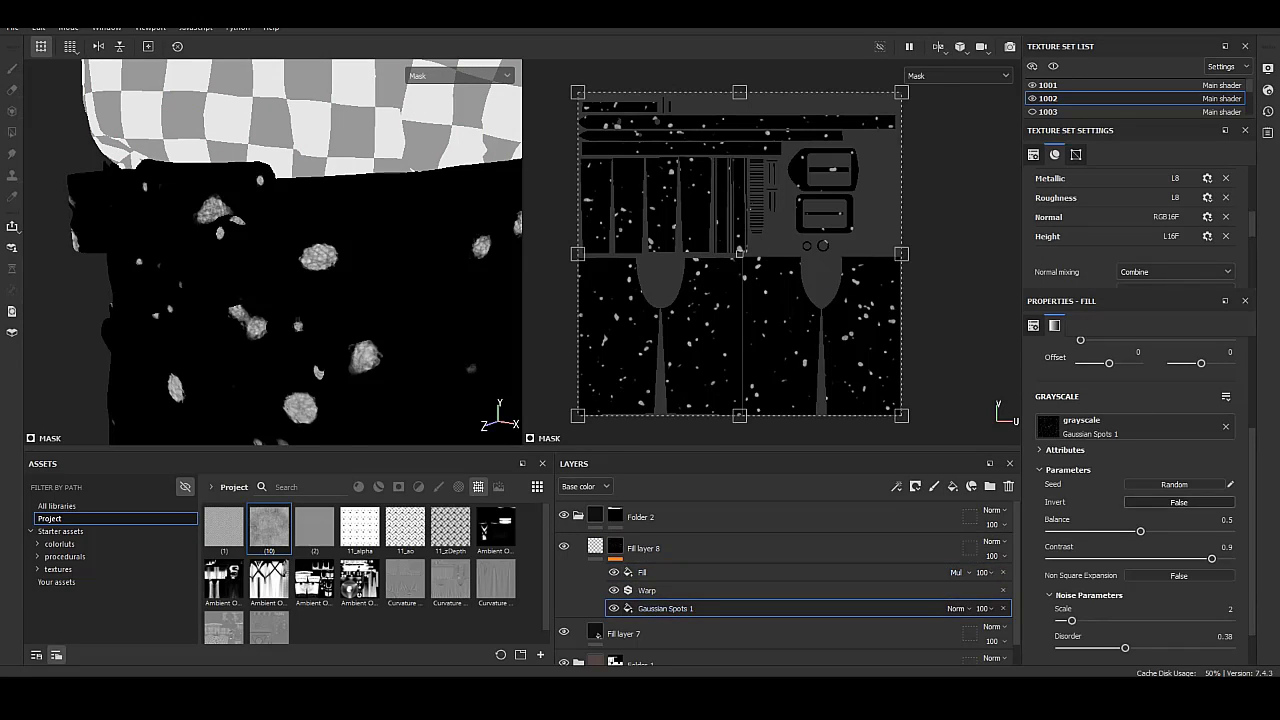
{"action": "left_click", "coordinate": [1179, 502]}
{"action": "left_click", "coordinate": [595, 546]}
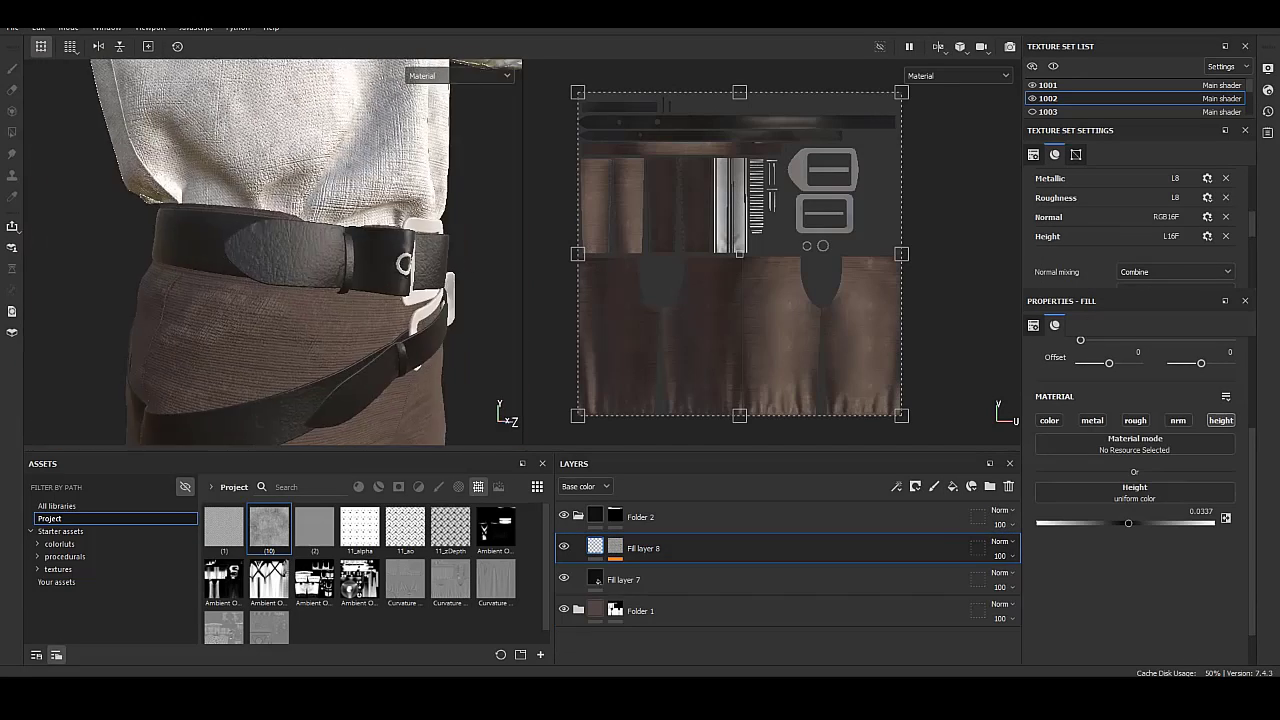
Make Fill layer 8's Gaussian Spots 1 mask spots larger and more disordered, then preview the belt.
{"action": "left_click_drag", "start_coordinate": [270, 250], "coordinate": [390, 225], "text": "alt"}
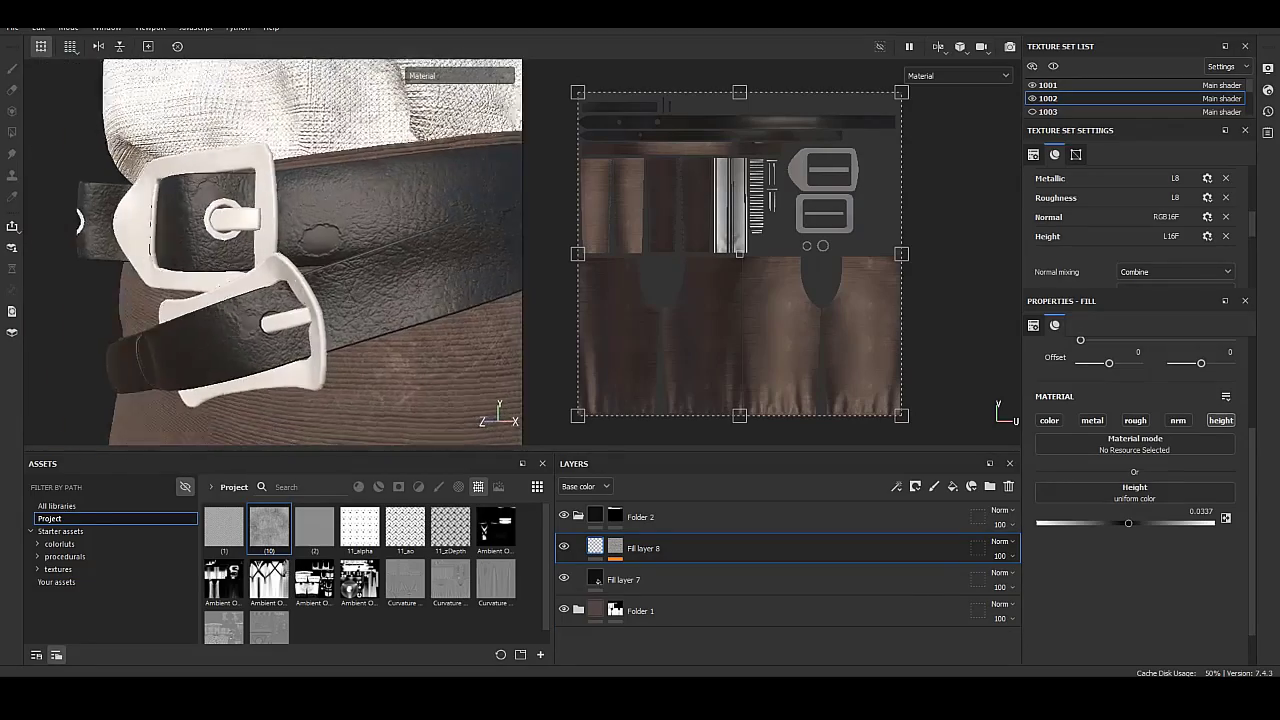
{"action": "left_click", "coordinate": [615, 548]}
{"action": "left_click", "coordinate": [646, 590]}
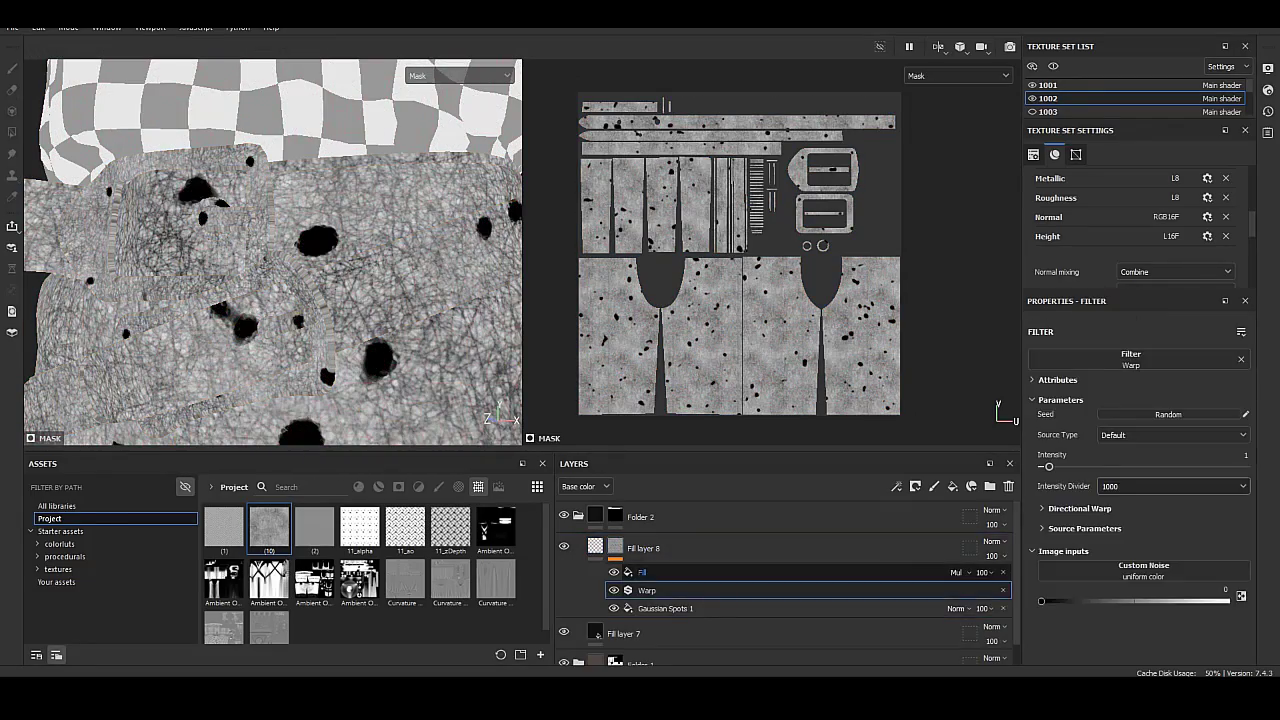
{"action": "left_click", "coordinate": [665, 608]}
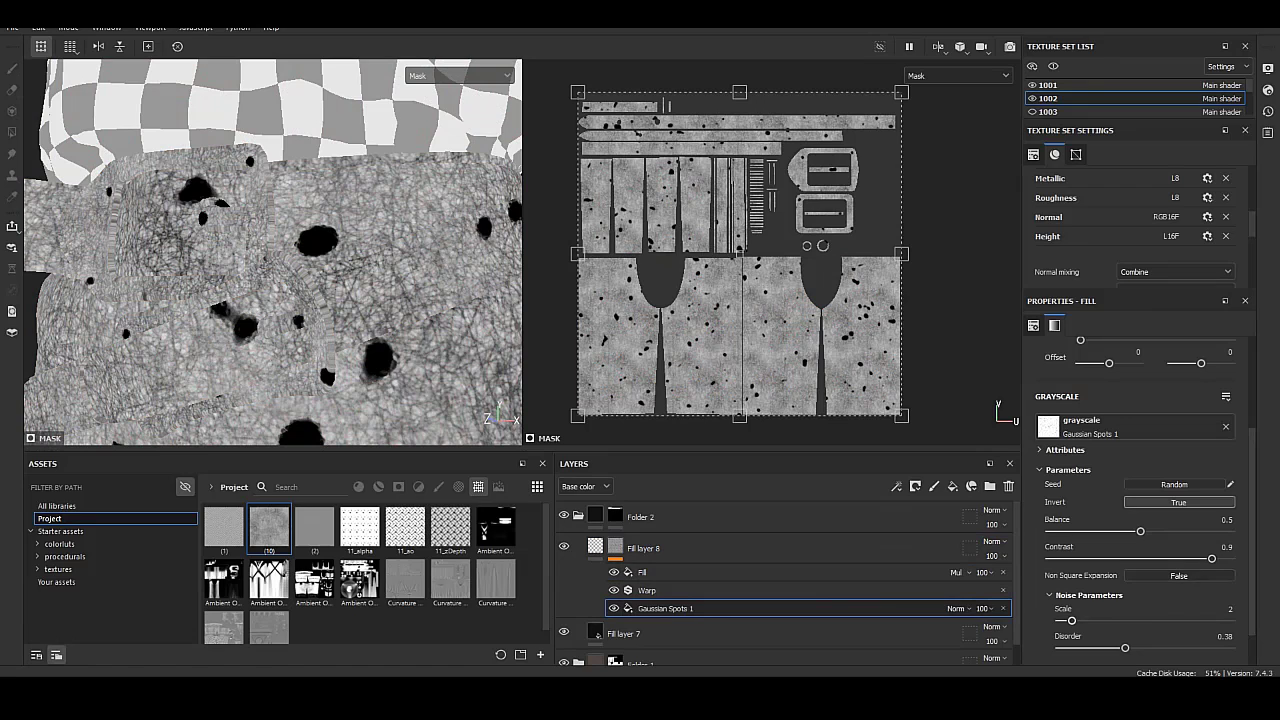
{"action": "left_click_drag", "start_coordinate": [1071, 620], "coordinate": [1061, 620]}
{"action": "left_click_drag", "start_coordinate": [1128, 648], "coordinate": [1139, 648]}
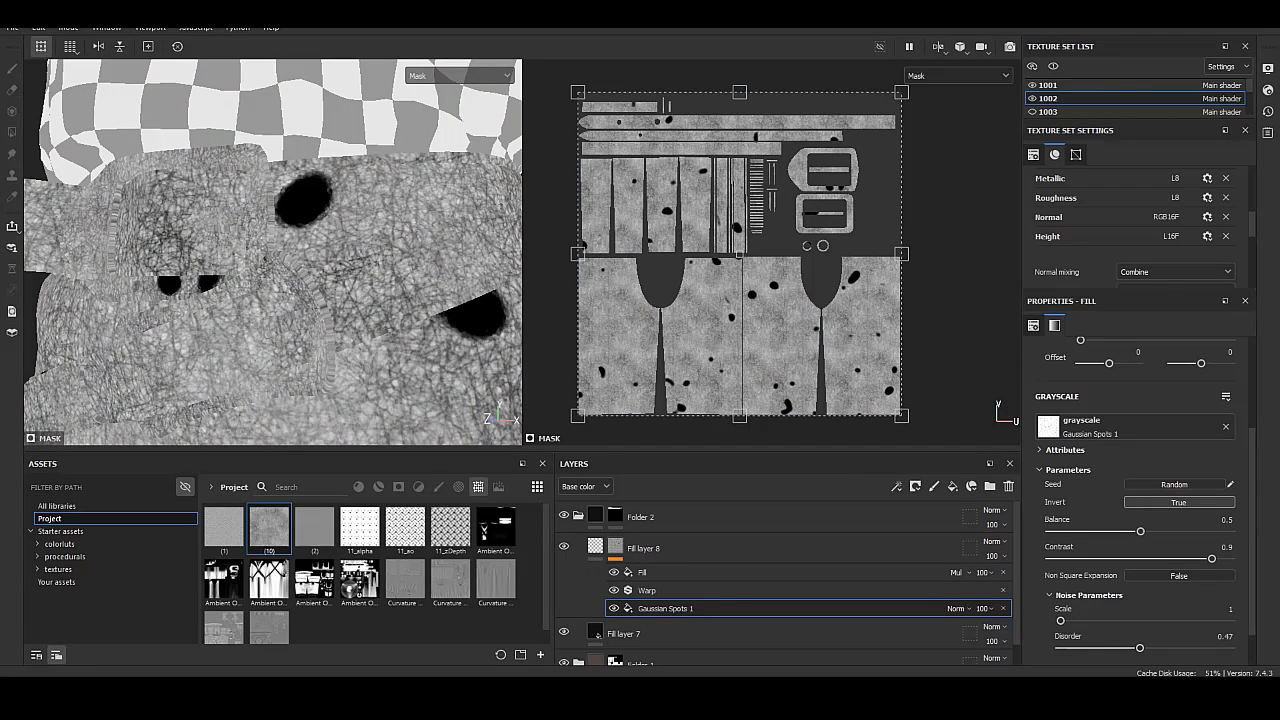
{"action": "scroll", "coordinate": [1139, 648], "scroll_direction": "down", "scroll_amount": 1}
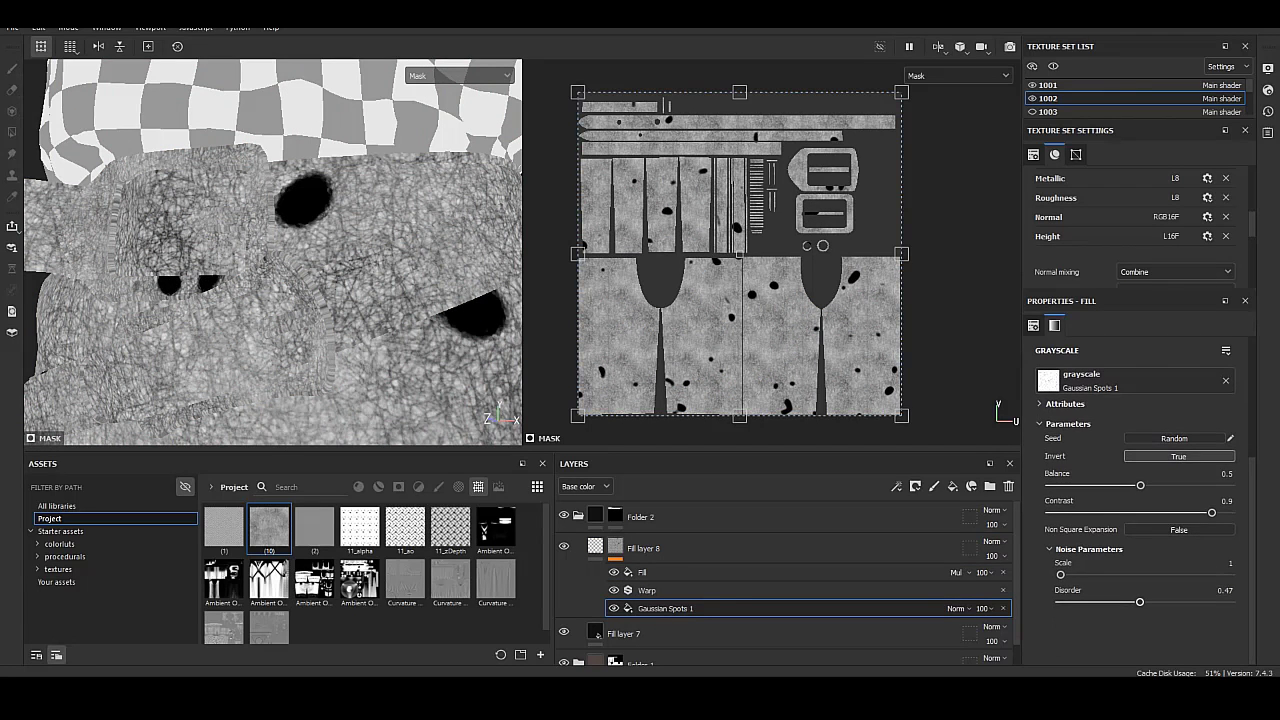
{"action": "left_click_drag", "start_coordinate": [1139, 602], "coordinate": [1189, 602]}
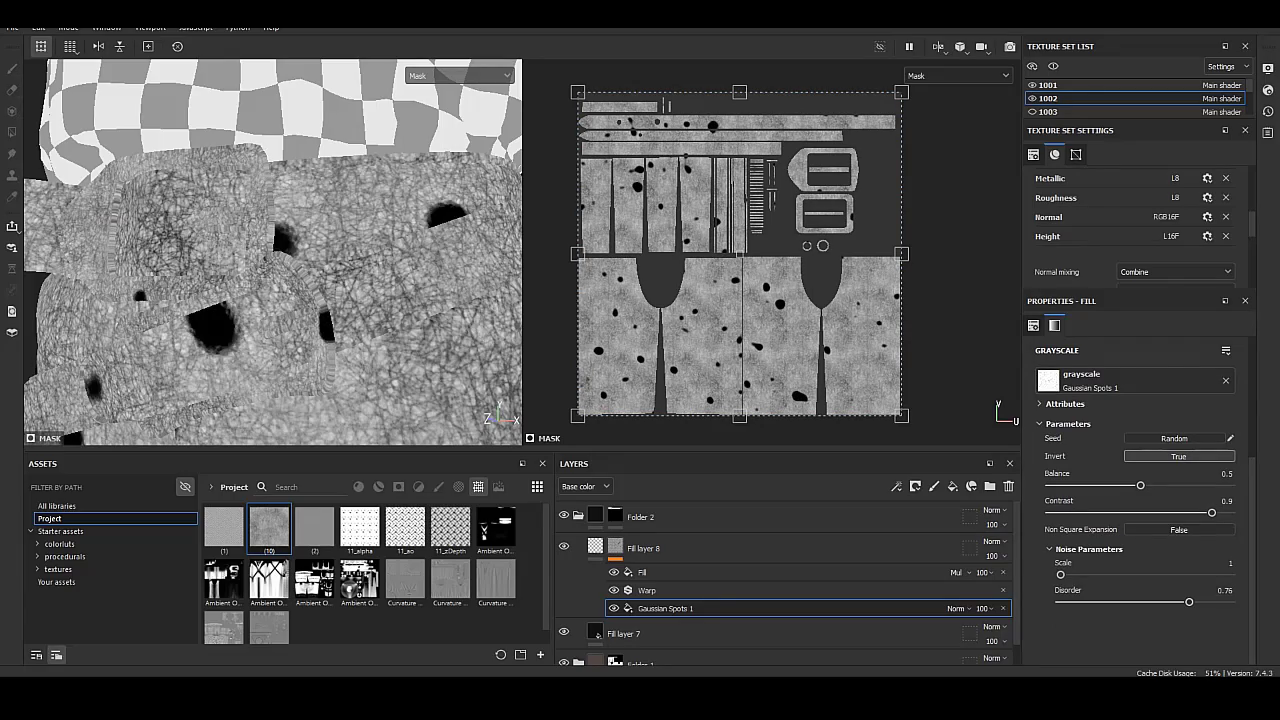
{"action": "left_click_drag", "start_coordinate": [270, 250], "coordinate": [390, 250], "text": "alt"}
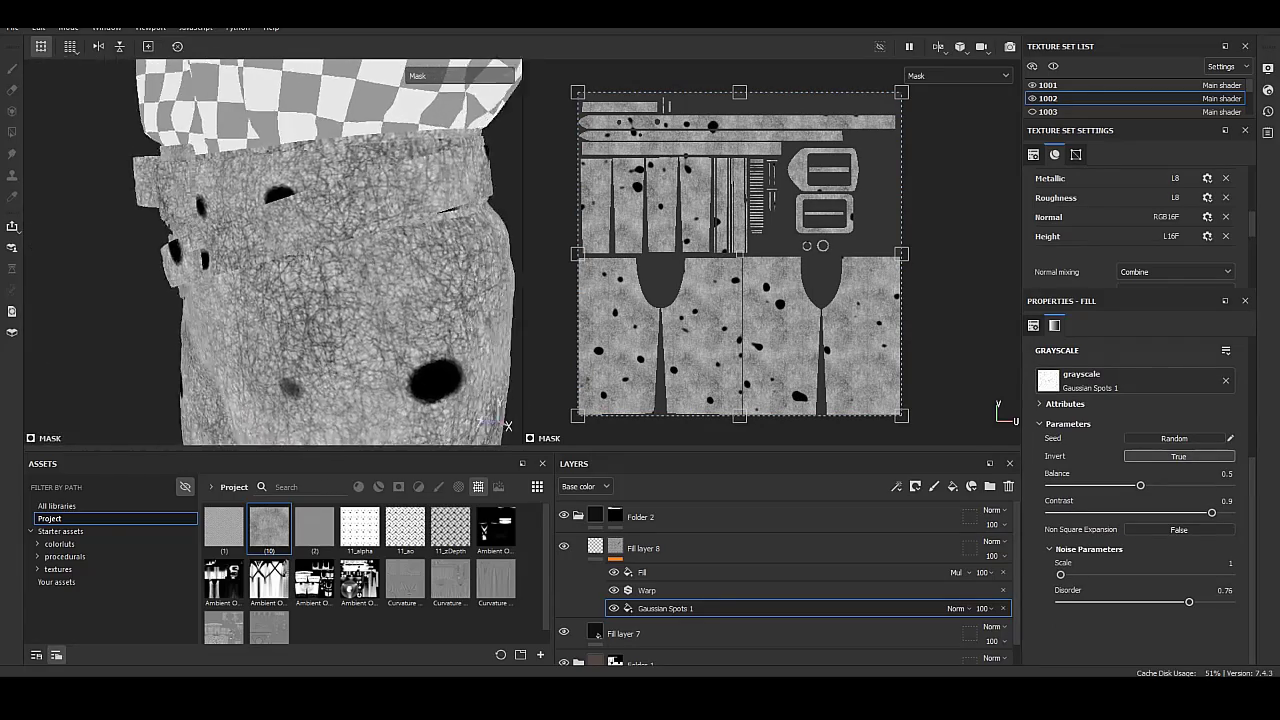
{"action": "left_click", "coordinate": [595, 546]}
{"action": "mouse_move", "coordinate": [300, 250]}
{"action": "left_mouse_down", "text": "alt"}
{"action": "mouse_move", "coordinate": [390, 250]}
{"action": "mouse_move", "coordinate": [230, 250]}
{"action": "mouse_move", "coordinate": [276, 220]}
{"action": "left_mouse_up", "text": "alt"}
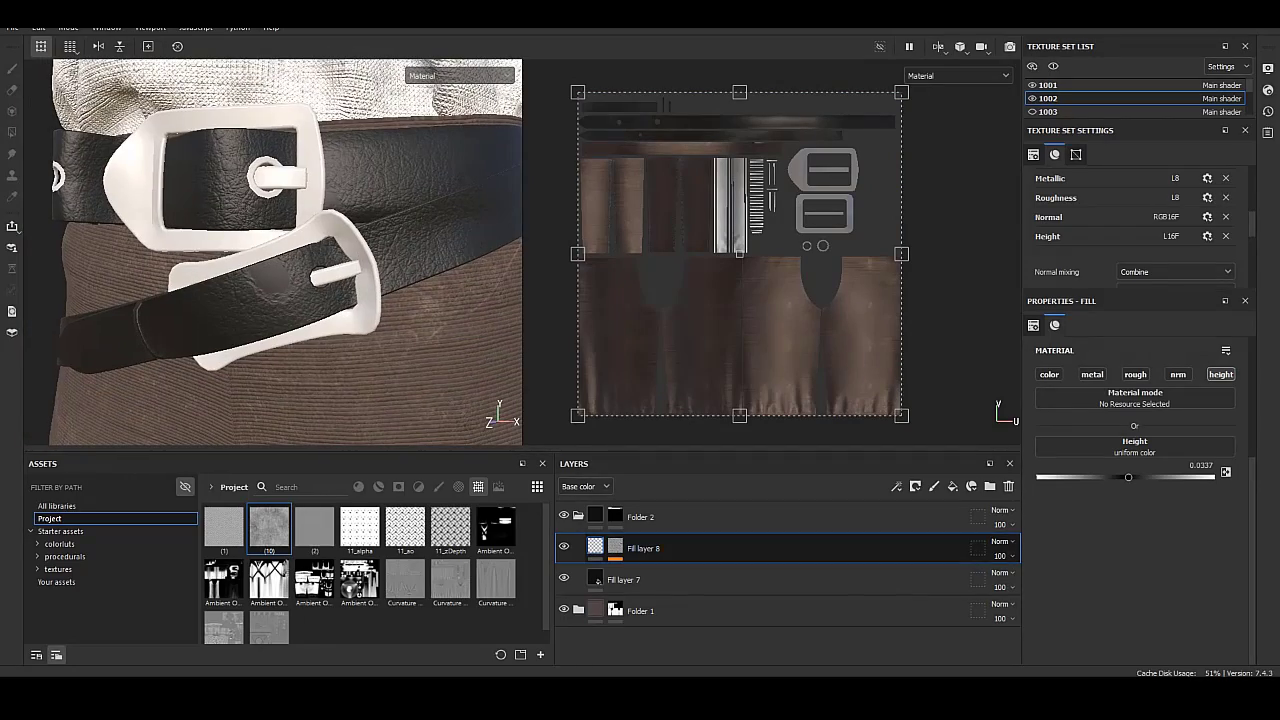
Replace the mask's Gaussian Spots with Gaussian Noise at contrast 1 and disorder 0.23.
{"action": "left_click", "coordinate": [615, 546]}
{"action": "left_click", "coordinate": [642, 572]}
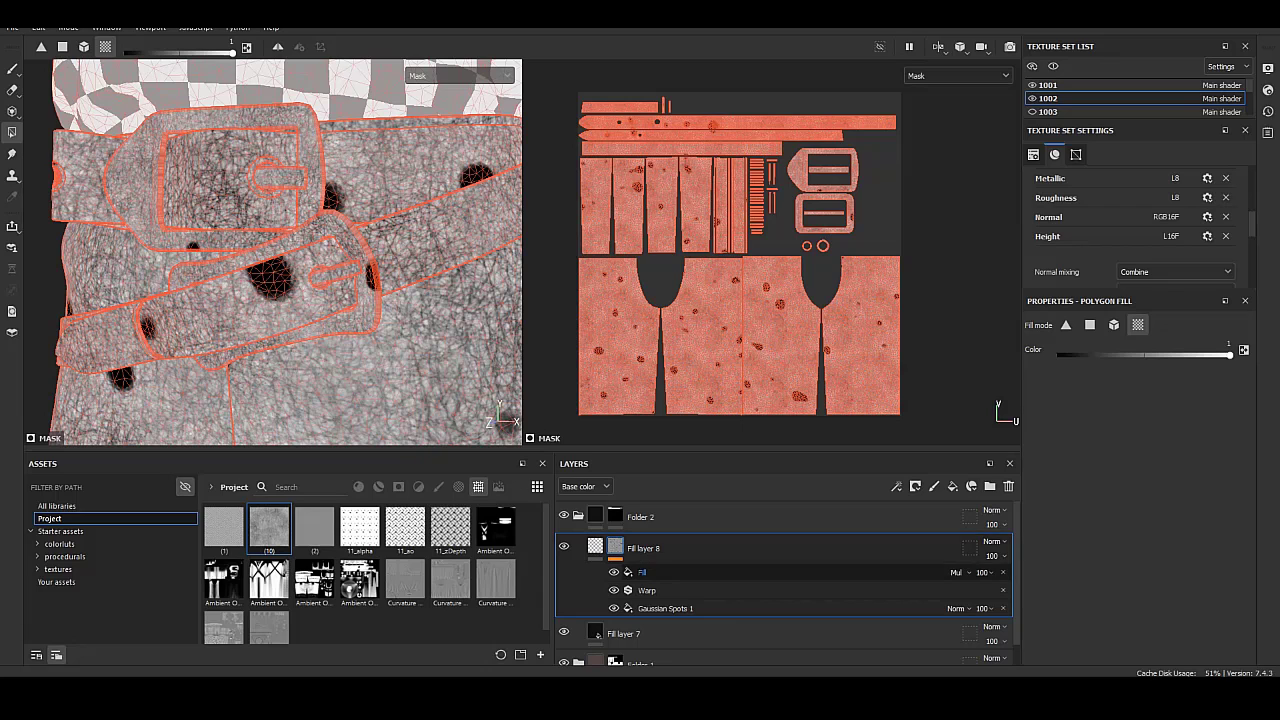
{"action": "left_click", "coordinate": [665, 608]}
{"action": "left_click", "coordinate": [1047, 380]}
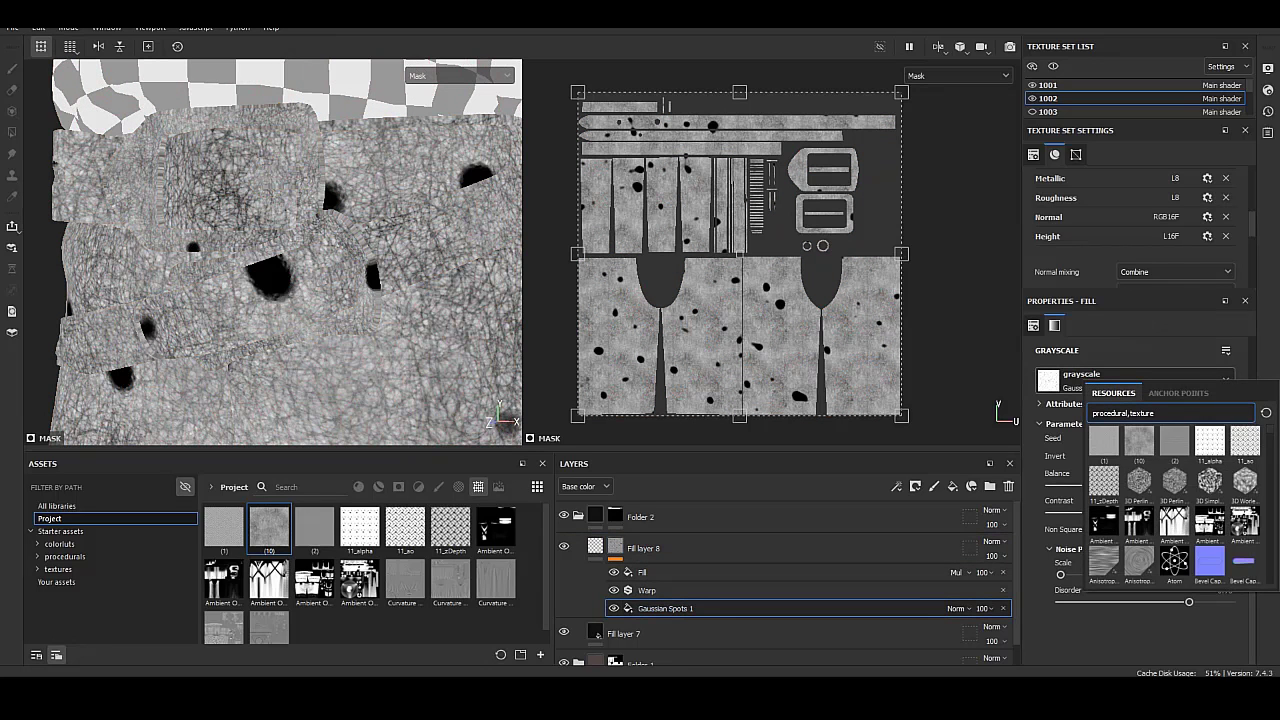
{"action": "scroll", "coordinate": [1175, 505], "scroll_direction": "down", "scroll_amount": 3}
{"action": "scroll", "coordinate": [1175, 505], "scroll_direction": "down", "scroll_amount": 3}
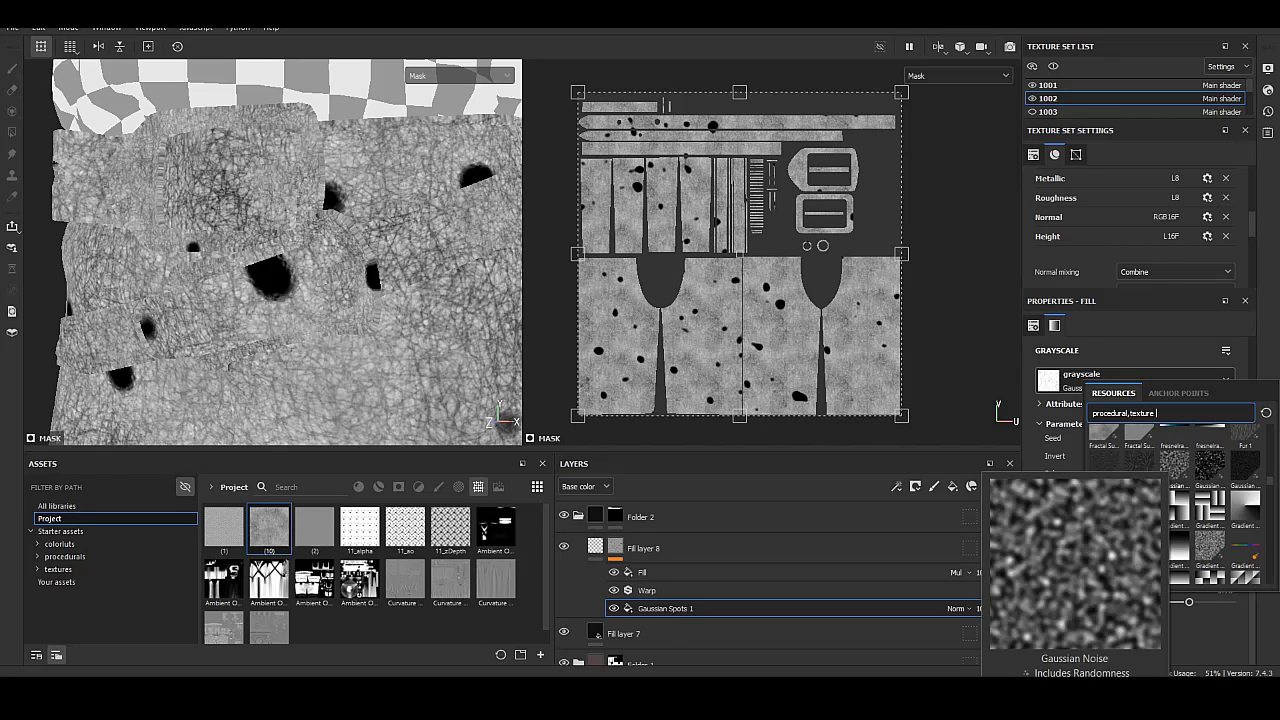
{"action": "left_click", "coordinate": [1175, 465]}
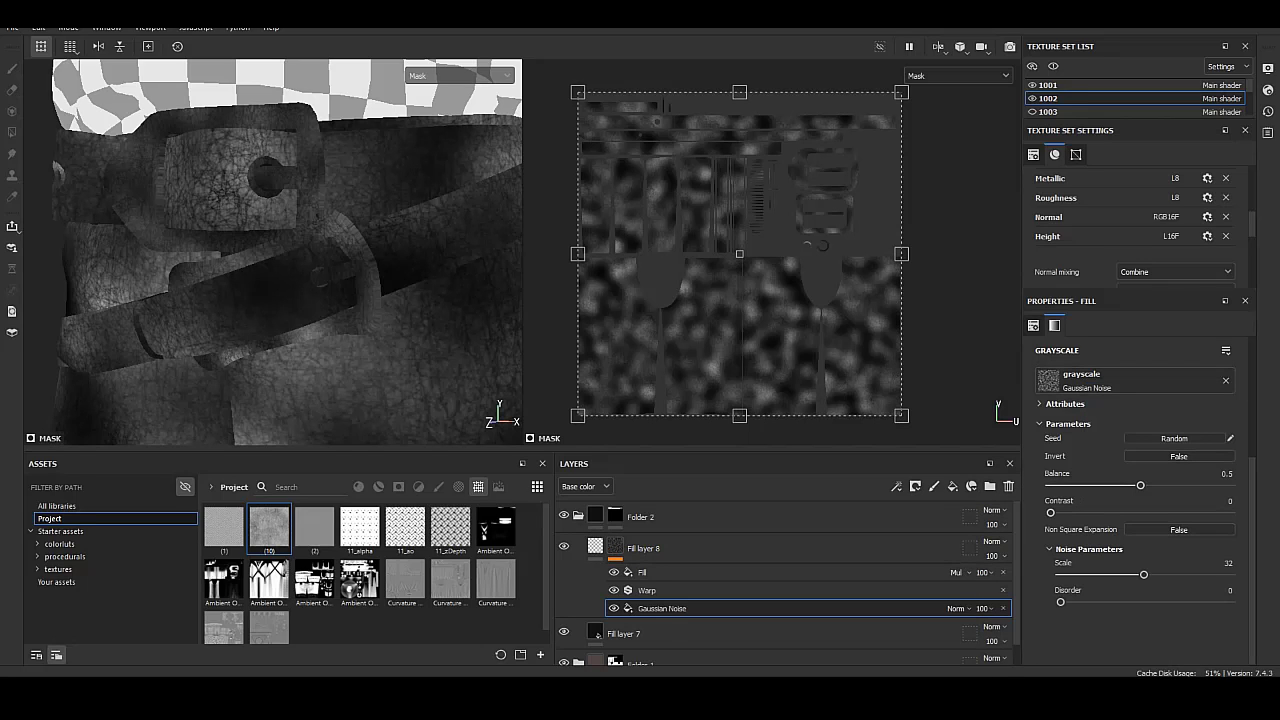
{"action": "left_click_drag", "start_coordinate": [1050, 512], "coordinate": [1229, 512]}
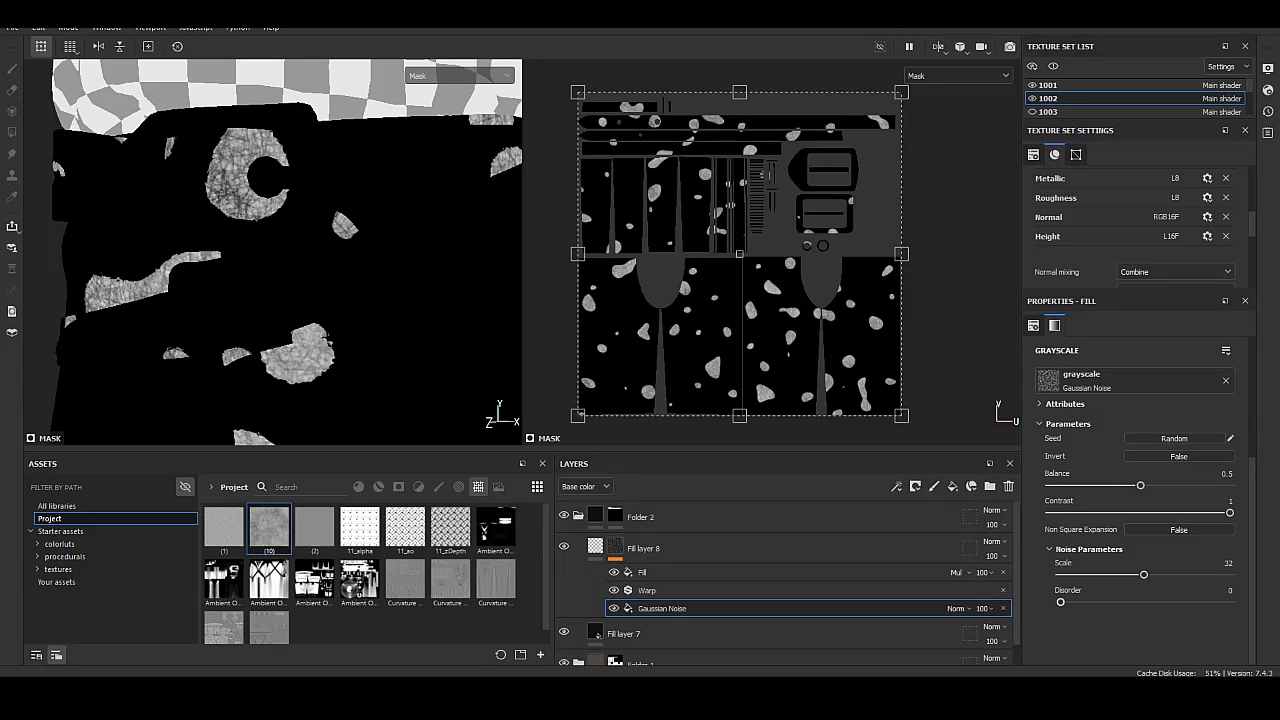
{"action": "left_click_drag", "start_coordinate": [1060, 601], "coordinate": [1099, 601]}
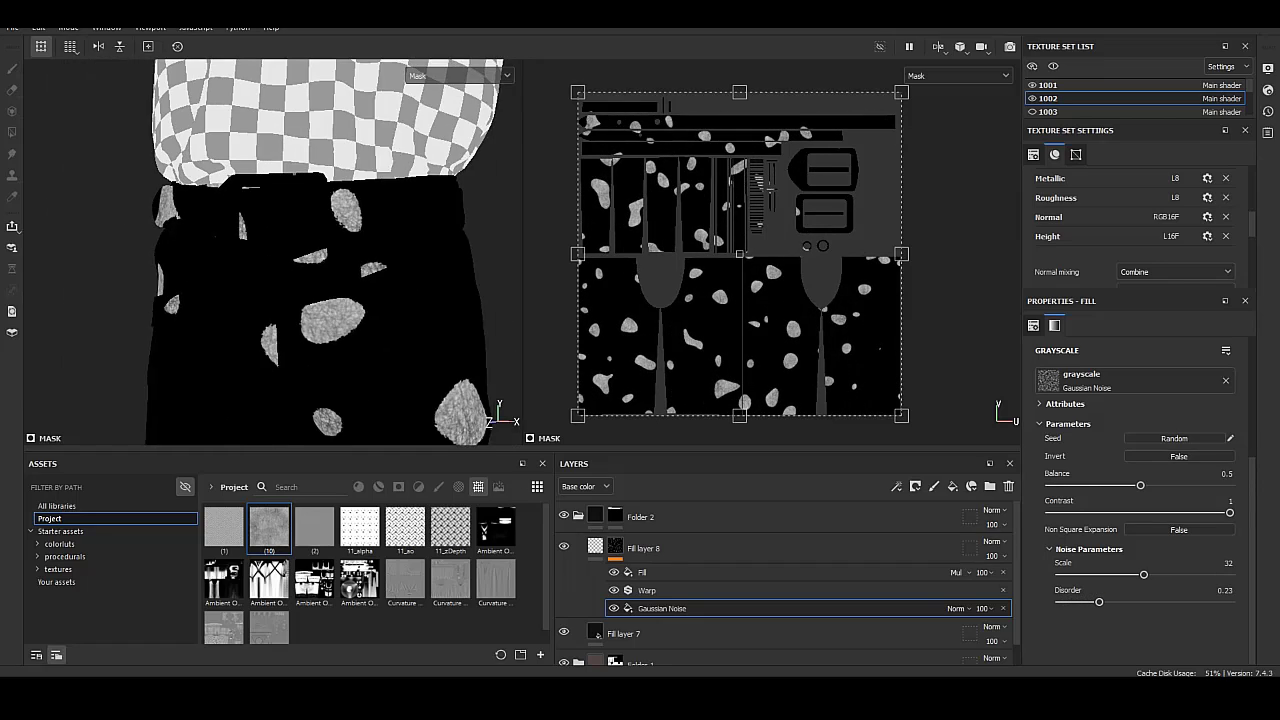
Invert the Gaussian Noise mask and compare the mask and material views on the belt.
{"action": "left_click", "coordinate": [595, 546]}
{"action": "left_click", "coordinate": [614, 546]}
{"action": "key", "text": "4"}
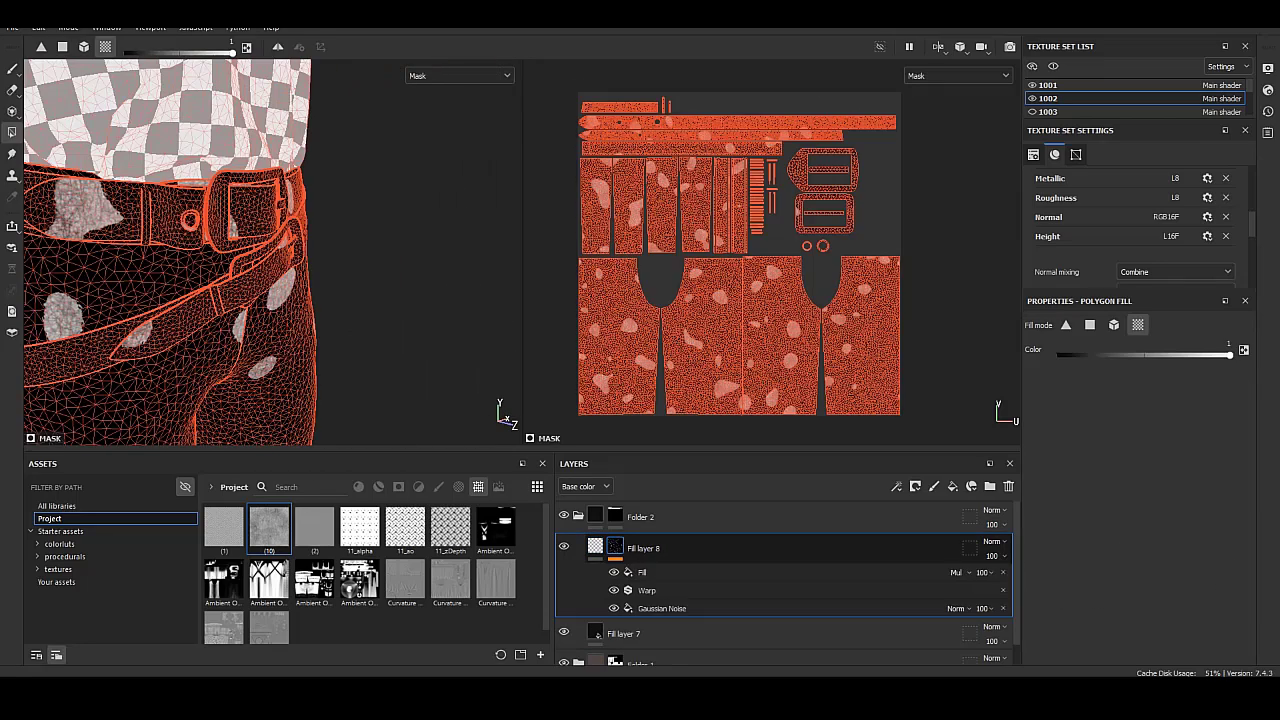
{"action": "left_click", "coordinate": [662, 608]}
{"action": "left_click", "coordinate": [595, 546]}
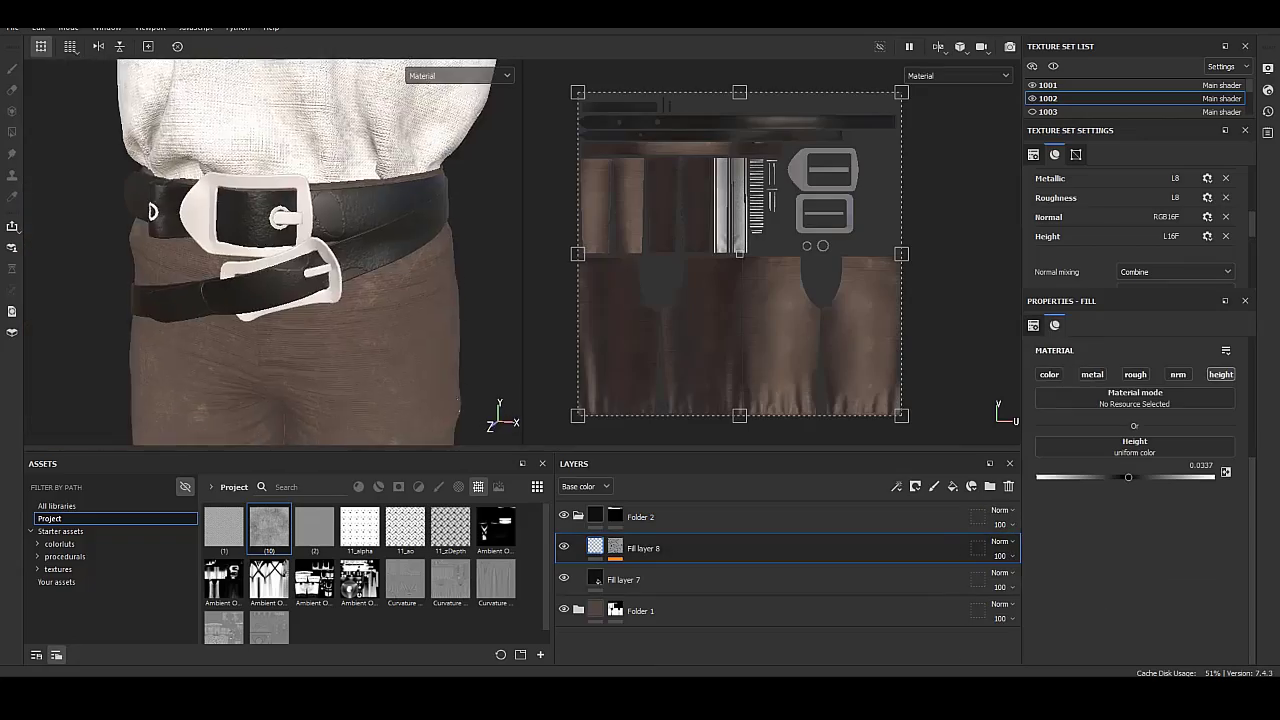
{"action": "left_click", "coordinate": [614, 546]}
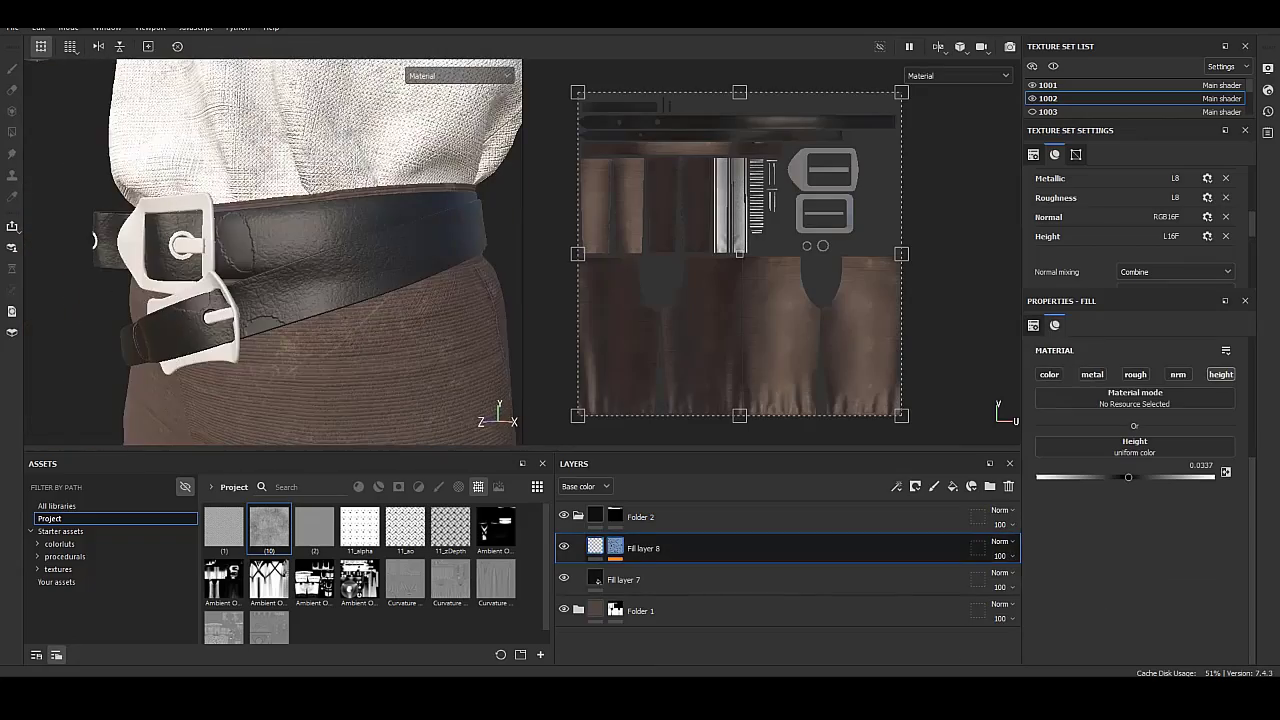
{"action": "left_click", "coordinate": [595, 546]}
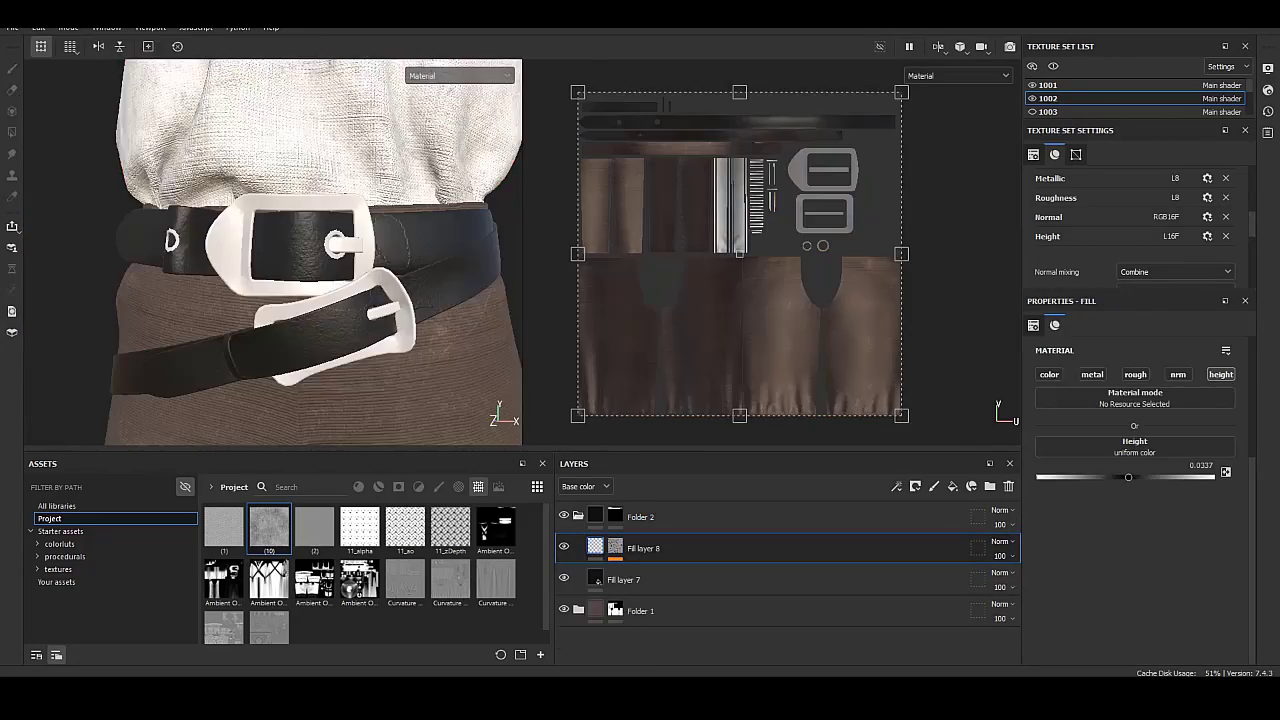
{"action": "left_click", "coordinate": [614, 546]}
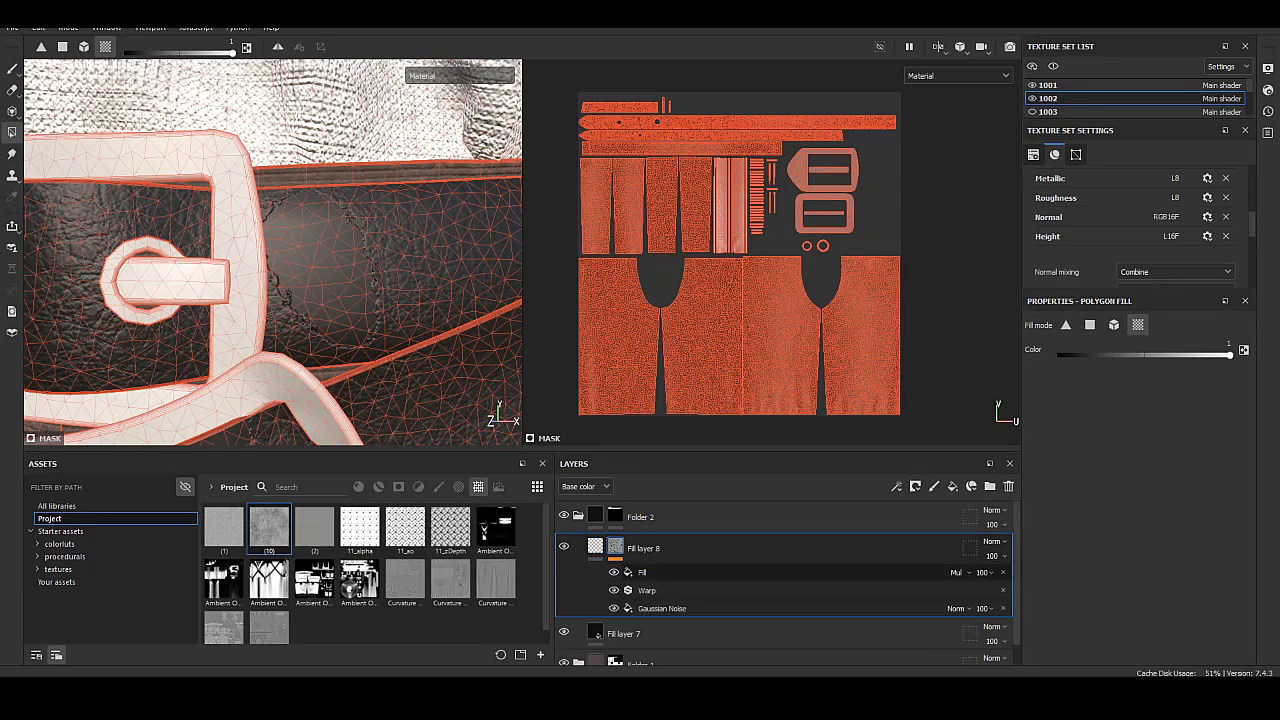
{"action": "left_click", "coordinate": [662, 608]}
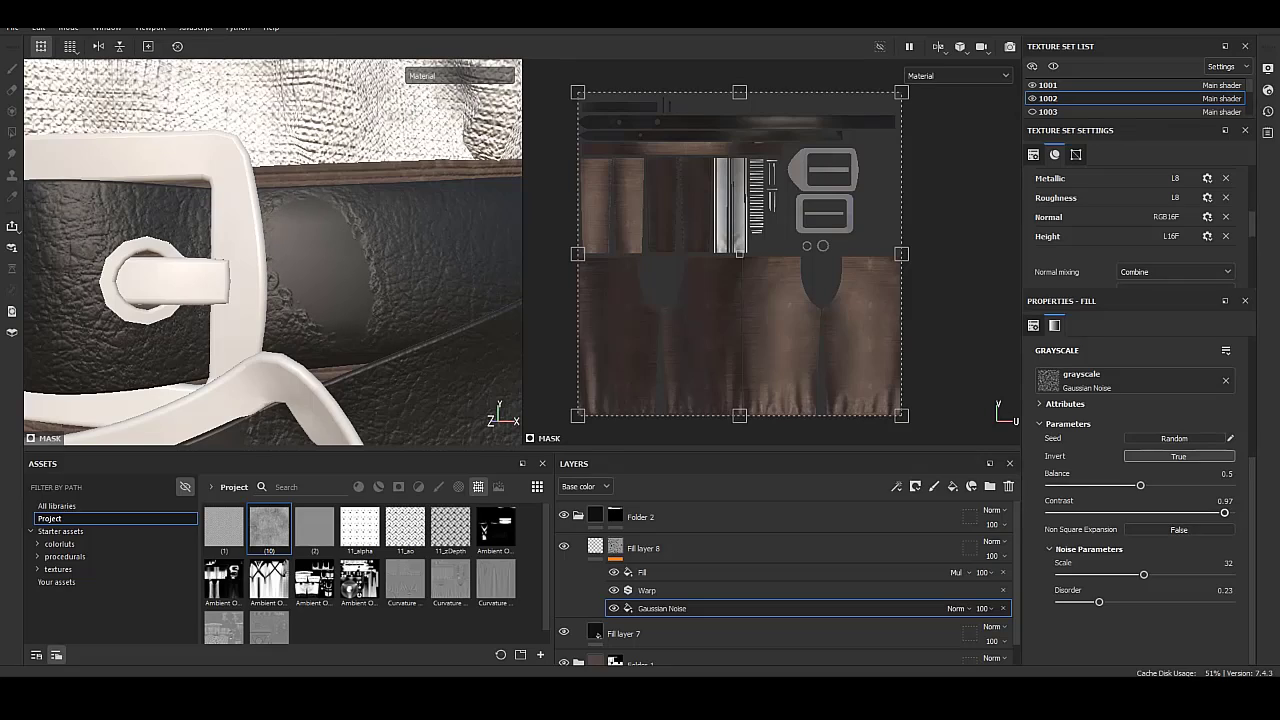
{"action": "left_click_drag", "start_coordinate": [270, 250], "coordinate": [350, 250], "text": "alt"}
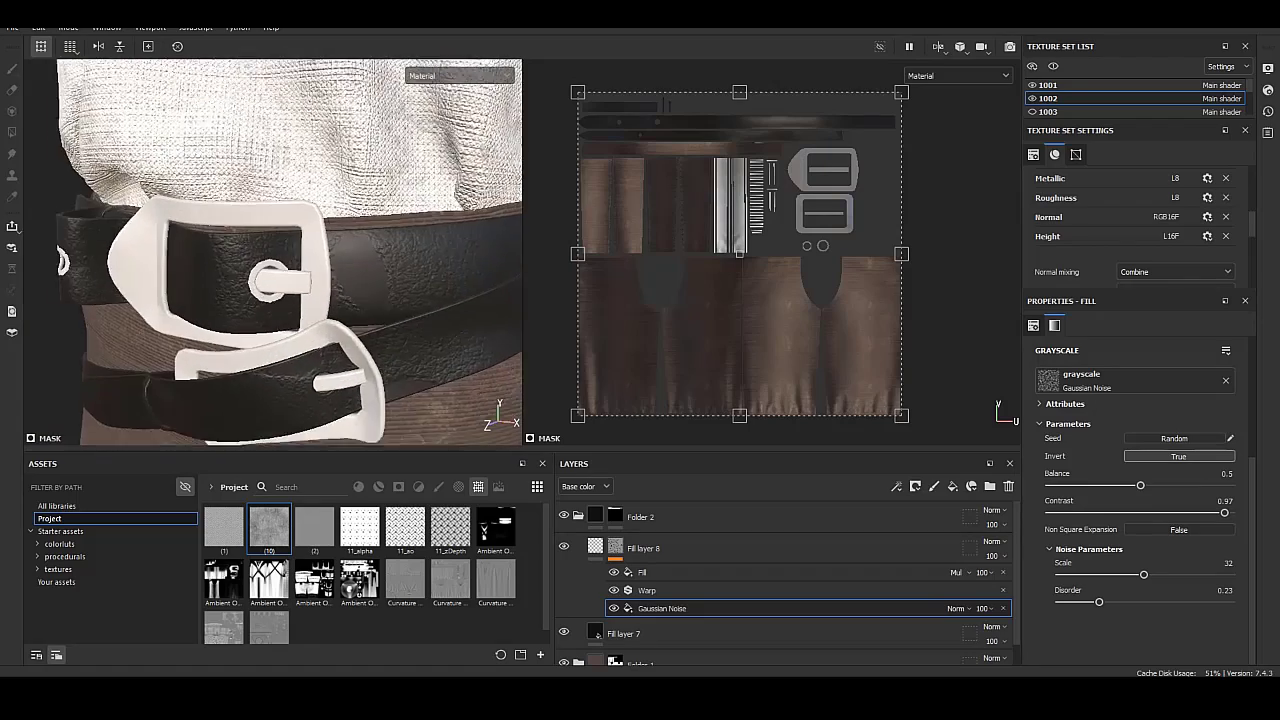
{"action": "scroll", "coordinate": [270, 250], "scroll_direction": "up", "scroll_amount": 5}
Duplicate Fill layer 8, then remove the copy's mask Fill effect and set Invert to False.
{"action": "key", "text": "4"}
{"action": "right_click", "coordinate": [673, 548]}
{"action": "left_click", "coordinate": [731, 345]}
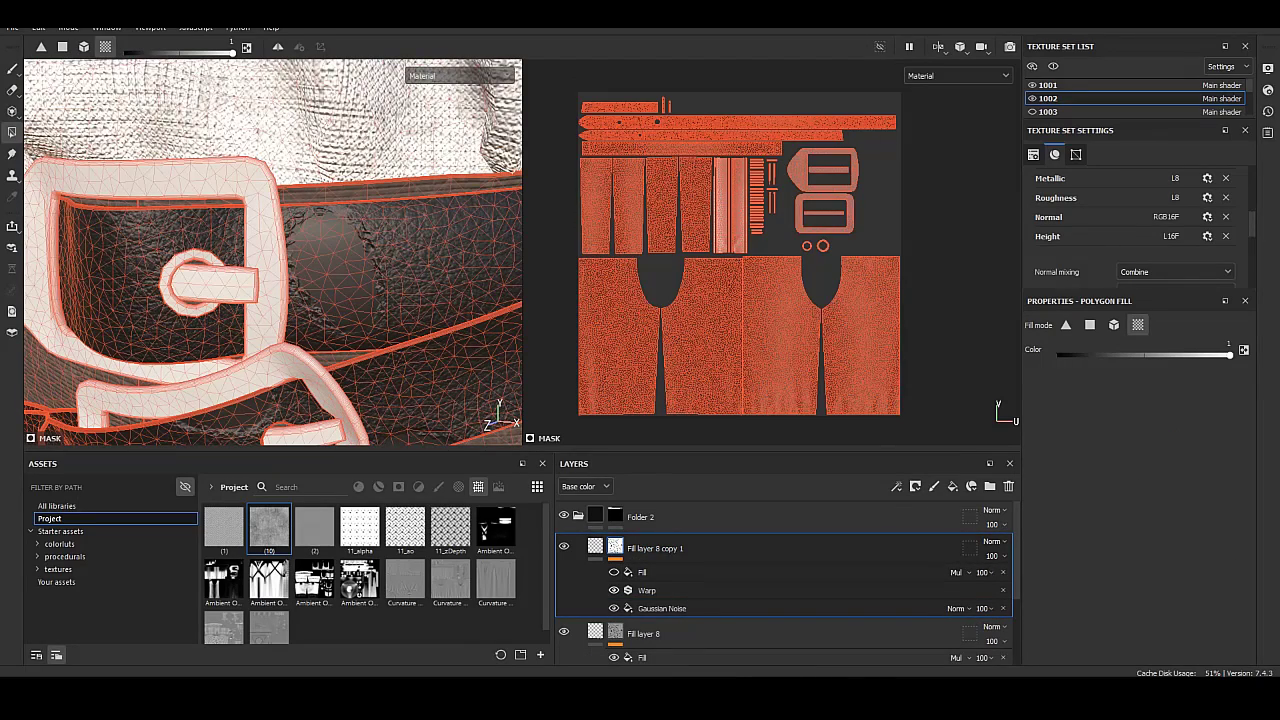
{"action": "left_click", "coordinate": [1003, 572]}
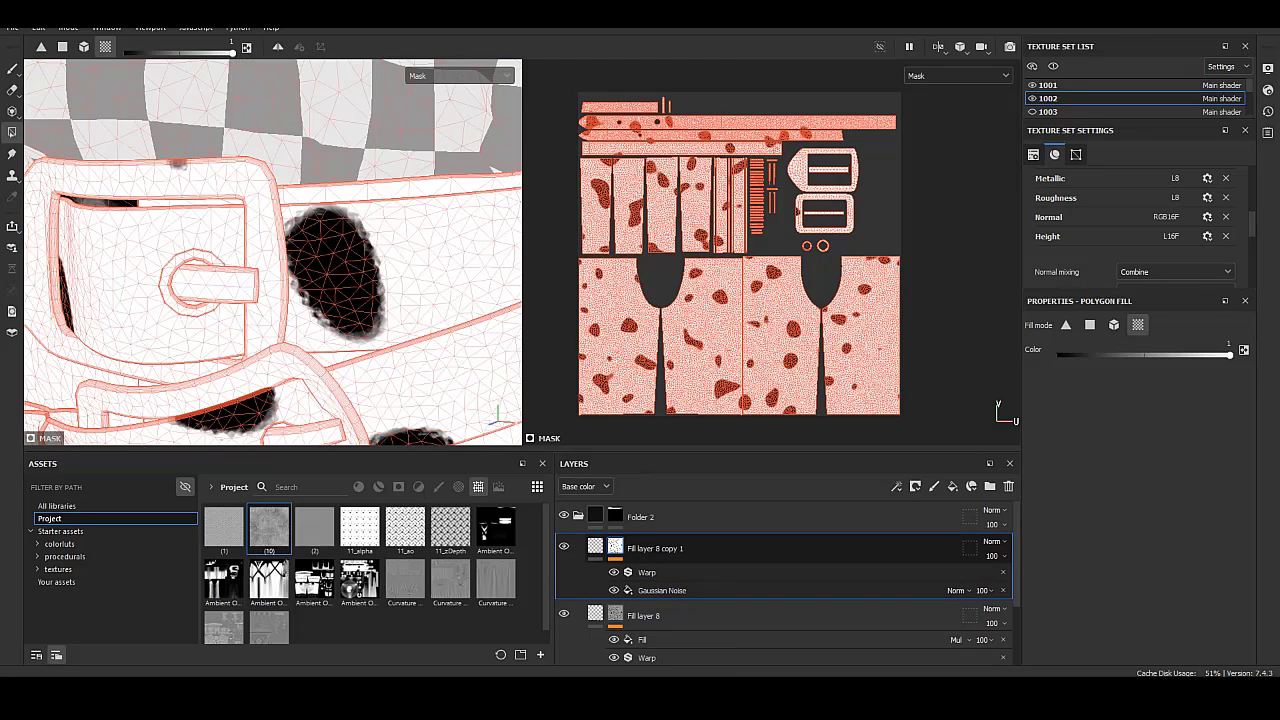
{"action": "left_click", "coordinate": [662, 590]}
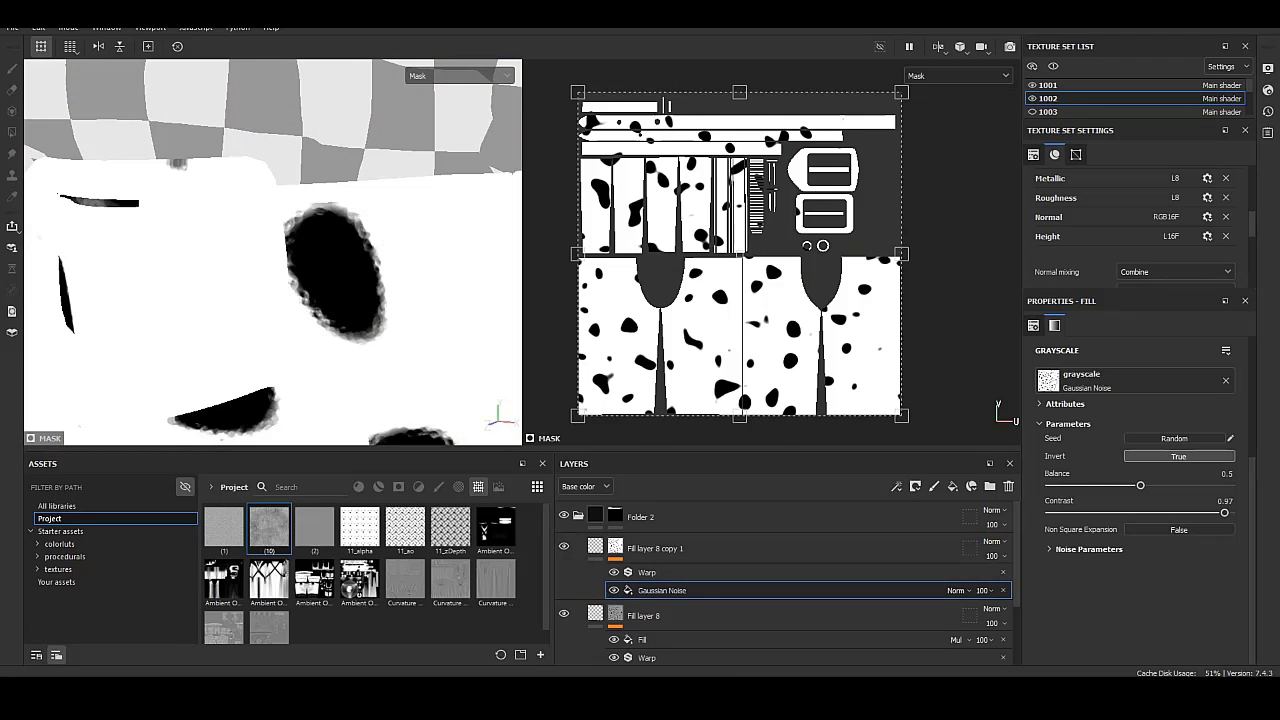
{"action": "left_click", "coordinate": [1179, 456]}
Change the copy layer's base colour and check the result on the buckles and trousers.
{"action": "left_click", "coordinate": [655, 548]}
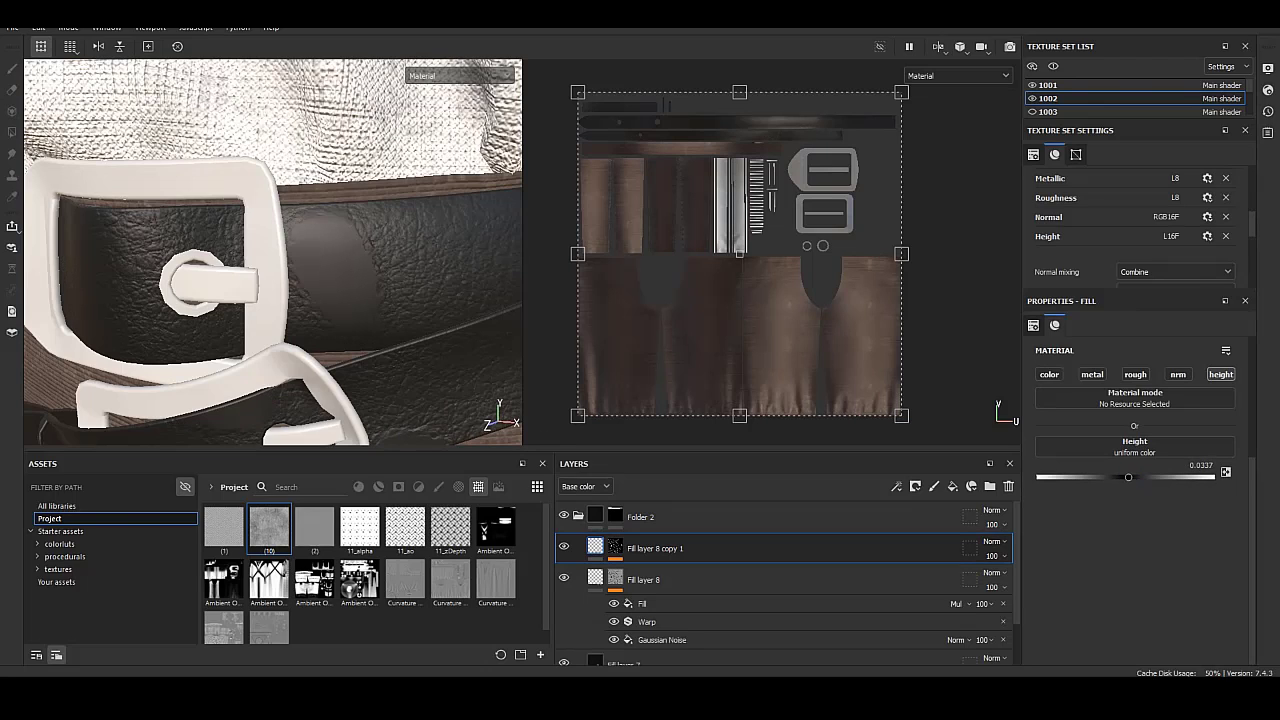
{"action": "left_click", "coordinate": [1128, 466]}
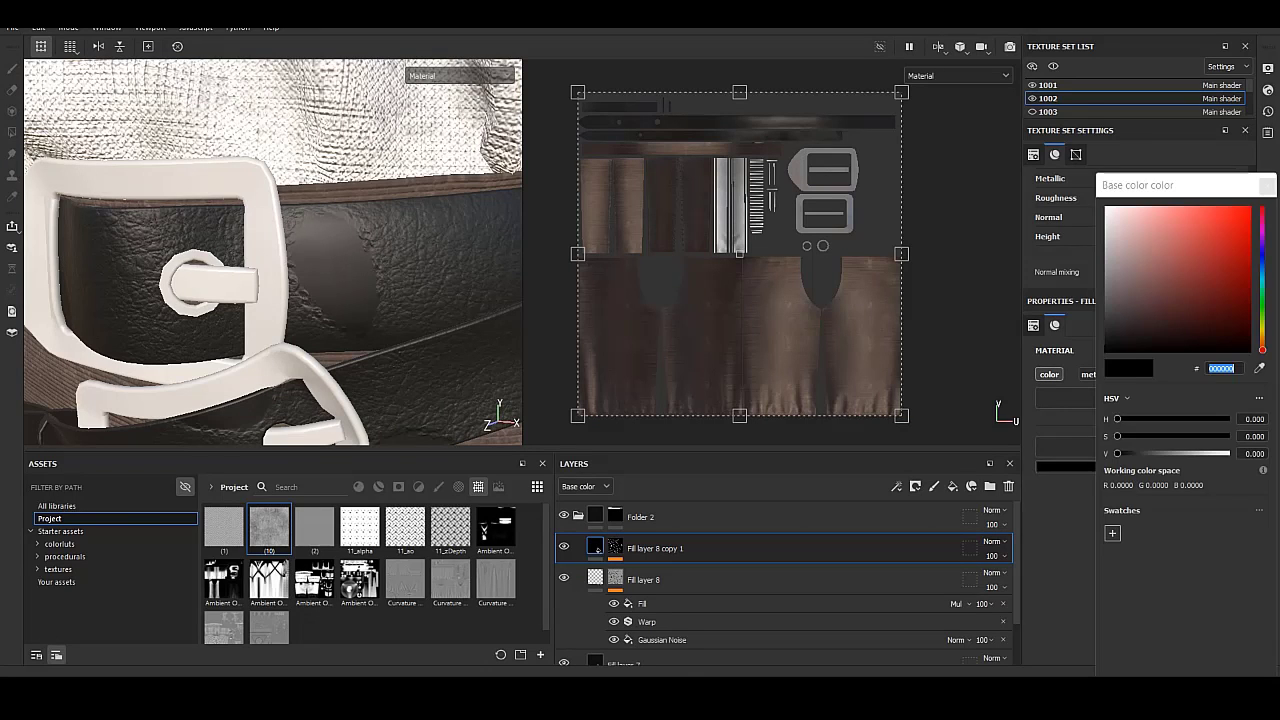
{"action": "key", "text": "Return"}
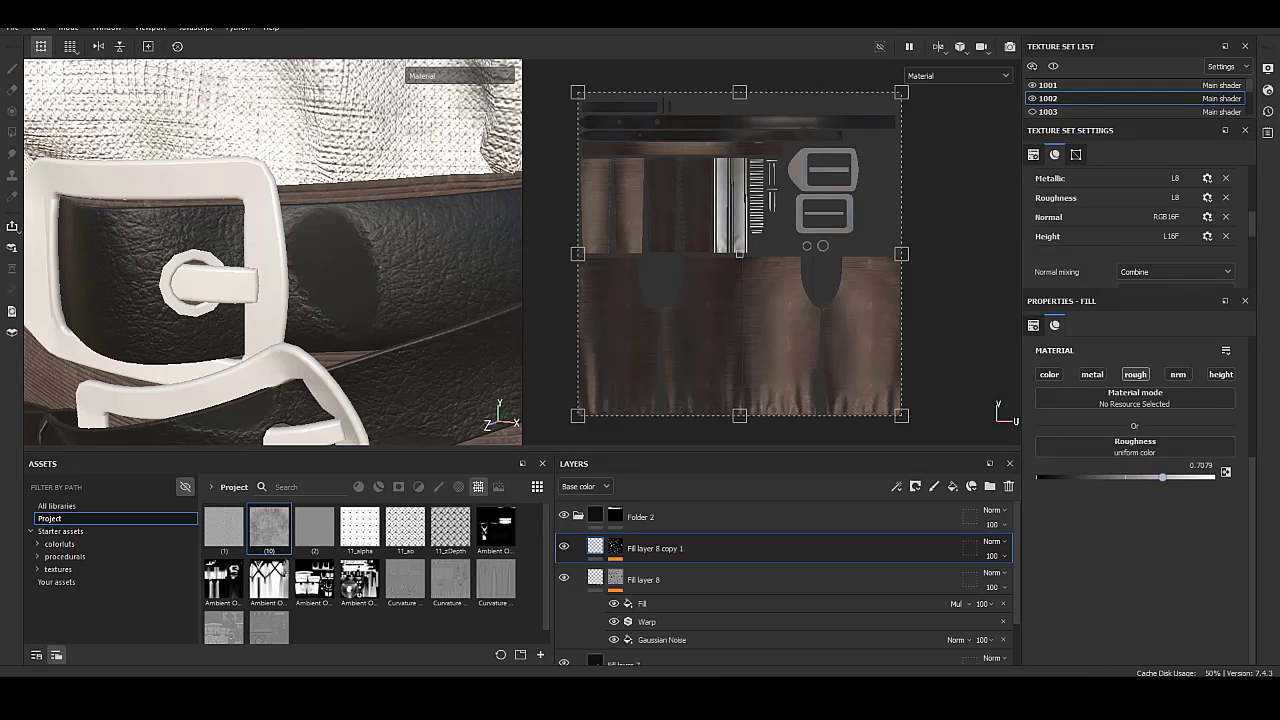
{"action": "left_click_drag", "start_coordinate": [272, 250], "coordinate": [300, 240], "text": "alt"}
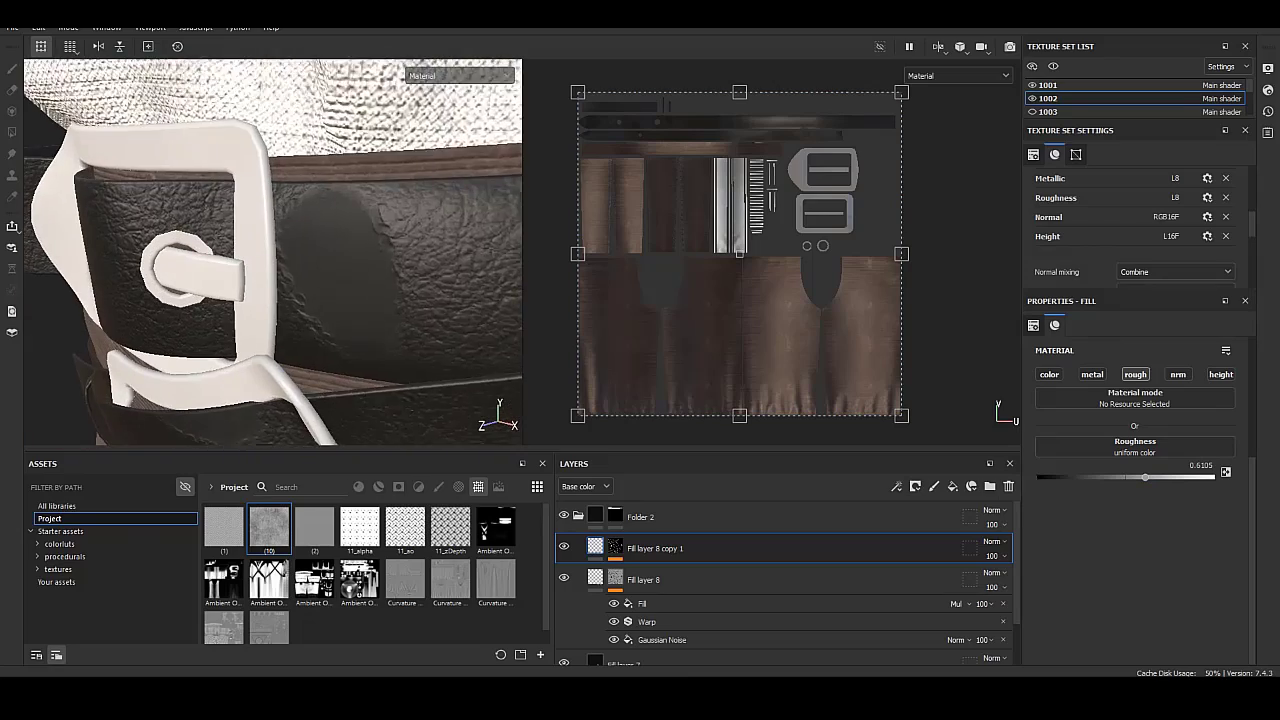
{"action": "left_click", "coordinate": [615, 547]}
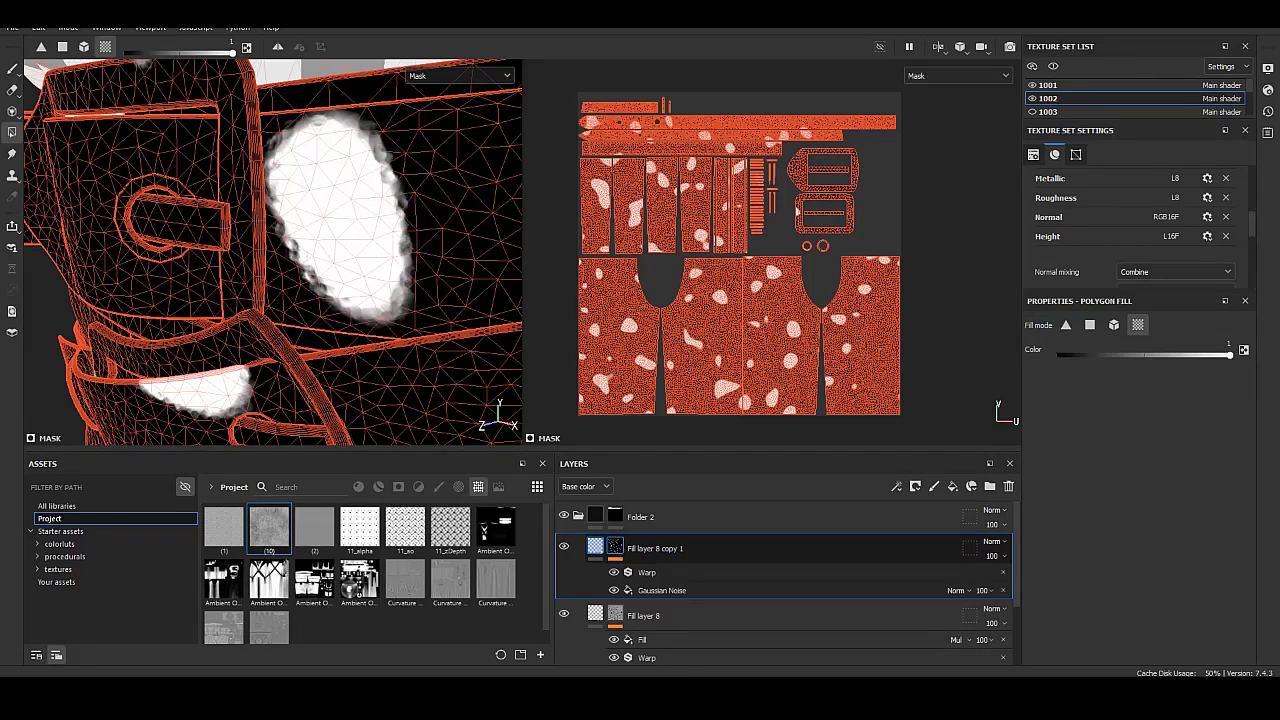
{"action": "left_click", "coordinate": [596, 547]}
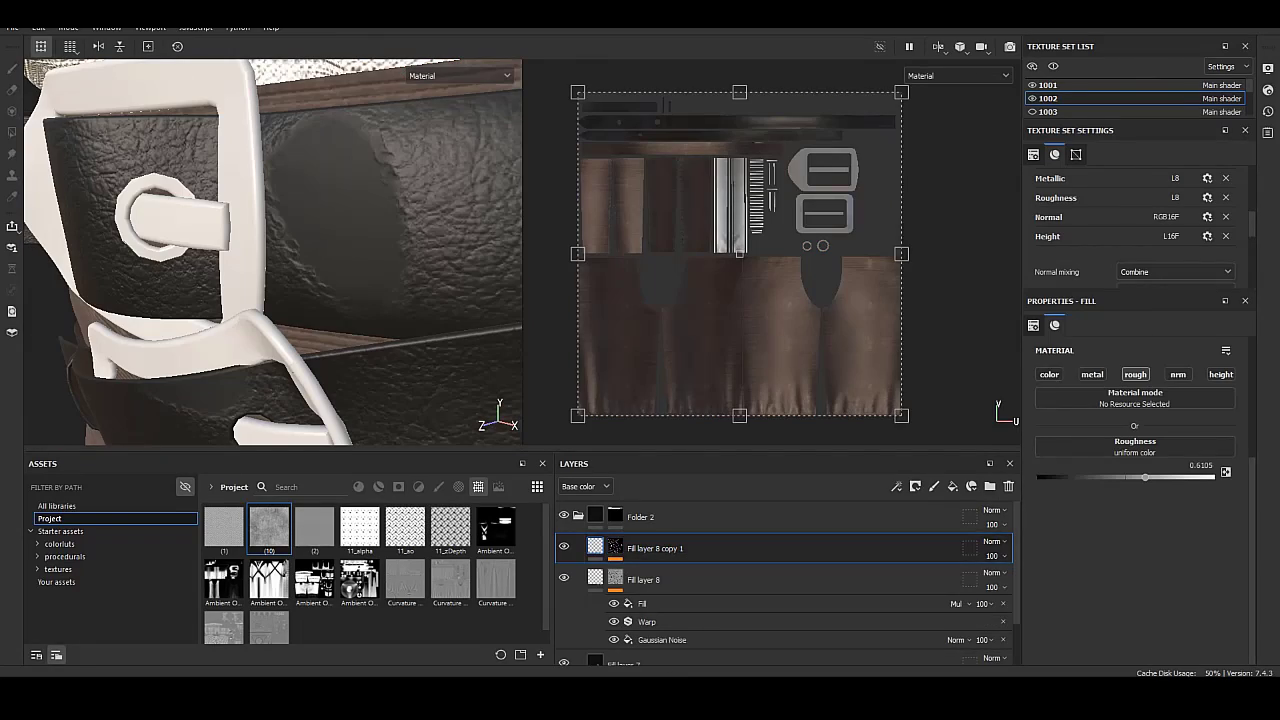
Enable colour on the copy with White Noise at balance 0.21 and roughness 0.824.
{"action": "left_click", "coordinate": [1049, 374]}
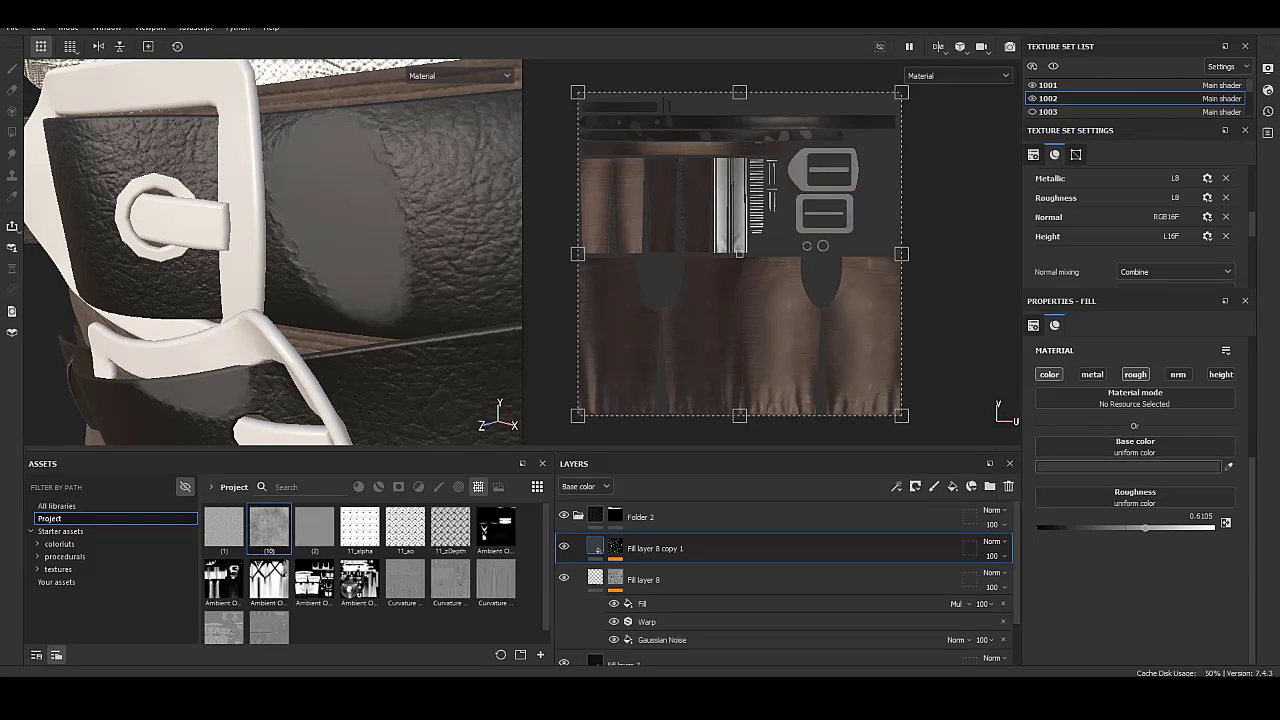
{"action": "left_click", "coordinate": [1134, 446]}
{"action": "scroll", "coordinate": [1175, 570], "scroll_direction": "down", "scroll_amount": 10}
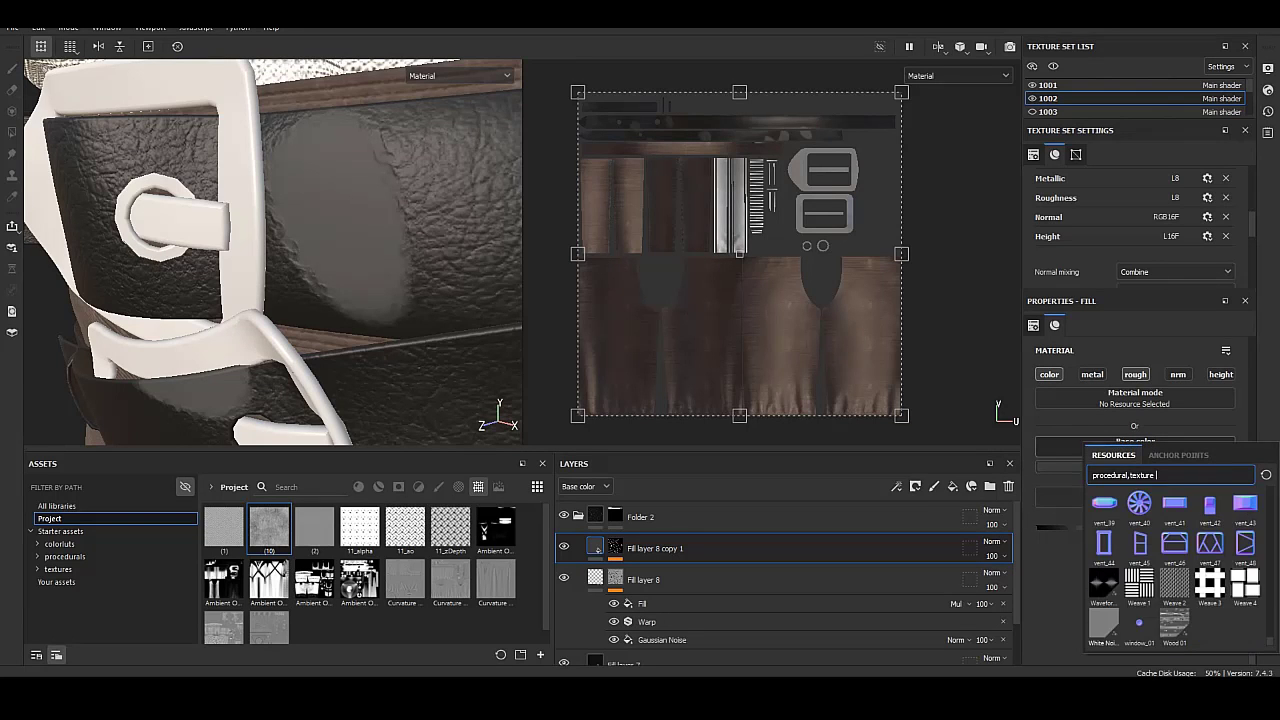
{"action": "left_click", "coordinate": [1103, 622]}
{"action": "left_click_drag", "start_coordinate": [1120, 554], "coordinate": [1093, 554]}
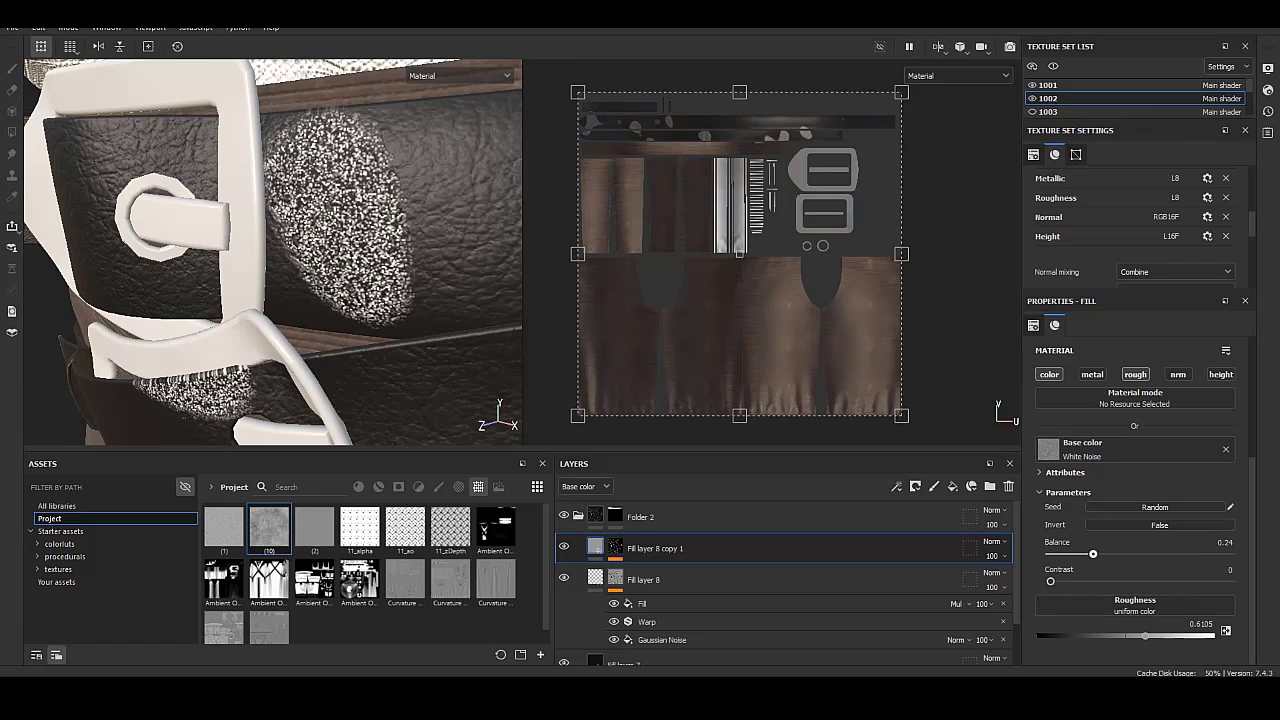
{"action": "mouse_move", "coordinate": [1145, 635]}
{"action": "left_mouse_down"}
{"action": "mouse_move", "coordinate": [1207, 635]}
{"action": "mouse_move", "coordinate": [1183, 635]}
{"action": "left_mouse_up"}
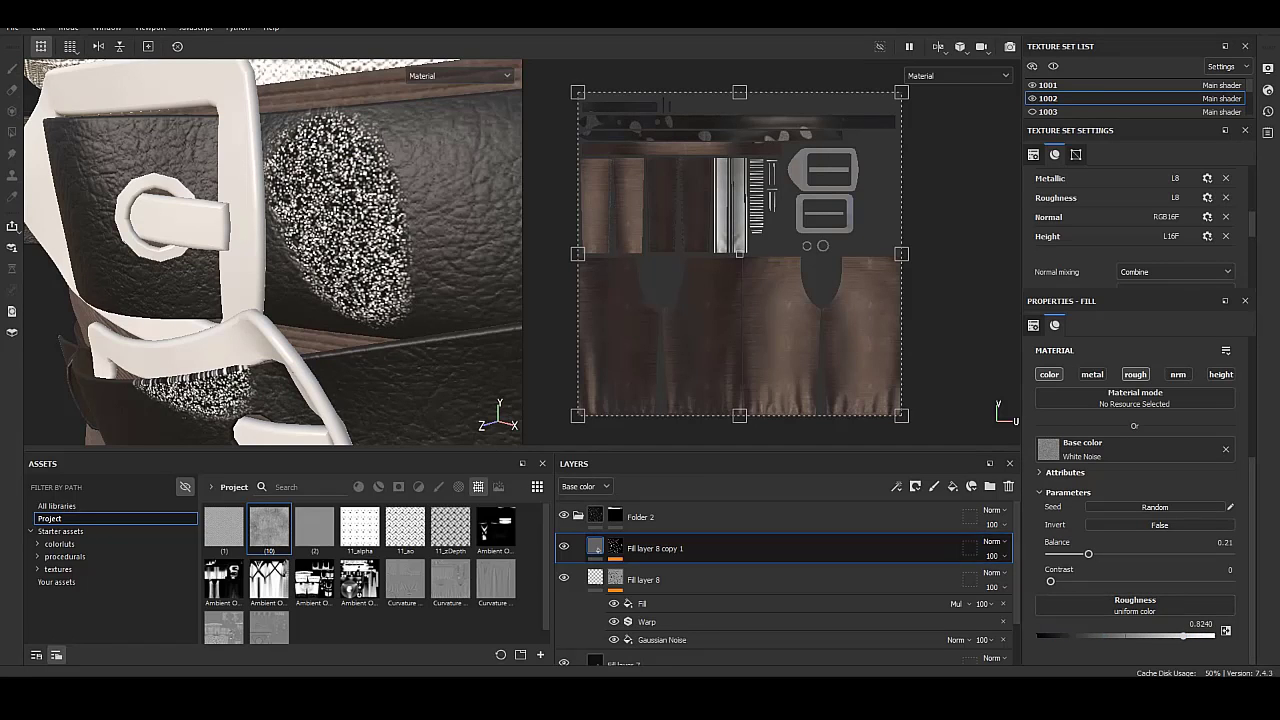
Blend the copy layer as Linear dodge (Add) at opacity 5.
{"action": "left_click", "coordinate": [991, 541]}
{"action": "left_click", "coordinate": [997, 191]}
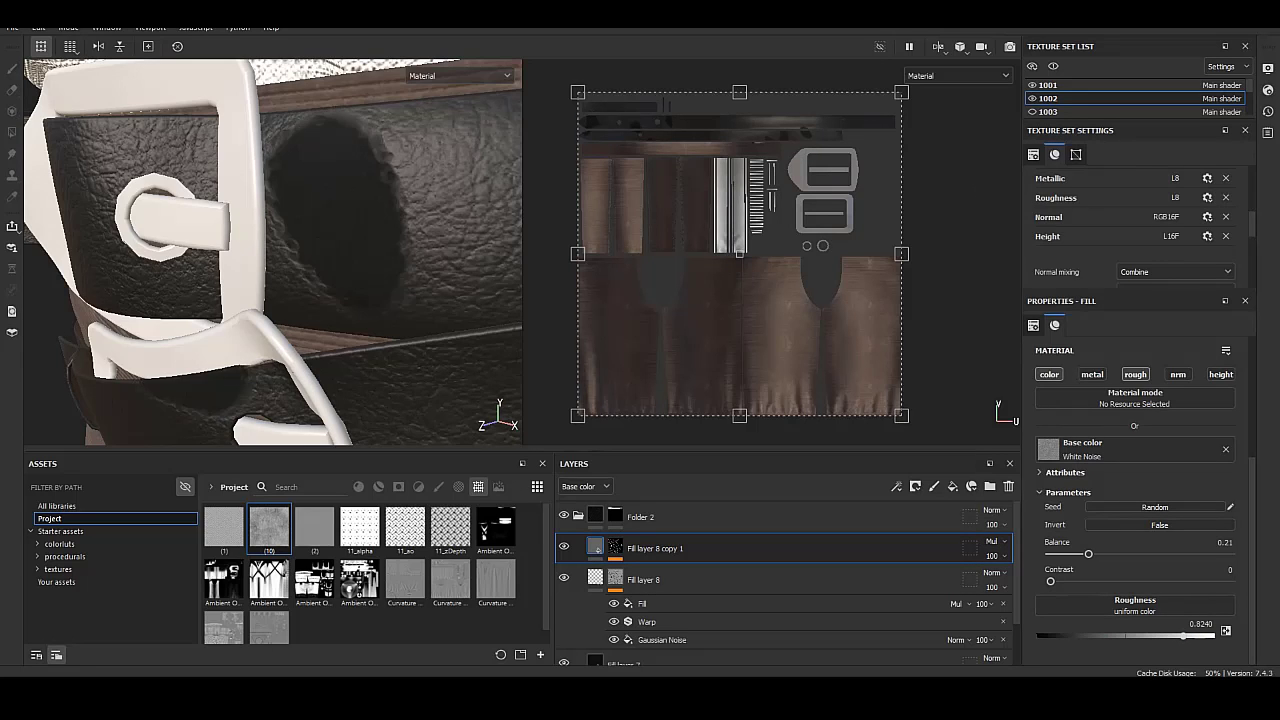
{"action": "scroll", "coordinate": [300, 250], "scroll_direction": "up", "scroll_amount": 5}
{"action": "left_click", "coordinate": [991, 541]}
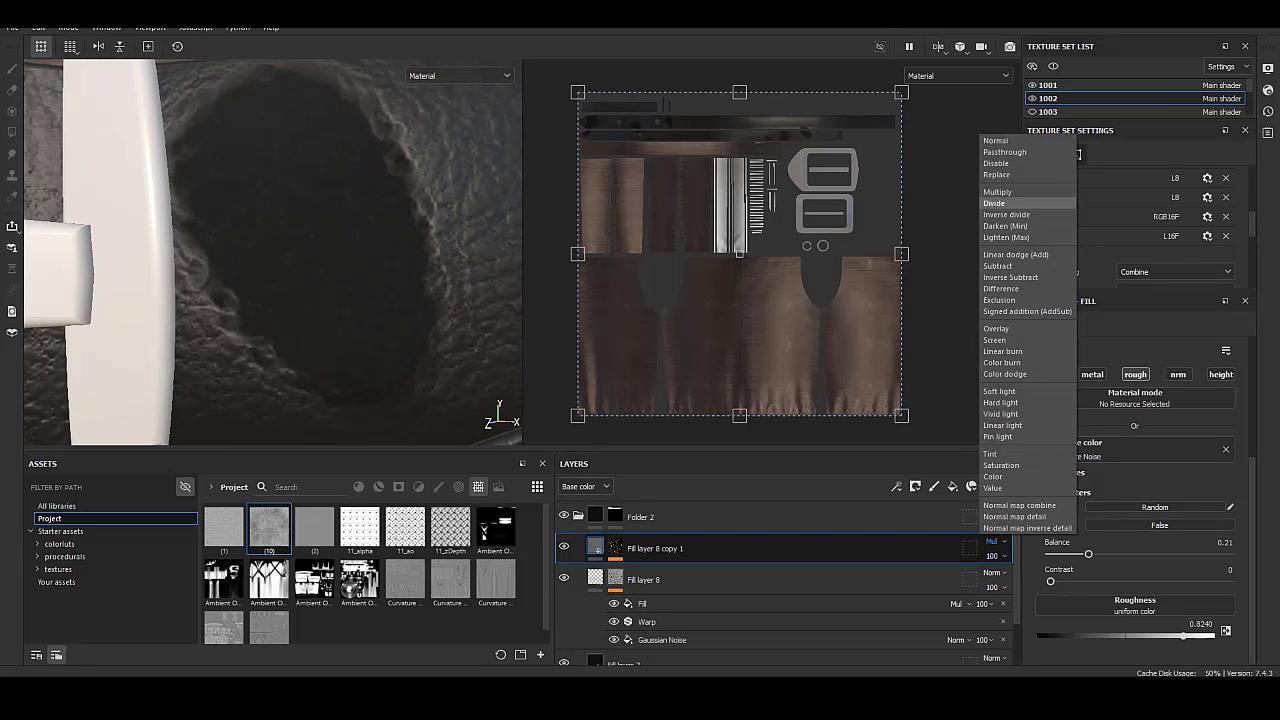
{"action": "left_click", "coordinate": [1015, 254]}
{"action": "left_click_drag", "start_coordinate": [1040, 580], "coordinate": [987, 580]}
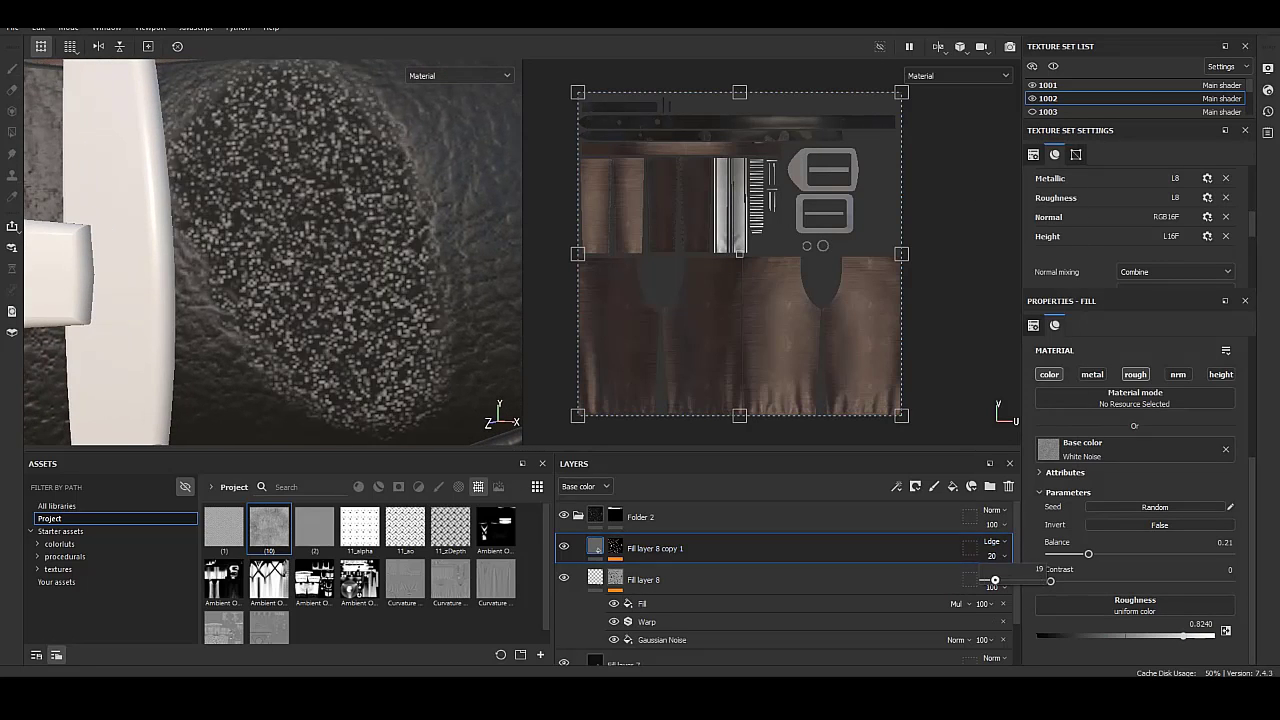
{"action": "scroll", "coordinate": [273, 252], "scroll_direction": "down", "scroll_amount": 5}
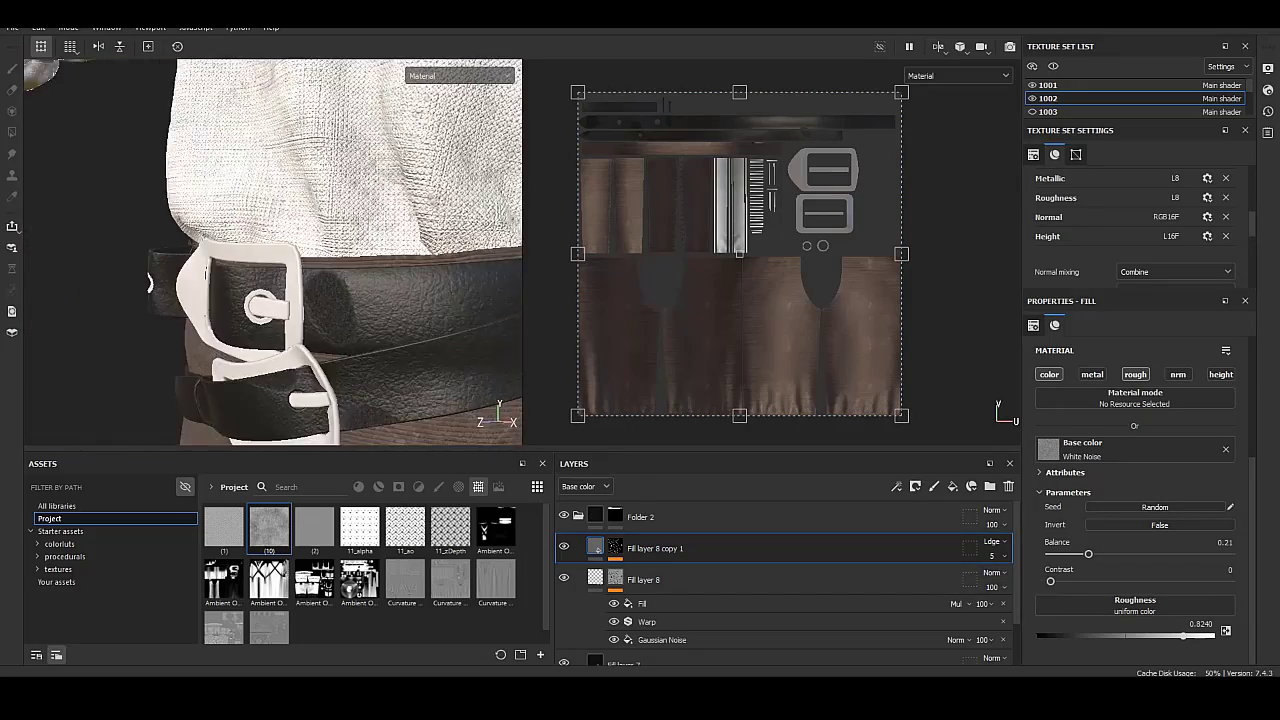
{"action": "scroll", "coordinate": [273, 252], "scroll_direction": "up", "scroll_amount": 3}
{"action": "scroll", "coordinate": [273, 252], "scroll_direction": "down", "scroll_amount": 5}
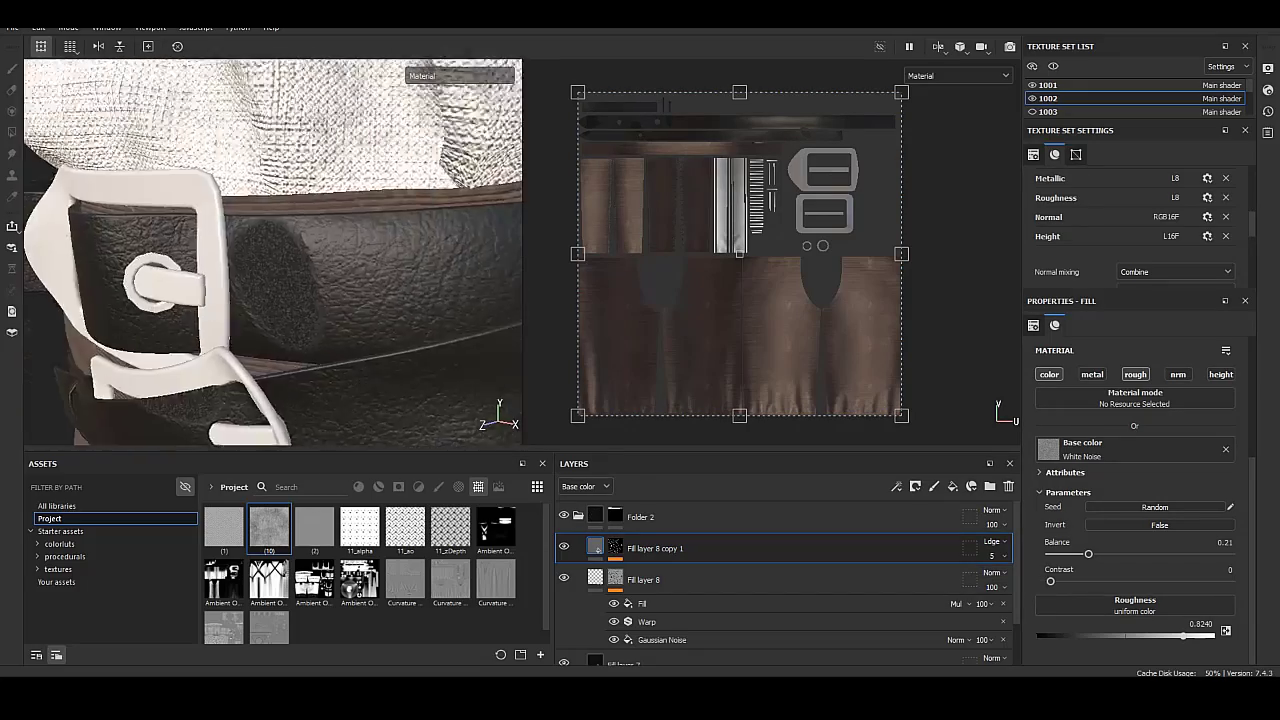
{"action": "left_click_drag", "start_coordinate": [273, 252], "coordinate": [400, 252], "text": "alt"}
{"action": "scroll", "coordinate": [272, 250], "scroll_direction": "up", "scroll_amount": 3}
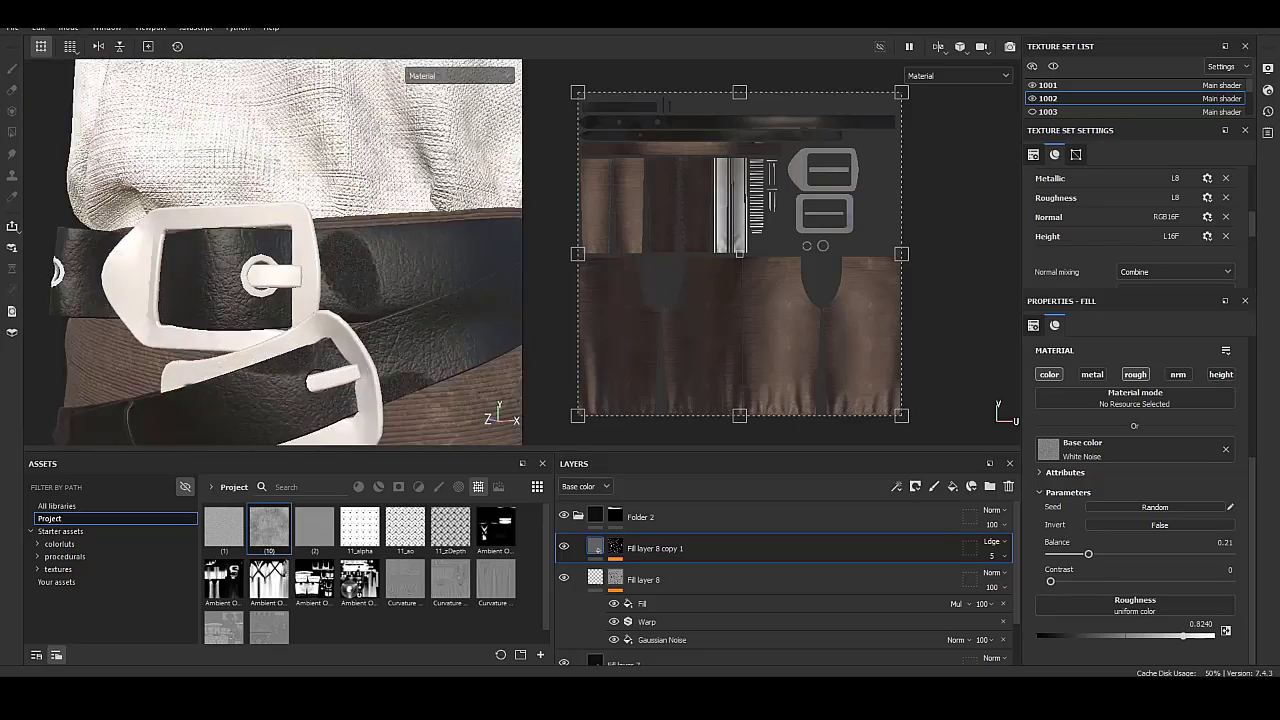
{"action": "scroll", "coordinate": [272, 250], "scroll_direction": "up", "scroll_amount": 3}
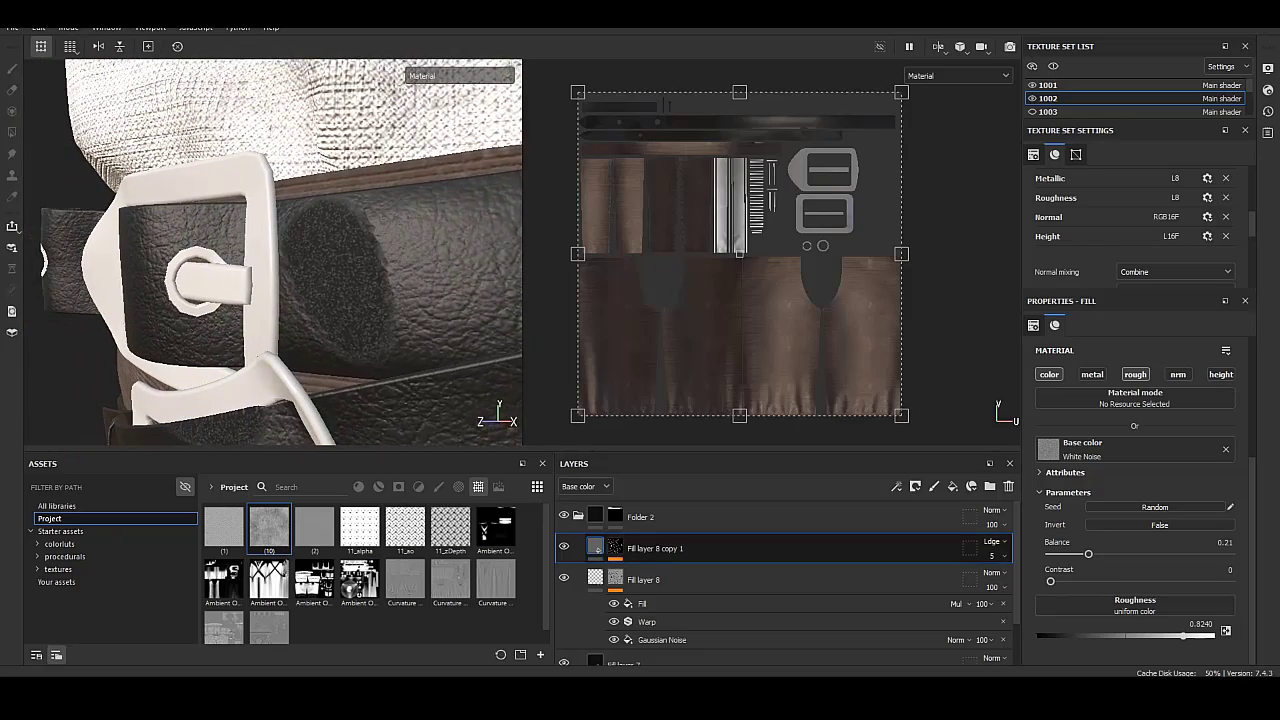
{"action": "left_click", "coordinate": [613, 547]}
Create Folder 3 with a black mask and paste Fill layer 8's copied mask into it.
{"action": "key", "text": "4"}
{"action": "right_click", "coordinate": [615, 546]}
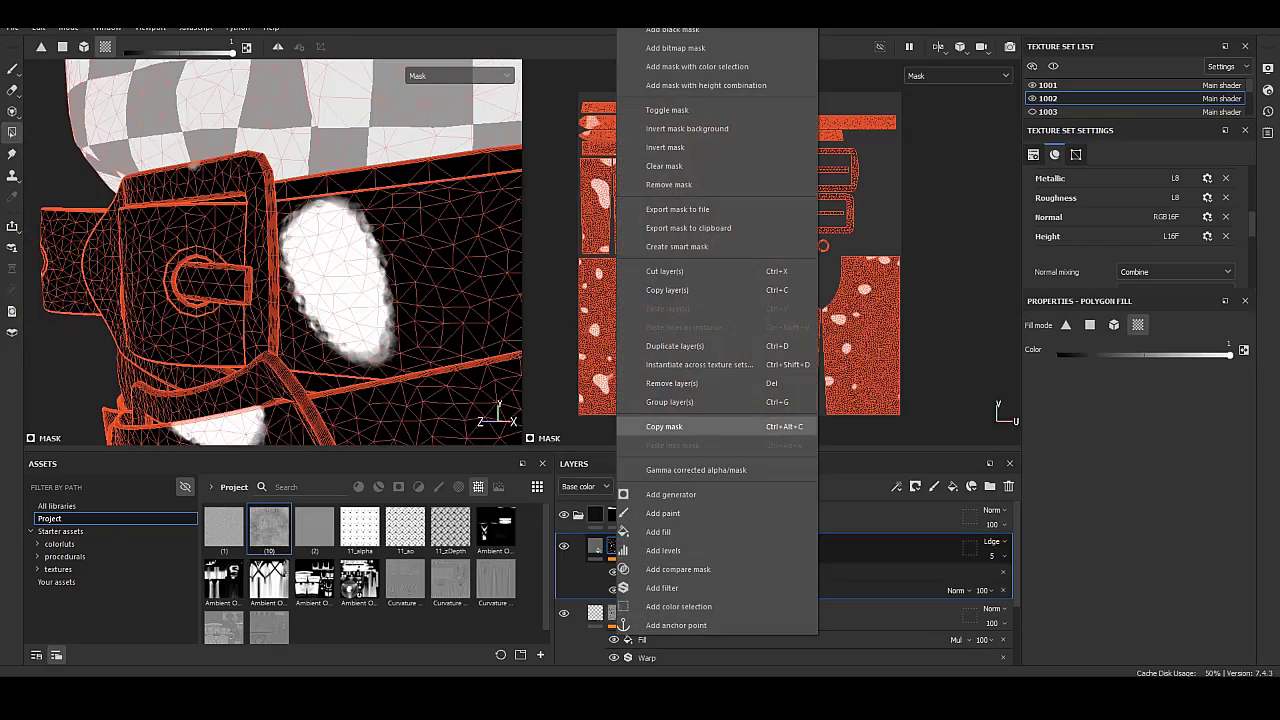
{"action": "left_click", "coordinate": [664, 426]}
{"action": "key", "text": "m"}
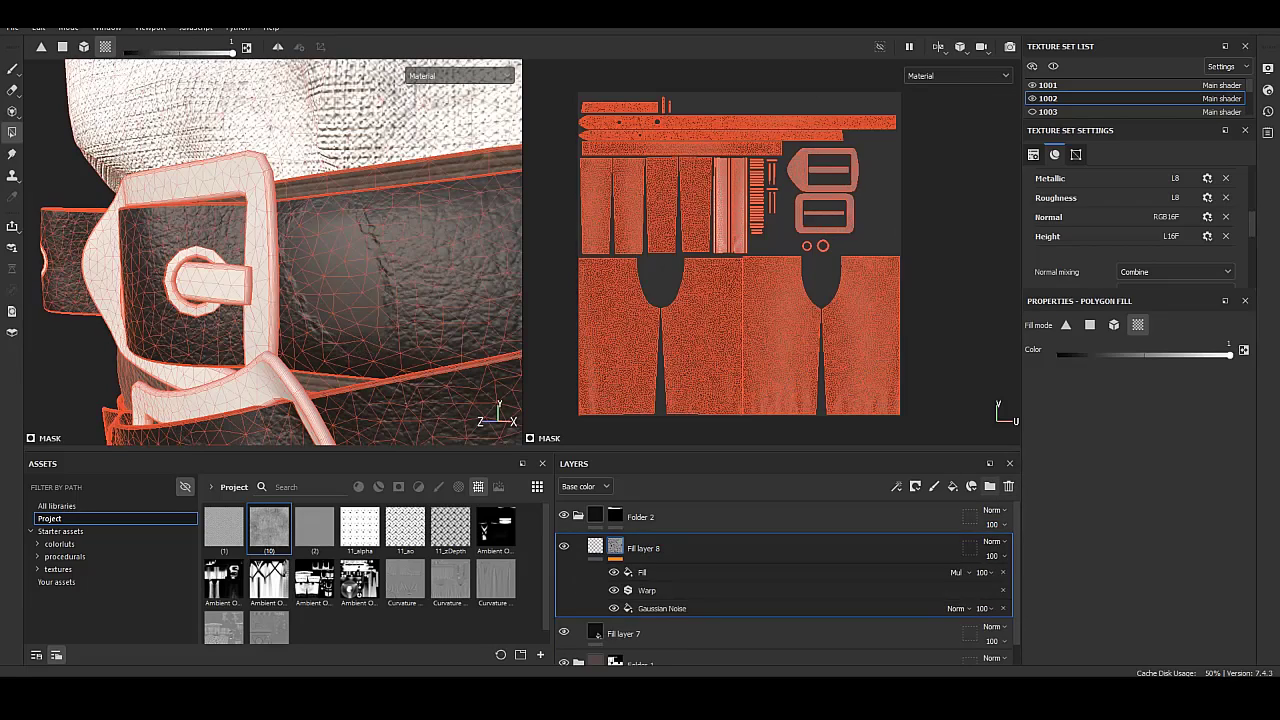
{"action": "left_click", "coordinate": [989, 486]}
{"action": "right_click", "coordinate": [602, 548]}
{"action": "left_click", "coordinate": [660, 236]}
{"action": "right_click", "coordinate": [630, 548]}
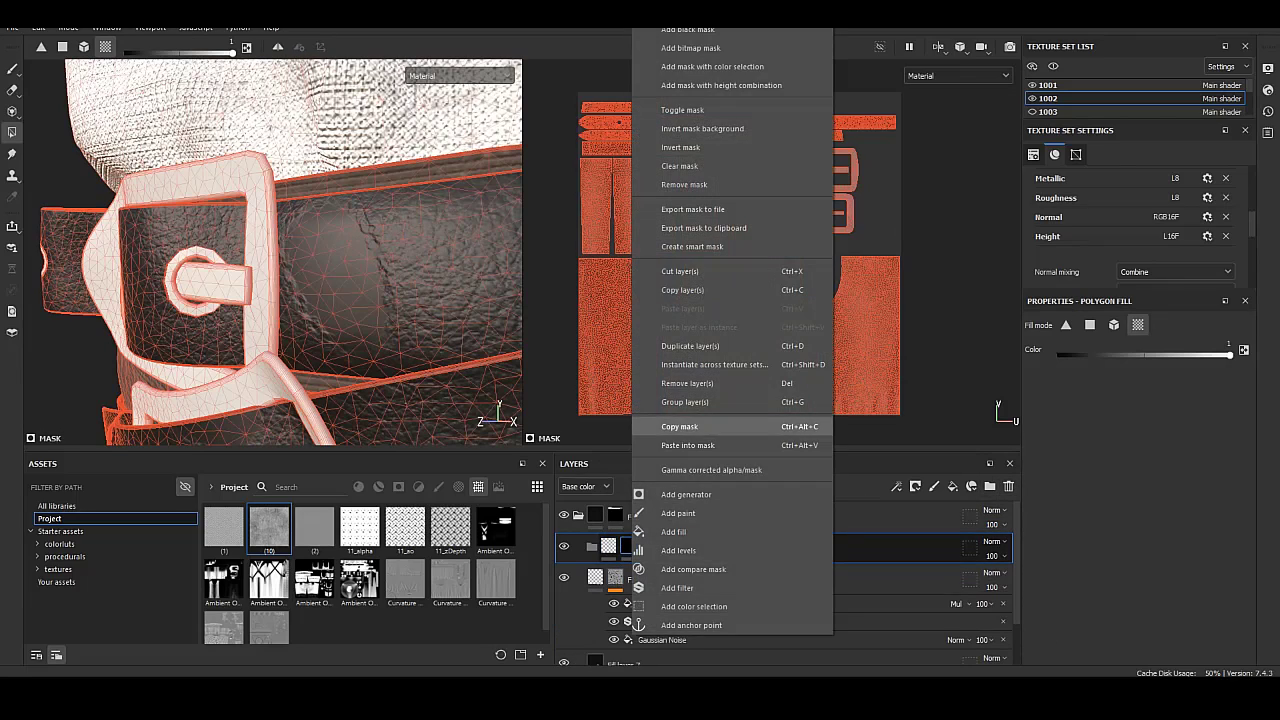
{"action": "left_click", "coordinate": [700, 445]}
{"action": "key", "text": "m"}
{"action": "key", "text": "m"}
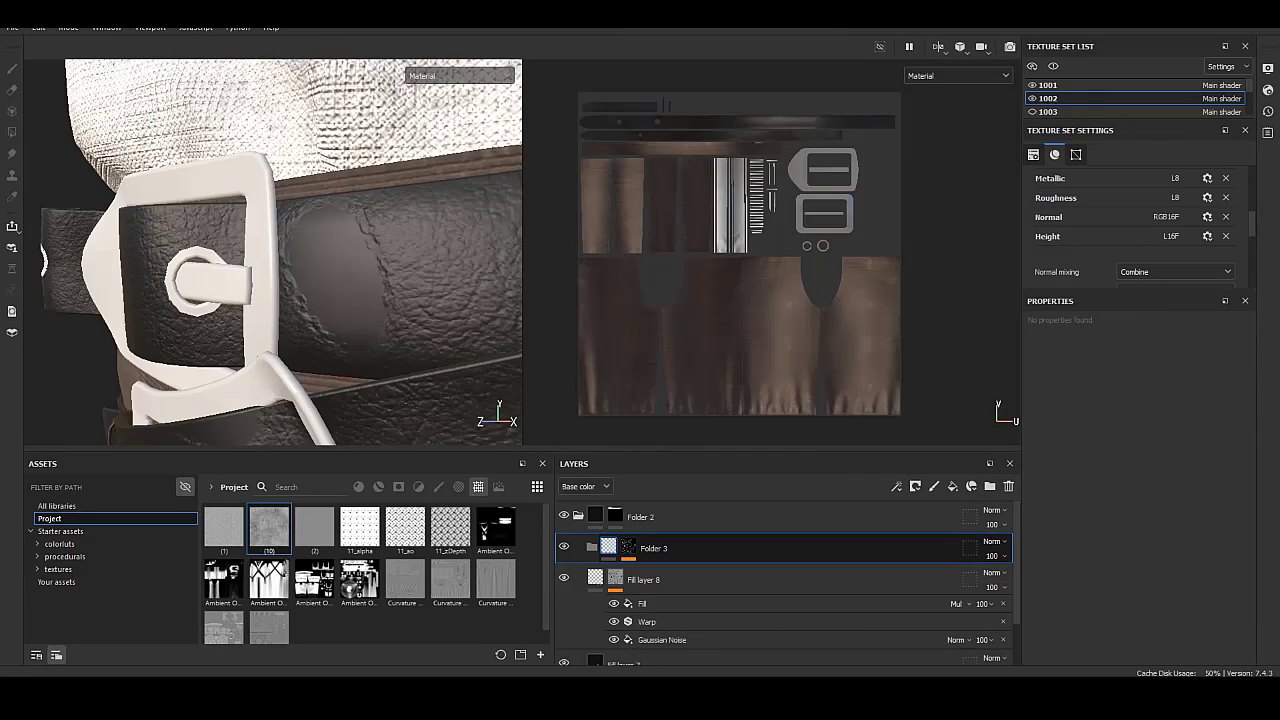
Add Fill layer 9 in the folder with a near-black colour and roughness around 0.67.
{"action": "left_click", "coordinate": [952, 486]}
{"action": "left_click", "coordinate": [1160, 466]}
{"action": "left_click_drag", "start_coordinate": [927, 243], "coordinate": [926, 339]}
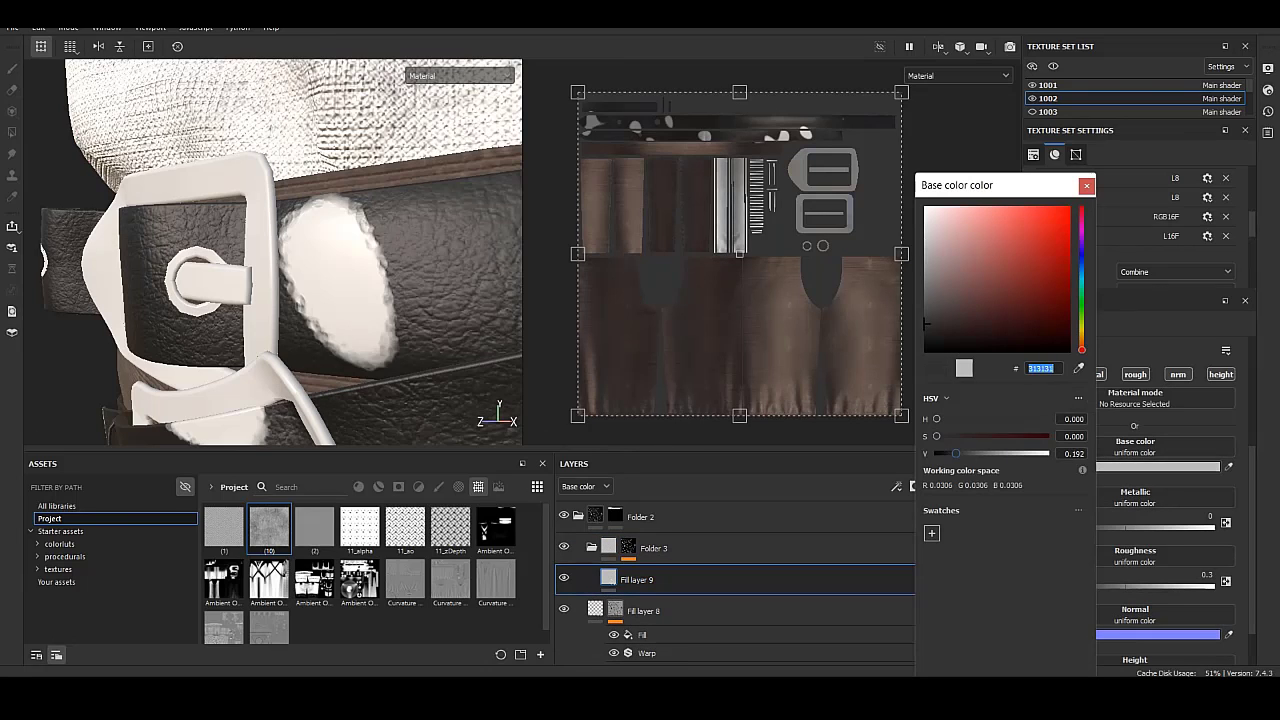
{"action": "left_click", "coordinate": [1157, 587]}
{"action": "left_click", "coordinate": [1157, 587]}
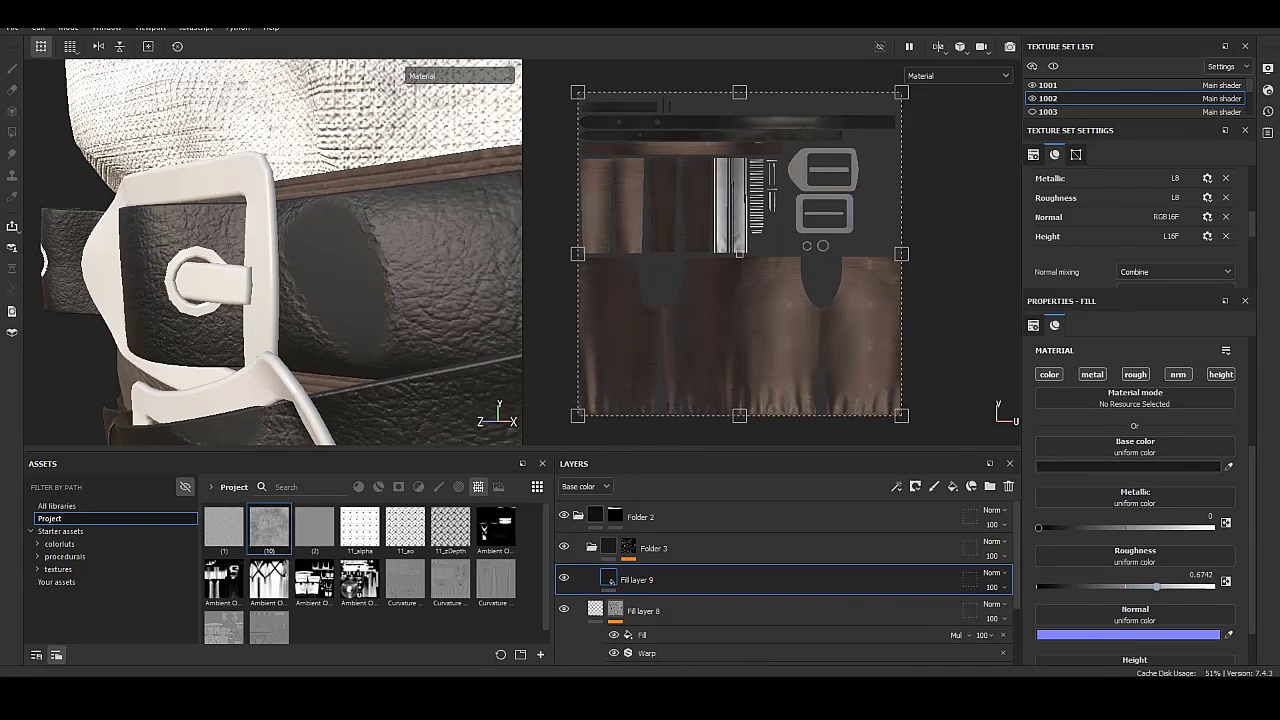
Add Fill layer 10 with a black mask and a Dirt 4 fill effect, adjusting its scale.
{"action": "right_click", "coordinate": [626, 579]}
{"action": "left_click", "coordinate": [680, 100]}
{"action": "right_click", "coordinate": [626, 579]}
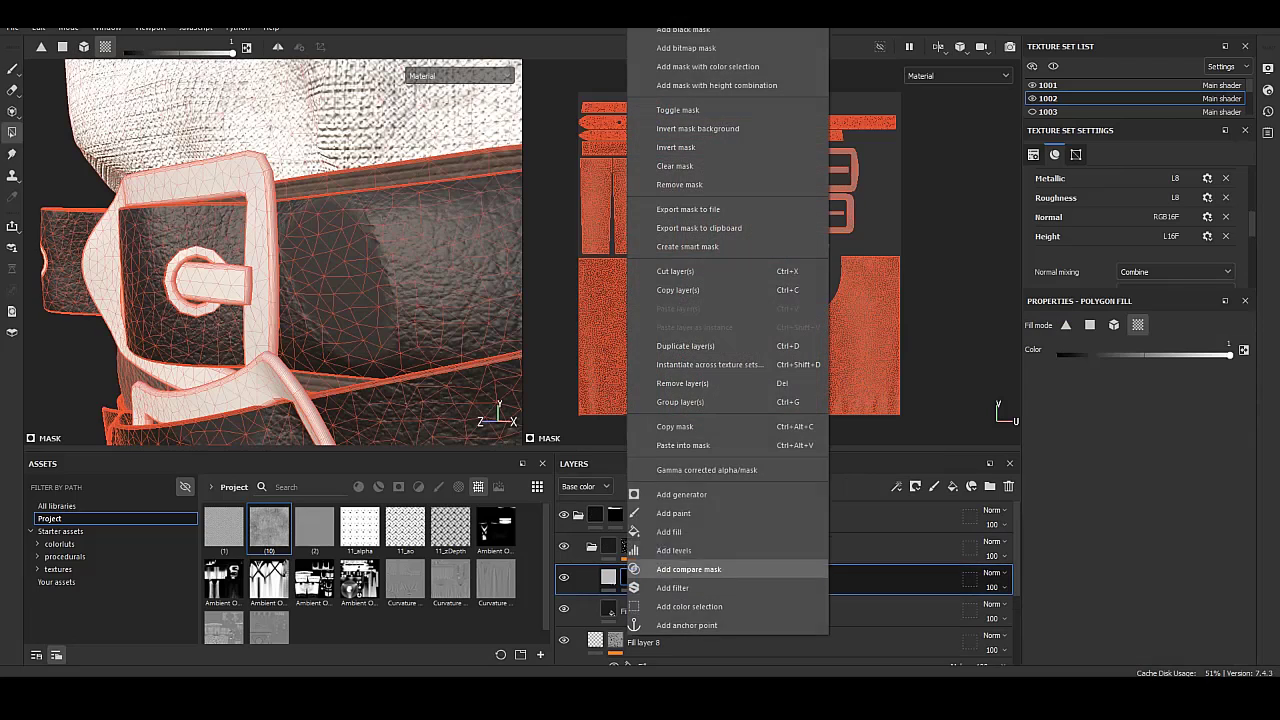
{"action": "left_click", "coordinate": [668, 531]}
{"action": "left_click", "coordinate": [1134, 376]}
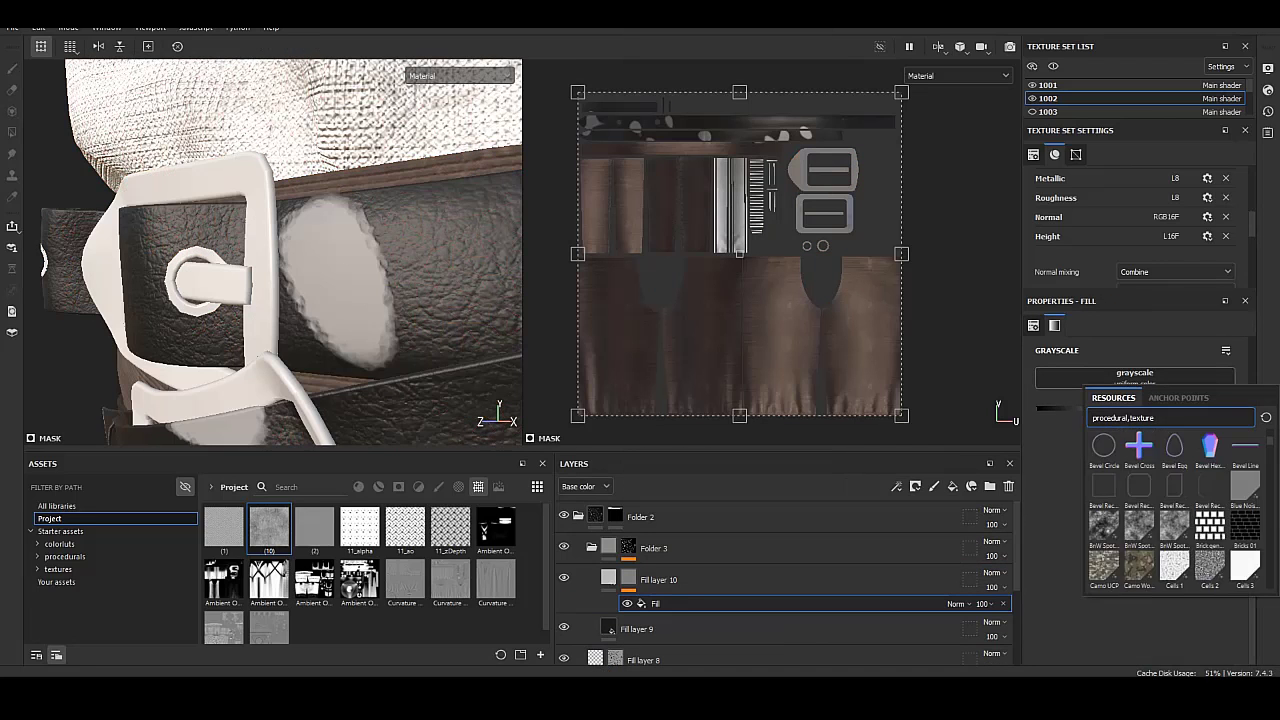
{"action": "scroll", "coordinate": [1175, 510], "scroll_direction": "down", "scroll_amount": 2}
{"action": "left_click", "coordinate": [1210, 545]}
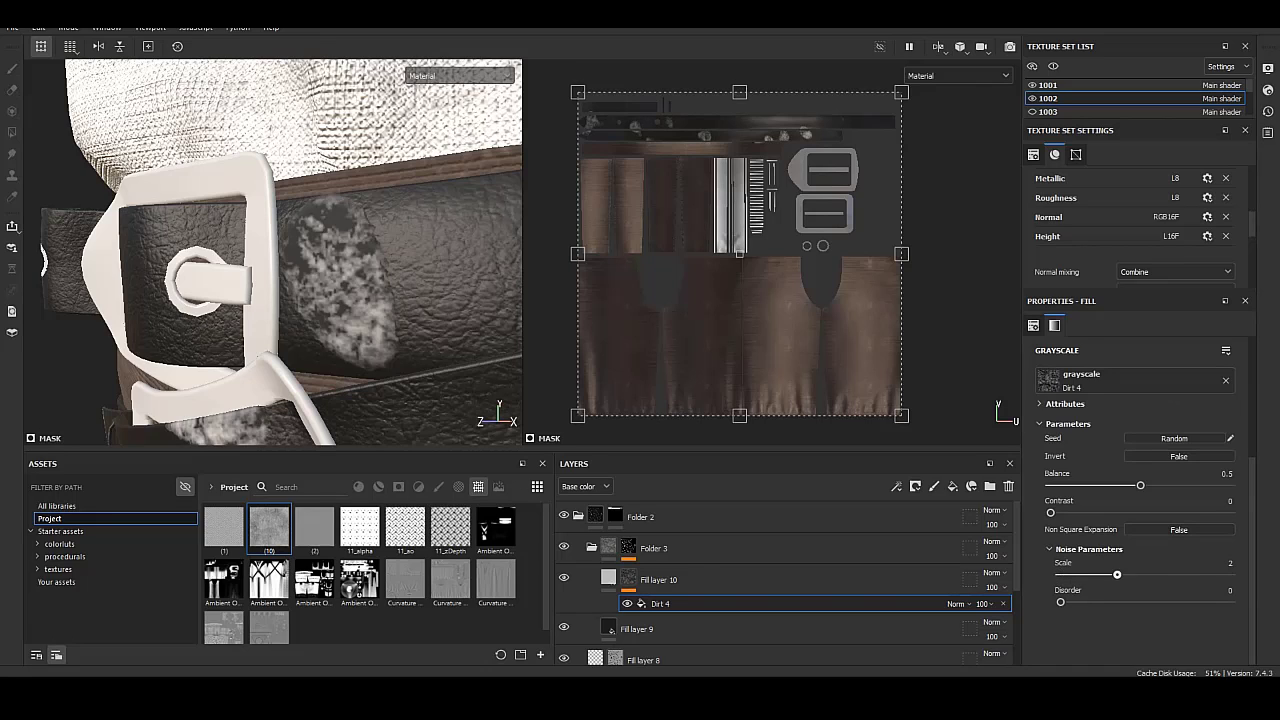
{"action": "mouse_move", "coordinate": [1117, 575]}
{"action": "left_mouse_down"}
{"action": "mouse_move", "coordinate": [1173, 575]}
{"action": "mouse_move", "coordinate": [1060, 575]}
{"action": "left_mouse_up"}
Try 3D Perlin Noise, Dirt 5 and Gradient Flakes, settling on BnW Spots 1 with scale 2 and roughness 2.
{"action": "left_click", "coordinate": [1082, 378]}
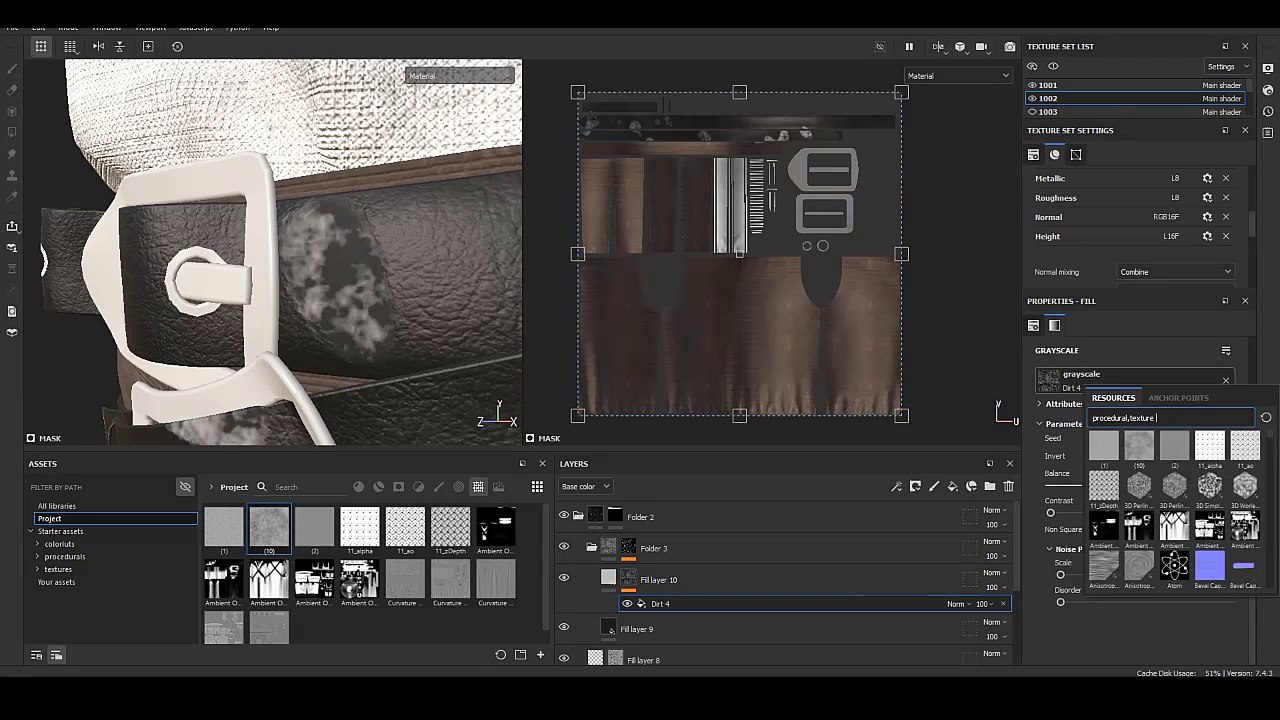
{"action": "left_click", "coordinate": [1139, 486]}
{"action": "left_click", "coordinate": [1082, 378]}
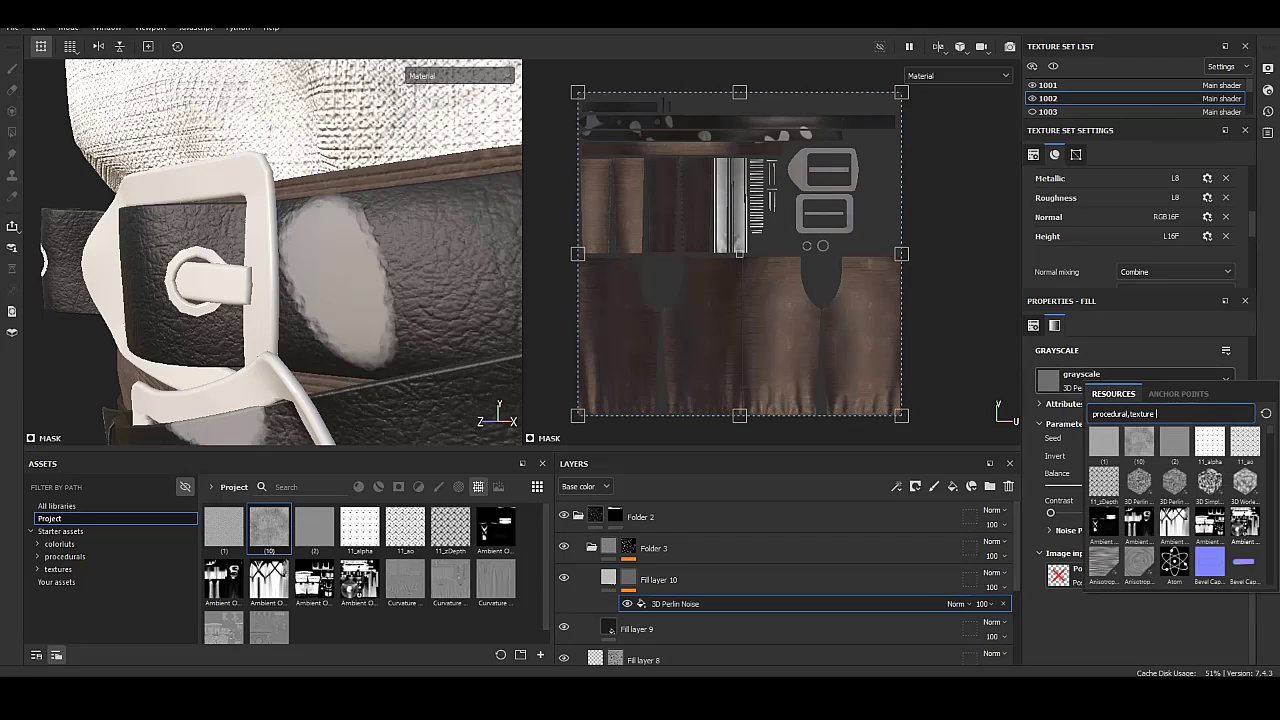
{"action": "scroll", "coordinate": [1175, 500], "scroll_direction": "down", "scroll_amount": 3}
{"action": "scroll", "coordinate": [1175, 500], "scroll_direction": "down", "scroll_amount": 3}
{"action": "left_click", "coordinate": [1104, 560]}
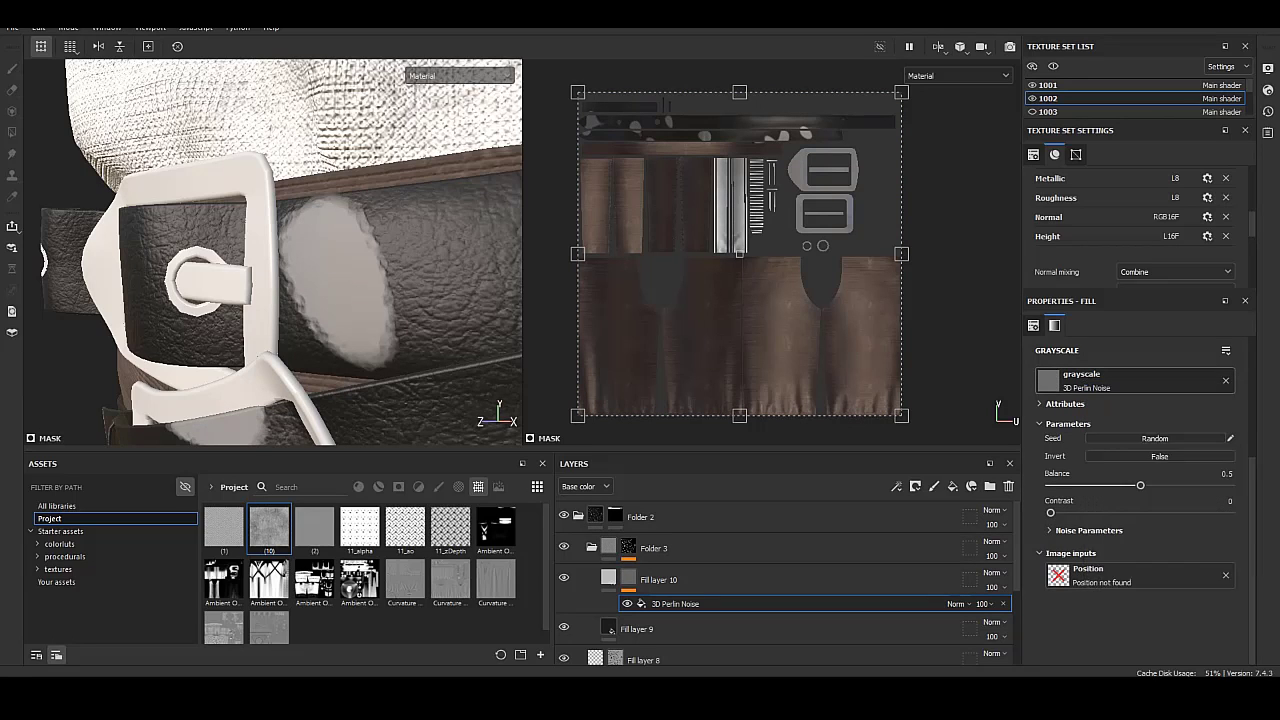
{"action": "left_click", "coordinate": [1082, 378]}
{"action": "scroll", "coordinate": [1175, 500], "scroll_direction": "down", "scroll_amount": 3}
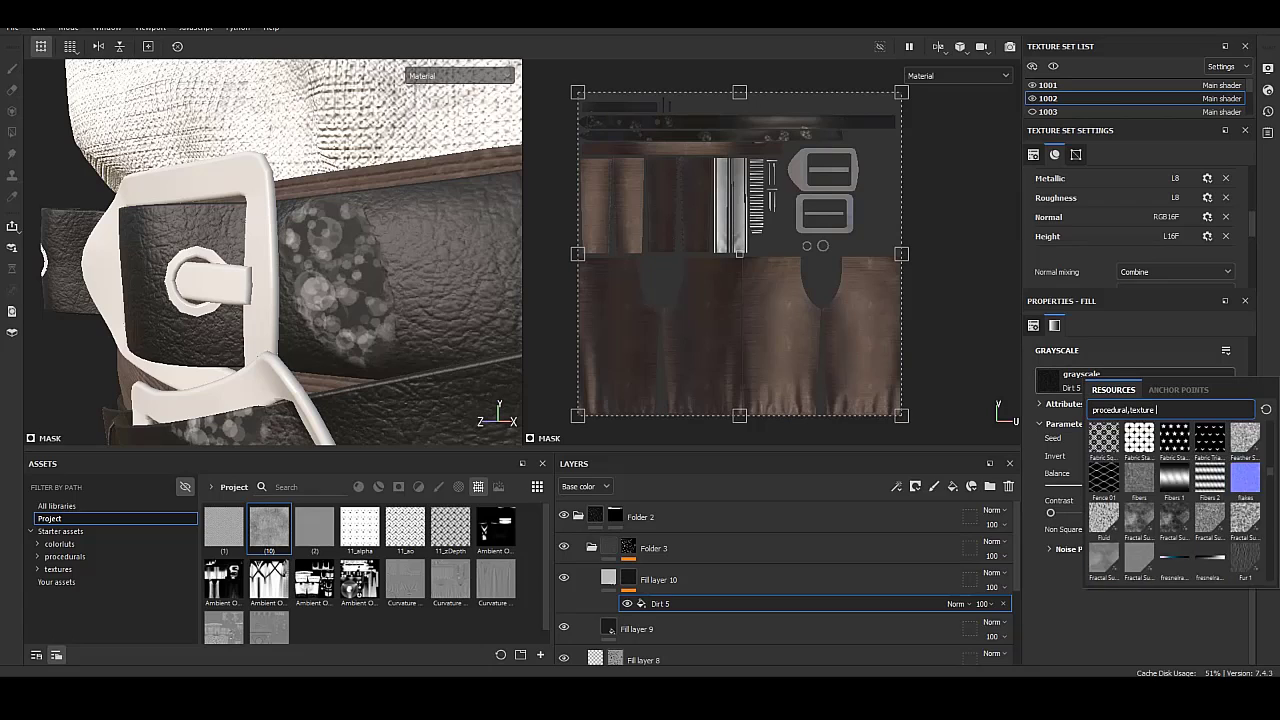
{"action": "scroll", "coordinate": [1175, 500], "scroll_direction": "down", "scroll_amount": 3}
{"action": "left_click", "coordinate": [1210, 518]}
{"action": "left_click", "coordinate": [1082, 378]}
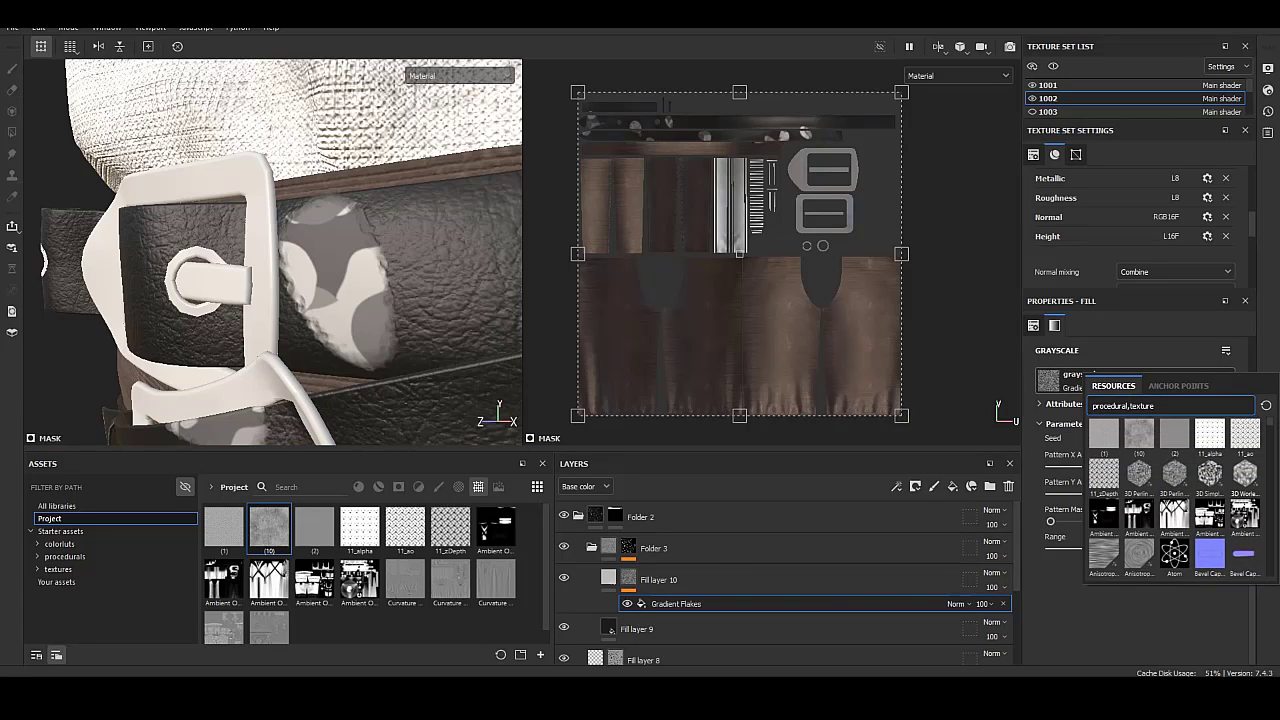
{"action": "scroll", "coordinate": [1175, 500], "scroll_direction": "down", "scroll_amount": 3}
{"action": "scroll", "coordinate": [1175, 500], "scroll_direction": "down", "scroll_amount": 2}
{"action": "left_click", "coordinate": [1140, 480]}
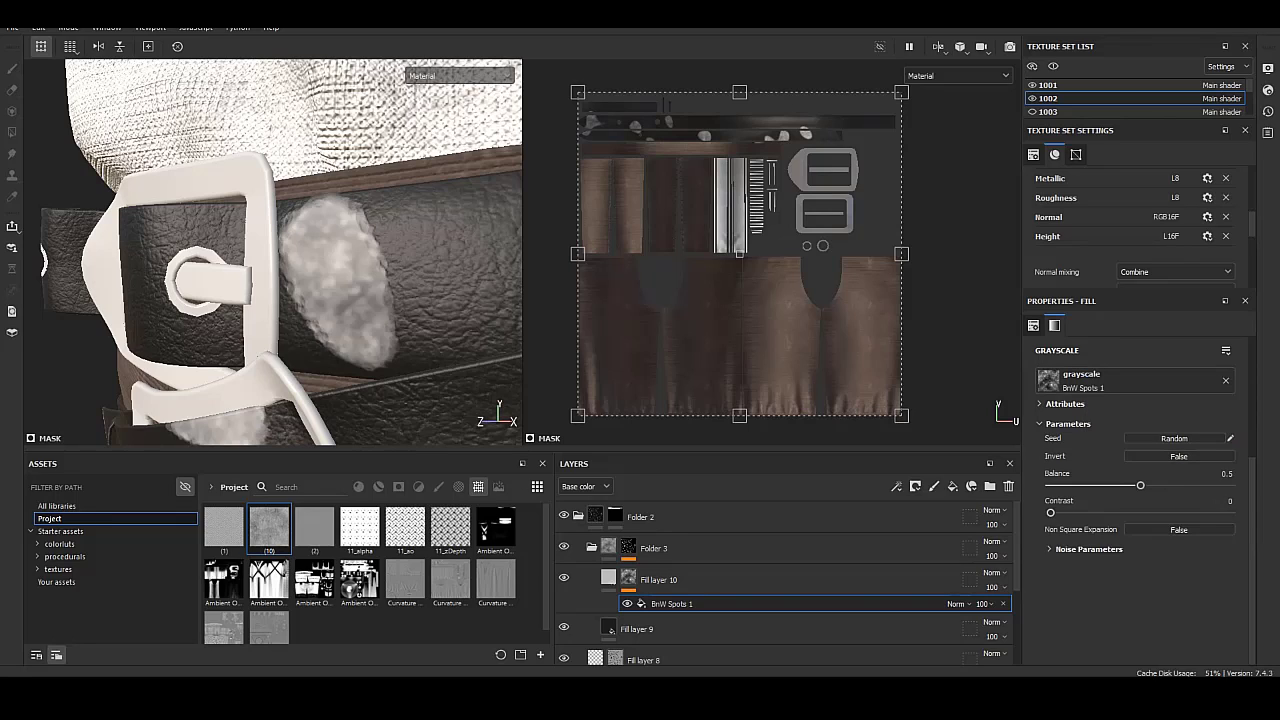
{"action": "left_click_drag", "start_coordinate": [1060, 574], "coordinate": [1084, 574]}
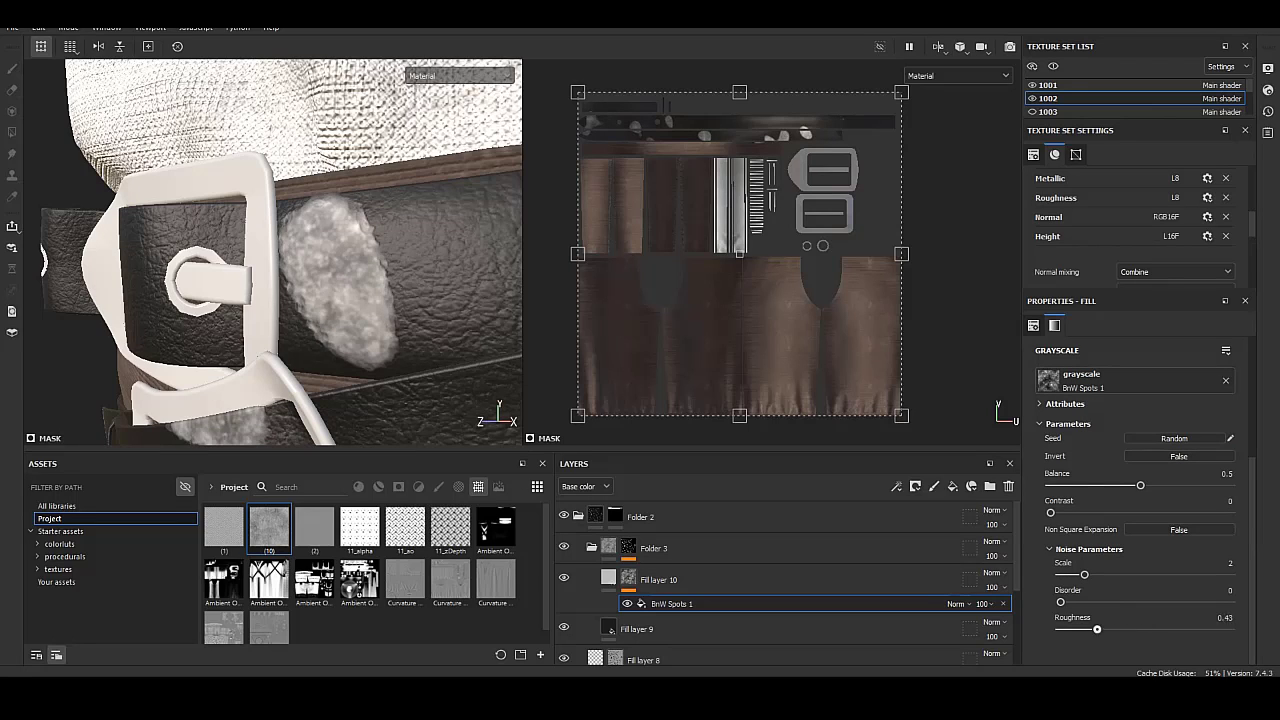
{"action": "left_click_drag", "start_coordinate": [1097, 629], "coordinate": [1230, 629]}
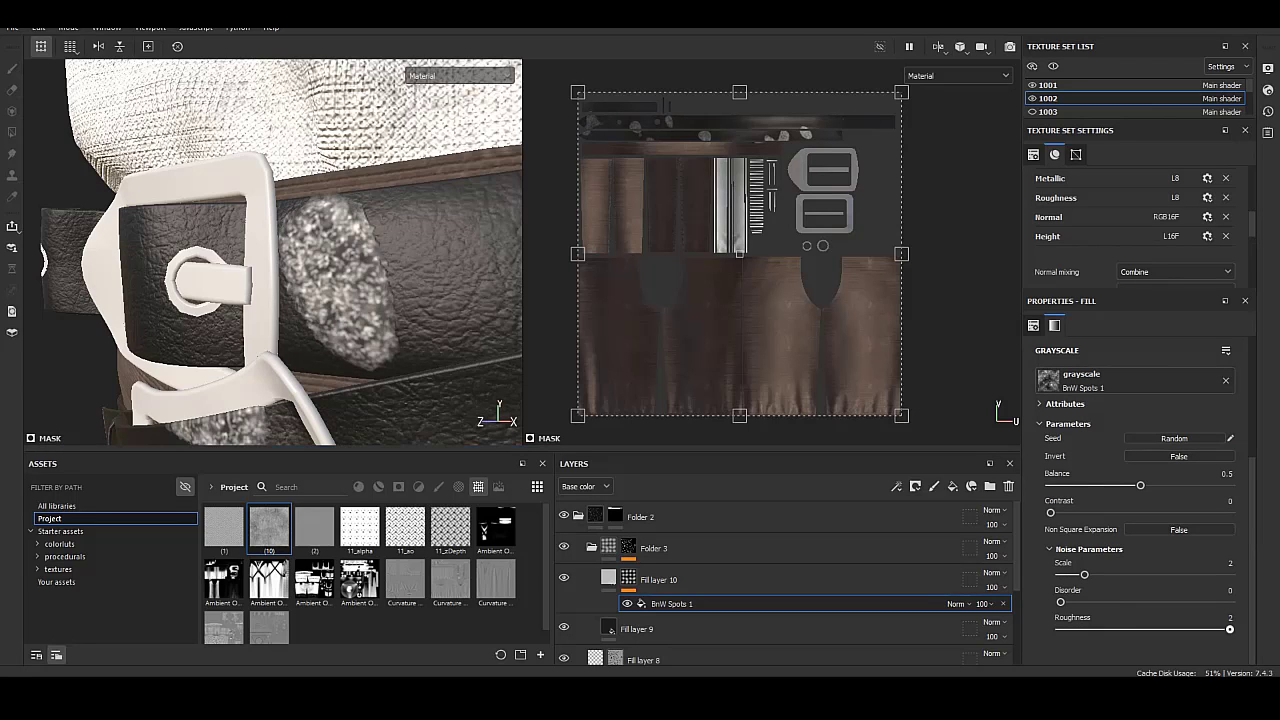
Set Fill layer 10's base colour to dark grey 222222.
{"action": "left_click", "coordinate": [700, 580]}
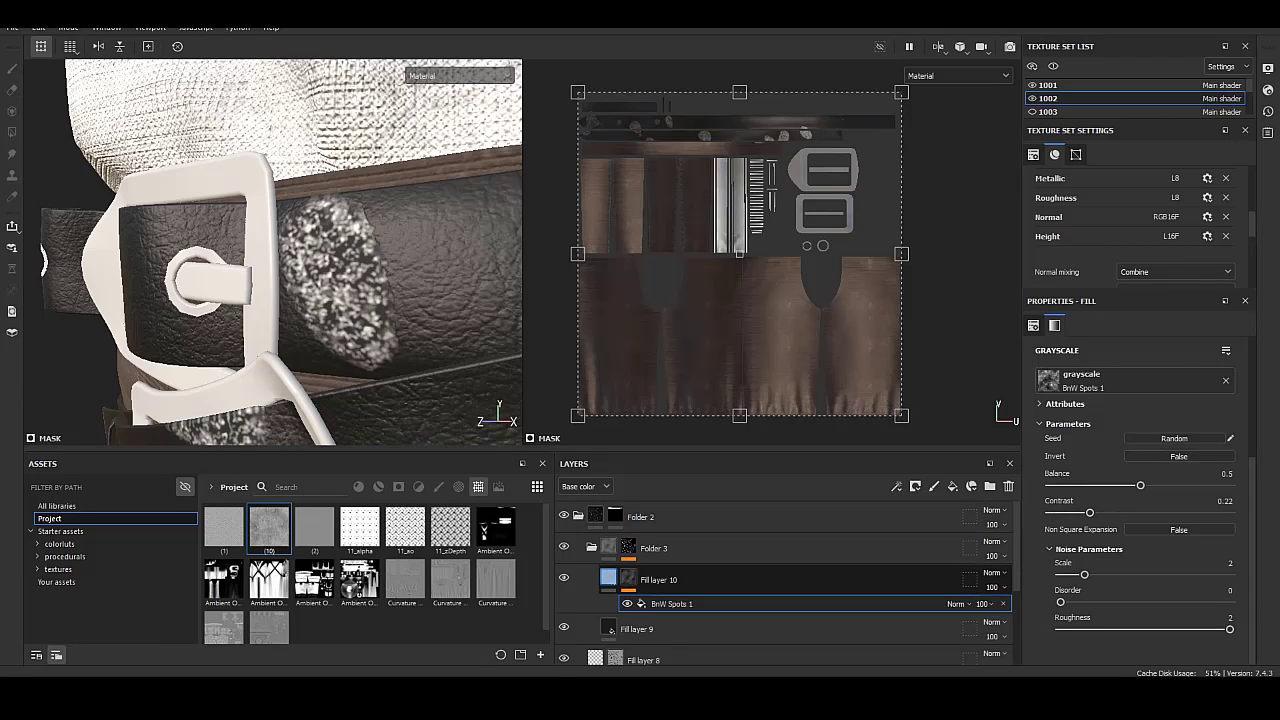
{"action": "left_click", "coordinate": [1128, 466]}
{"action": "left_click", "coordinate": [1097, 331]}
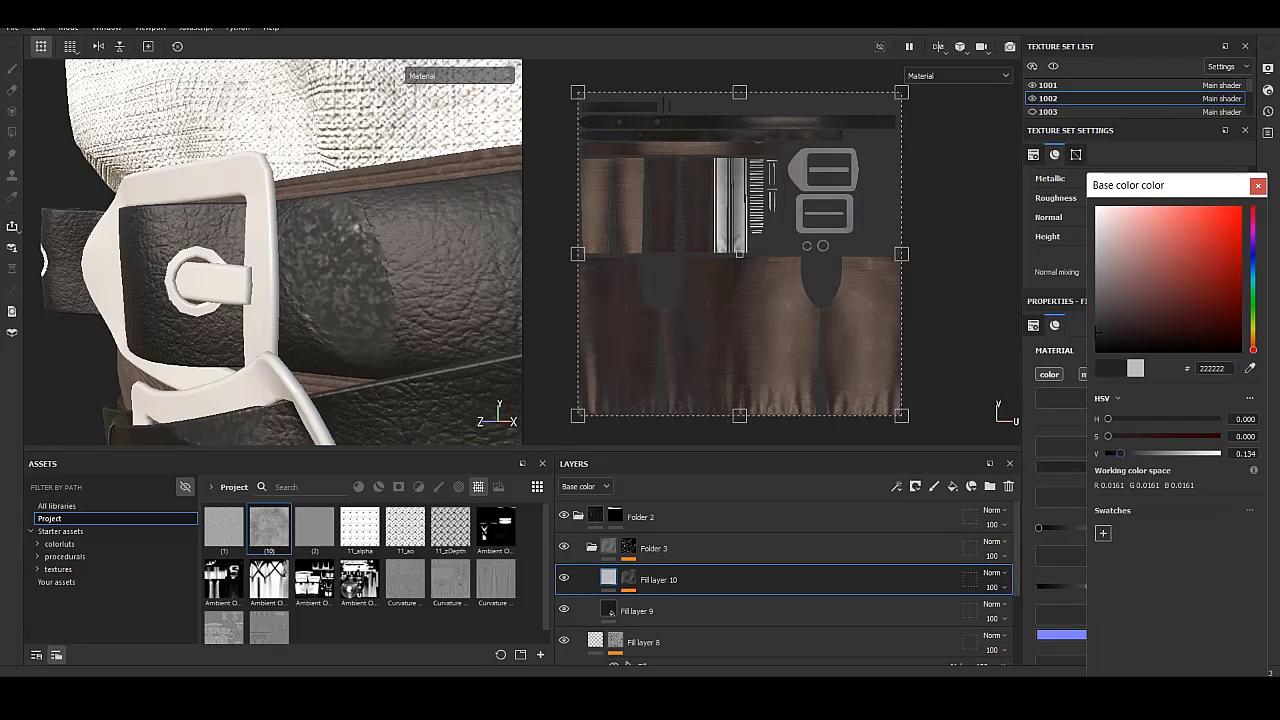
{"action": "key", "text": "Escape"}
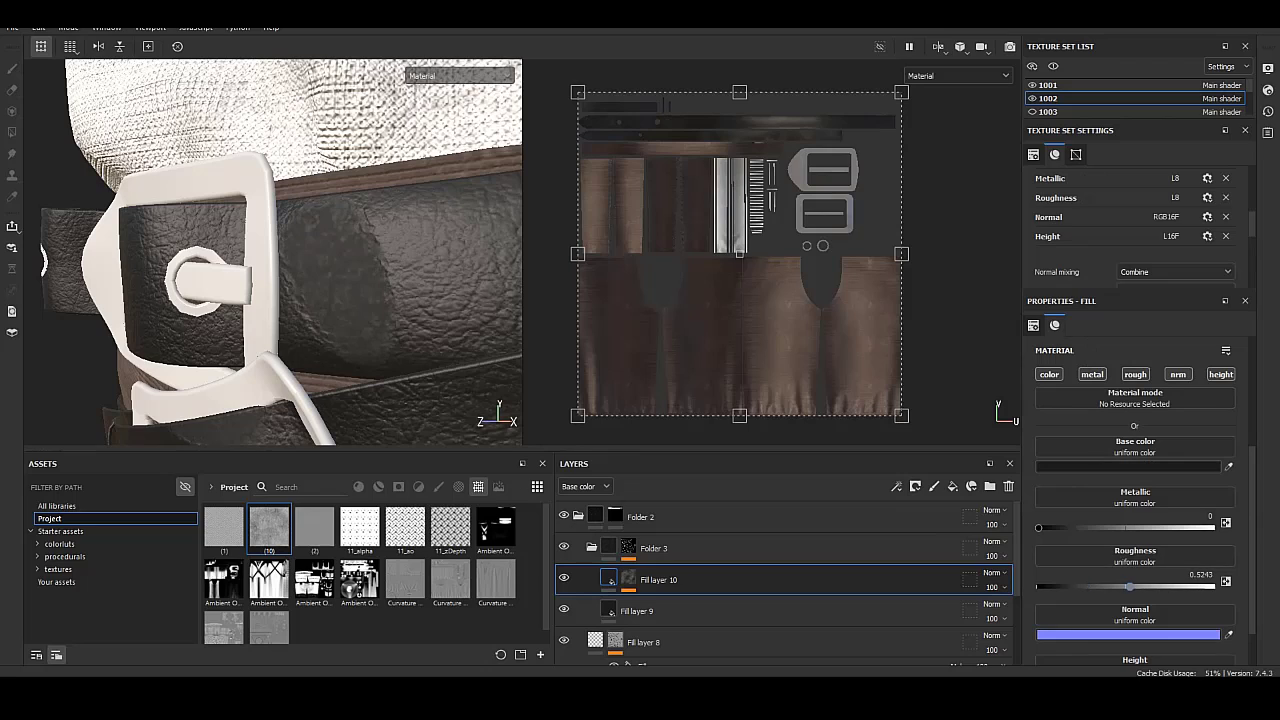
{"action": "scroll", "coordinate": [1135, 500], "scroll_direction": "down", "scroll_amount": 1}
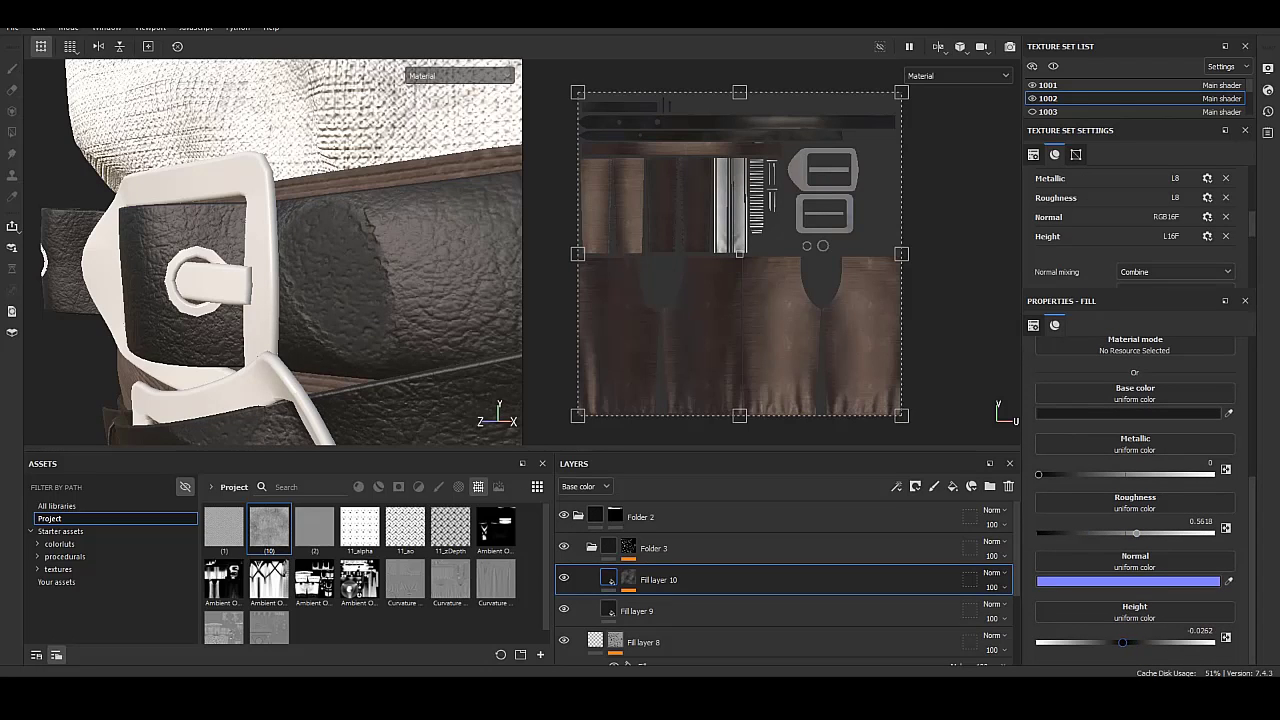
{"action": "left_click_drag", "start_coordinate": [512, 430], "coordinate": [440, 422], "text": "alt"}
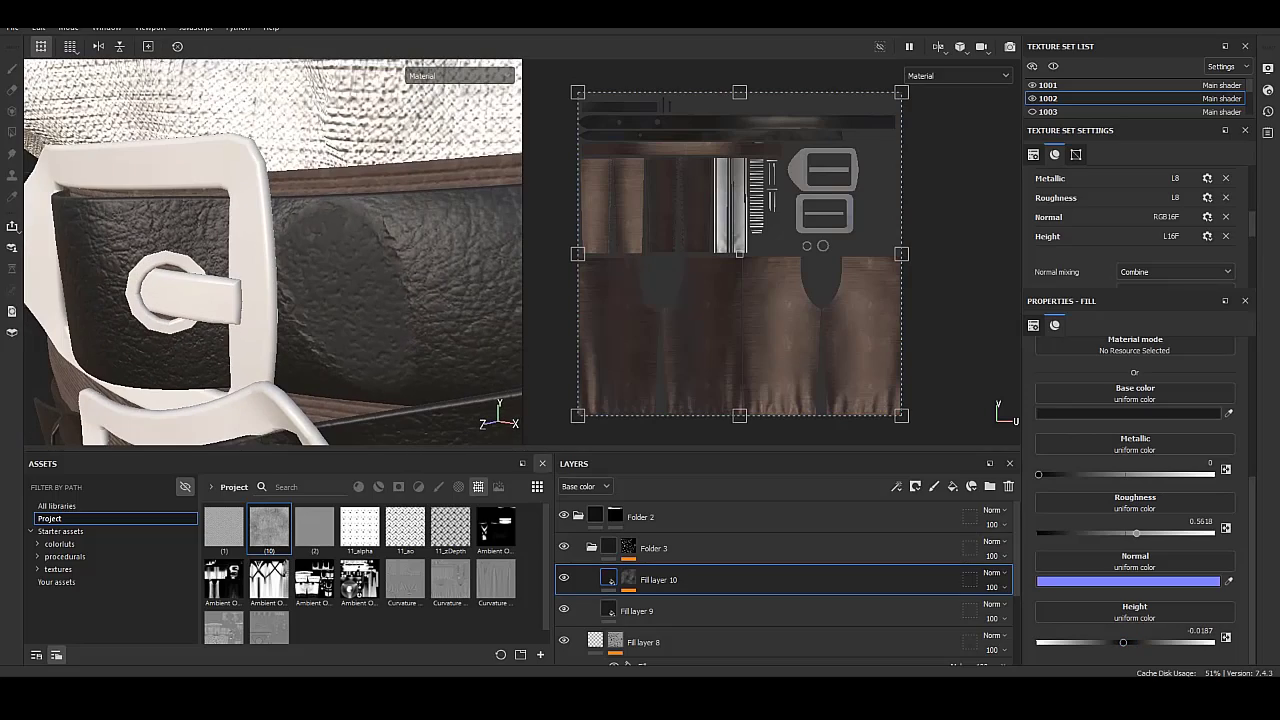
Add Fill layer 11 with a black mask using a Fiber Glass Edge Wear generator at wear level 0.57.
{"action": "left_click", "coordinate": [952, 486]}
{"action": "right_click", "coordinate": [628, 580]}
{"action": "left_click", "coordinate": [680, 50]}
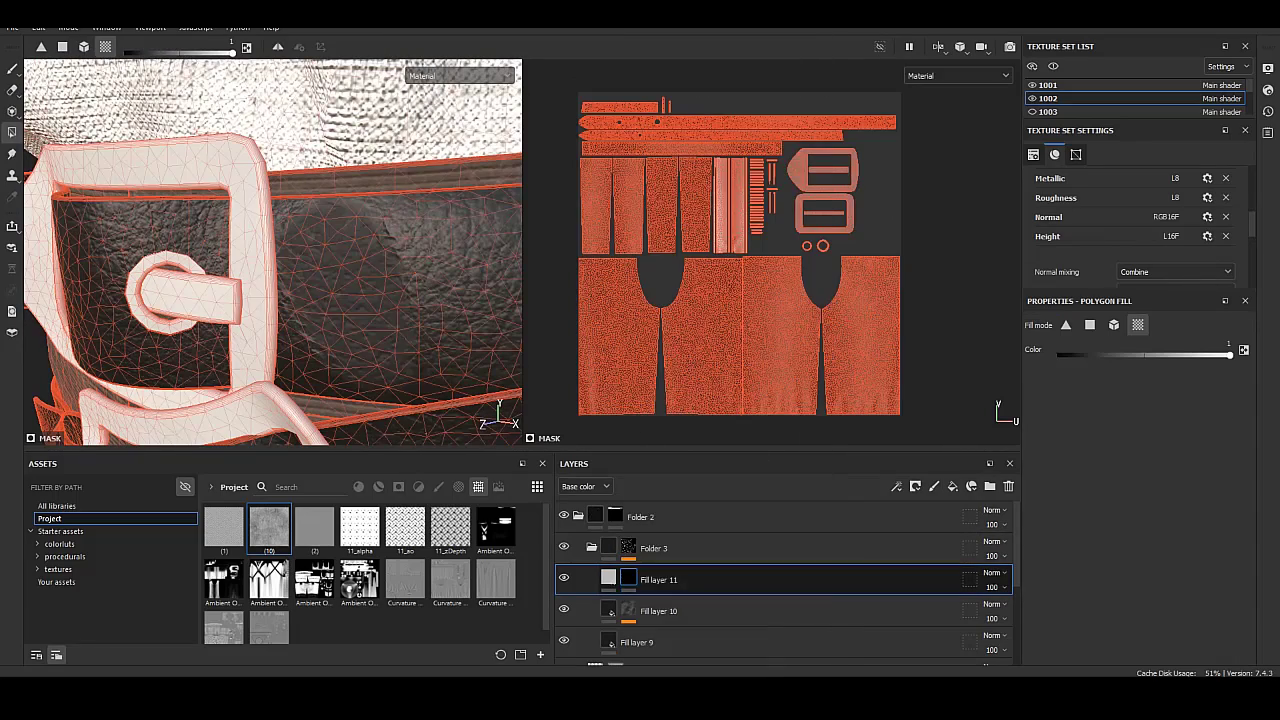
{"action": "right_click", "coordinate": [628, 580]}
{"action": "left_click", "coordinate": [680, 120]}
{"action": "left_click", "coordinate": [1095, 362]}
{"action": "left_click", "coordinate": [1106, 472]}
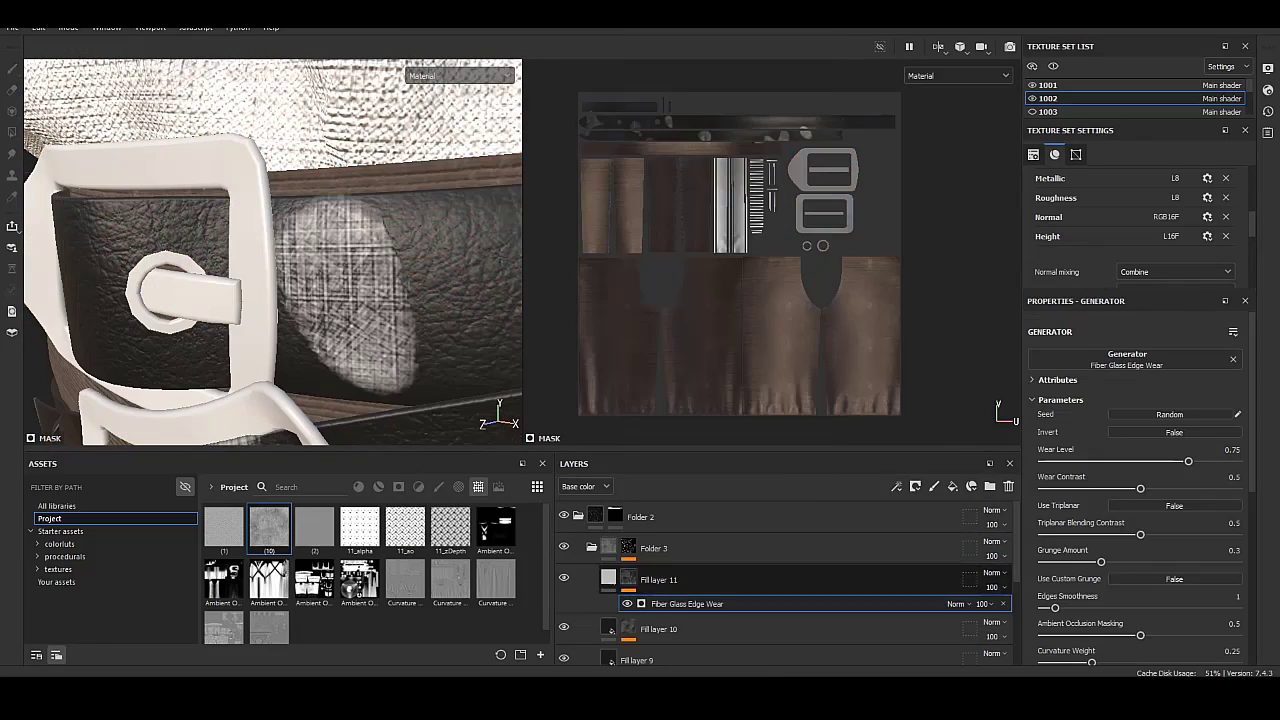
{"action": "left_click", "coordinate": [658, 629]}
{"action": "left_click", "coordinate": [628, 580]}
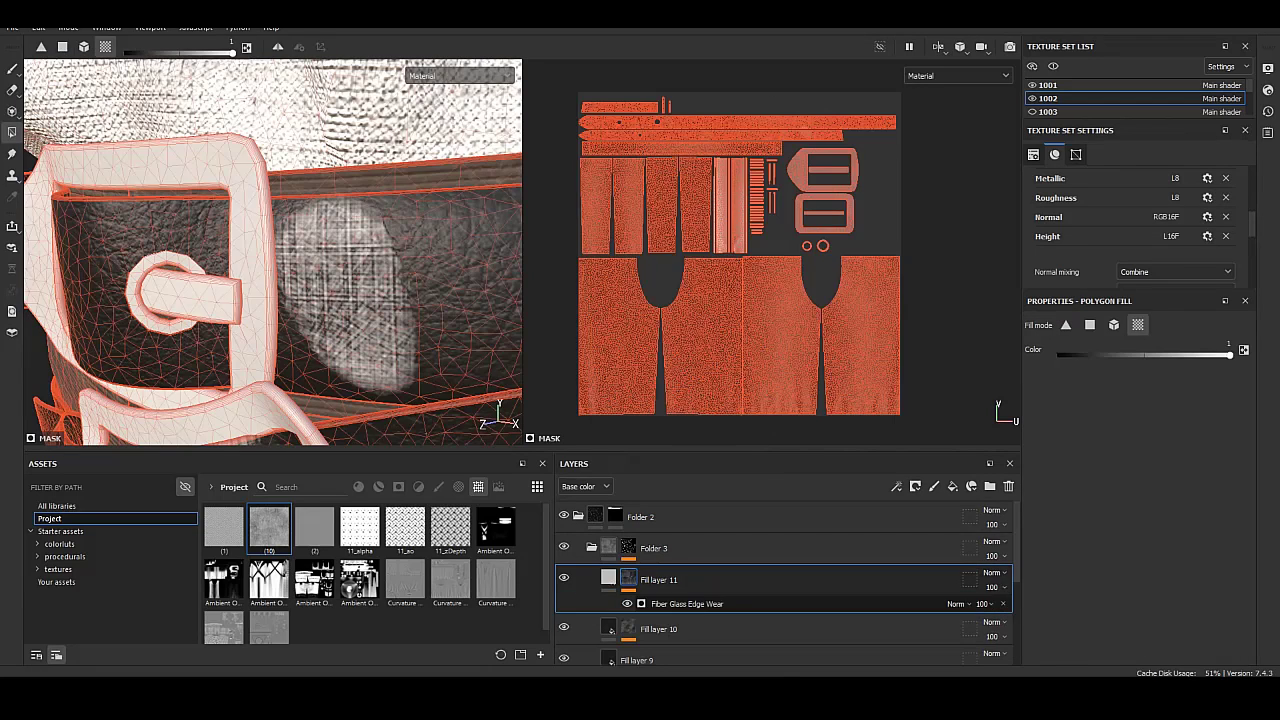
{"action": "left_click_drag", "start_coordinate": [1156, 461], "coordinate": [1121, 488]}
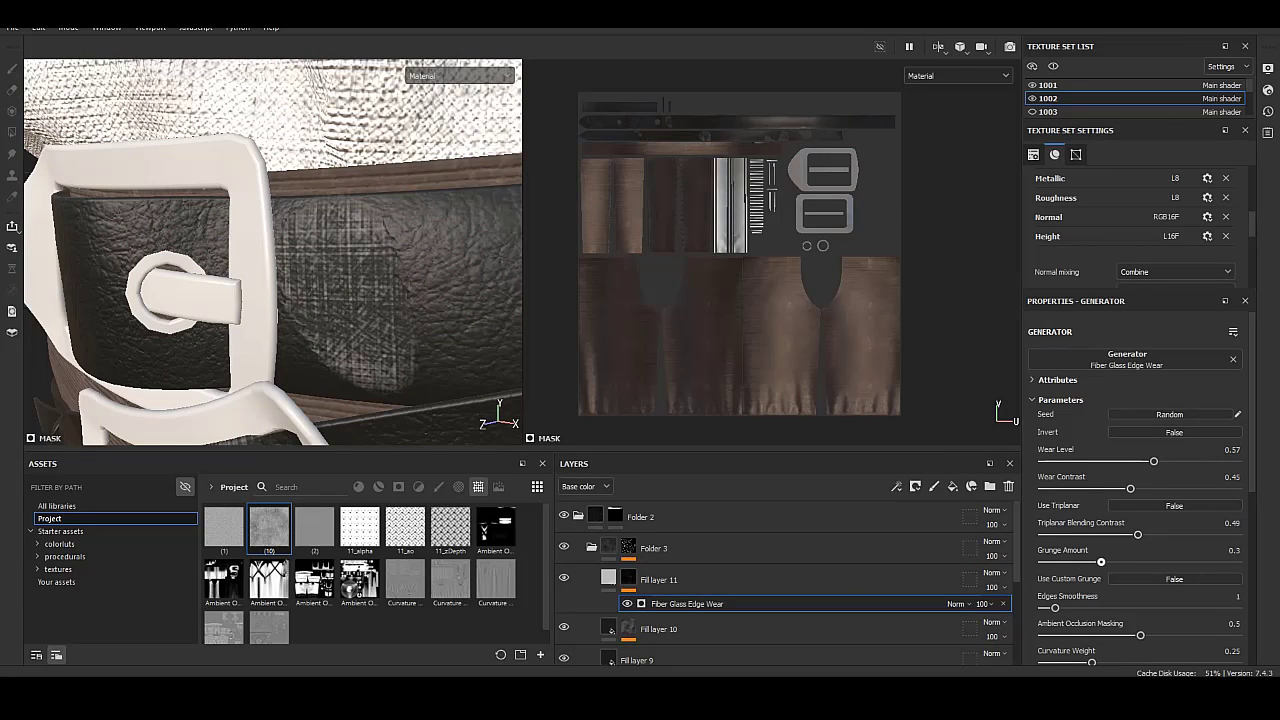
{"action": "left_click", "coordinate": [608, 578]}
{"action": "scroll", "coordinate": [1135, 450], "scroll_direction": "up", "scroll_amount": 2}
Limit Fill layer 11 to the height channel only, with height raised to 0.1461.
{"action": "left_click", "coordinate": [1049, 427]}
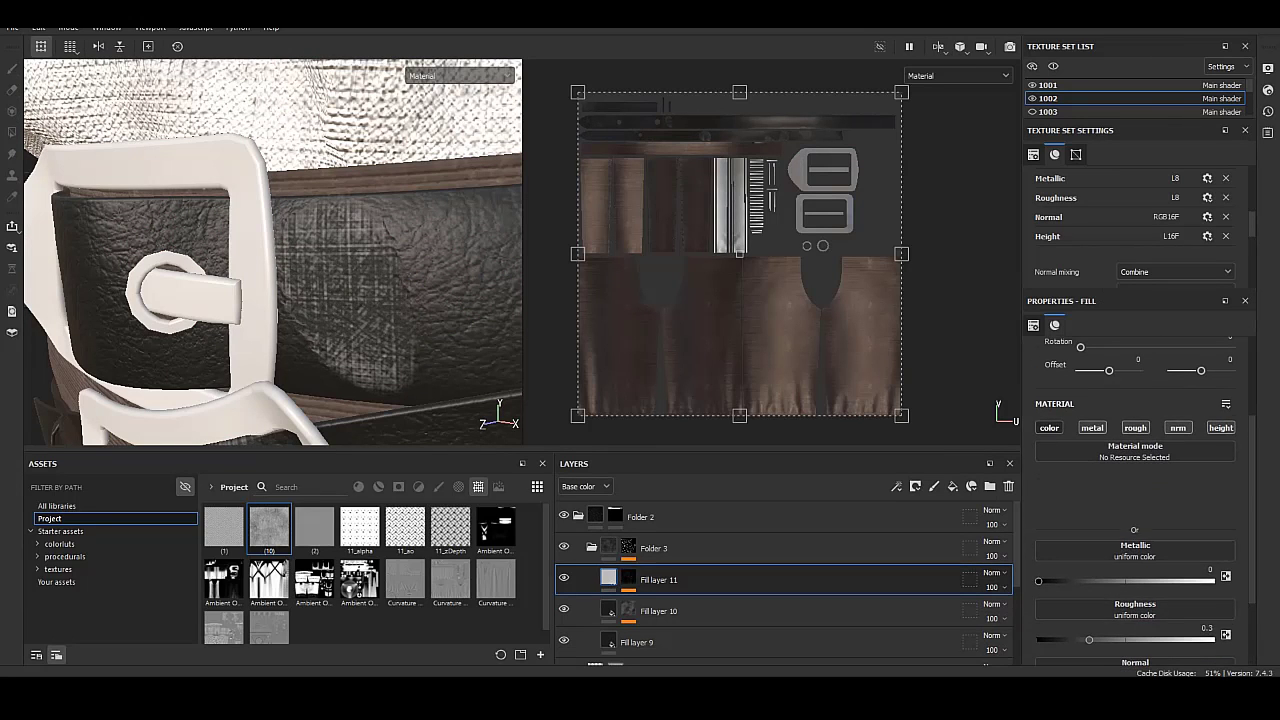
{"action": "left_click", "coordinate": [1092, 427]}
{"action": "left_click", "coordinate": [1135, 427]}
{"action": "left_click", "coordinate": [1178, 427]}
{"action": "left_click", "coordinate": [1132, 530]}
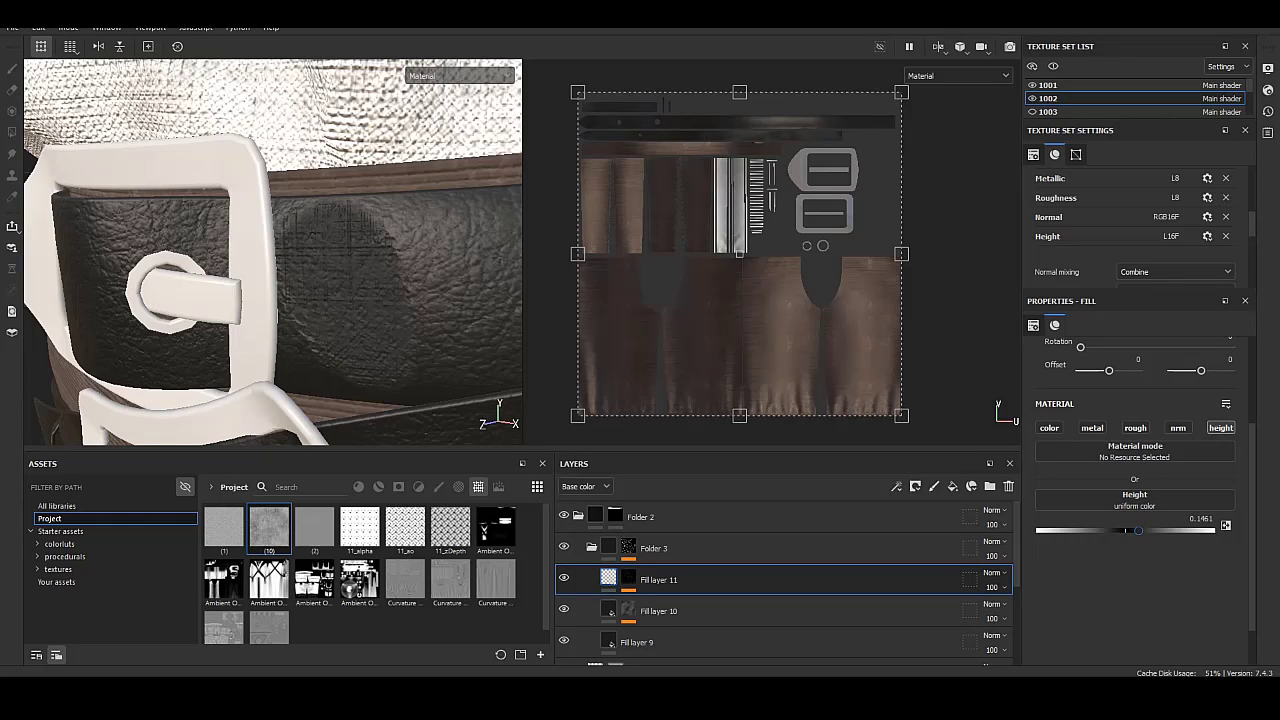
{"action": "left_click_drag", "start_coordinate": [270, 250], "coordinate": [330, 250], "text": "alt"}
Raise Fill layer 9's height from -0.0487 to 0, then recheck Fill layer 11's settings.
{"action": "left_click", "coordinate": [640, 642]}
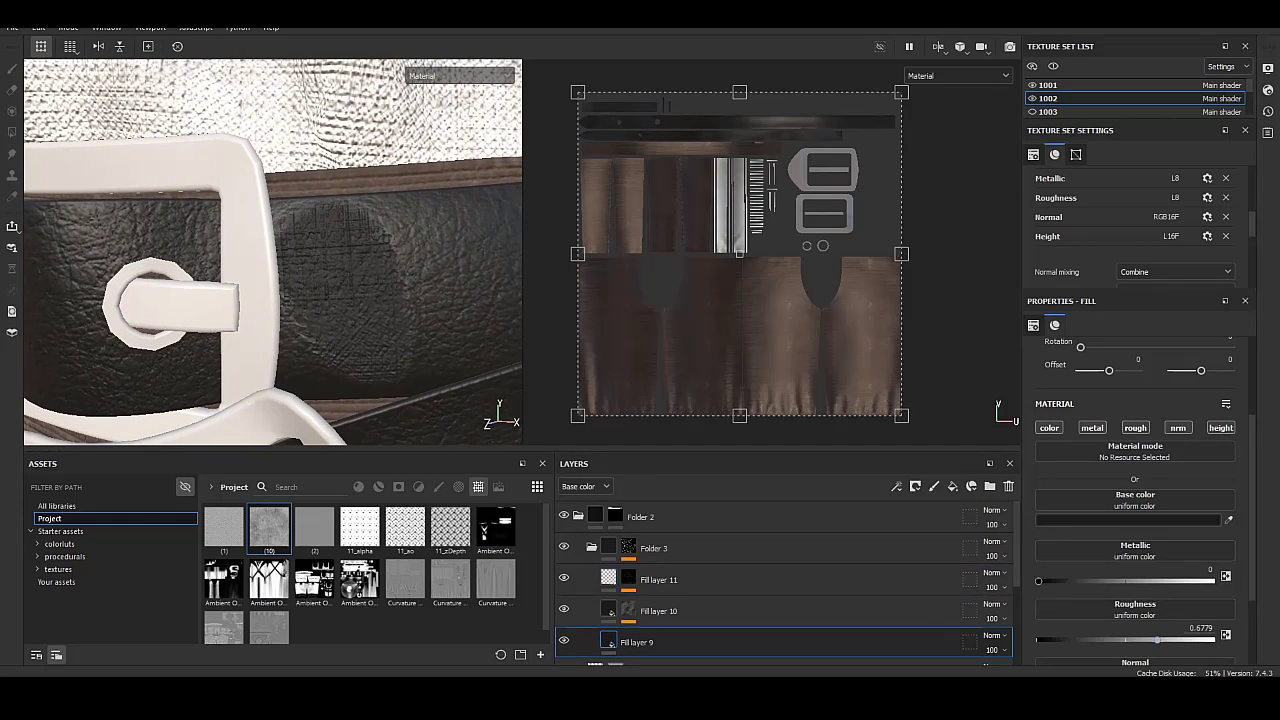
{"action": "scroll", "coordinate": [1135, 500], "scroll_direction": "down", "scroll_amount": 2}
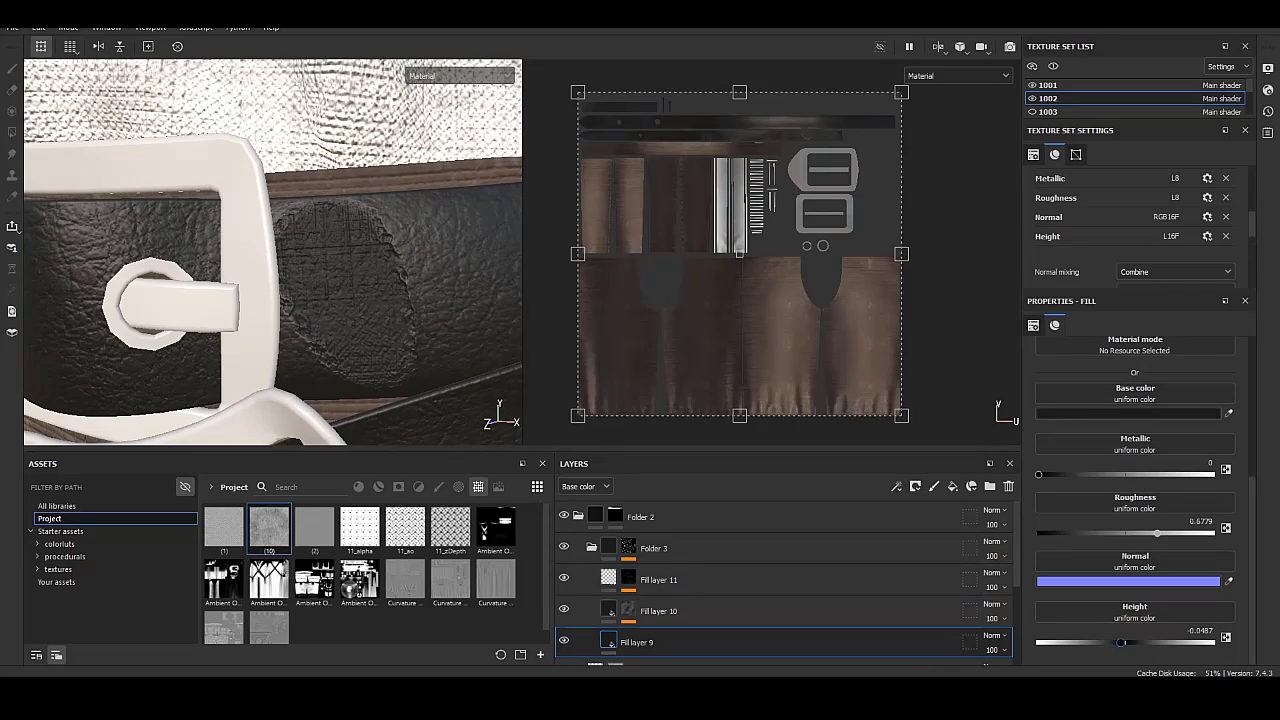
{"action": "left_click_drag", "start_coordinate": [387, 297], "coordinate": [225, 385], "text": "alt"}
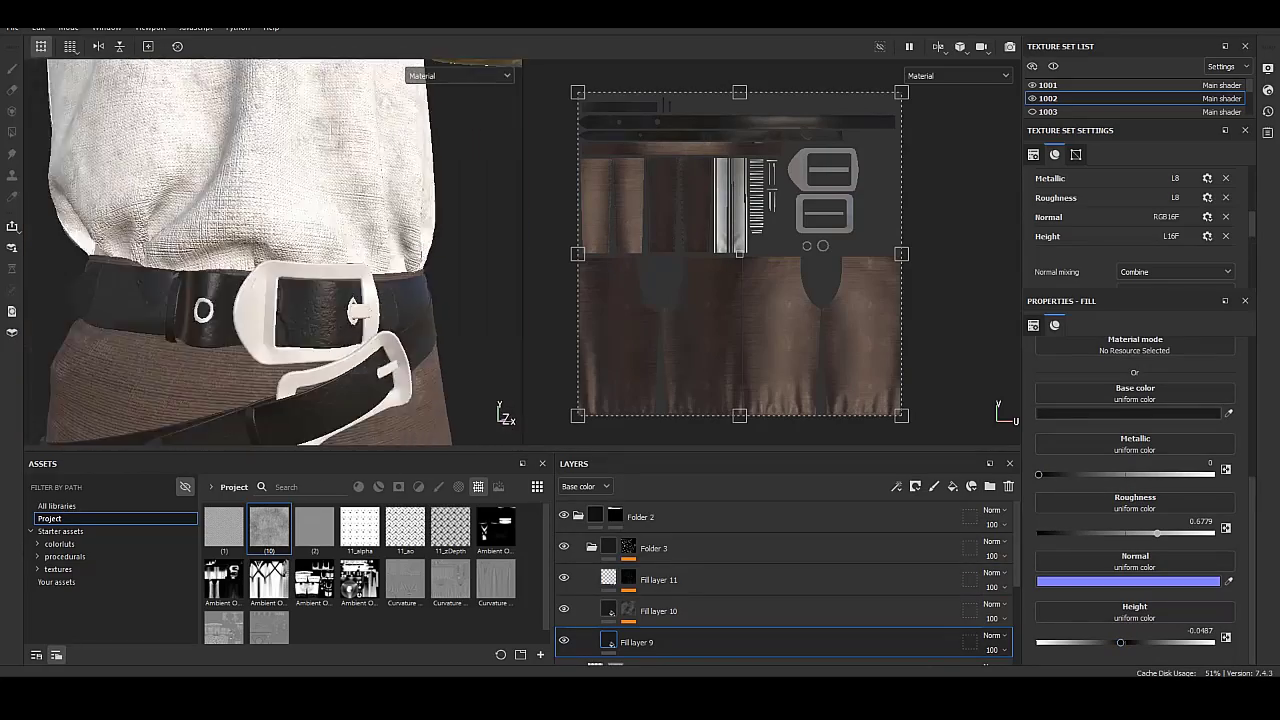
{"action": "mouse_move", "coordinate": [270, 250]}
{"action": "left_mouse_down", "text": "alt"}
{"action": "mouse_move", "coordinate": [320, 250]}
{"action": "mouse_move", "coordinate": [200, 270]}
{"action": "mouse_move", "coordinate": [300, 250]}
{"action": "mouse_move", "coordinate": [250, 270]}
{"action": "left_mouse_up", "text": "alt"}
{"action": "left_click_drag", "start_coordinate": [1120, 642], "coordinate": [1203, 642]}
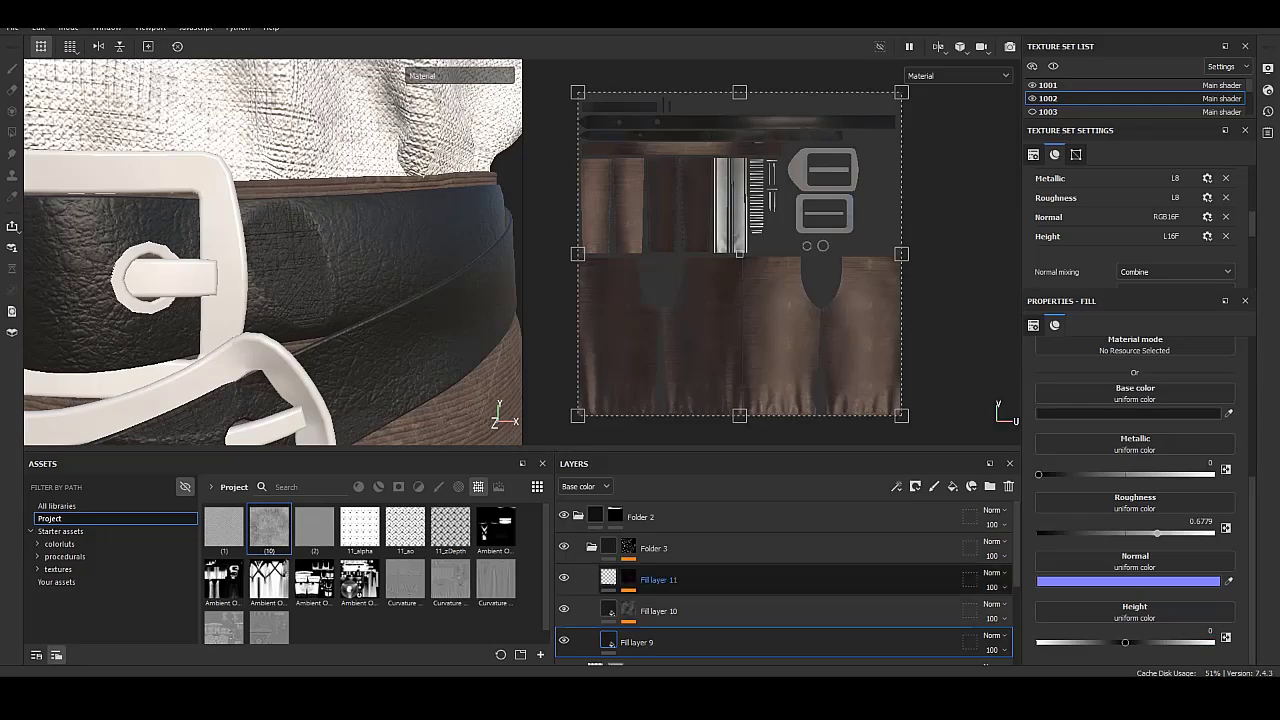
{"action": "left_click", "coordinate": [660, 548]}
{"action": "left_click", "coordinate": [660, 580]}
{"action": "mouse_move", "coordinate": [290, 255]}
{"action": "left_mouse_down", "text": "alt"}
{"action": "mouse_move", "coordinate": [298, 246]}
{"action": "mouse_move", "coordinate": [268, 325]}
{"action": "mouse_move", "coordinate": [247, 315]}
{"action": "left_mouse_up", "text": "alt"}
{"action": "scroll", "coordinate": [273, 252], "scroll_direction": "up", "scroll_amount": 3}
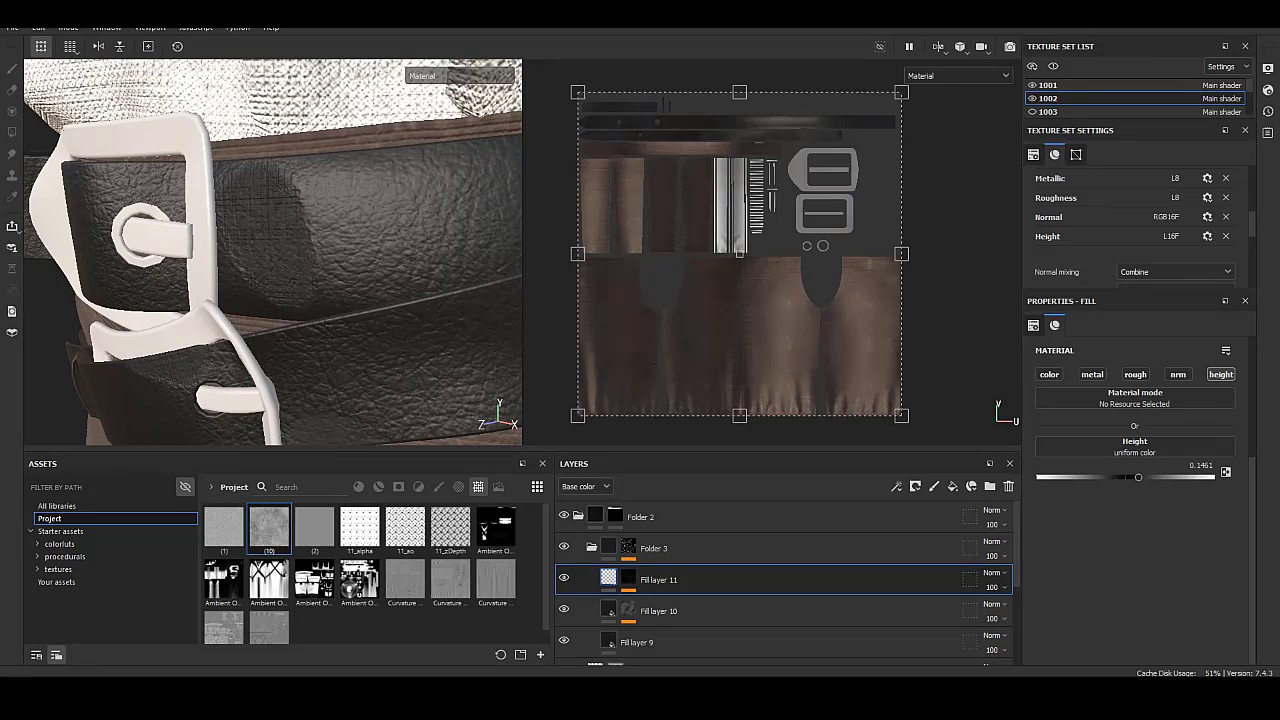
Adjust the base colours of Fill layers 9 and 10, darkening layer 10.
{"action": "left_click", "coordinate": [637, 642]}
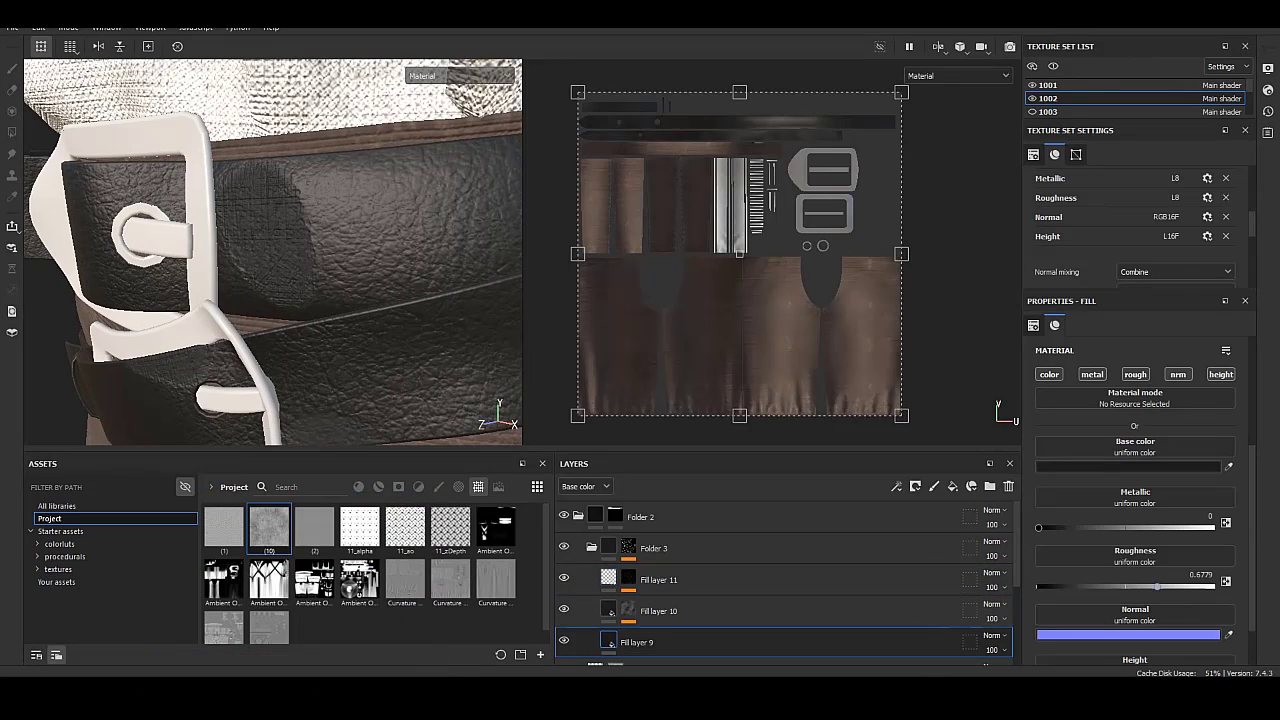
{"action": "left_click", "coordinate": [1160, 466]}
{"action": "left_click", "coordinate": [936, 325]}
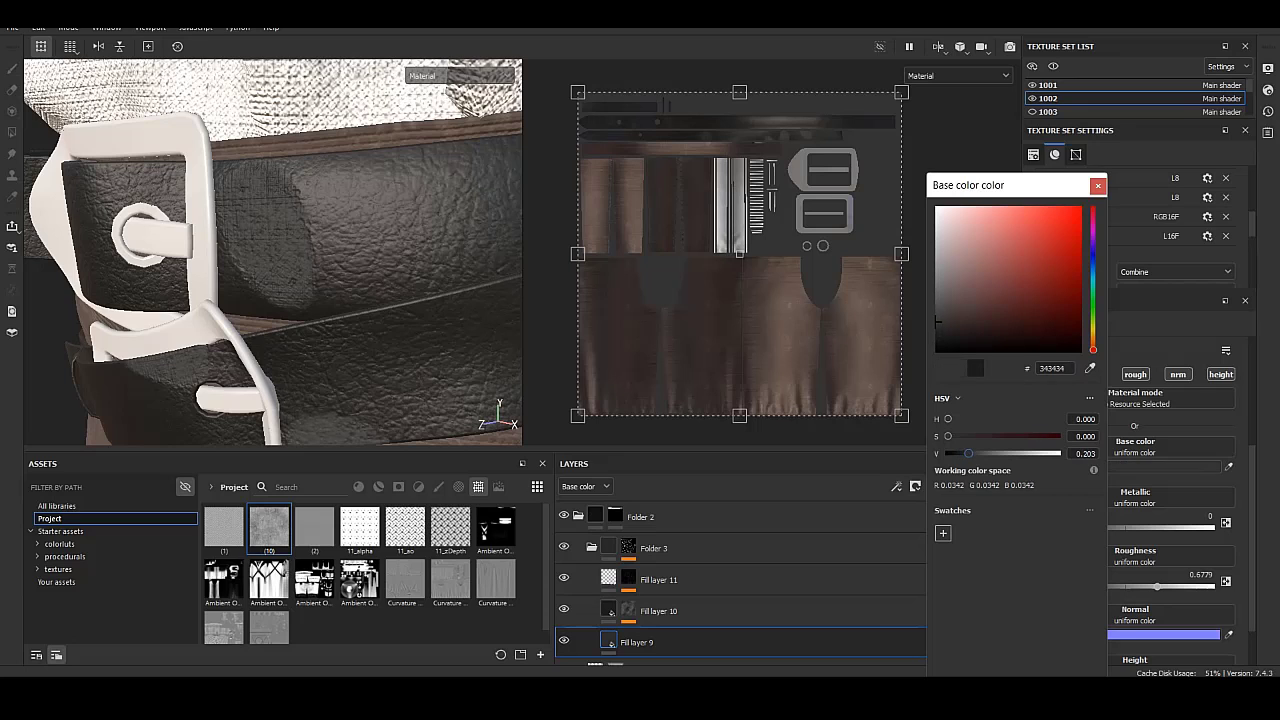
{"action": "left_click_drag", "start_coordinate": [270, 250], "coordinate": [330, 240], "text": "alt"}
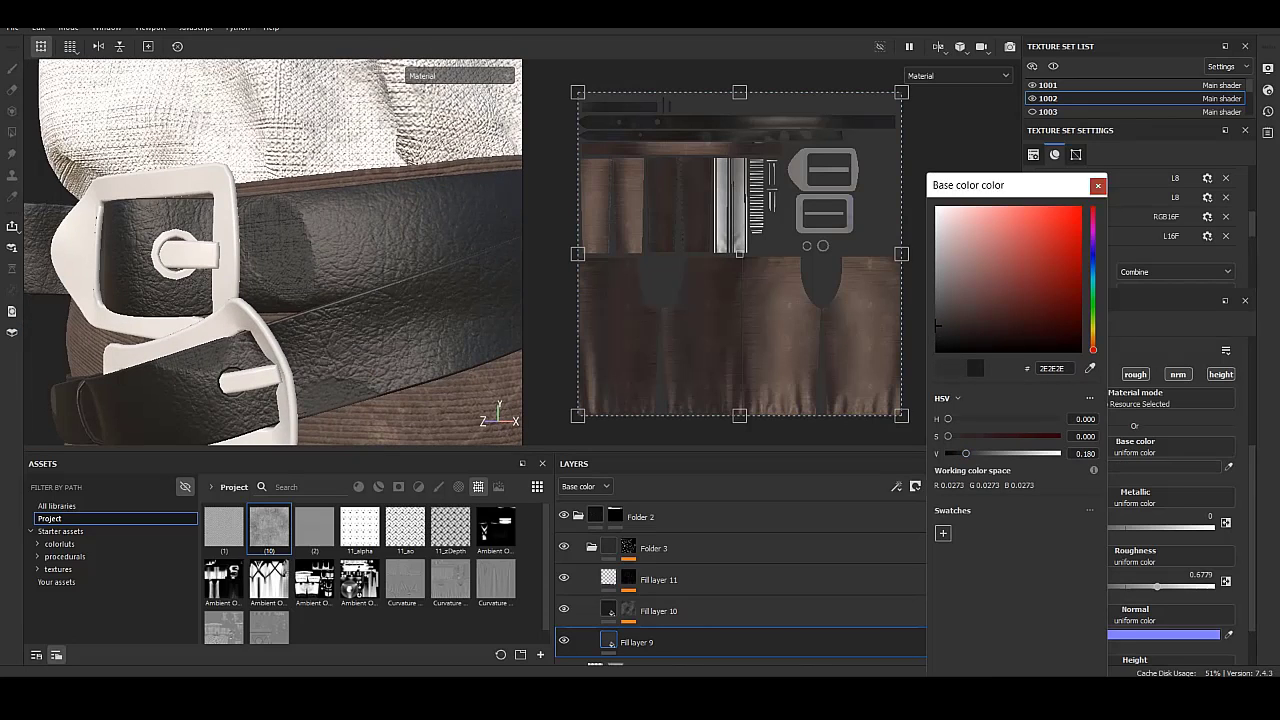
{"action": "left_click", "coordinate": [658, 611]}
{"action": "left_click", "coordinate": [1130, 466]}
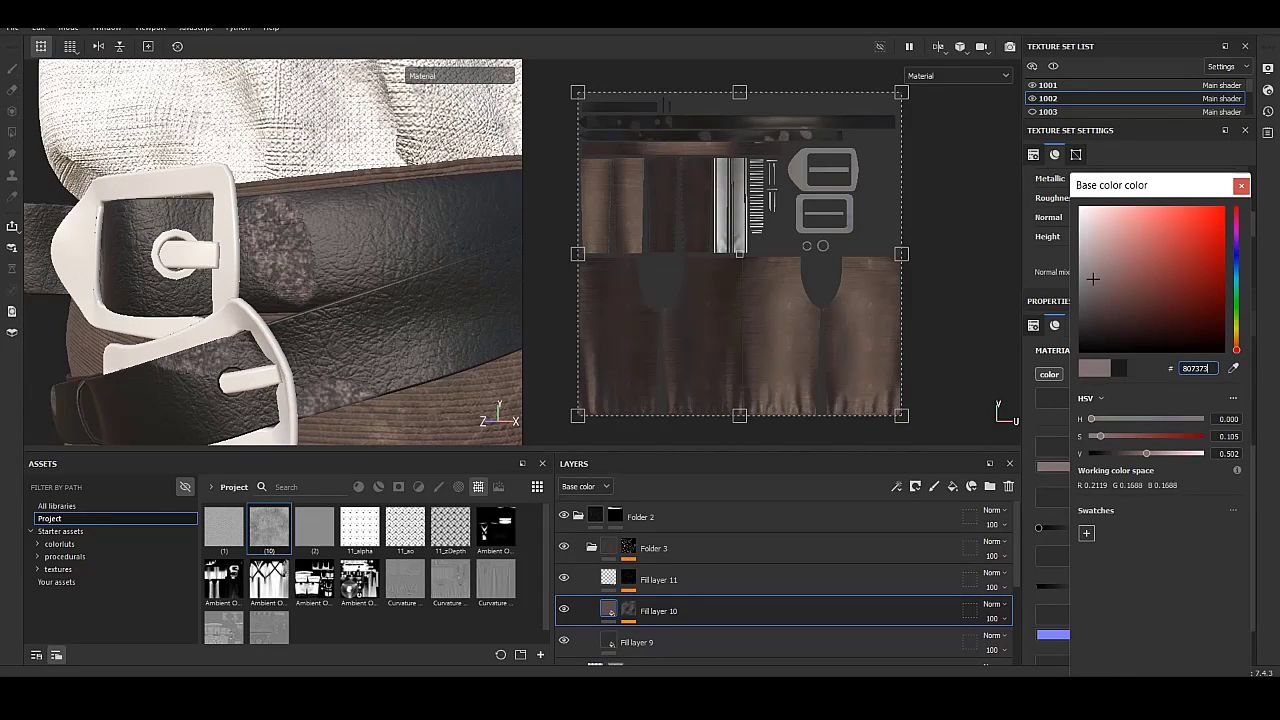
{"action": "left_click_drag", "start_coordinate": [1080, 286], "coordinate": [1080, 312]}
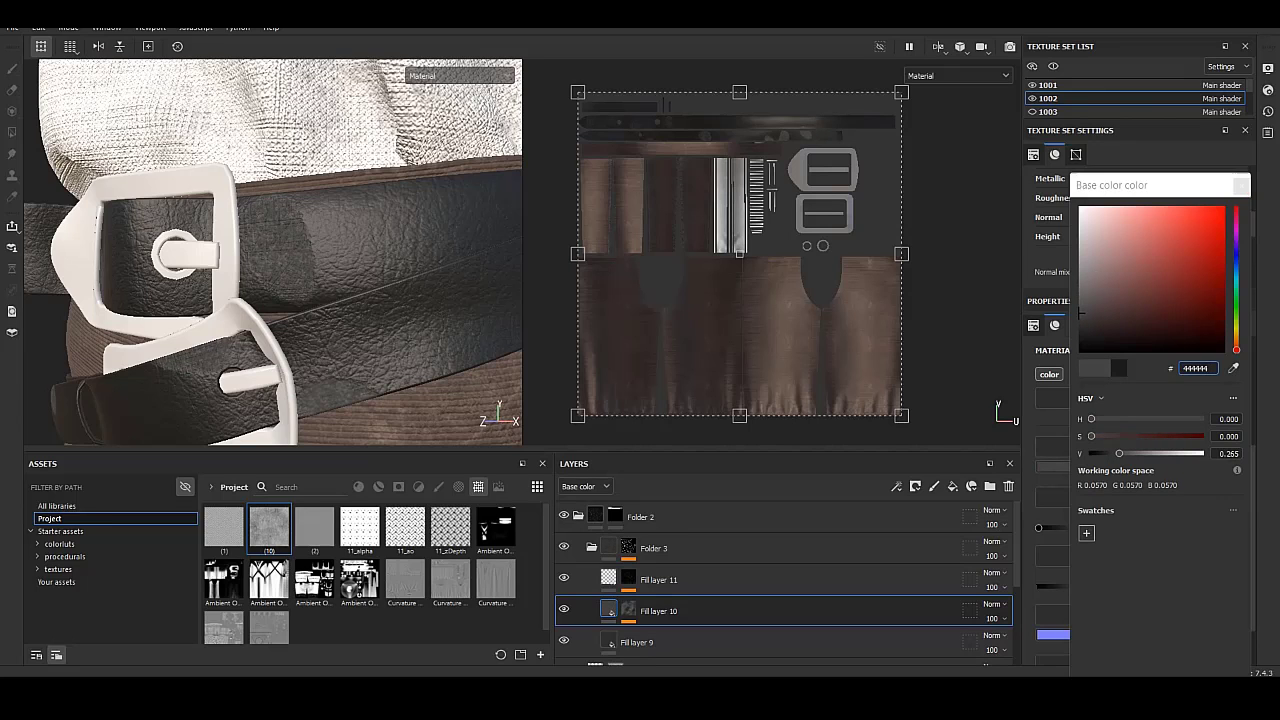
{"action": "left_click_drag", "start_coordinate": [270, 250], "coordinate": [320, 240], "text": "alt"}
Darken Fill layer 9's base colour further and set Fill layer 10 to 313131.
{"action": "left_click", "coordinate": [636, 642]}
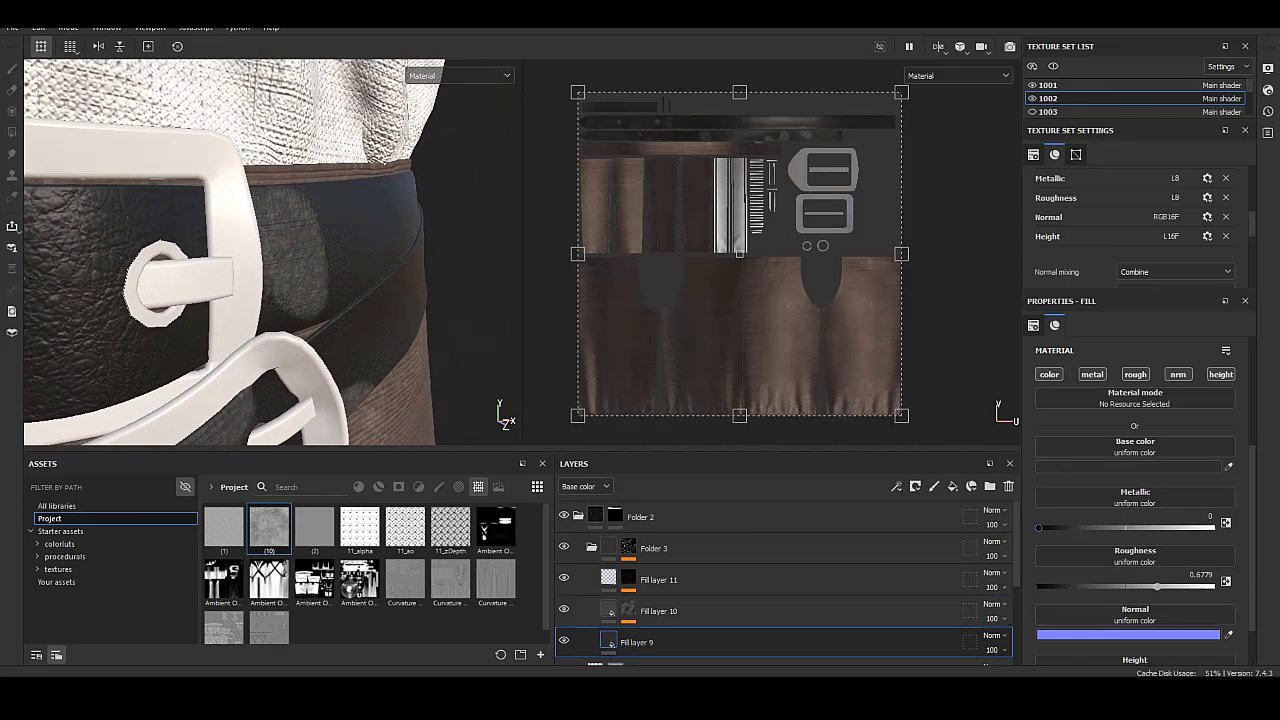
{"action": "left_click", "coordinate": [1135, 466]}
{"action": "left_click_drag", "start_coordinate": [901, 293], "coordinate": [903, 302]}
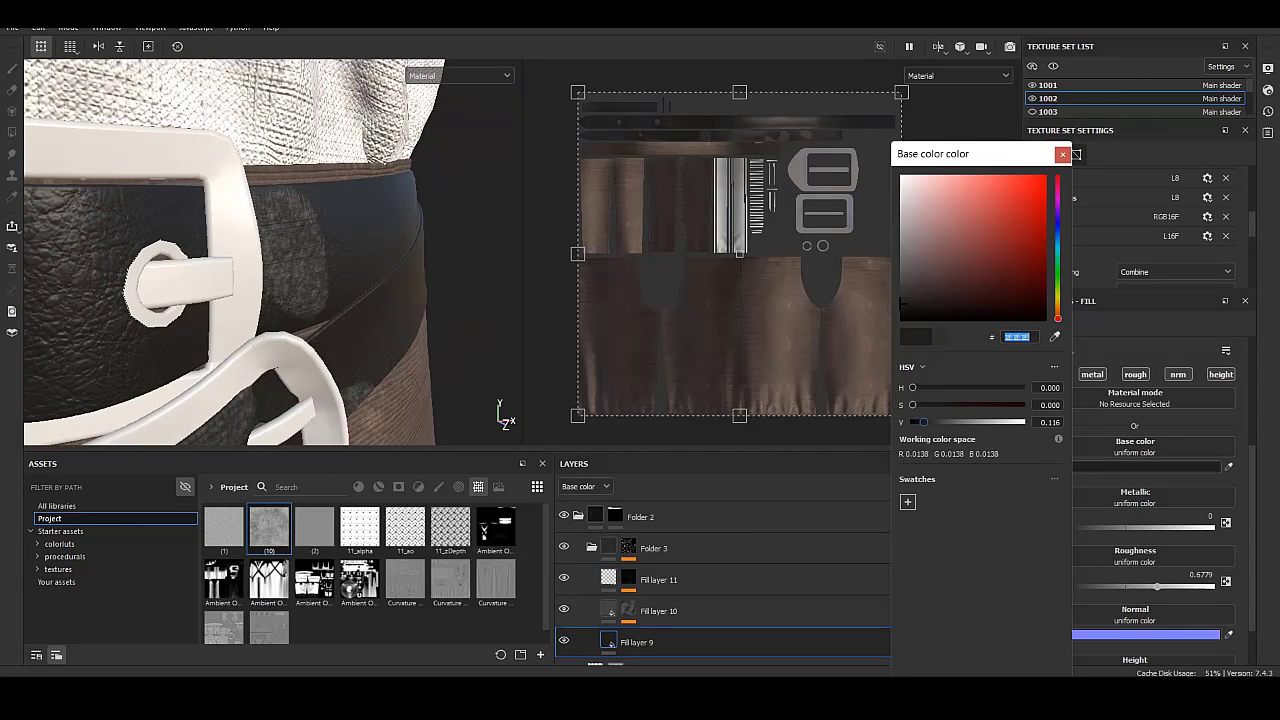
{"action": "left_click", "coordinate": [658, 611]}
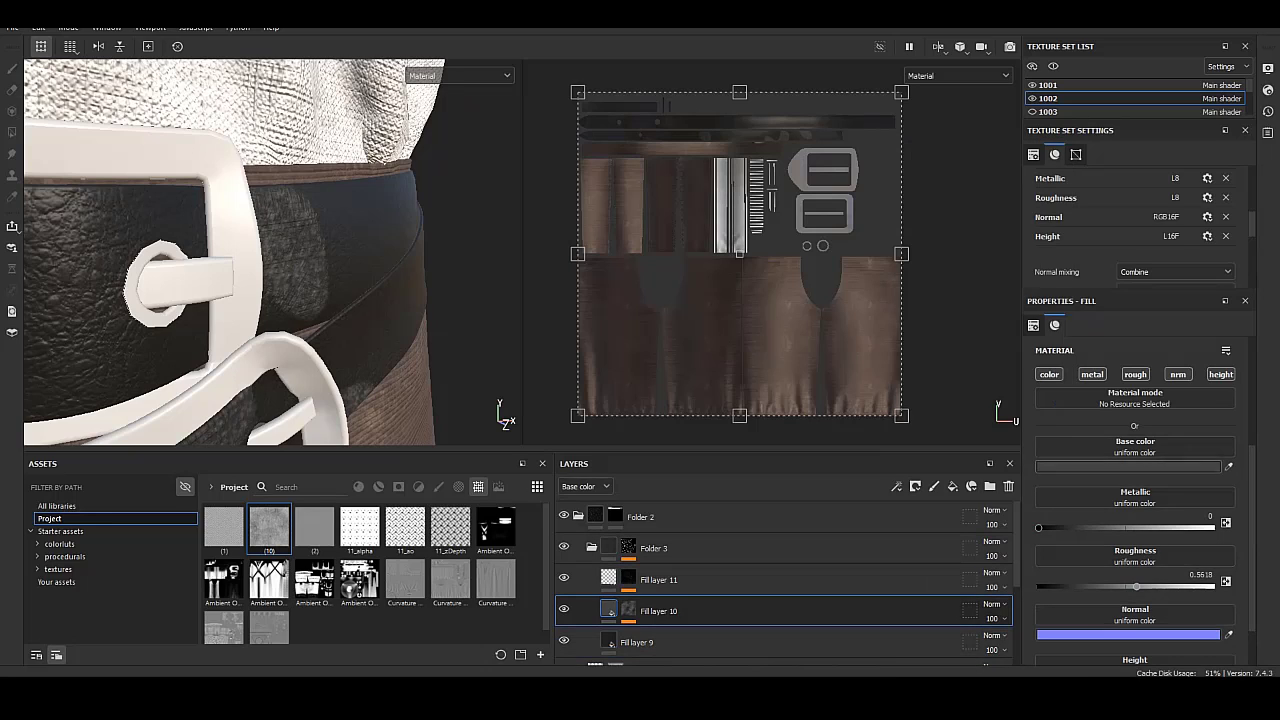
{"action": "left_click", "coordinate": [1128, 466]}
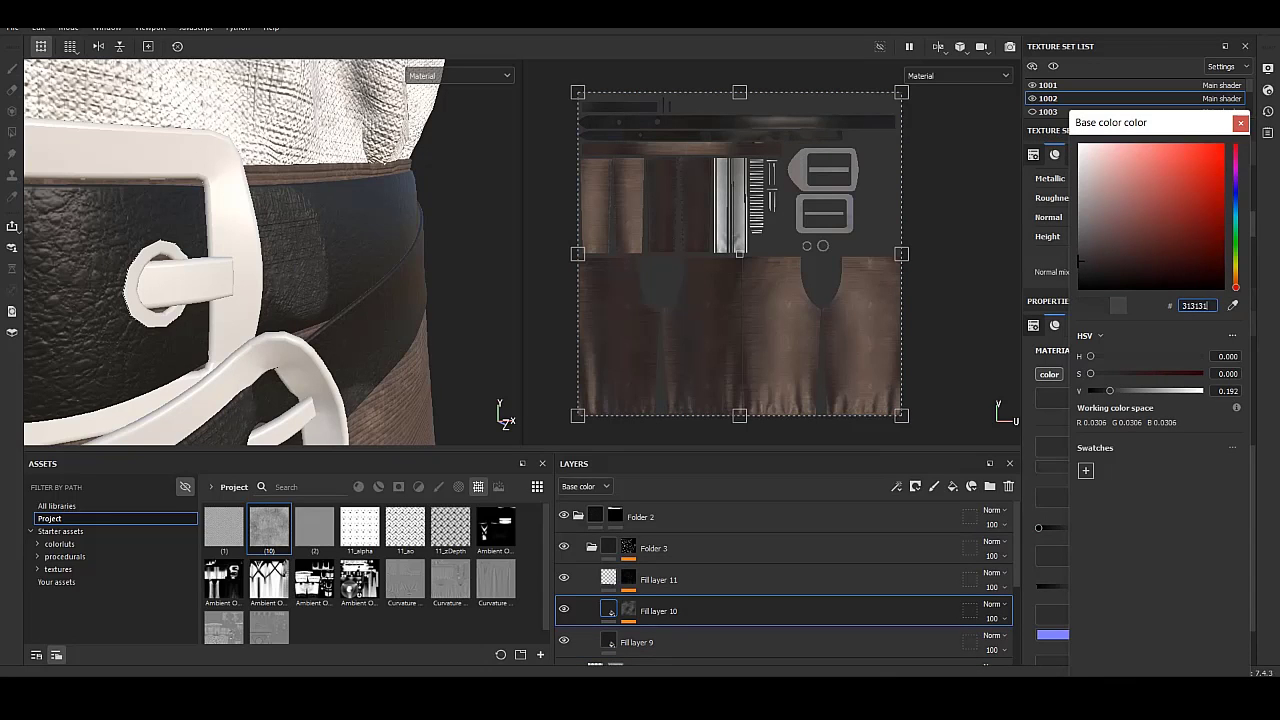
{"action": "key", "text": "Escape"}
Set Fill layer 11's base colour to dark grey 474747.
{"action": "left_click", "coordinate": [658, 580]}
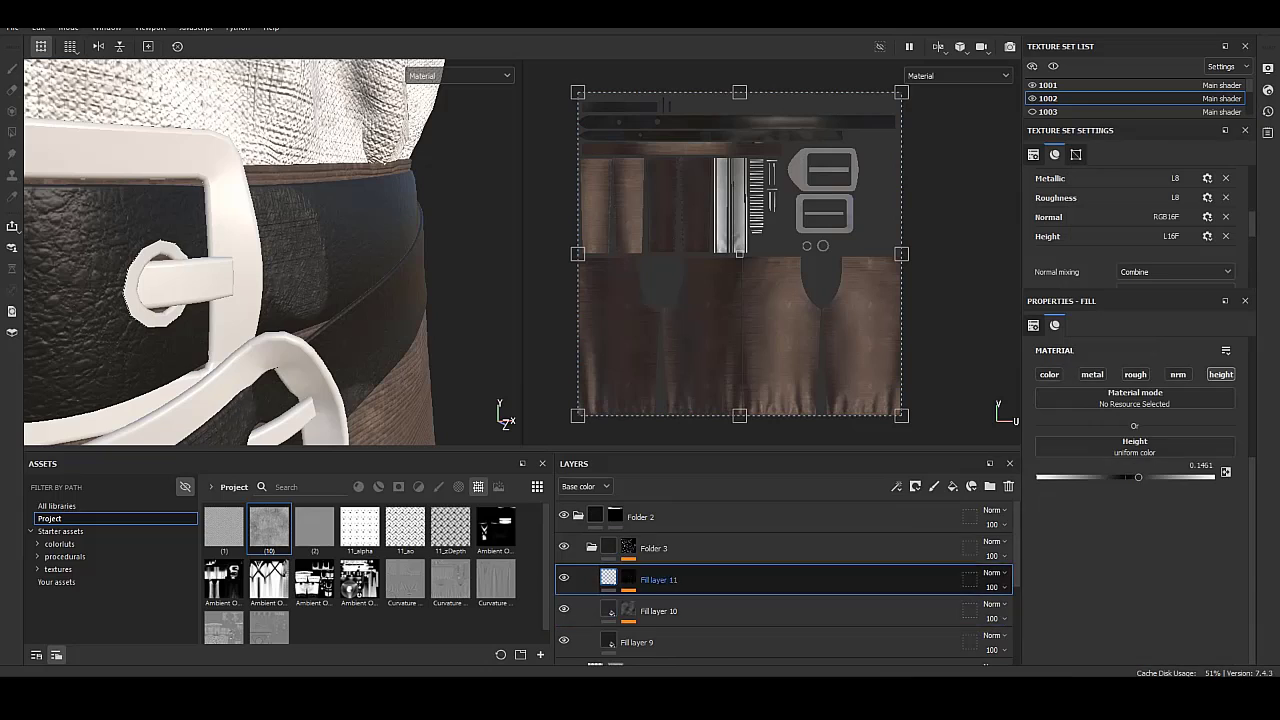
{"action": "left_click", "coordinate": [1140, 466]}
{"action": "type", "text": "262626"}
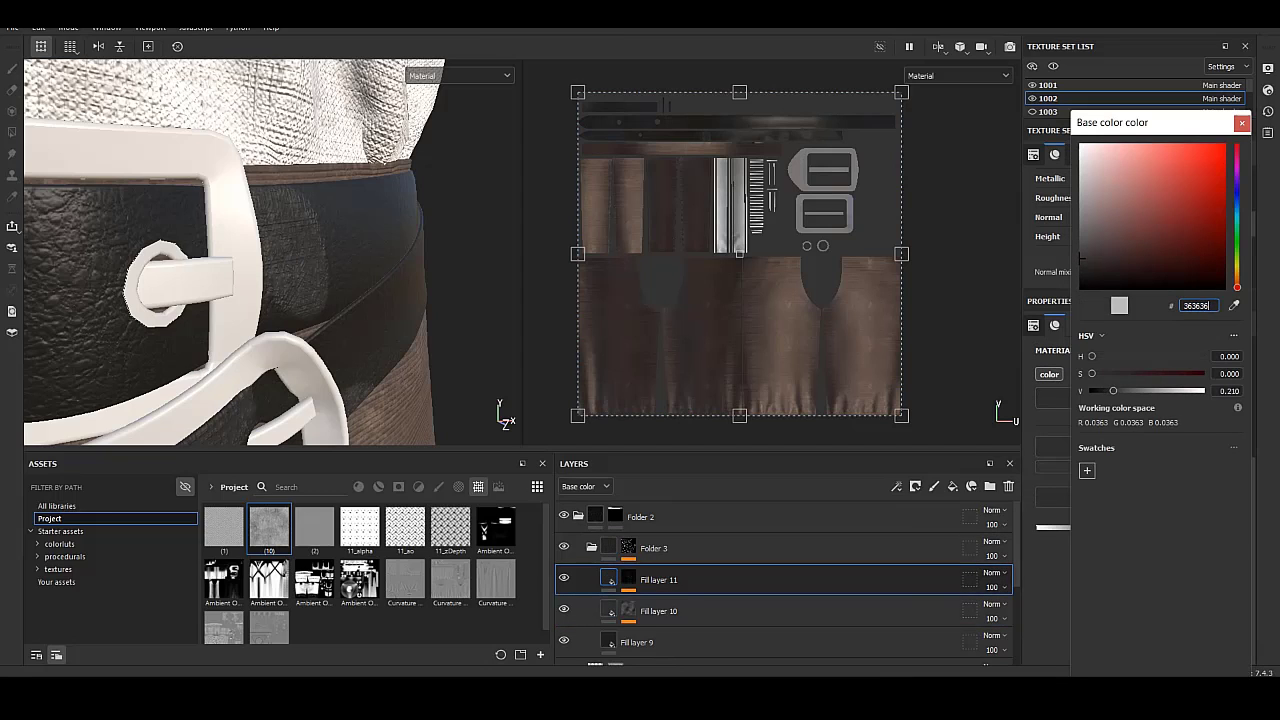
{"action": "type", "text": "565656"}
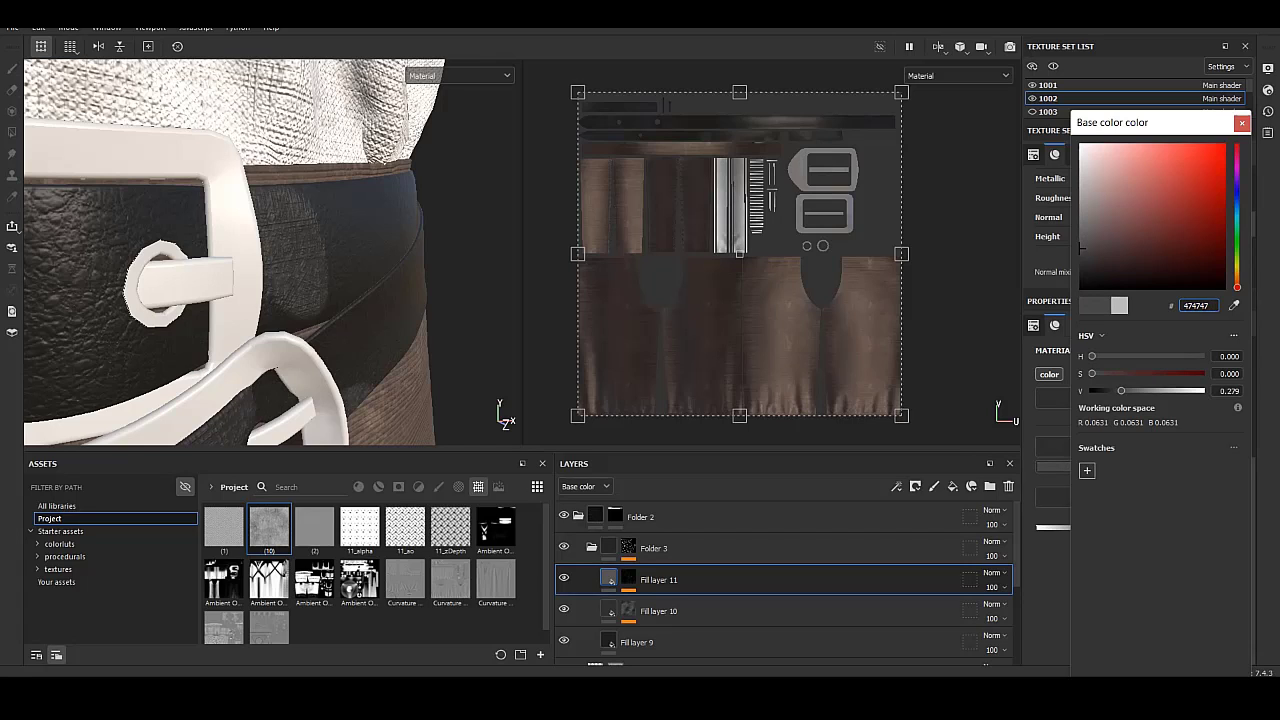
{"action": "key", "text": "Escape"}
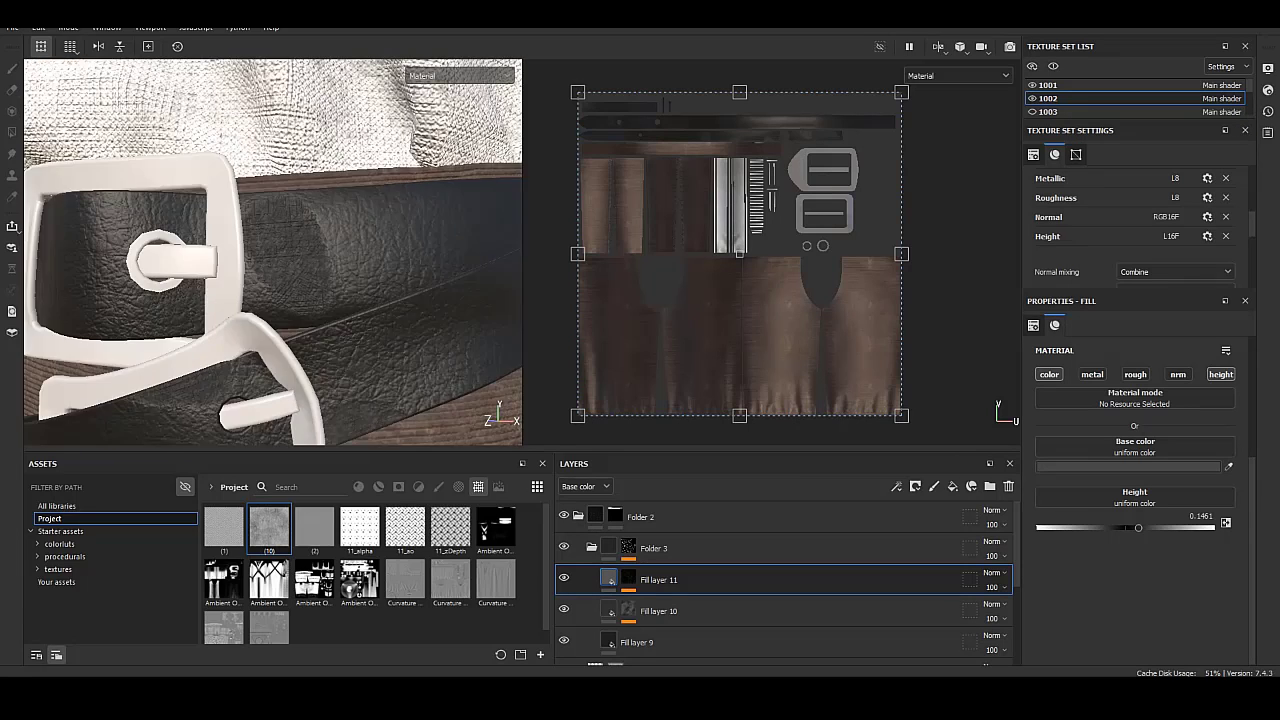
{"action": "left_click_drag", "start_coordinate": [270, 250], "coordinate": [330, 250], "text": "alt"}
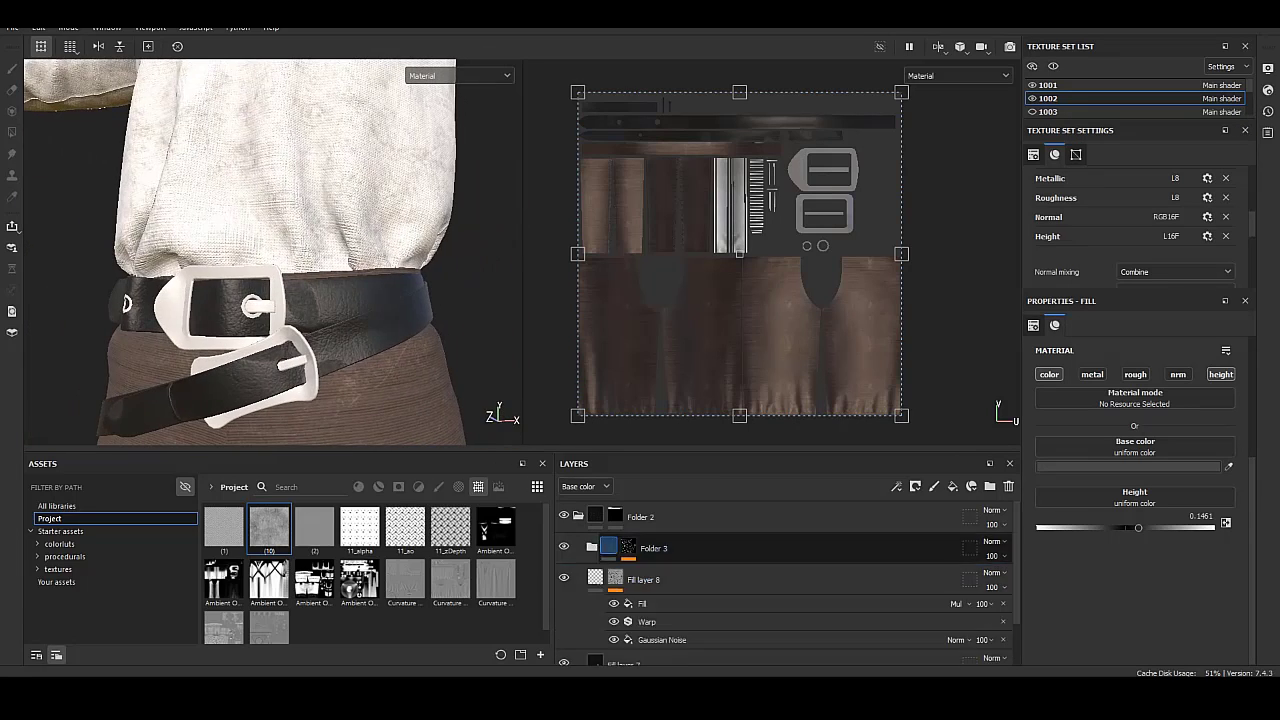
Add a new fill layer with a UV Border Distance mask generator narrowed to the belt edges.
{"action": "left_click", "coordinate": [952, 486]}
{"action": "right_click", "coordinate": [612, 546]}
{"action": "left_click", "coordinate": [675, 29]}
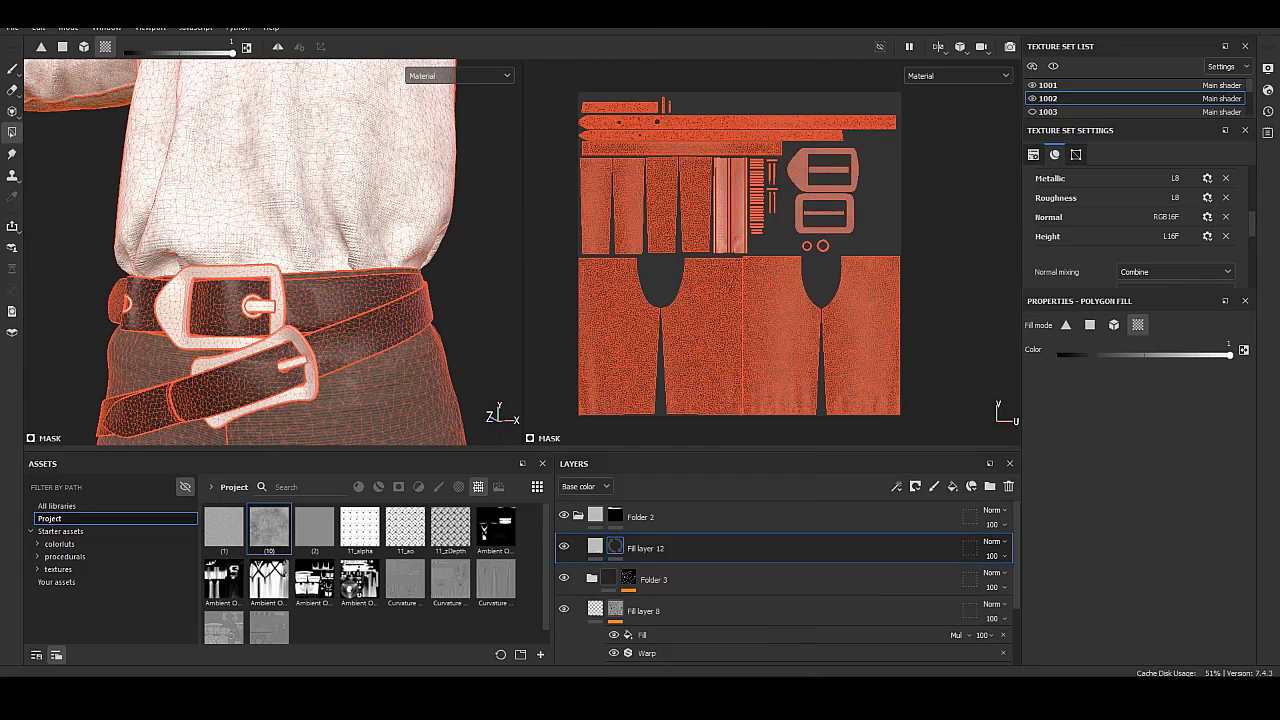
{"action": "right_click", "coordinate": [615, 546]}
{"action": "left_click", "coordinate": [673, 494]}
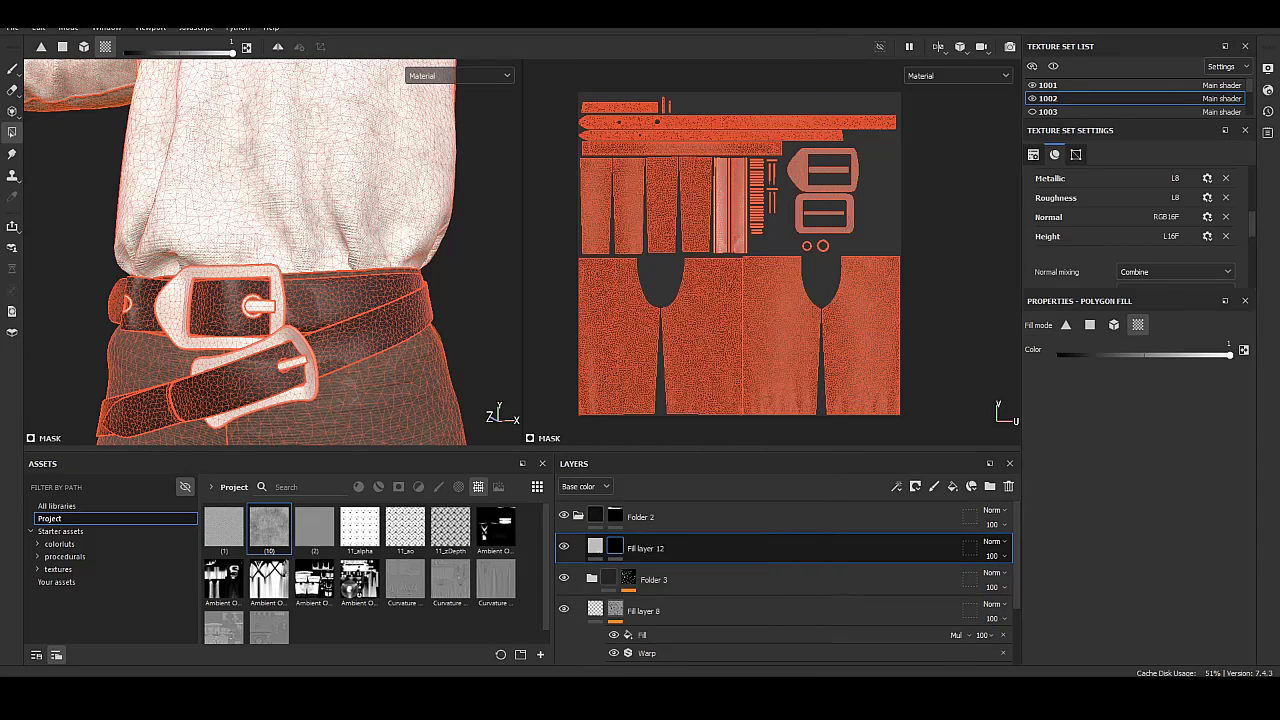
{"action": "left_click", "coordinate": [1137, 530]}
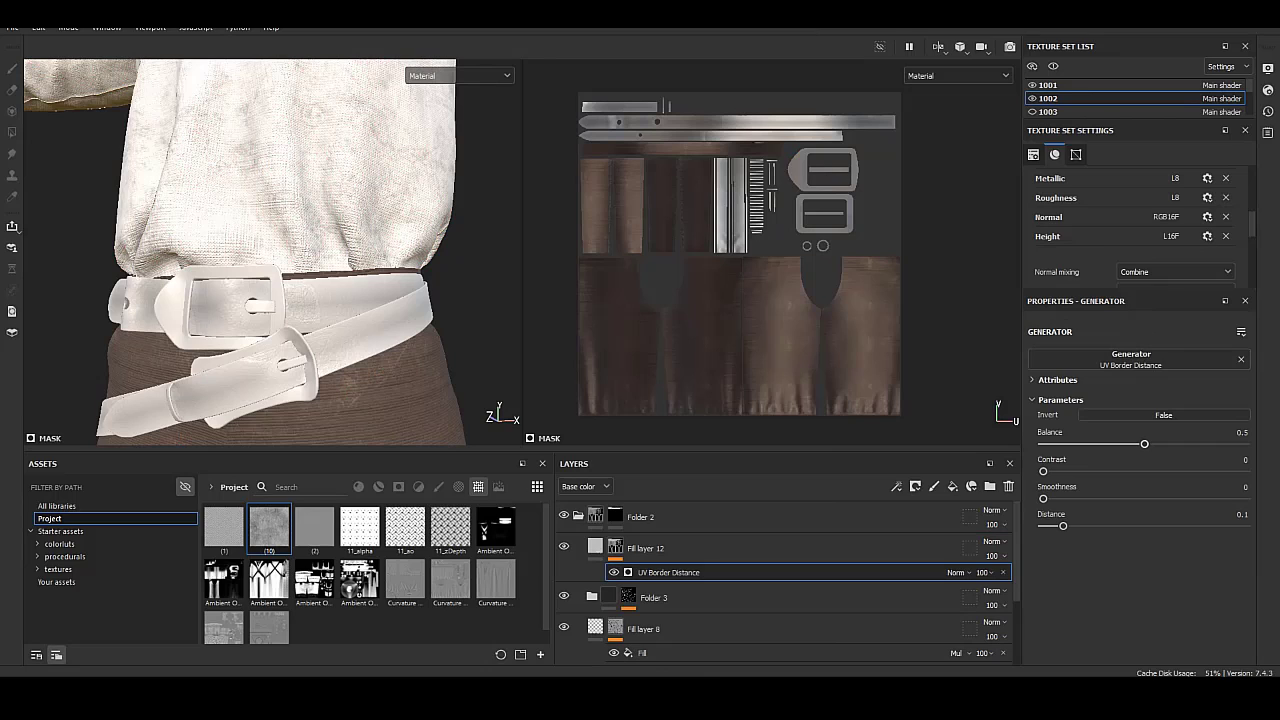
{"action": "left_click_drag", "start_coordinate": [1144, 444], "coordinate": [1060, 444]}
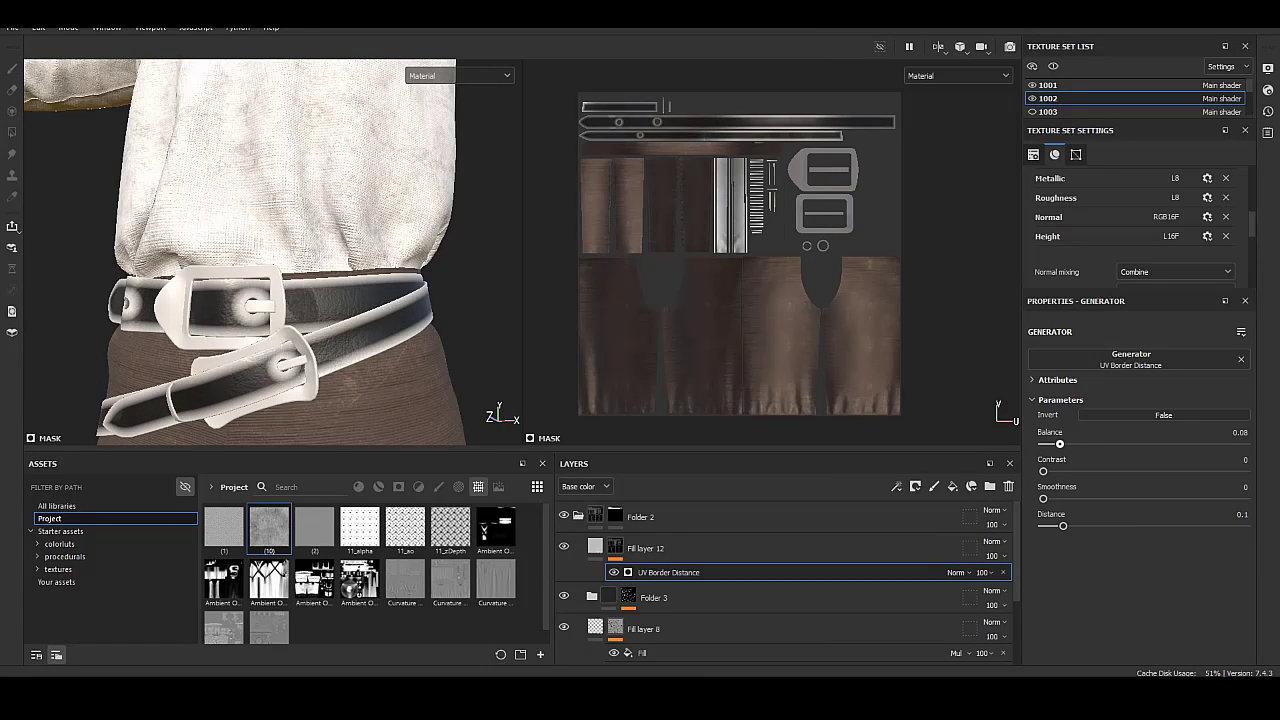
Add a Fill effect to the mask using the Moisture Noise resource.
{"action": "right_click", "coordinate": [700, 570]}
{"action": "left_click", "coordinate": [760, 260]}
{"action": "left_click", "coordinate": [1135, 377]}
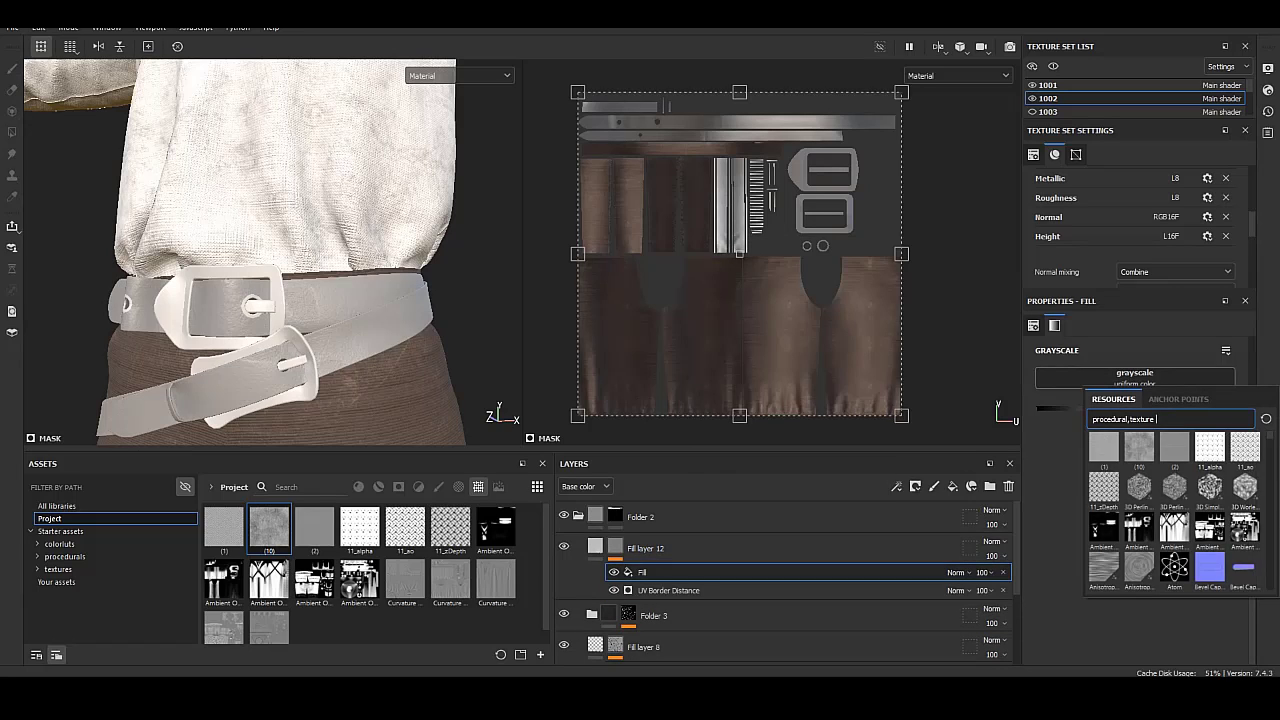
{"action": "scroll", "coordinate": [1175, 510], "scroll_direction": "down", "scroll_amount": 5}
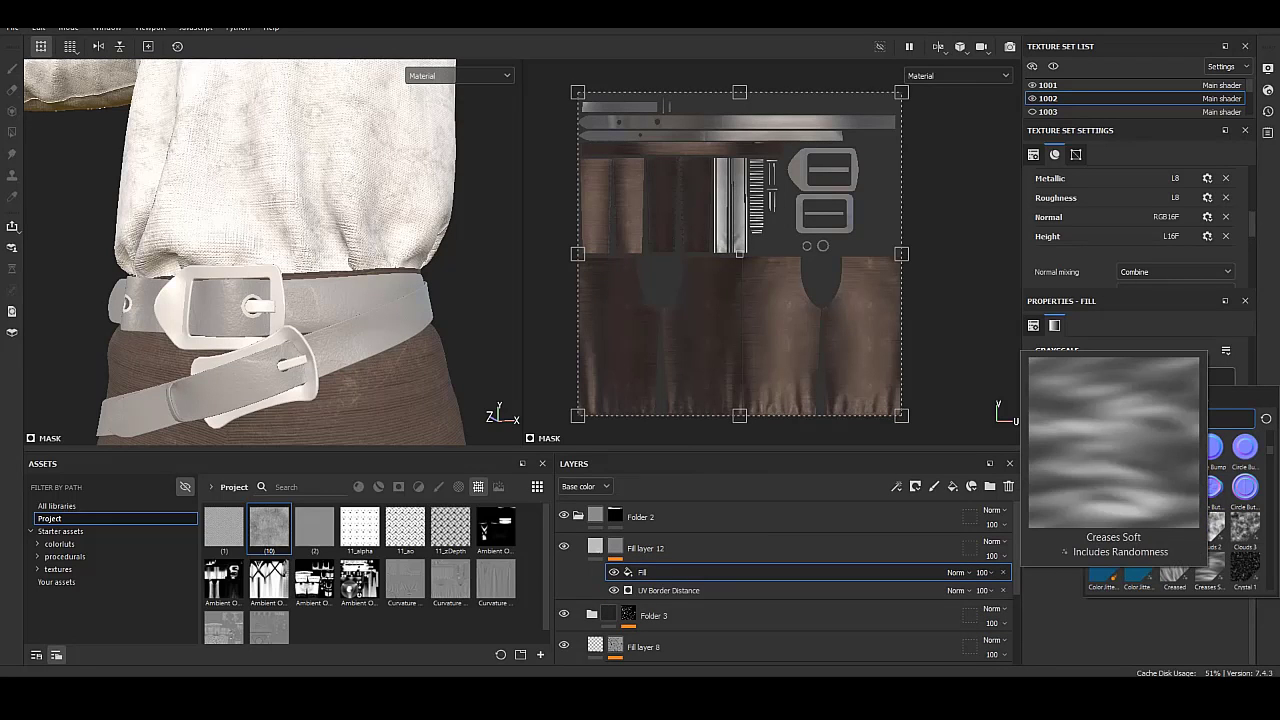
{"action": "key", "text": "Escape"}
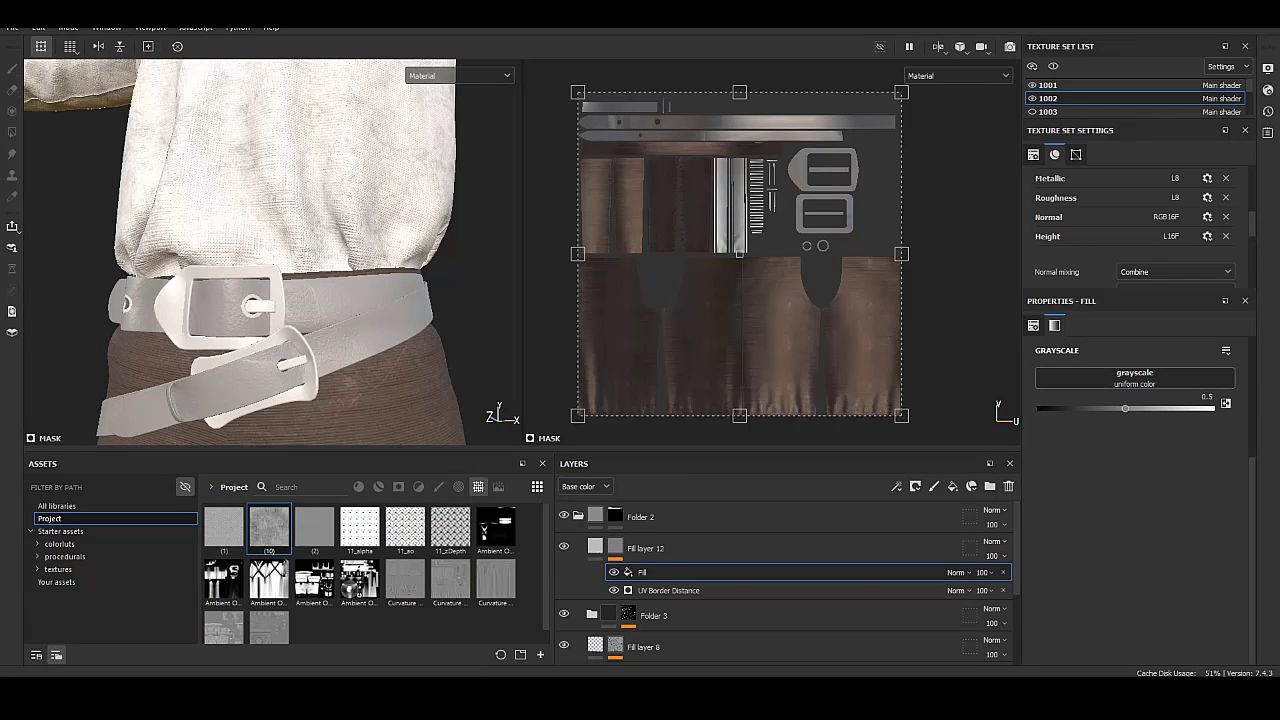
{"action": "left_click", "coordinate": [1135, 377]}
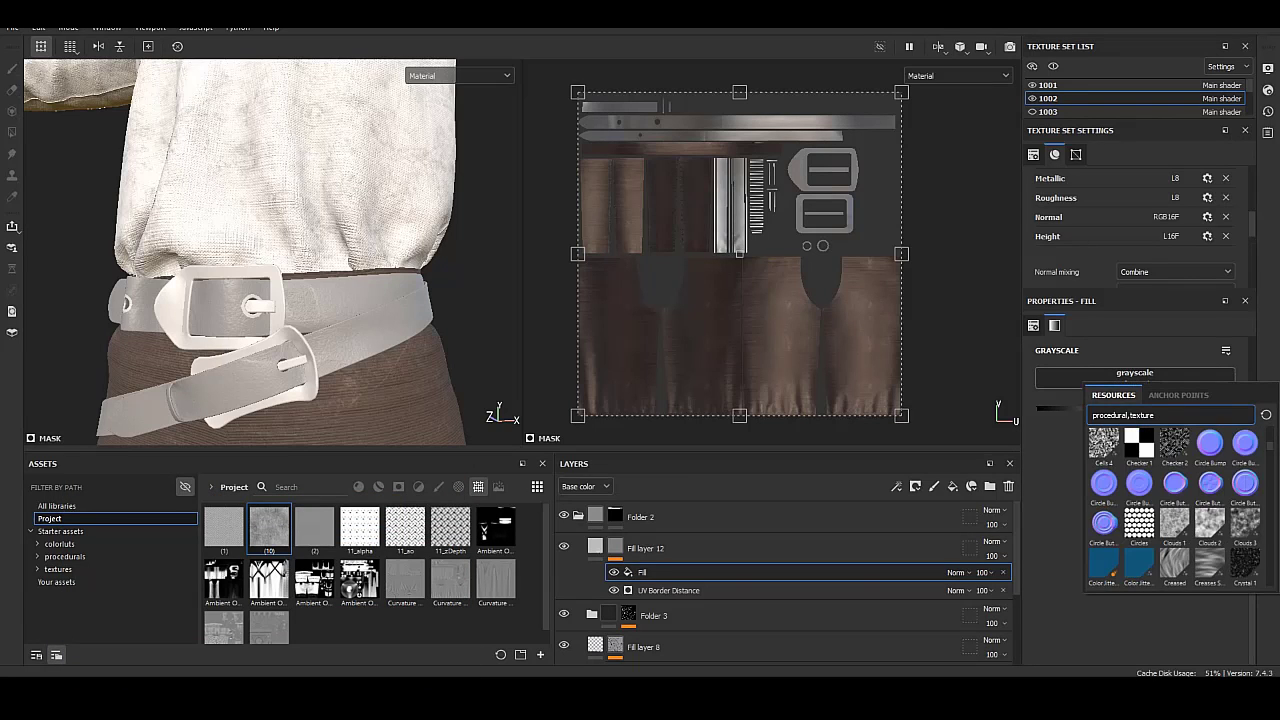
{"action": "scroll", "coordinate": [1175, 505], "scroll_direction": "down", "scroll_amount": 4}
{"action": "scroll", "coordinate": [1175, 505], "scroll_direction": "down", "scroll_amount": 3}
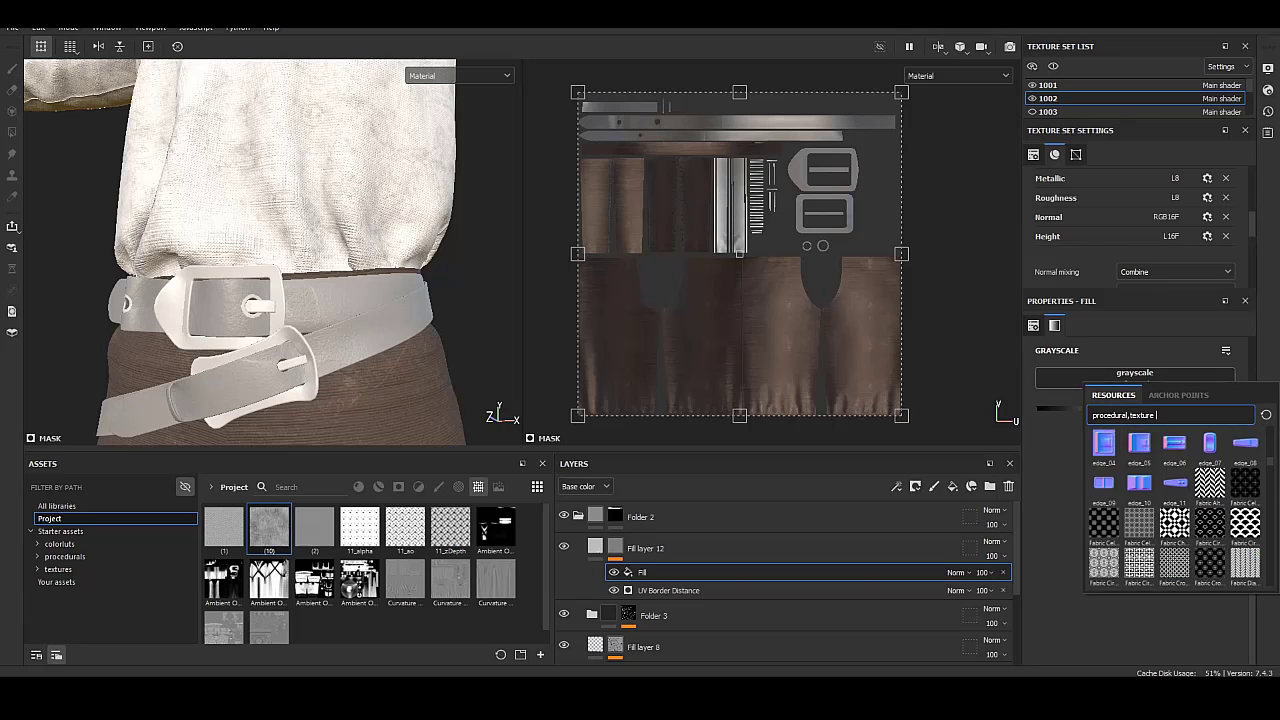
{"action": "scroll", "coordinate": [1175, 505], "scroll_direction": "down", "scroll_amount": 3}
{"action": "scroll", "coordinate": [1175, 505], "scroll_direction": "down", "scroll_amount": 3}
{"action": "scroll", "coordinate": [1175, 505], "scroll_direction": "down", "scroll_amount": 3}
{"action": "scroll", "coordinate": [1175, 505], "scroll_direction": "down", "scroll_amount": 1}
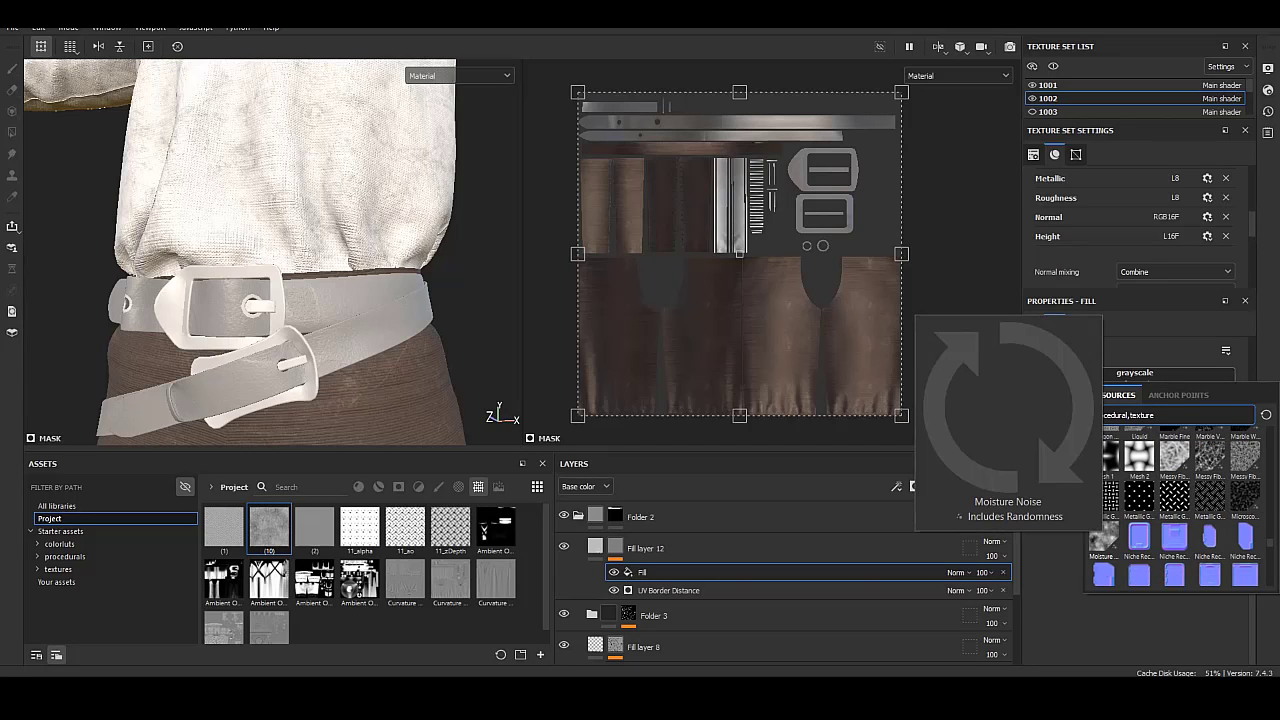
{"action": "left_click", "coordinate": [1104, 540]}
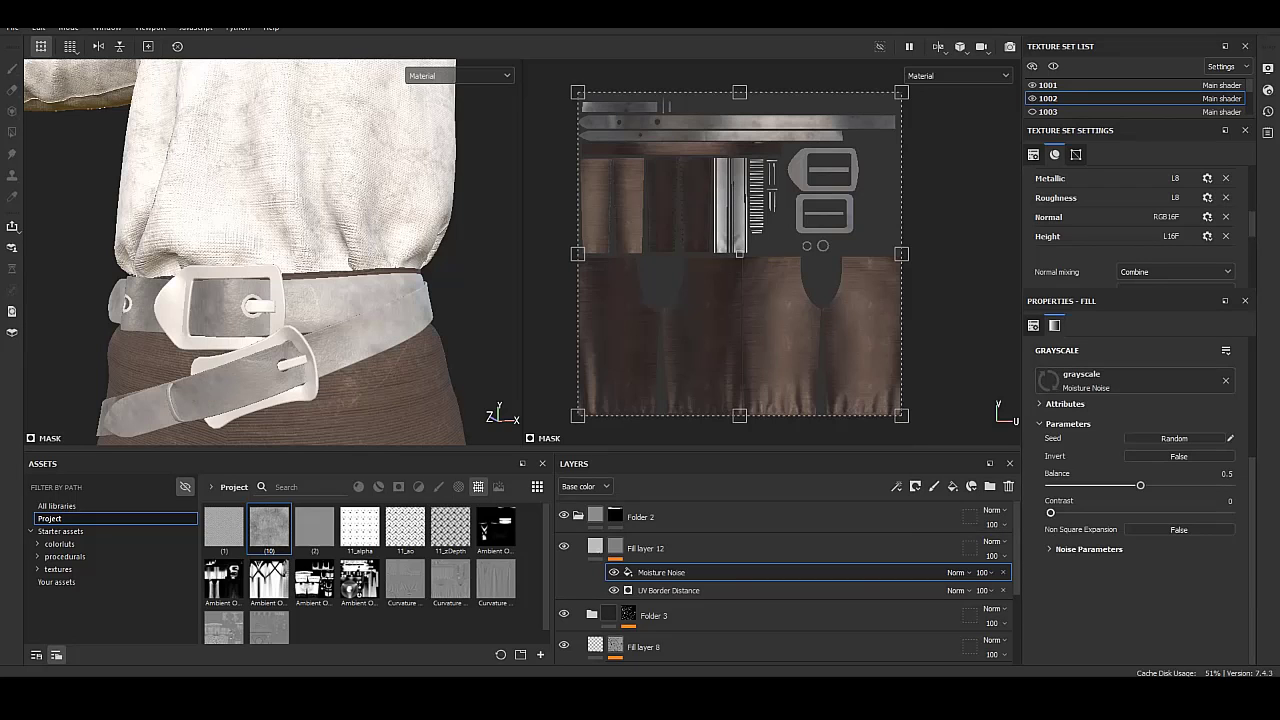
{"action": "left_click", "coordinate": [1089, 549]}
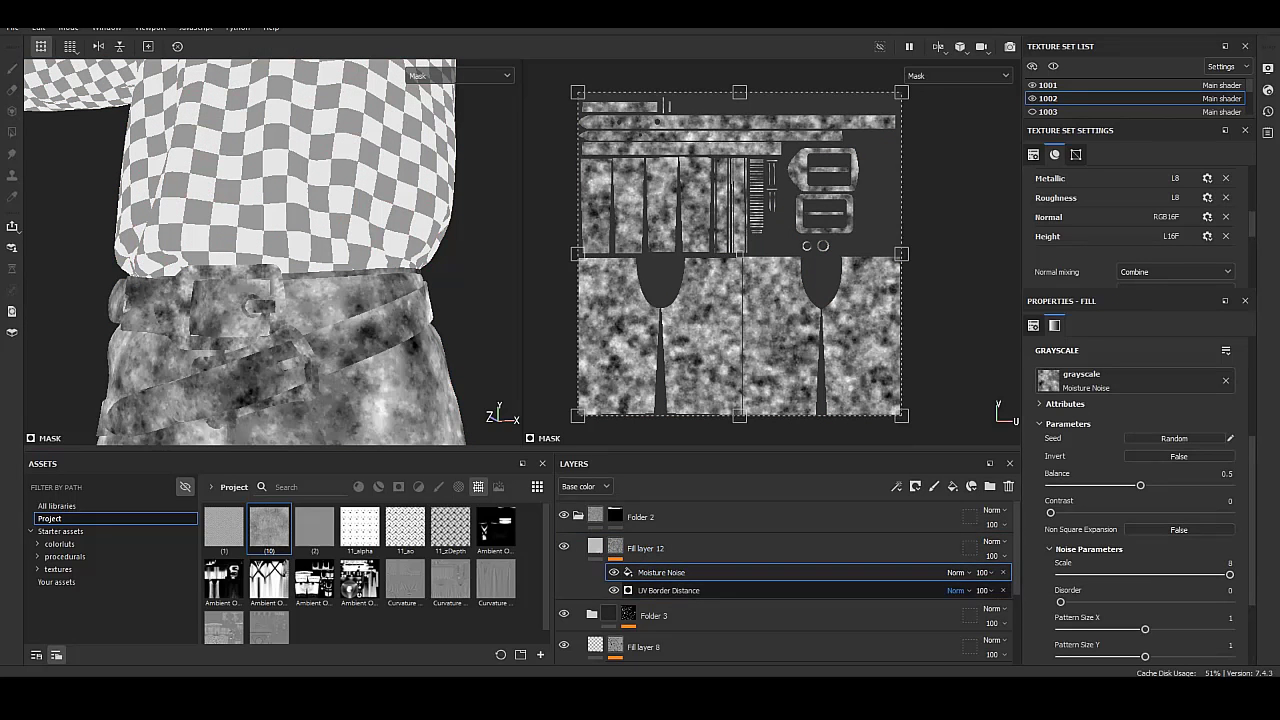
Tune the Moisture Noise pattern size X/Y, angle randomness and opacity.
{"action": "mouse_move", "coordinate": [1145, 629]}
{"action": "left_mouse_down"}
{"action": "mouse_move", "coordinate": [1116, 629]}
{"action": "mouse_move", "coordinate": [1164, 629]}
{"action": "left_mouse_up"}
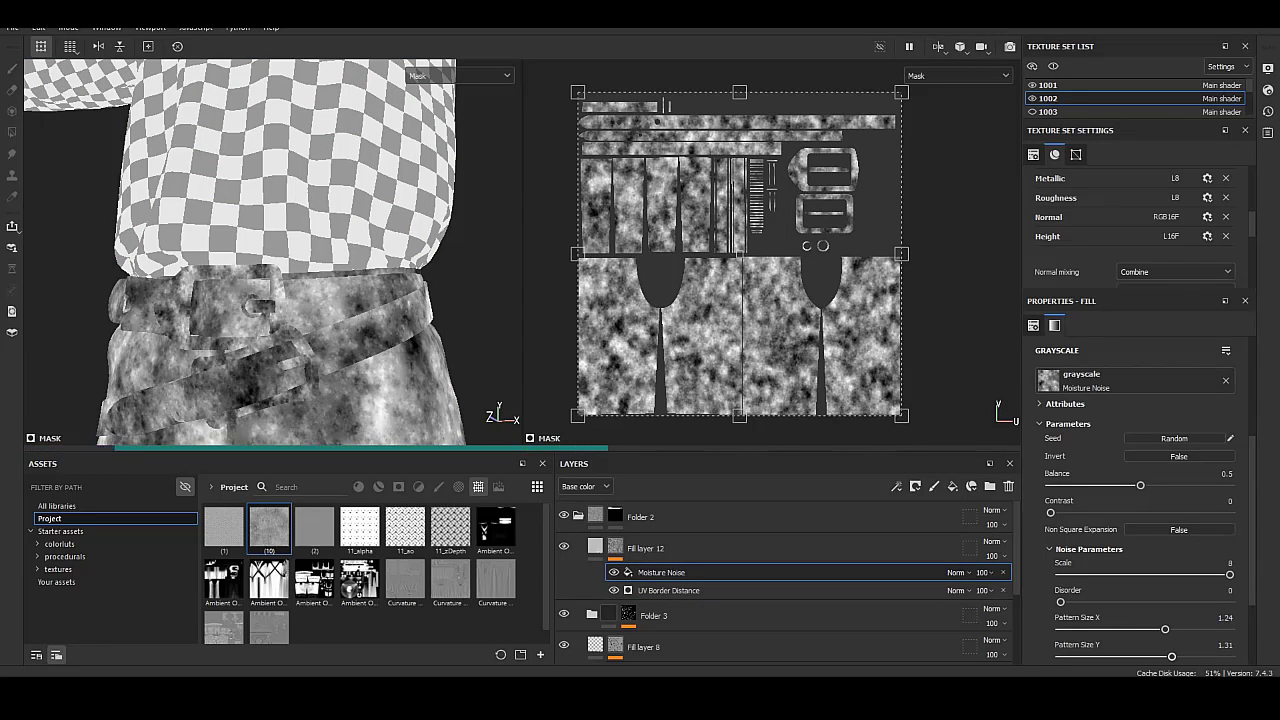
{"action": "scroll", "coordinate": [1140, 500], "scroll_direction": "down", "scroll_amount": 3}
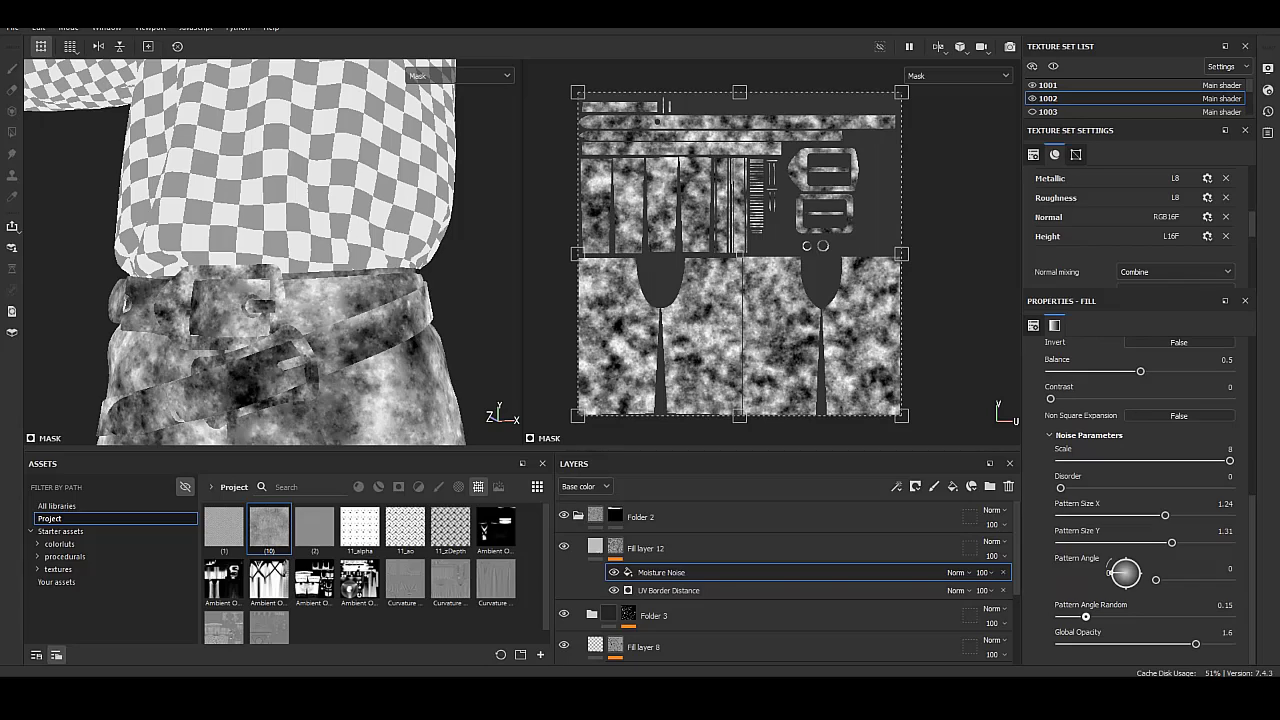
{"action": "left_click_drag", "start_coordinate": [1086, 616], "coordinate": [1145, 616]}
{"action": "mouse_move", "coordinate": [1195, 616]}
{"action": "left_mouse_down"}
{"action": "mouse_move", "coordinate": [1229, 616]}
{"action": "mouse_move", "coordinate": [1097, 643]}
{"action": "left_mouse_up"}
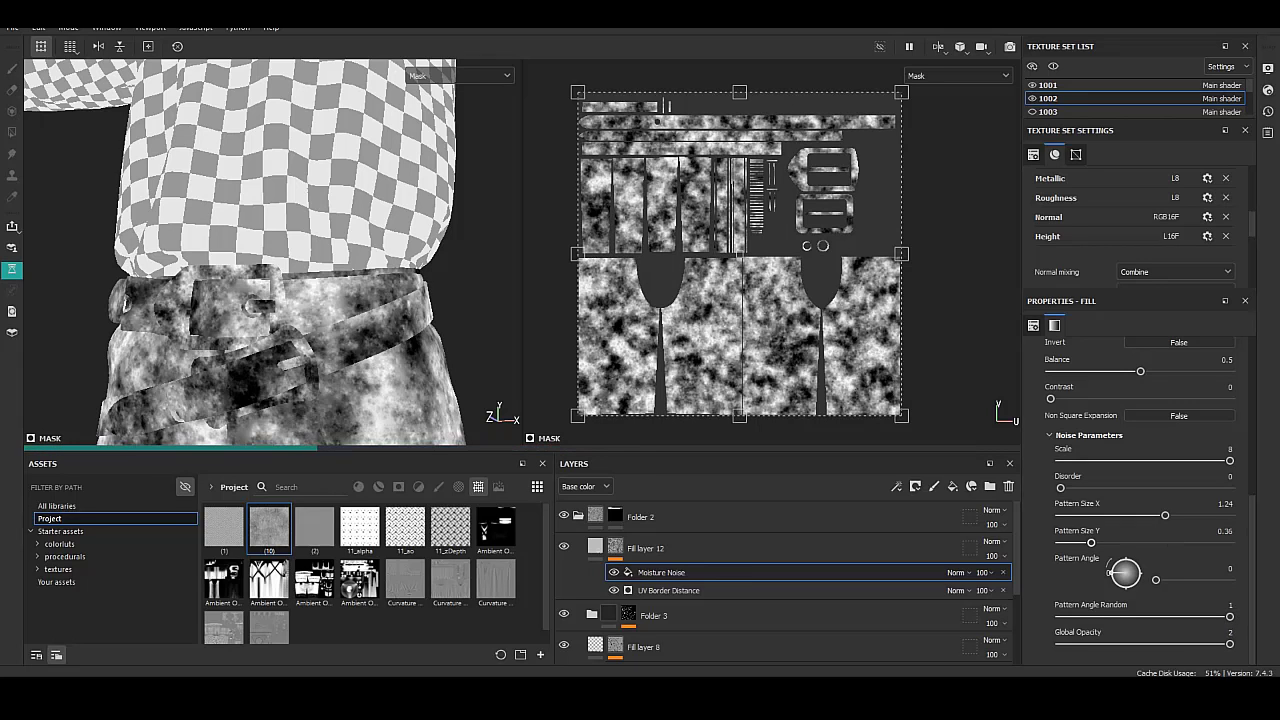
{"action": "left_click_drag", "start_coordinate": [1171, 542], "coordinate": [1091, 542]}
{"action": "left_click_drag", "start_coordinate": [1164, 515], "coordinate": [1085, 515]}
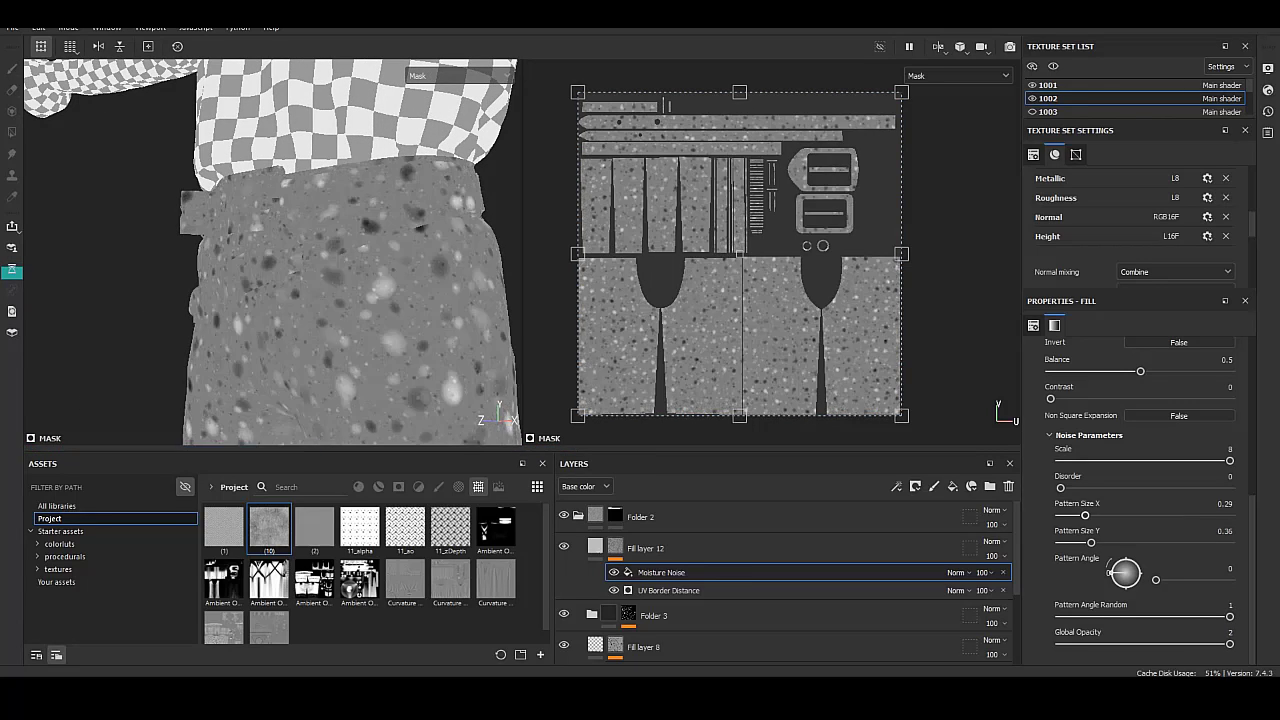
{"action": "left_click_drag", "start_coordinate": [1215, 515], "coordinate": [1229, 515]}
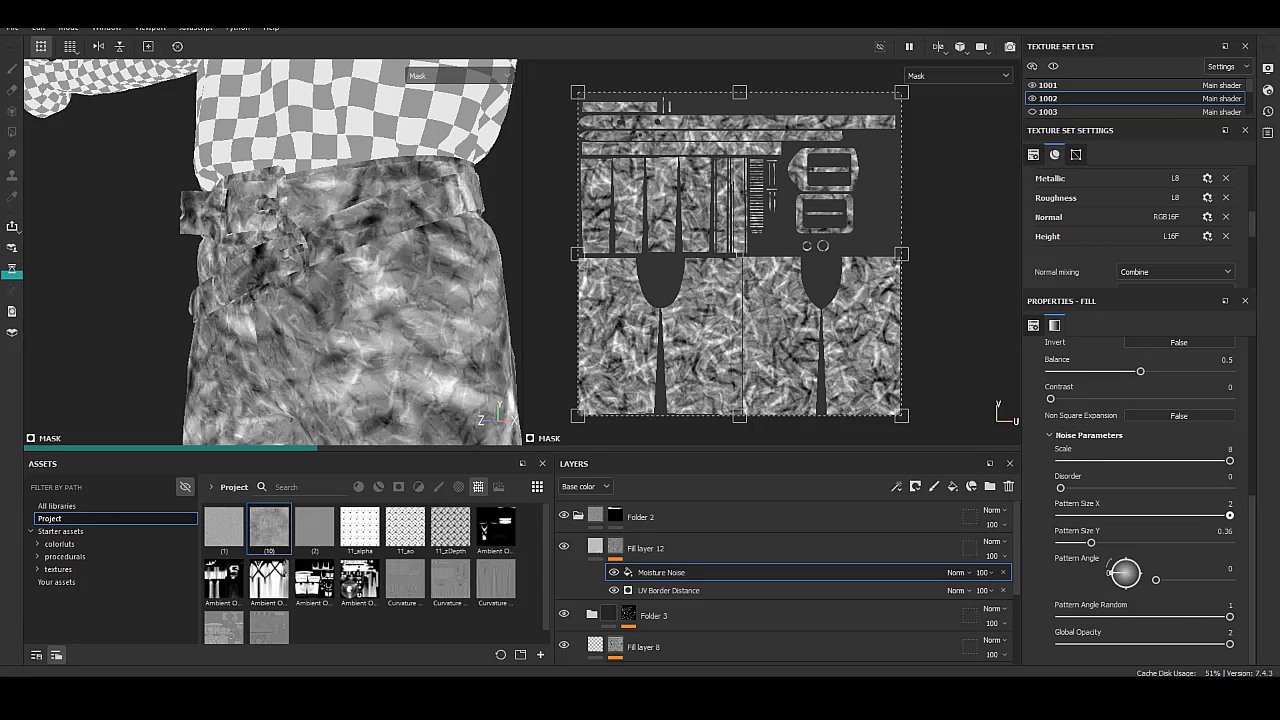
{"action": "left_click_drag", "start_coordinate": [1090, 542], "coordinate": [1229, 542]}
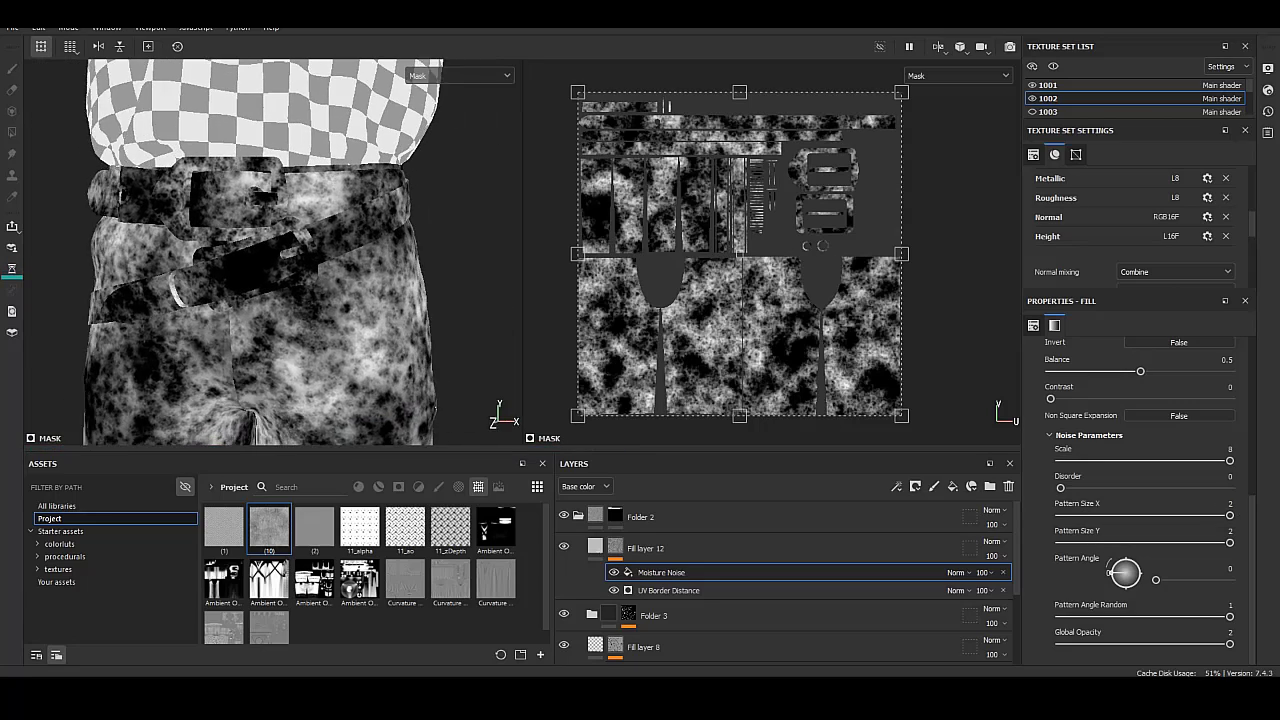
{"action": "left_click", "coordinate": [596, 547]}
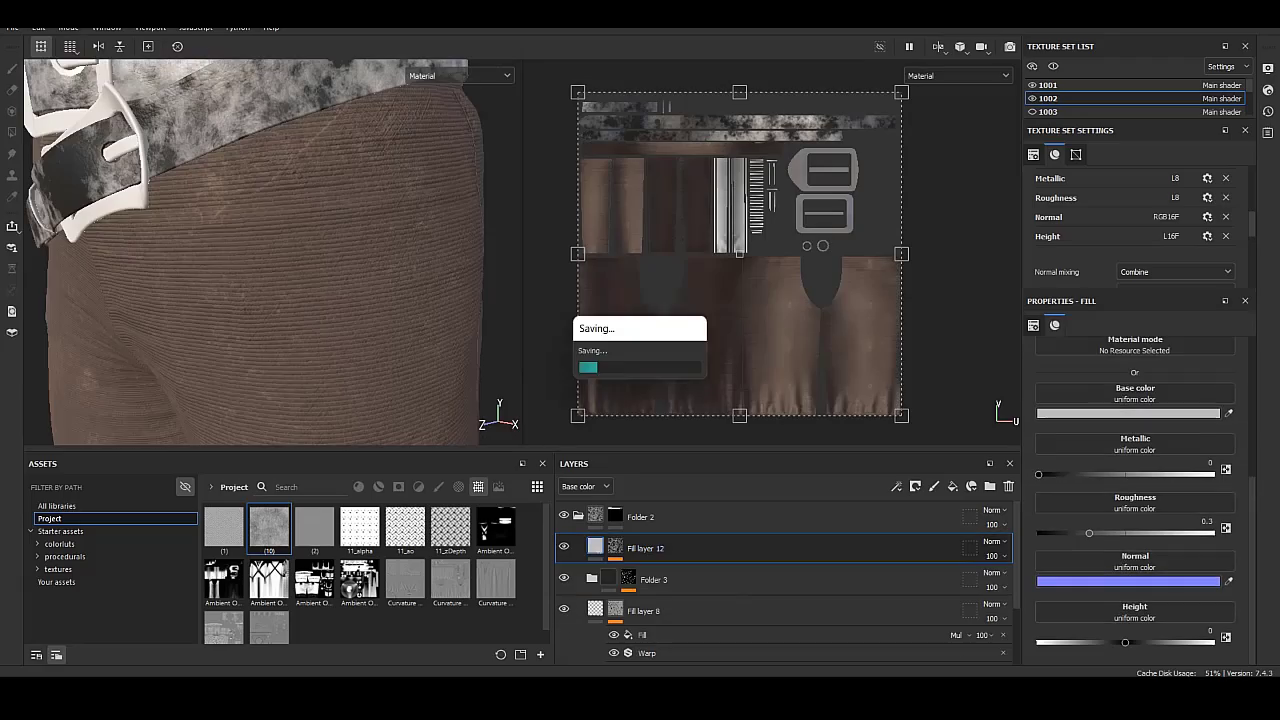
{"action": "left_click_drag", "start_coordinate": [250, 250], "coordinate": [330, 250], "text": "alt"}
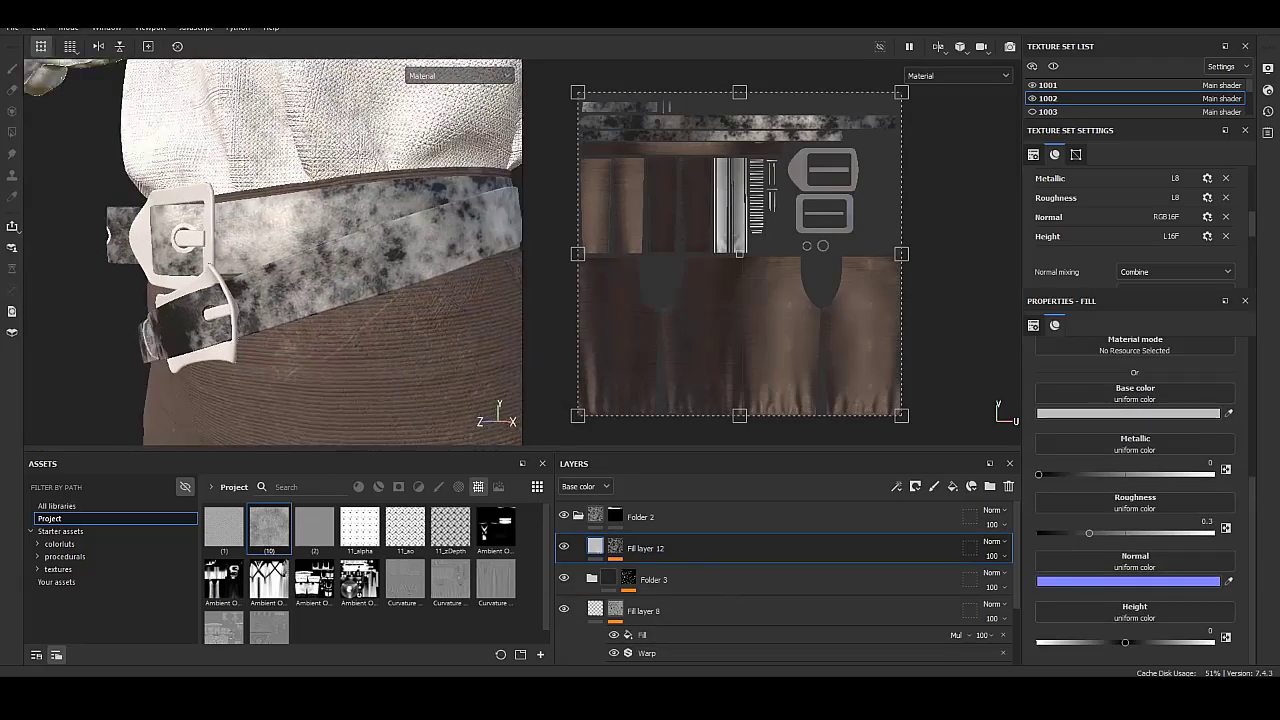
Set the Moisture Noise blend mode to Multiply and display the mask.
{"action": "left_click", "coordinate": [615, 547]}
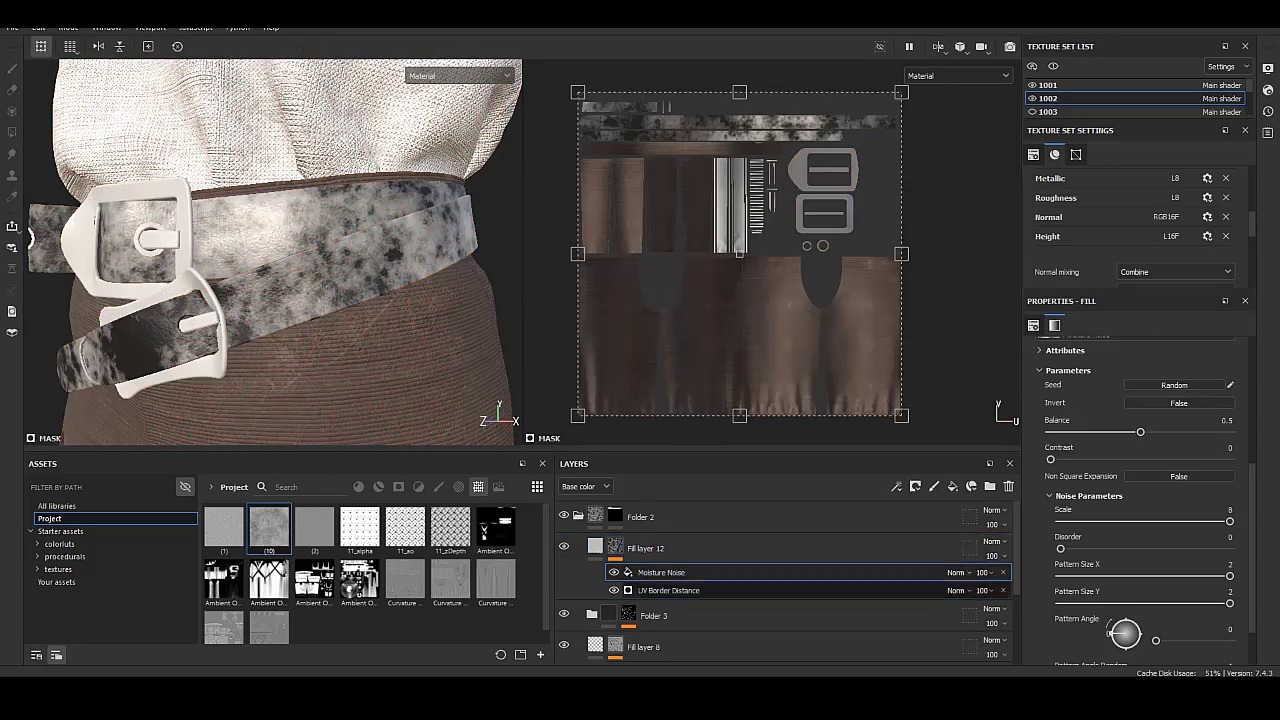
{"action": "left_click", "coordinate": [956, 572]}
{"action": "left_click", "coordinate": [962, 223]}
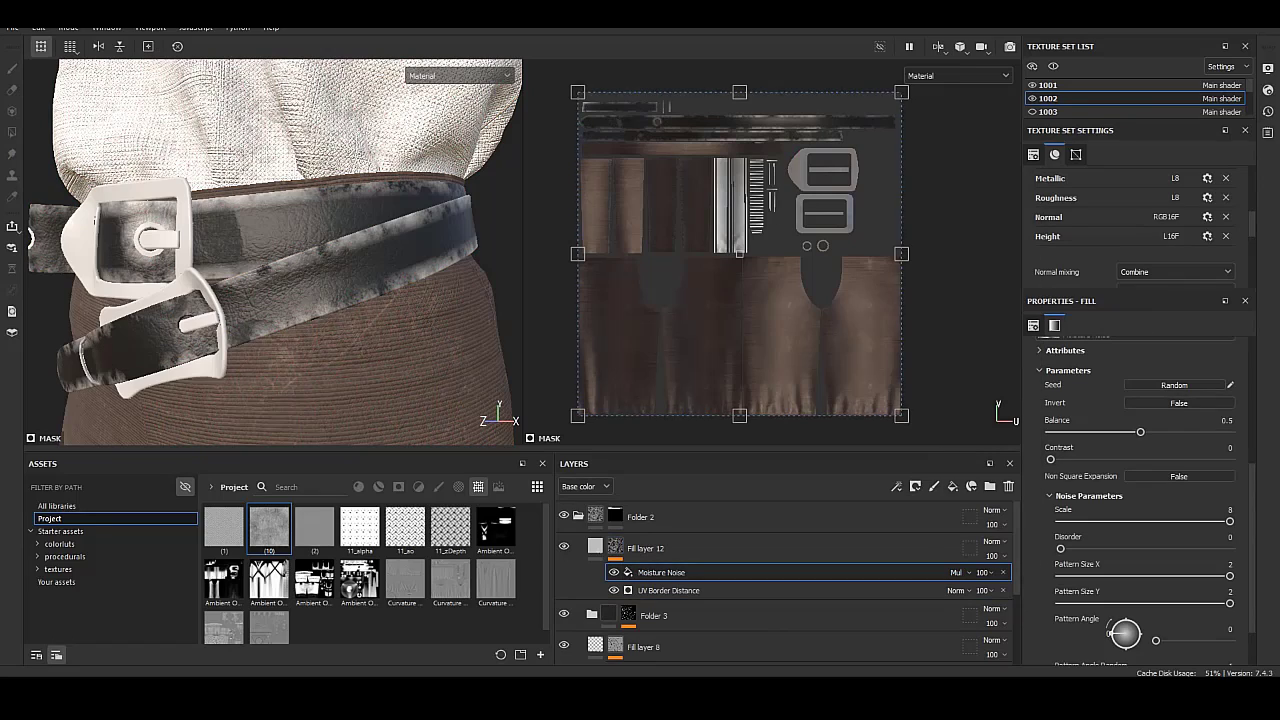
{"action": "left_click_drag", "start_coordinate": [300, 250], "coordinate": [380, 250], "text": "alt"}
{"action": "scroll", "coordinate": [300, 250], "scroll_direction": "up", "scroll_amount": 3}
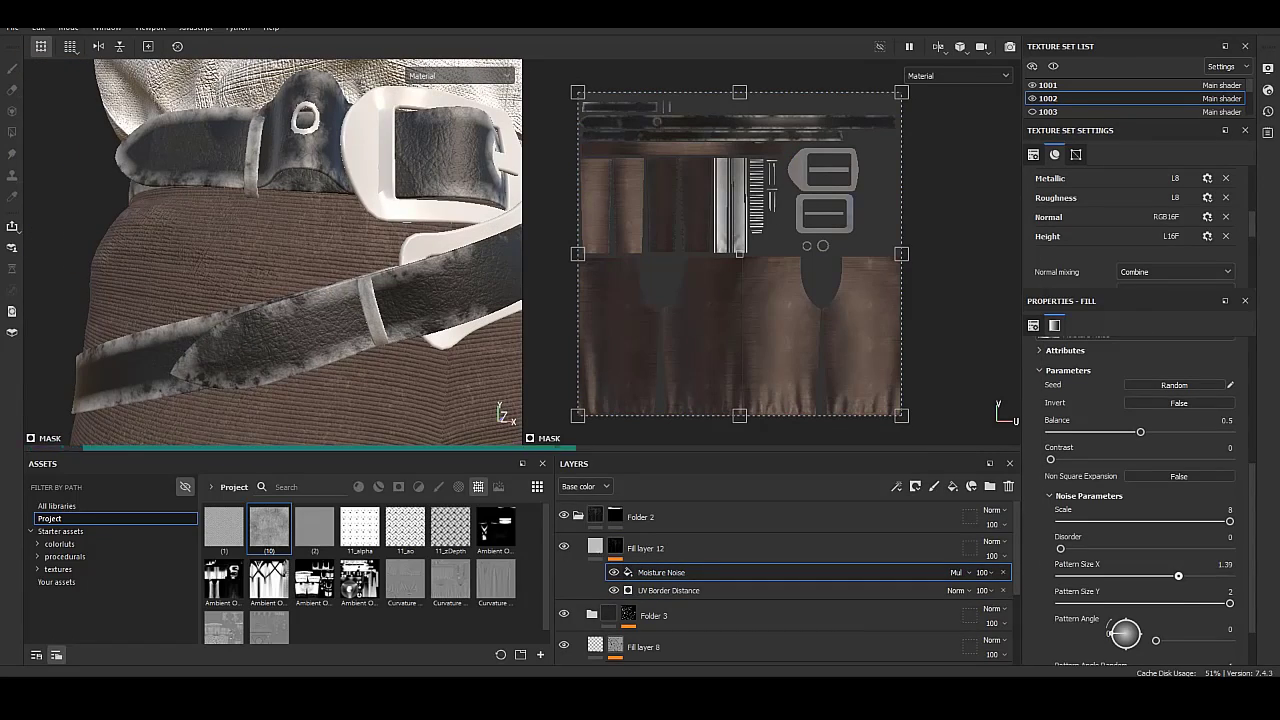
{"action": "key", "text": "4"}
Retune the noise's random rotation, vertical size, width and disorder.
{"action": "left_click", "coordinate": [661, 572]}
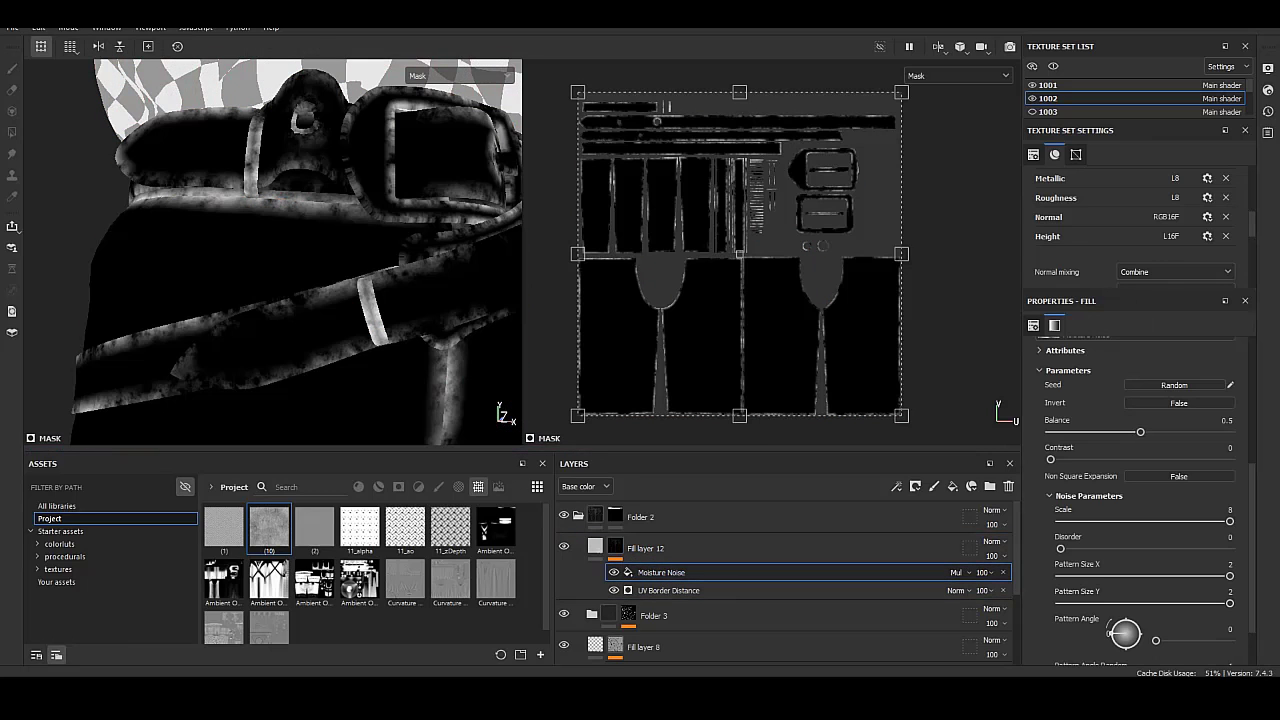
{"action": "left_click_drag", "start_coordinate": [1230, 521], "coordinate": [1230, 521]}
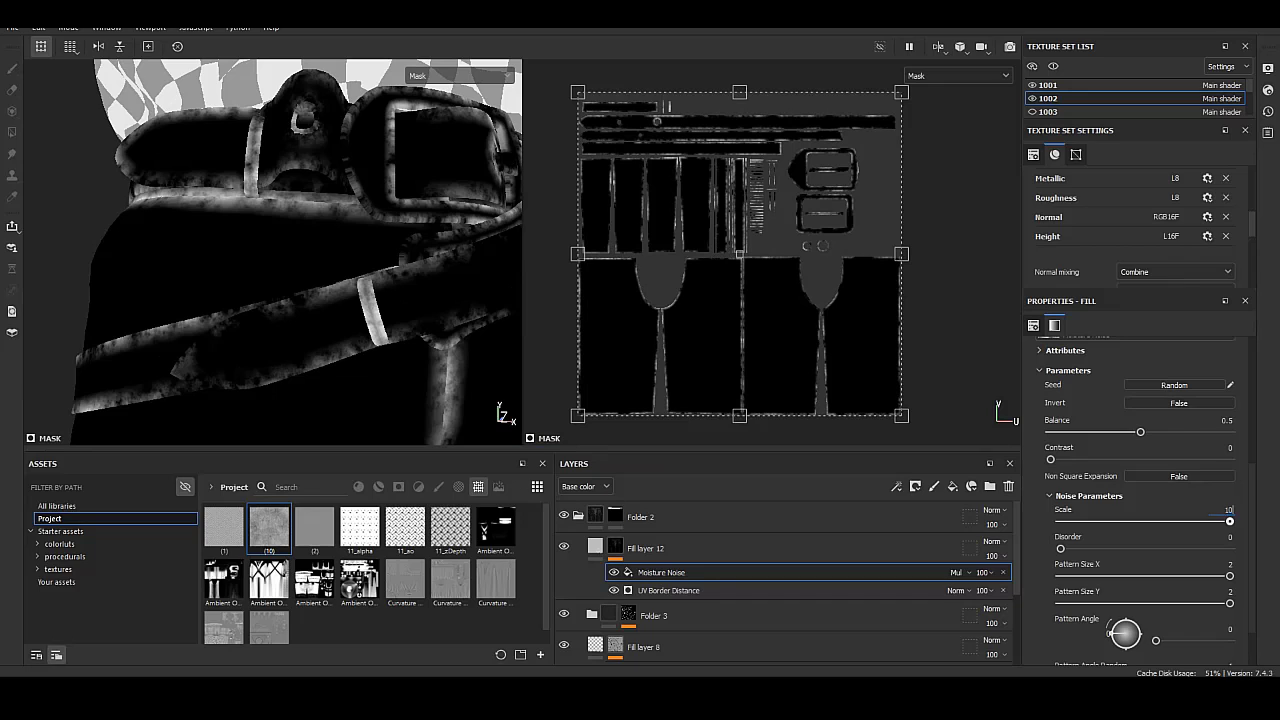
{"action": "scroll", "coordinate": [1140, 500], "scroll_direction": "down", "scroll_amount": 1}
{"action": "scroll", "coordinate": [1140, 500], "scroll_direction": "down", "scroll_amount": 1}
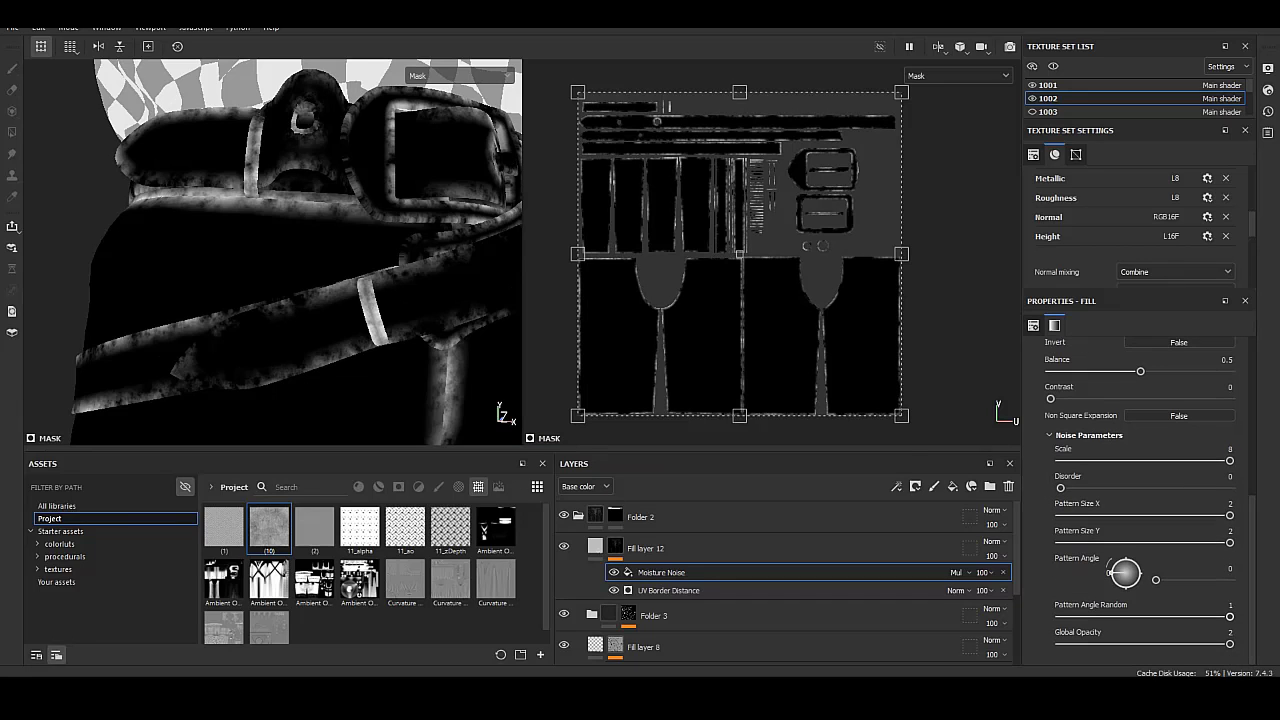
{"action": "mouse_move", "coordinate": [1228, 644]}
{"action": "left_mouse_down"}
{"action": "mouse_move", "coordinate": [1131, 616]}
{"action": "mouse_move", "coordinate": [1060, 616]}
{"action": "mouse_move", "coordinate": [1230, 616]}
{"action": "left_mouse_up"}
{"action": "mouse_move", "coordinate": [1060, 542]}
{"action": "left_mouse_down"}
{"action": "mouse_move", "coordinate": [1229, 542]}
{"action": "mouse_move", "coordinate": [1180, 515]}
{"action": "mouse_move", "coordinate": [1229, 515]}
{"action": "left_mouse_up"}
{"action": "left_click_drag", "start_coordinate": [1060, 488], "coordinate": [1210, 488]}
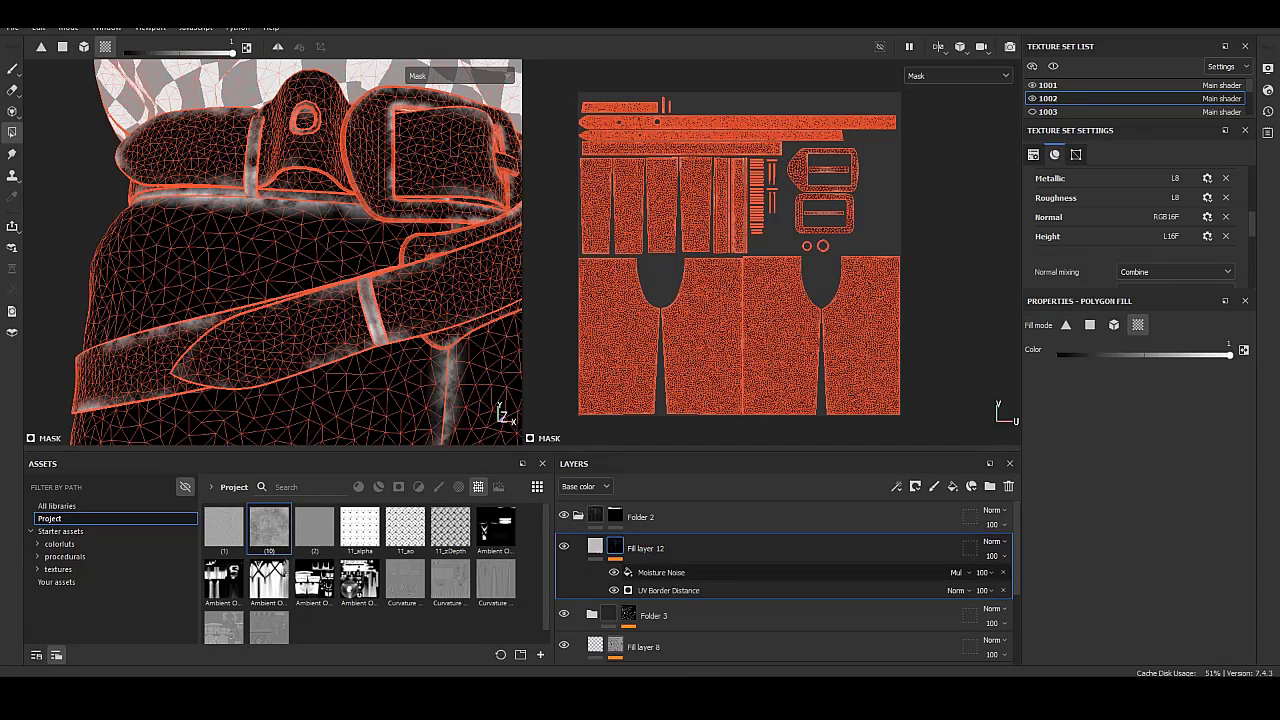
Set the UV Border Distance Balance to 0.04 and Distance to 0.19.
{"action": "left_click", "coordinate": [668, 590]}
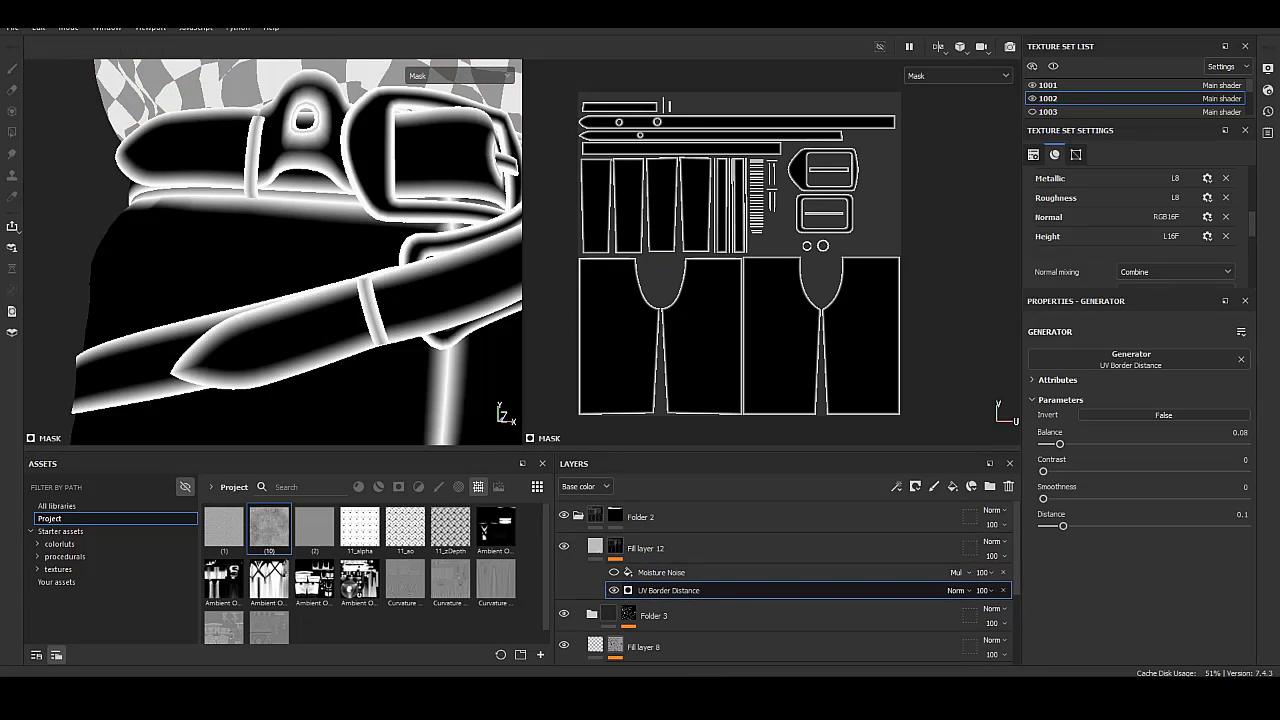
{"action": "left_click_drag", "start_coordinate": [1059, 444], "coordinate": [1051, 444]}
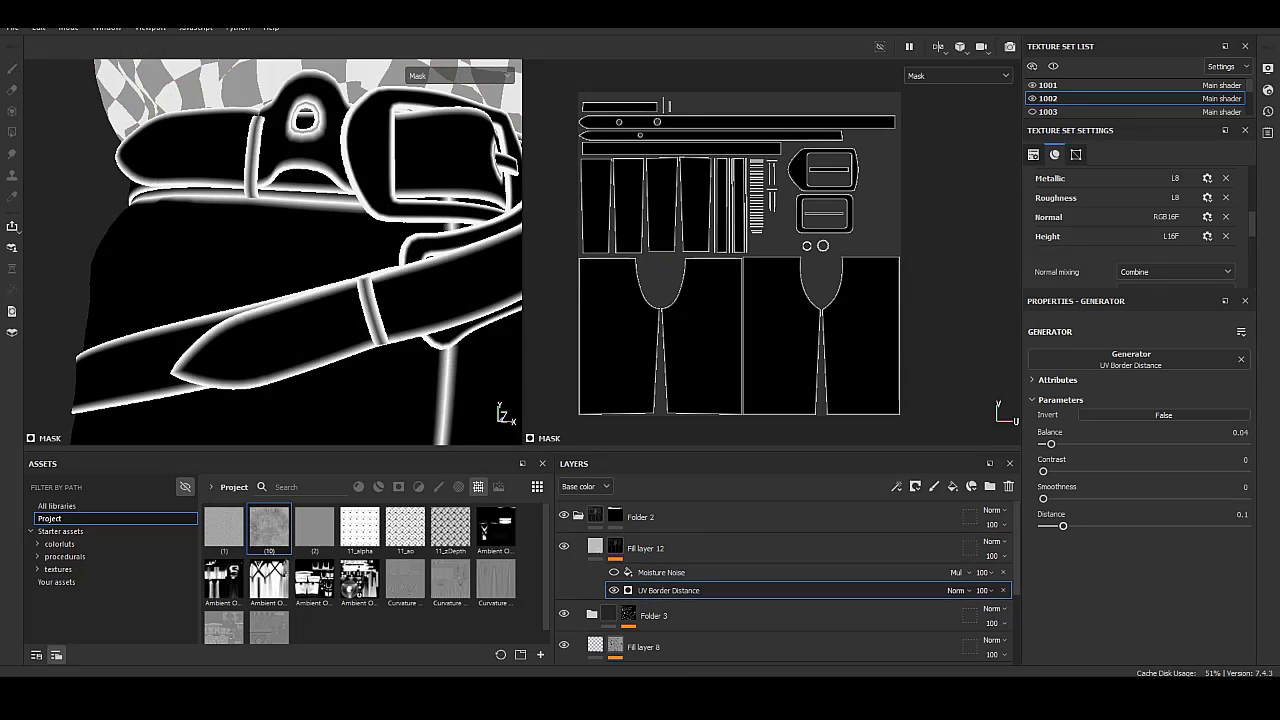
{"action": "left_click_drag", "start_coordinate": [1063, 525], "coordinate": [1081, 525]}
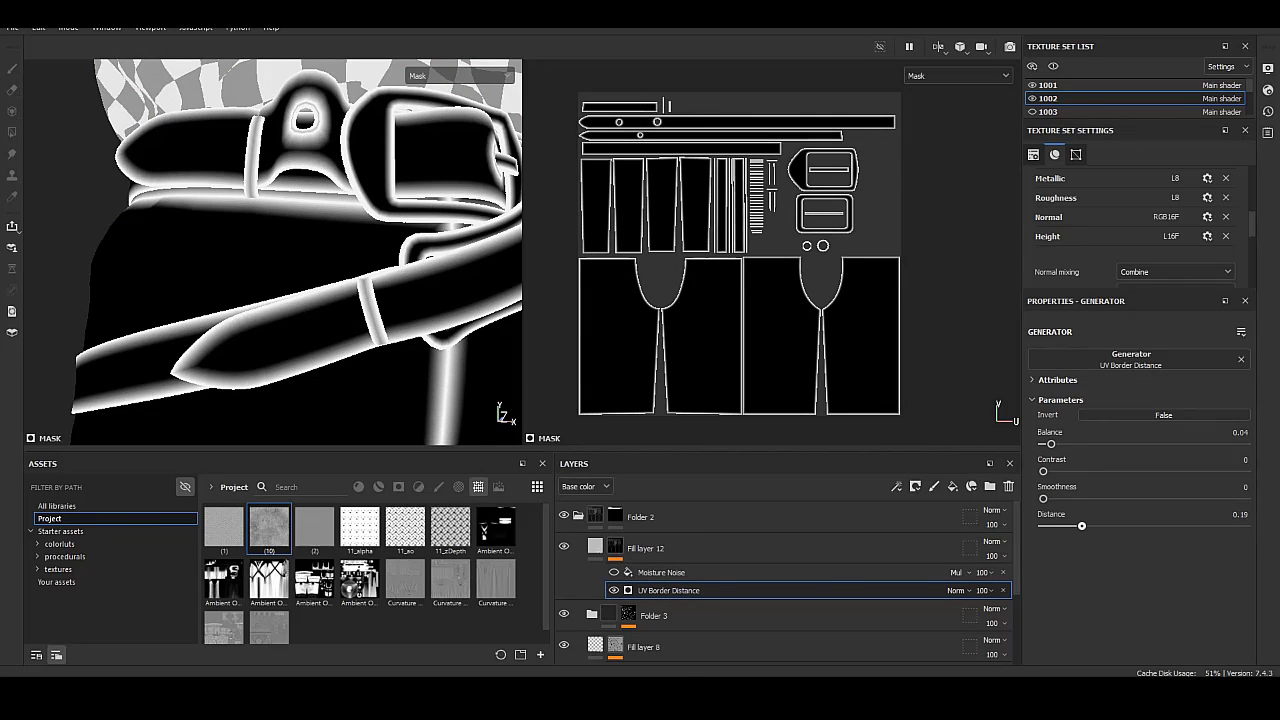
Add a Blur filter to the mask with intensity about 2.1.
{"action": "right_click", "coordinate": [668, 590]}
{"action": "left_click", "coordinate": [700, 528]}
{"action": "left_click", "coordinate": [1131, 358]}
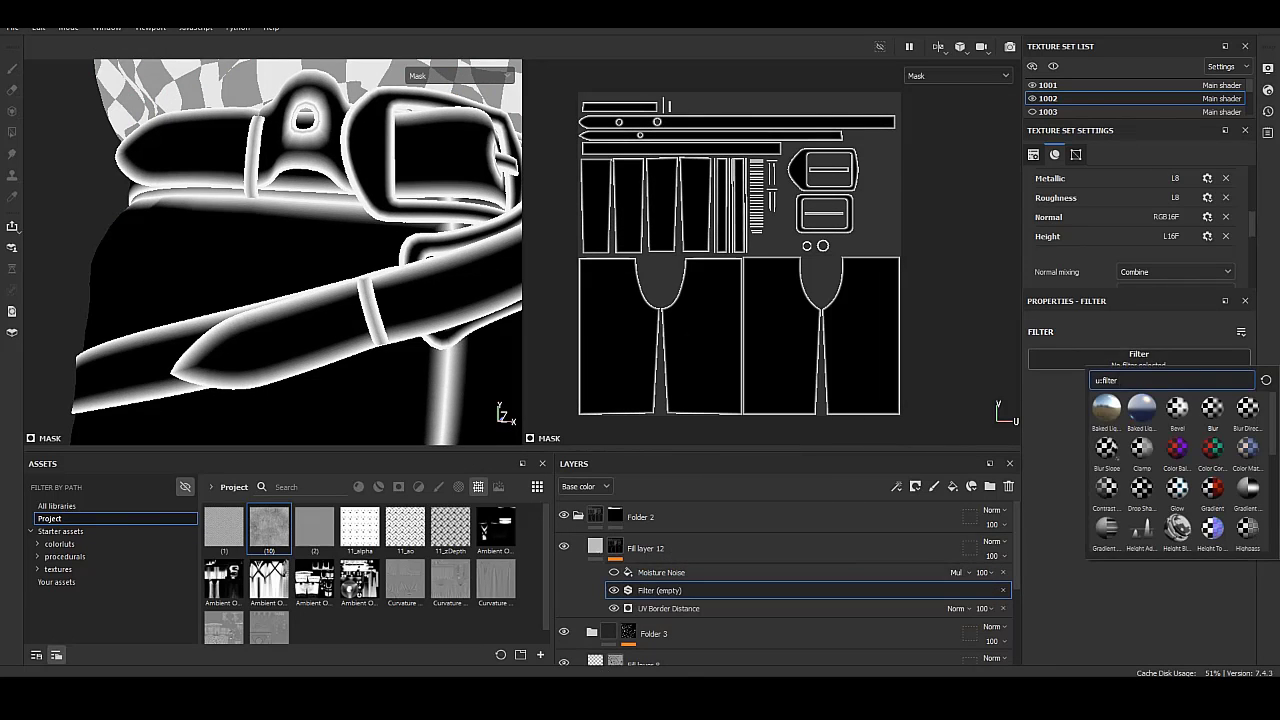
{"action": "left_click", "coordinate": [1114, 412]}
{"action": "left_click_drag", "start_coordinate": [1049, 425], "coordinate": [1069, 425]}
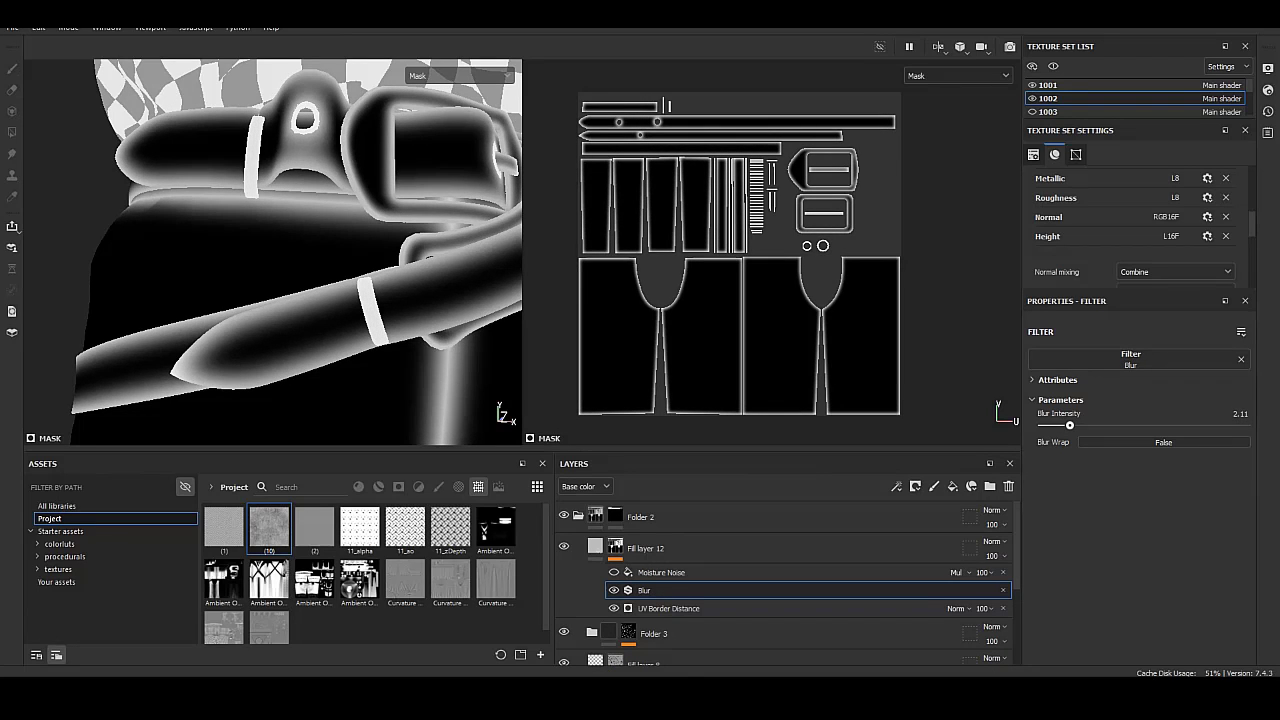
Add a Warp filter above the Blur on the mask.
{"action": "right_click", "coordinate": [668, 590]}
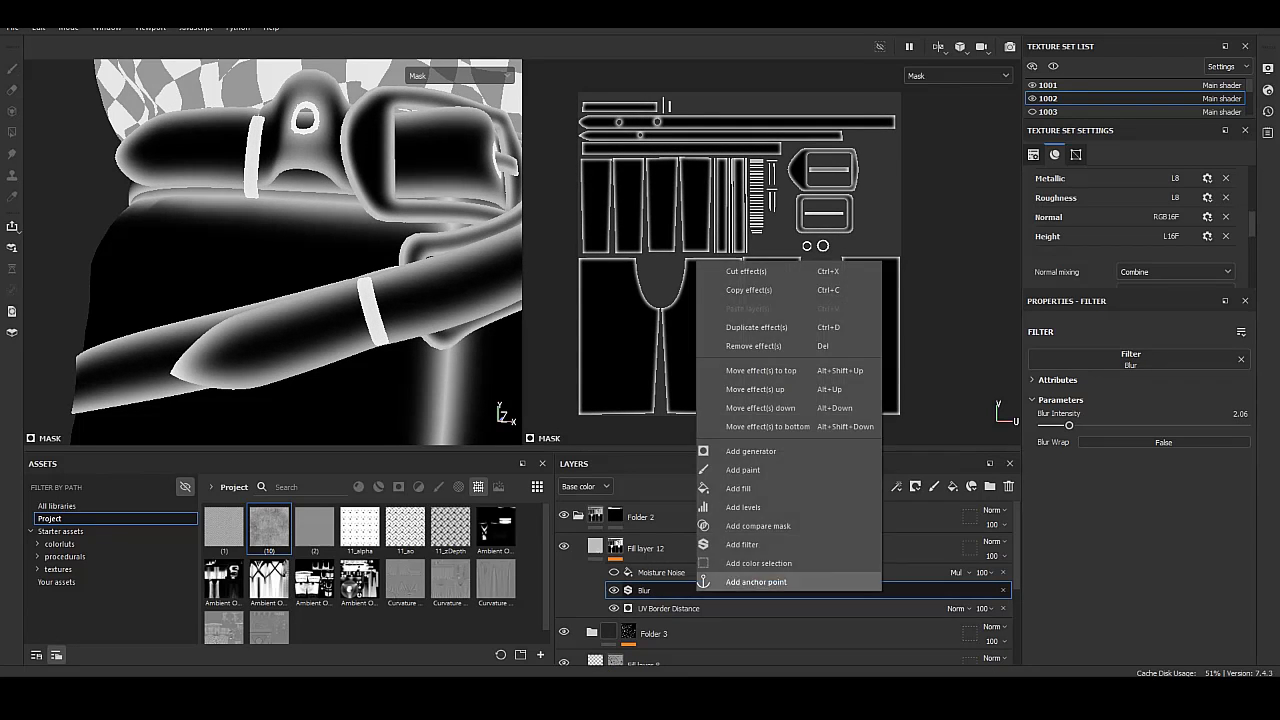
{"action": "left_click", "coordinate": [720, 544]}
{"action": "left_click", "coordinate": [1139, 358]}
{"action": "scroll", "coordinate": [1175, 460], "scroll_direction": "down", "scroll_amount": 5}
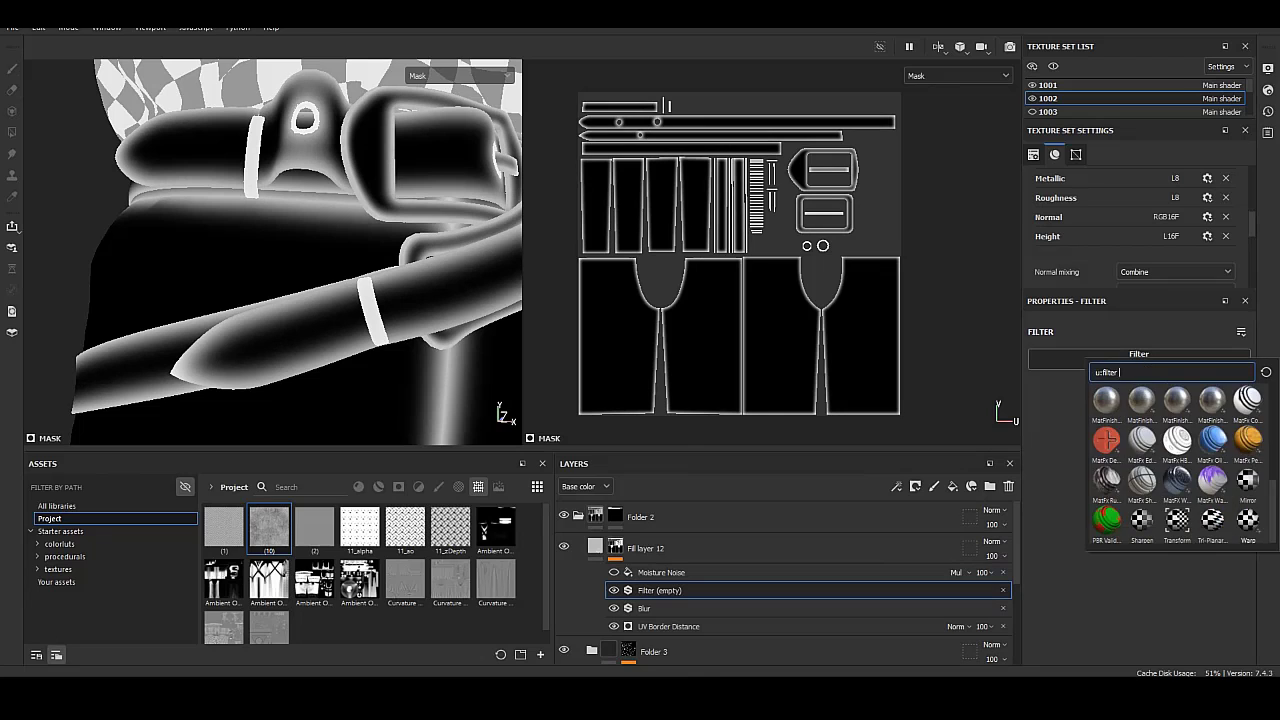
{"action": "left_click", "coordinate": [1177, 480]}
{"action": "left_click", "coordinate": [1173, 486]}
{"action": "left_click", "coordinate": [1173, 510]}
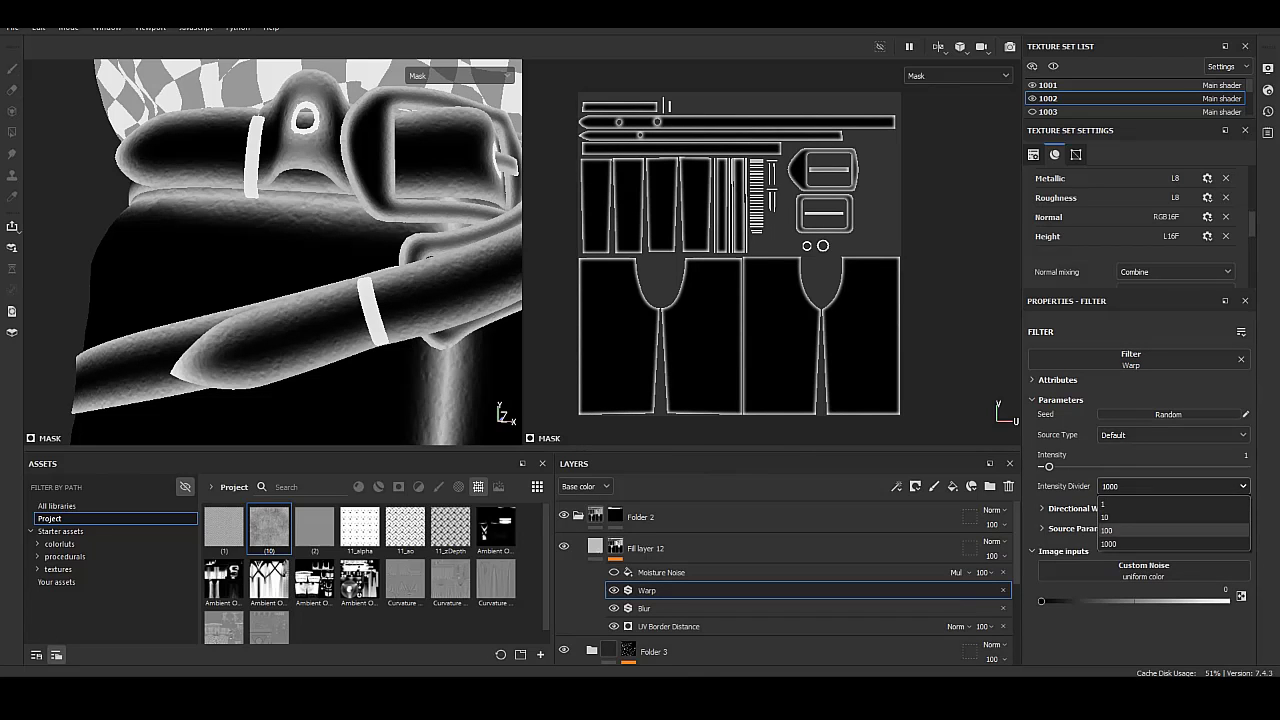
Set the Warp intensity 0.01 with divider 10 and source tiling 1.4.
{"action": "left_click_drag", "start_coordinate": [1049, 466], "coordinate": [1044, 466]}
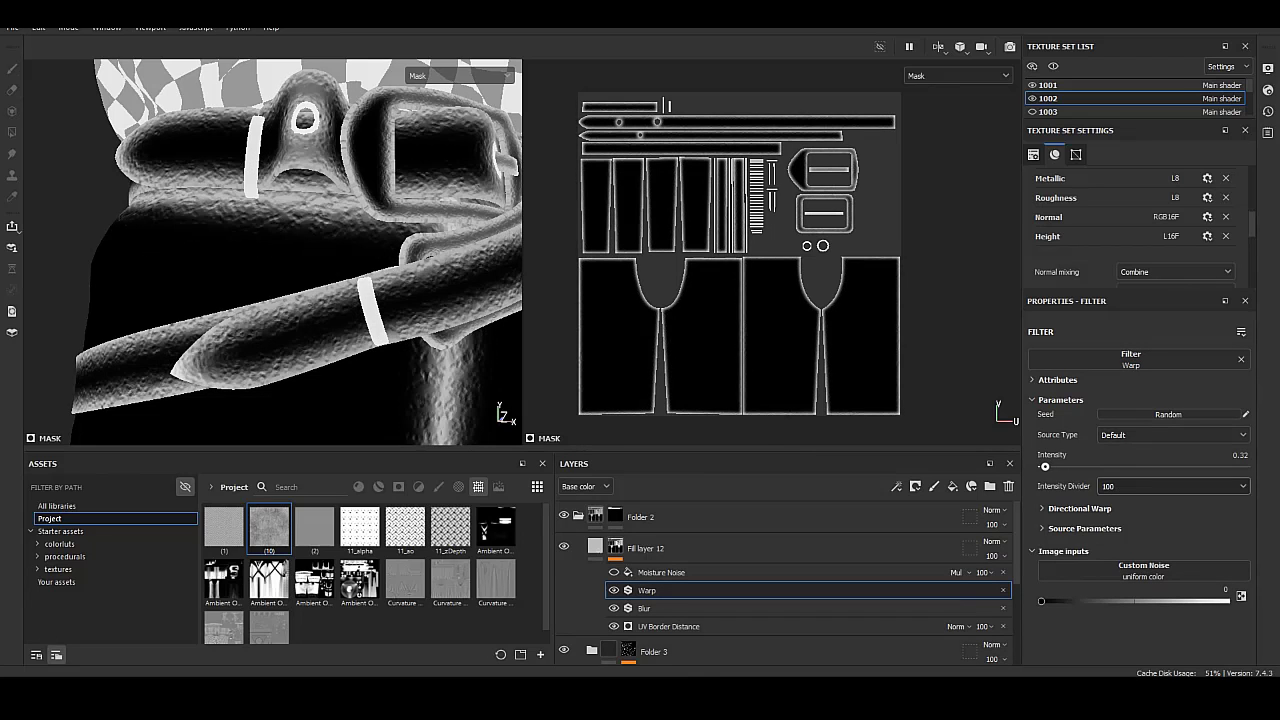
{"action": "type", "text": "0.1"}
{"action": "key", "text": "Return"}
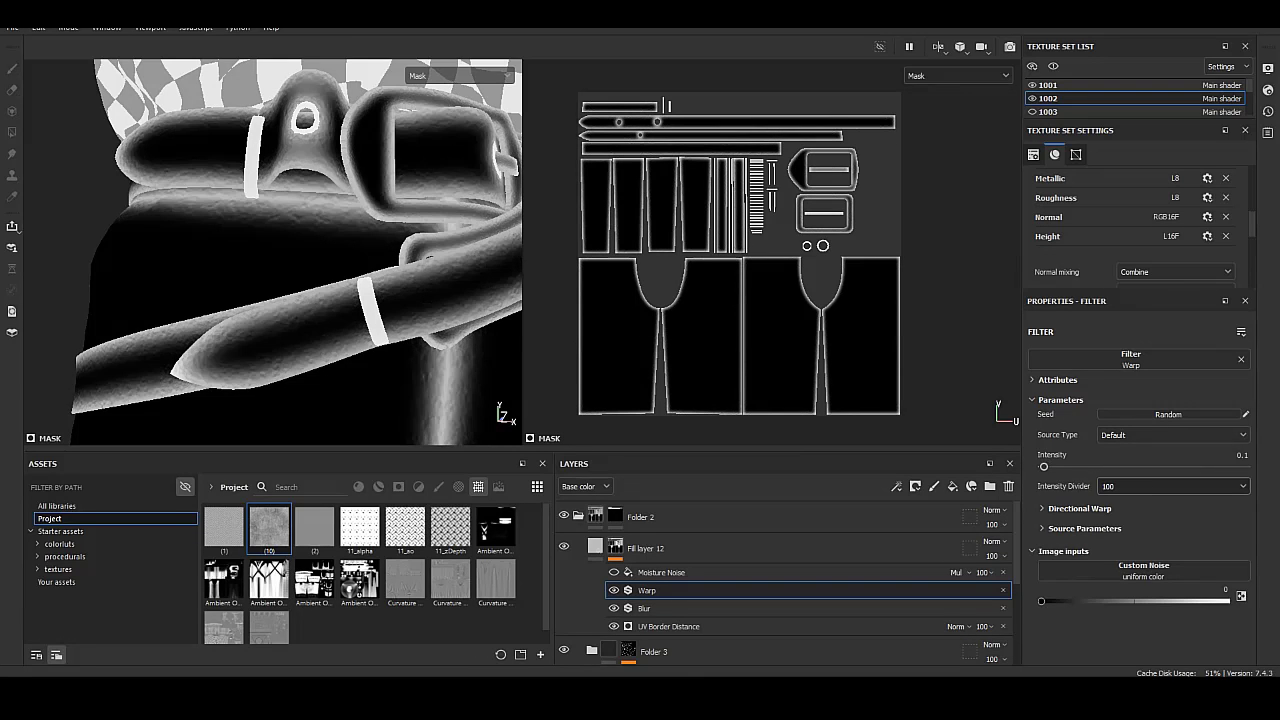
{"action": "left_click", "coordinate": [1173, 486]}
{"action": "left_click", "coordinate": [1173, 521]}
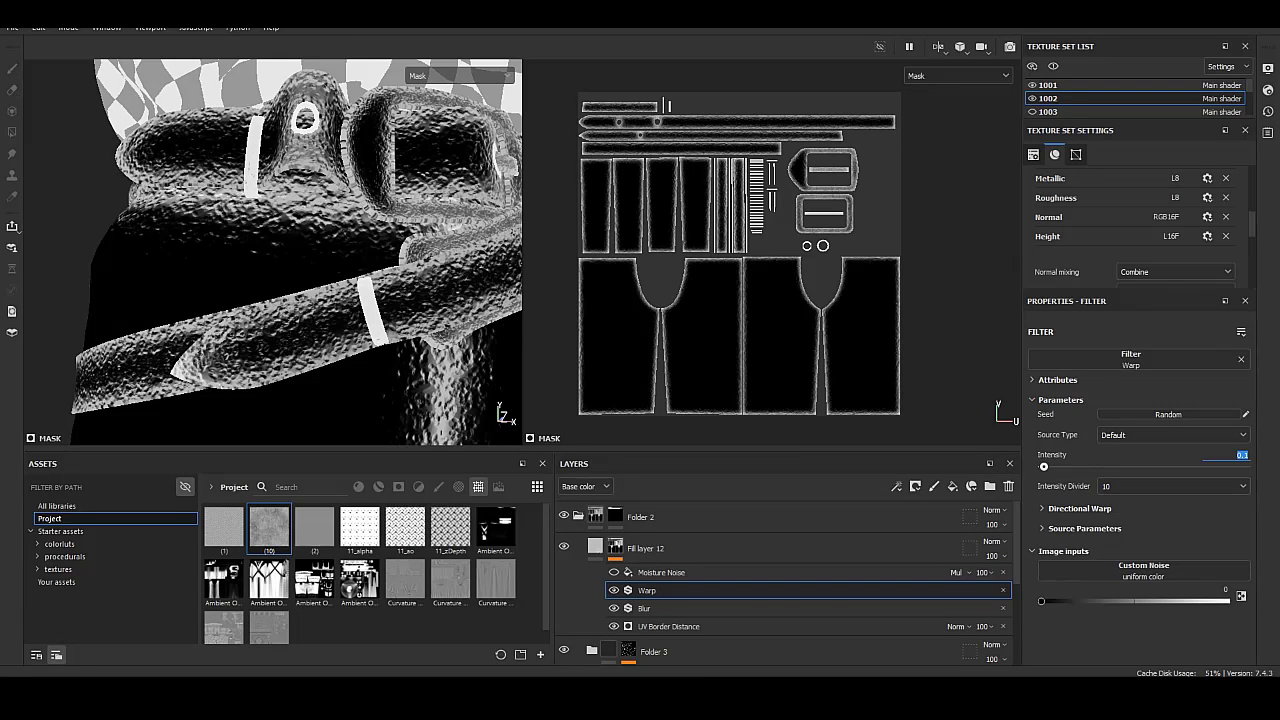
{"action": "type", "text": ".01"}
{"action": "type", "text": "0.03"}
{"action": "key", "text": "Return"}
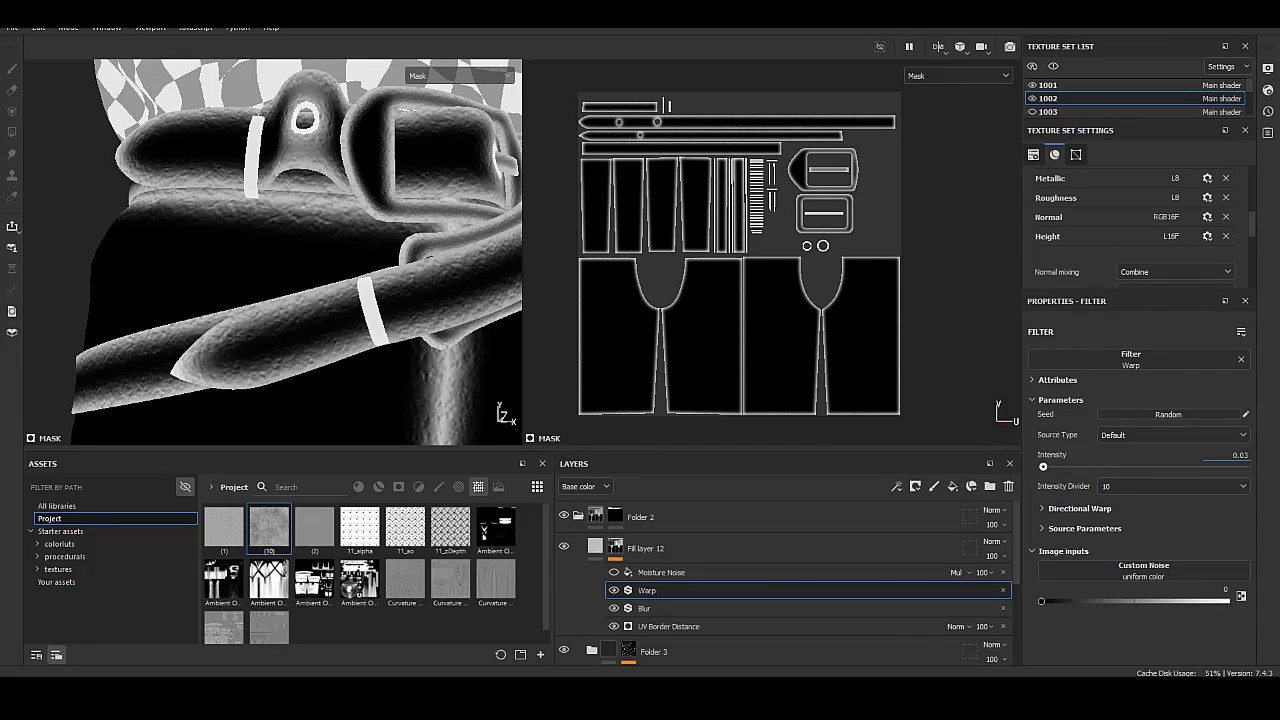
{"action": "left_click", "coordinate": [1085, 528]}
{"action": "left_click_drag", "start_coordinate": [1075, 636], "coordinate": [1068, 636]}
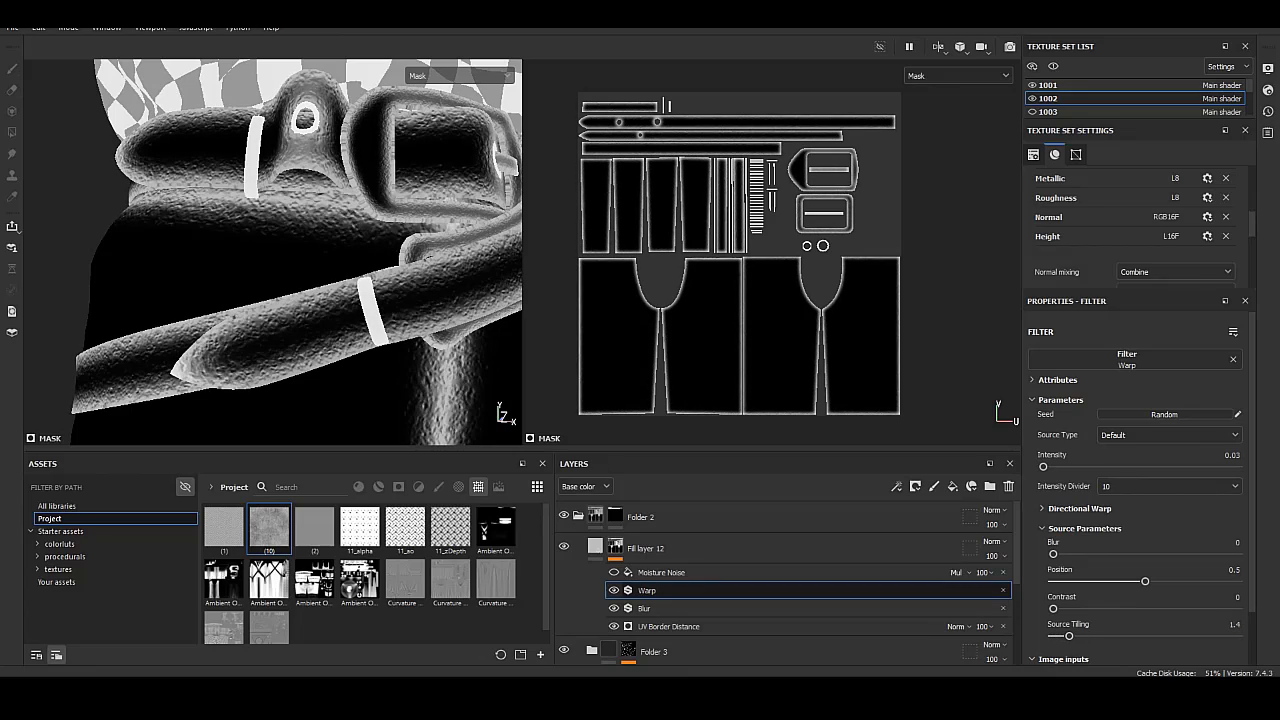
Inspect Fill layer 12's mask, then set its base colour to grey 717171.
{"action": "left_click", "coordinate": [645, 548]}
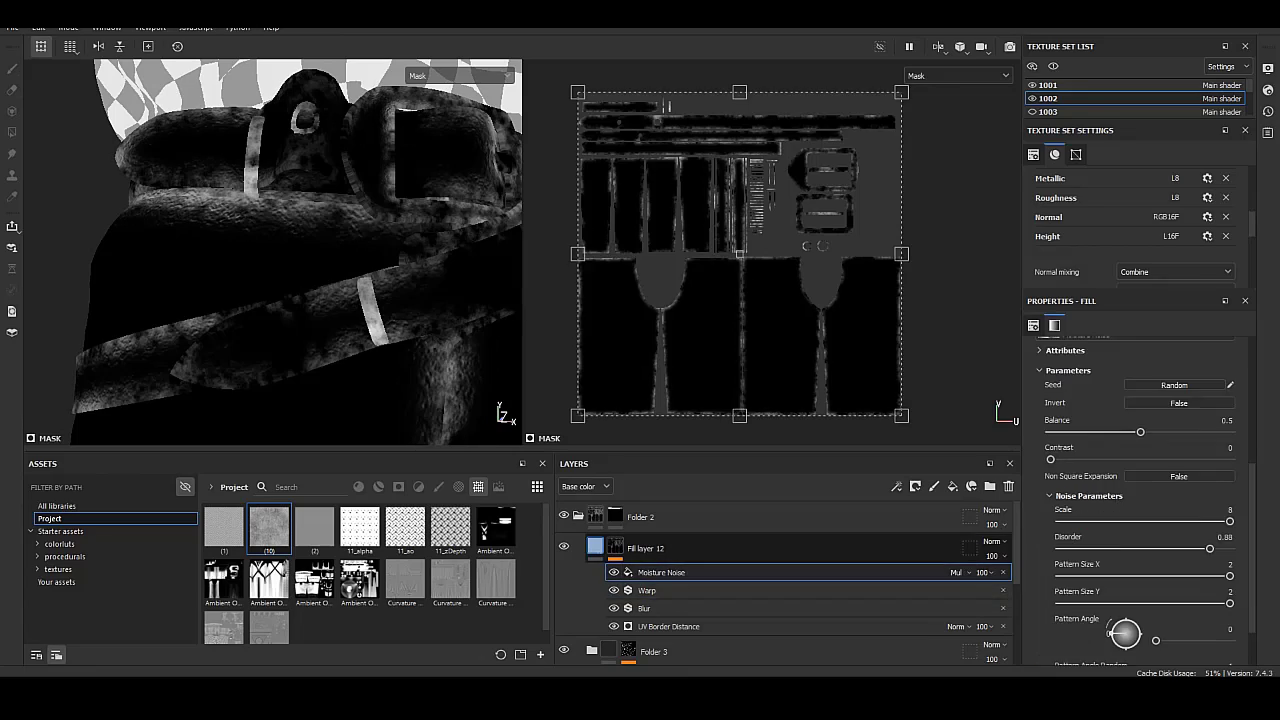
{"action": "mouse_move", "coordinate": [270, 250]}
{"action": "left_mouse_down", "text": "alt"}
{"action": "mouse_move", "coordinate": [338, 440]}
{"action": "mouse_move", "coordinate": [360, 262]}
{"action": "mouse_move", "coordinate": [429, 442]}
{"action": "left_mouse_up", "text": "alt"}
{"action": "key", "text": "4"}
{"action": "left_click", "coordinate": [644, 608]}
{"action": "left_click", "coordinate": [595, 545]}
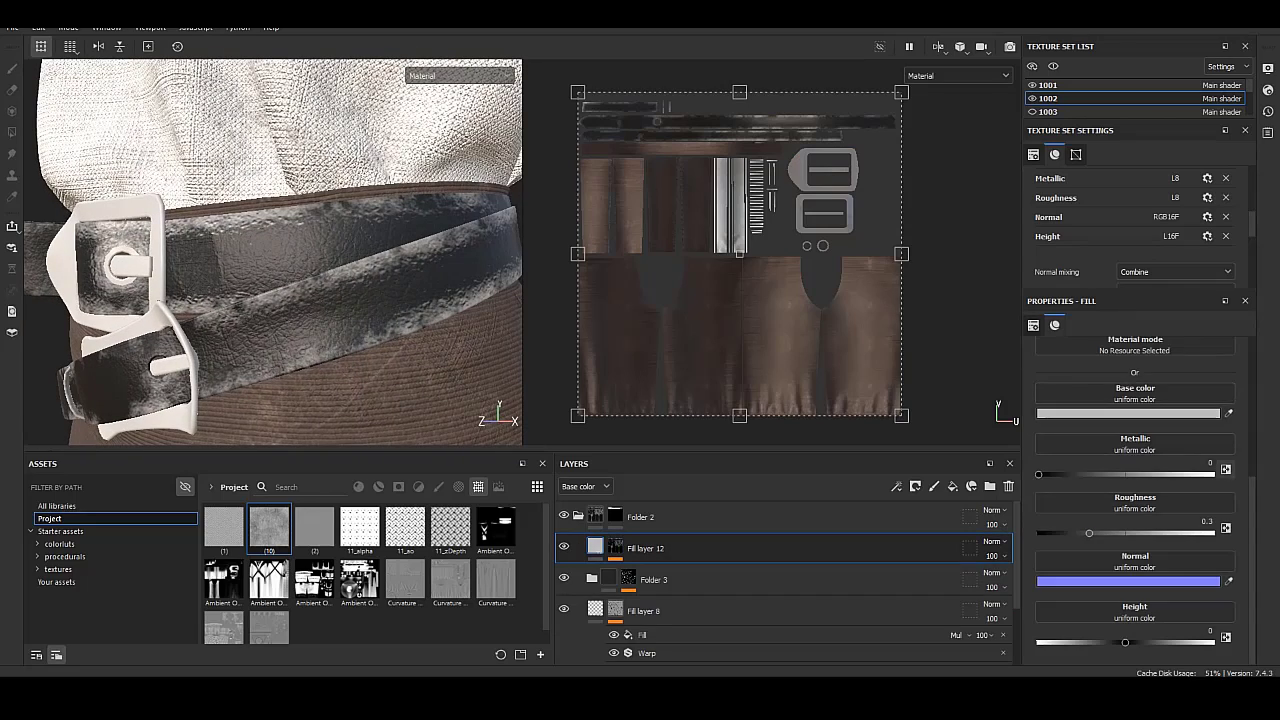
{"action": "left_click", "coordinate": [1092, 476]}
{"action": "left_click", "coordinate": [1135, 476]}
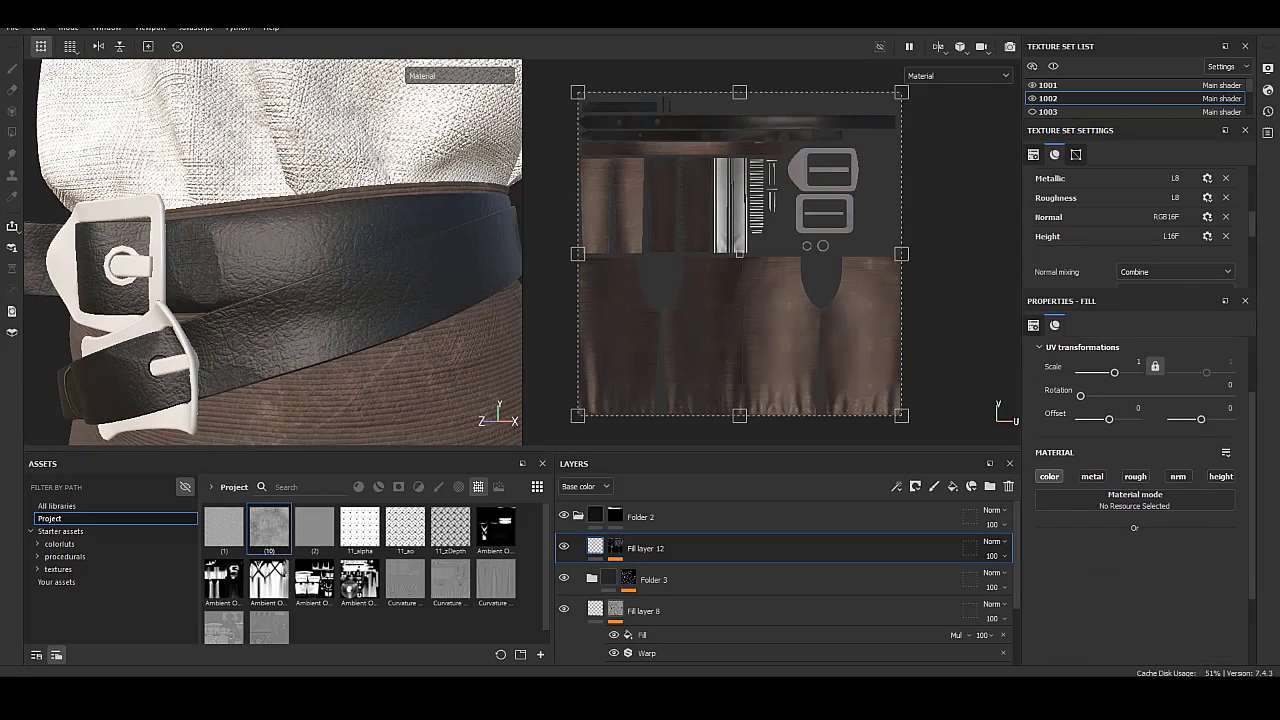
{"action": "left_click", "coordinate": [1049, 476]}
{"action": "left_click", "coordinate": [1157, 568]}
{"action": "type", "text": "717171"}
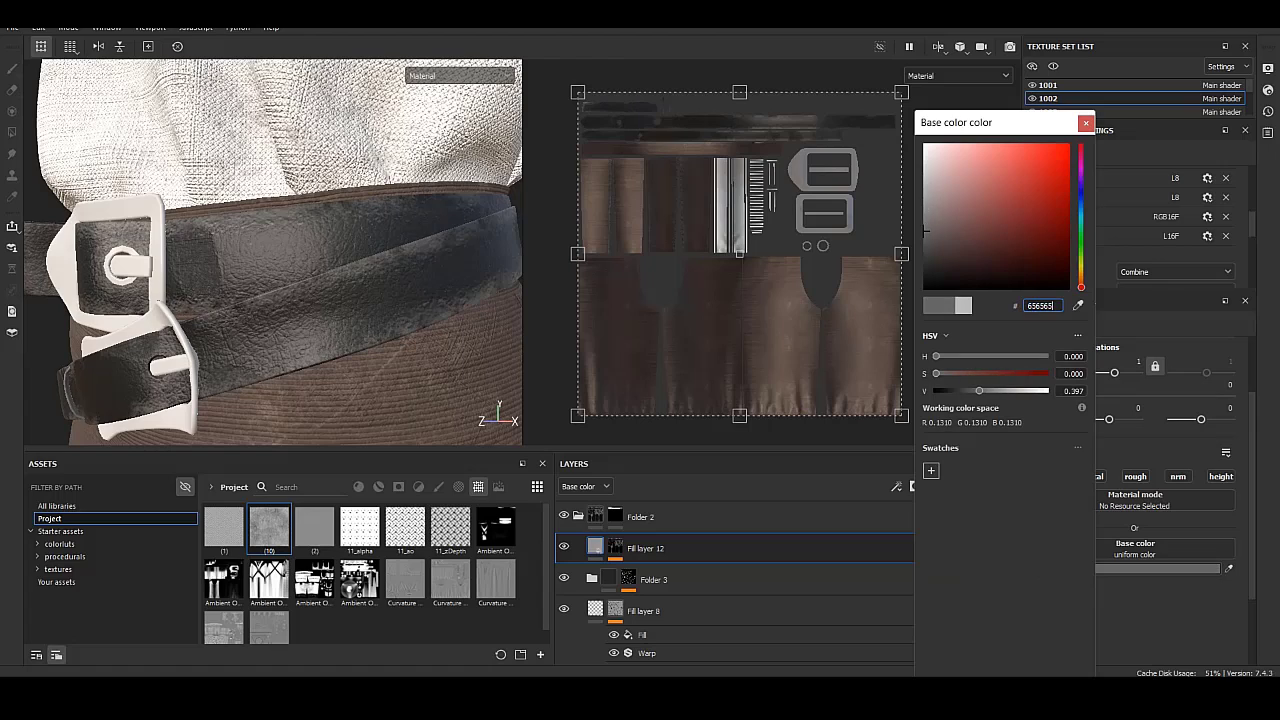
{"action": "key", "text": "Return"}
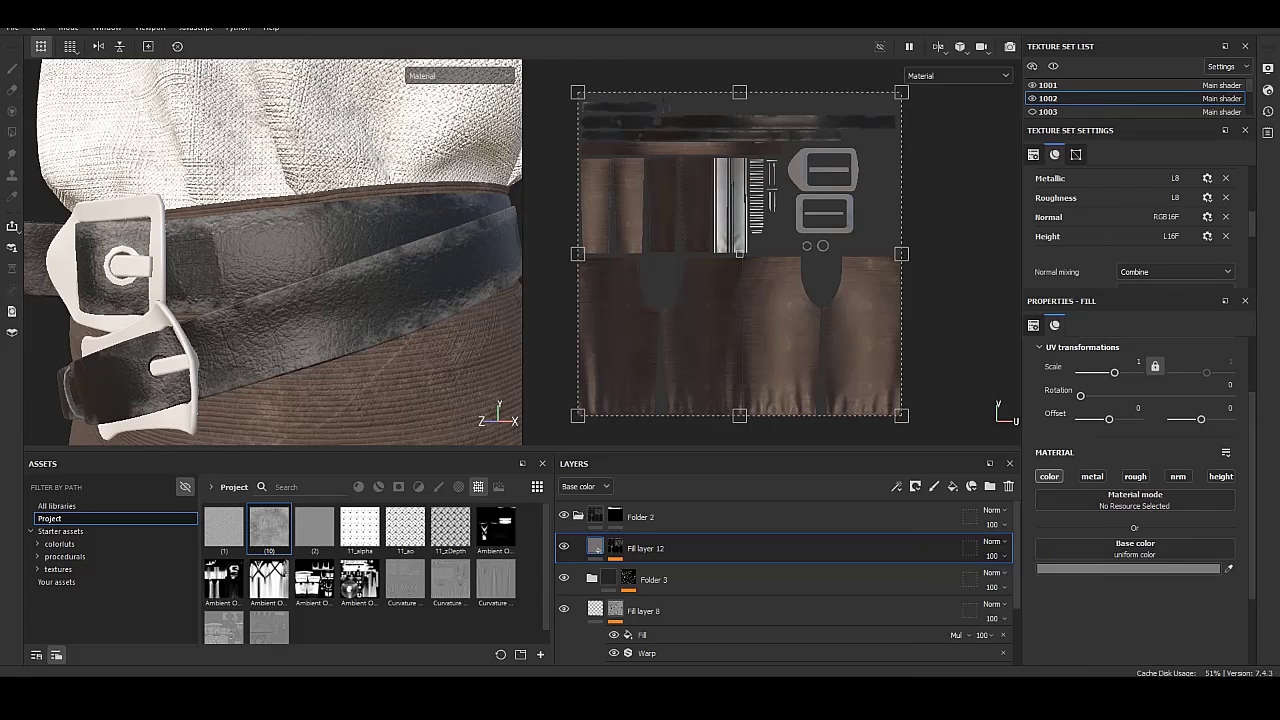
Enable roughness and height channels with roughness 0.8614 and height -0.161.
{"action": "left_click", "coordinate": [1135, 476]}
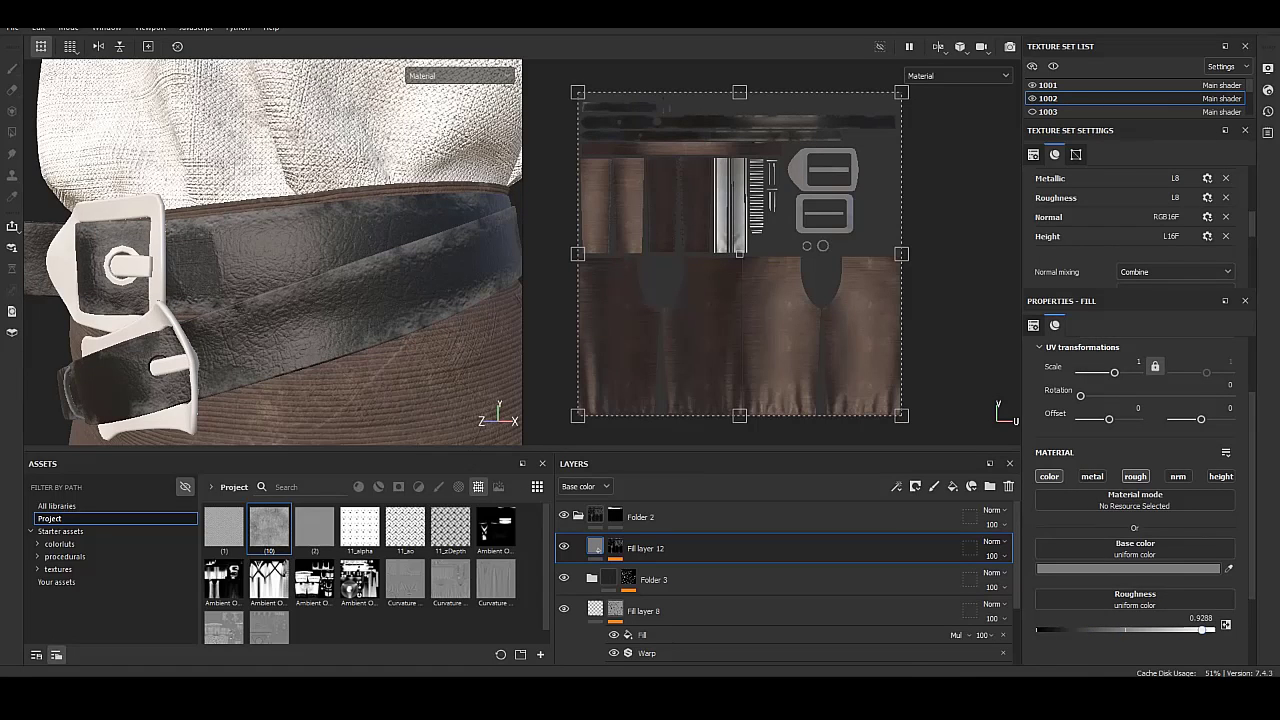
{"action": "scroll", "coordinate": [1135, 520], "scroll_direction": "down", "scroll_amount": 2}
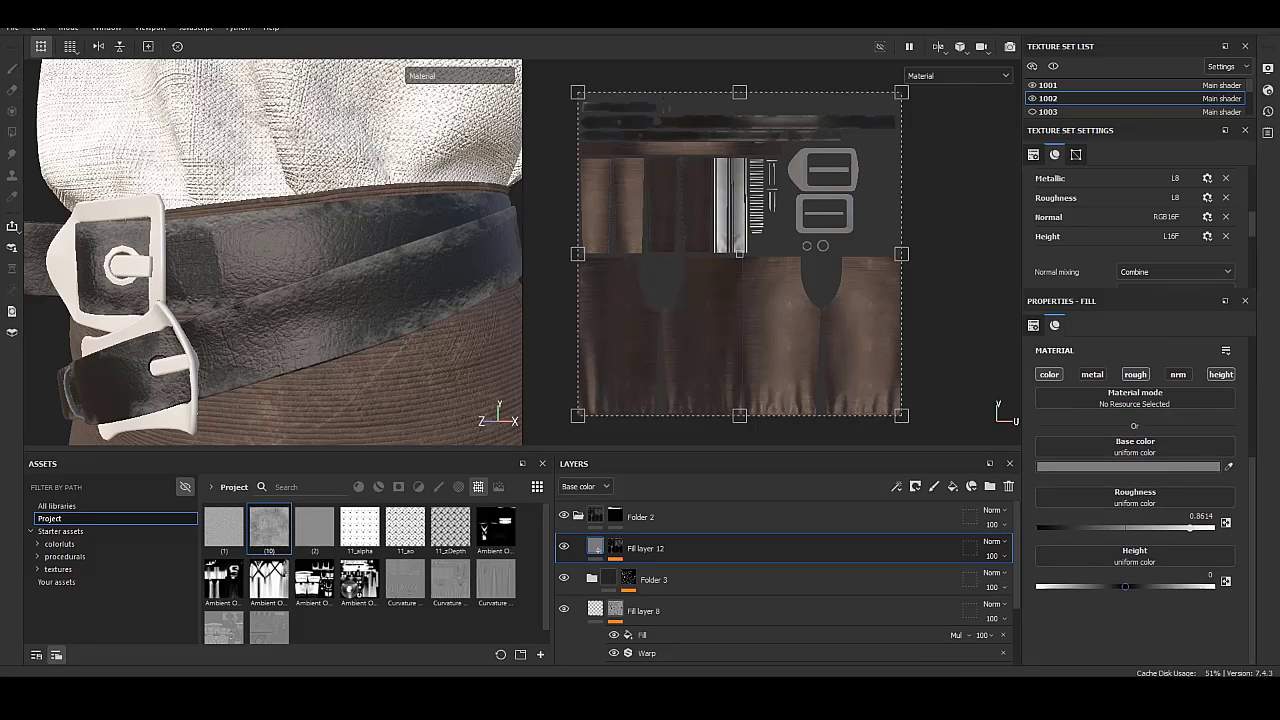
{"action": "left_click", "coordinate": [1117, 586]}
{"action": "left_click_drag", "start_coordinate": [1119, 586], "coordinate": [1115, 586]}
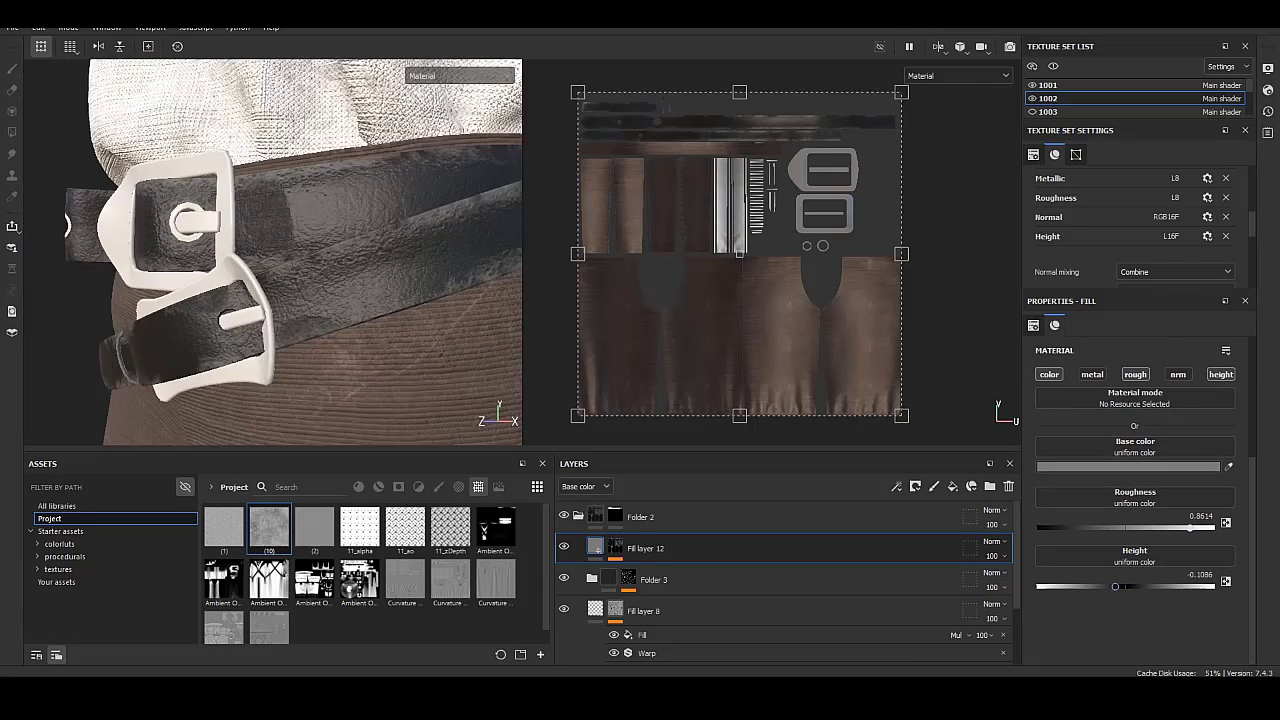
{"action": "left_click_drag", "start_coordinate": [270, 250], "coordinate": [330, 230], "text": "alt"}
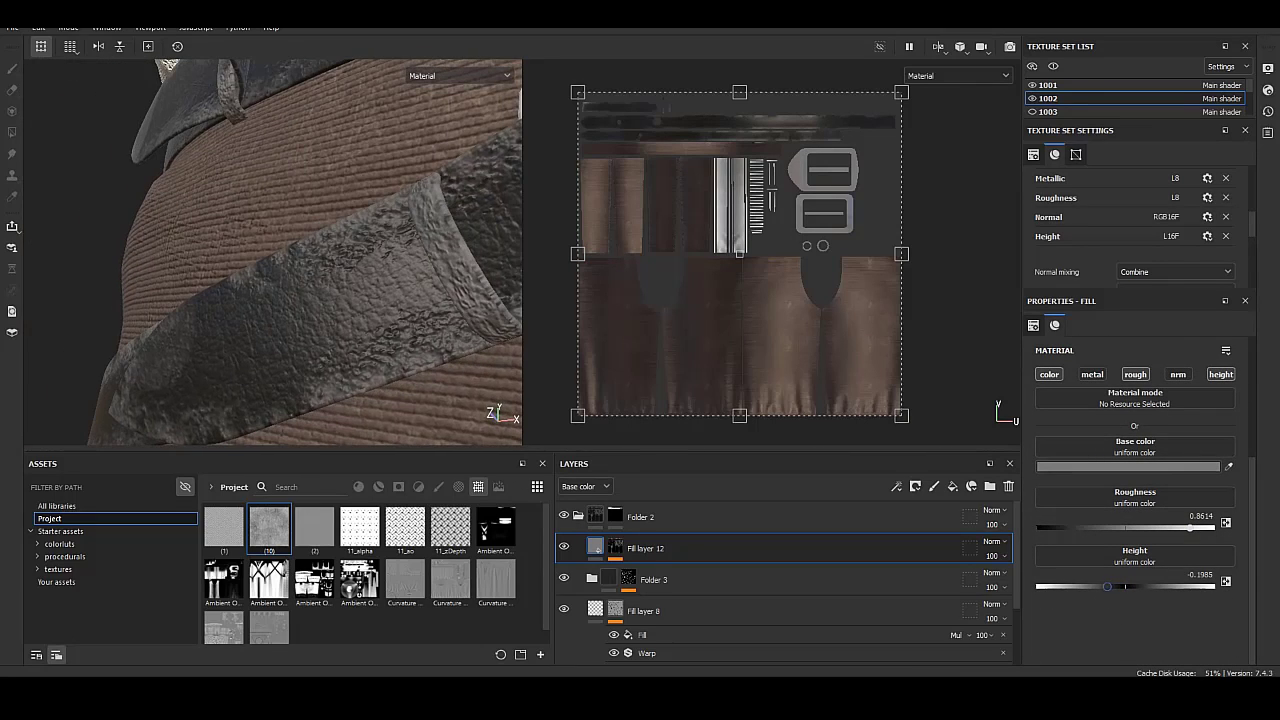
{"action": "left_click", "coordinate": [615, 546]}
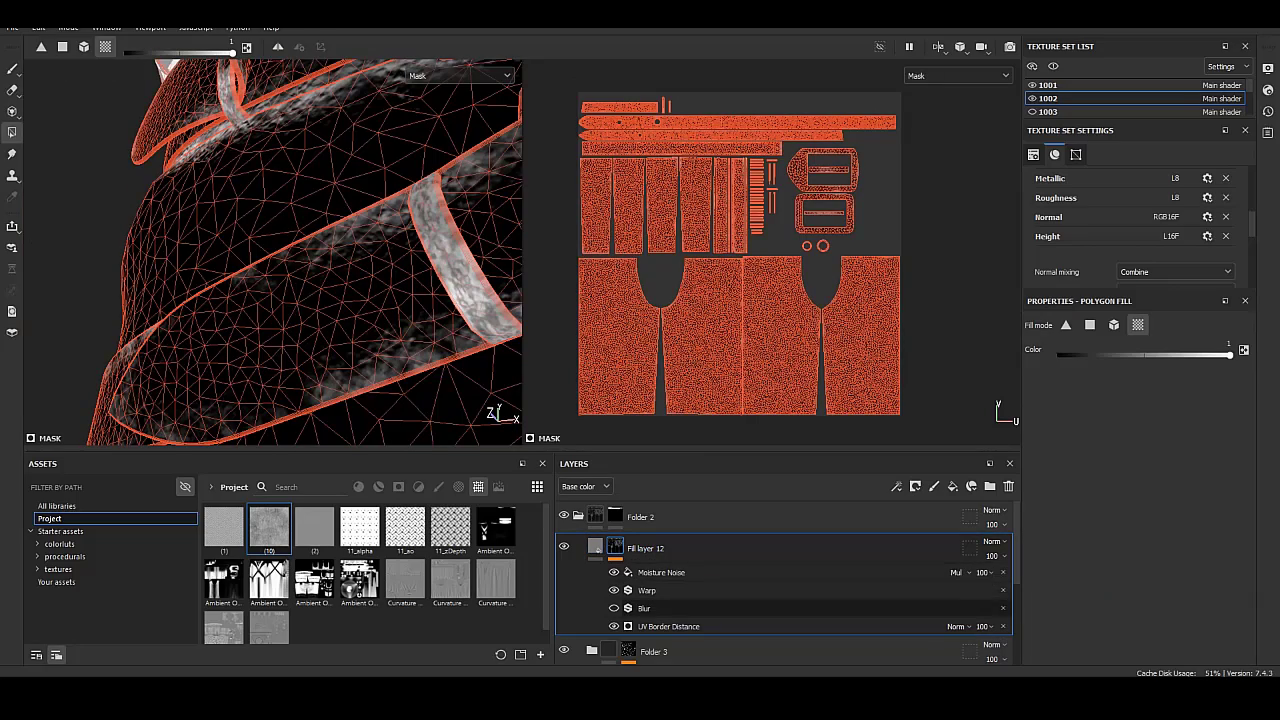
{"action": "left_click", "coordinate": [595, 546]}
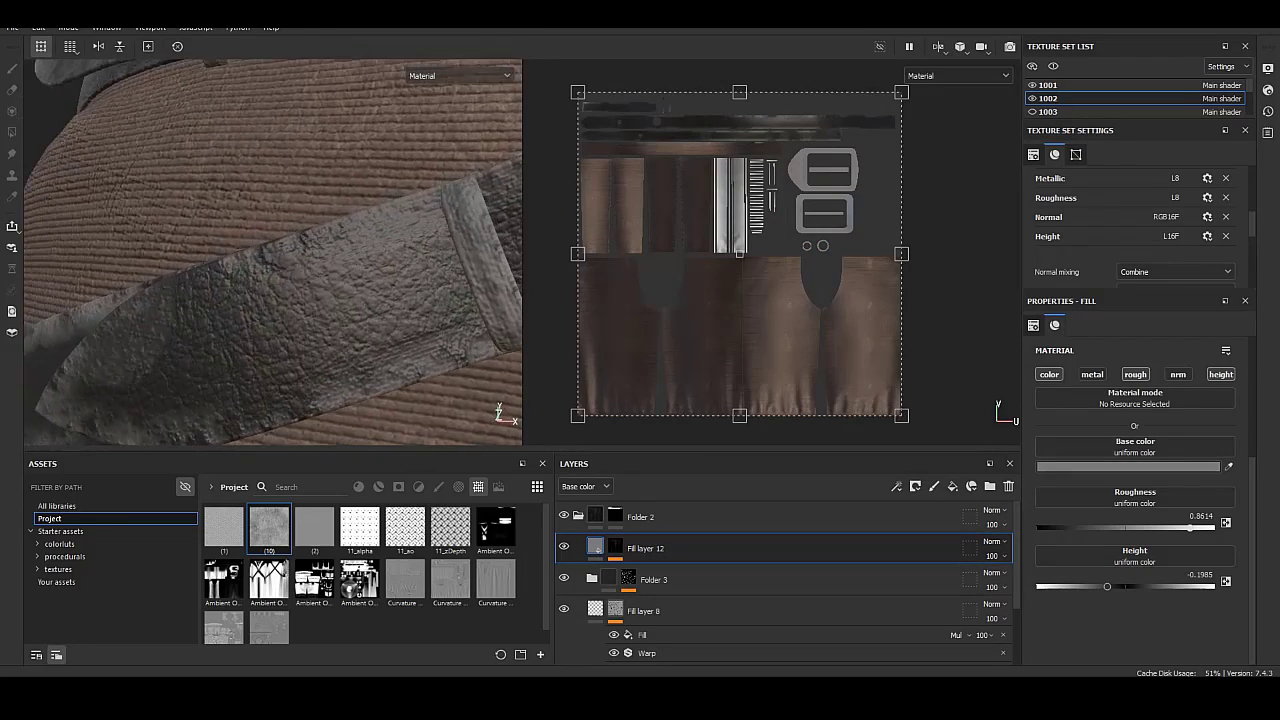
Check the mask's Warp filter and change its source type.
{"action": "left_click_drag", "start_coordinate": [270, 250], "coordinate": [400, 240], "text": "alt"}
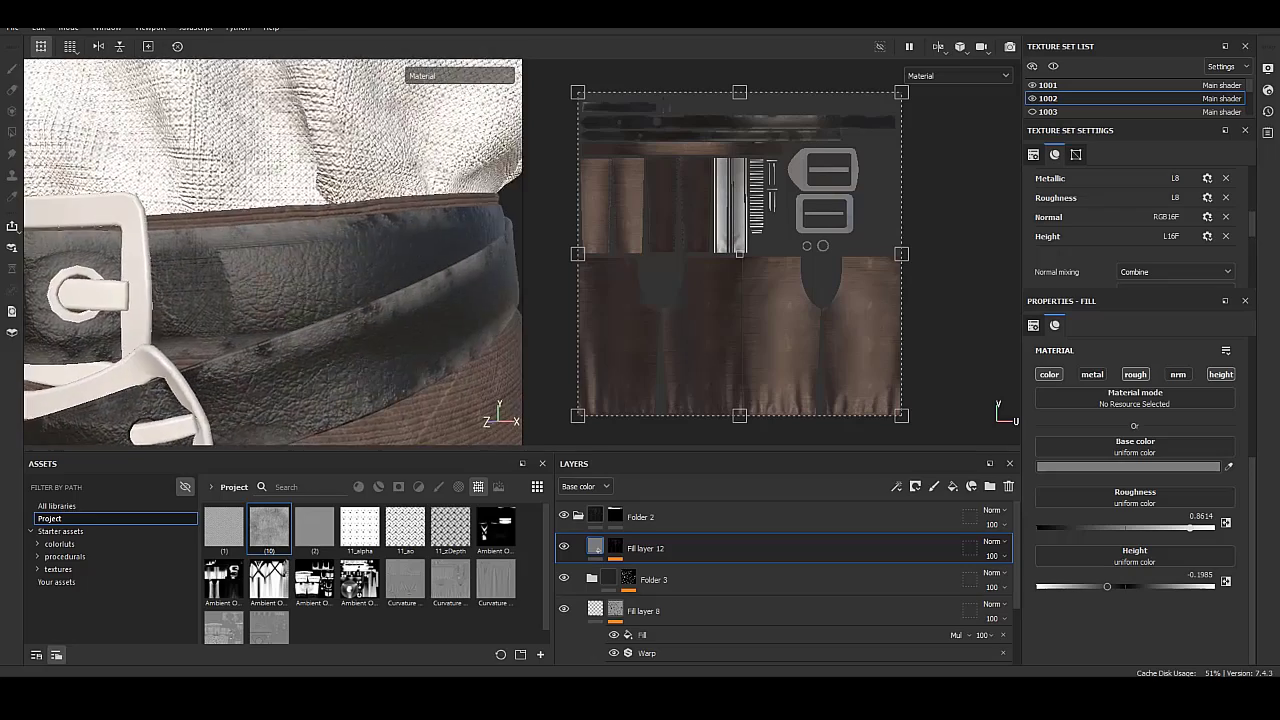
{"action": "left_click", "coordinate": [615, 546]}
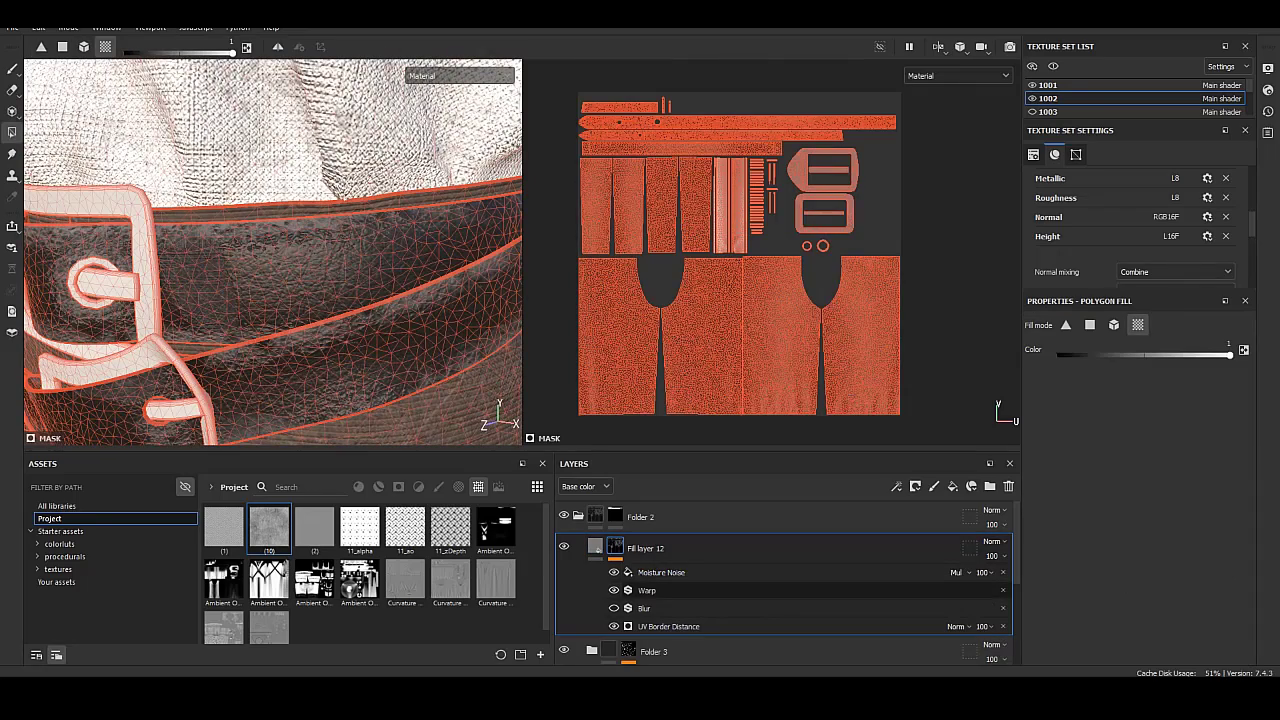
{"action": "left_click", "coordinate": [660, 590]}
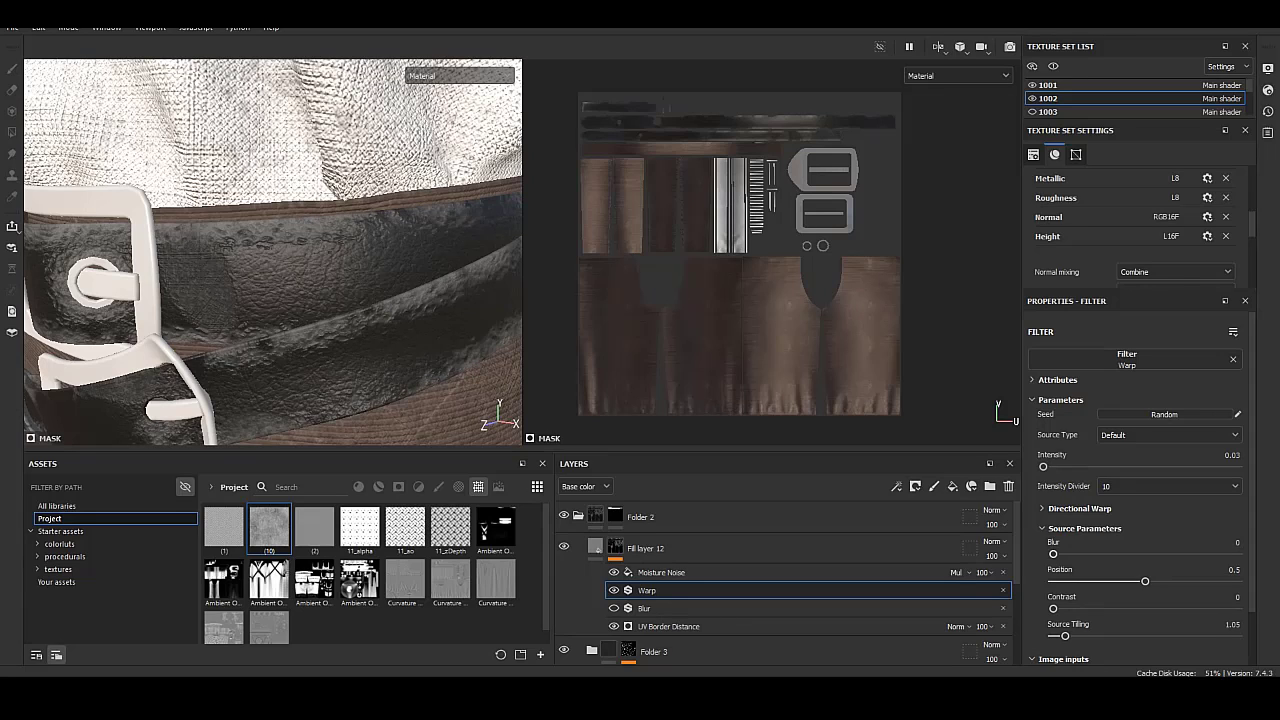
{"action": "left_click", "coordinate": [1169, 434]}
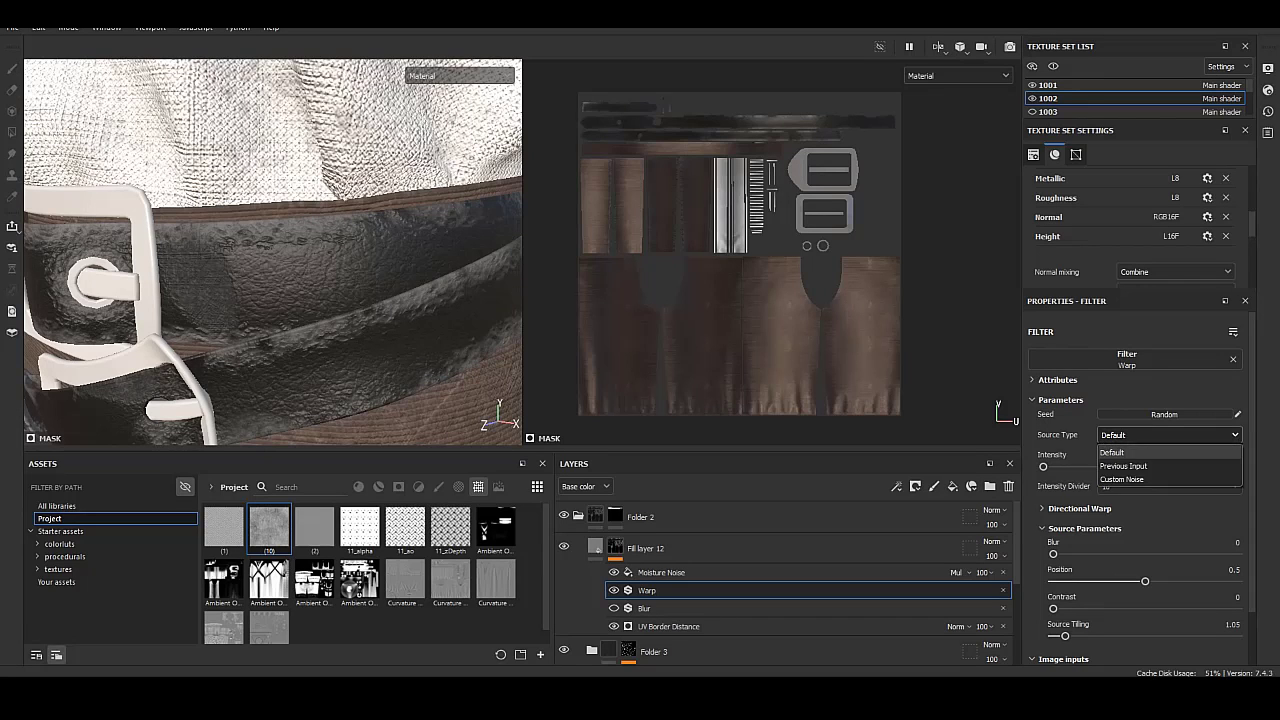
{"action": "left_click", "coordinate": [1169, 463]}
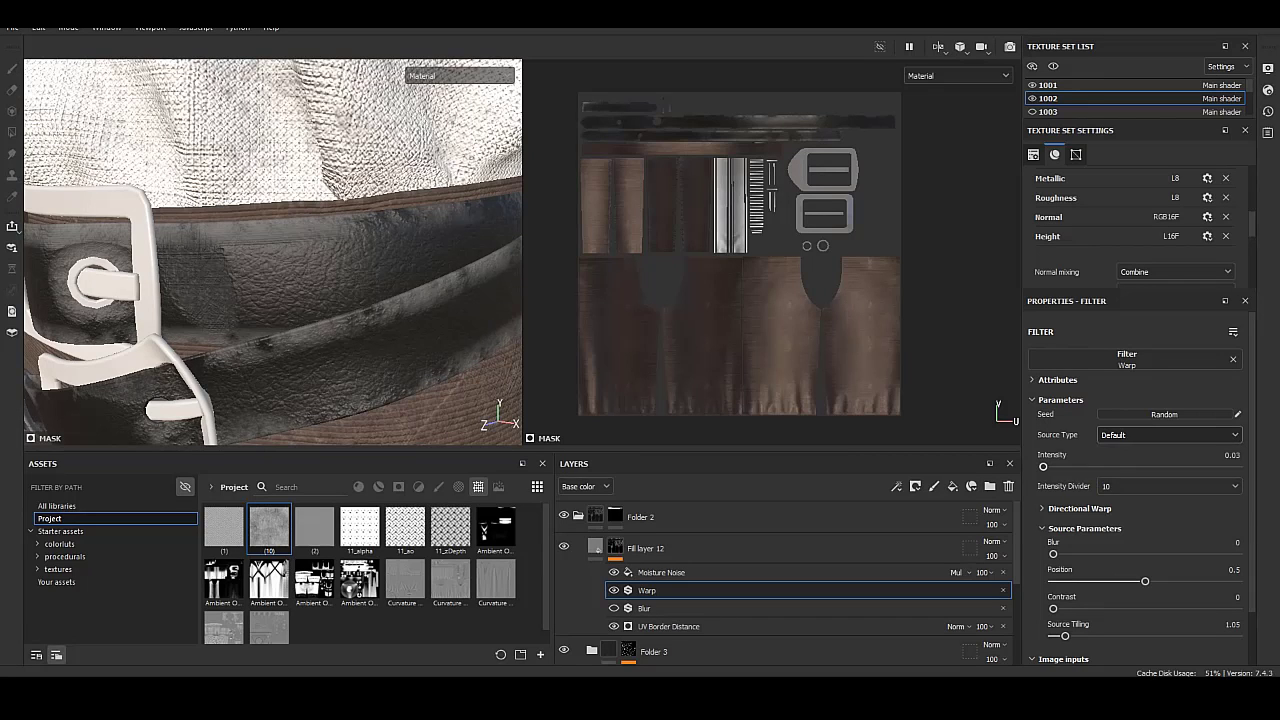
{"action": "left_click", "coordinate": [645, 548]}
{"action": "left_click_drag", "start_coordinate": [300, 250], "coordinate": [200, 250], "text": "alt"}
{"action": "left_click_drag", "start_coordinate": [370, 250], "coordinate": [390, 250], "text": "alt"}
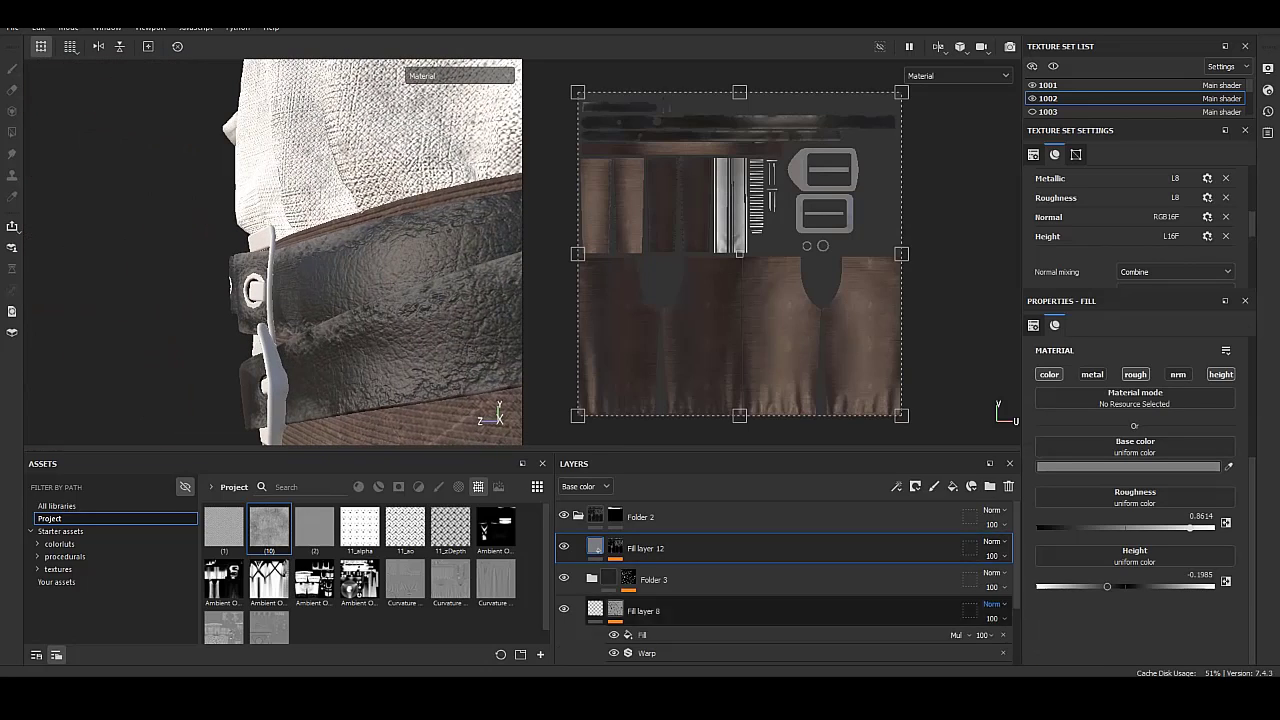
Lighten the belt fill's base colour slightly and expand Folder 3.
{"action": "left_click", "coordinate": [1128, 466]}
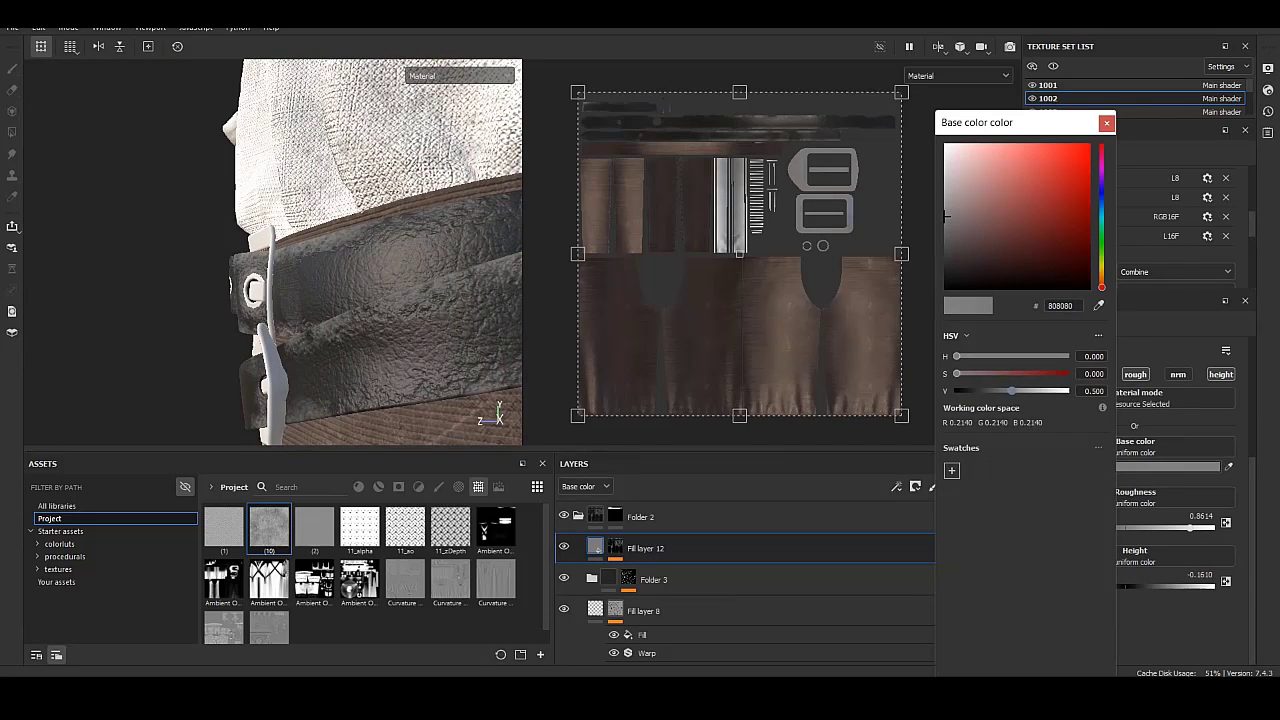
{"action": "left_click_drag", "start_coordinate": [946, 215], "coordinate": [946, 208]}
{"action": "key", "text": "Escape"}
{"action": "left_click_drag", "start_coordinate": [300, 250], "coordinate": [420, 250], "text": "alt"}
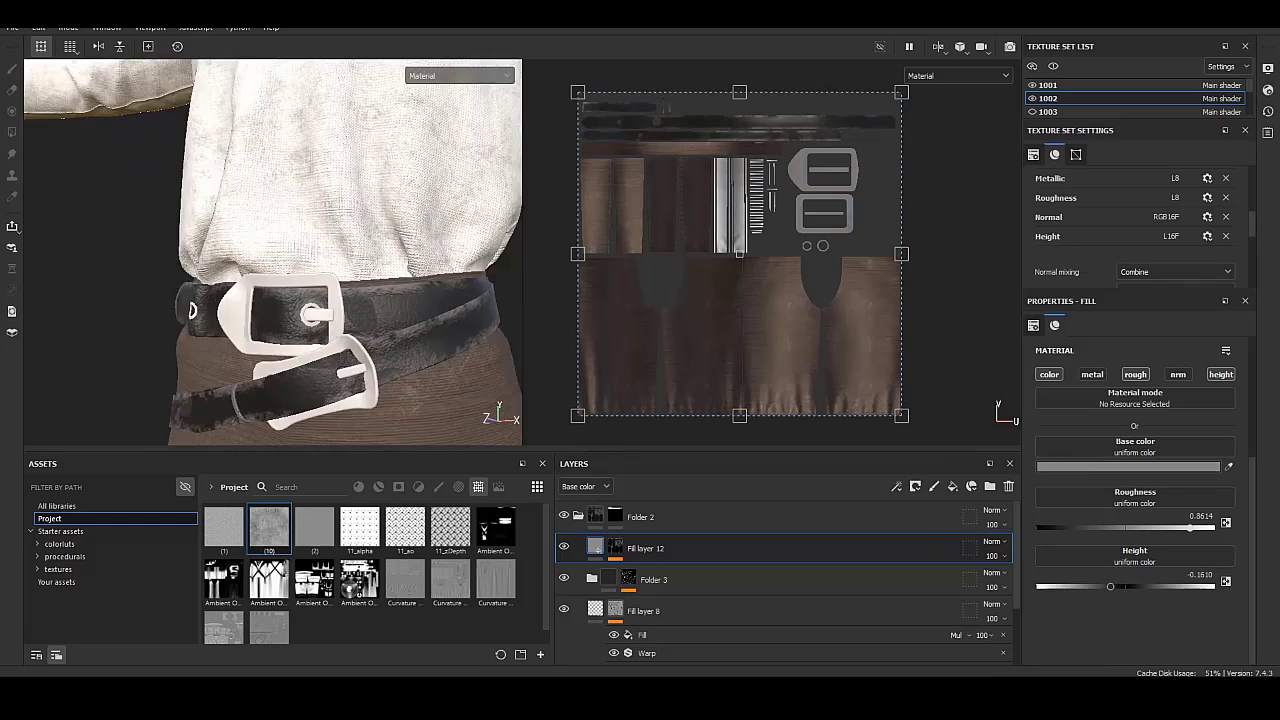
{"action": "left_click_drag", "start_coordinate": [300, 250], "coordinate": [360, 230], "text": "alt"}
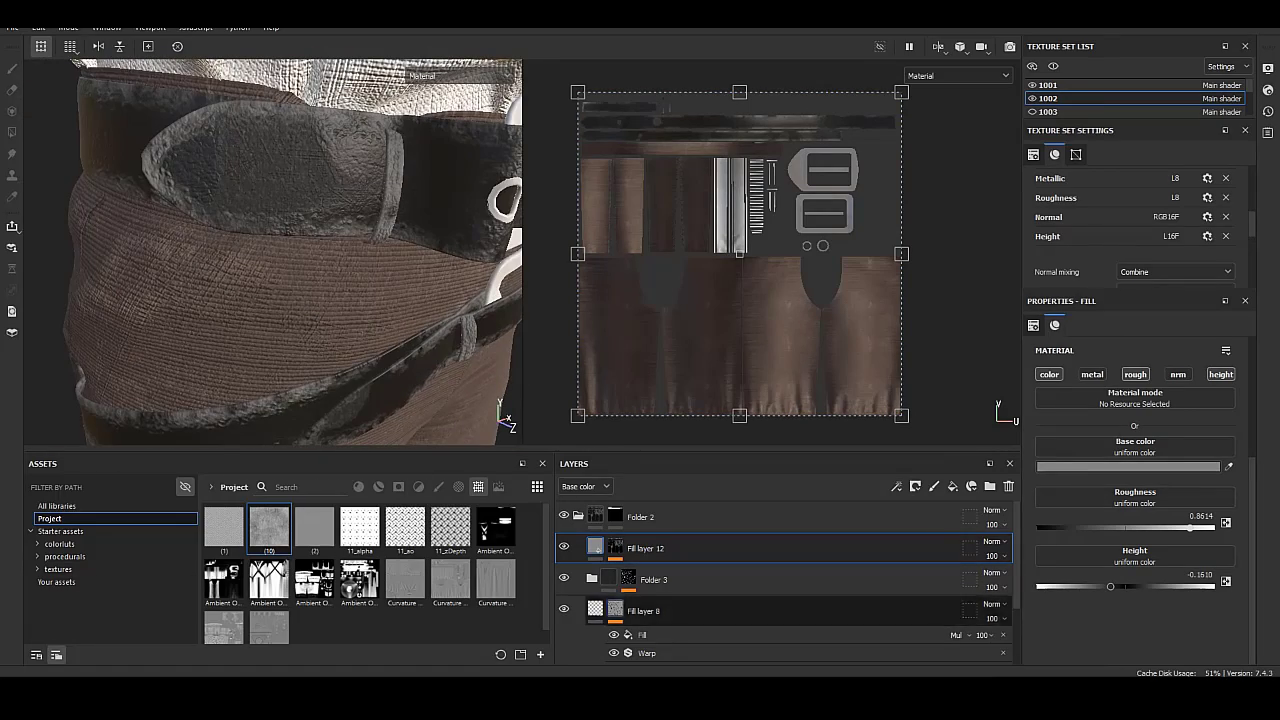
{"action": "left_click", "coordinate": [592, 579]}
{"action": "scroll", "coordinate": [785, 580], "scroll_direction": "down", "scroll_amount": 2}
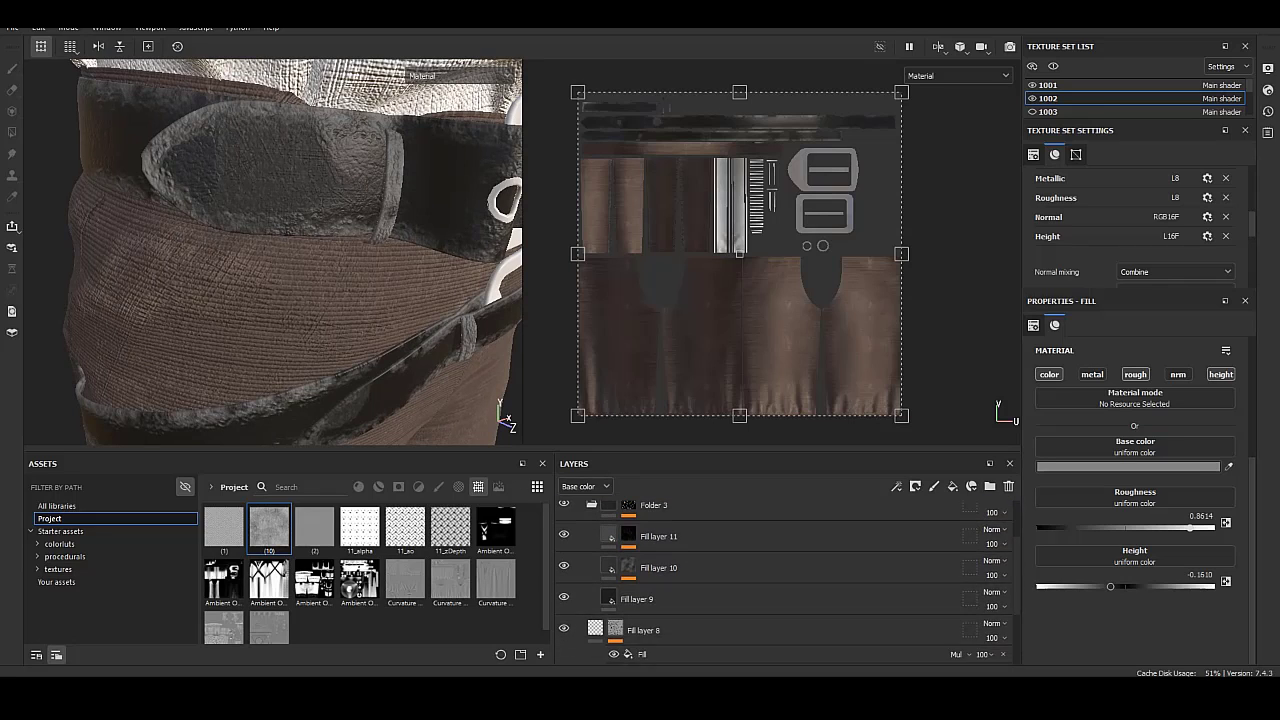
Lighten the base colour of Fill layer 9.
{"action": "left_click", "coordinate": [637, 637]}
{"action": "left_click", "coordinate": [1128, 466]}
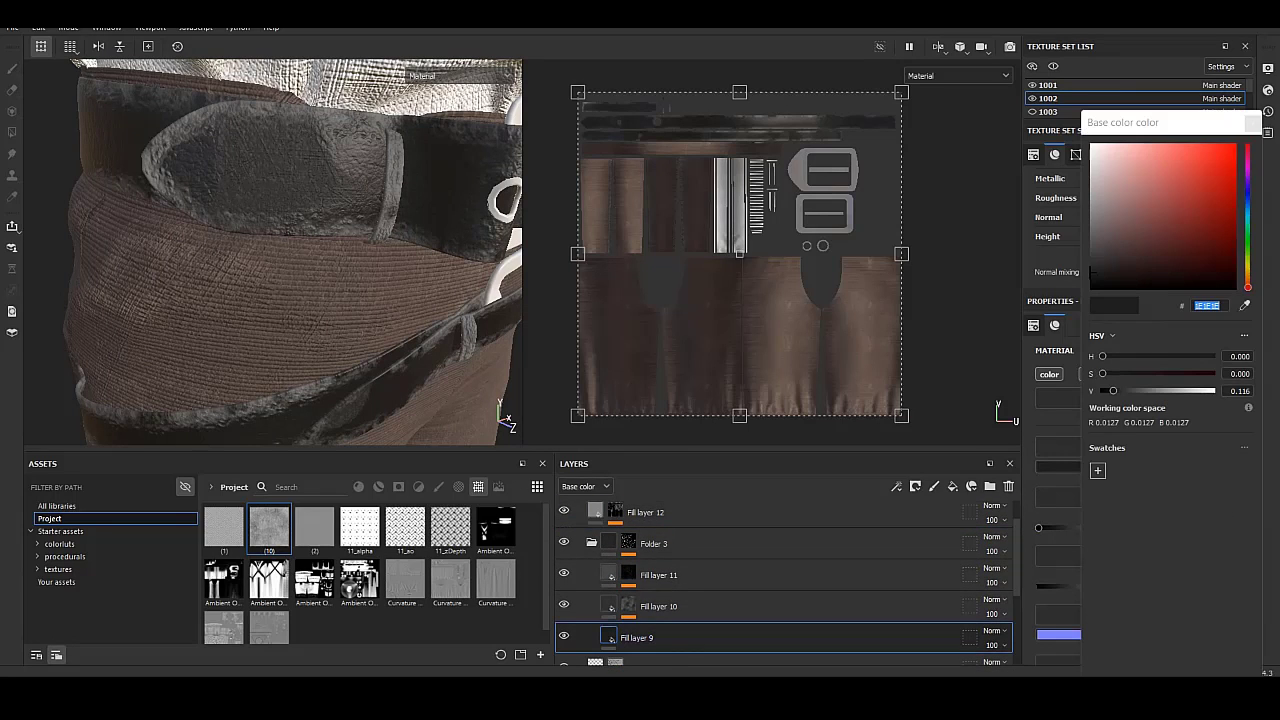
{"action": "mouse_move", "coordinate": [1092, 272]}
{"action": "left_mouse_down"}
{"action": "mouse_move", "coordinate": [1092, 213]}
{"action": "mouse_move", "coordinate": [1092, 240]}
{"action": "left_mouse_up"}
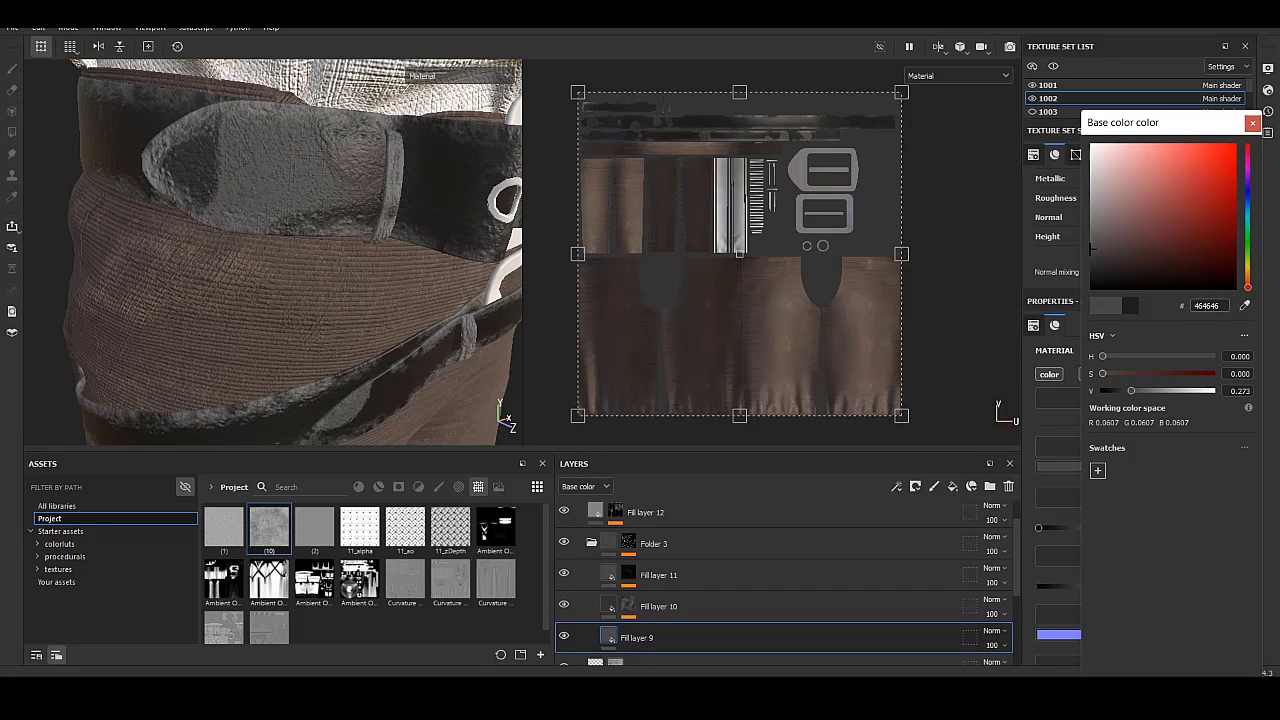
{"action": "left_click", "coordinate": [658, 606]}
Set Fill layer 10's base colour to black (000000).
{"action": "left_click", "coordinate": [658, 606]}
{"action": "left_click", "coordinate": [1128, 466]}
{"action": "left_click", "coordinate": [1040, 240]}
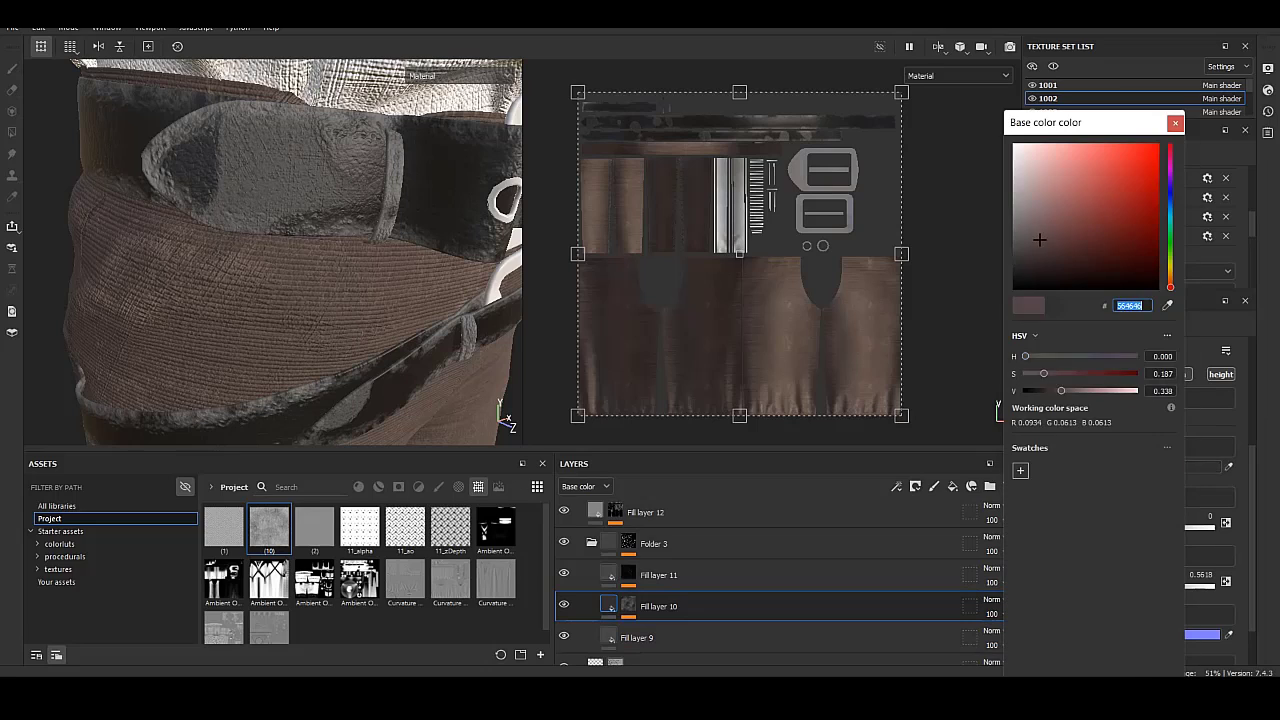
{"action": "type", "text": "000000"}
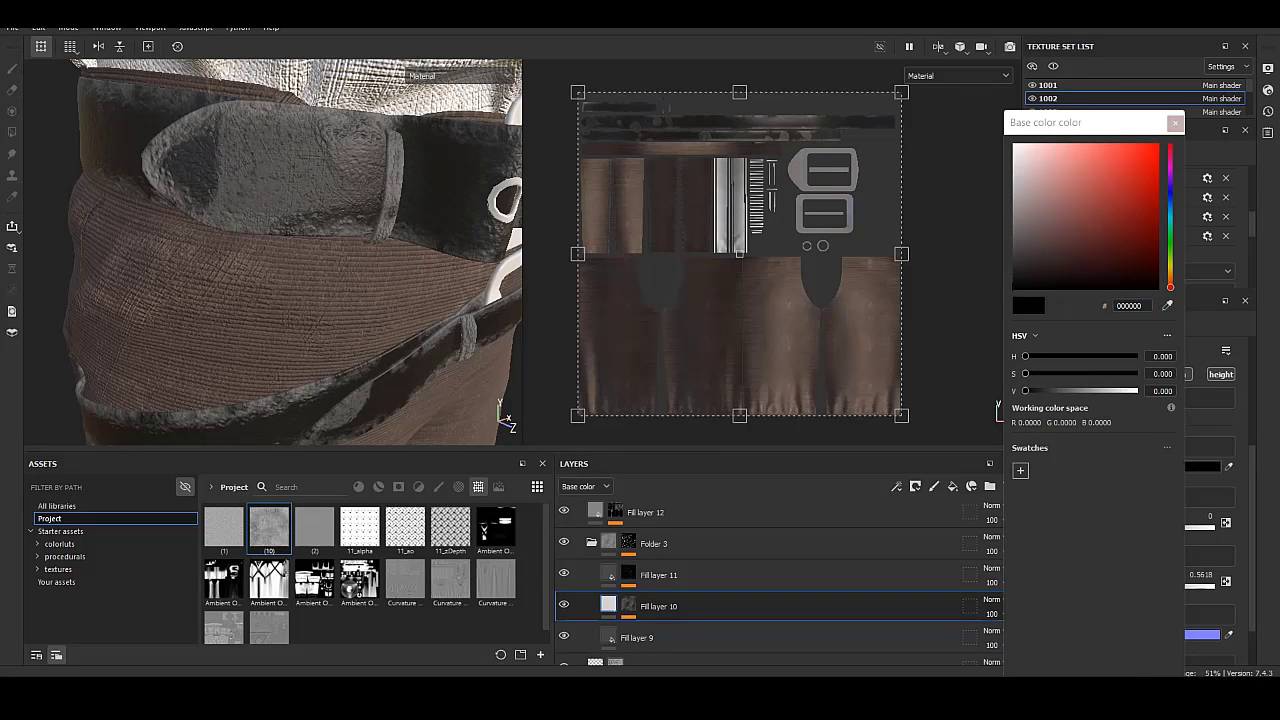
{"action": "left_click", "coordinate": [658, 575]}
Give Fill layer 11 a mid-grey colour, a Fiber Glass Edge Wear mask and negative height (-0.1461).
{"action": "left_click", "coordinate": [658, 575]}
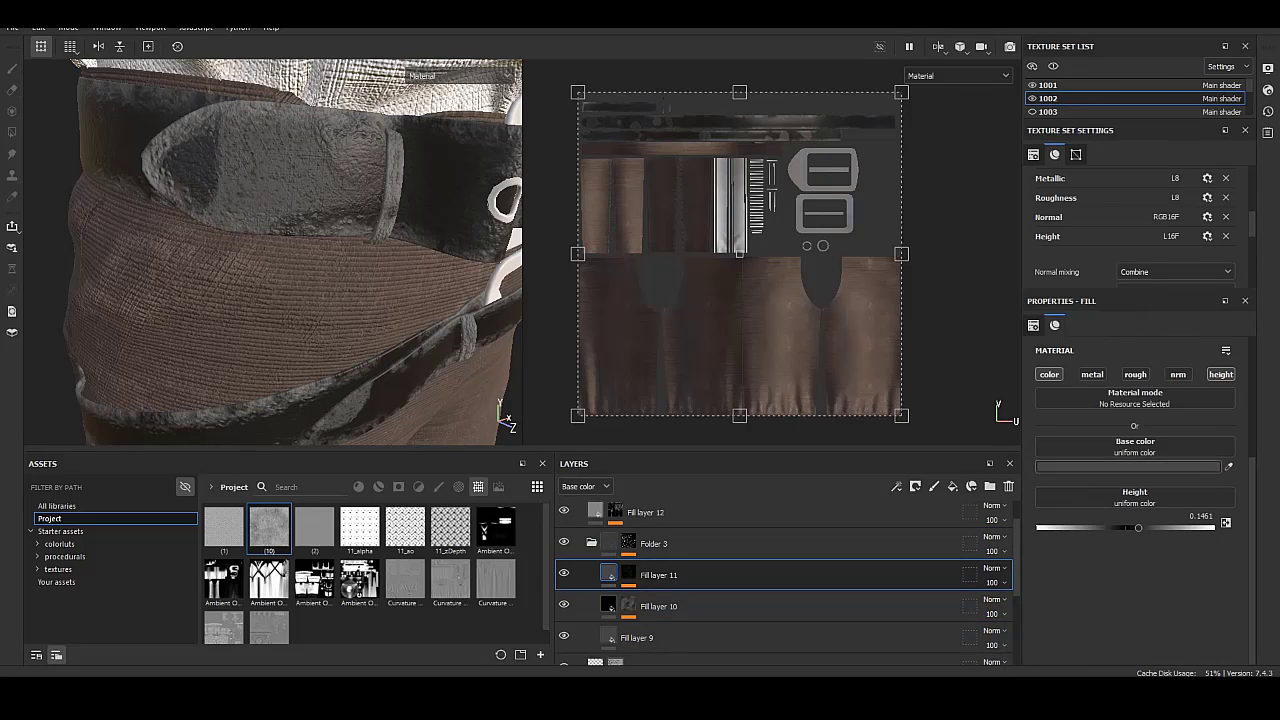
{"action": "left_click", "coordinate": [1128, 466]}
{"action": "left_click_drag", "start_coordinate": [1107, 150], "coordinate": [1107, 193]}
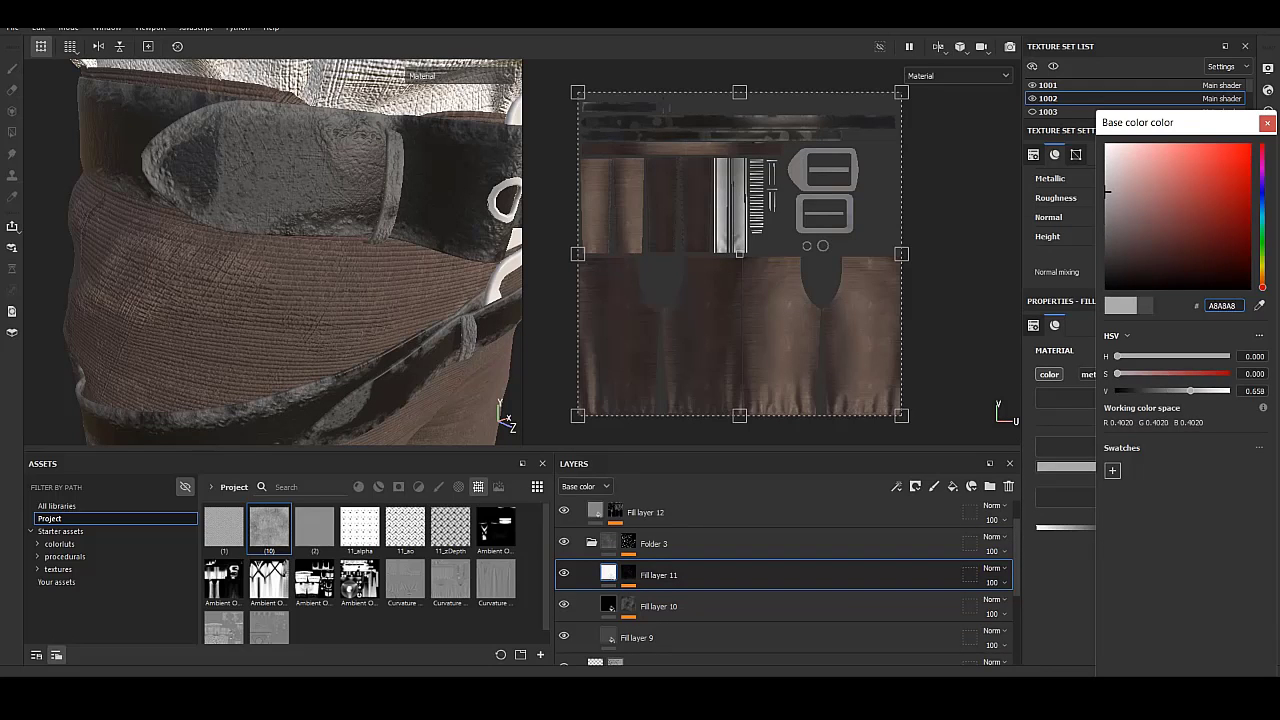
{"action": "left_click", "coordinate": [1267, 122]}
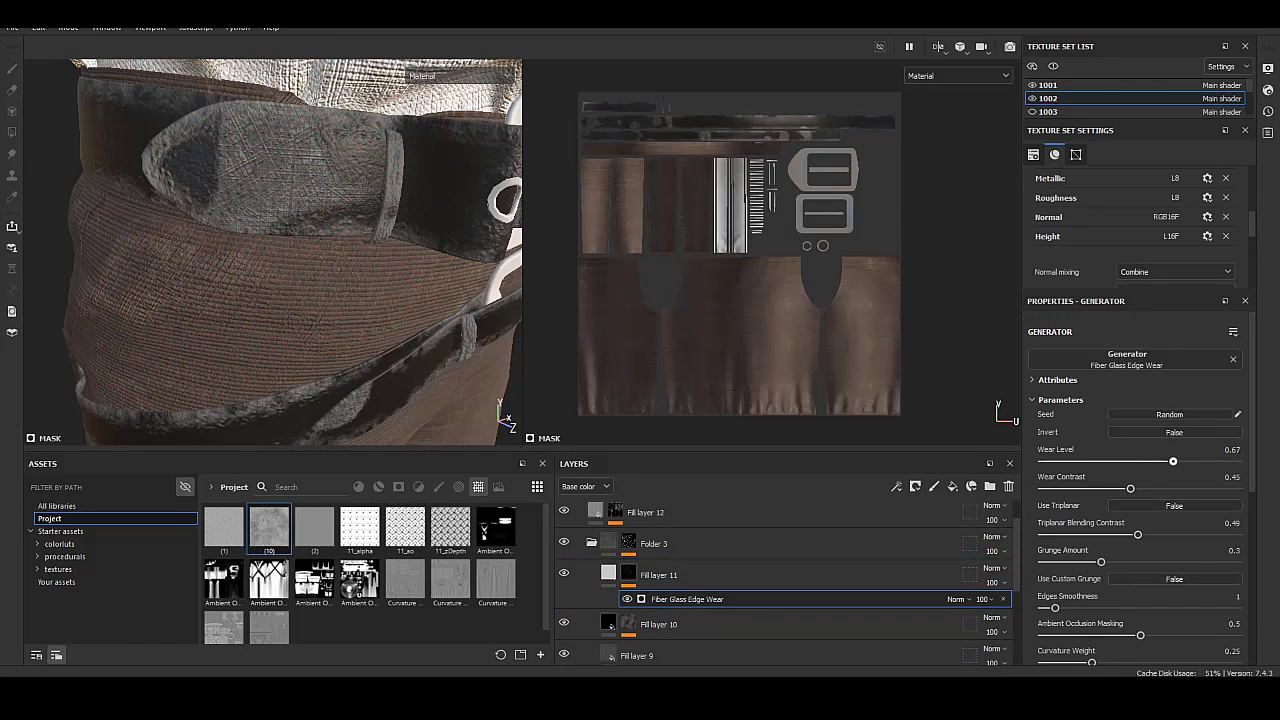
{"action": "left_click", "coordinate": [660, 575]}
{"action": "left_click", "coordinate": [1160, 466]}
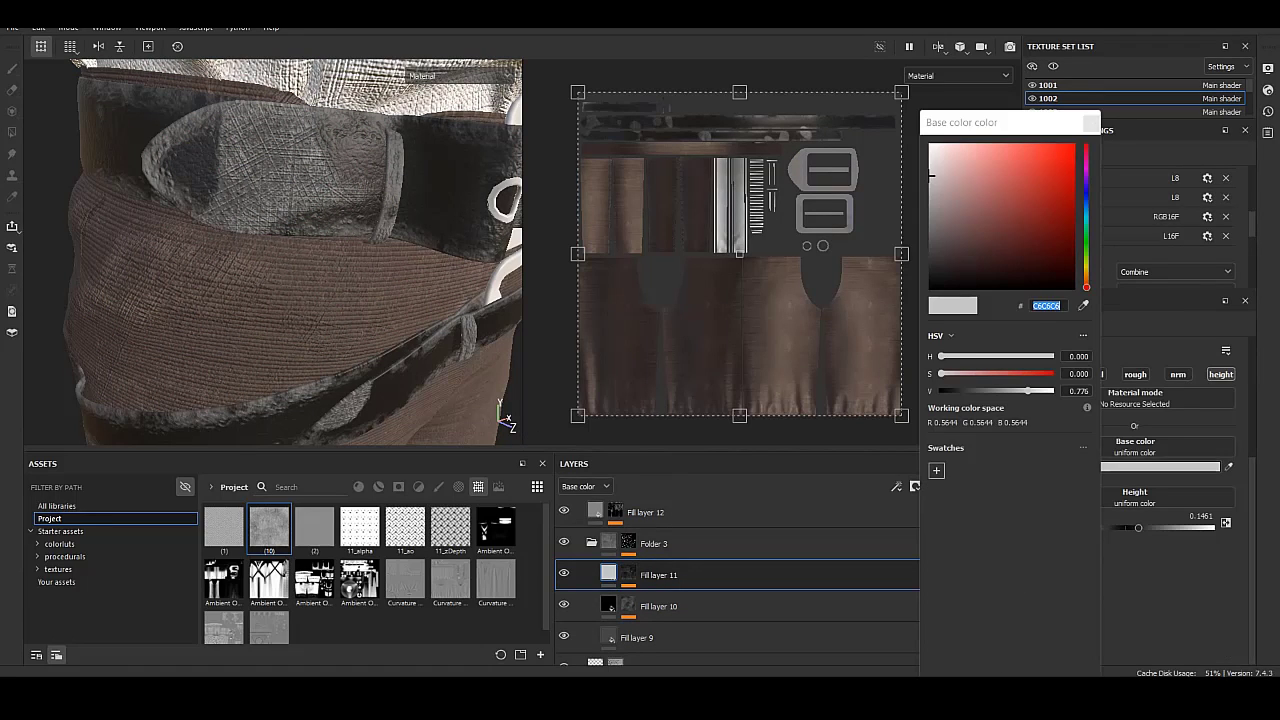
{"action": "left_click_drag", "start_coordinate": [930, 193], "coordinate": [930, 240]}
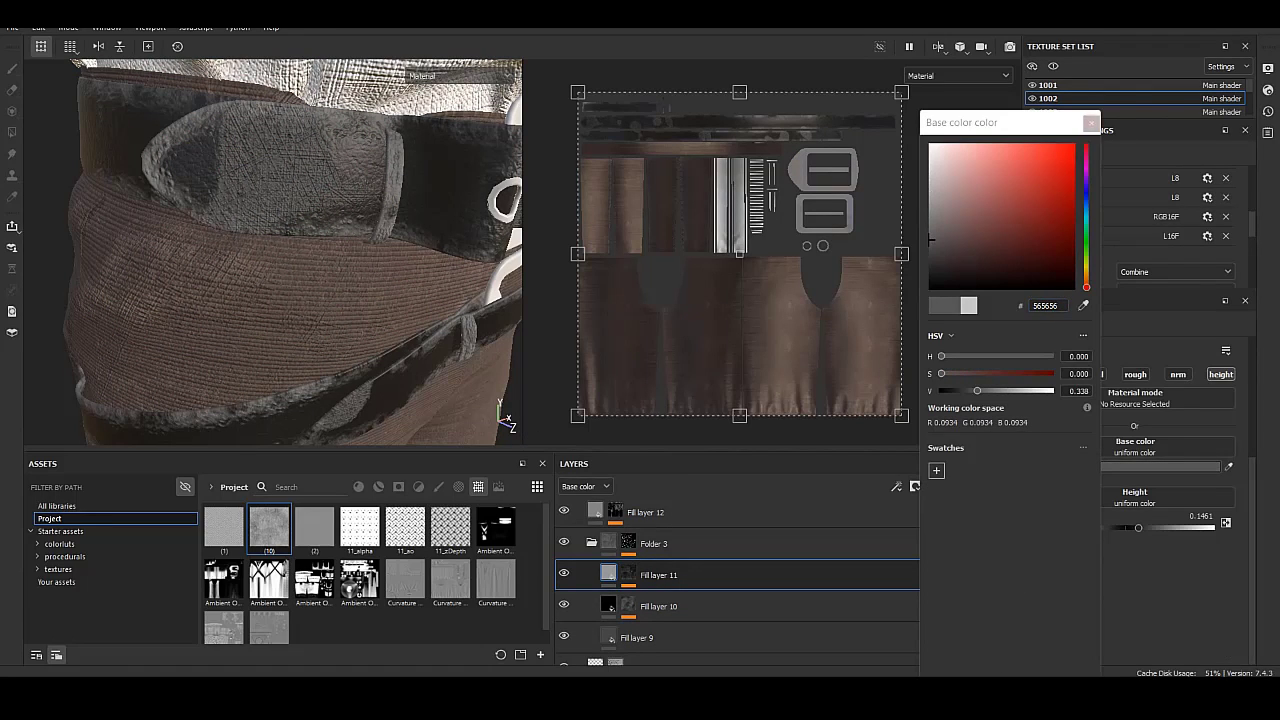
{"action": "key", "text": "Escape"}
{"action": "left_click_drag", "start_coordinate": [1138, 527], "coordinate": [1120, 527]}
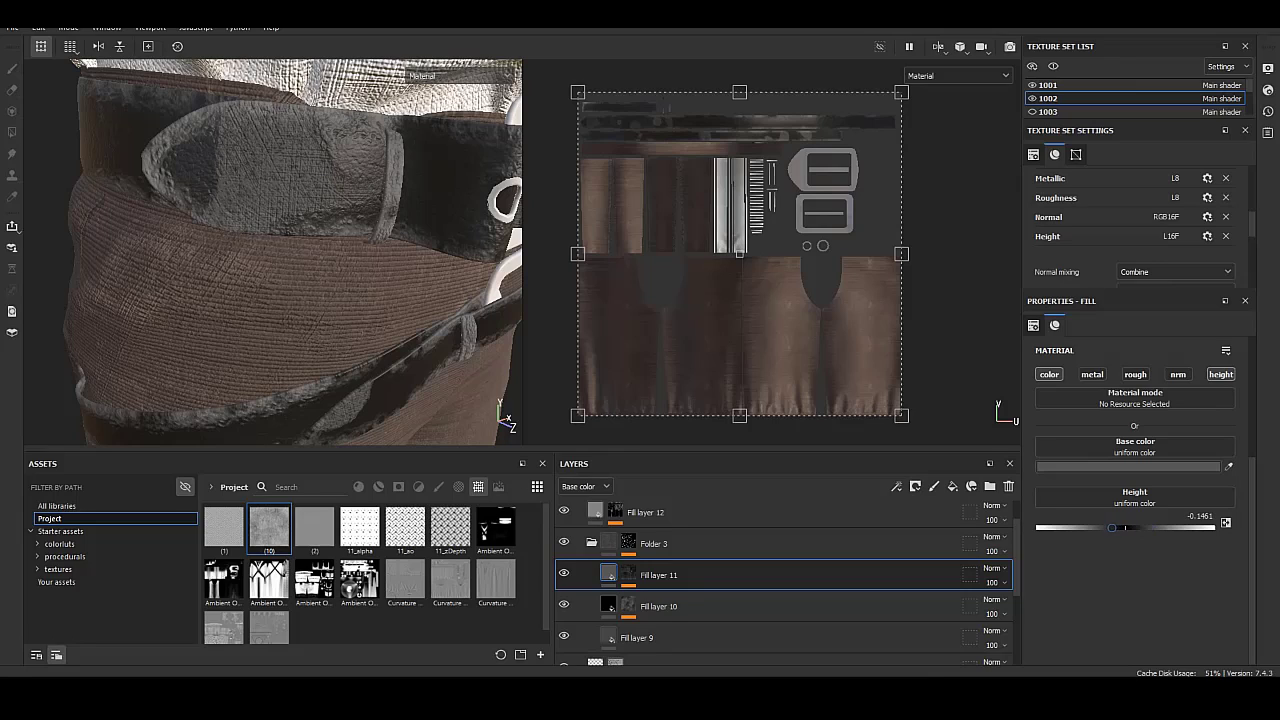
Zoom out and orbit around the waist, selecting Folder 3 and then Fill layer 12.
{"action": "left_click_drag", "start_coordinate": [290, 250], "coordinate": [160, 250], "text": "alt"}
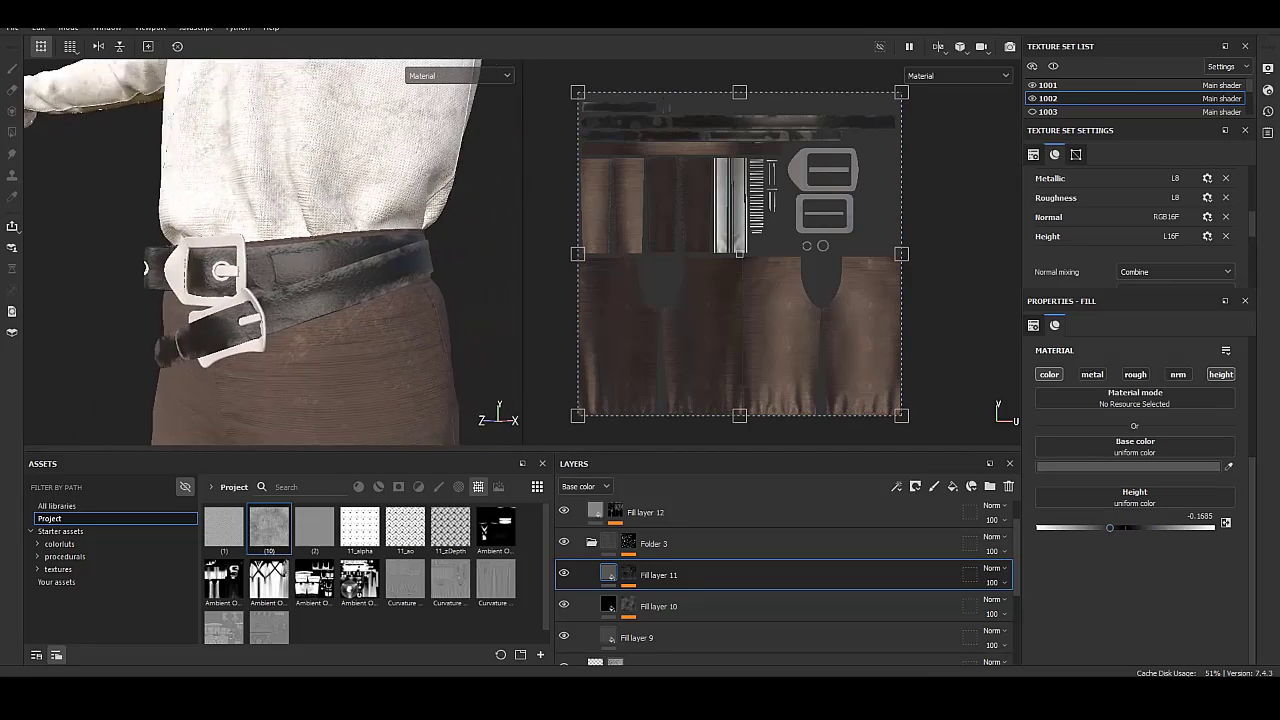
{"action": "left_click", "coordinate": [654, 543]}
{"action": "mouse_move", "coordinate": [260, 250]}
{"action": "left_mouse_down", "text": "alt"}
{"action": "mouse_move", "coordinate": [140, 250]}
{"action": "mouse_move", "coordinate": [220, 250]}
{"action": "left_mouse_up", "text": "alt"}
{"action": "scroll", "coordinate": [760, 270], "scroll_direction": "up", "scroll_amount": 2}
{"action": "scroll", "coordinate": [760, 270], "scroll_direction": "up", "scroll_amount": 2}
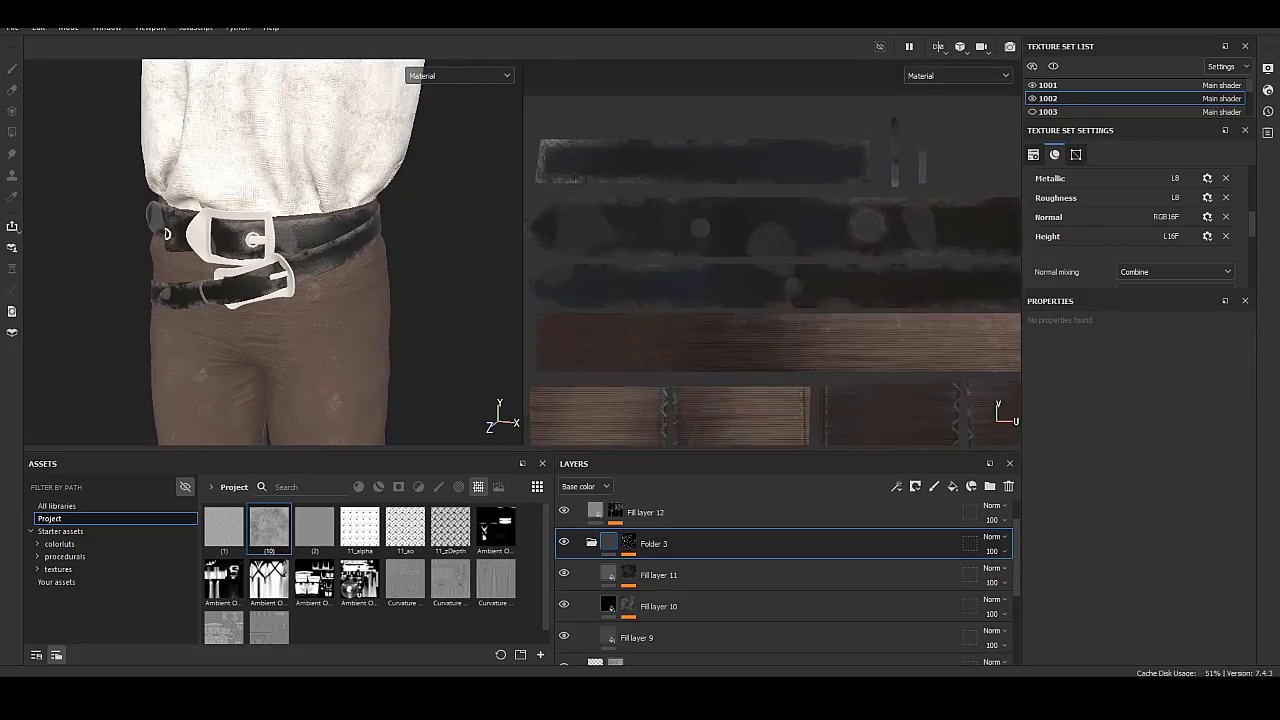
{"action": "middle_click_drag", "start_coordinate": [780, 280], "coordinate": [768, 276], "text": "alt"}
{"action": "left_click", "coordinate": [645, 512]}
{"action": "scroll", "coordinate": [780, 580], "scroll_direction": "up", "scroll_amount": 1}
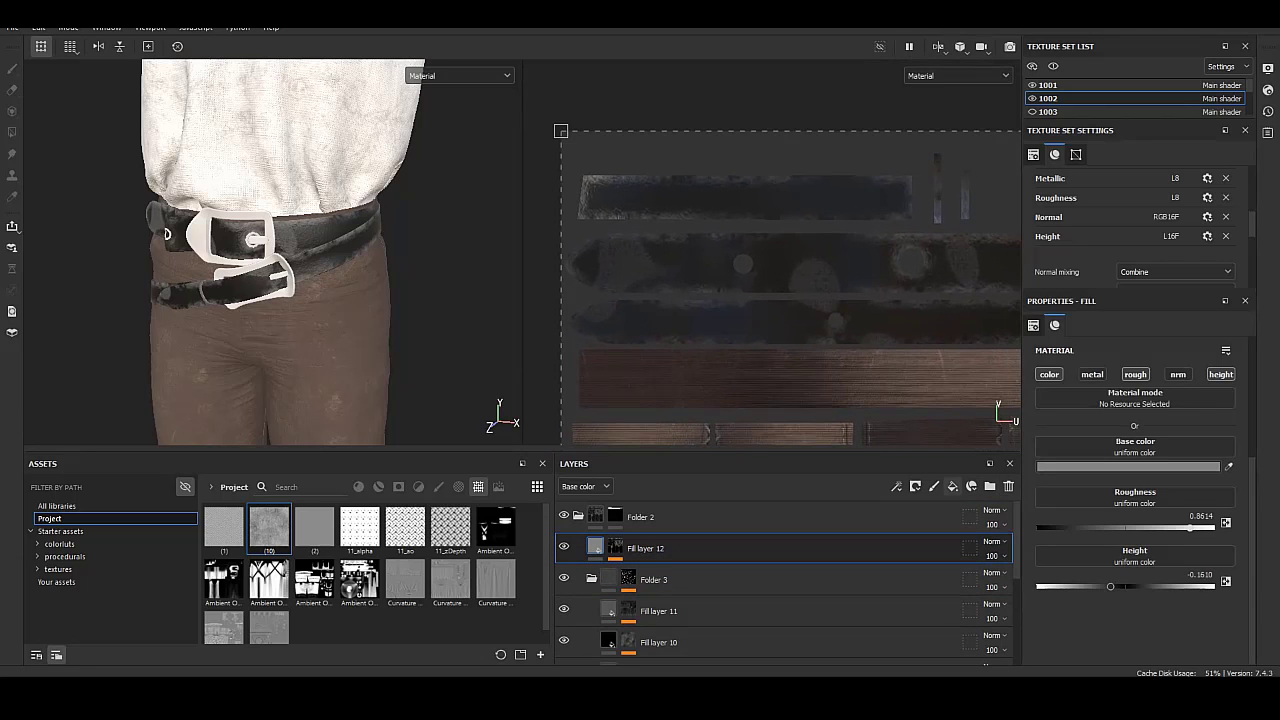
Add a new paint layer and paint a test stroke across the strap with the Stitches Straight preset.
{"action": "left_click", "coordinate": [933, 486]}
{"action": "scroll", "coordinate": [675, 269], "scroll_direction": "up", "scroll_amount": 3}
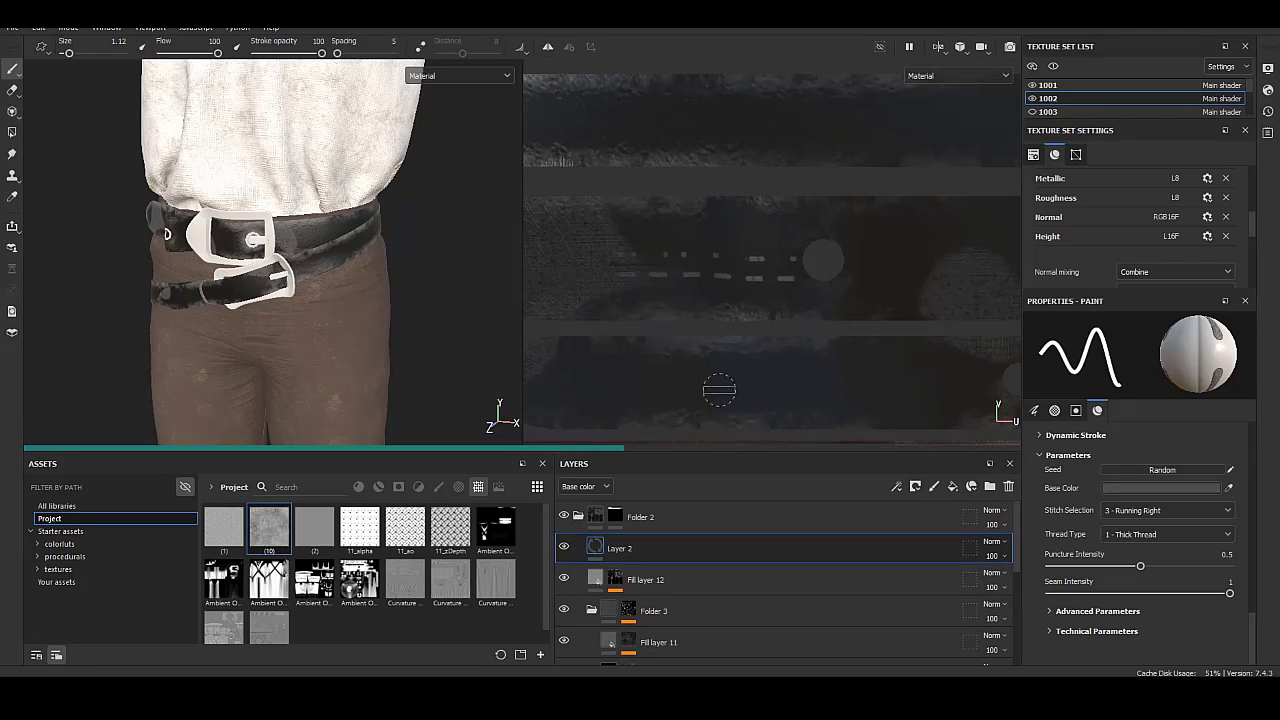
{"action": "left_click", "coordinate": [438, 486]}
{"action": "left_click", "coordinate": [57, 506]}
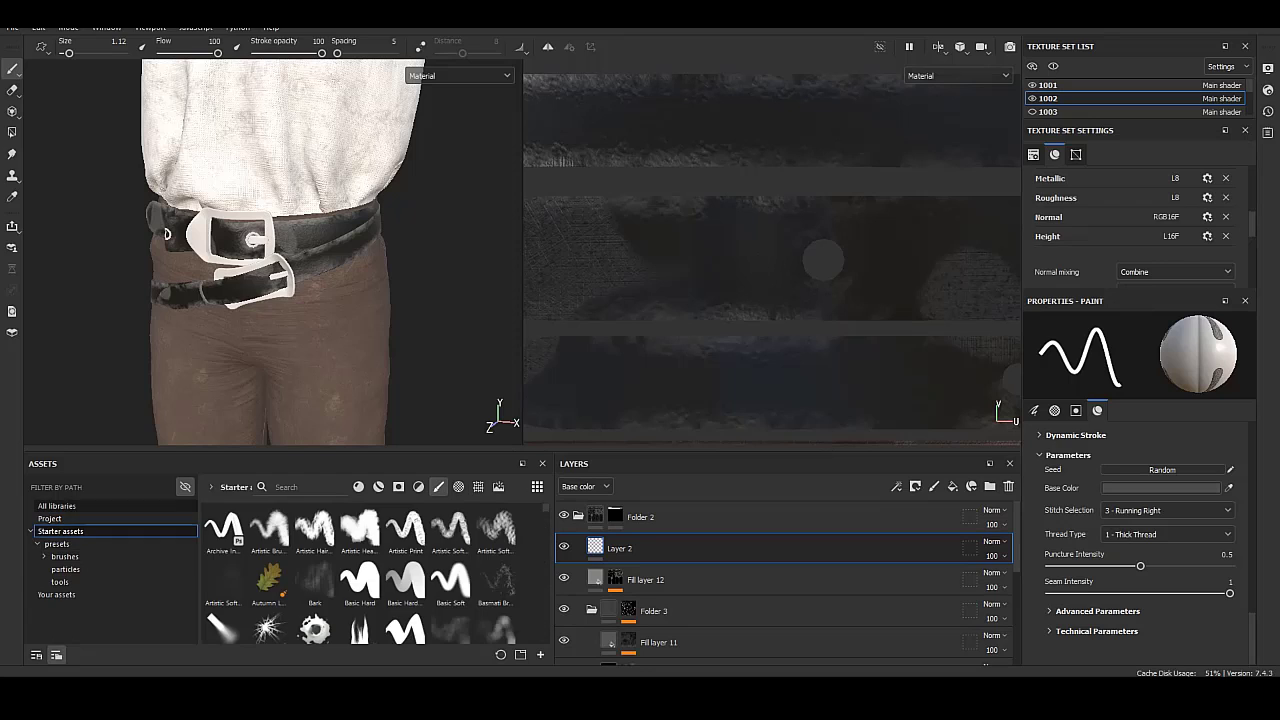
{"action": "left_click", "coordinate": [60, 582]}
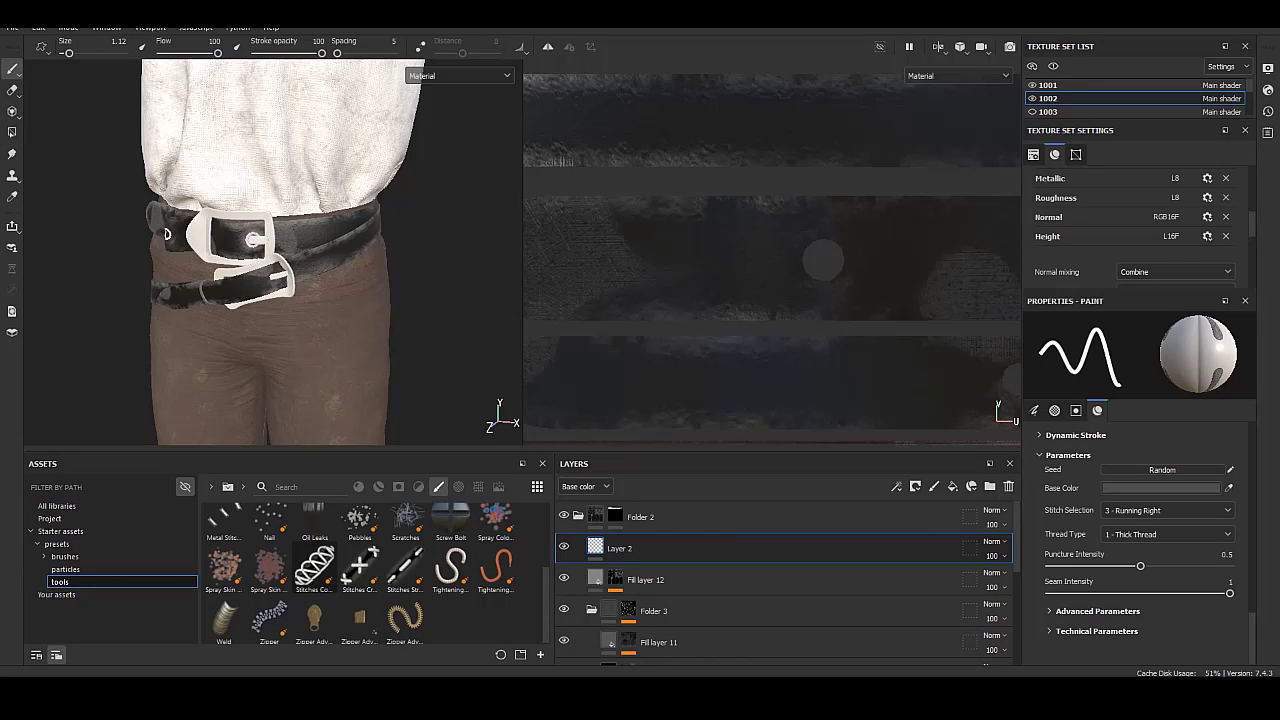
{"action": "left_click", "coordinate": [405, 567]}
{"action": "left_click_drag", "start_coordinate": [585, 381], "coordinate": [795, 384]}
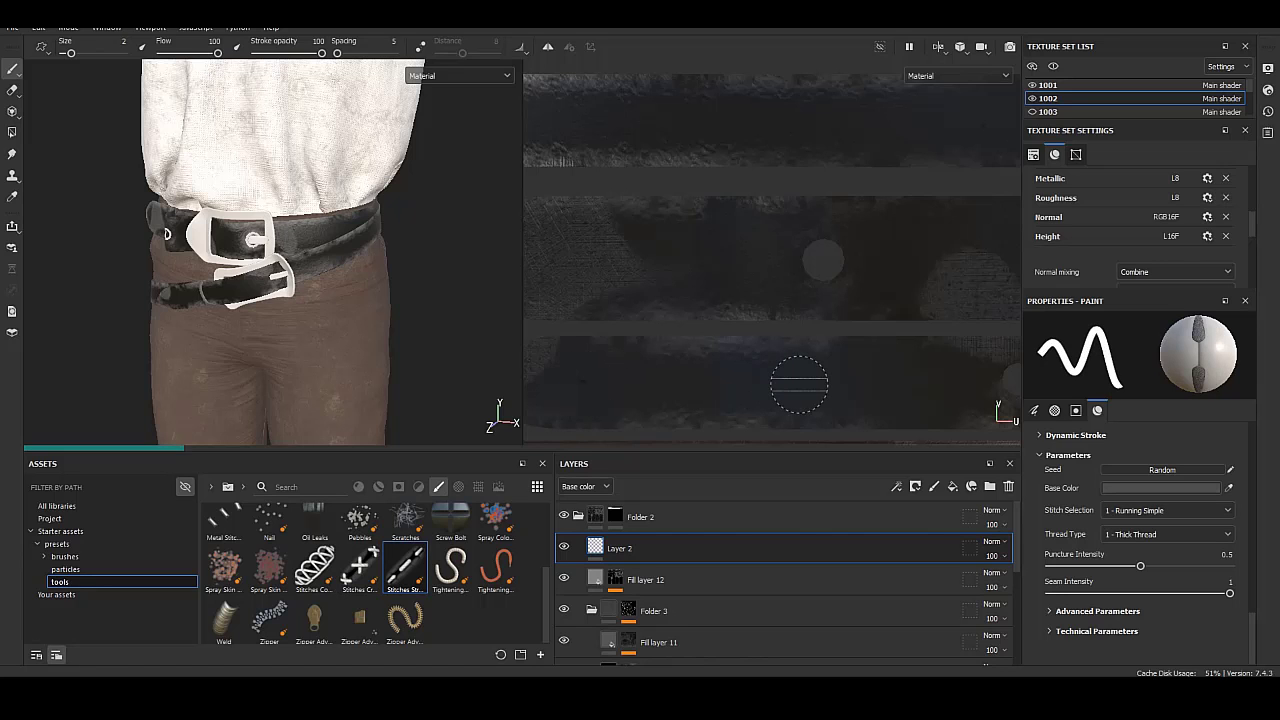
{"action": "scroll", "coordinate": [289, 349], "scroll_direction": "up", "scroll_amount": 10}
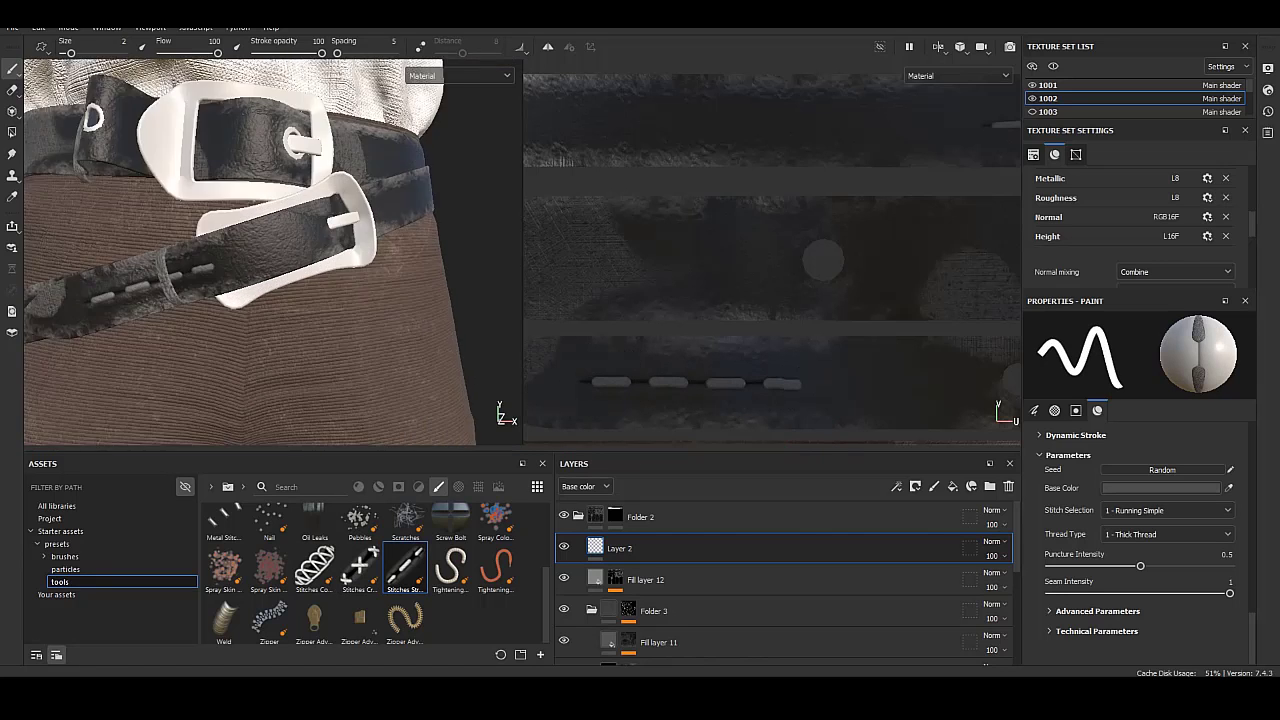
{"action": "scroll", "coordinate": [814, 346], "scroll_direction": "up", "scroll_amount": 3}
Paint straight running-stitch lines along the strap's upper edge in the UV view.
{"action": "middle_click_drag", "start_coordinate": [814, 346], "coordinate": [657, 291]}
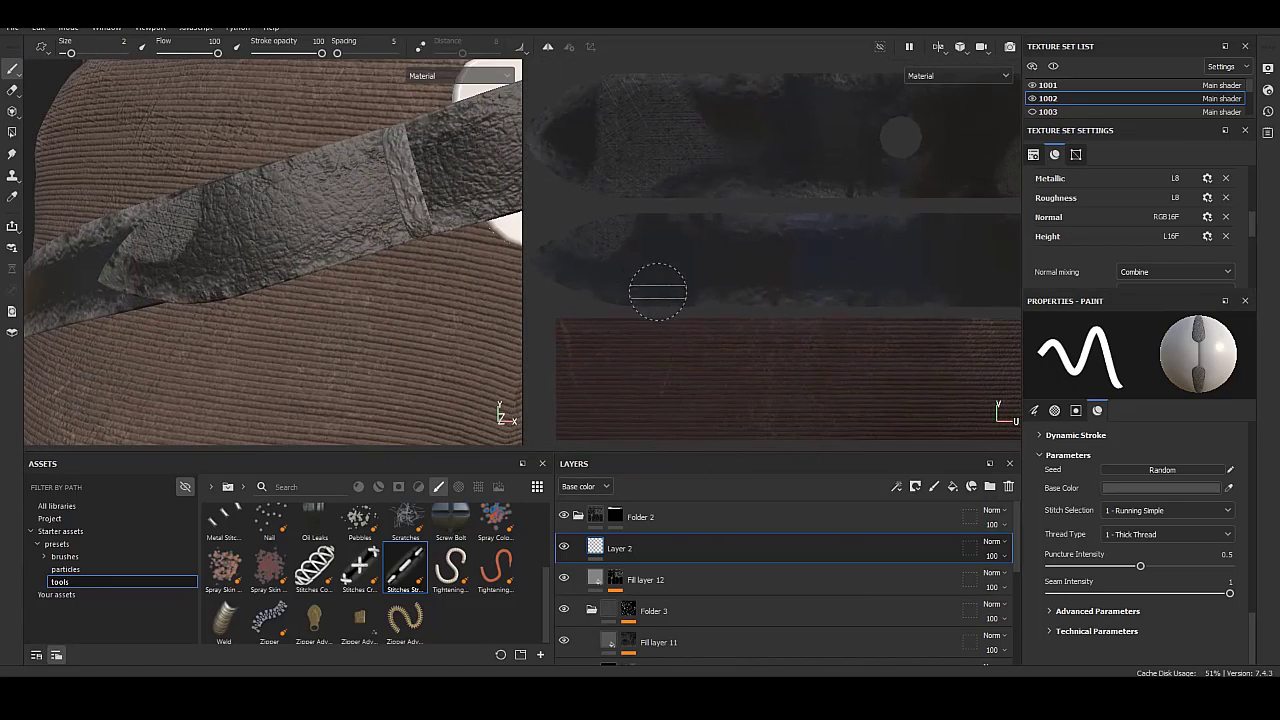
{"action": "left_click", "coordinate": [947, 299], "text": "shift"}
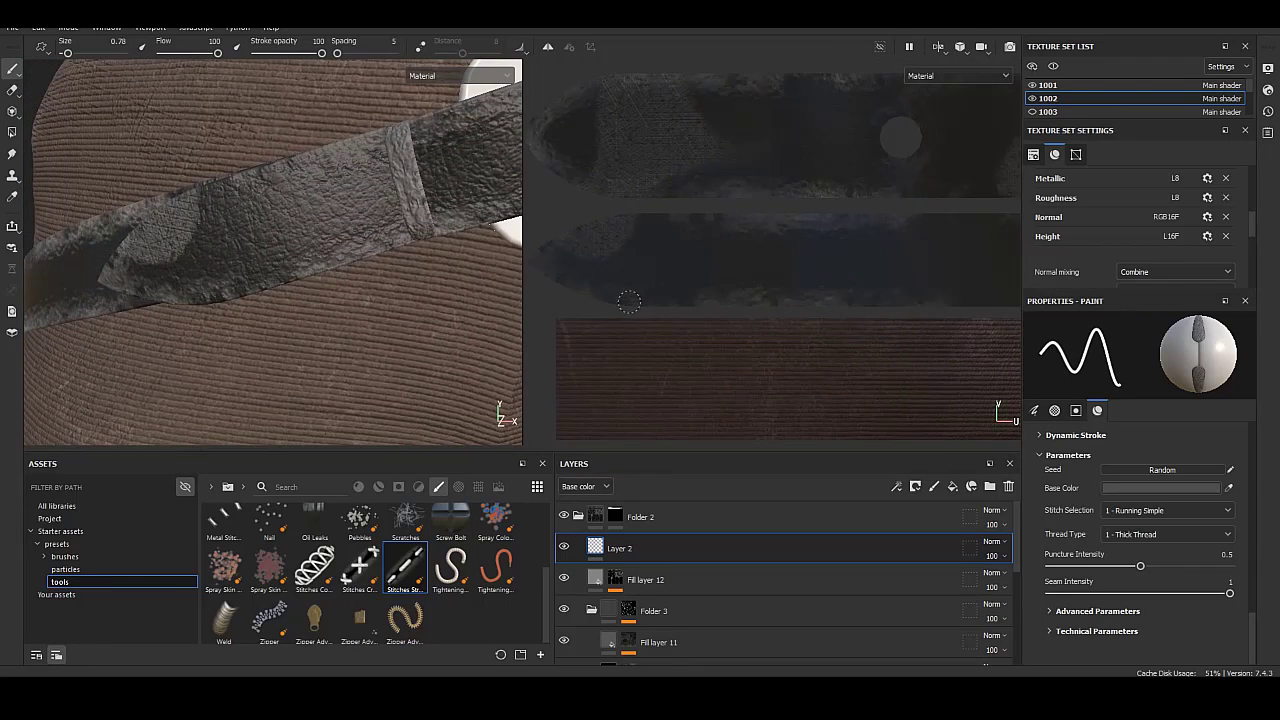
{"action": "left_click", "coordinate": [908, 298], "text": "shift"}
{"action": "middle_click_drag", "start_coordinate": [908, 298], "coordinate": [649, 302]}
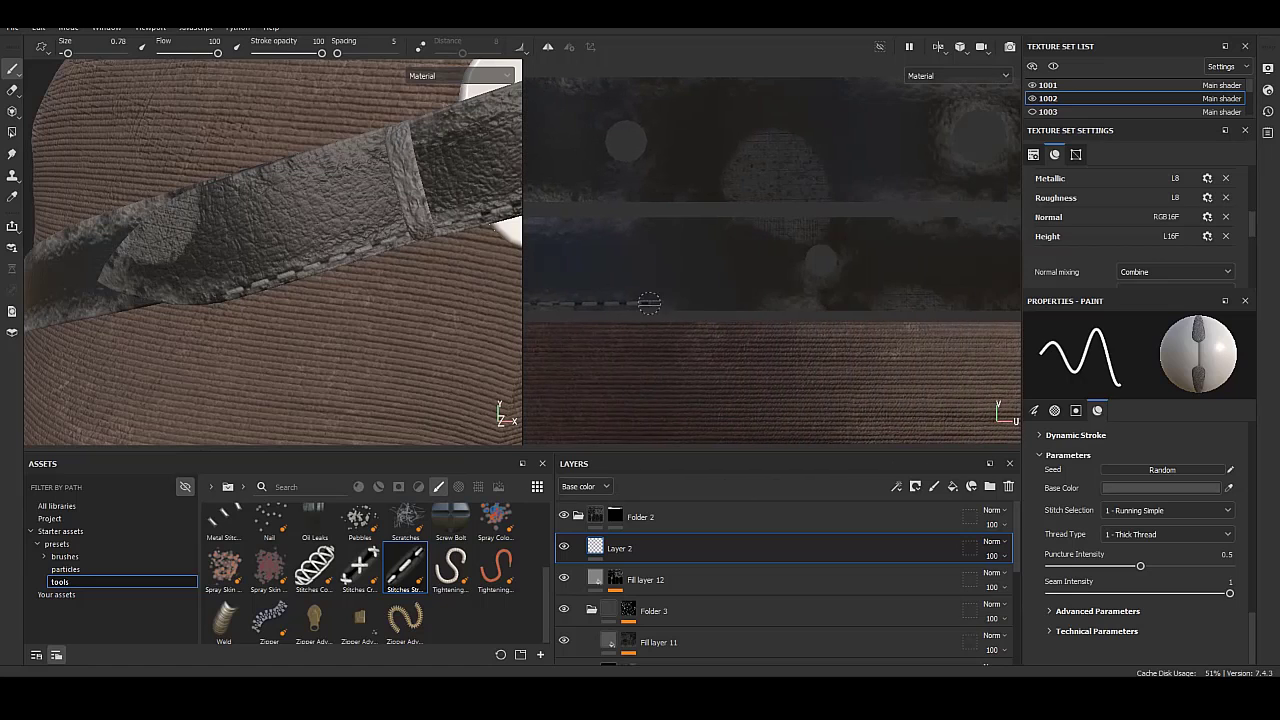
{"action": "left_click", "coordinate": [915, 299], "text": "shift"}
{"action": "middle_click_drag", "start_coordinate": [915, 299], "coordinate": [873, 295]}
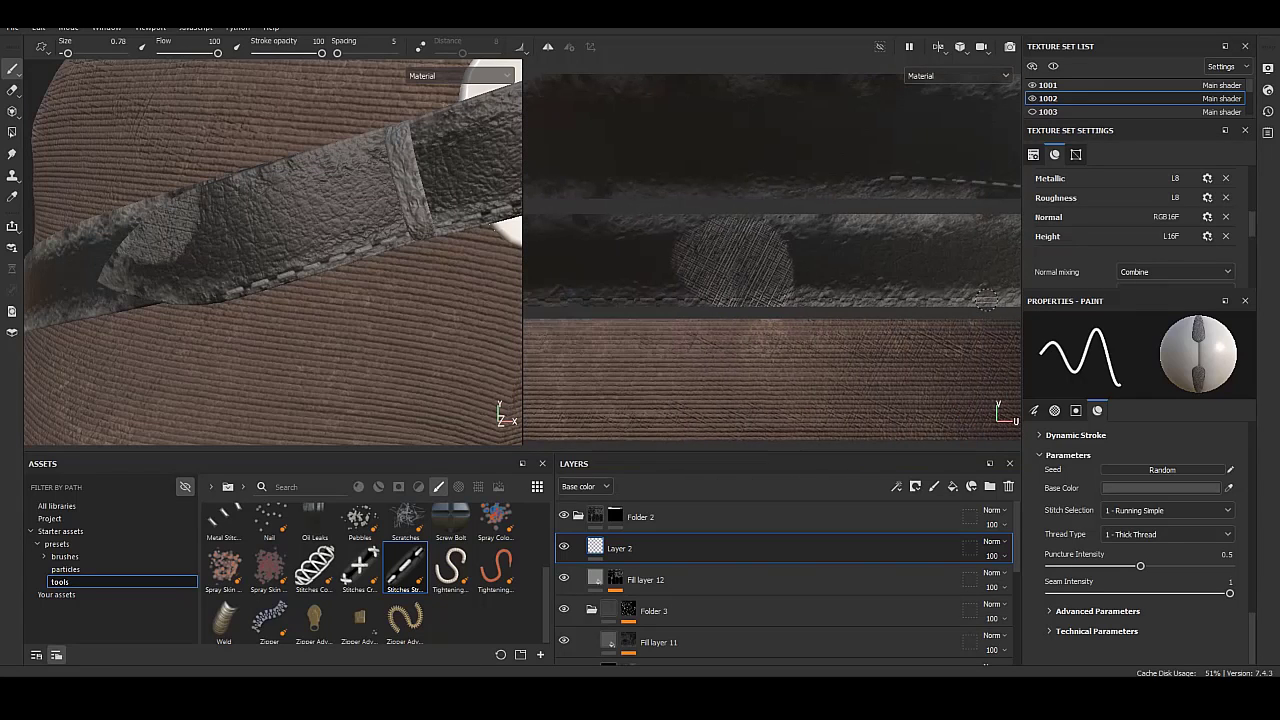
Run stitches along the strip's bottom edge and extend the top-edge line, then zoom out.
{"action": "middle_click_drag", "start_coordinate": [990, 290], "coordinate": [908, 292]}
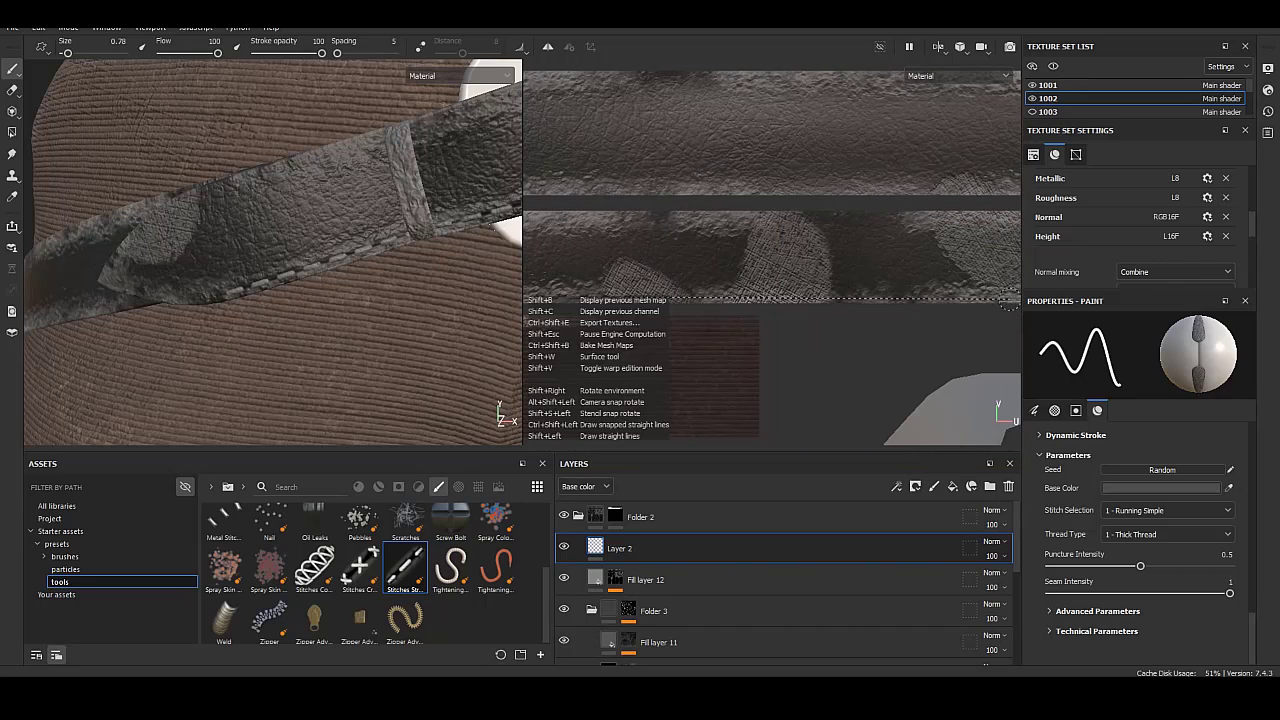
{"action": "left_click", "coordinate": [910, 300], "text": "shift"}
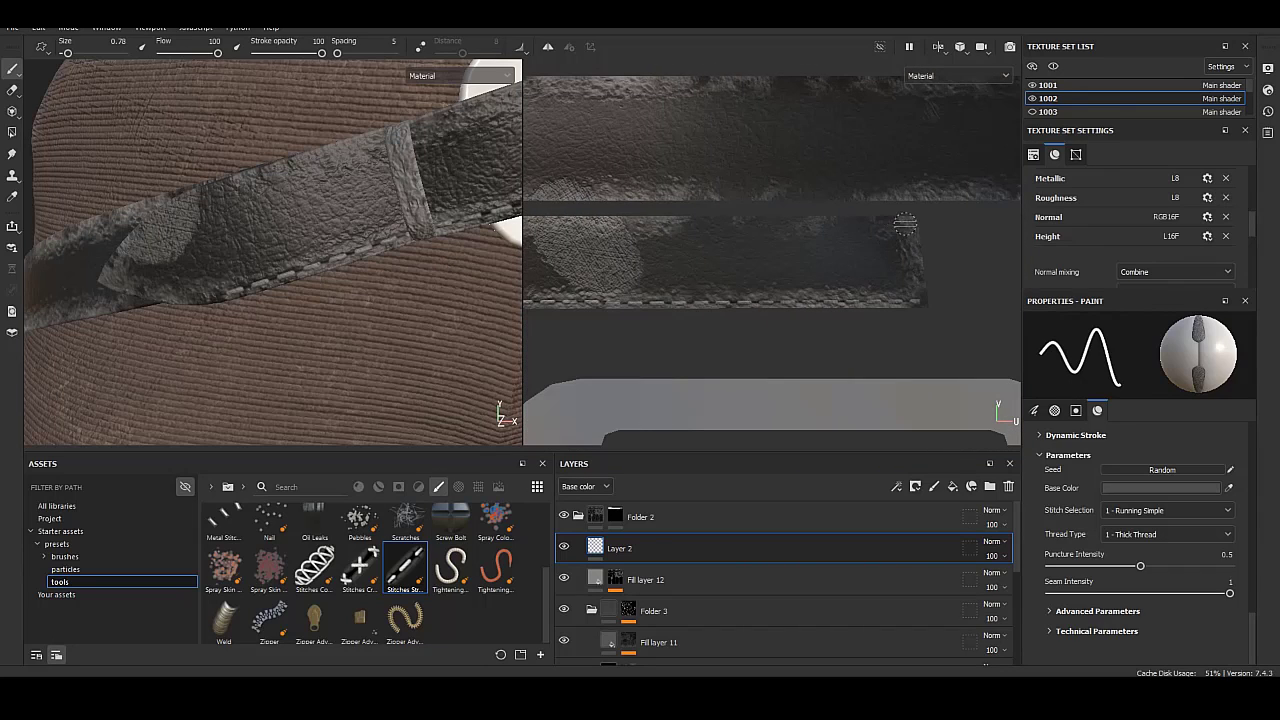
{"action": "mouse_move", "coordinate": [670, 212]}
{"action": "middle_mouse_down"}
{"action": "mouse_move", "coordinate": [720, 333]}
{"action": "mouse_move", "coordinate": [605, 232]}
{"action": "mouse_move", "coordinate": [930, 232]}
{"action": "middle_mouse_up"}
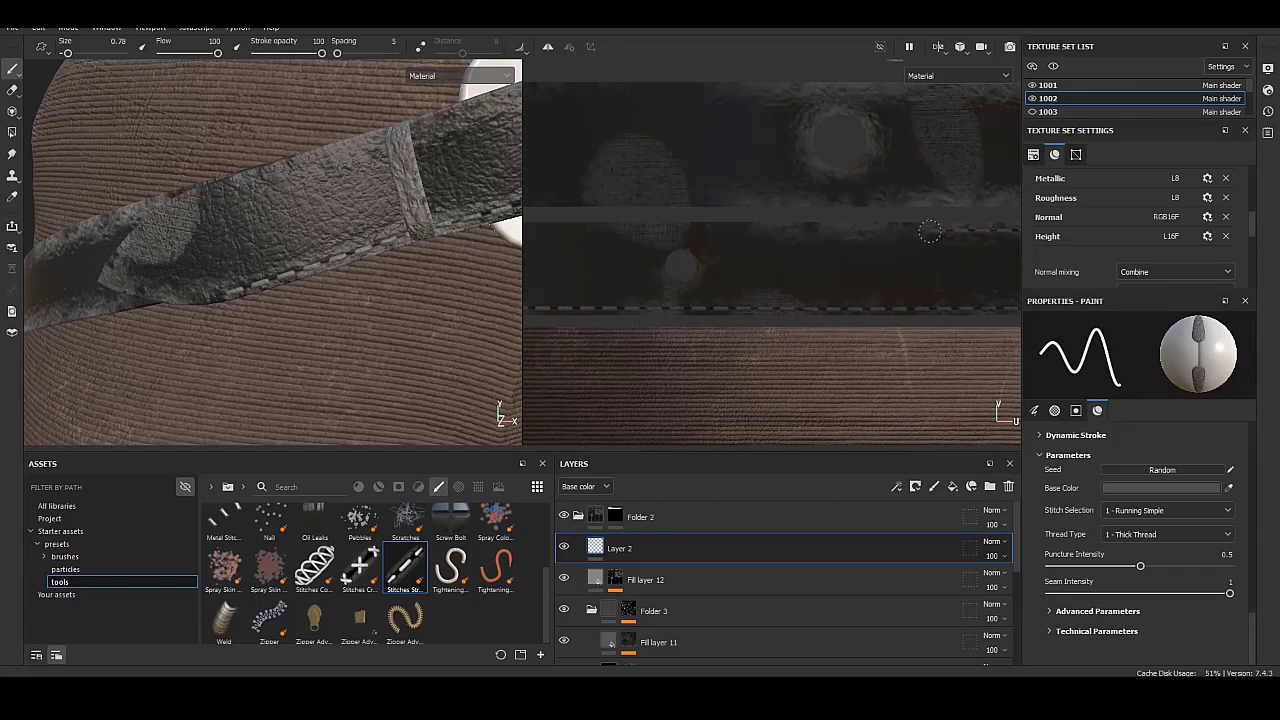
{"action": "middle_click_drag", "start_coordinate": [632, 231], "coordinate": [864, 229]}
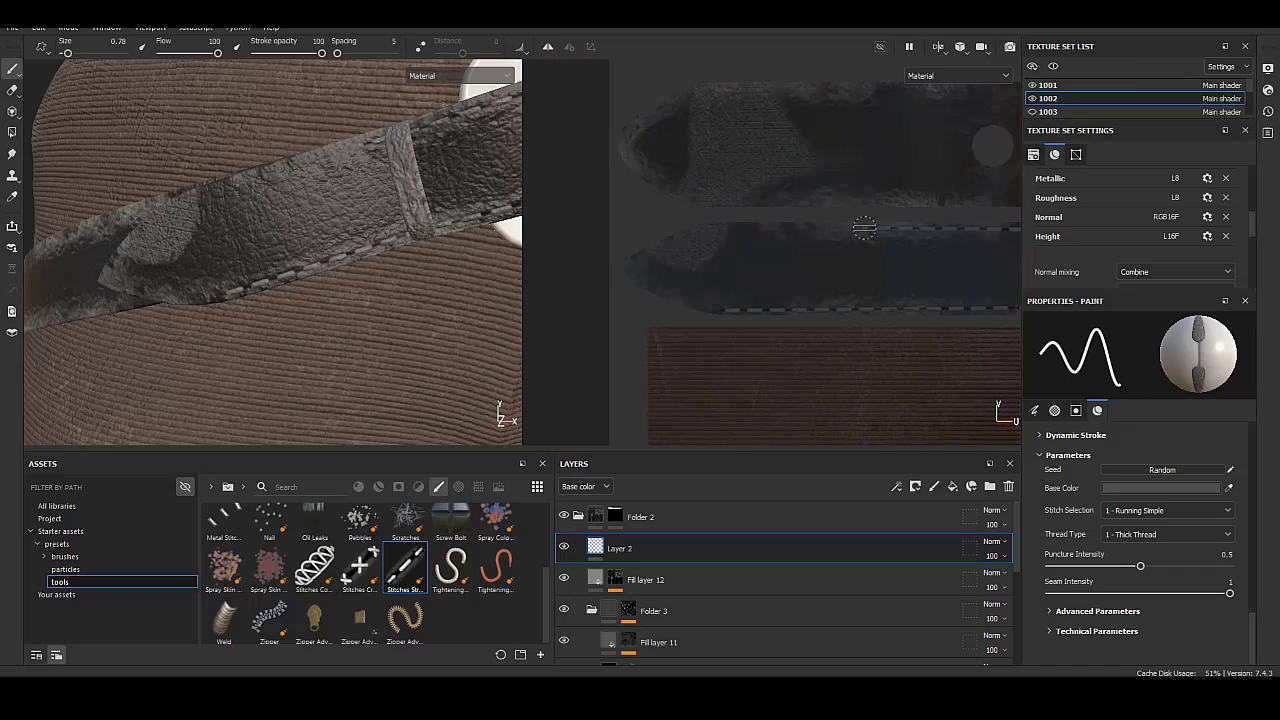
{"action": "left_click_drag", "start_coordinate": [714, 229], "coordinate": [670, 240]}
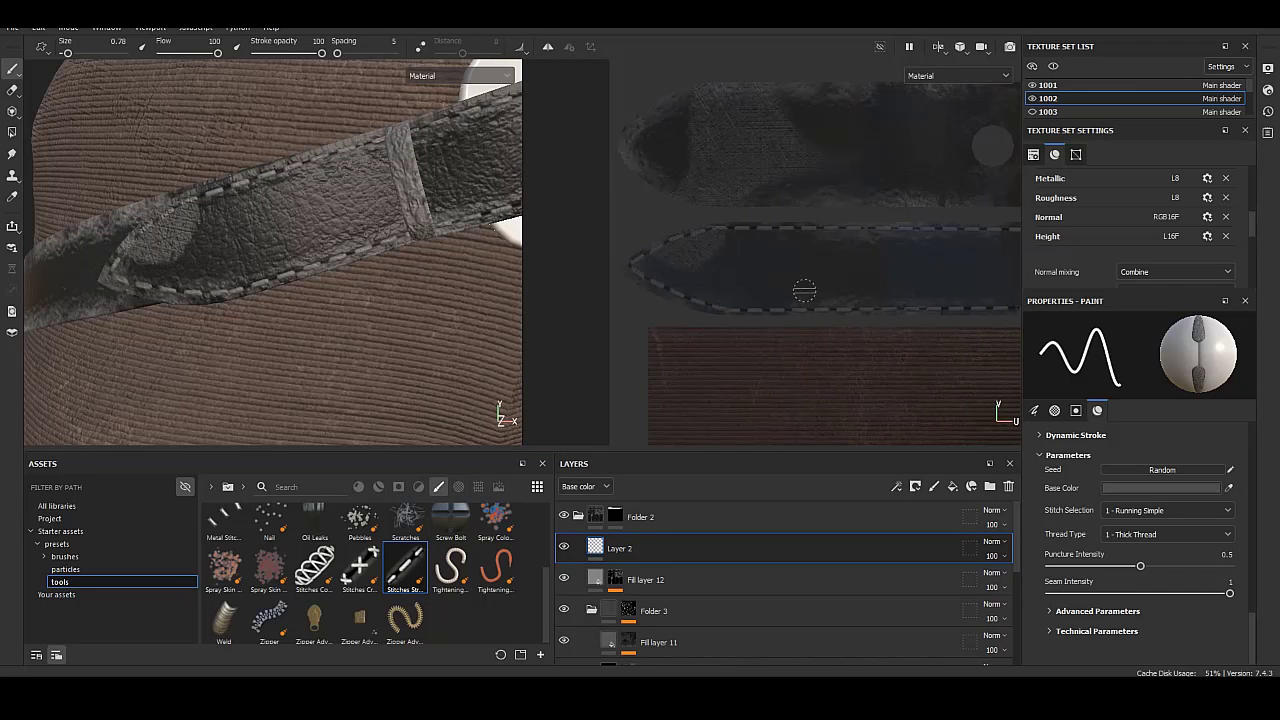
{"action": "scroll", "coordinate": [334, 273], "scroll_direction": "down", "scroll_amount": 5}
{"action": "left_click_drag", "start_coordinate": [291, 361], "coordinate": [335, 366], "text": "alt"}
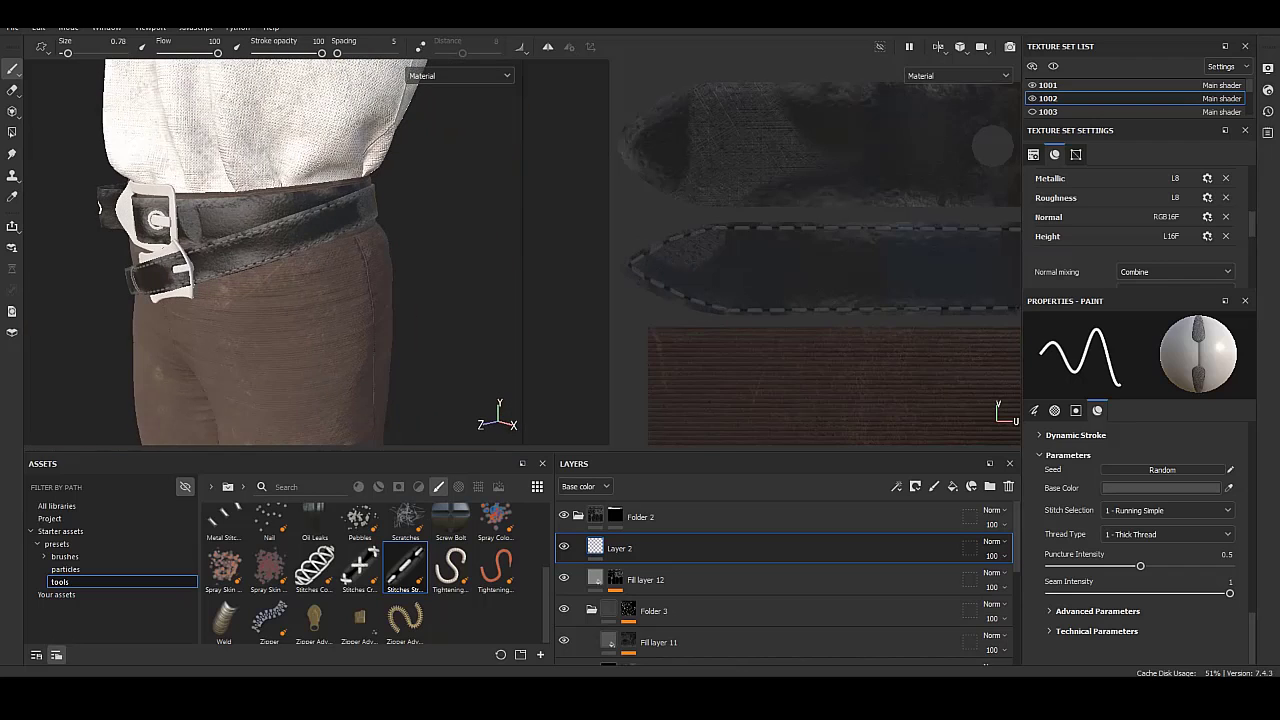
Continue the straight stitch line and pan across to the other leather strips.
{"action": "middle_click_drag", "start_coordinate": [746, 221], "coordinate": [796, 273]}
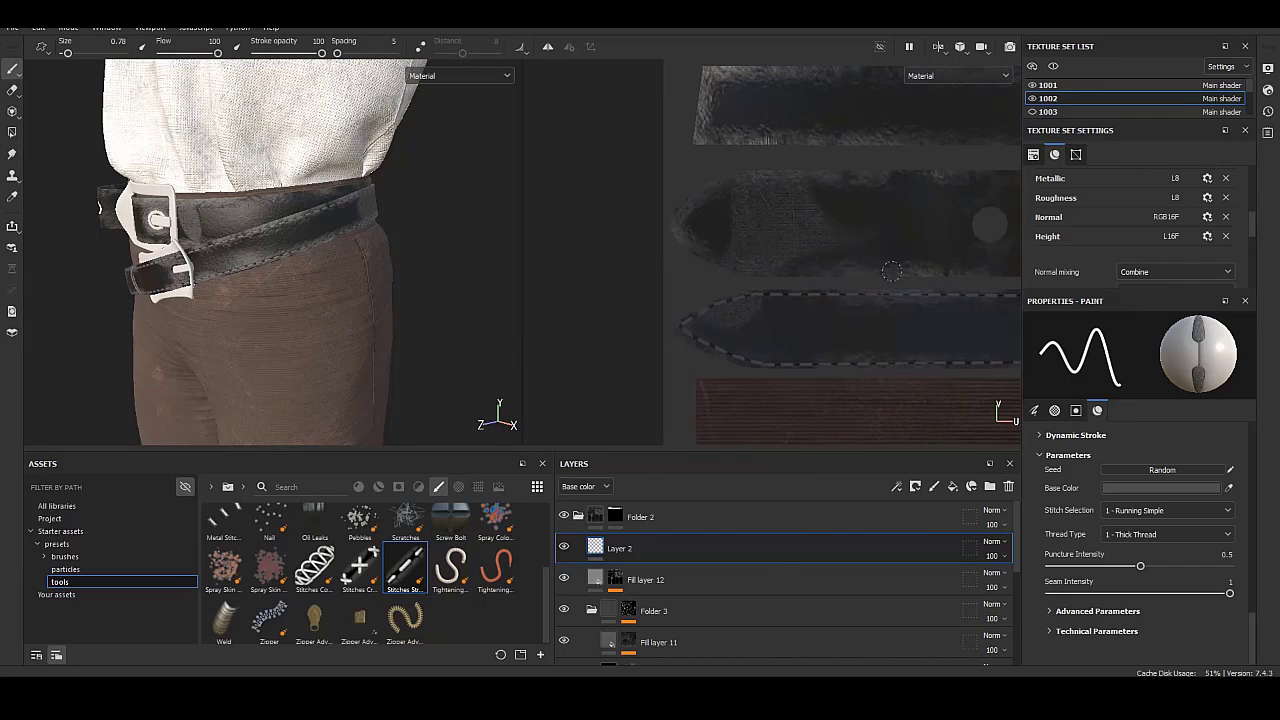
{"action": "key", "text": "shift"}
{"action": "scroll", "coordinate": [920, 178], "scroll_direction": "up", "scroll_amount": 2}
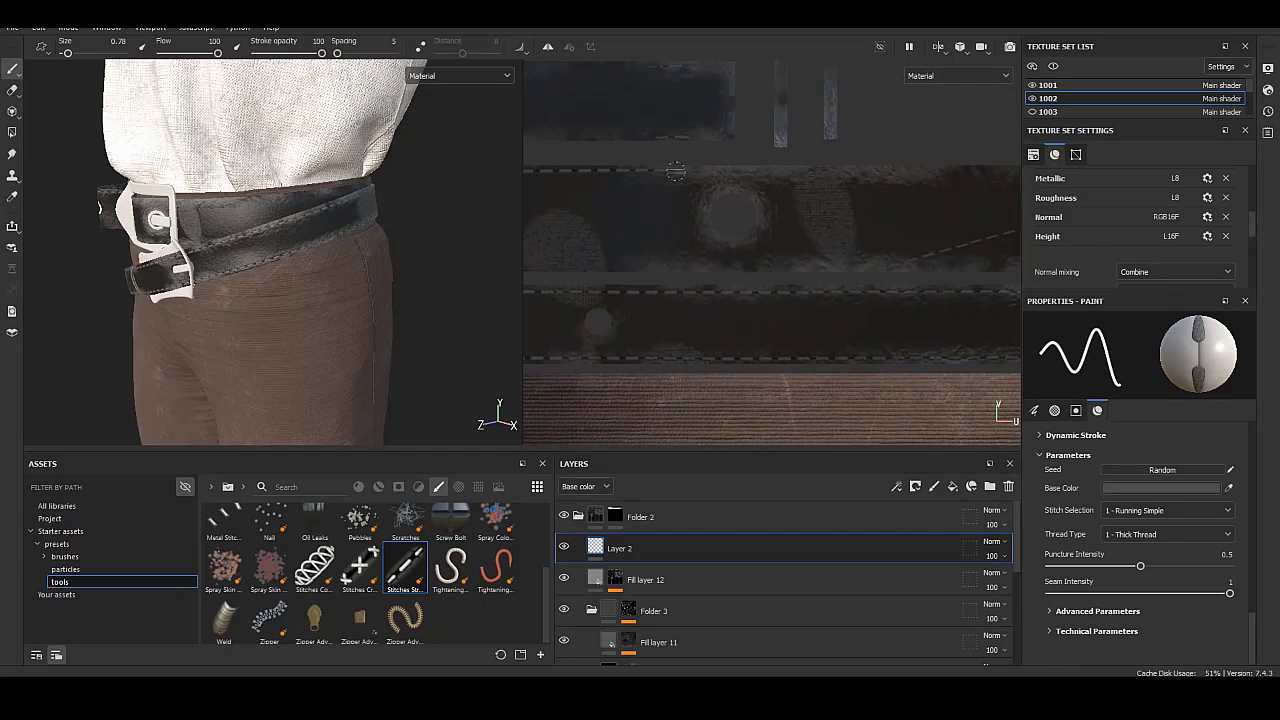
{"action": "middle_click_drag", "start_coordinate": [881, 172], "coordinate": [637, 132]}
{"action": "middle_click_drag", "start_coordinate": [900, 137], "coordinate": [660, 139]}
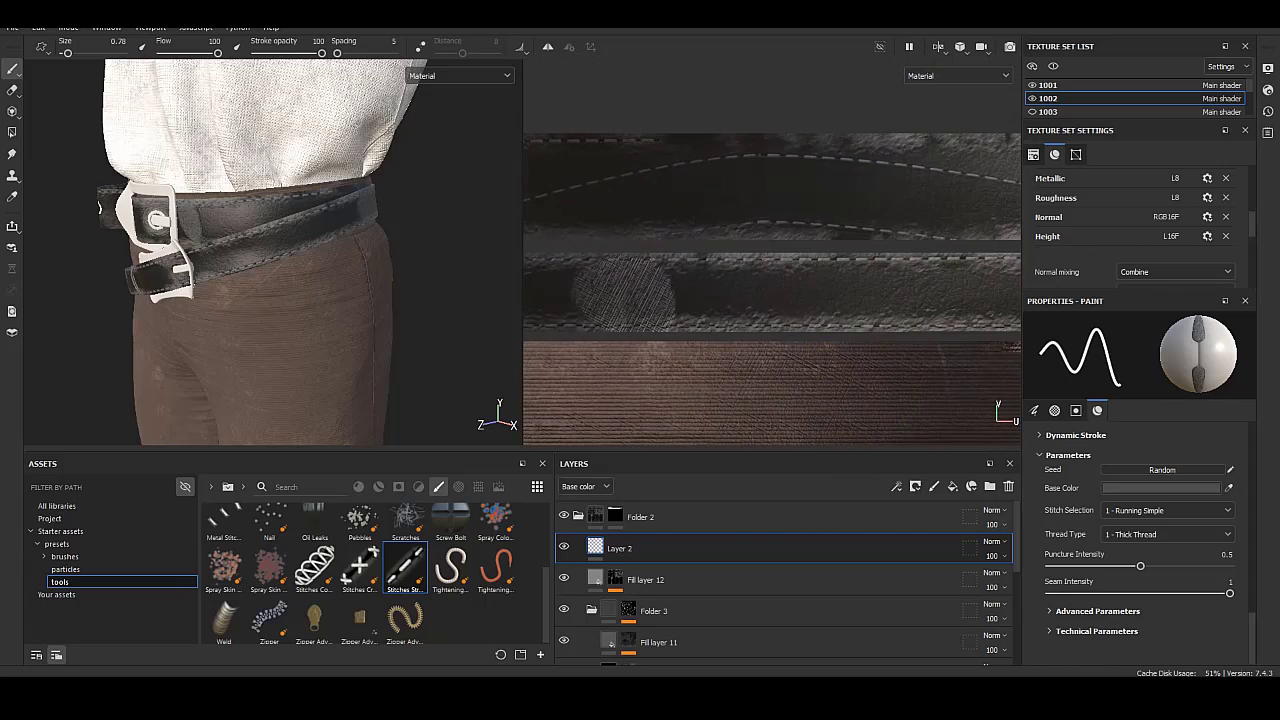
{"action": "middle_click_drag", "start_coordinate": [925, 140], "coordinate": [685, 140]}
{"action": "middle_click_drag", "start_coordinate": [972, 146], "coordinate": [587, 169]}
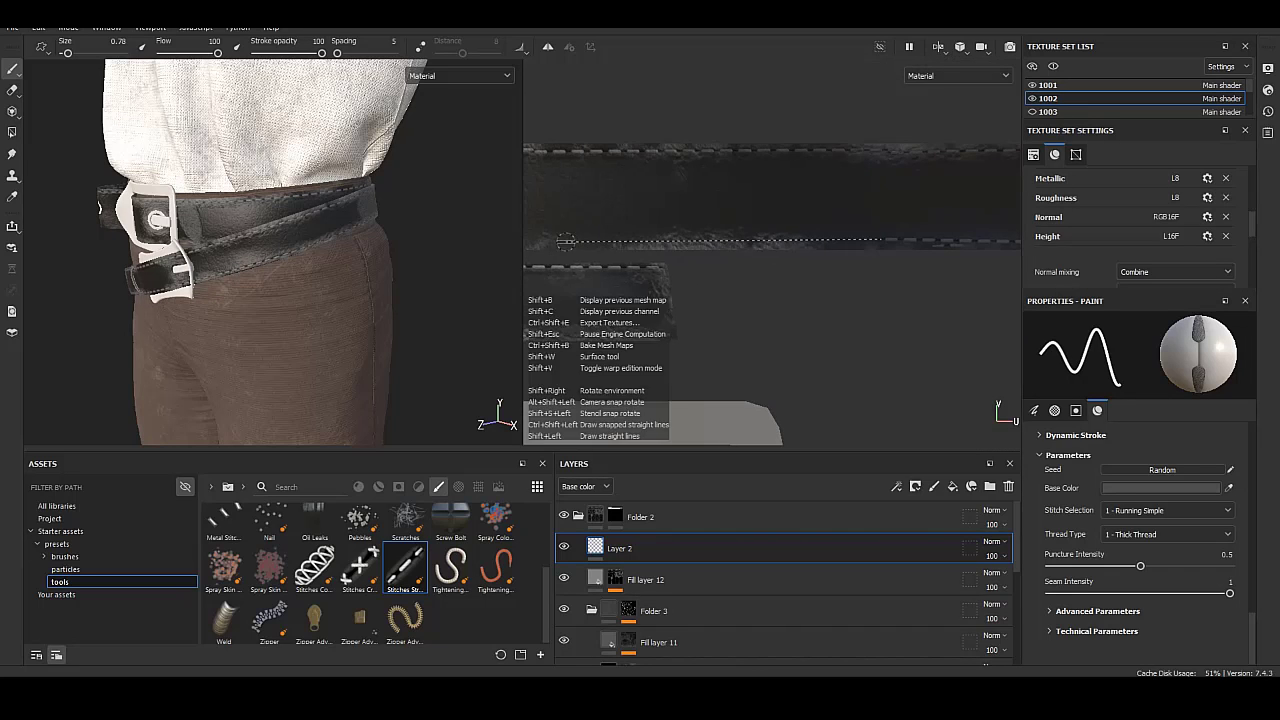
{"action": "mouse_move", "coordinate": [592, 238]}
{"action": "middle_mouse_down"}
{"action": "mouse_move", "coordinate": [848, 233]}
{"action": "mouse_move", "coordinate": [655, 220]}
{"action": "middle_mouse_up"}
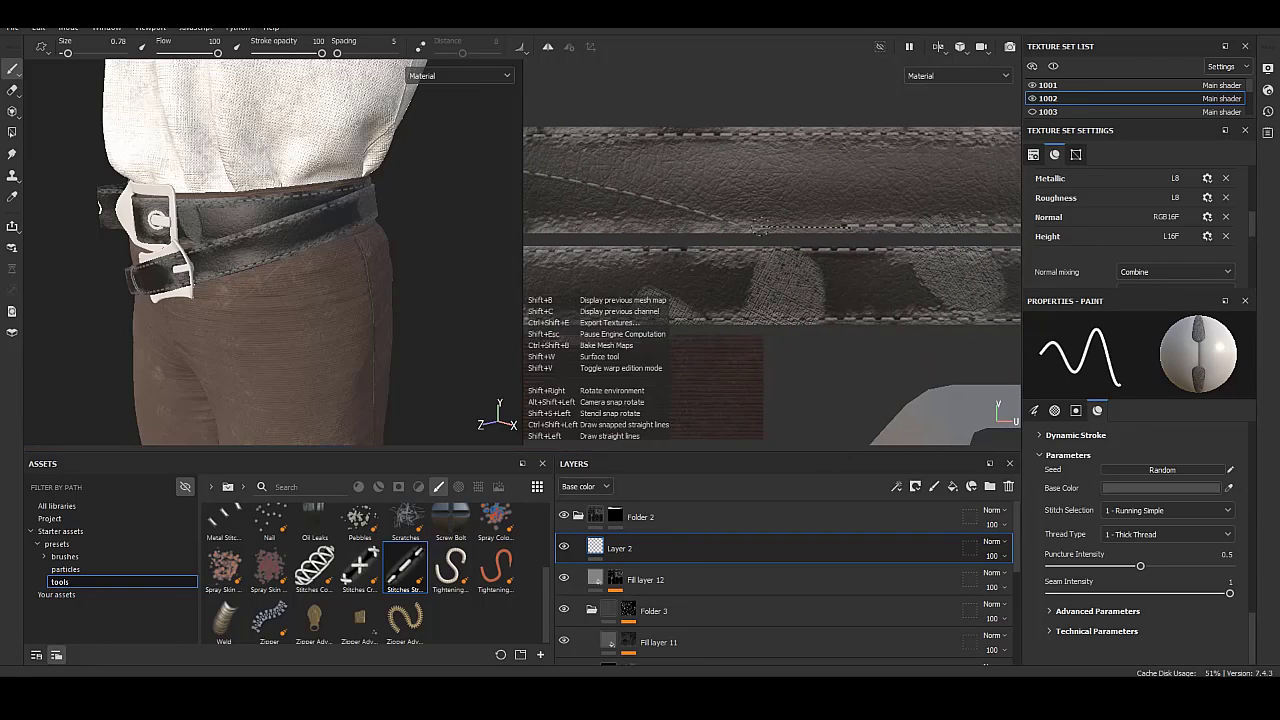
Paint a straight stitch segment along the top strip's edge.
{"action": "middle_click_drag", "start_coordinate": [846, 226], "coordinate": [1010, 224]}
{"action": "left_click", "coordinate": [719, 226], "text": "shift"}
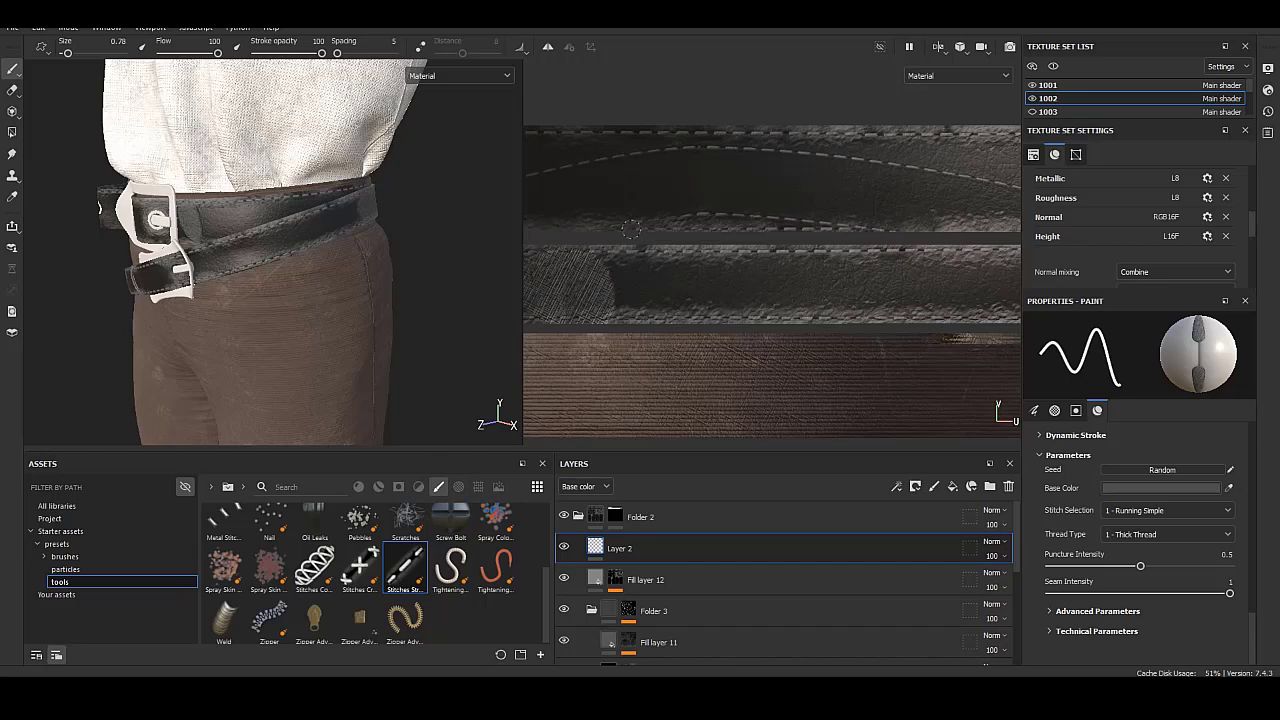
{"action": "middle_click_drag", "start_coordinate": [631, 229], "coordinate": [940, 231]}
{"action": "middle_click_drag", "start_coordinate": [648, 228], "coordinate": [753, 222]}
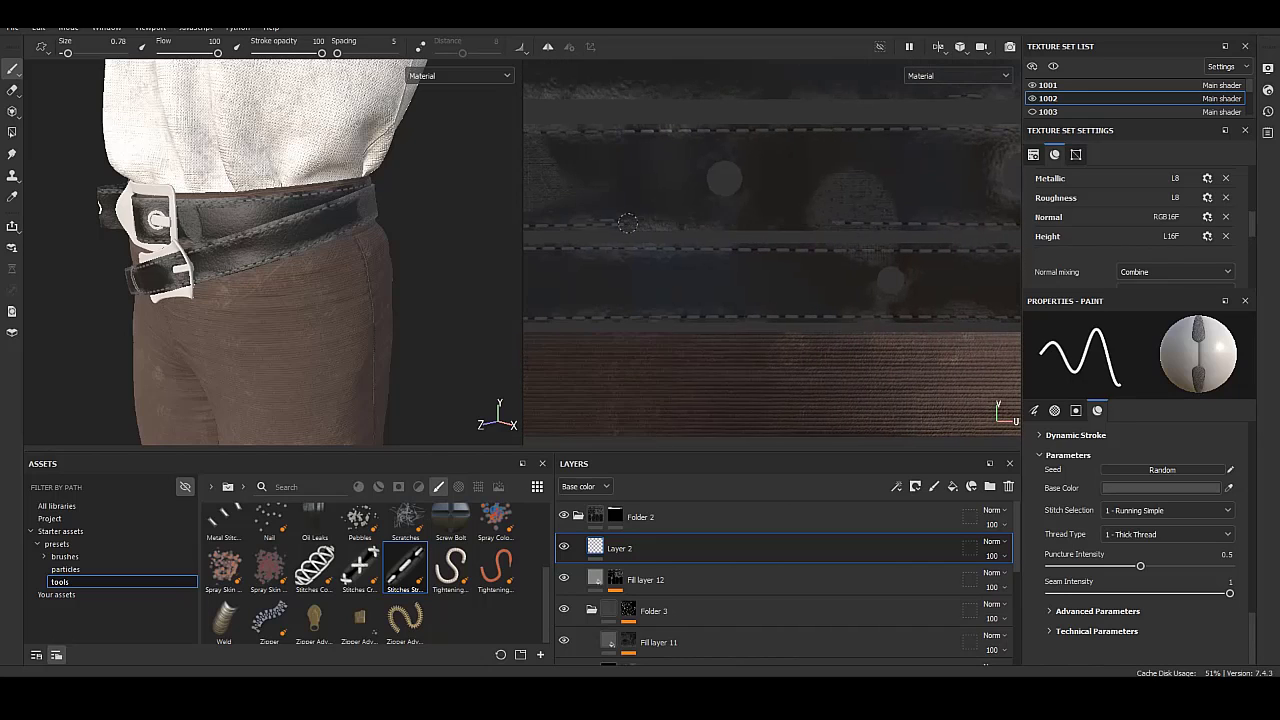
{"action": "scroll", "coordinate": [627, 222], "scroll_direction": "up", "scroll_amount": 4}
Orbit and zoom the 3D view to check the stitches on the belt strap.
{"action": "left_click_drag", "start_coordinate": [423, 277], "coordinate": [279, 299], "text": "alt"}
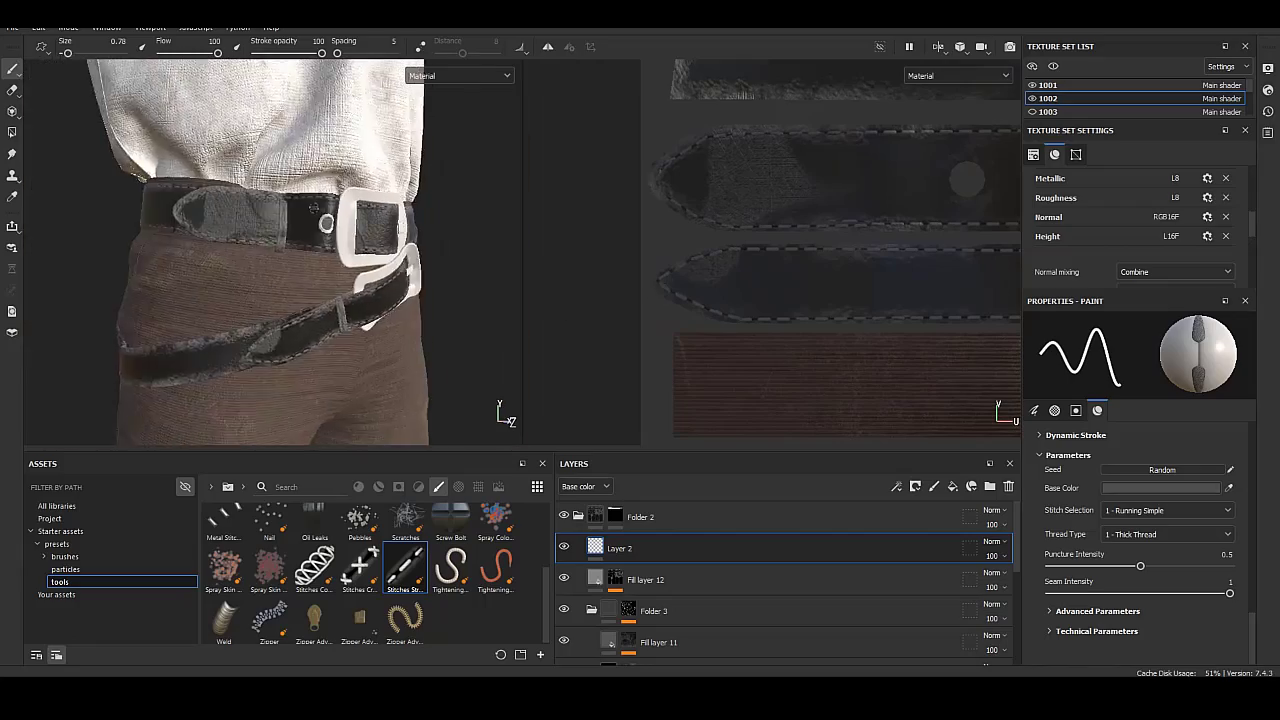
{"action": "left_click_drag", "start_coordinate": [280, 250], "coordinate": [330, 260], "text": "alt"}
{"action": "scroll", "coordinate": [270, 250], "scroll_direction": "up", "scroll_amount": 5}
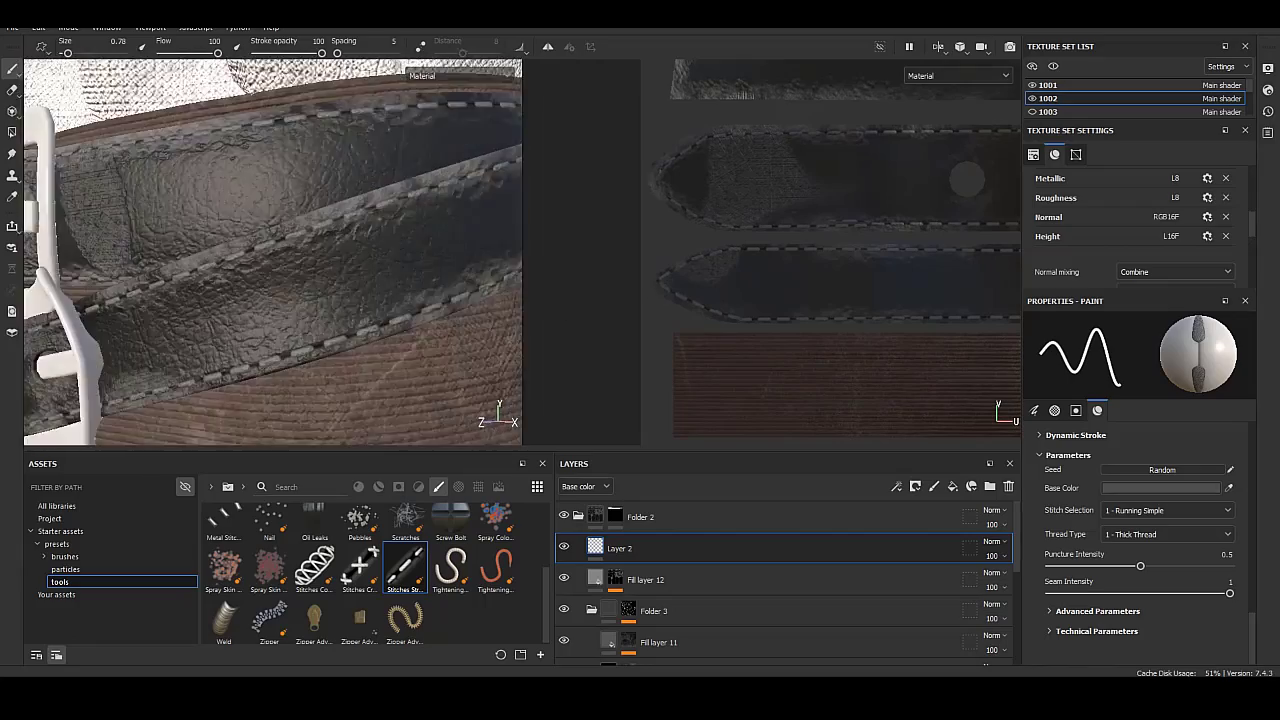
{"action": "scroll", "coordinate": [265, 250], "scroll_direction": "down", "scroll_amount": 3}
{"action": "scroll", "coordinate": [265, 250], "scroll_direction": "down", "scroll_amount": 3}
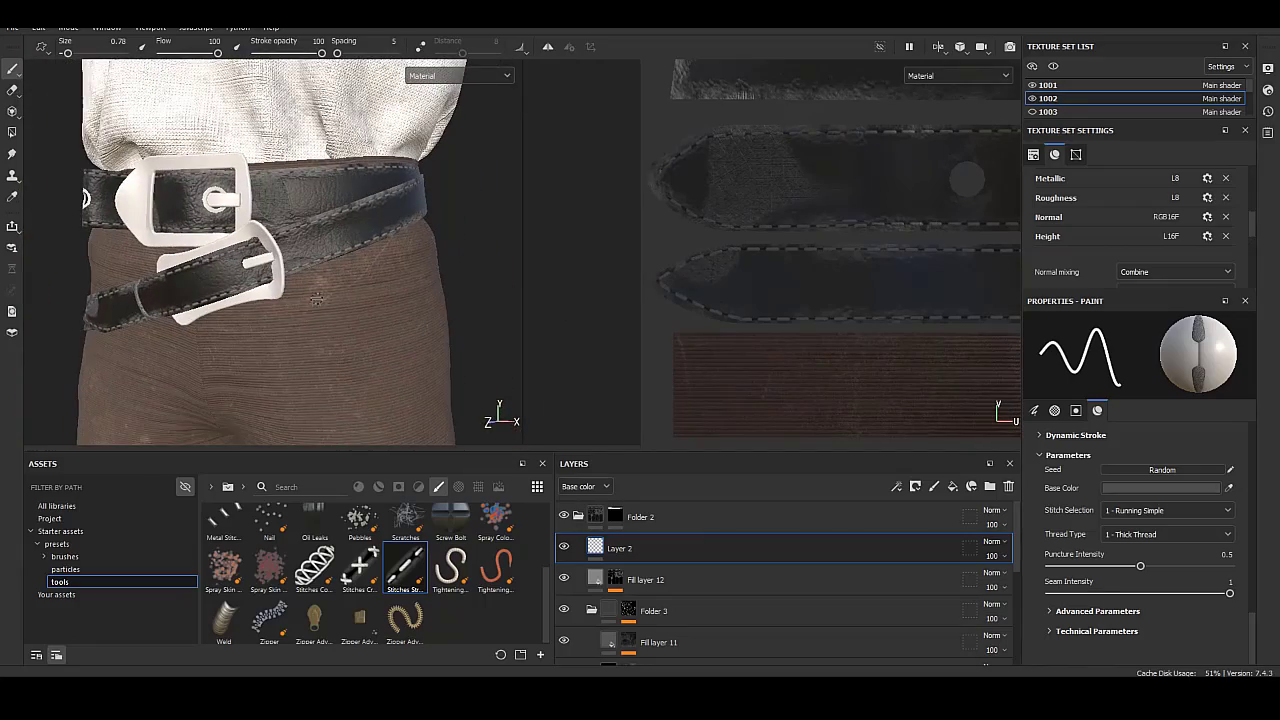
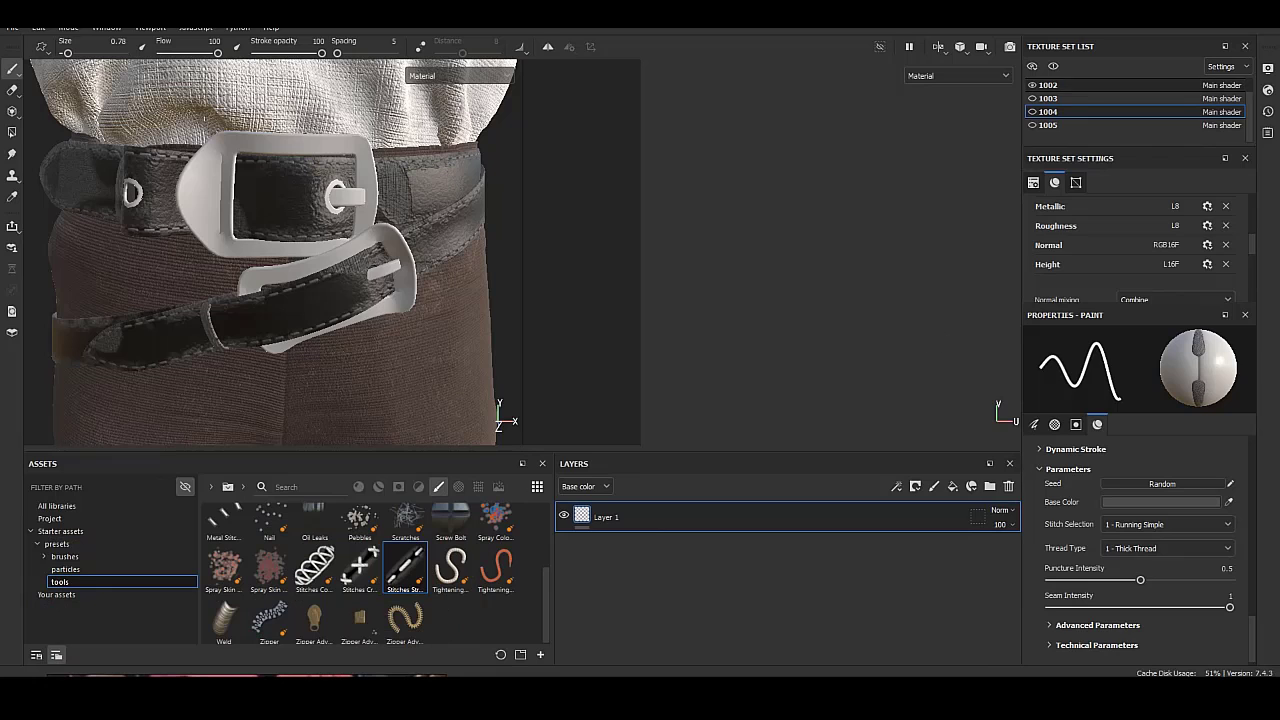
On texture set 1002, add a fill layer in a black-masked folder covering the belt buckle.
{"action": "left_click", "coordinate": [1047, 85]}
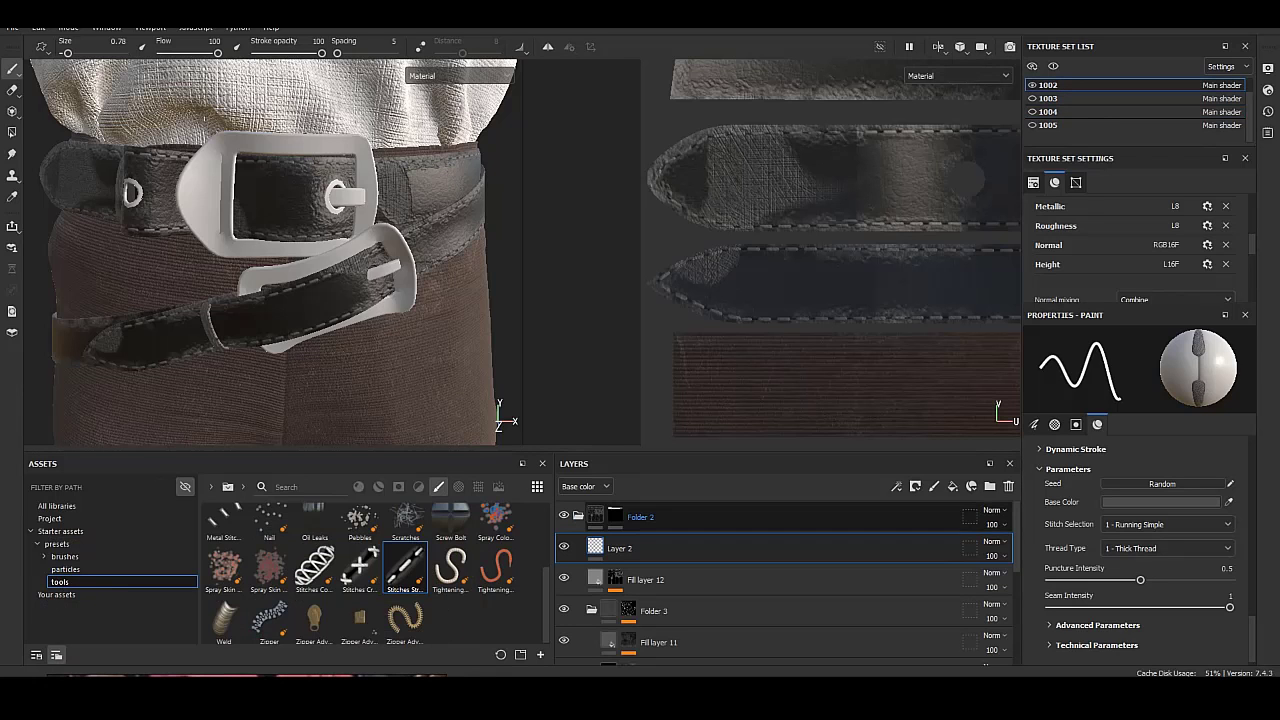
{"action": "left_click", "coordinate": [640, 516]}
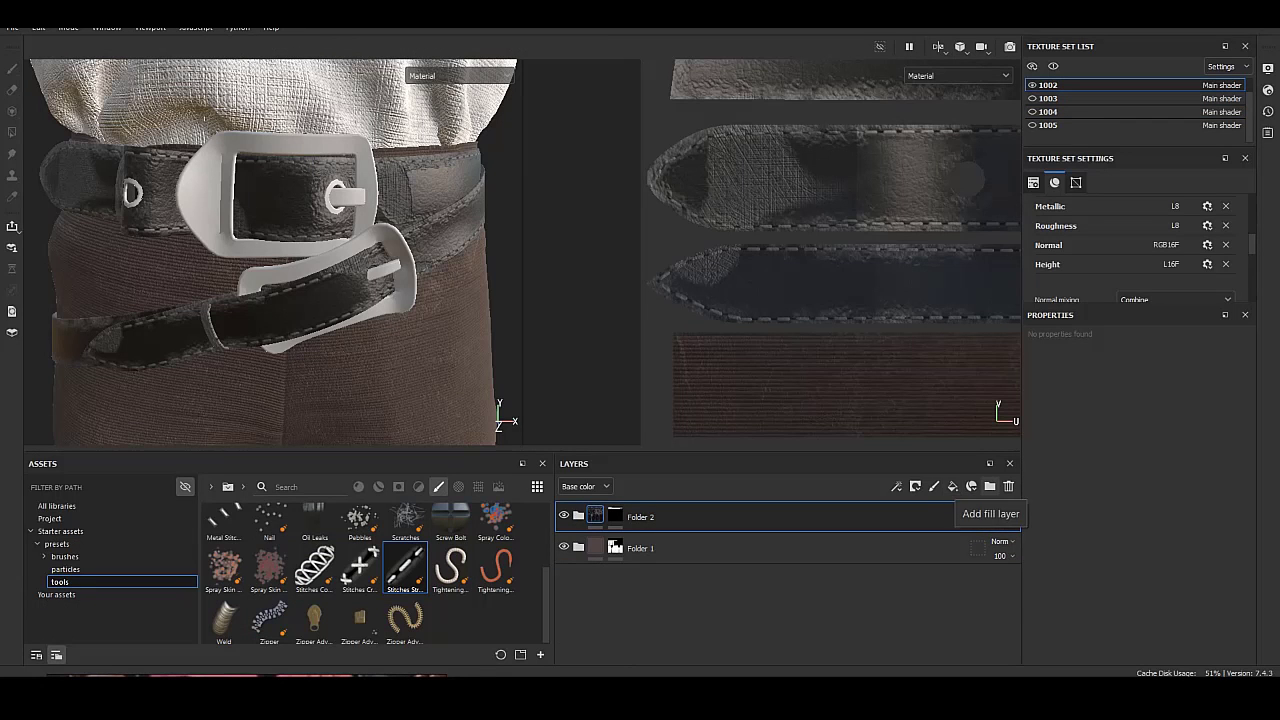
{"action": "left_click", "coordinate": [952, 486]}
{"action": "right_click", "coordinate": [617, 516]}
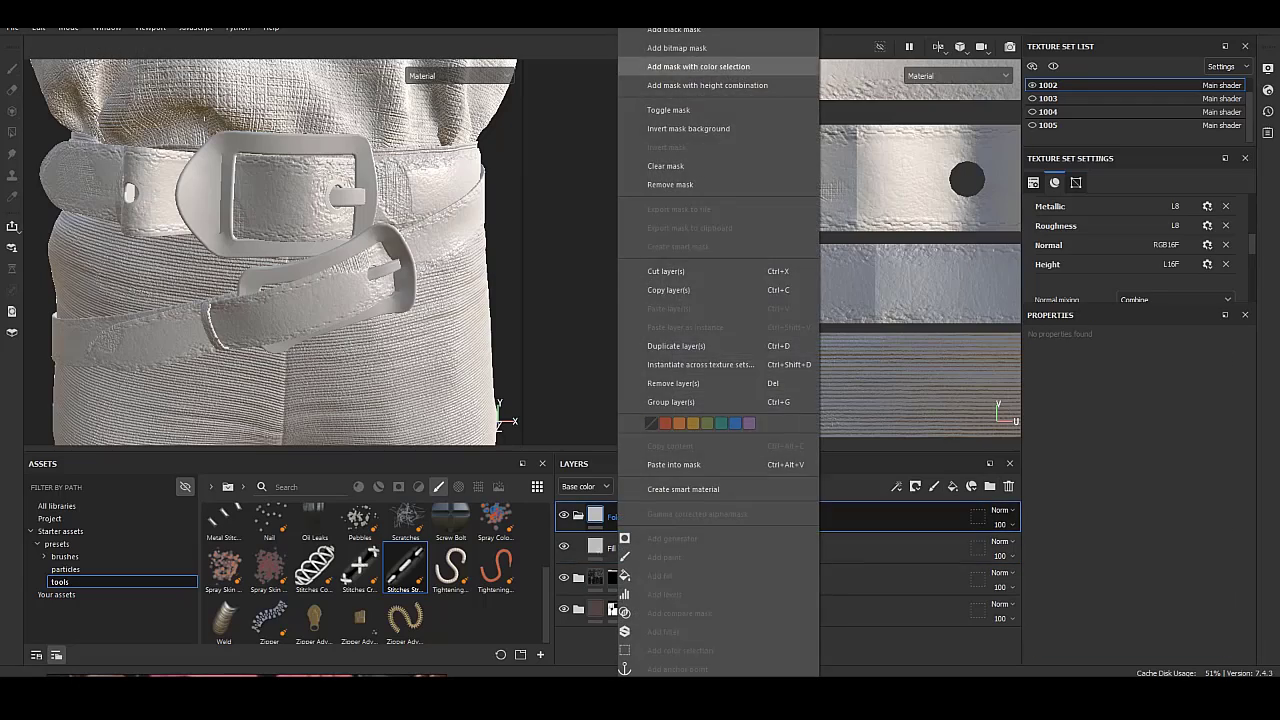
{"action": "left_click", "coordinate": [700, 62]}
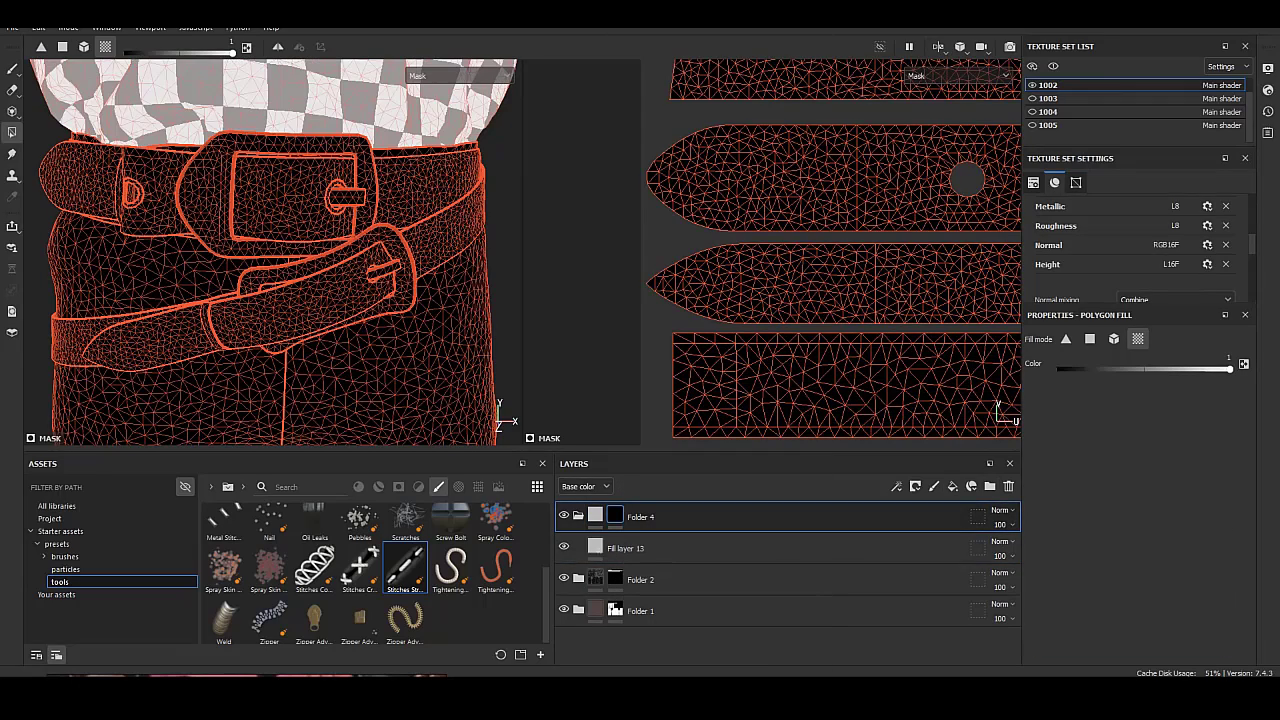
{"action": "left_click", "coordinate": [200, 200]}
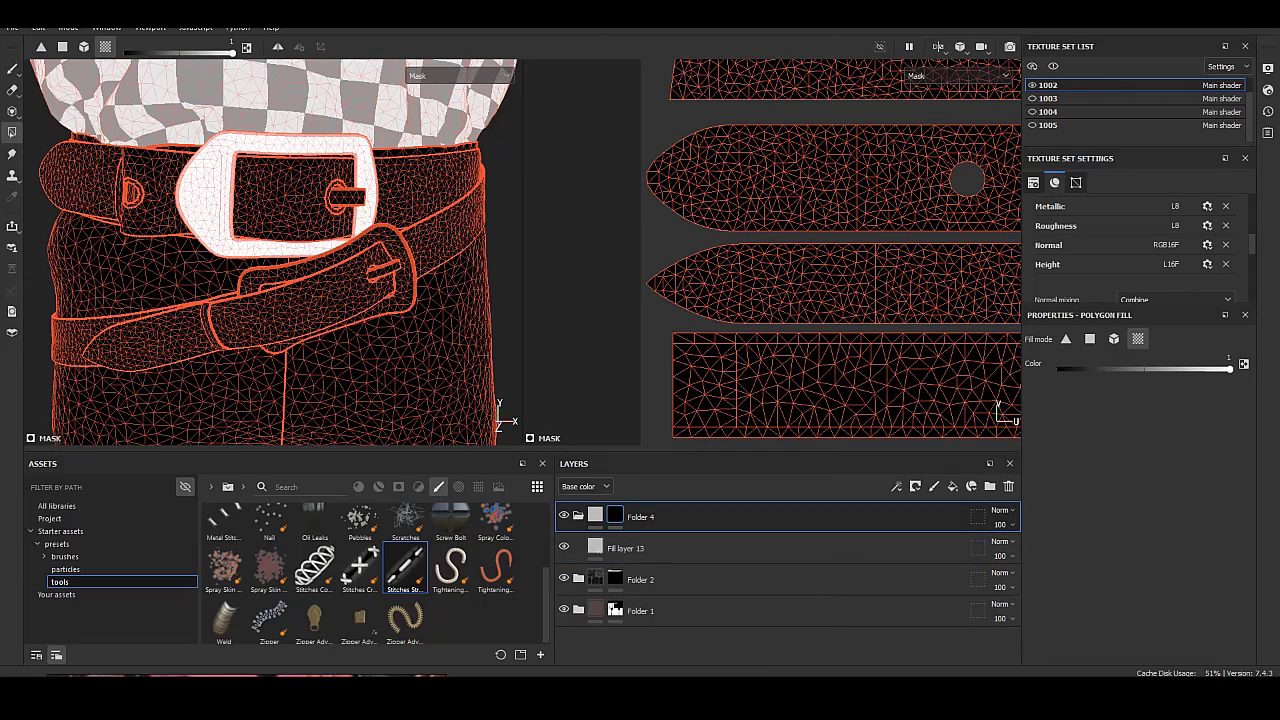
{"action": "left_click", "coordinate": [640, 548]}
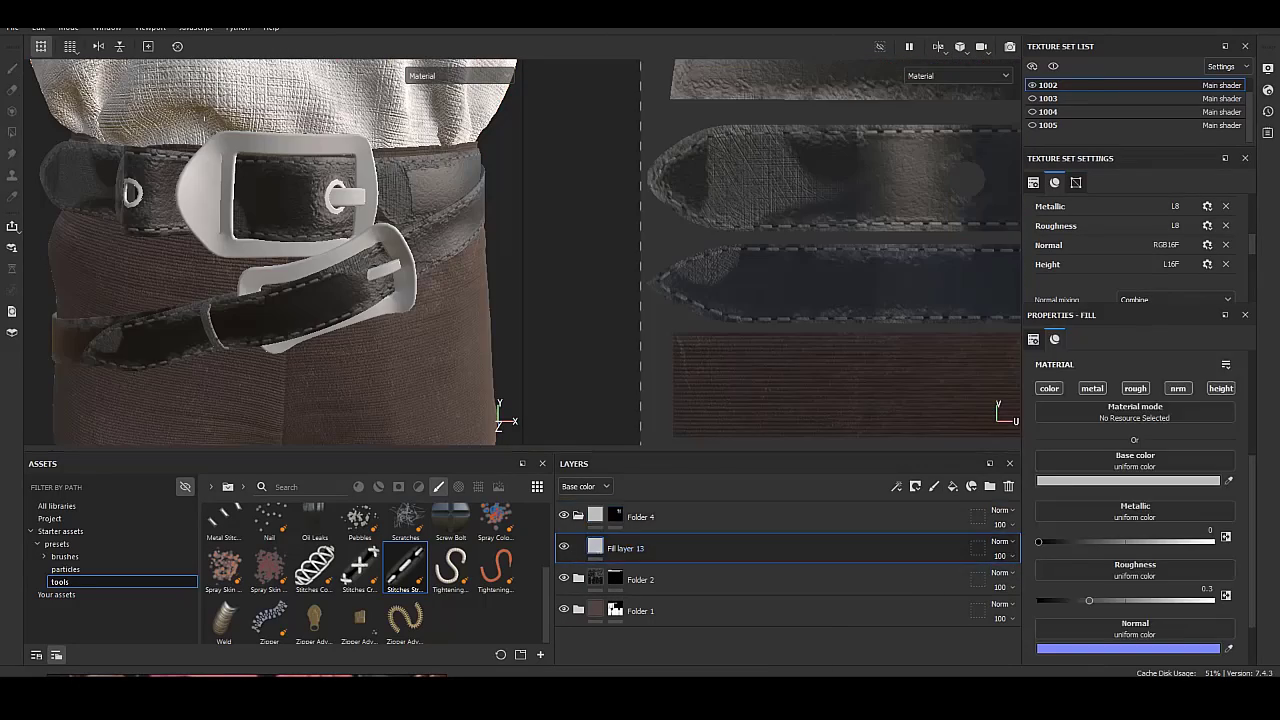
Set Fill layer 13's base colour to a muted brownish gold, 846643.
{"action": "scroll", "coordinate": [270, 250], "scroll_direction": "up", "scroll_amount": 2}
{"action": "left_click", "coordinate": [1128, 480]}
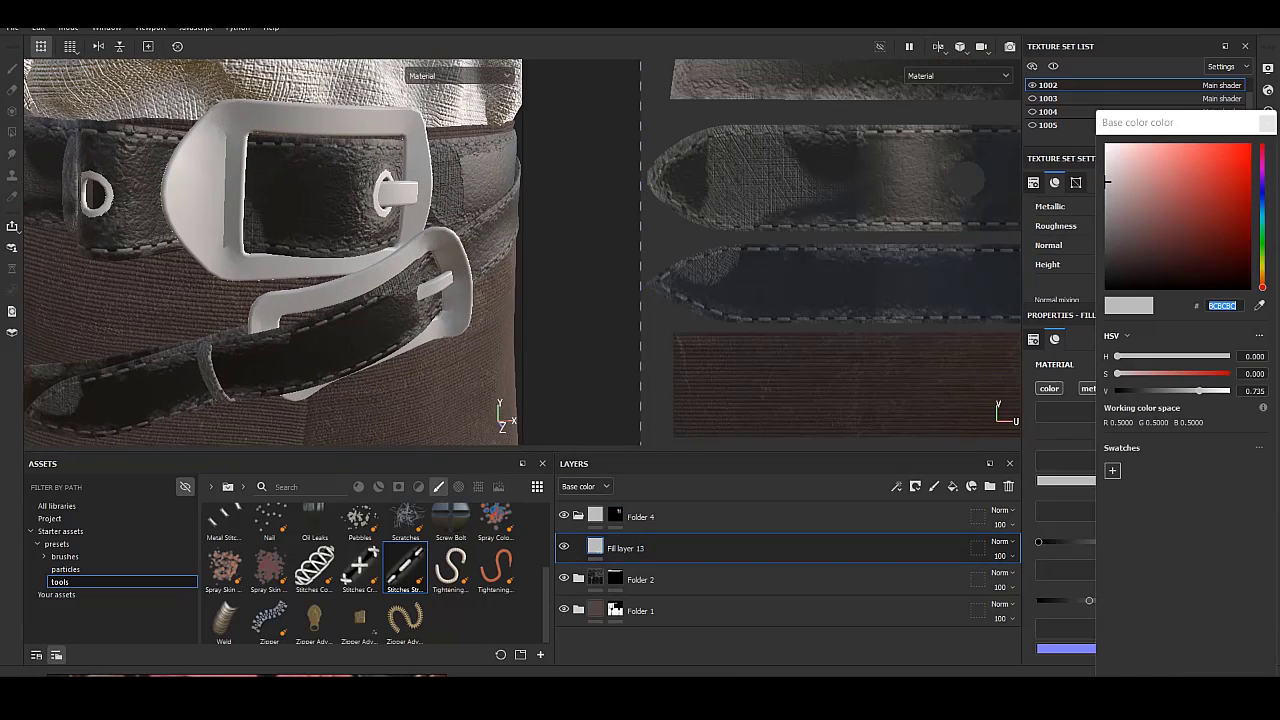
{"action": "key", "text": "Escape"}
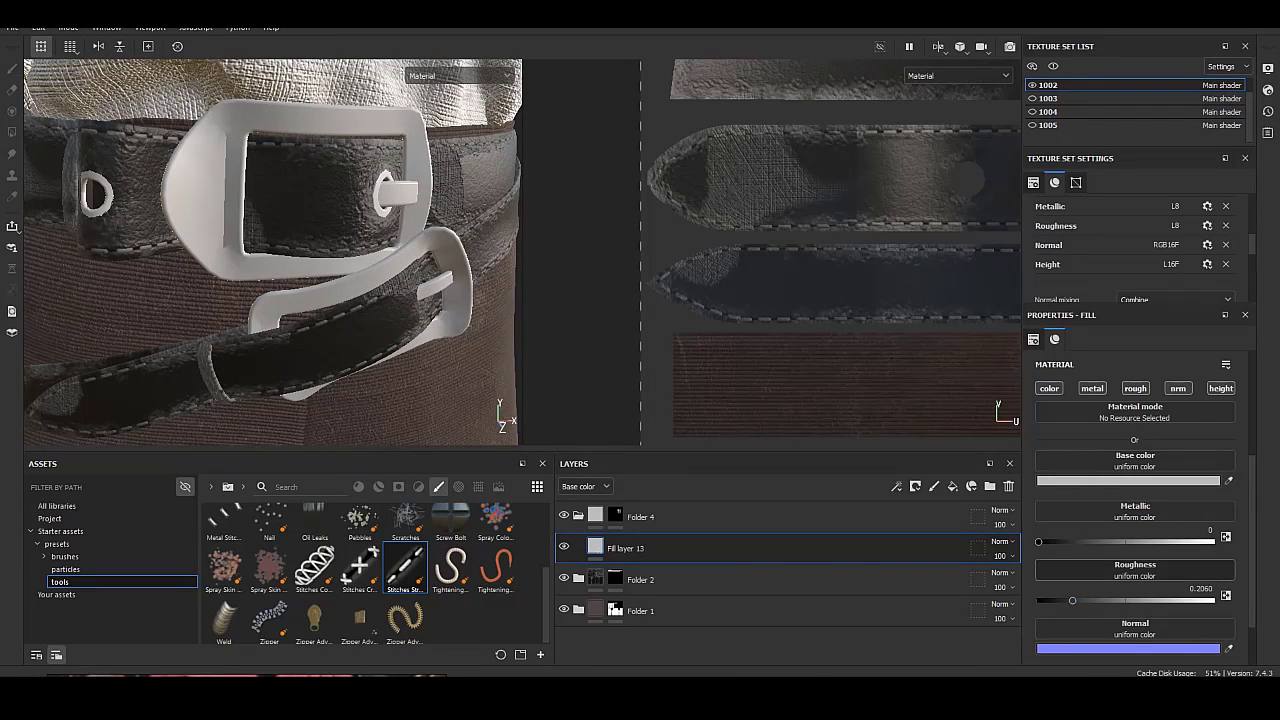
{"action": "left_click", "coordinate": [1128, 480]}
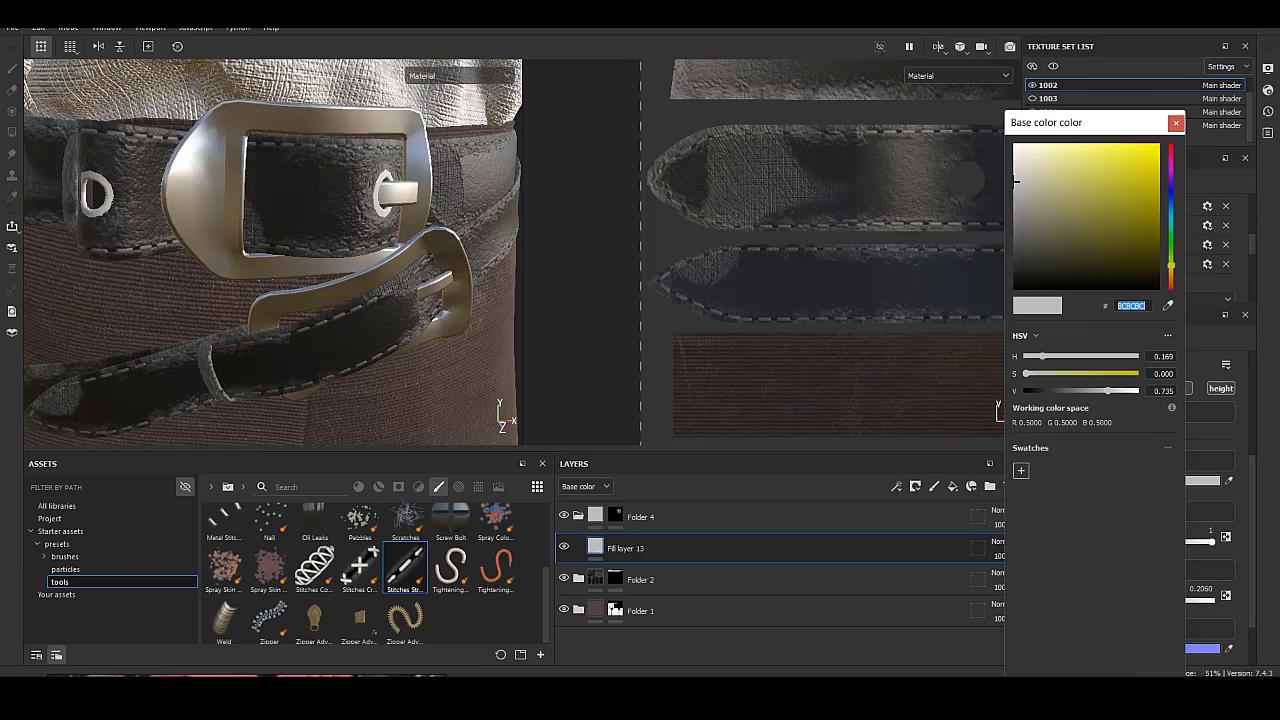
{"action": "left_click_drag", "start_coordinate": [1171, 265], "coordinate": [1171, 275]}
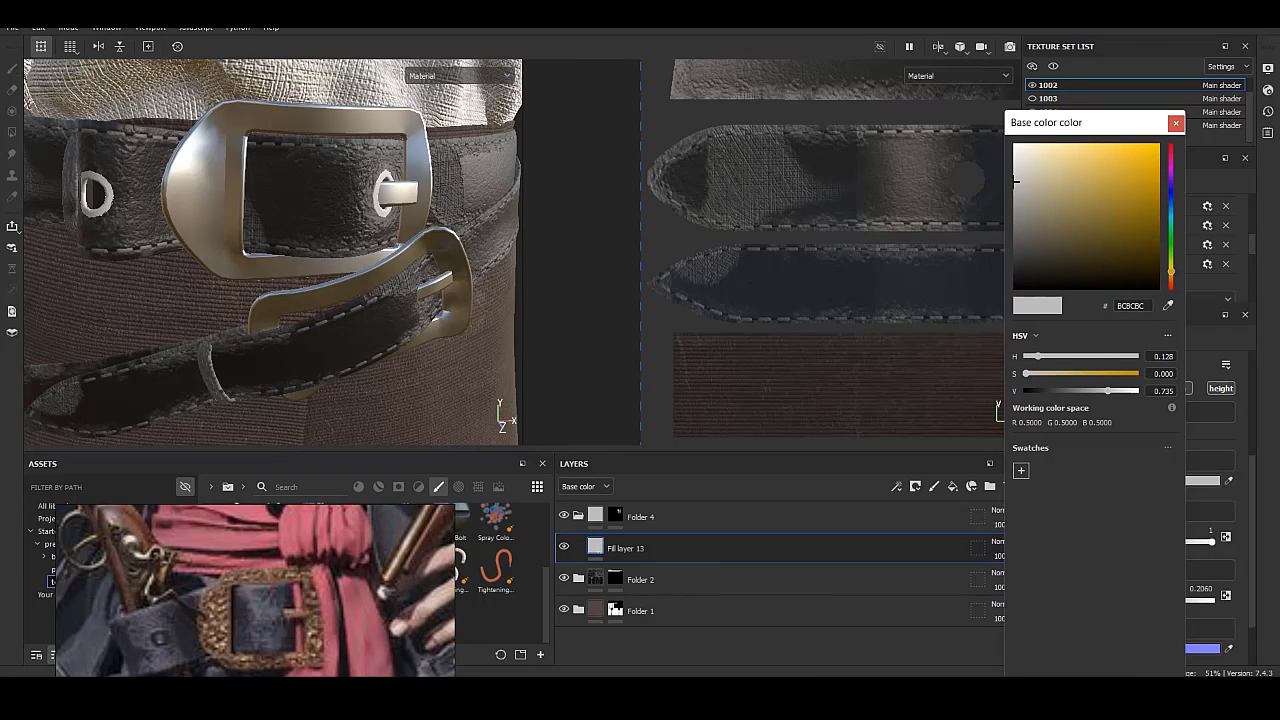
{"action": "left_click_drag", "start_coordinate": [1016, 180], "coordinate": [1102, 203]}
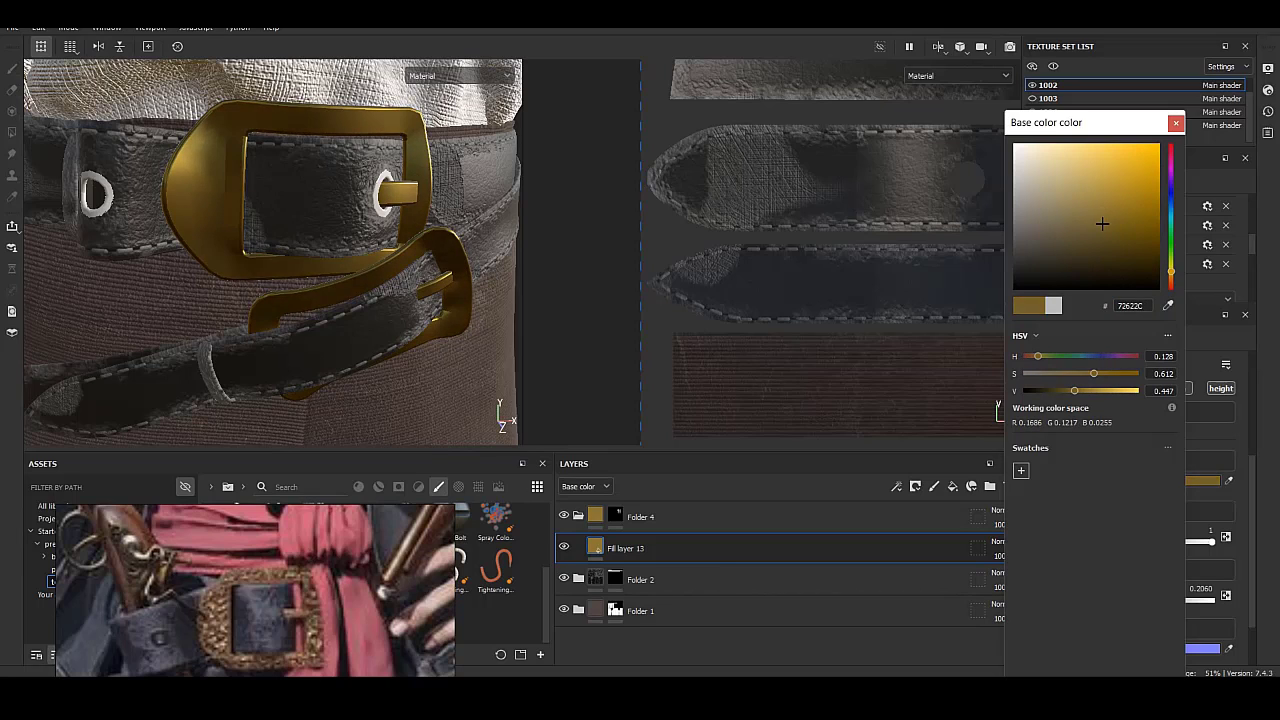
{"action": "mouse_move", "coordinate": [1171, 272]}
{"action": "left_mouse_down"}
{"action": "mouse_move", "coordinate": [1171, 285]}
{"action": "mouse_move", "coordinate": [1171, 273]}
{"action": "left_mouse_up"}
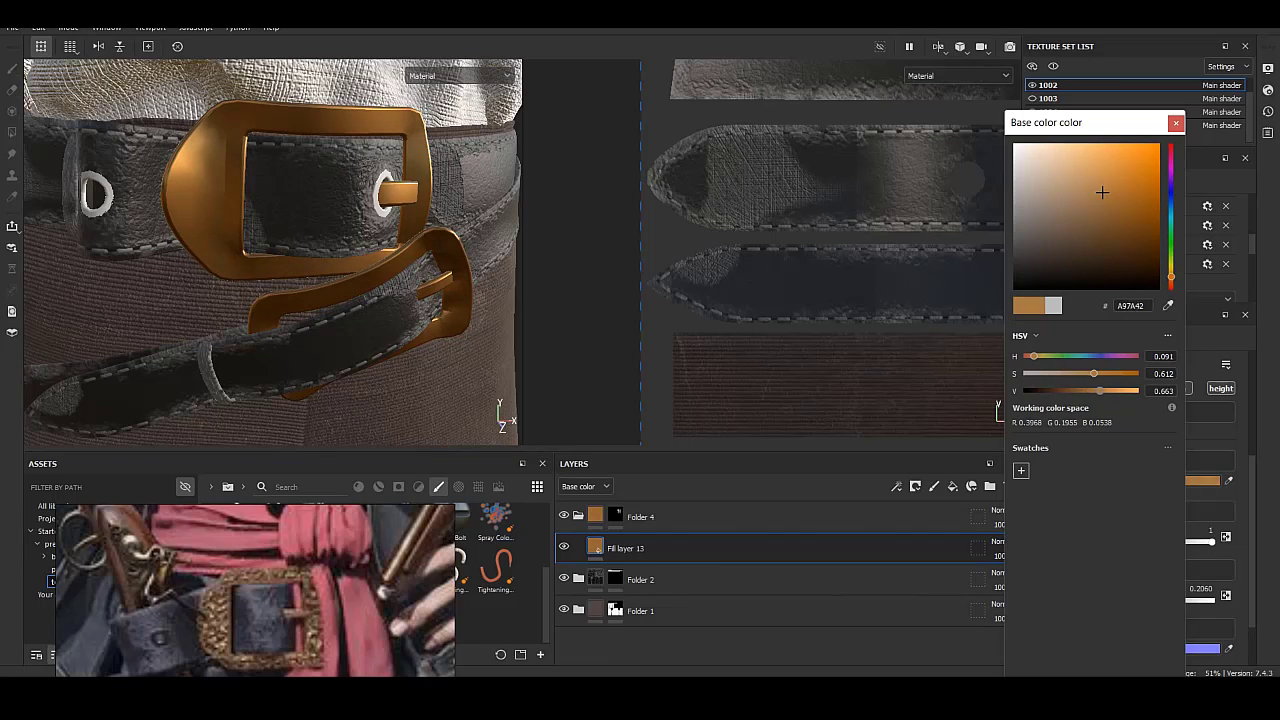
{"action": "left_click_drag", "start_coordinate": [1102, 192], "coordinate": [1085, 221]}
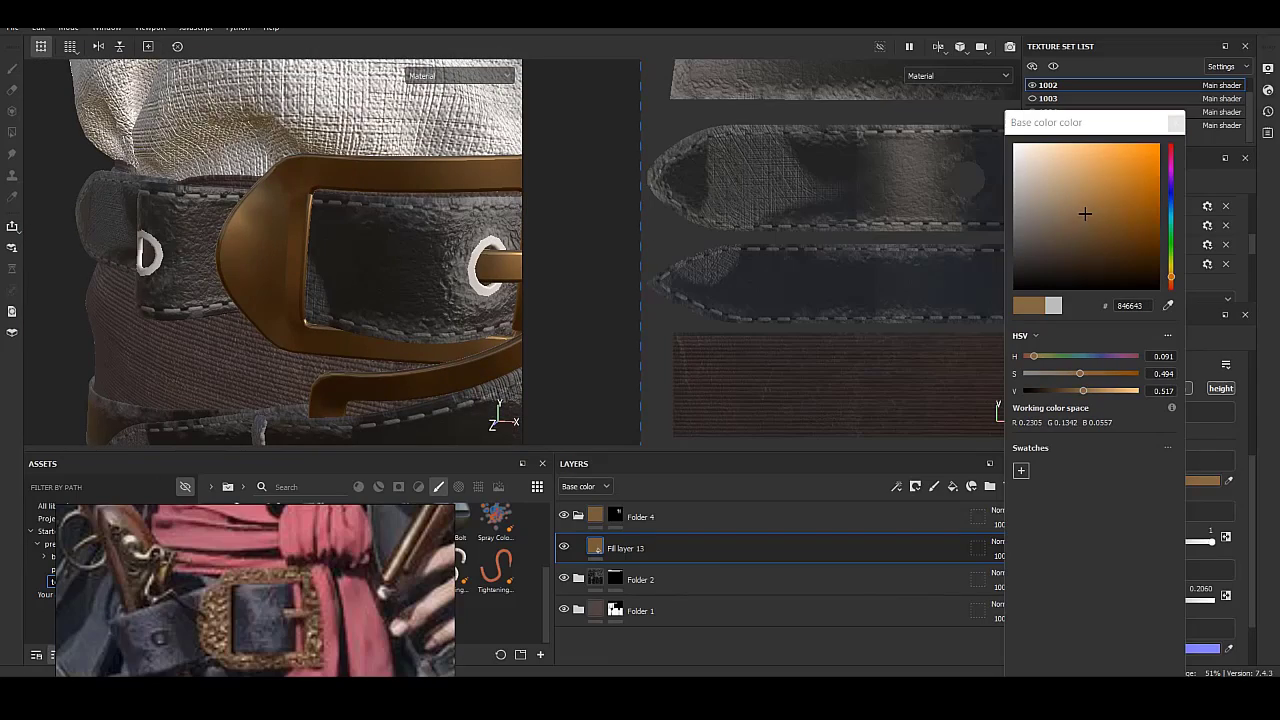
Add Fill layer 14 with a black mask and a fill effect on the mask.
{"action": "left_click", "coordinate": [952, 486]}
{"action": "right_click", "coordinate": [606, 549]}
{"action": "left_click", "coordinate": [700, 85]}
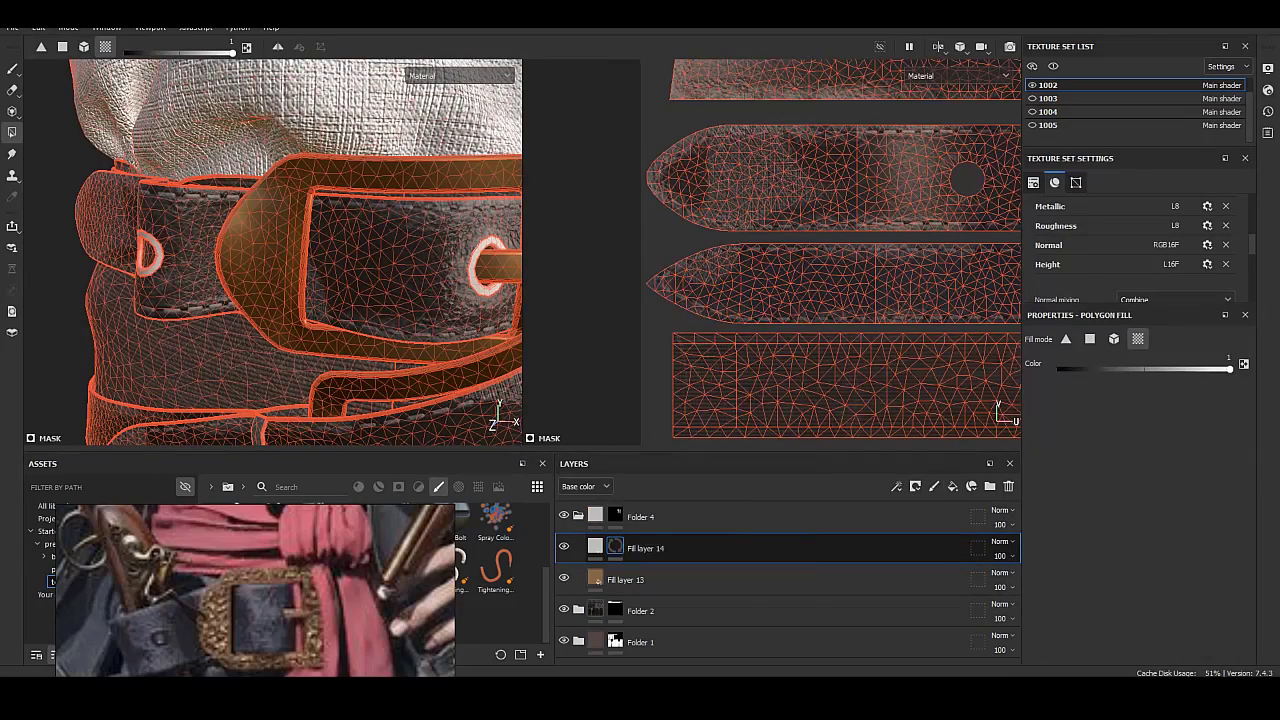
{"action": "right_click", "coordinate": [614, 548]}
{"action": "left_click", "coordinate": [700, 532]}
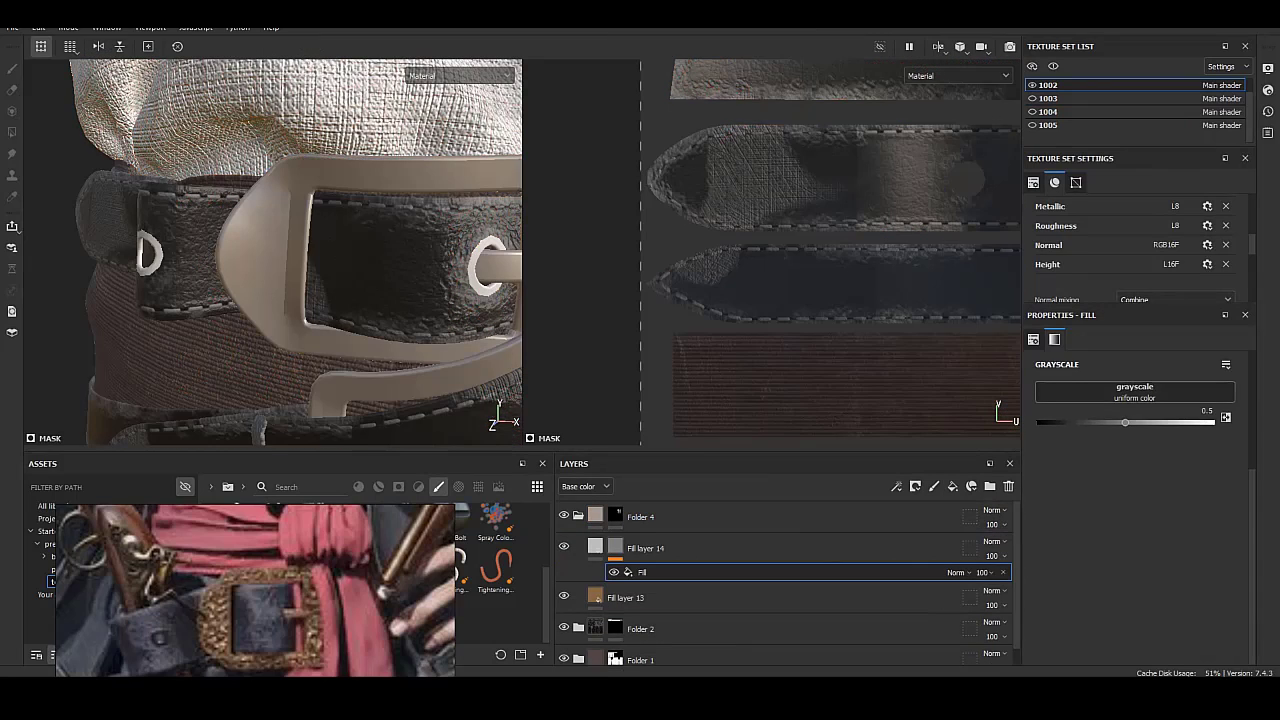
Set the mask's fill effect to the Circles pattern, tiled 16 times.
{"action": "left_click", "coordinate": [1134, 392]}
{"action": "scroll", "coordinate": [1175, 520], "scroll_direction": "down", "scroll_amount": 3}
{"action": "scroll", "coordinate": [1175, 520], "scroll_direction": "down", "scroll_amount": 2}
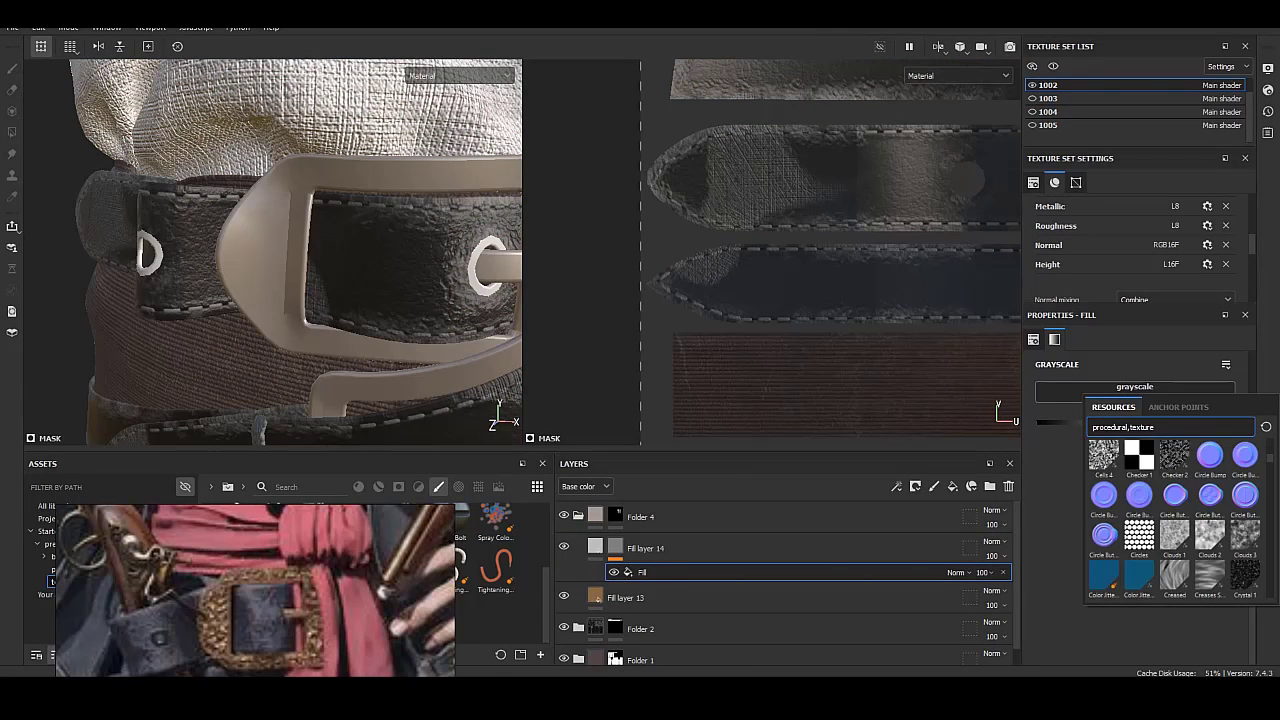
{"action": "scroll", "coordinate": [1175, 520], "scroll_direction": "down", "scroll_amount": 3}
{"action": "scroll", "coordinate": [1175, 520], "scroll_direction": "up", "scroll_amount": 3}
{"action": "left_click", "coordinate": [1139, 455]}
{"action": "left_click", "coordinate": [615, 548], "text": "alt"}
{"action": "left_click_drag", "start_coordinate": [1074, 537], "coordinate": [1229, 537]}
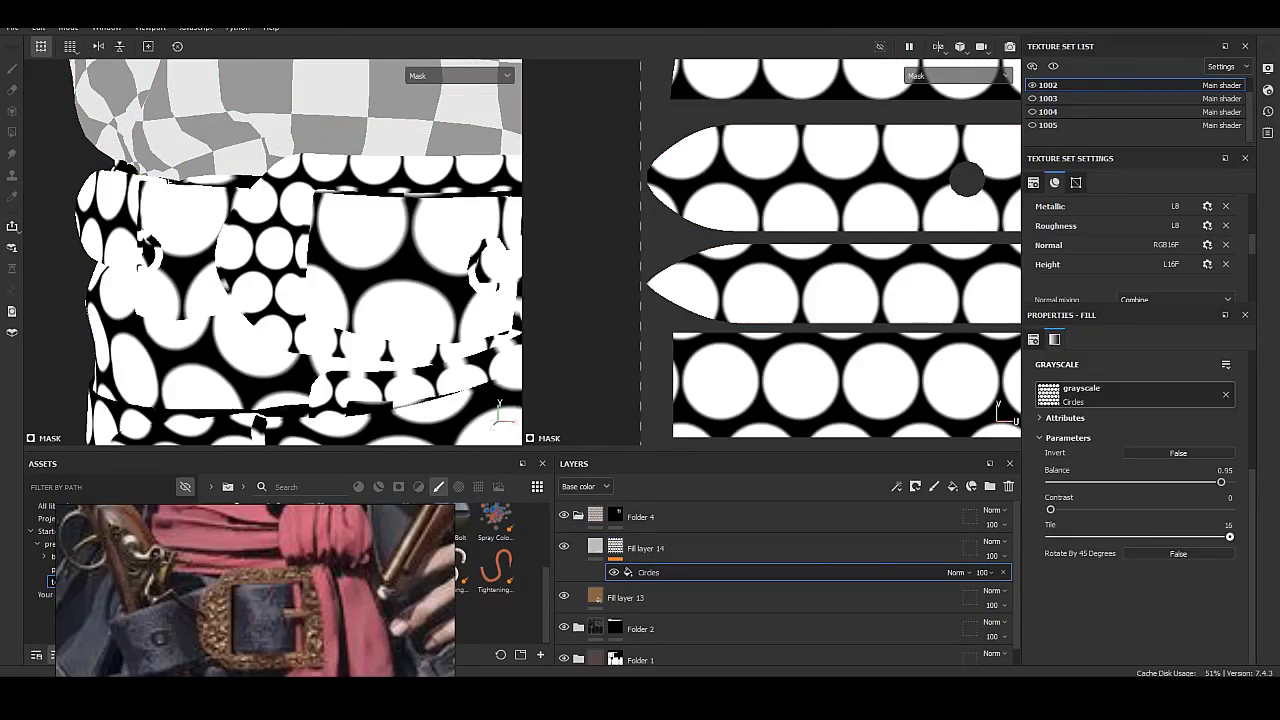
{"action": "scroll", "coordinate": [1130, 480], "scroll_direction": "up", "scroll_amount": 4}
{"action": "left_click_drag", "start_coordinate": [1110, 391], "coordinate": [1117, 391]}
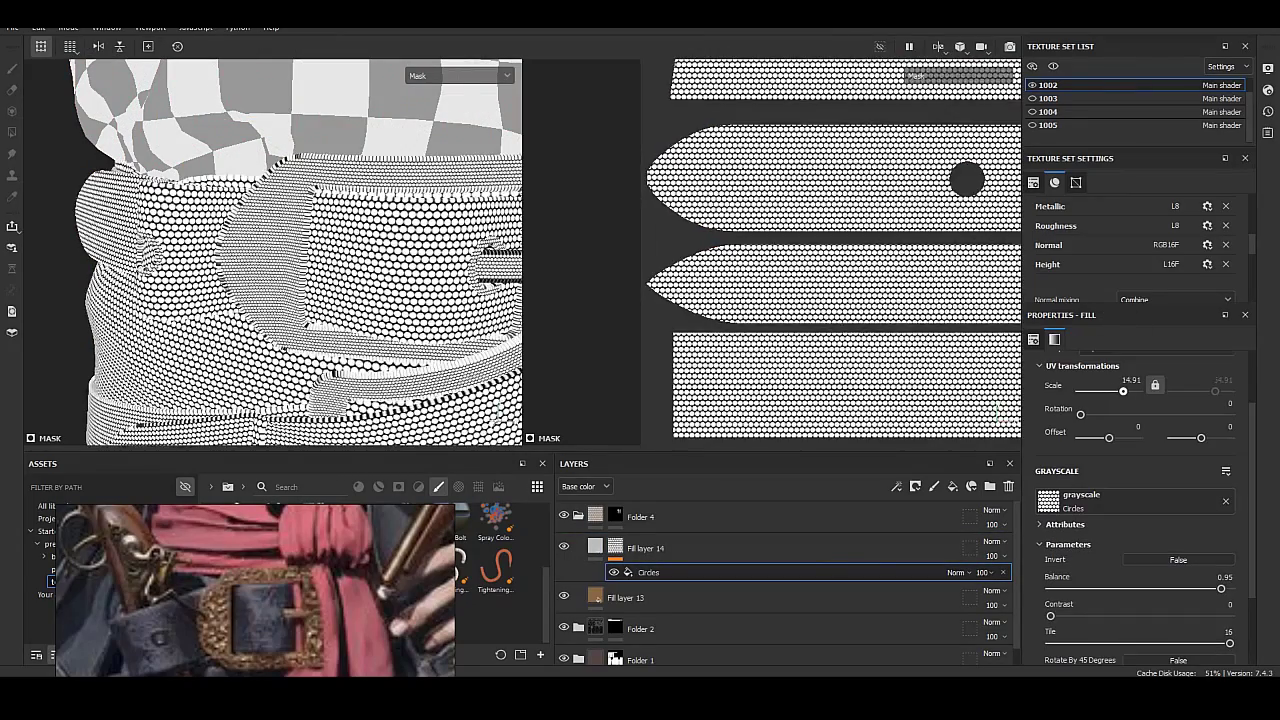
Enable only the height channel at 0.176 and add a filter effect to the mask.
{"action": "left_click", "coordinate": [595, 548]}
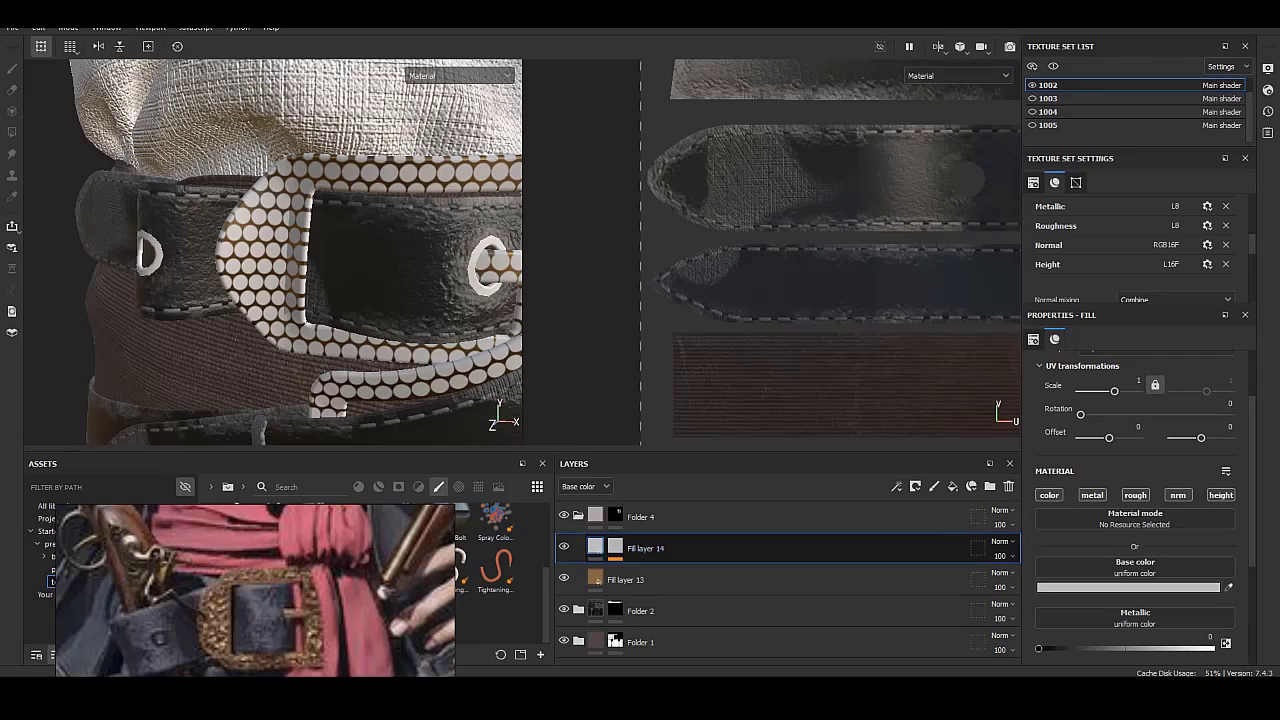
{"action": "left_click", "coordinate": [1135, 495]}
{"action": "left_click", "coordinate": [1178, 495]}
{"action": "left_click", "coordinate": [1220, 495]}
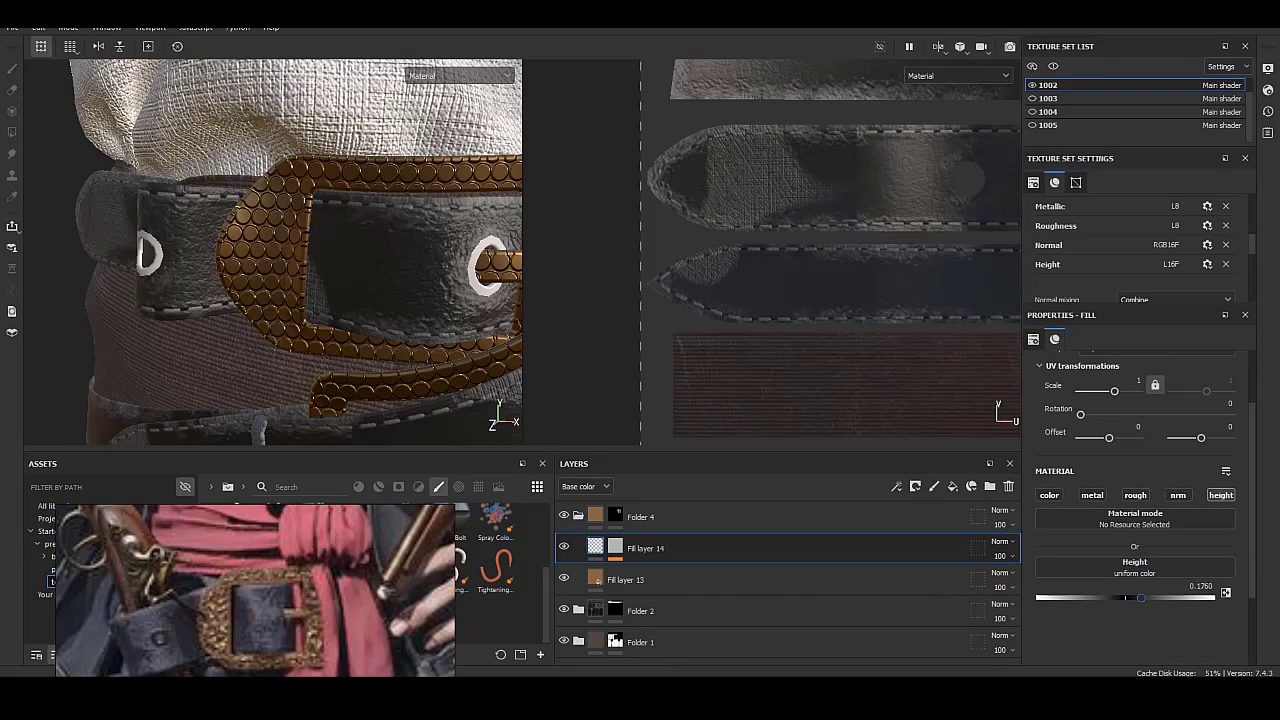
{"action": "right_click", "coordinate": [620, 548]}
{"action": "left_click", "coordinate": [660, 610]}
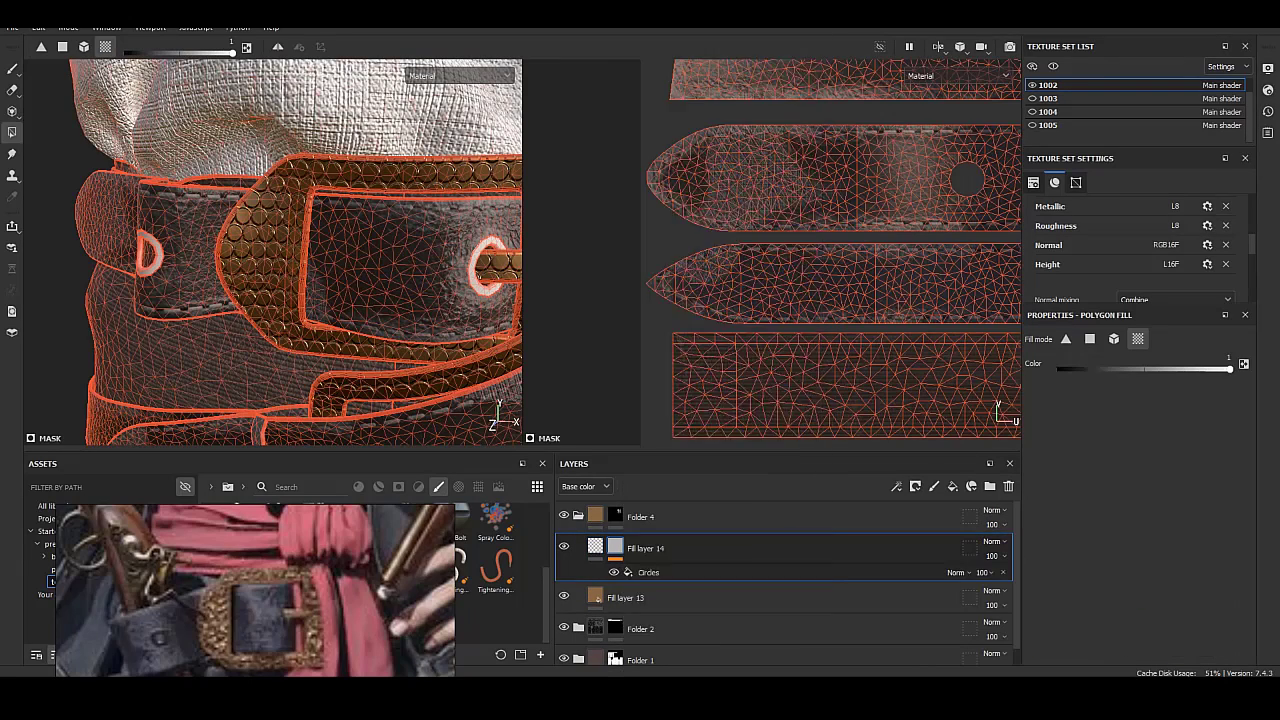
{"action": "left_click", "coordinate": [1139, 373]}
Apply a Warp filter with Intensity Divider 1000, Intensity 32, Blur 0.43, Source Tilling 1.17.
{"action": "type", "text": "warp"}
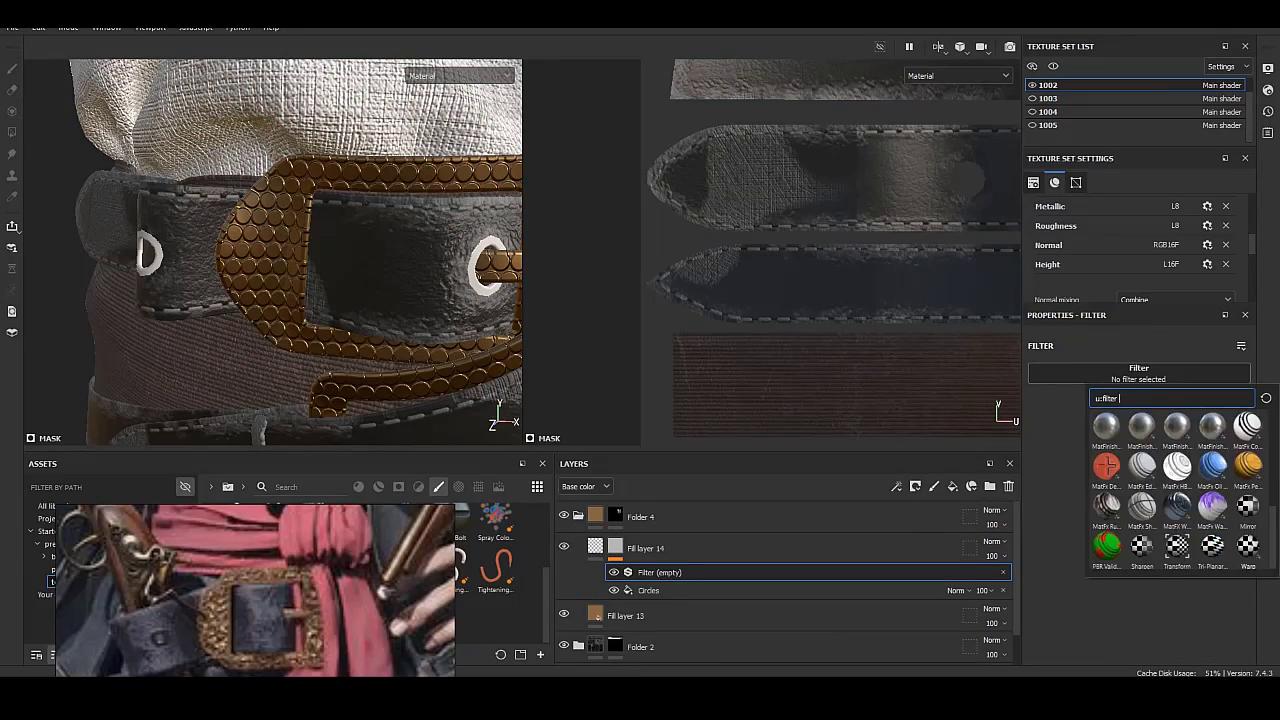
{"action": "key", "text": "Return"}
{"action": "left_click", "coordinate": [1107, 530]}
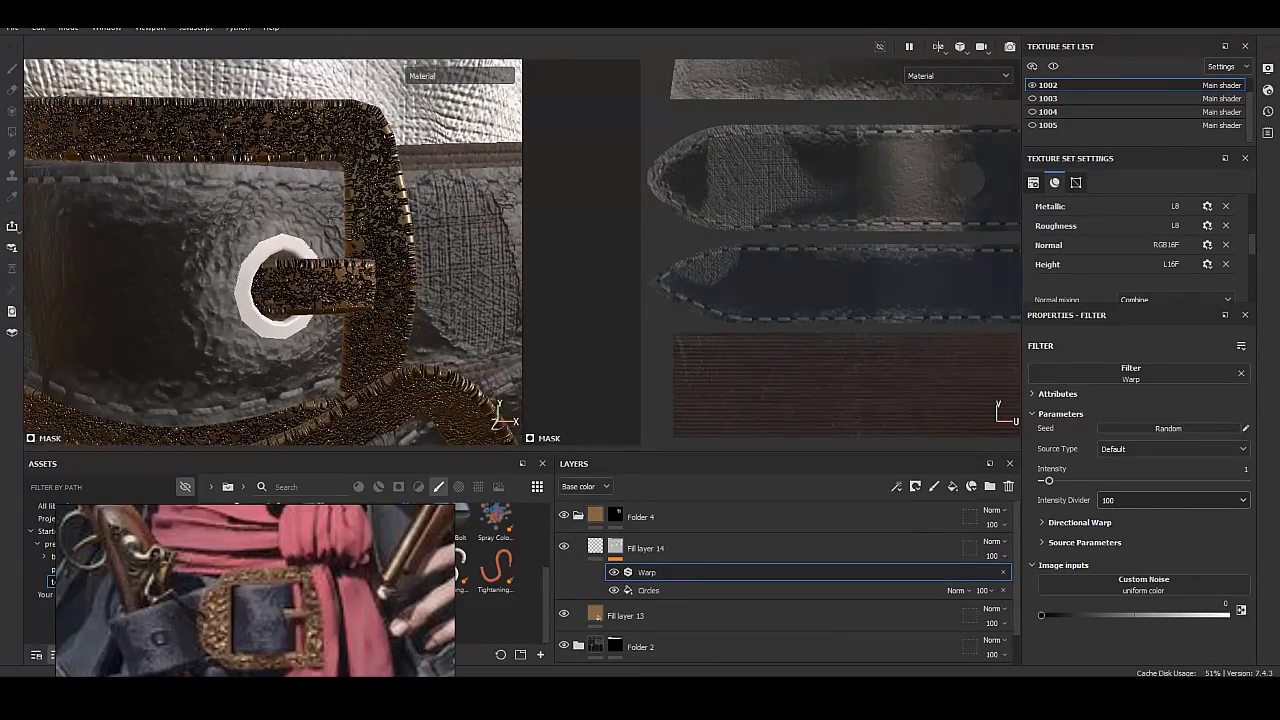
{"action": "left_click", "coordinate": [1105, 530]}
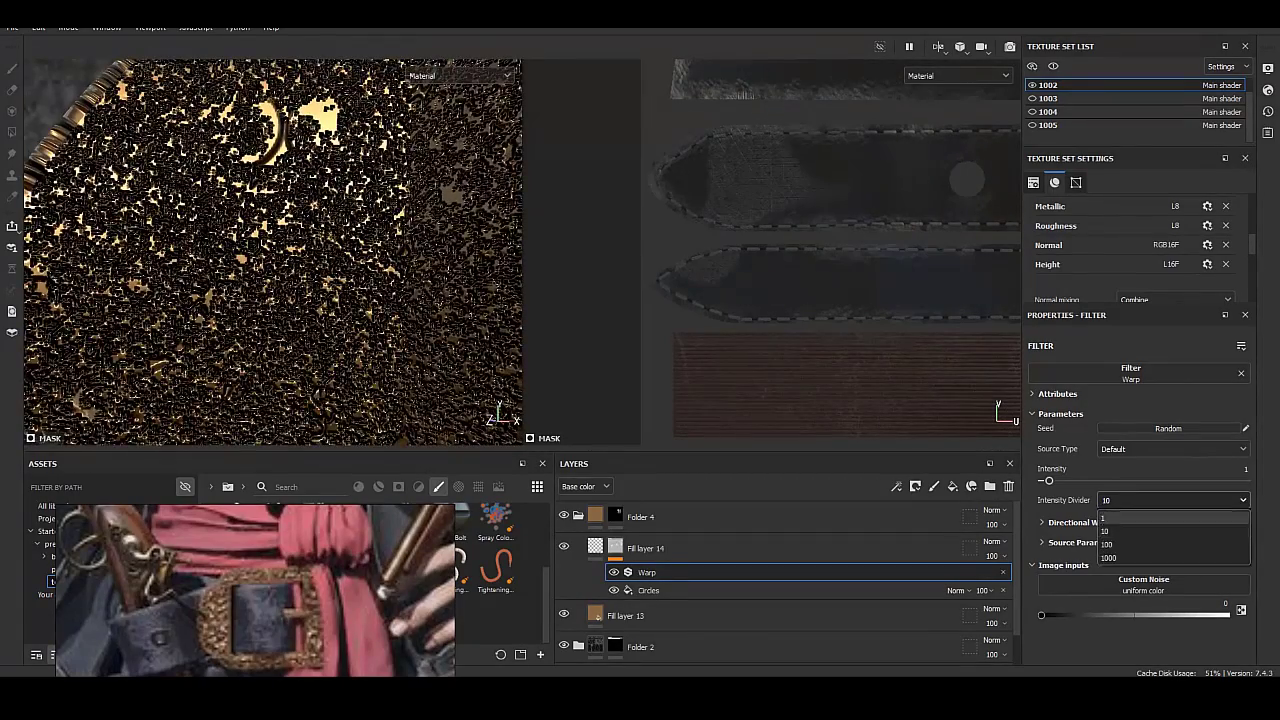
{"action": "left_click", "coordinate": [1110, 517]}
{"action": "left_click", "coordinate": [1108, 557]}
{"action": "left_click_drag", "start_coordinate": [1048, 481], "coordinate": [1135, 481]}
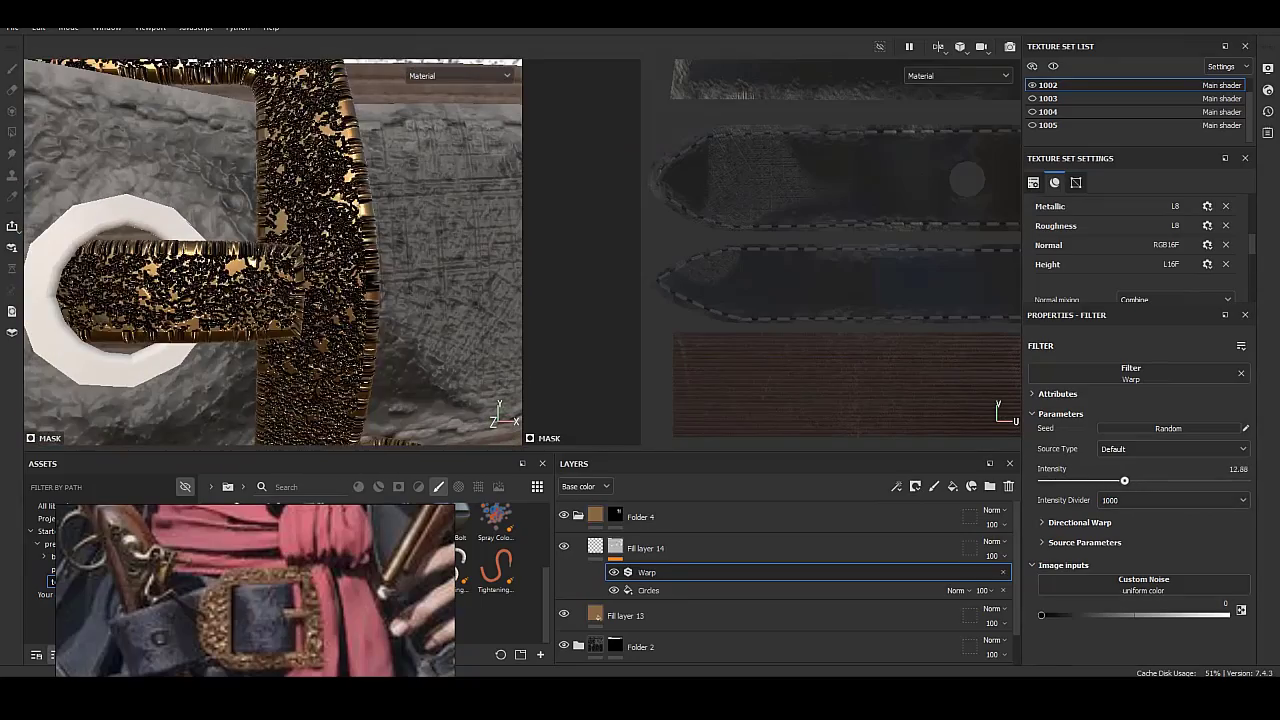
{"action": "left_click_drag", "start_coordinate": [1124, 481], "coordinate": [1107, 481]}
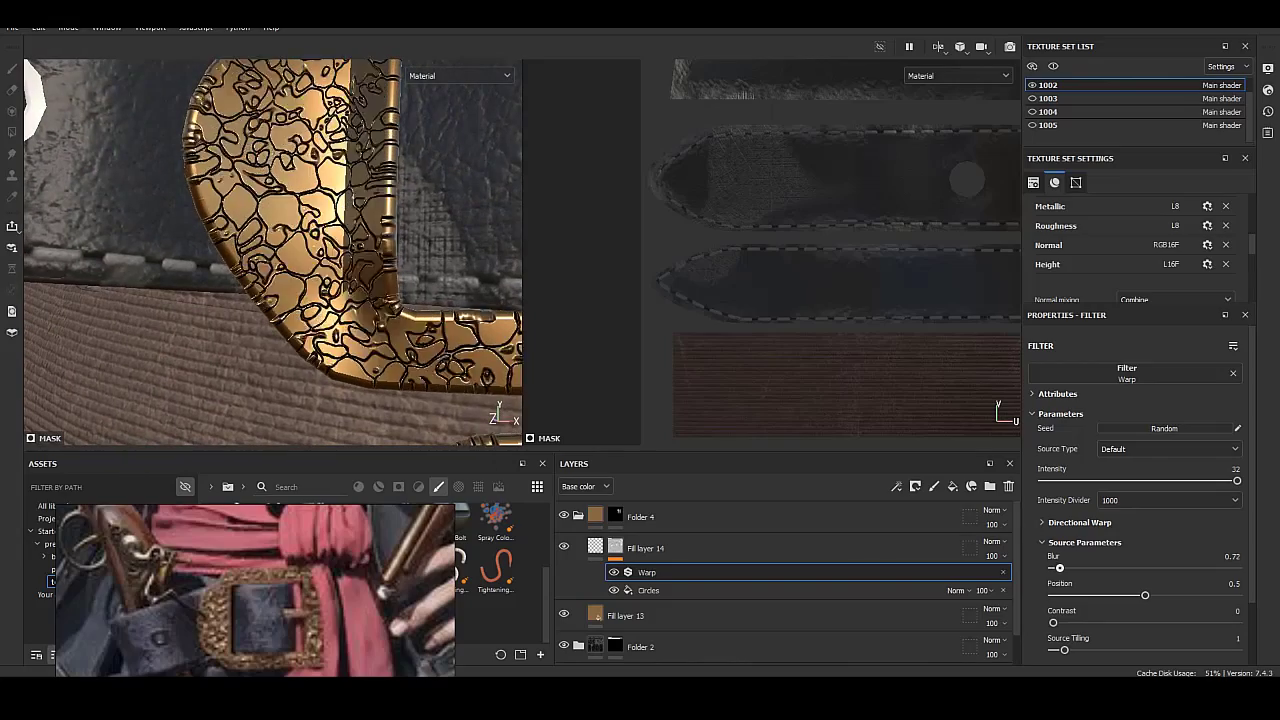
{"action": "mouse_move", "coordinate": [1058, 567]}
{"action": "left_mouse_down"}
{"action": "mouse_move", "coordinate": [1161, 567]}
{"action": "mouse_move", "coordinate": [1057, 567]}
{"action": "left_mouse_up"}
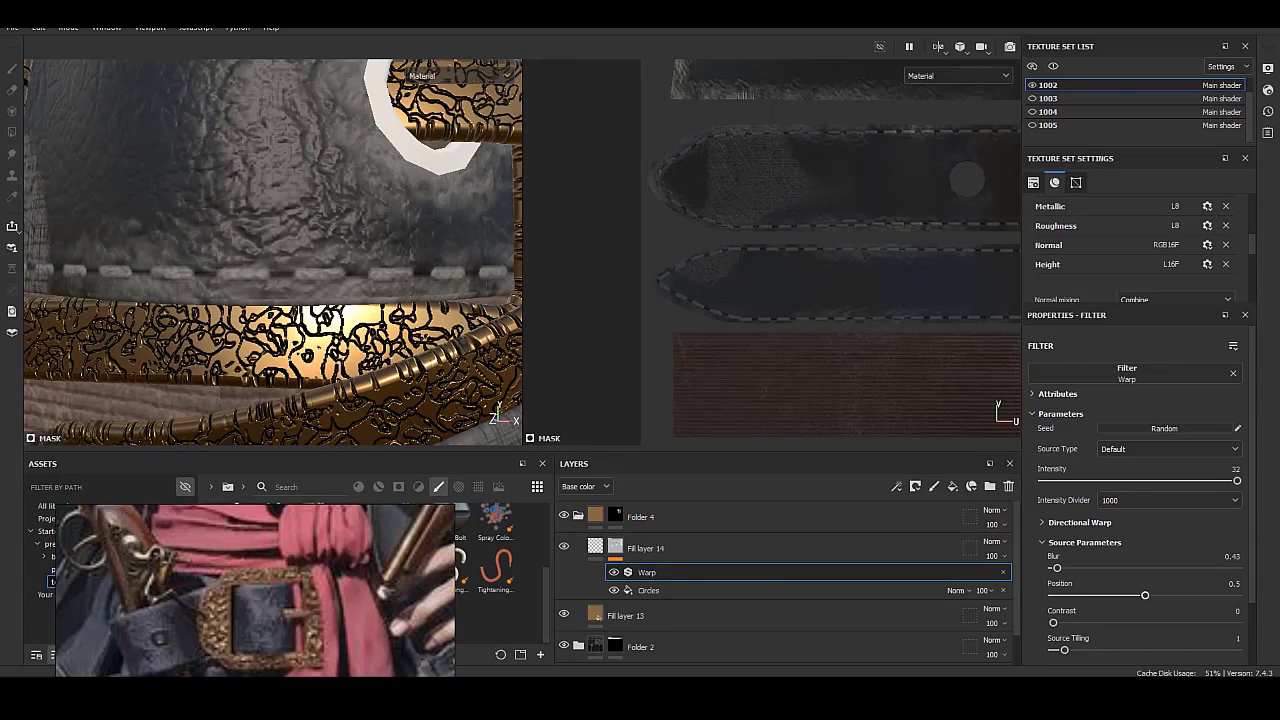
{"action": "mouse_move", "coordinate": [1145, 595]}
{"action": "left_mouse_down"}
{"action": "mouse_move", "coordinate": [1064, 595]}
{"action": "mouse_move", "coordinate": [1141, 595]}
{"action": "left_mouse_up"}
{"action": "left_click_drag", "start_coordinate": [1064, 650], "coordinate": [1066, 650]}
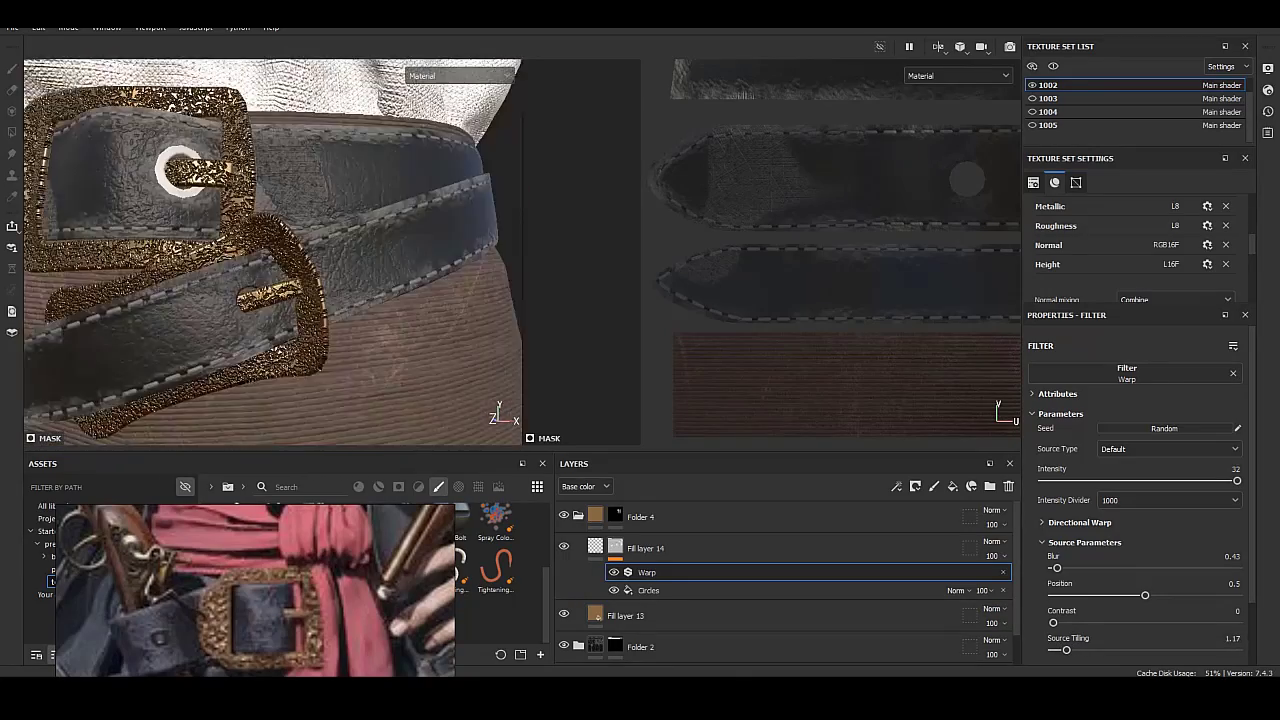
Add a Blur filter to Fill layer 14's mask.
{"action": "left_click", "coordinate": [896, 486]}
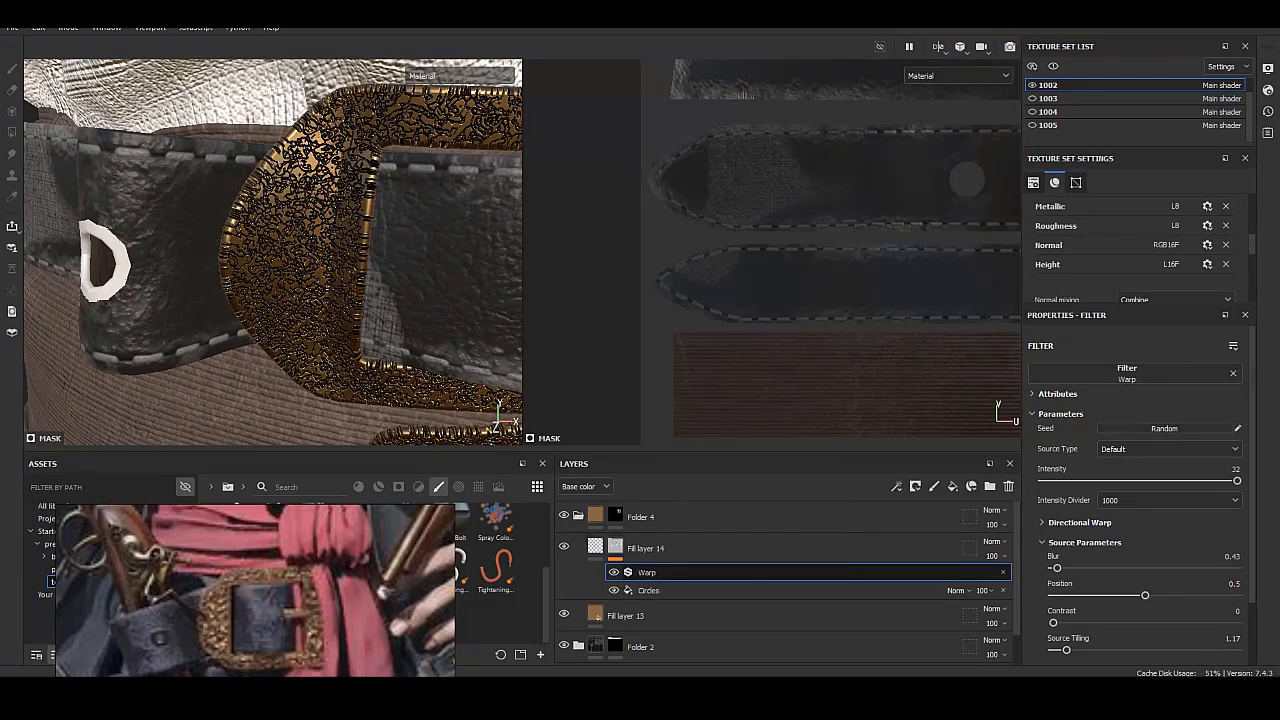
{"action": "left_click", "coordinate": [1139, 372]}
{"action": "left_click", "coordinate": [1212, 416]}
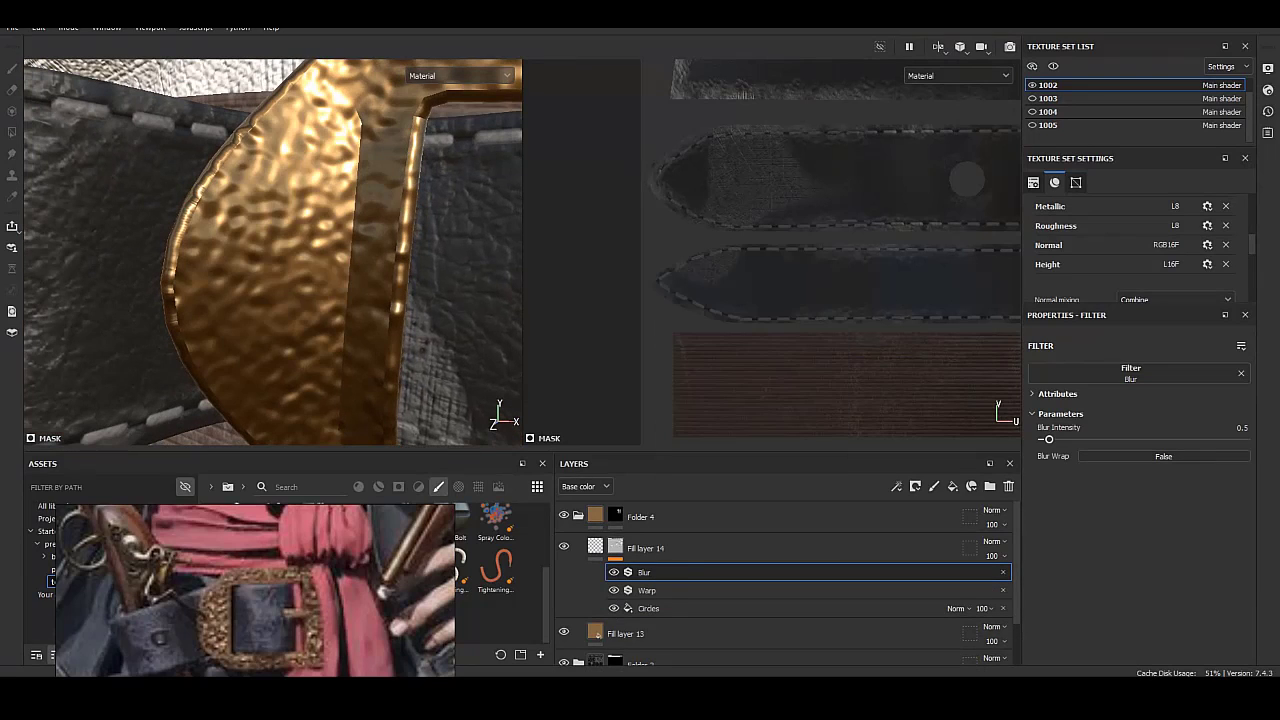
Set the Blur filter's intensity to 0.05, then reselect Fill layer 14.
{"action": "left_click_drag", "start_coordinate": [1043, 439], "coordinate": [1045, 439]}
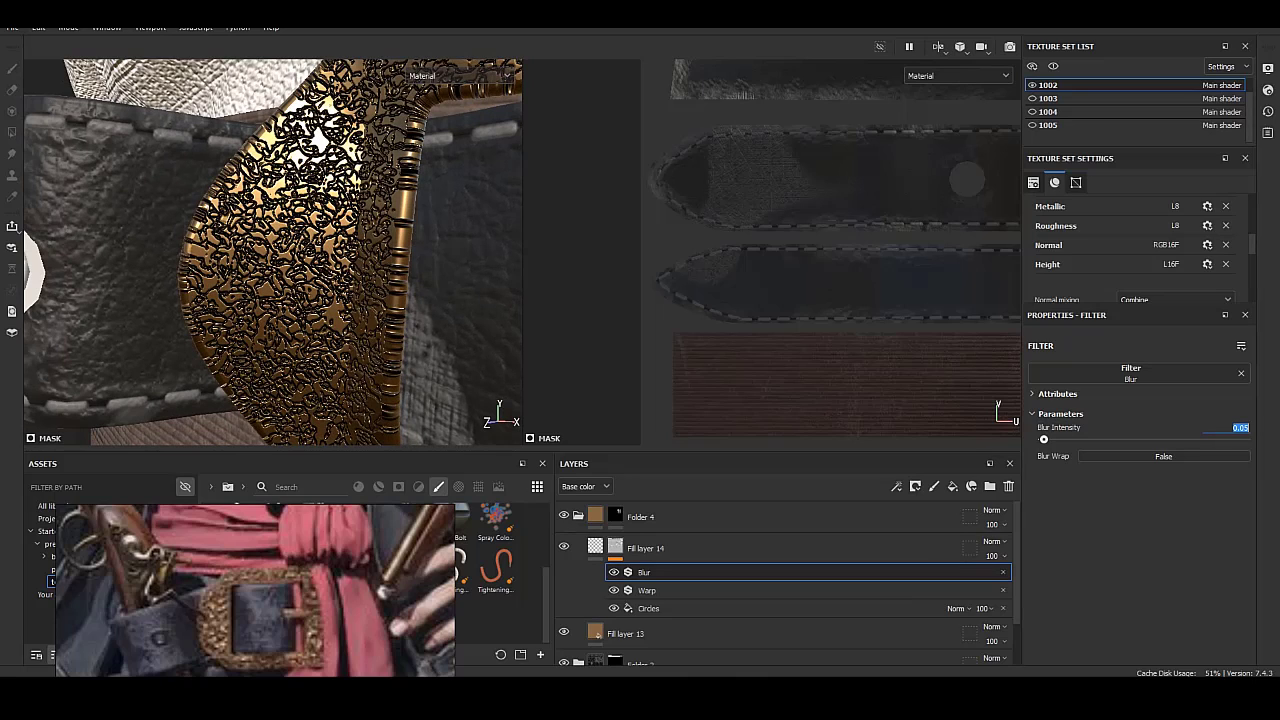
{"action": "key", "text": "Return"}
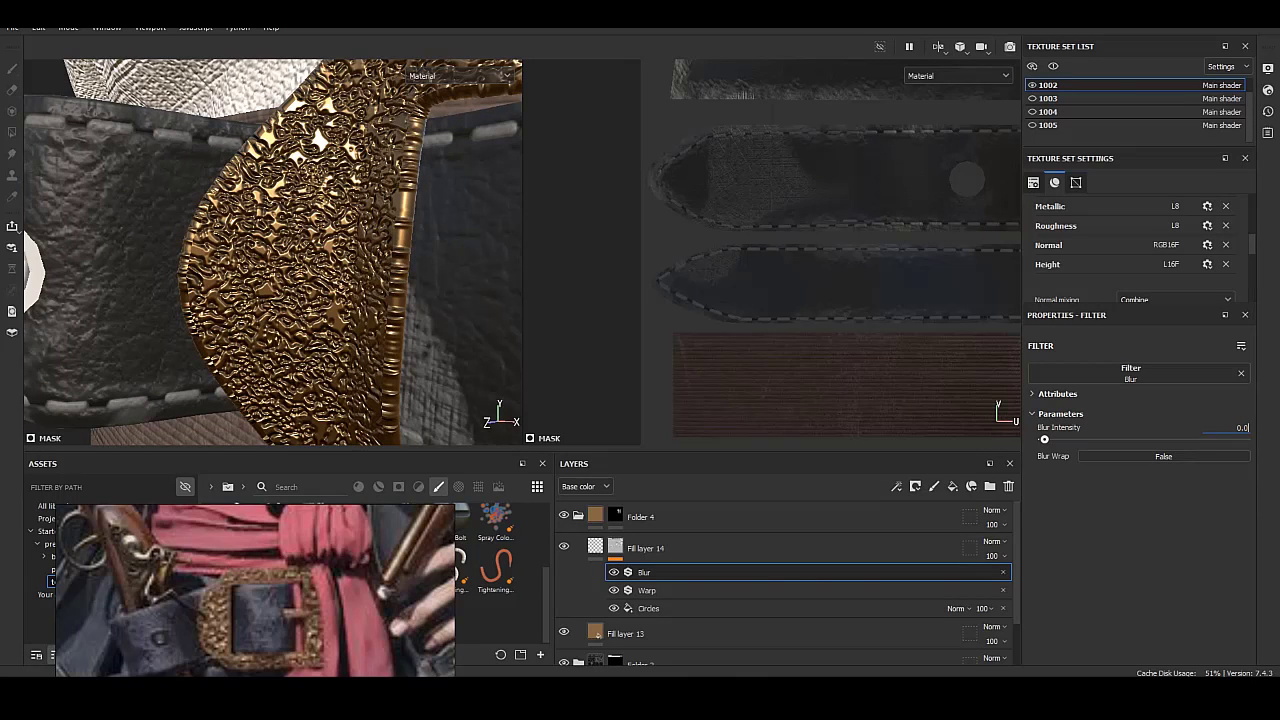
{"action": "type", "text": "7"}
{"action": "key", "text": "Return"}
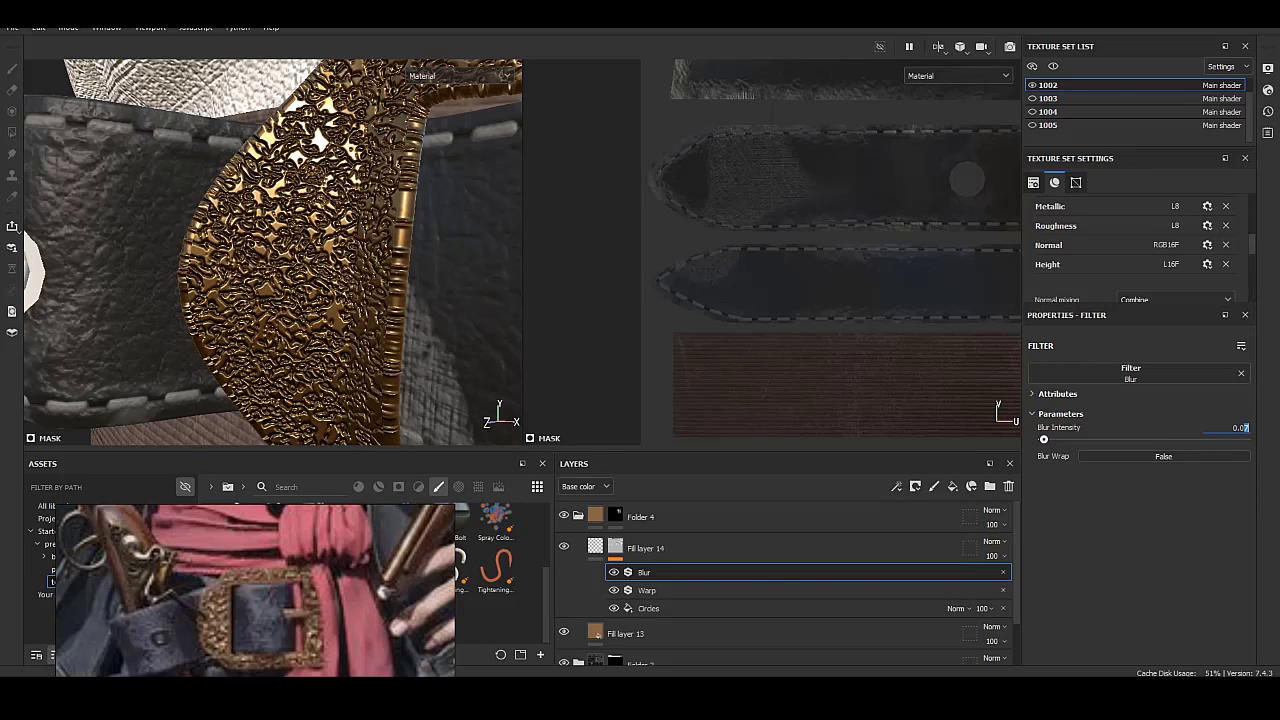
{"action": "type", "text": "0.05"}
{"action": "key", "text": "Return"}
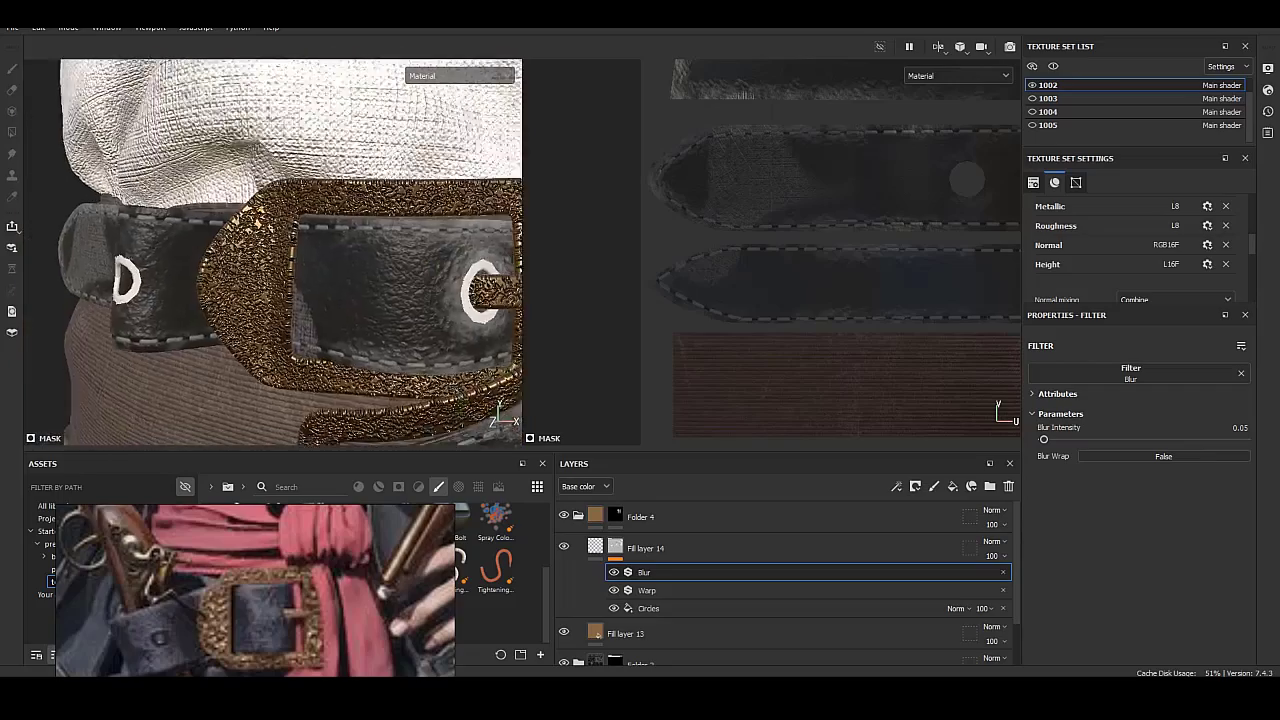
{"action": "left_click", "coordinate": [700, 548]}
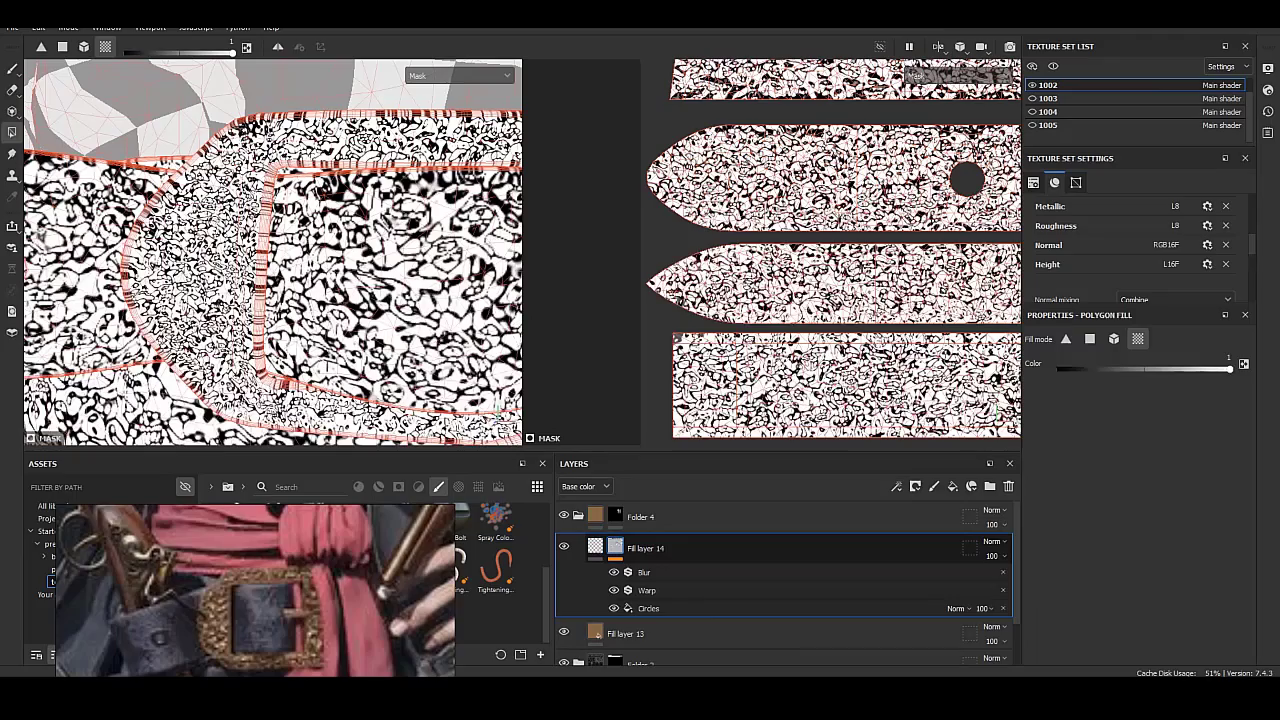
Add a UV Border Distance generator above the Blur effect in the mask.
{"action": "left_click", "coordinate": [645, 572]}
{"action": "right_click", "coordinate": [675, 572]}
{"action": "key", "text": "Escape"}
{"action": "right_click", "coordinate": [675, 572]}
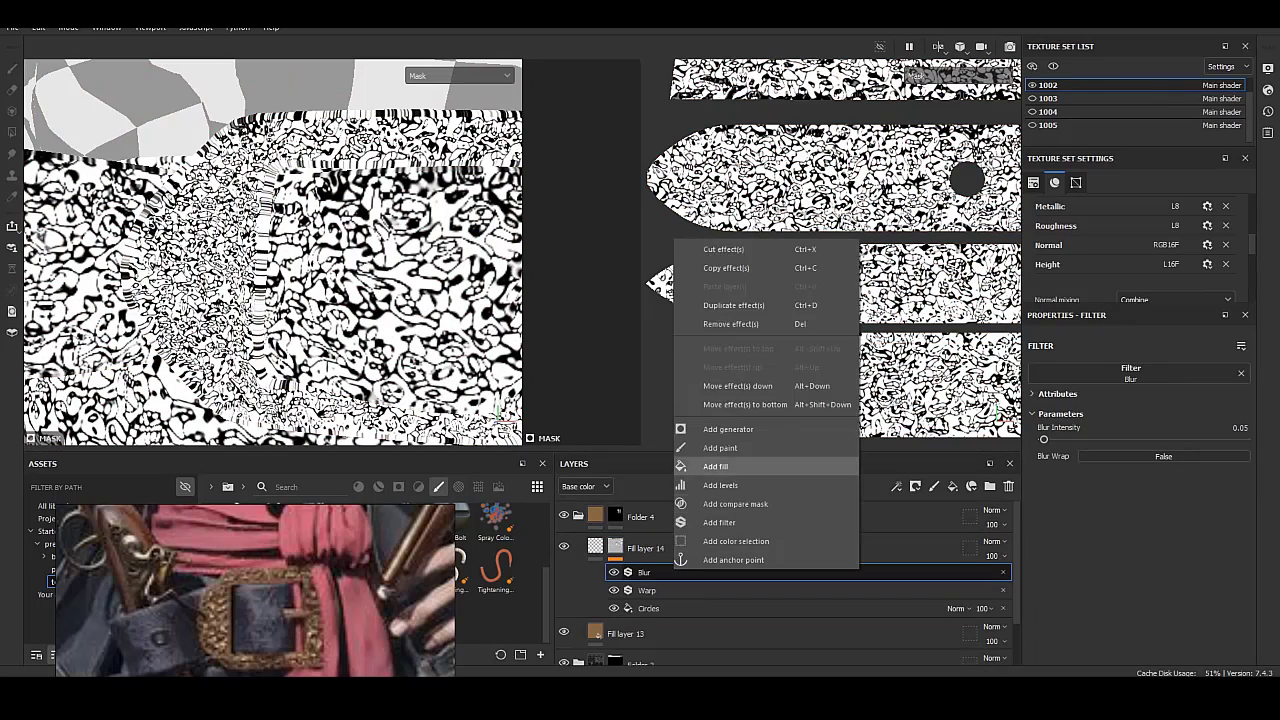
{"action": "left_click", "coordinate": [728, 429]}
{"action": "left_click", "coordinate": [1235, 540]}
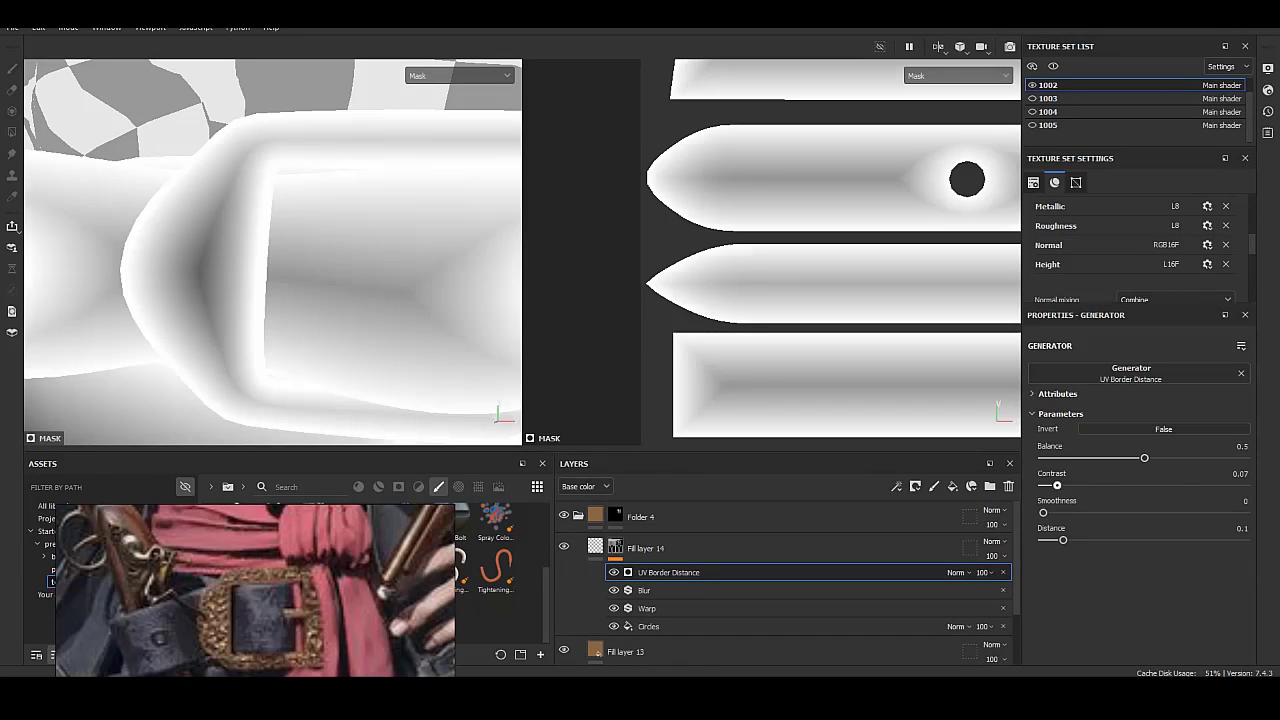
Raise contrast, lower balance, invert, blend with Multiply, then refine balance, smoothness and distance.
{"action": "left_click_drag", "start_coordinate": [1057, 485], "coordinate": [1245, 485]}
{"action": "left_click_drag", "start_coordinate": [1144, 458], "coordinate": [1077, 458]}
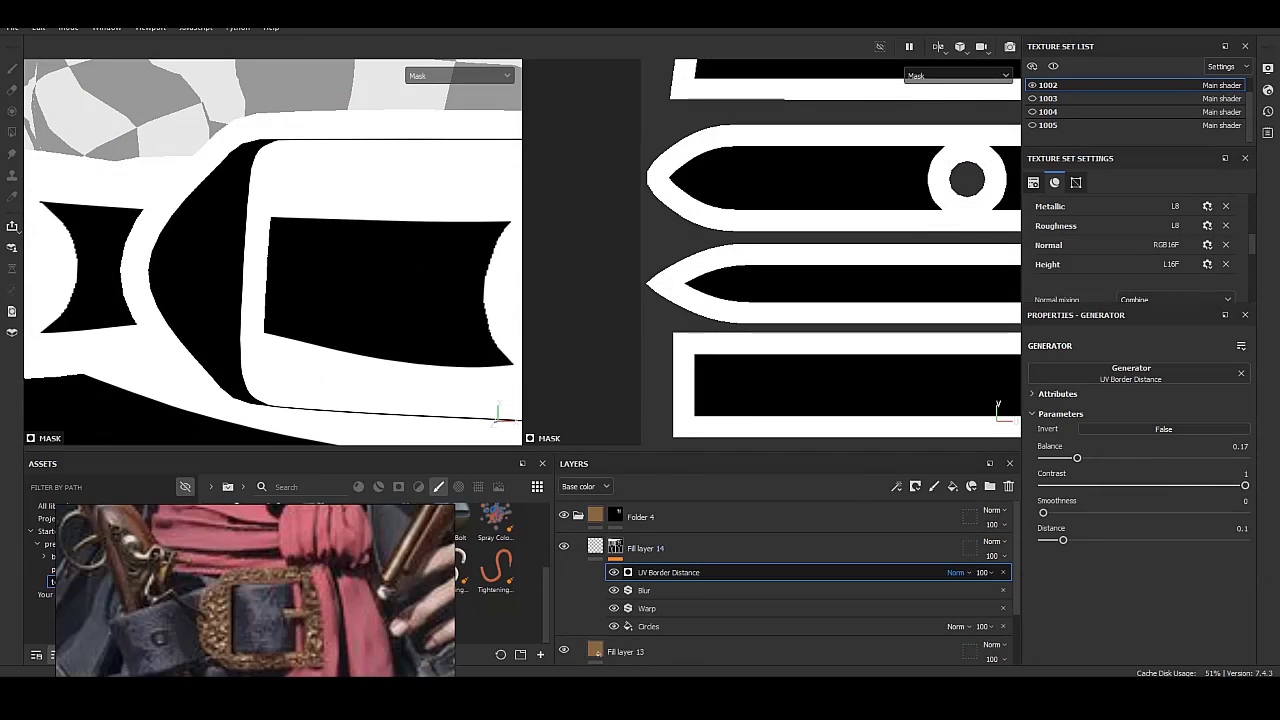
{"action": "left_click", "coordinate": [1163, 429]}
{"action": "left_click", "coordinate": [956, 572]}
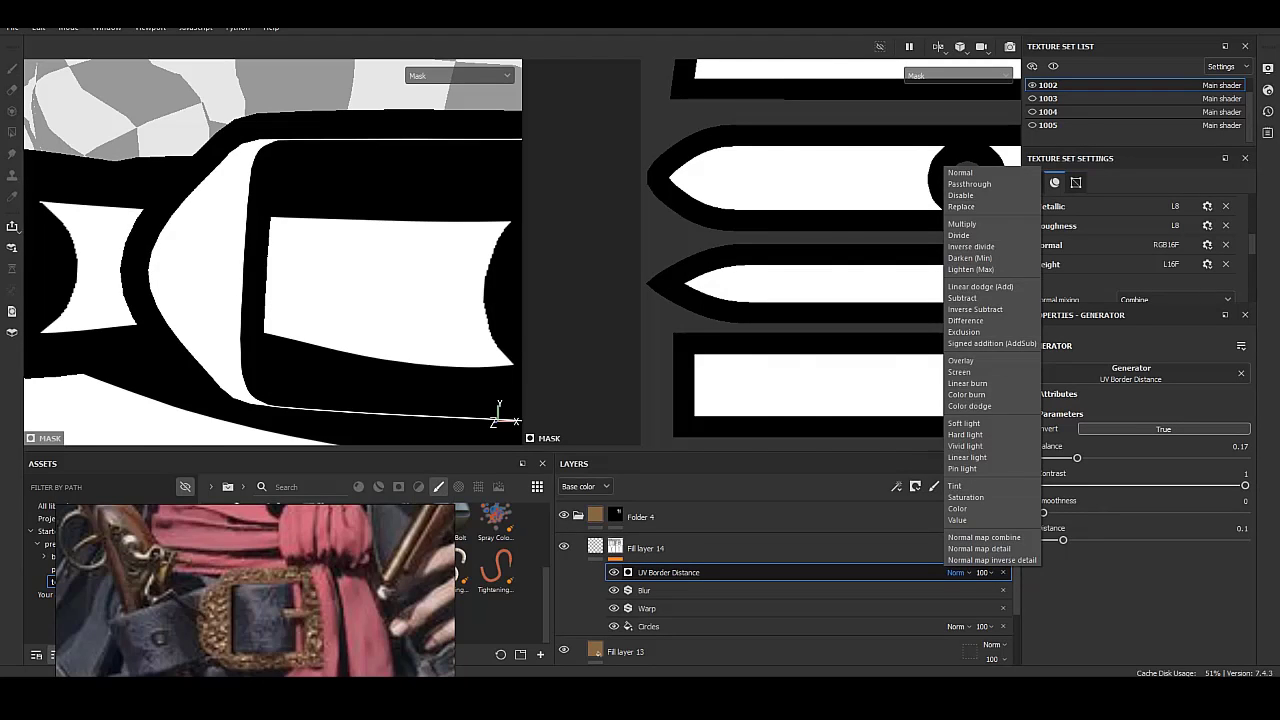
{"action": "left_click", "coordinate": [958, 235]}
{"action": "left_click", "coordinate": [615, 548]}
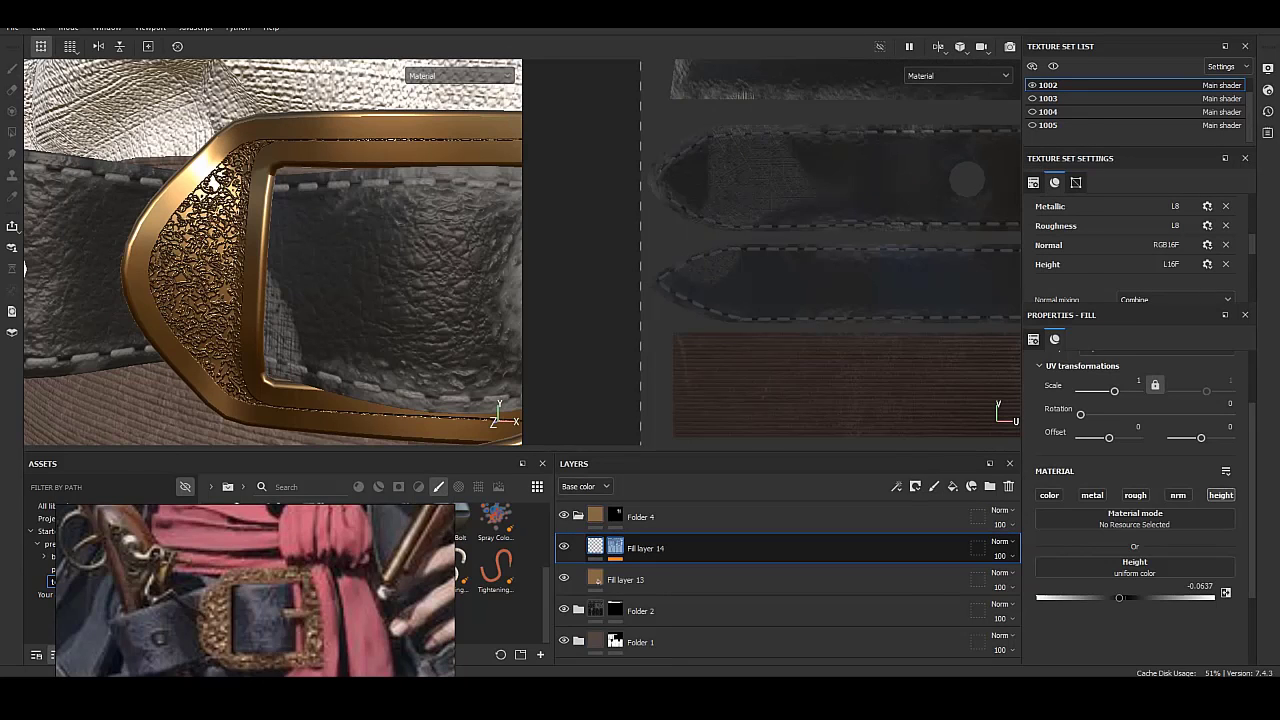
{"action": "left_click", "coordinate": [615, 548]}
{"action": "left_click_drag", "start_coordinate": [1077, 458], "coordinate": [1054, 458]}
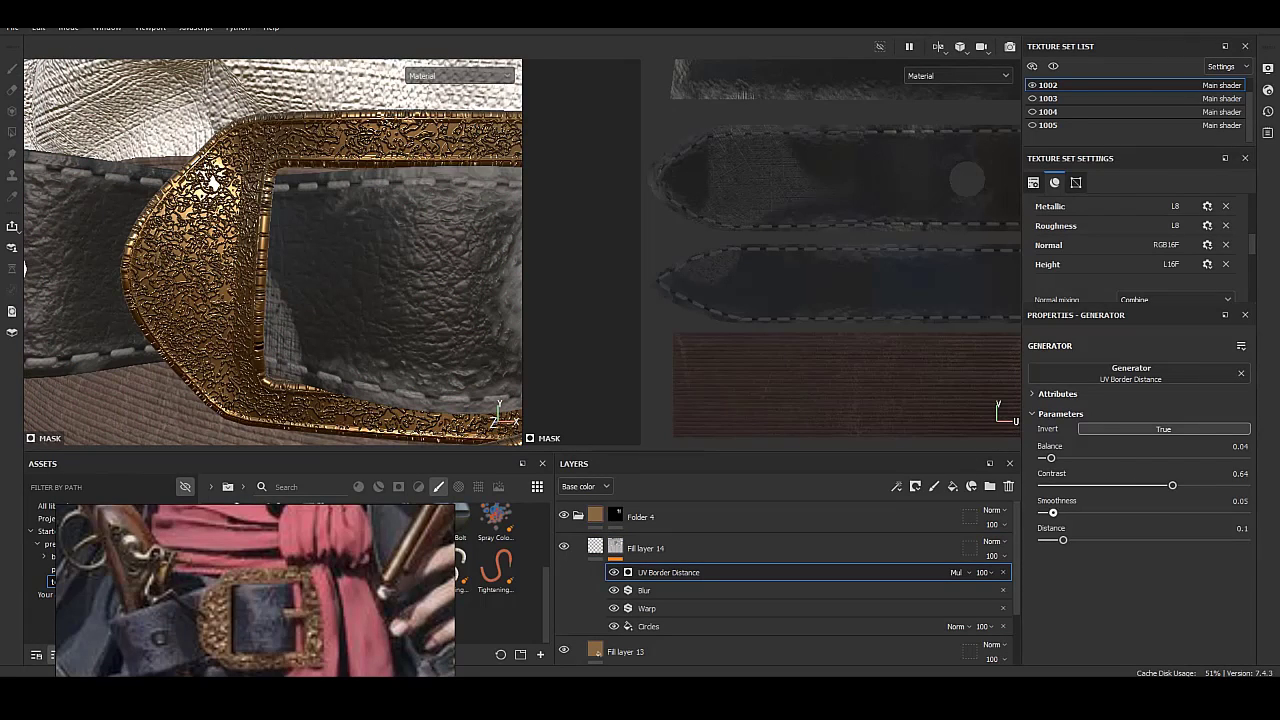
{"action": "left_click_drag", "start_coordinate": [1048, 512], "coordinate": [1093, 540]}
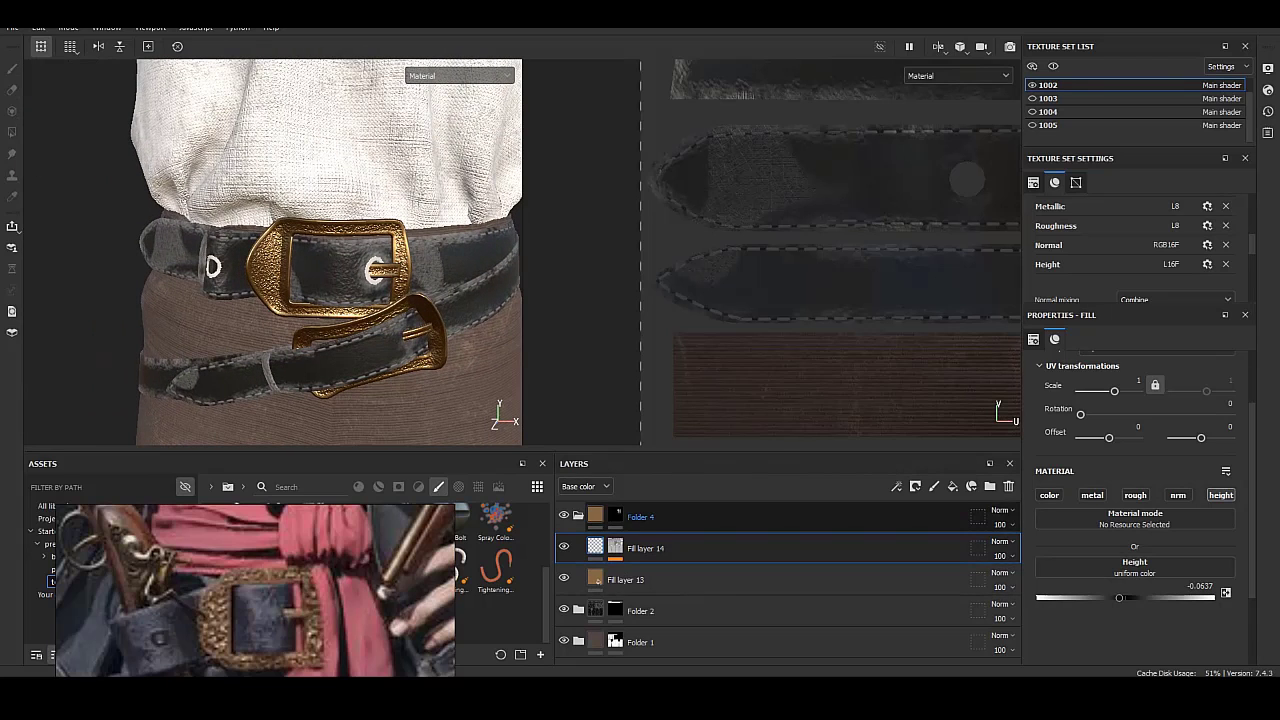
Duplicate Fill layer 13 to the top, group it into Folder 5, and give Folder 5 a black mask.
{"action": "left_click", "coordinate": [625, 580]}
{"action": "right_click", "coordinate": [640, 580]}
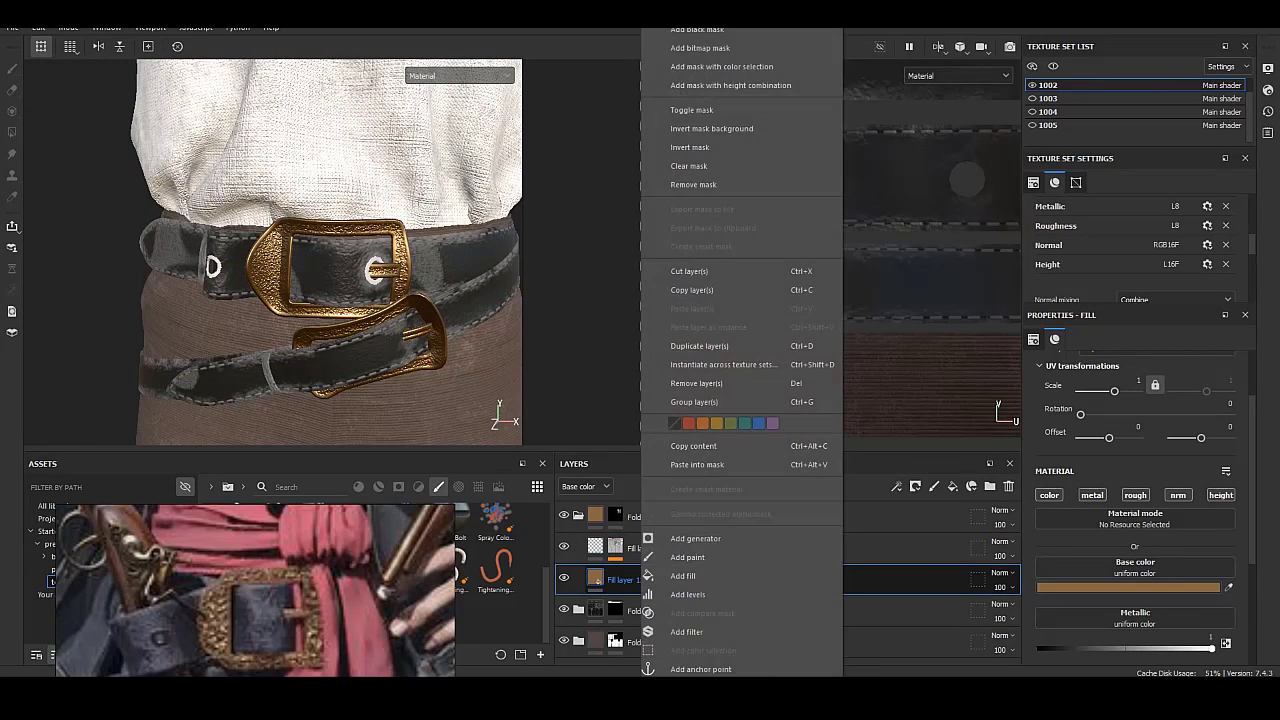
{"action": "left_click", "coordinate": [700, 346]}
{"action": "left_click_drag", "start_coordinate": [630, 580], "coordinate": [630, 510]}
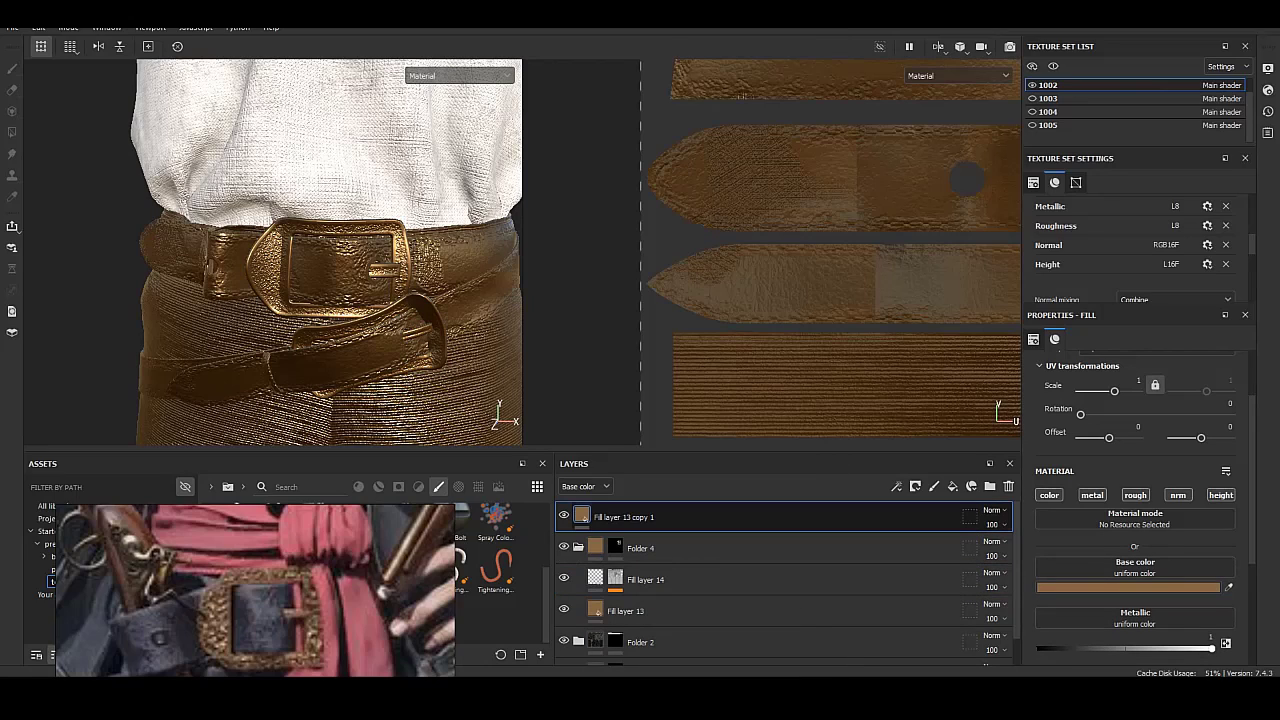
{"action": "key", "text": "ctrl+g"}
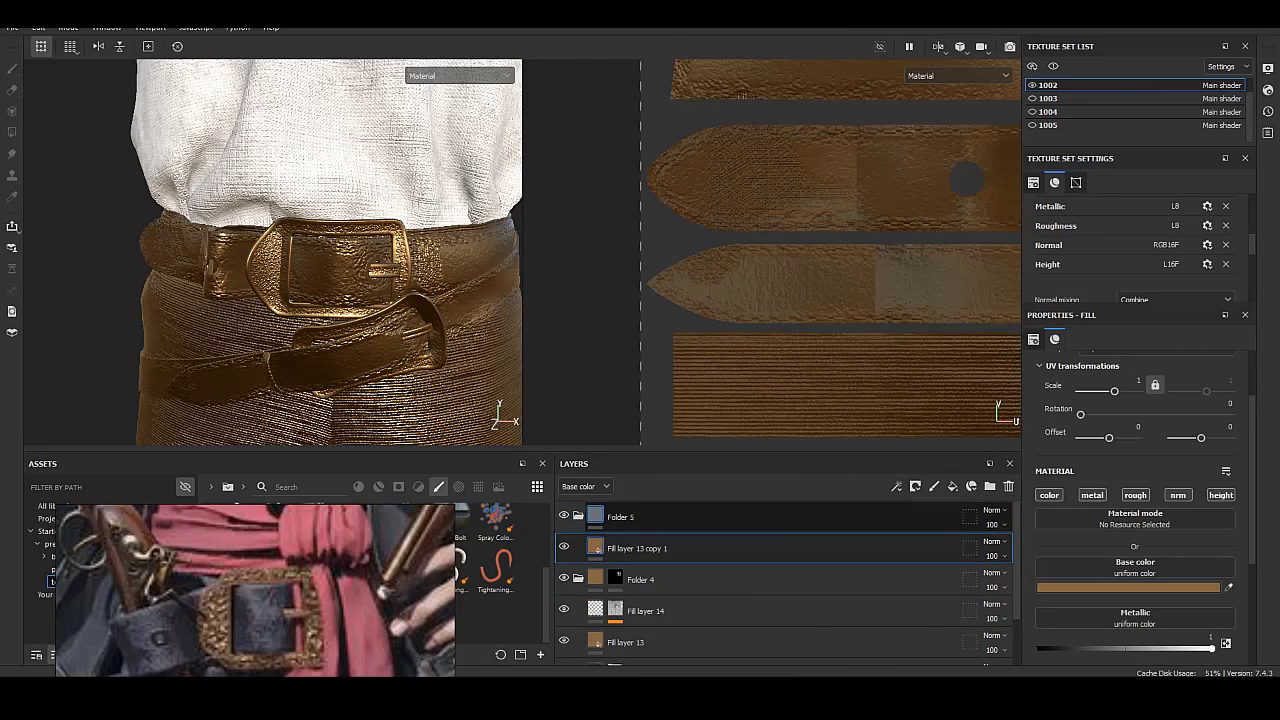
{"action": "right_click", "coordinate": [588, 516]}
{"action": "left_click", "coordinate": [640, 220]}
Select Folder 5 and move the view from the buckle UV islands down to the lower legs.
{"action": "scroll", "coordinate": [272, 250], "scroll_direction": "up", "scroll_amount": 3}
{"action": "scroll", "coordinate": [272, 250], "scroll_direction": "up", "scroll_amount": 2}
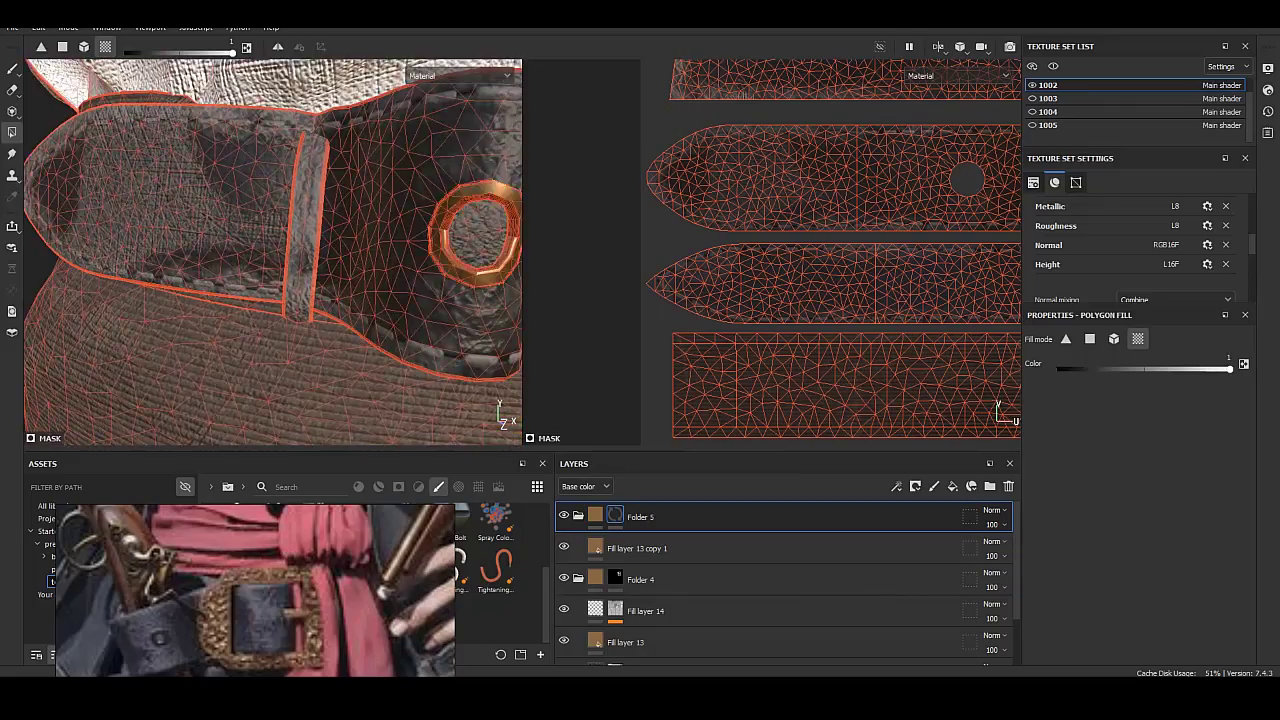
{"action": "scroll", "coordinate": [272, 250], "scroll_direction": "up", "scroll_amount": 2}
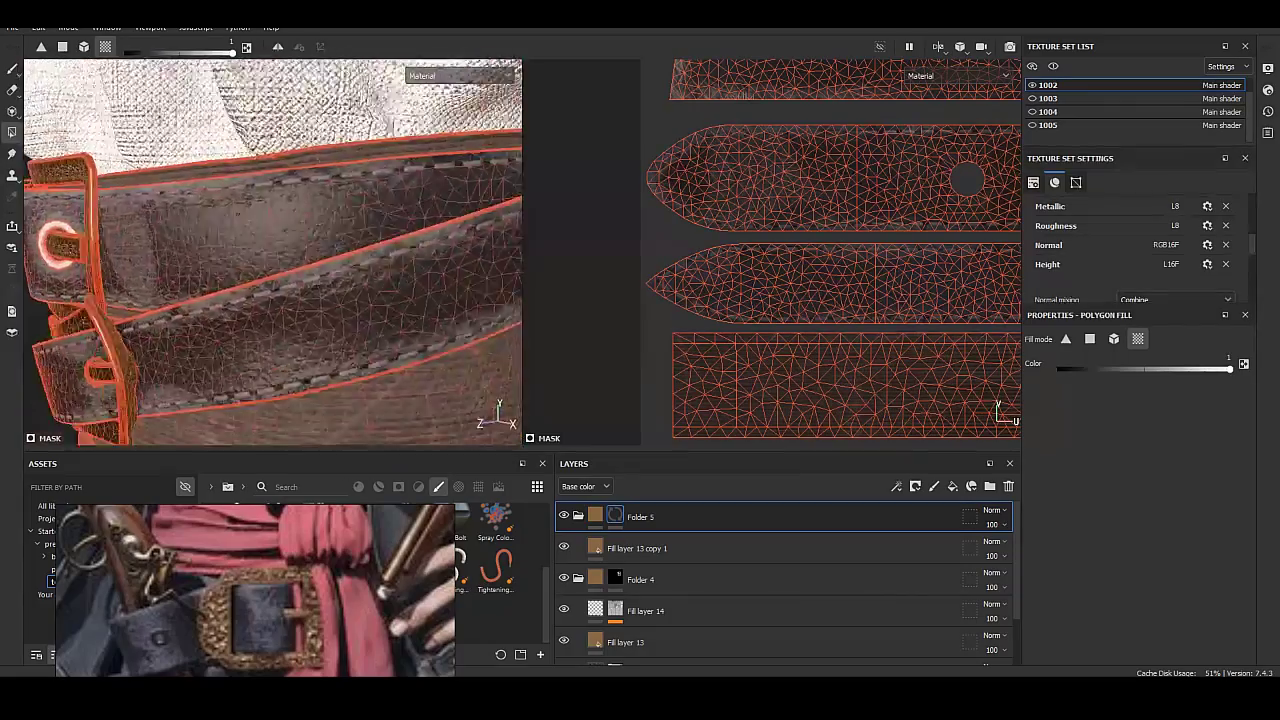
{"action": "mouse_move", "coordinate": [272, 250]}
{"action": "left_mouse_down", "text": "alt"}
{"action": "mouse_move", "coordinate": [420, 250]}
{"action": "mouse_move", "coordinate": [310, 250]}
{"action": "mouse_move", "coordinate": [390, 250]}
{"action": "left_mouse_up", "text": "alt"}
{"action": "scroll", "coordinate": [770, 280], "scroll_direction": "down", "scroll_amount": 2}
{"action": "scroll", "coordinate": [770, 255], "scroll_direction": "down", "scroll_amount": 2}
{"action": "scroll", "coordinate": [770, 255], "scroll_direction": "up", "scroll_amount": 3}
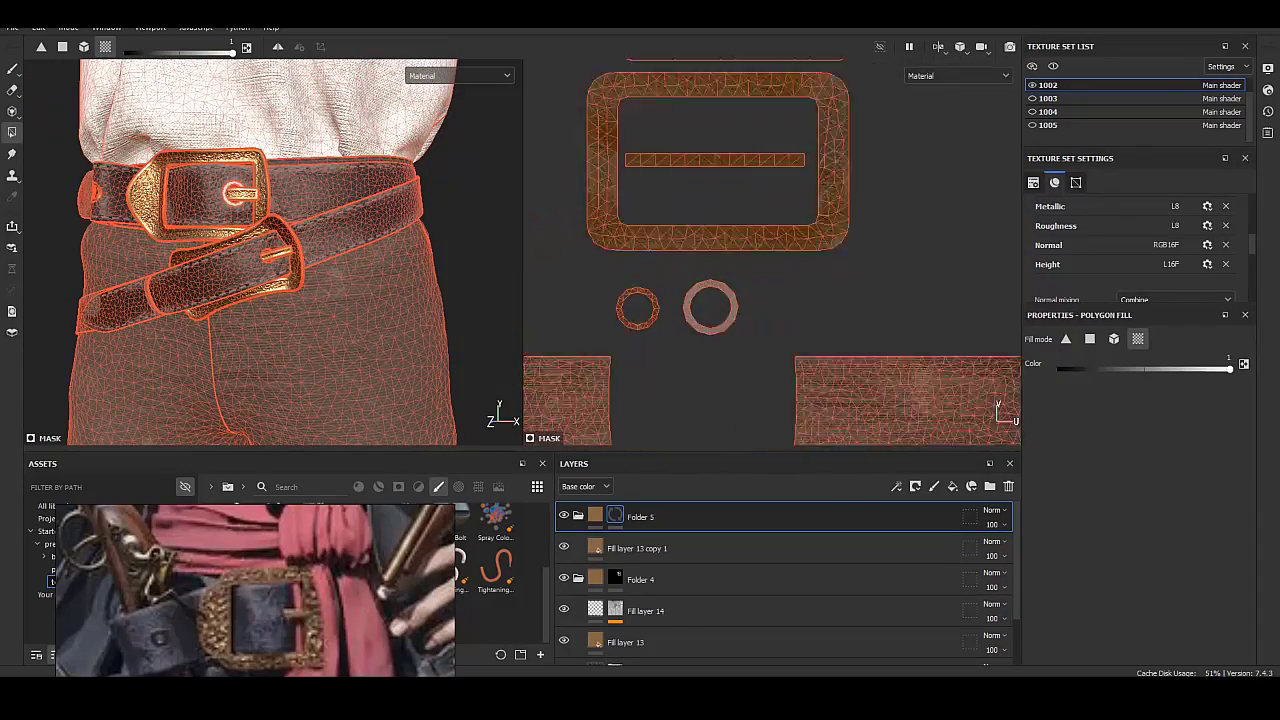
{"action": "middle_click_drag", "start_coordinate": [770, 255], "coordinate": [770, 205]}
{"action": "scroll", "coordinate": [770, 255], "scroll_direction": "down", "scroll_amount": 2}
{"action": "left_click", "coordinate": [595, 516]}
{"action": "scroll", "coordinate": [270, 250], "scroll_direction": "down", "scroll_amount": 3}
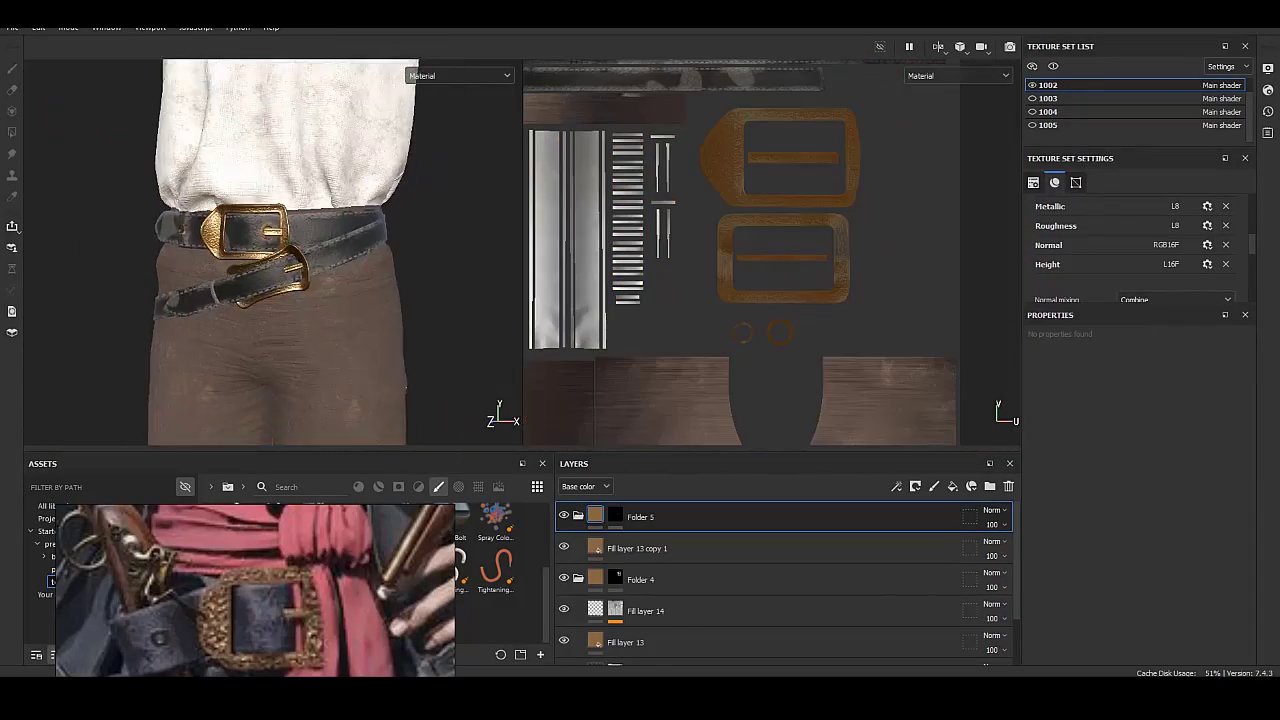
{"action": "left_click_drag", "start_coordinate": [270, 250], "coordinate": [300, 250], "text": "alt"}
{"action": "scroll", "coordinate": [270, 250], "scroll_direction": "up", "scroll_amount": 2}
{"action": "scroll", "coordinate": [270, 300], "scroll_direction": "up", "scroll_amount": 3}
{"action": "scroll", "coordinate": [270, 300], "scroll_direction": "up", "scroll_amount": 2}
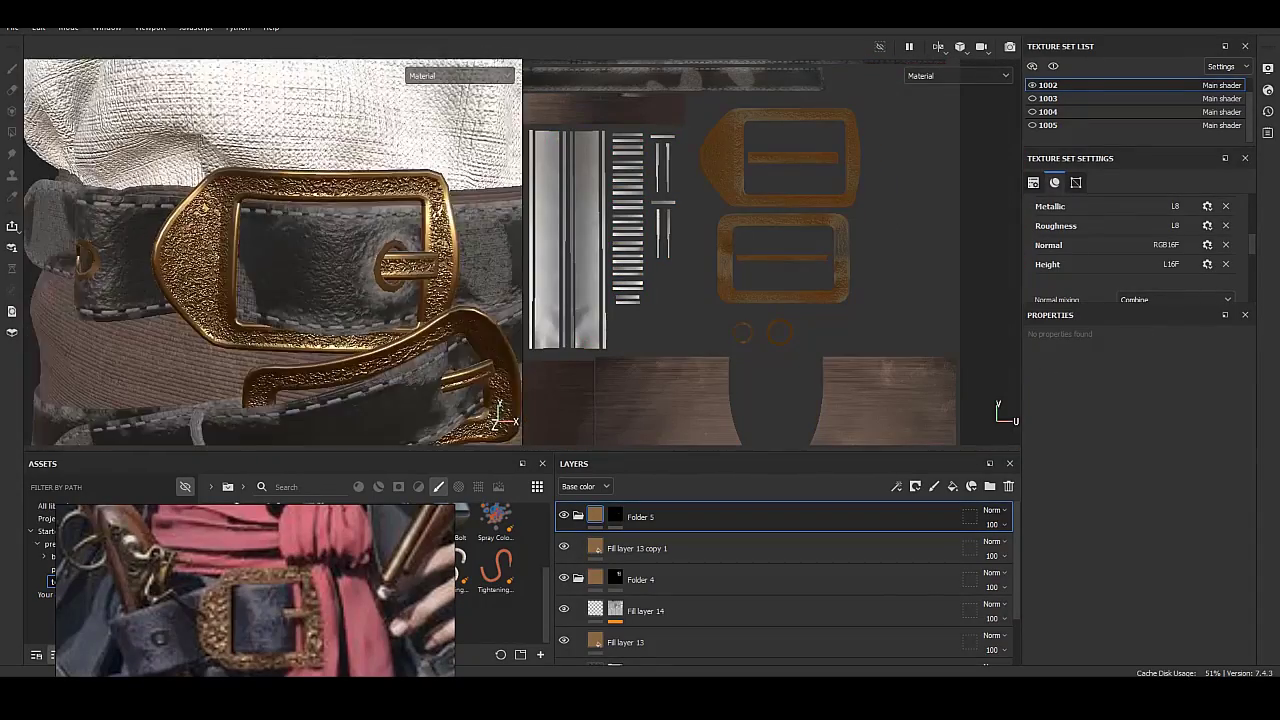
{"action": "scroll", "coordinate": [270, 300], "scroll_direction": "up", "scroll_amount": 3}
{"action": "scroll", "coordinate": [270, 300], "scroll_direction": "up", "scroll_amount": 3}
{"action": "scroll", "coordinate": [270, 250], "scroll_direction": "down", "scroll_amount": 3}
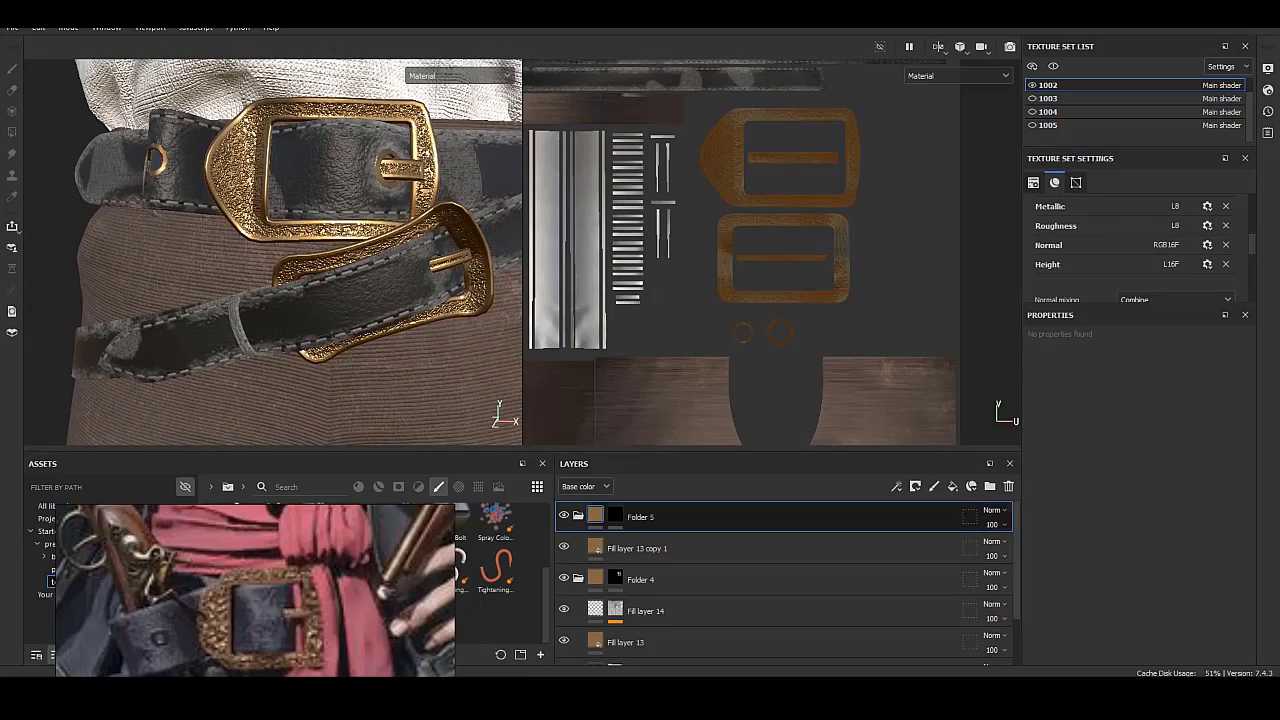
{"action": "scroll", "coordinate": [270, 250], "scroll_direction": "down", "scroll_amount": 2}
{"action": "mouse_move", "coordinate": [270, 350]}
{"action": "middle_mouse_down", "text": "alt"}
{"action": "mouse_move", "coordinate": [270, 150]}
{"action": "mouse_move", "coordinate": [270, 200]}
{"action": "middle_mouse_up", "text": "alt"}
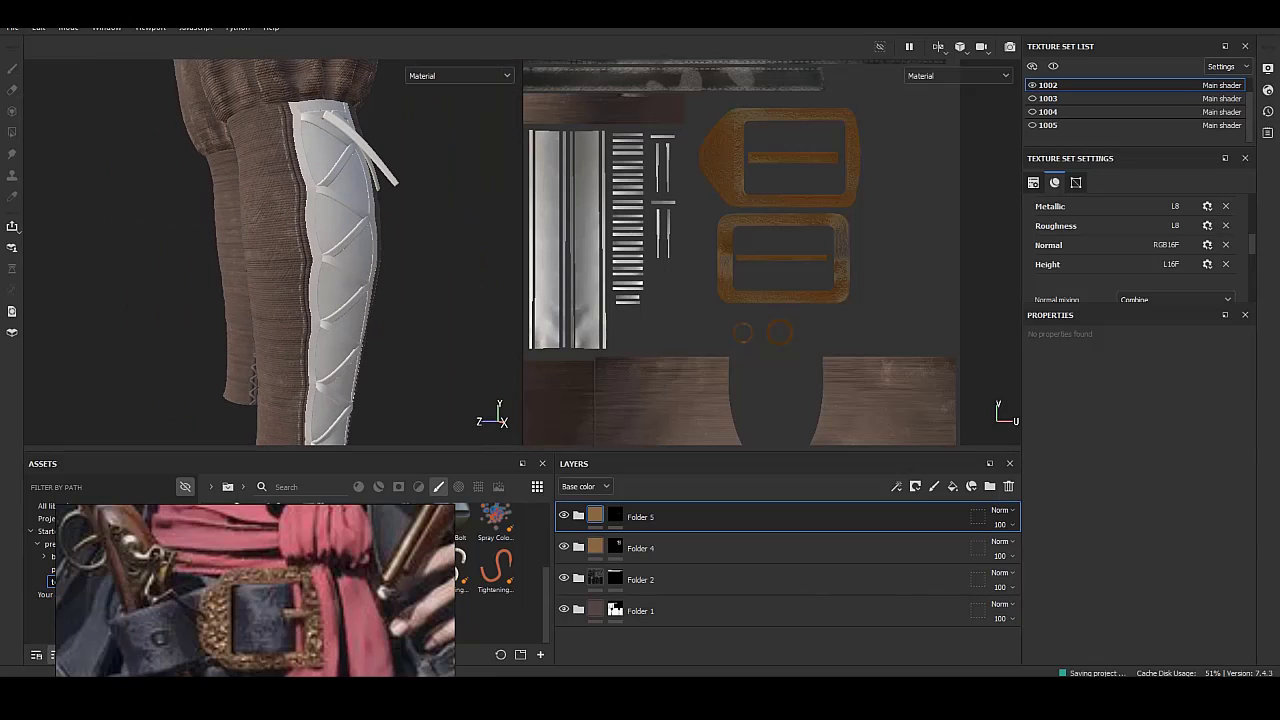
Add Fill layer 15 with a black mask covering the lower-leg strap panel.
{"action": "left_click", "coordinate": [952, 486]}
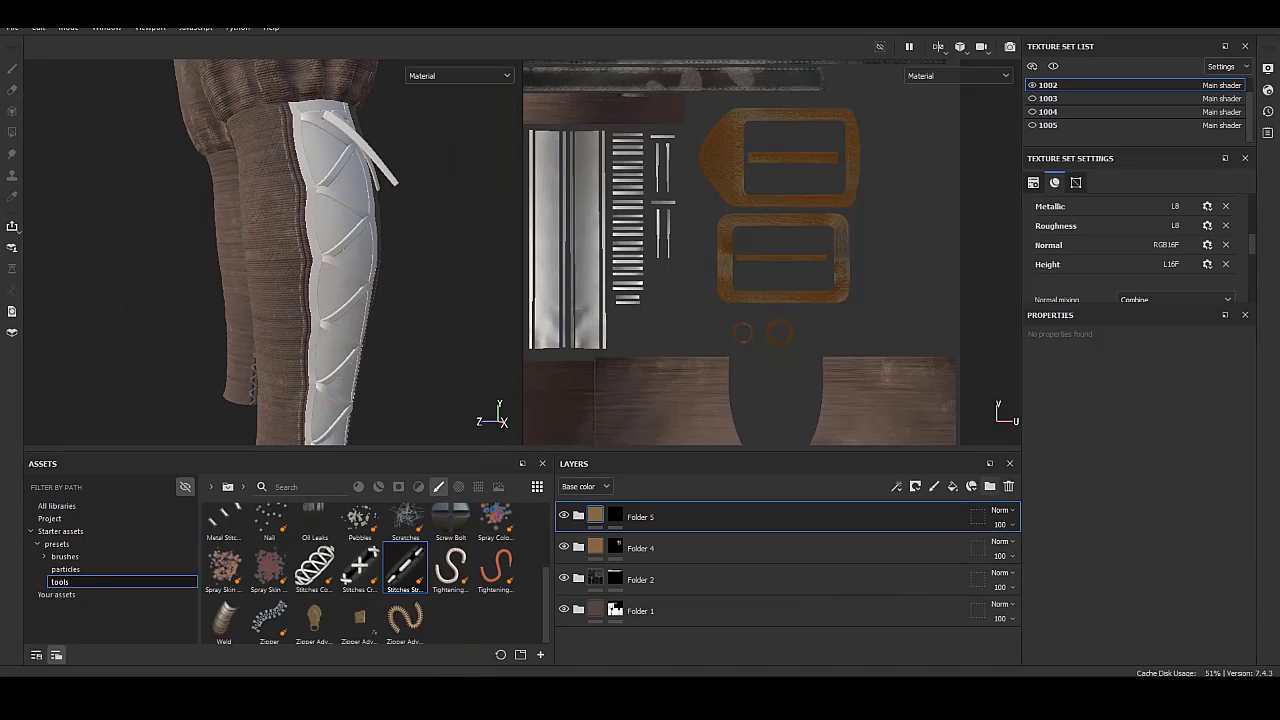
{"action": "right_click", "coordinate": [600, 517]}
{"action": "left_click", "coordinate": [657, 63]}
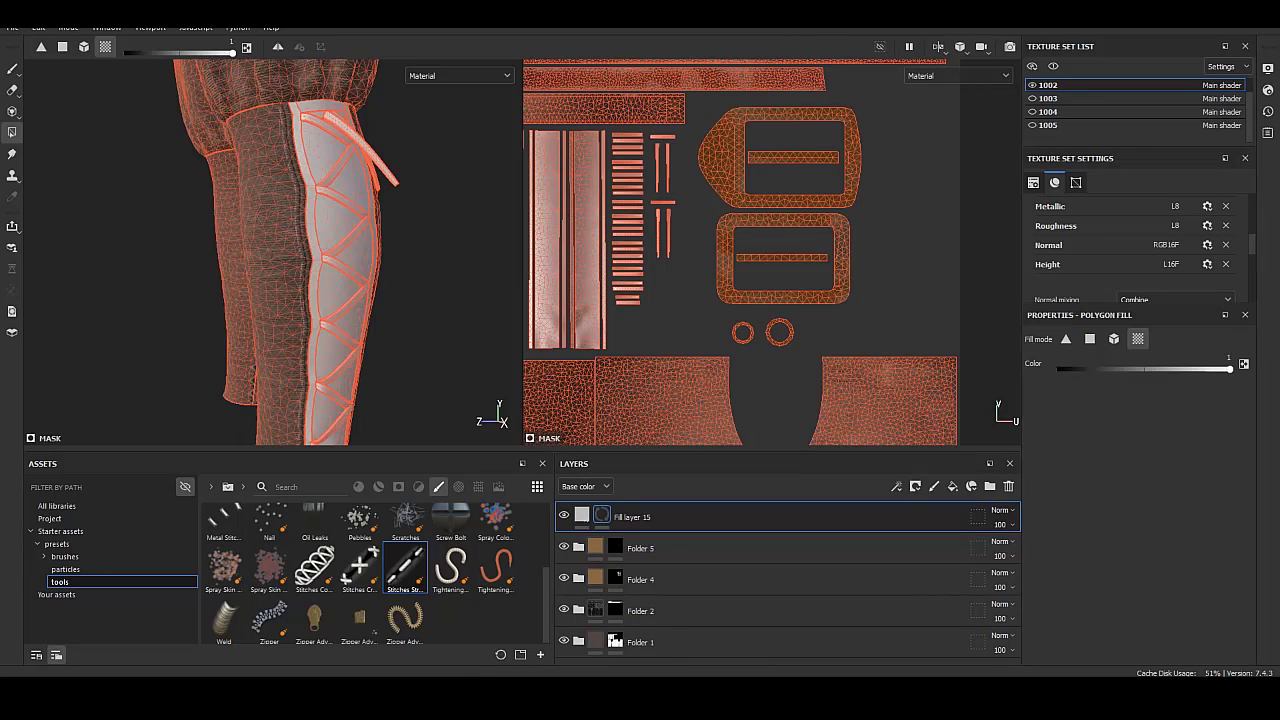
{"action": "scroll", "coordinate": [270, 250], "scroll_direction": "up", "scroll_amount": 3}
{"action": "left_click_drag", "start_coordinate": [300, 250], "coordinate": [200, 250], "text": "alt"}
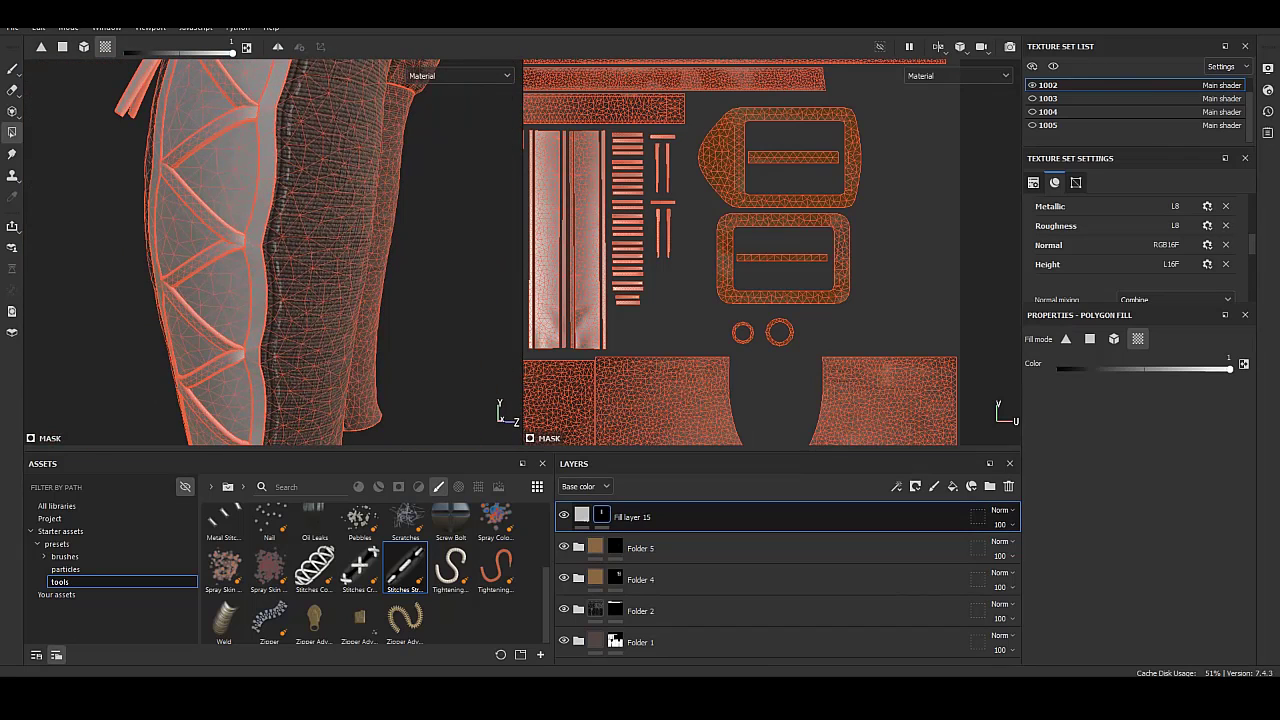
{"action": "left_click", "coordinate": [582, 517]}
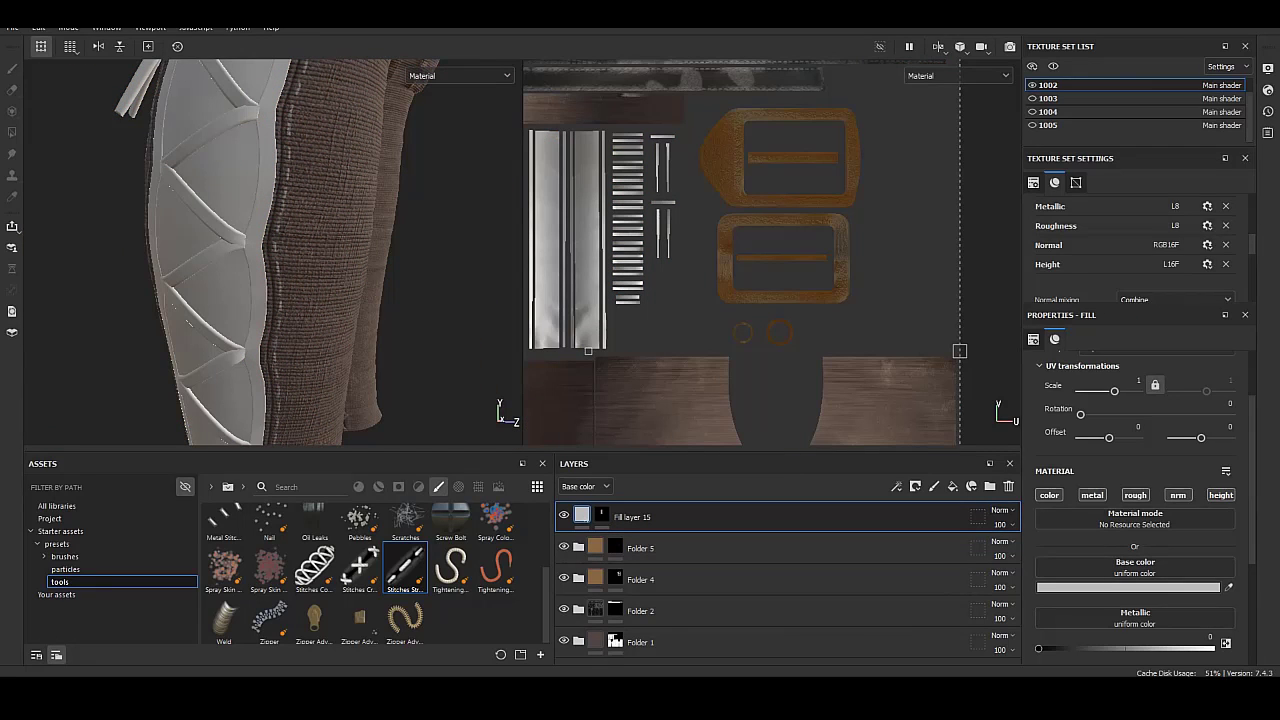
Add an Opacity channel to the texture set and set the fill's opacity to 0.
{"action": "left_click", "coordinate": [1267, 89]}
{"action": "left_click", "coordinate": [1114, 134]}
{"action": "left_click", "coordinate": [1267, 89]}
{"action": "left_click", "coordinate": [1197, 305]}
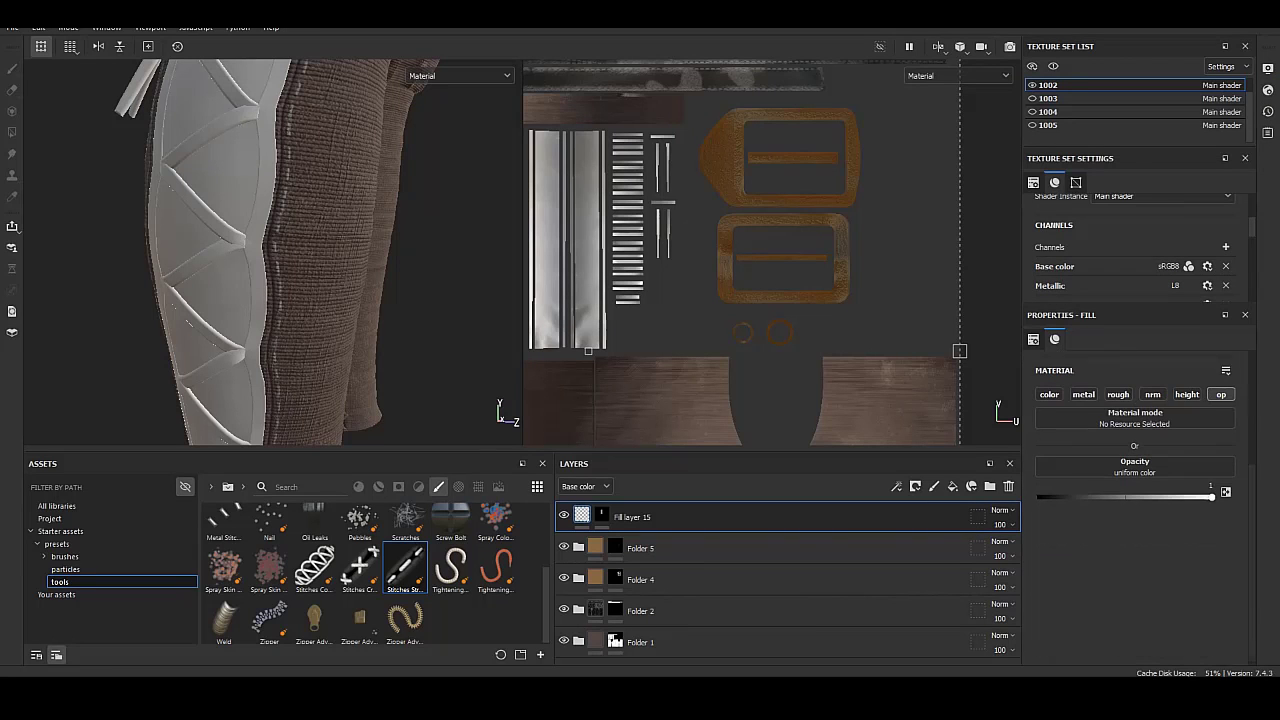
{"action": "left_click_drag", "start_coordinate": [1203, 490], "coordinate": [1038, 490]}
{"action": "left_click_drag", "start_coordinate": [250, 250], "coordinate": [400, 250], "text": "alt"}
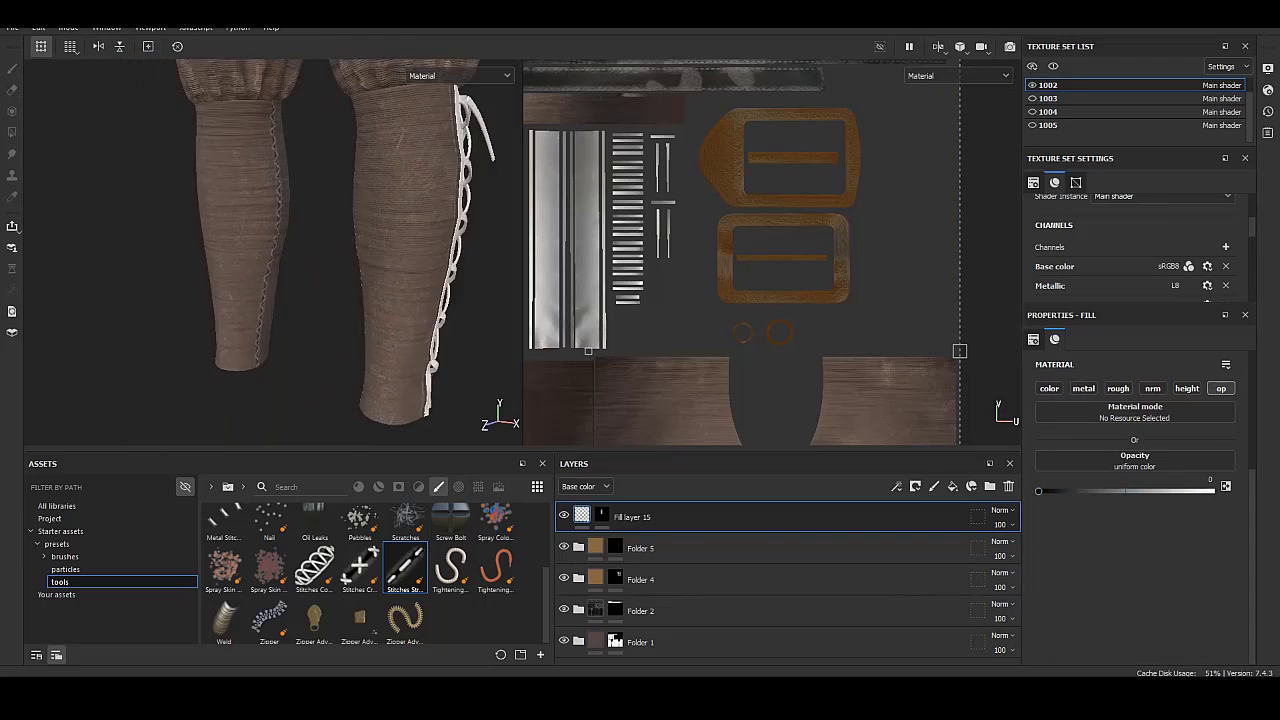
{"action": "mouse_move", "coordinate": [250, 250]}
{"action": "left_mouse_down", "text": "alt"}
{"action": "mouse_move", "coordinate": [400, 250]}
{"action": "mouse_move", "coordinate": [420, 270]}
{"action": "left_mouse_up", "text": "alt"}
{"action": "scroll", "coordinate": [270, 250], "scroll_direction": "up", "scroll_amount": 5}
{"action": "scroll", "coordinate": [270, 250], "scroll_direction": "down", "scroll_amount": 6}
Create Folder 6 holding Fill layer 16 with base colour 000000, and add a black mask.
{"action": "left_click", "coordinate": [989, 486]}
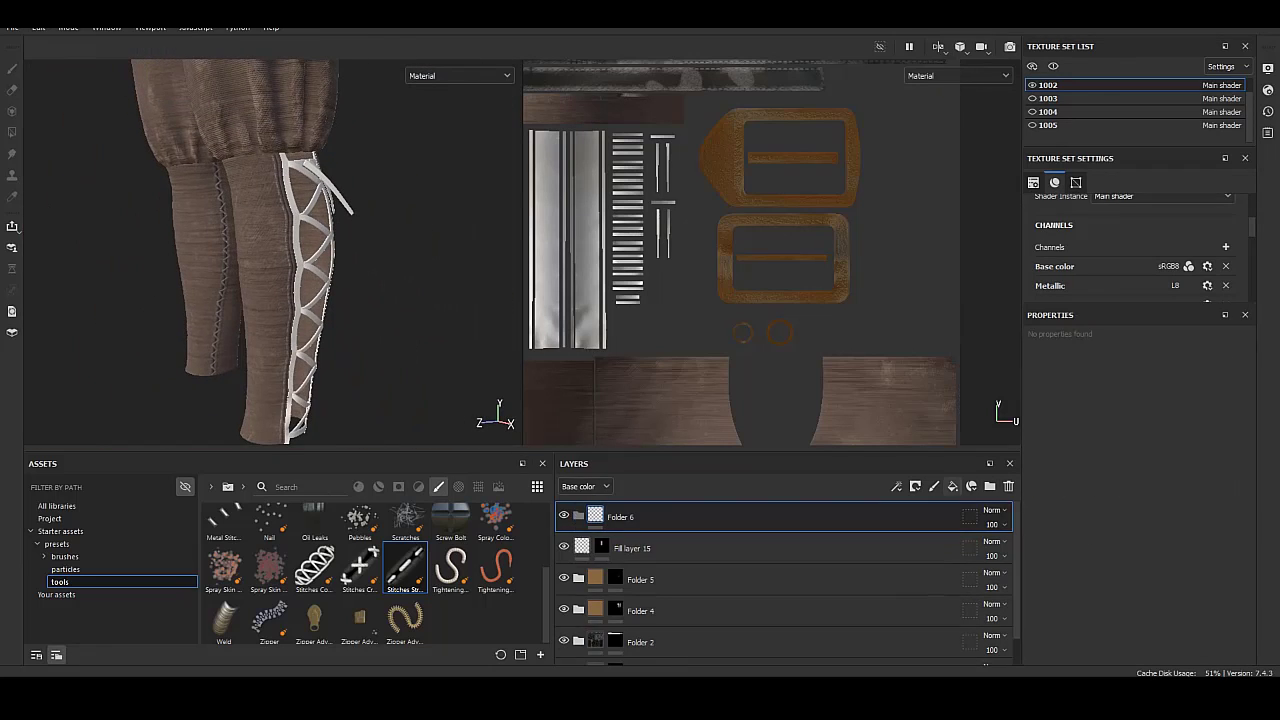
{"action": "left_click", "coordinate": [952, 486]}
{"action": "left_click", "coordinate": [1135, 478]}
{"action": "type", "text": "000000"}
{"action": "key", "text": "Return"}
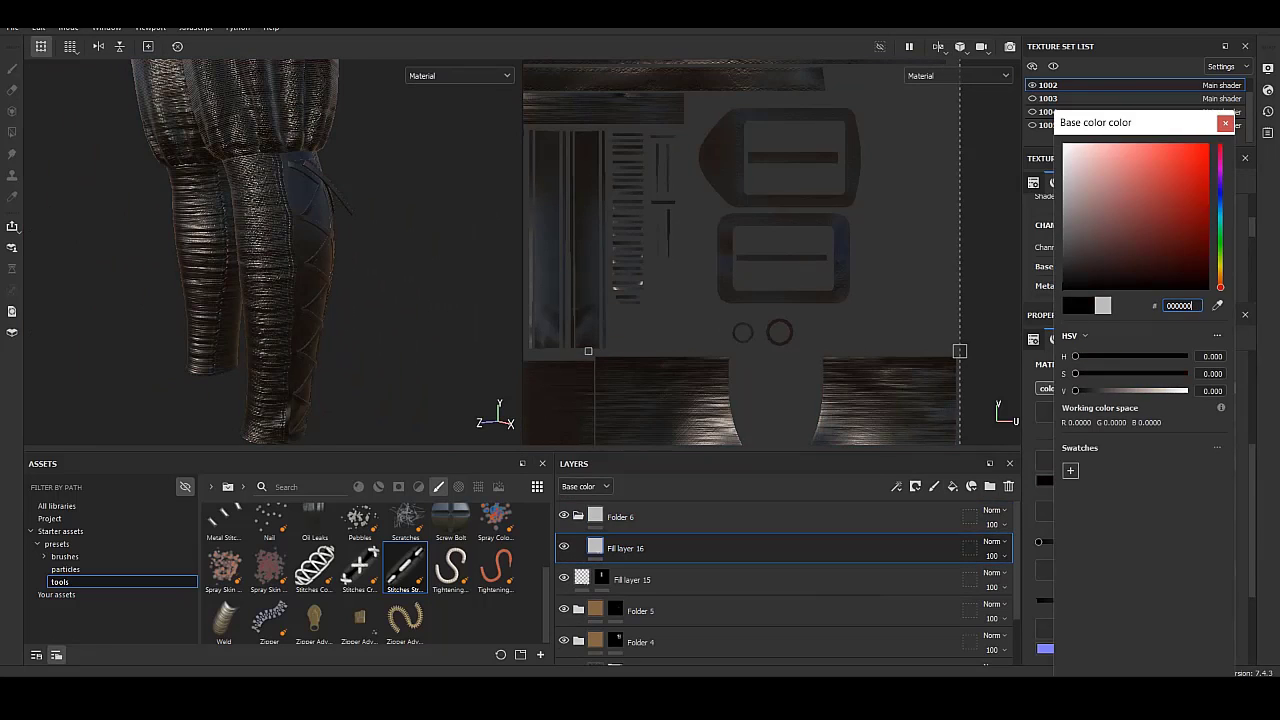
{"action": "right_click", "coordinate": [616, 516]}
{"action": "left_click", "coordinate": [650, 30]}
Fill the mask over the leg's lace strap UV strips.
{"action": "scroll", "coordinate": [550, 100], "scroll_direction": "up", "scroll_amount": 3}
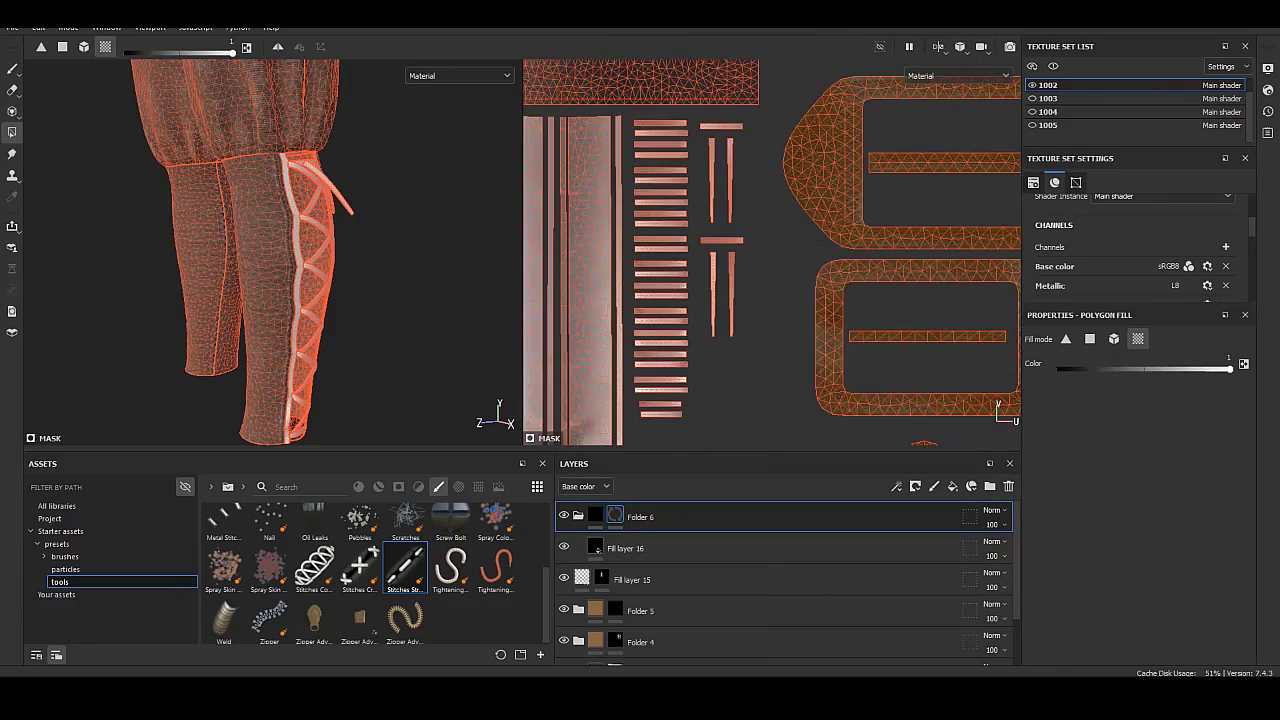
{"action": "scroll", "coordinate": [550, 100], "scroll_direction": "up", "scroll_amount": 2}
{"action": "middle_click_drag", "start_coordinate": [700, 300], "coordinate": [702, 250]}
{"action": "left_click_drag", "start_coordinate": [690, 120], "coordinate": [780, 424]}
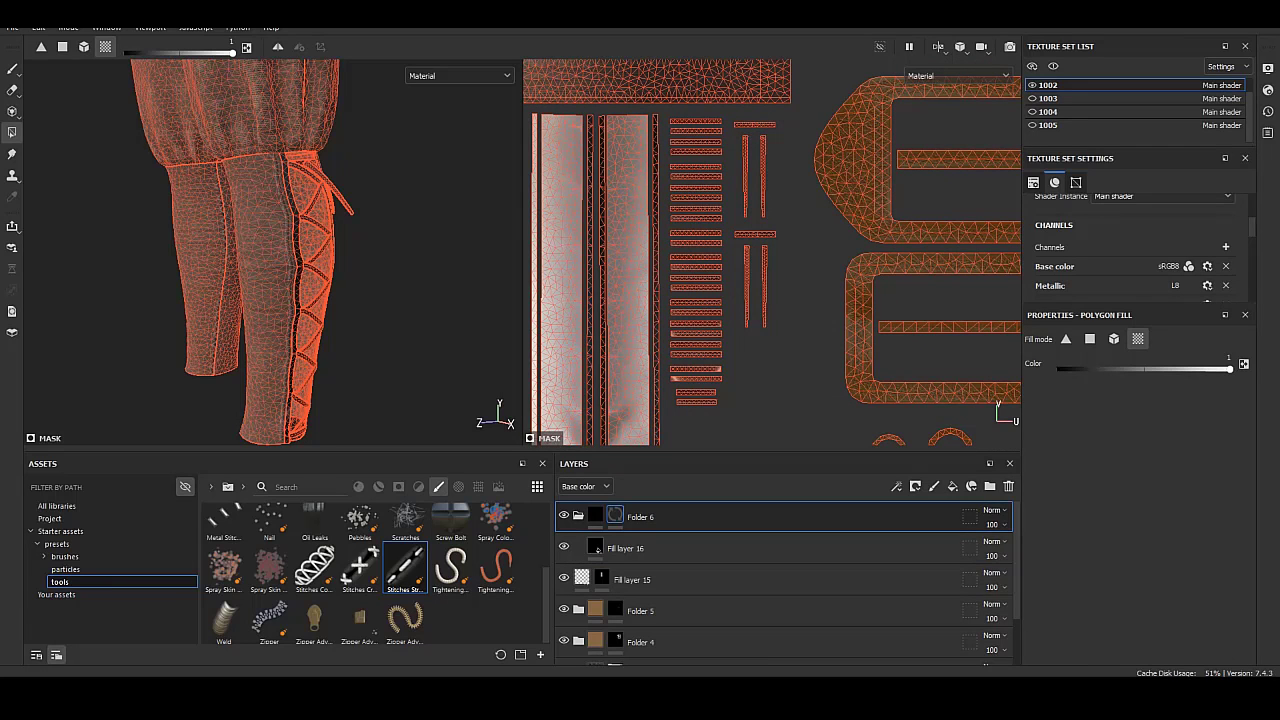
{"action": "left_click", "coordinate": [640, 516]}
{"action": "left_click_drag", "start_coordinate": [300, 250], "coordinate": [200, 250], "text": "alt"}
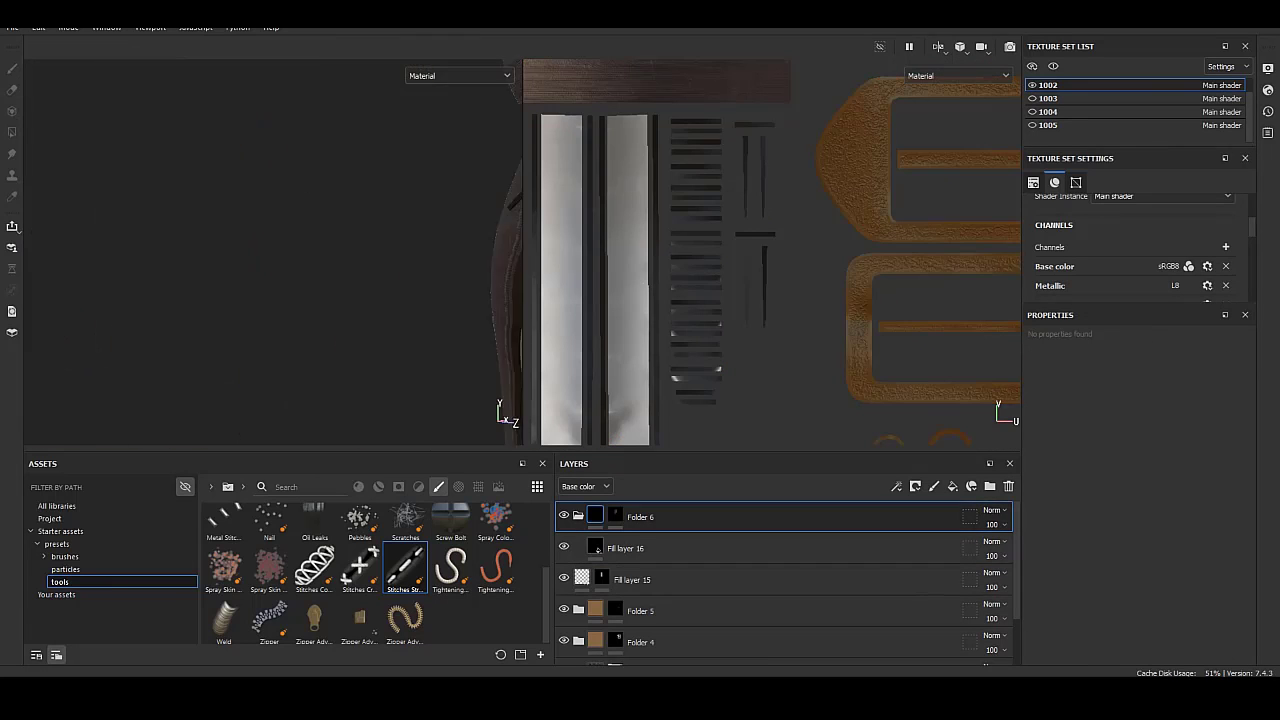
{"action": "left_click_drag", "start_coordinate": [300, 250], "coordinate": [250, 230], "text": "alt"}
Lighten Fill layer 16's base colour to grey 636363 on the straps.
{"action": "left_click", "coordinate": [625, 548]}
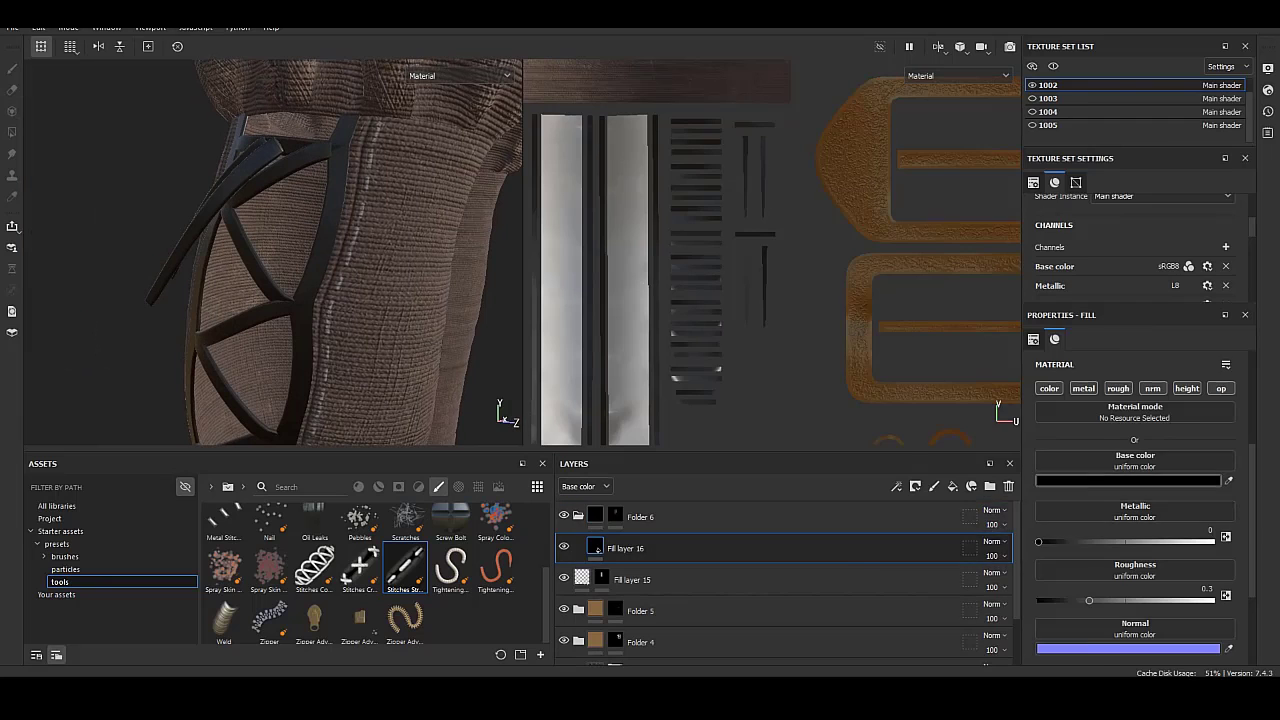
{"action": "left_click", "coordinate": [1155, 480]}
{"action": "left_click_drag", "start_coordinate": [923, 233], "coordinate": [923, 227]}
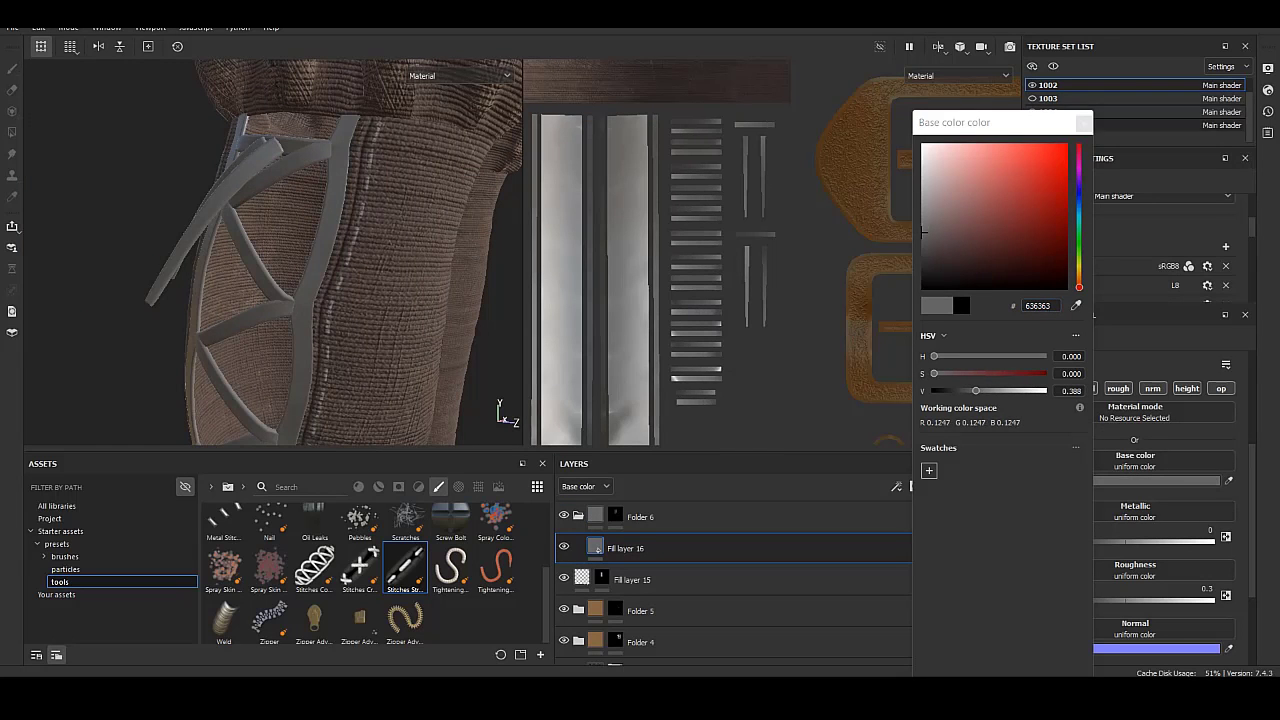
{"action": "left_click_drag", "start_coordinate": [300, 250], "coordinate": [350, 240], "text": "alt"}
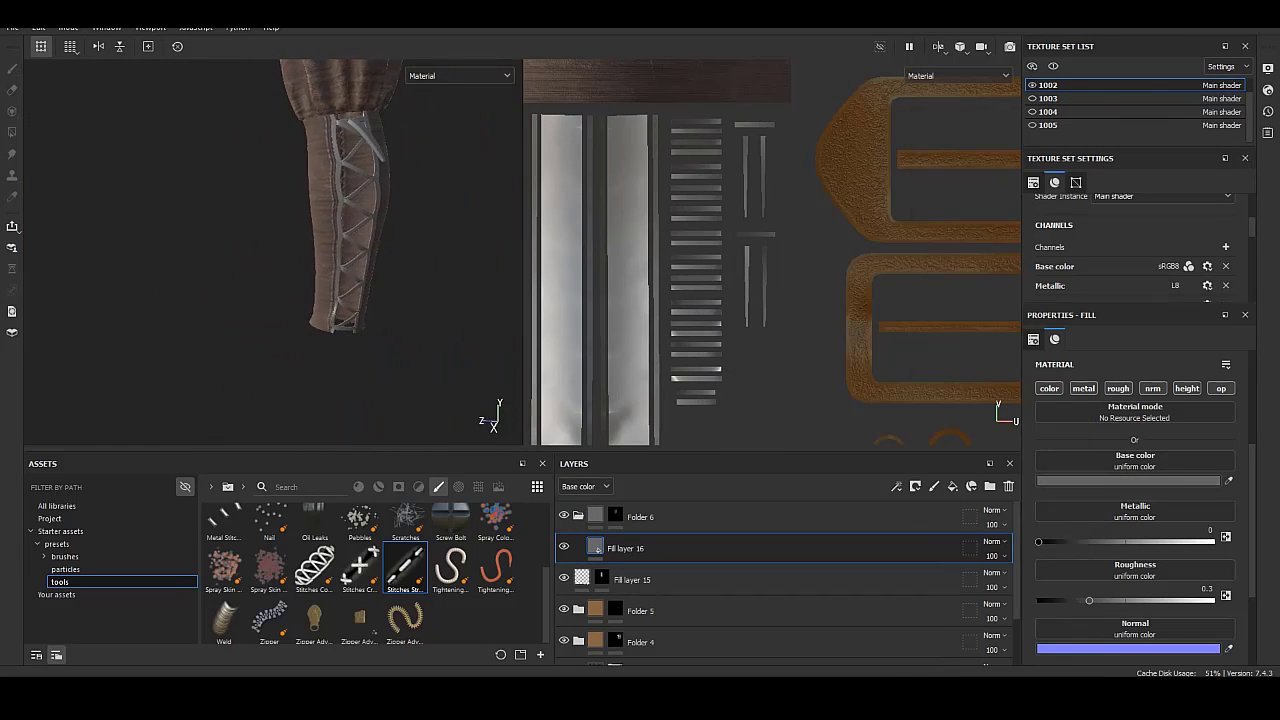
{"action": "scroll", "coordinate": [270, 250], "scroll_direction": "up", "scroll_amount": 5}
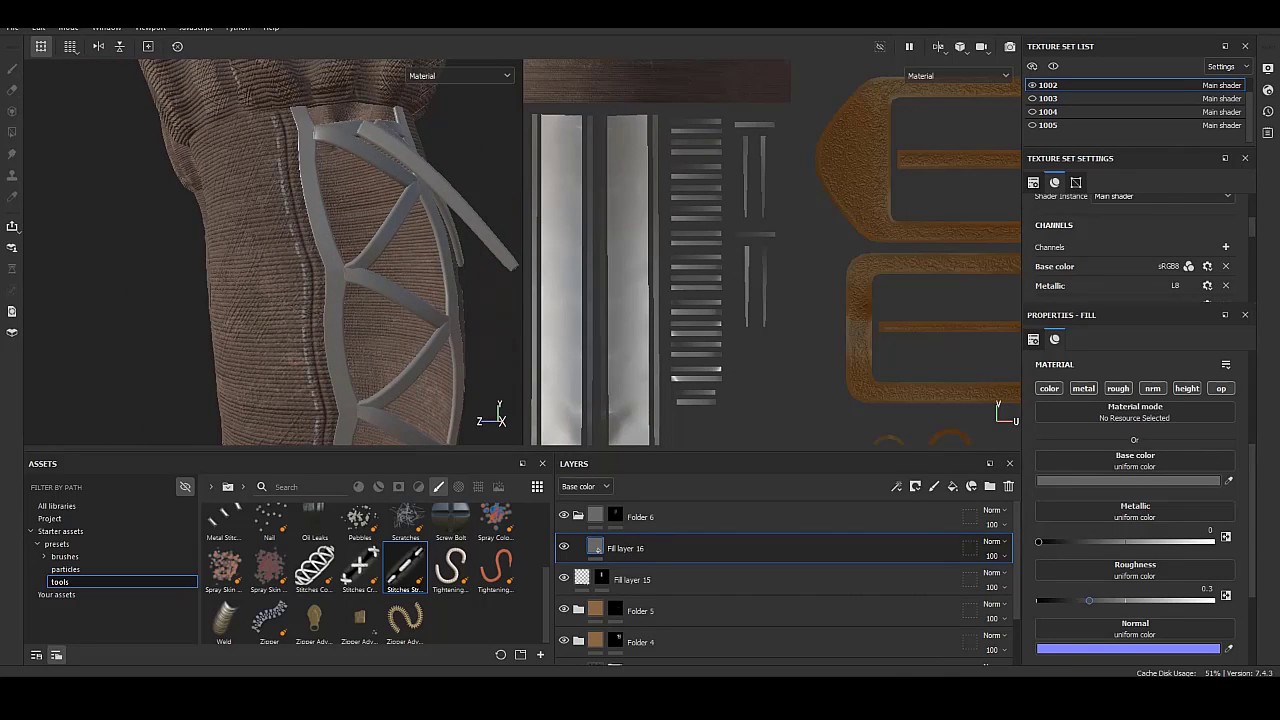
{"action": "right_click", "coordinate": [622, 548]}
Add a fill layer whose mask holds a Fill effect using the Fibers 2 pattern.
{"action": "left_click", "coordinate": [700, 100]}
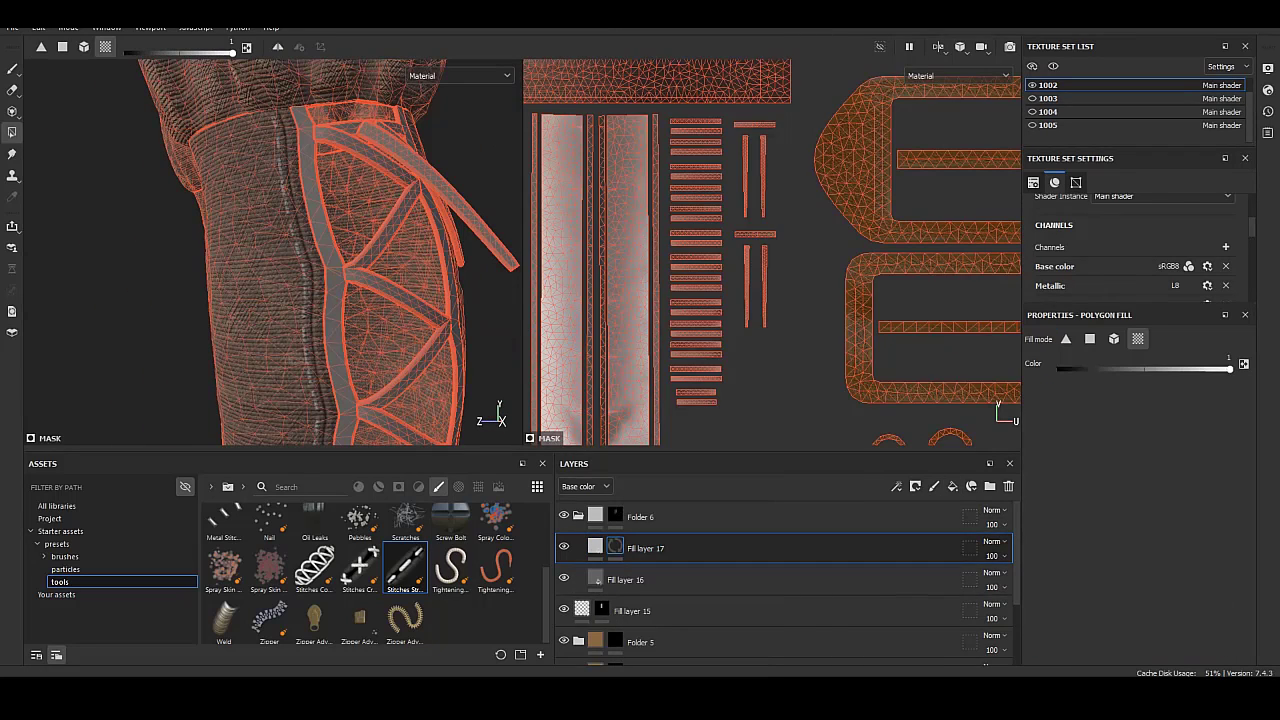
{"action": "right_click", "coordinate": [622, 548]}
{"action": "key", "text": "Escape"}
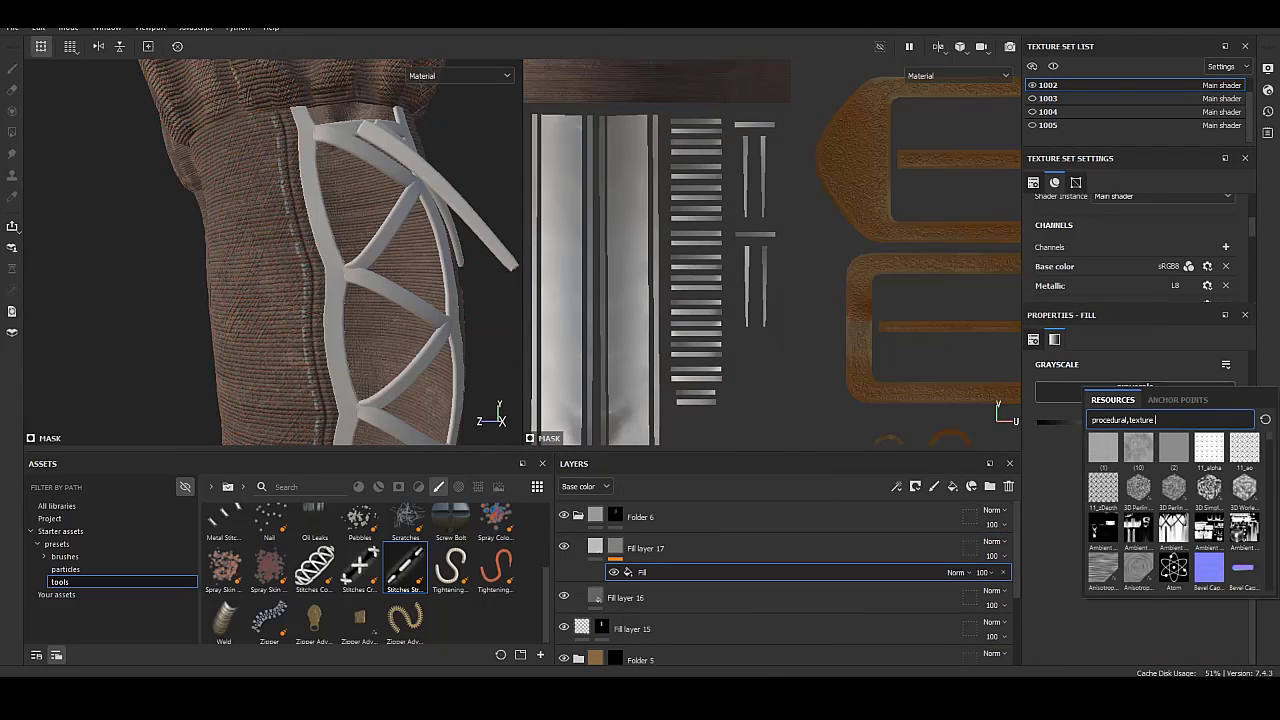
{"action": "scroll", "coordinate": [1173, 510], "scroll_direction": "down", "scroll_amount": 3}
{"action": "scroll", "coordinate": [1173, 510], "scroll_direction": "down", "scroll_amount": 3}
{"action": "scroll", "coordinate": [1173, 510], "scroll_direction": "down", "scroll_amount": 3}
{"action": "scroll", "coordinate": [1173, 510], "scroll_direction": "down", "scroll_amount": 3}
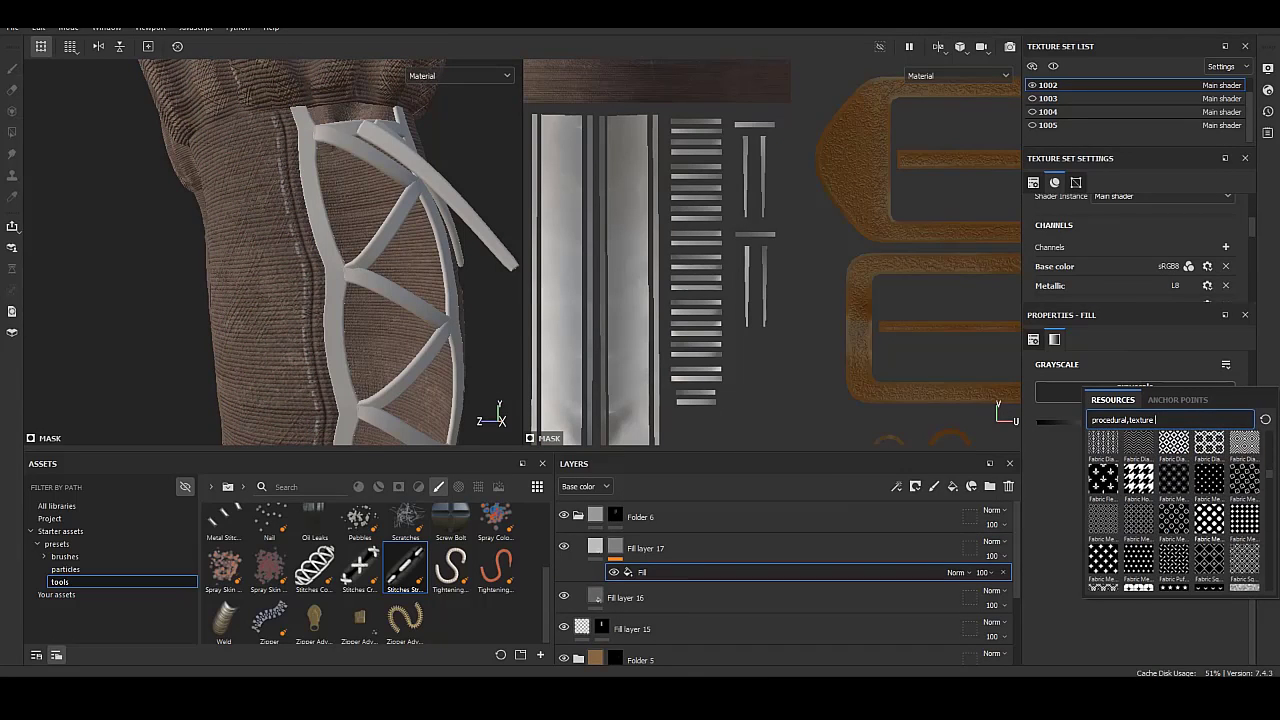
{"action": "scroll", "coordinate": [1173, 510], "scroll_direction": "down", "scroll_amount": 3}
{"action": "left_click", "coordinate": [1209, 488]}
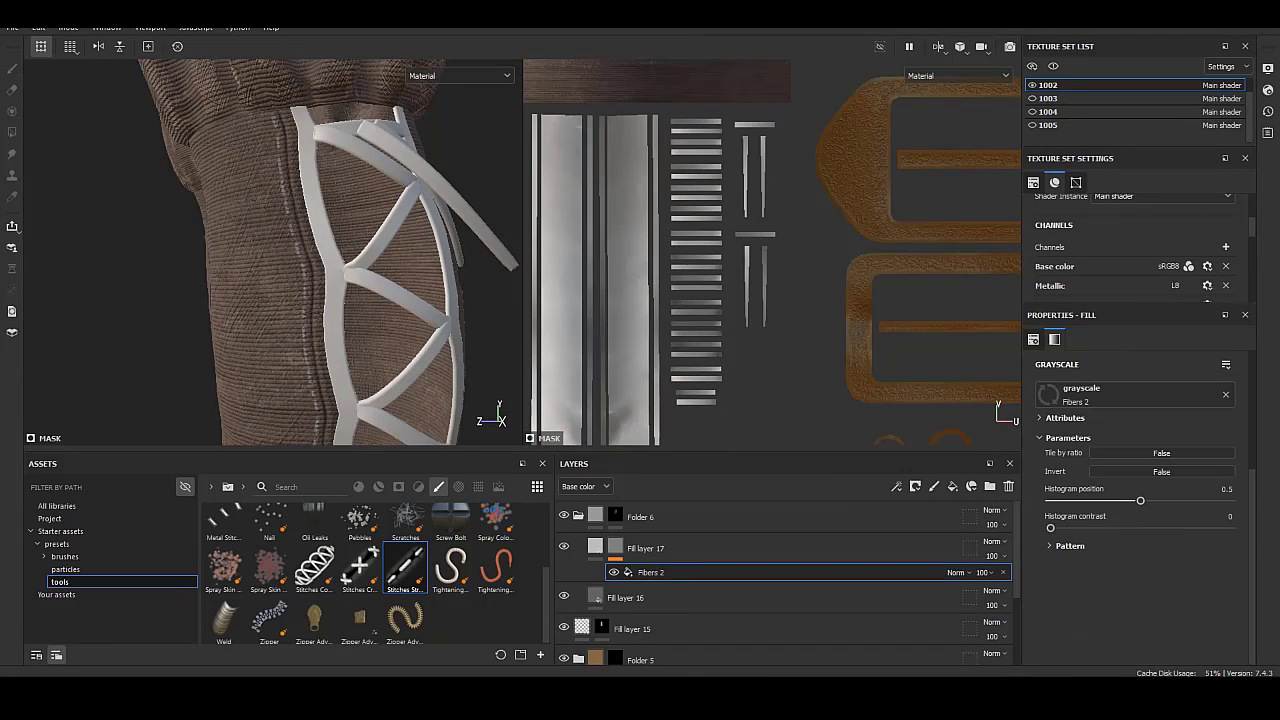
Tile the Fibers 2 pattern much more densely, with UV Scale 2.
{"action": "left_click", "coordinate": [615, 548]}
{"action": "left_click", "coordinate": [651, 572]}
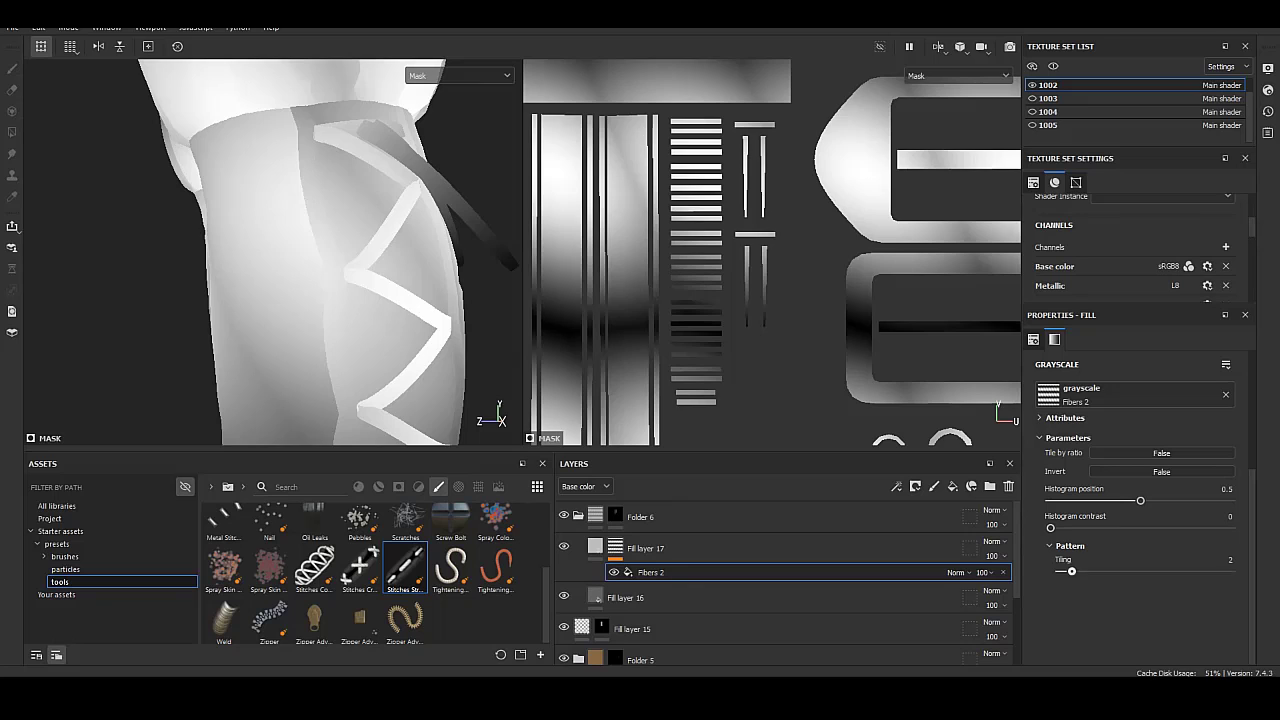
{"action": "left_click_drag", "start_coordinate": [1071, 571], "coordinate": [1229, 571]}
{"action": "scroll", "coordinate": [1145, 500], "scroll_direction": "up", "scroll_amount": 3}
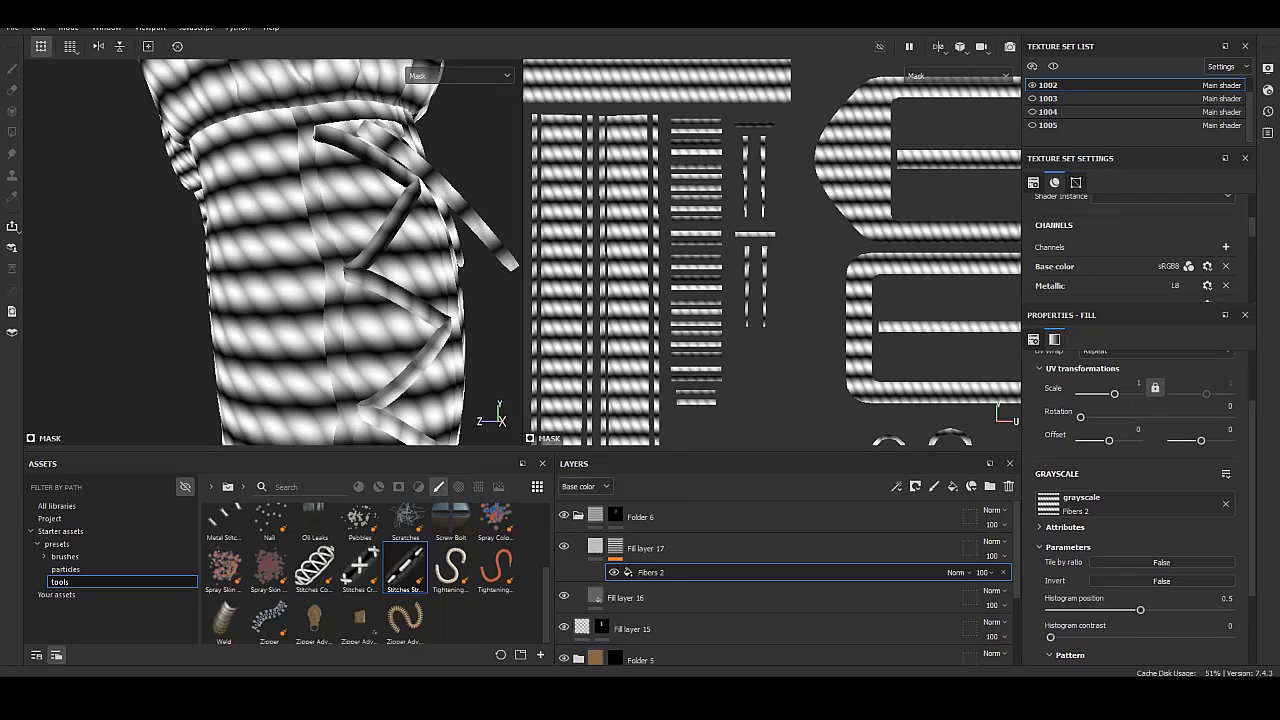
{"action": "type", "text": "2"}
{"action": "key", "text": "Return"}
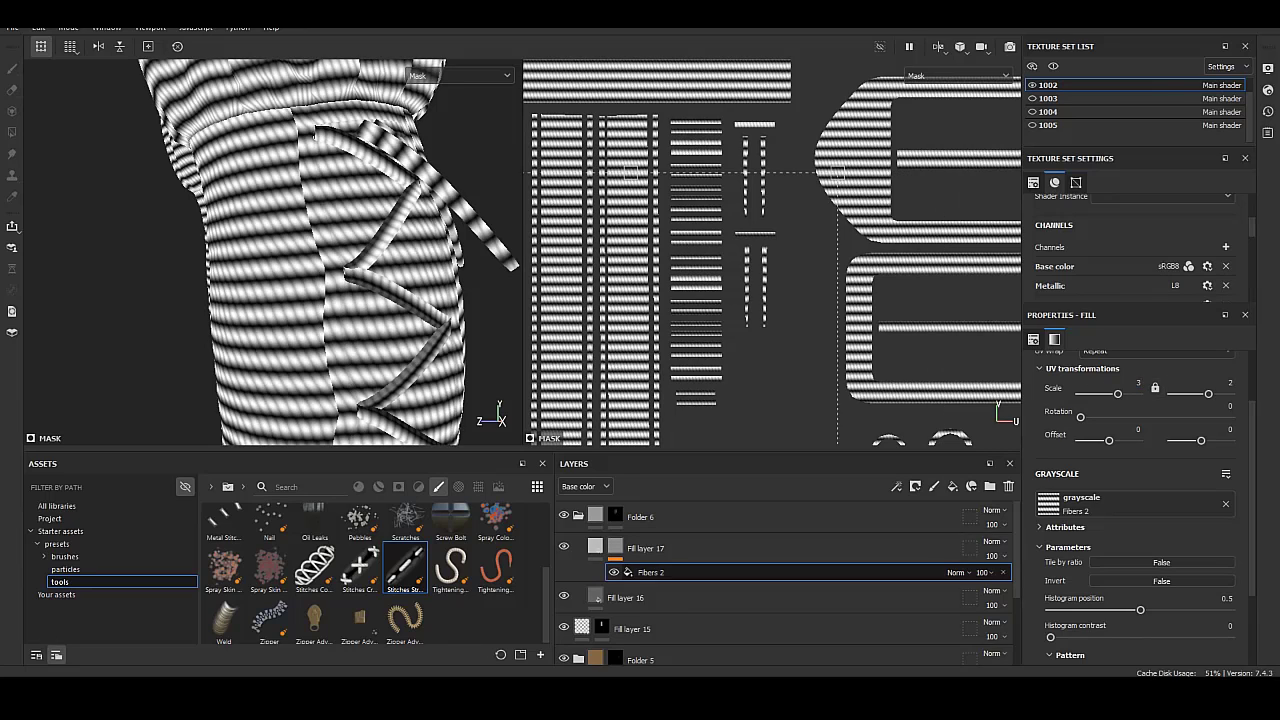
Make Fill layer 17 height-only by disabling color, metal and rough, with Height 0.3258.
{"action": "left_click", "coordinate": [680, 548]}
{"action": "scroll", "coordinate": [1135, 500], "scroll_direction": "down", "scroll_amount": 1}
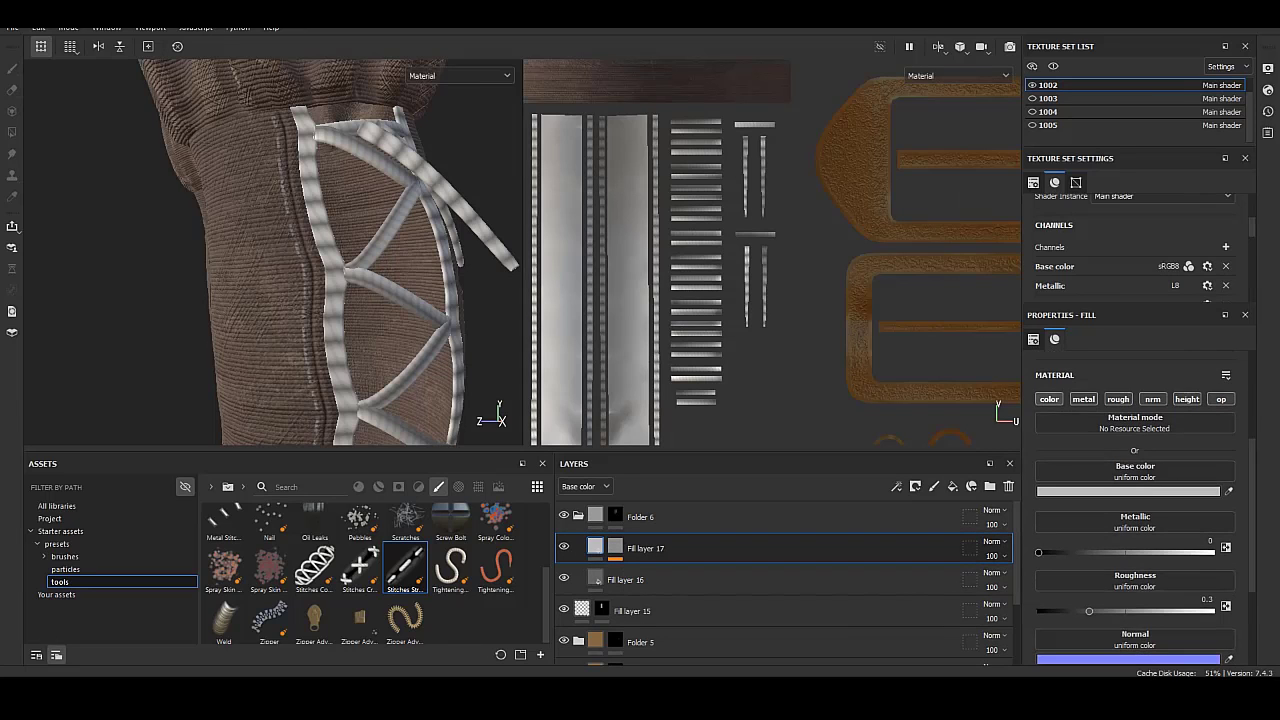
{"action": "left_click", "coordinate": [1049, 398]}
{"action": "left_click", "coordinate": [1083, 398]}
{"action": "left_click", "coordinate": [1118, 398]}
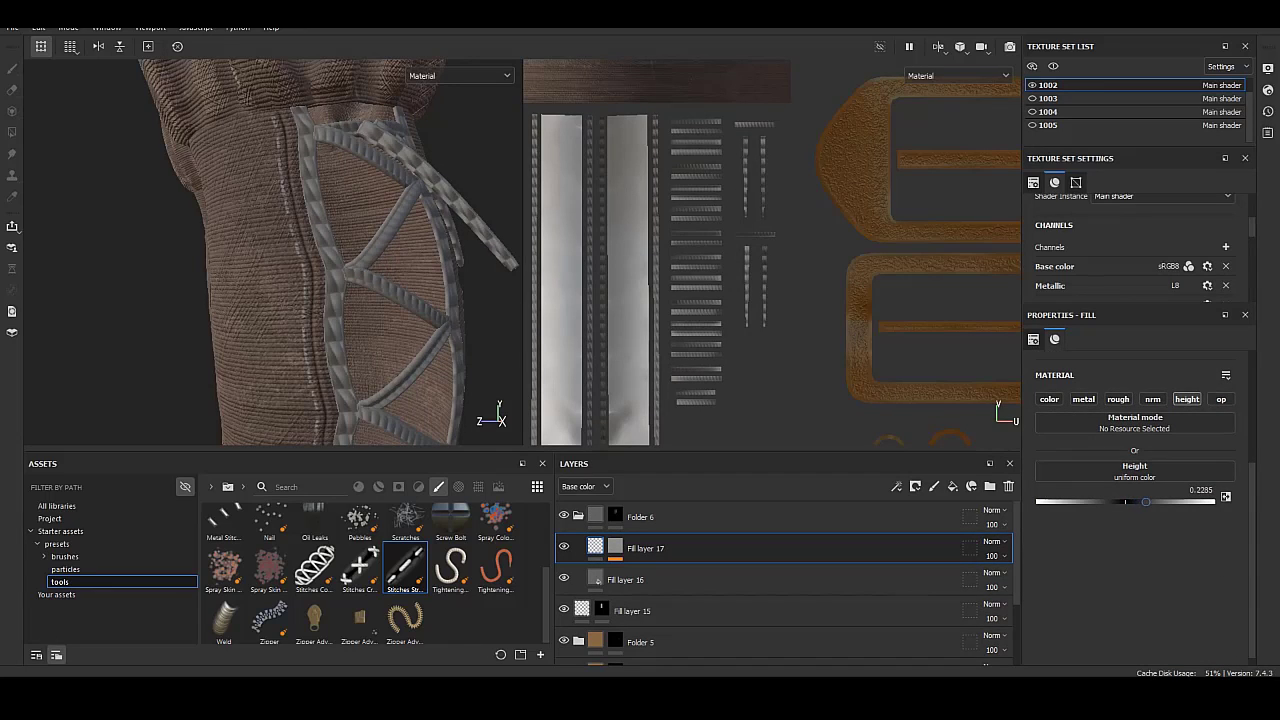
{"action": "left_click_drag", "start_coordinate": [1148, 501], "coordinate": [1154, 501]}
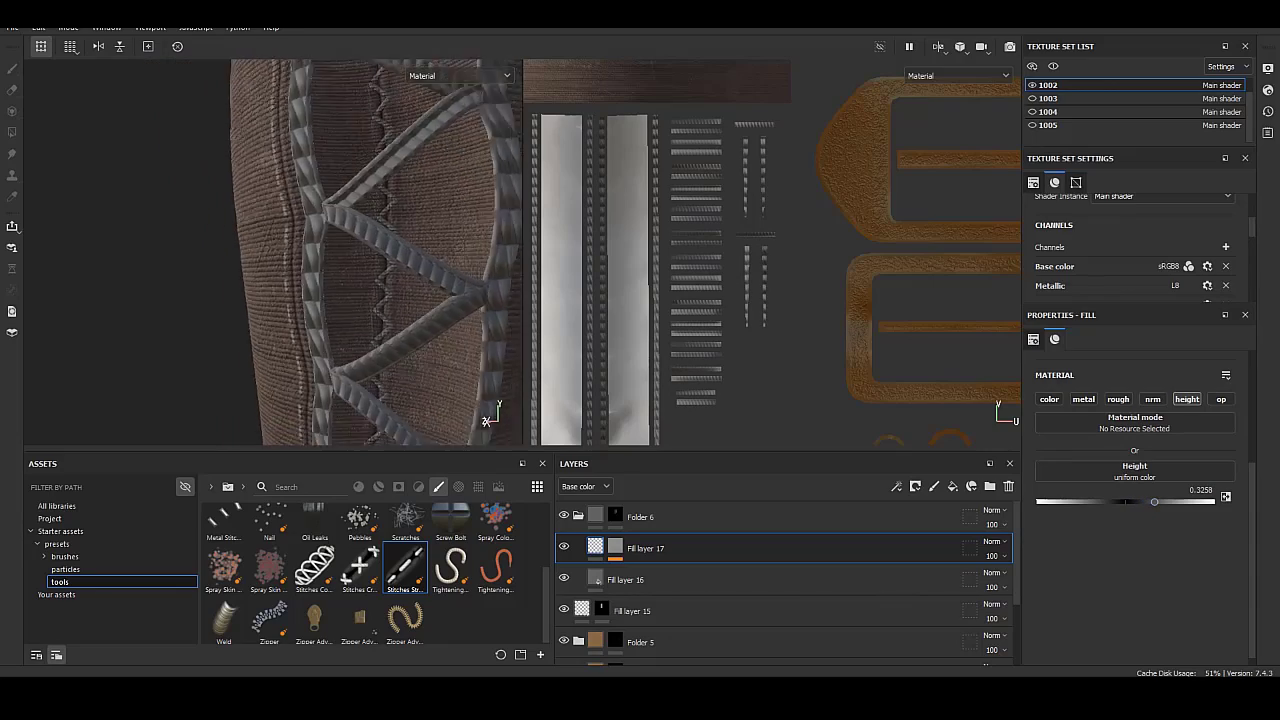
Orbit around the straps, sleeves and legs to inspect the raised rope relief.
{"action": "left_click_drag", "start_coordinate": [330, 250], "coordinate": [486, 421], "text": "alt"}
{"action": "left_click_drag", "start_coordinate": [300, 250], "coordinate": [400, 280], "text": "alt"}
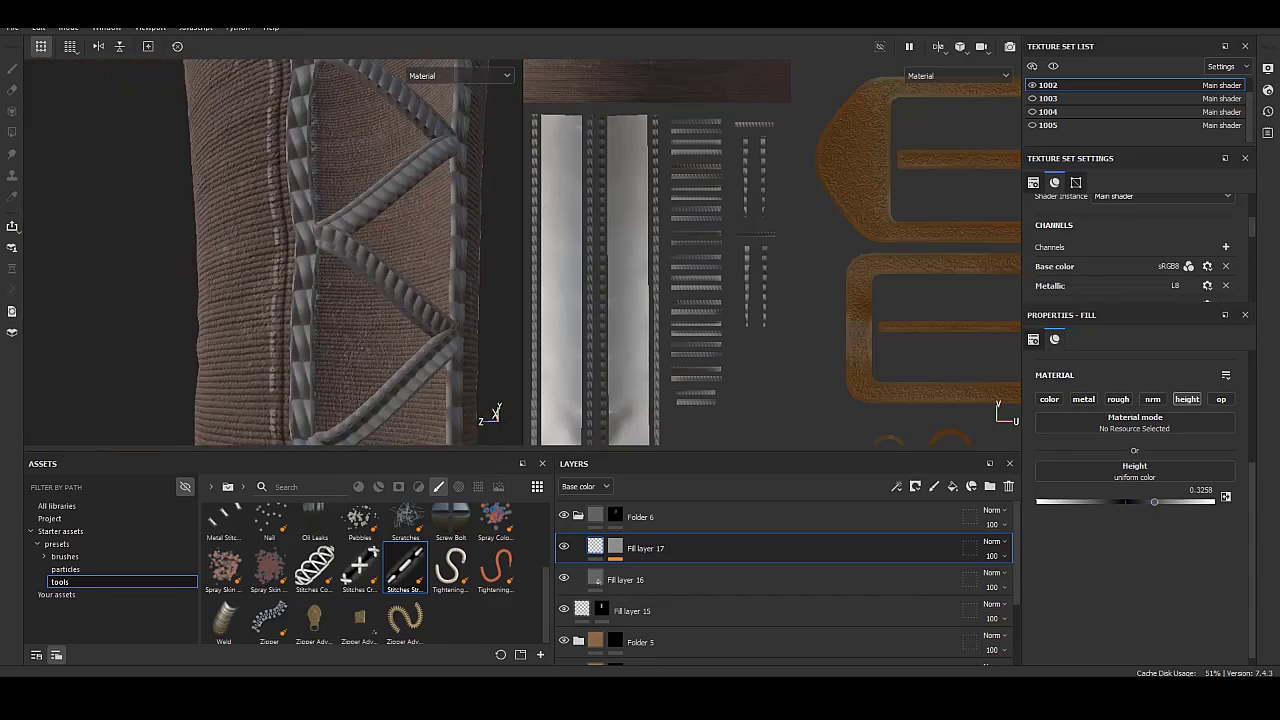
{"action": "left_click_drag", "start_coordinate": [330, 250], "coordinate": [420, 260], "text": "alt"}
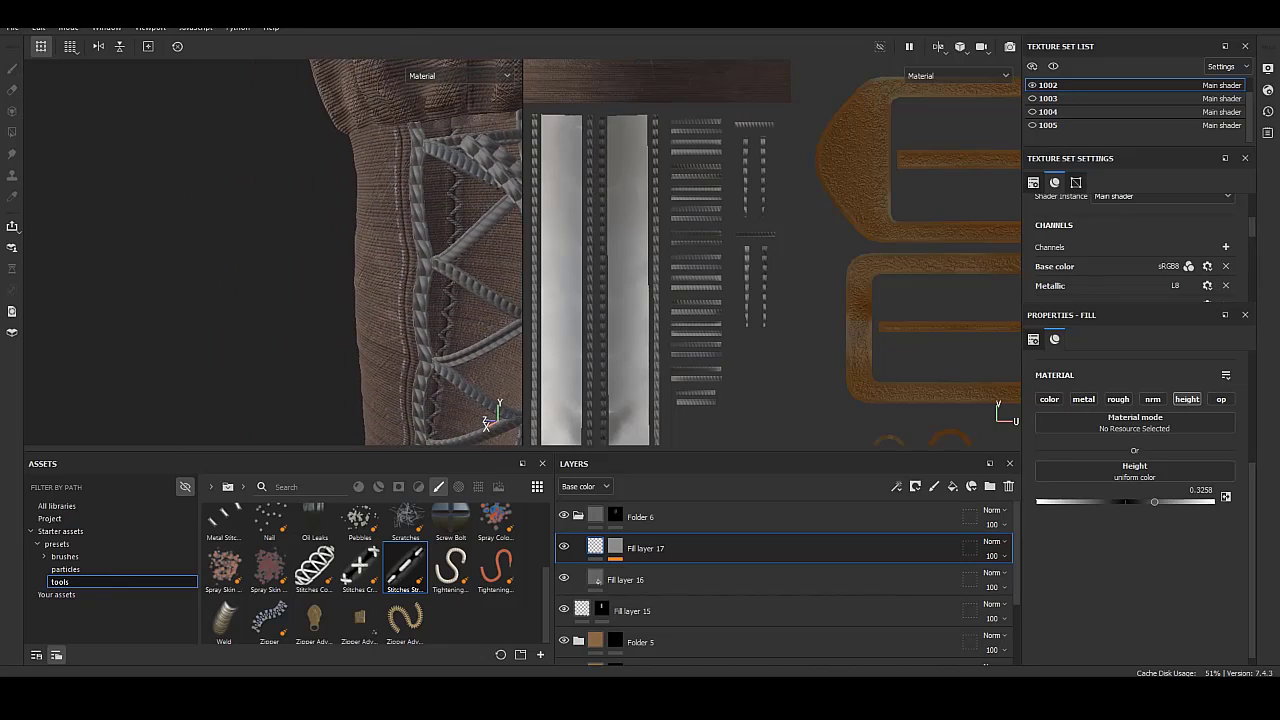
{"action": "scroll", "coordinate": [540, 250], "scroll_direction": "up", "scroll_amount": 5}
{"action": "scroll", "coordinate": [752, 250], "scroll_direction": "down", "scroll_amount": 2}
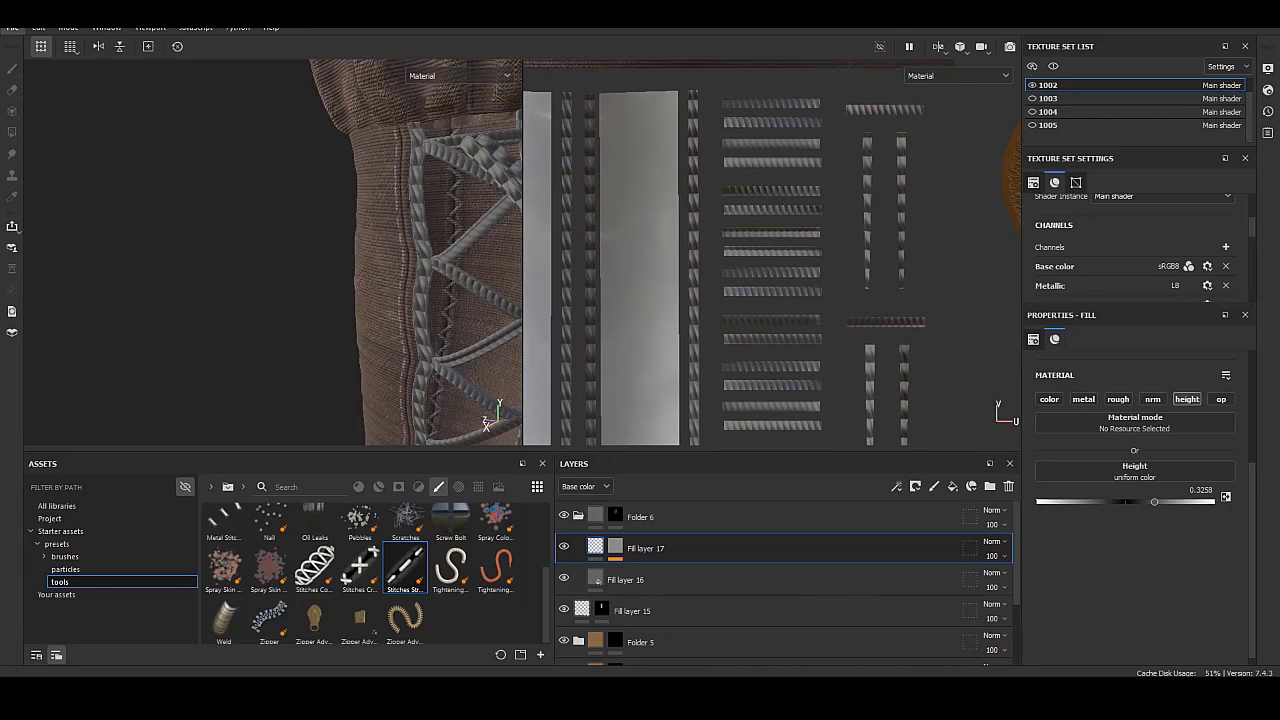
{"action": "left_click_drag", "start_coordinate": [300, 250], "coordinate": [380, 260], "text": "alt"}
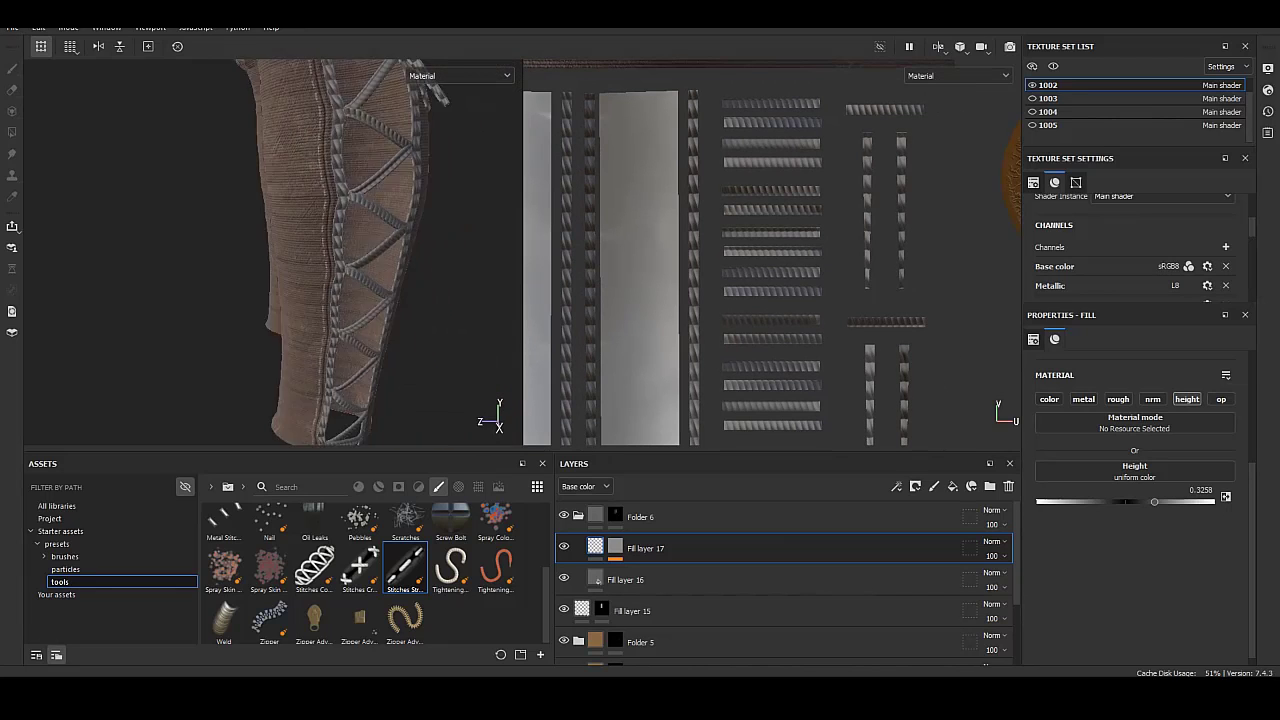
{"action": "left_click_drag", "start_coordinate": [300, 250], "coordinate": [350, 220], "text": "alt"}
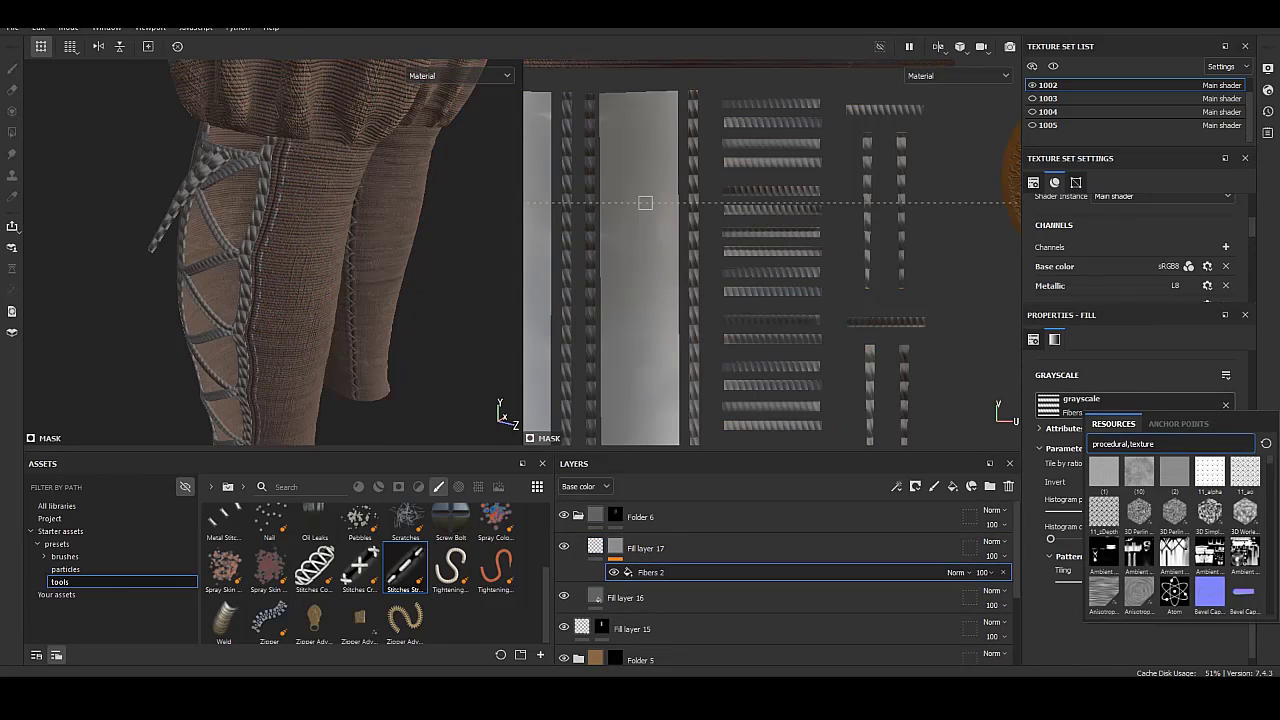
Browse the pattern list and try a different texture for Fill layer 17's mask.
{"action": "scroll", "coordinate": [1175, 535], "scroll_direction": "down", "scroll_amount": 2}
{"action": "scroll", "coordinate": [1175, 535], "scroll_direction": "down", "scroll_amount": 2}
{"action": "scroll", "coordinate": [1175, 535], "scroll_direction": "down", "scroll_amount": 2}
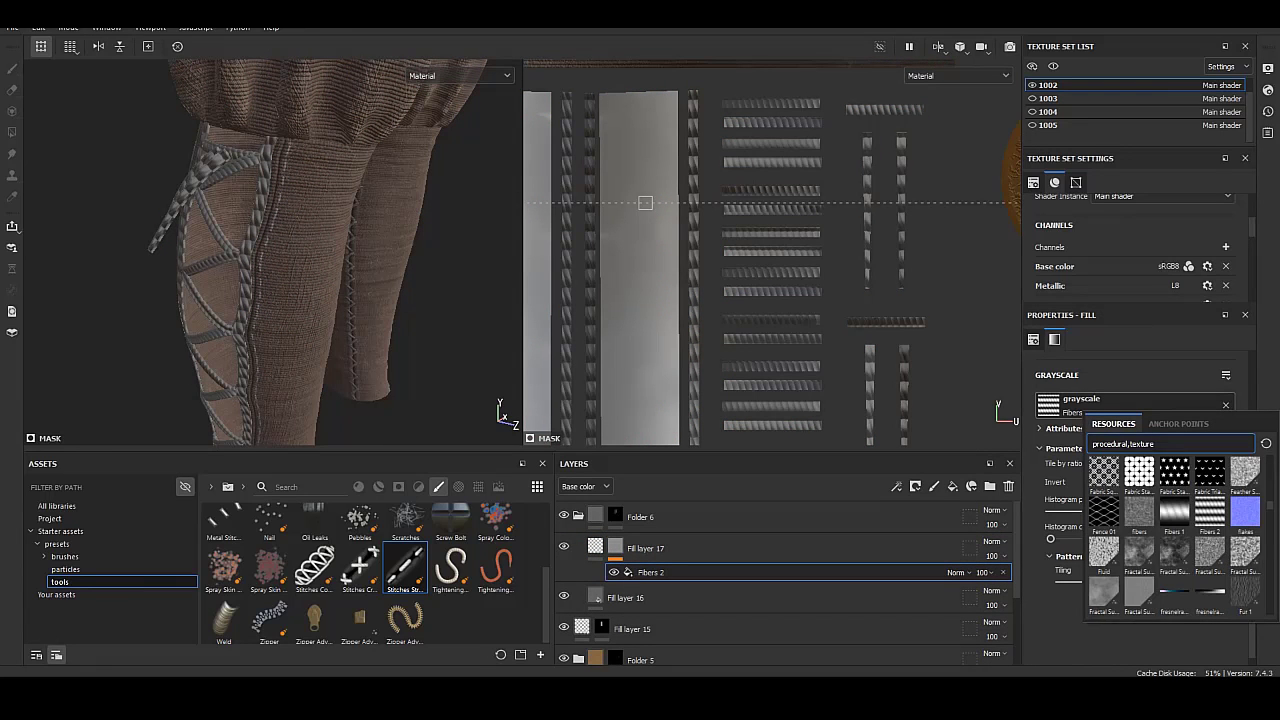
{"action": "scroll", "coordinate": [1175, 535], "scroll_direction": "down", "scroll_amount": 2}
{"action": "scroll", "coordinate": [1175, 535], "scroll_direction": "down", "scroll_amount": 2}
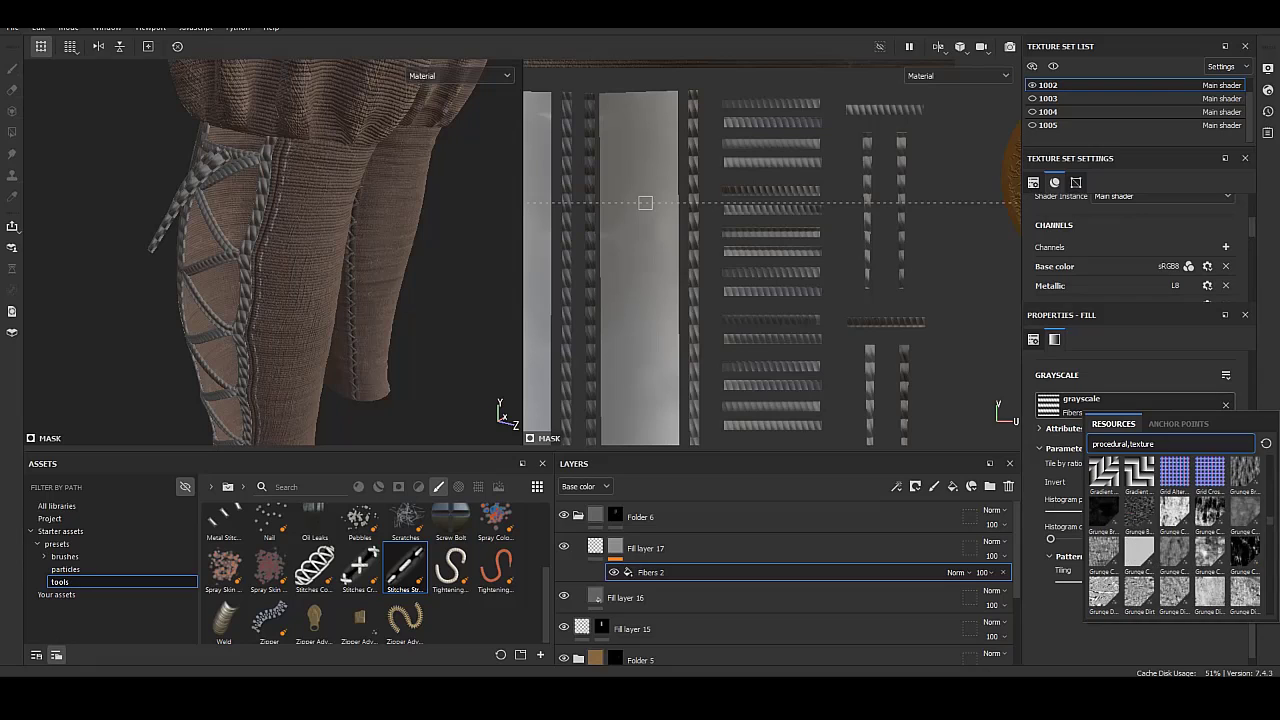
{"action": "scroll", "coordinate": [1175, 535], "scroll_direction": "down", "scroll_amount": 2}
{"action": "scroll", "coordinate": [1175, 535], "scroll_direction": "down", "scroll_amount": 2}
{"action": "scroll", "coordinate": [1175, 535], "scroll_direction": "down", "scroll_amount": 2}
{"action": "scroll", "coordinate": [1175, 535], "scroll_direction": "down", "scroll_amount": 5}
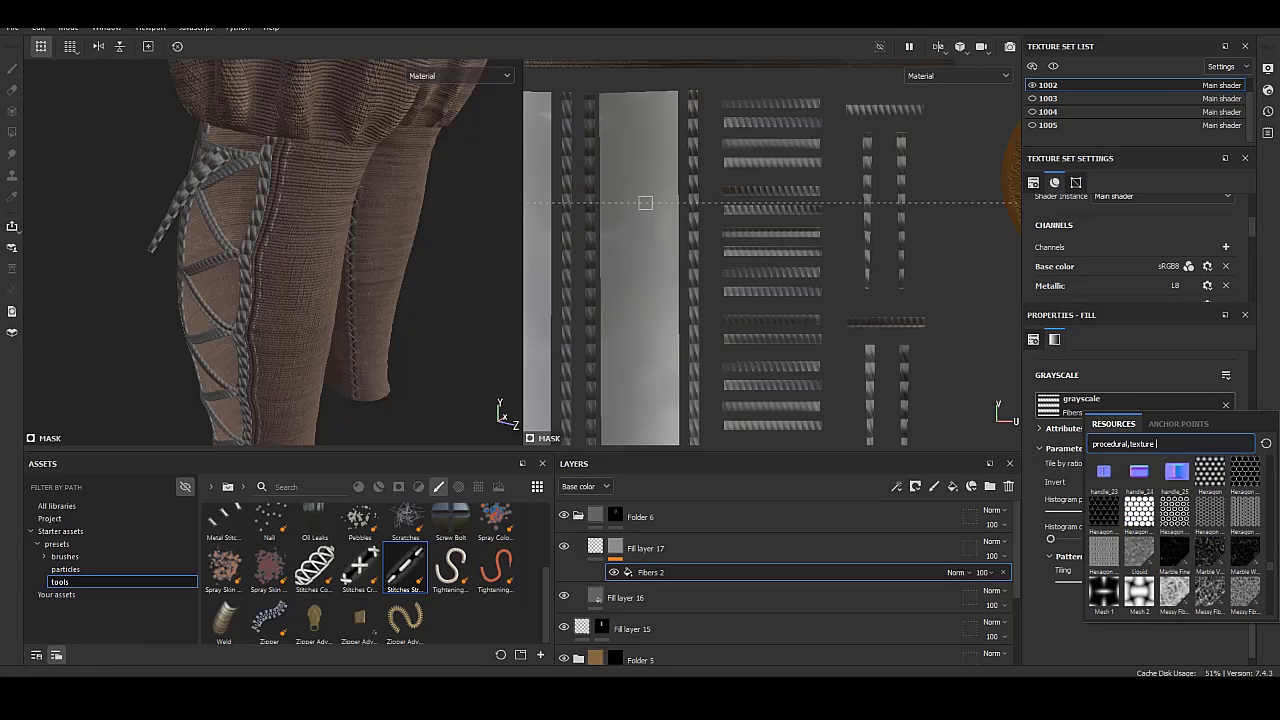
{"action": "scroll", "coordinate": [1175, 535], "scroll_direction": "down", "scroll_amount": 5}
{"action": "scroll", "coordinate": [1175, 535], "scroll_direction": "down", "scroll_amount": 5}
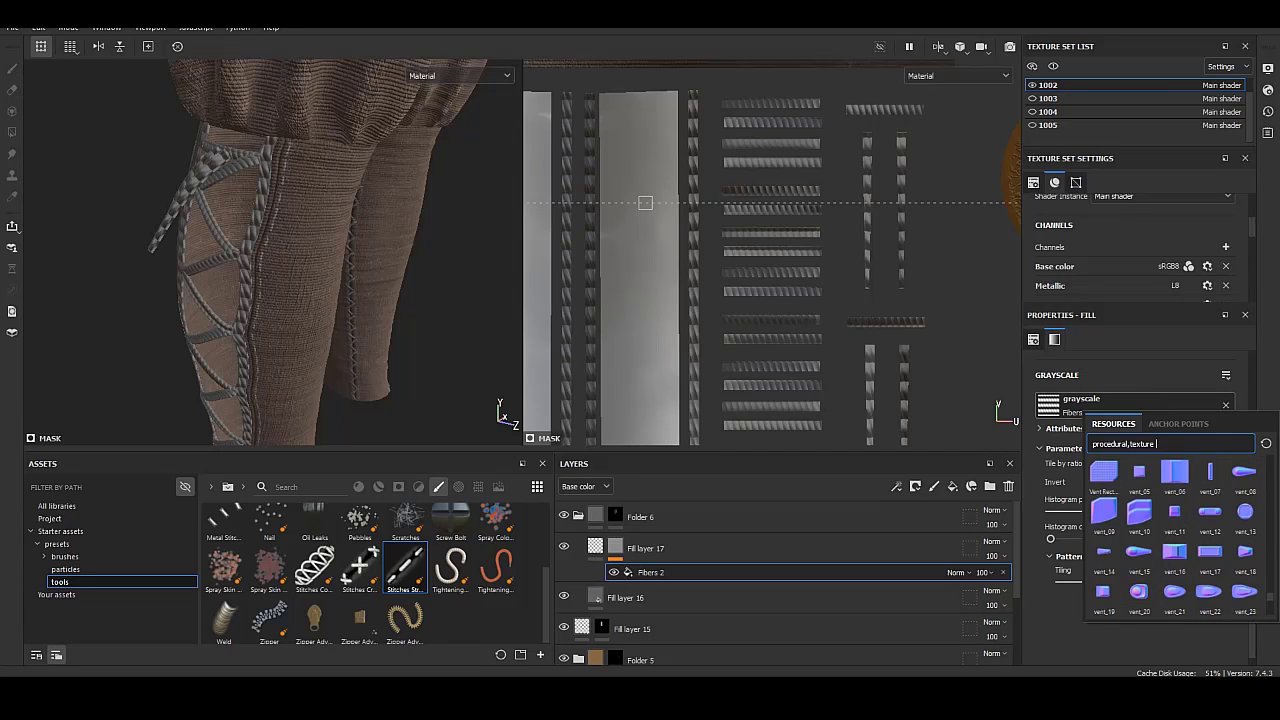
{"action": "scroll", "coordinate": [1175, 535], "scroll_direction": "down", "scroll_amount": 5}
{"action": "scroll", "coordinate": [1175, 535], "scroll_direction": "down", "scroll_amount": 5}
{"action": "scroll", "coordinate": [1175, 535], "scroll_direction": "up", "scroll_amount": 3}
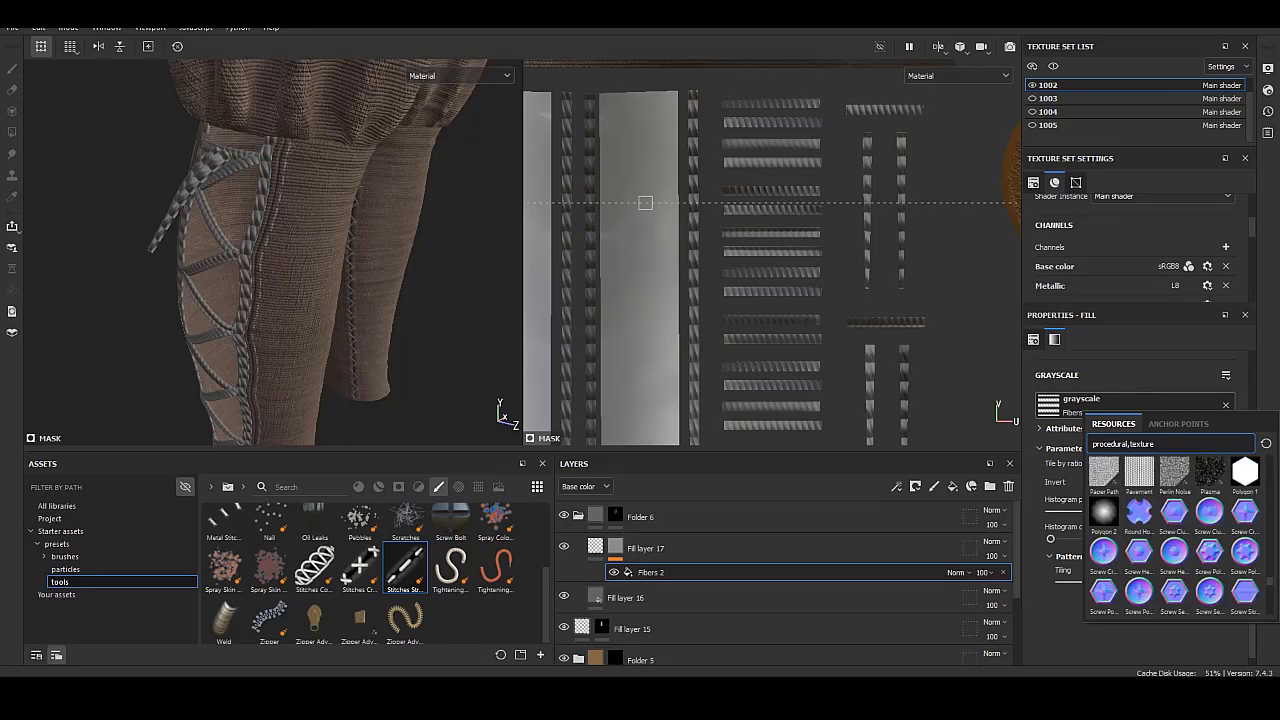
{"action": "scroll", "coordinate": [1175, 535], "scroll_direction": "down", "scroll_amount": 3}
{"action": "left_click", "coordinate": [1209, 552]}
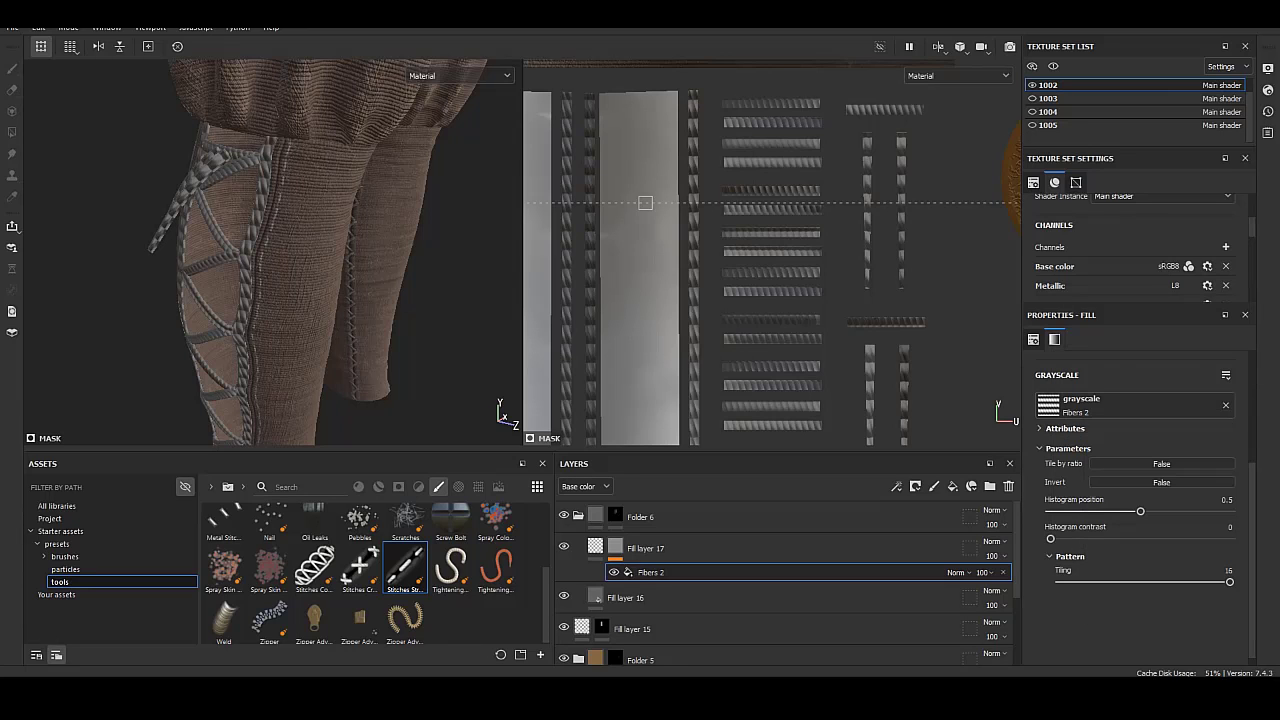
{"action": "left_click", "coordinate": [615, 548]}
{"action": "left_click", "coordinate": [595, 546]}
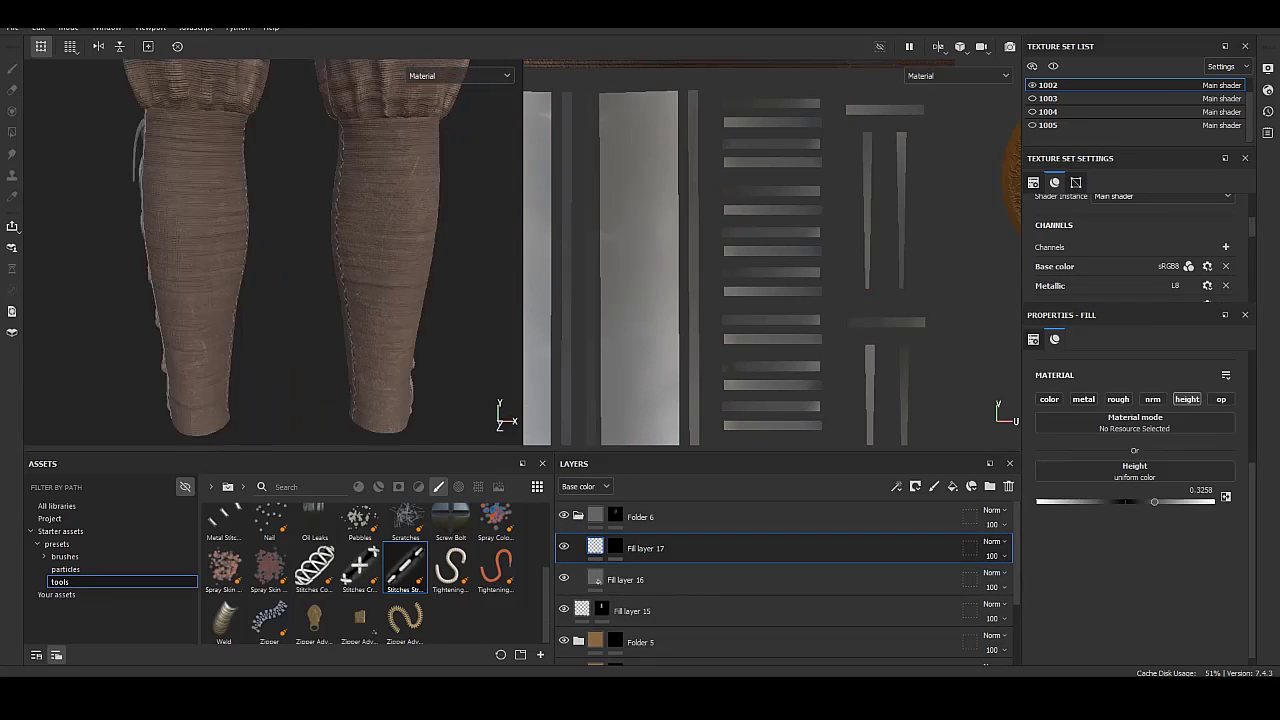
Add a Fill effect to Fill layer 17's mask using the Clouds 3 pattern.
{"action": "scroll", "coordinate": [330, 250], "scroll_direction": "down", "scroll_amount": 5}
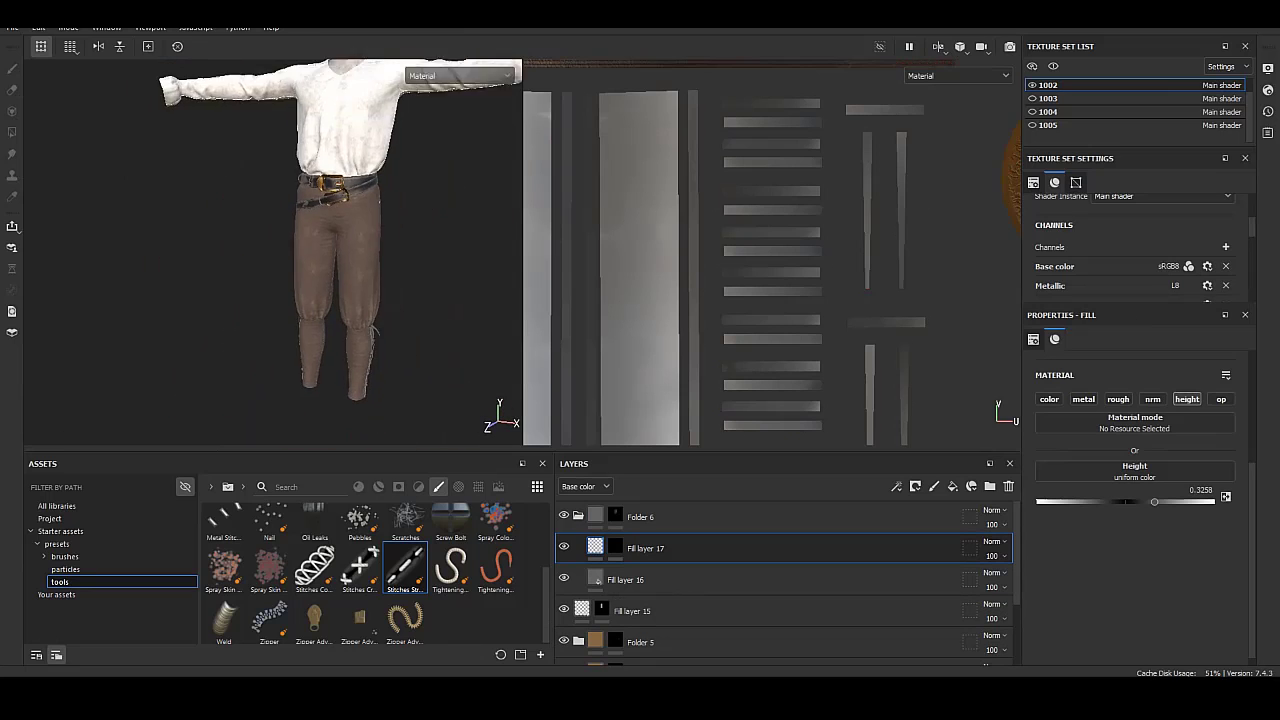
{"action": "scroll", "coordinate": [330, 250], "scroll_direction": "up", "scroll_amount": 5}
{"action": "scroll", "coordinate": [330, 250], "scroll_direction": "up", "scroll_amount": 3}
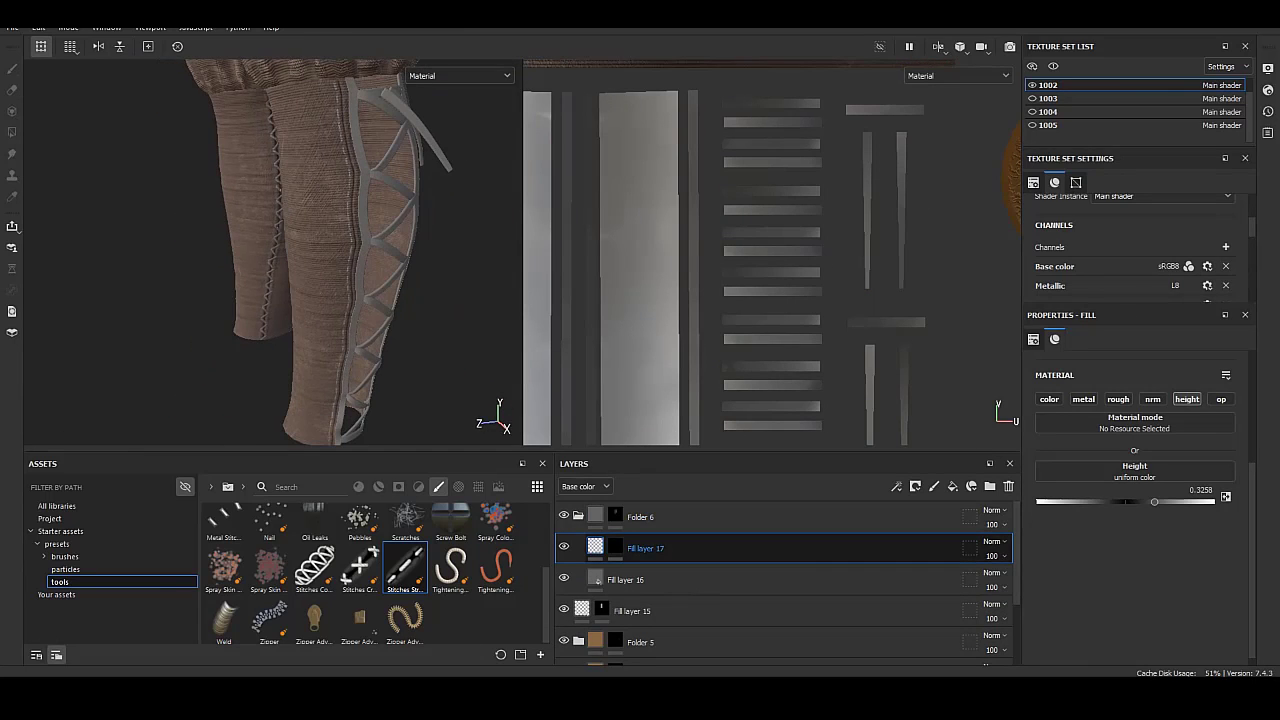
{"action": "left_click", "coordinate": [615, 548]}
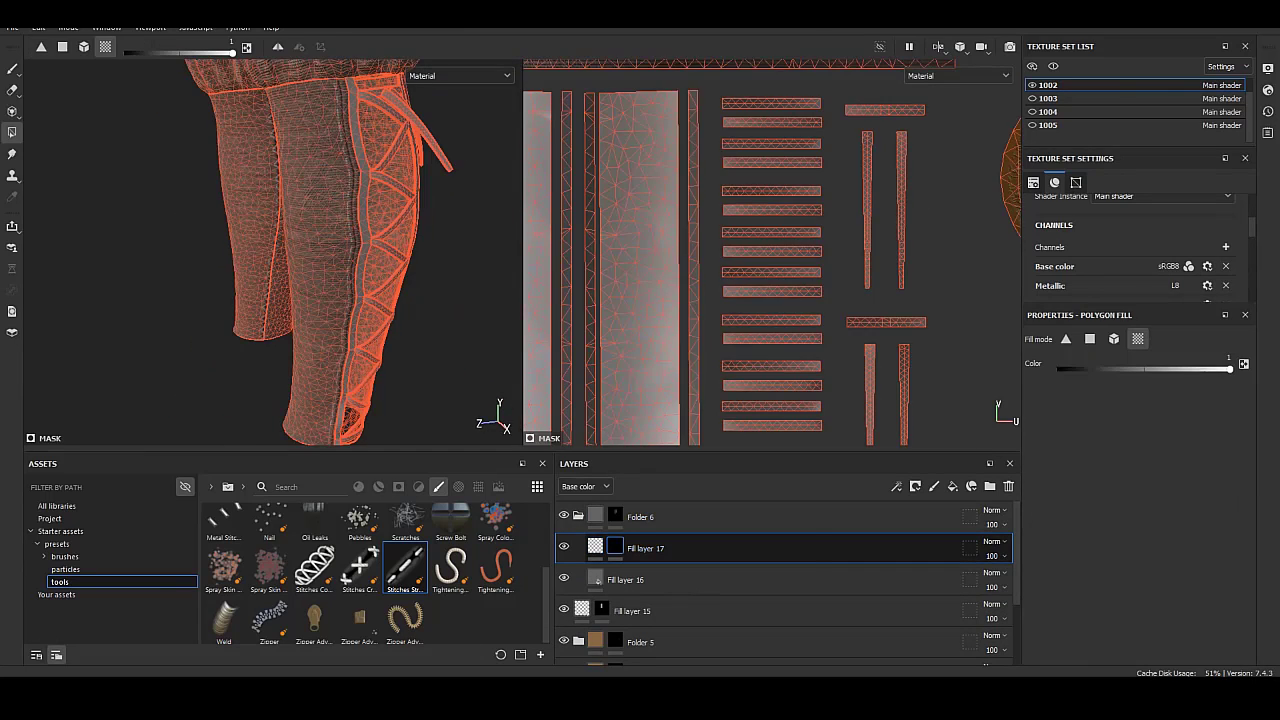
{"action": "right_click", "coordinate": [615, 548]}
{"action": "left_click", "coordinate": [650, 550]}
{"action": "left_click", "coordinate": [1135, 398]}
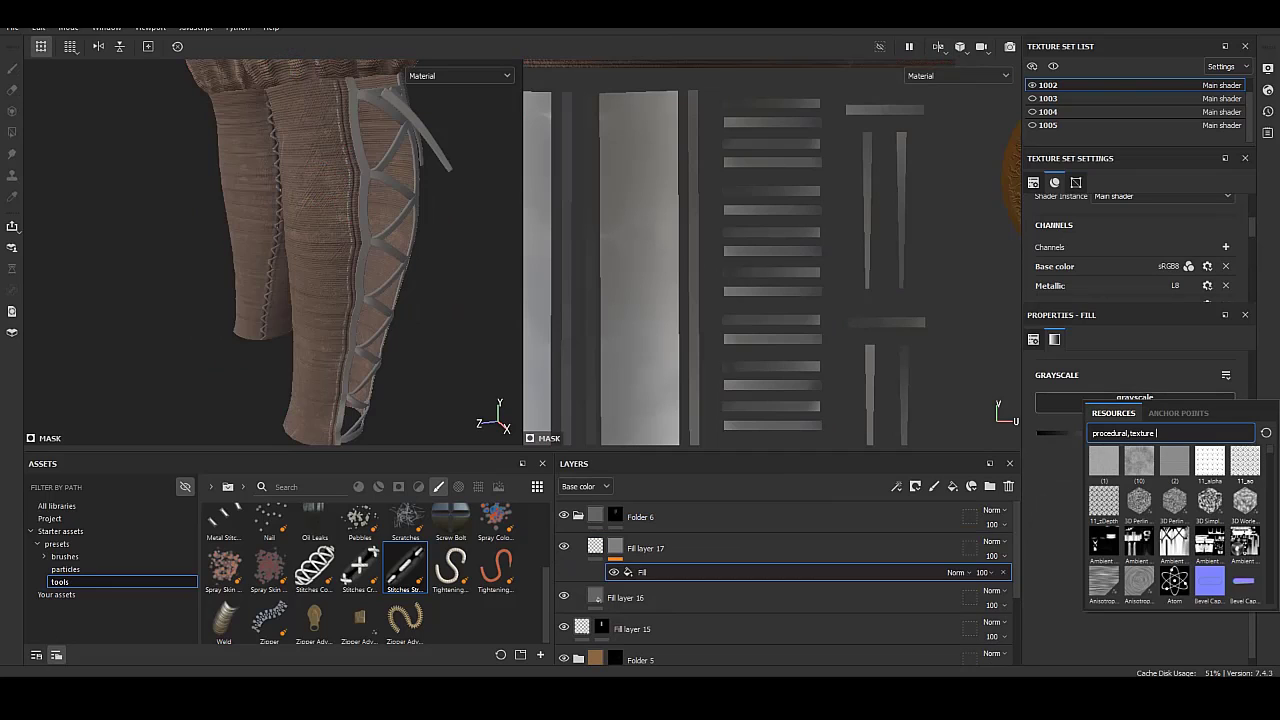
{"action": "scroll", "coordinate": [1175, 530], "scroll_direction": "down", "scroll_amount": 5}
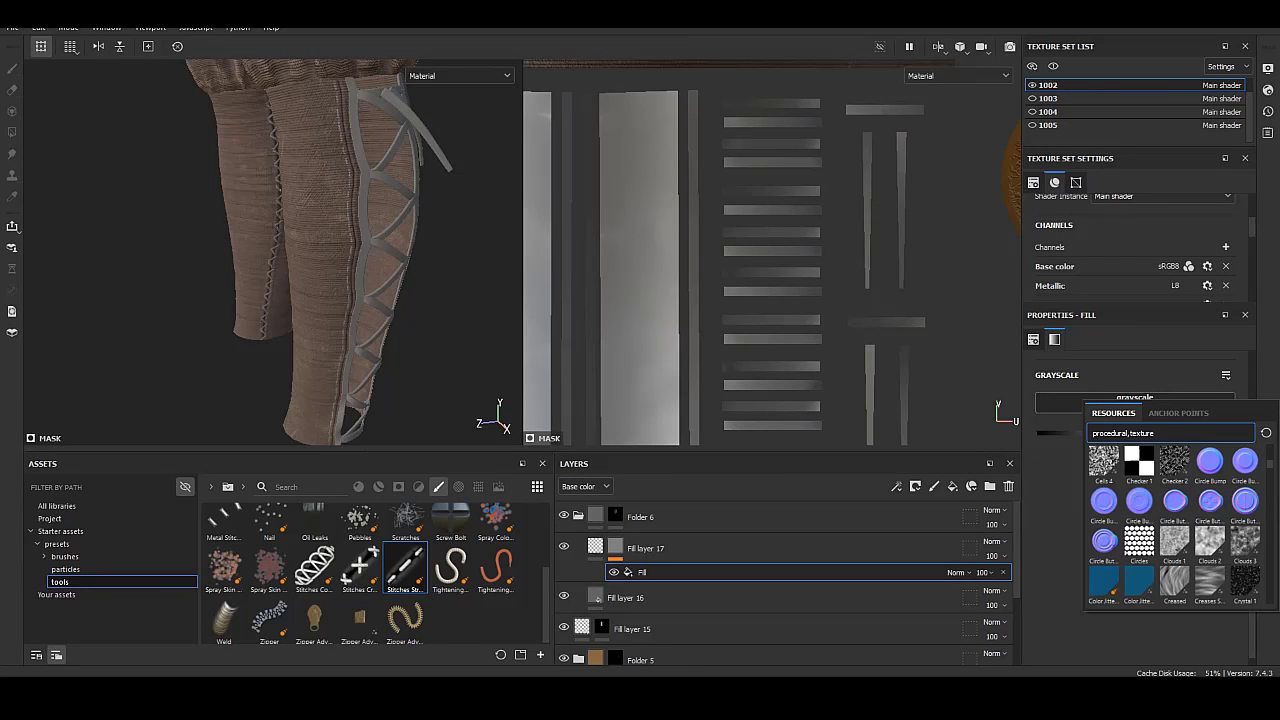
{"action": "left_click", "coordinate": [1245, 540]}
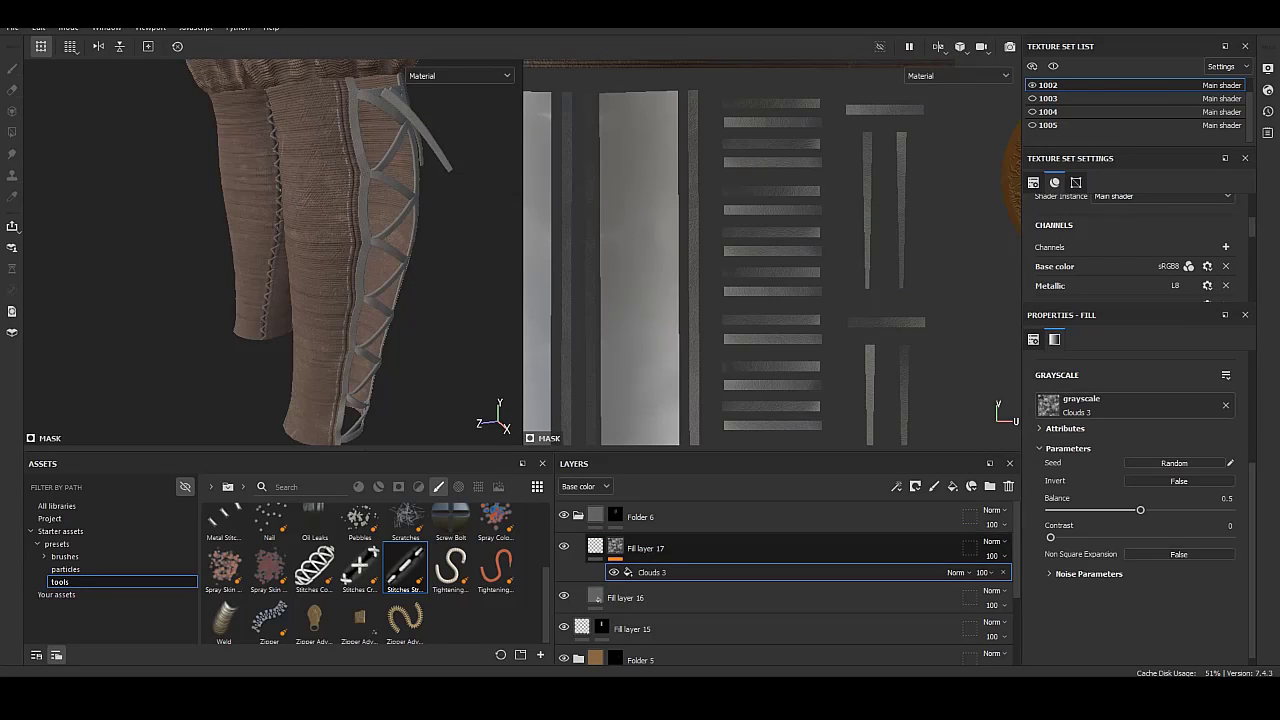
Raise the Clouds 3 fill's contrast and UV scale.
{"action": "left_click", "coordinate": [615, 548]}
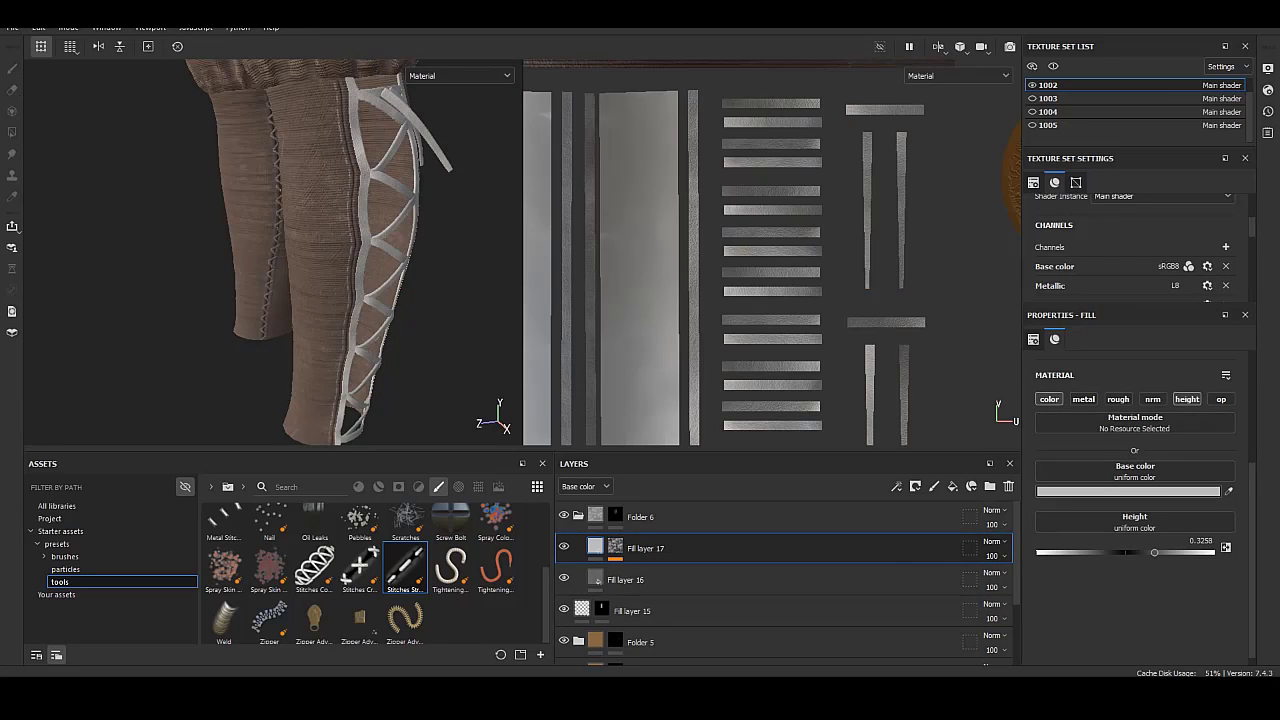
{"action": "left_click", "coordinate": [651, 572]}
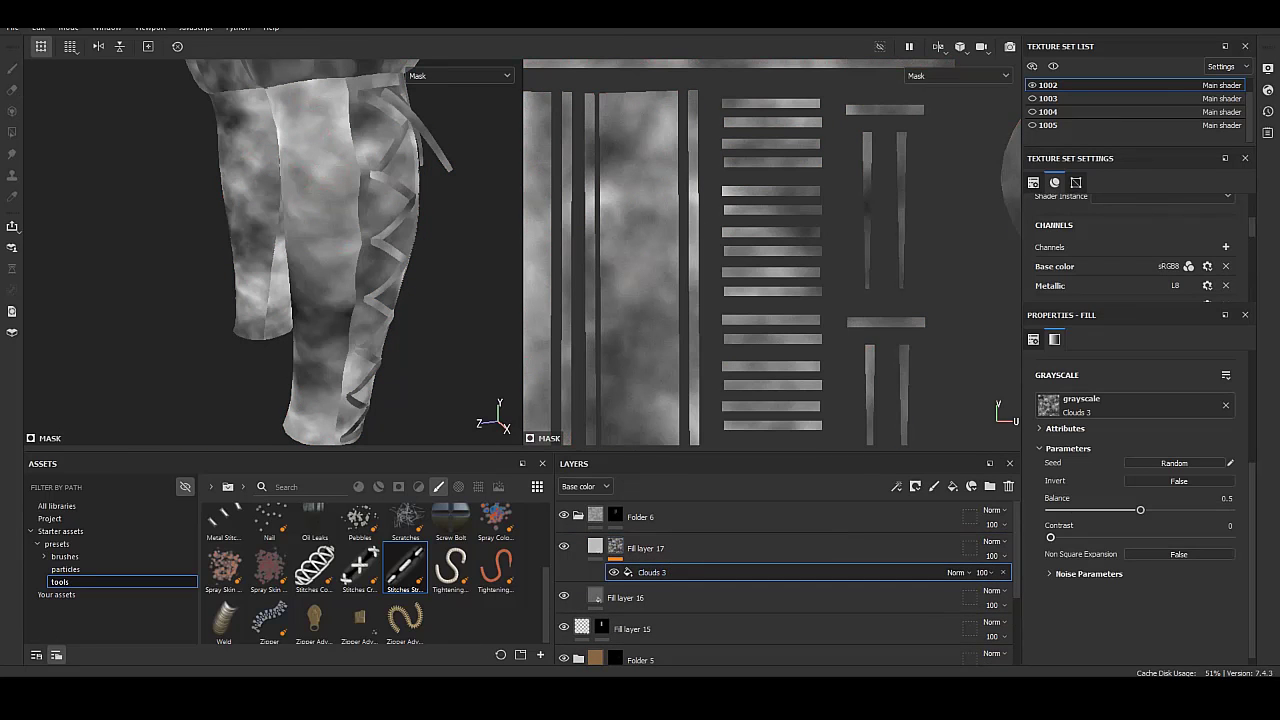
{"action": "left_click_drag", "start_coordinate": [1050, 537], "coordinate": [1174, 537]}
{"action": "scroll", "coordinate": [1140, 500], "scroll_direction": "up", "scroll_amount": 3}
{"action": "left_click_drag", "start_coordinate": [1112, 472], "coordinate": [1126, 472]}
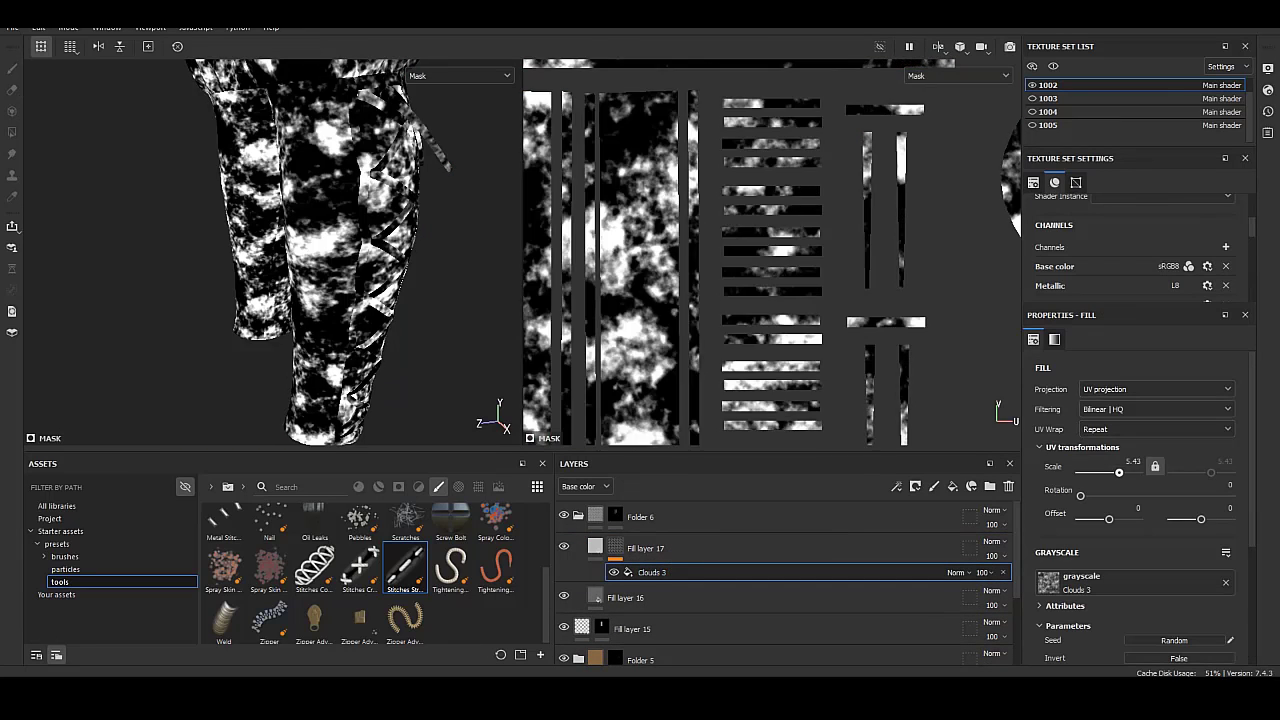
Turn off Fill layer 17's height and set its base colour to 424242.
{"action": "left_click", "coordinate": [700, 548]}
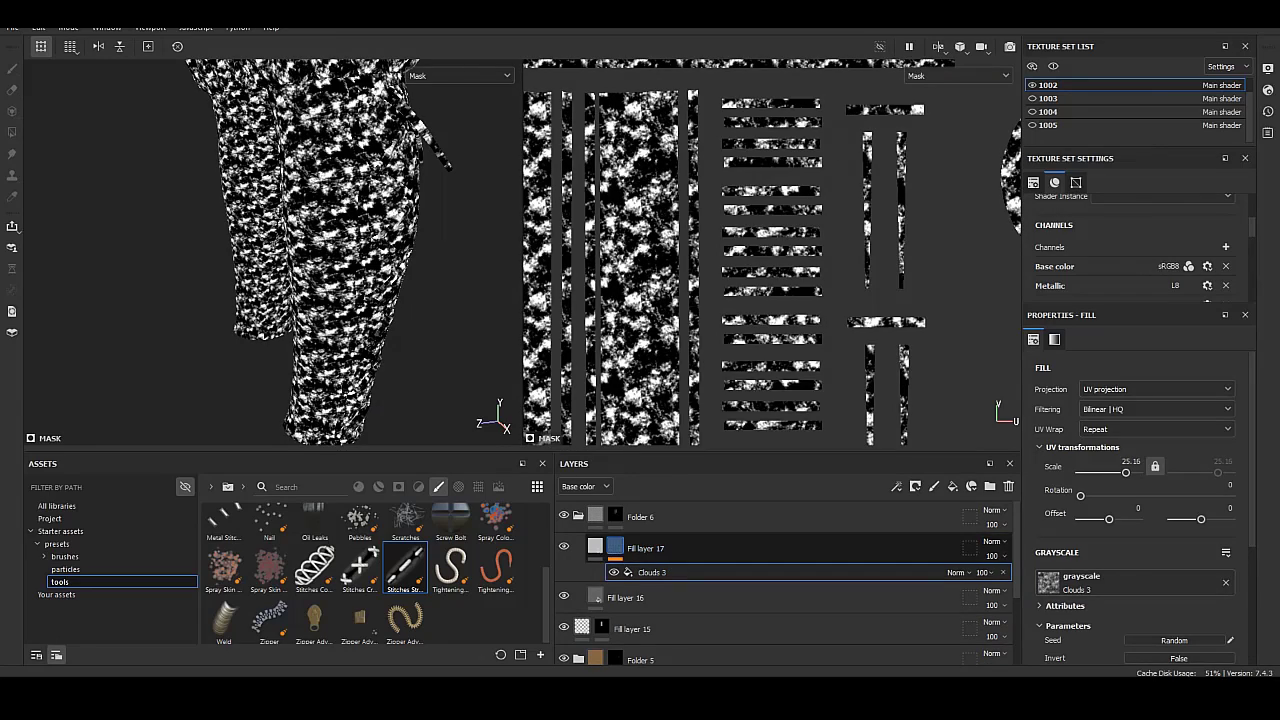
{"action": "scroll", "coordinate": [330, 250], "scroll_direction": "up", "scroll_amount": 3}
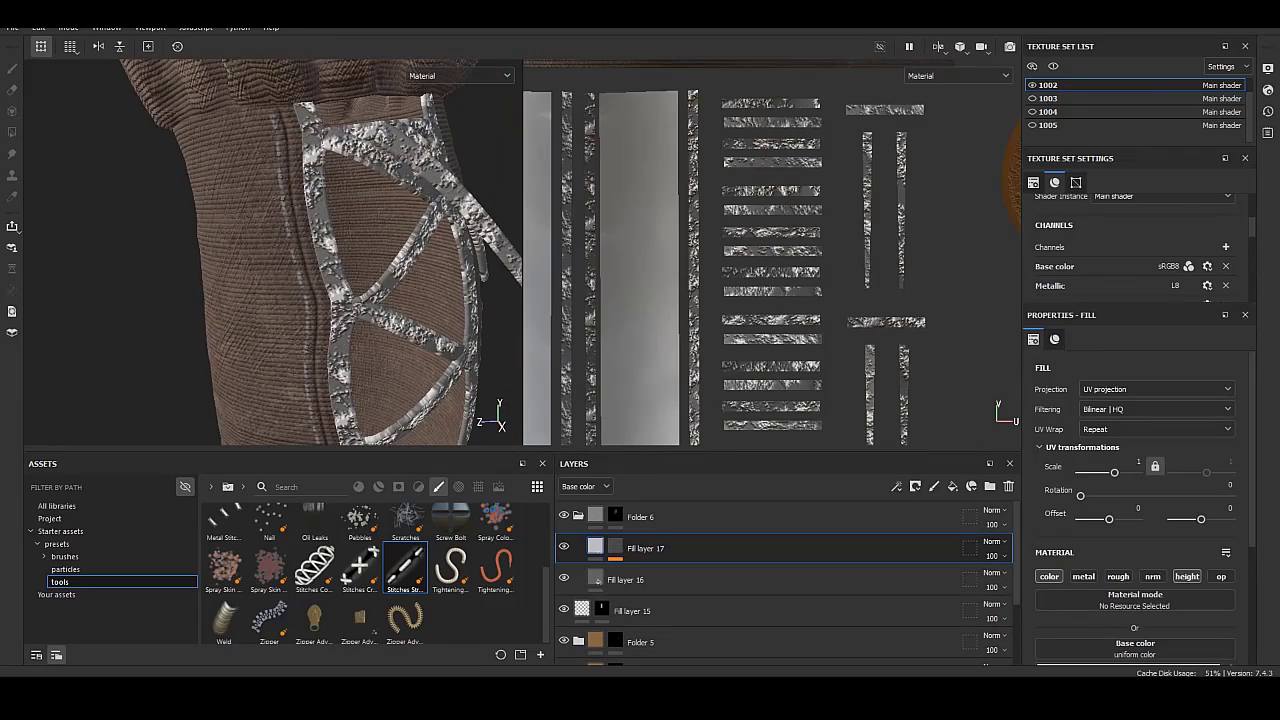
{"action": "scroll", "coordinate": [1140, 500], "scroll_direction": "down", "scroll_amount": 3}
{"action": "left_click", "coordinate": [1187, 440]}
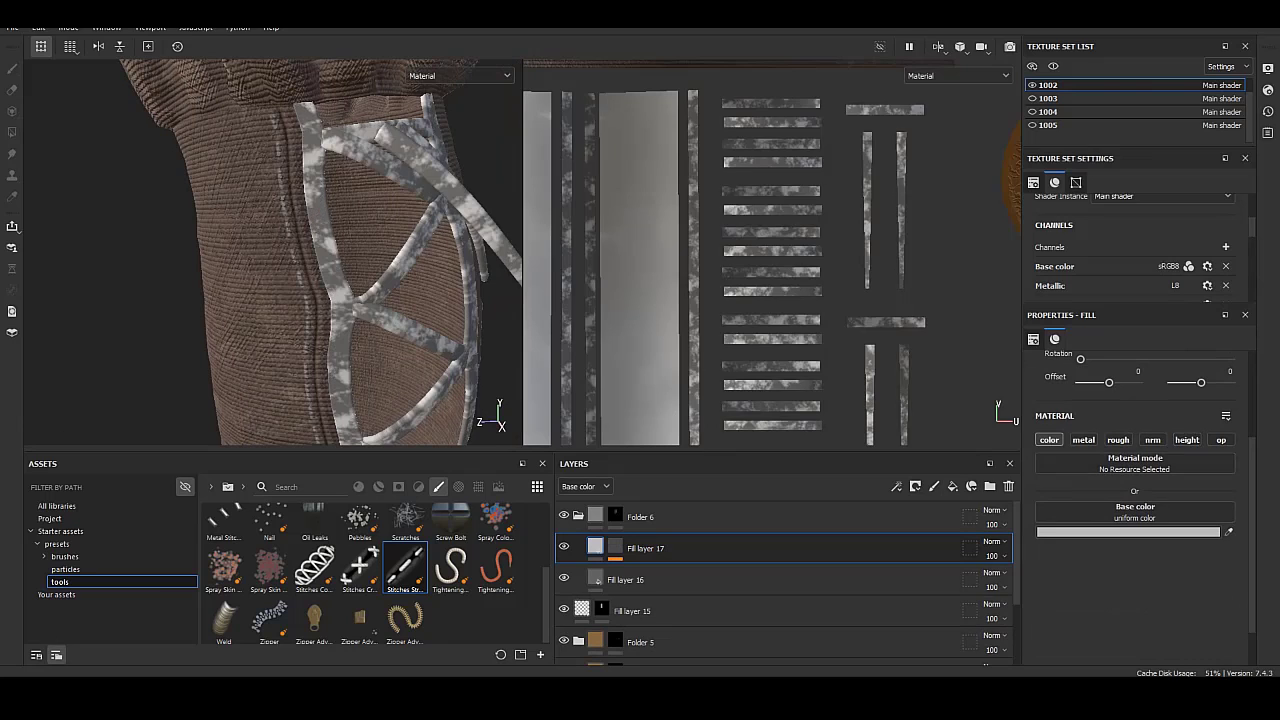
{"action": "left_click", "coordinate": [1180, 531]}
{"action": "type", "text": "424242"}
{"action": "key", "text": "Return"}
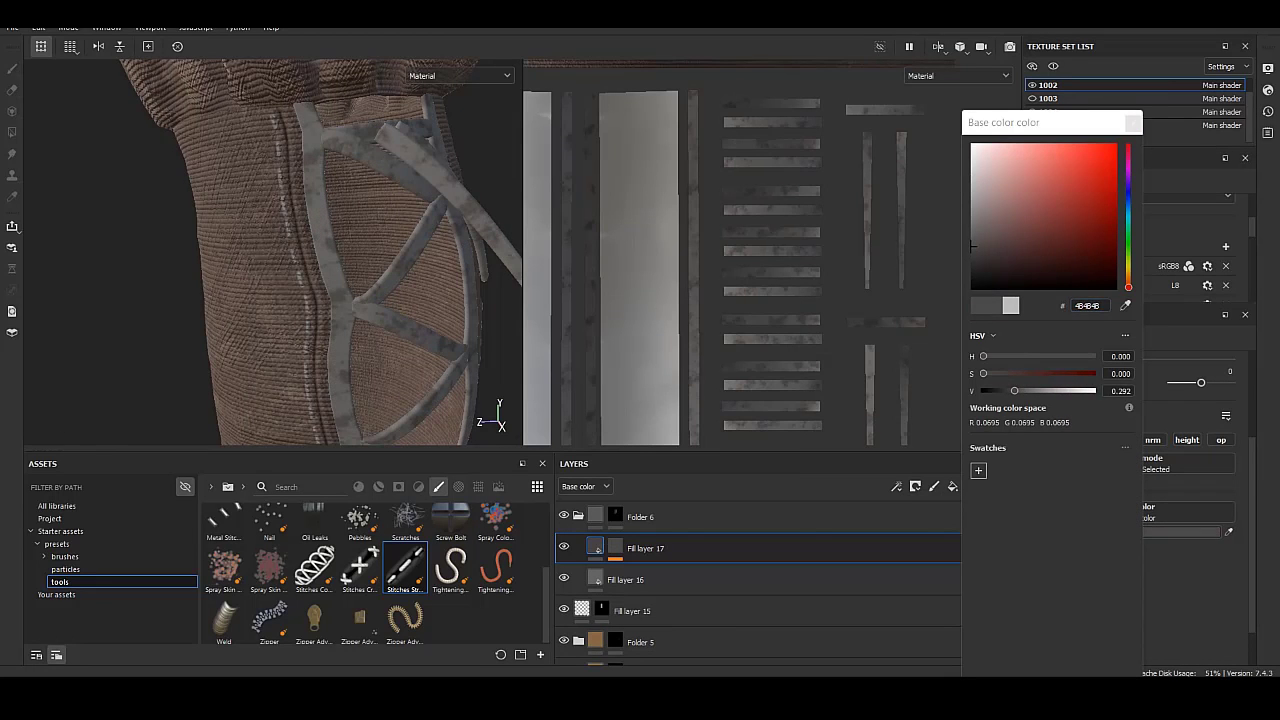
{"action": "left_click", "coordinate": [300, 250]}
Orbit around the leg lacing and select Fill layer 16.
{"action": "left_click_drag", "start_coordinate": [300, 250], "coordinate": [380, 250], "text": "alt"}
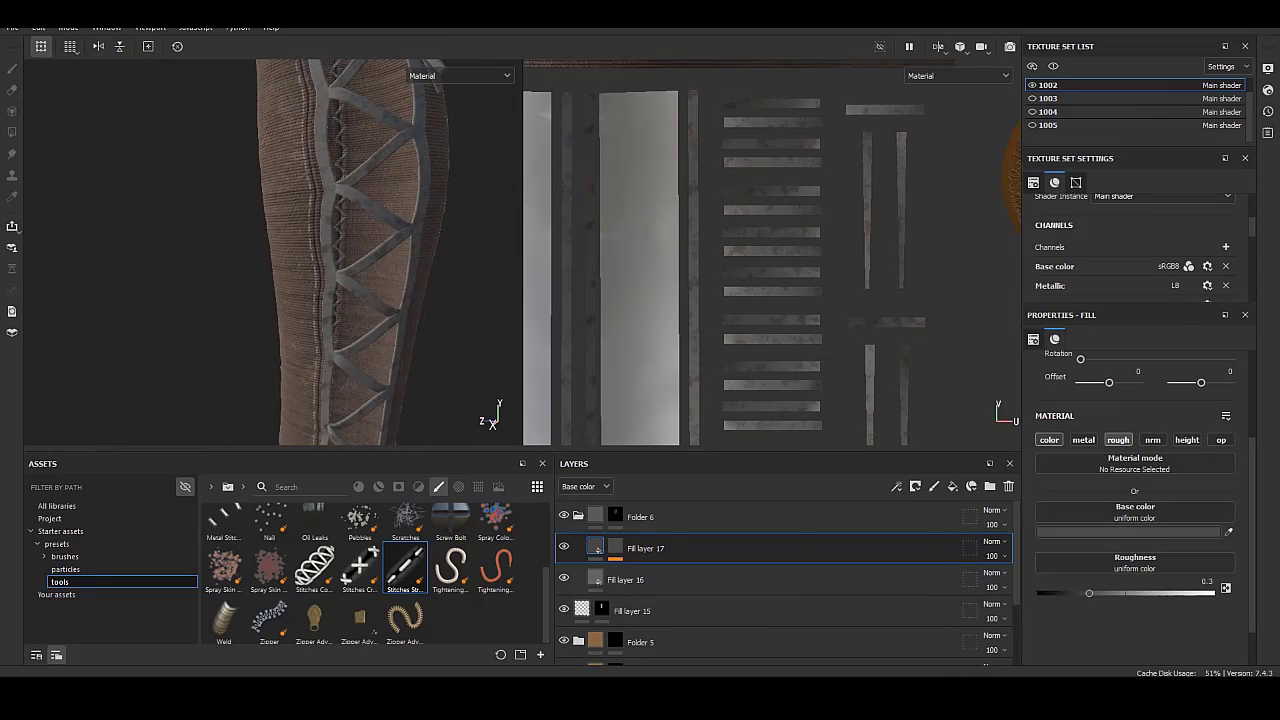
{"action": "left_click", "coordinate": [625, 580]}
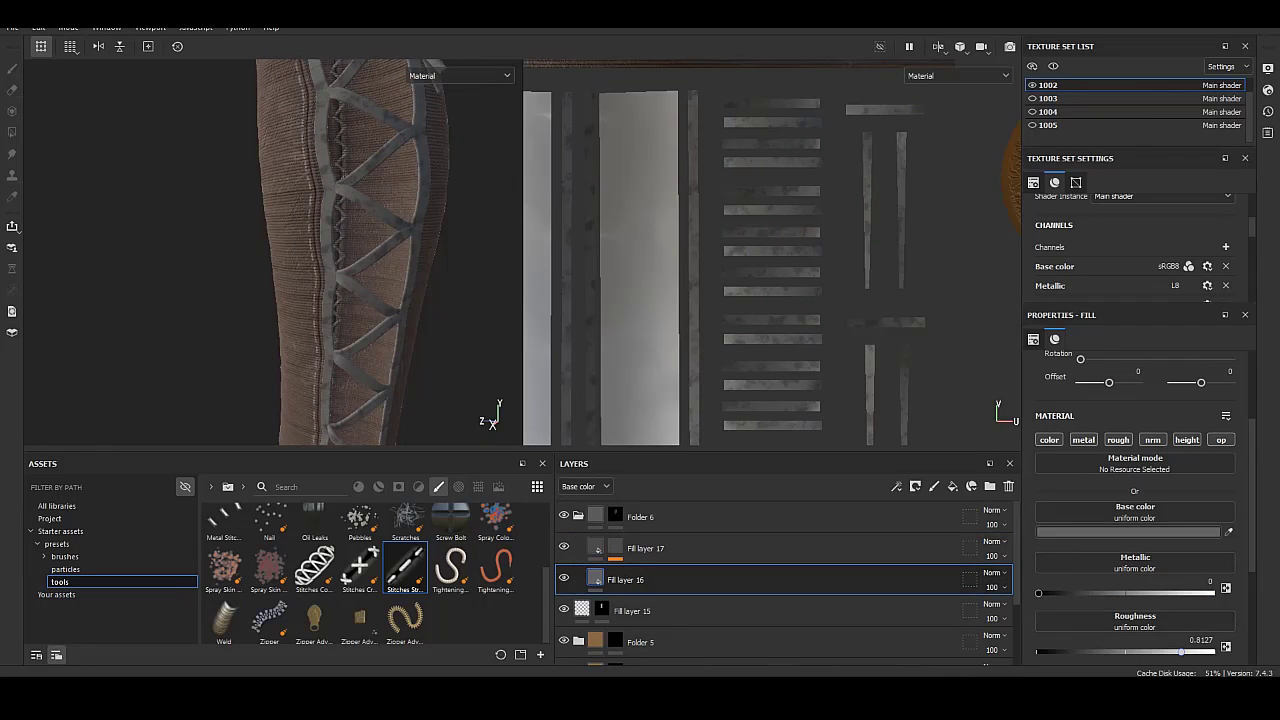
{"action": "left_click_drag", "start_coordinate": [300, 250], "coordinate": [400, 250], "text": "alt"}
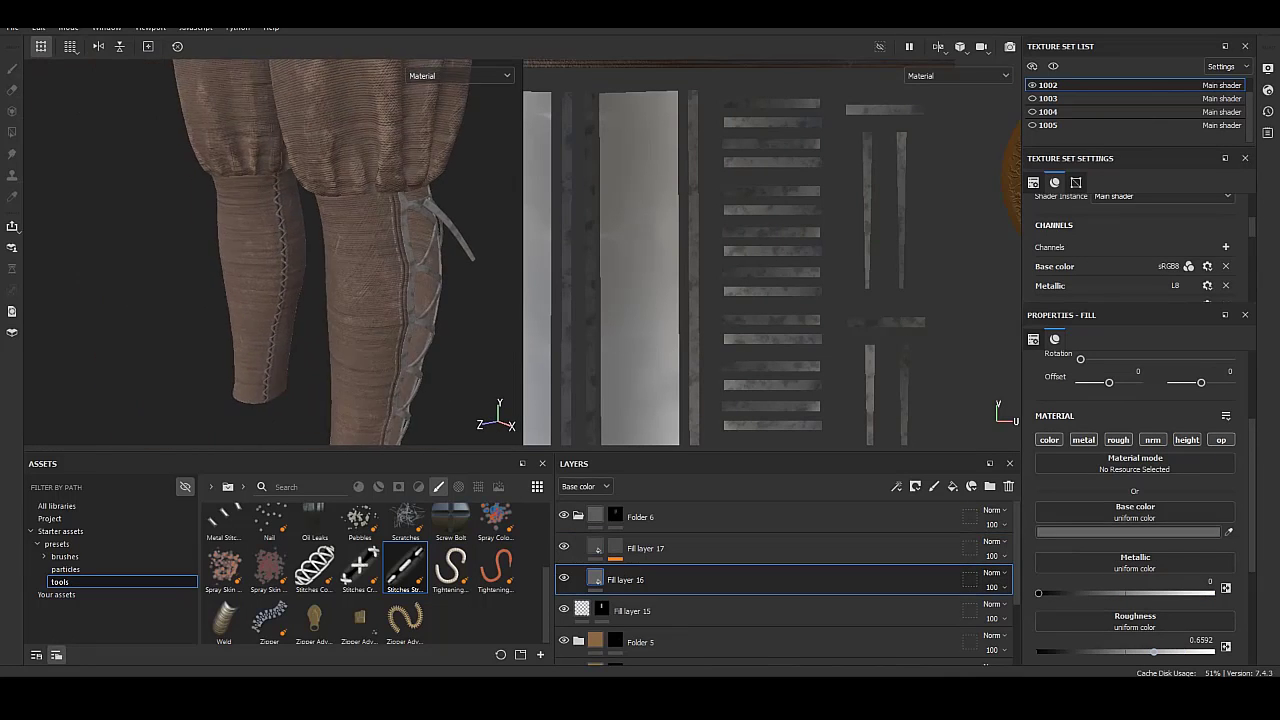
Add a black-masked fill layer whose mask uses a finely tiled Weave 3 fill.
{"action": "left_click", "coordinate": [645, 548]}
{"action": "left_click", "coordinate": [952, 486]}
{"action": "right_click", "coordinate": [646, 548]}
{"action": "left_click", "coordinate": [720, 60]}
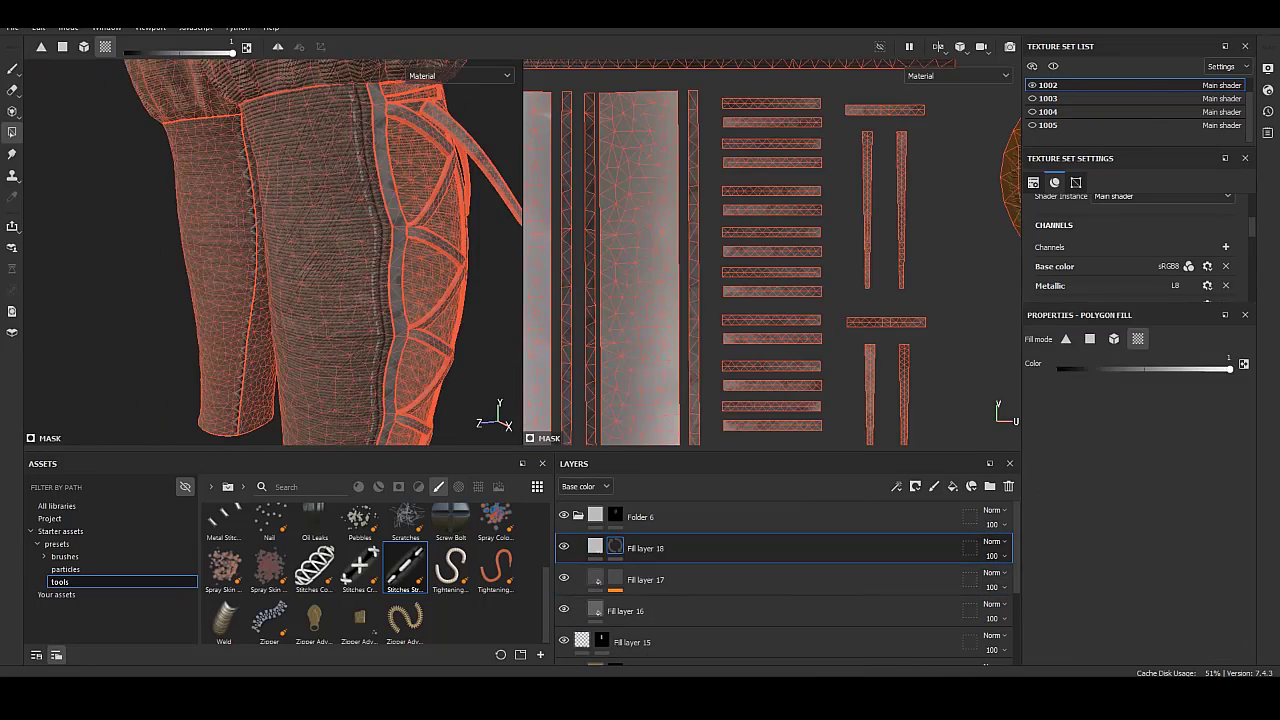
{"action": "right_click", "coordinate": [614, 548]}
{"action": "left_click", "coordinate": [700, 532]}
{"action": "left_click", "coordinate": [1135, 443]}
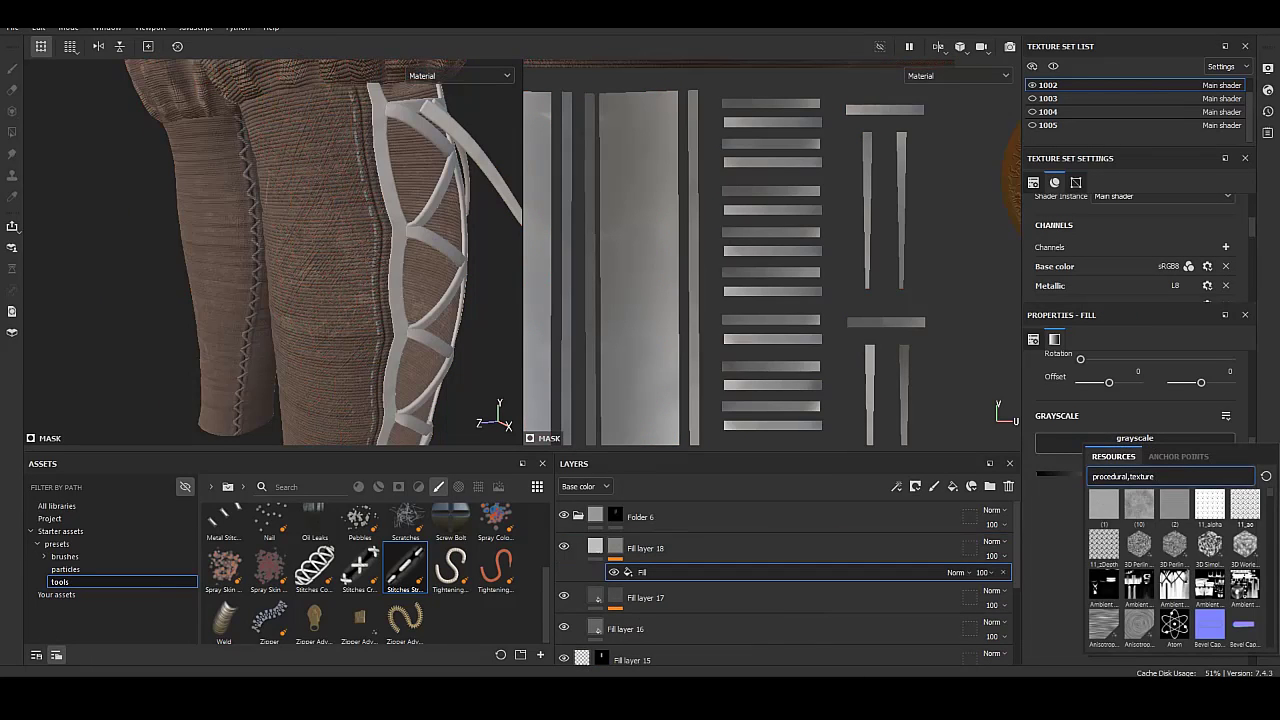
{"action": "left_click", "coordinate": [1209, 585]}
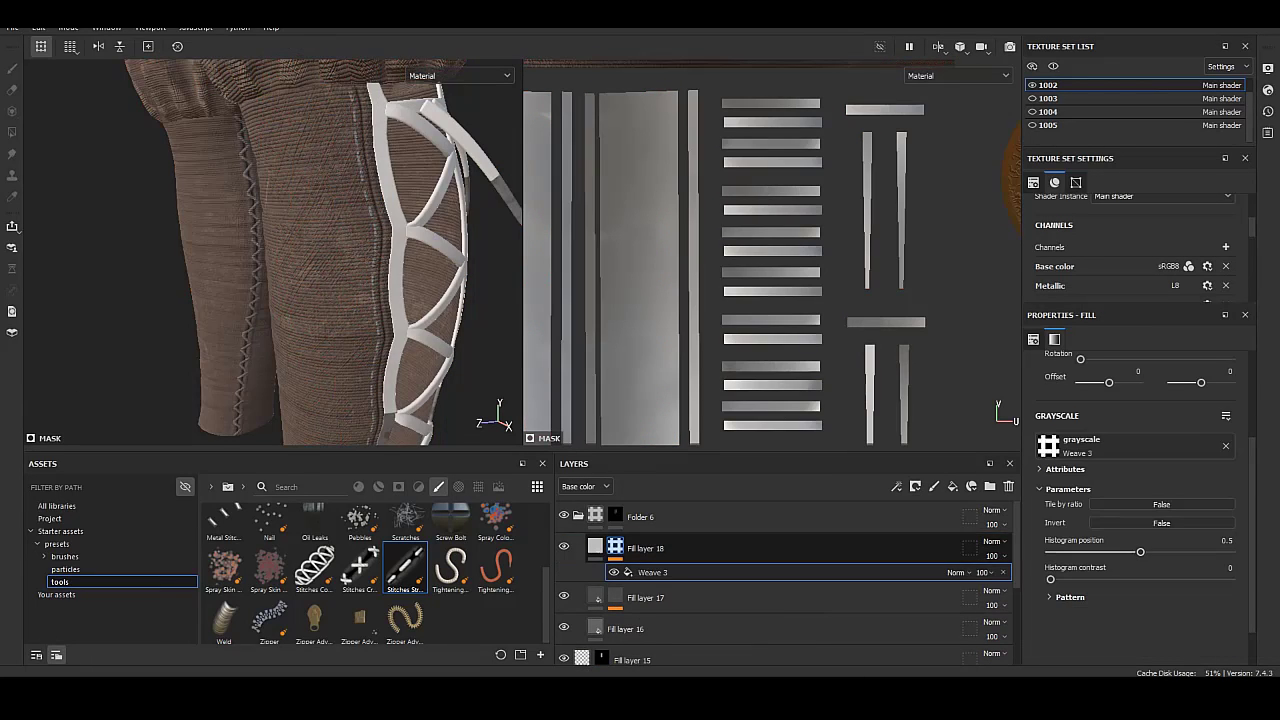
{"action": "key", "text": "m"}
{"action": "scroll", "coordinate": [1140, 450], "scroll_direction": "up", "scroll_amount": 3}
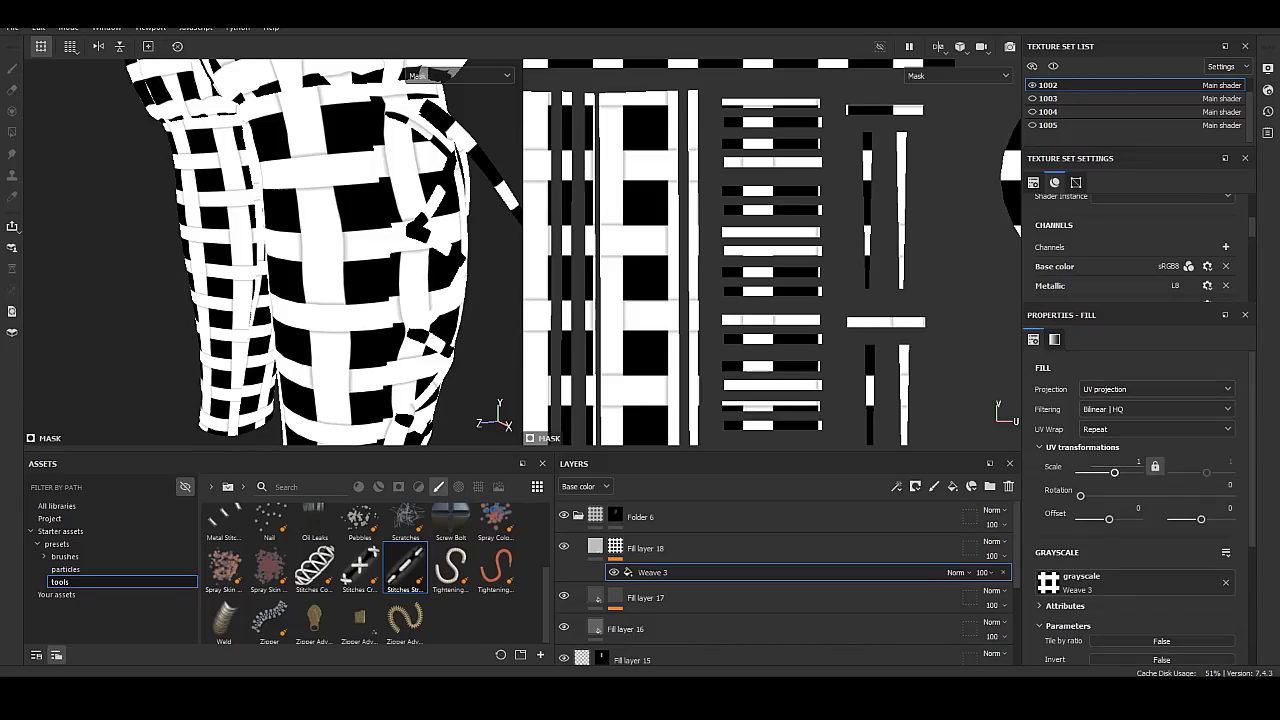
{"action": "left_click_drag", "start_coordinate": [1082, 472], "coordinate": [1124, 472]}
{"action": "scroll", "coordinate": [1140, 450], "scroll_direction": "down", "scroll_amount": 3}
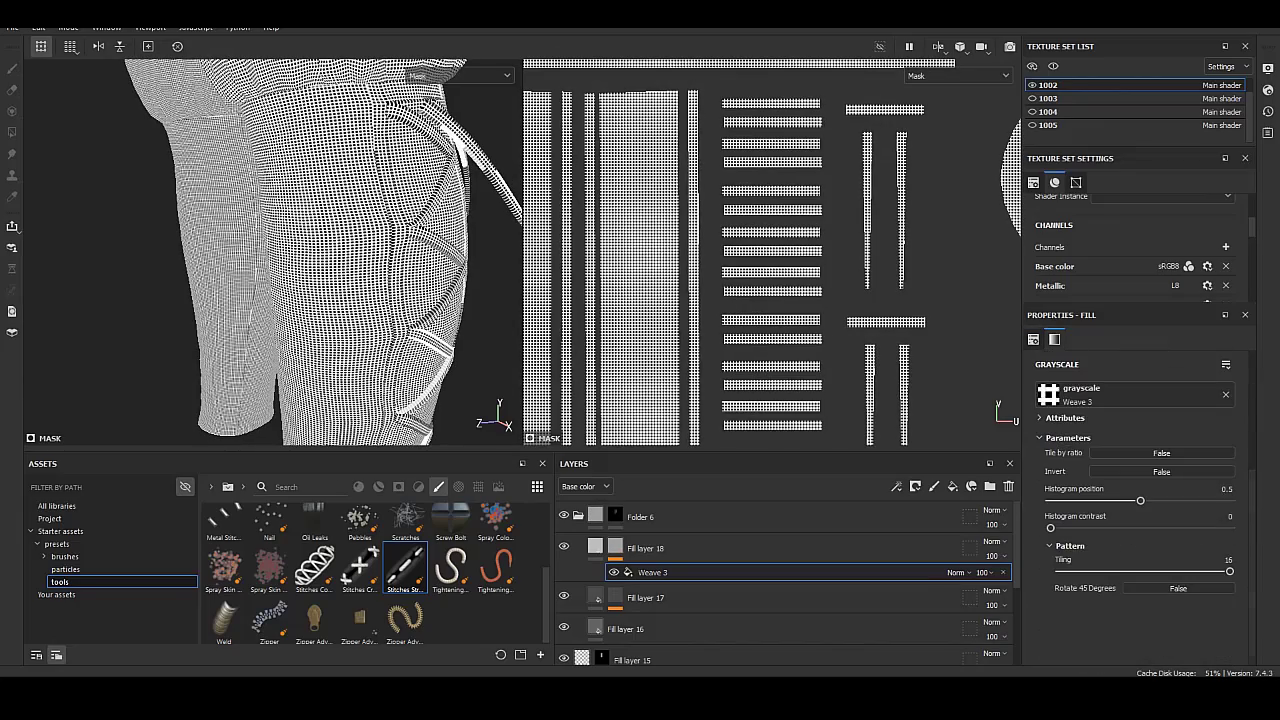
Disable Fill layer 18's base colour and give it about 0.0712 raised height.
{"action": "left_click", "coordinate": [595, 548]}
{"action": "left_click", "coordinate": [1049, 388]}
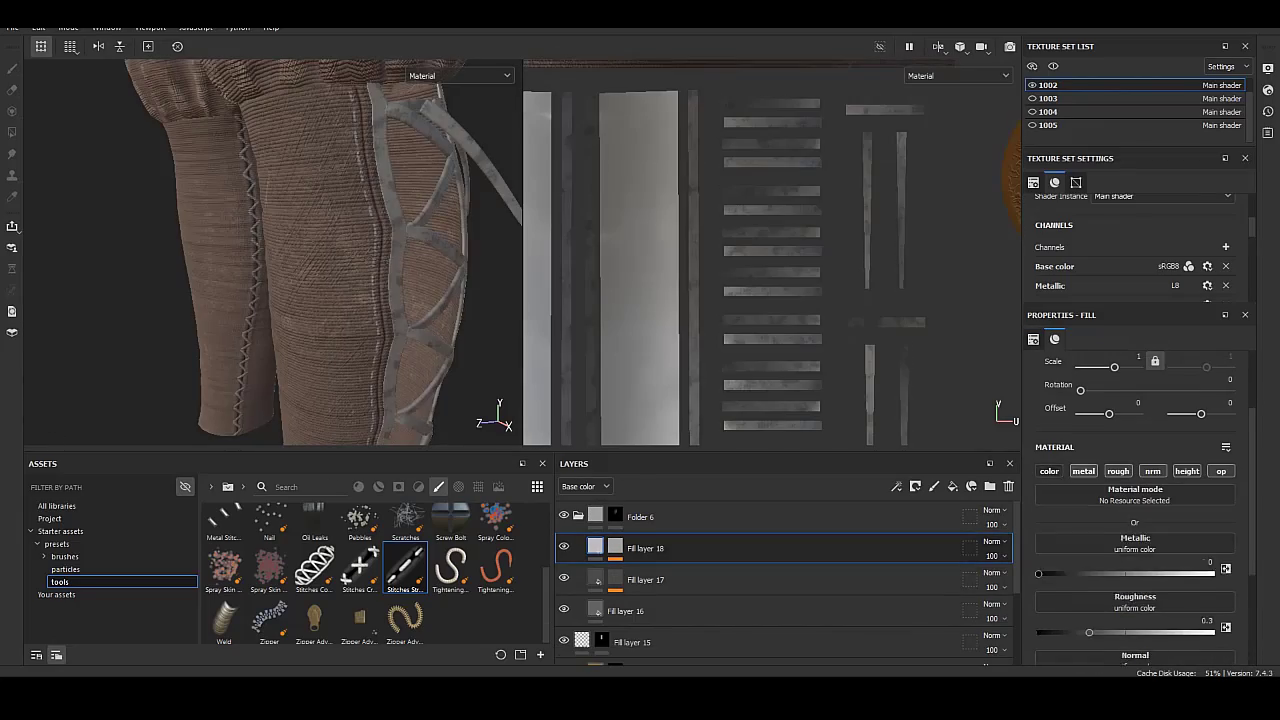
{"action": "left_click_drag", "start_coordinate": [1126, 573], "coordinate": [1148, 573]}
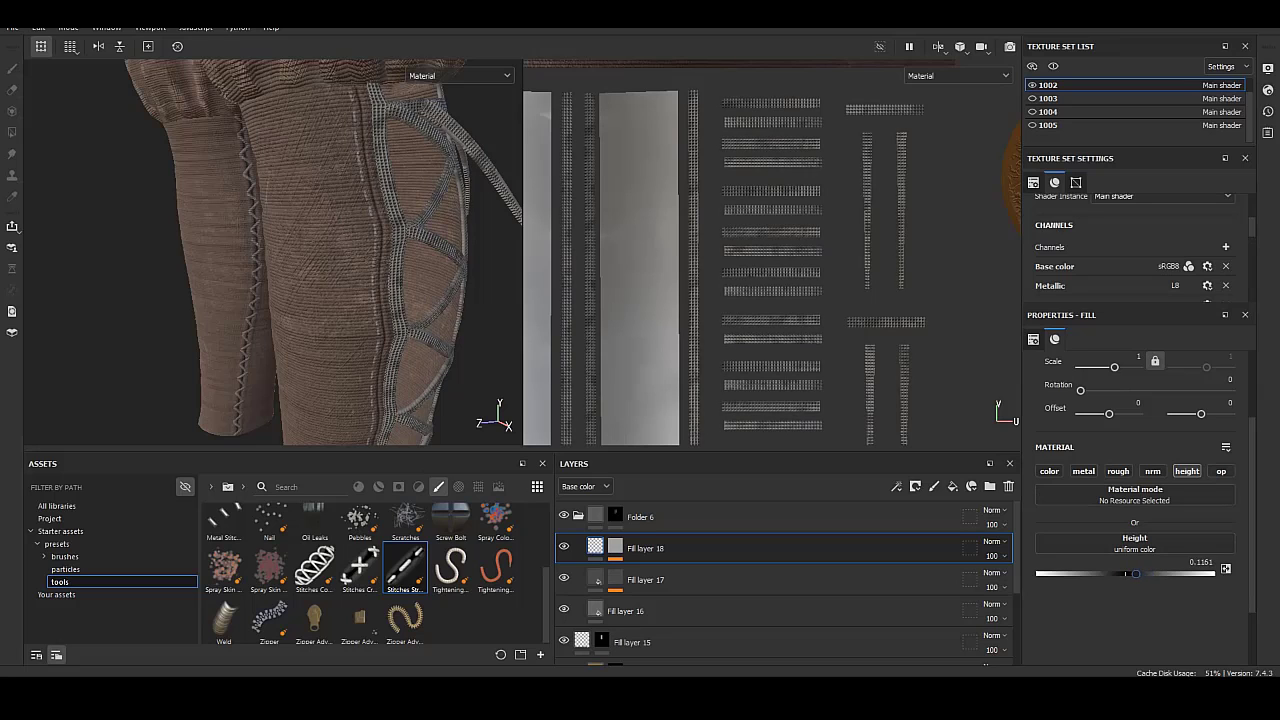
{"action": "scroll", "coordinate": [340, 250], "scroll_direction": "up", "scroll_amount": 3}
{"action": "scroll", "coordinate": [340, 250], "scroll_direction": "up", "scroll_amount": 2}
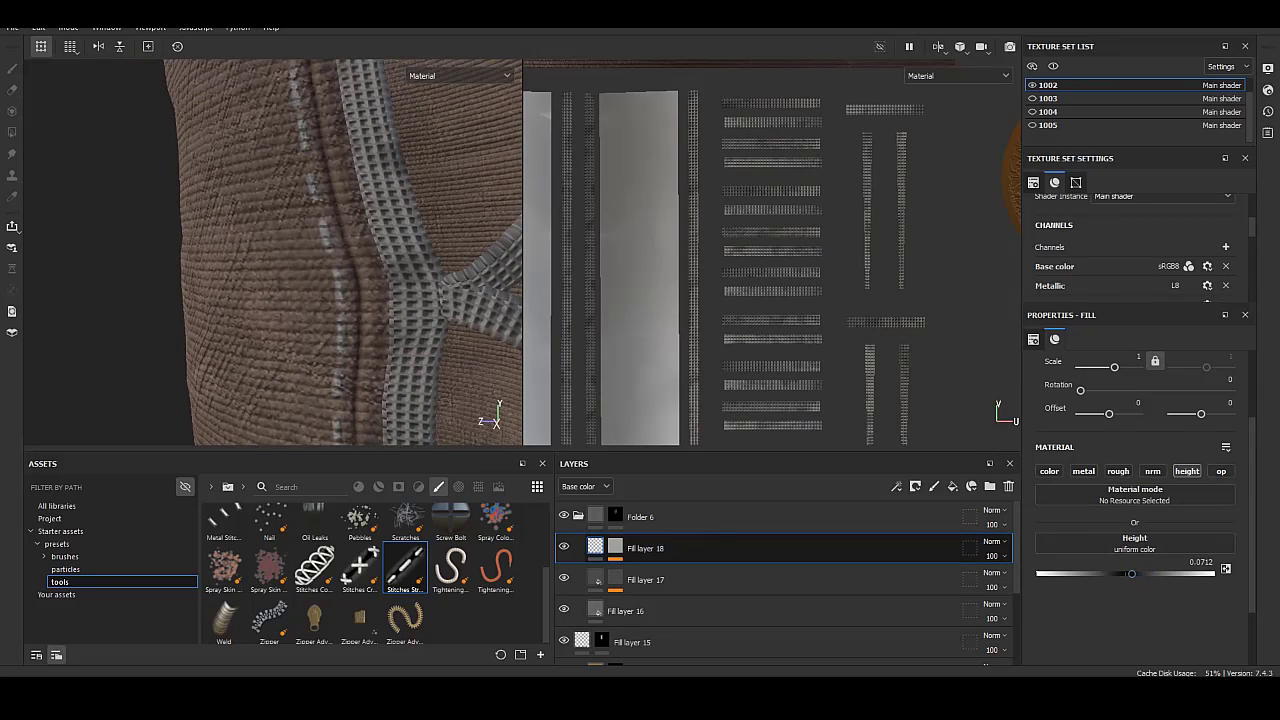
Add a Warp filter to Fill layer 18's mask with intensity 0.1.
{"action": "right_click", "coordinate": [625, 548]}
{"action": "left_click", "coordinate": [665, 588]}
{"action": "left_click", "coordinate": [1139, 372]}
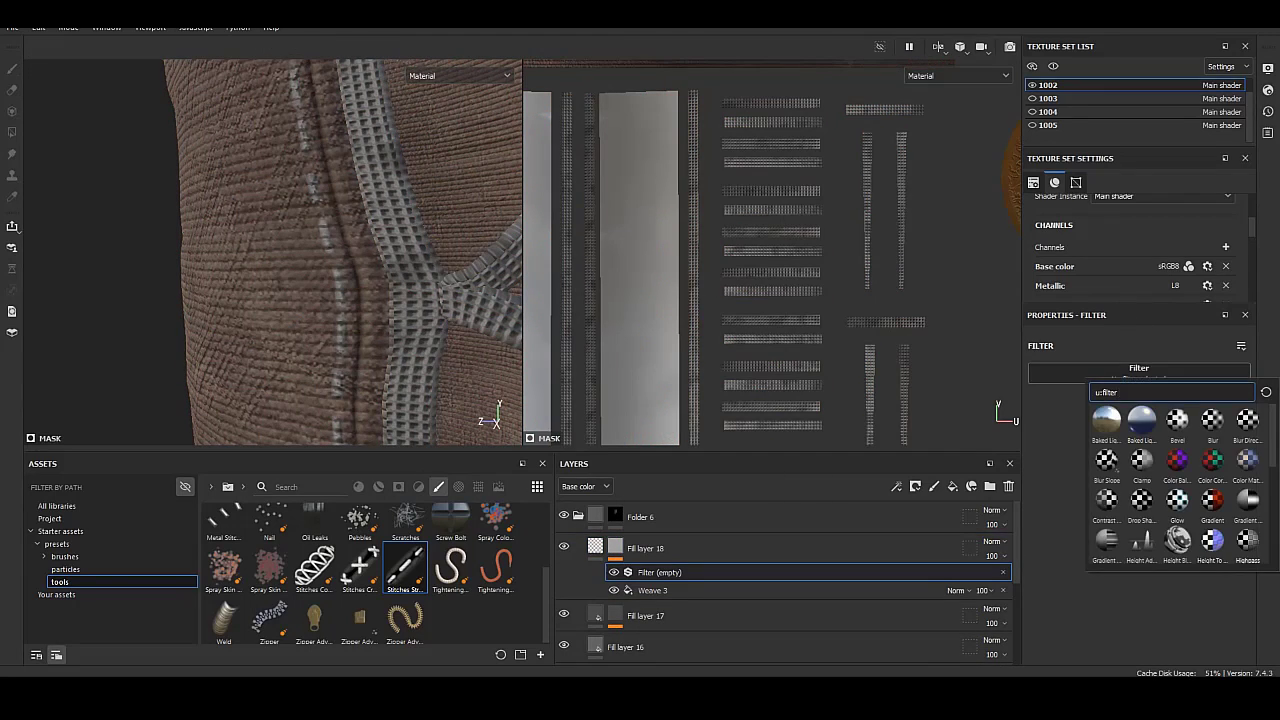
{"action": "scroll", "coordinate": [1175, 480], "scroll_direction": "down", "scroll_amount": 3}
{"action": "left_click", "coordinate": [1140, 500]}
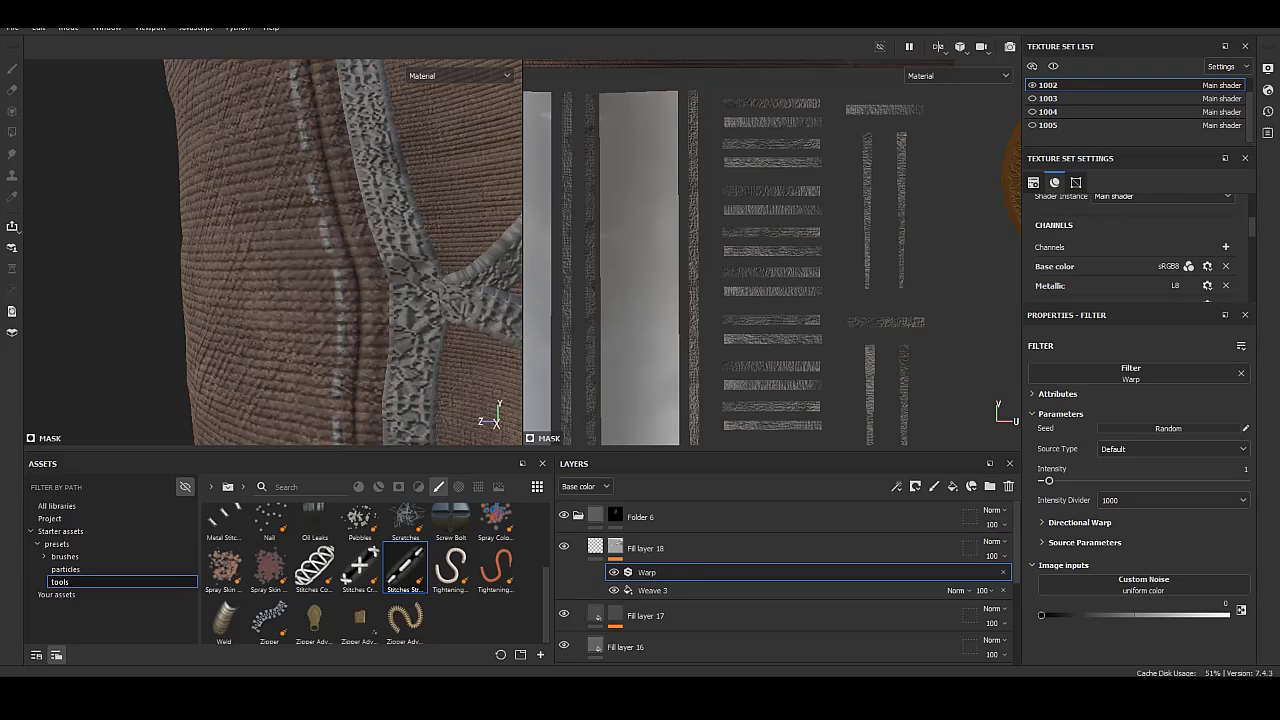
{"action": "left_click_drag", "start_coordinate": [1048, 480], "coordinate": [1211, 480]}
{"action": "key", "text": "Return"}
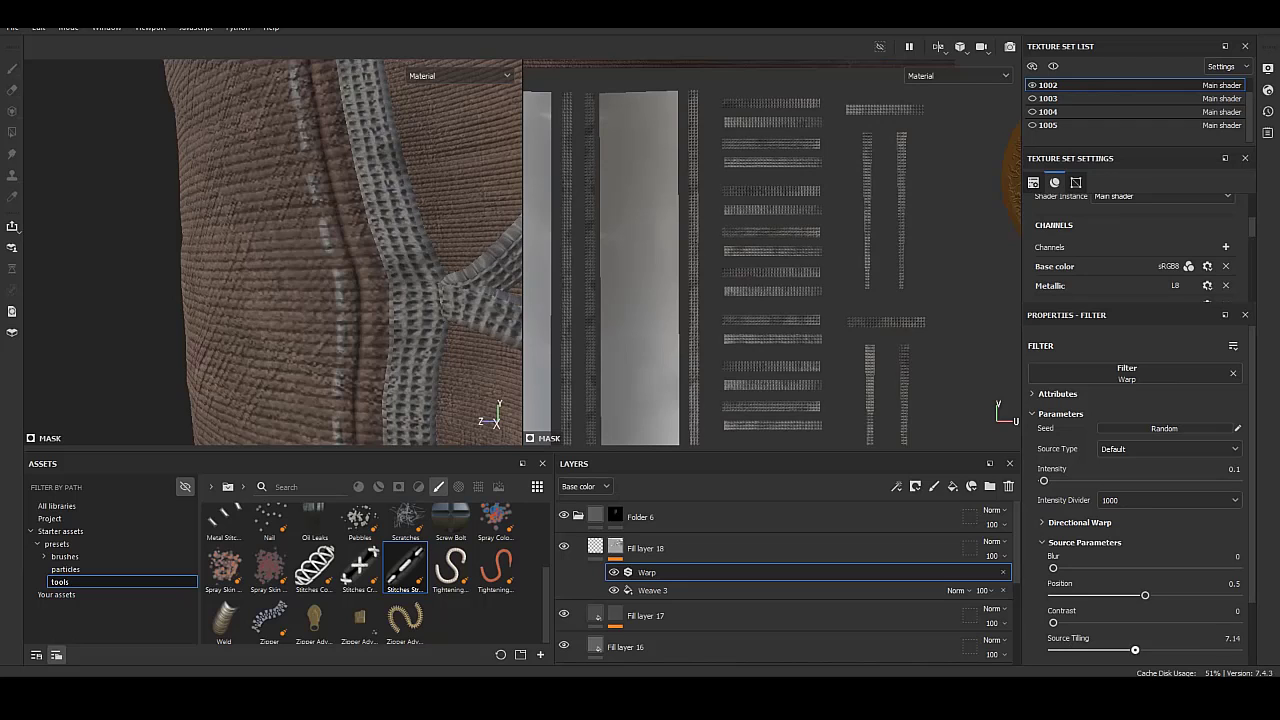
Orbit to a side view of the character to check the woven lacing.
{"action": "scroll", "coordinate": [270, 250], "scroll_direction": "down", "scroll_amount": 2}
{"action": "scroll", "coordinate": [270, 250], "scroll_direction": "down", "scroll_amount": 2}
{"action": "scroll", "coordinate": [270, 250], "scroll_direction": "down", "scroll_amount": 2}
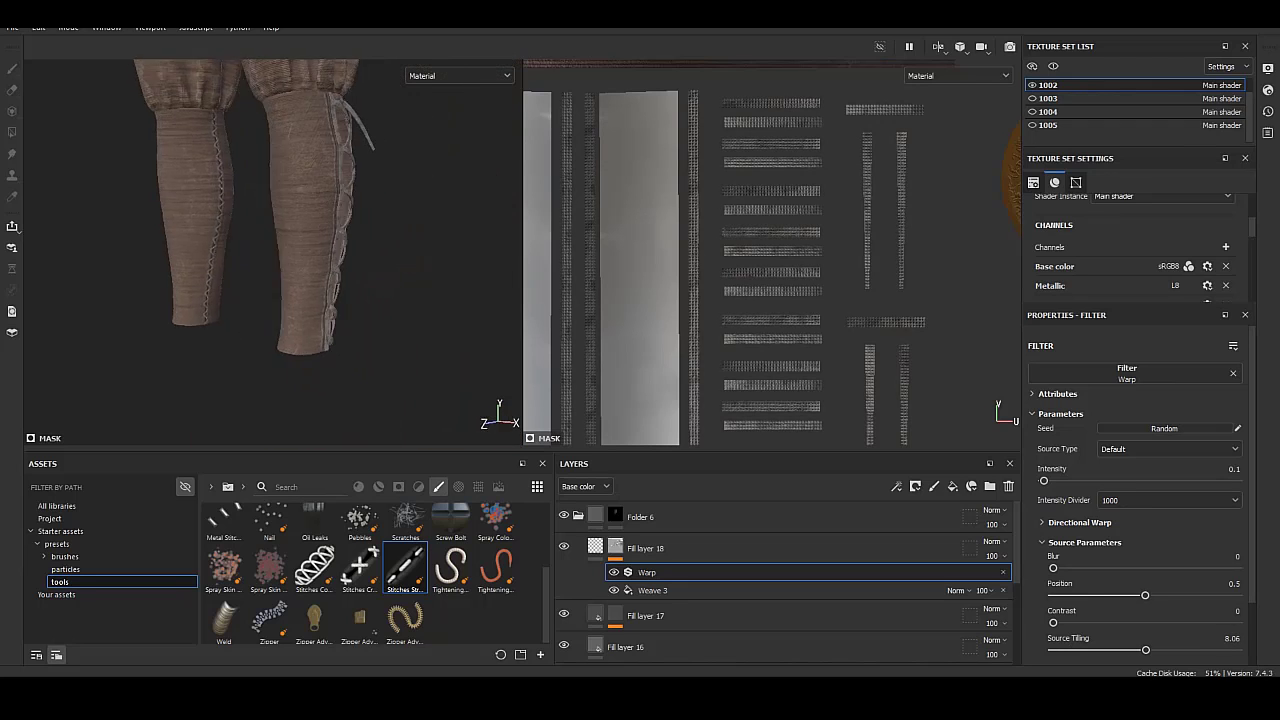
{"action": "scroll", "coordinate": [270, 250], "scroll_direction": "down", "scroll_amount": 2}
{"action": "scroll", "coordinate": [270, 250], "scroll_direction": "down", "scroll_amount": 2}
{"action": "scroll", "coordinate": [270, 250], "scroll_direction": "down", "scroll_amount": 3}
{"action": "left_click_drag", "start_coordinate": [270, 250], "coordinate": [350, 250], "text": "alt"}
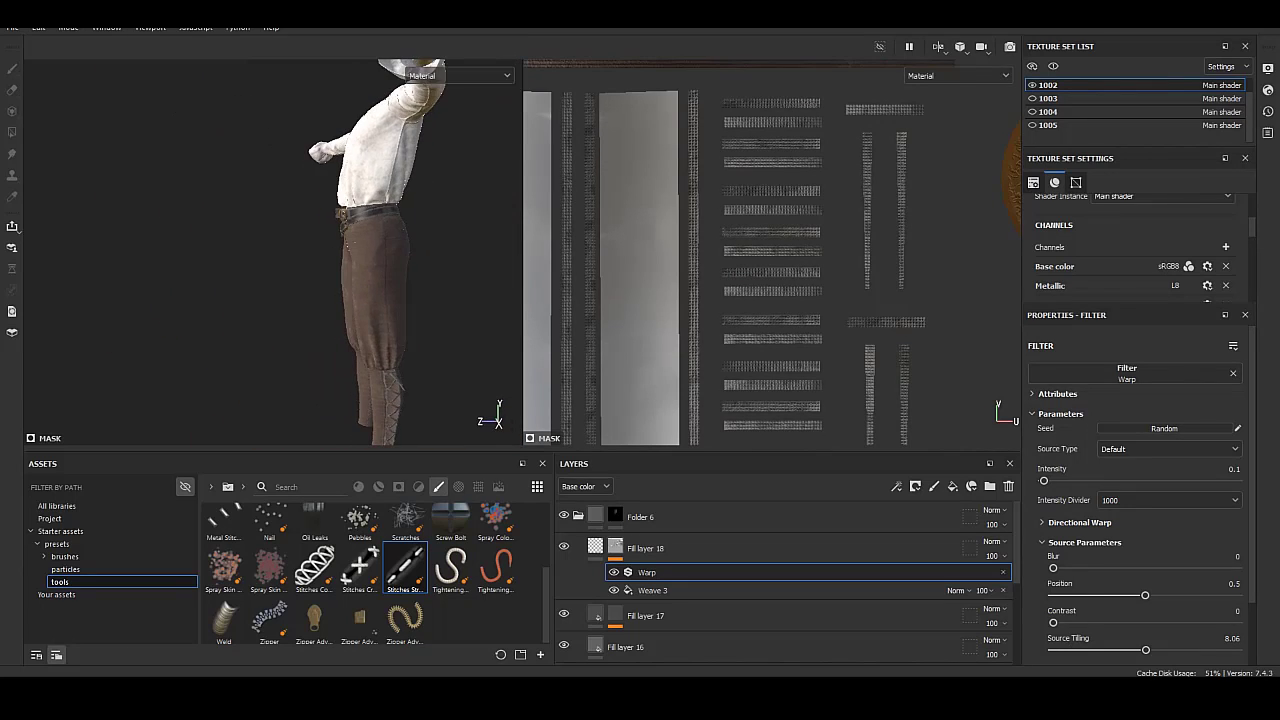
{"action": "scroll", "coordinate": [270, 250], "scroll_direction": "up", "scroll_amount": 5}
Orbit around the belt to view the gold buckles from the side.
{"action": "scroll", "coordinate": [270, 250], "scroll_direction": "up", "scroll_amount": 2}
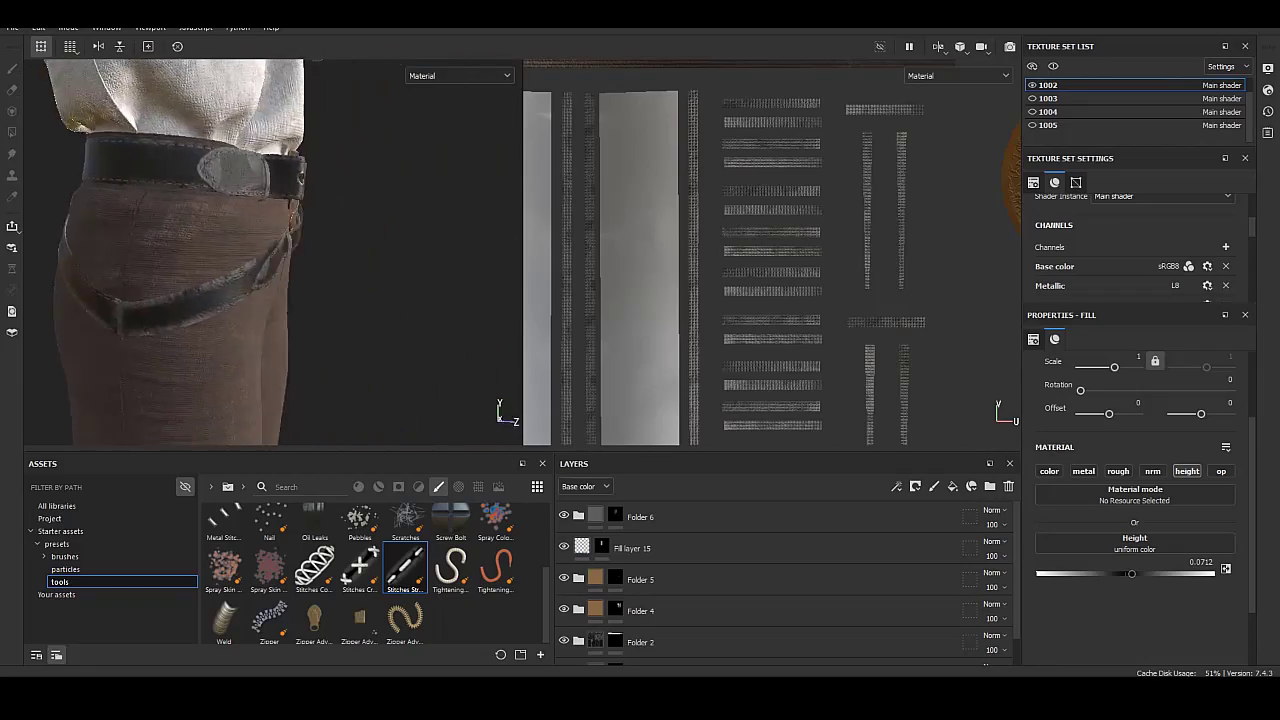
{"action": "left_click_drag", "start_coordinate": [270, 250], "coordinate": [380, 250], "text": "alt"}
{"action": "scroll", "coordinate": [270, 250], "scroll_direction": "up", "scroll_amount": 2}
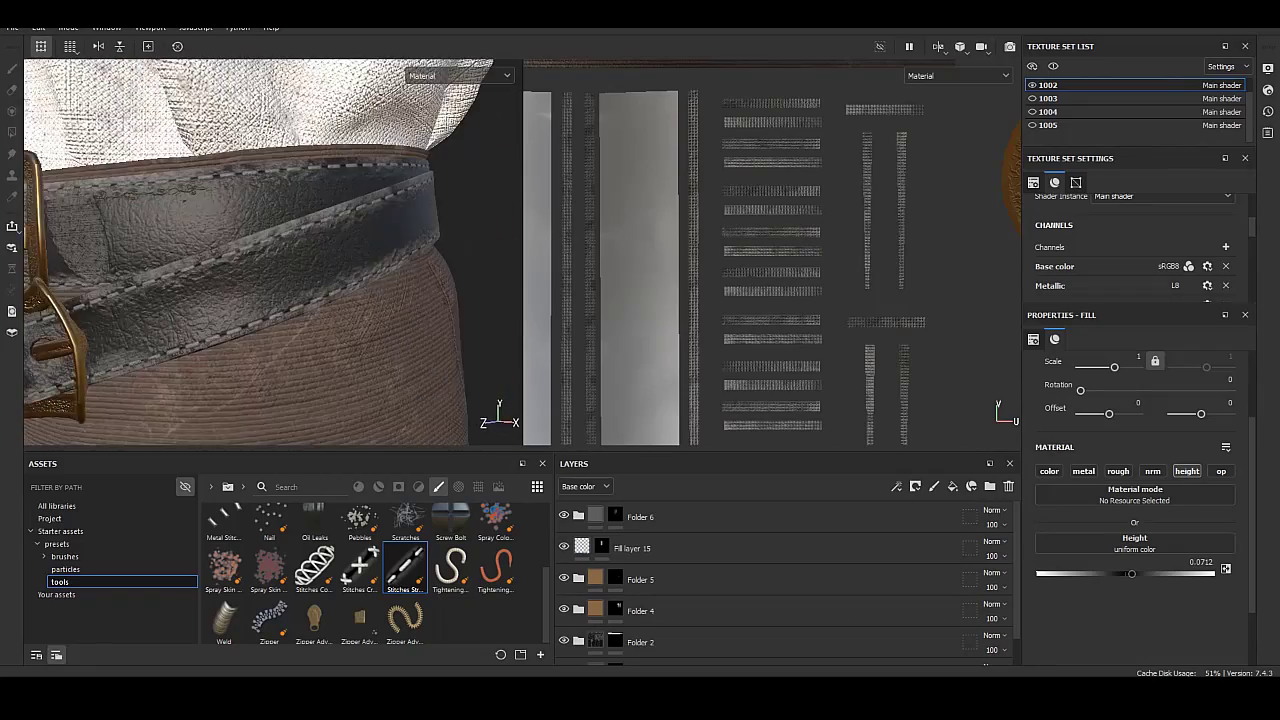
{"action": "scroll", "coordinate": [270, 250], "scroll_direction": "up", "scroll_amount": 2}
{"action": "left_click_drag", "start_coordinate": [270, 250], "coordinate": [420, 250], "text": "alt"}
{"action": "scroll", "coordinate": [270, 250], "scroll_direction": "up", "scroll_amount": 2}
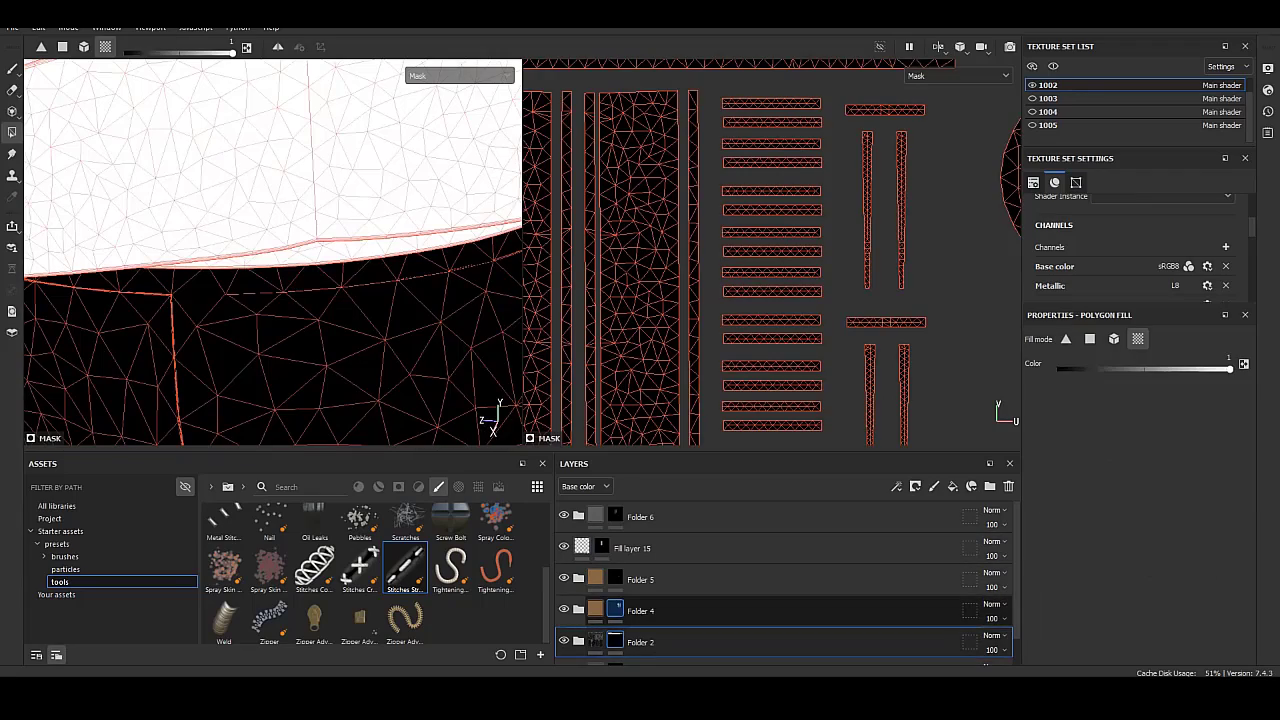
In Folder 2, set Fill layer 11's base colour to black and lower its height to about -0.04.
{"action": "left_click", "coordinate": [596, 641]}
{"action": "left_click", "coordinate": [578, 641]}
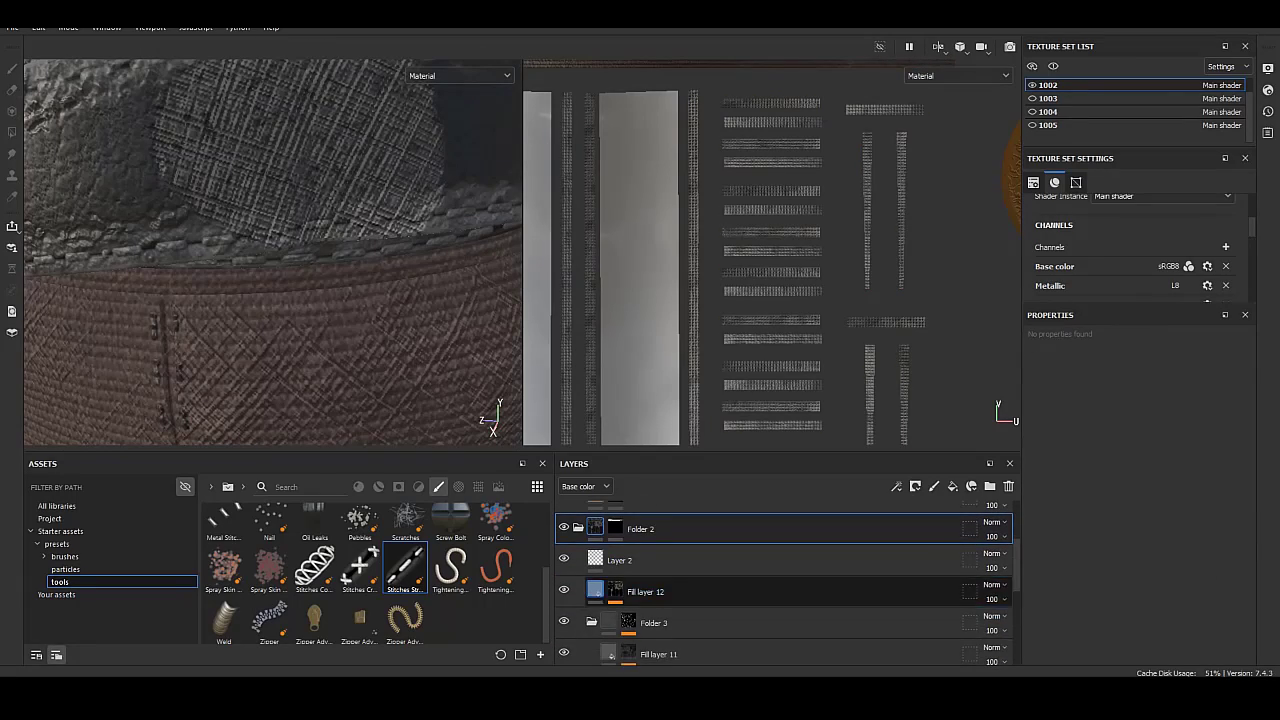
{"action": "scroll", "coordinate": [780, 580], "scroll_direction": "down", "scroll_amount": 2}
{"action": "left_click", "coordinate": [628, 654]}
{"action": "left_click", "coordinate": [608, 654]}
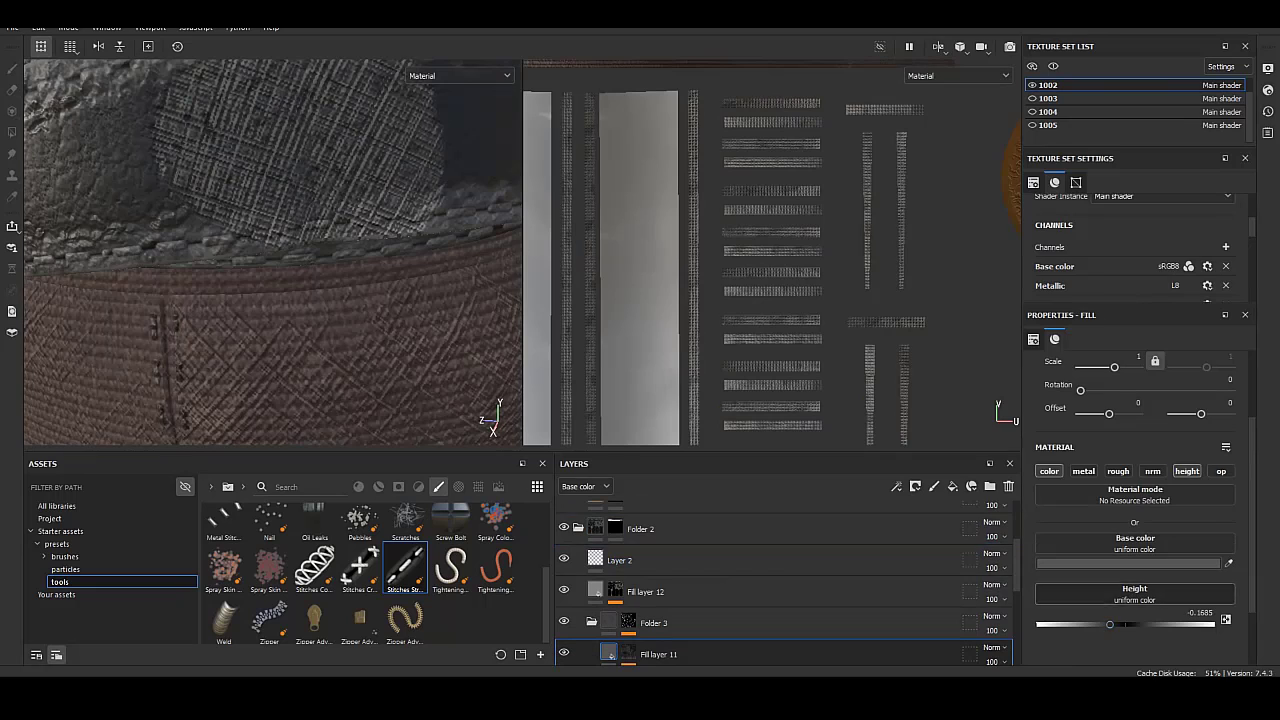
{"action": "left_click", "coordinate": [1128, 563]}
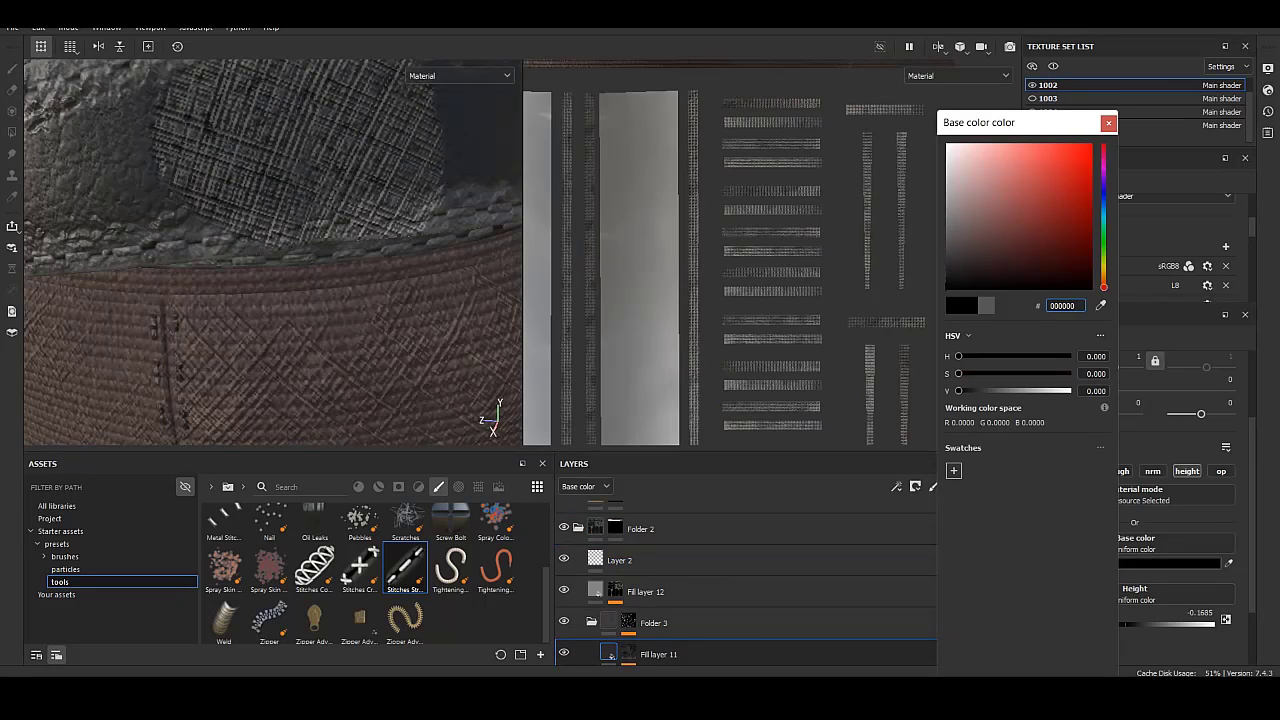
{"action": "key", "text": "Return"}
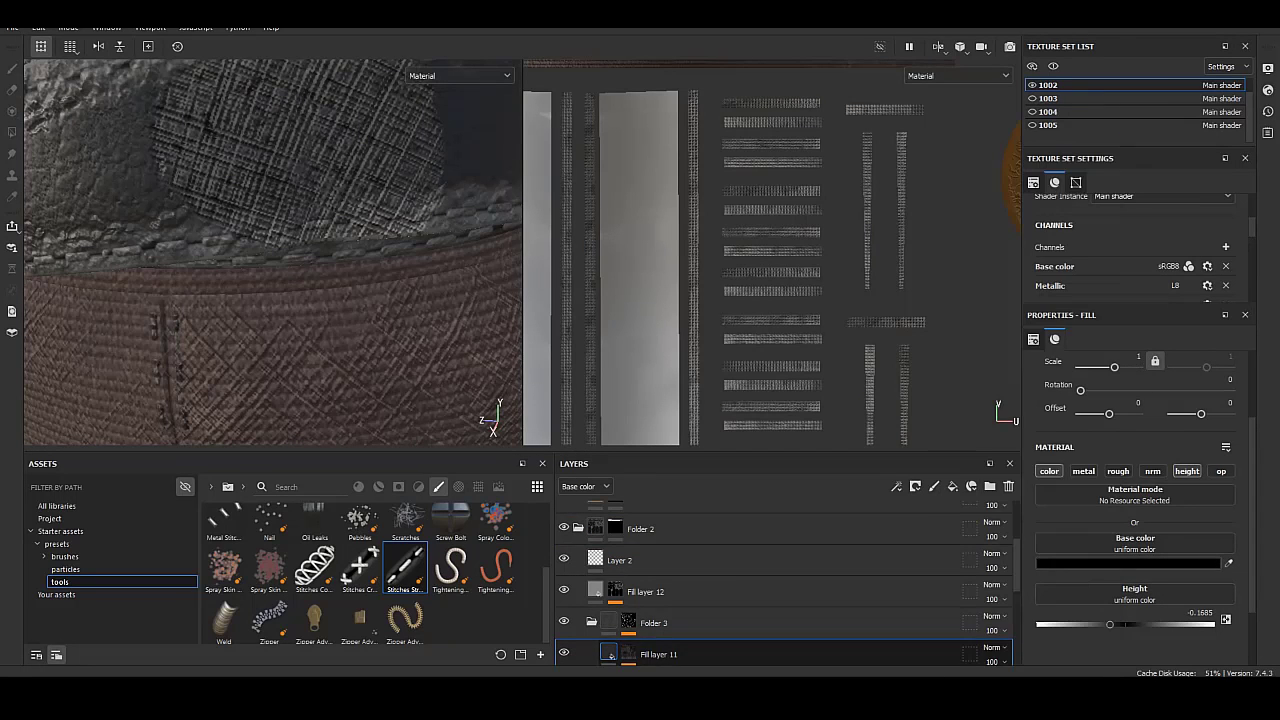
{"action": "left_click_drag", "start_coordinate": [1121, 624], "coordinate": [1128, 624]}
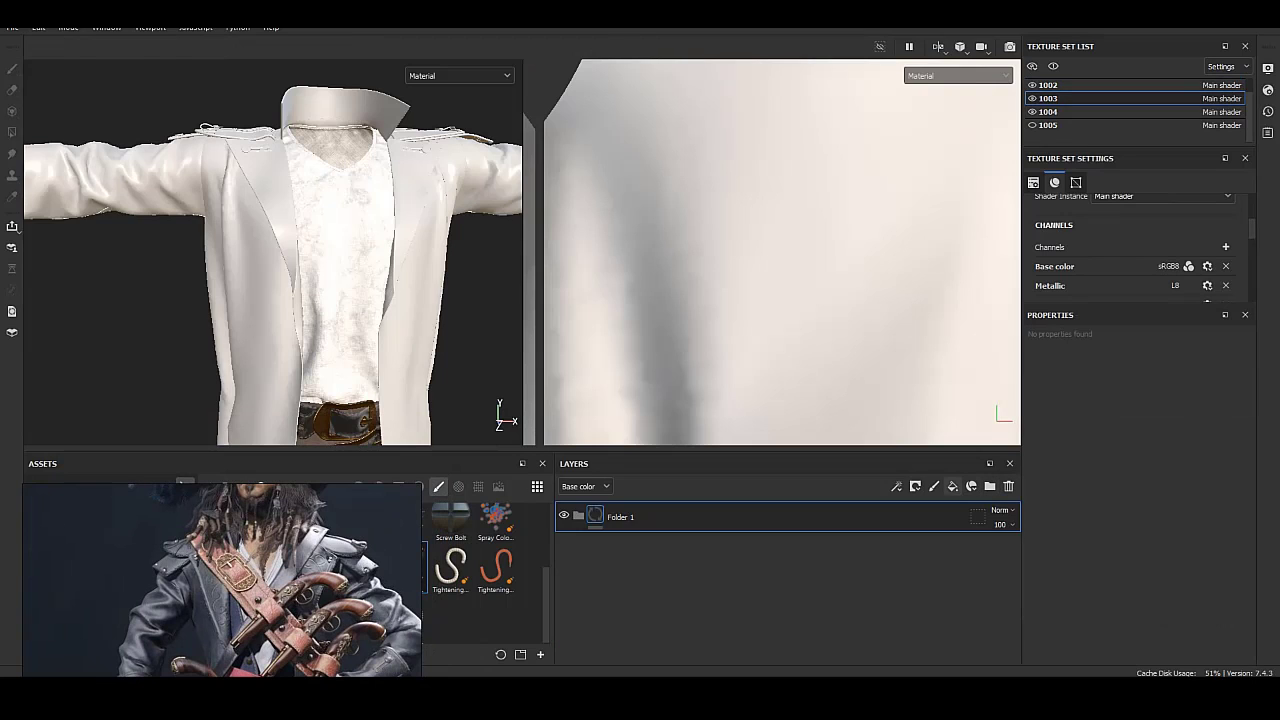
Copy Folder 1, then give the coat's Fill layer 2 in texture set 1003 a brown base colour.
{"action": "right_click", "coordinate": [612, 517]}
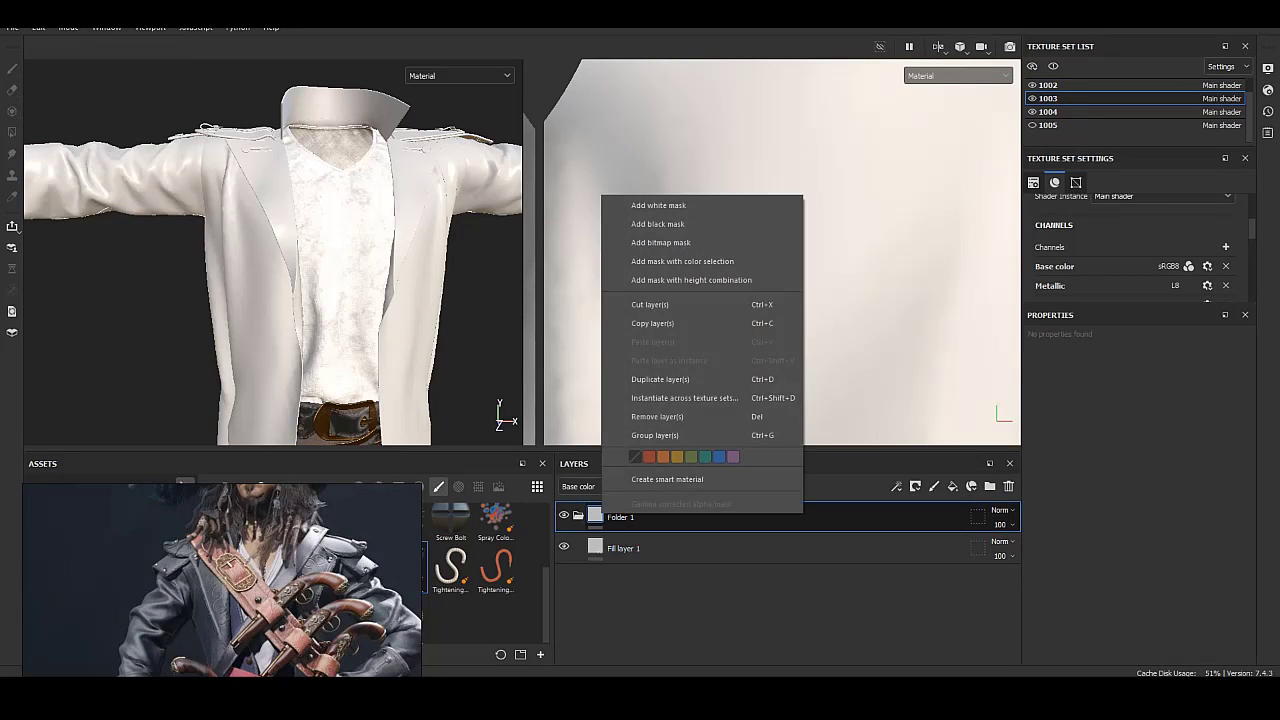
{"action": "left_click", "coordinate": [652, 323]}
{"action": "left_click", "coordinate": [1048, 111]}
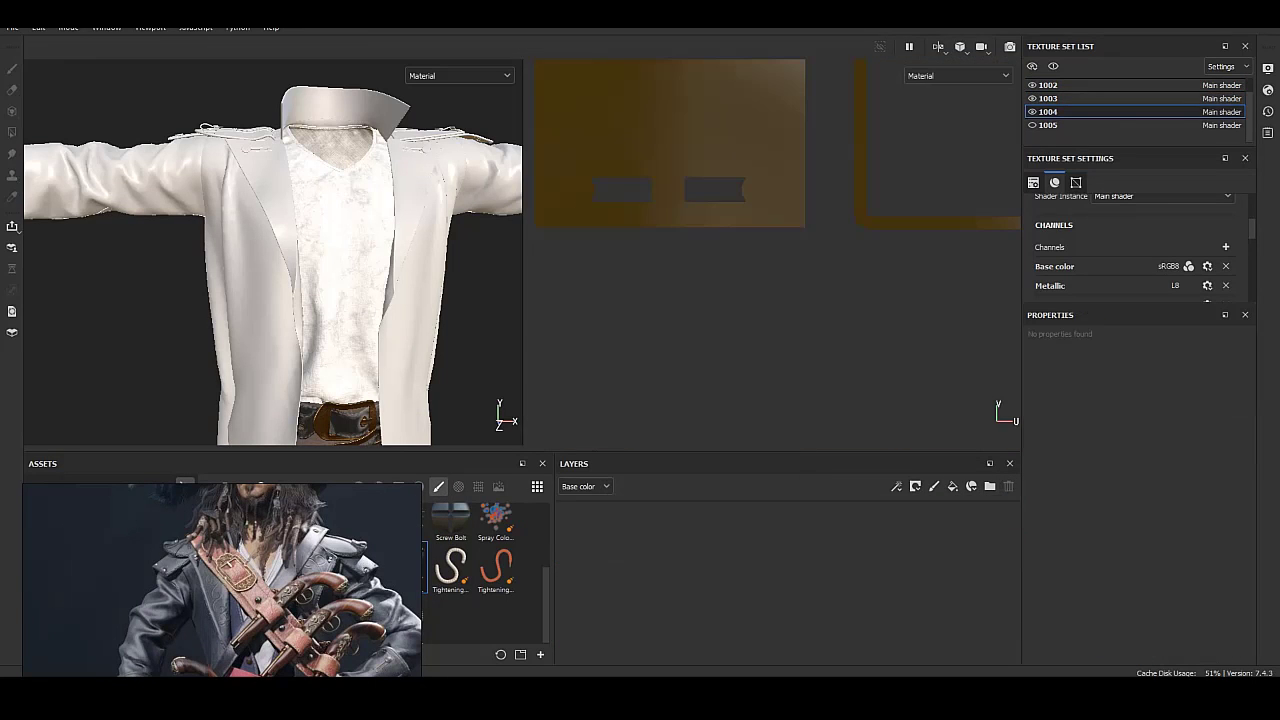
{"action": "right_click", "coordinate": [702, 548]}
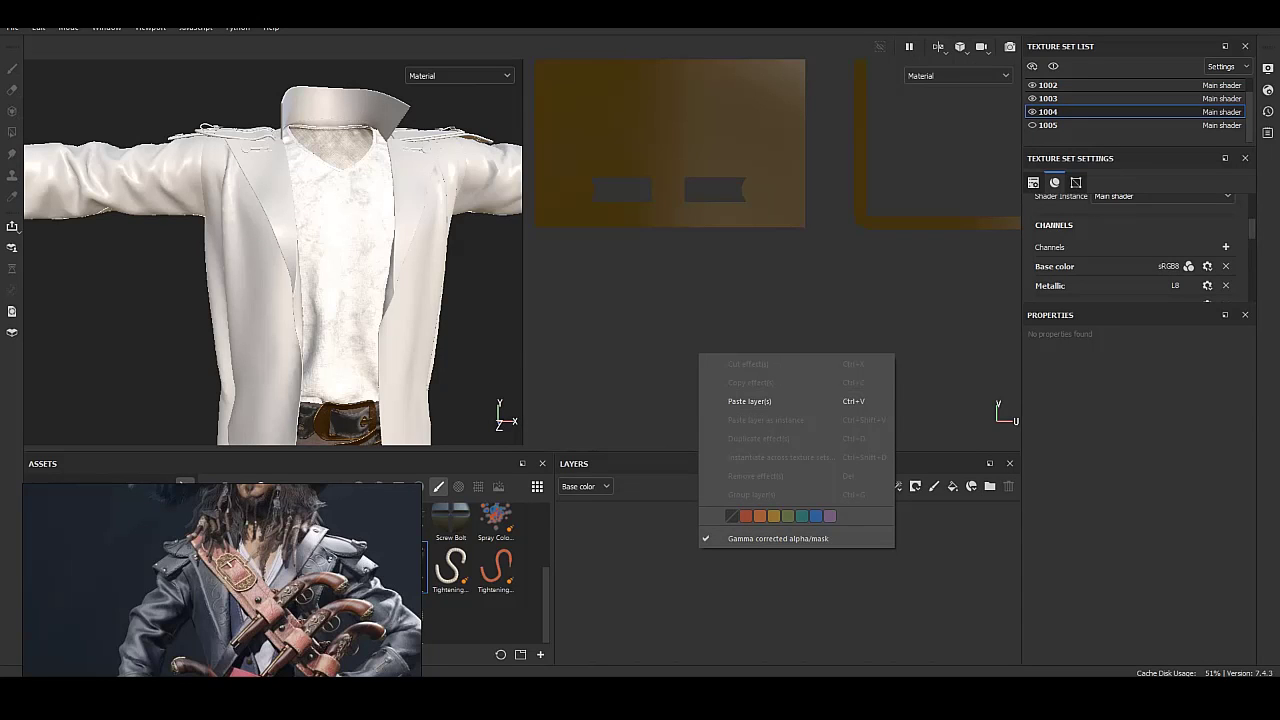
{"action": "left_click", "coordinate": [749, 401]}
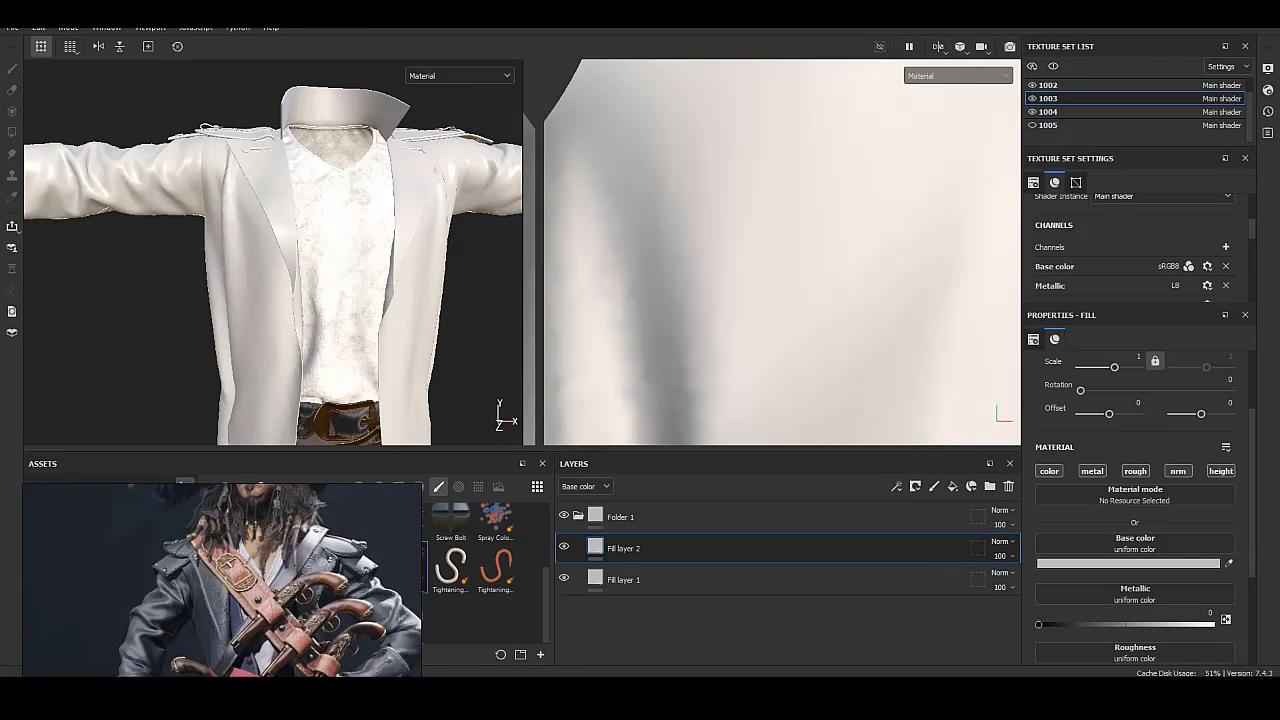
{"action": "left_click", "coordinate": [1128, 563]}
{"action": "left_click", "coordinate": [974, 229]}
Copy the coat's layer and paste it as an instance into texture set 1004.
{"action": "left_click", "coordinate": [623, 579]}
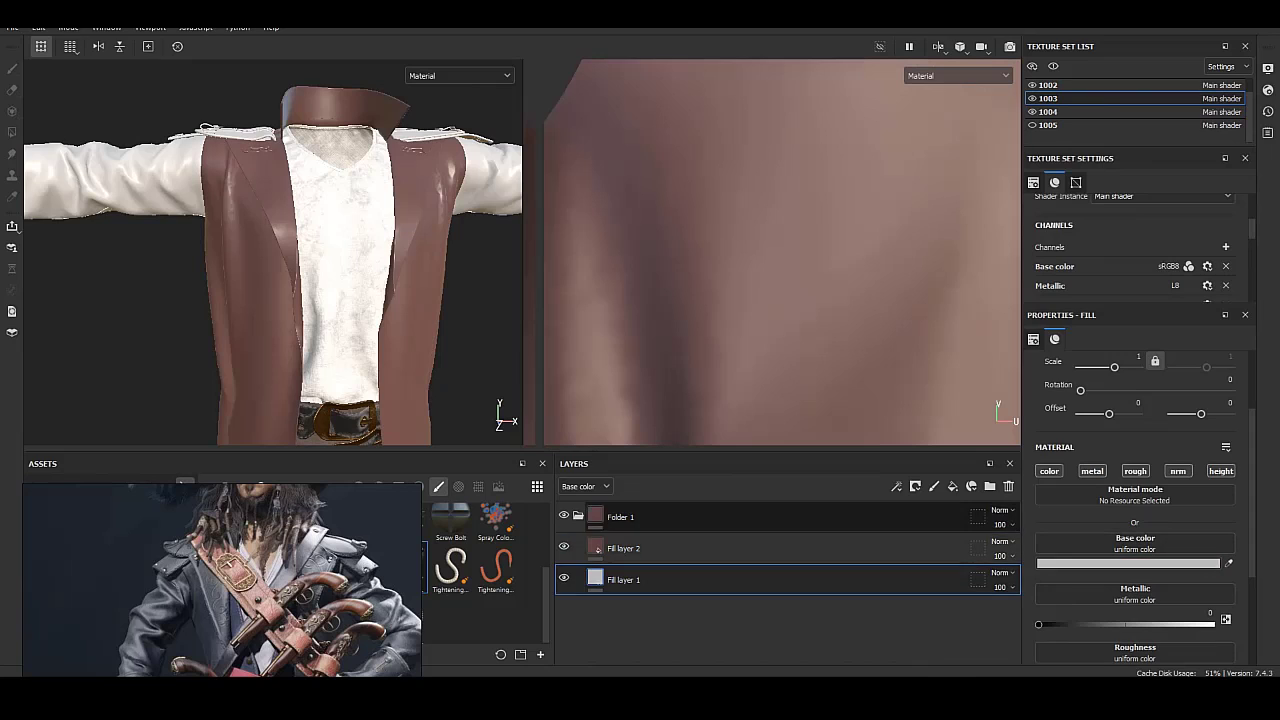
{"action": "right_click", "coordinate": [623, 579]}
{"action": "left_click", "coordinate": [660, 290]}
{"action": "left_click", "coordinate": [1048, 111]}
{"action": "right_click", "coordinate": [650, 580]}
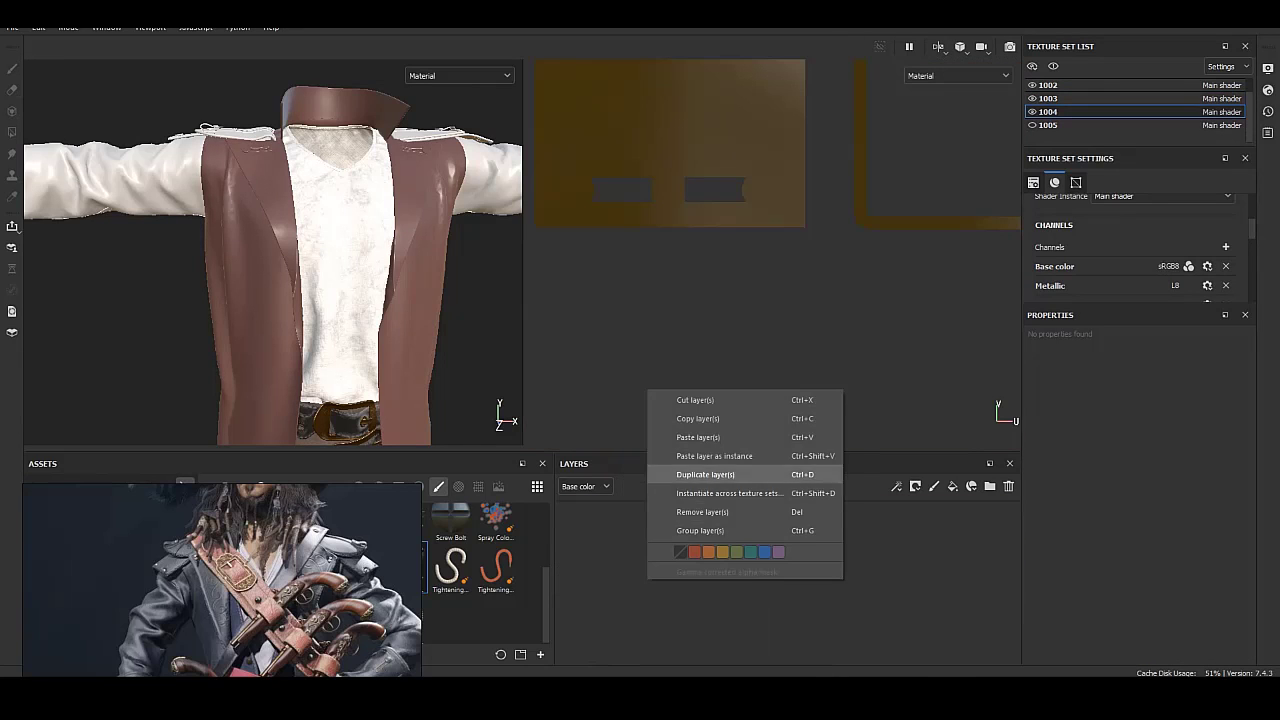
{"action": "left_click", "coordinate": [714, 456]}
{"action": "left_click", "coordinate": [1048, 98]}
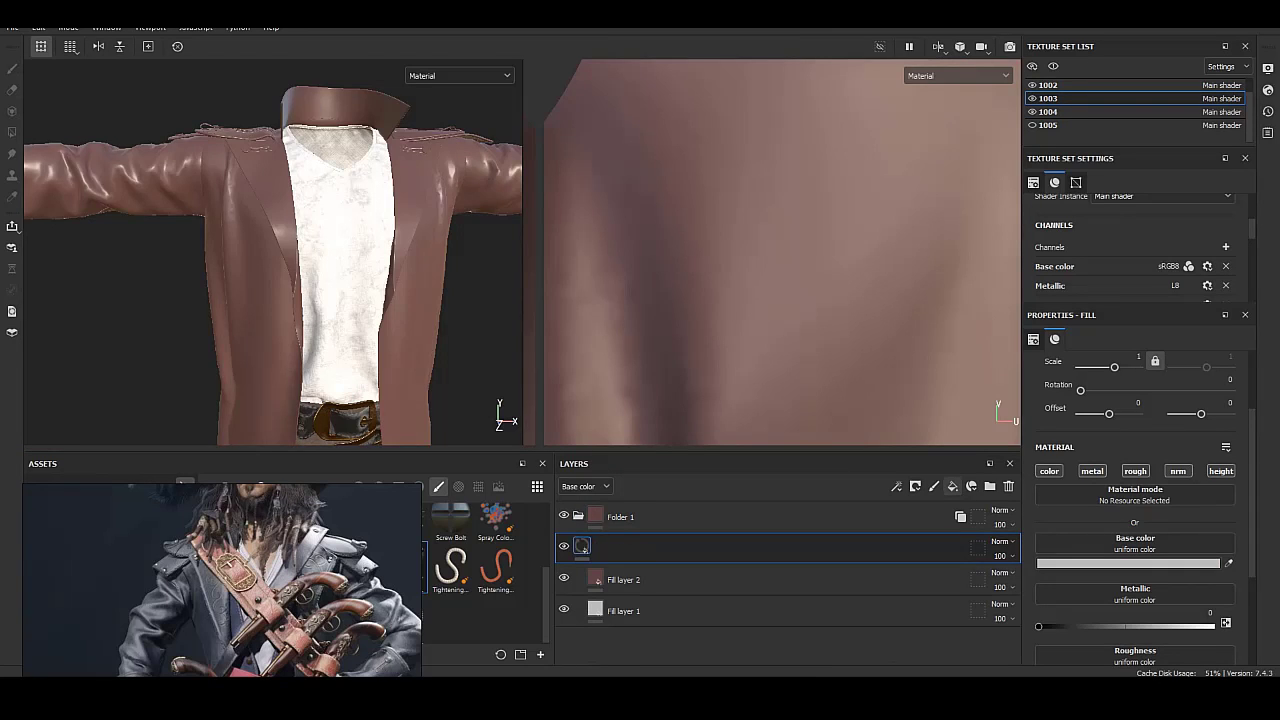
Back in texture set 1003, remove the extra fill layer and hide brown Fill layer 2.
{"action": "left_click", "coordinate": [1008, 486]}
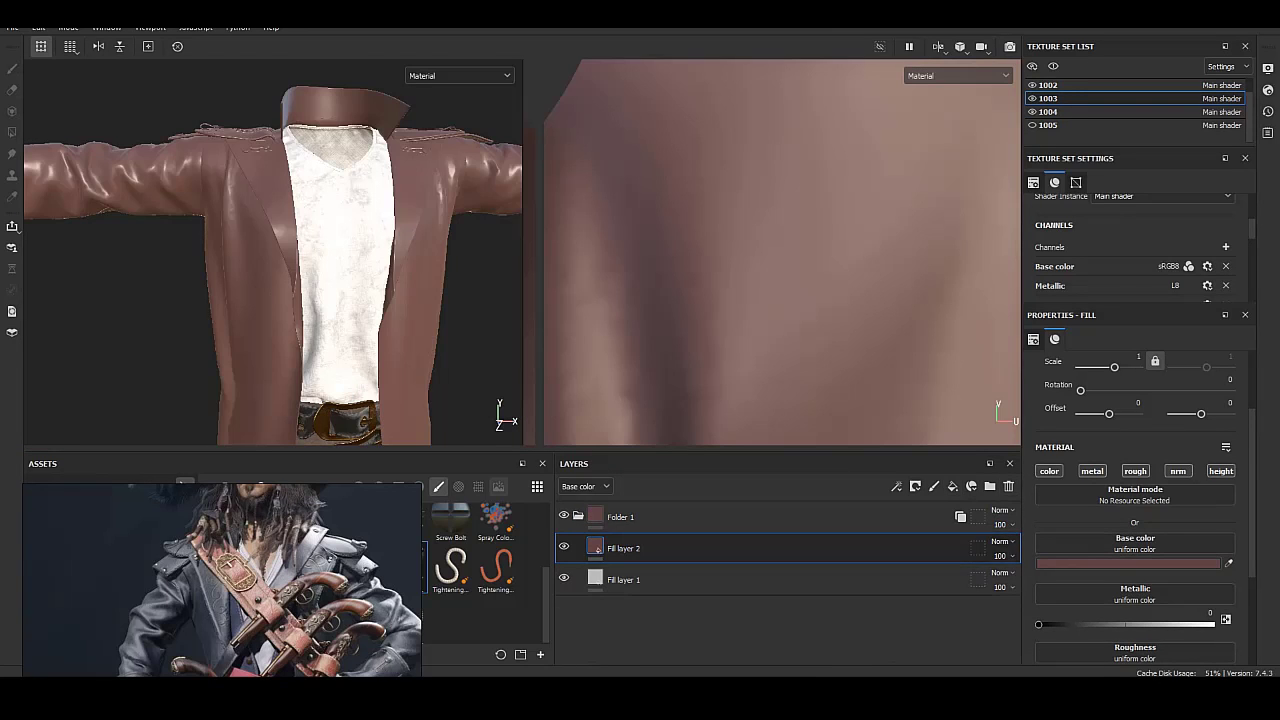
{"action": "left_click", "coordinate": [623, 579]}
{"action": "left_click", "coordinate": [564, 548]}
{"action": "middle_click_drag", "start_coordinate": [270, 250], "coordinate": [380, 250]}
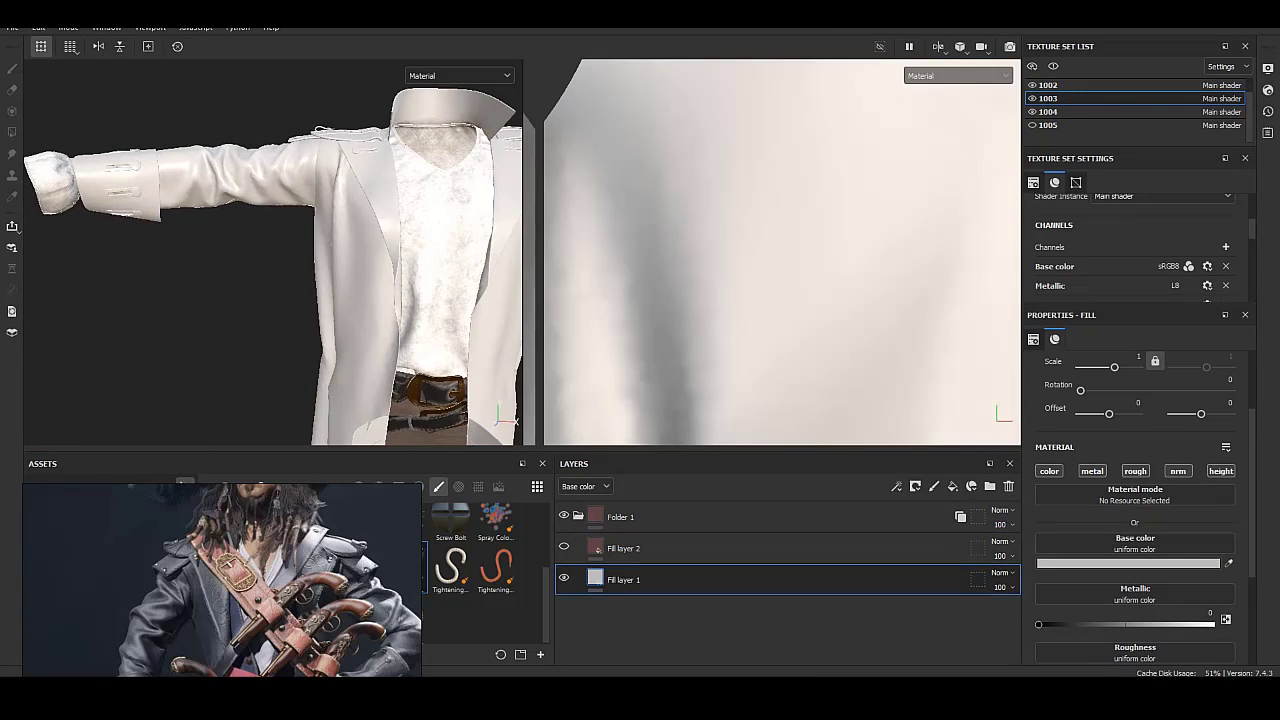
{"action": "scroll", "coordinate": [270, 250], "scroll_direction": "up", "scroll_amount": 3}
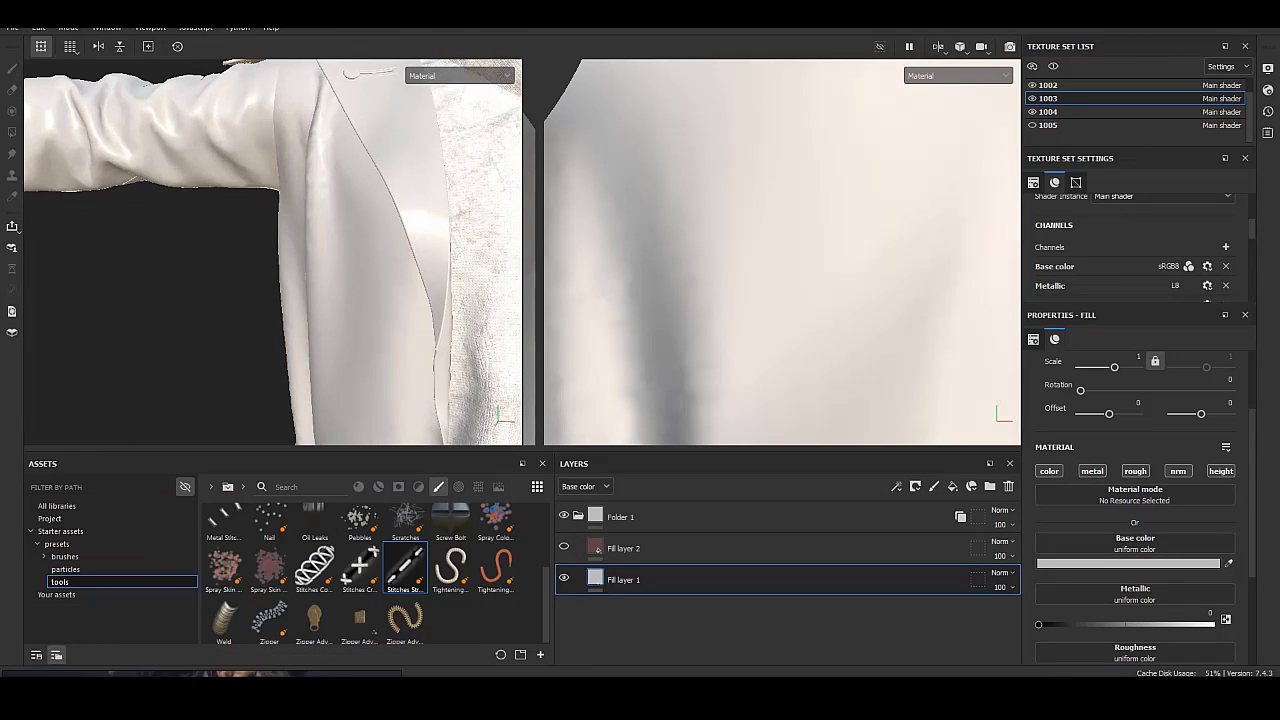
Search all-library materials for 'leath' and add Artificial Leather as a layer over the coat.
{"action": "left_click", "coordinate": [378, 486]}
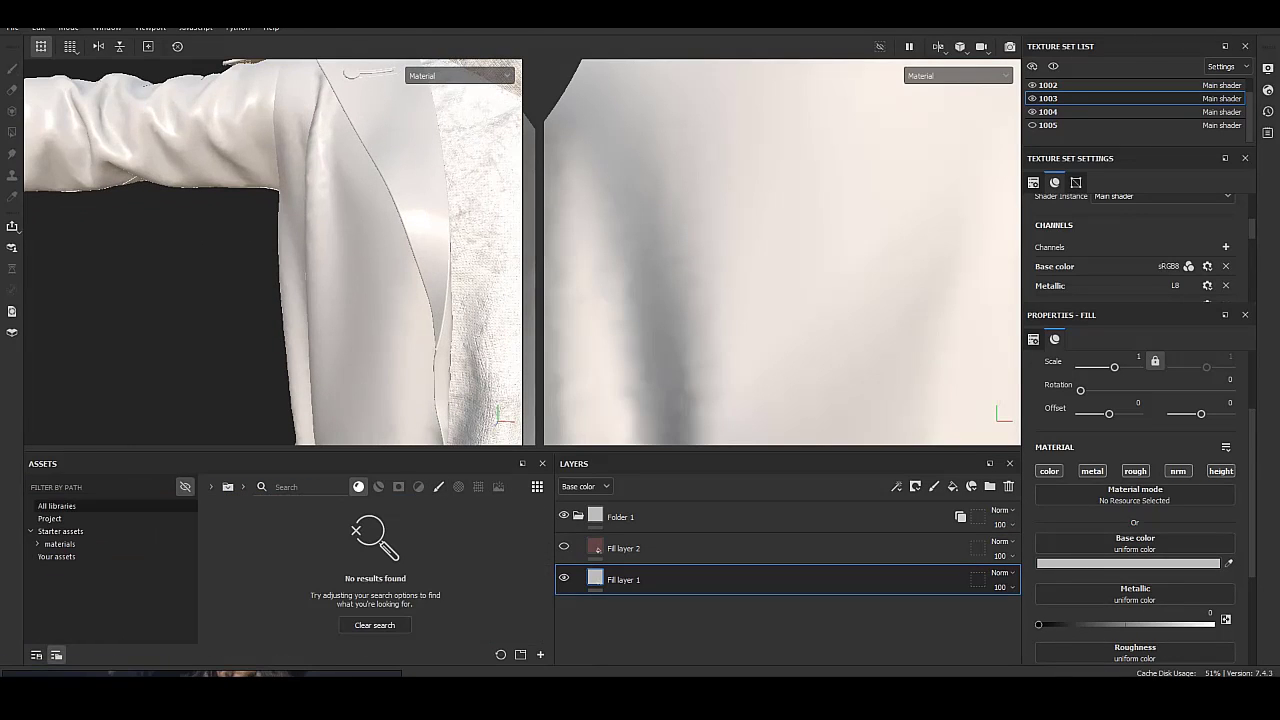
{"action": "left_click", "coordinate": [57, 506]}
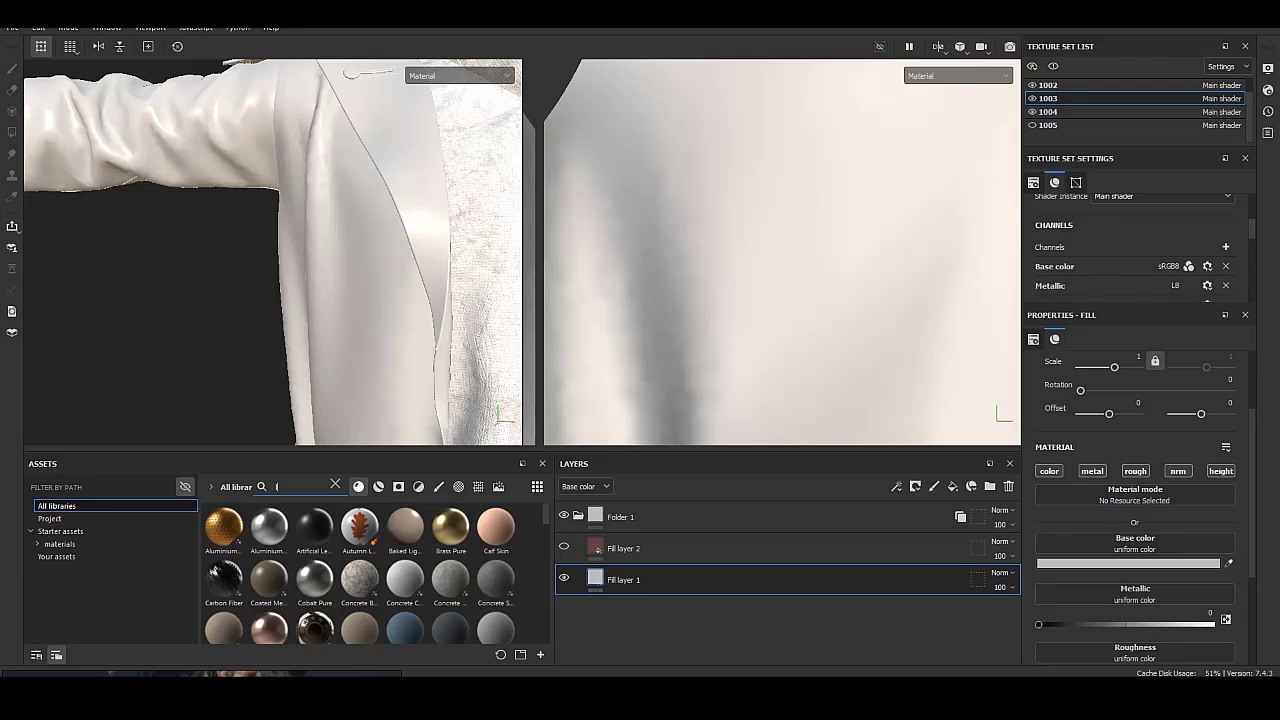
{"action": "type", "text": "leath"}
{"action": "mouse_move", "coordinate": [449, 530]}
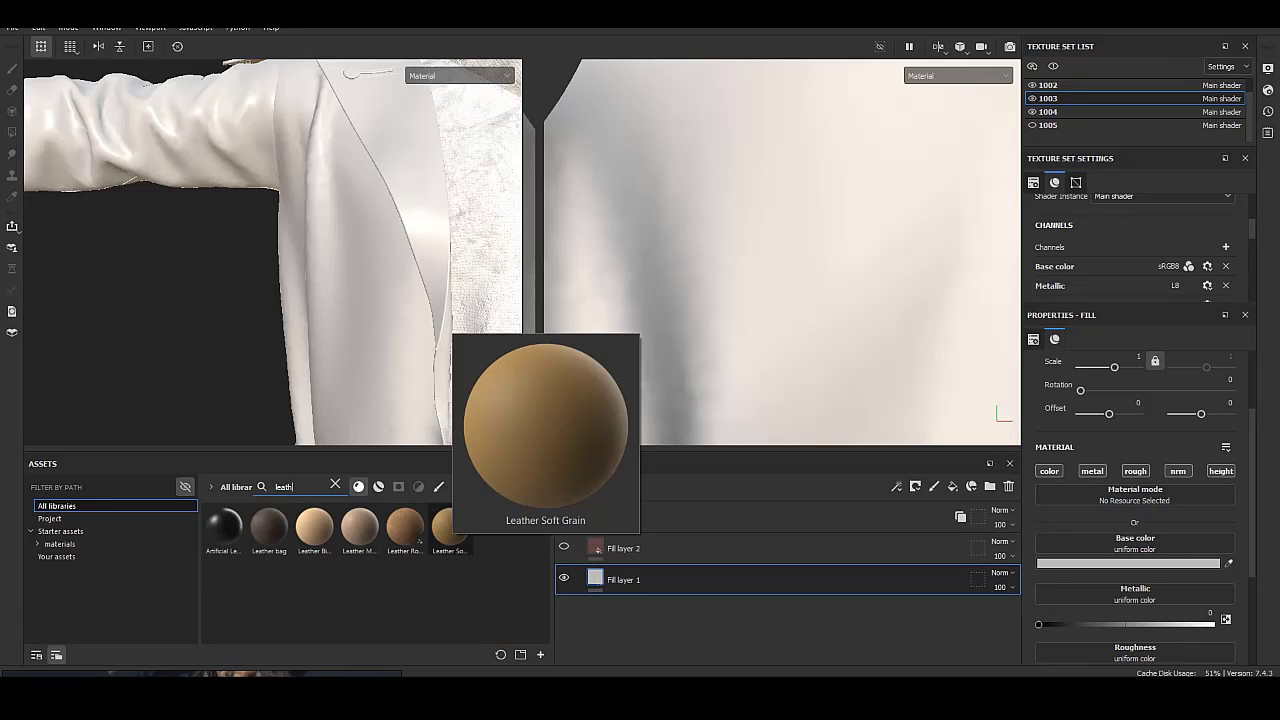
{"action": "left_click_drag", "start_coordinate": [223, 527], "coordinate": [700, 580]}
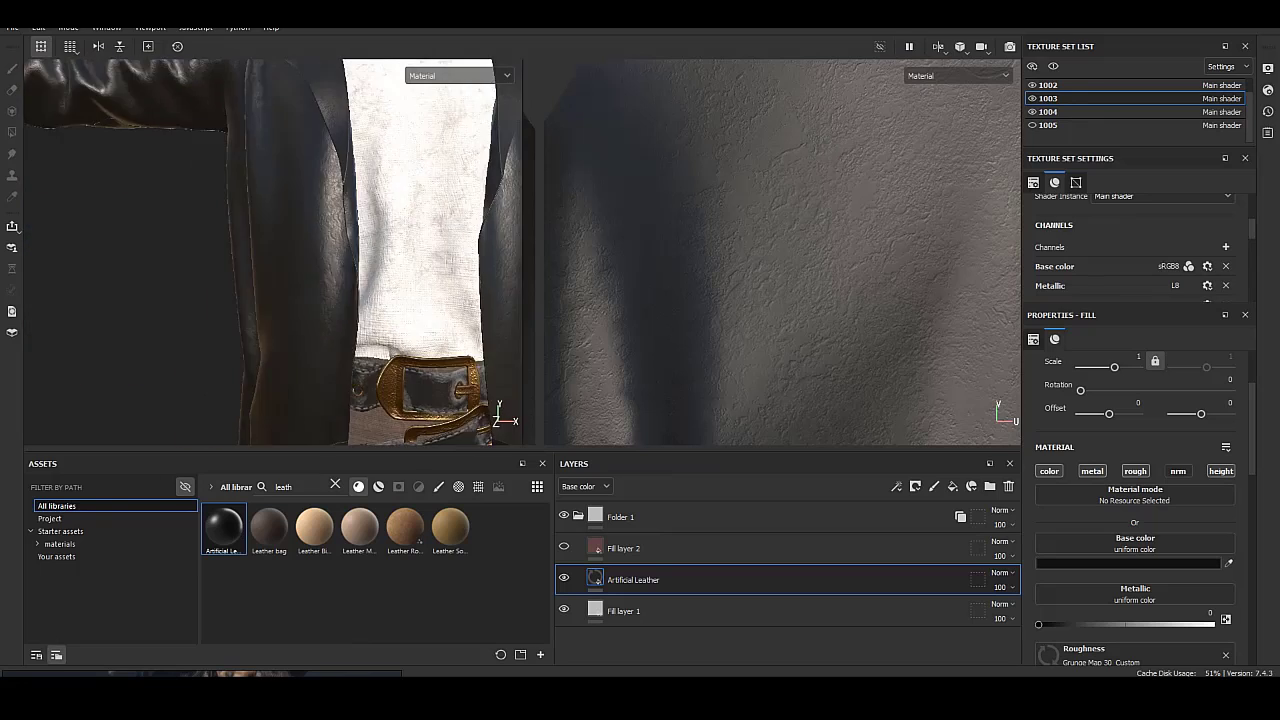
{"action": "left_click_drag", "start_coordinate": [270, 250], "coordinate": [320, 260], "text": "alt"}
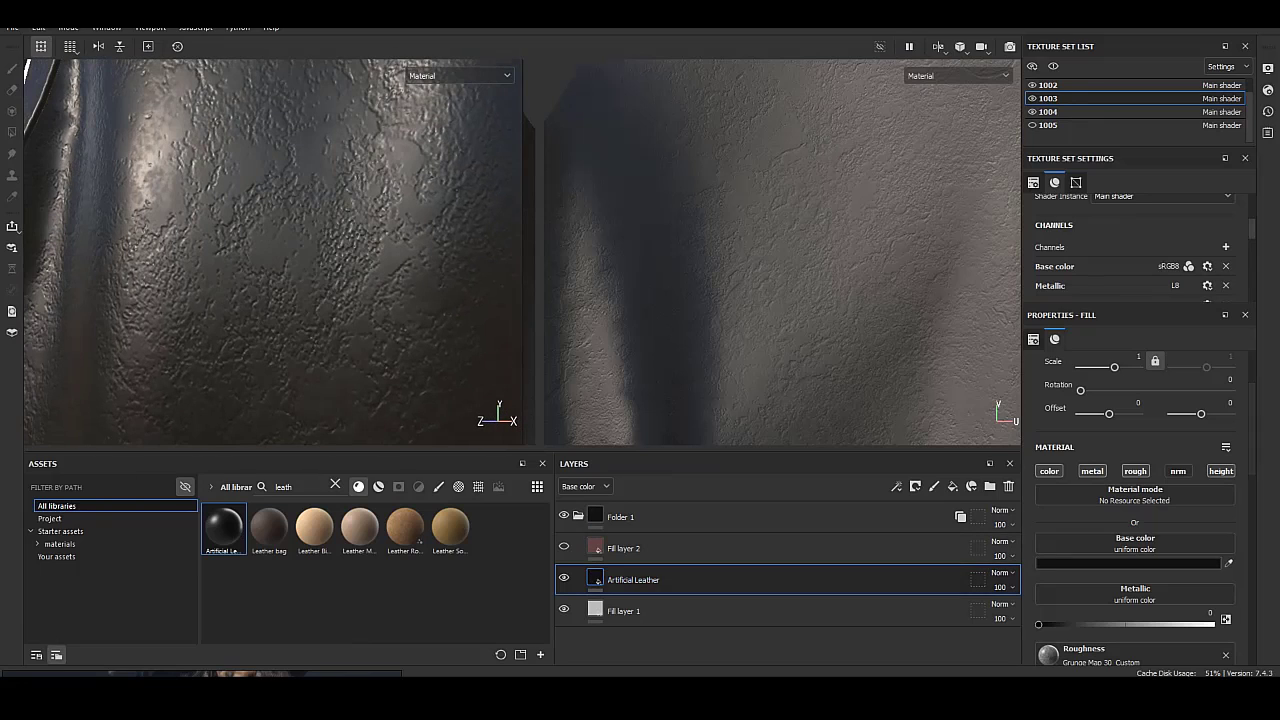
Give the roughness grunge rotation variation 360, Position 0.42 and Level Out 0.35–1.
{"action": "scroll", "coordinate": [1135, 500], "scroll_direction": "down", "scroll_amount": 3}
{"action": "scroll", "coordinate": [1135, 500], "scroll_direction": "down", "scroll_amount": 3}
{"action": "scroll", "coordinate": [1135, 500], "scroll_direction": "down", "scroll_amount": 3}
{"action": "scroll", "coordinate": [1140, 500], "scroll_direction": "down", "scroll_amount": 2}
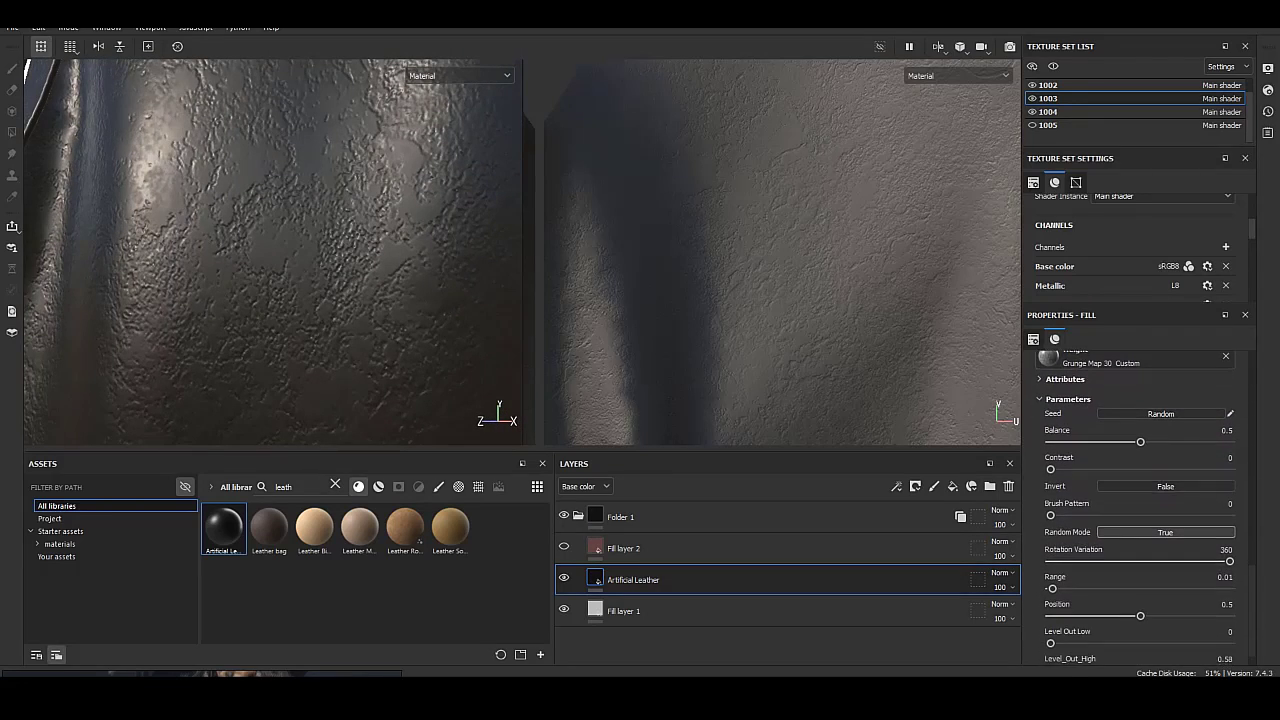
{"action": "scroll", "coordinate": [1140, 500], "scroll_direction": "down", "scroll_amount": 1}
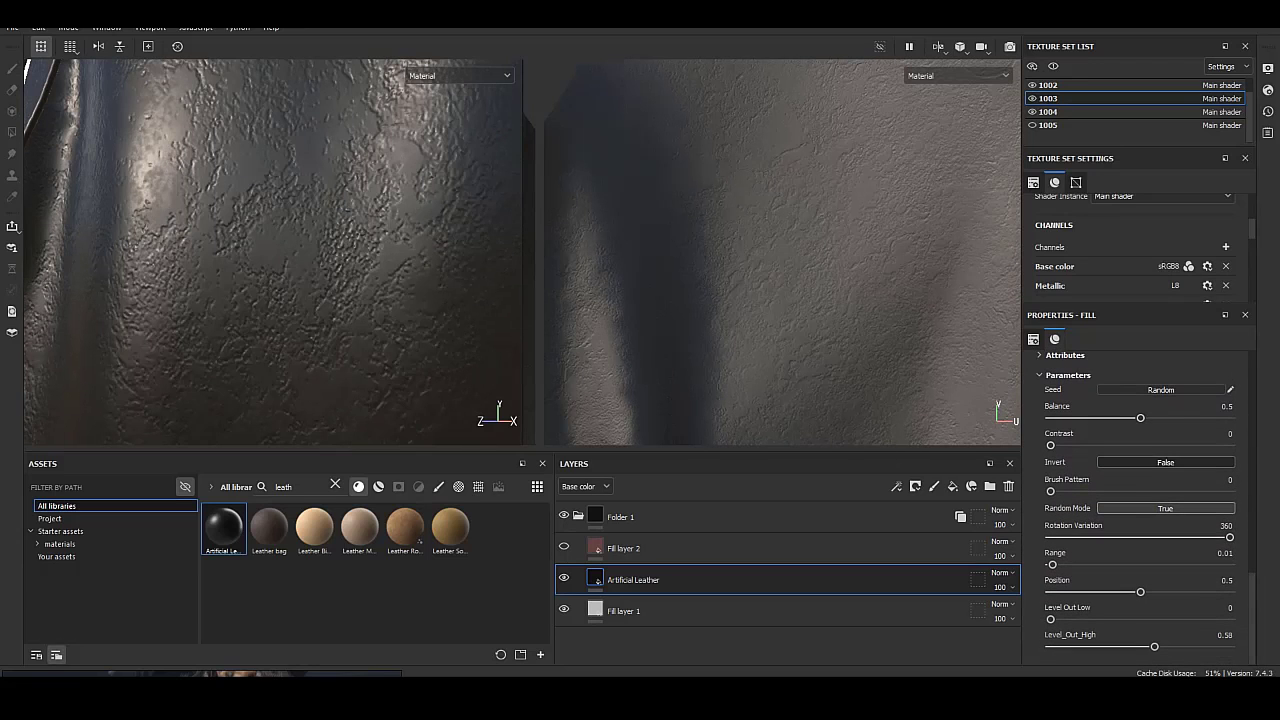
{"action": "left_click_drag", "start_coordinate": [1157, 537], "coordinate": [1229, 537]}
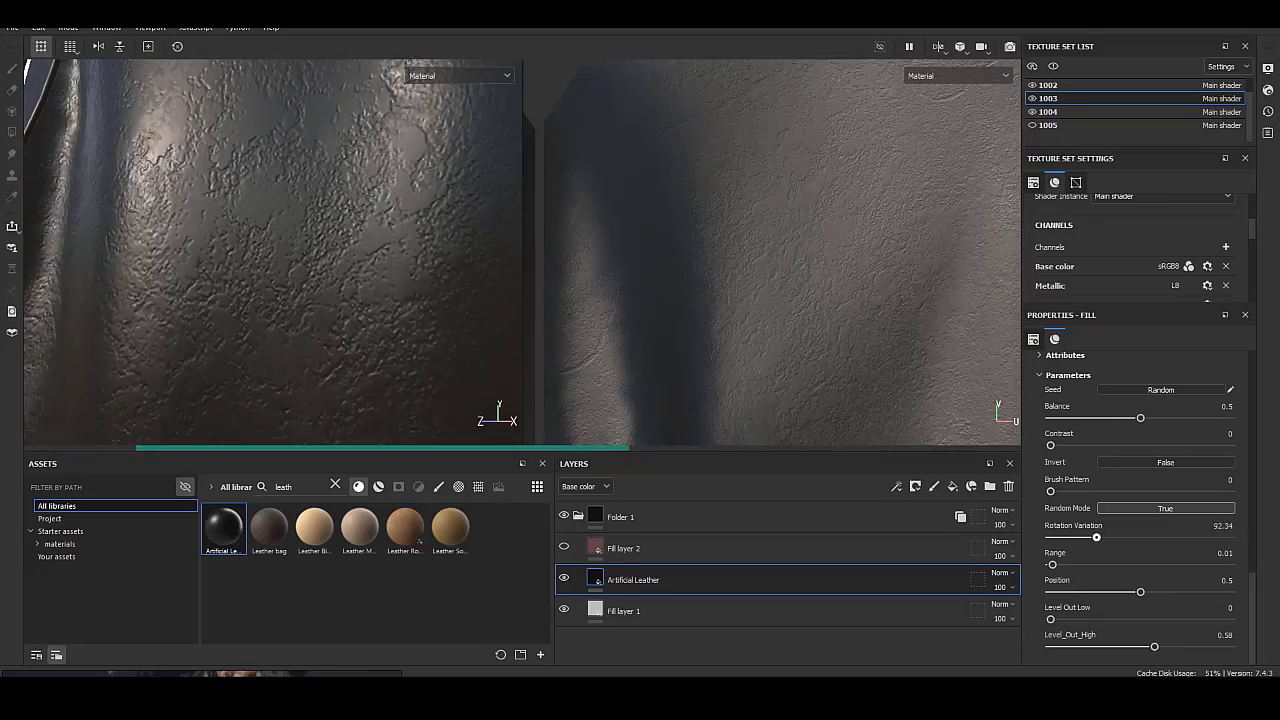
{"action": "mouse_move", "coordinate": [1051, 564]}
{"action": "left_mouse_down"}
{"action": "mouse_move", "coordinate": [1067, 564]}
{"action": "mouse_move", "coordinate": [1052, 564]}
{"action": "left_mouse_up"}
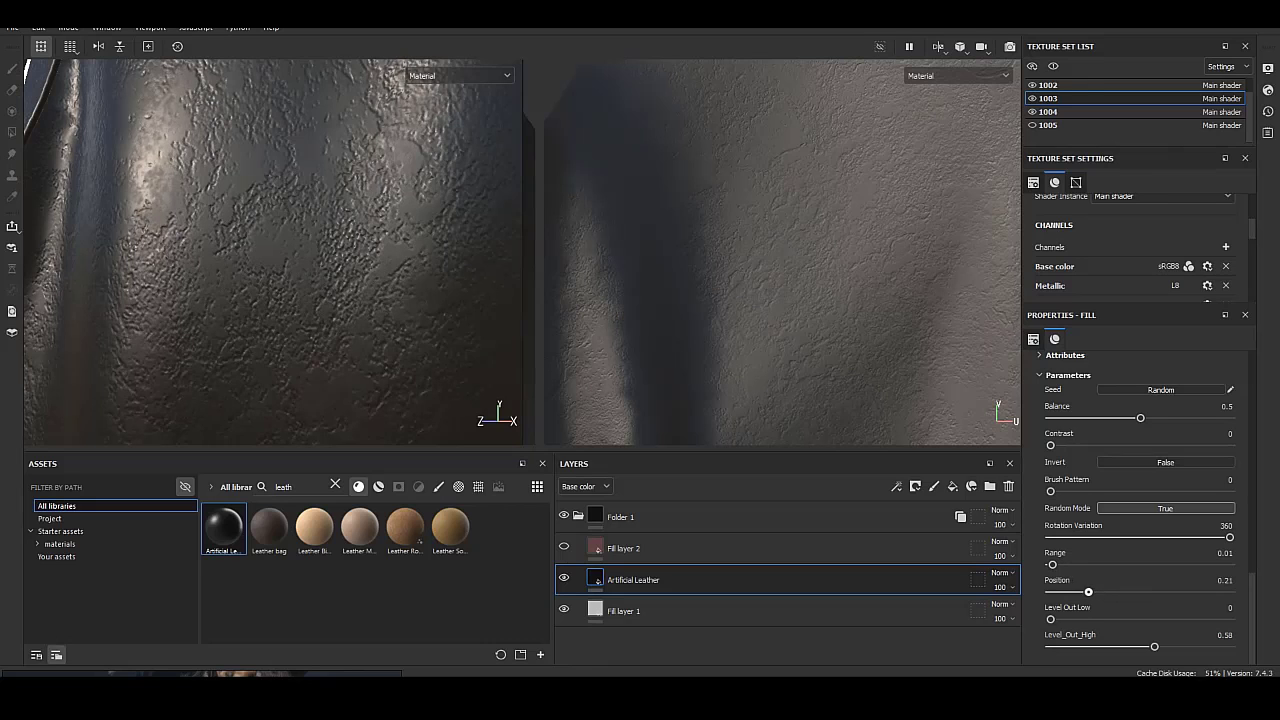
{"action": "mouse_move", "coordinate": [1050, 619]}
{"action": "left_mouse_down"}
{"action": "mouse_move", "coordinate": [1149, 619]}
{"action": "mouse_move", "coordinate": [1123, 619]}
{"action": "mouse_move", "coordinate": [1154, 646]}
{"action": "left_mouse_up"}
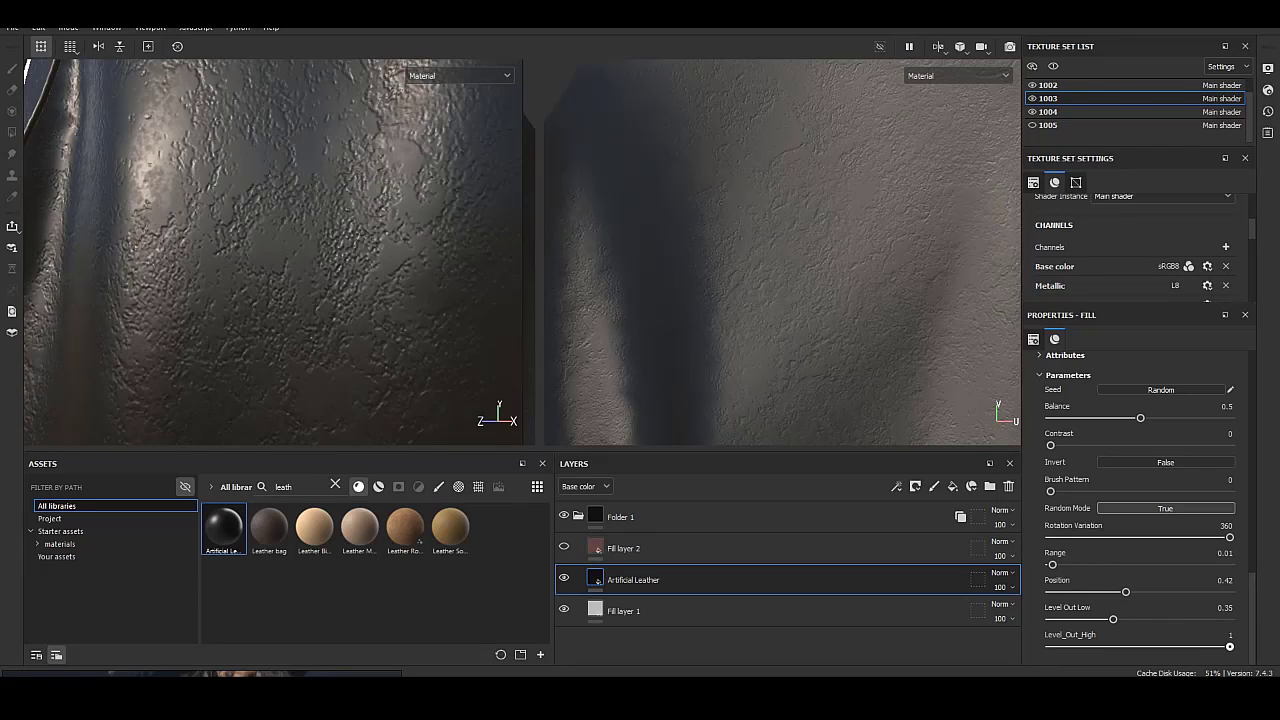
{"action": "scroll", "coordinate": [1140, 500], "scroll_direction": "up", "scroll_amount": 5}
Confirm tiling scale 2, then trial and delete Leather Big Grain and Leather Medium Grain layers.
{"action": "scroll", "coordinate": [1140, 500], "scroll_direction": "up", "scroll_amount": 5}
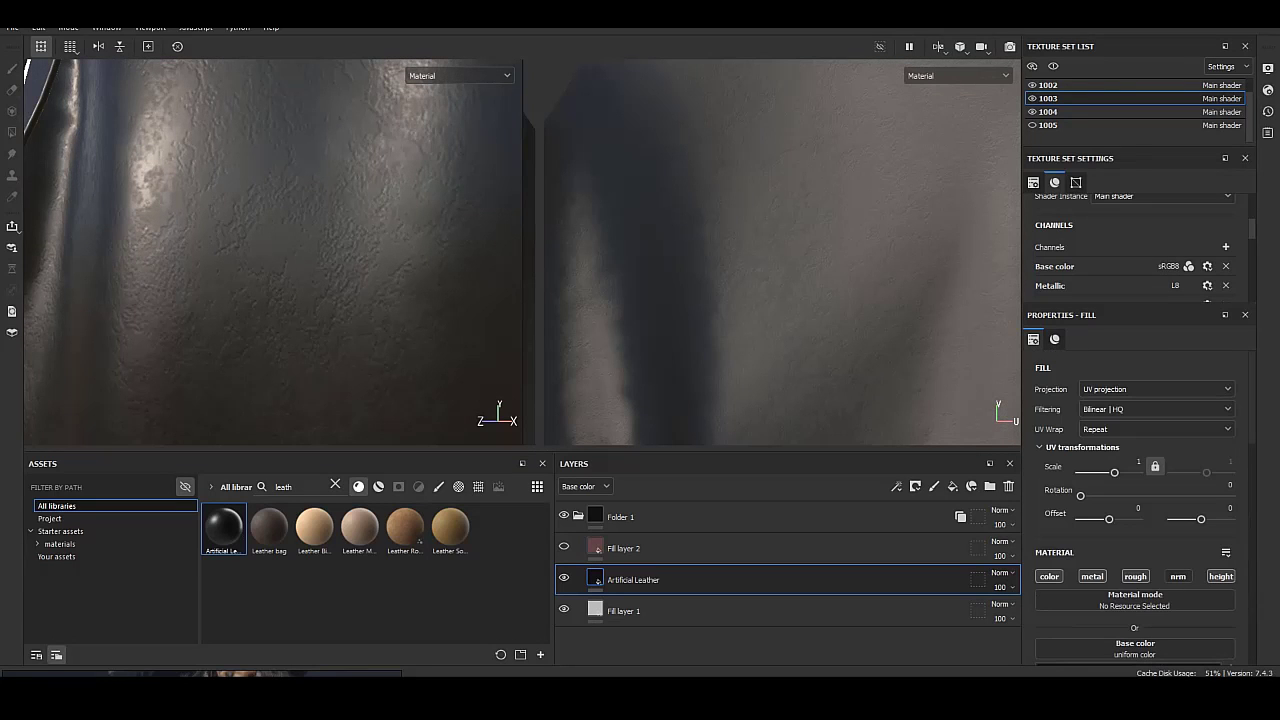
{"action": "type", "text": "2"}
{"action": "key", "text": "Return"}
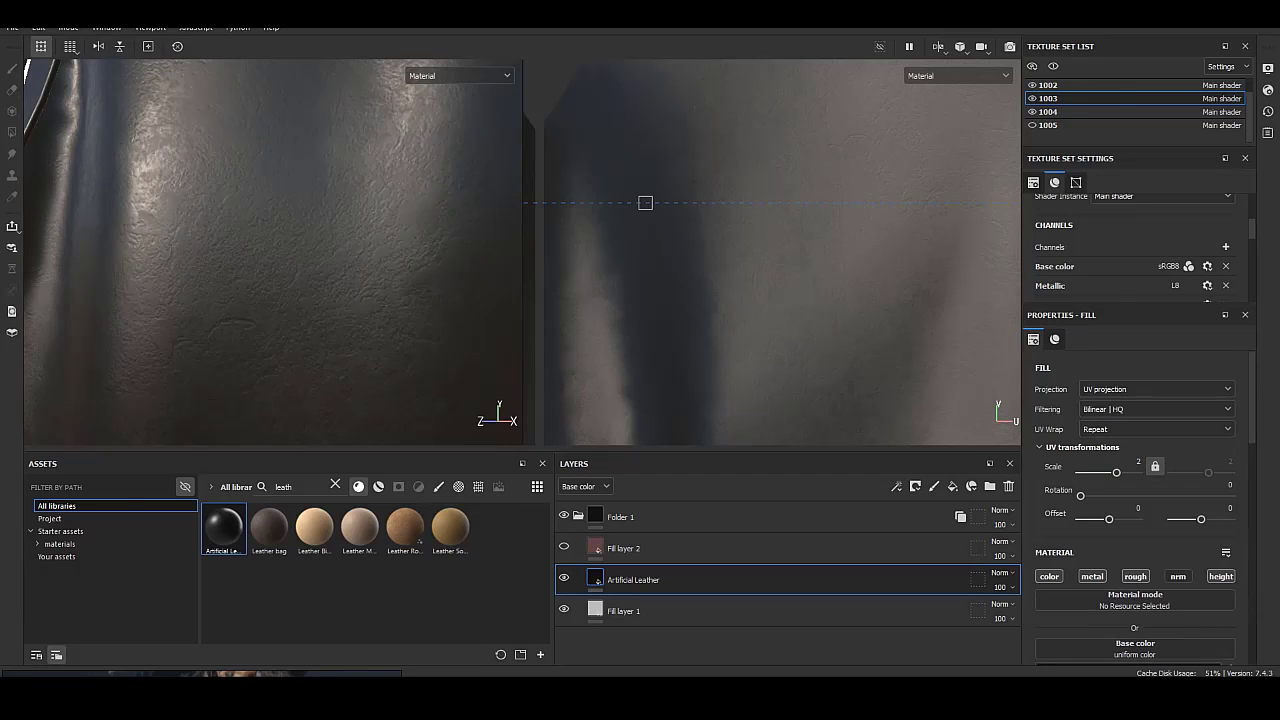
{"action": "key", "text": "f"}
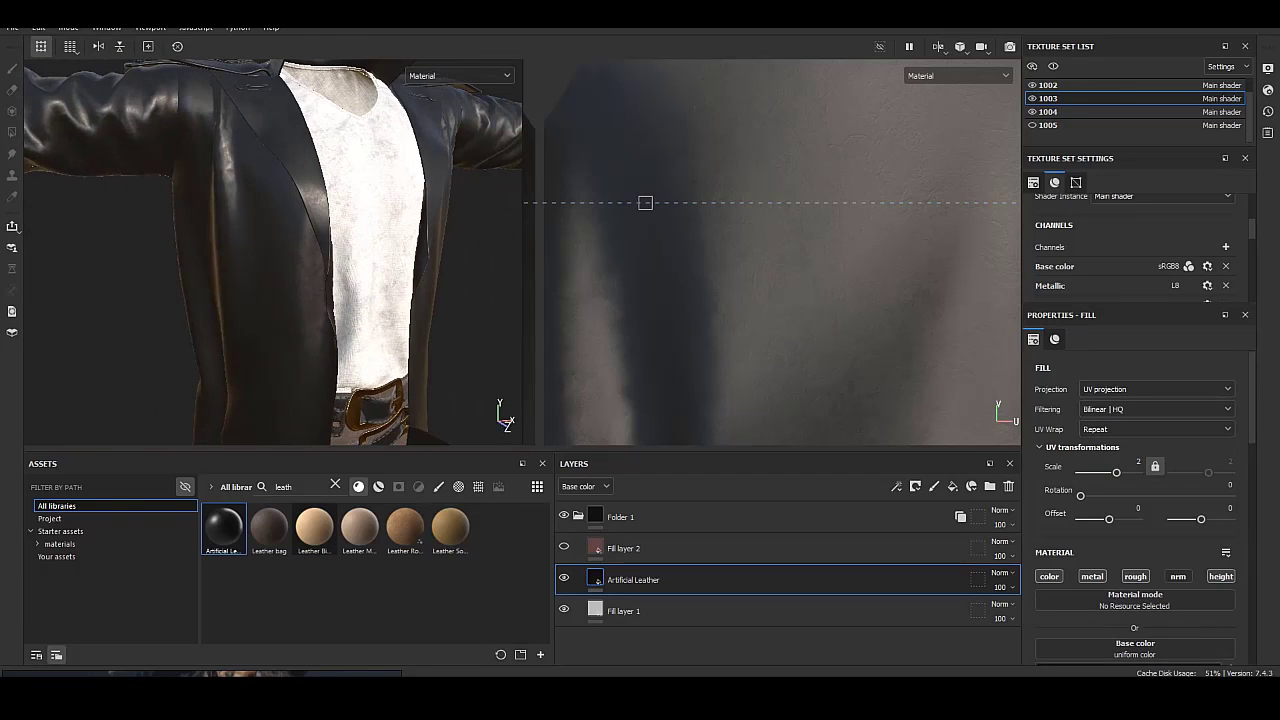
{"action": "left_click_drag", "start_coordinate": [314, 527], "coordinate": [700, 596]}
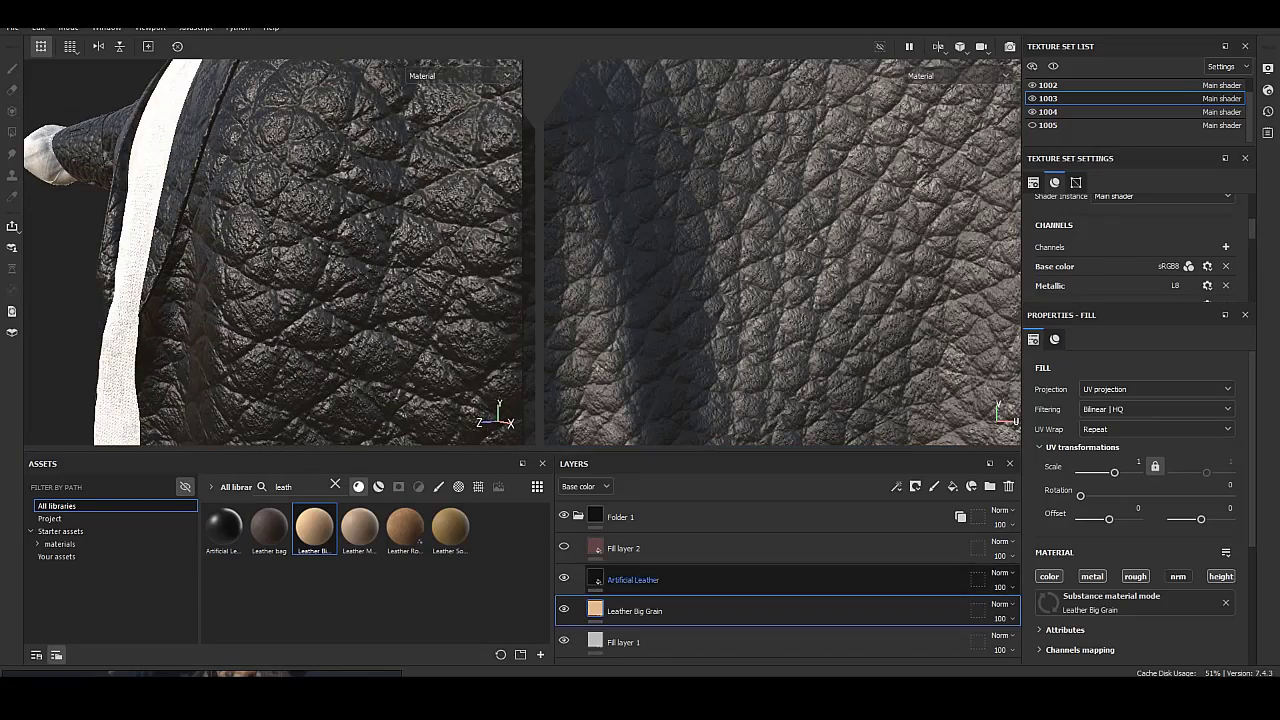
{"action": "left_click", "coordinate": [1008, 486]}
{"action": "left_click_drag", "start_coordinate": [360, 527], "coordinate": [700, 608]}
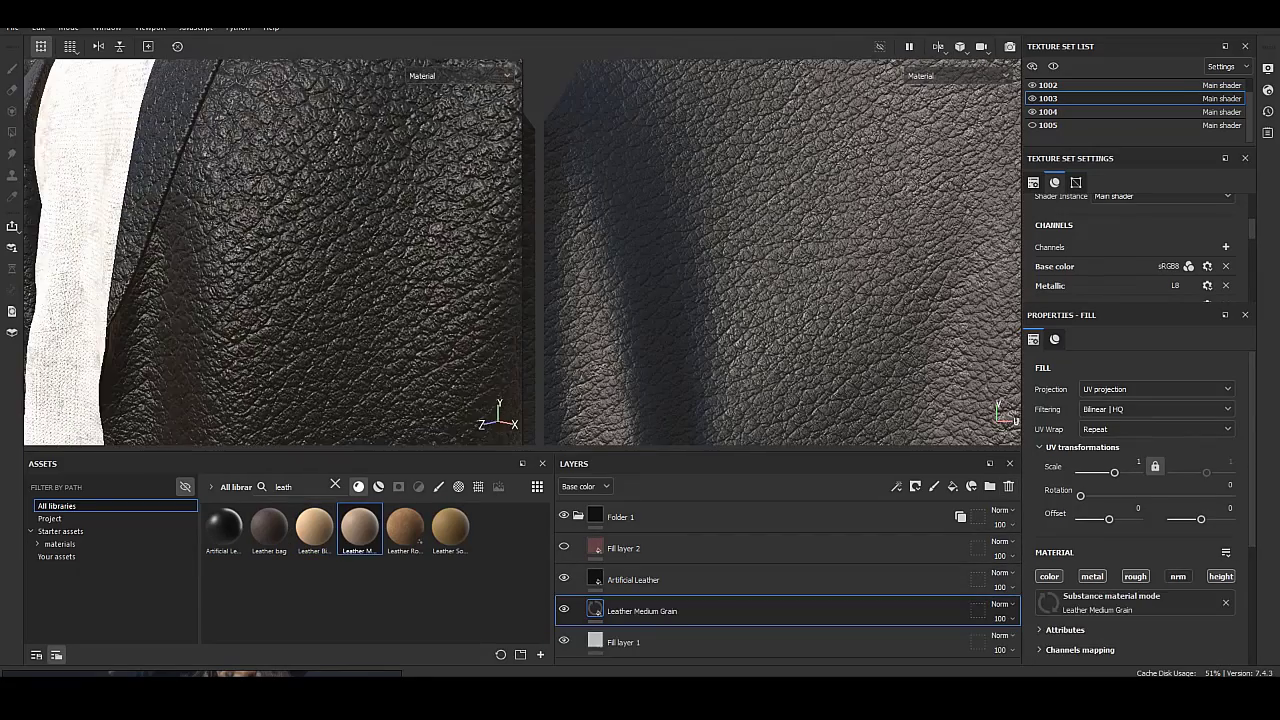
{"action": "left_click", "coordinate": [1008, 486]}
Trial and delete Leather Soft Grain, then keep Leather Big Grain above Fill layer 1.
{"action": "mouse_move", "coordinate": [405, 527]}
{"action": "left_mouse_down"}
{"action": "mouse_move", "coordinate": [700, 608]}
{"action": "mouse_move", "coordinate": [700, 548]}
{"action": "left_mouse_up"}
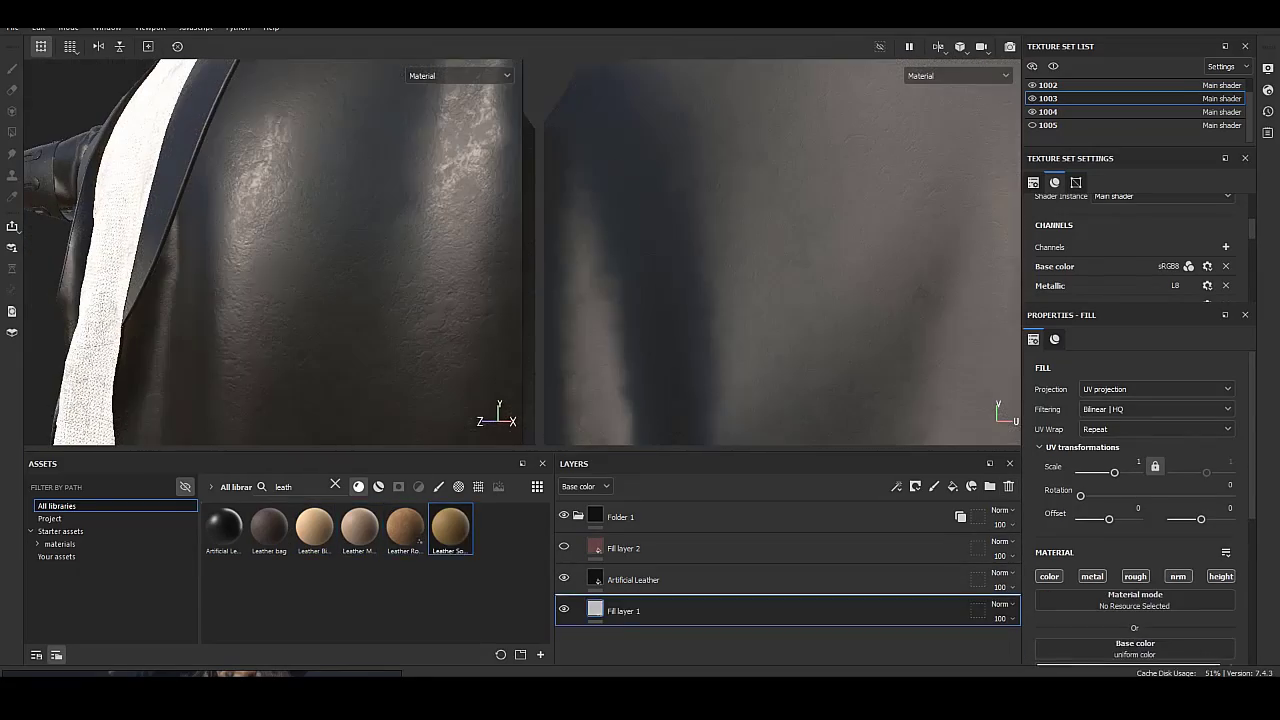
{"action": "left_click_drag", "start_coordinate": [450, 527], "coordinate": [700, 611]}
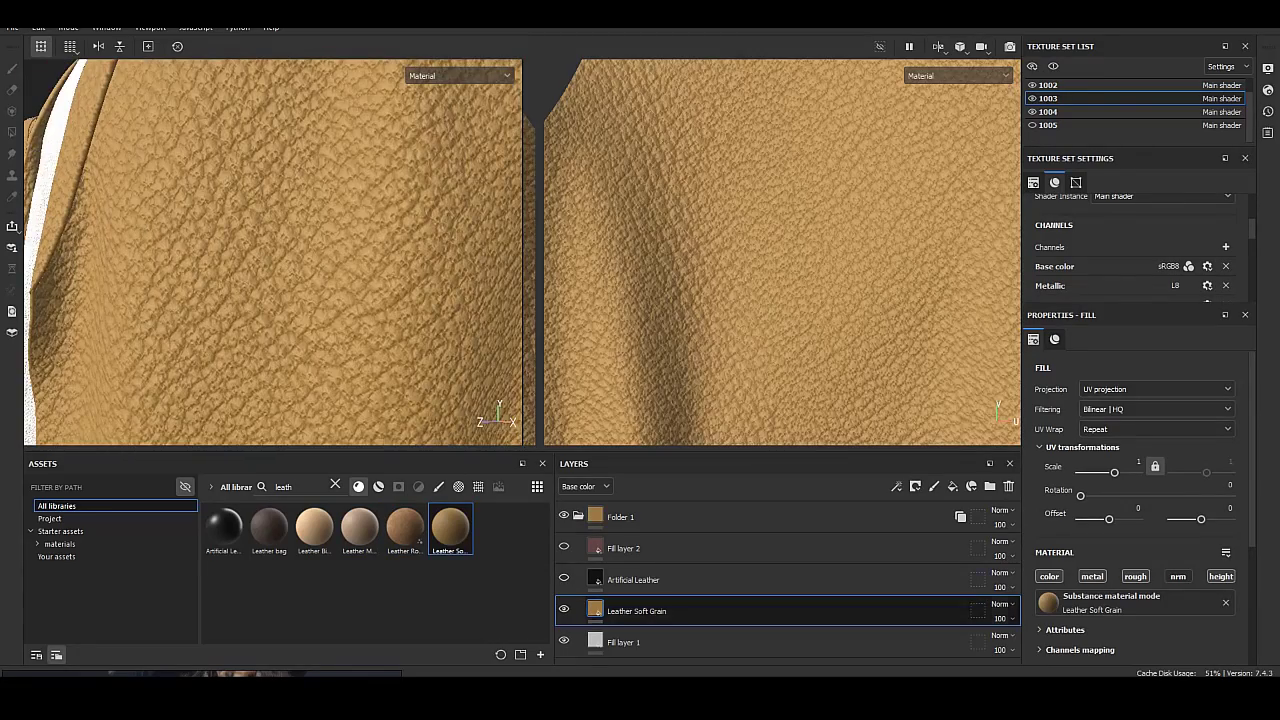
{"action": "key", "text": "Delete"}
{"action": "key", "text": "ctrl+z"}
{"action": "key", "text": "Delete"}
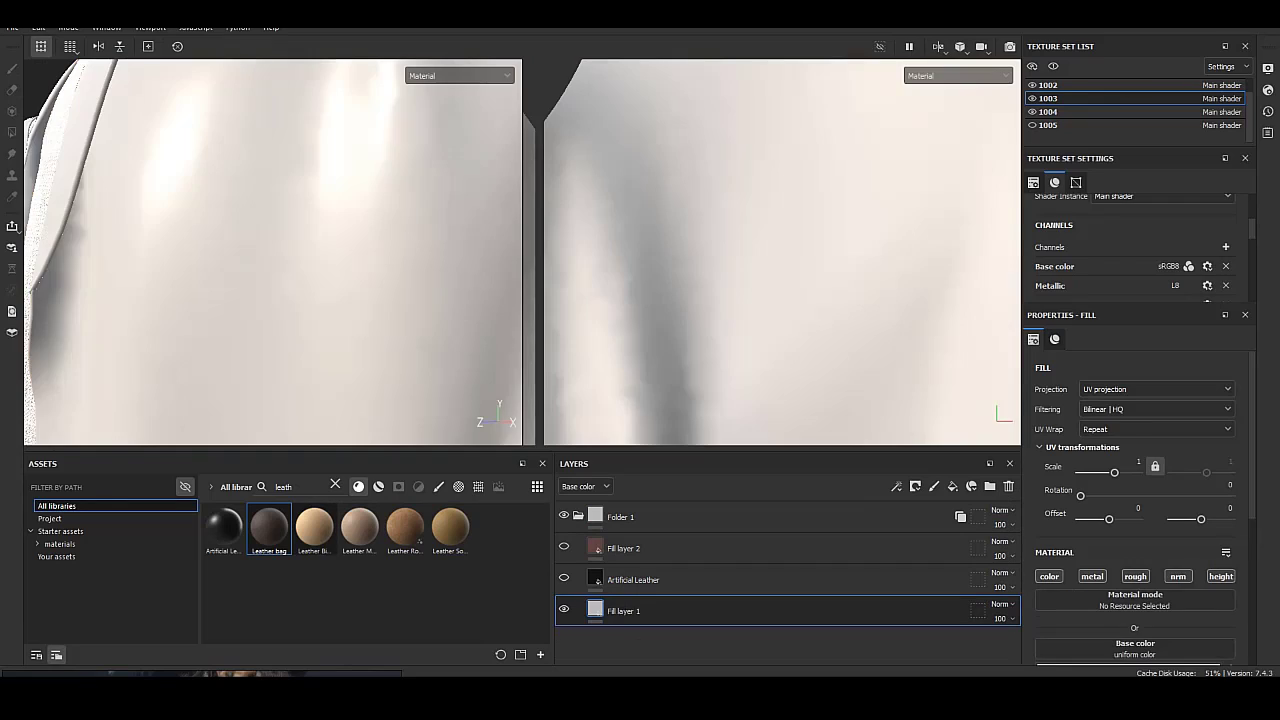
{"action": "left_click_drag", "start_coordinate": [313, 527], "coordinate": [700, 605]}
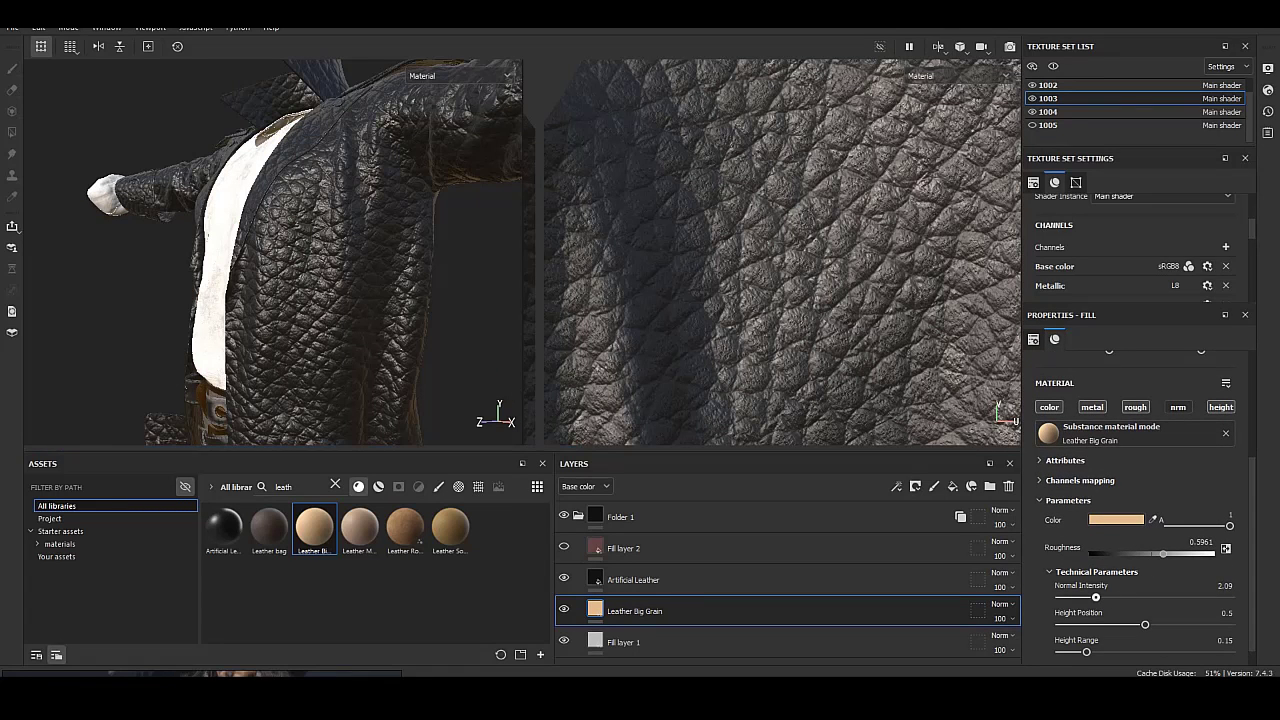
Set the Leather Big Grain tiling scale to 5 for finer grain.
{"action": "scroll", "coordinate": [1140, 500], "scroll_direction": "up", "scroll_amount": 5}
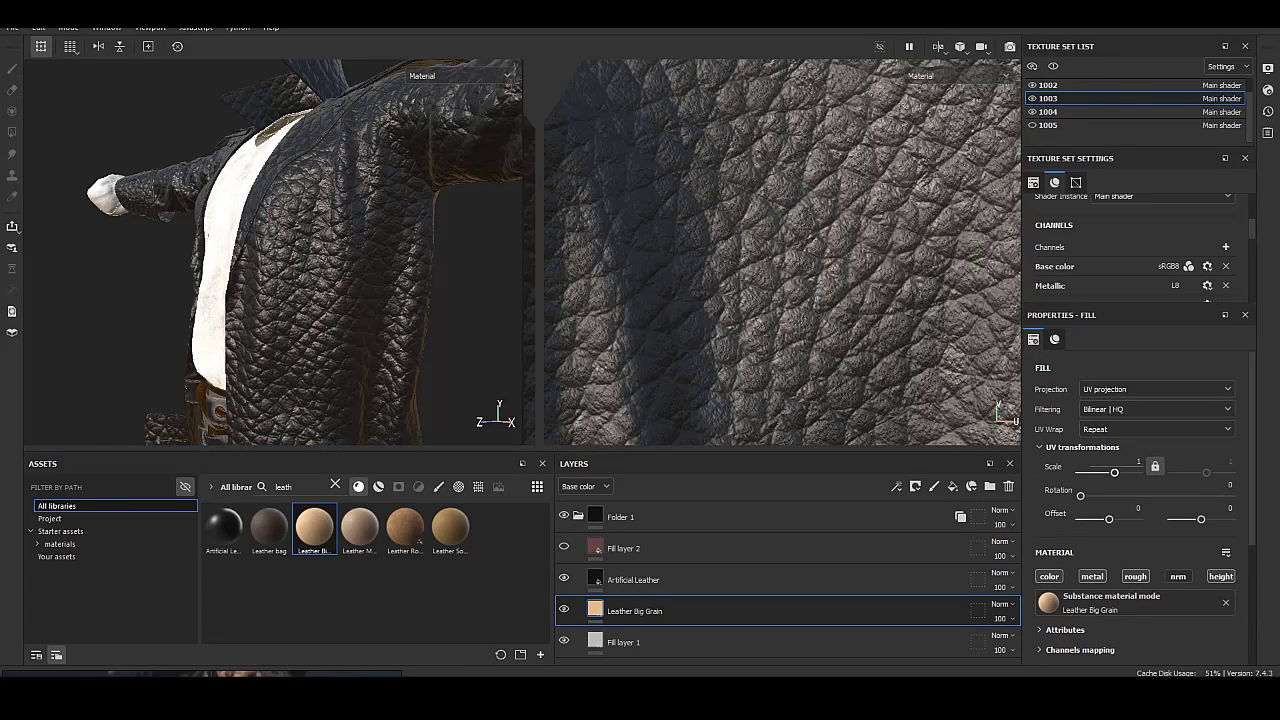
{"action": "type", "text": "5"}
{"action": "key", "text": "Return"}
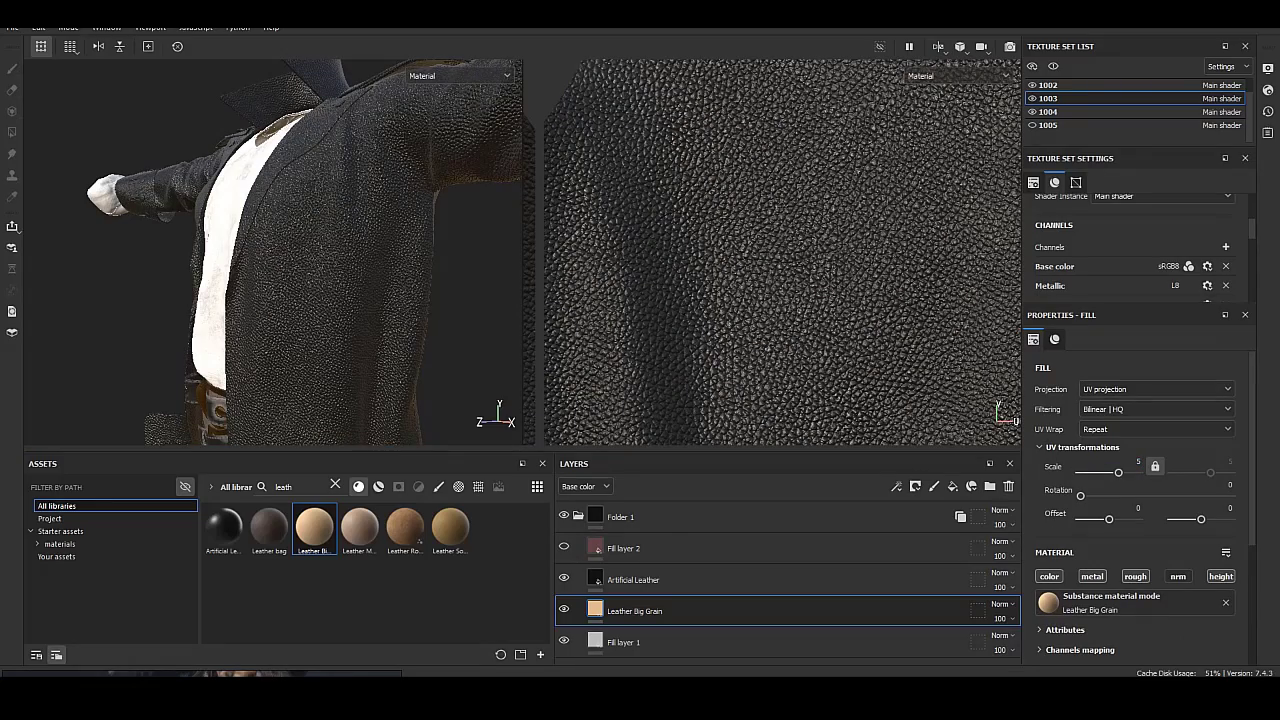
{"action": "scroll", "coordinate": [270, 250], "scroll_direction": "up", "scroll_amount": 3}
{"action": "scroll", "coordinate": [780, 250], "scroll_direction": "up", "scroll_amount": 3}
{"action": "scroll", "coordinate": [270, 250], "scroll_direction": "up", "scroll_amount": 3}
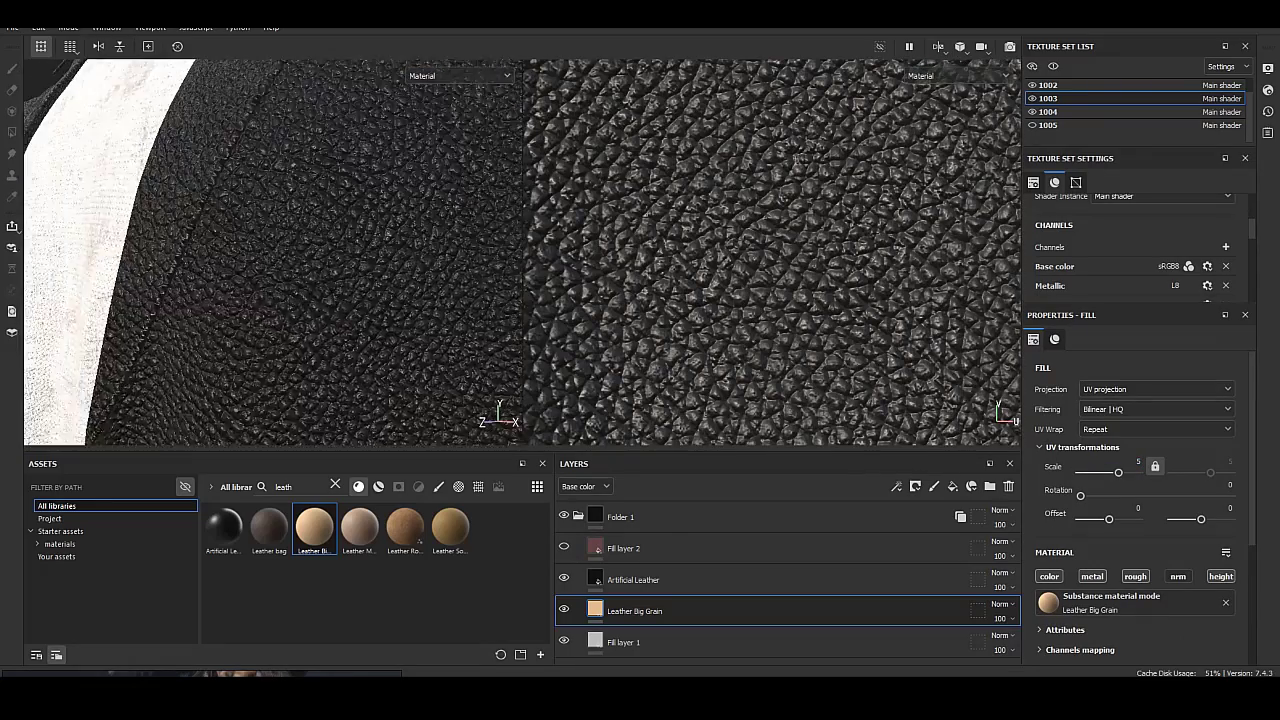
{"action": "scroll", "coordinate": [270, 250], "scroll_direction": "up", "scroll_amount": 2}
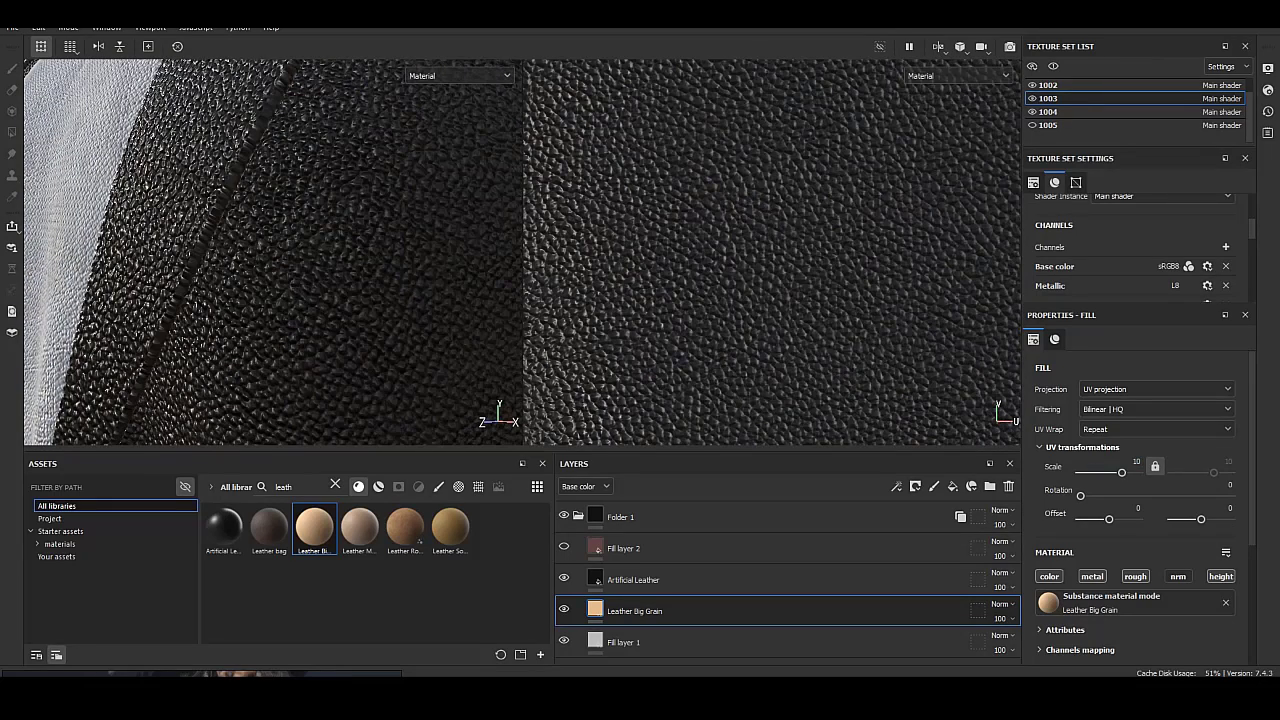
{"action": "scroll", "coordinate": [1140, 500], "scroll_direction": "down", "scroll_amount": 2}
{"action": "scroll", "coordinate": [1140, 500], "scroll_direction": "down", "scroll_amount": 1}
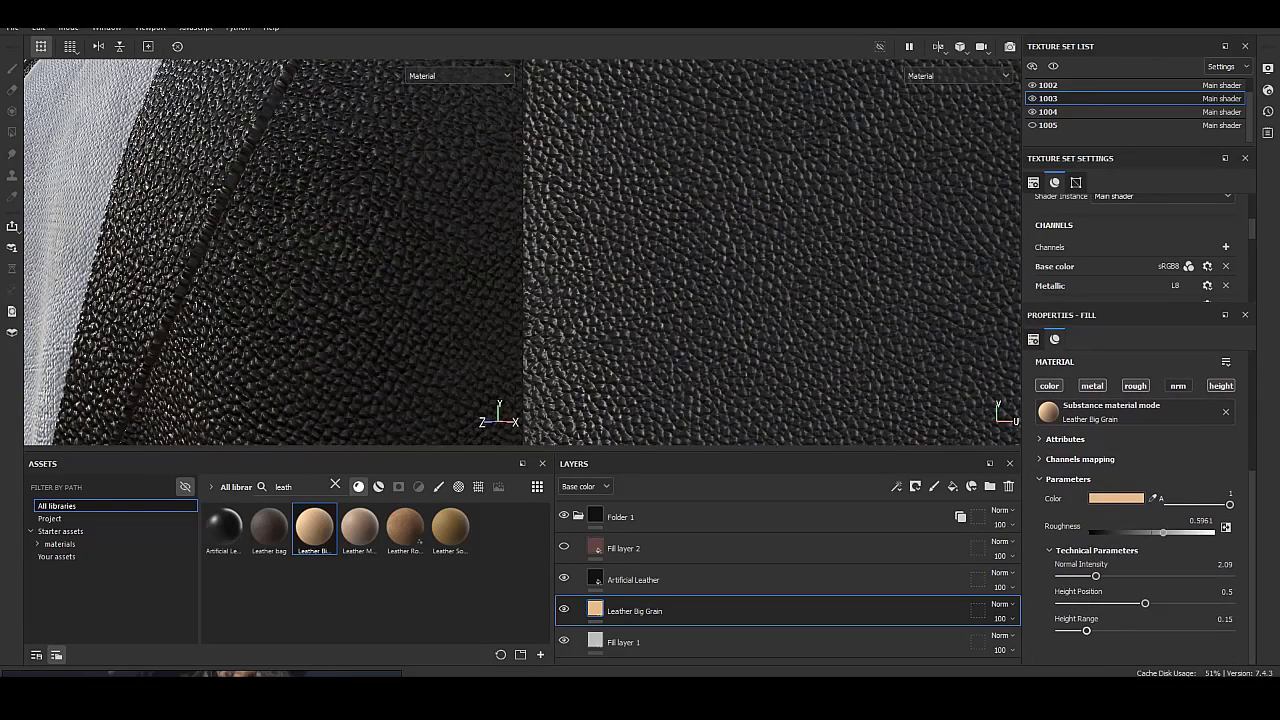
Set Height Range to 0.15 and lower Leather Big Grain's Height-channel opacity.
{"action": "left_click_drag", "start_coordinate": [1080, 630], "coordinate": [1060, 630]}
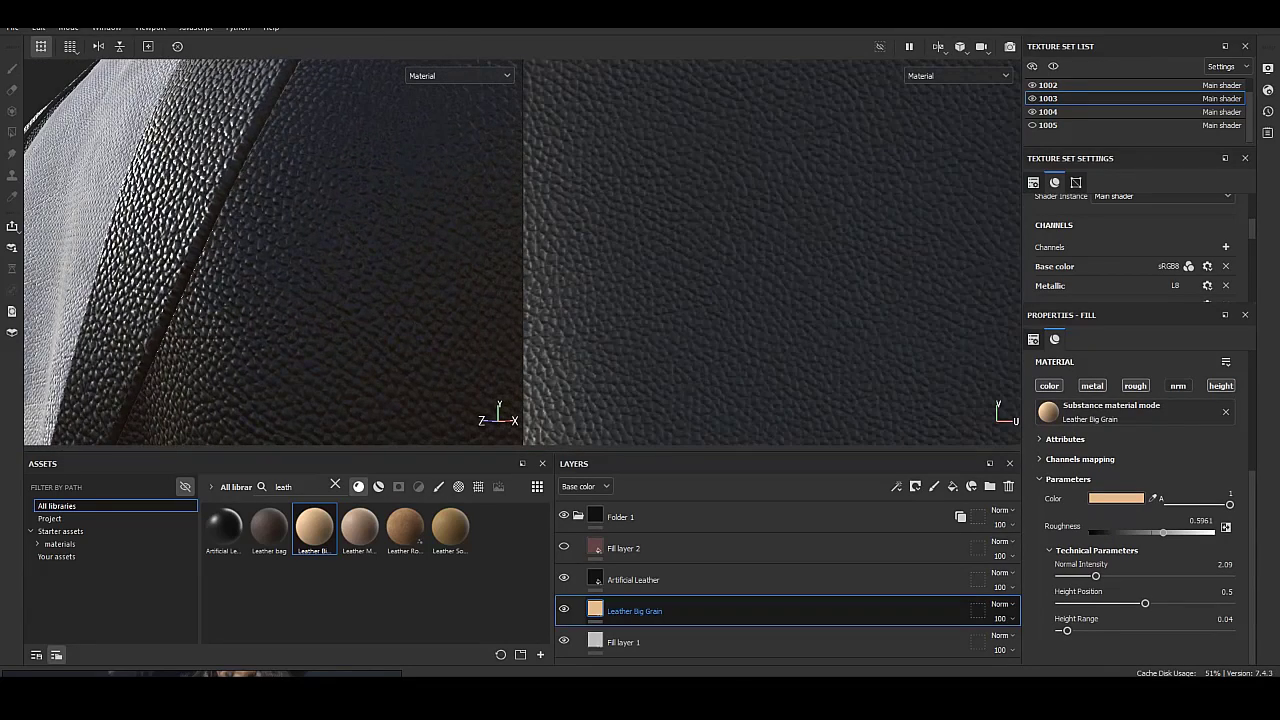
{"action": "left_click_drag", "start_coordinate": [1067, 630], "coordinate": [1086, 630]}
{"action": "left_click", "coordinate": [571, 557]}
{"action": "left_click_drag", "start_coordinate": [999, 618], "coordinate": [992, 642]}
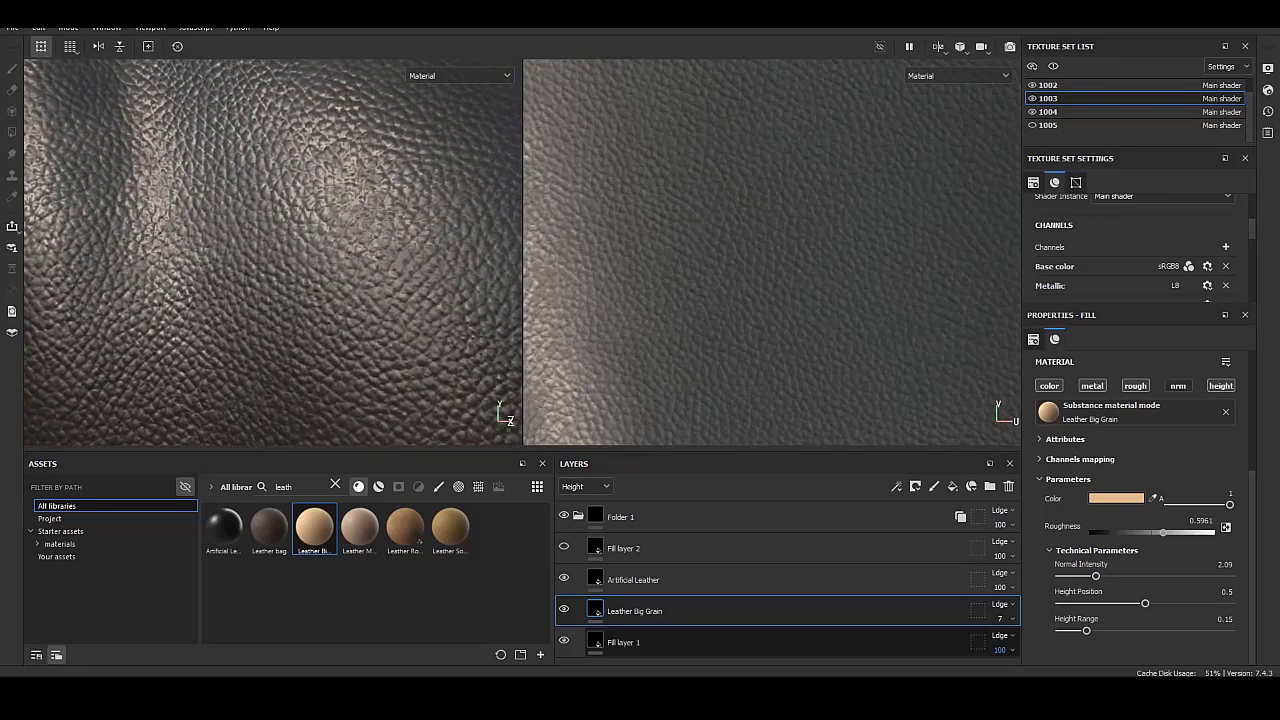
Set Leather Big Grain's height opacity to 6.
{"action": "left_click", "coordinate": [999, 618]}
{"action": "left_click_drag", "start_coordinate": [995, 642], "coordinate": [993, 642]}
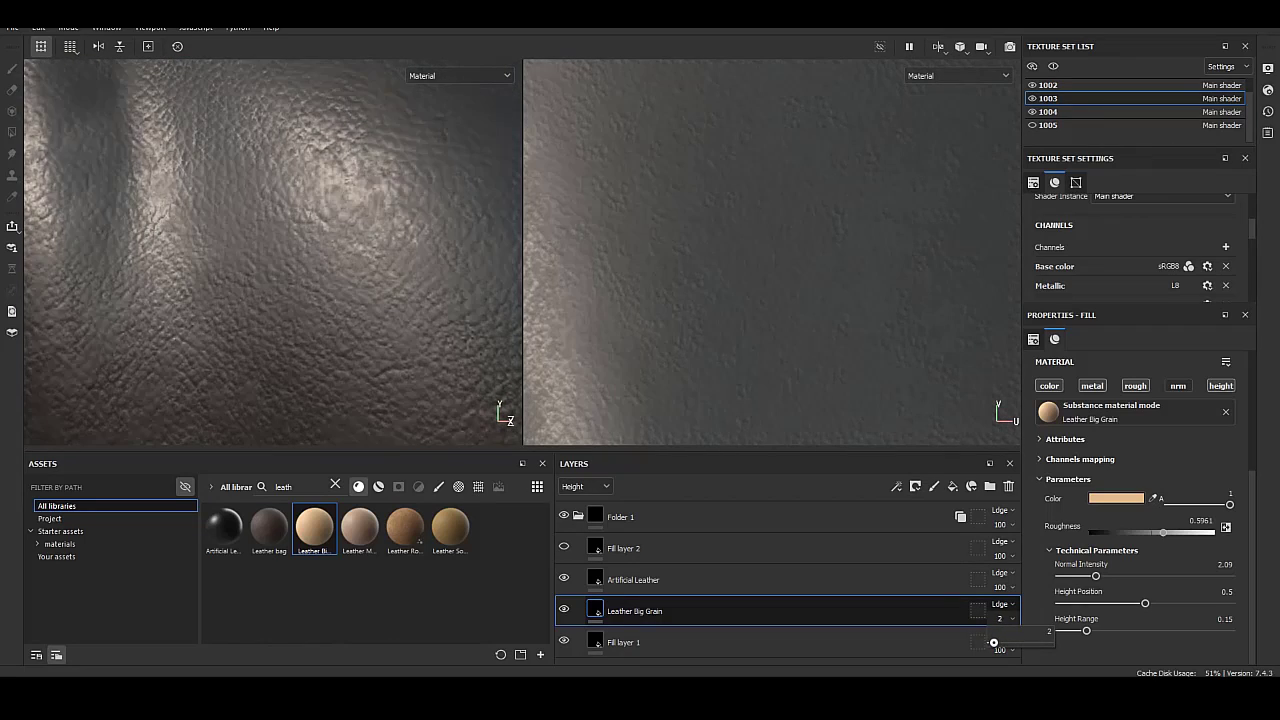
{"action": "left_click_drag", "start_coordinate": [993, 642], "coordinate": [995, 642]}
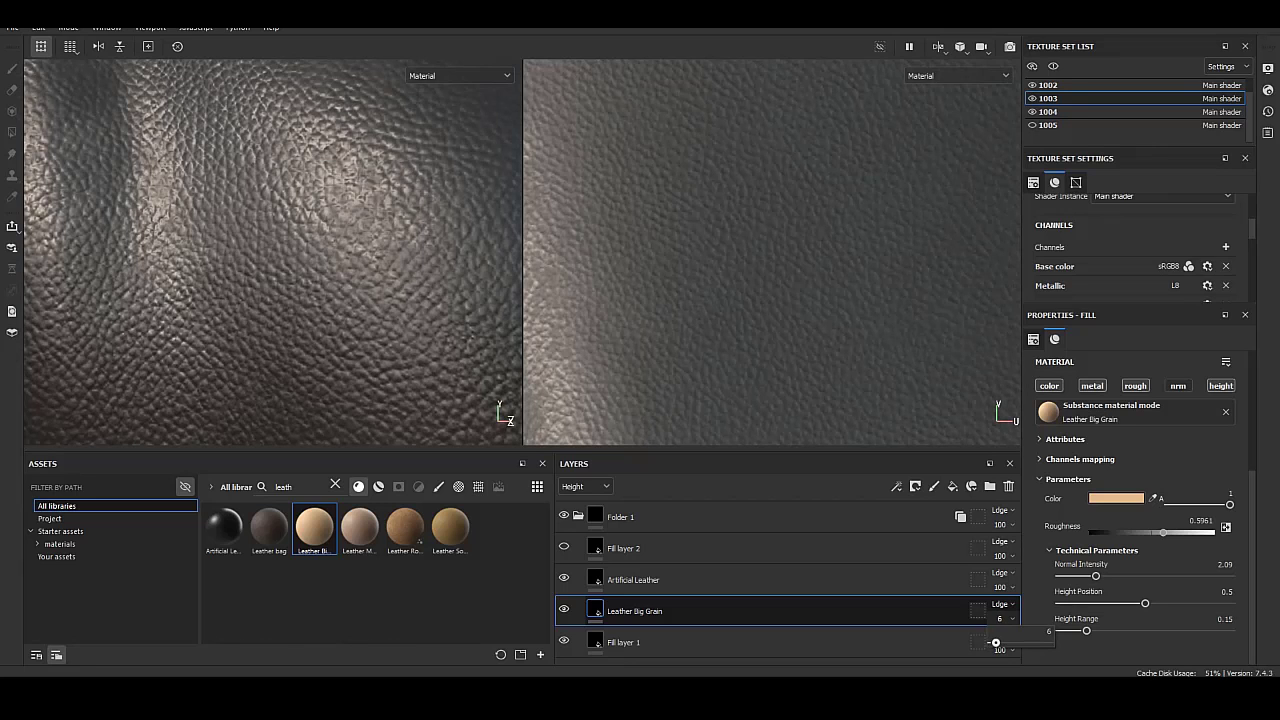
Set Artificial Leather's roughness grunge Level Out Low to 0 and High to 1.
{"action": "left_click", "coordinate": [700, 580]}
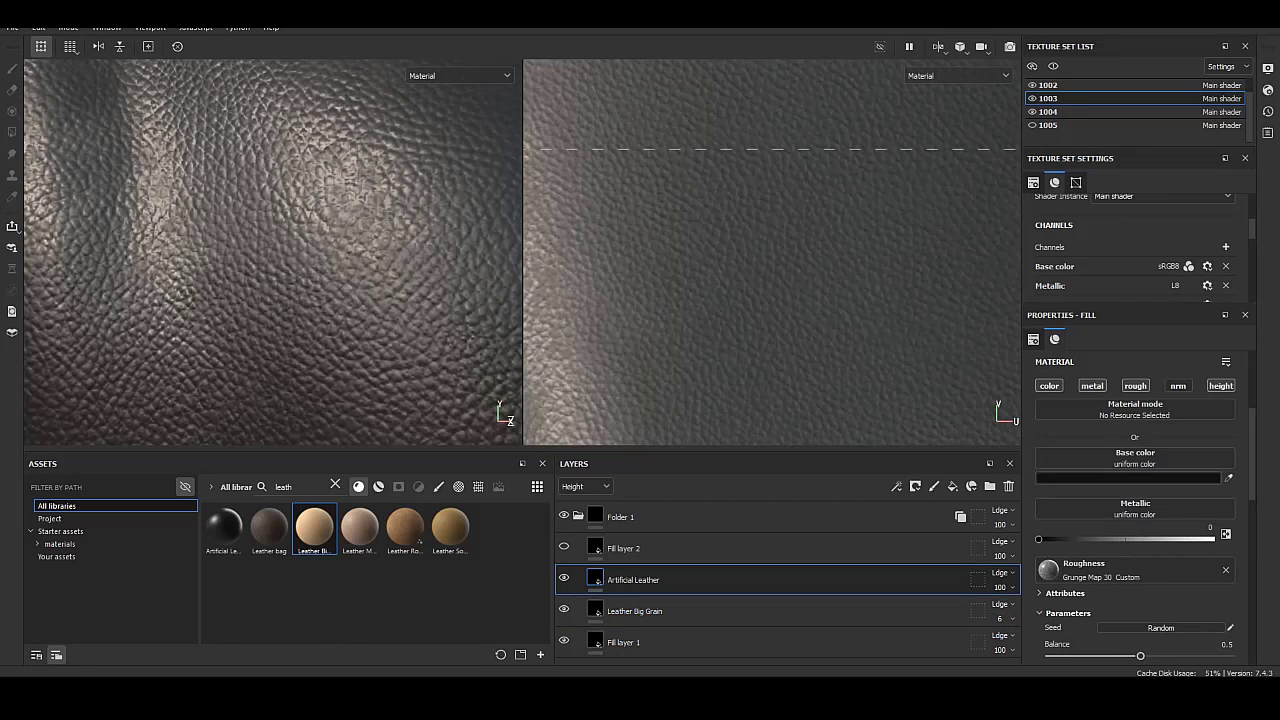
{"action": "scroll", "coordinate": [1135, 500], "scroll_direction": "down", "scroll_amount": 2}
{"action": "scroll", "coordinate": [1135, 500], "scroll_direction": "down", "scroll_amount": 2}
{"action": "scroll", "coordinate": [1135, 500], "scroll_direction": "down", "scroll_amount": 1}
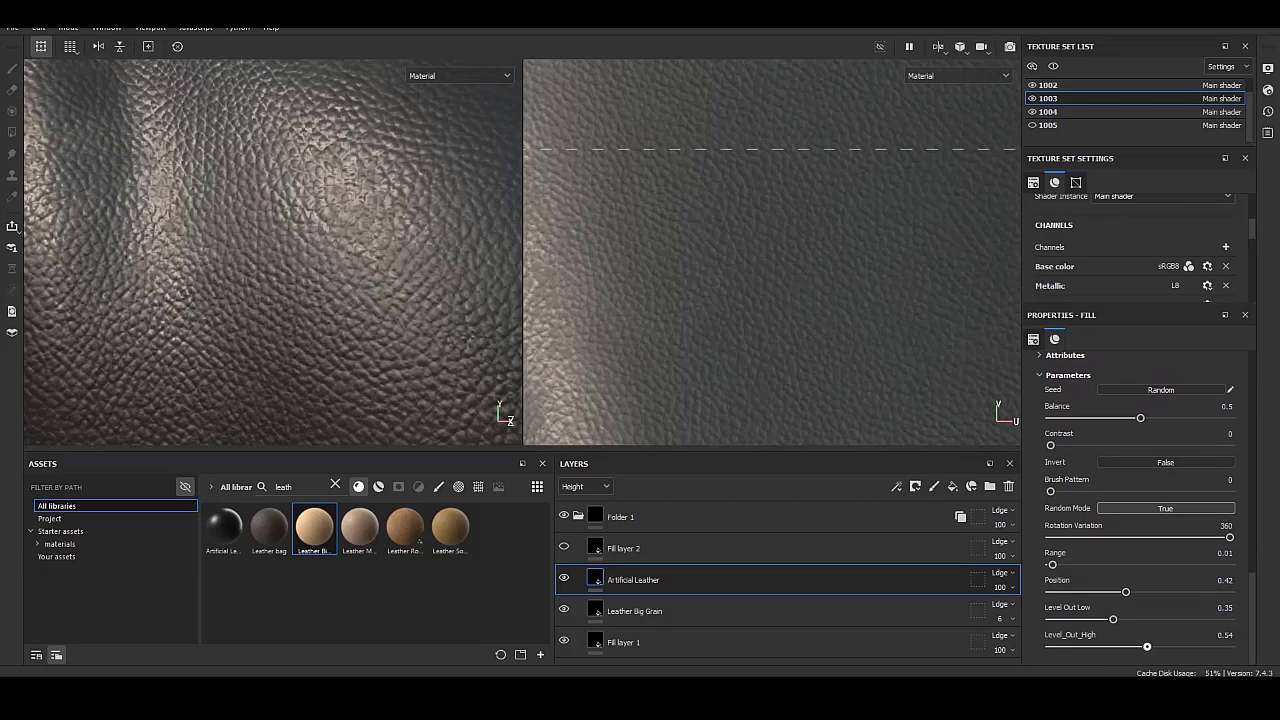
{"action": "left_click_drag", "start_coordinate": [1147, 646], "coordinate": [1175, 646]}
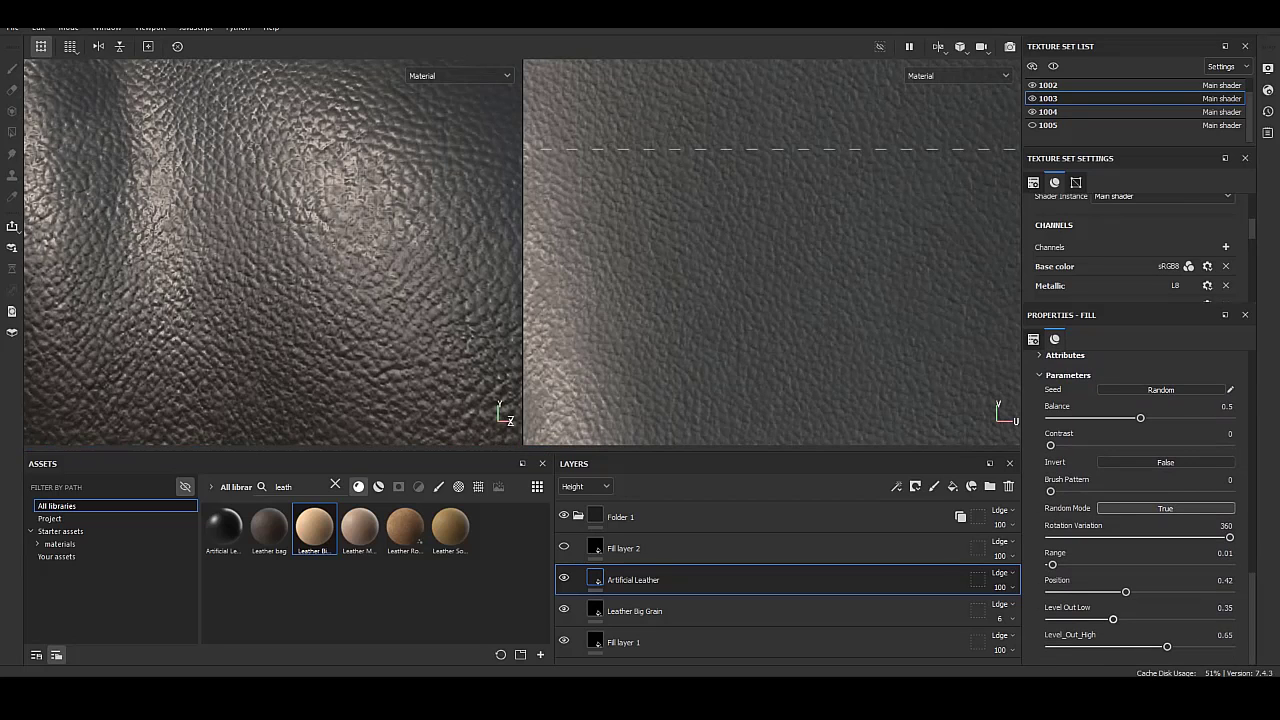
{"action": "left_click_drag", "start_coordinate": [1113, 619], "coordinate": [1175, 619]}
{"action": "left_click", "coordinate": [563, 609]}
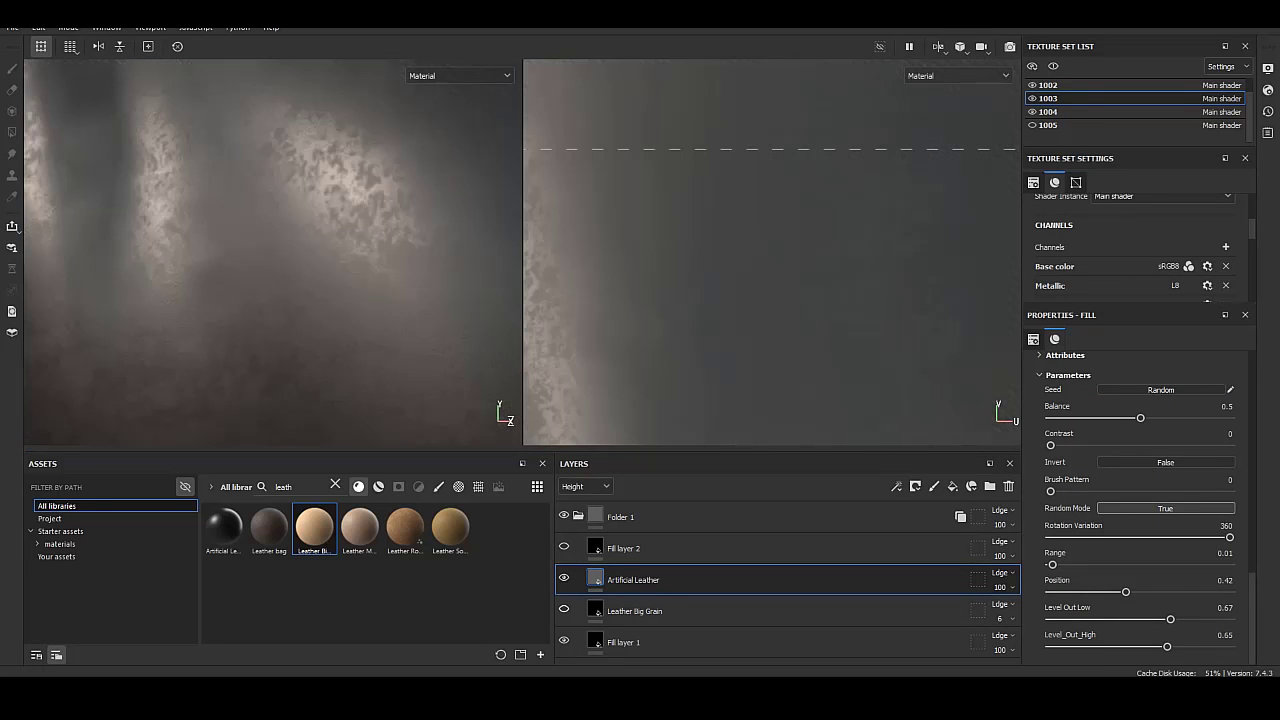
{"action": "left_click_drag", "start_coordinate": [1170, 619], "coordinate": [1050, 619]}
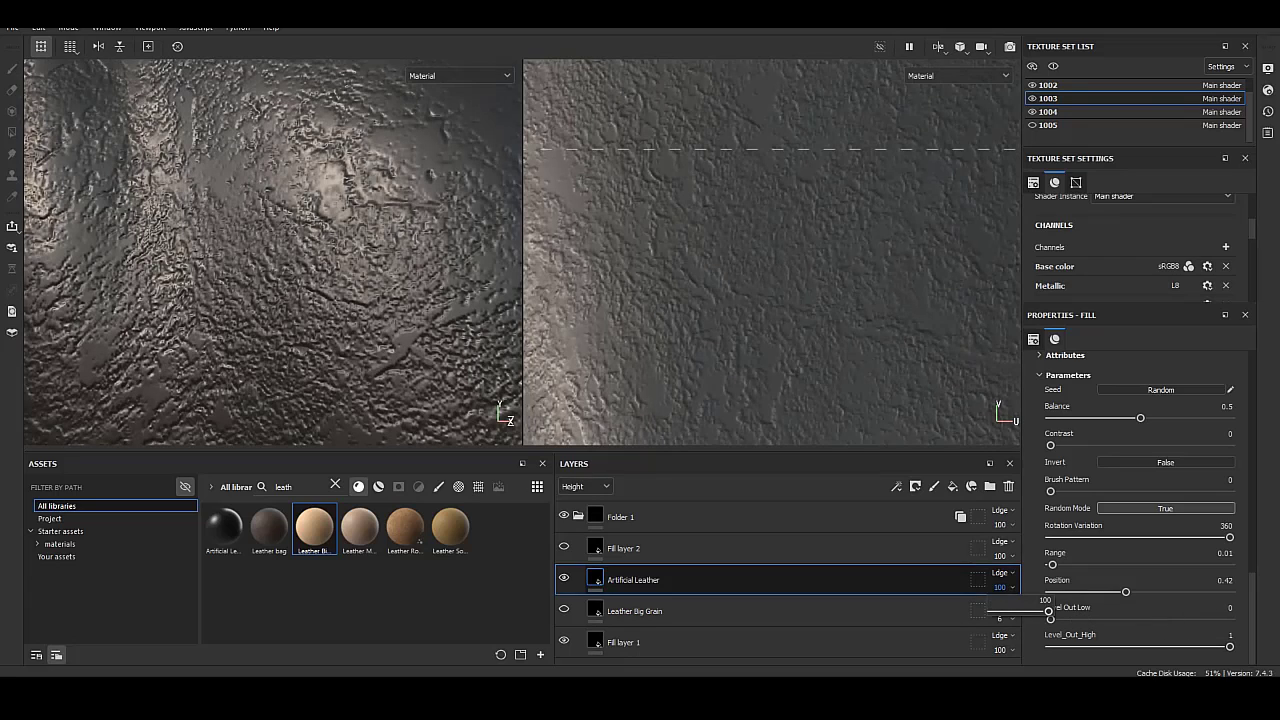
Lower Artificial Leather's height opacity to 38.
{"action": "left_click_drag", "start_coordinate": [1048, 610], "coordinate": [1013, 610]}
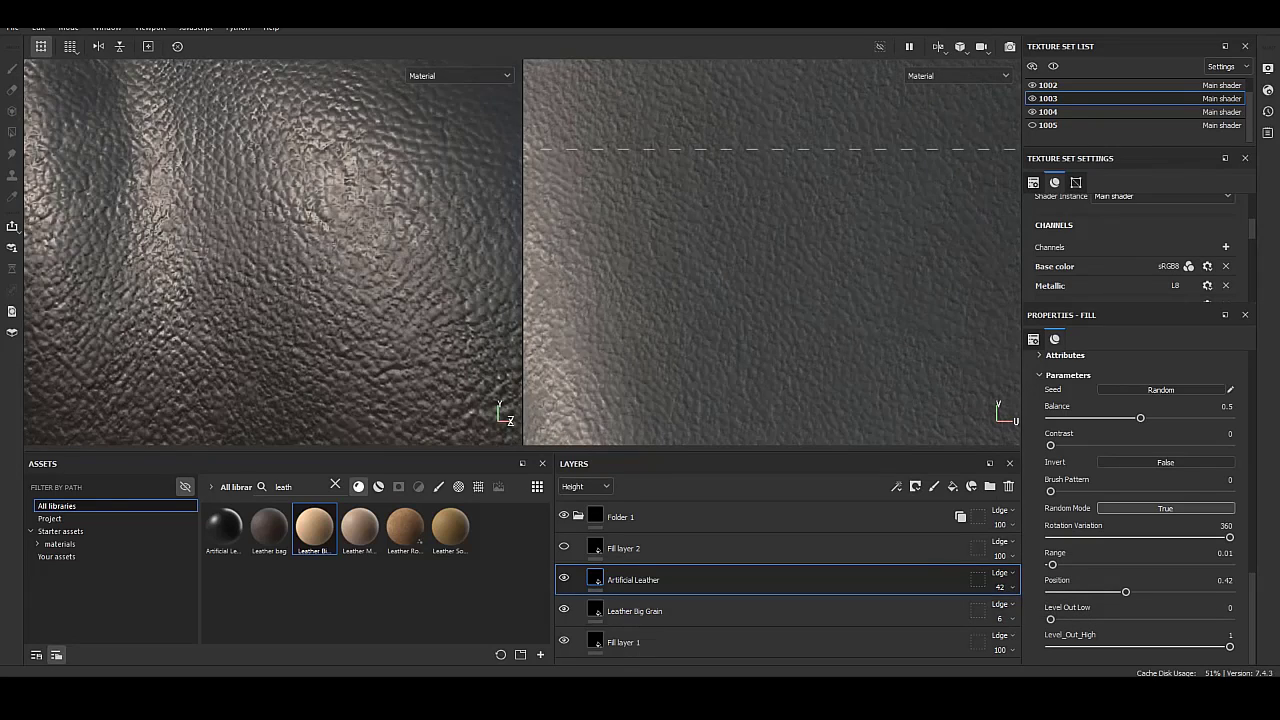
{"action": "left_click_drag", "start_coordinate": [1014, 611], "coordinate": [1014, 611]}
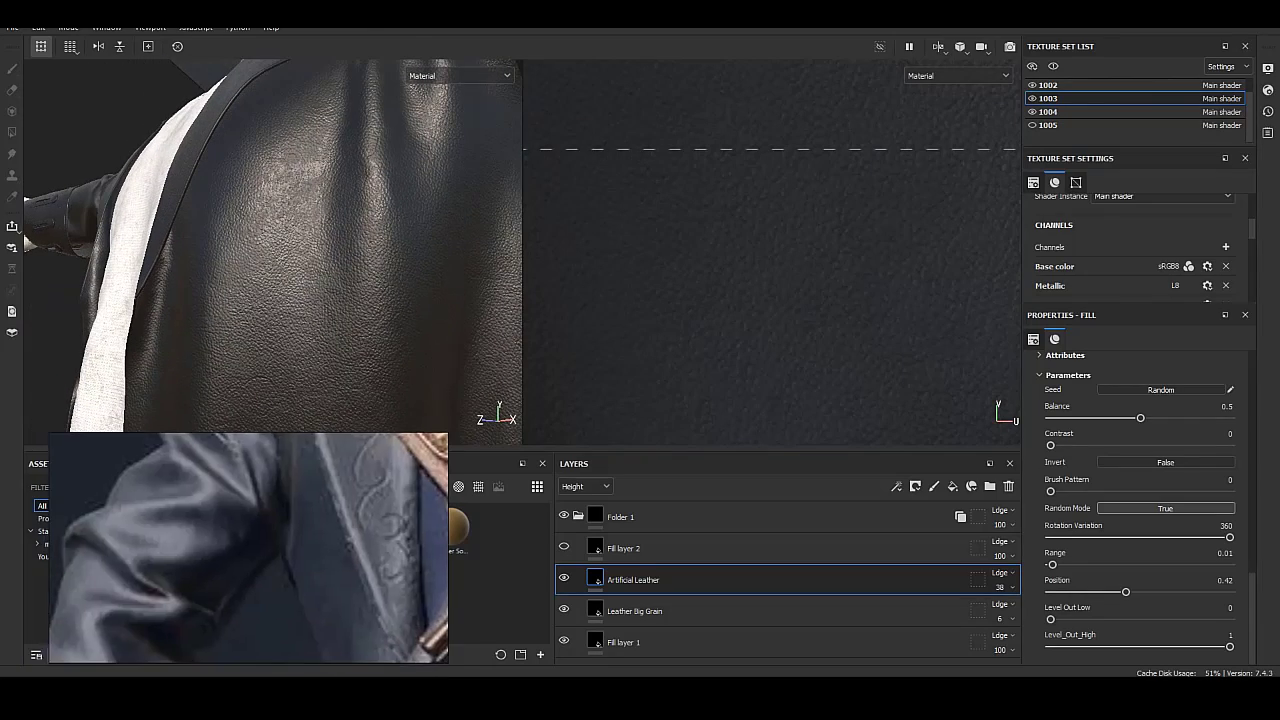
{"action": "left_click", "coordinate": [623, 548]}
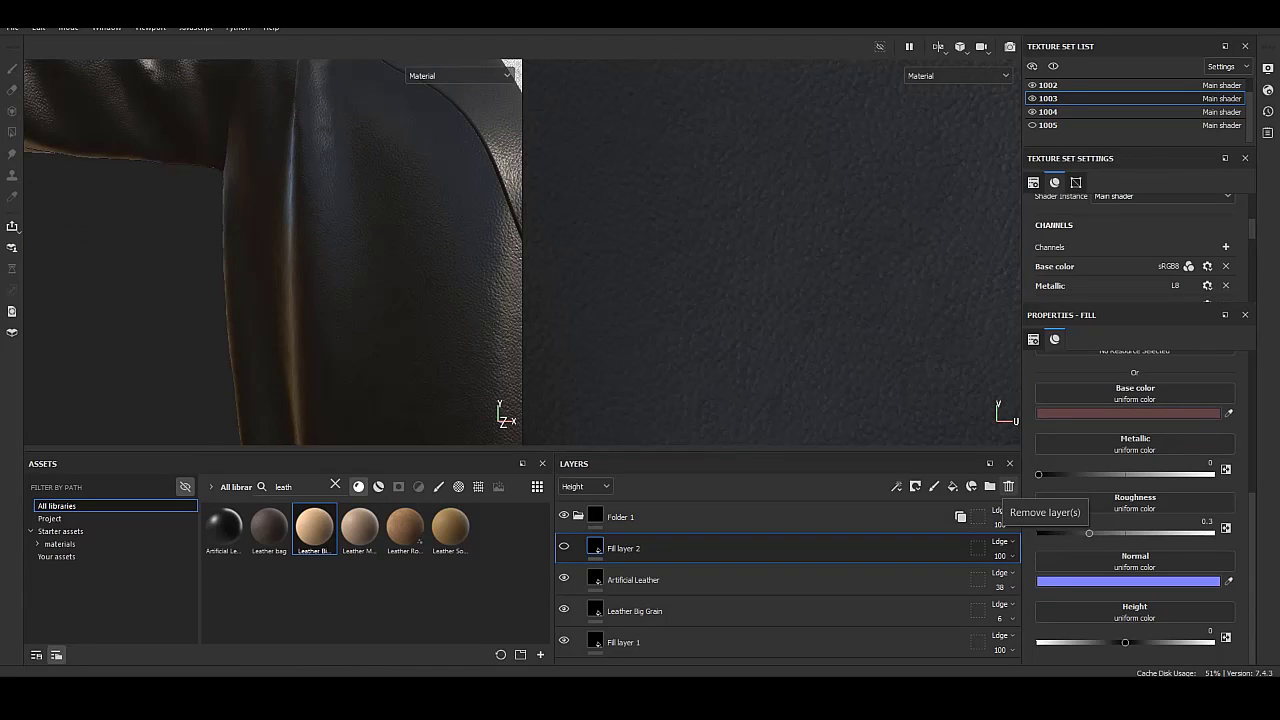
Add Fill layer 3 with a UV Border Distance generator mask at balance 0.11.
{"action": "left_click", "coordinate": [952, 486]}
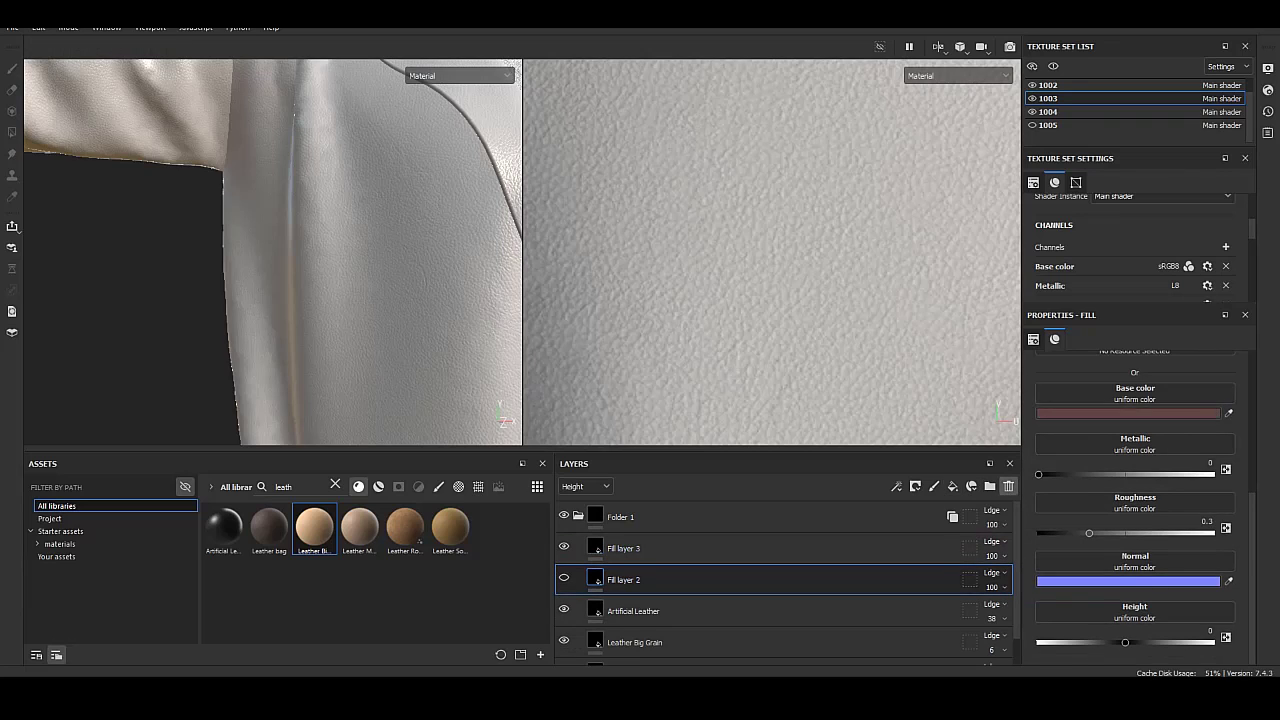
{"action": "left_click", "coordinate": [1128, 413]}
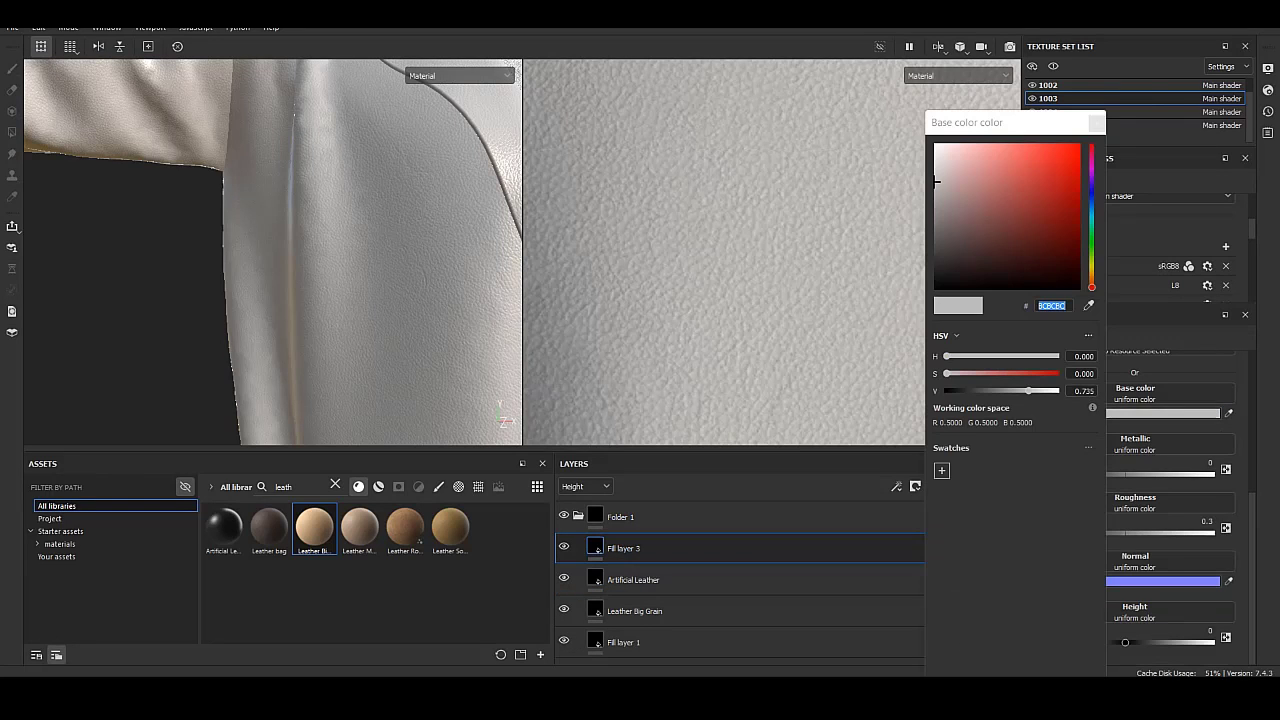
{"action": "right_click", "coordinate": [596, 546]}
{"action": "key", "text": "Escape"}
{"action": "right_click", "coordinate": [596, 547]}
{"action": "left_click", "coordinate": [680, 494]}
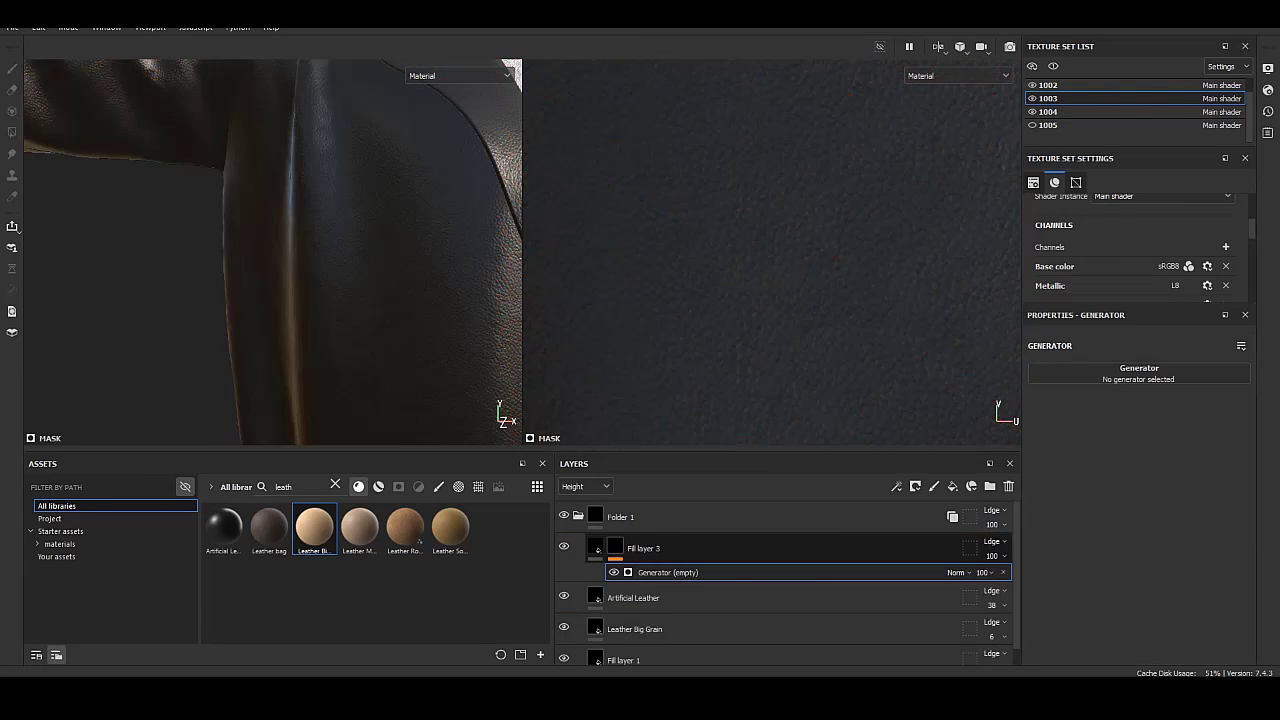
{"action": "left_click", "coordinate": [1138, 373]}
{"action": "key", "text": "Escape"}
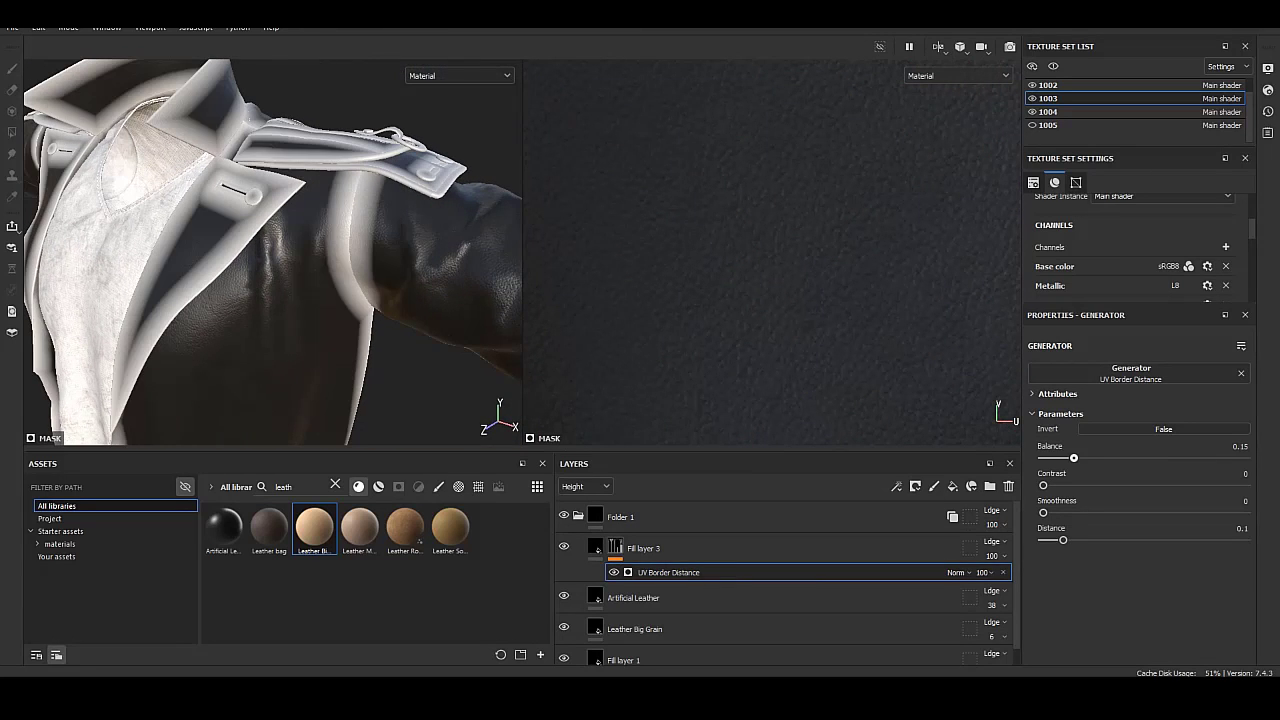
{"action": "left_click_drag", "start_coordinate": [1075, 457], "coordinate": [1065, 457]}
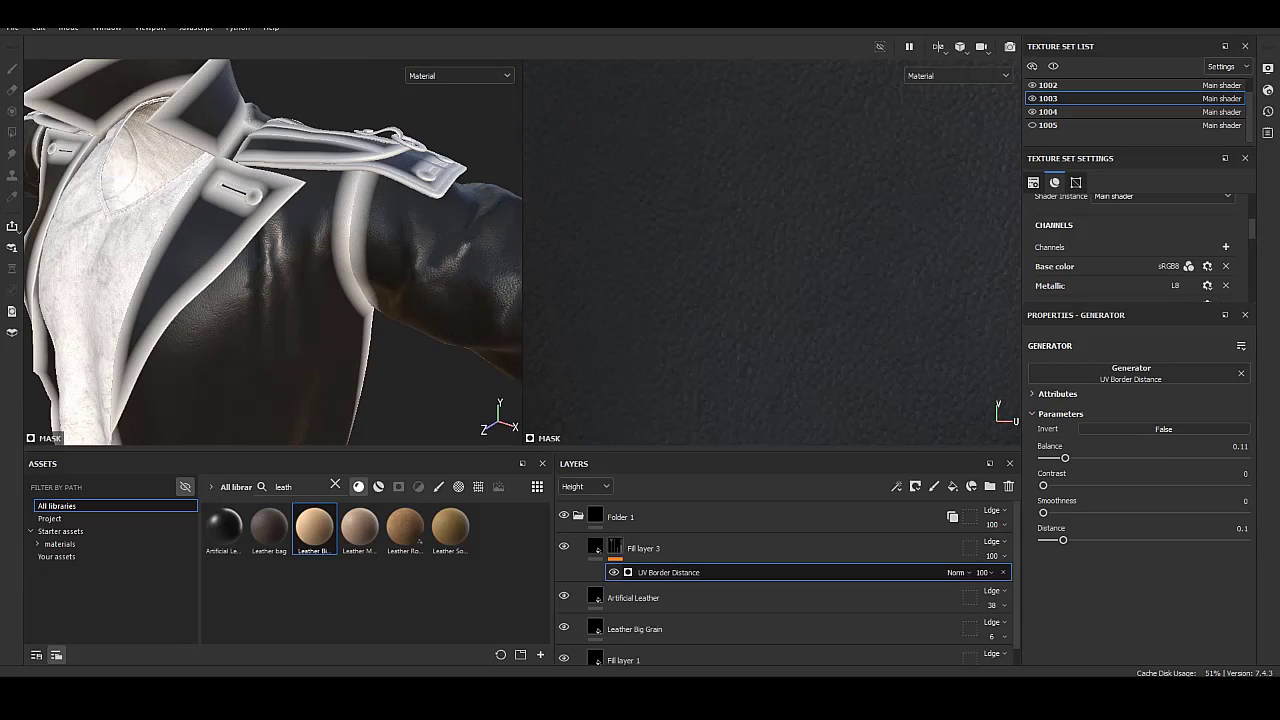
Add a Blur filter to the border mask and raise its intensity.
{"action": "right_click", "coordinate": [702, 572]}
{"action": "left_click", "coordinate": [760, 530]}
{"action": "left_click", "coordinate": [1131, 373]}
{"action": "left_click", "coordinate": [1178, 539]}
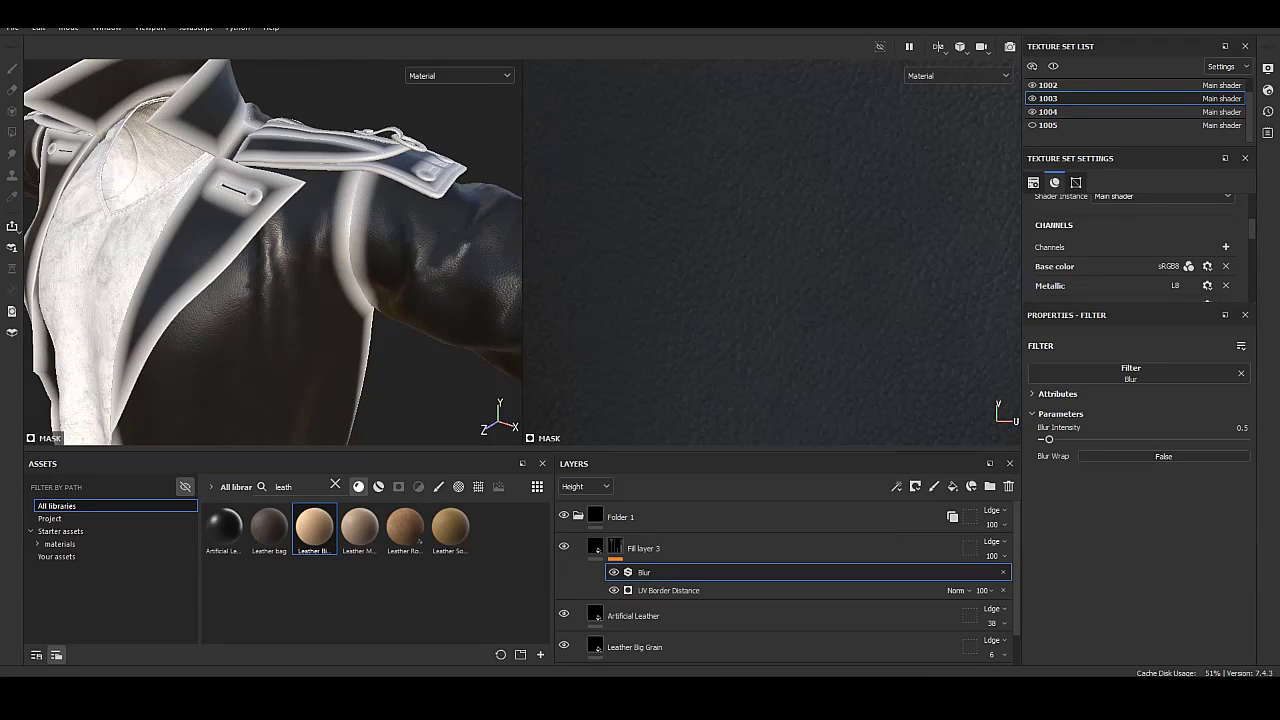
{"action": "mouse_move", "coordinate": [1074, 439]}
{"action": "left_mouse_down"}
{"action": "mouse_move", "coordinate": [1108, 439]}
{"action": "mouse_move", "coordinate": [1047, 457]}
{"action": "left_mouse_up"}
{"action": "left_click", "coordinate": [668, 590]}
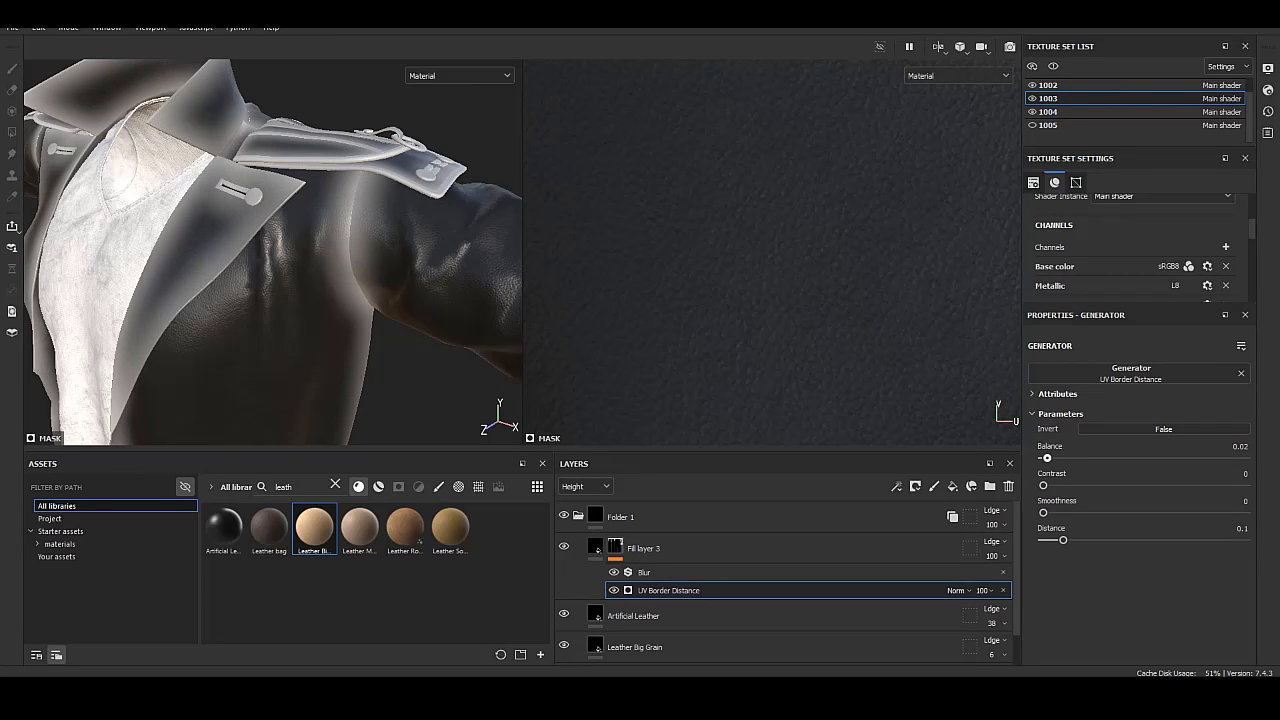
Add a Directional Noise 4 fill to the mask at scale 2, blended Multiply.
{"action": "right_click", "coordinate": [676, 572]}
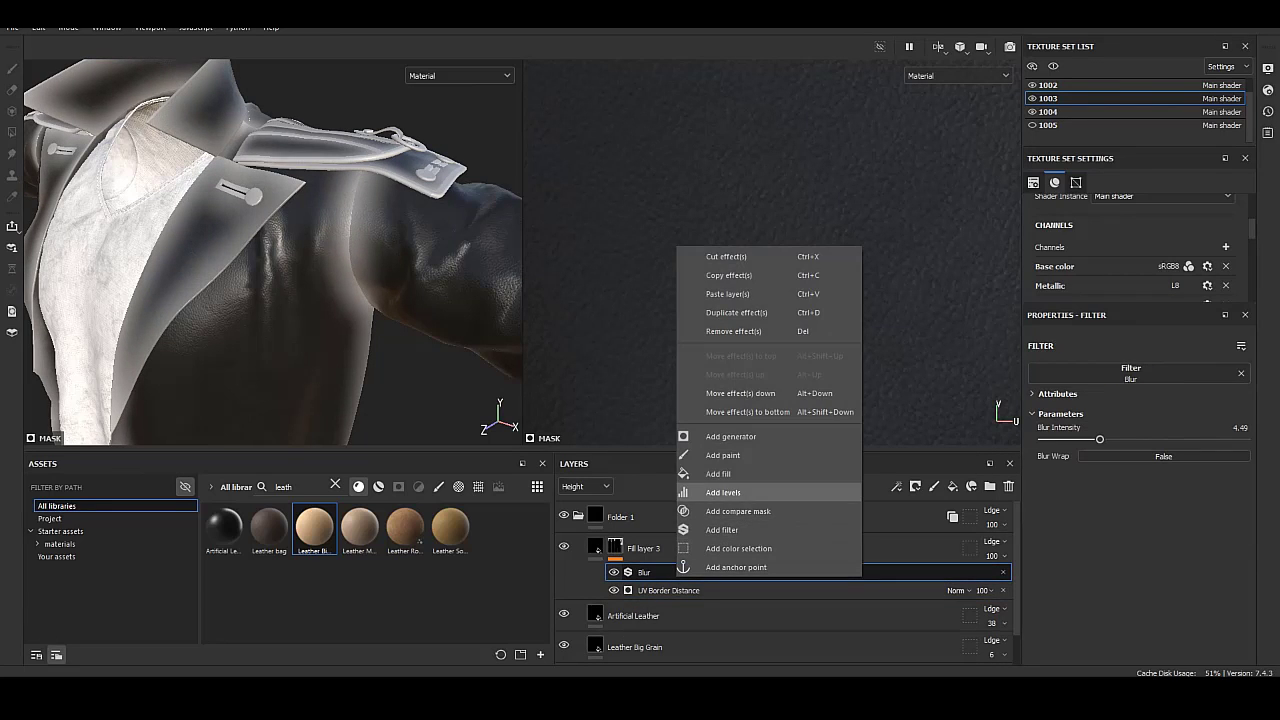
{"action": "left_click", "coordinate": [712, 478]}
{"action": "left_click", "coordinate": [1135, 391]}
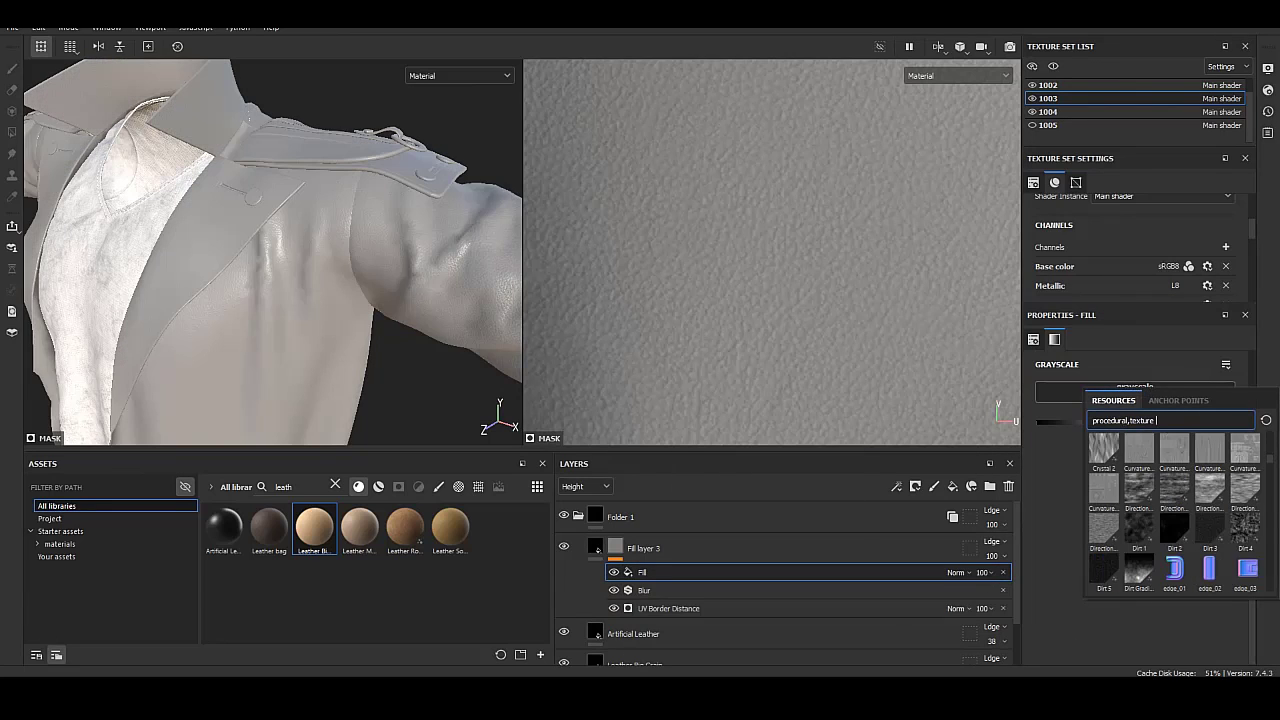
{"action": "left_click", "coordinate": [1245, 490]}
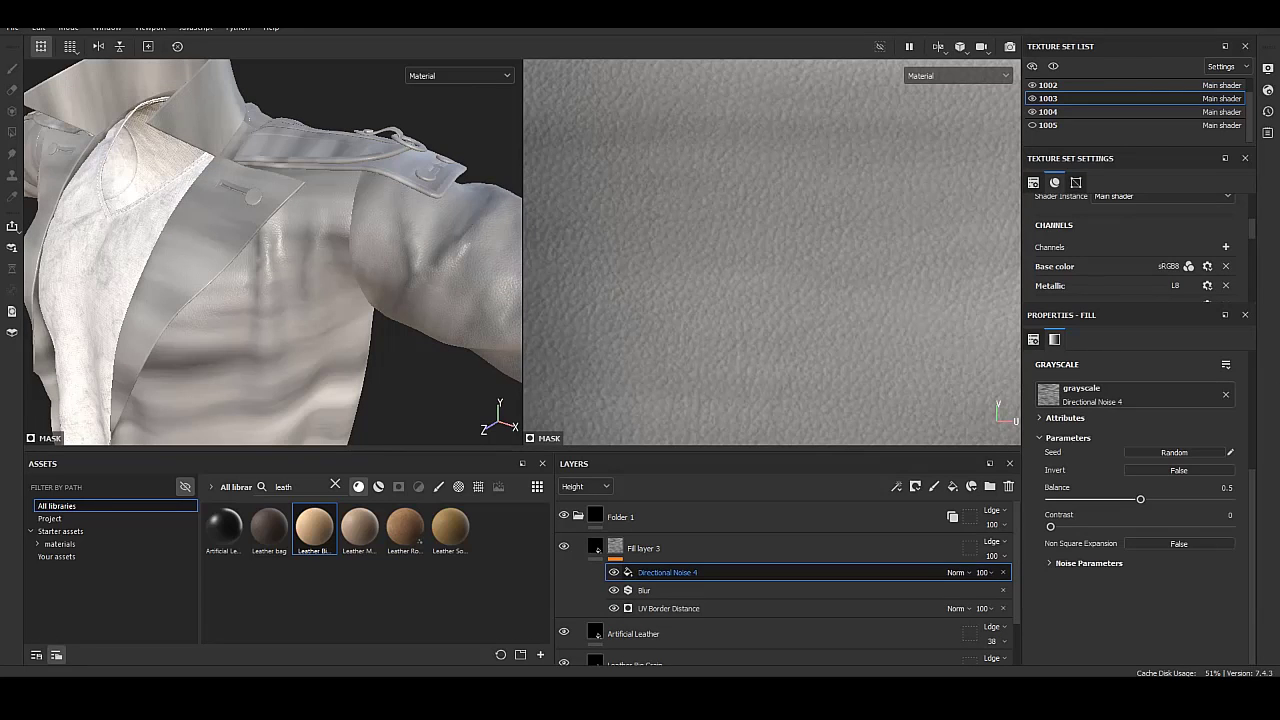
{"action": "scroll", "coordinate": [1145, 507], "scroll_direction": "down", "scroll_amount": 1}
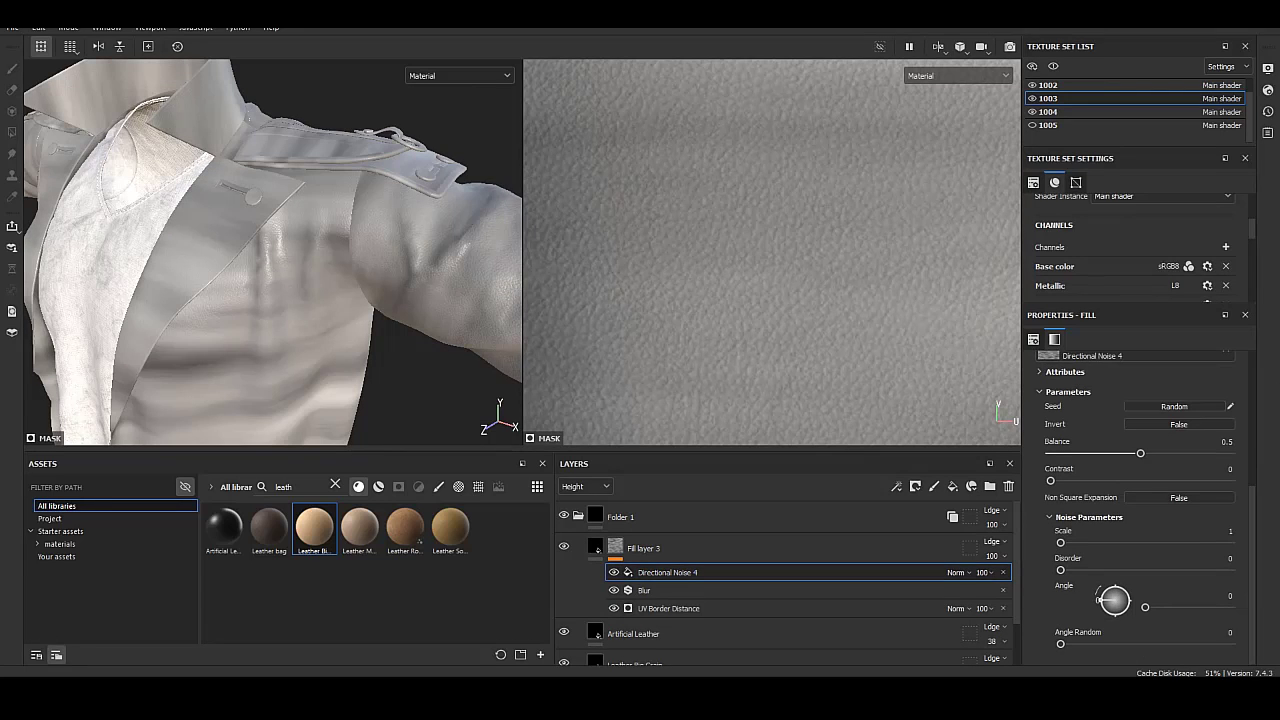
{"action": "left_click_drag", "start_coordinate": [1060, 542], "coordinate": [1084, 542]}
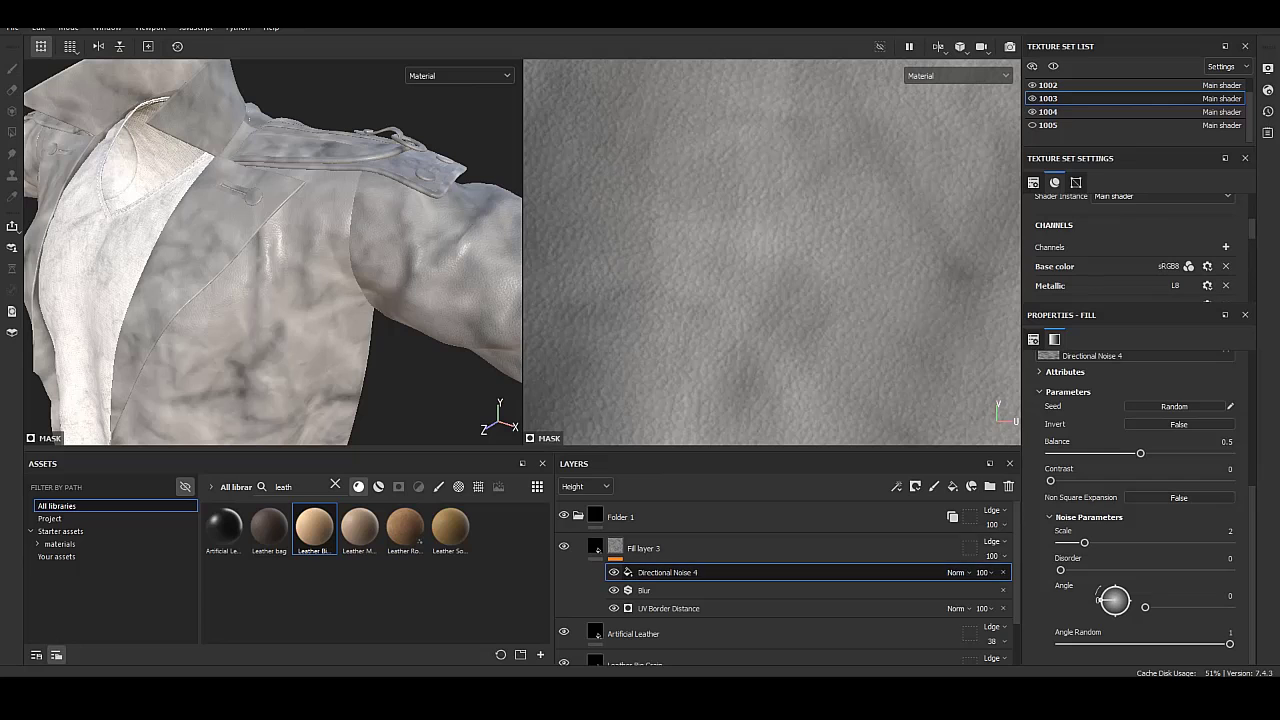
{"action": "left_click", "coordinate": [956, 572]}
{"action": "left_click", "coordinate": [990, 224]}
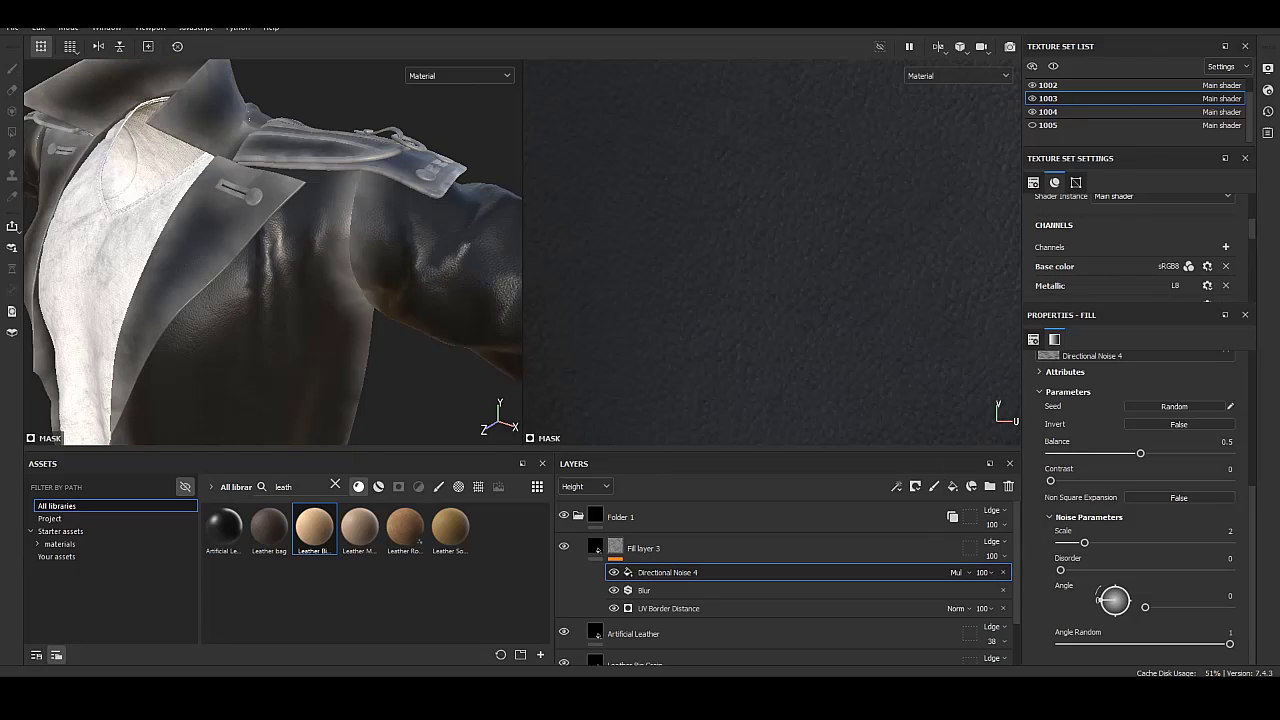
Zoom to the shoulder strap and check the Blur, UV Border Distance and noise blend settings.
{"action": "left_click_drag", "start_coordinate": [249, 118], "coordinate": [300, 250], "text": "alt"}
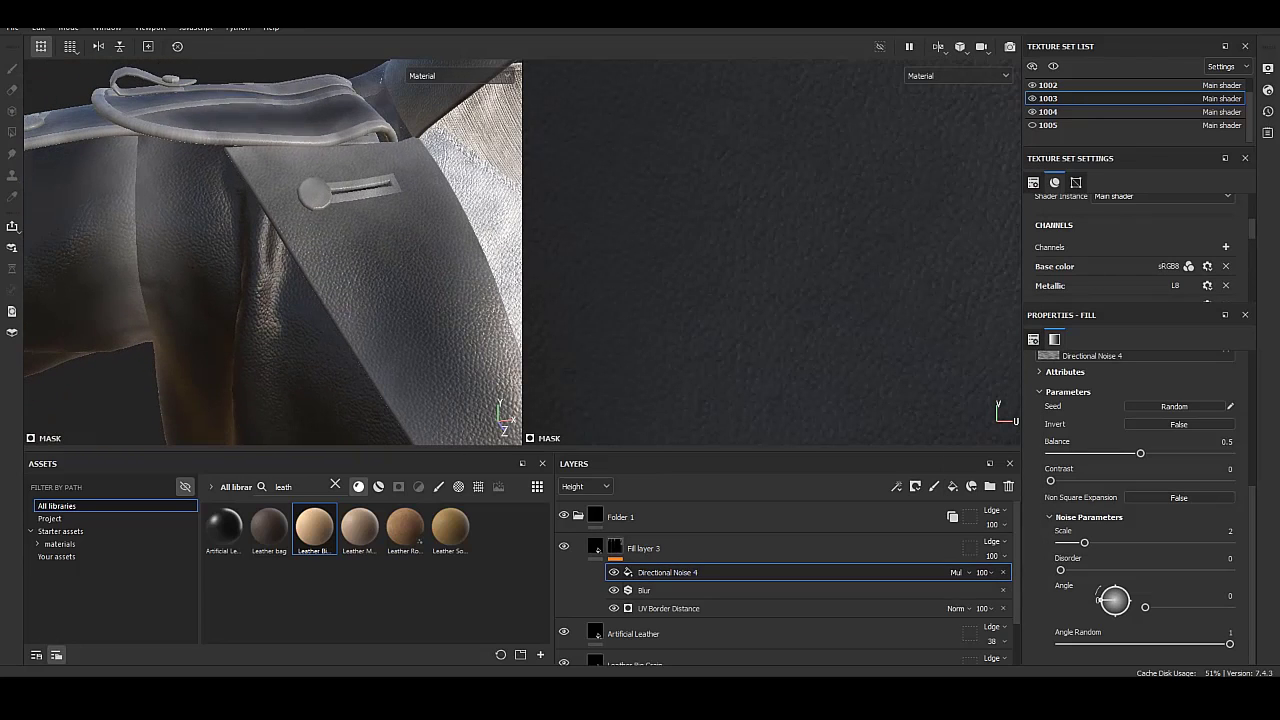
{"action": "left_click", "coordinate": [614, 590]}
{"action": "left_click", "coordinate": [614, 590]}
{"action": "left_click", "coordinate": [614, 590]}
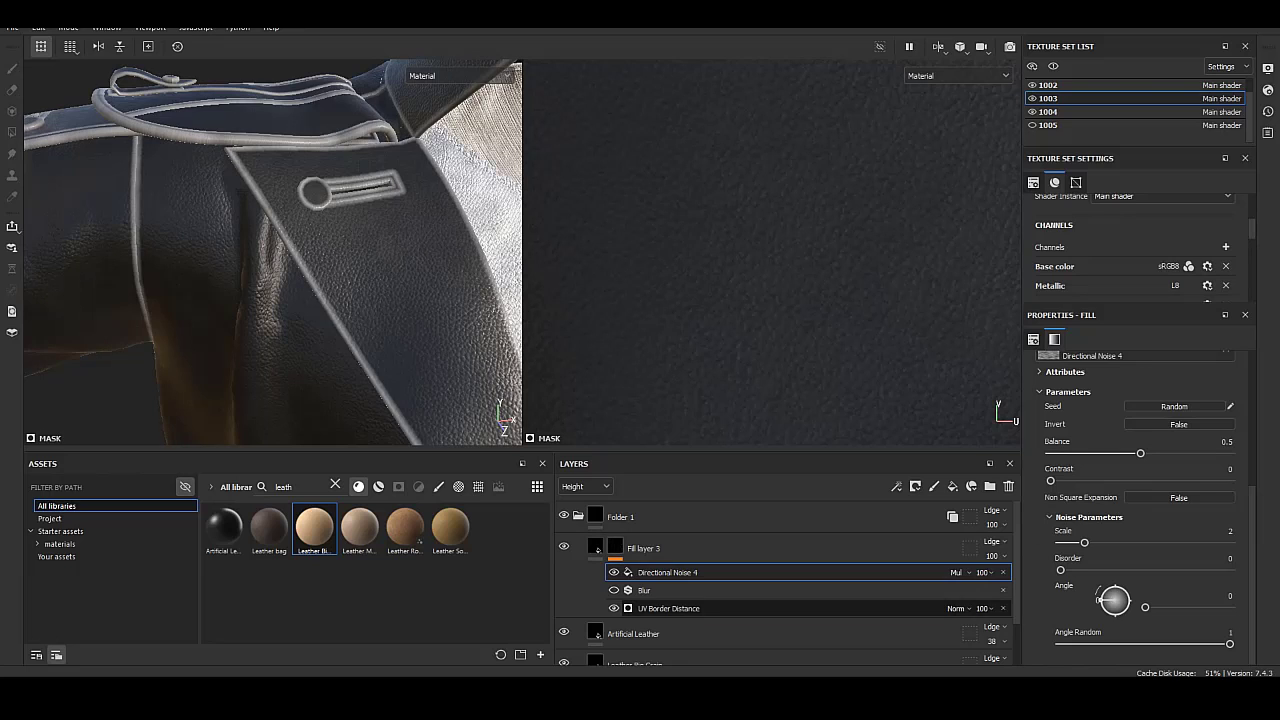
{"action": "left_click", "coordinate": [668, 608]}
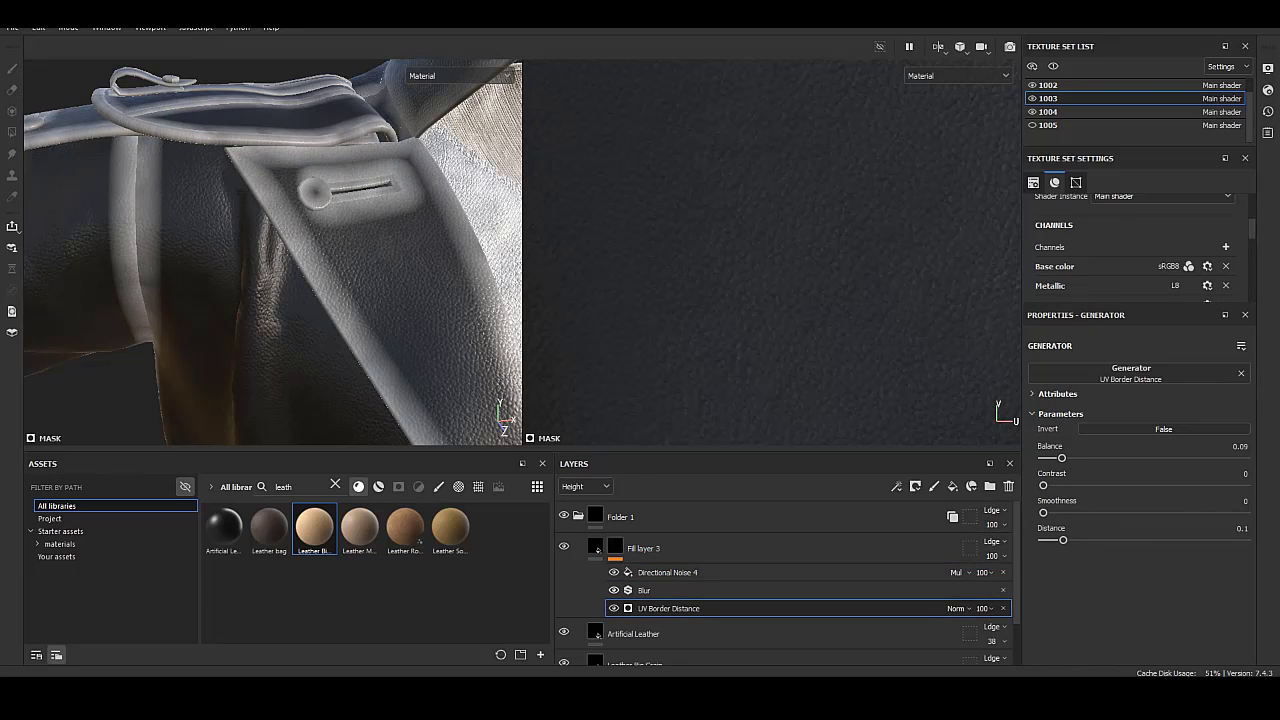
{"action": "left_click", "coordinate": [660, 590]}
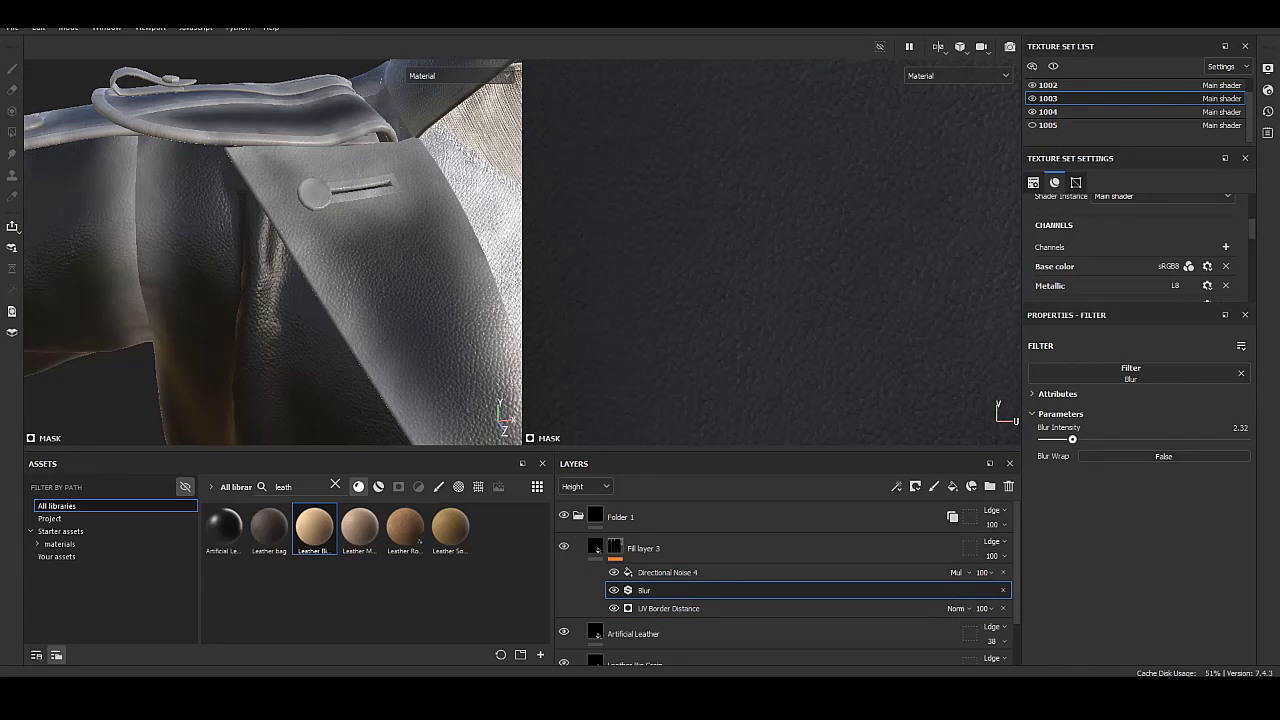
{"action": "left_click", "coordinate": [667, 572]}
{"action": "left_click", "coordinate": [958, 572]}
{"action": "key", "text": "Escape"}
{"action": "left_click", "coordinate": [614, 548]}
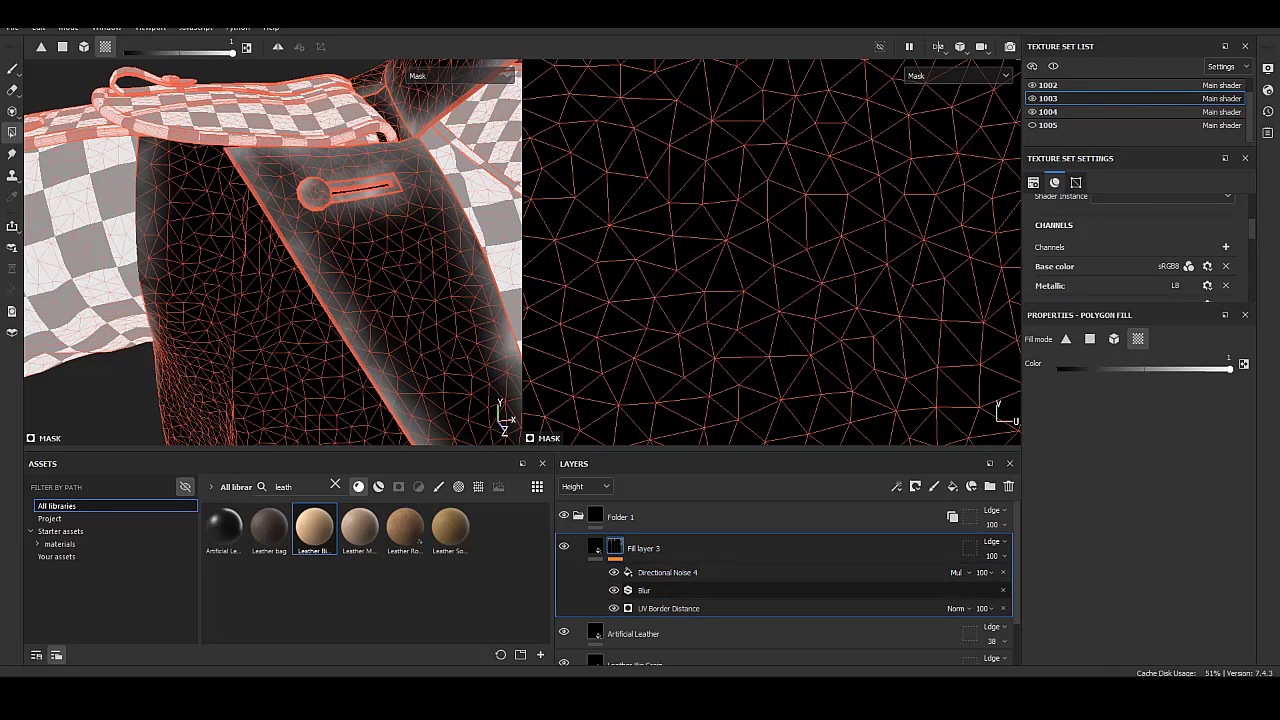
{"action": "left_click", "coordinate": [958, 572]}
{"action": "key", "text": "Escape"}
Turn off Fill layer 3's color, metal, rough and nrm channels.
{"action": "left_click", "coordinate": [595, 548]}
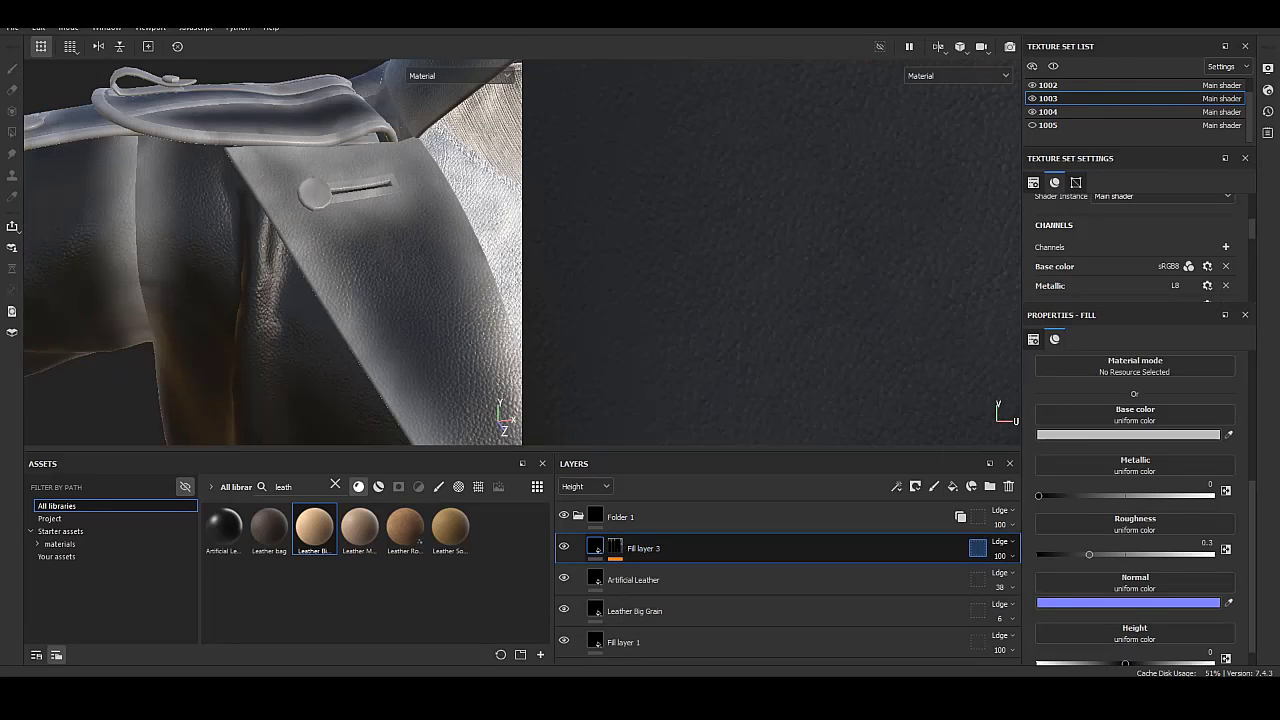
{"action": "scroll", "coordinate": [1135, 500], "scroll_direction": "down", "scroll_amount": 3}
{"action": "left_click", "coordinate": [1049, 435]}
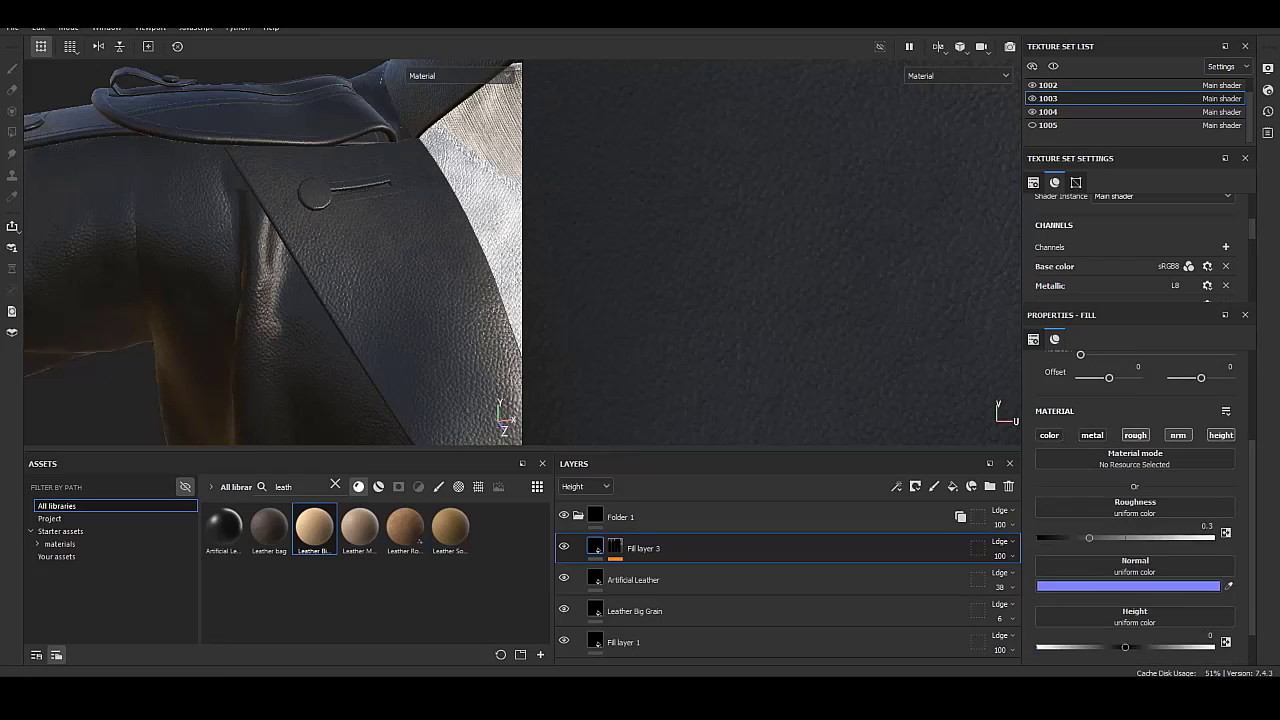
{"action": "left_click", "coordinate": [1092, 435]}
{"action": "left_click", "coordinate": [1135, 435]}
{"action": "left_click", "coordinate": [1178, 435]}
Set Fill layer 3's height to -0.6854 and add a new fill layer above it.
{"action": "key", "text": "f"}
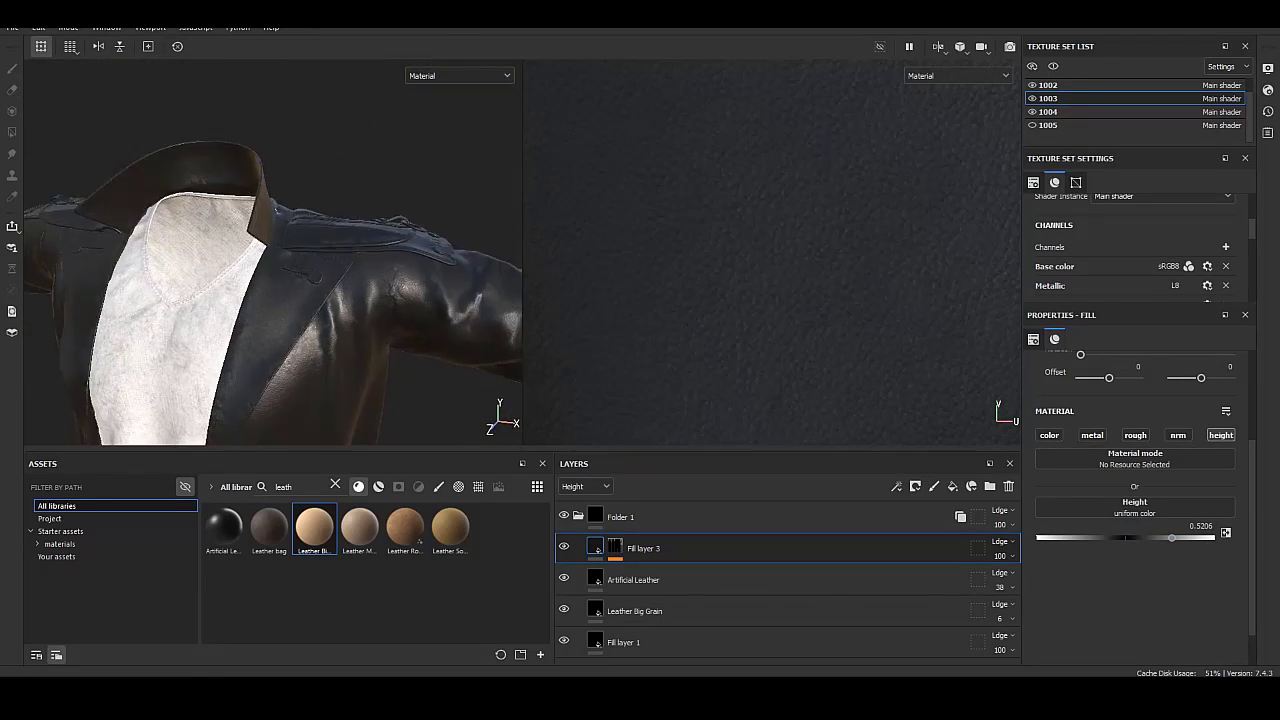
{"action": "scroll", "coordinate": [272, 250], "scroll_direction": "up", "scroll_amount": 5}
{"action": "left_click_drag", "start_coordinate": [1172, 537], "coordinate": [1078, 537]}
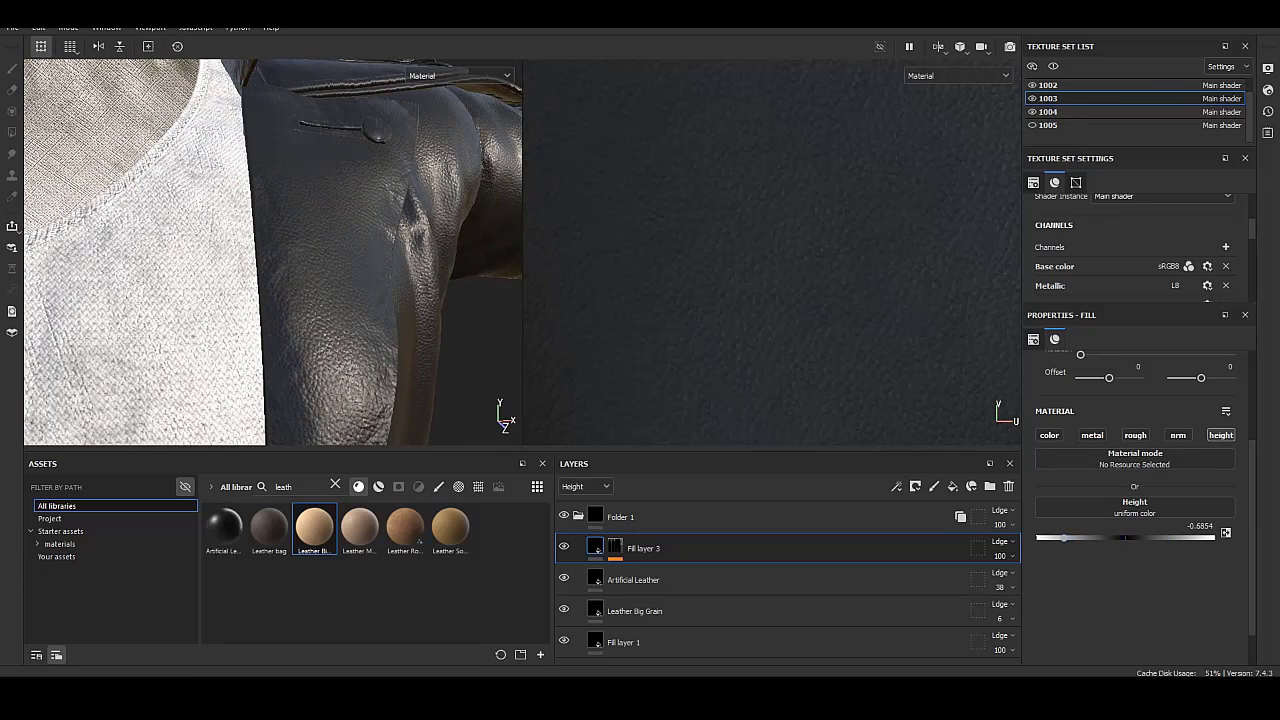
{"action": "key", "text": "f"}
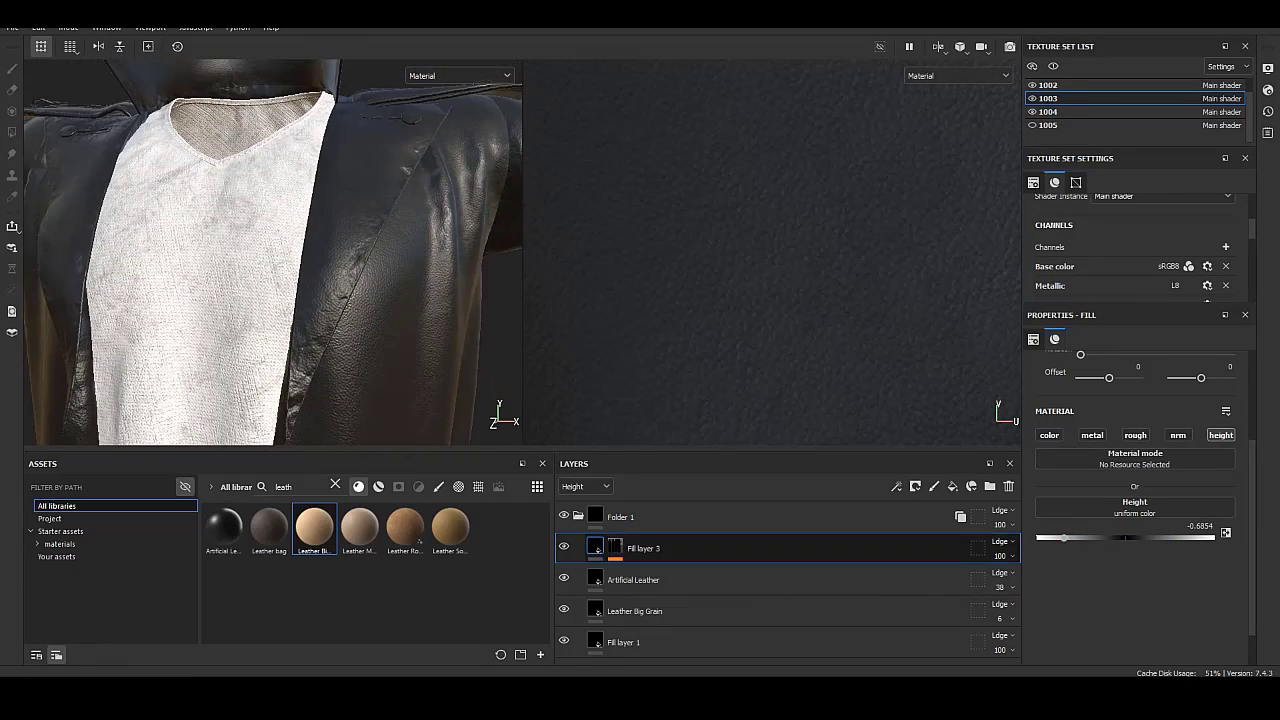
{"action": "left_click", "coordinate": [952, 486]}
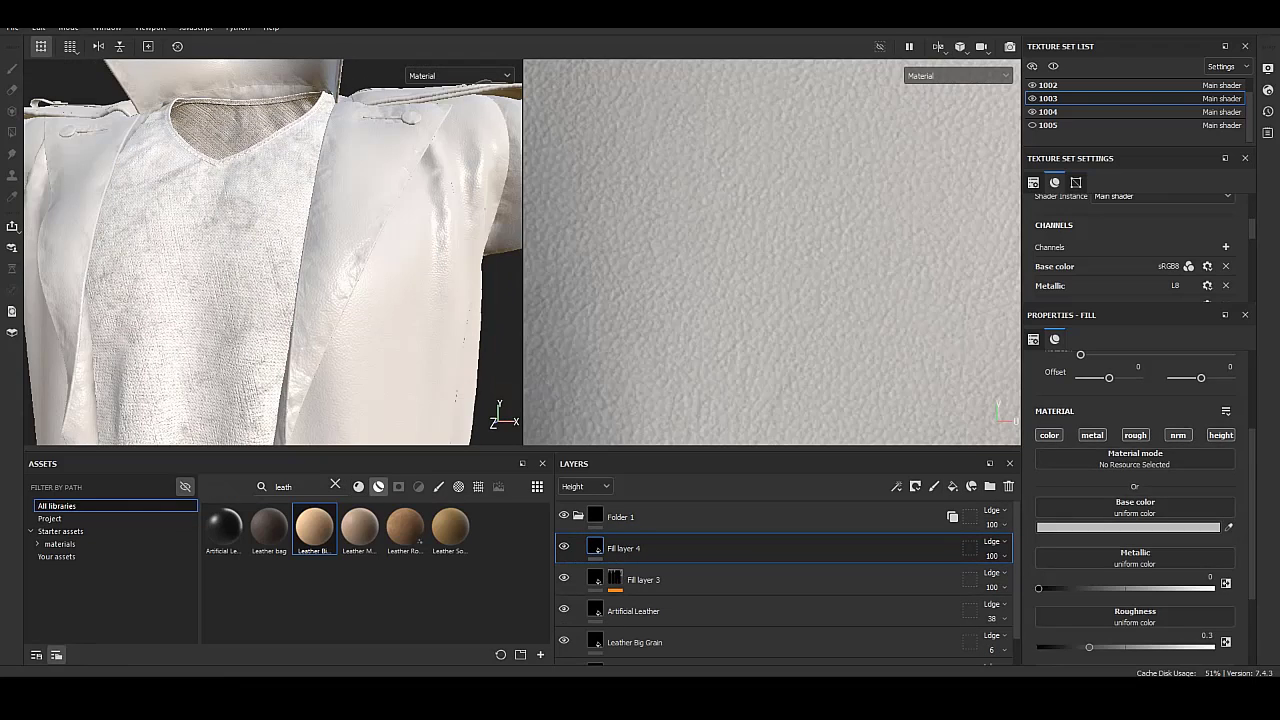
Clear the 'leath' search and filter Assets to show only smart masks.
{"action": "left_click", "coordinate": [398, 486]}
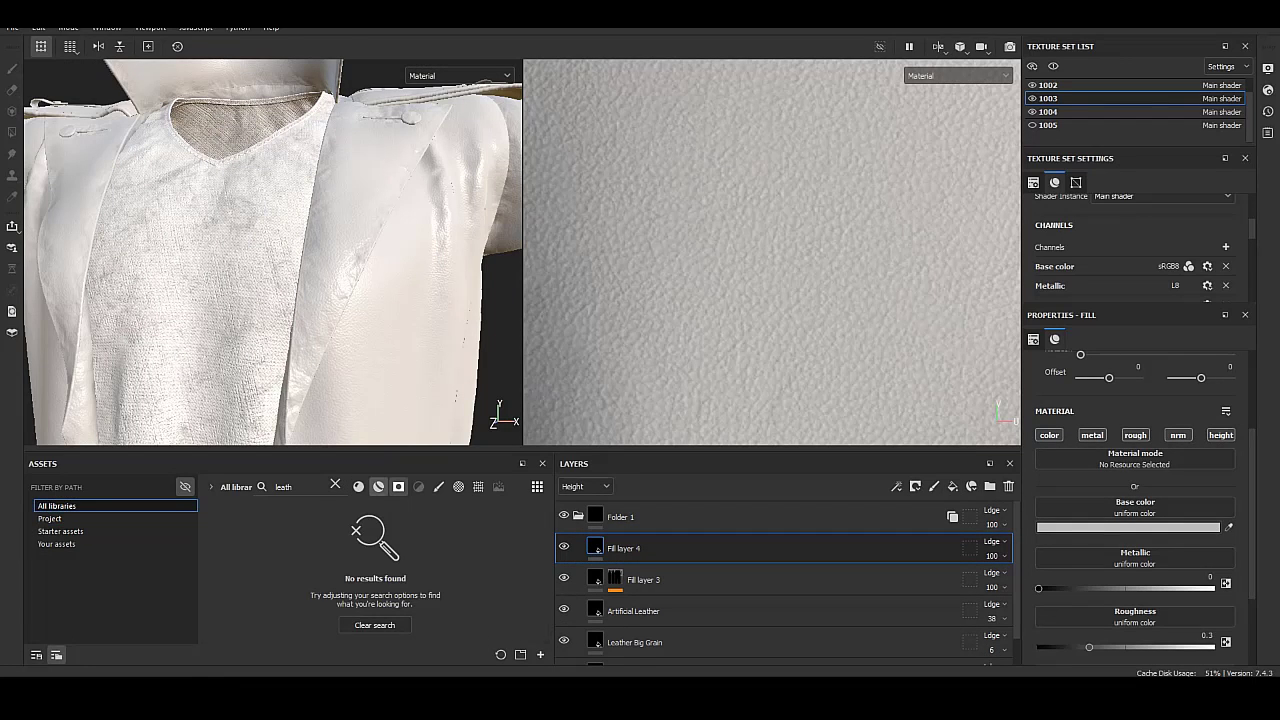
{"action": "left_click", "coordinate": [398, 486]}
{"action": "left_click", "coordinate": [418, 486]}
{"action": "left_click", "coordinate": [335, 486]}
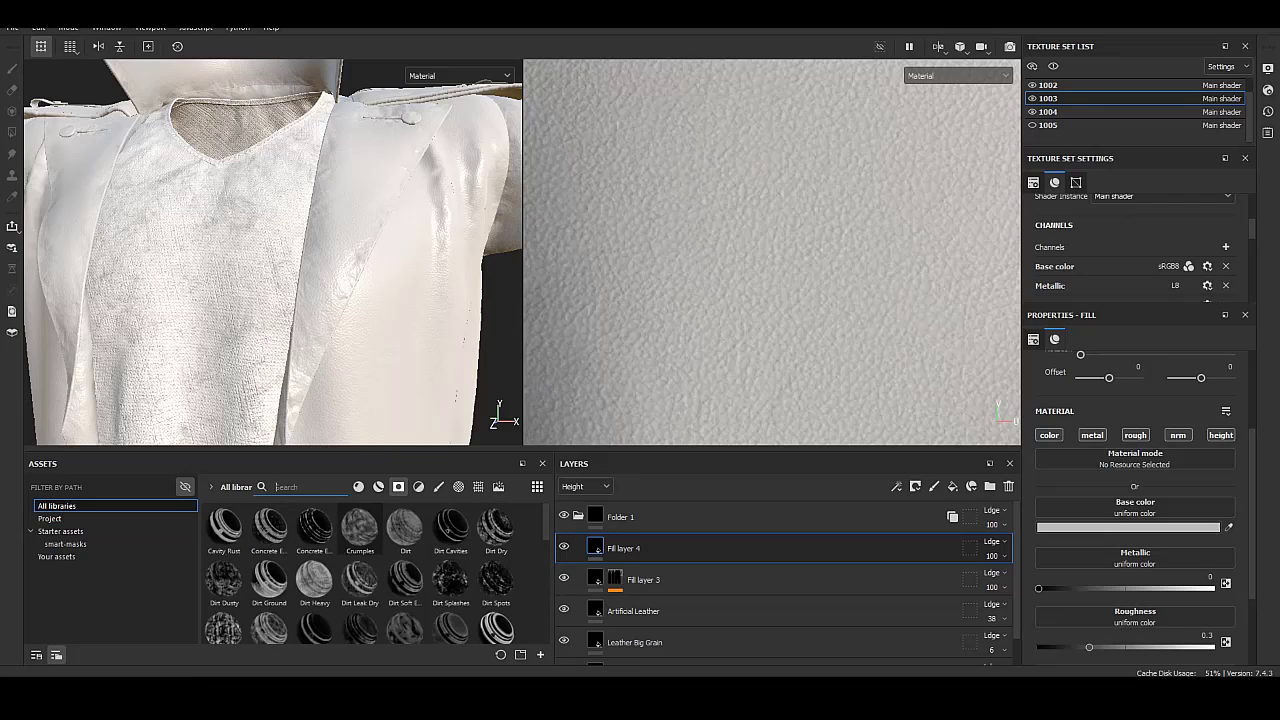
{"action": "scroll", "coordinate": [377, 573], "scroll_direction": "down", "scroll_amount": 3}
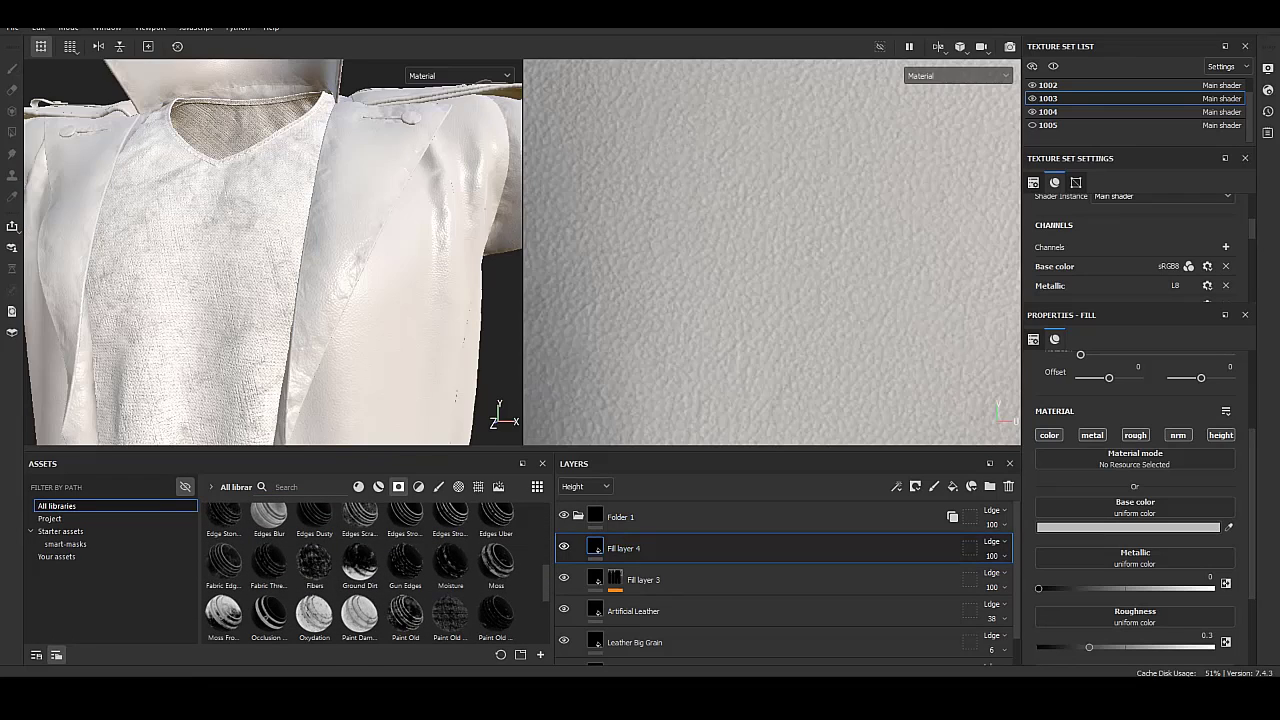
{"action": "left_click", "coordinate": [577, 504]}
Add a black mask to Fill layer 4 and view the arm and shoulder.
{"action": "right_click", "coordinate": [600, 548]}
{"action": "left_click", "coordinate": [640, 430]}
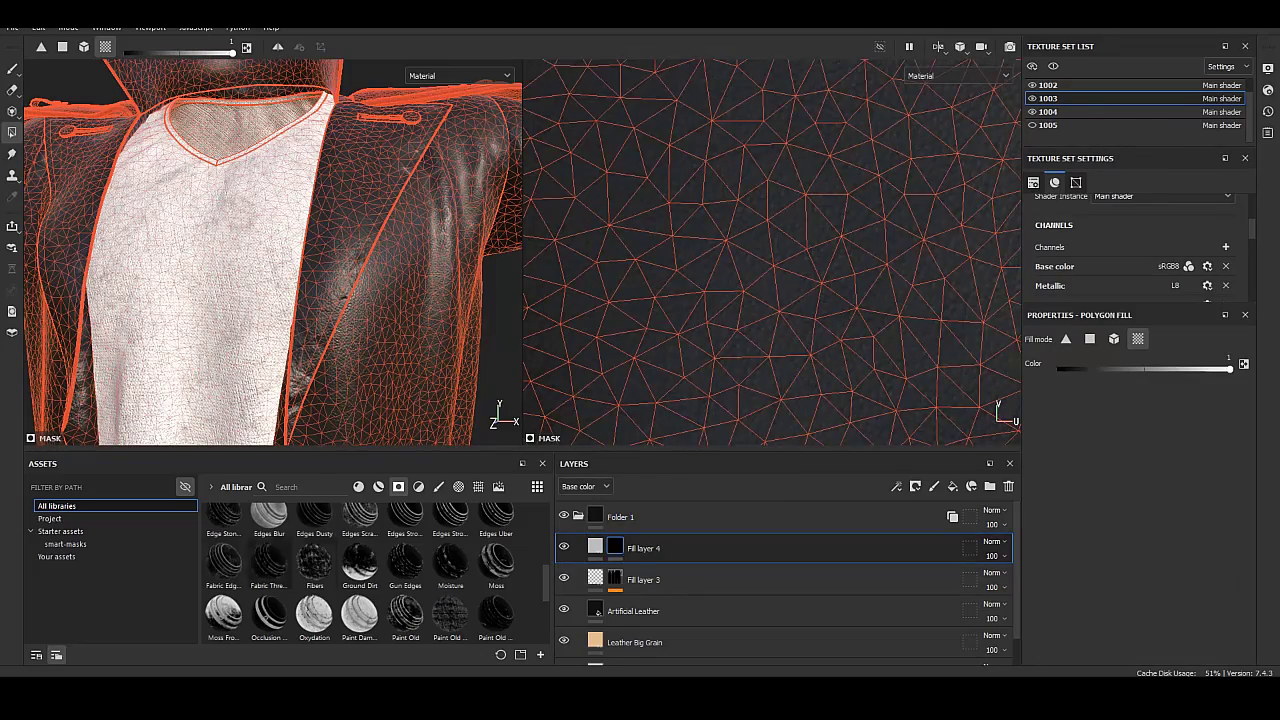
{"action": "left_click_drag", "start_coordinate": [270, 250], "coordinate": [400, 240], "text": "alt"}
{"action": "right_click_drag", "start_coordinate": [400, 240], "coordinate": [420, 220], "text": "alt"}
{"action": "mouse_move", "coordinate": [420, 220]}
{"action": "left_mouse_down", "text": "alt"}
{"action": "mouse_move", "coordinate": [250, 235]}
{"action": "mouse_move", "coordinate": [290, 230]}
{"action": "left_mouse_up", "text": "alt"}
{"action": "left_click", "coordinate": [595, 548]}
{"action": "right_click_drag", "start_coordinate": [290, 230], "coordinate": [300, 215], "text": "alt"}
In the Mask Editor, lower Global Balance, raise Texture to 1 and reduce Texture 2.
{"action": "key", "text": "4"}
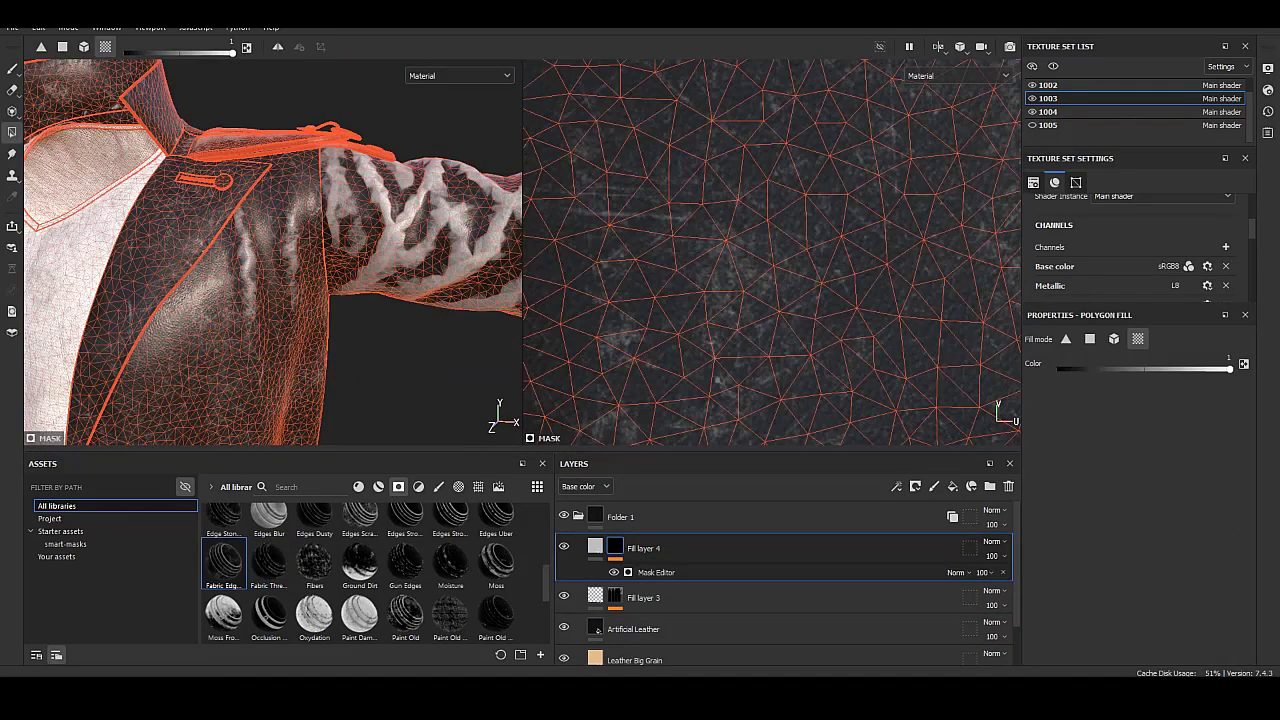
{"action": "left_click", "coordinate": [595, 548]}
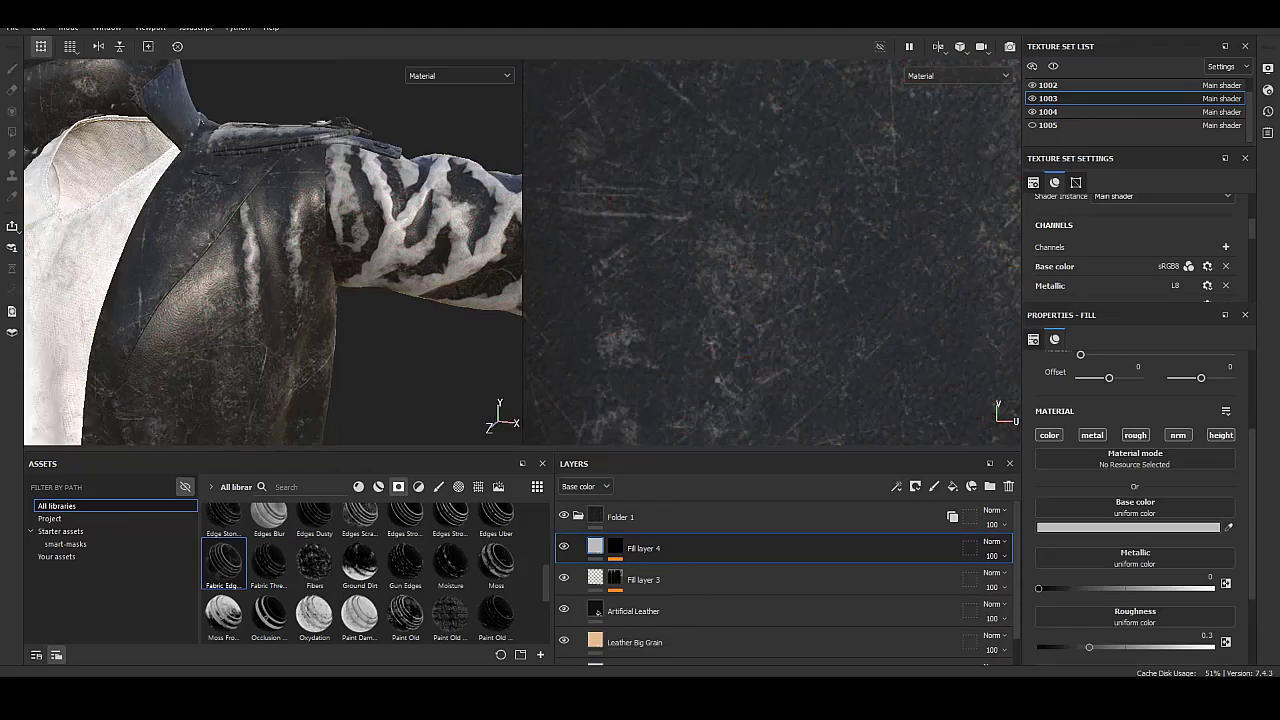
{"action": "left_click_drag", "start_coordinate": [300, 250], "coordinate": [150, 250], "text": "alt"}
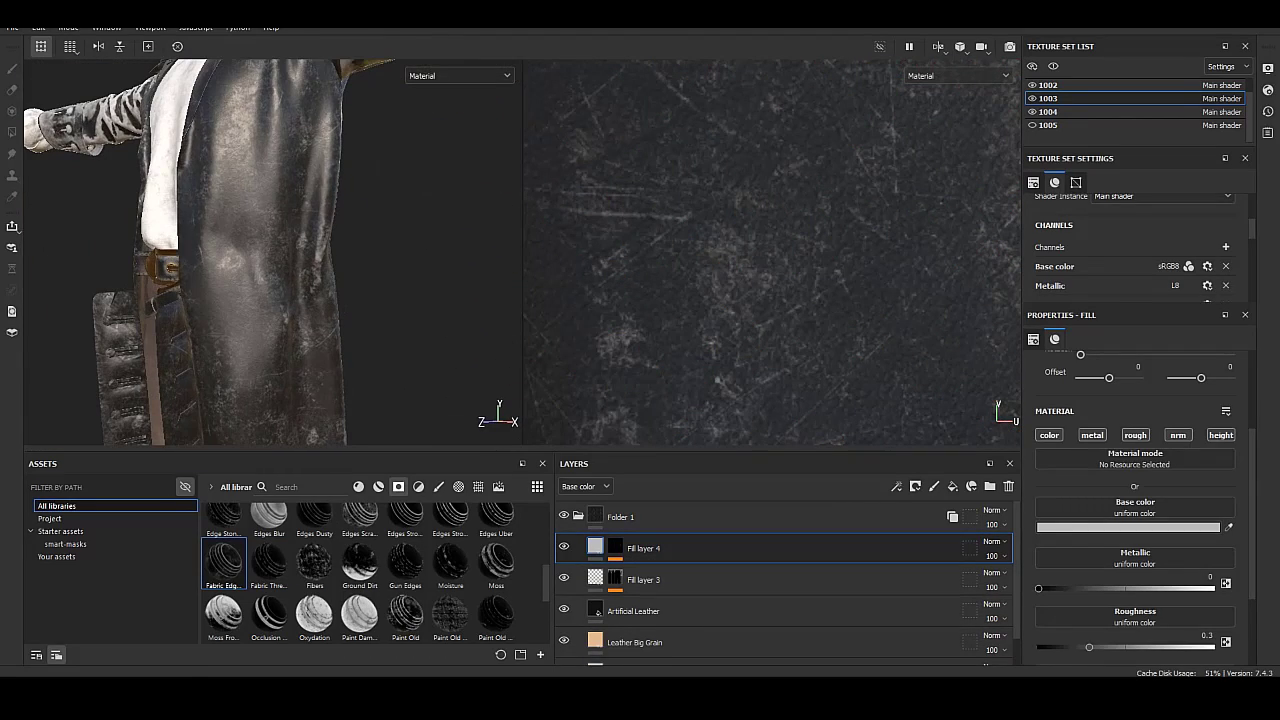
{"action": "left_click_drag", "start_coordinate": [270, 250], "coordinate": [180, 240], "text": "alt"}
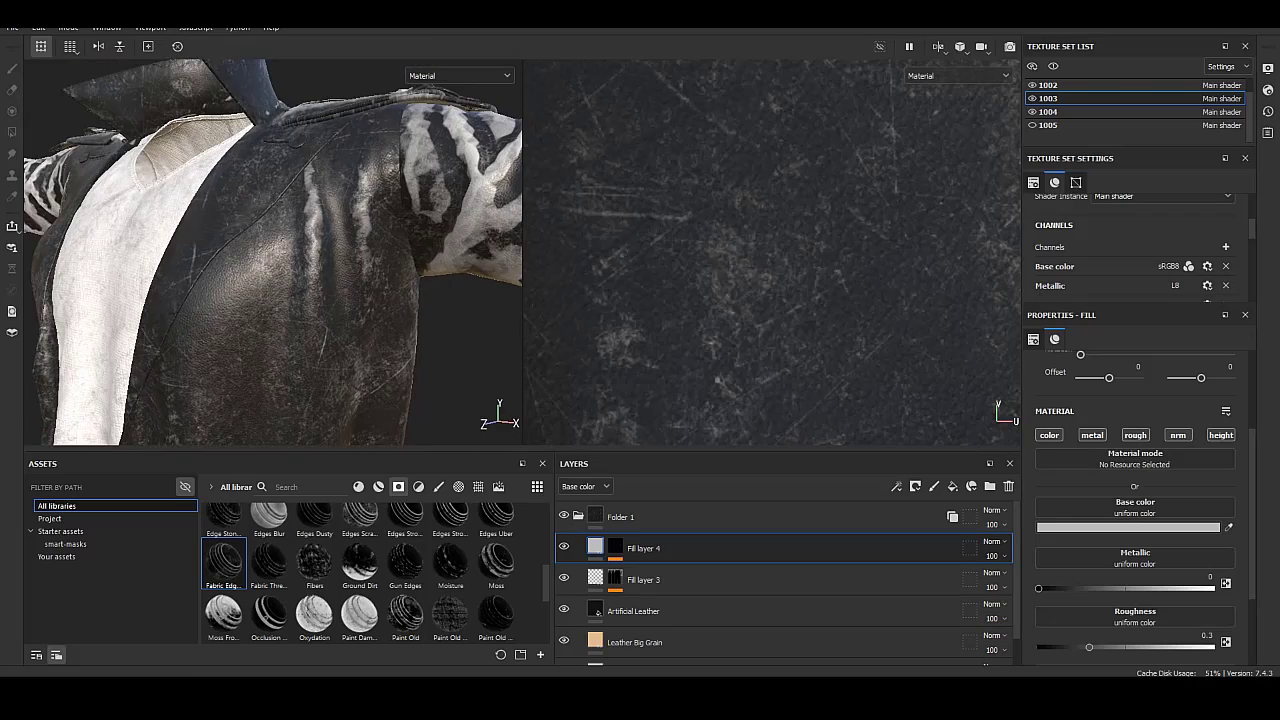
{"action": "key", "text": "4"}
{"action": "left_click", "coordinate": [656, 572]}
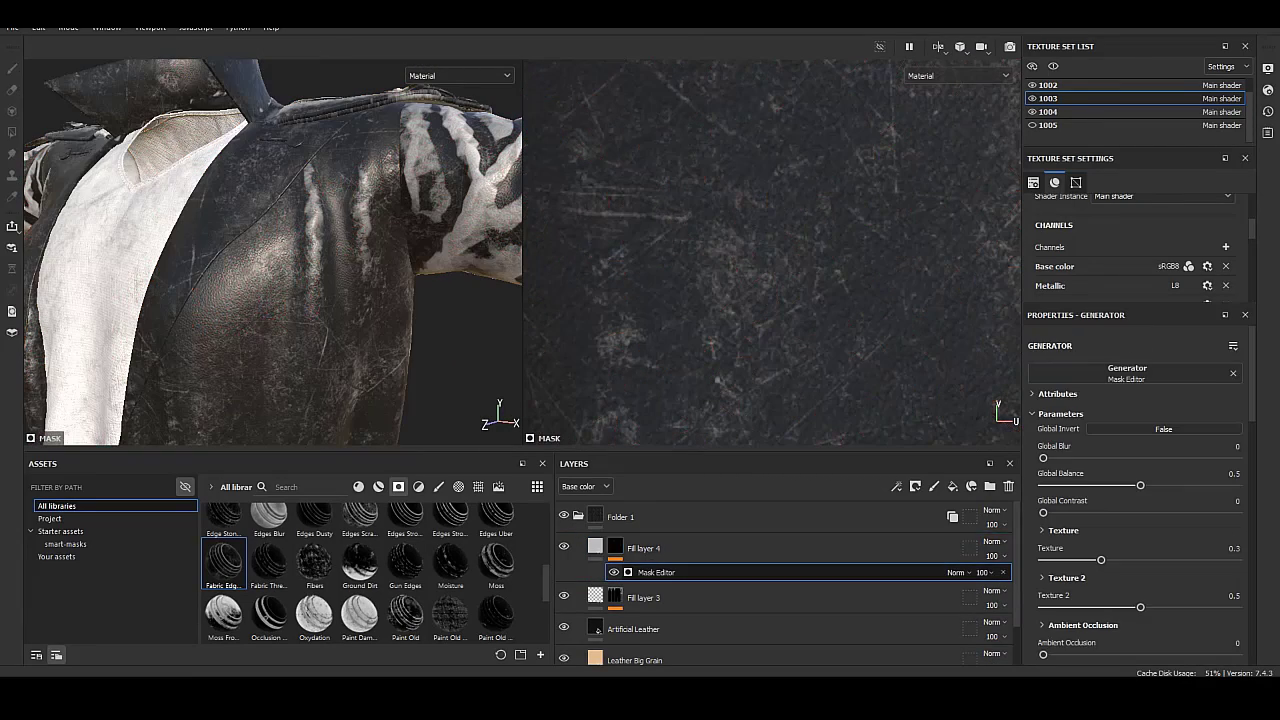
{"action": "left_click_drag", "start_coordinate": [1140, 485], "coordinate": [1120, 485]}
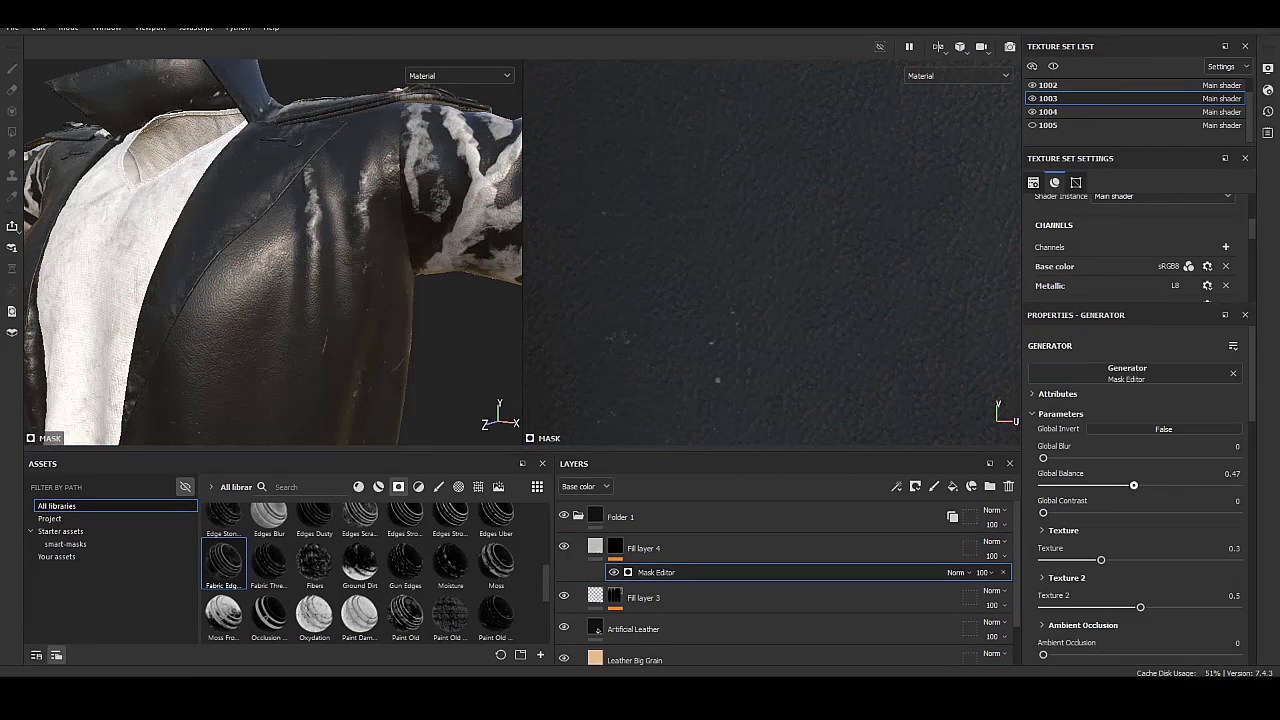
{"action": "left_click_drag", "start_coordinate": [1149, 560], "coordinate": [1237, 560]}
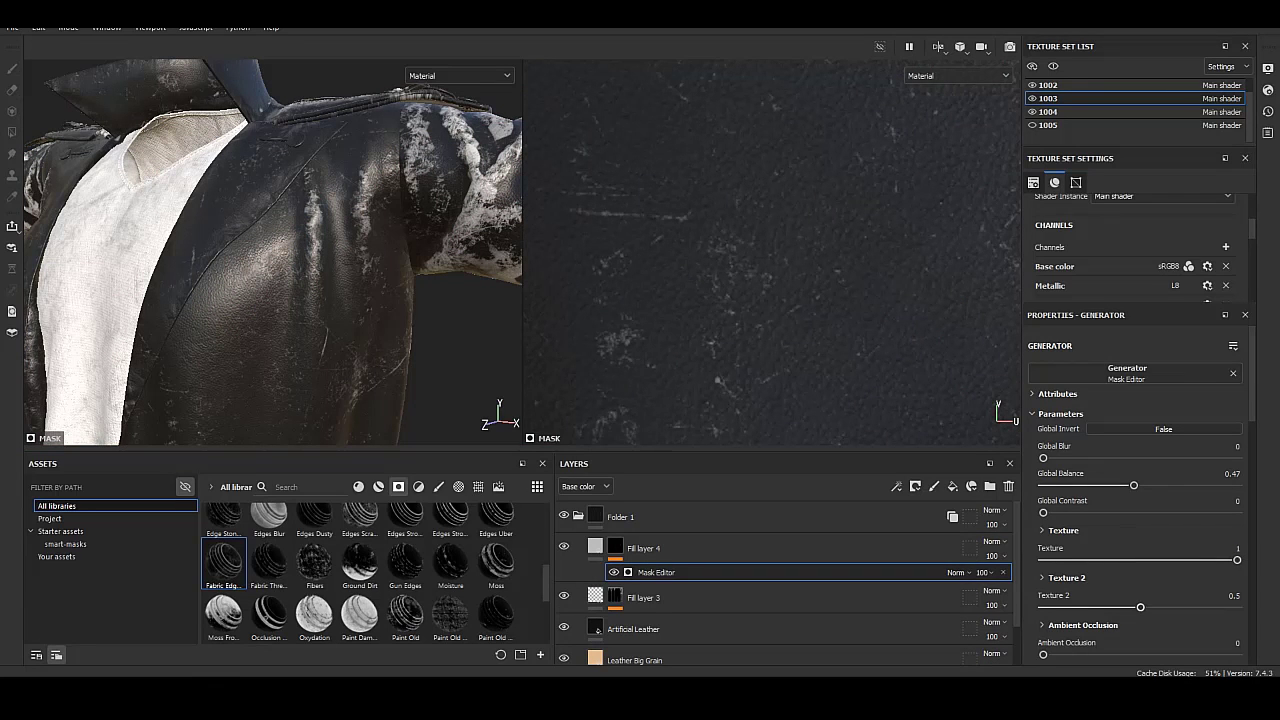
{"action": "mouse_move", "coordinate": [1161, 607]}
{"action": "left_mouse_down"}
{"action": "mouse_move", "coordinate": [1040, 607]}
{"action": "mouse_move", "coordinate": [1075, 607]}
{"action": "left_mouse_up"}
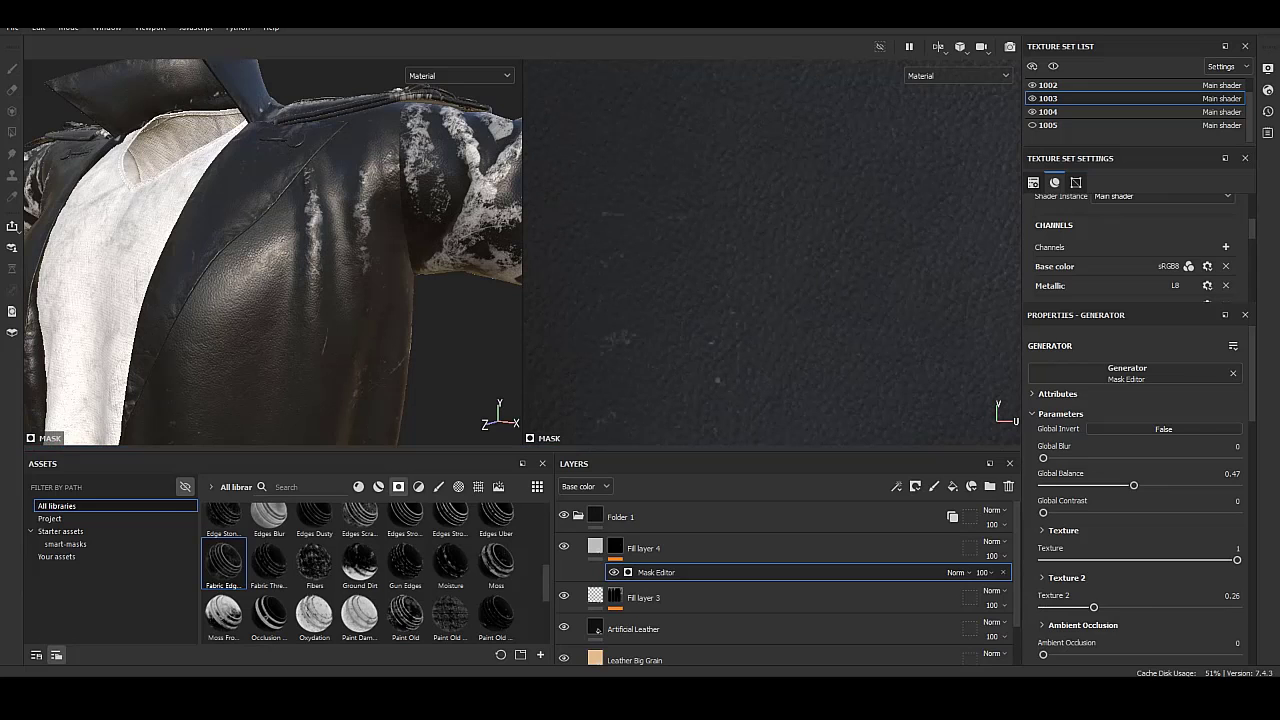
Lower the mask's Curvature influence to 0.32.
{"action": "scroll", "coordinate": [1140, 490], "scroll_direction": "down", "scroll_amount": 2}
{"action": "scroll", "coordinate": [1140, 490], "scroll_direction": "down", "scroll_amount": 3}
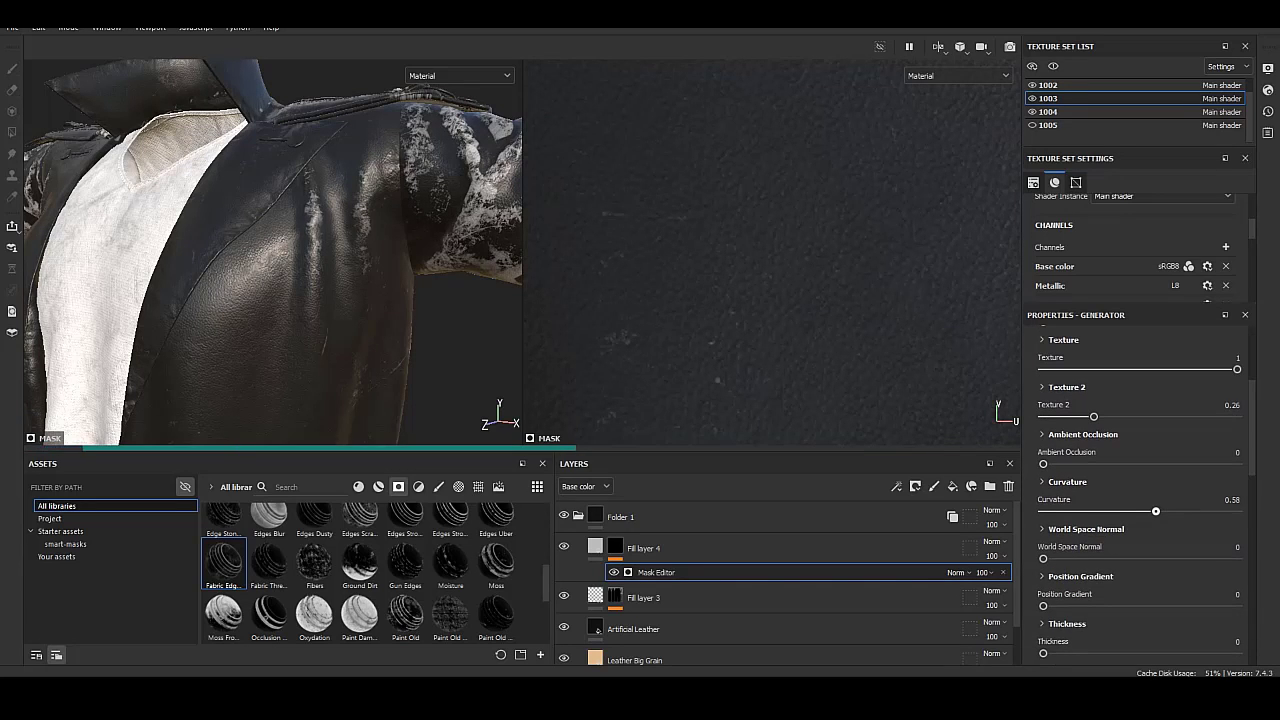
{"action": "left_click_drag", "start_coordinate": [1237, 511], "coordinate": [1130, 511]}
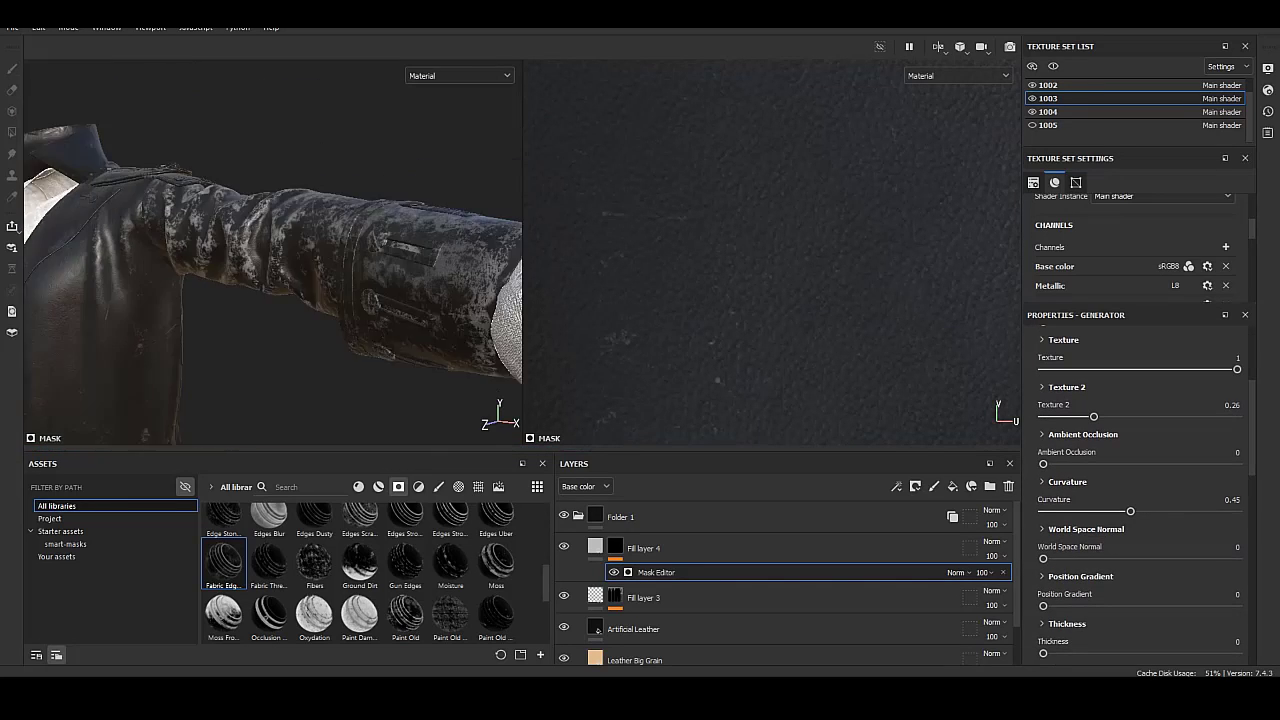
{"action": "left_click_drag", "start_coordinate": [1109, 511], "coordinate": [1105, 511]}
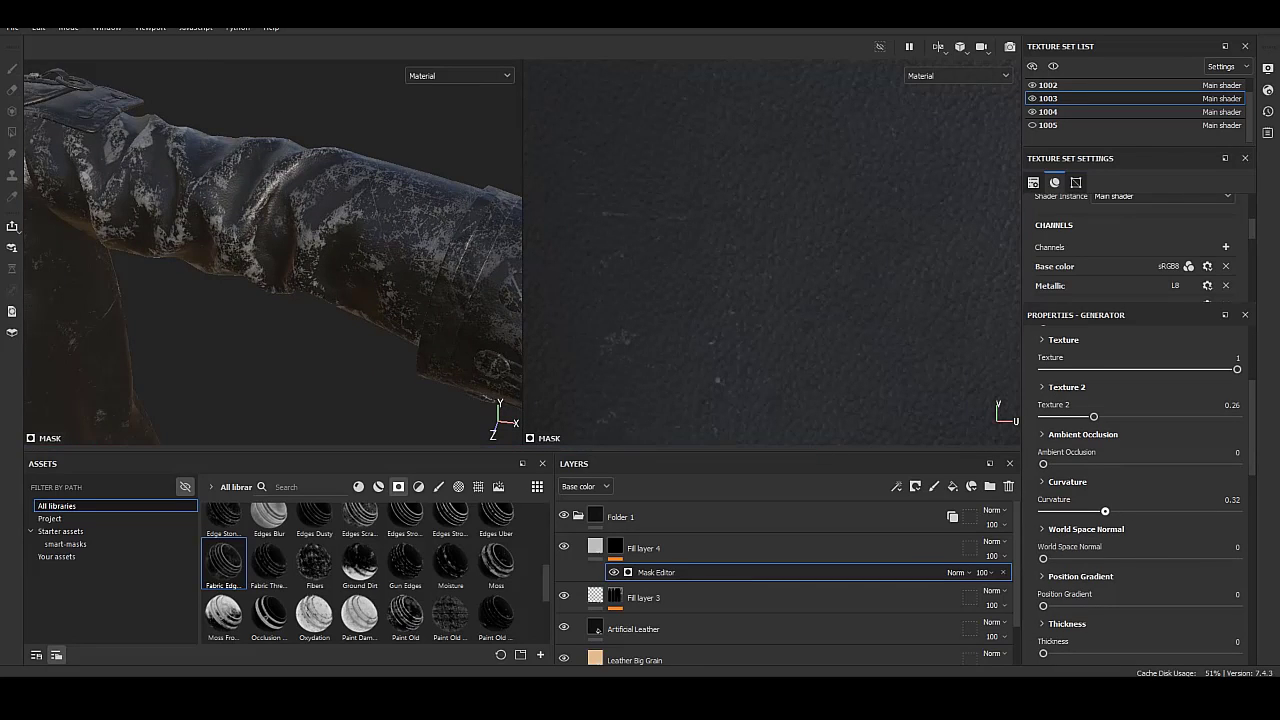
Increase Grunge Scratches contrast and set the secondary scratches balance to 0.43.
{"action": "scroll", "coordinate": [1140, 490], "scroll_direction": "down", "scroll_amount": 3}
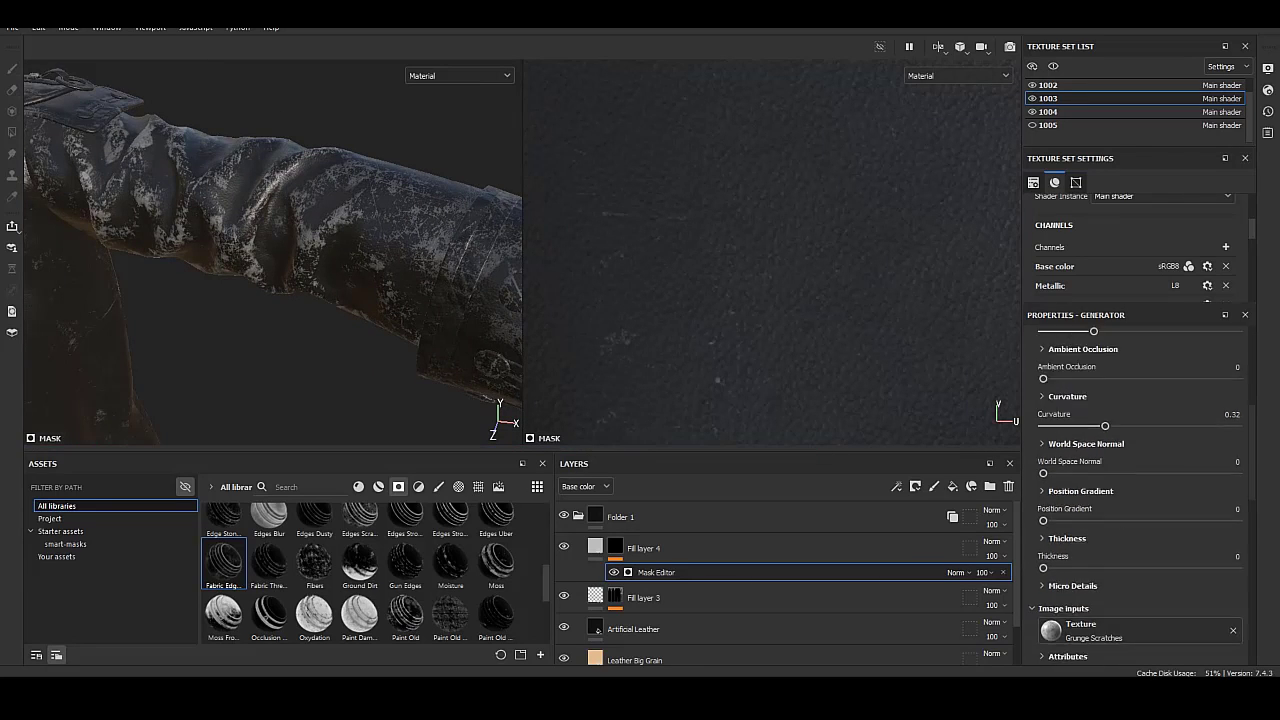
{"action": "scroll", "coordinate": [1140, 490], "scroll_direction": "down", "scroll_amount": 3}
{"action": "scroll", "coordinate": [1140, 490], "scroll_direction": "down", "scroll_amount": 3}
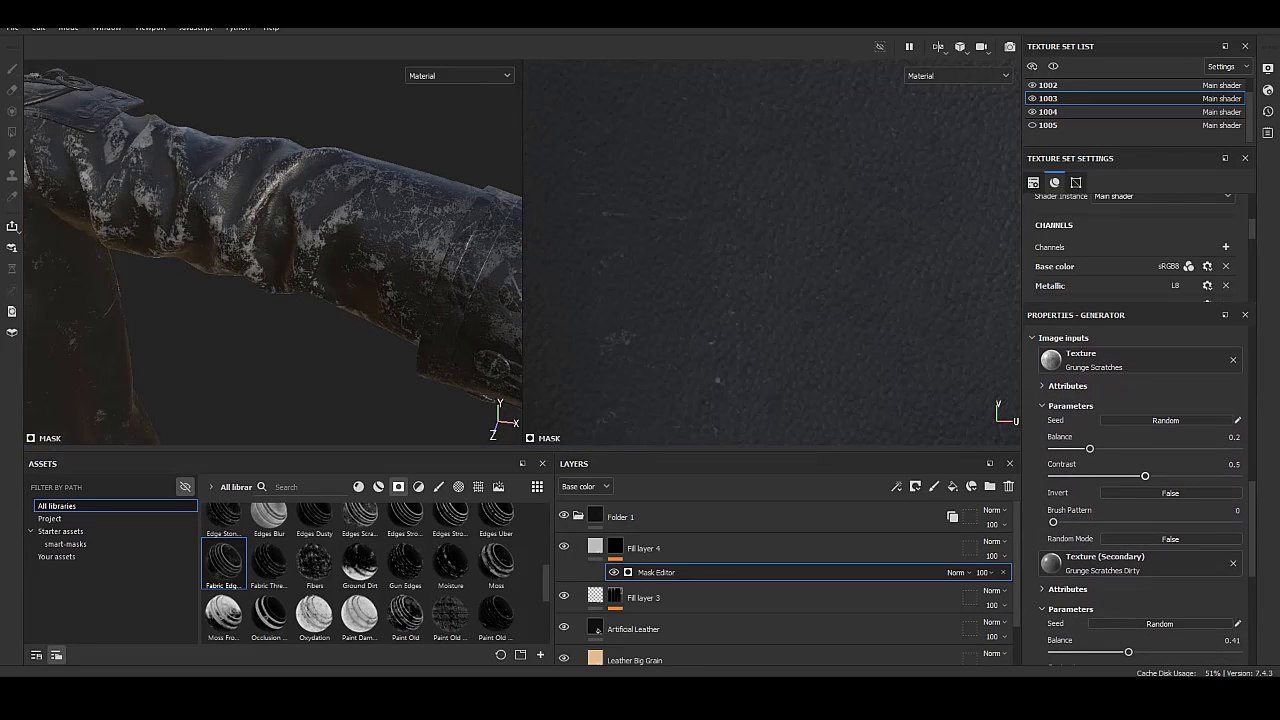
{"action": "mouse_move", "coordinate": [1145, 476]}
{"action": "left_mouse_down"}
{"action": "mouse_move", "coordinate": [1237, 476]}
{"action": "mouse_move", "coordinate": [1151, 476]}
{"action": "mouse_move", "coordinate": [1092, 448]}
{"action": "left_mouse_up"}
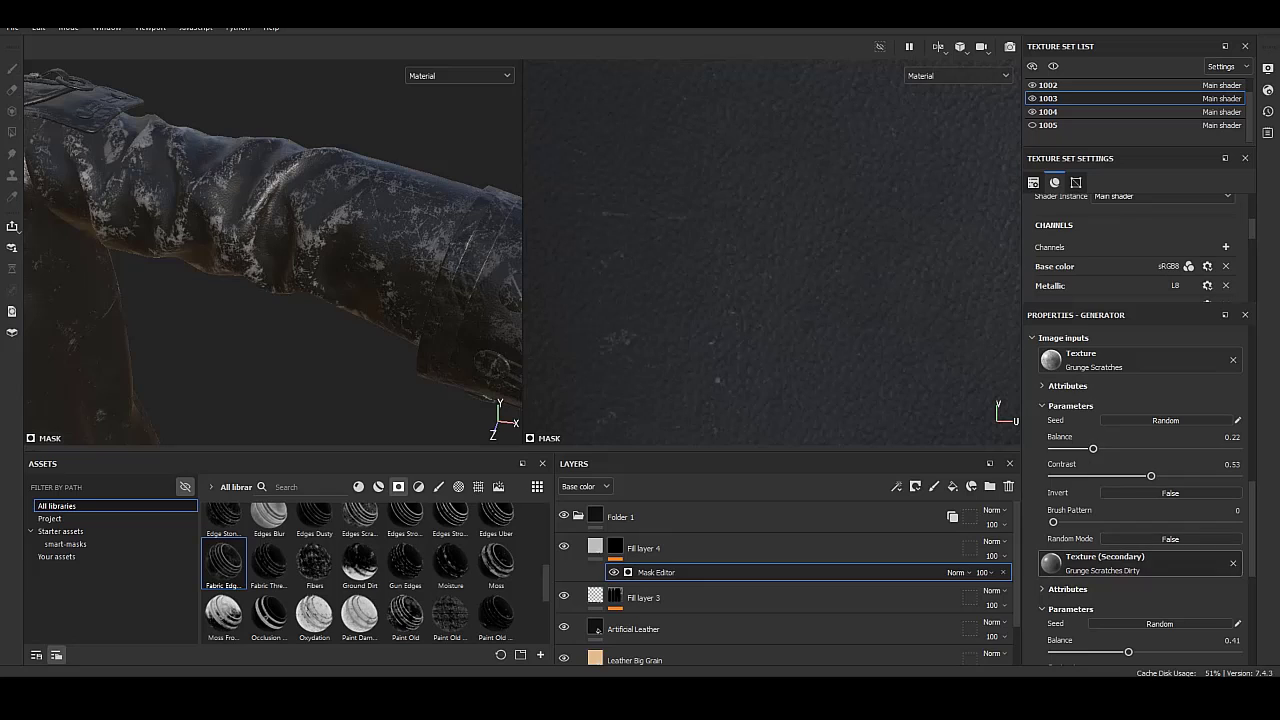
{"action": "scroll", "coordinate": [1140, 490], "scroll_direction": "down", "scroll_amount": 3}
{"action": "left_click_drag", "start_coordinate": [1132, 443], "coordinate": [1132, 443]}
{"action": "left_click_drag", "start_coordinate": [250, 250], "coordinate": [330, 240], "text": "alt"}
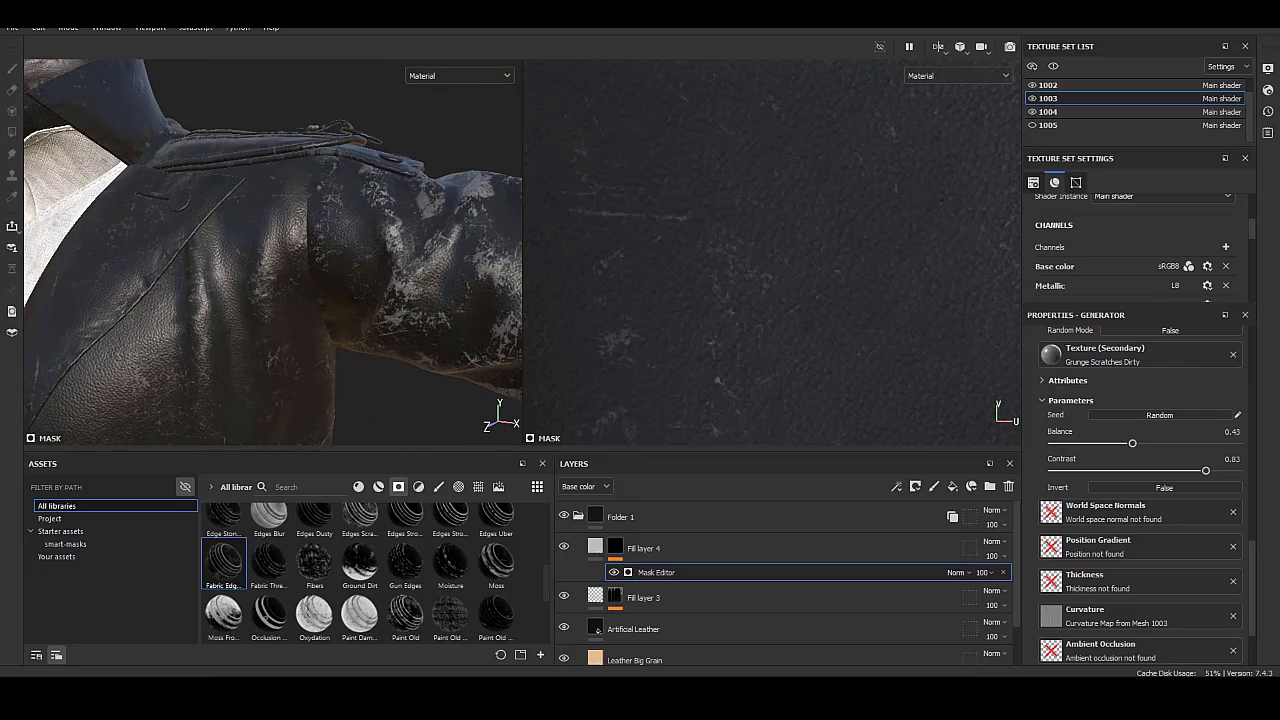
{"action": "left_click", "coordinate": [595, 547]}
{"action": "left_click", "coordinate": [1128, 527]}
Set Fill layer 4's base colour from black to a dark grey.
{"action": "left_click", "coordinate": [897, 257]}
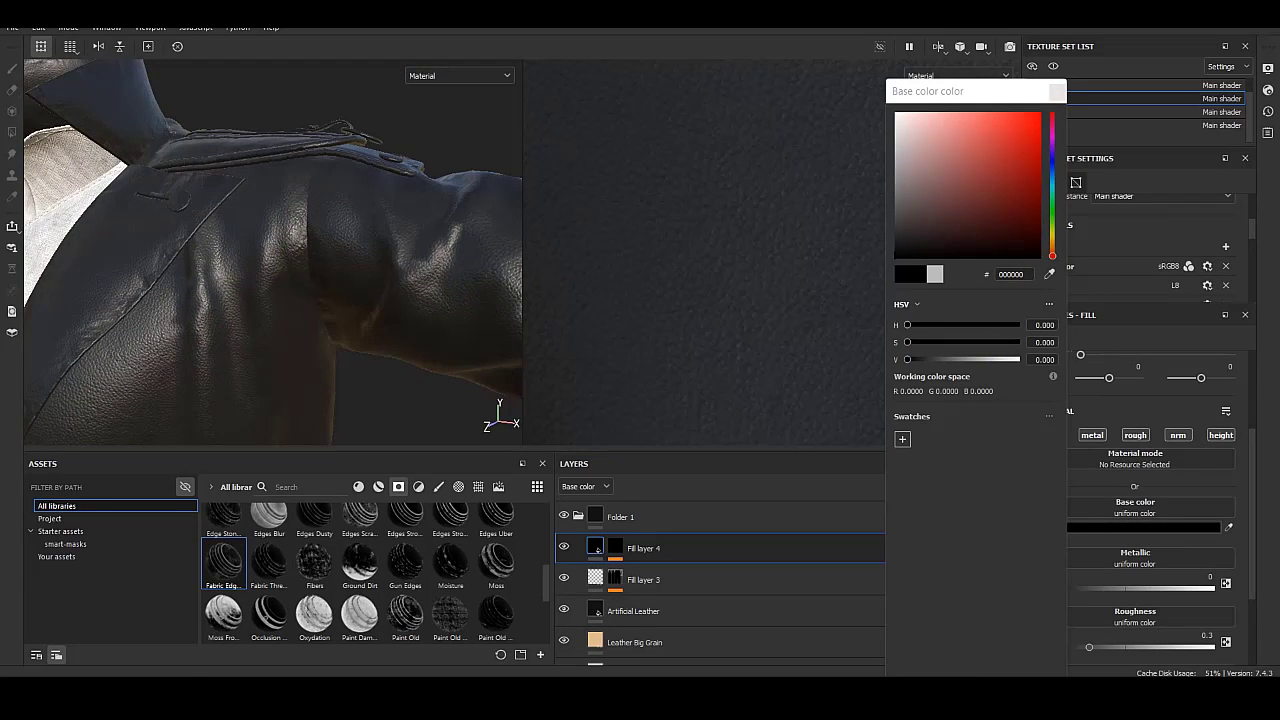
{"action": "left_click", "coordinate": [897, 248]}
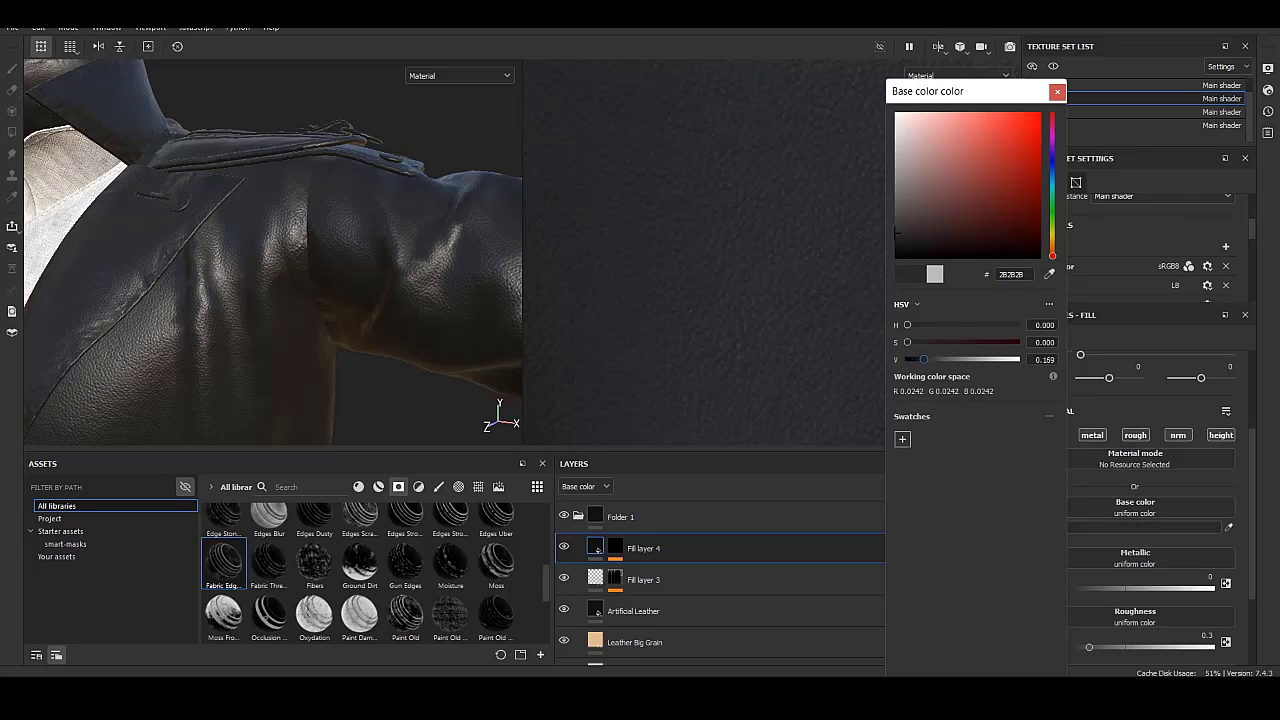
{"action": "left_click_drag", "start_coordinate": [897, 232], "coordinate": [897, 212]}
{"action": "left_click_drag", "start_coordinate": [270, 250], "coordinate": [350, 220], "text": "alt"}
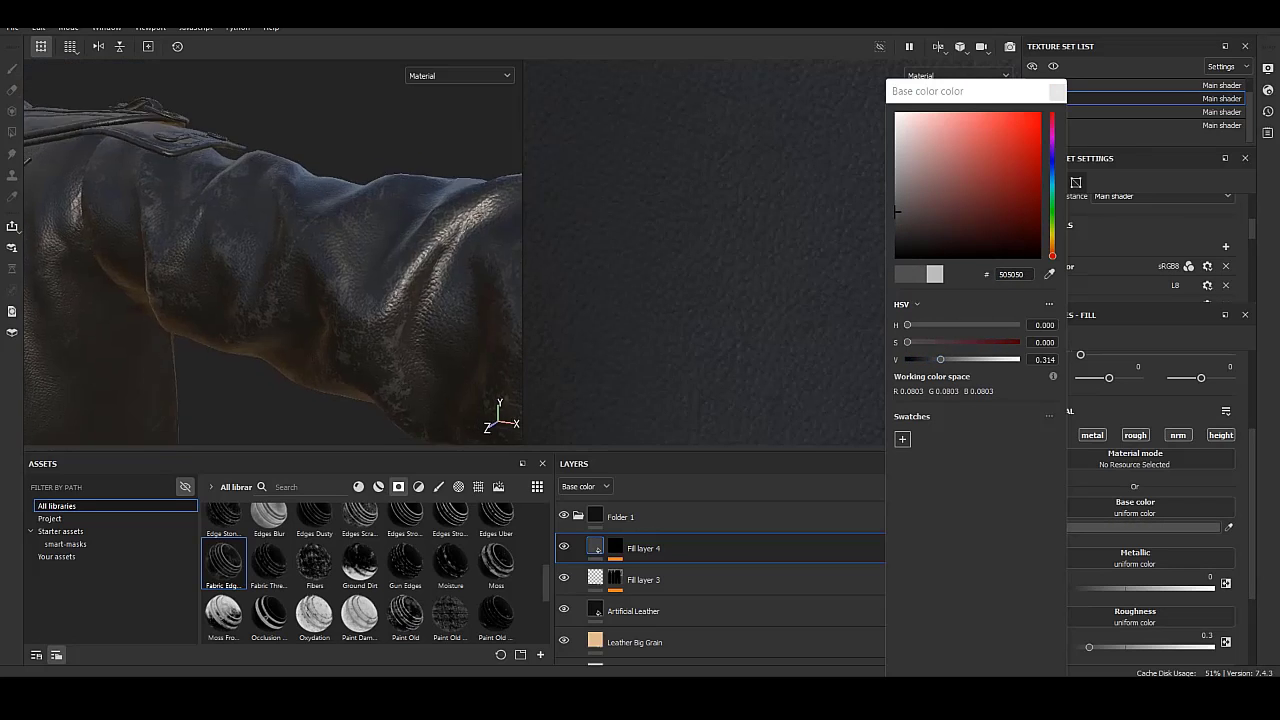
{"action": "left_click_drag", "start_coordinate": [897, 212], "coordinate": [897, 220]}
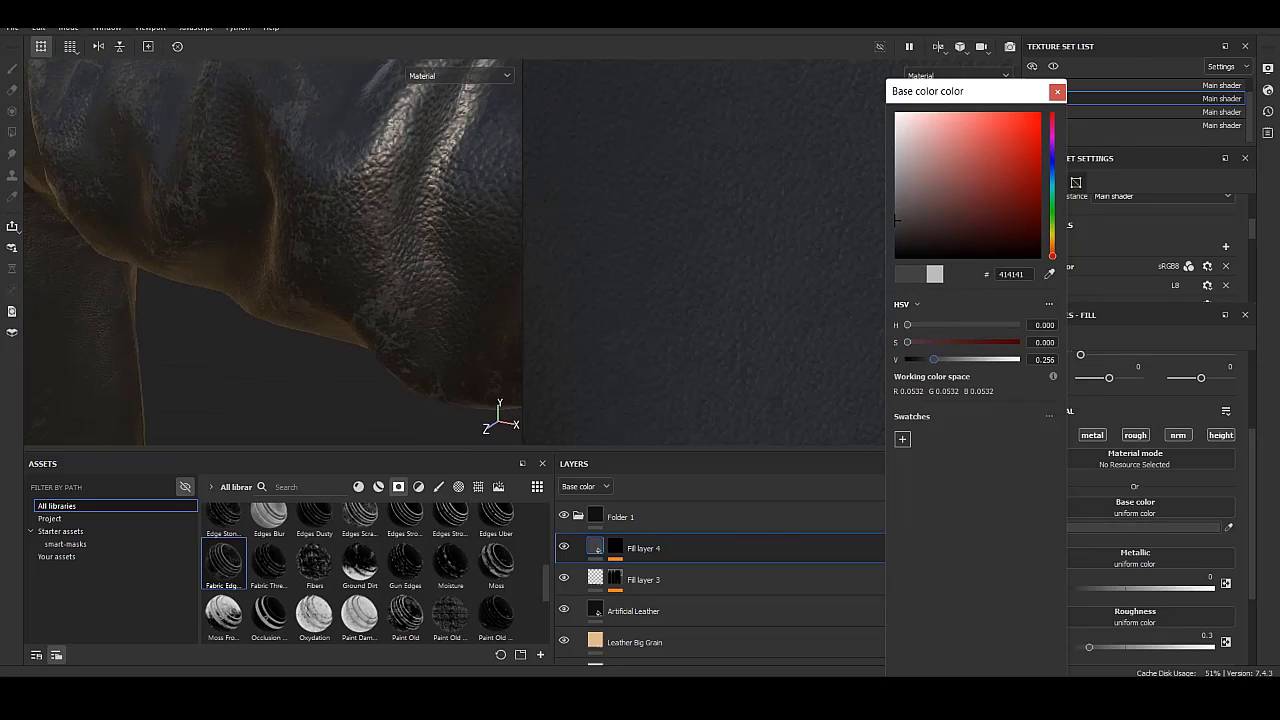
{"action": "key", "text": "Escape"}
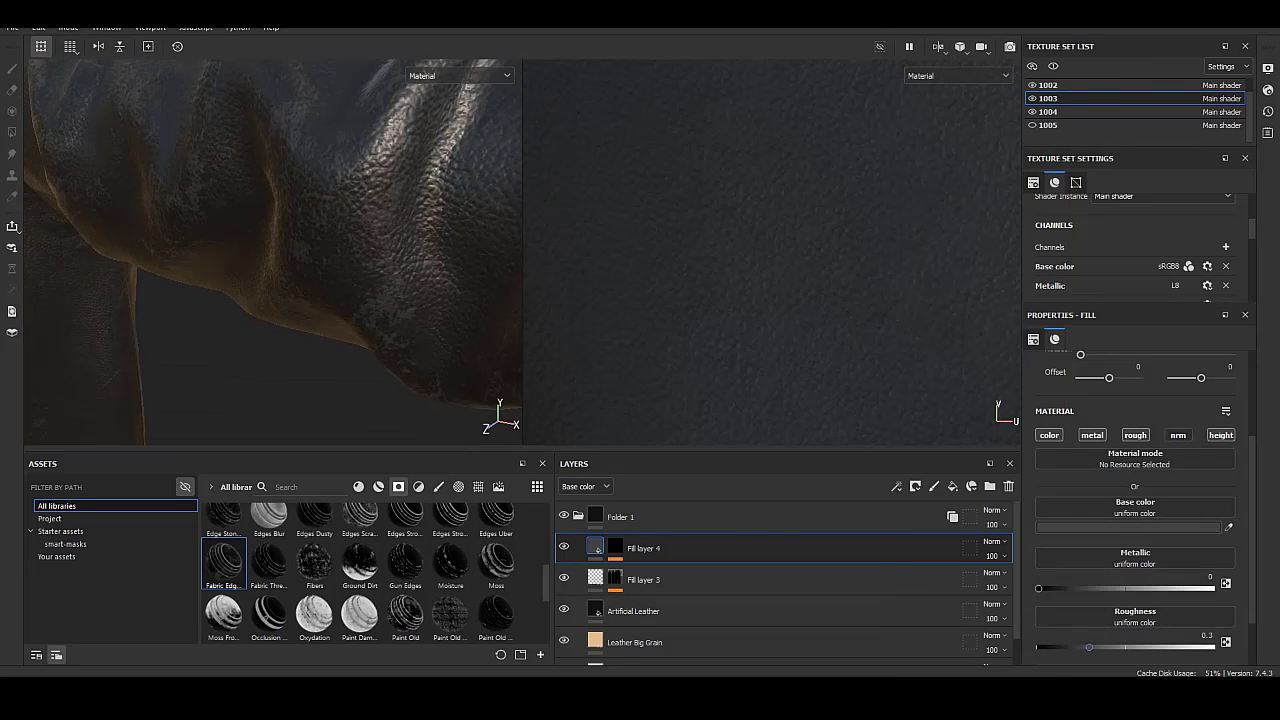
Disable the fill's metallic channel and fine-tune the base colour to value 0.308.
{"action": "left_click", "coordinate": [1092, 435]}
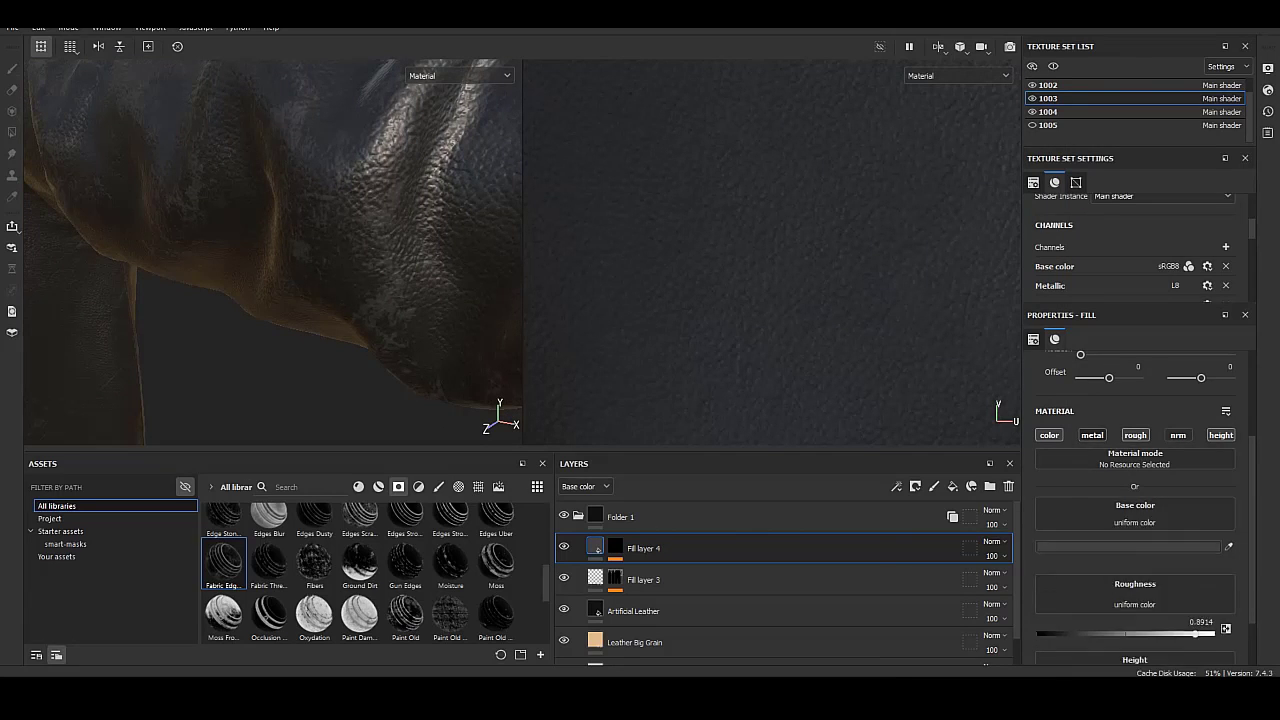
{"action": "mouse_move", "coordinate": [300, 250]}
{"action": "left_mouse_down", "text": "alt"}
{"action": "mouse_move", "coordinate": [360, 230]}
{"action": "mouse_move", "coordinate": [320, 245]}
{"action": "mouse_move", "coordinate": [470, 230]}
{"action": "left_mouse_up", "text": "alt"}
{"action": "scroll", "coordinate": [272, 250], "scroll_direction": "up", "scroll_amount": 3}
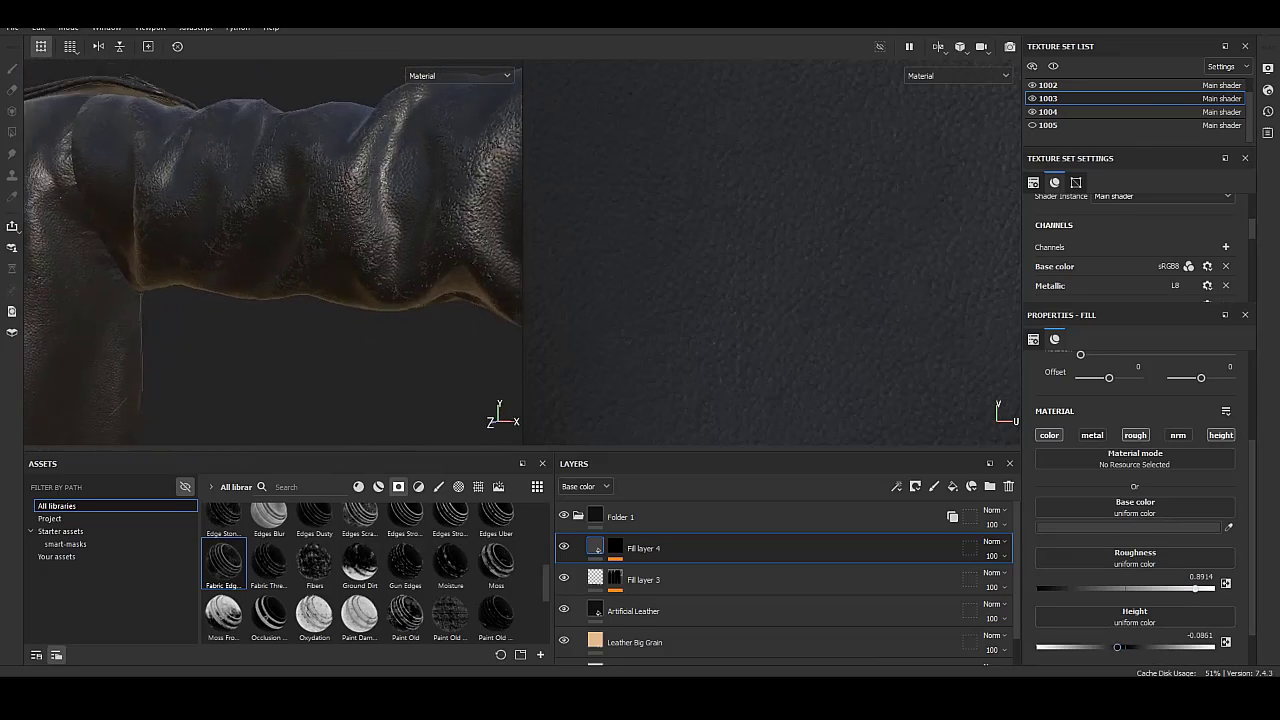
{"action": "scroll", "coordinate": [272, 250], "scroll_direction": "up", "scroll_amount": 3}
{"action": "scroll", "coordinate": [272, 250], "scroll_direction": "up", "scroll_amount": 3}
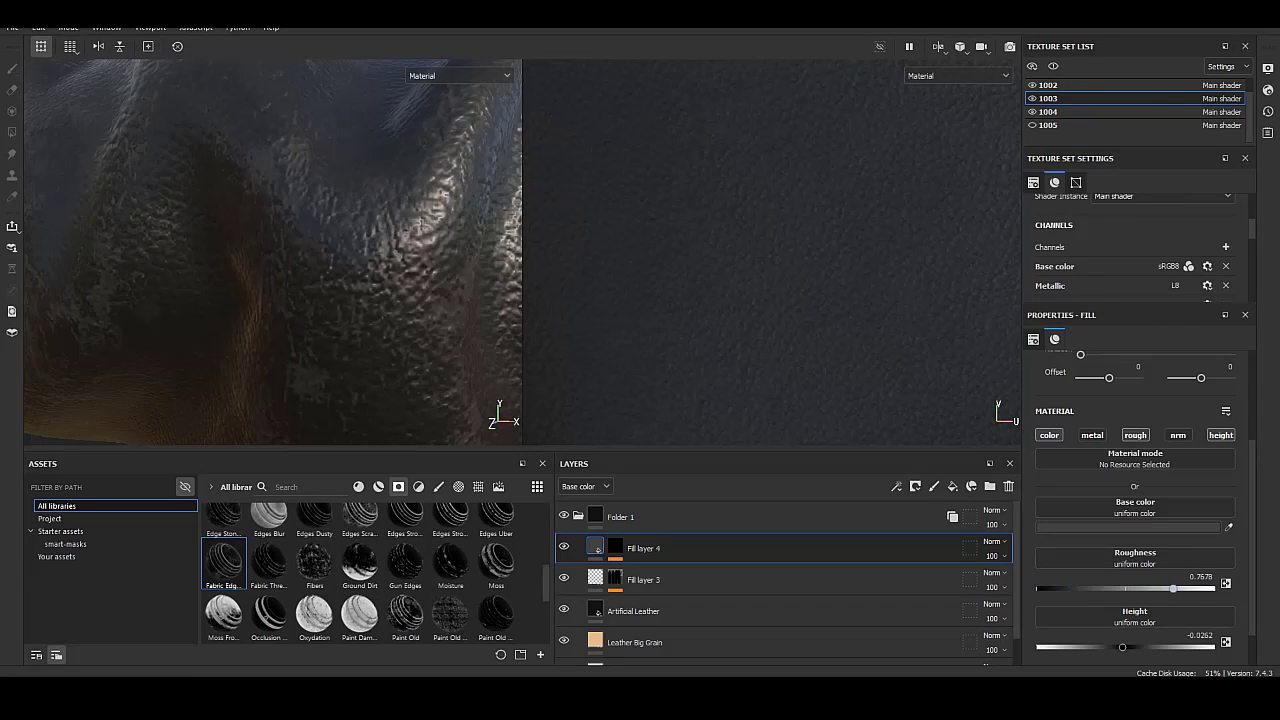
{"action": "left_click", "coordinate": [1135, 527]}
{"action": "left_click_drag", "start_coordinate": [989, 220], "coordinate": [989, 212]}
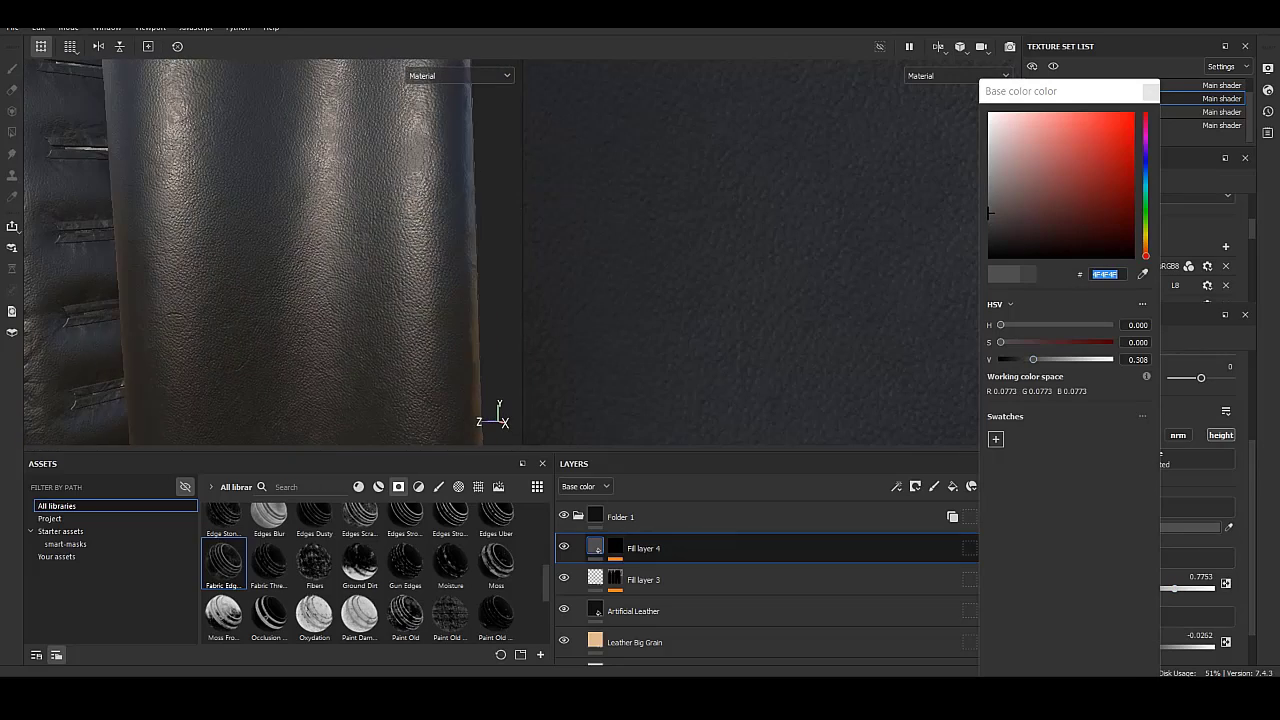
Lower the Grunge Scratches Dirty mask balance to 0.46, then return to Fill layer 4.
{"action": "left_click", "coordinate": [614, 548], "text": "alt"}
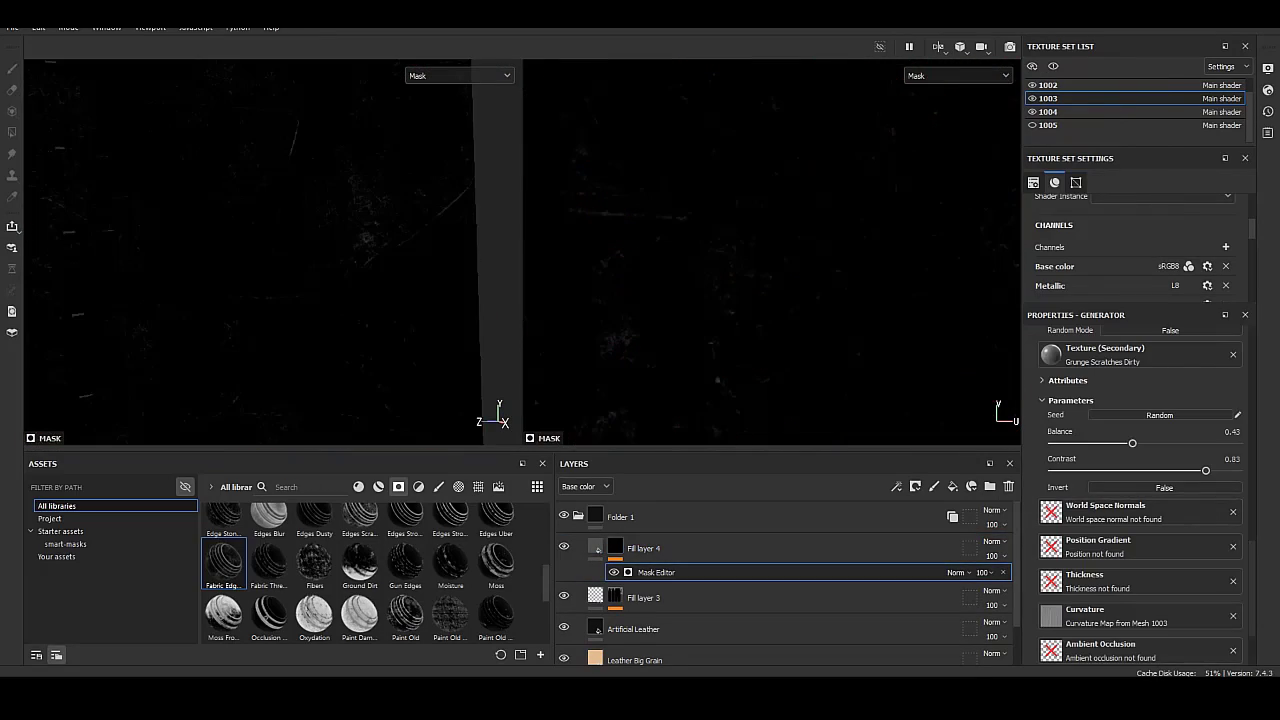
{"action": "scroll", "coordinate": [1140, 500], "scroll_direction": "up", "scroll_amount": 1}
{"action": "left_click_drag", "start_coordinate": [1132, 496], "coordinate": [1140, 496]}
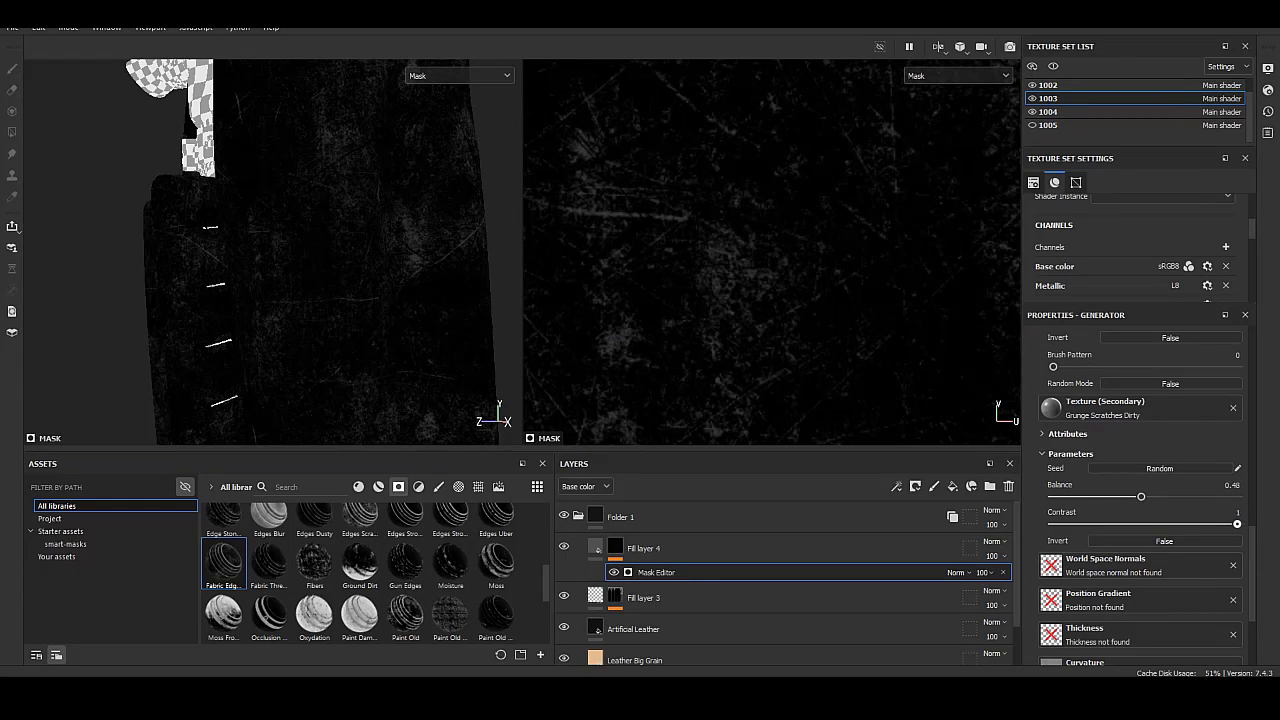
{"action": "left_click_drag", "start_coordinate": [1141, 496], "coordinate": [1134, 496]}
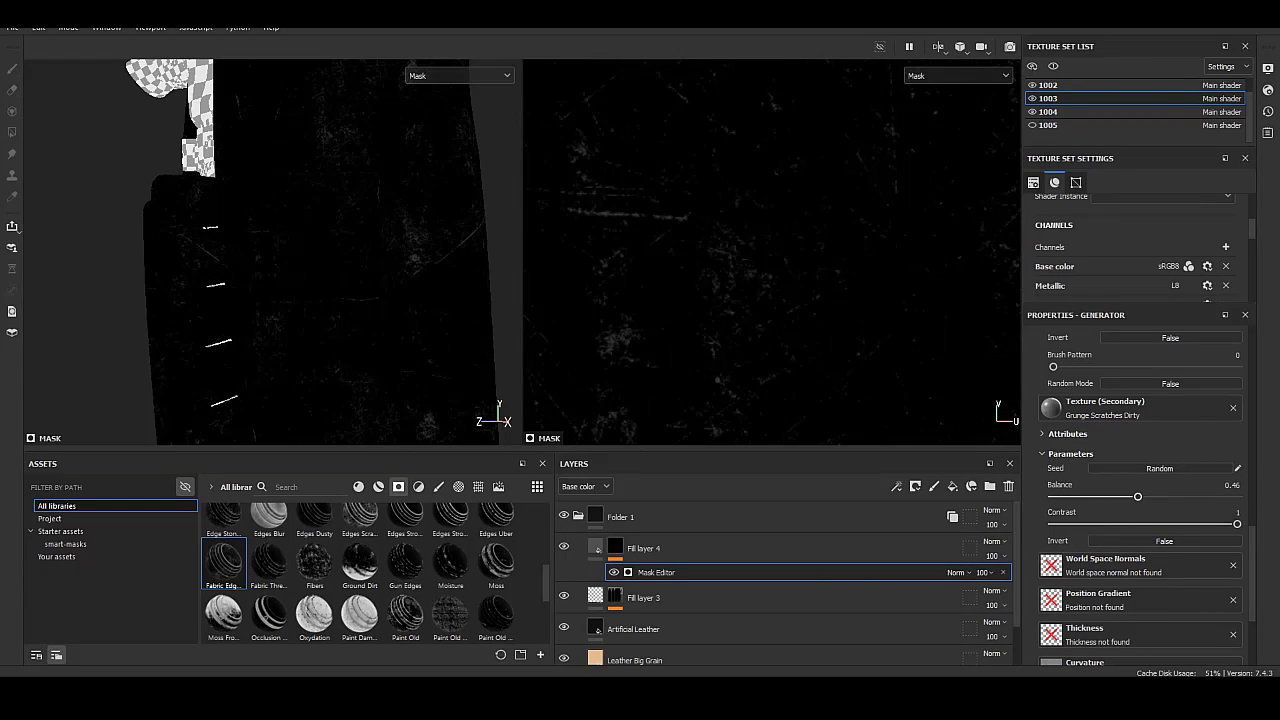
{"action": "left_click", "coordinate": [700, 548]}
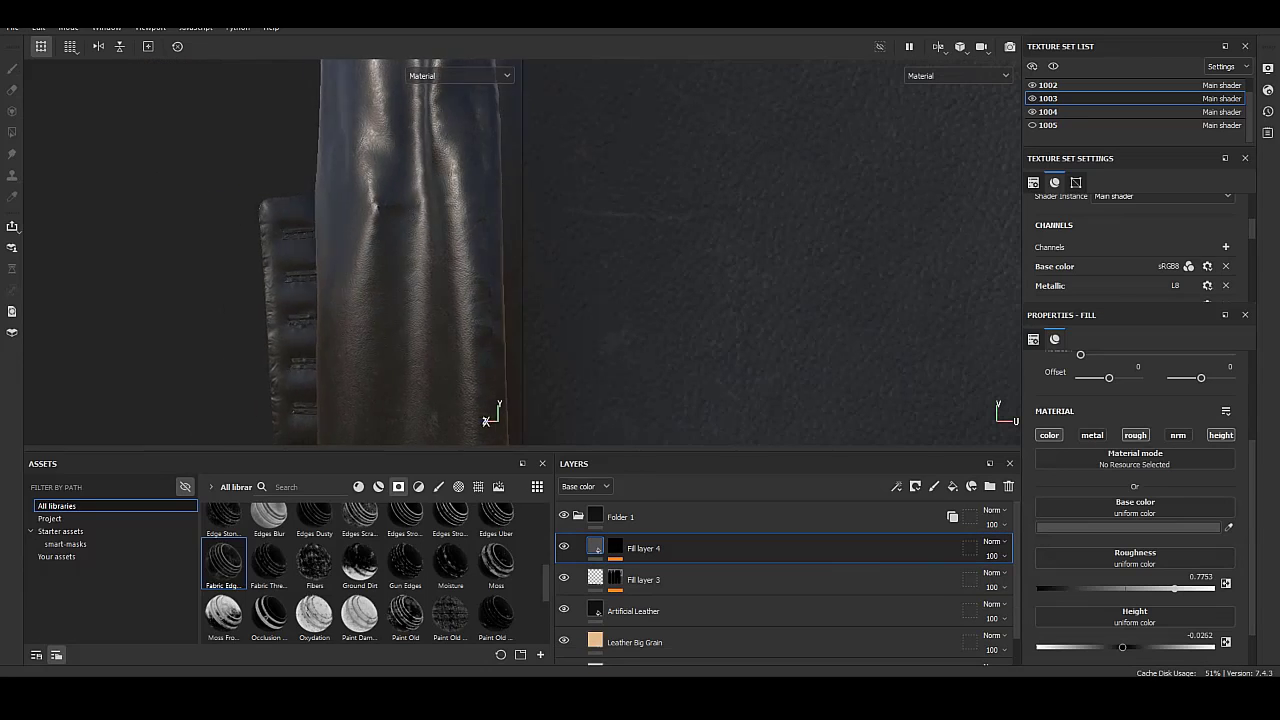
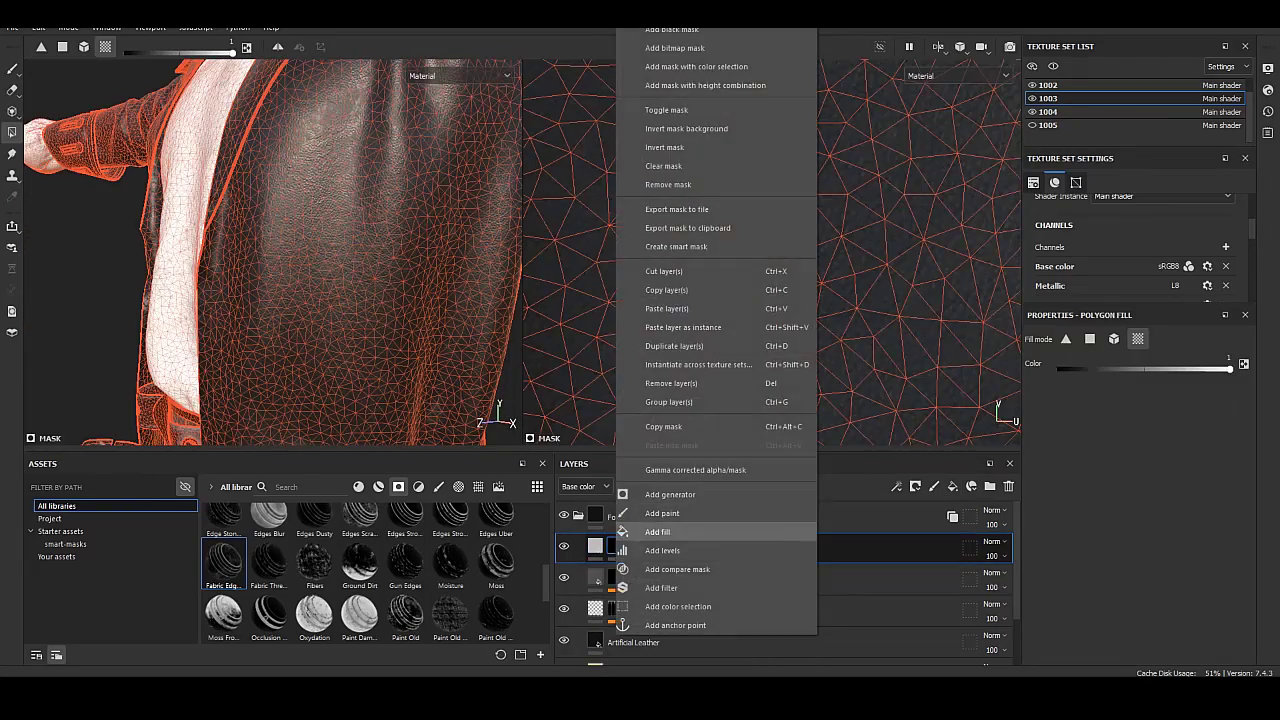
Add an Inflate Shrinkwrap generator to Fill layer 5's mask.
{"action": "left_click", "coordinate": [657, 531]}
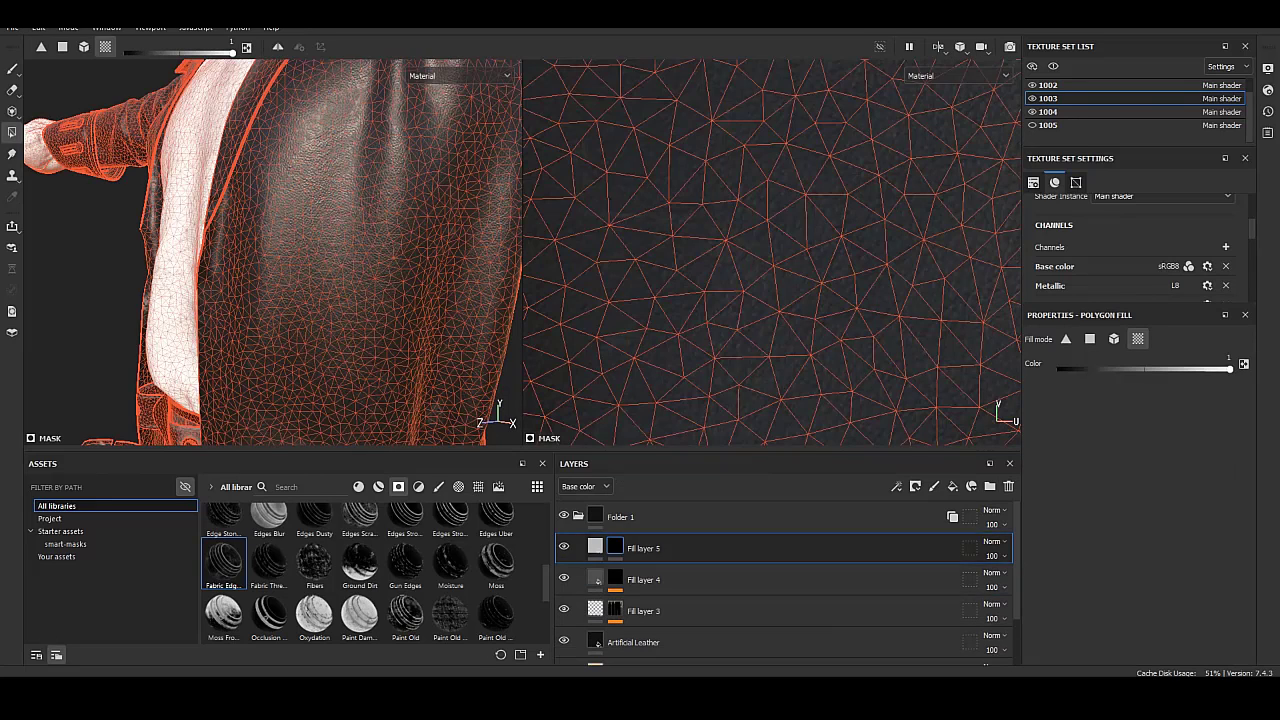
{"action": "left_click", "coordinate": [672, 494]}
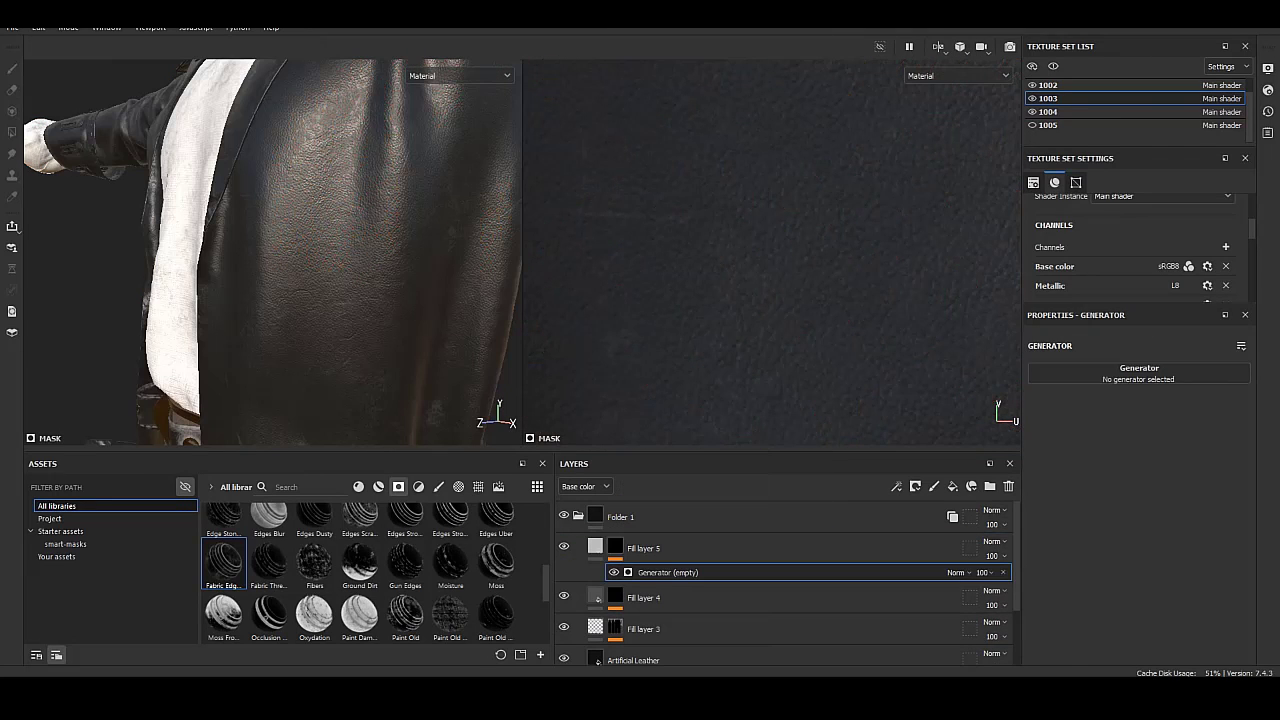
{"action": "left_click", "coordinate": [1139, 373]}
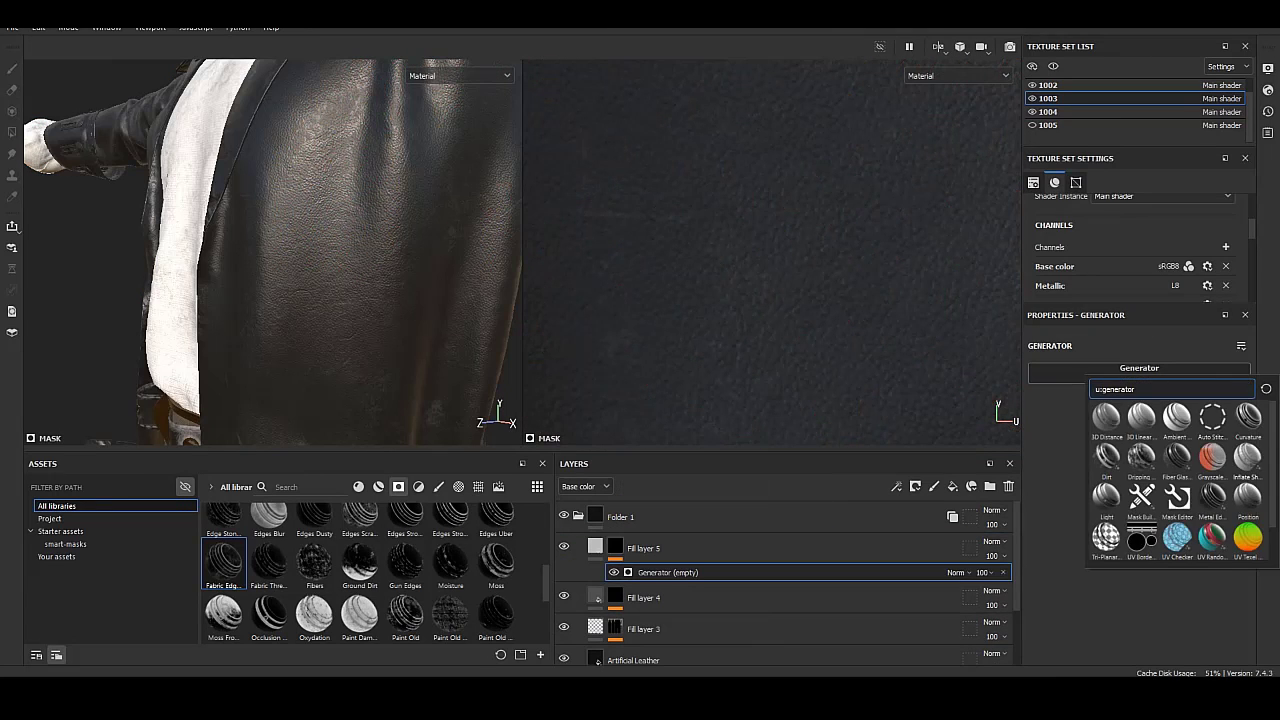
{"action": "left_click", "coordinate": [1142, 537]}
{"action": "key", "text": "Delete"}
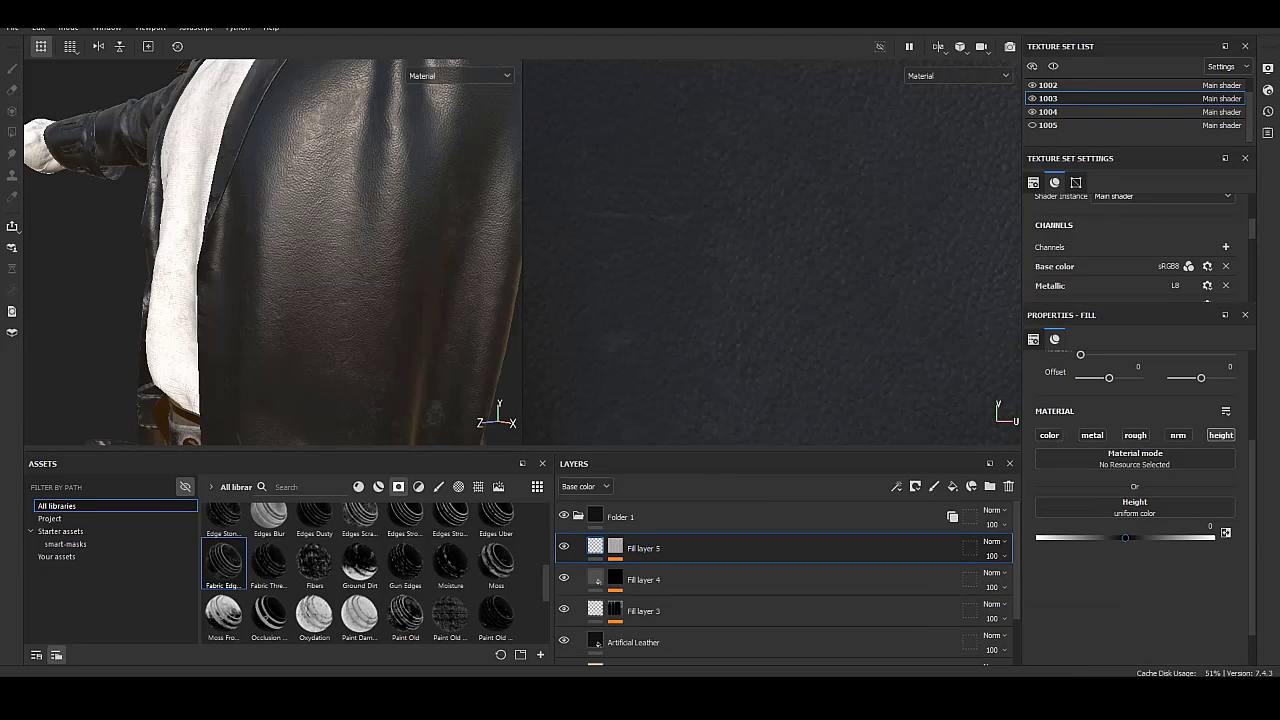
Raise Fill layer 5's height to 1 and orbit to inspect the coat's wrinkles.
{"action": "left_click_drag", "start_coordinate": [1125, 537], "coordinate": [1211, 537]}
{"action": "left_click_drag", "start_coordinate": [480, 245], "coordinate": [120, 250], "text": "alt"}
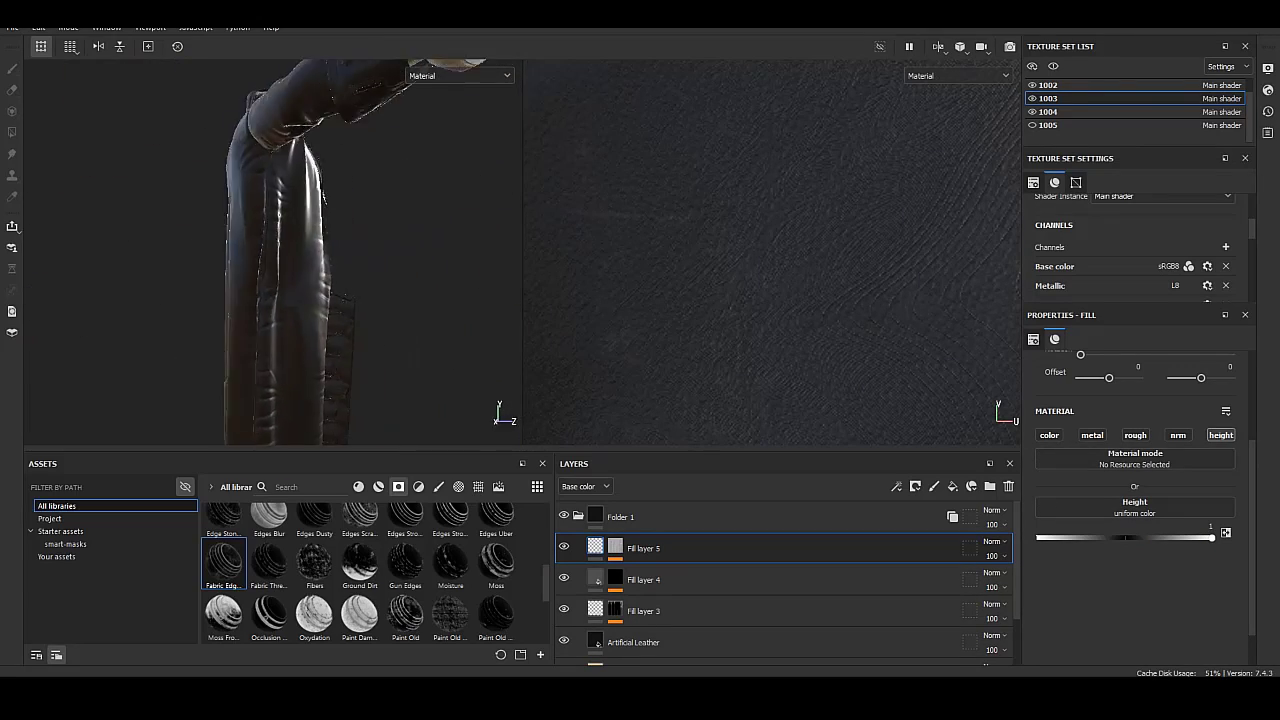
{"action": "mouse_move", "coordinate": [270, 250]}
{"action": "left_mouse_down", "text": "alt"}
{"action": "mouse_move", "coordinate": [250, 200]}
{"action": "mouse_move", "coordinate": [220, 280]}
{"action": "mouse_move", "coordinate": [140, 250]}
{"action": "mouse_move", "coordinate": [240, 230]}
{"action": "mouse_move", "coordinate": [190, 245]}
{"action": "mouse_move", "coordinate": [250, 250]}
{"action": "mouse_move", "coordinate": [160, 250]}
{"action": "left_mouse_up", "text": "alt"}
{"action": "left_click_drag", "start_coordinate": [496, 520], "coordinate": [780, 548]}
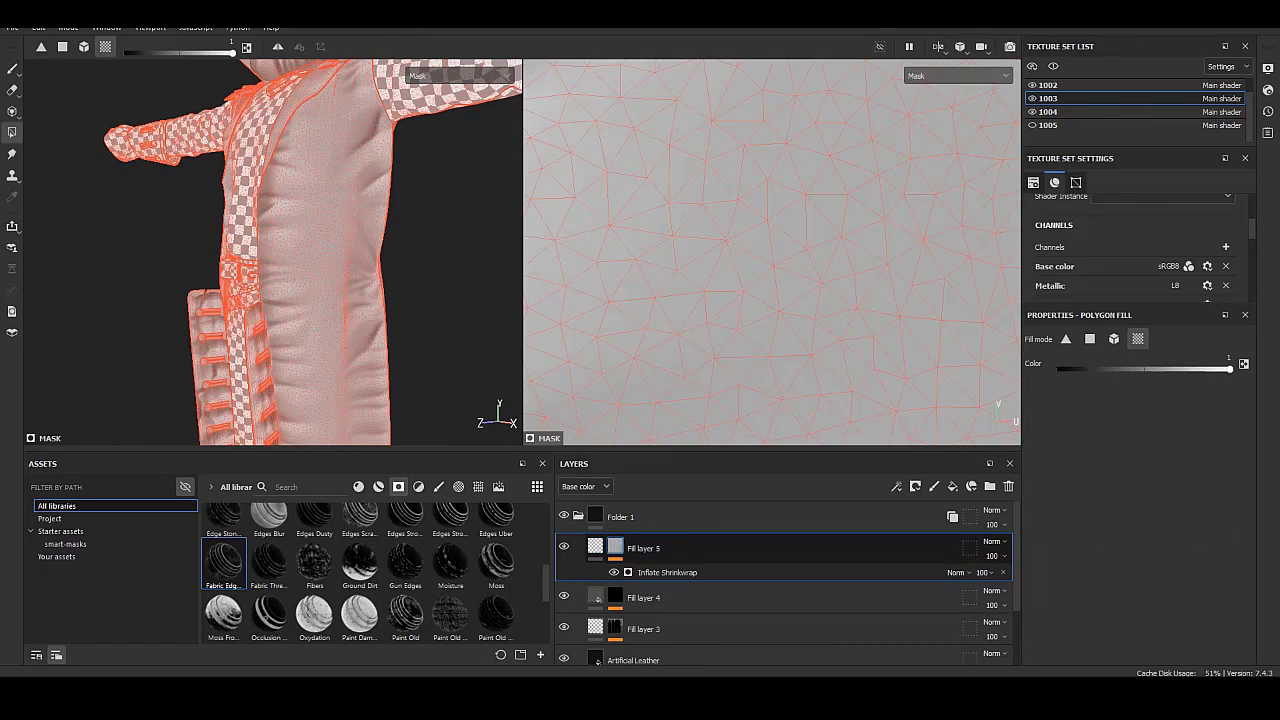
Set the generator's raised edge width to 0.5 and try different wrinkle tightness values.
{"action": "left_click", "coordinate": [667, 572]}
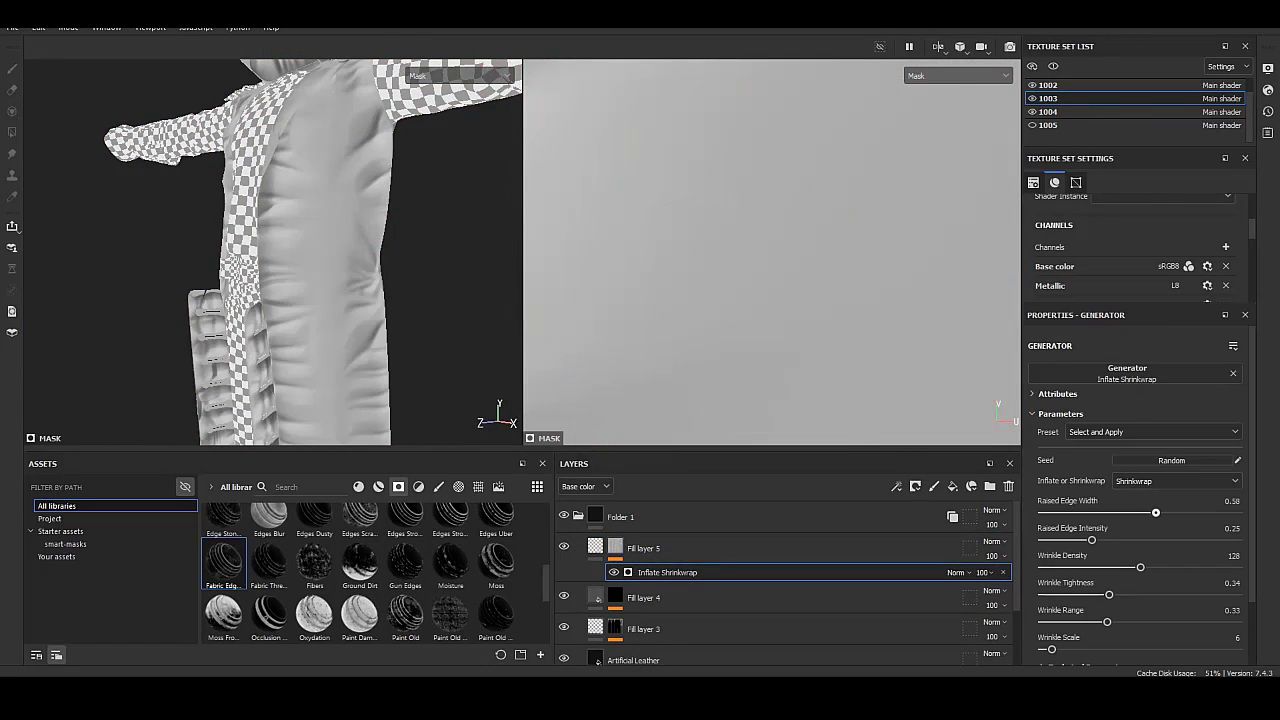
{"action": "left_click_drag", "start_coordinate": [1156, 512], "coordinate": [1159, 512]}
{"action": "left_click_drag", "start_coordinate": [1140, 567], "coordinate": [1157, 567]}
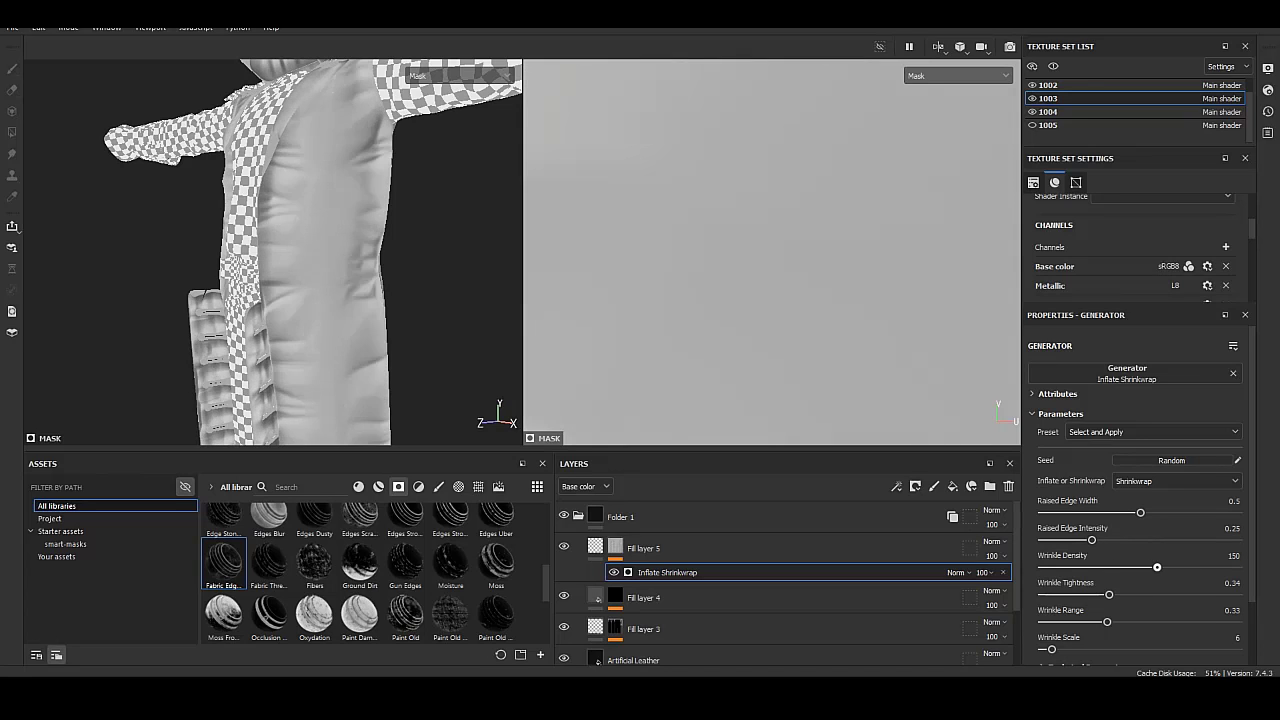
{"action": "key", "text": "ctrl+z"}
{"action": "left_click_drag", "start_coordinate": [1142, 595], "coordinate": [1156, 595]}
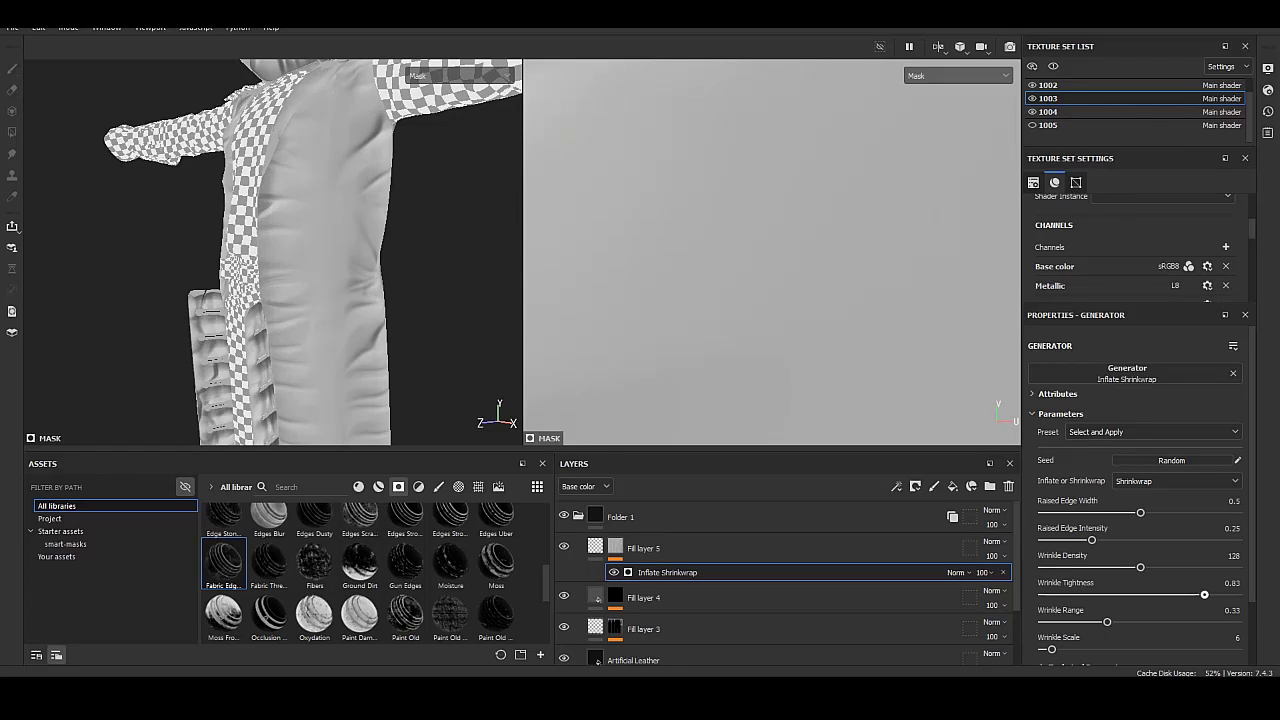
{"action": "left_click_drag", "start_coordinate": [1235, 595], "coordinate": [1045, 595]}
Preview Fill layer 5's mask, then set the fill's height back to 1.
{"action": "left_click", "coordinate": [615, 548]}
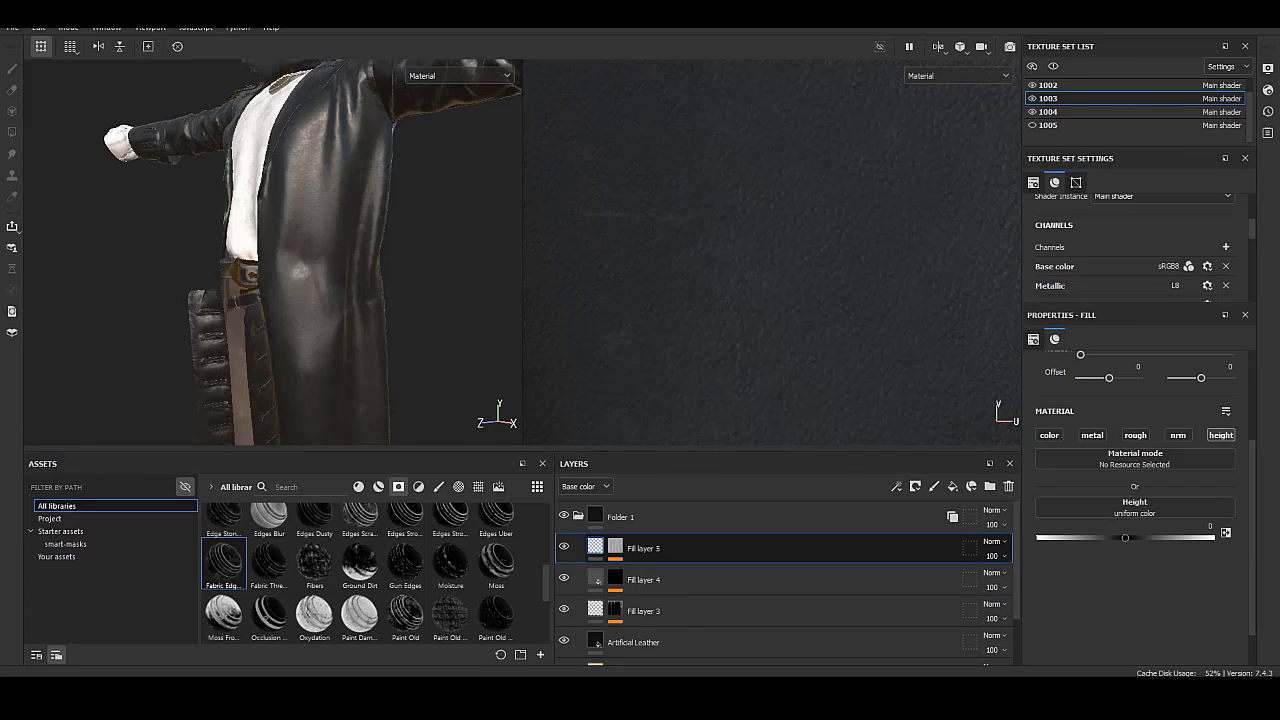
{"action": "left_click", "coordinate": [667, 572]}
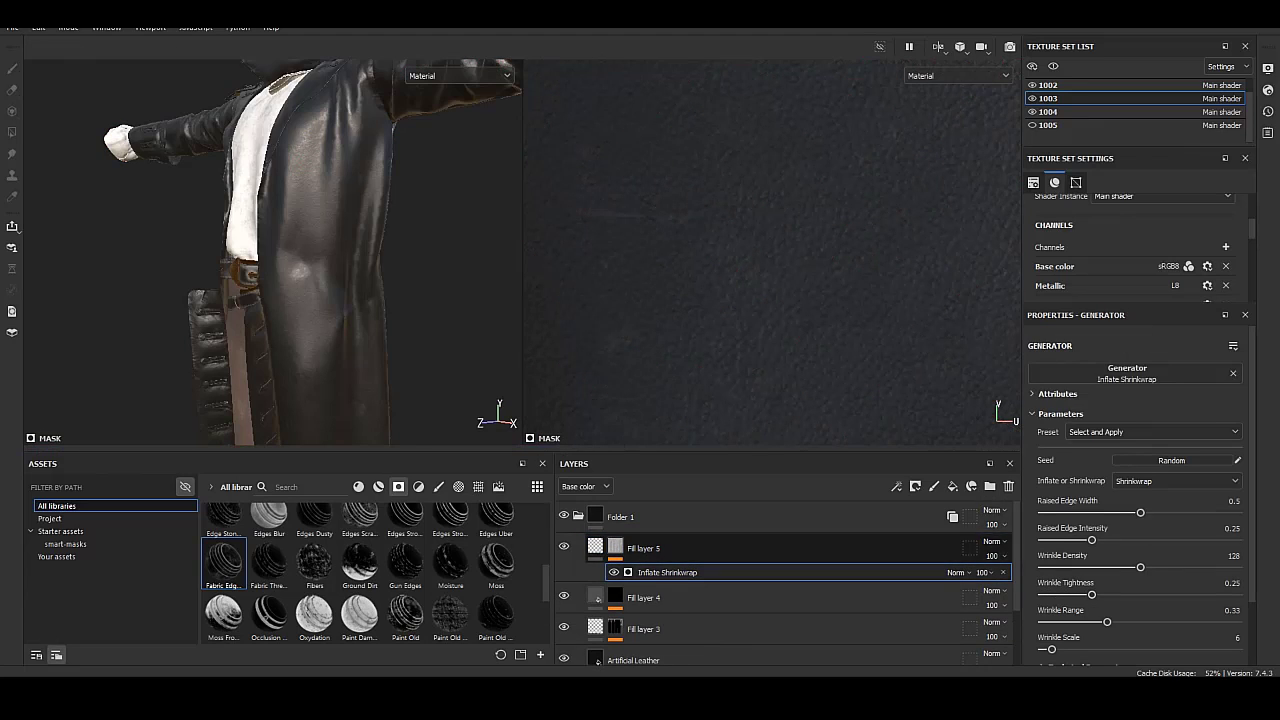
{"action": "left_click", "coordinate": [615, 548]}
{"action": "left_click", "coordinate": [595, 546]}
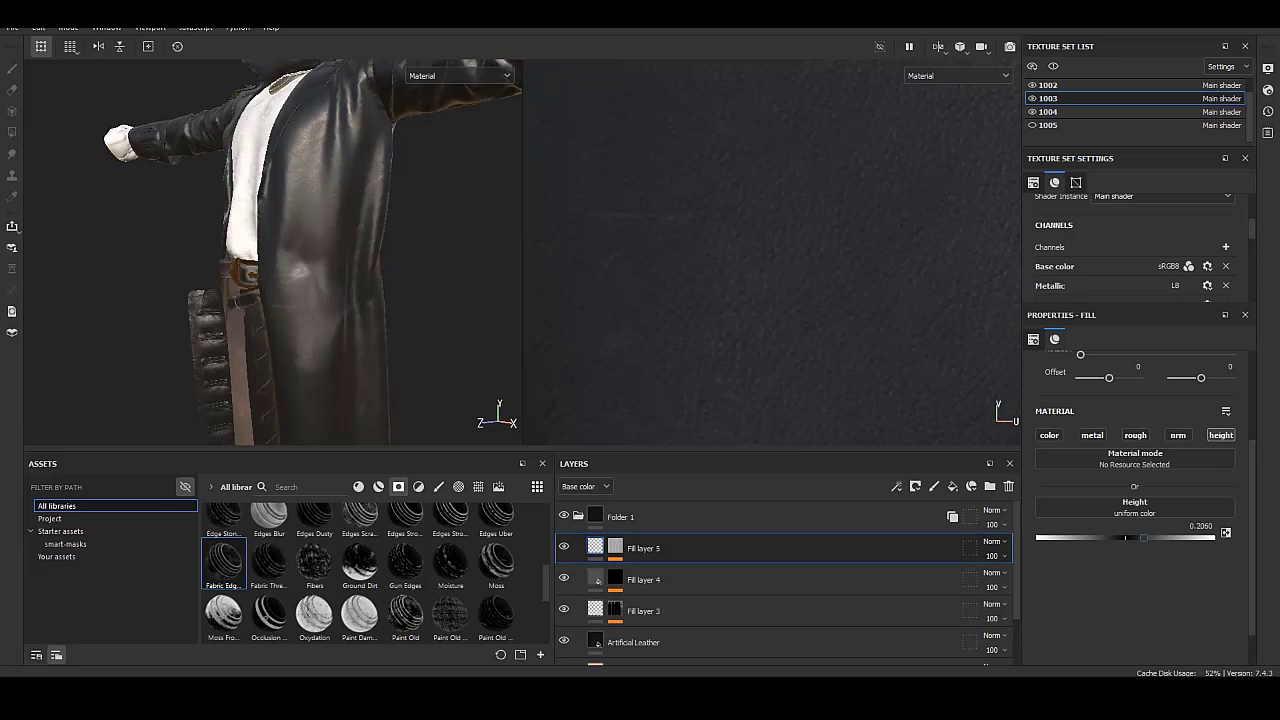
{"action": "left_click_drag", "start_coordinate": [1125, 537], "coordinate": [1212, 537]}
Fine-tune wrinkle tightness to 0.5 and set wrinkle range to 0.17.
{"action": "left_click", "coordinate": [615, 548]}
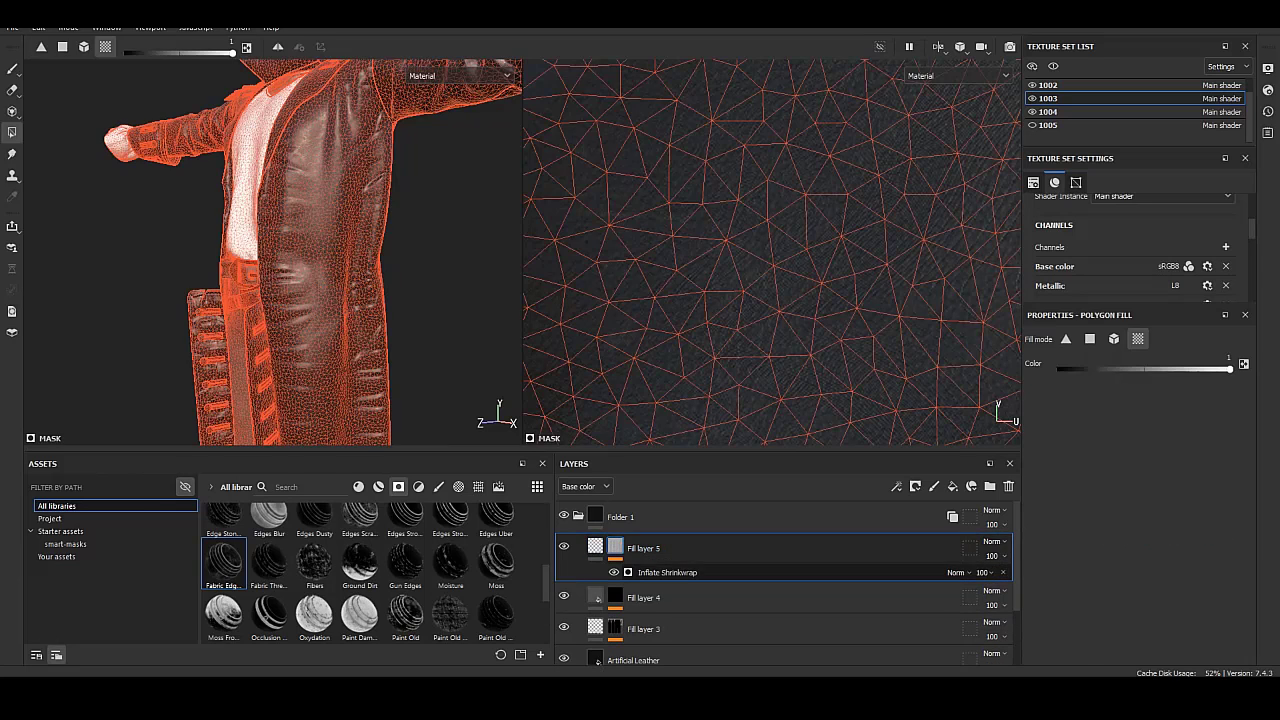
{"action": "left_click", "coordinate": [667, 572]}
{"action": "left_click_drag", "start_coordinate": [1052, 594], "coordinate": [1050, 594]}
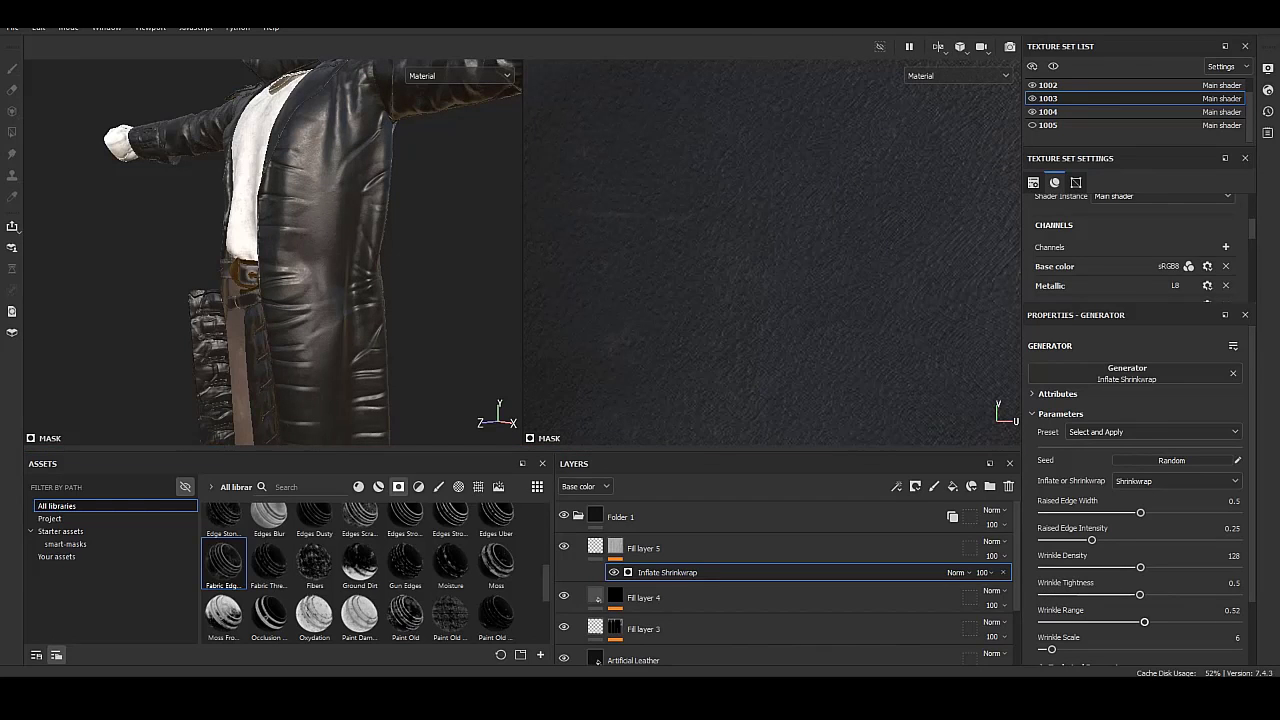
{"action": "mouse_move", "coordinate": [1144, 622]}
{"action": "left_mouse_down"}
{"action": "mouse_move", "coordinate": [1166, 622]}
{"action": "mouse_move", "coordinate": [1052, 622]}
{"action": "left_mouse_up"}
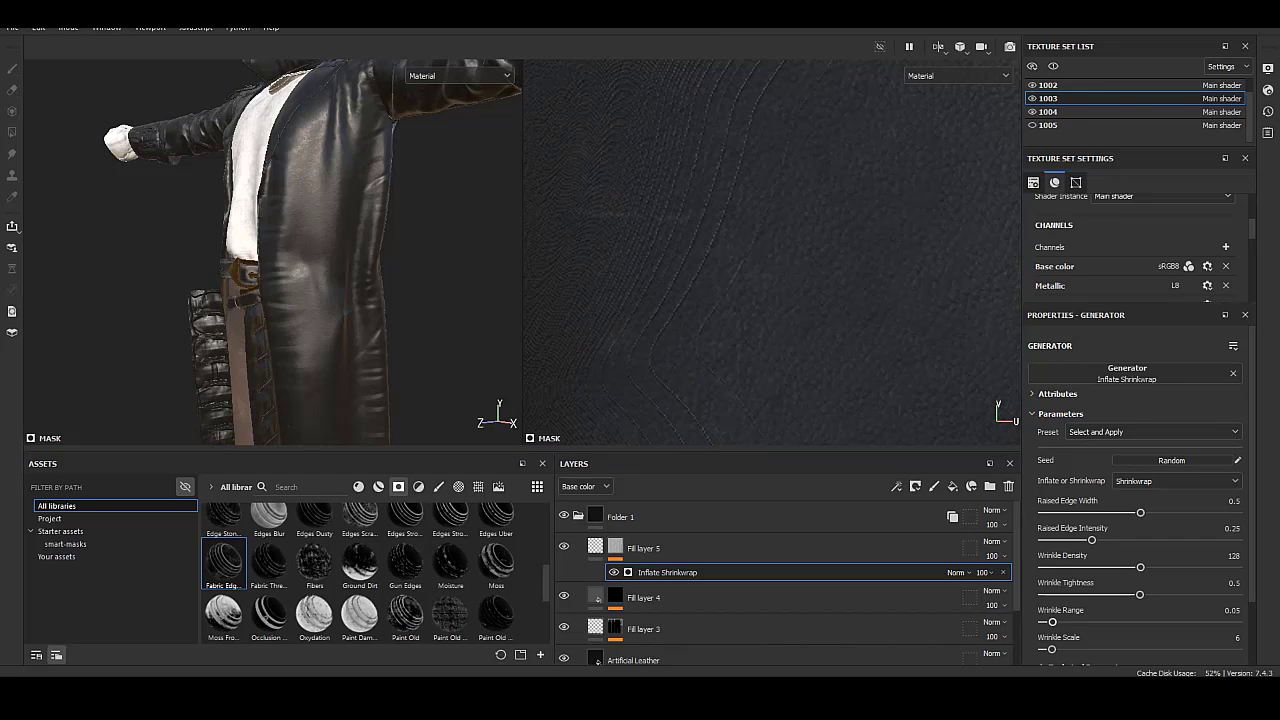
{"action": "mouse_move", "coordinate": [300, 250]}
{"action": "left_mouse_down", "text": "alt"}
{"action": "mouse_move", "coordinate": [260, 250]}
{"action": "mouse_move", "coordinate": [290, 250]}
{"action": "left_mouse_up", "text": "alt"}
{"action": "scroll", "coordinate": [270, 250], "scroll_direction": "up", "scroll_amount": 3}
{"action": "scroll", "coordinate": [270, 250], "scroll_direction": "down", "scroll_amount": 3}
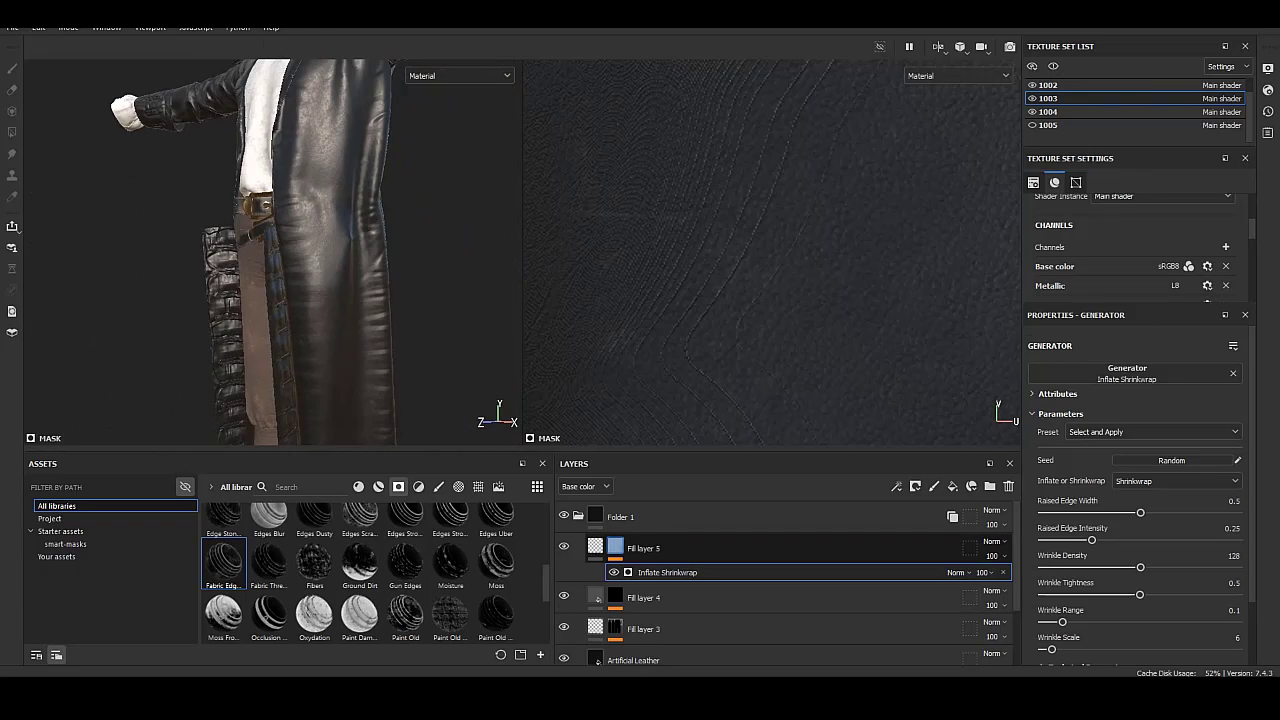
Increase the wrinkle scale to 128 while previewing the mask alone.
{"action": "left_click", "coordinate": [643, 548]}
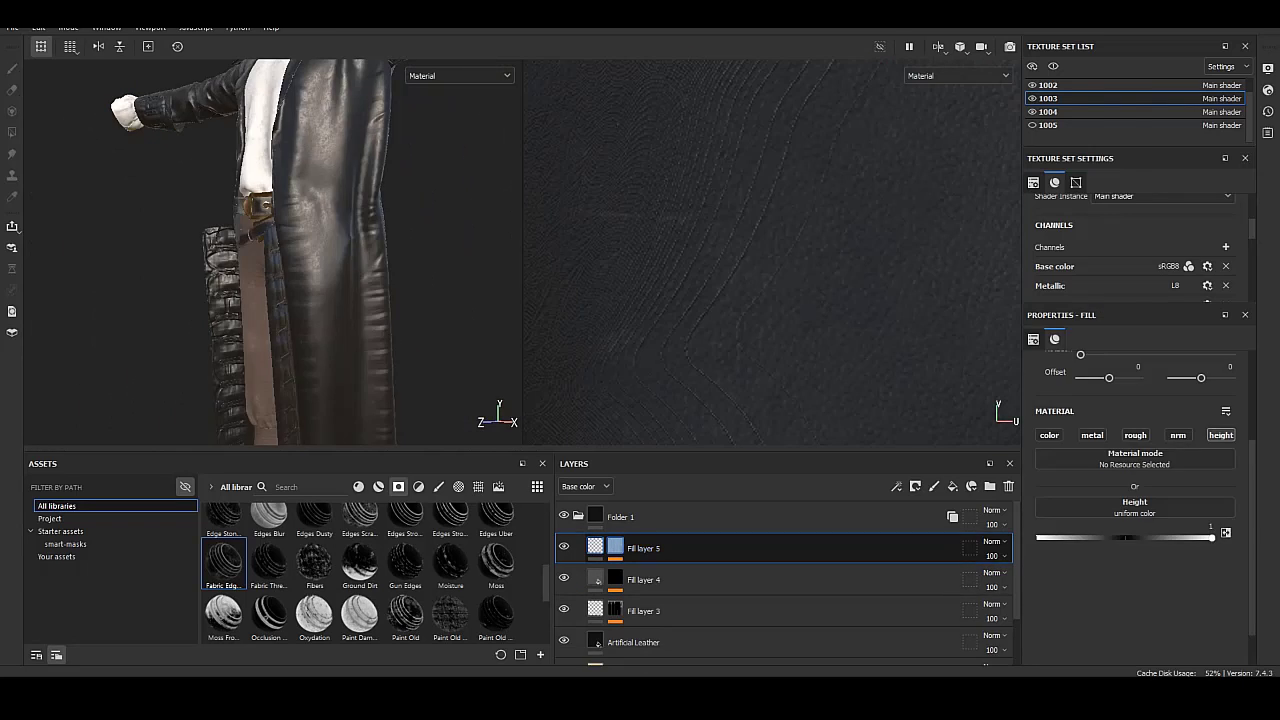
{"action": "left_click", "coordinate": [667, 572]}
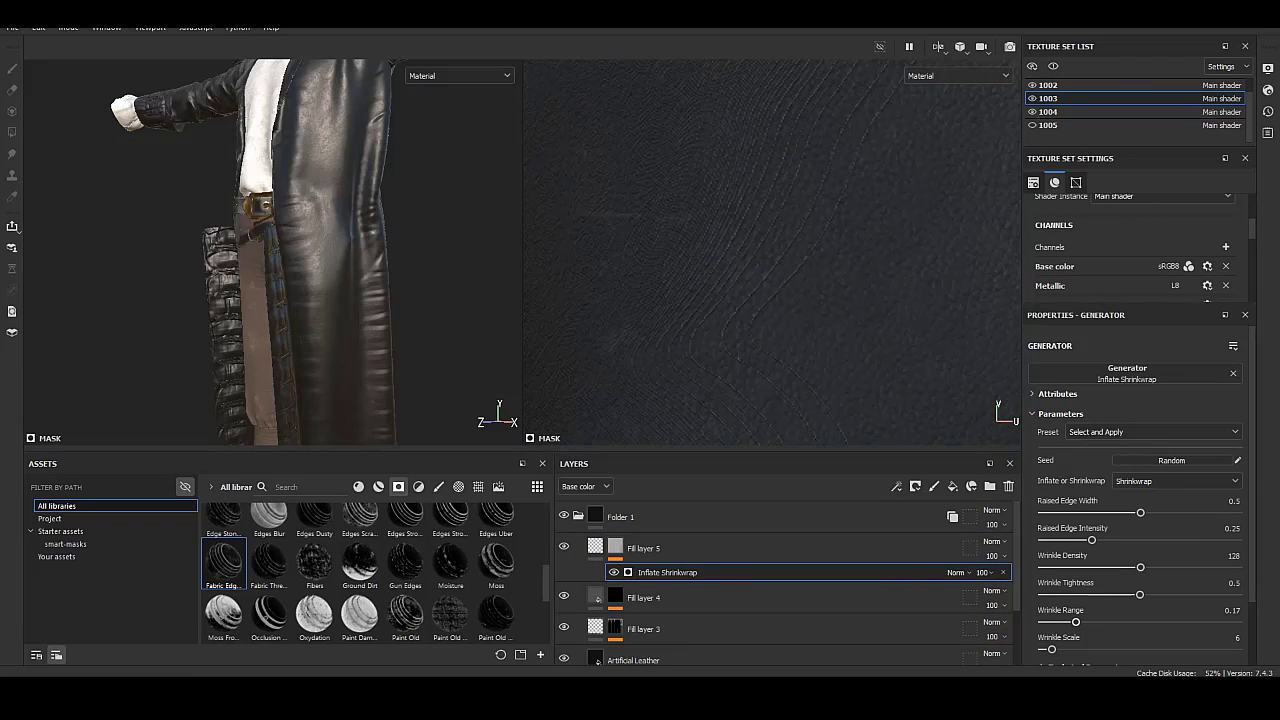
{"action": "left_click_drag", "start_coordinate": [1051, 649], "coordinate": [1148, 649]}
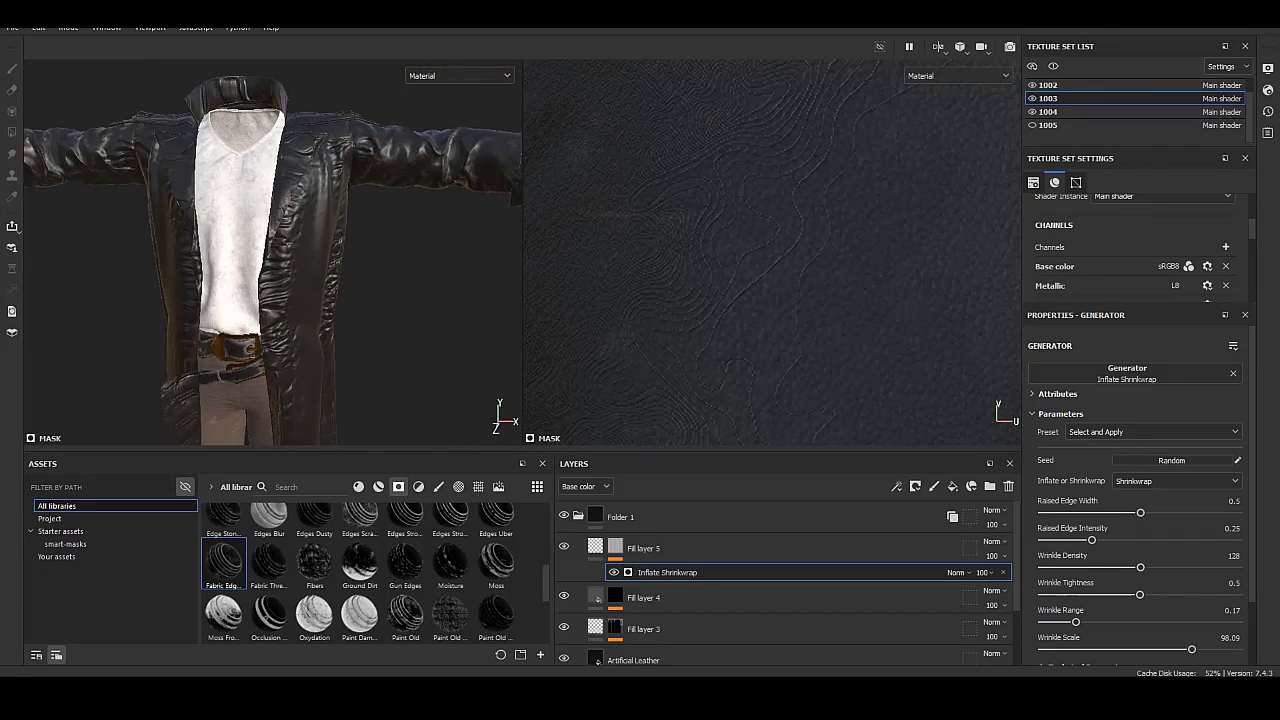
{"action": "scroll", "coordinate": [1135, 500], "scroll_direction": "down", "scroll_amount": 2}
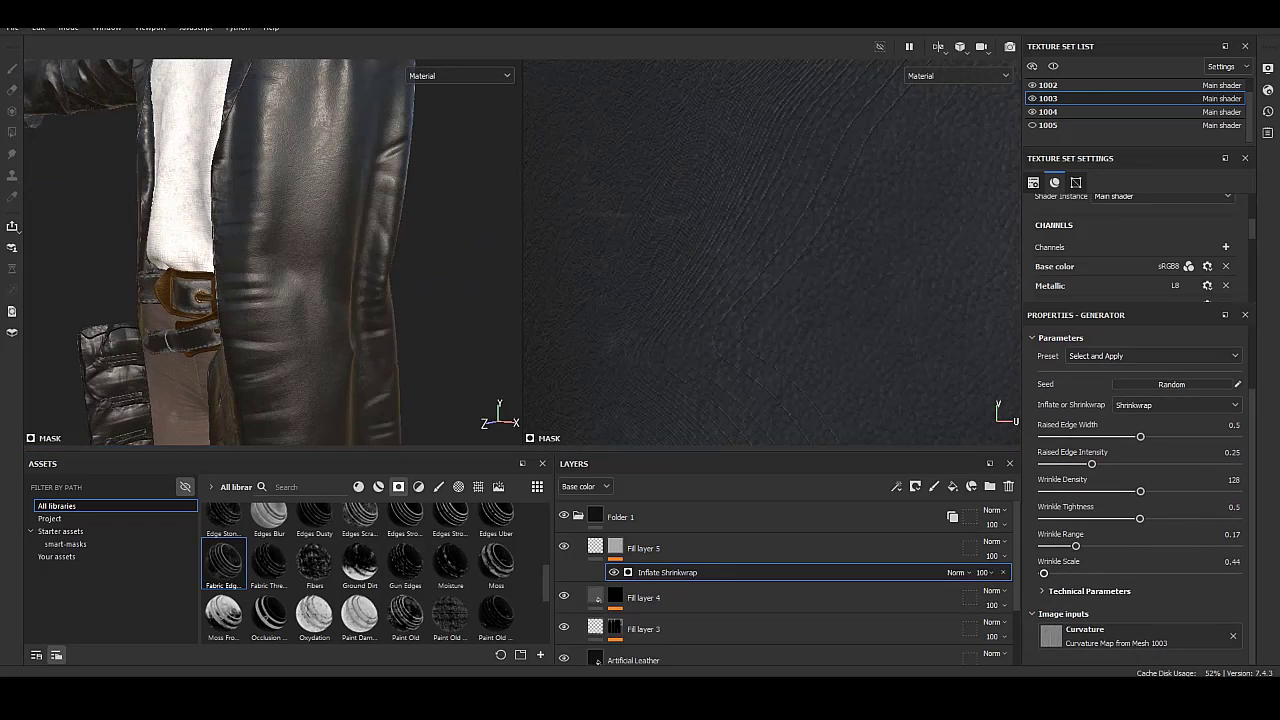
{"action": "left_click", "coordinate": [615, 548], "text": "alt"}
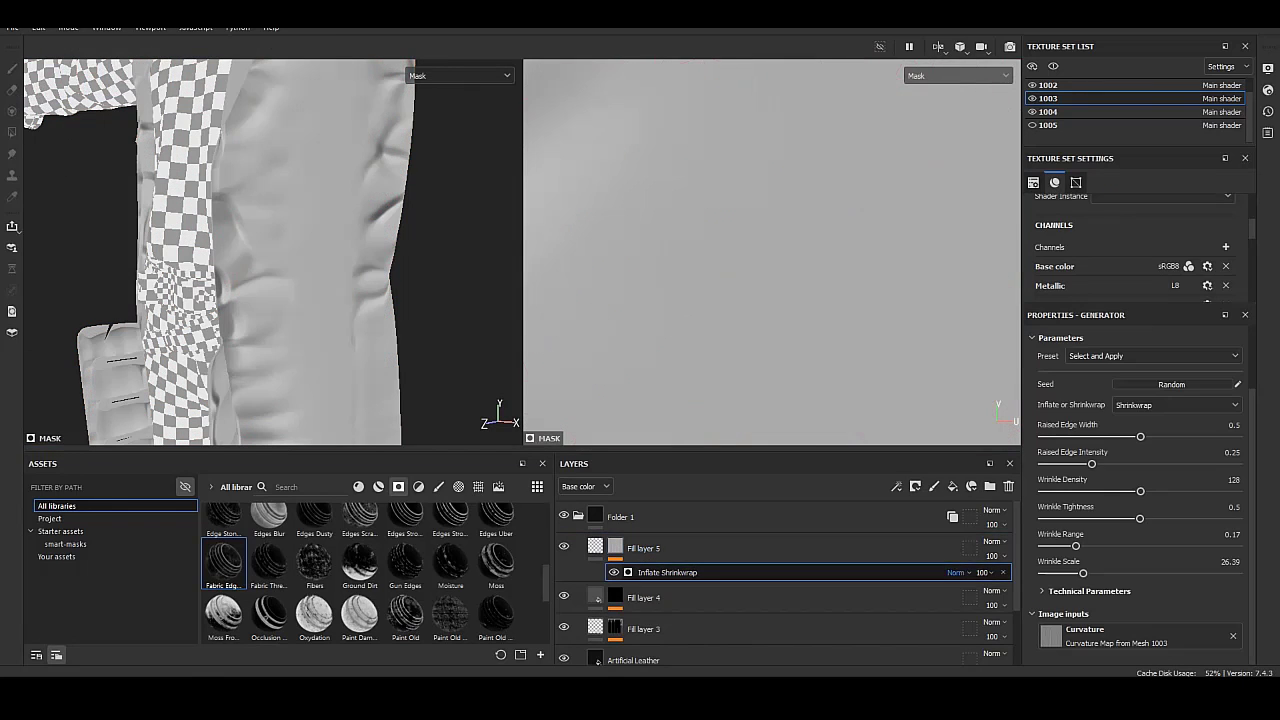
{"action": "left_click_drag", "start_coordinate": [1082, 572], "coordinate": [1151, 572]}
{"action": "left_click_drag", "start_coordinate": [250, 250], "coordinate": [370, 240], "text": "alt"}
{"action": "left_click_drag", "start_coordinate": [1195, 572], "coordinate": [1237, 572]}
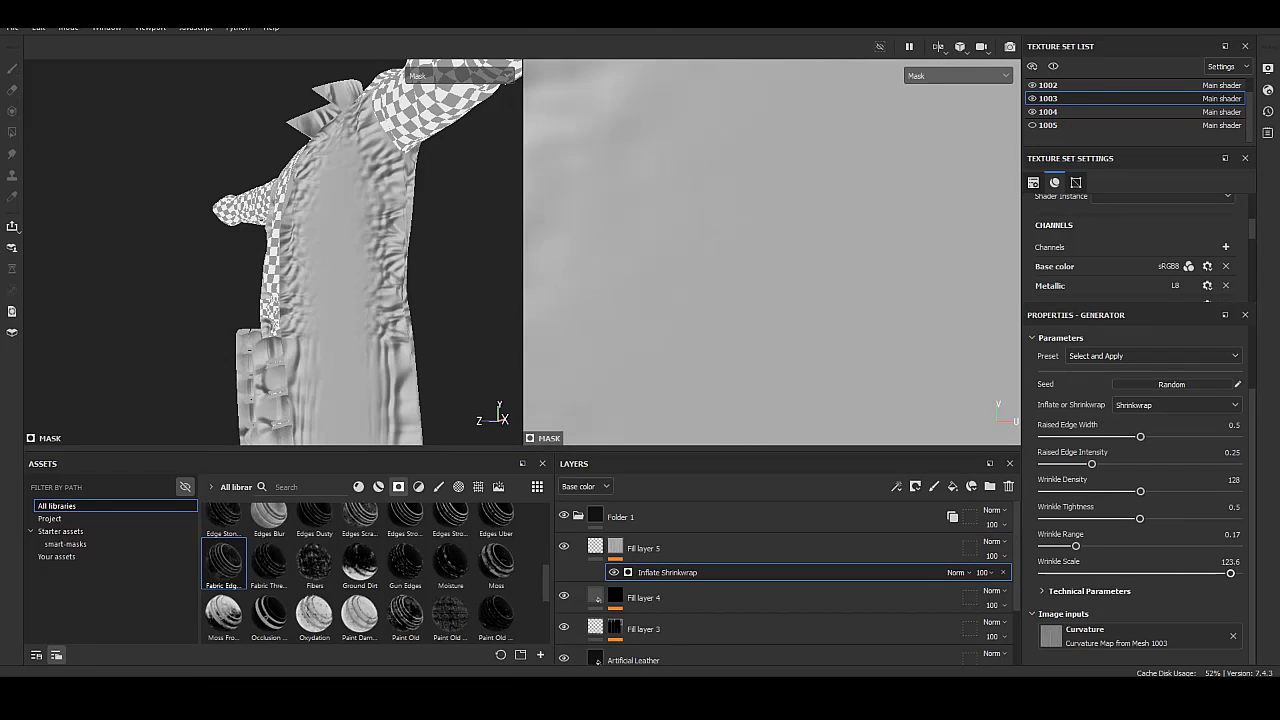
{"action": "scroll", "coordinate": [1140, 500], "scroll_direction": "up", "scroll_amount": 2}
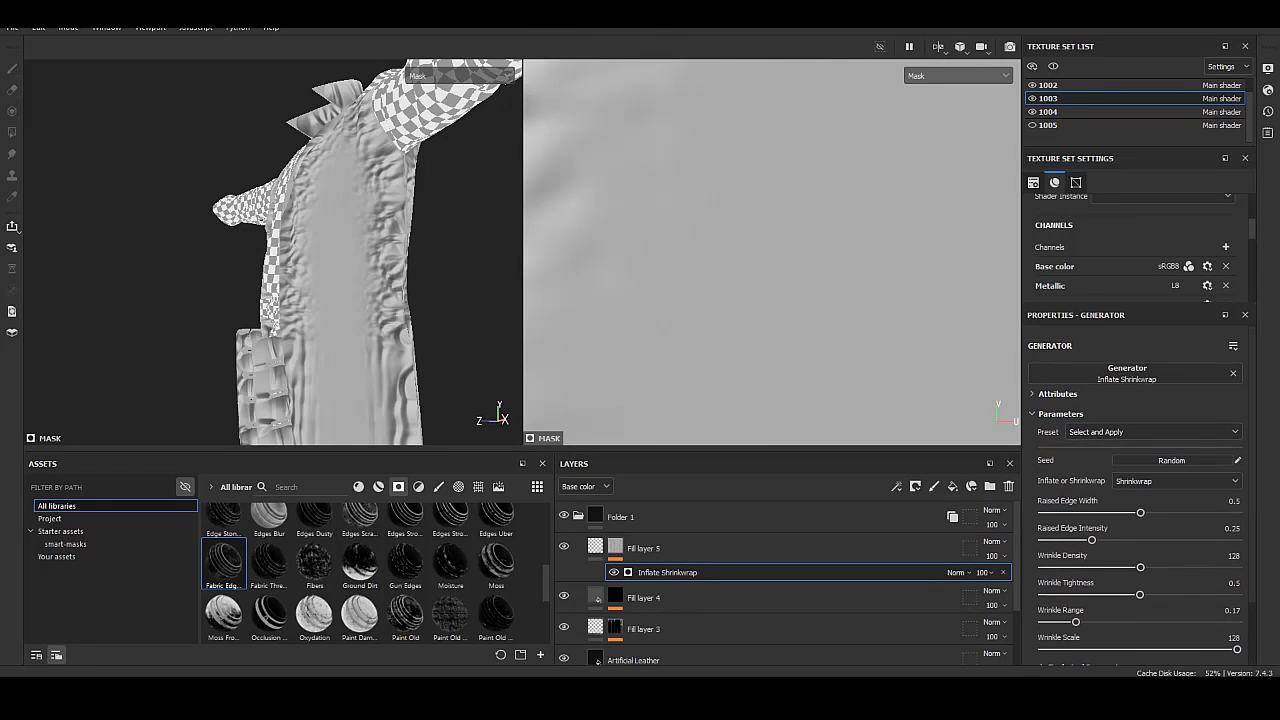
Compare Inflate and Shrinkwrap modes with a new random seed, ending on Shrinkwrap.
{"action": "left_click", "coordinate": [1175, 481]}
{"action": "left_click", "coordinate": [1140, 447]}
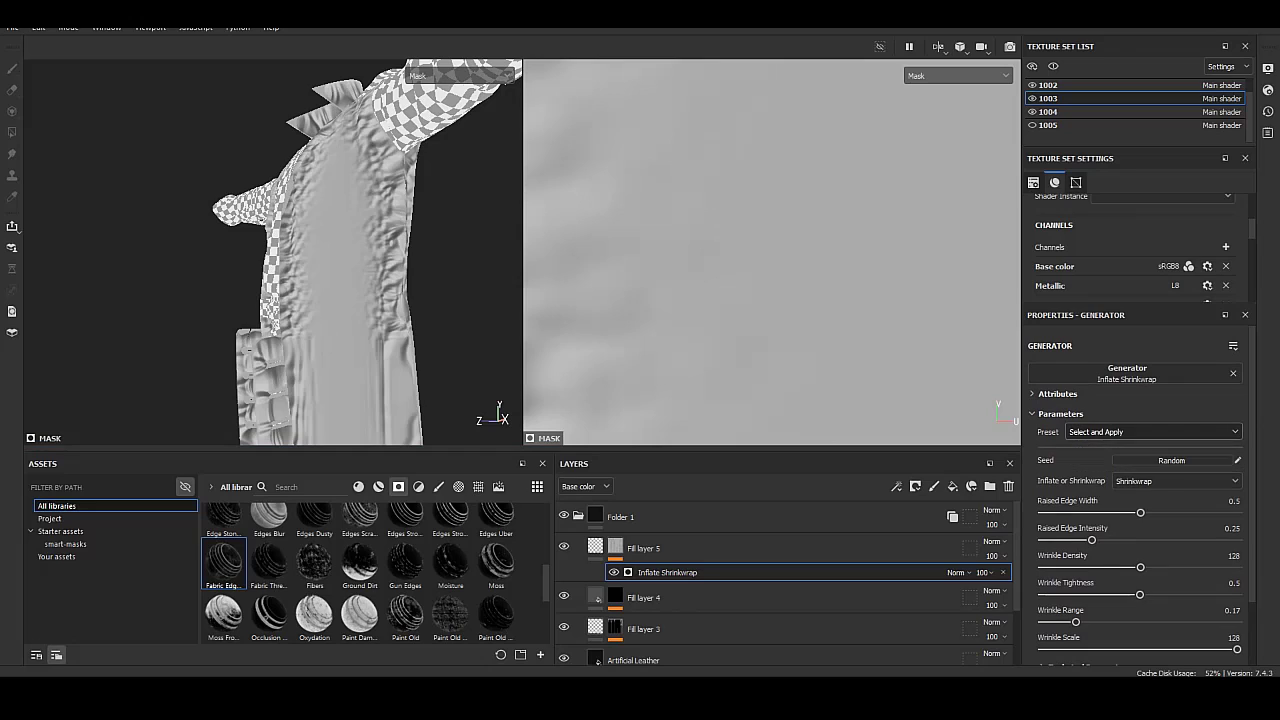
{"action": "left_click", "coordinate": [1175, 481]}
{"action": "left_click", "coordinate": [1140, 462]}
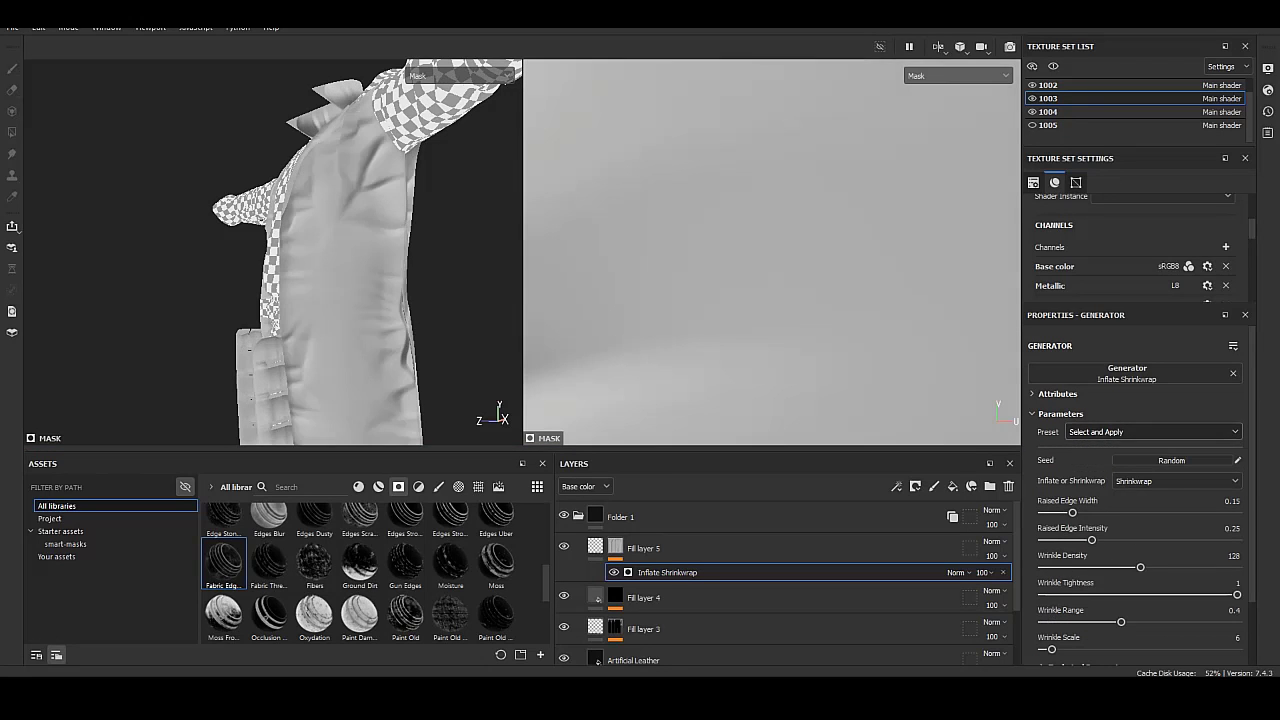
{"action": "left_click", "coordinate": [1175, 481]}
{"action": "left_click", "coordinate": [1140, 462]}
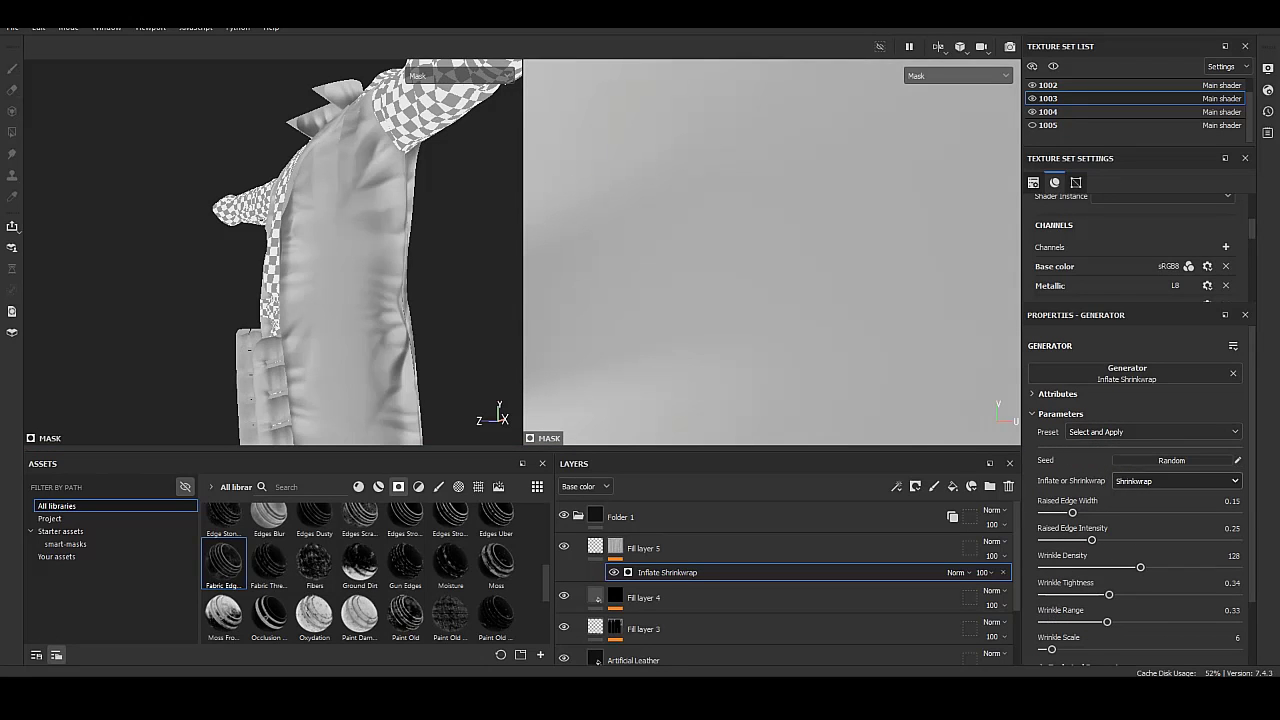
{"action": "left_click", "coordinate": [1171, 460]}
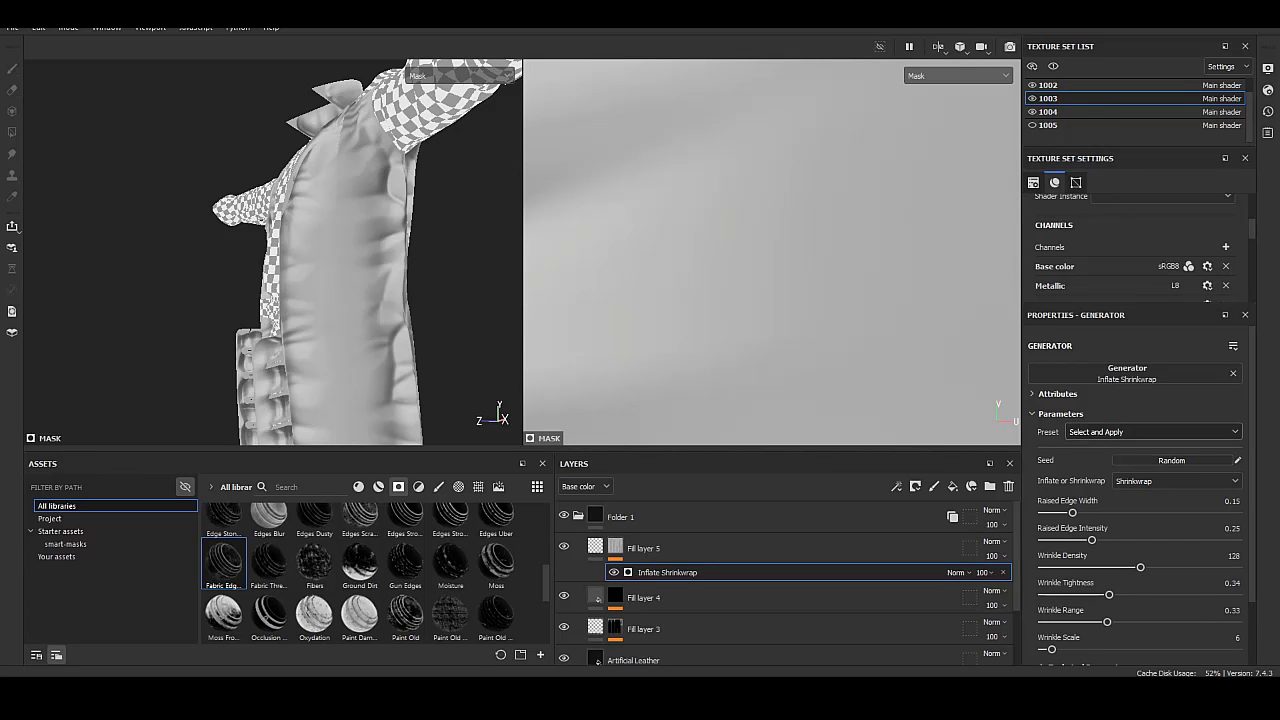
{"action": "left_click", "coordinate": [1175, 481]}
{"action": "left_click", "coordinate": [1140, 462]}
{"action": "left_click", "coordinate": [1175, 481]}
{"action": "left_click", "coordinate": [1140, 447]}
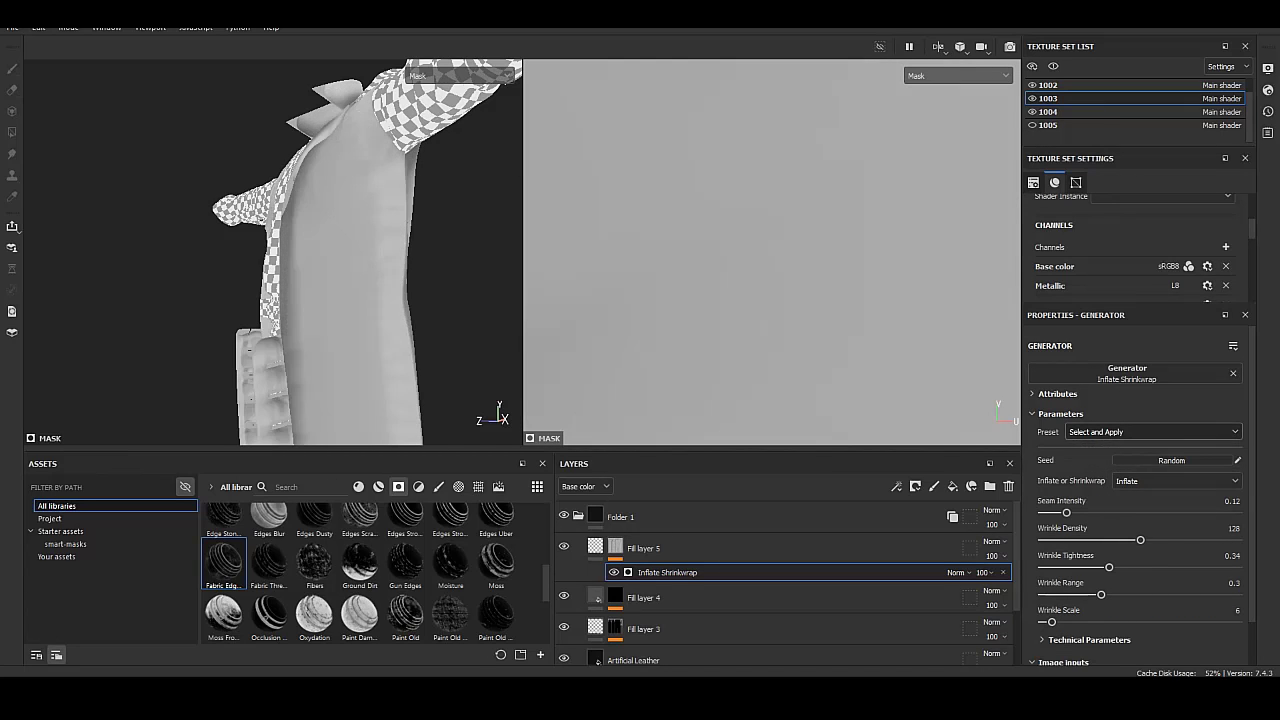
{"action": "left_click", "coordinate": [1175, 481]}
{"action": "left_click", "coordinate": [1140, 462]}
{"action": "left_click_drag", "start_coordinate": [330, 250], "coordinate": [280, 260], "text": "alt"}
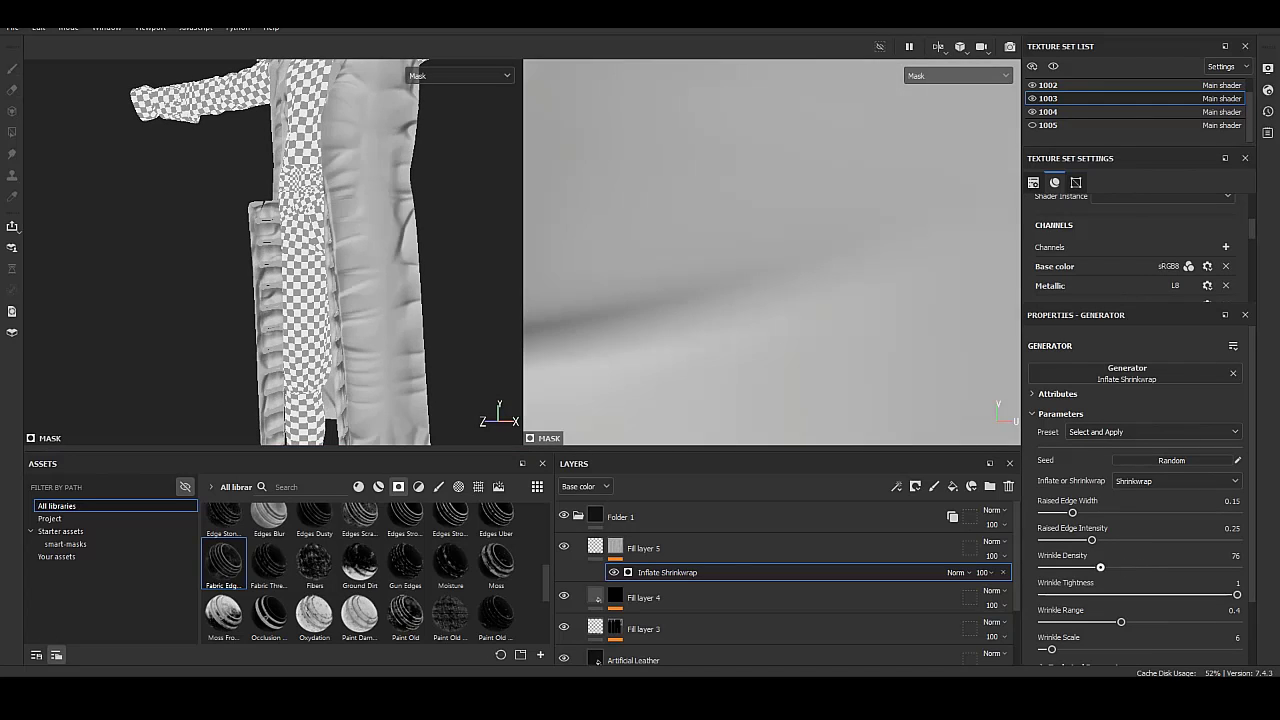
Raise wrinkle density to 221, loosen tightness, and reduce wrinkle range to about 0.61.
{"action": "left_click_drag", "start_coordinate": [1120, 567], "coordinate": [1210, 567]}
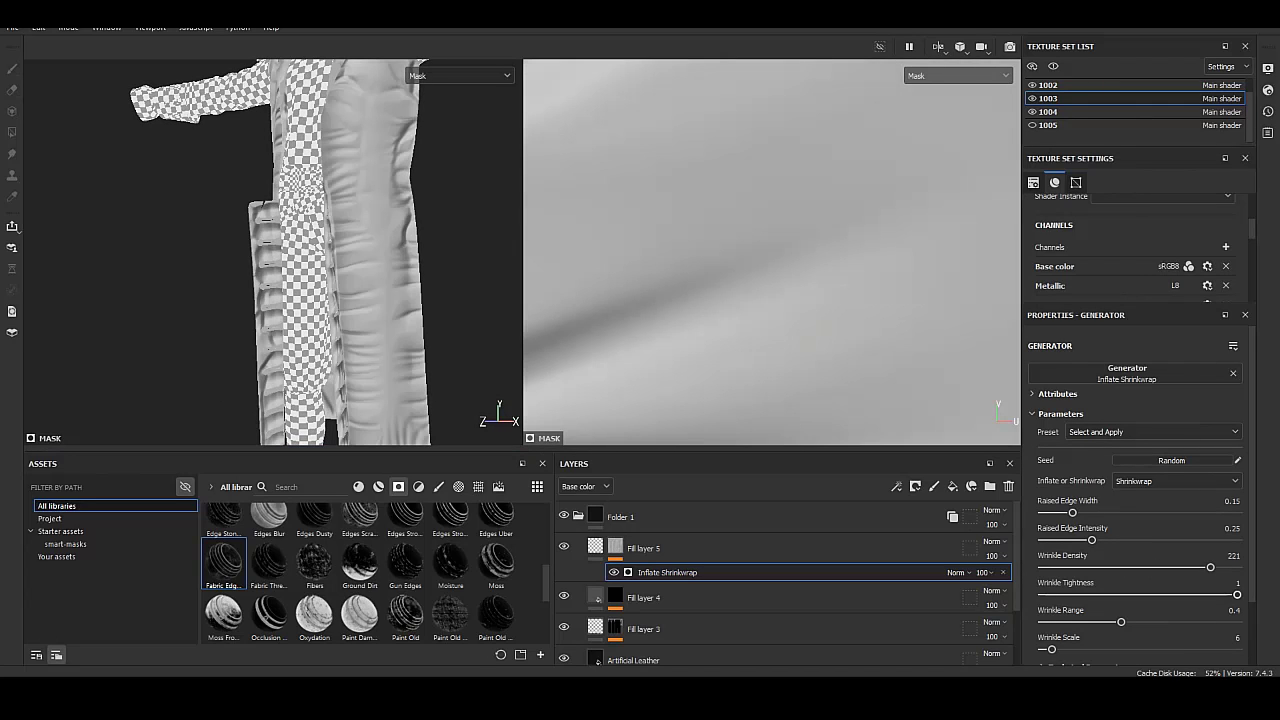
{"action": "left_click_drag", "start_coordinate": [1107, 594], "coordinate": [1061, 594]}
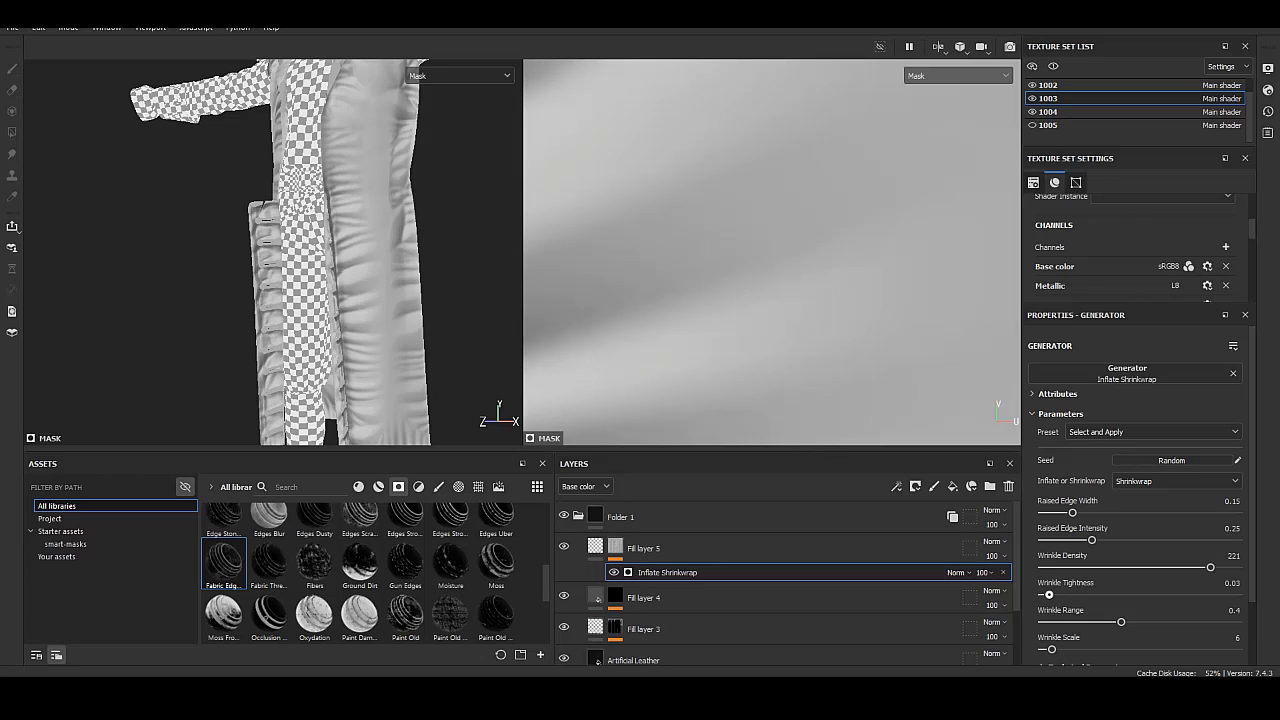
{"action": "left_click_drag", "start_coordinate": [1083, 622], "coordinate": [1159, 622]}
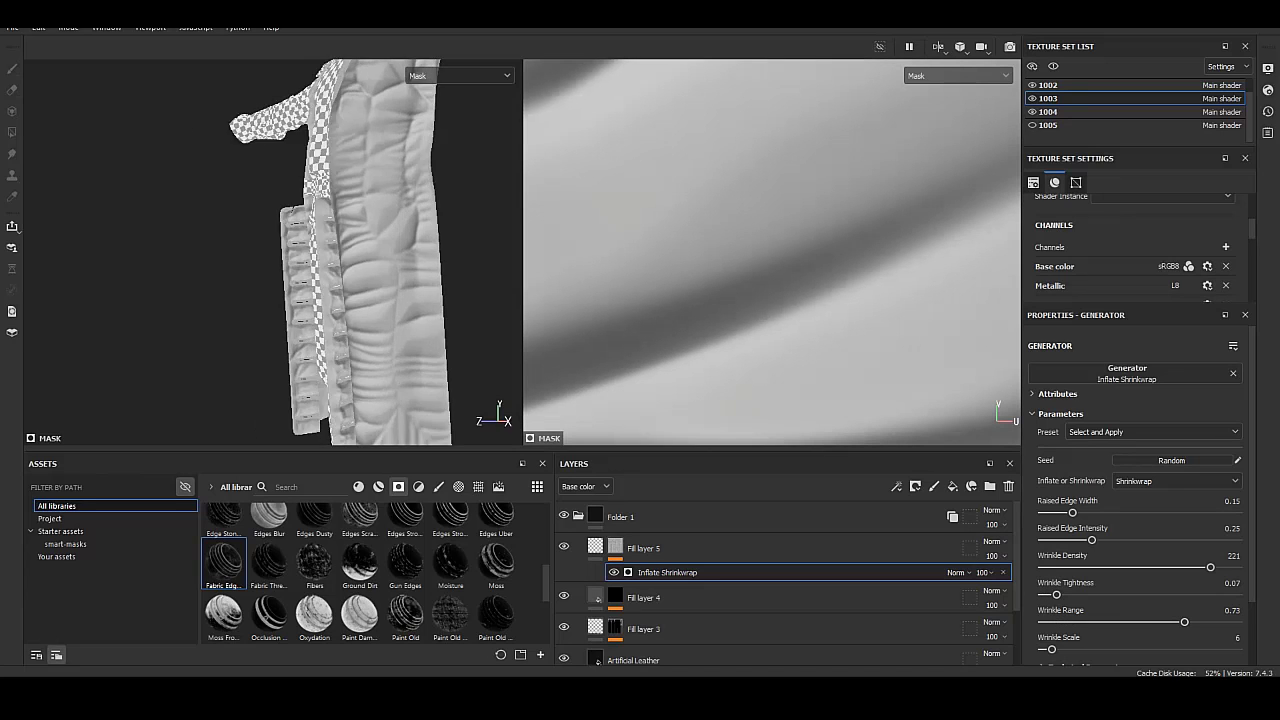
{"action": "left_click_drag", "start_coordinate": [200, 370], "coordinate": [317, 372], "text": "alt"}
{"action": "left_click_drag", "start_coordinate": [1184, 622], "coordinate": [1144, 622]}
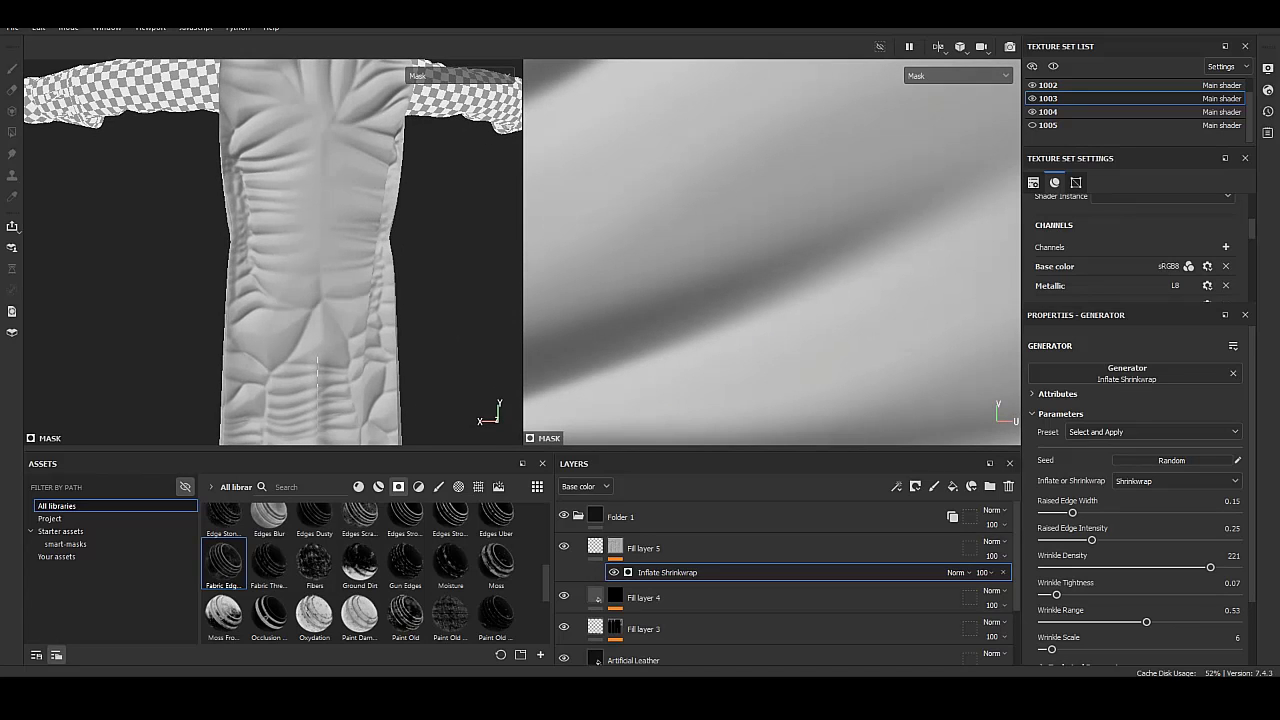
{"action": "left_click_drag", "start_coordinate": [317, 372], "coordinate": [450, 372], "text": "alt"}
Lower Fill layer 5's height to about 0.36 and inspect the coat from several angles.
{"action": "left_click", "coordinate": [643, 548]}
{"action": "left_click_drag", "start_coordinate": [300, 300], "coordinate": [400, 300], "text": "alt"}
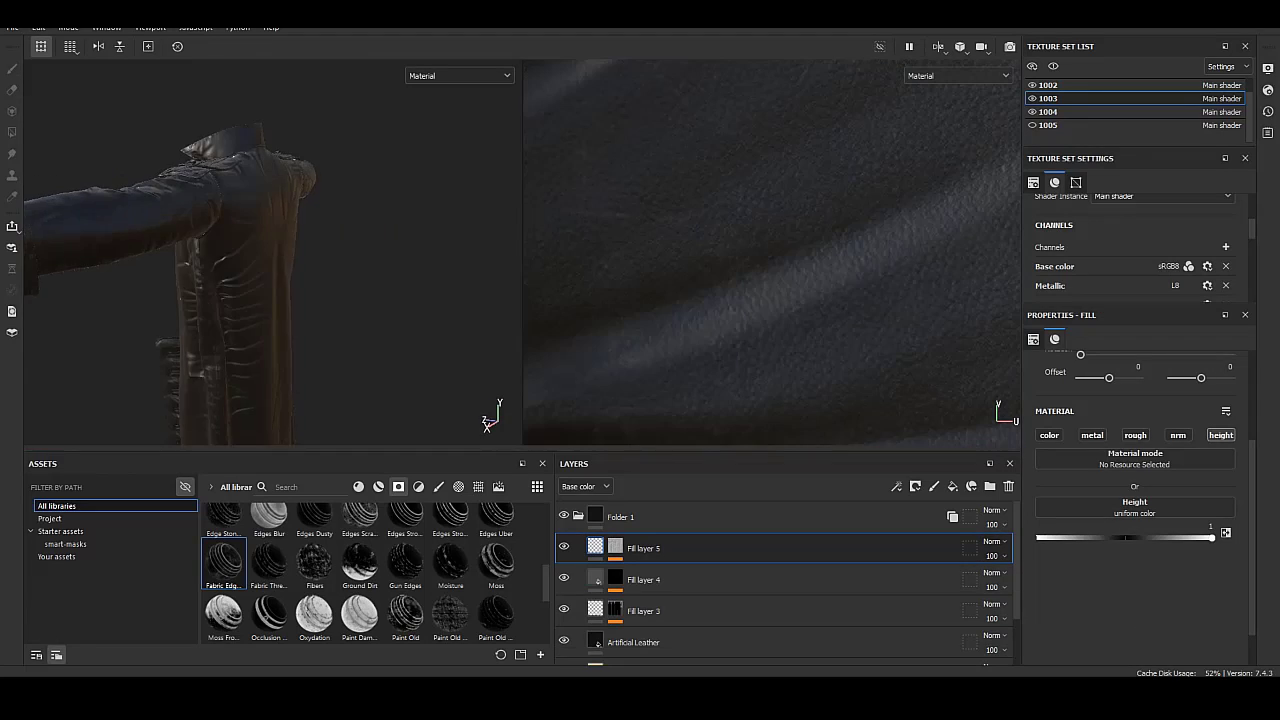
{"action": "left_click_drag", "start_coordinate": [250, 250], "coordinate": [450, 240], "text": "alt"}
{"action": "right_click_drag", "start_coordinate": [450, 240], "coordinate": [470, 150], "text": "alt"}
{"action": "left_click_drag", "start_coordinate": [470, 150], "coordinate": [509, 69], "text": "alt"}
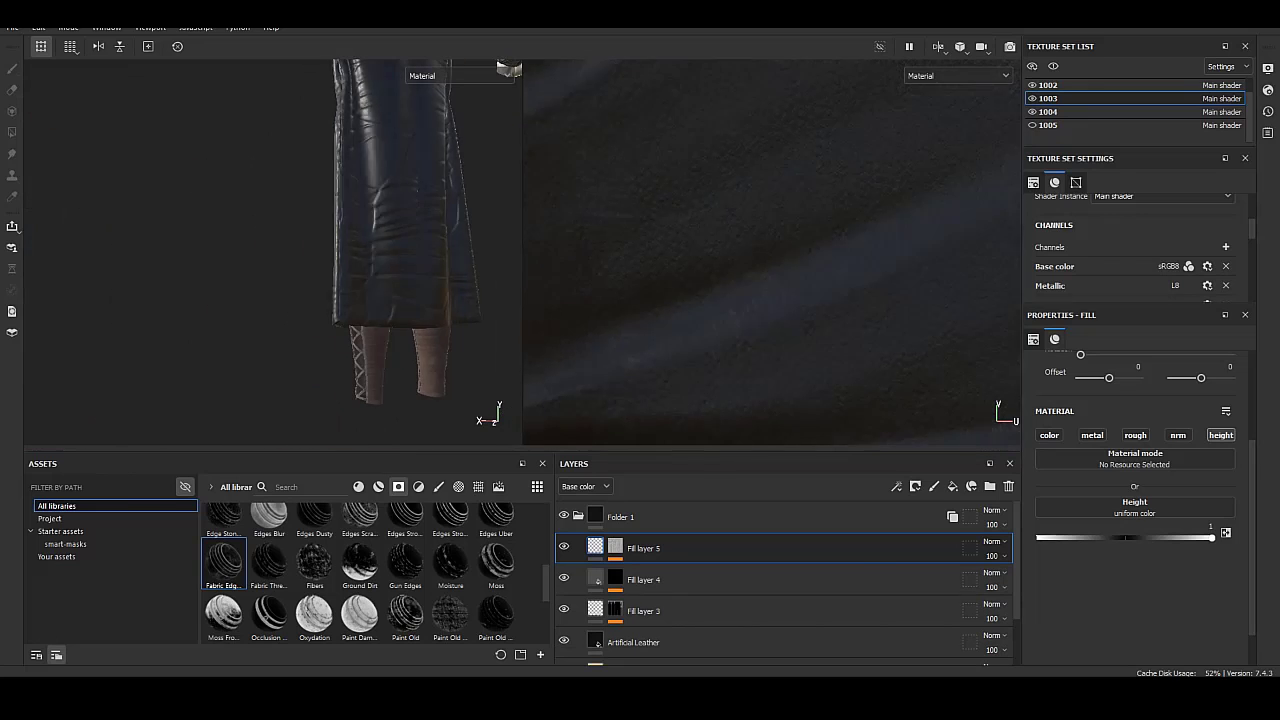
{"action": "mouse_move", "coordinate": [509, 69]}
{"action": "right_mouse_down", "text": "alt"}
{"action": "mouse_move", "coordinate": [470, 150]}
{"action": "mouse_move", "coordinate": [440, 80]}
{"action": "right_mouse_up", "text": "alt"}
{"action": "middle_click_drag", "start_coordinate": [440, 80], "coordinate": [430, 110], "text": "alt"}
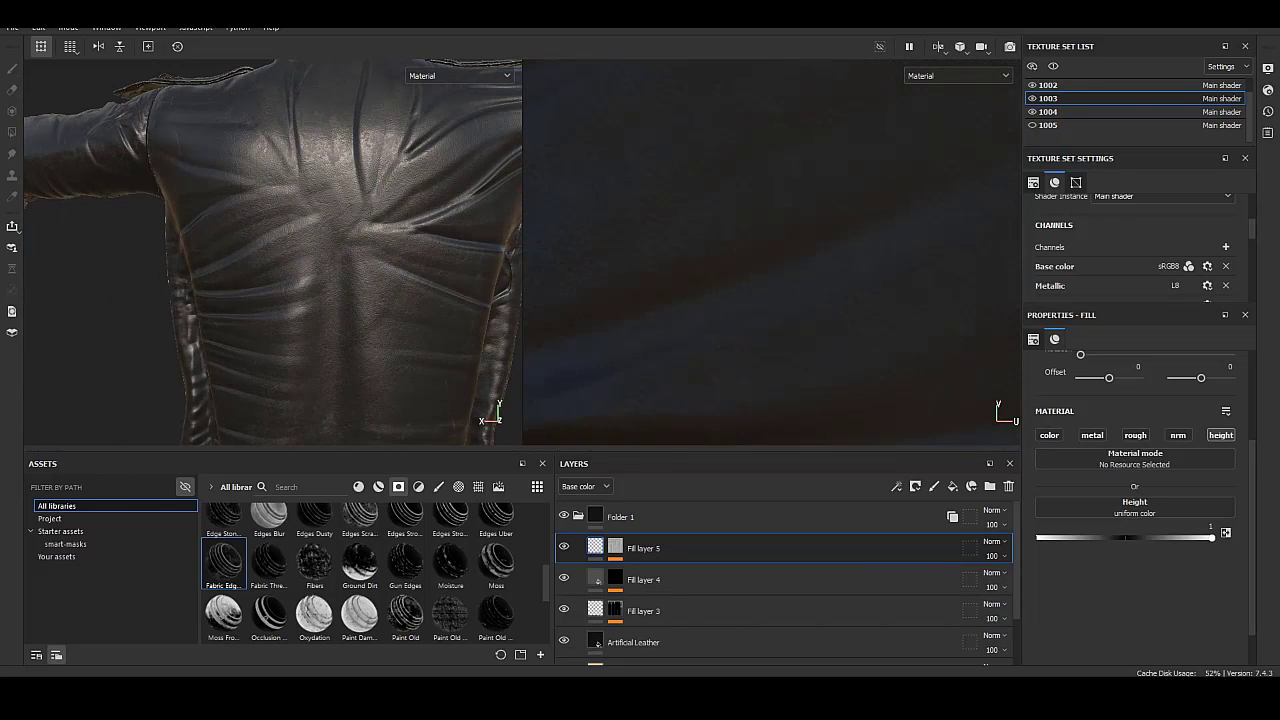
{"action": "left_click_drag", "start_coordinate": [1211, 537], "coordinate": [1157, 537]}
{"action": "mouse_move", "coordinate": [350, 250]}
{"action": "right_mouse_down", "text": "alt"}
{"action": "mouse_move", "coordinate": [330, 300]}
{"action": "mouse_move", "coordinate": [350, 220]}
{"action": "right_mouse_up", "text": "alt"}
{"action": "middle_click_drag", "start_coordinate": [350, 220], "coordinate": [360, 260], "text": "alt"}
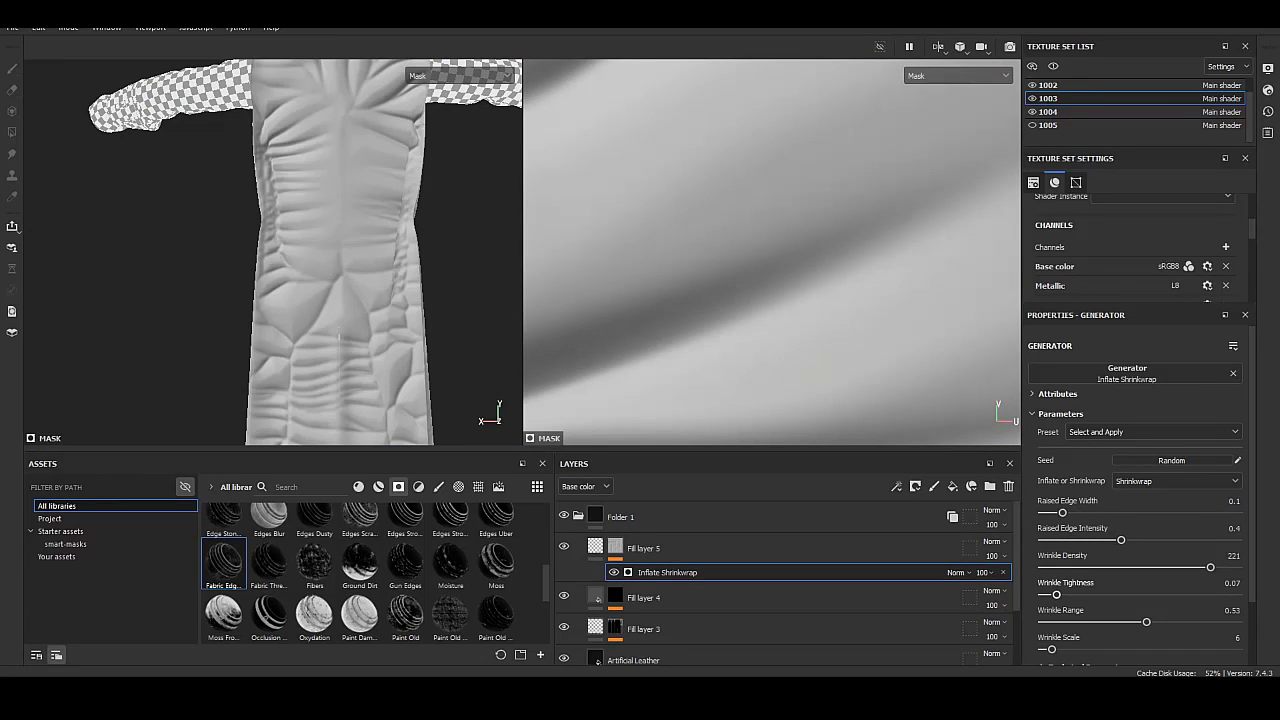
Set the wrinkle generator to Inflate, adjusting tightness, widening range, and resizing wrinkle scale.
{"action": "mouse_move", "coordinate": [1093, 595]}
{"action": "left_mouse_down"}
{"action": "mouse_move", "coordinate": [1237, 595]}
{"action": "mouse_move", "coordinate": [1043, 595]}
{"action": "left_mouse_up"}
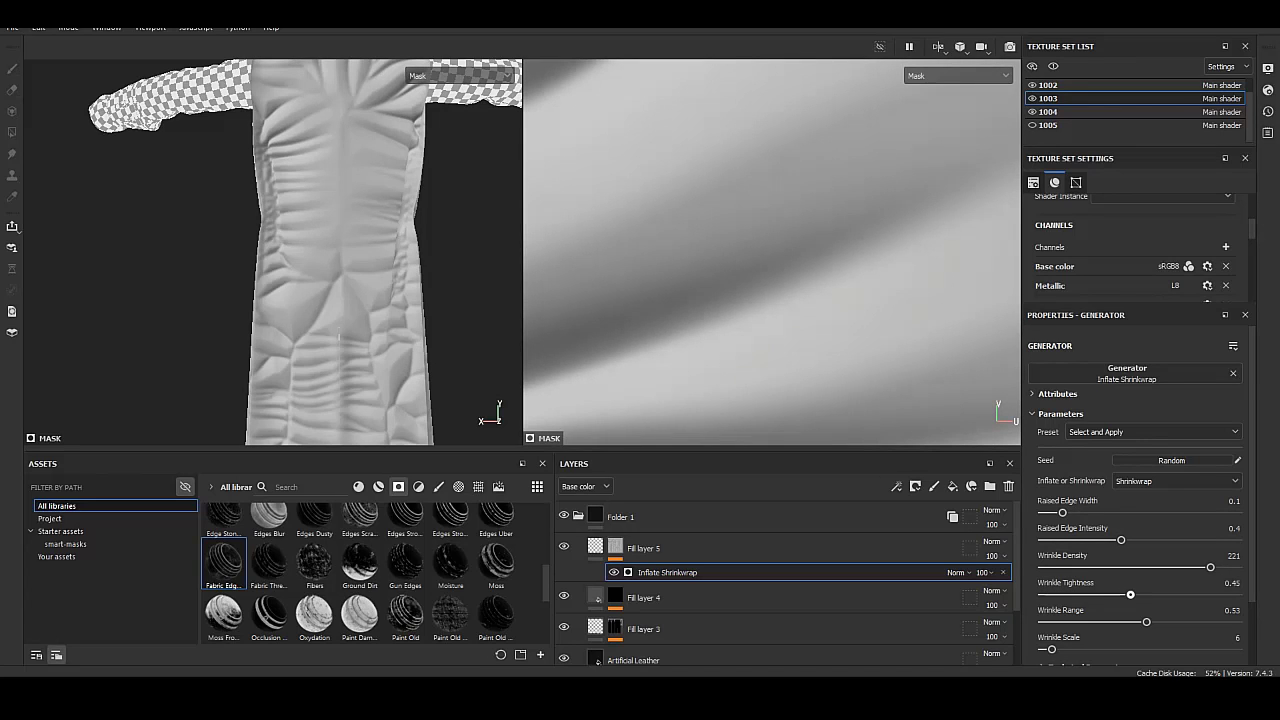
{"action": "mouse_move", "coordinate": [1130, 595]}
{"action": "left_mouse_down"}
{"action": "mouse_move", "coordinate": [1207, 622]}
{"action": "mouse_move", "coordinate": [1086, 622]}
{"action": "mouse_move", "coordinate": [1134, 649]}
{"action": "mouse_move", "coordinate": [1056, 649]}
{"action": "left_mouse_up"}
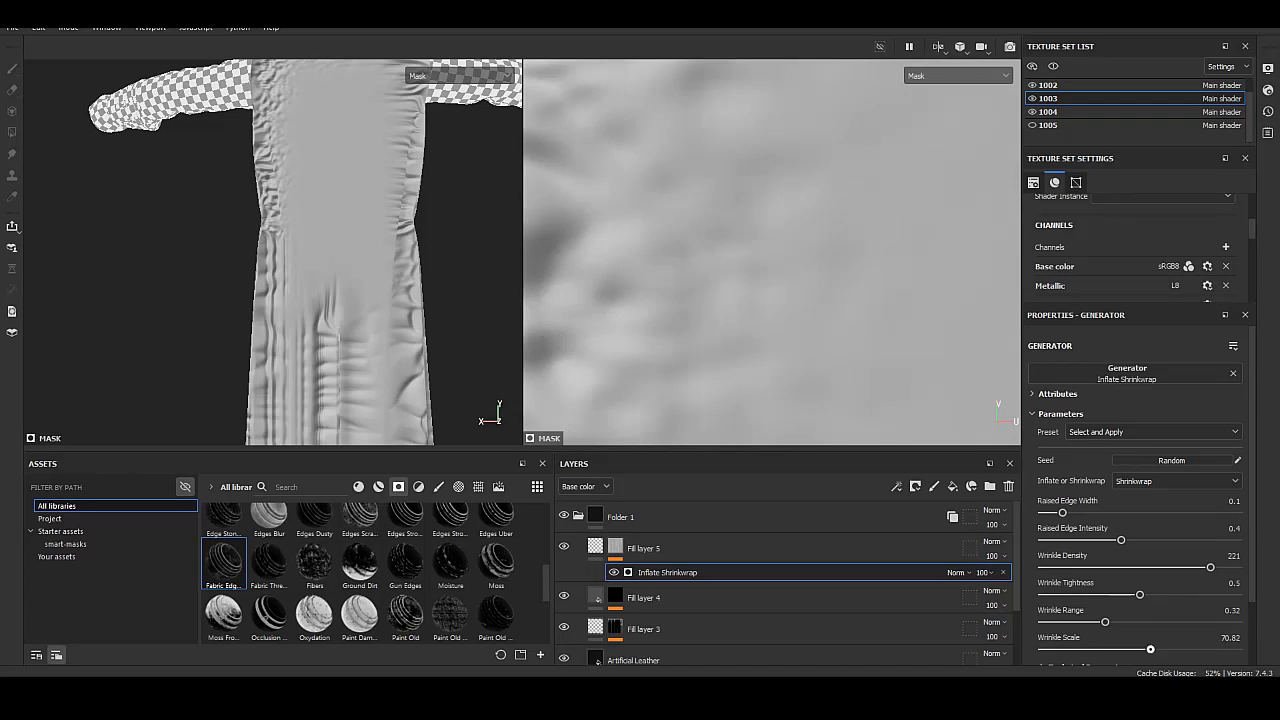
{"action": "left_click_drag", "start_coordinate": [1056, 649], "coordinate": [1071, 649]}
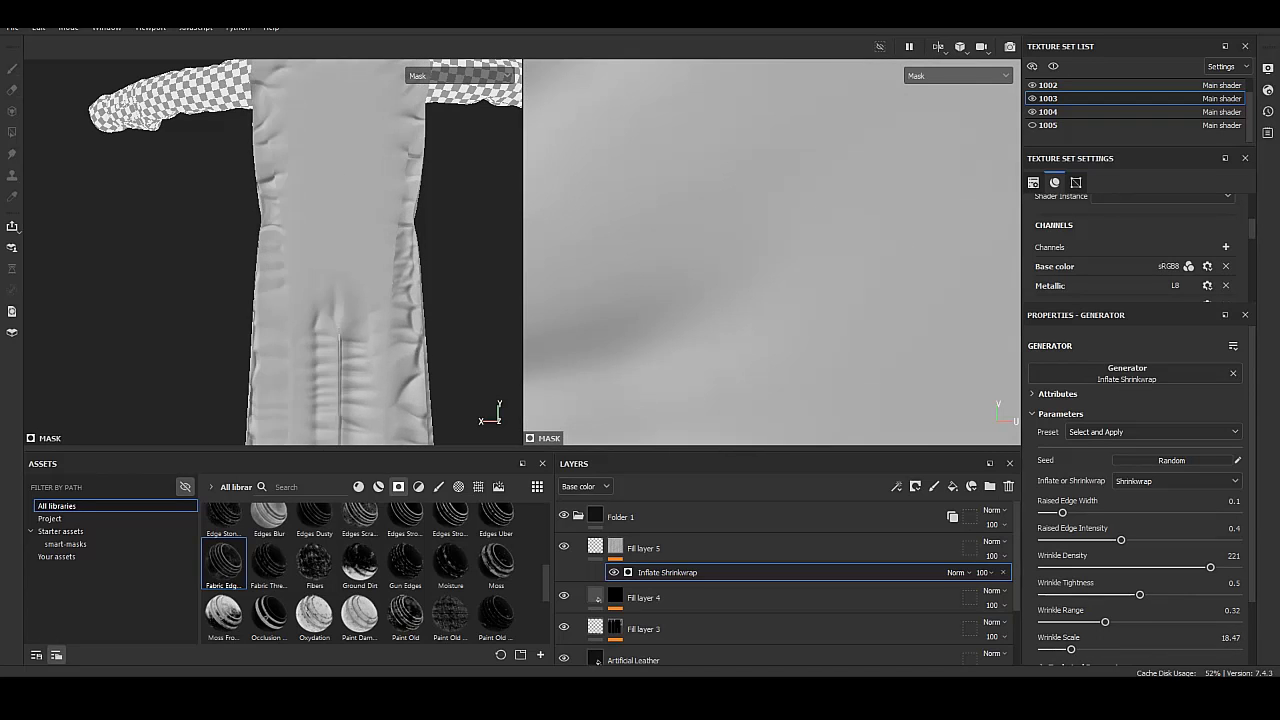
{"action": "left_click", "coordinate": [1125, 511]}
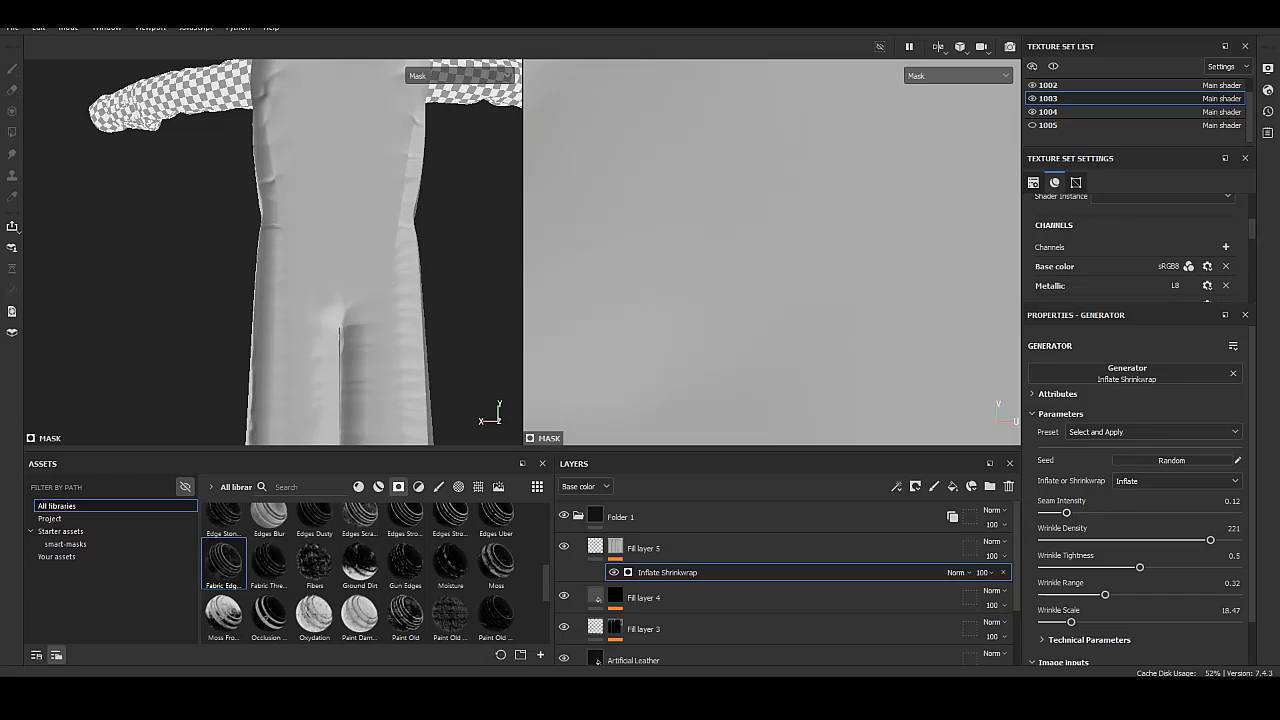
{"action": "left_click", "coordinate": [1093, 454]}
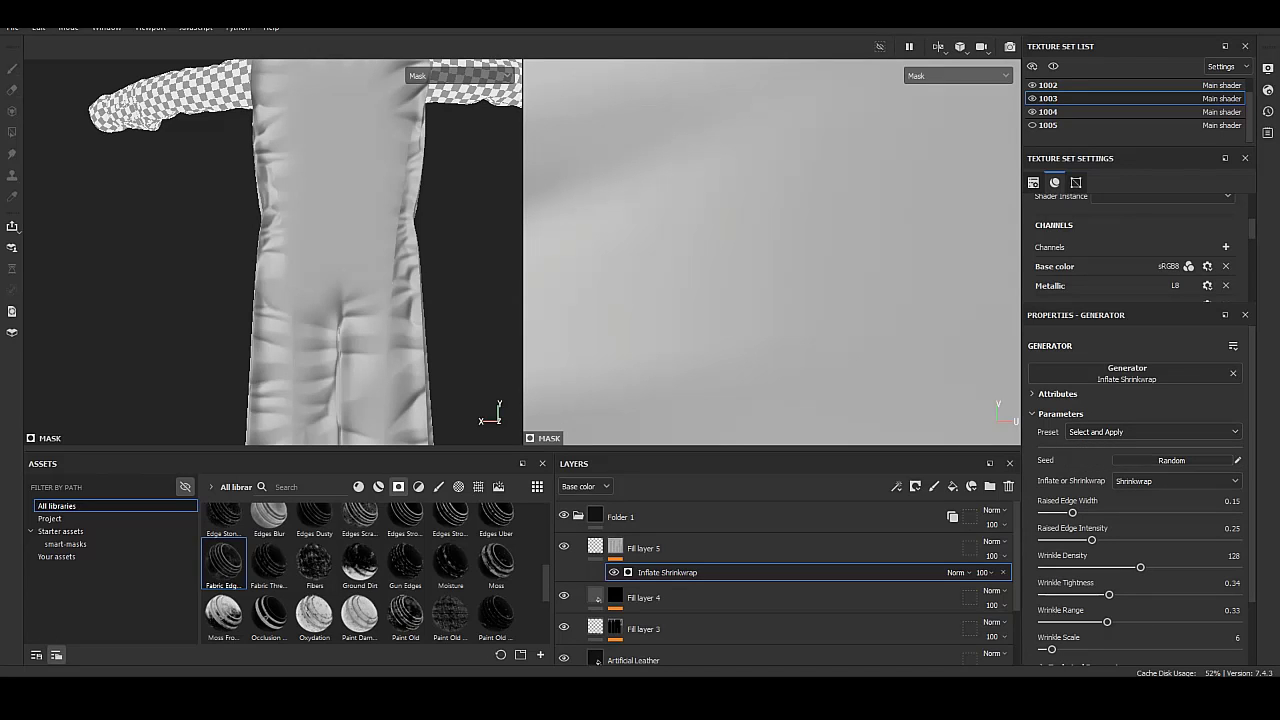
{"action": "left_click", "coordinate": [1125, 511]}
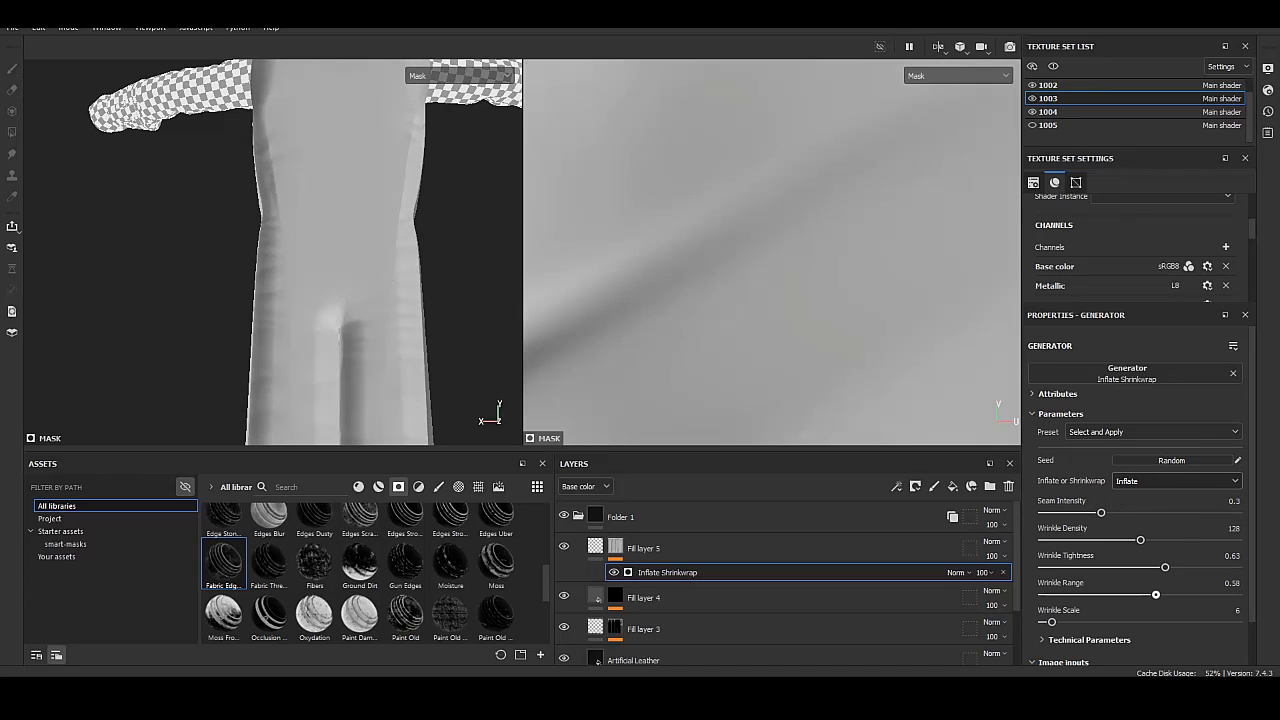
{"action": "left_click_drag", "start_coordinate": [1107, 594], "coordinate": [1186, 594]}
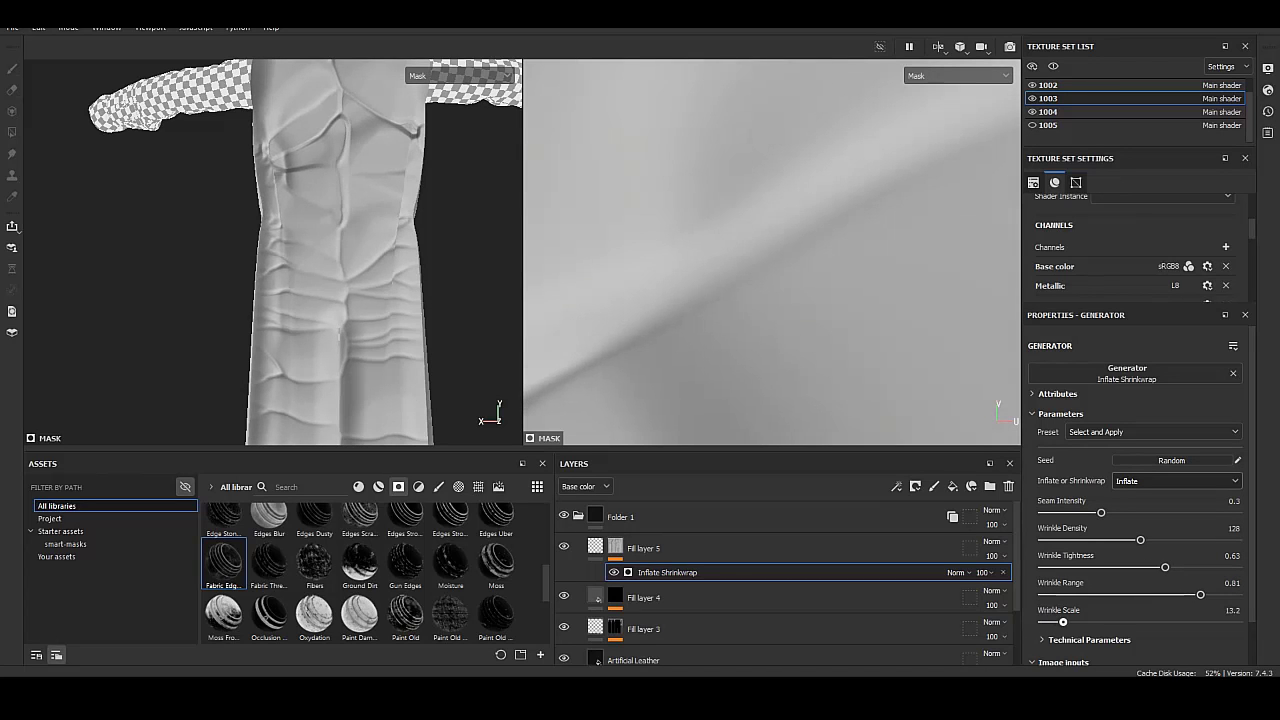
{"action": "left_click_drag", "start_coordinate": [1063, 622], "coordinate": [1056, 622]}
Lower Fill layer 5's height to about 0.176.
{"action": "key", "text": "f"}
{"action": "left_click_drag", "start_coordinate": [300, 250], "coordinate": [360, 250], "text": "alt"}
{"action": "scroll", "coordinate": [300, 250], "scroll_direction": "up", "scroll_amount": 3}
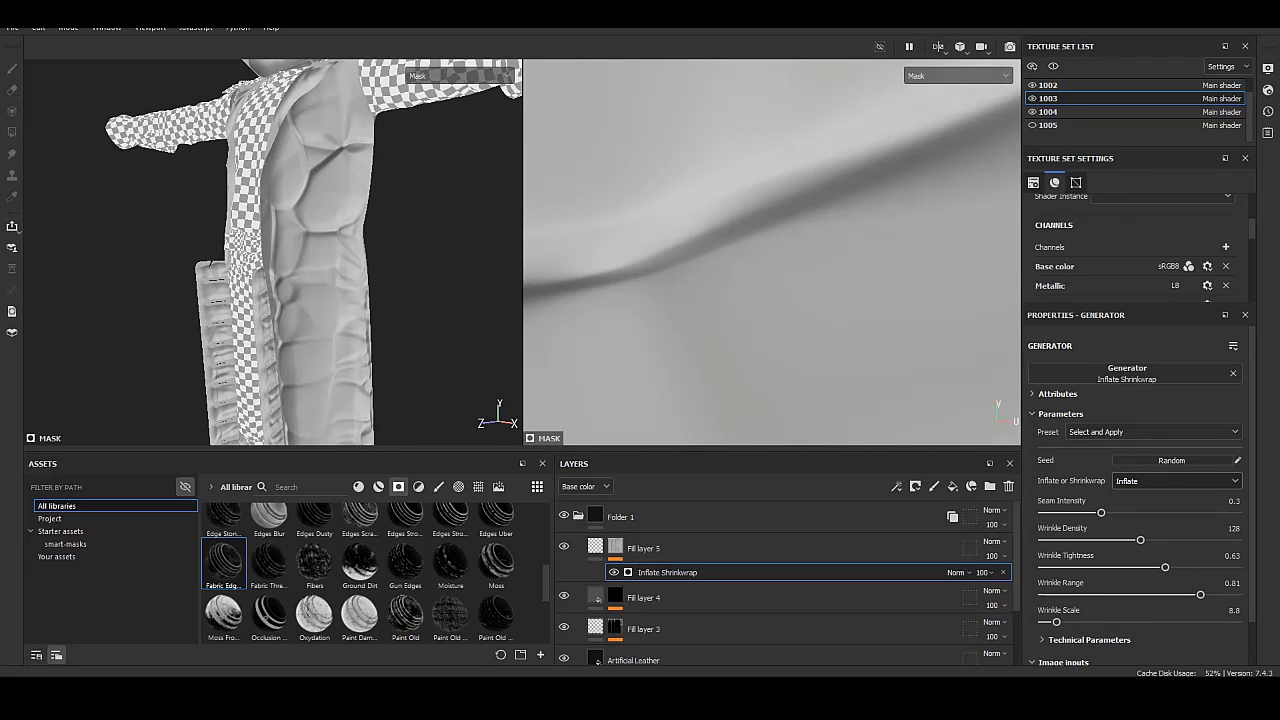
{"action": "left_click", "coordinate": [643, 548]}
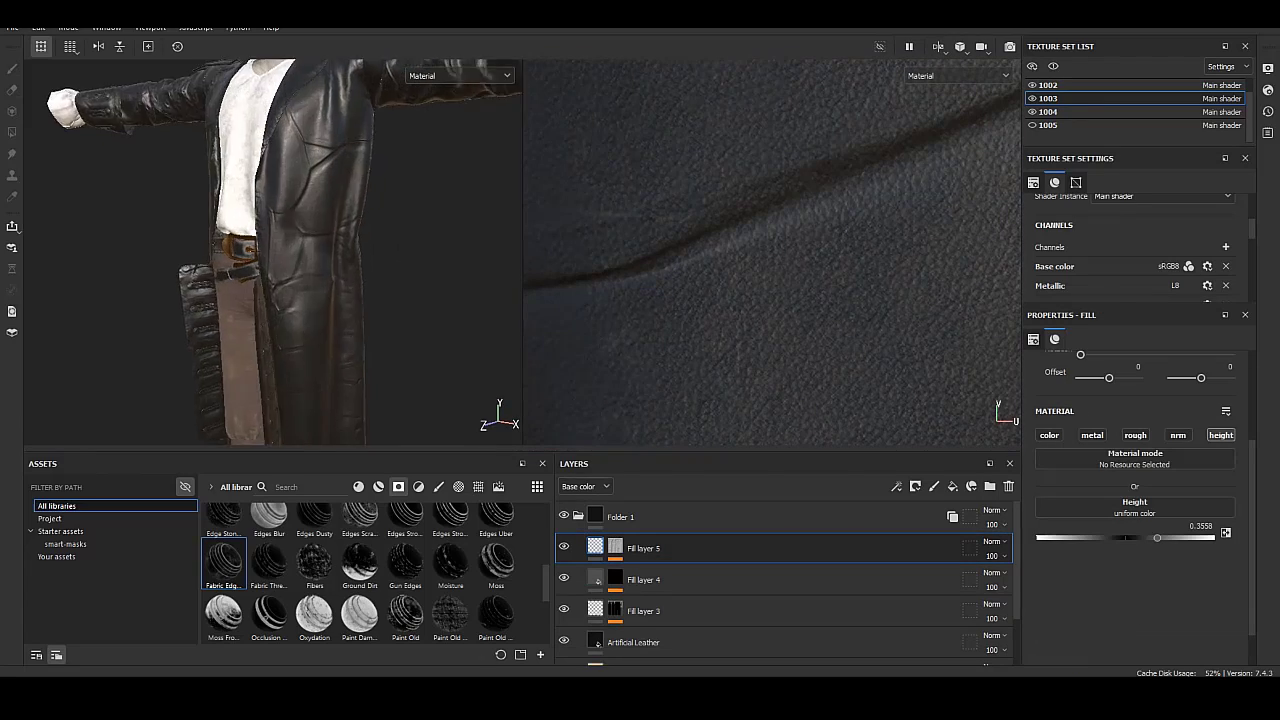
{"action": "scroll", "coordinate": [300, 250], "scroll_direction": "up", "scroll_amount": 2}
{"action": "left_click_drag", "start_coordinate": [1157, 537], "coordinate": [1141, 537]}
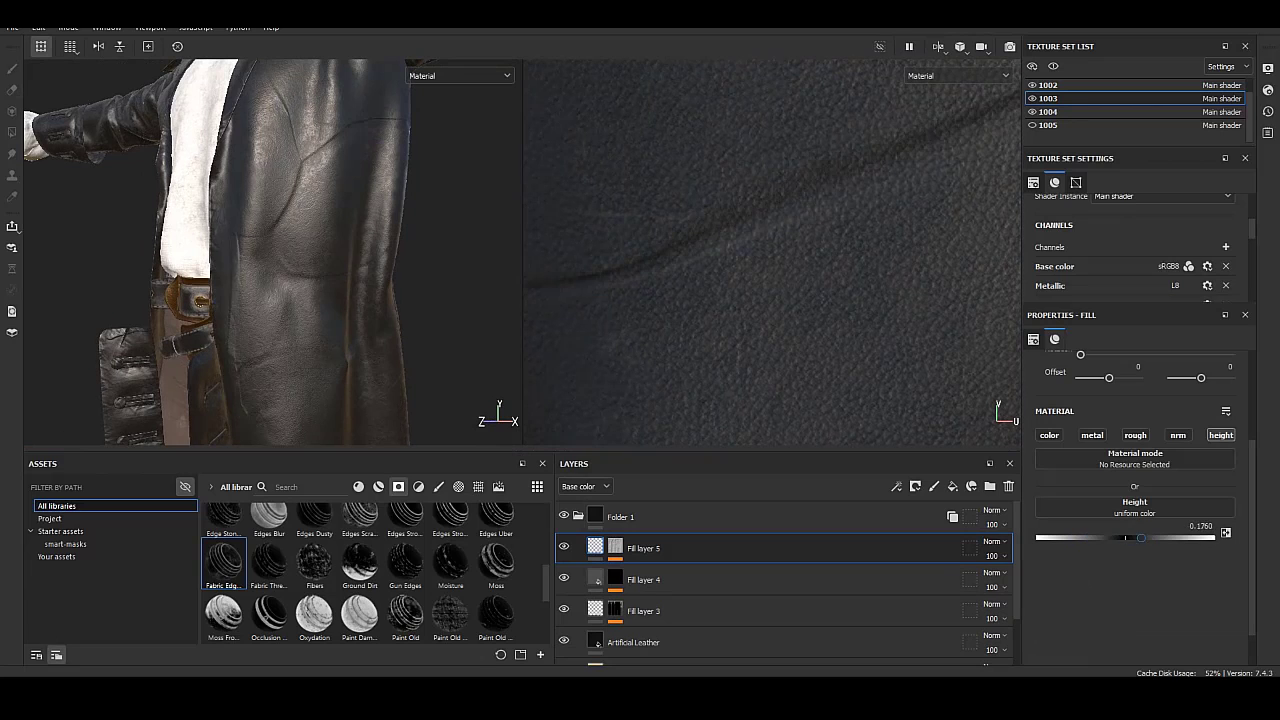
{"action": "left_click", "coordinate": [667, 572]}
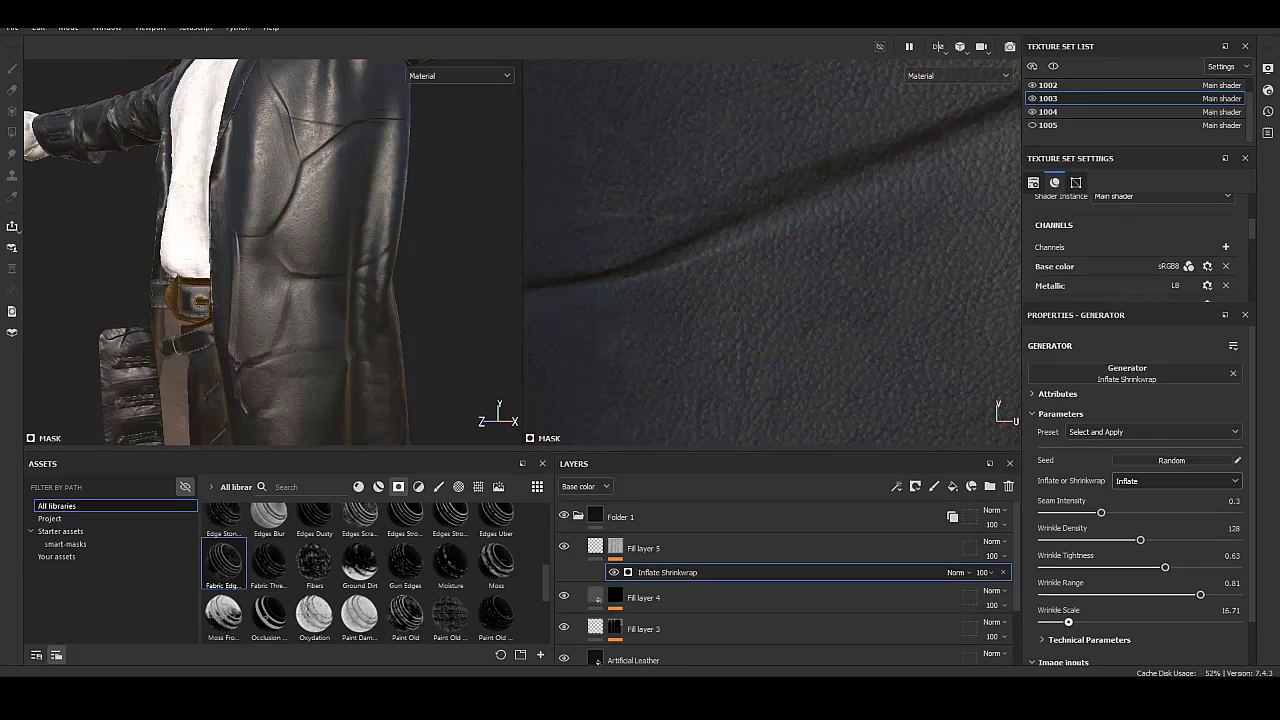
Keep Inflate mode and try wrinkle range 0.53, density 53, and scale about 9.
{"action": "left_click_drag", "start_coordinate": [1068, 622], "coordinate": [1055, 622]}
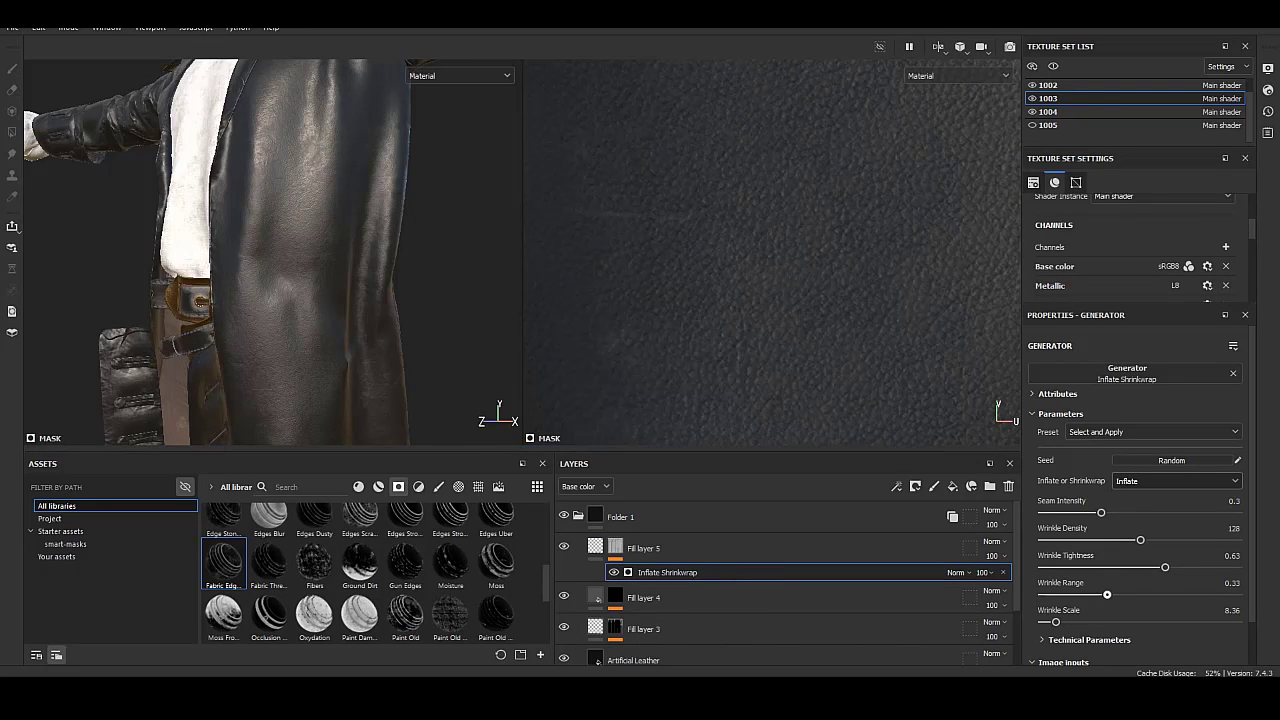
{"action": "left_click", "coordinate": [1126, 508]}
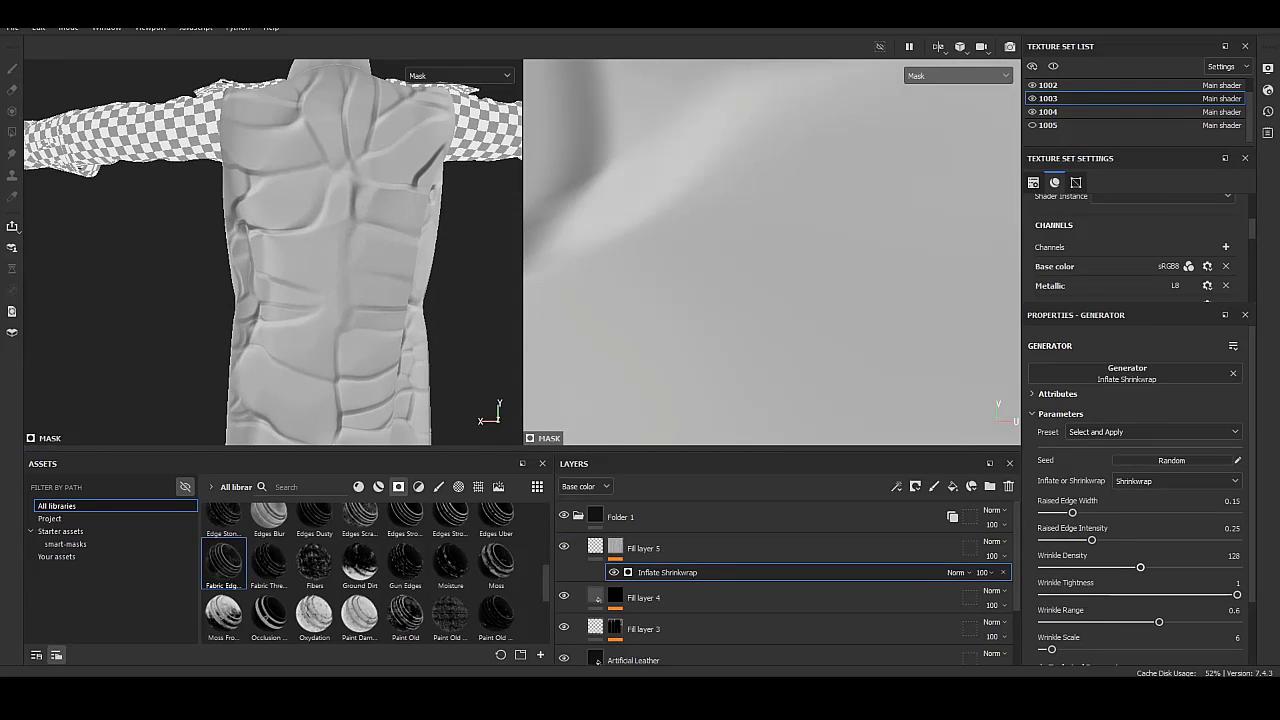
{"action": "left_click_drag", "start_coordinate": [1144, 622], "coordinate": [1146, 622]}
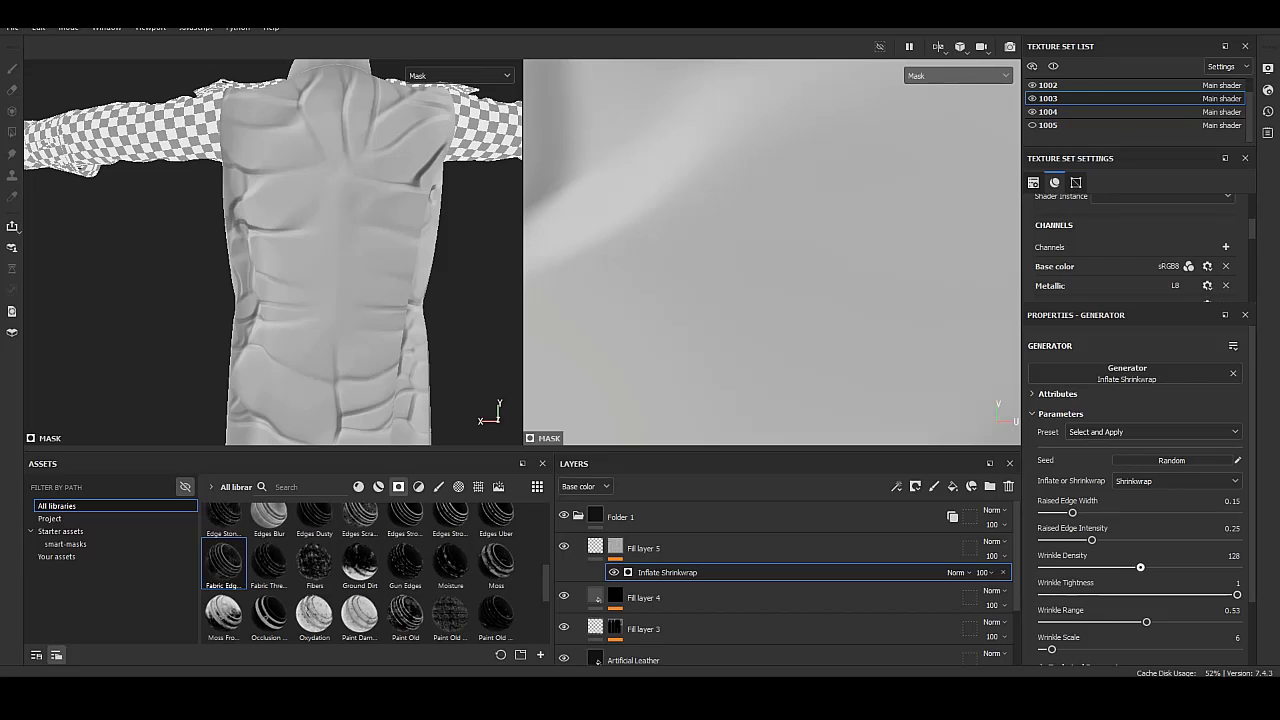
{"action": "mouse_move", "coordinate": [1140, 567]}
{"action": "left_mouse_down"}
{"action": "mouse_move", "coordinate": [1082, 567]}
{"action": "mouse_move", "coordinate": [1128, 567]}
{"action": "mouse_move", "coordinate": [1108, 567]}
{"action": "left_mouse_up"}
{"action": "left_click_drag", "start_coordinate": [1051, 649], "coordinate": [1051, 649]}
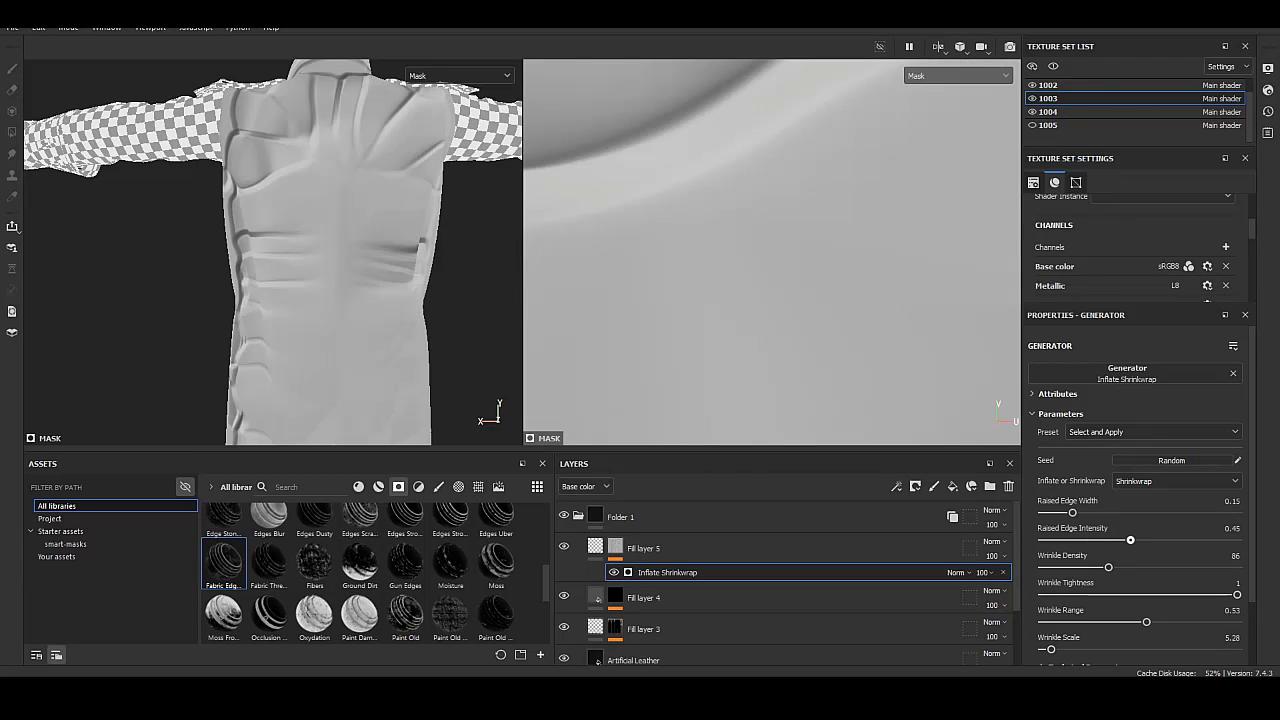
{"action": "left_click_drag", "start_coordinate": [1051, 649], "coordinate": [1057, 649]}
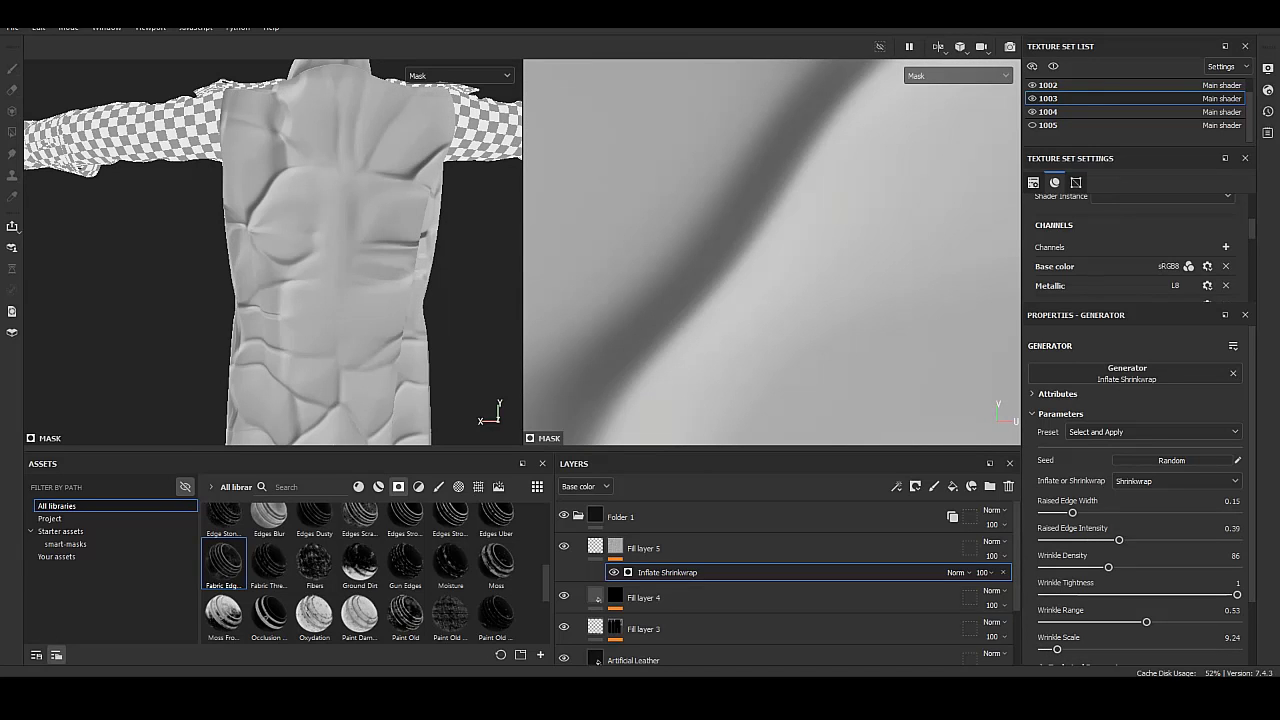
{"action": "left_click_drag", "start_coordinate": [270, 250], "coordinate": [330, 200], "text": "alt"}
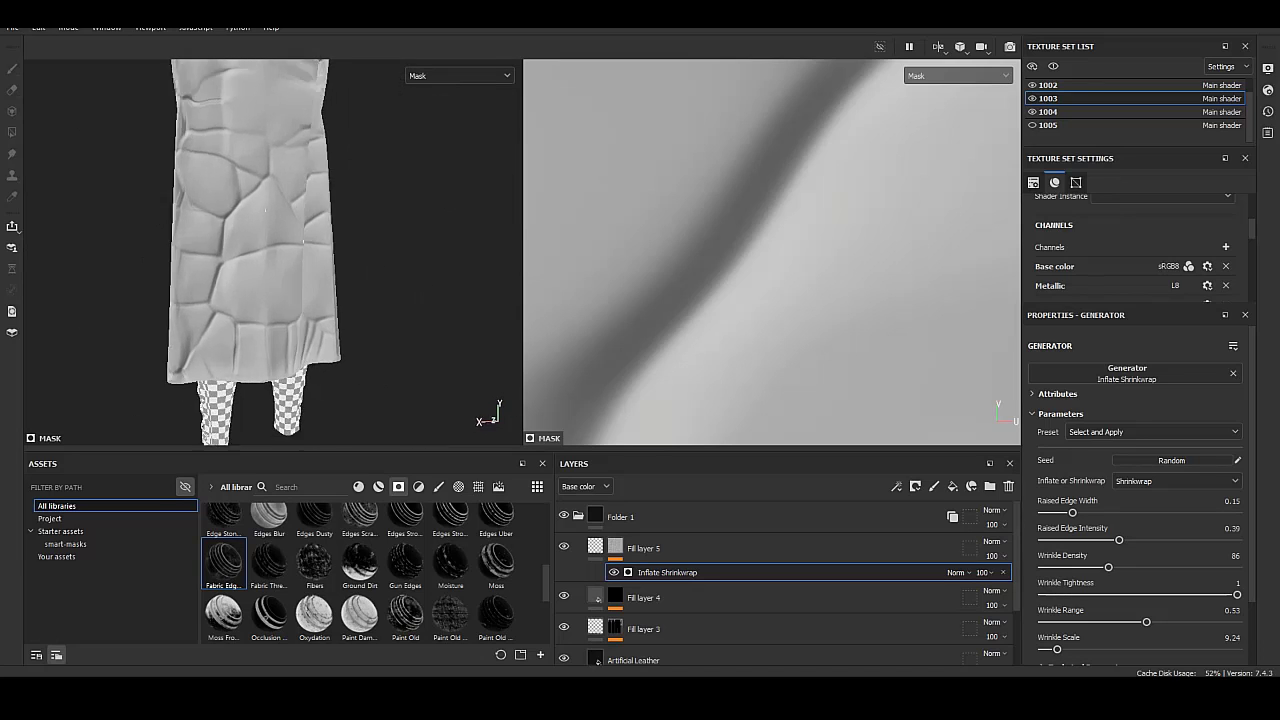
{"action": "scroll", "coordinate": [266, 210], "scroll_direction": "up", "scroll_amount": 2}
{"action": "scroll", "coordinate": [264, 207], "scroll_direction": "up", "scroll_amount": 2}
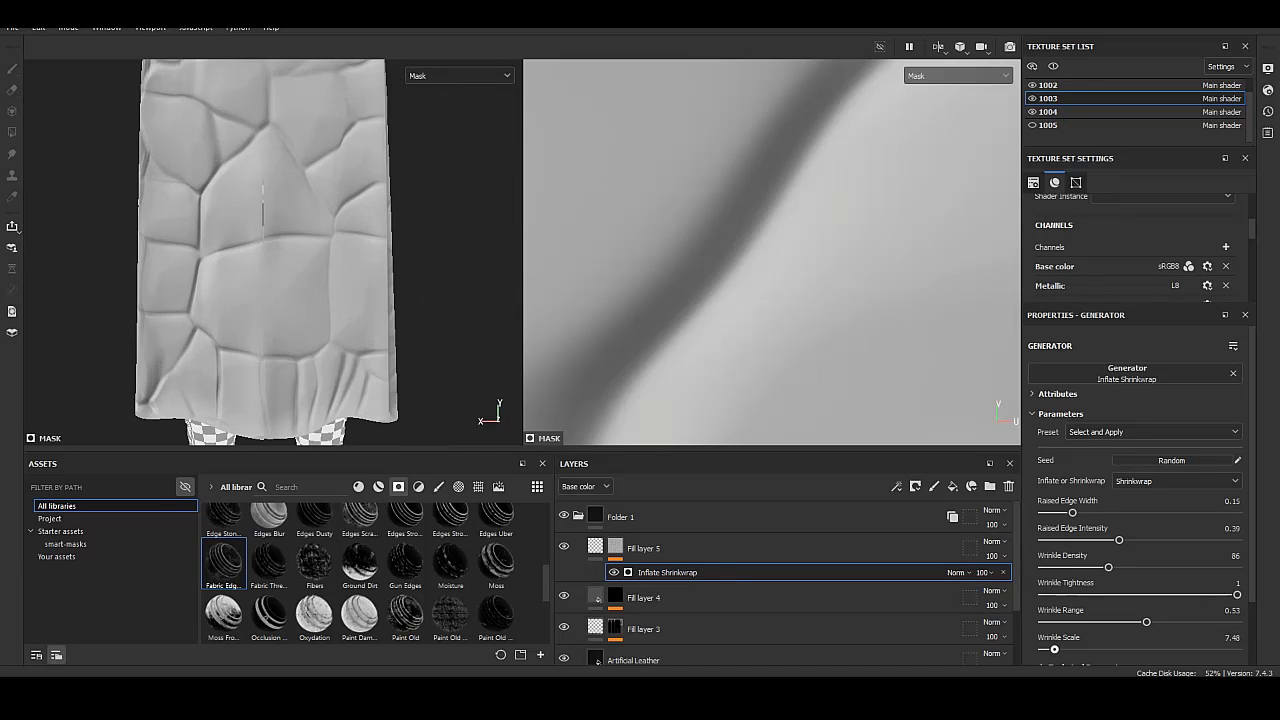
Set wrinkle scale 5.72, density 141, tightness to the maximum 1, and a narrower range.
{"action": "left_click_drag", "start_coordinate": [1054, 649], "coordinate": [1051, 649]}
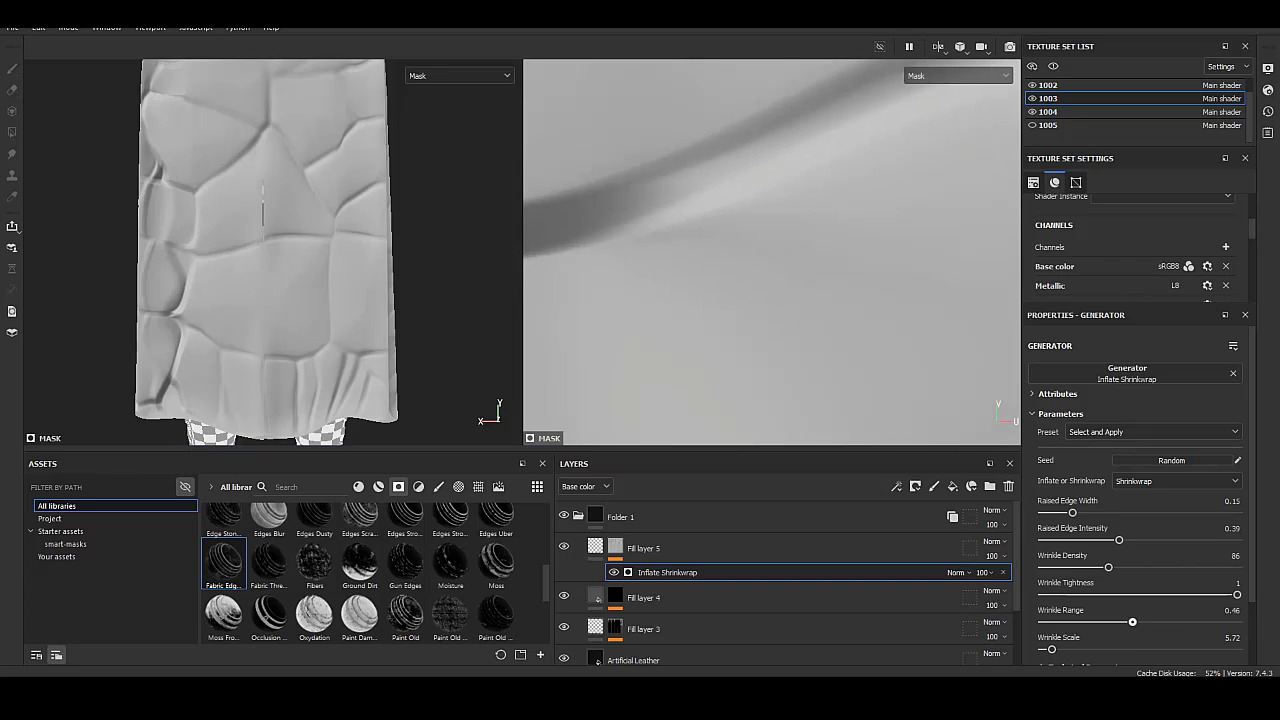
{"action": "left_click_drag", "start_coordinate": [1132, 622], "coordinate": [1126, 622]}
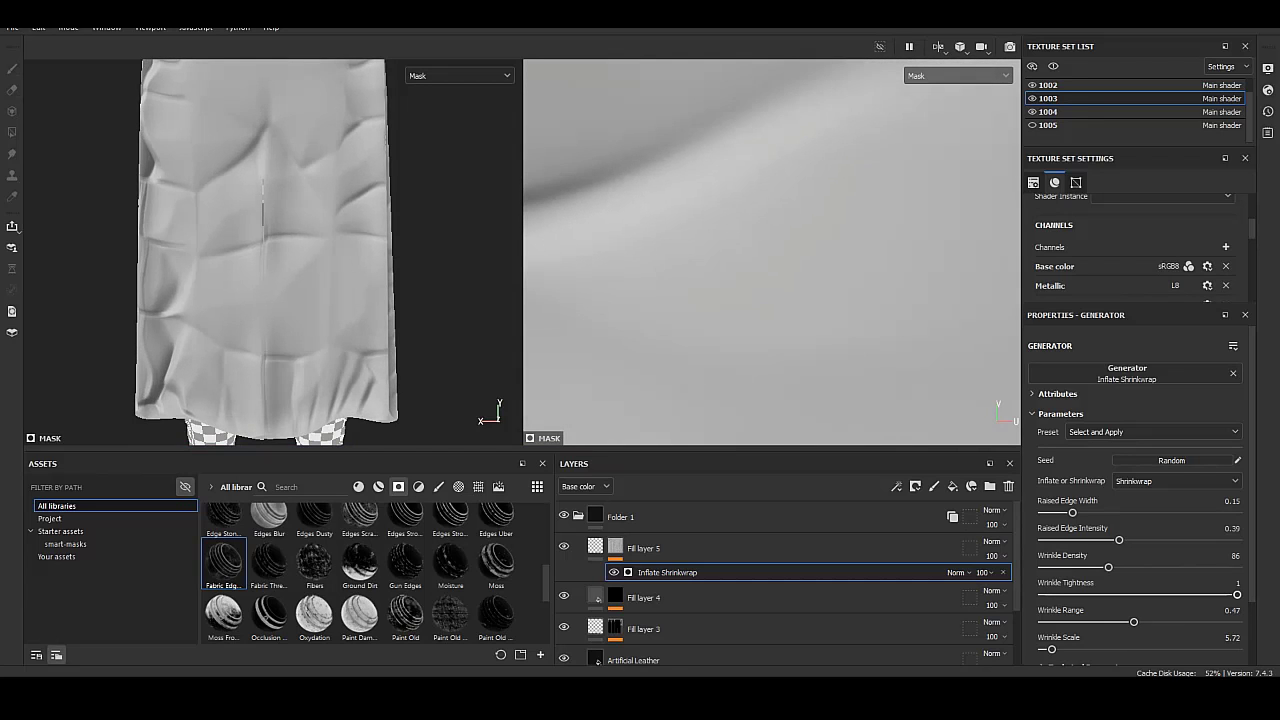
{"action": "left_click_drag", "start_coordinate": [1108, 567], "coordinate": [1178, 567]}
{"action": "scroll", "coordinate": [272, 250], "scroll_direction": "down", "scroll_amount": 5}
{"action": "scroll", "coordinate": [272, 250], "scroll_direction": "up", "scroll_amount": 5}
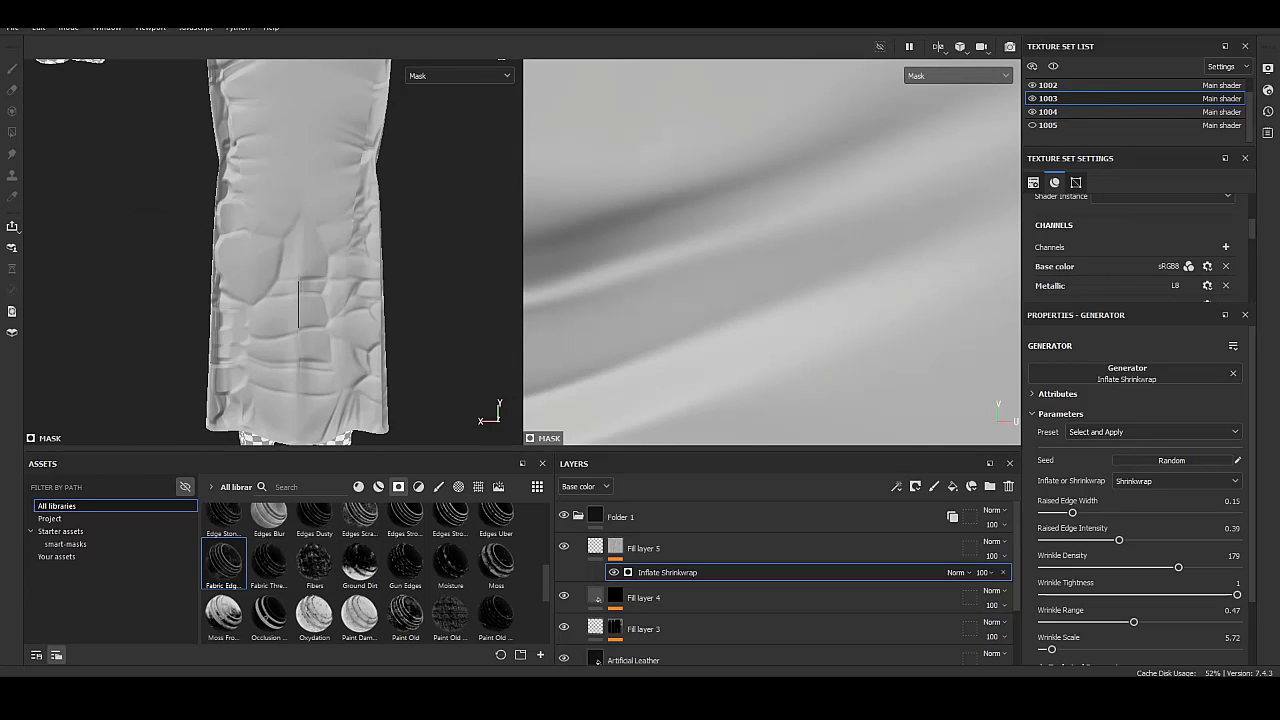
{"action": "left_click_drag", "start_coordinate": [298, 305], "coordinate": [390, 300], "text": "alt"}
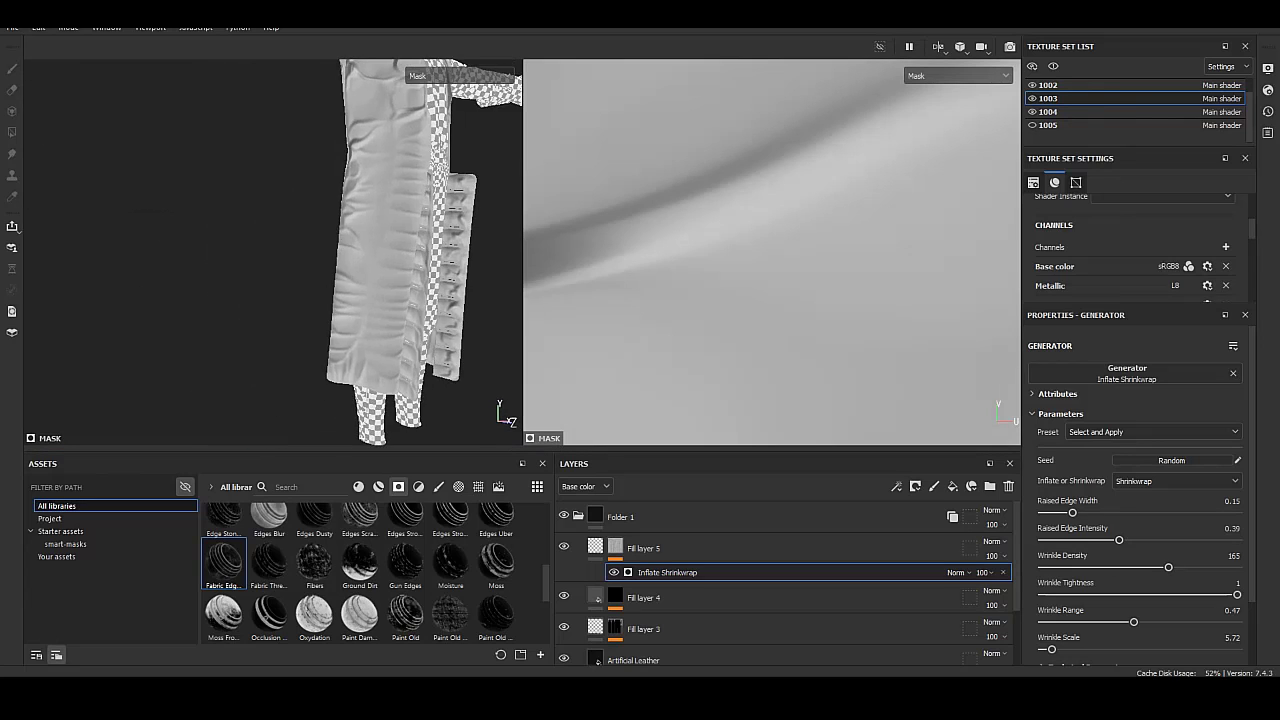
{"action": "left_click_drag", "start_coordinate": [1160, 567], "coordinate": [1043, 594]}
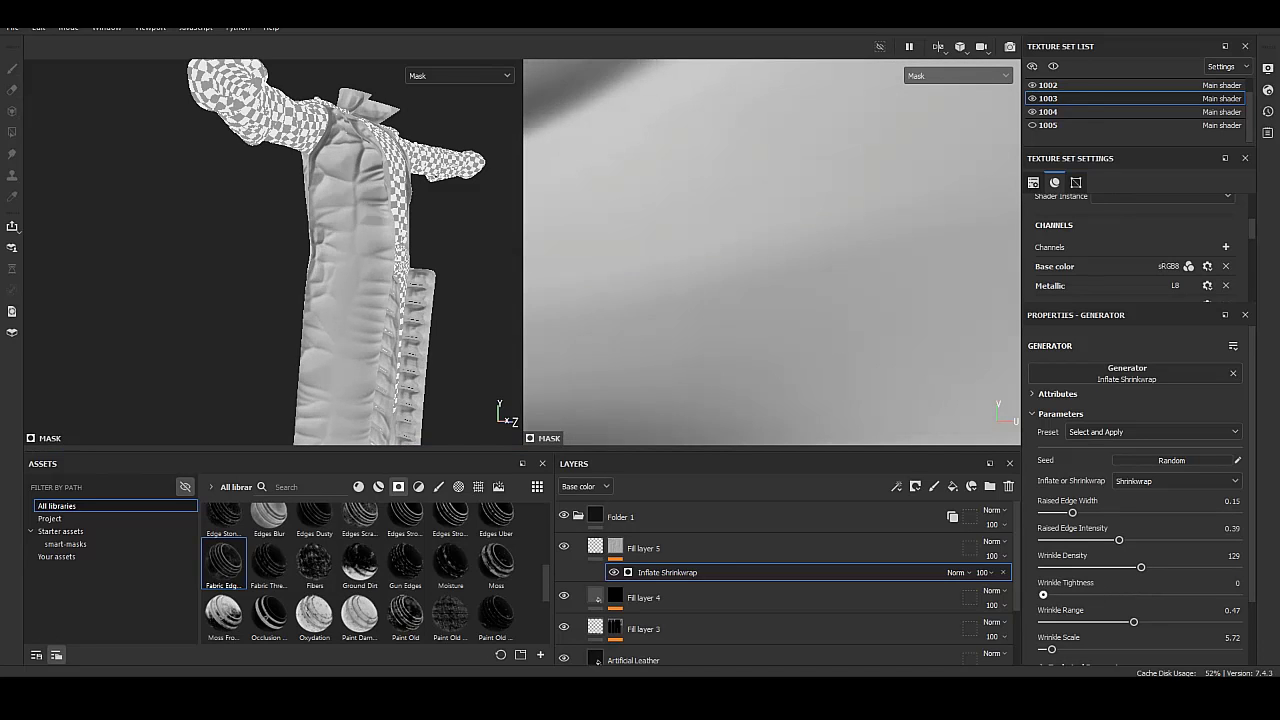
{"action": "left_click_drag", "start_coordinate": [1149, 595], "coordinate": [1237, 595]}
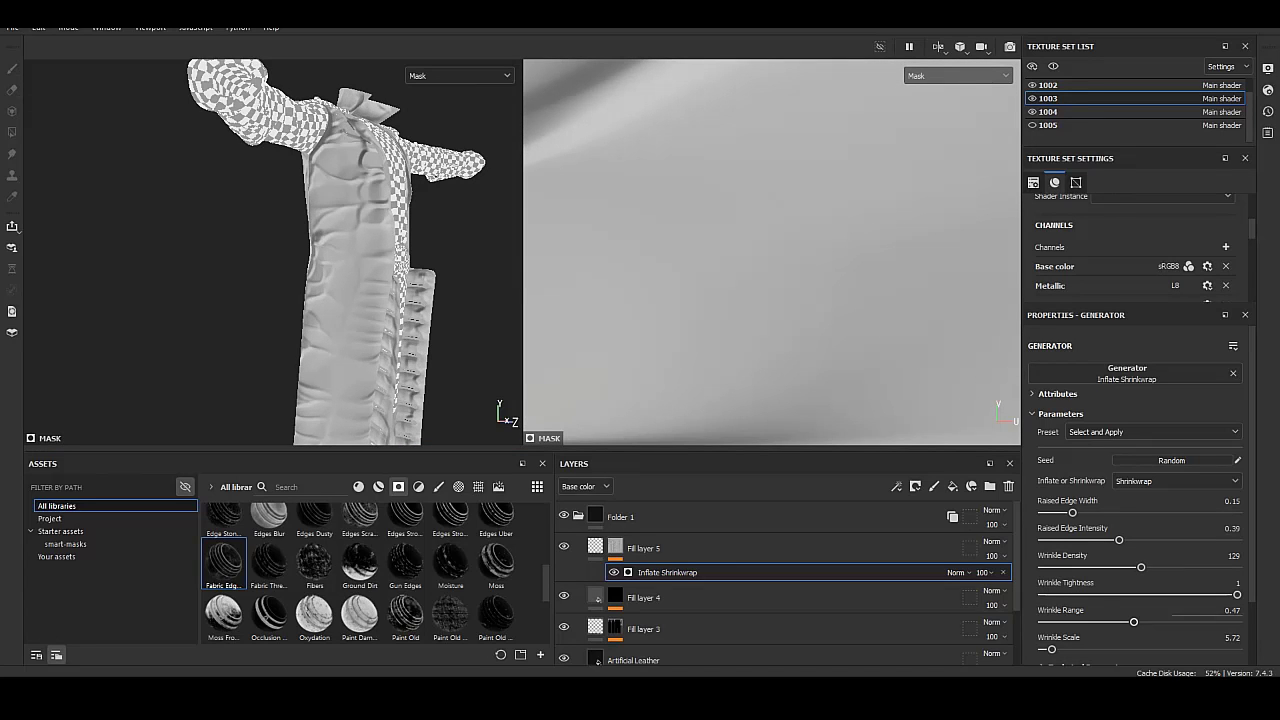
{"action": "mouse_move", "coordinate": [1146, 622]}
{"action": "left_mouse_down"}
{"action": "mouse_move", "coordinate": [1110, 622]}
{"action": "mouse_move", "coordinate": [1137, 622]}
{"action": "left_mouse_up"}
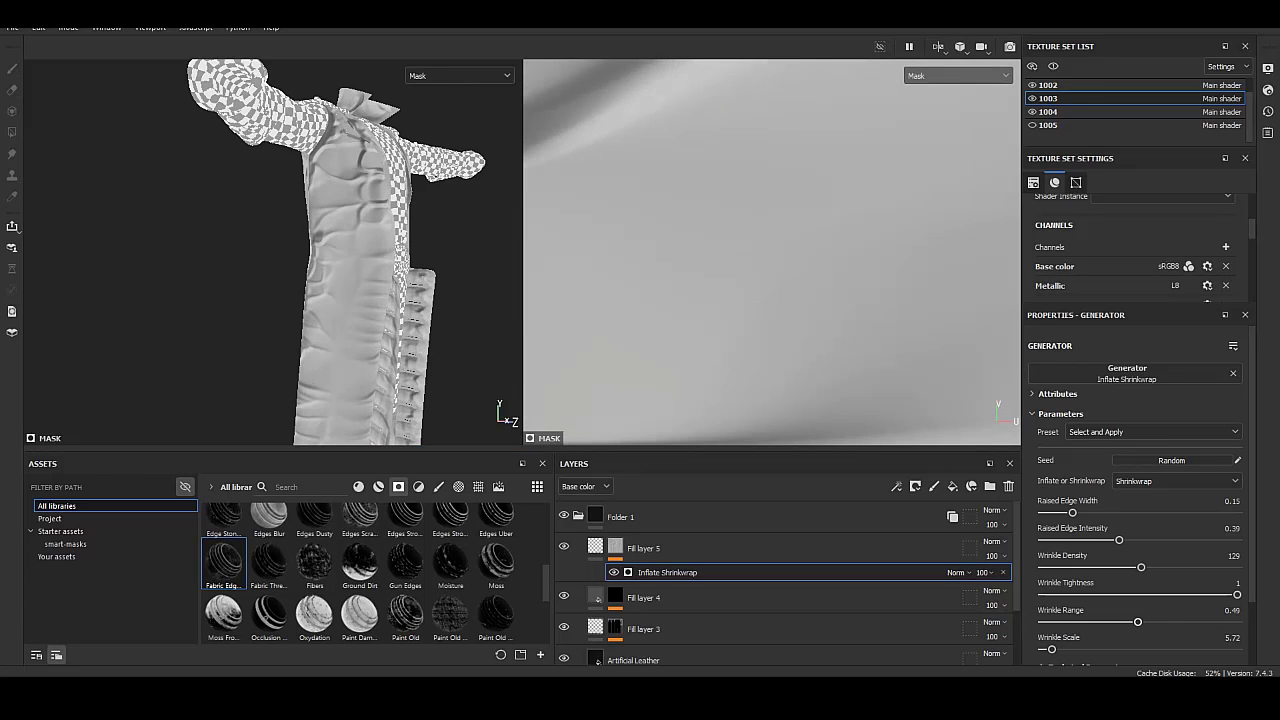
Add a Blur filter at 1.74 to Fill layer 5's mask and check the coat.
{"action": "left_click", "coordinate": [643, 548]}
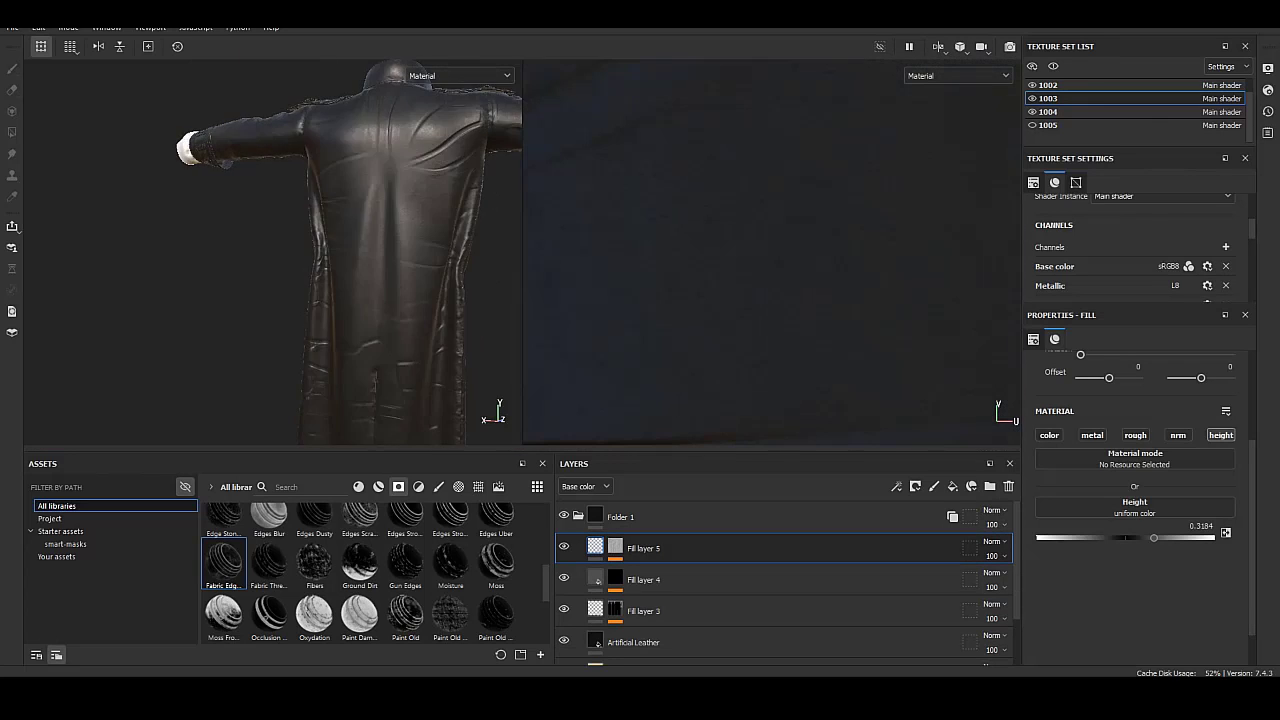
{"action": "left_click_drag", "start_coordinate": [300, 250], "coordinate": [380, 260], "text": "alt"}
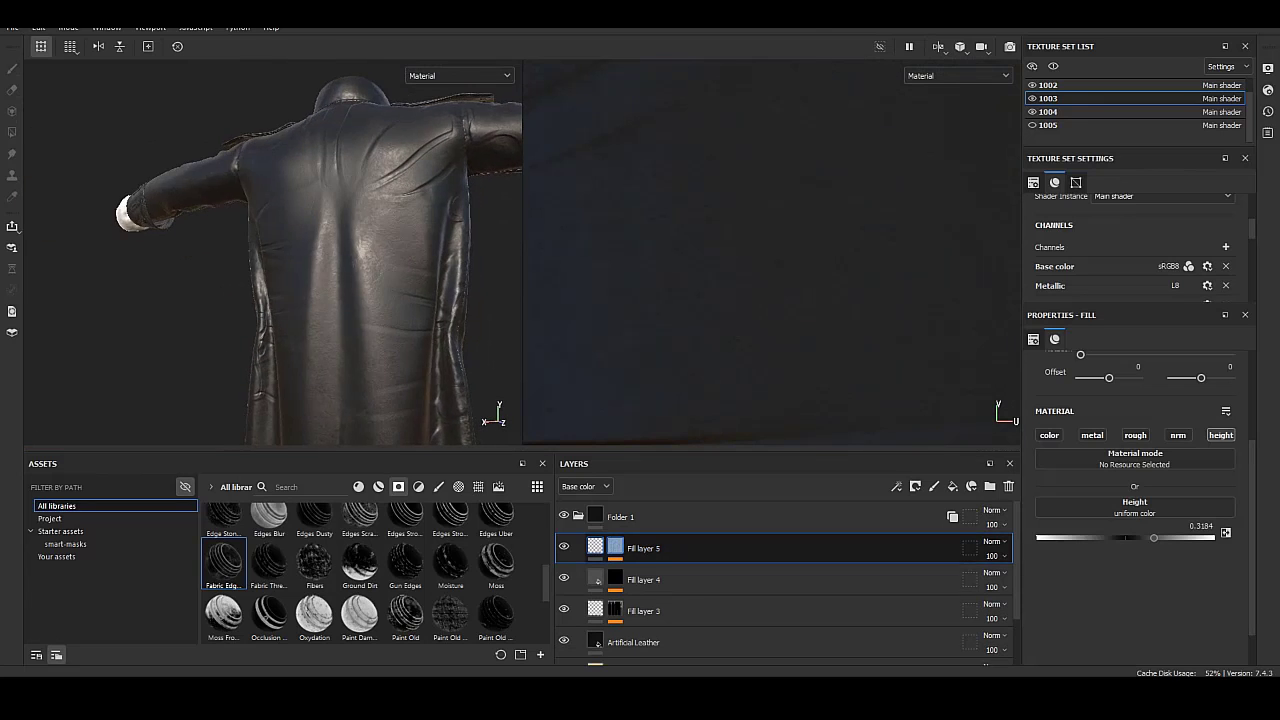
{"action": "right_click", "coordinate": [616, 548]}
{"action": "left_click", "coordinate": [660, 587]}
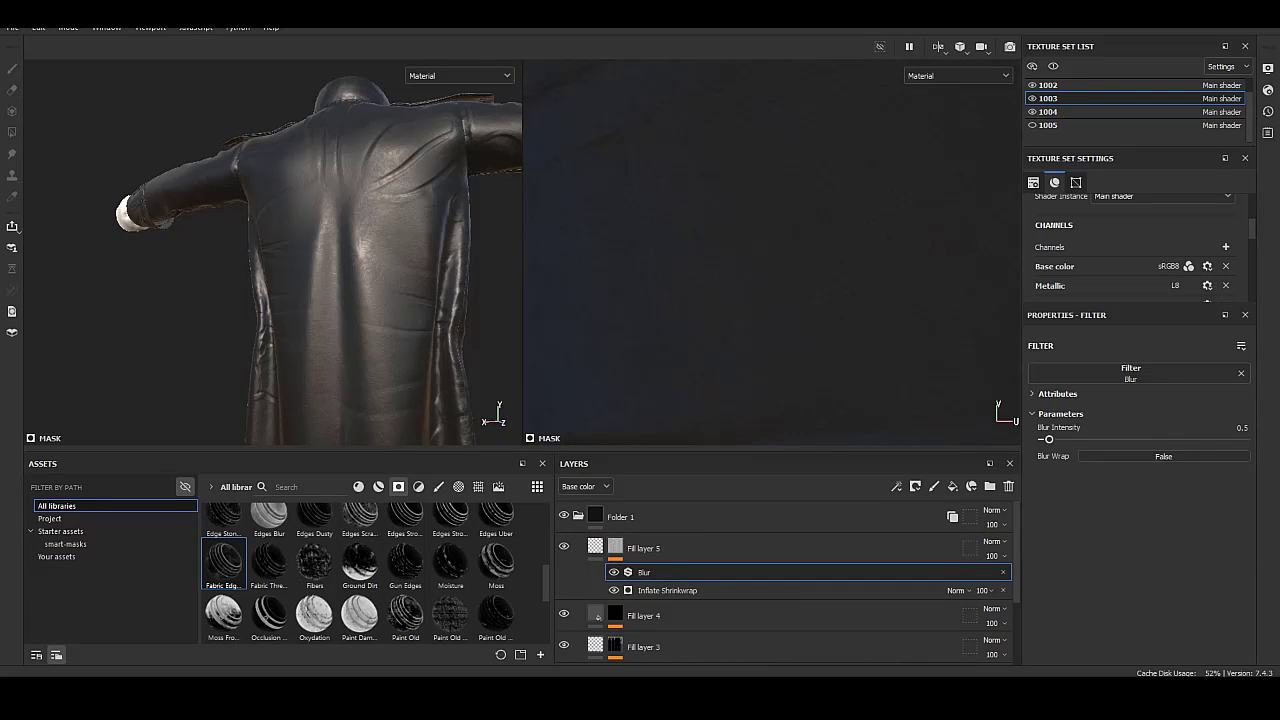
{"action": "left_click_drag", "start_coordinate": [270, 250], "coordinate": [330, 200], "text": "alt"}
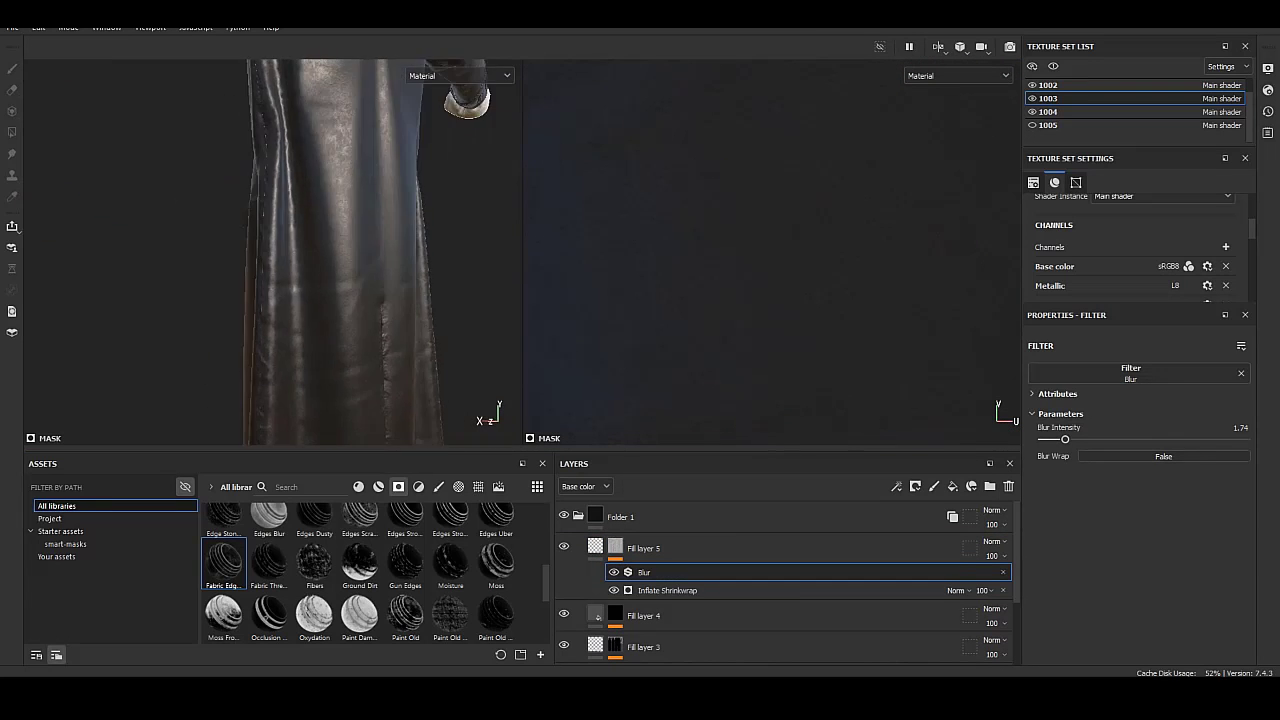
{"action": "mouse_move", "coordinate": [270, 250]}
{"action": "left_mouse_down", "text": "alt"}
{"action": "mouse_move", "coordinate": [330, 230]}
{"action": "mouse_move", "coordinate": [300, 250]}
{"action": "left_mouse_up", "text": "alt"}
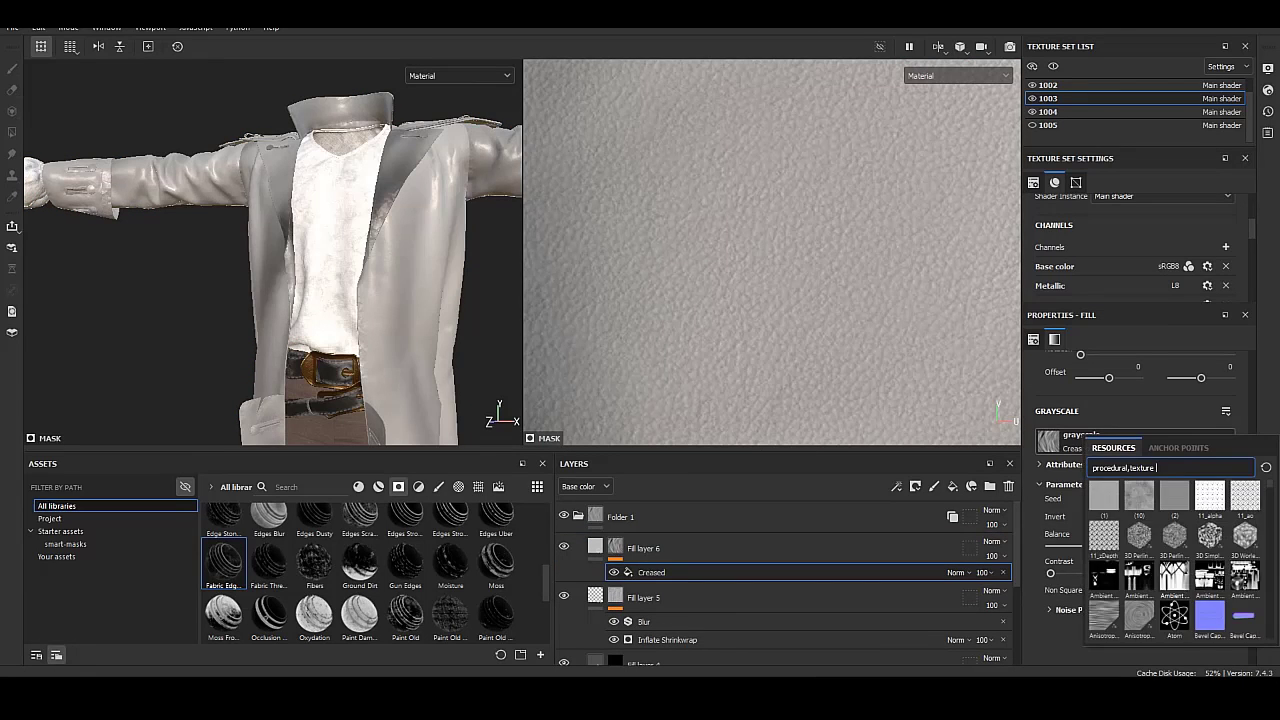
Use Crystal 2 as Fill layer 6's mask fill and lower the layer's height strength.
{"action": "scroll", "coordinate": [1175, 560], "scroll_direction": "down", "scroll_amount": 5}
{"action": "left_click", "coordinate": [1104, 590]}
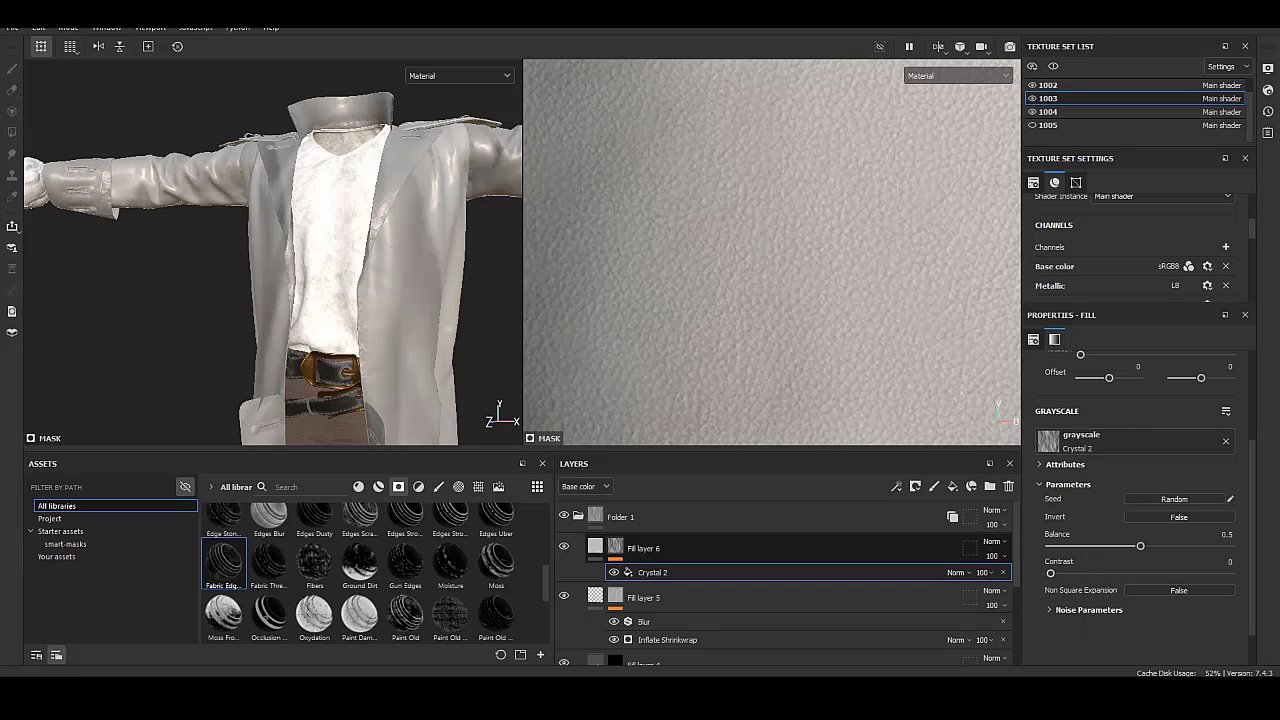
{"action": "left_click", "coordinate": [615, 548]}
{"action": "left_click", "coordinate": [652, 572]}
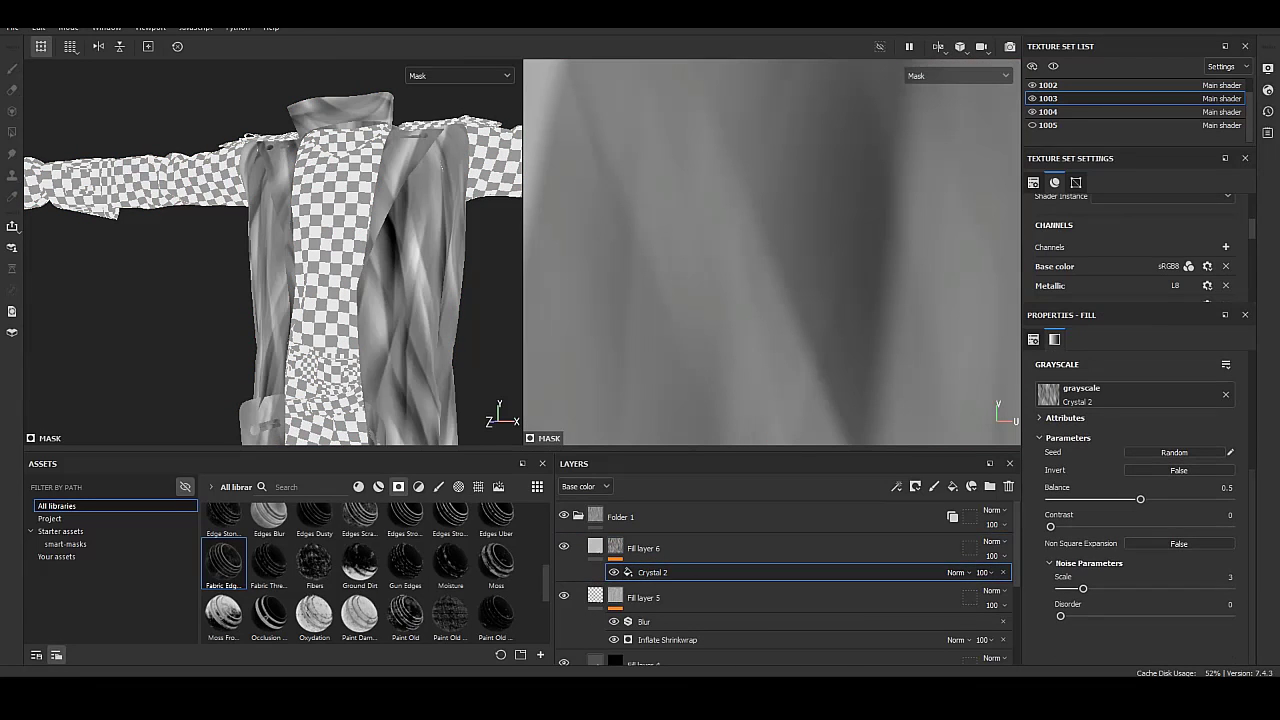
{"action": "left_click", "coordinate": [595, 548]}
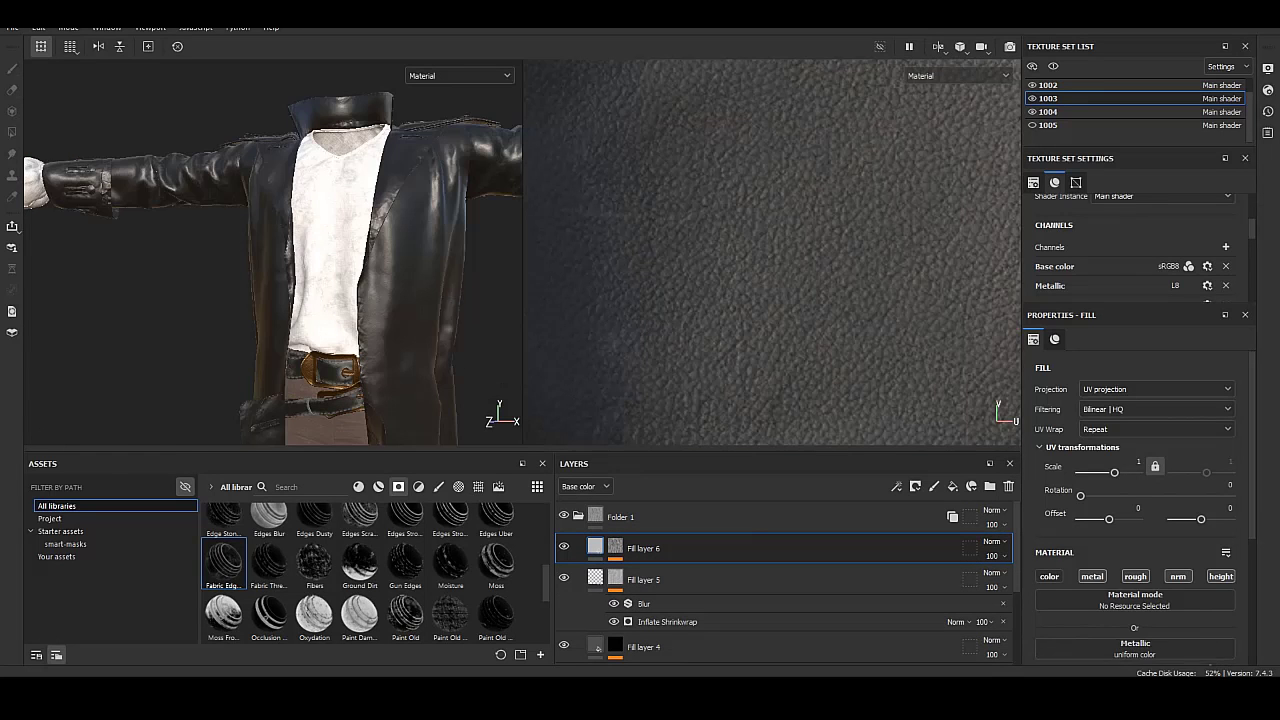
{"action": "left_click_drag", "start_coordinate": [270, 250], "coordinate": [470, 250], "text": "alt"}
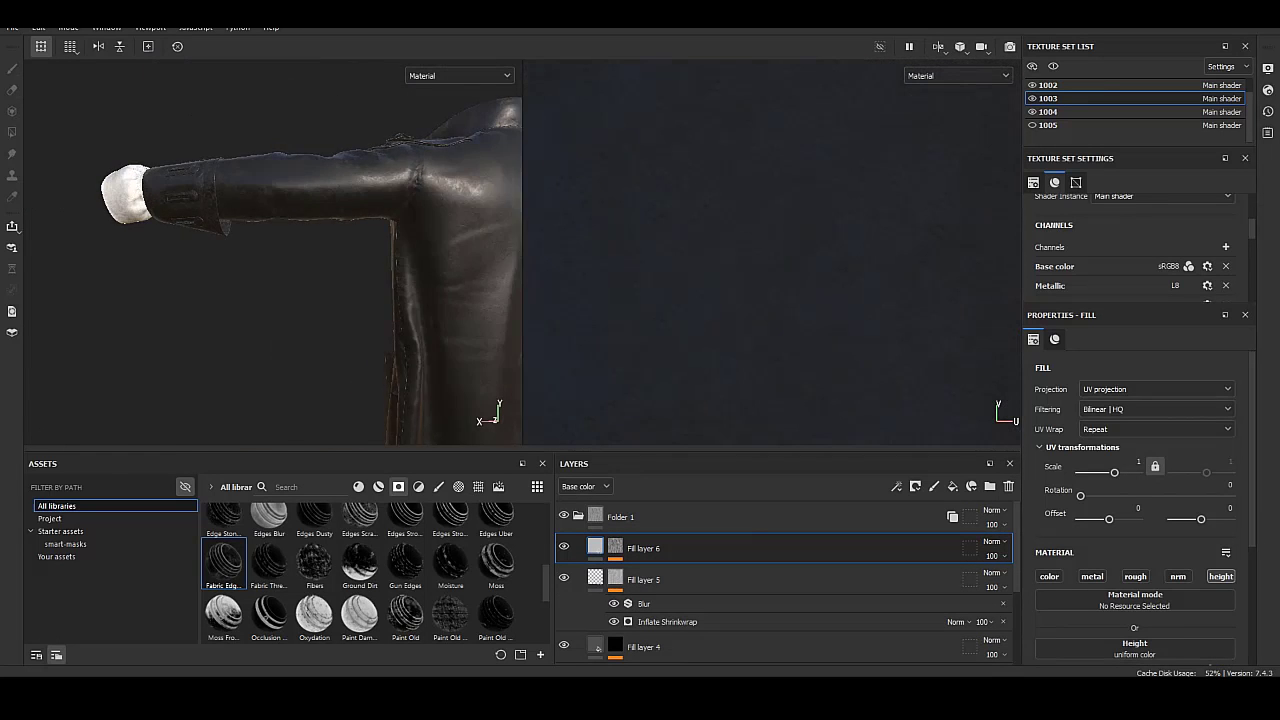
{"action": "scroll", "coordinate": [1135, 480], "scroll_direction": "down", "scroll_amount": 3}
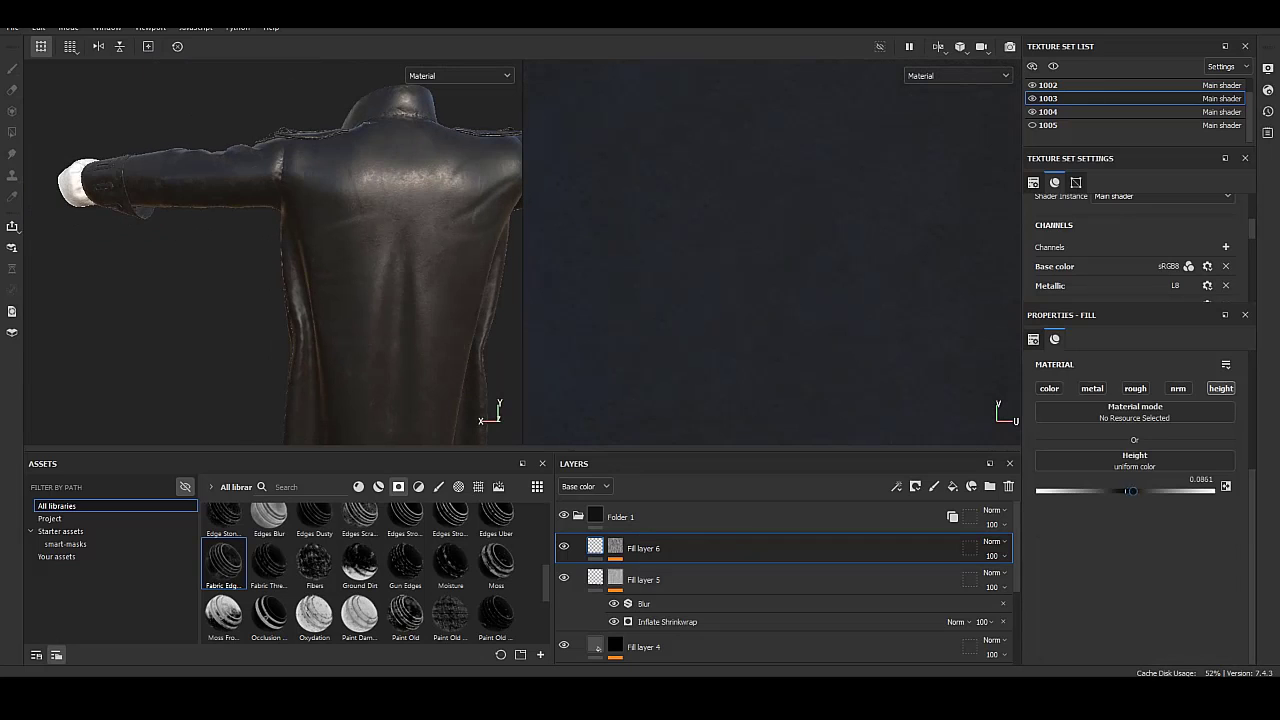
{"action": "left_click_drag", "start_coordinate": [1156, 490], "coordinate": [1147, 490]}
{"action": "key", "text": "ctrl+v"}
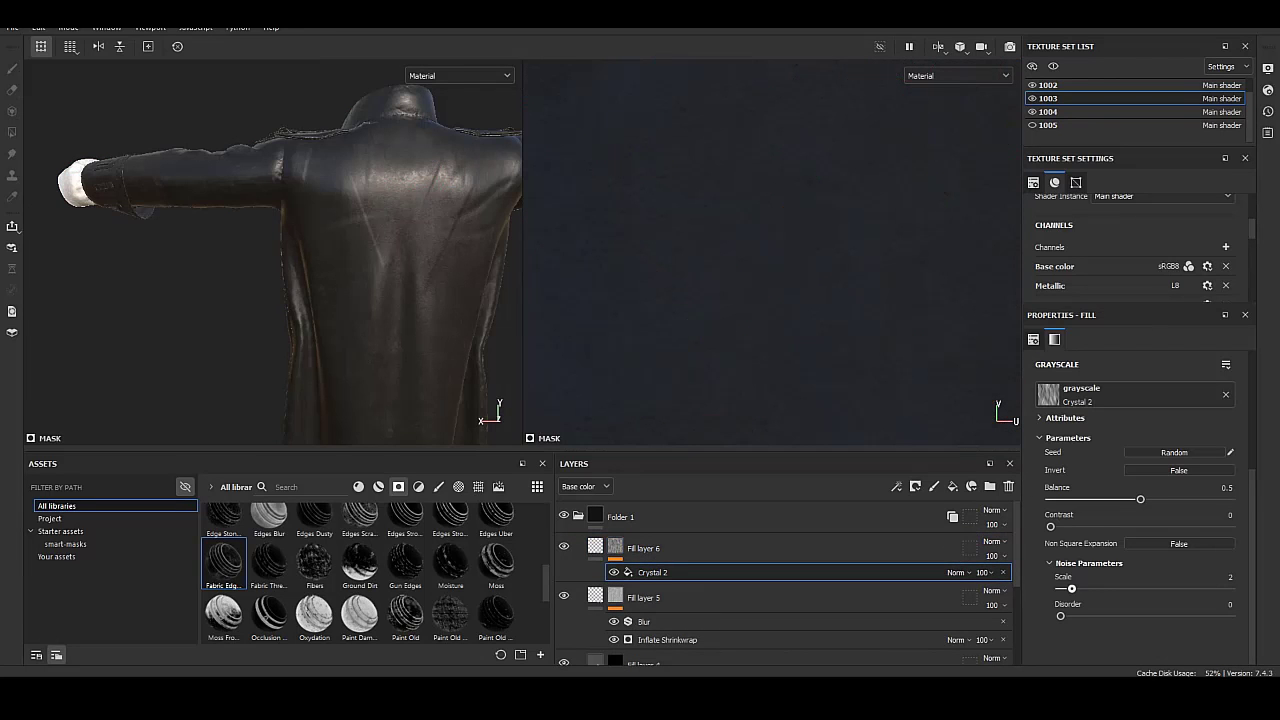
Add a Blur filter above the Crystal 2 mask on Fill layer 6.
{"action": "right_click", "coordinate": [642, 572]}
{"action": "left_click", "coordinate": [700, 522]}
{"action": "left_click", "coordinate": [1139, 372]}
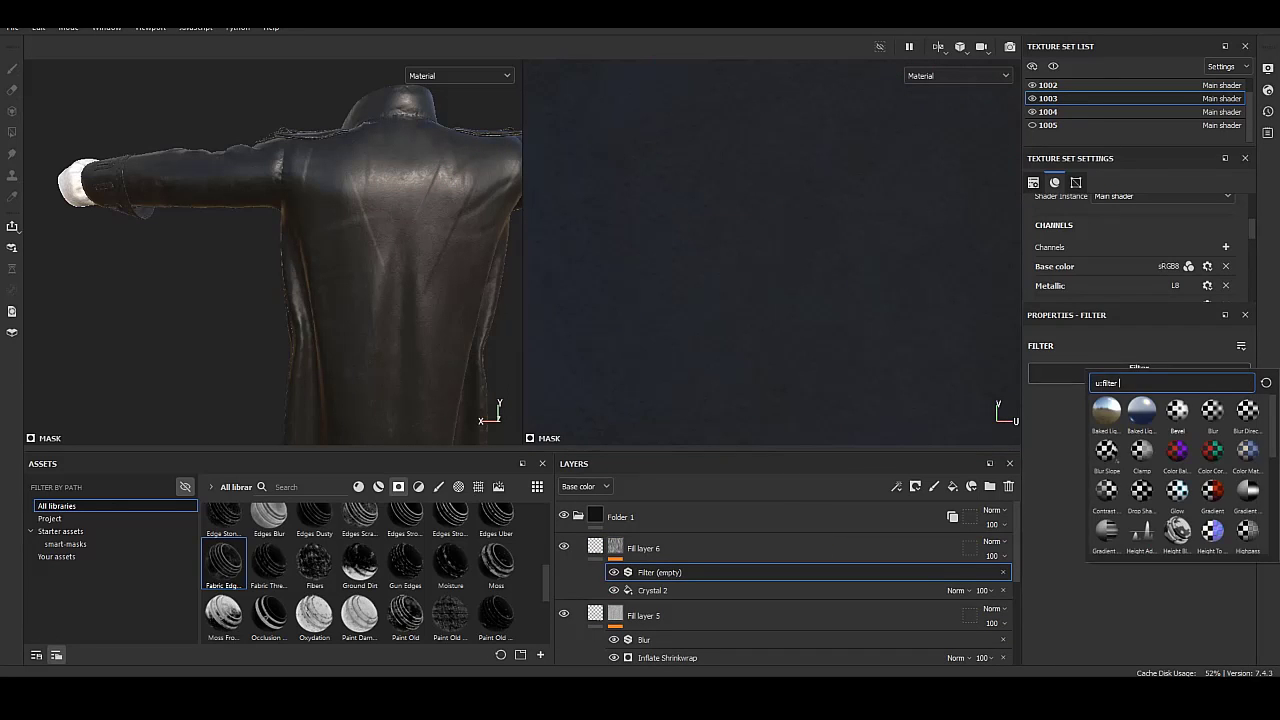
{"action": "left_click", "coordinate": [1212, 410]}
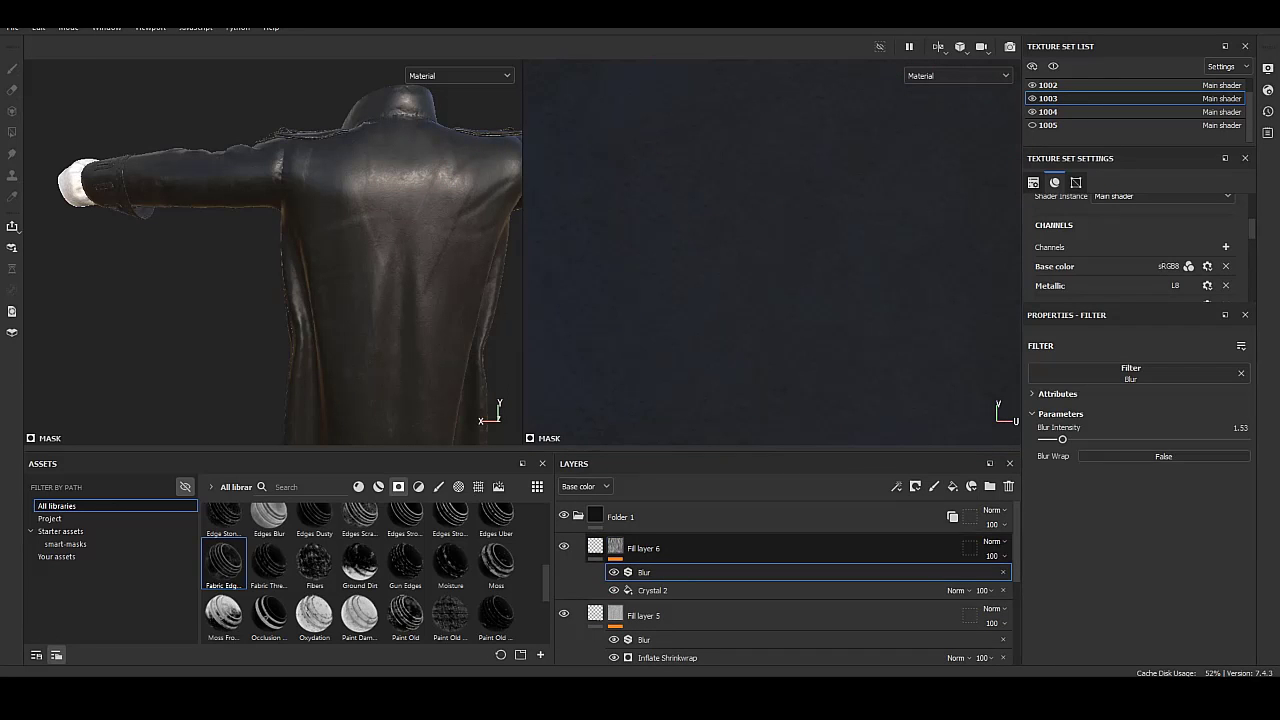
{"action": "left_click", "coordinate": [643, 548]}
{"action": "left_click_drag", "start_coordinate": [300, 250], "coordinate": [420, 250], "text": "alt"}
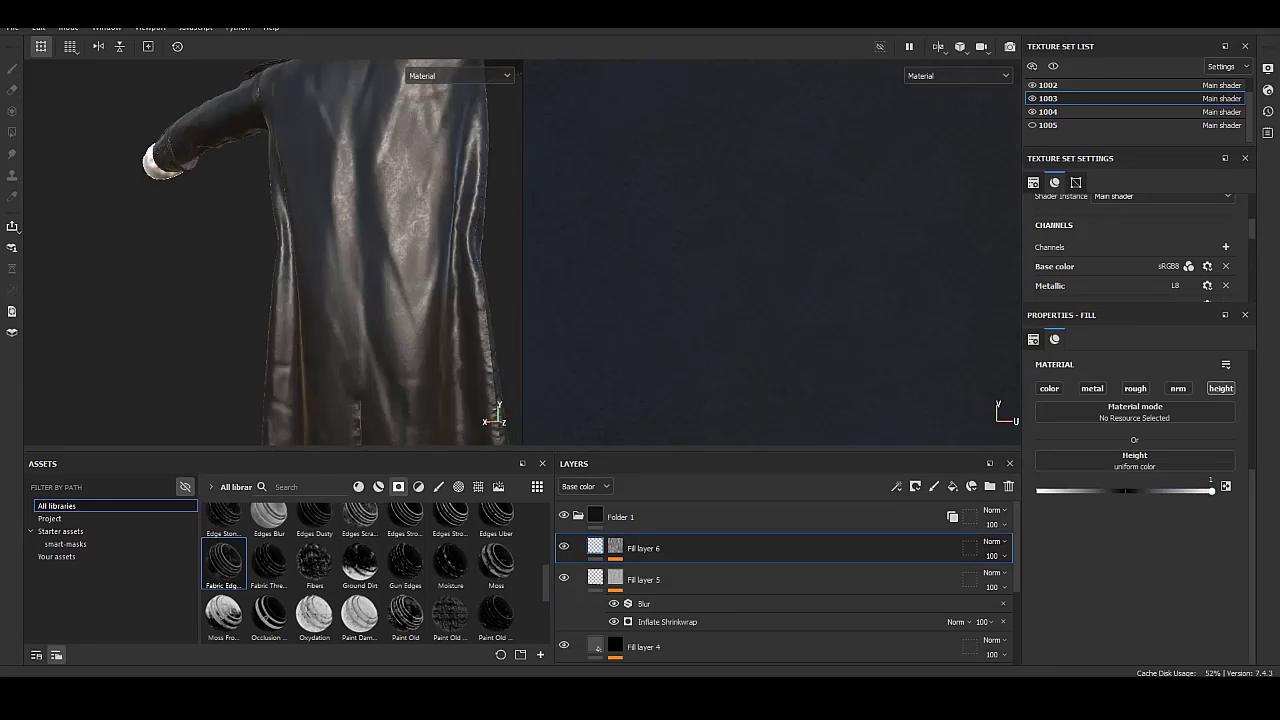
{"action": "left_click_drag", "start_coordinate": [270, 250], "coordinate": [420, 250], "text": "alt"}
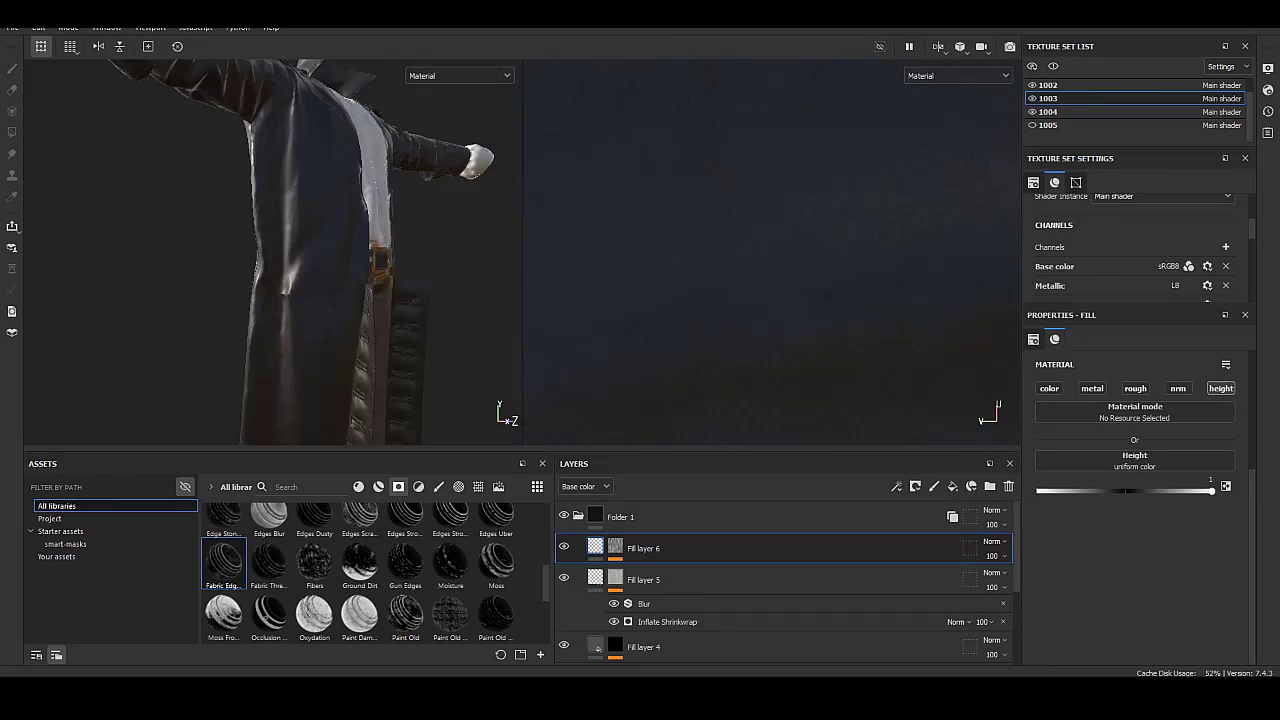
{"action": "left_click_drag", "start_coordinate": [300, 250], "coordinate": [340, 250], "text": "alt"}
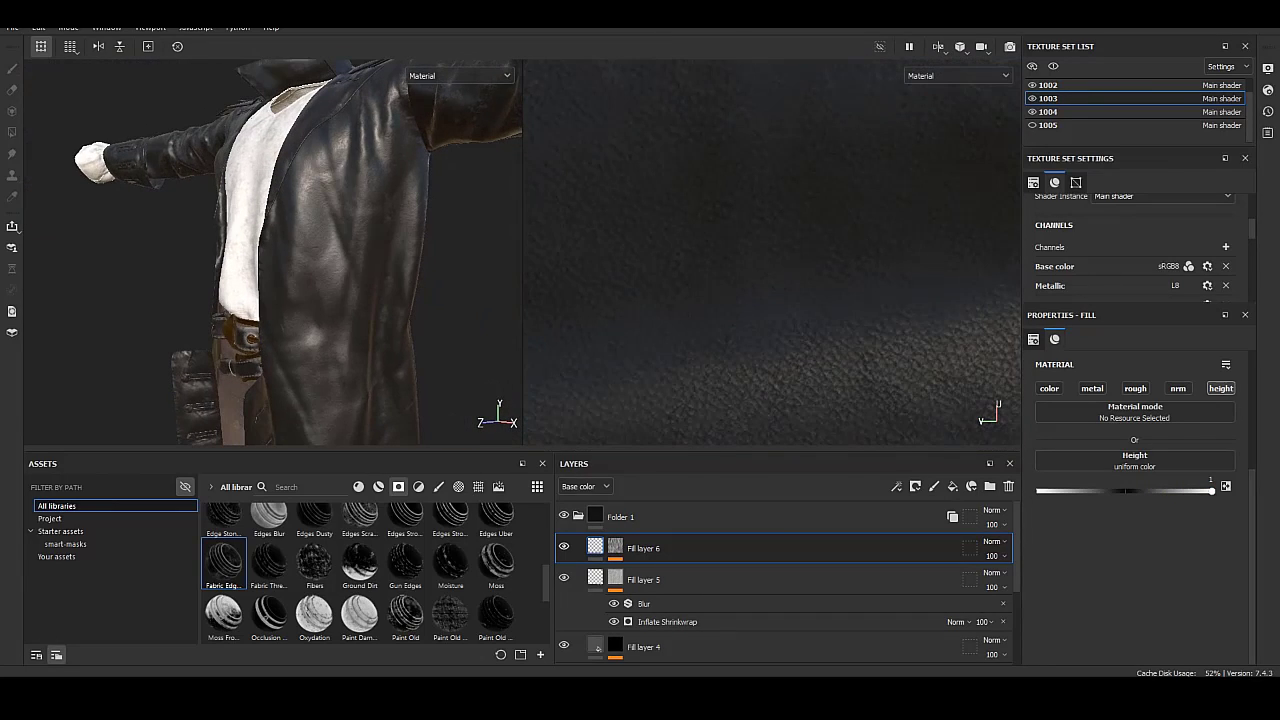
Set the Crystal 2 noise scale to 3.
{"action": "left_click", "coordinate": [615, 548]}
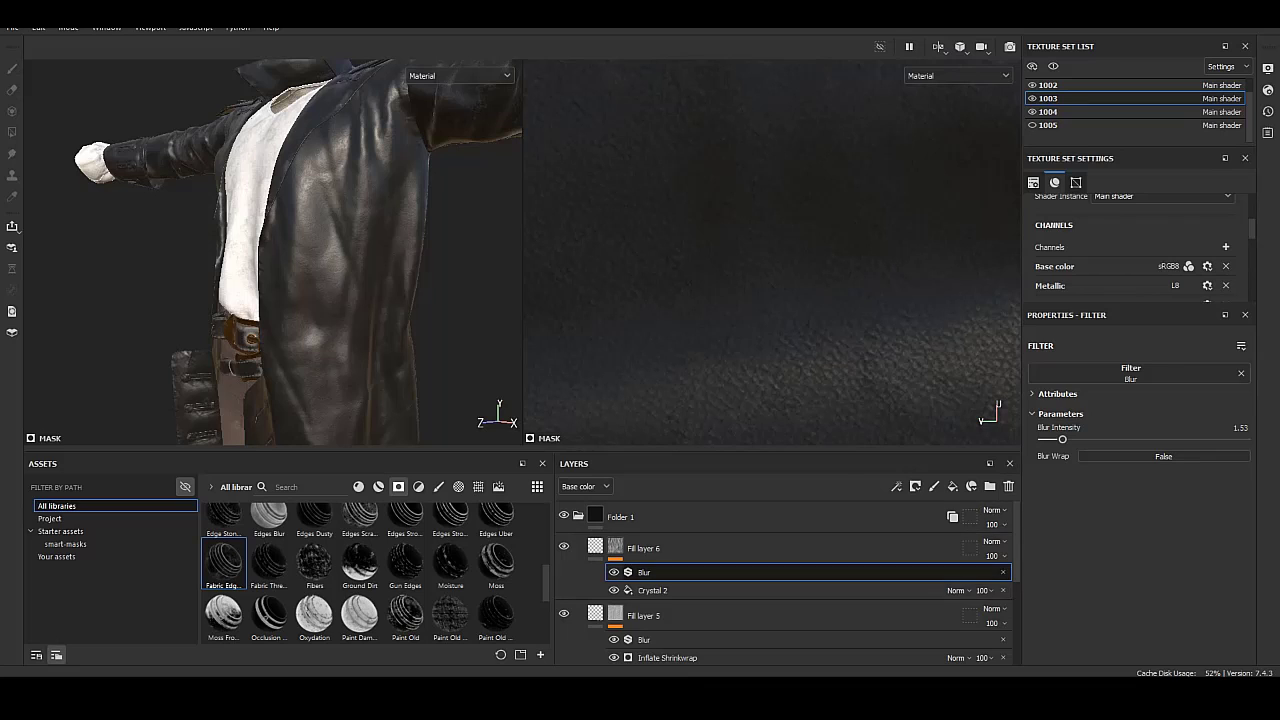
{"action": "left_click", "coordinate": [652, 590]}
{"action": "mouse_move", "coordinate": [1072, 589]}
{"action": "left_mouse_down"}
{"action": "mouse_move", "coordinate": [1083, 589]}
{"action": "mouse_move", "coordinate": [1061, 589]}
{"action": "left_mouse_up"}
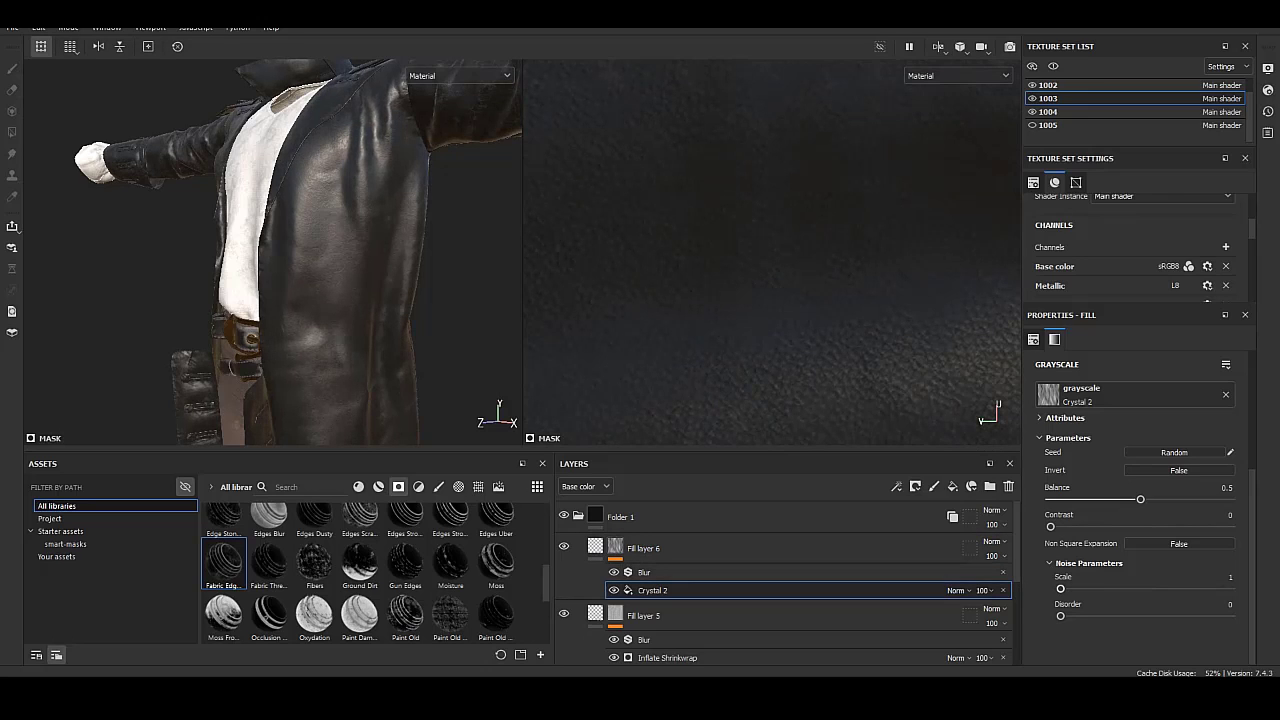
{"action": "left_click", "coordinate": [615, 548]}
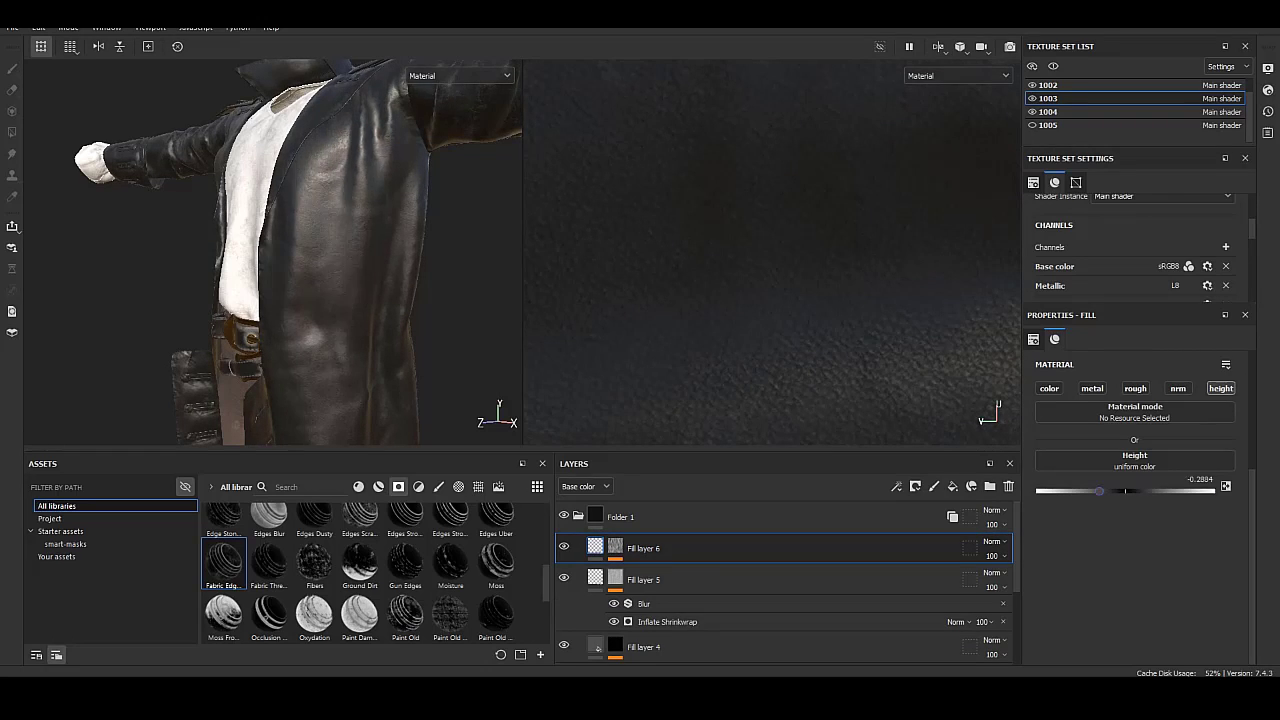
{"action": "left_click", "coordinate": [615, 548]}
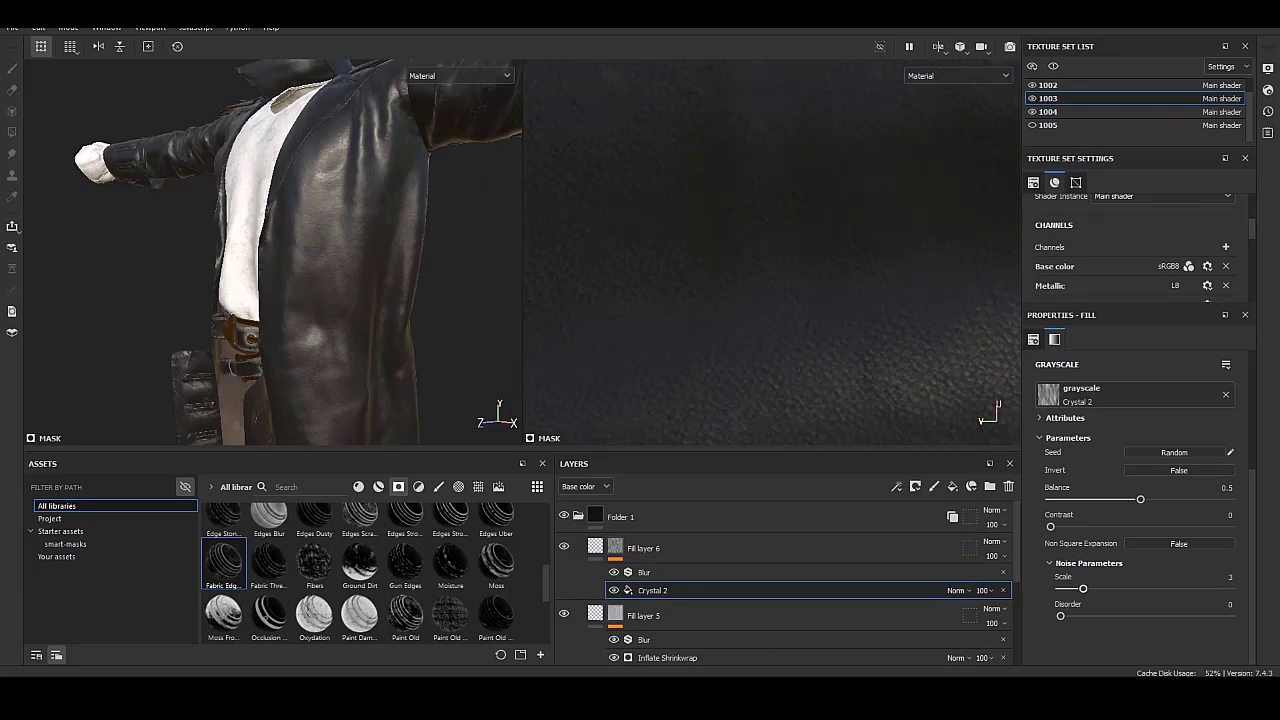
{"action": "left_click", "coordinate": [615, 548]}
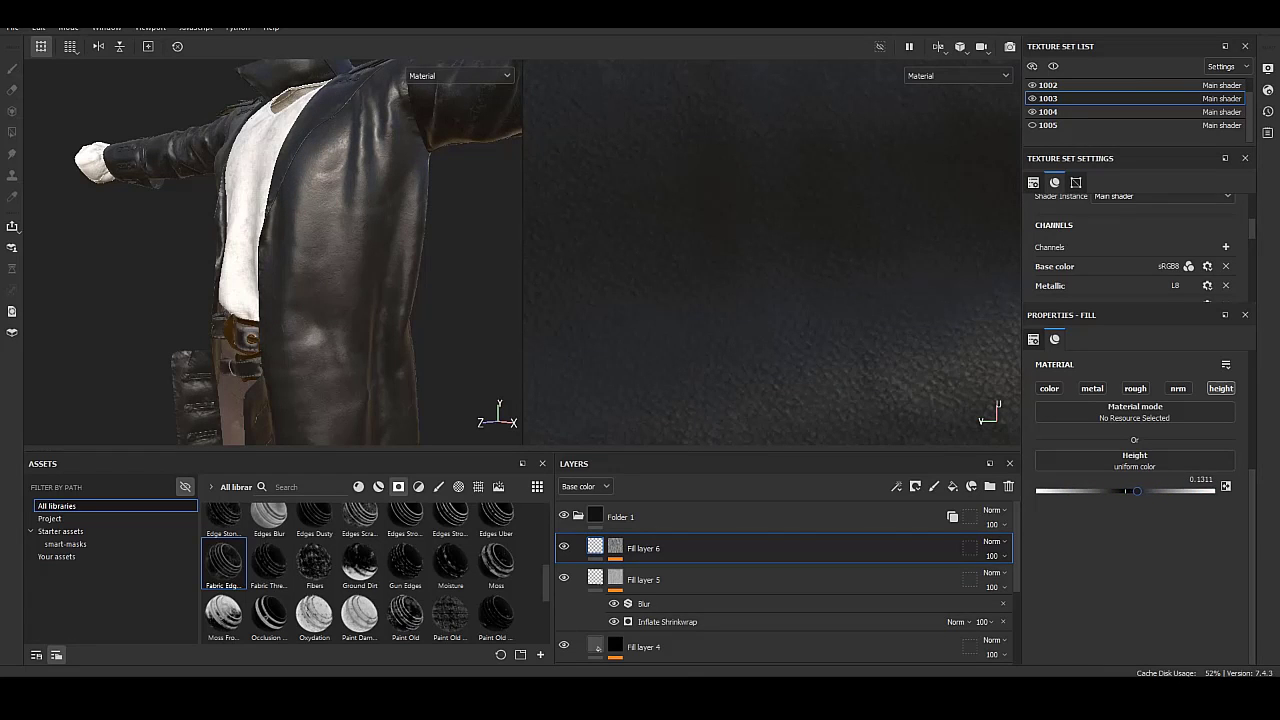
Toggle Fill layer 6's visibility to compare the leather up close and from the front.
{"action": "mouse_move", "coordinate": [270, 250]}
{"action": "left_mouse_down", "text": "alt"}
{"action": "mouse_move", "coordinate": [480, 250]}
{"action": "mouse_move", "coordinate": [330, 250]}
{"action": "mouse_move", "coordinate": [300, 280]}
{"action": "mouse_move", "coordinate": [250, 240]}
{"action": "left_mouse_up", "text": "alt"}
{"action": "left_click", "coordinate": [564, 546]}
{"action": "middle_click_drag", "start_coordinate": [300, 300], "coordinate": [300, 180], "text": "alt"}
{"action": "mouse_move", "coordinate": [300, 250]}
{"action": "left_mouse_down", "text": "alt"}
{"action": "mouse_move", "coordinate": [340, 250]}
{"action": "mouse_move", "coordinate": [300, 220]}
{"action": "mouse_move", "coordinate": [340, 230]}
{"action": "left_mouse_up", "text": "alt"}
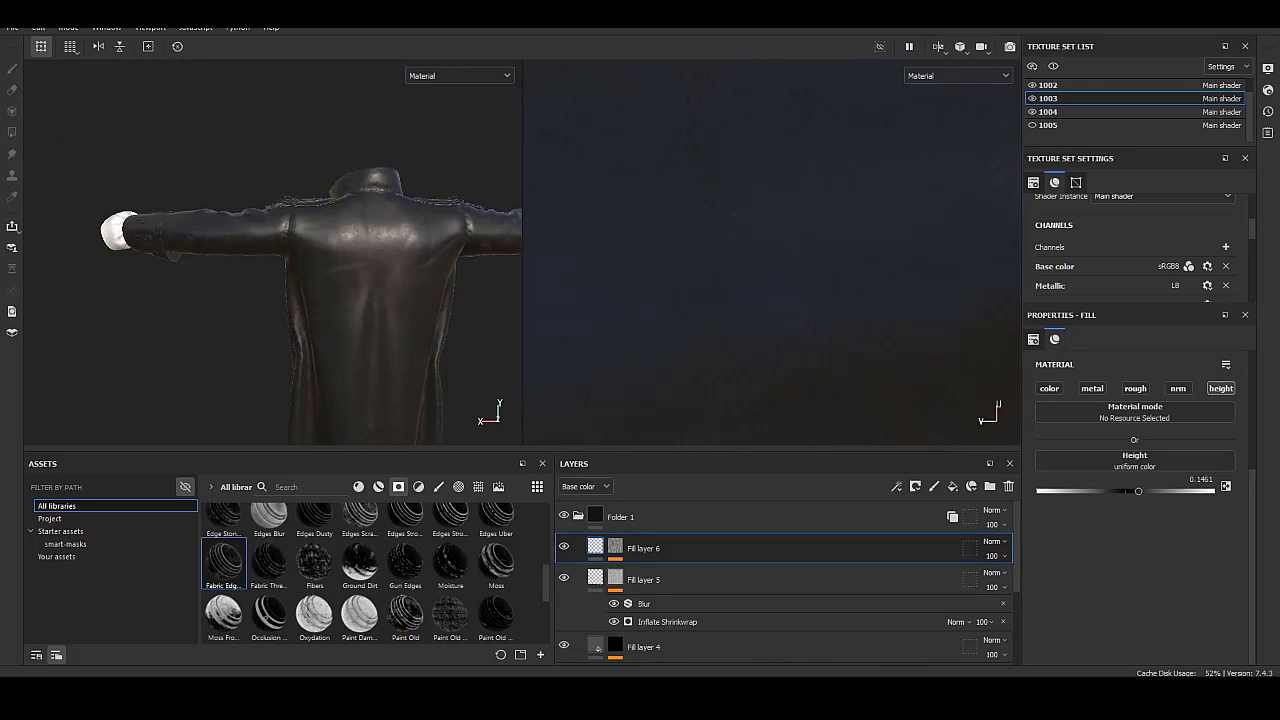
{"action": "right_click_drag", "start_coordinate": [340, 230], "coordinate": [380, 230], "text": "alt"}
{"action": "left_click_drag", "start_coordinate": [380, 230], "coordinate": [400, 240], "text": "alt"}
{"action": "left_click_drag", "start_coordinate": [300, 250], "coordinate": [320, 250], "text": "alt"}
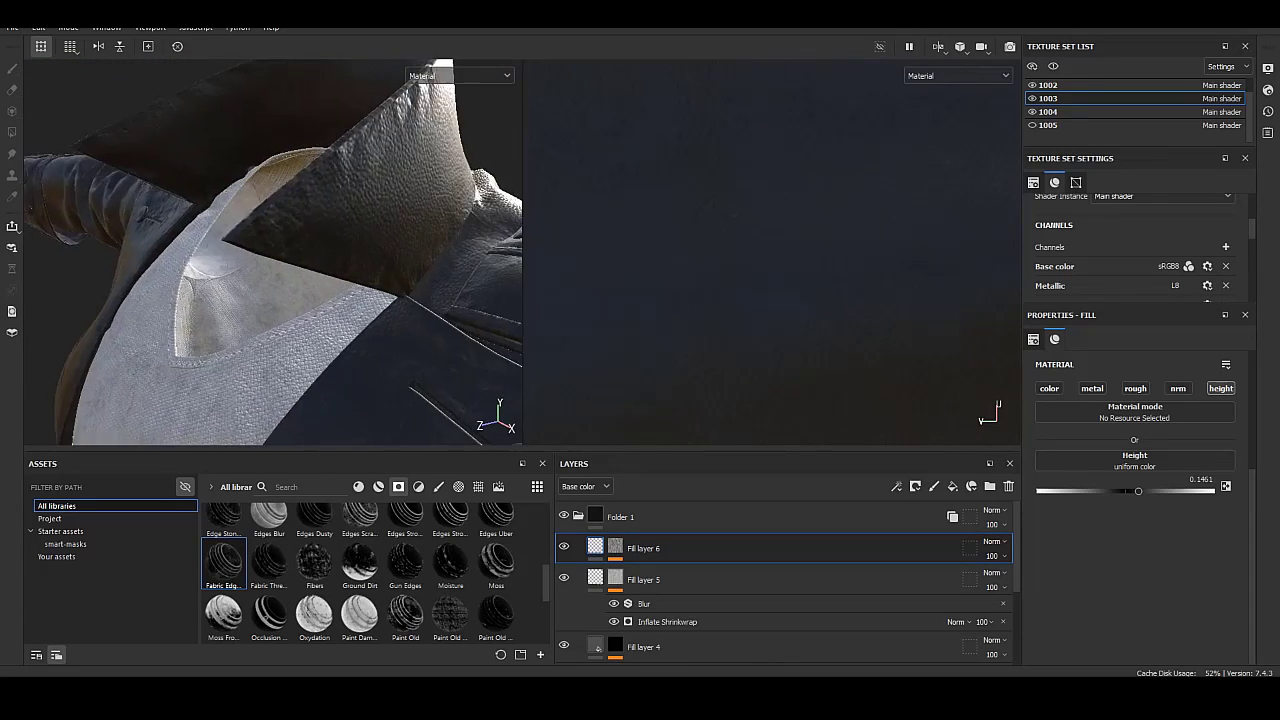
{"action": "right_click_drag", "start_coordinate": [320, 250], "coordinate": [300, 200], "text": "alt"}
{"action": "left_click_drag", "start_coordinate": [300, 200], "coordinate": [360, 200], "text": "alt"}
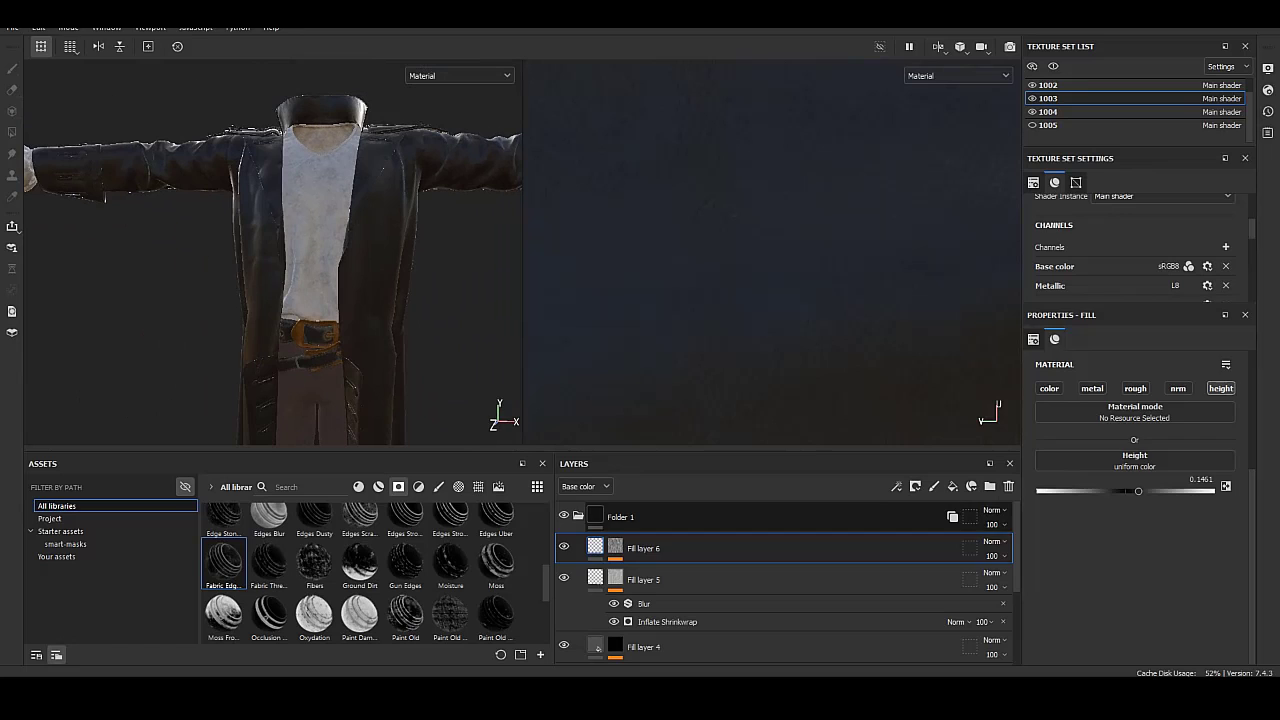
Select Folder 1 and orbit the coat to inspect the legs, torso and side.
{"action": "left_click", "coordinate": [620, 516]}
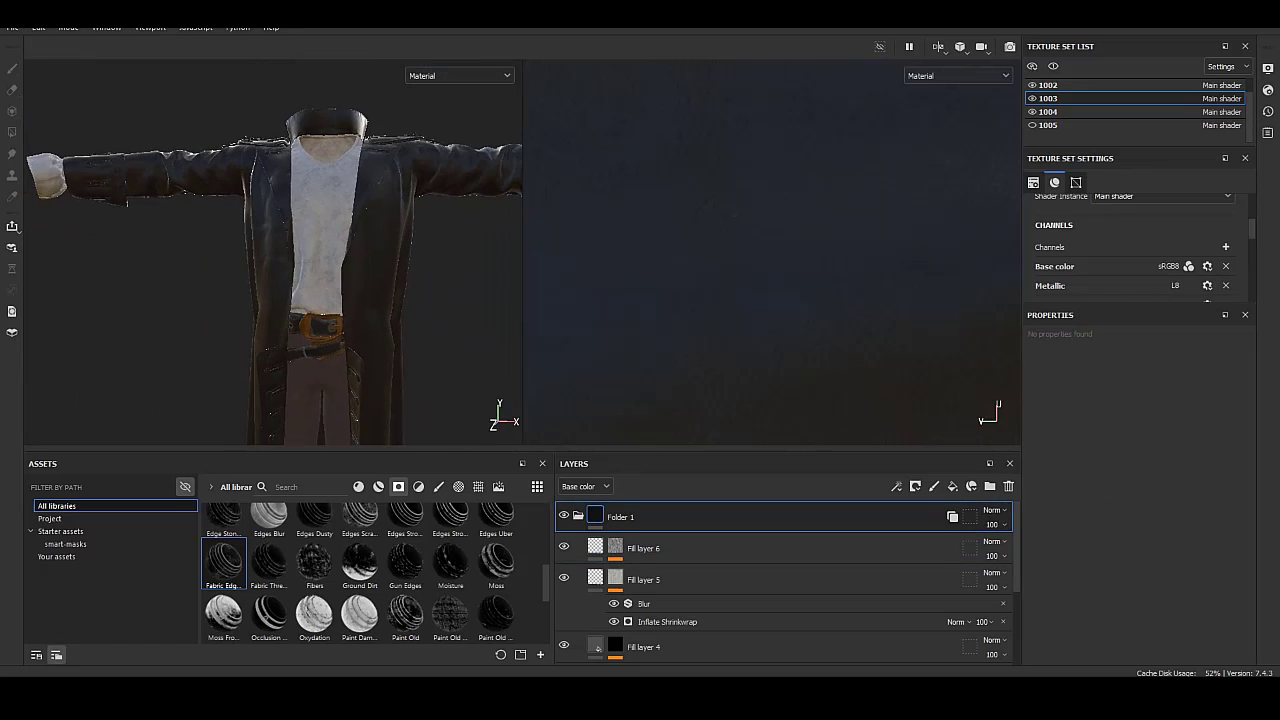
{"action": "left_click_drag", "start_coordinate": [300, 250], "coordinate": [320, 250], "text": "alt"}
{"action": "middle_click_drag", "start_coordinate": [300, 300], "coordinate": [300, 150], "text": "alt"}
{"action": "left_click_drag", "start_coordinate": [300, 250], "coordinate": [330, 250], "text": "alt"}
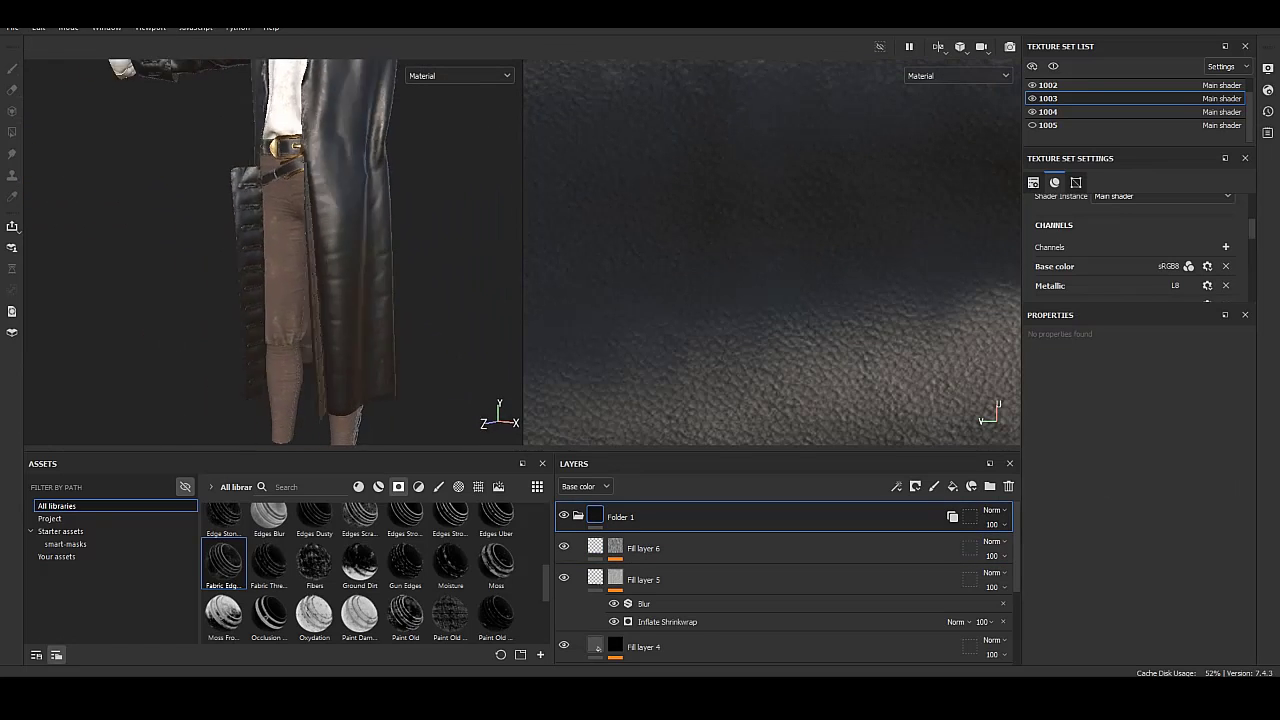
{"action": "mouse_move", "coordinate": [330, 250]}
{"action": "right_mouse_down", "text": "alt"}
{"action": "mouse_move", "coordinate": [330, 200]}
{"action": "mouse_move", "coordinate": [330, 230]}
{"action": "right_mouse_up", "text": "alt"}
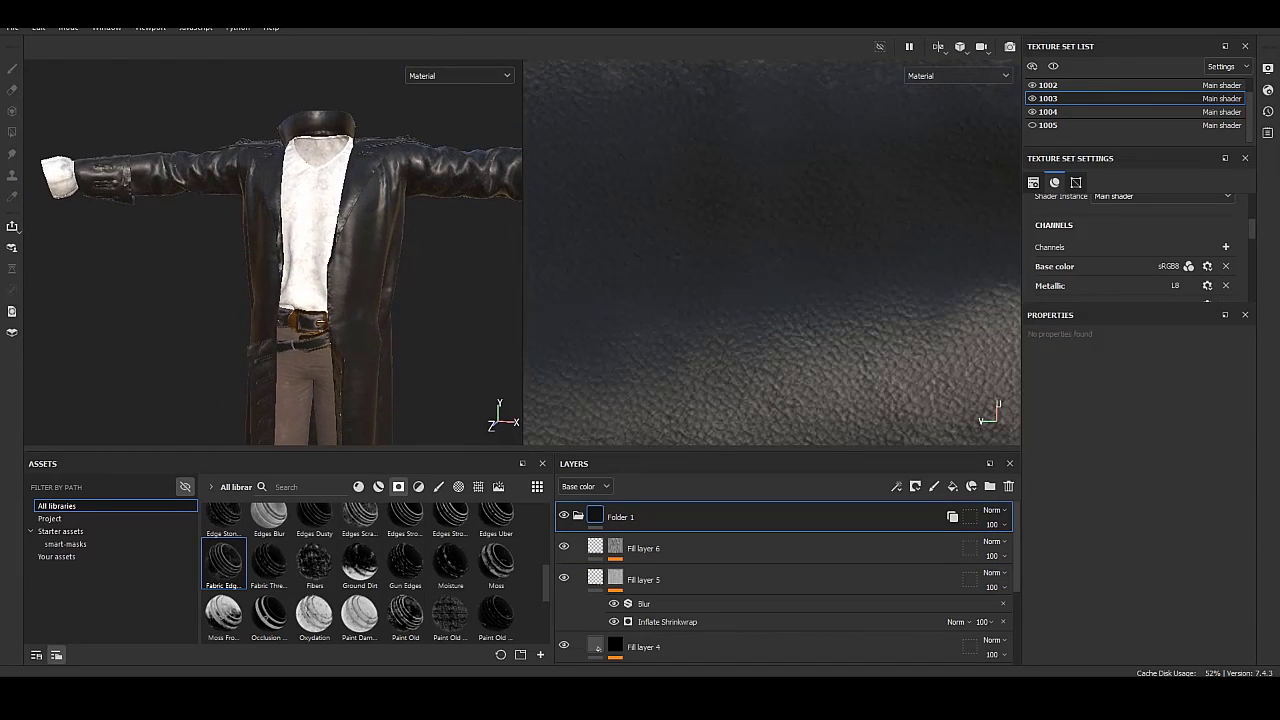
{"action": "left_click_drag", "start_coordinate": [300, 250], "coordinate": [270, 250], "text": "alt"}
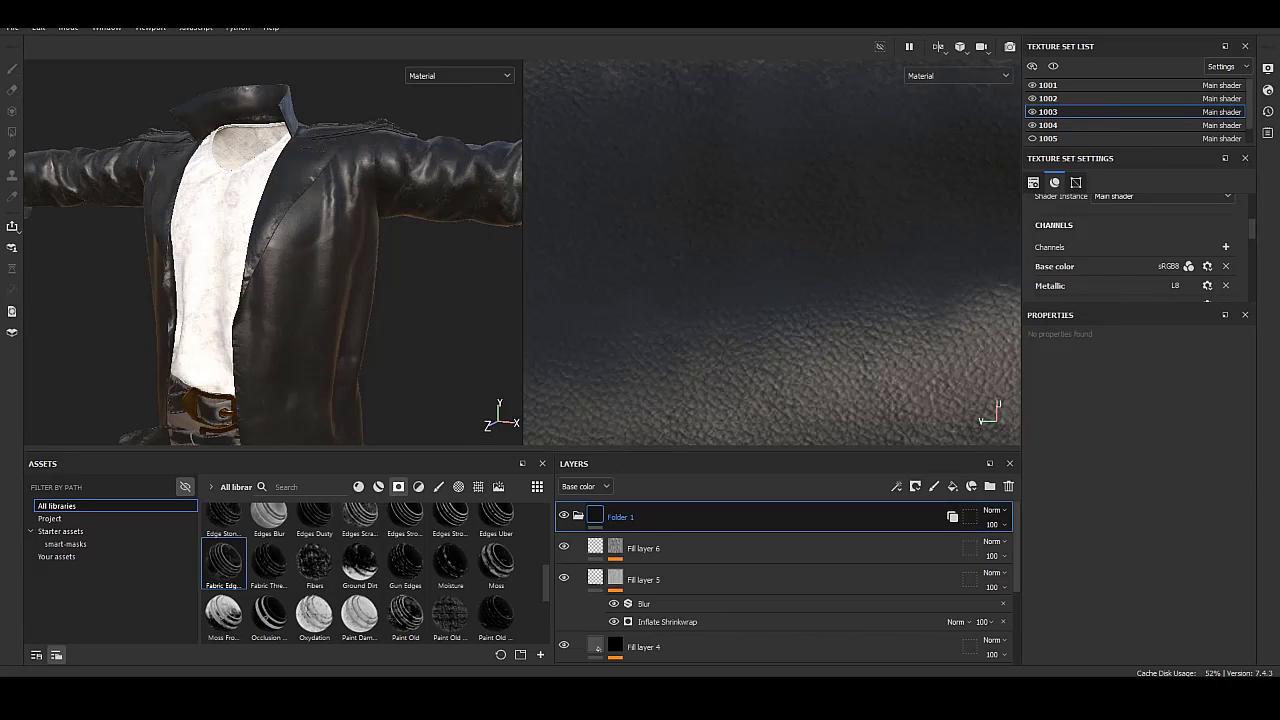
Delete the Folder 1 instance from texture set 1004.
{"action": "left_click", "coordinate": [952, 516]}
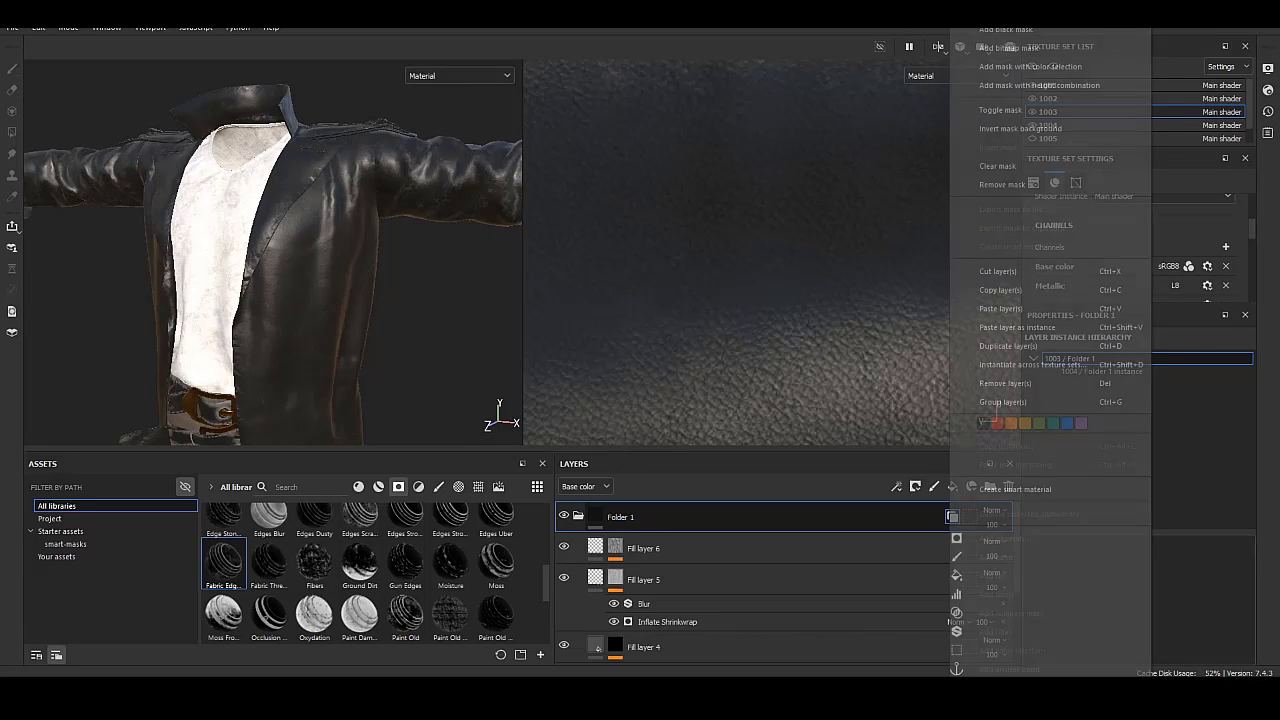
{"action": "left_click", "coordinate": [1102, 371]}
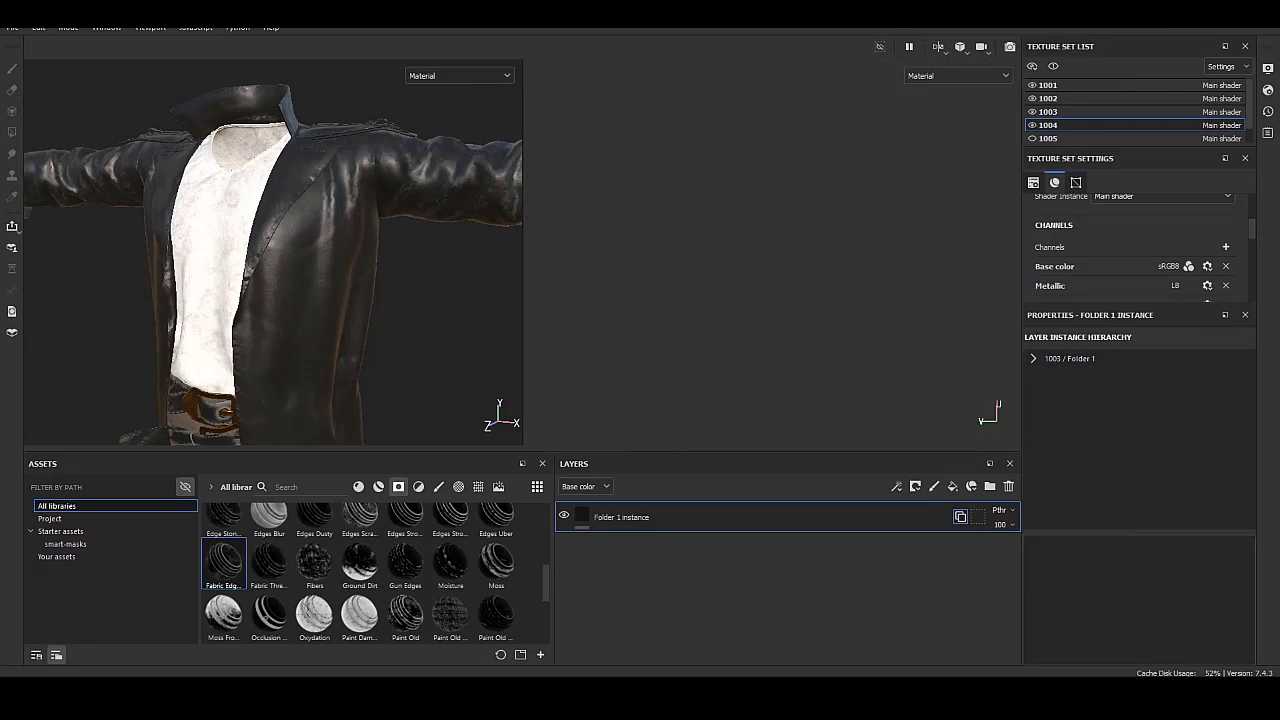
{"action": "left_click", "coordinate": [1100, 358]}
{"action": "left_click", "coordinate": [1102, 371]}
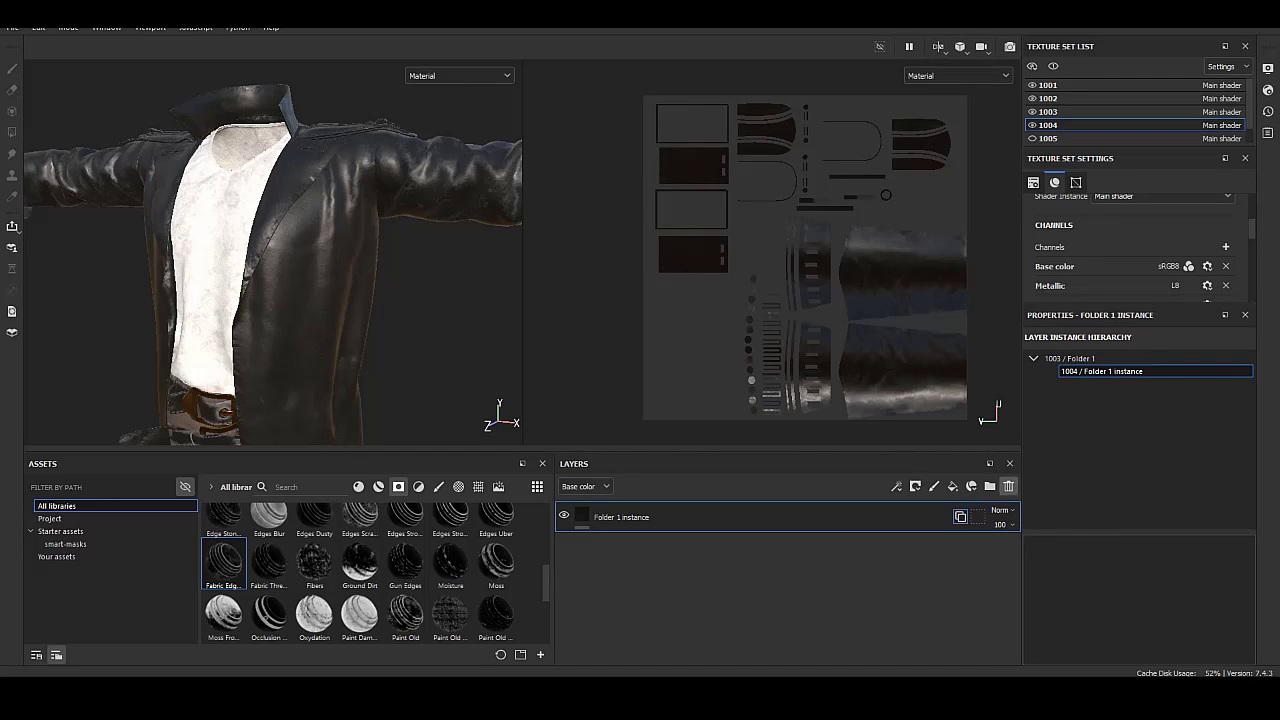
{"action": "left_click", "coordinate": [1008, 486]}
Copy Folder 1 from texture set 1003 and paste it into set 1004.
{"action": "left_click", "coordinate": [1048, 111]}
{"action": "right_click", "coordinate": [607, 505]}
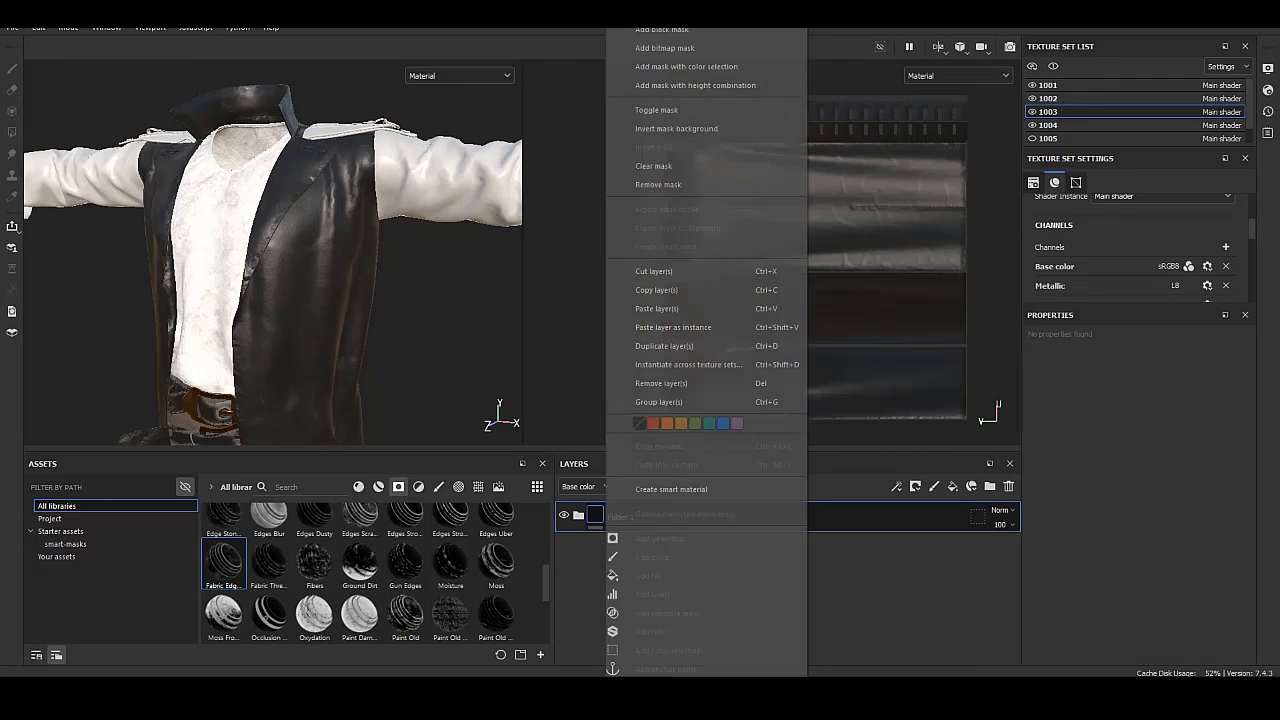
{"action": "left_click", "coordinate": [700, 308]}
{"action": "left_click", "coordinate": [1048, 125]}
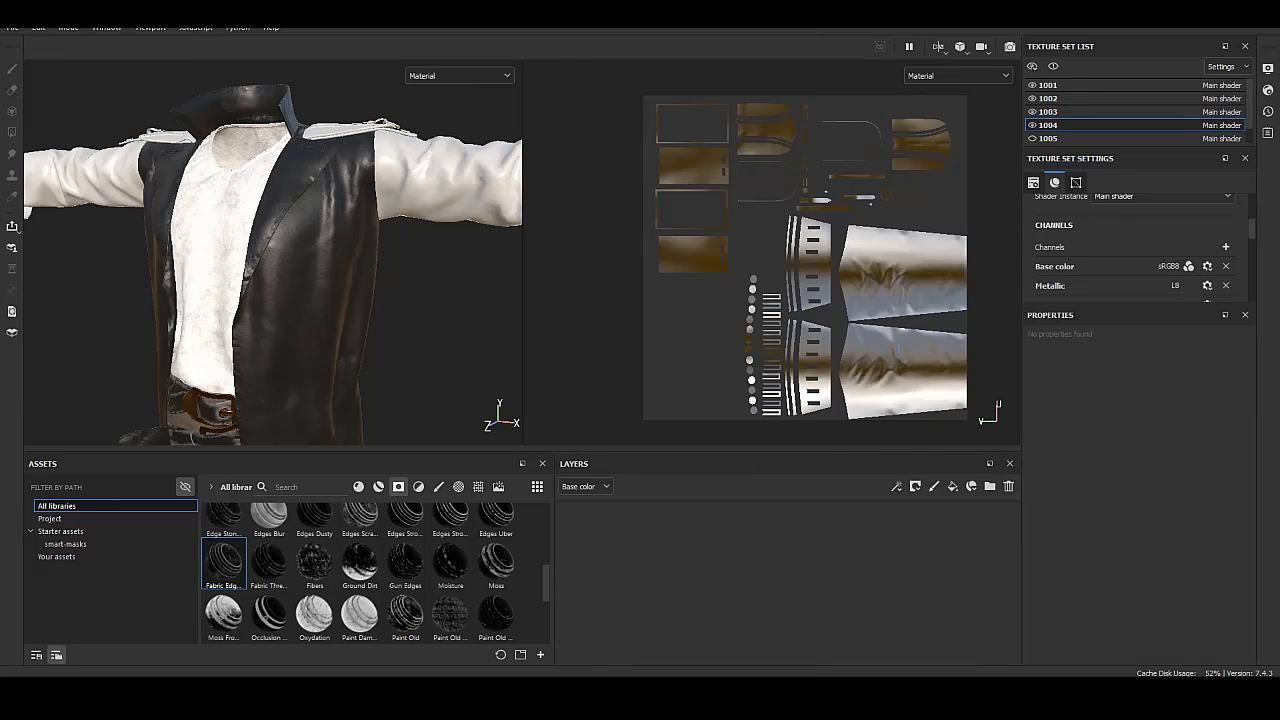
{"action": "right_click", "coordinate": [682, 546]}
{"action": "left_click", "coordinate": [740, 422]}
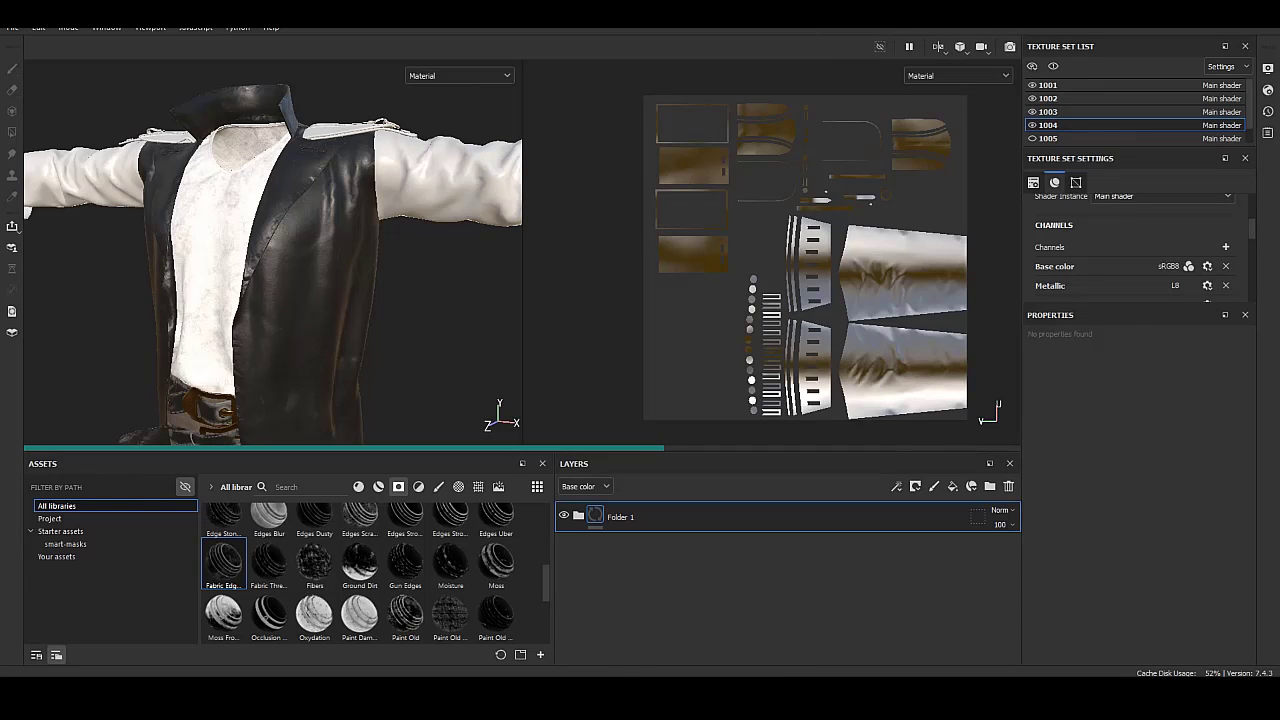
Return to texture set 1003.
{"action": "scroll", "coordinate": [272, 253], "scroll_direction": "up", "scroll_amount": 3}
{"action": "scroll", "coordinate": [272, 253], "scroll_direction": "up", "scroll_amount": 3}
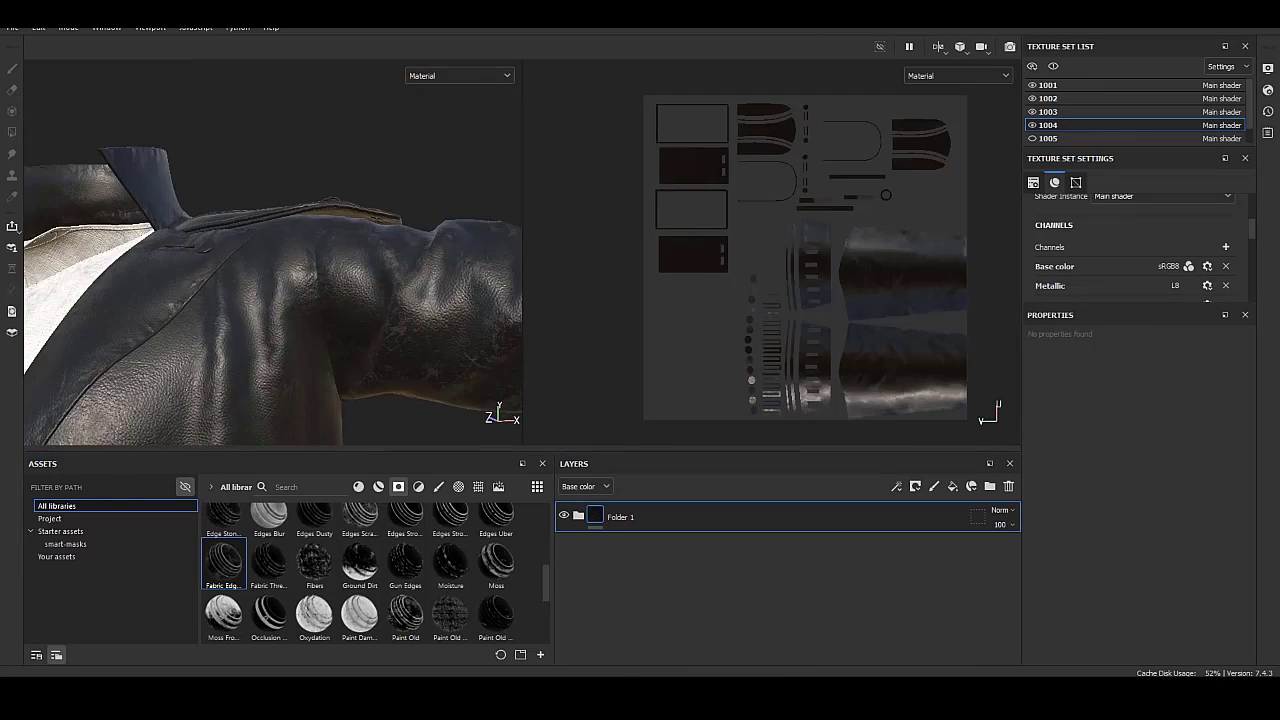
{"action": "scroll", "coordinate": [272, 253], "scroll_direction": "up", "scroll_amount": 2}
{"action": "left_click", "coordinate": [1048, 111]}
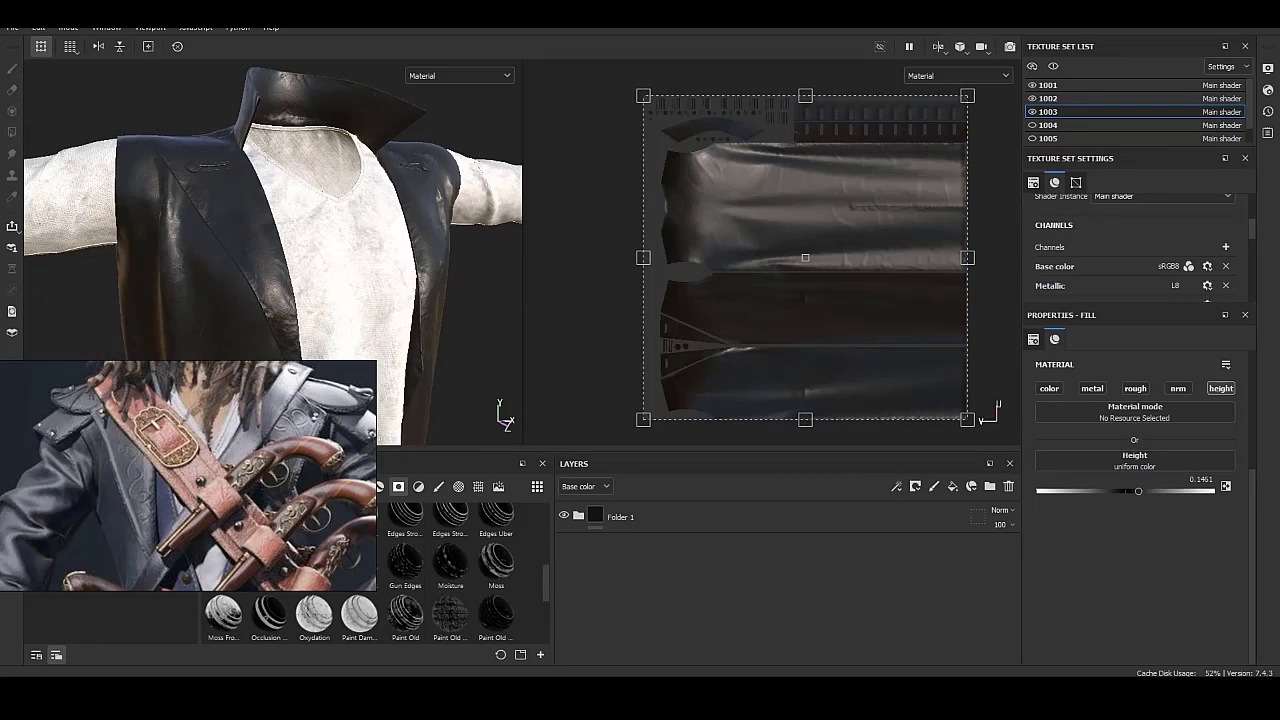
Add a black mask to Folder 1 and fill the collar tab piece into it.
{"action": "right_click", "coordinate": [596, 516]}
{"action": "left_click", "coordinate": [640, 257]}
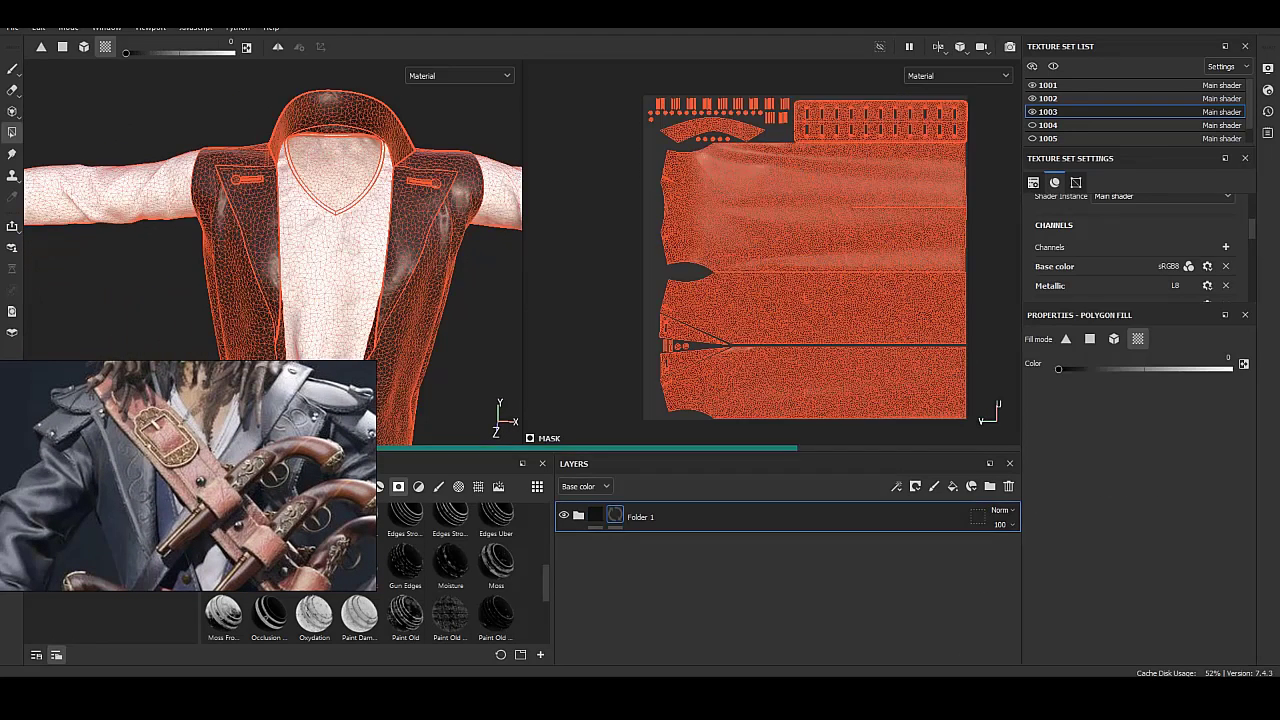
{"action": "scroll", "coordinate": [220, 167], "scroll_direction": "up", "scroll_amount": 5}
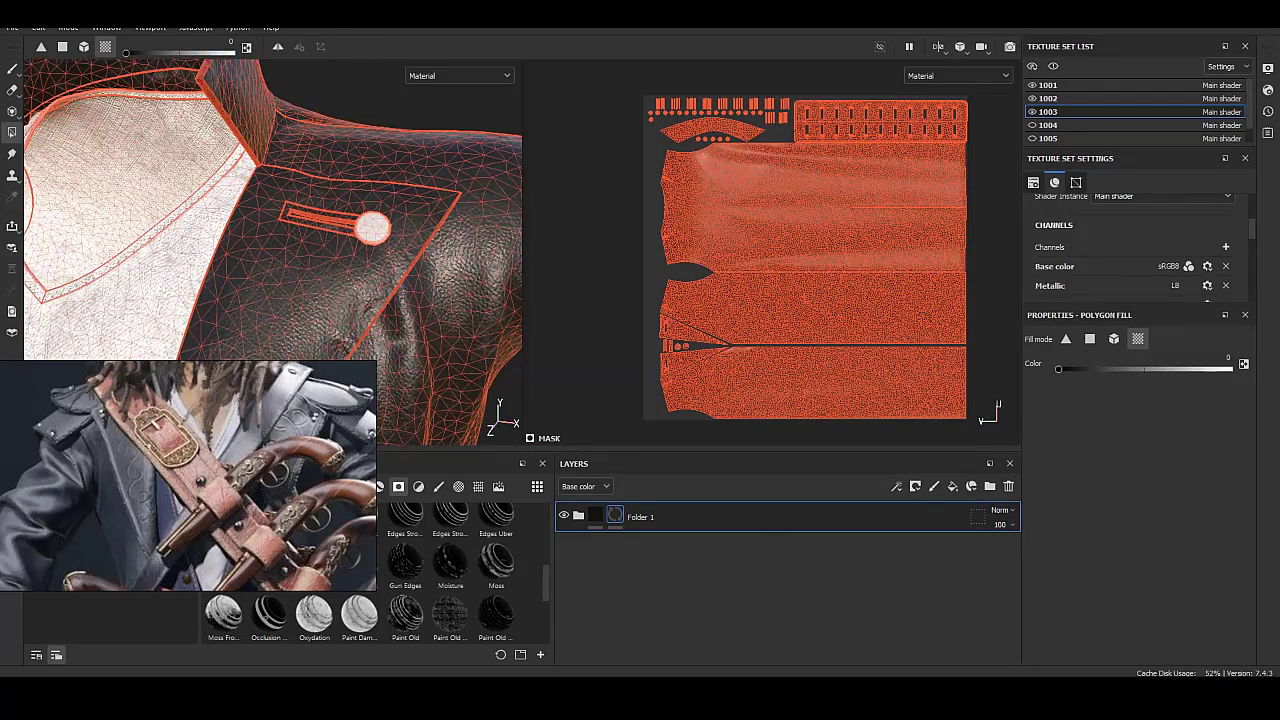
{"action": "mouse_move", "coordinate": [372, 228]}
{"action": "left_mouse_down", "text": "alt"}
{"action": "mouse_move", "coordinate": [486, 70]}
{"action": "mouse_move", "coordinate": [420, 150]}
{"action": "left_mouse_up", "text": "alt"}
{"action": "left_click", "coordinate": [335, 268]}
Orbit and zoom across the vertical straps and front torso straps.
{"action": "left_click_drag", "start_coordinate": [335, 268], "coordinate": [420, 200], "text": "alt"}
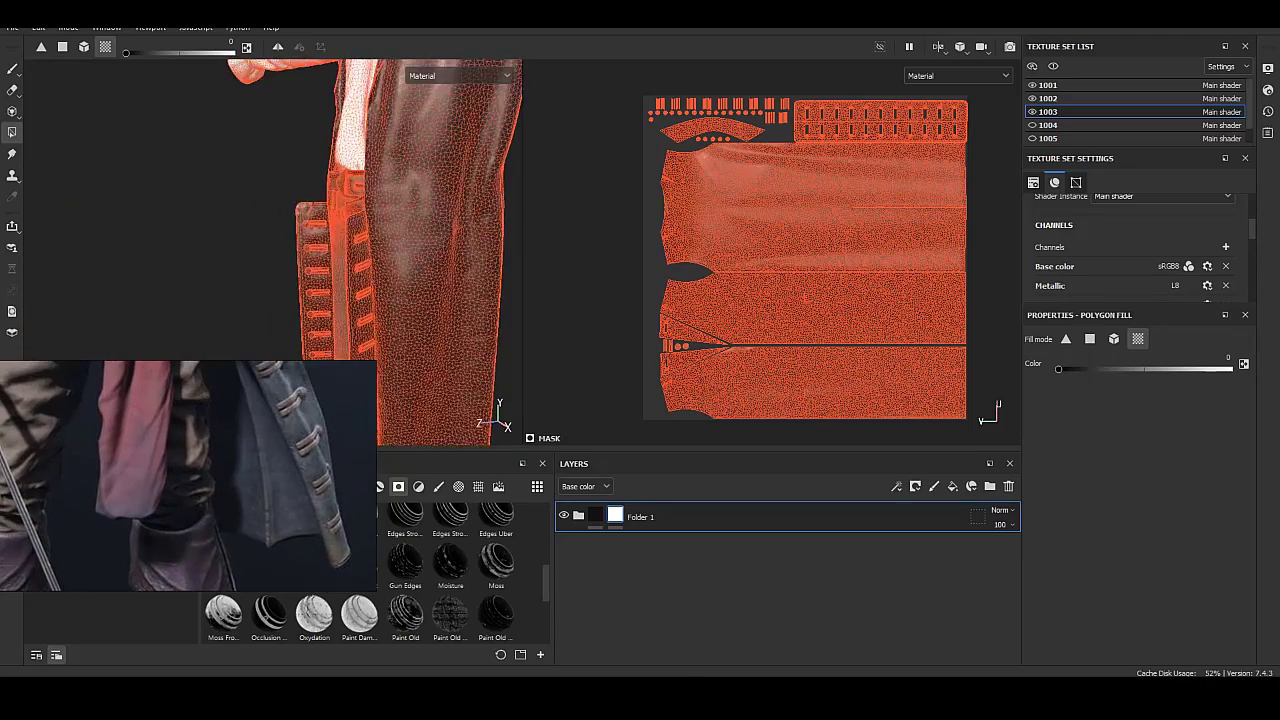
{"action": "left_click_drag", "start_coordinate": [300, 250], "coordinate": [420, 230], "text": "alt"}
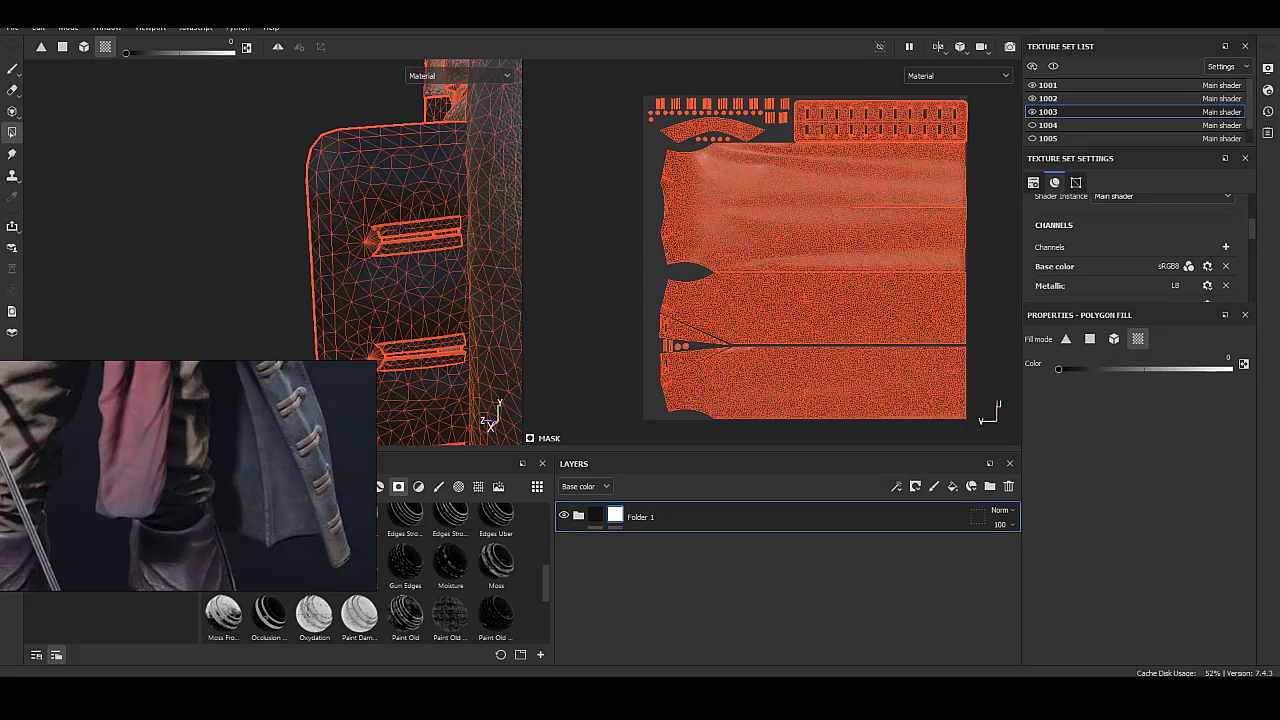
{"action": "left_click_drag", "start_coordinate": [300, 250], "coordinate": [220, 220], "text": "alt"}
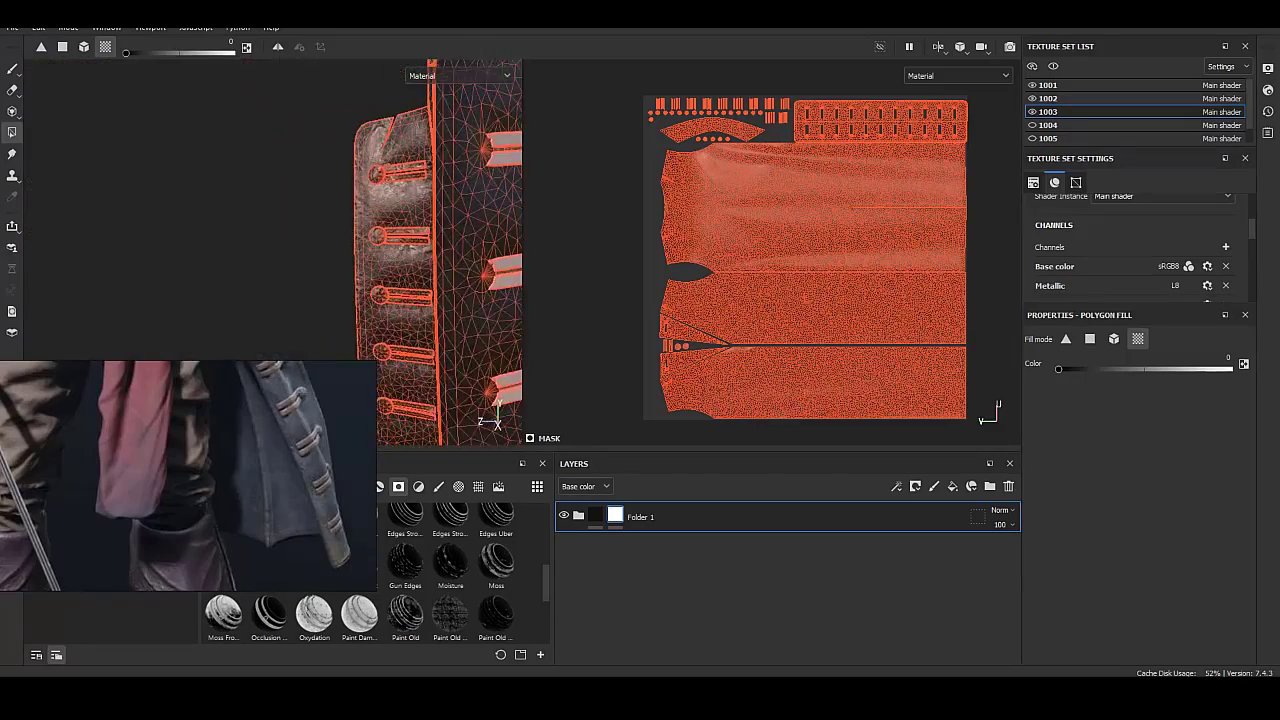
{"action": "scroll", "coordinate": [780, 300], "scroll_direction": "up", "scroll_amount": 3}
{"action": "scroll", "coordinate": [780, 300], "scroll_direction": "up", "scroll_amount": 3}
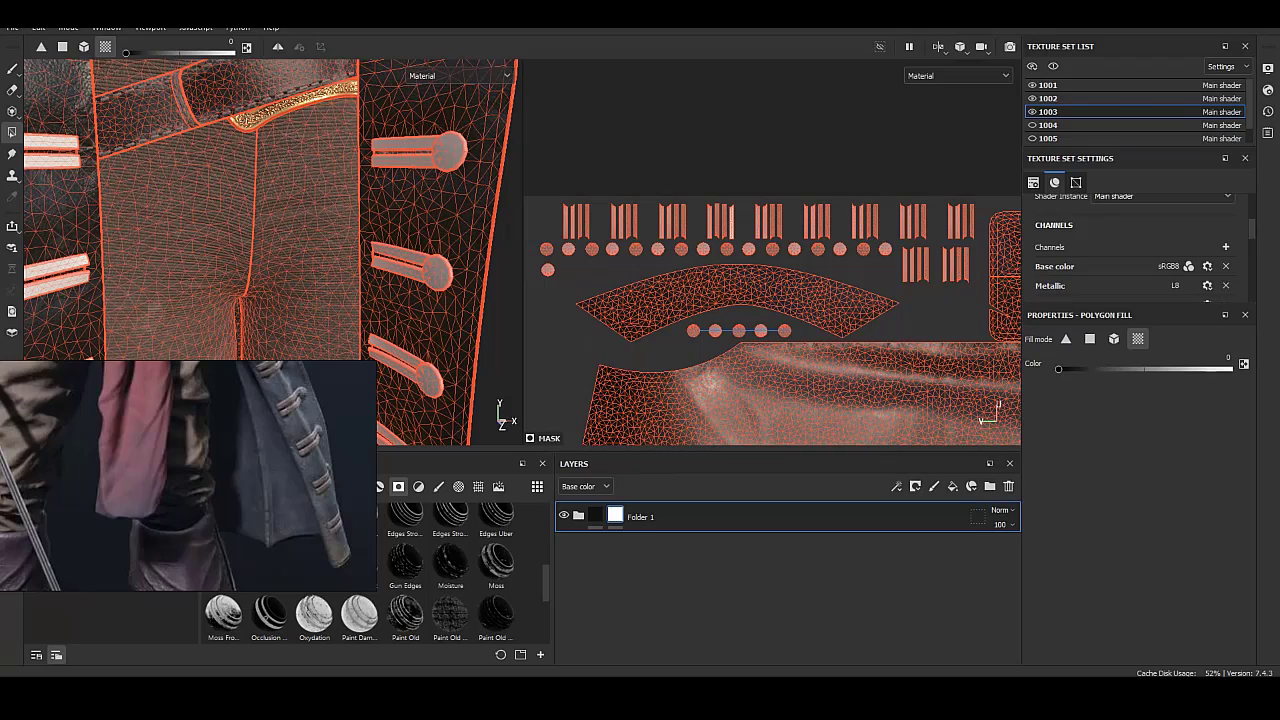
{"action": "mouse_move", "coordinate": [270, 250]}
{"action": "left_mouse_down", "text": "alt"}
{"action": "mouse_move", "coordinate": [150, 240]}
{"action": "mouse_move", "coordinate": [420, 250]}
{"action": "mouse_move", "coordinate": [190, 230]}
{"action": "mouse_move", "coordinate": [310, 230]}
{"action": "mouse_move", "coordinate": [330, 245]}
{"action": "left_mouse_up", "text": "alt"}
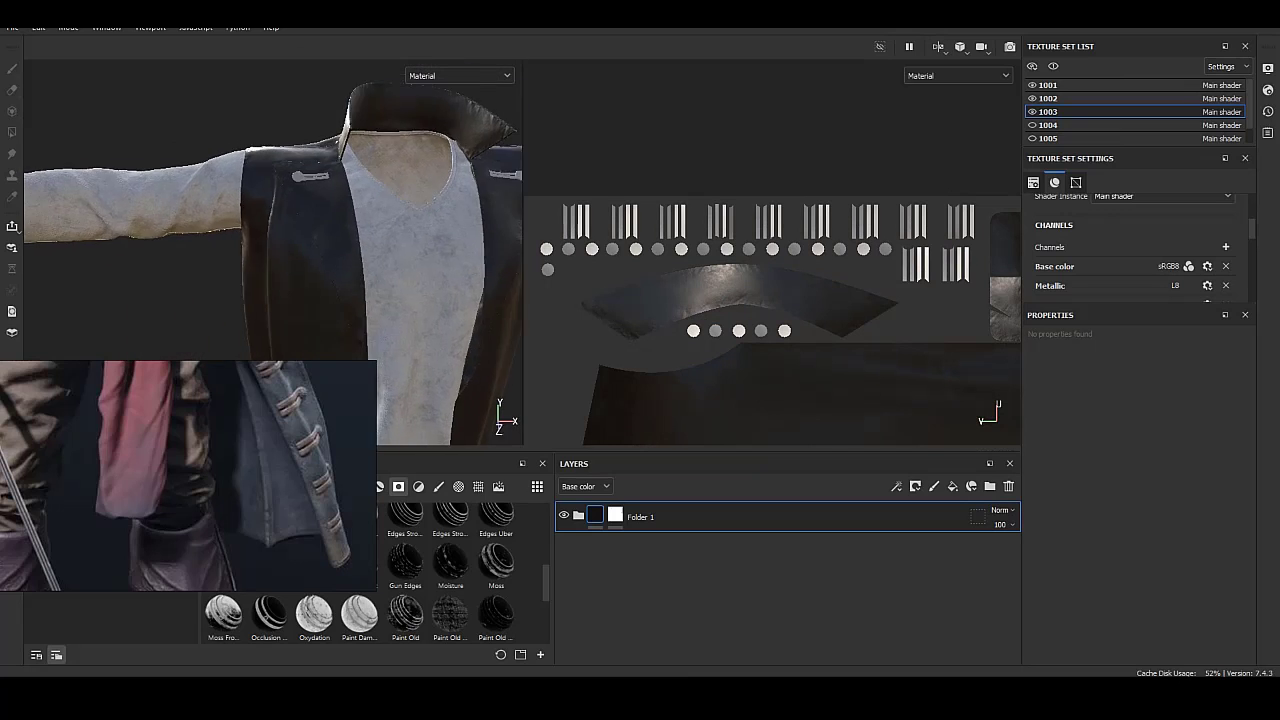
On texture set 1004, add a black mask to Folder 1.
{"action": "left_click", "coordinate": [1048, 125]}
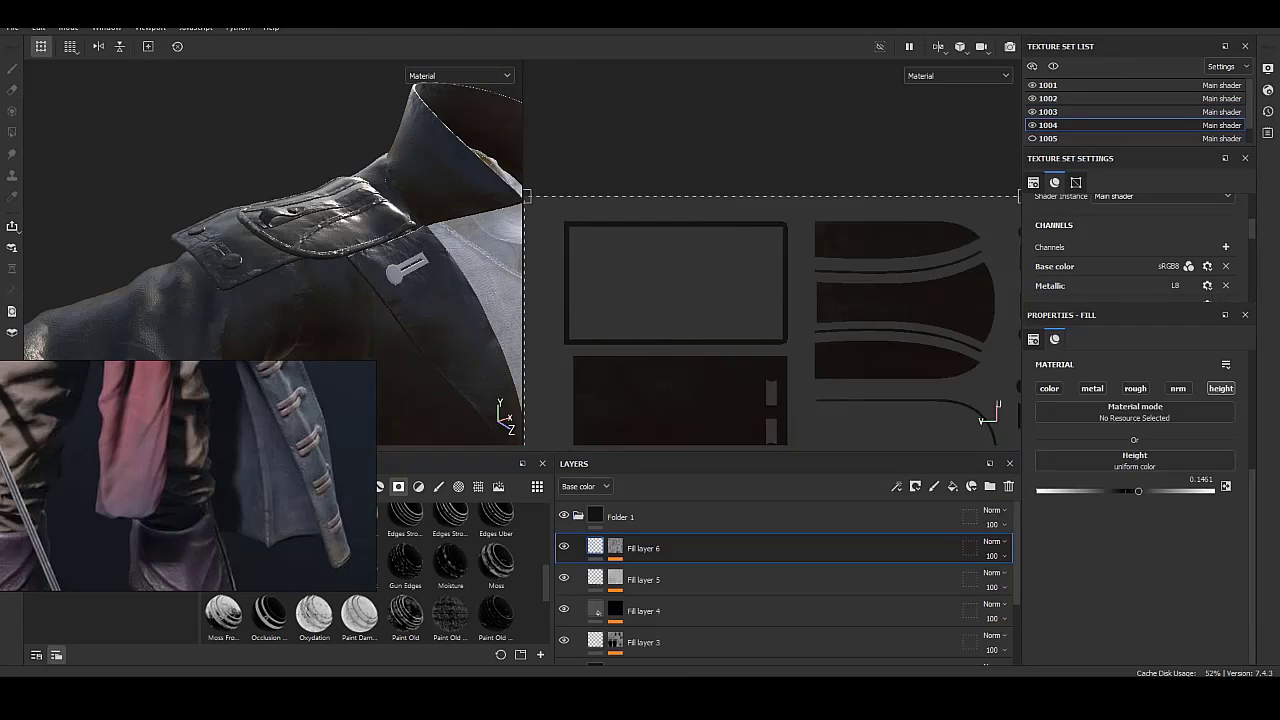
{"action": "left_click", "coordinate": [640, 516]}
{"action": "right_click", "coordinate": [600, 517]}
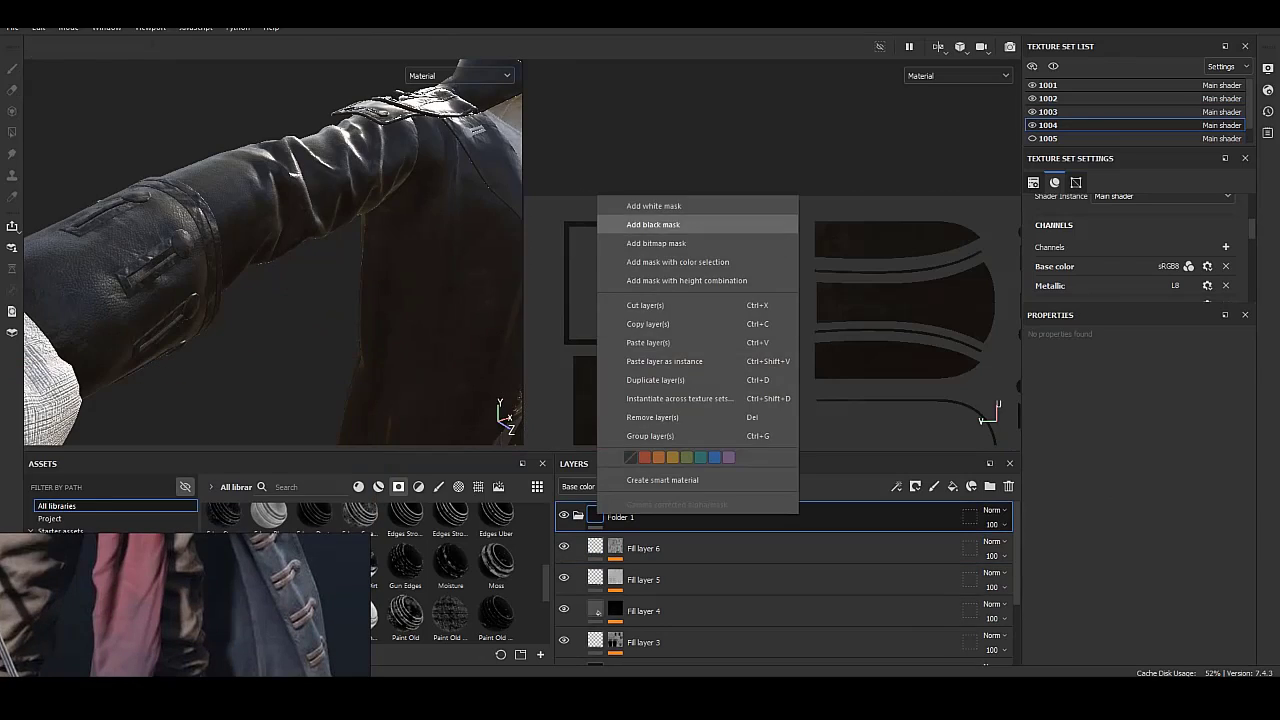
{"action": "left_click", "coordinate": [660, 224]}
Box-fill the sleeve-cuff strap pieces into Folder 1's mask.
{"action": "middle_click_drag", "start_coordinate": [800, 340], "coordinate": [648, 260]}
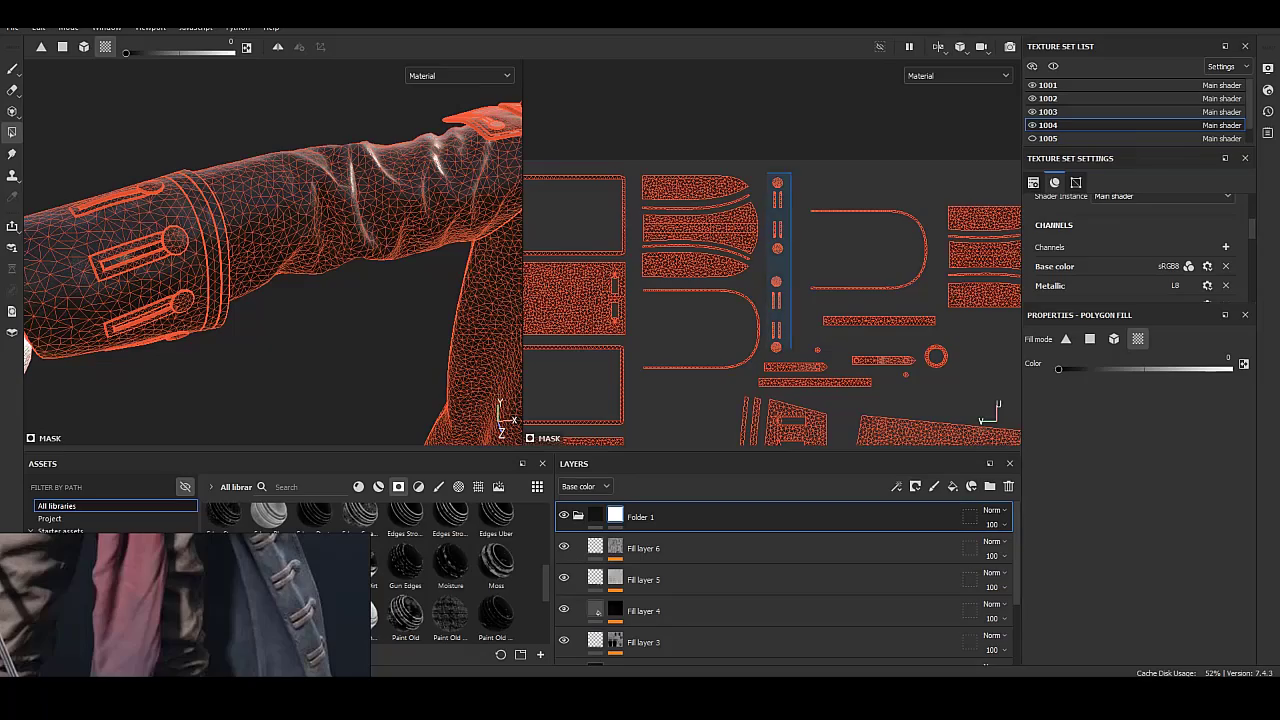
{"action": "scroll", "coordinate": [770, 300], "scroll_direction": "up", "scroll_amount": 2}
{"action": "mouse_move", "coordinate": [770, 300]}
{"action": "middle_mouse_down"}
{"action": "mouse_move", "coordinate": [840, 245]}
{"action": "mouse_move", "coordinate": [700, 230]}
{"action": "middle_mouse_up"}
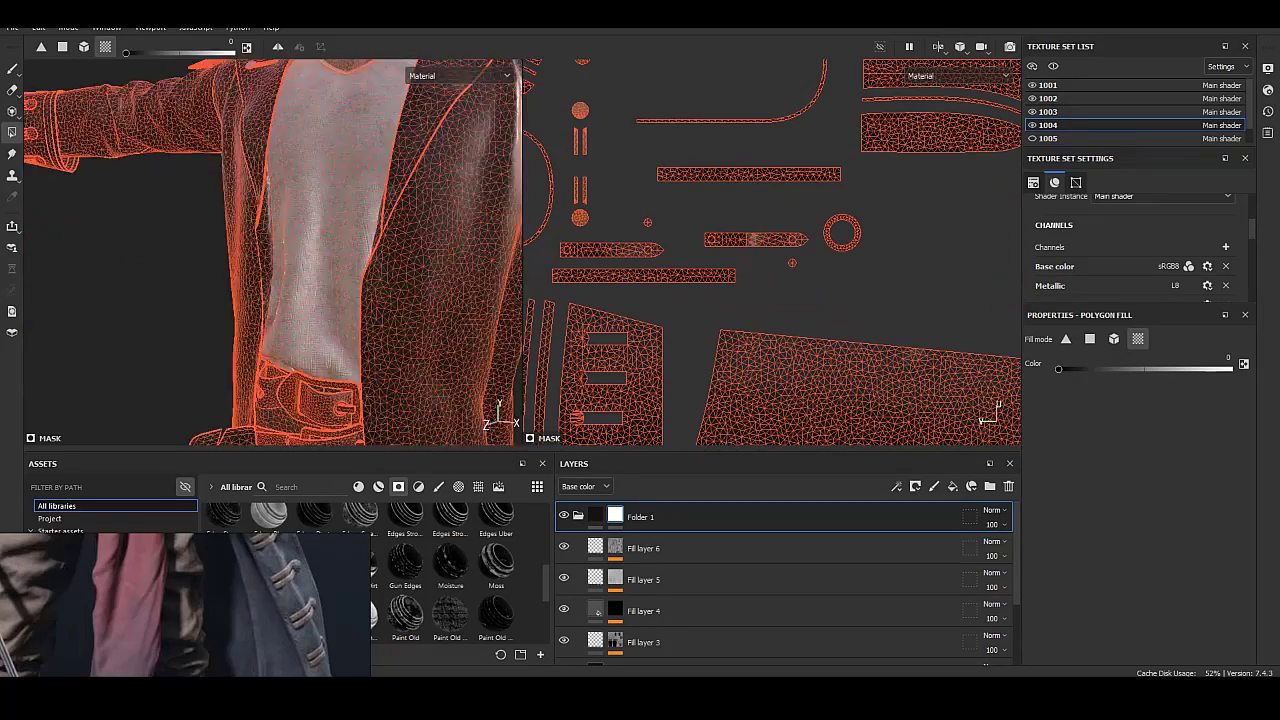
{"action": "left_click_drag", "start_coordinate": [300, 250], "coordinate": [450, 250], "text": "alt"}
{"action": "left_click_drag", "start_coordinate": [270, 250], "coordinate": [200, 260], "text": "alt"}
{"action": "right_click_drag", "start_coordinate": [200, 260], "coordinate": [280, 260], "text": "alt"}
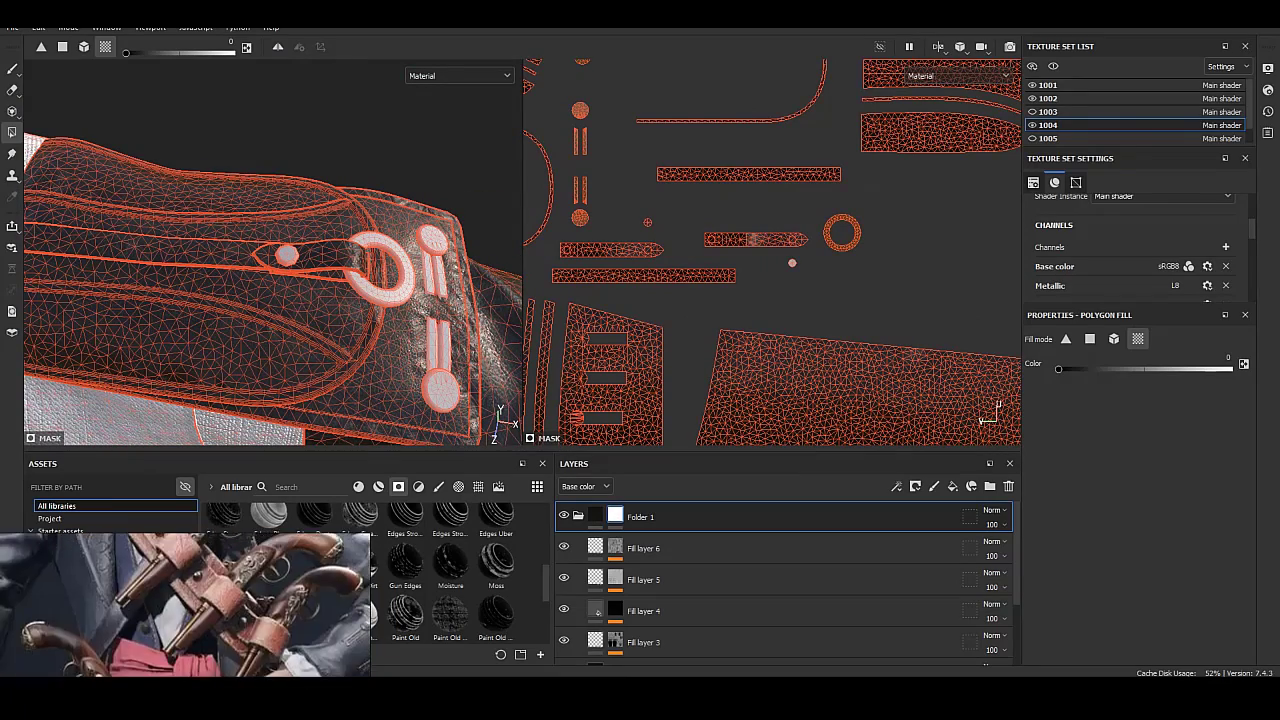
{"action": "left_click_drag", "start_coordinate": [250, 280], "coordinate": [200, 350], "text": "alt"}
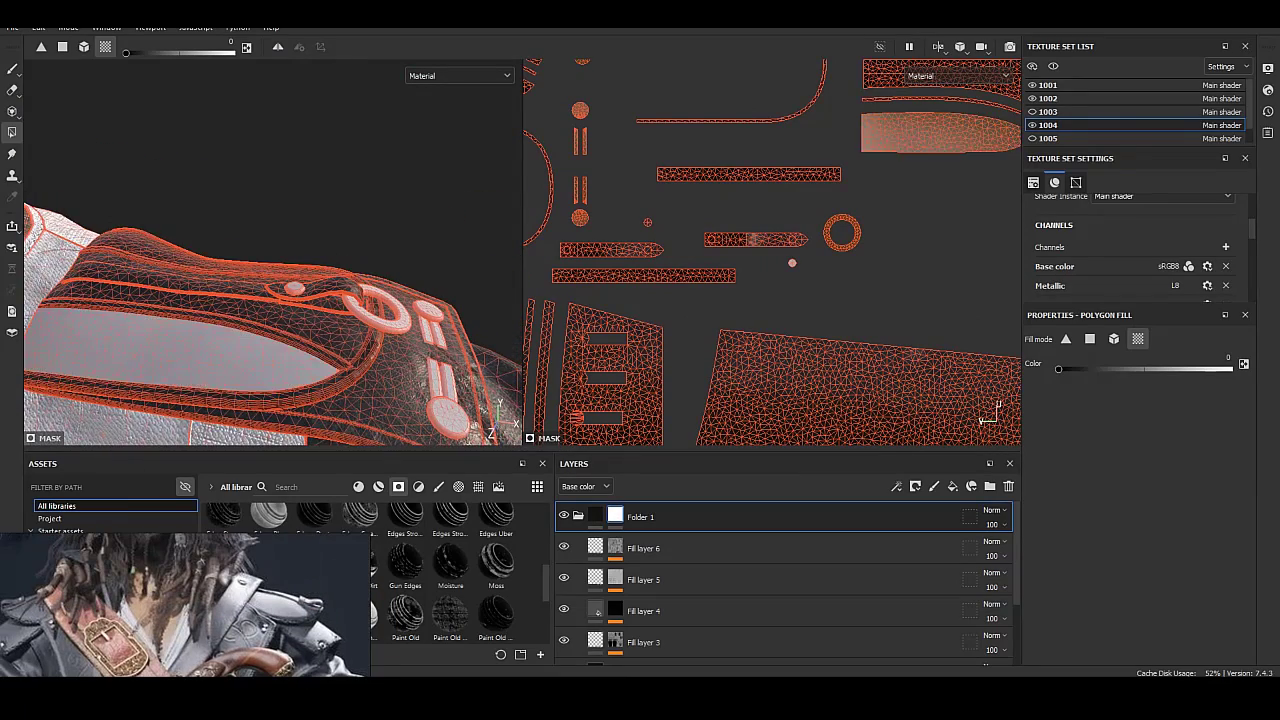
{"action": "left_click_drag", "start_coordinate": [212, 215], "coordinate": [311, 300]}
{"action": "scroll", "coordinate": [270, 260], "scroll_direction": "down", "scroll_amount": 8}
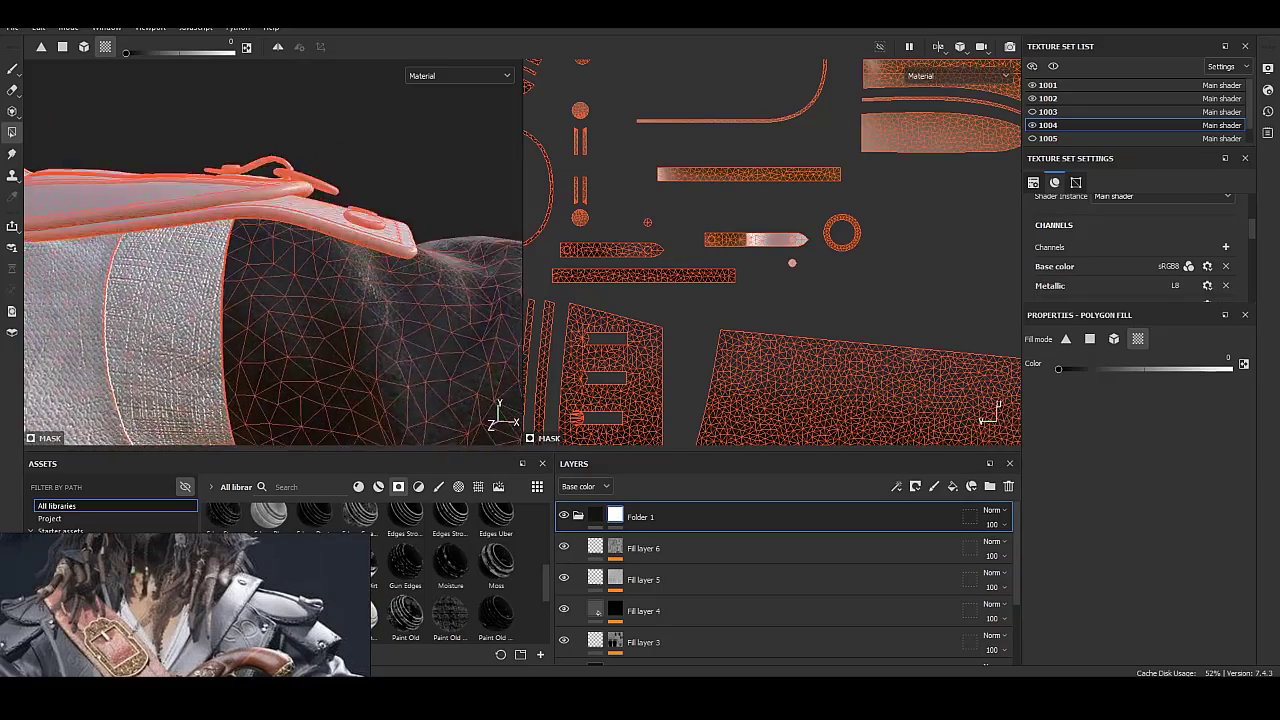
{"action": "key", "text": "f"}
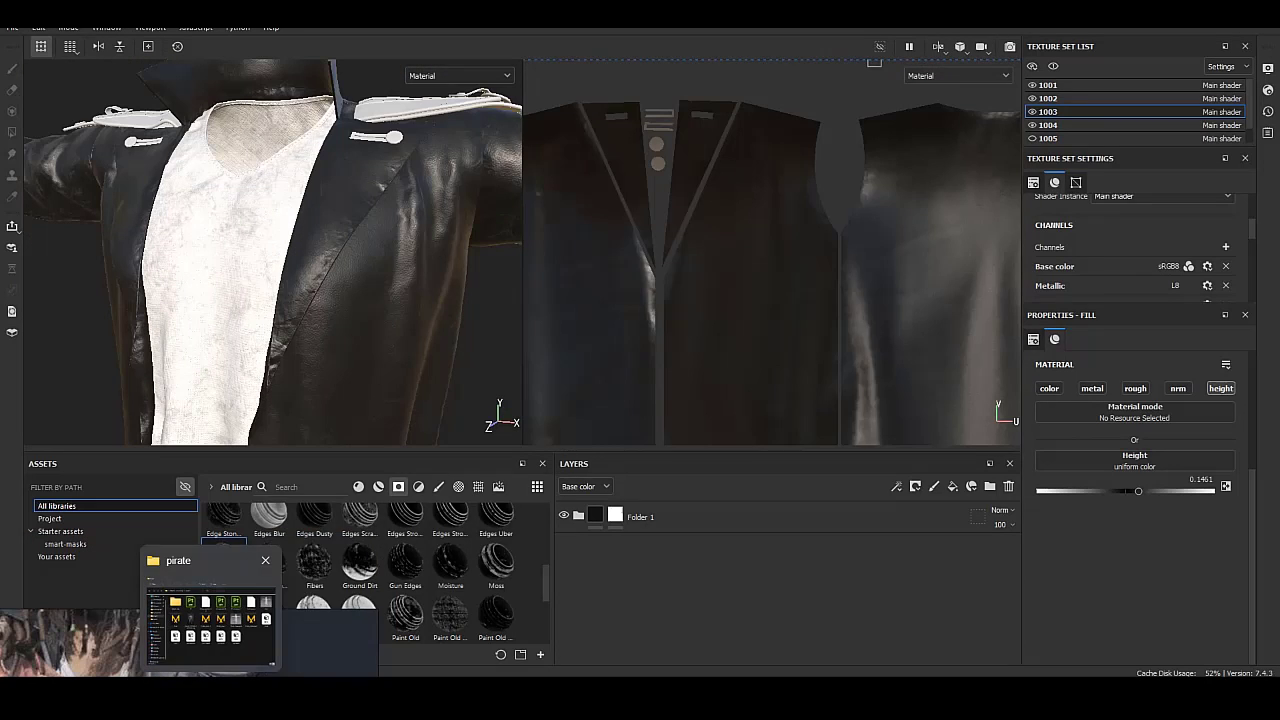
Import both flower images from Desktop\pirate\source into the assets, then expand Folder 1.
{"action": "left_click", "coordinate": [138, 620]}
{"action": "double_click", "coordinate": [534, 237]}
{"action": "left_click_drag", "start_coordinate": [540, 393], "coordinate": [440, 258]}
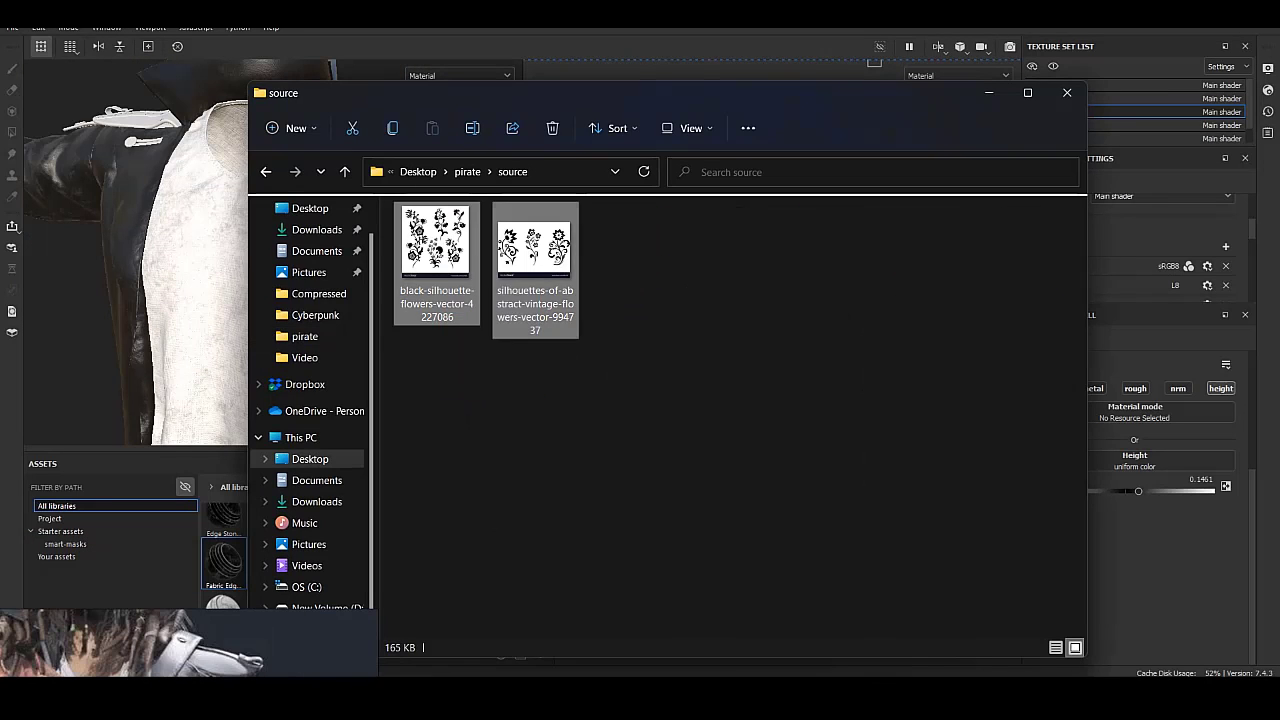
{"action": "left_click_drag", "start_coordinate": [505, 388], "coordinate": [418, 292]}
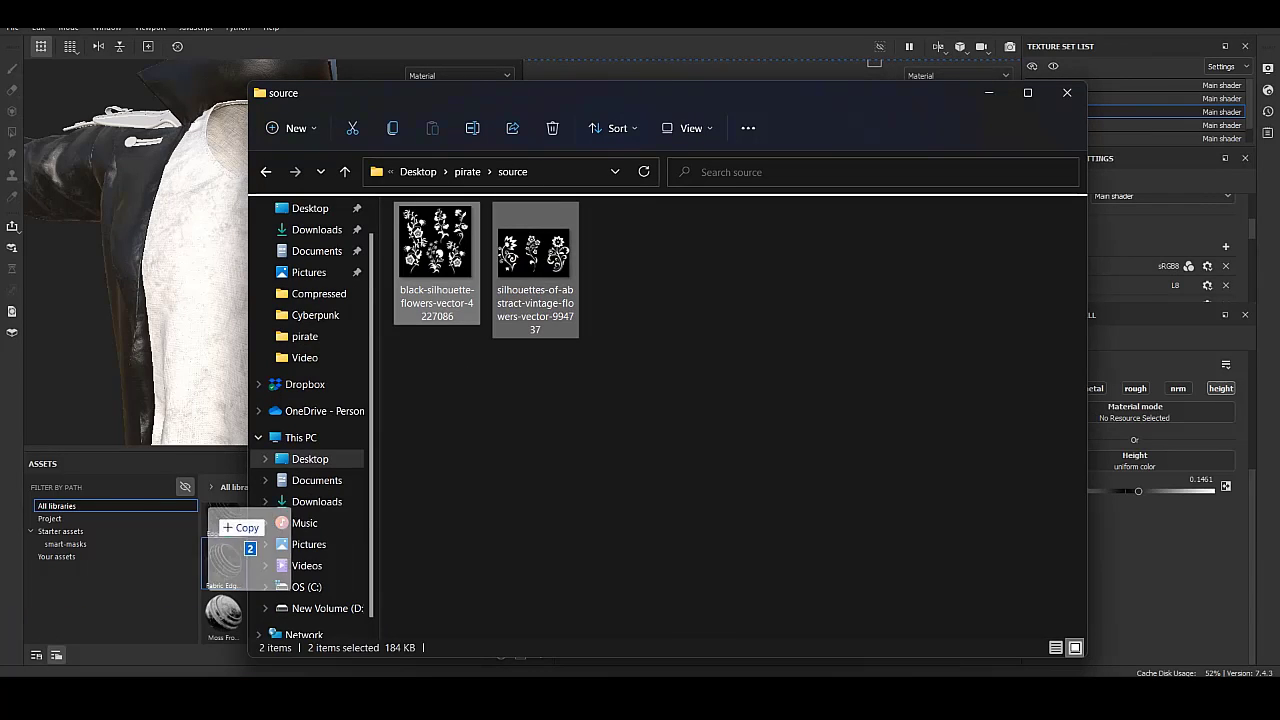
{"action": "left_click_drag", "start_coordinate": [225, 522], "coordinate": [225, 525]}
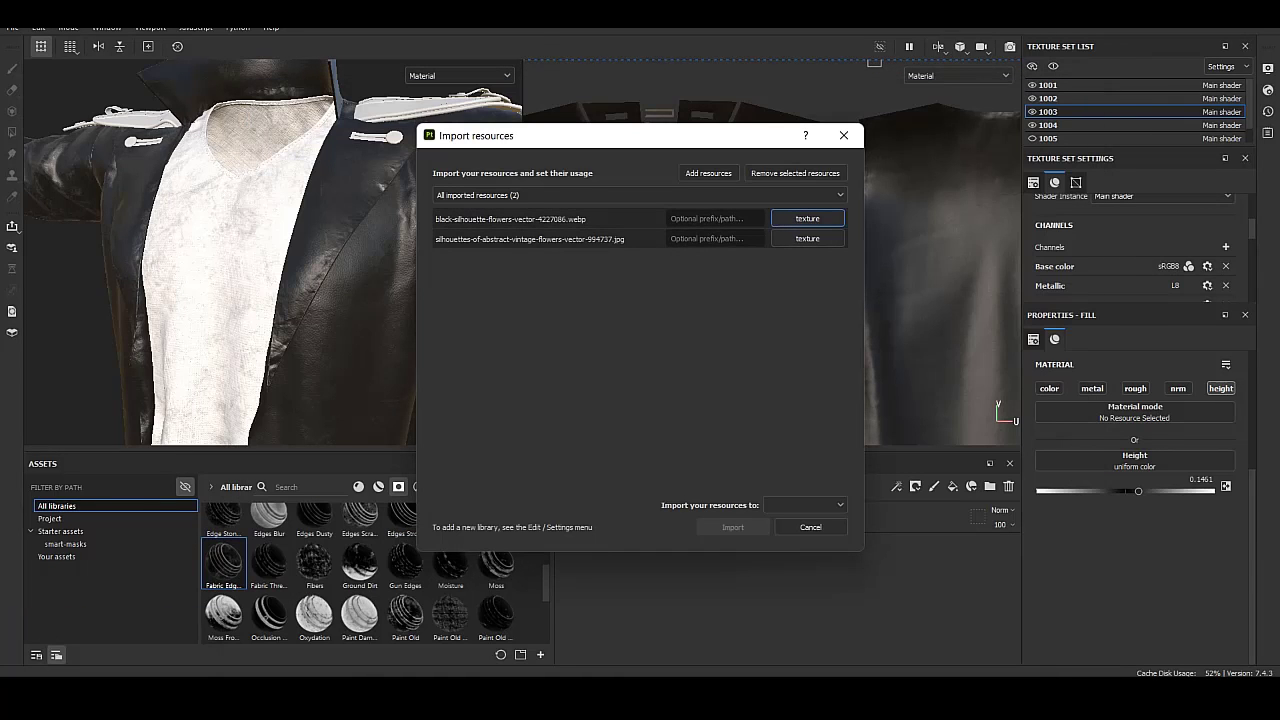
{"action": "key", "text": "Return"}
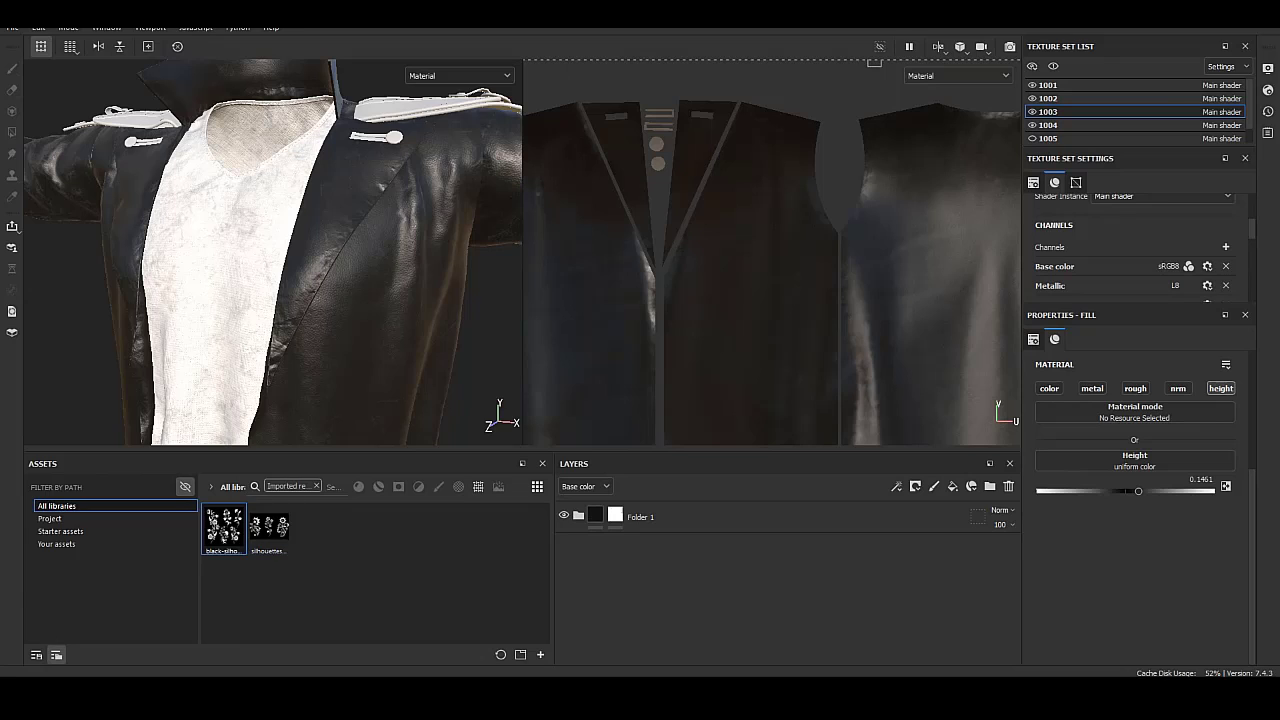
{"action": "left_click", "coordinate": [578, 516]}
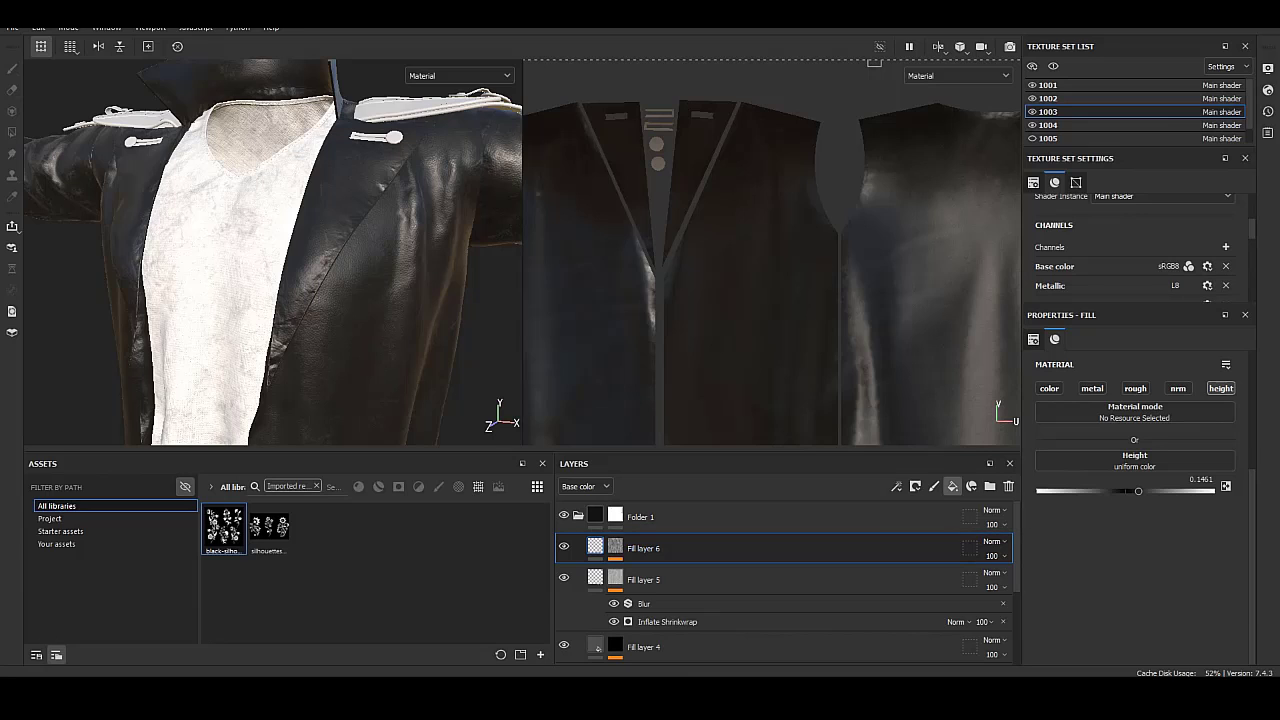
Add Fill layer 7 inside Folder 1 with a black mask.
{"action": "left_click", "coordinate": [952, 486]}
{"action": "right_click", "coordinate": [600, 546]}
{"action": "left_click", "coordinate": [651, 80]}
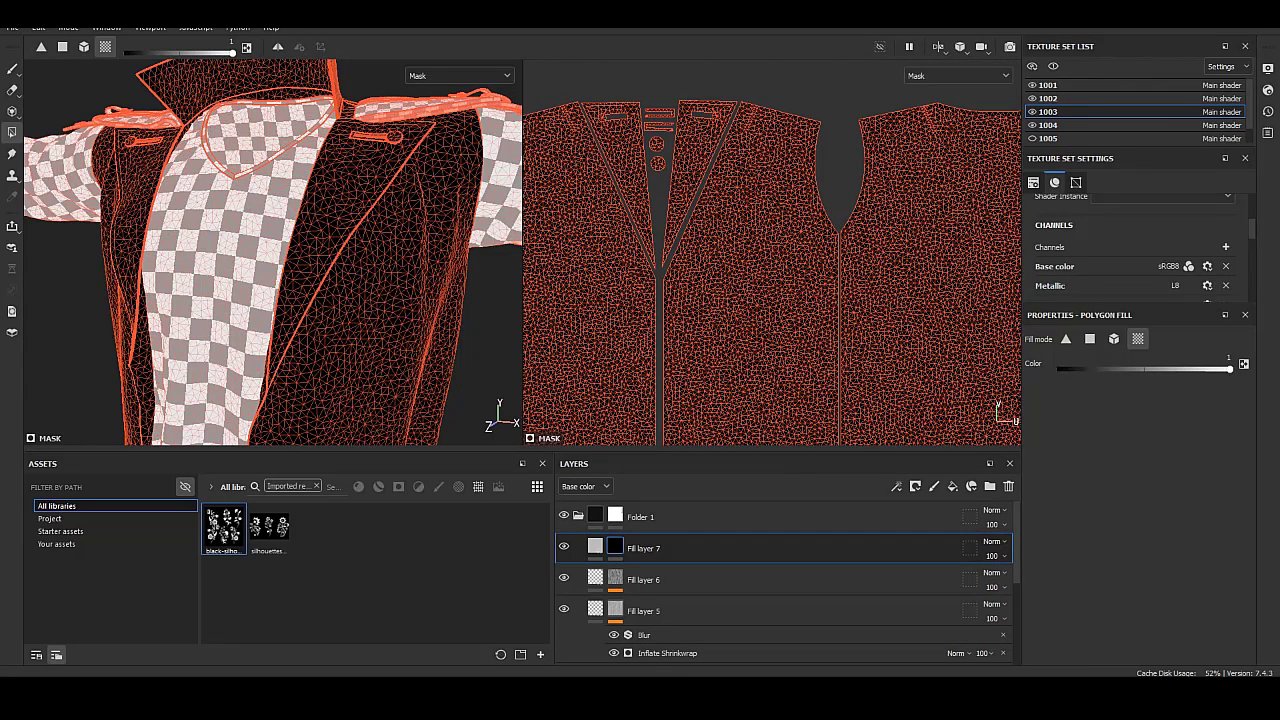
Project the shrunken flower silhouette stencil and stamp a flower into Fill layer 7's mask.
{"action": "key", "text": "3"}
{"action": "scroll", "coordinate": [213, 290], "scroll_direction": "up", "scroll_amount": 5}
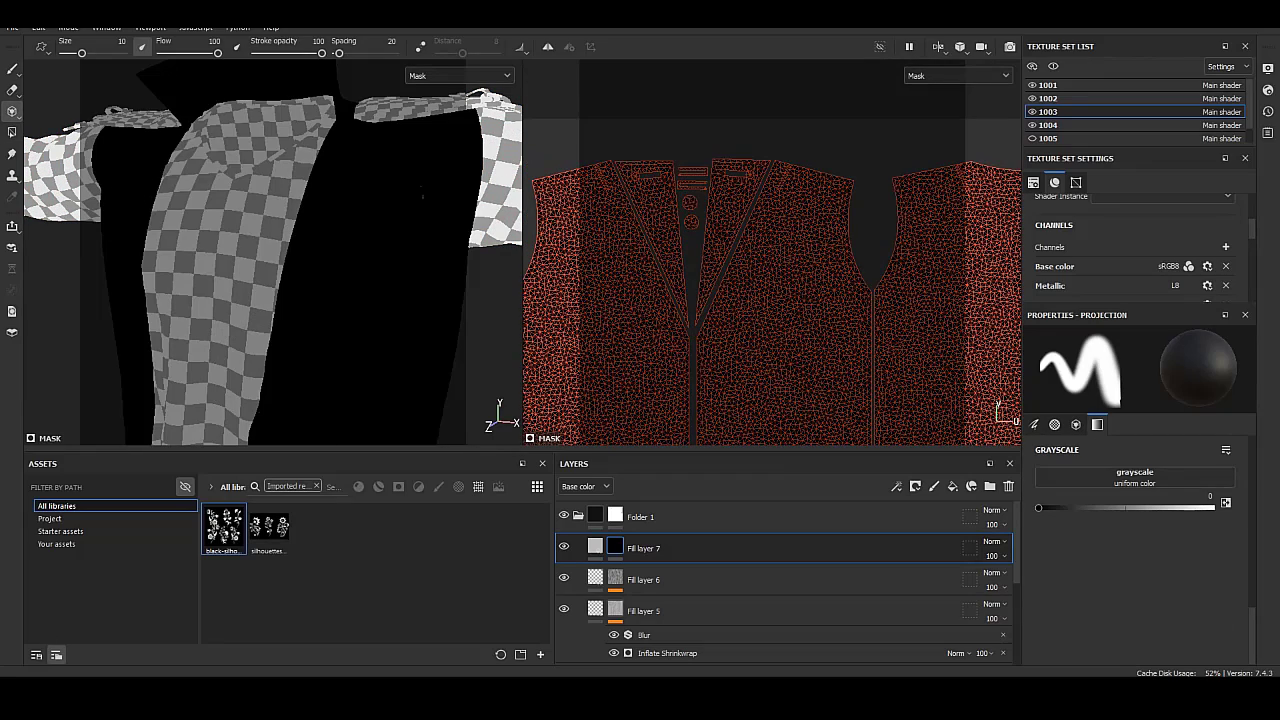
{"action": "left_click_drag", "start_coordinate": [224, 528], "coordinate": [1134, 478]}
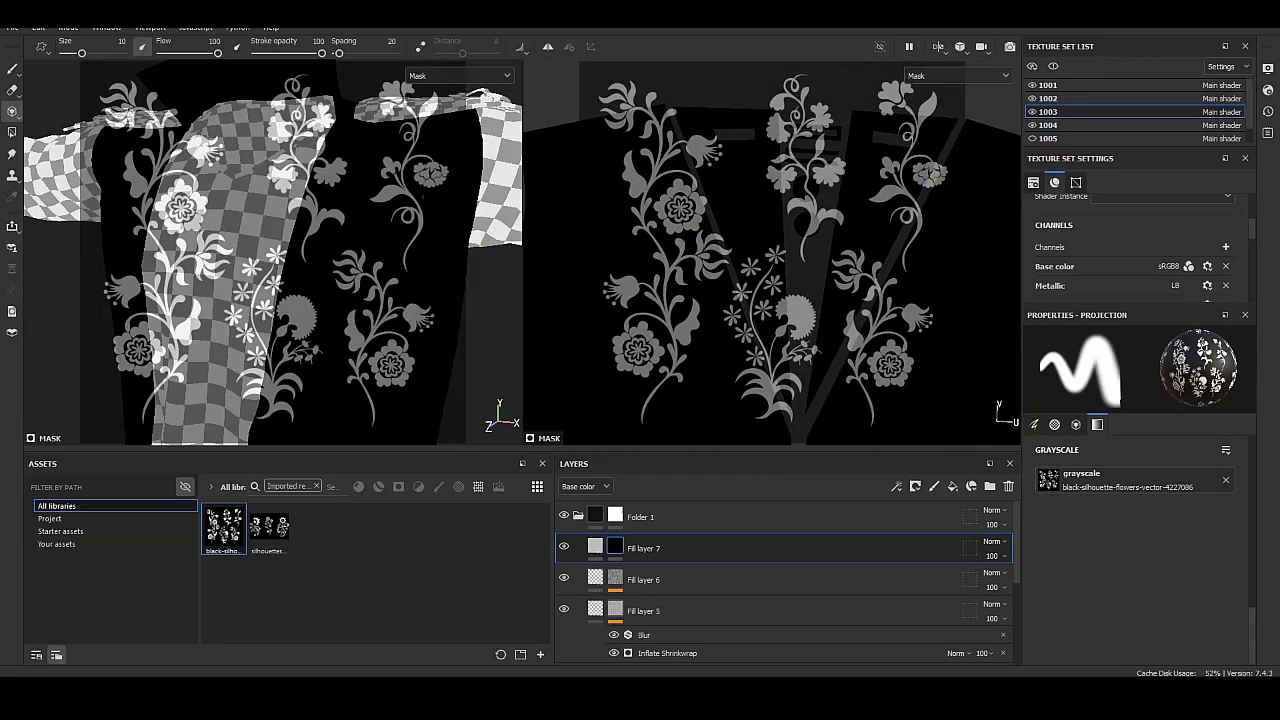
{"action": "left_click_drag", "start_coordinate": [784, 240], "coordinate": [800, 240], "text": "alt"}
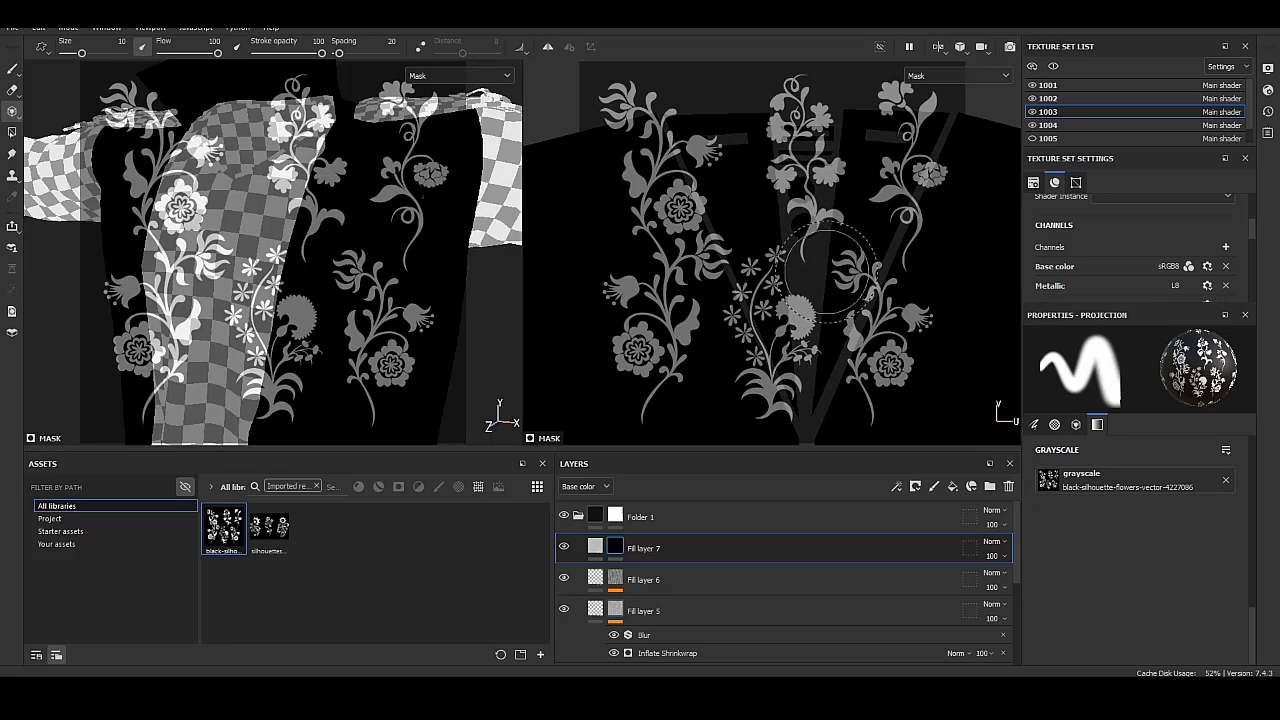
{"action": "key", "text": "s"}
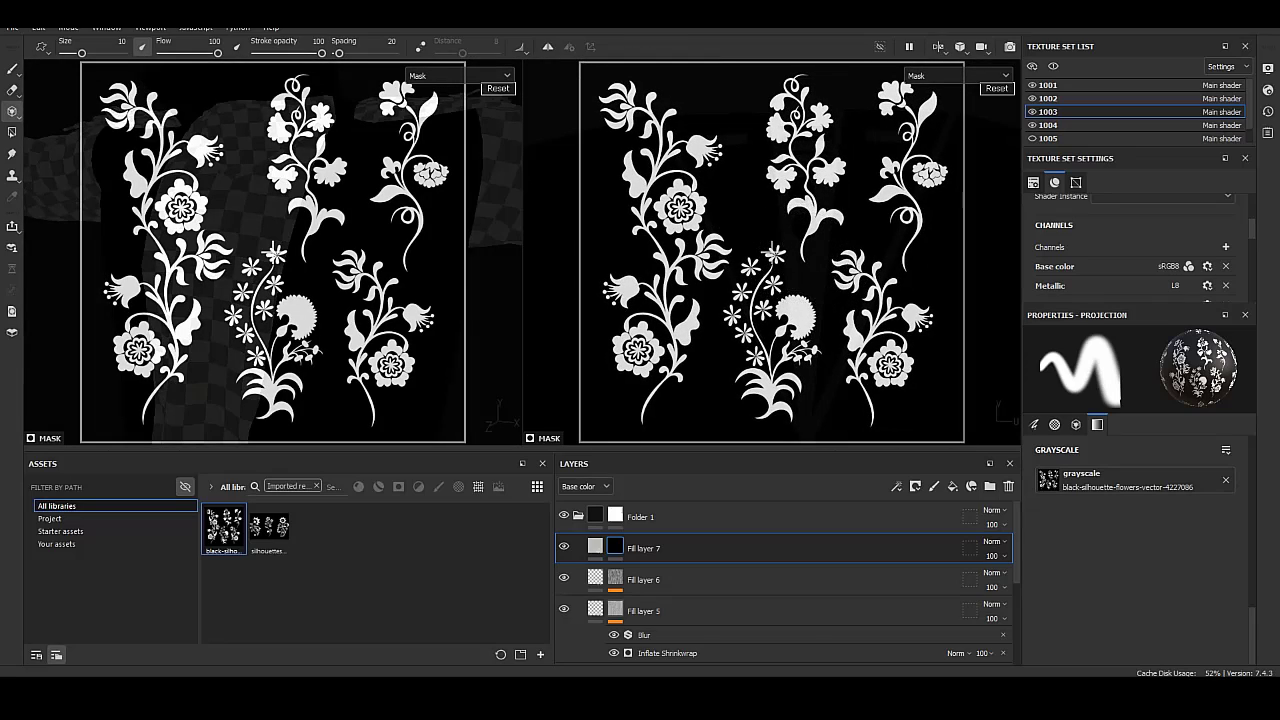
{"action": "right_click_drag", "start_coordinate": [800, 250], "coordinate": [760, 250]}
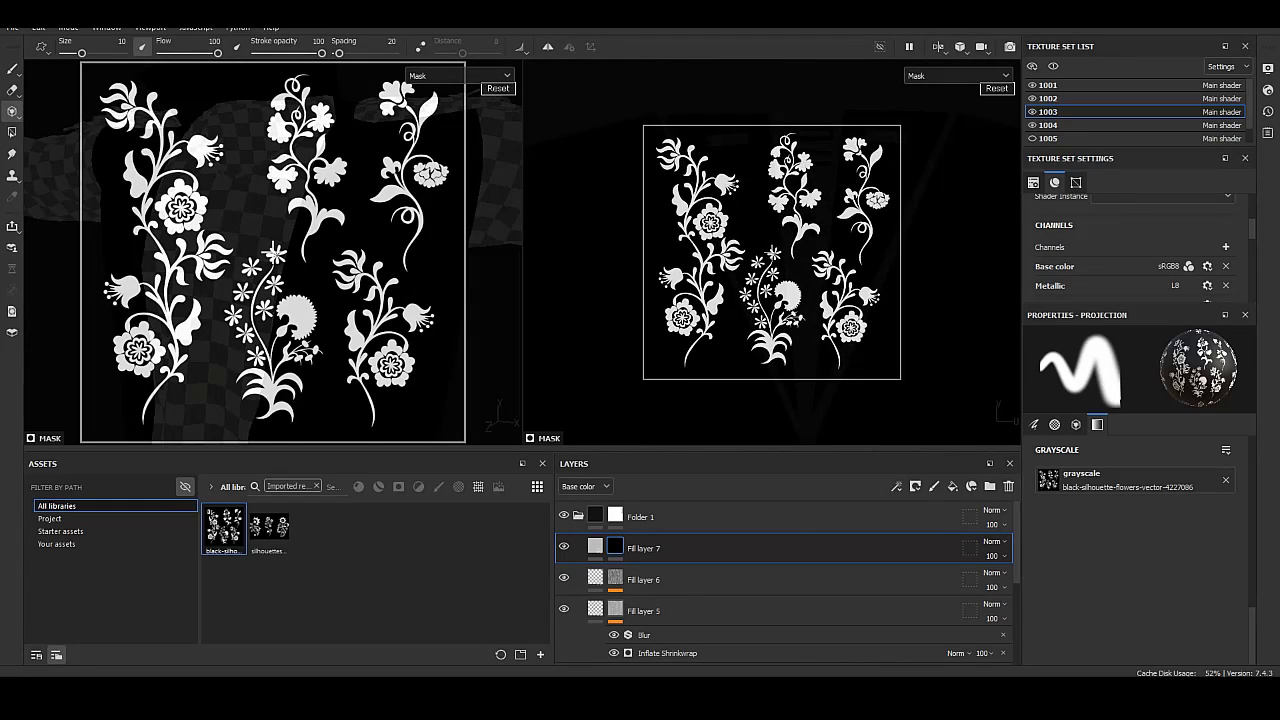
{"action": "mouse_move", "coordinate": [760, 250]}
{"action": "left_mouse_down", "text": "alt"}
{"action": "mouse_move", "coordinate": [772, 318]}
{"action": "mouse_move", "coordinate": [837, 309]}
{"action": "left_mouse_up", "text": "alt"}
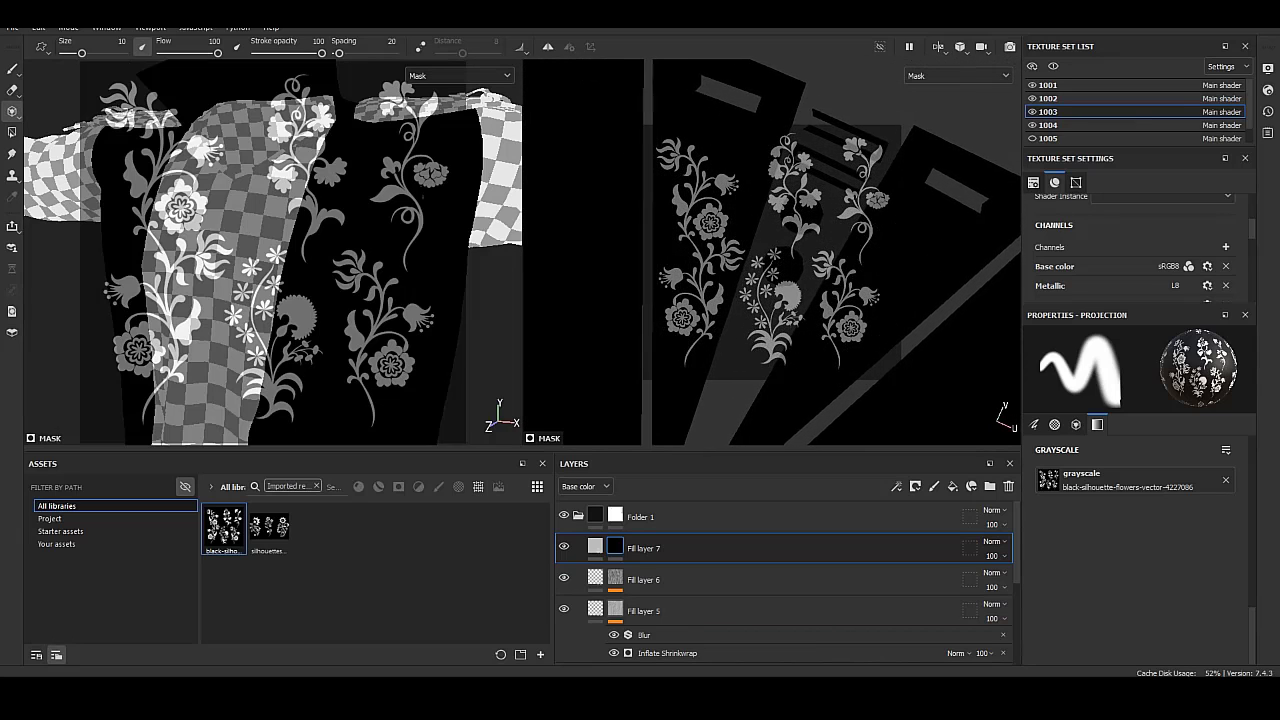
{"action": "left_click_drag", "start_coordinate": [812, 262], "coordinate": [840, 270], "text": "alt"}
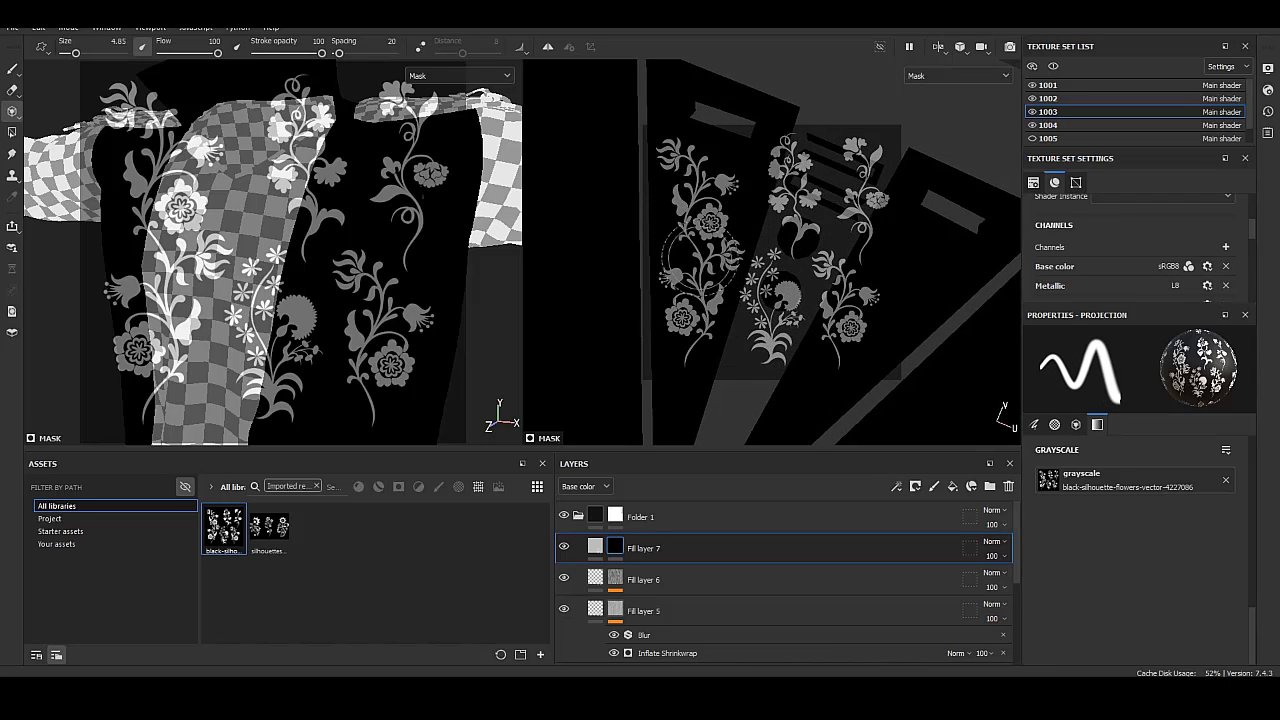
{"action": "left_click", "coordinate": [711, 250]}
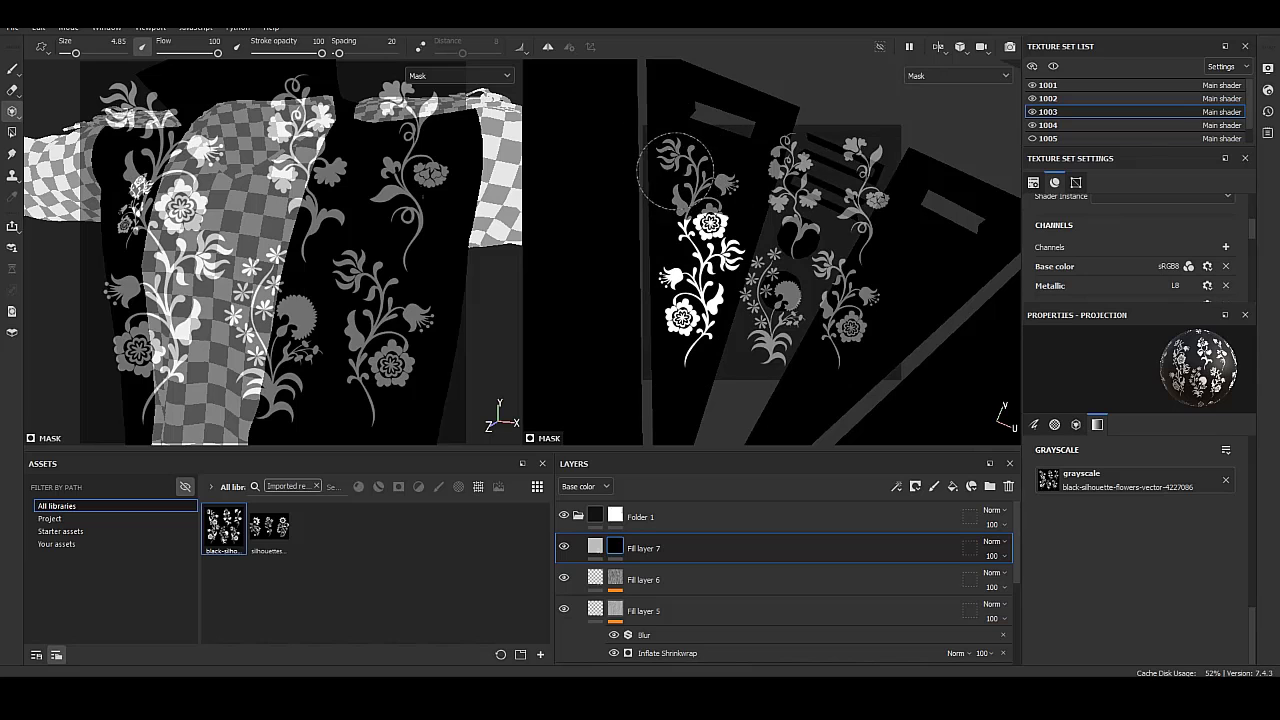
{"action": "left_click", "coordinate": [595, 546]}
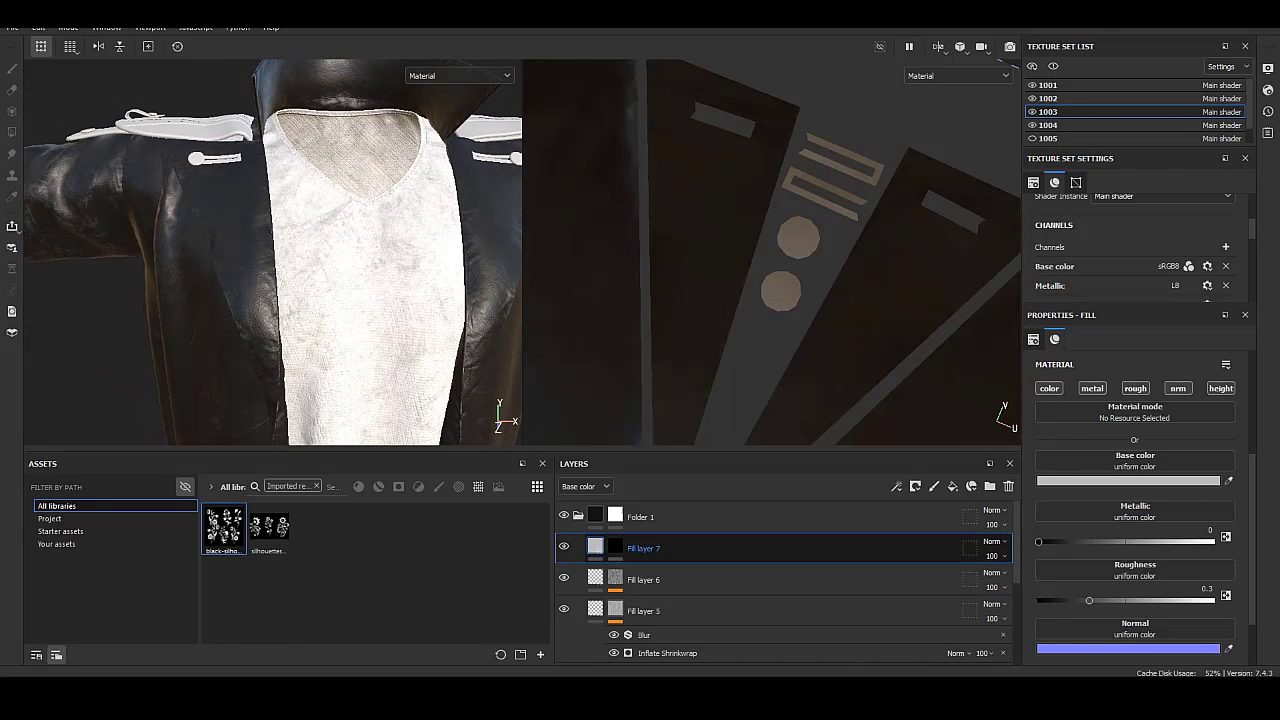
Reposition the stencil, paint a leaf into the lapel mask, and check it on the coat.
{"action": "left_click", "coordinate": [615, 546]}
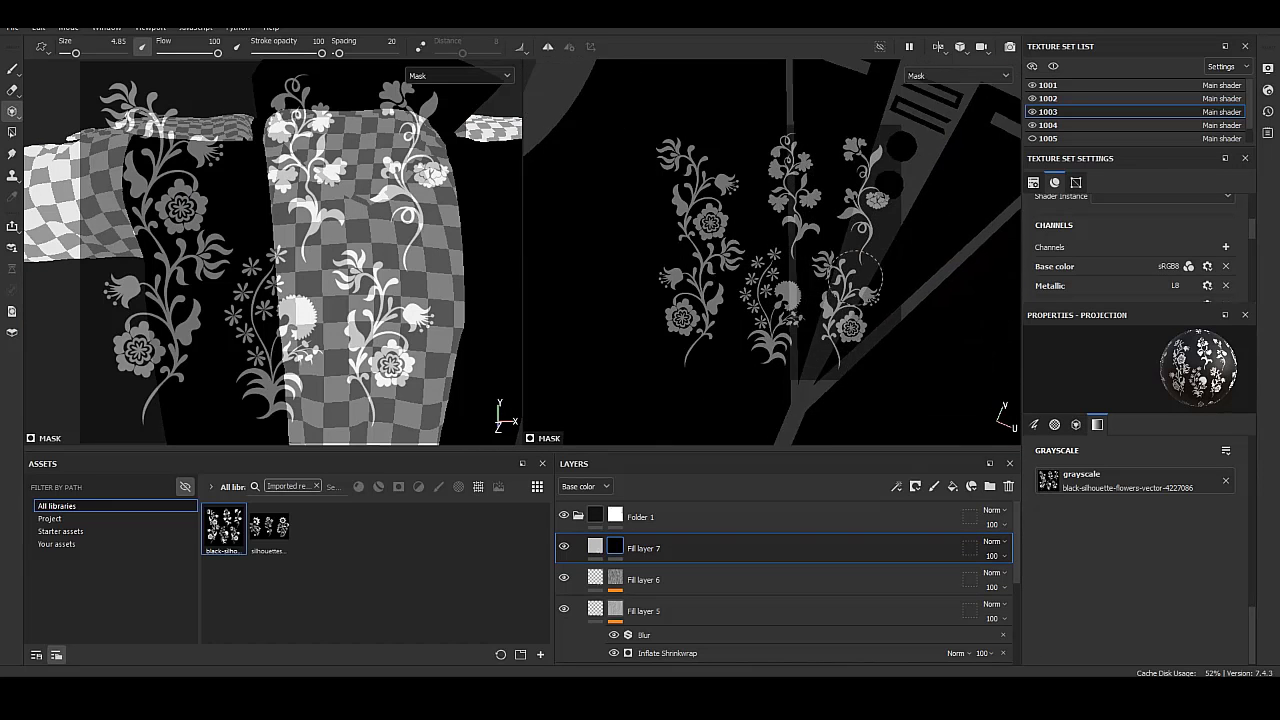
{"action": "key", "text": "s"}
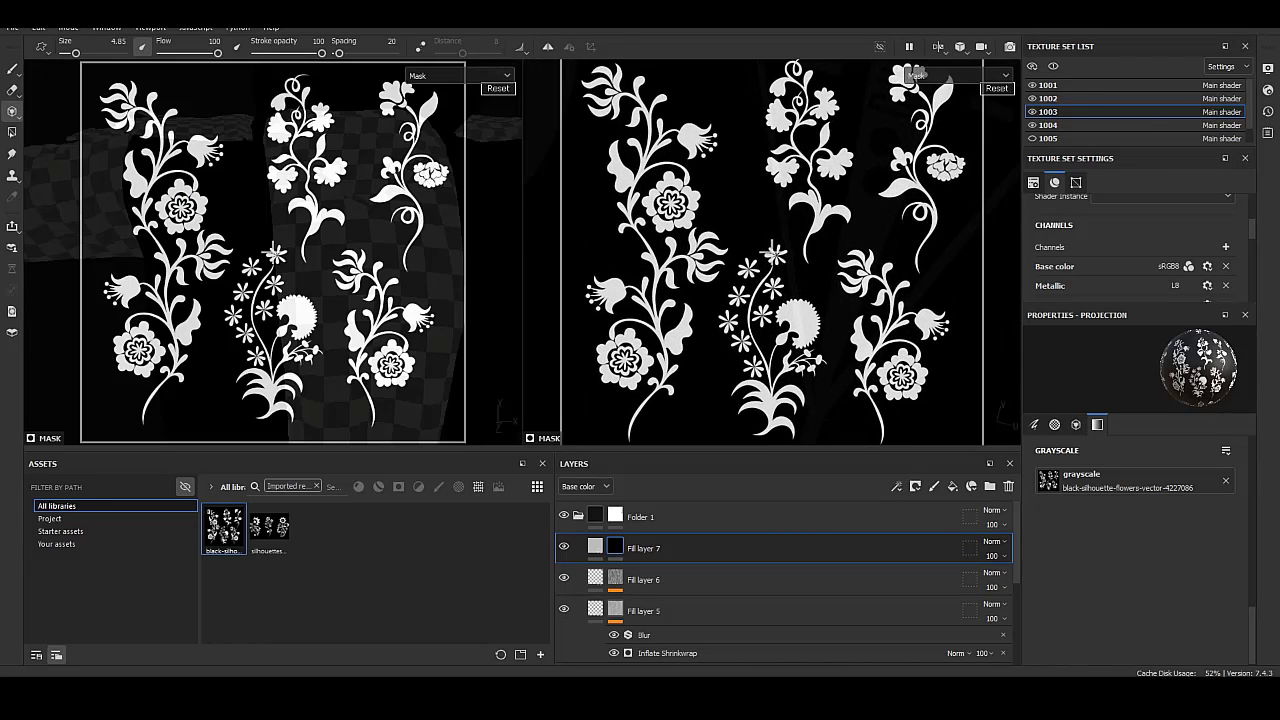
{"action": "scroll", "coordinate": [770, 250], "scroll_direction": "up", "scroll_amount": 5}
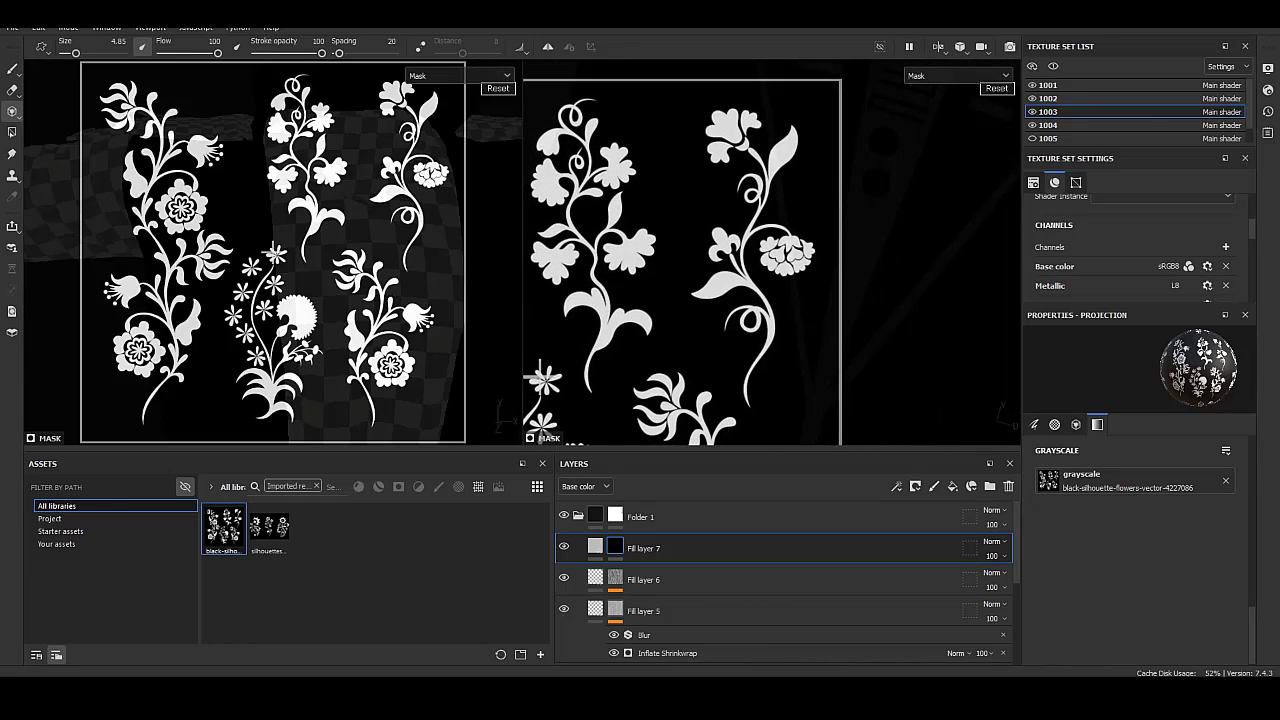
{"action": "key", "text": "s"}
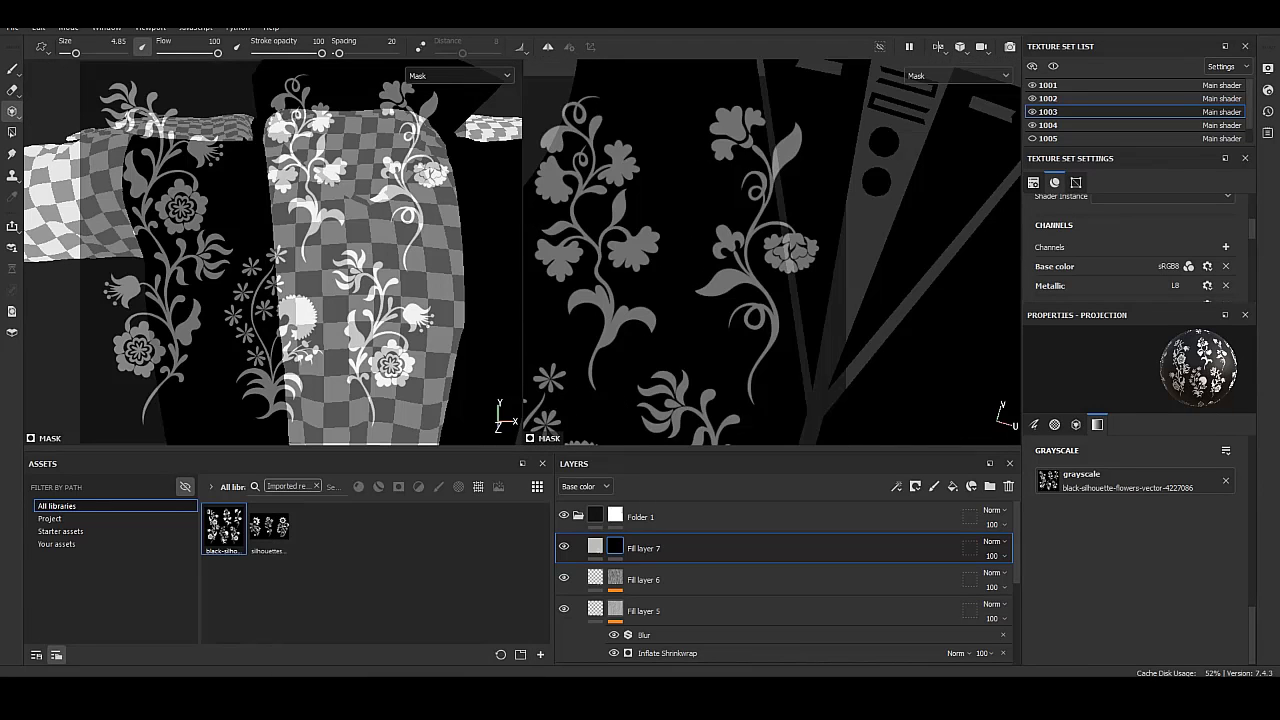
{"action": "mouse_move", "coordinate": [788, 245]}
{"action": "left_mouse_down", "text": "alt"}
{"action": "mouse_move", "coordinate": [760, 250]}
{"action": "mouse_move", "coordinate": [790, 262]}
{"action": "mouse_move", "coordinate": [757, 342]}
{"action": "left_mouse_up", "text": "alt"}
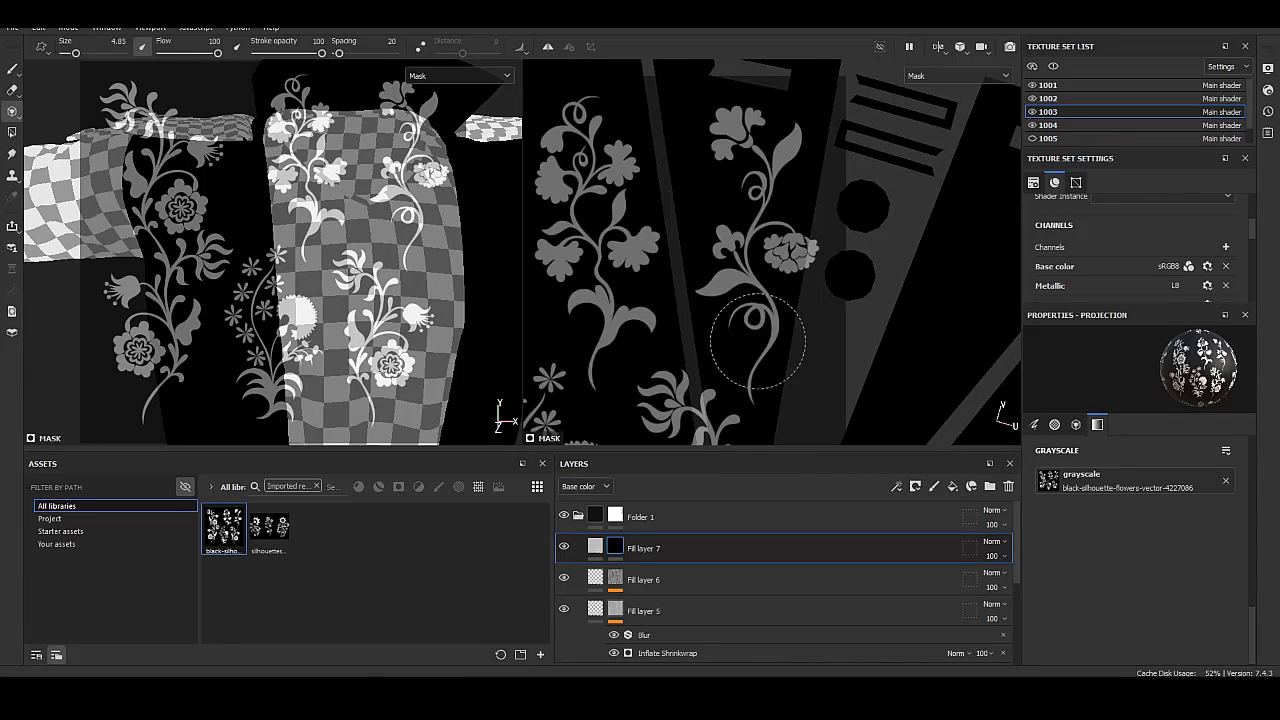
{"action": "left_click_drag", "start_coordinate": [737, 285], "coordinate": [743, 278]}
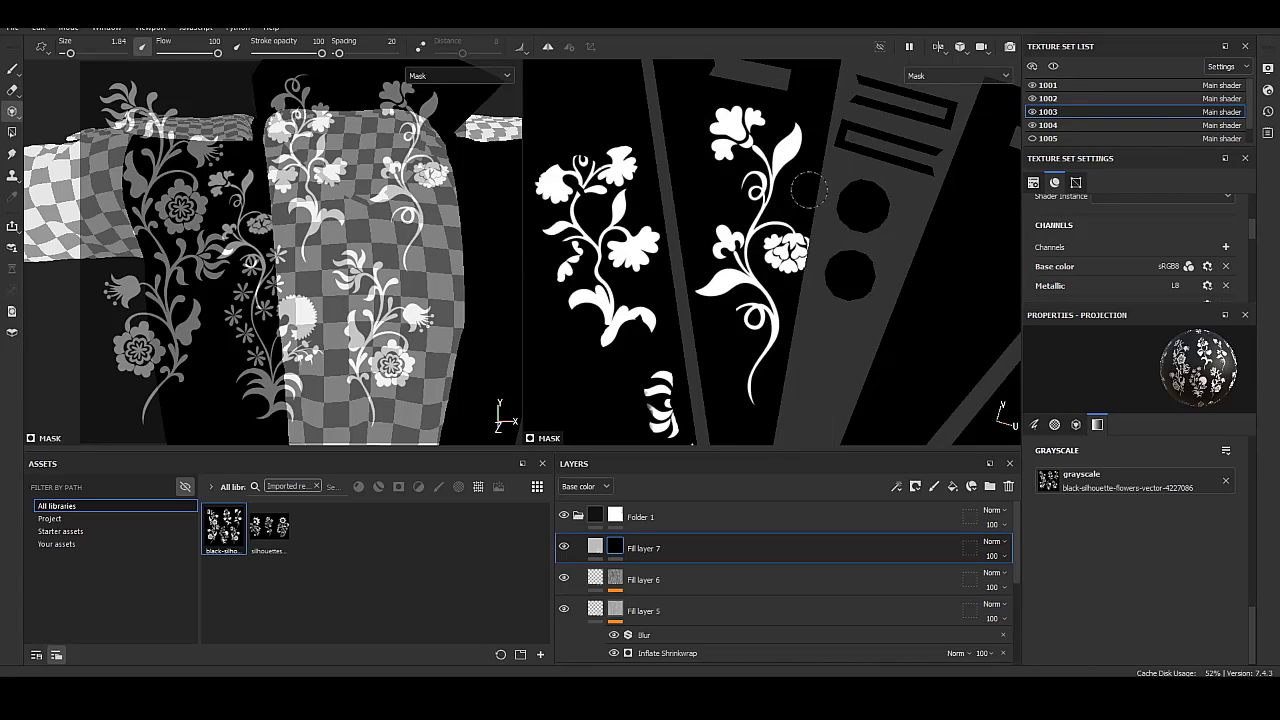
{"action": "left_click", "coordinate": [595, 546]}
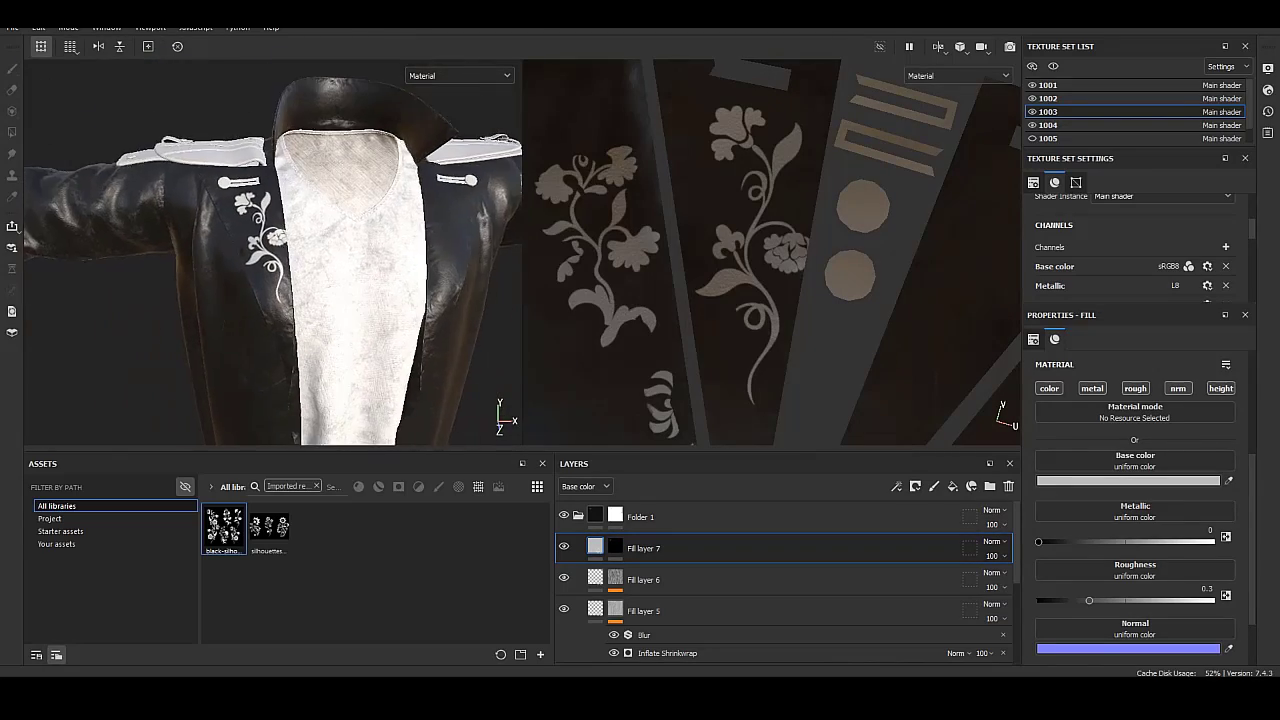
{"action": "left_click_drag", "start_coordinate": [200, 220], "coordinate": [350, 228], "text": "alt"}
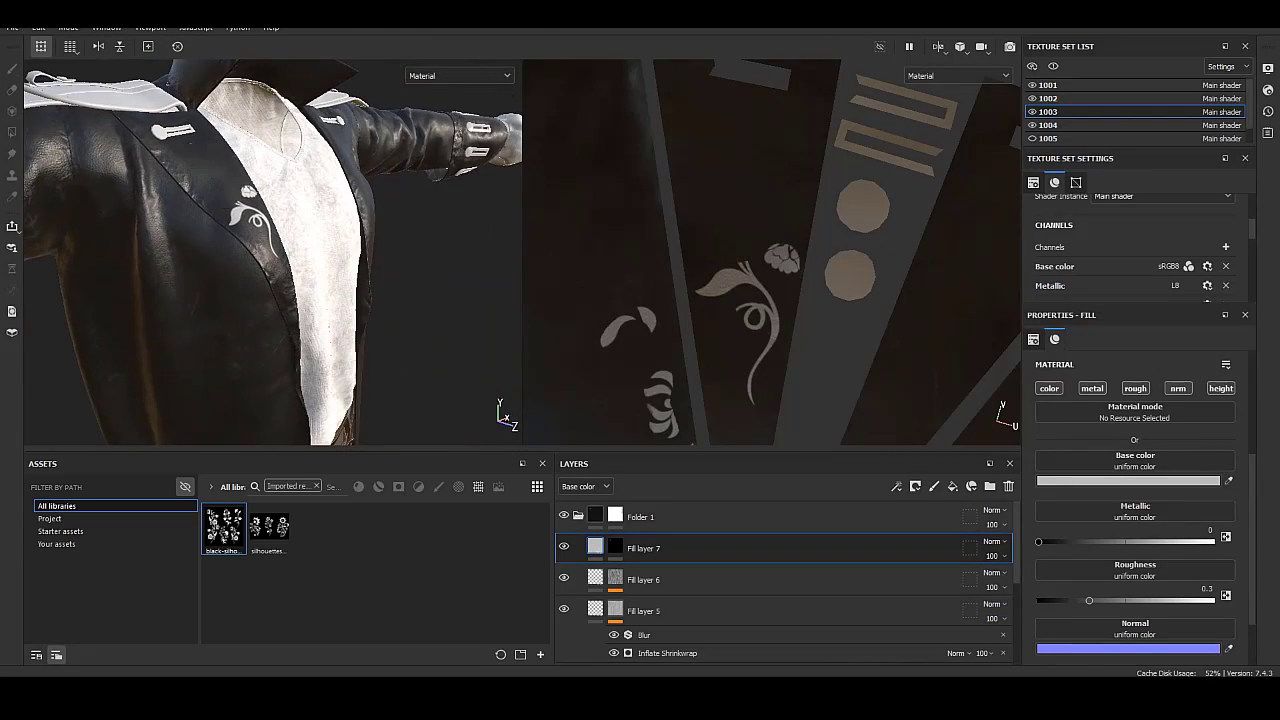
{"action": "left_click", "coordinate": [615, 547]}
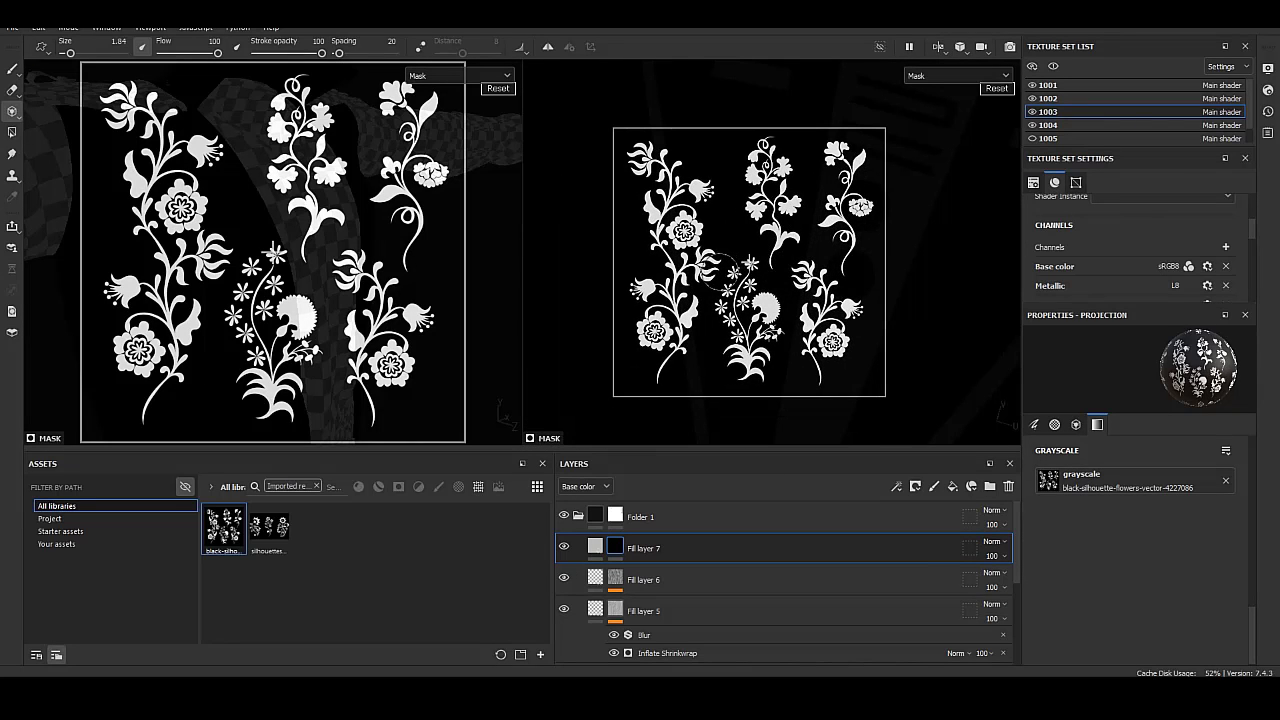
Keep the black-silhouette stencil and paint a flower vine up the lapel.
{"action": "left_click_drag", "start_coordinate": [269, 527], "coordinate": [1130, 480]}
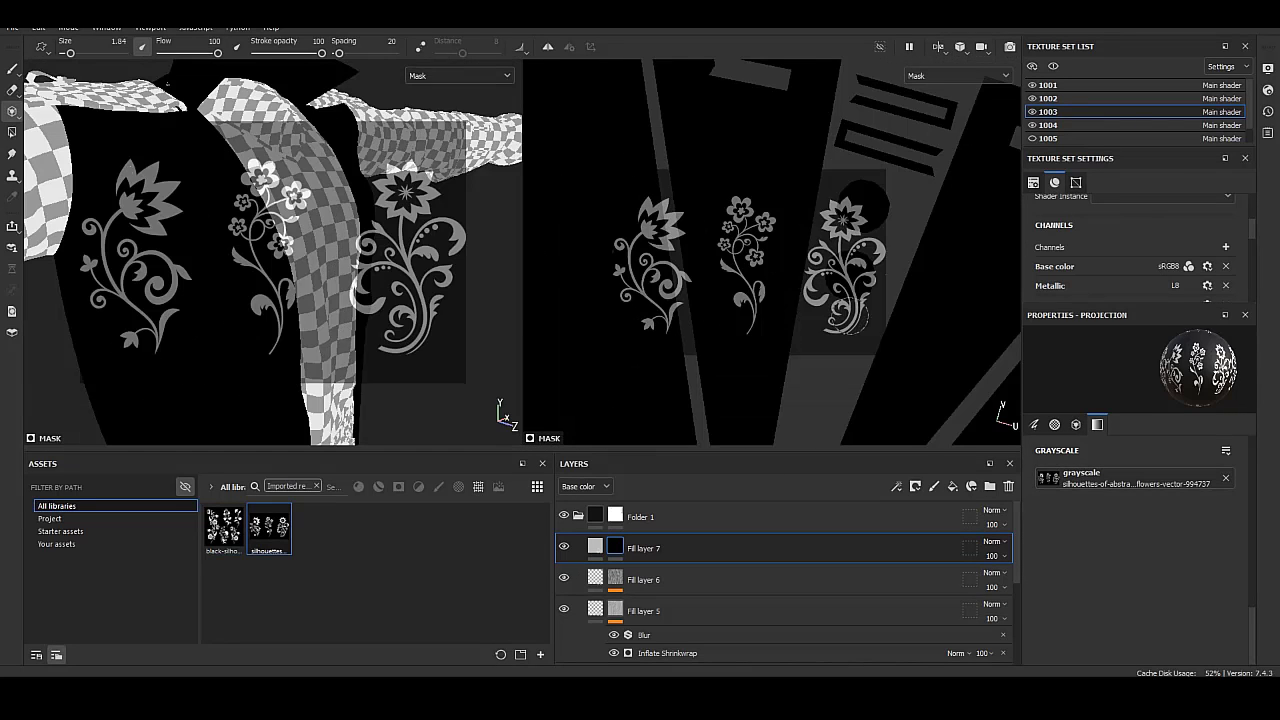
{"action": "key", "text": "ctrl+z"}
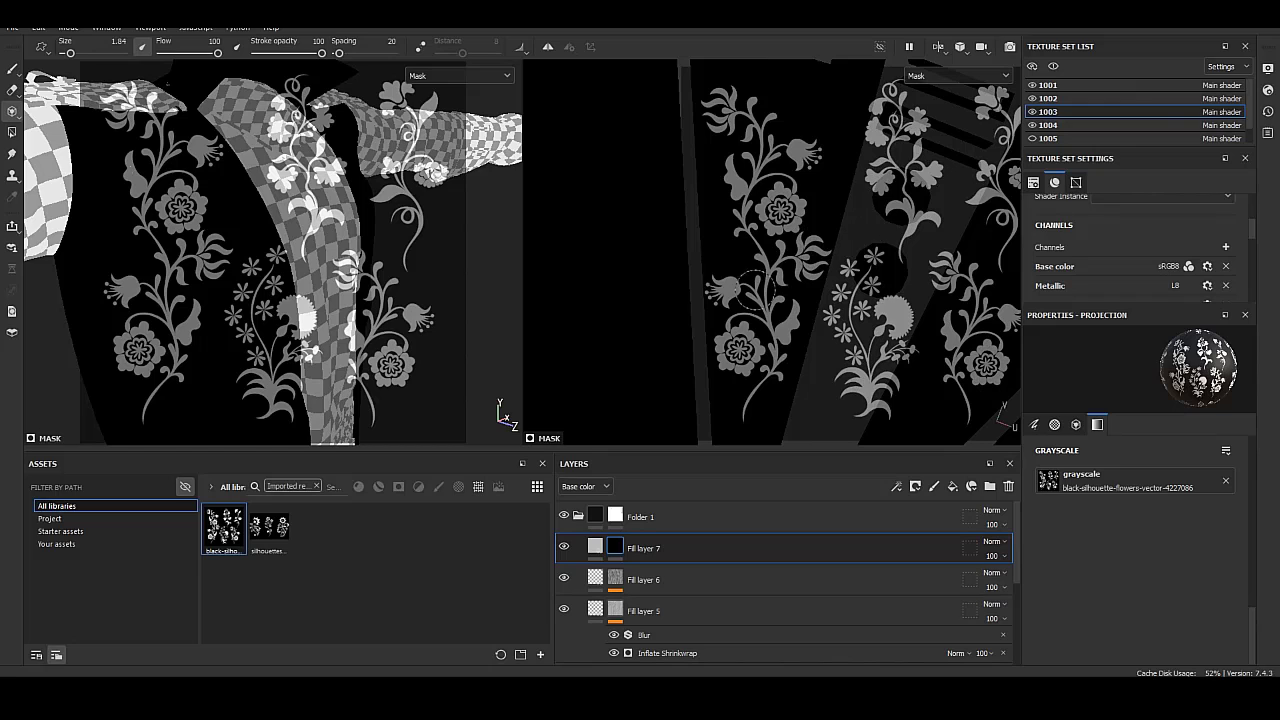
{"action": "left_click_drag", "start_coordinate": [727, 290], "coordinate": [722, 335]}
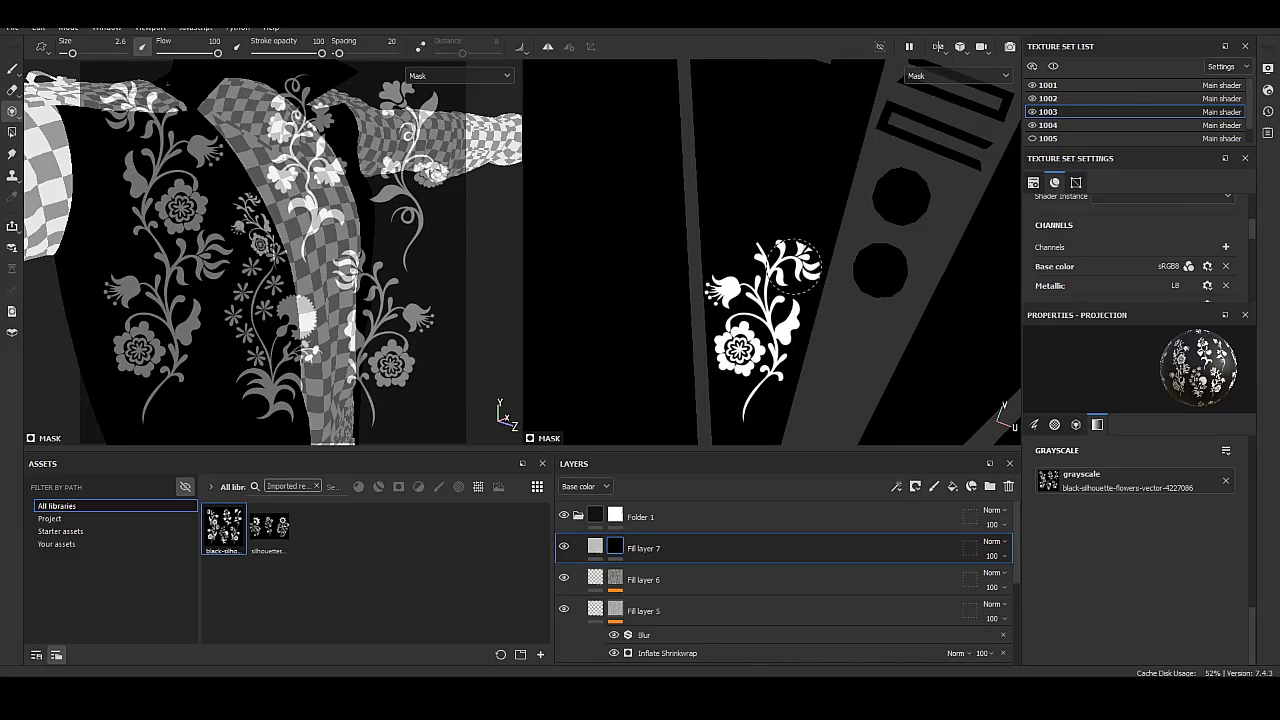
{"action": "mouse_move", "coordinate": [782, 260]}
{"action": "left_mouse_down"}
{"action": "mouse_move", "coordinate": [808, 143]}
{"action": "mouse_move", "coordinate": [730, 95]}
{"action": "left_mouse_up"}
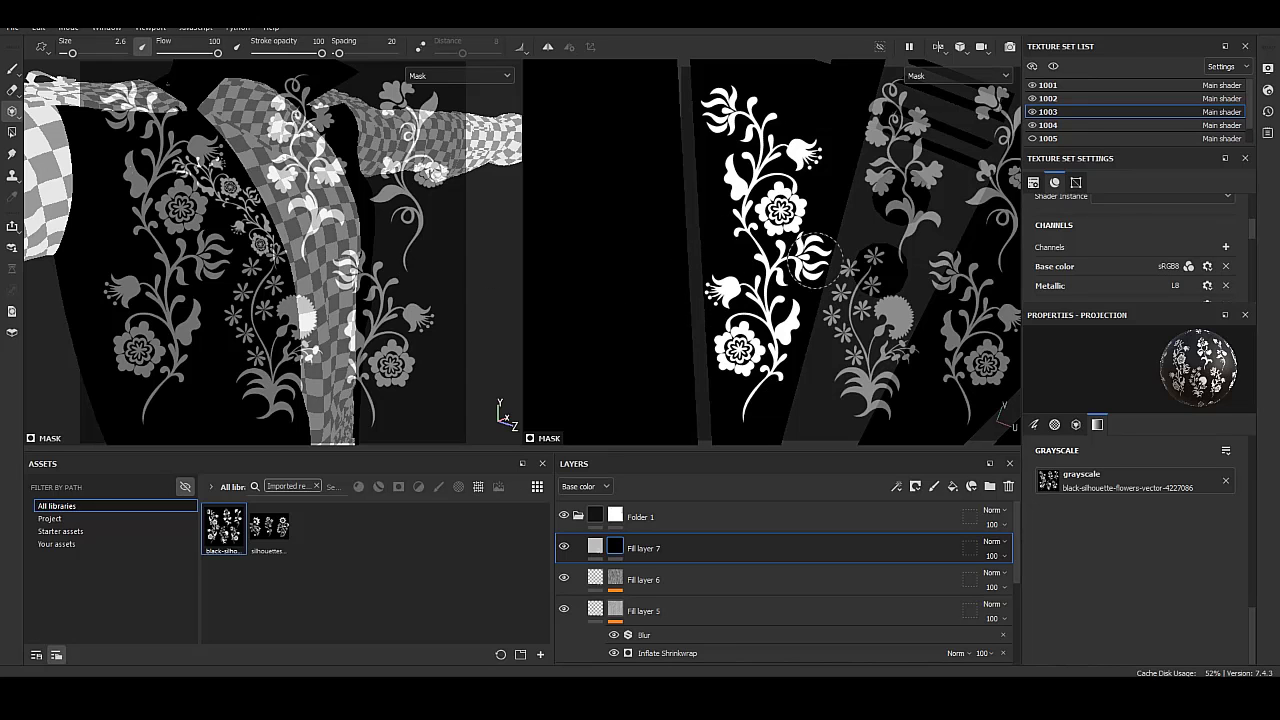
Stamp more flowers onto further lapel strips and preview the floral pattern.
{"action": "mouse_move", "coordinate": [812, 260]}
{"action": "middle_mouse_down"}
{"action": "mouse_move", "coordinate": [773, 260]}
{"action": "mouse_move", "coordinate": [785, 268]}
{"action": "mouse_move", "coordinate": [830, 230]}
{"action": "mouse_move", "coordinate": [820, 272]}
{"action": "mouse_move", "coordinate": [831, 272]}
{"action": "middle_mouse_up"}
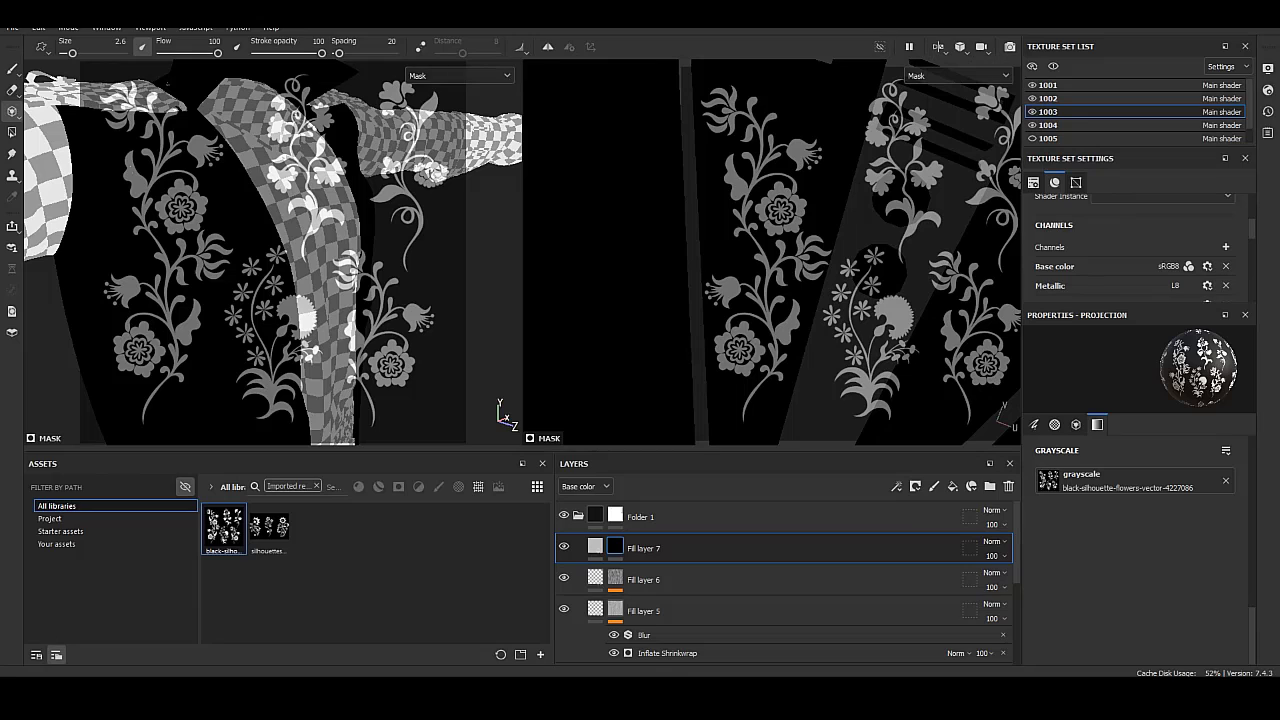
{"action": "left_click", "coordinate": [768, 195]}
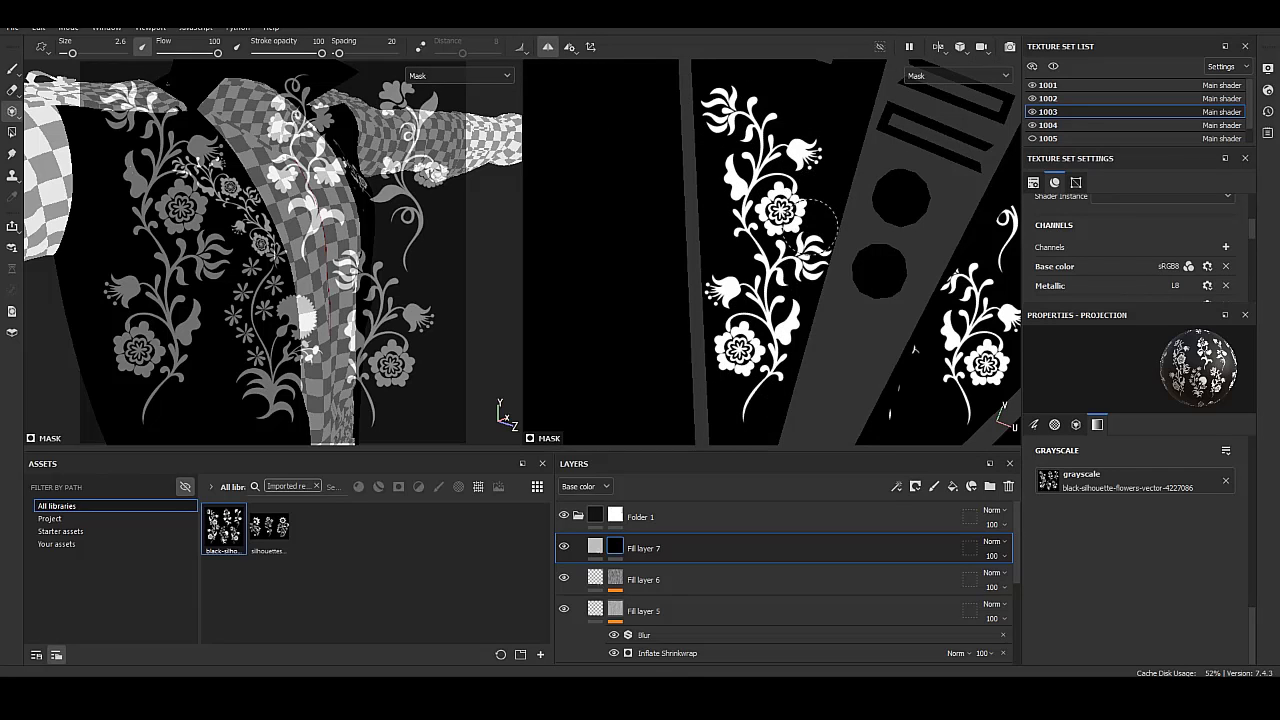
{"action": "left_click_drag", "start_coordinate": [330, 250], "coordinate": [279, 212], "text": "alt"}
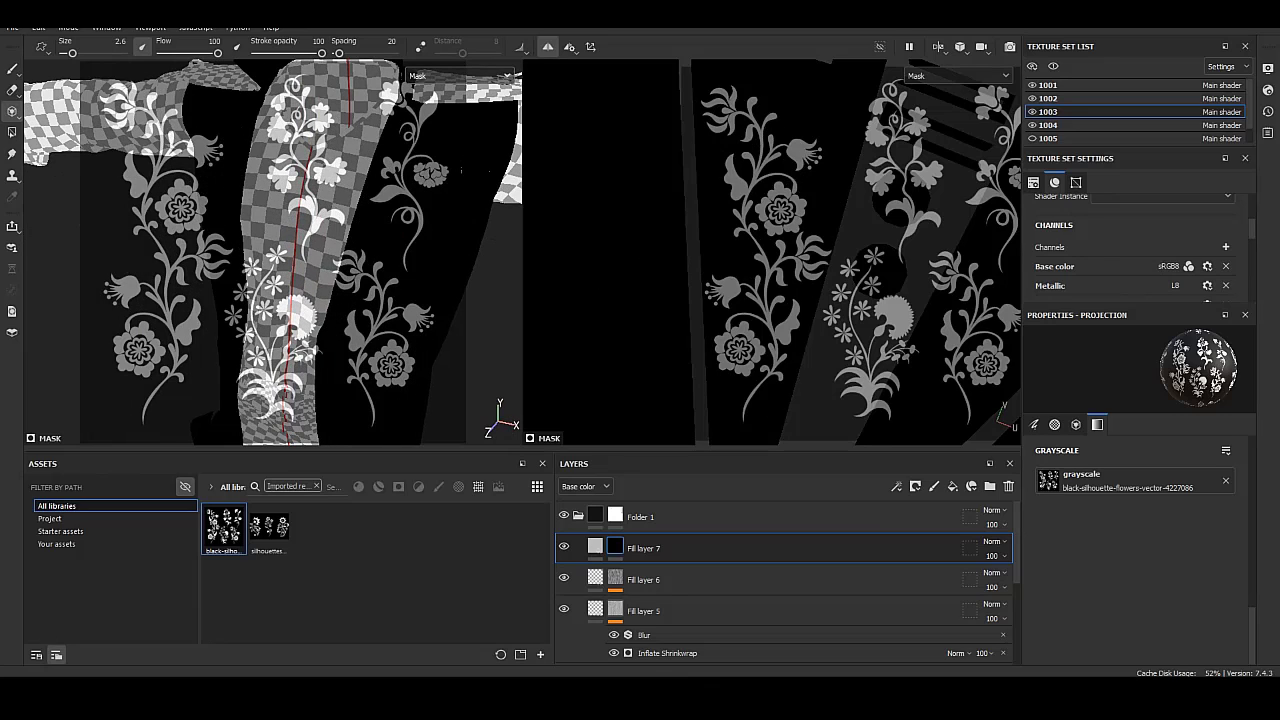
{"action": "left_click", "coordinate": [714, 103]}
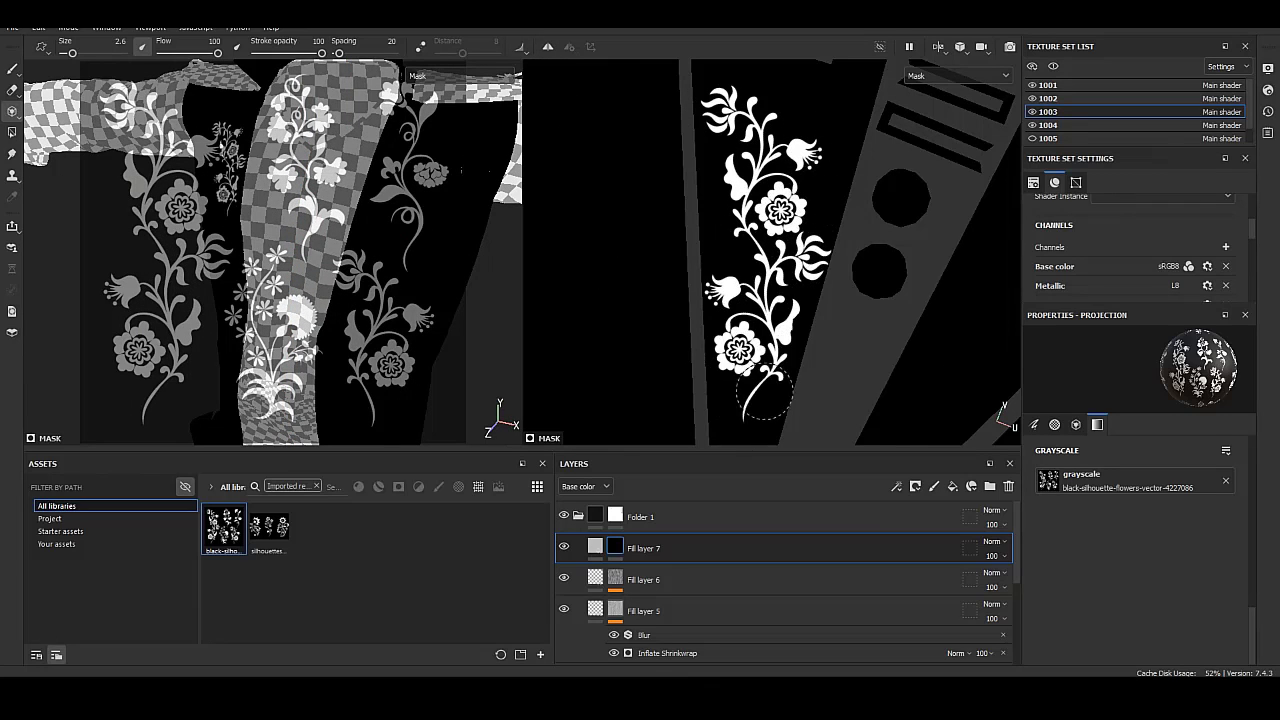
{"action": "middle_click_drag", "start_coordinate": [828, 292], "coordinate": [636, 332]}
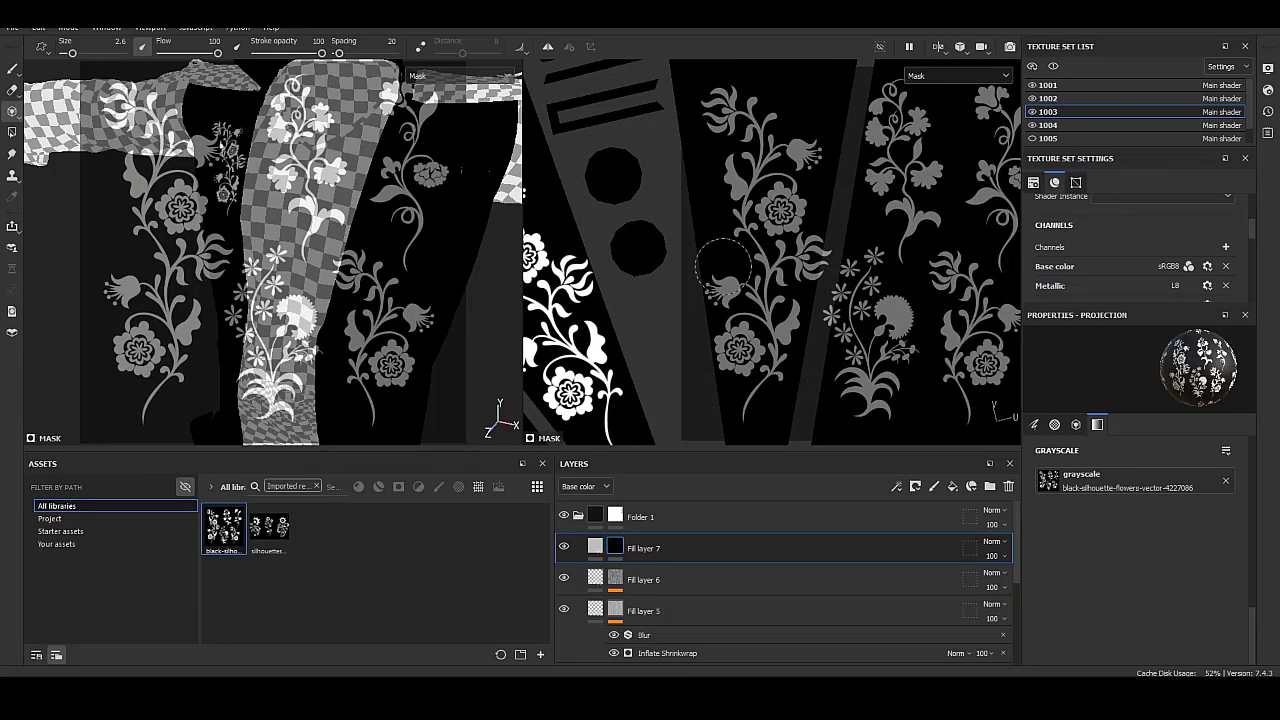
{"action": "mouse_move", "coordinate": [724, 262]}
{"action": "middle_mouse_down"}
{"action": "mouse_move", "coordinate": [740, 270]}
{"action": "mouse_move", "coordinate": [671, 252]}
{"action": "mouse_move", "coordinate": [640, 260]}
{"action": "mouse_move", "coordinate": [700, 240]}
{"action": "mouse_move", "coordinate": [669, 260]}
{"action": "middle_mouse_up"}
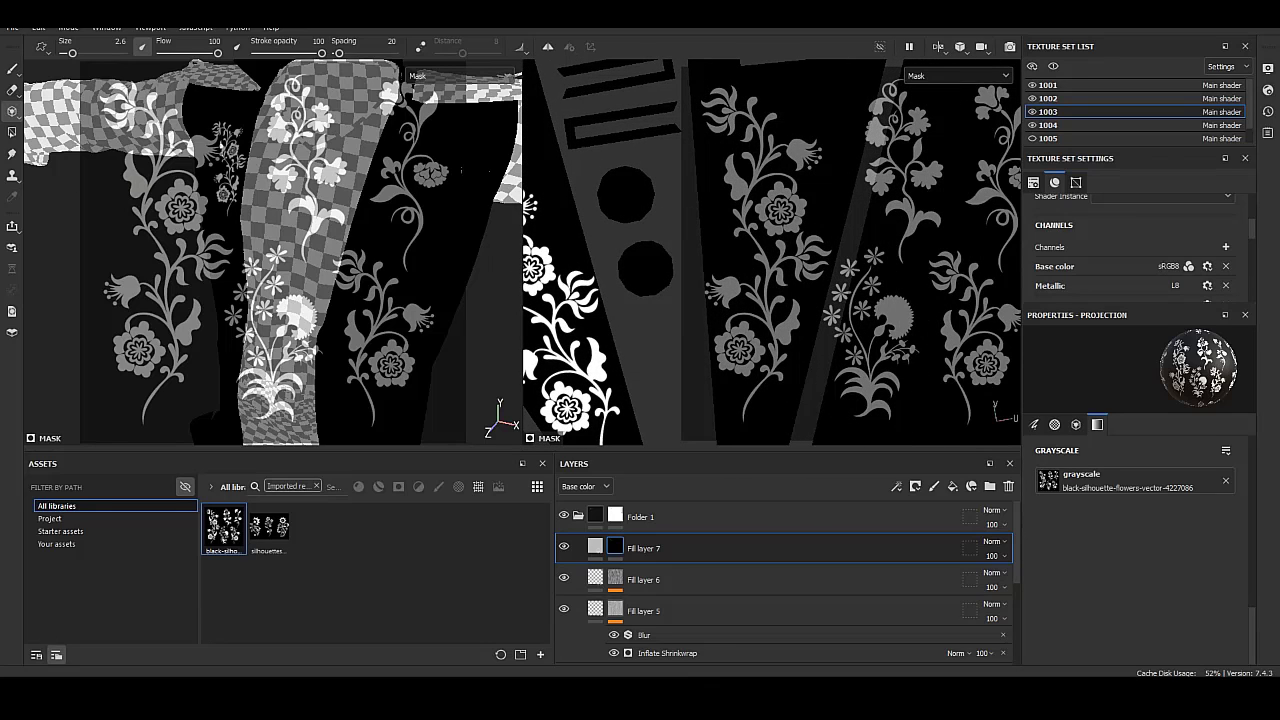
{"action": "left_click", "coordinate": [807, 152]}
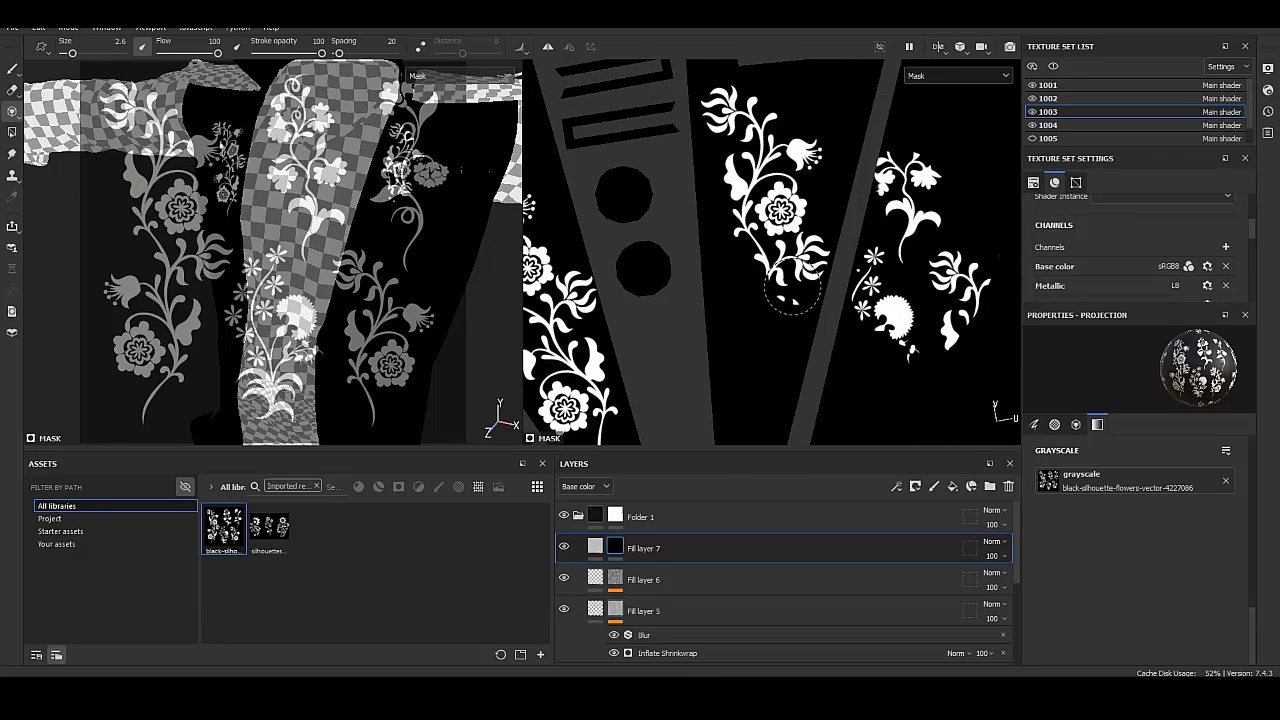
{"action": "left_click", "coordinate": [595, 546]}
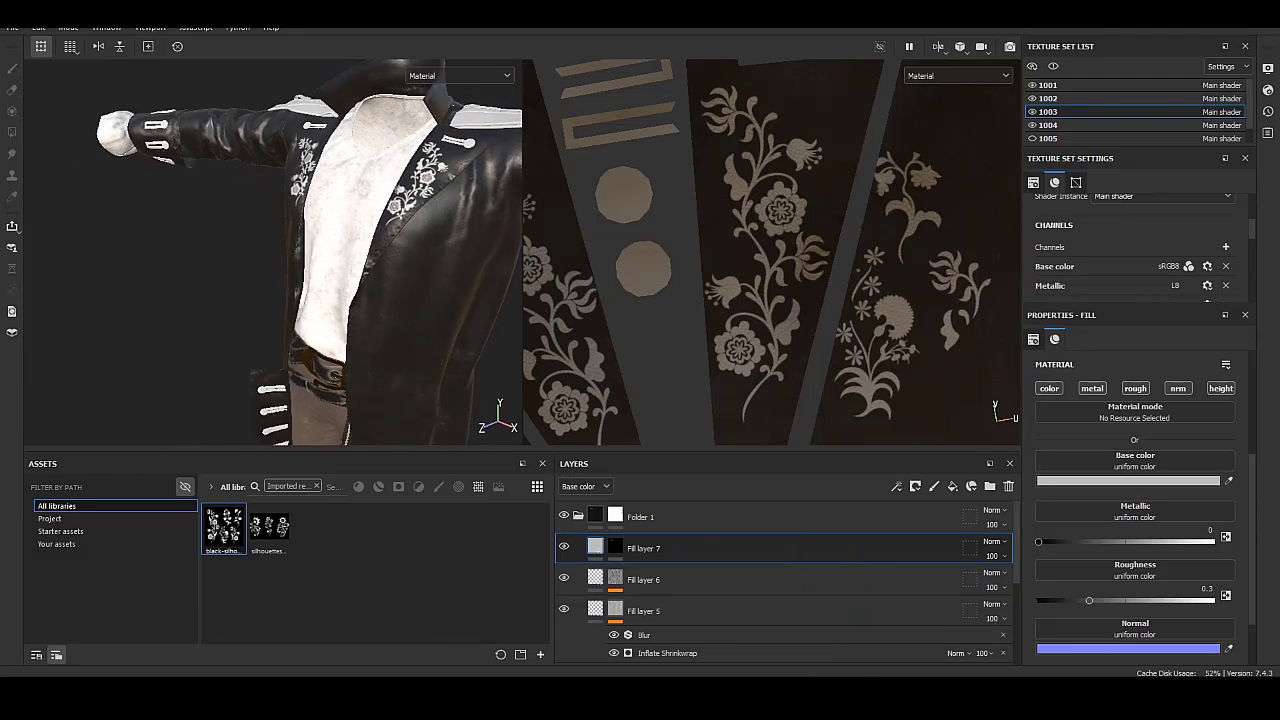
{"action": "left_click_drag", "start_coordinate": [200, 250], "coordinate": [330, 250], "text": "alt"}
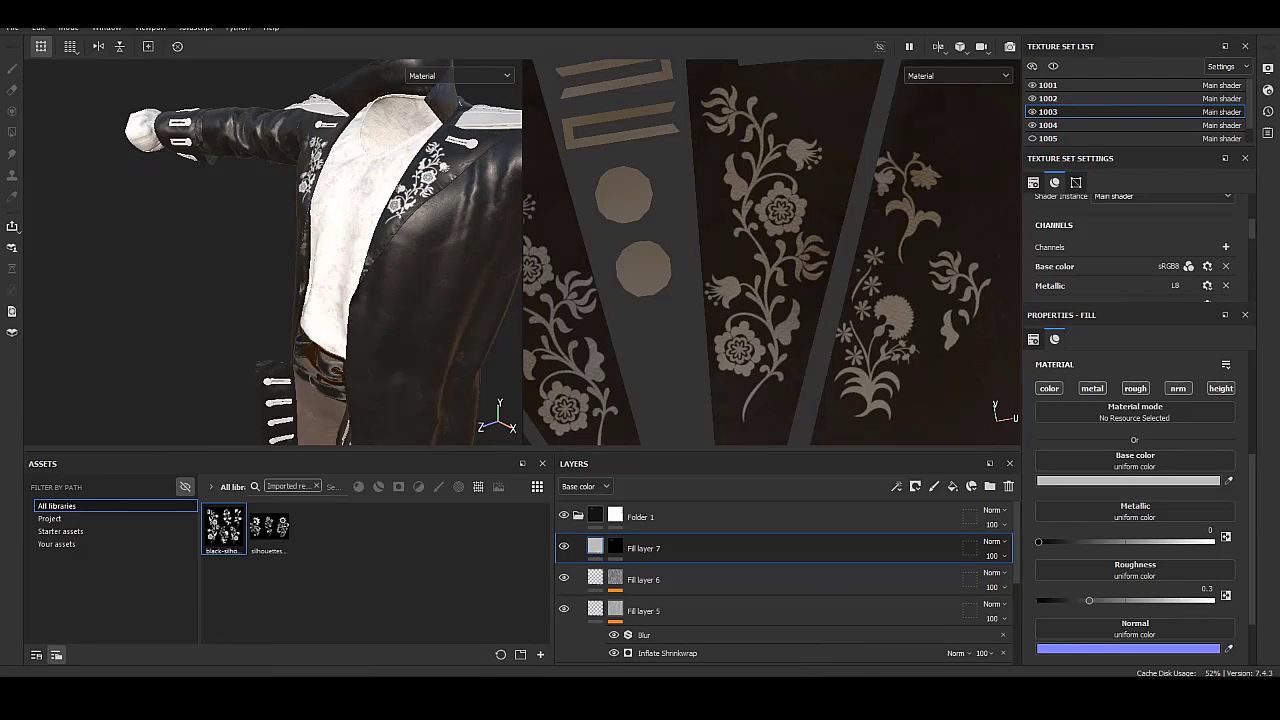
{"action": "left_click_drag", "start_coordinate": [300, 250], "coordinate": [380, 250], "text": "alt"}
{"action": "scroll", "coordinate": [300, 250], "scroll_direction": "up", "scroll_amount": 5}
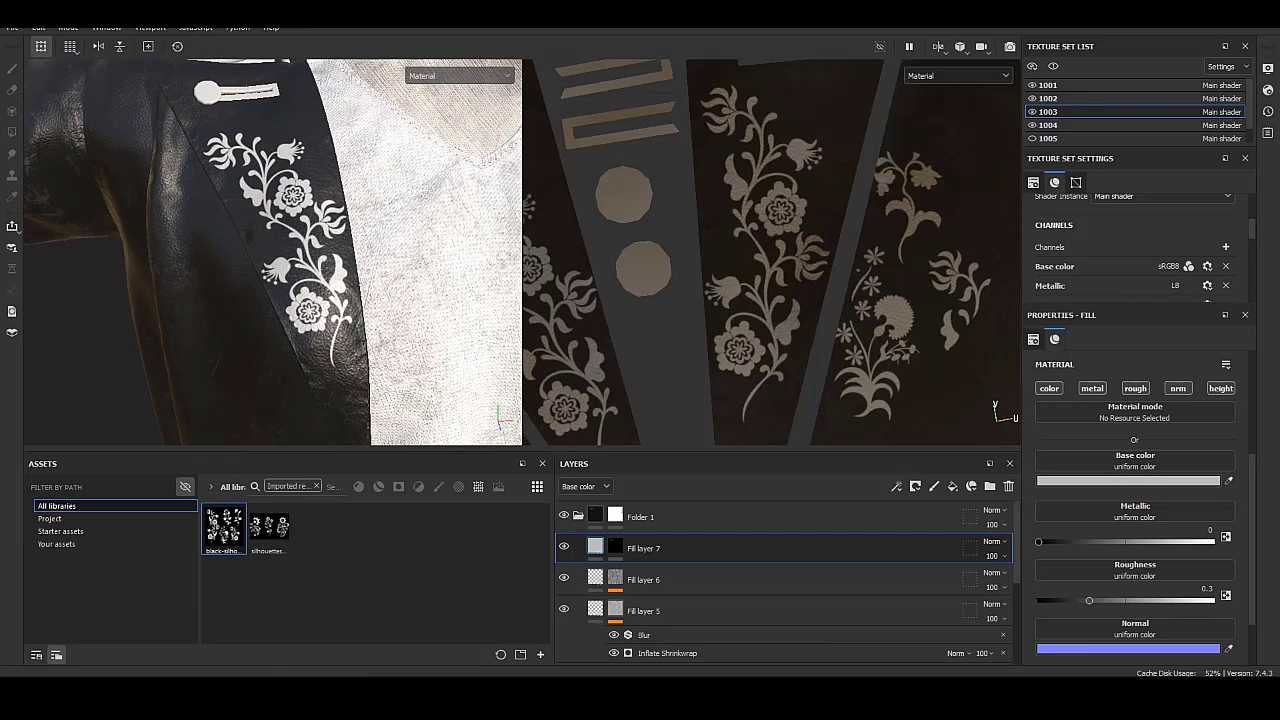
{"action": "left_click", "coordinate": [1092, 388]}
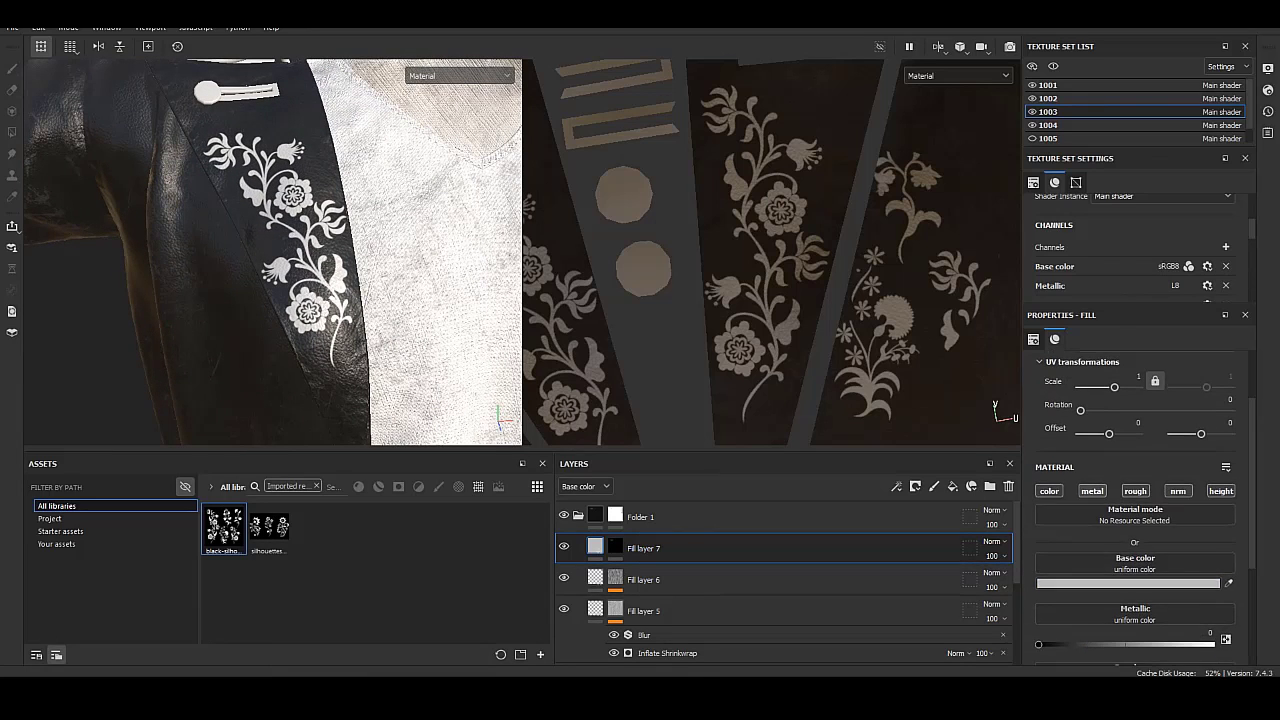
{"action": "left_click", "coordinate": [1049, 490]}
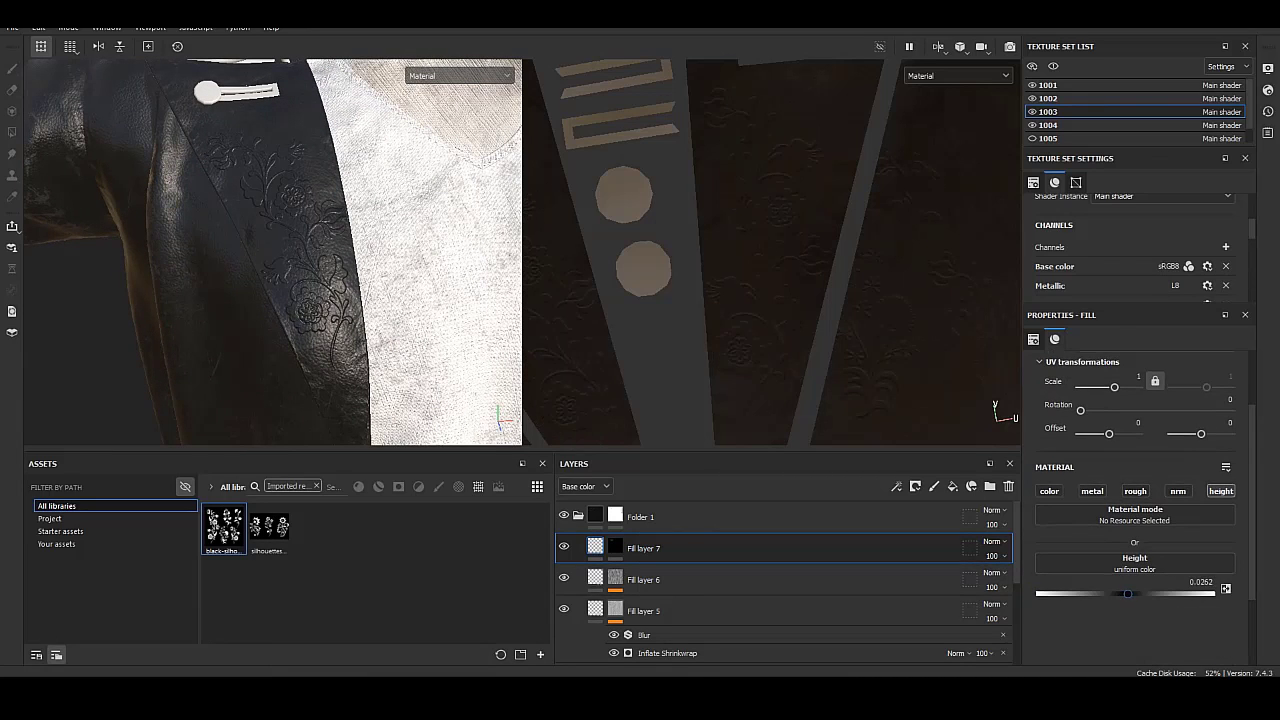
{"action": "left_click_drag", "start_coordinate": [270, 250], "coordinate": [310, 250], "text": "alt"}
{"action": "scroll", "coordinate": [273, 252], "scroll_direction": "up", "scroll_amount": 3}
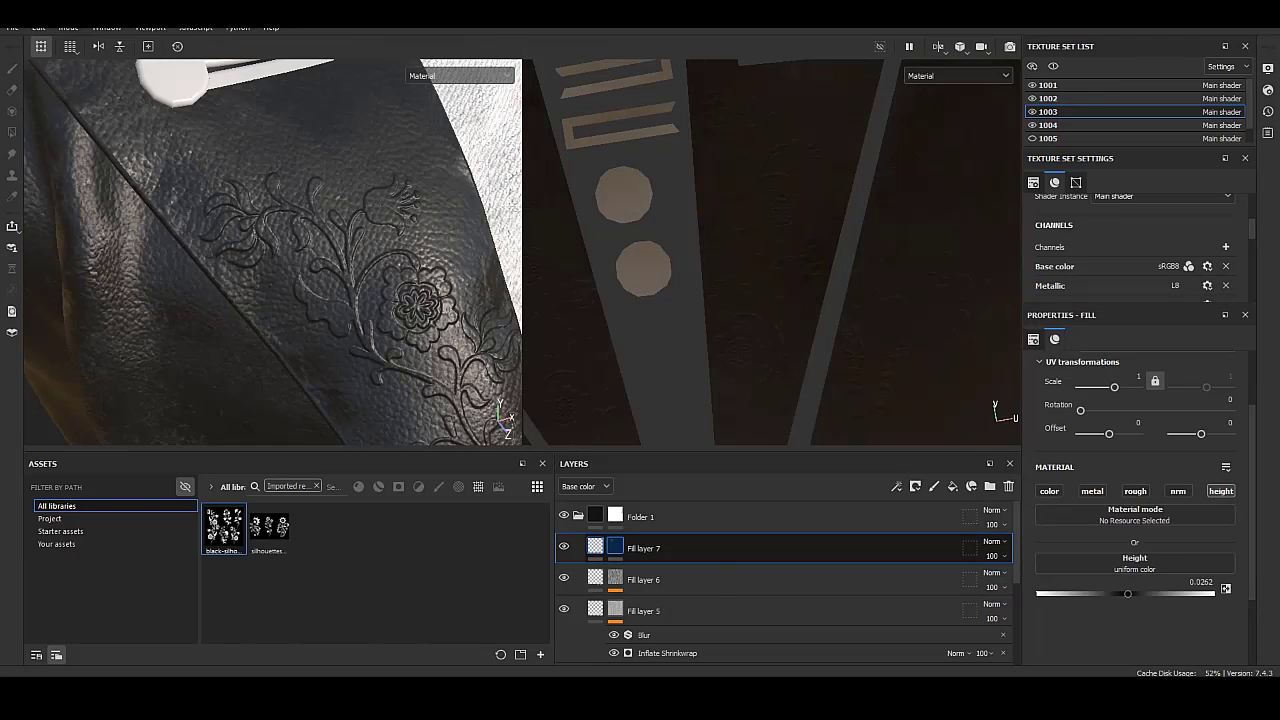
{"action": "right_click", "coordinate": [643, 548]}
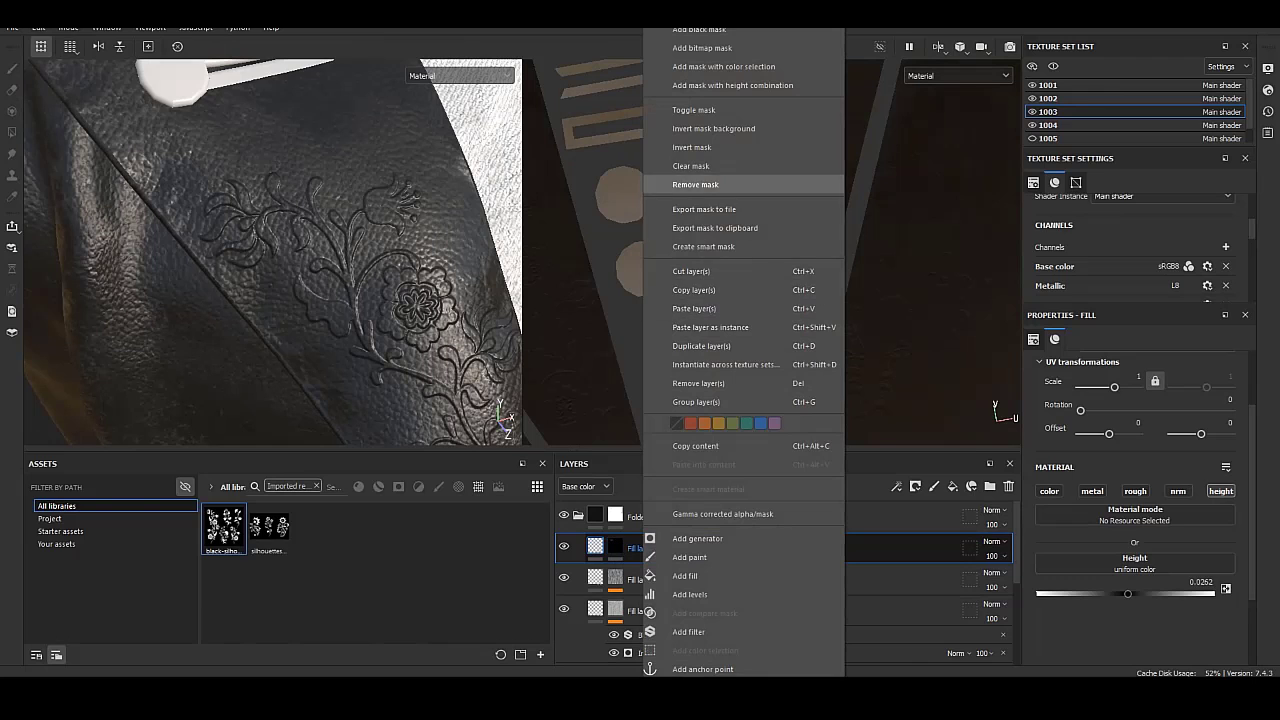
{"action": "left_click", "coordinate": [701, 345]}
{"action": "right_click", "coordinate": [613, 547]}
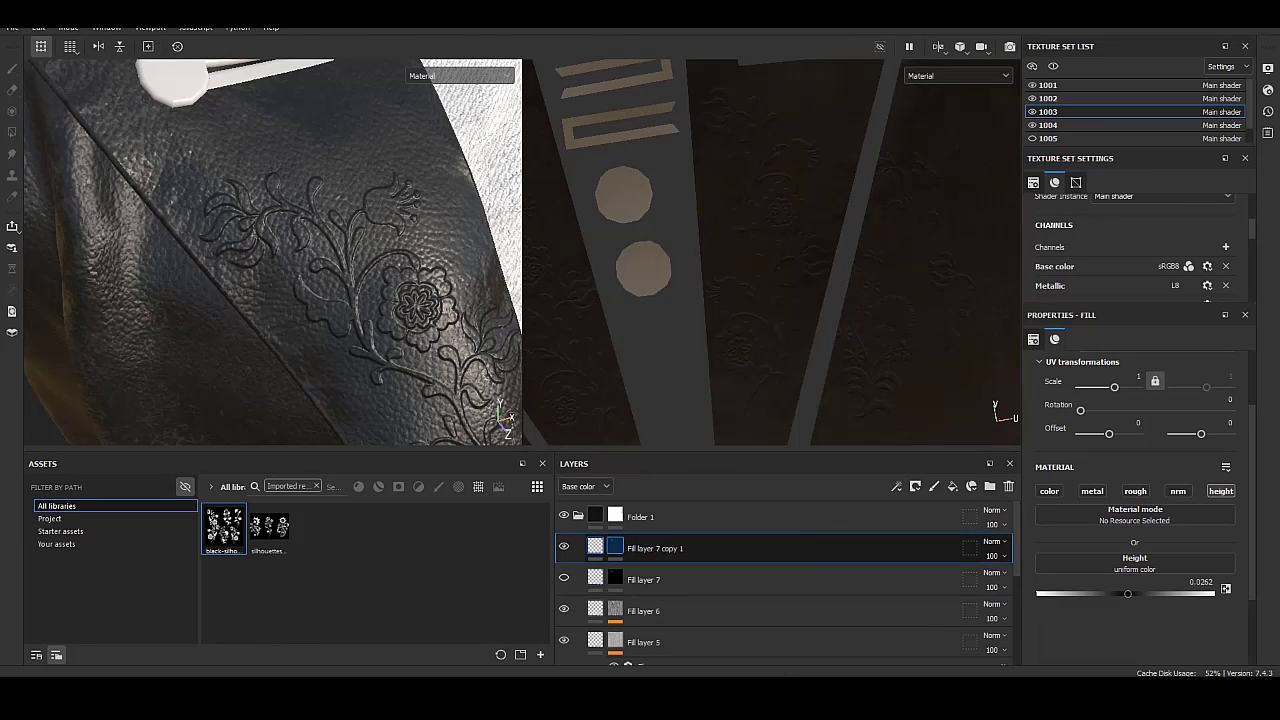
{"action": "left_click", "coordinate": [662, 587]}
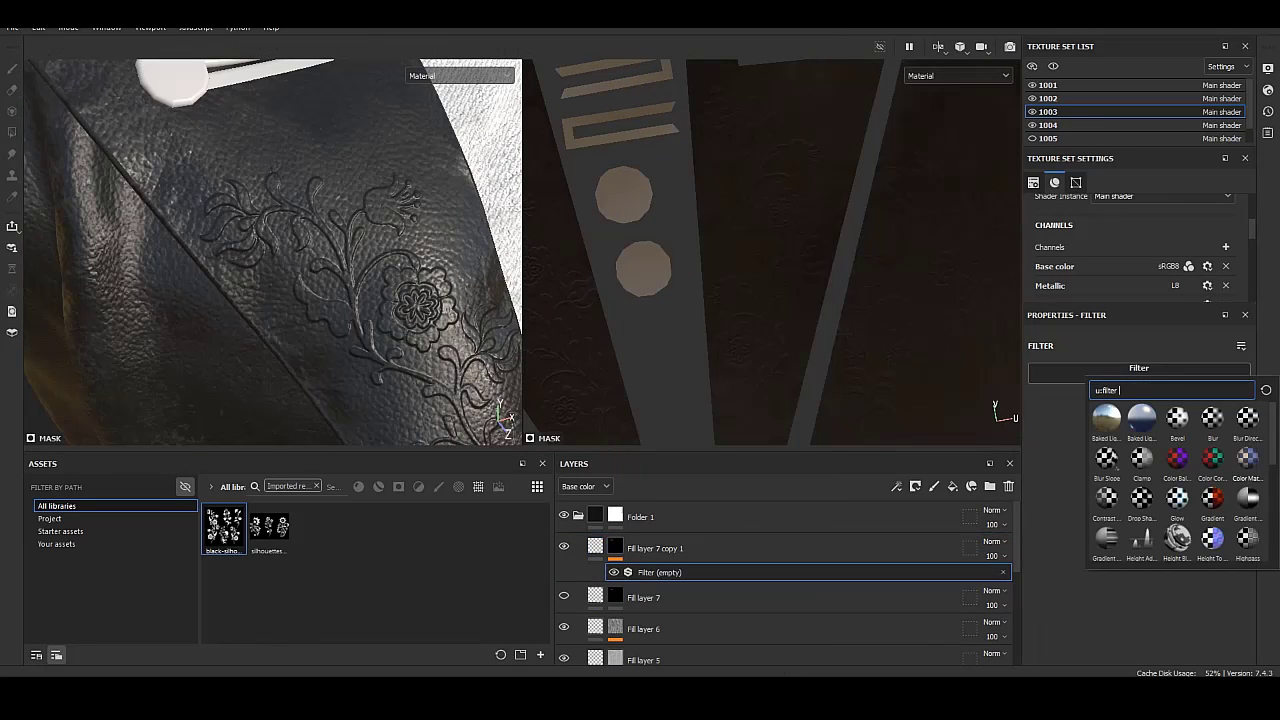
{"action": "left_click", "coordinate": [1247, 510]}
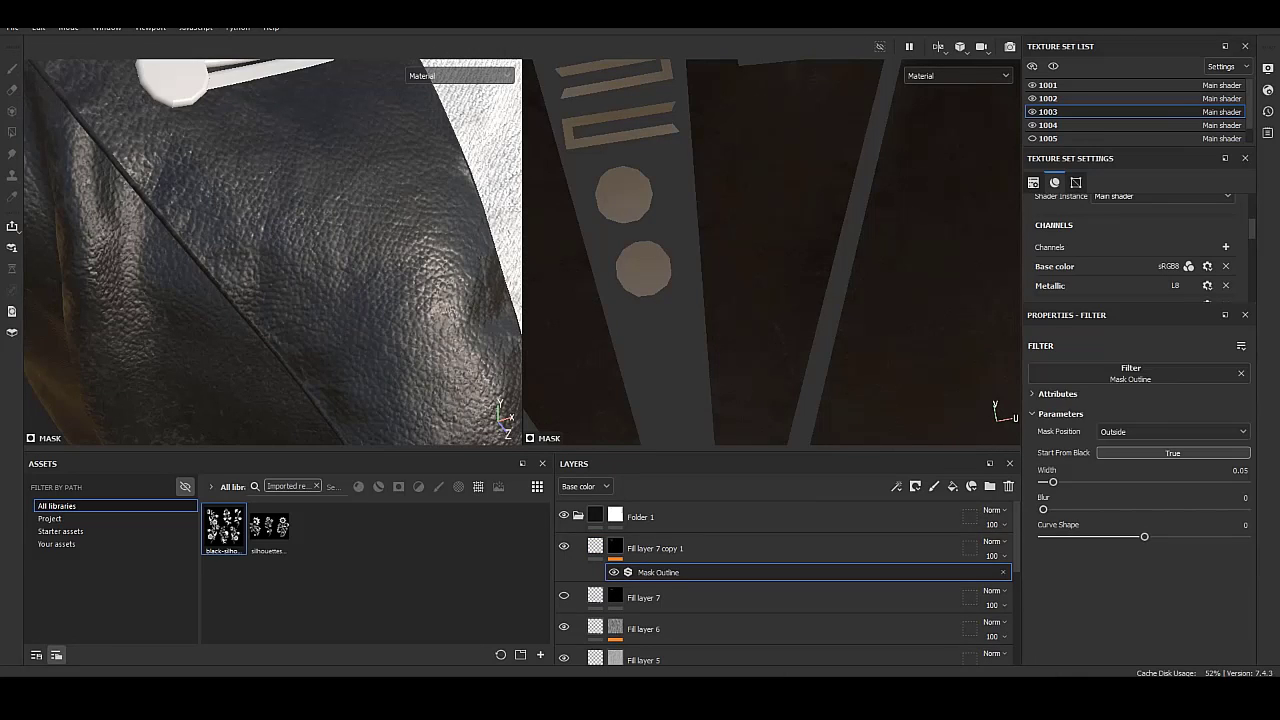
{"action": "left_click", "coordinate": [615, 547]}
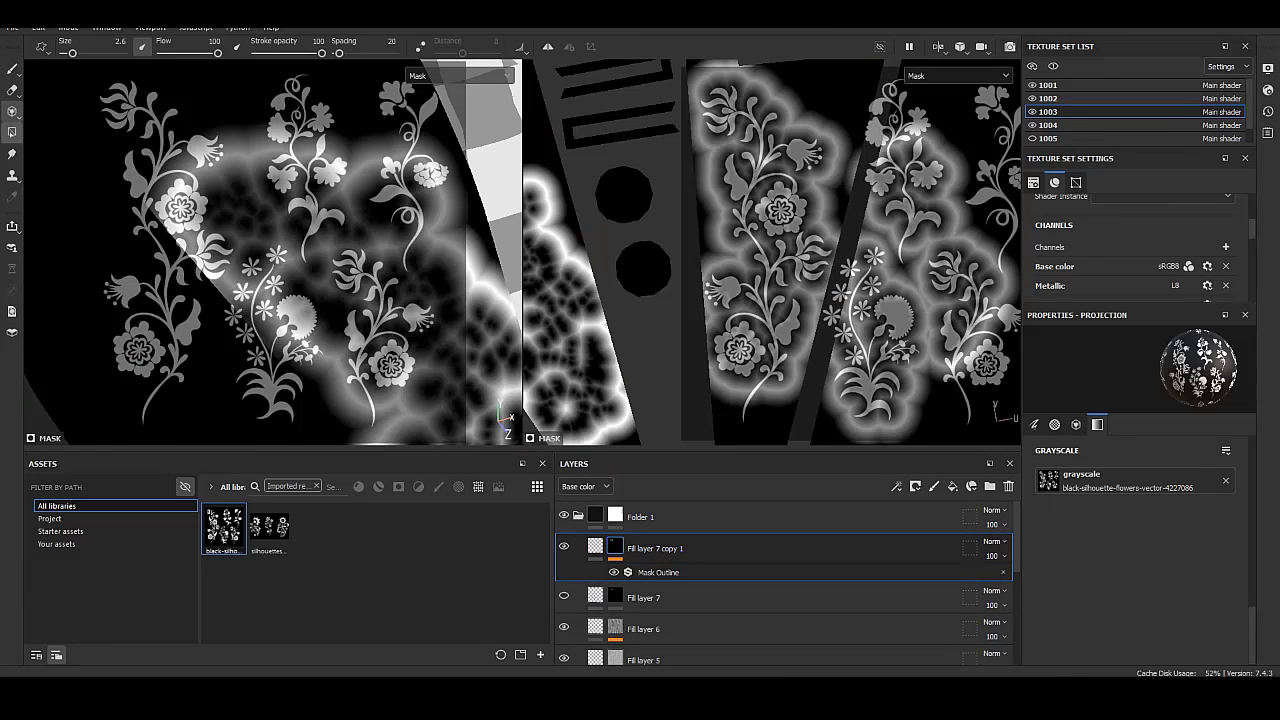
{"action": "left_click", "coordinate": [658, 572]}
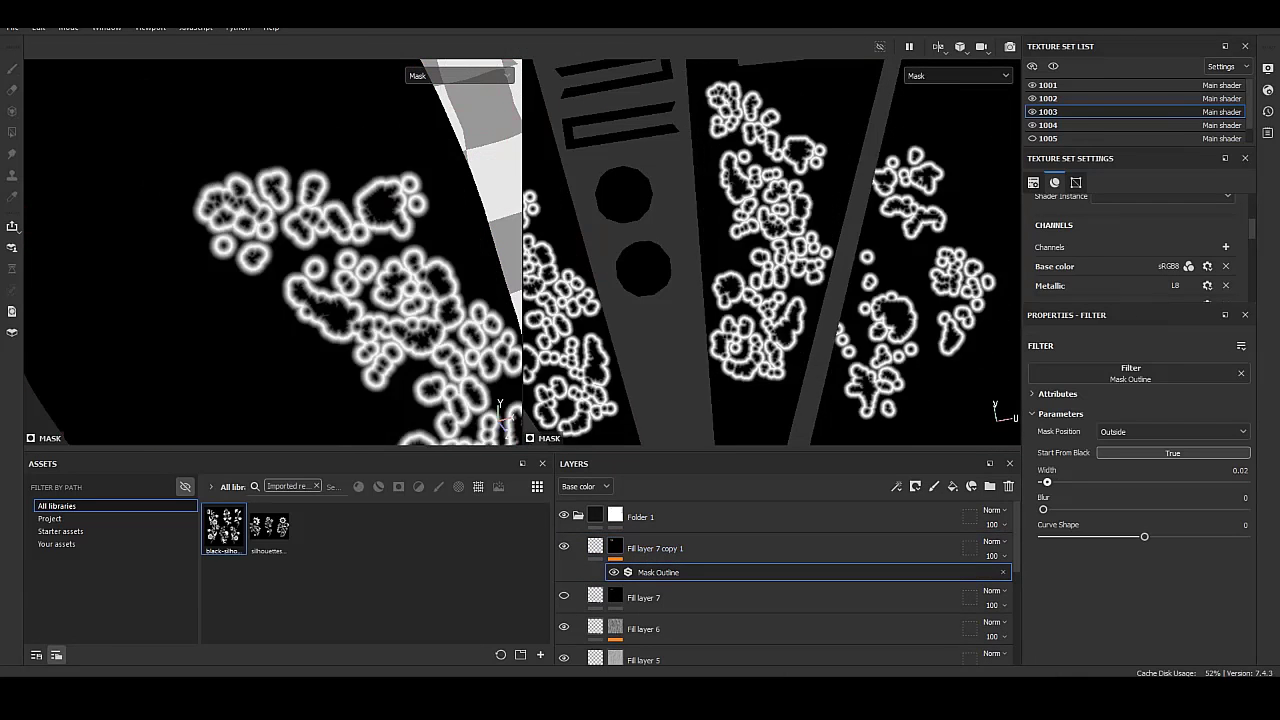
{"action": "left_click_drag", "start_coordinate": [1047, 482], "coordinate": [1044, 482]}
{"action": "left_click_drag", "start_coordinate": [1089, 536], "coordinate": [1043, 536]}
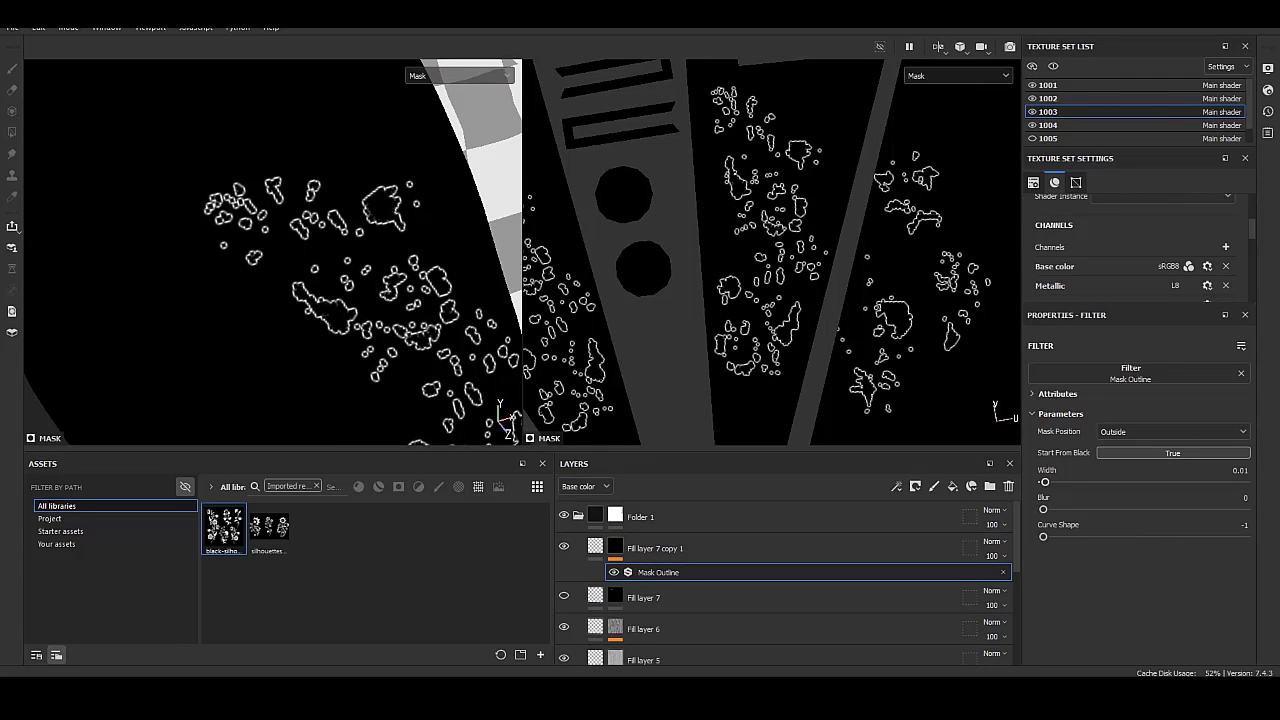
{"action": "left_click_drag", "start_coordinate": [1044, 482], "coordinate": [1050, 482]}
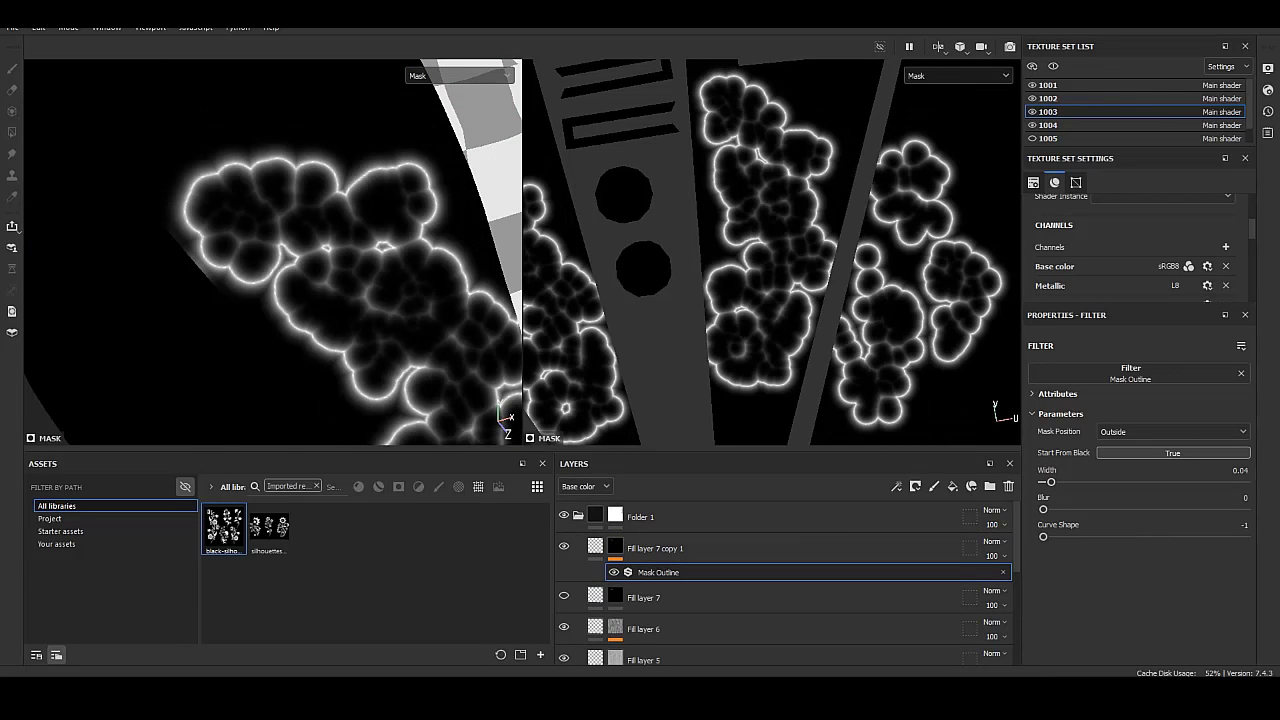
{"action": "left_click", "coordinate": [655, 548]}
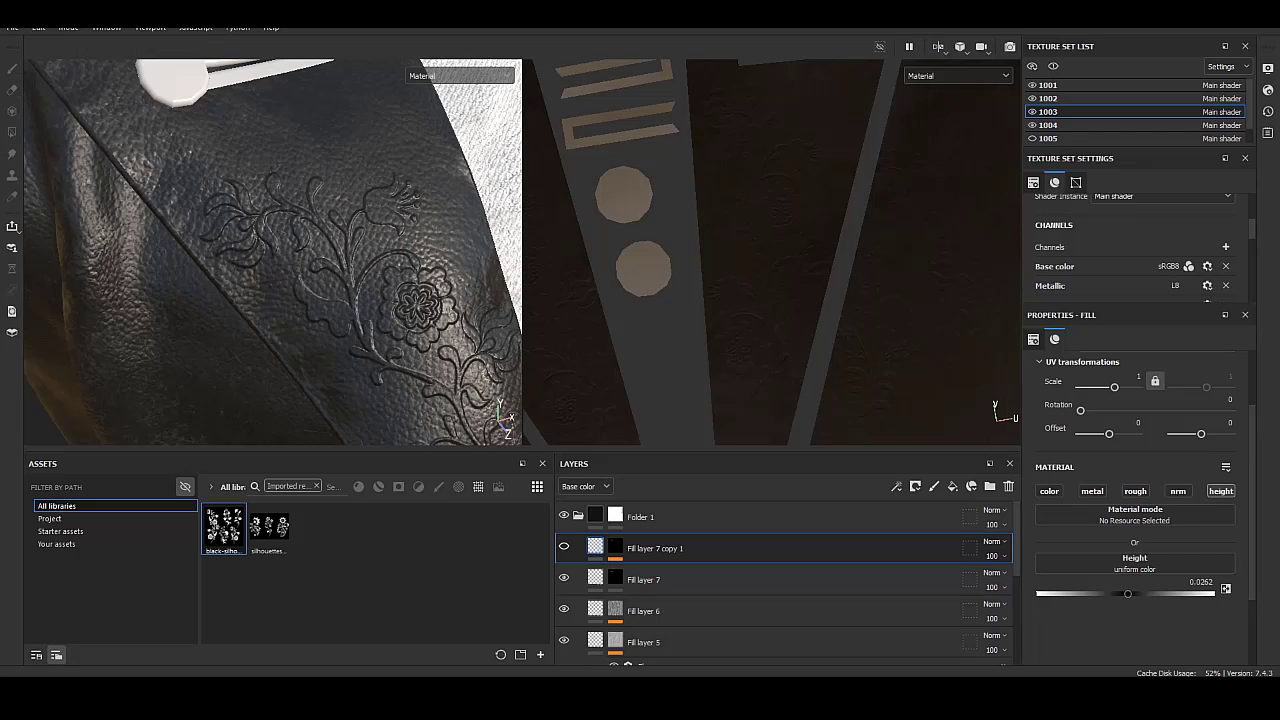
{"action": "left_click", "coordinate": [615, 547]}
{"action": "key", "text": "4"}
{"action": "left_click", "coordinate": [658, 572]}
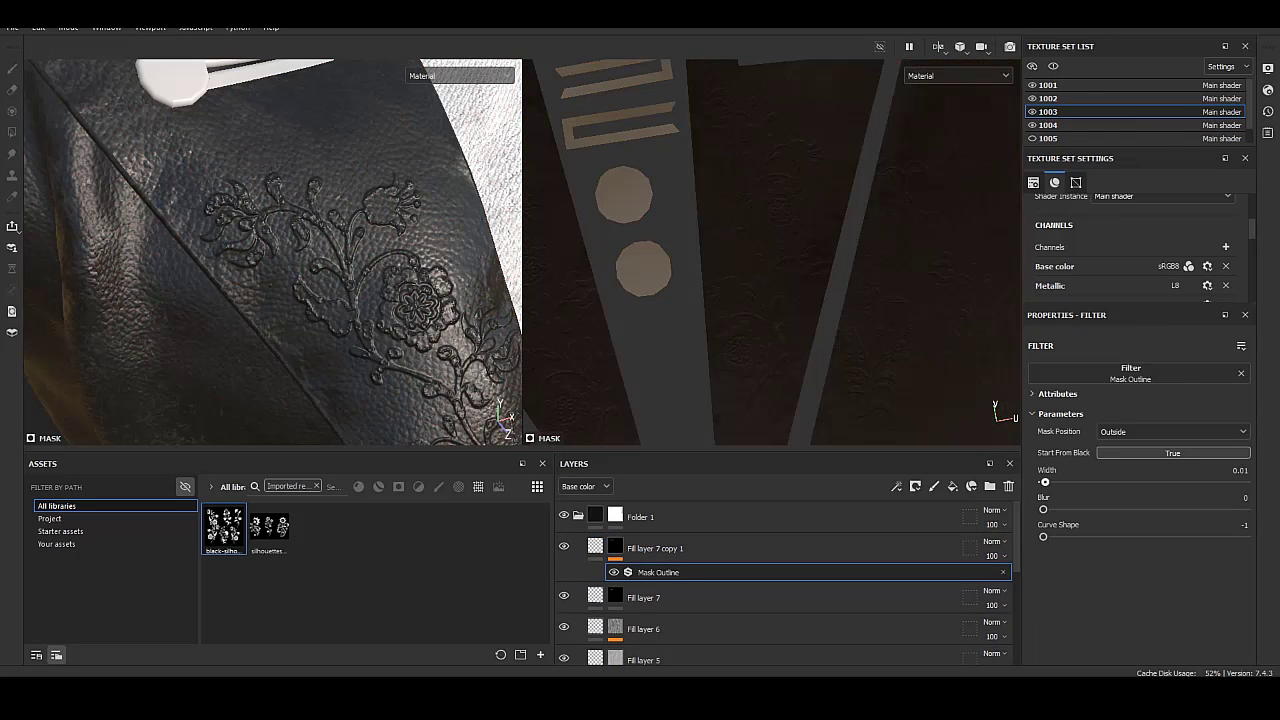
{"action": "left_click_drag", "start_coordinate": [1045, 482], "coordinate": [1048, 482]}
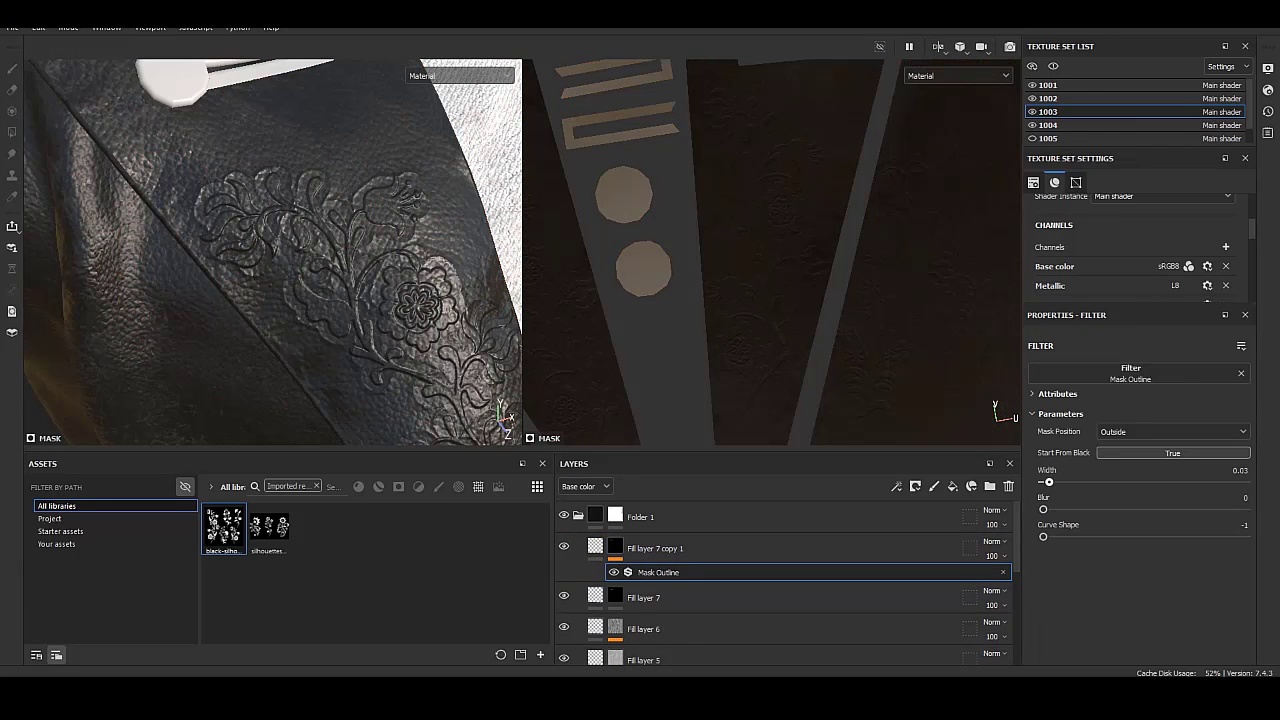
{"action": "left_click", "coordinate": [615, 548]}
{"action": "left_click", "coordinate": [595, 546]}
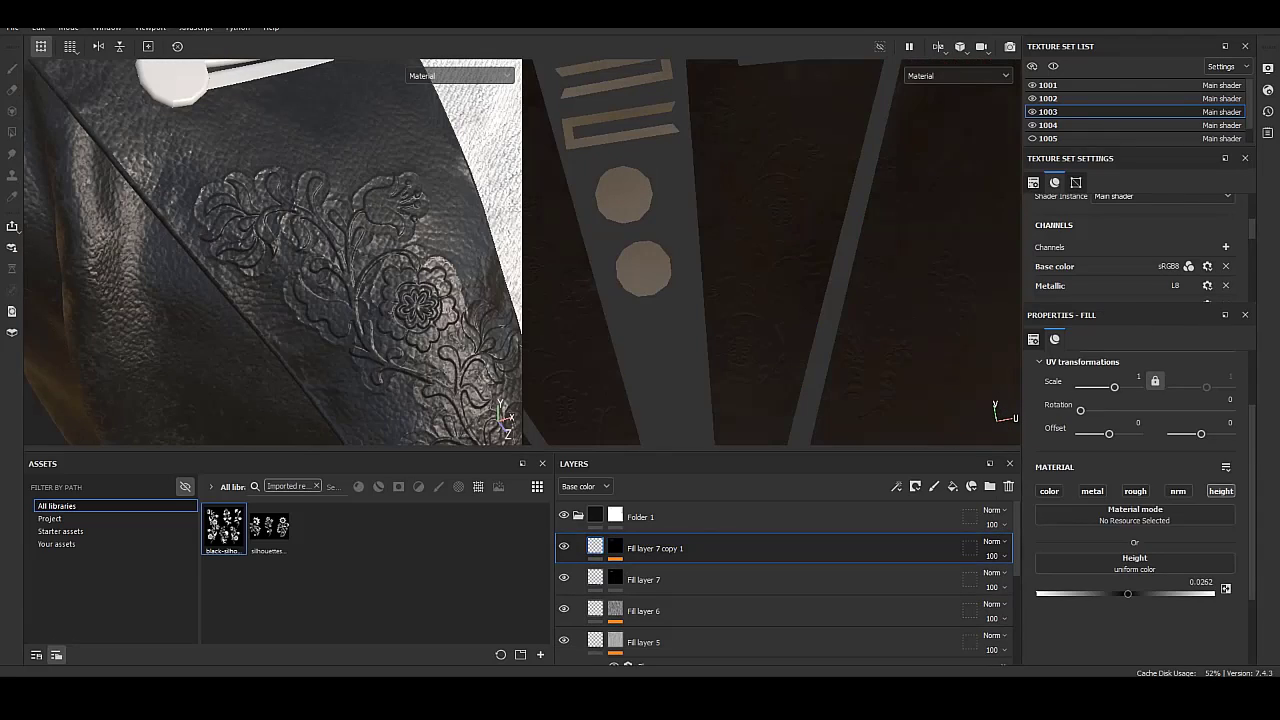
{"action": "left_click_drag", "start_coordinate": [1116, 593], "coordinate": [1122, 593]}
{"action": "left_click_drag", "start_coordinate": [300, 250], "coordinate": [400, 260], "text": "alt"}
Discard the trial copy, duplicate Fill layer 7, and add a Blur filter to the copy's mask.
{"action": "left_click", "coordinate": [1008, 486]}
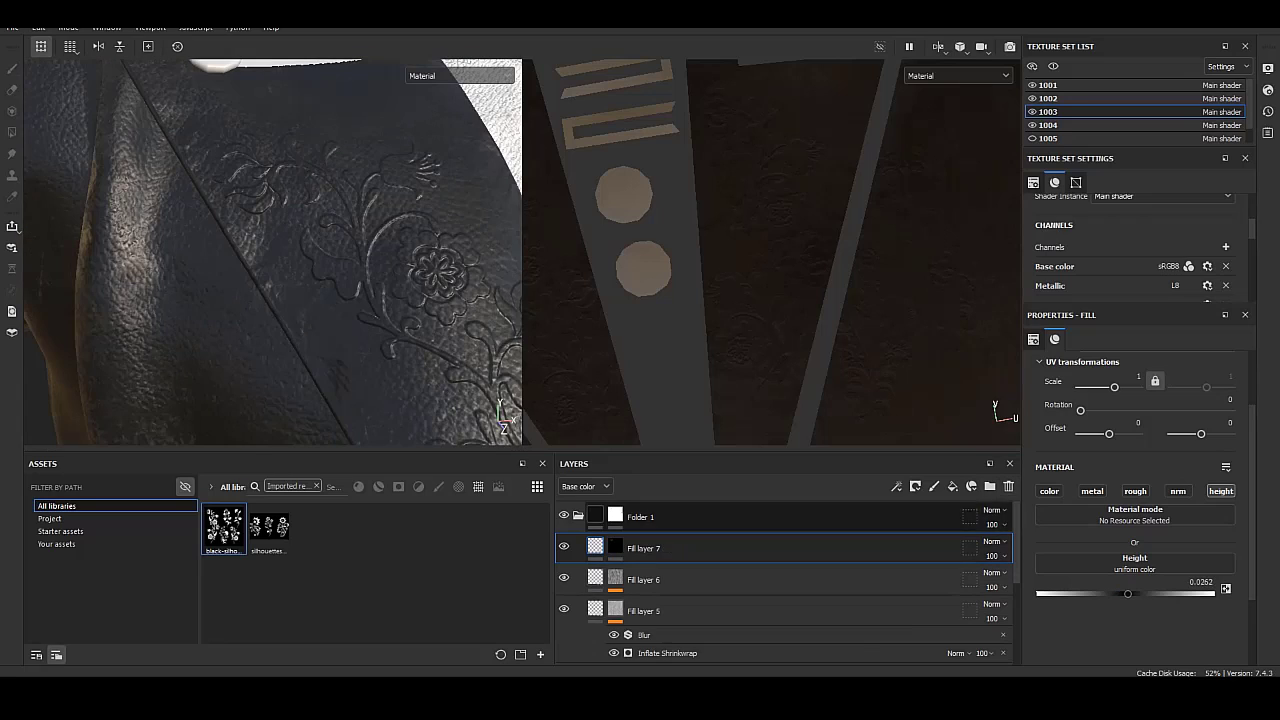
{"action": "right_click", "coordinate": [615, 546]}
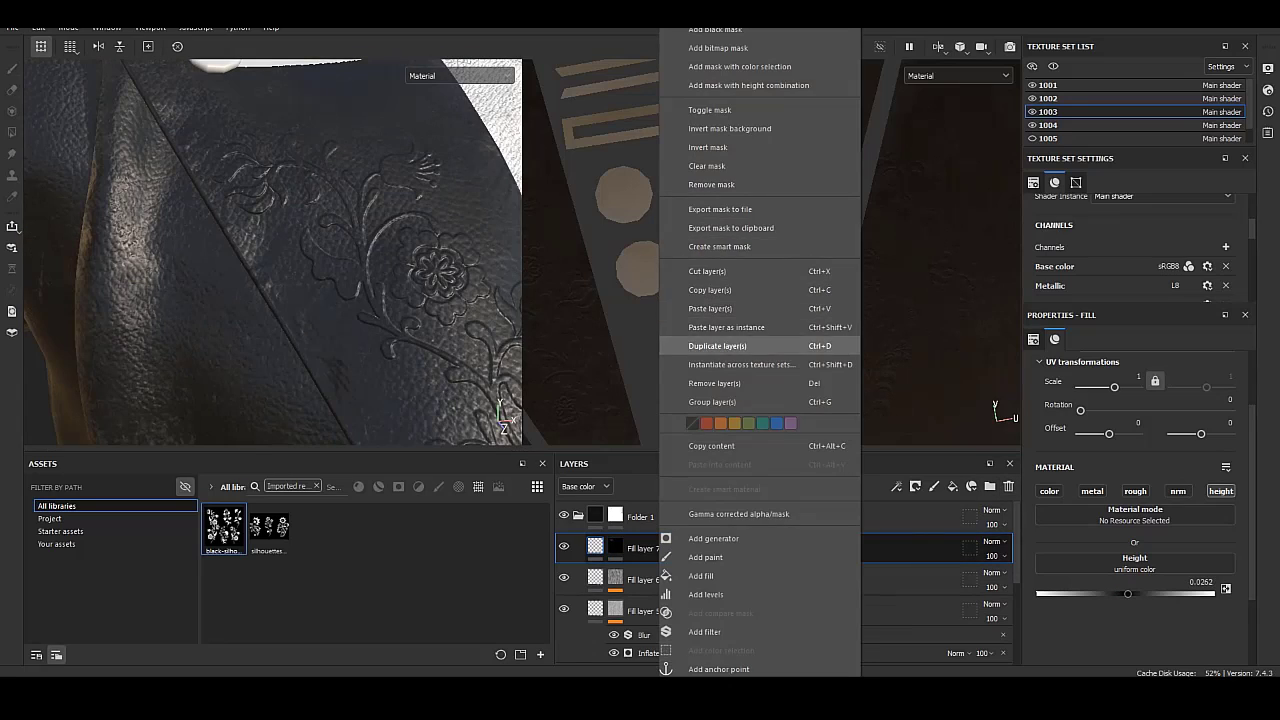
{"action": "left_click", "coordinate": [717, 345]}
{"action": "right_click", "coordinate": [612, 546]}
{"action": "left_click", "coordinate": [660, 588]}
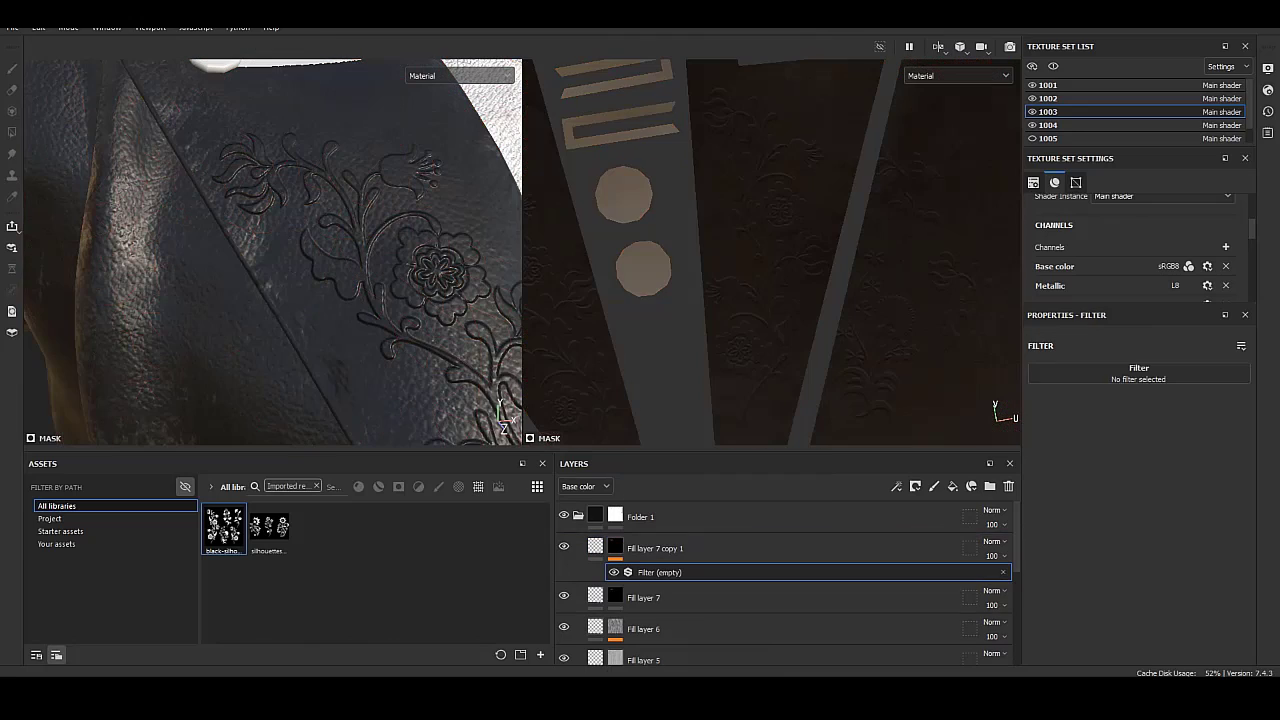
{"action": "left_click", "coordinate": [1131, 370]}
{"action": "left_click", "coordinate": [1178, 540]}
Set the copy's height negative (-0.0487) and raise its Blur intensity.
{"action": "left_click", "coordinate": [564, 596]}
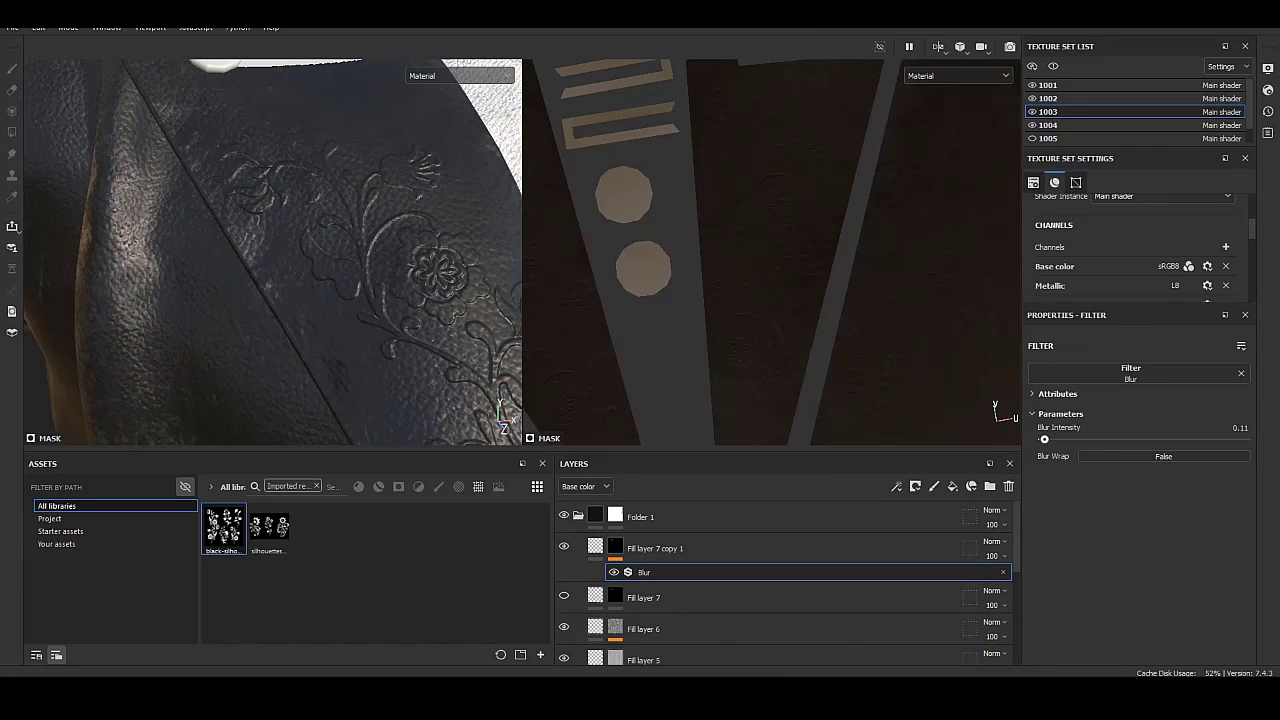
{"action": "key", "text": "Delete"}
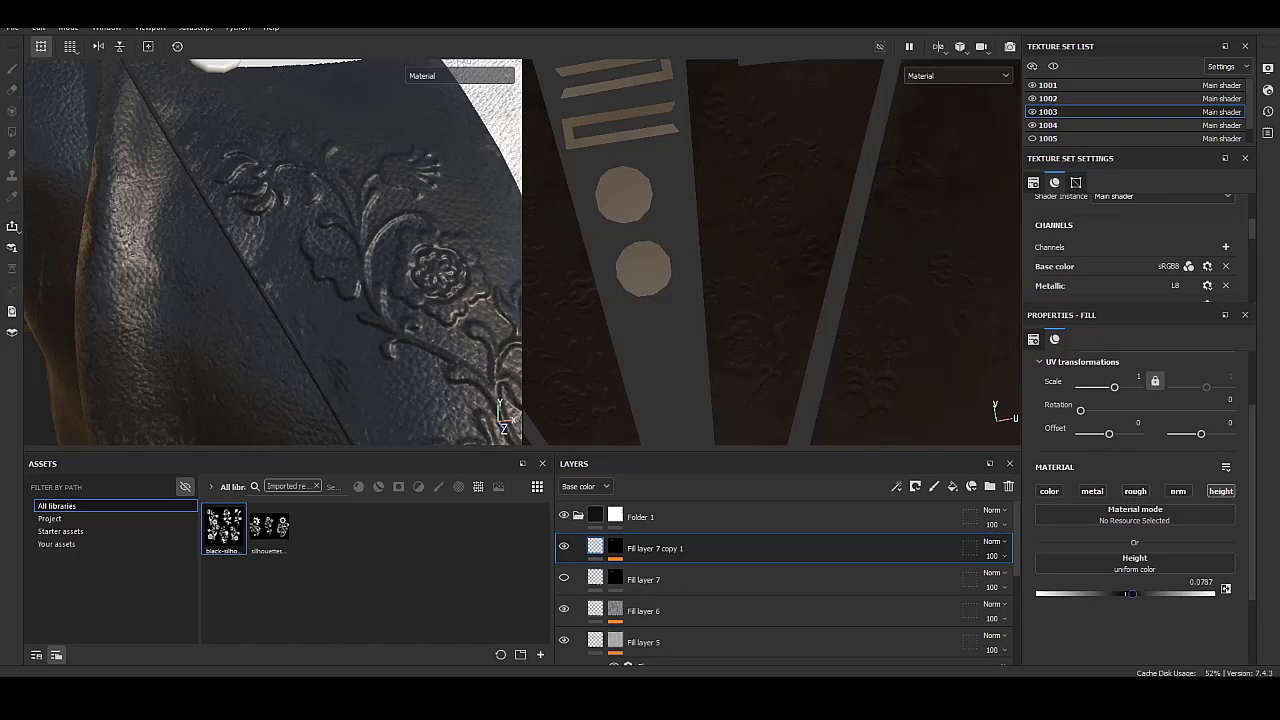
{"action": "left_click", "coordinate": [564, 577]}
{"action": "left_click_drag", "start_coordinate": [1129, 593], "coordinate": [1120, 593]}
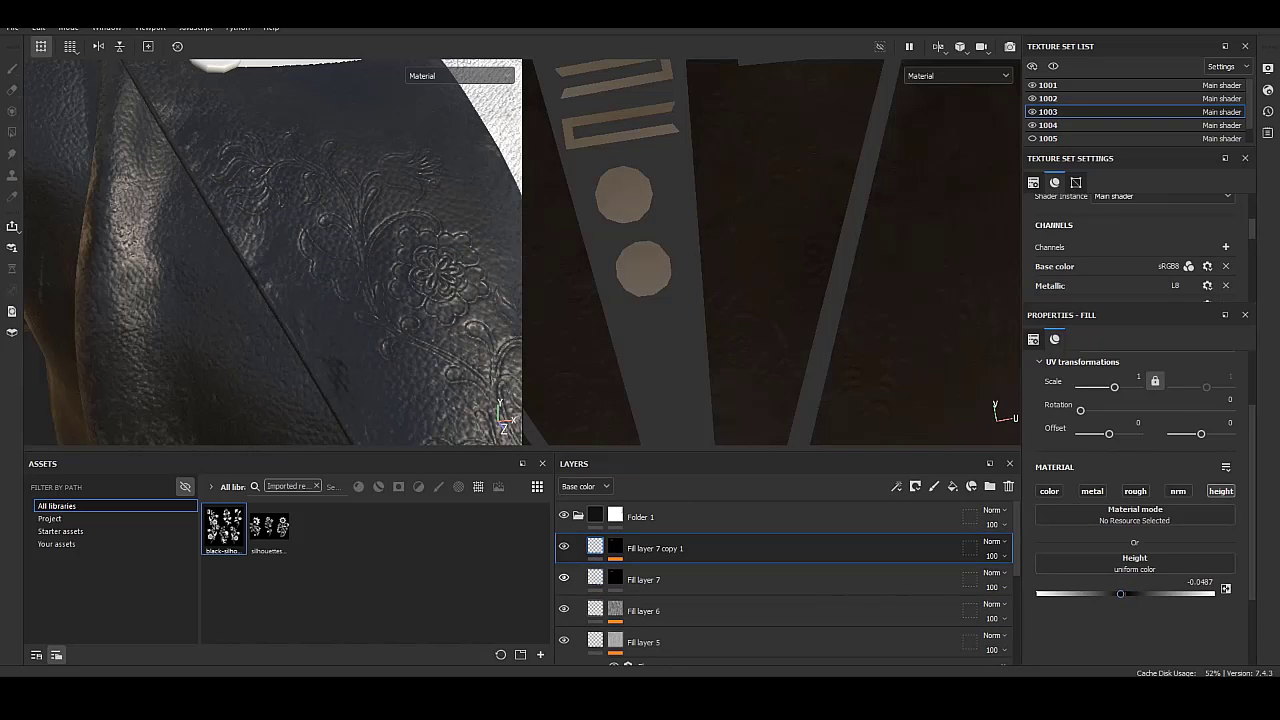
{"action": "left_click", "coordinate": [643, 579]}
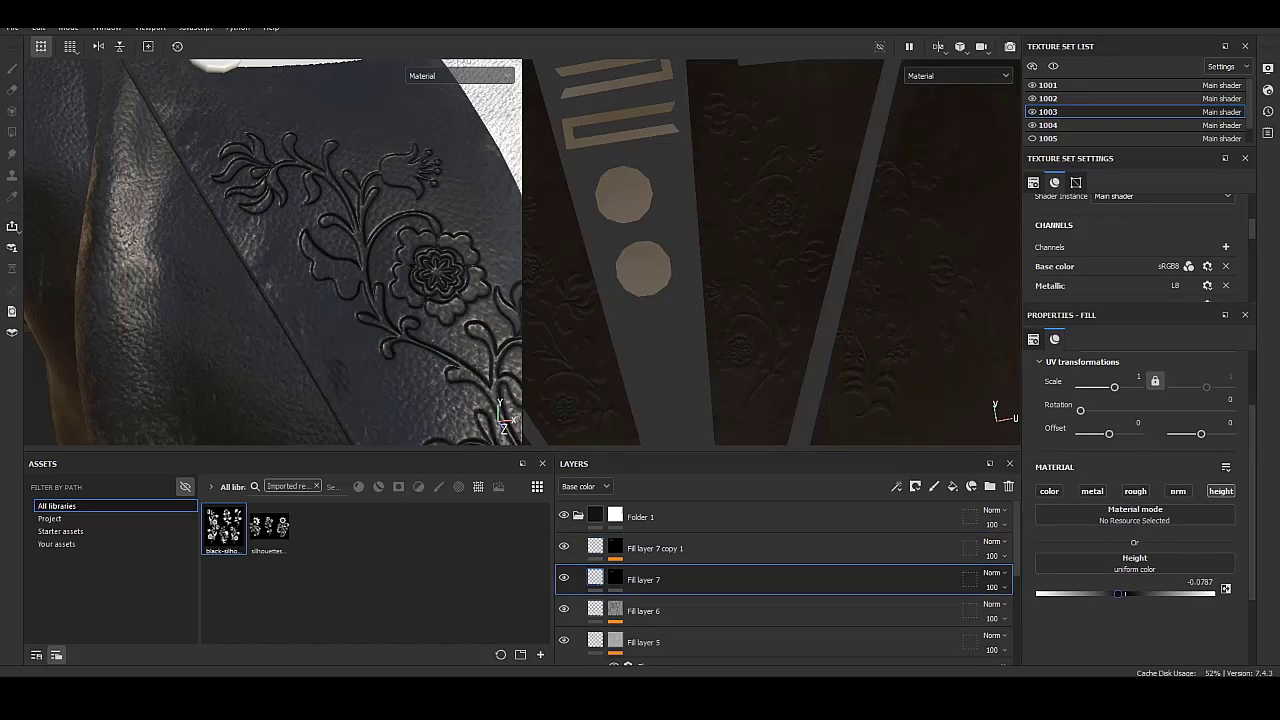
{"action": "key", "text": "ctrl+z"}
{"action": "key", "text": "ctrl+z"}
{"action": "key", "text": "ctrl+z"}
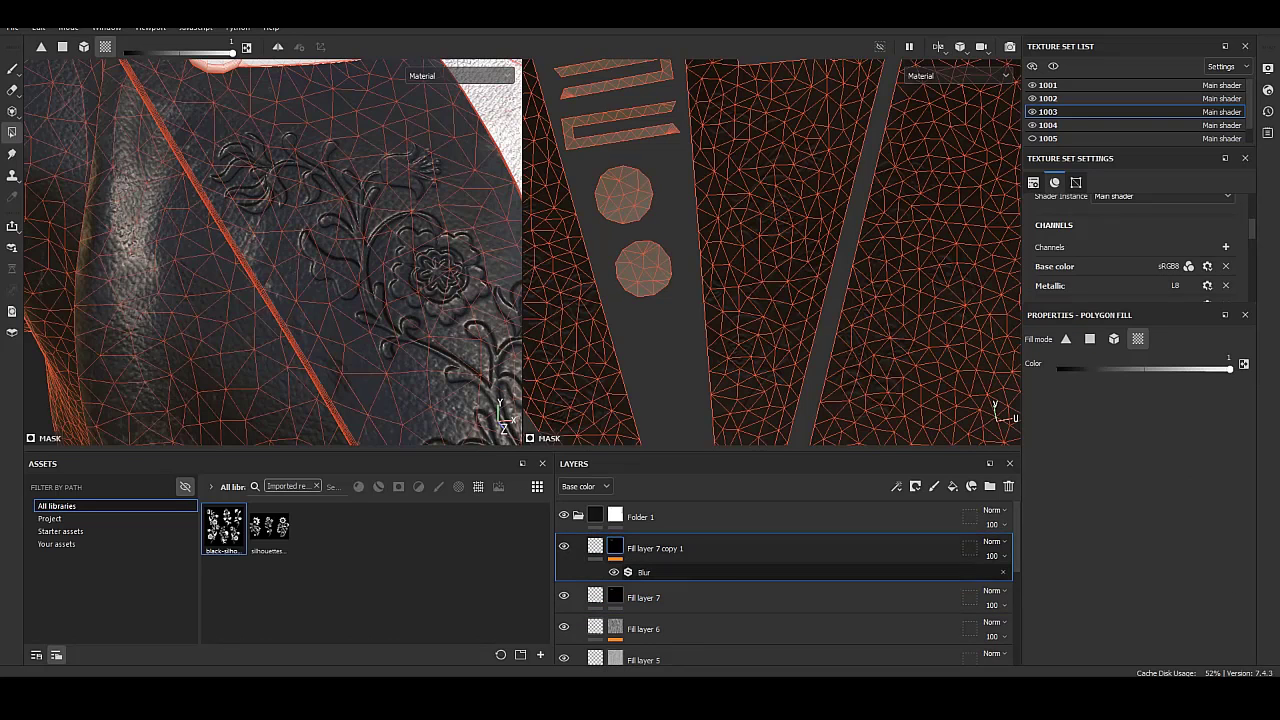
{"action": "left_click_drag", "start_coordinate": [1044, 439], "coordinate": [1049, 439]}
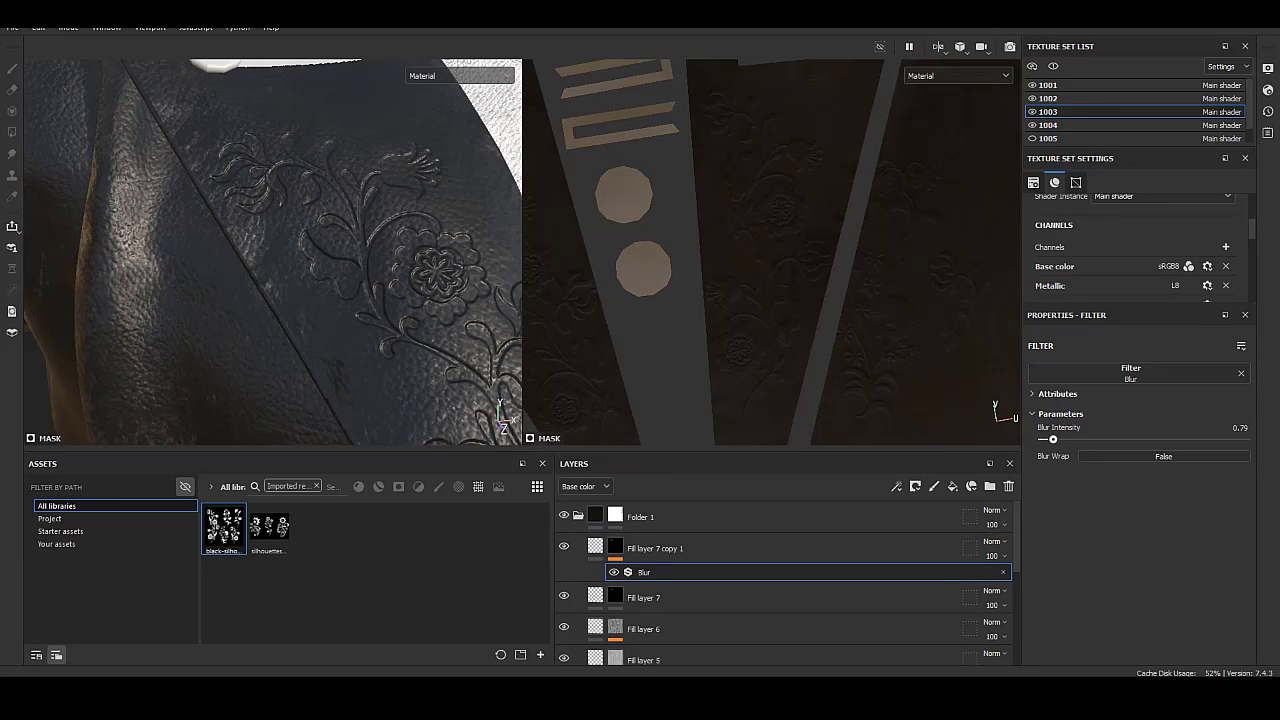
Make Fill layer 7's height positive and orbit to inspect the beveled emboss.
{"action": "left_click_drag", "start_coordinate": [270, 250], "coordinate": [305, 255], "text": "alt"}
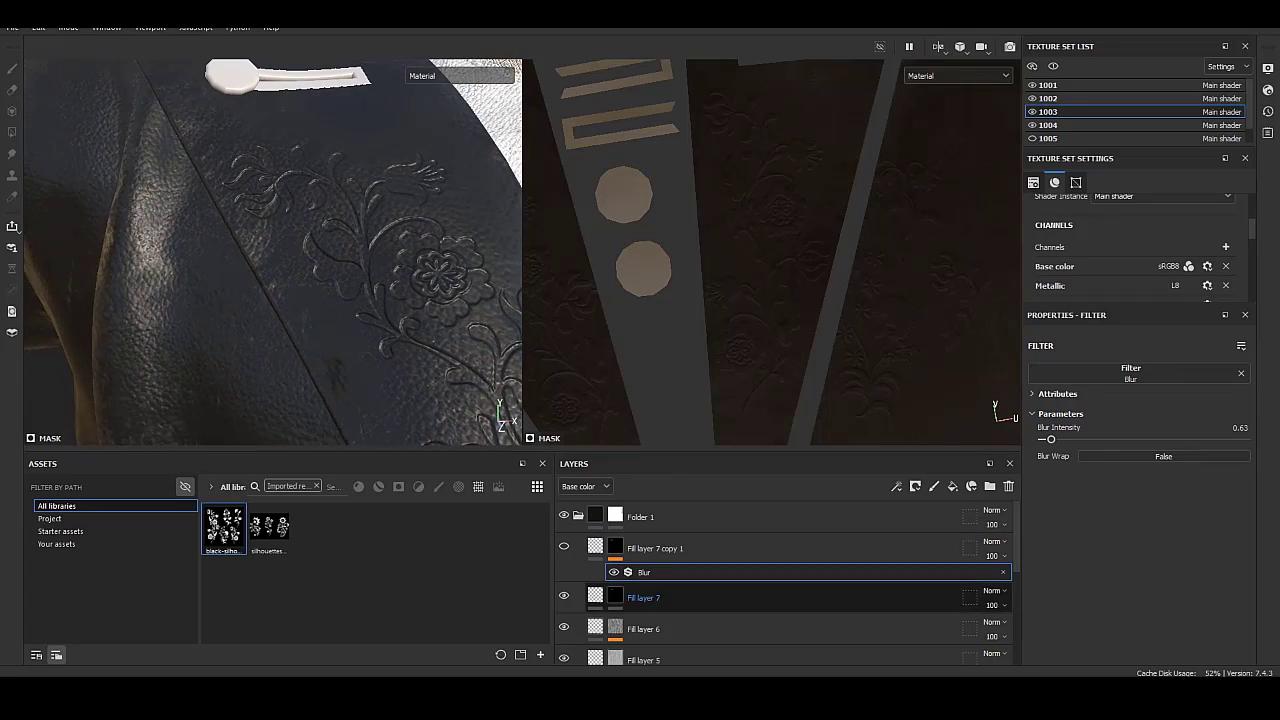
{"action": "left_click", "coordinate": [700, 597]}
{"action": "left_click_drag", "start_coordinate": [1122, 593], "coordinate": [1127, 593]}
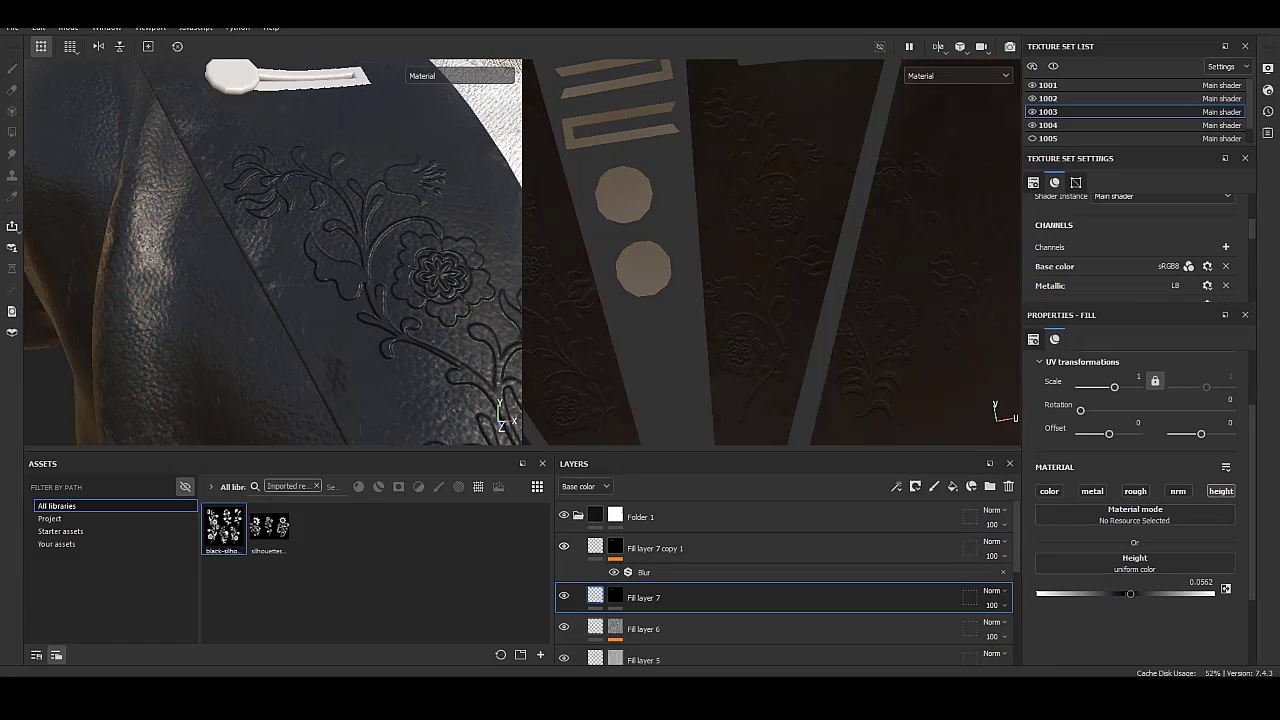
{"action": "left_click", "coordinate": [700, 548]}
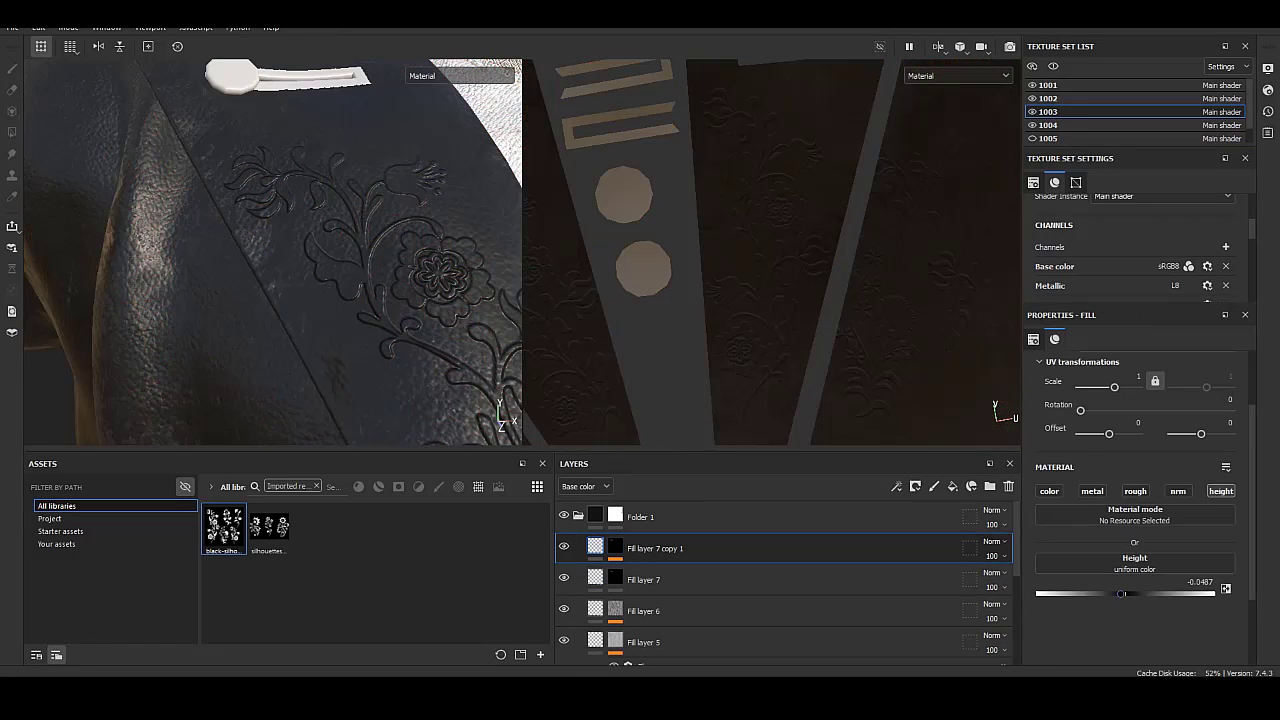
{"action": "left_click_drag", "start_coordinate": [270, 250], "coordinate": [385, 259], "text": "alt"}
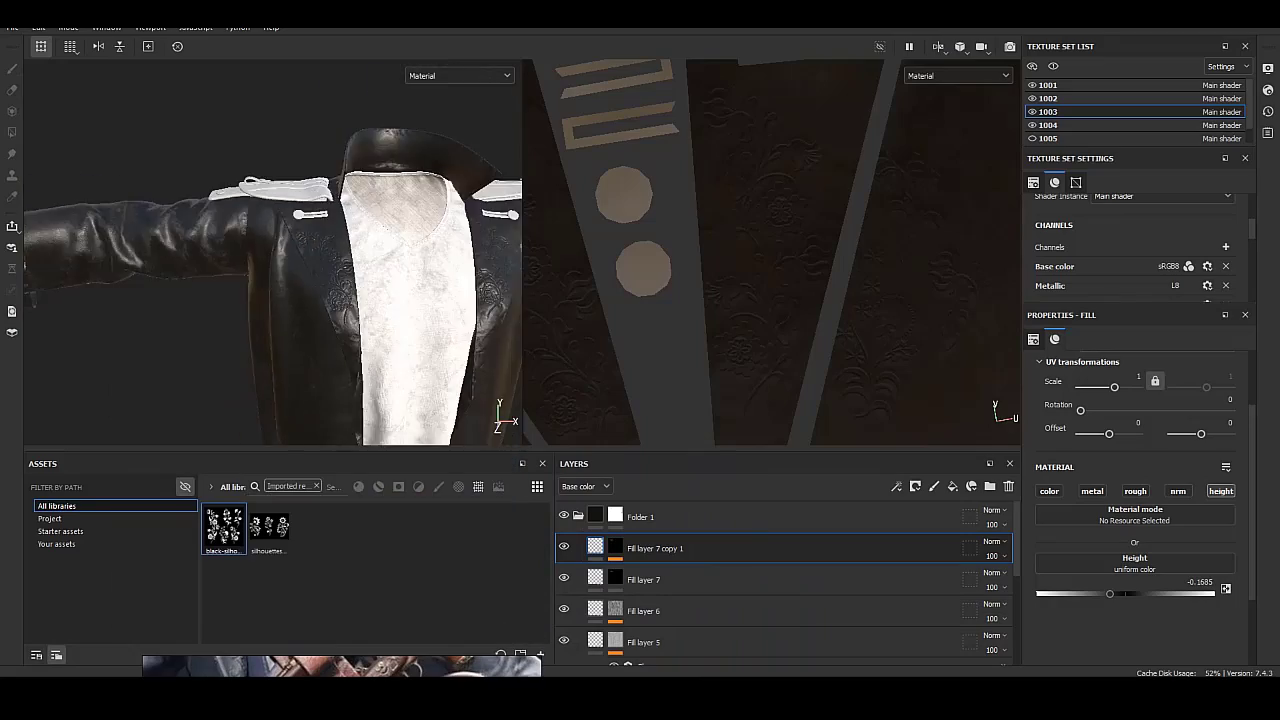
Select Fill layer 7 and add a black mask to it.
{"action": "scroll", "coordinate": [273, 252], "scroll_direction": "up", "scroll_amount": 3}
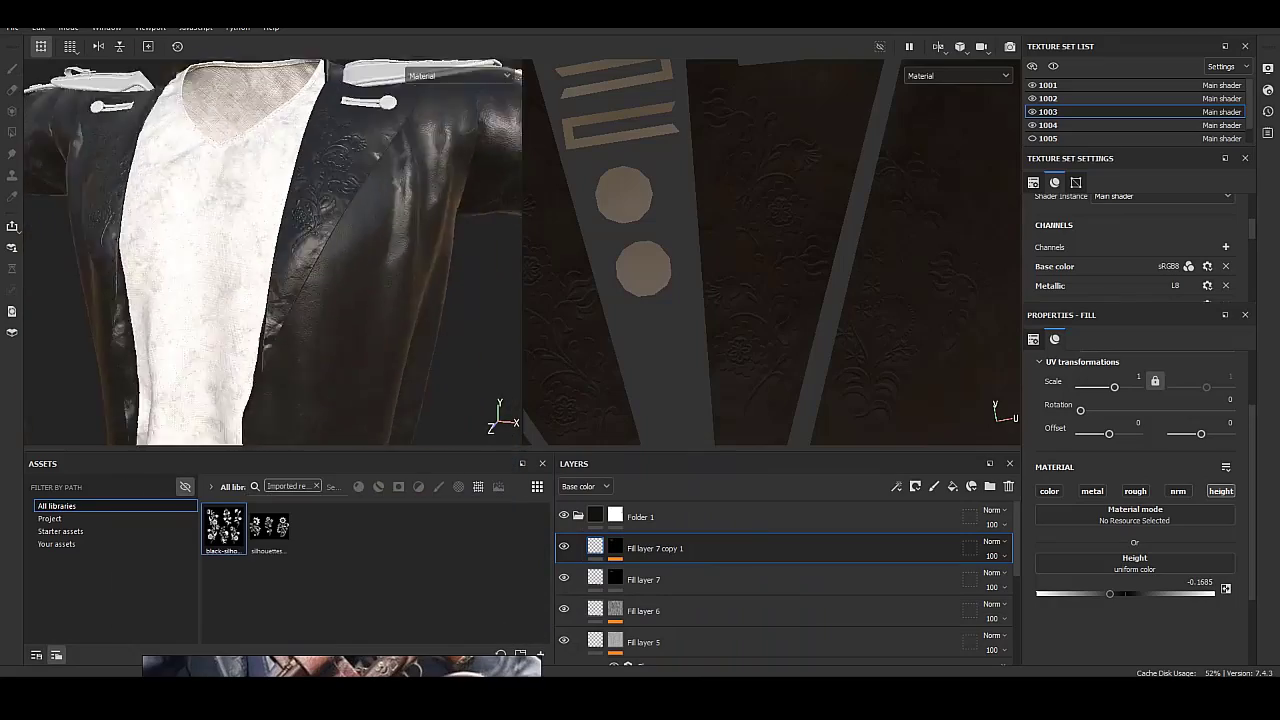
{"action": "scroll", "coordinate": [273, 252], "scroll_direction": "up", "scroll_amount": 3}
{"action": "scroll", "coordinate": [273, 252], "scroll_direction": "up", "scroll_amount": 2}
{"action": "scroll", "coordinate": [273, 252], "scroll_direction": "up", "scroll_amount": 2}
{"action": "left_click", "coordinate": [643, 579]}
{"action": "left_click", "coordinate": [643, 579]}
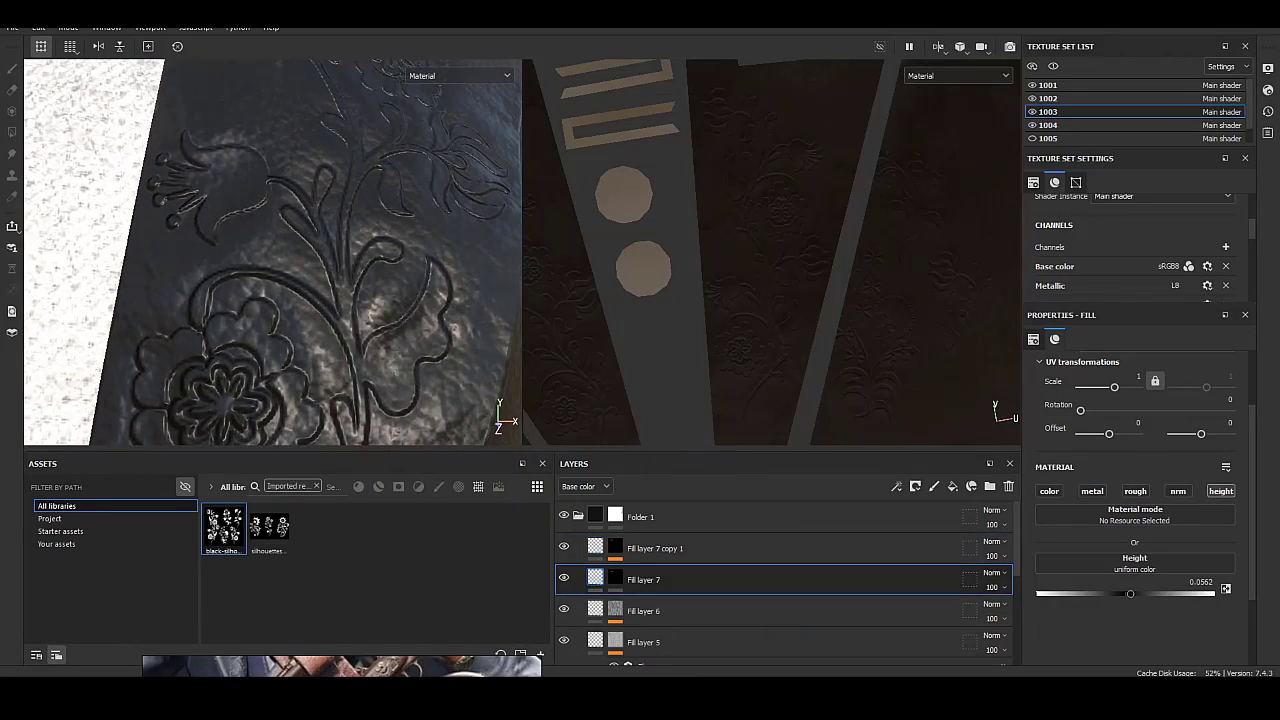
{"action": "right_click", "coordinate": [605, 578]}
{"action": "left_click", "coordinate": [660, 114]}
Add a Blur filter to Fill layer 7's mask with intensity 0.05.
{"action": "right_click", "coordinate": [612, 578]}
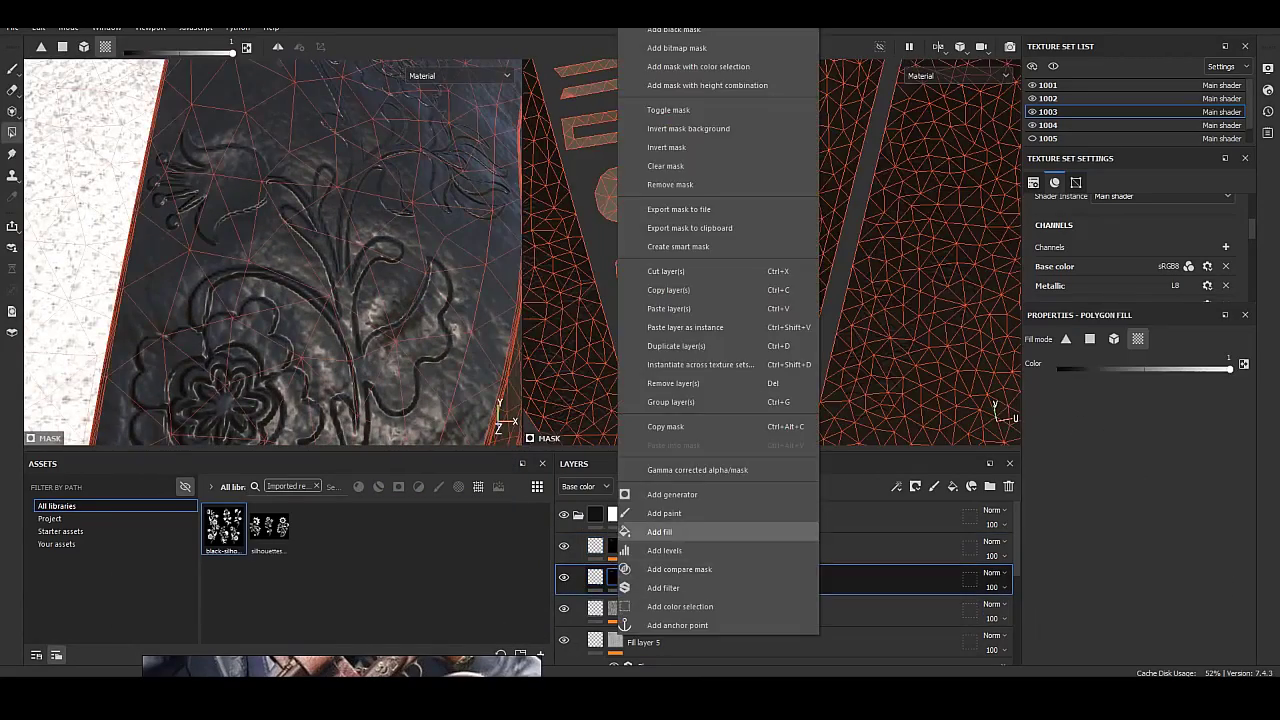
{"action": "left_click", "coordinate": [663, 588]}
{"action": "left_click", "coordinate": [1140, 423]}
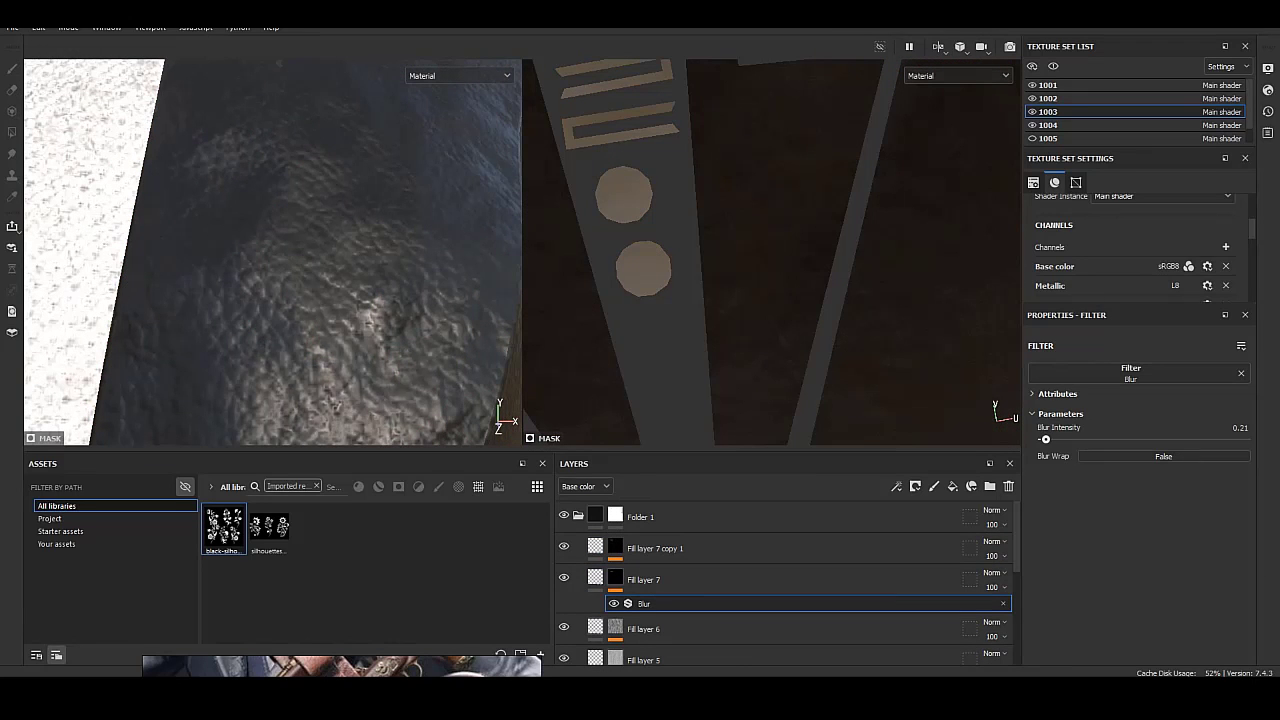
{"action": "left_click_drag", "start_coordinate": [1046, 439], "coordinate": [1044, 439]}
{"action": "left_click_drag", "start_coordinate": [300, 250], "coordinate": [270, 250], "text": "alt"}
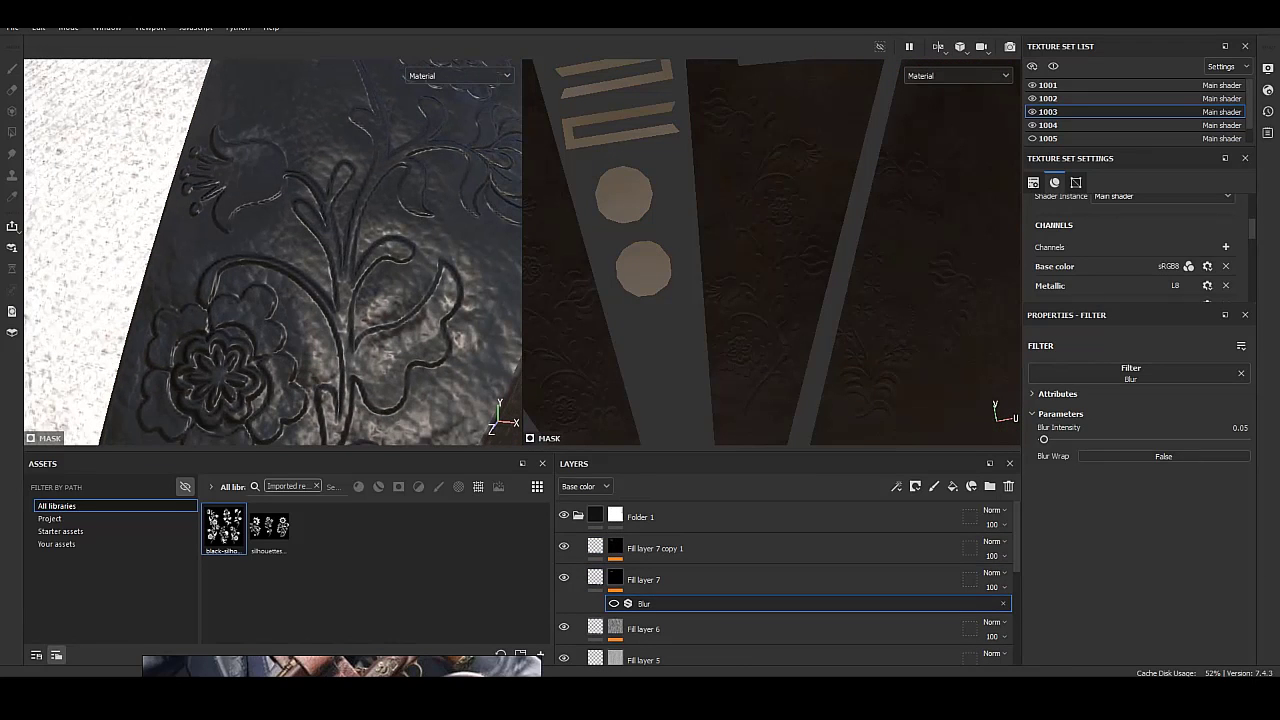
Test and remove a blur on Fill layer 7 copy 1, then raise its height to 0.0787.
{"action": "left_click", "coordinate": [655, 548]}
{"action": "left_click", "coordinate": [952, 486]}
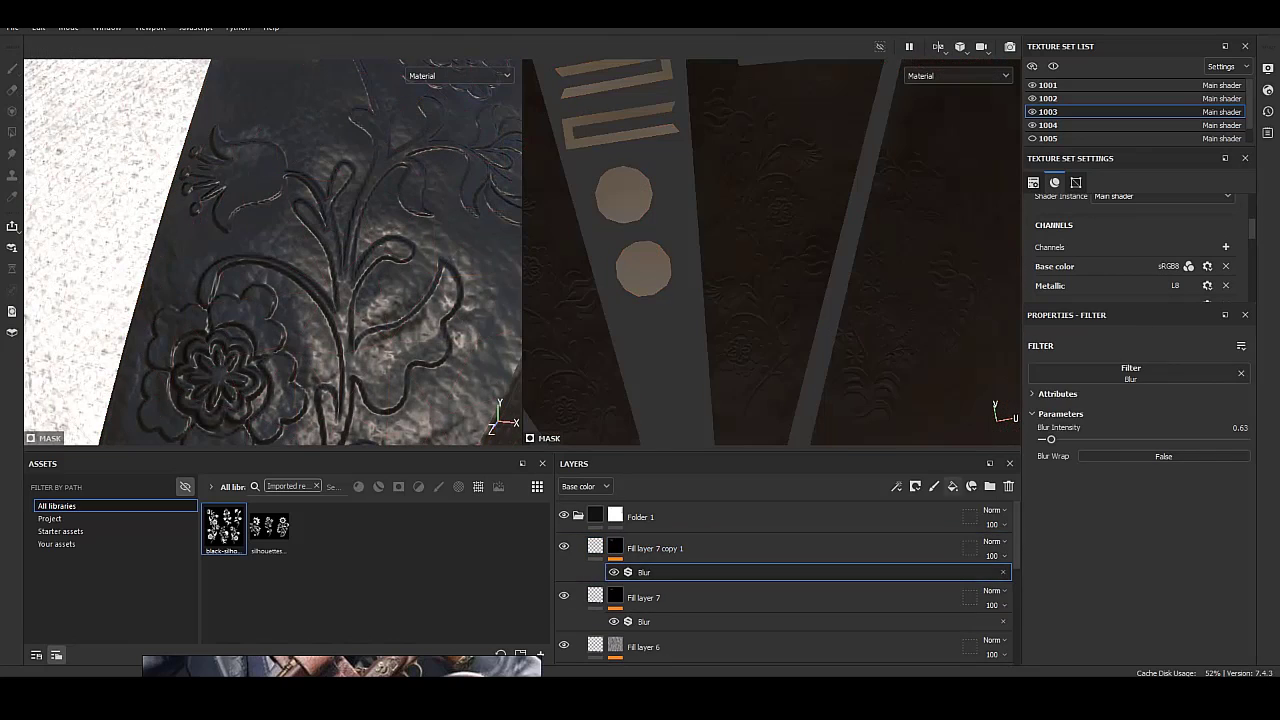
{"action": "left_click_drag", "start_coordinate": [1051, 439], "coordinate": [1045, 439]}
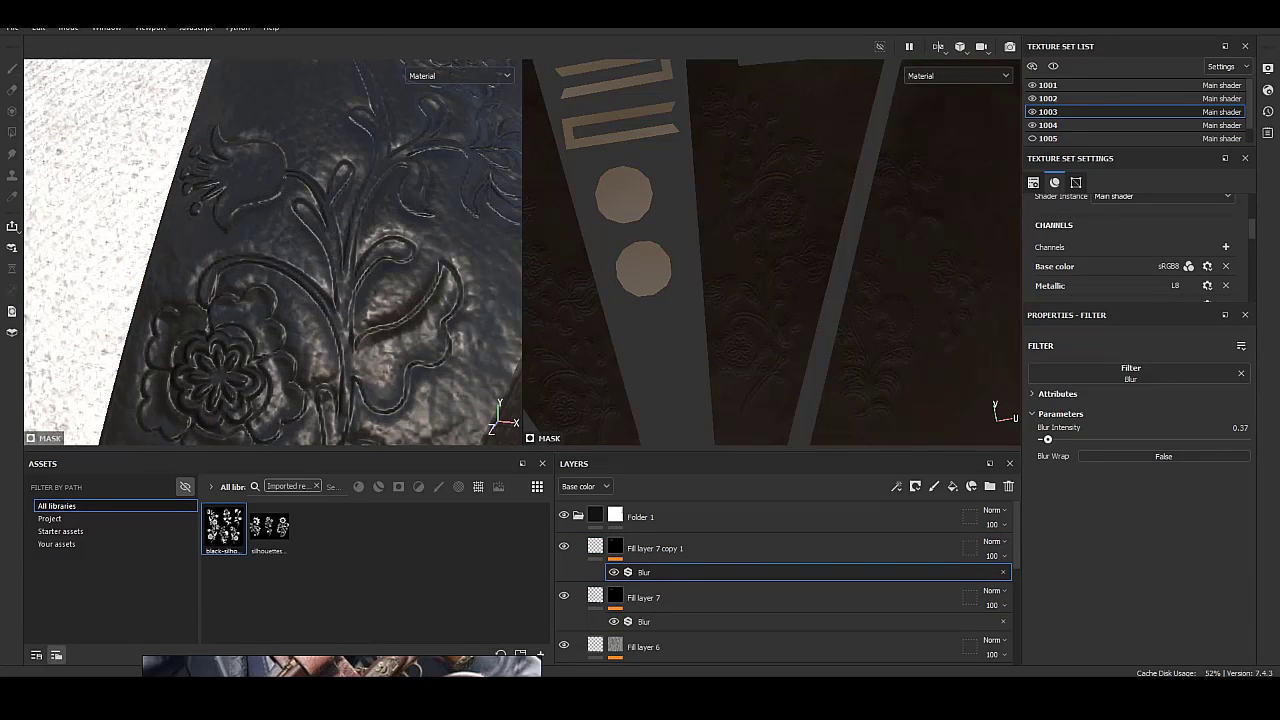
{"action": "left_click", "coordinate": [655, 548]}
{"action": "left_click_drag", "start_coordinate": [1124, 594], "coordinate": [1126, 594]}
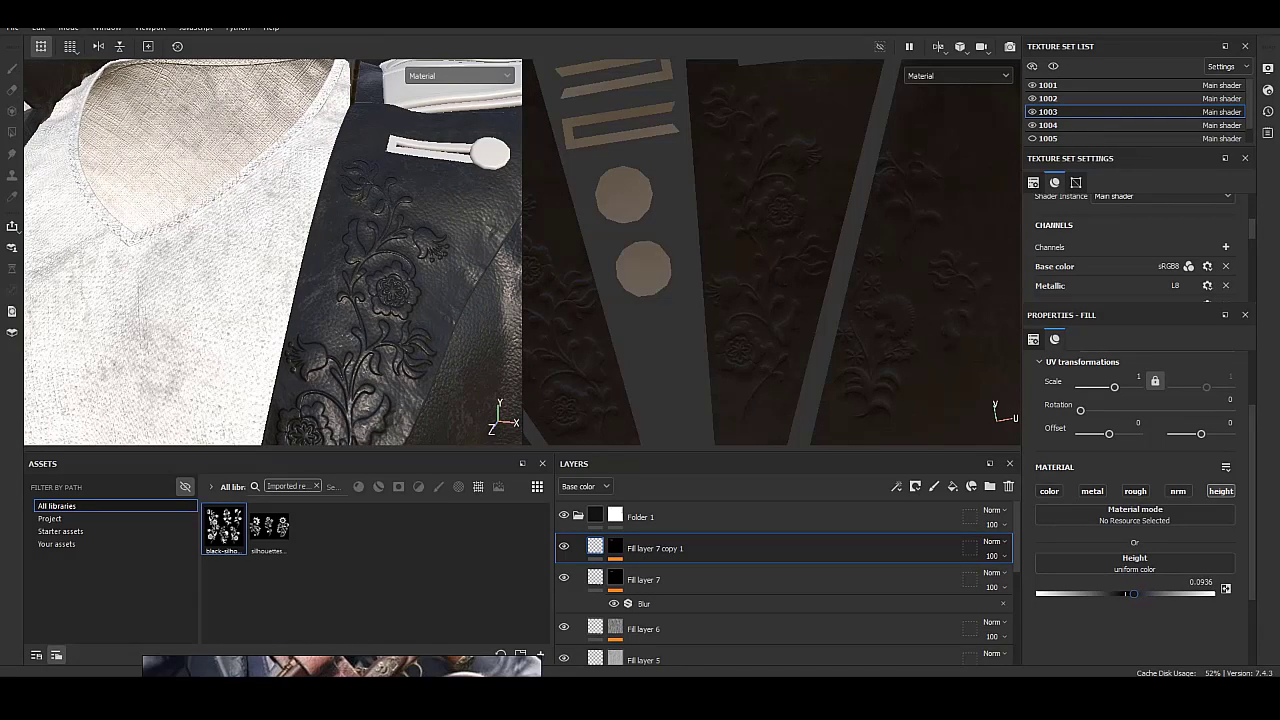
{"action": "key", "text": "f"}
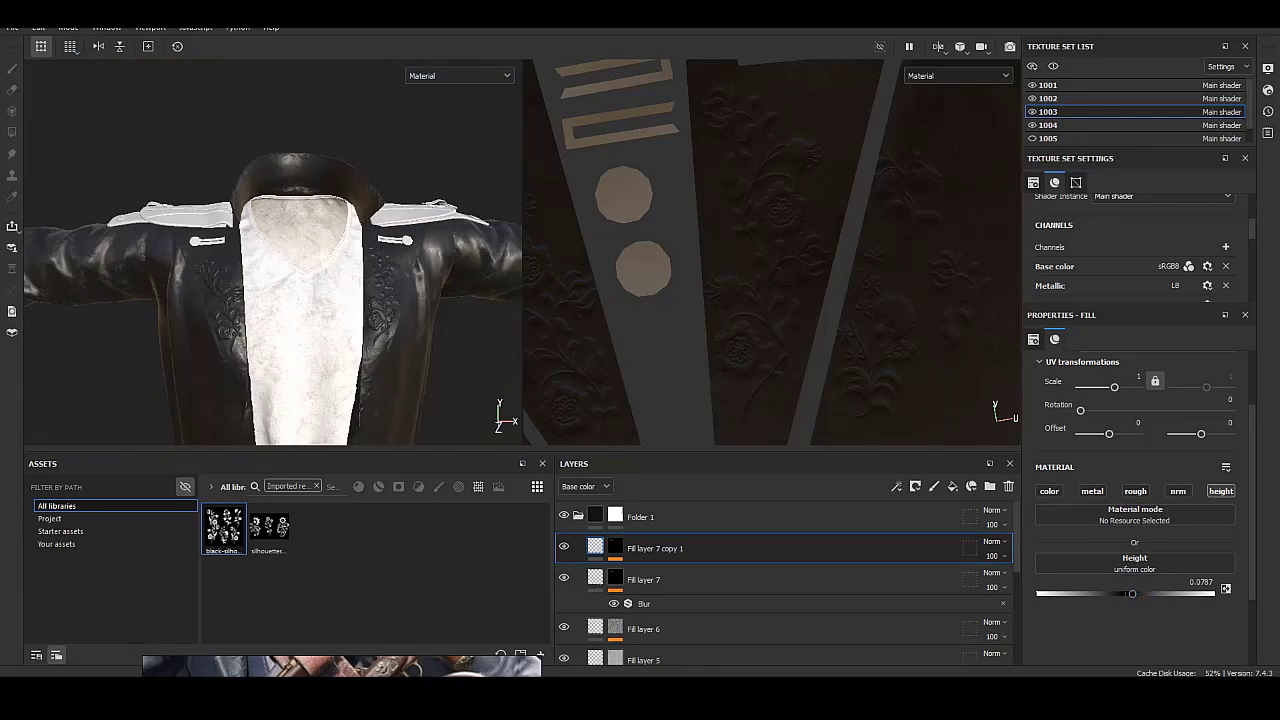
Give Fill layer 8 a dark greyish-brown base colour, hex 706866.
{"action": "key", "text": "ctrl+z"}
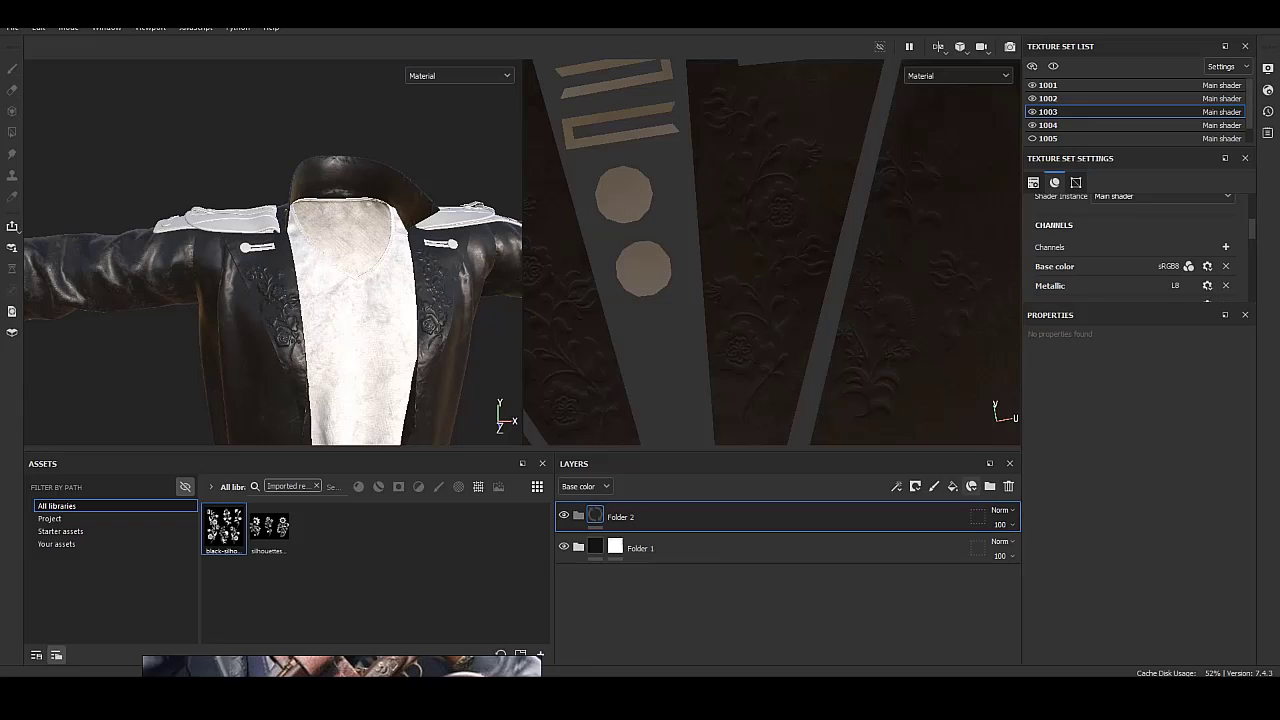
{"action": "right_click", "coordinate": [623, 548]}
{"action": "key", "text": "Escape"}
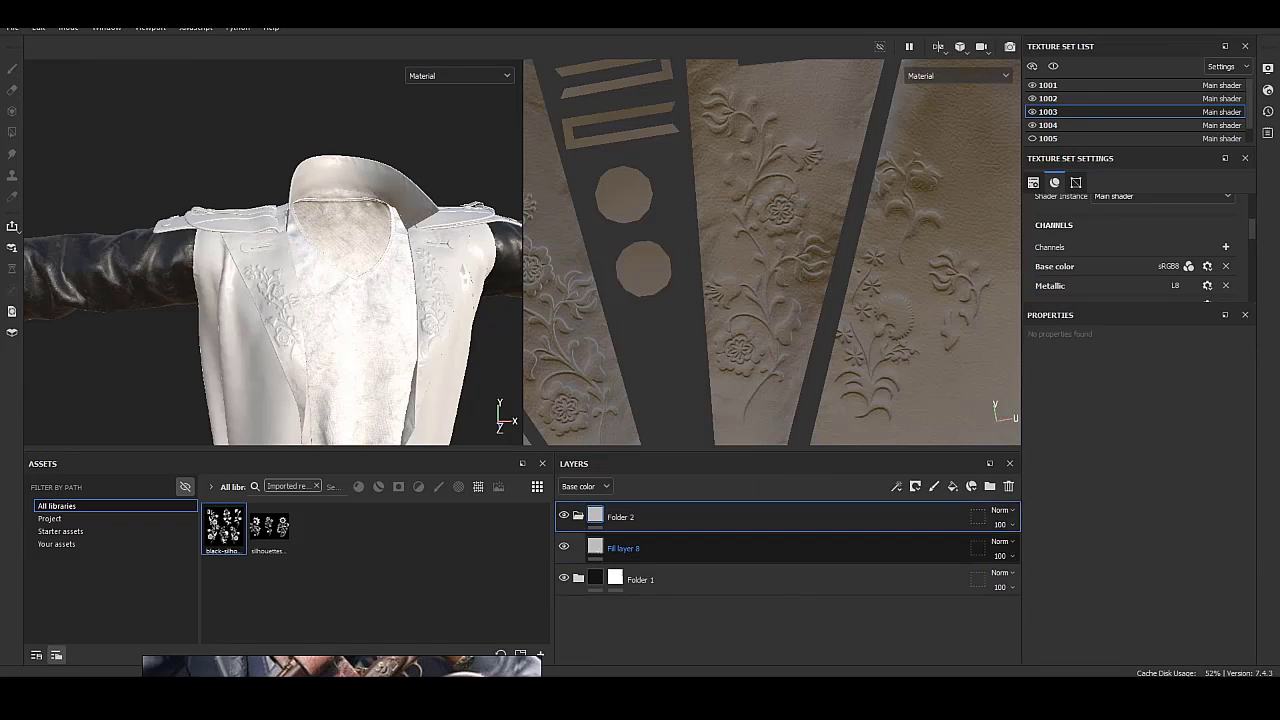
{"action": "left_click", "coordinate": [1128, 583]}
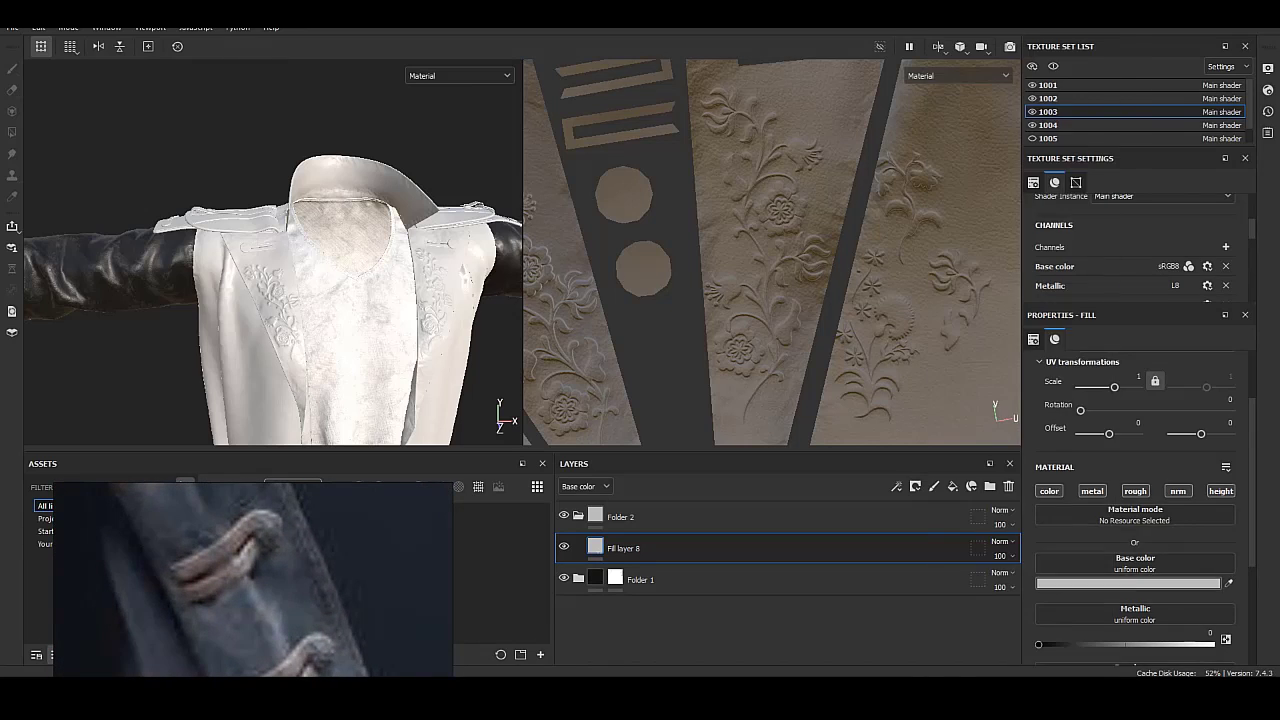
{"action": "type", "text": "706866"}
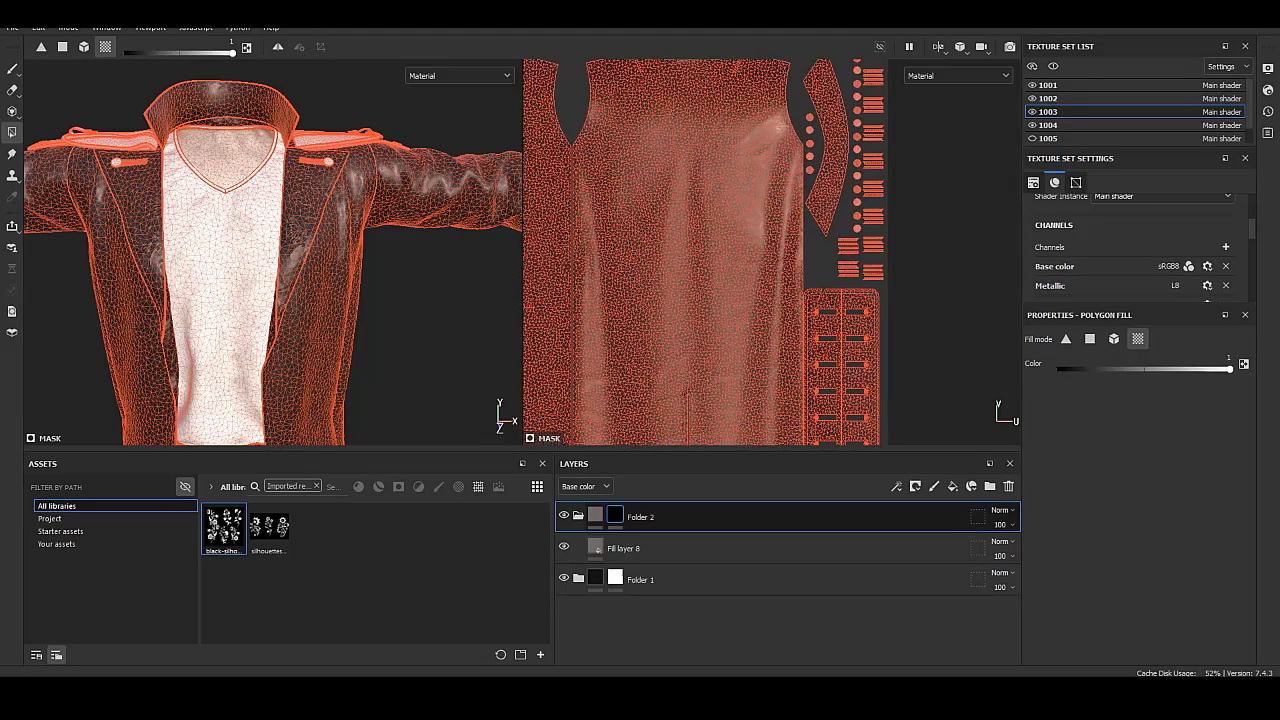
Reselect Fill layer 8 and review its base colour in the picker.
{"action": "left_click", "coordinate": [595, 514]}
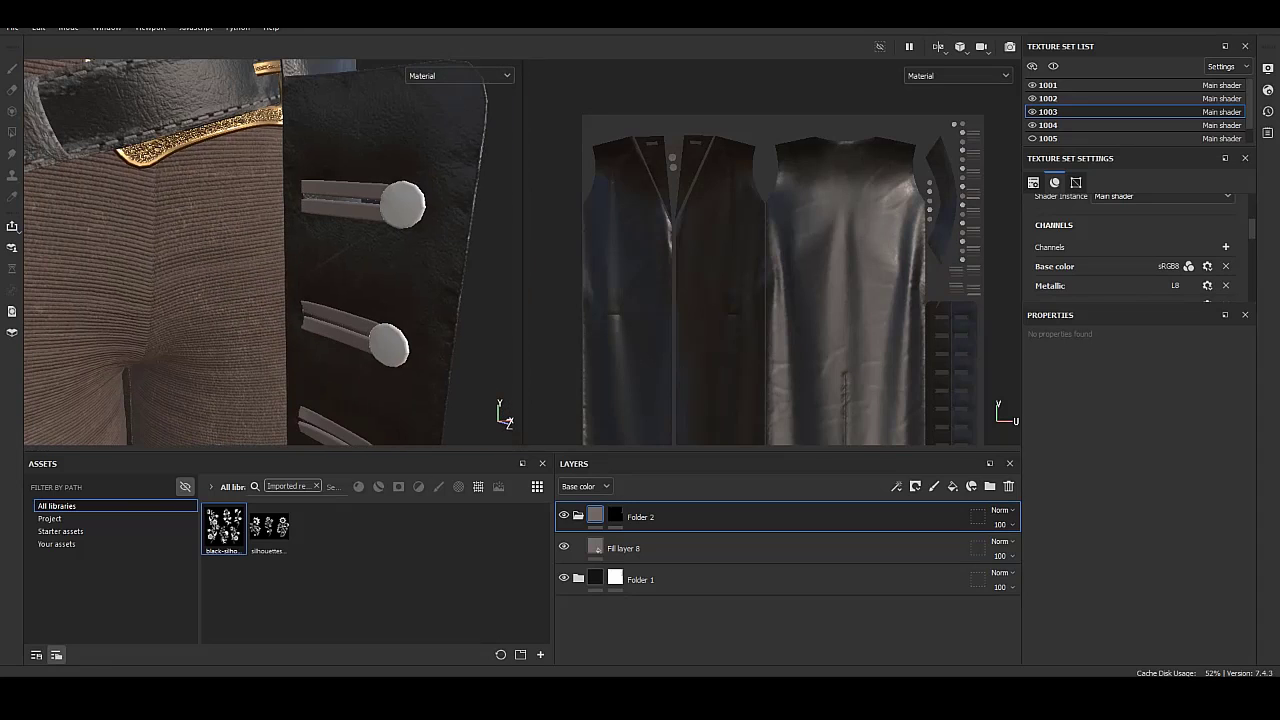
{"action": "left_click", "coordinate": [623, 548]}
{"action": "left_click", "coordinate": [1170, 583]}
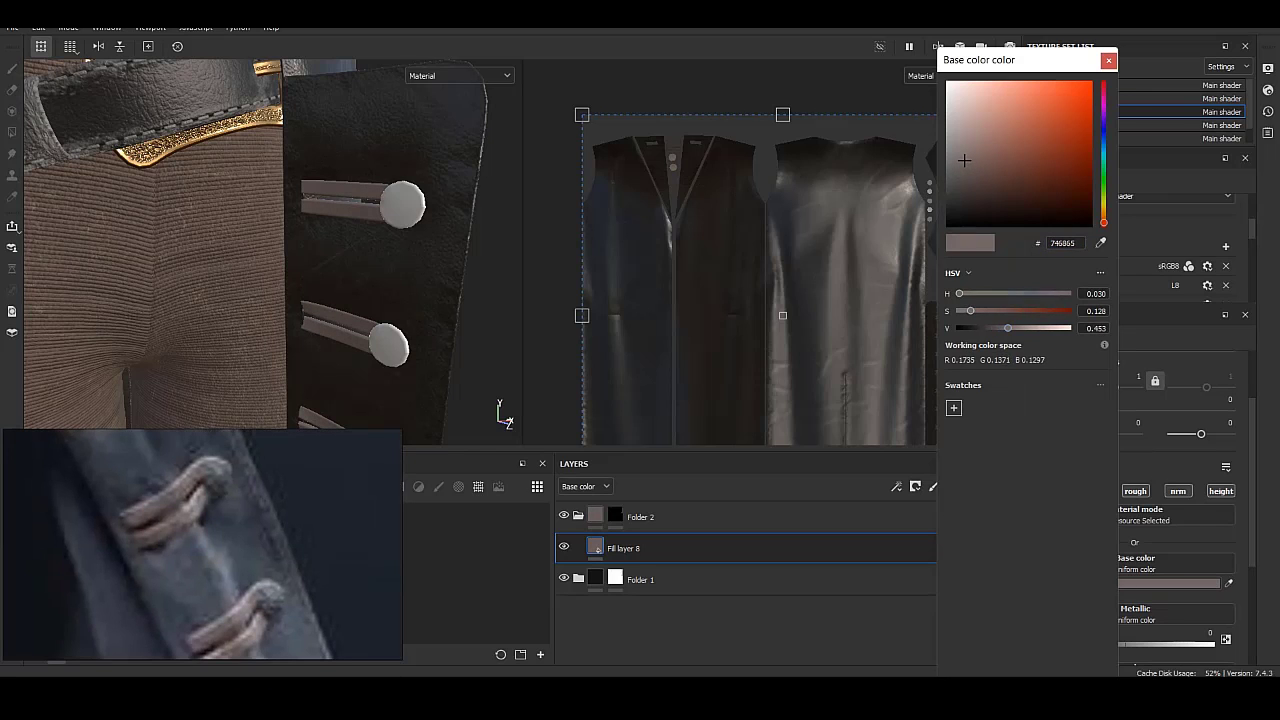
{"action": "key", "text": "Escape"}
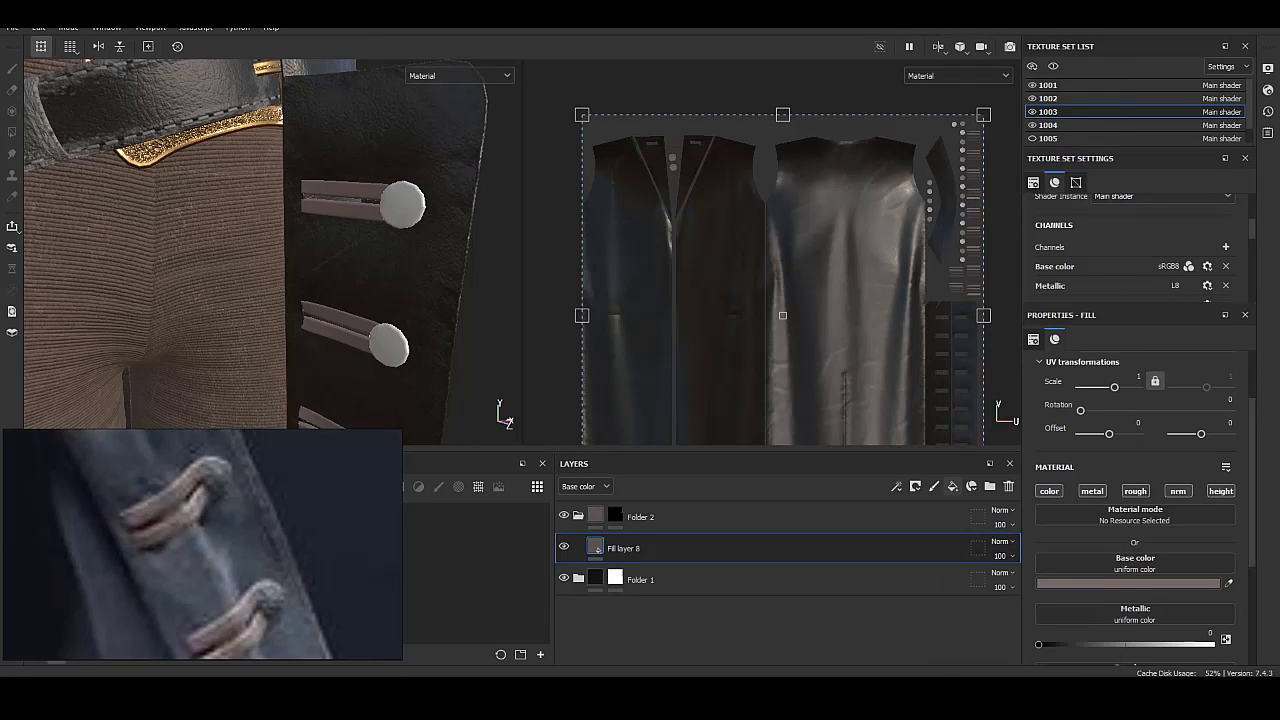
{"action": "scroll", "coordinate": [1135, 500], "scroll_direction": "down", "scroll_amount": 2}
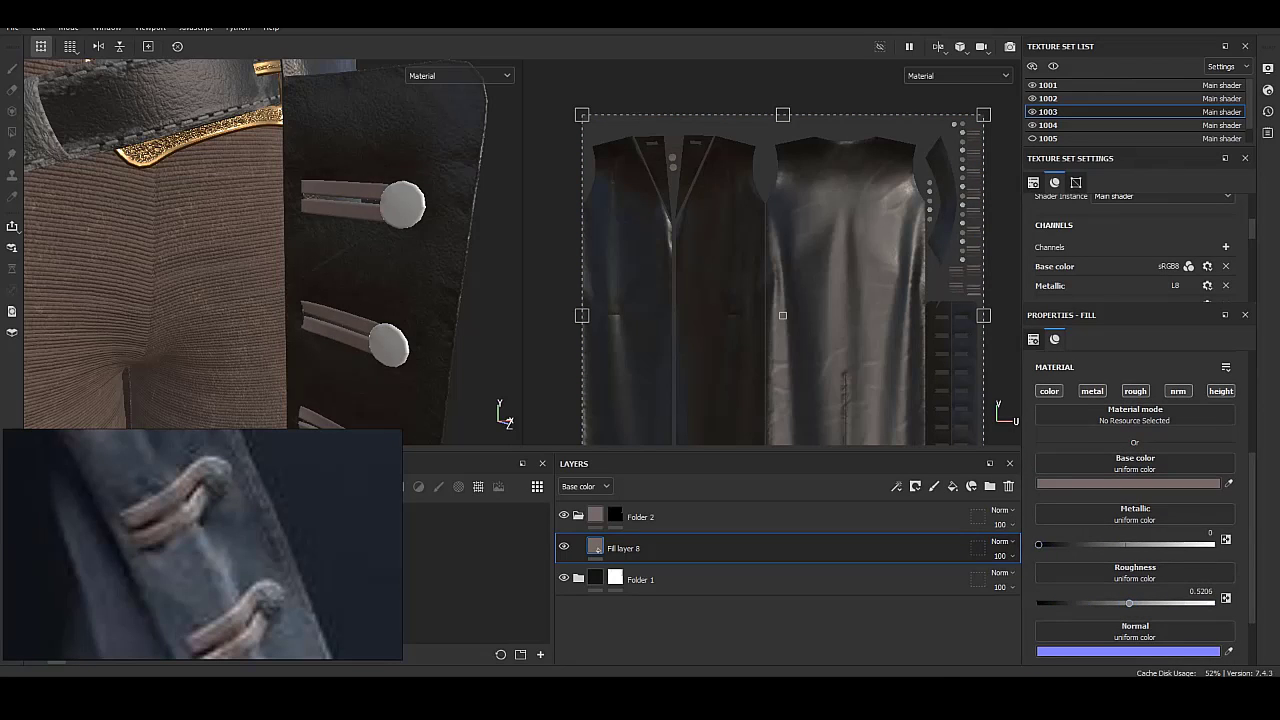
Add Fill layer 9 with a black mask, a UV Border Distance generator, and the normal channel off.
{"action": "left_click", "coordinate": [952, 486]}
{"action": "right_click", "coordinate": [620, 548]}
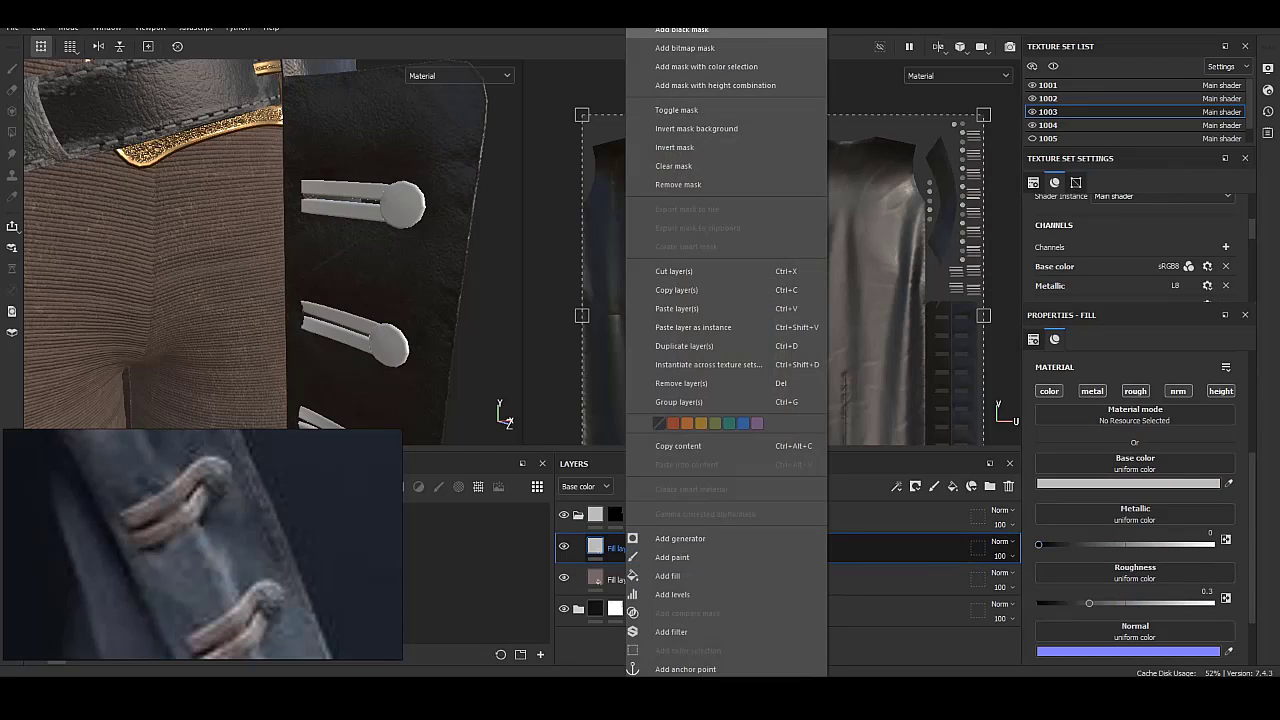
{"action": "left_click", "coordinate": [680, 33]}
{"action": "right_click", "coordinate": [616, 546]}
{"action": "left_click", "coordinate": [672, 494]}
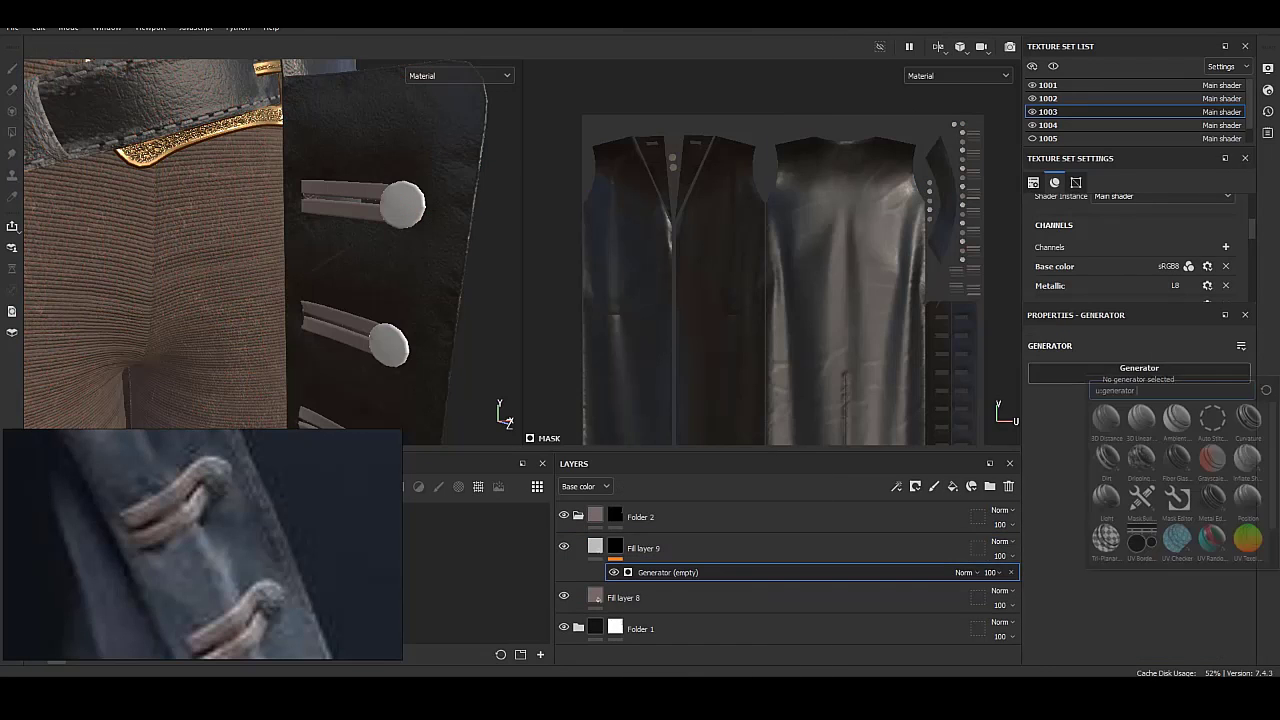
{"action": "left_click", "coordinate": [1142, 535]}
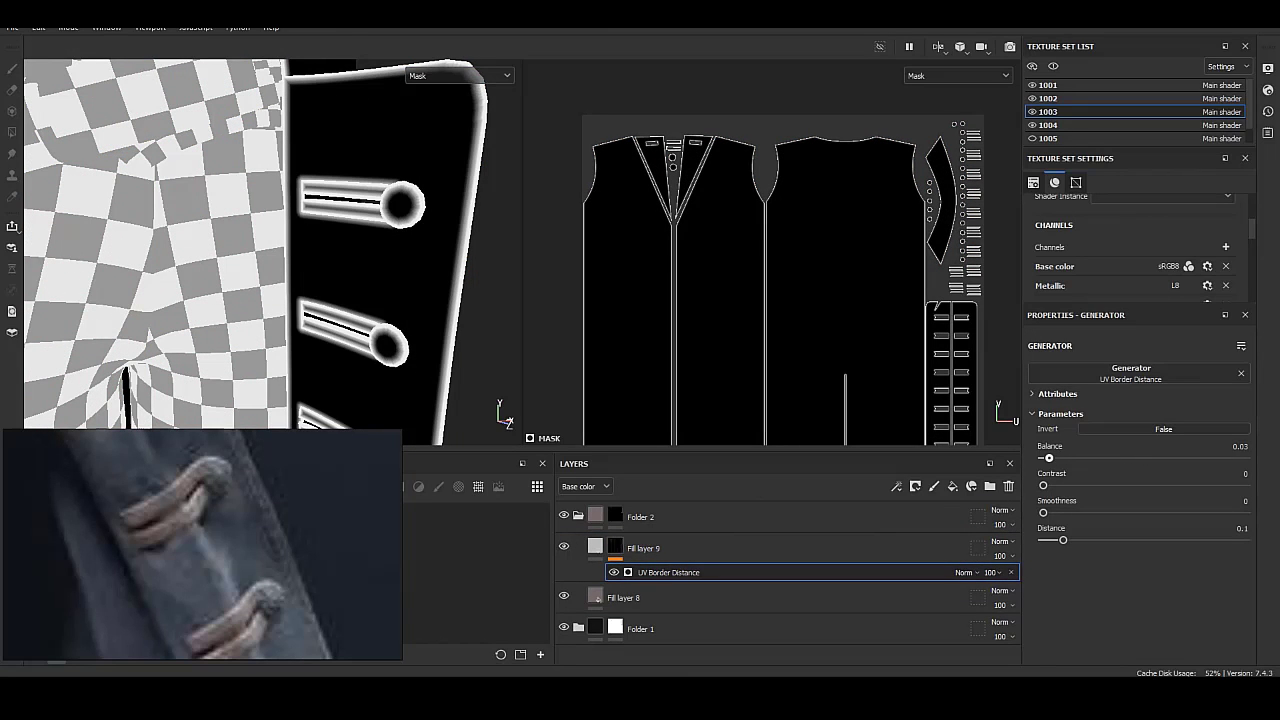
{"action": "left_click", "coordinate": [640, 548]}
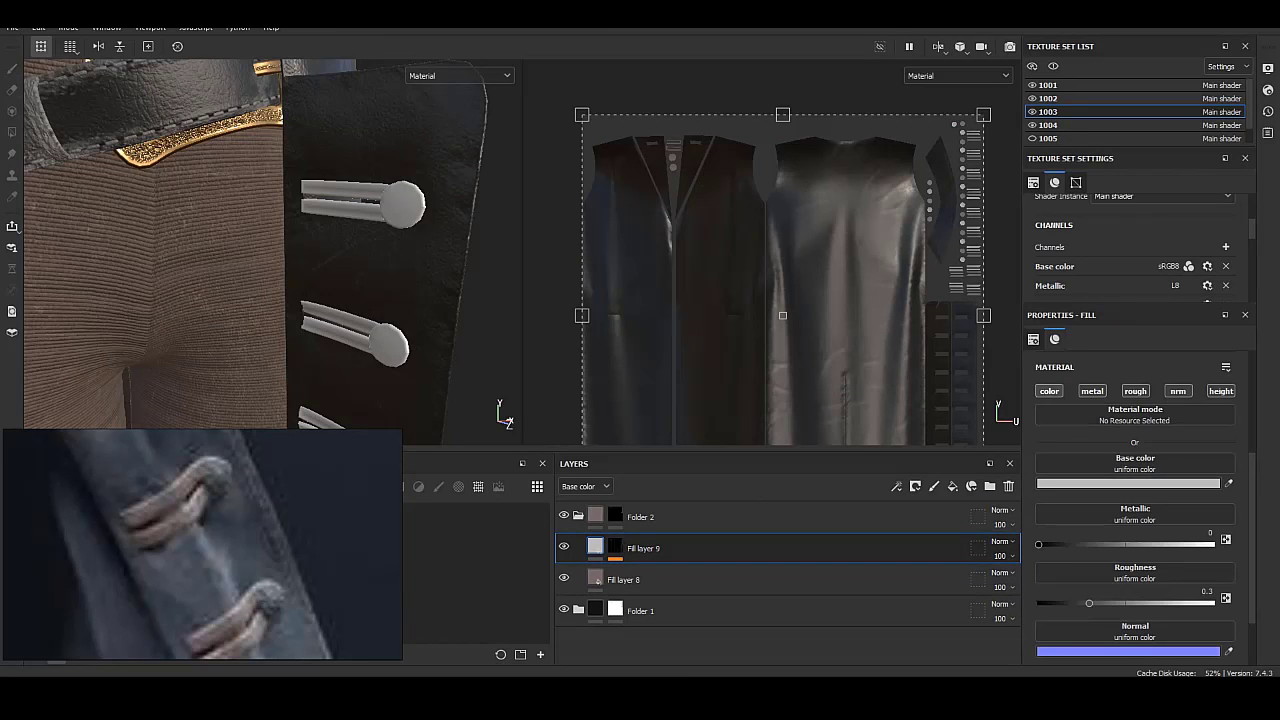
{"action": "left_click", "coordinate": [1178, 391]}
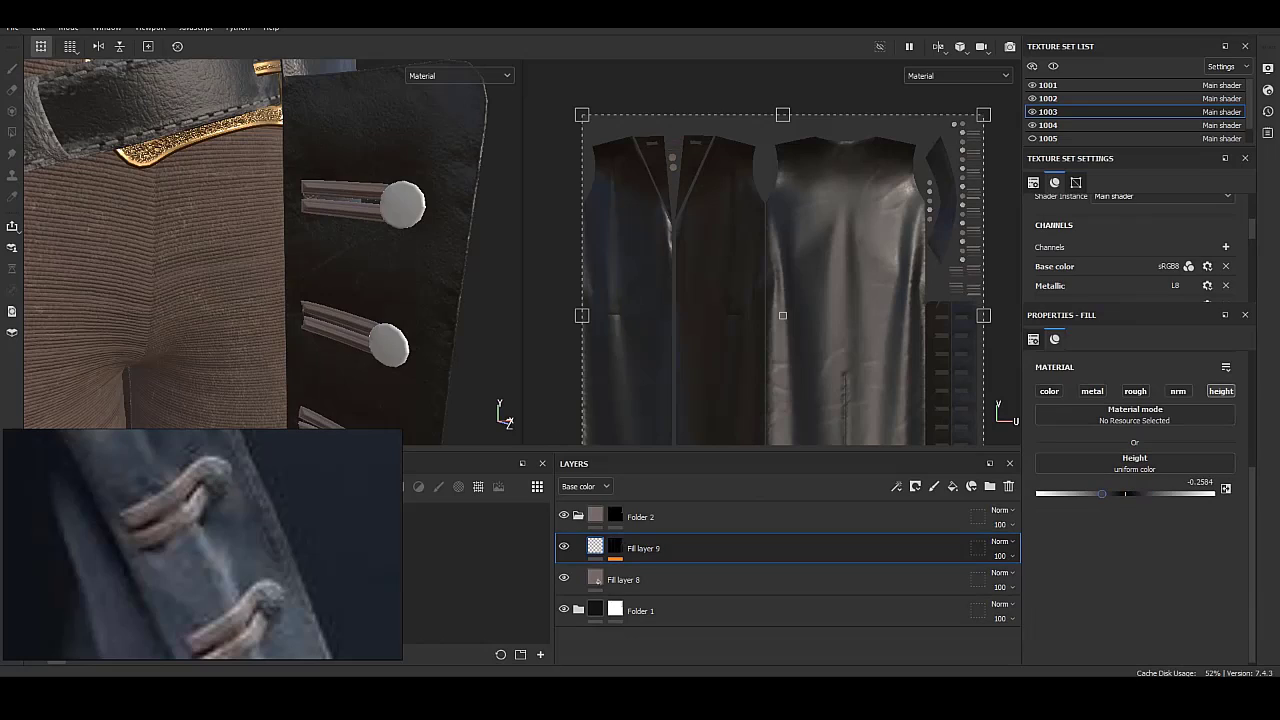
Add a Blur filter to Fill layer 9's UV Border Distance mask.
{"action": "left_click_drag", "start_coordinate": [270, 250], "coordinate": [330, 240], "text": "alt"}
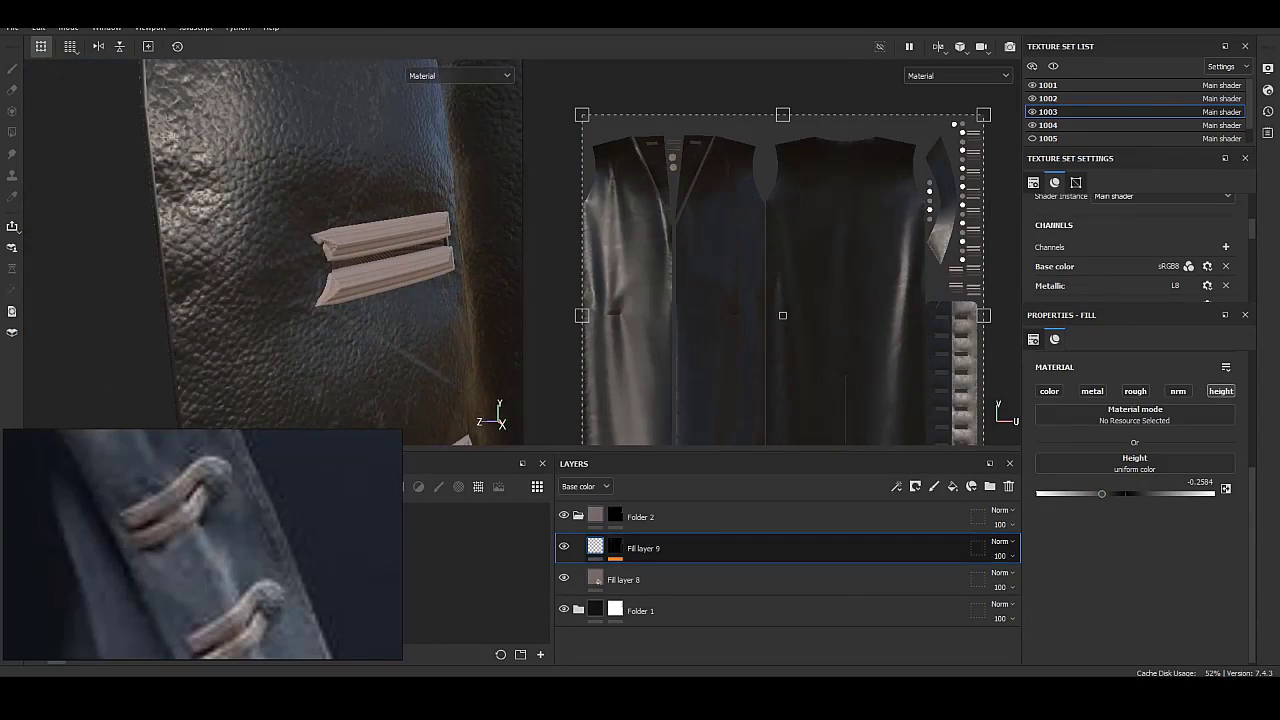
{"action": "key", "text": "4"}
{"action": "left_click", "coordinate": [595, 548]}
{"action": "left_click", "coordinate": [615, 548]}
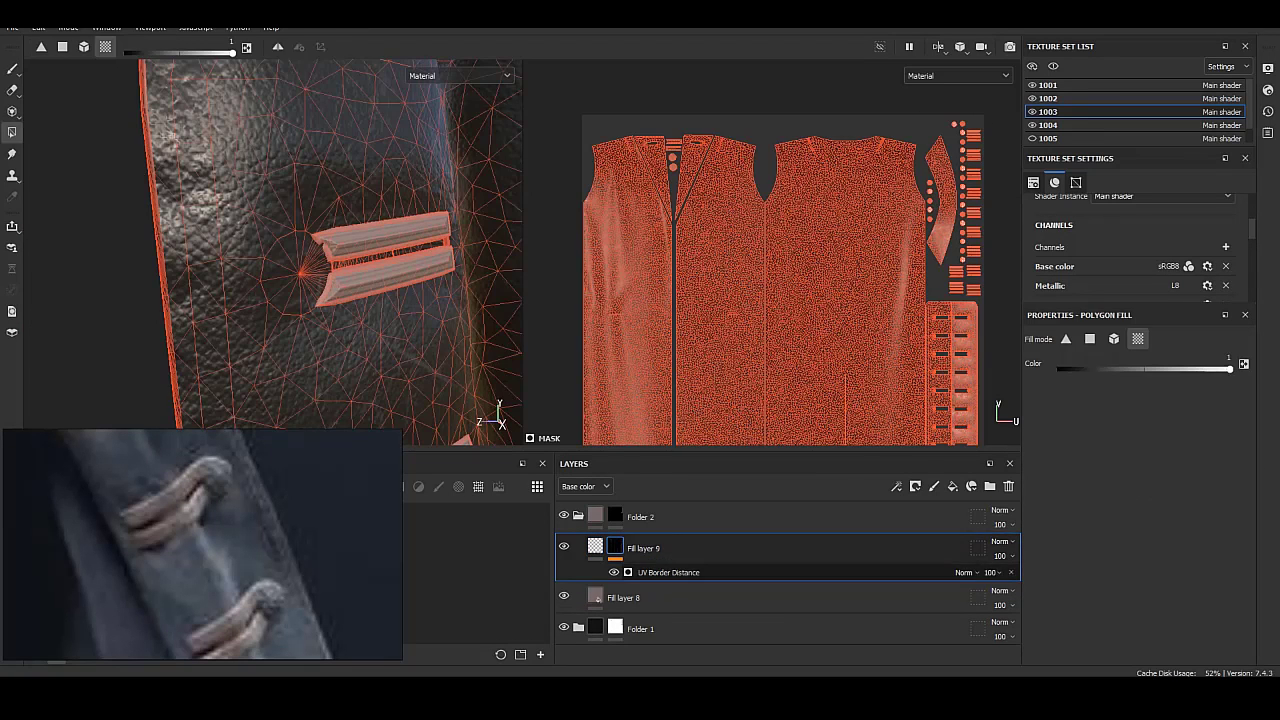
{"action": "right_click", "coordinate": [663, 571]}
{"action": "left_click", "coordinate": [714, 523]}
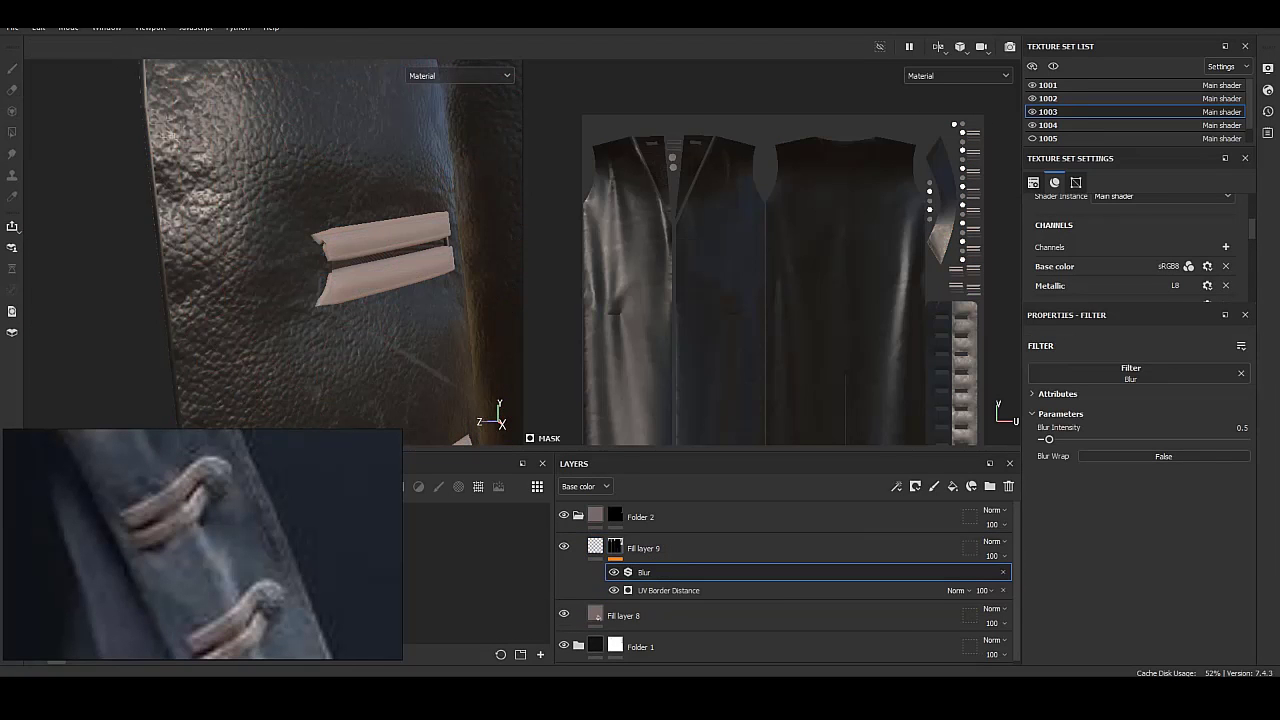
Inspect the blurred seam bevel and its mask around the sleeve cuff buttons and straps.
{"action": "left_click_drag", "start_coordinate": [330, 250], "coordinate": [250, 230], "text": "alt"}
{"action": "right_click_drag", "start_coordinate": [330, 250], "coordinate": [330, 290], "text": "alt"}
{"action": "mouse_move", "coordinate": [270, 250]}
{"action": "left_mouse_down", "text": "alt"}
{"action": "mouse_move", "coordinate": [300, 200]}
{"action": "mouse_move", "coordinate": [335, 235]}
{"action": "mouse_move", "coordinate": [280, 220]}
{"action": "mouse_move", "coordinate": [320, 240]}
{"action": "left_mouse_up", "text": "alt"}
{"action": "scroll", "coordinate": [270, 250], "scroll_direction": "up", "scroll_amount": 2}
{"action": "left_click", "coordinate": [615, 546]}
{"action": "key", "text": "4"}
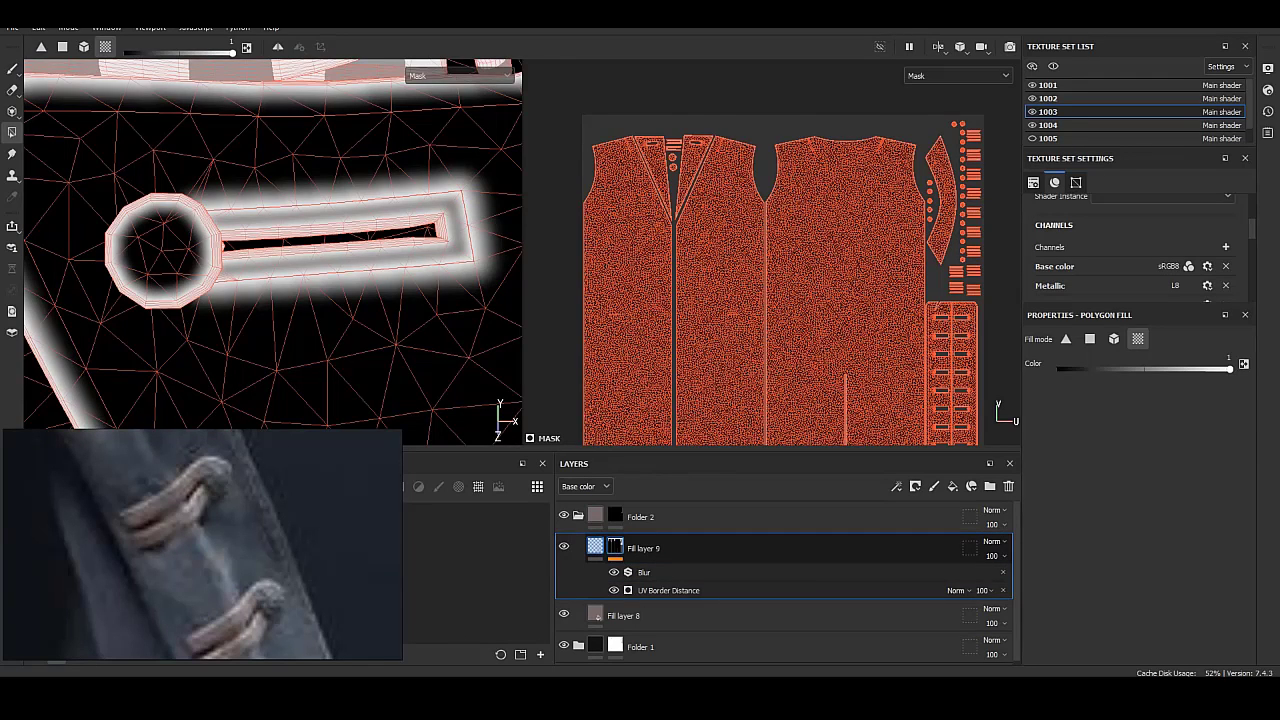
{"action": "left_click", "coordinate": [595, 546]}
{"action": "scroll", "coordinate": [270, 250], "scroll_direction": "down", "scroll_amount": 3}
{"action": "mouse_move", "coordinate": [270, 250]}
{"action": "left_mouse_down", "text": "alt"}
{"action": "mouse_move", "coordinate": [300, 240]}
{"action": "mouse_move", "coordinate": [350, 255]}
{"action": "left_mouse_up", "text": "alt"}
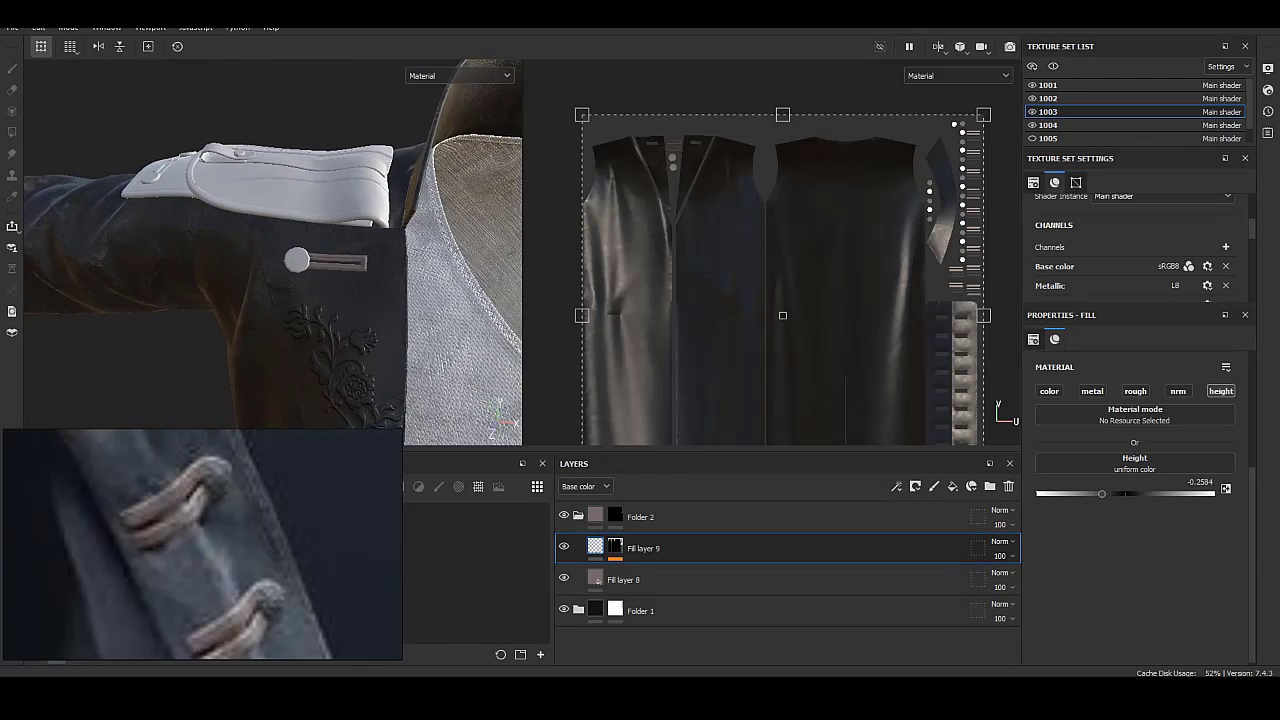
{"action": "scroll", "coordinate": [270, 250], "scroll_direction": "up", "scroll_amount": 3}
{"action": "left_click_drag", "start_coordinate": [270, 250], "coordinate": [300, 240], "text": "alt"}
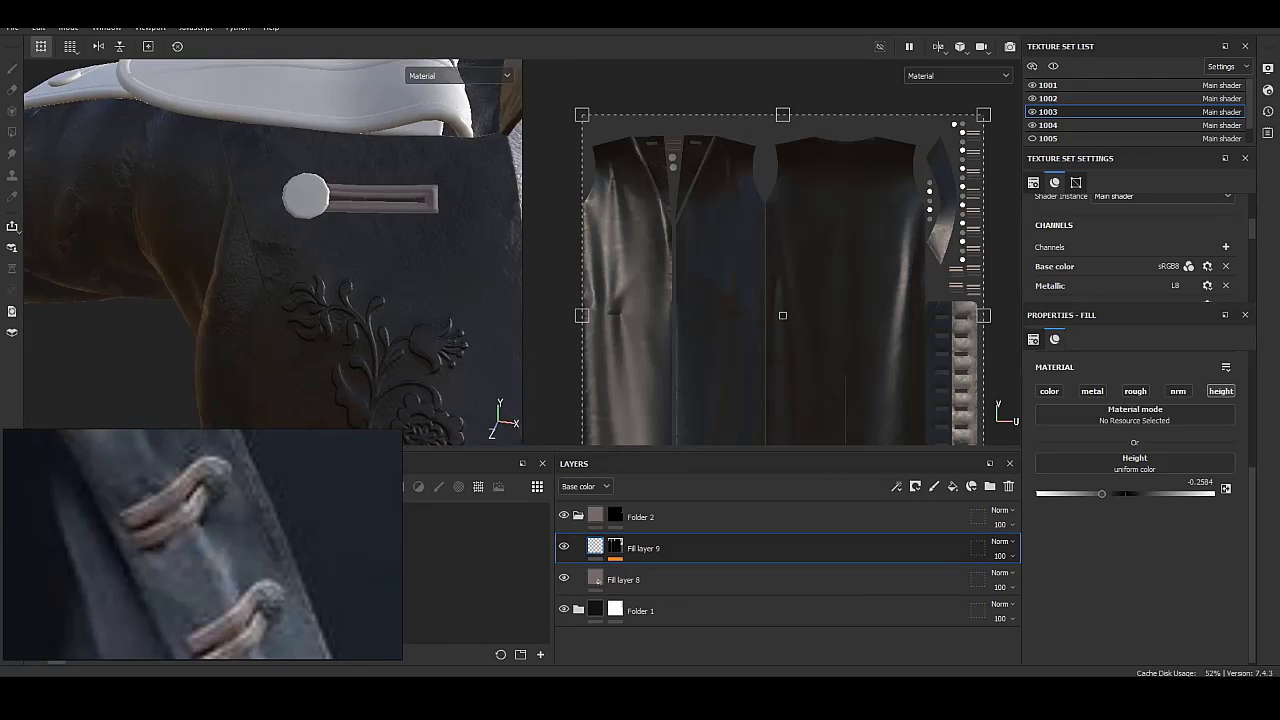
{"action": "scroll", "coordinate": [270, 250], "scroll_direction": "up", "scroll_amount": 2}
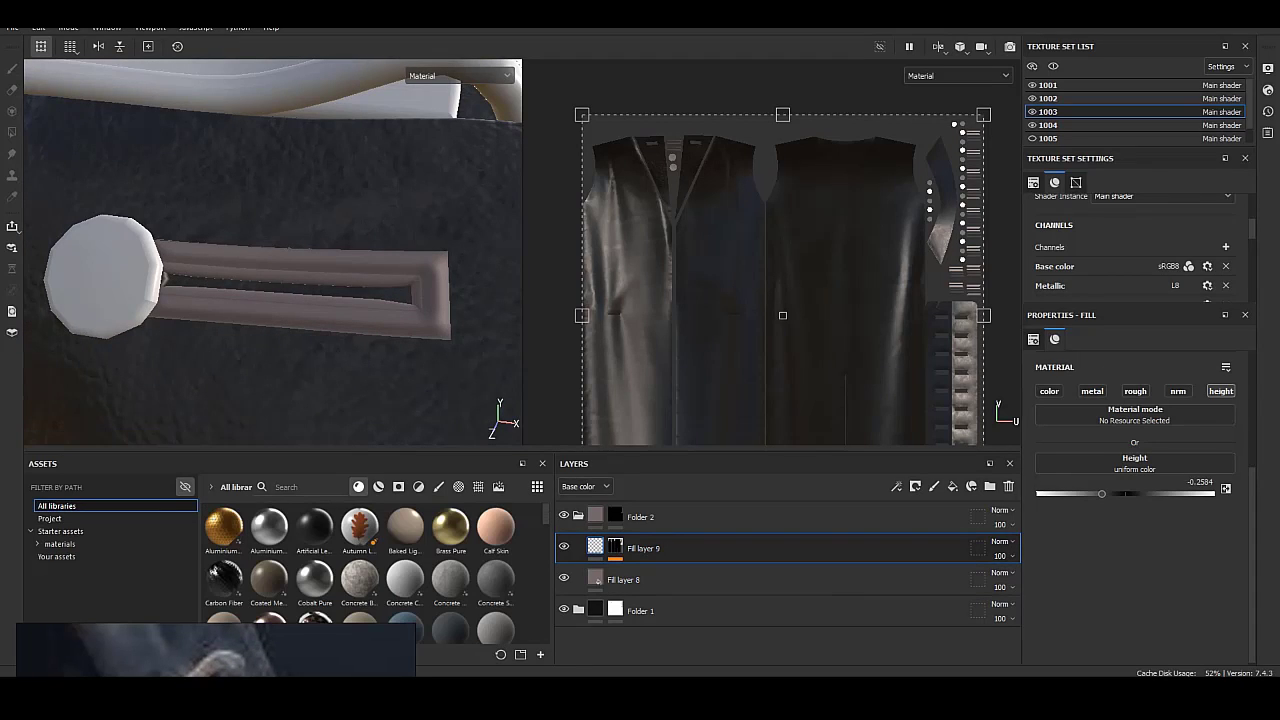
Add the Artificial Leather material as Folder 3 and give it a black mask.
{"action": "type", "text": "lea"}
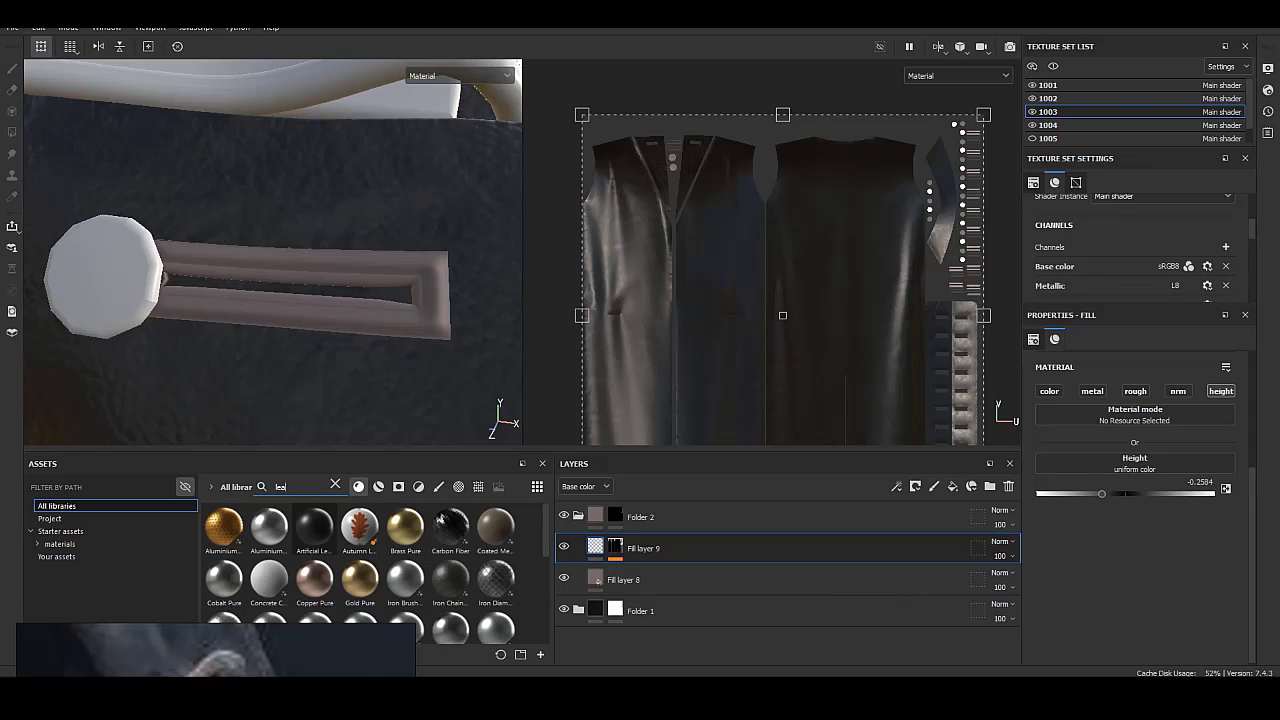
{"action": "left_click_drag", "start_coordinate": [314, 530], "coordinate": [640, 548]}
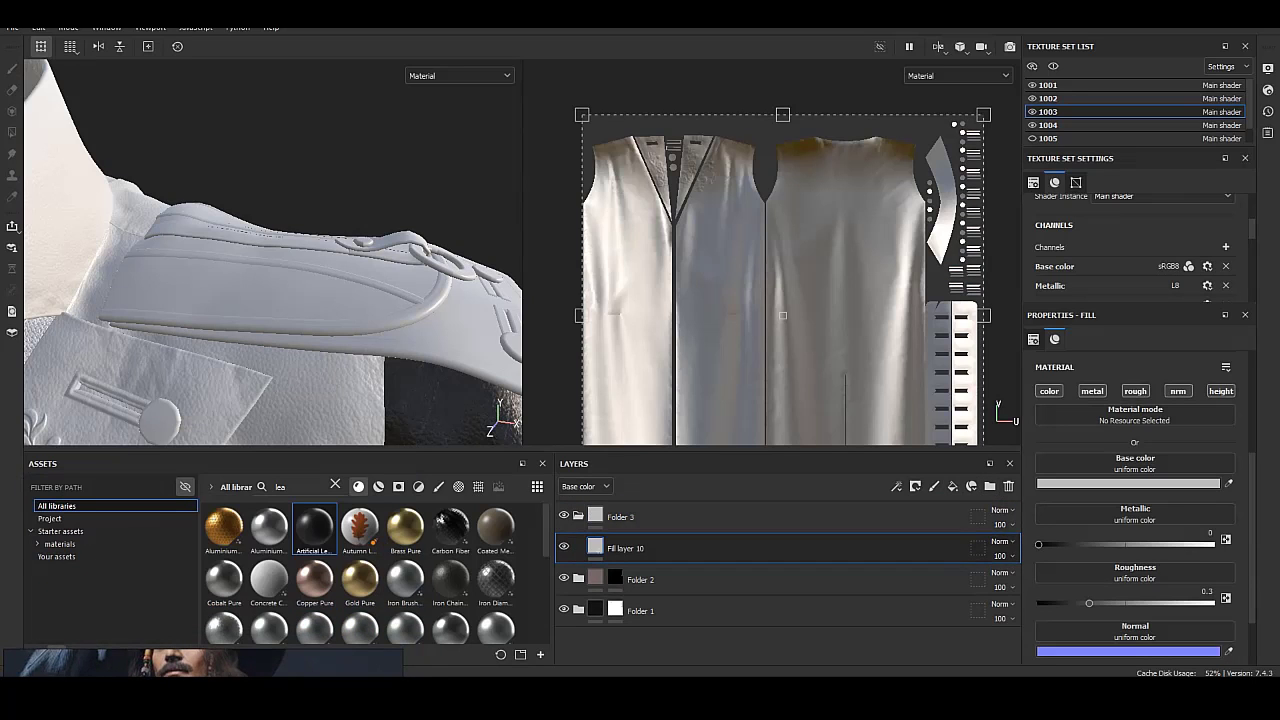
{"action": "right_click", "coordinate": [620, 516]}
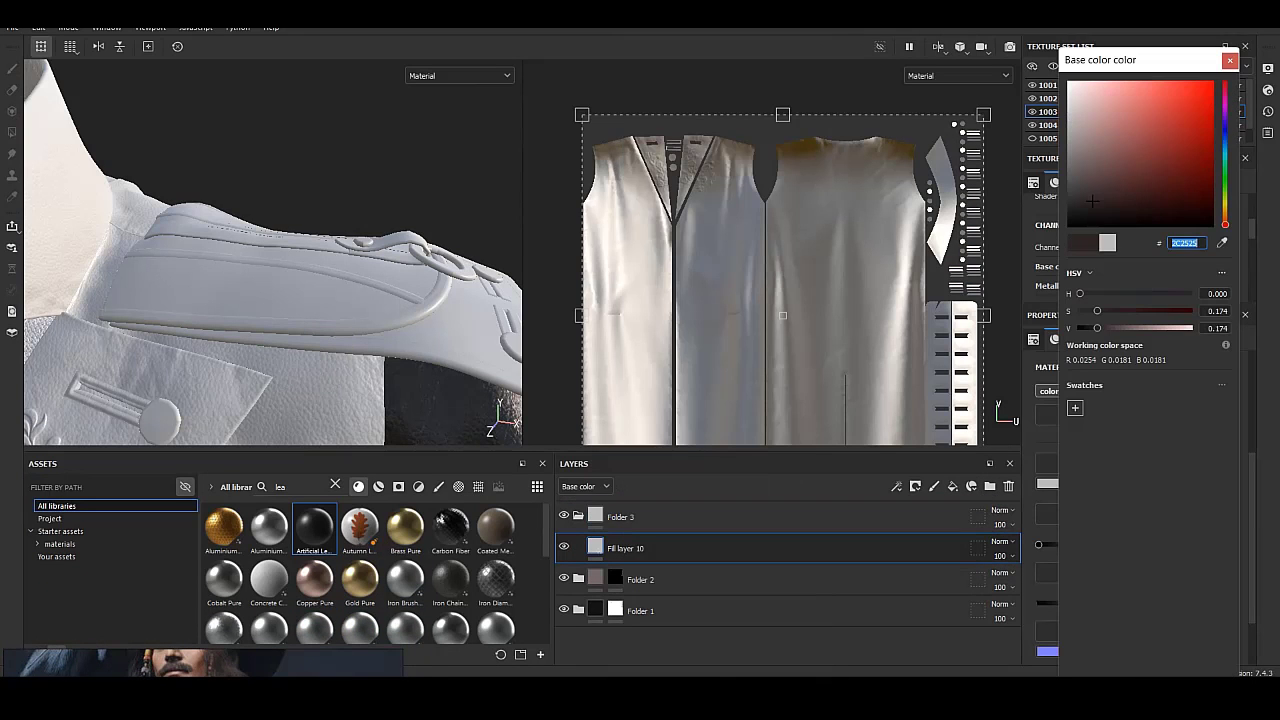
{"action": "right_click", "coordinate": [620, 516]}
{"action": "left_click", "coordinate": [650, 145]}
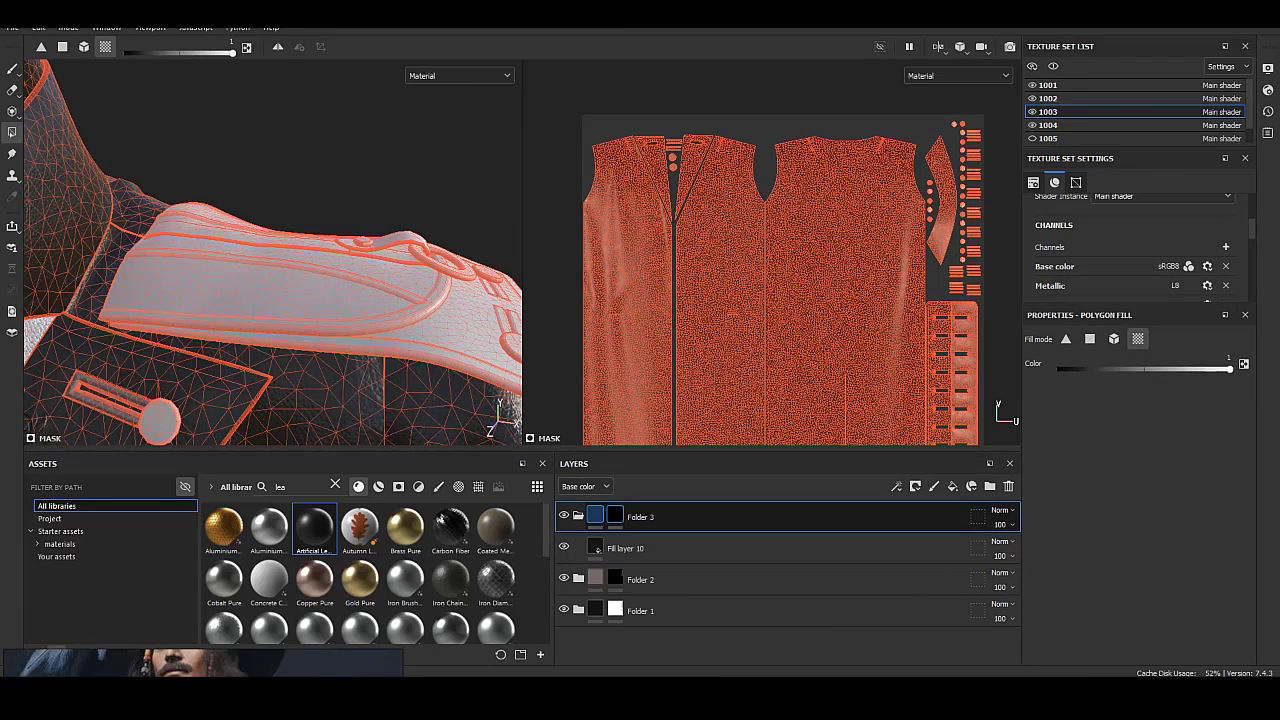
{"action": "left_click", "coordinate": [595, 516]}
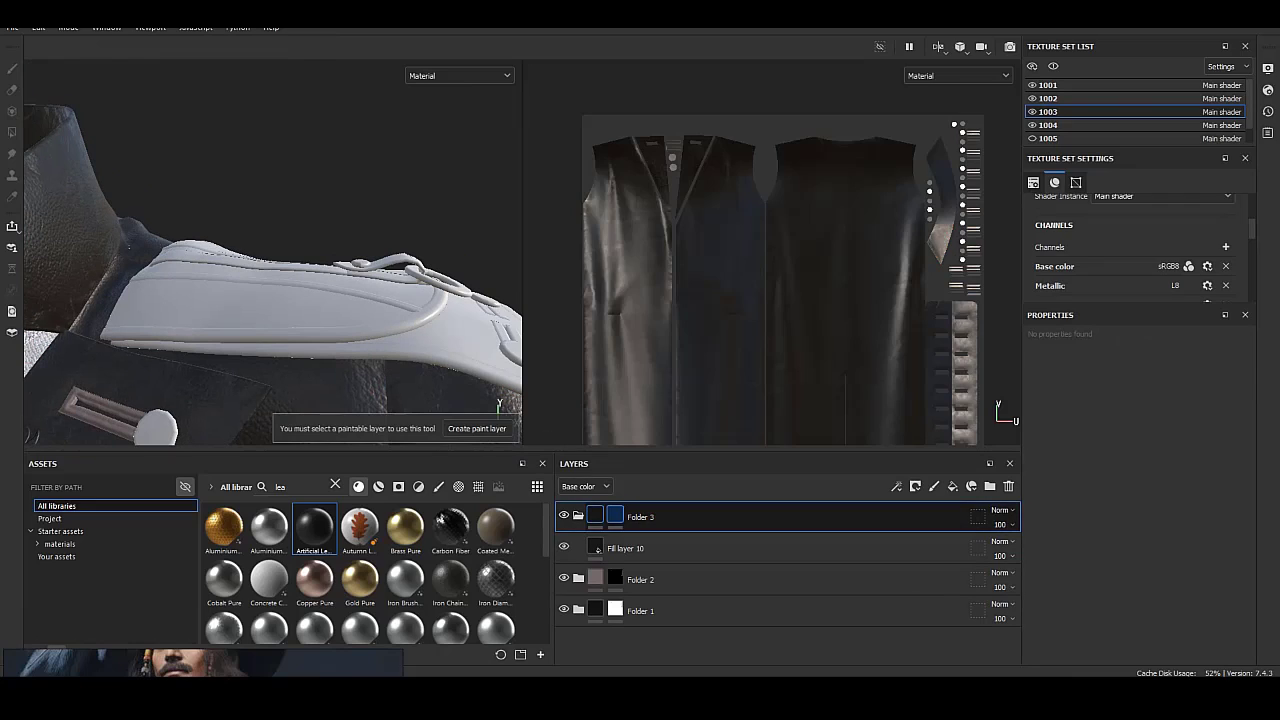
{"action": "left_click", "coordinate": [615, 516]}
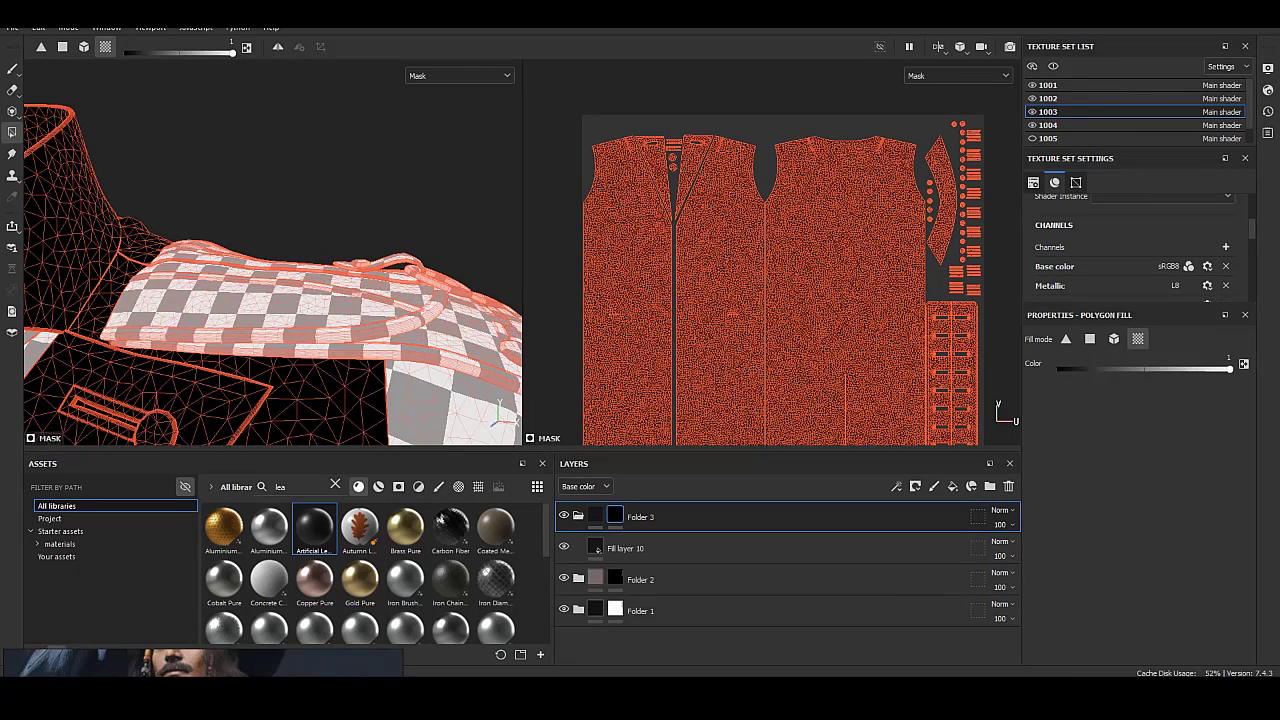
{"action": "left_click", "coordinate": [595, 516]}
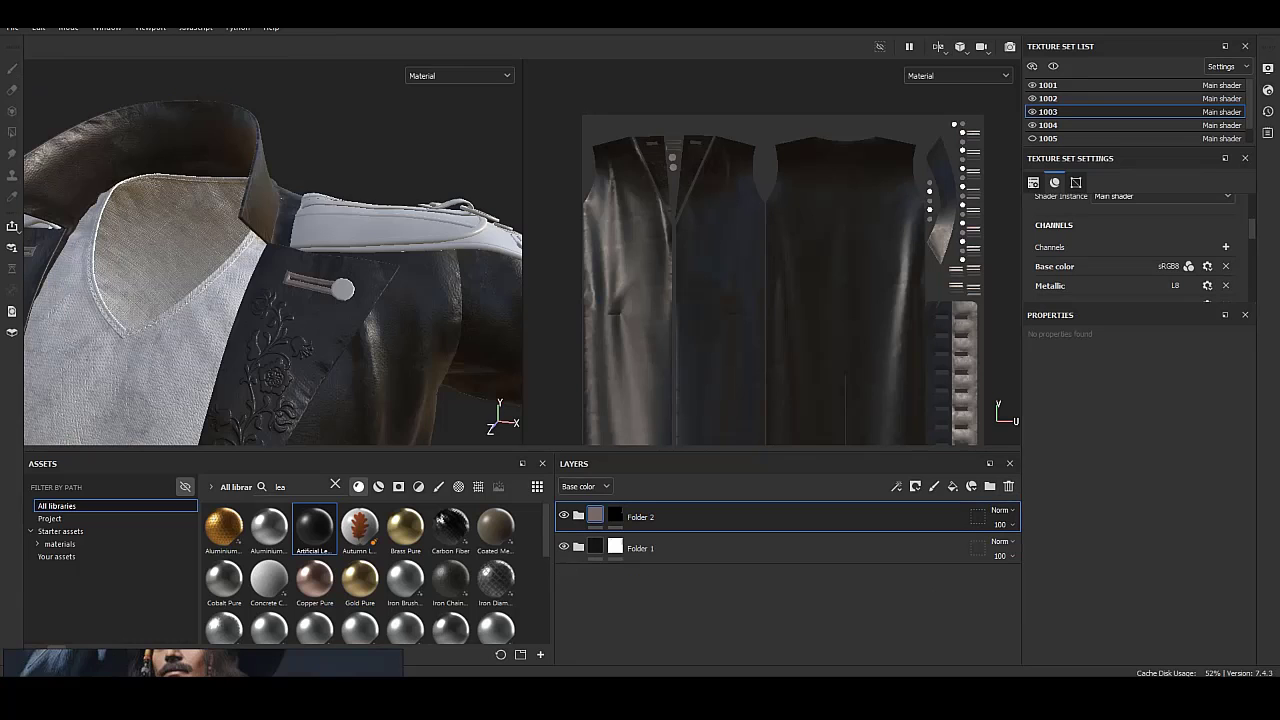
{"action": "left_click_drag", "start_coordinate": [270, 250], "coordinate": [390, 250], "text": "alt"}
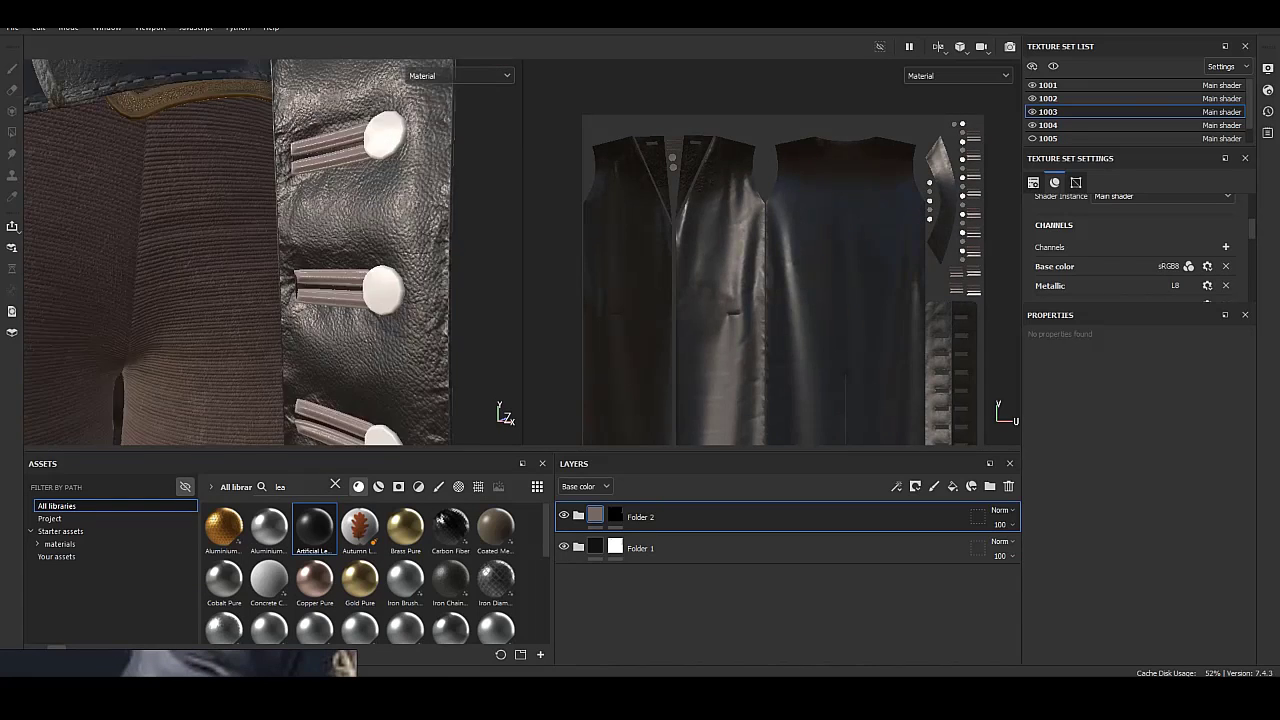
Add Fill layer 10 with a near-black base colour and re-apply Folder 3's black mask.
{"action": "left_click", "coordinate": [952, 486]}
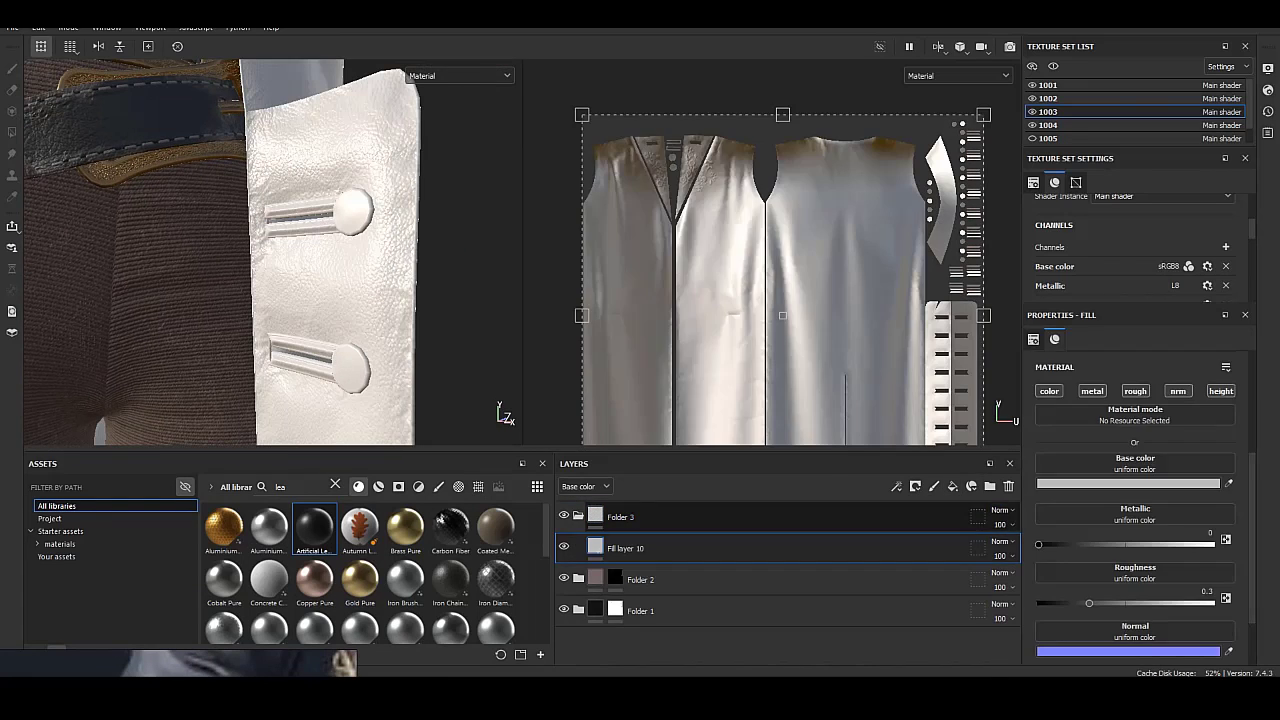
{"action": "left_click", "coordinate": [1130, 483]}
{"action": "left_click_drag", "start_coordinate": [1074, 87], "coordinate": [1074, 170]}
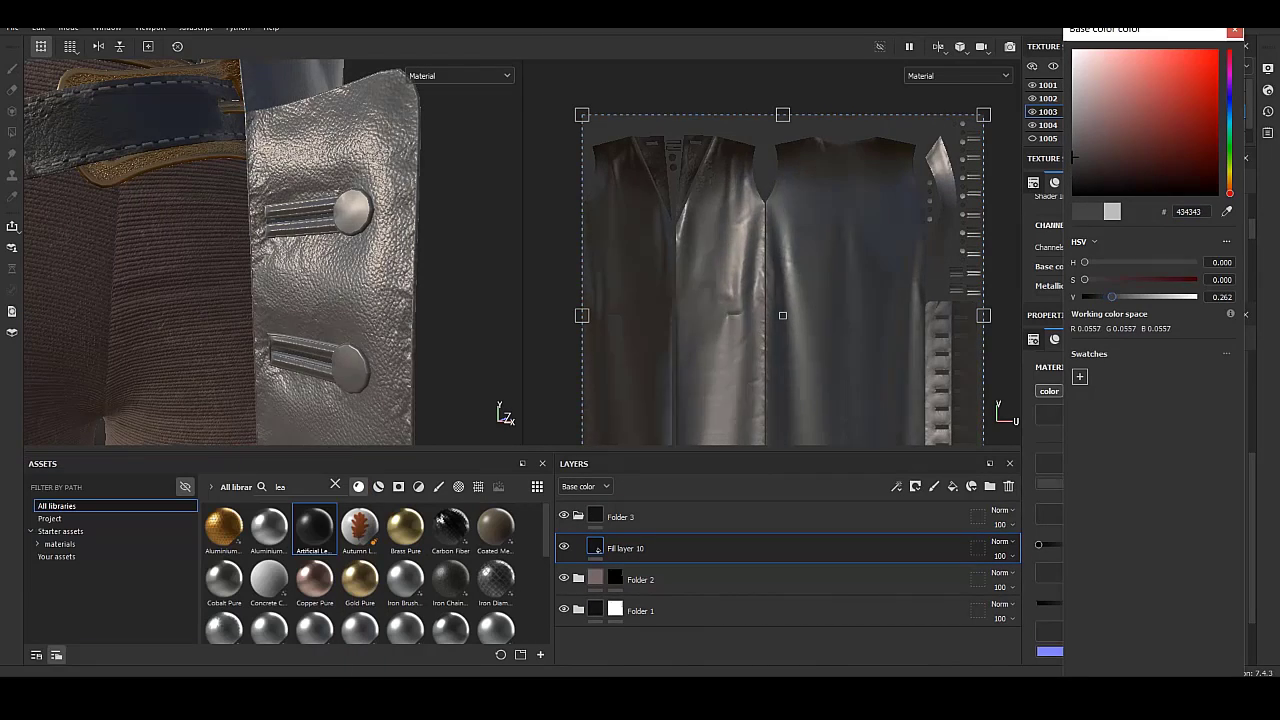
{"action": "left_click", "coordinate": [615, 516]}
{"action": "right_click", "coordinate": [612, 516]}
{"action": "left_click", "coordinate": [665, 29]}
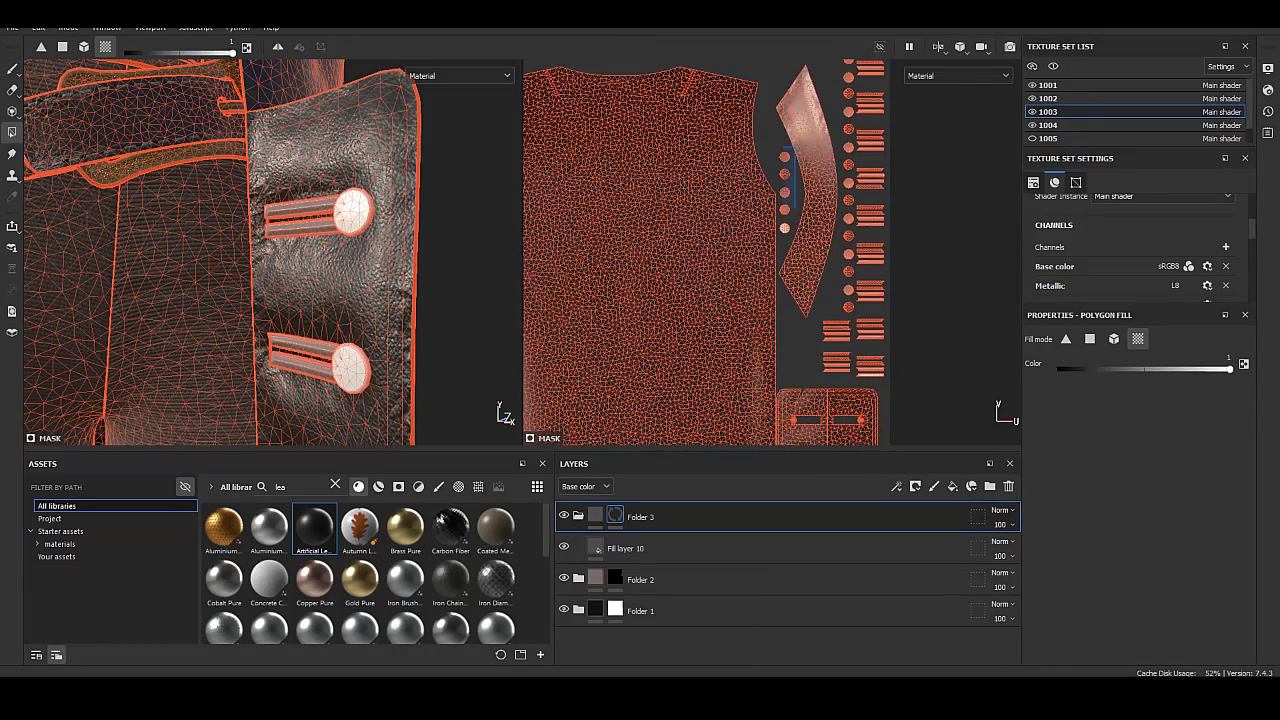
Check Folder 2's mask and review Fill layer 10's base colour, then add another fill layer.
{"action": "scroll", "coordinate": [860, 330], "scroll_direction": "up", "scroll_amount": 2}
{"action": "scroll", "coordinate": [860, 330], "scroll_direction": "up", "scroll_amount": 2}
{"action": "scroll", "coordinate": [860, 330], "scroll_direction": "up", "scroll_amount": 2}
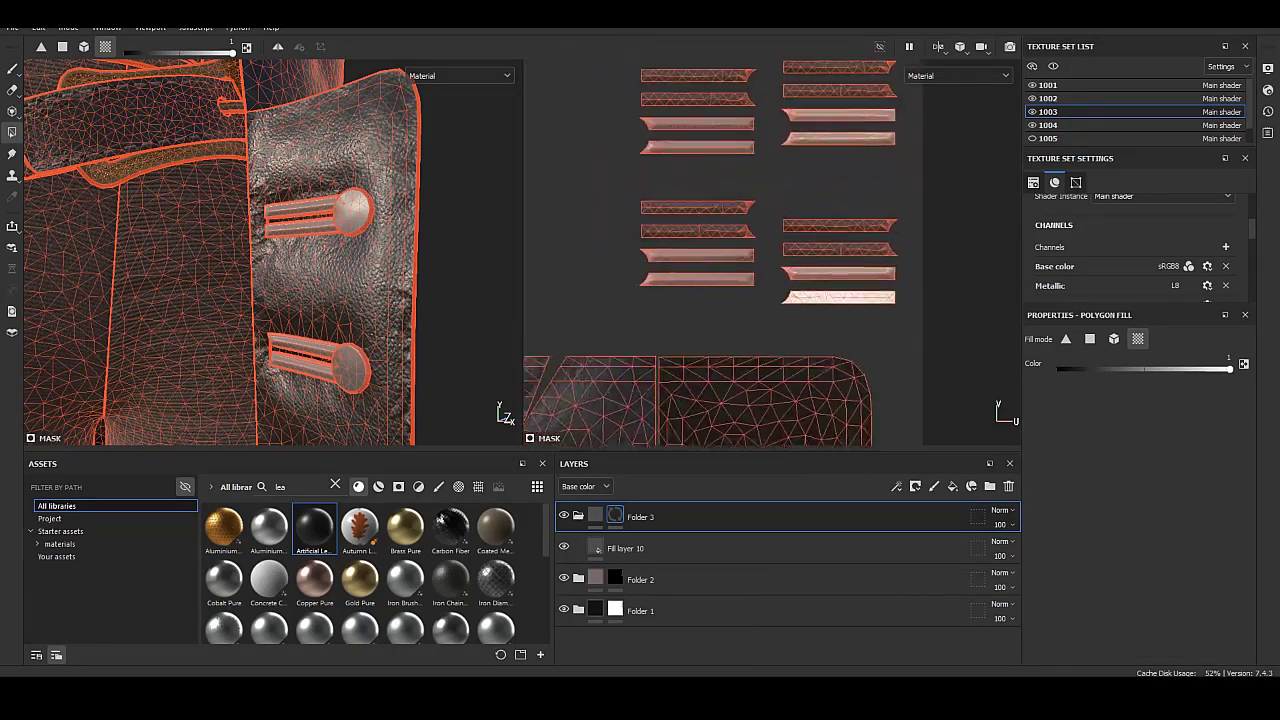
{"action": "scroll", "coordinate": [860, 330], "scroll_direction": "up", "scroll_amount": 2}
{"action": "left_click", "coordinate": [615, 579]}
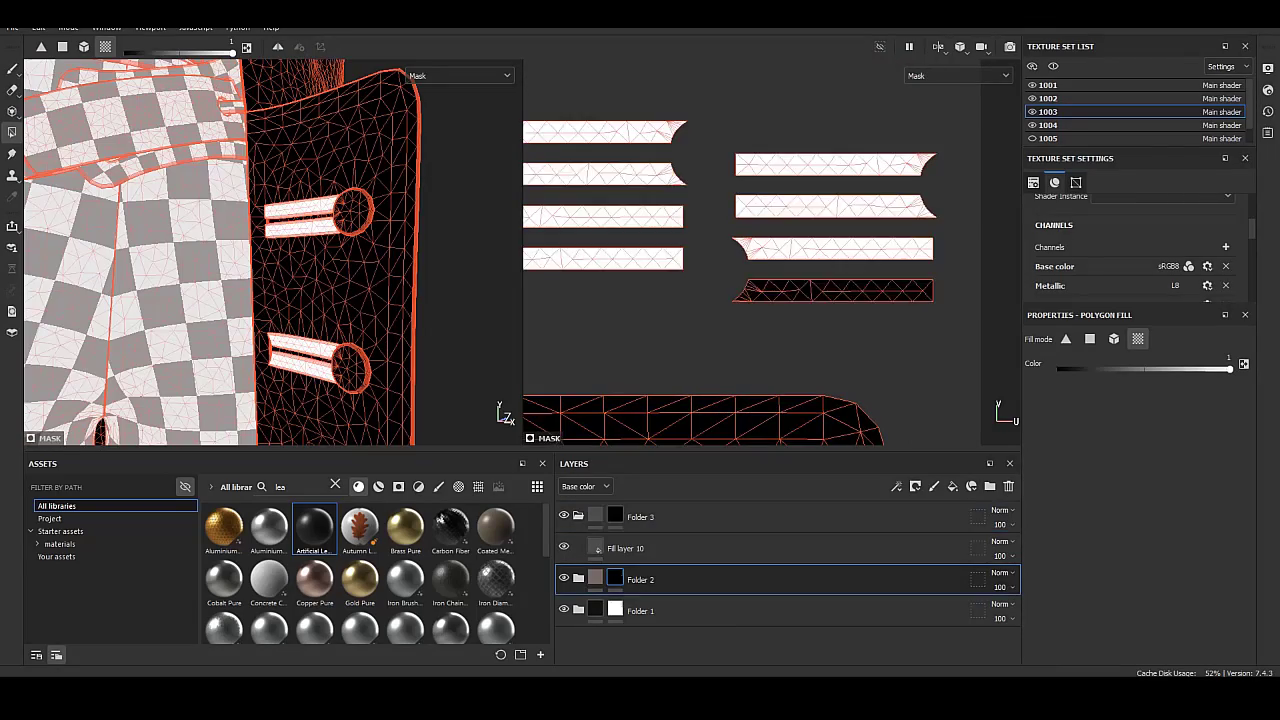
{"action": "scroll", "coordinate": [770, 250], "scroll_direction": "down", "scroll_amount": 5}
{"action": "scroll", "coordinate": [770, 250], "scroll_direction": "up", "scroll_amount": 2}
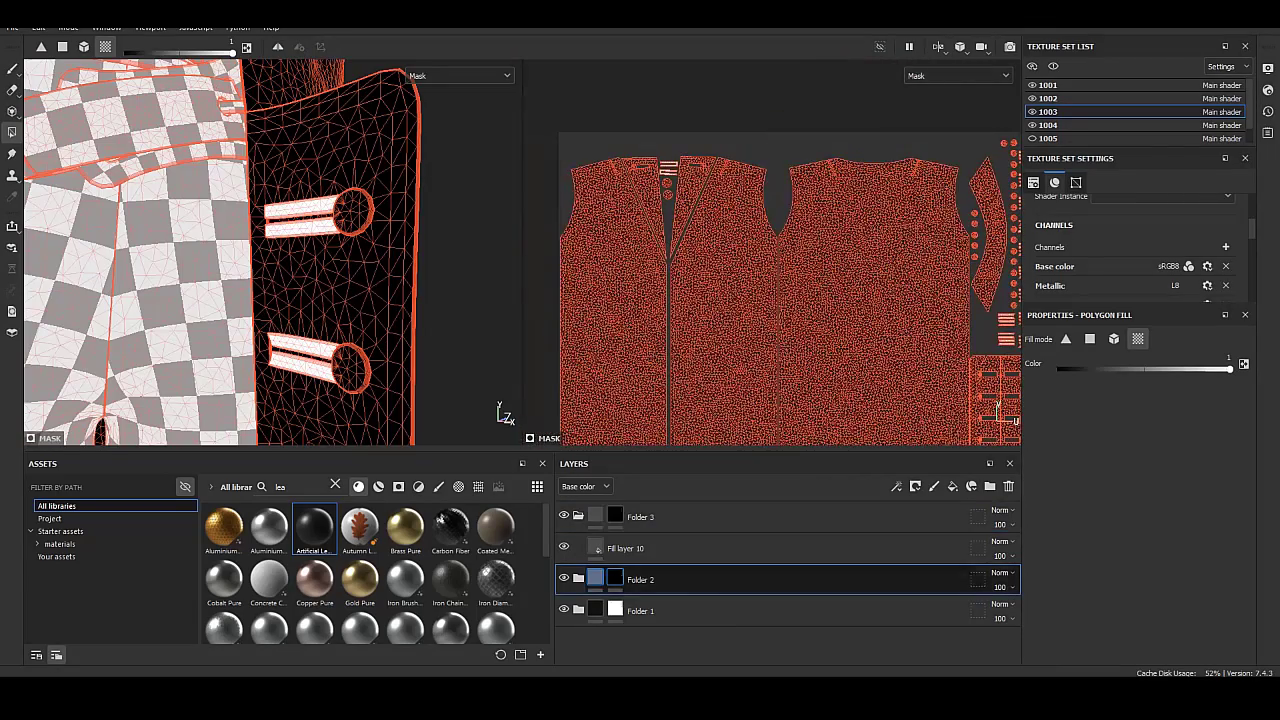
{"action": "left_click", "coordinate": [600, 548]}
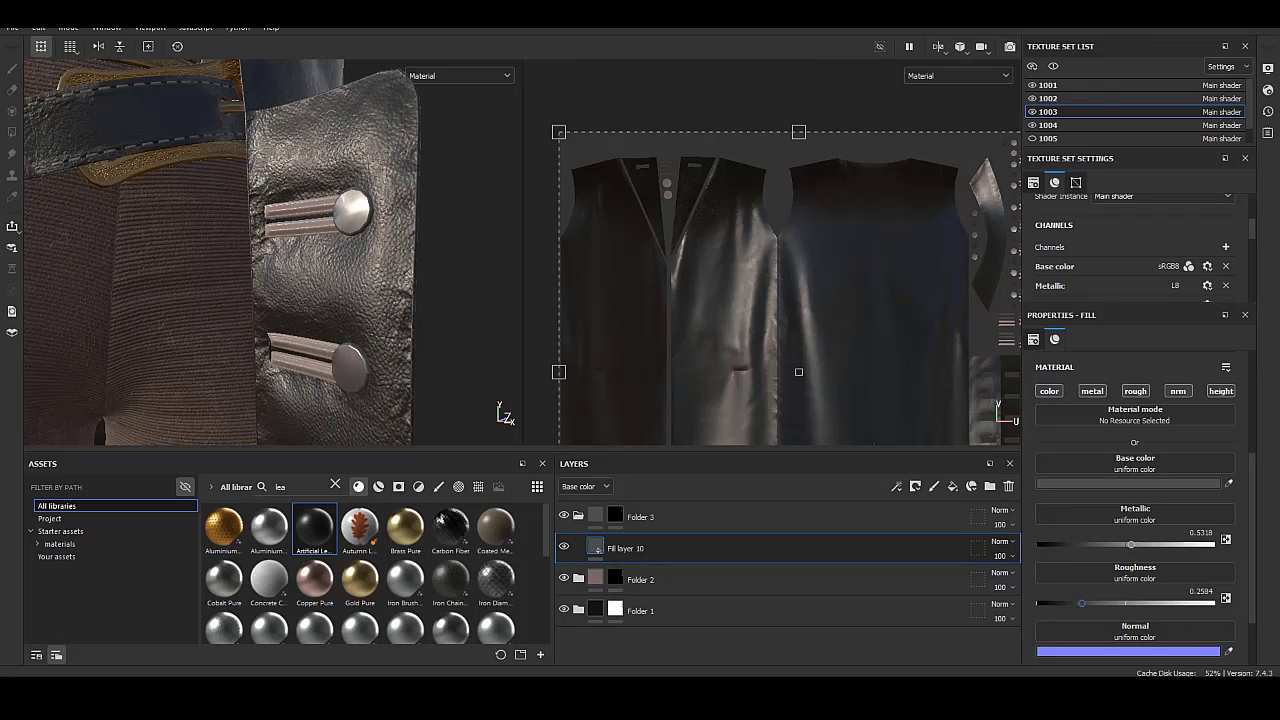
{"action": "left_click", "coordinate": [1128, 483]}
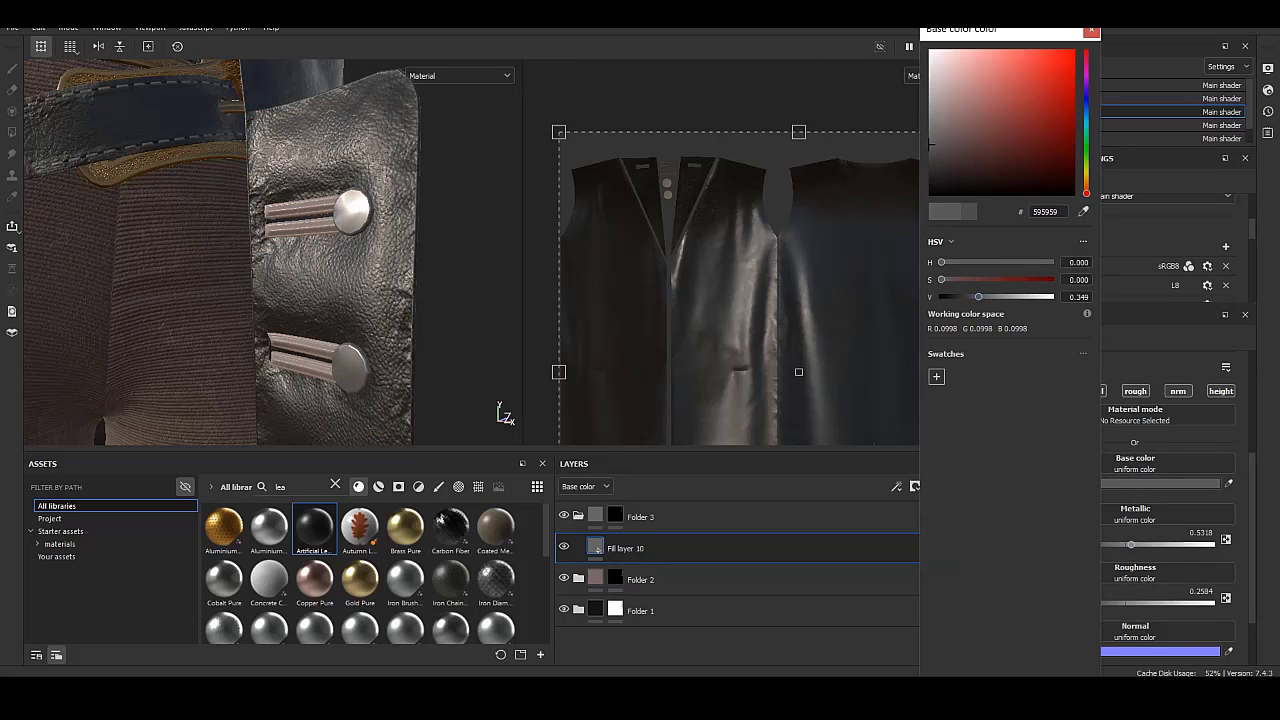
{"action": "key", "text": "Escape"}
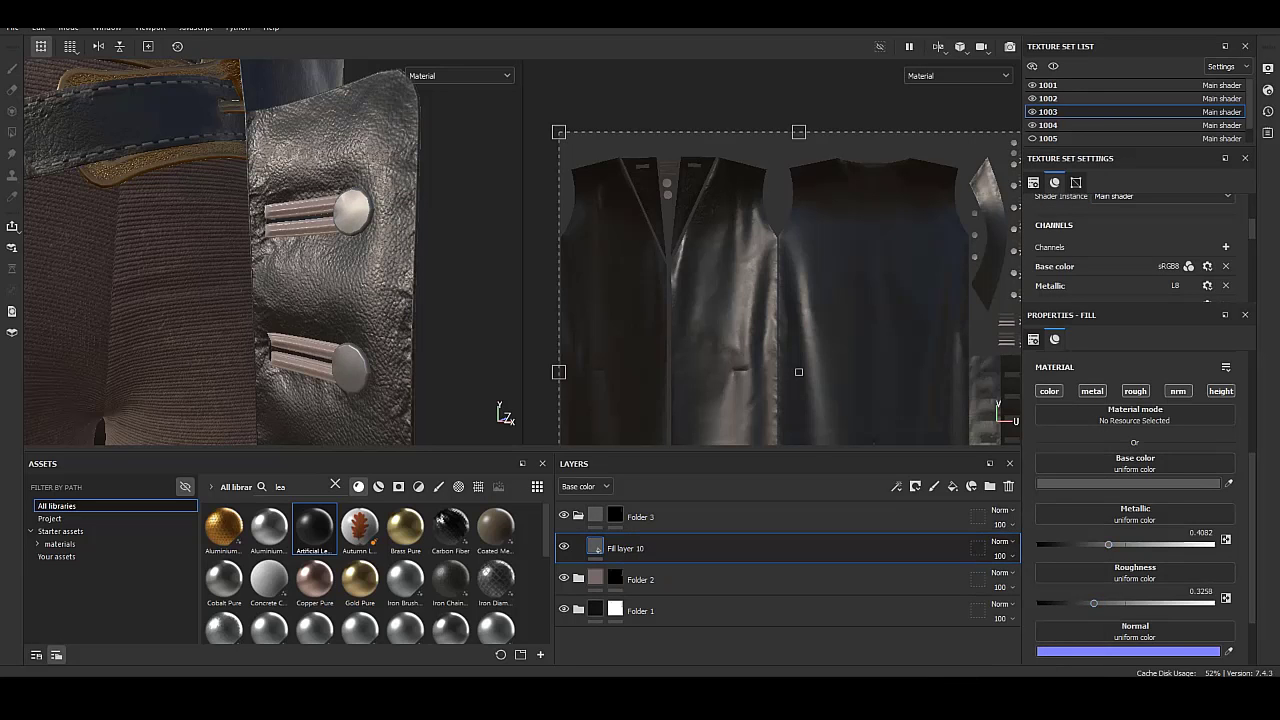
{"action": "left_click", "coordinate": [952, 486]}
Give Fill layer 11 a black mask with a UV Border Distance generator, balance 0.34, high contrast.
{"action": "right_click", "coordinate": [614, 548]}
{"action": "left_click", "coordinate": [680, 86]}
{"action": "right_click", "coordinate": [614, 548]}
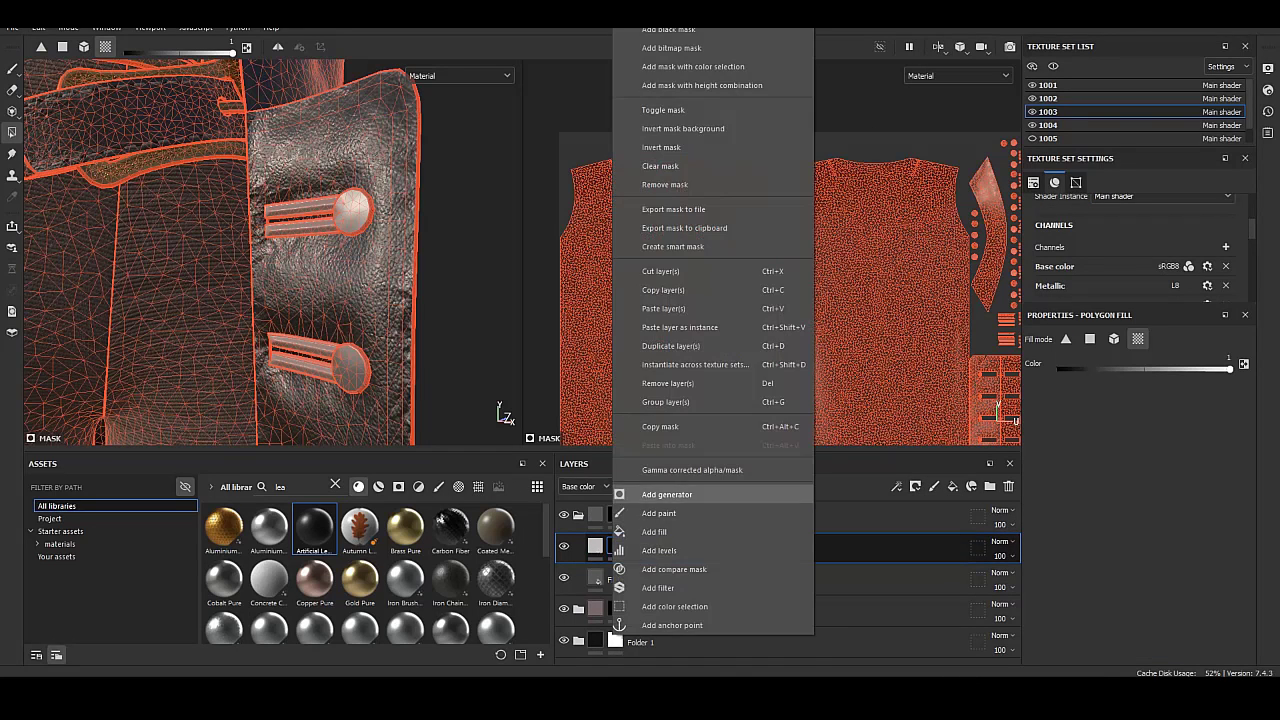
{"action": "left_click", "coordinate": [650, 492]}
{"action": "key", "text": "Escape"}
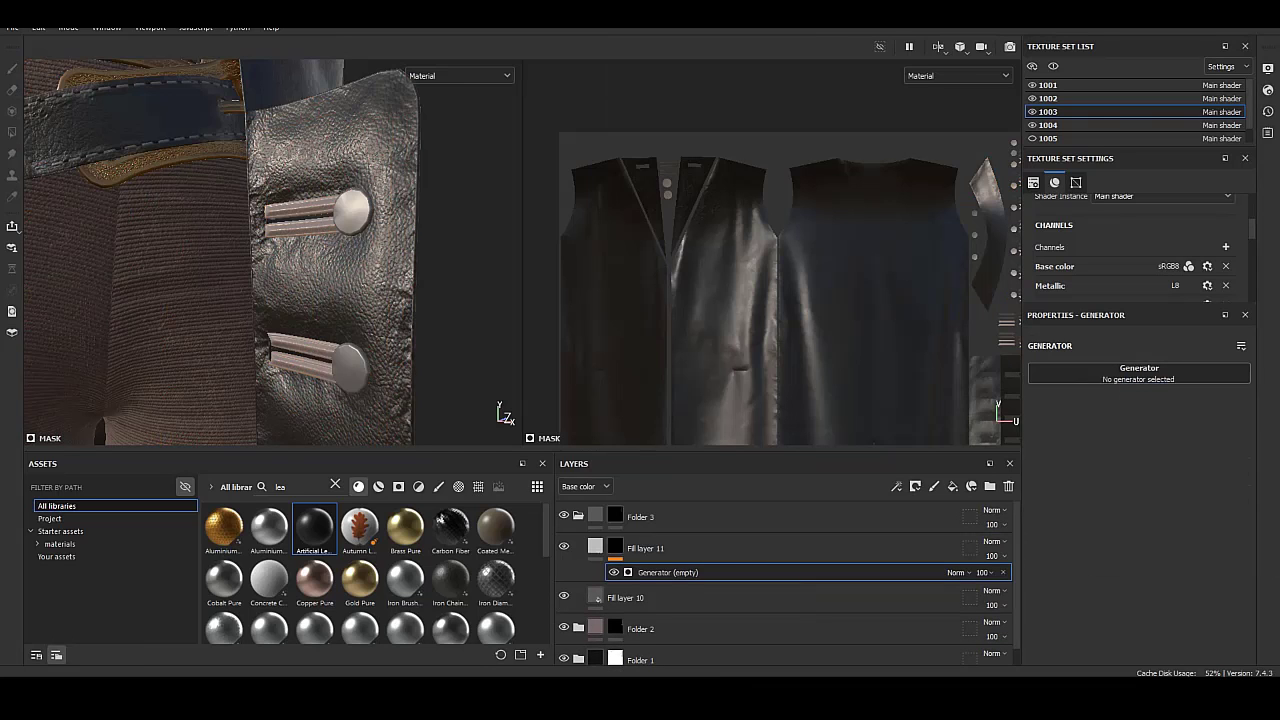
{"action": "left_click", "coordinate": [614, 548], "text": "alt"}
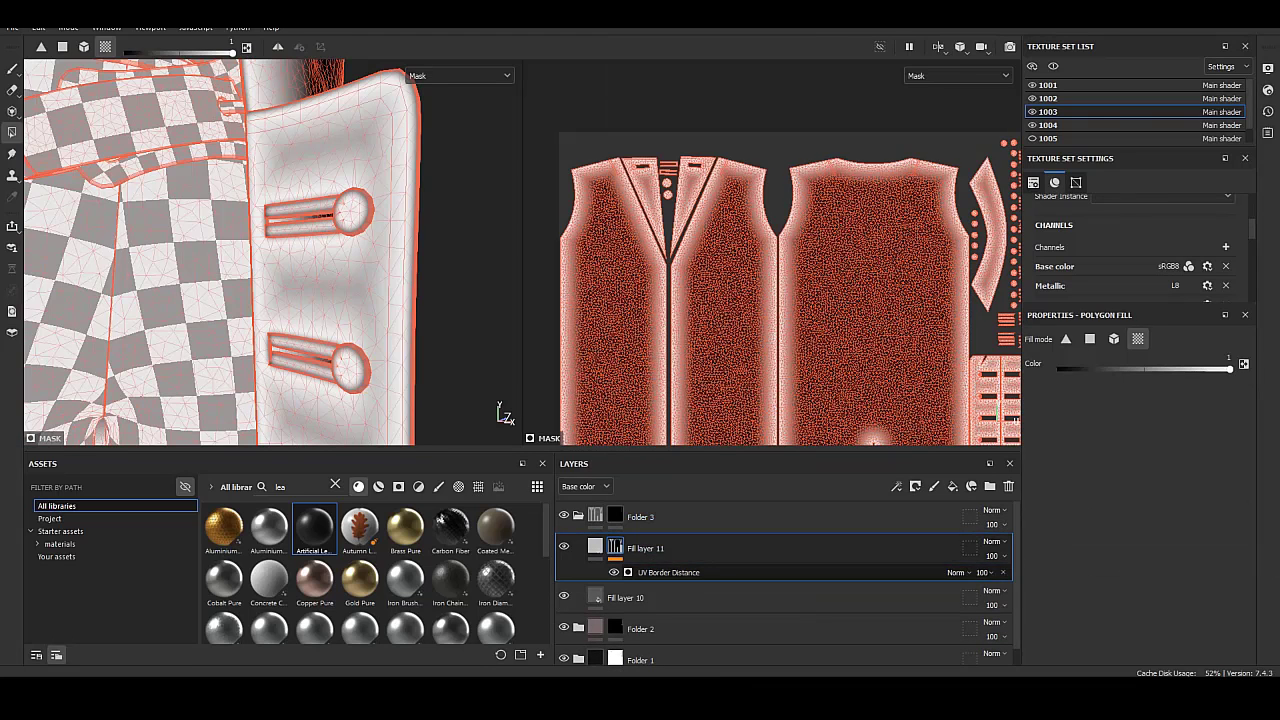
{"action": "mouse_move", "coordinate": [1043, 485]}
{"action": "left_mouse_down"}
{"action": "mouse_move", "coordinate": [1079, 485]}
{"action": "mouse_move", "coordinate": [1077, 512]}
{"action": "mouse_move", "coordinate": [1051, 512]}
{"action": "mouse_move", "coordinate": [1245, 485]}
{"action": "left_mouse_up"}
{"action": "scroll", "coordinate": [662, 181], "scroll_direction": "up", "scroll_amount": 5}
{"action": "left_click_drag", "start_coordinate": [1062, 512], "coordinate": [1063, 512]}
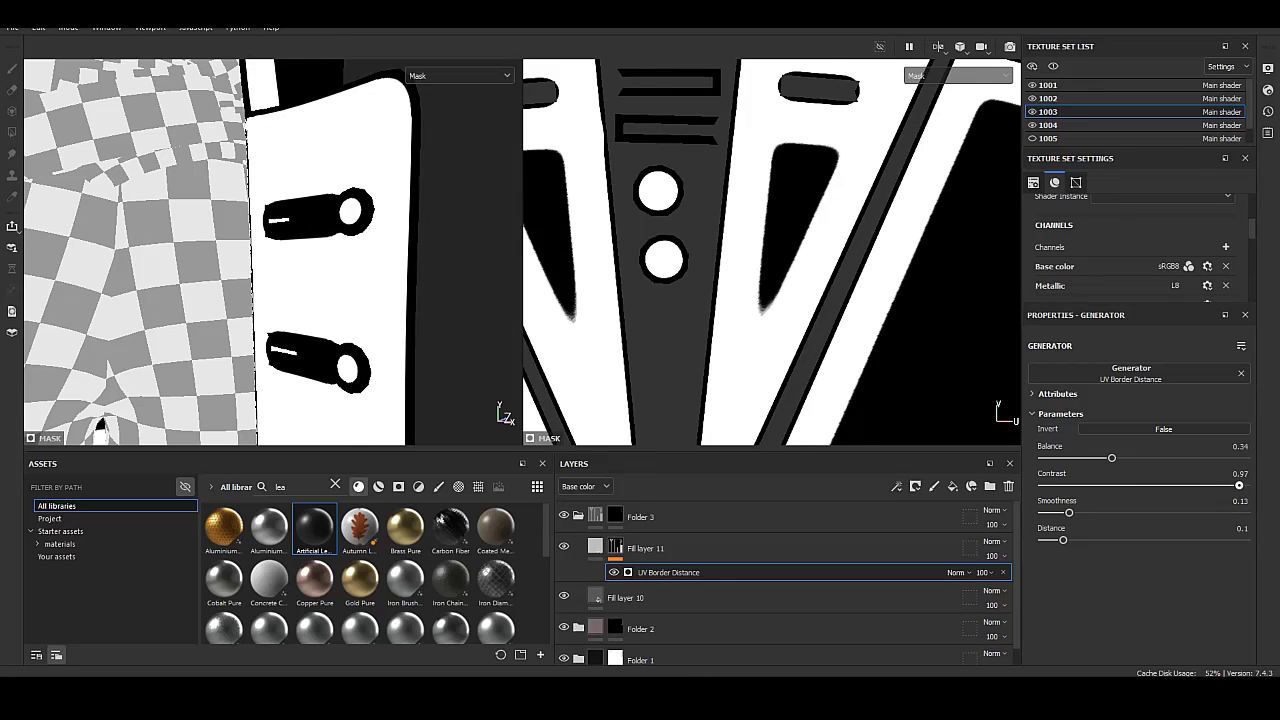
Make Fill layer 11 height-only with a negative height of -0.3655 along the seams.
{"action": "left_click", "coordinate": [645, 548]}
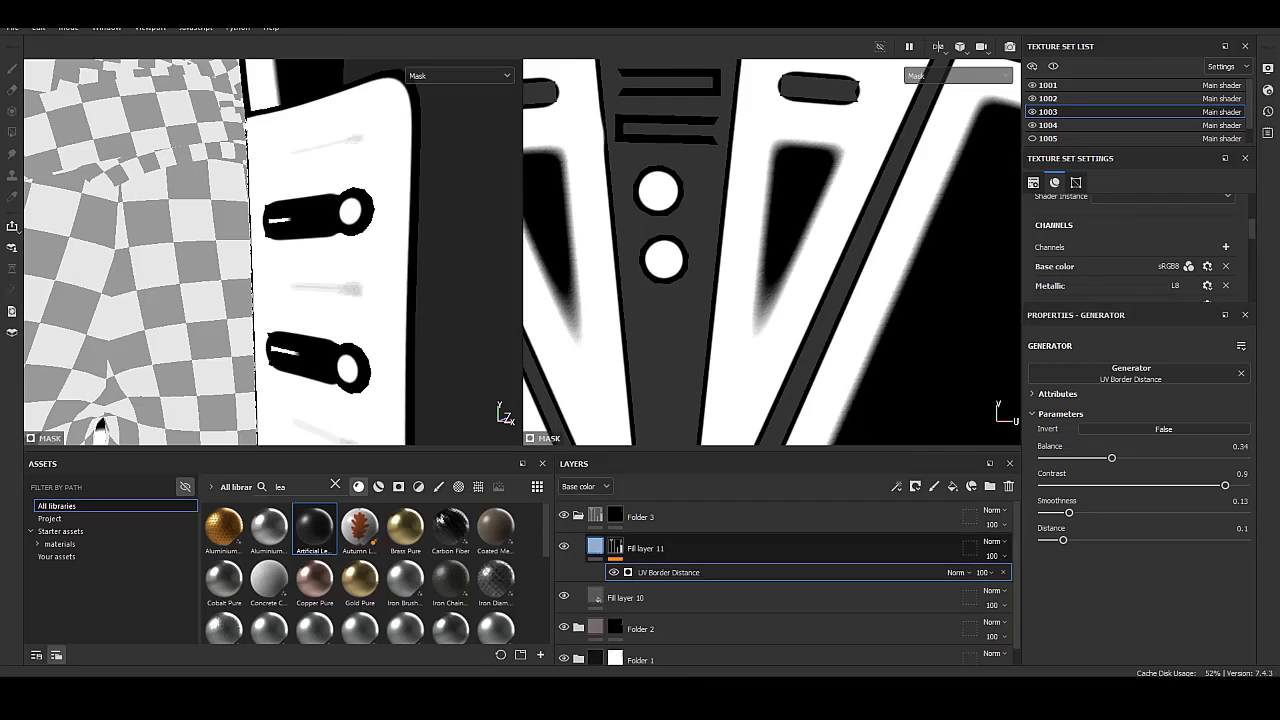
{"action": "left_click", "coordinate": [1178, 391]}
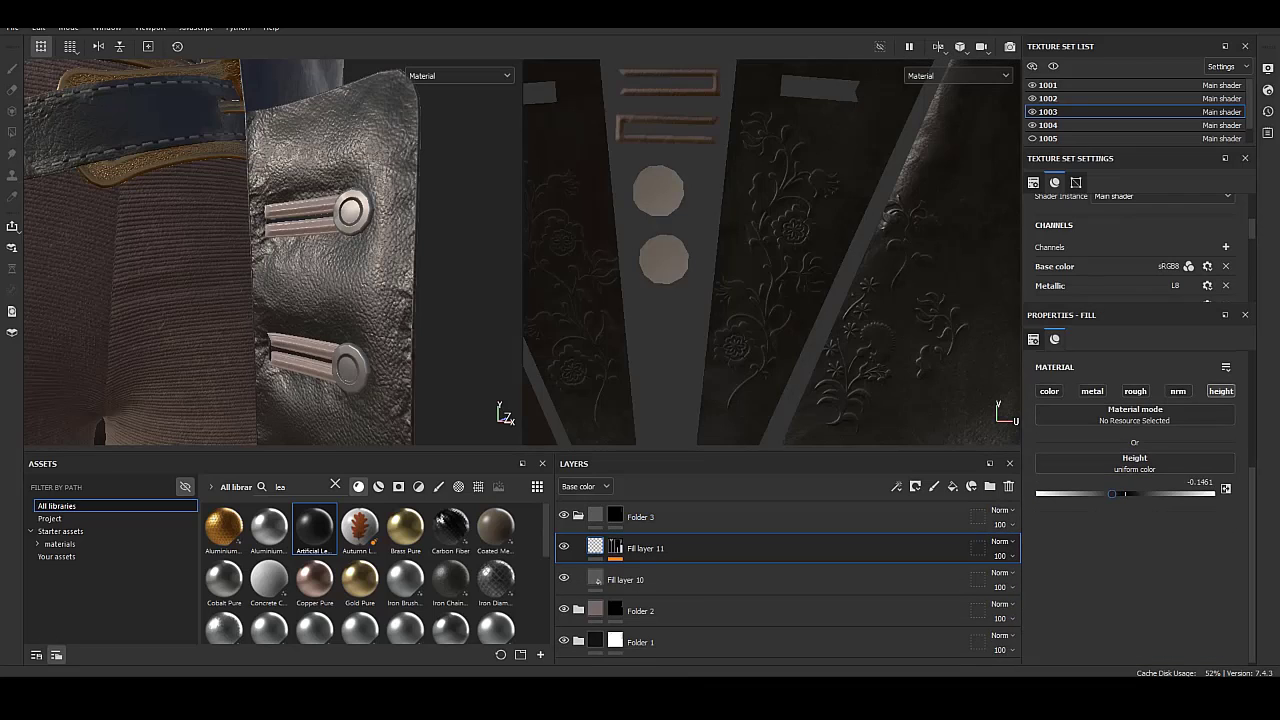
{"action": "scroll", "coordinate": [272, 250], "scroll_direction": "up", "scroll_amount": 3}
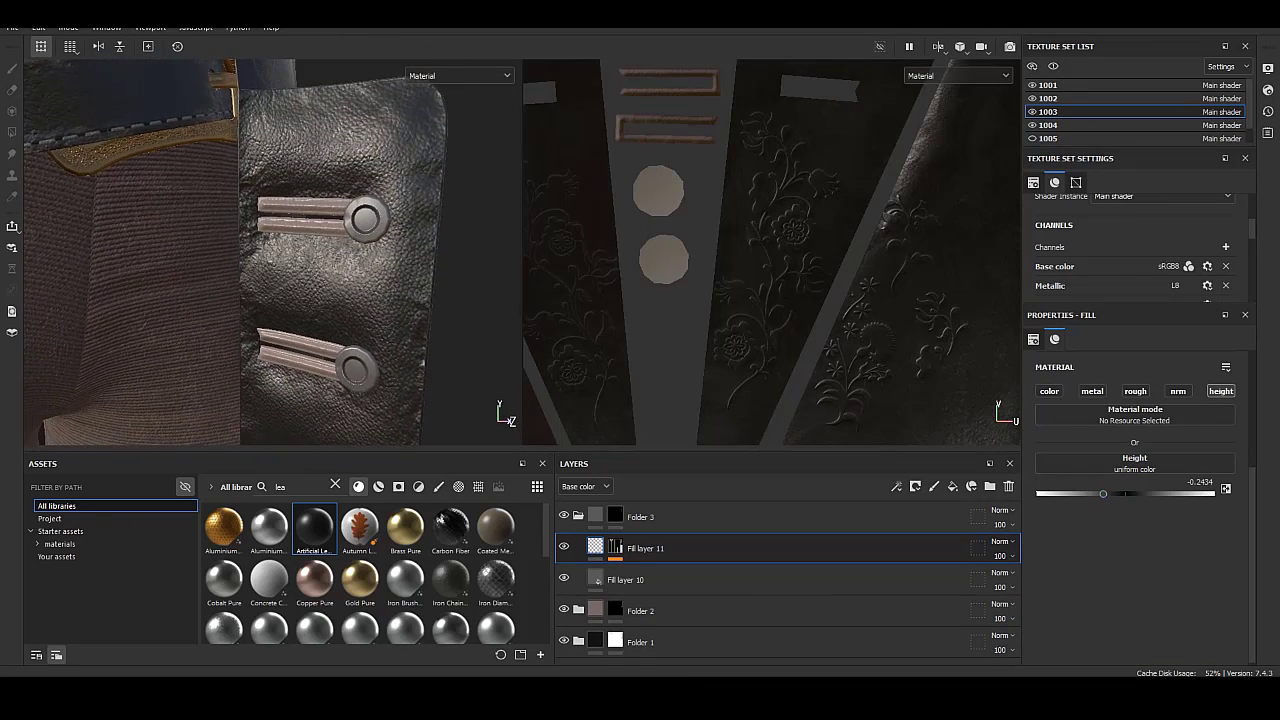
{"action": "scroll", "coordinate": [272, 250], "scroll_direction": "up", "scroll_amount": 5}
{"action": "left_click", "coordinate": [615, 548]}
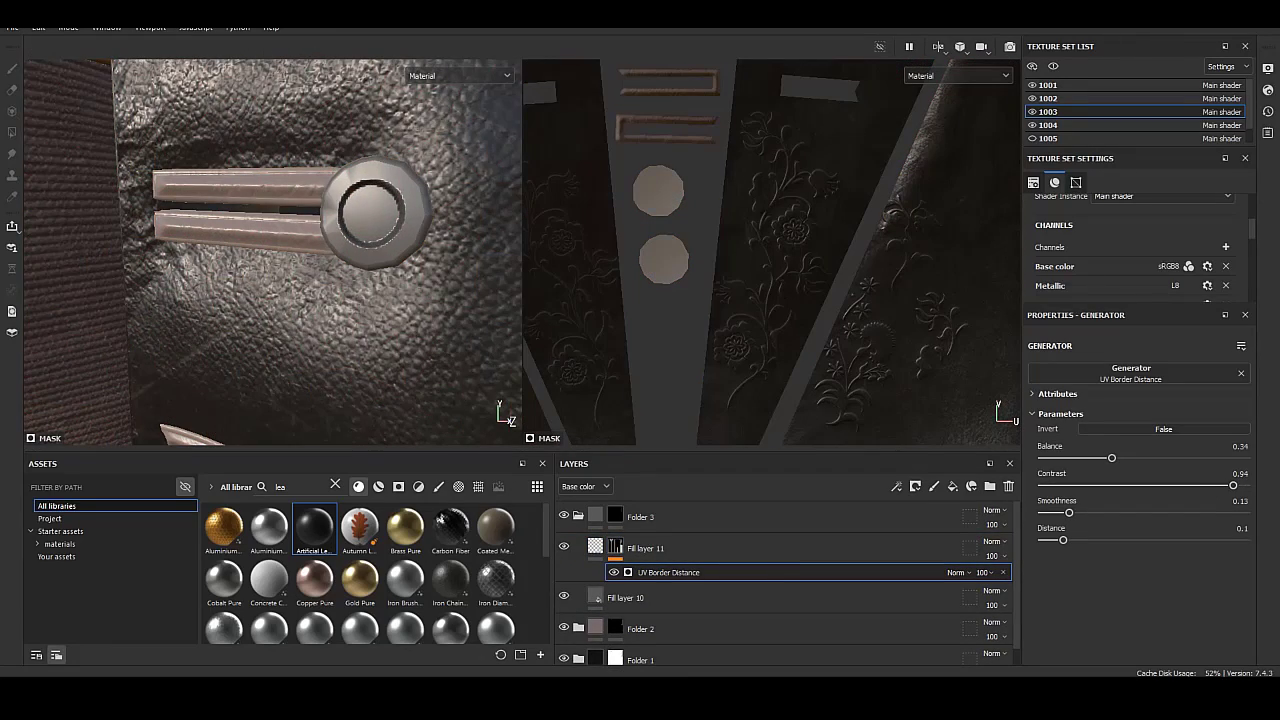
{"action": "mouse_move", "coordinate": [272, 250]}
{"action": "left_mouse_down", "text": "alt"}
{"action": "mouse_move", "coordinate": [230, 250]}
{"action": "mouse_move", "coordinate": [280, 245]}
{"action": "left_mouse_up", "text": "alt"}
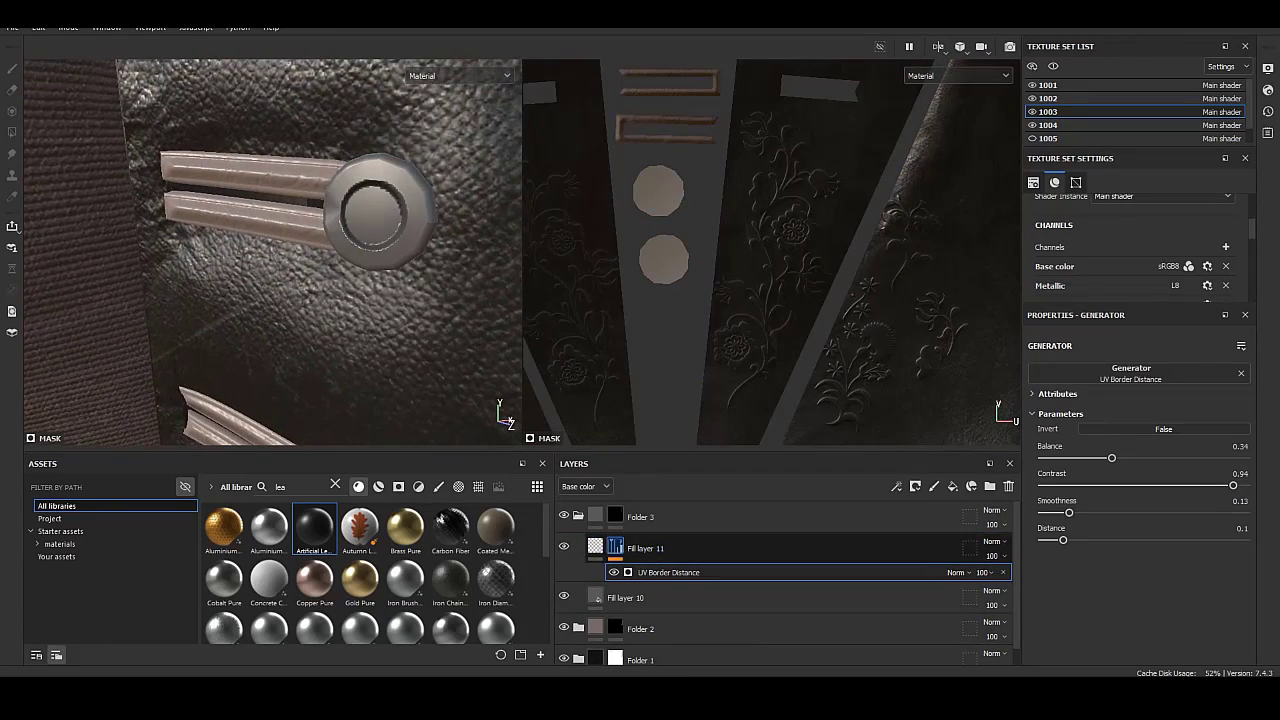
{"action": "left_click", "coordinate": [645, 548]}
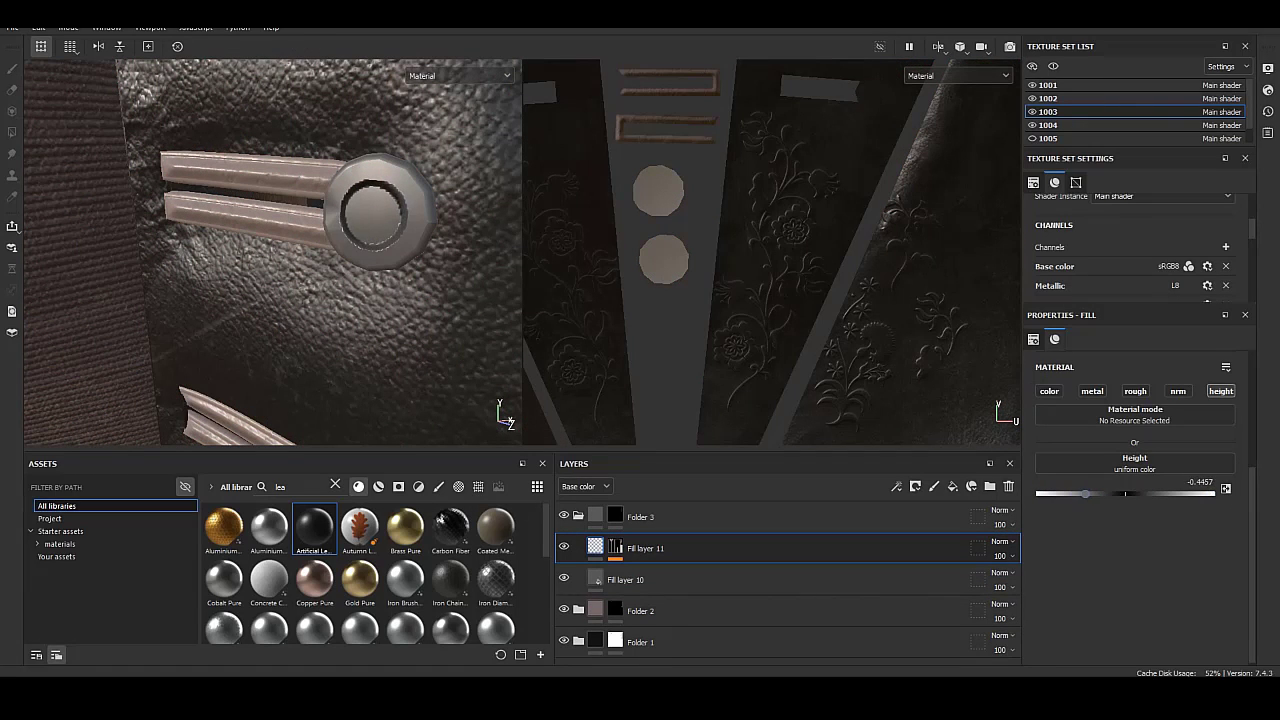
{"action": "left_click_drag", "start_coordinate": [1085, 493], "coordinate": [1074, 493]}
{"action": "left_click_drag", "start_coordinate": [270, 250], "coordinate": [330, 260], "text": "alt"}
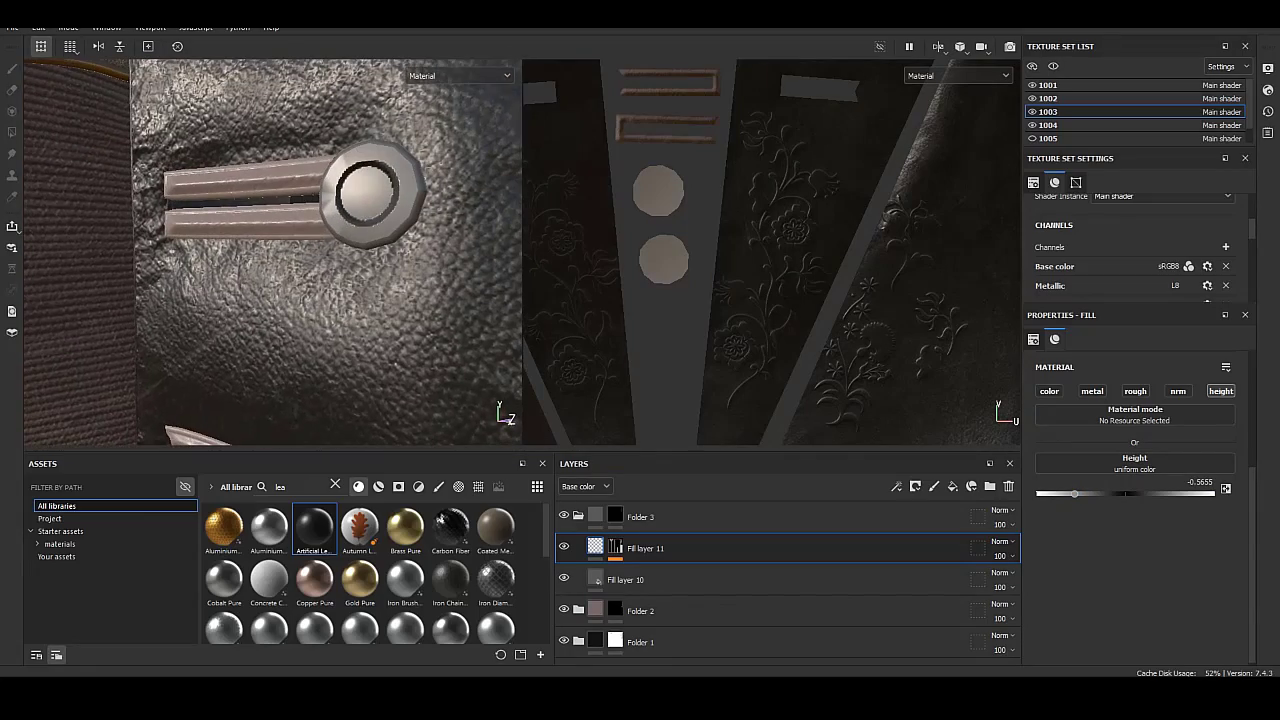
Add an Artificial Leather material layer above Fill layer 11.
{"action": "left_click_drag", "start_coordinate": [314, 525], "coordinate": [700, 548]}
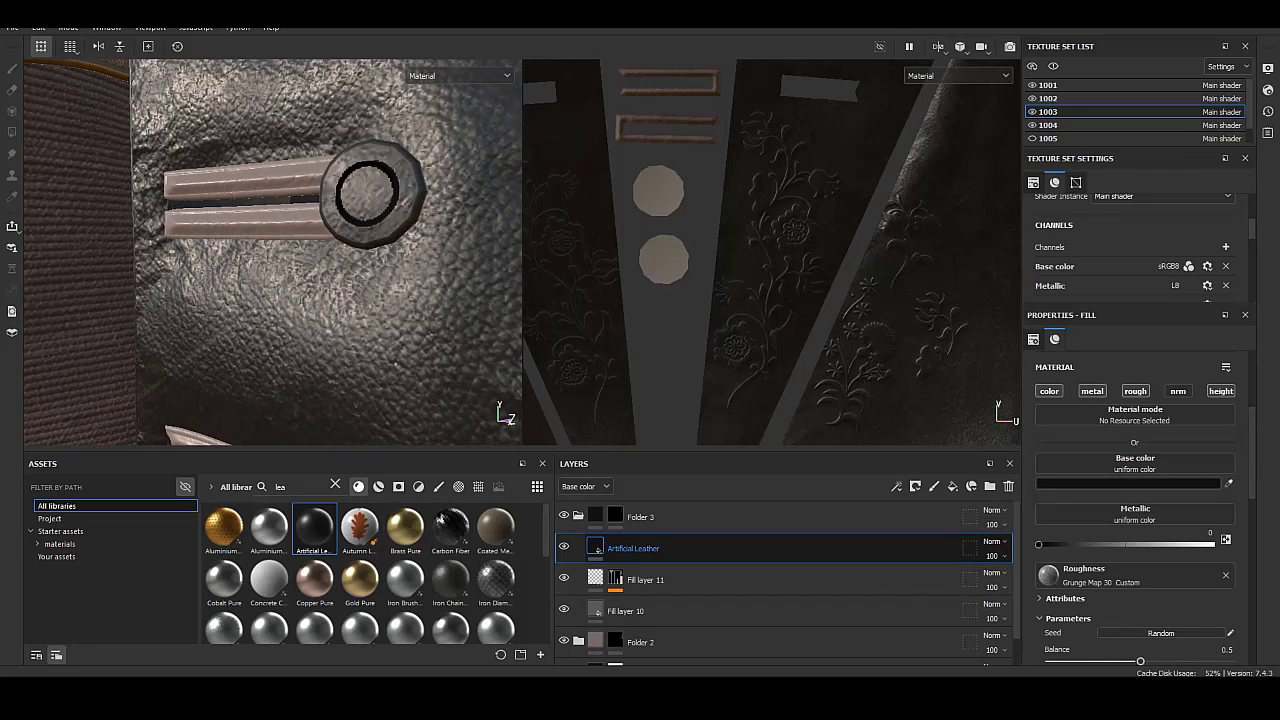
{"action": "left_click_drag", "start_coordinate": [300, 250], "coordinate": [340, 255], "text": "alt"}
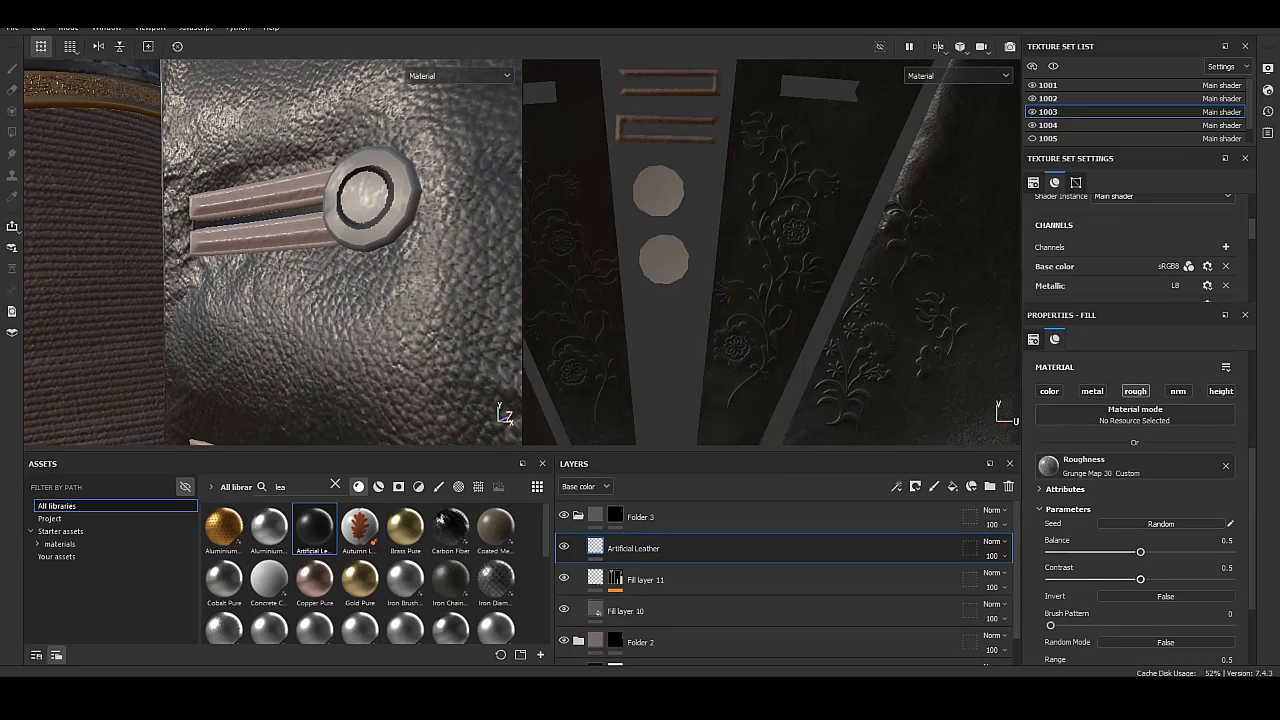
{"action": "scroll", "coordinate": [1140, 500], "scroll_direction": "down", "scroll_amount": 1}
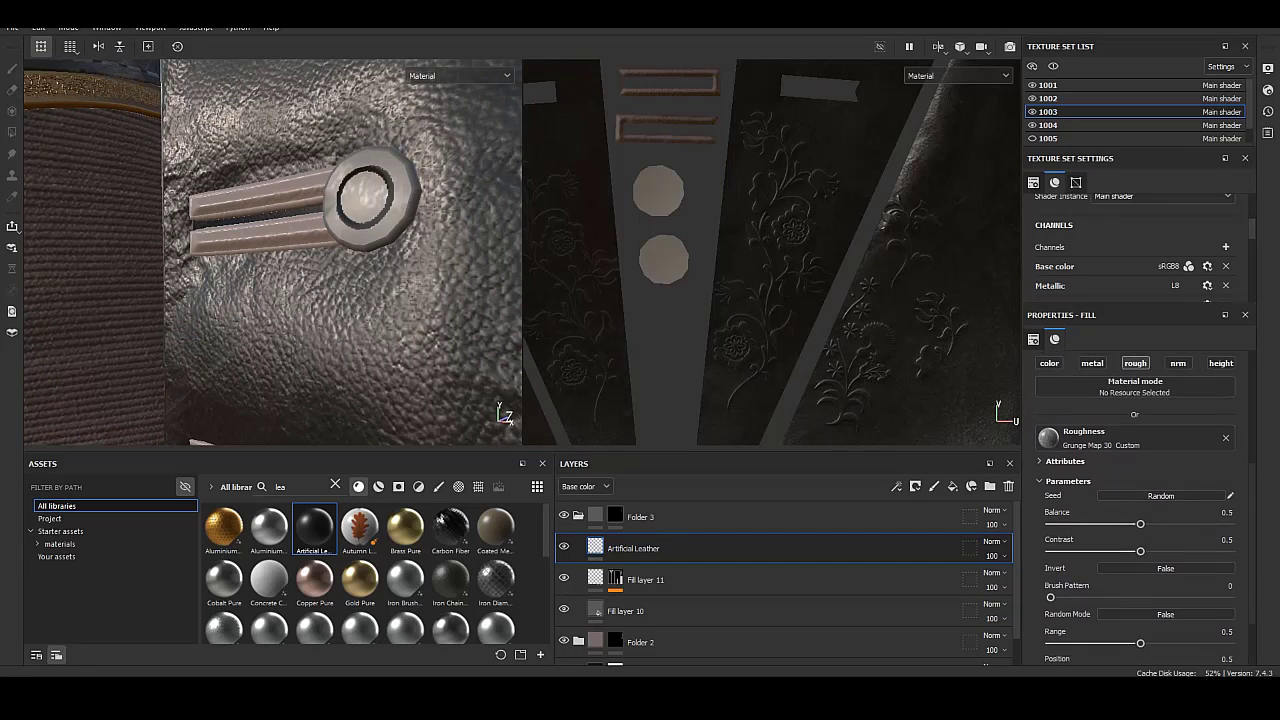
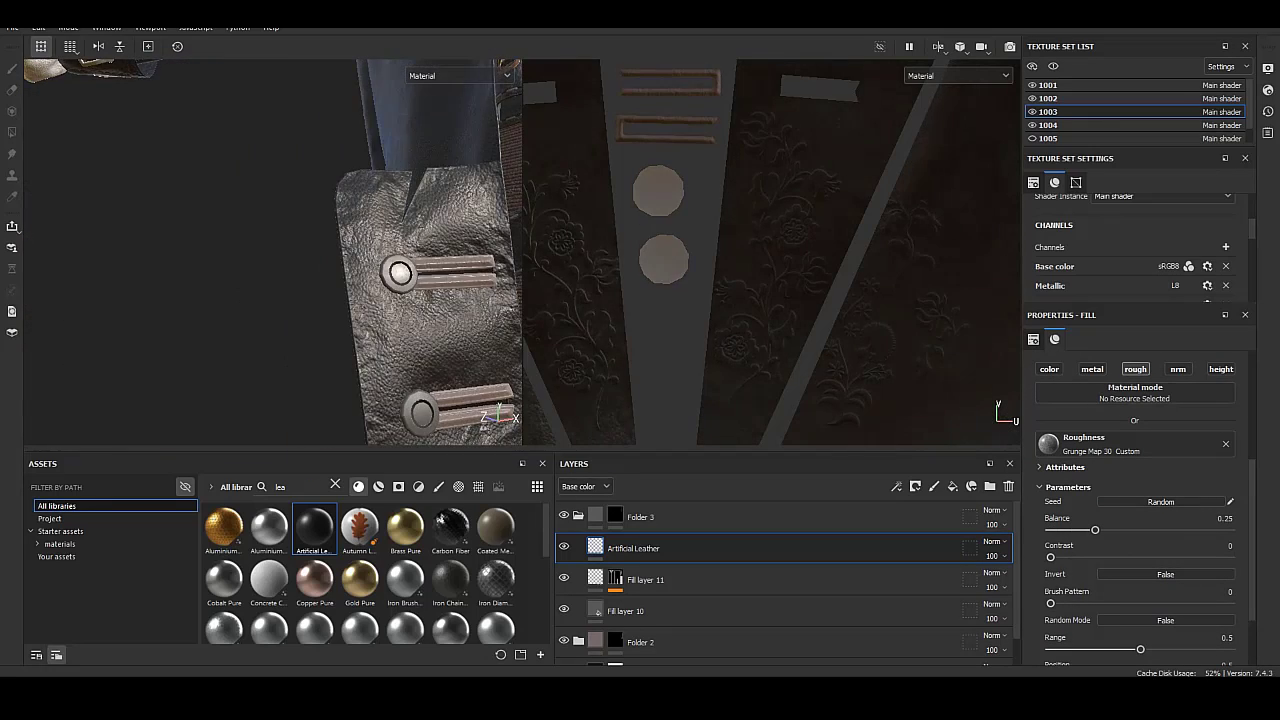
Darken Fill layer 10's base colour and preview Folder 3's mask on the model.
{"action": "left_click", "coordinate": [625, 611]}
{"action": "left_click", "coordinate": [1128, 461]}
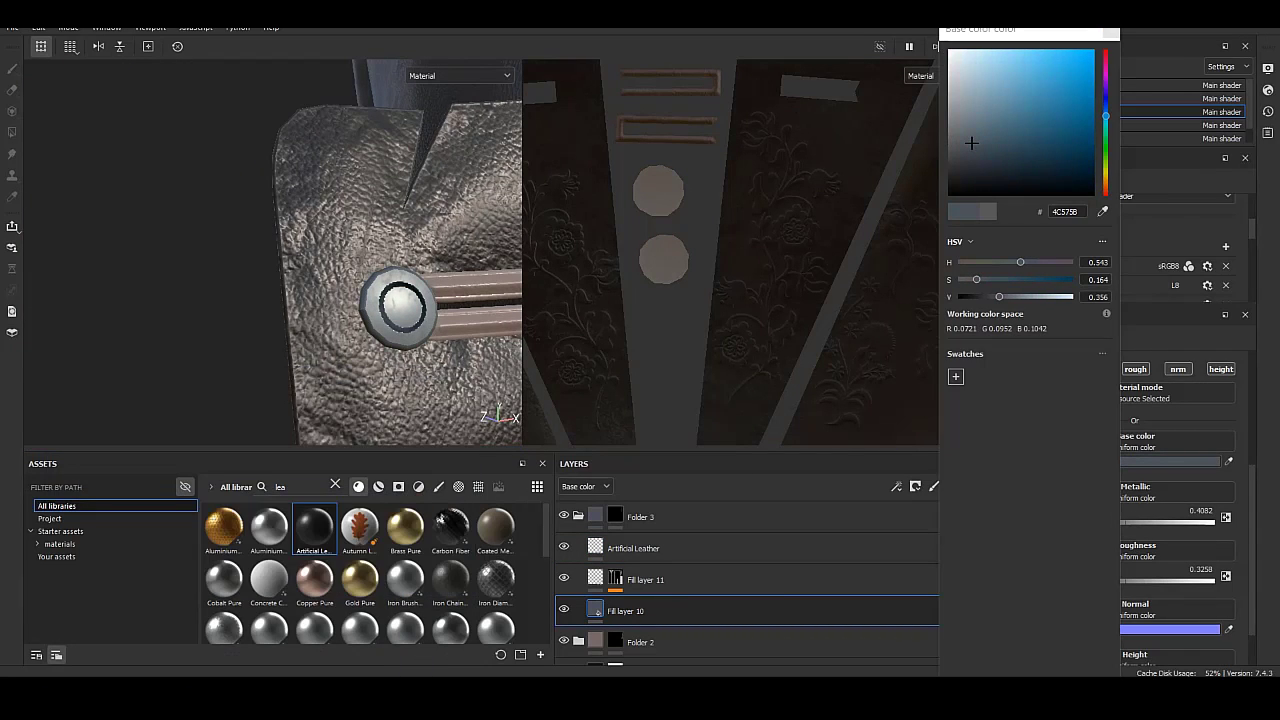
{"action": "key", "text": "Escape"}
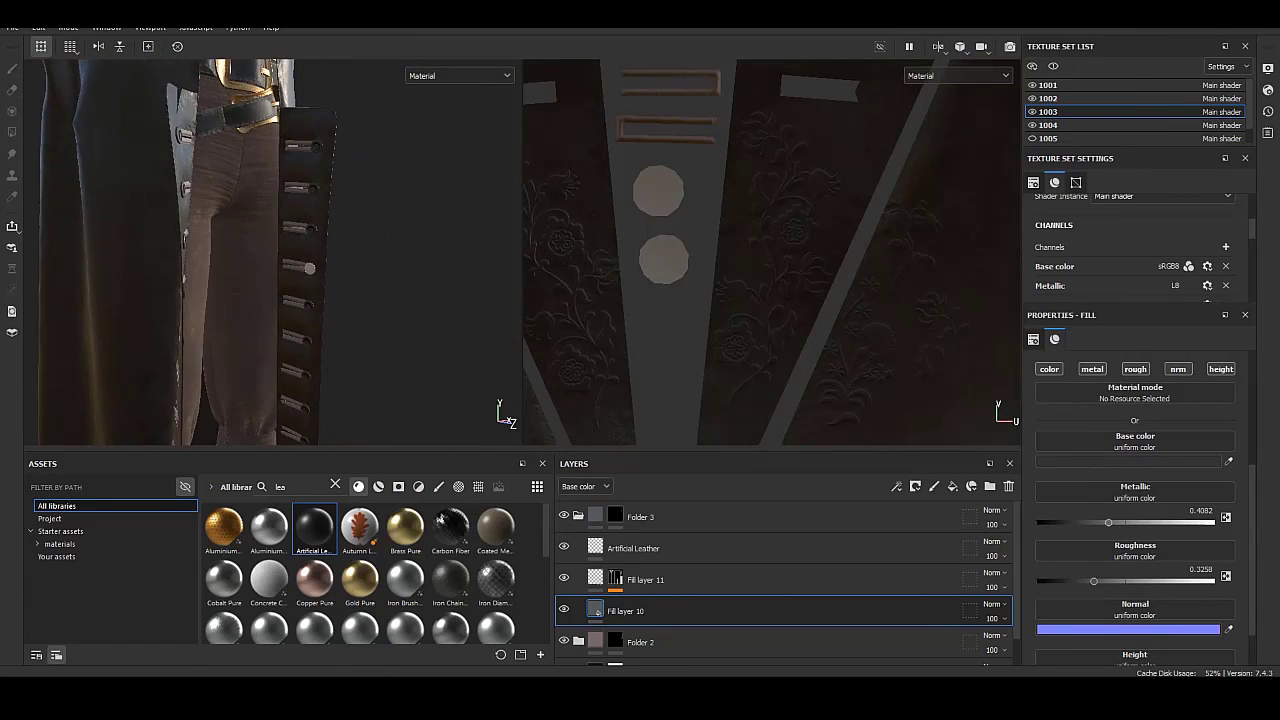
{"action": "left_click", "coordinate": [615, 516]}
{"action": "key", "text": "4"}
{"action": "left_click", "coordinate": [595, 515]}
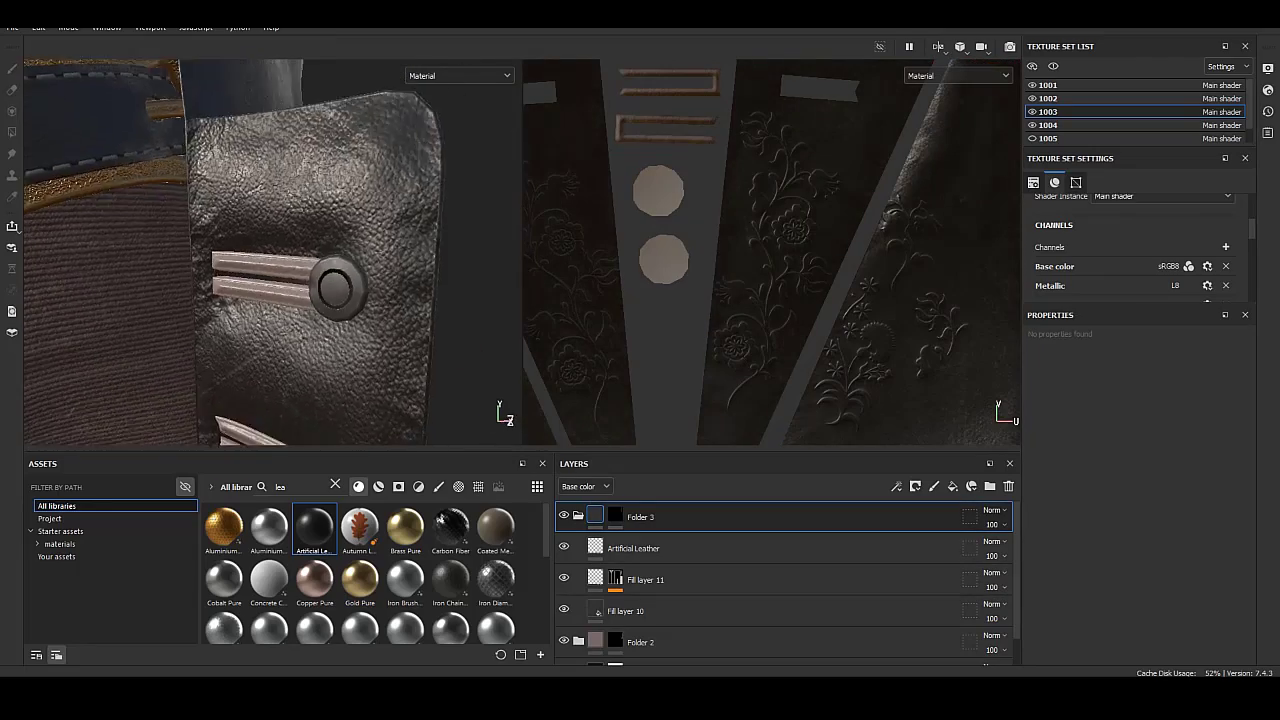
Lower Fill layer 10's base colour further to dark grey, recheck the mask, and collapse Folder 3.
{"action": "left_click", "coordinate": [625, 610]}
{"action": "left_click", "coordinate": [1190, 461]}
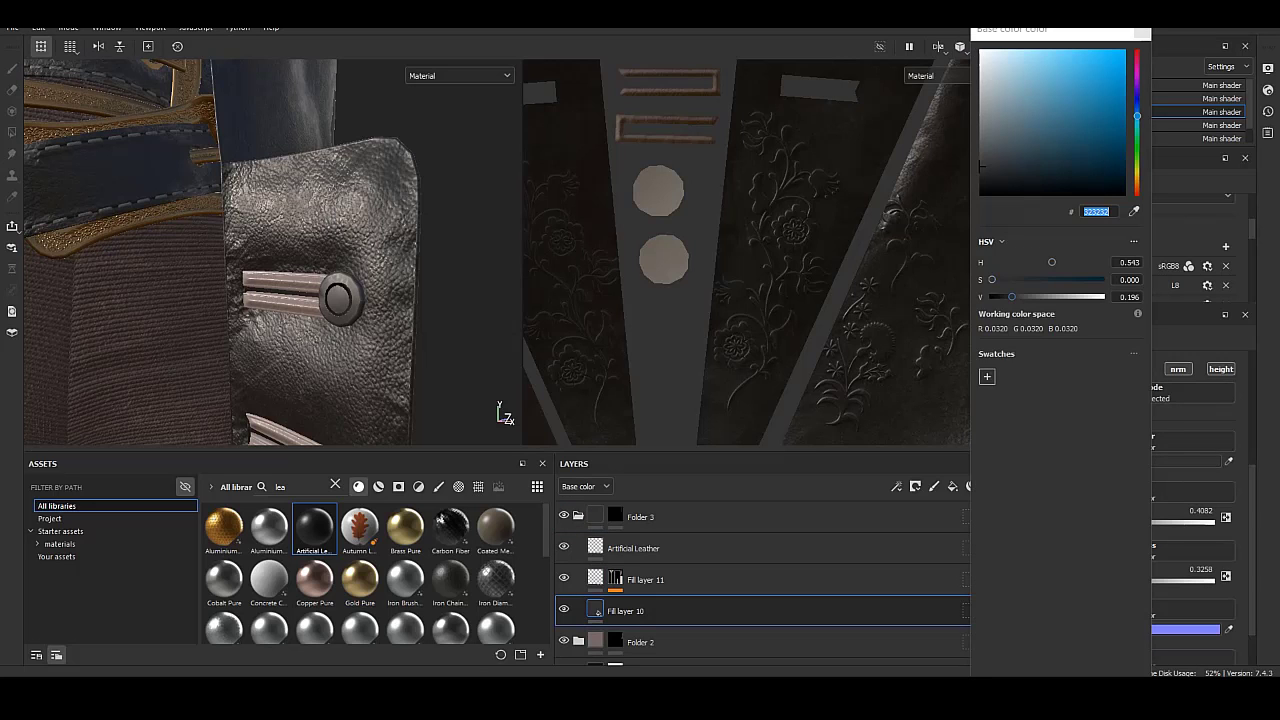
{"action": "key", "text": "Escape"}
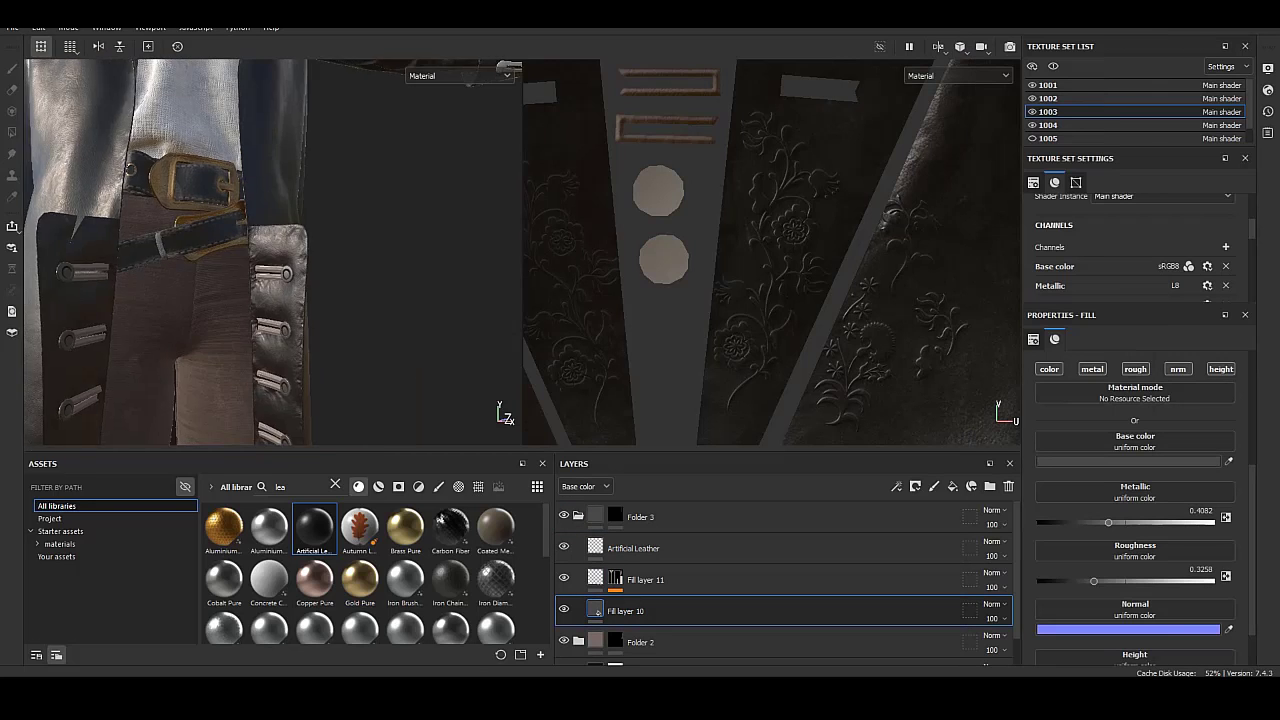
{"action": "left_click", "coordinate": [615, 516]}
{"action": "key", "text": "4"}
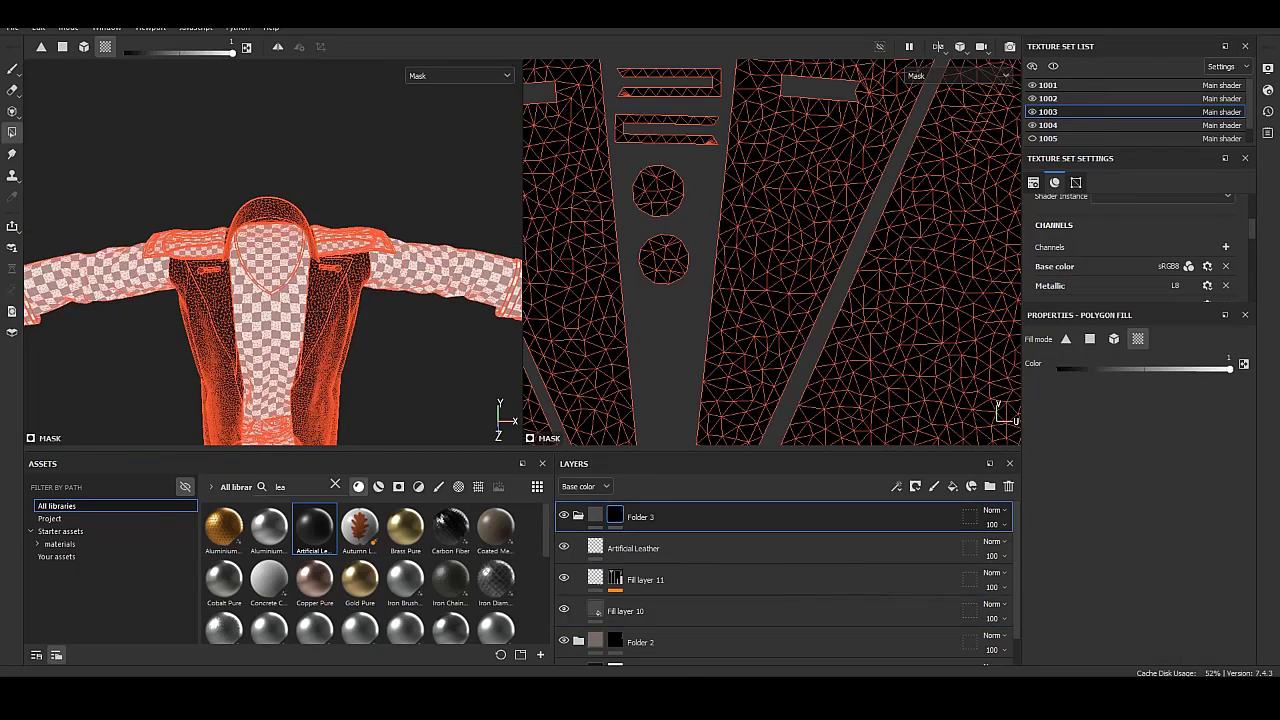
{"action": "left_click", "coordinate": [595, 516]}
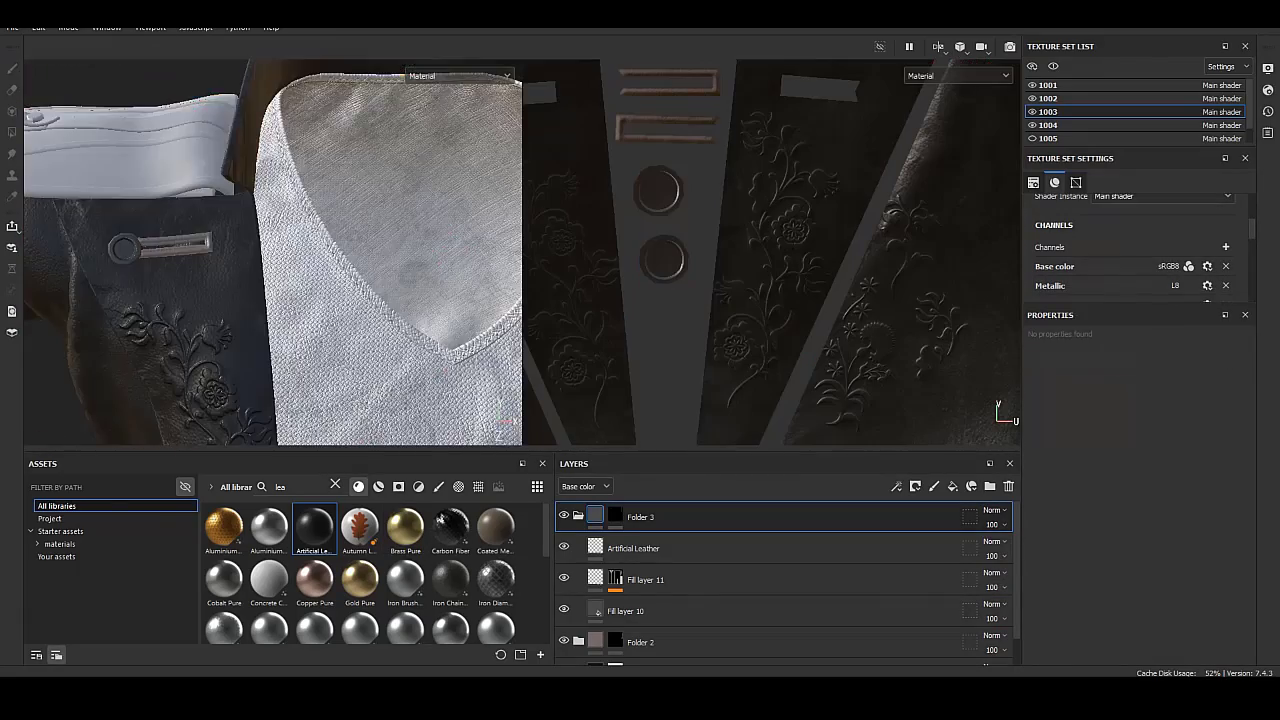
{"action": "left_click_drag", "start_coordinate": [270, 250], "coordinate": [410, 232], "text": "alt"}
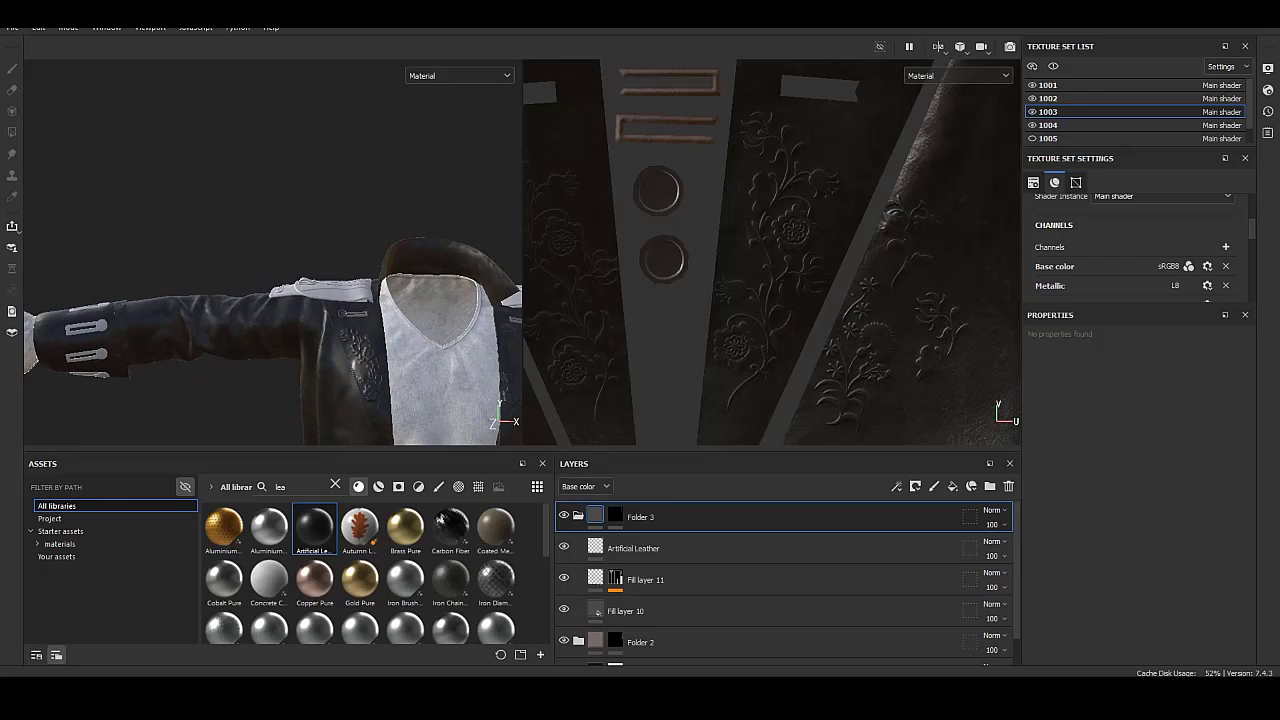
{"action": "left_click", "coordinate": [578, 516]}
Copy Folders 2 and 3 and paste them into texture set 1004 above Folder 1.
{"action": "right_click", "coordinate": [640, 548]}
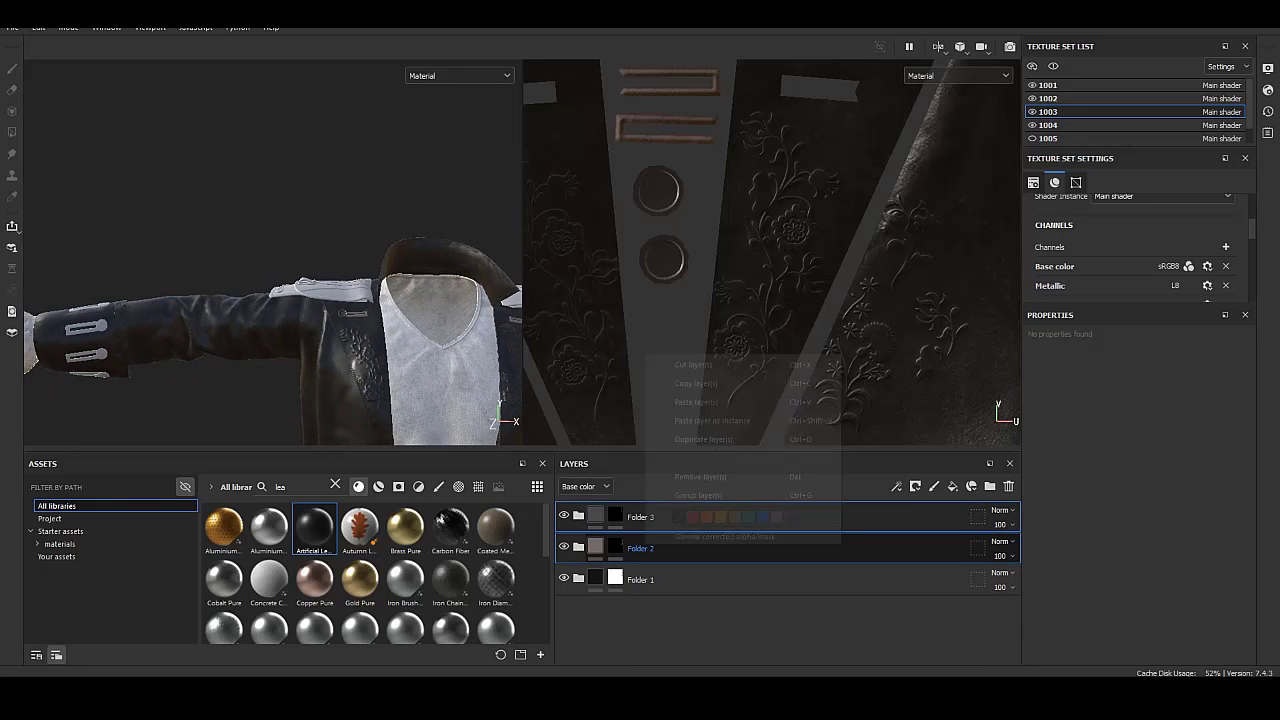
{"action": "left_click", "coordinate": [1048, 125]}
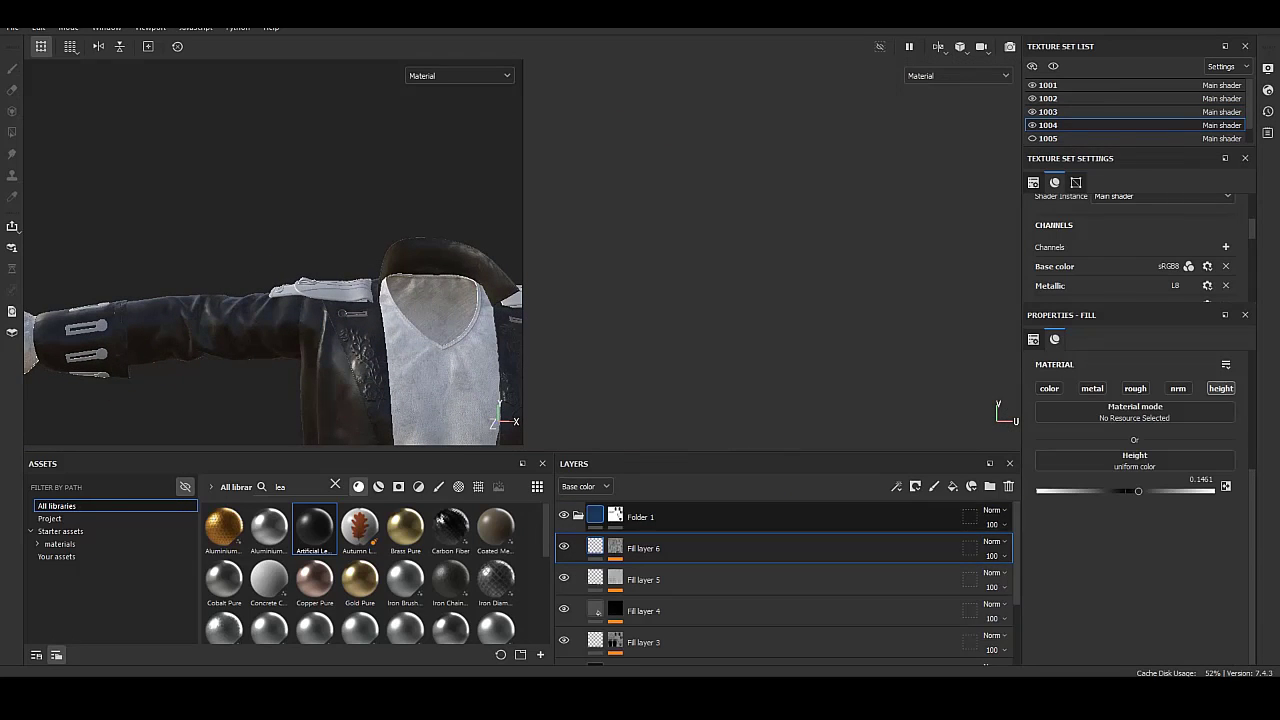
{"action": "left_click", "coordinate": [578, 516]}
{"action": "right_click", "coordinate": [703, 516]}
{"action": "left_click", "coordinate": [755, 308]}
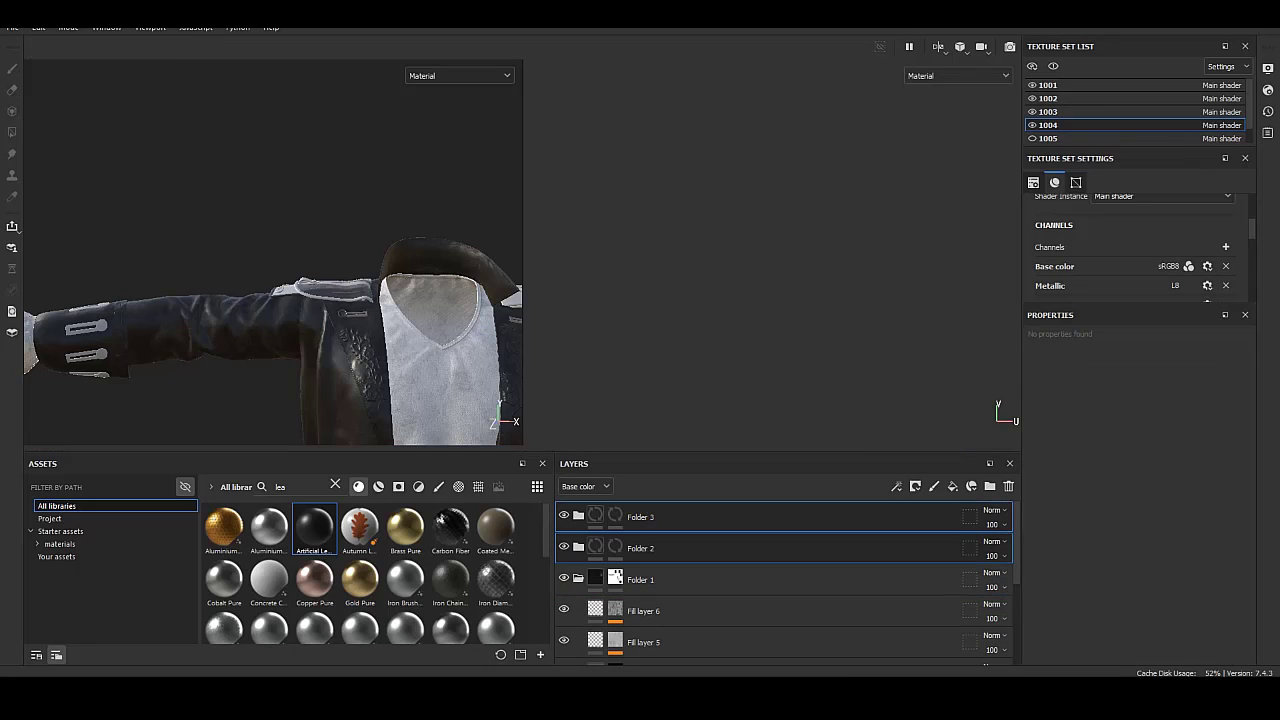
Give Folder 2 a polygon-fill mask and display the mask on the sleeve strap.
{"action": "left_click", "coordinate": [616, 548]}
{"action": "right_click", "coordinate": [616, 548]}
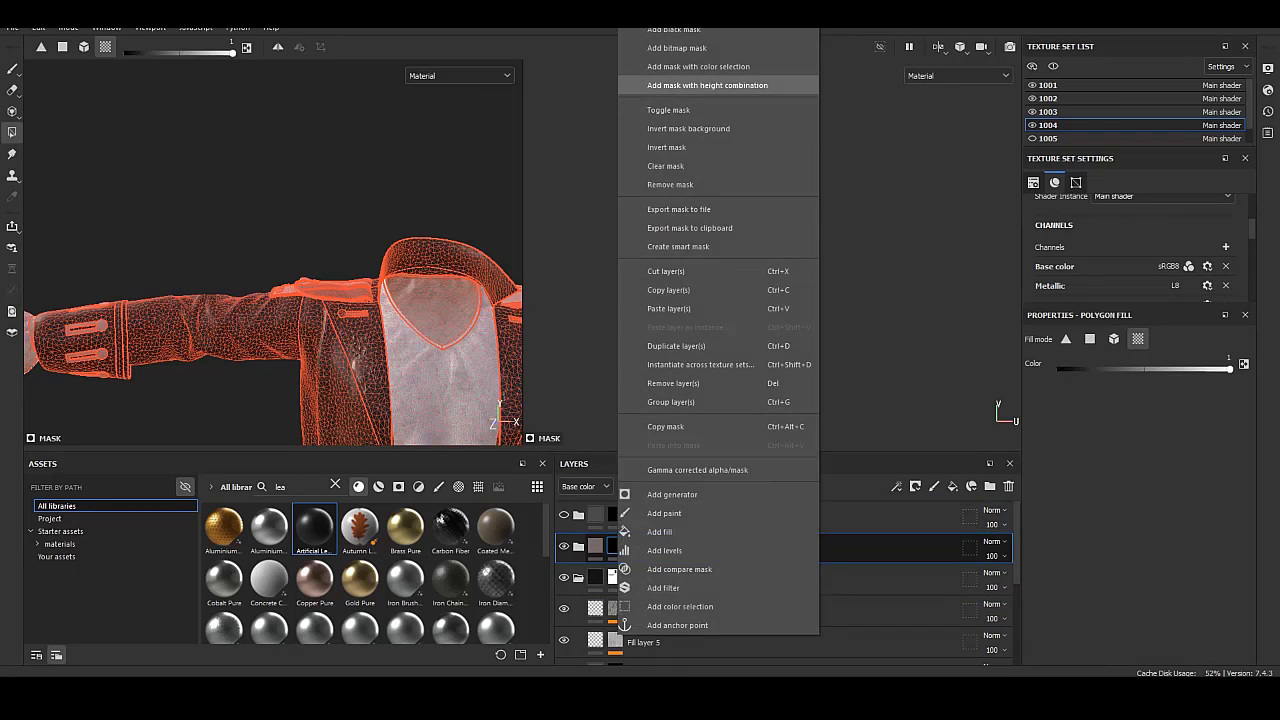
{"action": "left_click", "coordinate": [700, 83]}
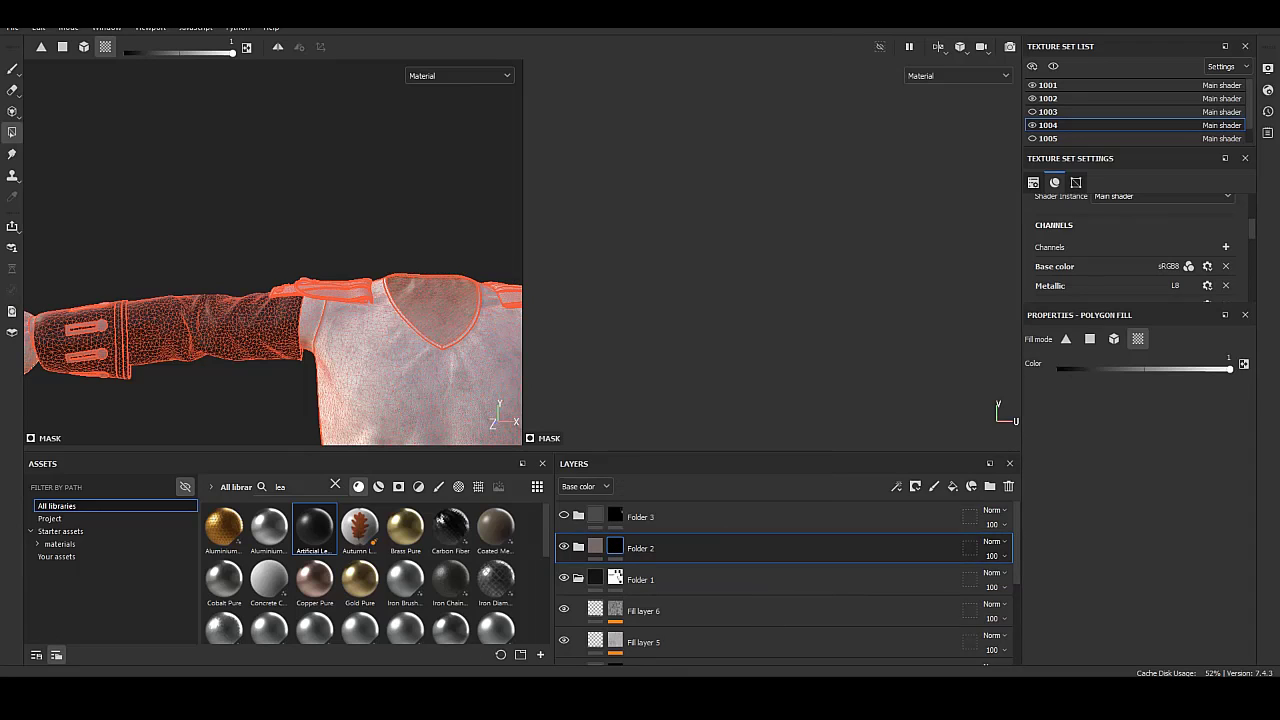
{"action": "left_click_drag", "start_coordinate": [270, 250], "coordinate": [330, 290], "text": "alt"}
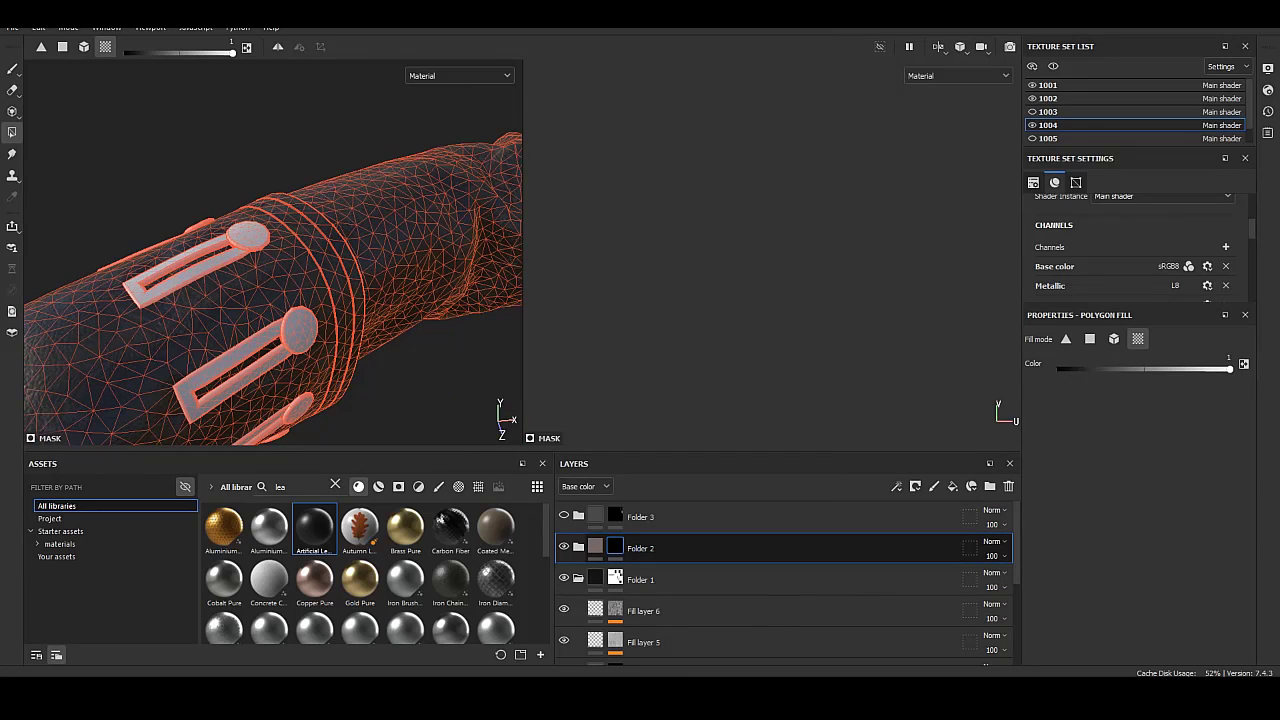
{"action": "key", "text": "m"}
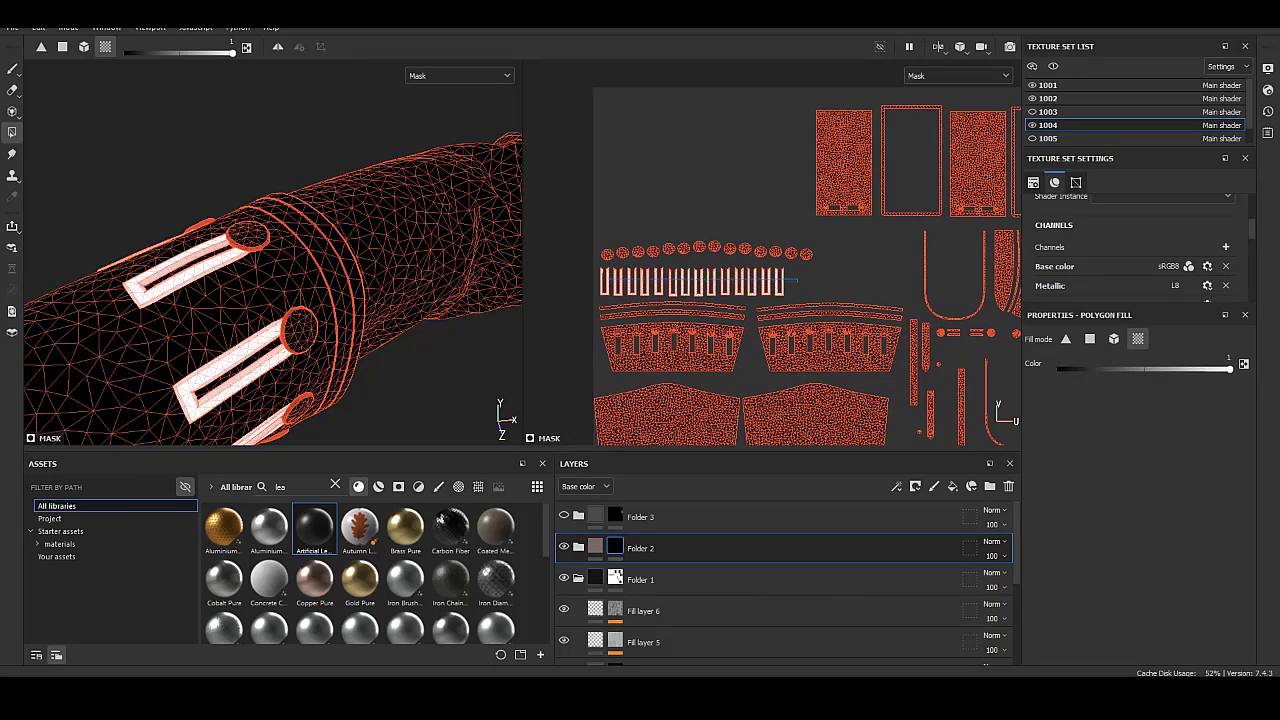
{"action": "scroll", "coordinate": [770, 250], "scroll_direction": "down", "scroll_amount": 2}
{"action": "middle_click_drag", "start_coordinate": [700, 300], "coordinate": [800, 340]}
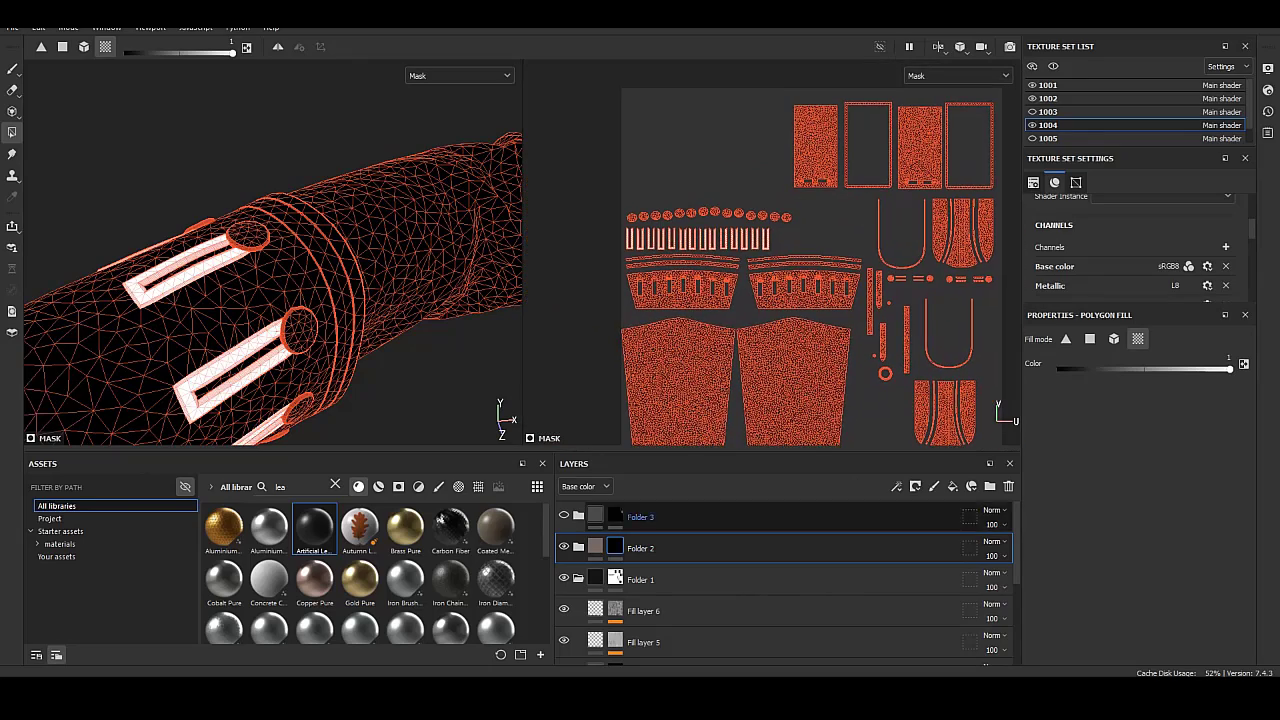
Inspect Folder 3's mask, then return the views to the material display.
{"action": "left_click", "coordinate": [640, 516]}
{"action": "right_click", "coordinate": [614, 516]}
{"action": "key", "text": "Escape"}
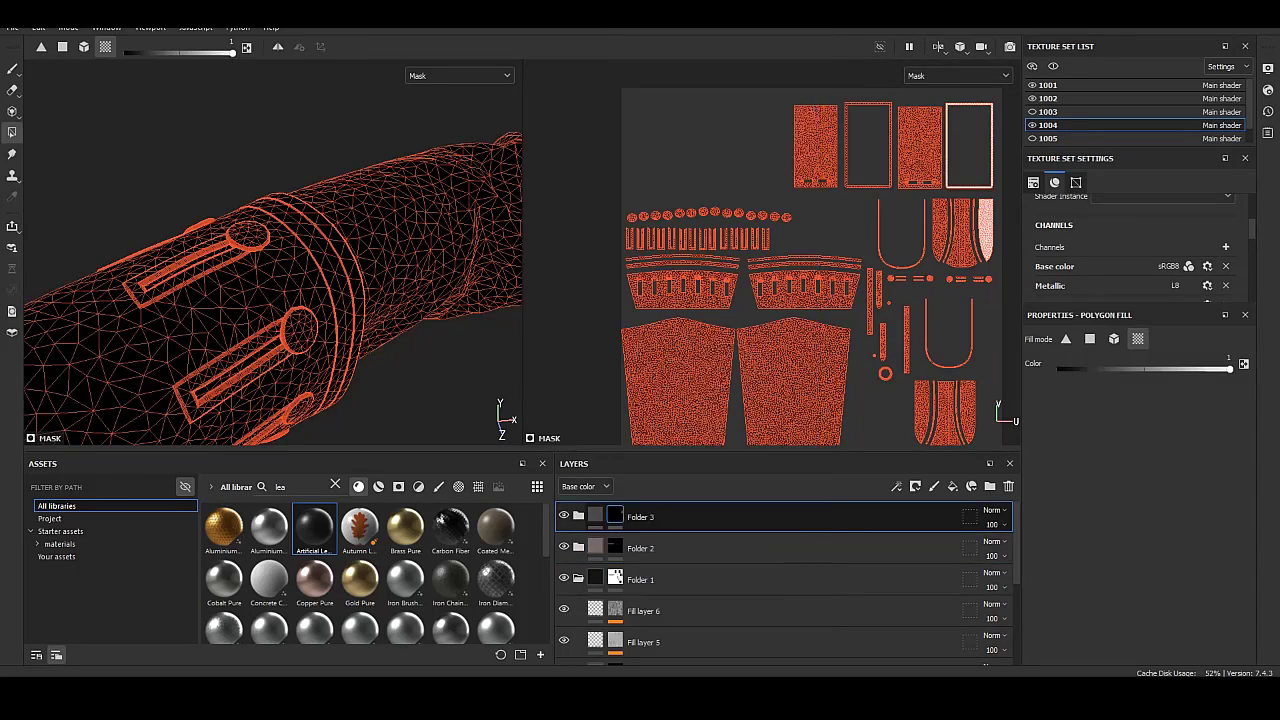
{"action": "key", "text": "m"}
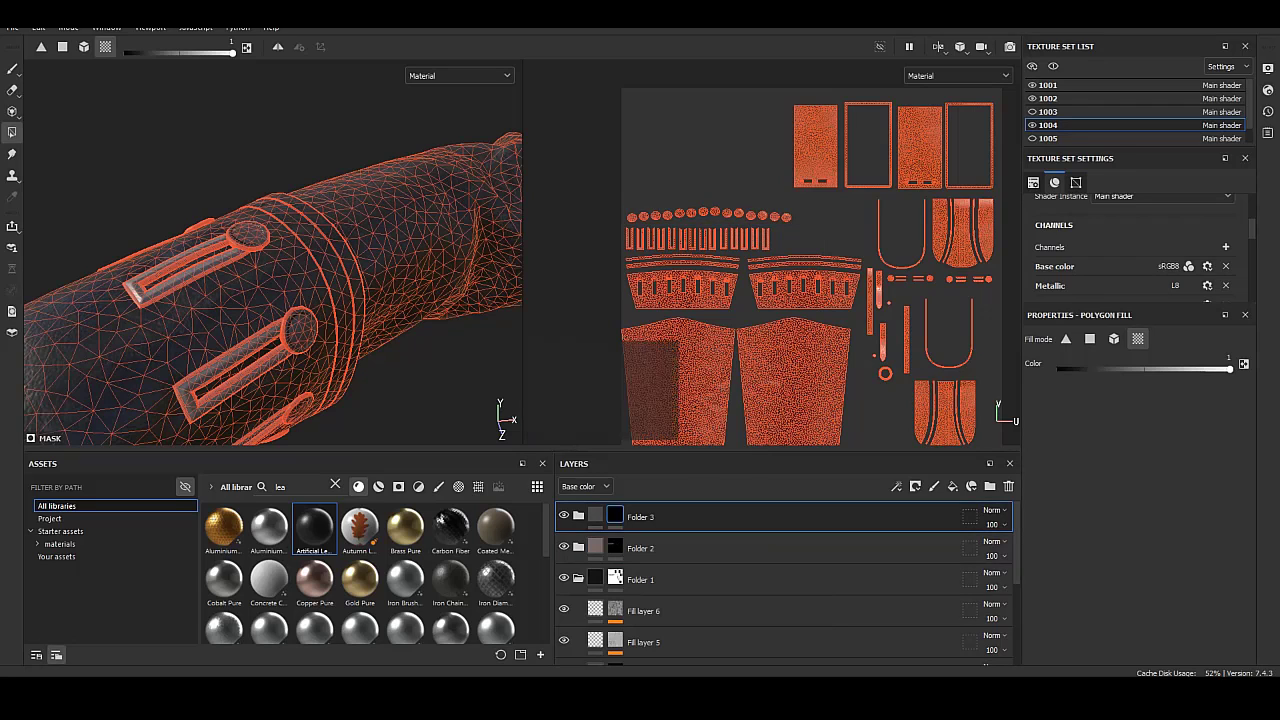
{"action": "left_click", "coordinate": [595, 516]}
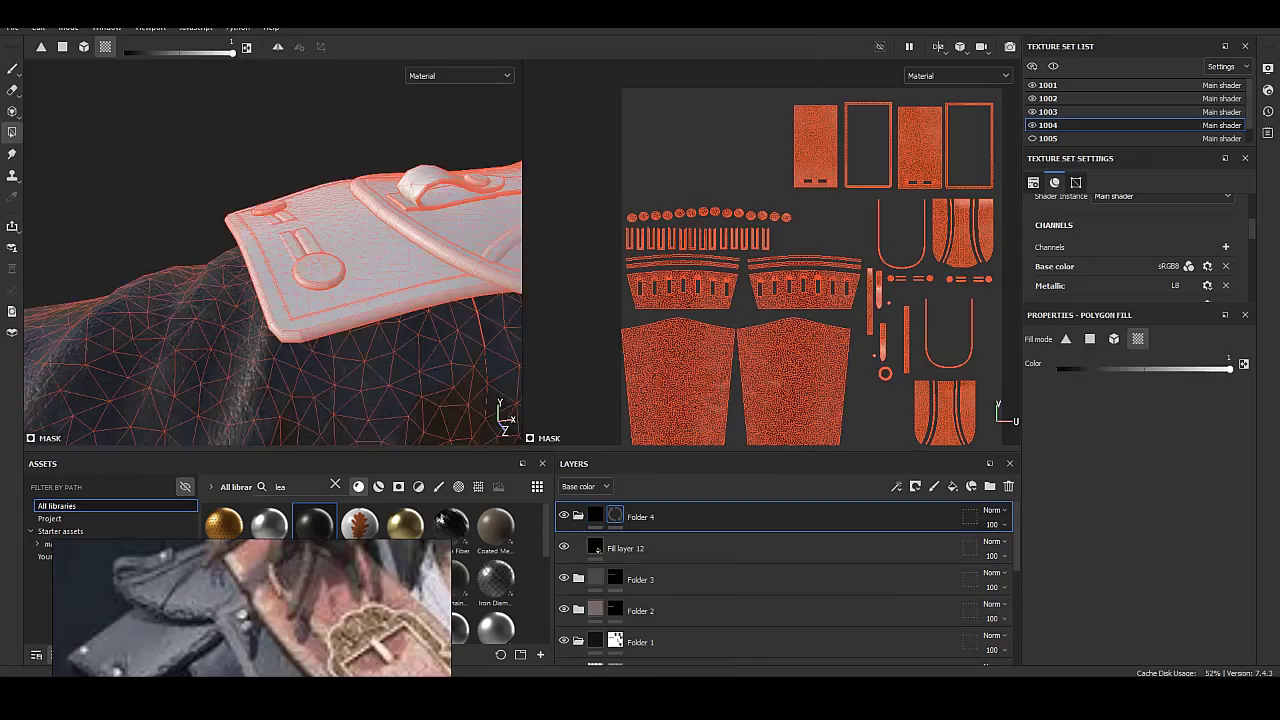
Pick the shoulder strap polygons for Folder 4's mask and review Fill layer 12's base colour.
{"action": "left_click_drag", "start_coordinate": [270, 300], "coordinate": [270, 340], "text": "alt"}
{"action": "left_click_drag", "start_coordinate": [385, 196], "coordinate": [459, 320]}
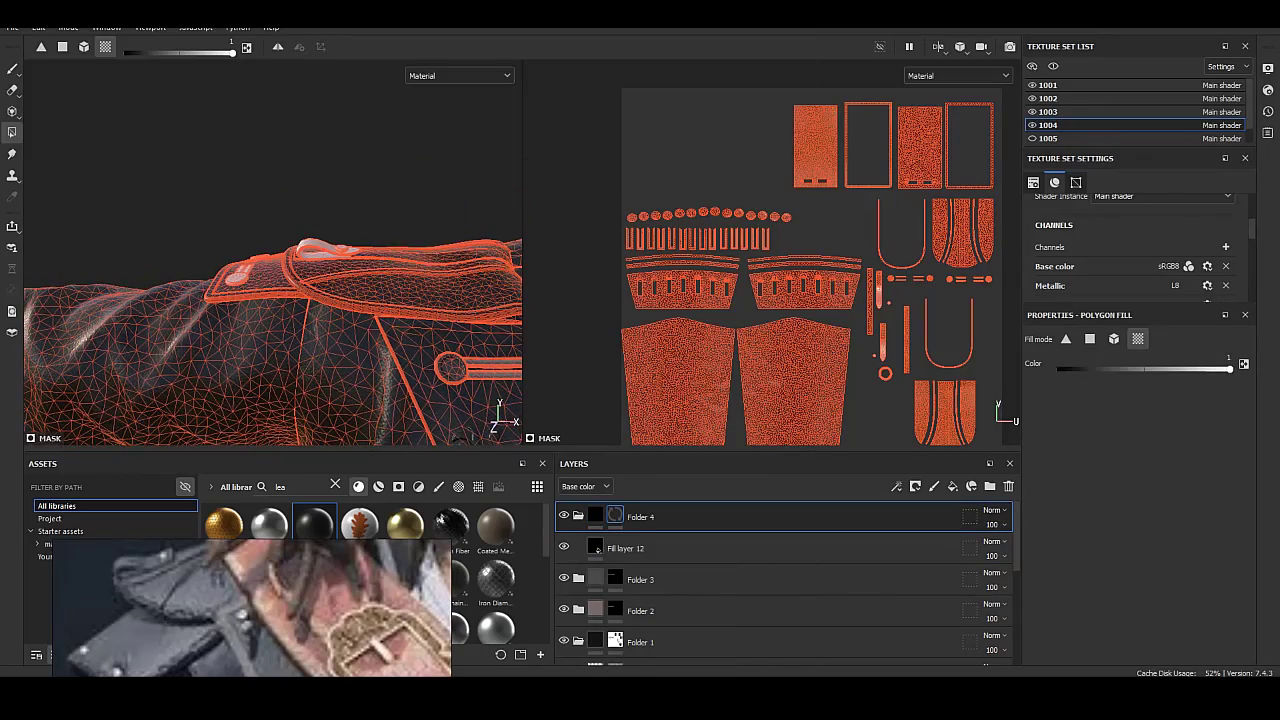
{"action": "left_click_drag", "start_coordinate": [270, 250], "coordinate": [450, 250], "text": "alt"}
{"action": "left_click", "coordinate": [595, 516]}
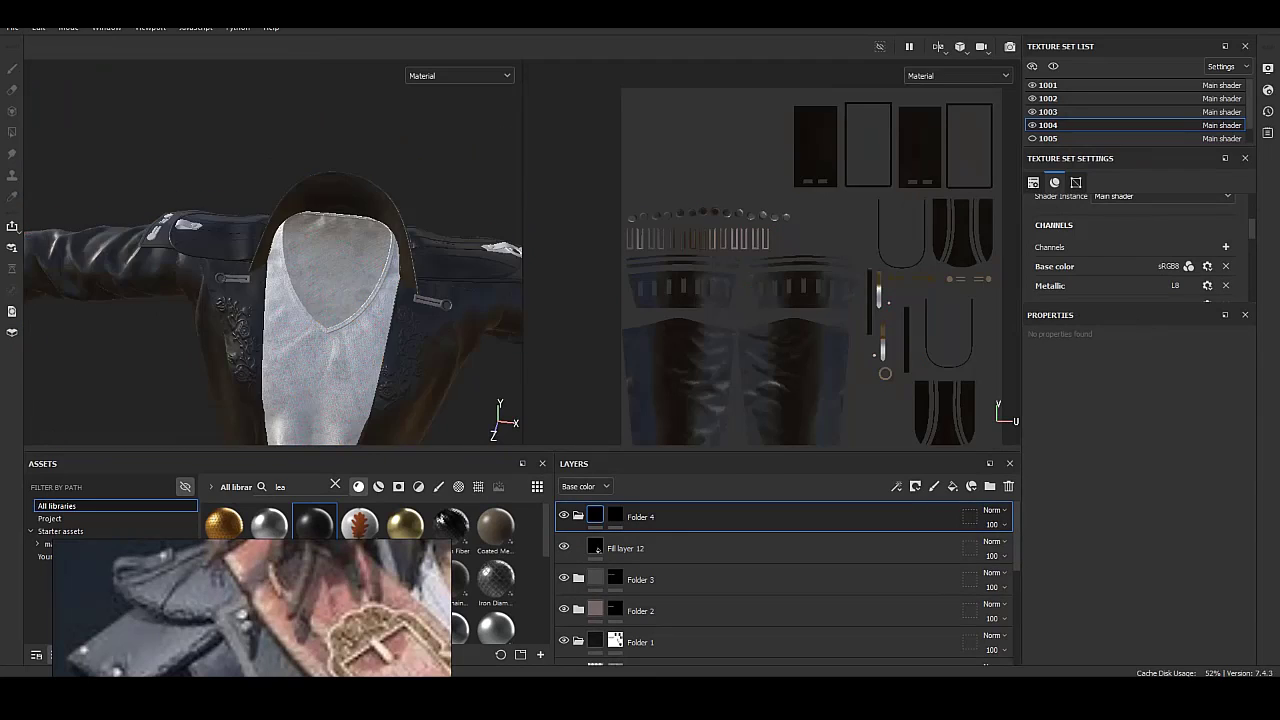
{"action": "mouse_move", "coordinate": [270, 300]}
{"action": "left_mouse_down", "text": "alt"}
{"action": "mouse_move", "coordinate": [330, 260]}
{"action": "mouse_move", "coordinate": [300, 250]}
{"action": "mouse_move", "coordinate": [360, 250]}
{"action": "left_mouse_up", "text": "alt"}
{"action": "left_click", "coordinate": [597, 548]}
{"action": "left_click", "coordinate": [1155, 481]}
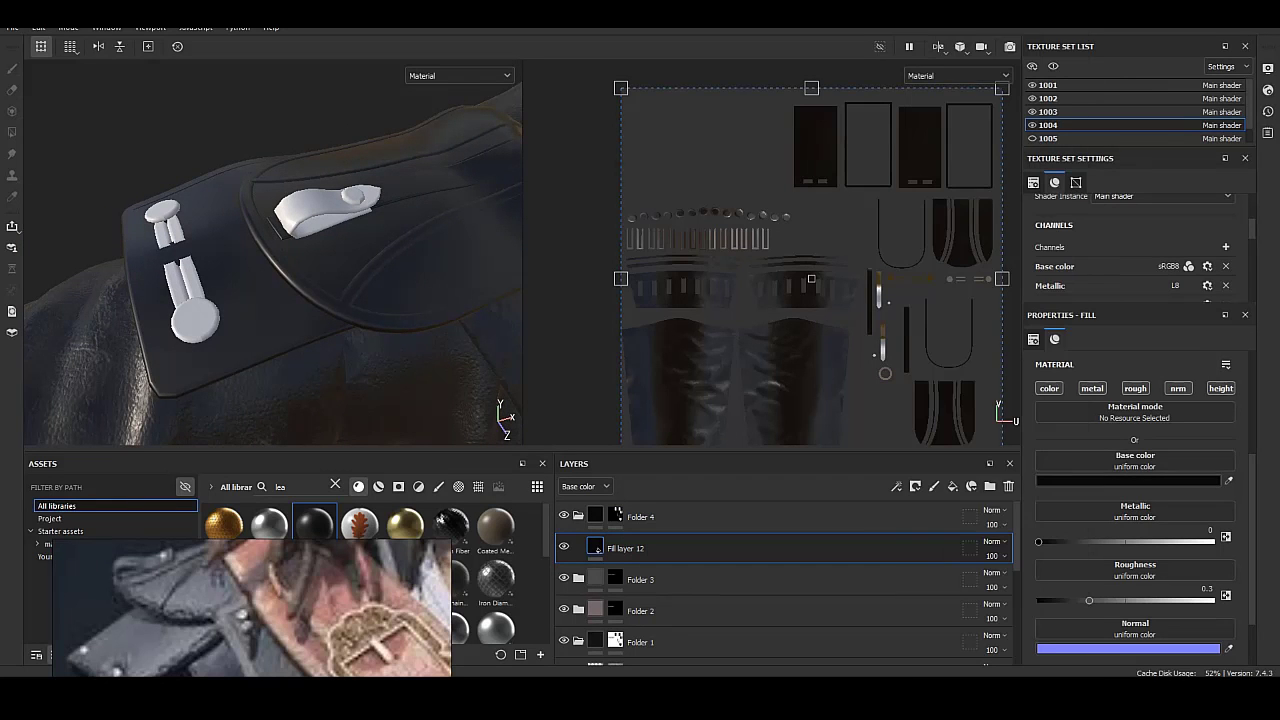
Add Fill layer 13 with a black mask filled by White Noise.
{"action": "left_click", "coordinate": [952, 486]}
{"action": "right_click", "coordinate": [600, 548]}
{"action": "left_click", "coordinate": [660, 120]}
{"action": "right_click", "coordinate": [600, 548]}
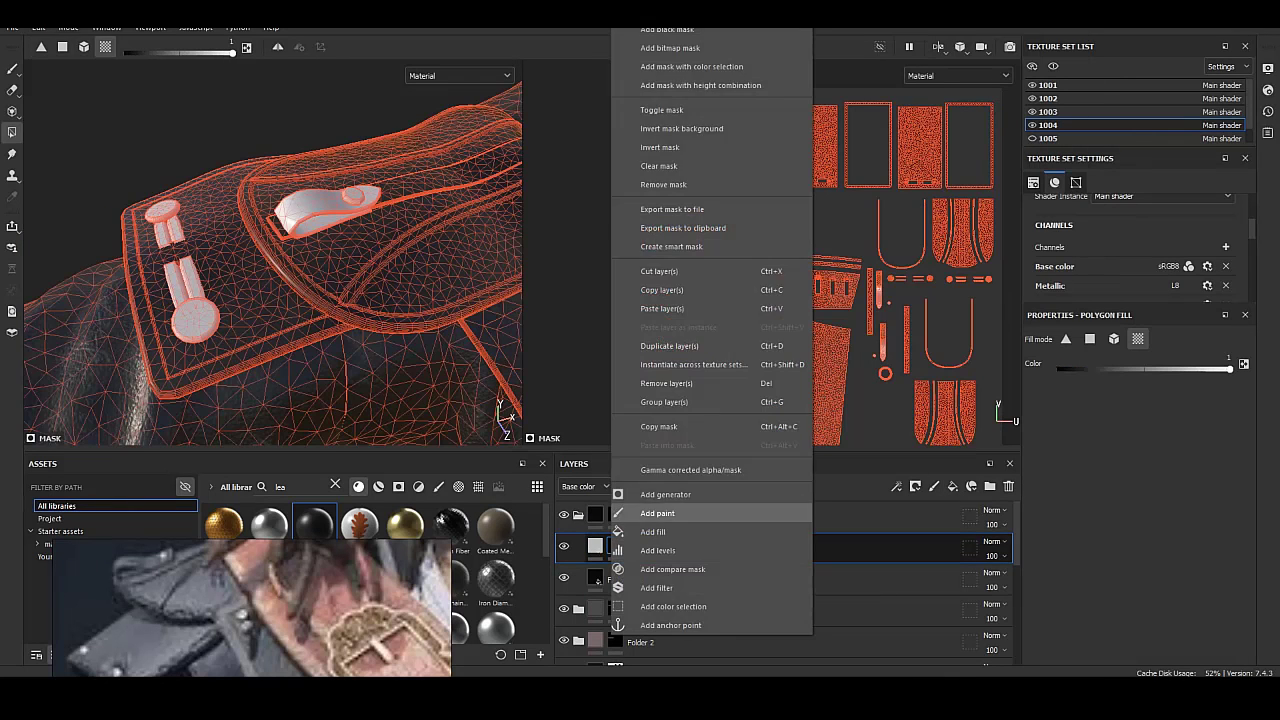
{"action": "left_click", "coordinate": [650, 512]}
{"action": "scroll", "coordinate": [1175, 520], "scroll_direction": "down", "scroll_amount": 5}
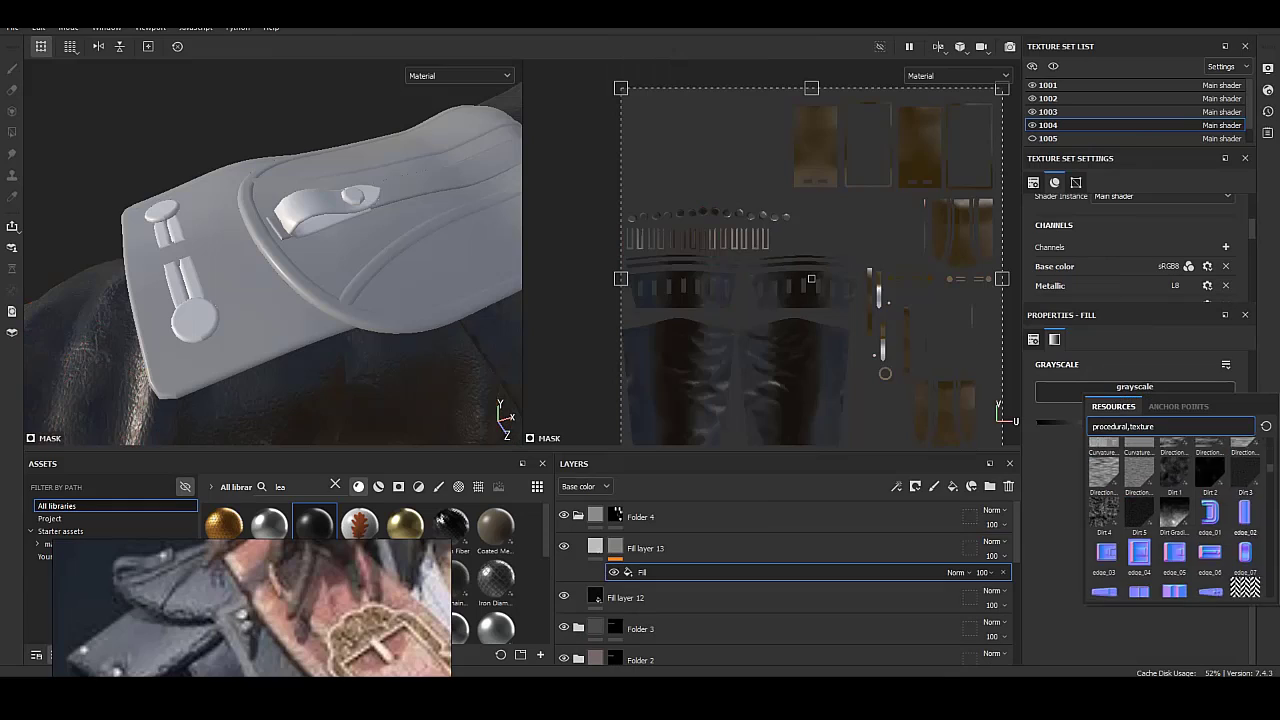
{"action": "scroll", "coordinate": [1175, 520], "scroll_direction": "down", "scroll_amount": 5}
{"action": "scroll", "coordinate": [1175, 520], "scroll_direction": "down", "scroll_amount": 5}
{"action": "left_click", "coordinate": [1245, 573]}
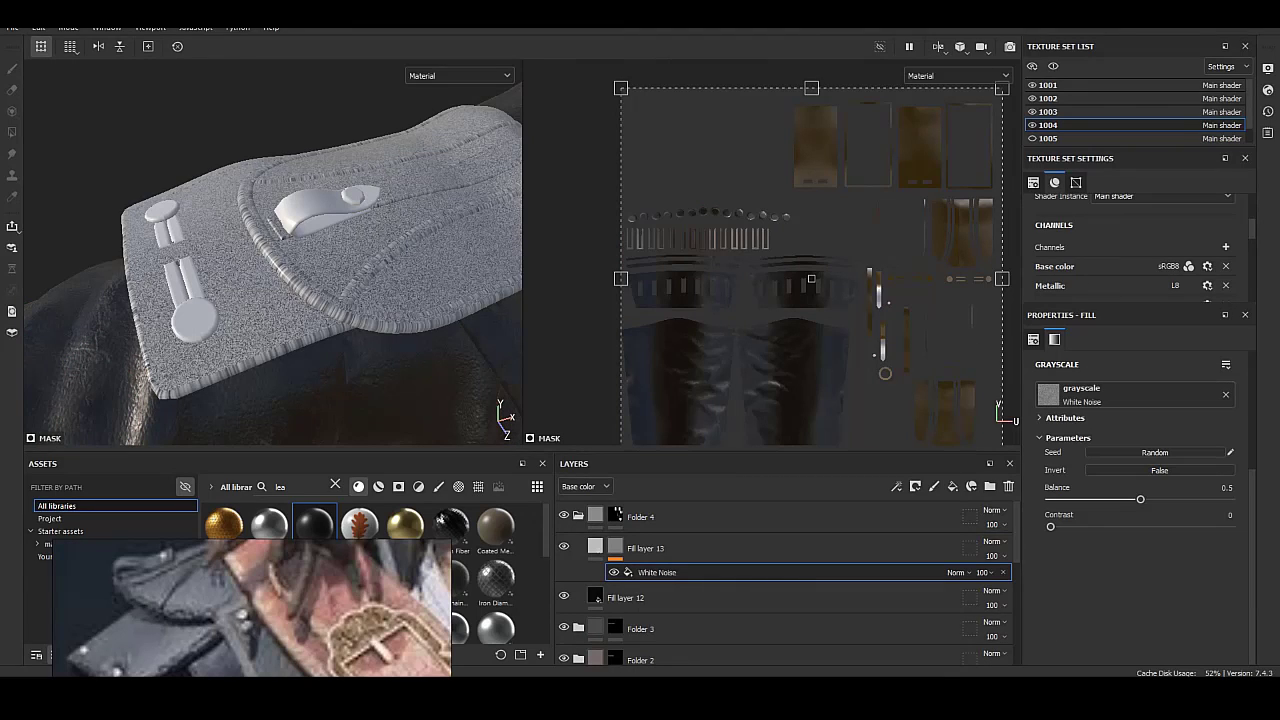
{"action": "scroll", "coordinate": [272, 250], "scroll_direction": "up", "scroll_amount": 5}
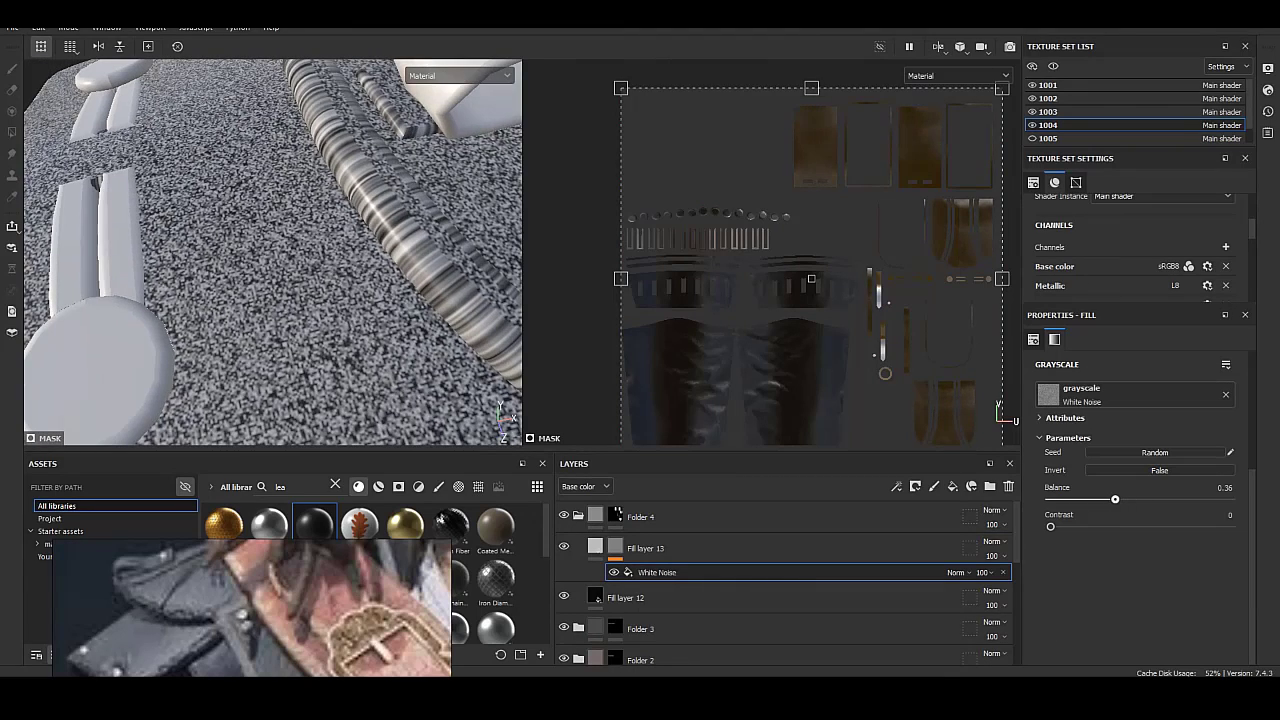
Darken Fill layer 13's base colour to near black and duplicate the layer.
{"action": "left_click", "coordinate": [645, 548]}
{"action": "scroll", "coordinate": [272, 250], "scroll_direction": "down", "scroll_amount": 5}
{"action": "left_click", "coordinate": [1128, 480]}
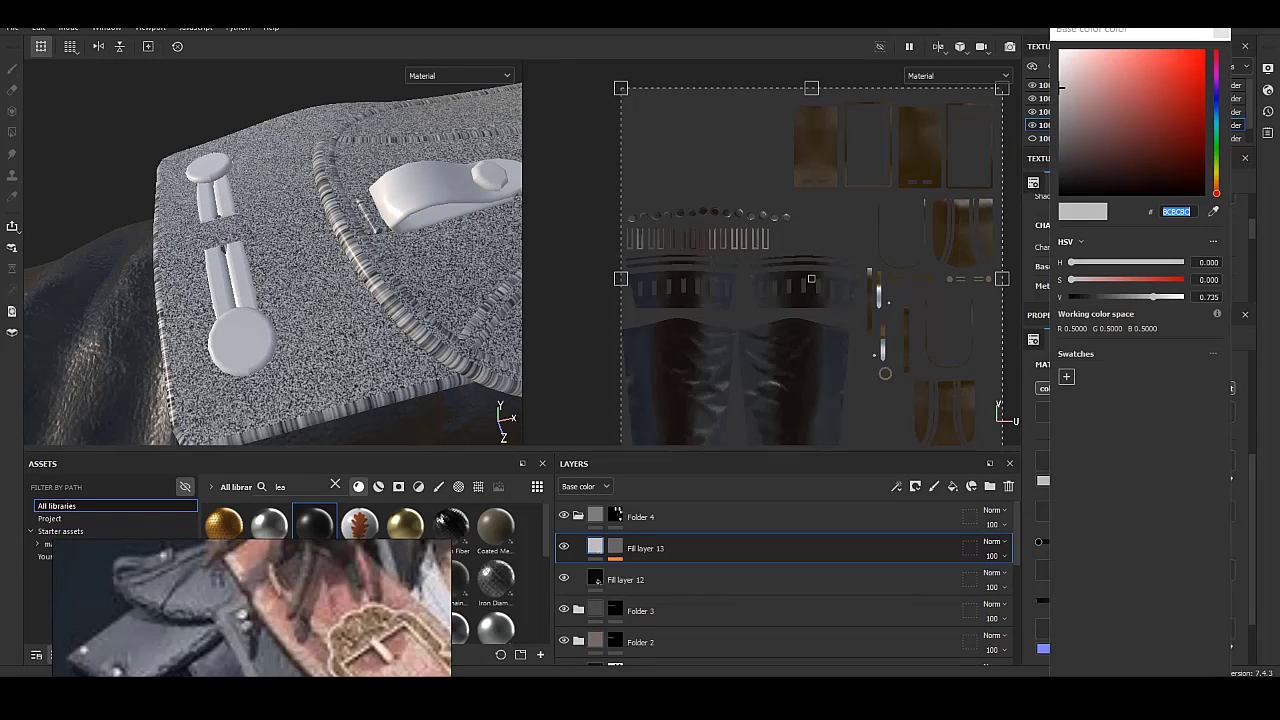
{"action": "left_click_drag", "start_coordinate": [1061, 87], "coordinate": [1061, 172]}
{"action": "scroll", "coordinate": [272, 250], "scroll_direction": "up", "scroll_amount": 5}
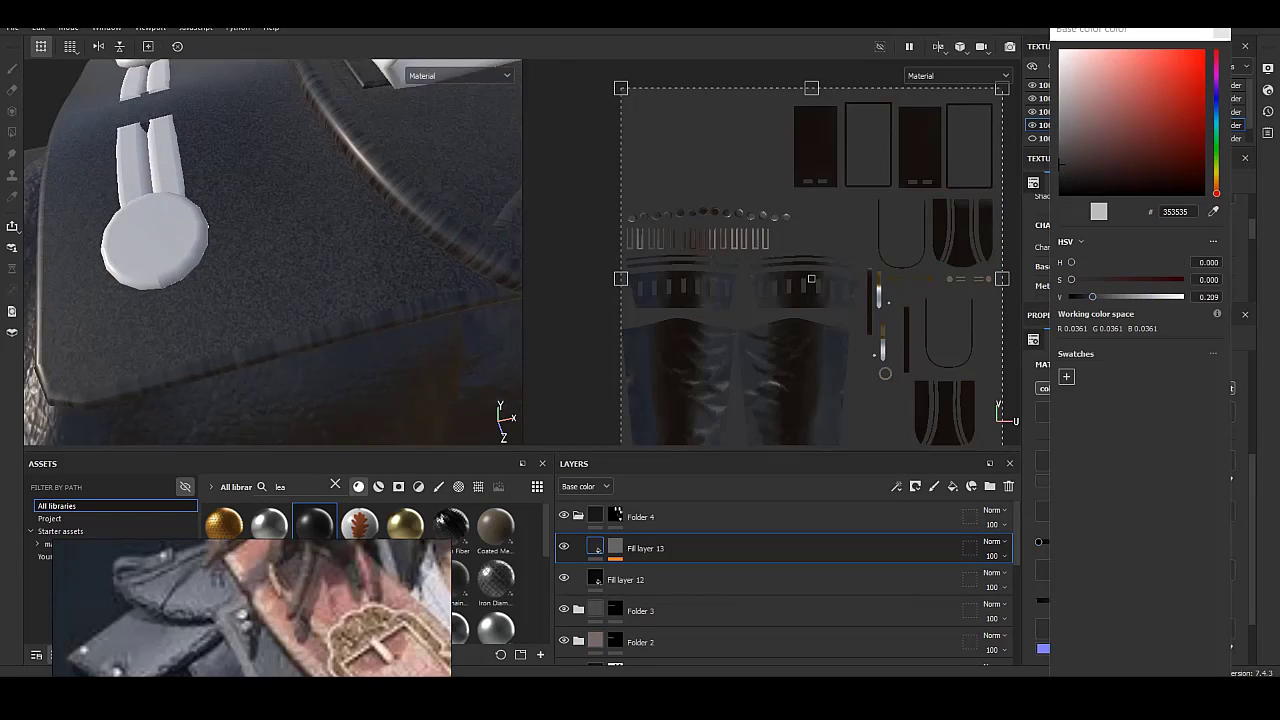
{"action": "right_click", "coordinate": [702, 548]}
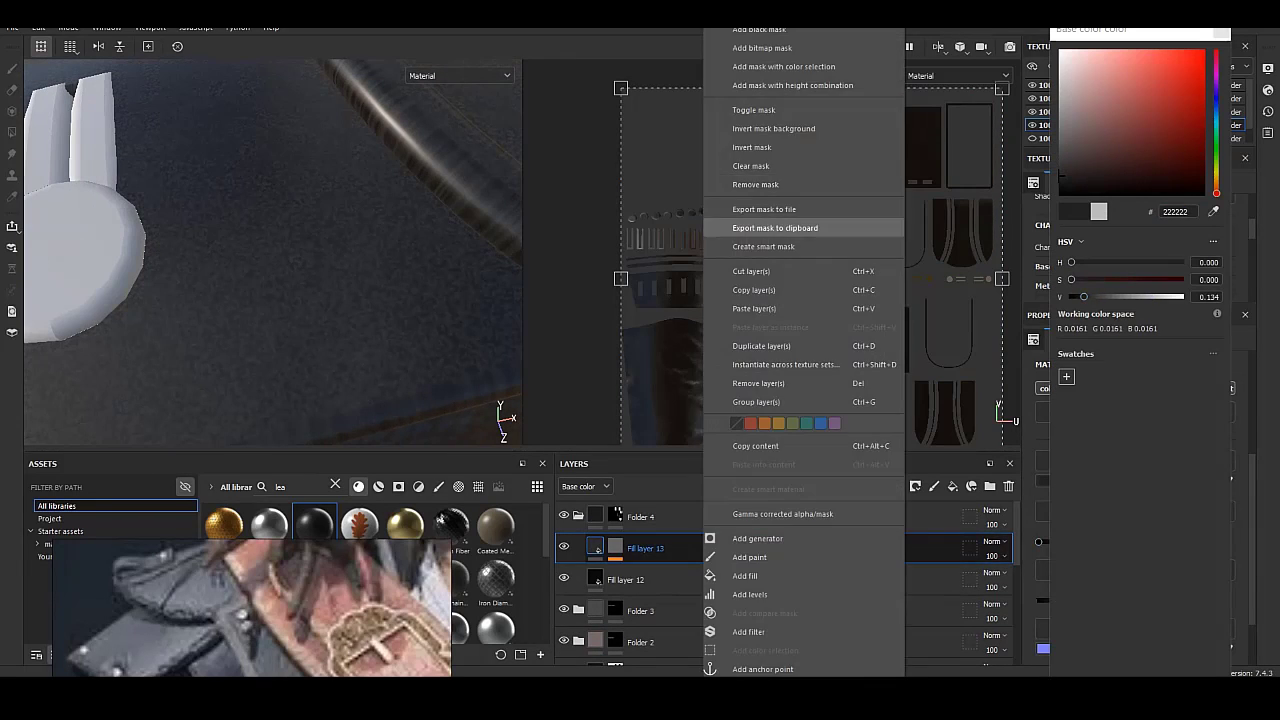
{"action": "left_click", "coordinate": [790, 228]}
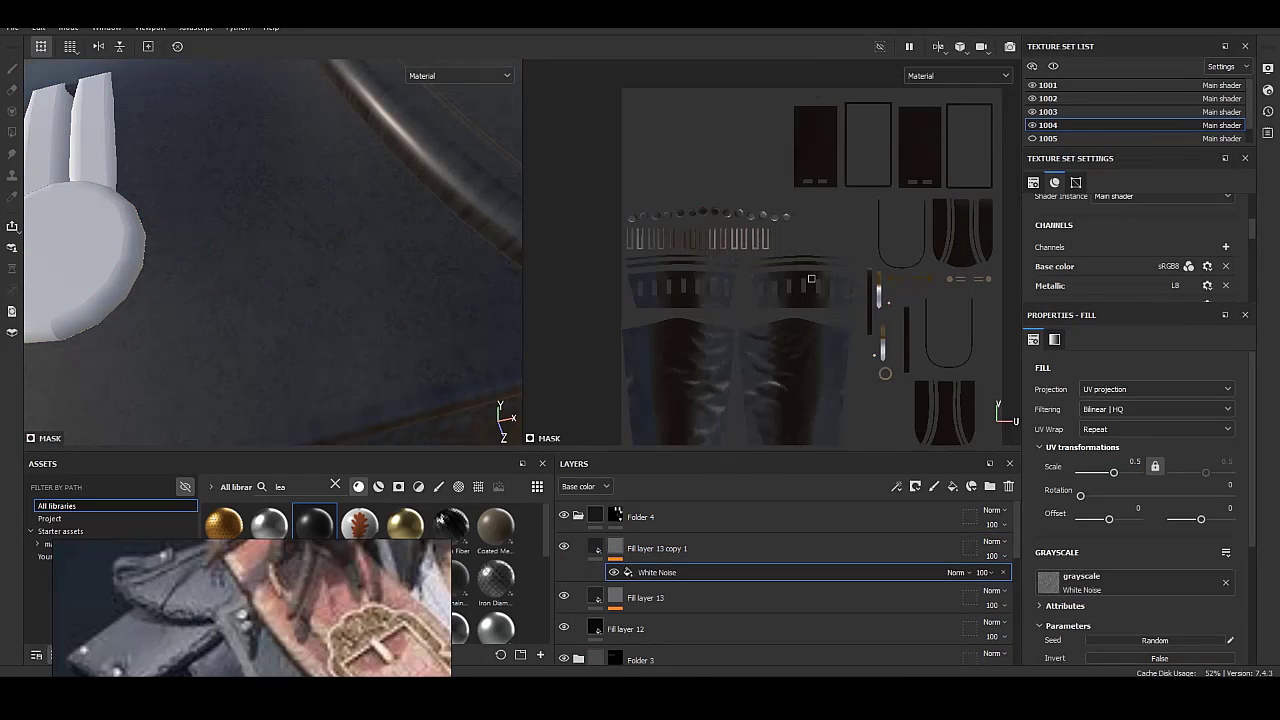
Review the base colour of Fill layer 13's copy.
{"action": "key", "text": "ctrl+z"}
{"action": "scroll", "coordinate": [1139, 496], "scroll_direction": "down", "scroll_amount": 1}
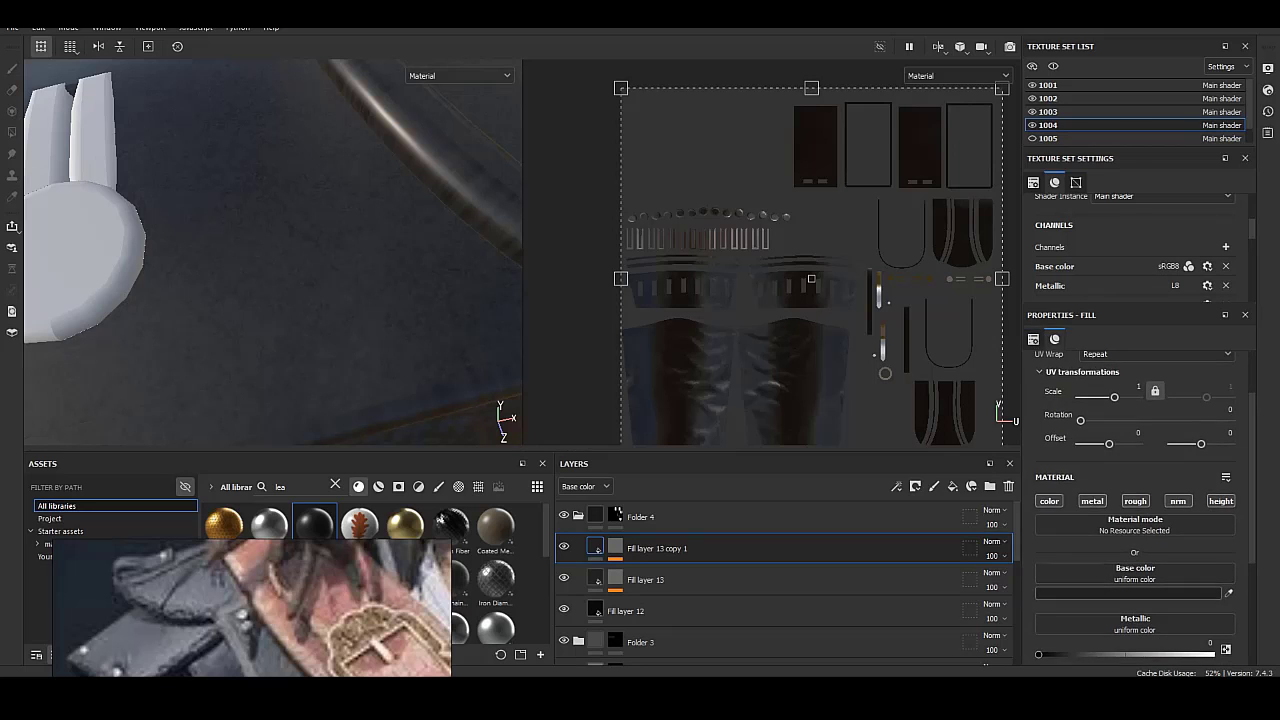
{"action": "left_click", "coordinate": [1180, 593]}
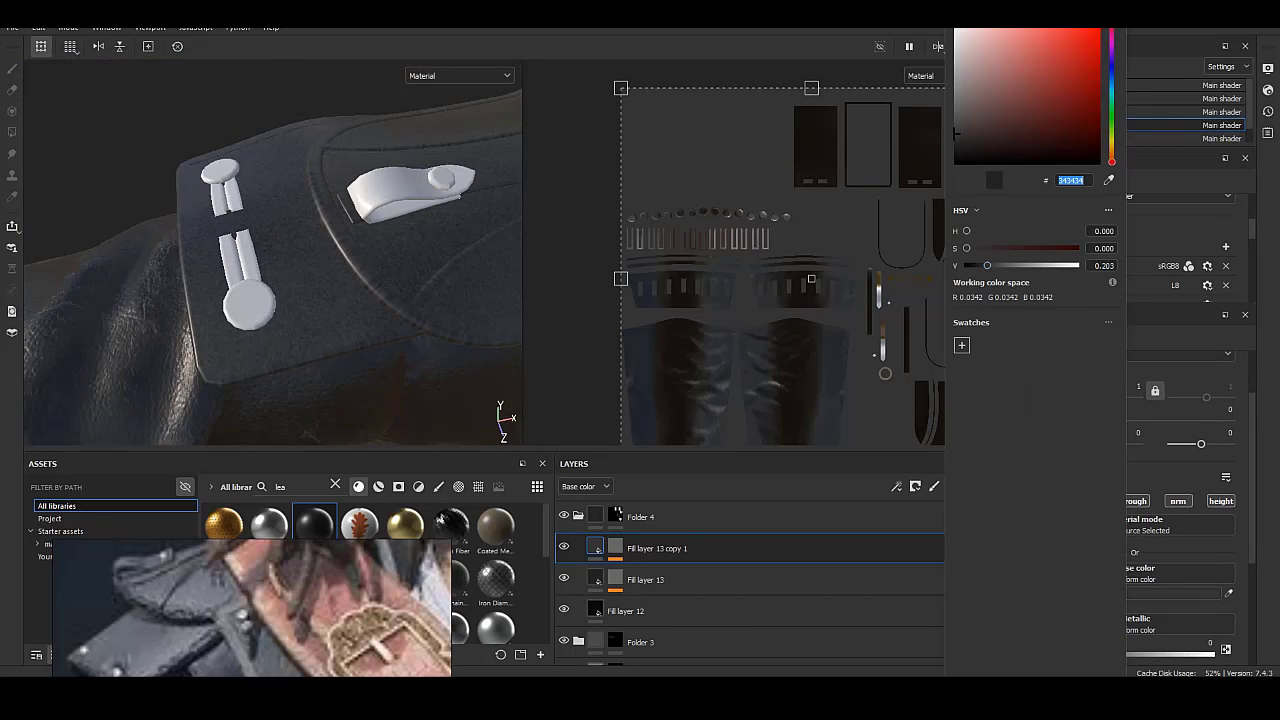
{"action": "key", "text": "Escape"}
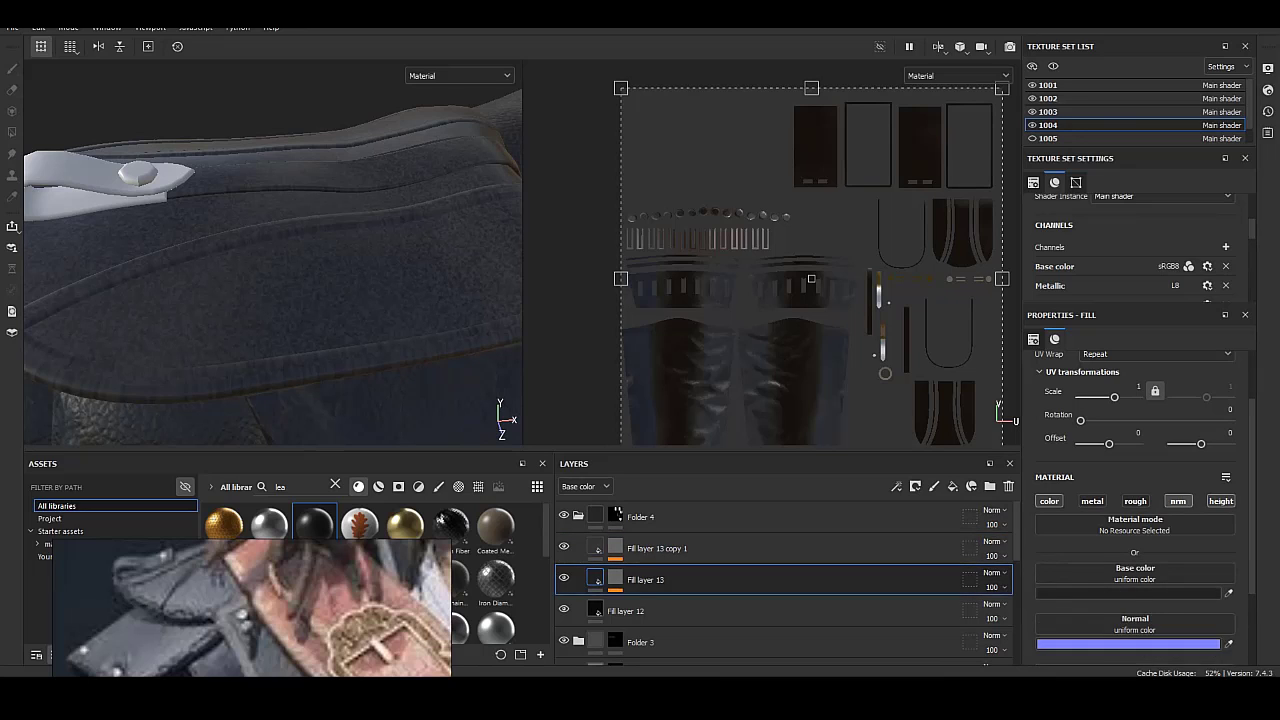
Raise Fill layer 12's roughness, then lower it for glossier leather.
{"action": "left_click", "coordinate": [640, 611]}
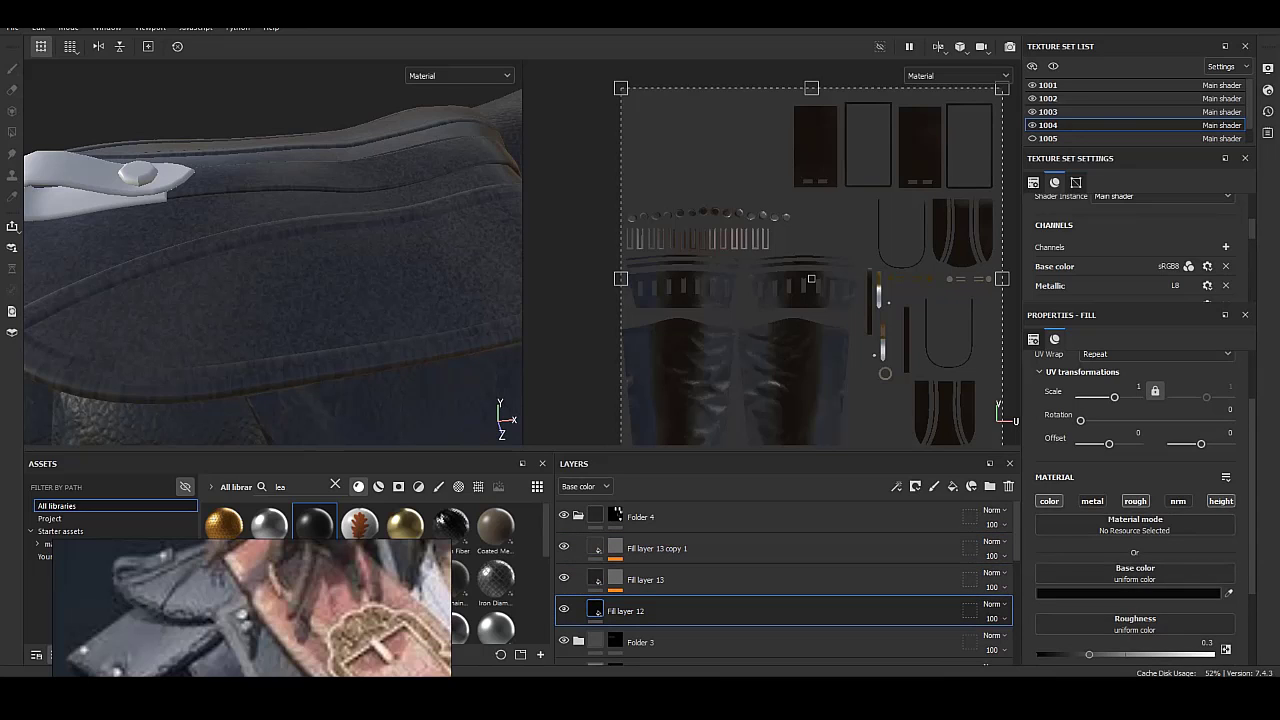
{"action": "left_click_drag", "start_coordinate": [1123, 655], "coordinate": [1211, 655]}
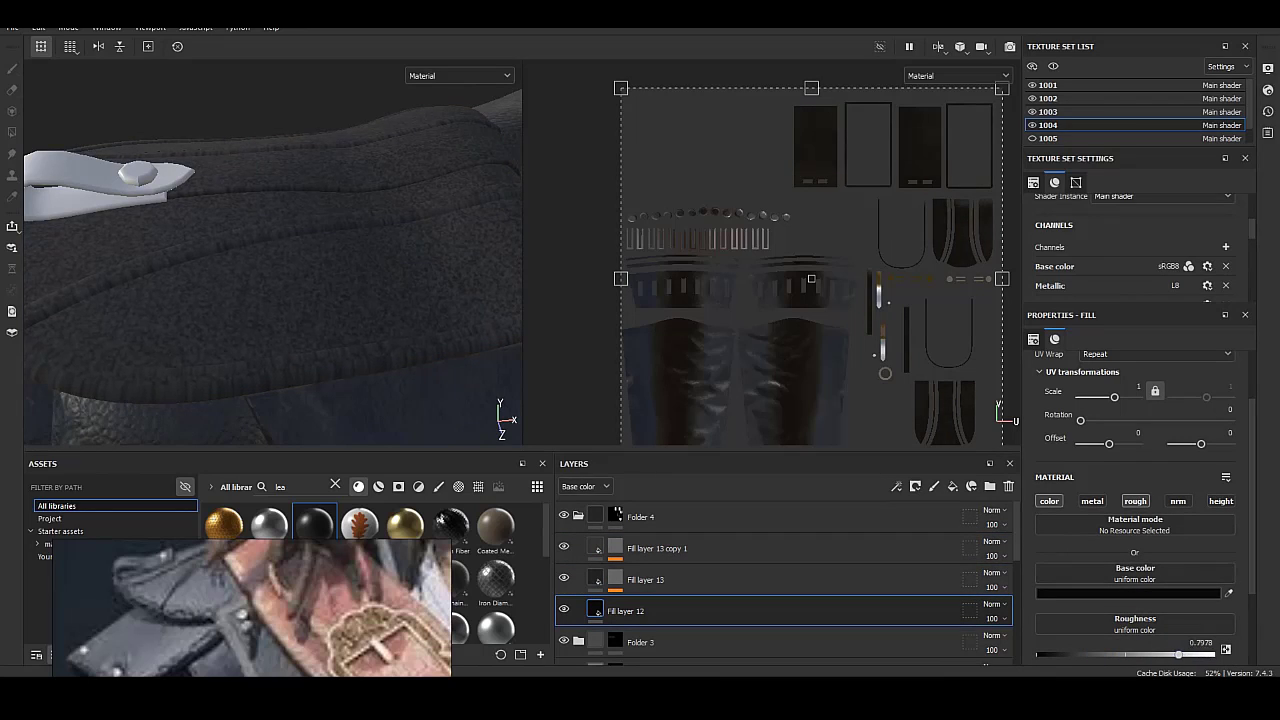
{"action": "left_click_drag", "start_coordinate": [270, 250], "coordinate": [330, 260], "text": "alt"}
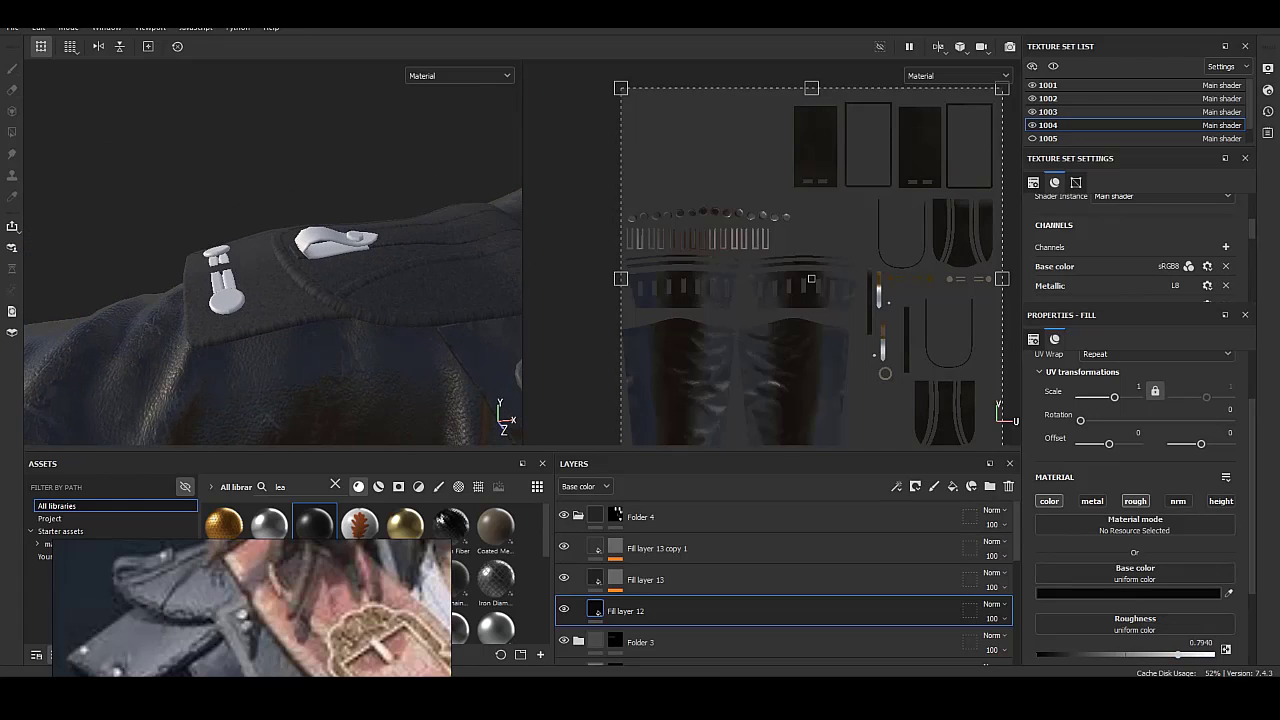
{"action": "left_click_drag", "start_coordinate": [1145, 655], "coordinate": [1065, 655]}
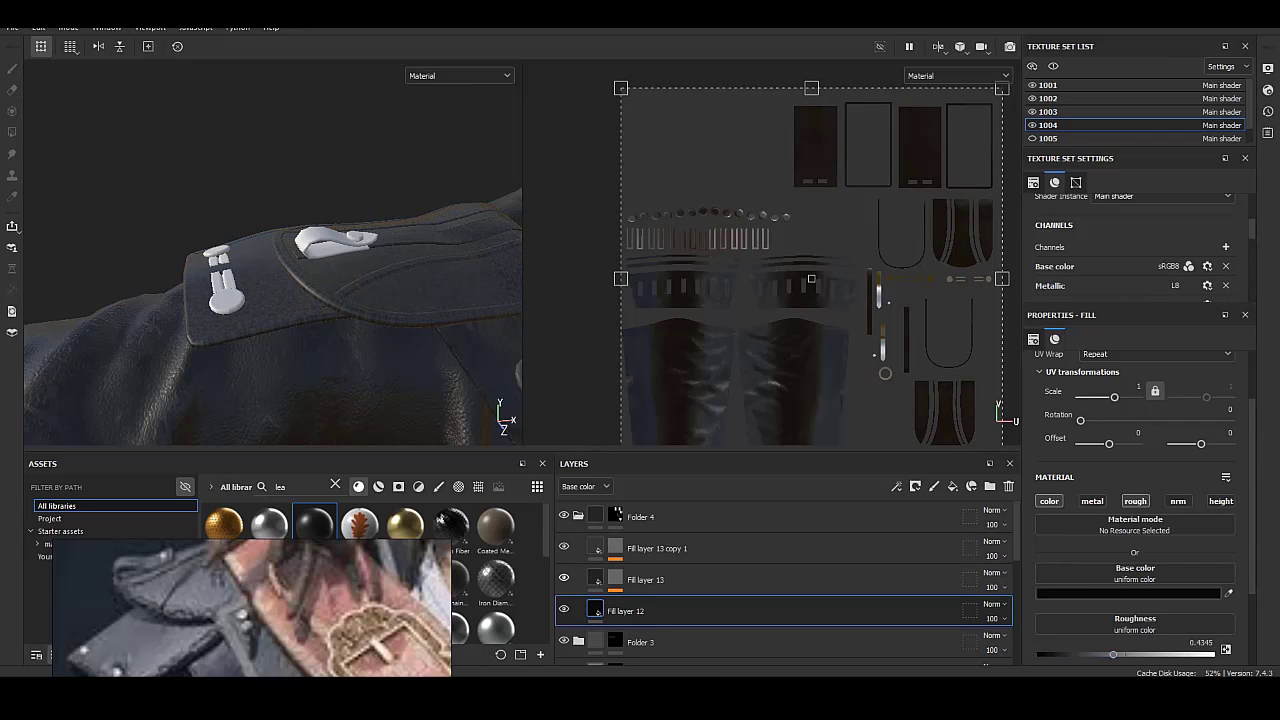
Turn off Fill layer 13's roughness and set Fill layer 13 copy 1's base colour to #535353.
{"action": "left_click", "coordinate": [700, 579]}
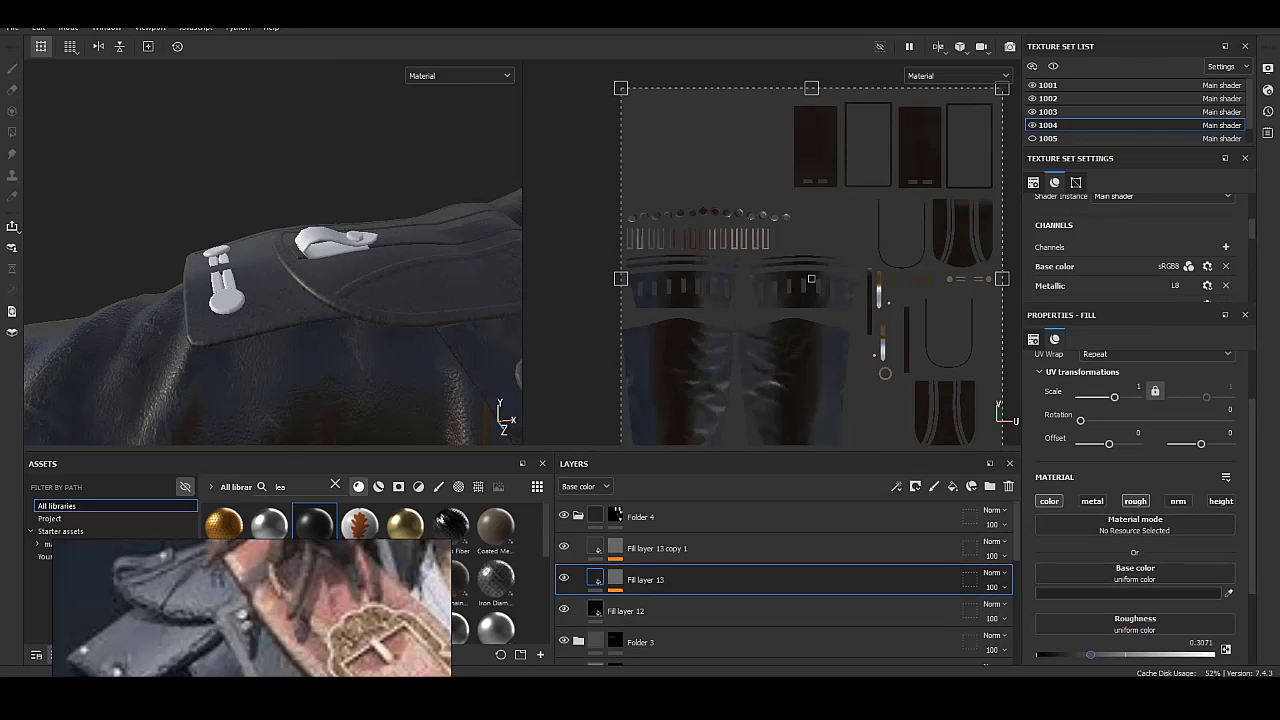
{"action": "left_click", "coordinate": [1135, 501]}
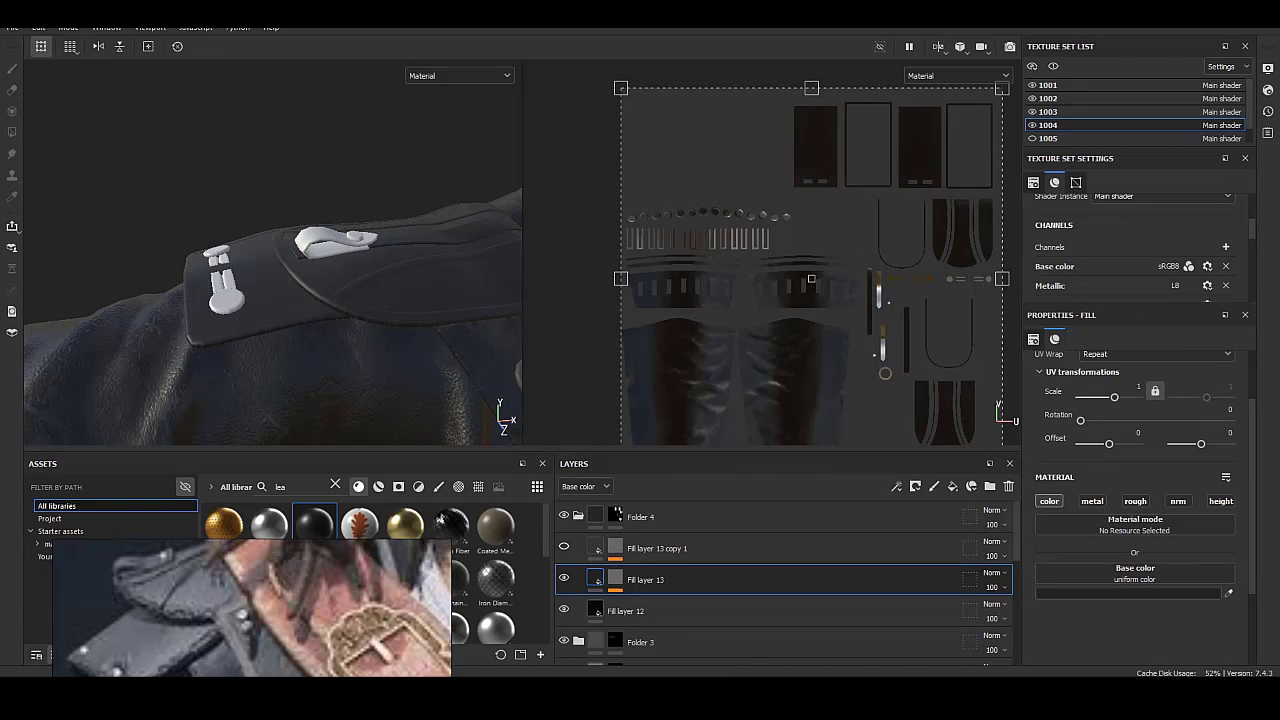
{"action": "left_click", "coordinate": [598, 548]}
{"action": "left_click", "coordinate": [657, 572]}
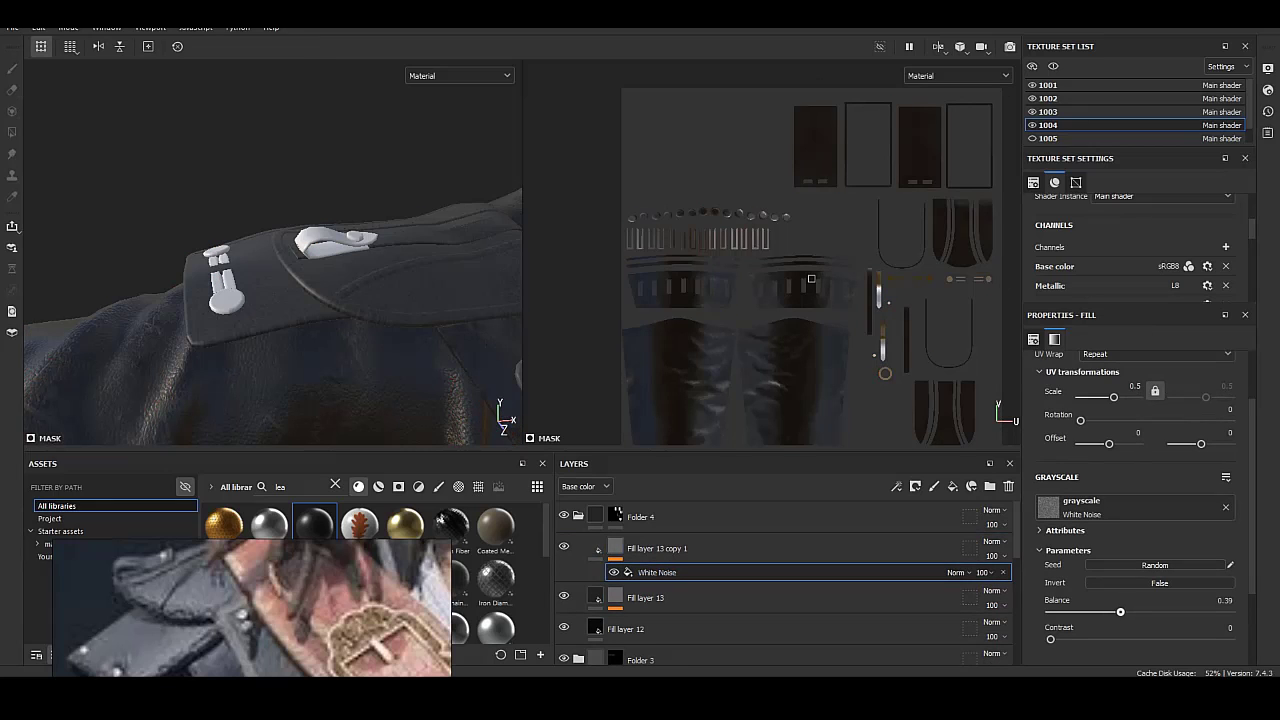
{"action": "left_click", "coordinate": [598, 548]}
{"action": "left_click", "coordinate": [1170, 593]}
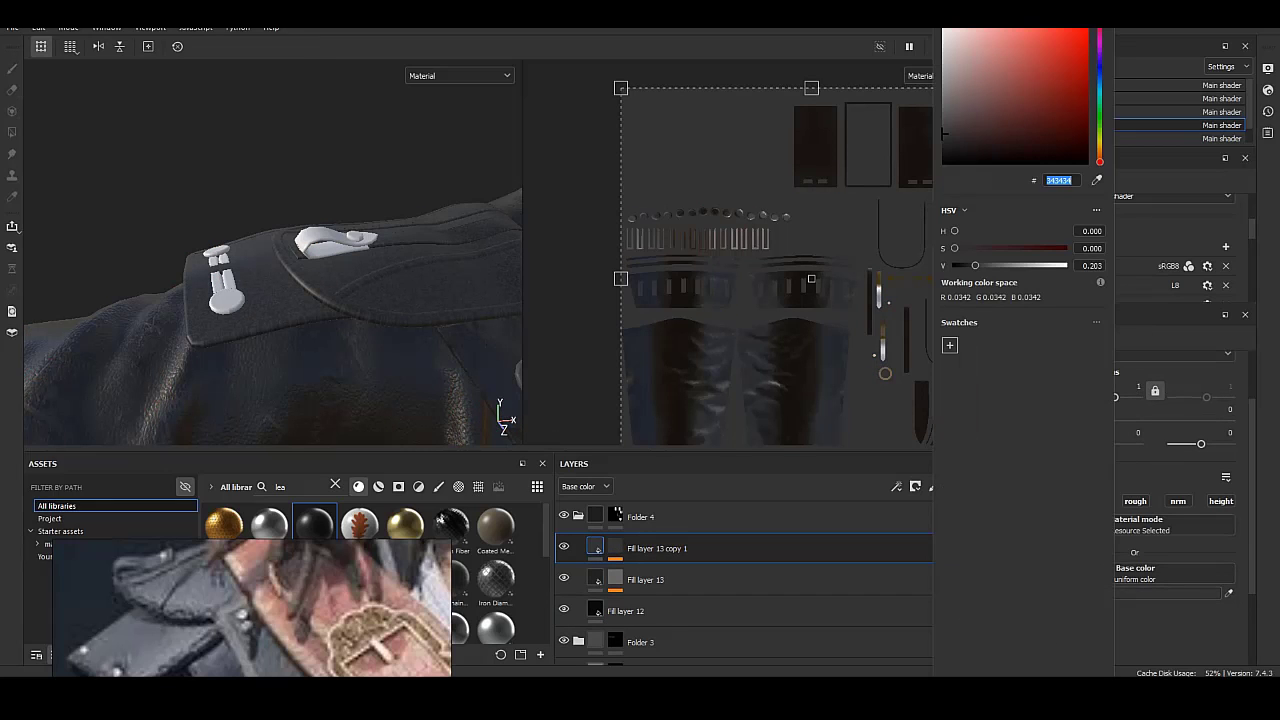
{"action": "type", "text": "535353"}
{"action": "key", "text": "Return"}
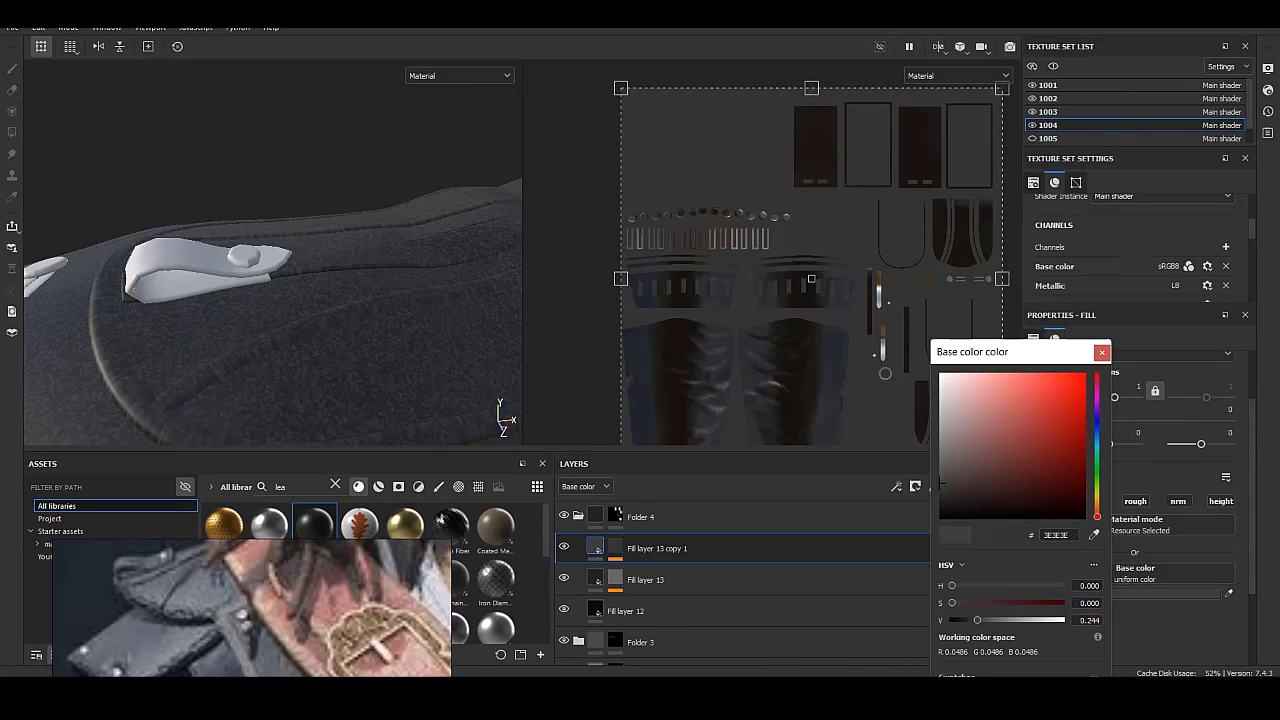
{"action": "key", "text": "Escape"}
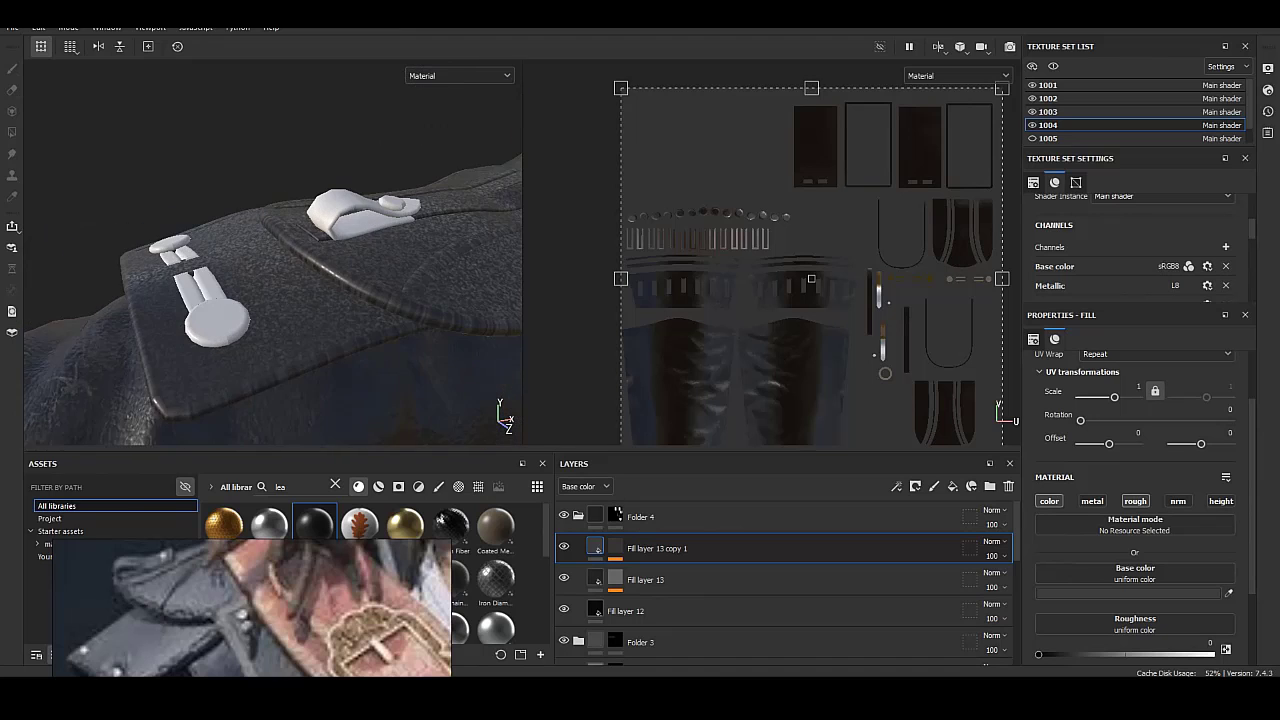
Add Fill layer 14 with a black mask and add a generator to its mask.
{"action": "scroll", "coordinate": [1135, 500], "scroll_direction": "down", "scroll_amount": 2}
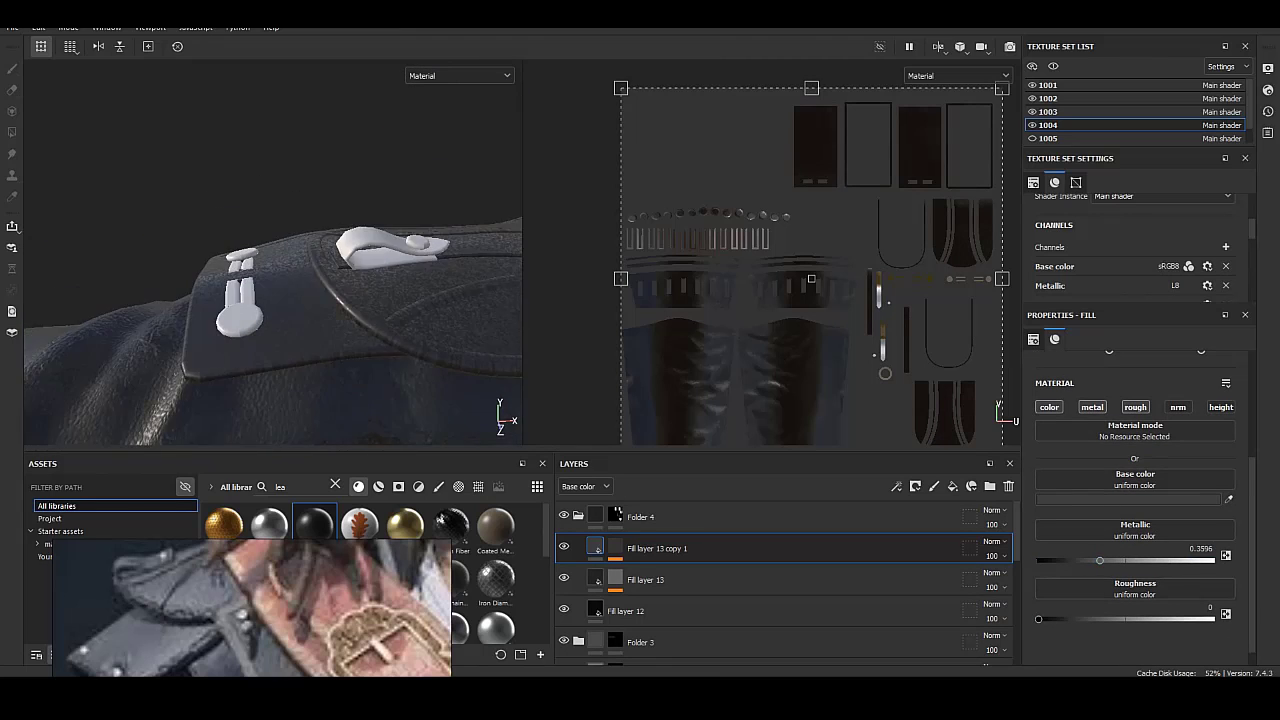
{"action": "left_click", "coordinate": [595, 548]}
{"action": "key", "text": "ctrl+z"}
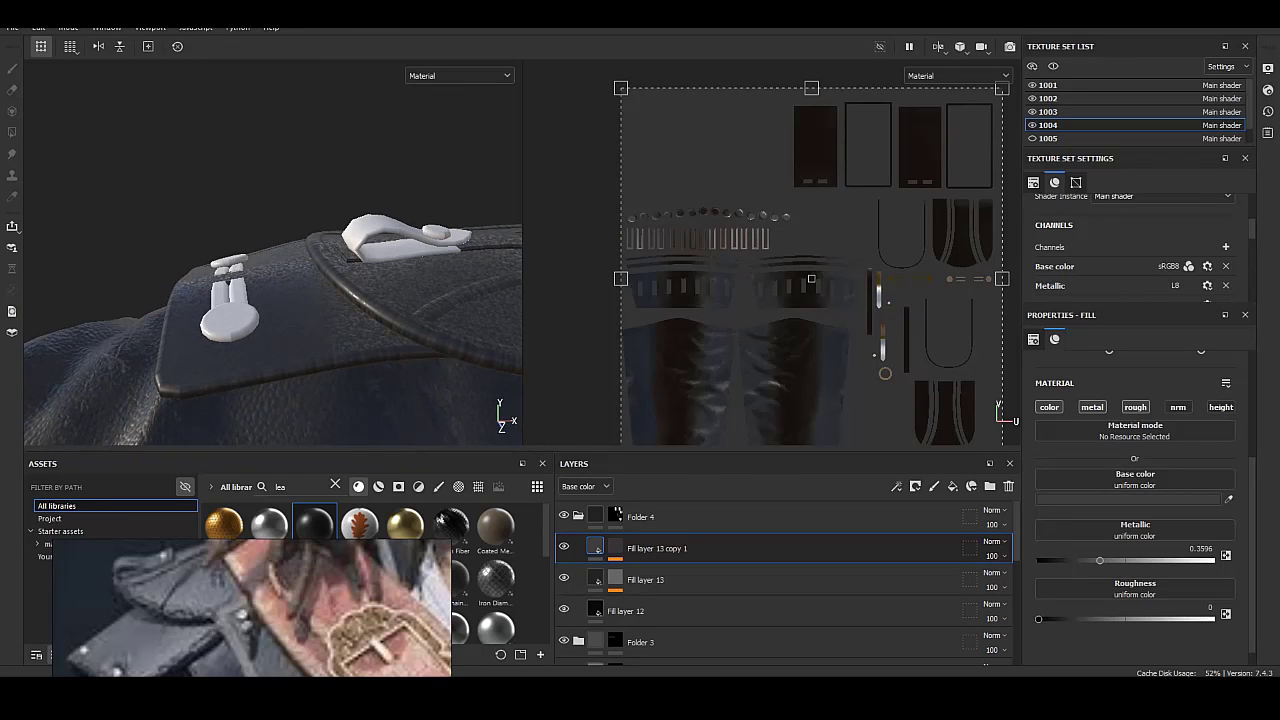
{"action": "left_click_drag", "start_coordinate": [270, 300], "coordinate": [330, 300], "text": "alt"}
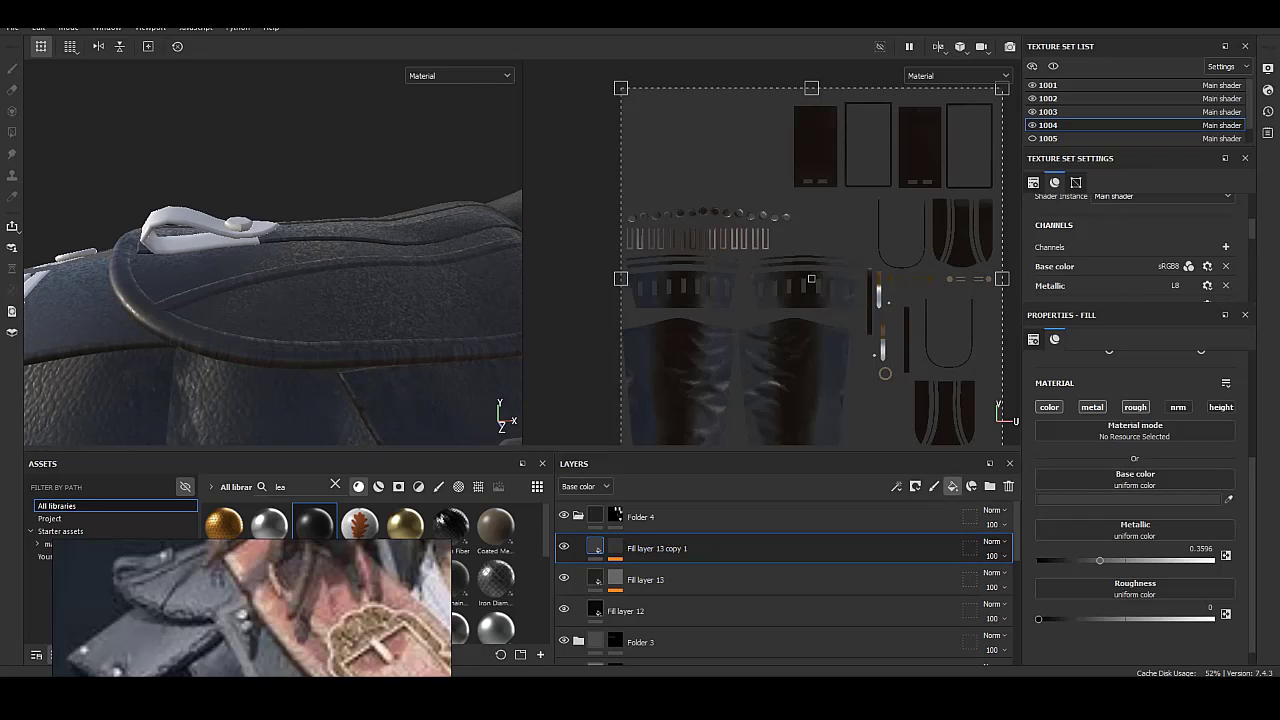
{"action": "right_click", "coordinate": [626, 548]}
{"action": "left_click", "coordinate": [680, 86]}
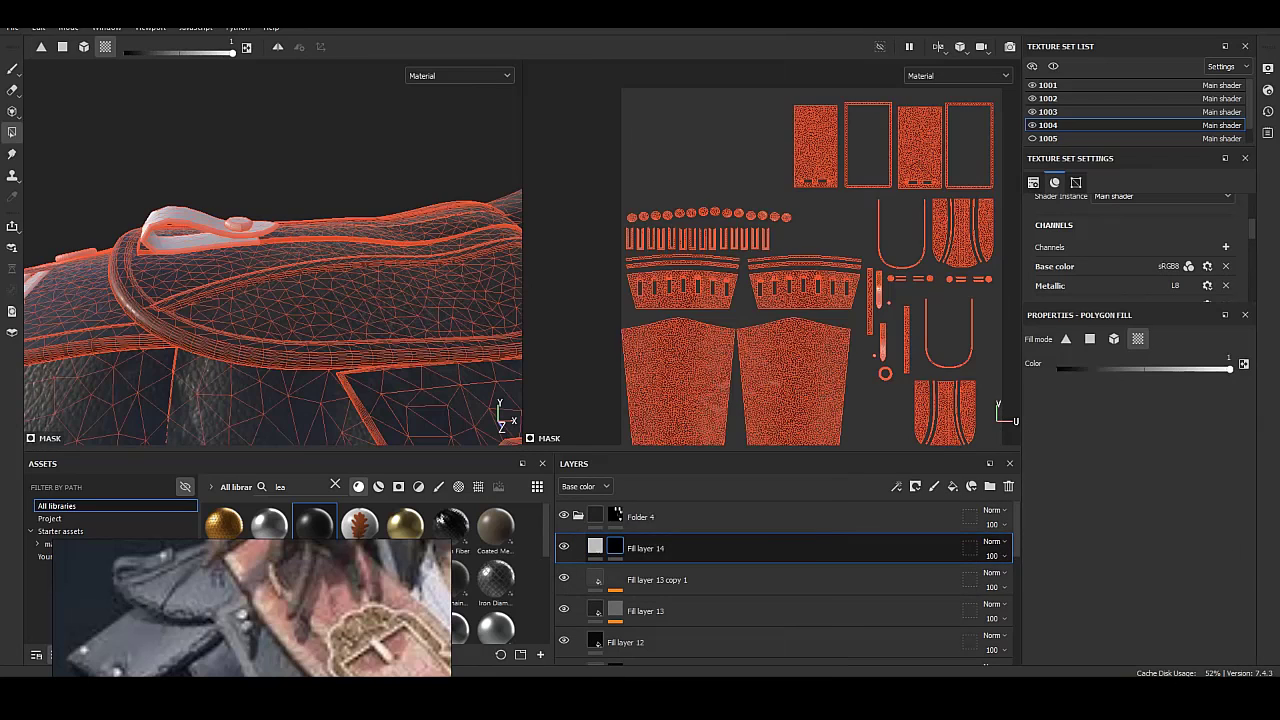
{"action": "right_click", "coordinate": [615, 548]}
{"action": "left_click", "coordinate": [1139, 372]}
Shrink the UV Border Distance borders and nudge the balance down to 0.02.
{"action": "key", "text": "Escape"}
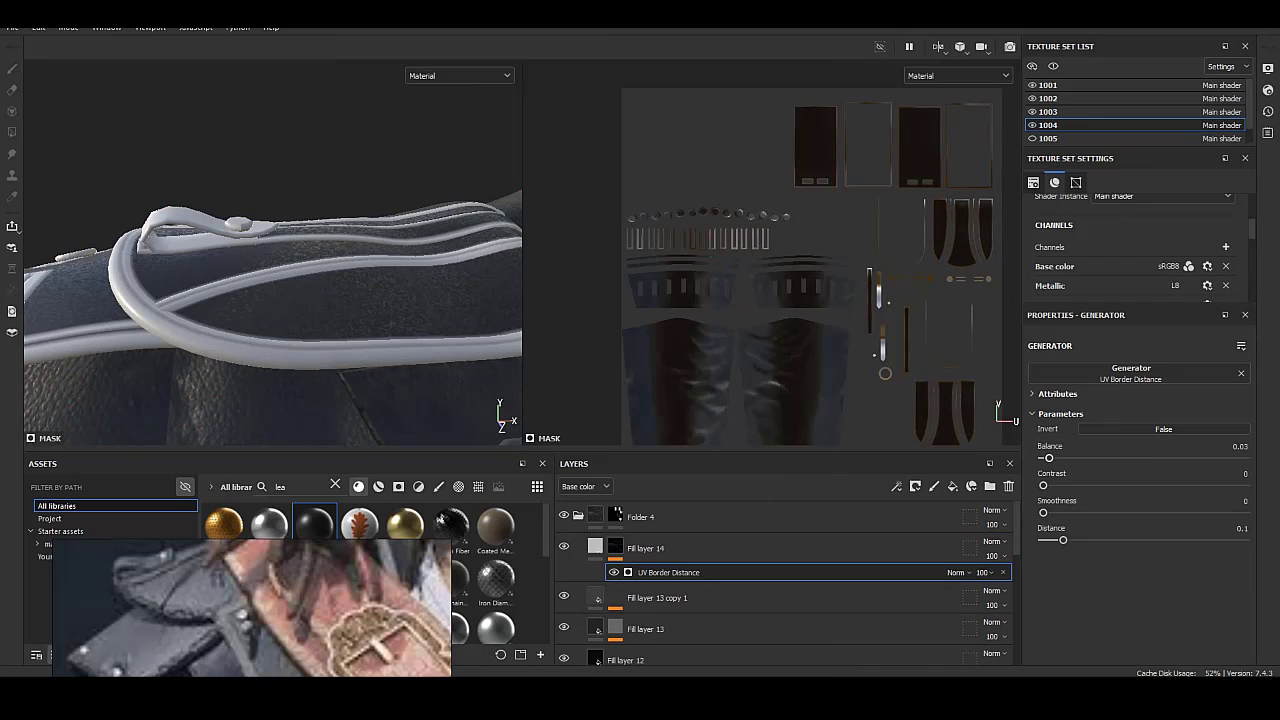
{"action": "left_click_drag", "start_coordinate": [270, 260], "coordinate": [300, 290], "text": "alt"}
{"action": "left_click_drag", "start_coordinate": [1059, 540], "coordinate": [1047, 540]}
{"action": "left_click_drag", "start_coordinate": [1049, 458], "coordinate": [1047, 458]}
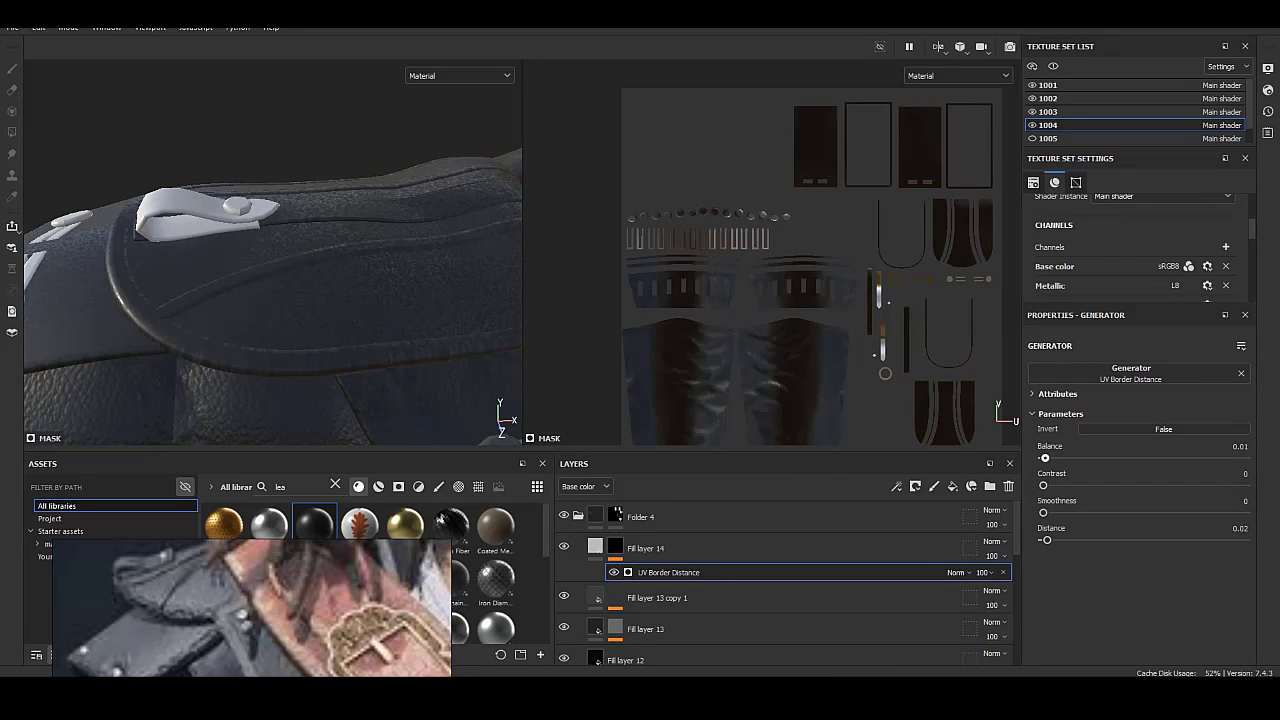
{"action": "left_click_drag", "start_coordinate": [270, 300], "coordinate": [330, 280], "text": "alt"}
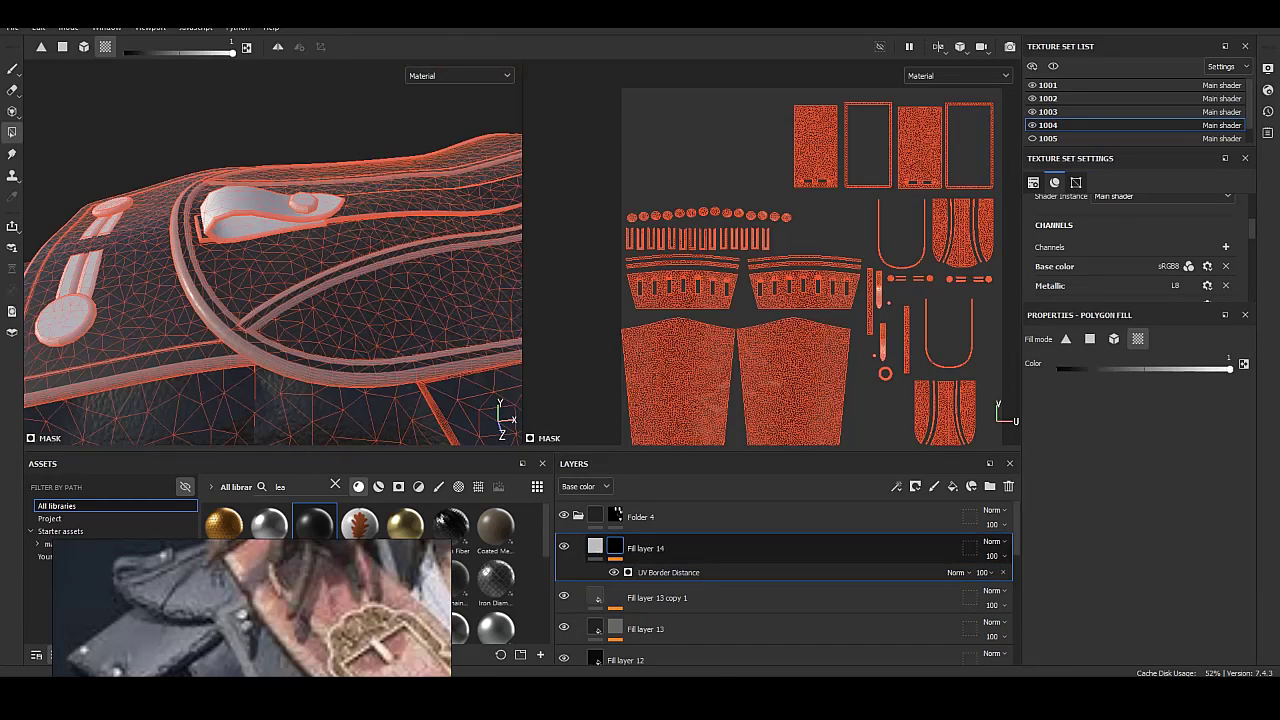
Add a Blur filter to Fill layer 14's mask.
{"action": "right_click", "coordinate": [652, 572]}
{"action": "left_click", "coordinate": [700, 522]}
{"action": "left_click", "coordinate": [1138, 372]}
{"action": "left_click", "coordinate": [1178, 523]}
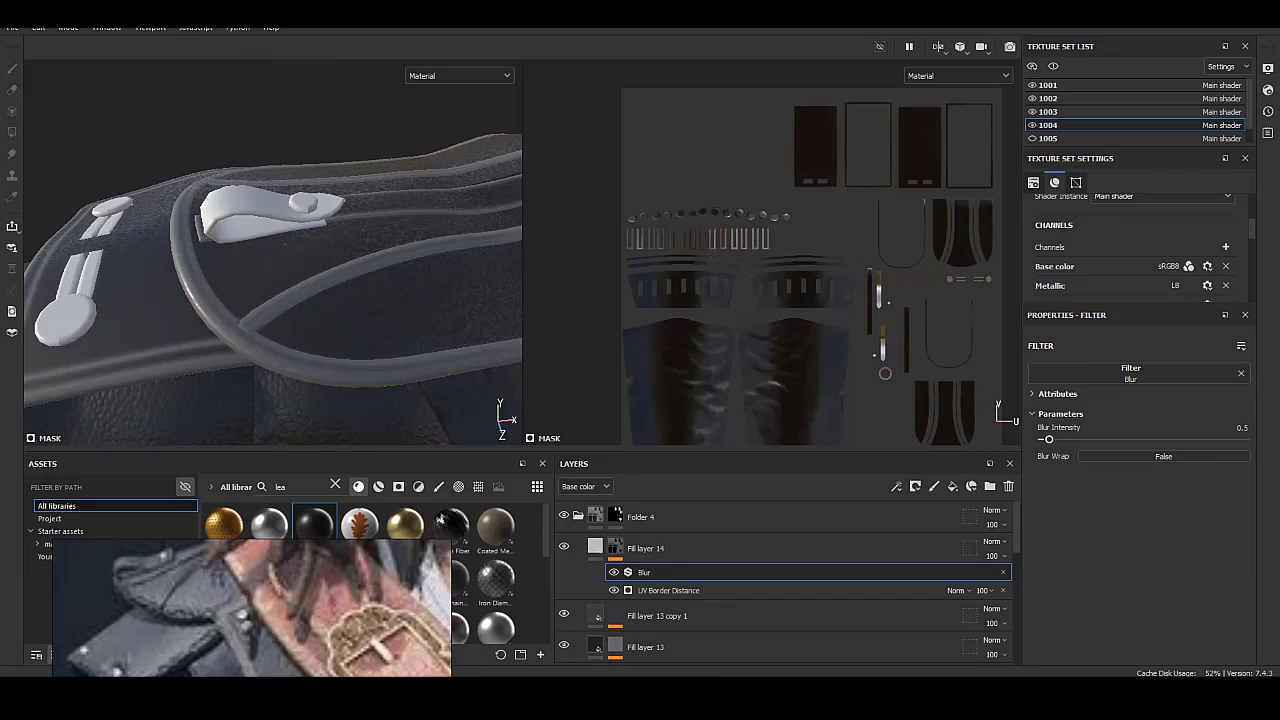
{"action": "left_click", "coordinate": [645, 548]}
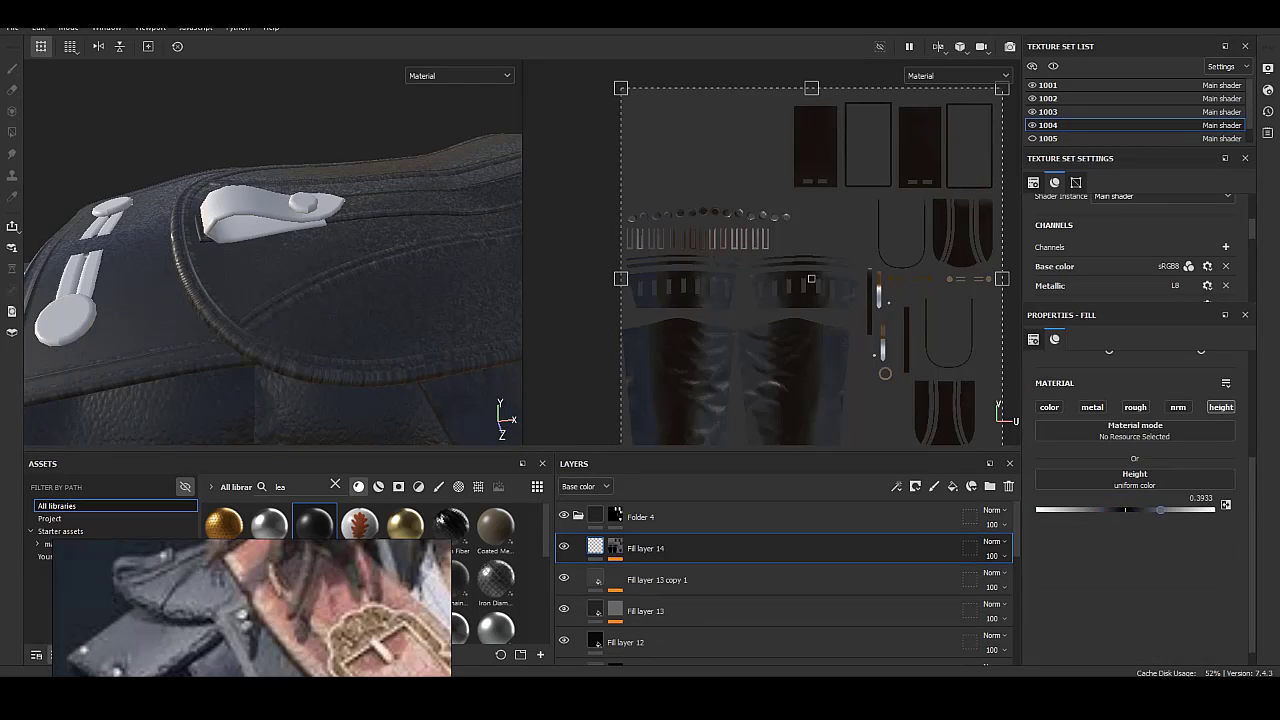
Preview the blurred edge mask and raise the UV Border Distance balance slightly.
{"action": "left_click_drag", "start_coordinate": [270, 290], "coordinate": [200, 250], "text": "alt"}
{"action": "left_click", "coordinate": [614, 548]}
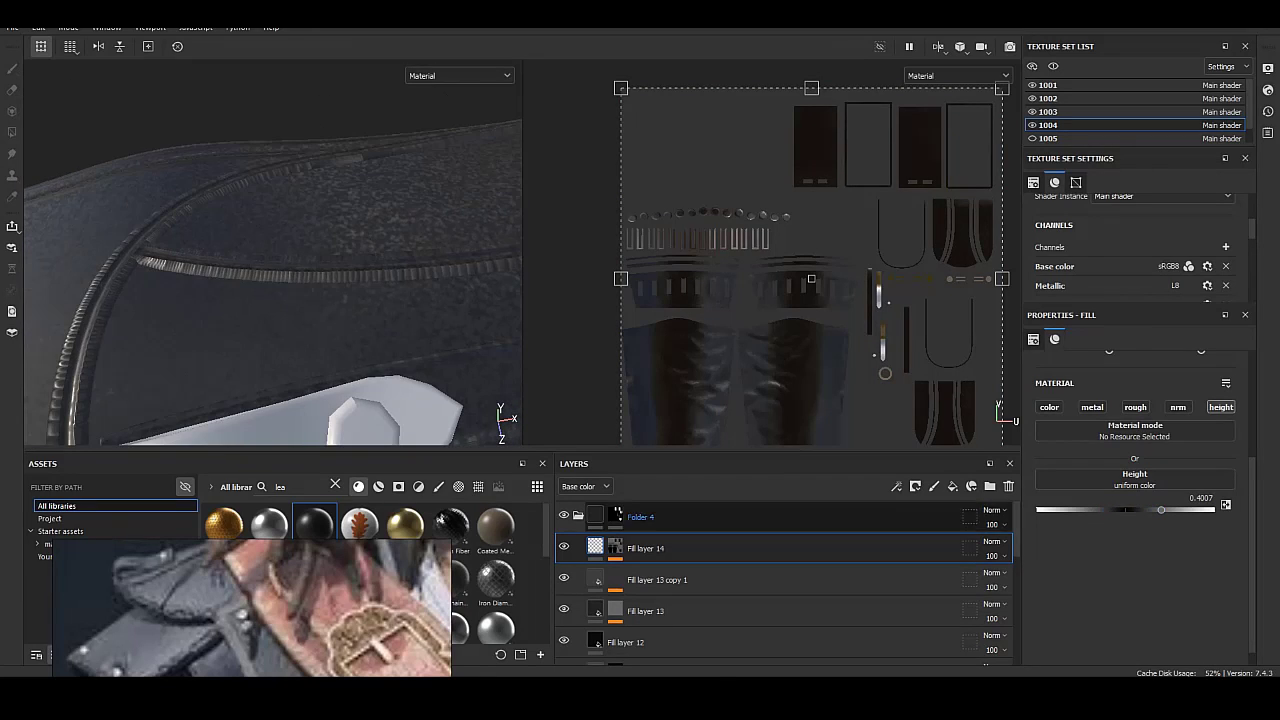
{"action": "key", "text": "4"}
{"action": "left_click", "coordinate": [644, 572]}
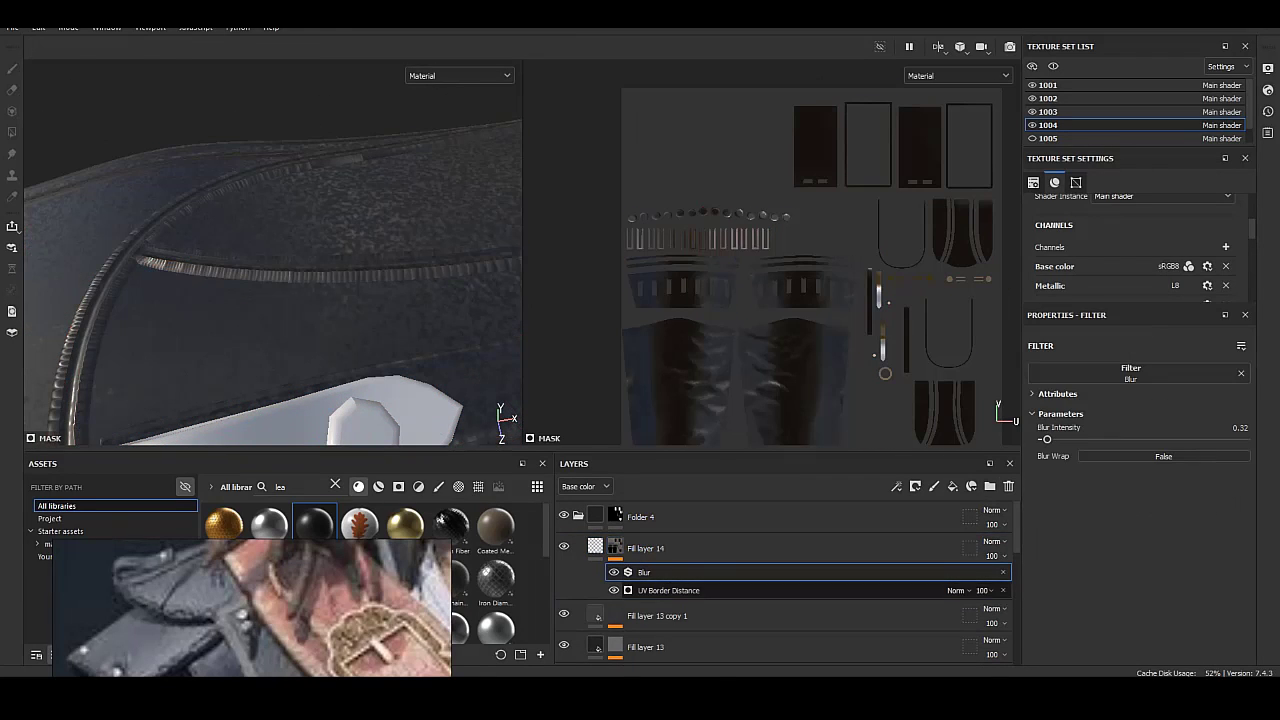
{"action": "left_click", "coordinate": [645, 548]}
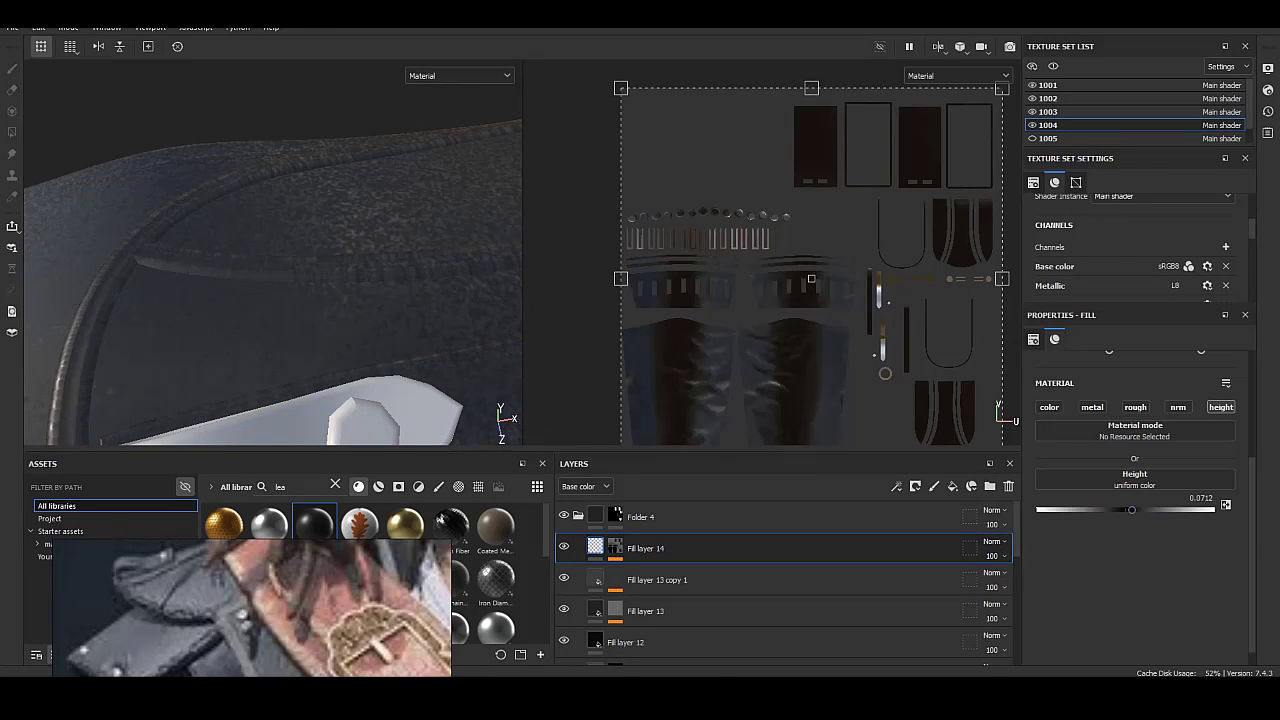
{"action": "left_click", "coordinate": [614, 548]}
{"action": "left_click", "coordinate": [644, 572]}
{"action": "left_click", "coordinate": [668, 590]}
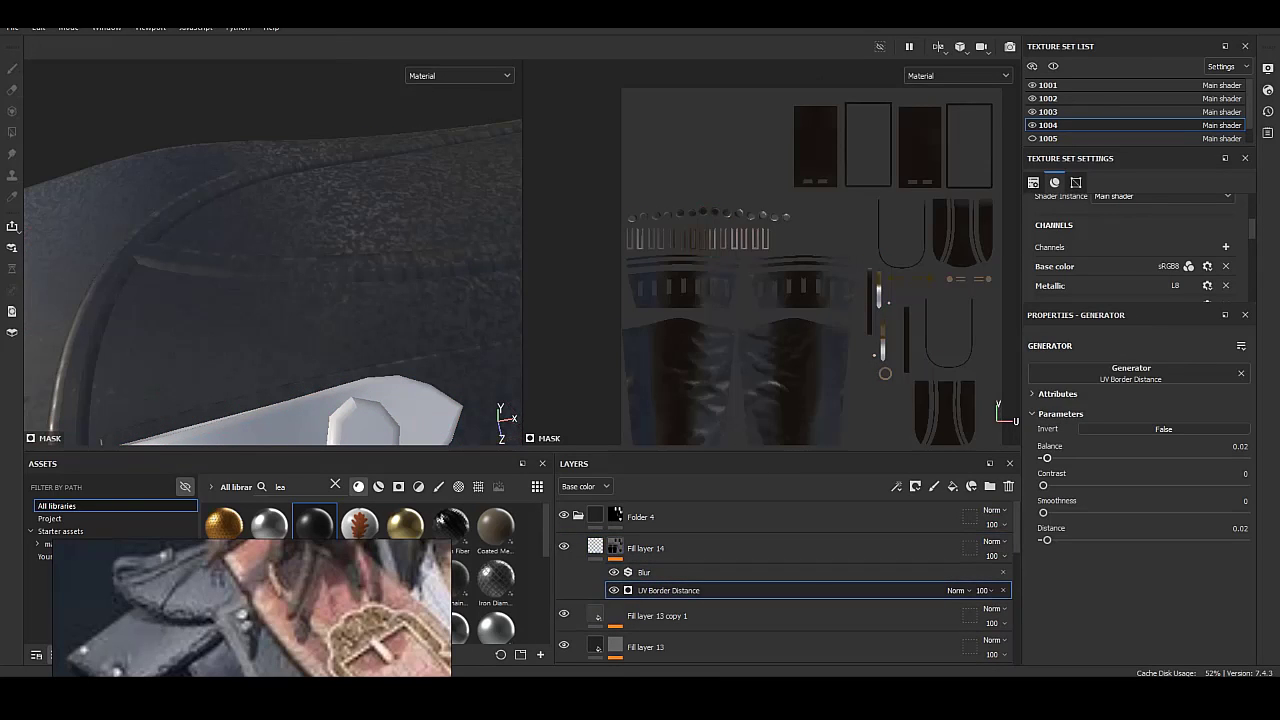
{"action": "left_click", "coordinate": [644, 572]}
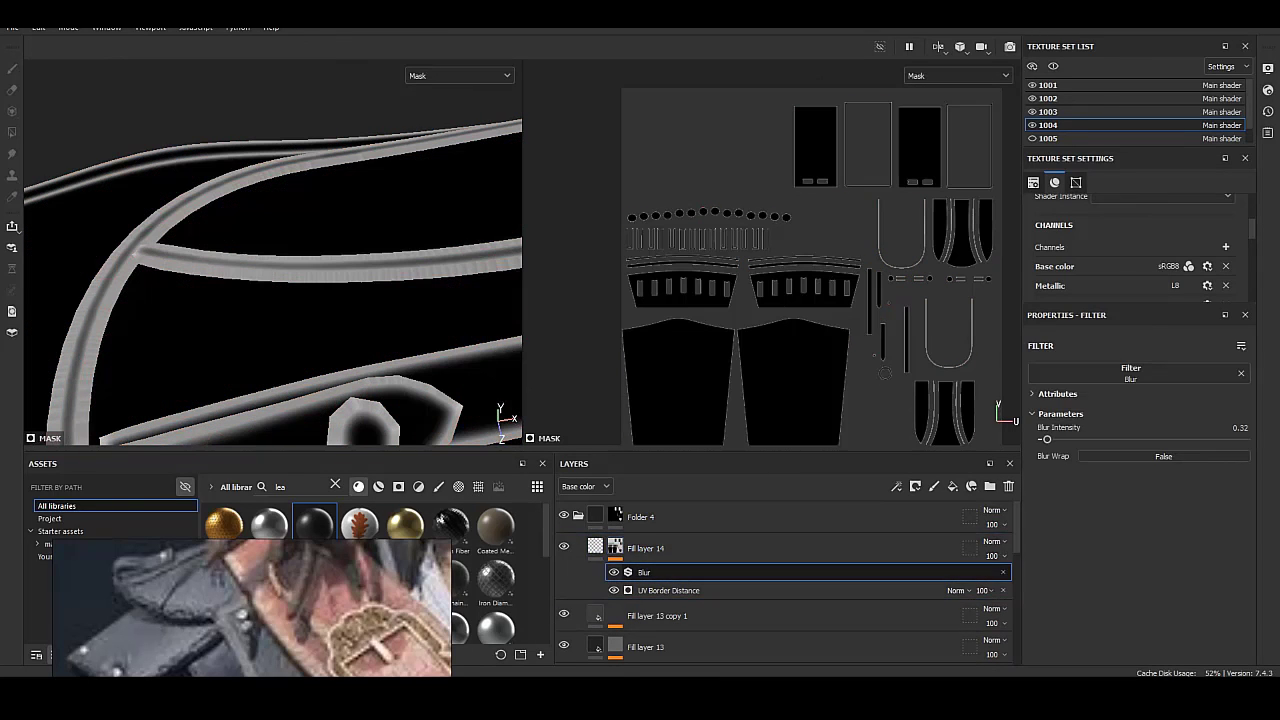
{"action": "left_click", "coordinate": [668, 590]}
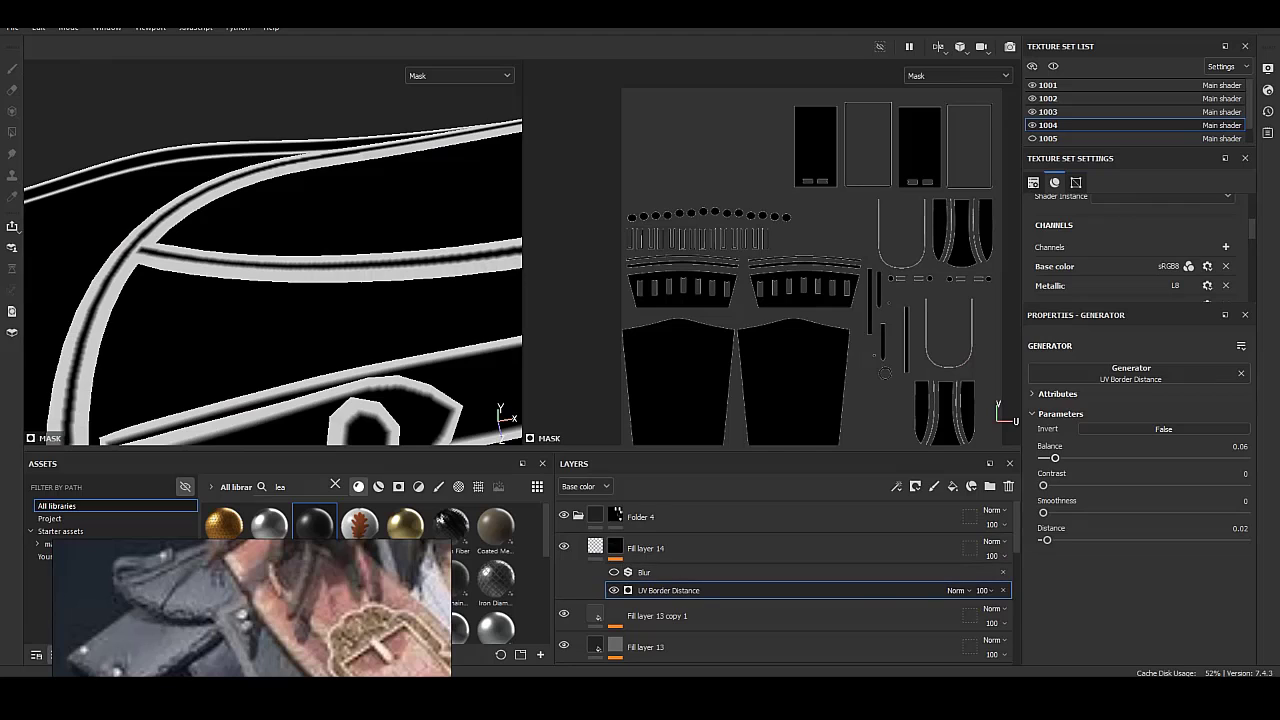
{"action": "left_click_drag", "start_coordinate": [1054, 458], "coordinate": [1061, 458]}
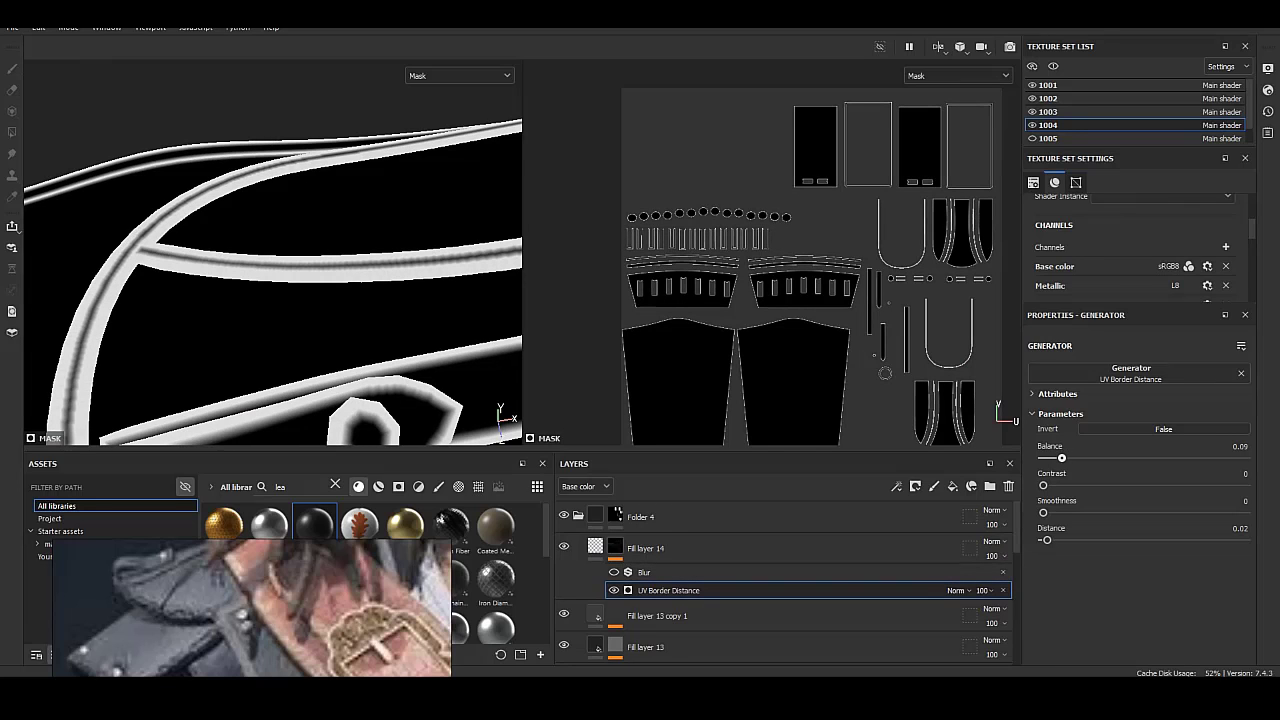
{"action": "left_click", "coordinate": [644, 572]}
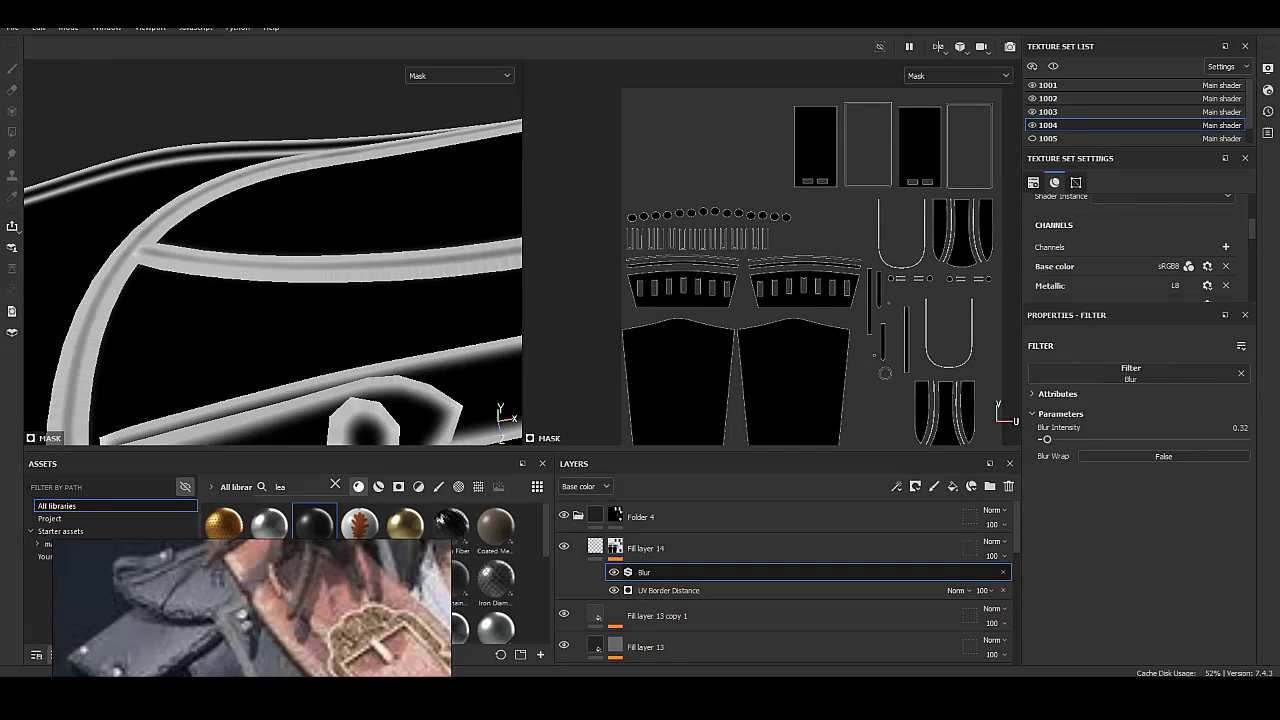
{"action": "left_click", "coordinate": [660, 548]}
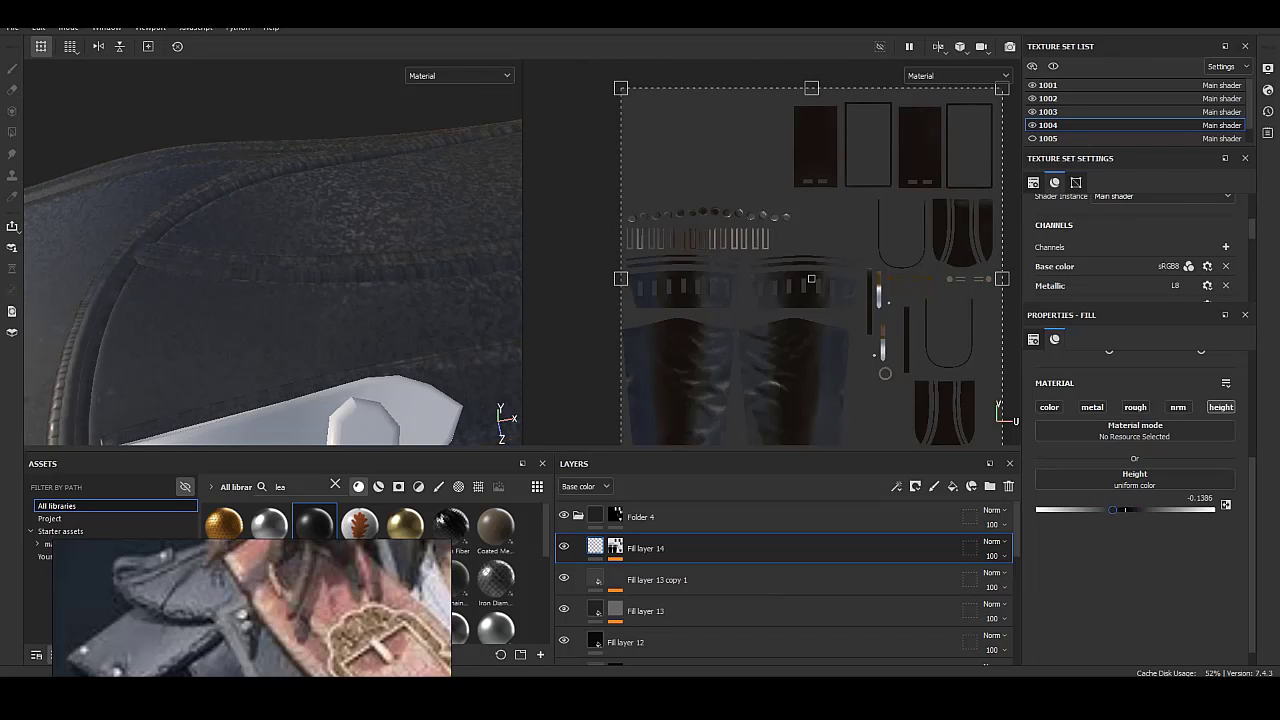
Widen the edge mask to balance 0.23 and soften it with smoothness 0.04.
{"action": "mouse_move", "coordinate": [270, 250]}
{"action": "left_mouse_down", "text": "alt"}
{"action": "mouse_move", "coordinate": [360, 230]}
{"action": "mouse_move", "coordinate": [300, 270]}
{"action": "left_mouse_up", "text": "alt"}
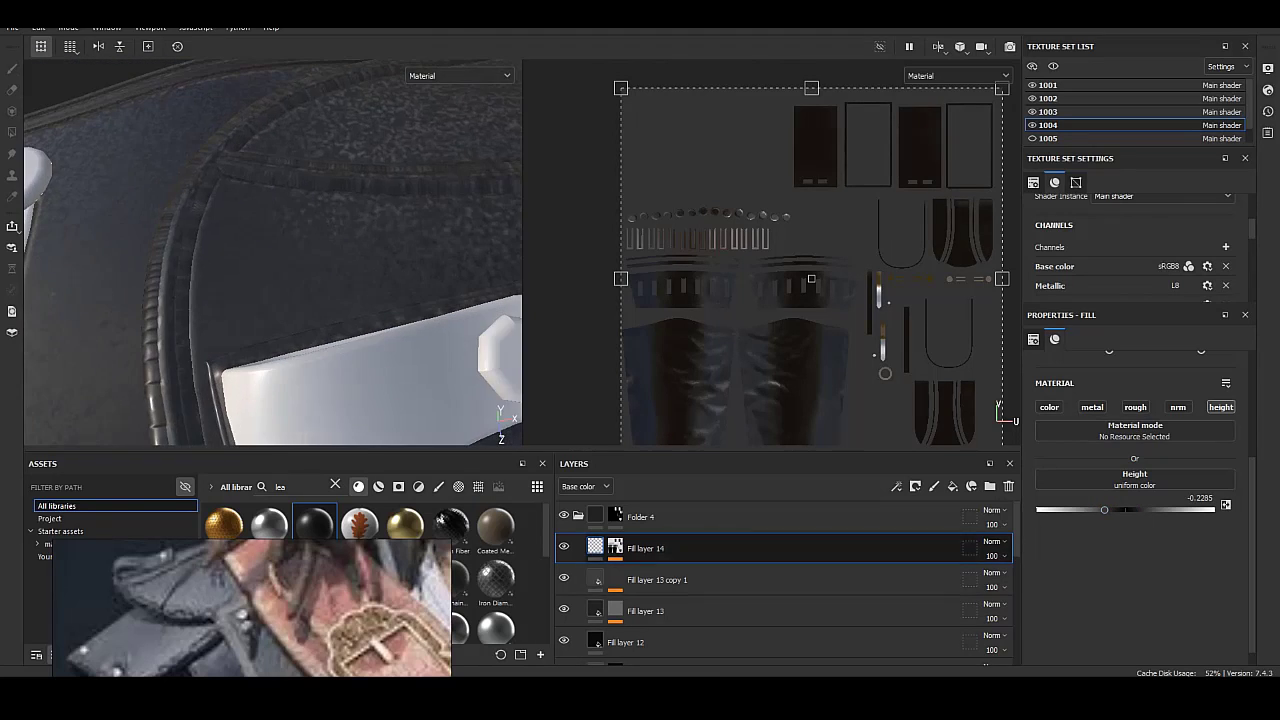
{"action": "left_click", "coordinate": [615, 548]}
{"action": "left_click", "coordinate": [644, 572]}
{"action": "left_click", "coordinate": [668, 590]}
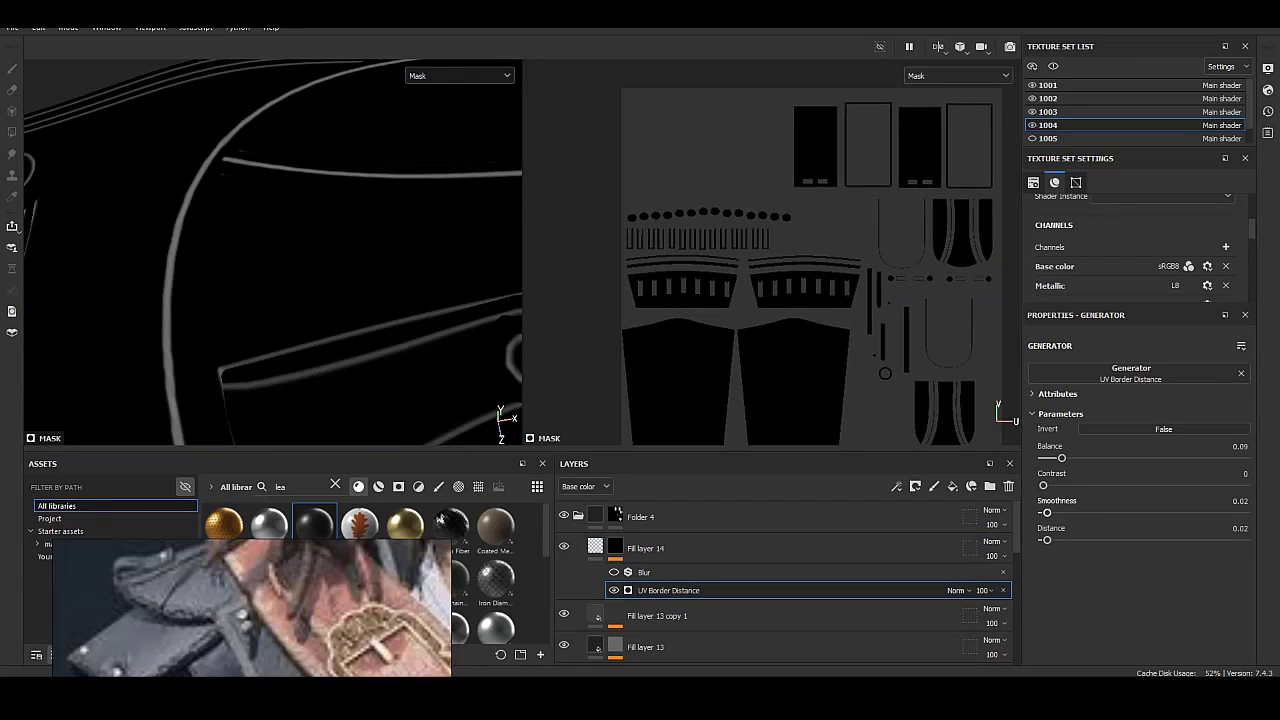
{"action": "left_click_drag", "start_coordinate": [1062, 458], "coordinate": [1089, 458]}
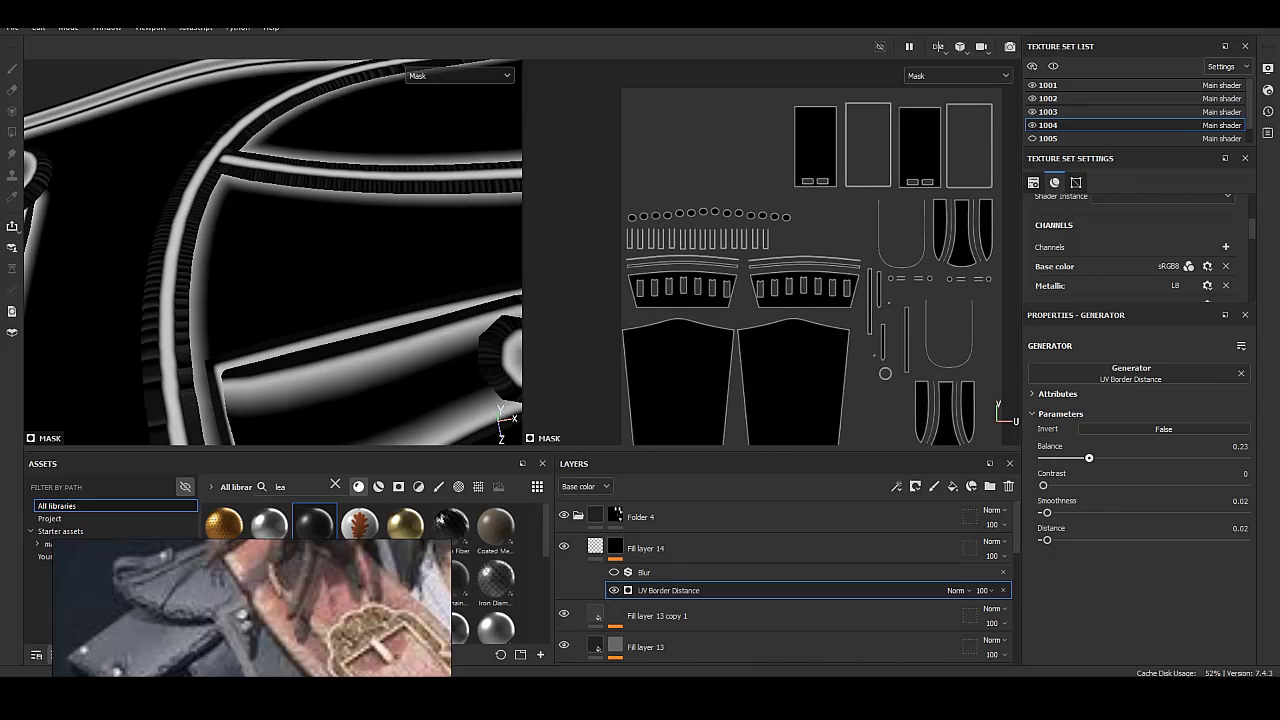
{"action": "left_click_drag", "start_coordinate": [1046, 512], "coordinate": [1051, 512]}
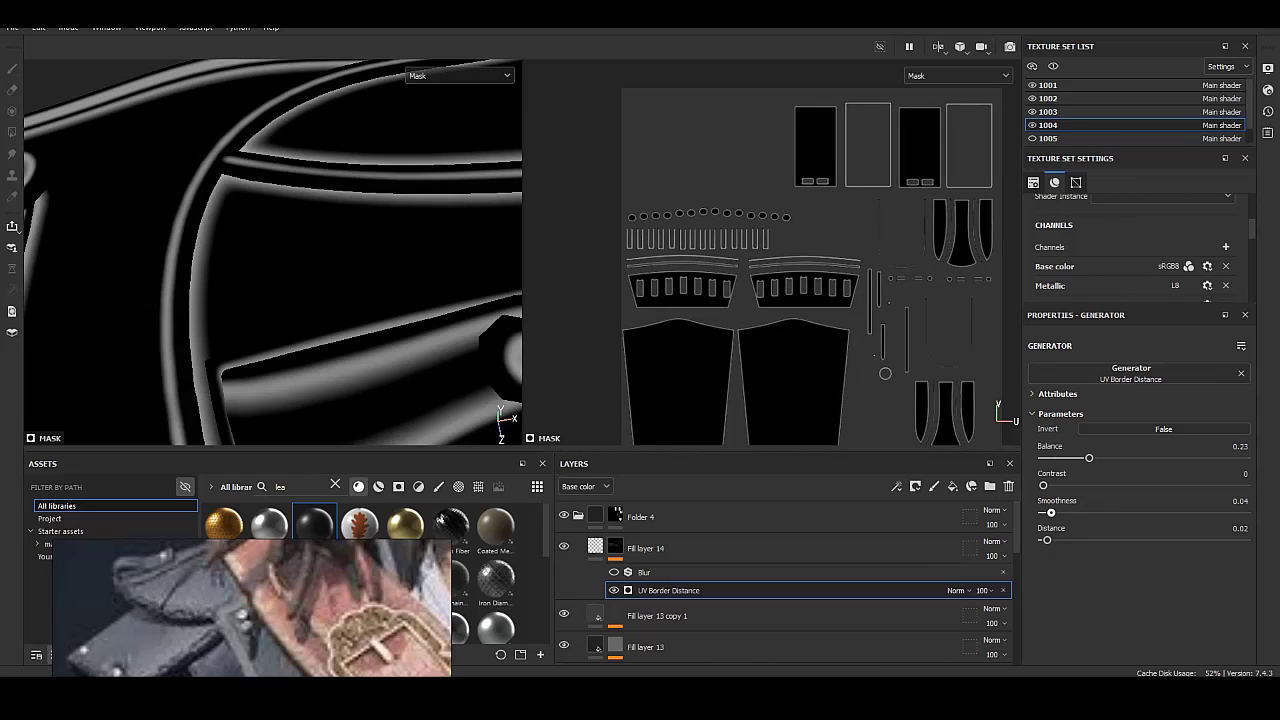
Set Fill layer 14's height to about -0.1085 and reselect the mask's Blur filter.
{"action": "left_click", "coordinate": [640, 548]}
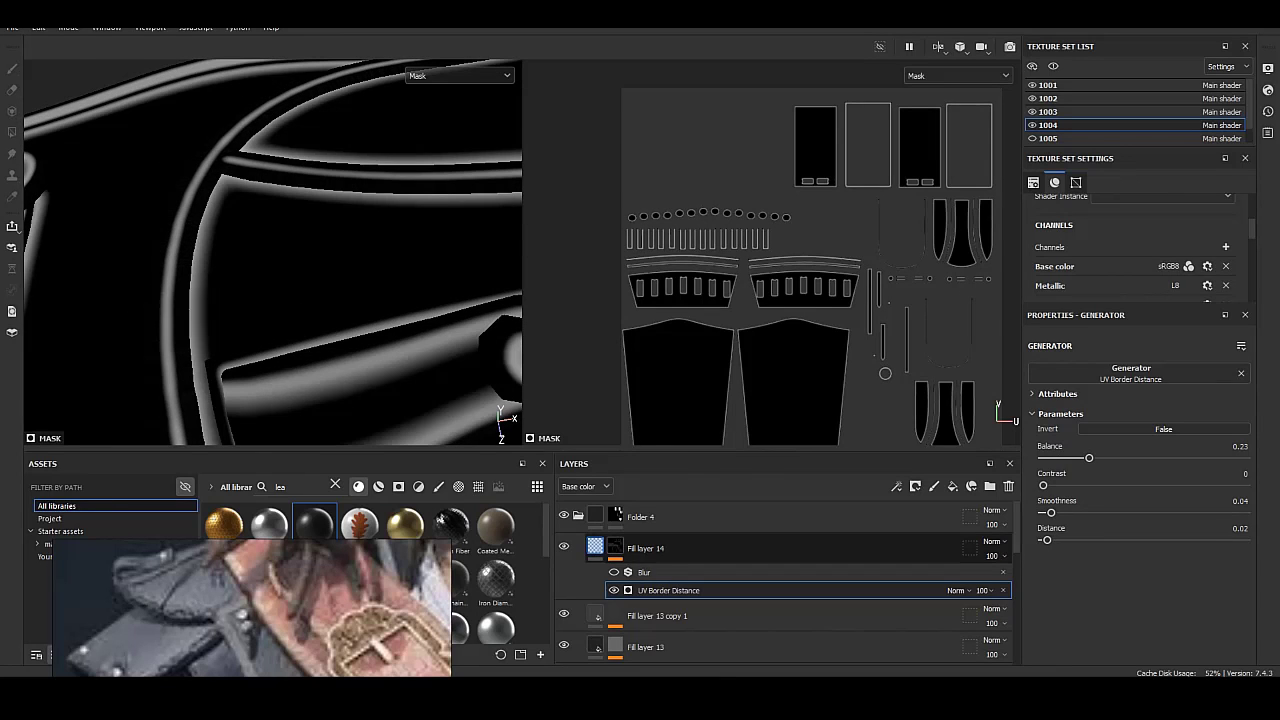
{"action": "left_click_drag", "start_coordinate": [1104, 509], "coordinate": [1120, 509]}
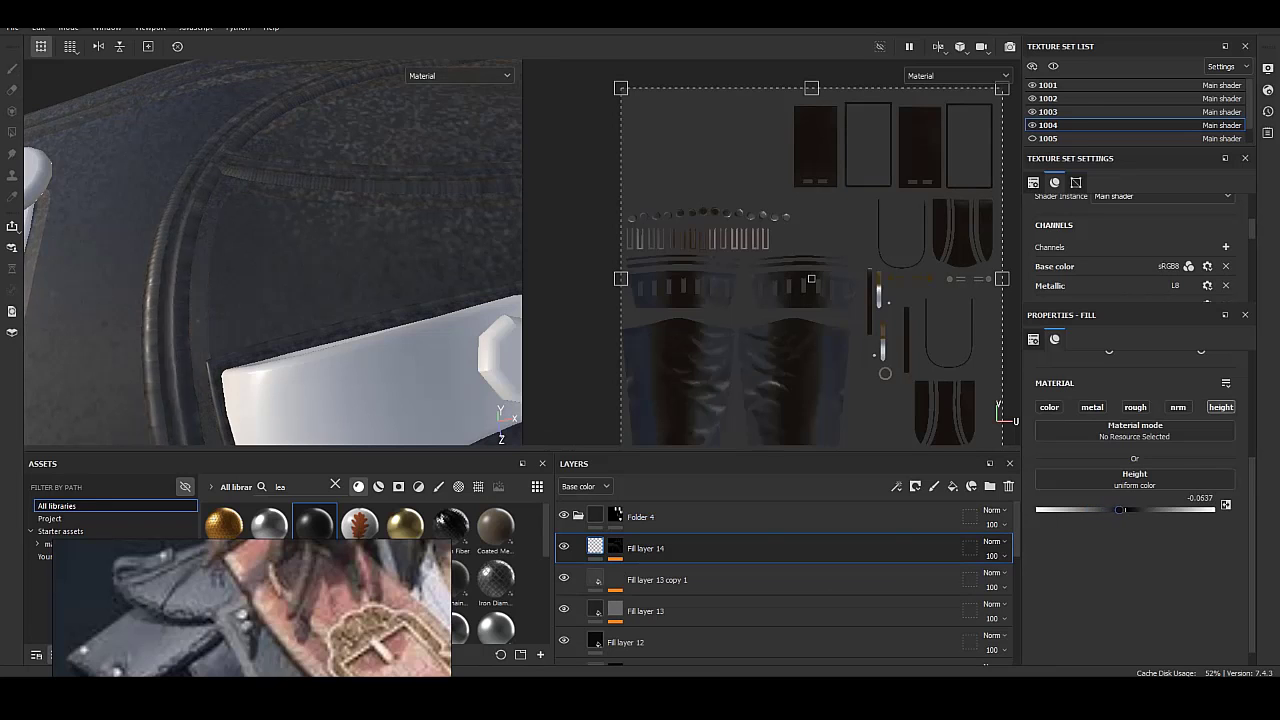
{"action": "mouse_move", "coordinate": [270, 250]}
{"action": "left_mouse_down", "text": "alt"}
{"action": "mouse_move", "coordinate": [330, 260]}
{"action": "mouse_move", "coordinate": [300, 290]}
{"action": "left_mouse_up", "text": "alt"}
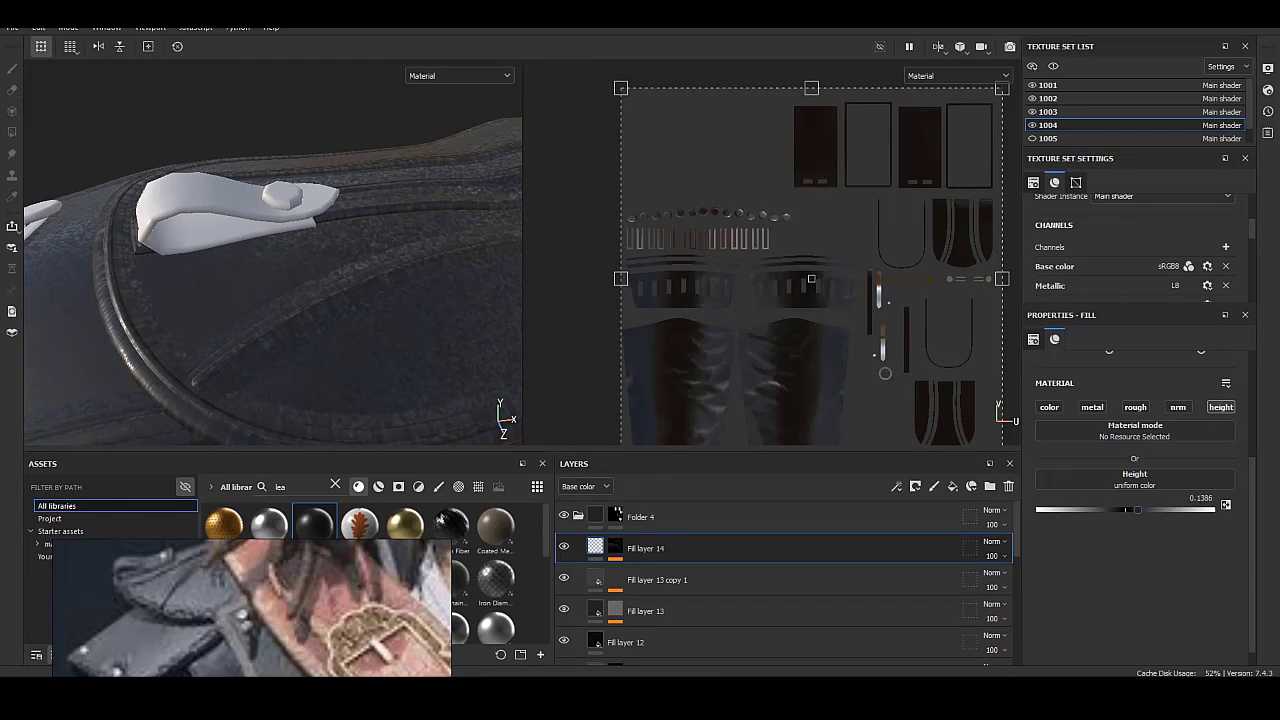
{"action": "left_click_drag", "start_coordinate": [1128, 509], "coordinate": [1118, 509]}
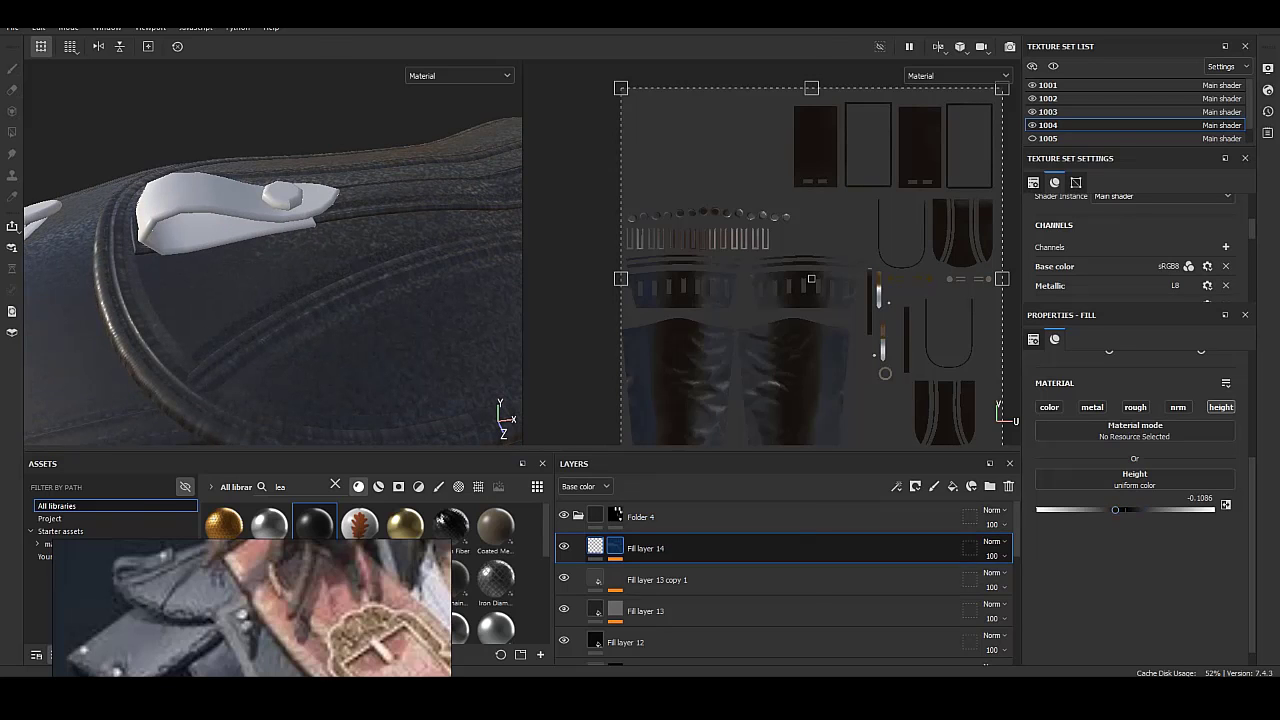
{"action": "right_click", "coordinate": [622, 545]}
{"action": "left_click", "coordinate": [660, 588]}
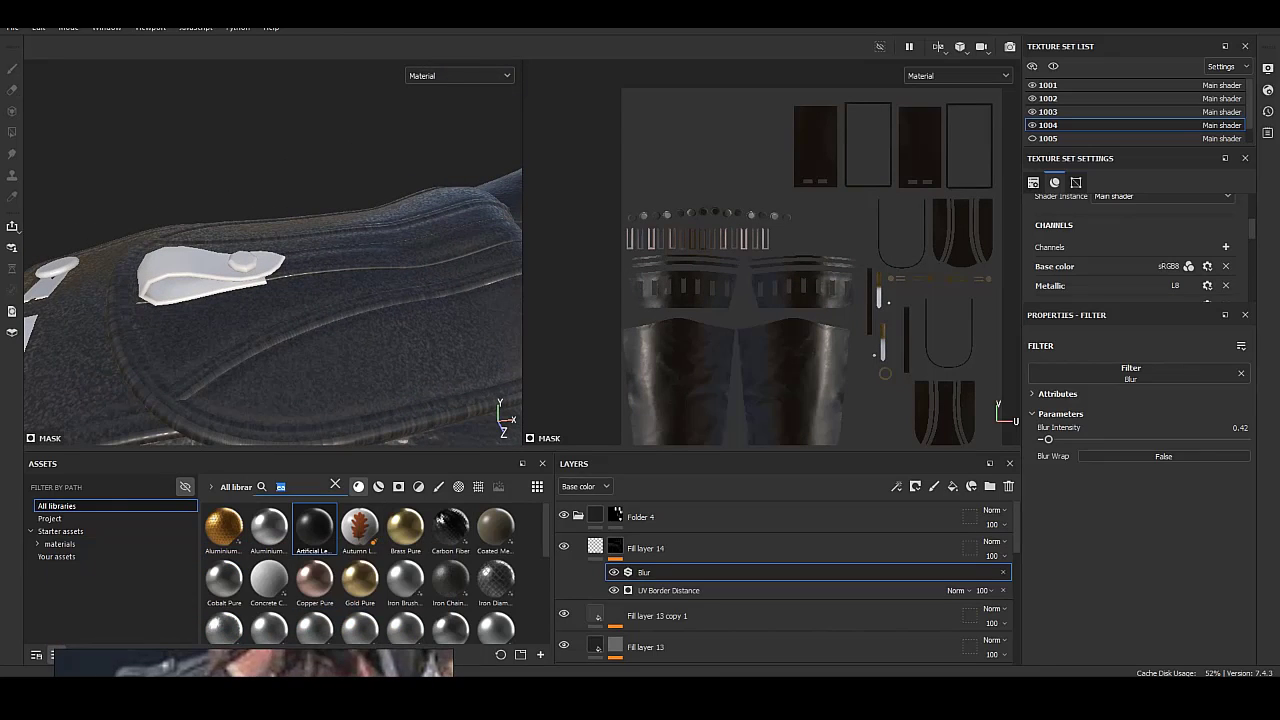
Search assets for 'leath' and add Leather Soft Grain as a layer instead of Big Grain.
{"action": "type", "text": "leath"}
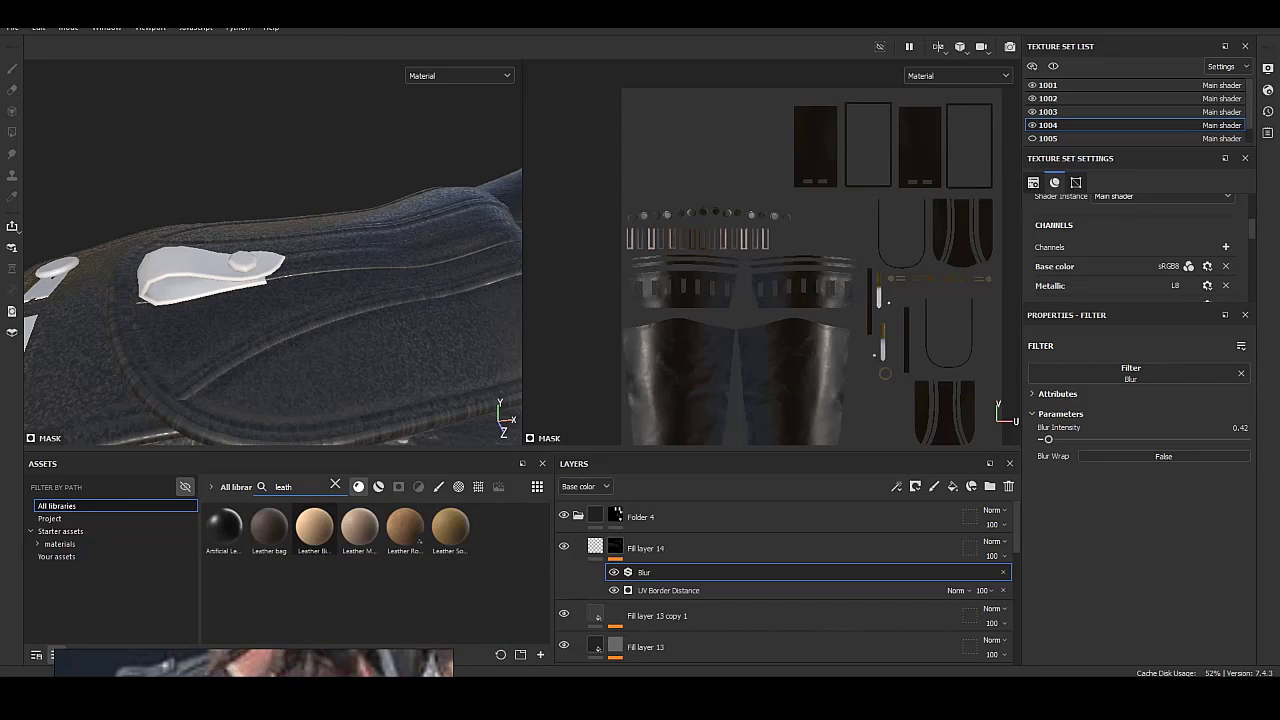
{"action": "left_click_drag", "start_coordinate": [314, 525], "coordinate": [700, 533]}
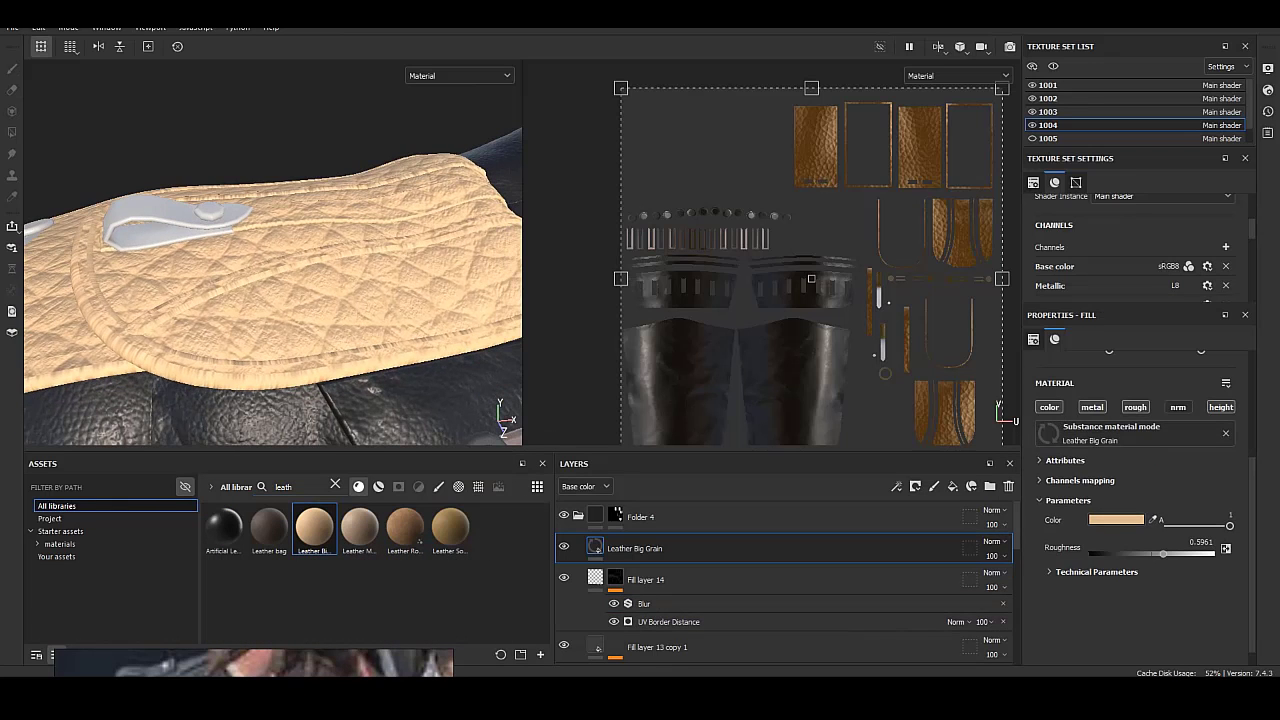
{"action": "key", "text": "ctrl+z"}
{"action": "key", "text": "ctrl+y"}
{"action": "key", "text": "ctrl+z"}
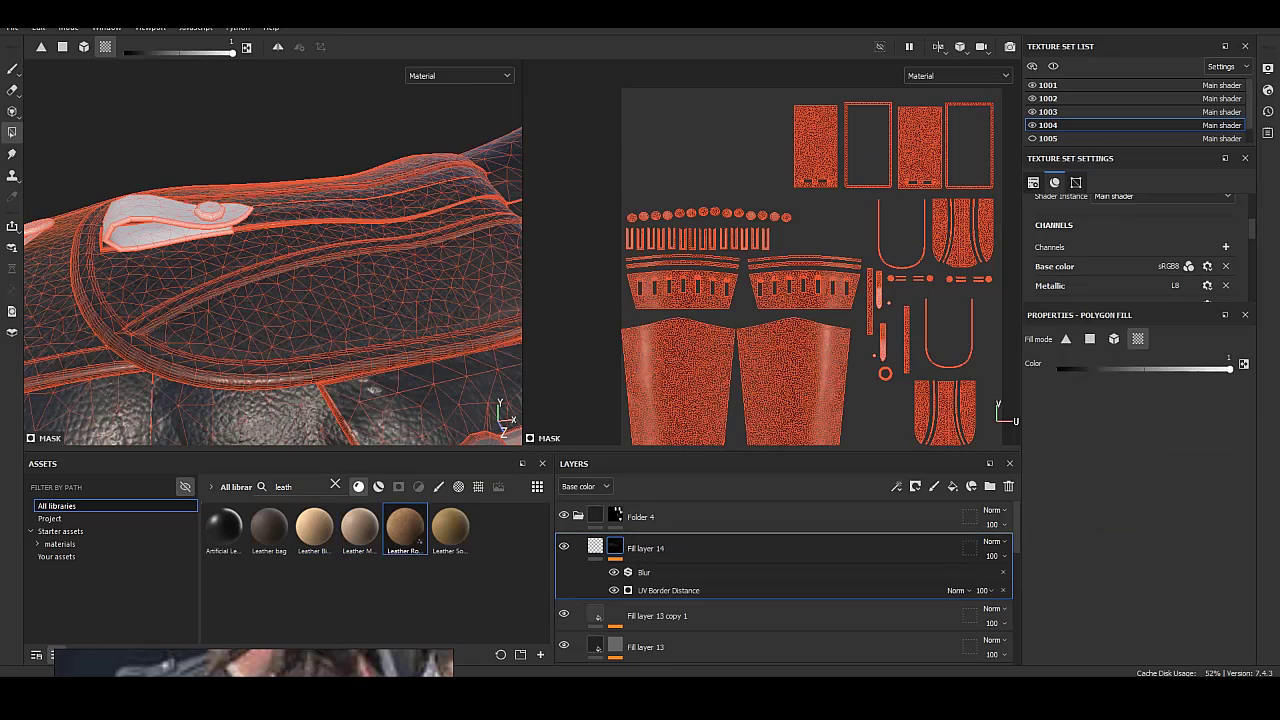
{"action": "left_click_drag", "start_coordinate": [450, 525], "coordinate": [700, 545]}
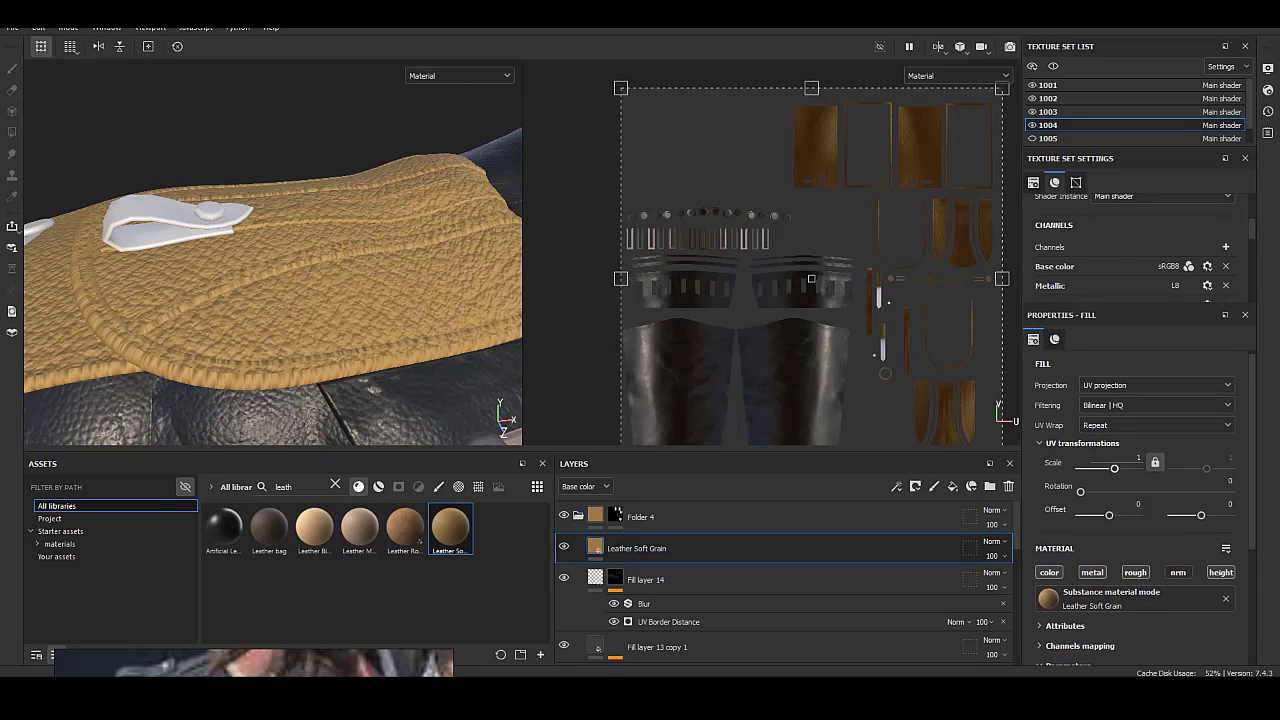
Set the leather's UV scale to 5, show the Height channel, and disable colour.
{"action": "type", "text": "0"}
{"action": "key", "text": "Return"}
{"action": "scroll", "coordinate": [273, 250], "scroll_direction": "up", "scroll_amount": 3}
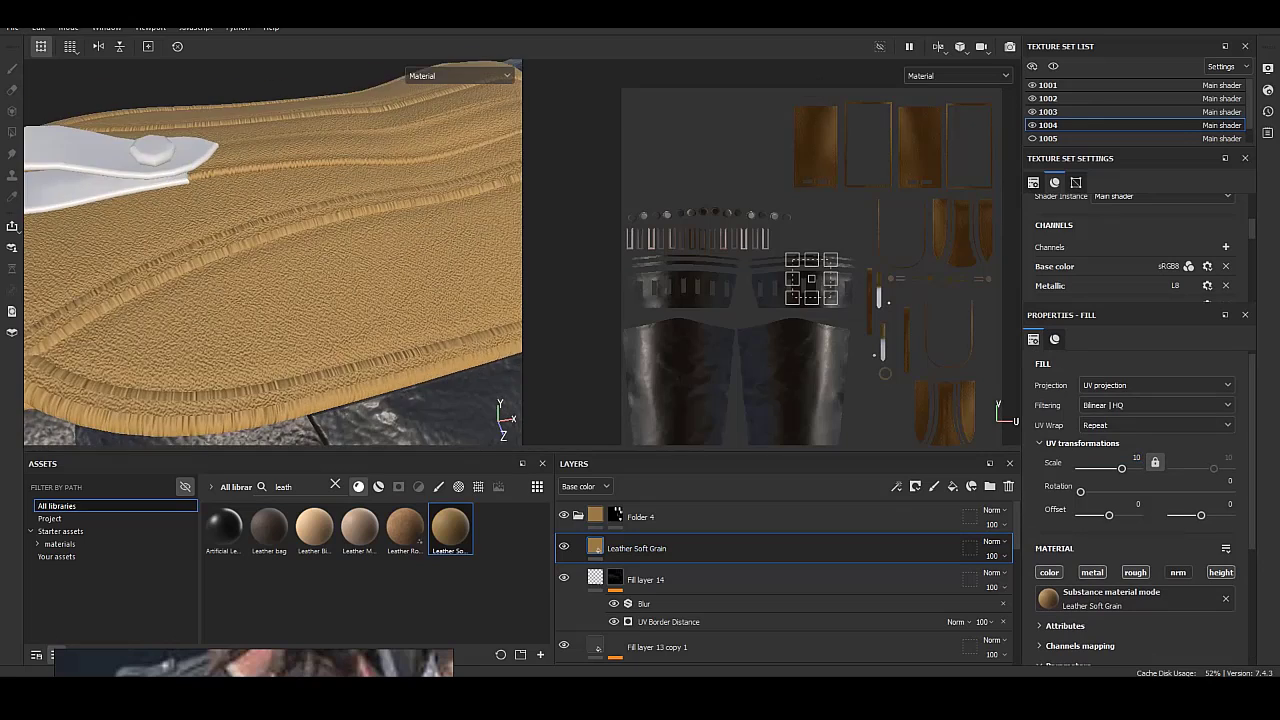
{"action": "scroll", "coordinate": [273, 250], "scroll_direction": "up", "scroll_amount": 3}
{"action": "type", "text": "5"}
{"action": "key", "text": "Return"}
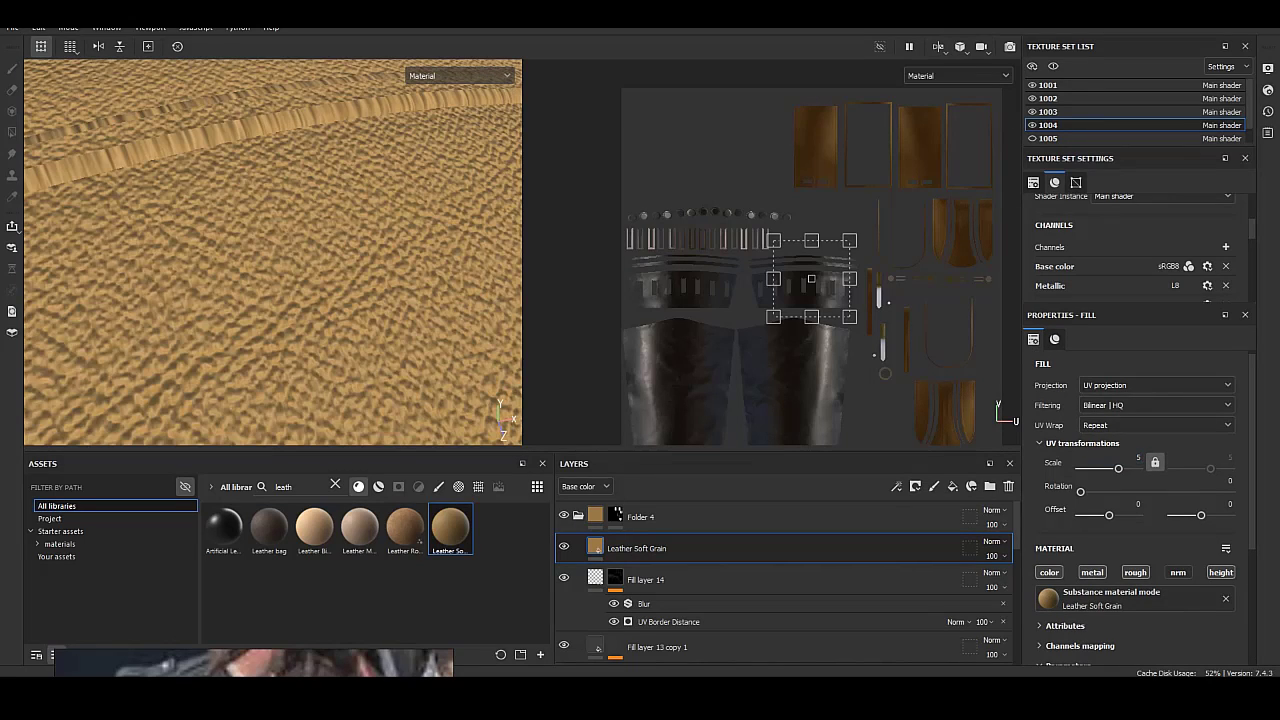
{"action": "left_click", "coordinate": [571, 557]}
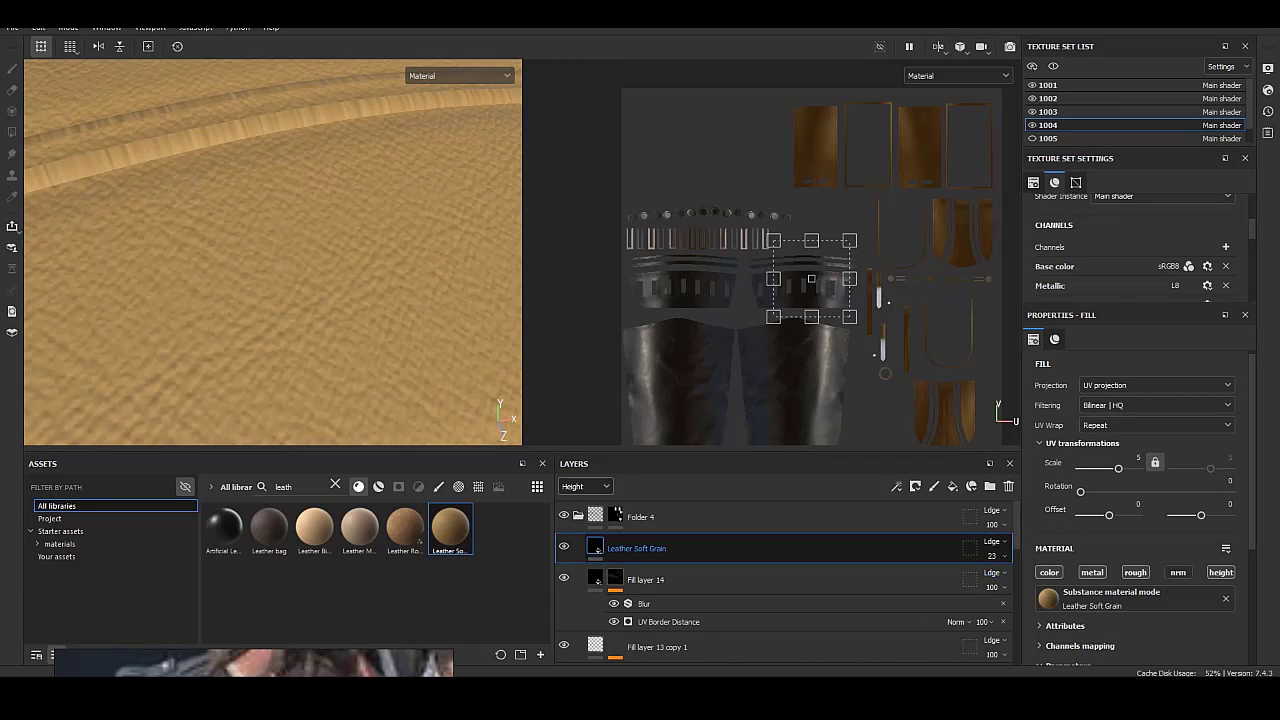
{"action": "left_click", "coordinate": [1049, 572]}
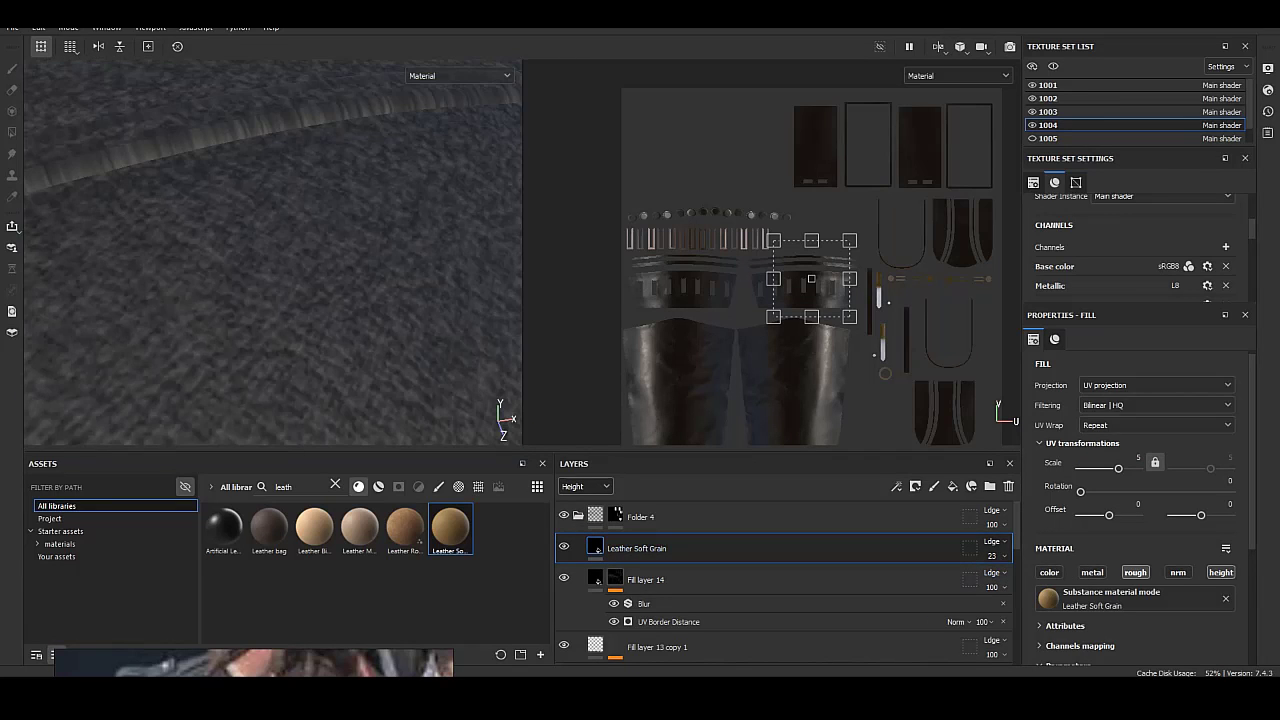
Set the Leather Soft Grain layer's opacity to 26 and inspect the shoulder strap.
{"action": "left_click_drag", "start_coordinate": [270, 250], "coordinate": [330, 280], "text": "alt"}
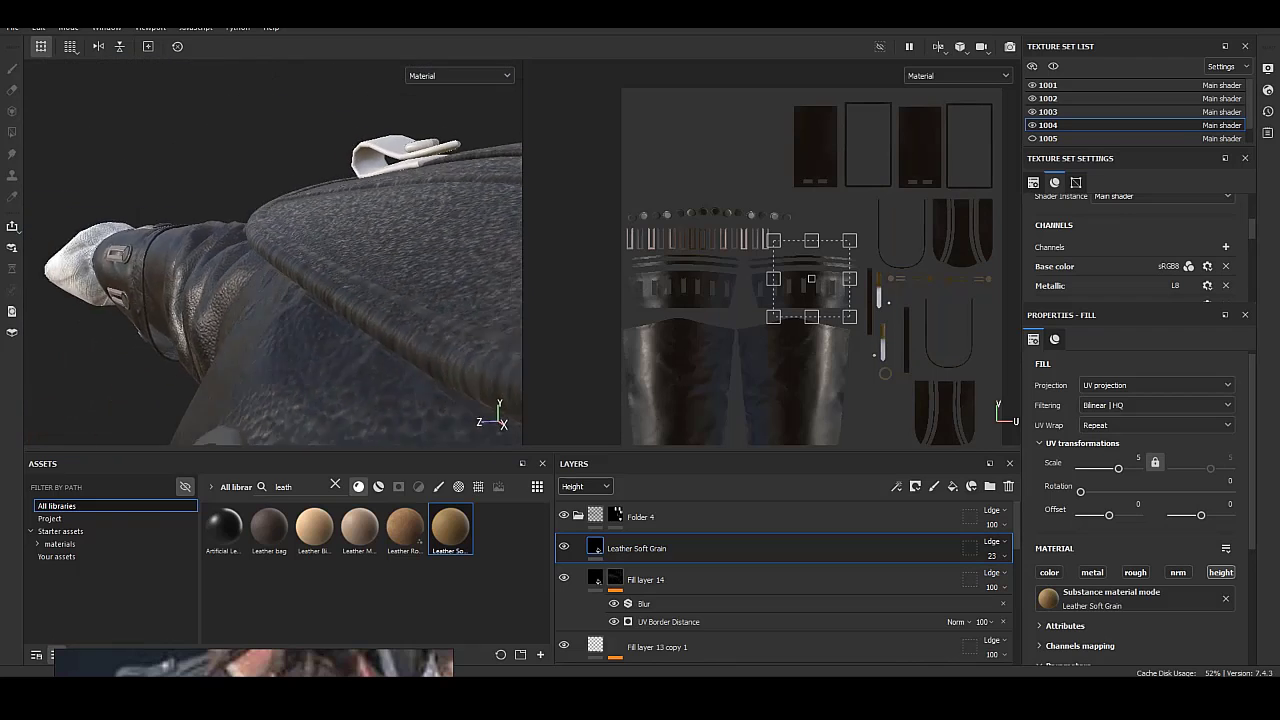
{"action": "left_click", "coordinate": [991, 556]}
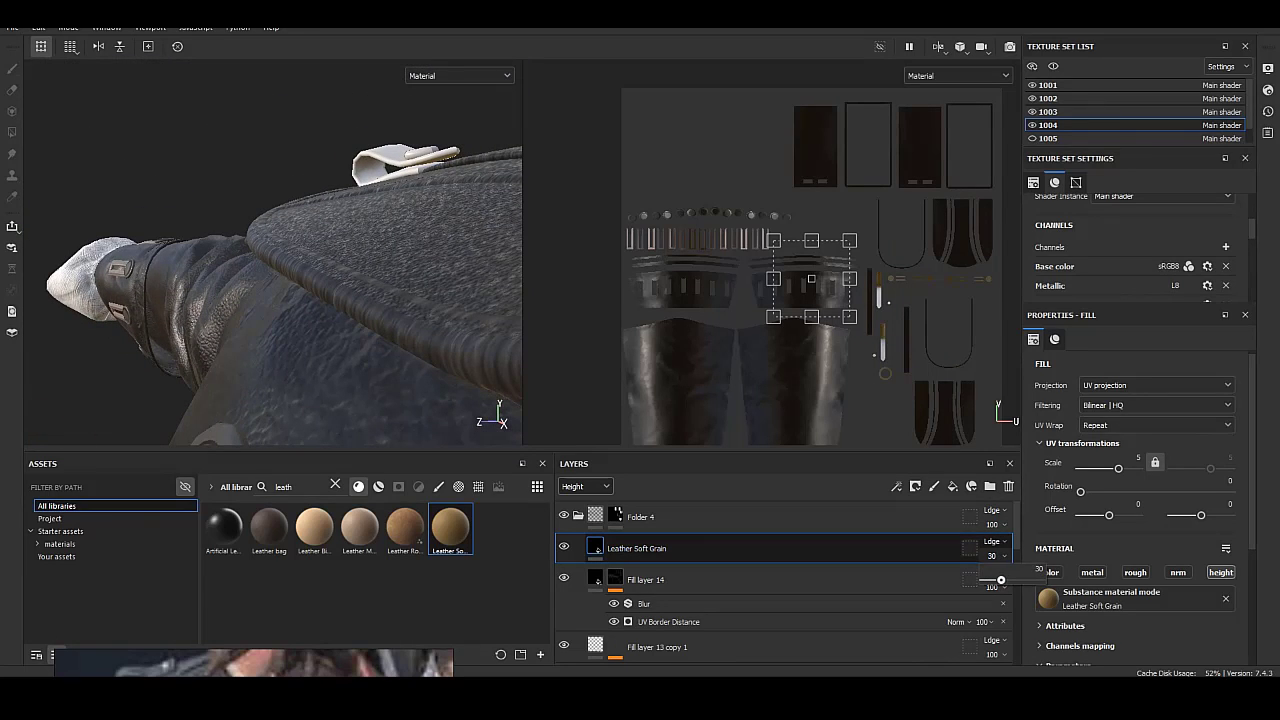
{"action": "left_click_drag", "start_coordinate": [995, 580], "coordinate": [998, 580]}
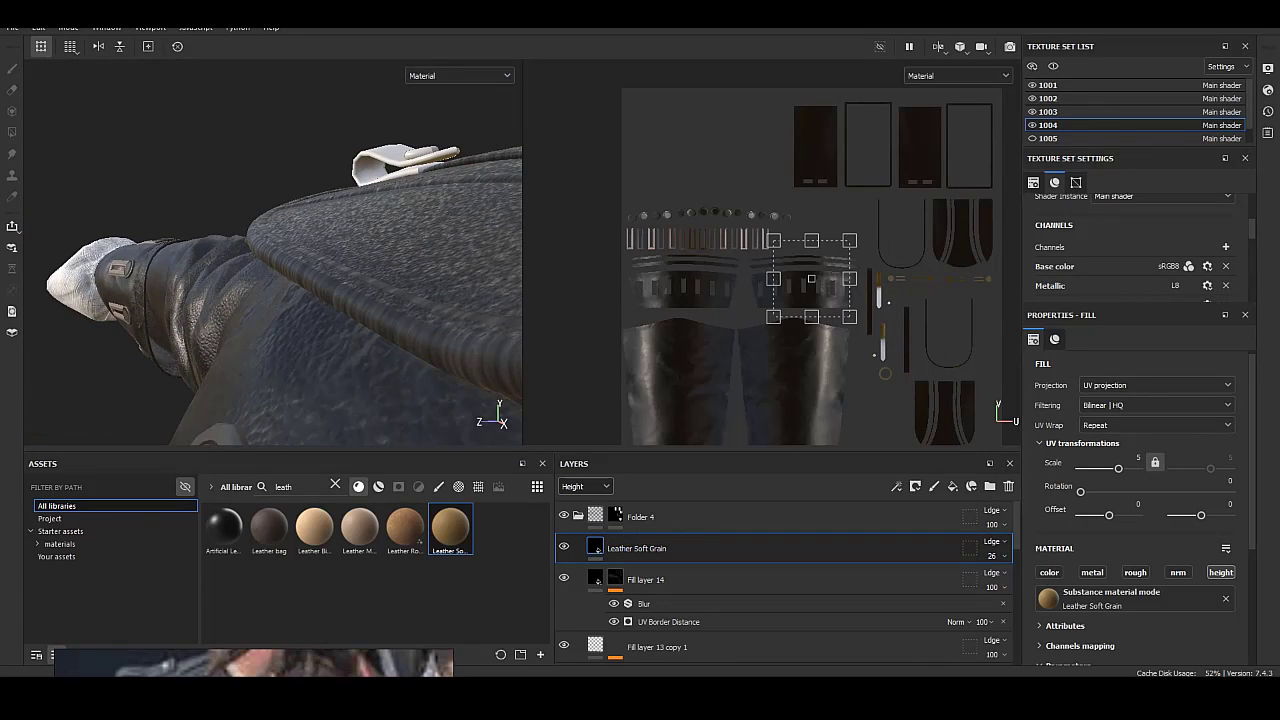
{"action": "left_click_drag", "start_coordinate": [300, 250], "coordinate": [360, 200], "text": "alt"}
{"action": "left_click_drag", "start_coordinate": [300, 250], "coordinate": [360, 300], "text": "alt"}
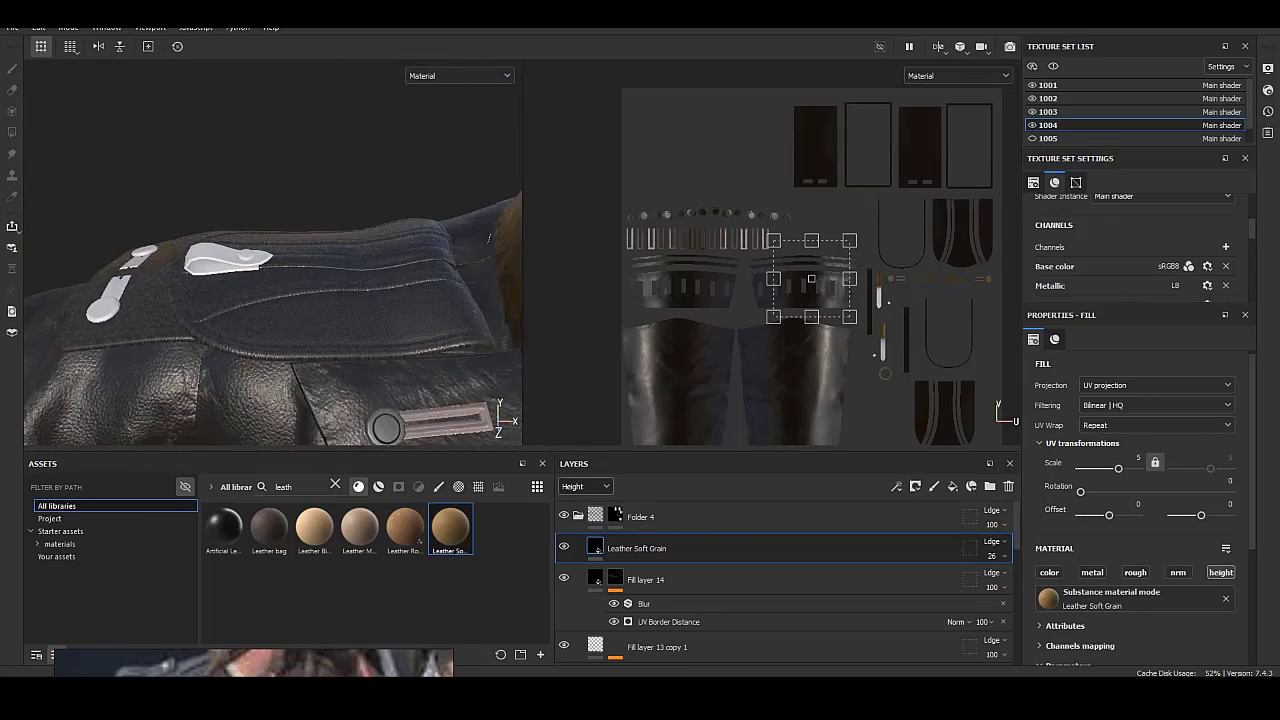
{"action": "mouse_move", "coordinate": [300, 250]}
{"action": "left_mouse_down", "text": "alt"}
{"action": "mouse_move", "coordinate": [380, 290]}
{"action": "mouse_move", "coordinate": [290, 260]}
{"action": "mouse_move", "coordinate": [350, 290]}
{"action": "mouse_move", "coordinate": [290, 260]}
{"action": "mouse_move", "coordinate": [350, 290]}
{"action": "mouse_move", "coordinate": [290, 260]}
{"action": "mouse_move", "coordinate": [340, 285]}
{"action": "left_mouse_up", "text": "alt"}
{"action": "left_click_drag", "start_coordinate": [480, 125], "coordinate": [518, 297], "text": "alt"}
Add a fill layer with a black mask filled by the Crystal 2 grayscale pattern.
{"action": "left_click", "coordinate": [952, 486]}
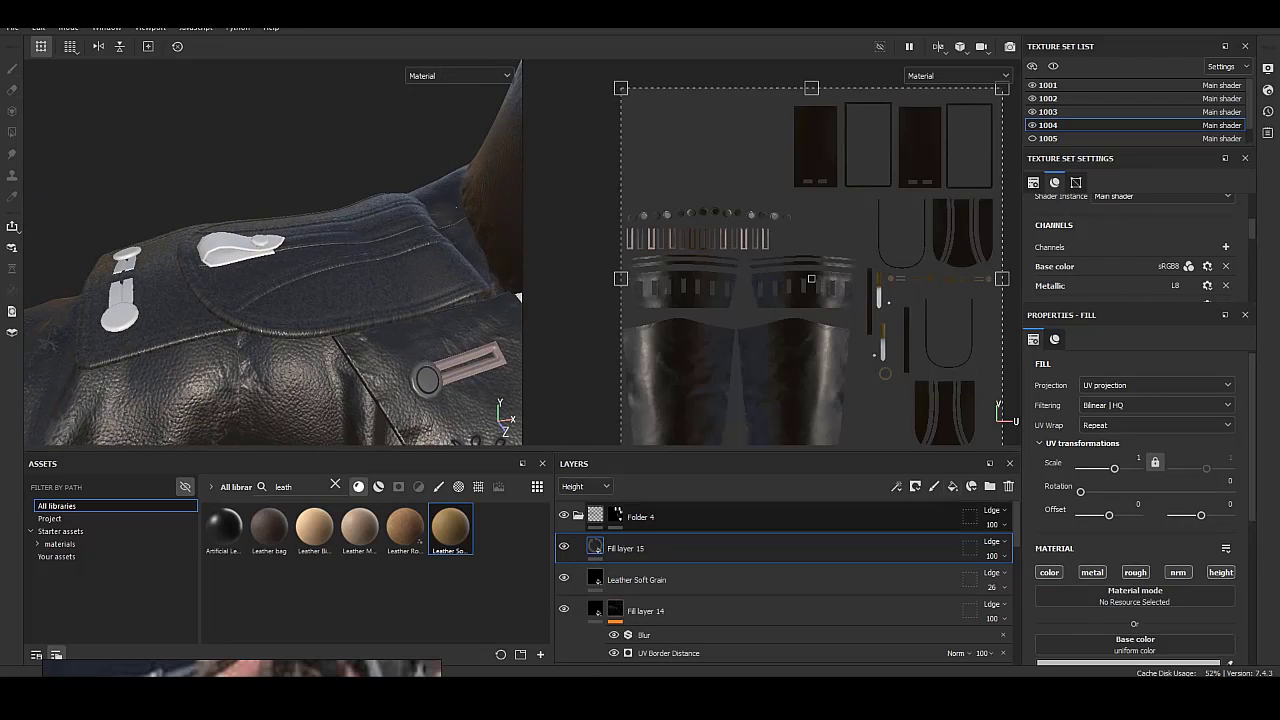
{"action": "right_click", "coordinate": [602, 545]}
{"action": "left_click", "coordinate": [650, 62]}
{"action": "right_click", "coordinate": [618, 545]}
{"action": "left_click", "coordinate": [660, 531]}
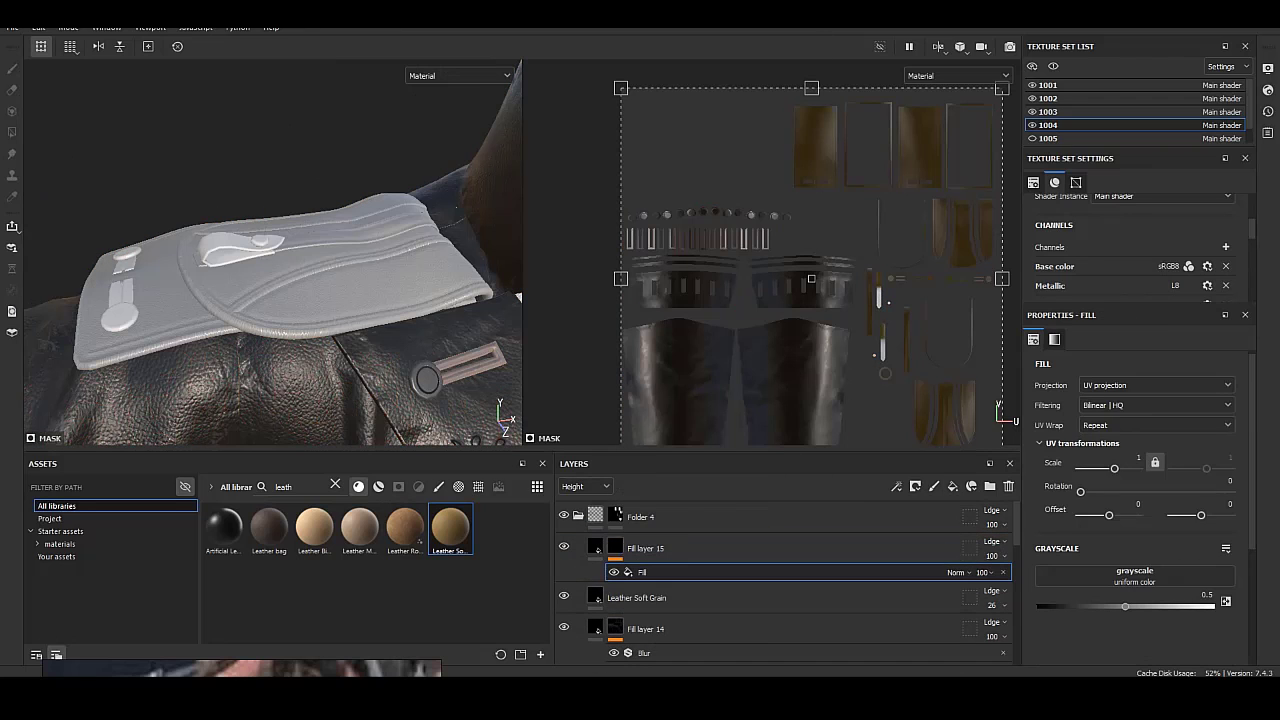
{"action": "left_click", "coordinate": [1135, 575]}
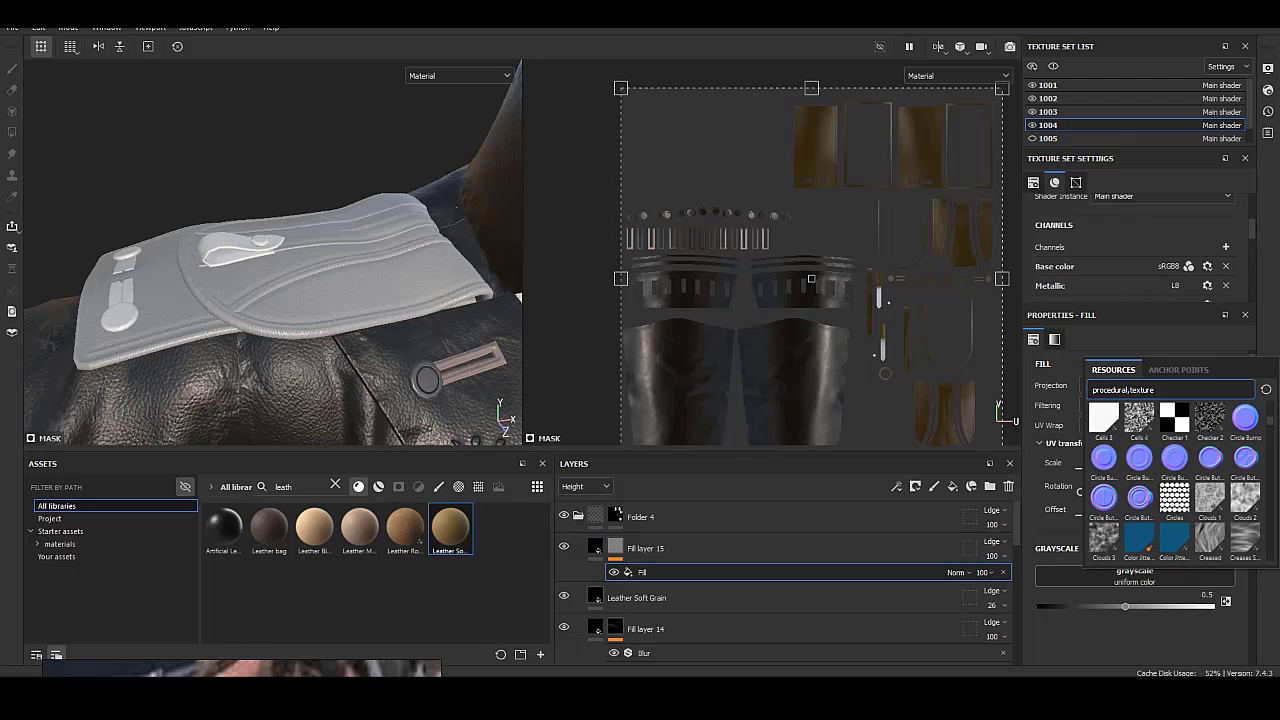
{"action": "scroll", "coordinate": [1150, 545], "scroll_direction": "down", "scroll_amount": 4}
{"action": "scroll", "coordinate": [1175, 480], "scroll_direction": "up", "scroll_amount": 4}
{"action": "mouse_move", "coordinate": [1244, 540]}
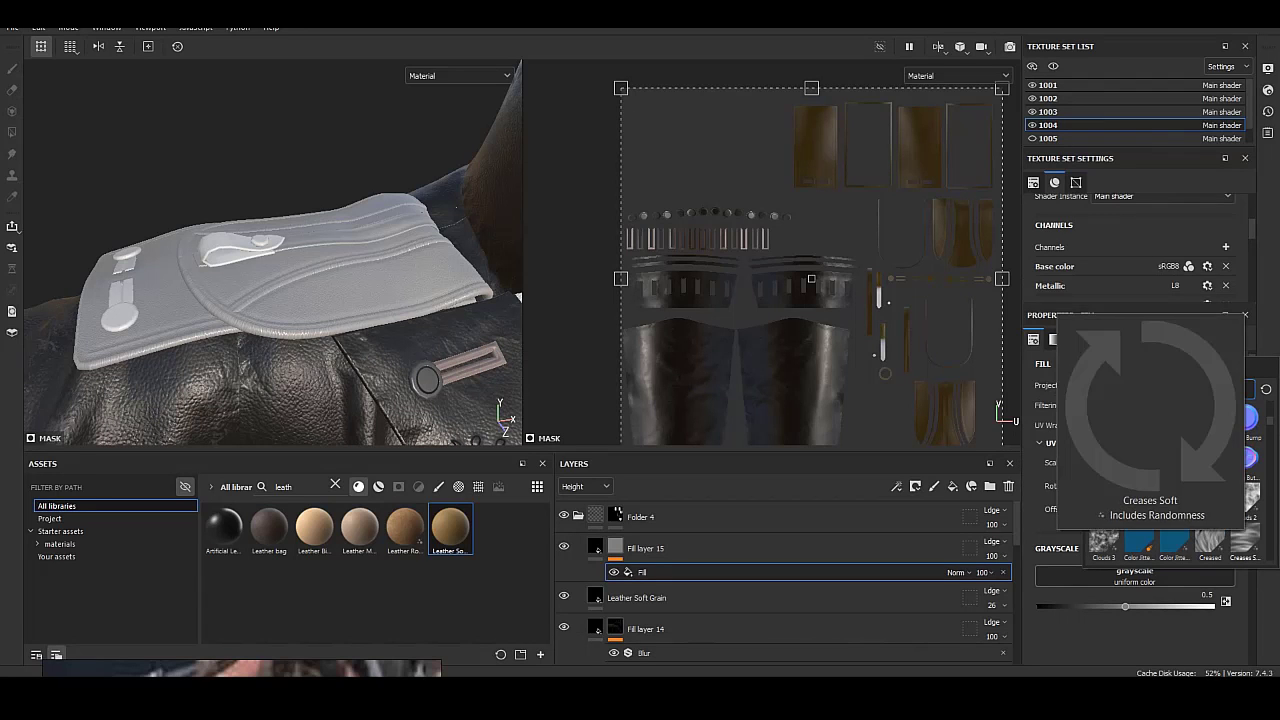
{"action": "scroll", "coordinate": [1190, 500], "scroll_direction": "down", "scroll_amount": 2}
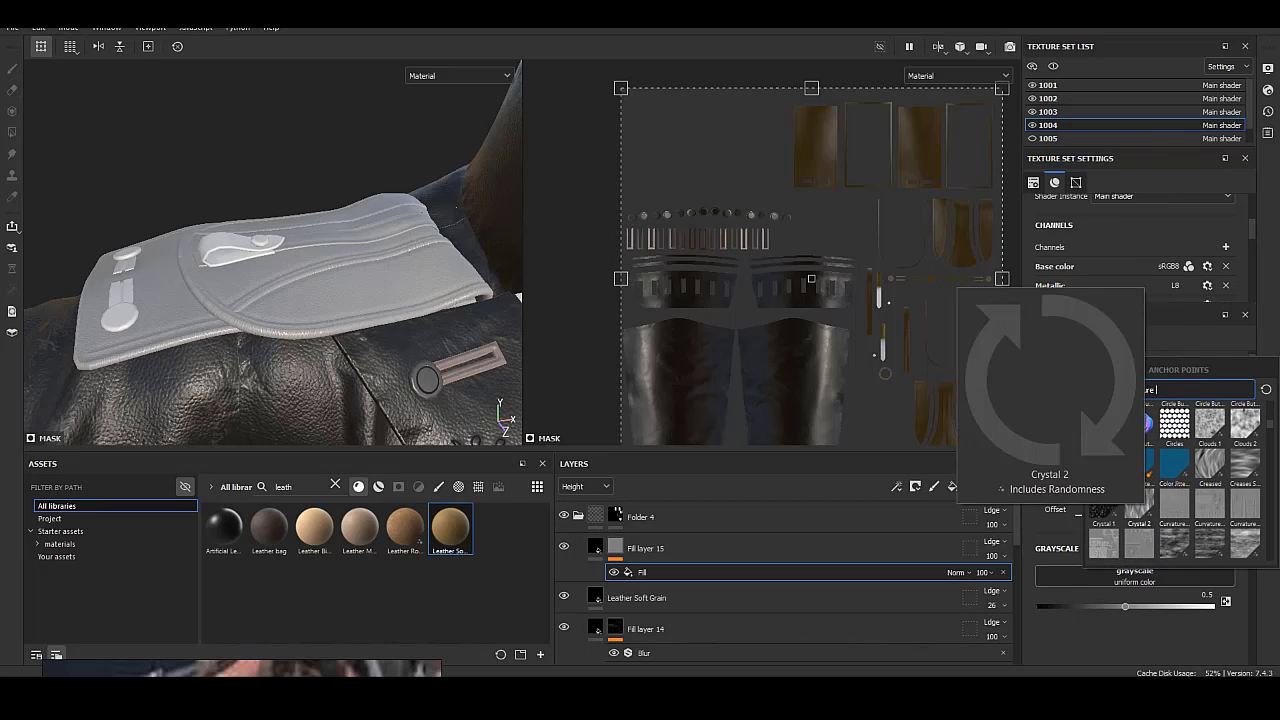
{"action": "left_click", "coordinate": [1139, 505]}
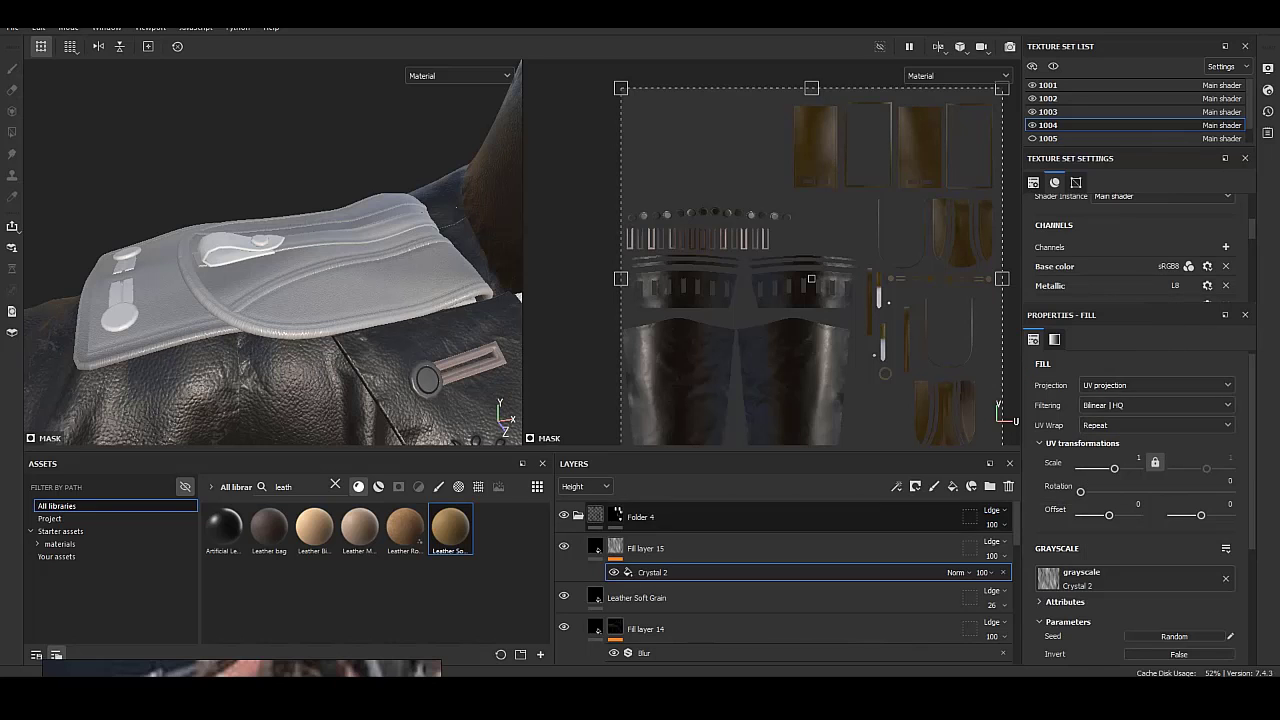
{"action": "scroll", "coordinate": [1135, 500], "scroll_direction": "down", "scroll_amount": 2}
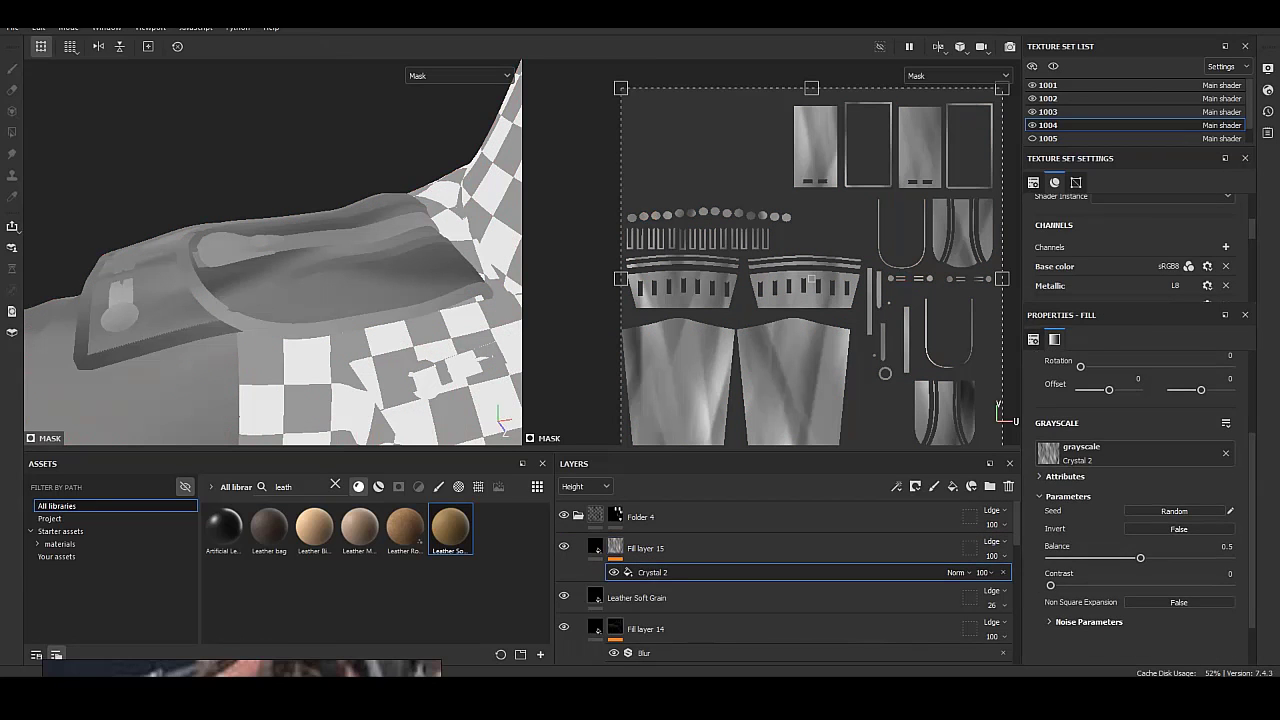
Add a Blur filter to the layer's mask and review the Crystal 2 mask parameters.
{"action": "left_click", "coordinate": [645, 548]}
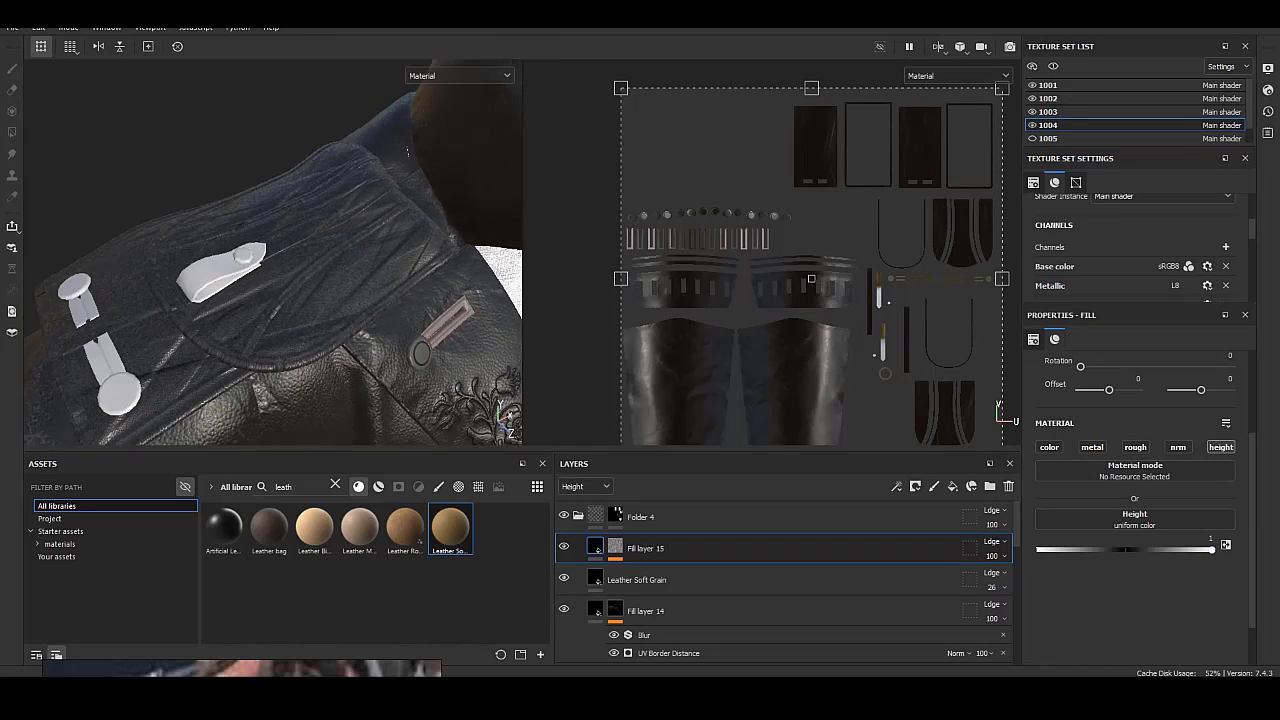
{"action": "right_click", "coordinate": [620, 548]}
{"action": "left_click", "coordinate": [660, 585]}
{"action": "left_click", "coordinate": [1138, 372]}
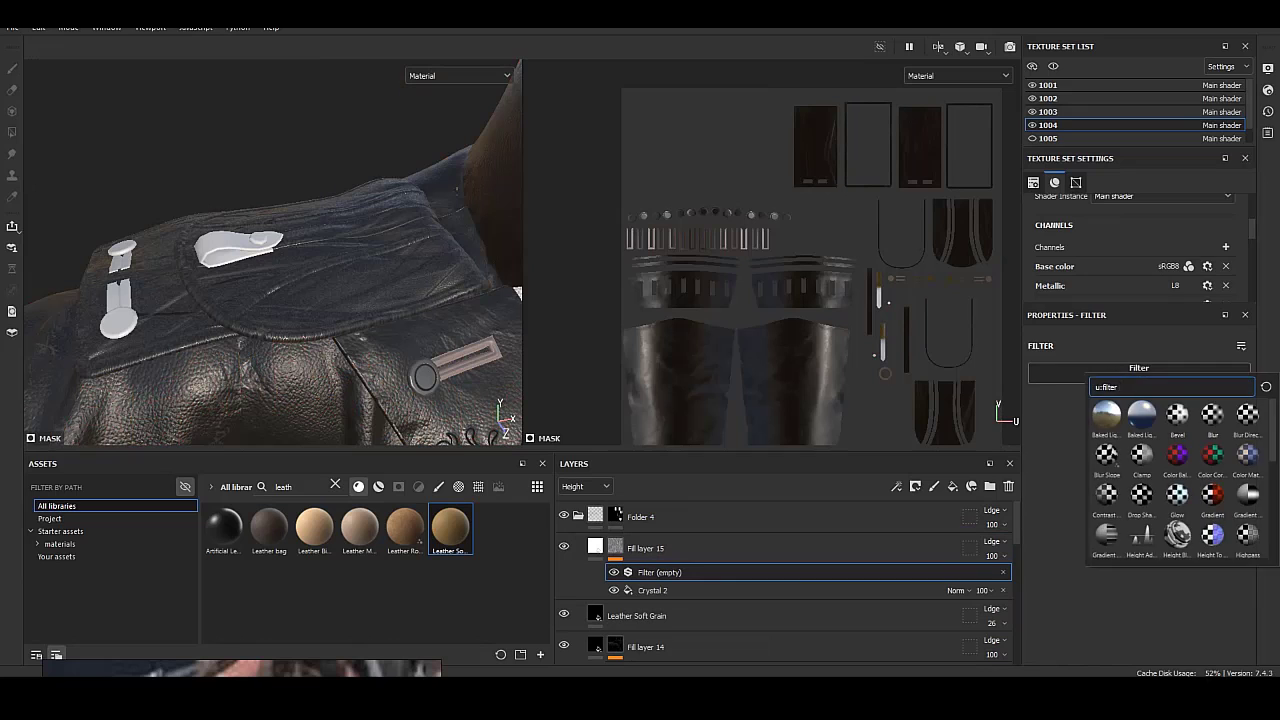
{"action": "left_click", "coordinate": [1178, 531]}
{"action": "left_click", "coordinate": [645, 548]}
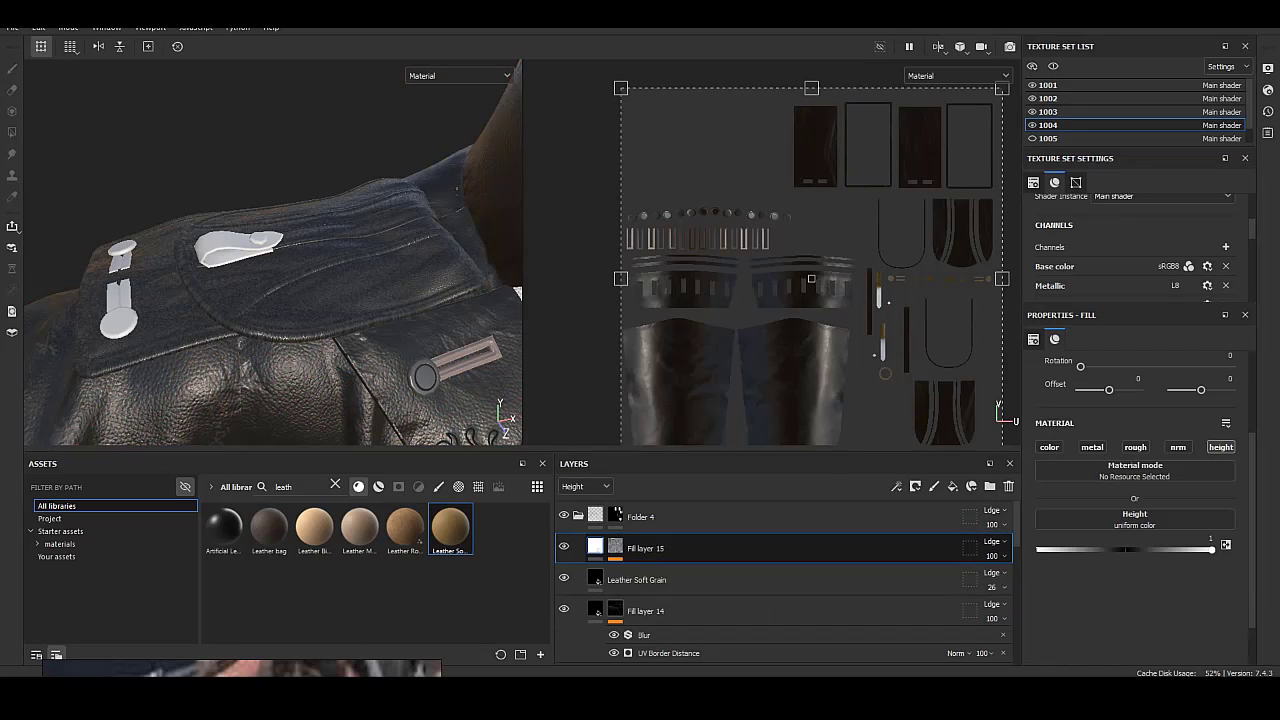
{"action": "left_click", "coordinate": [615, 546]}
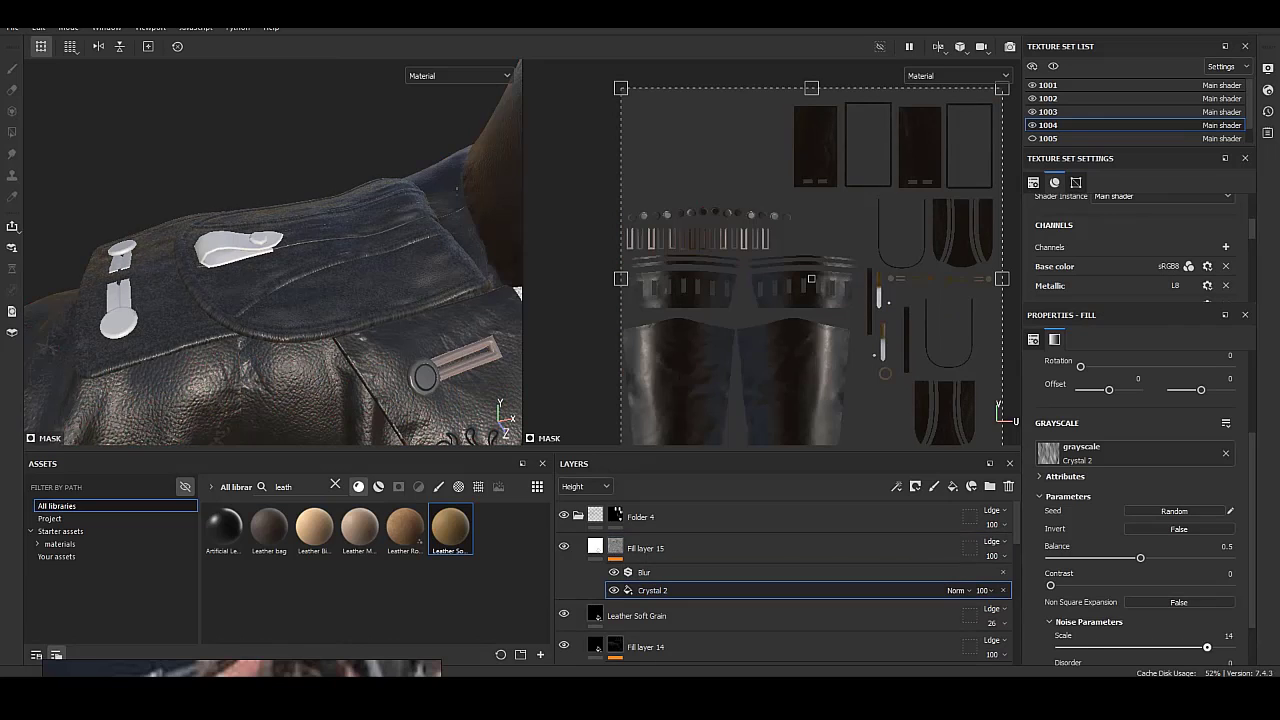
{"action": "left_click", "coordinate": [645, 548]}
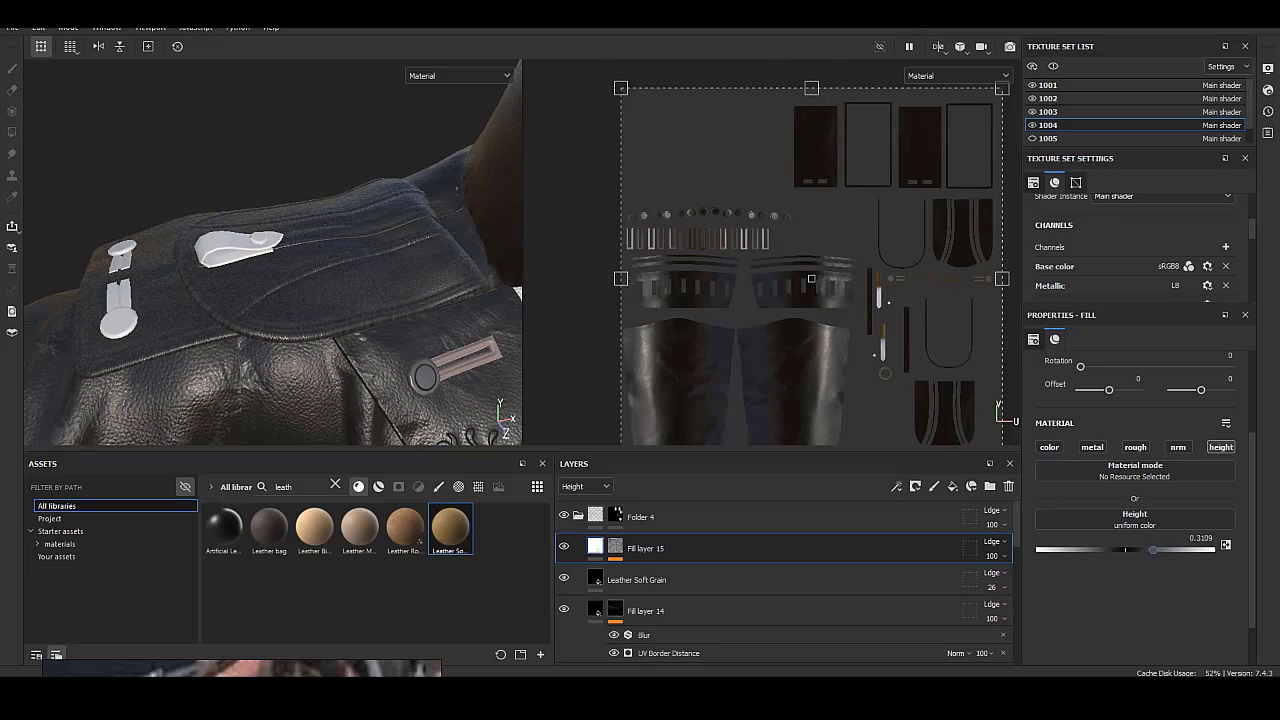
Raise the new layer's height strength and switch Folder 4's mask to polygon filling.
{"action": "left_click_drag", "start_coordinate": [270, 250], "coordinate": [350, 250], "text": "alt"}
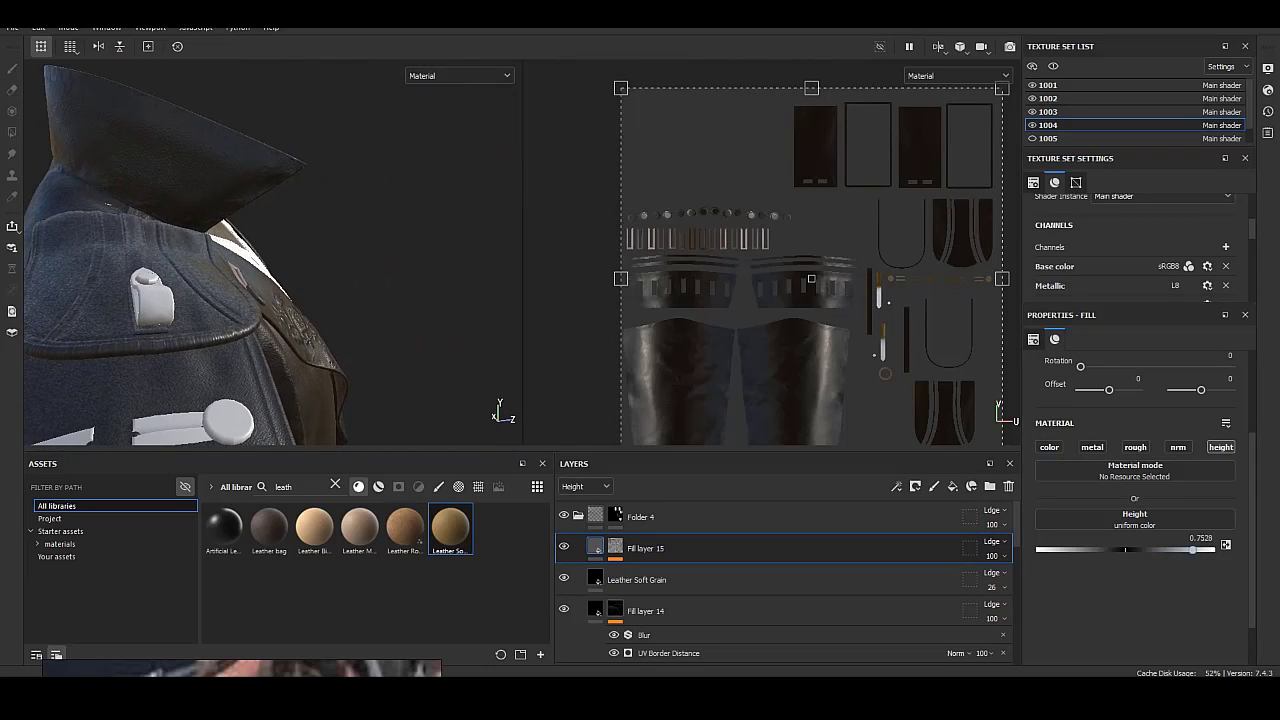
{"action": "left_click_drag", "start_coordinate": [270, 250], "coordinate": [510, 250], "text": "alt"}
{"action": "mouse_move", "coordinate": [270, 300]}
{"action": "left_mouse_down", "text": "alt"}
{"action": "mouse_move", "coordinate": [400, 300]}
{"action": "mouse_move", "coordinate": [330, 300]}
{"action": "mouse_move", "coordinate": [380, 300]}
{"action": "left_mouse_up", "text": "alt"}
{"action": "left_click", "coordinate": [615, 516]}
{"action": "key", "text": "4"}
{"action": "left_click", "coordinate": [595, 516]}
Orbit to the pocket flap and add a new paint layer, Layer 1.
{"action": "mouse_move", "coordinate": [270, 300]}
{"action": "left_mouse_down", "text": "alt"}
{"action": "mouse_move", "coordinate": [480, 300]}
{"action": "mouse_move", "coordinate": [330, 250]}
{"action": "mouse_move", "coordinate": [360, 240]}
{"action": "left_mouse_up", "text": "alt"}
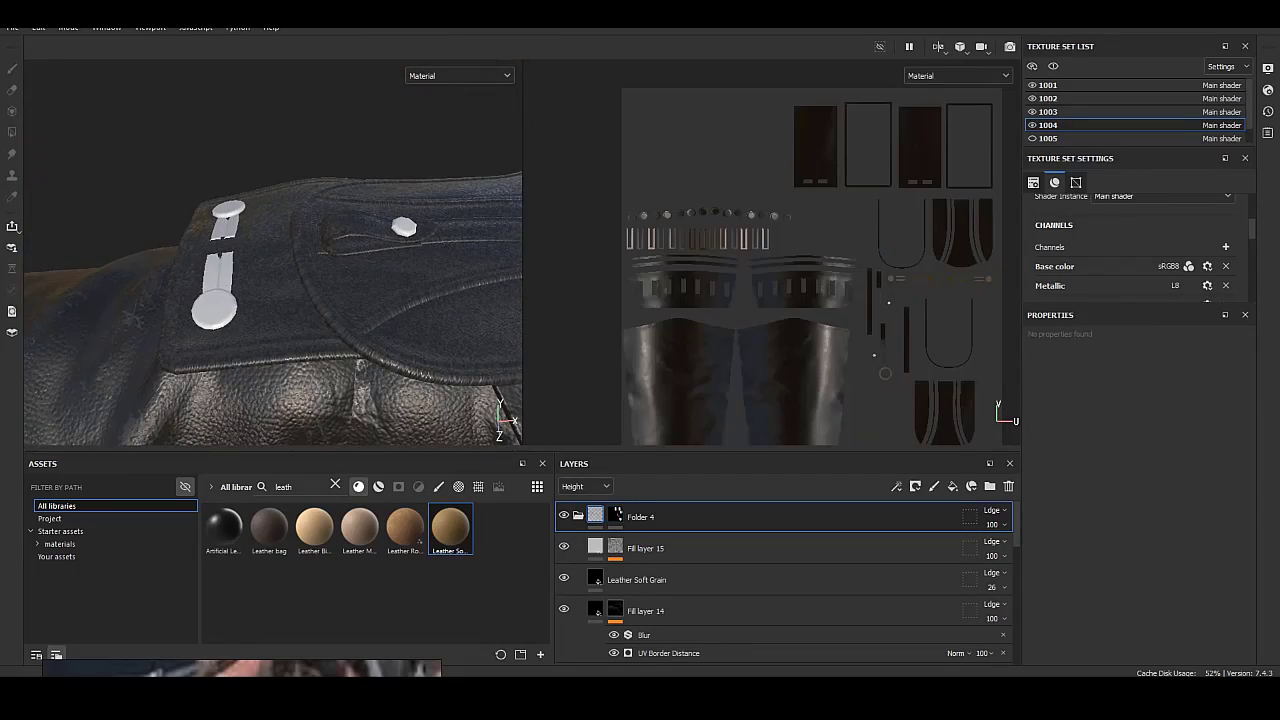
{"action": "left_click_drag", "start_coordinate": [270, 300], "coordinate": [310, 275], "text": "alt"}
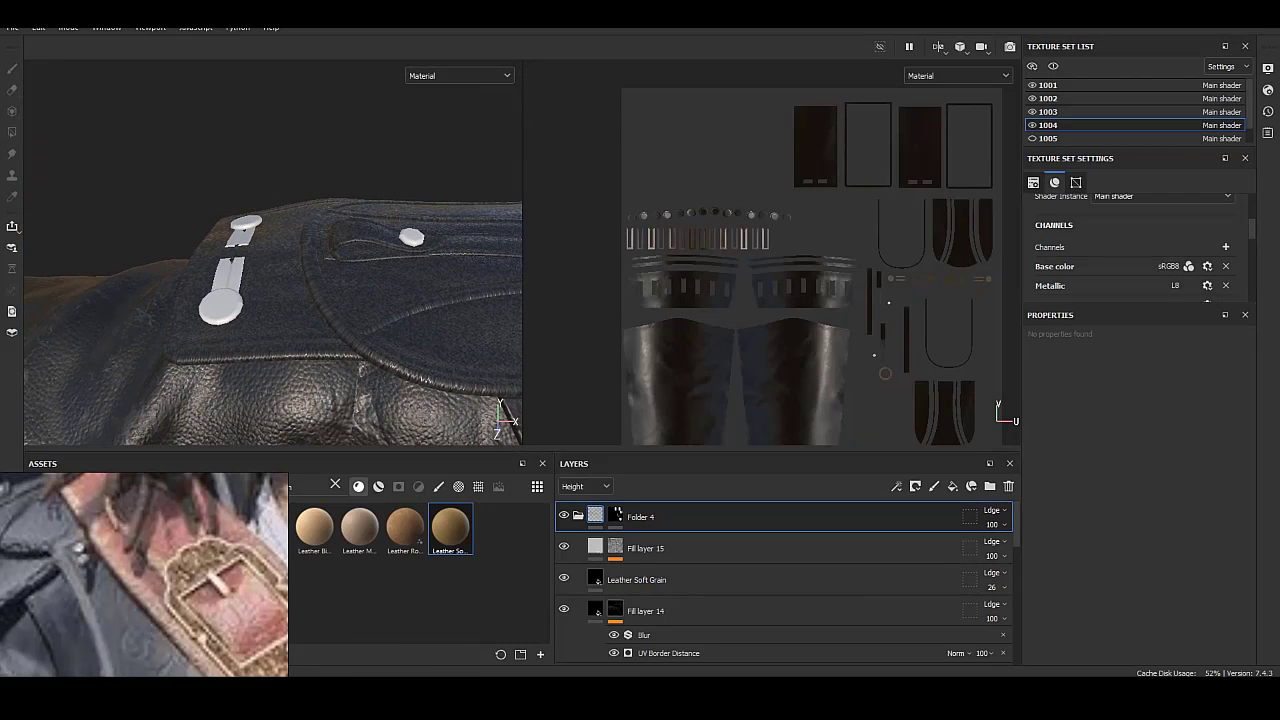
{"action": "mouse_move", "coordinate": [270, 300]}
{"action": "left_mouse_down", "text": "alt"}
{"action": "mouse_move", "coordinate": [300, 320]}
{"action": "mouse_move", "coordinate": [250, 260]}
{"action": "mouse_move", "coordinate": [305, 325]}
{"action": "mouse_move", "coordinate": [200, 275]}
{"action": "mouse_move", "coordinate": [230, 262]}
{"action": "left_mouse_up", "text": "alt"}
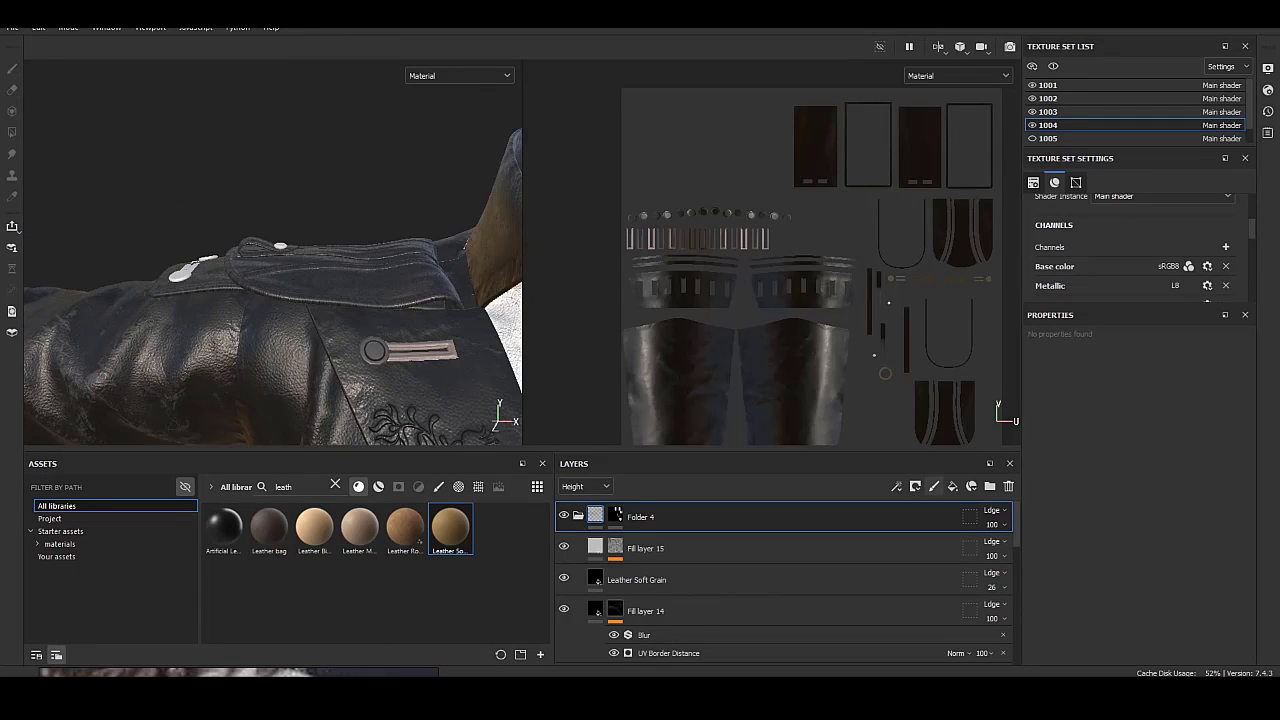
{"action": "left_click", "coordinate": [934, 486]}
Paint a straight stitch line along the first UV shell's bottom edge.
{"action": "left_click_drag", "start_coordinate": [440, 330], "coordinate": [421, 288], "text": "alt"}
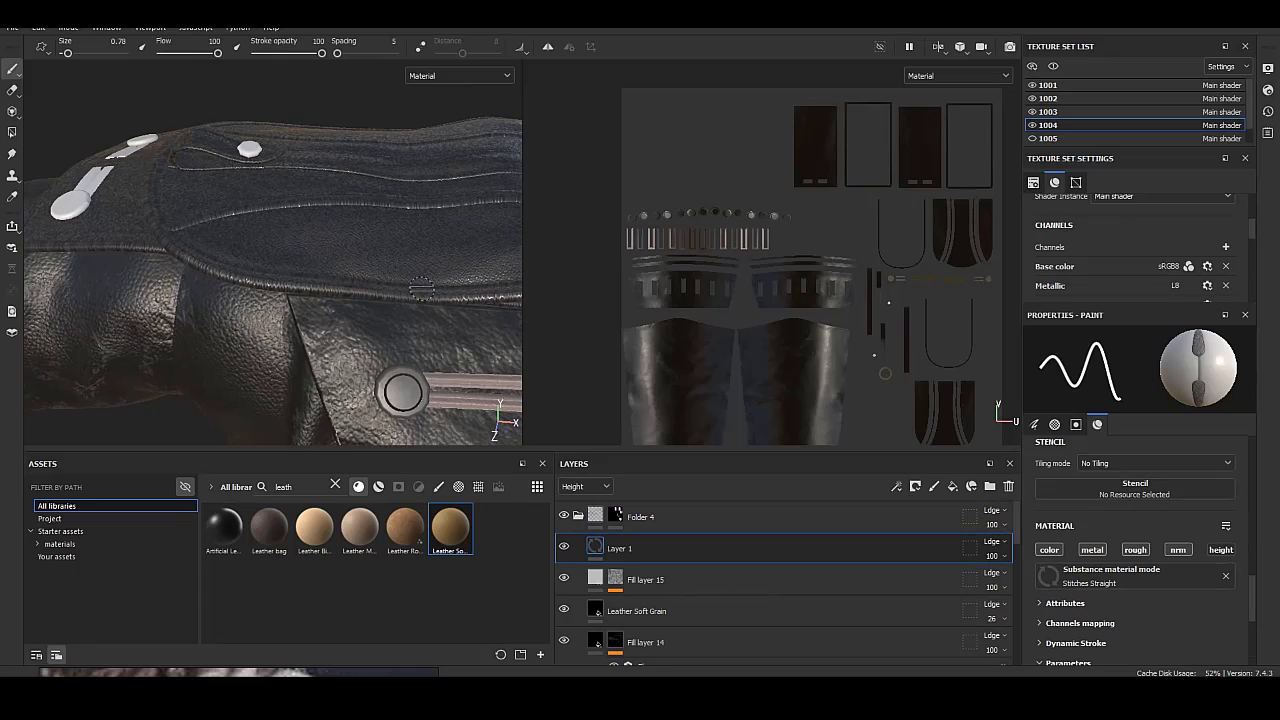
{"action": "mouse_move", "coordinate": [327, 249]}
{"action": "left_mouse_down", "text": "alt"}
{"action": "mouse_move", "coordinate": [380, 362]}
{"action": "mouse_move", "coordinate": [430, 280]}
{"action": "mouse_move", "coordinate": [302, 242]}
{"action": "mouse_move", "coordinate": [432, 248]}
{"action": "mouse_move", "coordinate": [480, 160]}
{"action": "left_mouse_up", "text": "alt"}
{"action": "scroll", "coordinate": [760, 150], "scroll_direction": "up", "scroll_amount": 2}
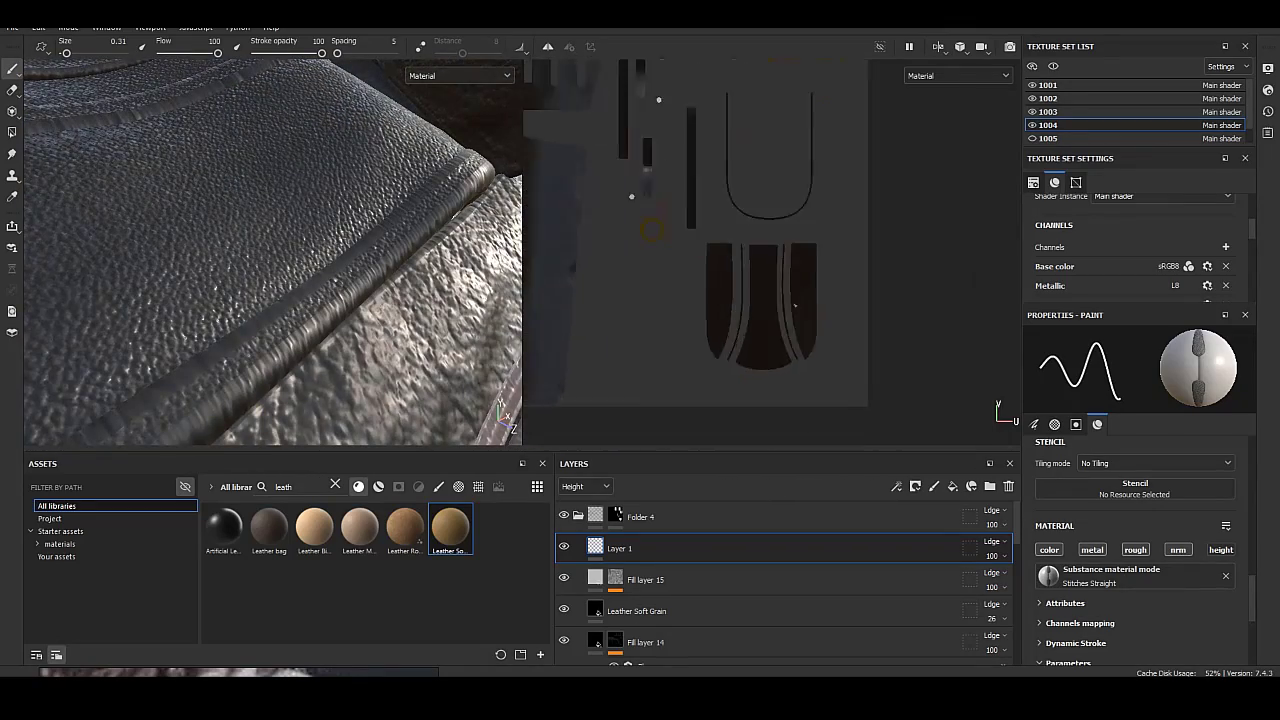
{"action": "scroll", "coordinate": [784, 146], "scroll_direction": "up", "scroll_amount": 3}
{"action": "scroll", "coordinate": [782, 229], "scroll_direction": "down", "scroll_amount": 3}
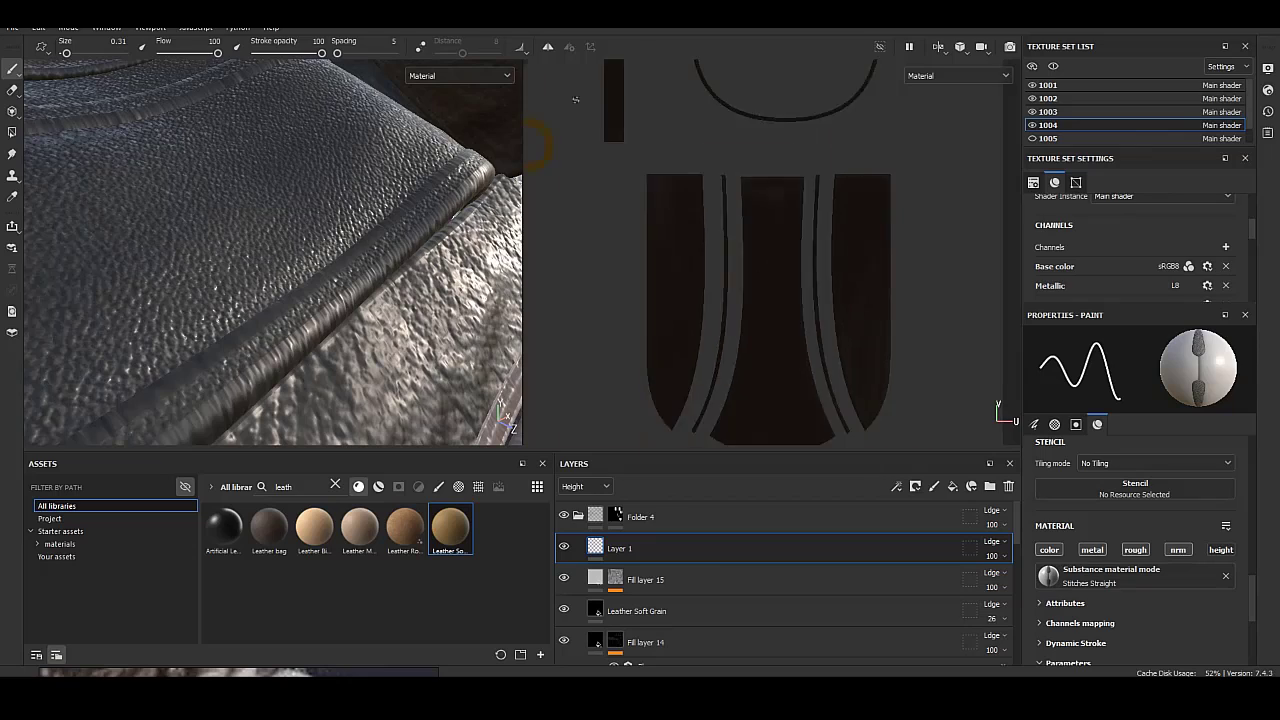
{"action": "scroll", "coordinate": [782, 229], "scroll_direction": "down", "scroll_amount": 2}
{"action": "middle_click_drag", "start_coordinate": [700, 250], "coordinate": [700, 310]}
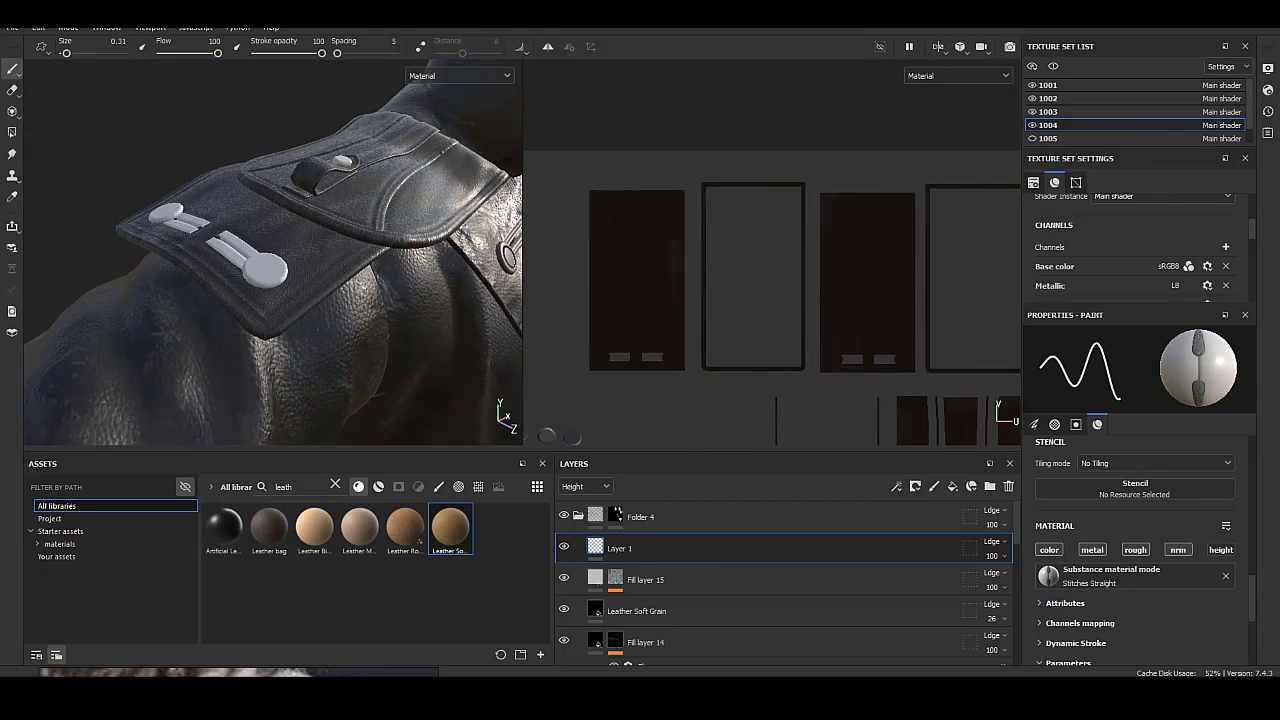
{"action": "scroll", "coordinate": [700, 228], "scroll_direction": "up", "scroll_amount": 3}
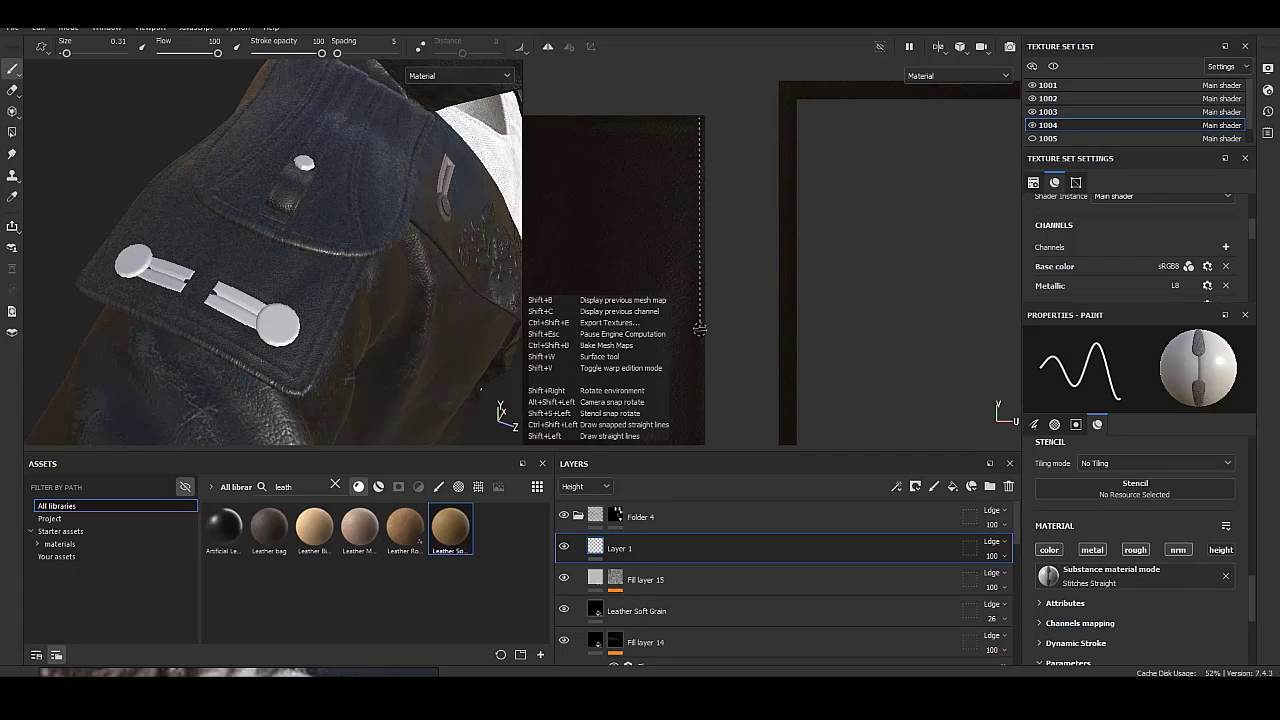
{"action": "scroll", "coordinate": [705, 300], "scroll_direction": "up", "scroll_amount": 1}
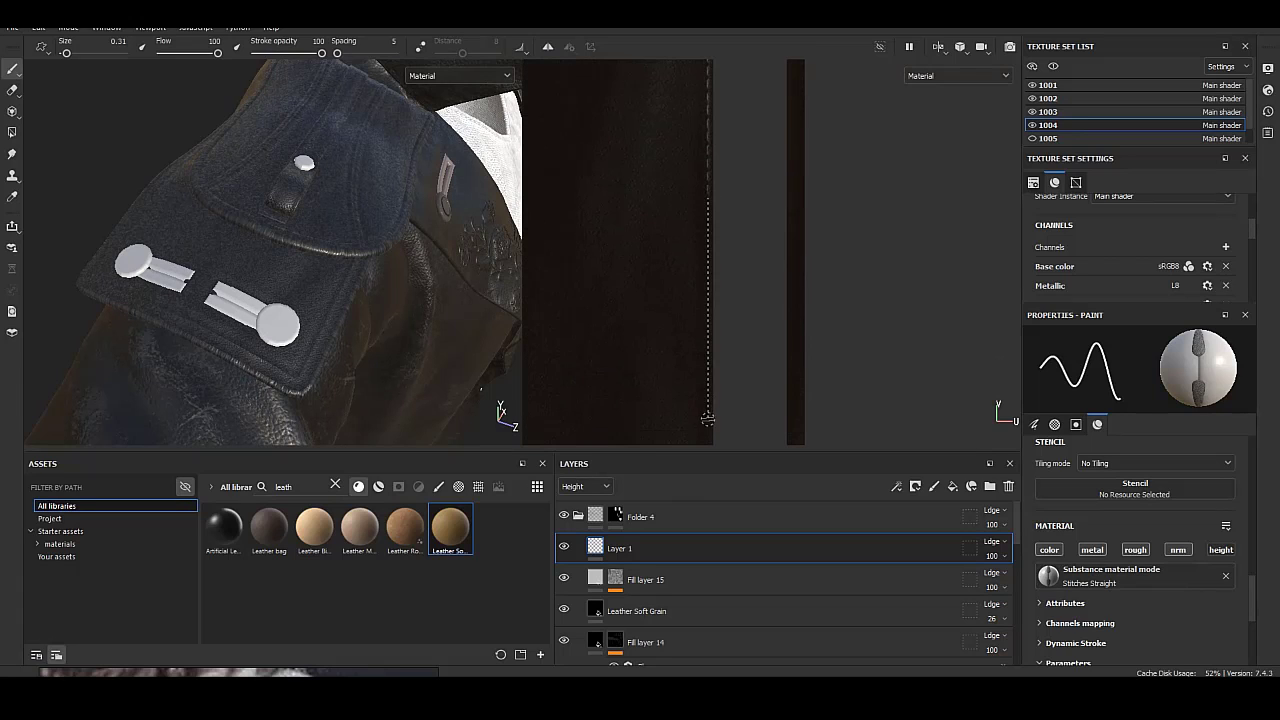
{"action": "middle_click_drag", "start_coordinate": [707, 419], "coordinate": [707, 218]}
{"action": "middle_click_drag", "start_coordinate": [707, 344], "coordinate": [912, 322]}
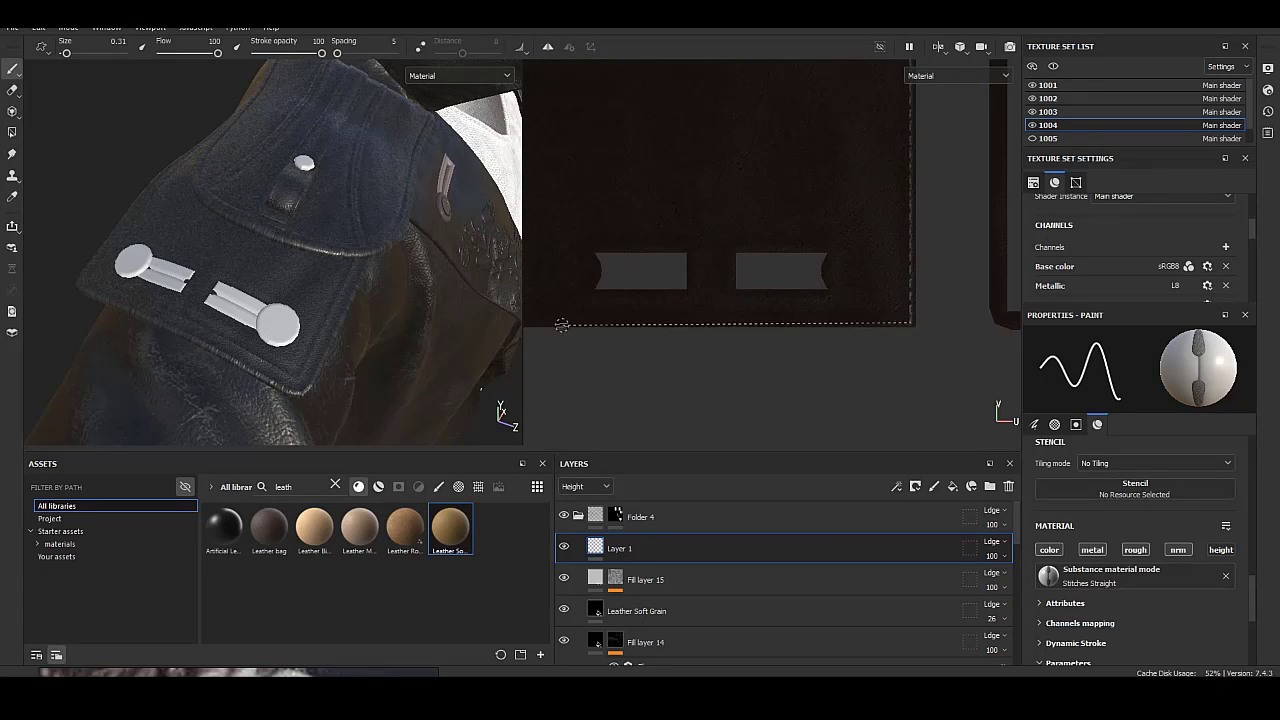
{"action": "middle_click_drag", "start_coordinate": [562, 325], "coordinate": [760, 322]}
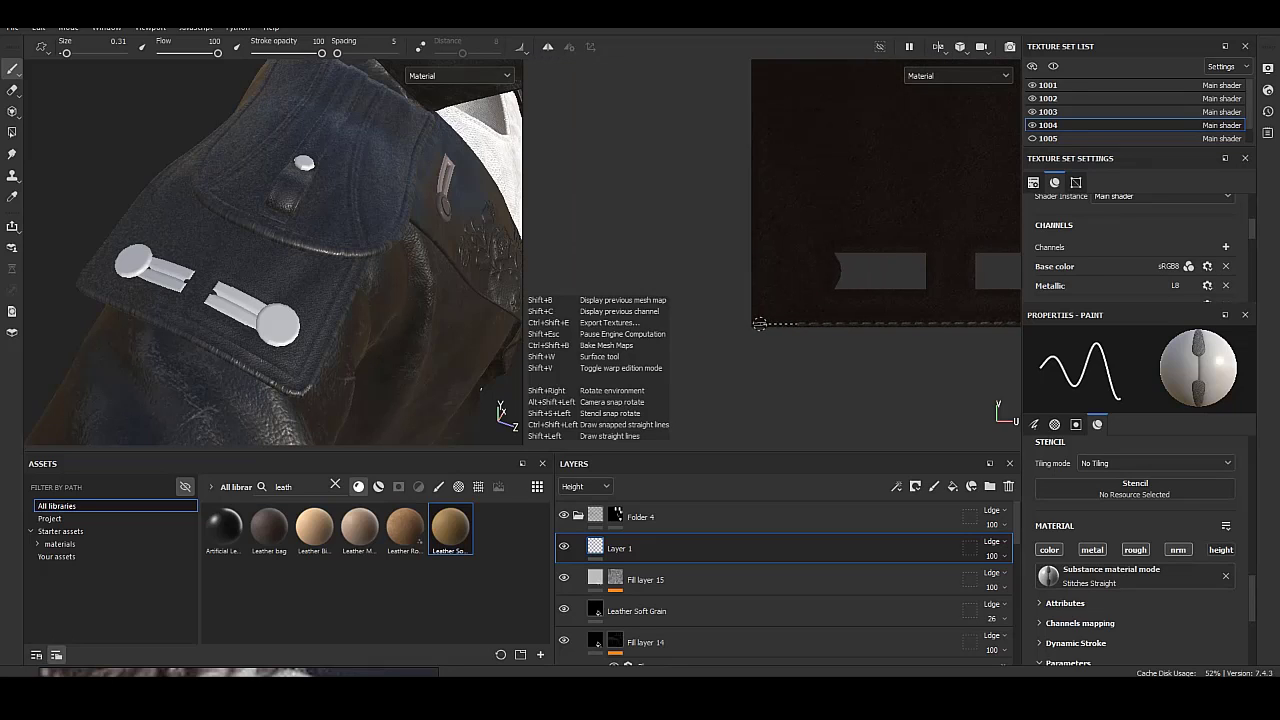
{"action": "left_click", "coordinate": [760, 323], "text": "shift"}
Stitch the shell's top edge and its vertical strip edges.
{"action": "scroll", "coordinate": [756, 88], "scroll_direction": "up", "scroll_amount": 2}
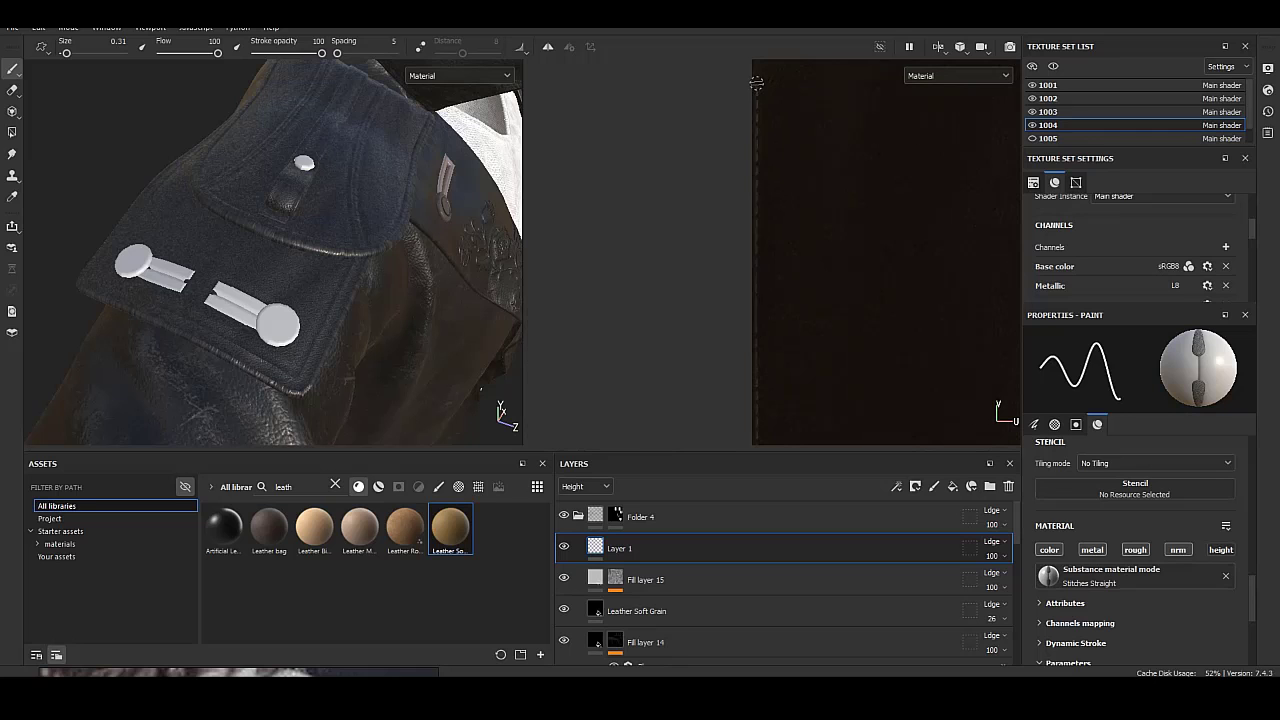
{"action": "middle_click_drag", "start_coordinate": [760, 95], "coordinate": [761, 268]}
{"action": "middle_click_drag", "start_coordinate": [1006, 264], "coordinate": [804, 264]}
{"action": "left_click_drag", "start_coordinate": [403, 320], "coordinate": [263, 298], "text": "alt"}
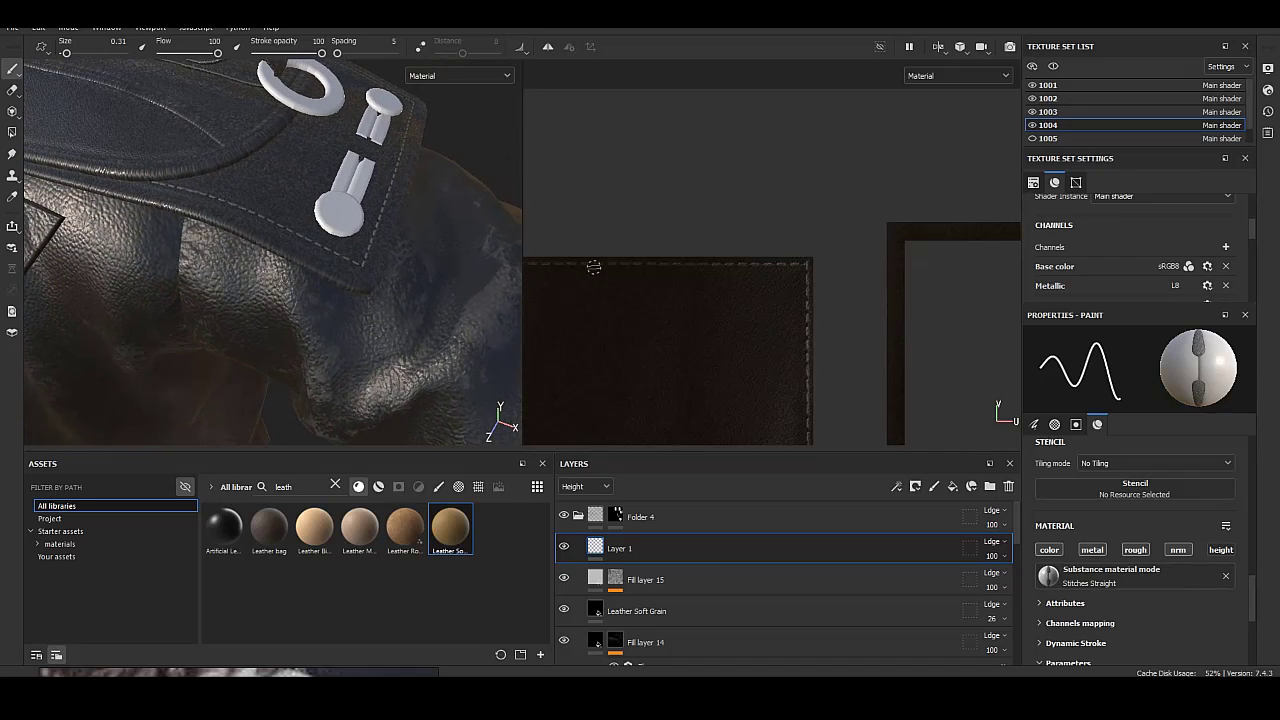
{"action": "middle_click_drag", "start_coordinate": [890, 253], "coordinate": [696, 191]}
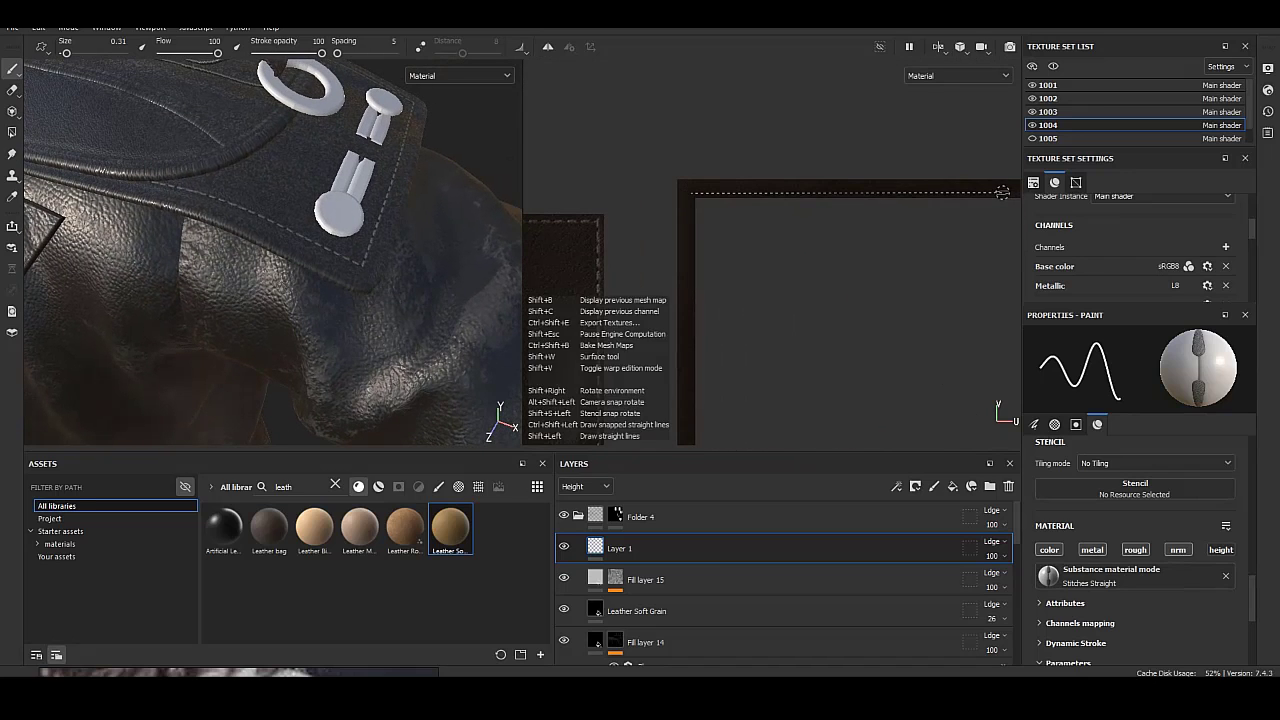
{"action": "middle_click_drag", "start_coordinate": [872, 200], "coordinate": [804, 196]}
{"action": "left_click", "coordinate": [804, 196], "text": "shift"}
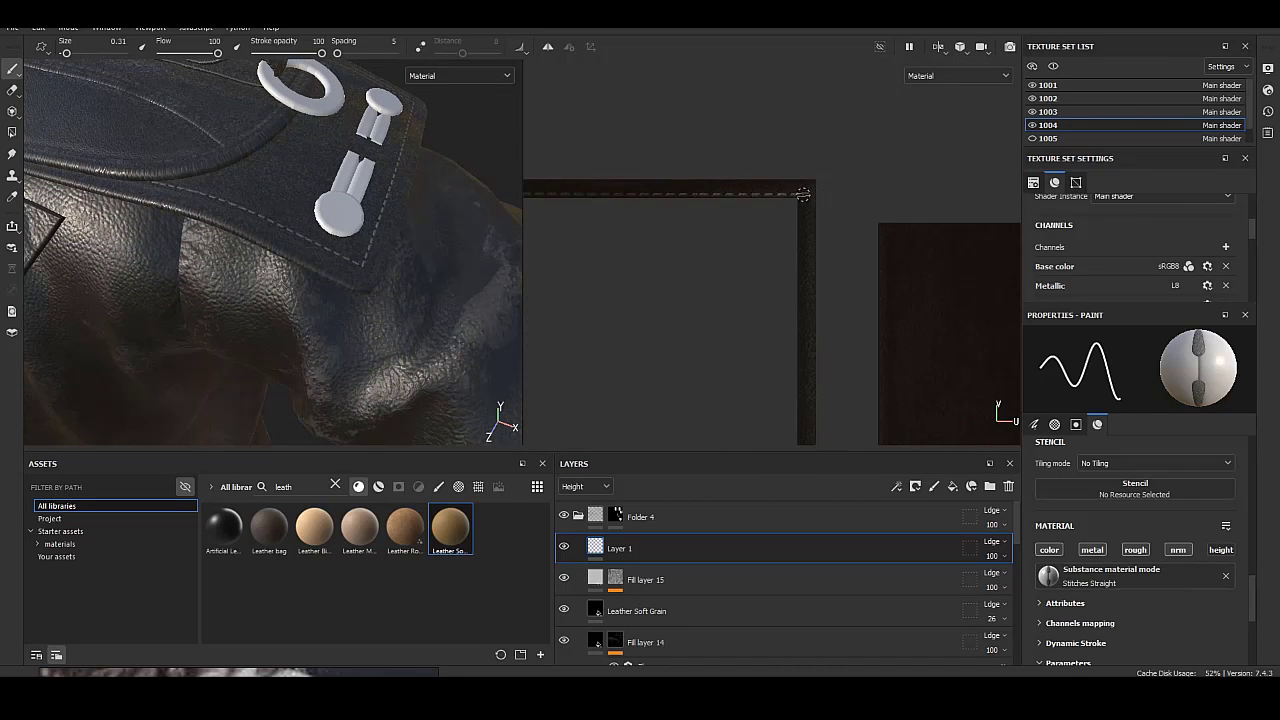
{"action": "left_click", "coordinate": [800, 351], "text": "shift"}
{"action": "middle_click_drag", "start_coordinate": [800, 351], "coordinate": [792, 186]}
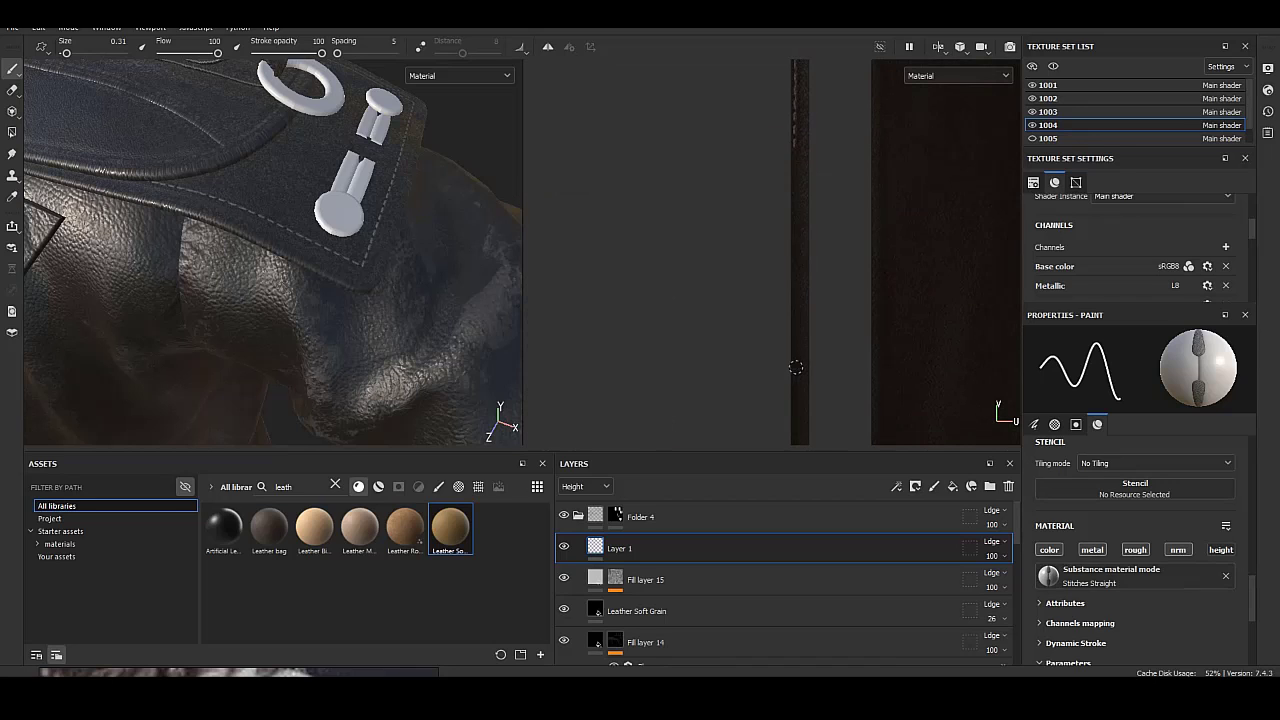
{"action": "left_click", "coordinate": [797, 141], "text": "shift"}
{"action": "middle_click_drag", "start_coordinate": [796, 266], "coordinate": [796, 181]}
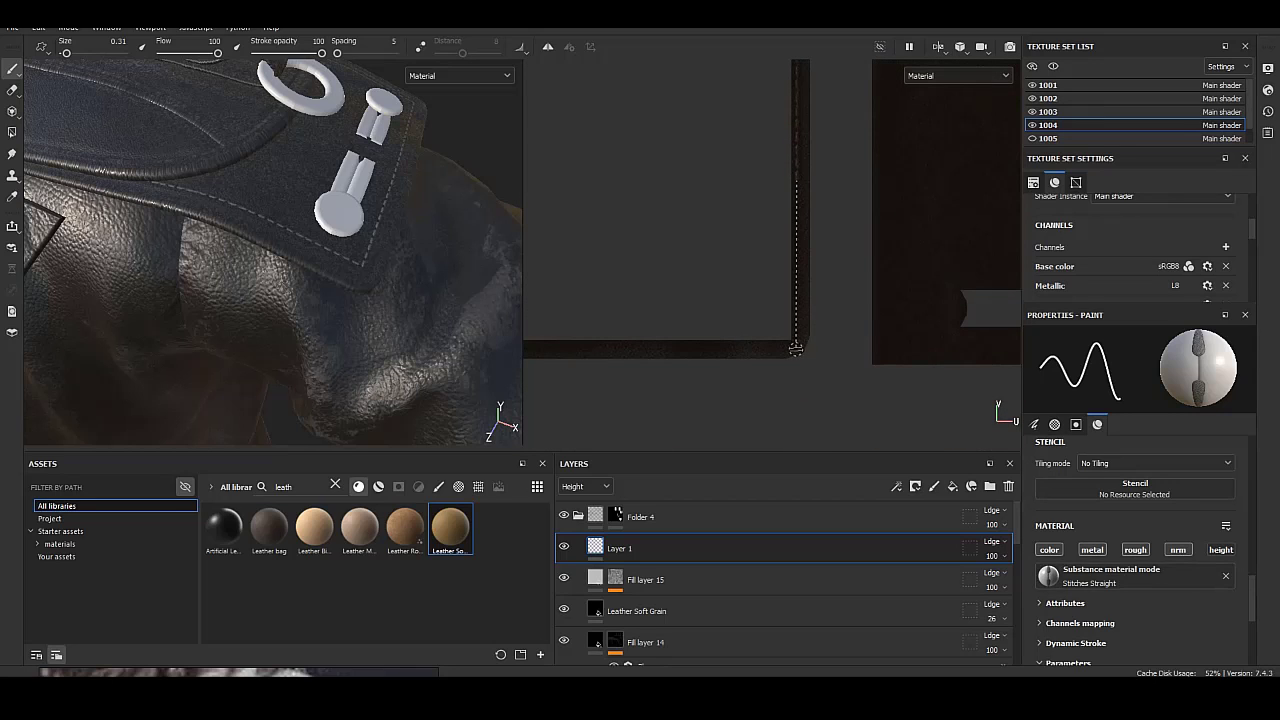
{"action": "left_click", "coordinate": [796, 349], "text": "shift"}
Run stitch lines up the vertical edges of the next shell's strips.
{"action": "middle_click_drag", "start_coordinate": [955, 344], "coordinate": [800, 314]}
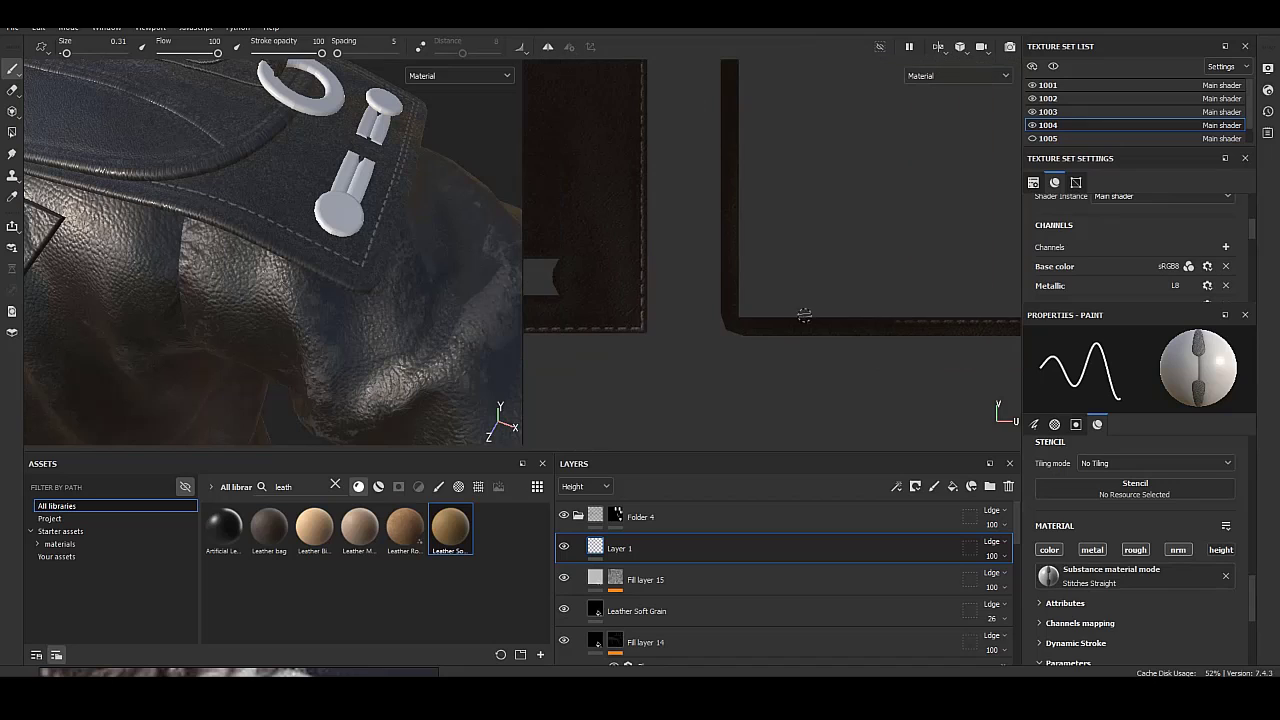
{"action": "left_click", "coordinate": [737, 322]}
{"action": "left_click", "coordinate": [735, 68], "text": "shift"}
{"action": "middle_click_drag", "start_coordinate": [735, 68], "coordinate": [735, 270]}
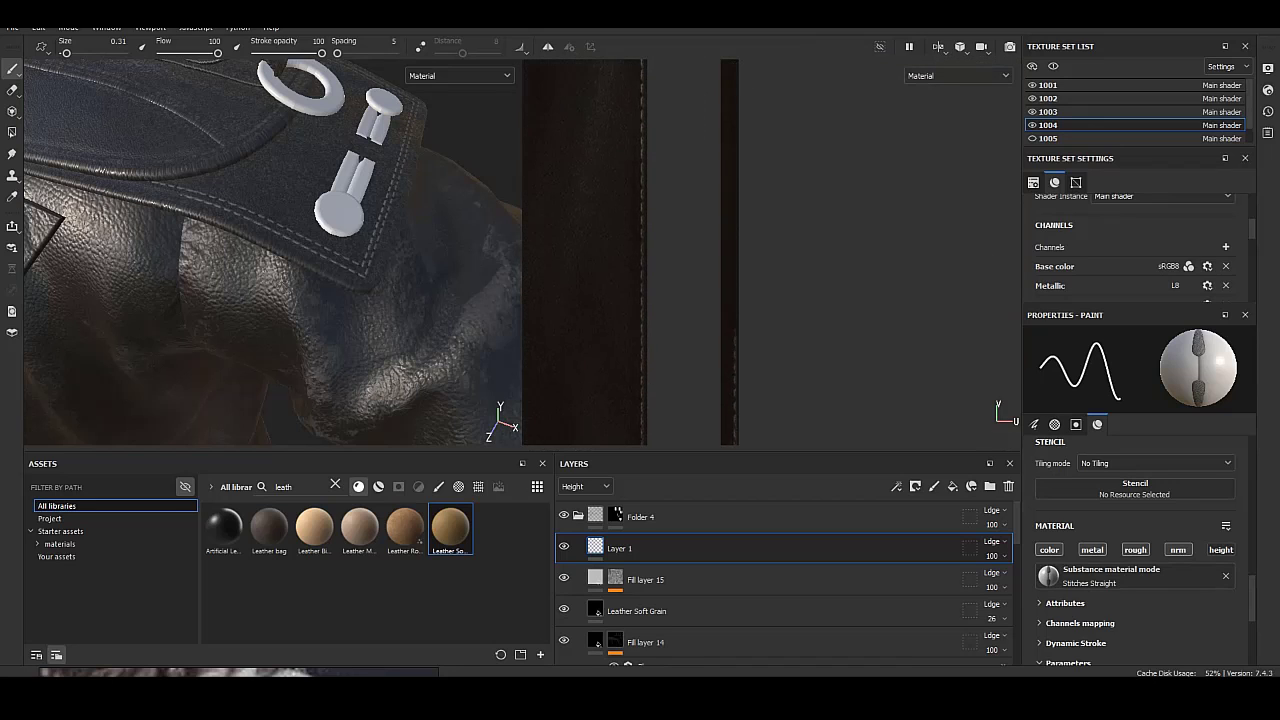
{"action": "left_click", "coordinate": [735, 72], "text": "shift"}
{"action": "middle_click_drag", "start_coordinate": [735, 72], "coordinate": [735, 77]}
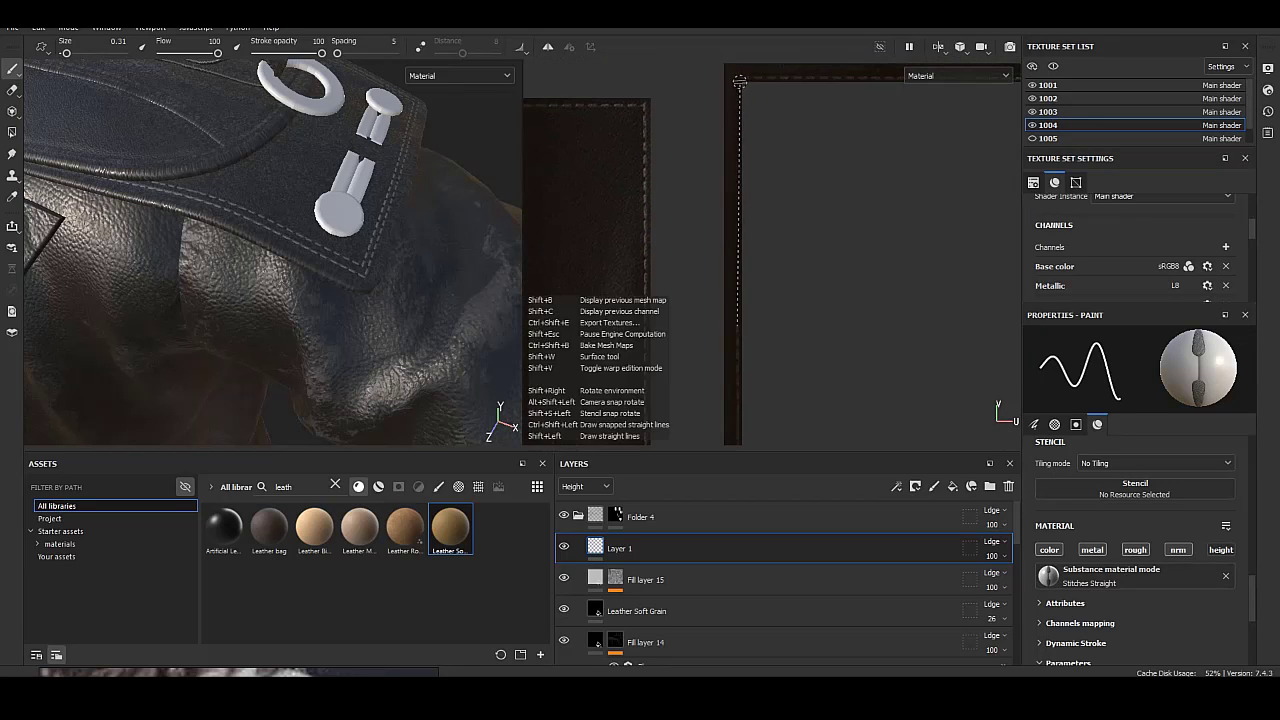
{"action": "left_click_drag", "start_coordinate": [465, 220], "coordinate": [430, 240], "text": "alt"}
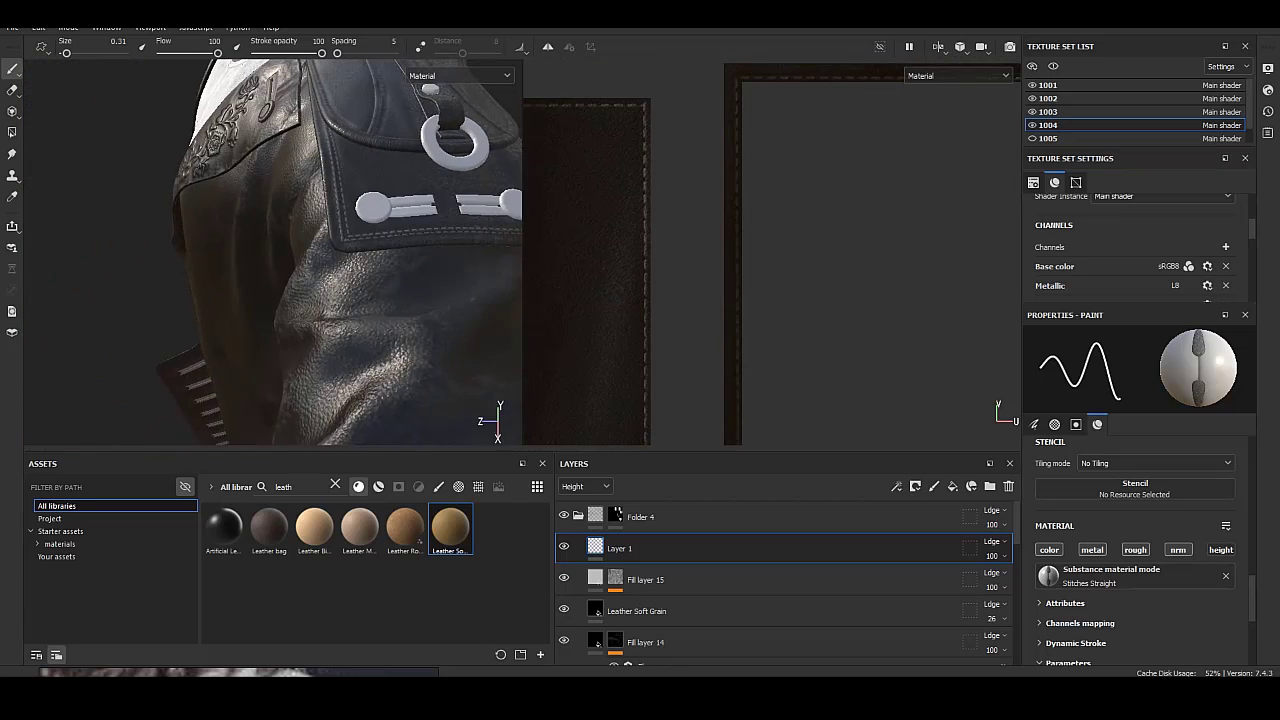
{"action": "scroll", "coordinate": [772, 300], "scroll_direction": "down", "scroll_amount": 3}
{"action": "scroll", "coordinate": [711, 189], "scroll_direction": "up", "scroll_amount": 3}
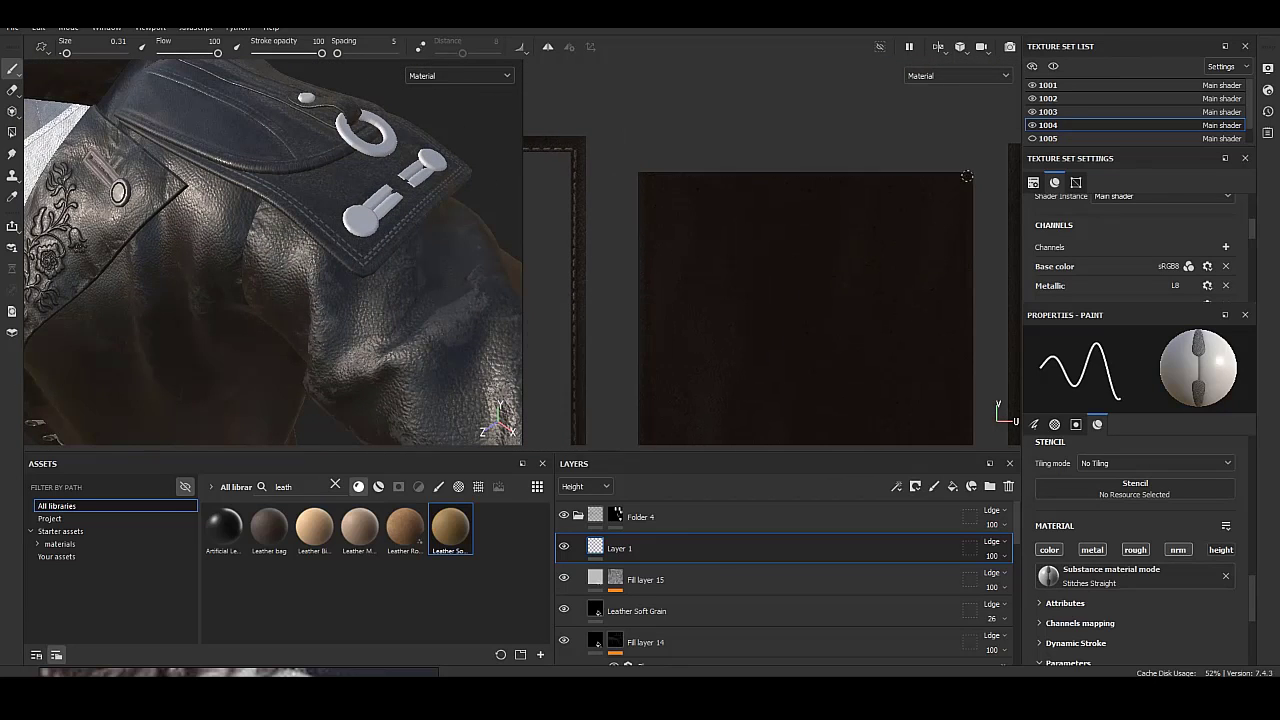
Stitch along the top edge of the large dark UV shell.
{"action": "mouse_move", "coordinate": [951, 176]}
{"action": "middle_mouse_down"}
{"action": "mouse_move", "coordinate": [861, 50]}
{"action": "mouse_move", "coordinate": [859, 166]}
{"action": "middle_mouse_up"}
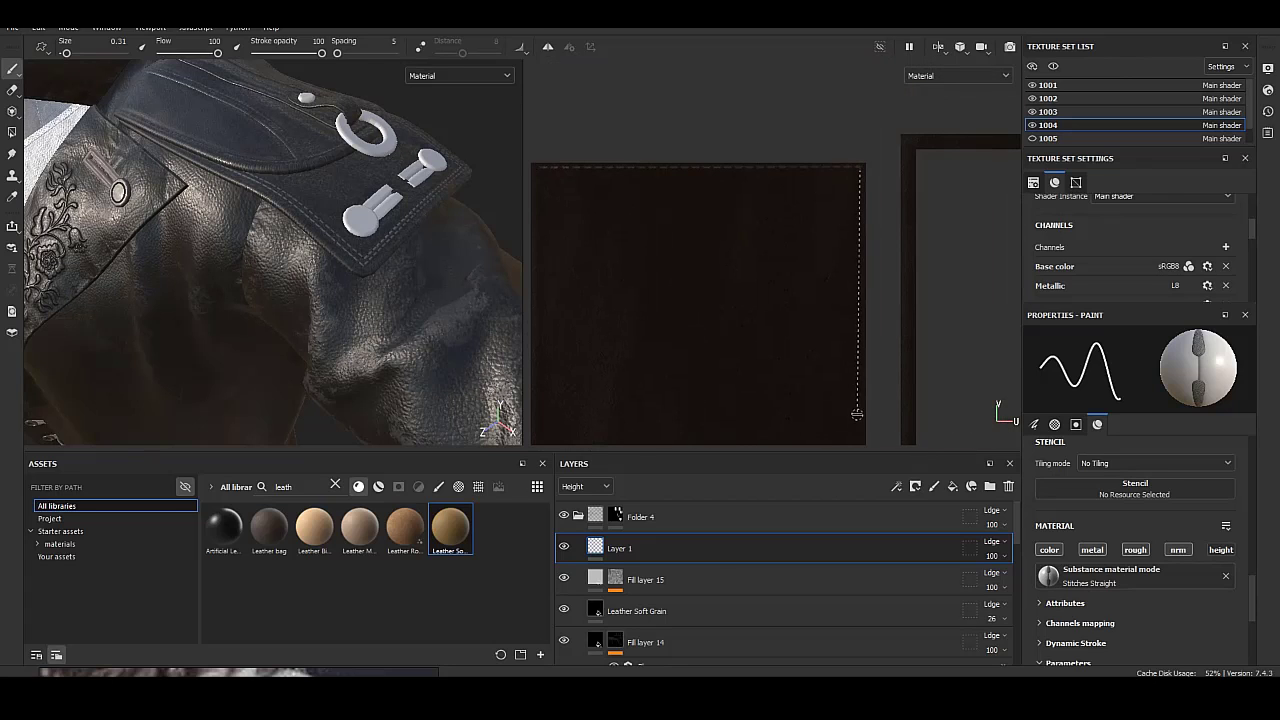
{"action": "middle_click_drag", "start_coordinate": [857, 414], "coordinate": [817, 173]}
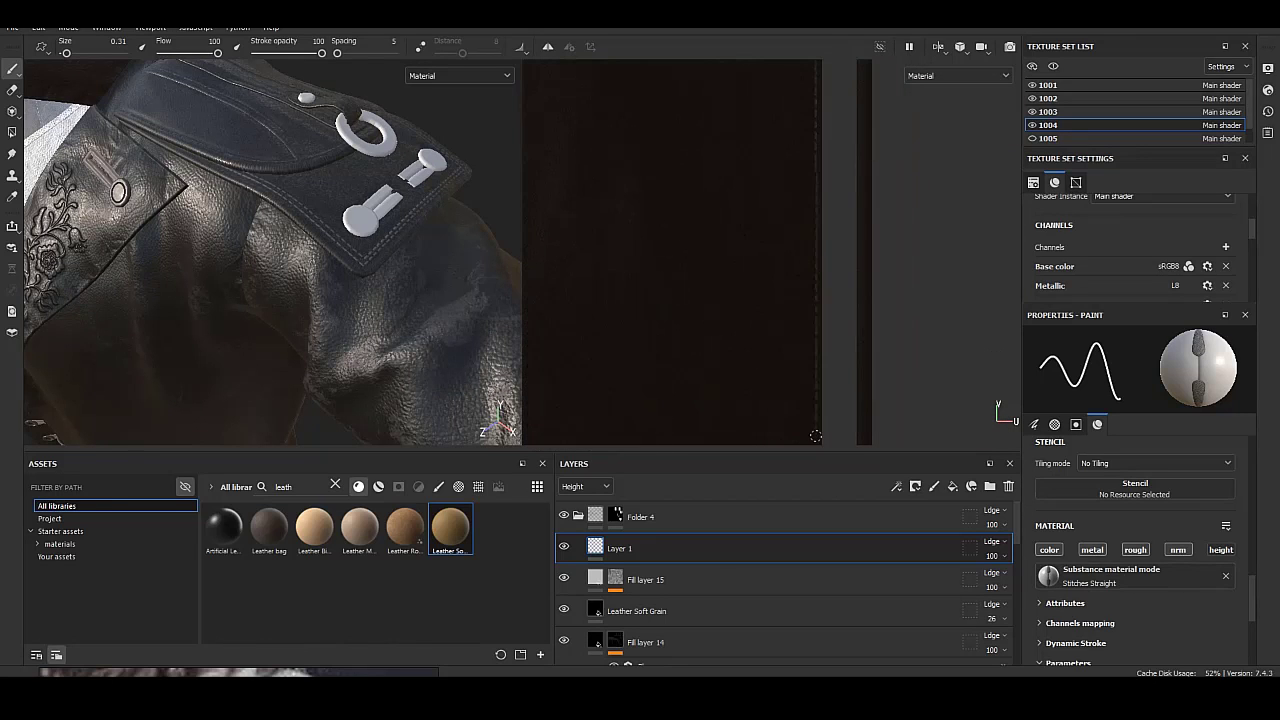
{"action": "middle_click_drag", "start_coordinate": [815, 425], "coordinate": [815, 188]}
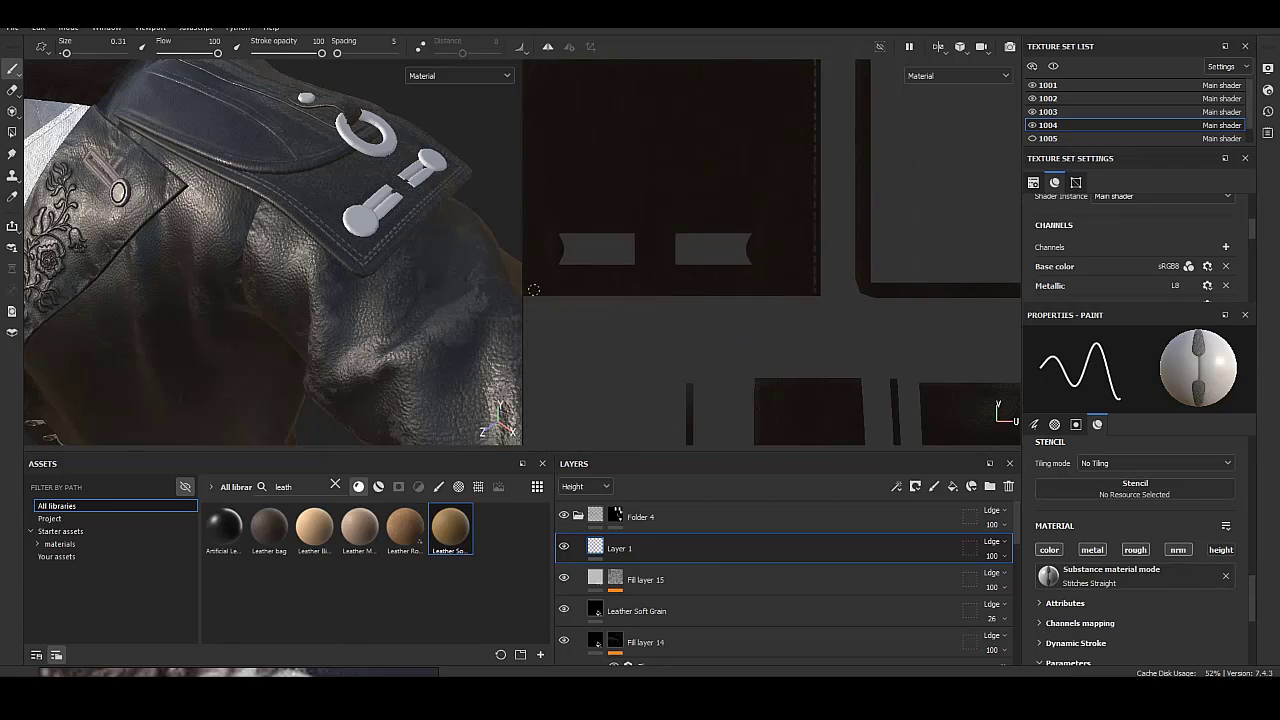
{"action": "middle_click_drag", "start_coordinate": [533, 289], "coordinate": [720, 287]}
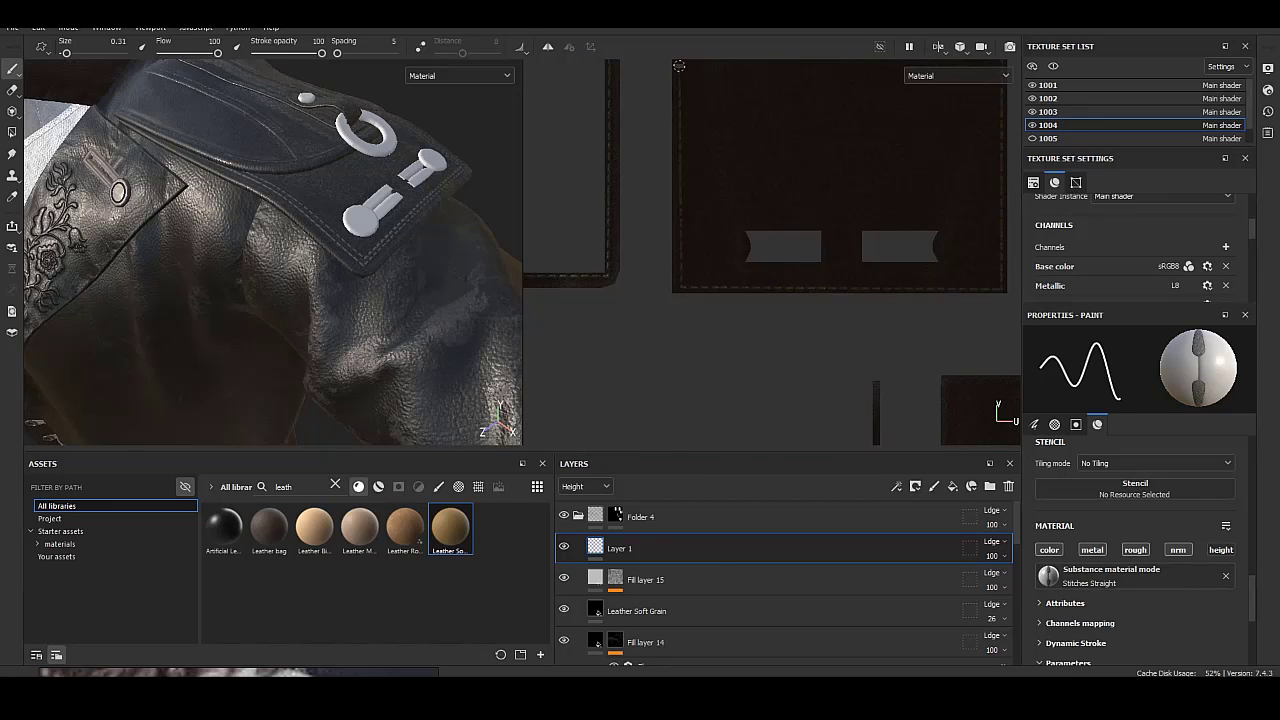
{"action": "mouse_move", "coordinate": [678, 66]}
{"action": "middle_mouse_down"}
{"action": "mouse_move", "coordinate": [708, 172]}
{"action": "mouse_move", "coordinate": [645, 208]}
{"action": "middle_mouse_up"}
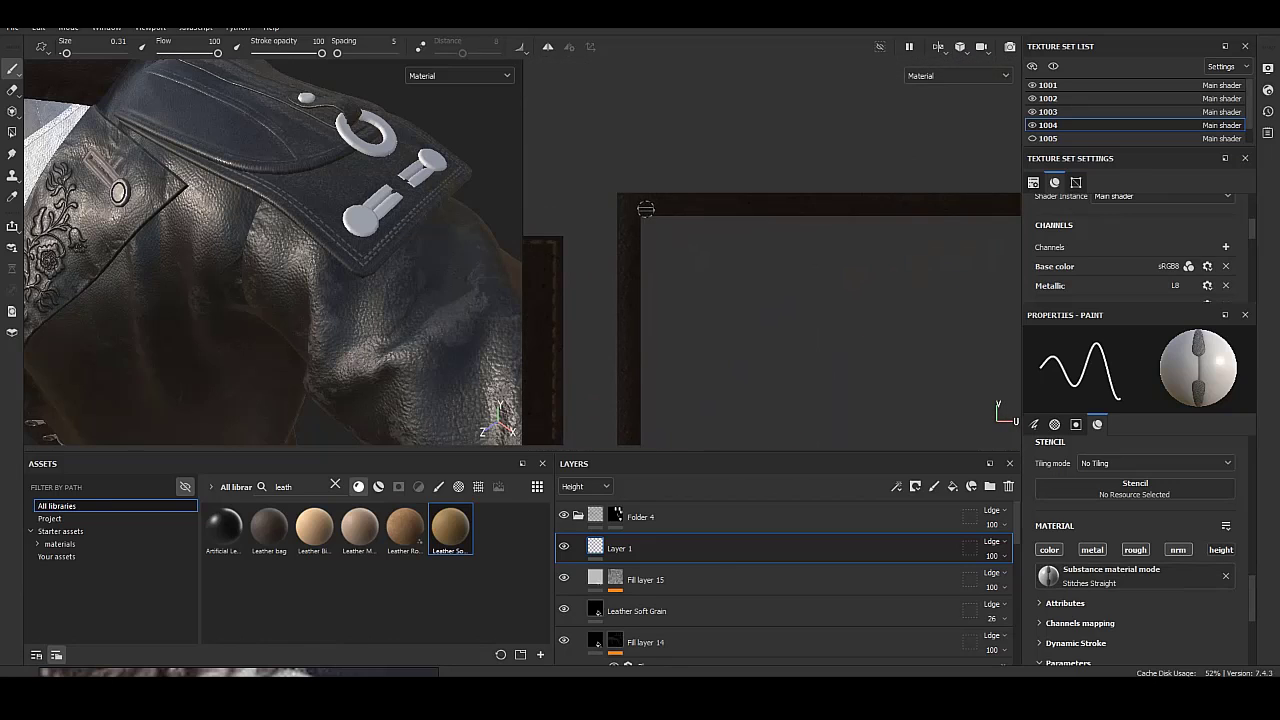
{"action": "scroll", "coordinate": [640, 210], "scroll_direction": "down", "scroll_amount": 1}
{"action": "scroll", "coordinate": [617, 219], "scroll_direction": "down", "scroll_amount": 1}
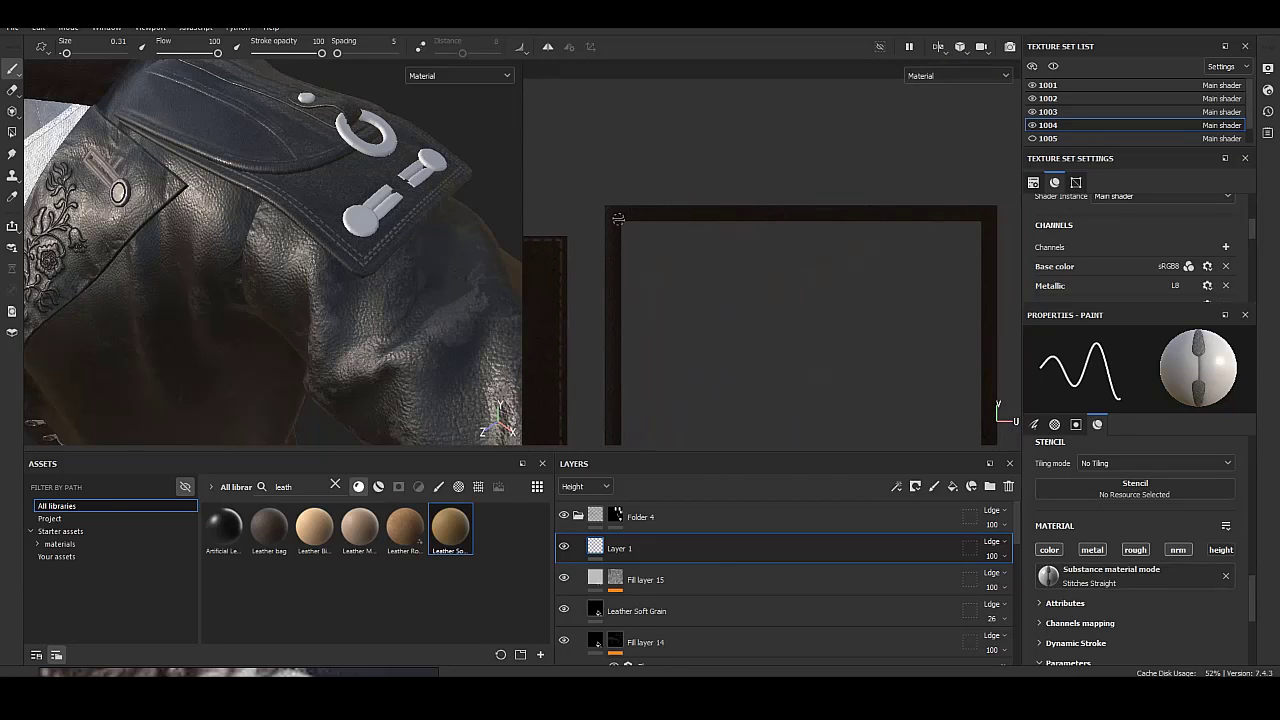
{"action": "left_click", "coordinate": [995, 221], "text": "shift"}
Stitch the dark shell's bottom and left edges.
{"action": "scroll", "coordinate": [987, 395], "scroll_direction": "up", "scroll_amount": 2}
{"action": "mouse_move", "coordinate": [948, 395]}
{"action": "middle_mouse_down"}
{"action": "mouse_move", "coordinate": [910, 402]}
{"action": "mouse_move", "coordinate": [907, 197]}
{"action": "middle_mouse_up"}
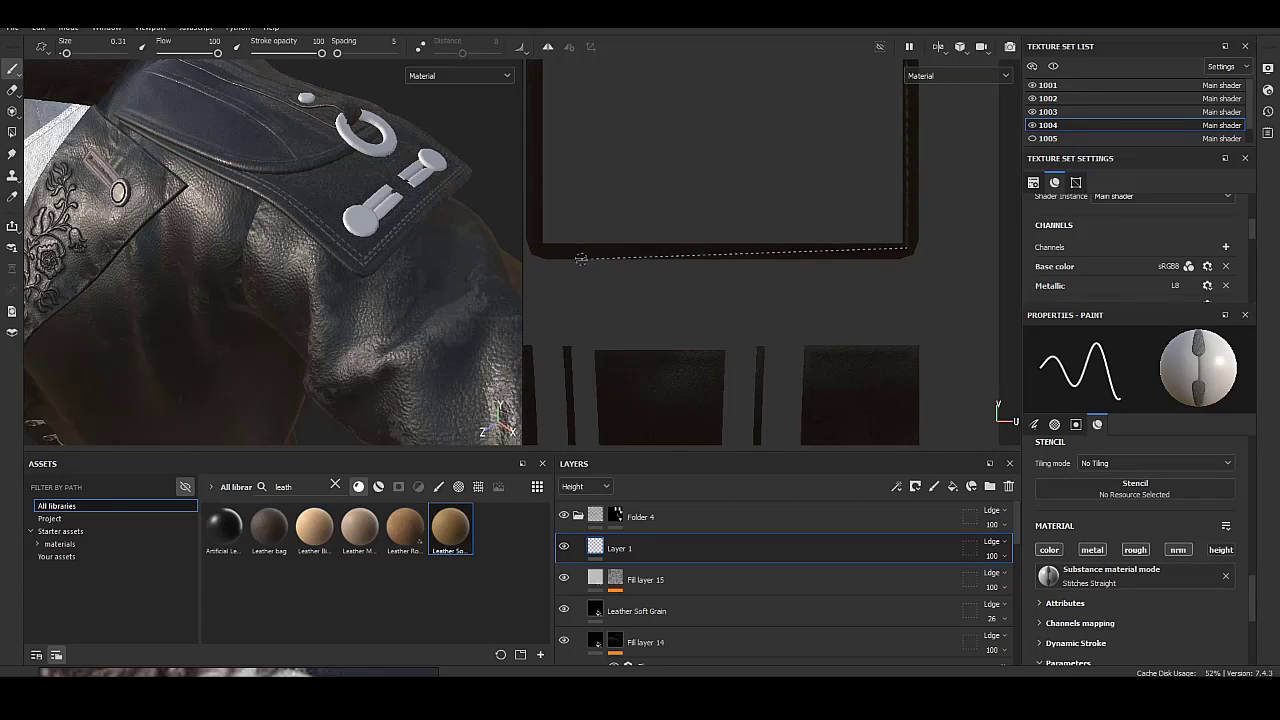
{"action": "left_click", "coordinate": [539, 247], "text": "shift"}
{"action": "mouse_move", "coordinate": [539, 247]}
{"action": "middle_mouse_down"}
{"action": "mouse_move", "coordinate": [647, 103]}
{"action": "mouse_move", "coordinate": [651, 216]}
{"action": "middle_mouse_up"}
{"action": "left_click", "coordinate": [647, 103], "text": "shift"}
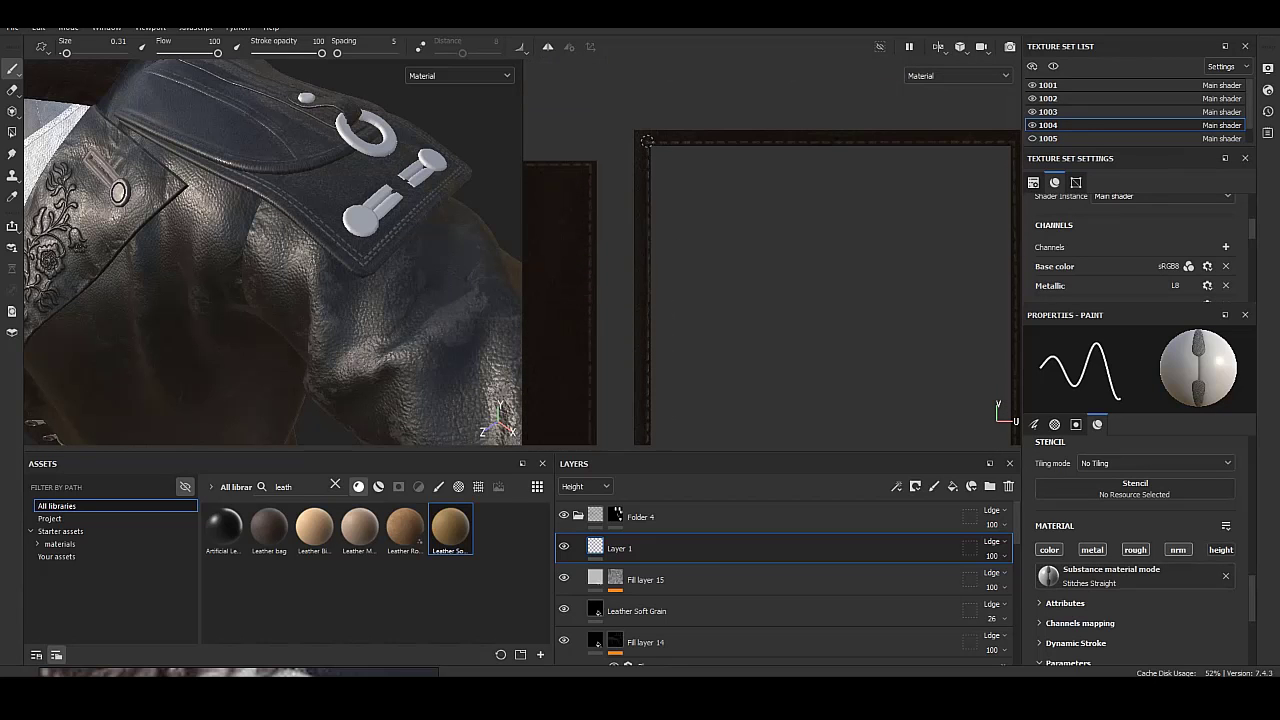
{"action": "left_click_drag", "start_coordinate": [333, 246], "coordinate": [403, 318], "text": "alt"}
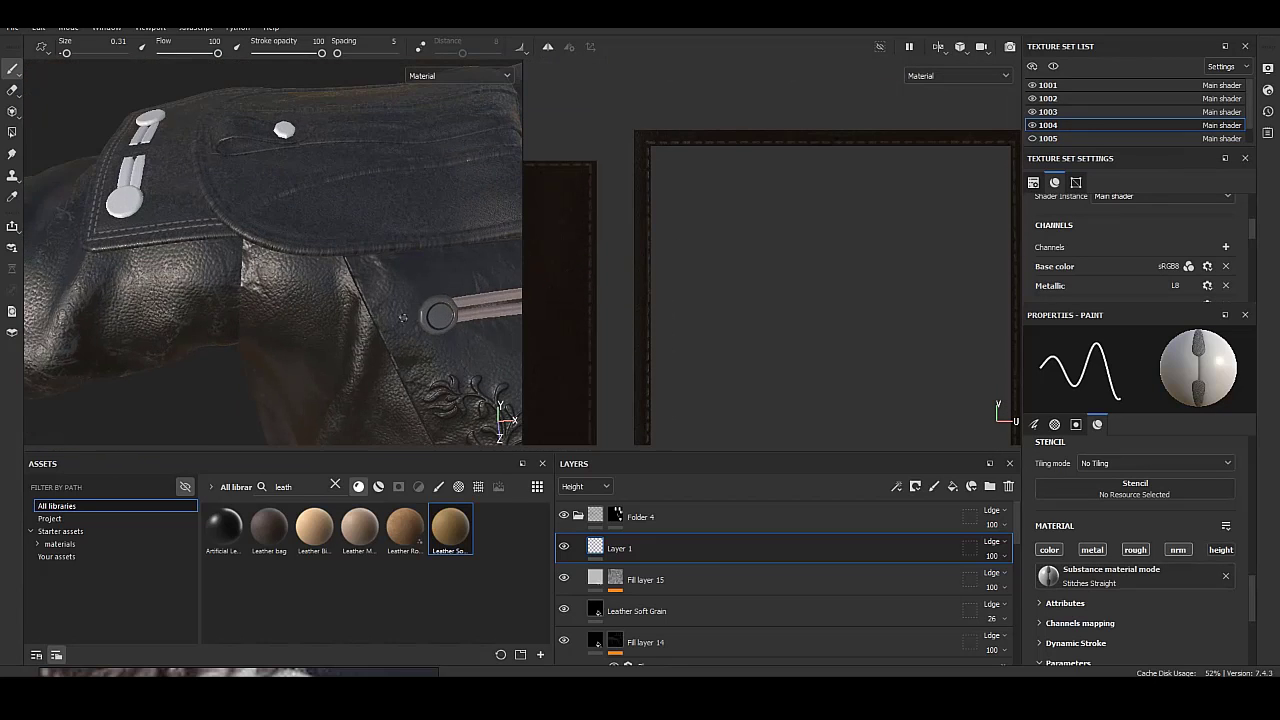
Start stitch lines on the curved strips and down the right strip's edge.
{"action": "scroll", "coordinate": [780, 321], "scroll_direction": "down", "scroll_amount": 3}
{"action": "scroll", "coordinate": [687, 116], "scroll_direction": "up", "scroll_amount": 3}
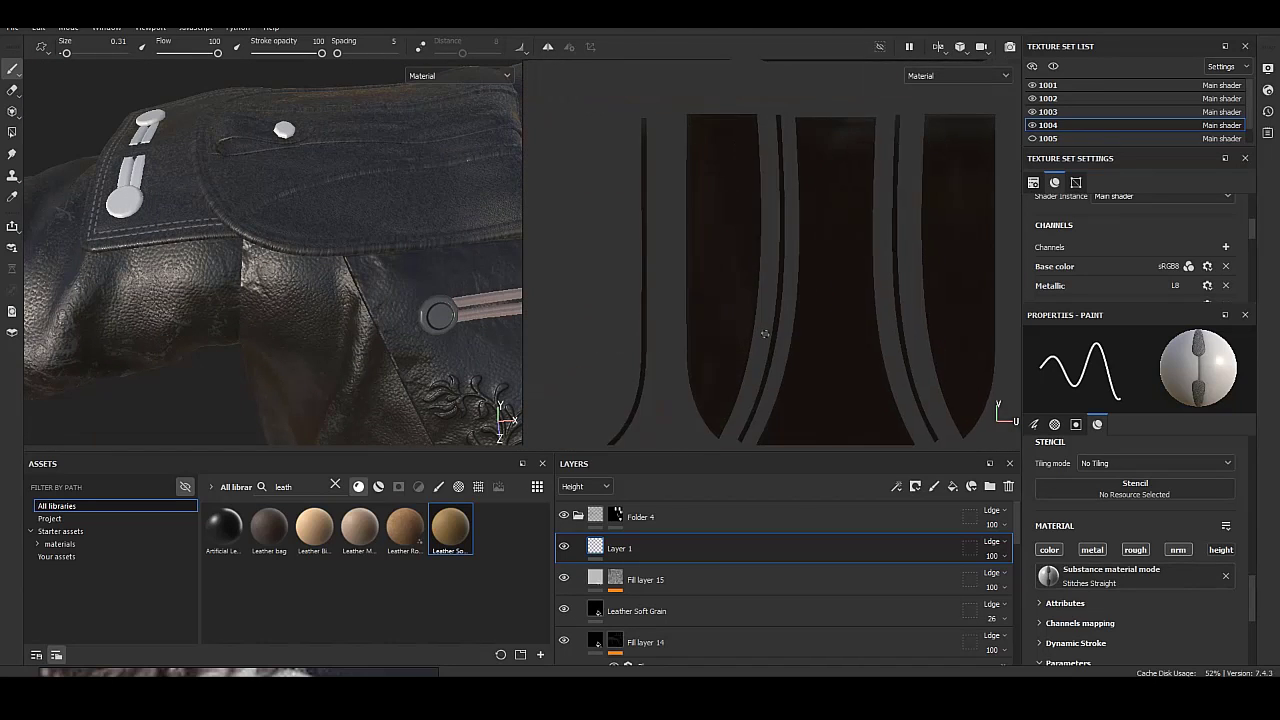
{"action": "left_click", "coordinate": [687, 112]}
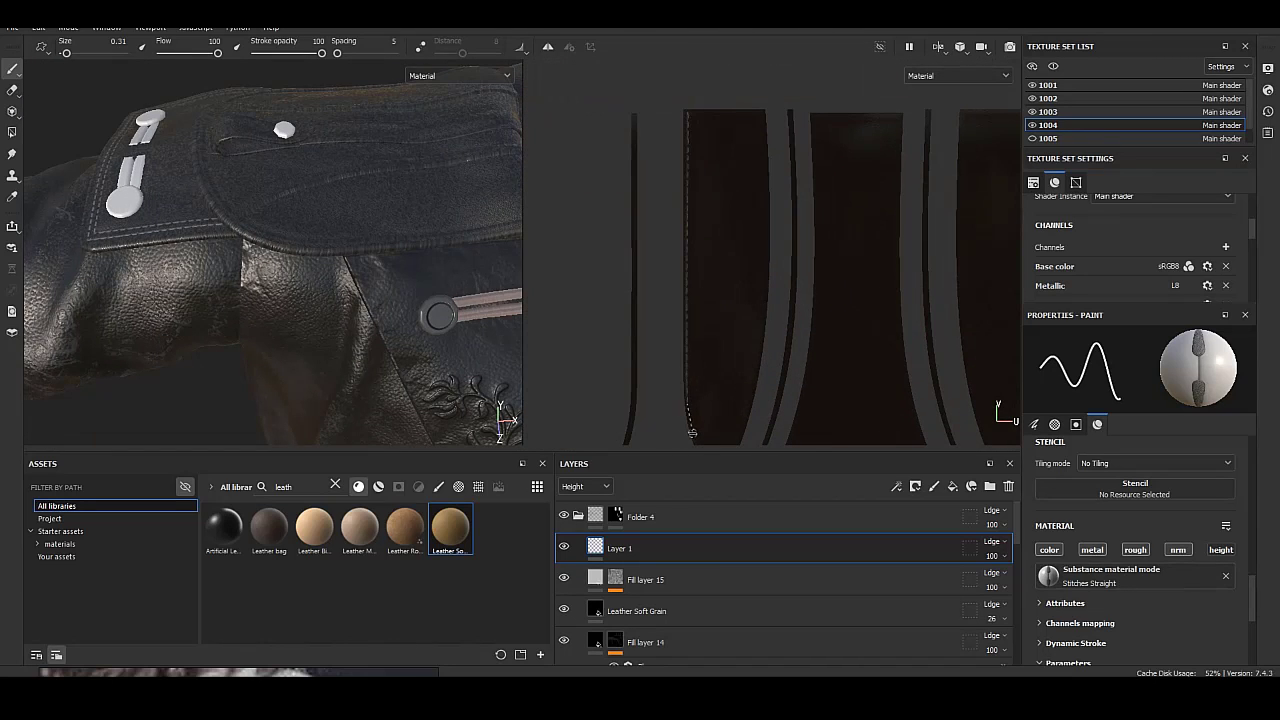
{"action": "middle_click_drag", "start_coordinate": [691, 432], "coordinate": [656, 282]}
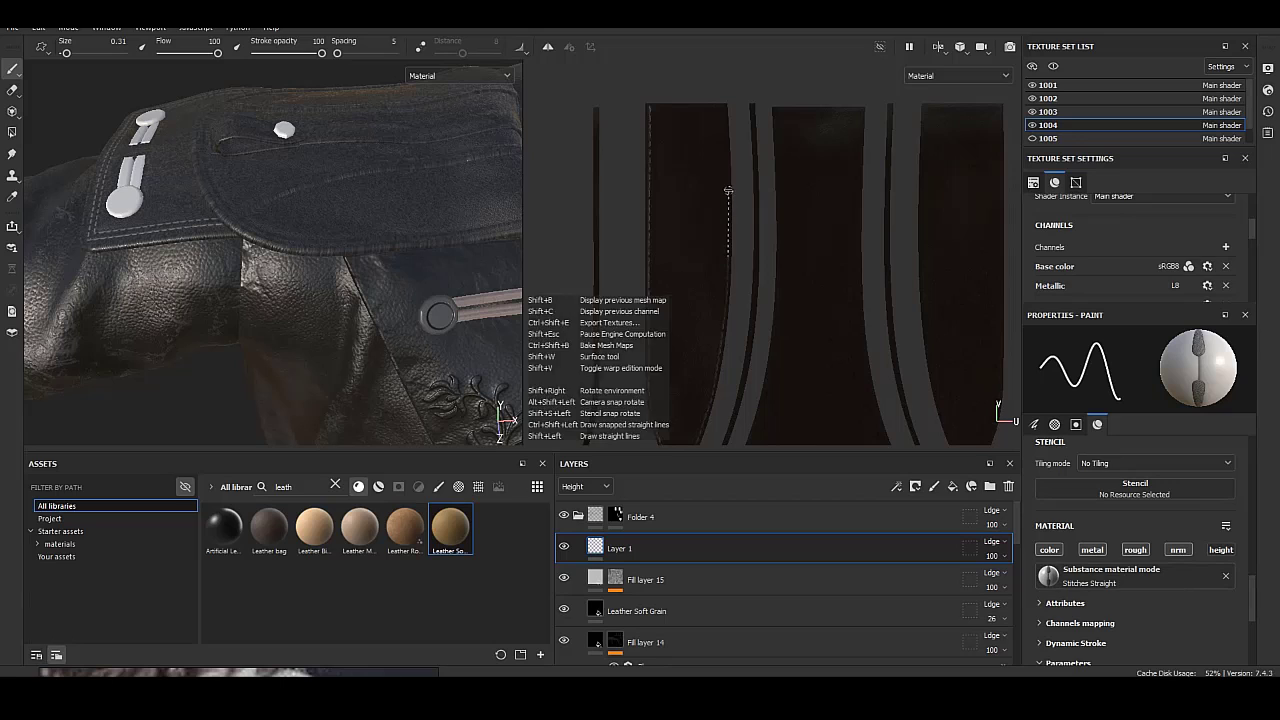
{"action": "left_click", "coordinate": [728, 147], "text": "shift"}
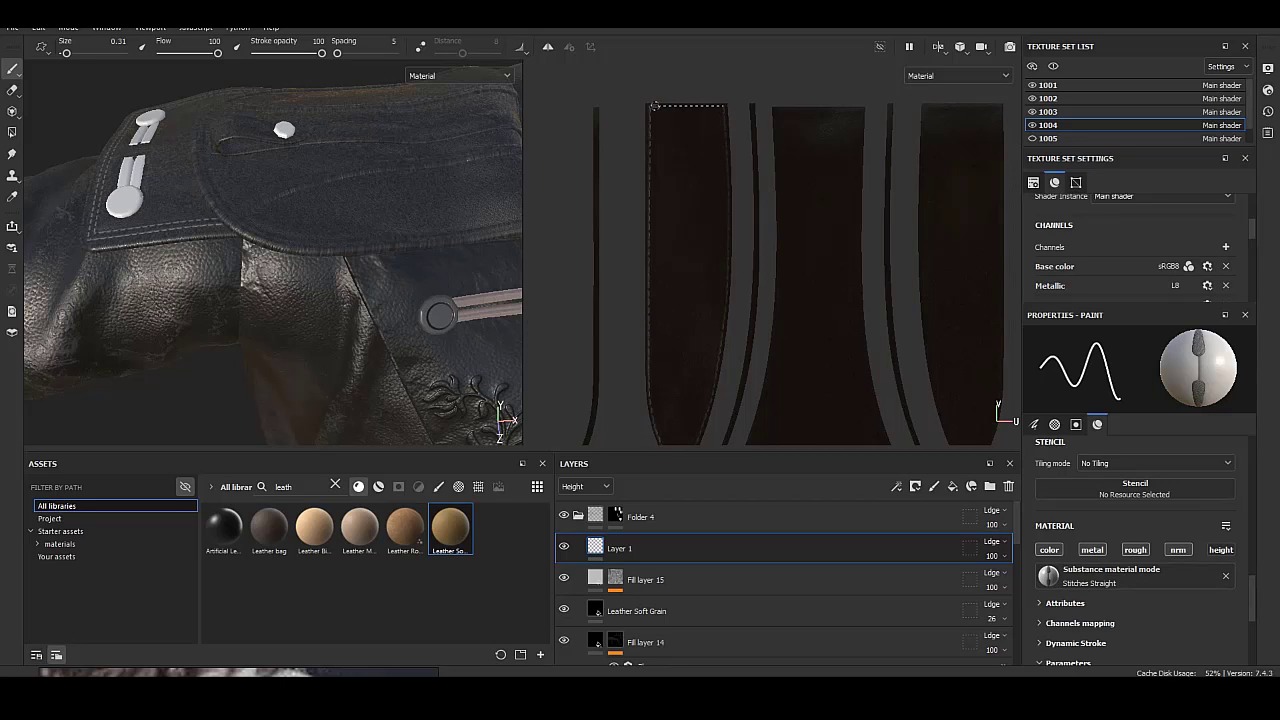
{"action": "middle_click_drag", "start_coordinate": [868, 204], "coordinate": [884, 147]}
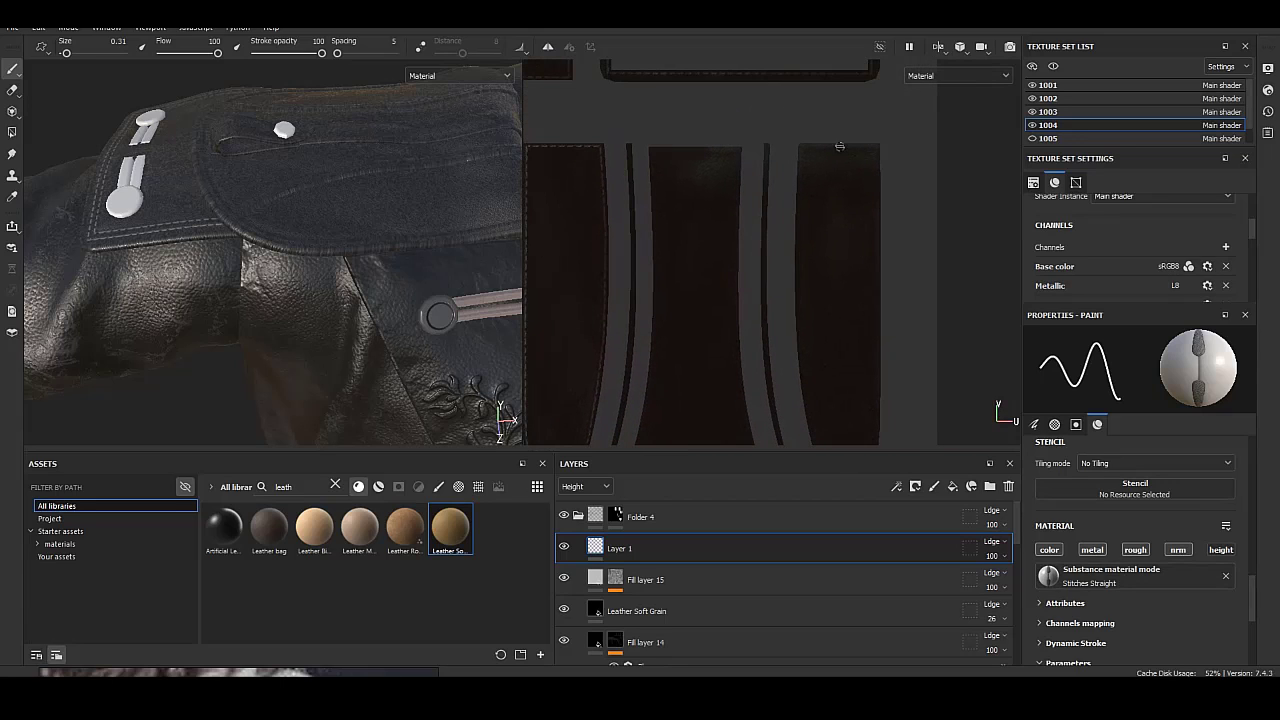
{"action": "left_click_drag", "start_coordinate": [805, 146], "coordinate": [798, 210]}
Lay stitches down the middle strip's left edge.
{"action": "middle_click_drag", "start_coordinate": [808, 402], "coordinate": [790, 209]}
{"action": "left_click_drag", "start_coordinate": [790, 209], "coordinate": [803, 266]}
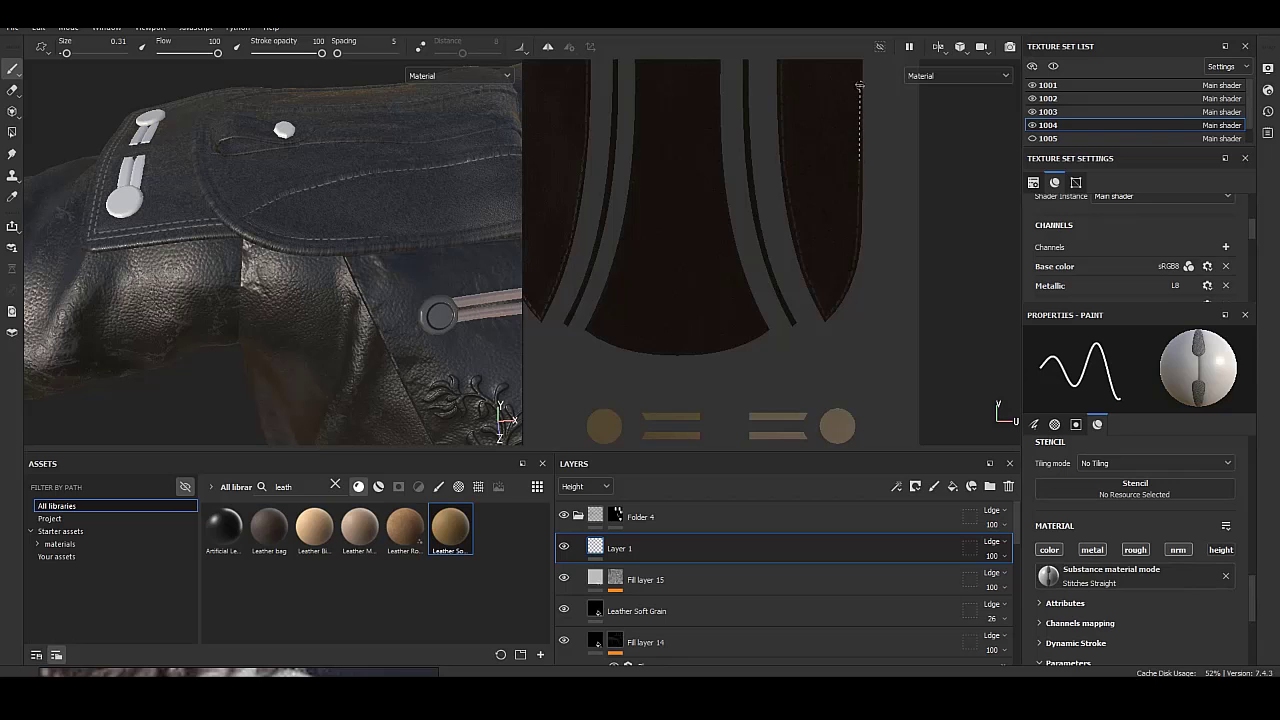
{"action": "middle_click_drag", "start_coordinate": [859, 86], "coordinate": [738, 241]}
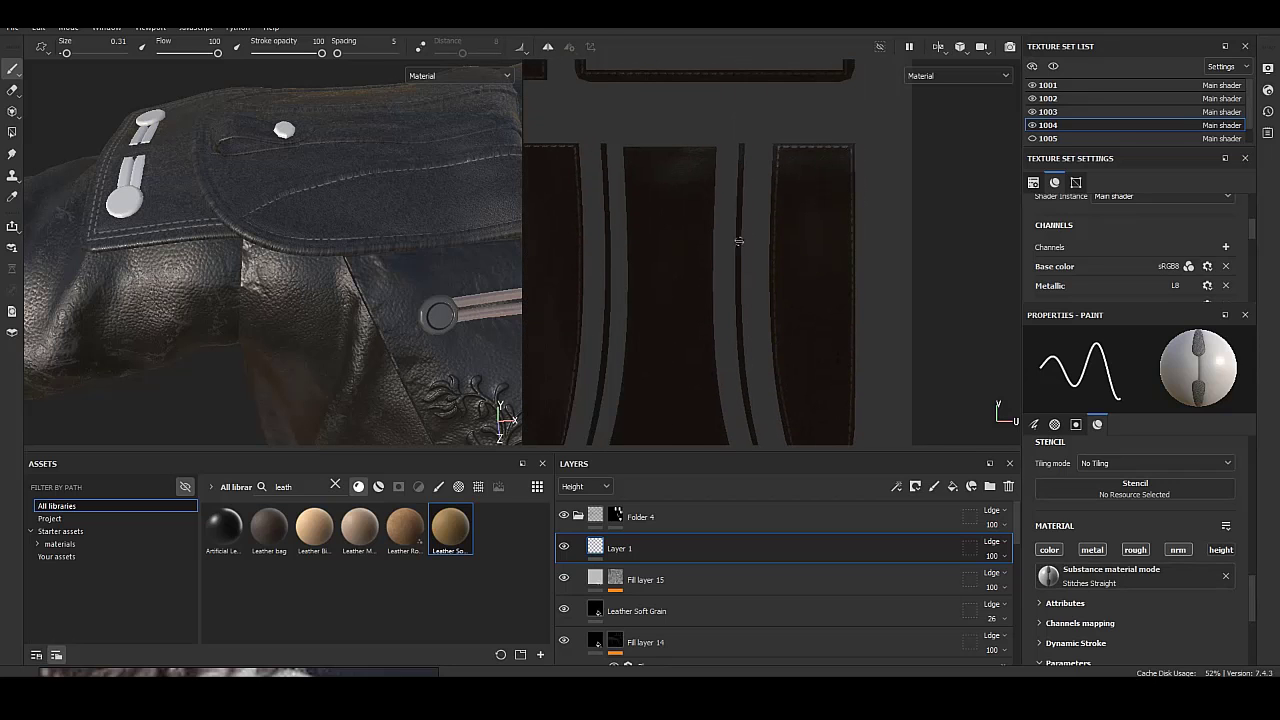
{"action": "left_click_drag", "start_coordinate": [350, 250], "coordinate": [300, 260], "text": "alt"}
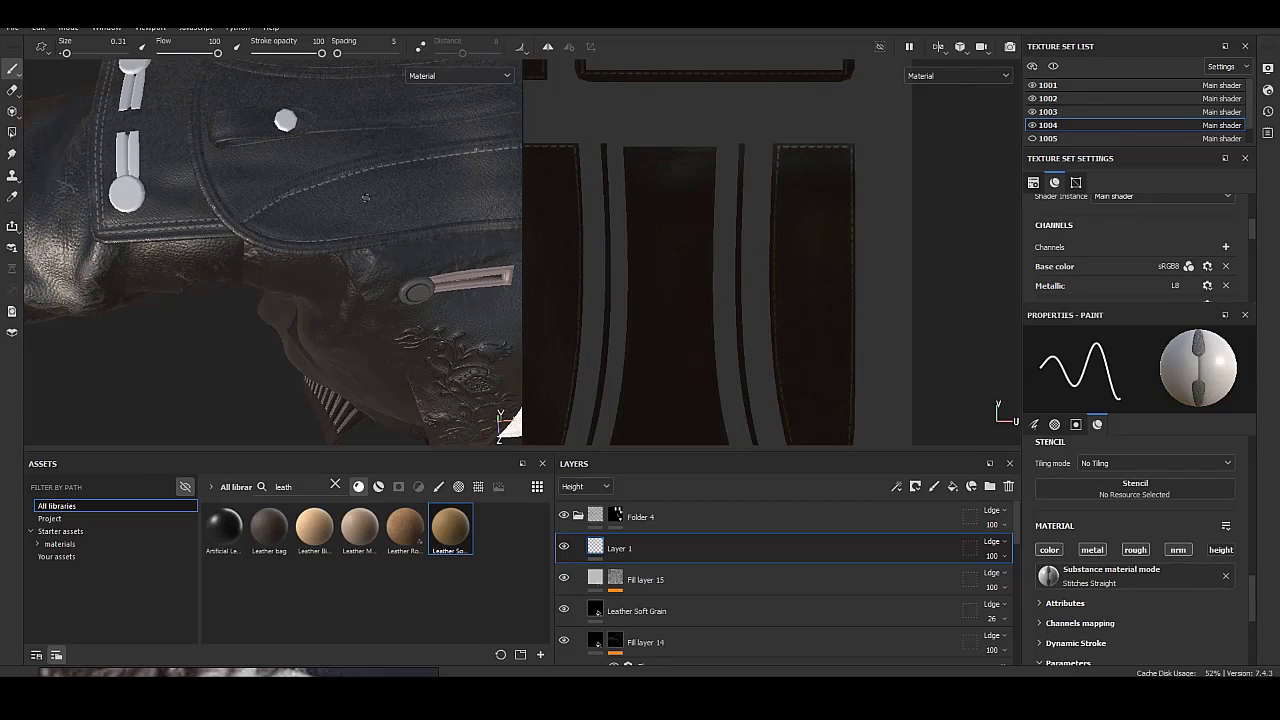
{"action": "left_click_drag", "start_coordinate": [365, 197], "coordinate": [785, 232], "text": "alt"}
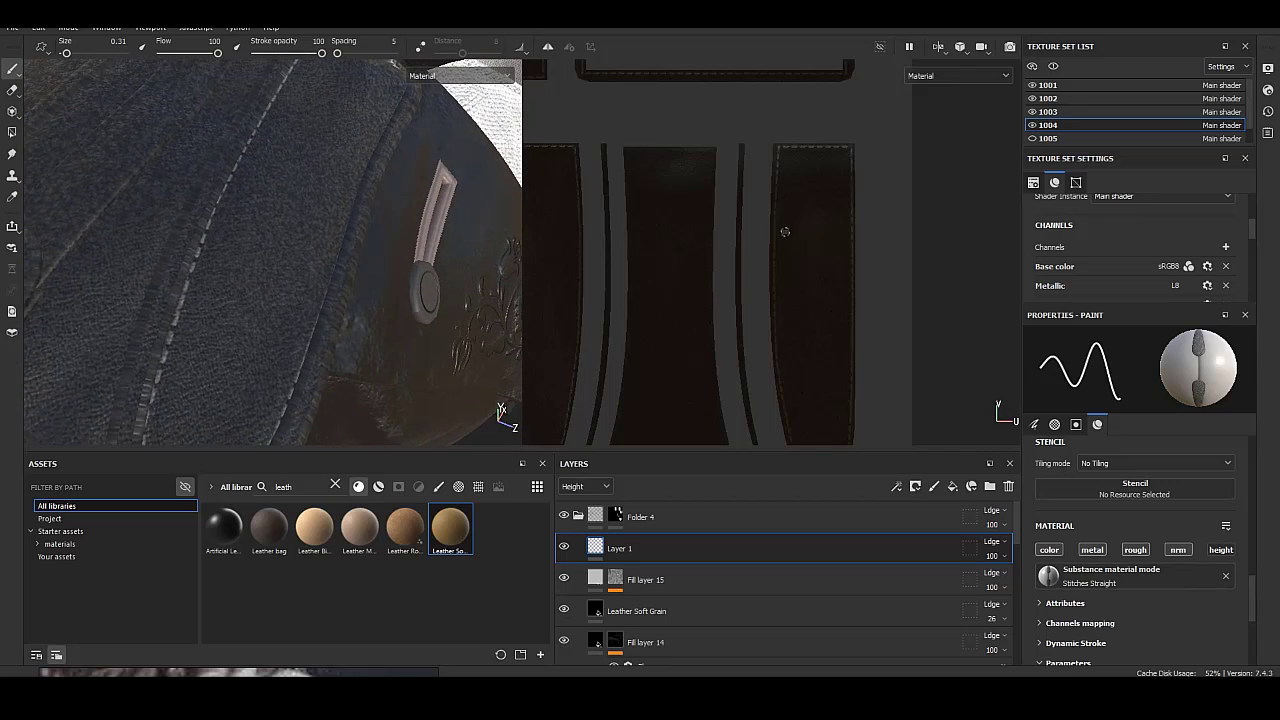
{"action": "scroll", "coordinate": [785, 232], "scroll_direction": "up", "scroll_amount": 2}
{"action": "scroll", "coordinate": [787, 243], "scroll_direction": "up", "scroll_amount": 2}
{"action": "scroll", "coordinate": [823, 334], "scroll_direction": "up", "scroll_amount": 1}
{"action": "scroll", "coordinate": [823, 334], "scroll_direction": "up", "scroll_amount": 2}
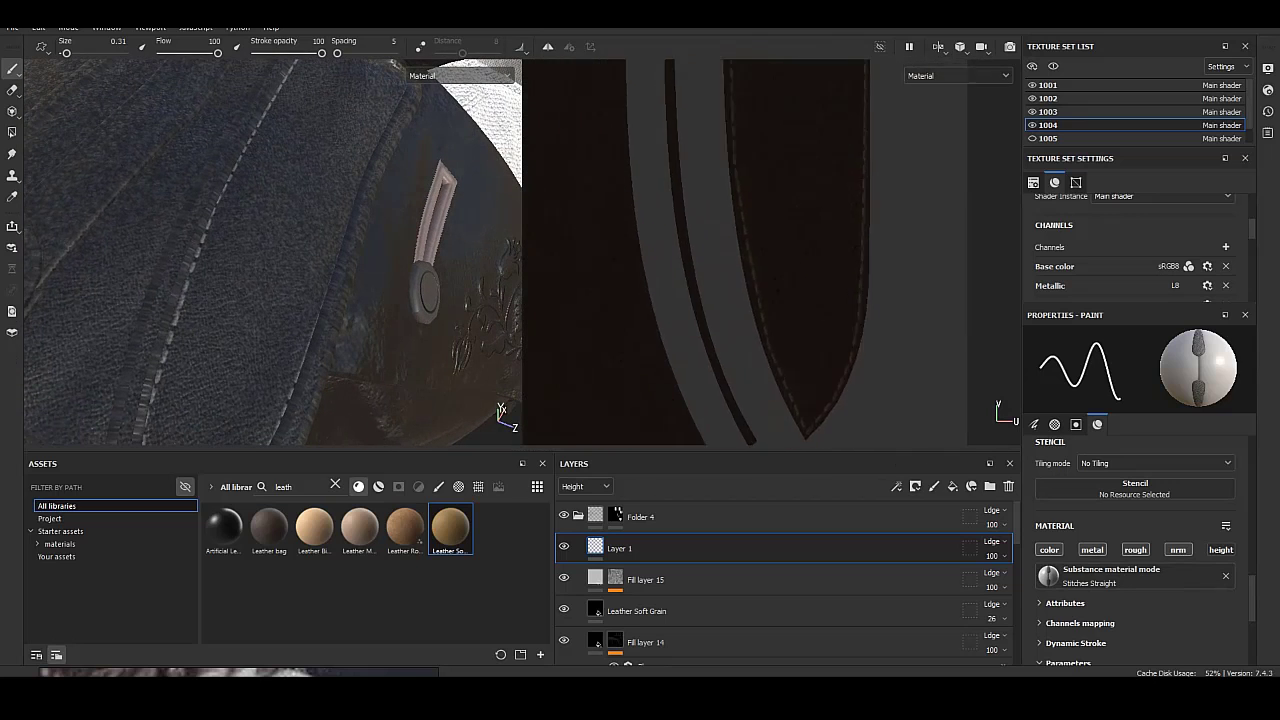
{"action": "scroll", "coordinate": [783, 211], "scroll_direction": "down", "scroll_amount": 2}
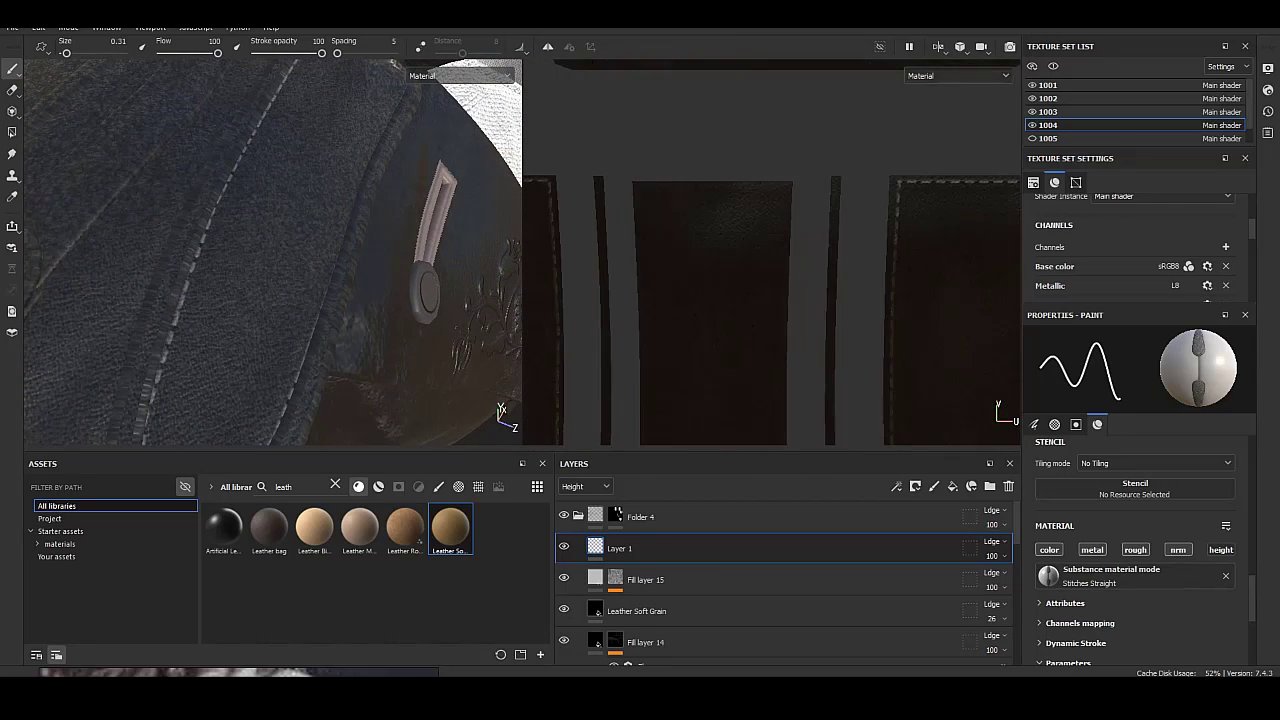
{"action": "left_click", "coordinate": [652, 296], "text": "shift"}
Add another stitch segment along the strip edge and check the leather panel.
{"action": "scroll", "coordinate": [655, 285], "scroll_direction": "up", "scroll_amount": 1}
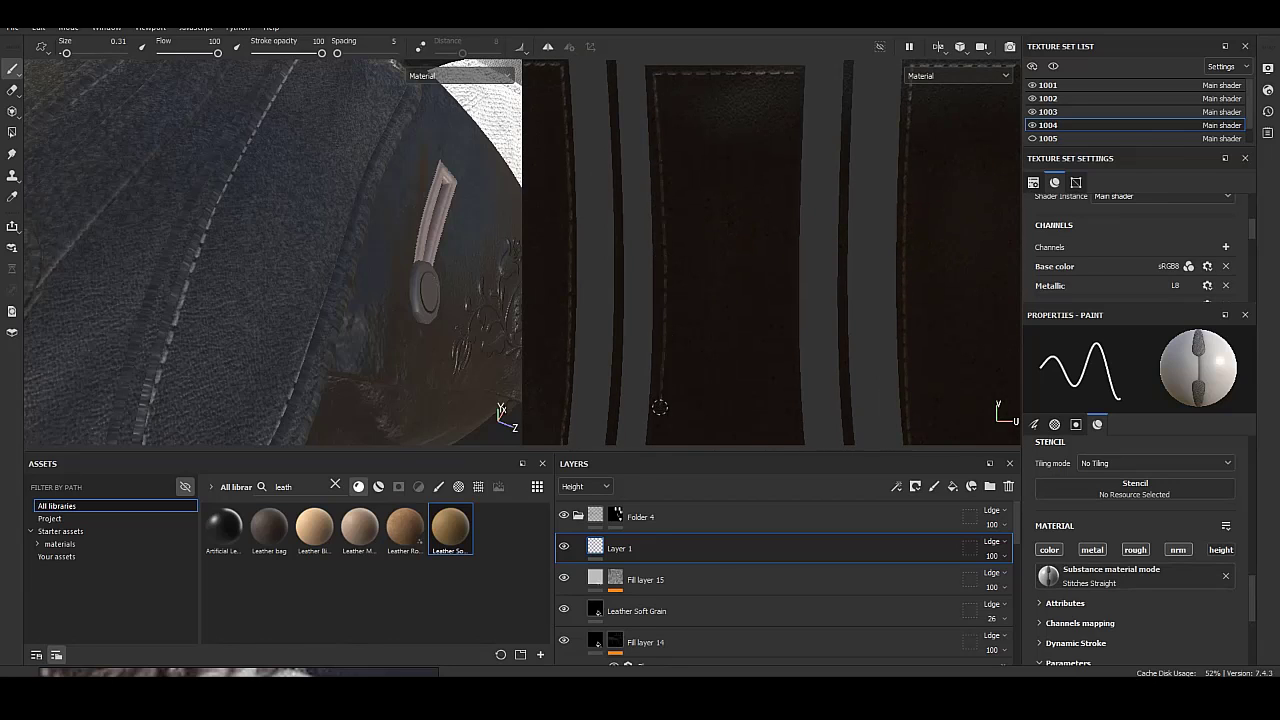
{"action": "scroll", "coordinate": [686, 267], "scroll_direction": "up", "scroll_amount": 2}
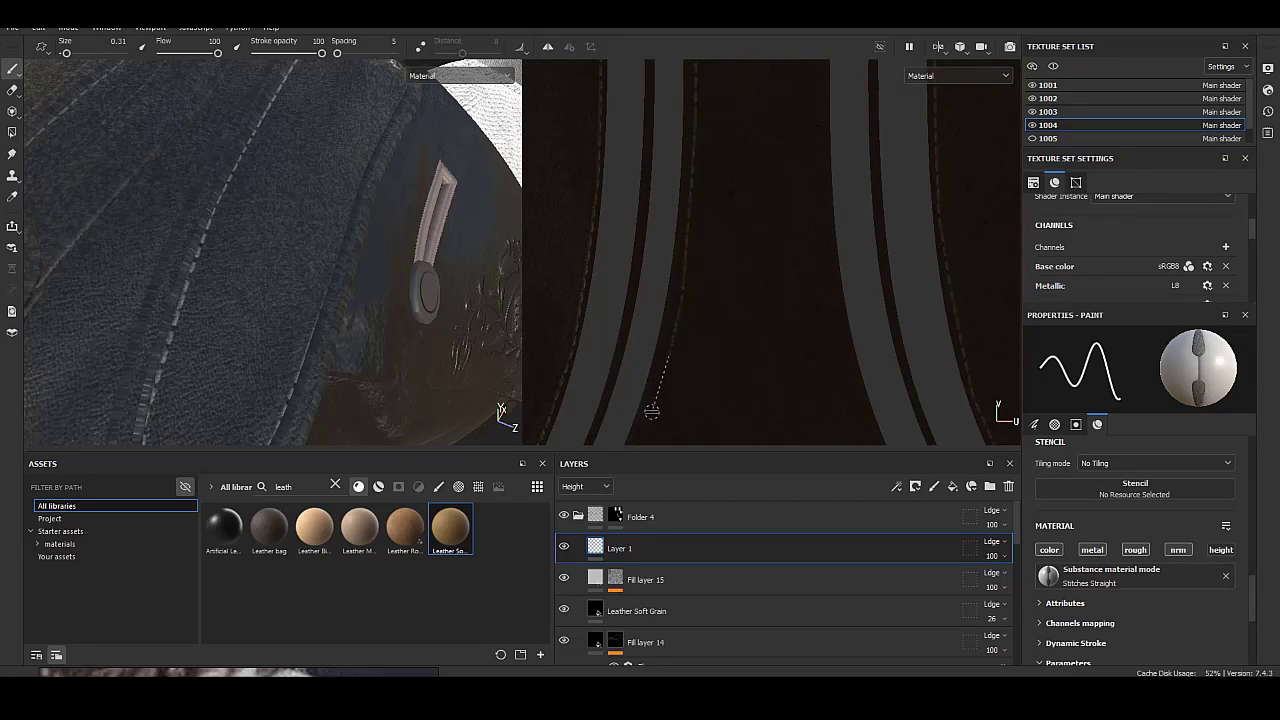
{"action": "scroll", "coordinate": [651, 411], "scroll_direction": "down", "scroll_amount": 3}
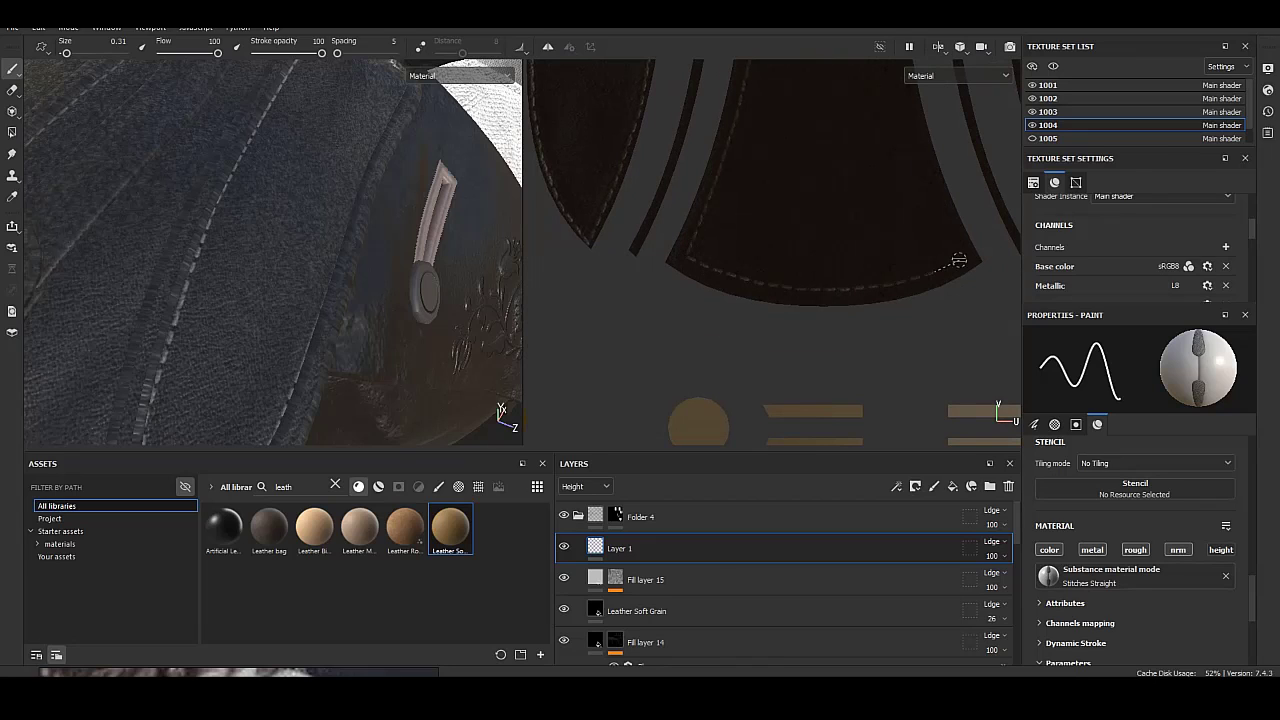
{"action": "left_click", "coordinate": [914, 137], "text": "shift"}
{"action": "scroll", "coordinate": [814, 371], "scroll_direction": "up", "scroll_amount": 3}
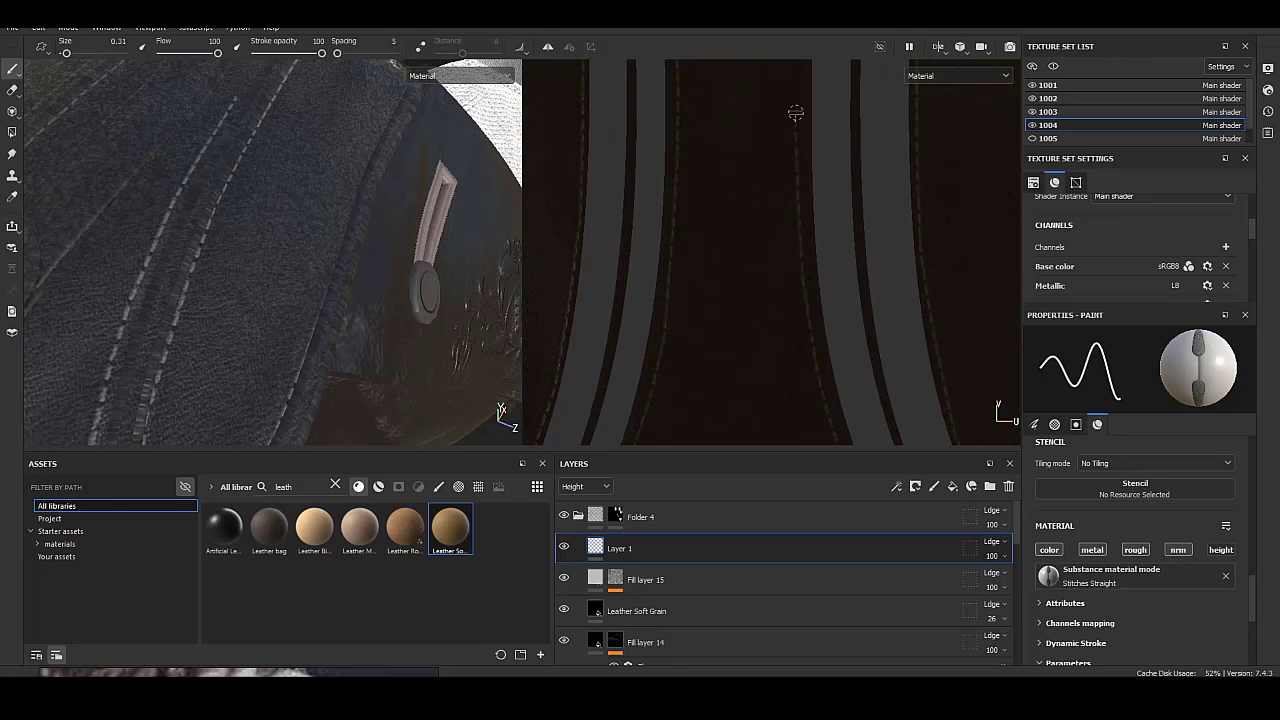
{"action": "scroll", "coordinate": [798, 244], "scroll_direction": "down", "scroll_amount": 2}
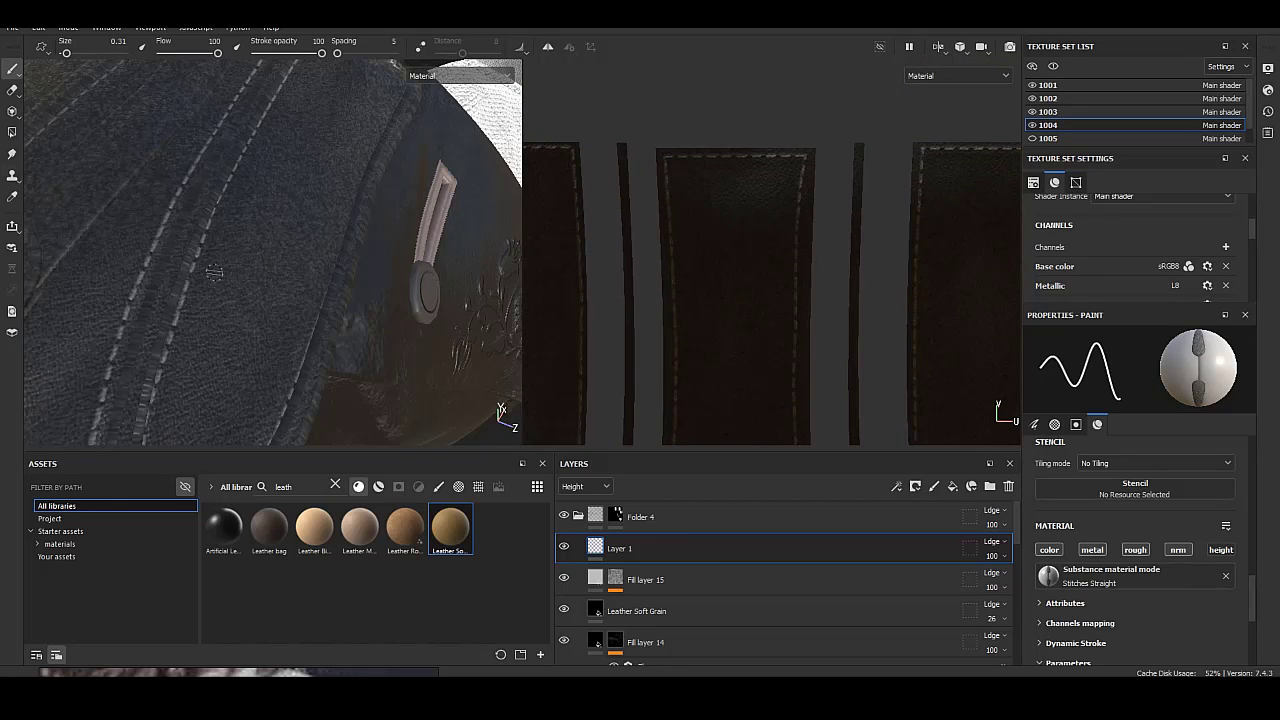
{"action": "key", "text": "super"}
{"action": "key", "text": "super"}
{"action": "mouse_move", "coordinate": [326, 227]}
{"action": "left_mouse_down", "text": "alt"}
{"action": "mouse_move", "coordinate": [129, 100]}
{"action": "mouse_move", "coordinate": [305, 263]}
{"action": "left_mouse_up", "text": "alt"}
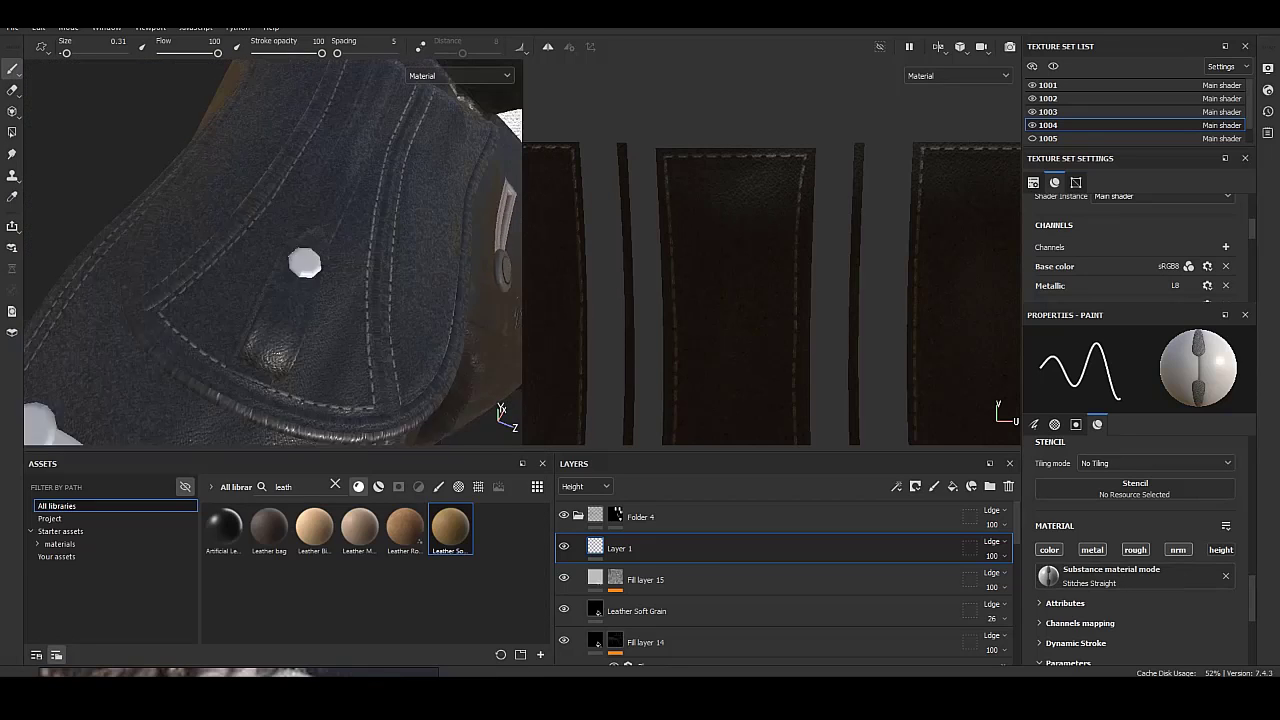
{"action": "scroll", "coordinate": [581, 413], "scroll_direction": "down", "scroll_amount": 2}
{"action": "scroll", "coordinate": [581, 413], "scroll_direction": "down", "scroll_amount": 2}
Stitch along a strip's top and down its long edge.
{"action": "scroll", "coordinate": [581, 413], "scroll_direction": "down", "scroll_amount": 2}
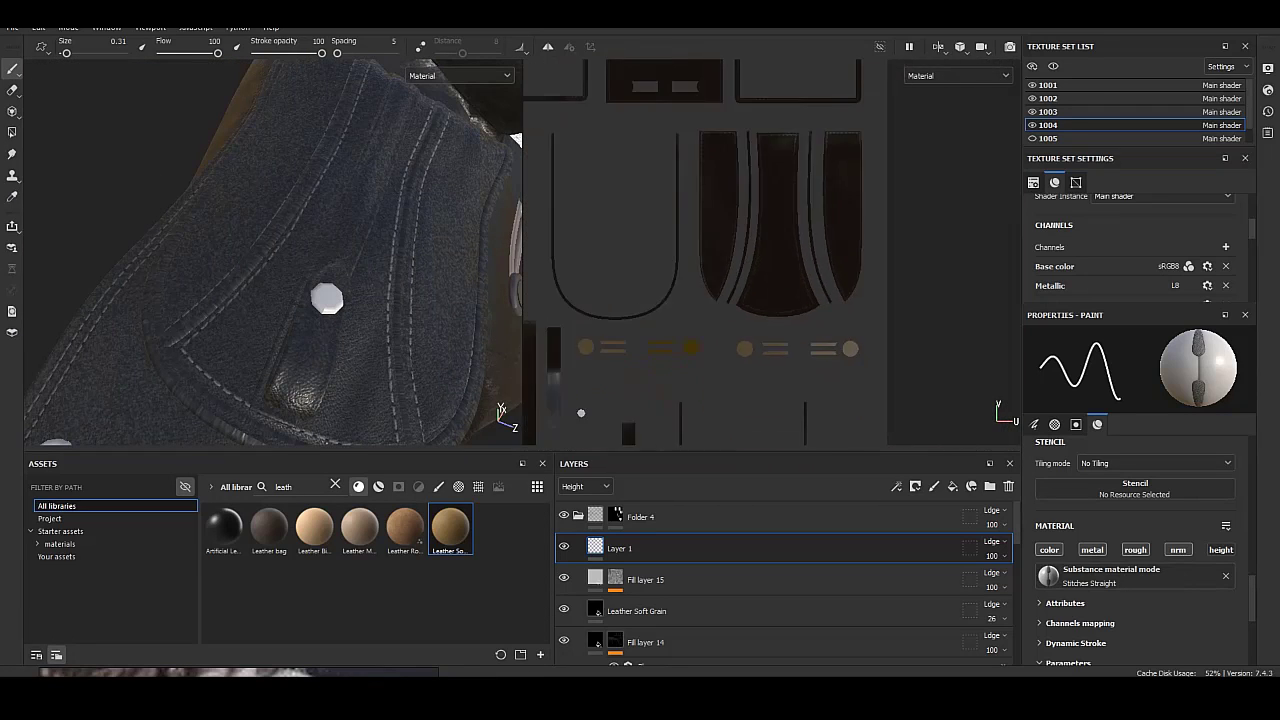
{"action": "middle_click_drag", "start_coordinate": [581, 413], "coordinate": [592, 322]}
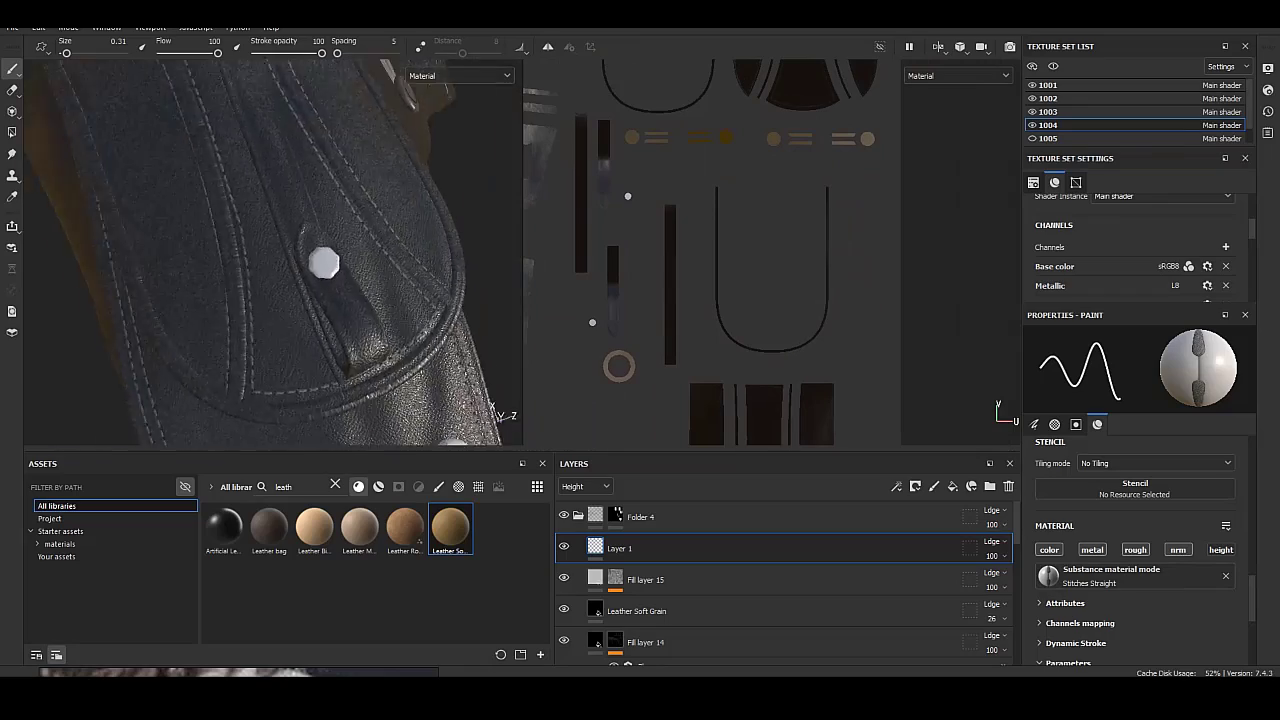
{"action": "mouse_move", "coordinate": [323, 263]}
{"action": "left_mouse_down", "text": "alt"}
{"action": "mouse_move", "coordinate": [286, 237]}
{"action": "mouse_move", "coordinate": [280, 270]}
{"action": "left_mouse_up", "text": "alt"}
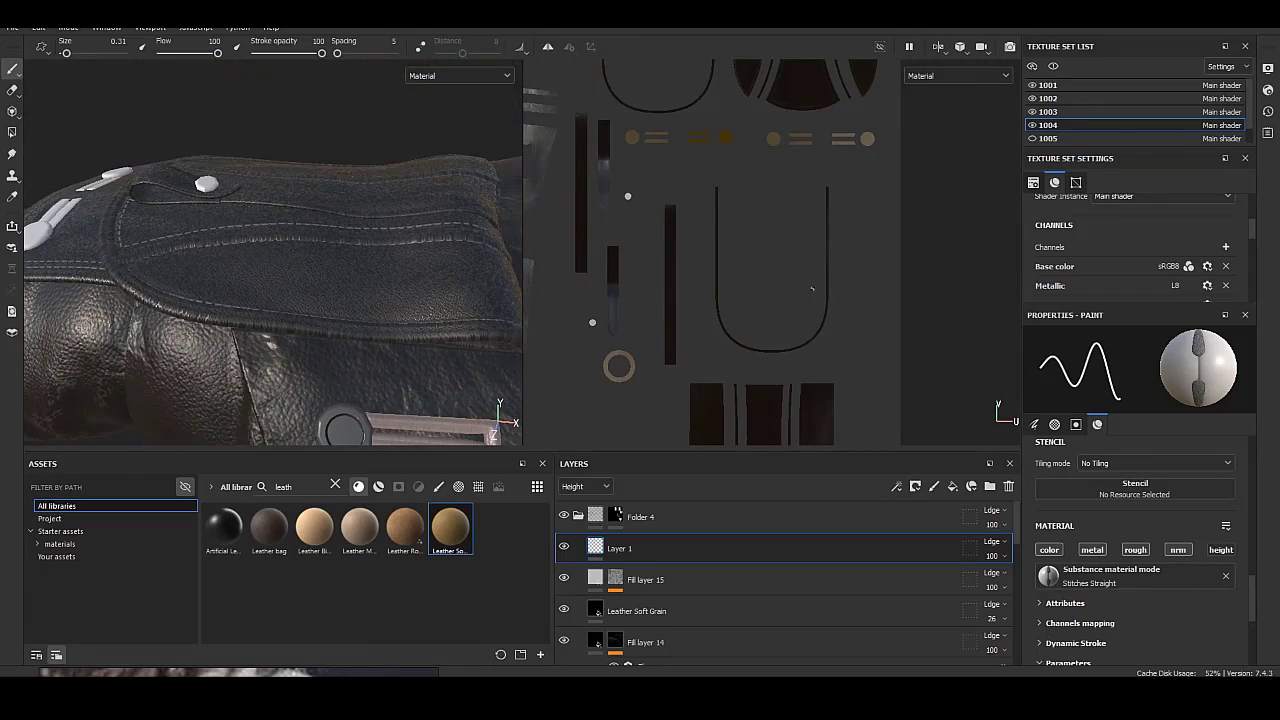
{"action": "scroll", "coordinate": [812, 289], "scroll_direction": "up", "scroll_amount": 4}
{"action": "mouse_move", "coordinate": [355, 277]}
{"action": "left_mouse_down", "text": "alt"}
{"action": "mouse_move", "coordinate": [410, 310]}
{"action": "mouse_move", "coordinate": [420, 300]}
{"action": "left_mouse_up", "text": "alt"}
{"action": "scroll", "coordinate": [720, 250], "scroll_direction": "down", "scroll_amount": 3}
{"action": "middle_click_drag", "start_coordinate": [720, 250], "coordinate": [830, 193]}
{"action": "scroll", "coordinate": [830, 193], "scroll_direction": "up", "scroll_amount": 4}
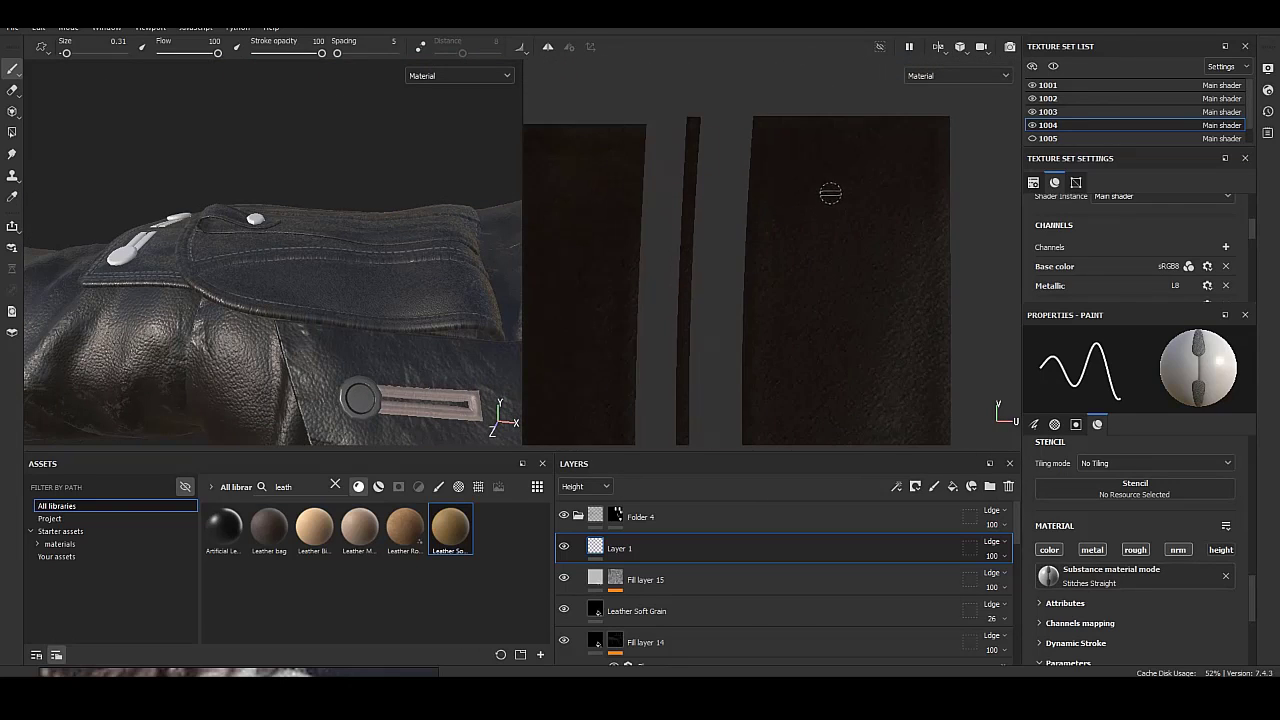
{"action": "left_click", "coordinate": [932, 128], "text": "shift"}
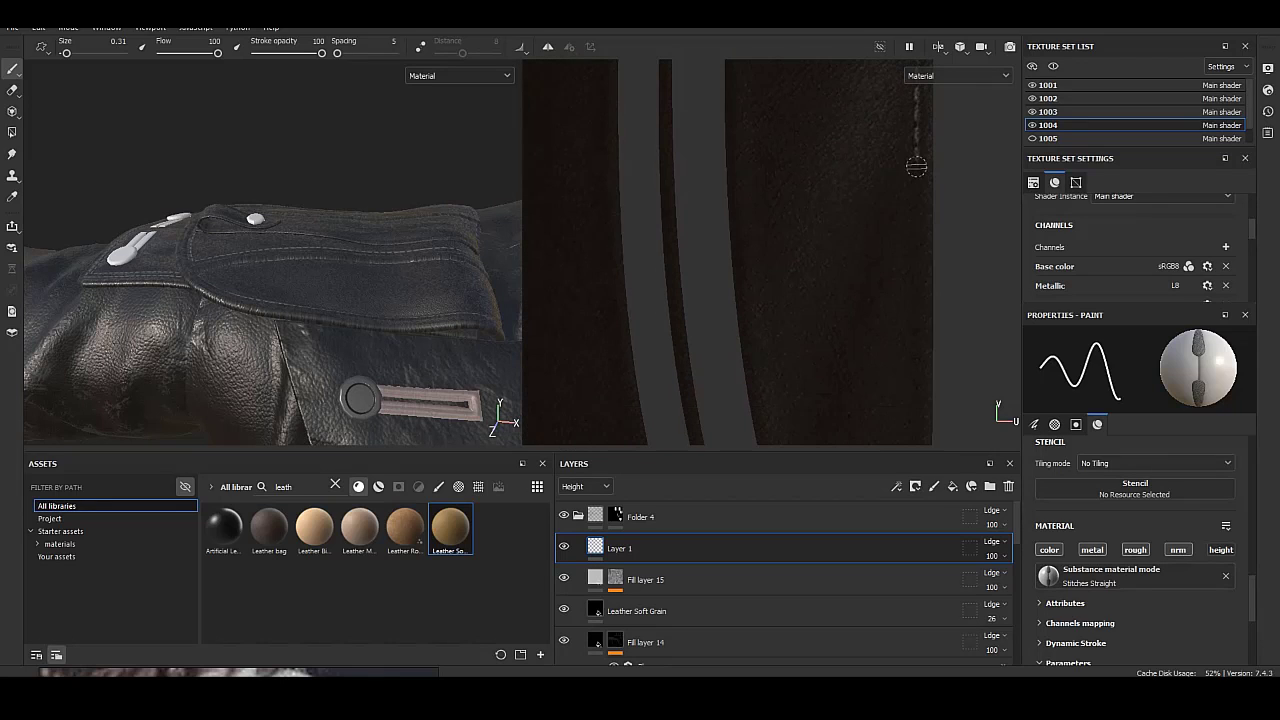
{"action": "left_click", "coordinate": [905, 322], "text": "shift"}
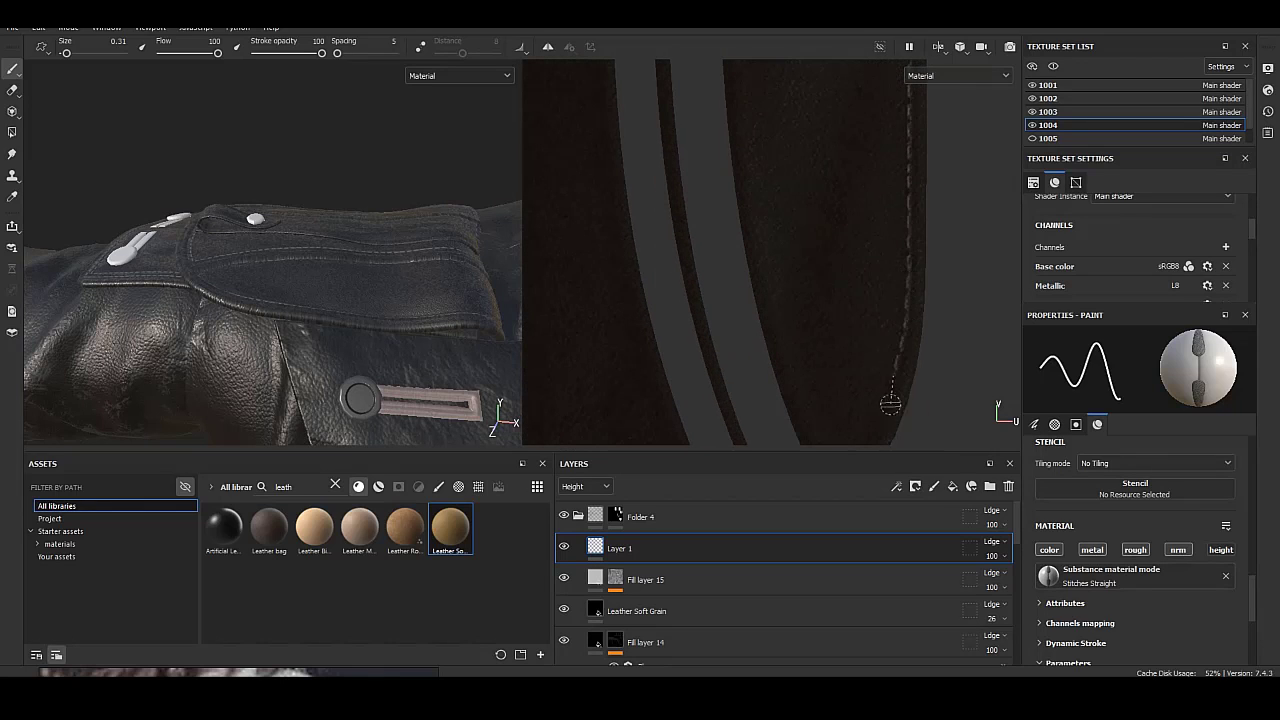
Extend straight stitch lines up the straight sections of the tall strips.
{"action": "middle_click_drag", "start_coordinate": [890, 405], "coordinate": [888, 305]}
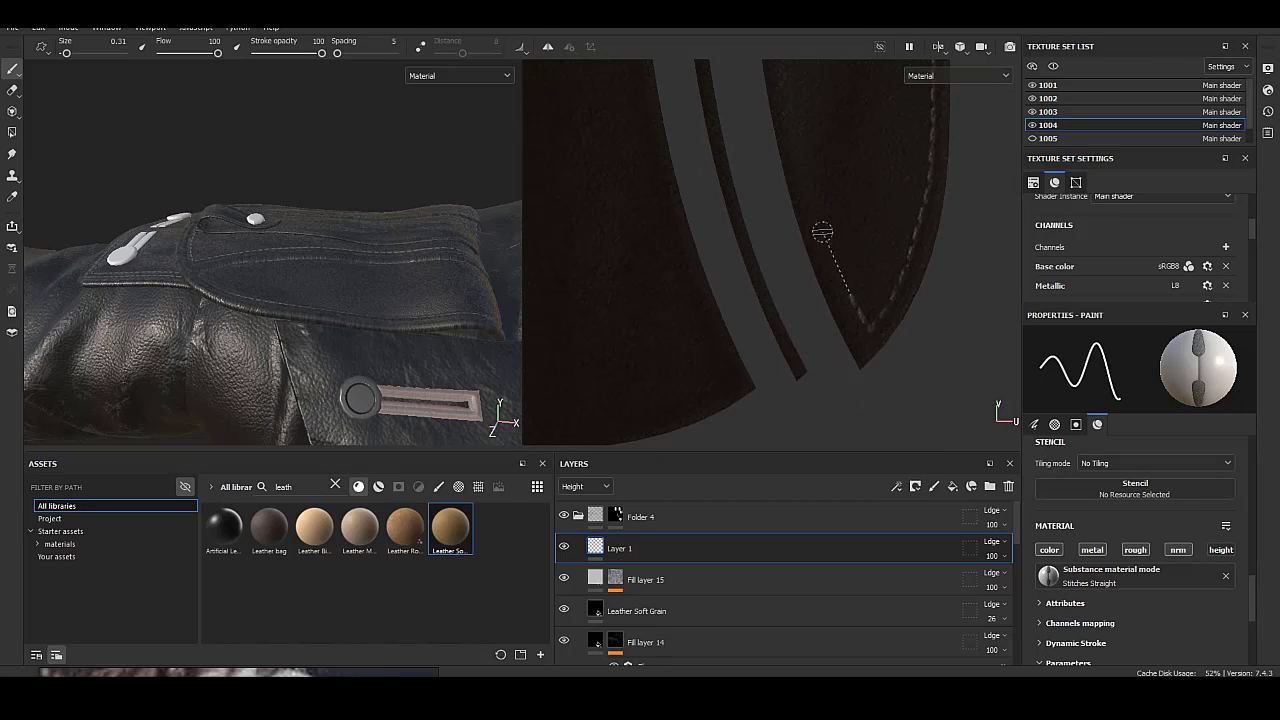
{"action": "left_click", "coordinate": [793, 119], "text": "shift"}
{"action": "middle_click_drag", "start_coordinate": [784, 80], "coordinate": [790, 168]}
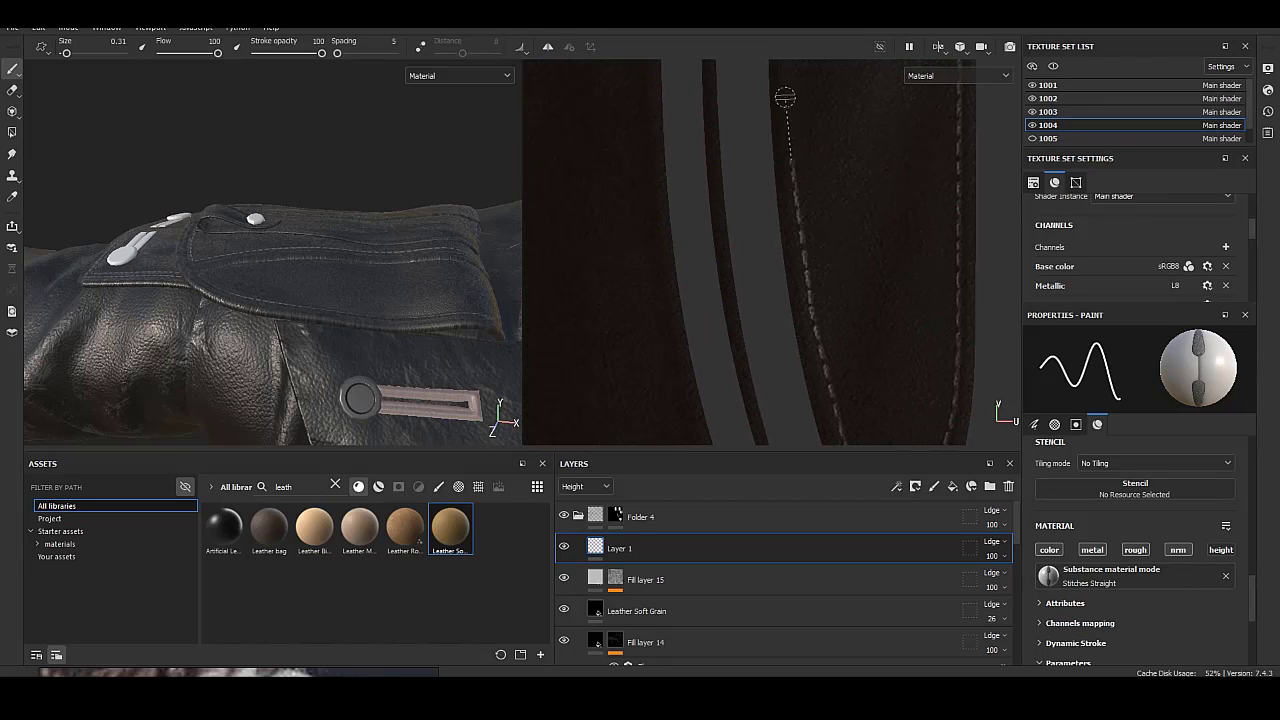
{"action": "middle_click_drag", "start_coordinate": [786, 86], "coordinate": [787, 163]}
{"action": "middle_click_drag", "start_coordinate": [788, 90], "coordinate": [789, 254]}
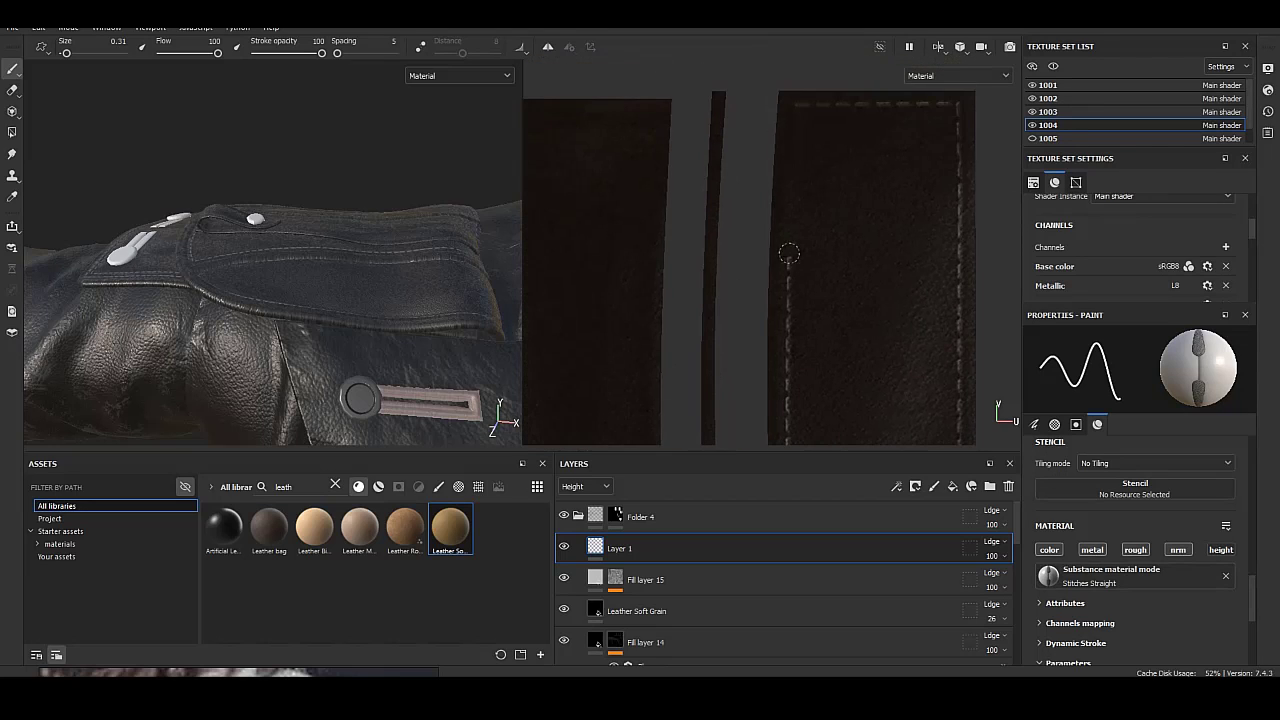
{"action": "middle_click_drag", "start_coordinate": [771, 128], "coordinate": [861, 98]}
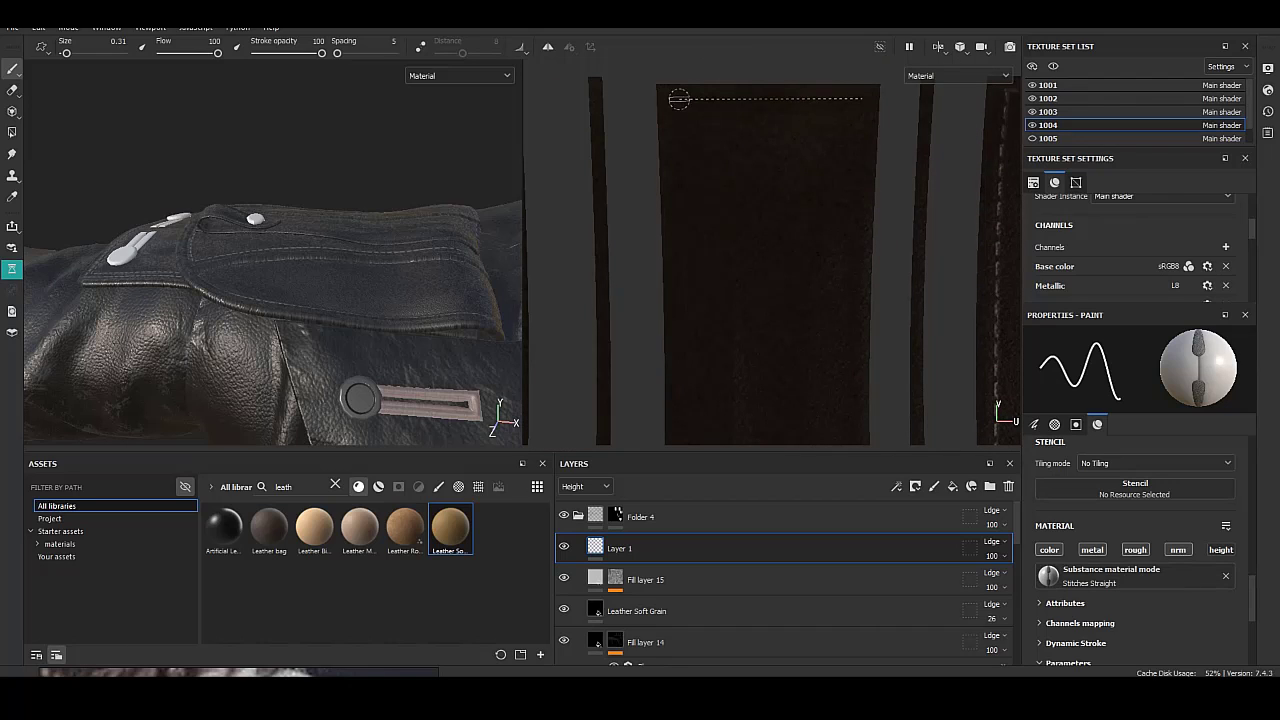
{"action": "left_click", "coordinate": [680, 280], "text": "shift"}
{"action": "middle_click_drag", "start_coordinate": [683, 308], "coordinate": [683, 193]}
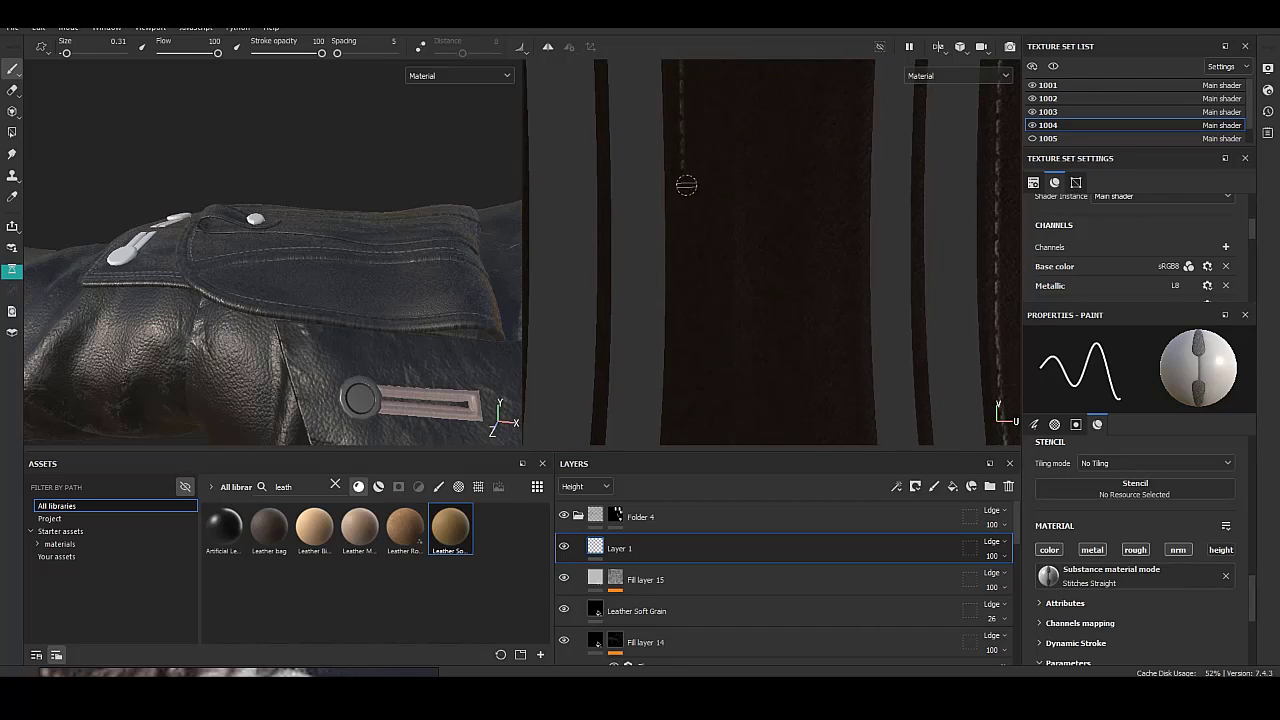
Extend stitches along the strip's curved bottom edge.
{"action": "mouse_move", "coordinate": [680, 366]}
{"action": "middle_mouse_down"}
{"action": "mouse_move", "coordinate": [683, 289]}
{"action": "mouse_move", "coordinate": [679, 329]}
{"action": "middle_mouse_up"}
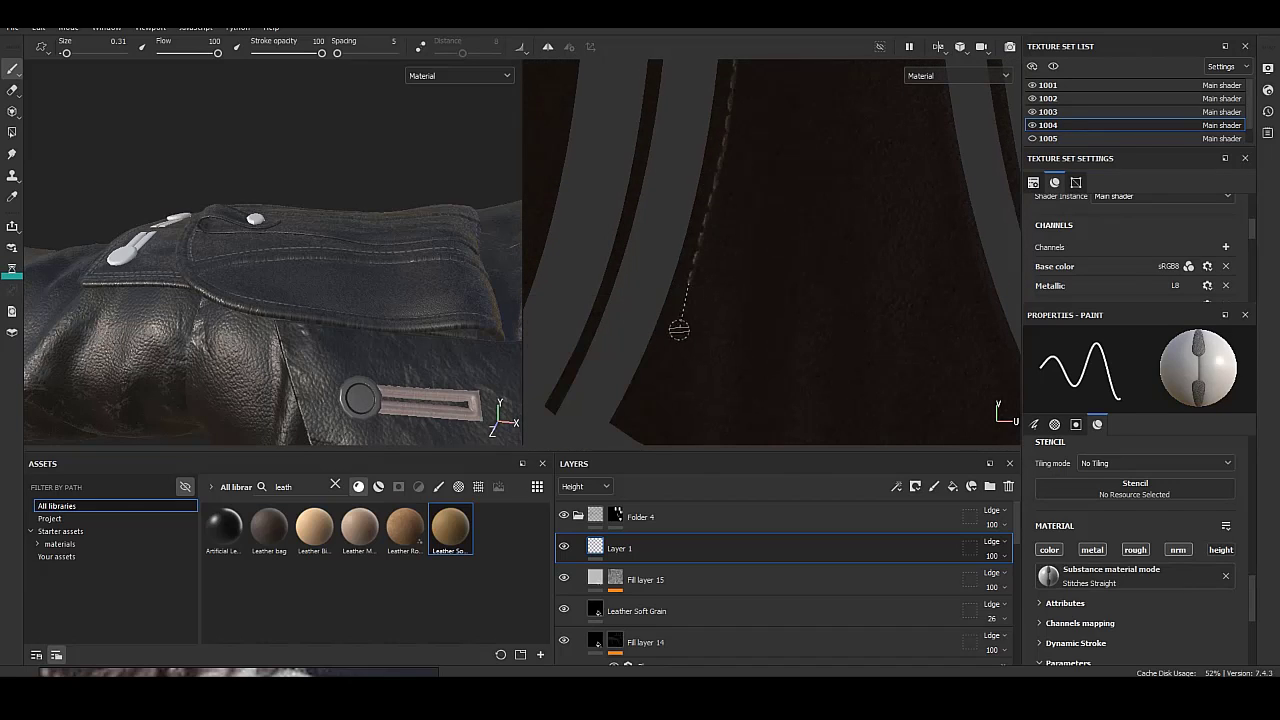
{"action": "middle_click_drag", "start_coordinate": [628, 413], "coordinate": [643, 287]}
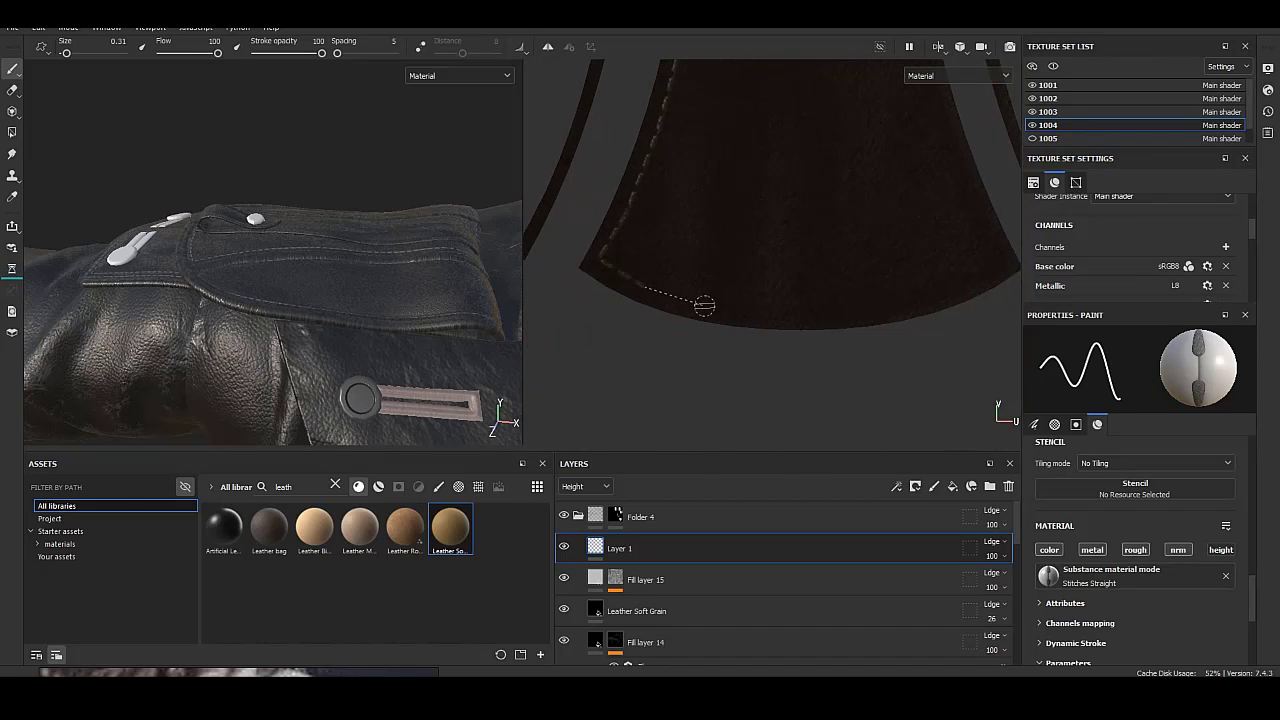
{"action": "left_click", "coordinate": [818, 312], "text": "shift"}
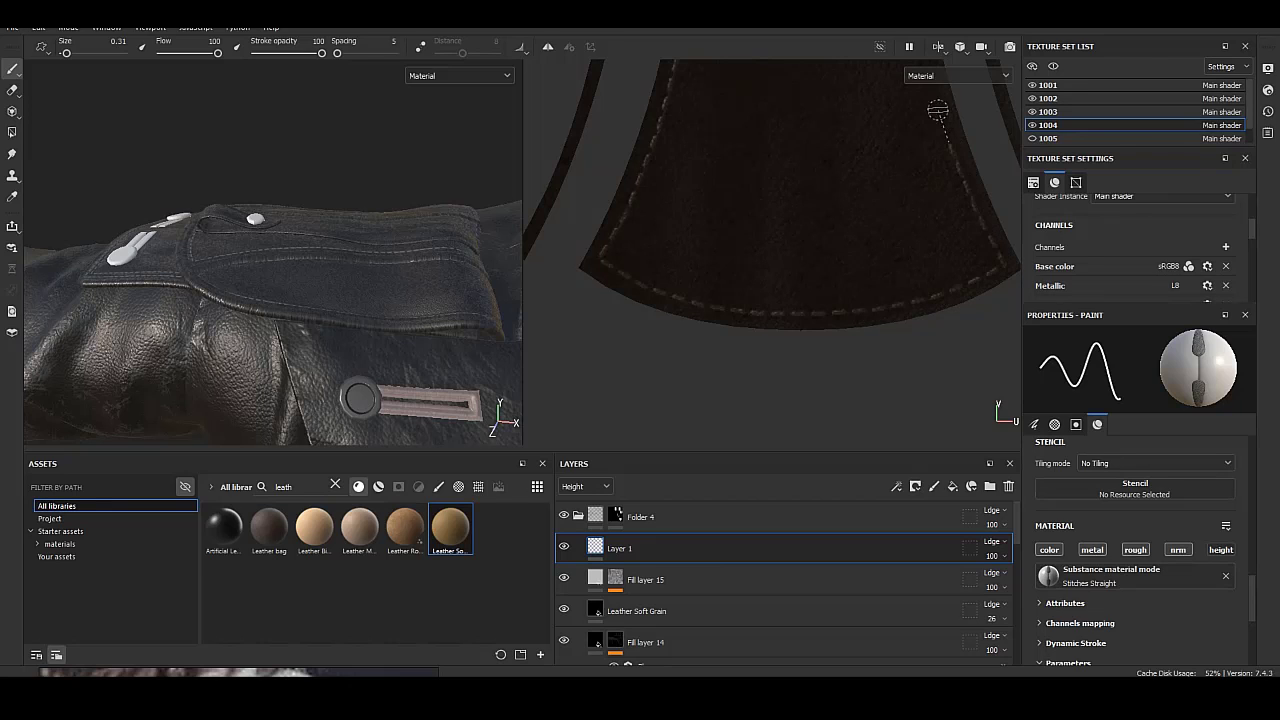
{"action": "middle_click_drag", "start_coordinate": [937, 110], "coordinate": [893, 335]}
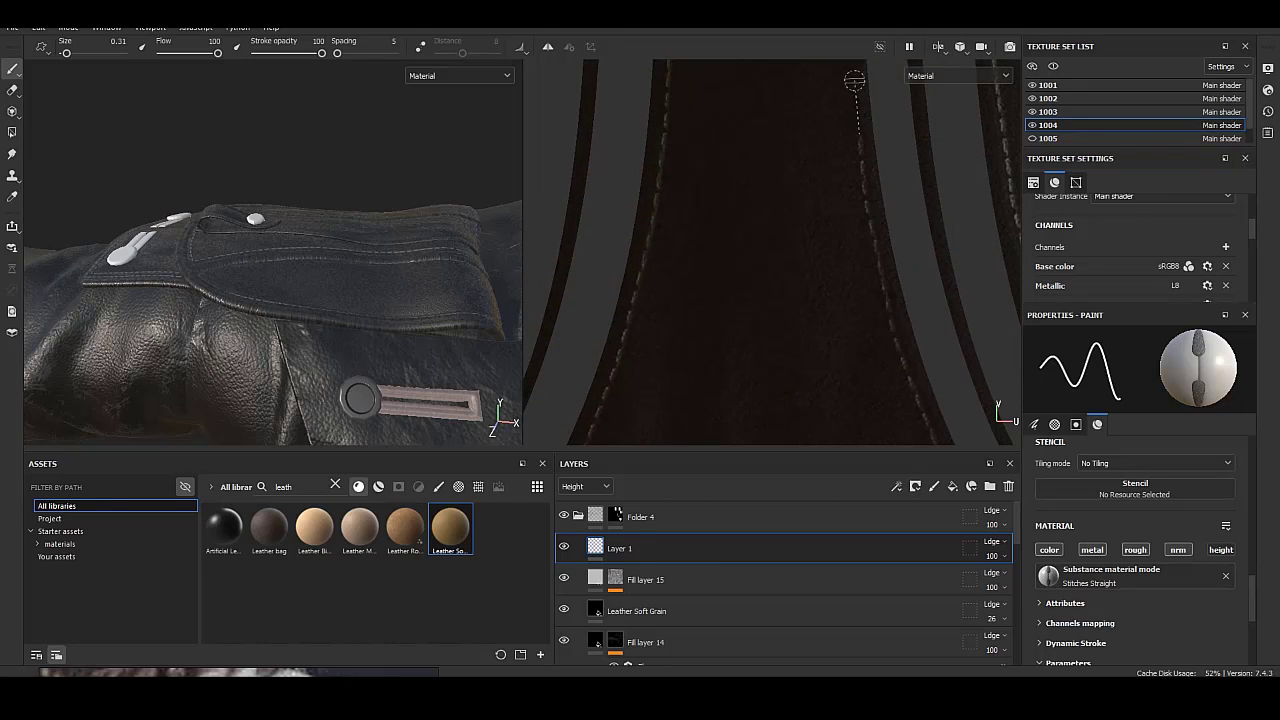
{"action": "middle_click_drag", "start_coordinate": [854, 81], "coordinate": [854, 289]}
{"action": "middle_click_drag", "start_coordinate": [847, 84], "coordinate": [841, 189]}
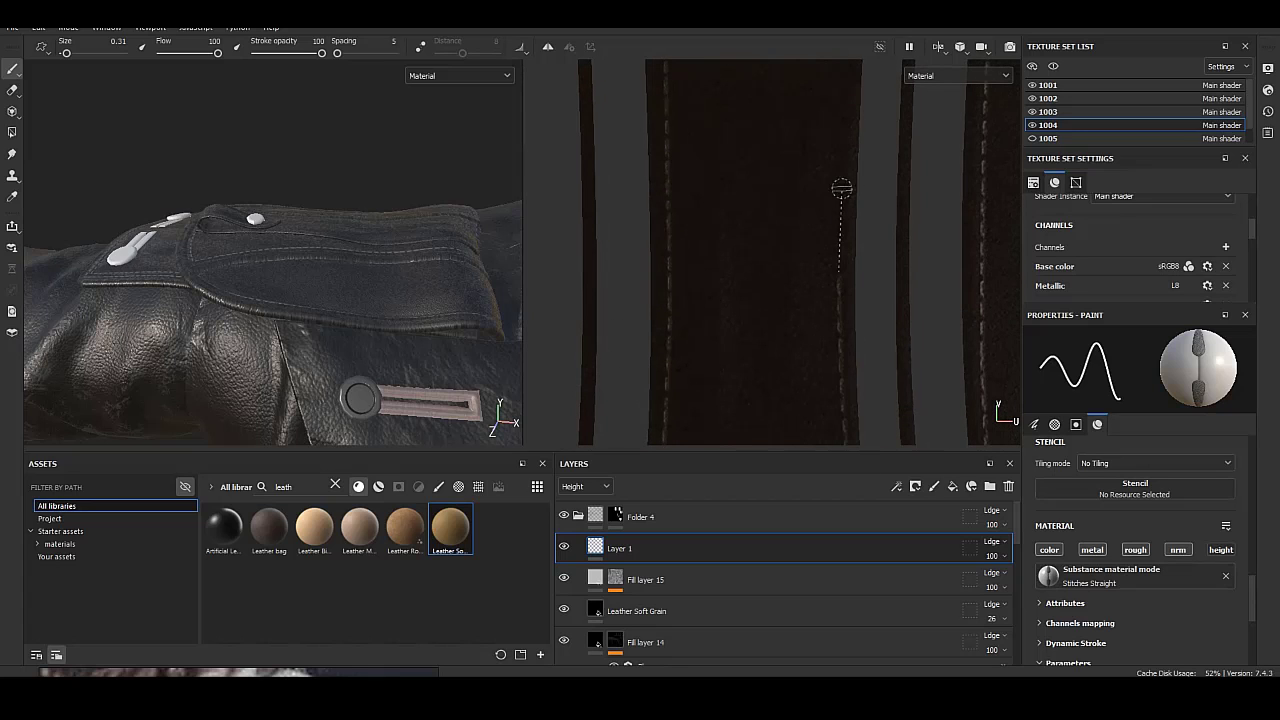
{"action": "middle_click_drag", "start_coordinate": [842, 80], "coordinate": [836, 210]}
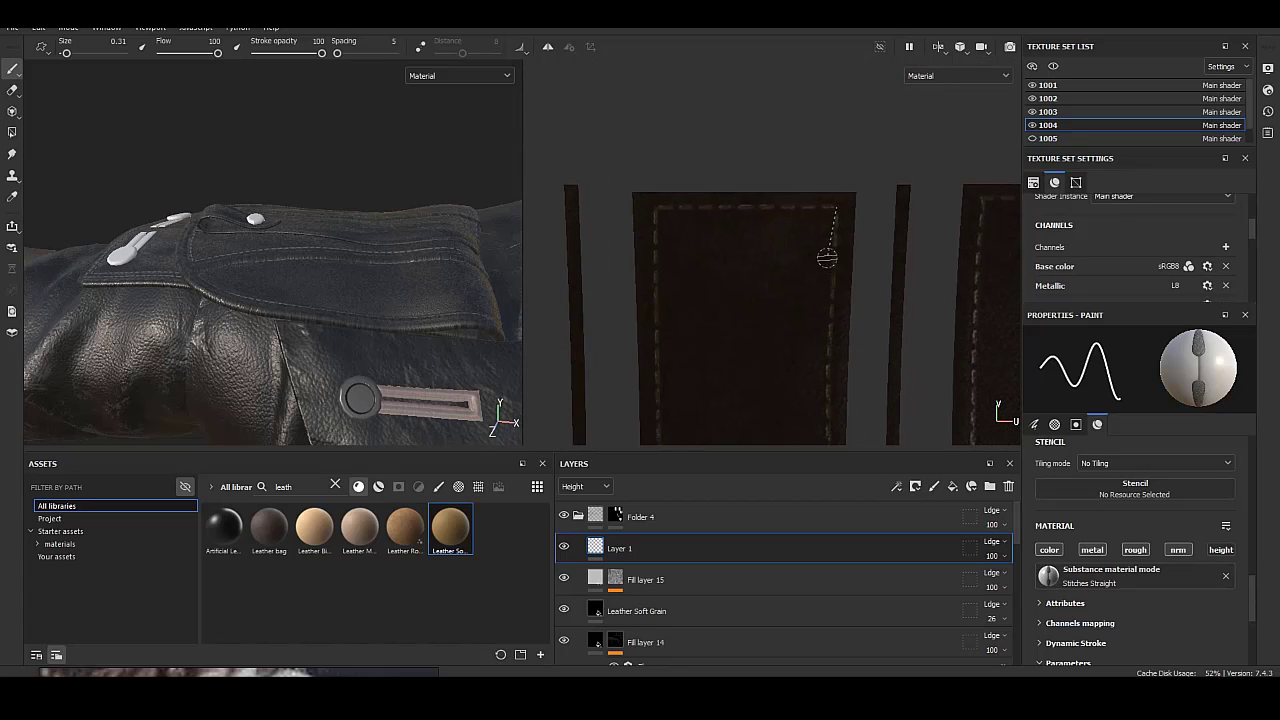
{"action": "mouse_move", "coordinate": [386, 312]}
{"action": "left_mouse_down", "text": "alt"}
{"action": "mouse_move", "coordinate": [434, 437]}
{"action": "mouse_move", "coordinate": [64, 174]}
{"action": "mouse_move", "coordinate": [76, 279]}
{"action": "mouse_move", "coordinate": [60, 300]}
{"action": "left_mouse_up", "text": "alt"}
Stitch the dark leather panel's top and left edges.
{"action": "middle_click_drag", "start_coordinate": [801, 212], "coordinate": [748, 160]}
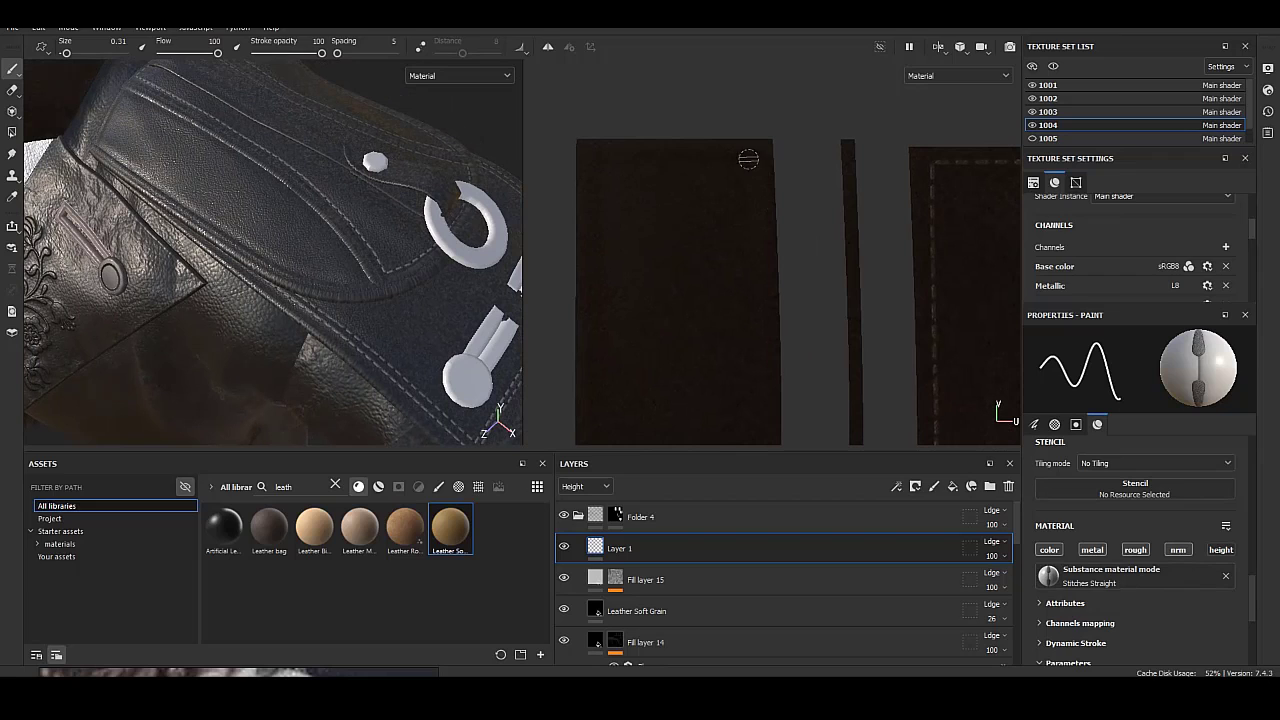
{"action": "left_click", "coordinate": [597, 153], "text": "shift"}
{"action": "left_click", "coordinate": [595, 314], "text": "shift"}
{"action": "middle_click_drag", "start_coordinate": [595, 314], "coordinate": [595, 224]}
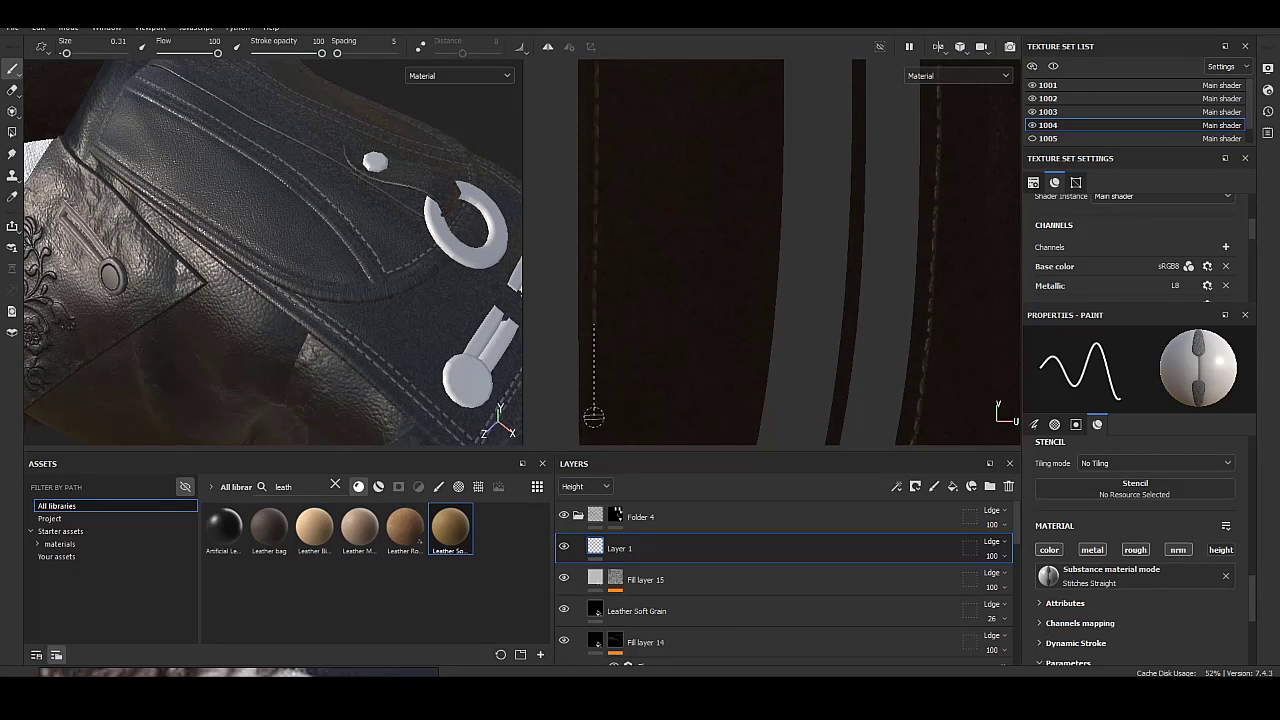
{"action": "middle_click_drag", "start_coordinate": [586, 309], "coordinate": [607, 177]}
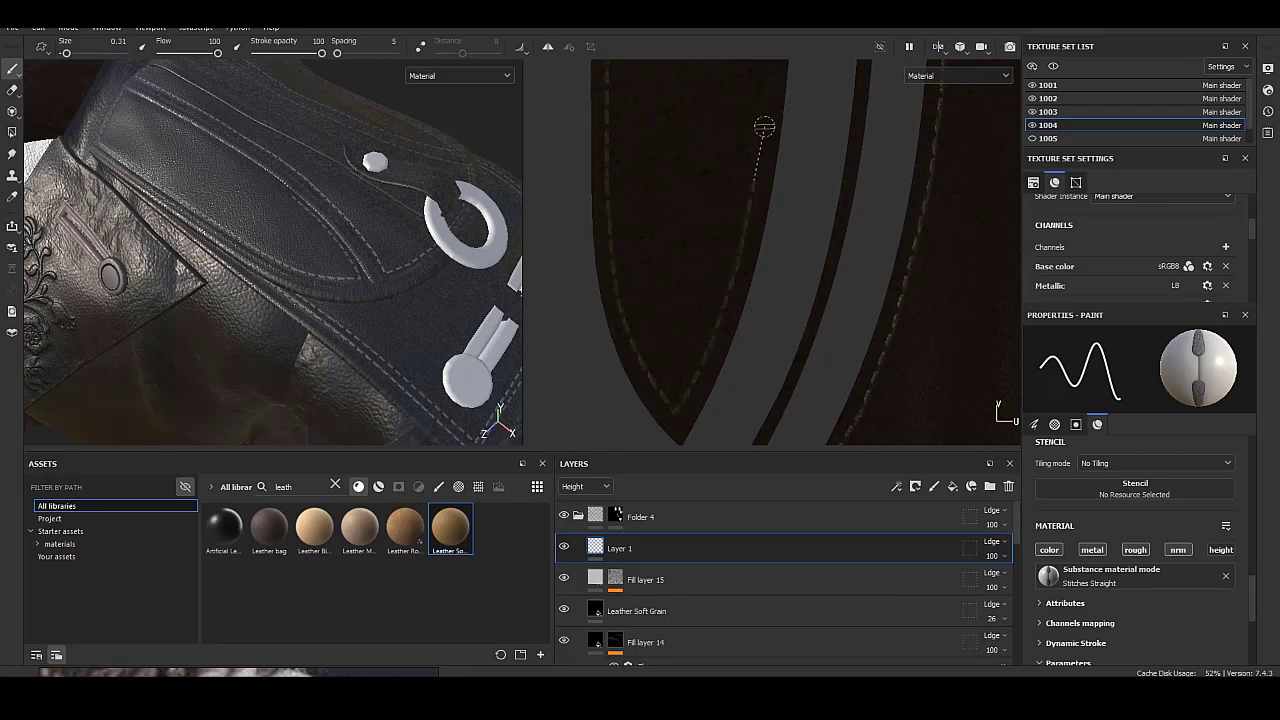
{"action": "middle_click_drag", "start_coordinate": [770, 72], "coordinate": [753, 284]}
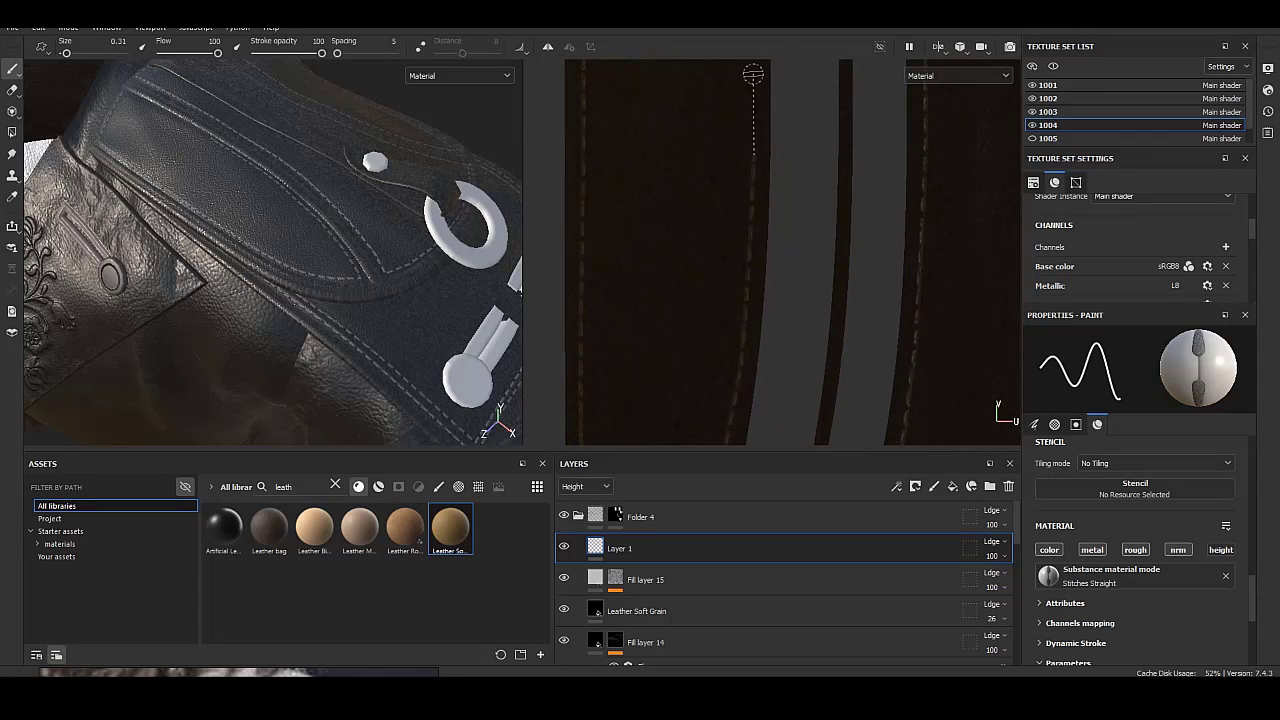
{"action": "middle_click_drag", "start_coordinate": [753, 74], "coordinate": [741, 144]}
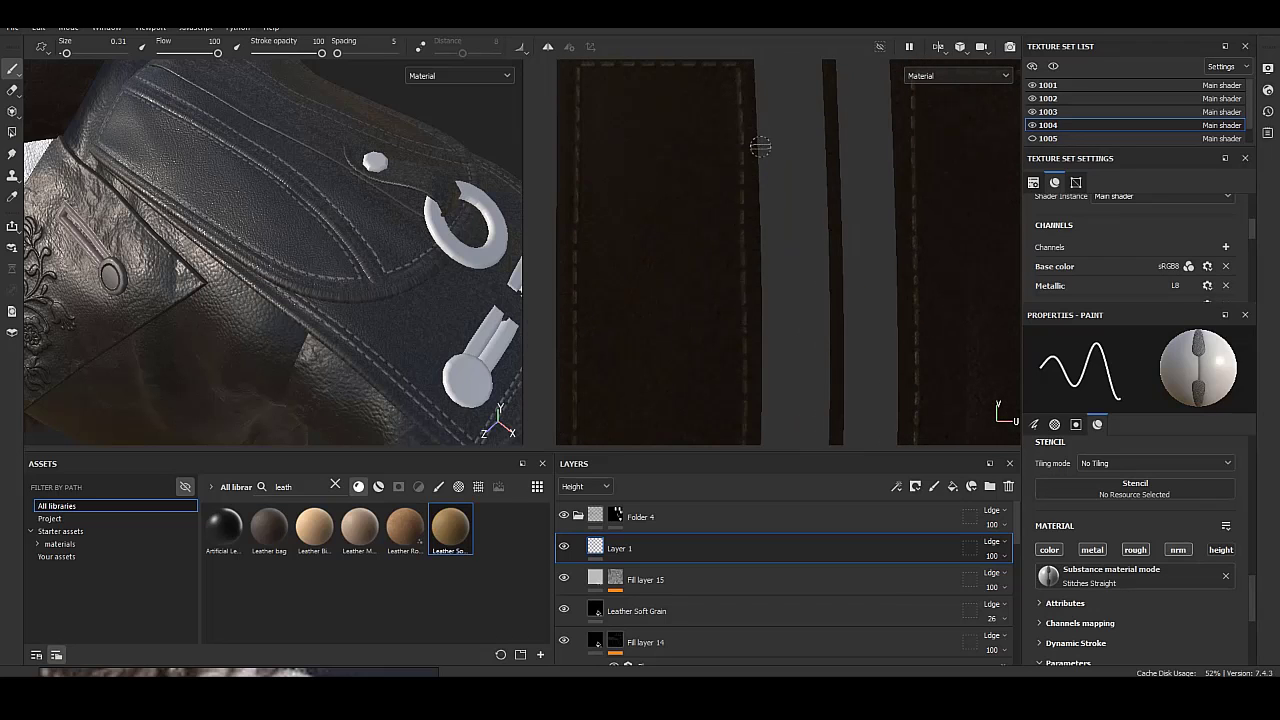
{"action": "left_click_drag", "start_coordinate": [344, 288], "coordinate": [758, 304], "text": "alt"}
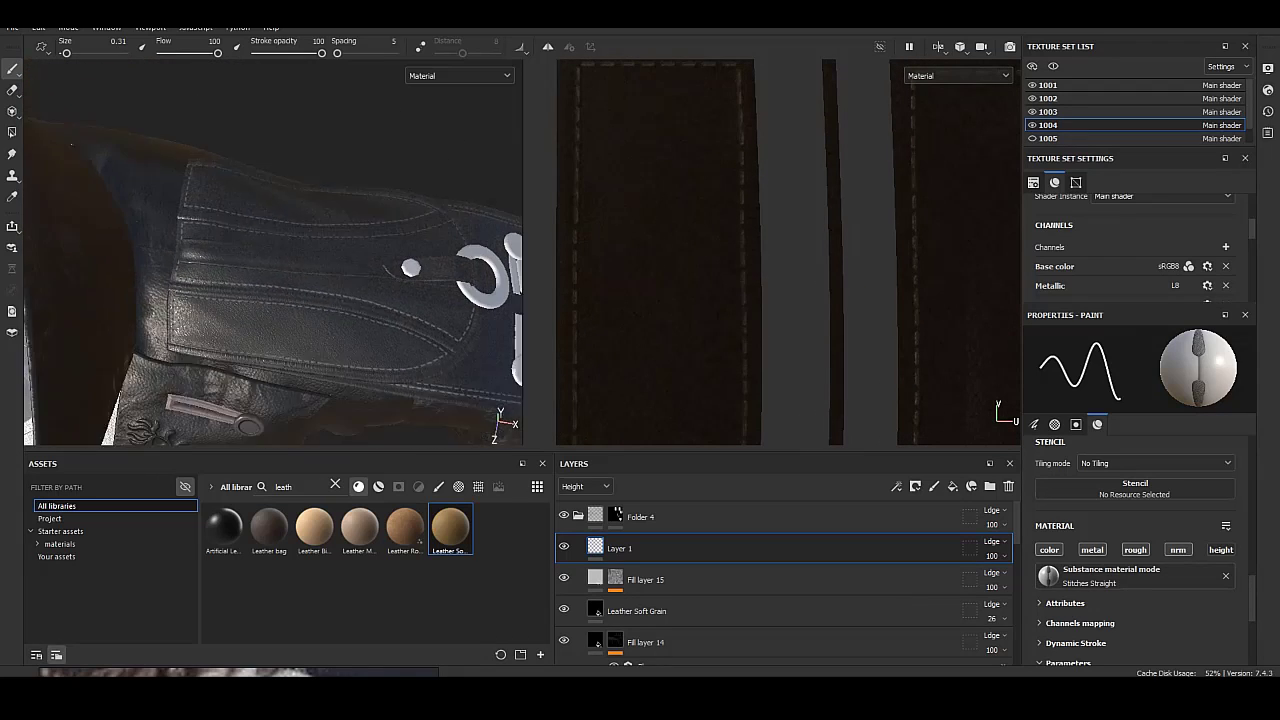
Paint a first straight stitch line down one dark leather strip.
{"action": "scroll", "coordinate": [758, 304], "scroll_direction": "down", "scroll_amount": 2}
{"action": "scroll", "coordinate": [651, 191], "scroll_direction": "down", "scroll_amount": 2}
{"action": "scroll", "coordinate": [749, 306], "scroll_direction": "down", "scroll_amount": 2}
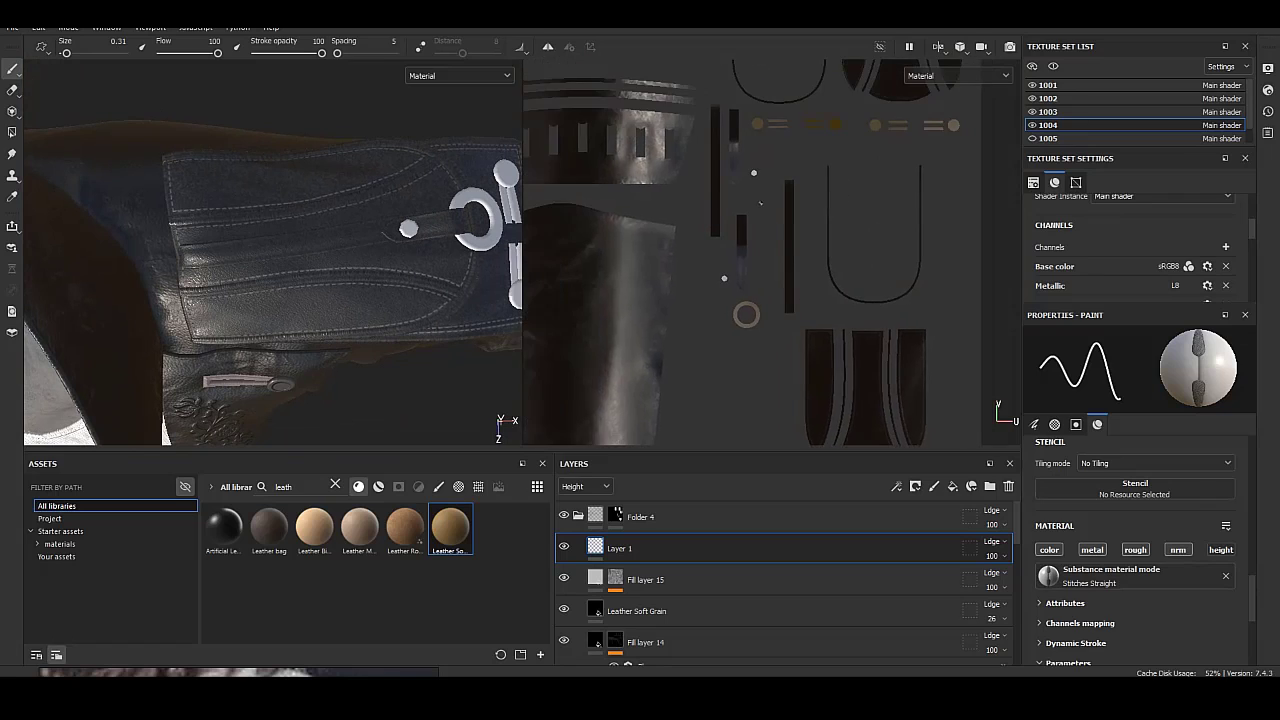
{"action": "scroll", "coordinate": [782, 255], "scroll_direction": "down", "scroll_amount": 2}
{"action": "scroll", "coordinate": [740, 180], "scroll_direction": "up", "scroll_amount": 3}
{"action": "left_click_drag", "start_coordinate": [749, 200], "coordinate": [751, 296]}
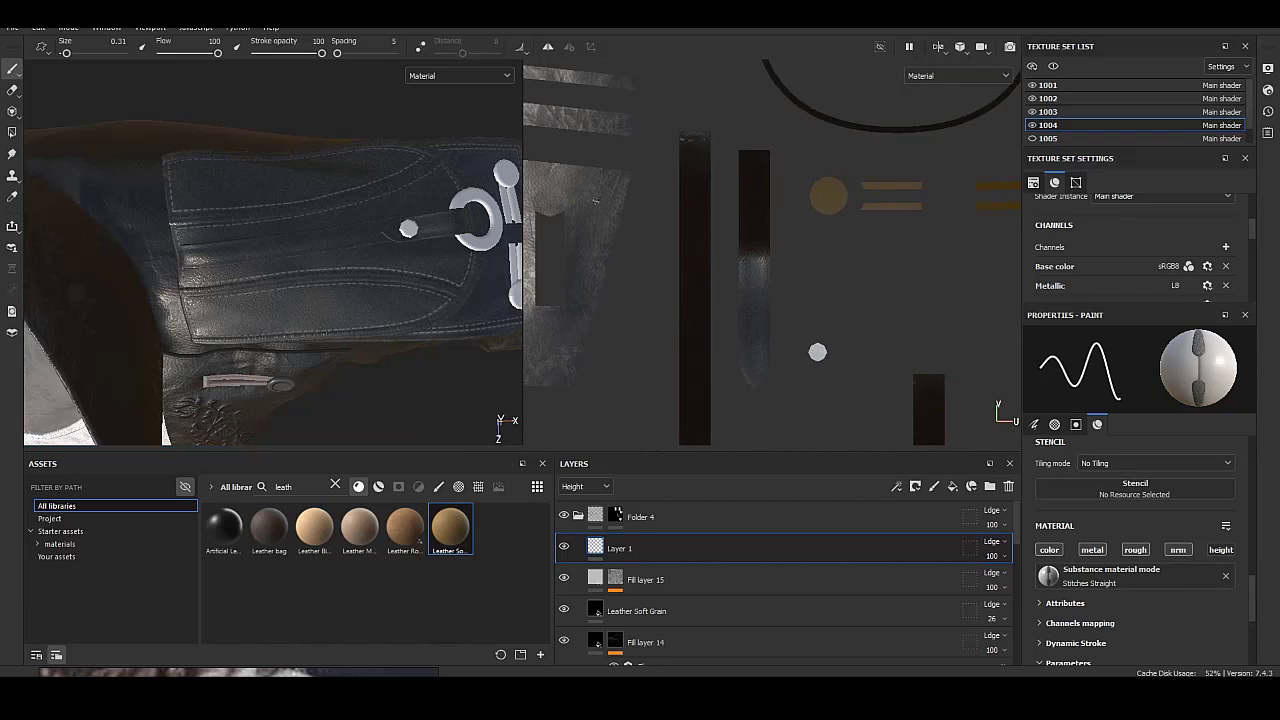
Stitch straight lines down the left and right edges of the next strip.
{"action": "mouse_move", "coordinate": [851, 431]}
{"action": "middle_mouse_down"}
{"action": "mouse_move", "coordinate": [789, 238]}
{"action": "mouse_move", "coordinate": [834, 238]}
{"action": "middle_mouse_up"}
{"action": "scroll", "coordinate": [732, 163], "scroll_direction": "up", "scroll_amount": 4}
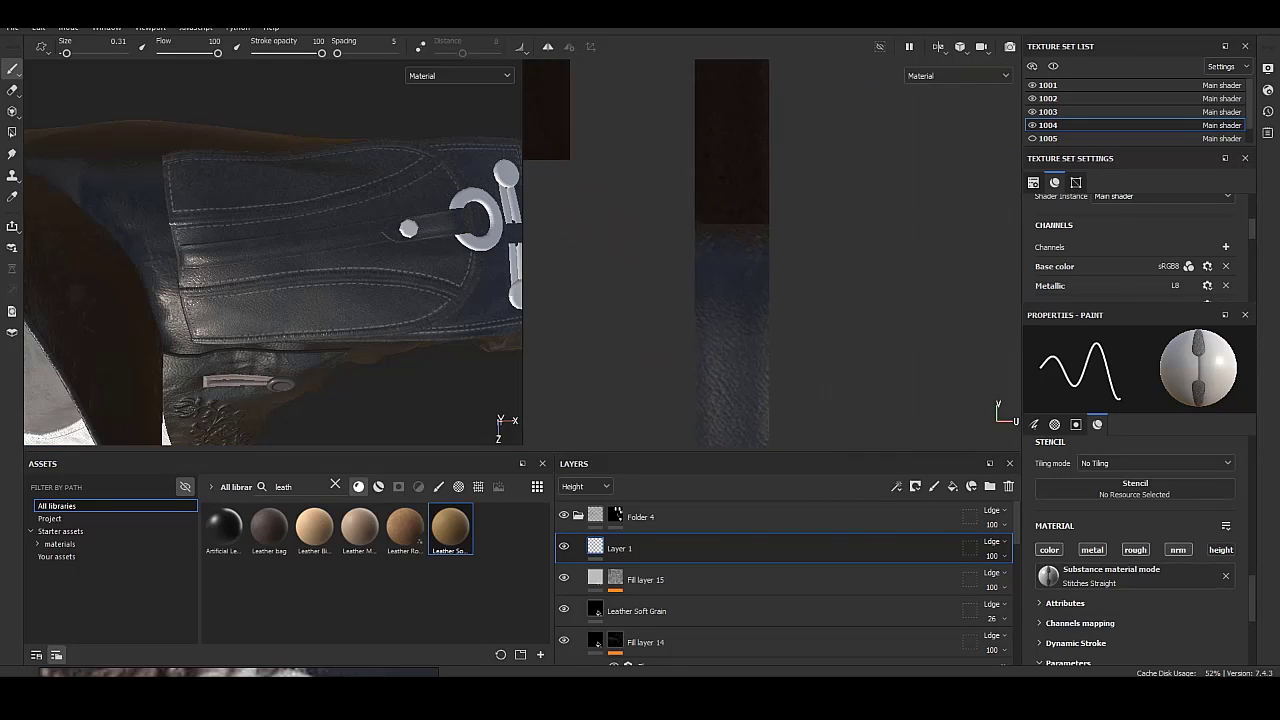
{"action": "left_click", "coordinate": [718, 150], "text": "shift"}
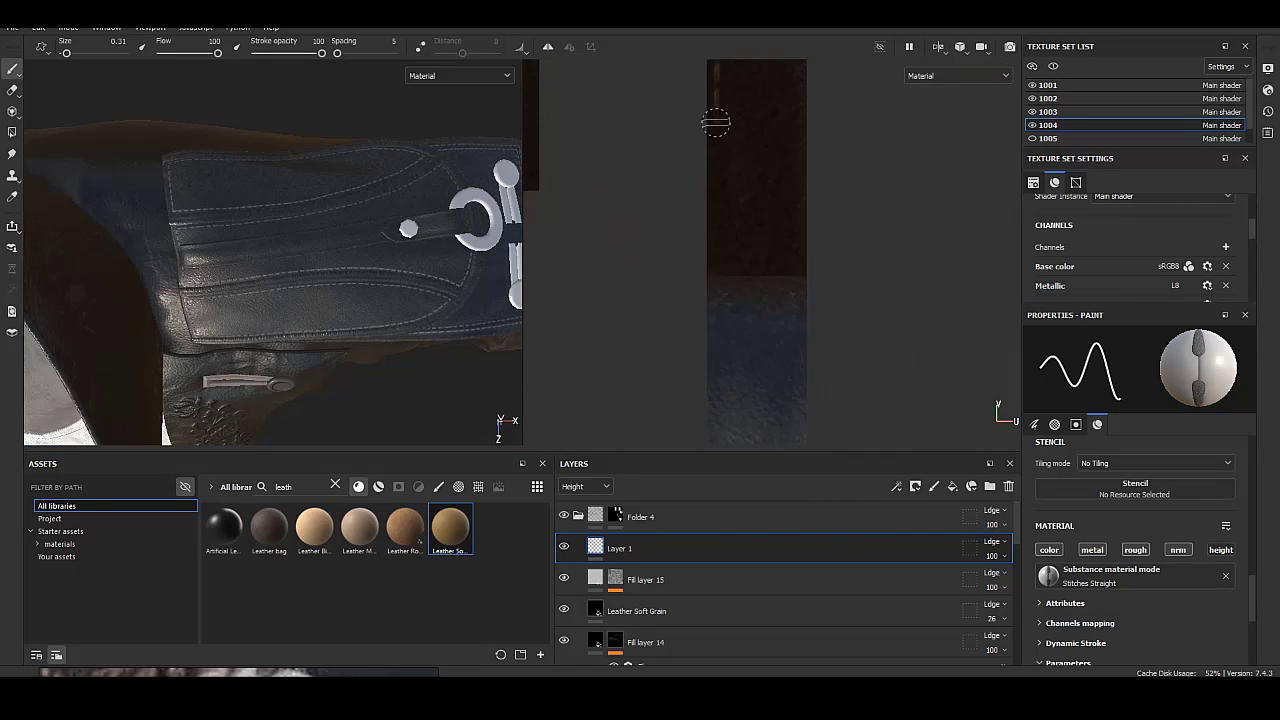
{"action": "left_click", "coordinate": [722, 314], "text": "shift"}
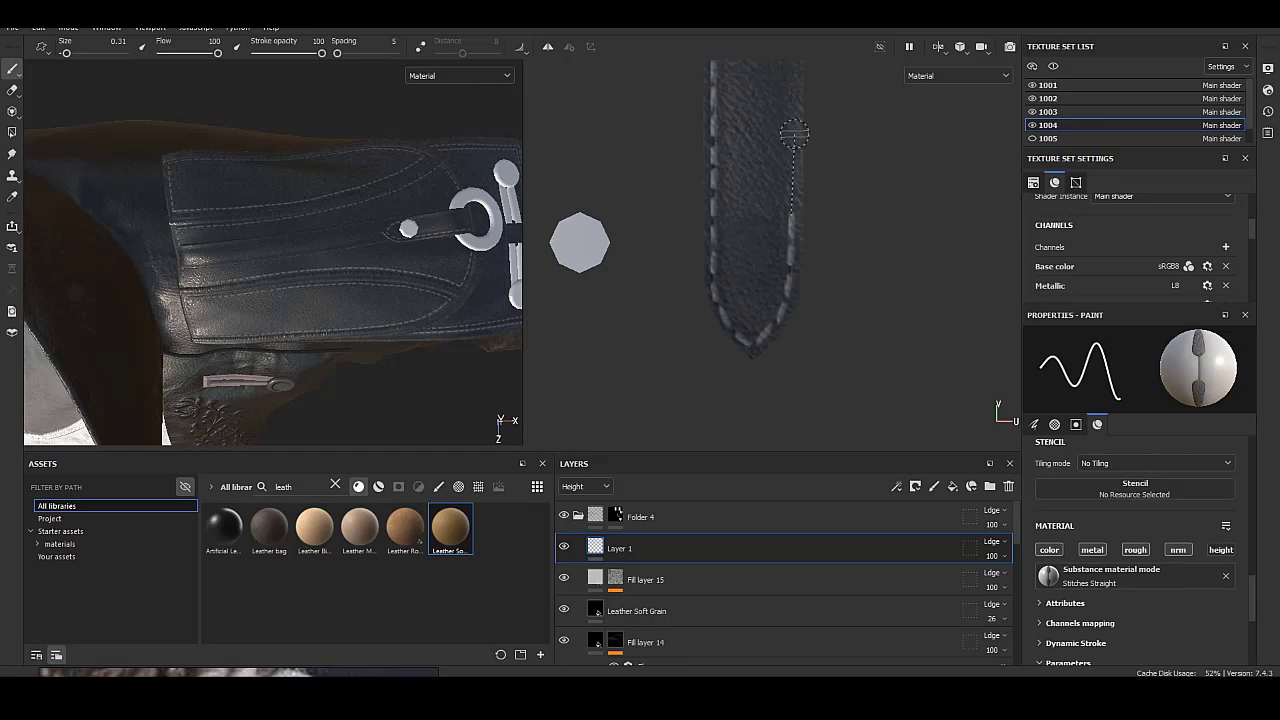
{"action": "left_click", "coordinate": [791, 82], "text": "shift"}
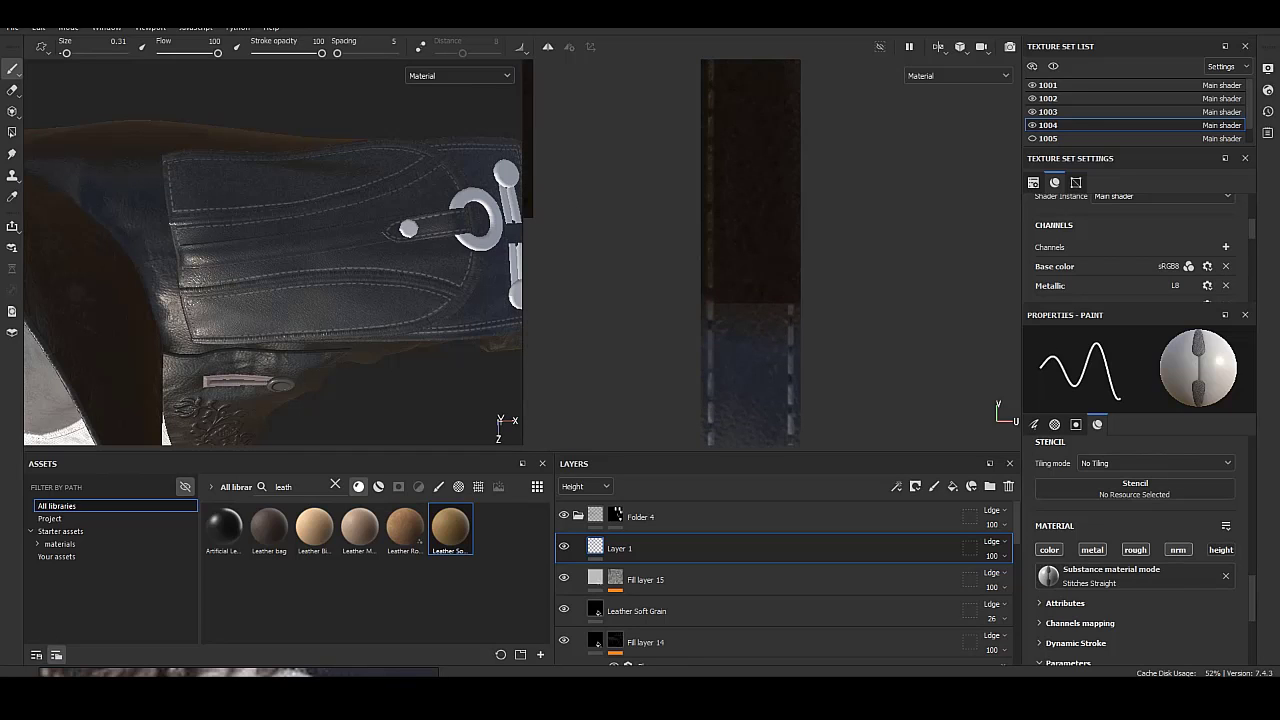
{"action": "middle_click_drag", "start_coordinate": [790, 102], "coordinate": [788, 284]}
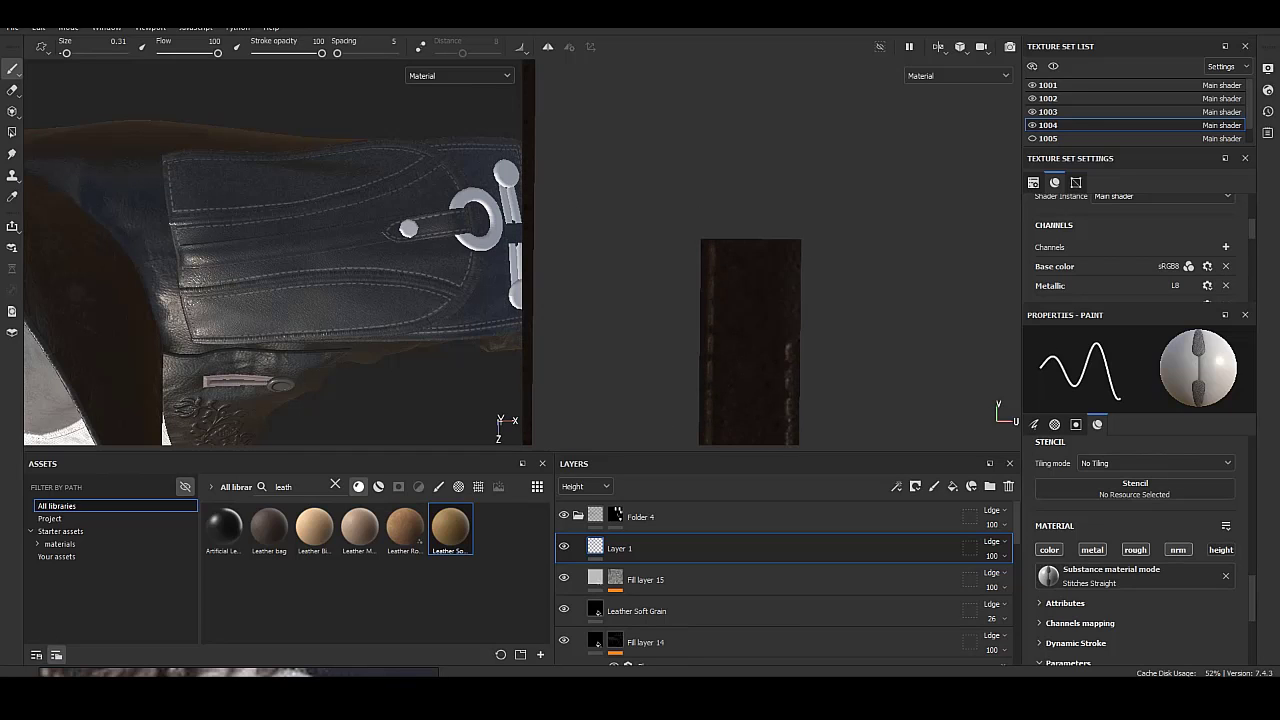
{"action": "left_click", "coordinate": [790, 248], "text": "shift"}
Run a straight stitch along the full length of another strip to its top.
{"action": "middle_click_drag", "start_coordinate": [719, 323], "coordinate": [773, 362]}
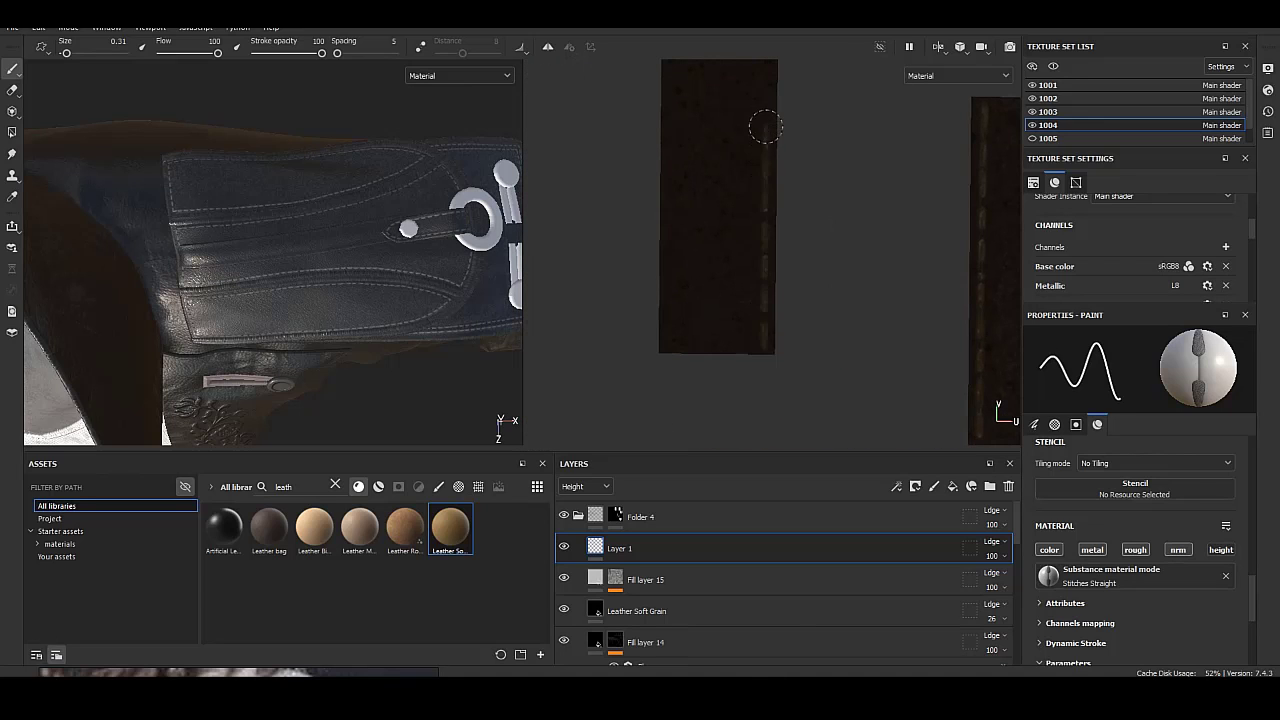
{"action": "middle_click_drag", "start_coordinate": [764, 126], "coordinate": [764, 291]}
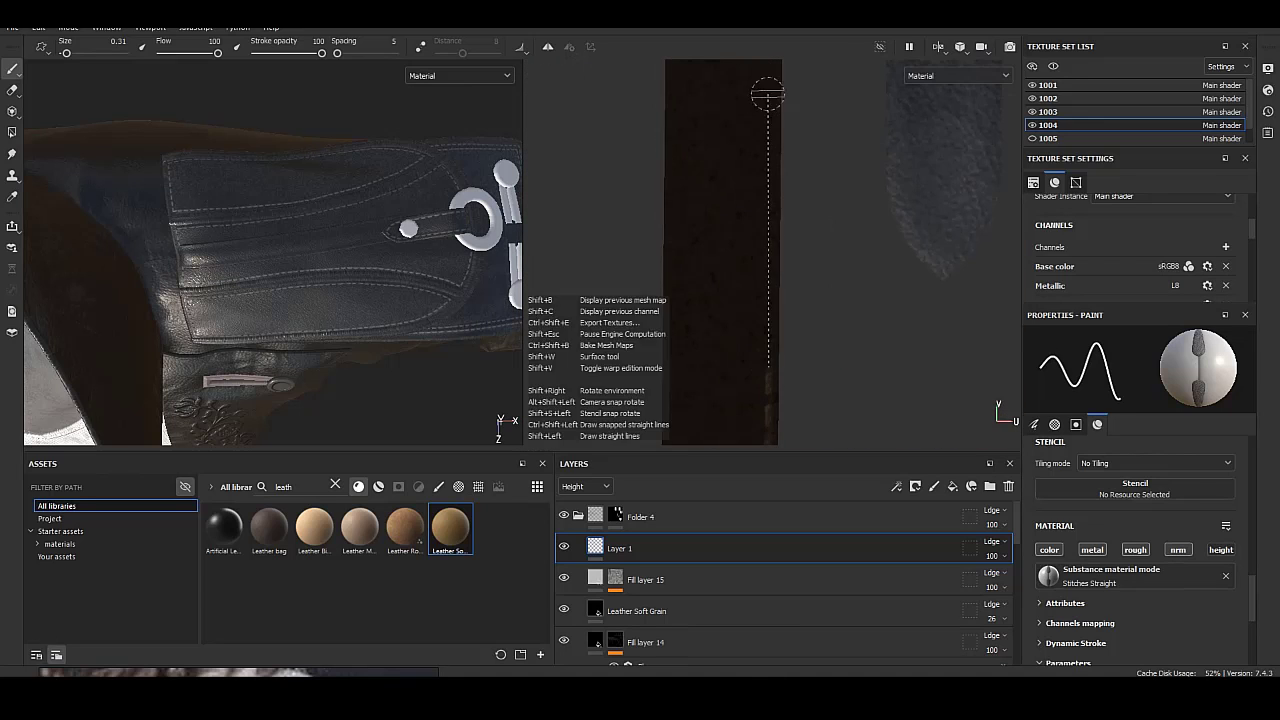
{"action": "left_click", "coordinate": [768, 70], "text": "shift"}
{"action": "middle_click_drag", "start_coordinate": [768, 70], "coordinate": [764, 362]}
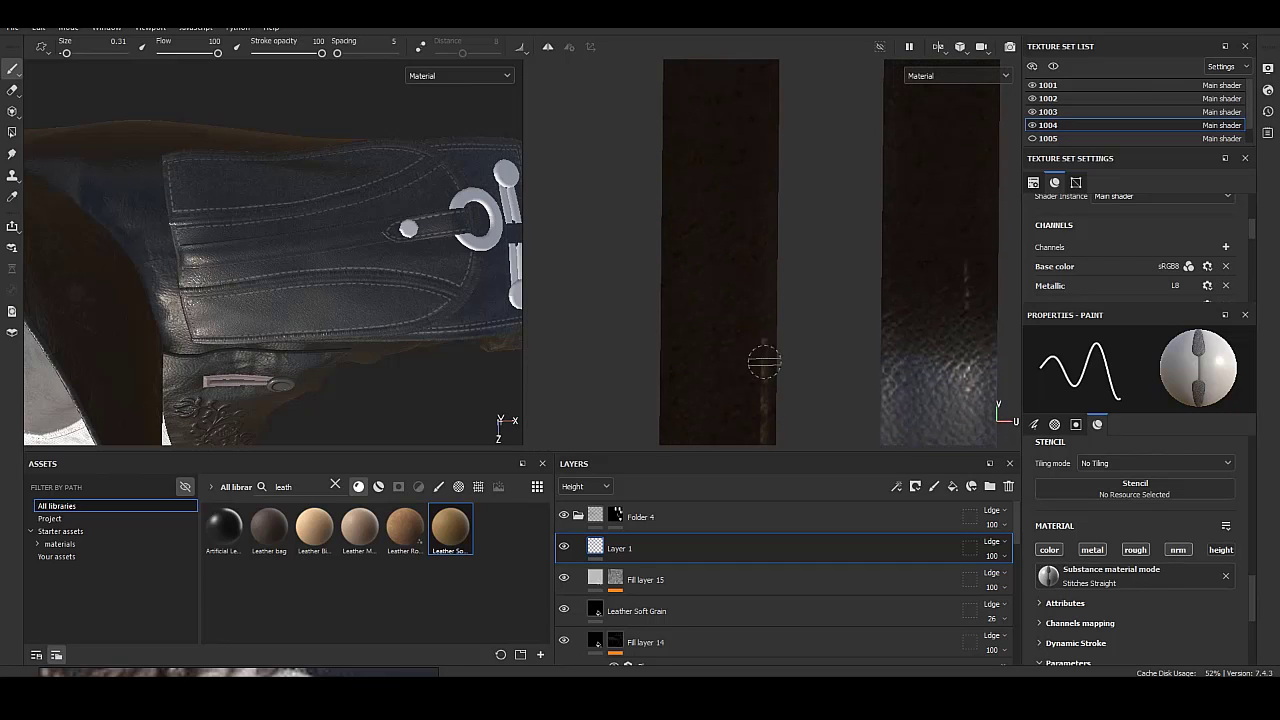
{"action": "left_click_drag", "start_coordinate": [764, 342], "coordinate": [760, 137]}
{"action": "middle_click_drag", "start_coordinate": [760, 137], "coordinate": [766, 280]}
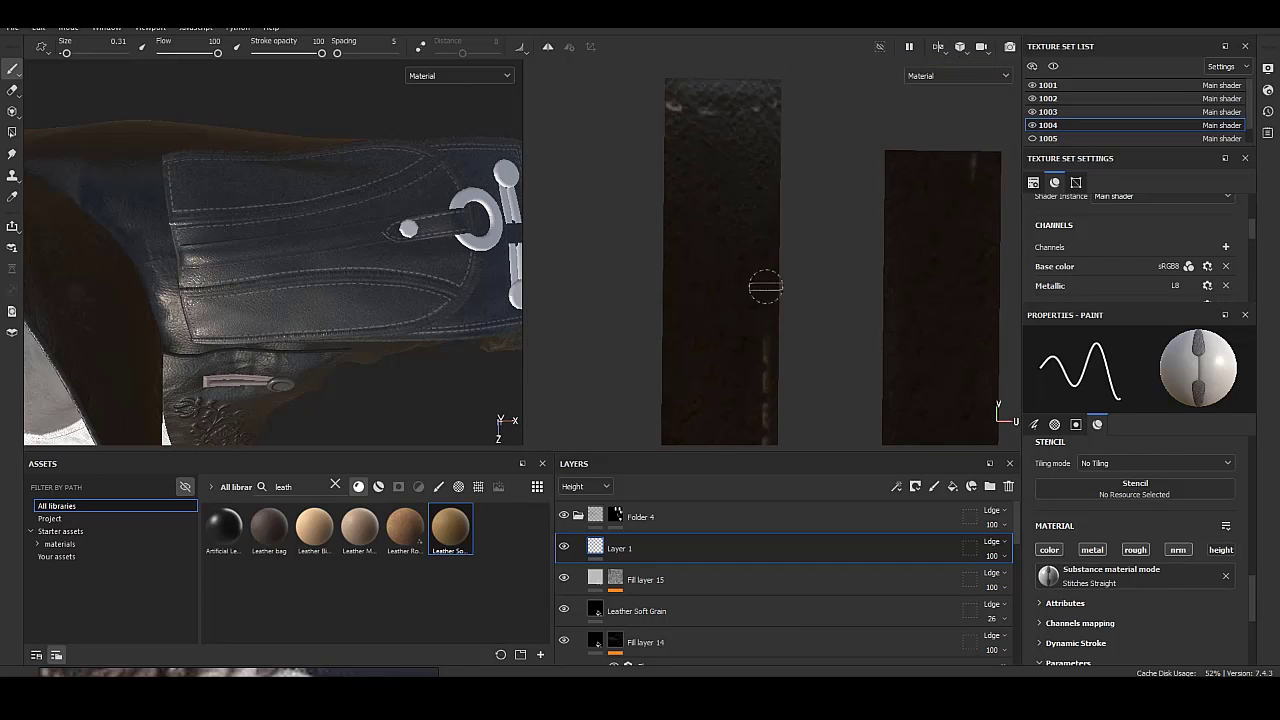
{"action": "left_click", "coordinate": [770, 82], "text": "shift"}
Add a straight stitch along the right strip's edge and check its lower end.
{"action": "left_click", "coordinate": [674, 92], "text": "shift"}
{"action": "middle_click_drag", "start_coordinate": [670, 186], "coordinate": [663, 206]}
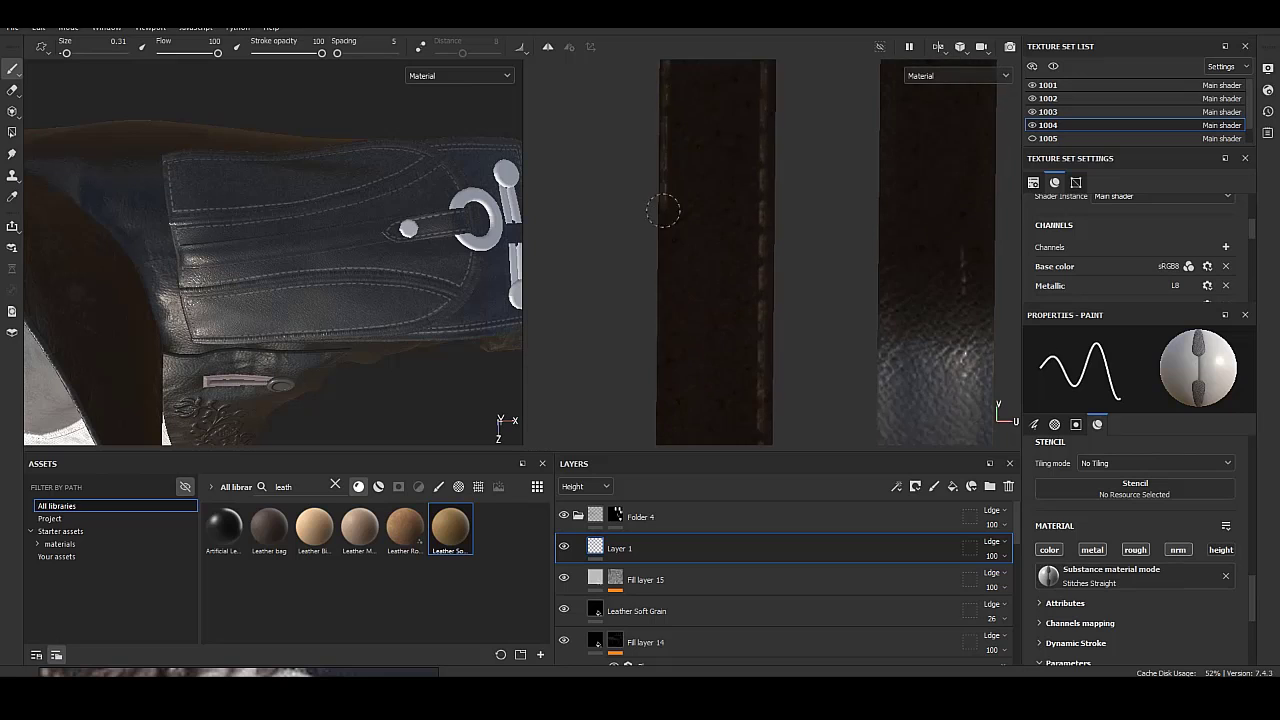
{"action": "middle_click_drag", "start_coordinate": [663, 380], "coordinate": [686, 288]}
{"action": "left_click", "coordinate": [686, 288], "text": "shift"}
{"action": "mouse_move", "coordinate": [677, 410]}
{"action": "middle_mouse_down"}
{"action": "mouse_move", "coordinate": [660, 391]}
{"action": "mouse_move", "coordinate": [680, 374]}
{"action": "middle_mouse_up"}
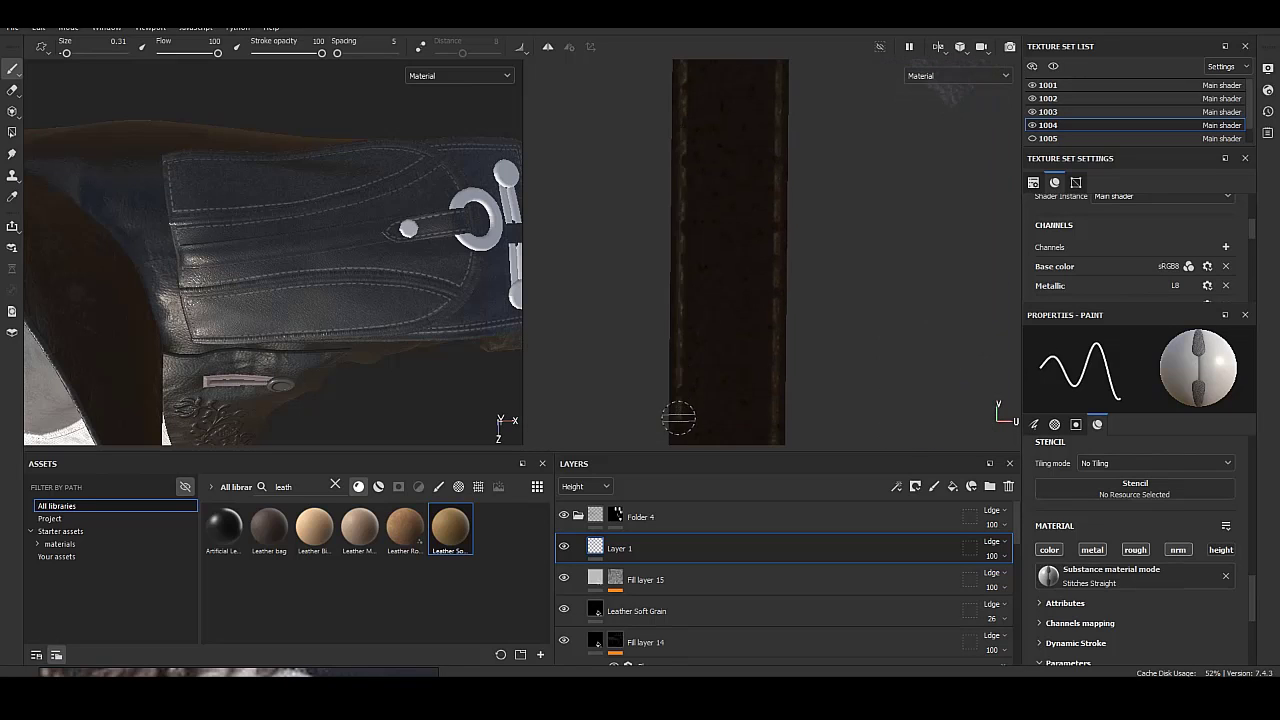
{"action": "middle_click_drag", "start_coordinate": [677, 430], "coordinate": [674, 145]}
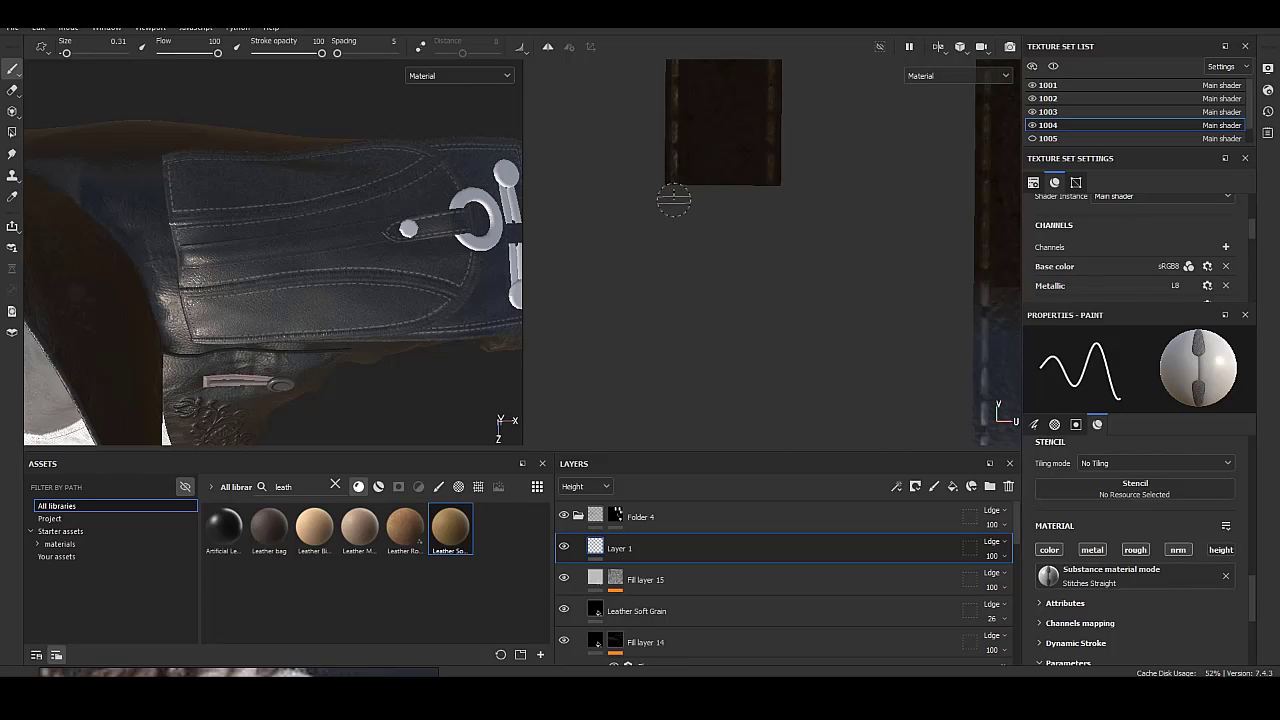
{"action": "mouse_move", "coordinate": [443, 272]}
{"action": "left_mouse_down", "text": "alt"}
{"action": "mouse_move", "coordinate": [405, 191]}
{"action": "mouse_move", "coordinate": [433, 179]}
{"action": "left_mouse_up", "text": "alt"}
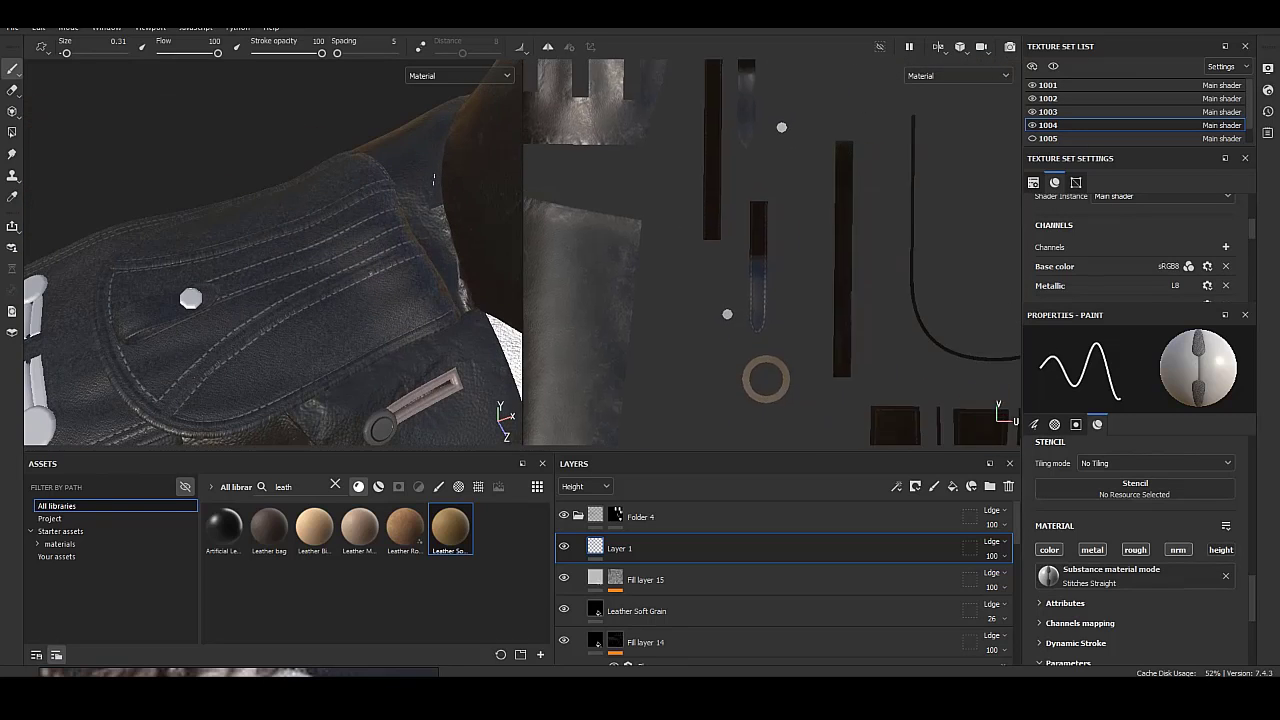
Paint straight stitches down the strip and along its edge to the bottom.
{"action": "left_click_drag", "start_coordinate": [781, 265], "coordinate": [781, 405]}
{"action": "middle_click_drag", "start_coordinate": [781, 405], "coordinate": [781, 198]}
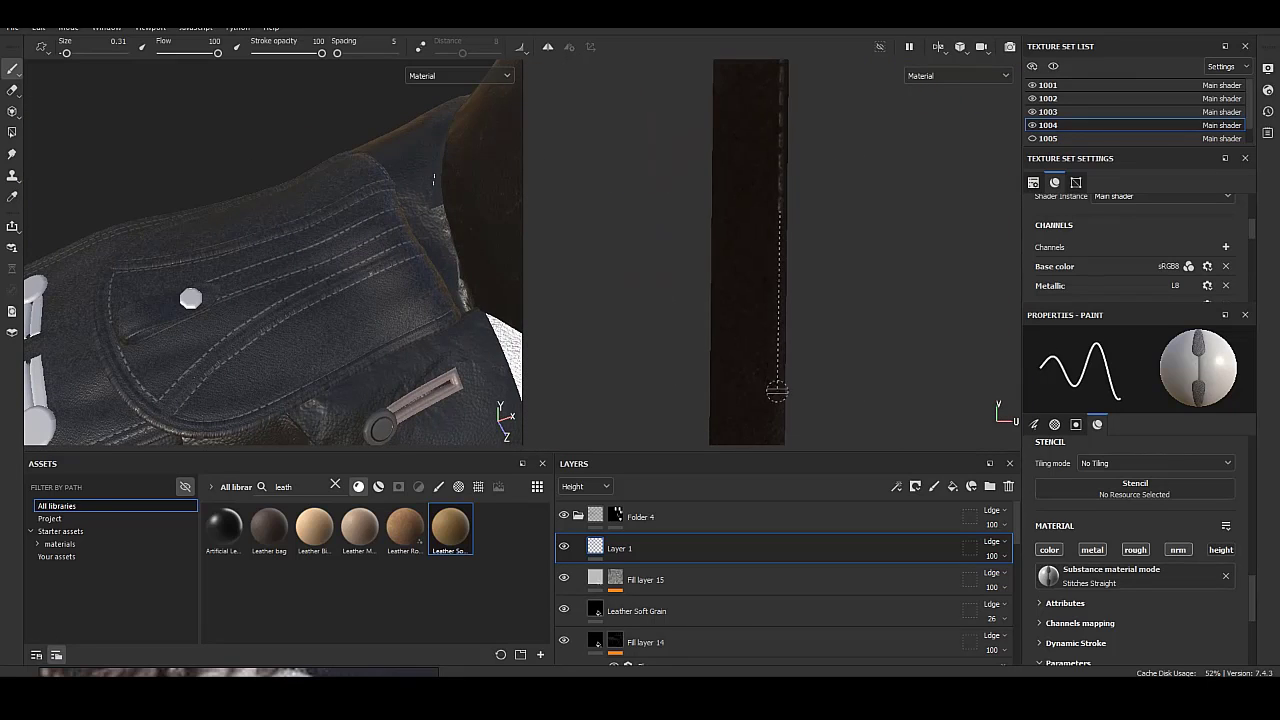
{"action": "middle_click_drag", "start_coordinate": [780, 408], "coordinate": [770, 424]}
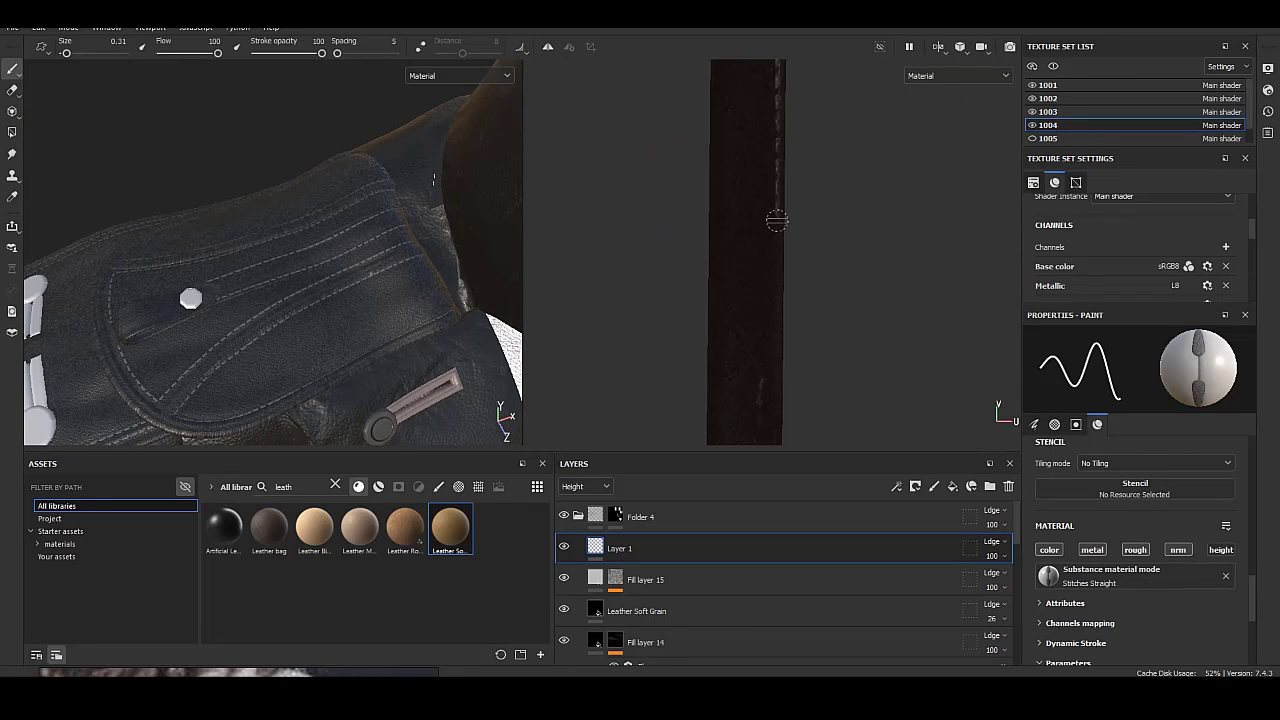
{"action": "left_click", "coordinate": [770, 424], "text": "shift"}
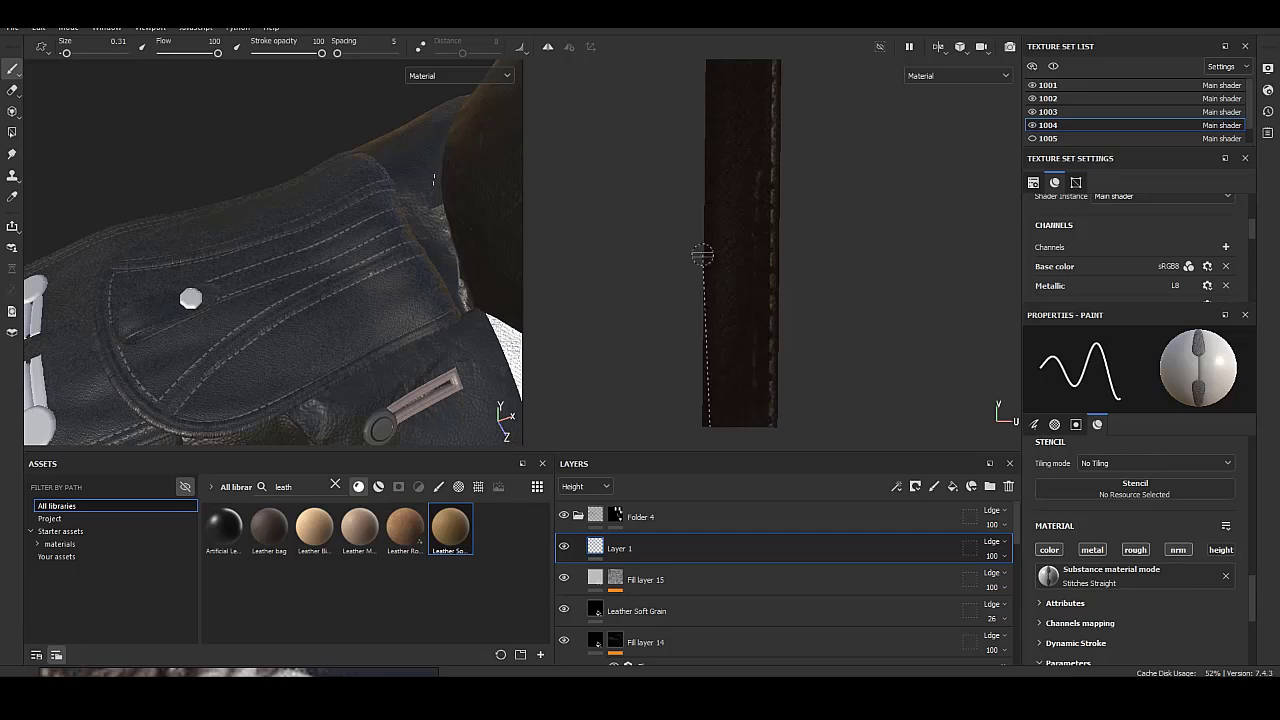
{"action": "left_click", "coordinate": [709, 180], "text": "shift"}
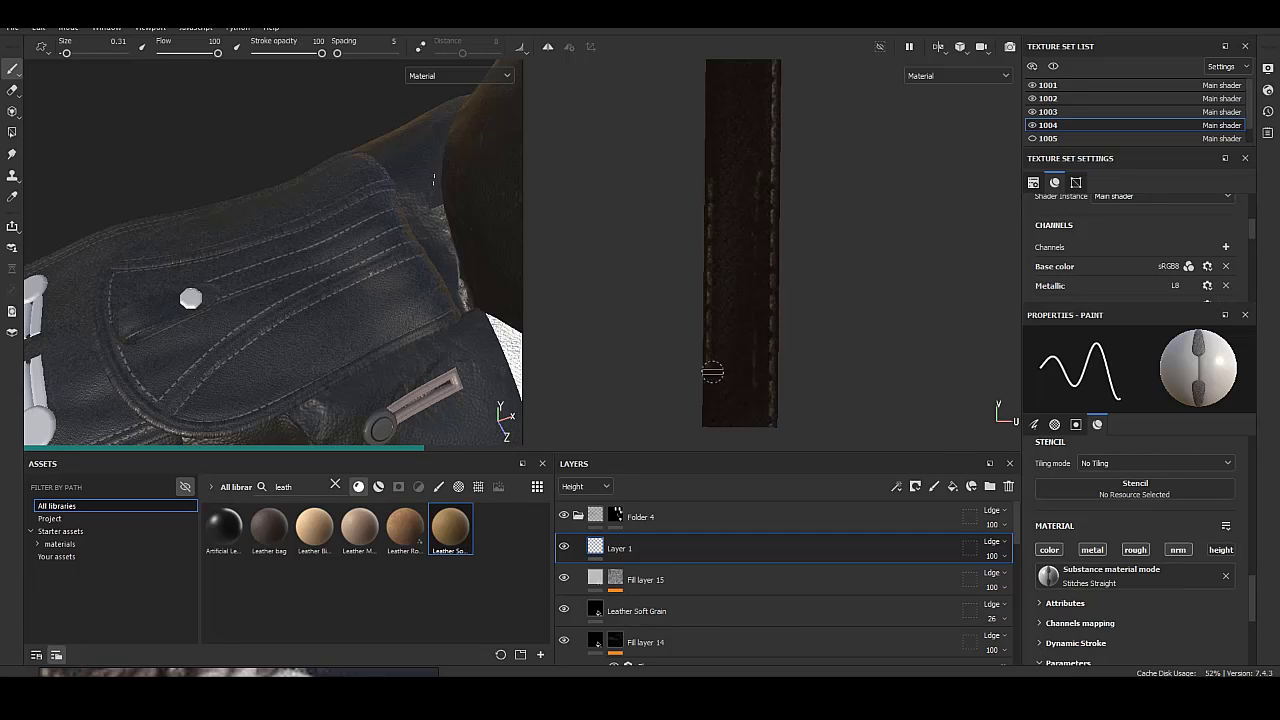
Trace a straight stitch up the strip's left edge to its top end.
{"action": "middle_click_drag", "start_coordinate": [713, 303], "coordinate": [721, 265]}
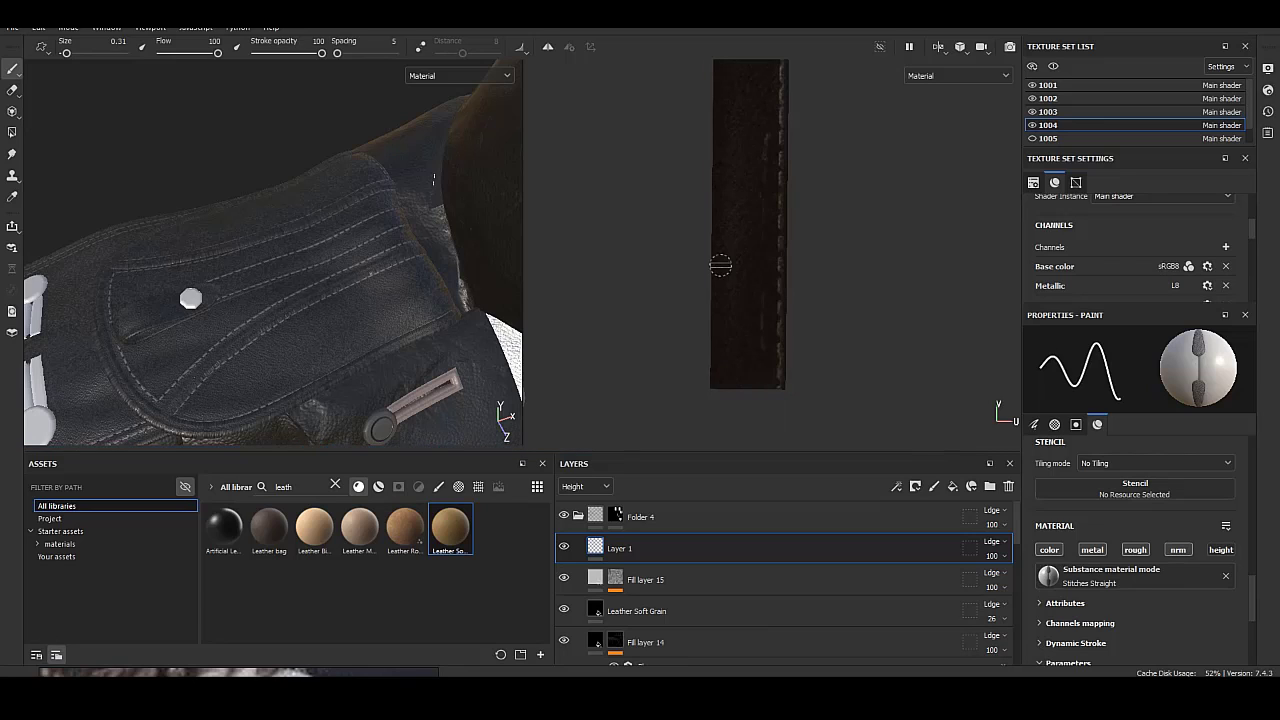
{"action": "left_click_drag", "start_coordinate": [714, 381], "coordinate": [718, 159]}
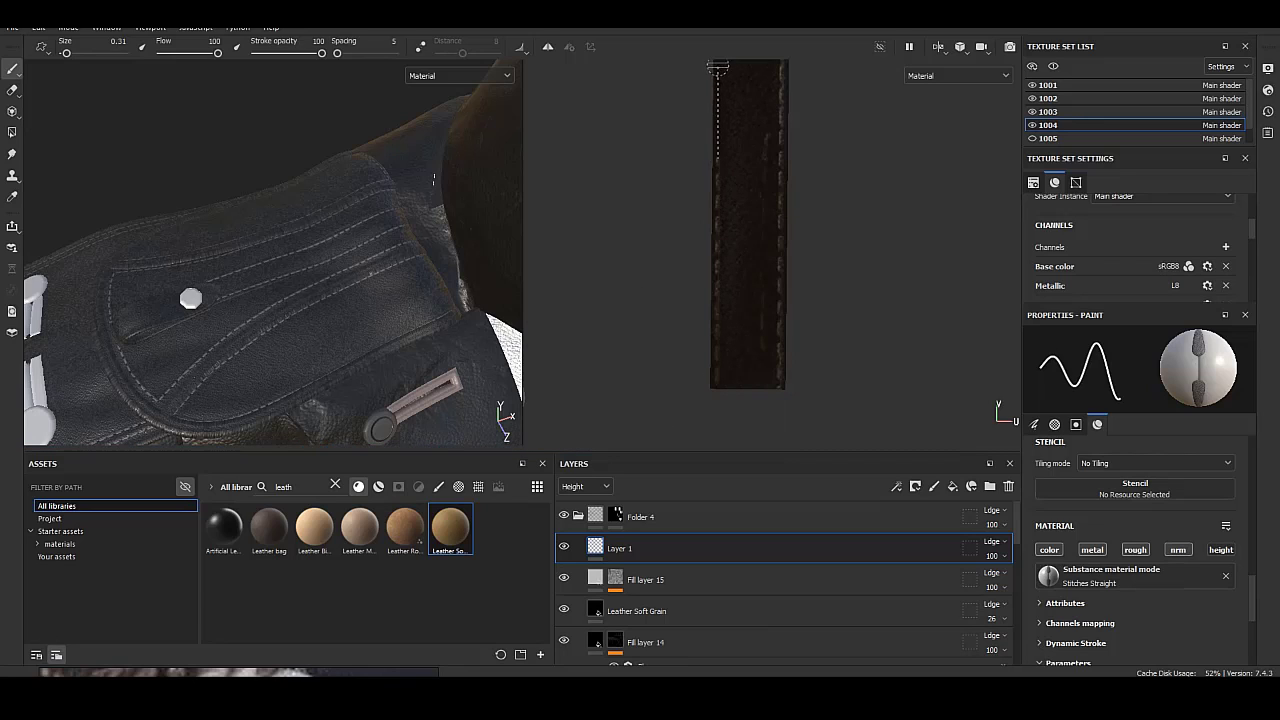
{"action": "middle_click_drag", "start_coordinate": [717, 67], "coordinate": [716, 124]}
{"action": "left_click", "coordinate": [720, 70], "text": "shift"}
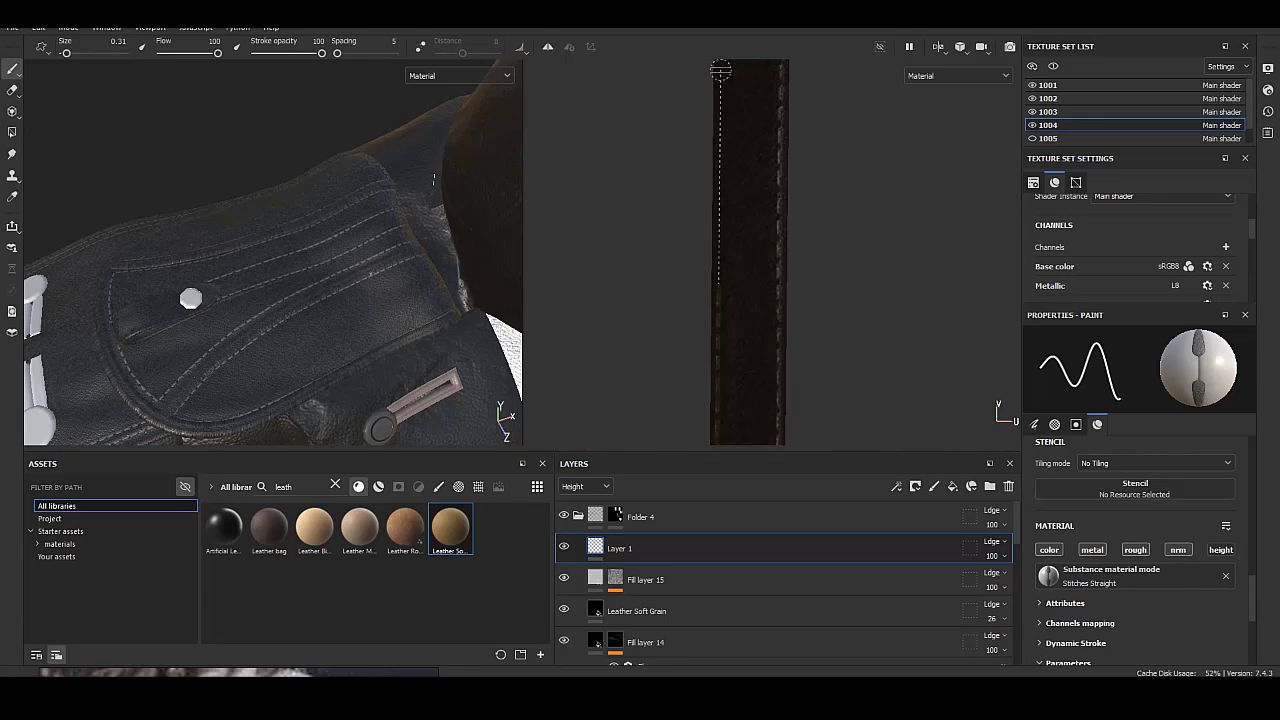
{"action": "middle_click_drag", "start_coordinate": [720, 78], "coordinate": [727, 264]}
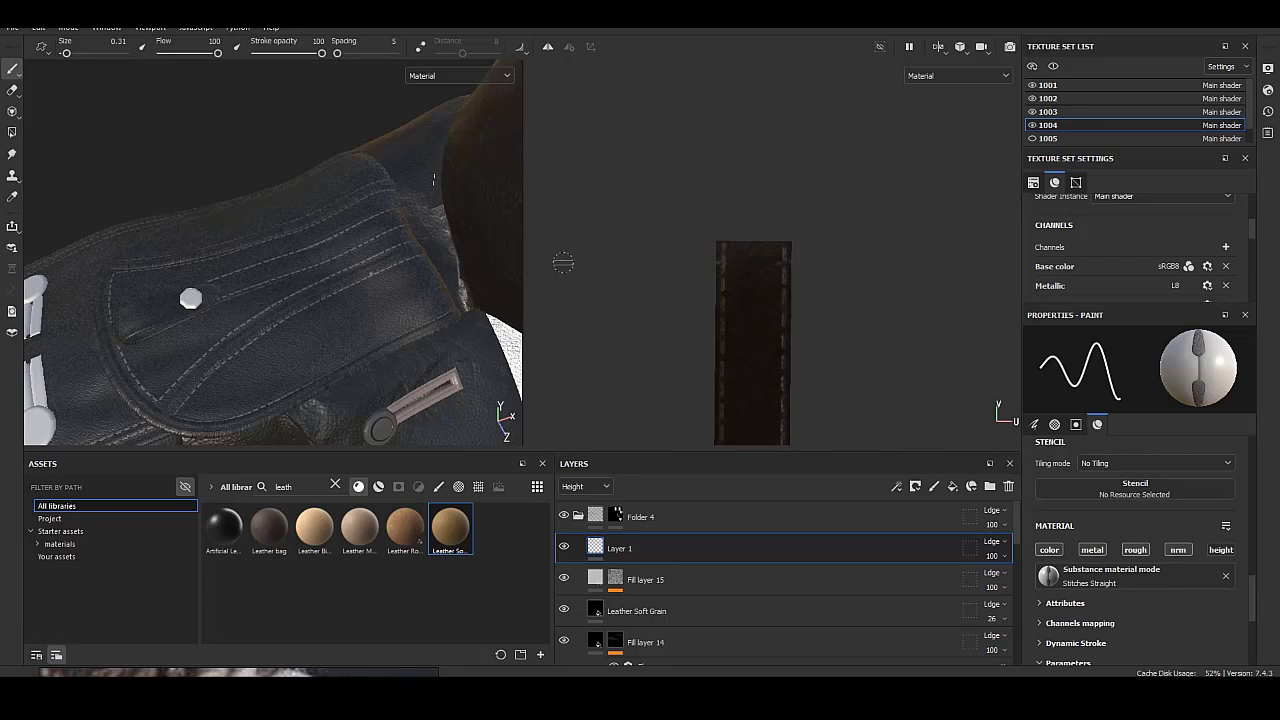
{"action": "scroll", "coordinate": [563, 262], "scroll_direction": "down", "scroll_amount": 3}
{"action": "scroll", "coordinate": [563, 262], "scroll_direction": "up", "scroll_amount": 4}
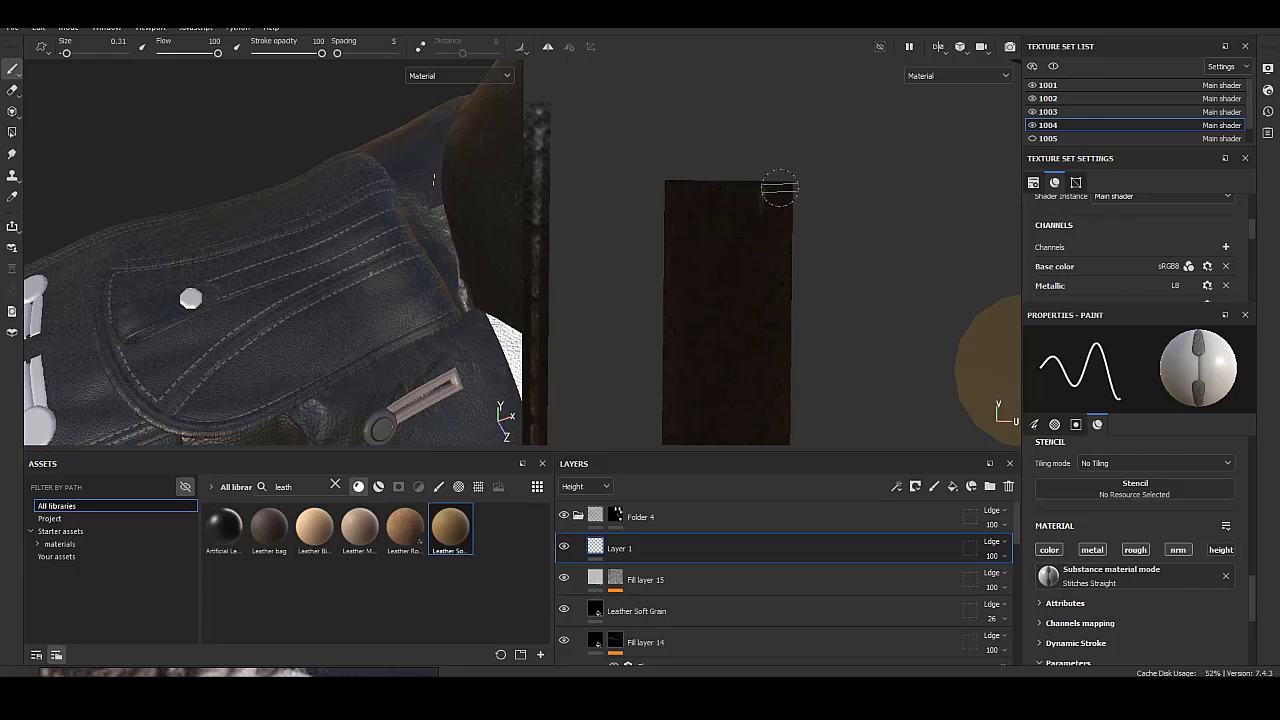
Stitch along the strip, around its rounded end, and down its left edge.
{"action": "middle_click_drag", "start_coordinate": [777, 400], "coordinate": [771, 223]}
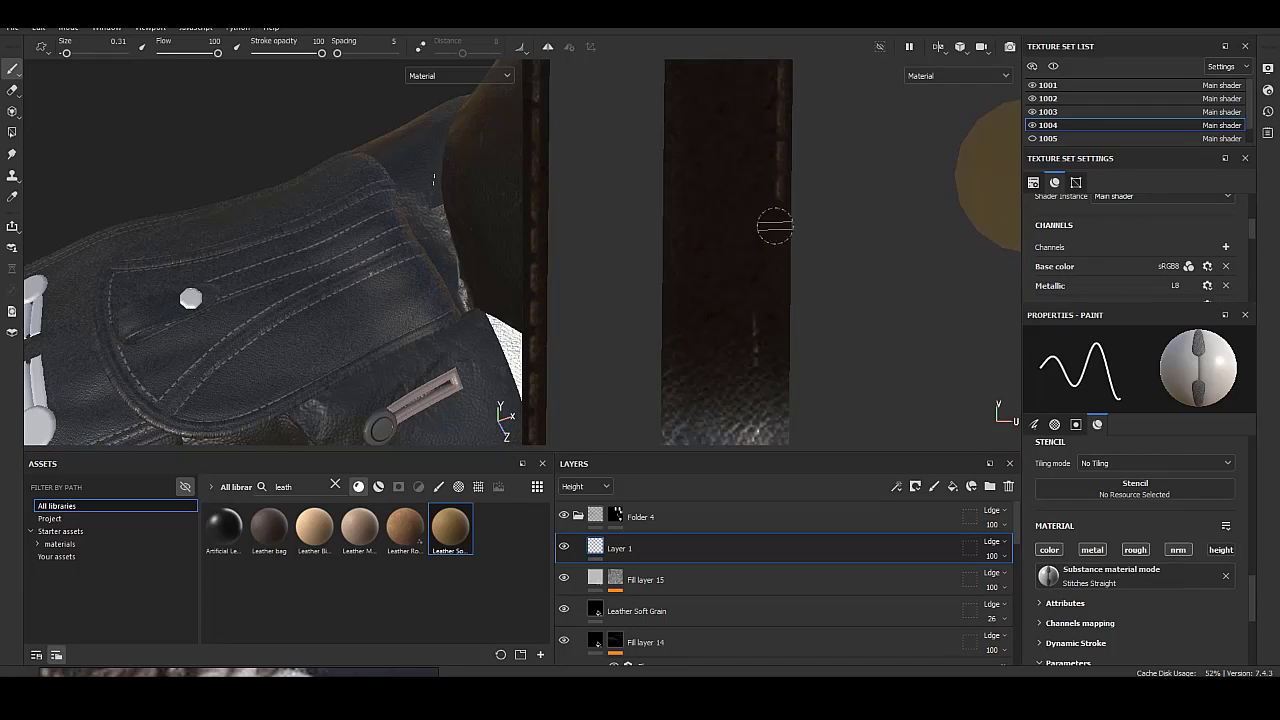
{"action": "left_click", "coordinate": [777, 410], "text": "shift"}
{"action": "middle_click_drag", "start_coordinate": [777, 410], "coordinate": [767, 182]}
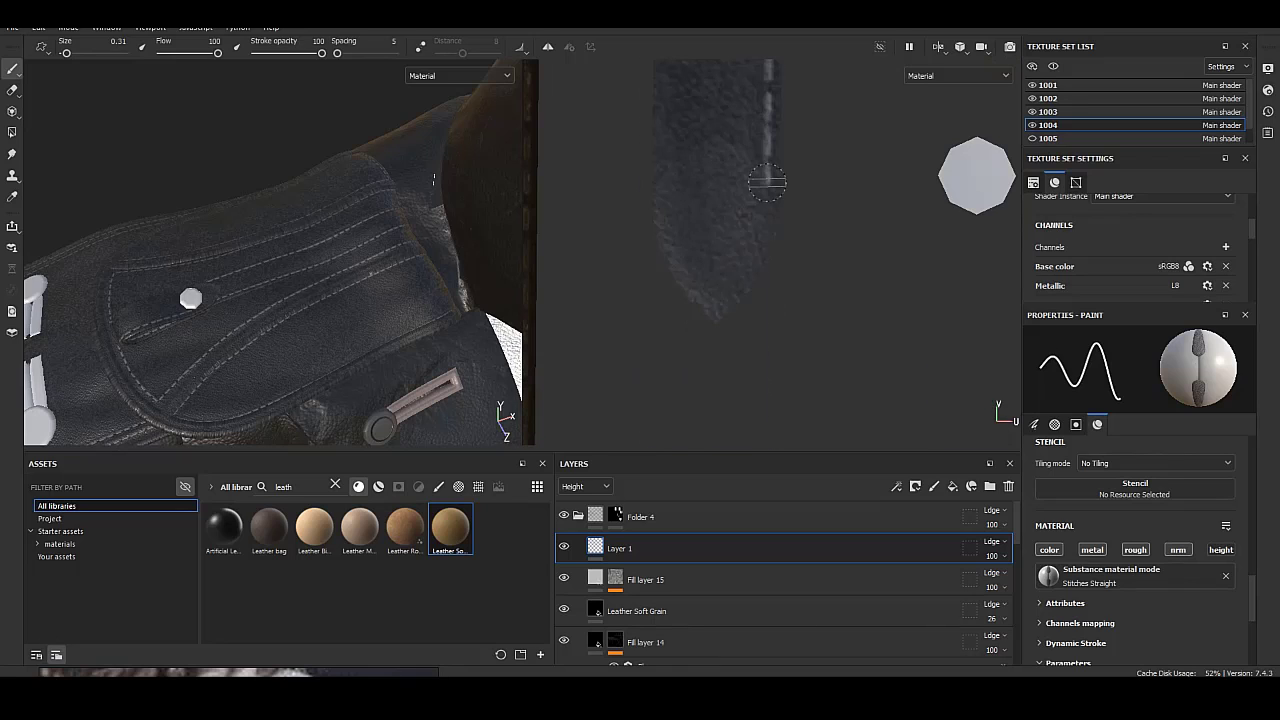
{"action": "mouse_move", "coordinate": [767, 236]}
{"action": "left_mouse_down", "text": "shift"}
{"action": "mouse_move", "coordinate": [705, 298]}
{"action": "mouse_move", "coordinate": [663, 170]}
{"action": "left_mouse_up", "text": "shift"}
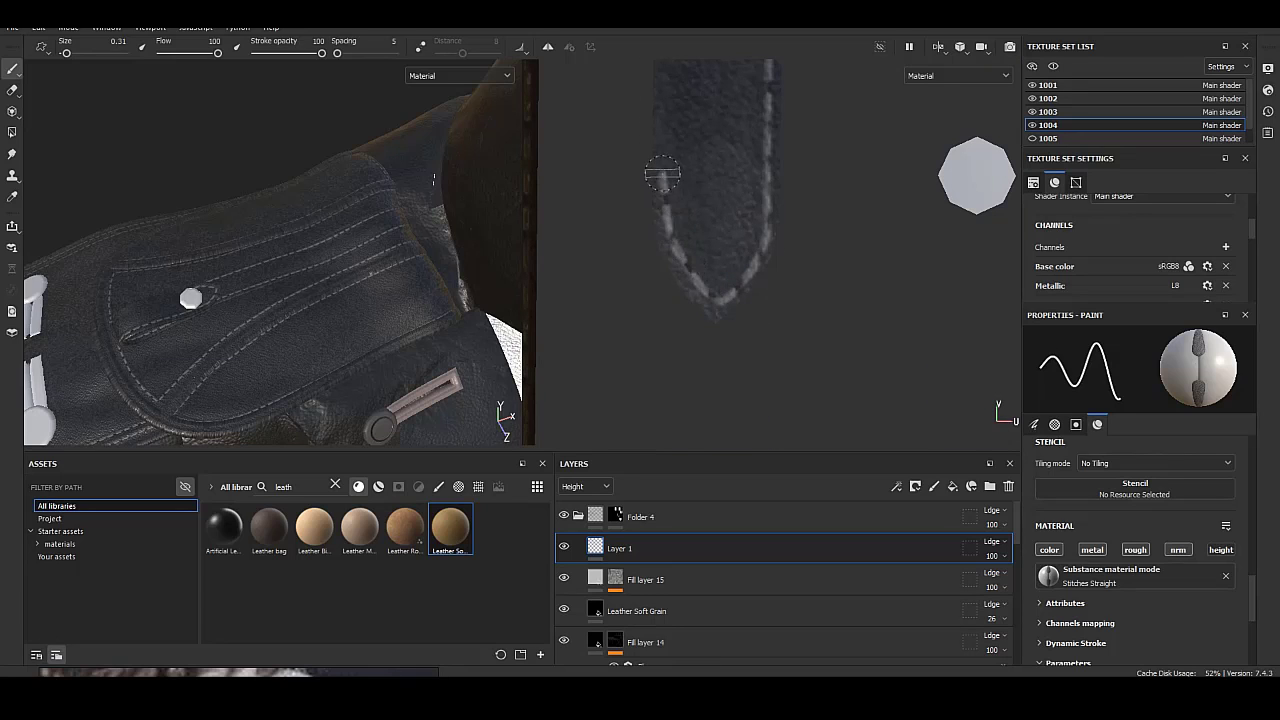
{"action": "middle_click_drag", "start_coordinate": [667, 80], "coordinate": [686, 91]}
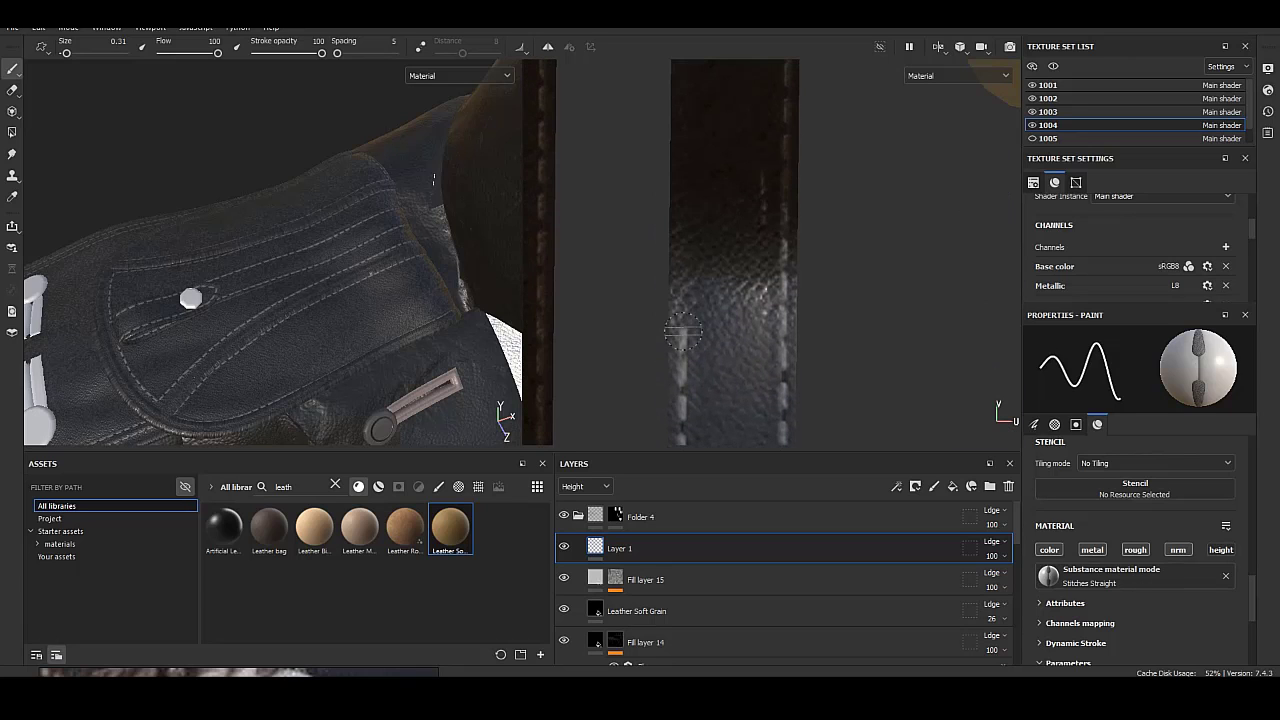
{"action": "left_click", "coordinate": [686, 91], "text": "shift"}
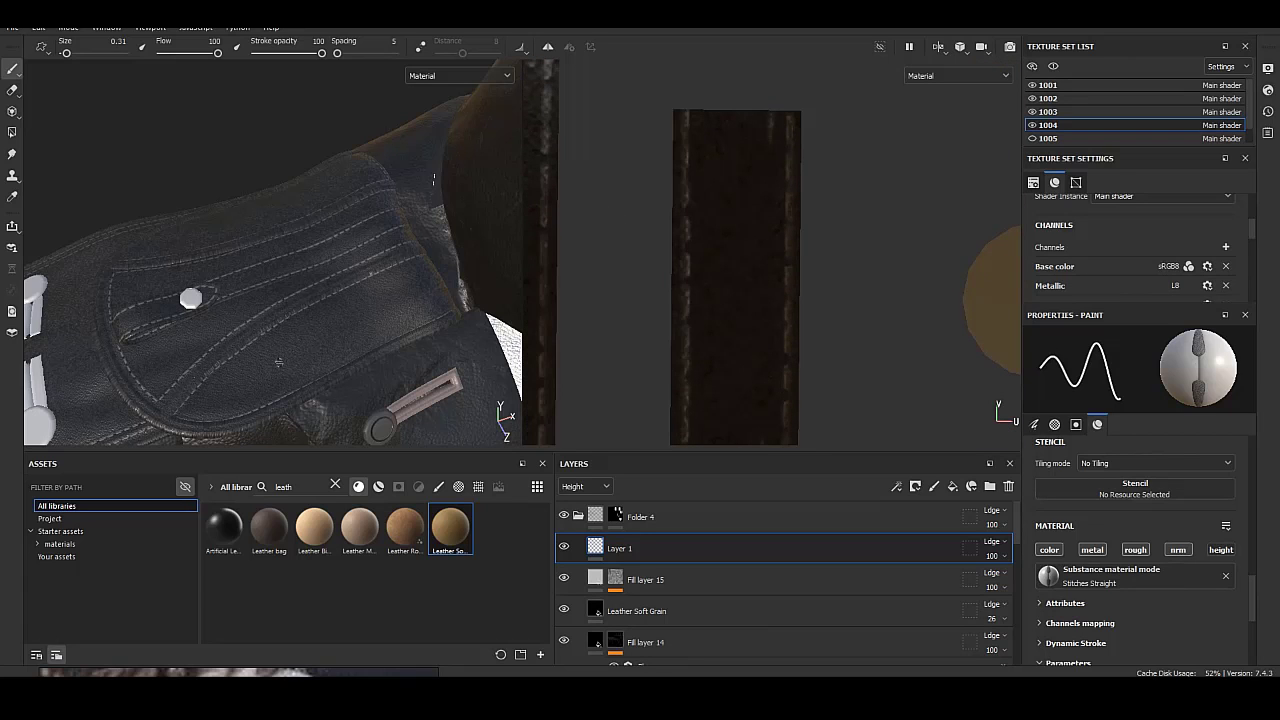
{"action": "mouse_move", "coordinate": [279, 363]}
{"action": "left_mouse_down", "text": "alt"}
{"action": "mouse_move", "coordinate": [346, 197]}
{"action": "mouse_move", "coordinate": [458, 236]}
{"action": "mouse_move", "coordinate": [470, 300]}
{"action": "mouse_move", "coordinate": [400, 280]}
{"action": "left_mouse_up", "text": "alt"}
{"action": "left_click", "coordinate": [640, 516]}
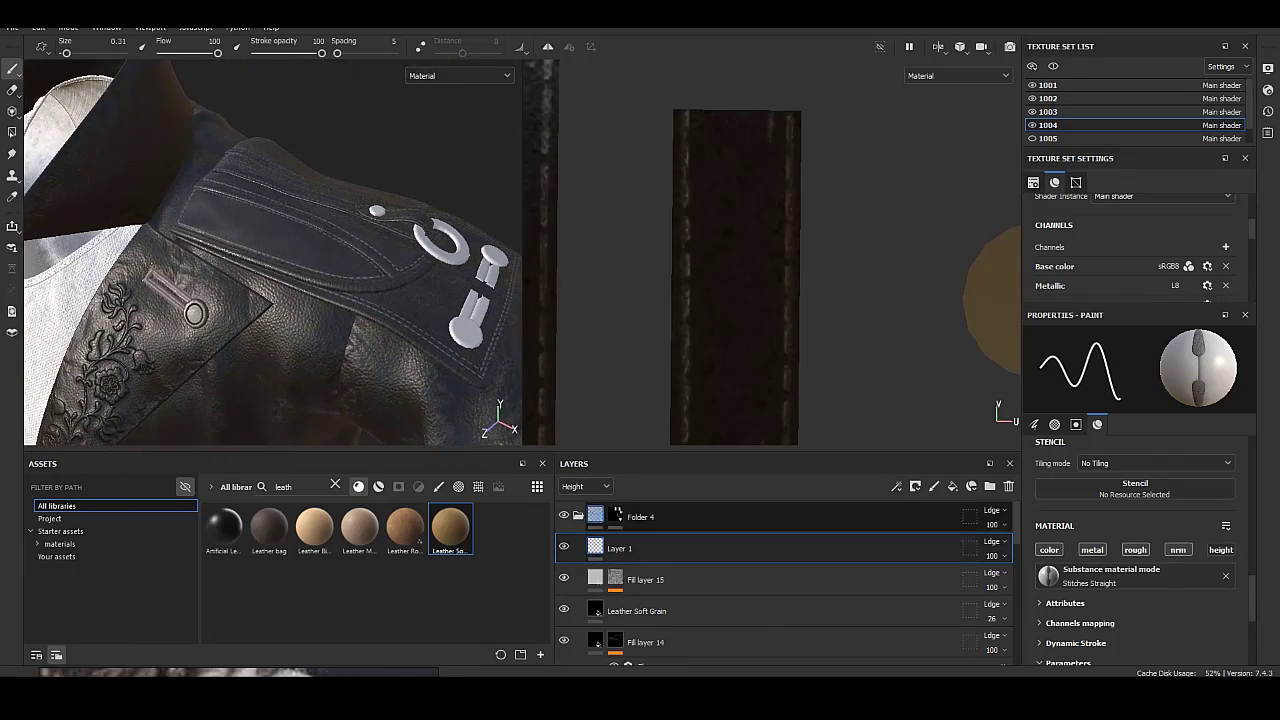
{"action": "mouse_move", "coordinate": [300, 280]}
{"action": "left_mouse_down", "text": "alt"}
{"action": "mouse_move", "coordinate": [330, 300]}
{"action": "mouse_move", "coordinate": [290, 270]}
{"action": "mouse_move", "coordinate": [320, 260]}
{"action": "mouse_move", "coordinate": [290, 280]}
{"action": "left_mouse_up", "text": "alt"}
Inspect the Folder 3 and Folder 2 masks while orbiting around the sleeve strap.
{"action": "left_click", "coordinate": [615, 548]}
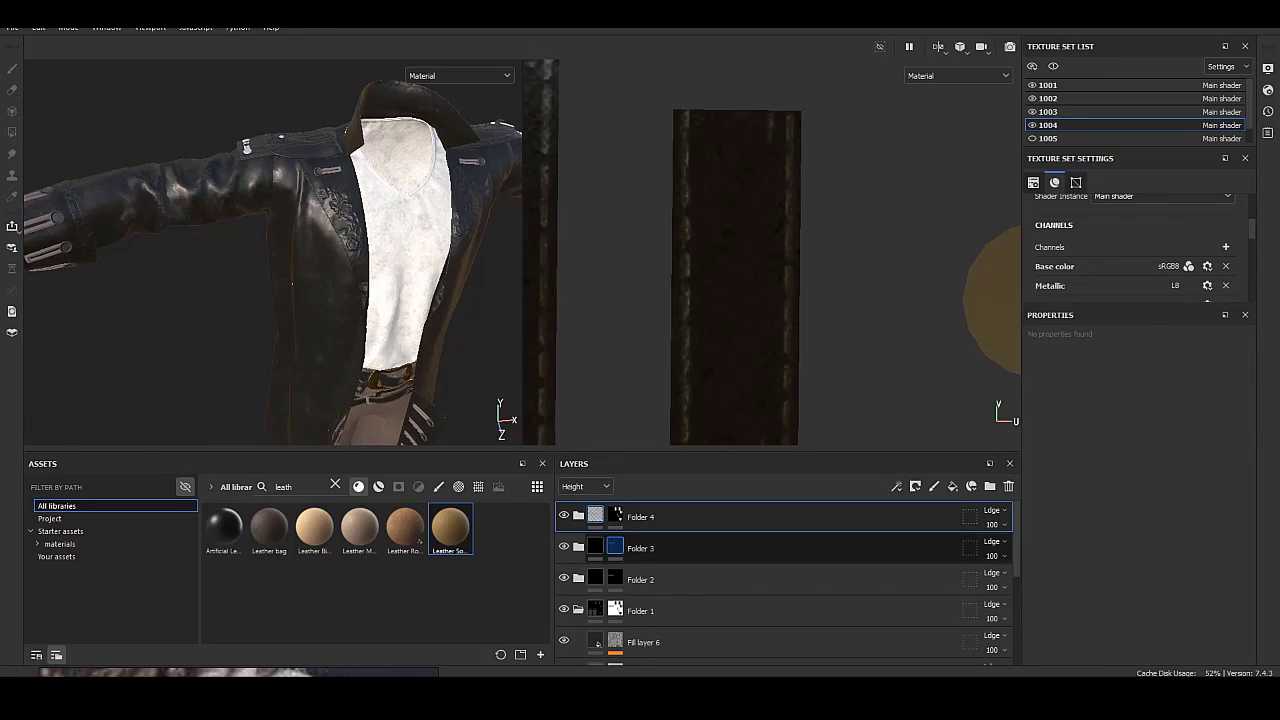
{"action": "key", "text": "4"}
{"action": "left_click", "coordinate": [615, 579]}
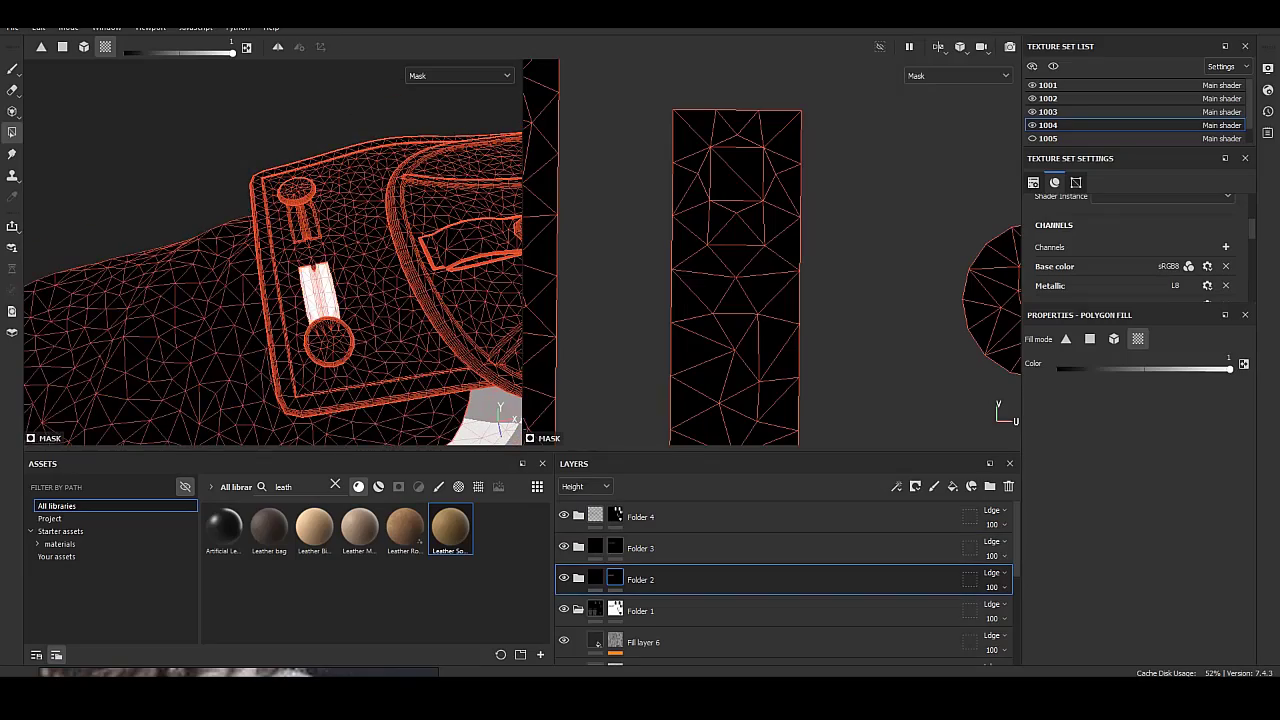
{"action": "left_click_drag", "start_coordinate": [270, 250], "coordinate": [400, 250], "text": "alt"}
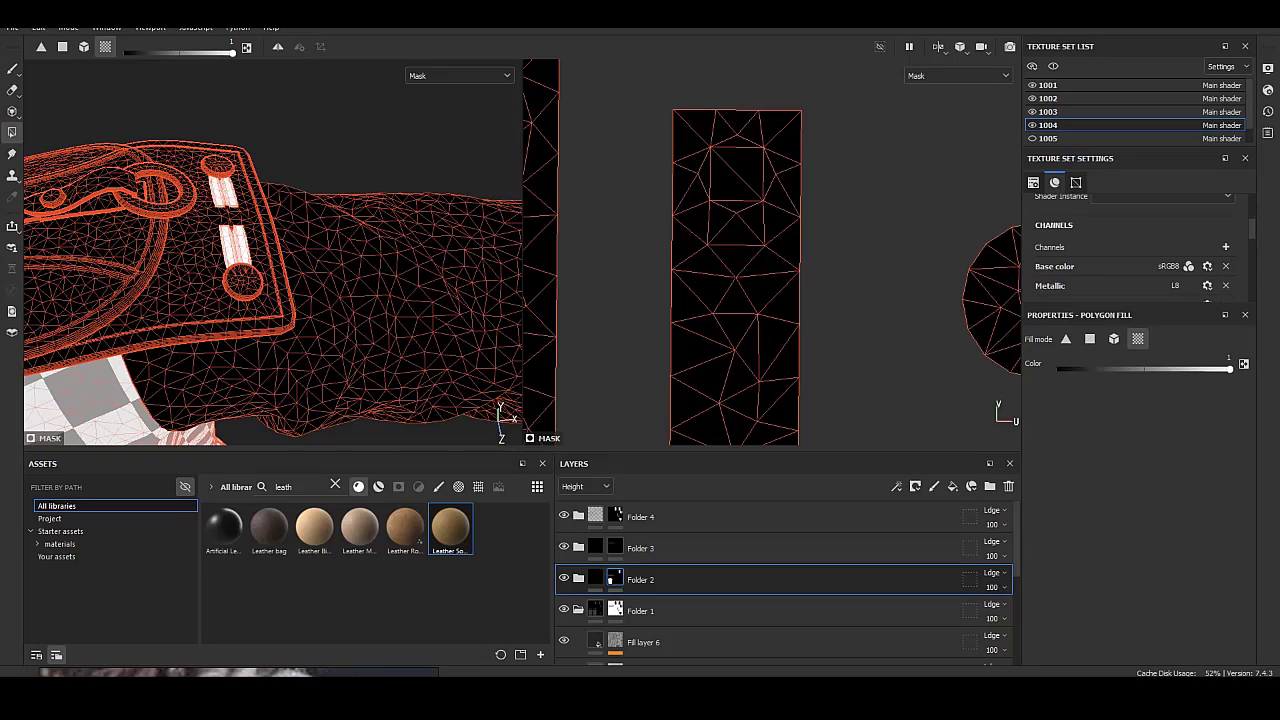
{"action": "left_click_drag", "start_coordinate": [270, 250], "coordinate": [330, 230], "text": "alt"}
{"action": "left_click", "coordinate": [615, 548]}
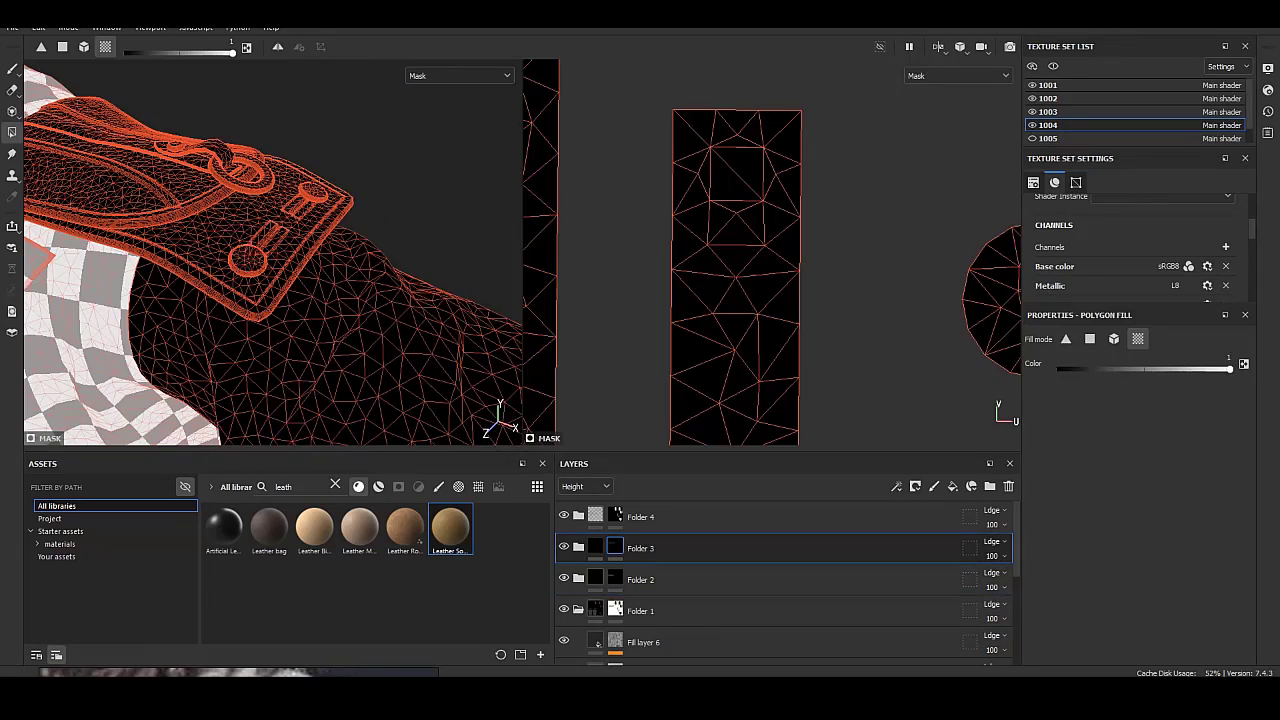
{"action": "left_click", "coordinate": [595, 548]}
Compare Folder 3's mask and material, then view the jacket front and chest.
{"action": "left_click_drag", "start_coordinate": [270, 250], "coordinate": [350, 240], "text": "alt"}
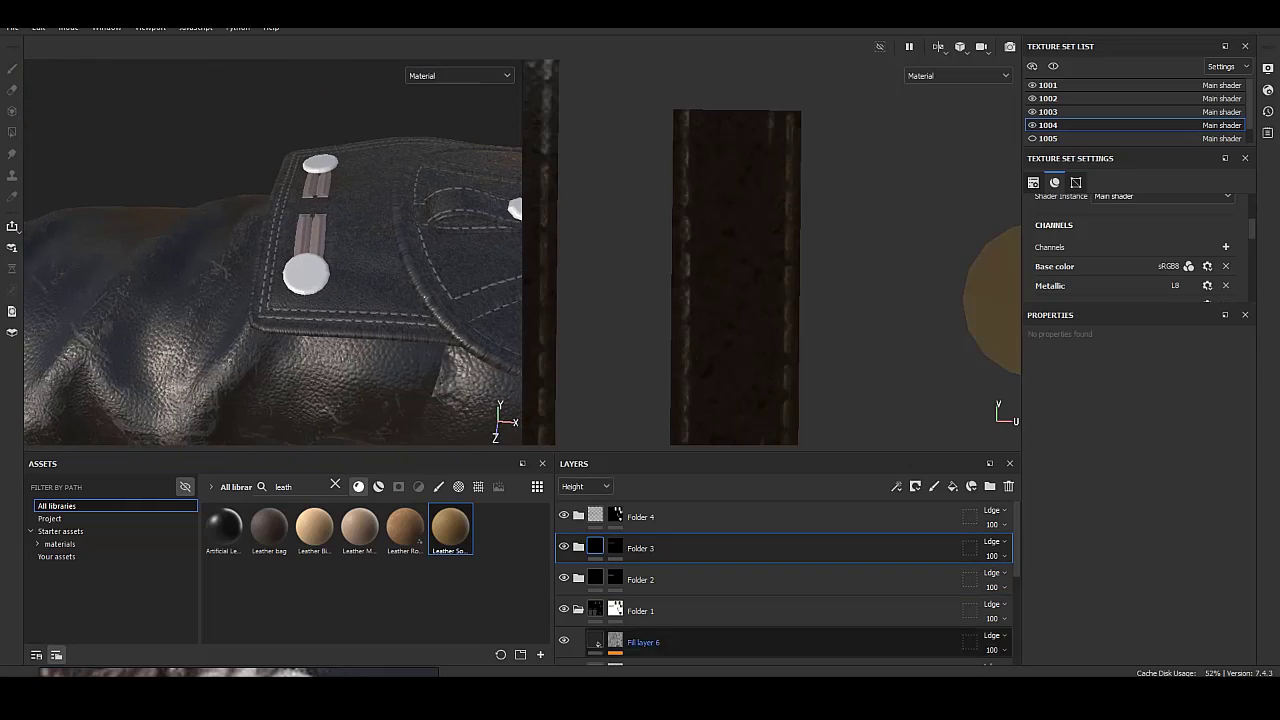
{"action": "left_click", "coordinate": [615, 548]}
{"action": "left_click", "coordinate": [595, 548]}
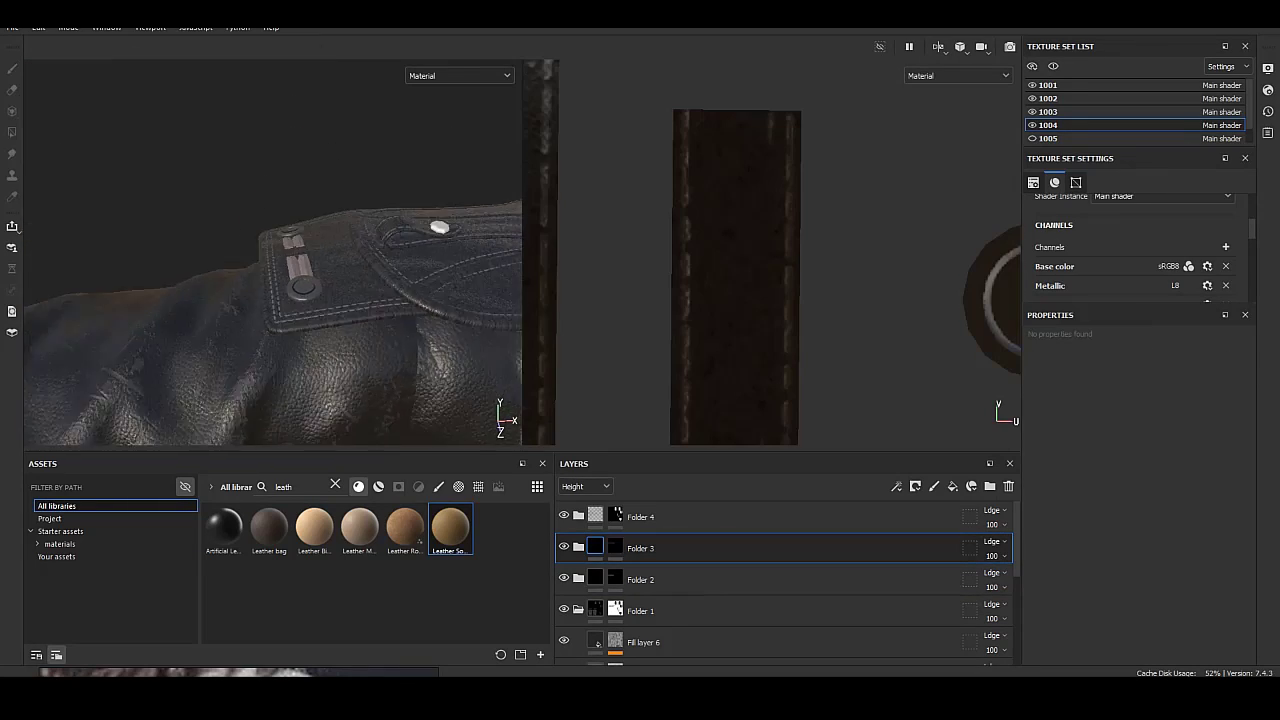
{"action": "left_click_drag", "start_coordinate": [270, 250], "coordinate": [350, 240], "text": "alt"}
{"action": "left_click_drag", "start_coordinate": [180, 237], "coordinate": [350, 240], "text": "alt"}
{"action": "mouse_move", "coordinate": [193, 281]}
{"action": "left_mouse_down", "text": "alt"}
{"action": "mouse_move", "coordinate": [166, 243]}
{"action": "mouse_move", "coordinate": [178, 440]}
{"action": "left_mouse_up", "text": "alt"}
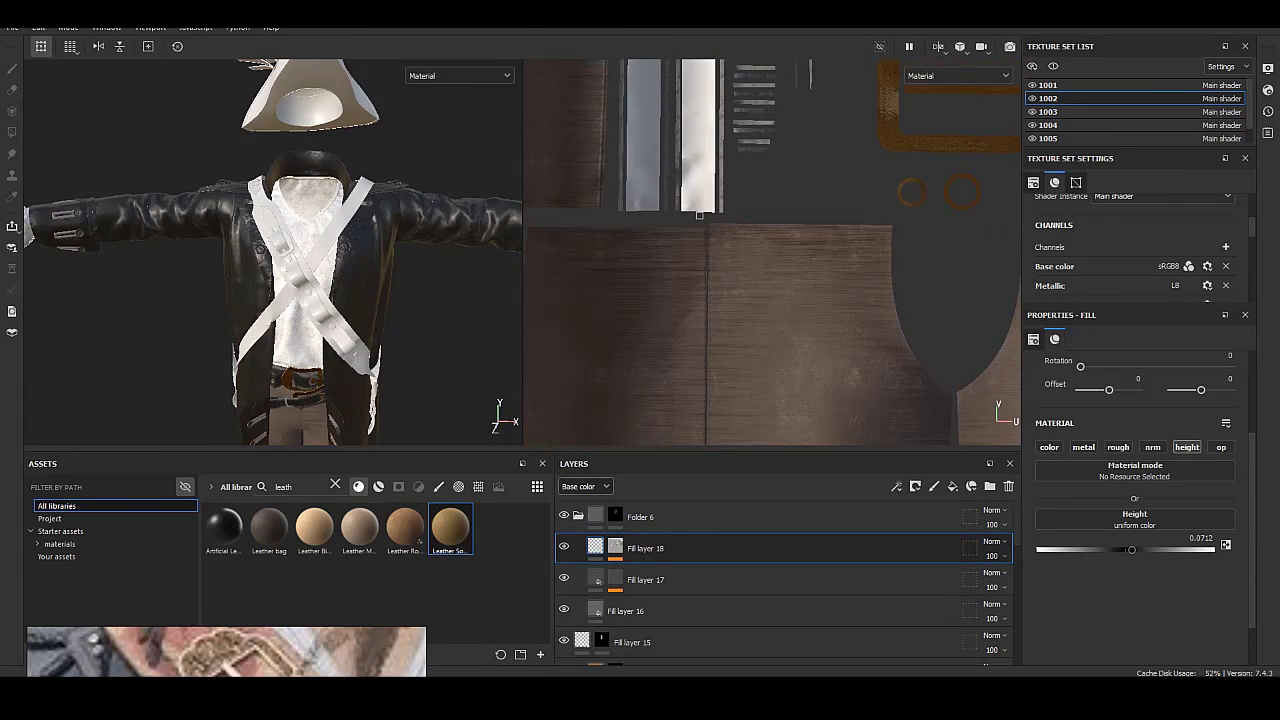
Copy Folder 2 and its layers from set 1002 and paste them into set 1005.
{"action": "scroll", "coordinate": [785, 580], "scroll_direction": "down", "scroll_amount": 3}
{"action": "scroll", "coordinate": [785, 580], "scroll_direction": "down", "scroll_amount": 3}
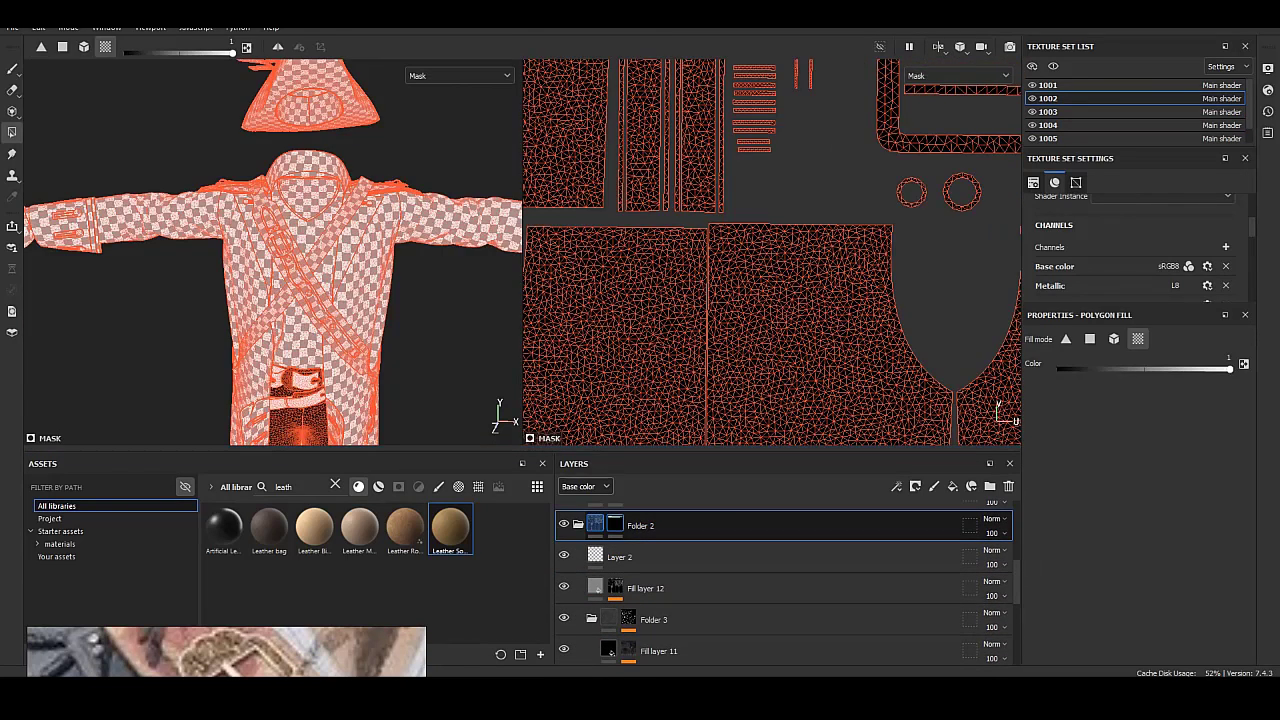
{"action": "right_click", "coordinate": [650, 525]}
{"action": "left_click", "coordinate": [702, 289]}
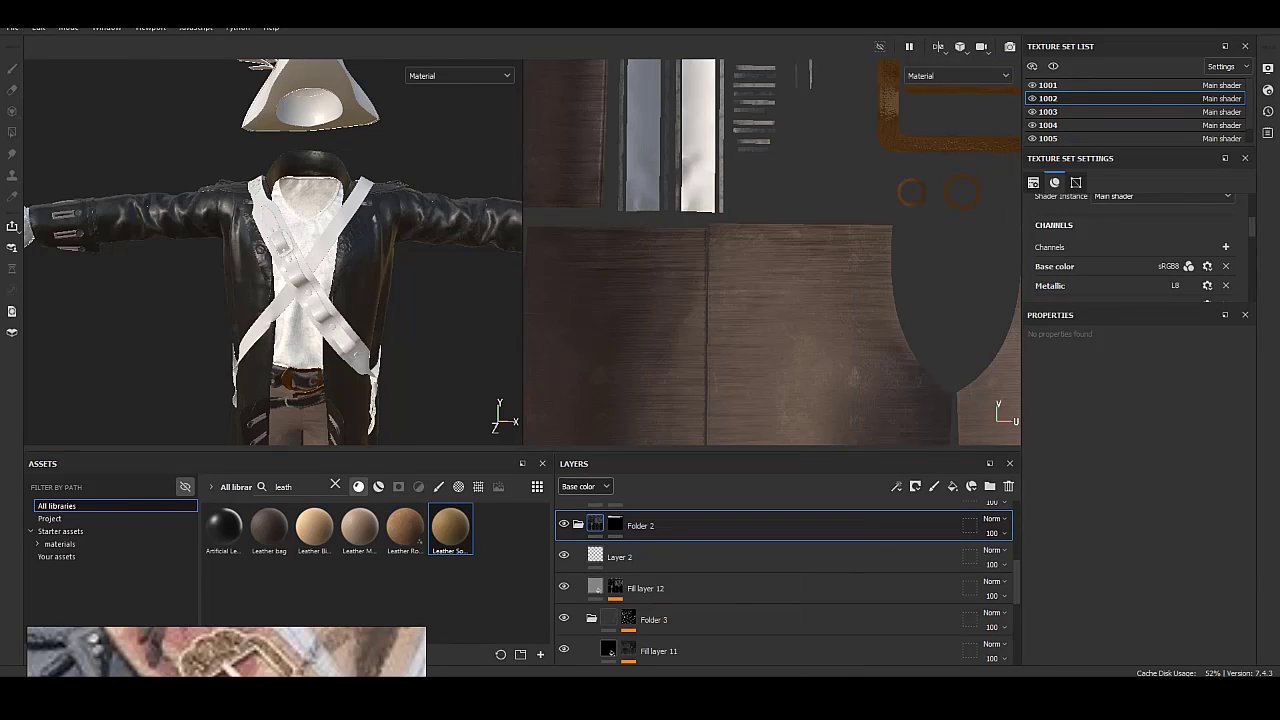
{"action": "left_click", "coordinate": [1048, 138]}
{"action": "key", "text": "ctrl+v"}
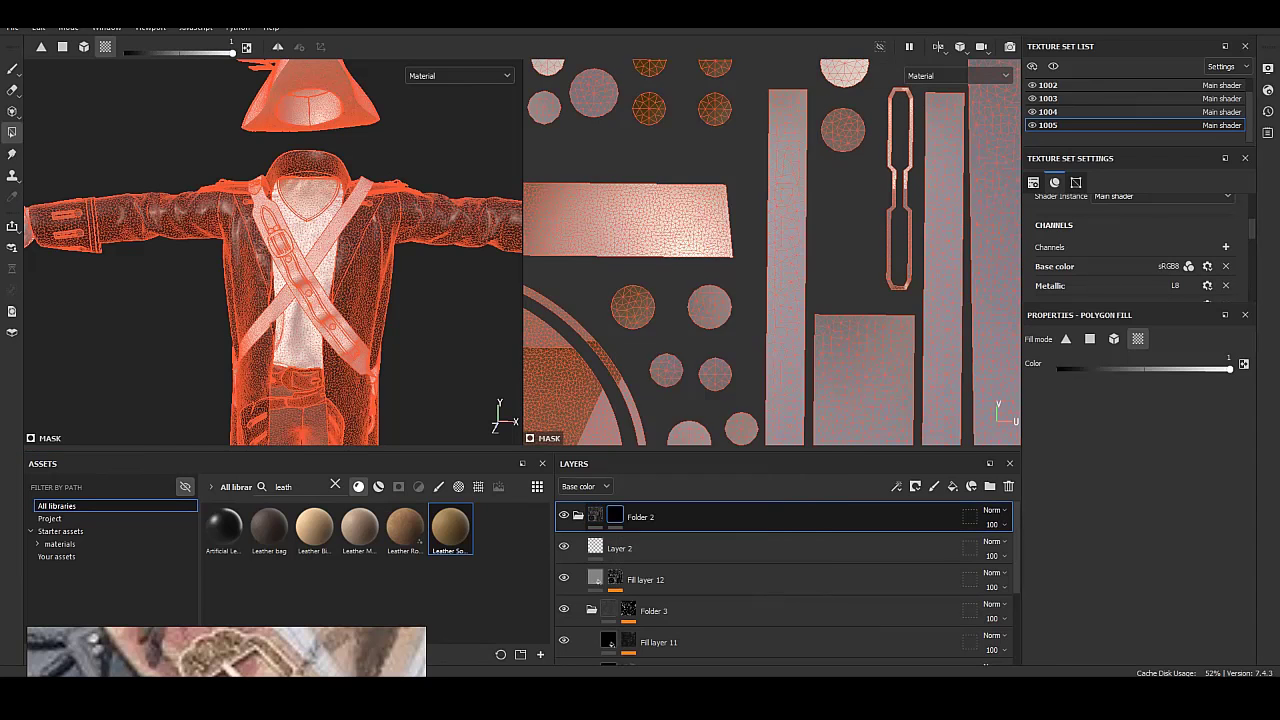
Delete Layer 2, hide Folder 3, and add a mask to Folder 2.
{"action": "scroll", "coordinate": [270, 250], "scroll_direction": "up", "scroll_amount": 3}
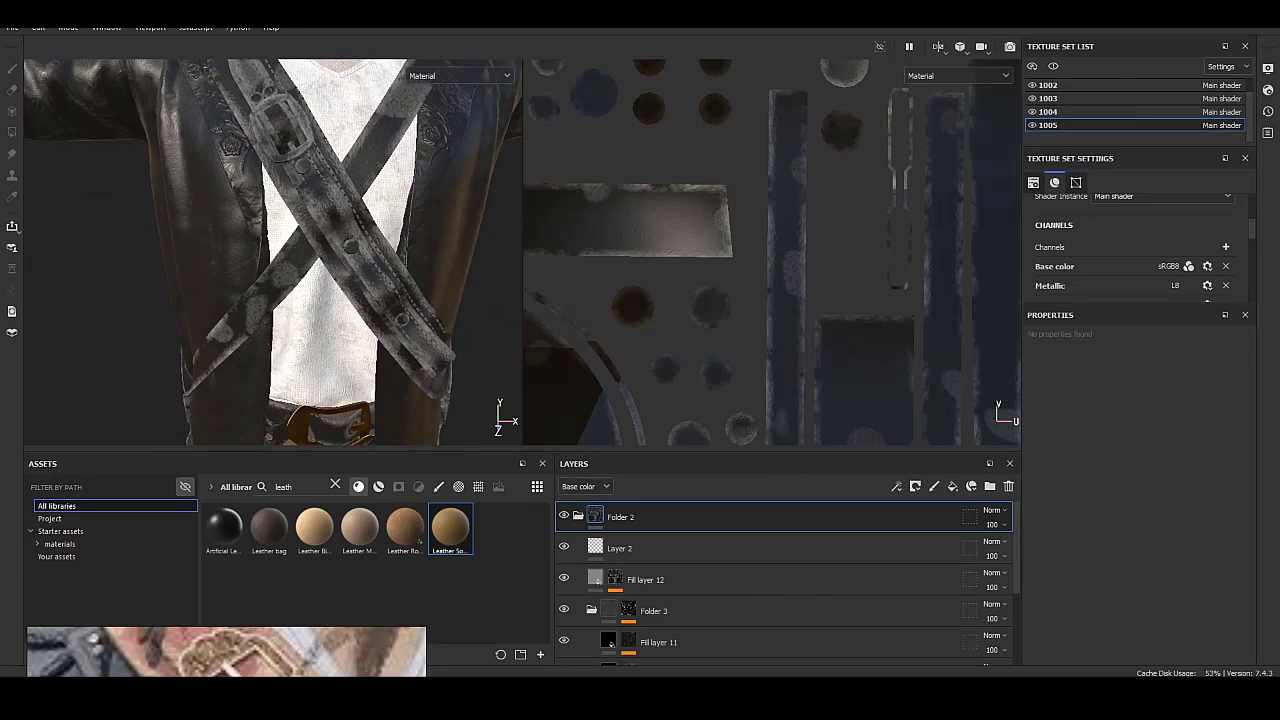
{"action": "mouse_move", "coordinate": [270, 250]}
{"action": "left_mouse_down", "text": "alt"}
{"action": "mouse_move", "coordinate": [310, 240]}
{"action": "mouse_move", "coordinate": [280, 270]}
{"action": "left_mouse_up", "text": "alt"}
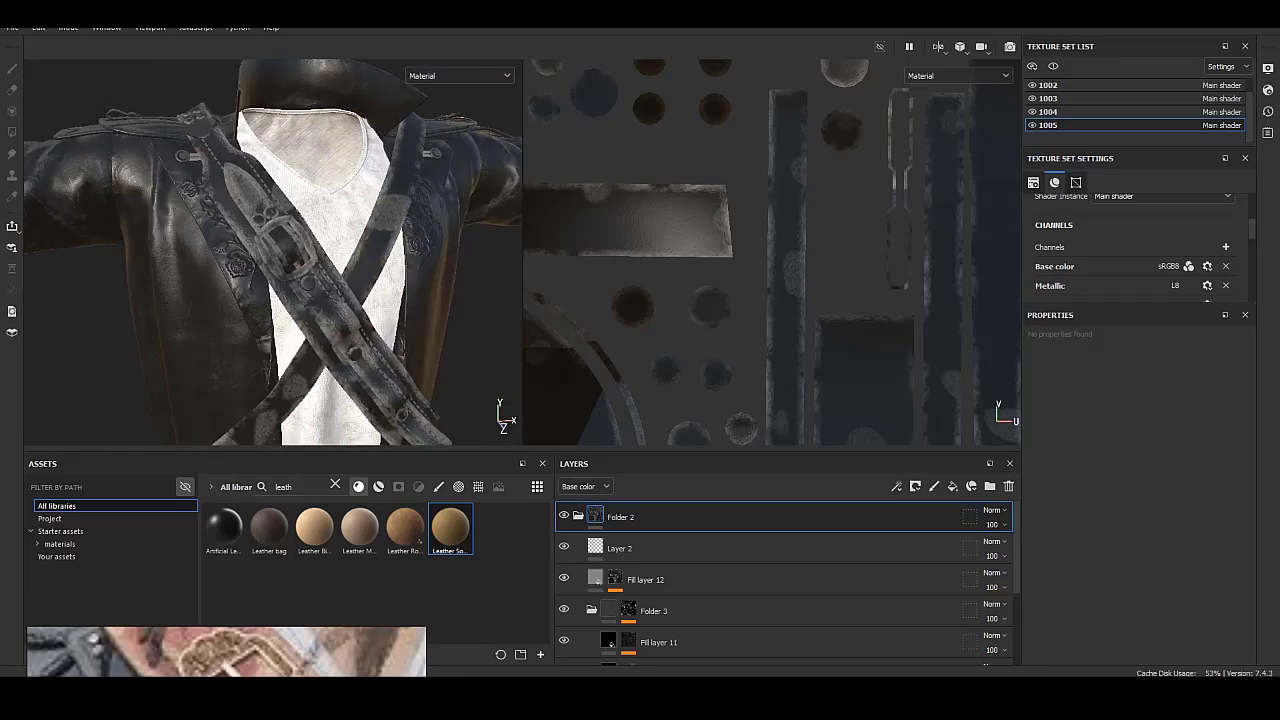
{"action": "scroll", "coordinate": [270, 250], "scroll_direction": "up", "scroll_amount": 5}
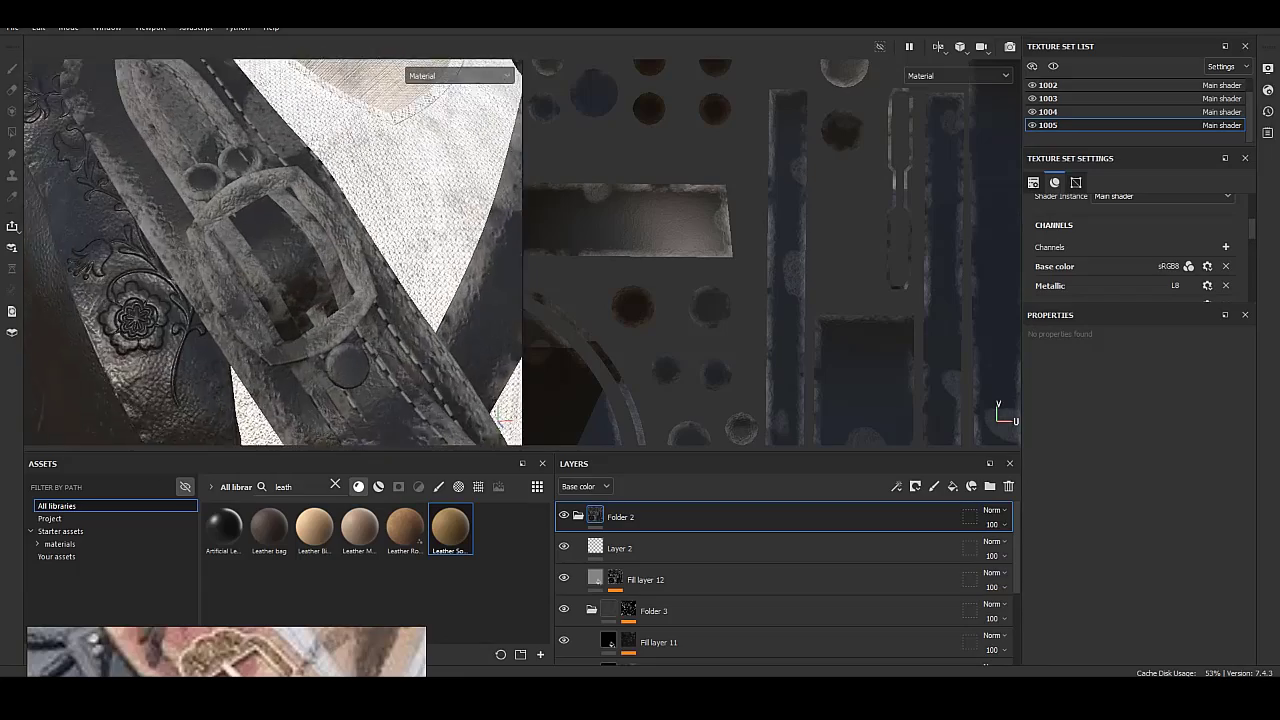
{"action": "left_click", "coordinate": [620, 548]}
{"action": "key", "text": "Delete"}
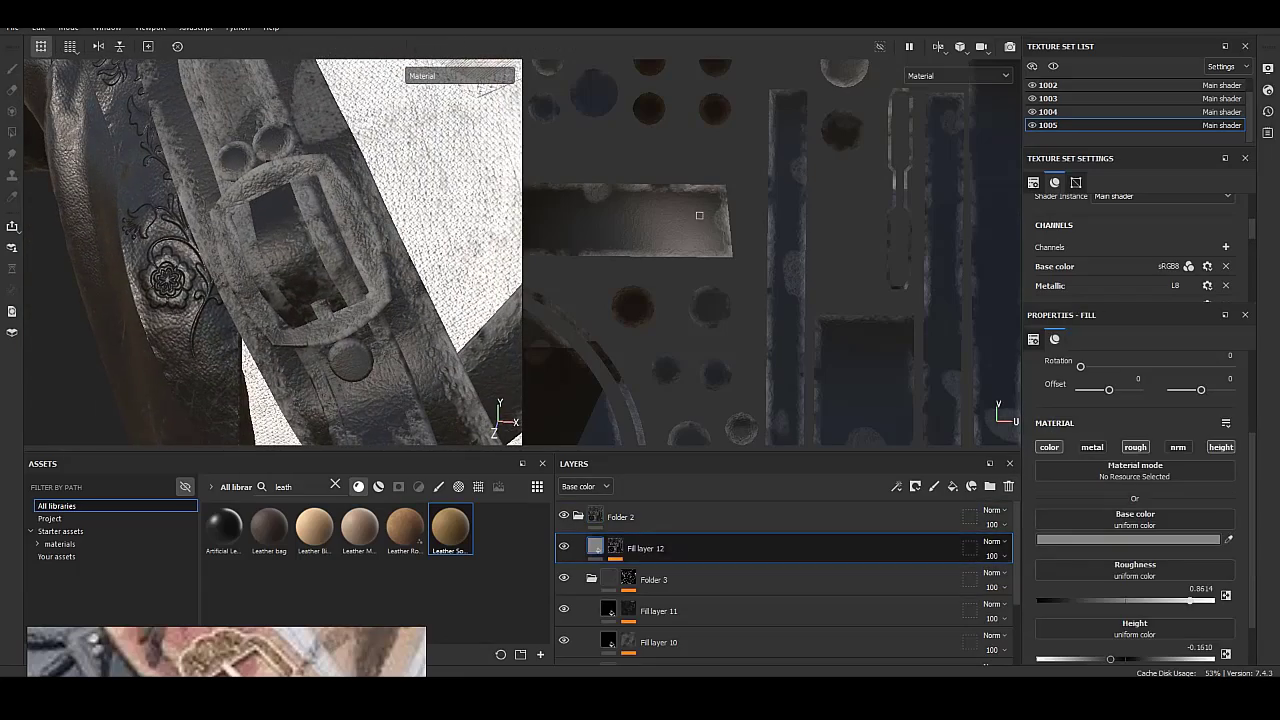
{"action": "left_click", "coordinate": [628, 578]}
{"action": "mouse_move", "coordinate": [300, 250]}
{"action": "left_mouse_down", "text": "alt"}
{"action": "mouse_move", "coordinate": [190, 265]}
{"action": "mouse_move", "coordinate": [260, 255]}
{"action": "mouse_move", "coordinate": [230, 260]}
{"action": "left_mouse_up", "text": "alt"}
{"action": "left_click", "coordinate": [564, 578]}
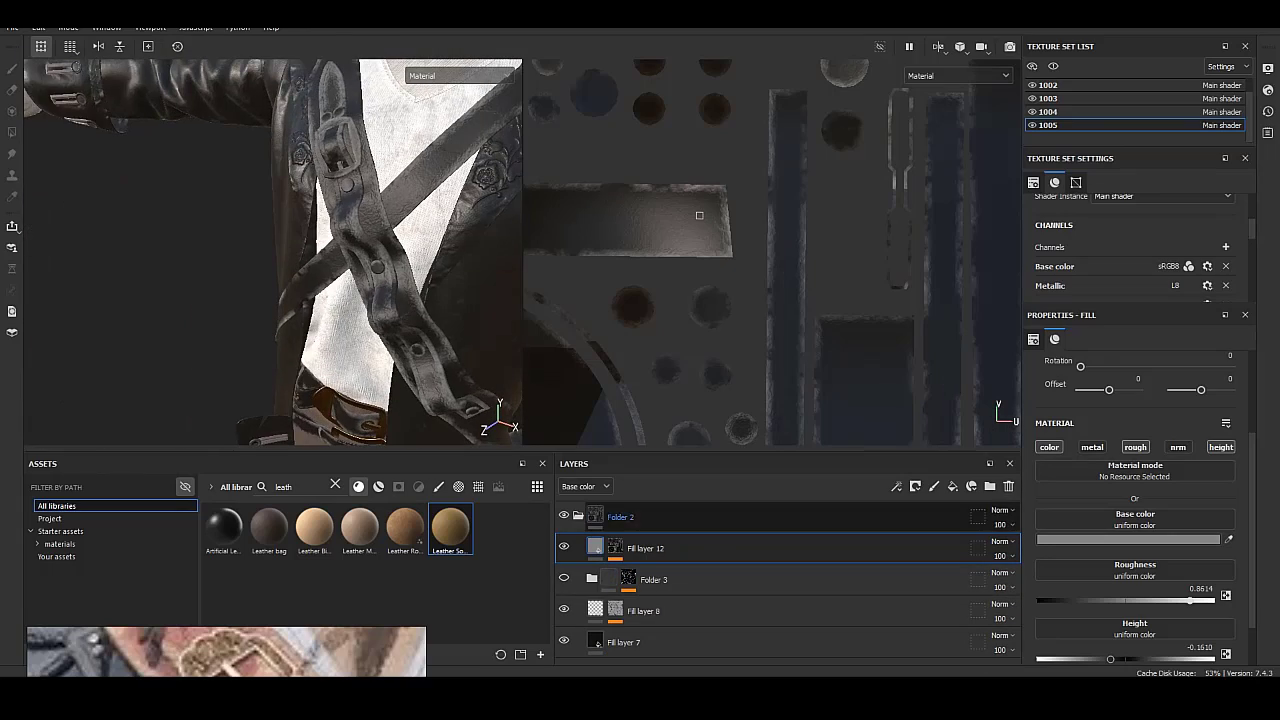
{"action": "right_click", "coordinate": [640, 516]}
{"action": "left_click", "coordinate": [680, 74]}
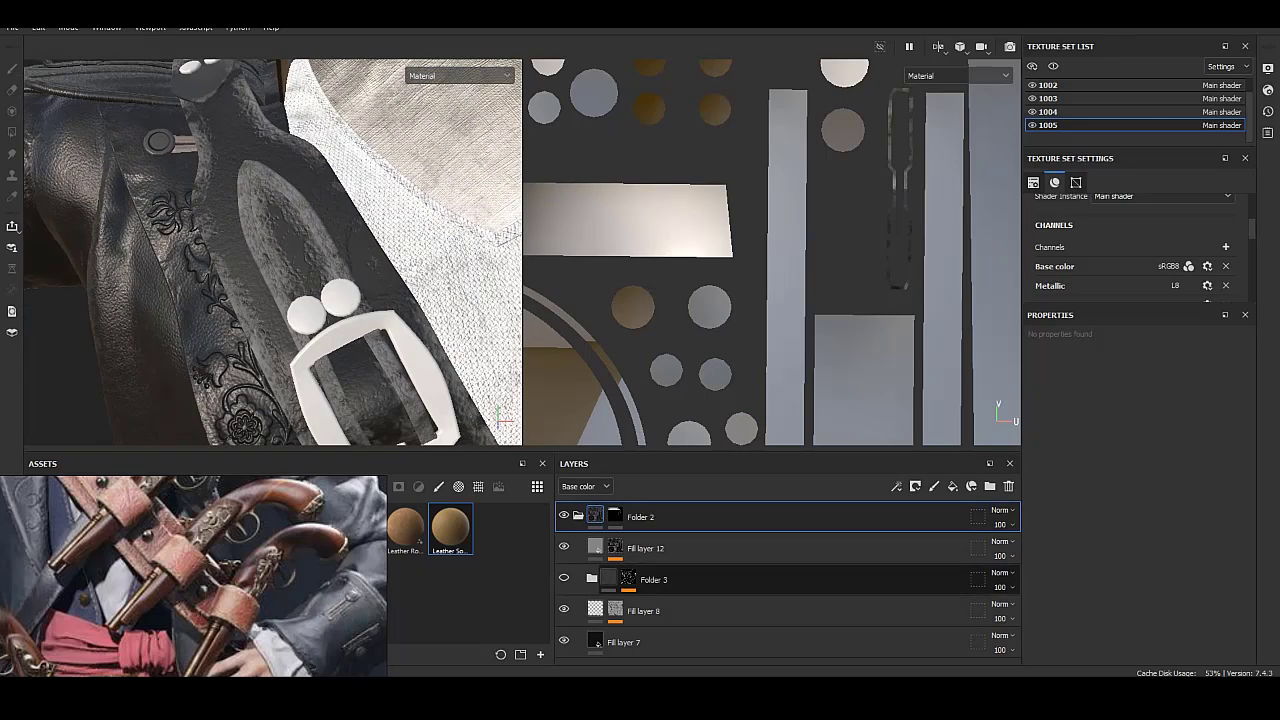
Remove Folder 3, hide Fill layer 12, and inspect Fill layer 8's mask and material.
{"action": "left_click", "coordinate": [700, 579]}
{"action": "left_click", "coordinate": [1008, 486]}
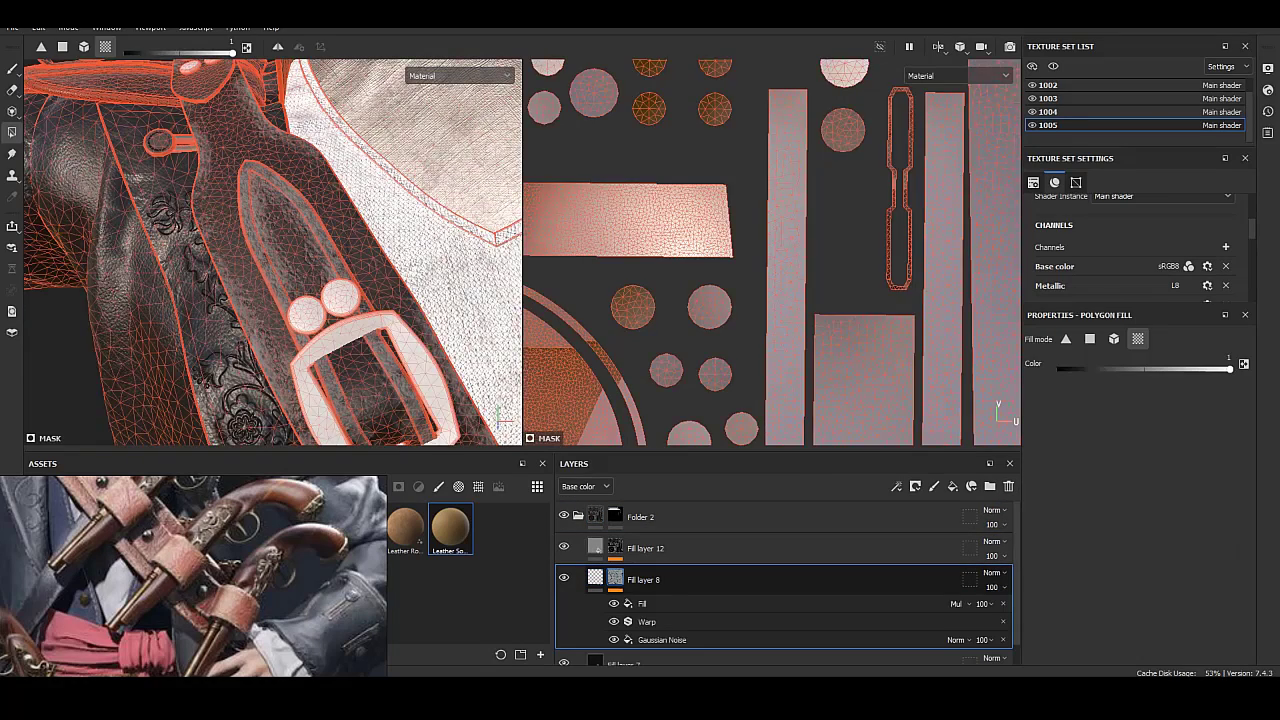
{"action": "left_click", "coordinate": [564, 547]}
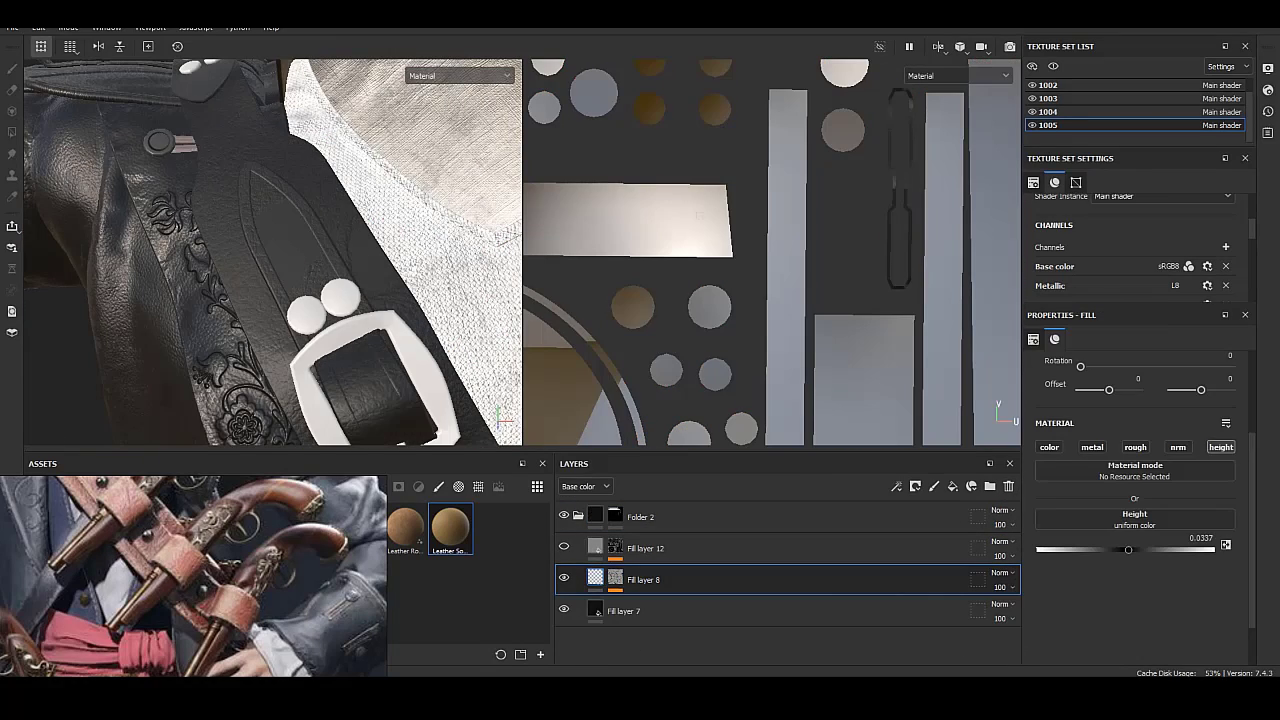
{"action": "left_click", "coordinate": [615, 578]}
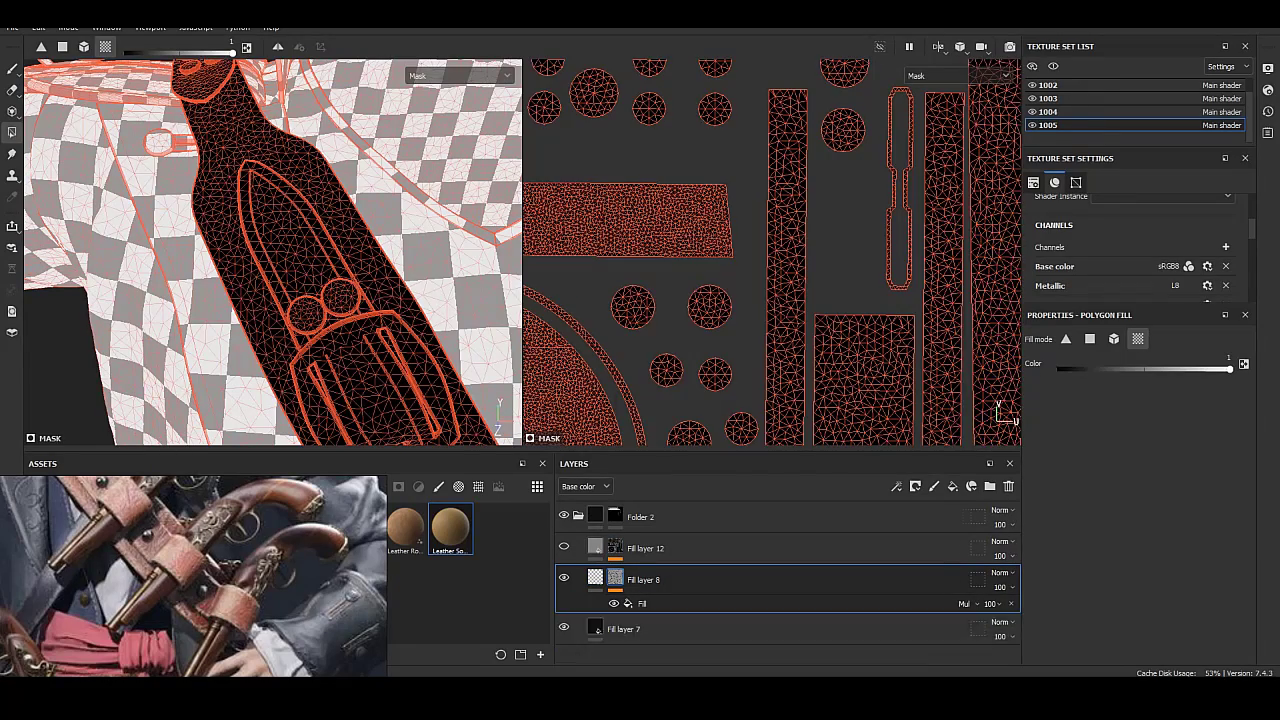
{"action": "left_click", "coordinate": [595, 578]}
{"action": "scroll", "coordinate": [270, 250], "scroll_direction": "up", "scroll_amount": 5}
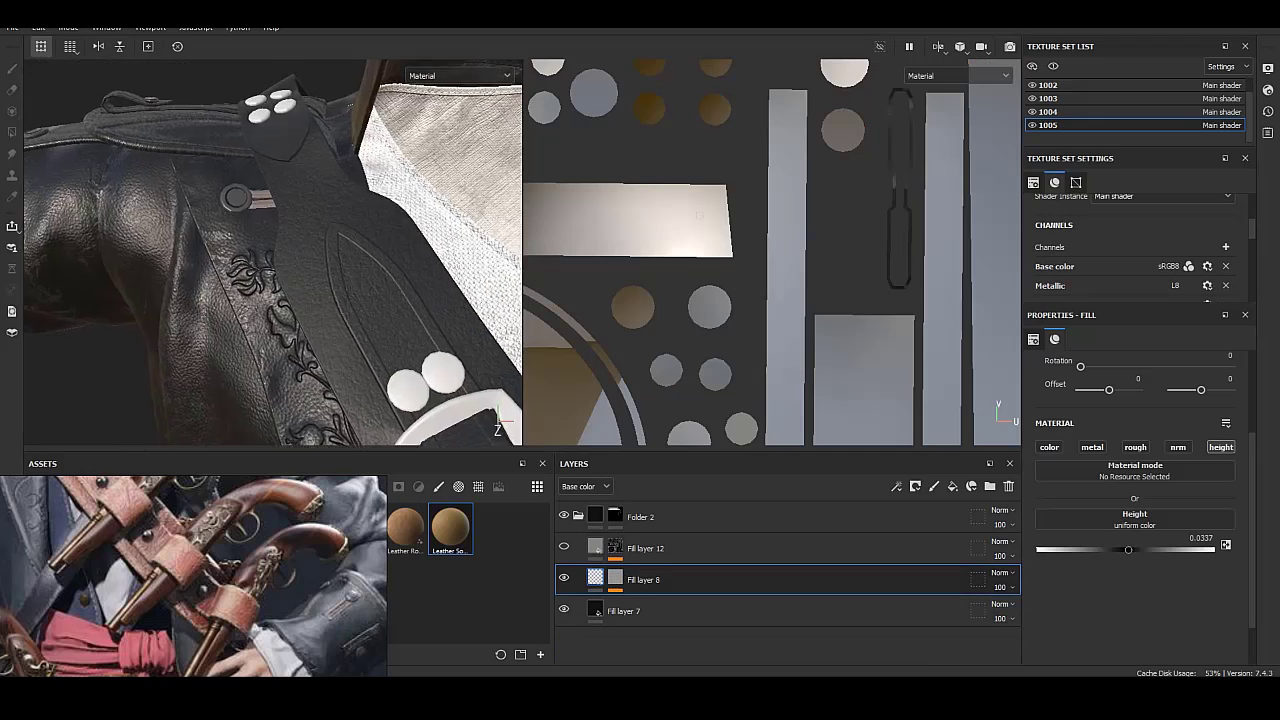
{"action": "left_click", "coordinate": [615, 578]}
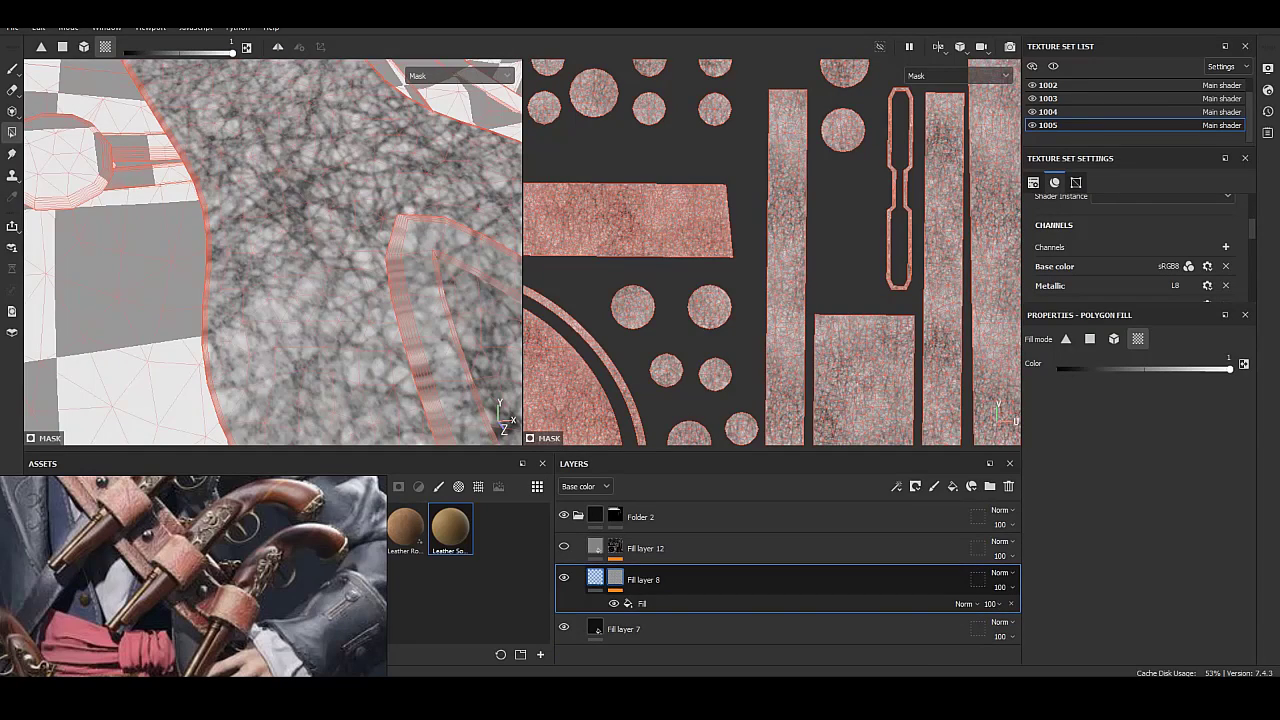
{"action": "left_click", "coordinate": [595, 578]}
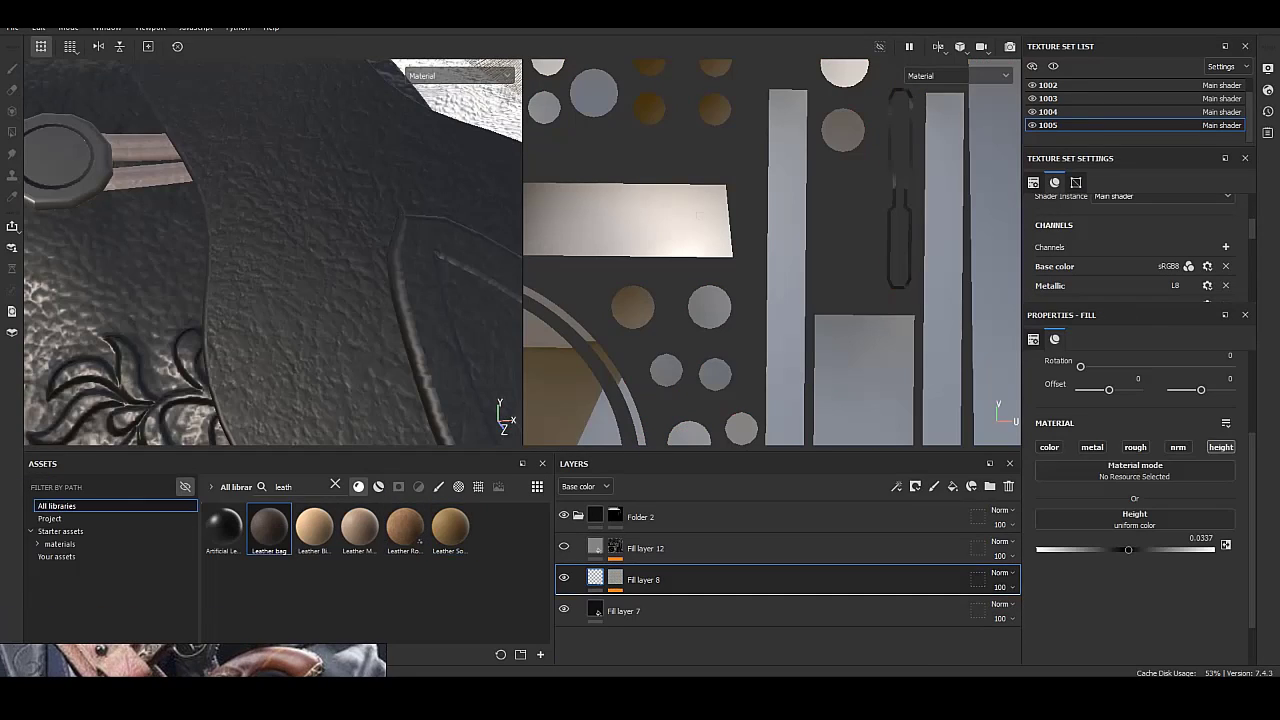
Add the Leather bag material below Fill layer 8 at scale 2.78, rotated 90 degrees.
{"action": "left_click_drag", "start_coordinate": [269, 527], "coordinate": [650, 600]}
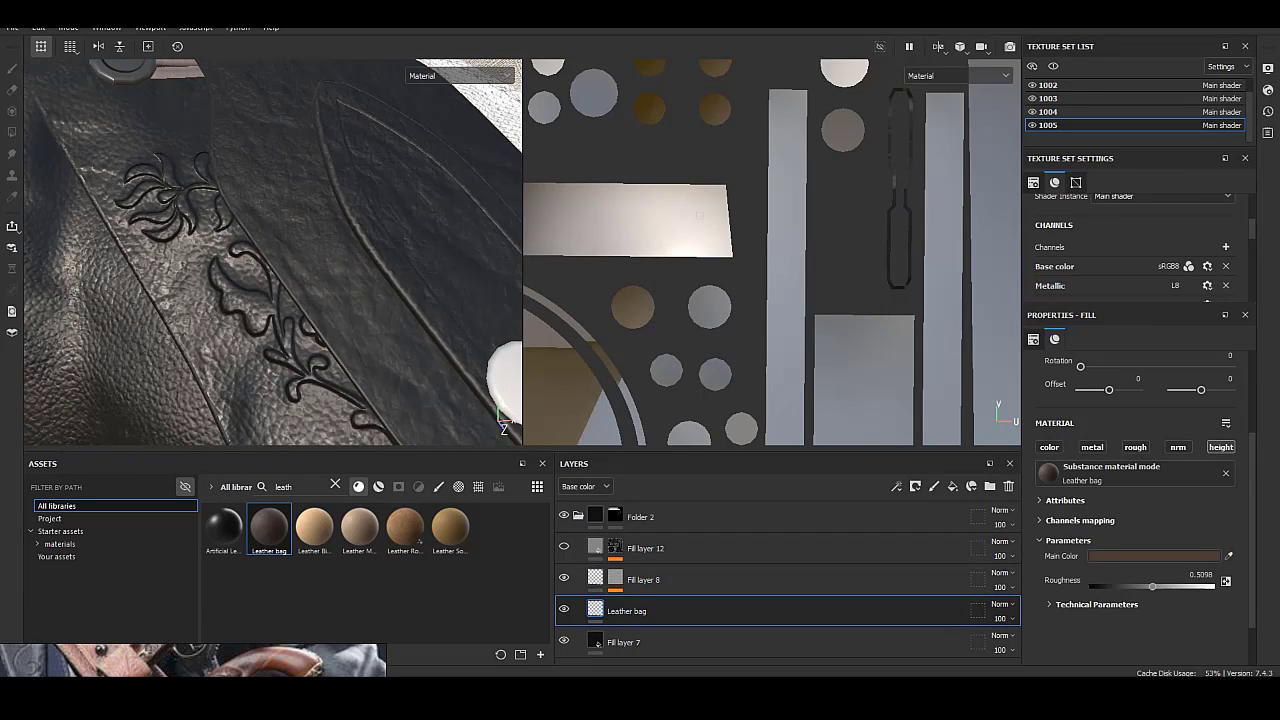
{"action": "scroll", "coordinate": [1130, 450], "scroll_direction": "up", "scroll_amount": 3}
{"action": "left_click_drag", "start_coordinate": [1114, 455], "coordinate": [1117, 455]}
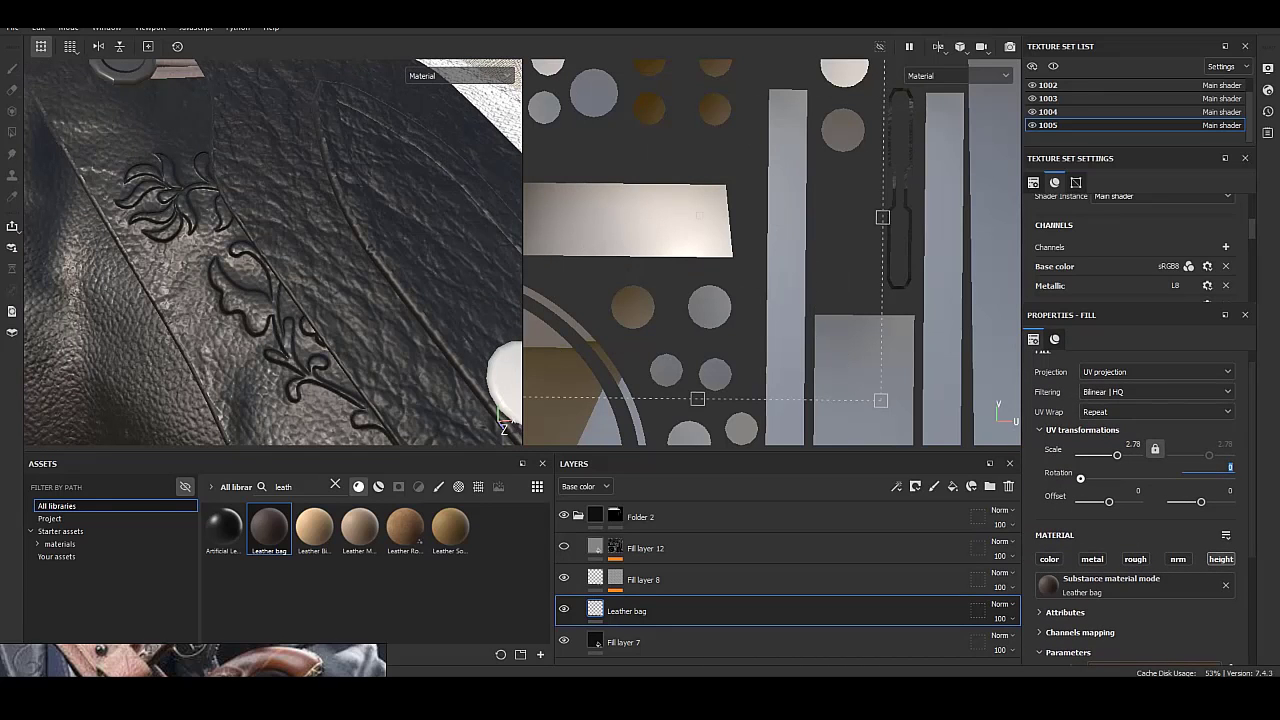
{"action": "type", "text": "90"}
{"action": "key", "text": "Return"}
Show the height channel in layer thumbnails, hide Fill layer 12, and select Fill layer 7.
{"action": "left_click_drag", "start_coordinate": [300, 250], "coordinate": [250, 300], "text": "alt"}
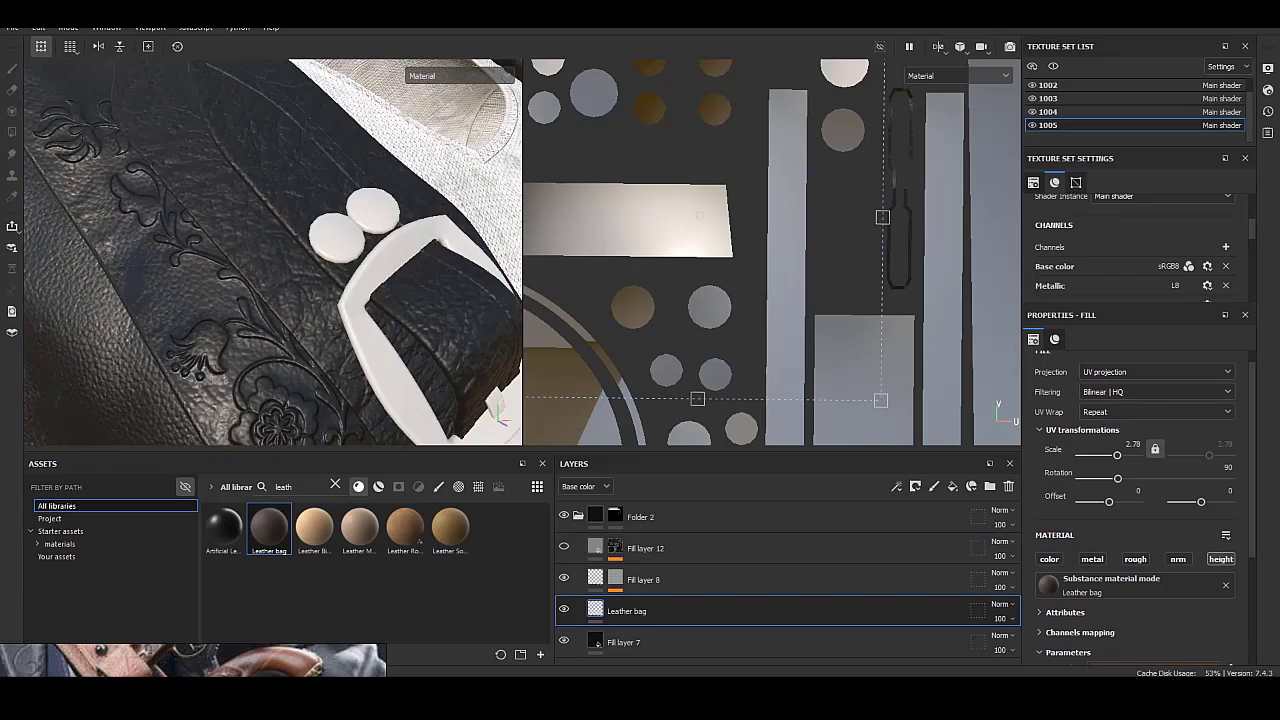
{"action": "left_click", "coordinate": [585, 486]}
{"action": "left_click", "coordinate": [571, 557]}
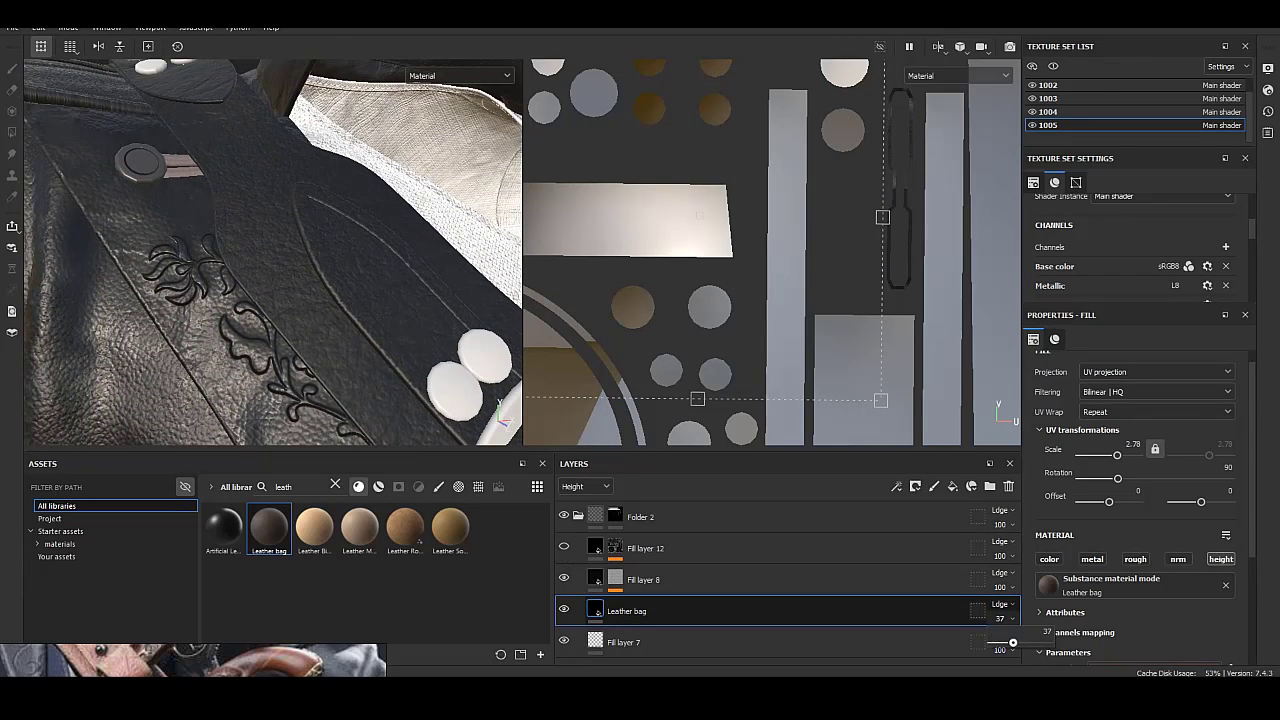
{"action": "left_click_drag", "start_coordinate": [270, 250], "coordinate": [318, 88], "text": "alt"}
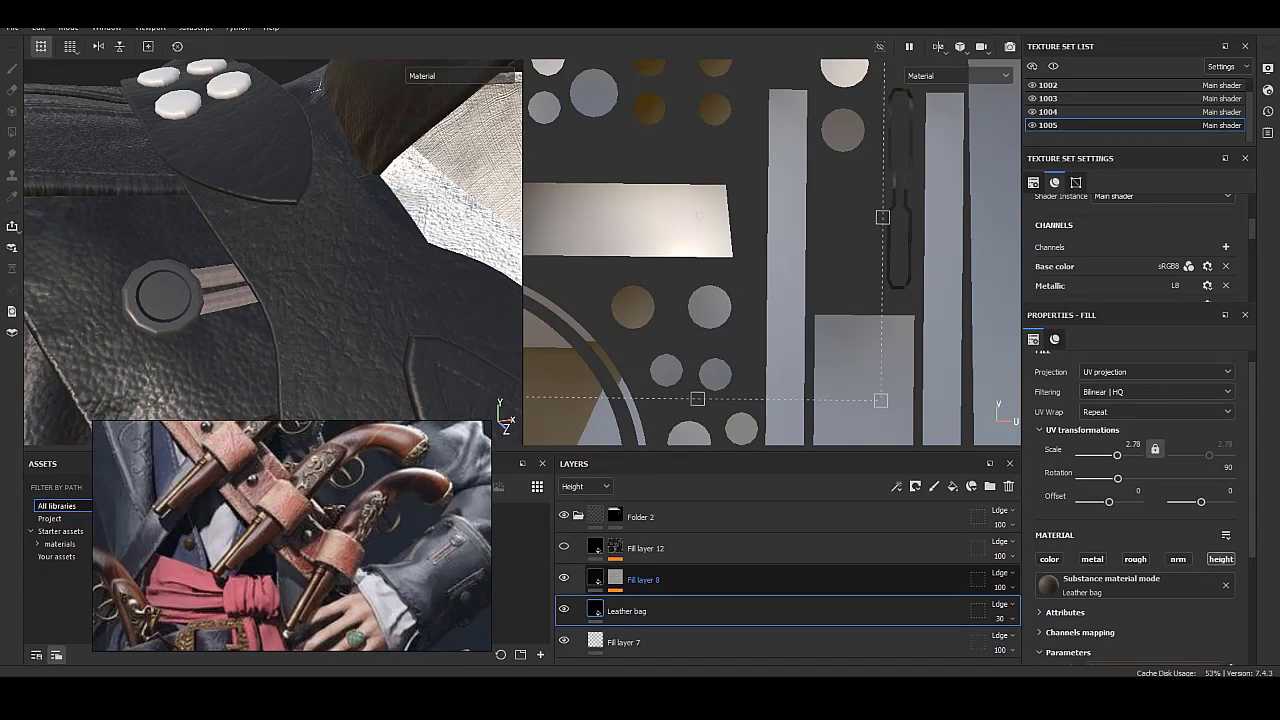
{"action": "left_click", "coordinate": [700, 580]}
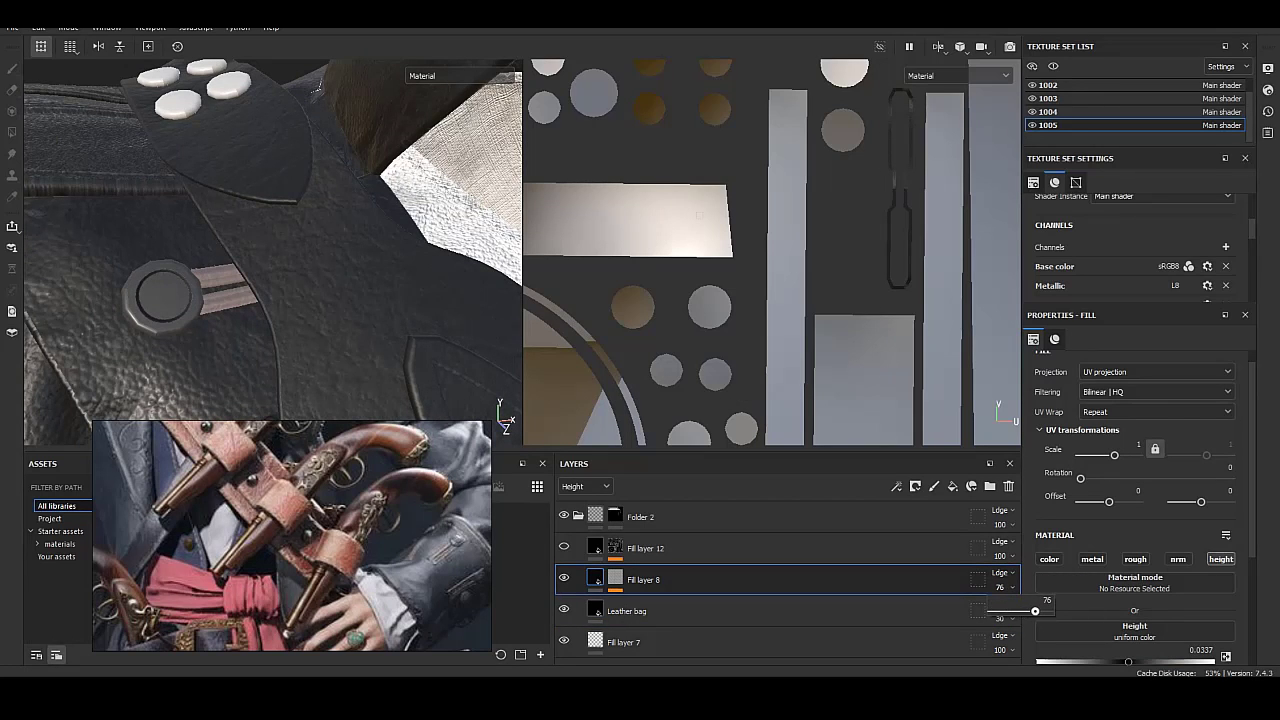
{"action": "left_click_drag", "start_coordinate": [318, 88], "coordinate": [290, 160], "text": "alt"}
{"action": "left_click", "coordinate": [700, 548]}
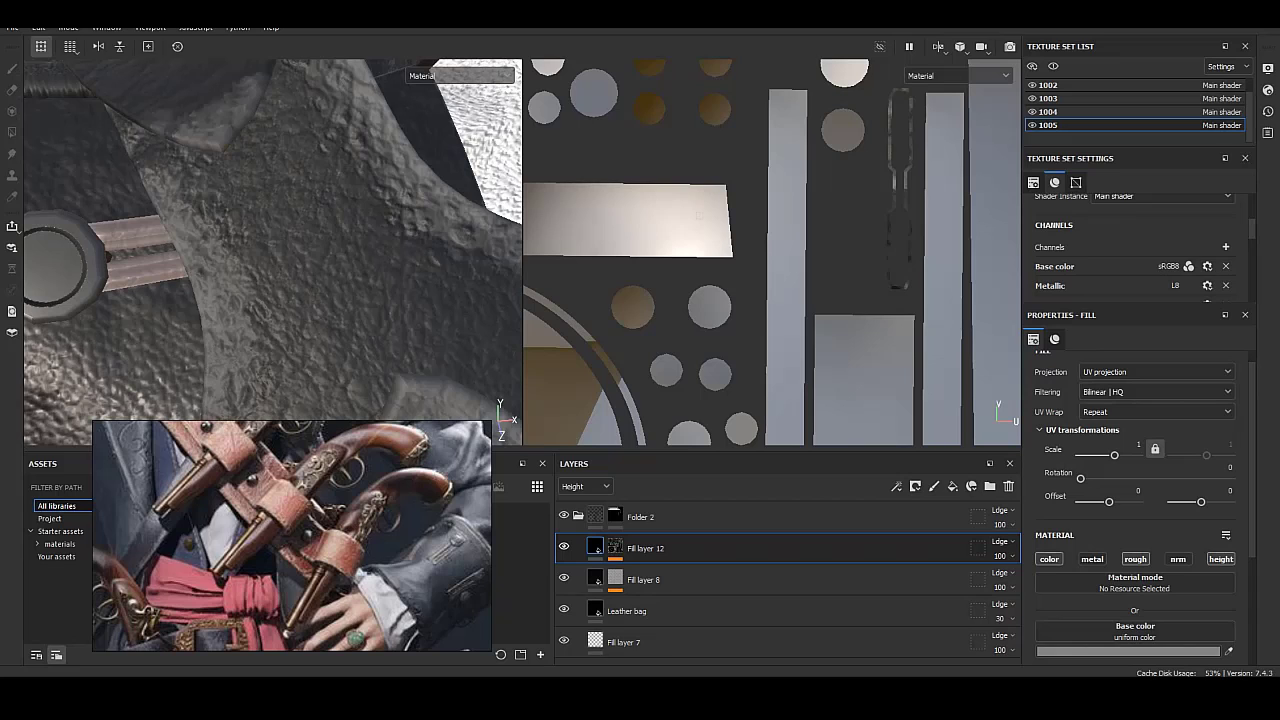
{"action": "left_click", "coordinate": [564, 548]}
{"action": "left_click_drag", "start_coordinate": [300, 260], "coordinate": [296, 90], "text": "alt"}
{"action": "left_click", "coordinate": [700, 611]}
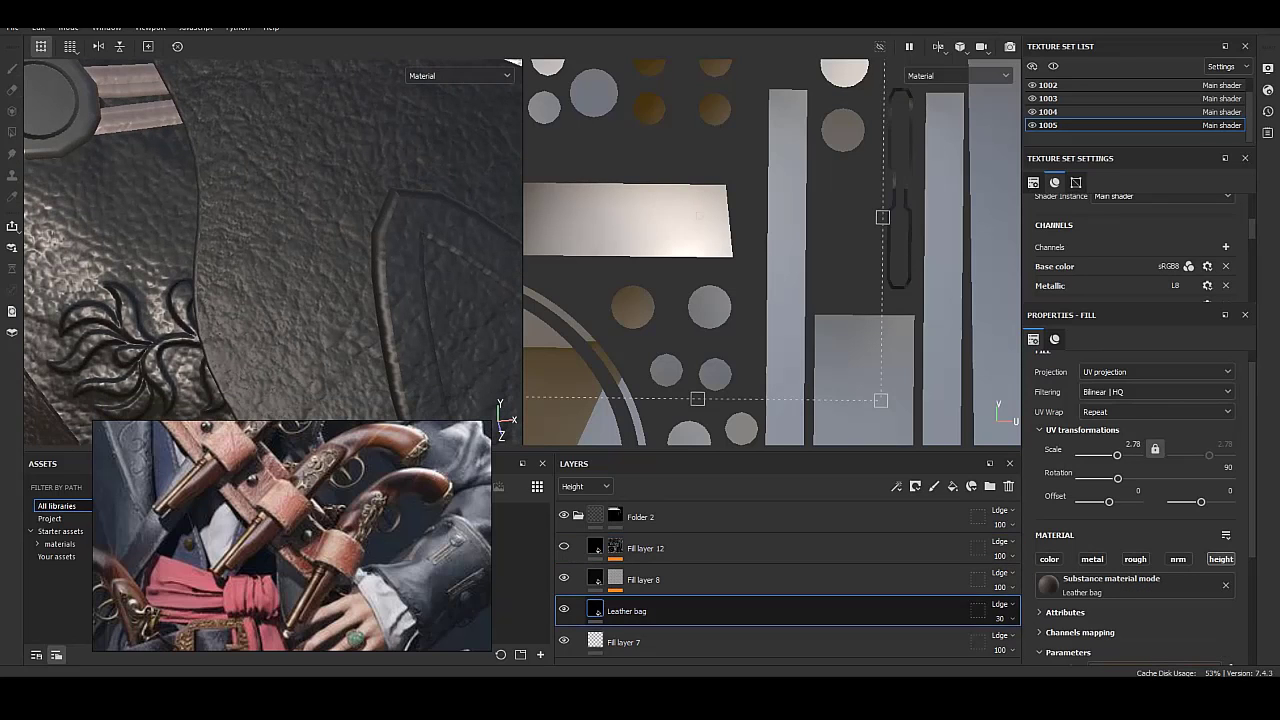
{"action": "left_click", "coordinate": [700, 642]}
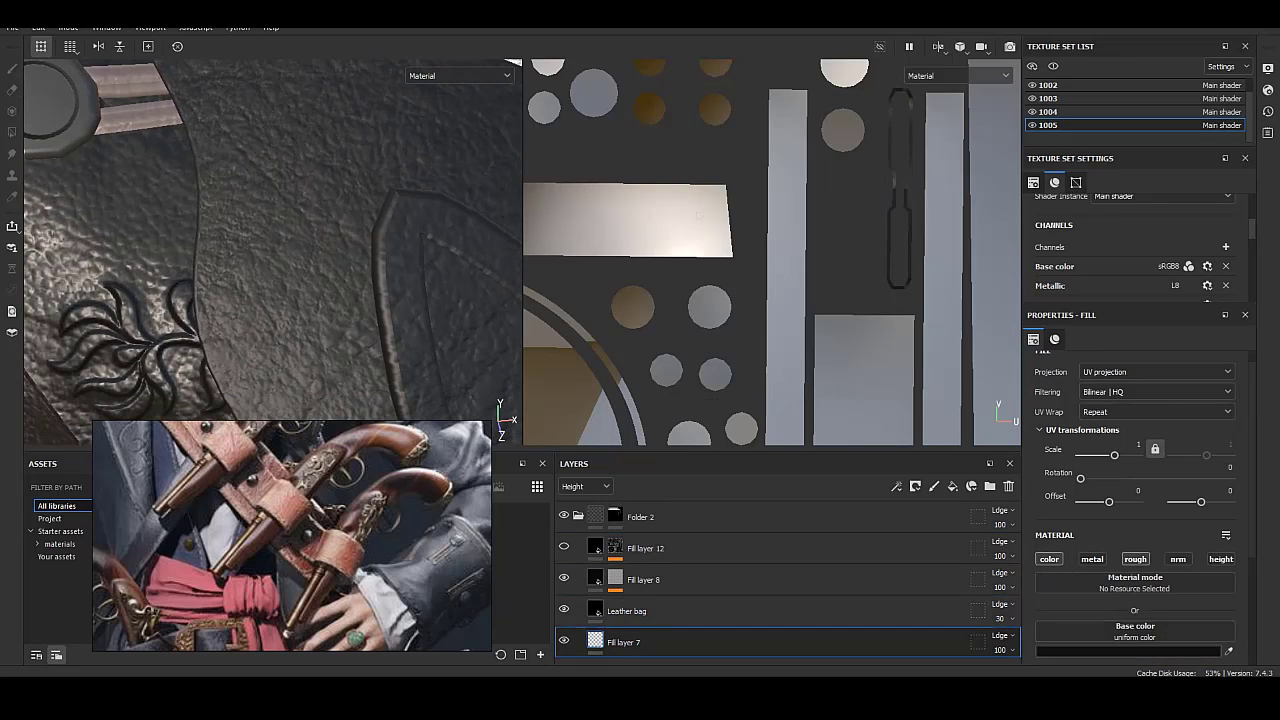
Recolour Fill layer 7's base to reddish-brown, trying hex 65352C and 4F251E.
{"action": "left_click", "coordinate": [1128, 650]}
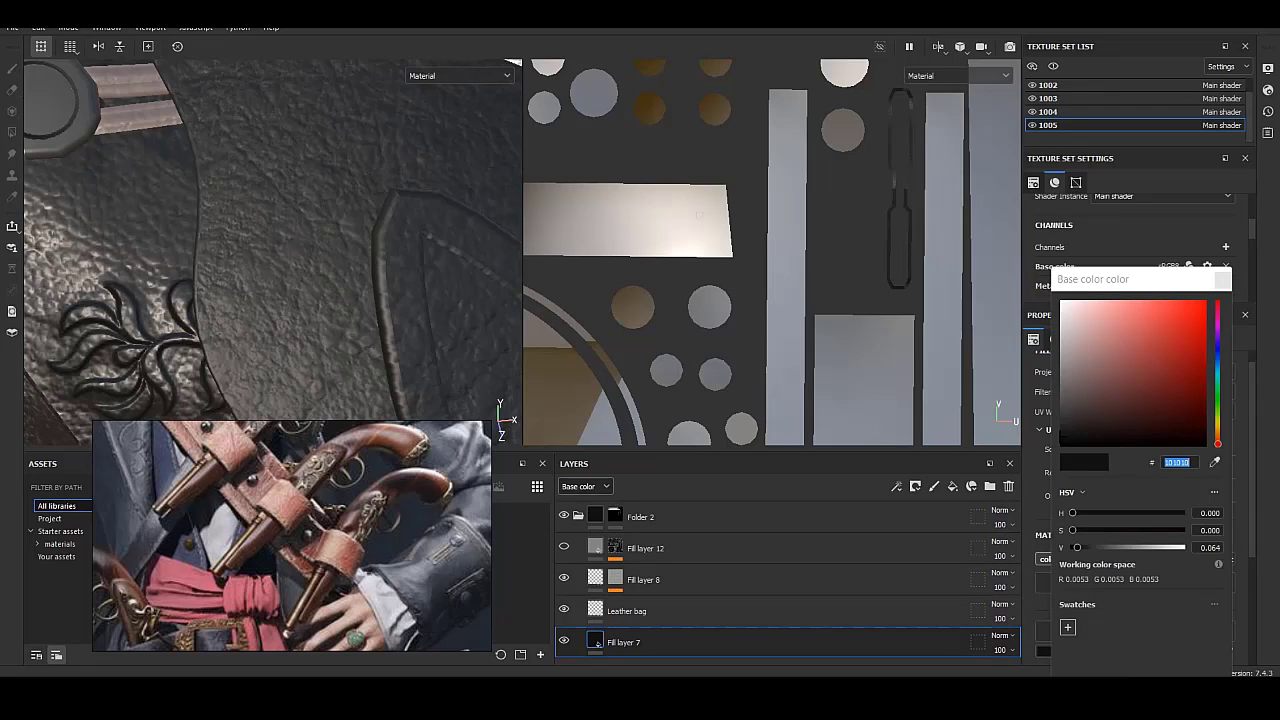
{"action": "left_click_drag", "start_coordinate": [1097, 323], "coordinate": [1131, 378]}
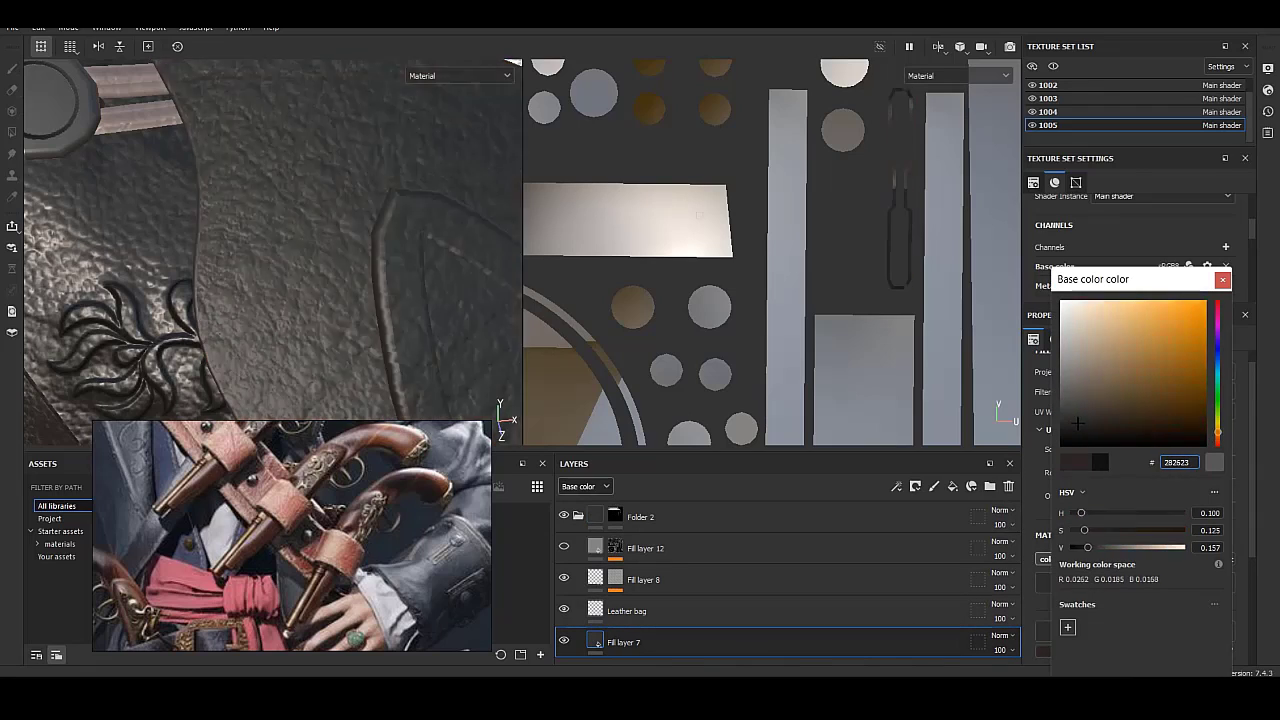
{"action": "left_click_drag", "start_coordinate": [270, 250], "coordinate": [330, 230], "text": "alt"}
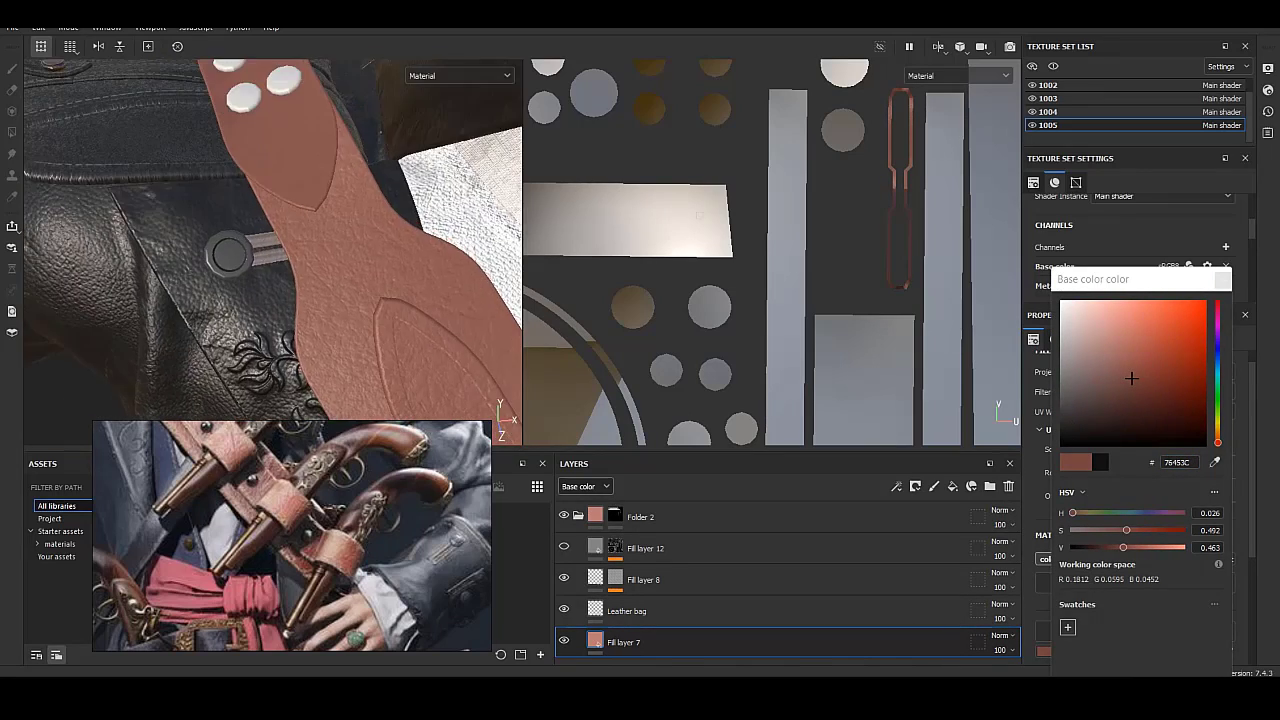
{"action": "type", "text": "65352C"}
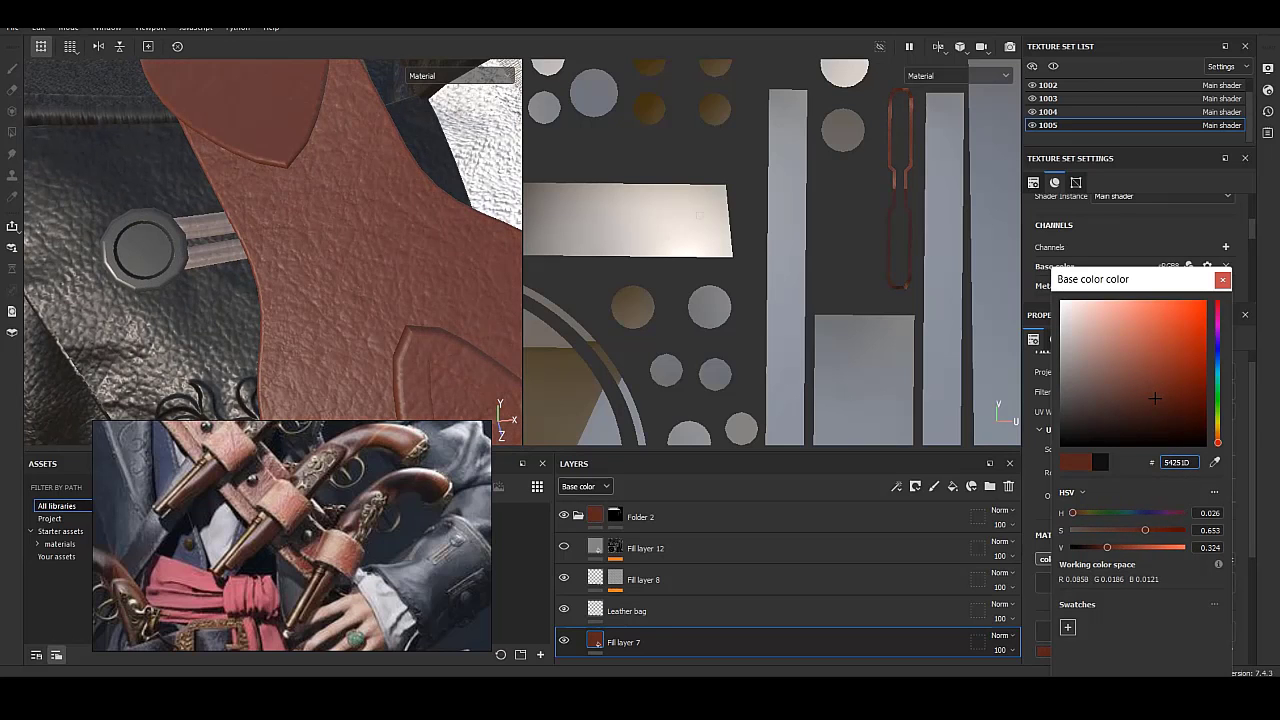
{"action": "mouse_move", "coordinate": [270, 250]}
{"action": "left_mouse_down", "text": "alt"}
{"action": "mouse_move", "coordinate": [300, 200]}
{"action": "mouse_move", "coordinate": [280, 190]}
{"action": "left_mouse_up", "text": "alt"}
{"action": "type", "text": "4F251E"}
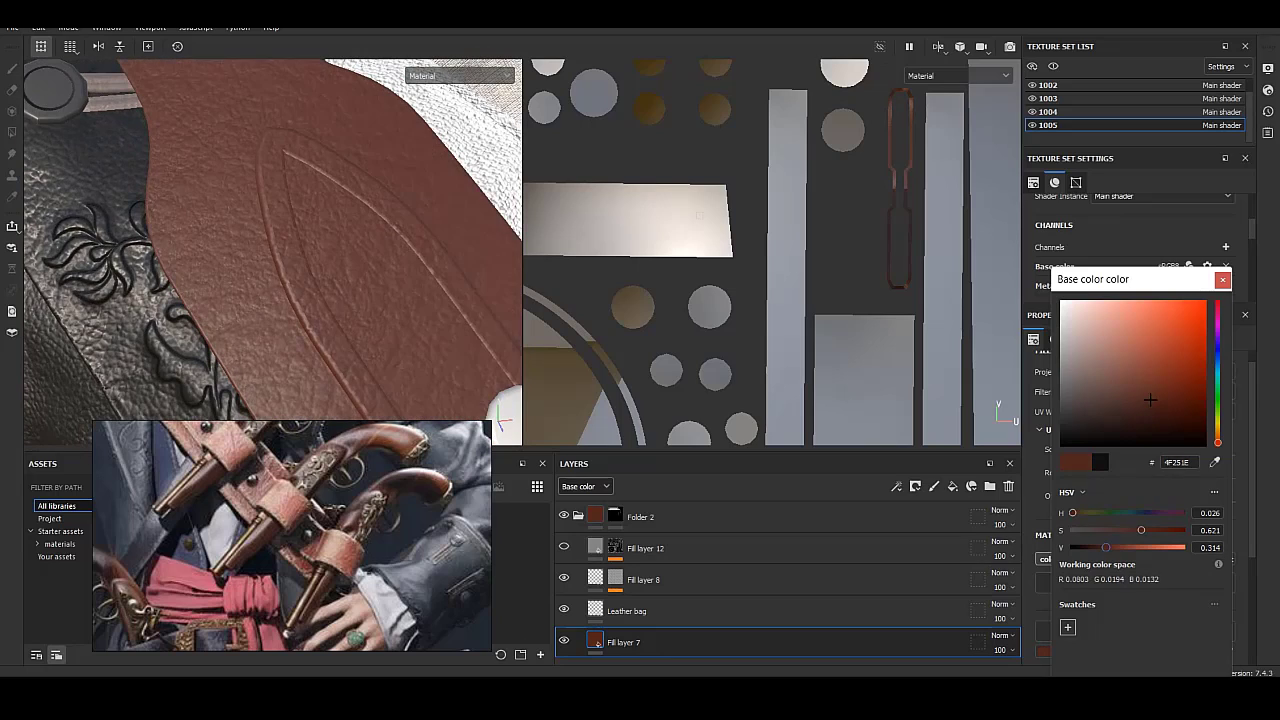
{"action": "mouse_move", "coordinate": [1150, 397]}
{"action": "left_mouse_down"}
{"action": "mouse_move", "coordinate": [1125, 365]}
{"action": "mouse_move", "coordinate": [1142, 393]}
{"action": "left_mouse_up"}
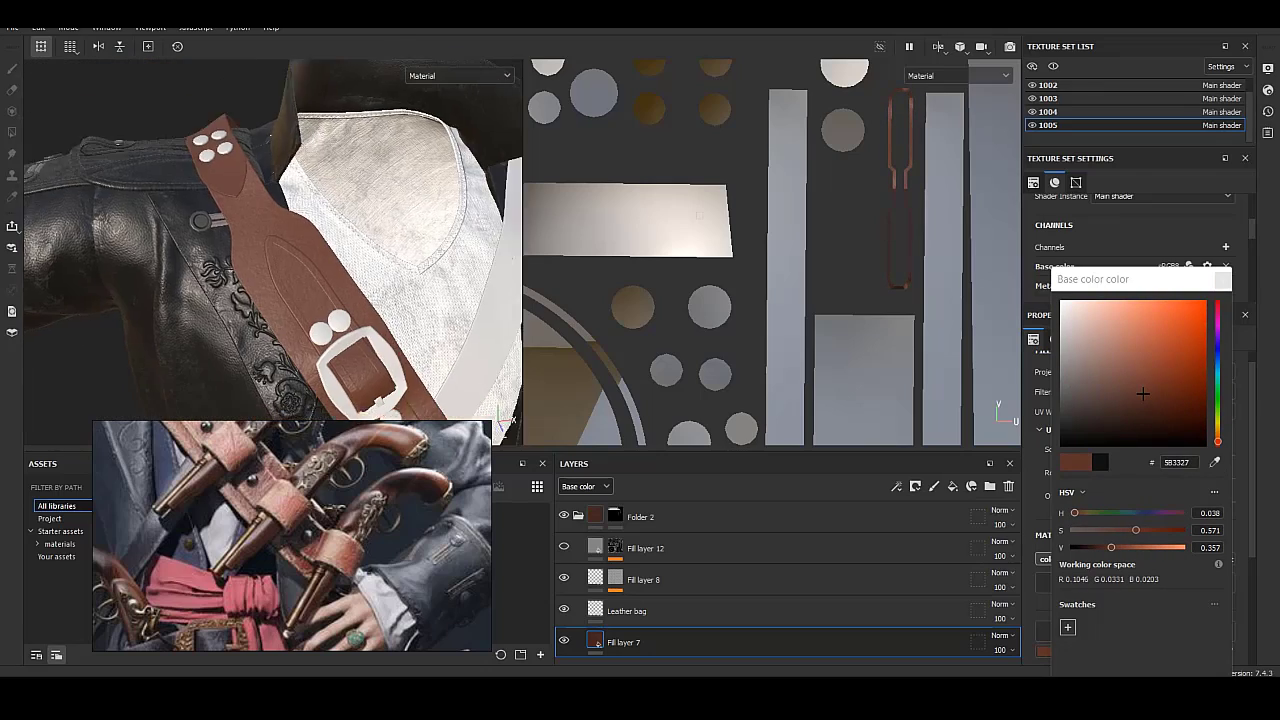
{"action": "right_click", "coordinate": [662, 642]}
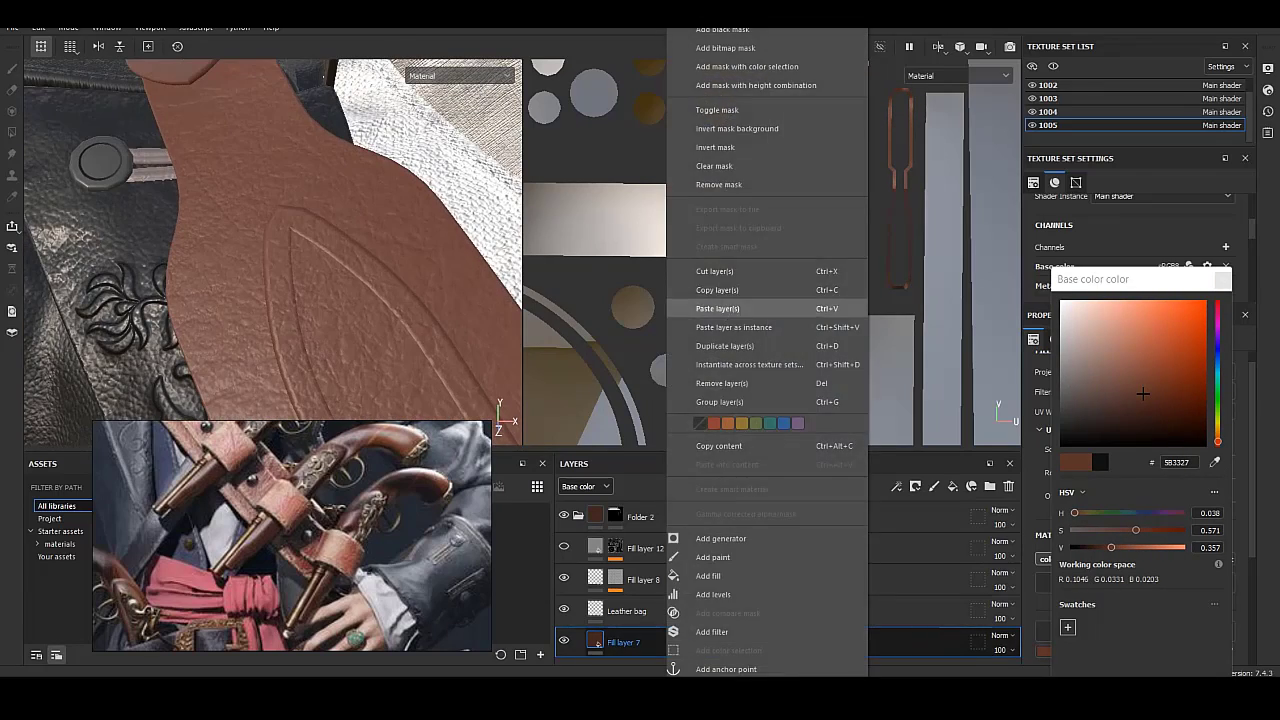
Duplicate Fill layer 7 and give the copy a black mask filled with BnW Spots.
{"action": "left_click", "coordinate": [766, 346]}
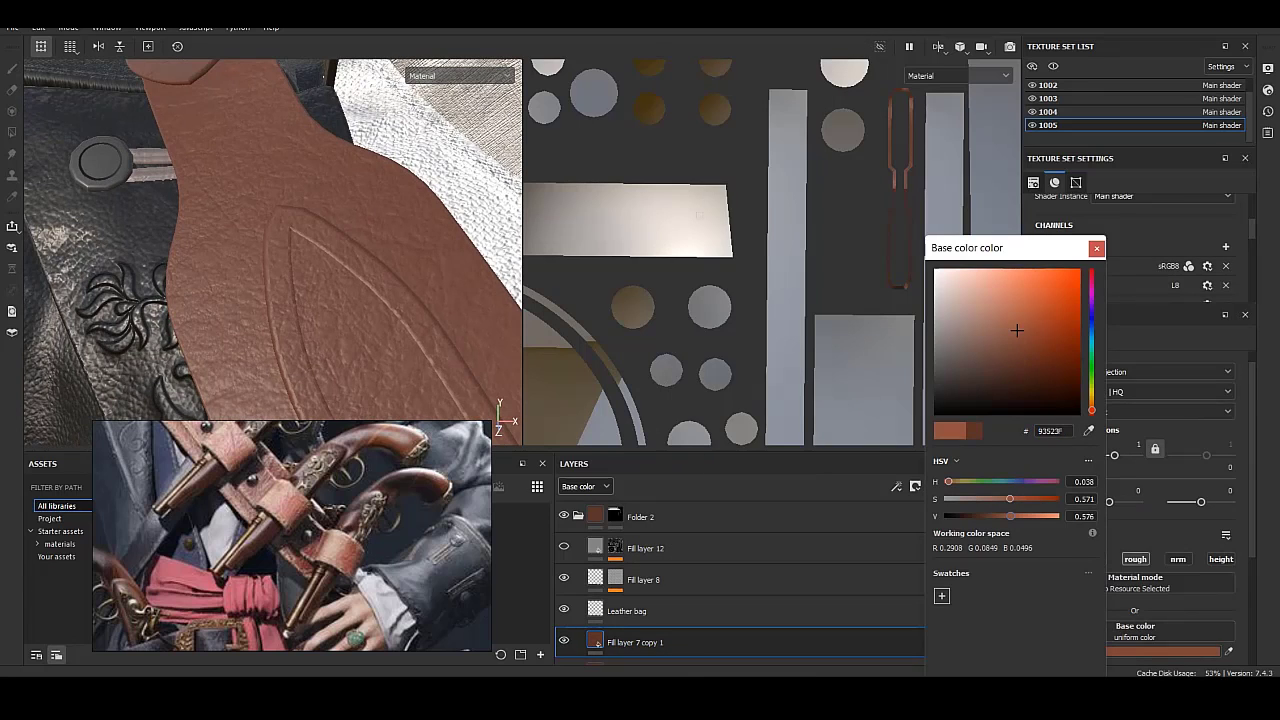
{"action": "right_click", "coordinate": [618, 642]}
{"action": "left_click", "coordinate": [665, 42]}
{"action": "right_click", "coordinate": [612, 642]}
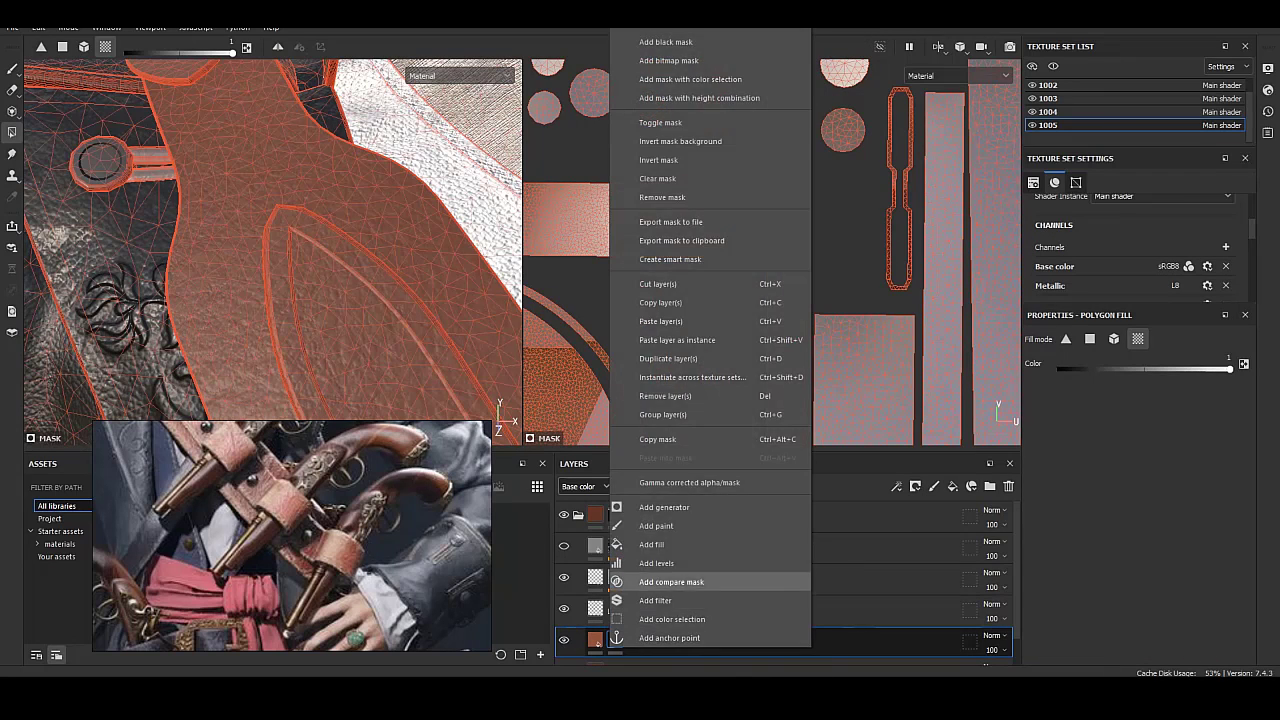
{"action": "left_click", "coordinate": [651, 544]}
{"action": "left_click", "coordinate": [1135, 563]}
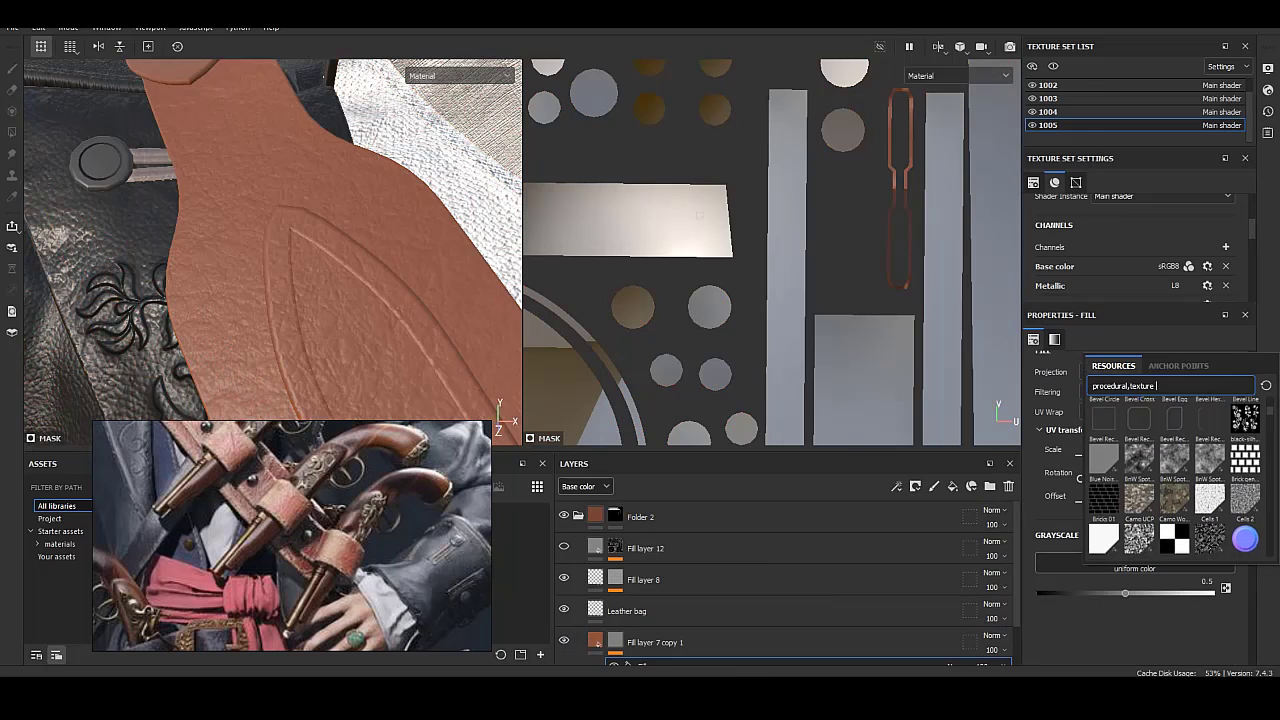
{"action": "scroll", "coordinate": [1175, 470], "scroll_direction": "down", "scroll_amount": 1}
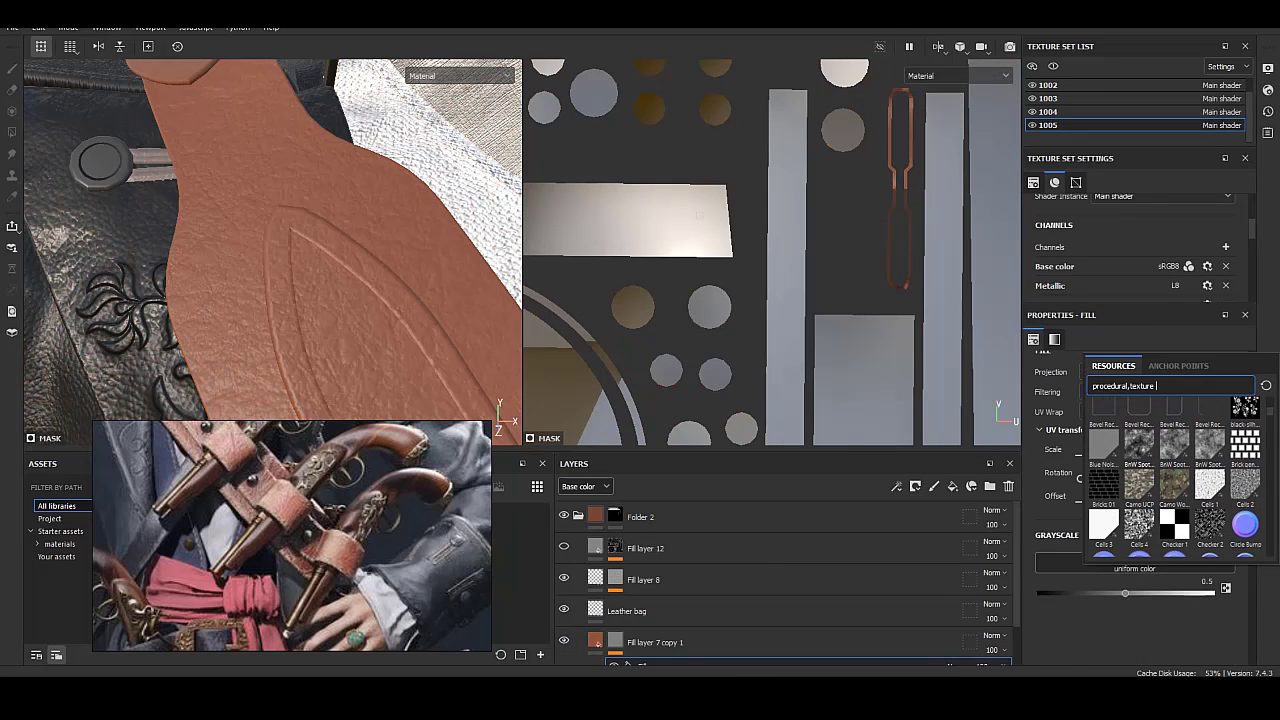
{"action": "left_click", "coordinate": [1139, 445]}
{"action": "key", "text": "4"}
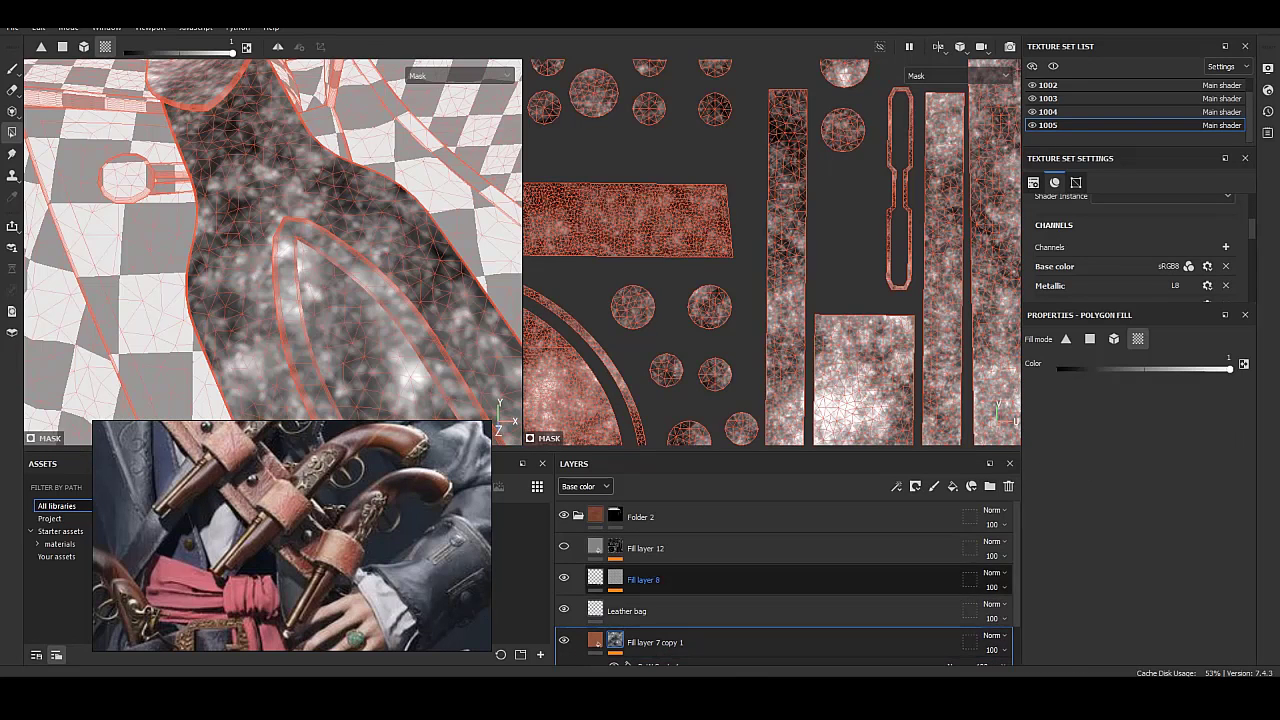
Set BnW Spots 1 to 0.41 balance, 0 contrast and a new random seed.
{"action": "left_click", "coordinate": [660, 664]}
{"action": "scroll", "coordinate": [1139, 500], "scroll_direction": "down", "scroll_amount": 2}
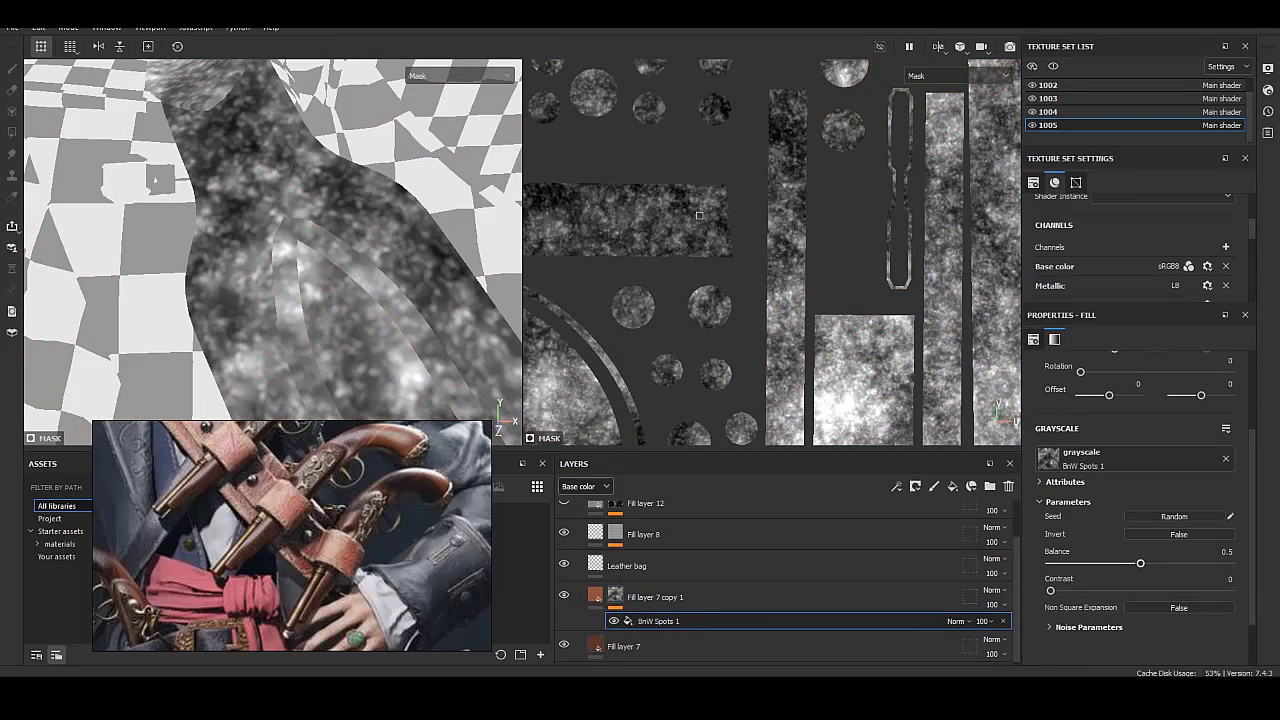
{"action": "left_click_drag", "start_coordinate": [1140, 563], "coordinate": [1123, 563]}
{"action": "left_click", "coordinate": [1088, 627]}
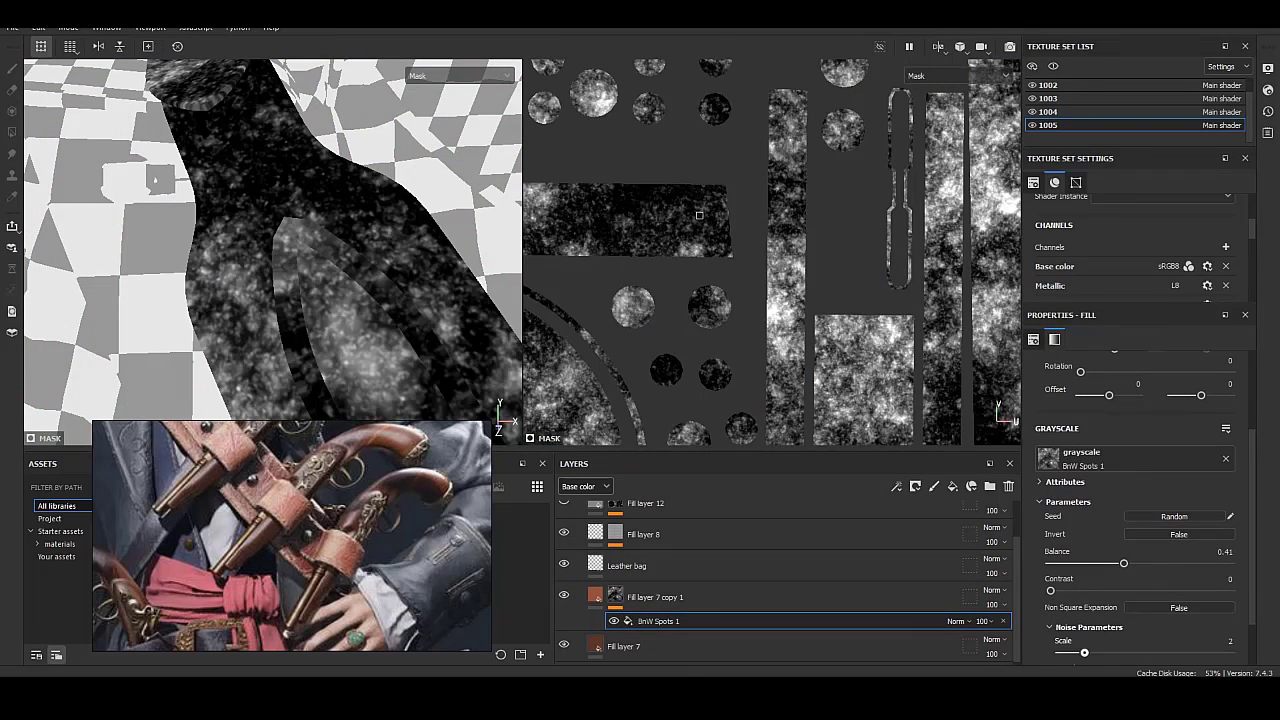
{"action": "left_click_drag", "start_coordinate": [1063, 590], "coordinate": [1050, 590]}
{"action": "left_click", "coordinate": [1174, 516]}
{"action": "left_click", "coordinate": [655, 597]}
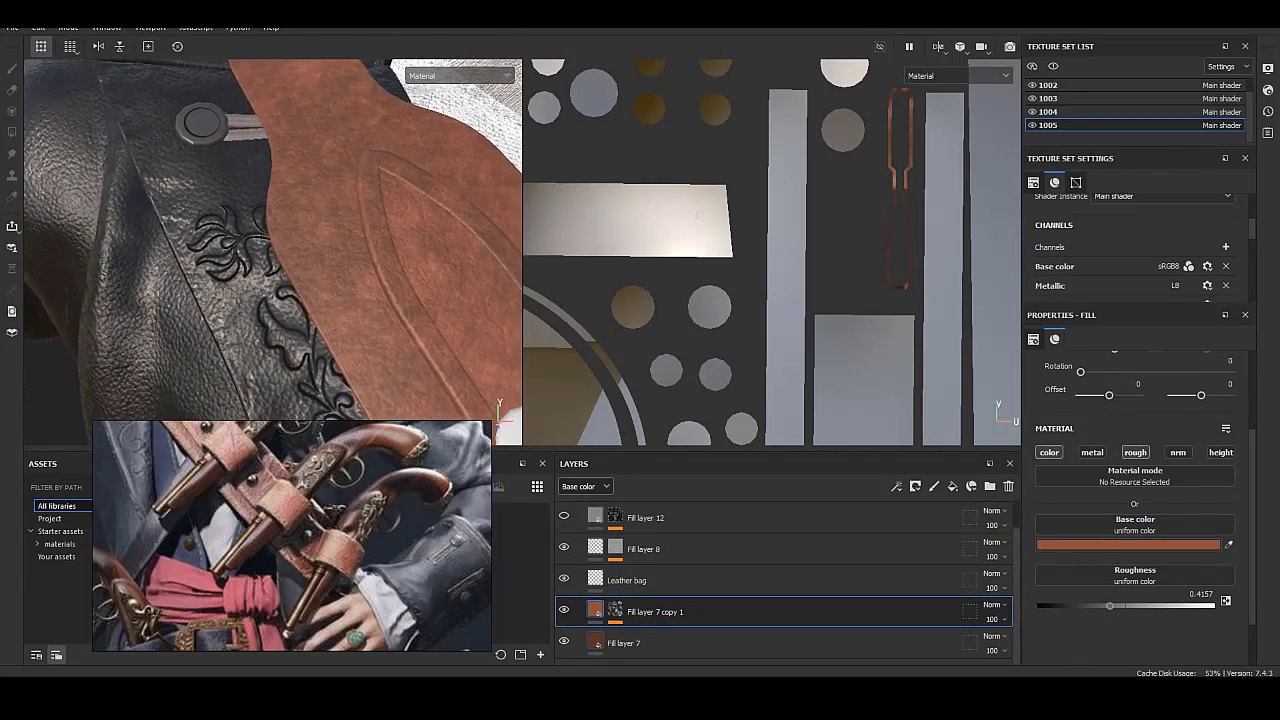
{"action": "left_click", "coordinate": [1128, 544]}
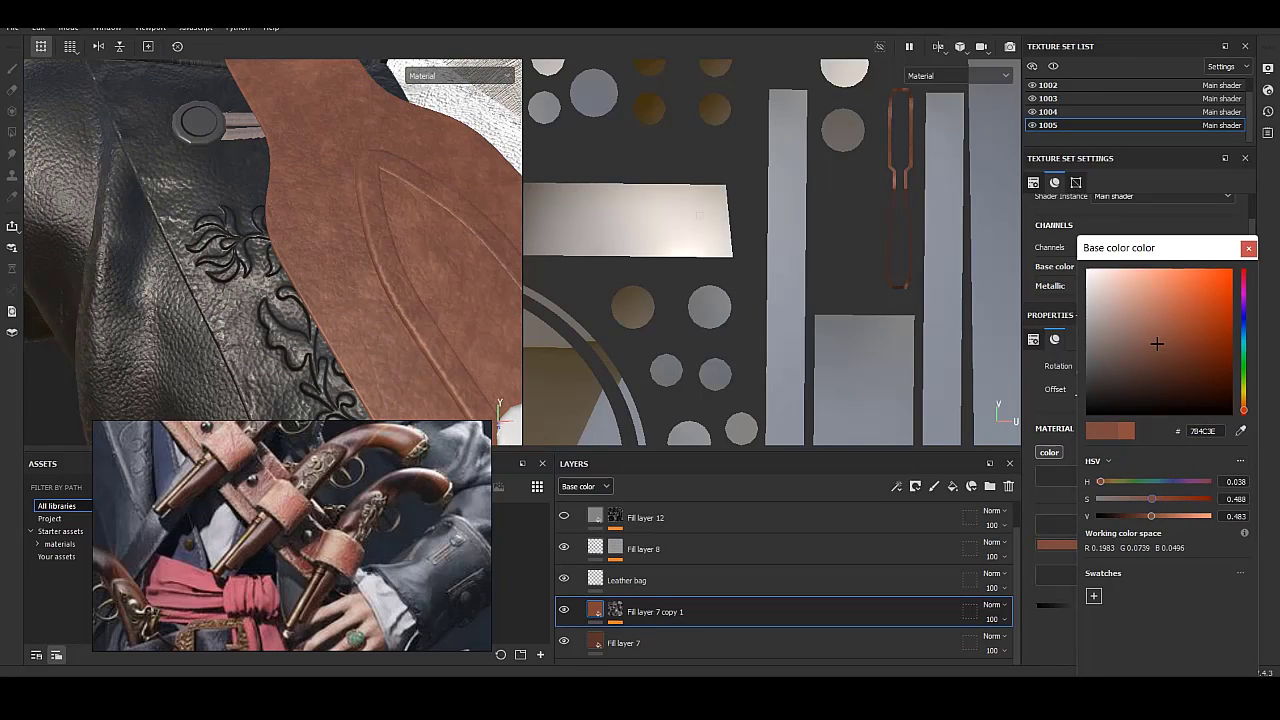
Duplicate Fill layer 7 copy 1 and tint the new copy very dark brown.
{"action": "right_click", "coordinate": [660, 612]}
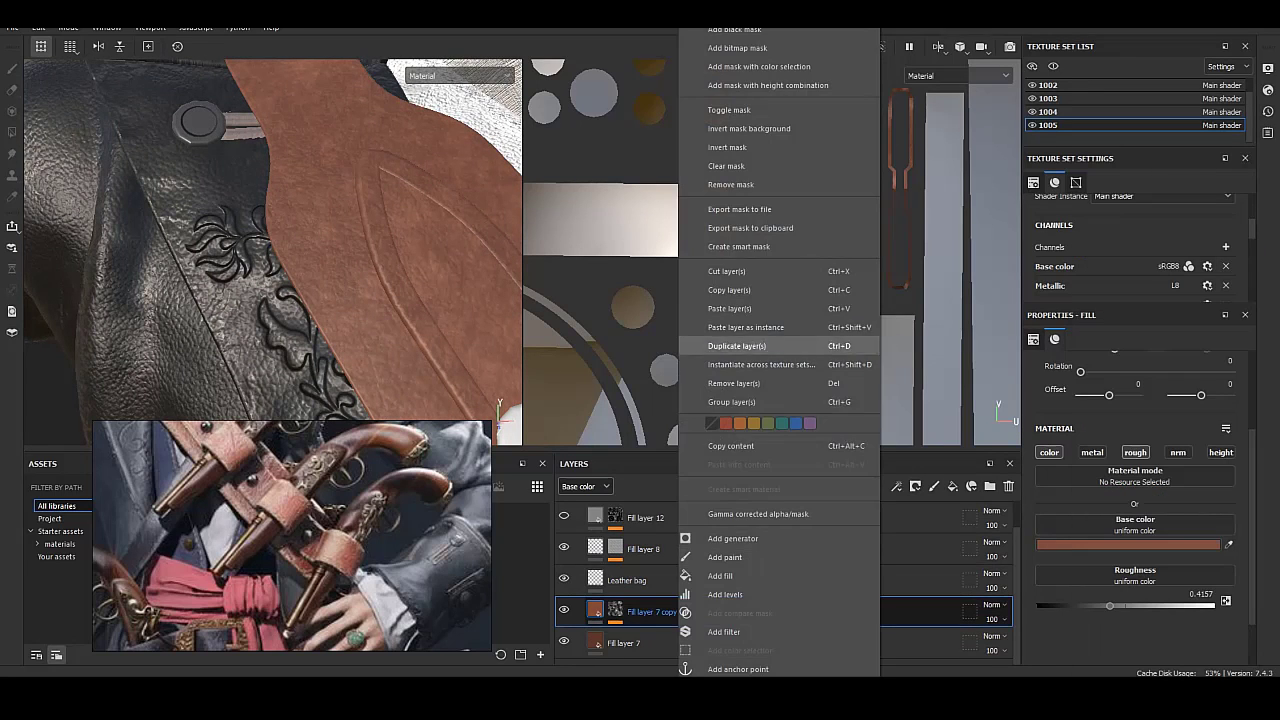
{"action": "left_click", "coordinate": [740, 345]}
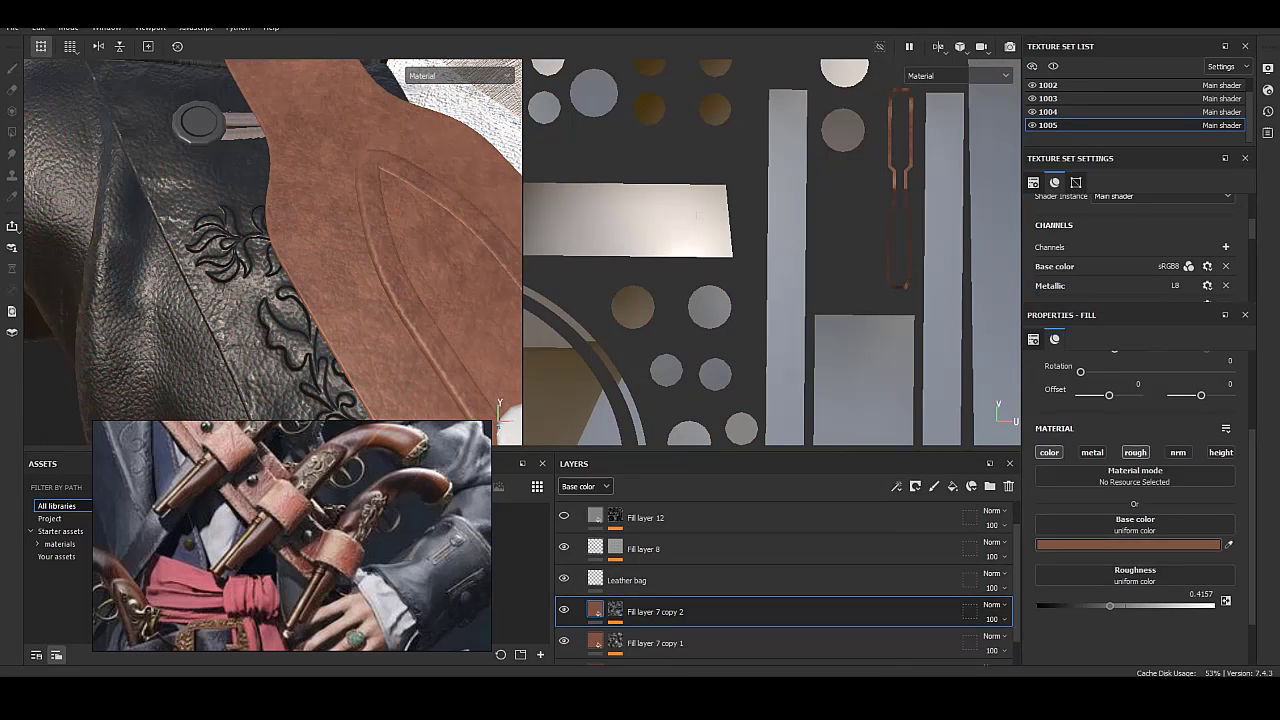
{"action": "left_click", "coordinate": [1128, 544]}
{"action": "mouse_move", "coordinate": [1173, 331]}
{"action": "left_mouse_down"}
{"action": "mouse_move", "coordinate": [1163, 327]}
{"action": "mouse_move", "coordinate": [1166, 367]}
{"action": "mouse_move", "coordinate": [1188, 373]}
{"action": "left_mouse_up"}
{"action": "left_click_drag", "start_coordinate": [300, 250], "coordinate": [220, 240], "text": "alt"}
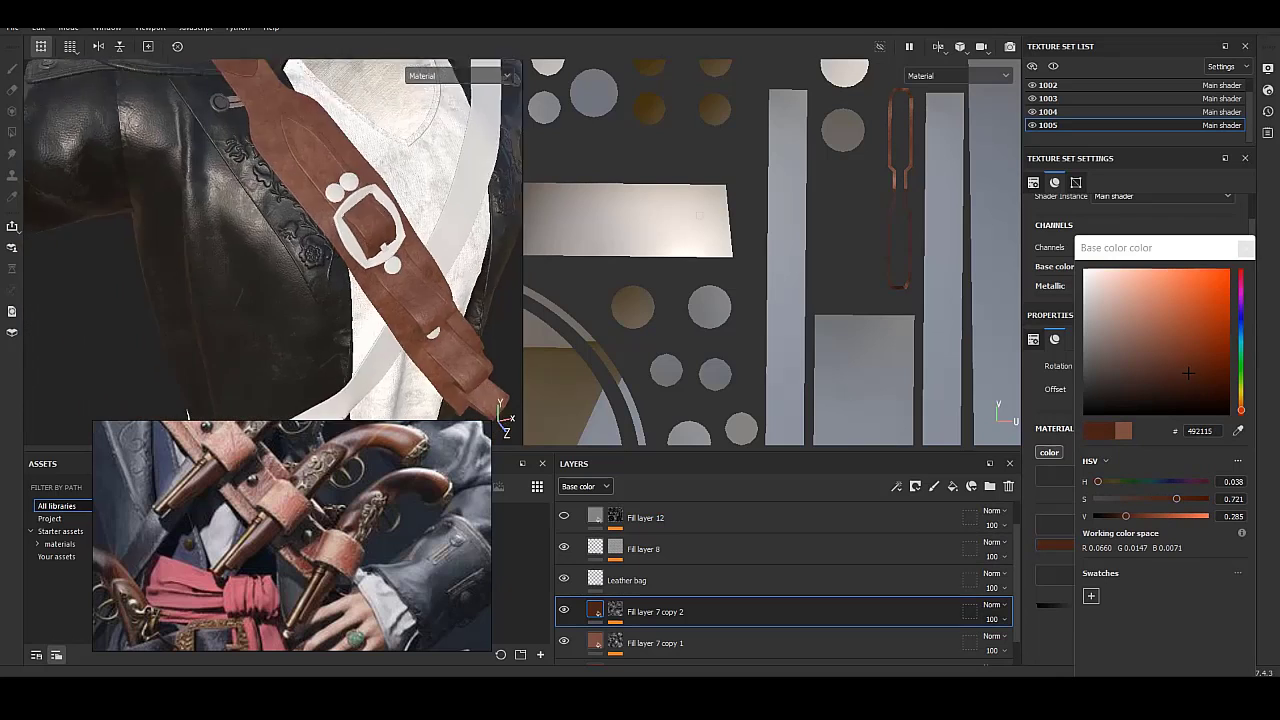
Compare the base colours of Fill layer 7 and Fill layer 7 copy 1.
{"action": "scroll", "coordinate": [270, 250], "scroll_direction": "up", "scroll_amount": 3}
{"action": "left_click", "coordinate": [655, 643]}
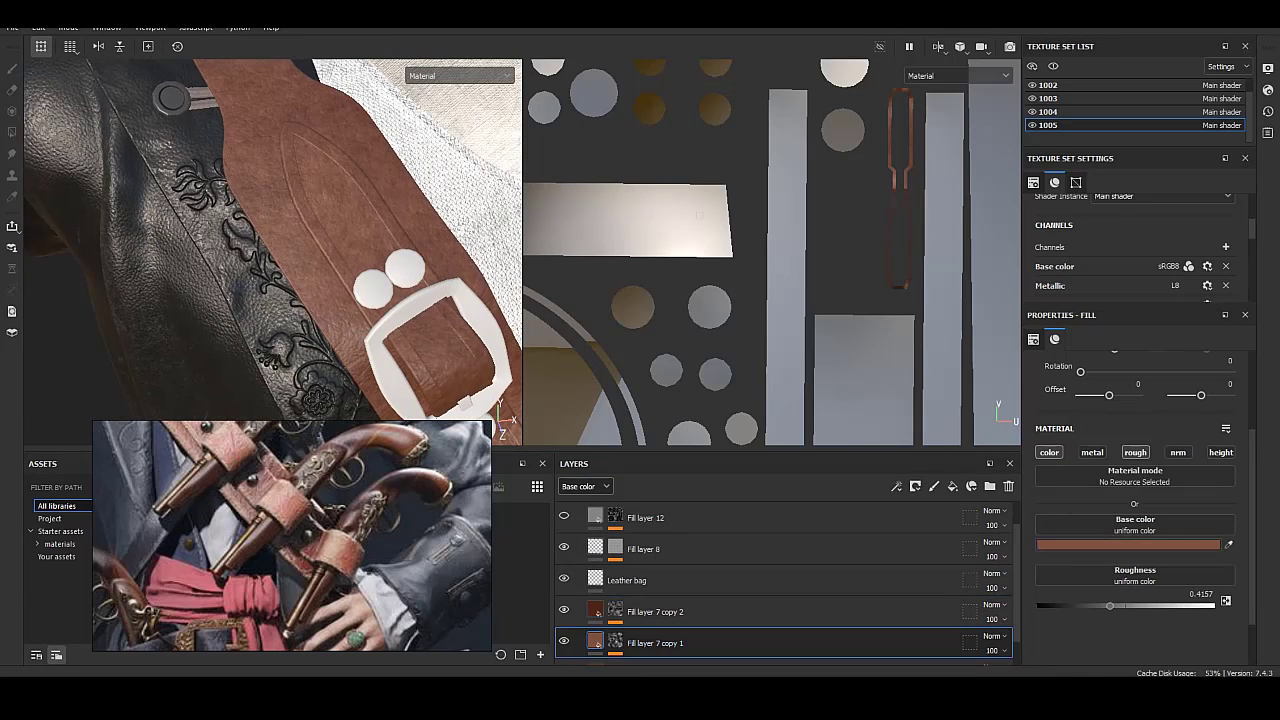
{"action": "scroll", "coordinate": [785, 580], "scroll_direction": "down", "scroll_amount": 1}
{"action": "left_click", "coordinate": [655, 643]}
{"action": "left_click", "coordinate": [1128, 544]}
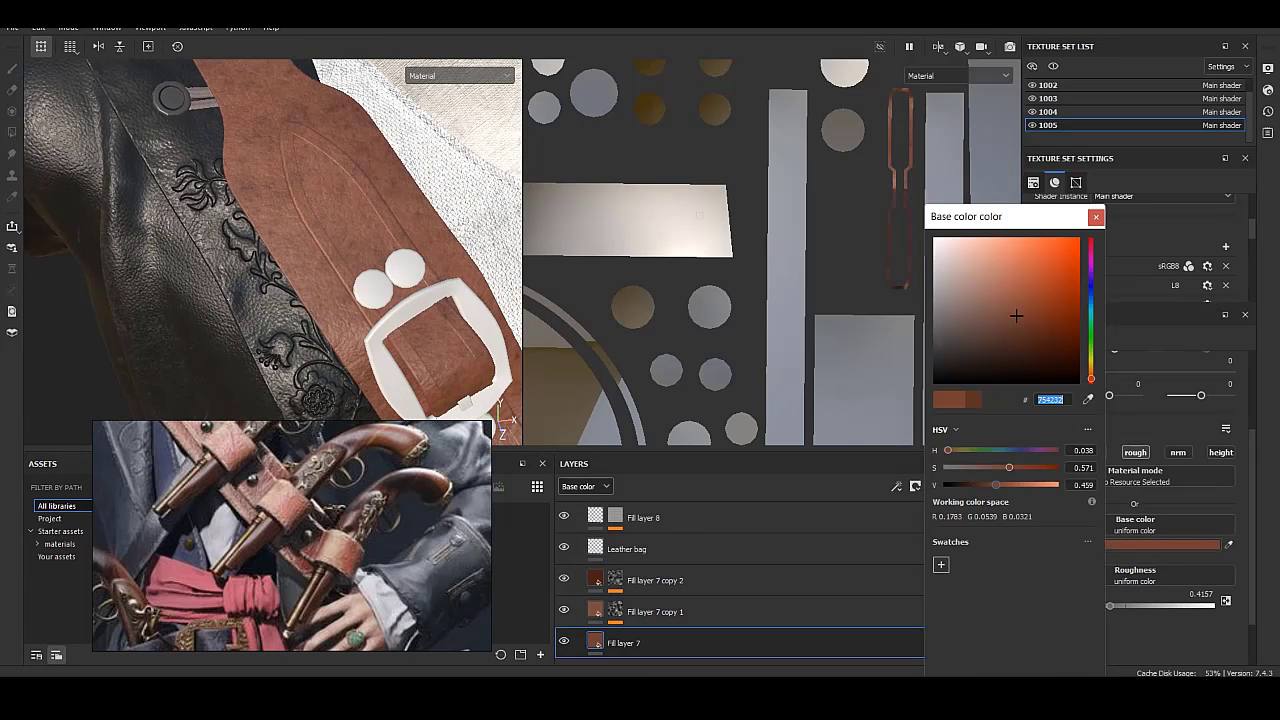
{"action": "left_click", "coordinate": [655, 611]}
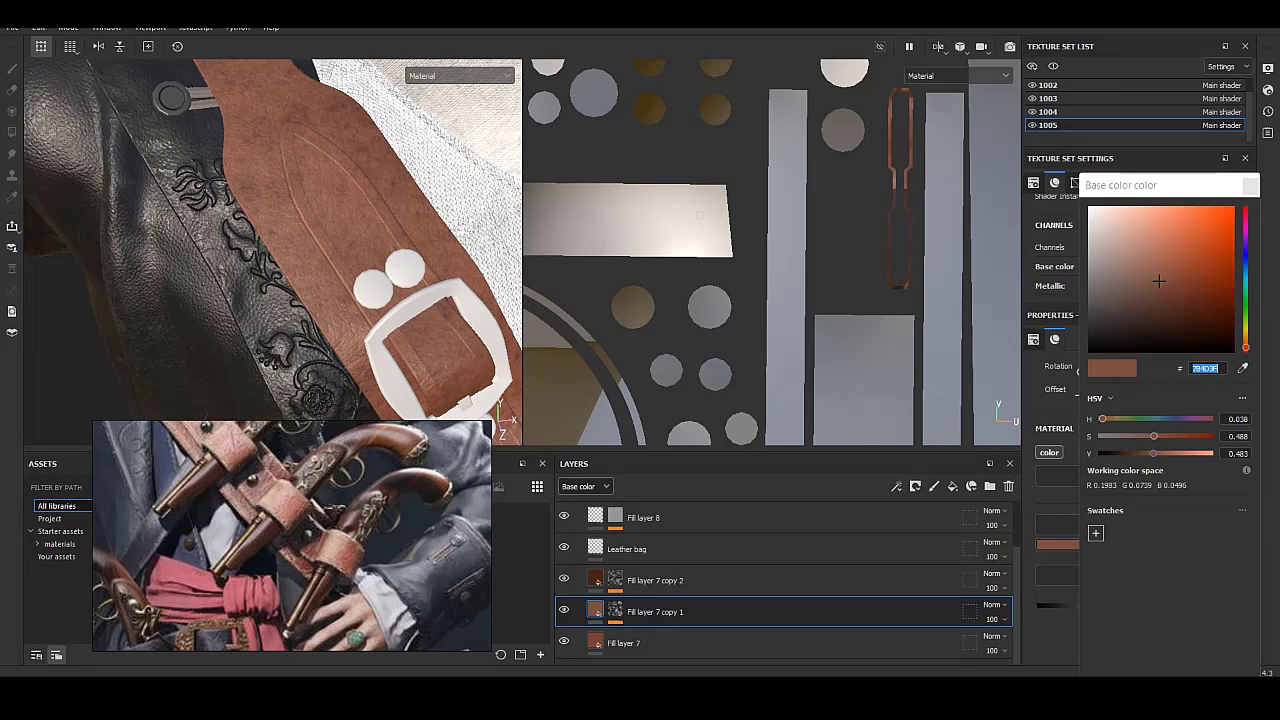
{"action": "left_click", "coordinate": [655, 643]}
Orbit above the strap and step through copy 1, copy 2 and the Leather bag layer.
{"action": "left_click_drag", "start_coordinate": [270, 250], "coordinate": [330, 230], "text": "alt"}
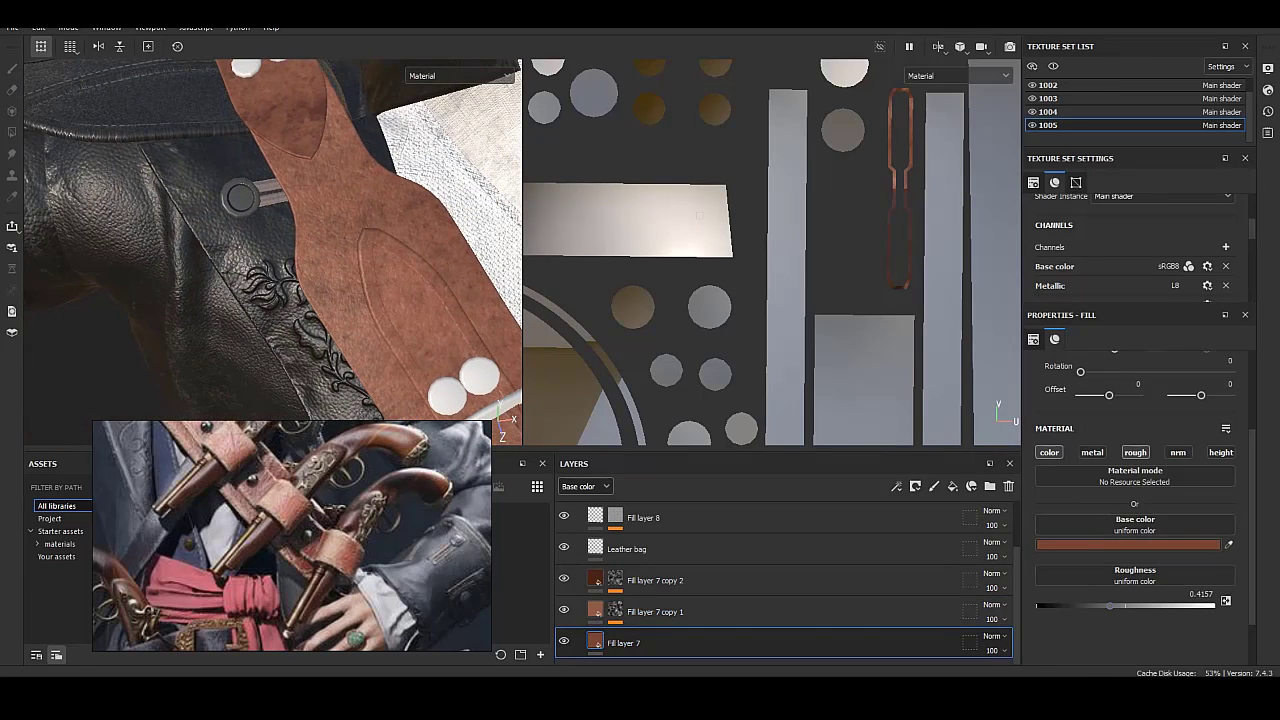
{"action": "left_click", "coordinate": [655, 611]}
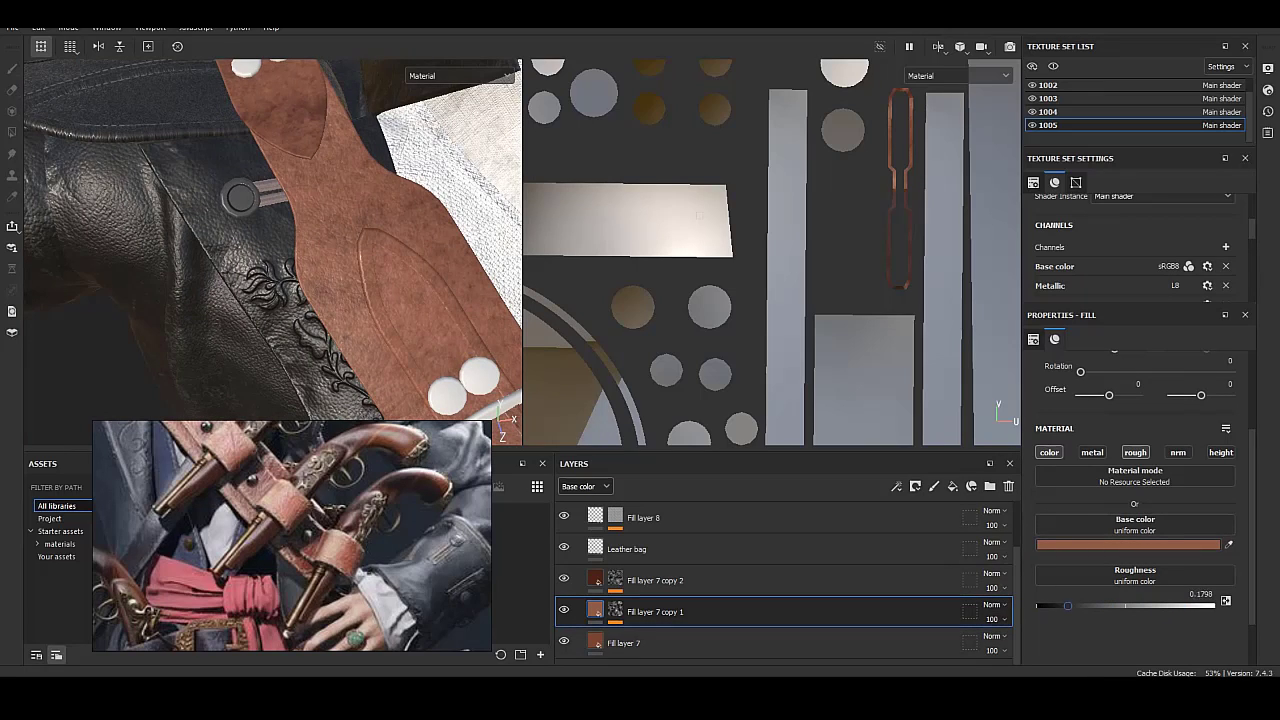
{"action": "left_click", "coordinate": [655, 580]}
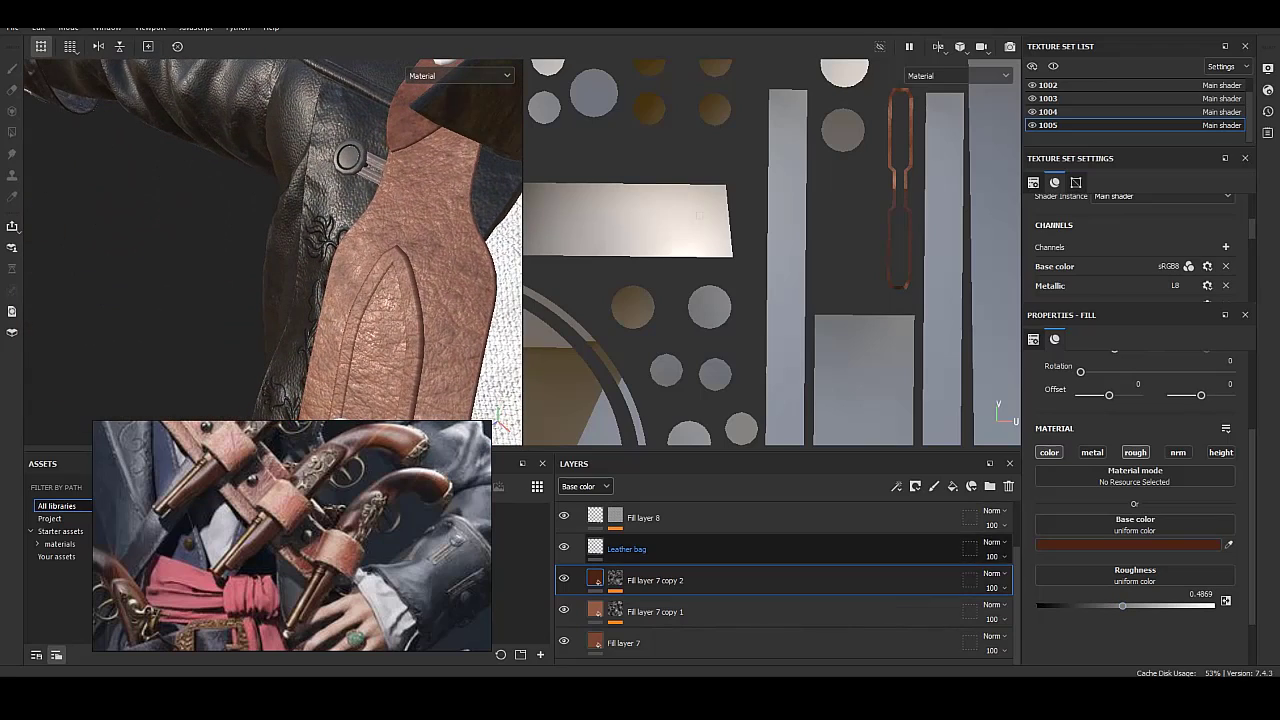
{"action": "left_click", "coordinate": [626, 548]}
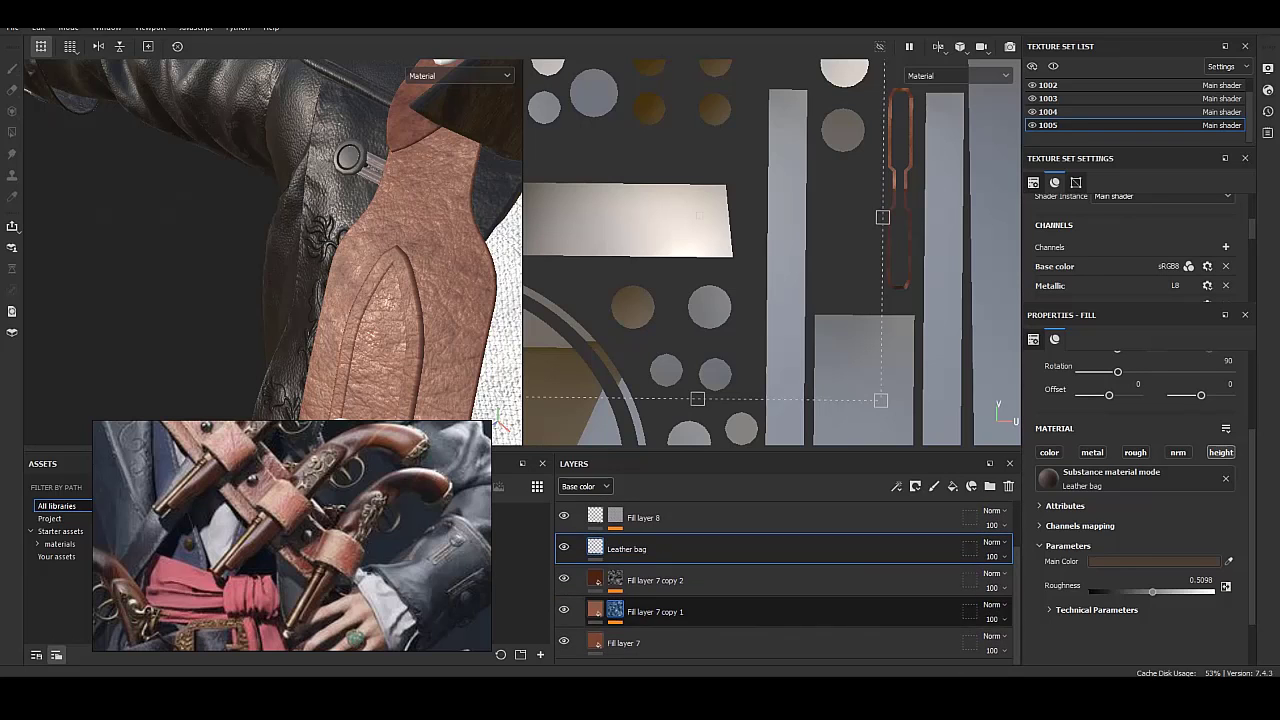
Show the Roughness channel and make Fill layer 7 copy 2 glossier at 0.6629 roughness.
{"action": "left_click", "coordinate": [460, 75]}
{"action": "left_click", "coordinate": [460, 159]}
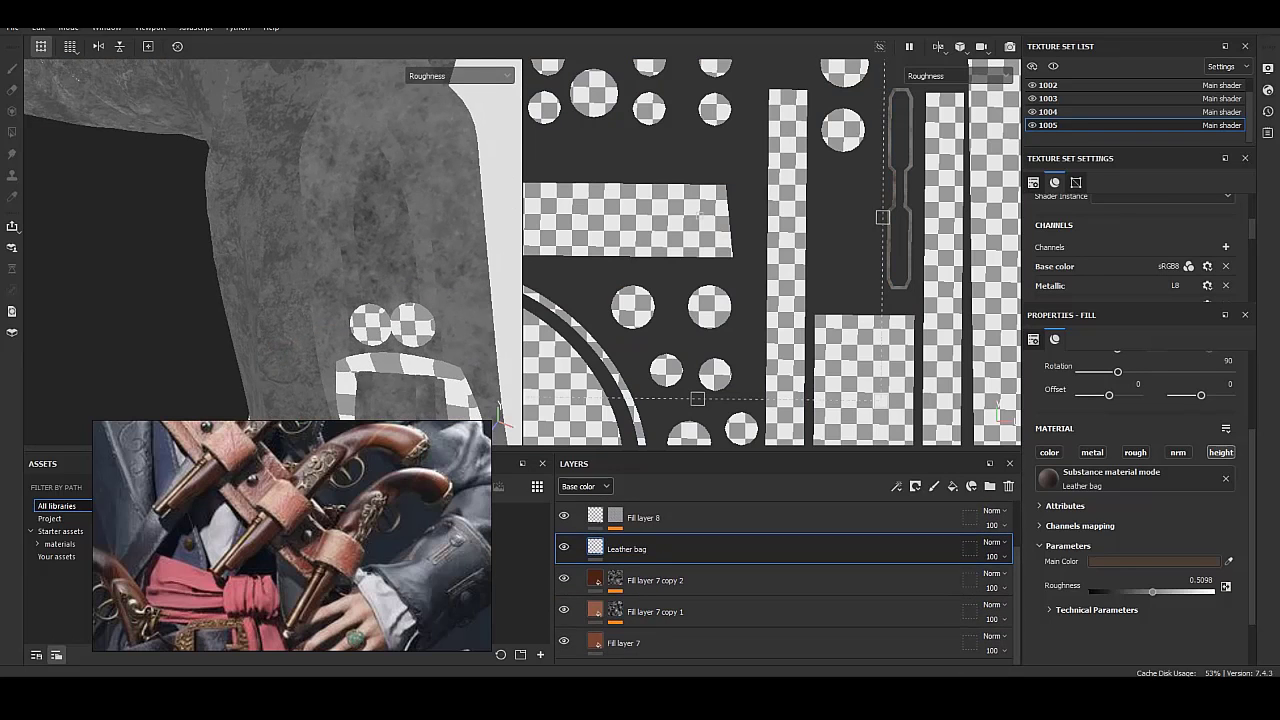
{"action": "left_click", "coordinate": [655, 580]}
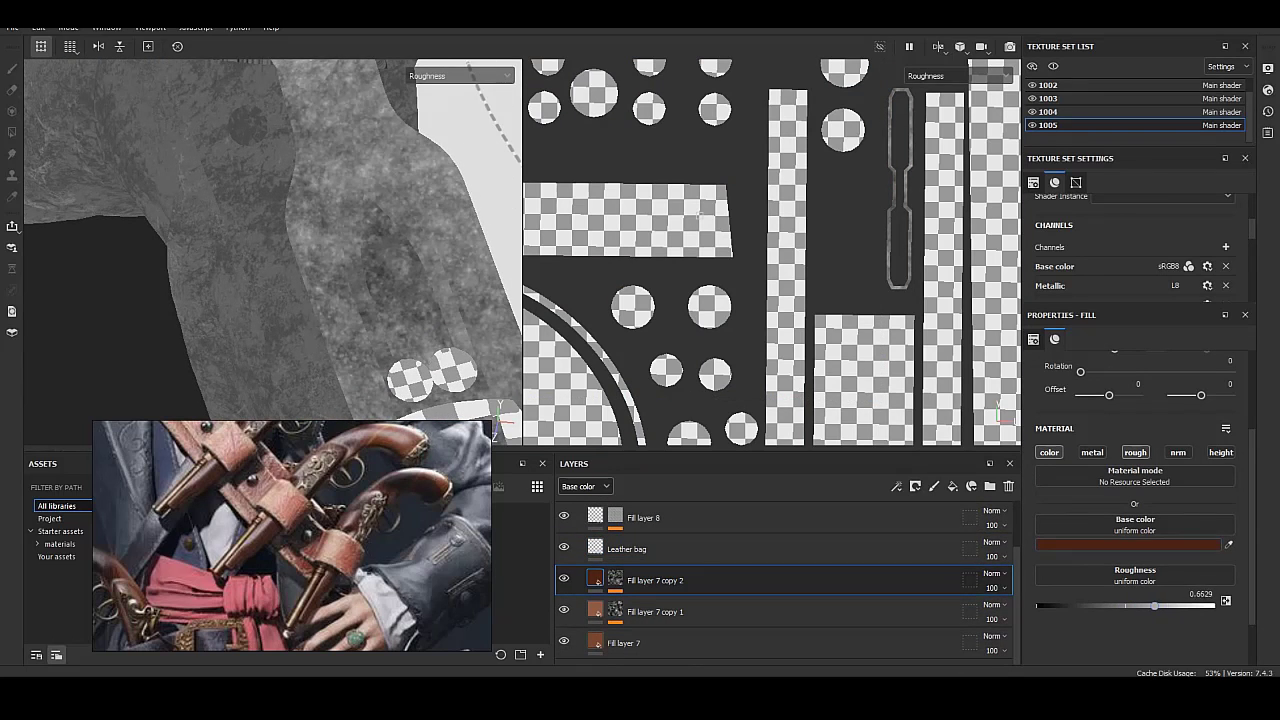
{"action": "left_click_drag", "start_coordinate": [1136, 605], "coordinate": [1070, 605]}
Review roughness on Fill layer 7 and copy 1, then return the viewport to Material display.
{"action": "left_click", "coordinate": [655, 611]}
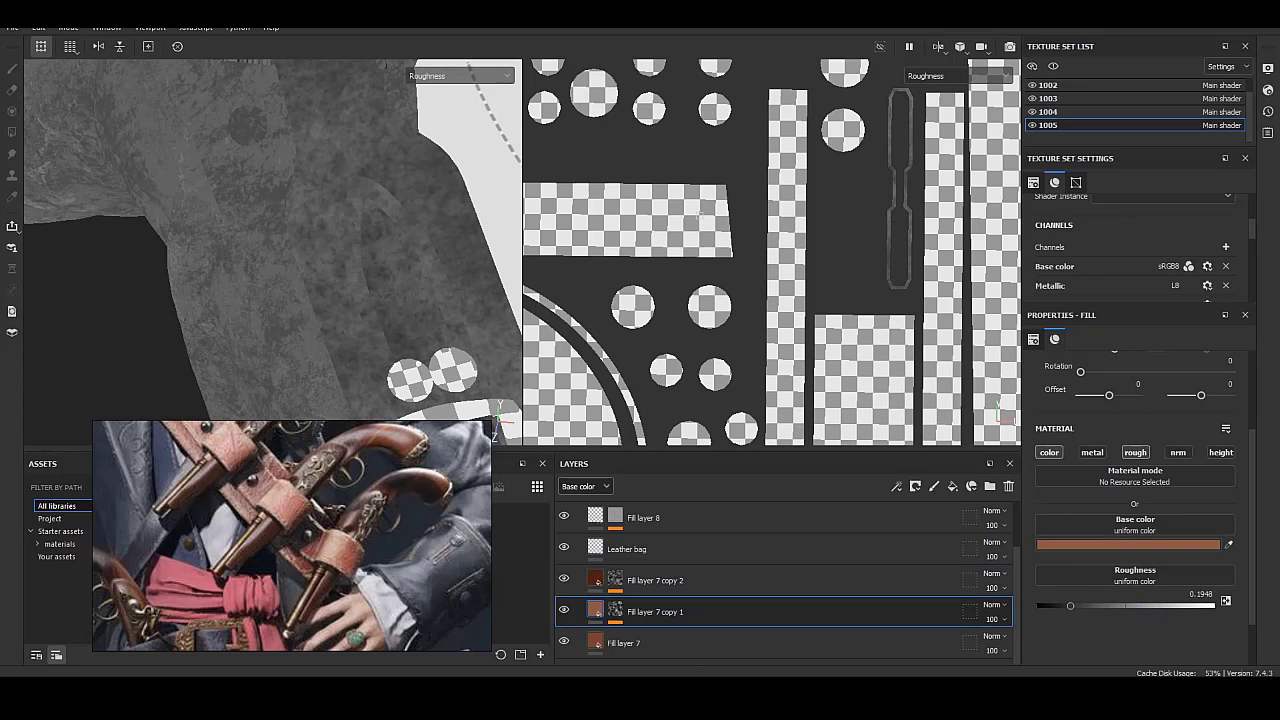
{"action": "left_click", "coordinate": [623, 643]}
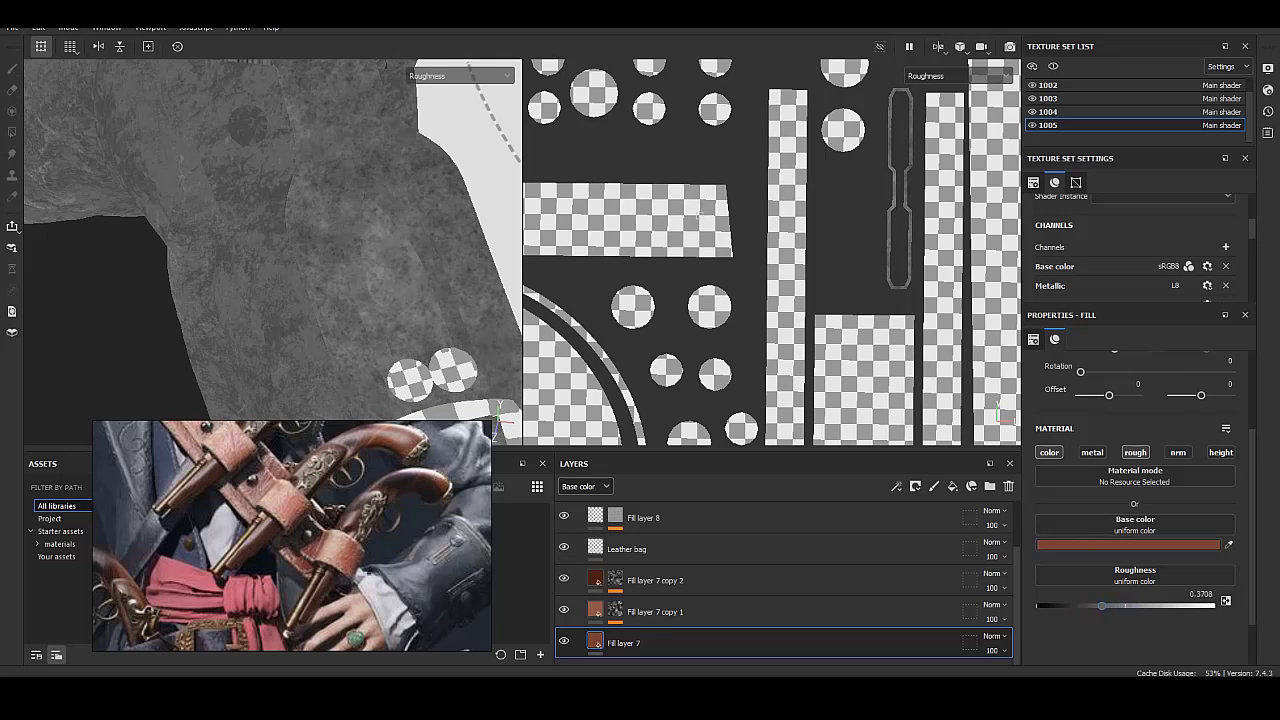
{"action": "left_click", "coordinate": [655, 611]}
{"action": "left_click", "coordinate": [460, 75]}
{"action": "left_click", "coordinate": [428, 106]}
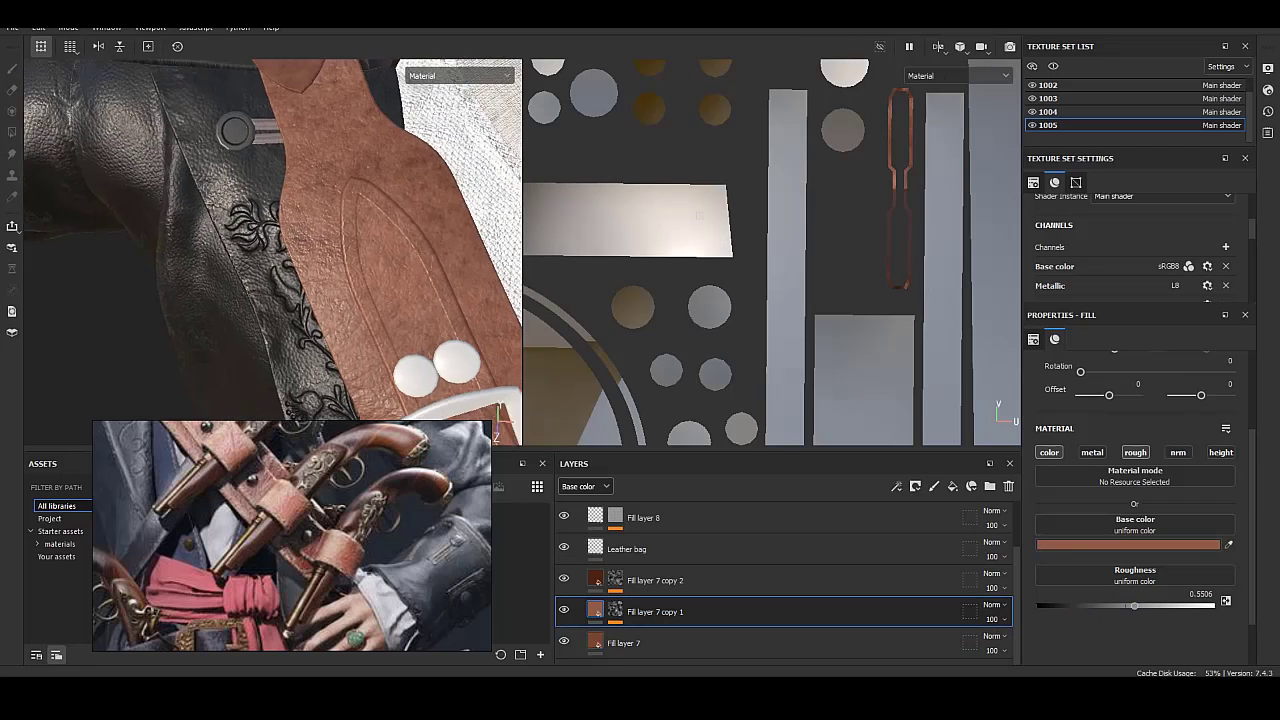
{"action": "left_click", "coordinate": [623, 643]}
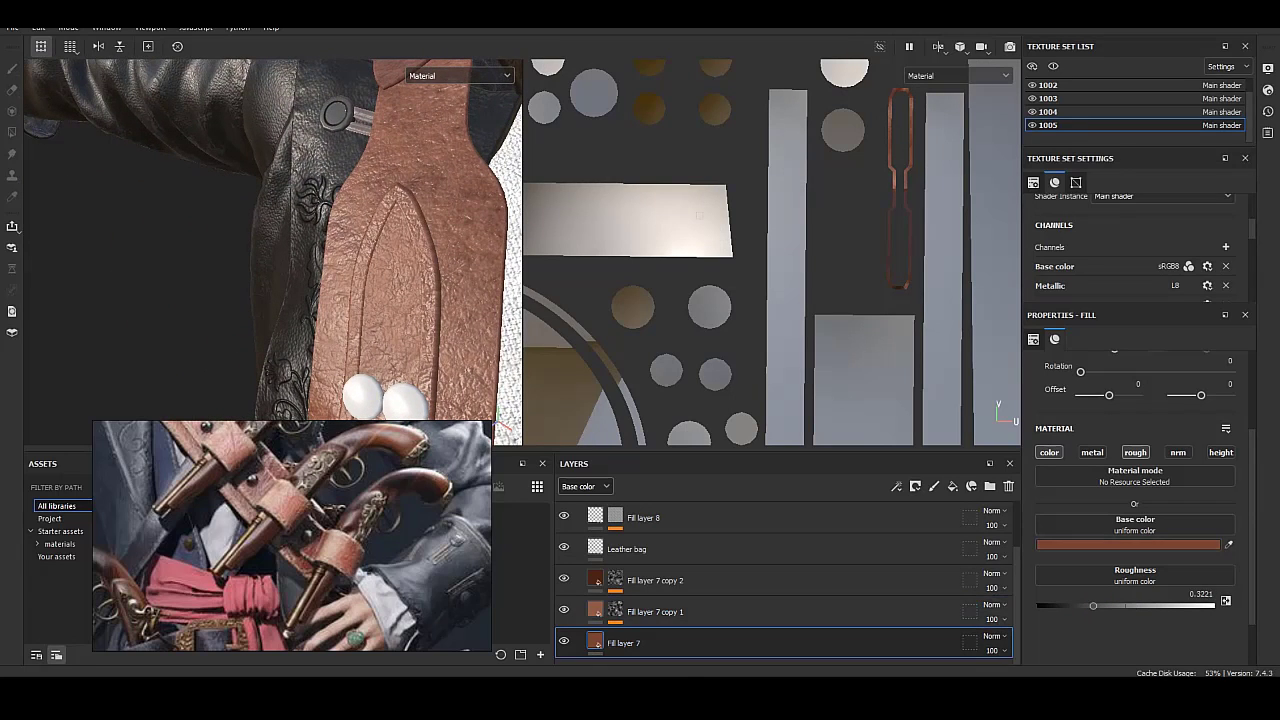
{"action": "left_click_drag", "start_coordinate": [270, 250], "coordinate": [330, 240], "text": "alt"}
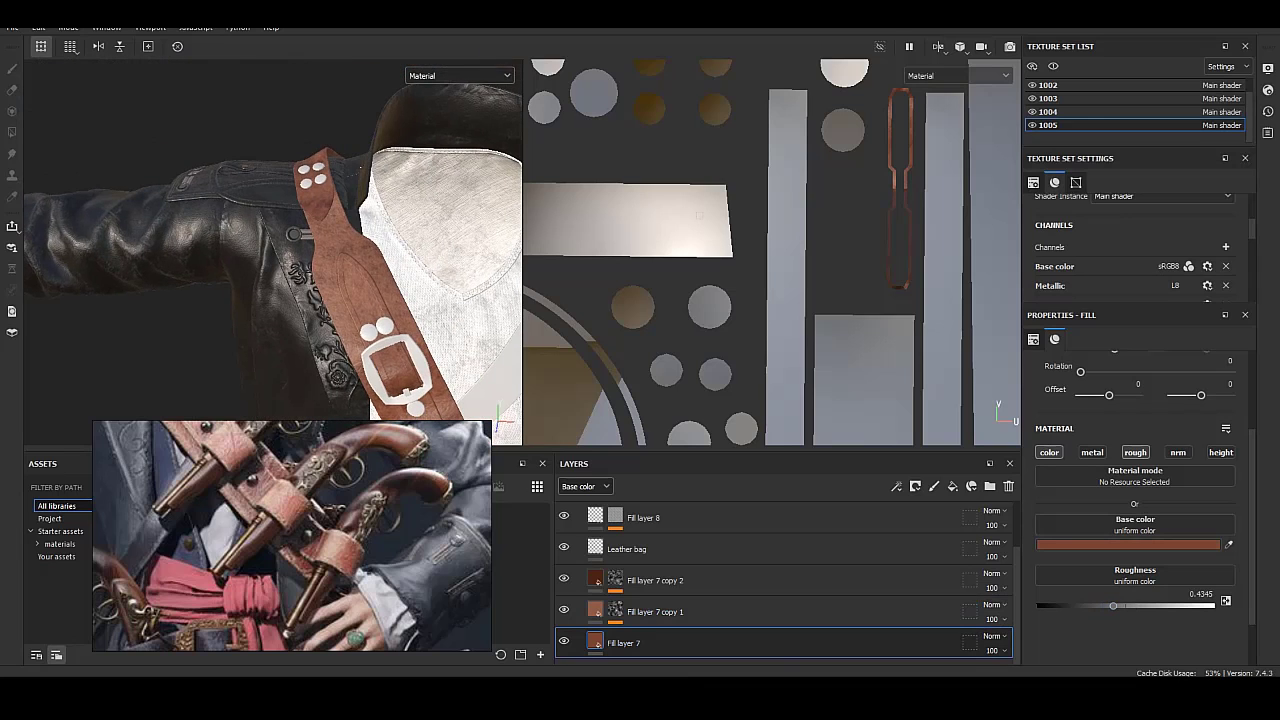
{"action": "scroll", "coordinate": [785, 580], "scroll_direction": "up", "scroll_amount": 1}
{"action": "scroll", "coordinate": [785, 580], "scroll_direction": "up", "scroll_amount": 2}
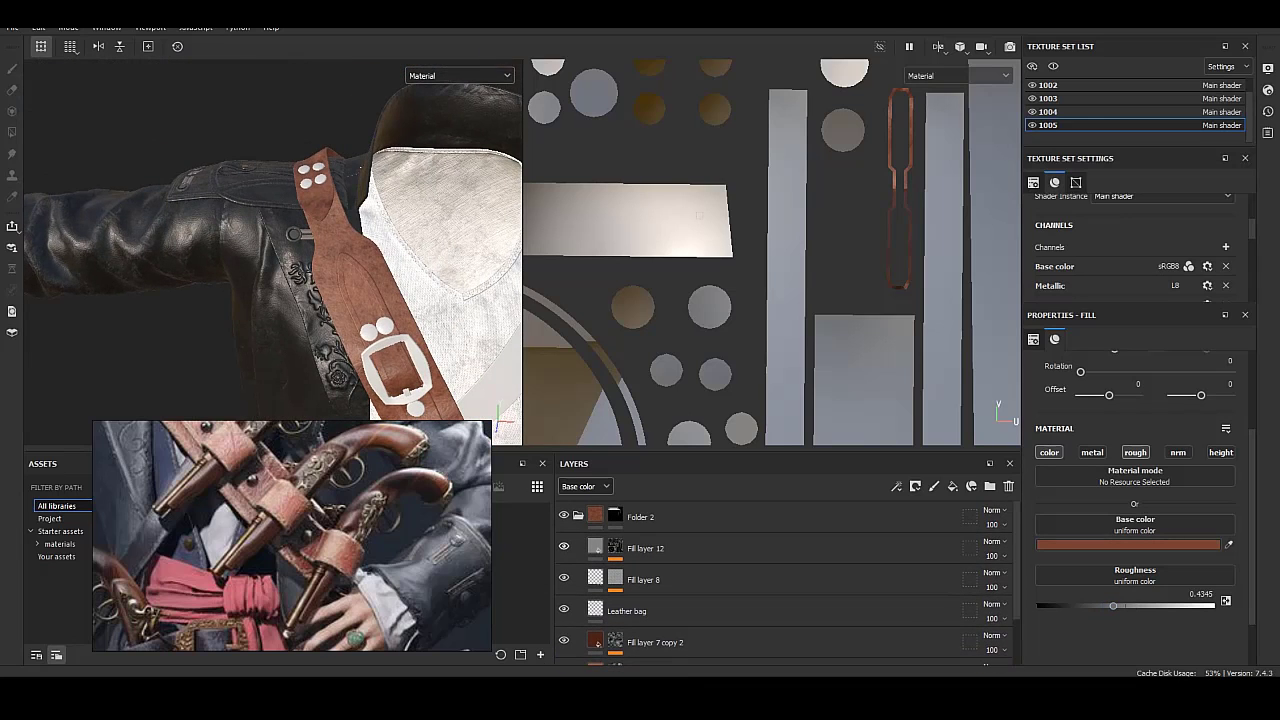
Toggle Folder 2 and Fill layer 12 visibility to compare the strap, then select Fill layer 12.
{"action": "scroll", "coordinate": [272, 250], "scroll_direction": "up", "scroll_amount": 2}
{"action": "scroll", "coordinate": [272, 250], "scroll_direction": "up", "scroll_amount": 2}
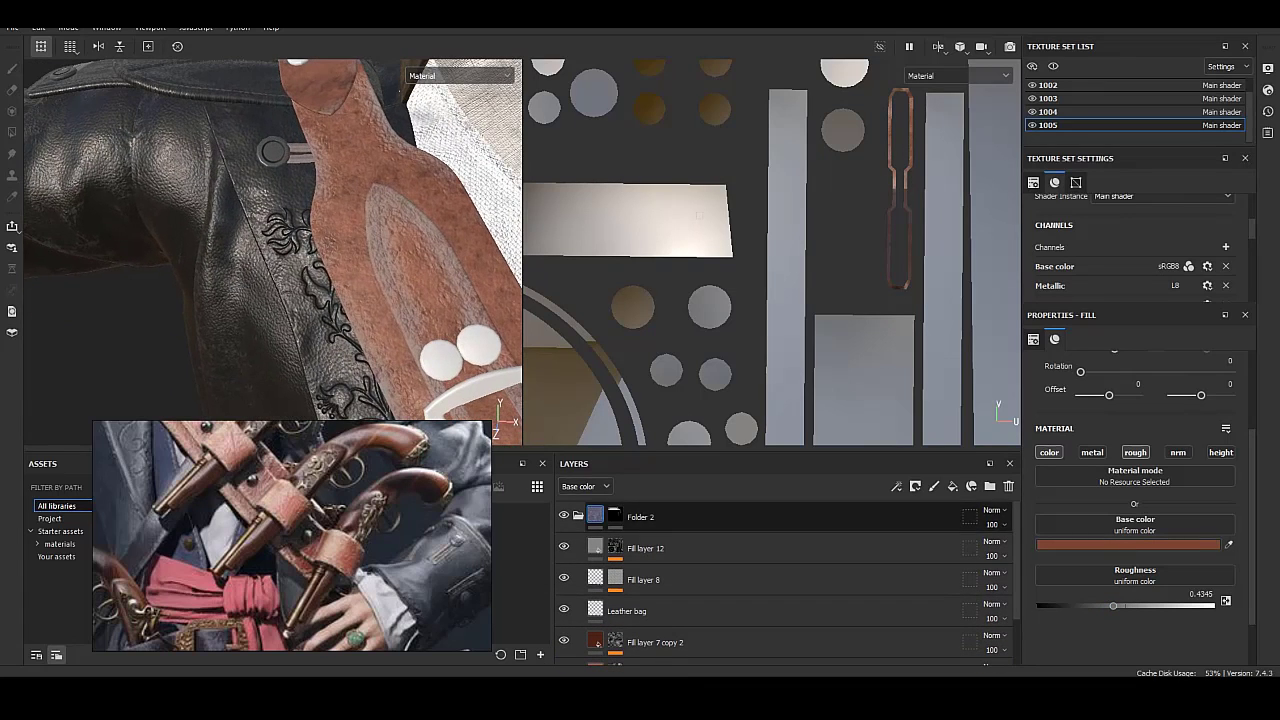
{"action": "left_click", "coordinate": [563, 515]}
{"action": "left_click", "coordinate": [563, 515]}
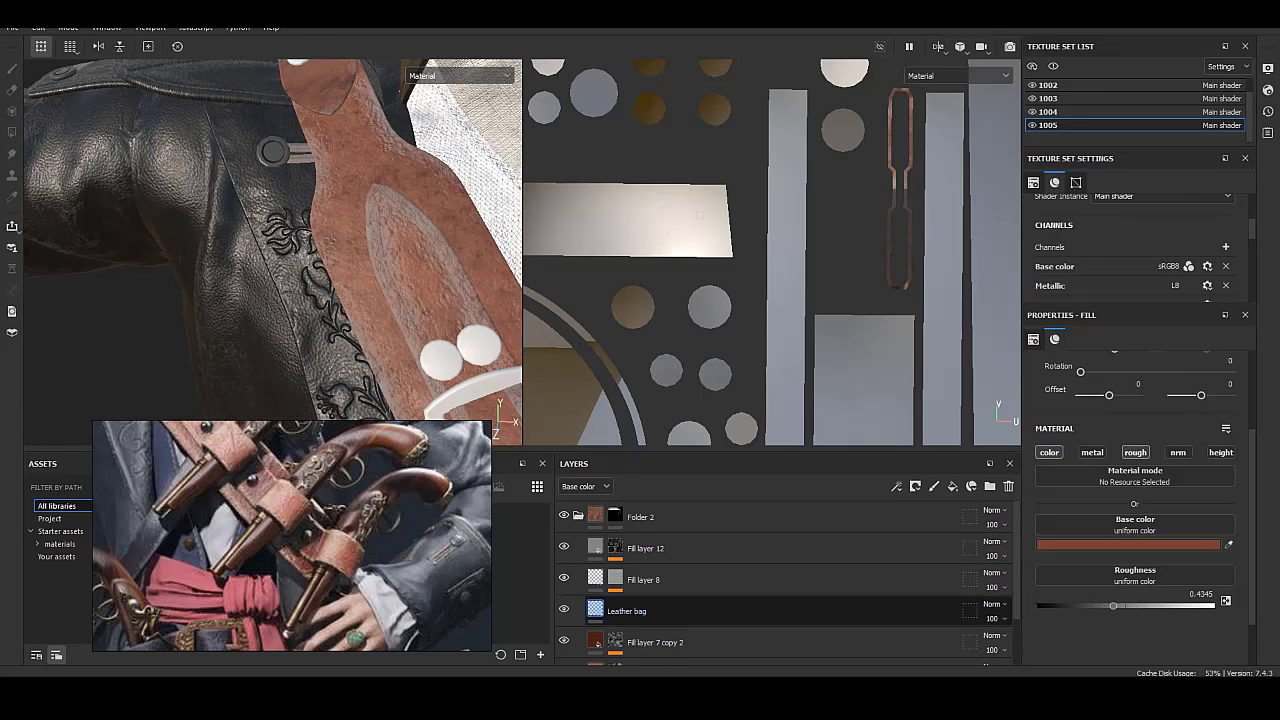
{"action": "left_click", "coordinate": [563, 547]}
{"action": "left_click", "coordinate": [563, 547]}
{"action": "left_click", "coordinate": [615, 547]}
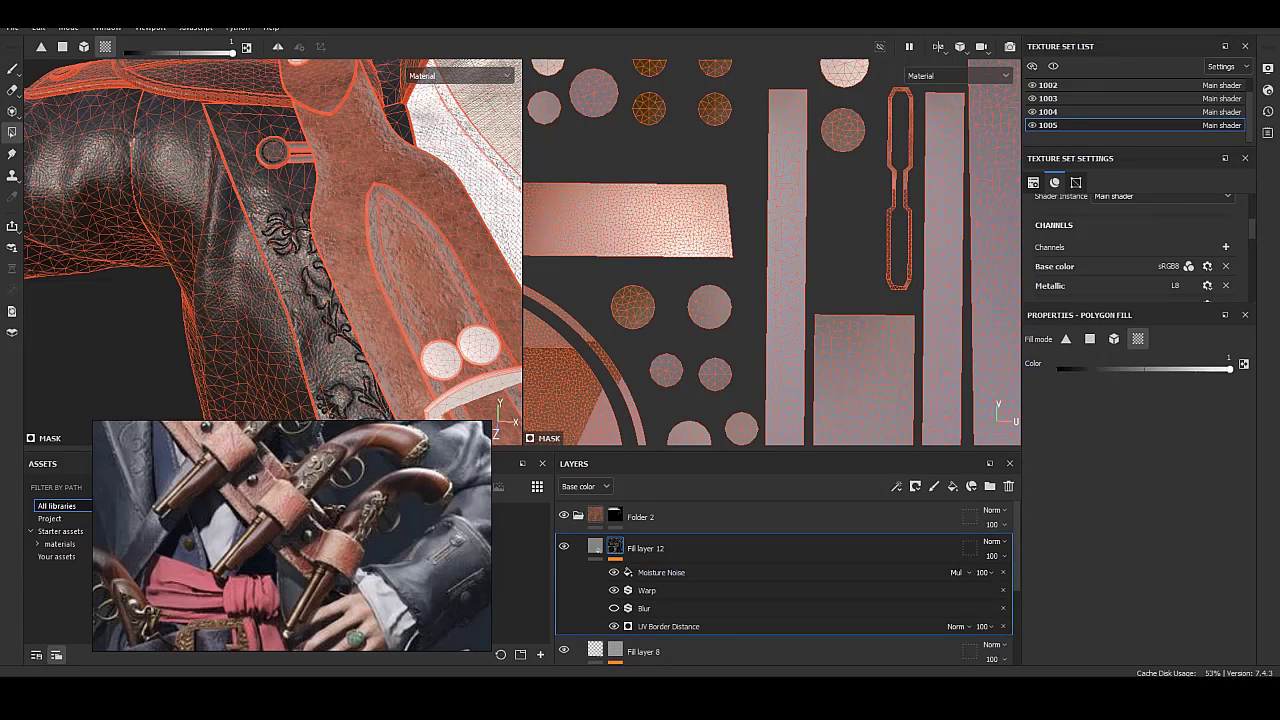
{"action": "left_click", "coordinate": [595, 547]}
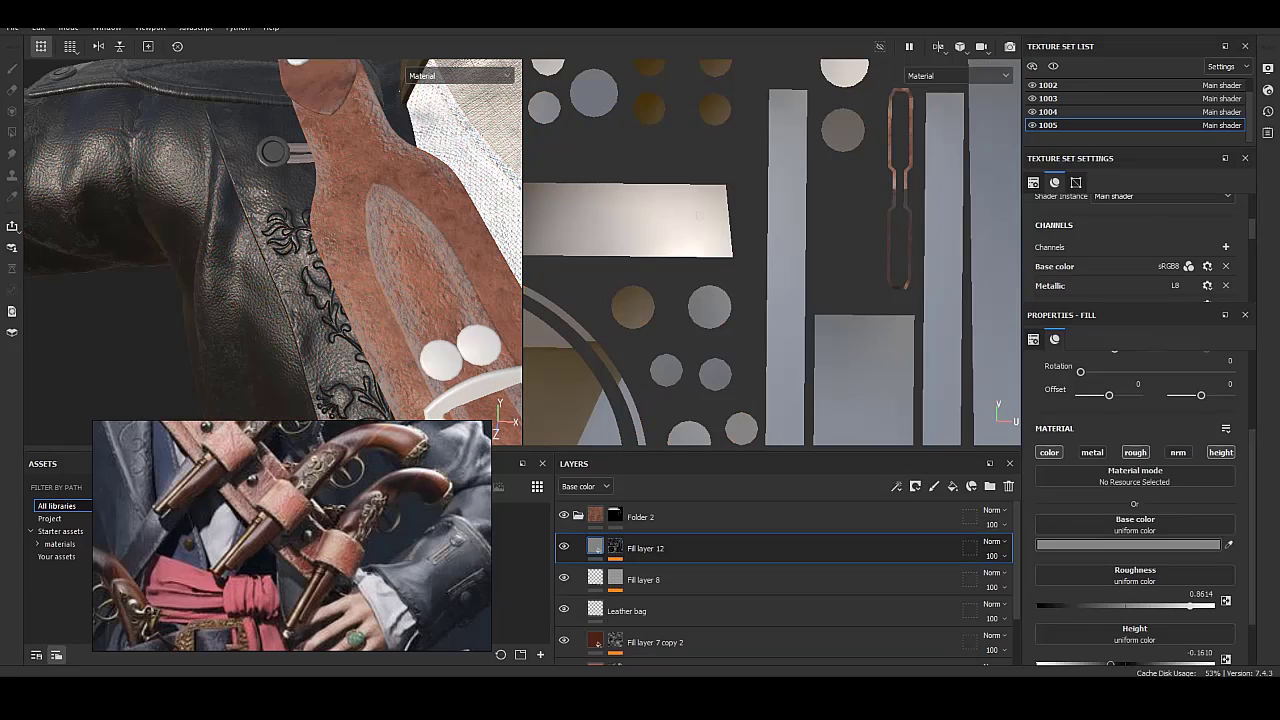
Recolour Fill layer 12 with a pasted orange-brown hex desaturated to pale reddish-brown, then select its mask.
{"action": "left_click", "coordinate": [1150, 544]}
{"action": "key", "text": "ctrl+v"}
{"action": "key", "text": "Return"}
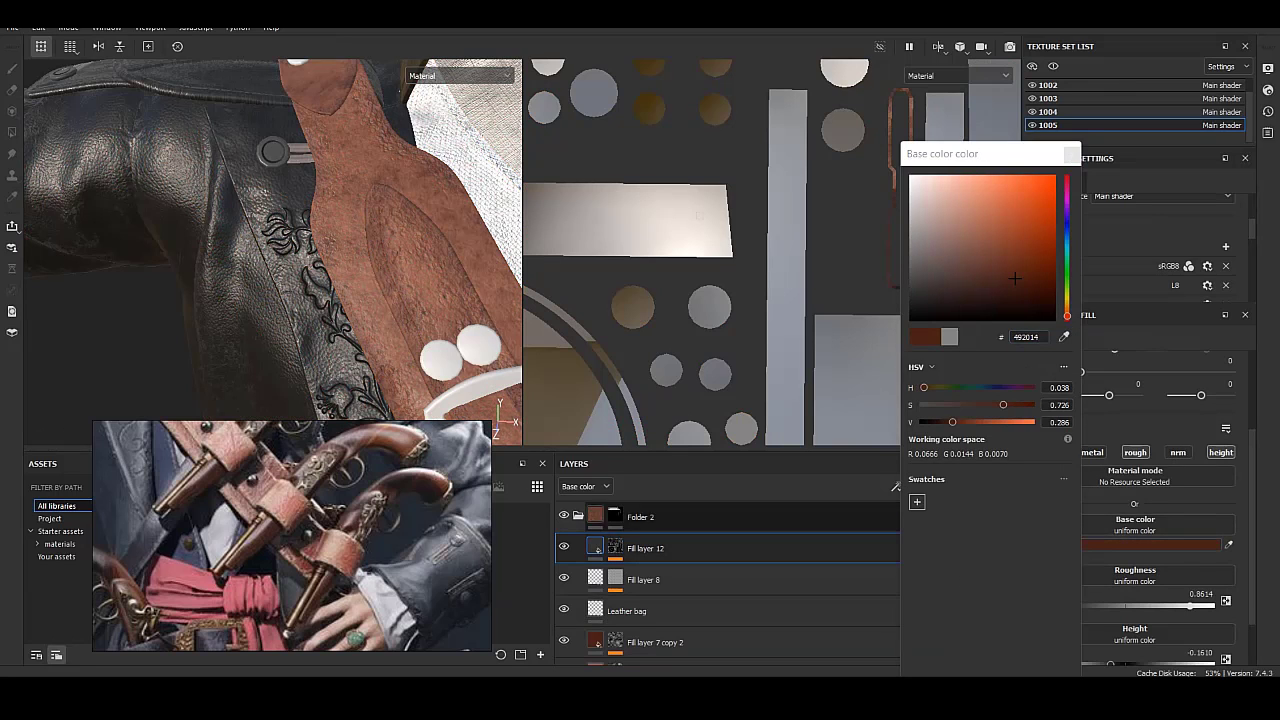
{"action": "left_click_drag", "start_coordinate": [1015, 228], "coordinate": [946, 228]}
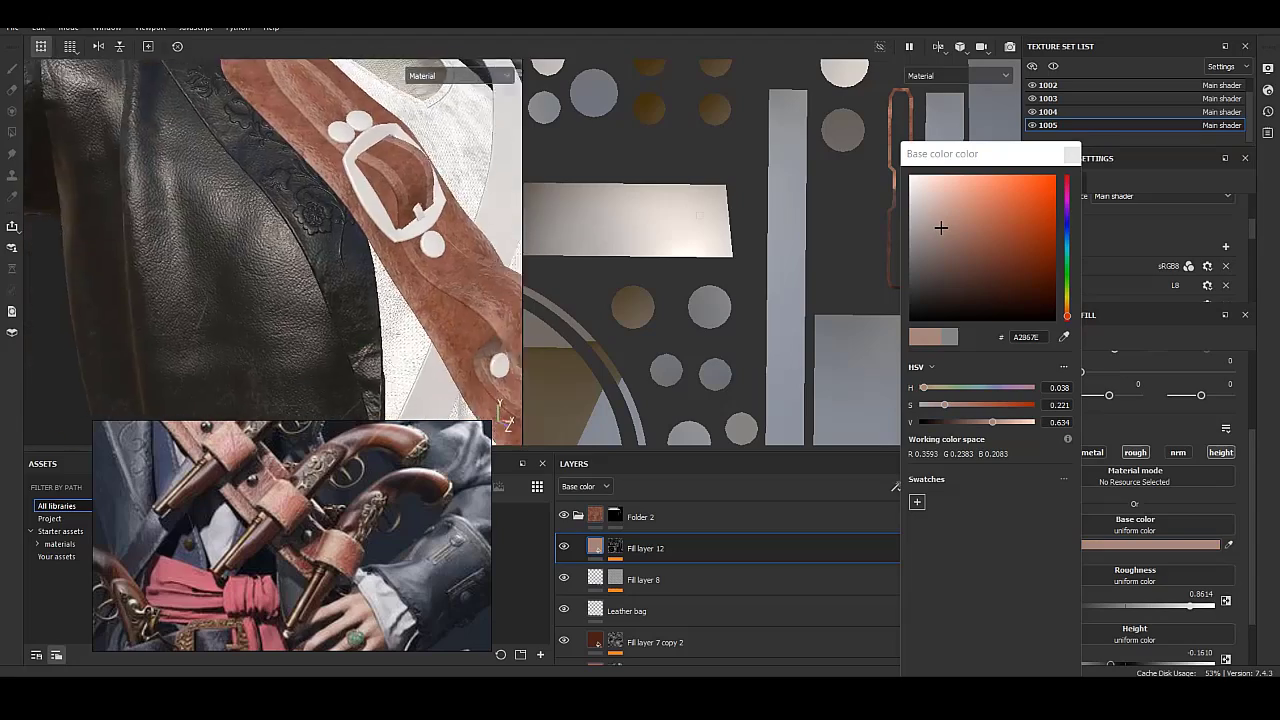
{"action": "left_click", "coordinate": [614, 545]}
{"action": "key", "text": "4"}
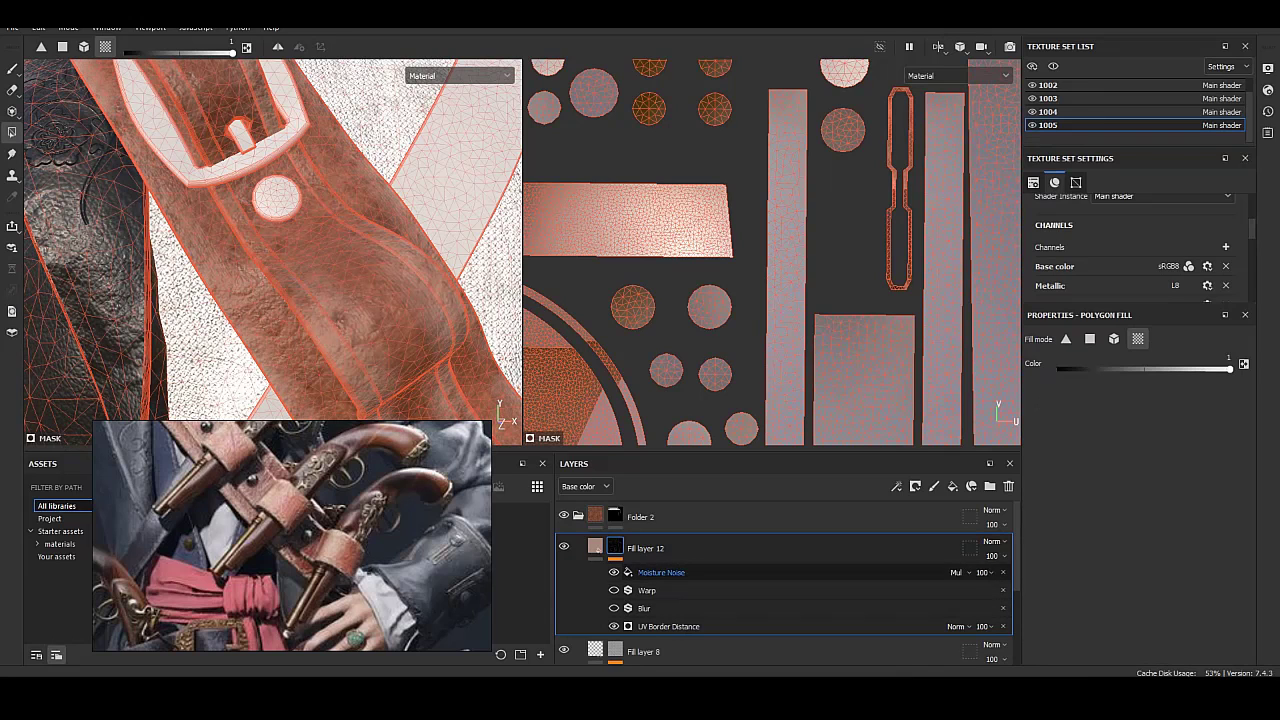
Toggle the mask's Blur effect and experiment with Warp intensity, source blur and divider 1.
{"action": "left_click", "coordinate": [614, 608]}
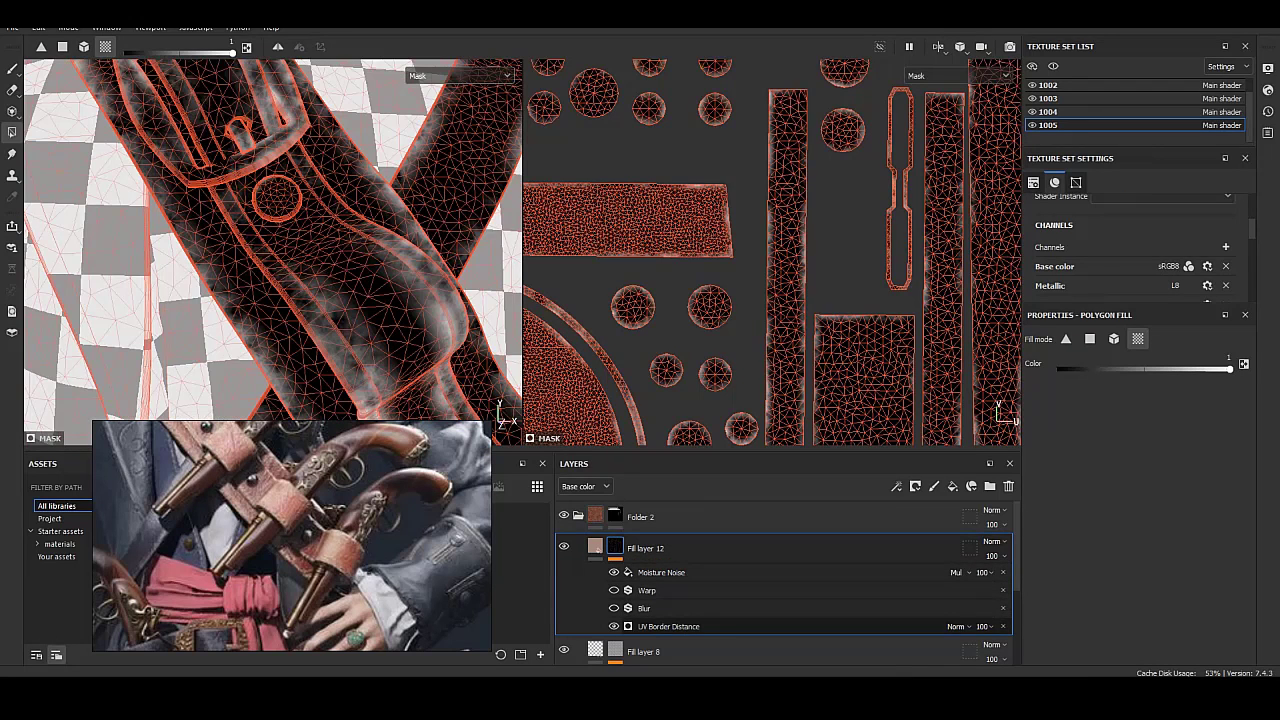
{"action": "left_click", "coordinate": [668, 626]}
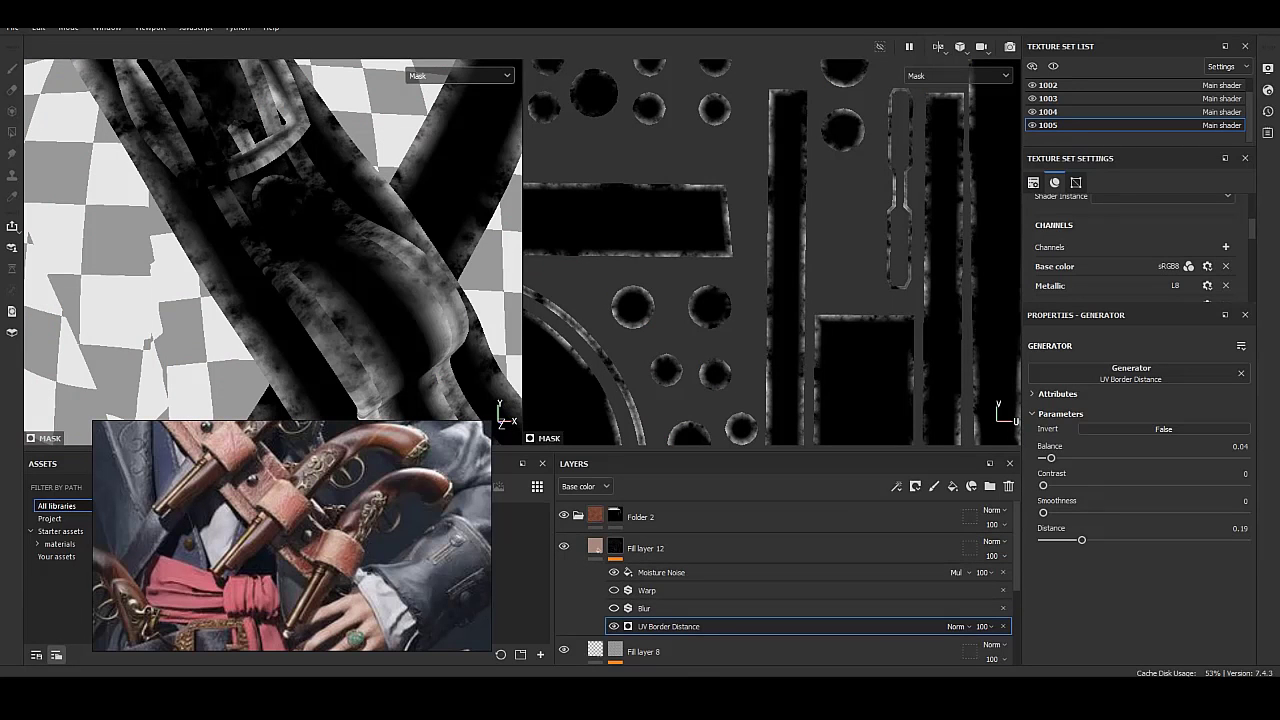
{"action": "left_click", "coordinate": [647, 590]}
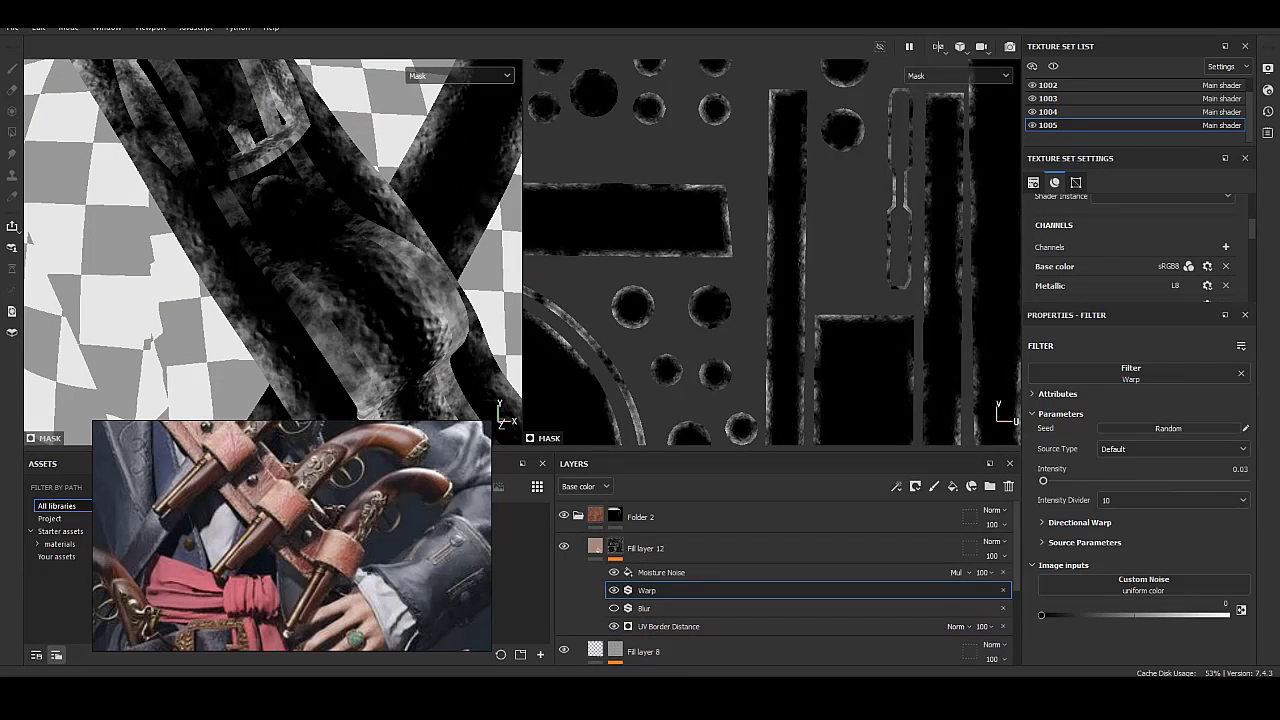
{"action": "left_click_drag", "start_coordinate": [1044, 481], "coordinate": [1043, 481]}
{"action": "left_click", "coordinate": [1084, 542]}
{"action": "left_click_drag", "start_coordinate": [1052, 568], "coordinate": [1065, 568]}
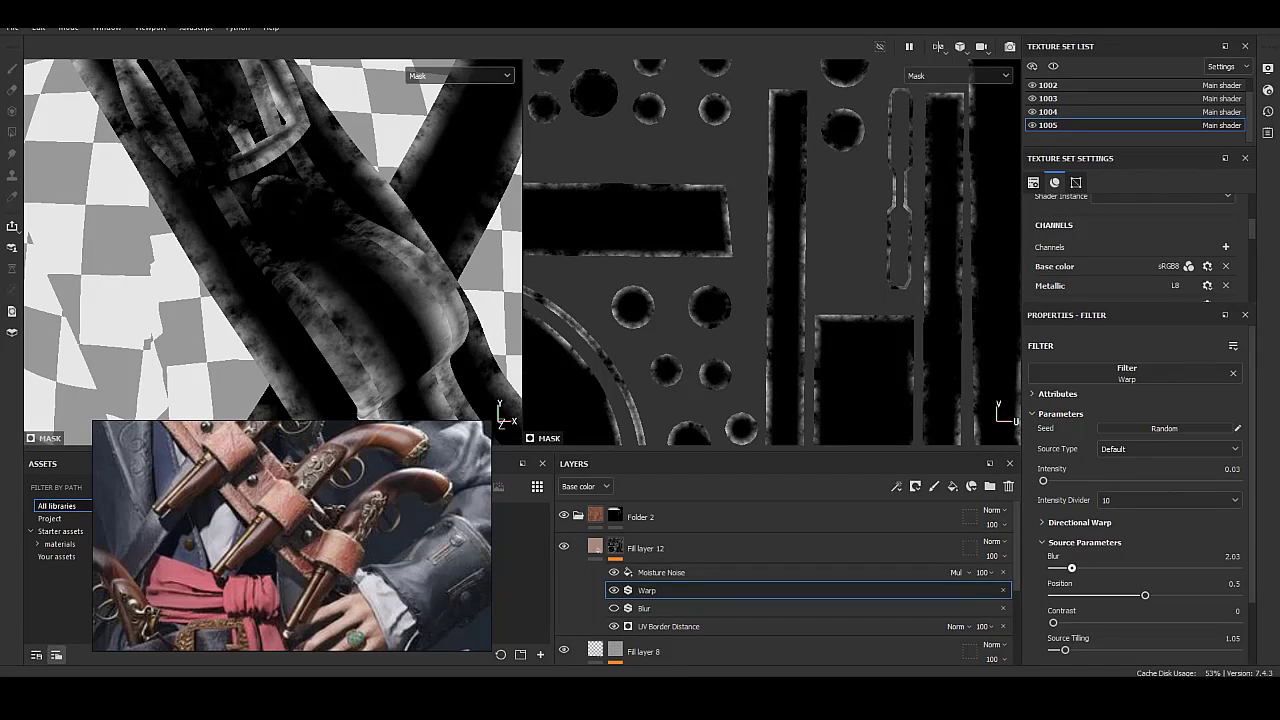
{"action": "left_click", "coordinate": [1168, 500]}
{"action": "left_click", "coordinate": [1168, 518]}
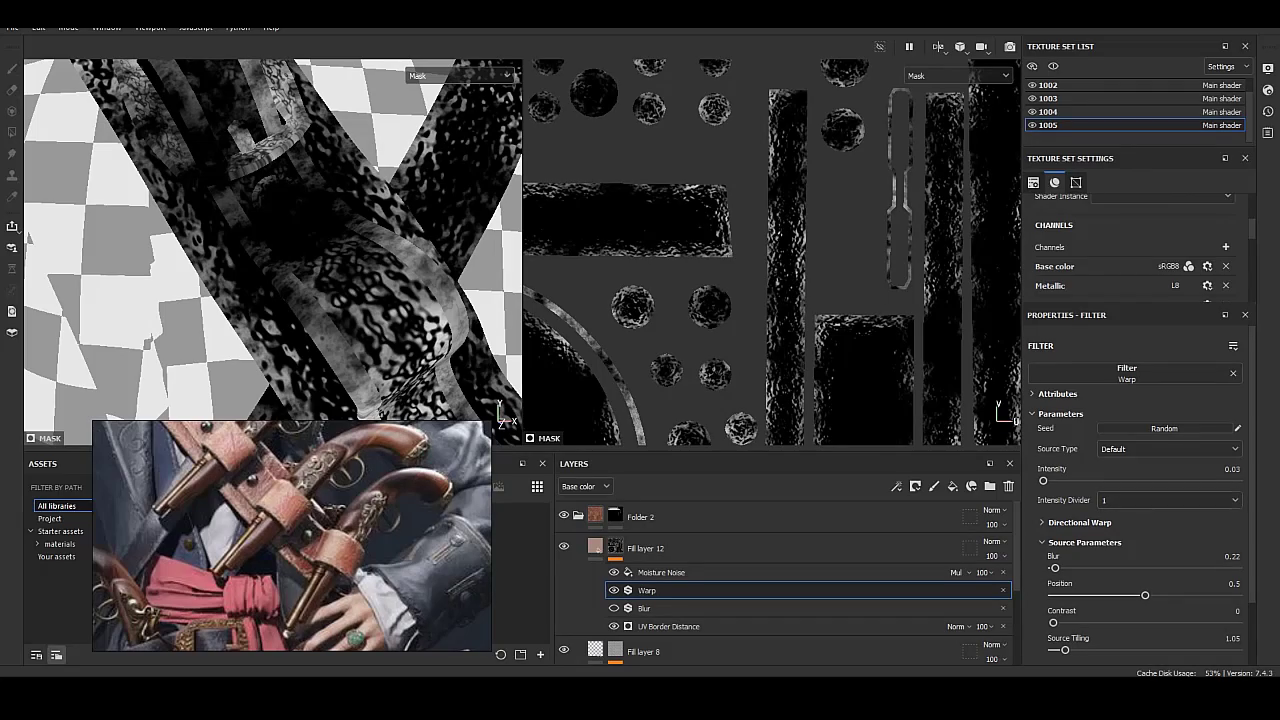
Settle the Warp filter at intensity 0.77, intensity divider 10 and source blur 1.09.
{"action": "left_click_drag", "start_coordinate": [1054, 568], "coordinate": [1089, 568]}
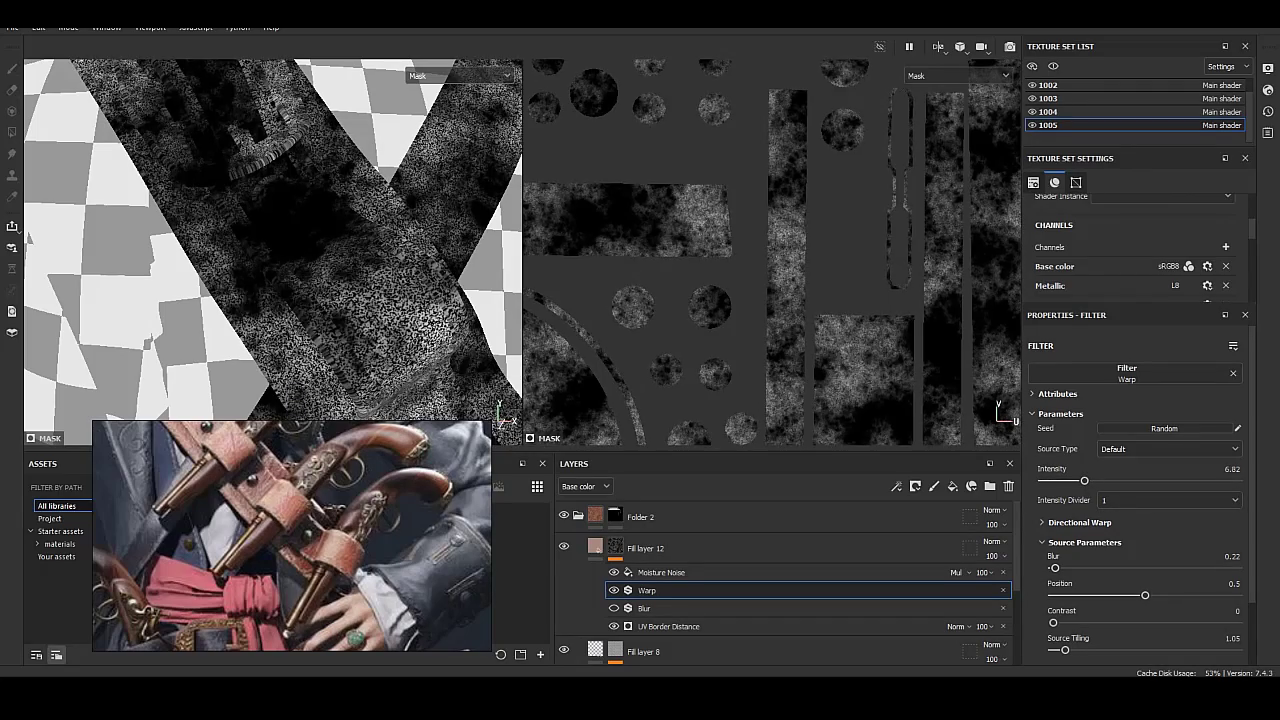
{"action": "left_click_drag", "start_coordinate": [1054, 481], "coordinate": [1084, 481]}
{"action": "left_click_drag", "start_coordinate": [1089, 568], "coordinate": [1219, 568]}
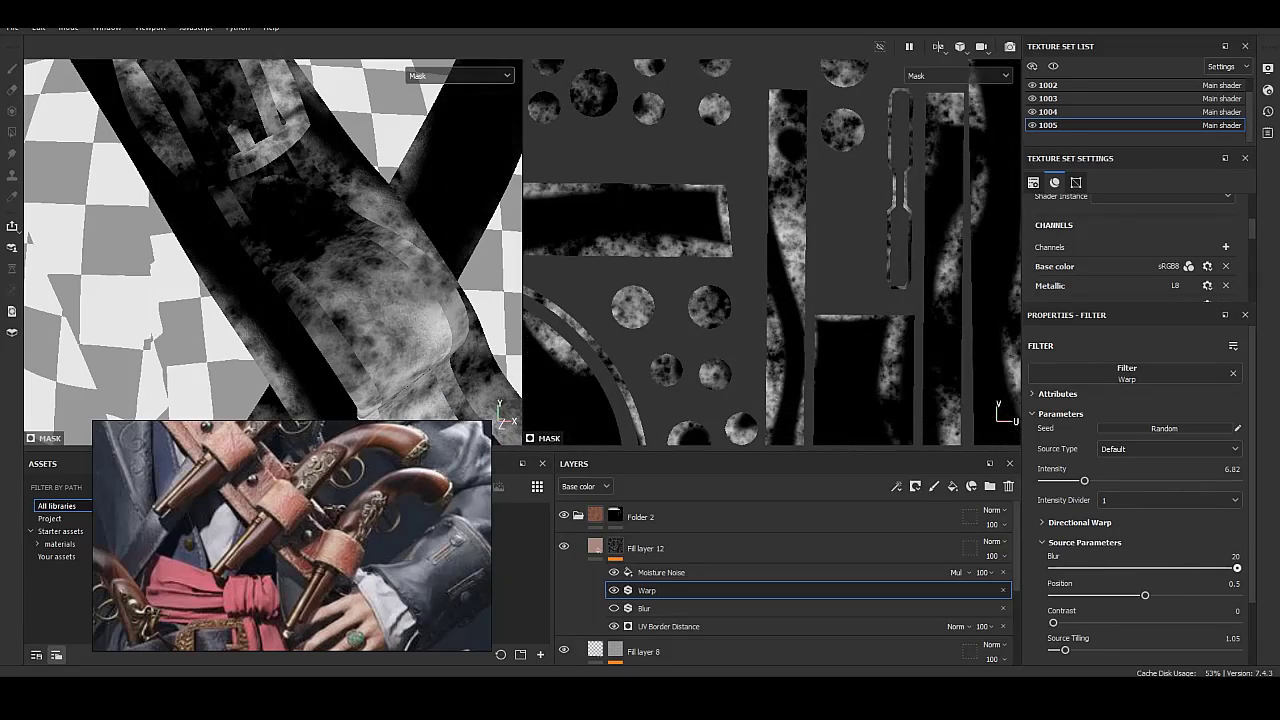
{"action": "left_click_drag", "start_coordinate": [1064, 481], "coordinate": [1048, 481]}
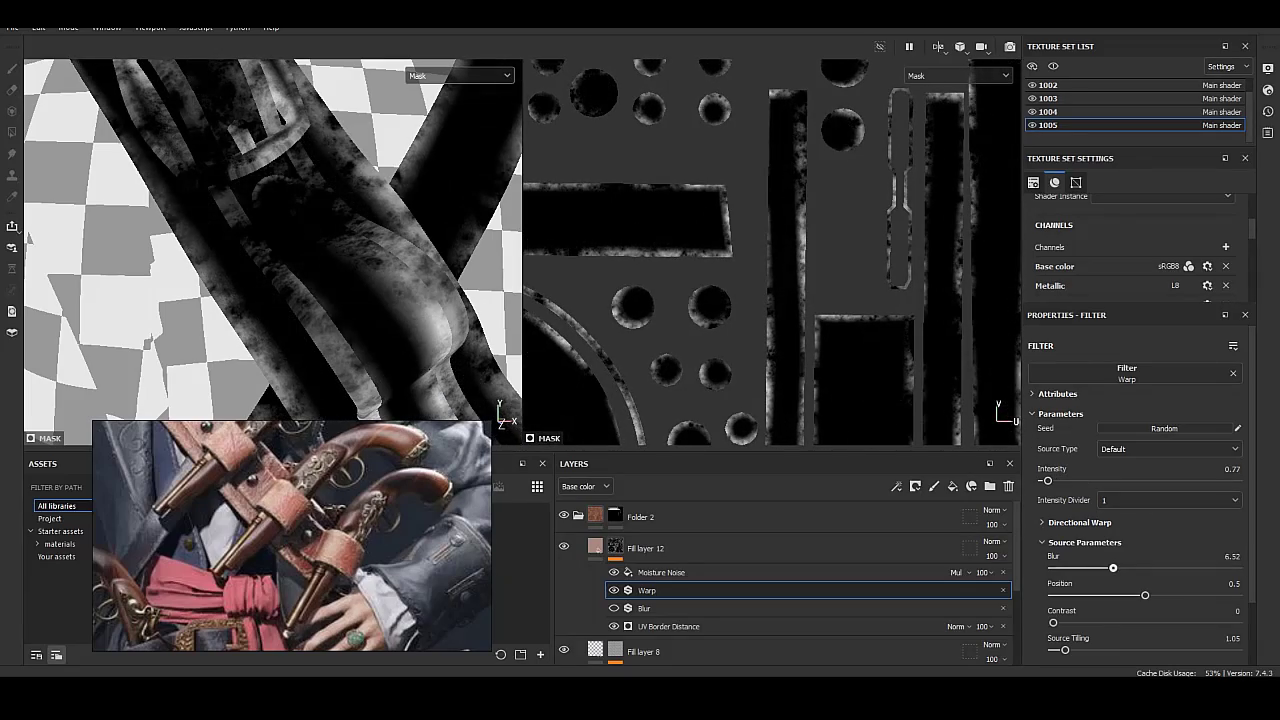
{"action": "left_click_drag", "start_coordinate": [1113, 568], "coordinate": [1078, 568]}
{"action": "left_click", "coordinate": [1170, 500]}
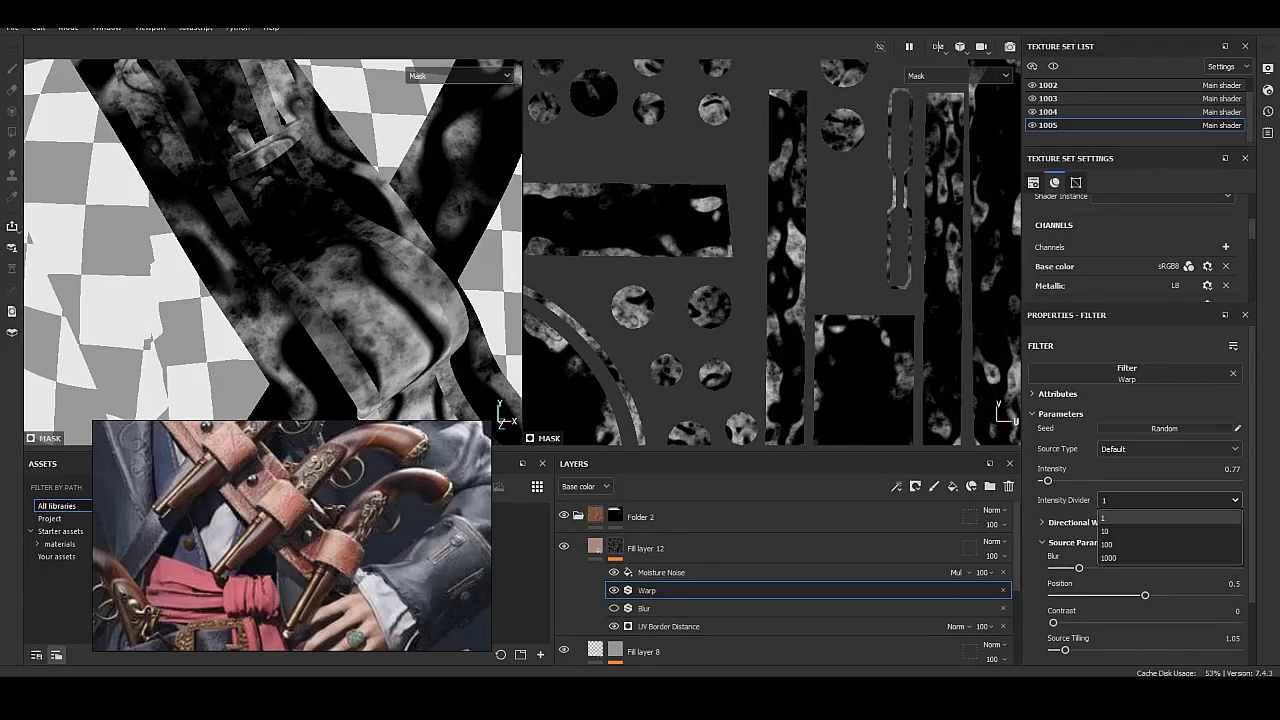
{"action": "left_click", "coordinate": [1110, 530]}
{"action": "left_click_drag", "start_coordinate": [1080, 568], "coordinate": [1063, 568]}
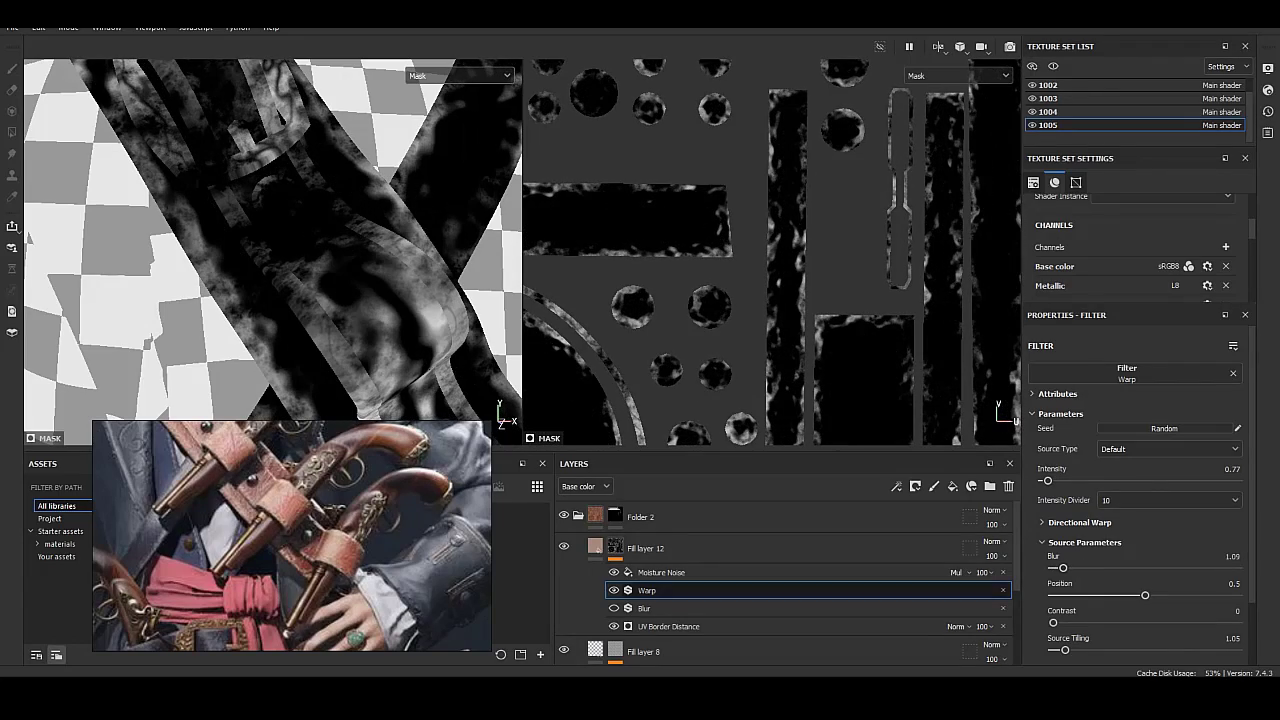
Set UV Border Distance to balance 0.07, contrast 0.51 and distance 0.25.
{"action": "left_click", "coordinate": [645, 548]}
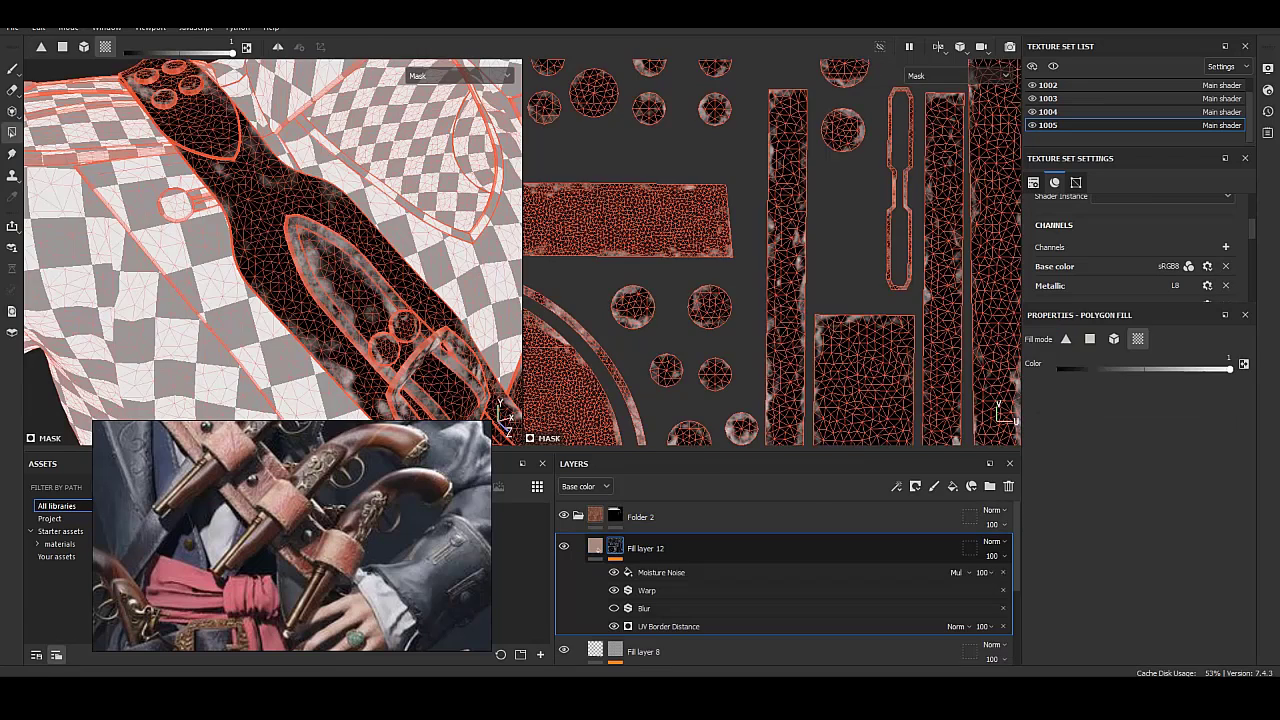
{"action": "left_click", "coordinate": [668, 626]}
{"action": "left_click_drag", "start_coordinate": [1051, 458], "coordinate": [1060, 458]}
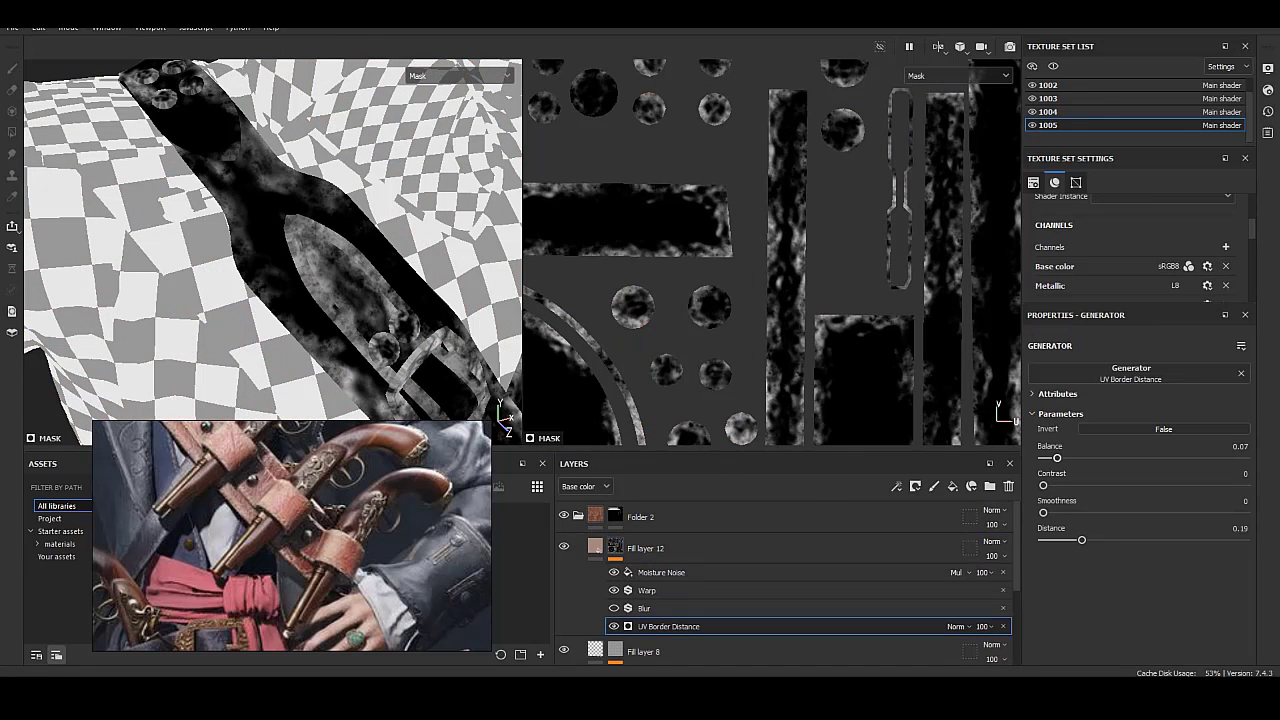
{"action": "left_click_drag", "start_coordinate": [1163, 485], "coordinate": [1209, 485]}
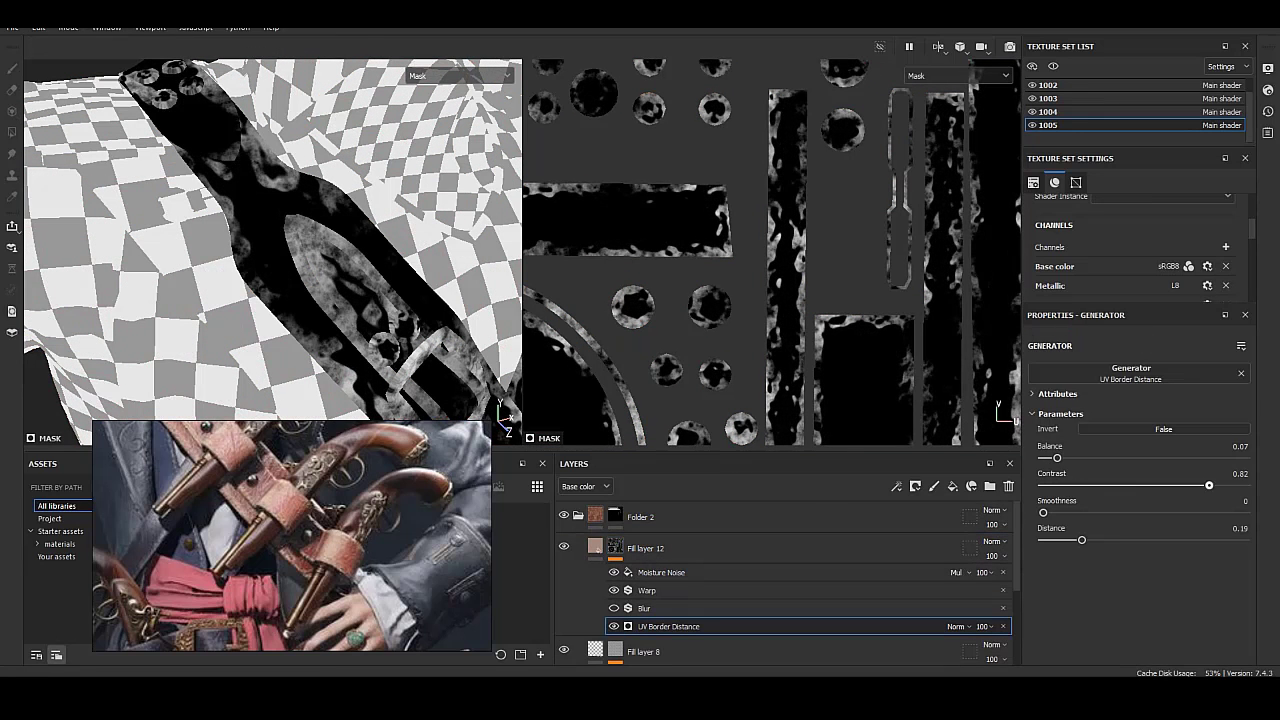
{"action": "left_click_drag", "start_coordinate": [1087, 540], "coordinate": [1093, 540]}
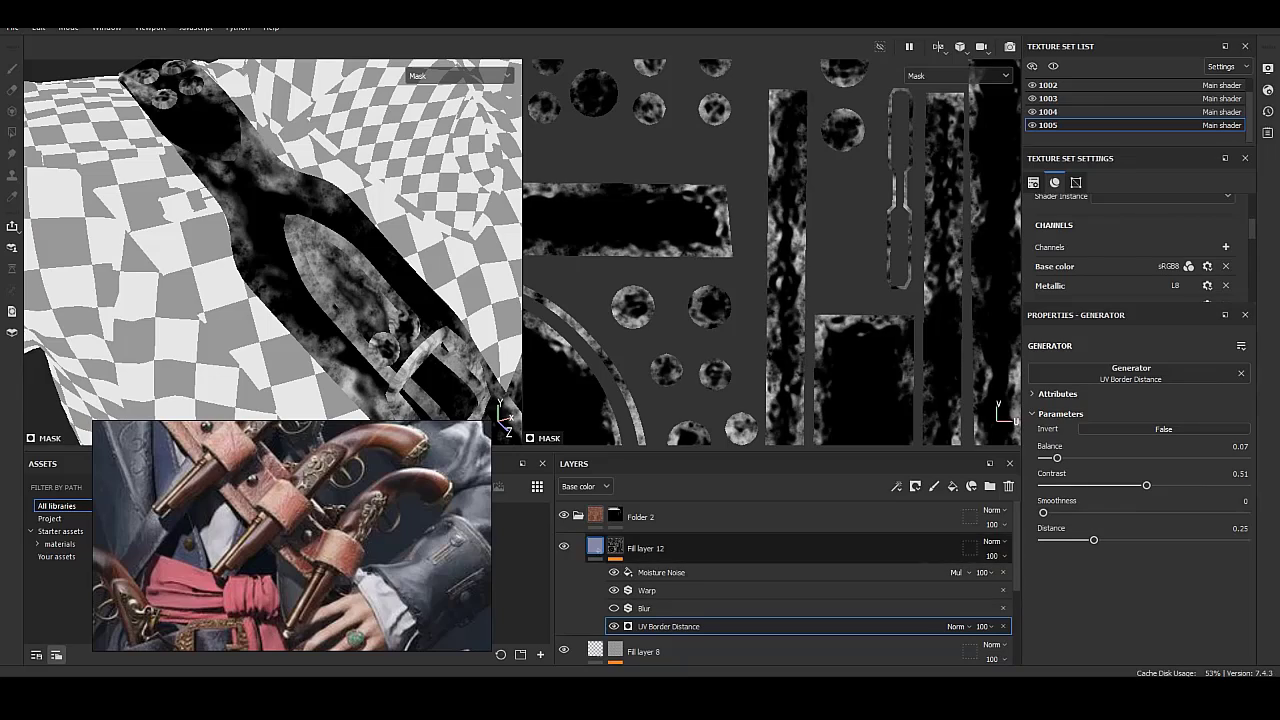
{"action": "left_click", "coordinate": [645, 548]}
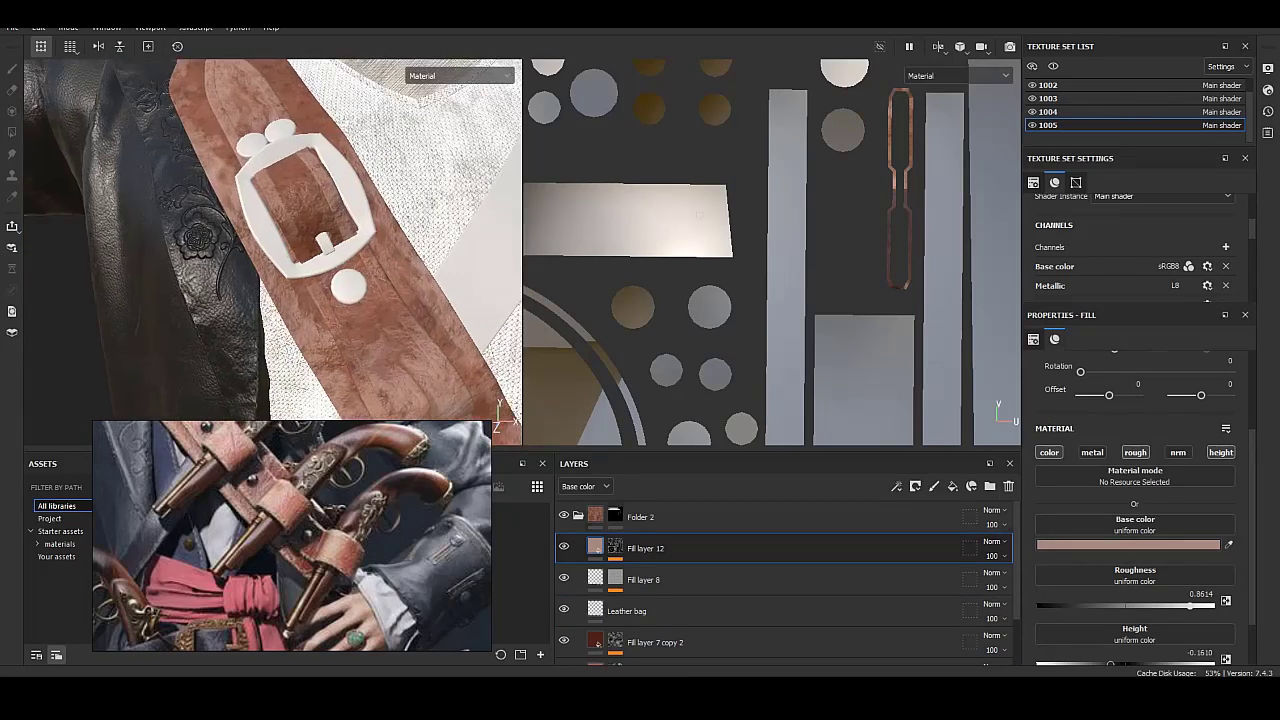
{"action": "scroll", "coordinate": [780, 580], "scroll_direction": "down", "scroll_amount": 2}
{"action": "left_click", "coordinate": [655, 611]}
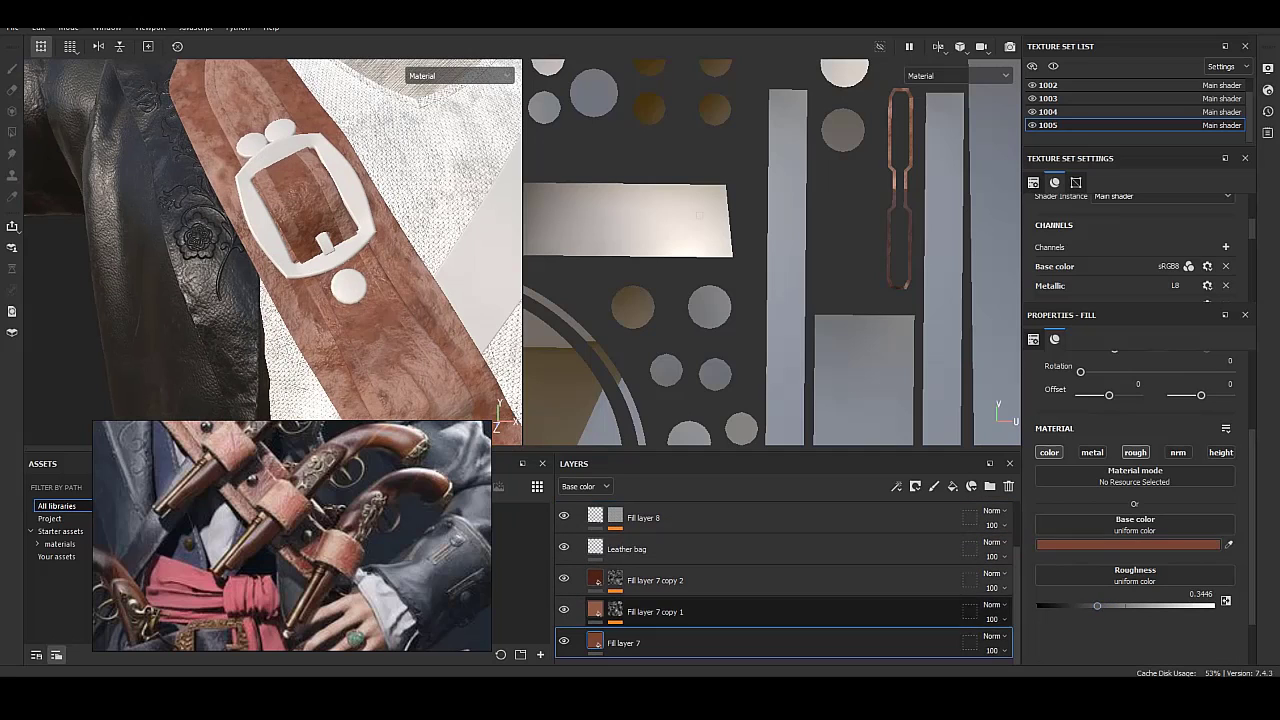
{"action": "left_click", "coordinate": [655, 611]}
{"action": "left_click", "coordinate": [655, 580]}
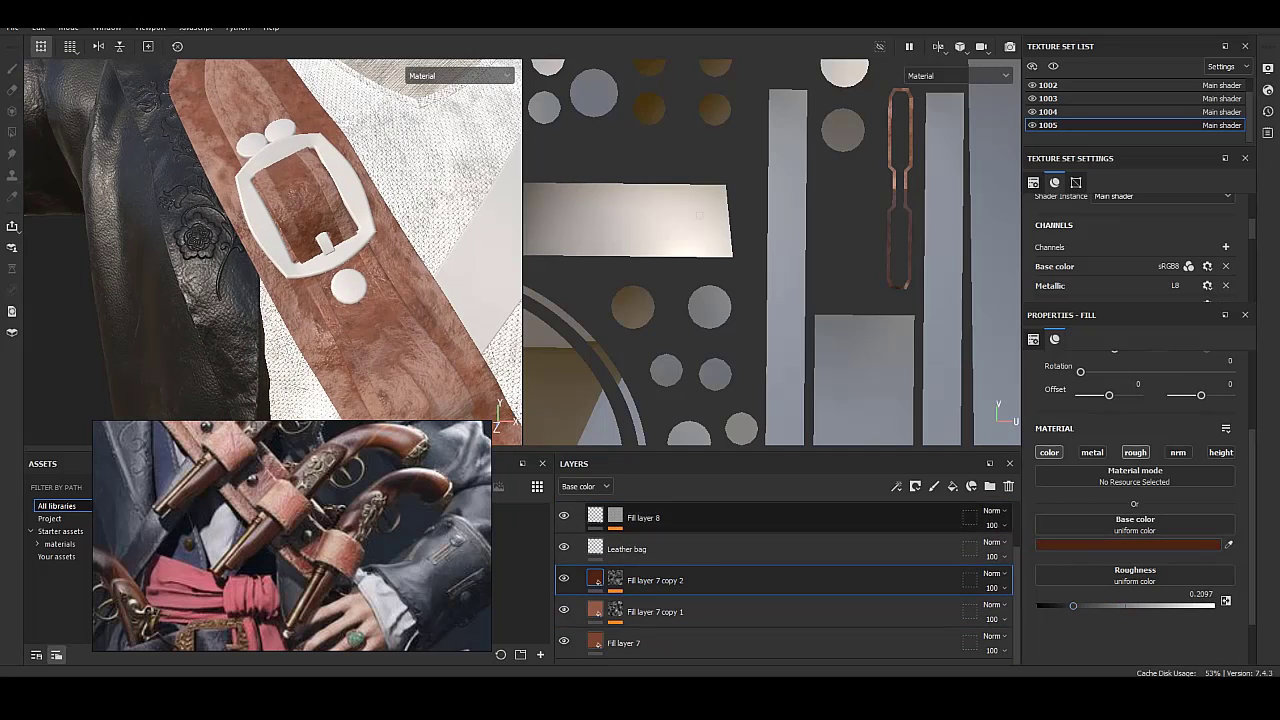
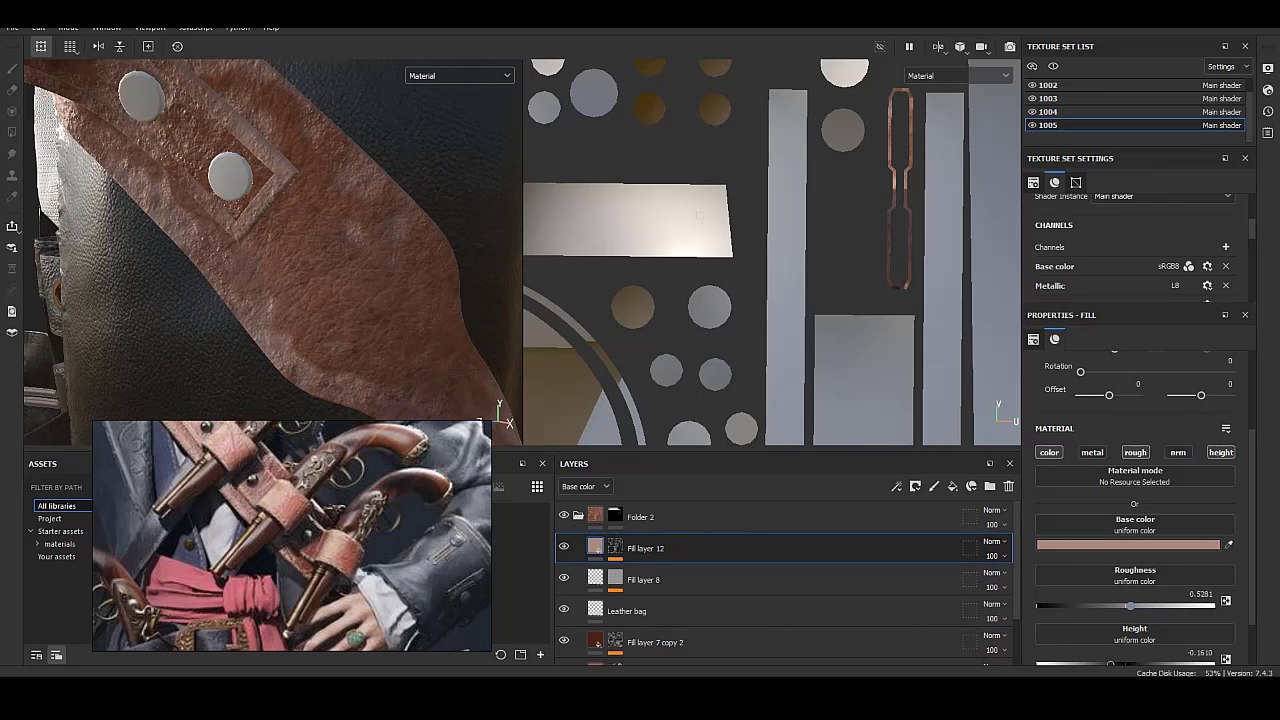
Make Fill layer 12's strap base colour slightly lighter and warmer.
{"action": "scroll", "coordinate": [1145, 510], "scroll_direction": "down", "scroll_amount": 2}
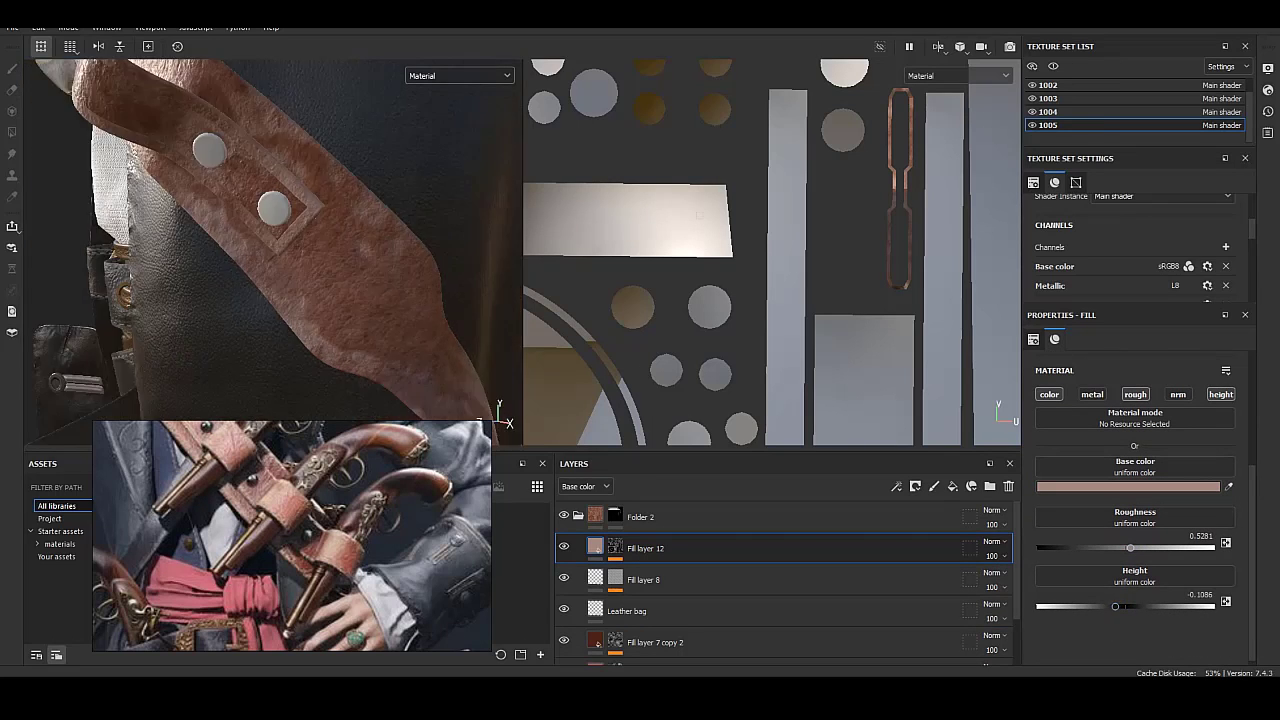
{"action": "left_click", "coordinate": [1128, 486]}
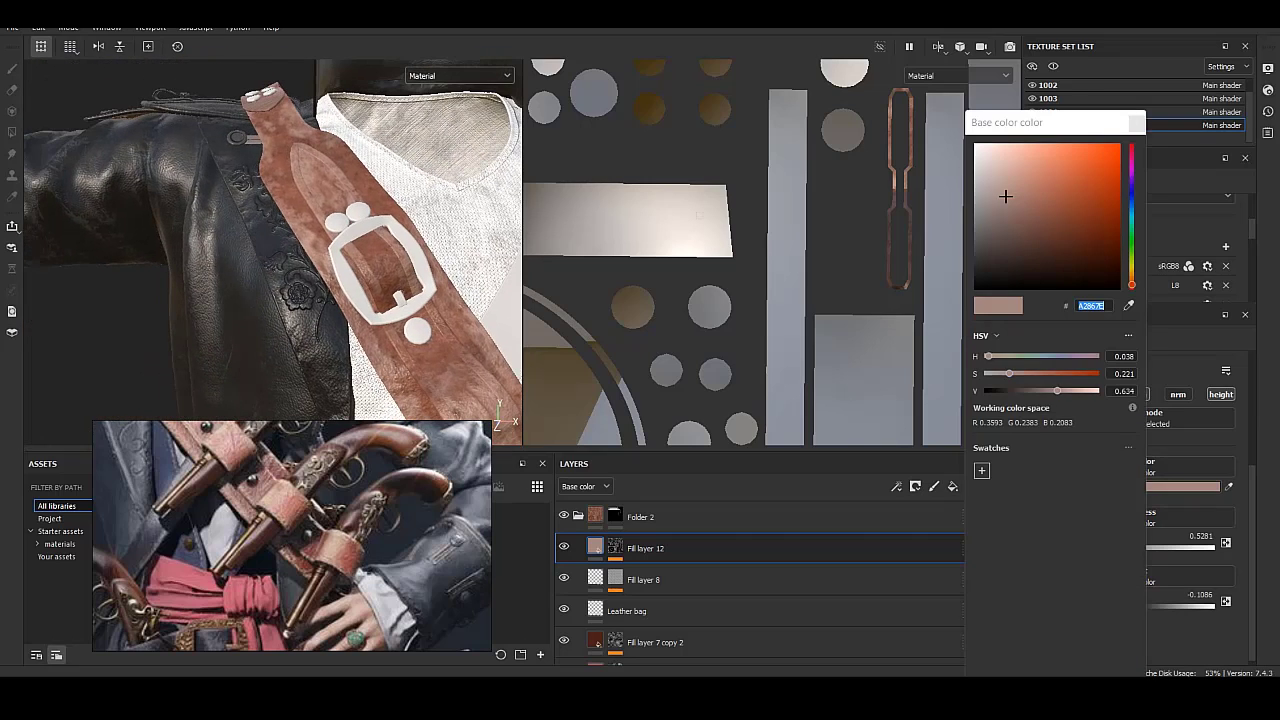
{"action": "left_click", "coordinate": [1005, 223]}
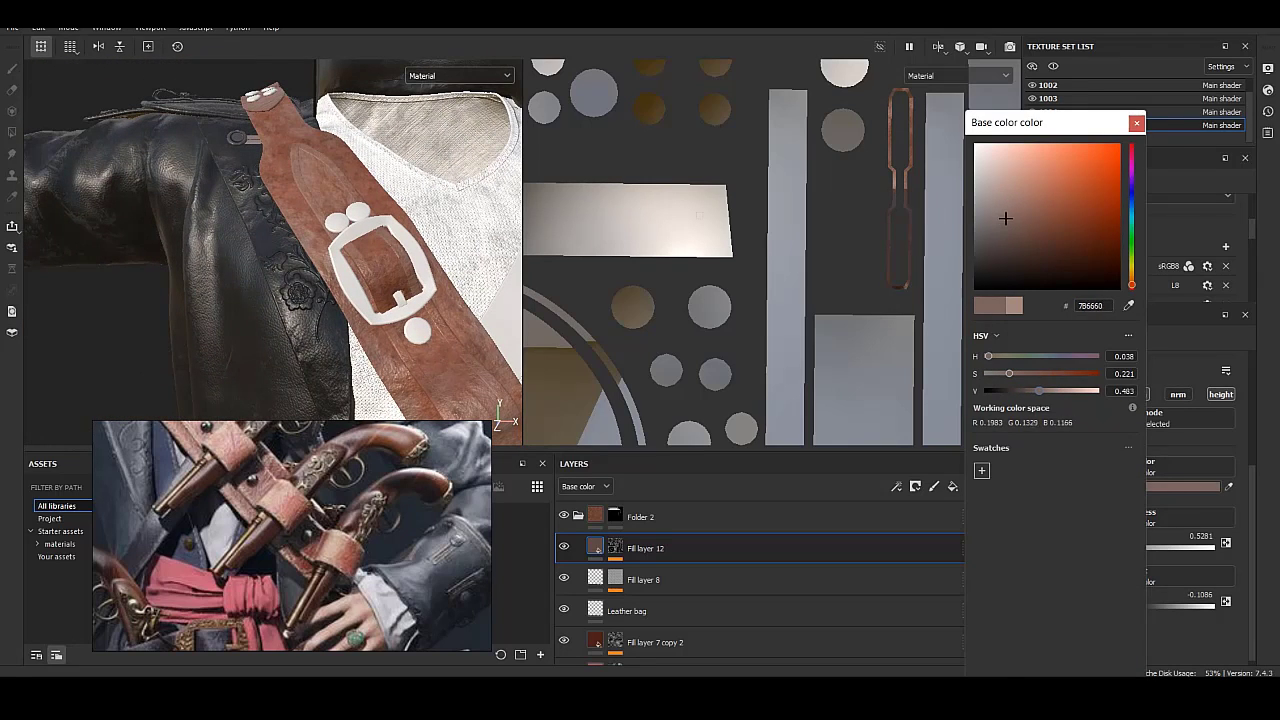
{"action": "left_click_drag", "start_coordinate": [1005, 218], "coordinate": [1045, 209]}
{"action": "scroll", "coordinate": [760, 590], "scroll_direction": "down", "scroll_amount": 1}
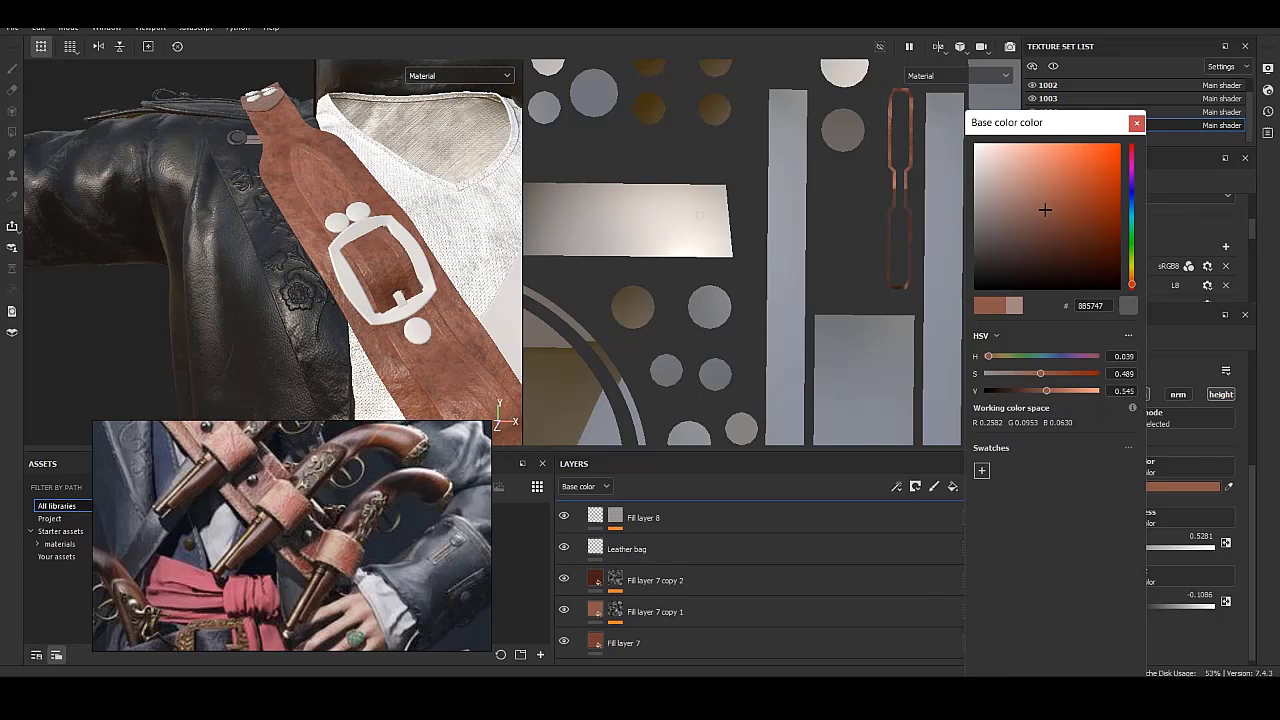
{"action": "mouse_move", "coordinate": [1045, 209]}
{"action": "left_mouse_down"}
{"action": "mouse_move", "coordinate": [1030, 190]}
{"action": "mouse_move", "coordinate": [1027, 201]}
{"action": "left_mouse_up"}
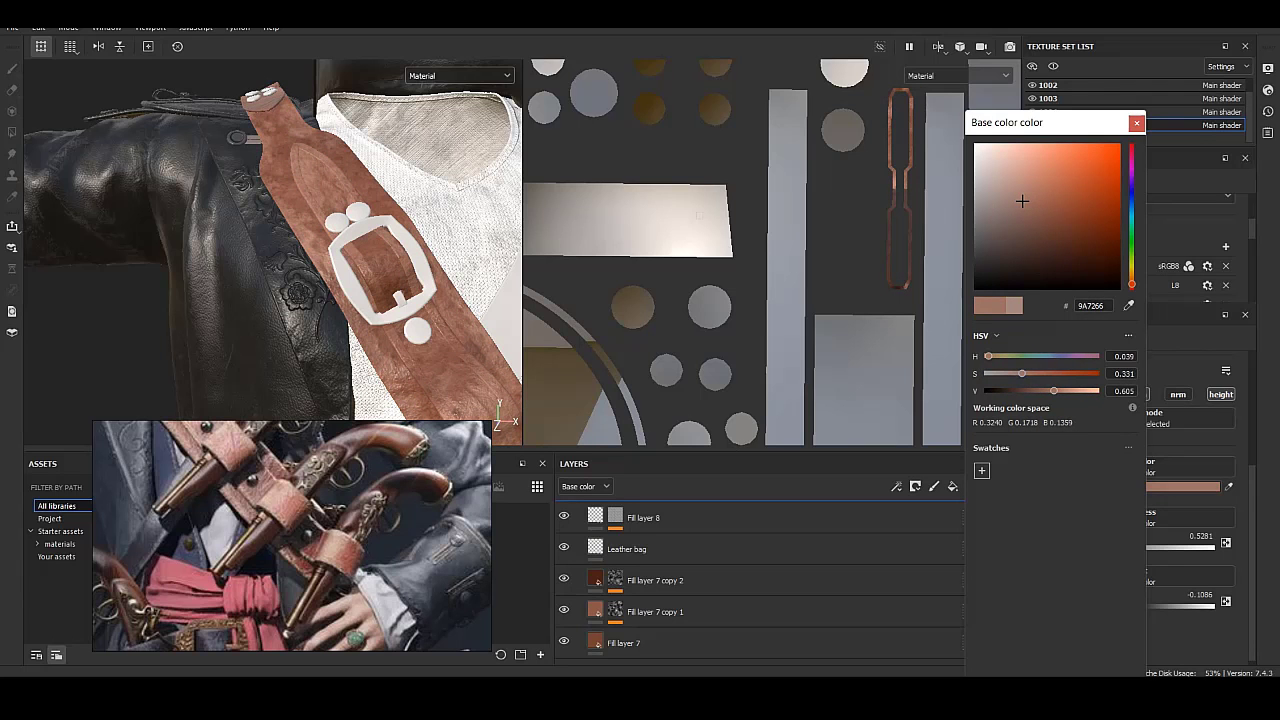
{"action": "scroll", "coordinate": [270, 240], "scroll_direction": "down", "scroll_amount": 2}
{"action": "scroll", "coordinate": [270, 240], "scroll_direction": "down", "scroll_amount": 2}
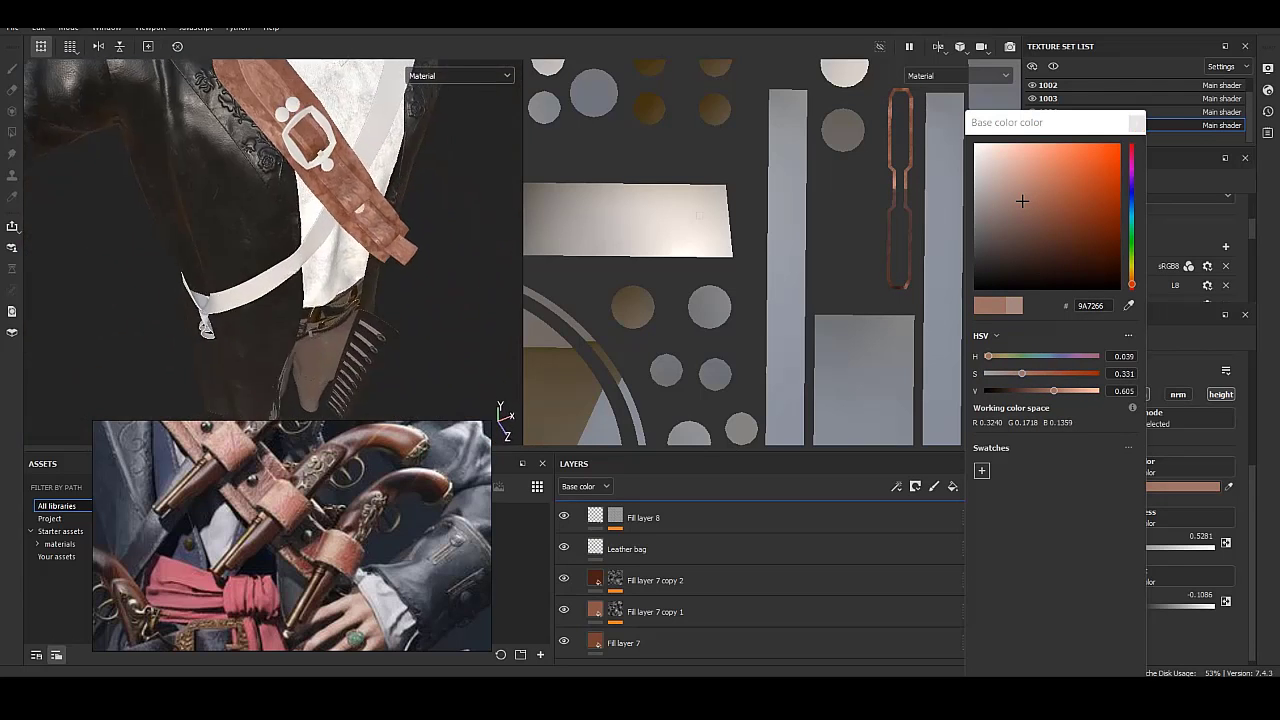
{"action": "scroll", "coordinate": [270, 240], "scroll_direction": "down", "scroll_amount": 2}
{"action": "scroll", "coordinate": [270, 240], "scroll_direction": "down", "scroll_amount": 1}
{"action": "scroll", "coordinate": [325, 175], "scroll_direction": "up", "scroll_amount": 3}
{"action": "scroll", "coordinate": [325, 175], "scroll_direction": "up", "scroll_amount": 1}
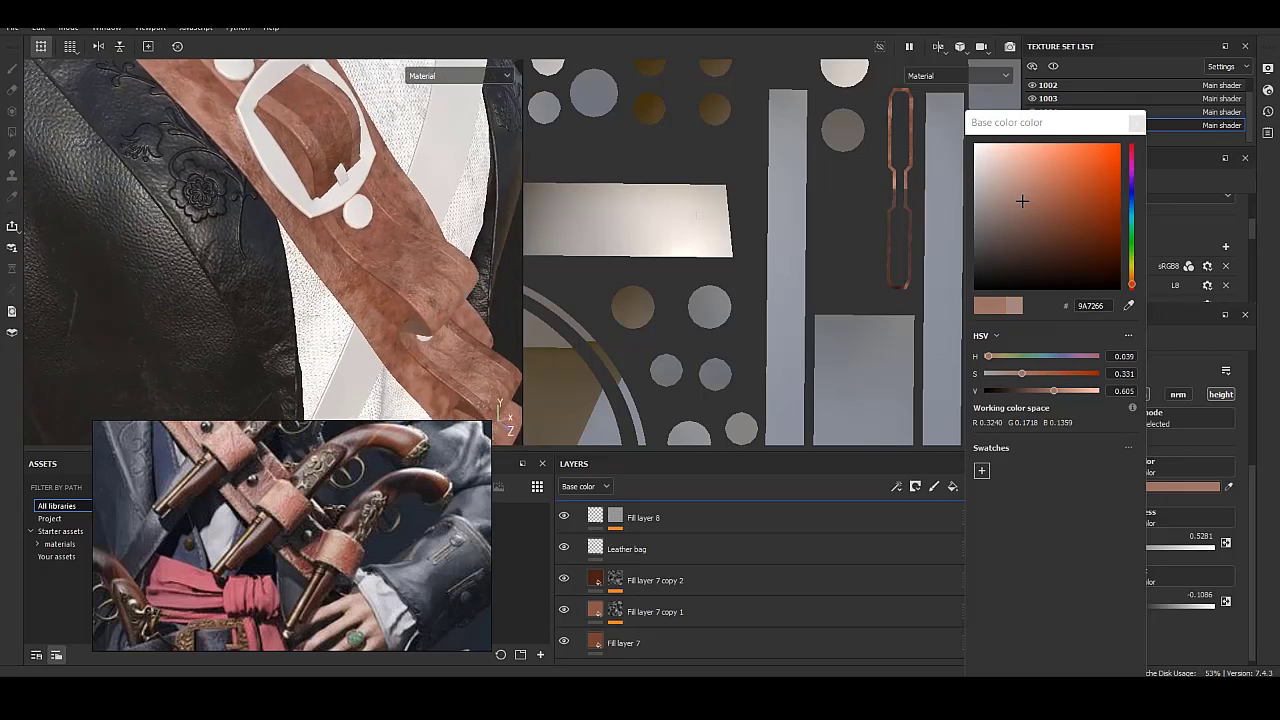
{"action": "scroll", "coordinate": [325, 175], "scroll_direction": "up", "scroll_amount": 1}
{"action": "scroll", "coordinate": [325, 175], "scroll_direction": "up", "scroll_amount": 1}
{"action": "left_click", "coordinate": [1136, 122]}
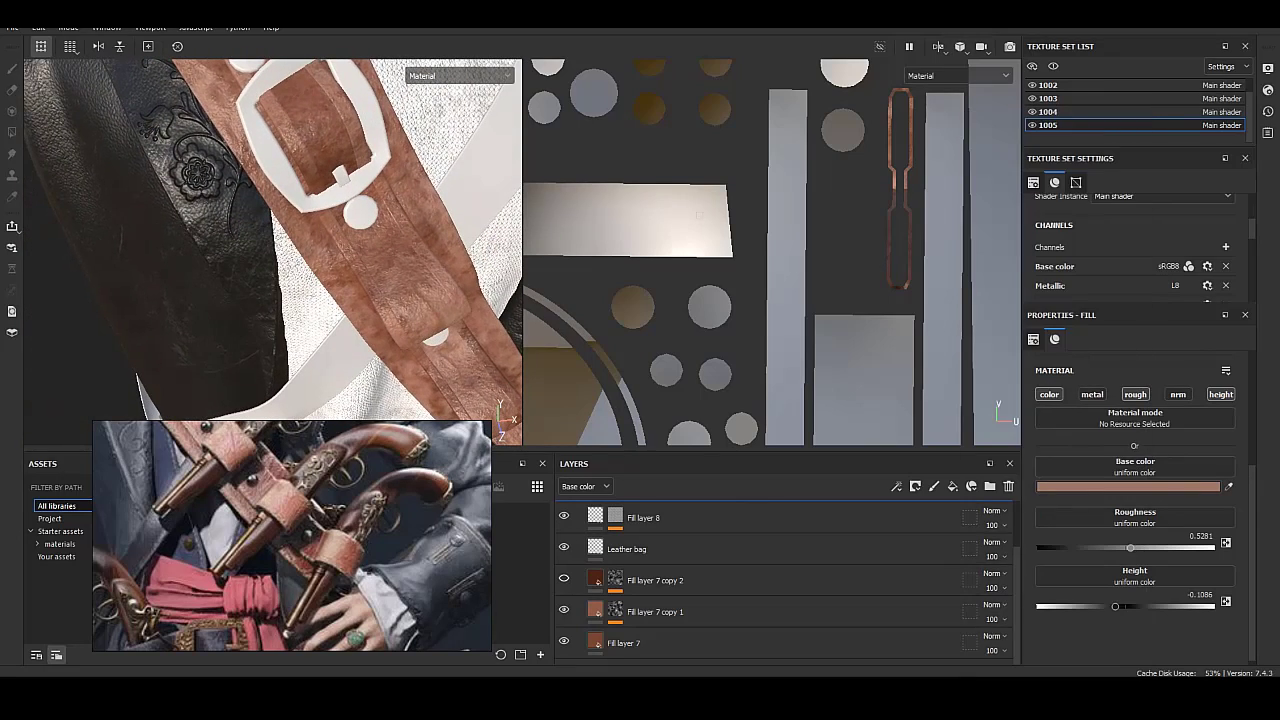
Desaturate the dark-red leather base colour of Fill layer 7 copy 2.
{"action": "left_click", "coordinate": [655, 580]}
{"action": "left_click", "coordinate": [1128, 486]}
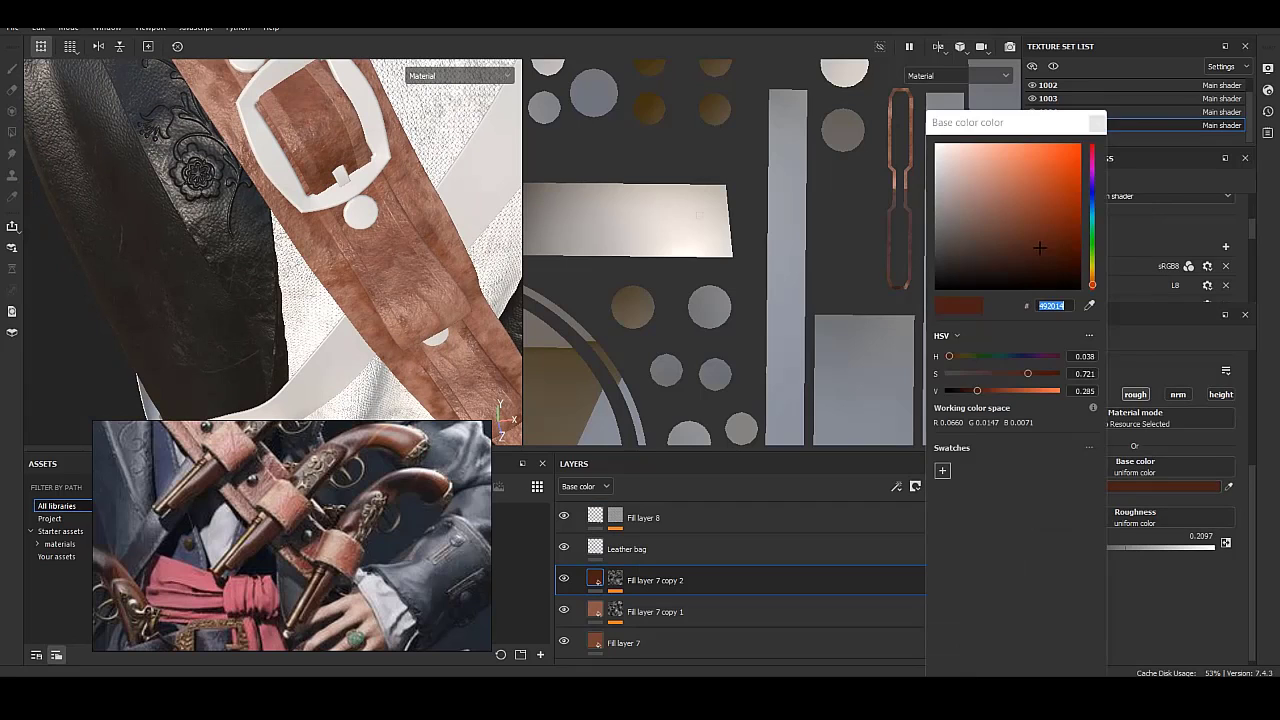
{"action": "left_click_drag", "start_coordinate": [1039, 223], "coordinate": [1026, 222]}
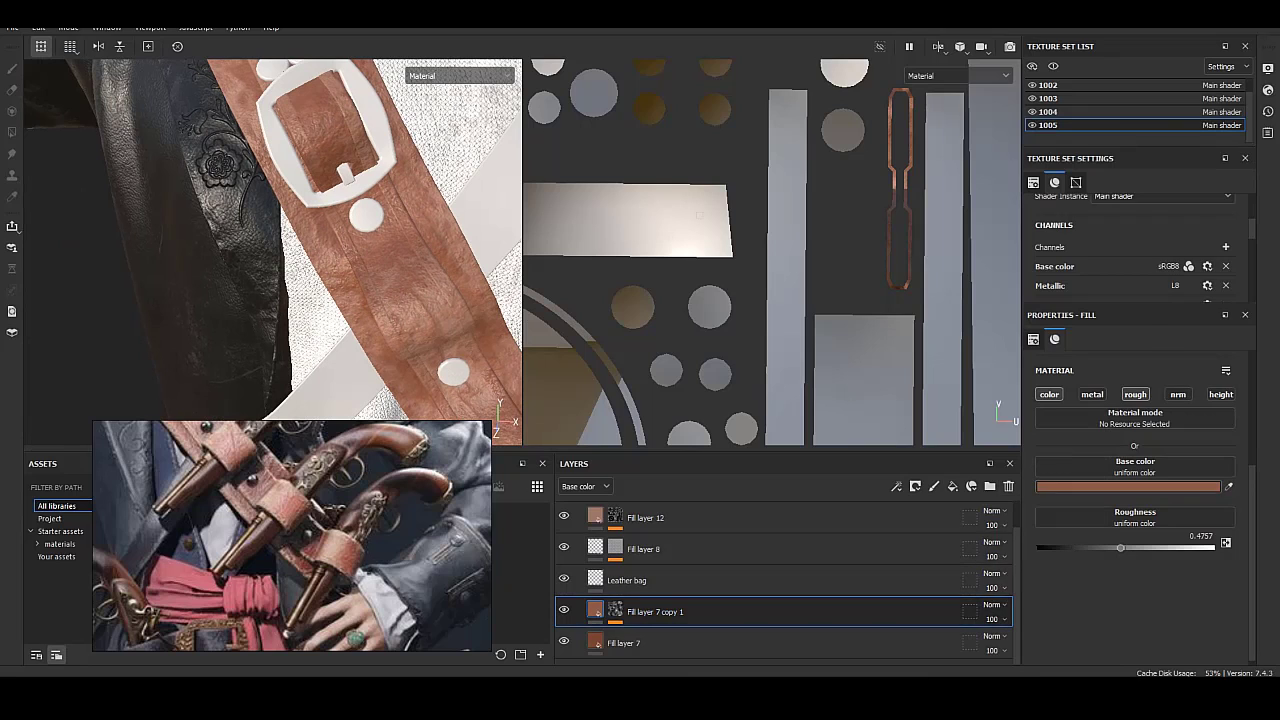
Darken the base colours of Fill layer 7 and Fill layer 7 copy 1.
{"action": "left_click", "coordinate": [1128, 486]}
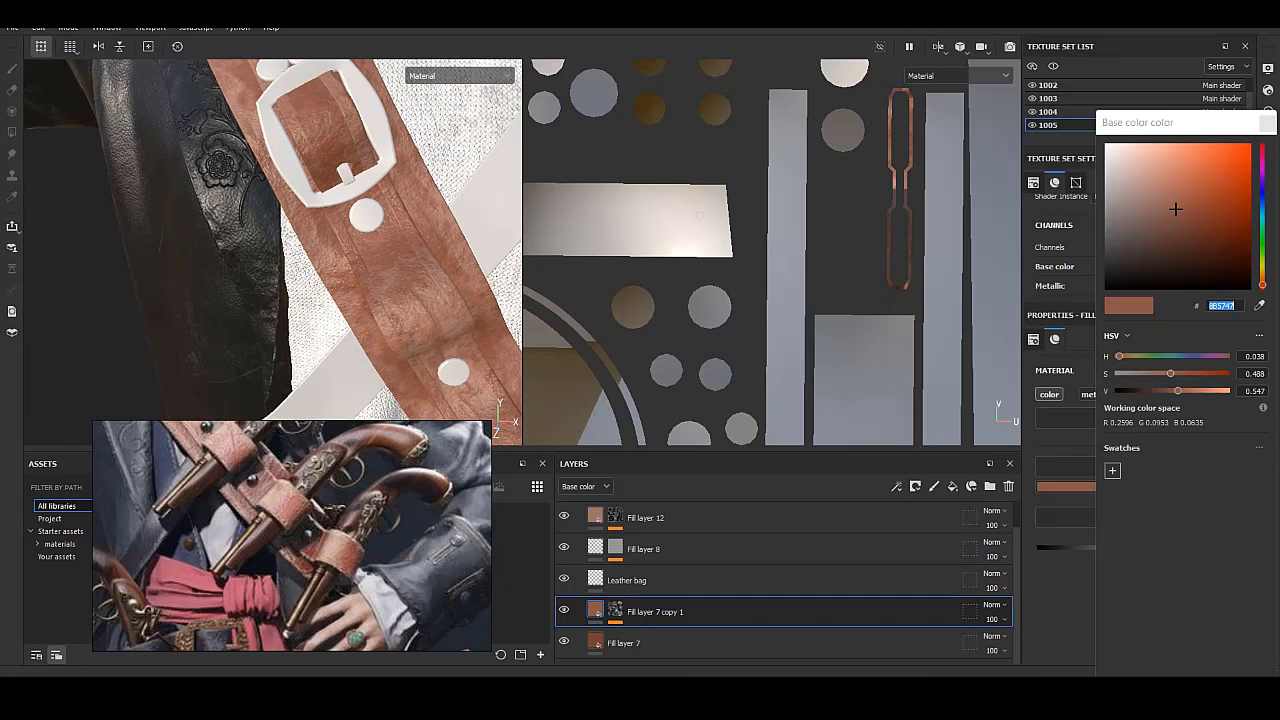
{"action": "left_click", "coordinate": [700, 643]}
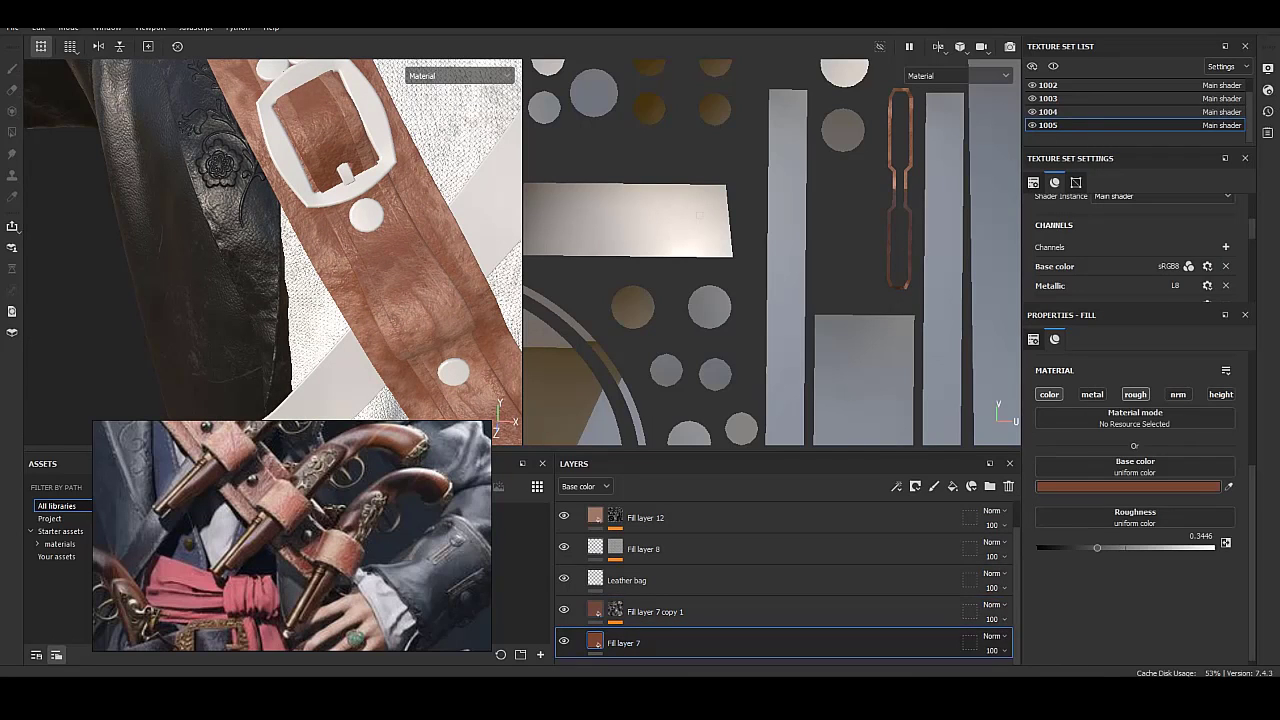
{"action": "left_click", "coordinate": [1160, 486]}
{"action": "left_click_drag", "start_coordinate": [981, 359], "coordinate": [967, 359]}
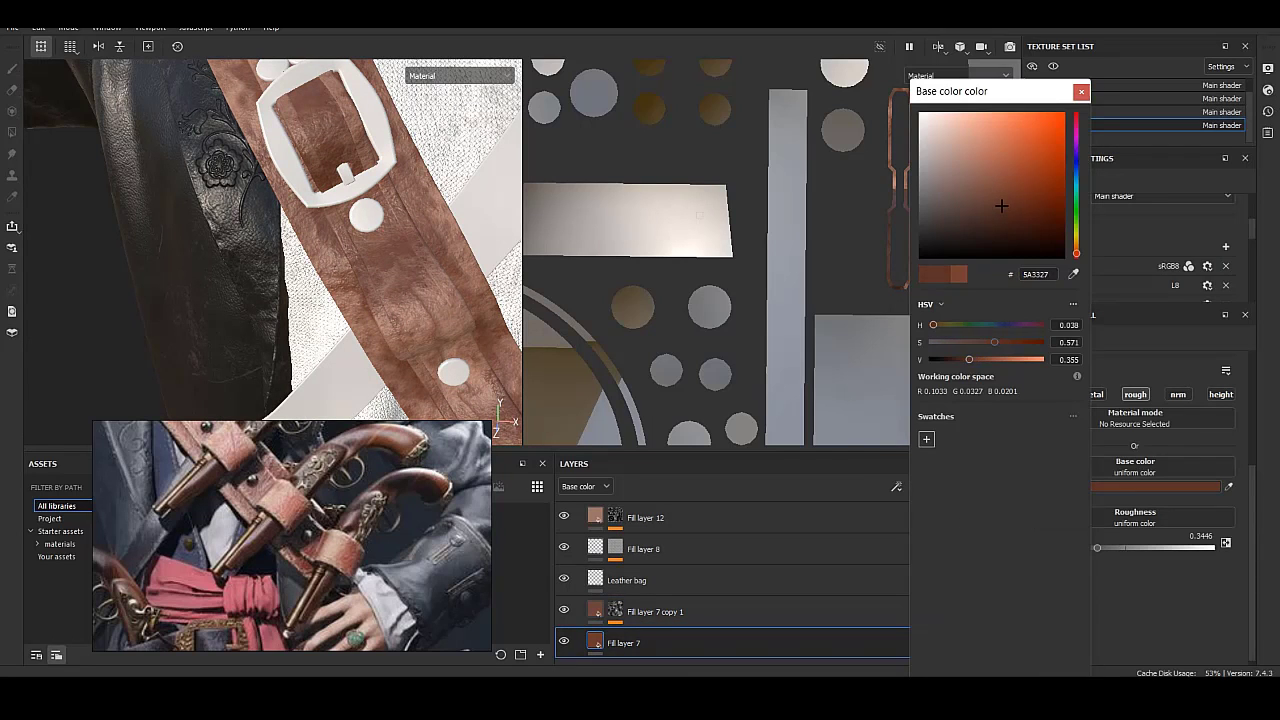
{"action": "left_click", "coordinate": [700, 611]}
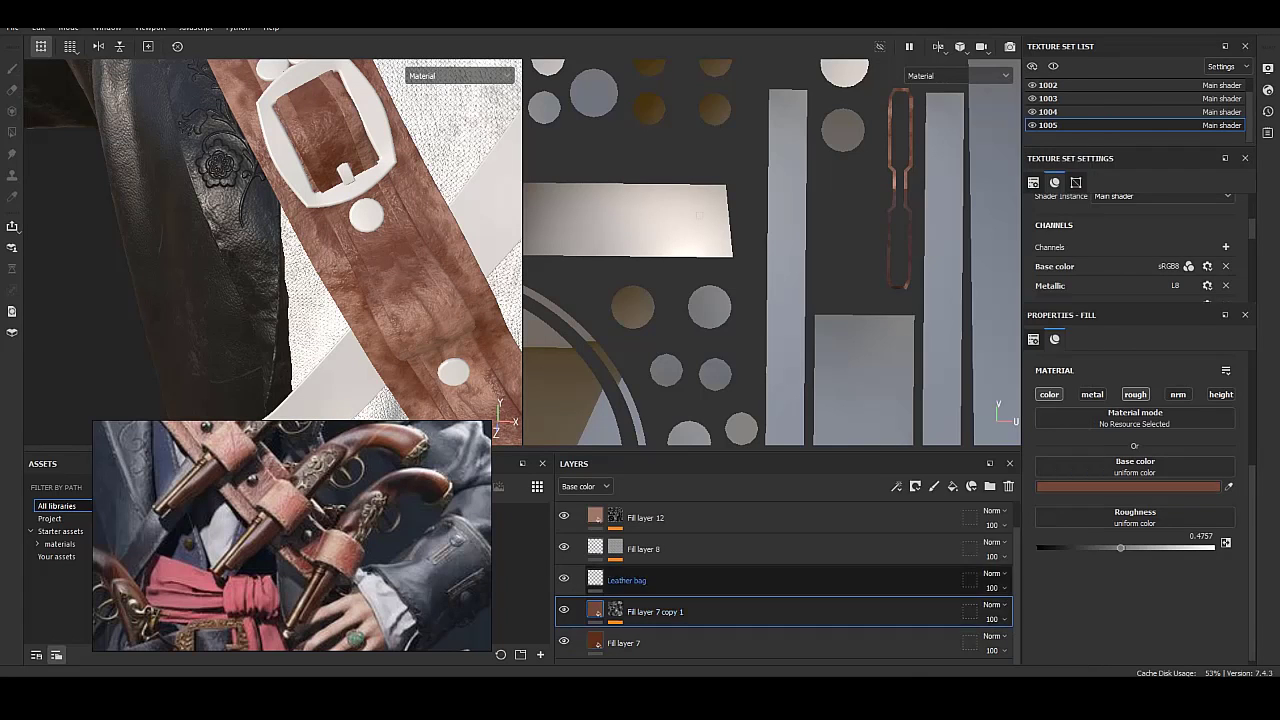
{"action": "left_click", "coordinate": [1050, 486]}
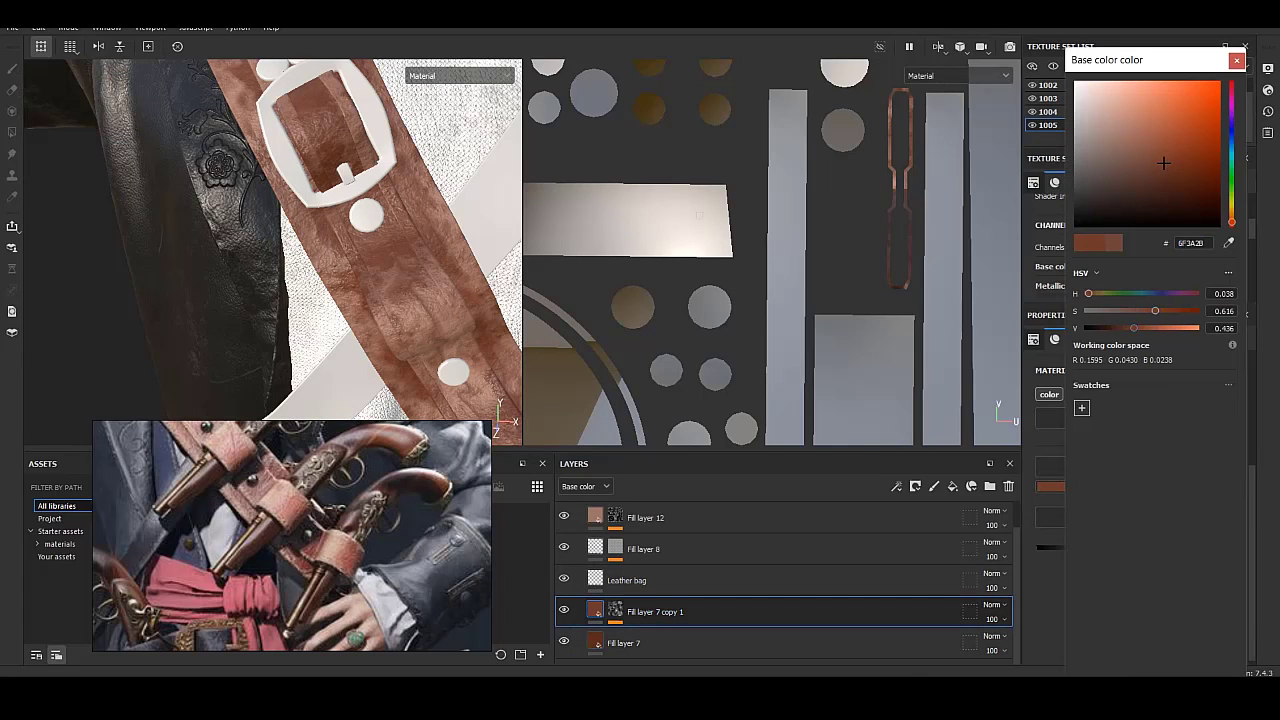
{"action": "left_click_drag", "start_coordinate": [1128, 327], "coordinate": [1127, 327]}
Retune Fill layer 12's base colour to 946C60 and check the shoulder strap.
{"action": "left_click", "coordinate": [1237, 60]}
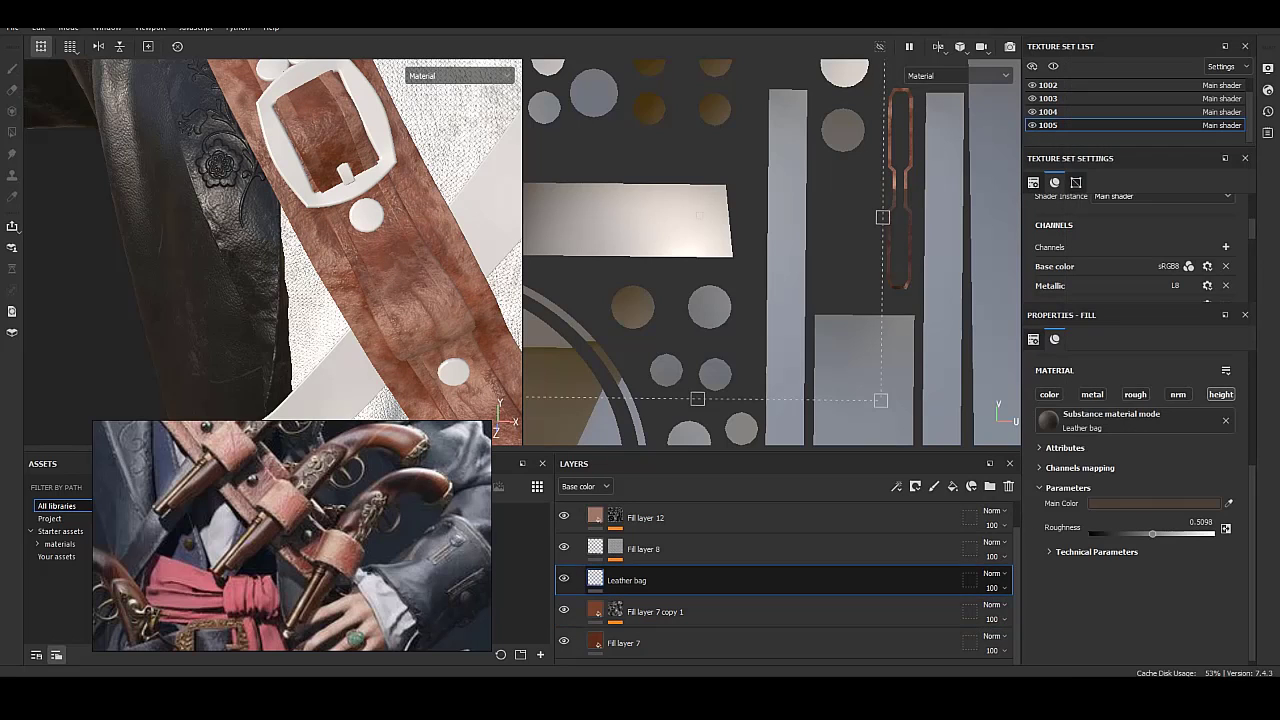
{"action": "left_click", "coordinate": [620, 580]}
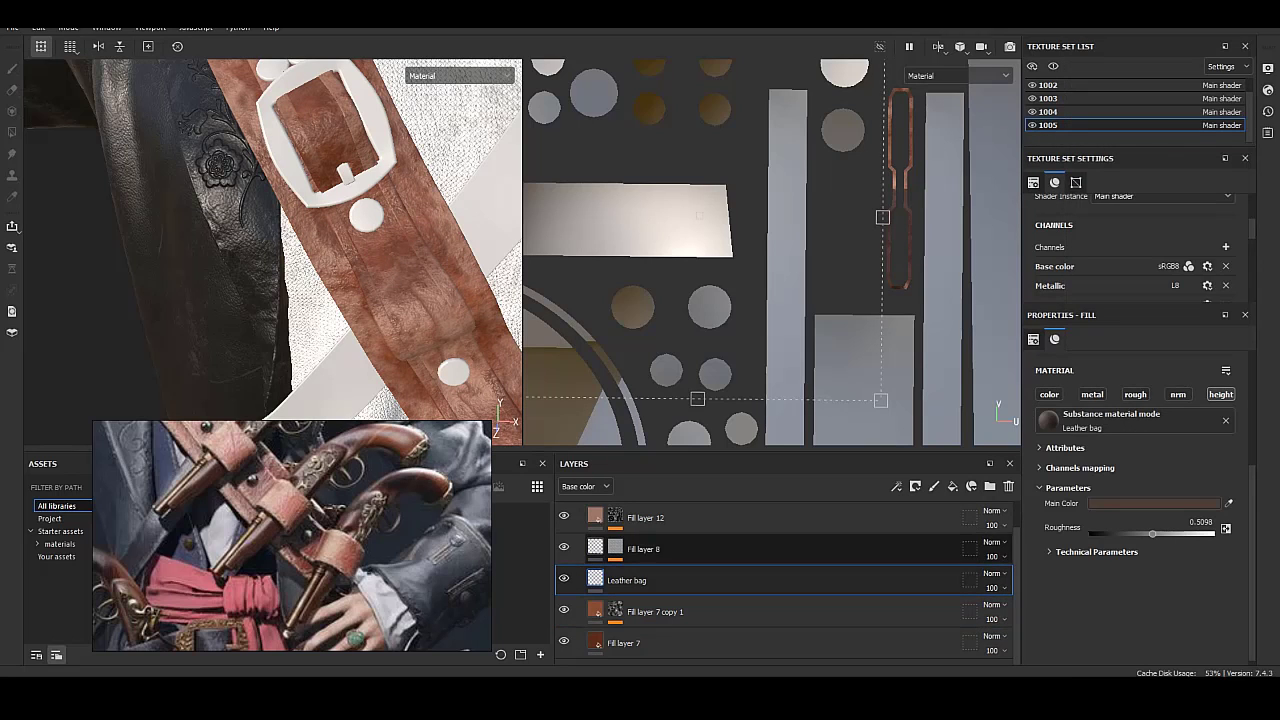
{"action": "left_click", "coordinate": [700, 517]}
{"action": "left_click", "coordinate": [1150, 486]}
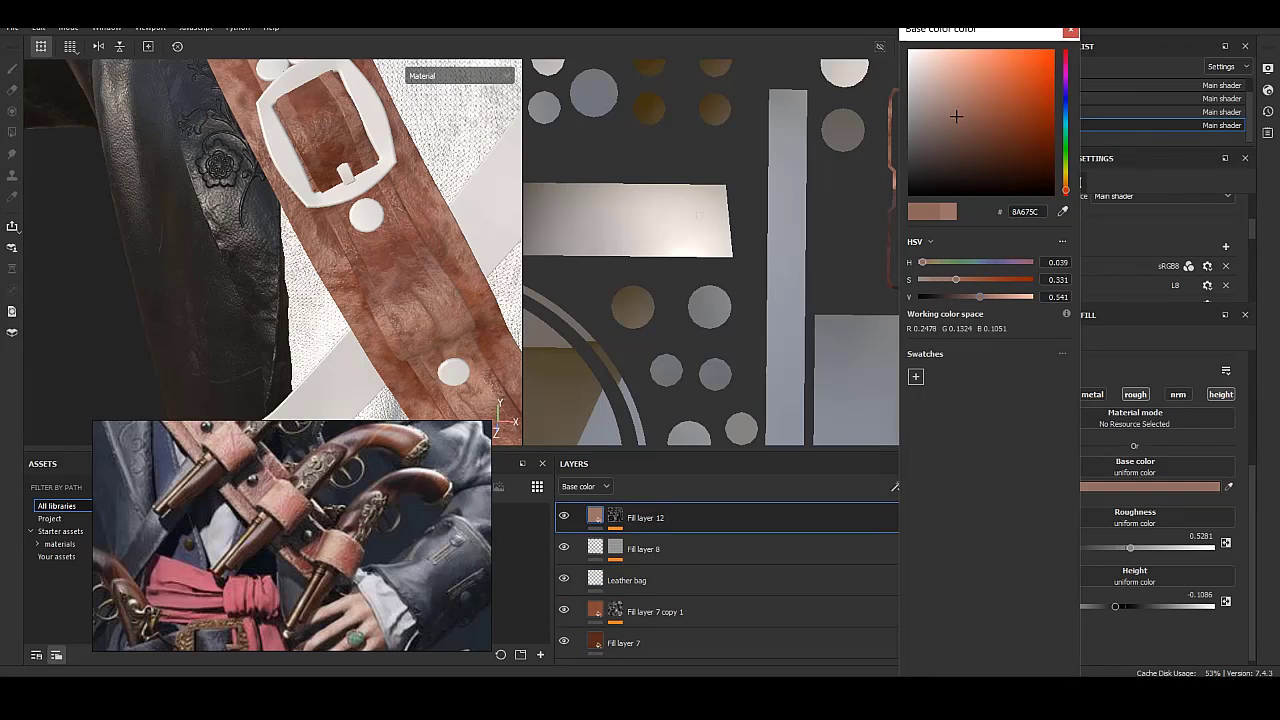
{"action": "left_click_drag", "start_coordinate": [956, 116], "coordinate": [951, 127]}
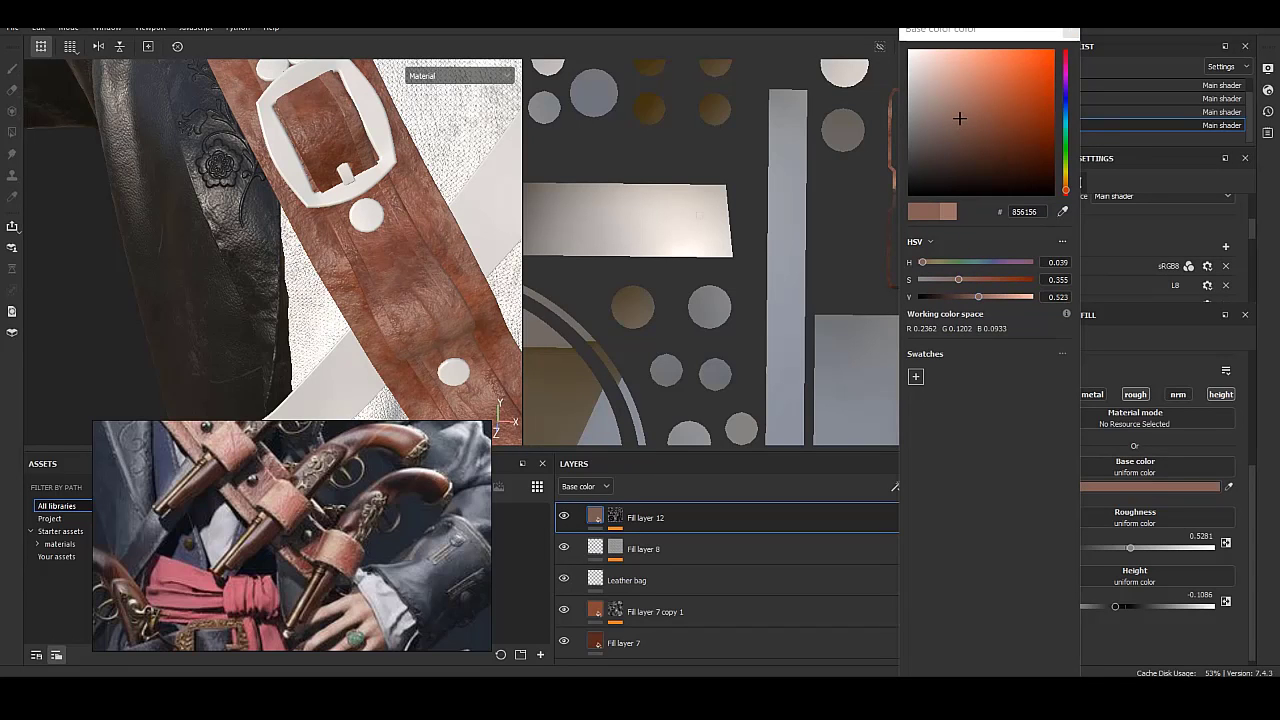
{"action": "left_click_drag", "start_coordinate": [270, 240], "coordinate": [330, 250], "text": "alt"}
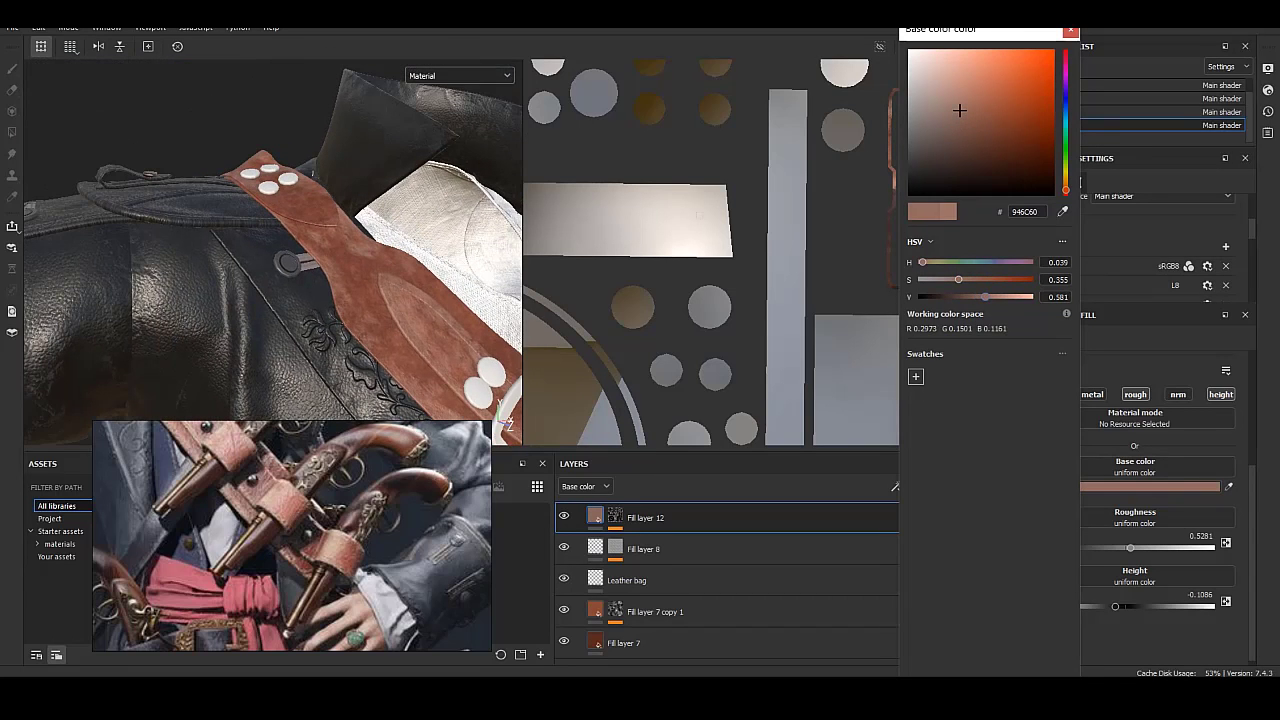
Darken Fill layer 7's base colour to a deep 5A2819 brown.
{"action": "left_click", "coordinate": [655, 611]}
{"action": "left_click", "coordinate": [1140, 470]}
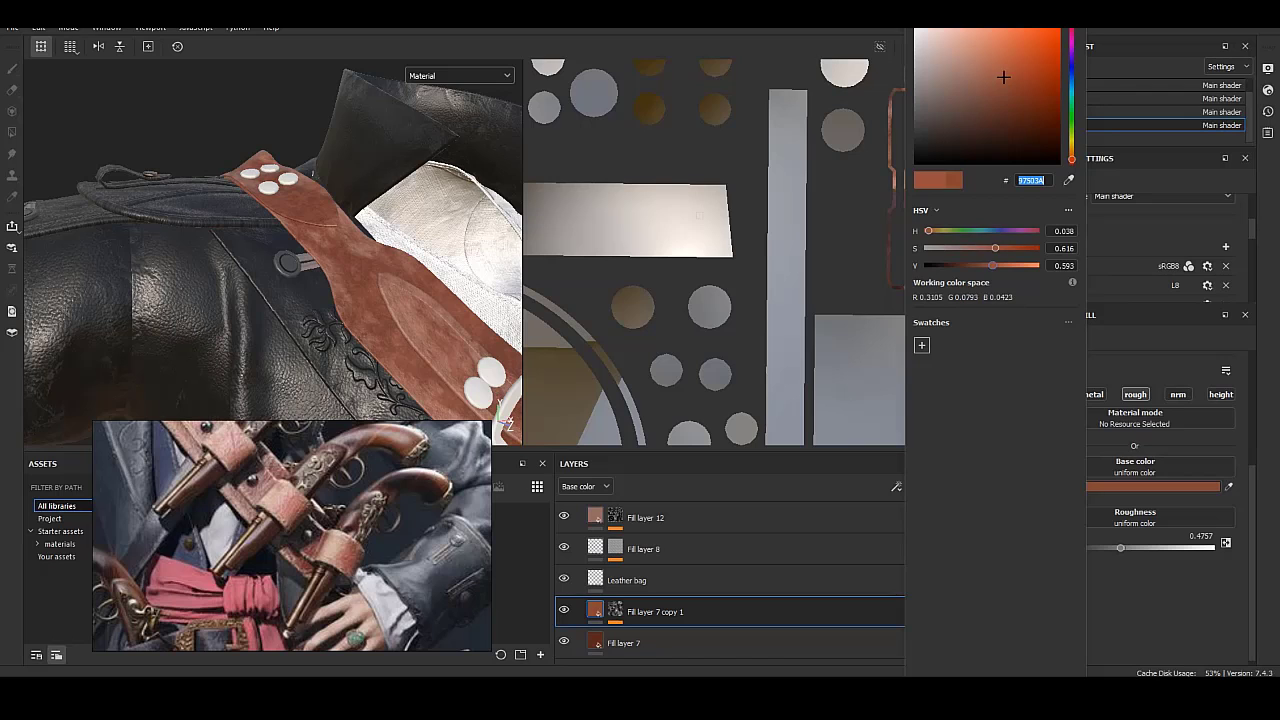
{"action": "left_click", "coordinate": [623, 643]}
{"action": "left_click", "coordinate": [1140, 470]}
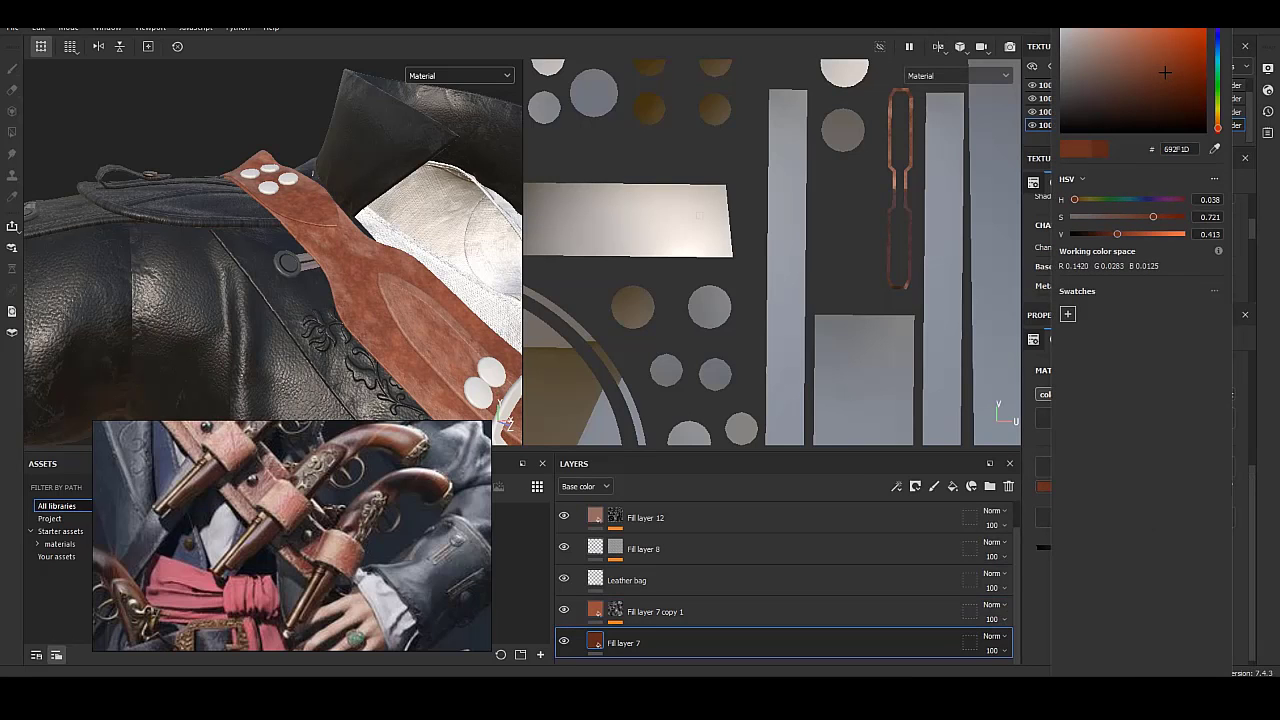
{"action": "left_click_drag", "start_coordinate": [1164, 72], "coordinate": [1164, 80]}
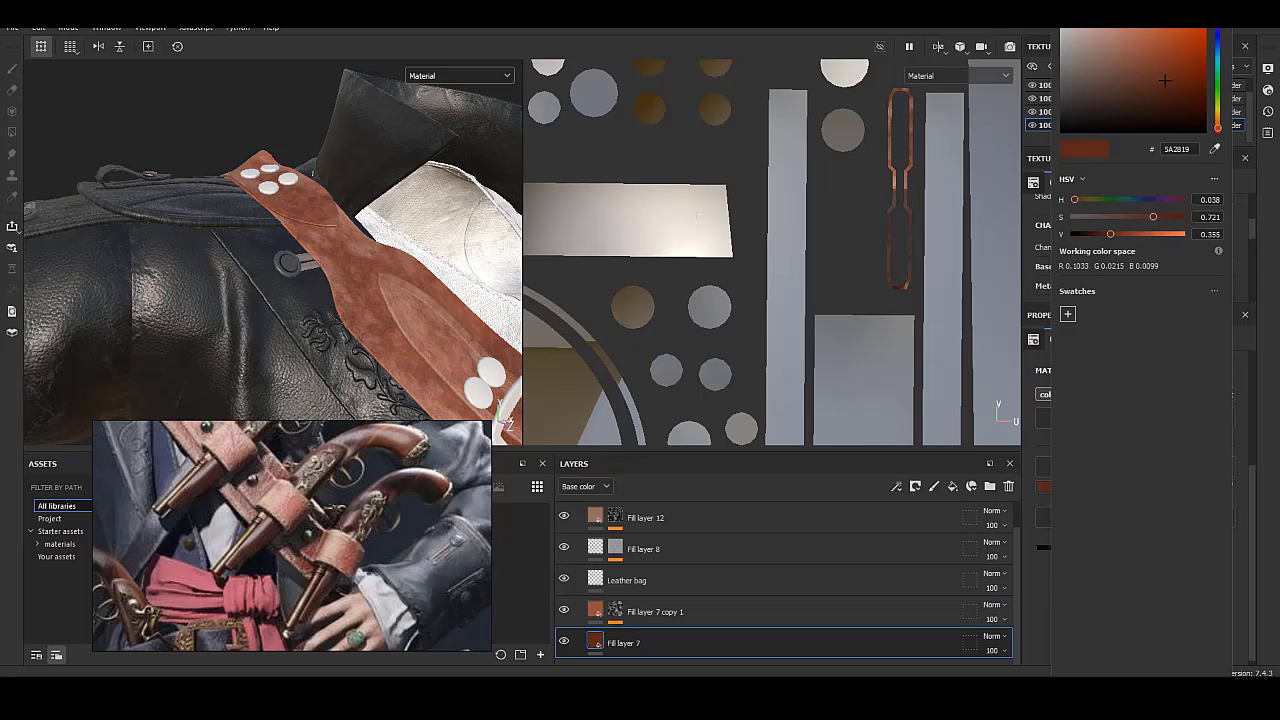
{"action": "left_click", "coordinate": [626, 580]}
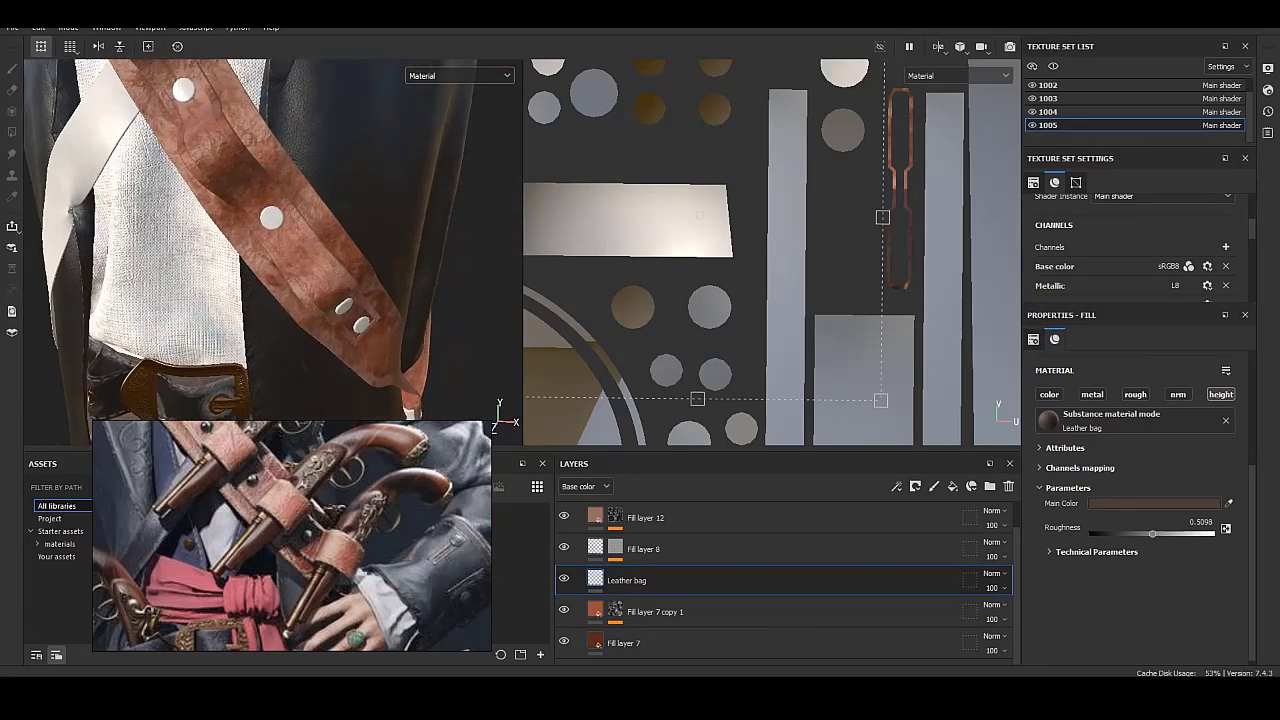
{"action": "left_click", "coordinate": [952, 486]}
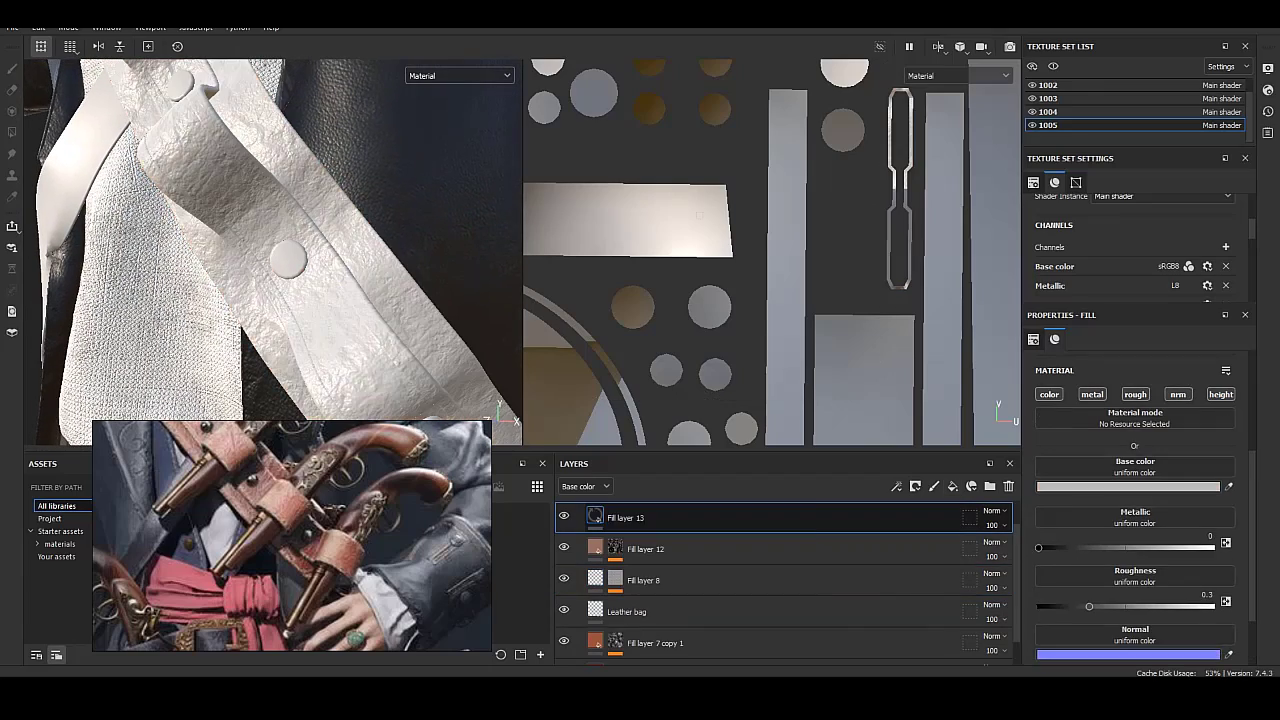
{"action": "right_click", "coordinate": [614, 517]}
{"action": "left_click", "coordinate": [700, 494]}
{"action": "left_click", "coordinate": [1135, 373]}
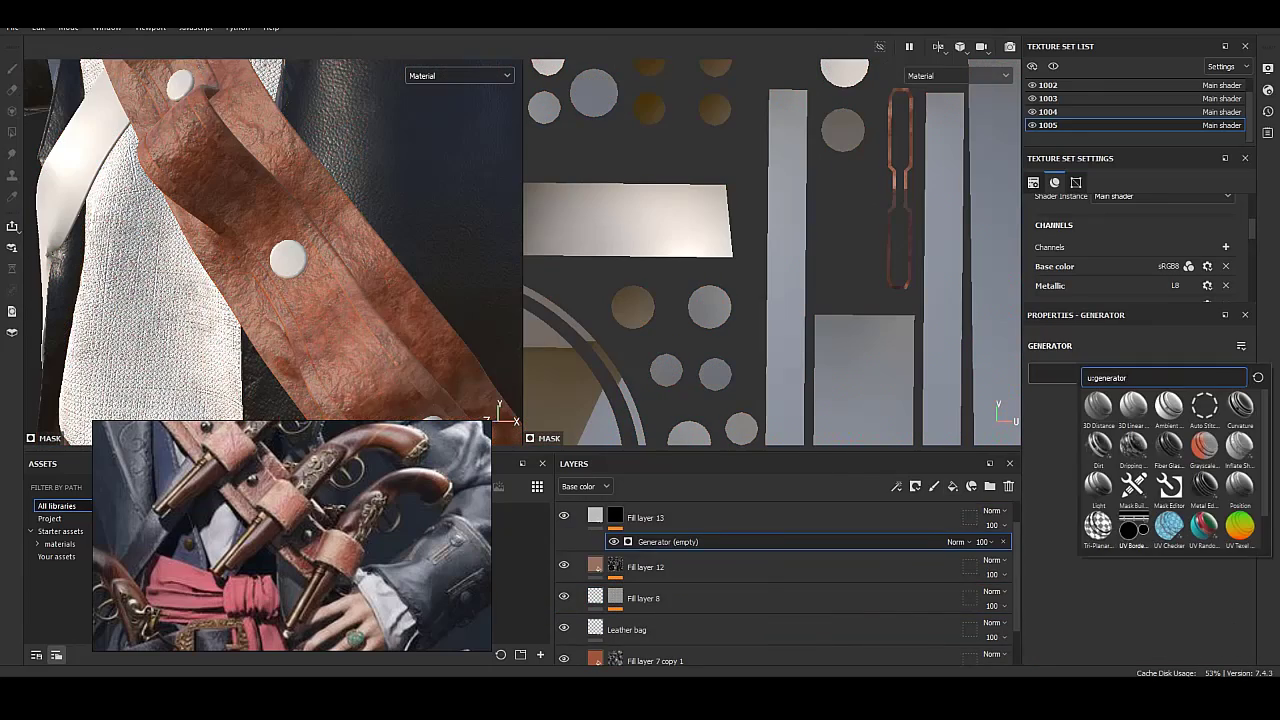
{"action": "left_click", "coordinate": [1133, 525]}
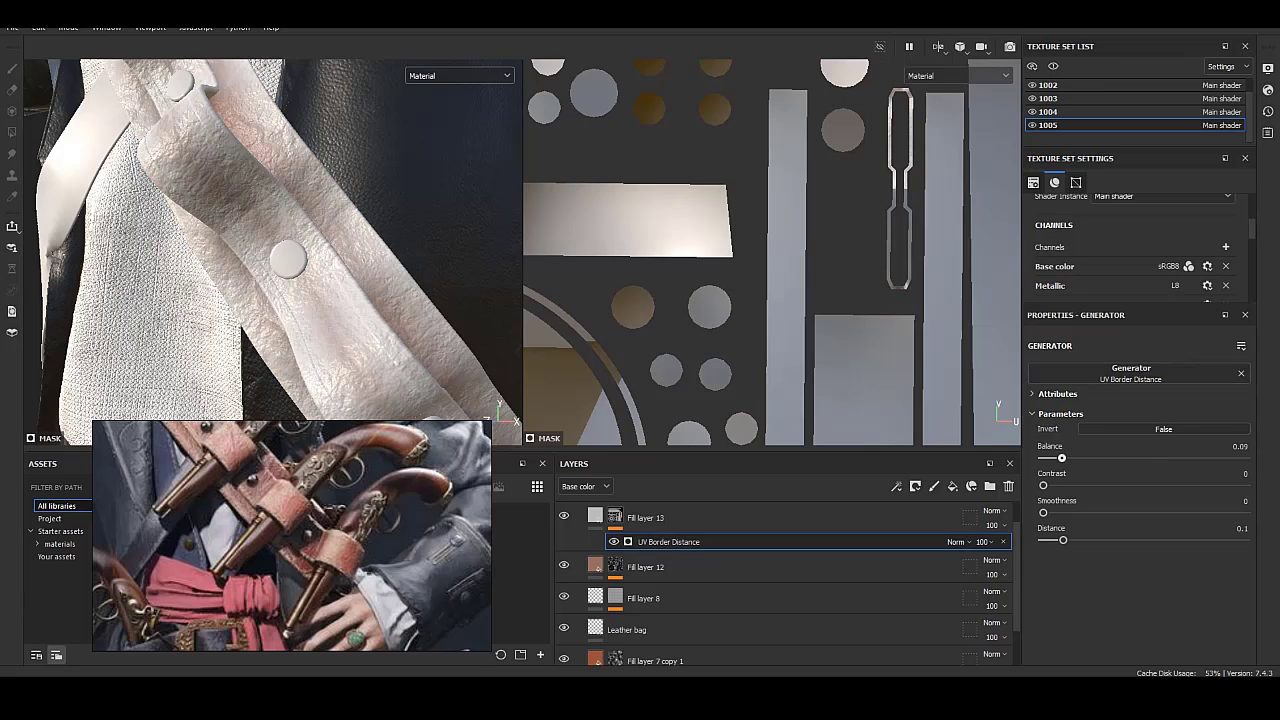
{"action": "left_click_drag", "start_coordinate": [1062, 458], "coordinate": [1047, 458]}
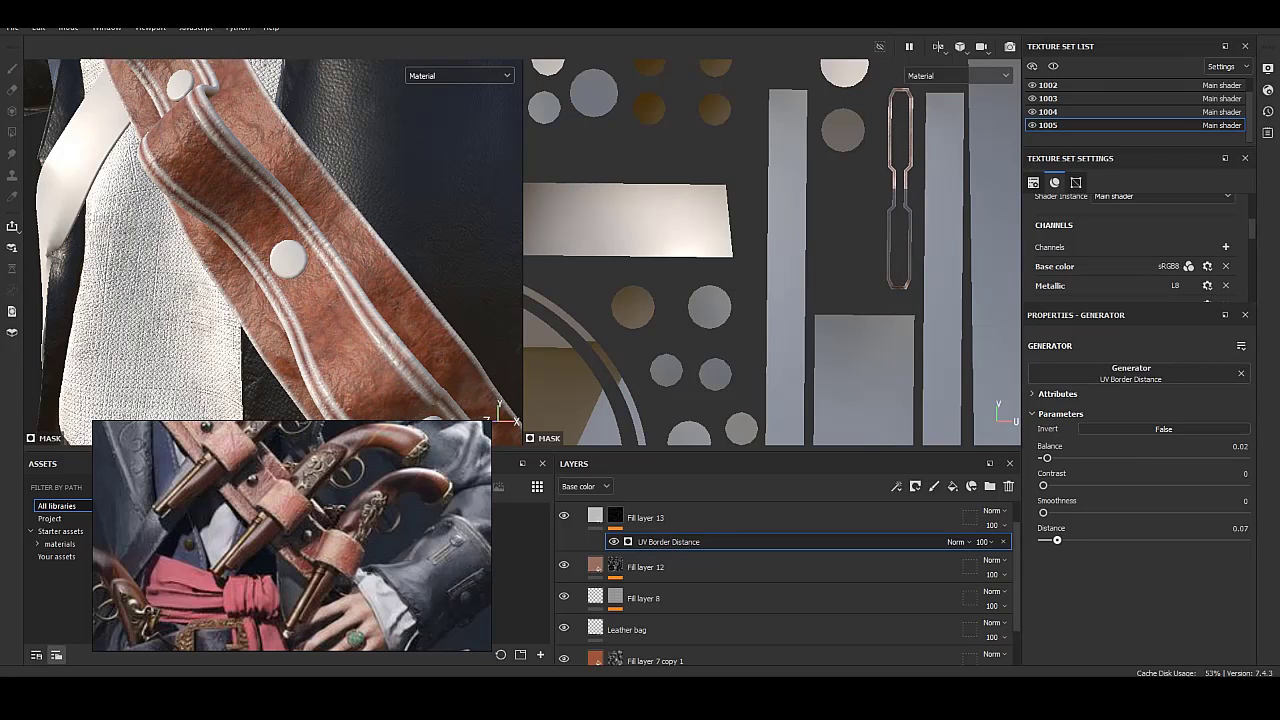
{"action": "left_click", "coordinate": [680, 517]}
{"action": "left_click", "coordinate": [1221, 394]}
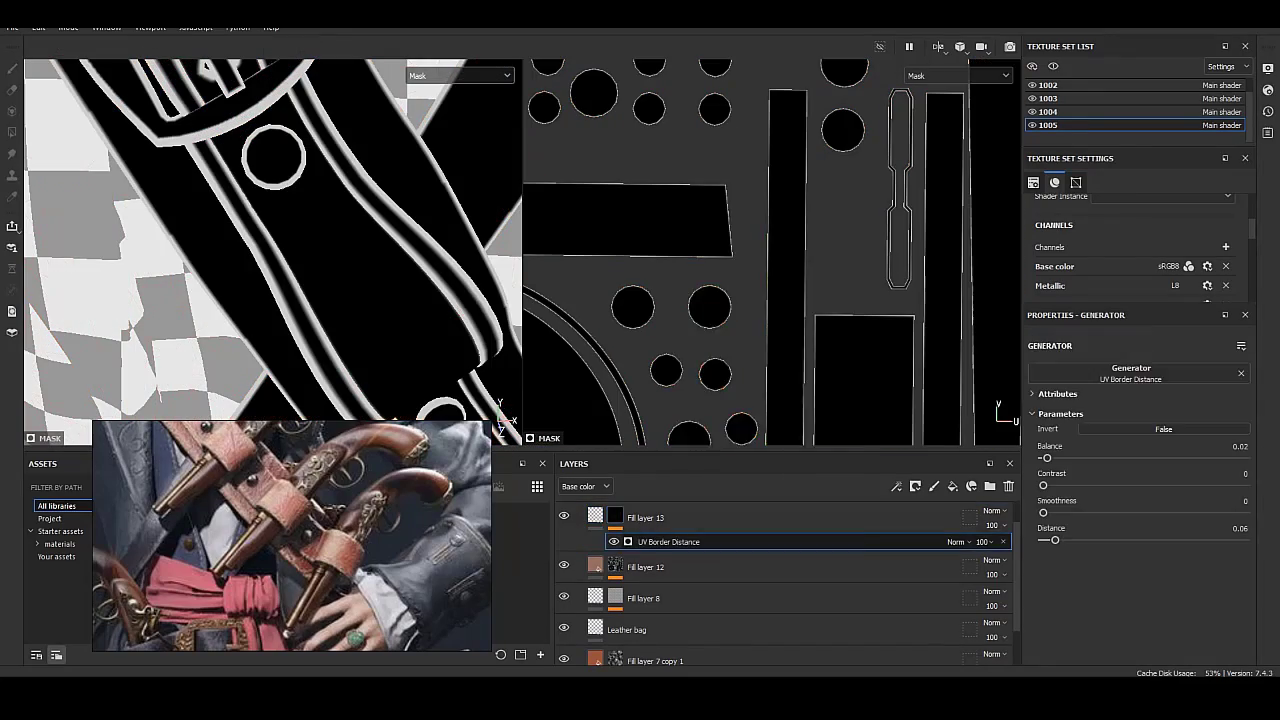
{"action": "right_click", "coordinate": [615, 517]}
{"action": "left_click", "coordinate": [1139, 372]}
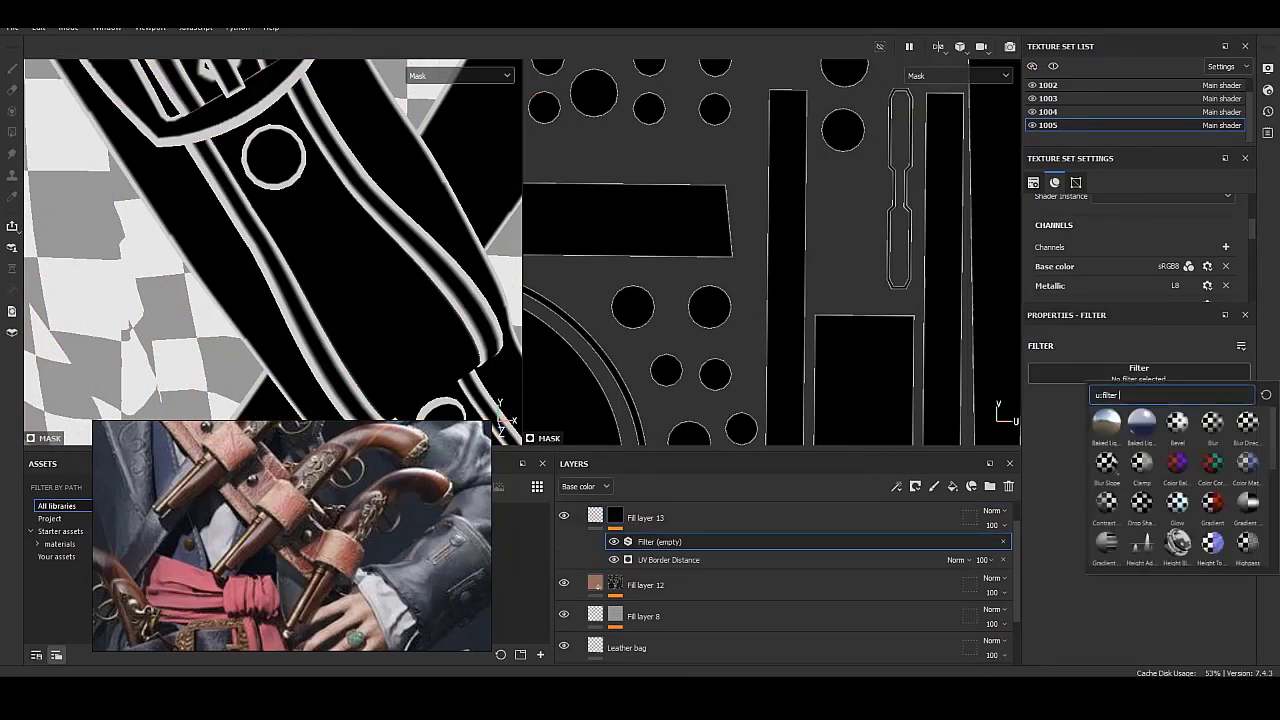
{"action": "key", "text": "Escape"}
{"action": "key", "text": "ctrl+z"}
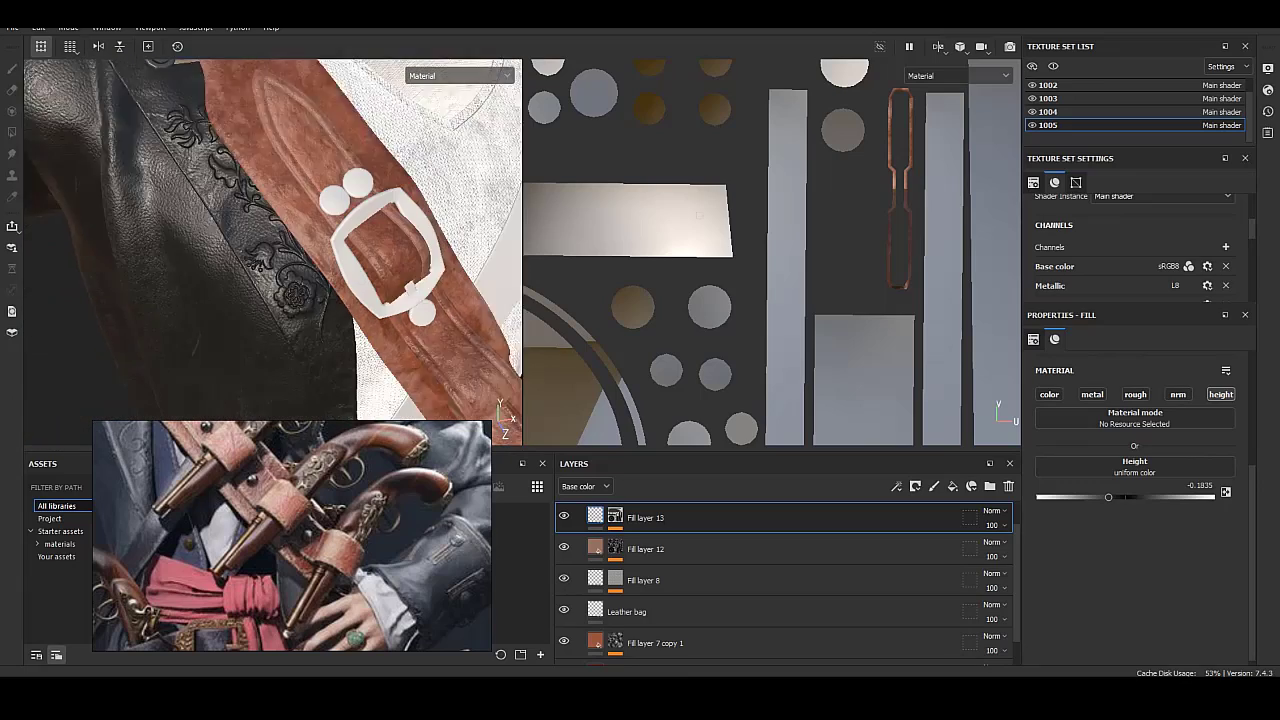
Tighten Fill layer 12's UV Border Distance to 0.03 with balance around 0.21.
{"action": "left_click", "coordinate": [615, 548]}
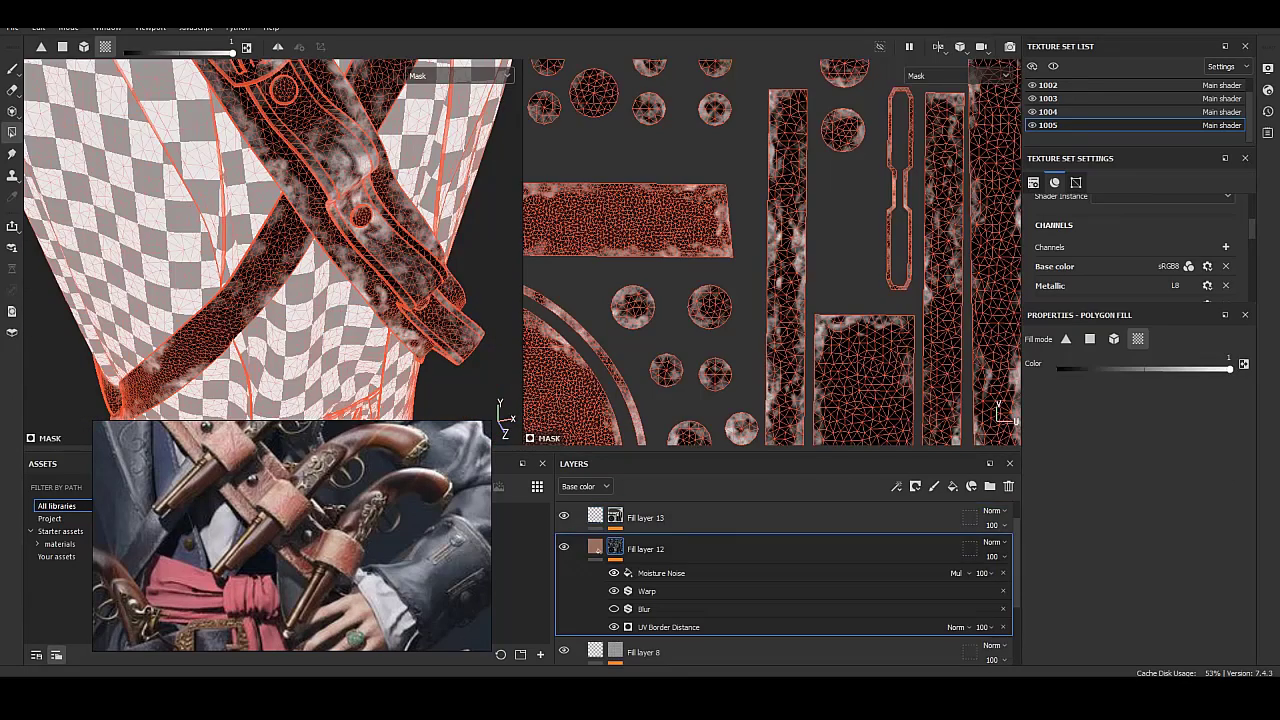
{"action": "left_click", "coordinate": [668, 627]}
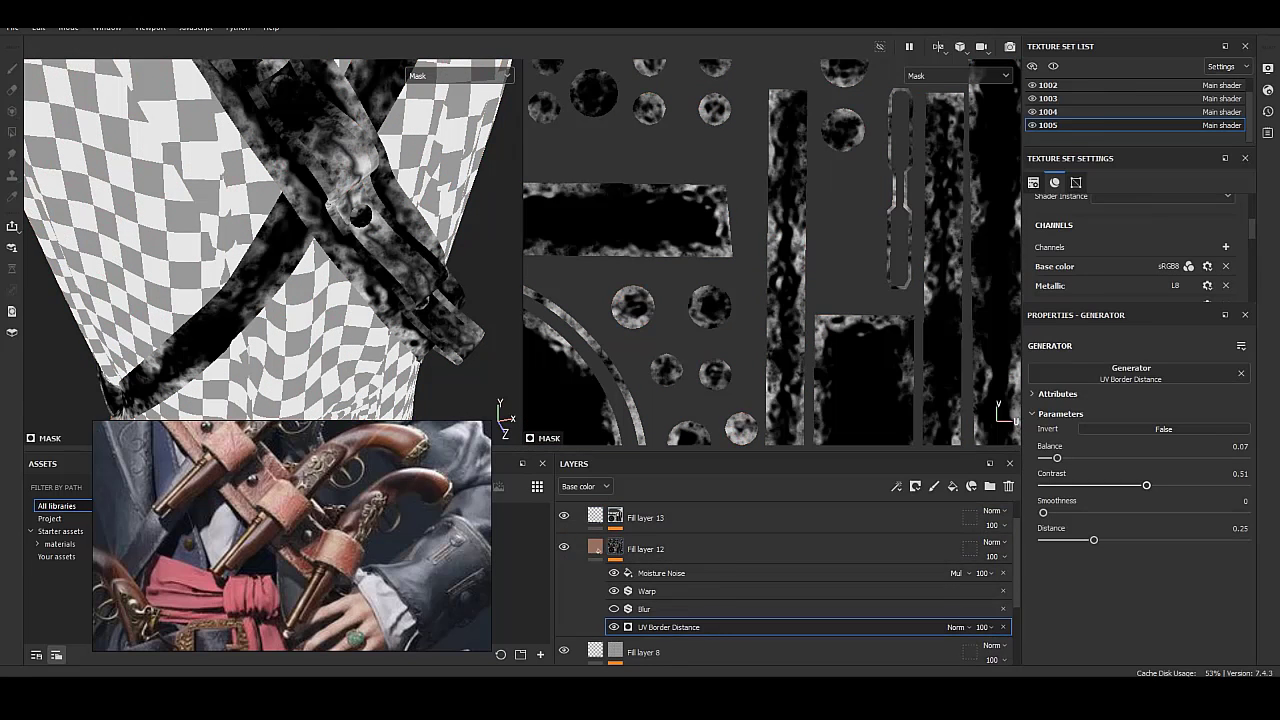
{"action": "left_click_drag", "start_coordinate": [1093, 540], "coordinate": [1077, 540]}
{"action": "left_click_drag", "start_coordinate": [1063, 540], "coordinate": [1053, 540]}
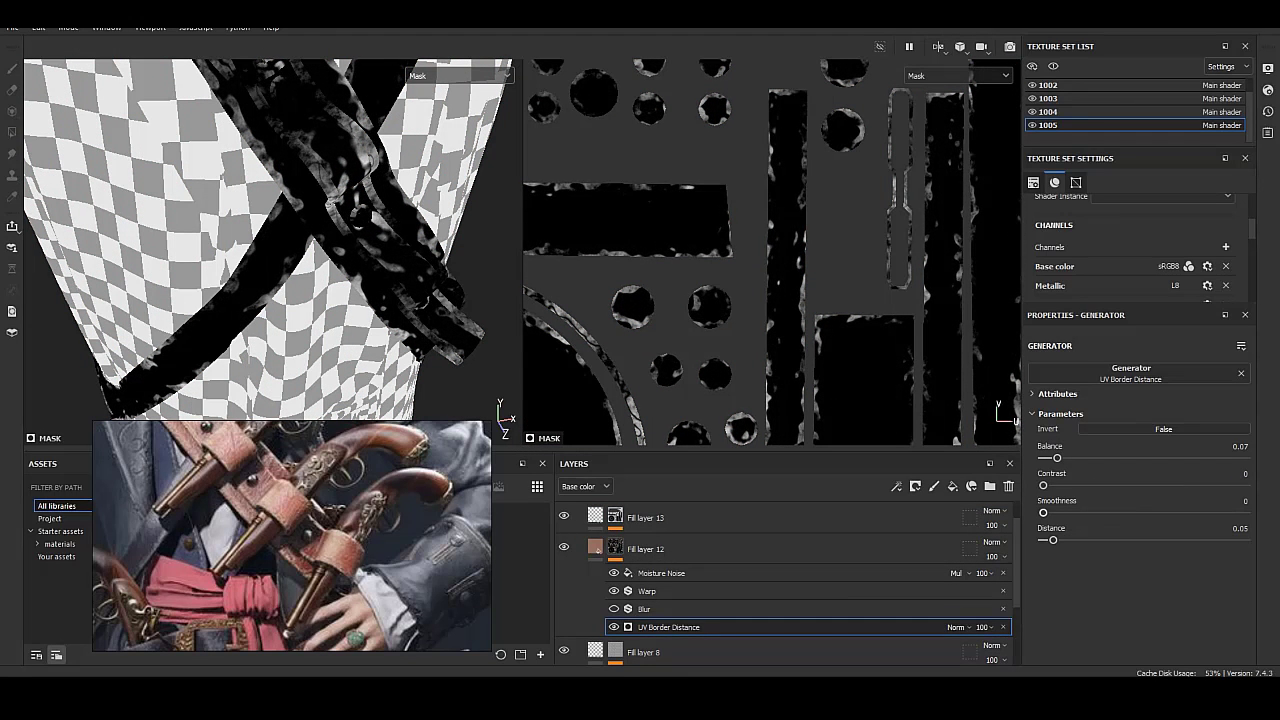
{"action": "left_click_drag", "start_coordinate": [1057, 458], "coordinate": [1086, 458]}
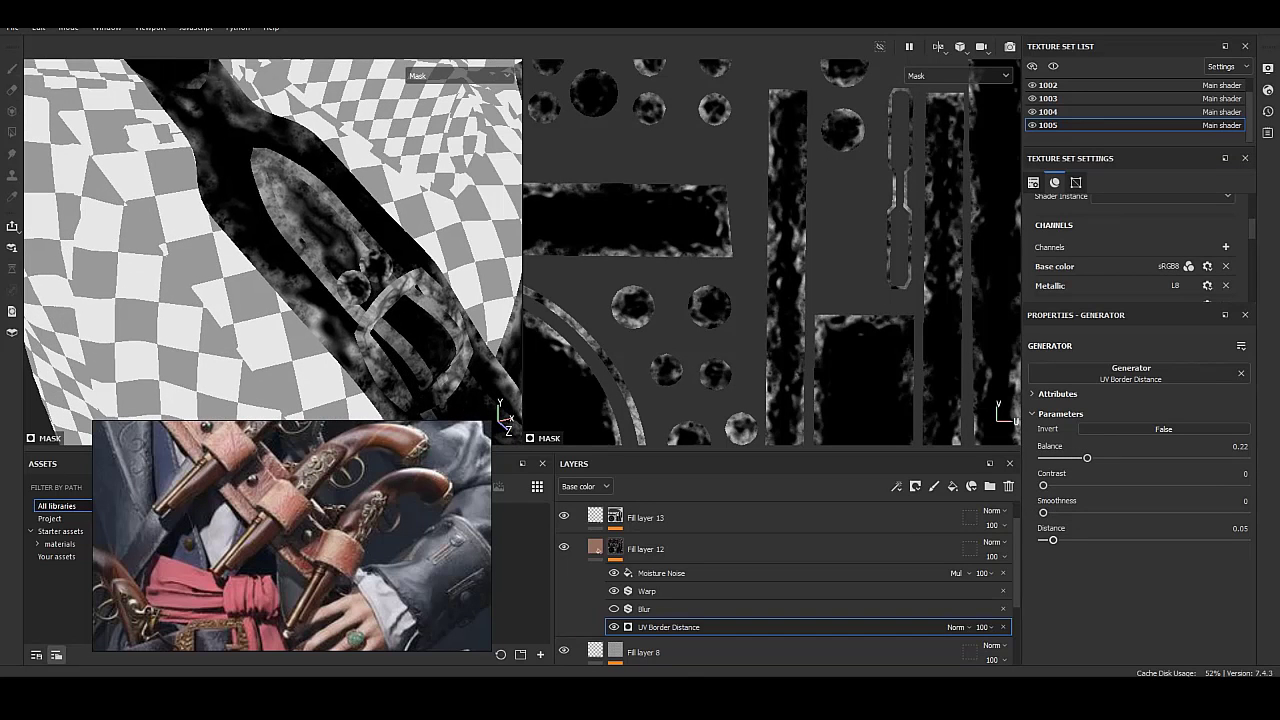
{"action": "left_click_drag", "start_coordinate": [1051, 540], "coordinate": [1048, 540]}
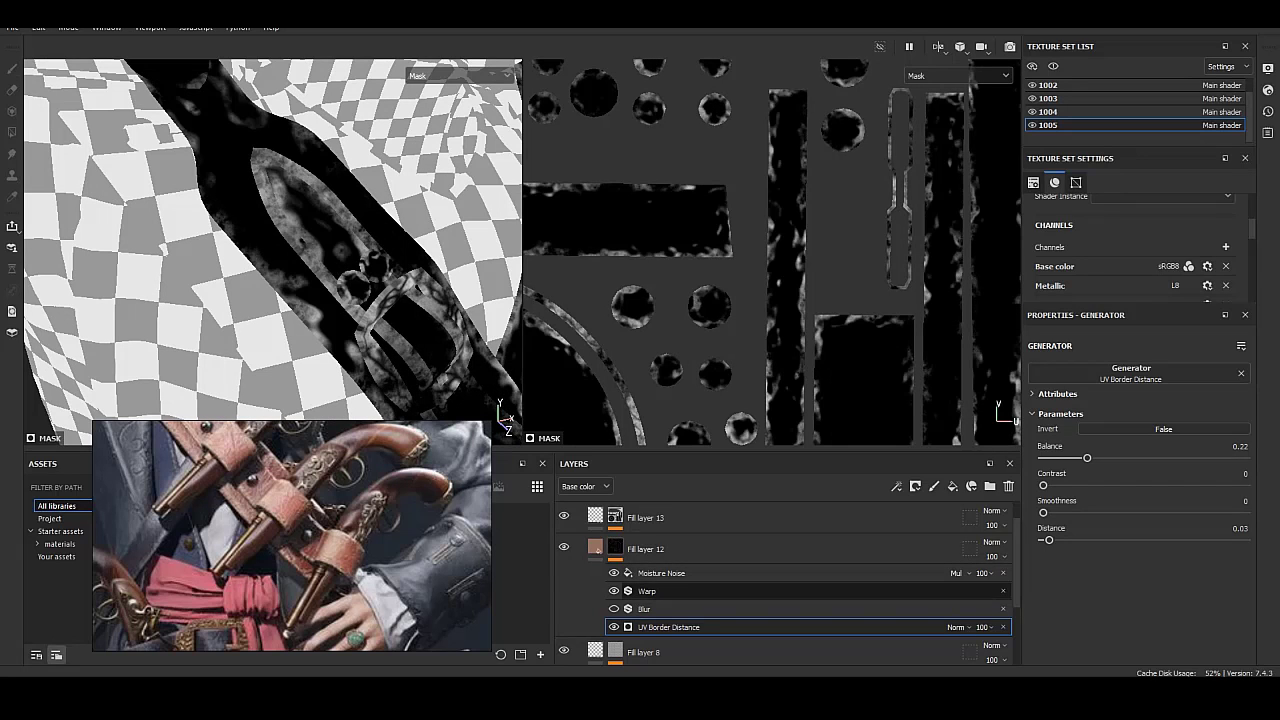
Set the mask's Warp intensity to 0.5 and check the strap result.
{"action": "left_click", "coordinate": [660, 591]}
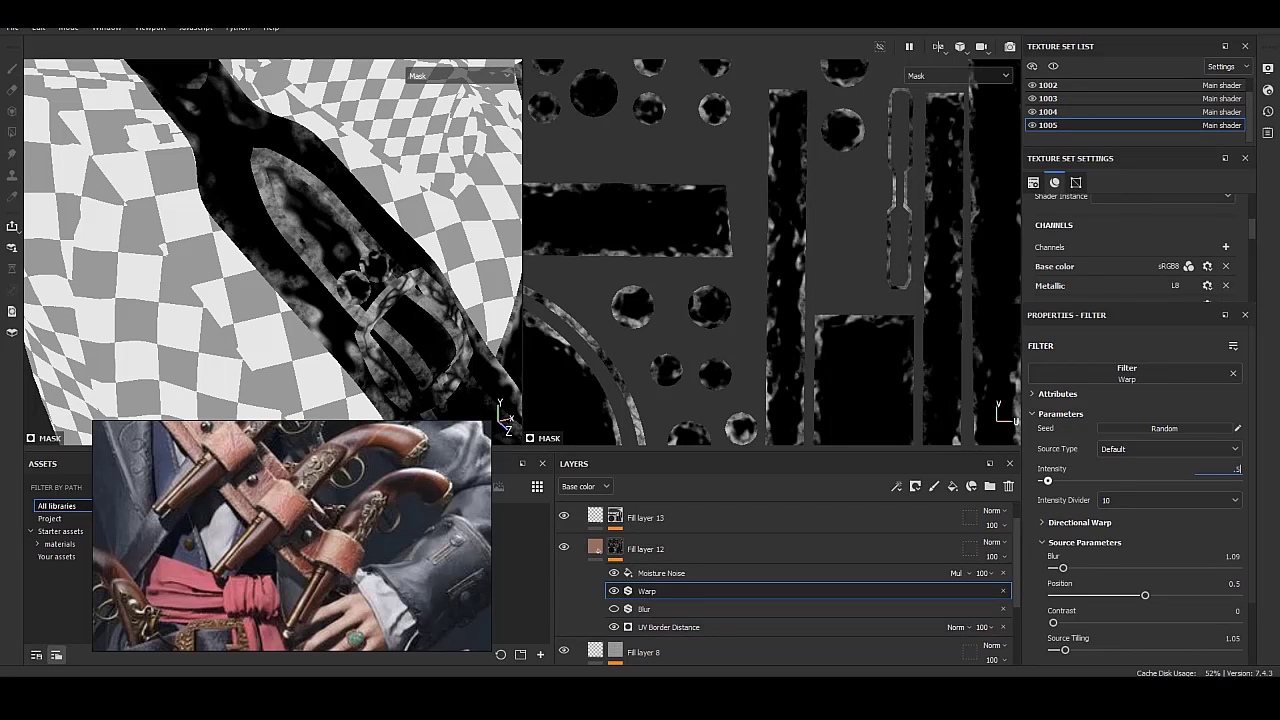
{"action": "key", "text": "Return"}
{"action": "left_click", "coordinate": [645, 549]}
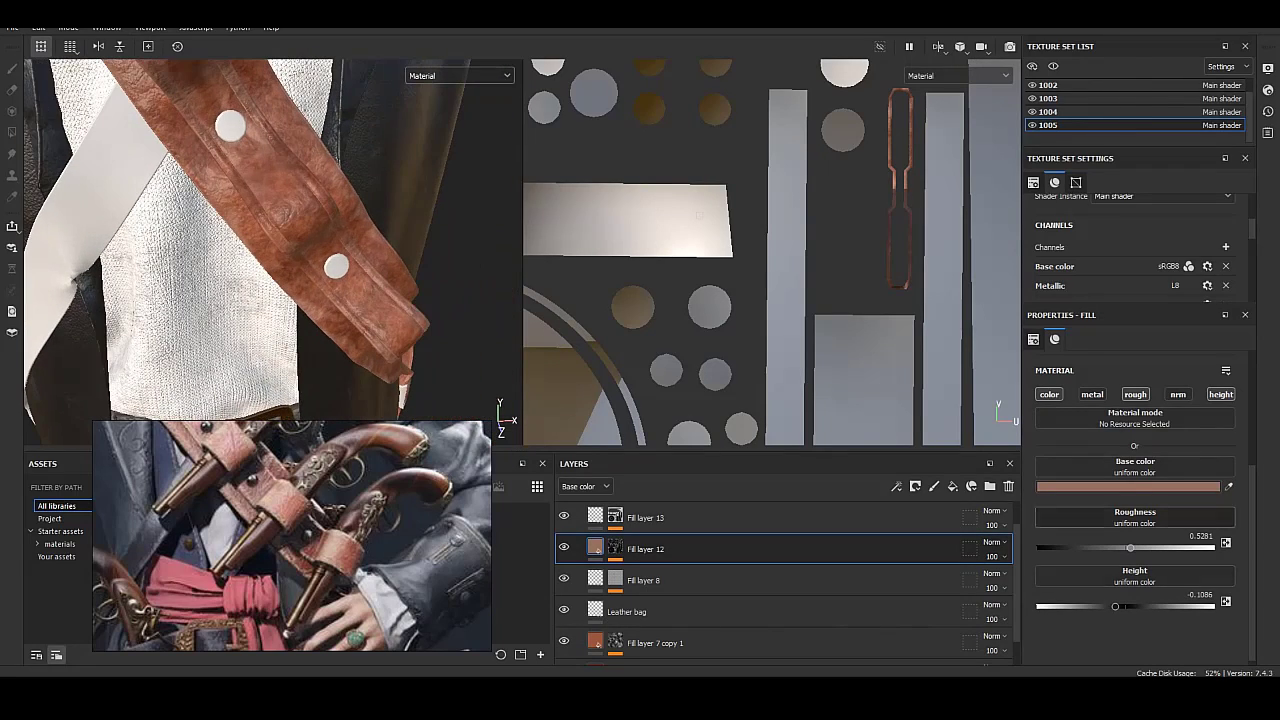
{"action": "left_click", "coordinate": [1128, 486]}
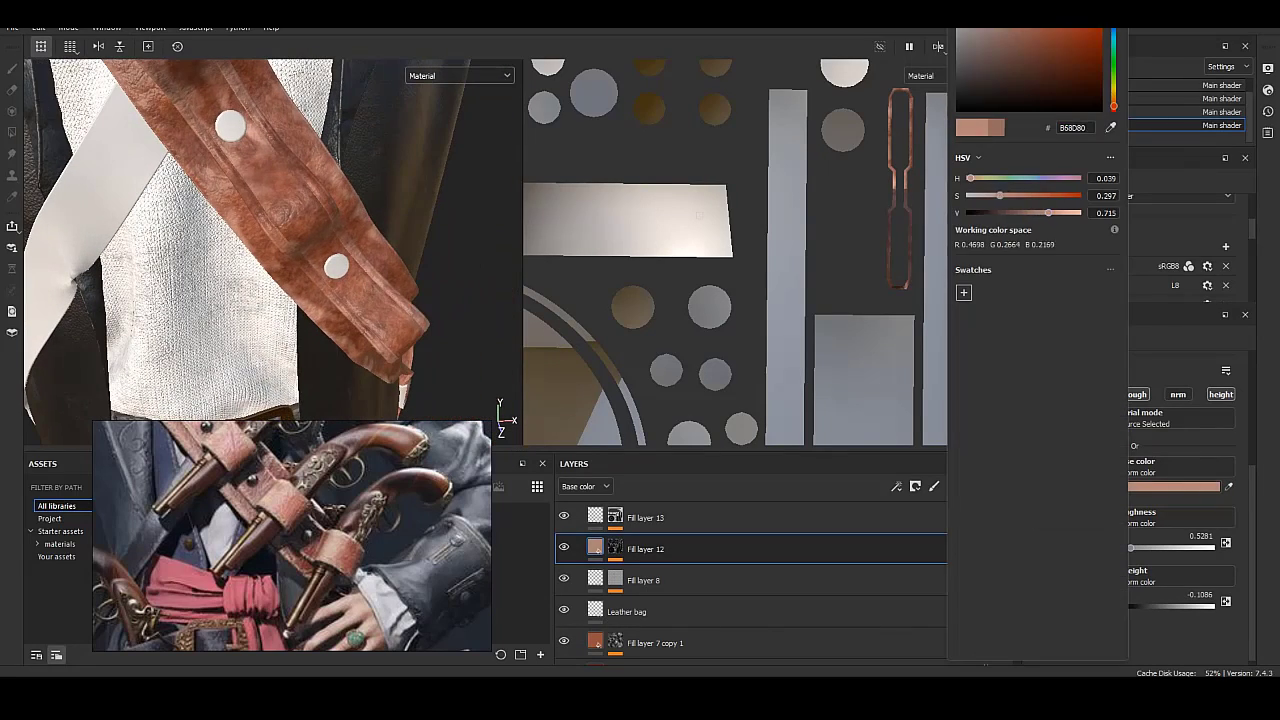
{"action": "left_click_drag", "start_coordinate": [270, 250], "coordinate": [400, 250], "text": "alt"}
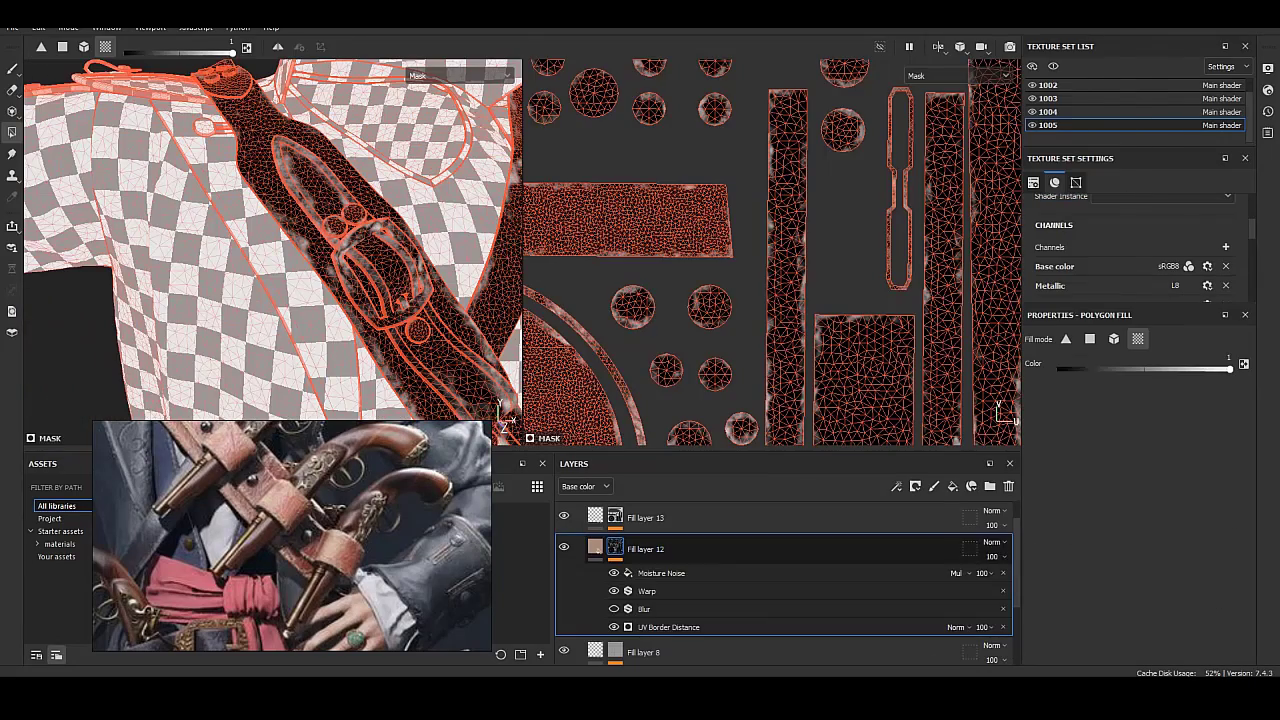
Lower the Moisture Noise scale and toggle the effect to compare on the strap.
{"action": "left_click", "coordinate": [1088, 569]}
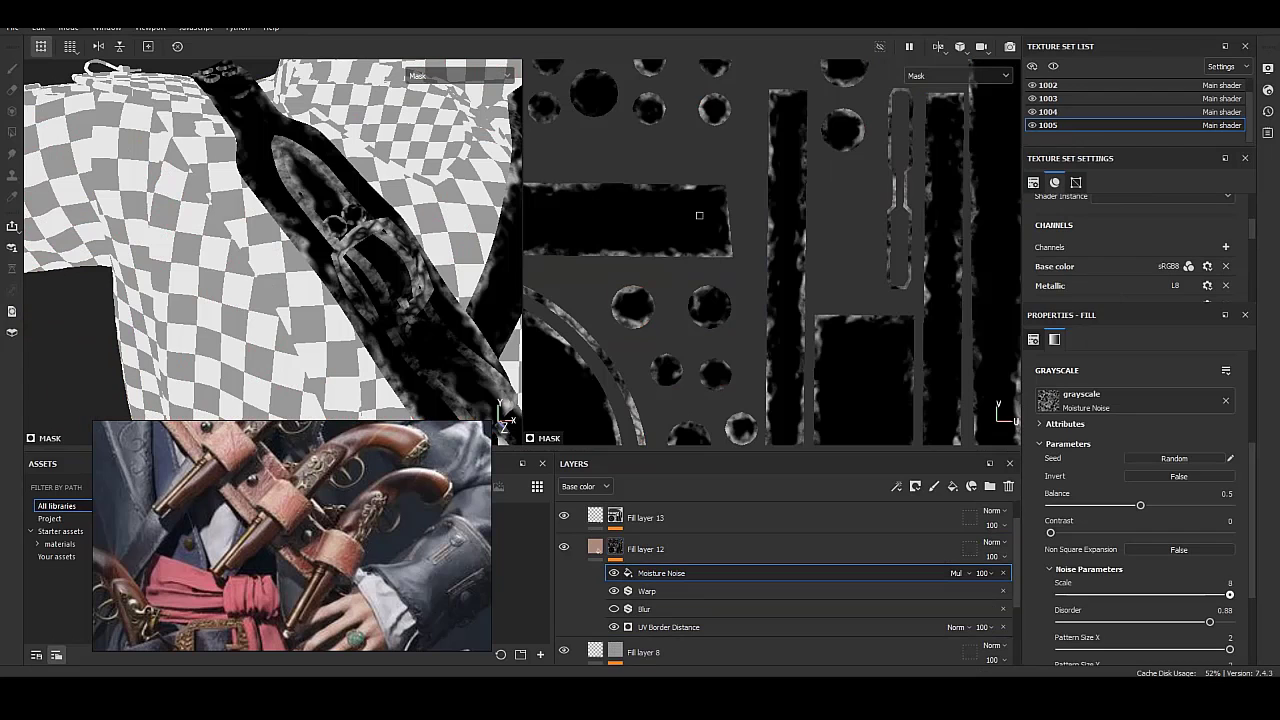
{"action": "left_click_drag", "start_coordinate": [1230, 594], "coordinate": [1084, 594]}
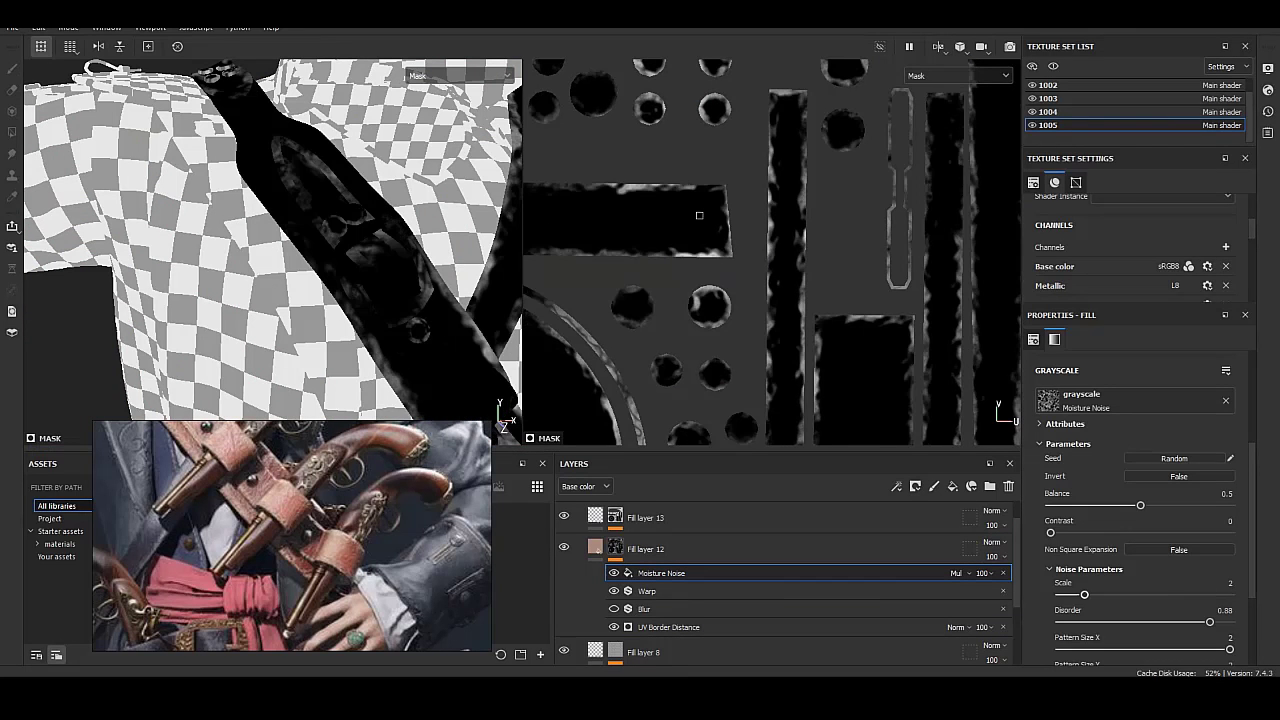
{"action": "scroll", "coordinate": [699, 215], "scroll_direction": "down", "scroll_amount": 3}
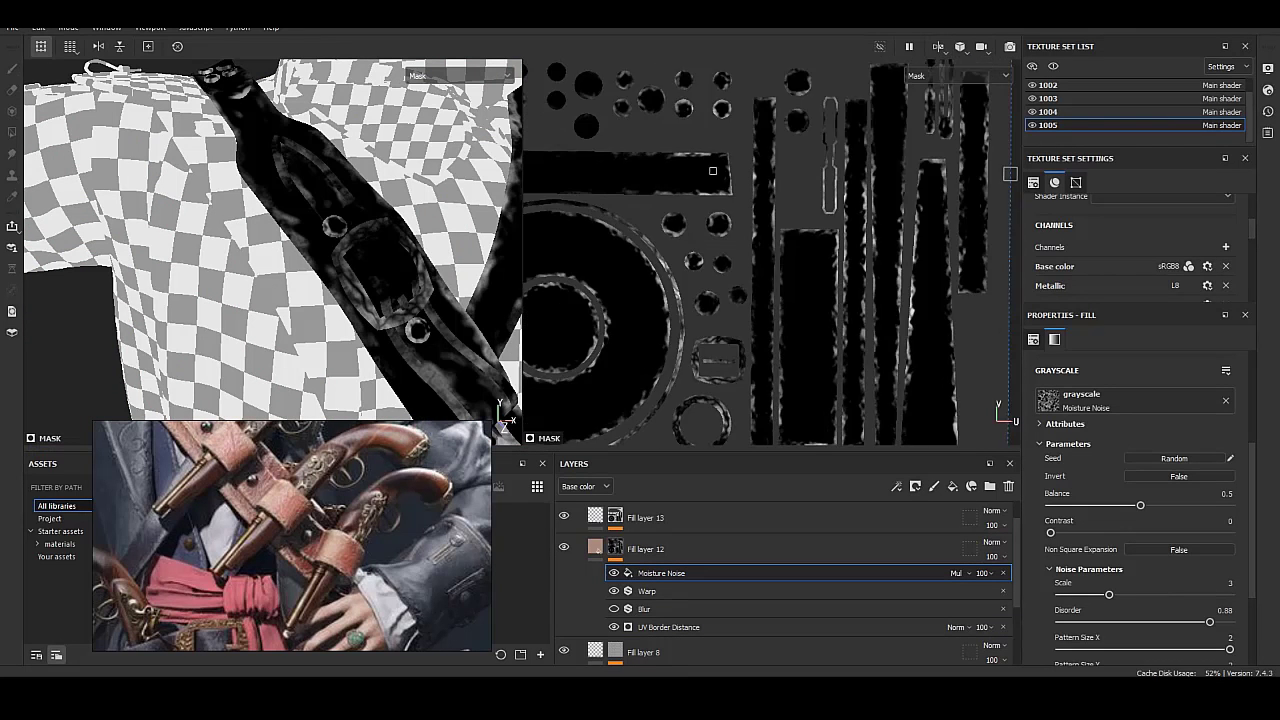
{"action": "scroll", "coordinate": [800, 150], "scroll_direction": "up", "scroll_amount": 3}
{"action": "left_click", "coordinate": [596, 548]}
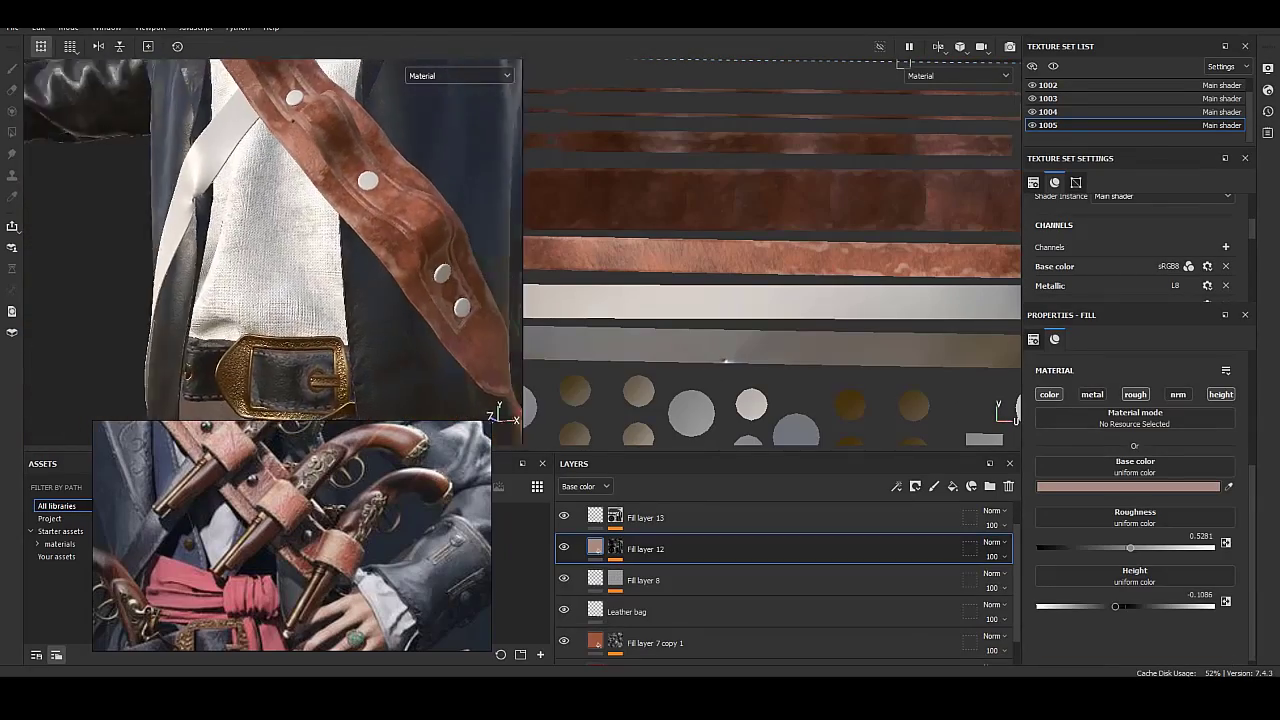
{"action": "left_click", "coordinate": [615, 548]}
{"action": "left_click", "coordinate": [614, 573]}
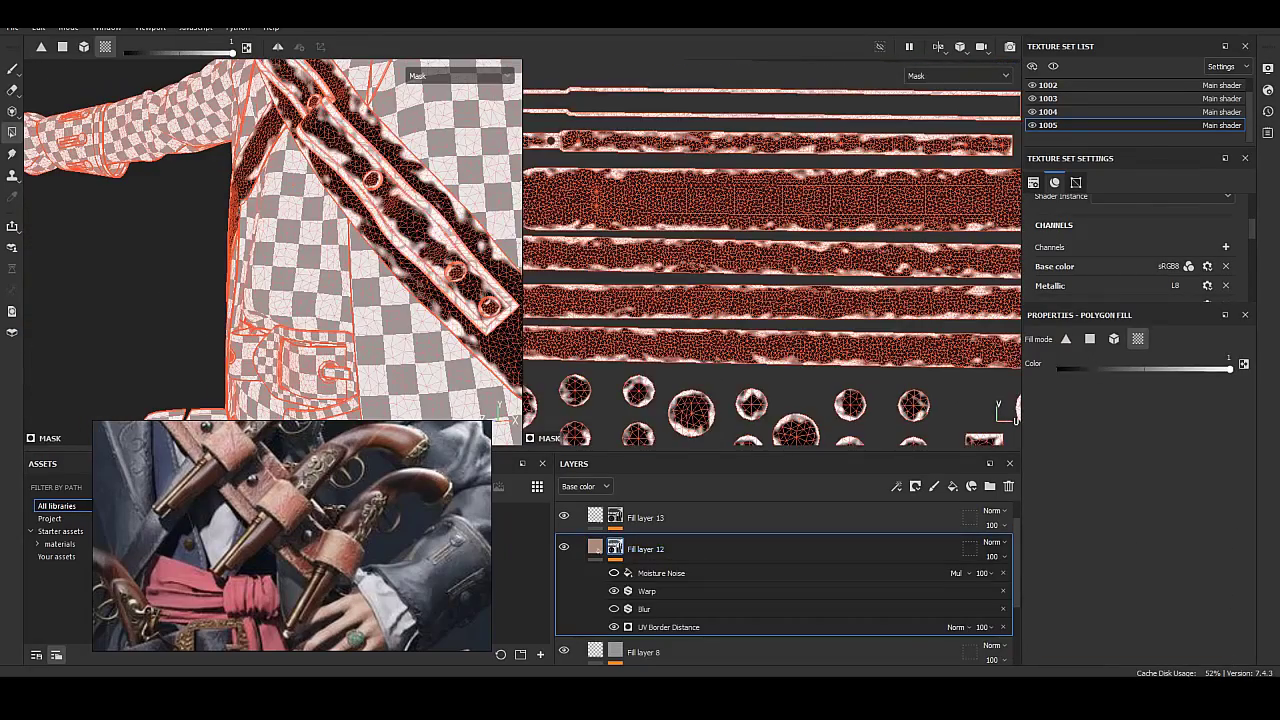
{"action": "left_click", "coordinate": [614, 573]}
{"action": "left_click", "coordinate": [614, 573]}
{"action": "left_click", "coordinate": [596, 548]}
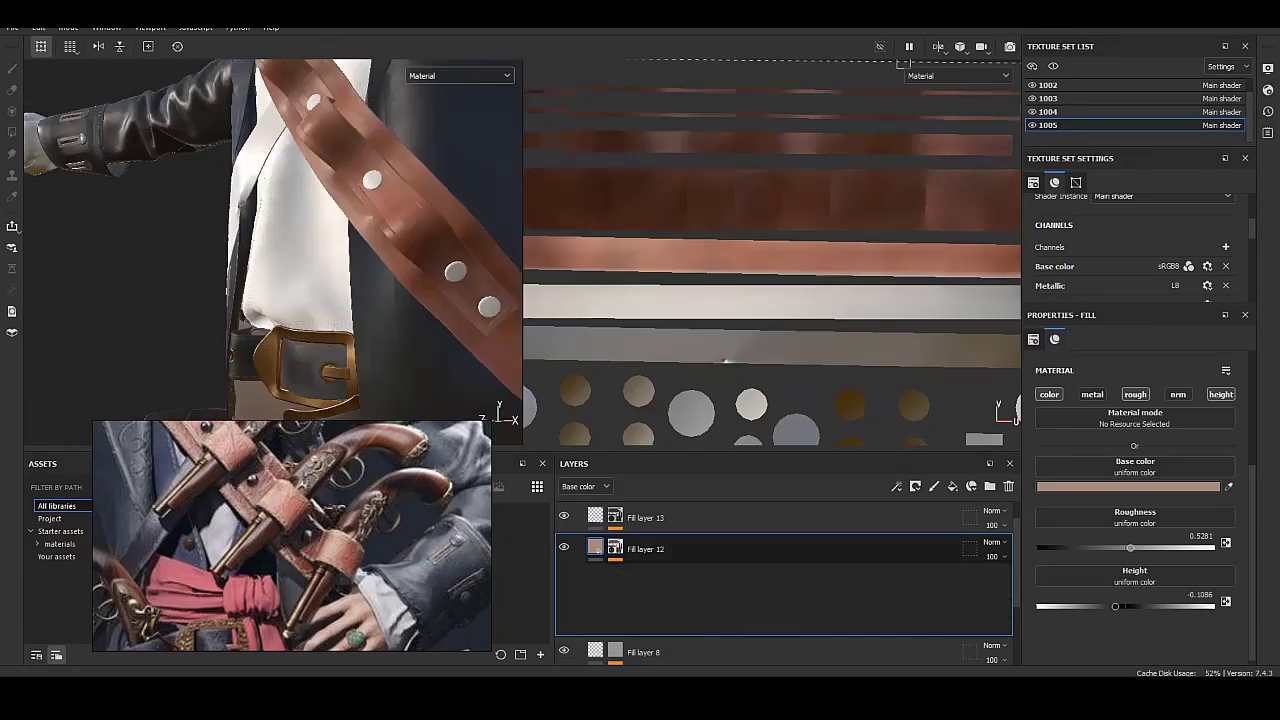
{"action": "left_click_drag", "start_coordinate": [270, 250], "coordinate": [320, 230], "text": "alt"}
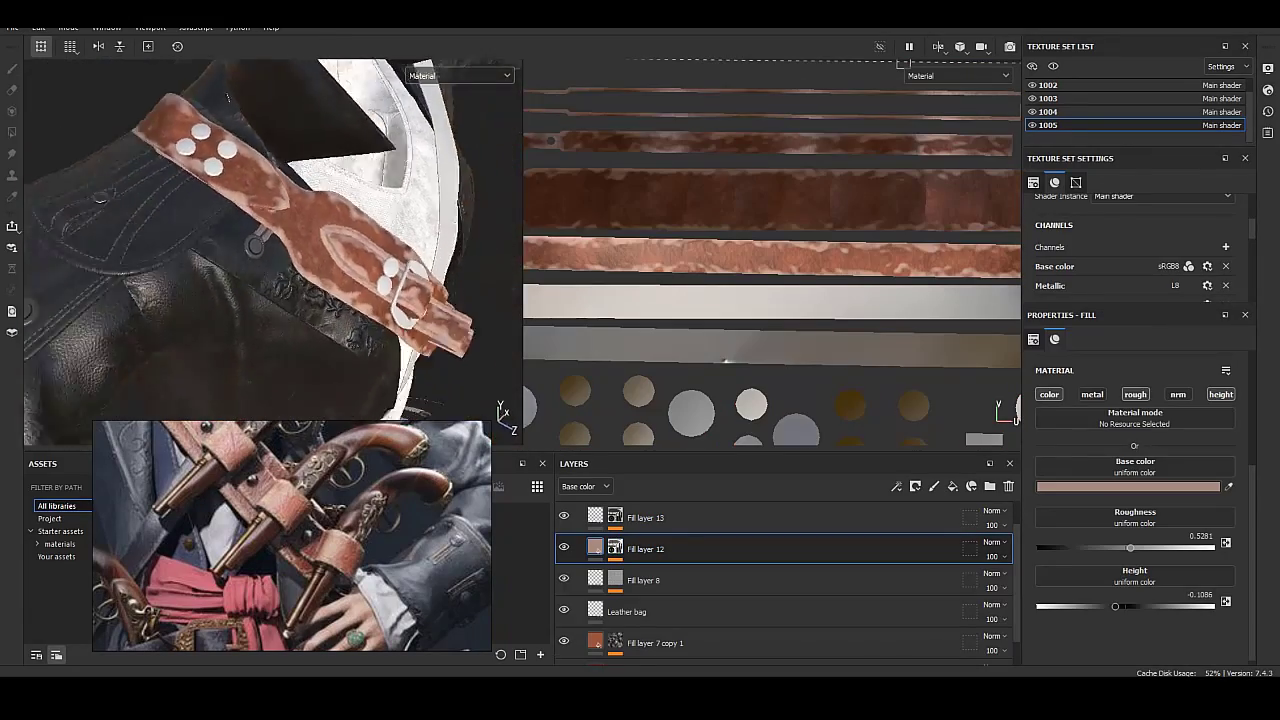
Set Moisture Noise contrast 0, scale 8 and a higher balance to lighten the mask.
{"action": "left_click", "coordinate": [615, 548]}
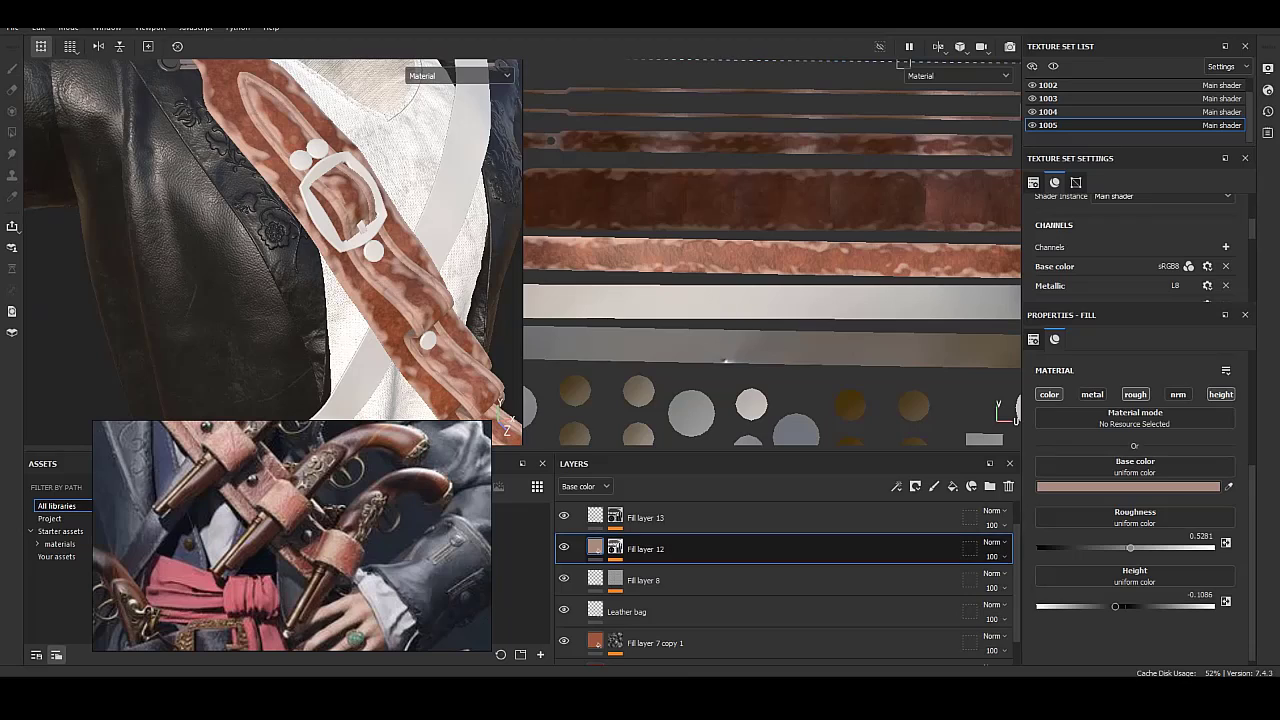
{"action": "left_click", "coordinate": [660, 573]}
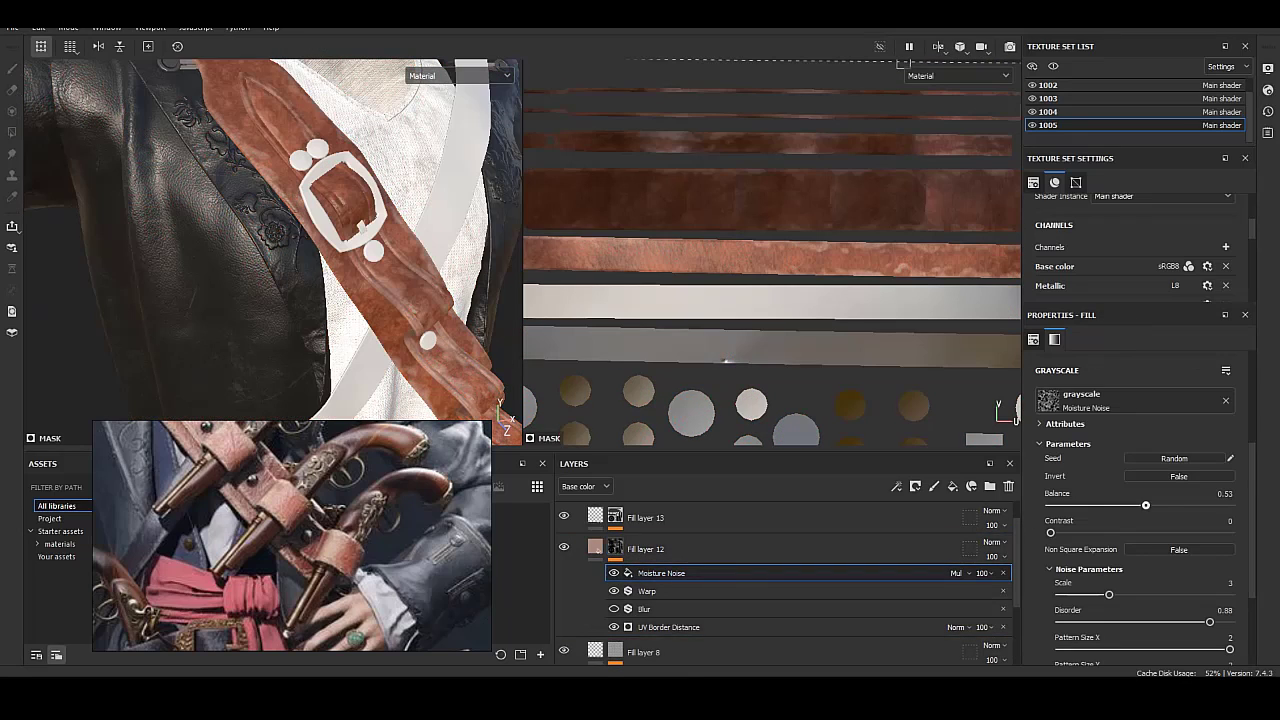
{"action": "mouse_move", "coordinate": [1185, 505]}
{"action": "left_mouse_down"}
{"action": "mouse_move", "coordinate": [1208, 505]}
{"action": "mouse_move", "coordinate": [1191, 505]}
{"action": "left_mouse_up"}
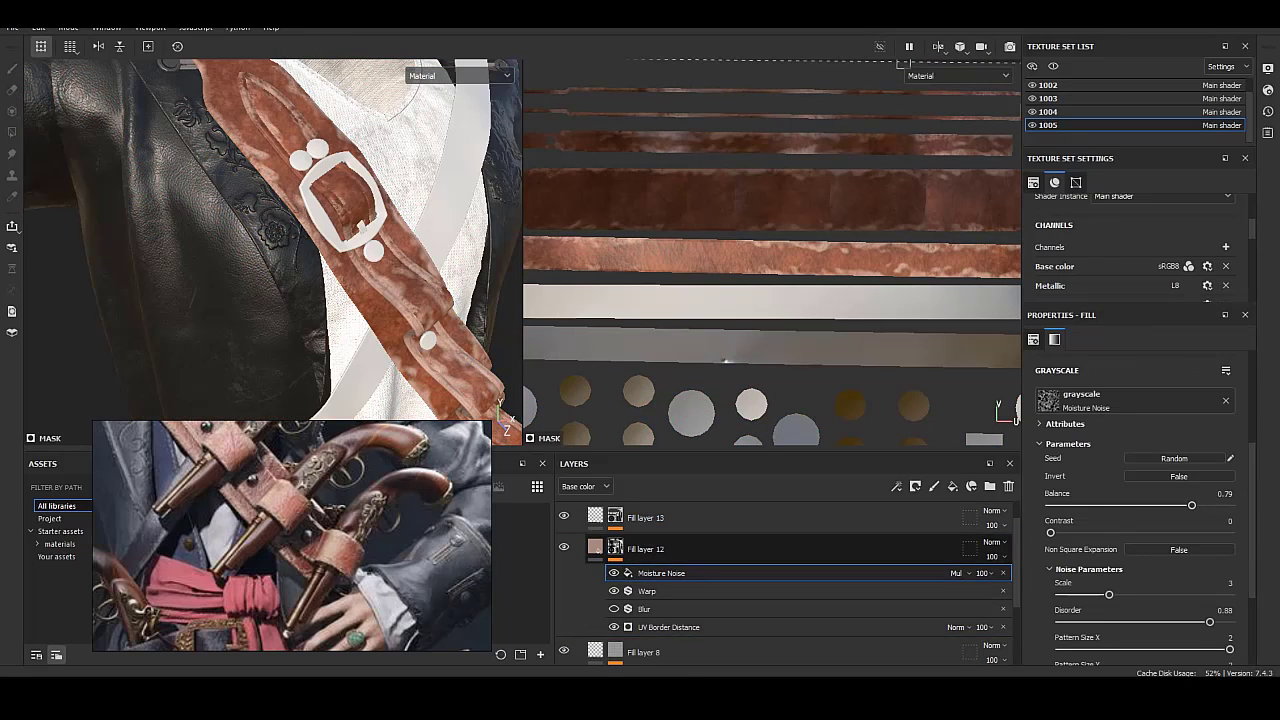
{"action": "key", "text": "m"}
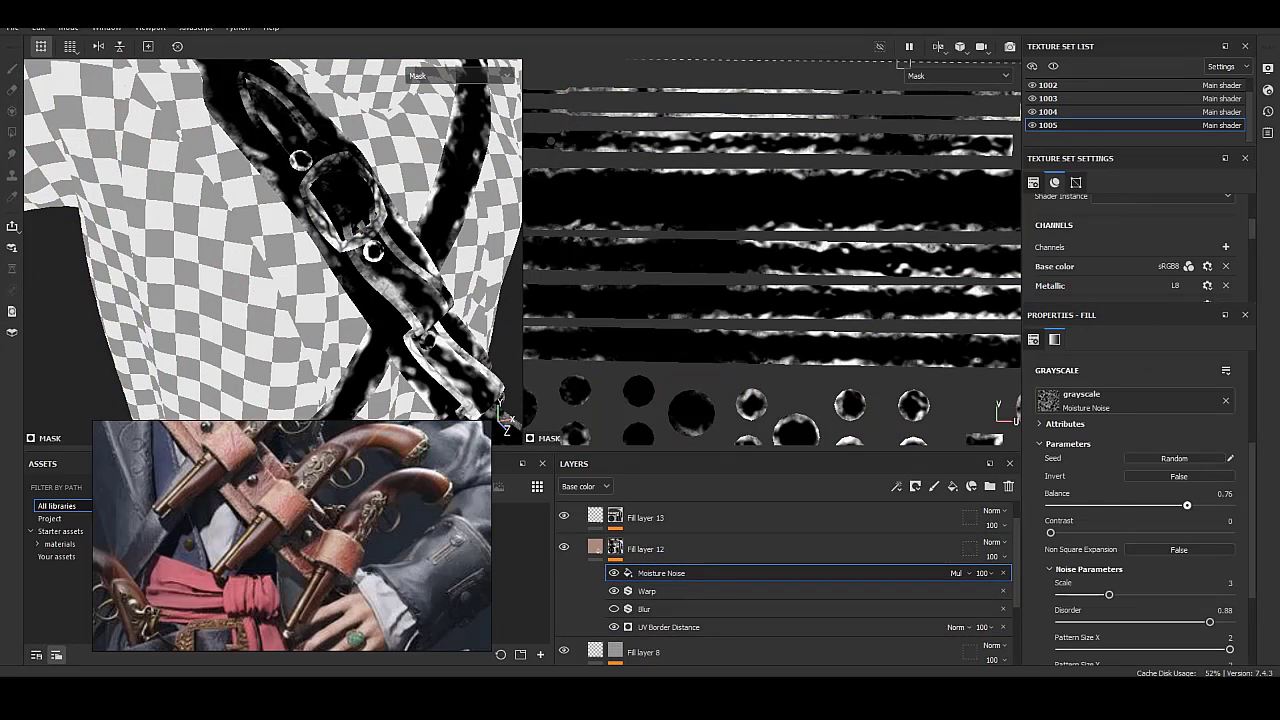
{"action": "left_click_drag", "start_coordinate": [1050, 532], "coordinate": [1229, 532]}
{"action": "left_click_drag", "start_coordinate": [1144, 532], "coordinate": [1050, 532]}
{"action": "left_click_drag", "start_coordinate": [1109, 594], "coordinate": [1229, 594]}
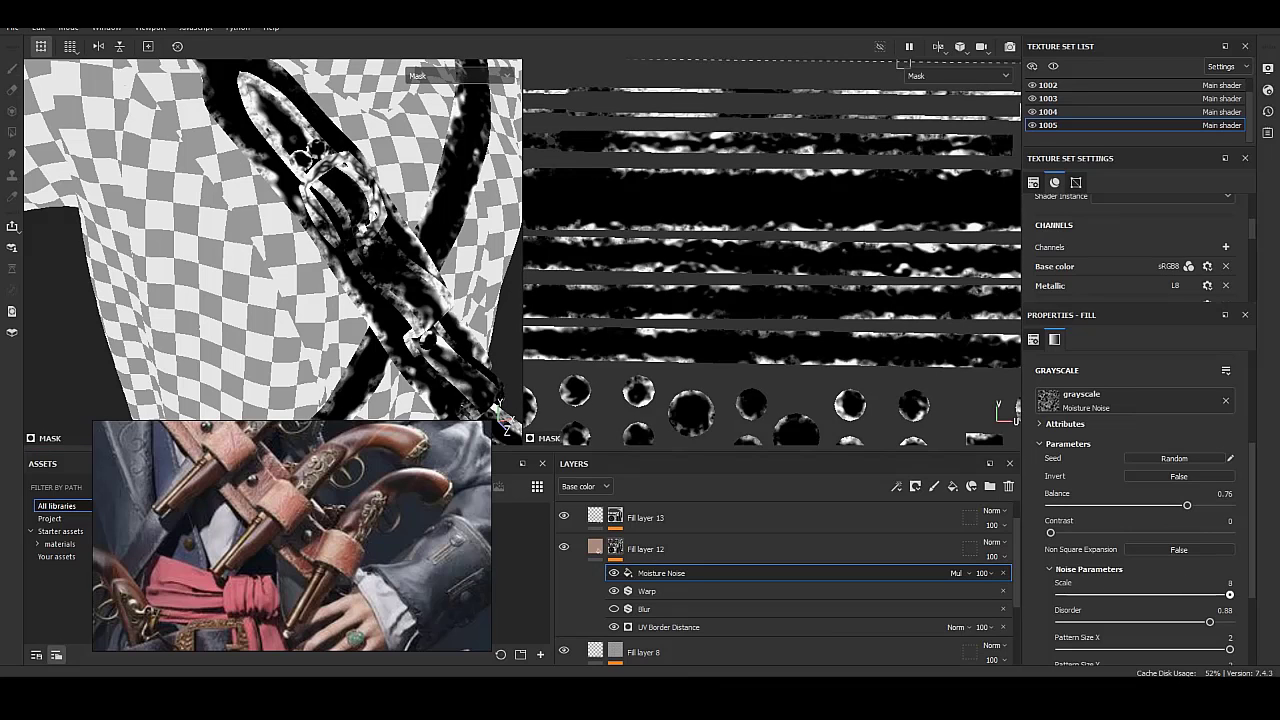
{"action": "mouse_move", "coordinate": [1152, 505]}
{"action": "left_mouse_down"}
{"action": "mouse_move", "coordinate": [1206, 505]}
{"action": "mouse_move", "coordinate": [1193, 505]}
{"action": "left_mouse_up"}
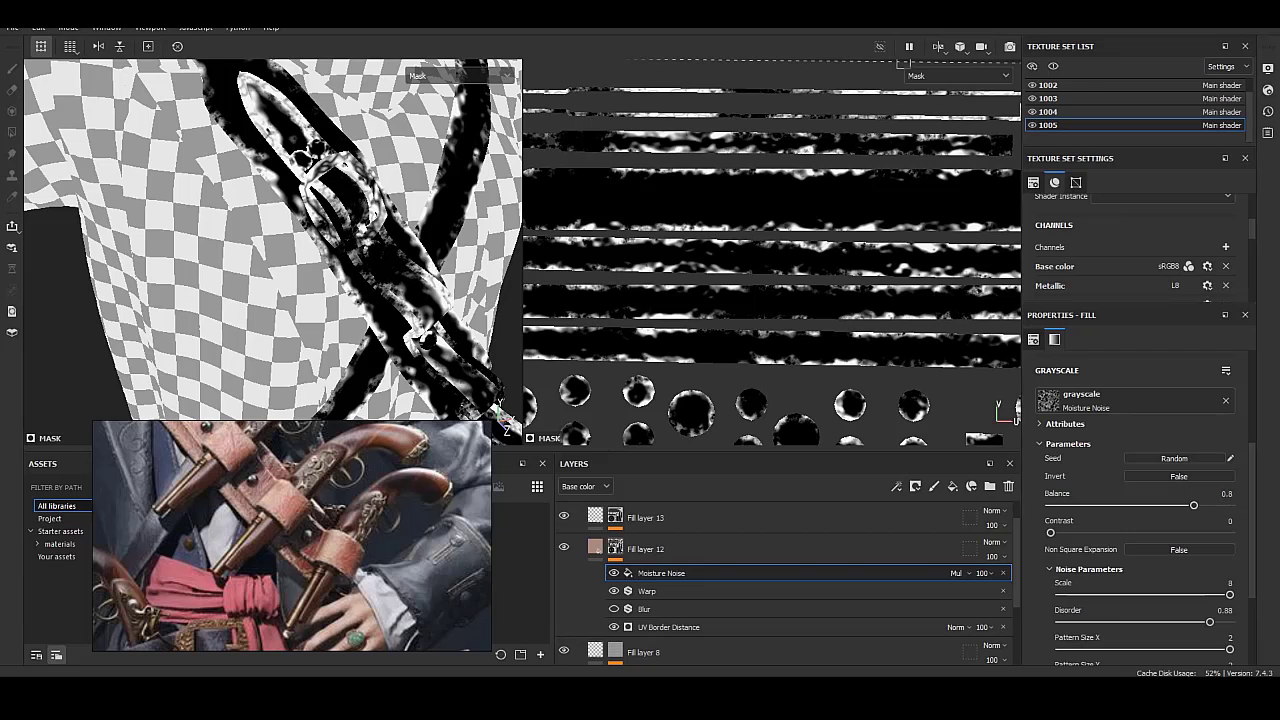
{"action": "left_click", "coordinate": [616, 546]}
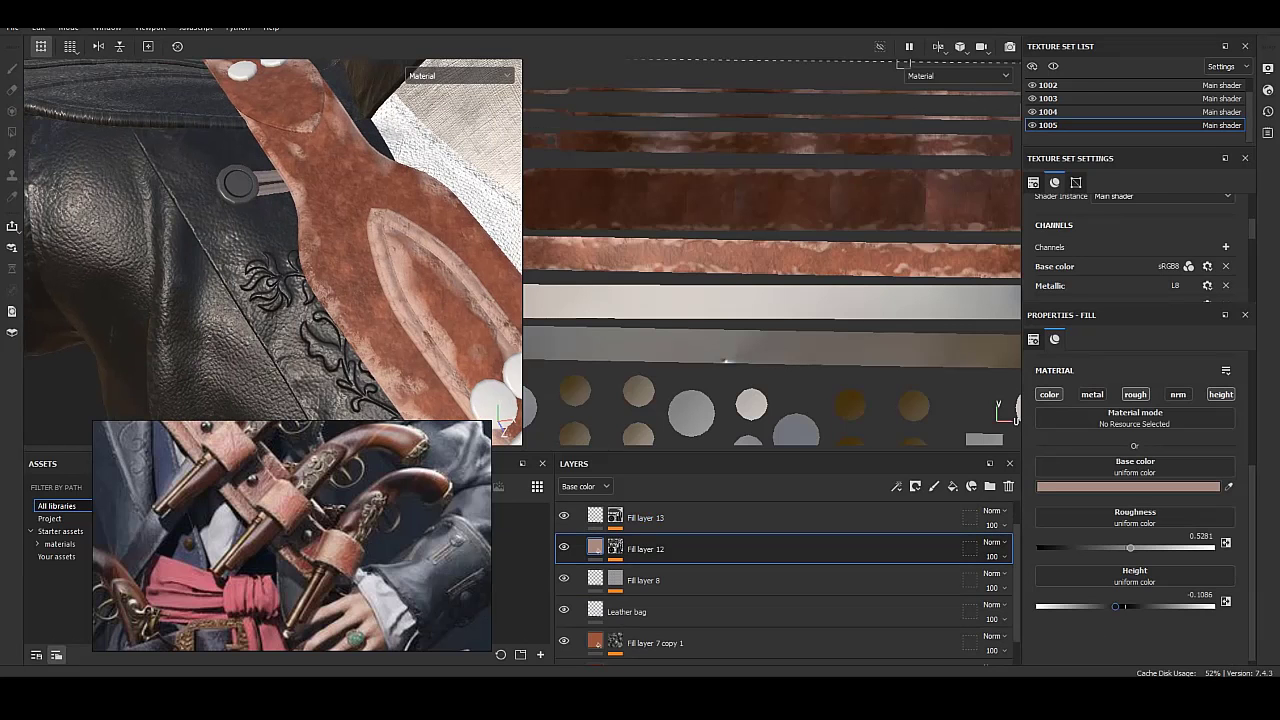
Darken the selected leather base colour slightly, then select Fill layer 13.
{"action": "left_click", "coordinate": [1128, 486]}
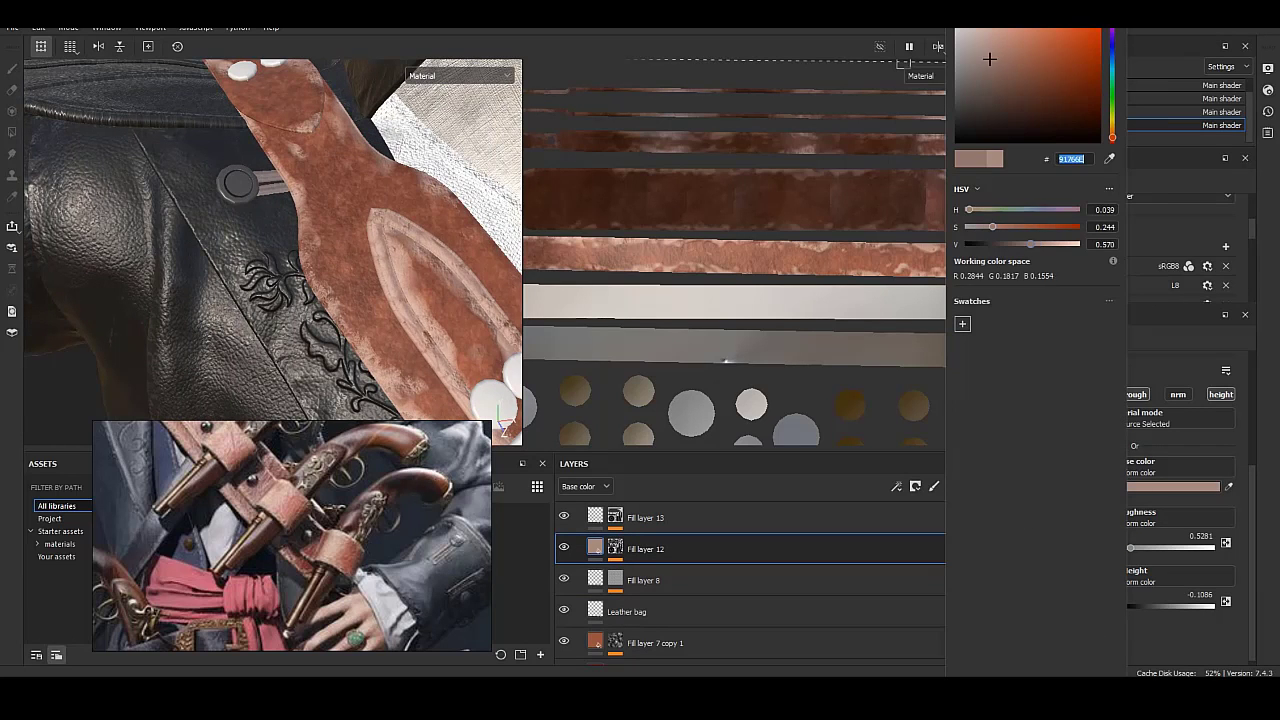
{"action": "left_click_drag", "start_coordinate": [989, 59], "coordinate": [989, 64]}
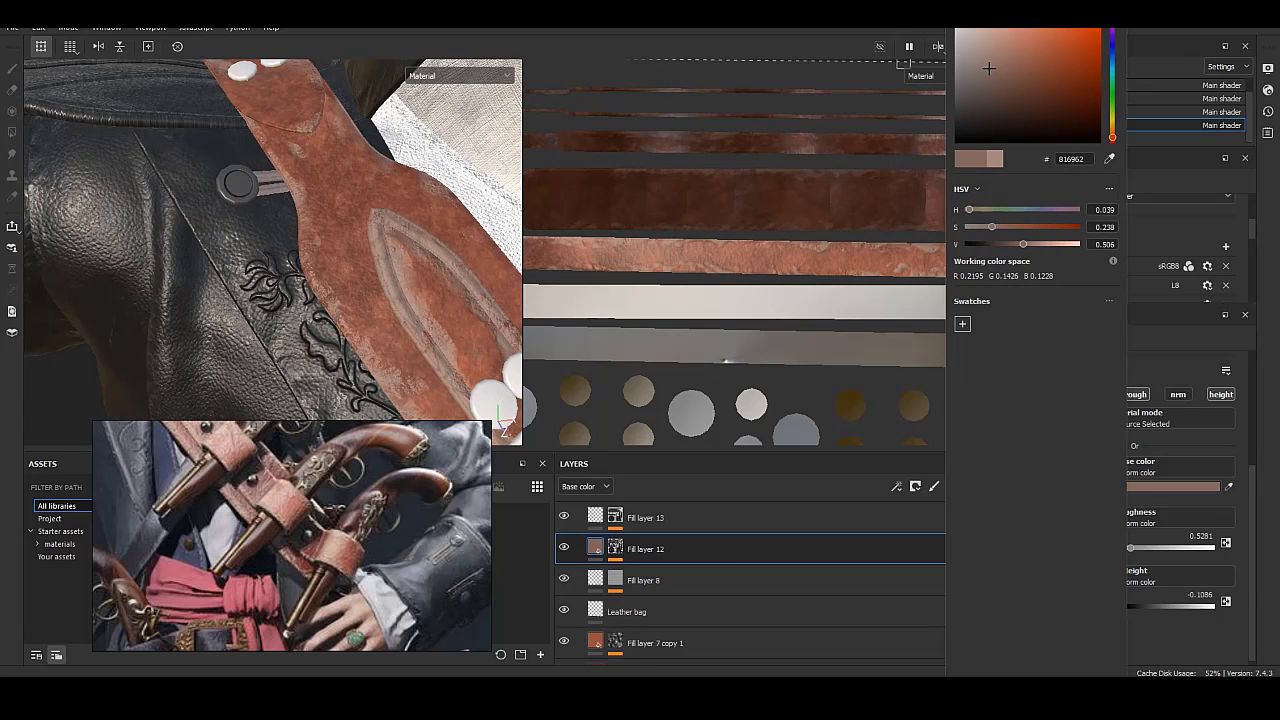
{"action": "left_click", "coordinate": [645, 517]}
{"action": "left_click", "coordinate": [645, 517]}
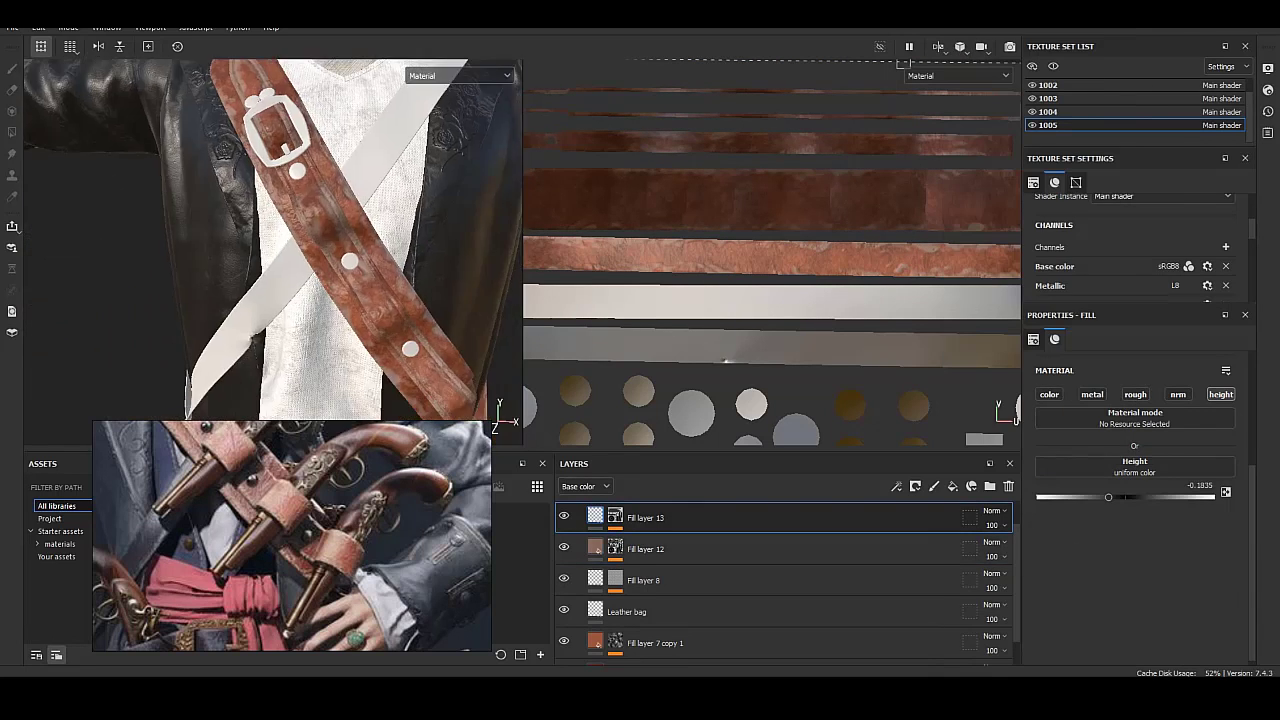
Set Fill layer 7 copy 1's base colour to deep brown 623629 and frame the figure.
{"action": "left_click", "coordinate": [655, 643]}
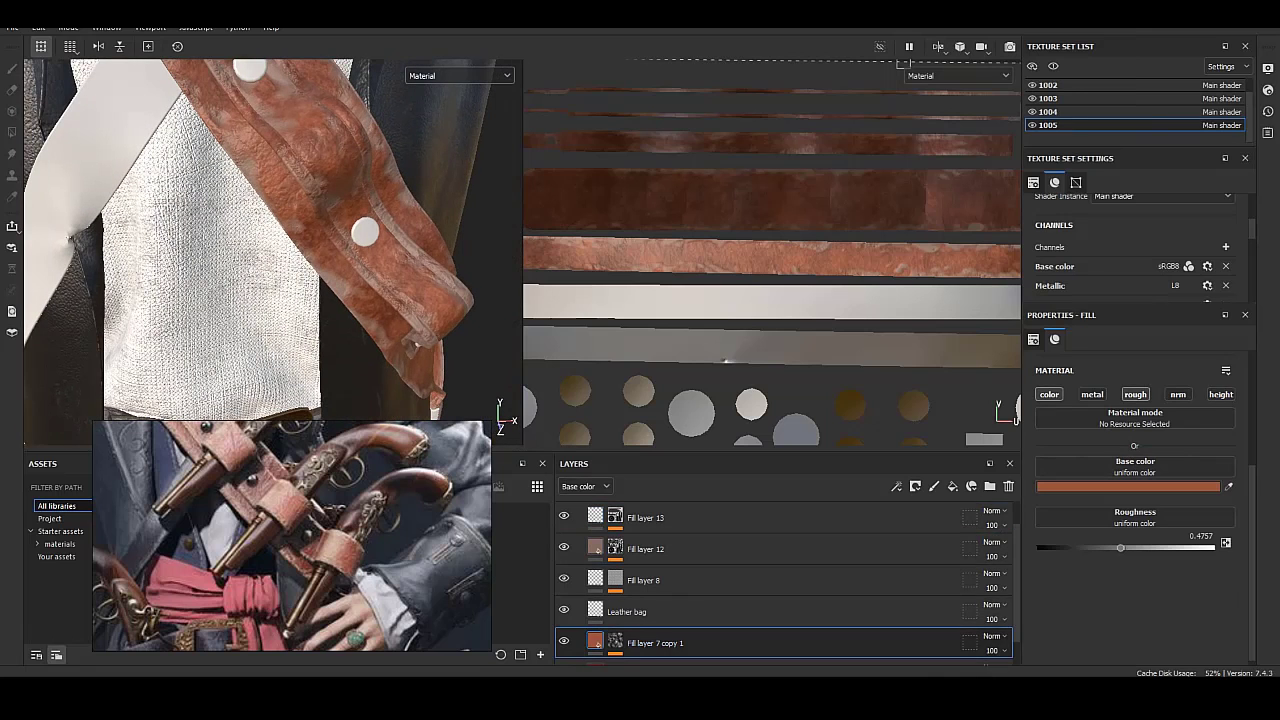
{"action": "left_click", "coordinate": [1128, 486]}
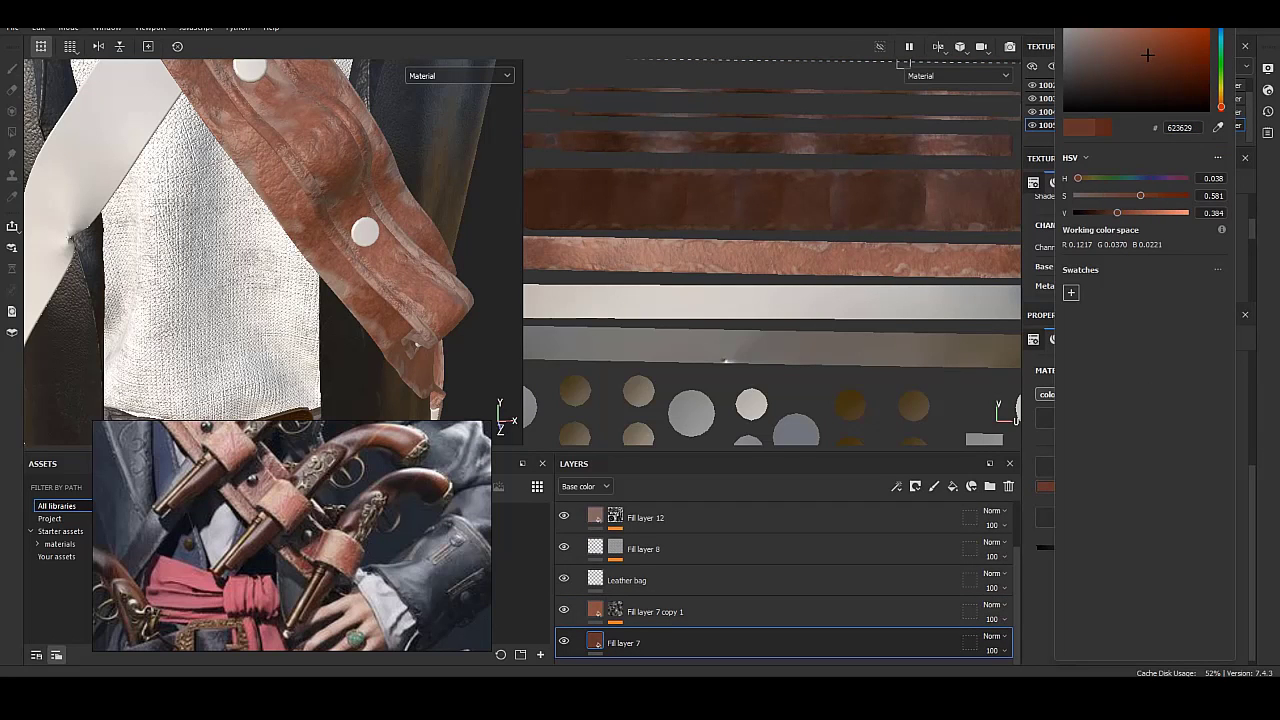
{"action": "left_click", "coordinate": [655, 611]}
{"action": "key", "text": "f"}
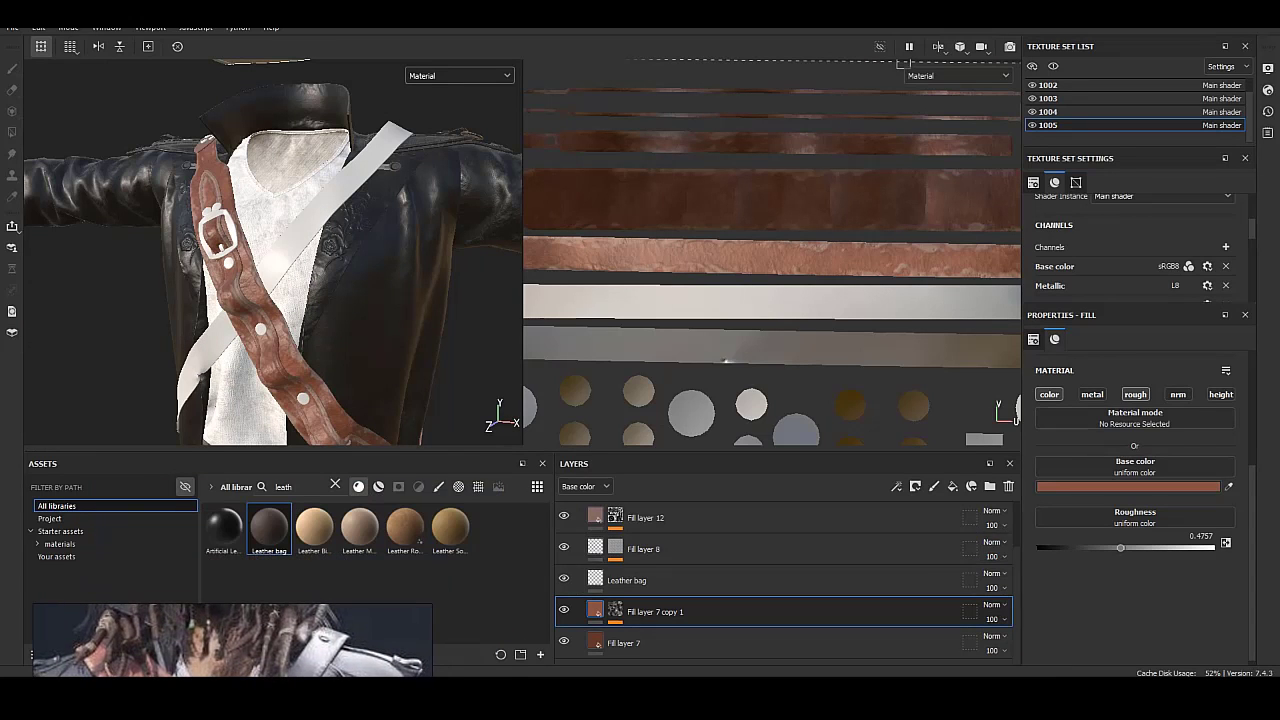
Group the leather layers into Folder 2, paste a duplicate, and replace its mask.
{"action": "key", "text": "ctrl+g"}
{"action": "right_click", "coordinate": [735, 516]}
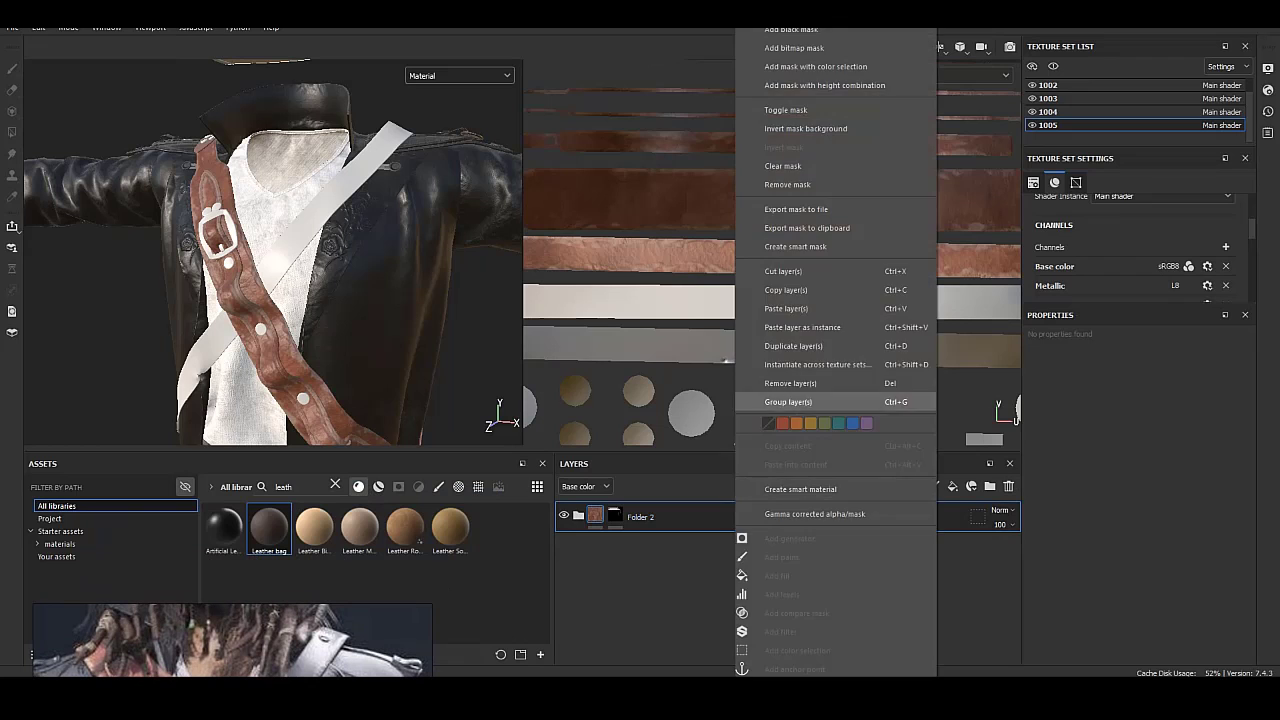
{"action": "left_click", "coordinate": [802, 327]}
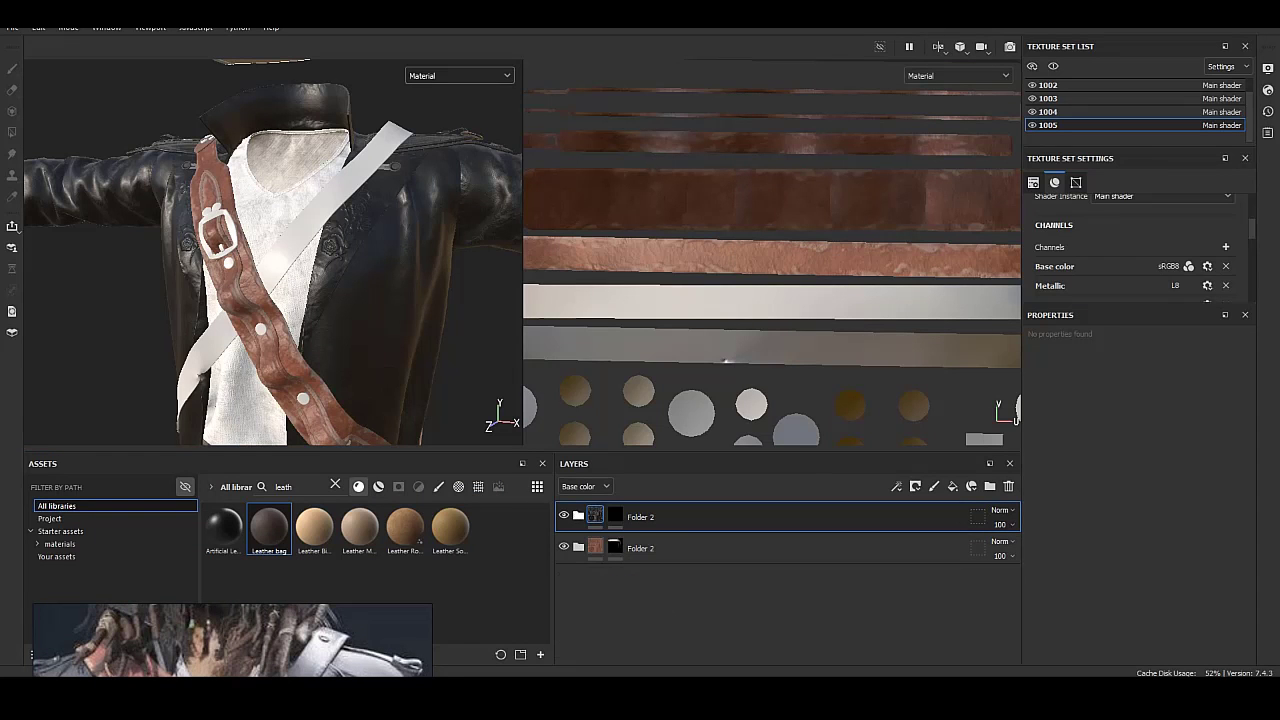
{"action": "right_click", "coordinate": [614, 516]}
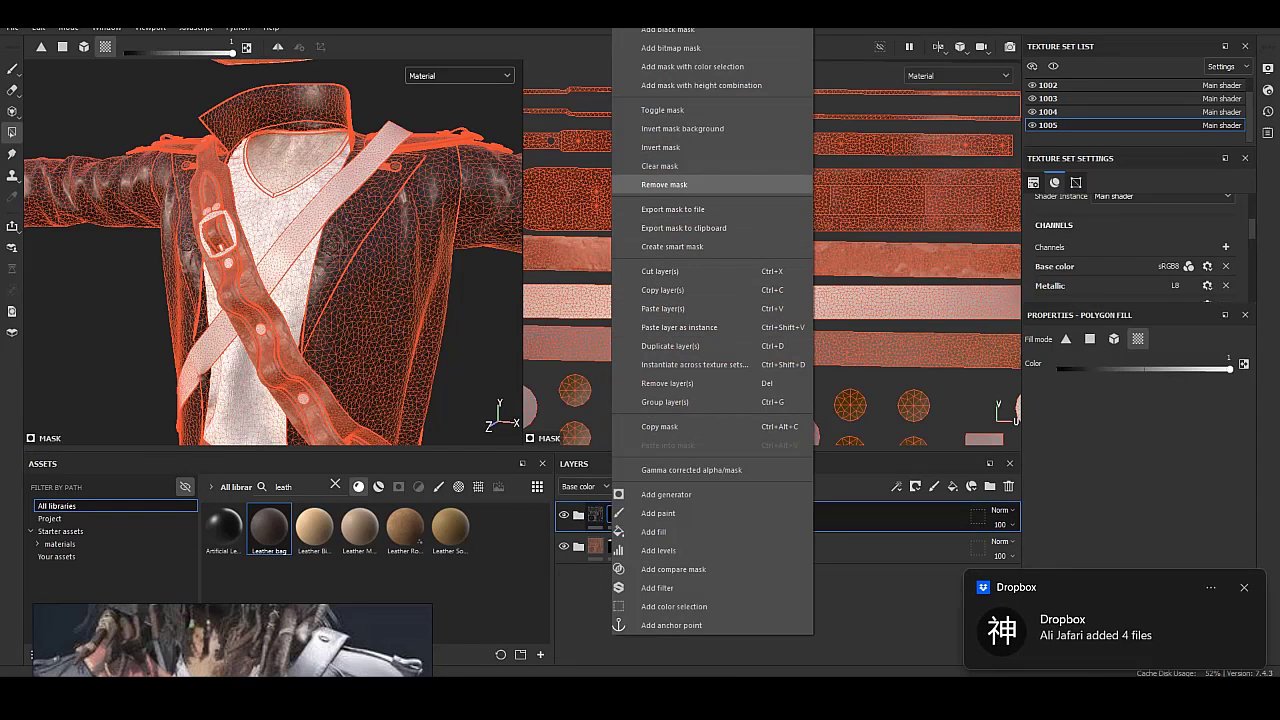
{"action": "left_click", "coordinate": [664, 184]}
{"action": "right_click", "coordinate": [614, 516]}
{"action": "left_click", "coordinate": [665, 228]}
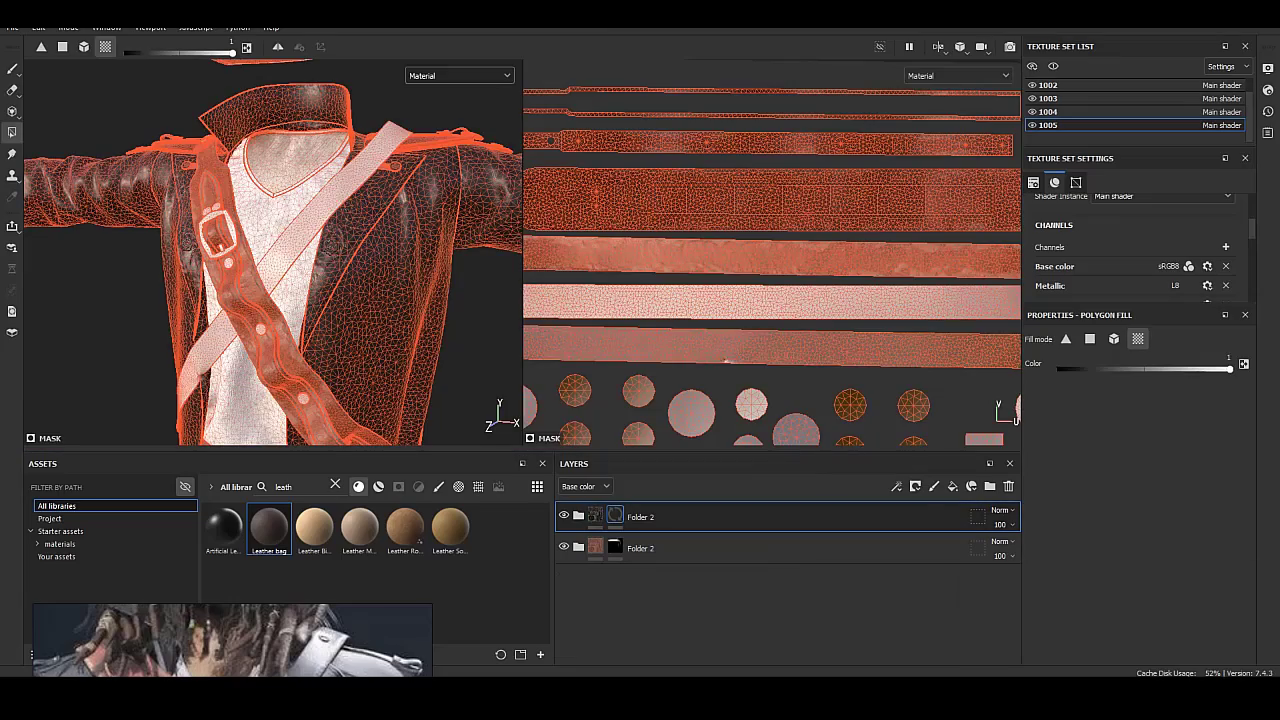
Exit mask editing, expand Folder 2 and select Fill layer 8.
{"action": "left_click_drag", "start_coordinate": [270, 250], "coordinate": [510, 250], "text": "alt"}
{"action": "key", "text": "Escape"}
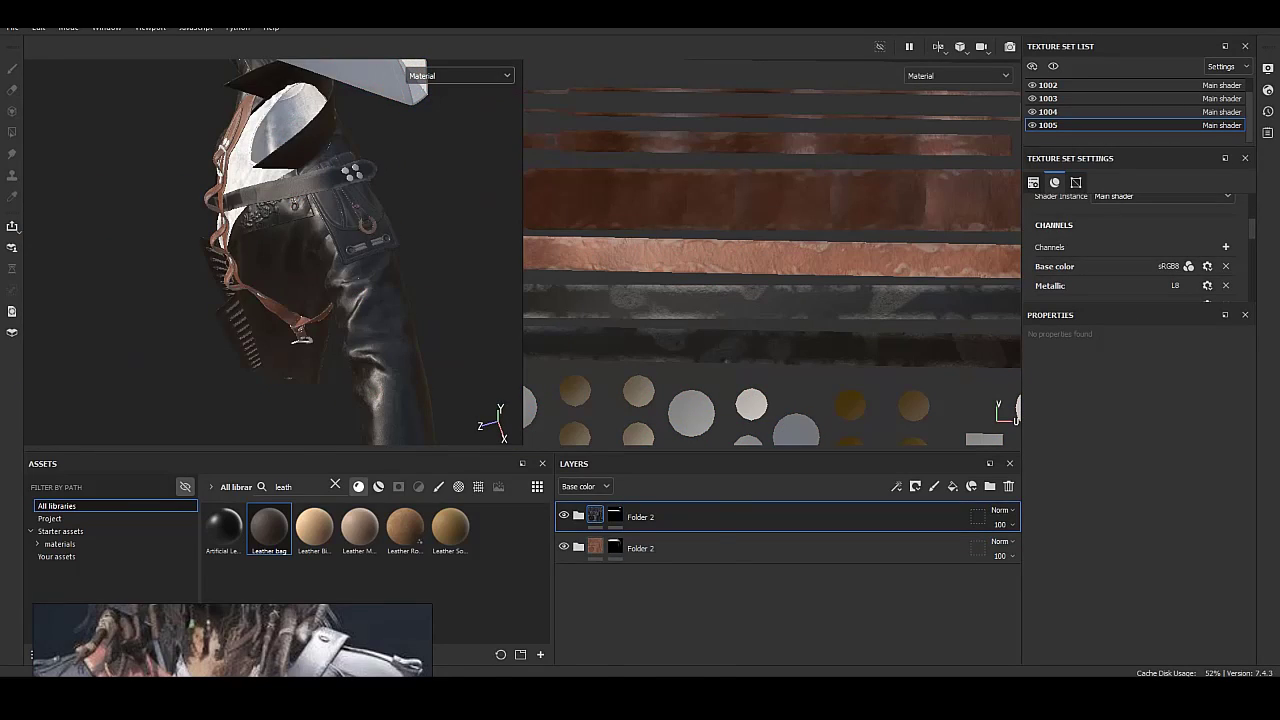
{"action": "left_click_drag", "start_coordinate": [300, 250], "coordinate": [400, 250], "text": "alt"}
{"action": "scroll", "coordinate": [272, 250], "scroll_direction": "up", "scroll_amount": 5}
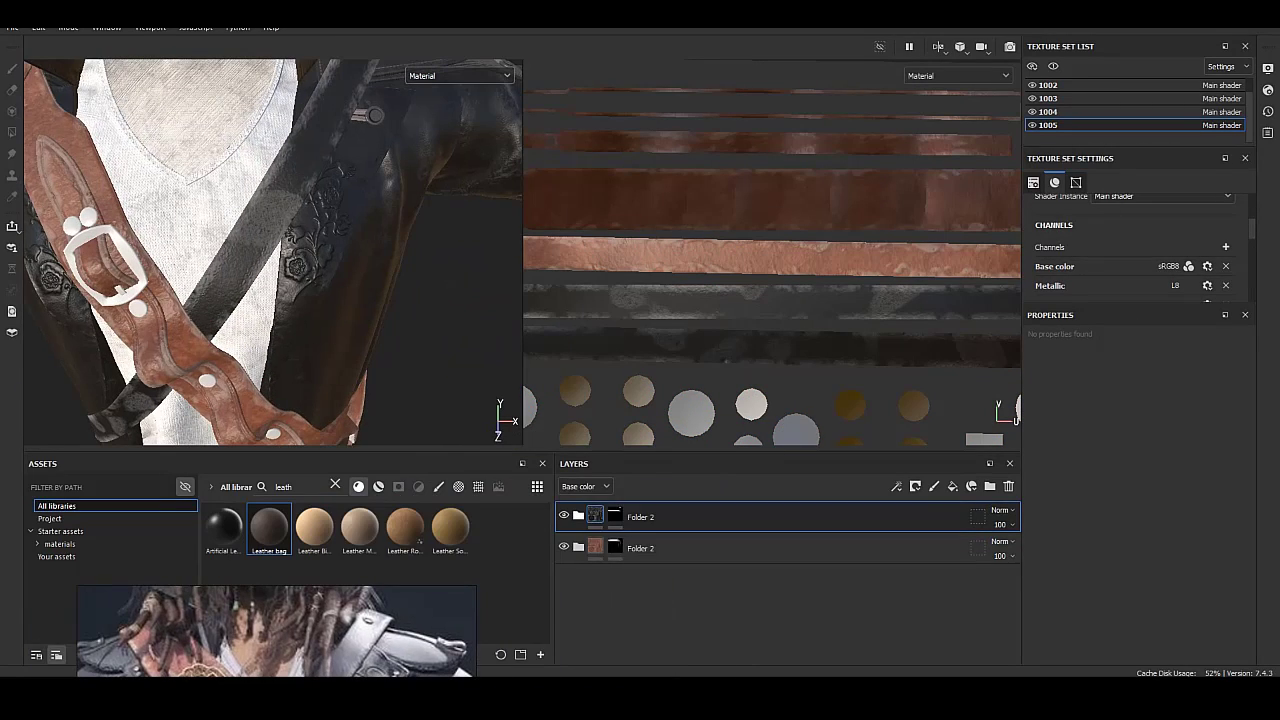
{"action": "left_click", "coordinate": [578, 516]}
{"action": "left_click", "coordinate": [643, 610]}
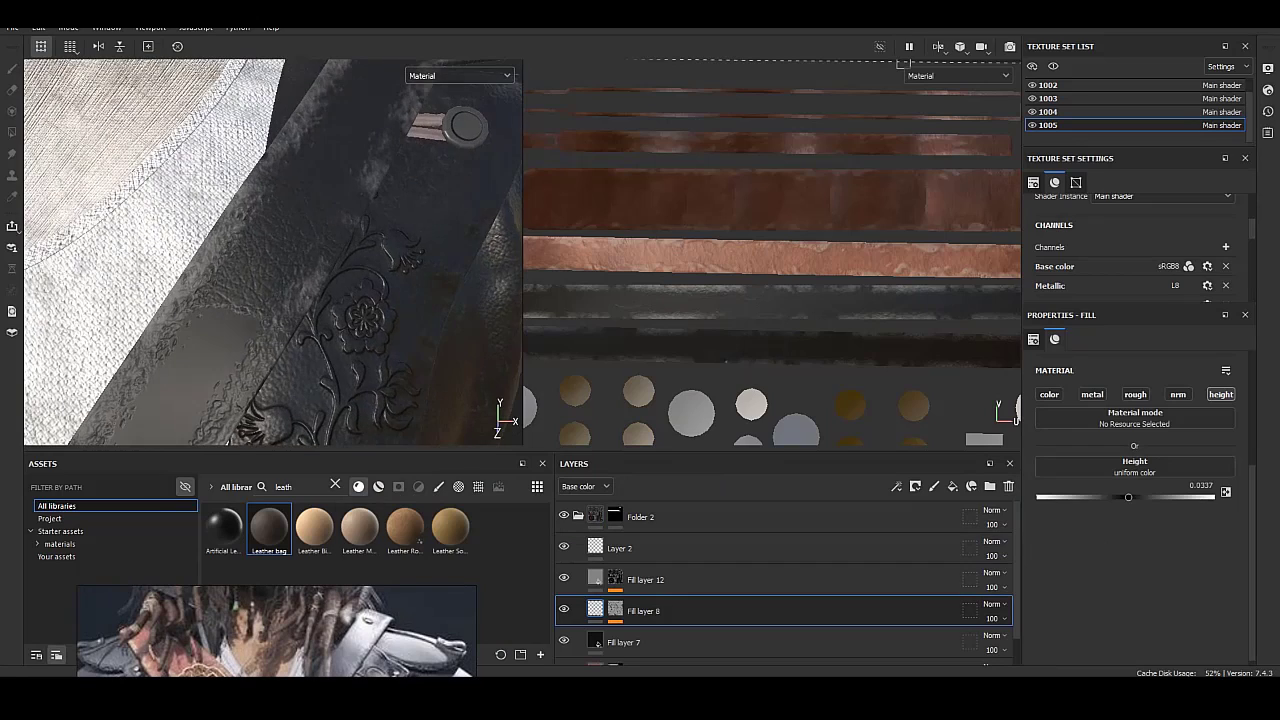
Tune Fill layer 12's Warp: intensity 1.54, divider 100, position 0.43, lower blur.
{"action": "left_click", "coordinate": [615, 579]}
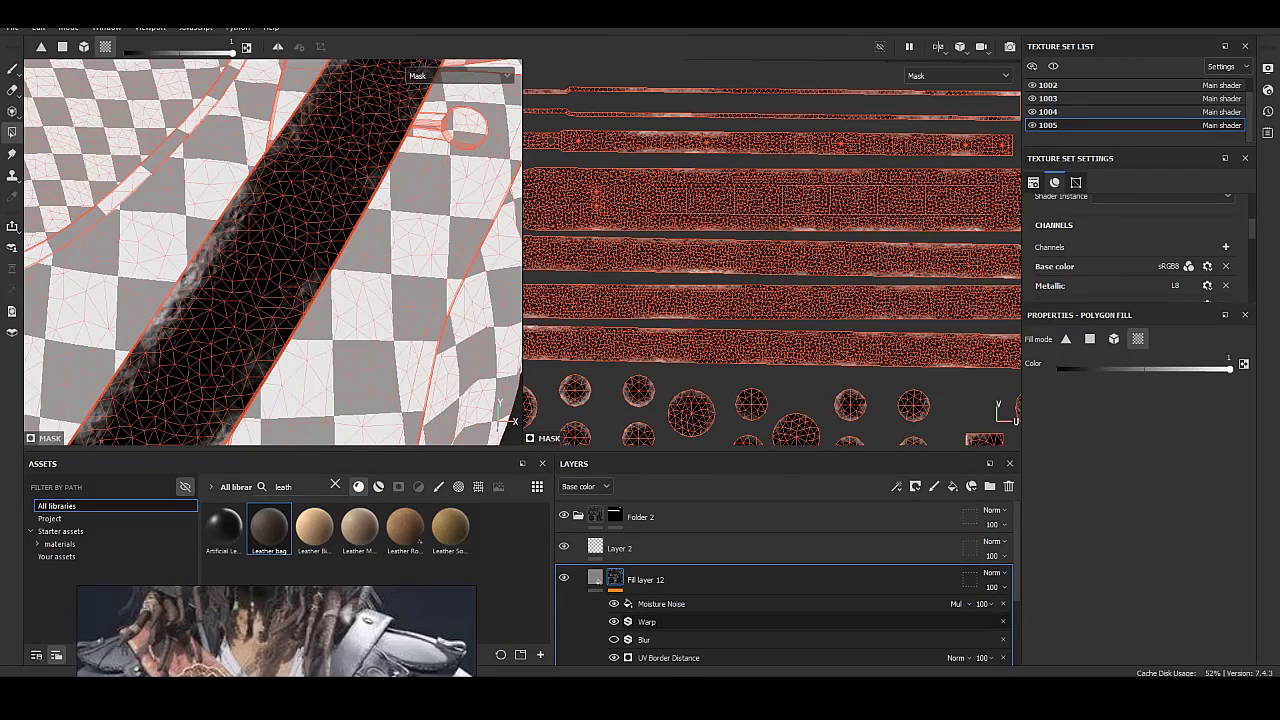
{"action": "left_click", "coordinate": [647, 621]}
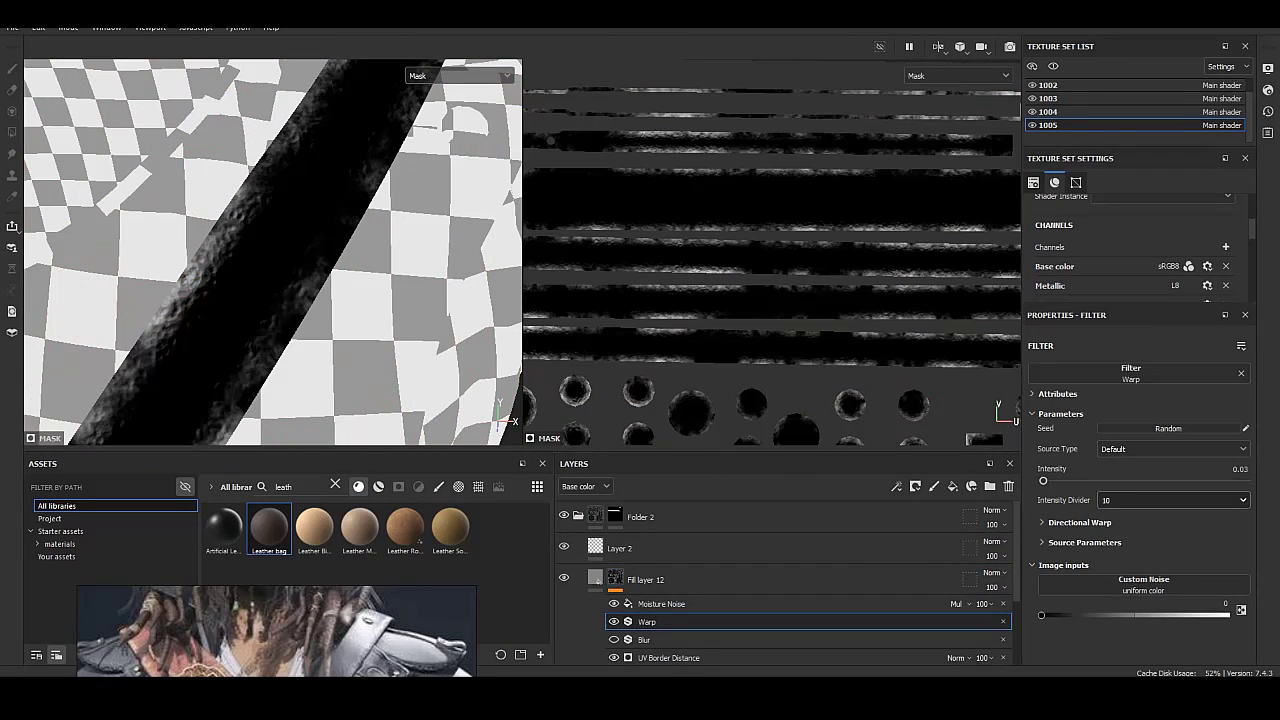
{"action": "left_click_drag", "start_coordinate": [1043, 480], "coordinate": [1048, 480]}
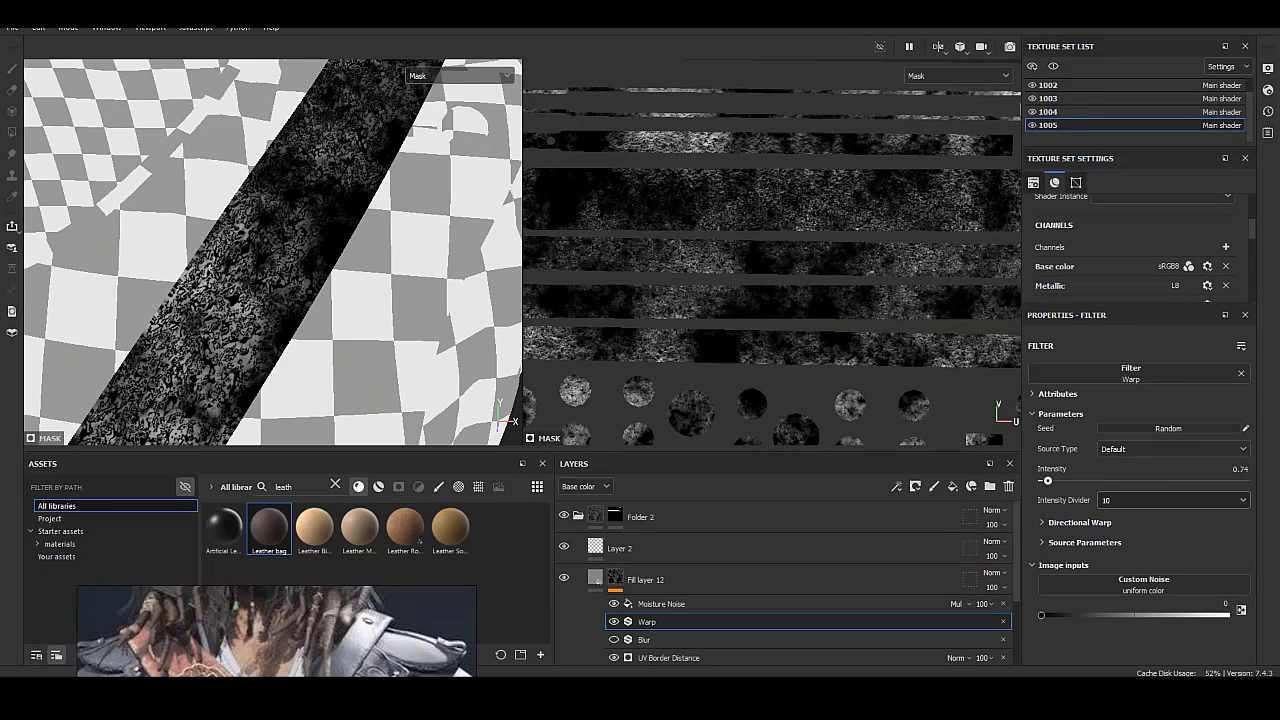
{"action": "left_click_drag", "start_coordinate": [1145, 595], "coordinate": [1053, 595]}
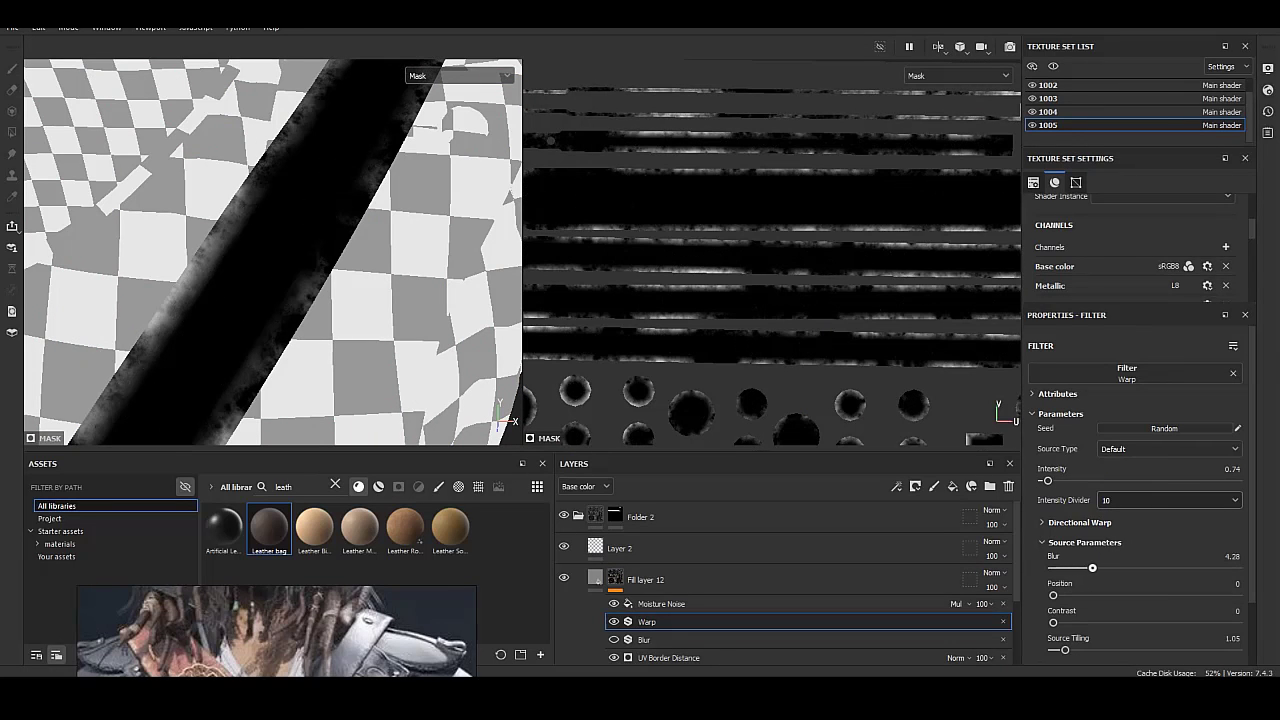
{"action": "left_click_drag", "start_coordinate": [1053, 595], "coordinate": [1132, 595]}
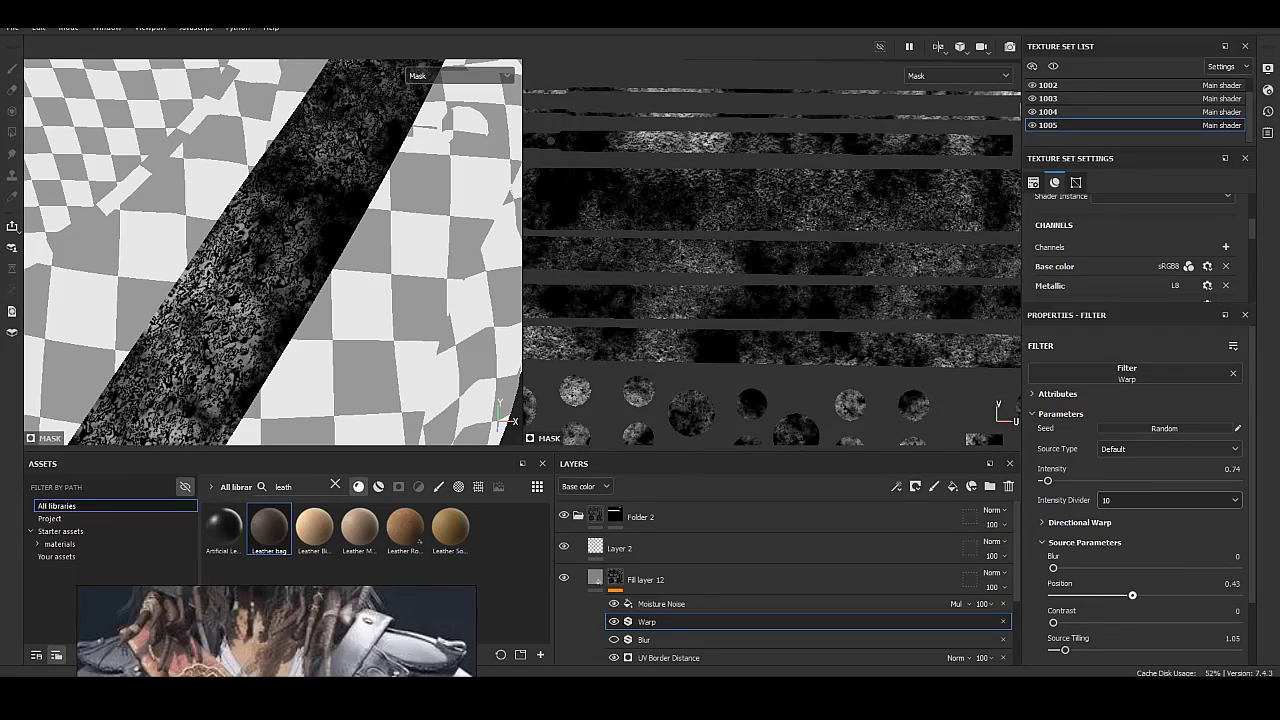
{"action": "left_click_drag", "start_coordinate": [1053, 567], "coordinate": [1064, 567]}
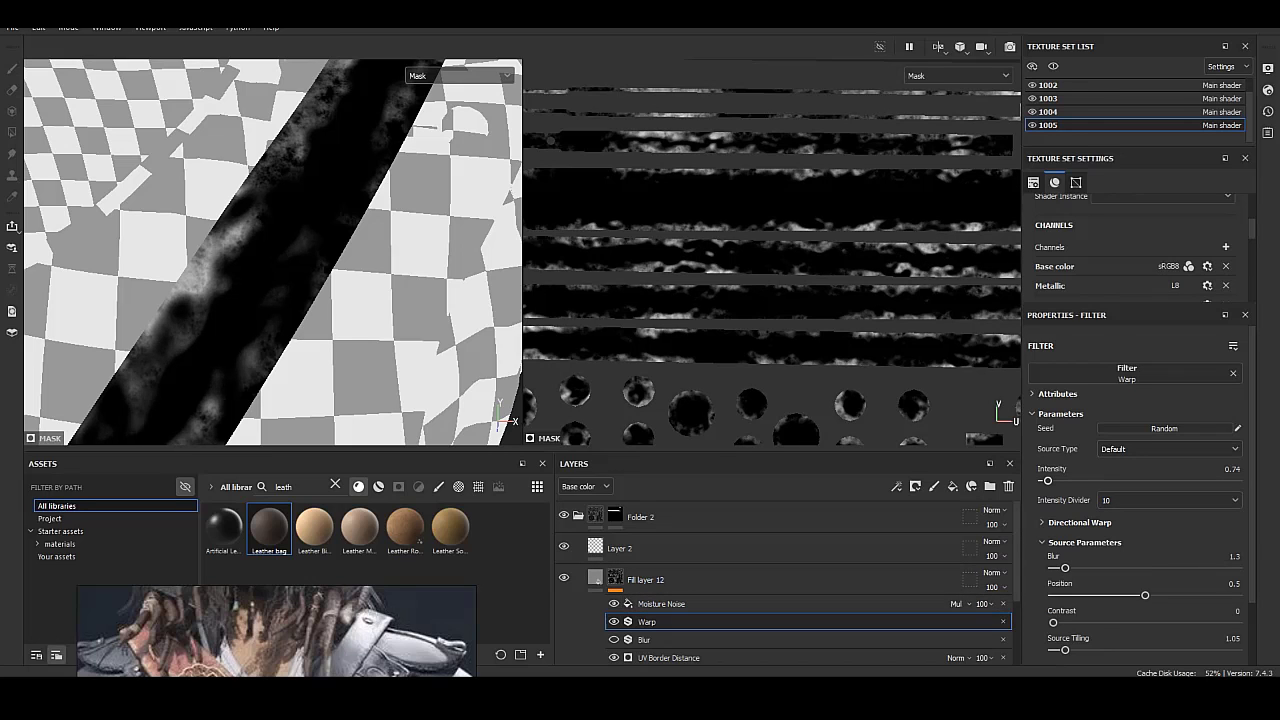
{"action": "left_click_drag", "start_coordinate": [1047, 480], "coordinate": [1068, 480]}
{"action": "left_click", "coordinate": [1108, 544]}
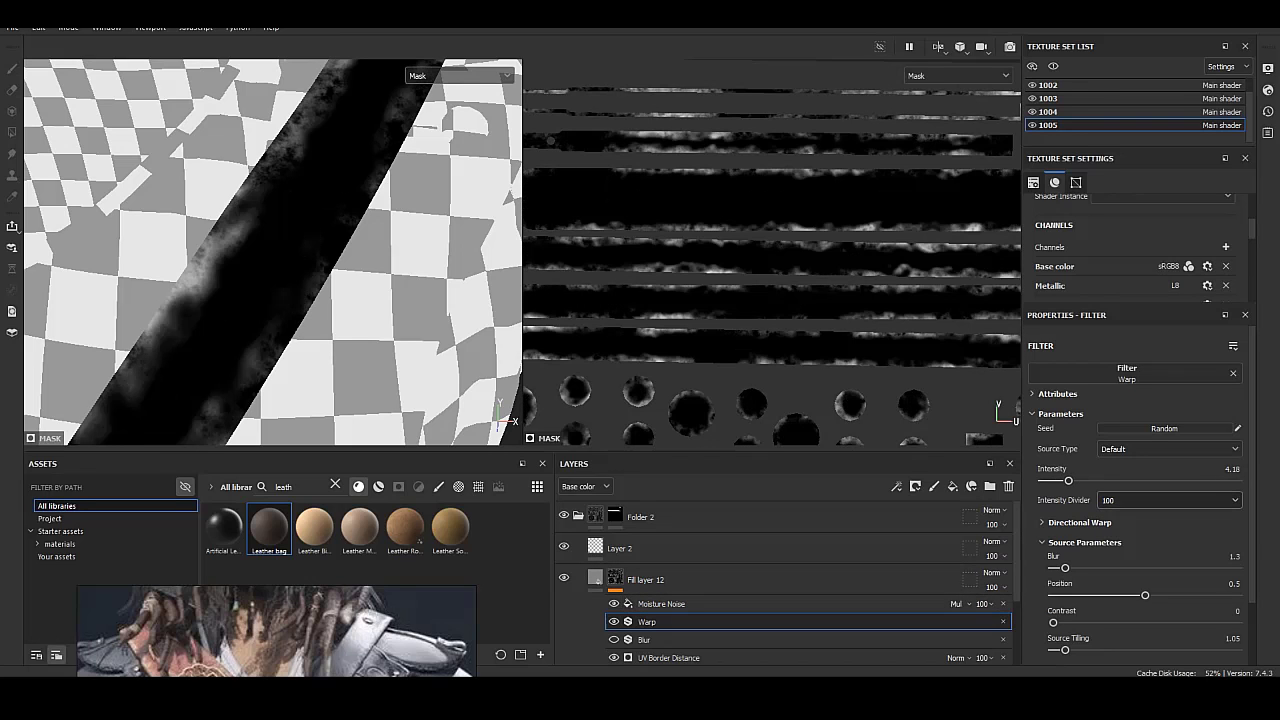
{"action": "left_click_drag", "start_coordinate": [1065, 567], "coordinate": [1060, 567]}
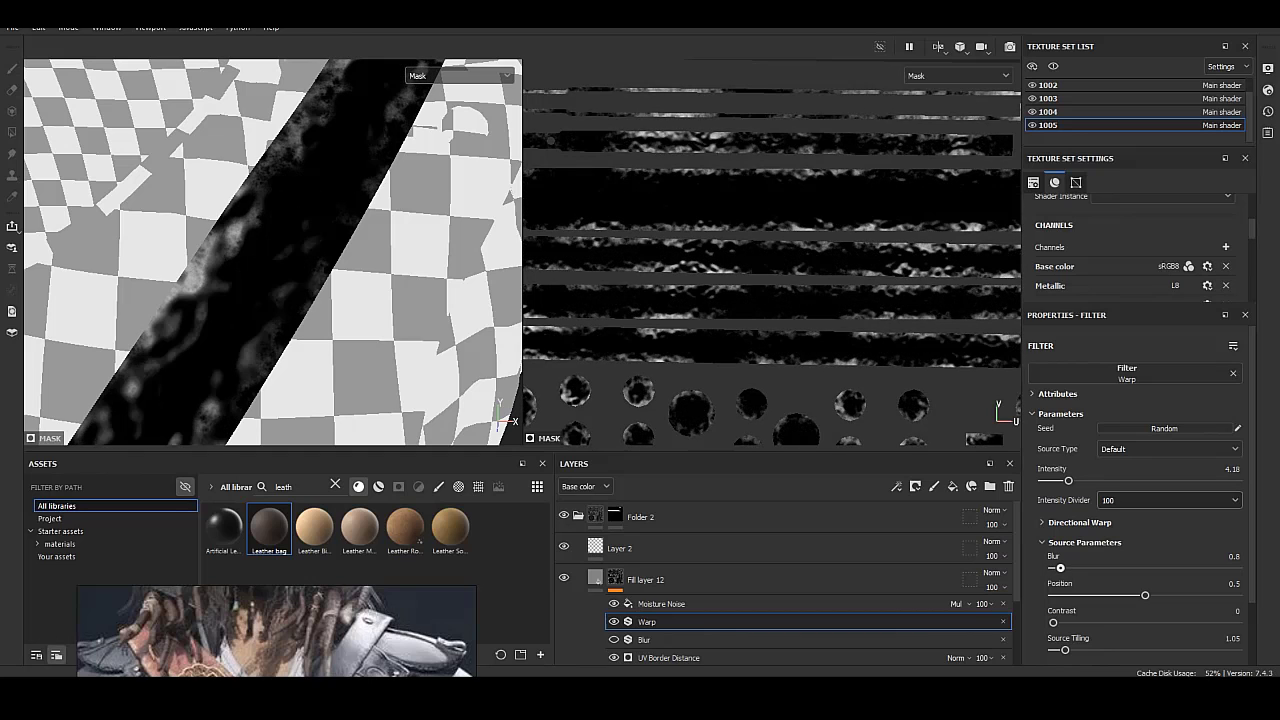
{"action": "left_click_drag", "start_coordinate": [1068, 480], "coordinate": [1052, 480]}
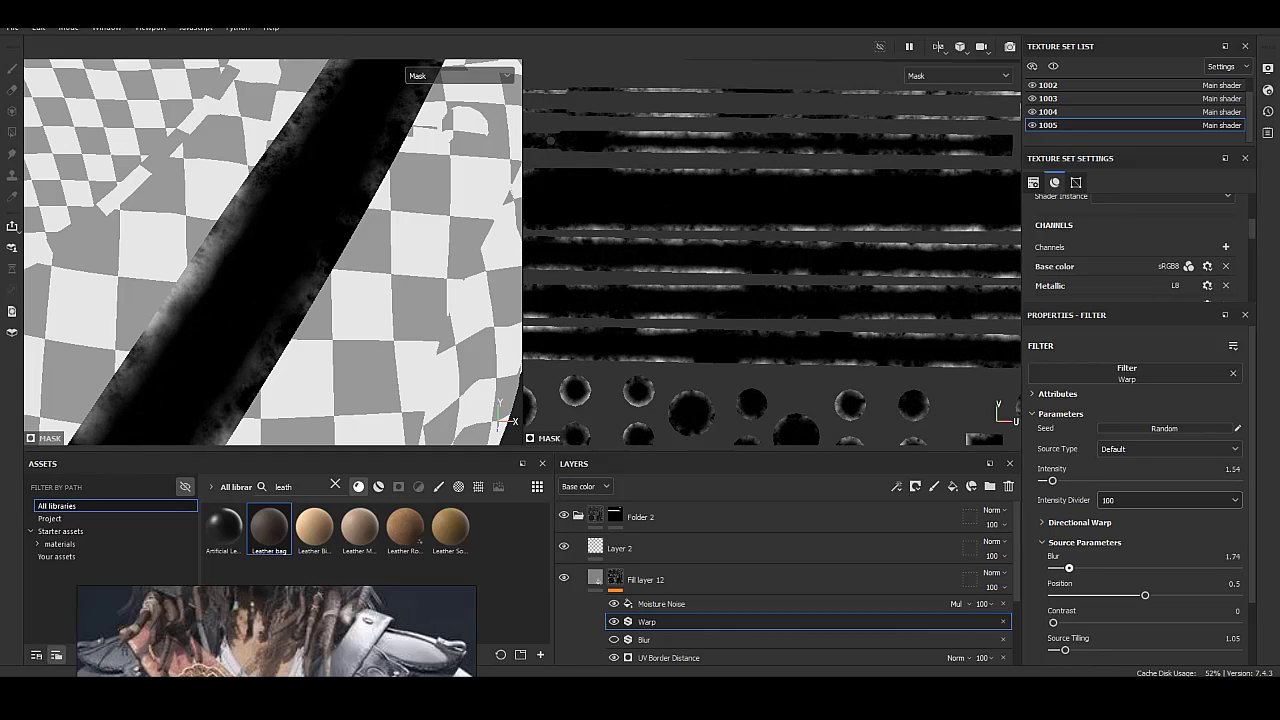
{"action": "left_click_drag", "start_coordinate": [1069, 567], "coordinate": [1057, 567]}
Delete Fill layer 8 and add Leather Big Grain as a height-only layer.
{"action": "left_click", "coordinate": [645, 579]}
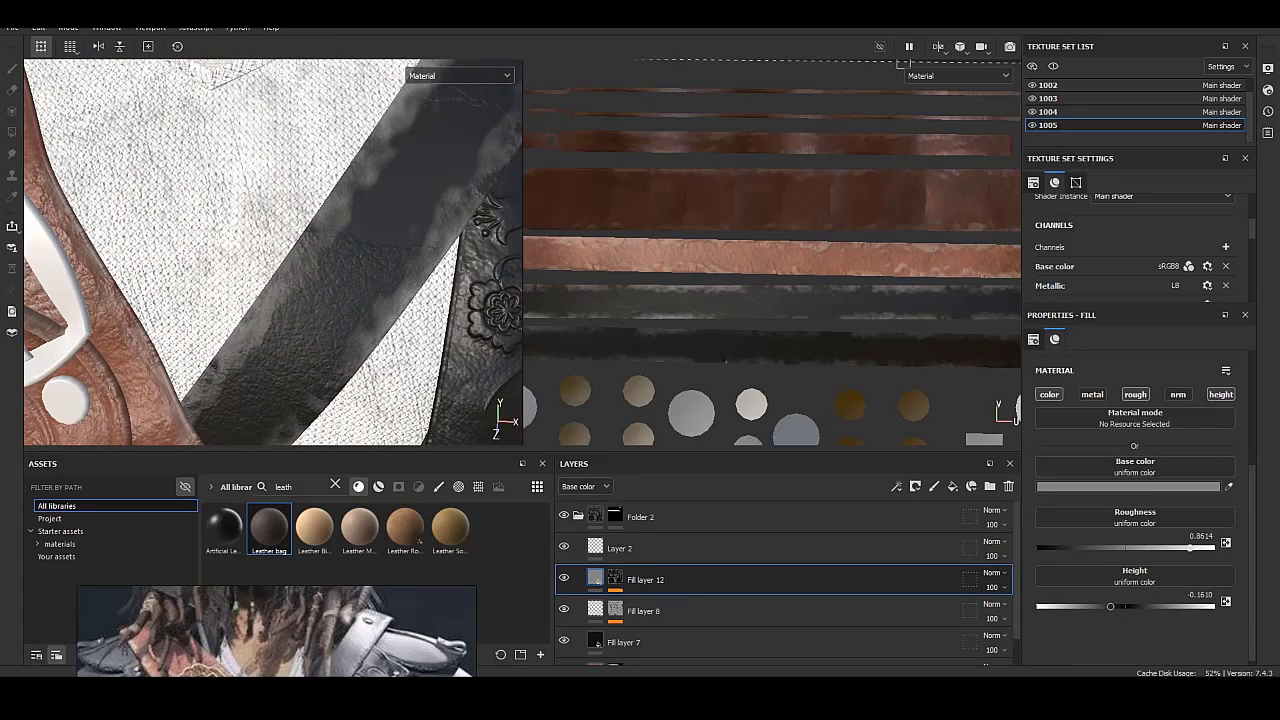
{"action": "key", "text": "ctrl+z"}
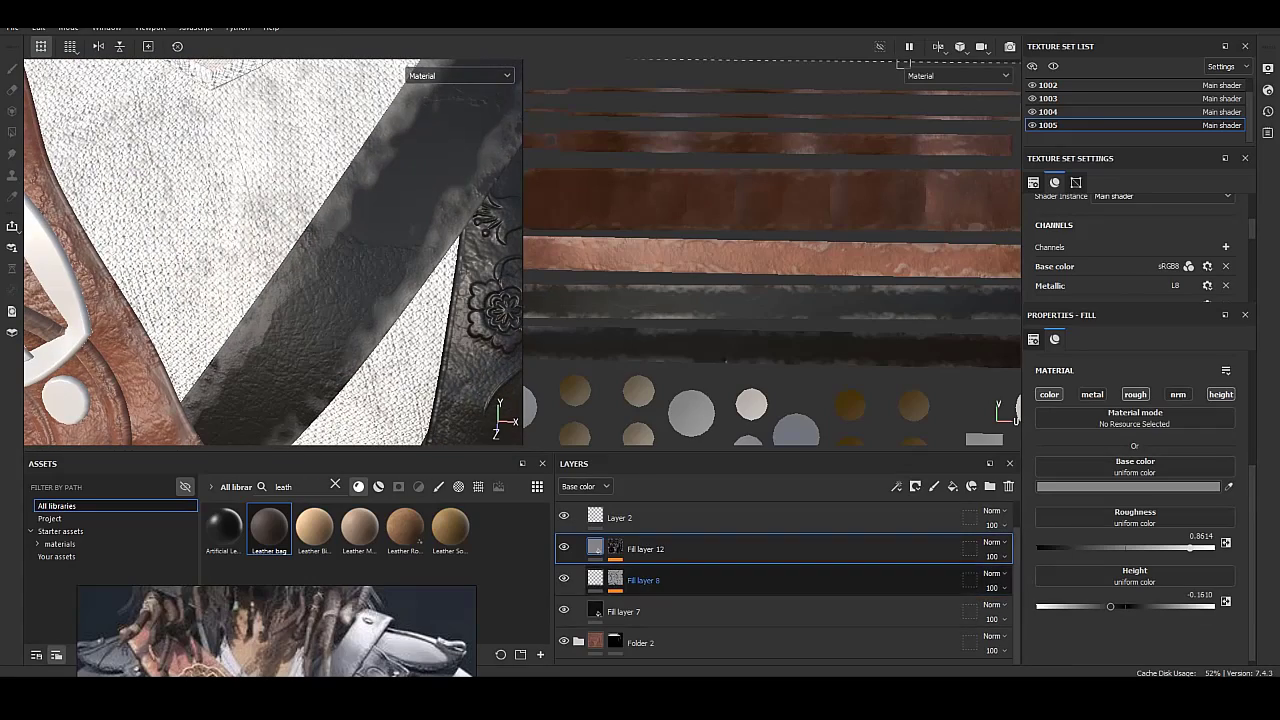
{"action": "key", "text": "ctrl+z"}
{"action": "key", "text": "ctrl+z"}
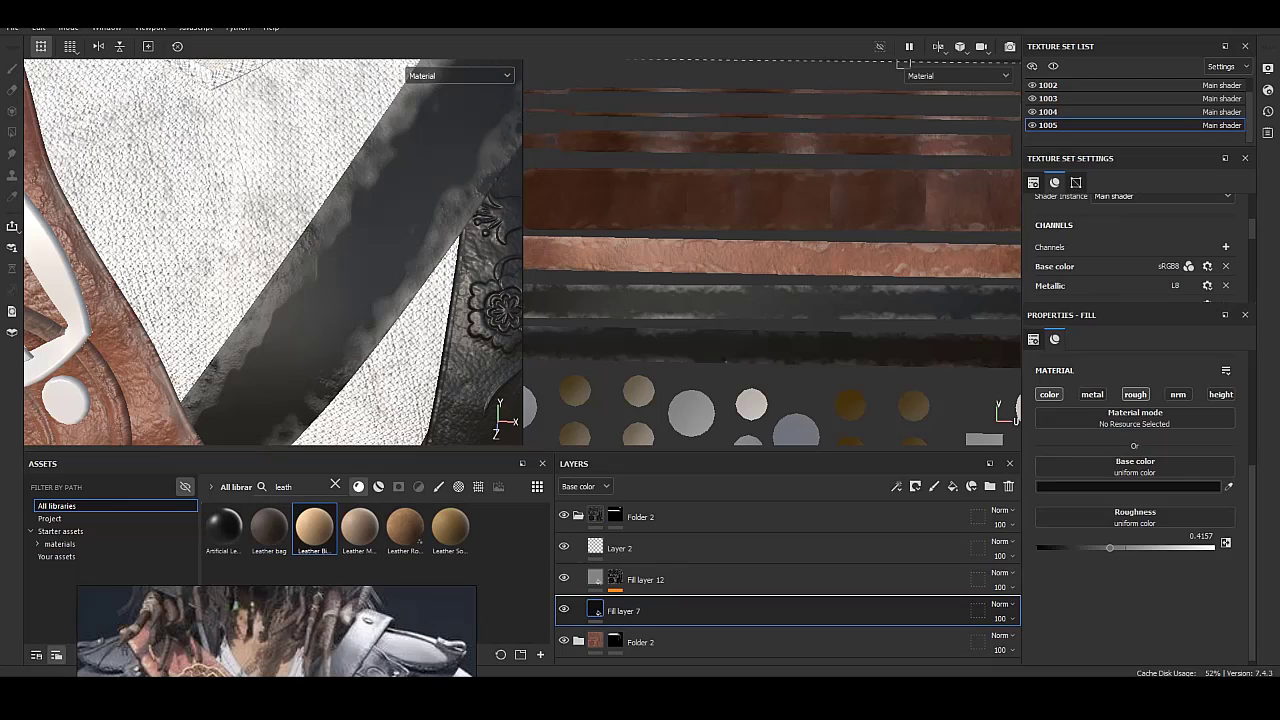
{"action": "left_click_drag", "start_coordinate": [314, 527], "coordinate": [700, 597]}
{"action": "left_click", "coordinate": [1049, 394]}
{"action": "left_click", "coordinate": [1136, 394]}
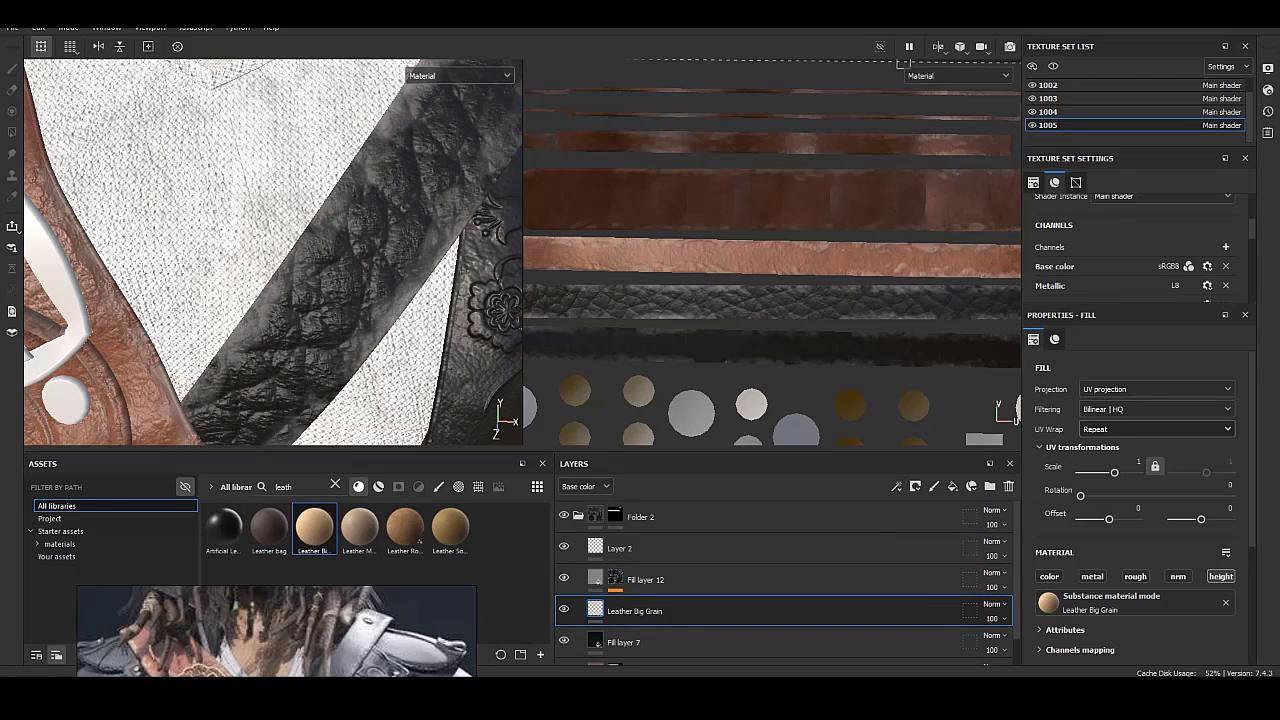
Give Leather Big Grain a larger tiling scale and 14 opacity.
{"action": "key", "text": "Return"}
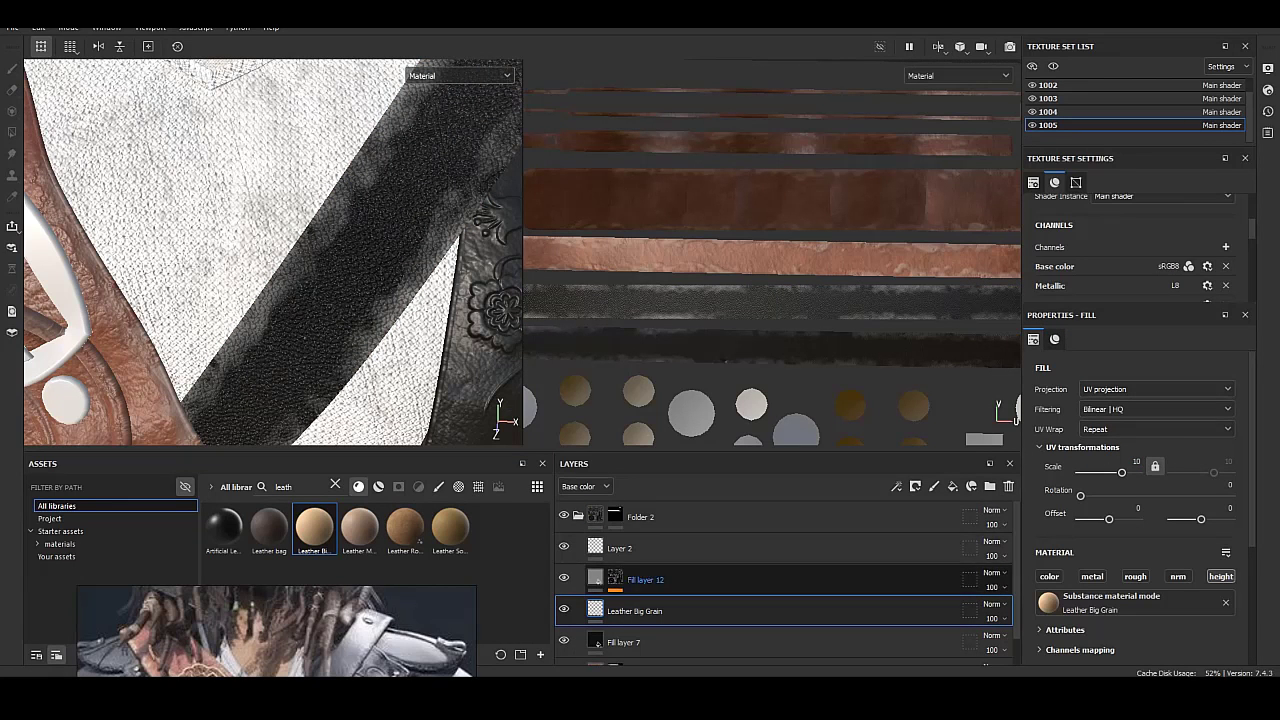
{"action": "left_click_drag", "start_coordinate": [992, 618], "coordinate": [993, 643]}
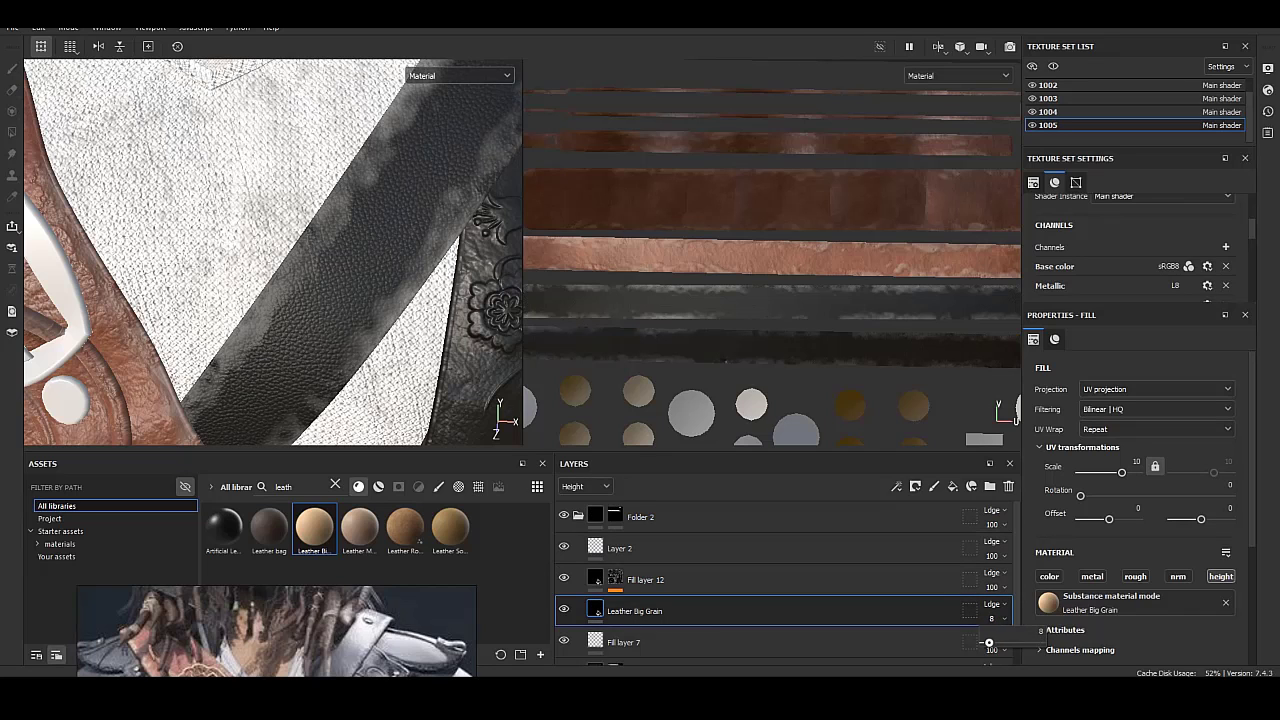
{"action": "scroll", "coordinate": [273, 252], "scroll_direction": "up", "scroll_amount": 3}
{"action": "scroll", "coordinate": [273, 252], "scroll_direction": "up", "scroll_amount": 3}
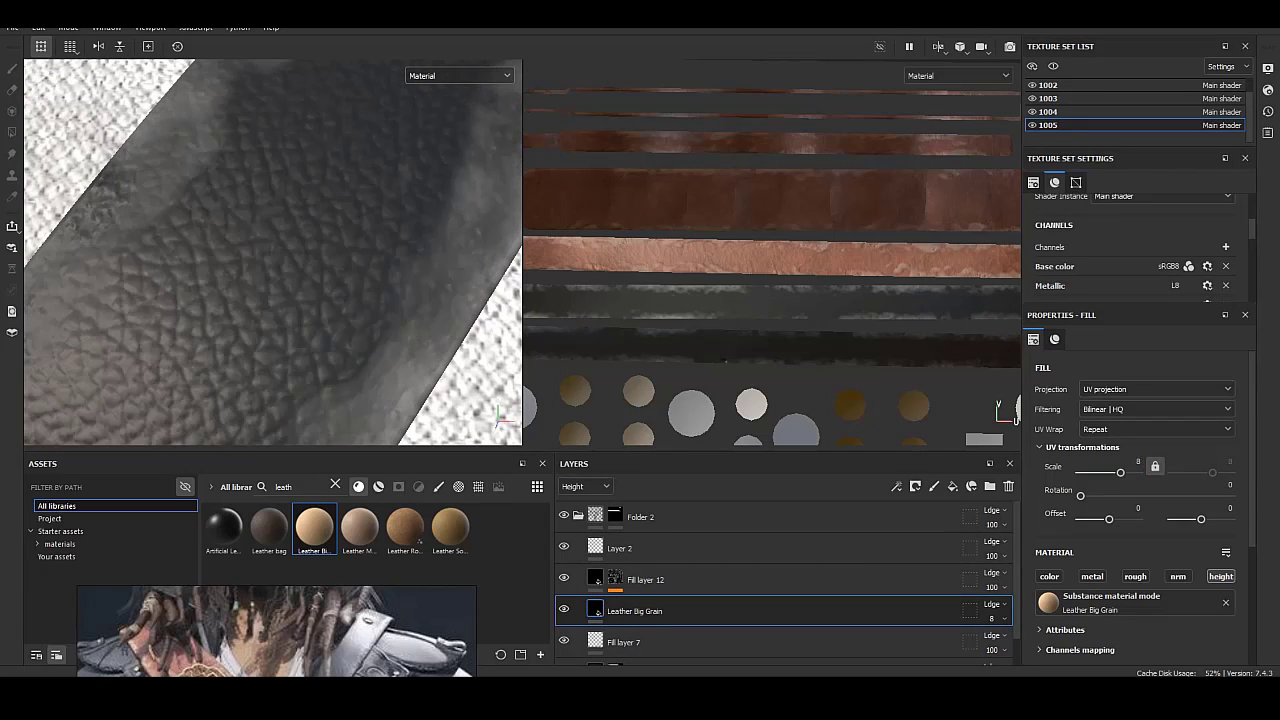
{"action": "left_click_drag", "start_coordinate": [992, 618], "coordinate": [993, 640]}
{"action": "left_click_drag", "start_coordinate": [273, 252], "coordinate": [225, 248], "text": "alt"}
Add an Artificial Leather layer and switch the layer stack back to Base color.
{"action": "left_click_drag", "start_coordinate": [223, 528], "coordinate": [780, 605]}
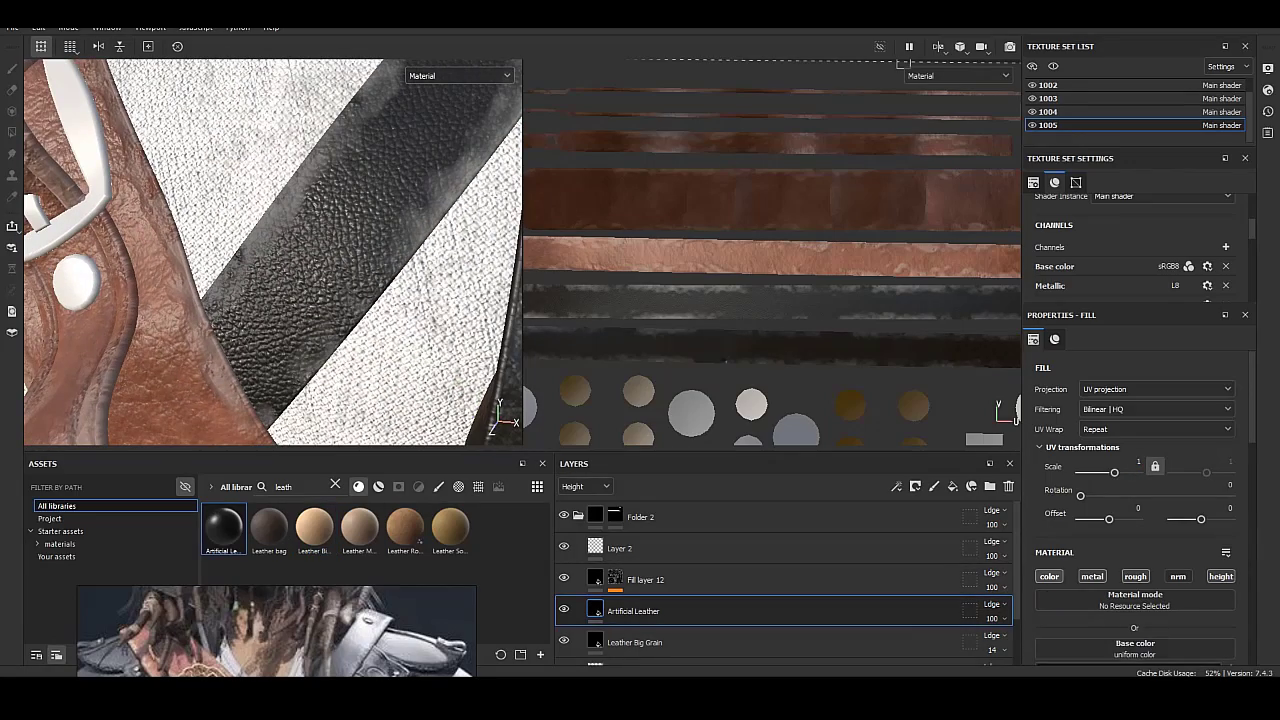
{"action": "left_click", "coordinate": [650, 580]}
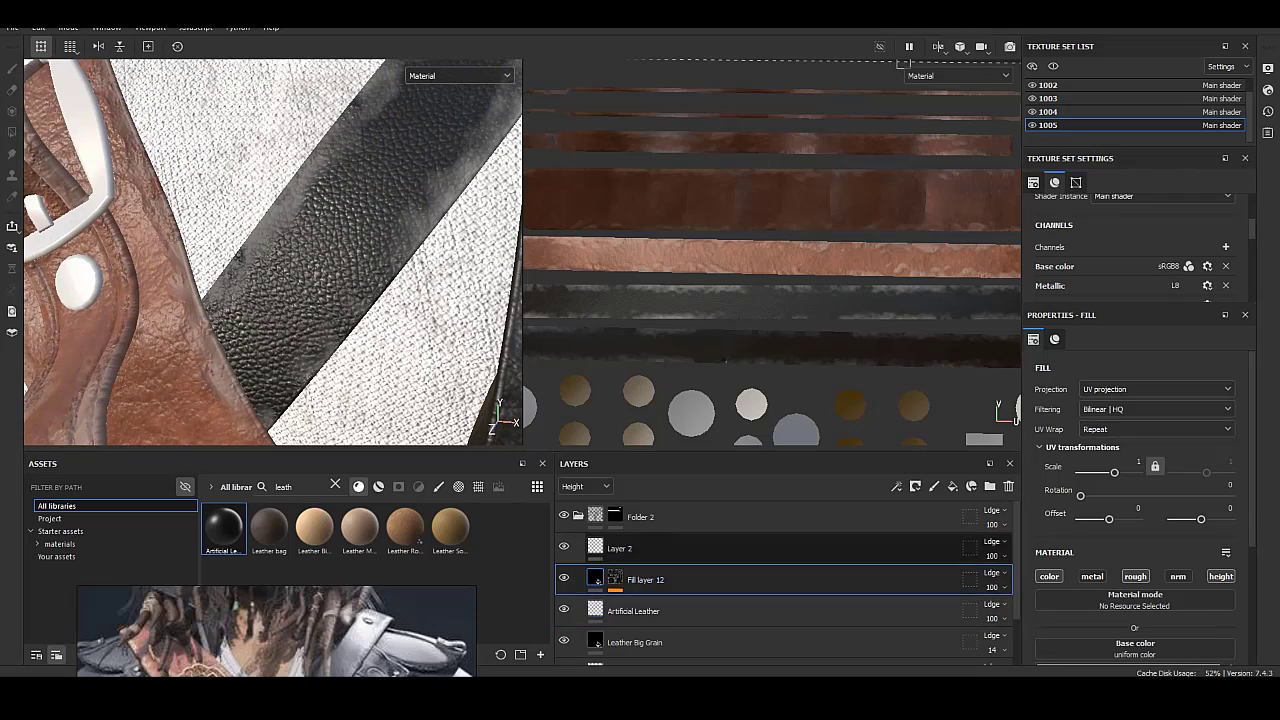
{"action": "left_click", "coordinate": [585, 486]}
{"action": "left_click", "coordinate": [580, 502]}
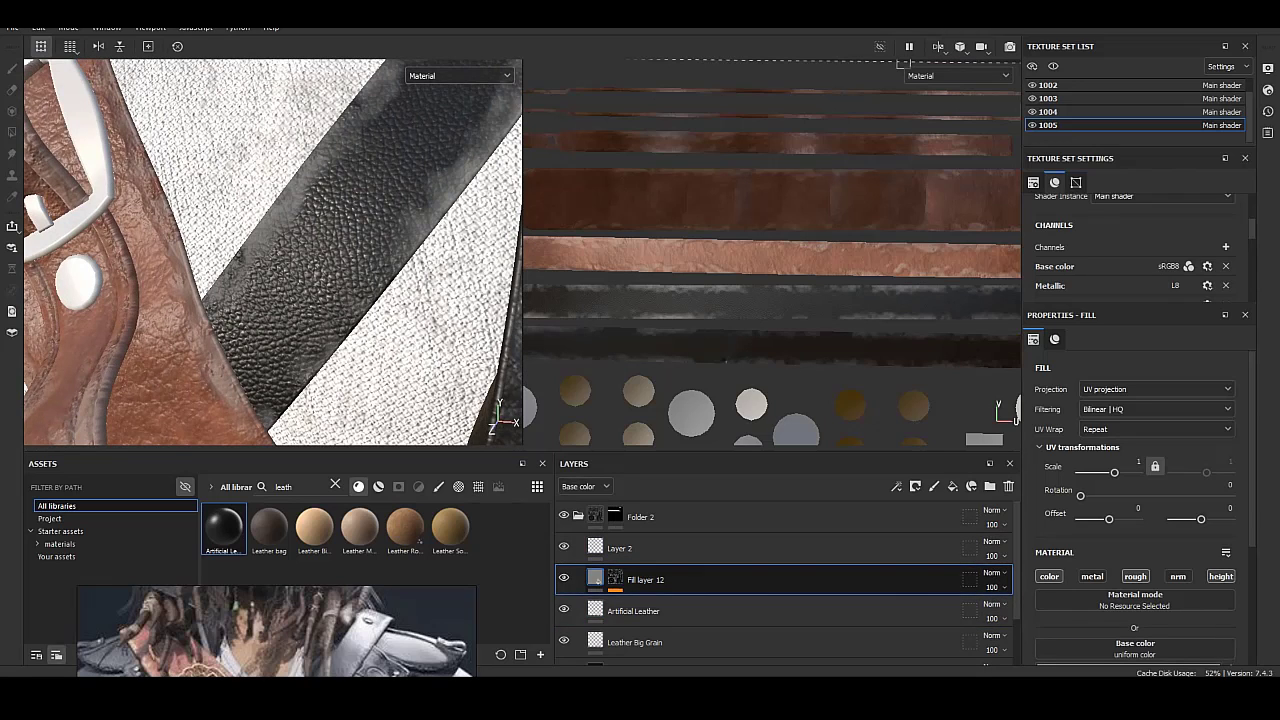
{"action": "scroll", "coordinate": [1140, 500], "scroll_direction": "down", "scroll_amount": 3}
{"action": "left_click", "coordinate": [1185, 563]}
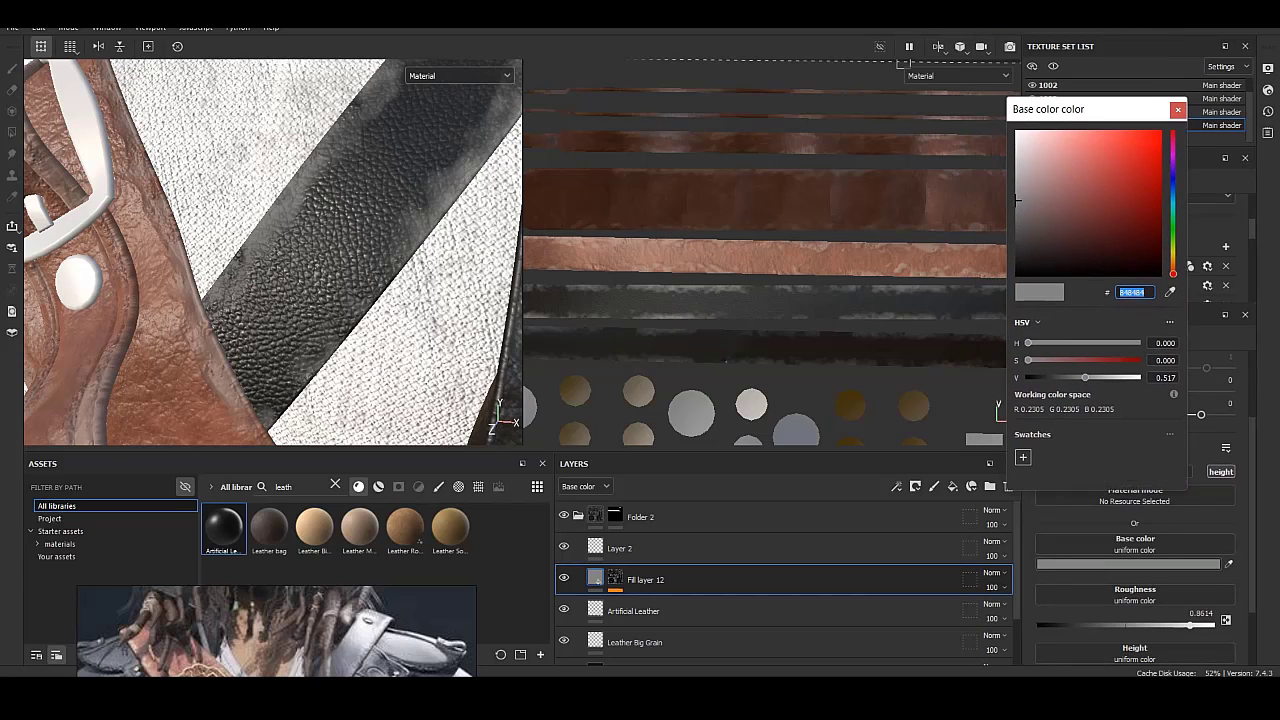
Set Fill layer 12's base colour to grey 555555 and delete Layer 2.
{"action": "type", "text": "555555"}
{"action": "key", "text": "Return"}
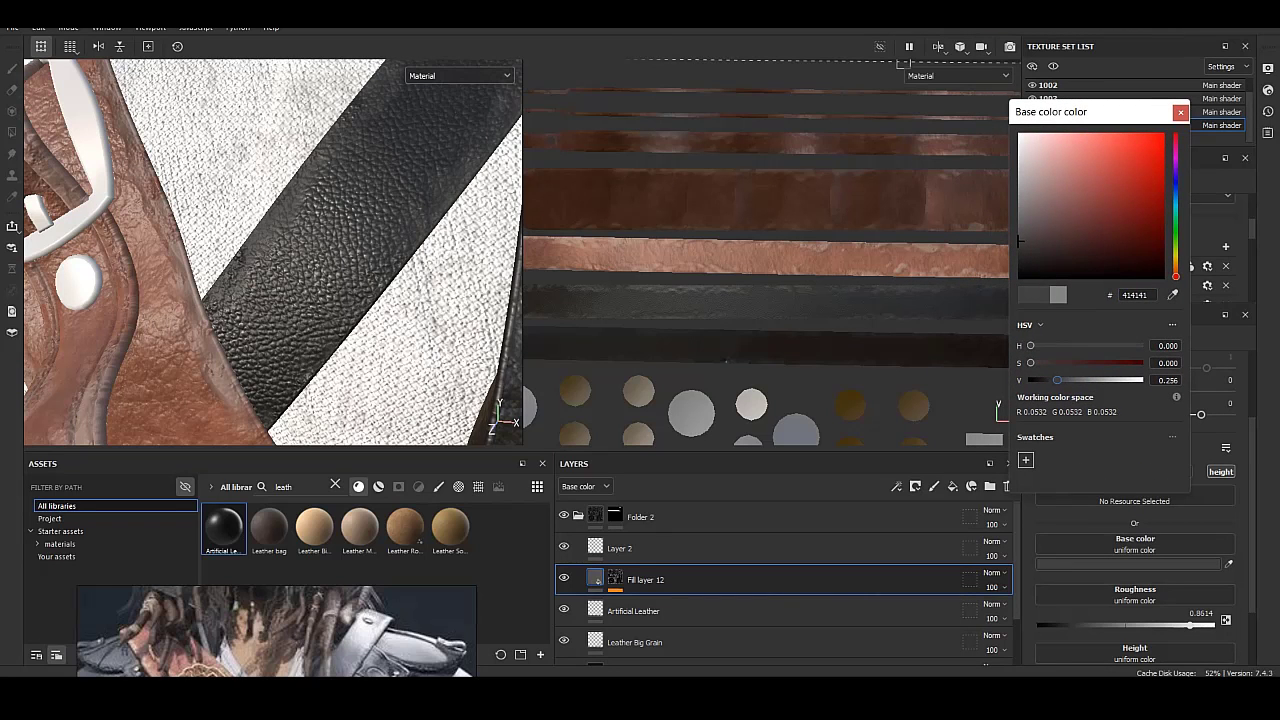
{"action": "key", "text": "Escape"}
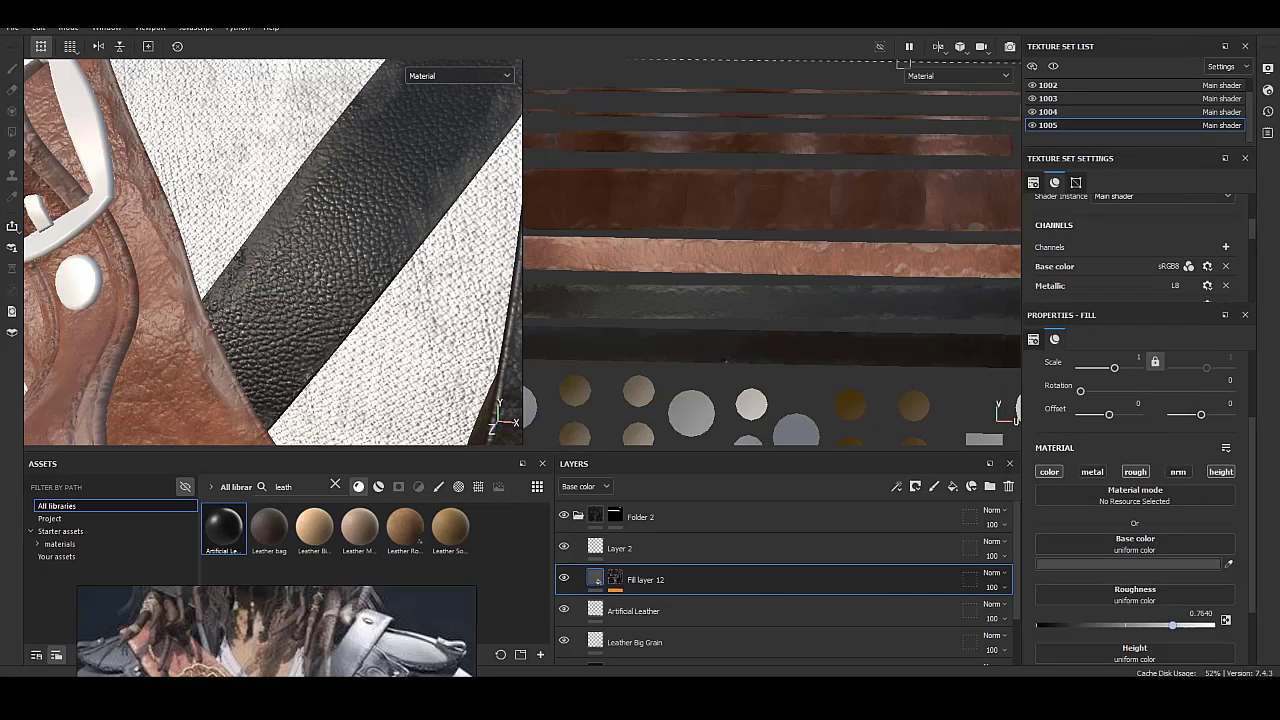
{"action": "scroll", "coordinate": [1135, 500], "scroll_direction": "down", "scroll_amount": 2}
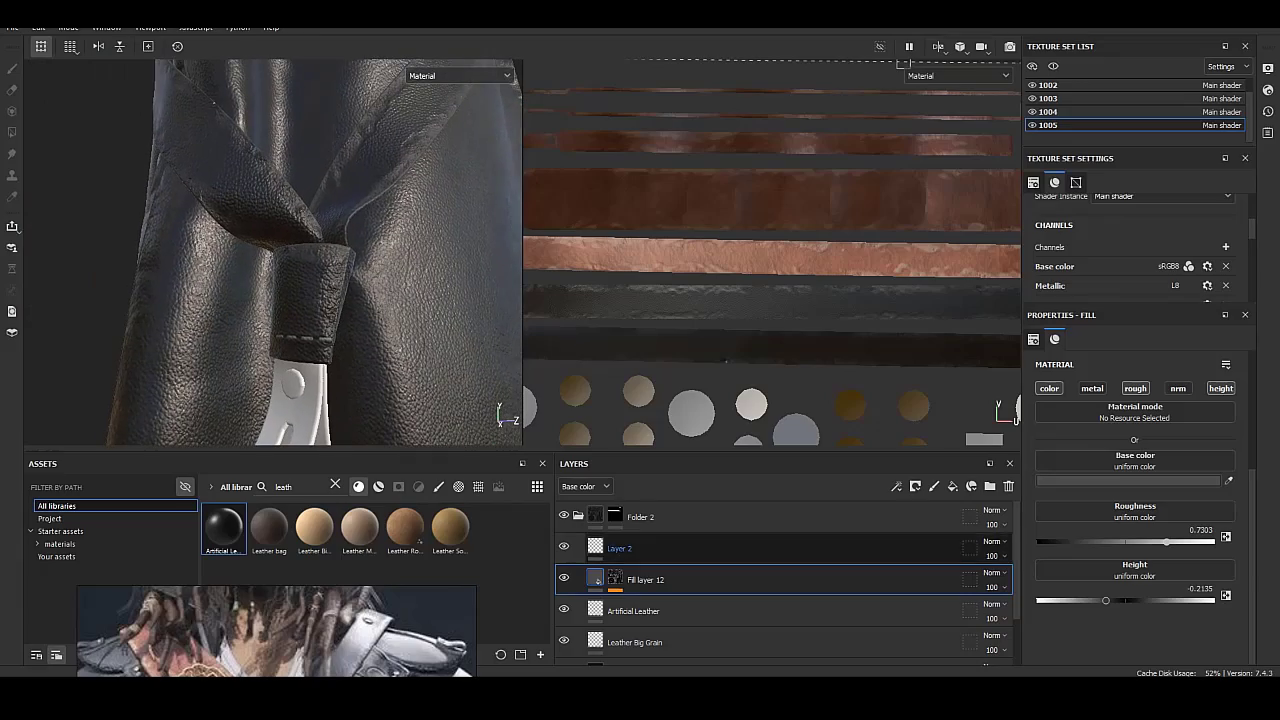
{"action": "key", "text": "Delete"}
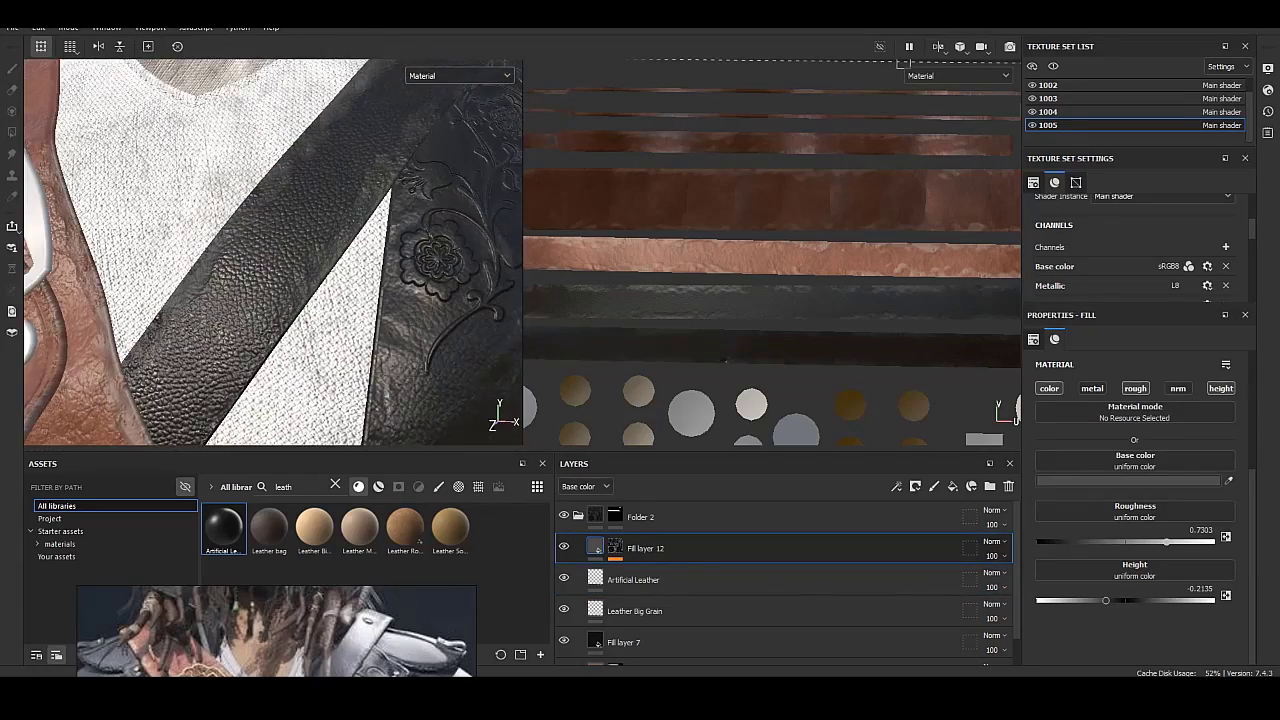
Show the Height channel and set Leather Big Grain's height opacity to 27.
{"action": "left_click", "coordinate": [640, 580]}
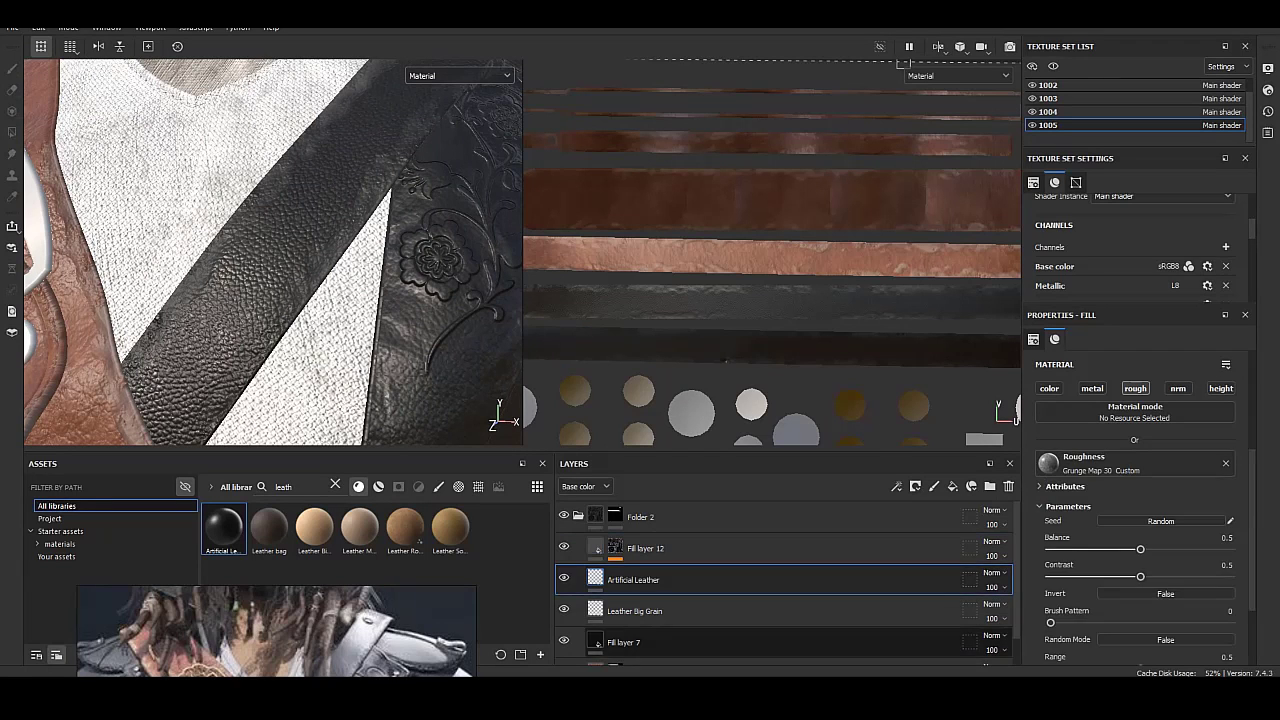
{"action": "left_click", "coordinate": [640, 611]}
{"action": "left_click", "coordinate": [585, 486]}
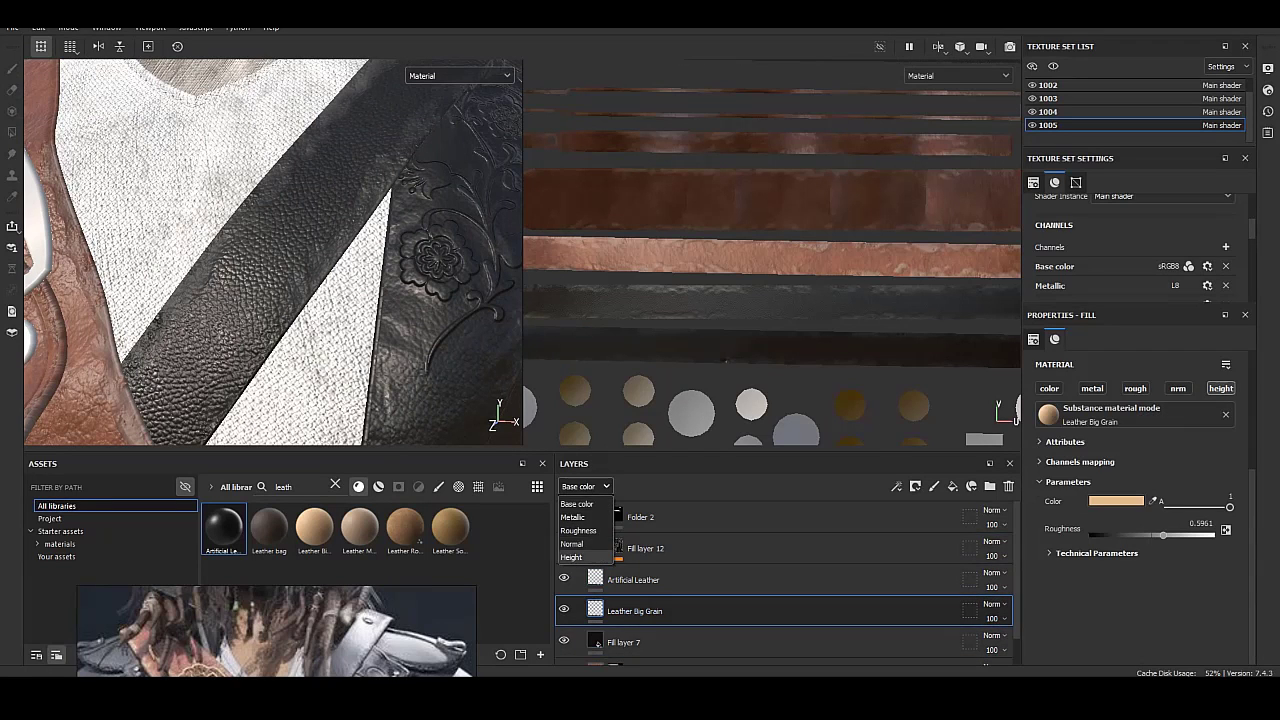
{"action": "left_click", "coordinate": [572, 557]}
{"action": "left_click_drag", "start_coordinate": [992, 643], "coordinate": [996, 643]}
{"action": "mouse_move", "coordinate": [270, 250]}
{"action": "left_mouse_down", "text": "alt"}
{"action": "mouse_move", "coordinate": [320, 260]}
{"action": "mouse_move", "coordinate": [360, 245]}
{"action": "left_mouse_up", "text": "alt"}
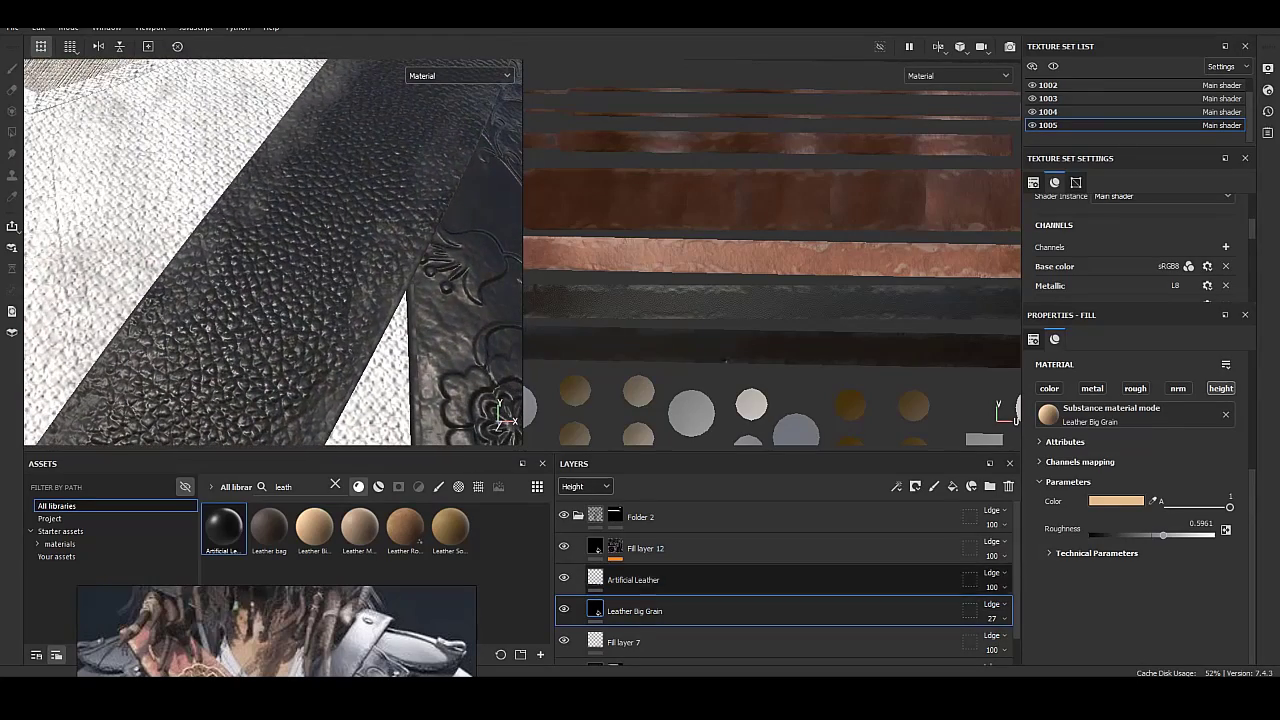
Give Fill layer 12 roughness 0.8689 and a 565656 grey base colour.
{"action": "left_click", "coordinate": [680, 516]}
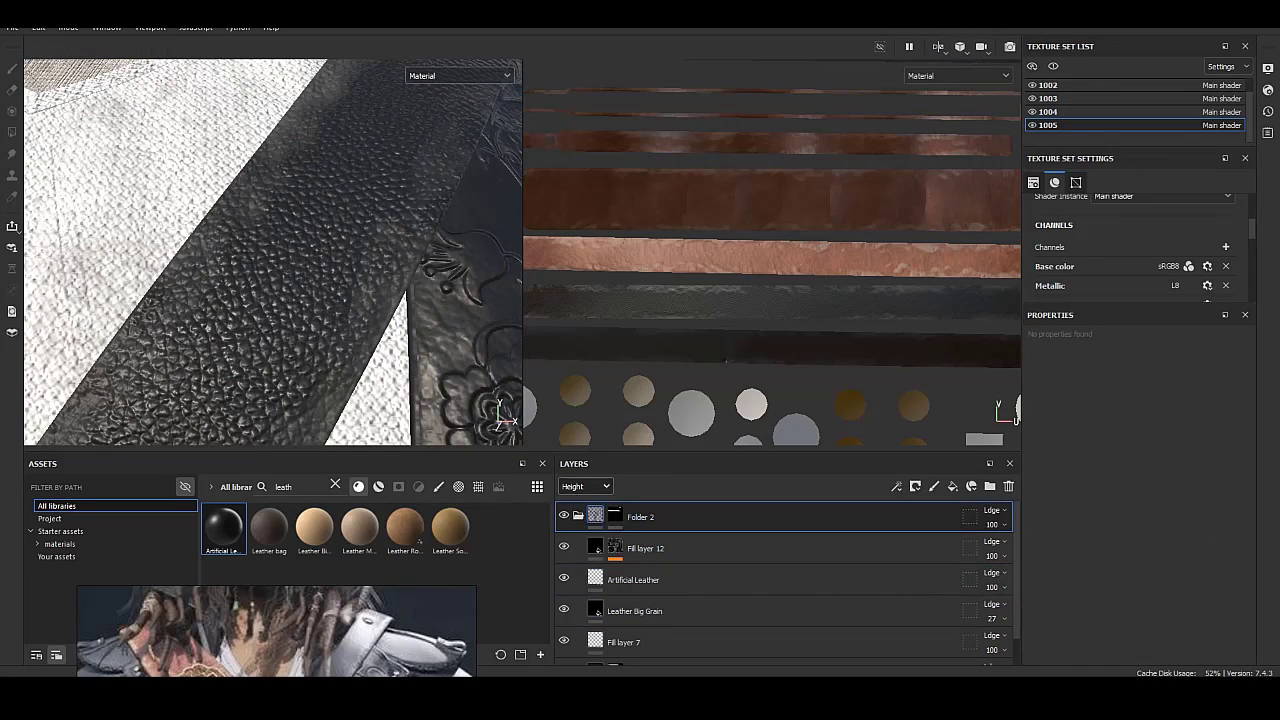
{"action": "left_click", "coordinate": [690, 548]}
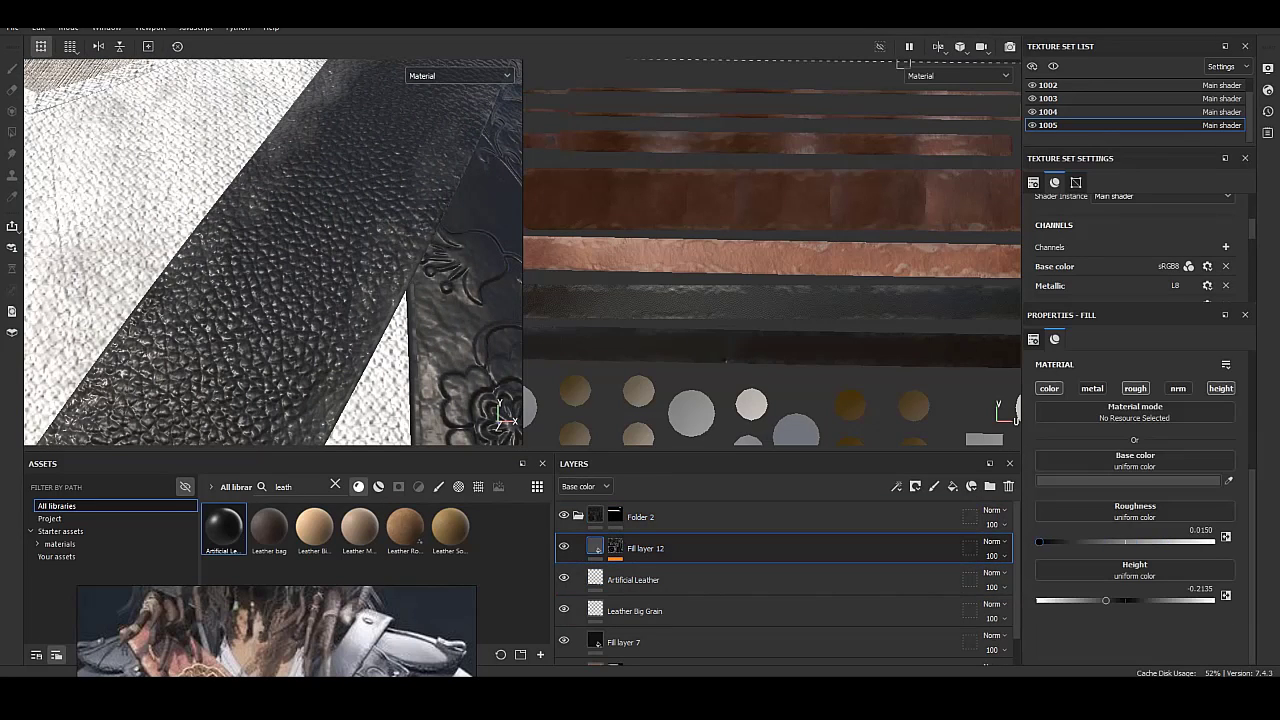
{"action": "left_click", "coordinate": [1135, 480]}
{"action": "left_click", "coordinate": [1049, 388]}
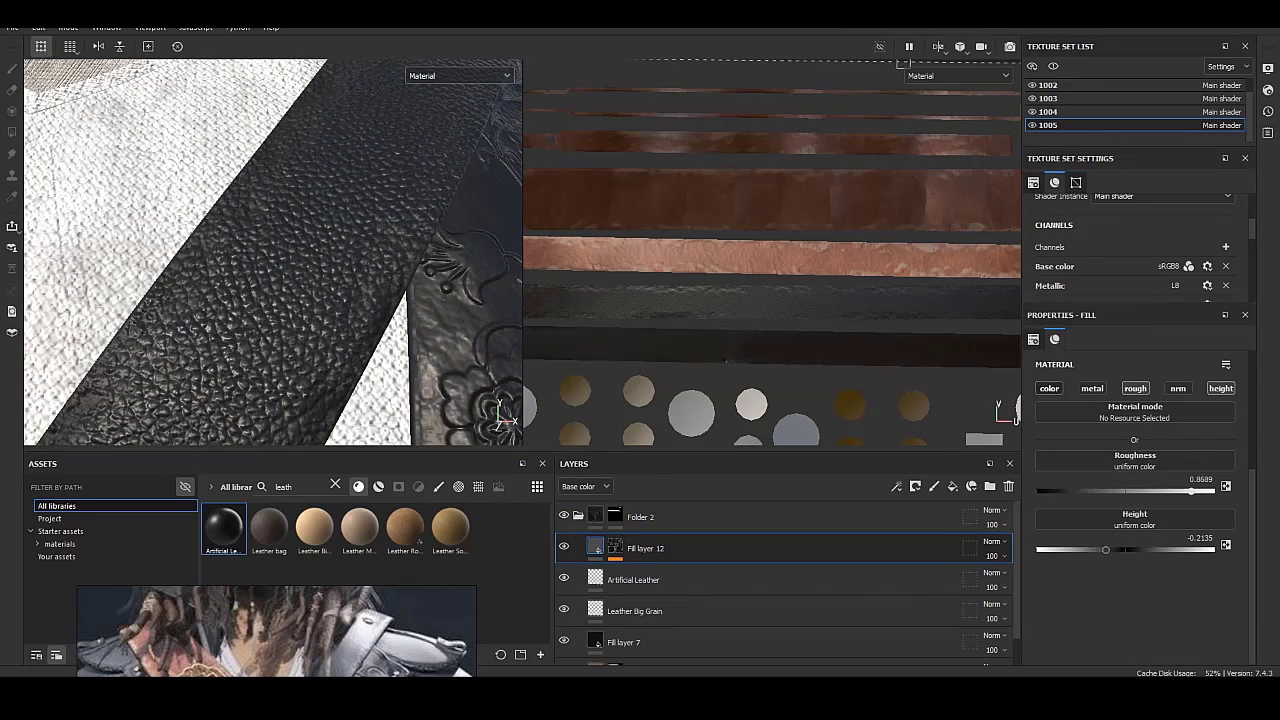
{"action": "left_click_drag", "start_coordinate": [270, 250], "coordinate": [320, 250], "text": "alt"}
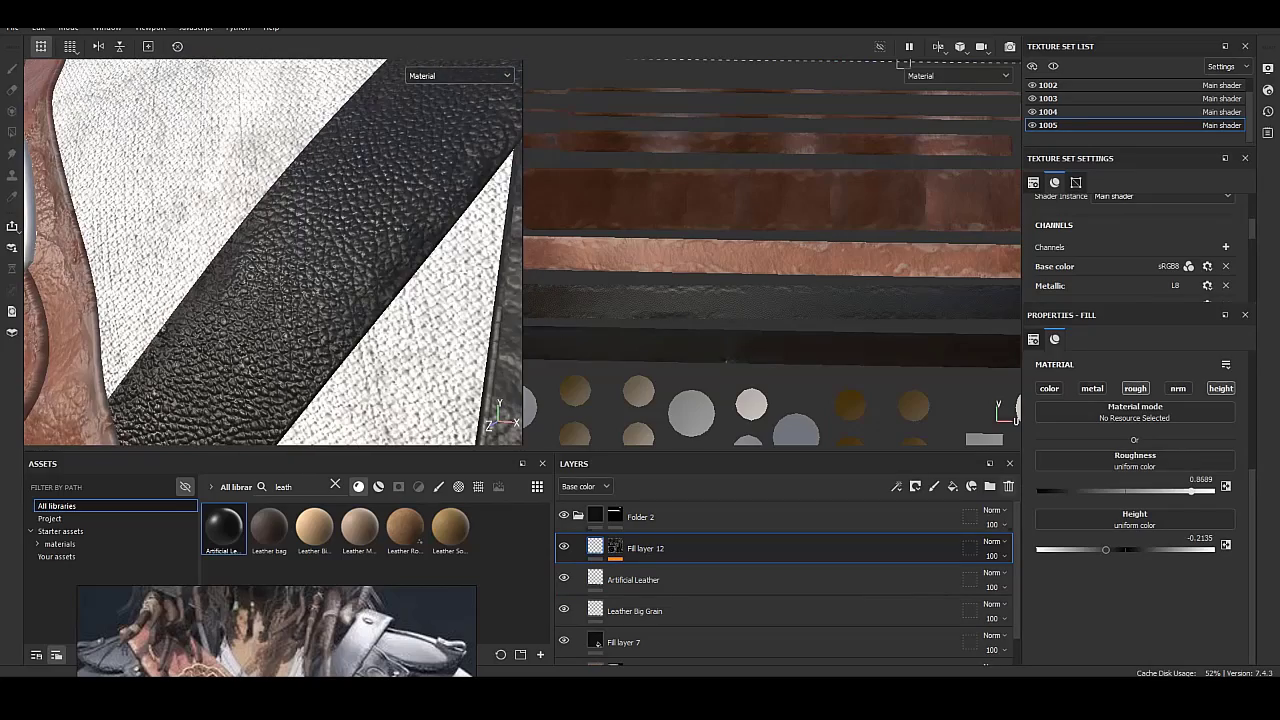
{"action": "left_click", "coordinate": [1049, 388]}
{"action": "left_click", "coordinate": [1135, 480]}
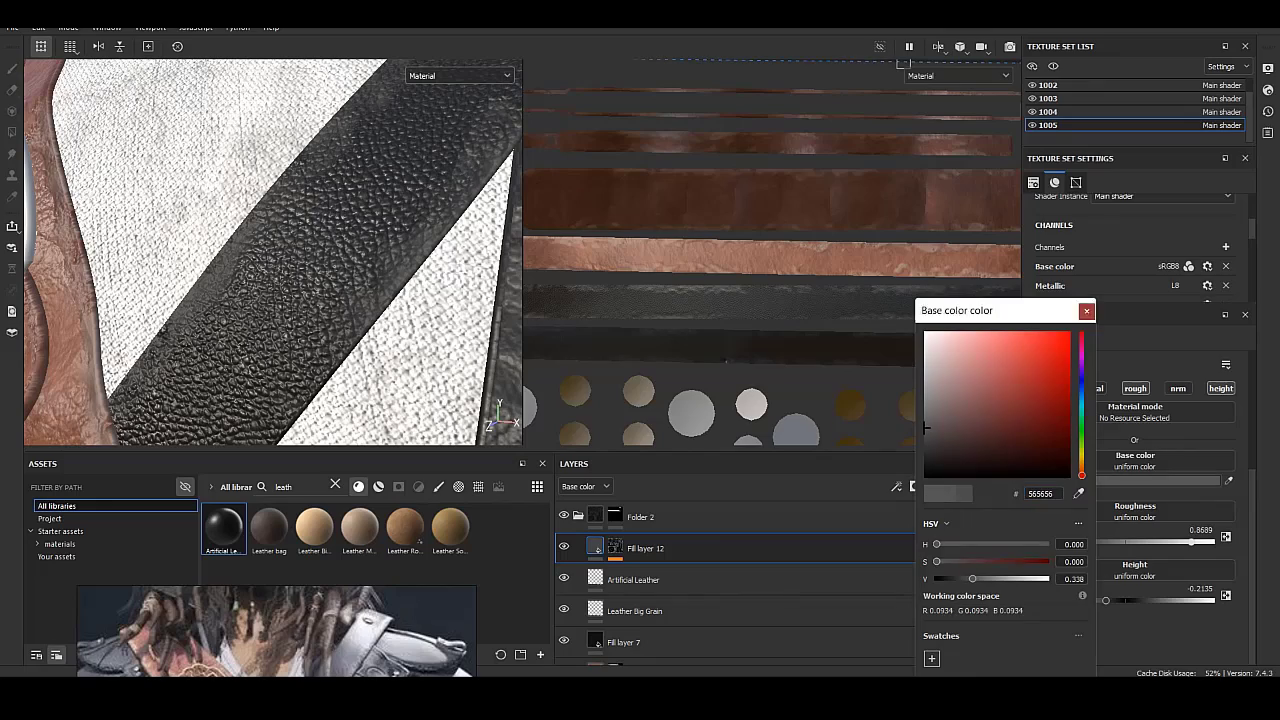
{"action": "key", "text": "Escape"}
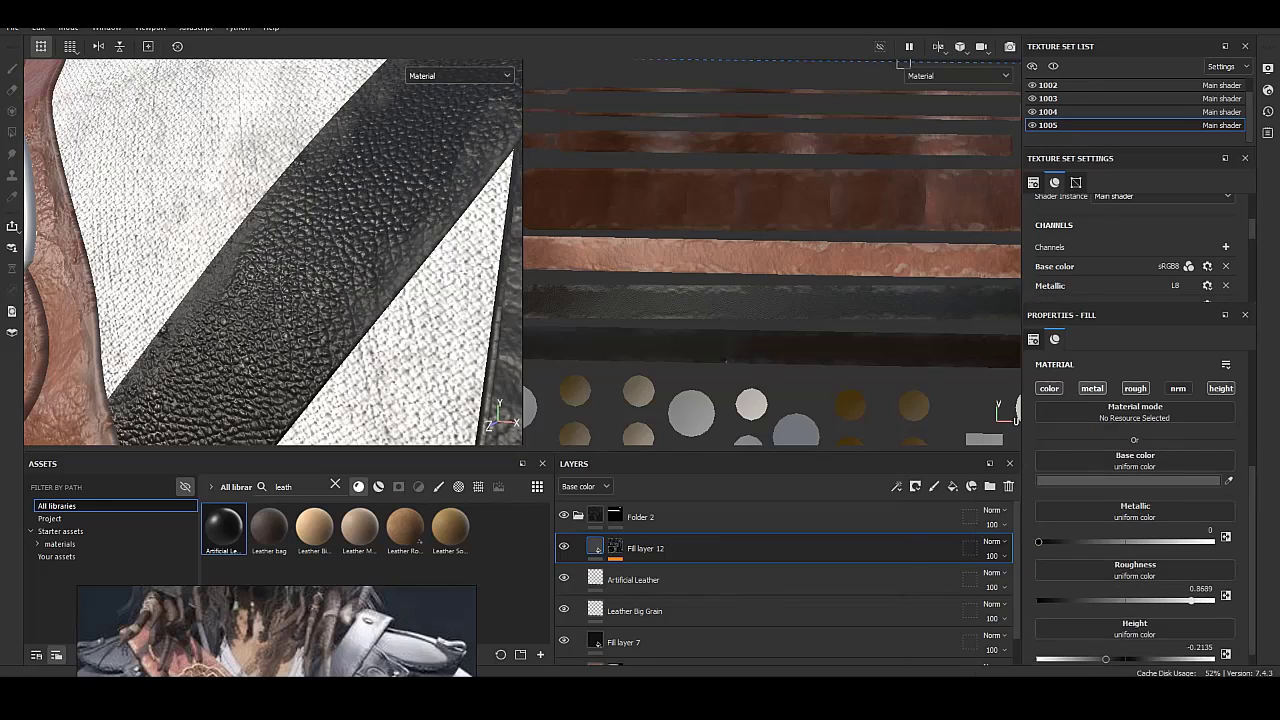
{"action": "scroll", "coordinate": [272, 250], "scroll_direction": "down", "scroll_amount": 2}
{"action": "scroll", "coordinate": [272, 250], "scroll_direction": "down", "scroll_amount": 2}
{"action": "scroll", "coordinate": [272, 250], "scroll_direction": "down", "scroll_amount": 2}
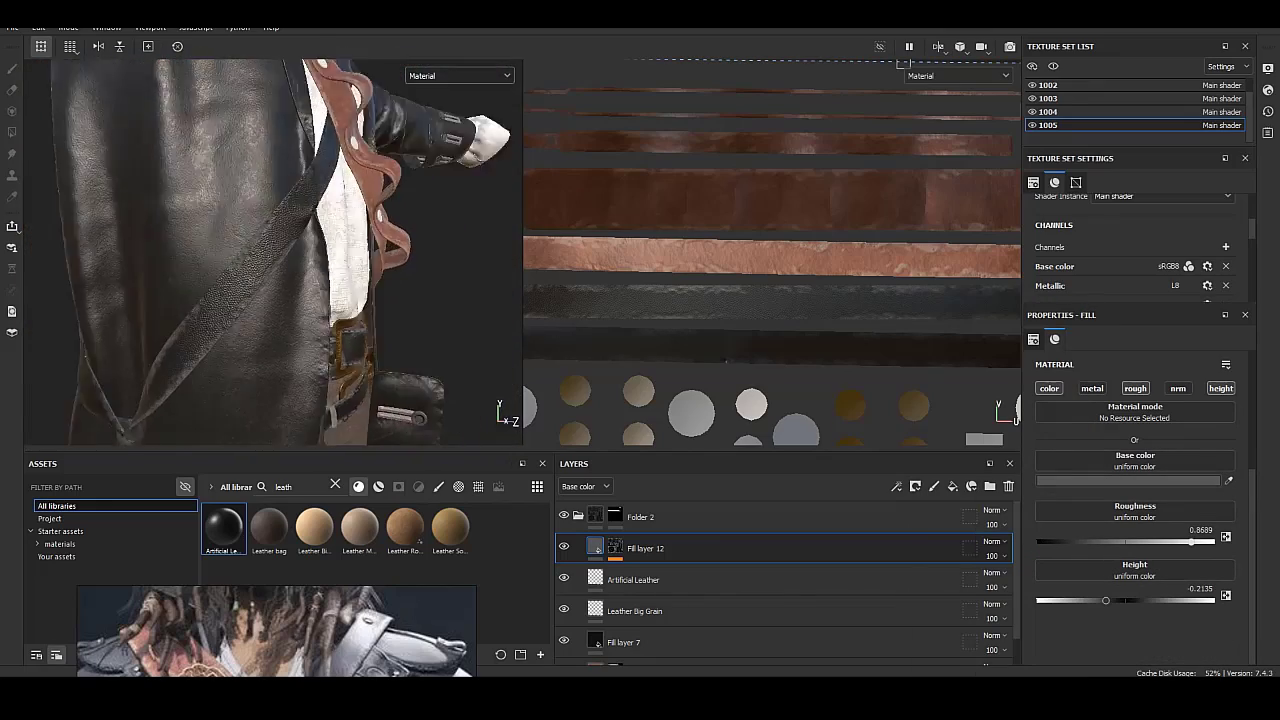
{"action": "scroll", "coordinate": [272, 250], "scroll_direction": "down", "scroll_amount": 2}
{"action": "scroll", "coordinate": [272, 250], "scroll_direction": "up", "scroll_amount": 3}
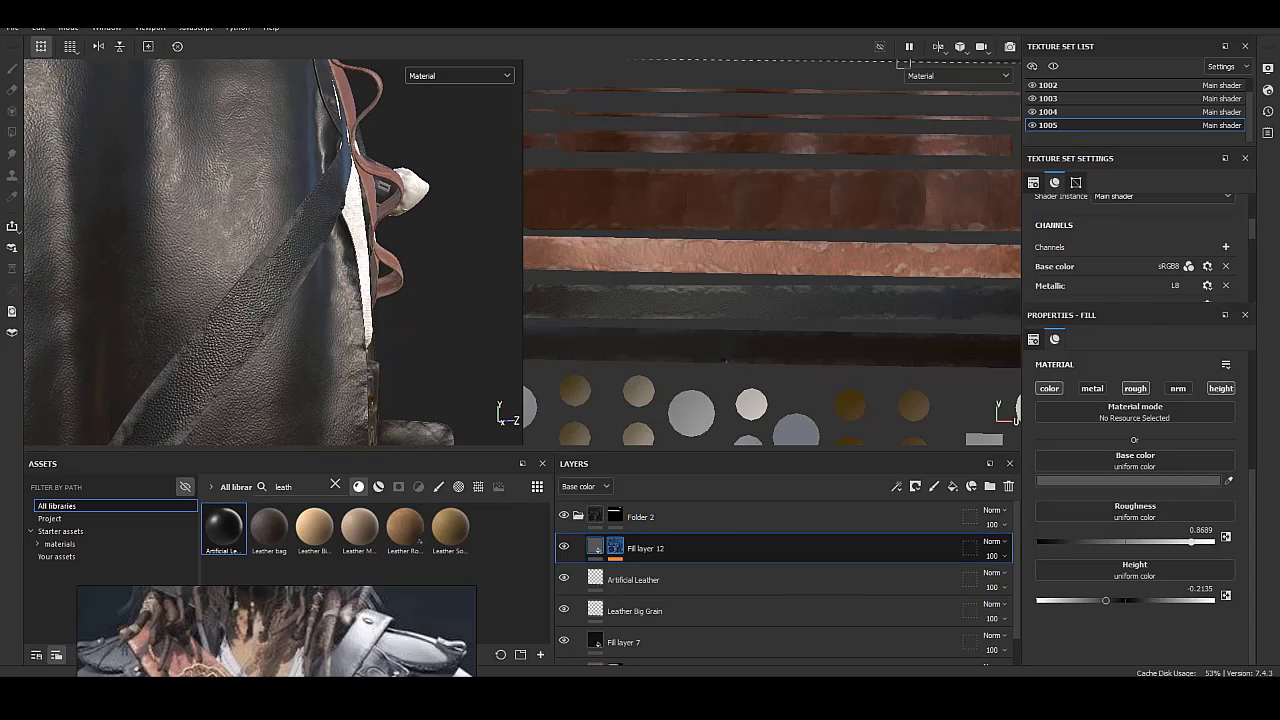
Retune Moisture Noise with lower scale, pattern size X 0 and Y 2, and angle randomness 1.
{"action": "left_click", "coordinate": [615, 546], "text": "alt"}
{"action": "left_click", "coordinate": [668, 626]}
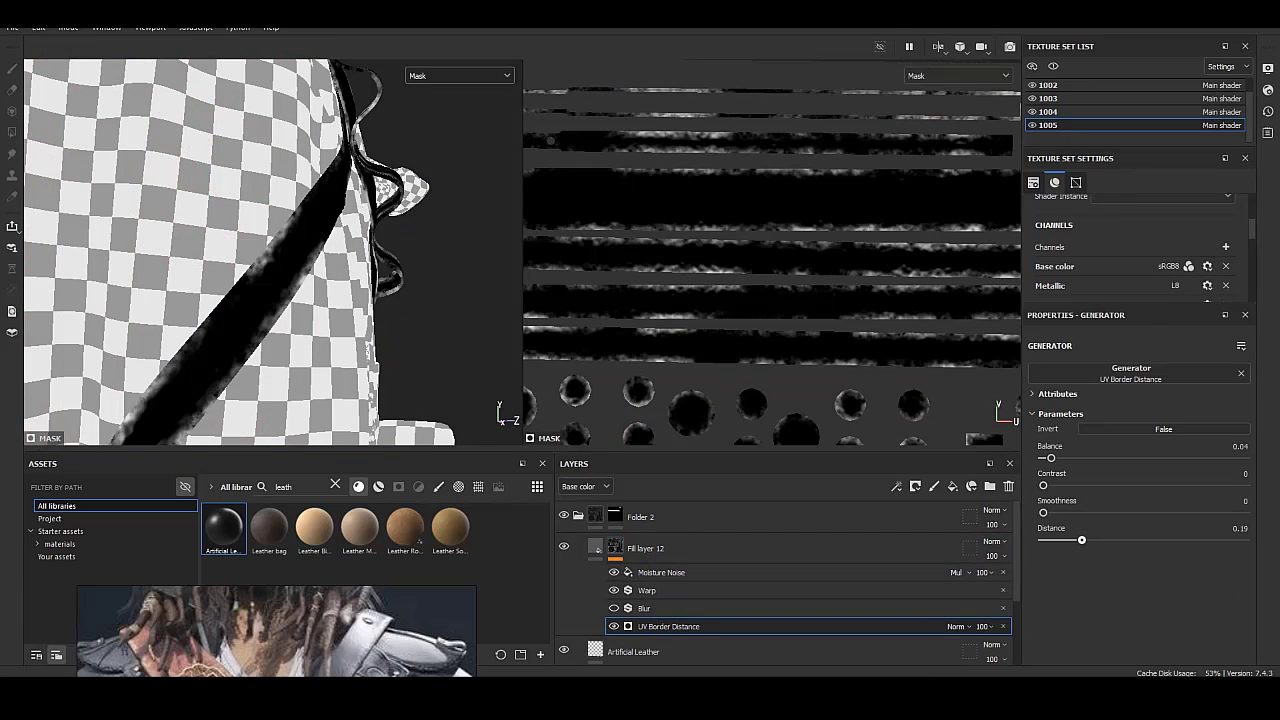
{"action": "left_click", "coordinate": [661, 572]}
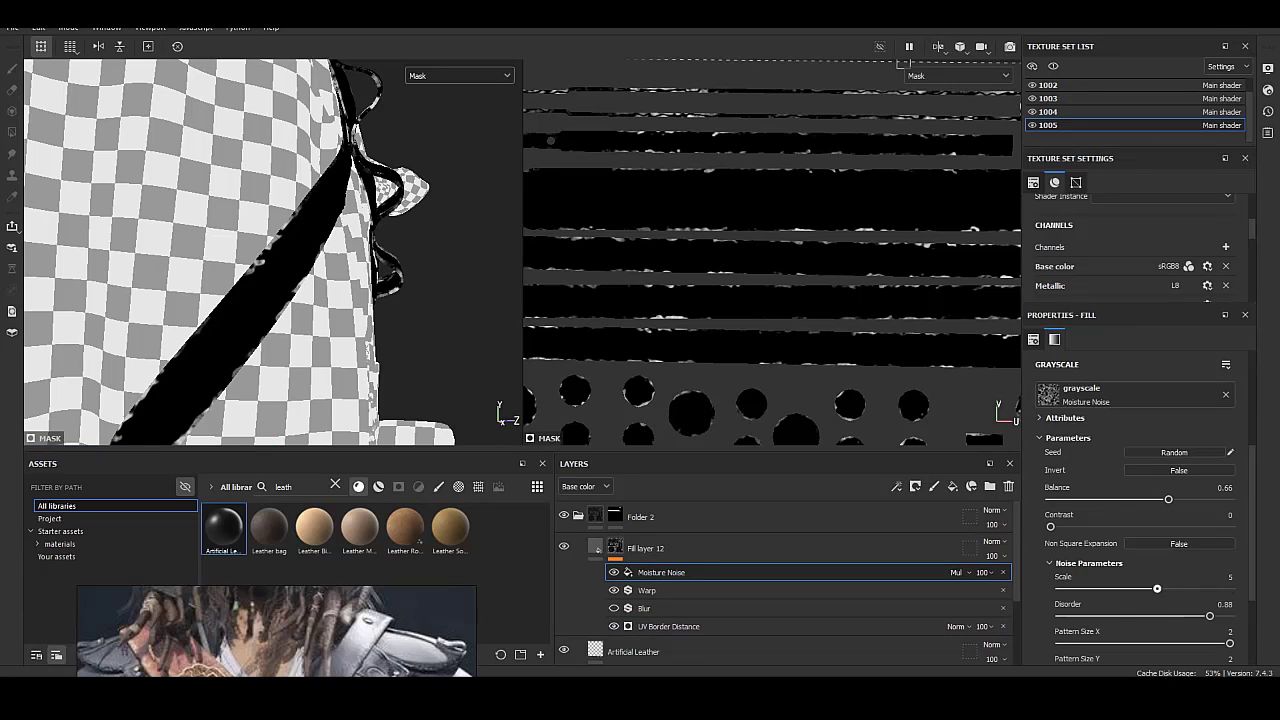
{"action": "left_click_drag", "start_coordinate": [1157, 588], "coordinate": [1109, 588]}
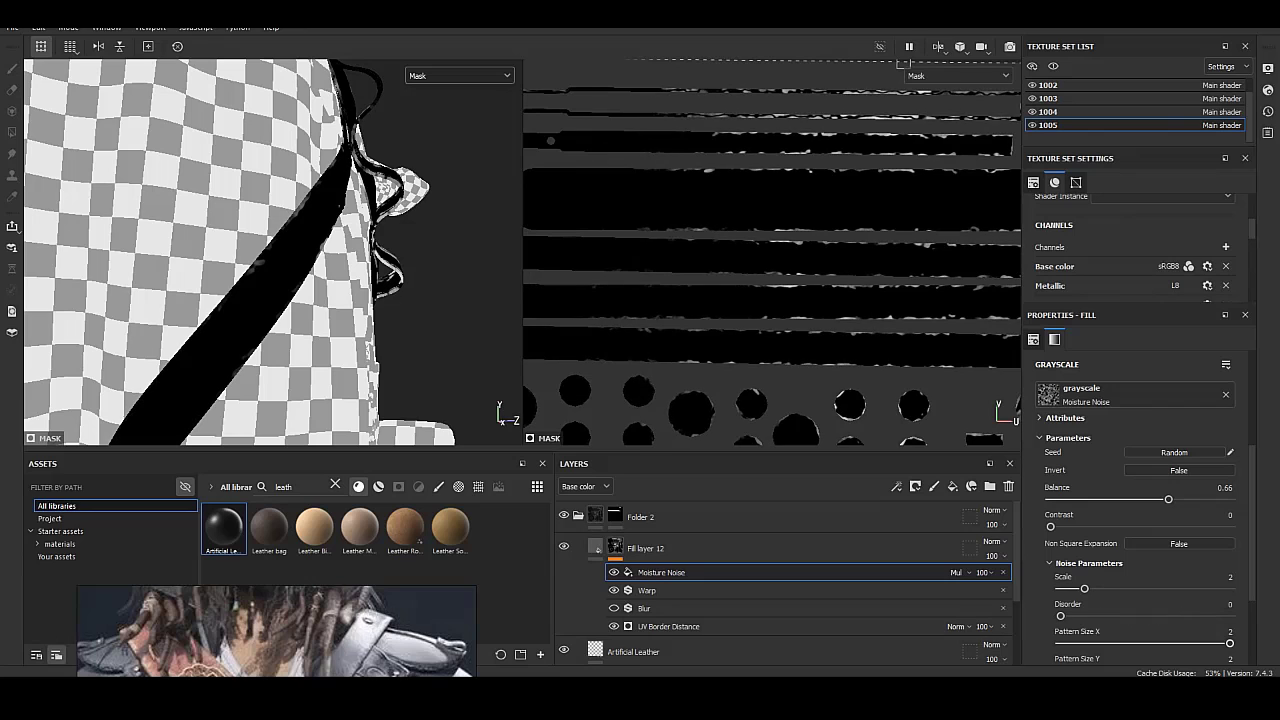
{"action": "left_click_drag", "start_coordinate": [1229, 643], "coordinate": [1156, 643]}
{"action": "scroll", "coordinate": [1140, 520], "scroll_direction": "down", "scroll_amount": 2}
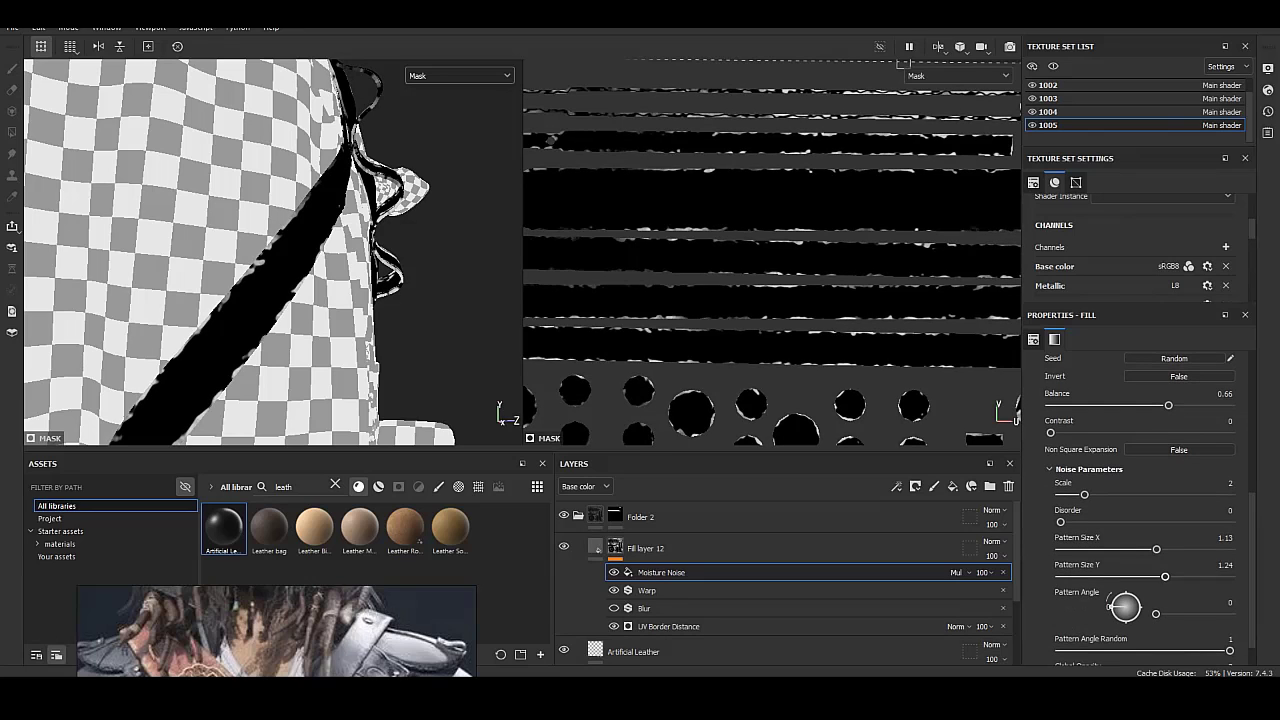
{"action": "left_click_drag", "start_coordinate": [1161, 576], "coordinate": [1229, 576]}
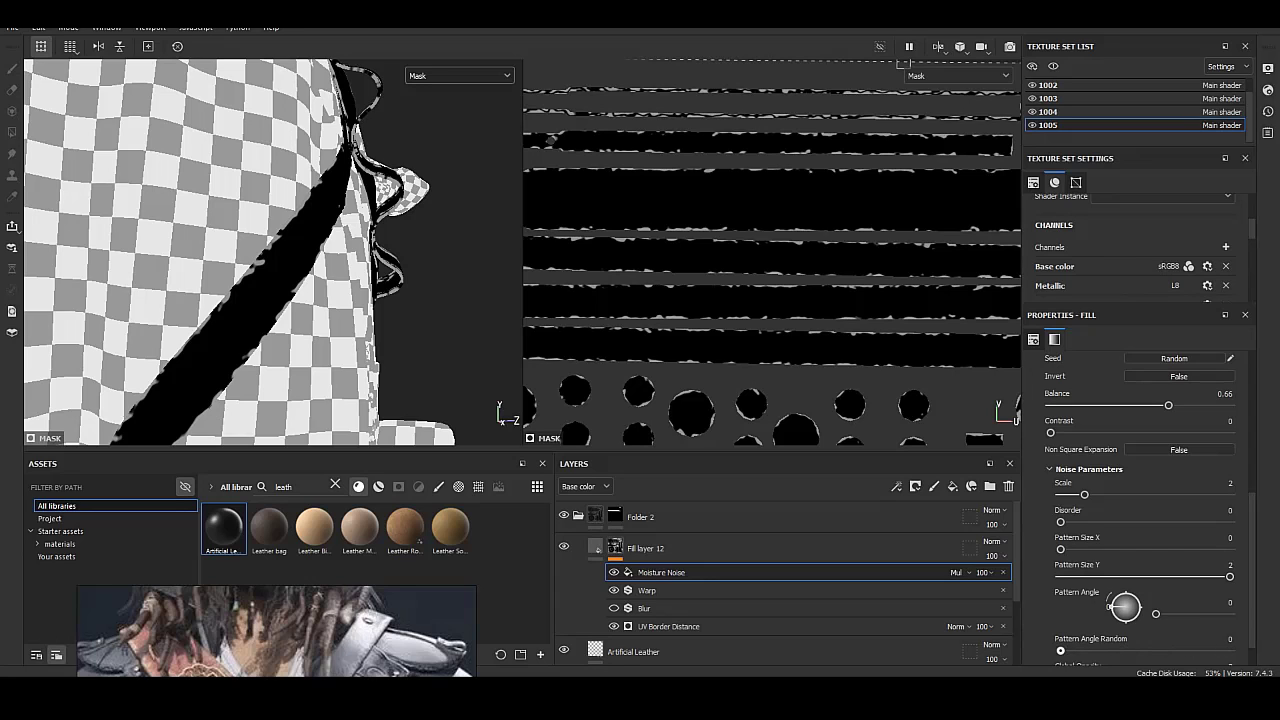
{"action": "left_click_drag", "start_coordinate": [1219, 651], "coordinate": [1229, 651]}
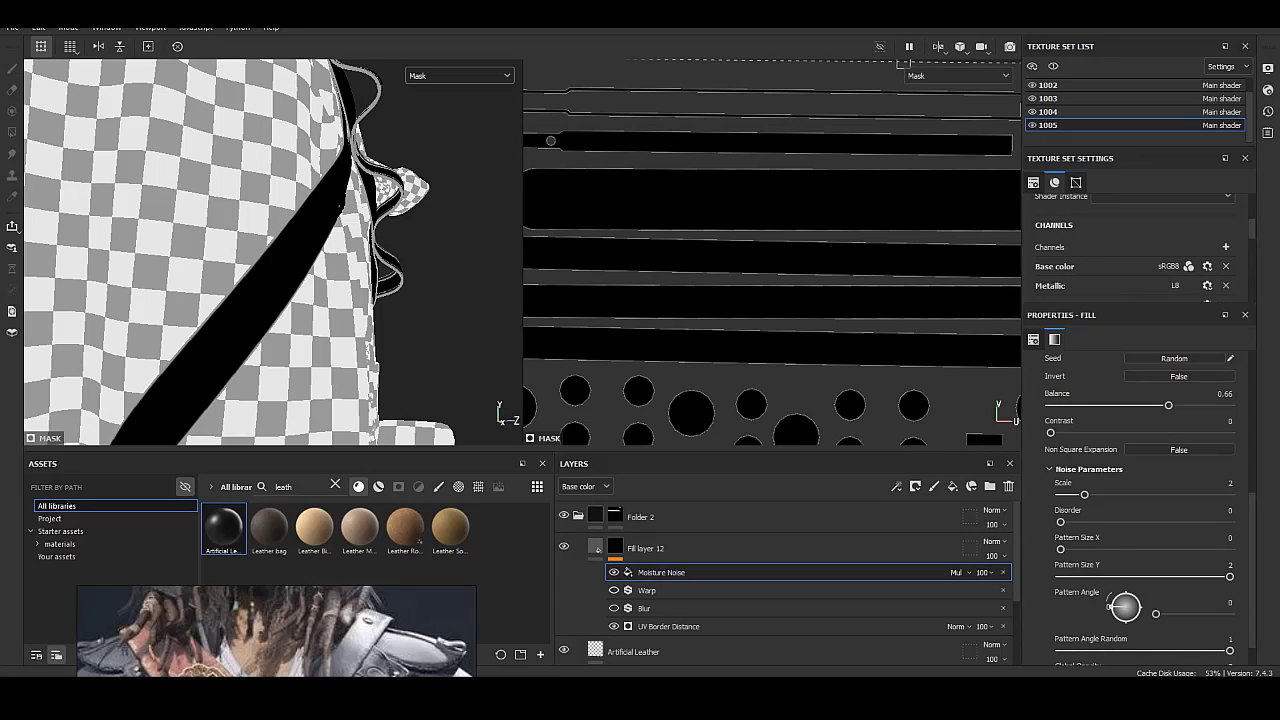
Check the Warp filter, set UV Border Distance to 0.03, and return to material view.
{"action": "left_click", "coordinate": [660, 590]}
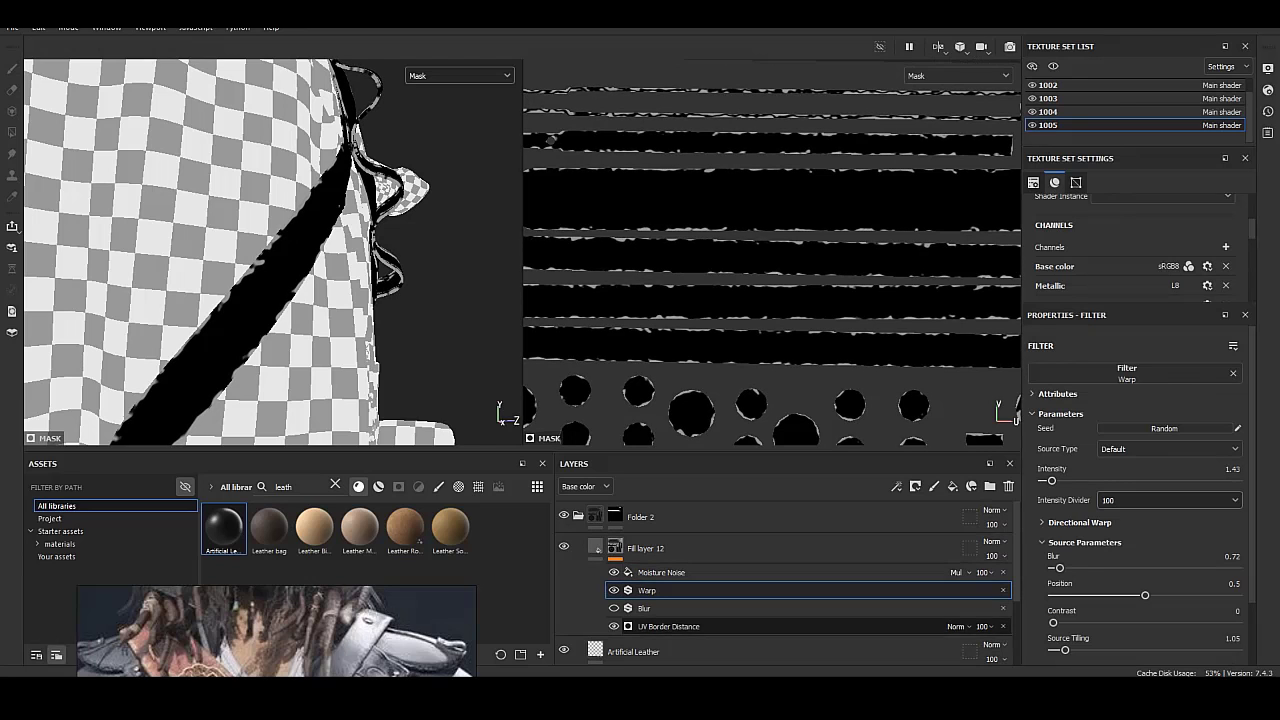
{"action": "left_click", "coordinate": [668, 626]}
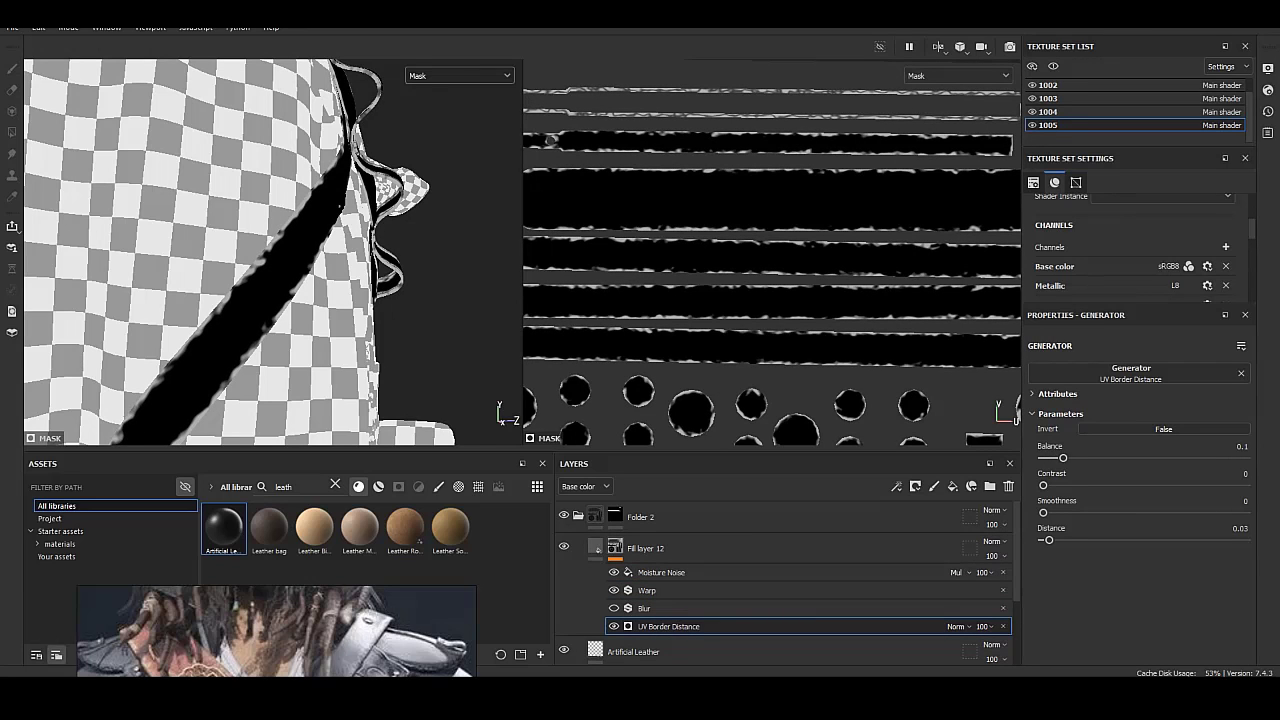
{"action": "left_click", "coordinate": [645, 548]}
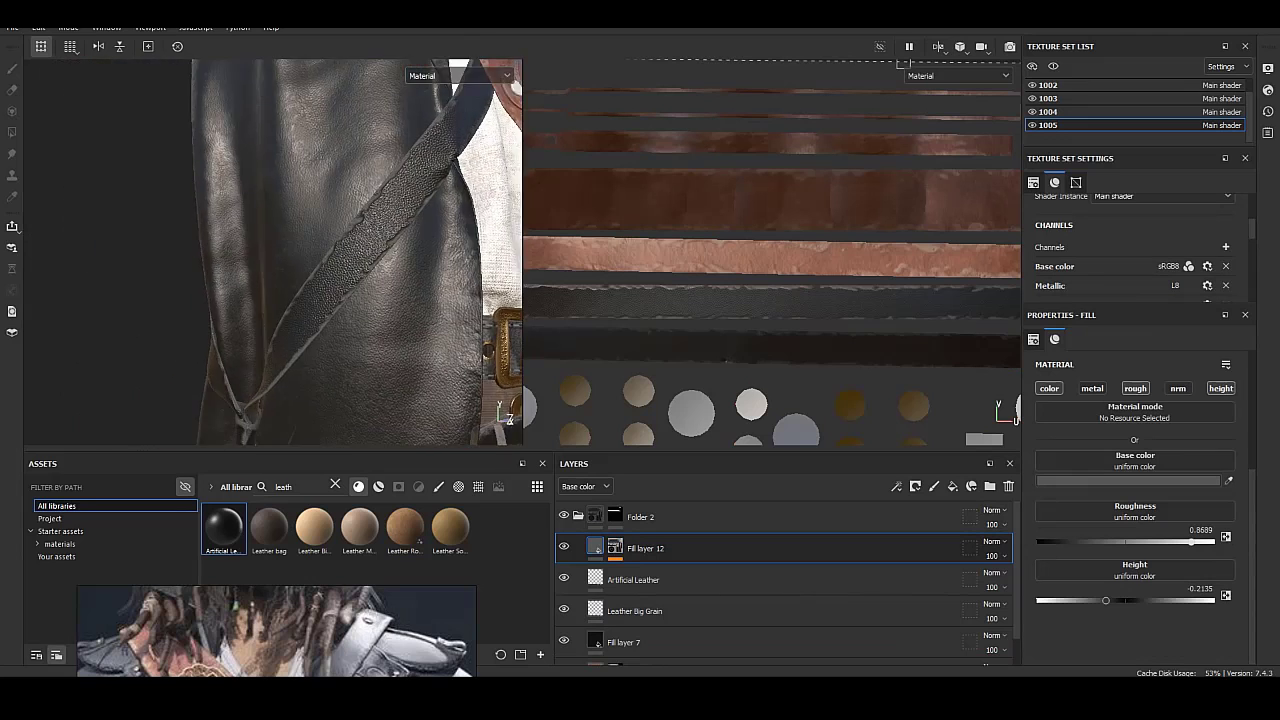
Give Fill layer 12 base colour 494949, roughness 0.6479 and height -0.1086.
{"action": "scroll", "coordinate": [300, 250], "scroll_direction": "up", "scroll_amount": 3}
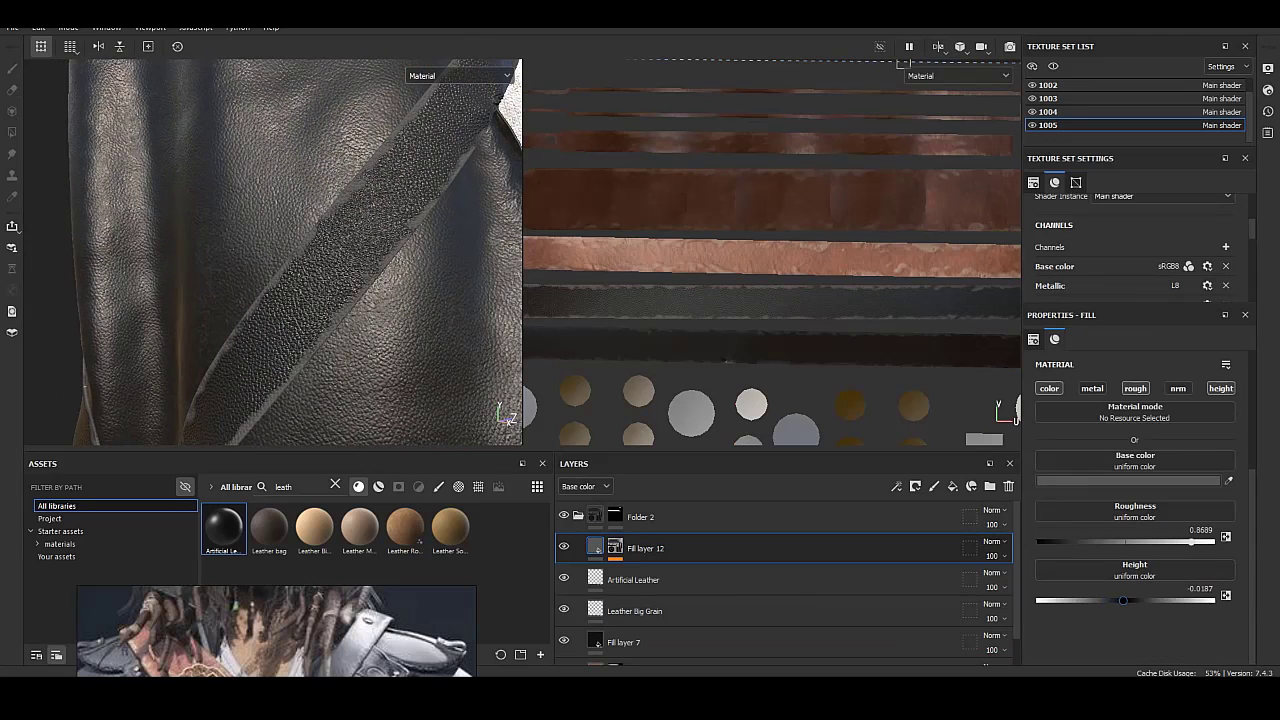
{"action": "left_click", "coordinate": [1130, 480]}
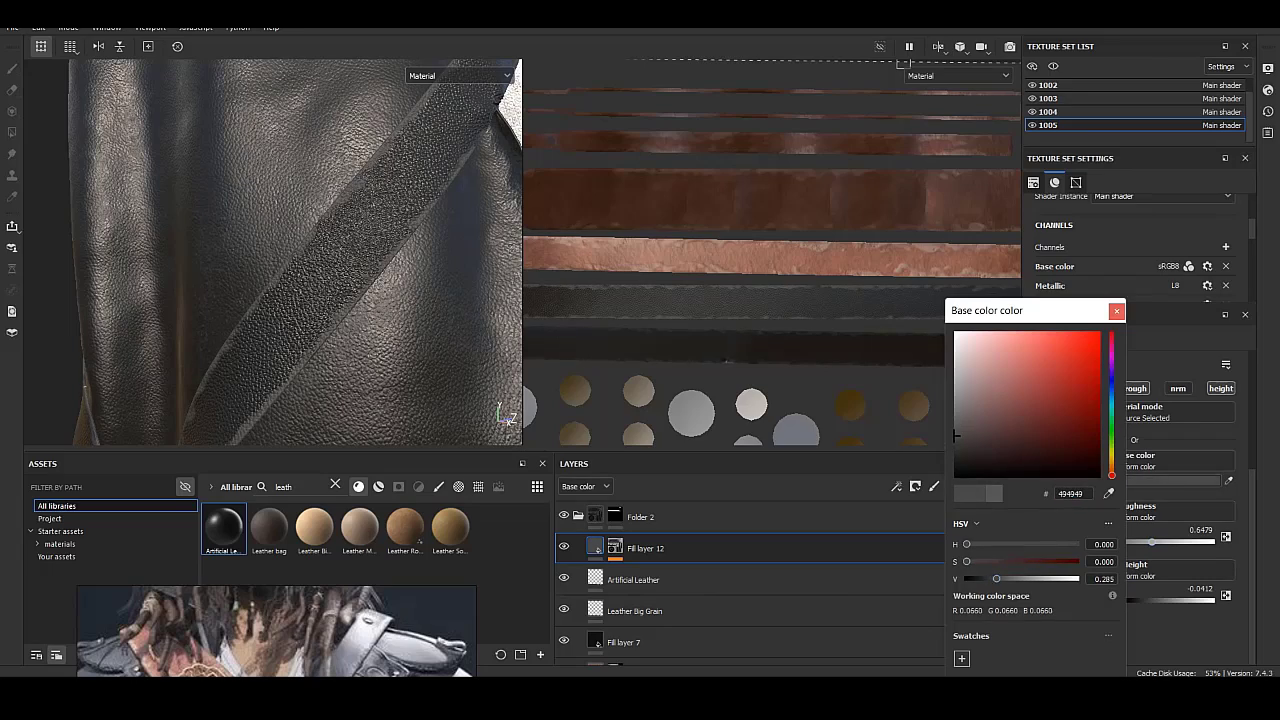
{"action": "key", "text": "Escape"}
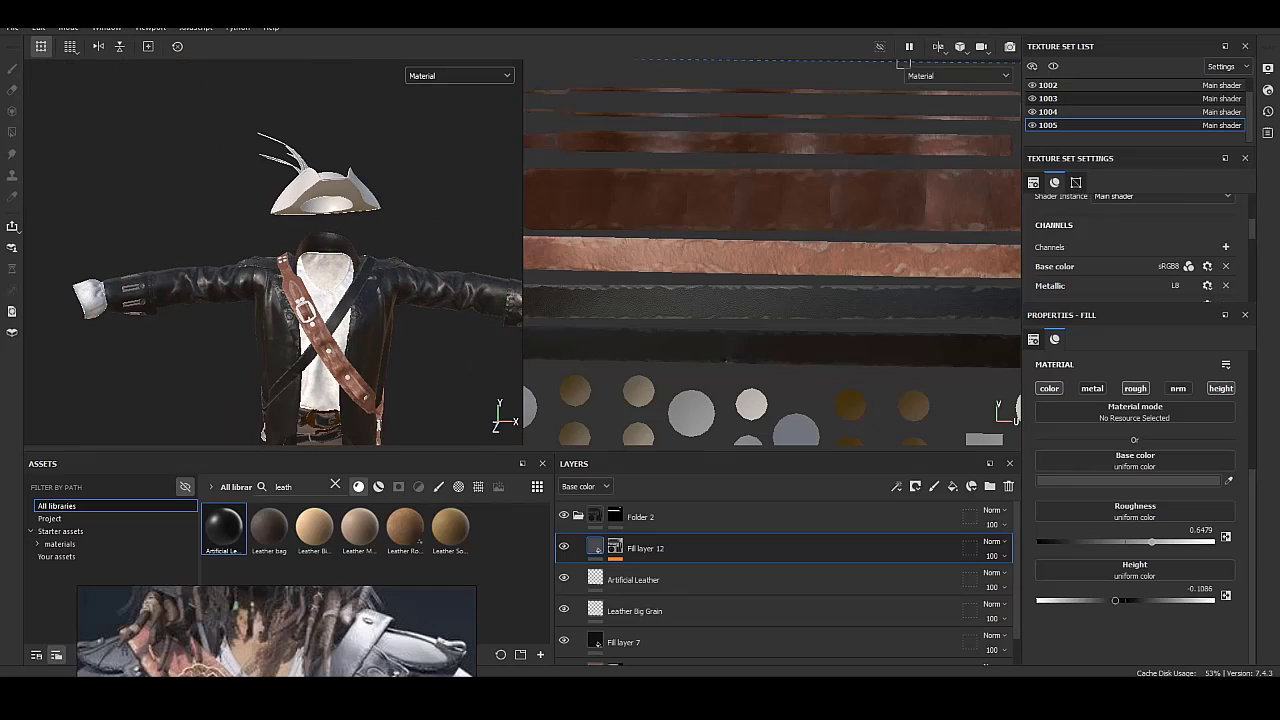
In texture set 1002, review the masks of Folders 6, 3, 5 and 4.
{"action": "left_click", "coordinate": [1100, 85]}
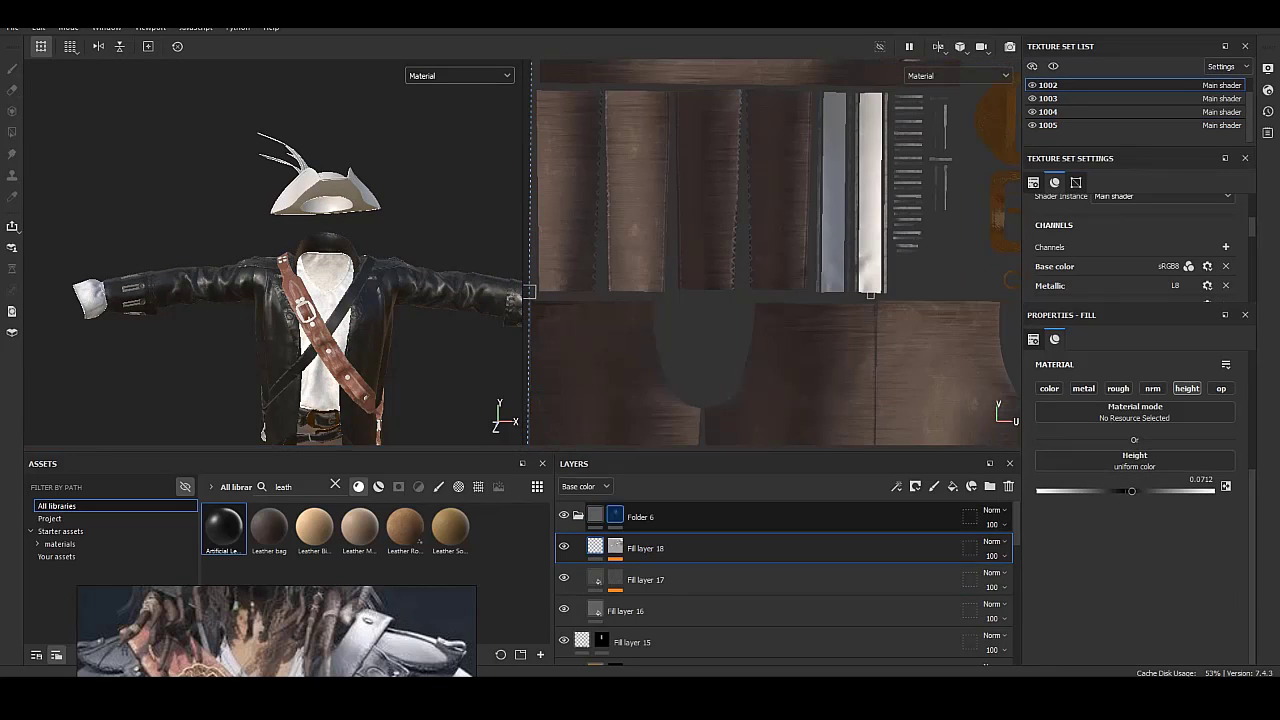
{"action": "left_click", "coordinate": [615, 516]}
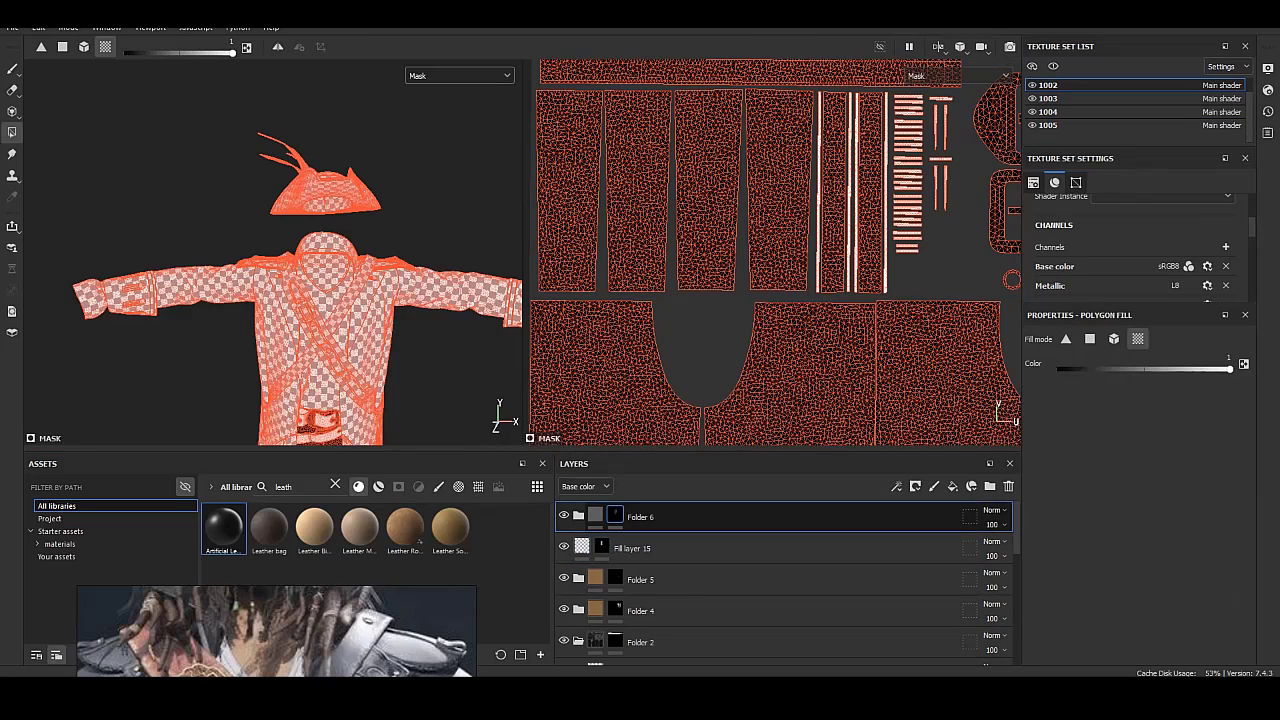
{"action": "scroll", "coordinate": [780, 580], "scroll_direction": "down", "scroll_amount": 1}
{"action": "scroll", "coordinate": [780, 580], "scroll_direction": "down", "scroll_amount": 1}
{"action": "scroll", "coordinate": [780, 580], "scroll_direction": "down", "scroll_amount": 2}
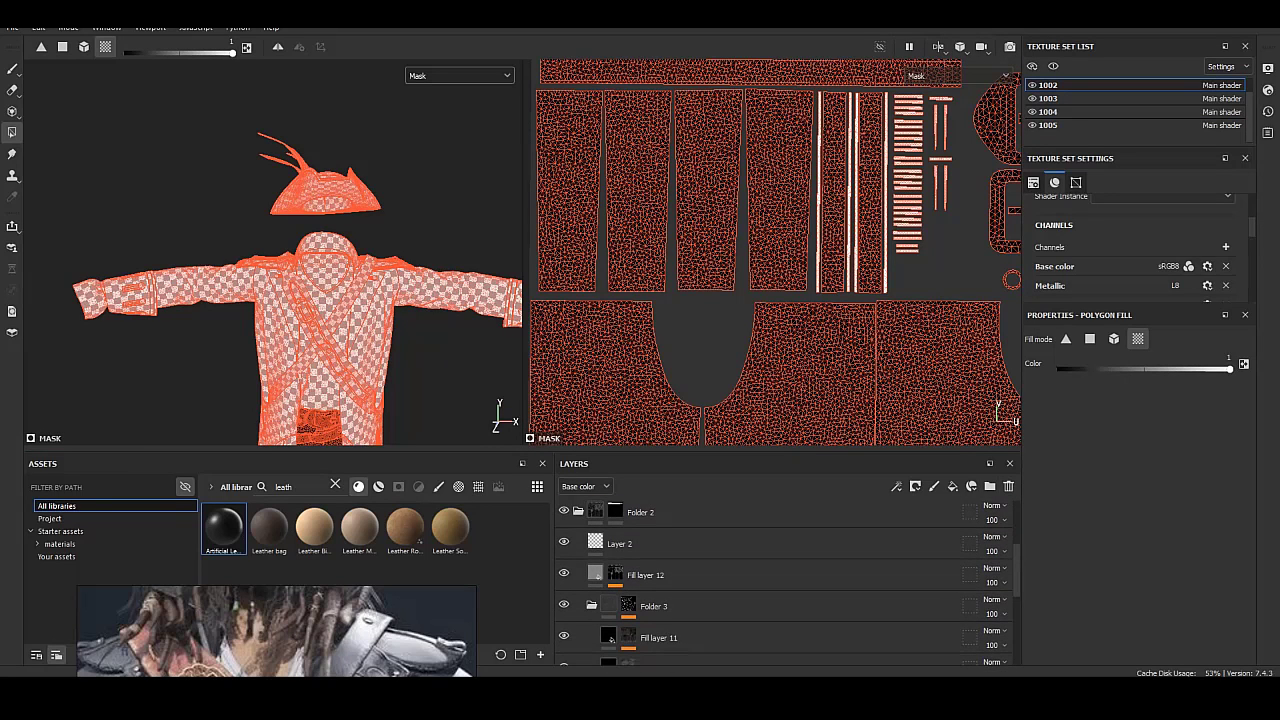
{"action": "scroll", "coordinate": [300, 300], "scroll_direction": "up", "scroll_amount": 3}
{"action": "left_click", "coordinate": [628, 606]}
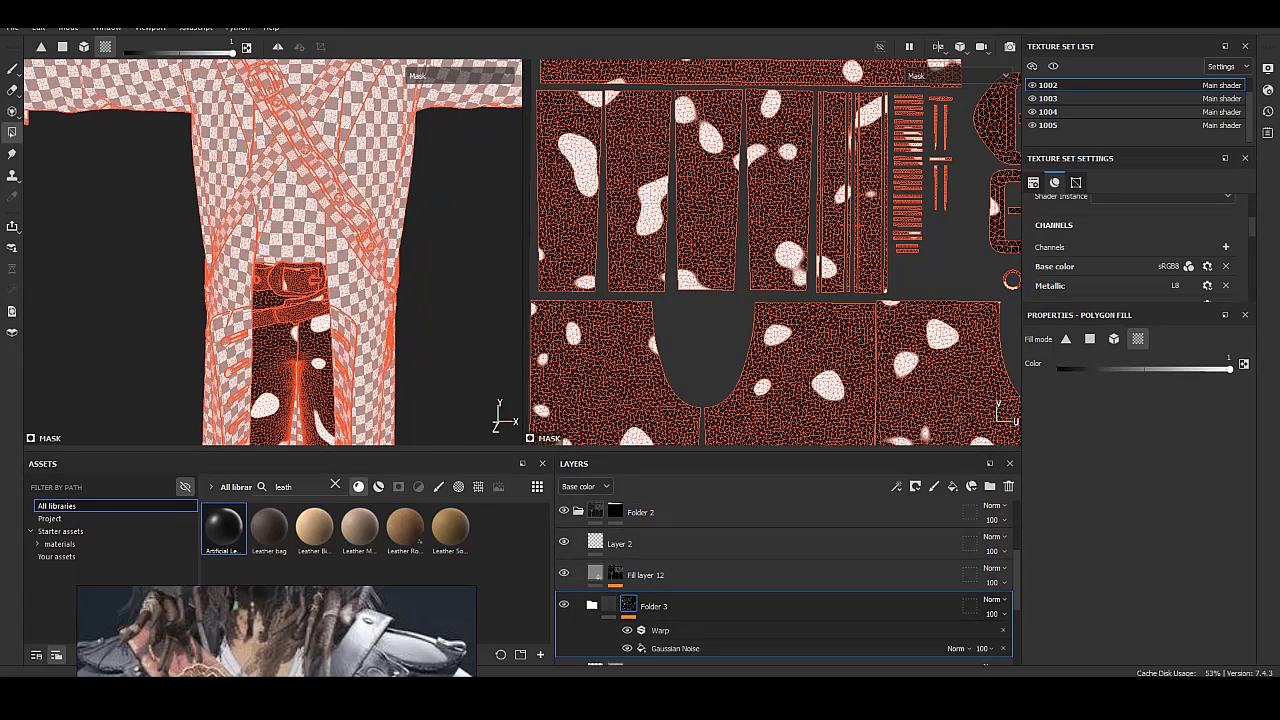
{"action": "scroll", "coordinate": [780, 580], "scroll_direction": "up", "scroll_amount": 1}
{"action": "scroll", "coordinate": [780, 580], "scroll_direction": "up", "scroll_amount": 1}
{"action": "scroll", "coordinate": [780, 580], "scroll_direction": "up", "scroll_amount": 1}
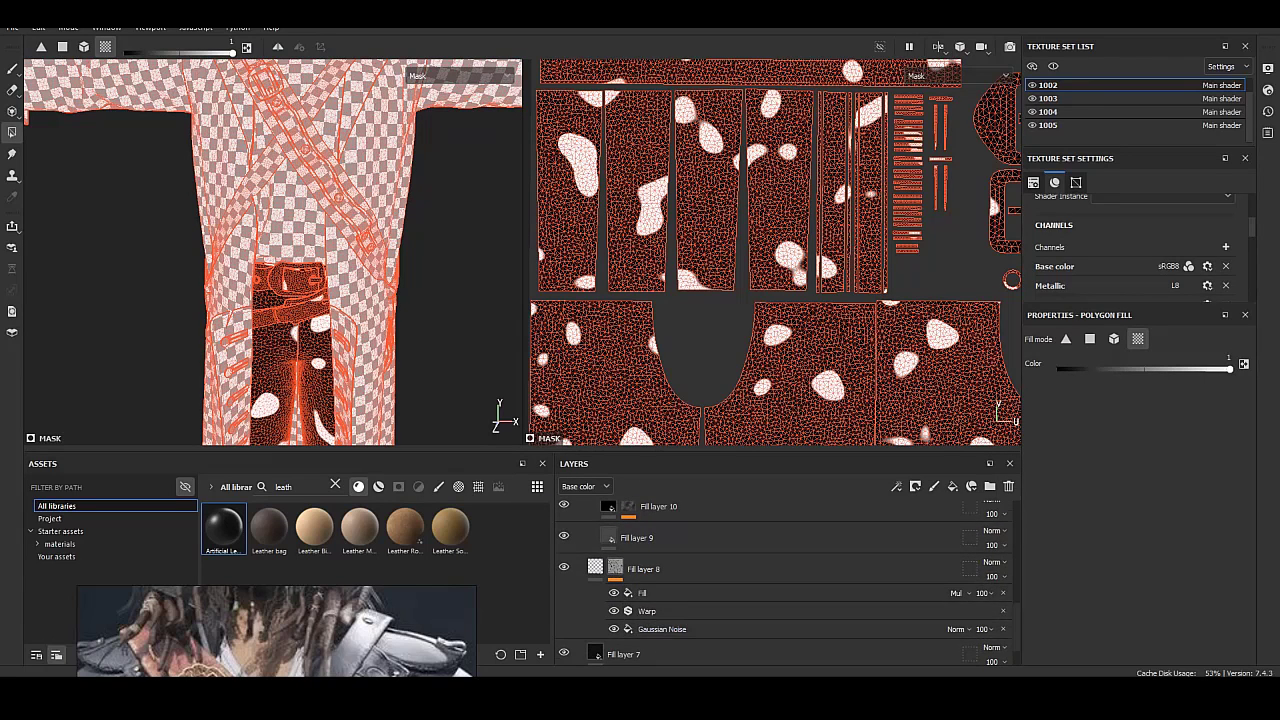
{"action": "scroll", "coordinate": [780, 580], "scroll_direction": "up", "scroll_amount": 1}
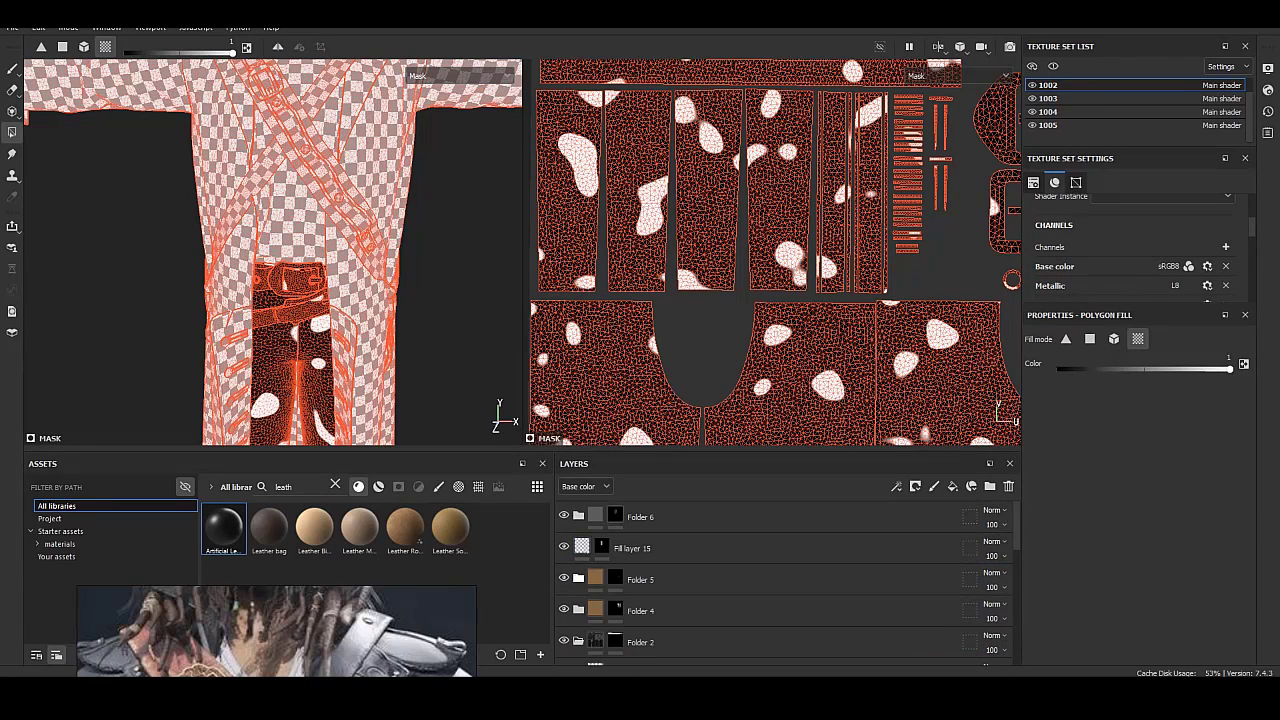
{"action": "left_click", "coordinate": [615, 579]}
{"action": "left_click", "coordinate": [615, 609]}
Copy the Folder 4 layer group and switch to texture set 1005.
{"action": "right_click", "coordinate": [667, 610]}
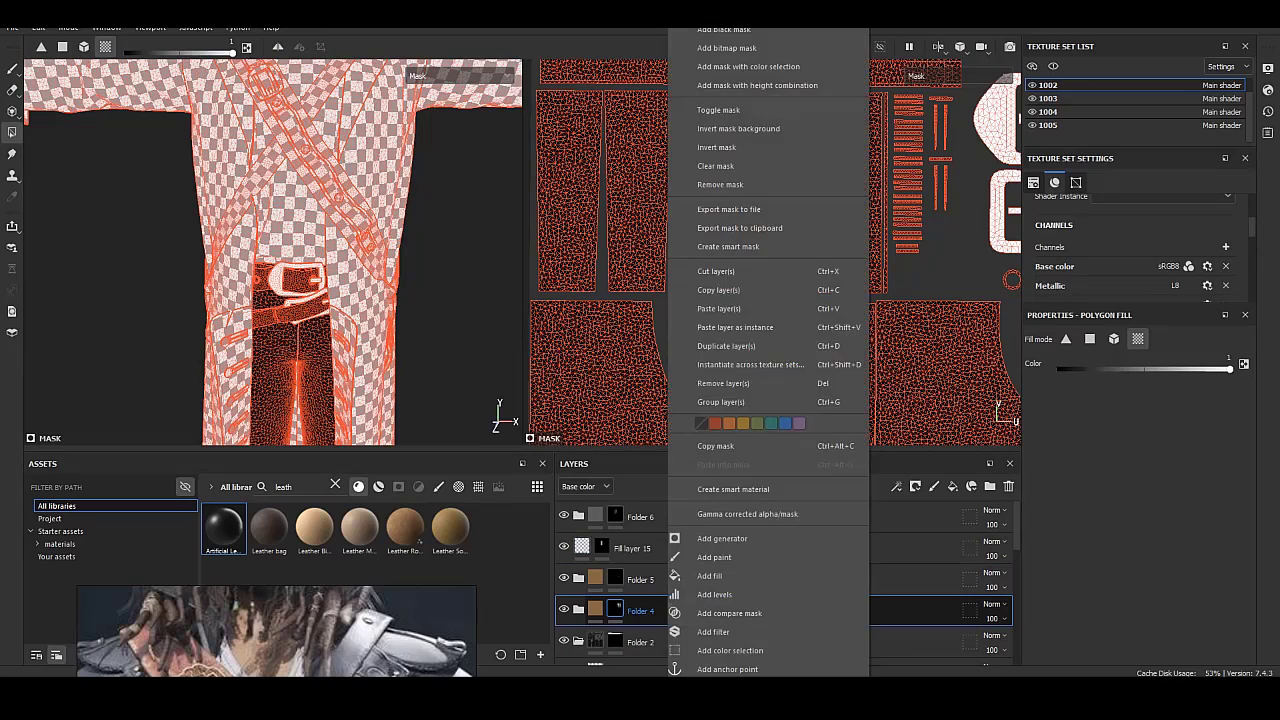
{"action": "key", "text": "Escape"}
{"action": "left_click", "coordinate": [1048, 125]}
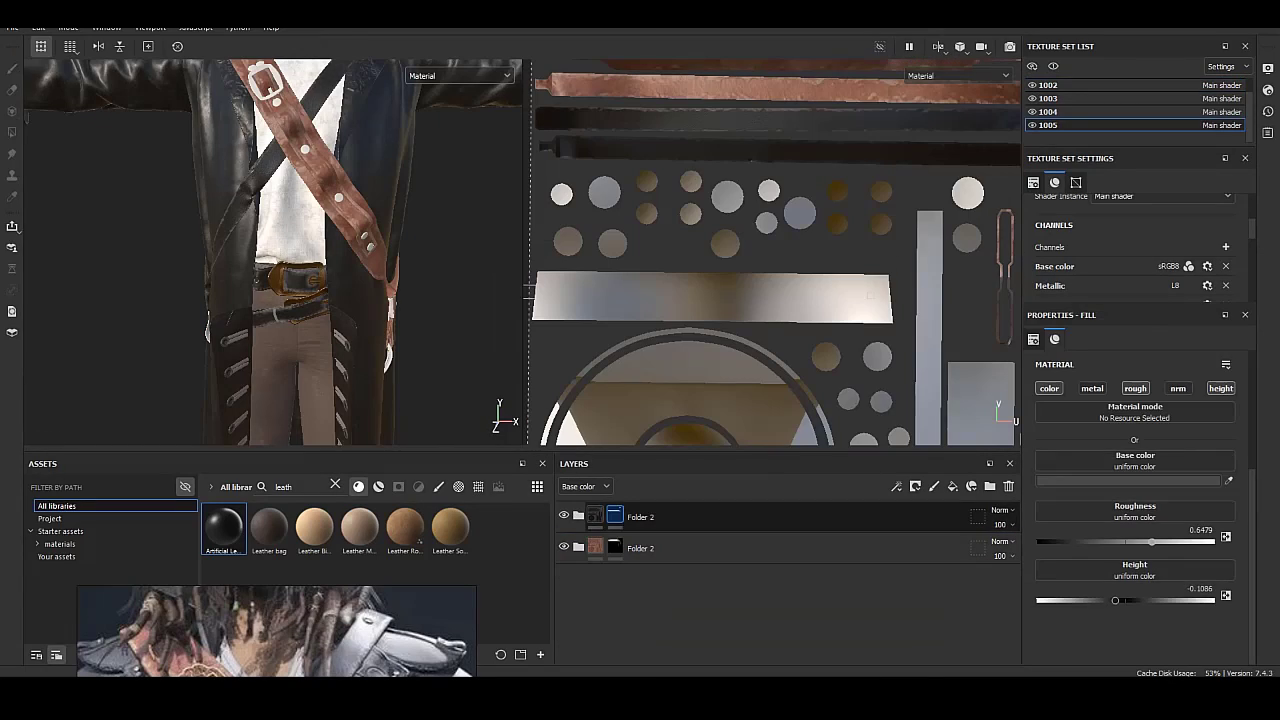
Paste Folder 4 at the top of texture set 1005's stack and isolate a strap.
{"action": "right_click", "coordinate": [660, 516]}
{"action": "left_click", "coordinate": [730, 308]}
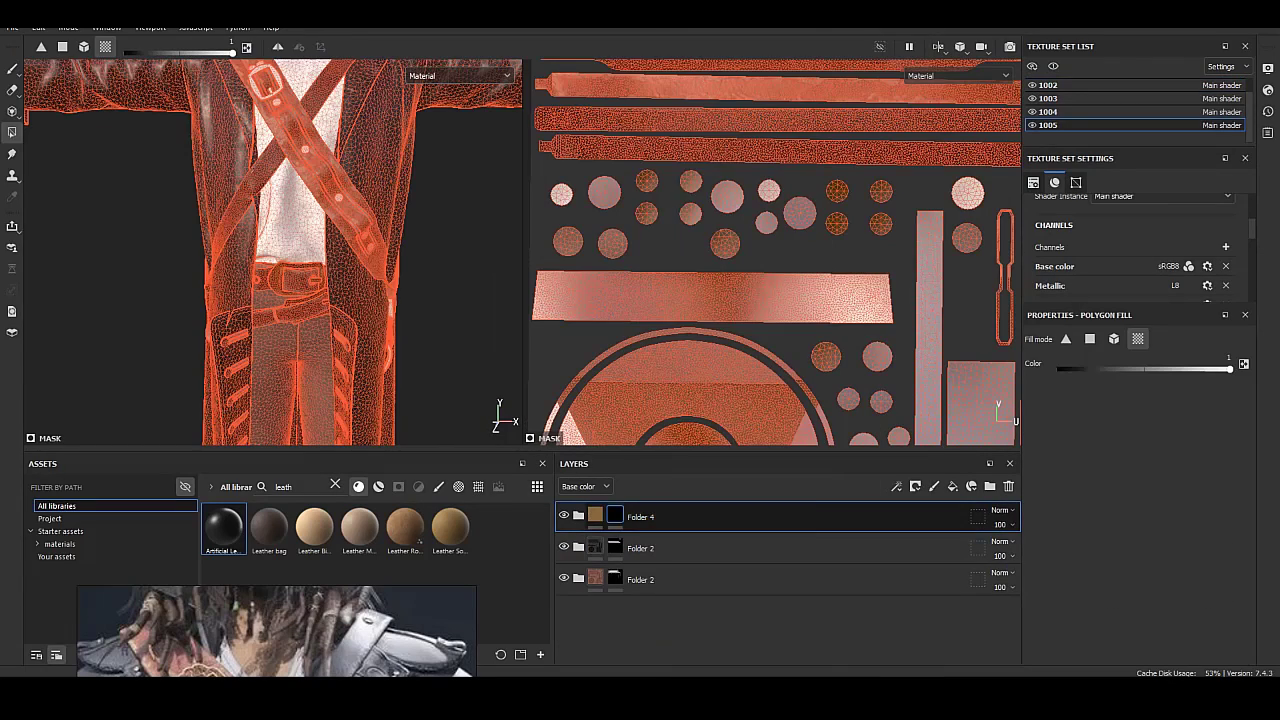
{"action": "right_click", "coordinate": [660, 516]}
{"action": "key", "text": "Escape"}
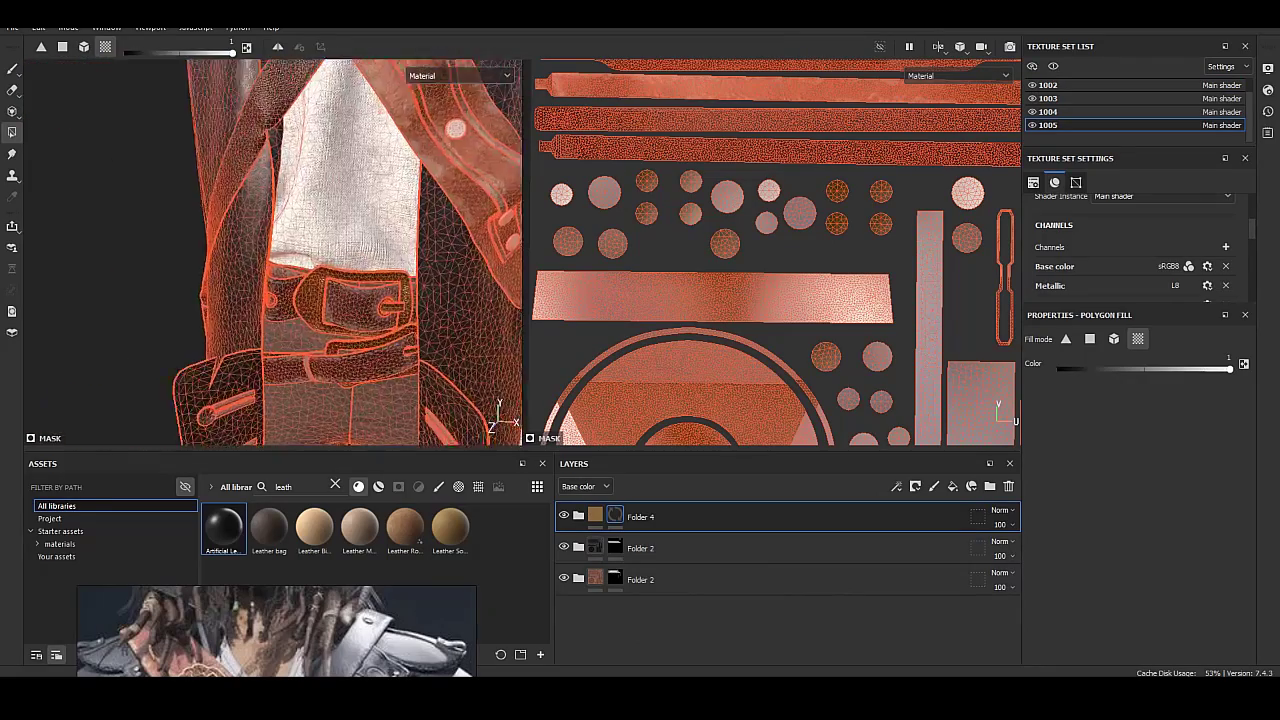
{"action": "left_click_drag", "start_coordinate": [456, 234], "coordinate": [292, 72], "text": "alt"}
{"action": "left_click_drag", "start_coordinate": [270, 250], "coordinate": [300, 250], "text": "alt"}
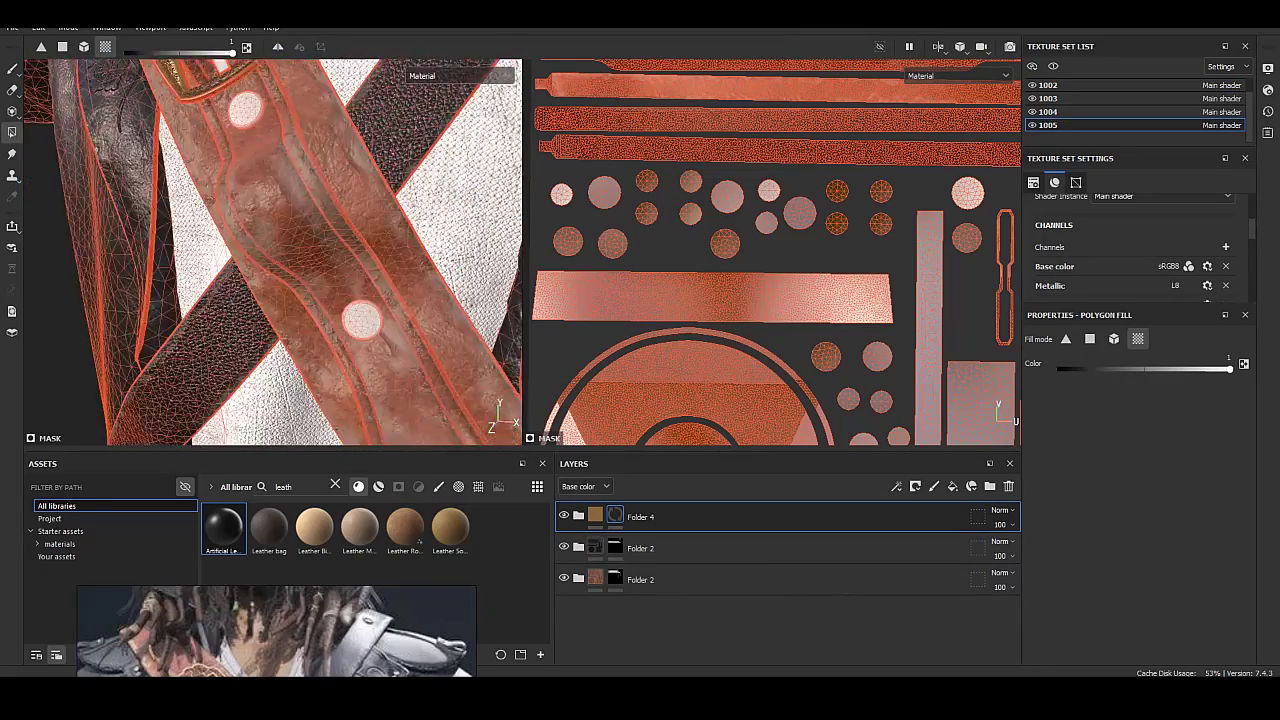
{"action": "key", "text": "alt+q"}
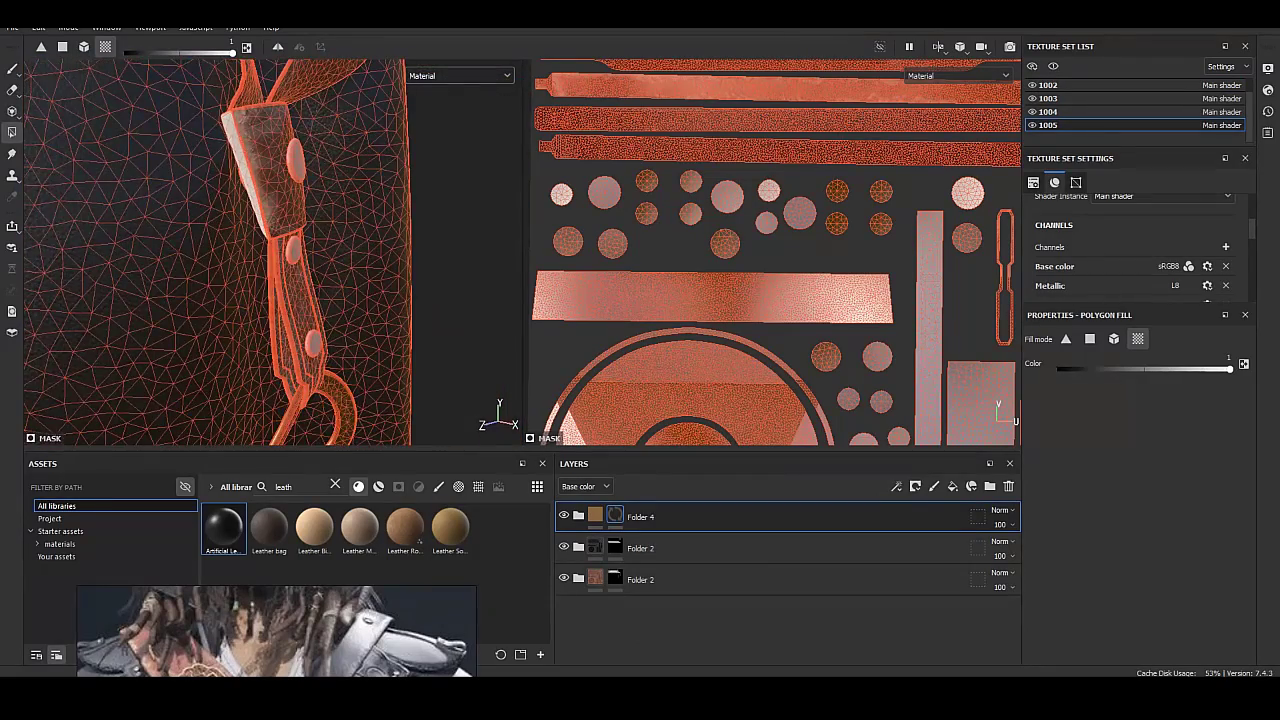
Select the bottom Folder 2 and inspect the hip holster and belt buckle.
{"action": "left_click", "coordinate": [640, 579]}
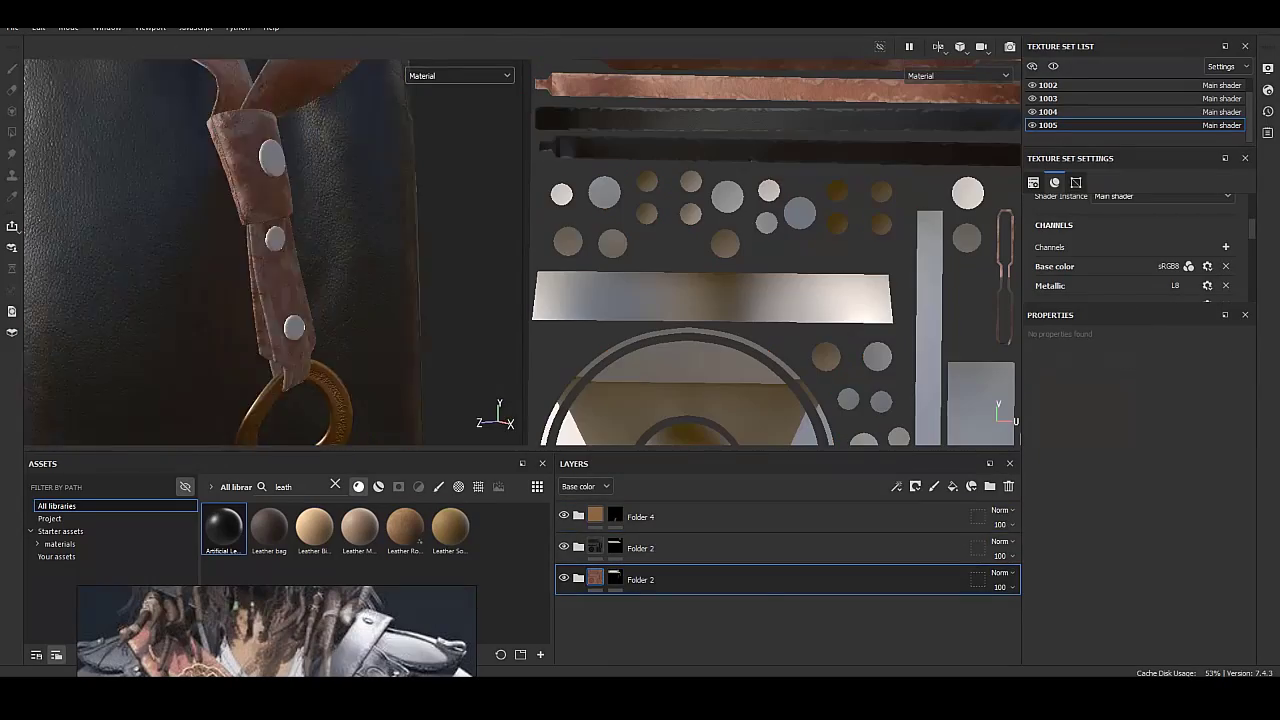
{"action": "scroll", "coordinate": [270, 250], "scroll_direction": "down", "scroll_amount": 3}
{"action": "left_click_drag", "start_coordinate": [270, 250], "coordinate": [390, 250], "text": "alt"}
{"action": "scroll", "coordinate": [270, 250], "scroll_direction": "up", "scroll_amount": 3}
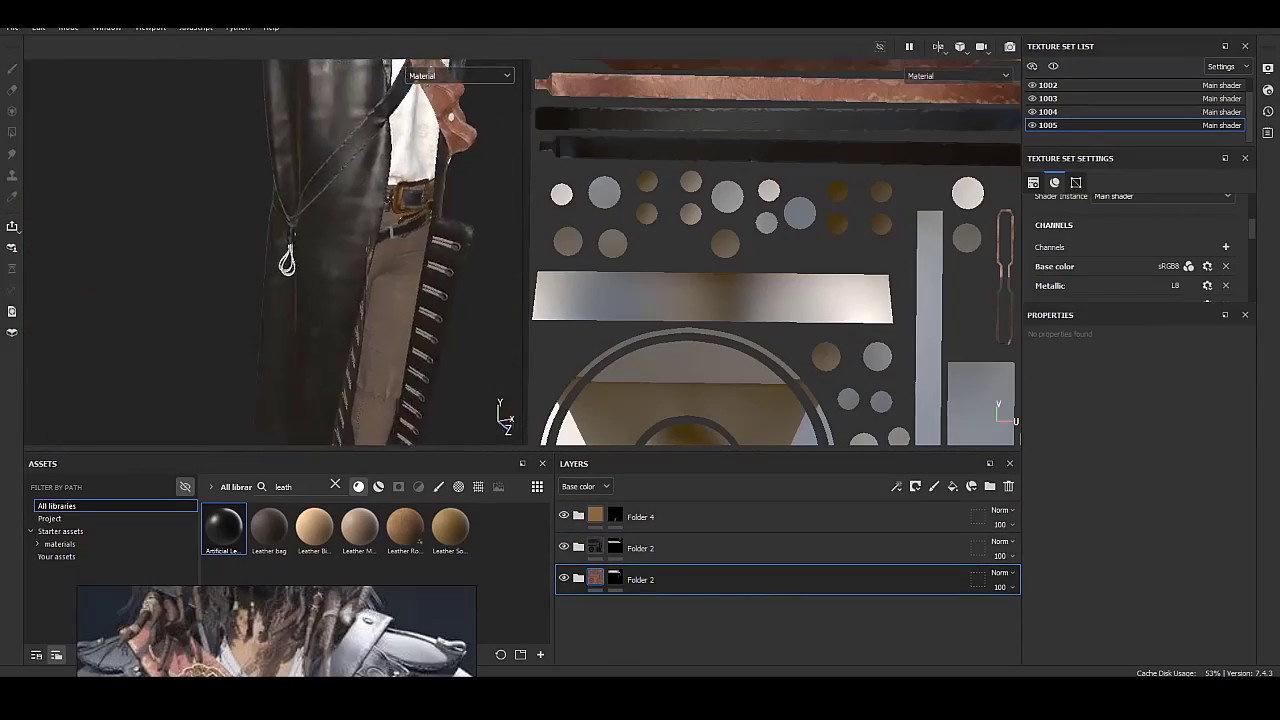
{"action": "scroll", "coordinate": [270, 250], "scroll_direction": "up", "scroll_amount": 3}
{"action": "left_click_drag", "start_coordinate": [270, 250], "coordinate": [390, 250], "text": "alt"}
{"action": "scroll", "coordinate": [270, 250], "scroll_direction": "up", "scroll_amount": 3}
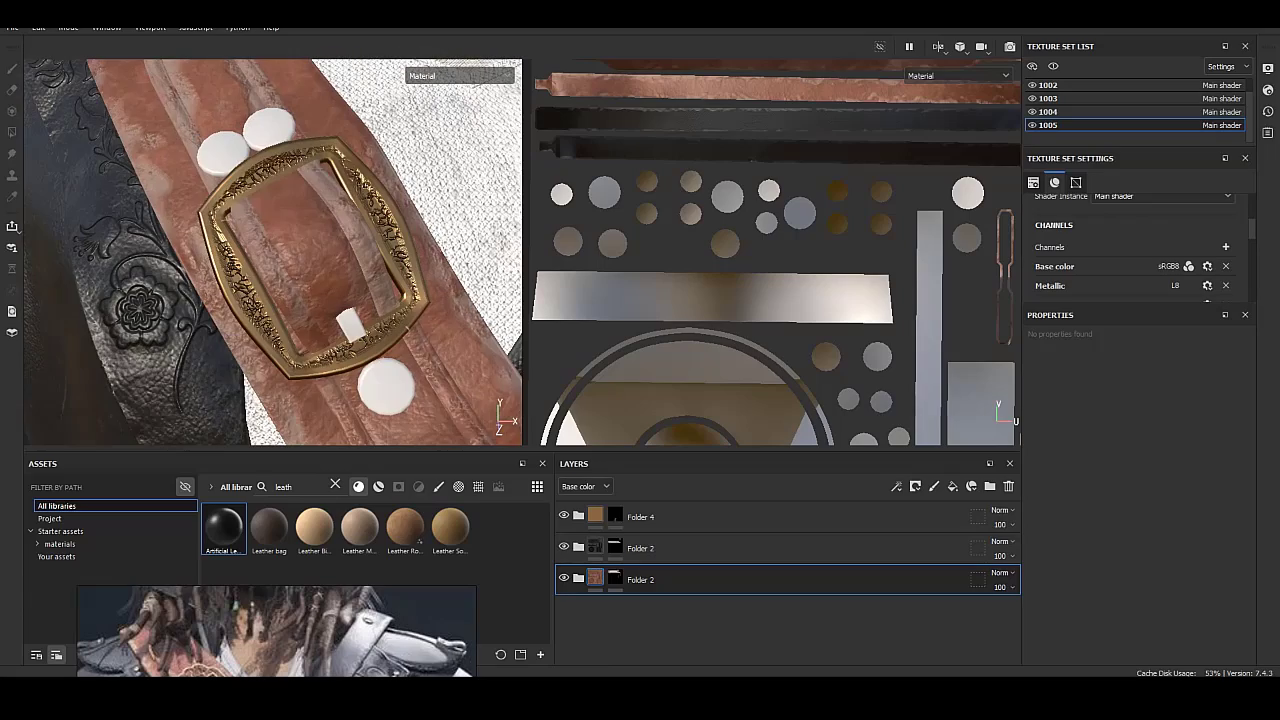
Inspect Fill layer 14's mask and its UV Border Distance effect settings.
{"action": "left_click", "coordinate": [578, 548]}
{"action": "left_click", "coordinate": [615, 548]}
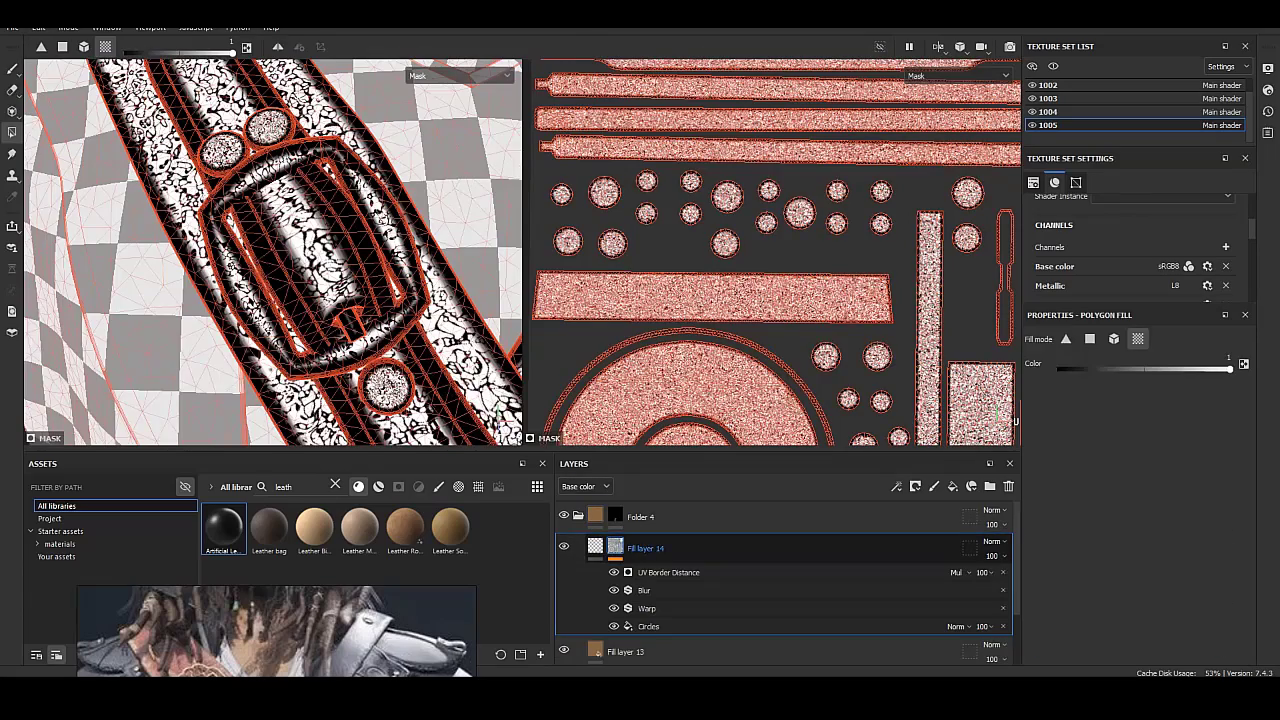
{"action": "left_click", "coordinate": [668, 572]}
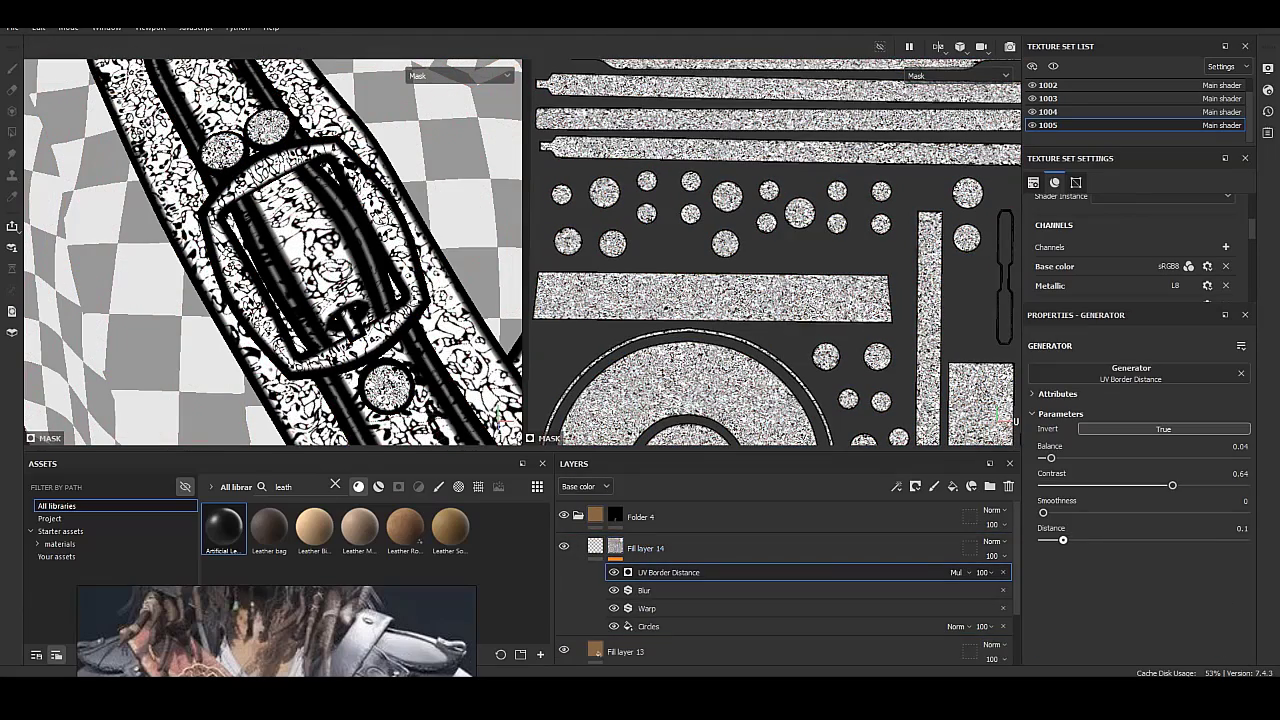
{"action": "left_click", "coordinate": [596, 548]}
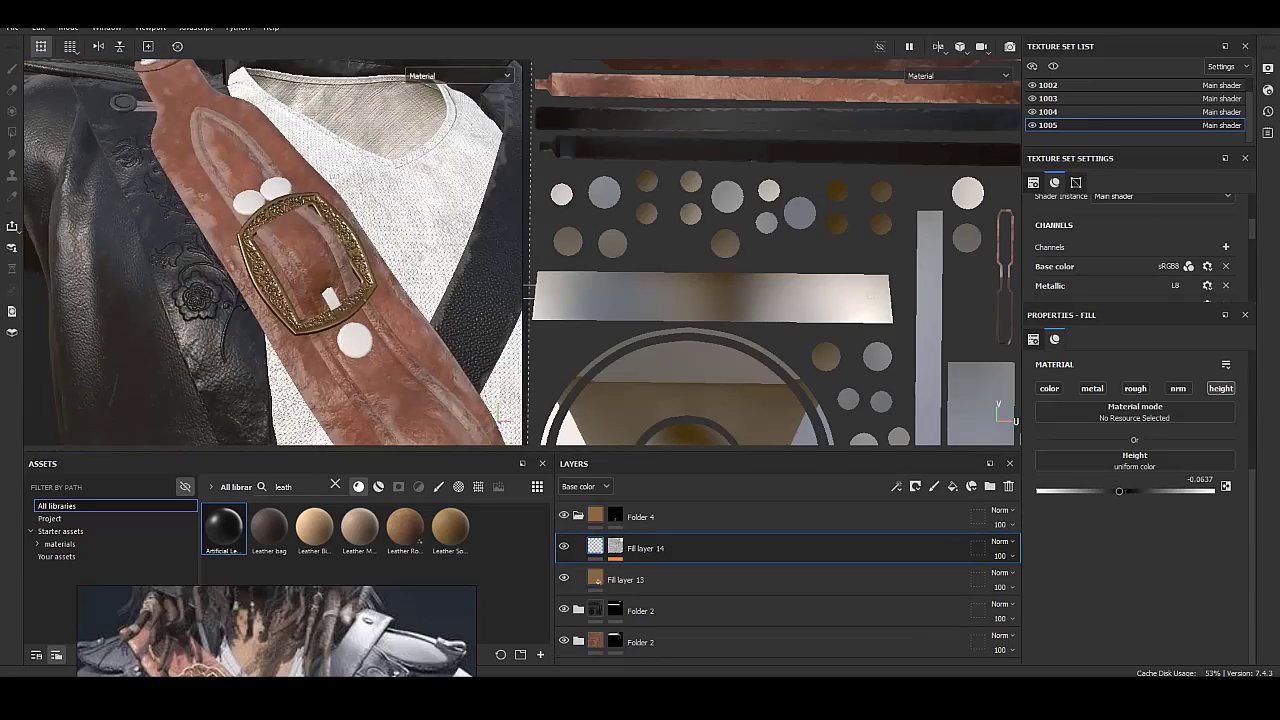
Review the gold ring and chest strap, then add new Fill layer 15.
{"action": "mouse_move", "coordinate": [300, 250]}
{"action": "left_mouse_down", "text": "alt"}
{"action": "mouse_move", "coordinate": [200, 250]}
{"action": "mouse_move", "coordinate": [300, 250]}
{"action": "left_mouse_up", "text": "alt"}
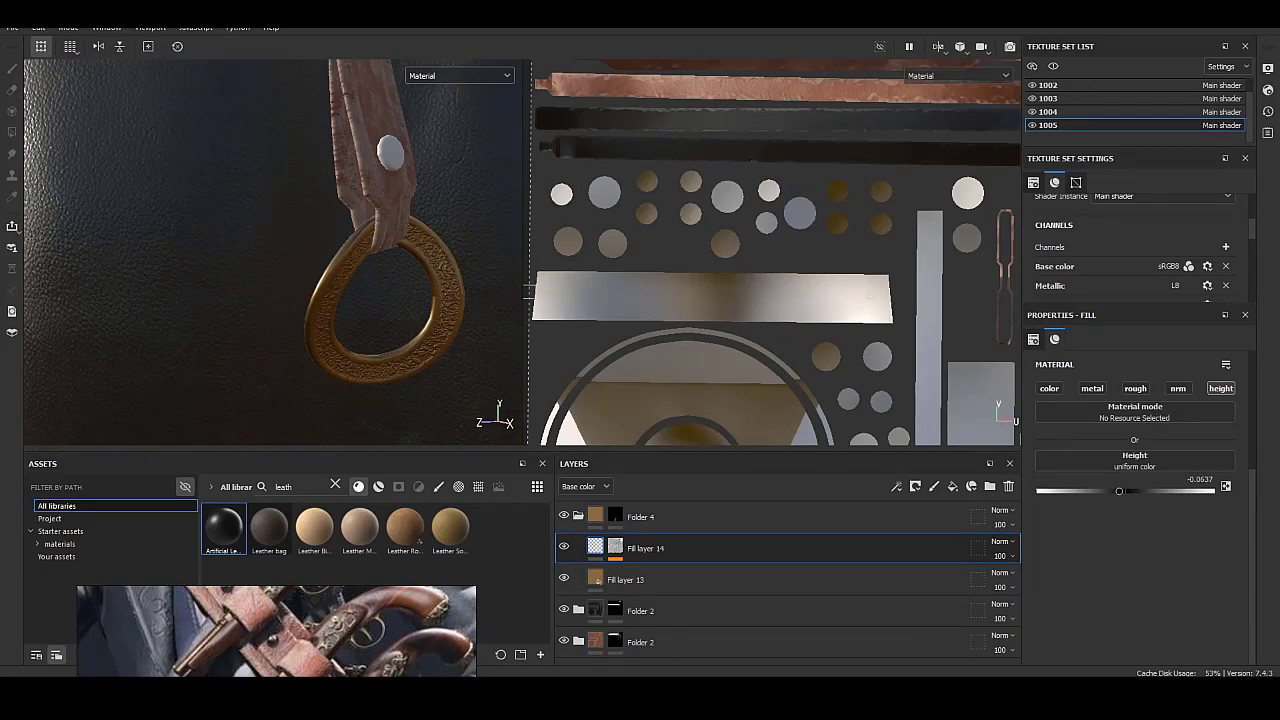
{"action": "left_click_drag", "start_coordinate": [250, 250], "coordinate": [300, 200], "text": "alt"}
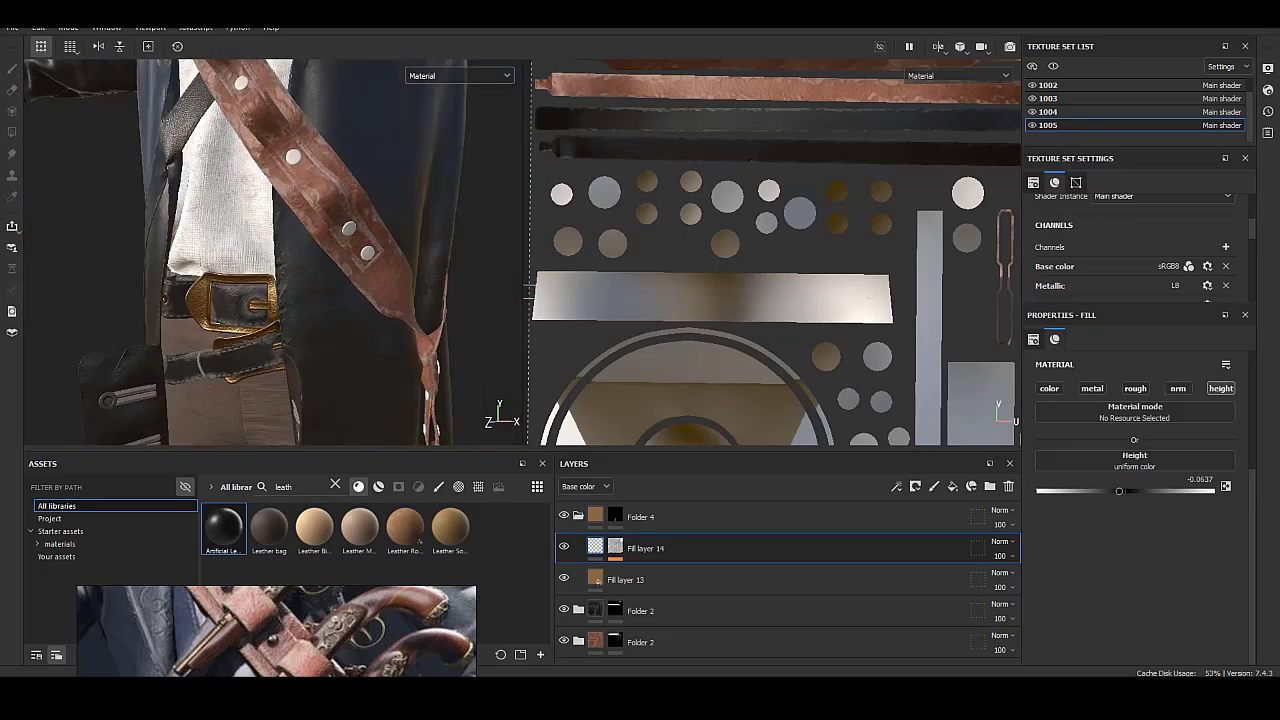
{"action": "left_click_drag", "start_coordinate": [250, 250], "coordinate": [320, 250], "text": "alt"}
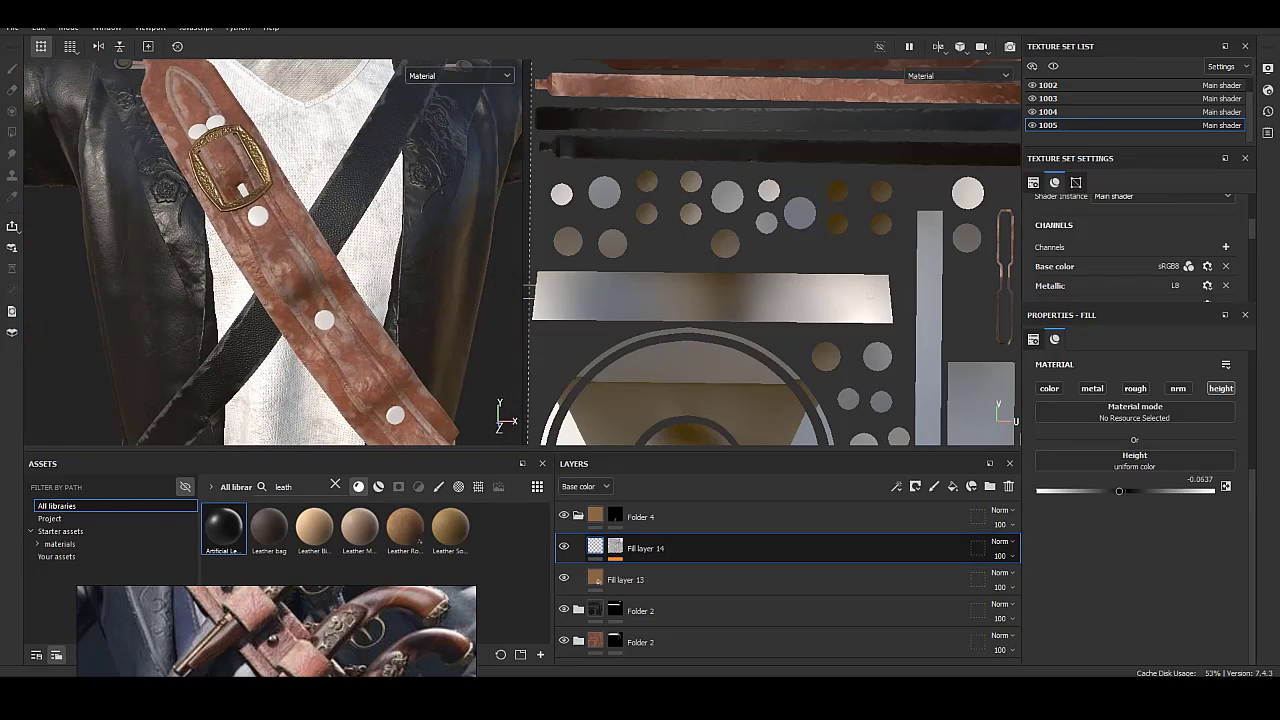
{"action": "left_click", "coordinate": [952, 486]}
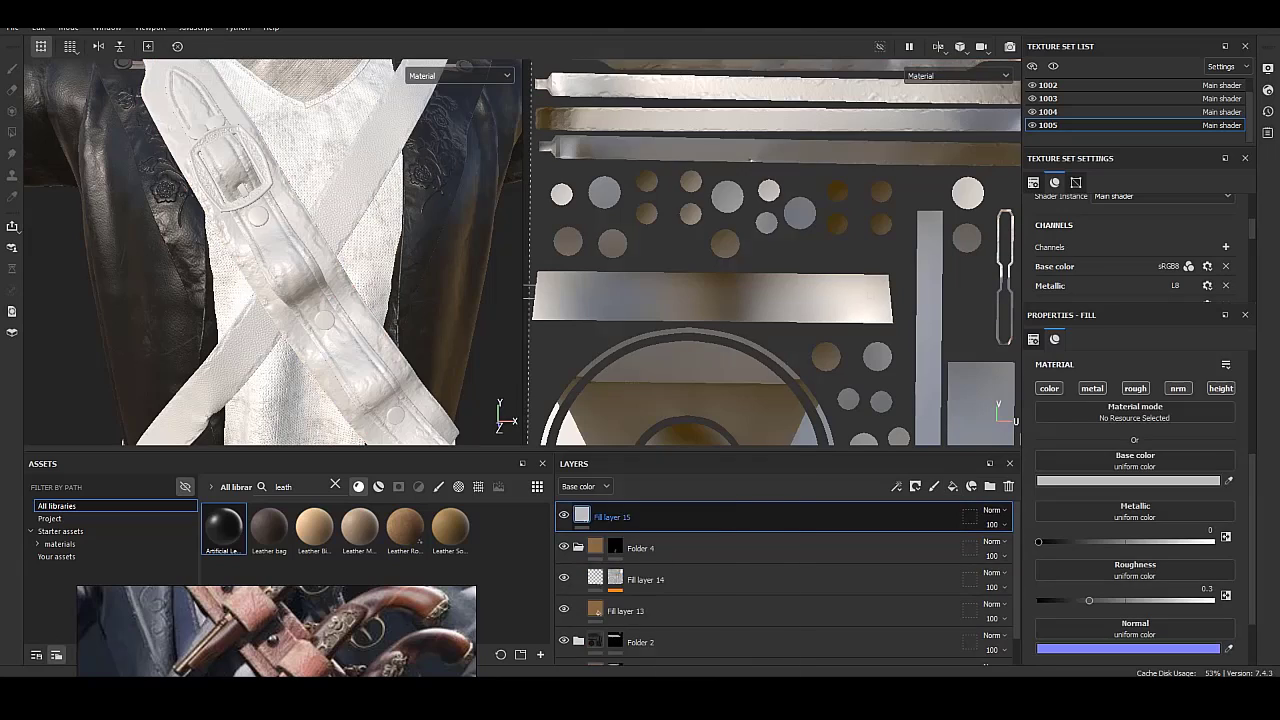
Make Fill layer 15 fully metallic, add a black mask, and group it into Folder 5.
{"action": "right_click", "coordinate": [597, 515]}
{"action": "key", "text": "Escape"}
{"action": "left_click_drag", "start_coordinate": [1039, 541], "coordinate": [1212, 541]}
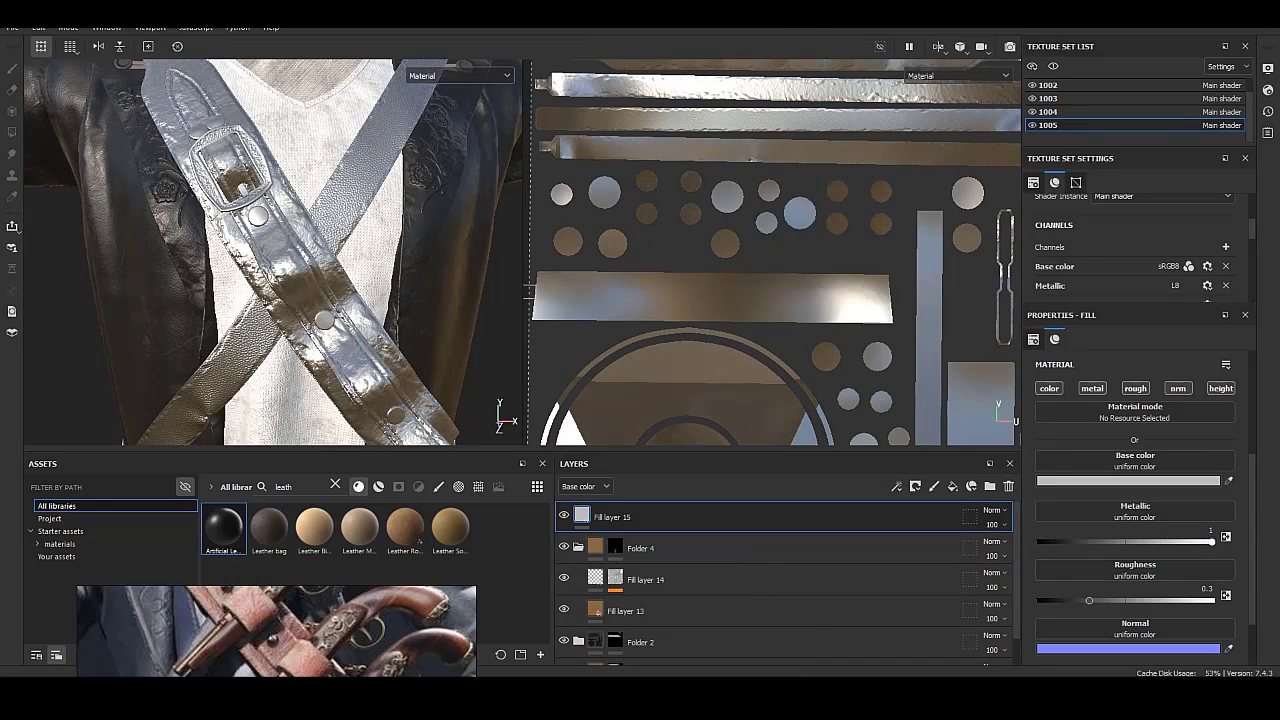
{"action": "right_click", "coordinate": [605, 517]}
{"action": "left_click", "coordinate": [690, 47]}
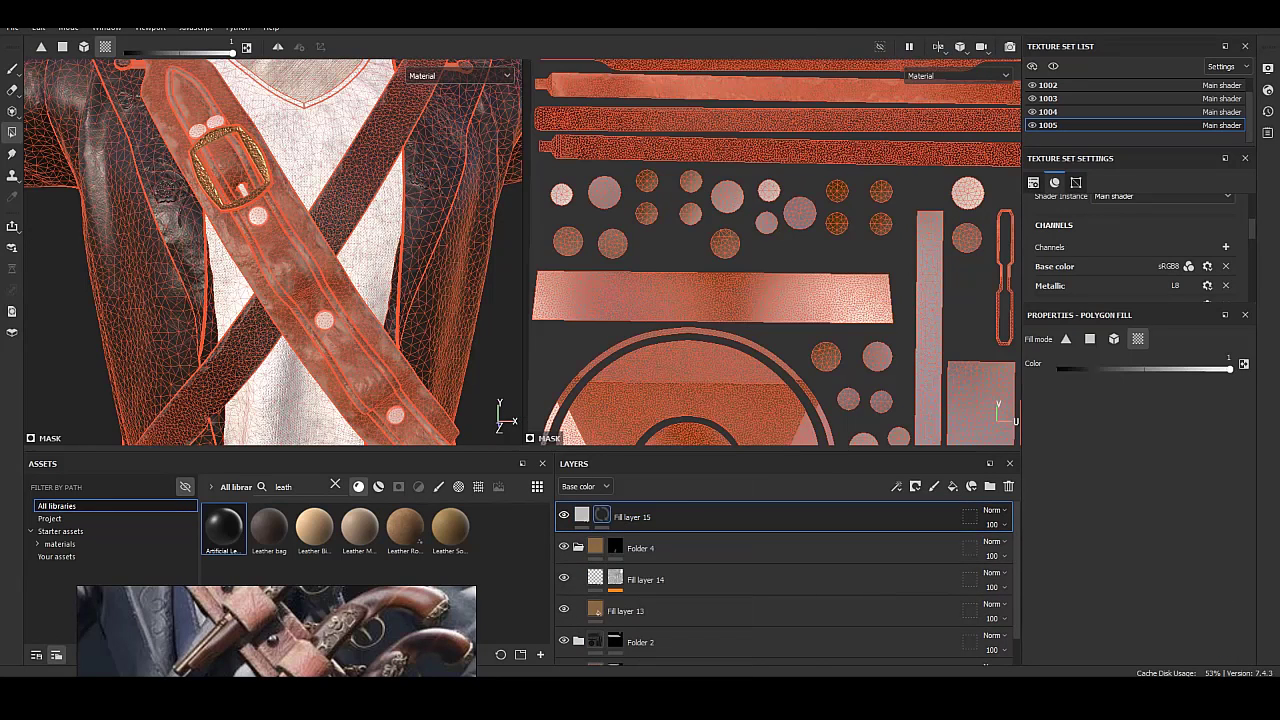
{"action": "left_click", "coordinate": [581, 515]}
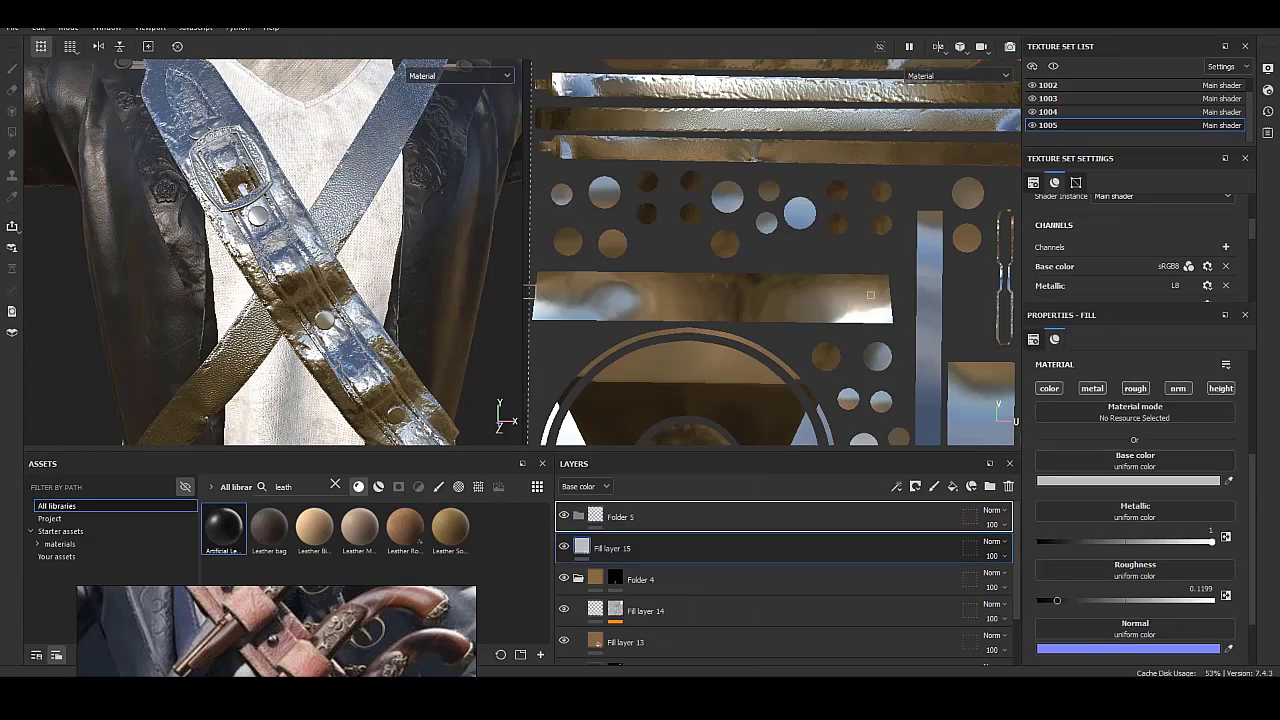
{"action": "right_click", "coordinate": [597, 515]}
{"action": "left_click", "coordinate": [686, 257]}
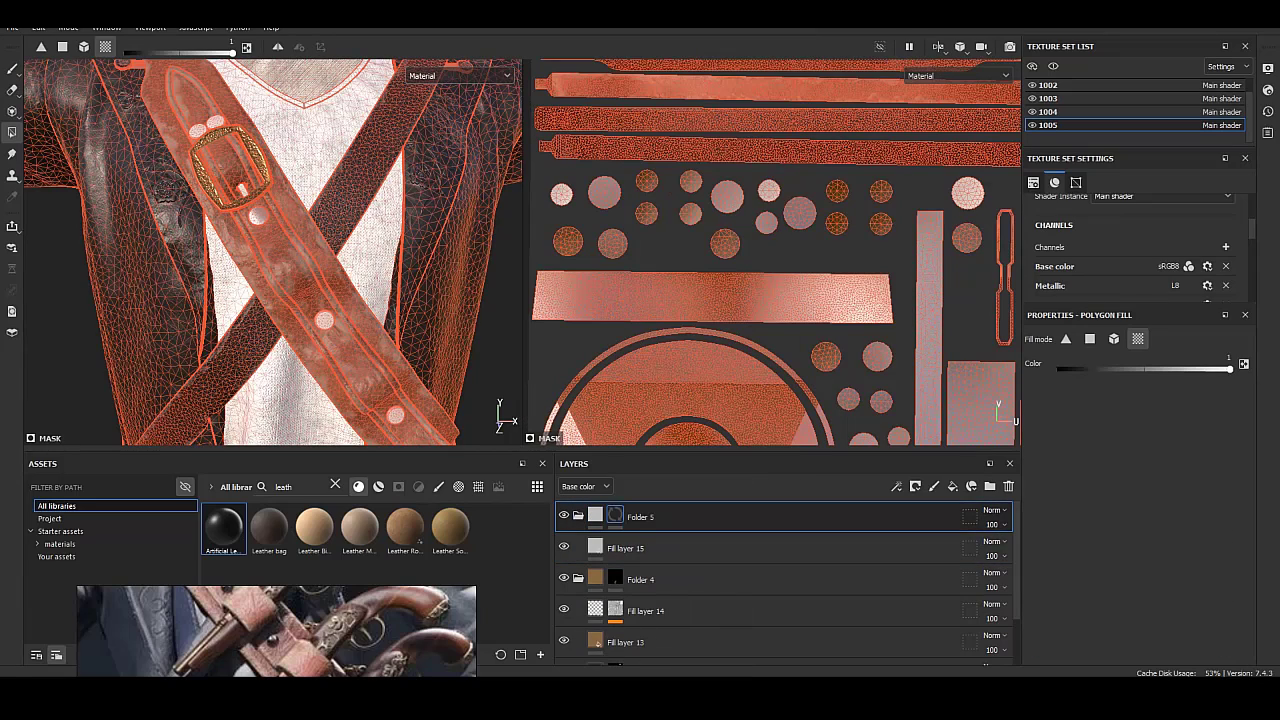
Inspect the buckle, Folder 4's mask and the shoulder strap rivets, then reselect Fill layer 15.
{"action": "middle_click_drag", "start_coordinate": [967, 200], "coordinate": [912, 58]}
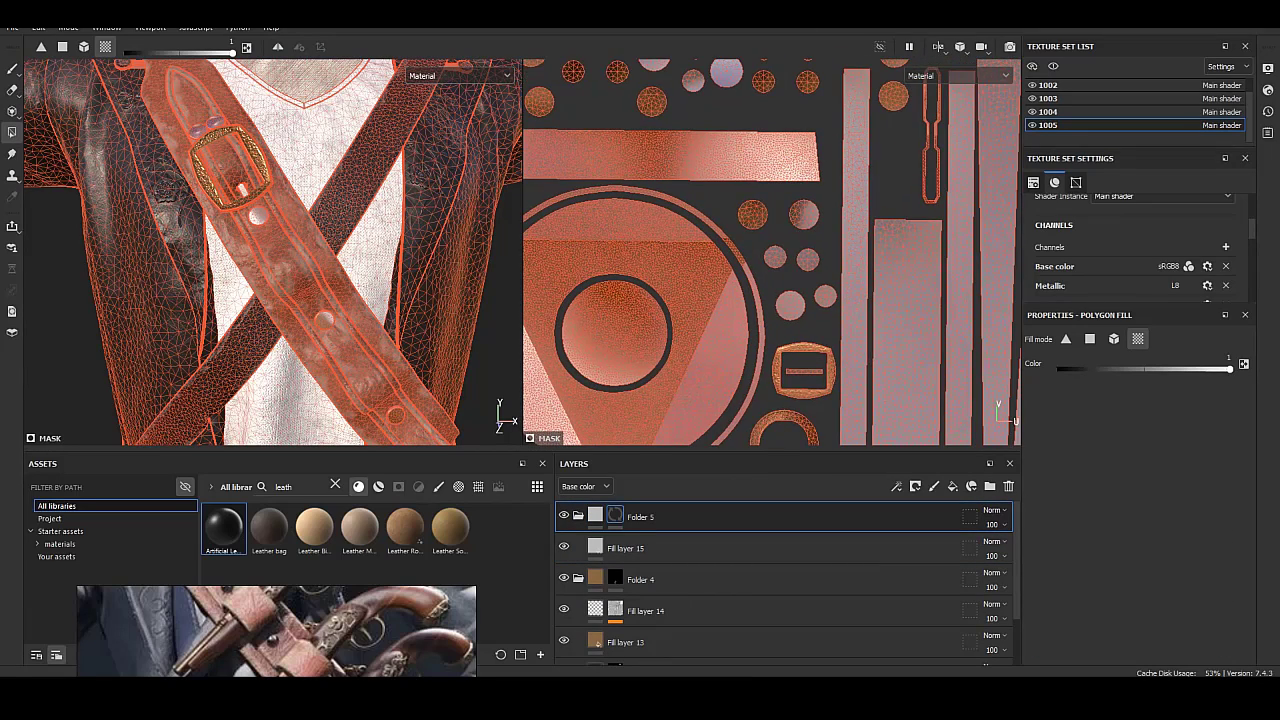
{"action": "left_click_drag", "start_coordinate": [270, 250], "coordinate": [300, 200], "text": "alt"}
{"action": "left_click", "coordinate": [640, 579]}
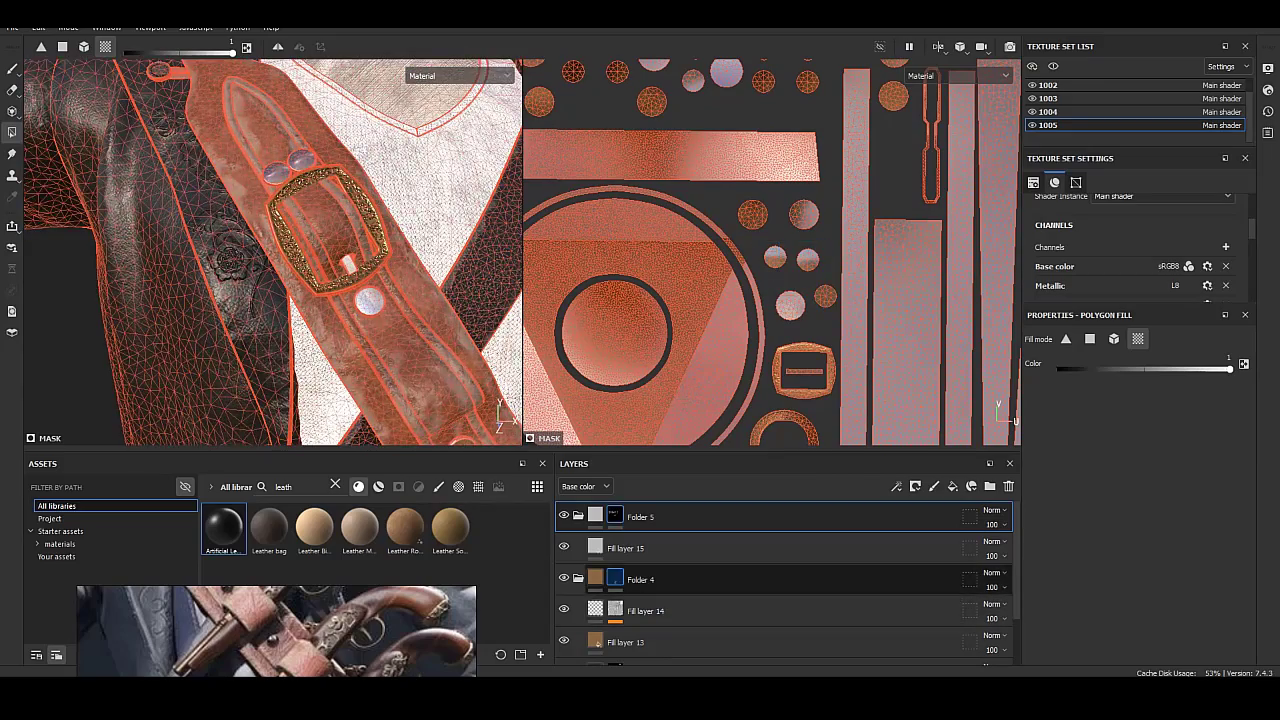
{"action": "left_click", "coordinate": [595, 578]}
{"action": "left_click_drag", "start_coordinate": [270, 250], "coordinate": [330, 250], "text": "alt"}
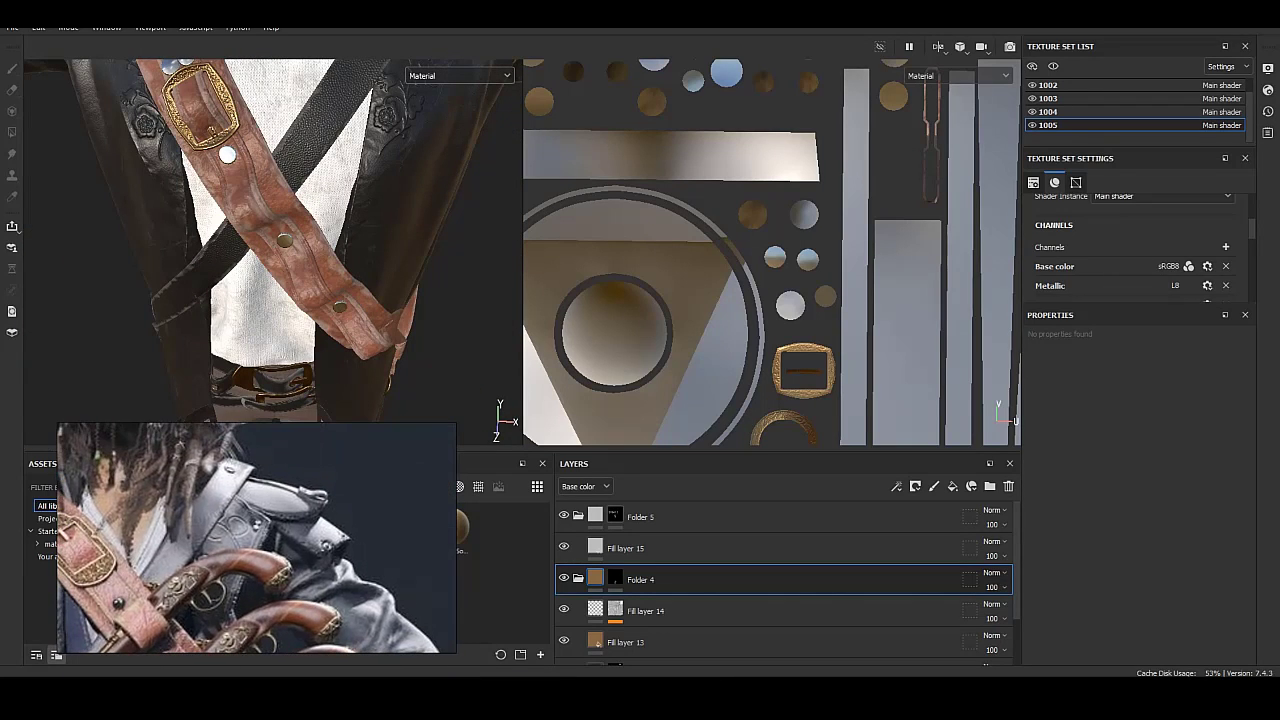
{"action": "left_click_drag", "start_coordinate": [300, 250], "coordinate": [359, 140], "text": "alt"}
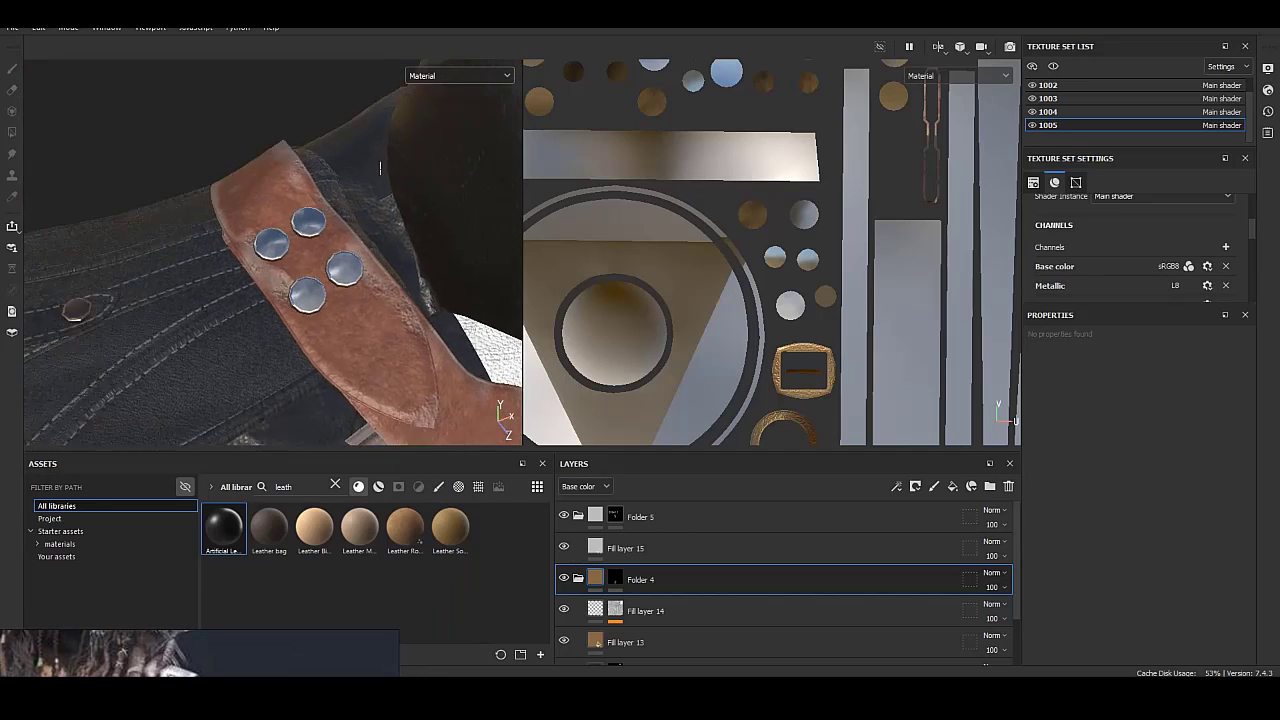
{"action": "left_click", "coordinate": [630, 548]}
Add Fill layer 16 with a black mask driven by a UV Border Distance generator.
{"action": "left_click", "coordinate": [952, 486]}
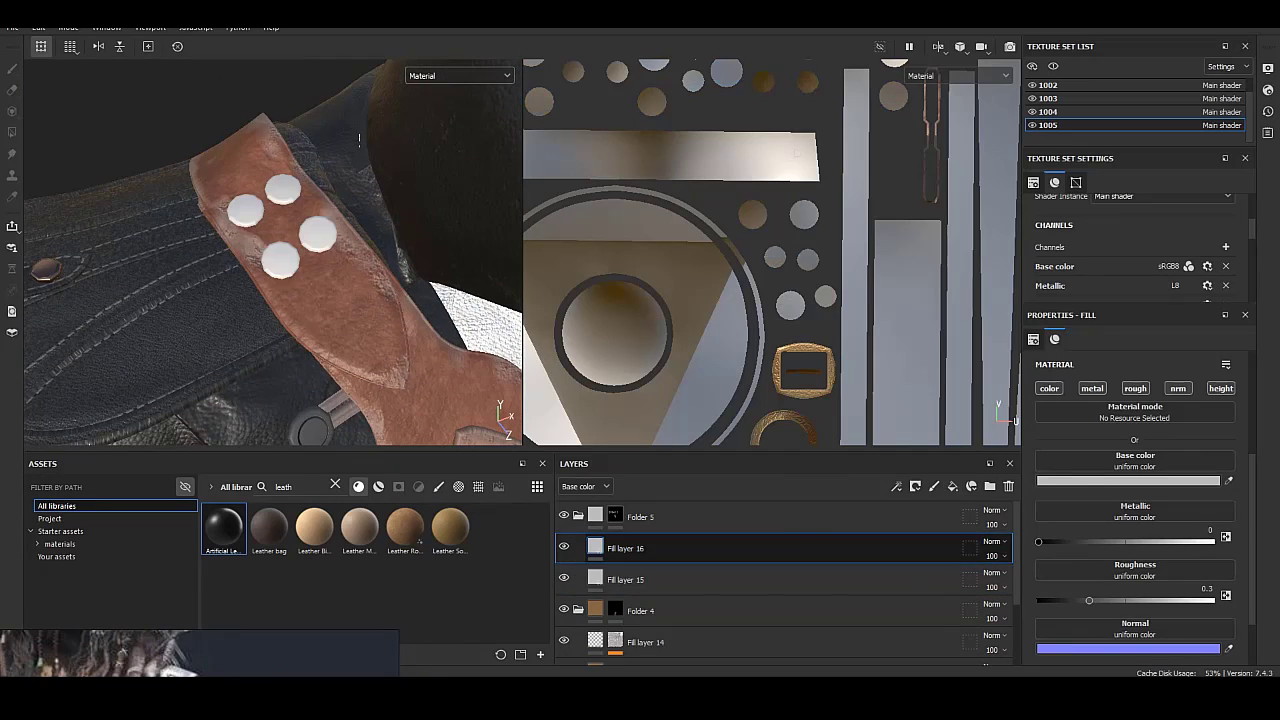
{"action": "right_click", "coordinate": [602, 548]}
{"action": "left_click", "coordinate": [680, 80]}
{"action": "left_click", "coordinate": [1138, 375]}
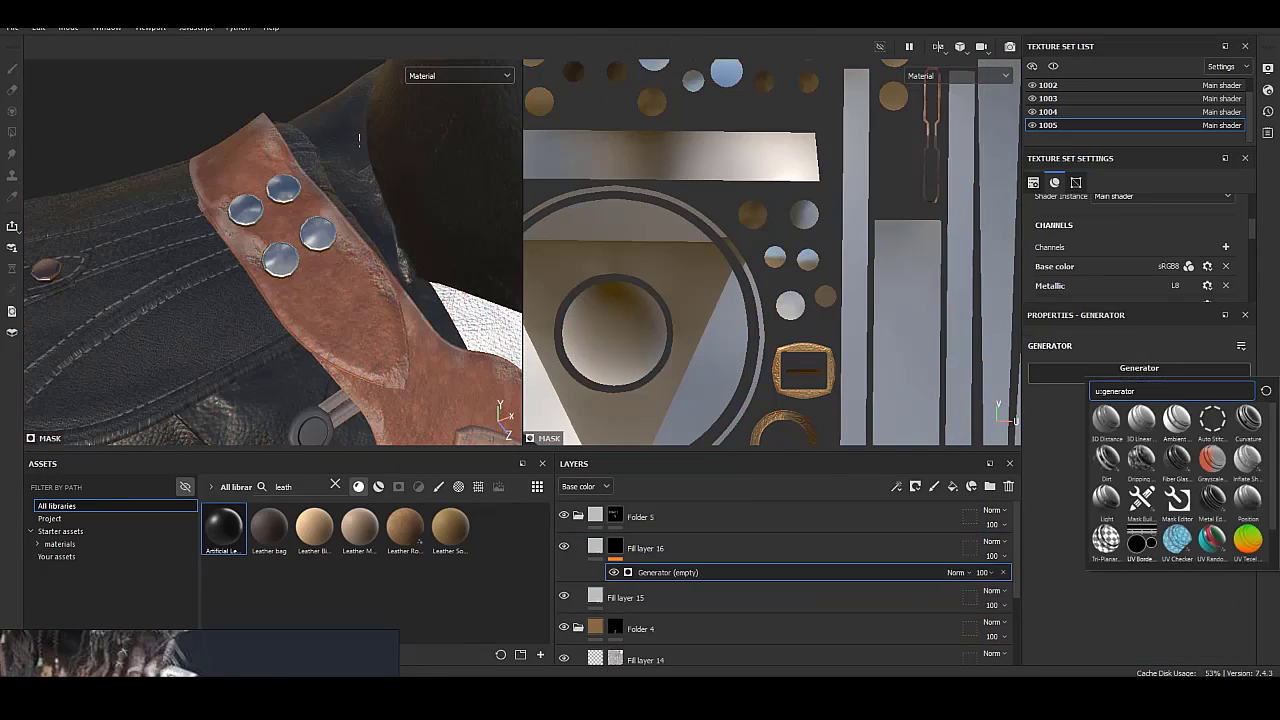
{"action": "left_click", "coordinate": [1142, 539]}
Tune the UV Border Distance balance, smoothness and distance, then preview the stud height.
{"action": "left_click_drag", "start_coordinate": [1144, 458], "coordinate": [1113, 458]}
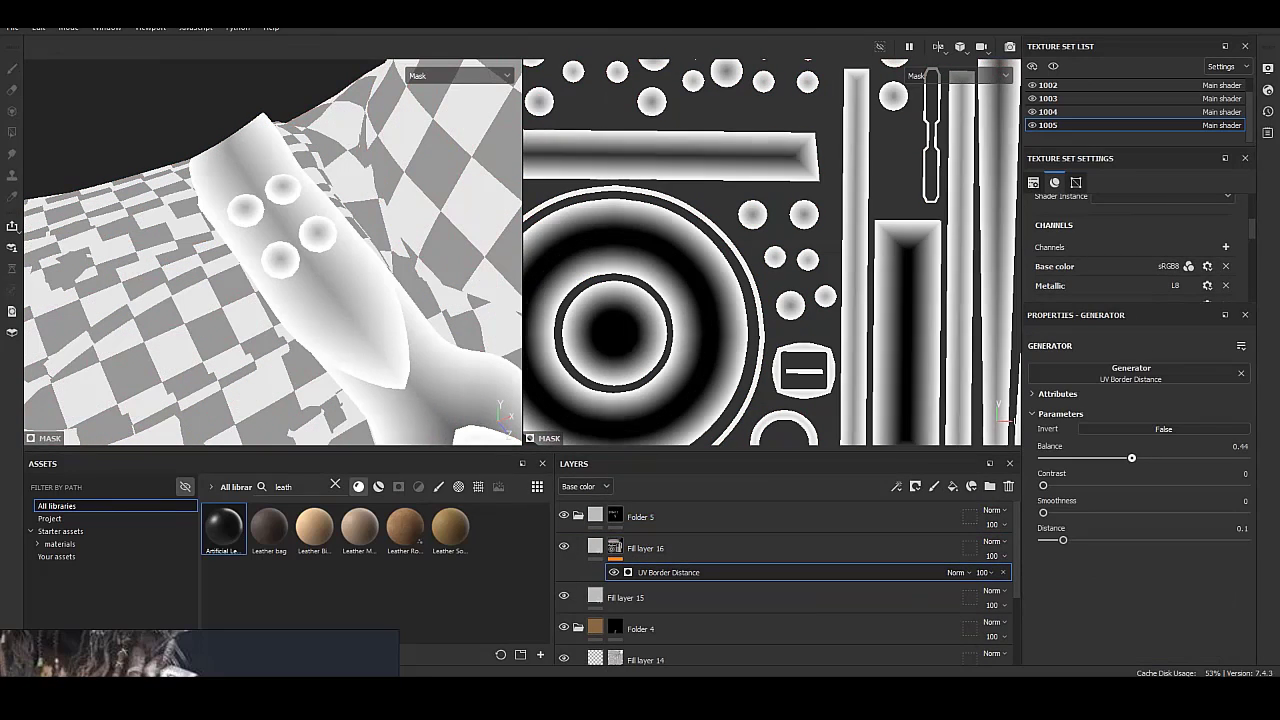
{"action": "left_click_drag", "start_coordinate": [1043, 513], "coordinate": [1113, 513]}
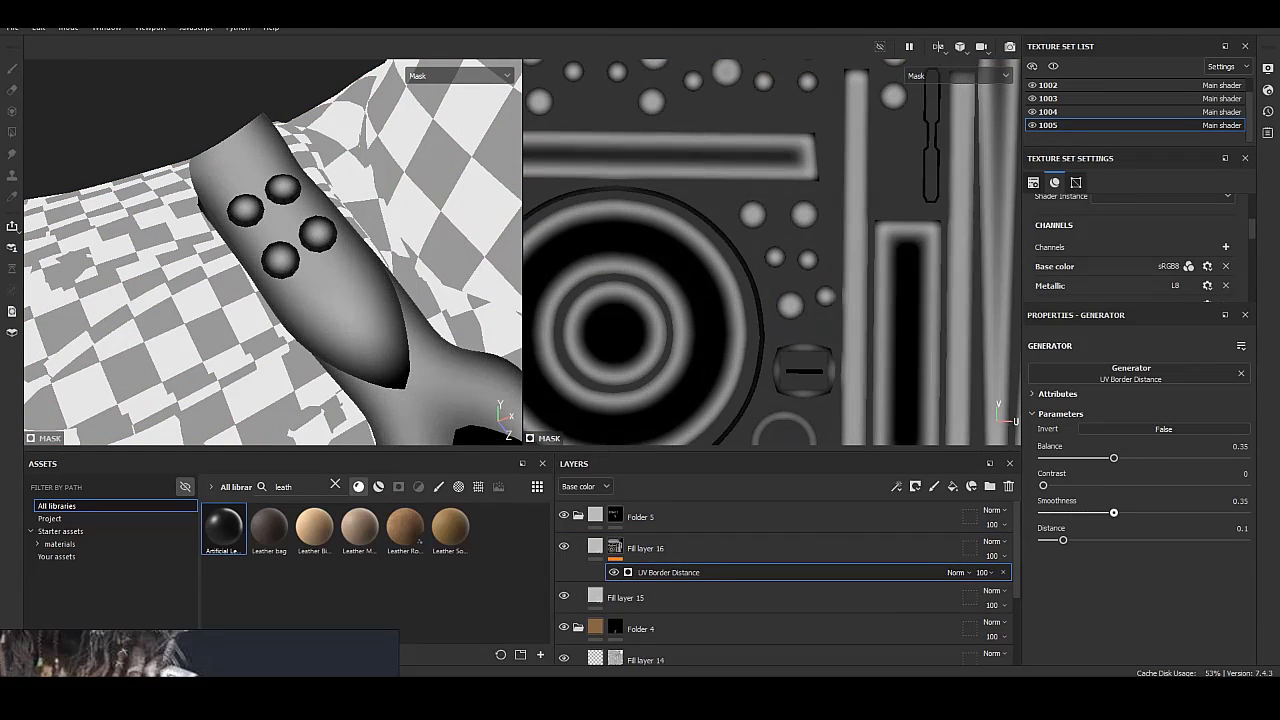
{"action": "left_click_drag", "start_coordinate": [1113, 458], "coordinate": [1130, 458]}
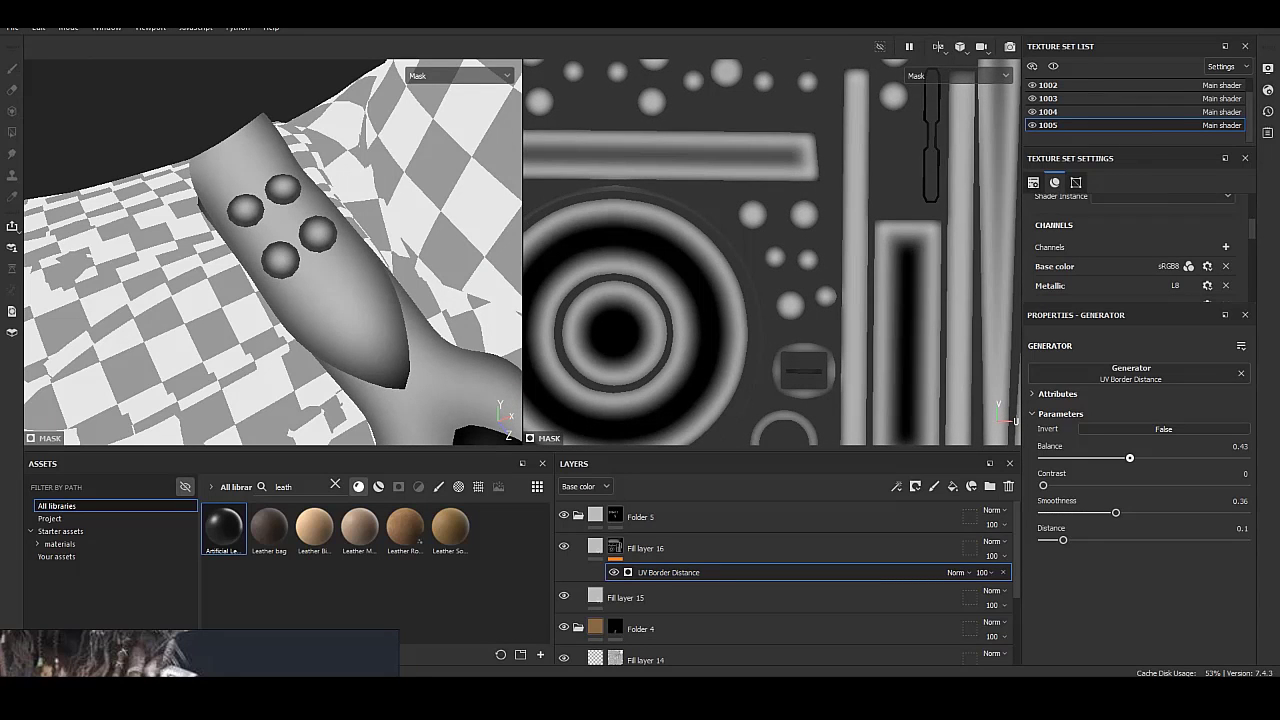
{"action": "mouse_move", "coordinate": [1116, 513]}
{"action": "left_mouse_down"}
{"action": "mouse_move", "coordinate": [1043, 513]}
{"action": "mouse_move", "coordinate": [1124, 513]}
{"action": "left_mouse_up"}
{"action": "left_click_drag", "start_coordinate": [1130, 458], "coordinate": [1137, 458]}
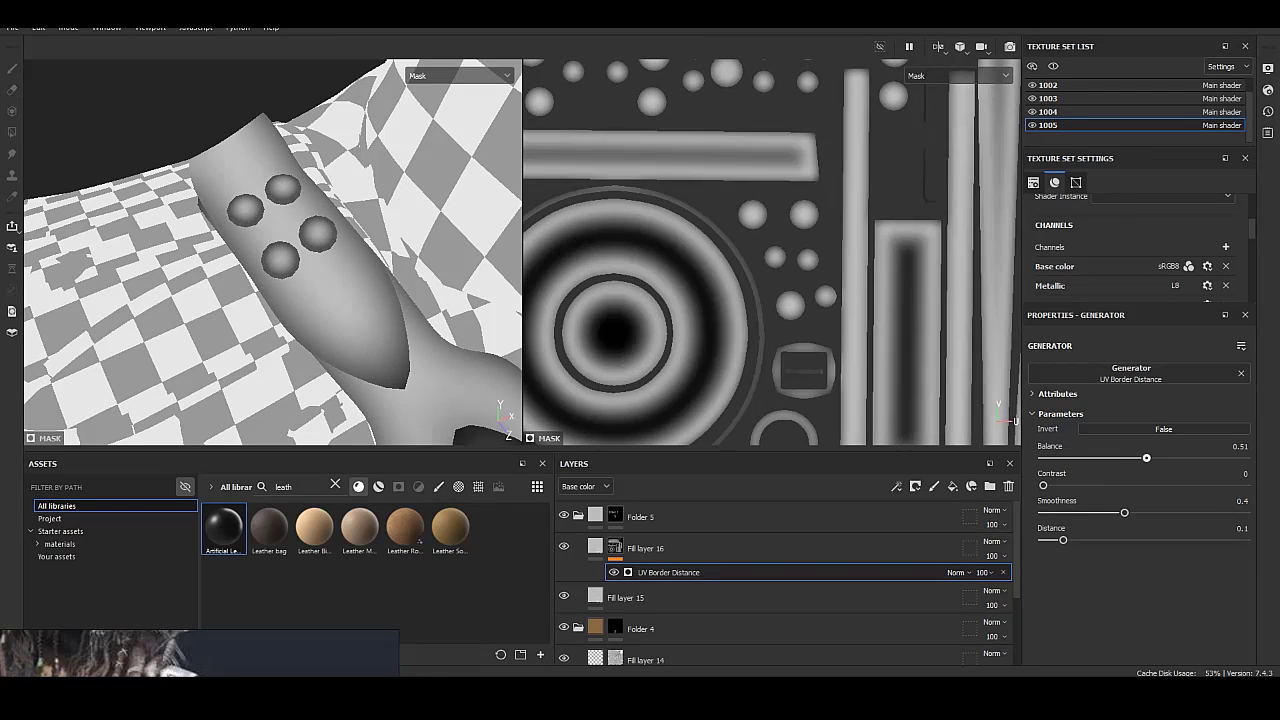
{"action": "left_click_drag", "start_coordinate": [1063, 540], "coordinate": [1075, 540]}
{"action": "mouse_move", "coordinate": [1059, 485]}
{"action": "left_mouse_down"}
{"action": "mouse_move", "coordinate": [1149, 485]}
{"action": "mouse_move", "coordinate": [1043, 485]}
{"action": "left_mouse_up"}
{"action": "left_click", "coordinate": [645, 548]}
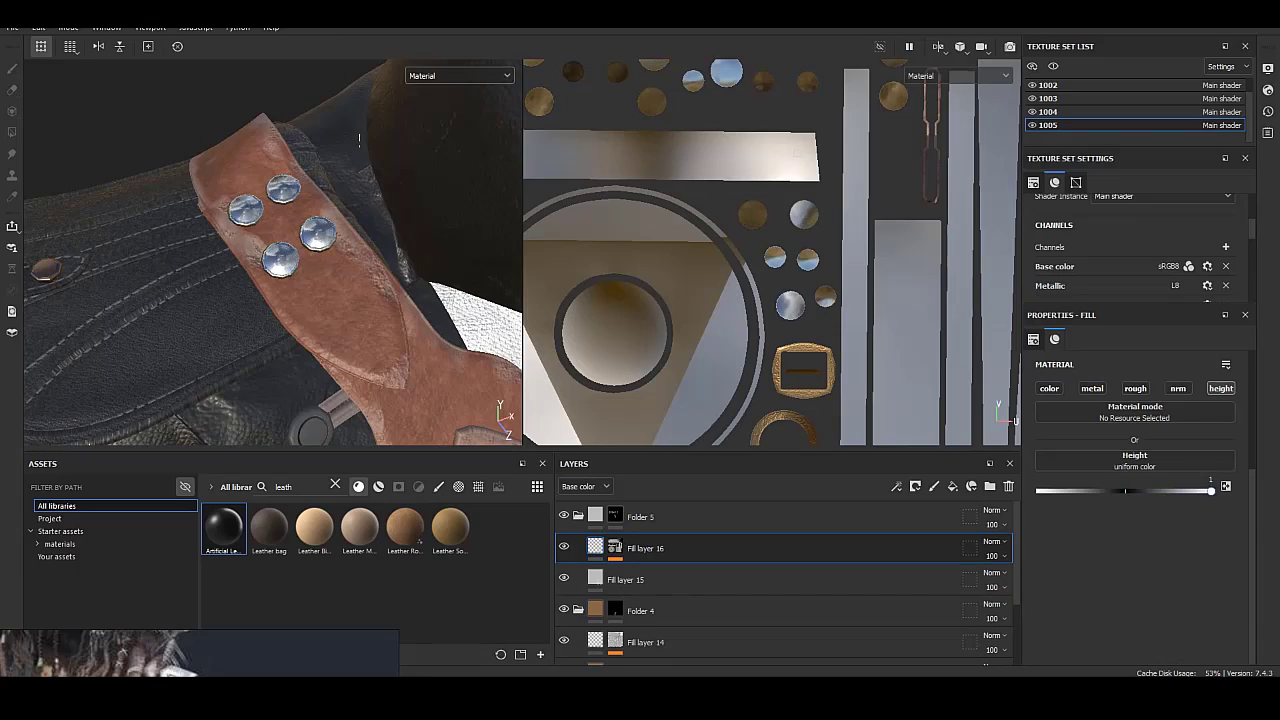
Lower the mask balance and adjust the border distance, checking the studs in material view.
{"action": "scroll", "coordinate": [359, 140], "scroll_direction": "up", "scroll_amount": 3}
{"action": "scroll", "coordinate": [359, 140], "scroll_direction": "up", "scroll_amount": 3}
{"action": "scroll", "coordinate": [359, 140], "scroll_direction": "up", "scroll_amount": 2}
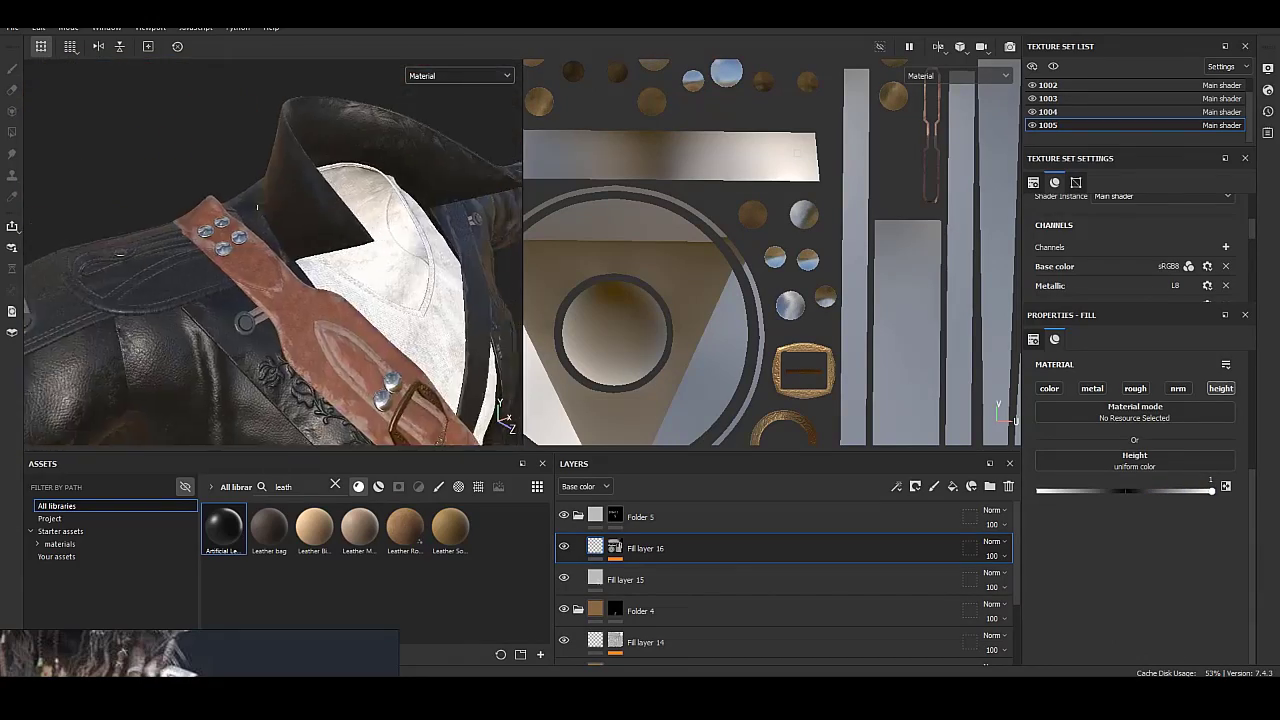
{"action": "scroll", "coordinate": [272, 252], "scroll_direction": "up", "scroll_amount": 5}
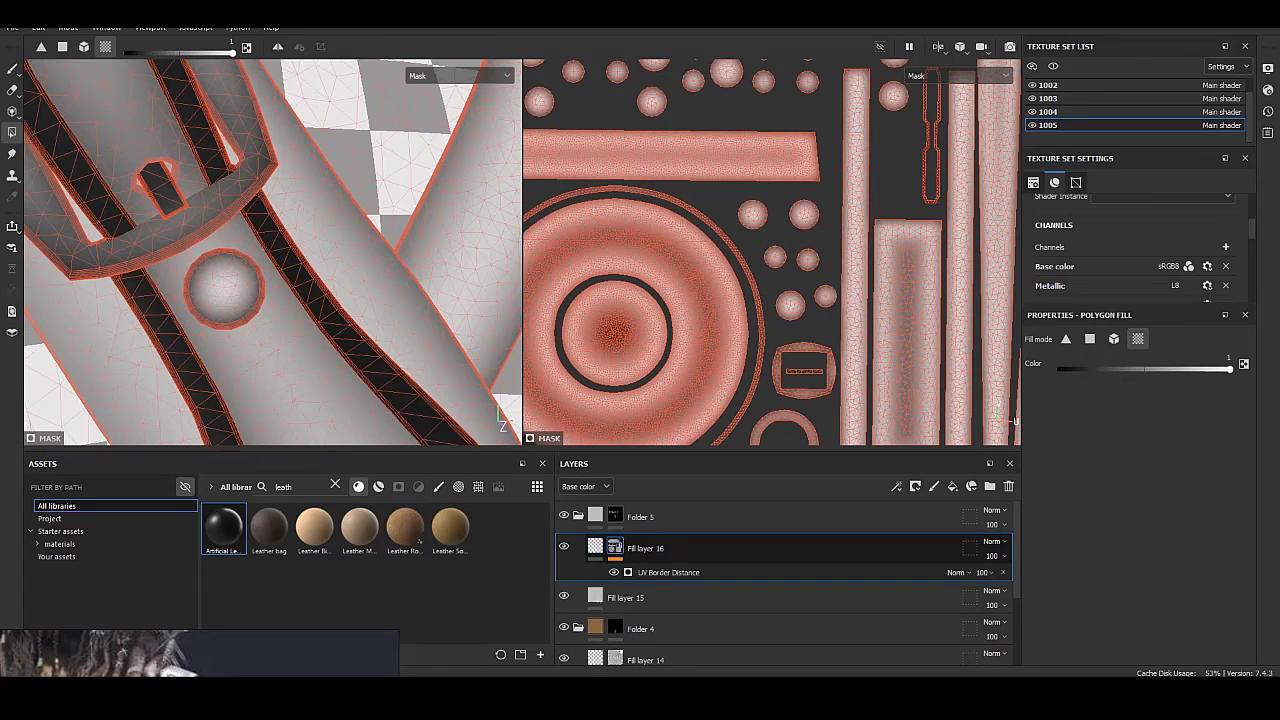
{"action": "left_click_drag", "start_coordinate": [1137, 458], "coordinate": [1071, 458]}
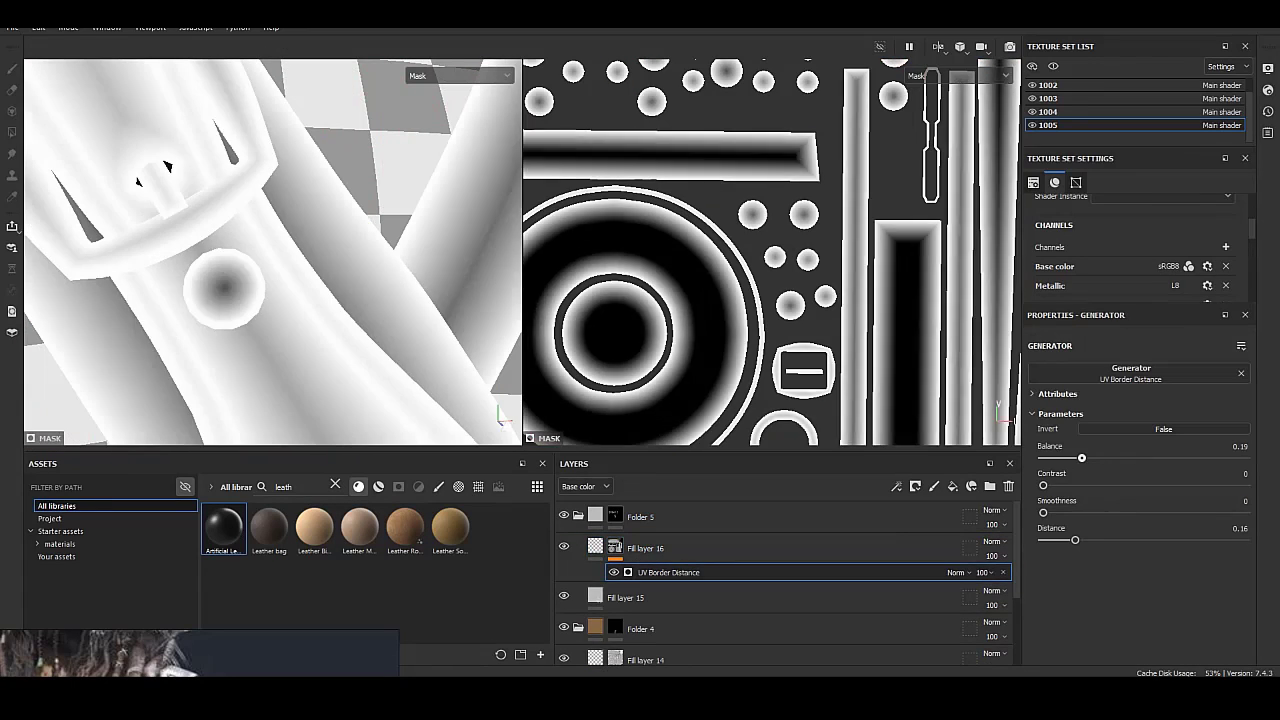
{"action": "left_click_drag", "start_coordinate": [1075, 540], "coordinate": [1105, 540]}
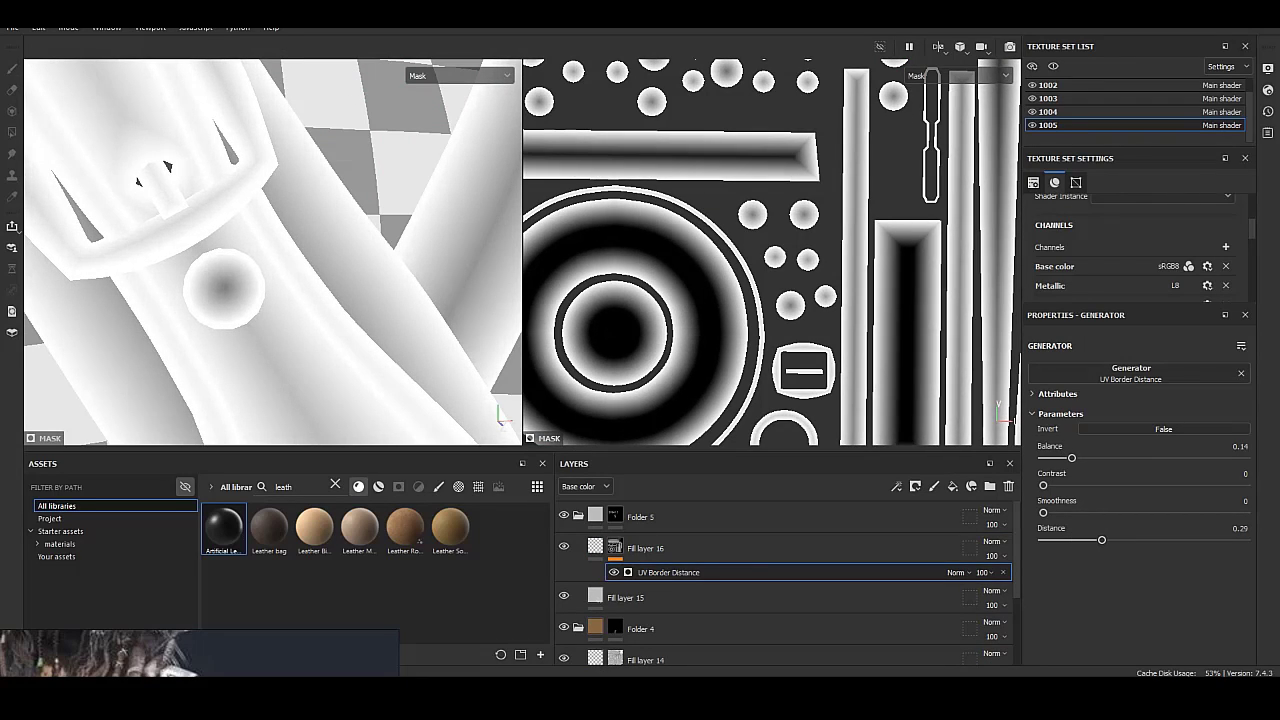
{"action": "left_click", "coordinate": [645, 548]}
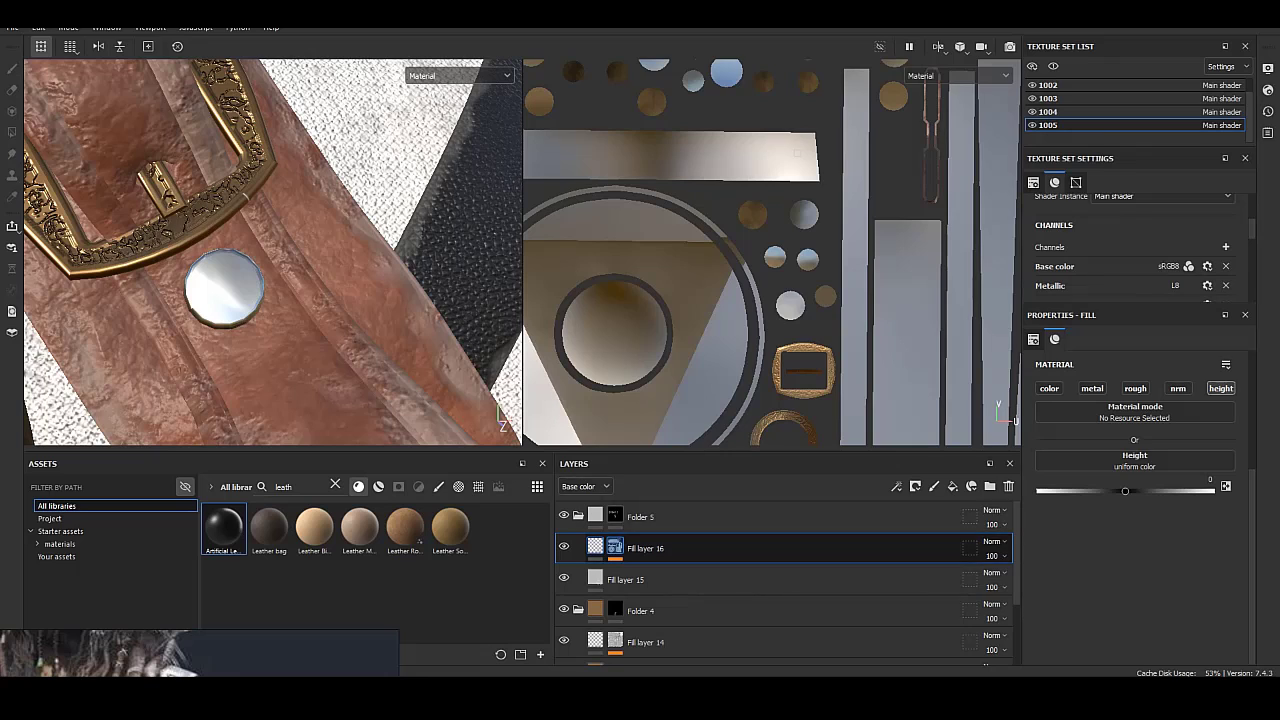
Lower the balance slightly, set smoothness to 0.55 and border distance to 0.22.
{"action": "left_click", "coordinate": [614, 547]}
{"action": "left_click", "coordinate": [668, 572]}
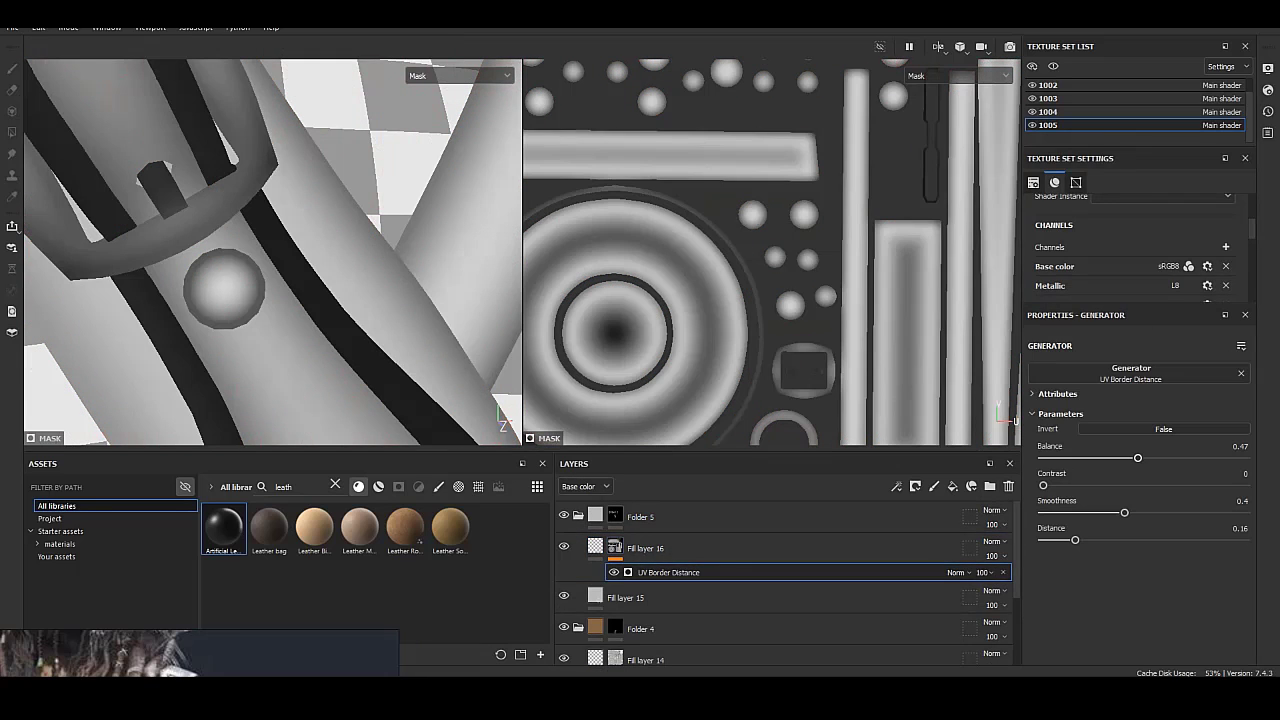
{"action": "left_click_drag", "start_coordinate": [1137, 458], "coordinate": [1126, 458]}
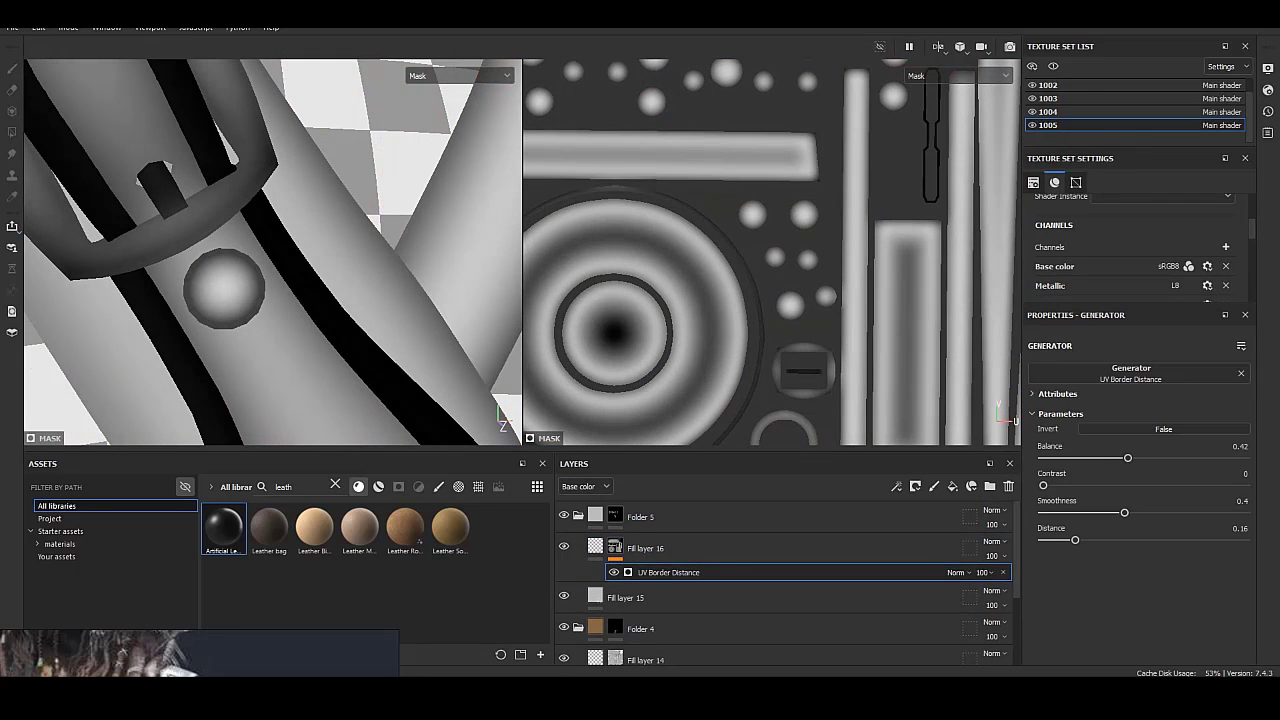
{"action": "left_click_drag", "start_coordinate": [1137, 512], "coordinate": [1153, 512]}
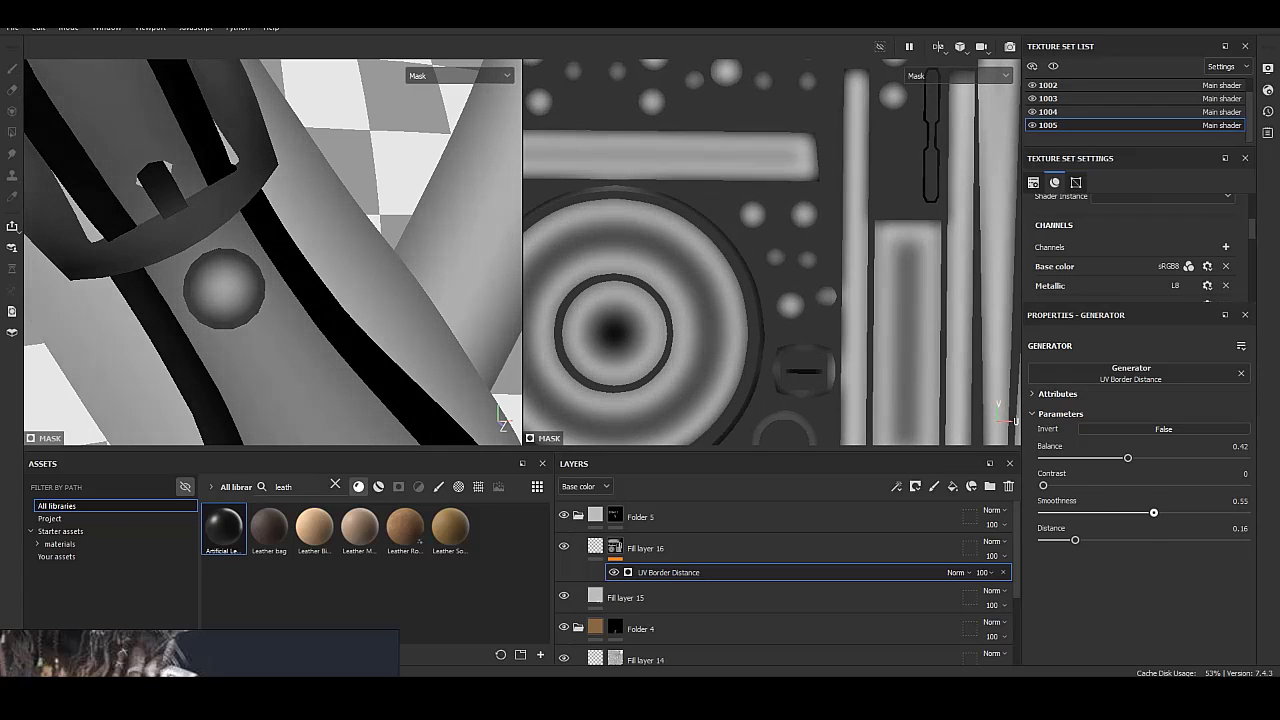
{"action": "left_click_drag", "start_coordinate": [1075, 540], "coordinate": [1087, 540]}
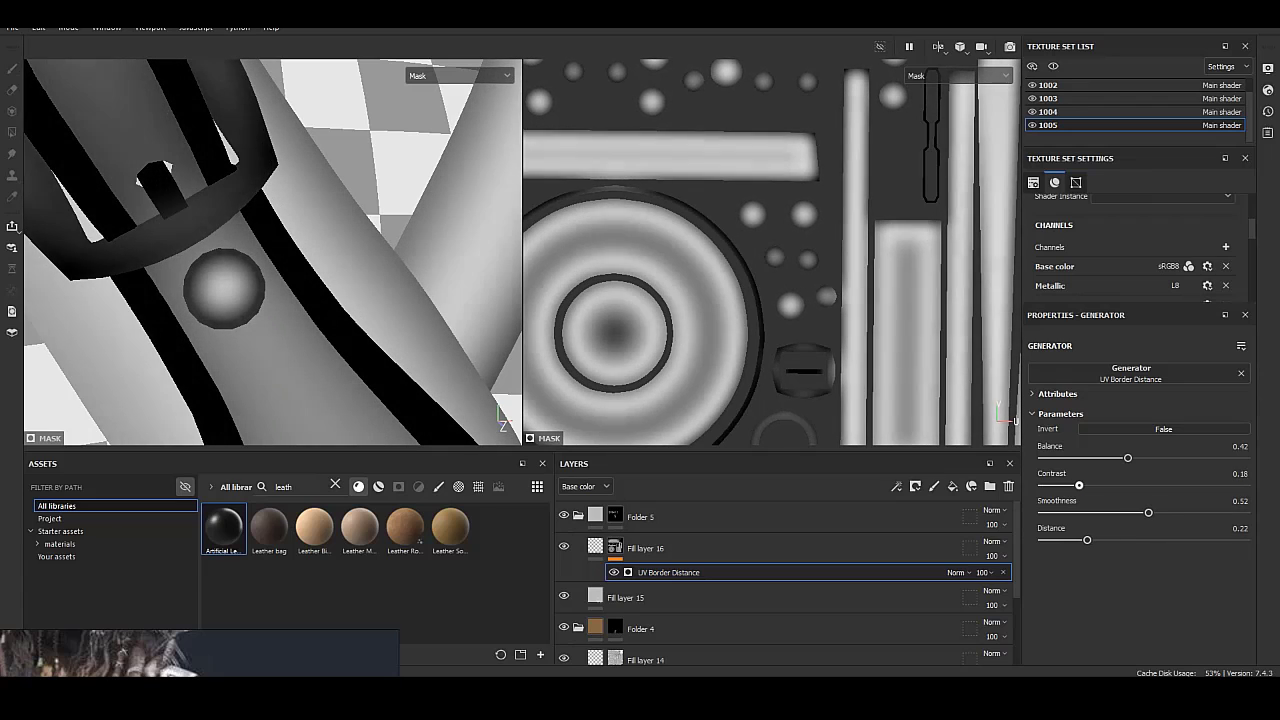
{"action": "left_click", "coordinate": [595, 546]}
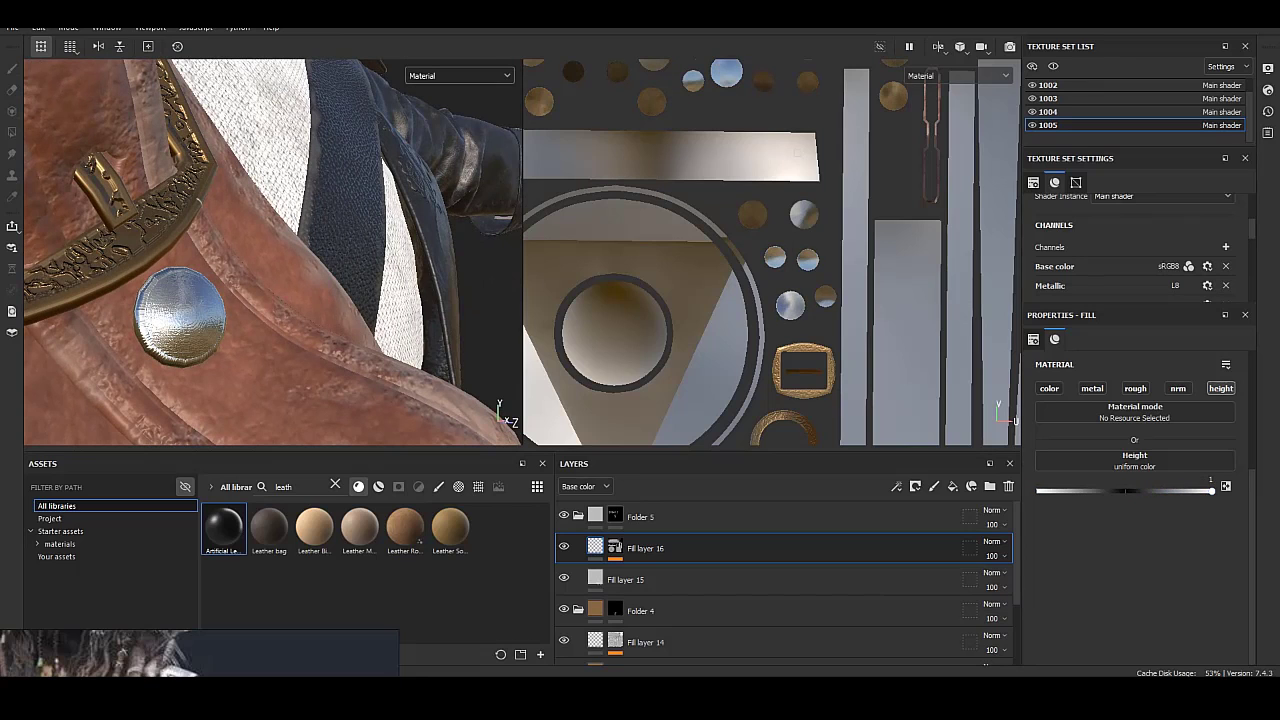
Add a Blur filter at 0.3 to Fill layer 16's stud mask.
{"action": "right_click", "coordinate": [614, 547]}
{"action": "left_click", "coordinate": [665, 588]}
{"action": "left_click", "coordinate": [1131, 372]}
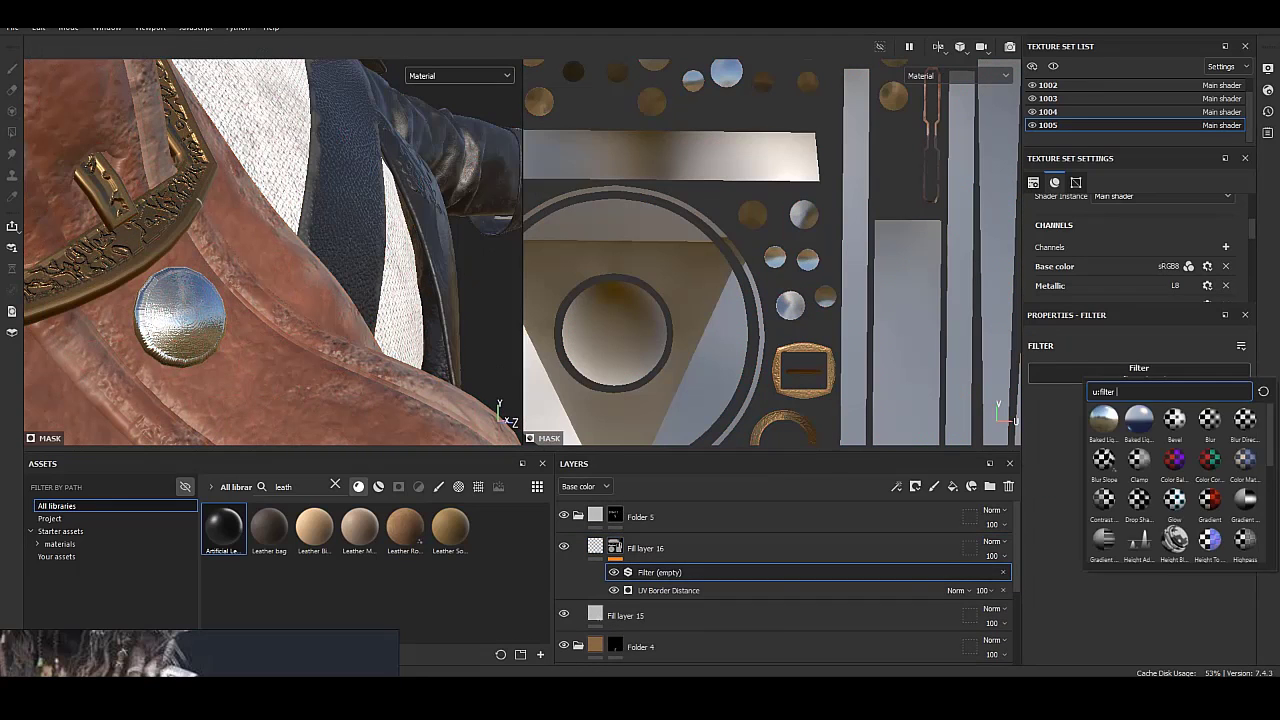
{"action": "left_click", "coordinate": [1174, 535]}
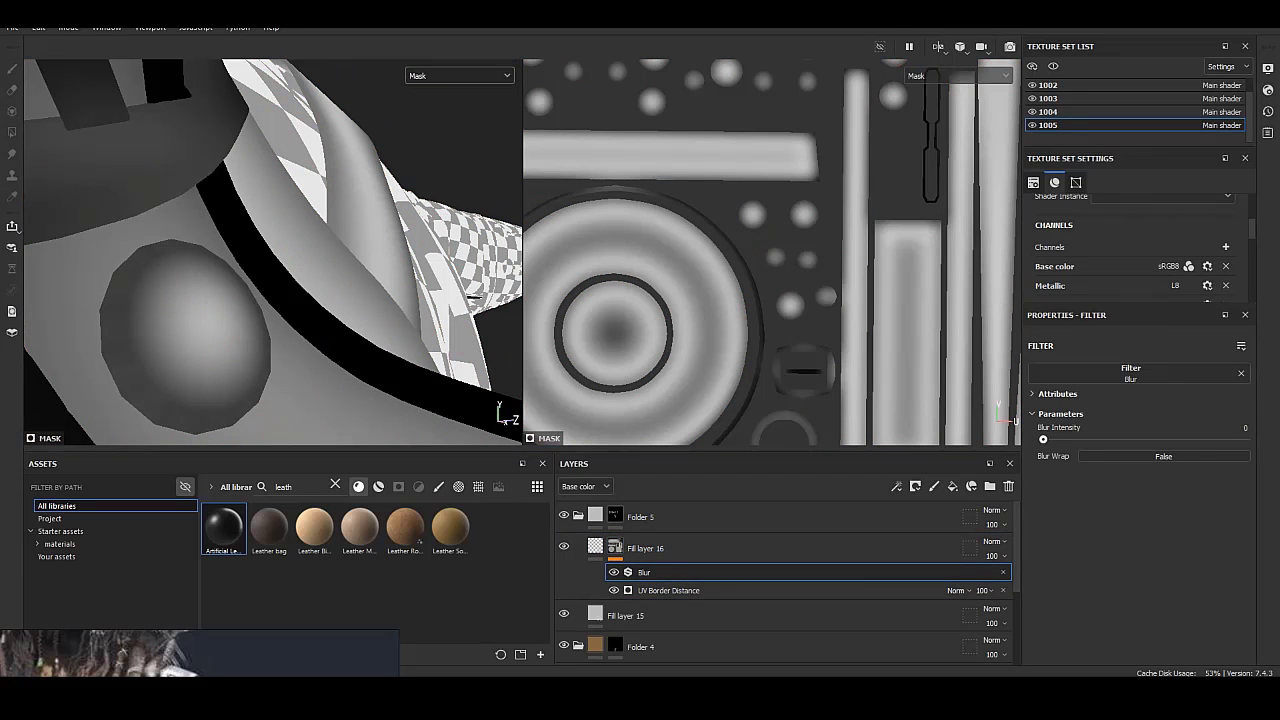
{"action": "key", "text": "m"}
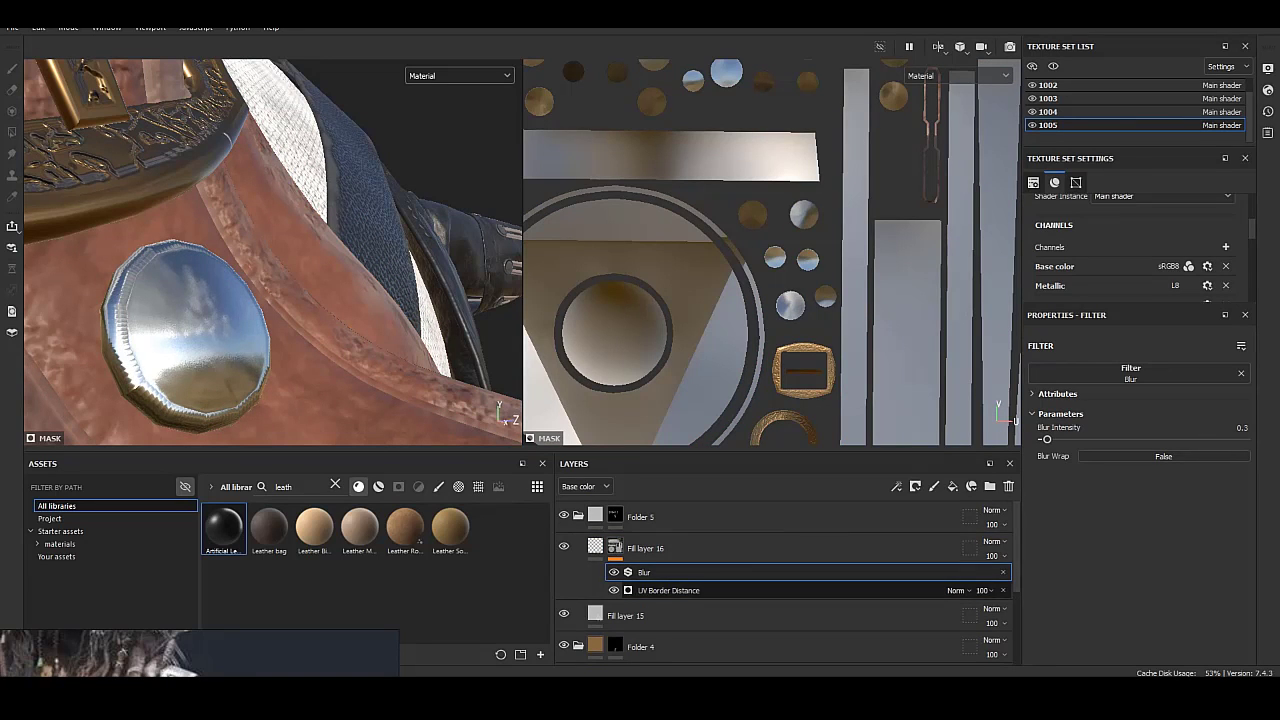
Review the domed rivets and buckle along the strap, then add Fill layer 17.
{"action": "left_click", "coordinate": [645, 548]}
{"action": "left_click_drag", "start_coordinate": [270, 250], "coordinate": [300, 230], "text": "alt"}
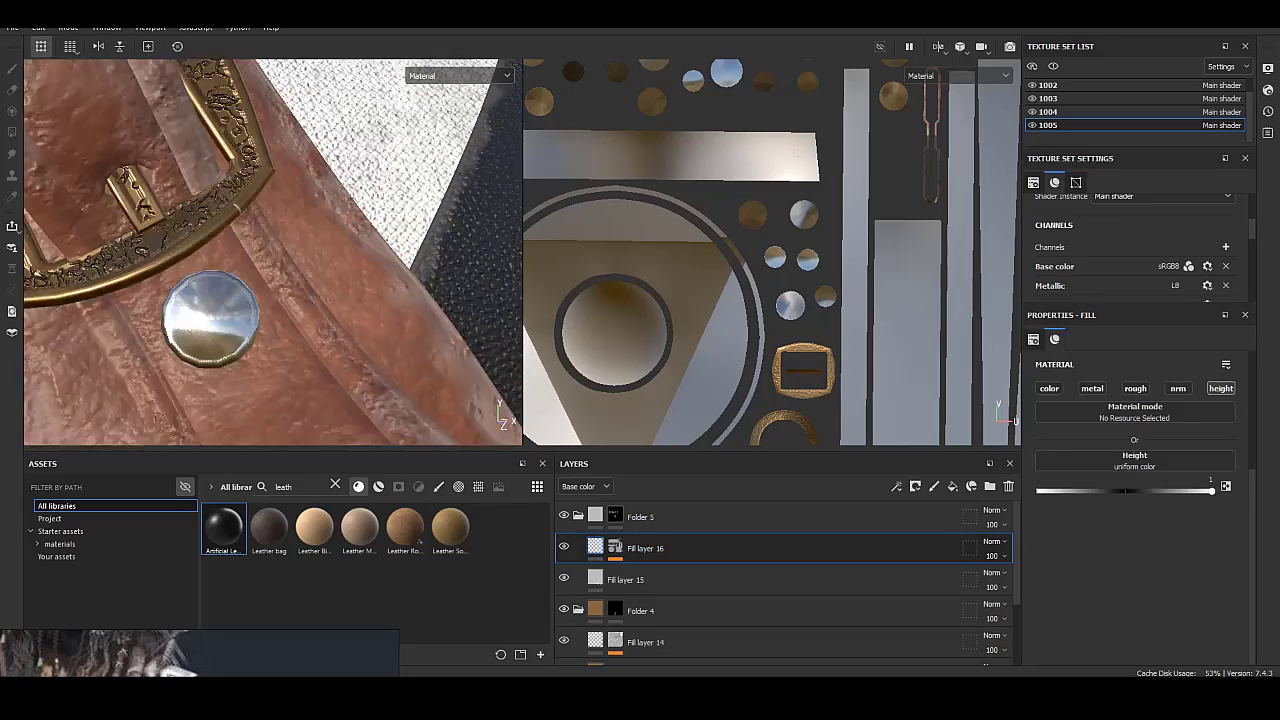
{"action": "middle_click_drag", "start_coordinate": [270, 370], "coordinate": [275, 245], "text": "alt"}
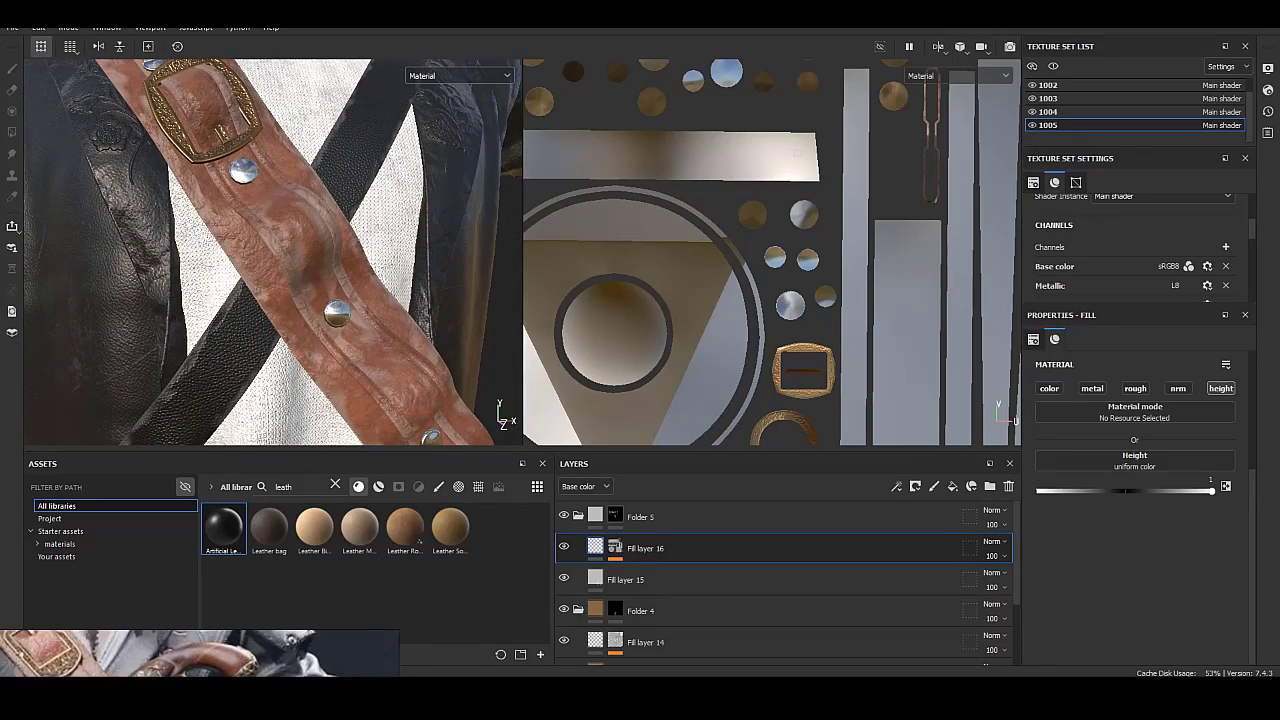
{"action": "left_click_drag", "start_coordinate": [270, 250], "coordinate": [330, 230], "text": "alt"}
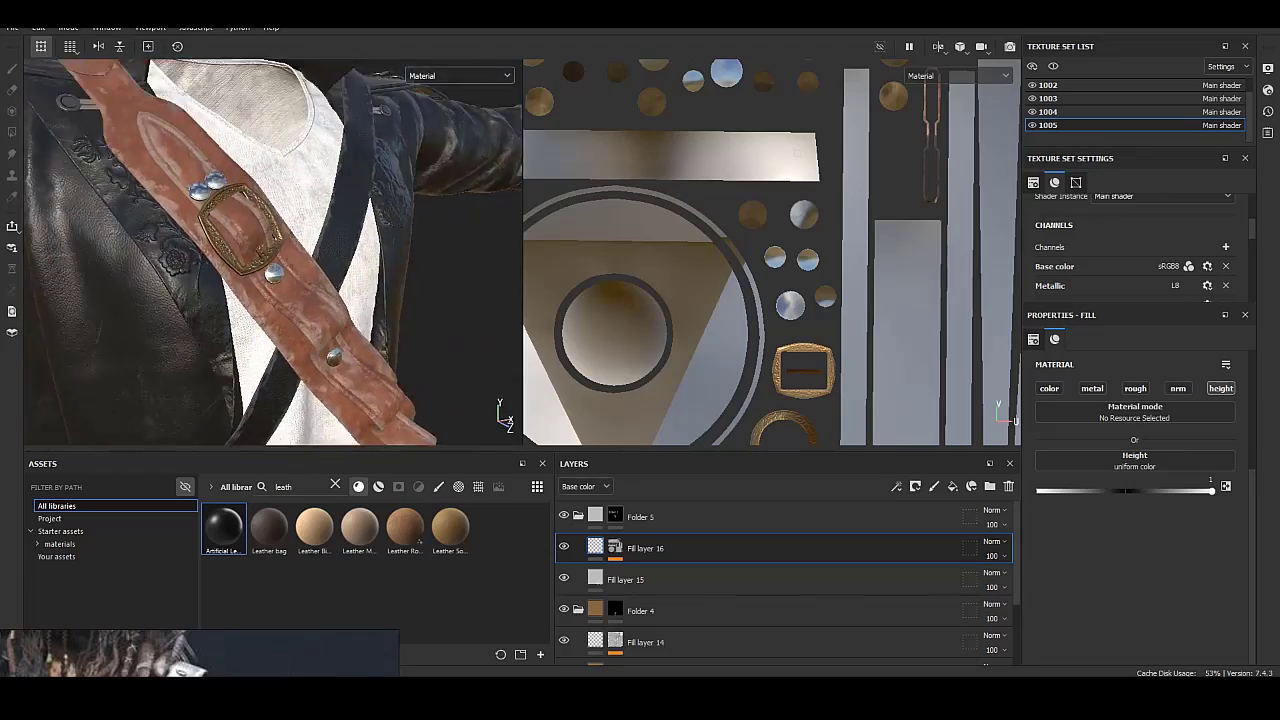
{"action": "left_click_drag", "start_coordinate": [306, 366], "coordinate": [181, 143], "text": "alt"}
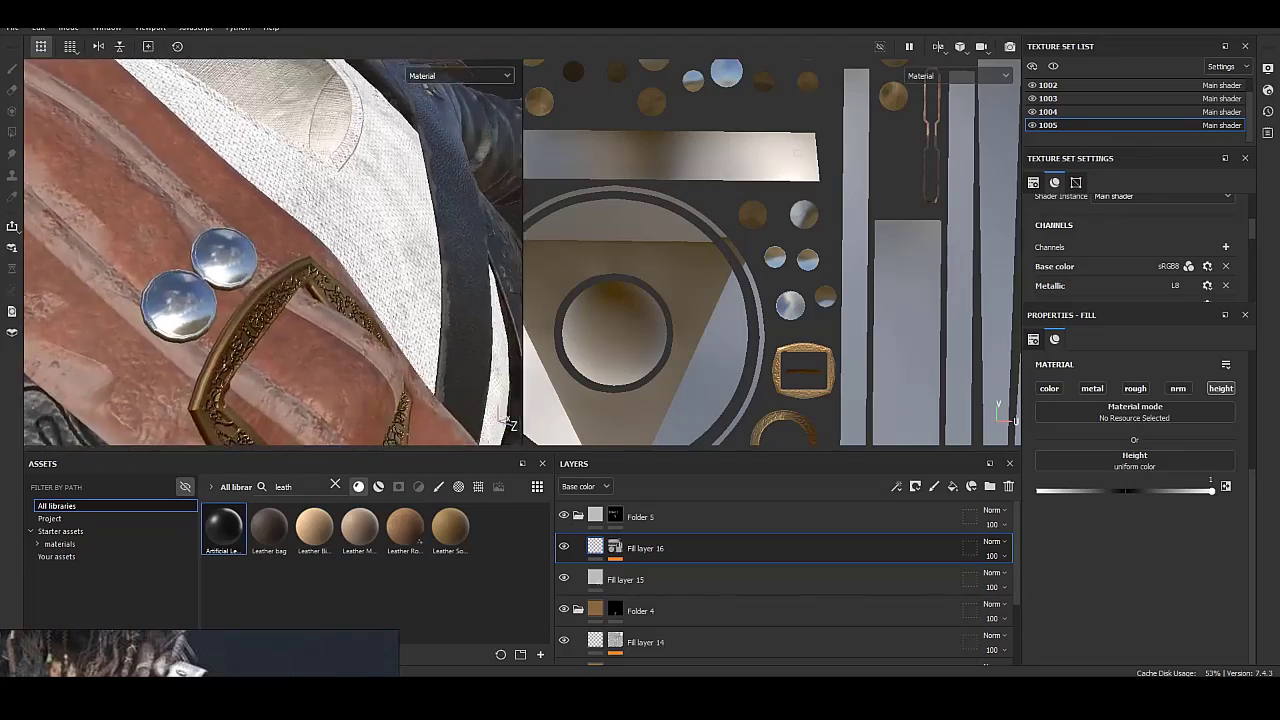
{"action": "left_click", "coordinate": [952, 486]}
Give Fill layer 17 a black mask with a Dirt generator at 0.77 level.
{"action": "right_click", "coordinate": [600, 548]}
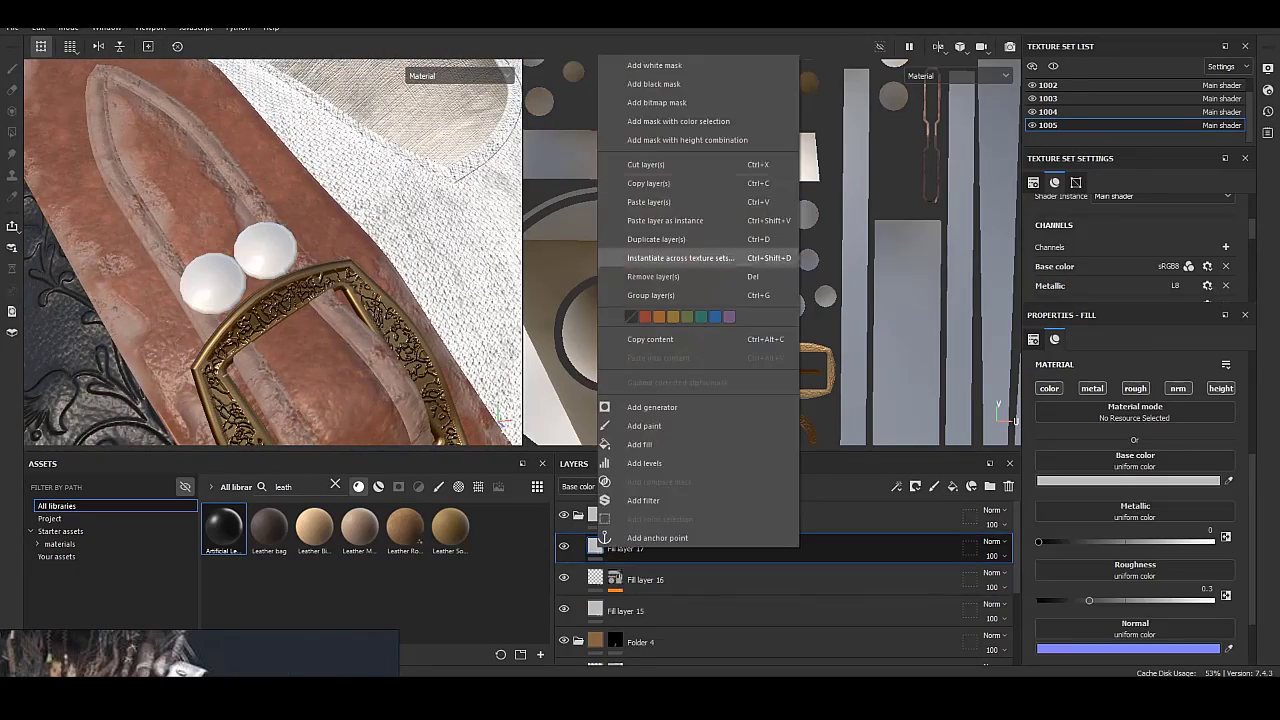
{"action": "left_click", "coordinate": [660, 258]}
{"action": "right_click", "coordinate": [614, 548]}
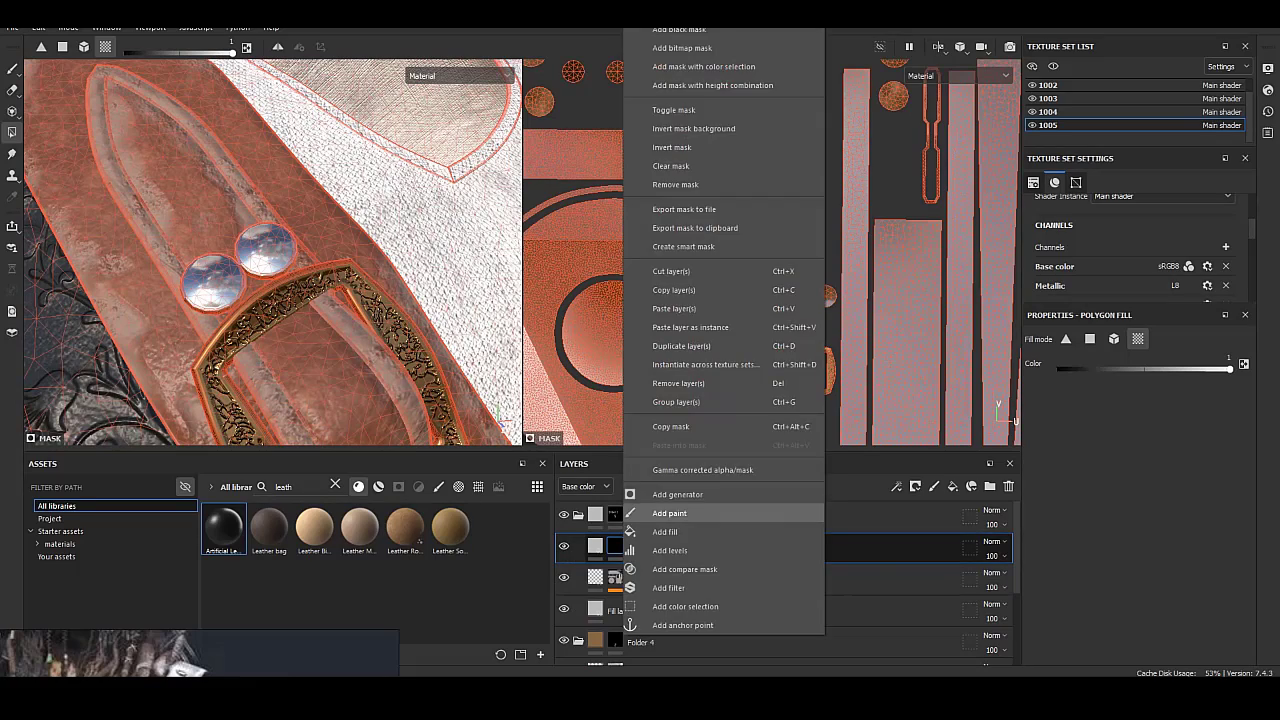
{"action": "left_click", "coordinate": [680, 510]}
{"action": "left_click", "coordinate": [1139, 368]}
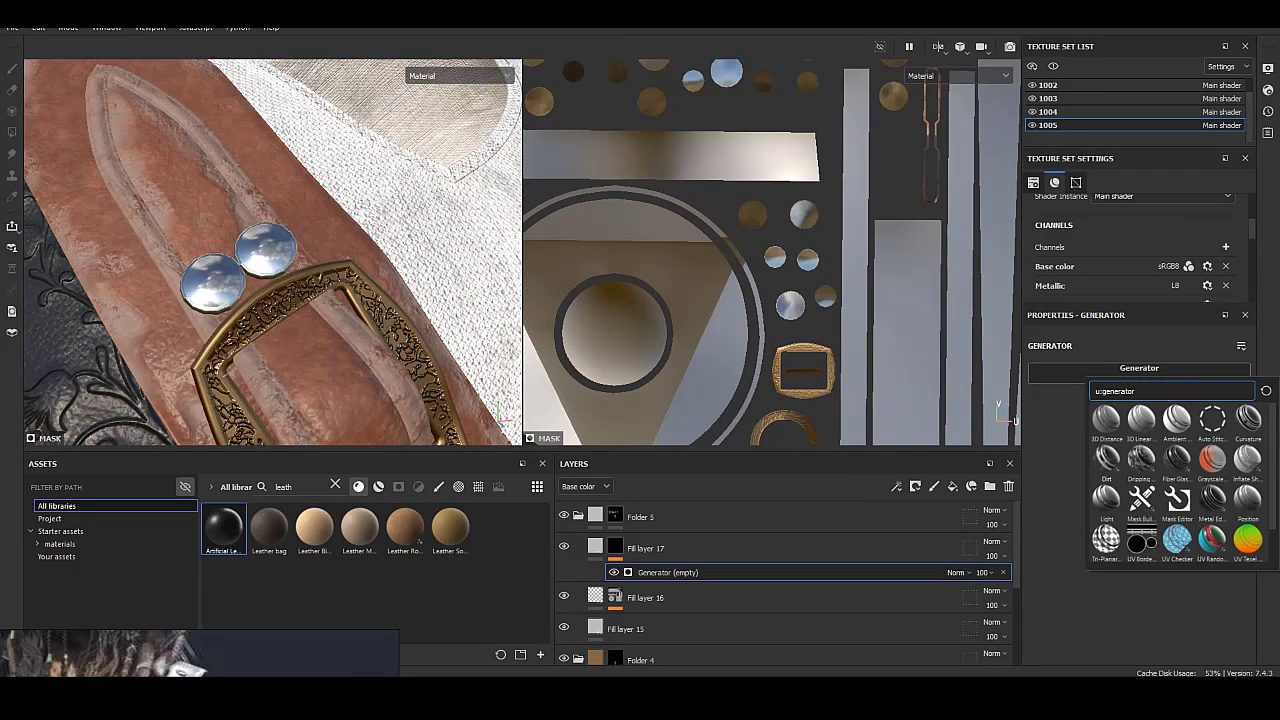
{"action": "left_click", "coordinate": [1107, 458]}
{"action": "left_click", "coordinate": [614, 546], "text": "alt"}
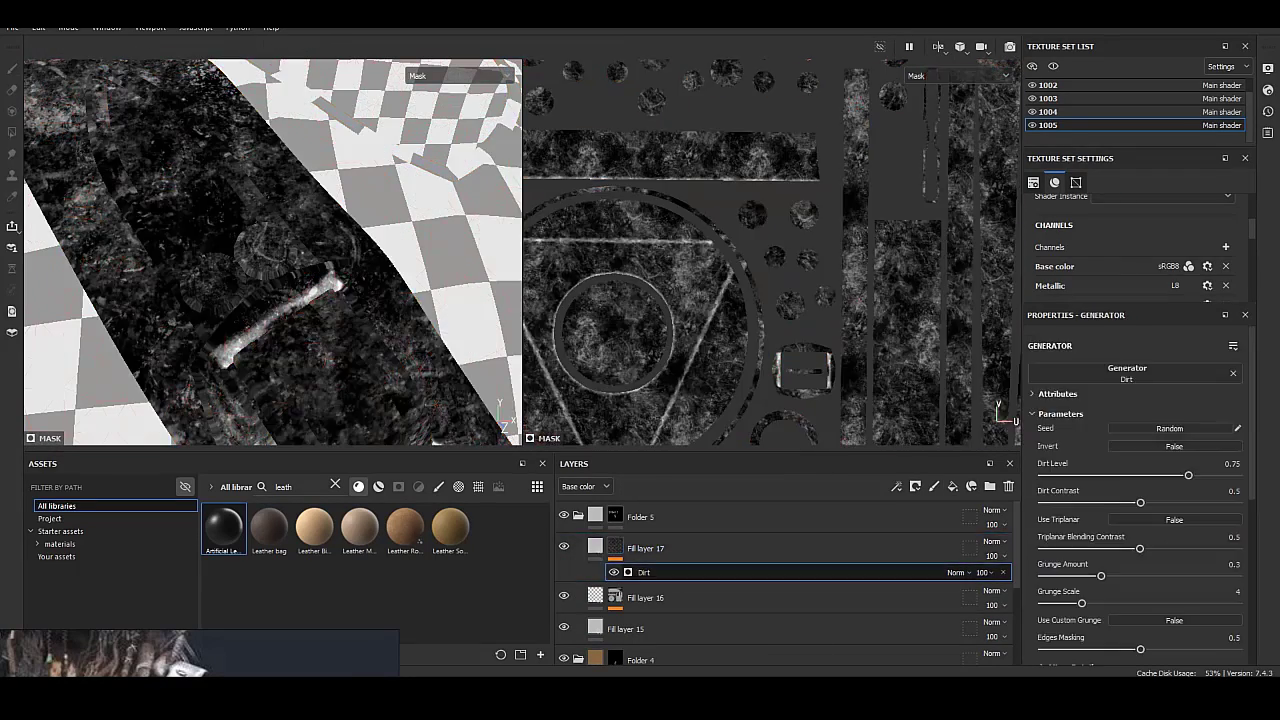
{"action": "left_click_drag", "start_coordinate": [1188, 475], "coordinate": [1165, 502]}
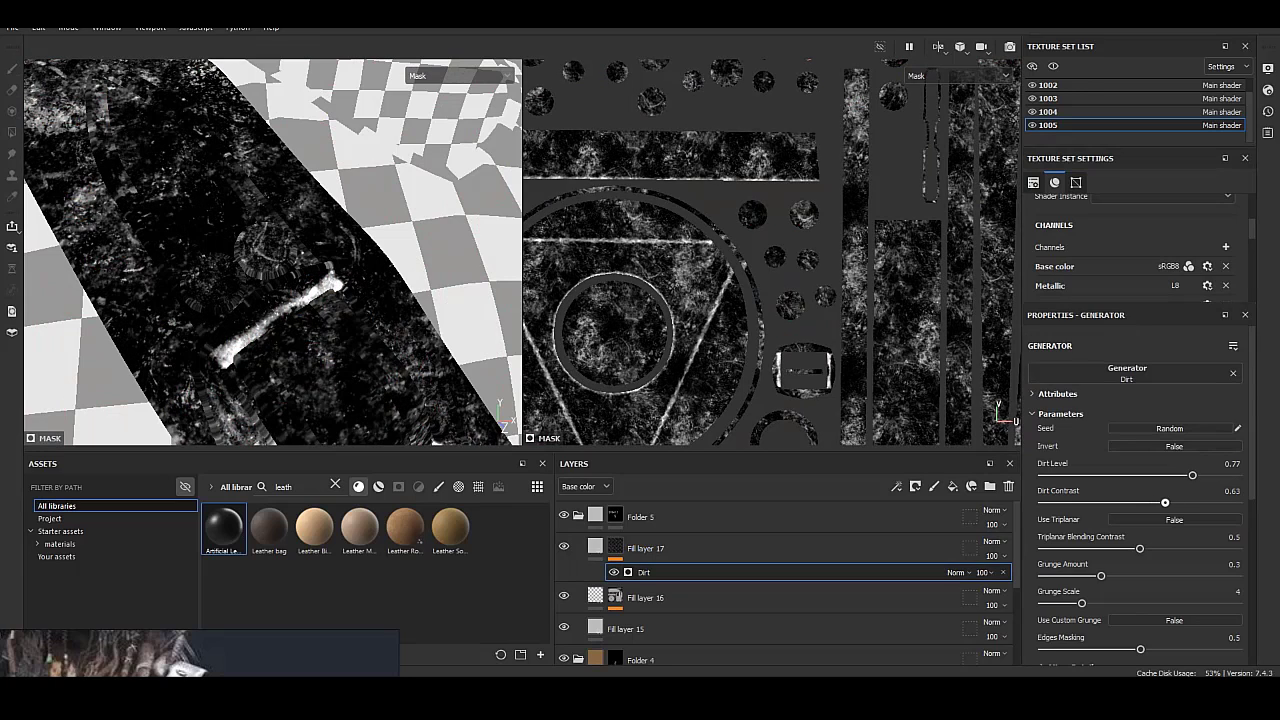
Raise Fill layer 17's roughness to about 0.65.
{"action": "left_click", "coordinate": [595, 546]}
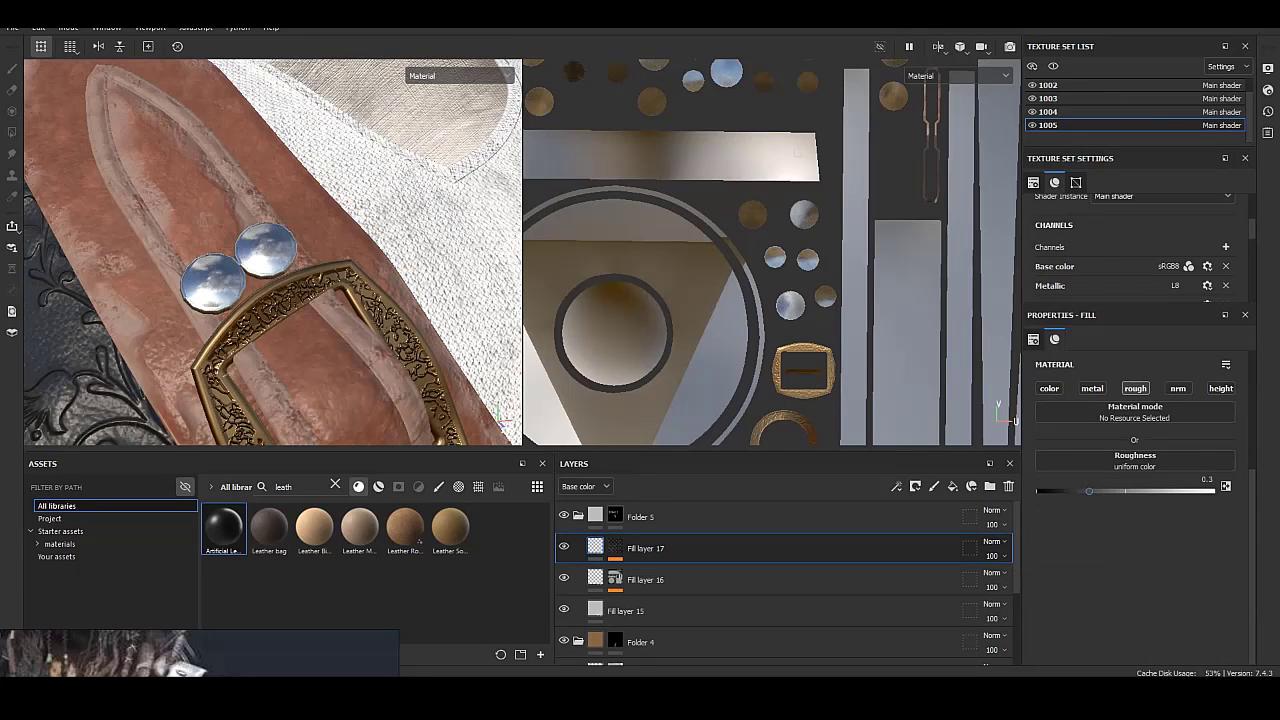
{"action": "left_click_drag", "start_coordinate": [300, 250], "coordinate": [380, 250], "text": "alt"}
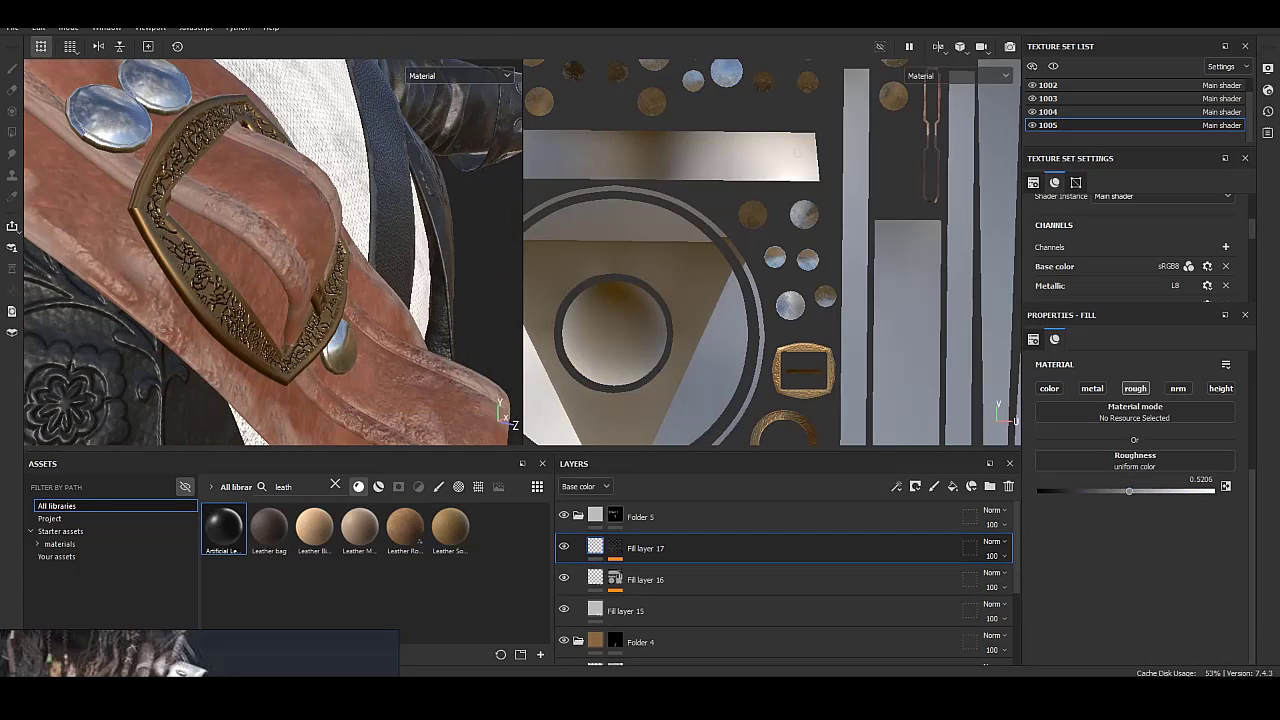
{"action": "left_click", "coordinate": [640, 611]}
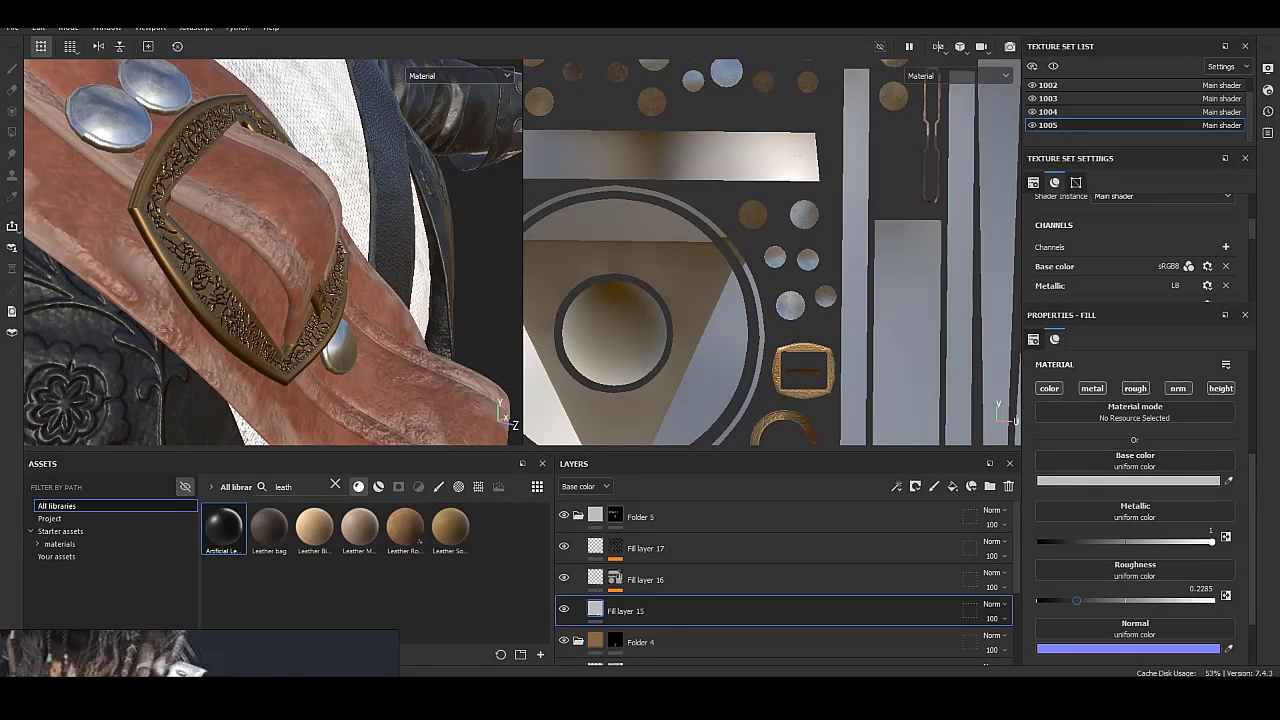
{"action": "left_click", "coordinate": [645, 548]}
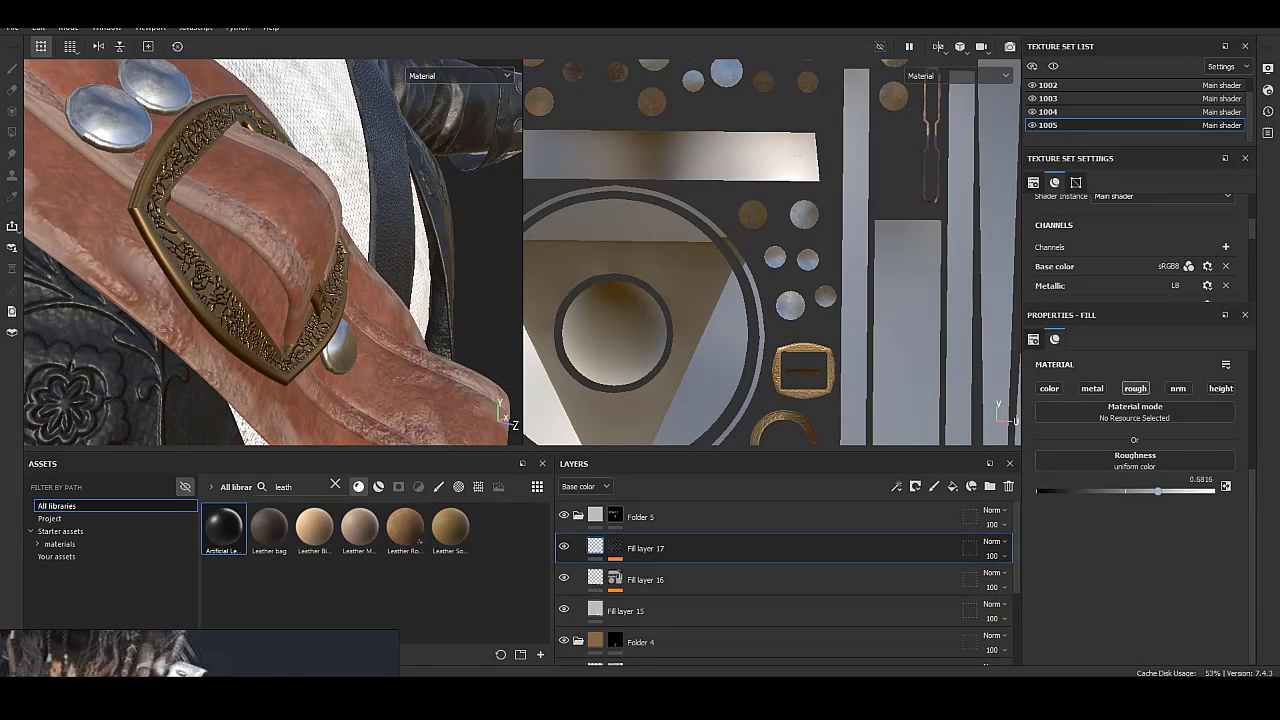
Inspect the strap, rivets and jacket front up close, then collapse Folder 5.
{"action": "left_click_drag", "start_coordinate": [270, 250], "coordinate": [360, 250], "text": "alt"}
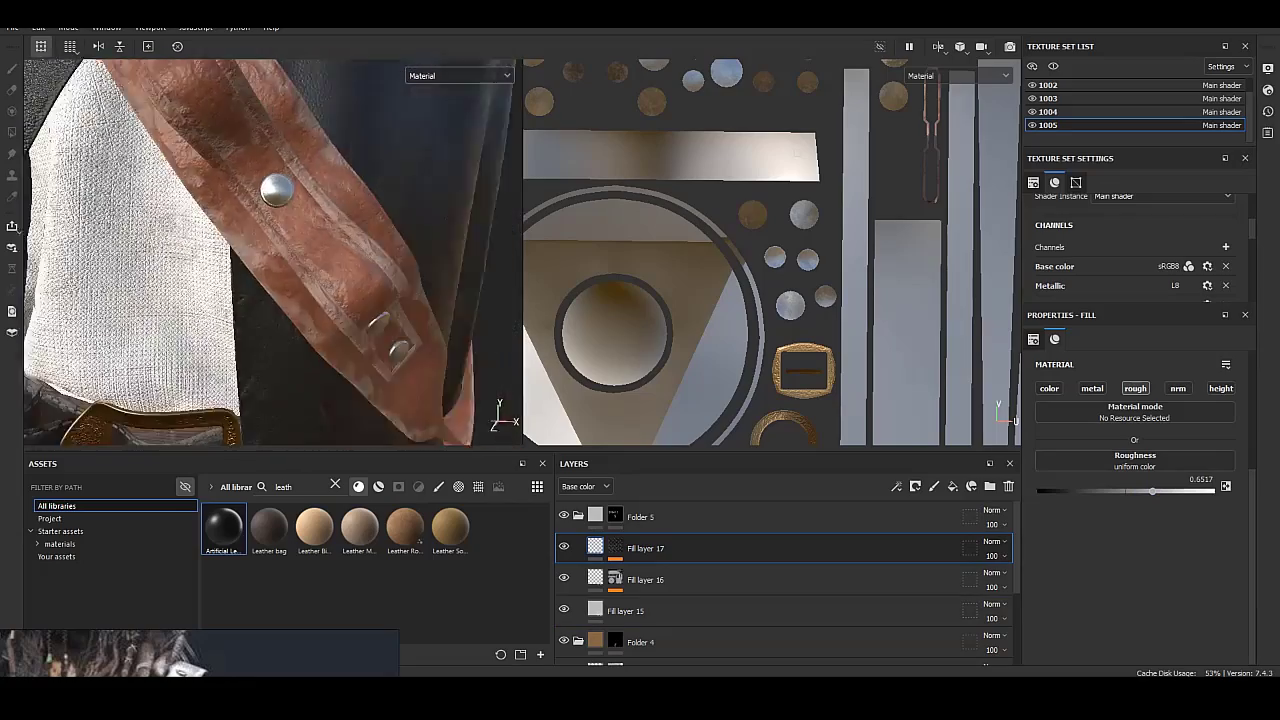
{"action": "mouse_move", "coordinate": [270, 250]}
{"action": "left_mouse_down", "text": "alt"}
{"action": "mouse_move", "coordinate": [390, 220]}
{"action": "mouse_move", "coordinate": [300, 280]}
{"action": "mouse_move", "coordinate": [360, 240]}
{"action": "mouse_move", "coordinate": [320, 260]}
{"action": "mouse_move", "coordinate": [300, 300]}
{"action": "mouse_move", "coordinate": [280, 300]}
{"action": "left_mouse_up", "text": "alt"}
{"action": "middle_click_drag", "start_coordinate": [280, 300], "coordinate": [280, 200], "text": "alt"}
{"action": "mouse_move", "coordinate": [270, 250]}
{"action": "left_mouse_down", "text": "alt"}
{"action": "mouse_move", "coordinate": [420, 250]}
{"action": "mouse_move", "coordinate": [290, 250]}
{"action": "mouse_move", "coordinate": [330, 250]}
{"action": "left_mouse_up", "text": "alt"}
{"action": "right_click_drag", "start_coordinate": [330, 250], "coordinate": [390, 250], "text": "alt"}
{"action": "right_click_drag", "start_coordinate": [270, 250], "coordinate": [210, 250], "text": "alt"}
{"action": "left_click_drag", "start_coordinate": [210, 250], "coordinate": [240, 250], "text": "alt"}
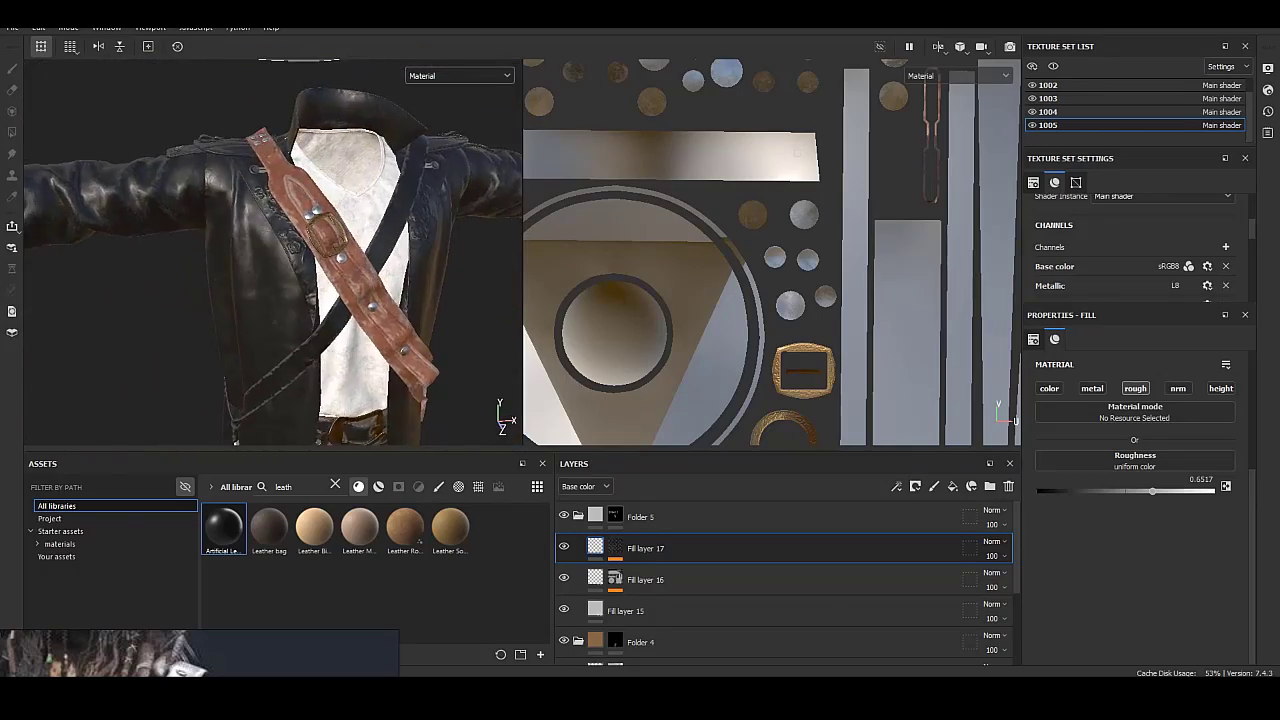
{"action": "mouse_move", "coordinate": [240, 250]}
{"action": "right_mouse_down", "text": "alt"}
{"action": "mouse_move", "coordinate": [210, 250]}
{"action": "mouse_move", "coordinate": [330, 250]}
{"action": "right_mouse_up", "text": "alt"}
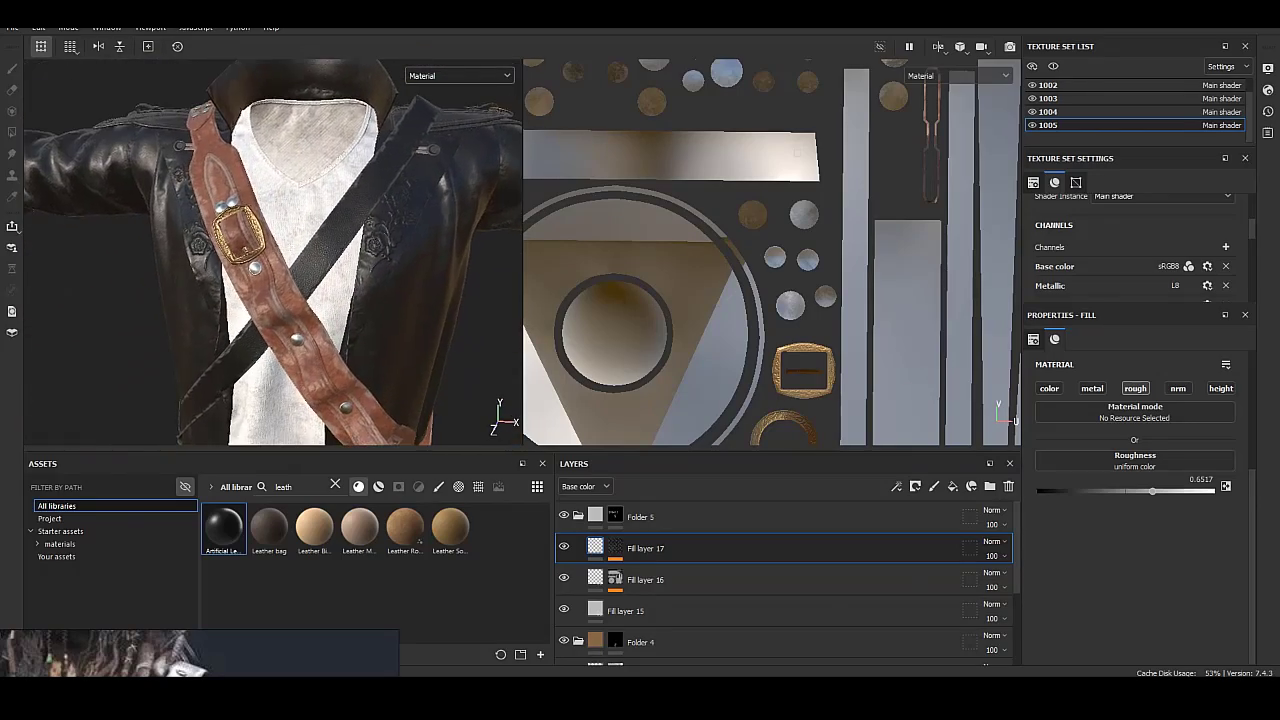
{"action": "middle_click_drag", "start_coordinate": [270, 300], "coordinate": [270, 250], "text": "alt"}
{"action": "left_click", "coordinate": [578, 515]}
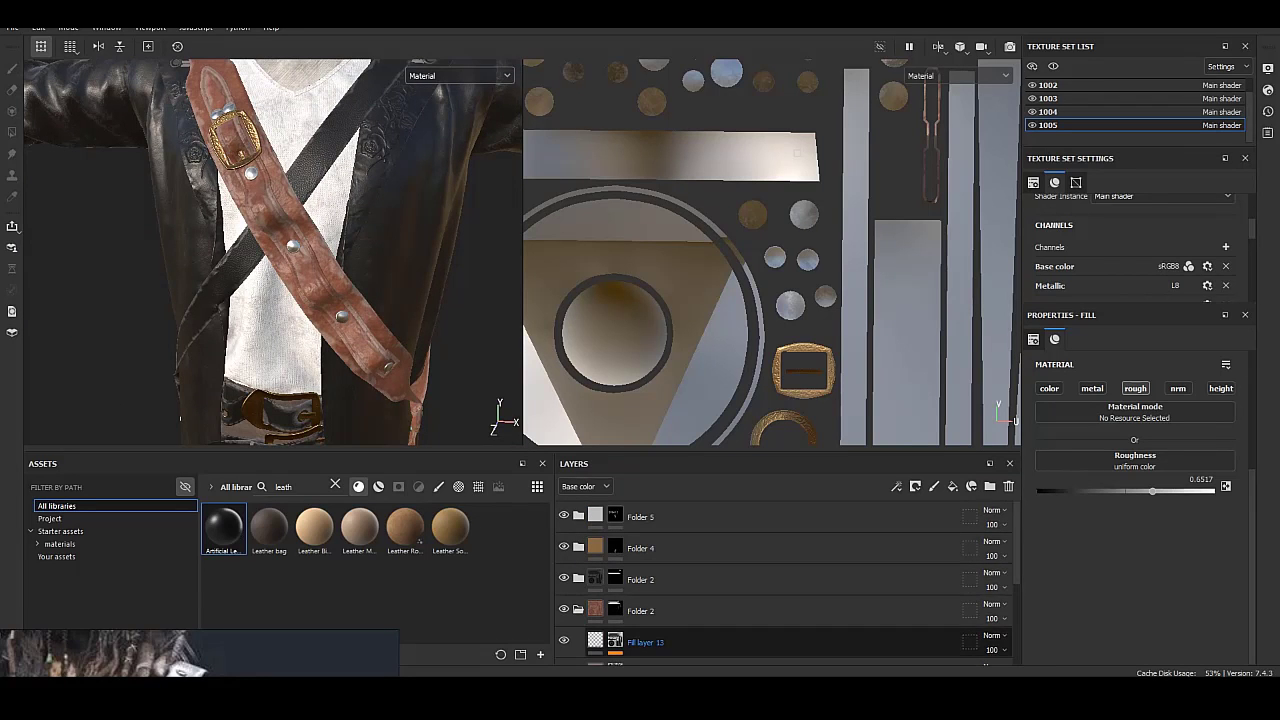
Add Fill layer 18 with a black mask filled by the Creases Soft pattern.
{"action": "left_click", "coordinate": [952, 486]}
{"action": "right_click", "coordinate": [626, 642]}
{"action": "left_click", "coordinate": [632, 300]}
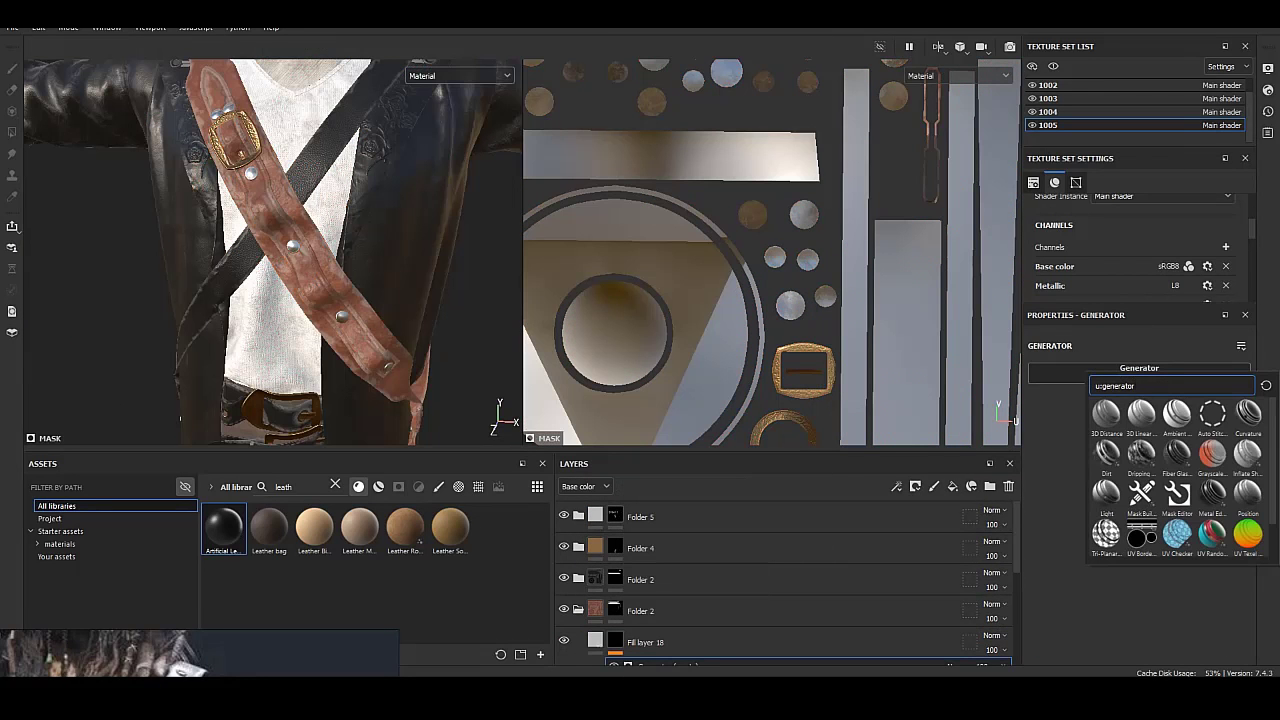
{"action": "key", "text": "Escape"}
{"action": "right_click", "coordinate": [614, 642]}
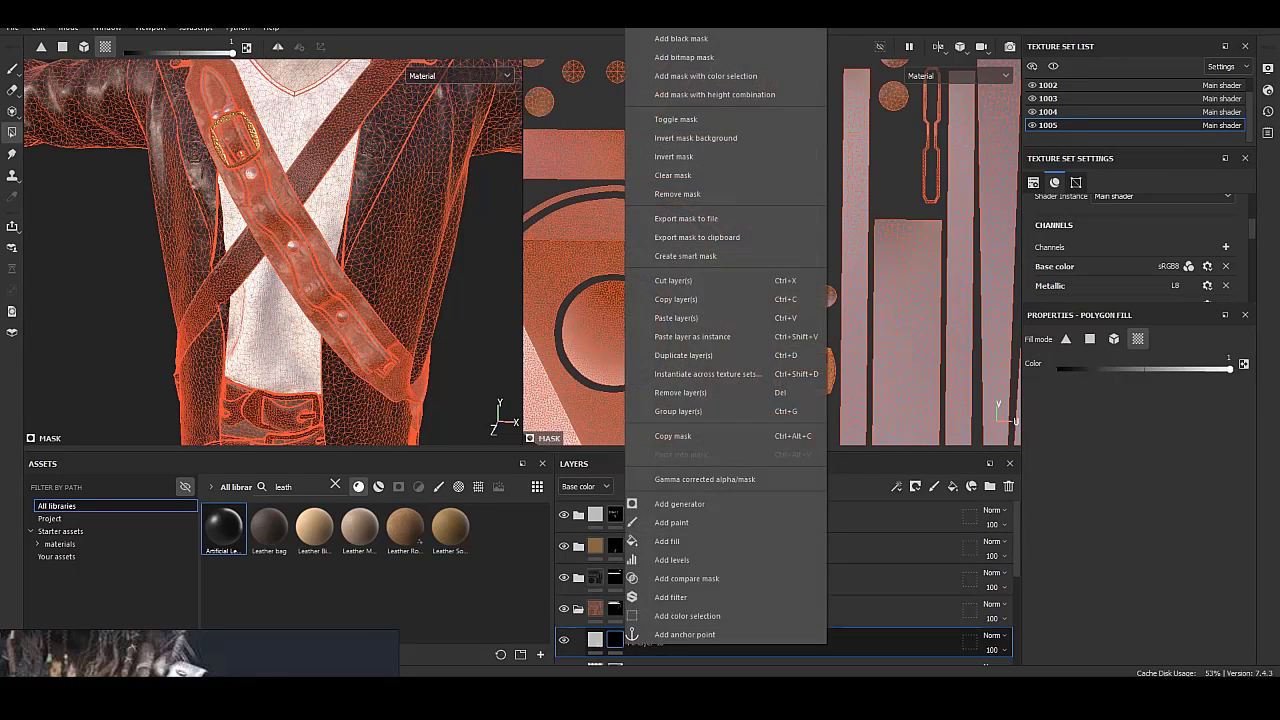
{"action": "left_click", "coordinate": [680, 534]}
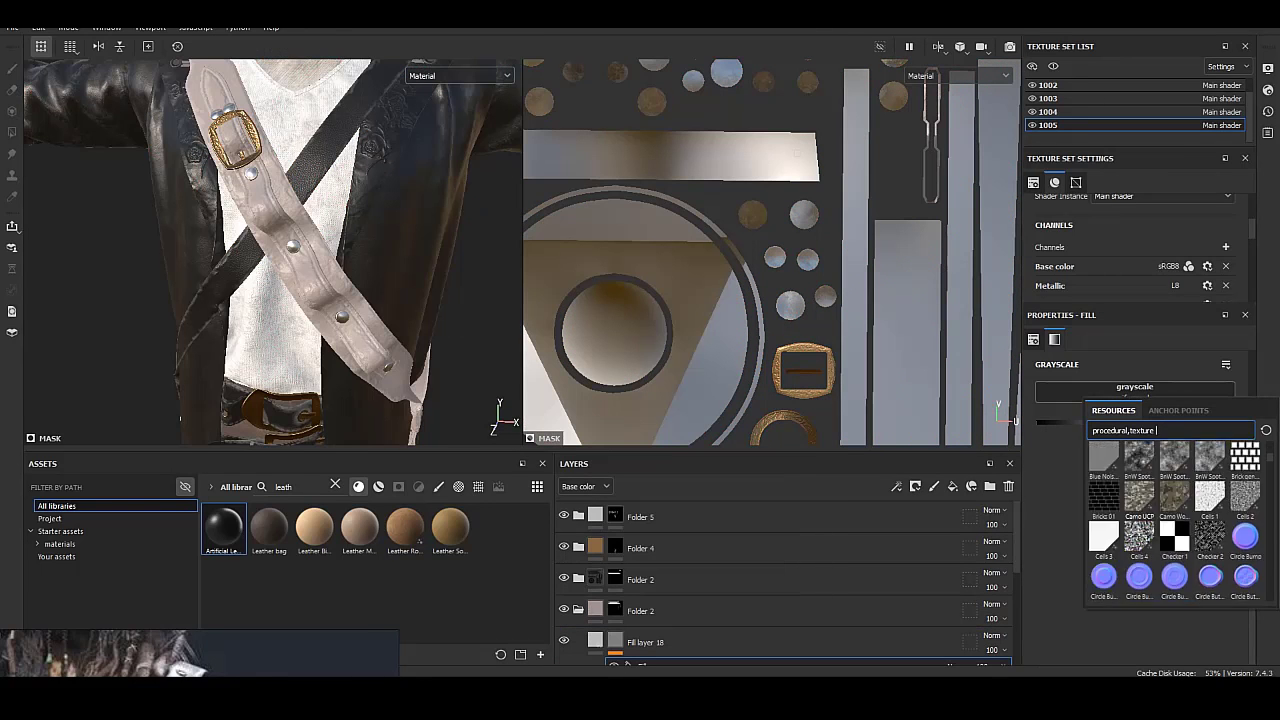
{"action": "key", "text": "Escape"}
{"action": "left_click", "coordinate": [615, 642]}
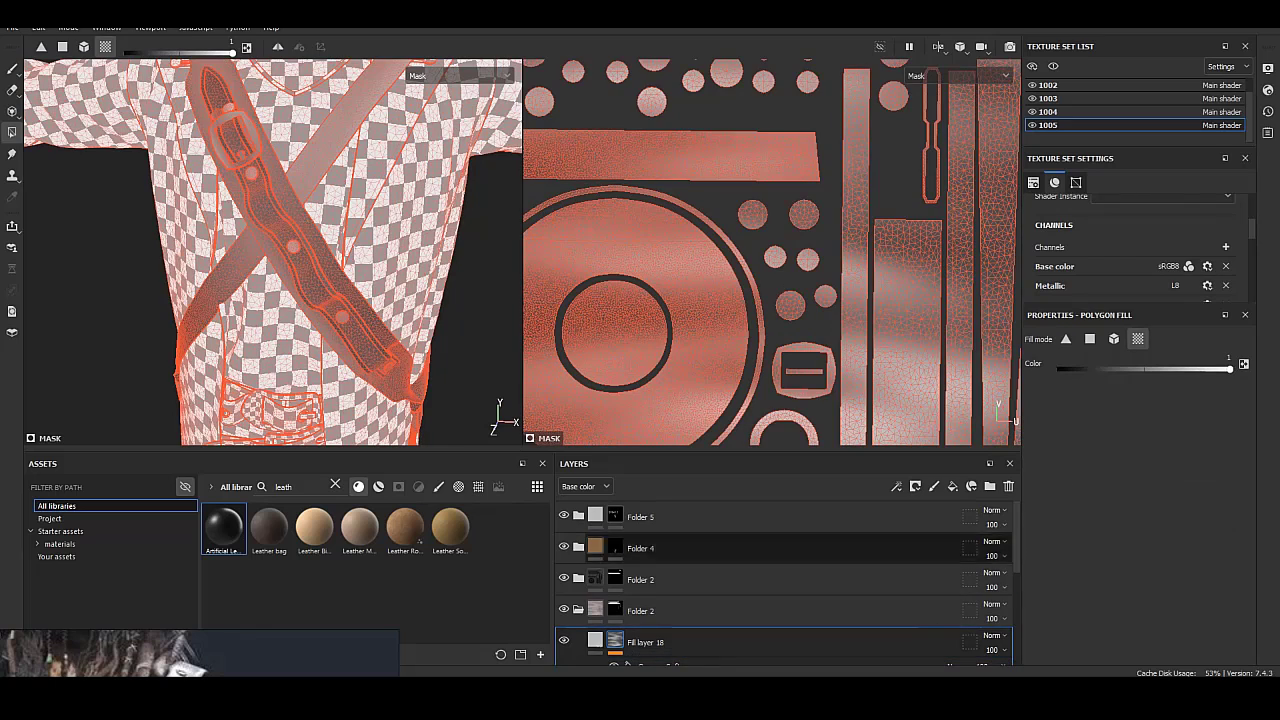
Set the Creases Soft fill to frequency 20, rotated 90°, with a larger scale.
{"action": "scroll", "coordinate": [626, 640], "scroll_direction": "down", "scroll_amount": 2}
{"action": "left_click", "coordinate": [660, 571]}
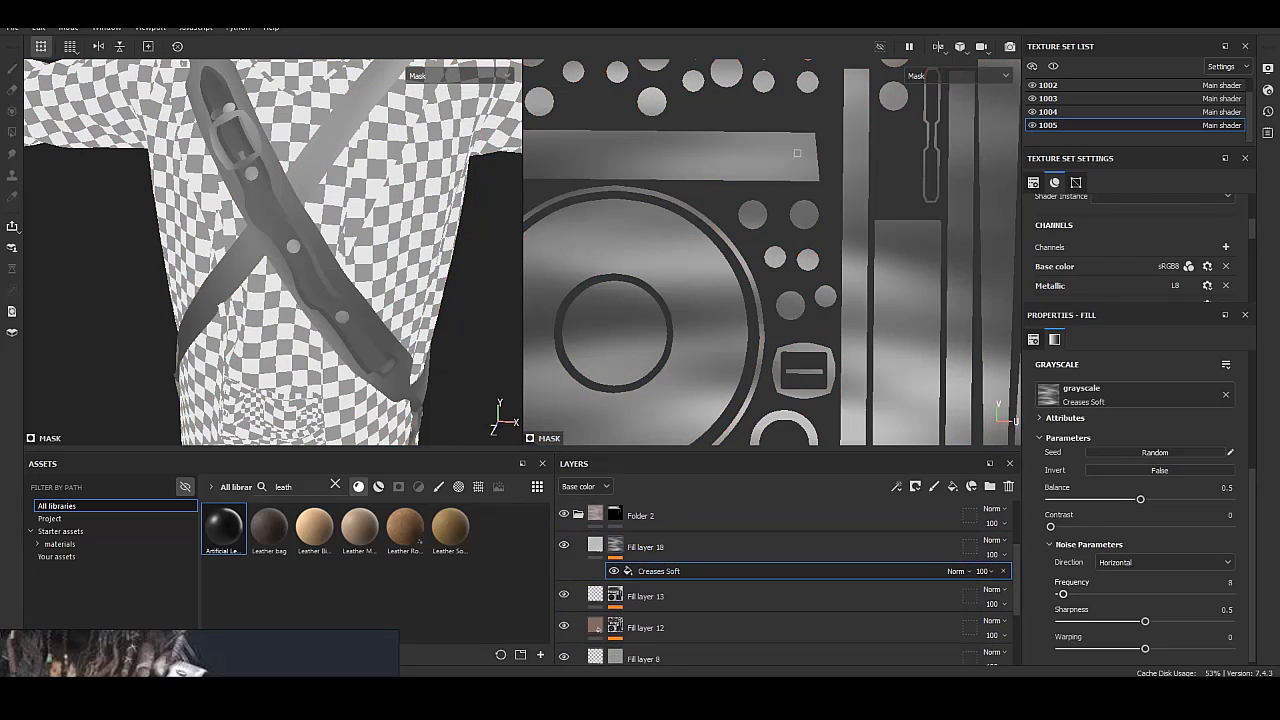
{"action": "left_click_drag", "start_coordinate": [1062, 594], "coordinate": [1095, 594]}
{"action": "scroll", "coordinate": [1140, 500], "scroll_direction": "up", "scroll_amount": 1}
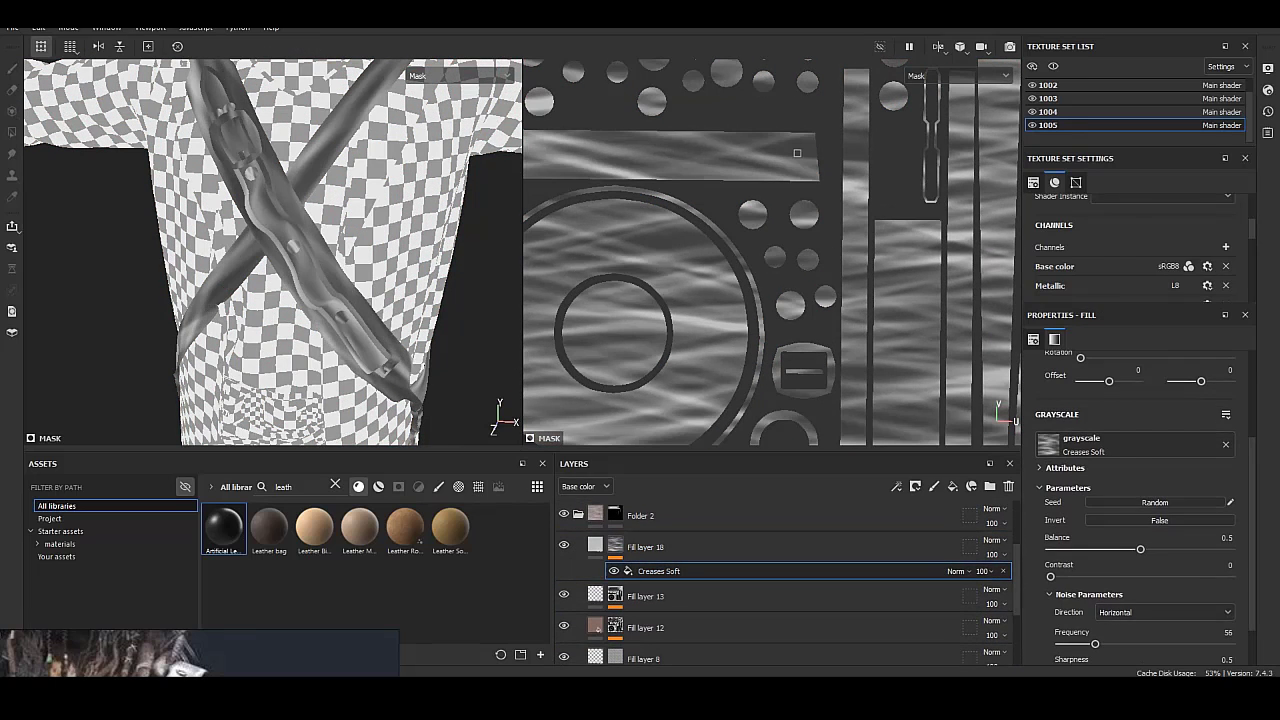
{"action": "type", "text": "90"}
{"action": "key", "text": "Return"}
{"action": "scroll", "coordinate": [1140, 500], "scroll_direction": "down", "scroll_amount": 2}
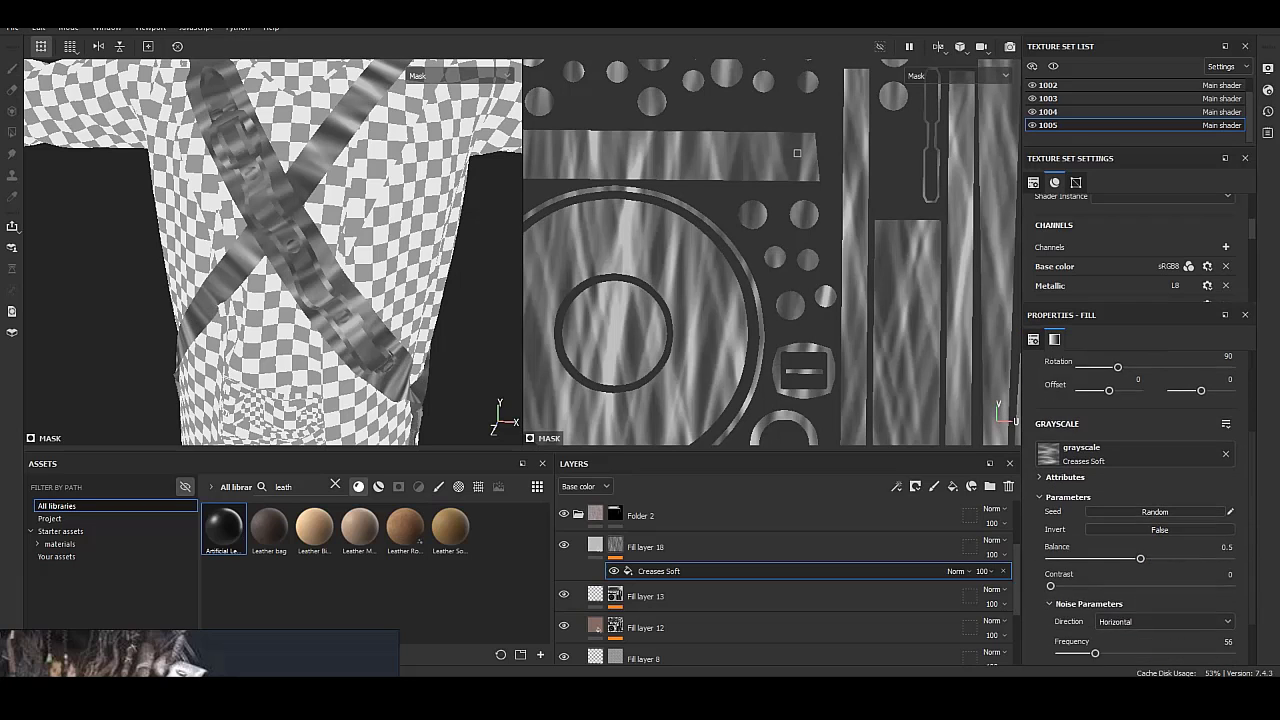
{"action": "scroll", "coordinate": [1140, 500], "scroll_direction": "down", "scroll_amount": 2}
{"action": "left_click_drag", "start_coordinate": [1095, 589], "coordinate": [1071, 589]}
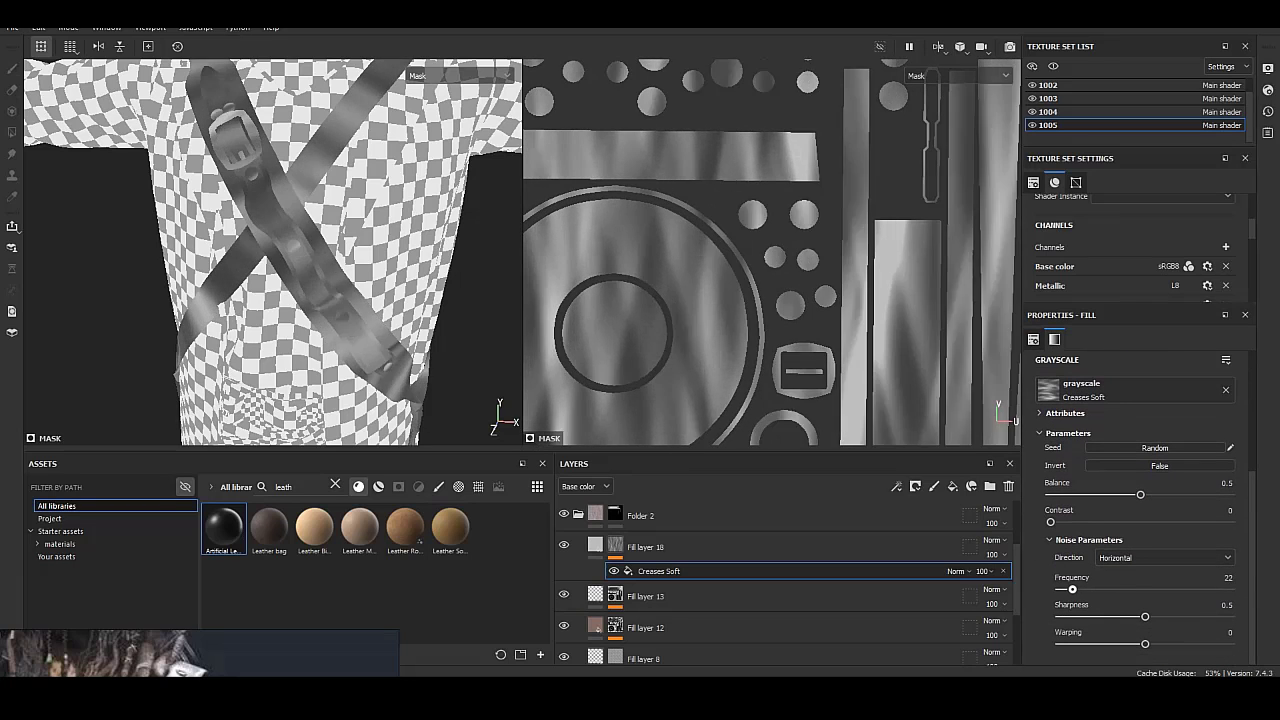
{"action": "left_click_drag", "start_coordinate": [1114, 404], "coordinate": [1121, 404]}
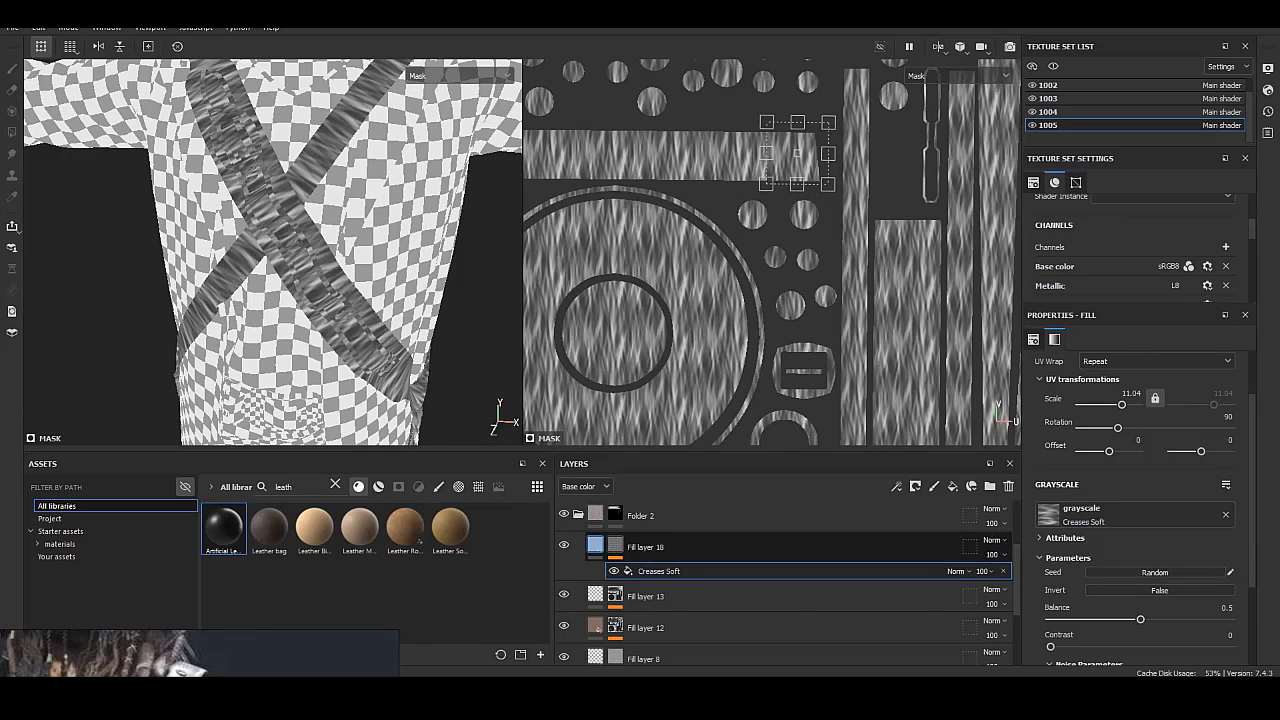
Set Fill layer 18's material to Height and check the creases around the buckle and chest strap.
{"action": "left_click", "coordinate": [595, 546]}
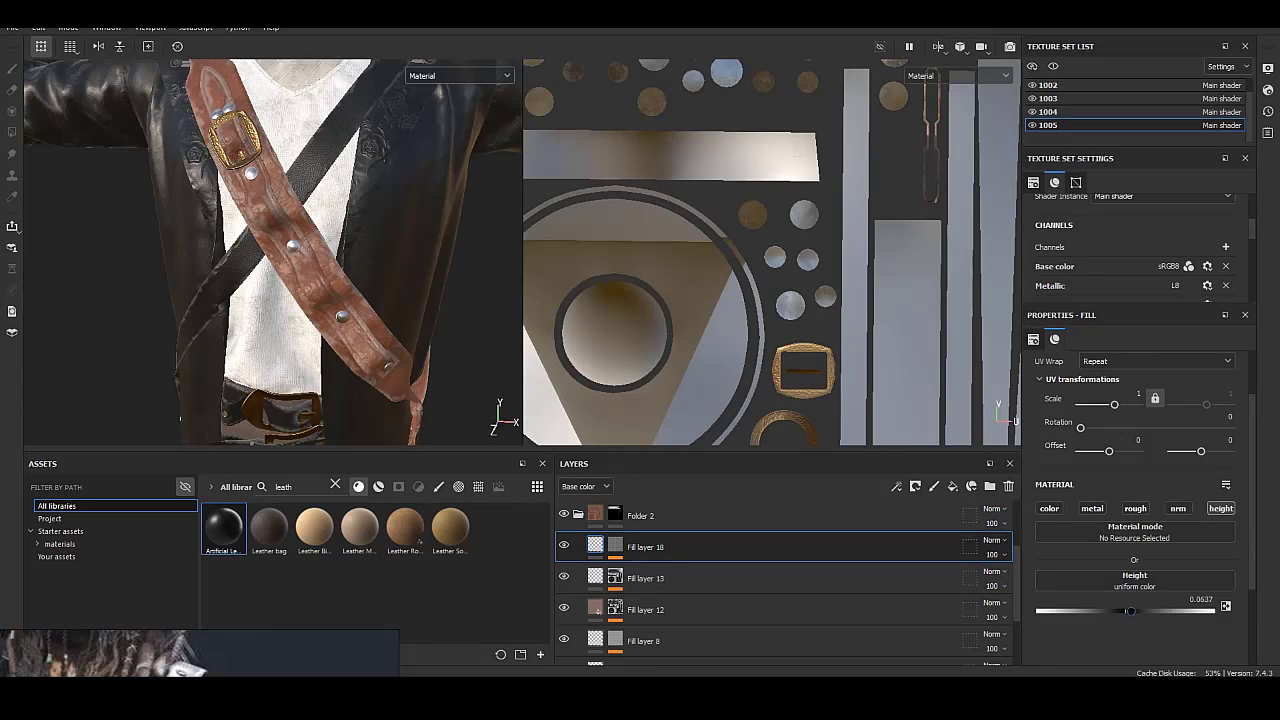
{"action": "left_click_drag", "start_coordinate": [270, 250], "coordinate": [330, 230], "text": "alt"}
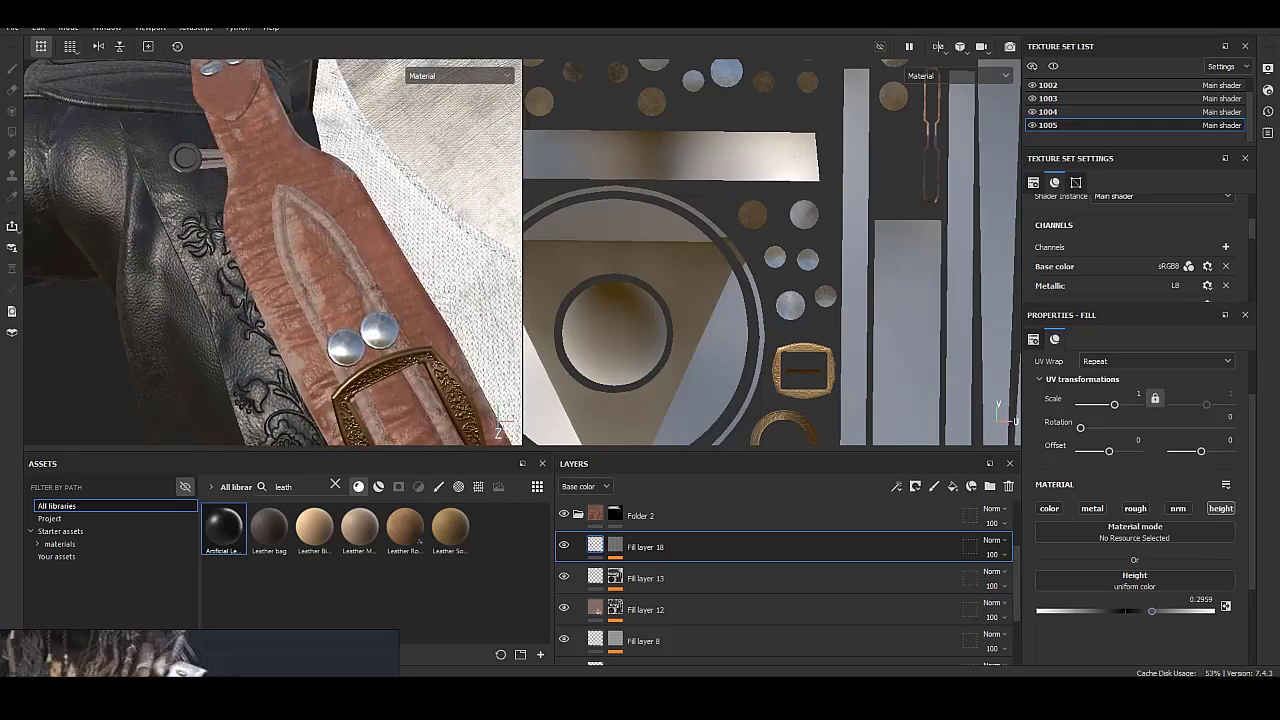
{"action": "left_click", "coordinate": [614, 545]}
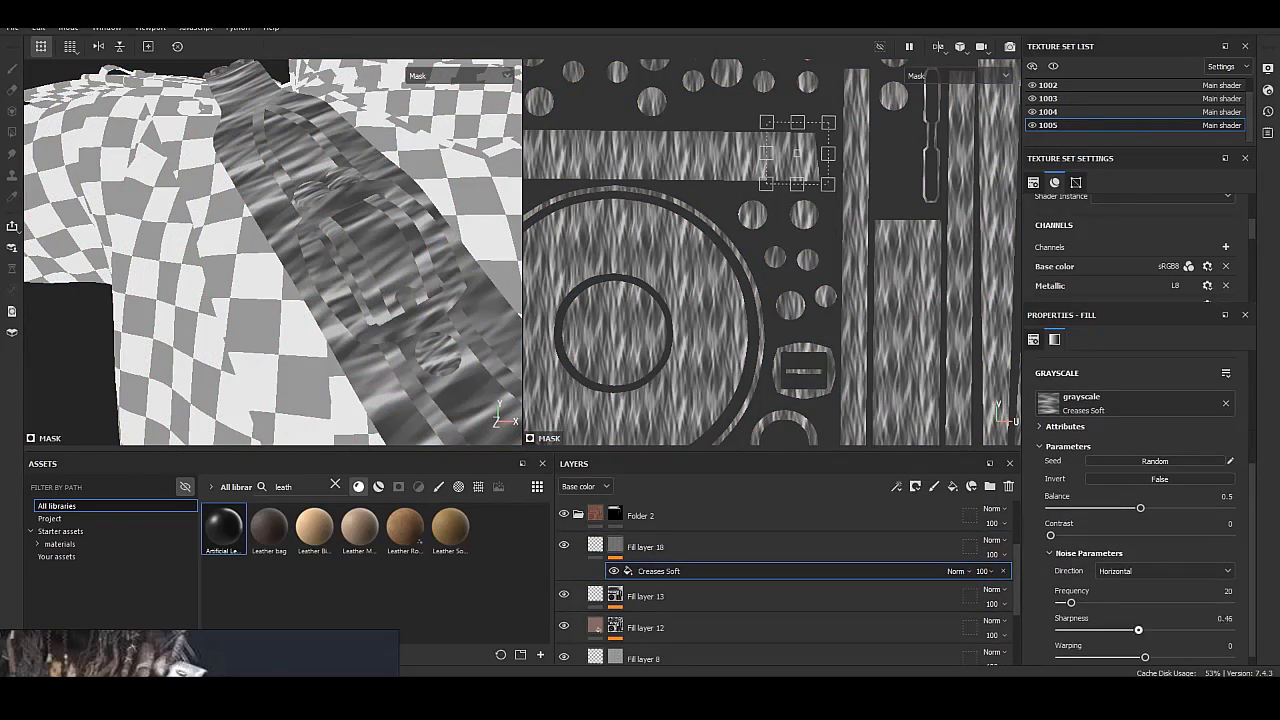
{"action": "left_click", "coordinate": [595, 546]}
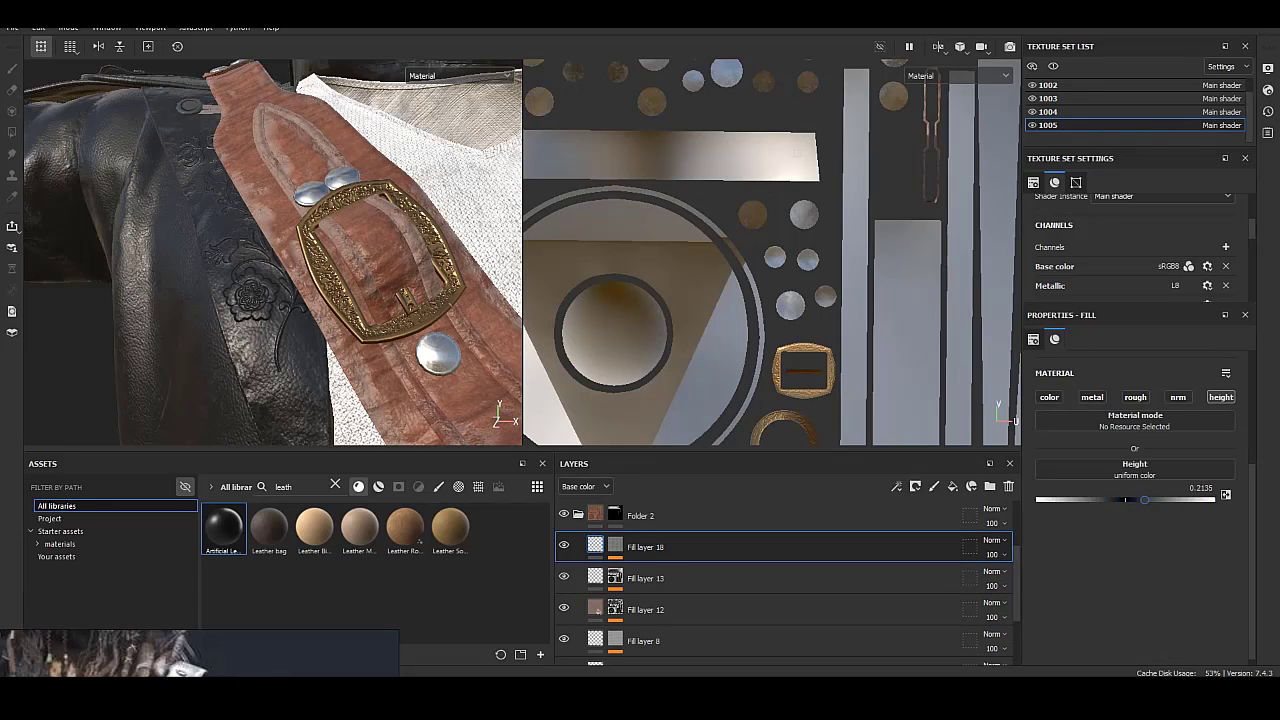
{"action": "mouse_move", "coordinate": [420, 250]}
{"action": "left_mouse_down", "text": "alt"}
{"action": "mouse_move", "coordinate": [430, 150]}
{"action": "mouse_move", "coordinate": [440, 200]}
{"action": "left_mouse_up", "text": "alt"}
Copy creased Fill layer 18 and paste it above Fill layer 12 in Folder 2.
{"action": "right_click", "coordinate": [645, 546]}
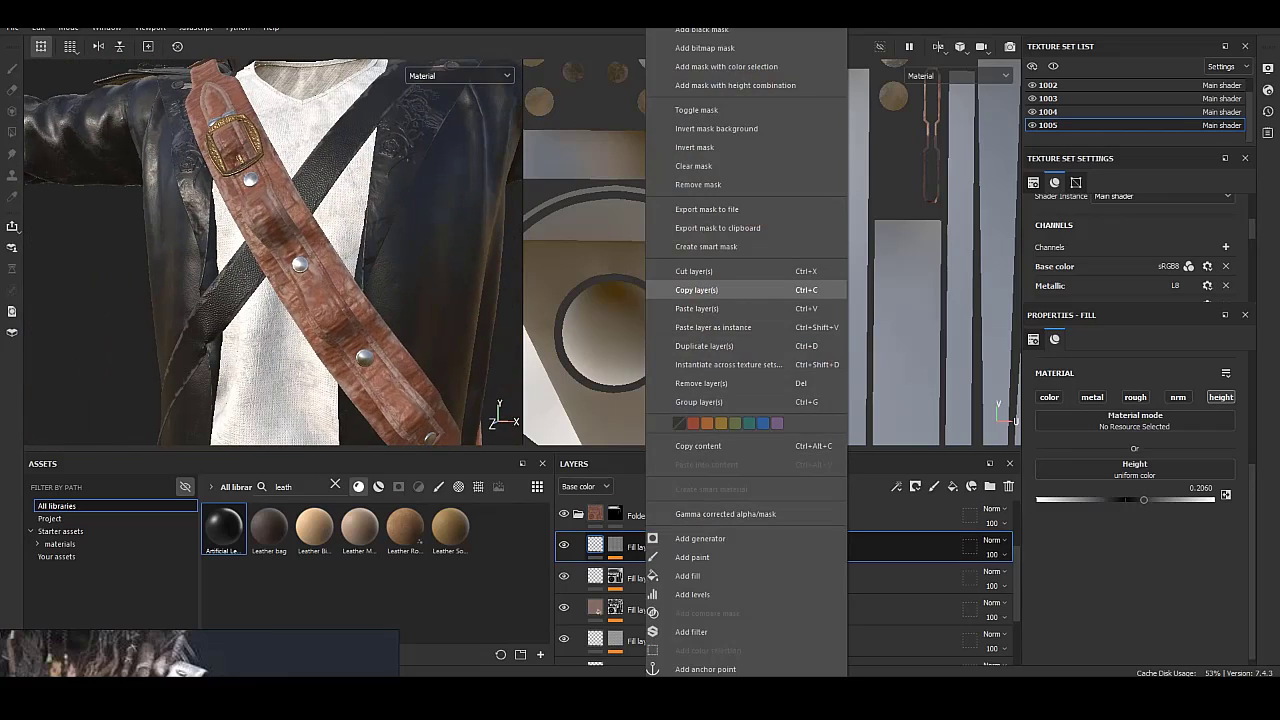
{"action": "left_click", "coordinate": [700, 290]}
{"action": "scroll", "coordinate": [780, 580], "scroll_direction": "down", "scroll_amount": 3}
{"action": "left_click", "coordinate": [640, 610]}
{"action": "right_click", "coordinate": [672, 610]}
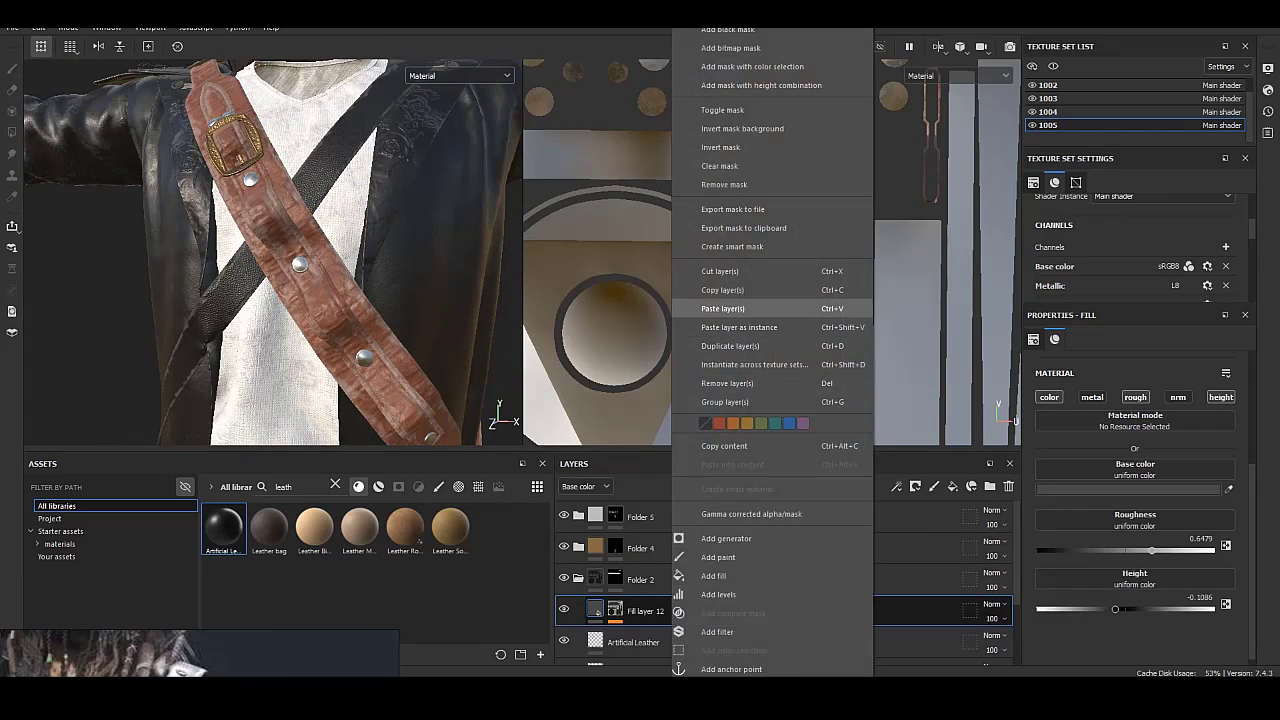
{"action": "left_click", "coordinate": [723, 308]}
{"action": "left_click_drag", "start_coordinate": [500, 409], "coordinate": [513, 428], "text": "alt"}
{"action": "left_click", "coordinate": [640, 579]}
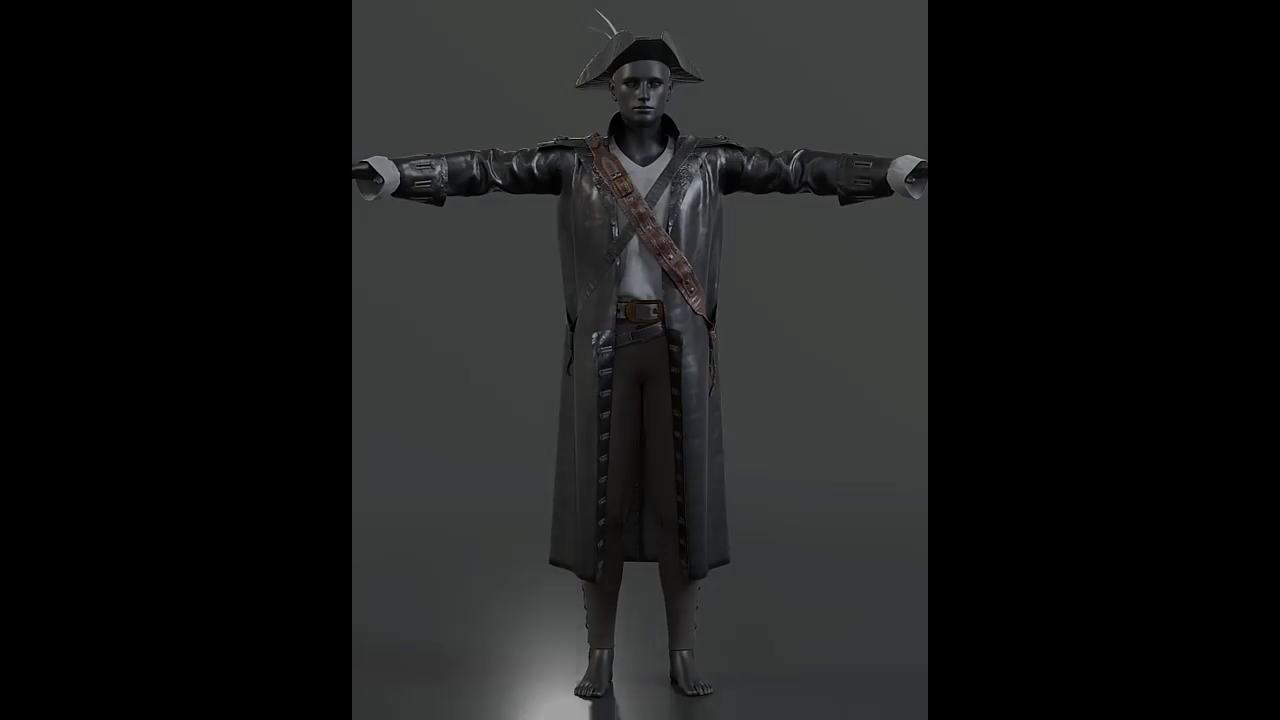